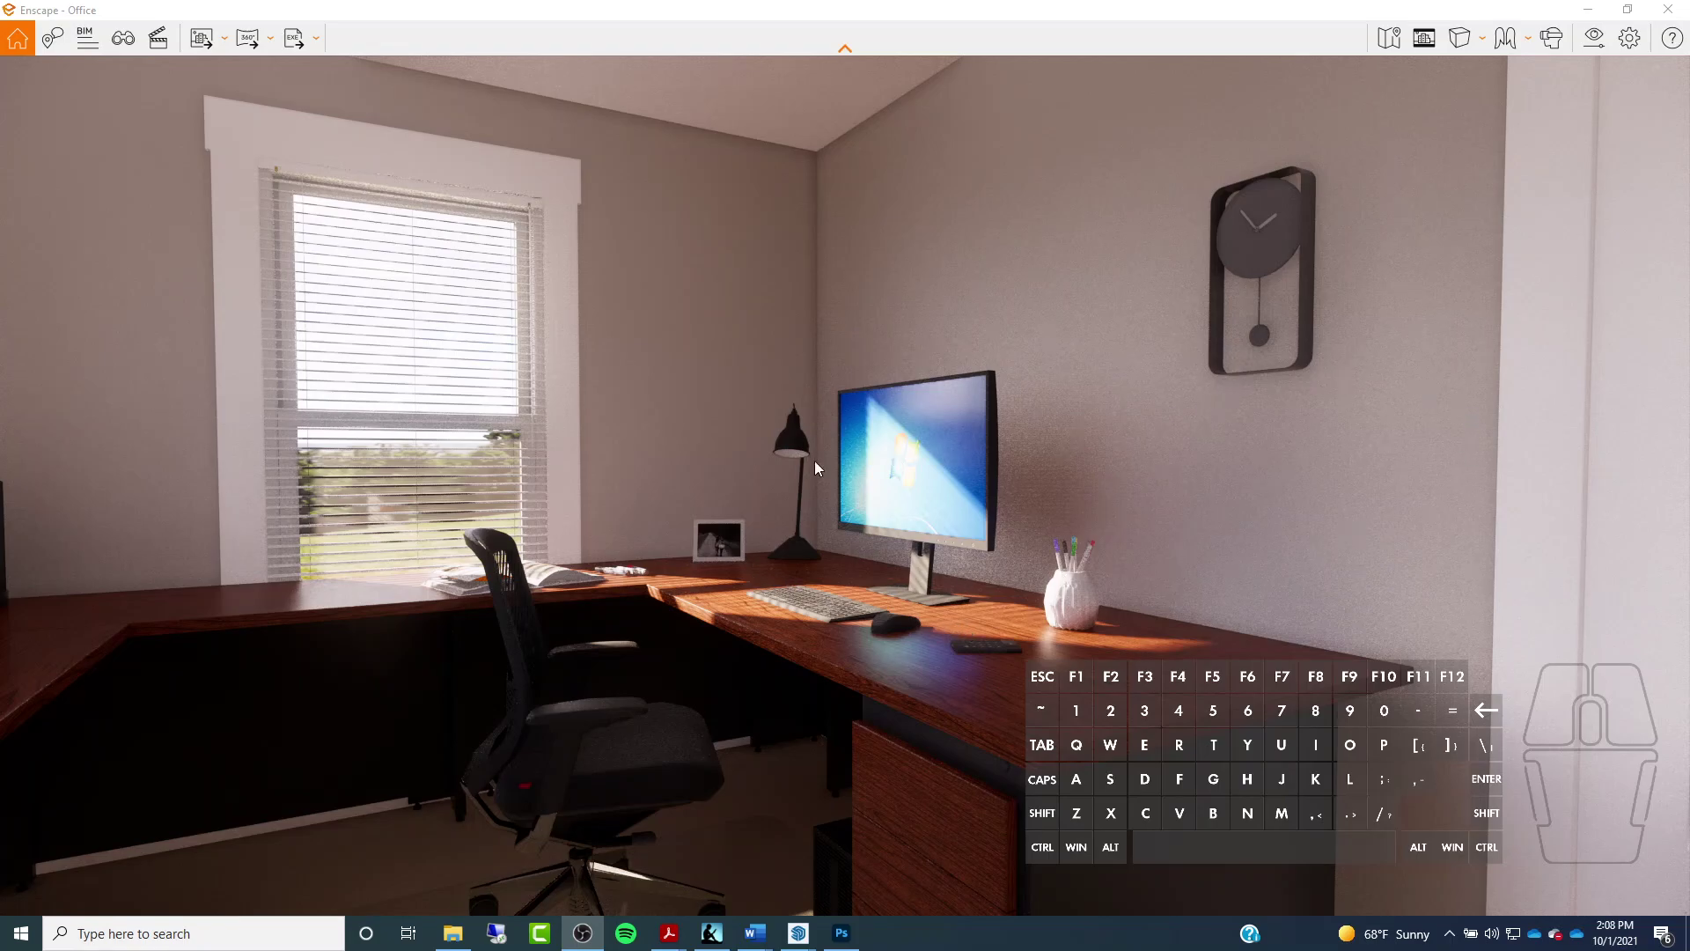
Look around the rendered office, from the desk and printer to the guitar, bookshelves, door and framed tree picture
left_click_drag(685, 457, 449, 459)
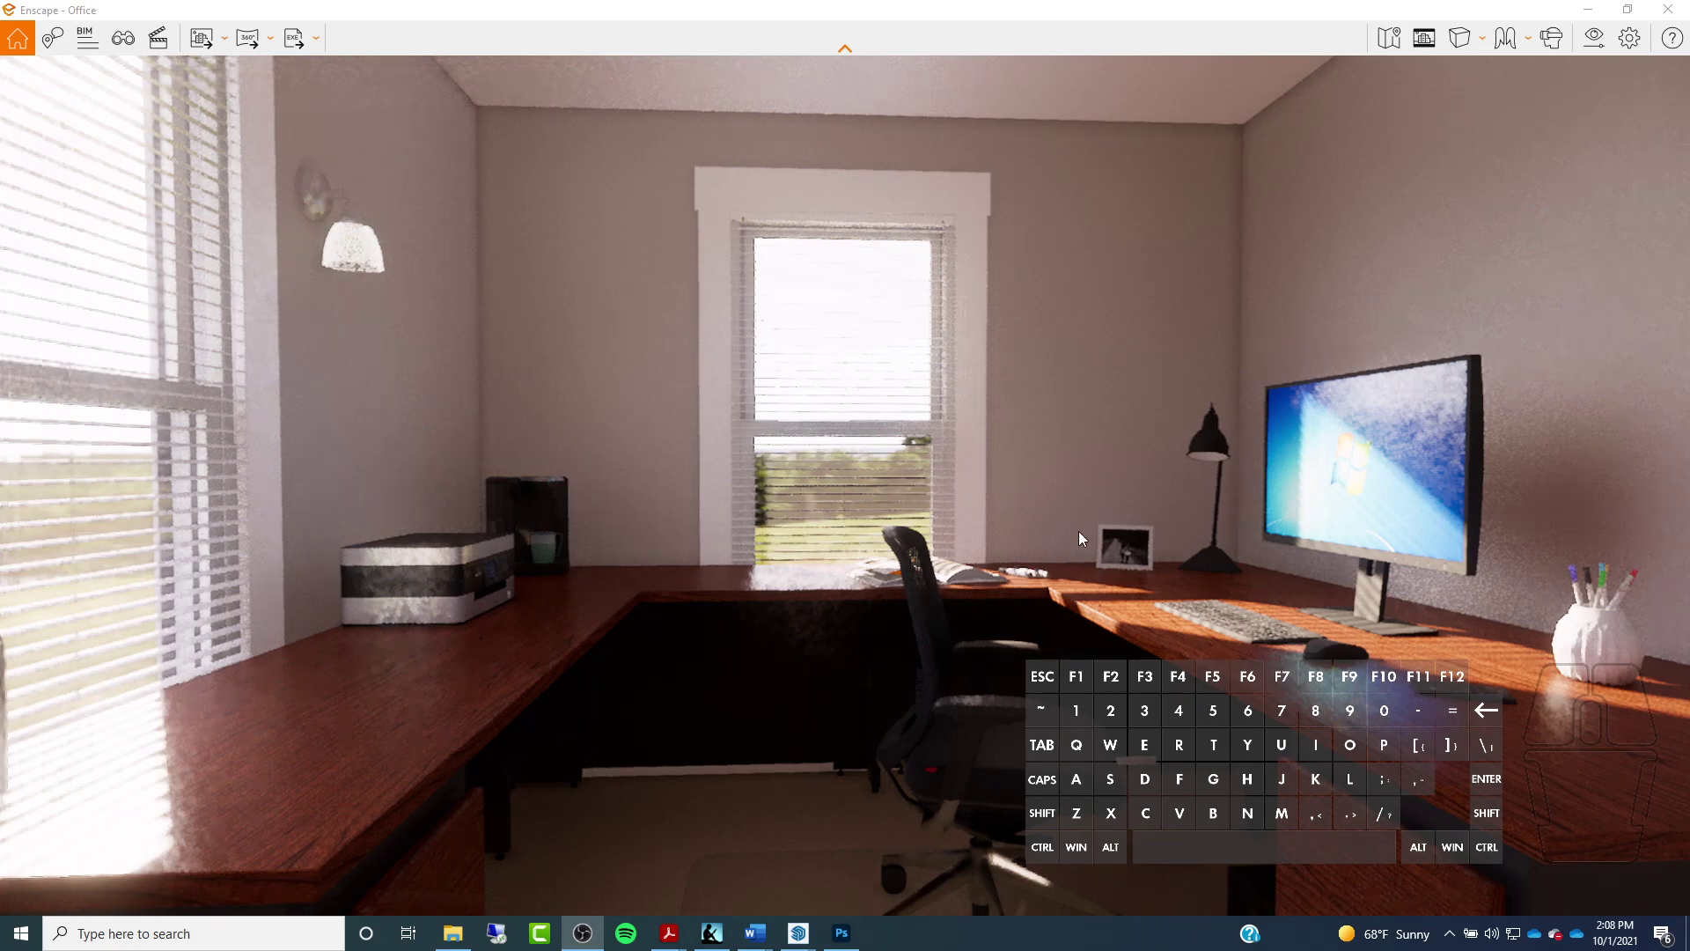
left_click_drag(1274, 561, 909, 628)
scroll(906, 563, "down", 2)
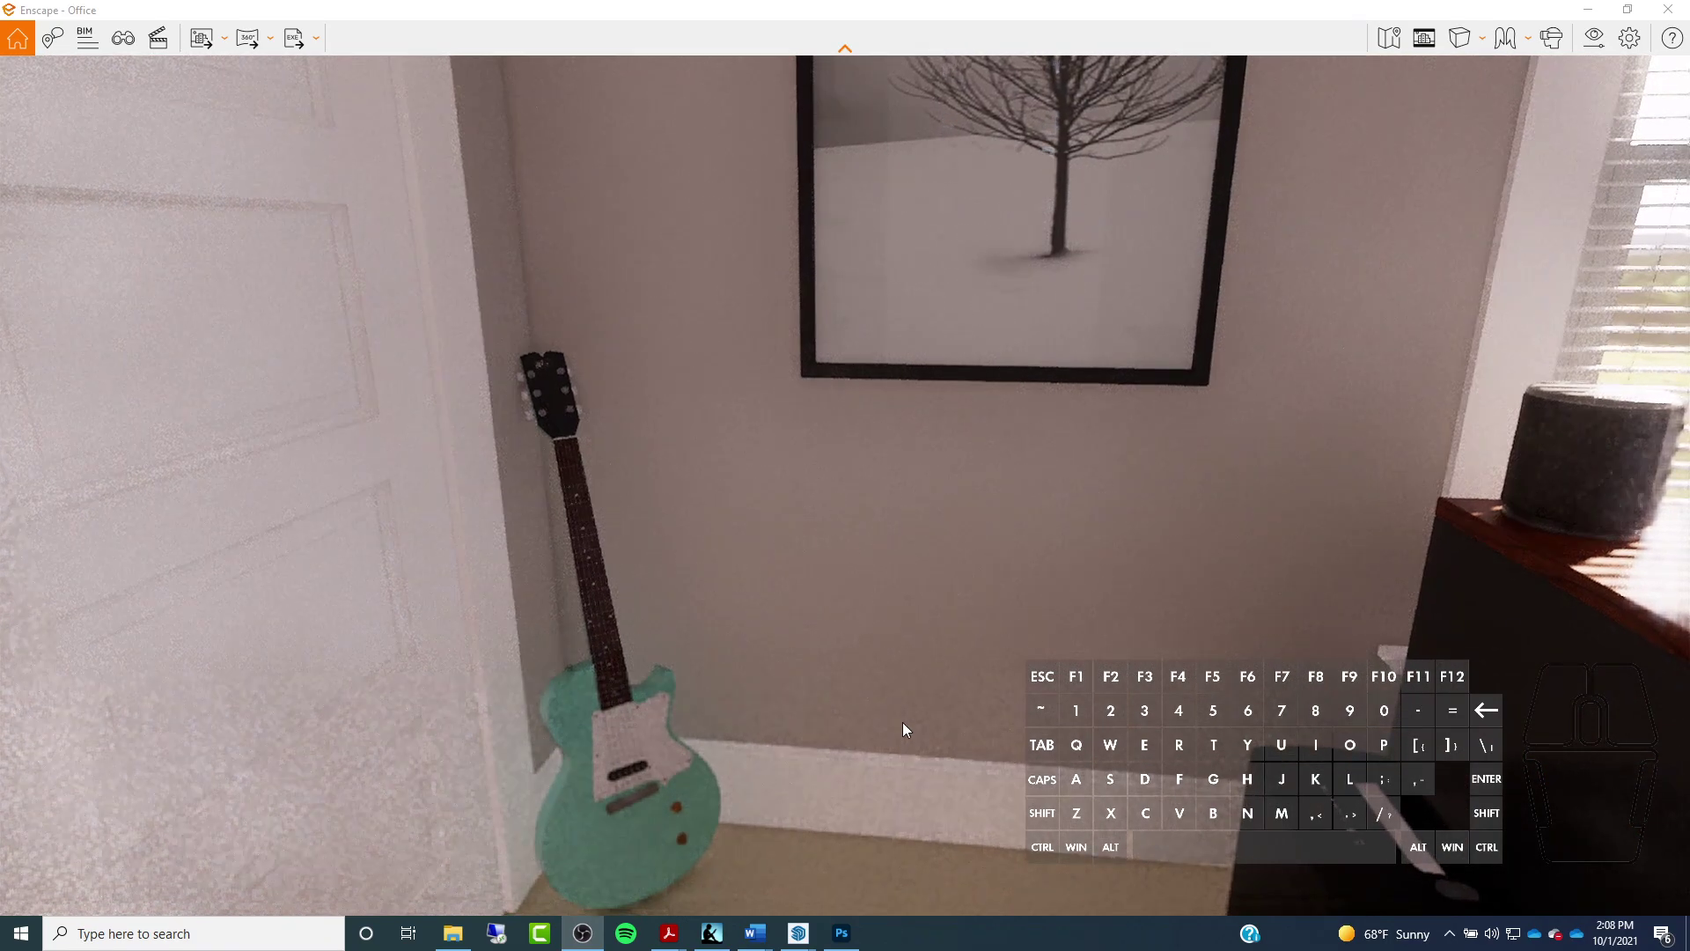
left_click_drag(898, 720, 1048, 715)
left_click_drag(1189, 616, 721, 581)
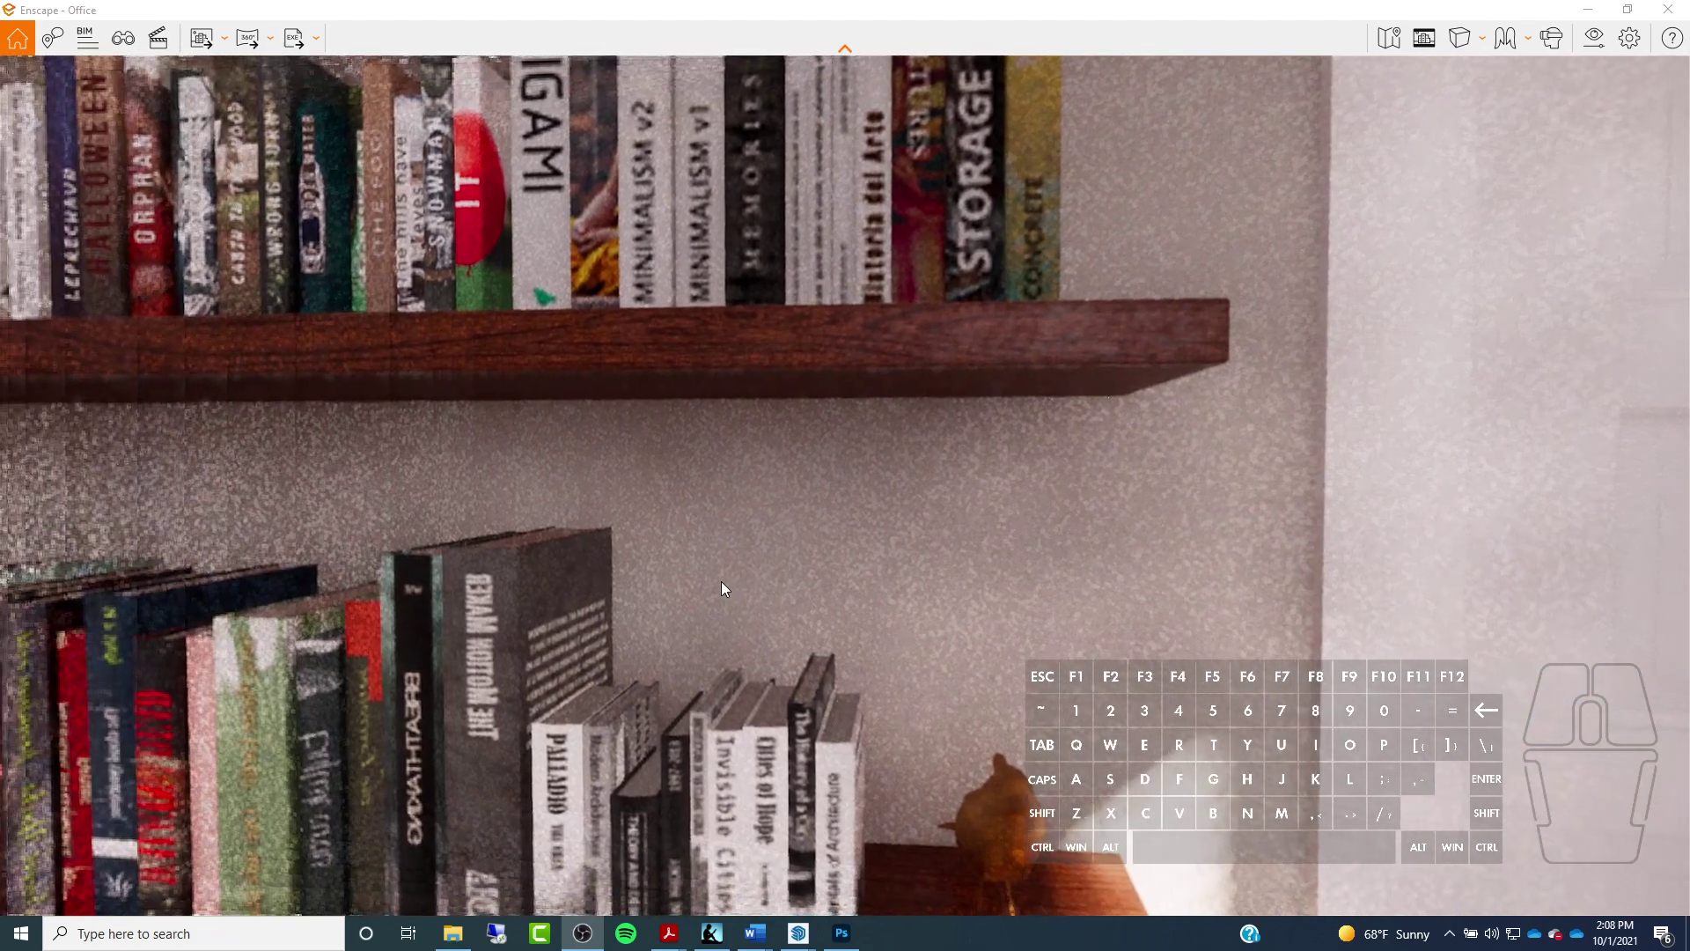
scroll(721, 581, "down", 5)
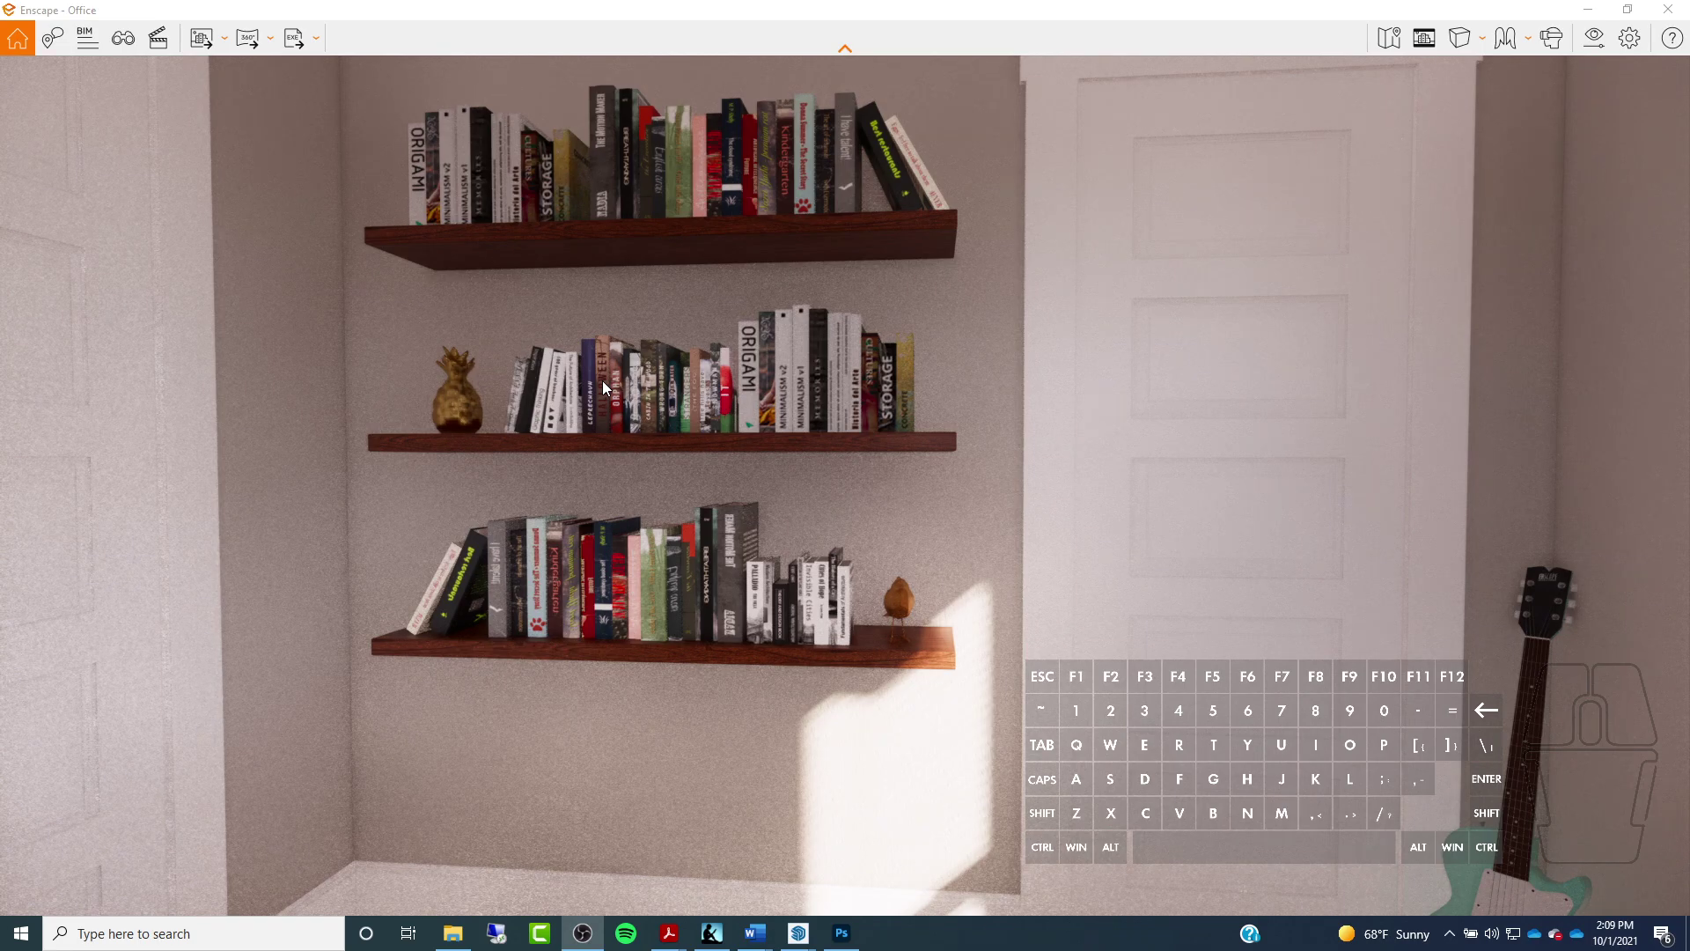
left_click_drag(700, 436, 850, 445)
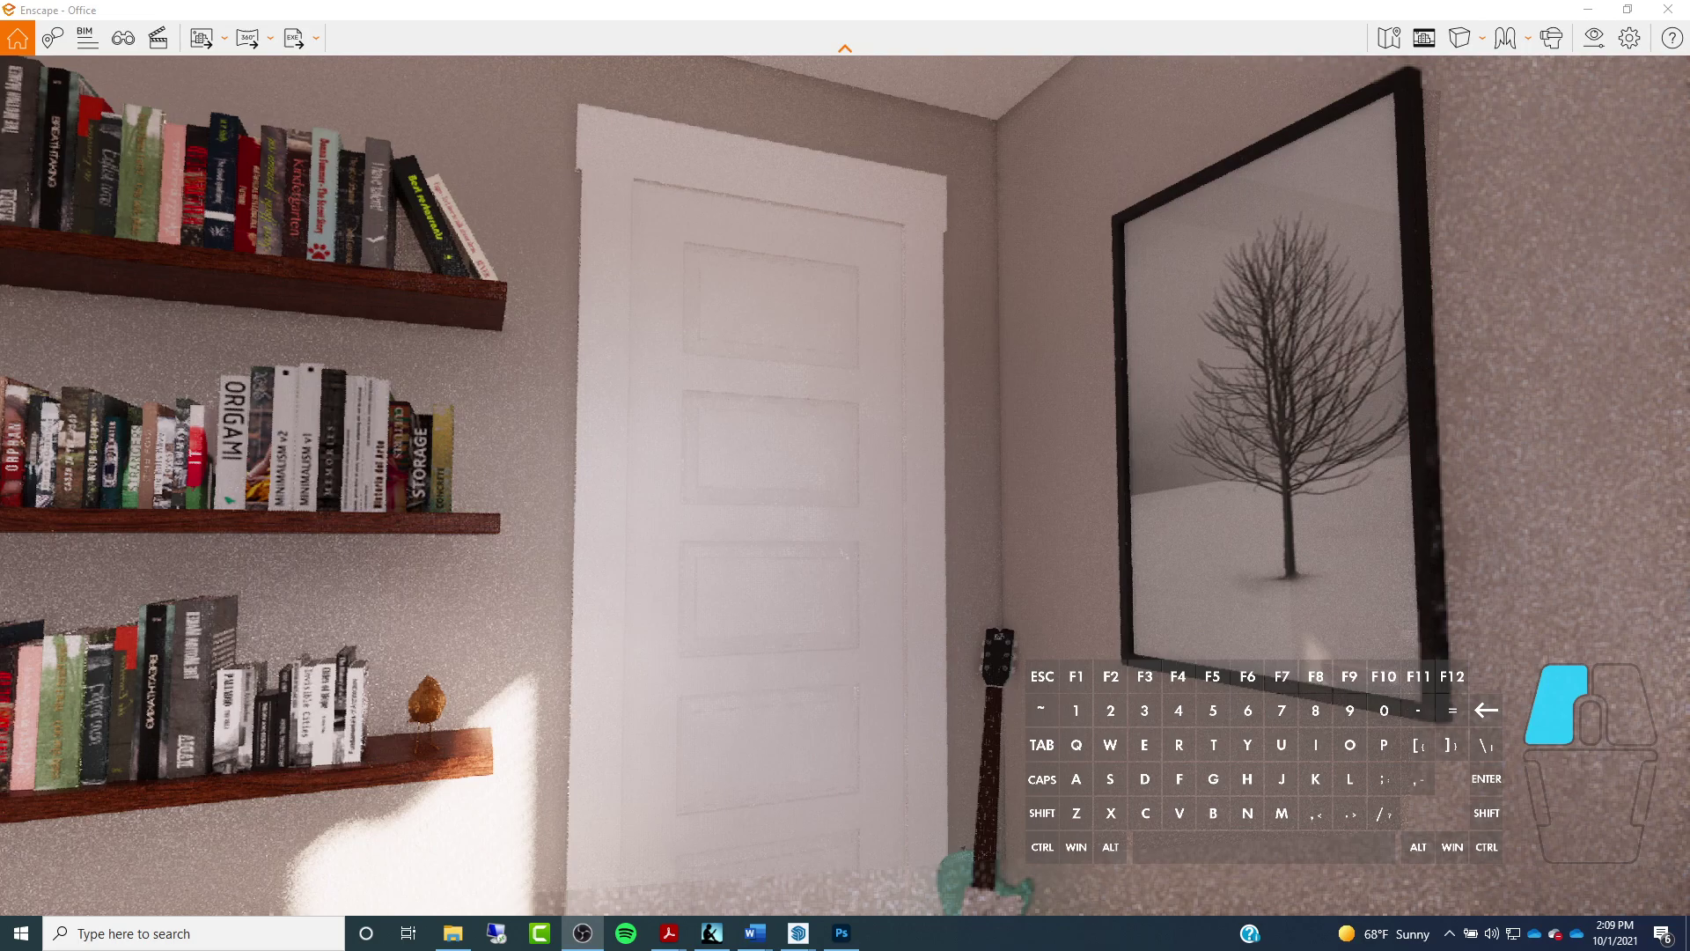
left_click_drag(850, 444, 806, 405)
key("3")
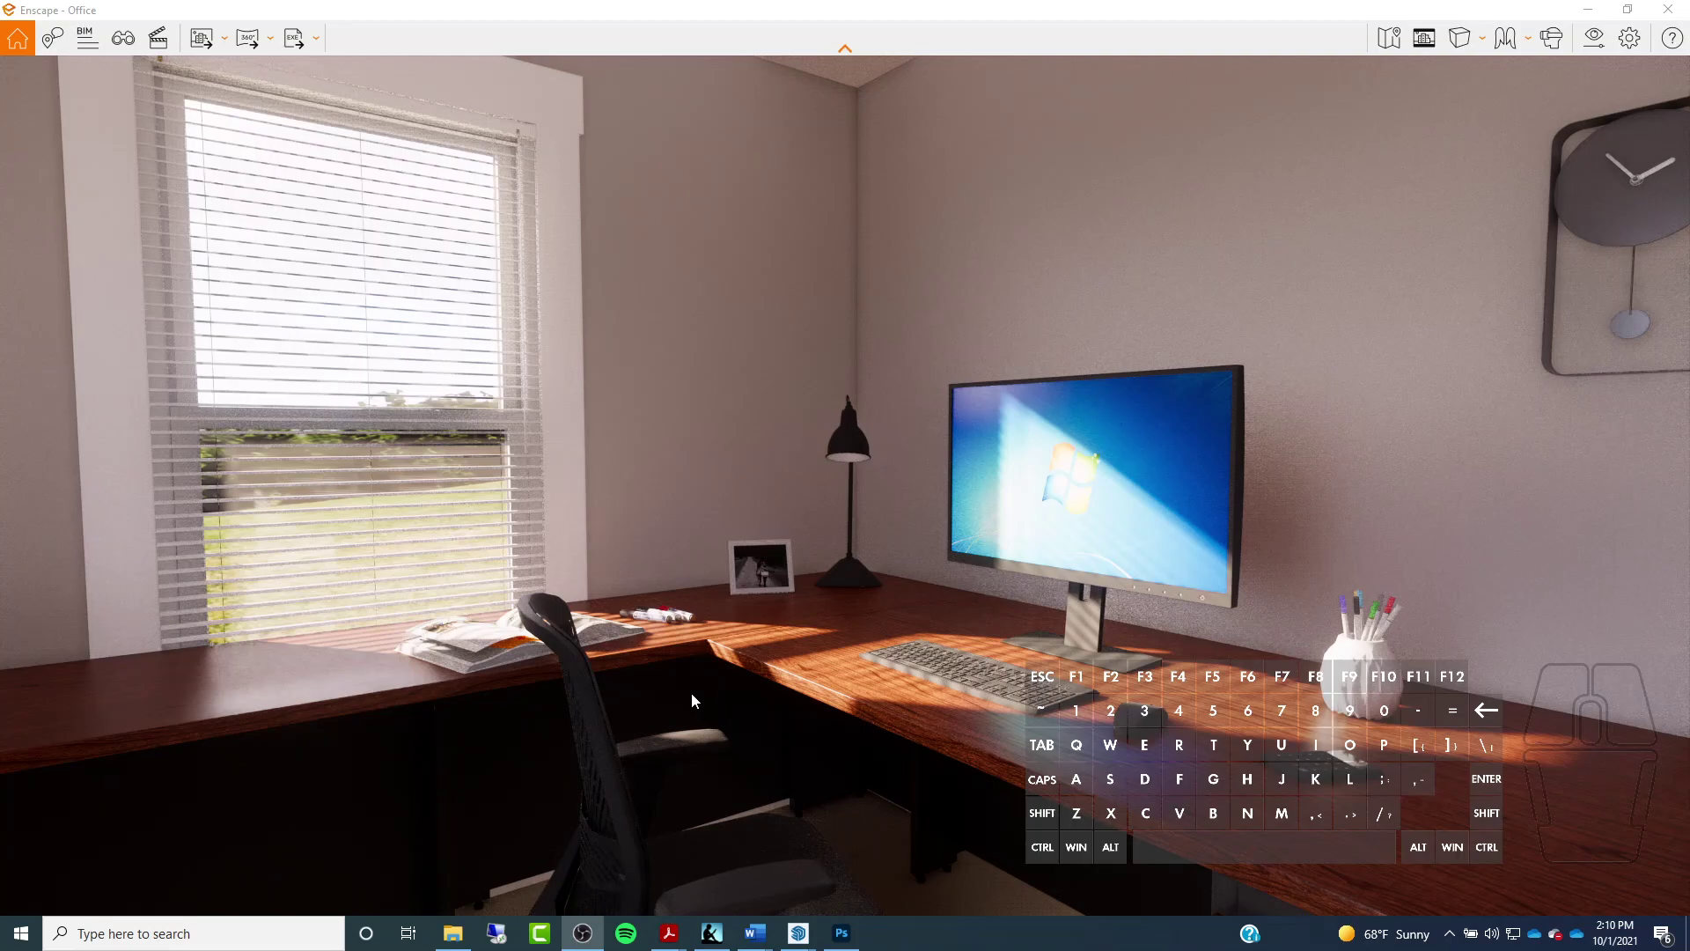
Examine the desk area, the daylight through the window blinds and the wall sconce in the render
left_click_drag(1005, 637, 884, 410)
left_click_drag(421, 458, 385, 470)
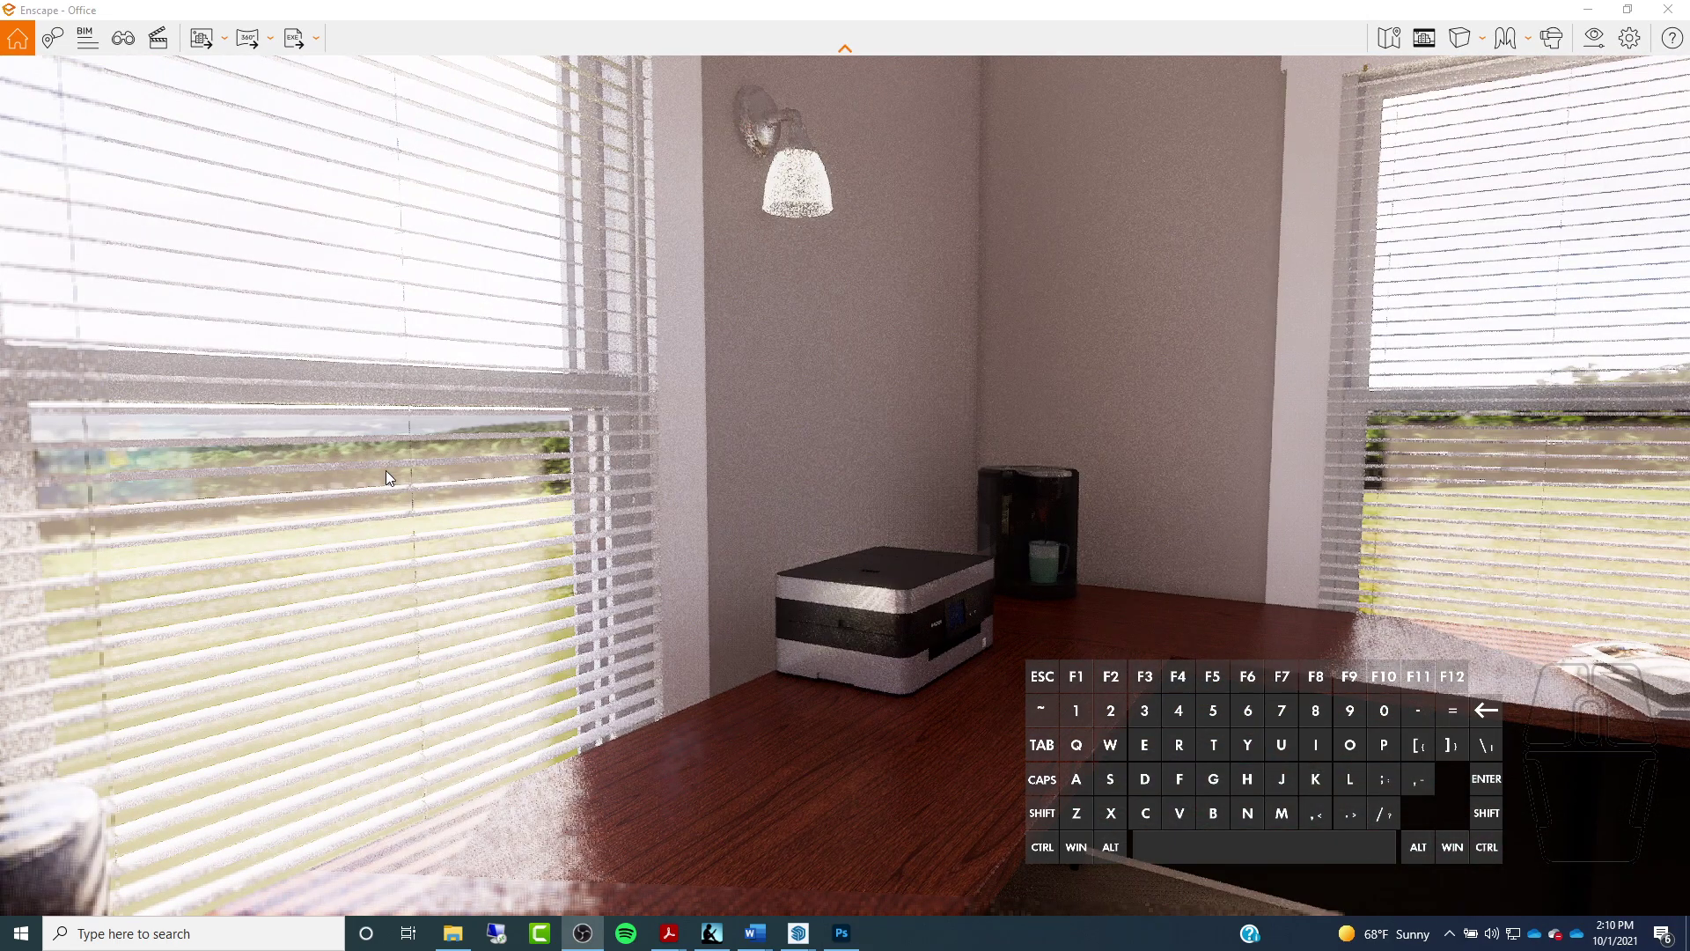
scroll(385, 470, "down", 3)
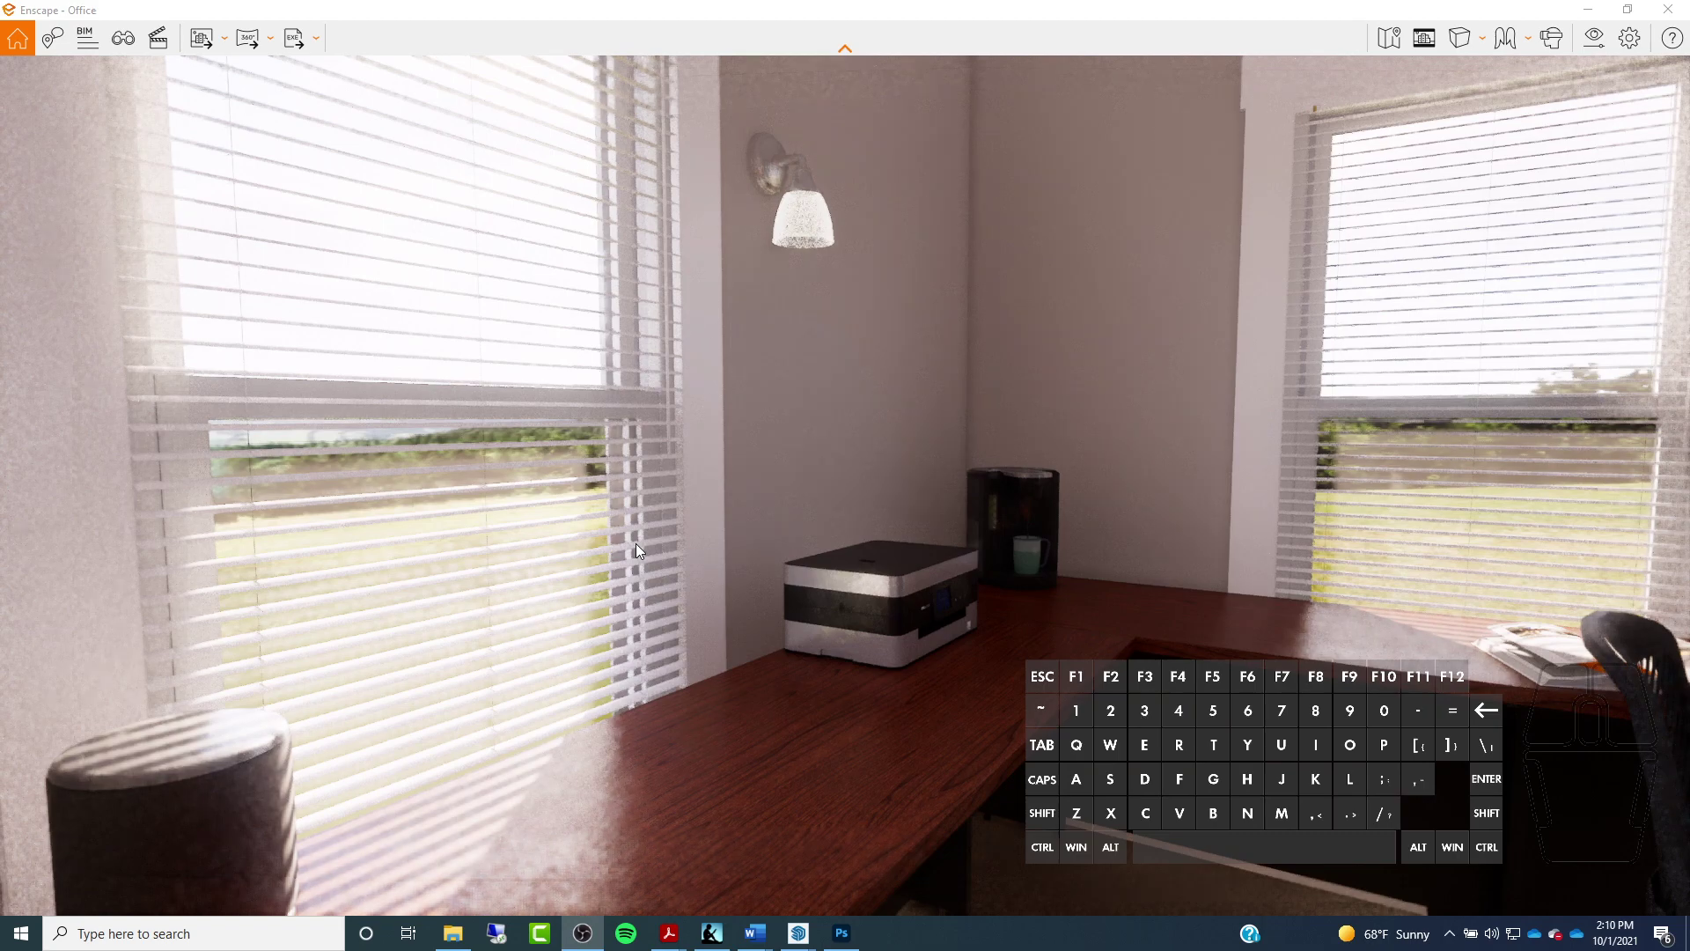
left_click_drag(699, 657, 653, 613)
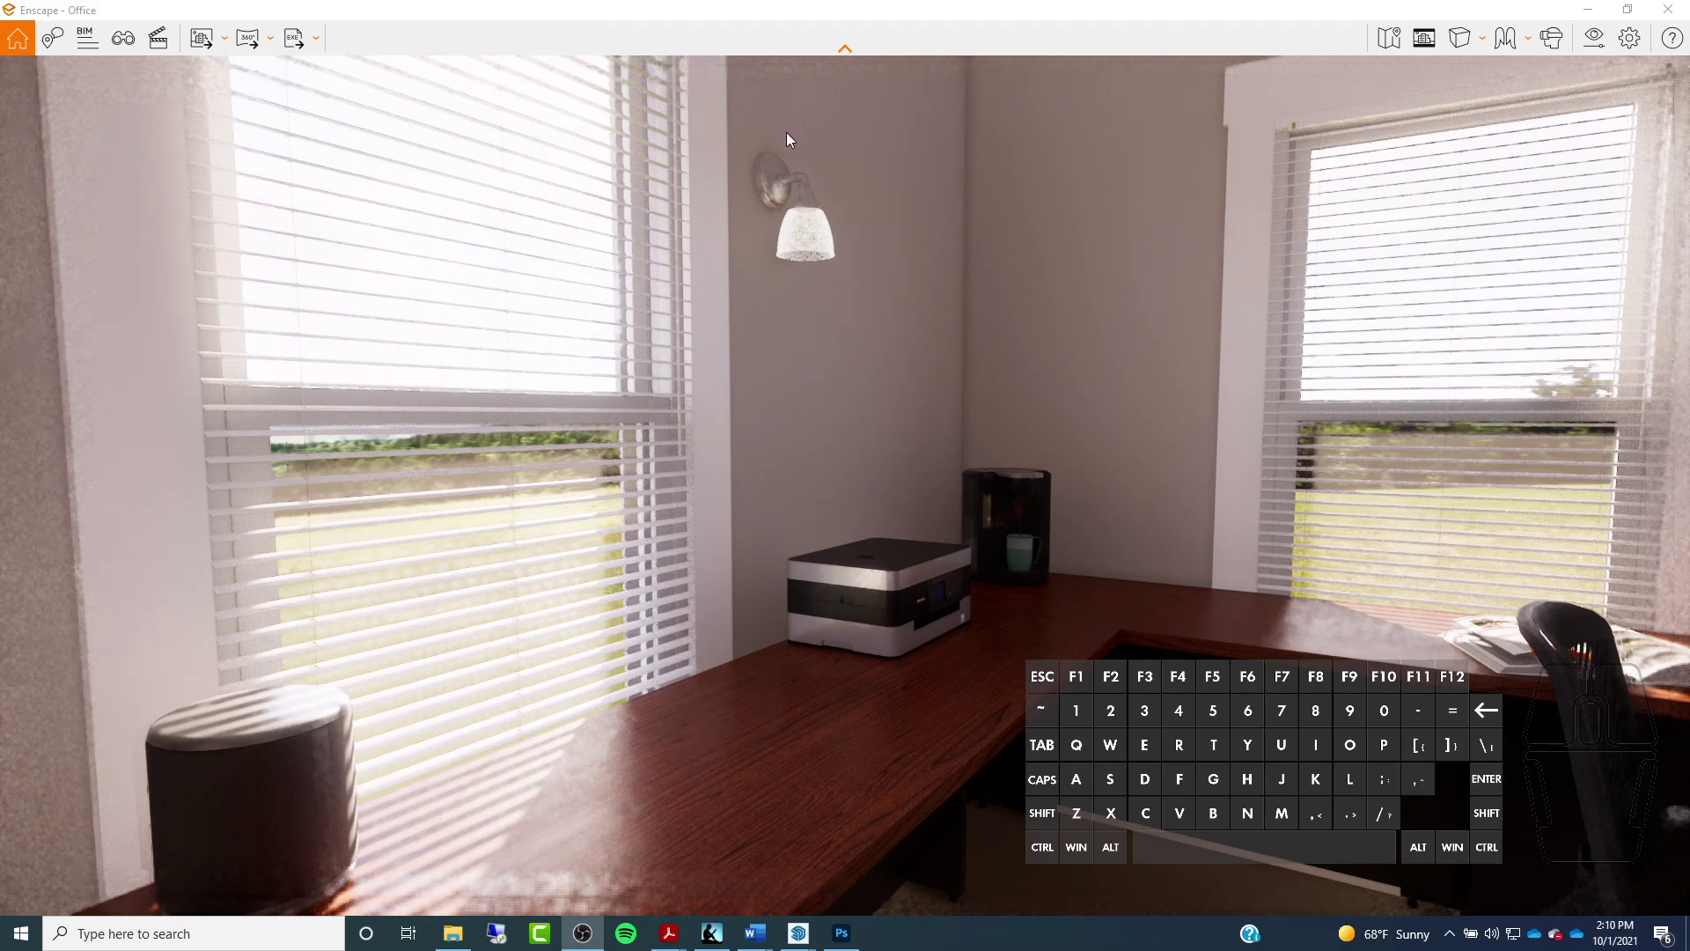
scroll(786, 145, "up", 1)
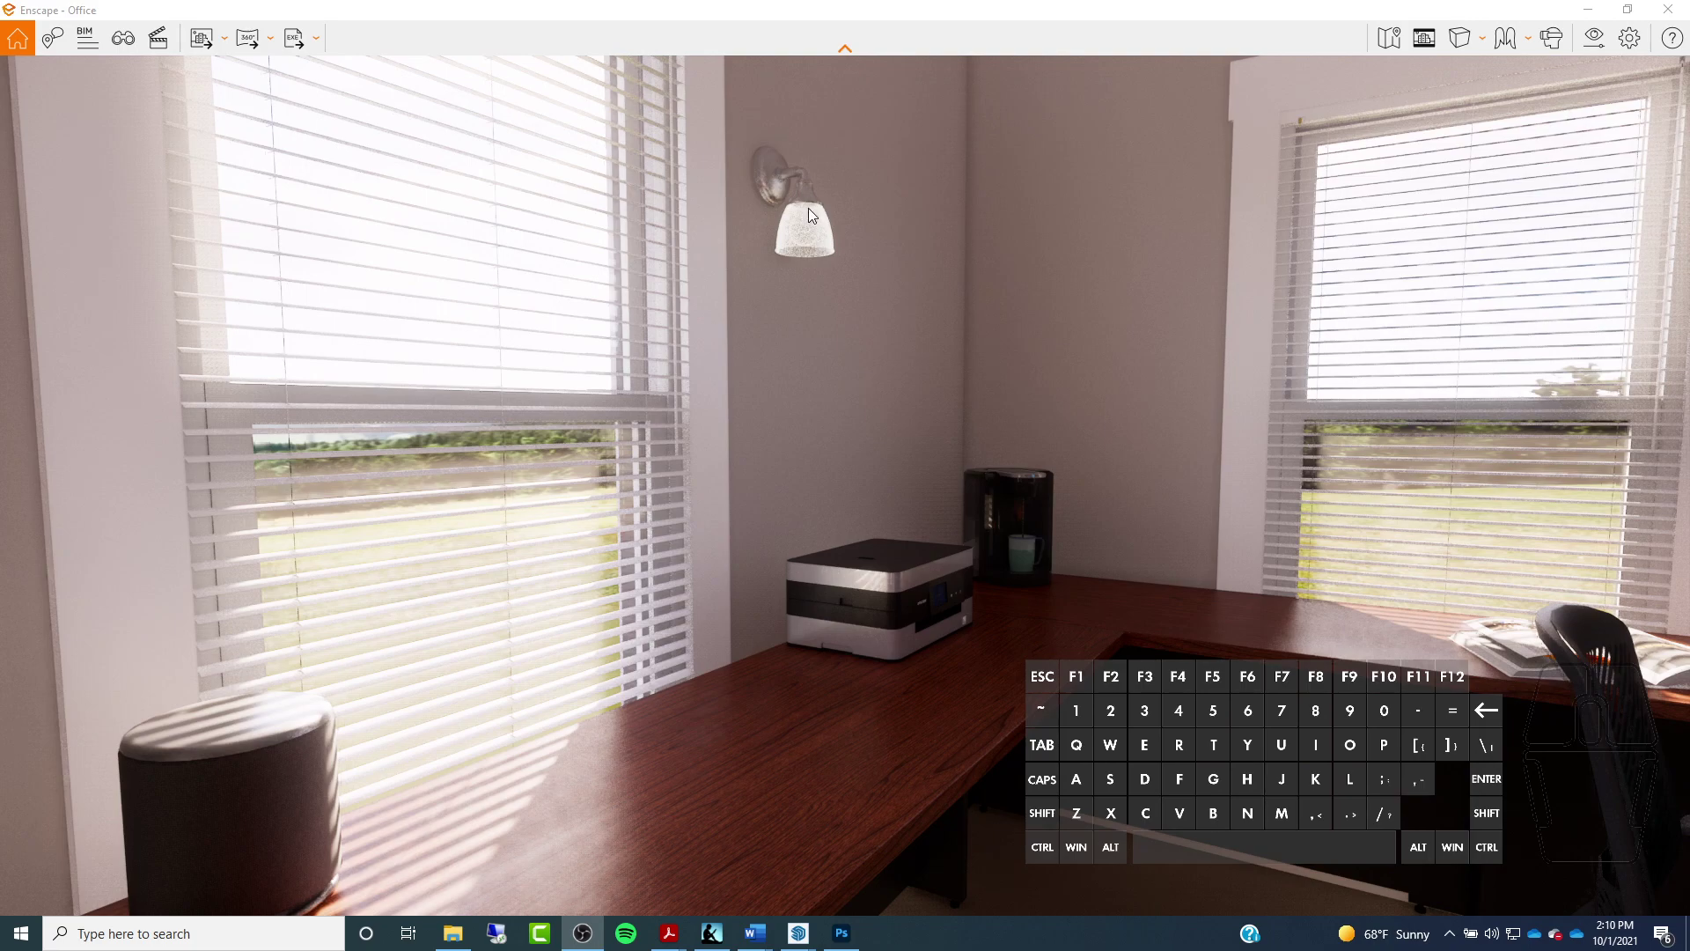
left_click(781, 218)
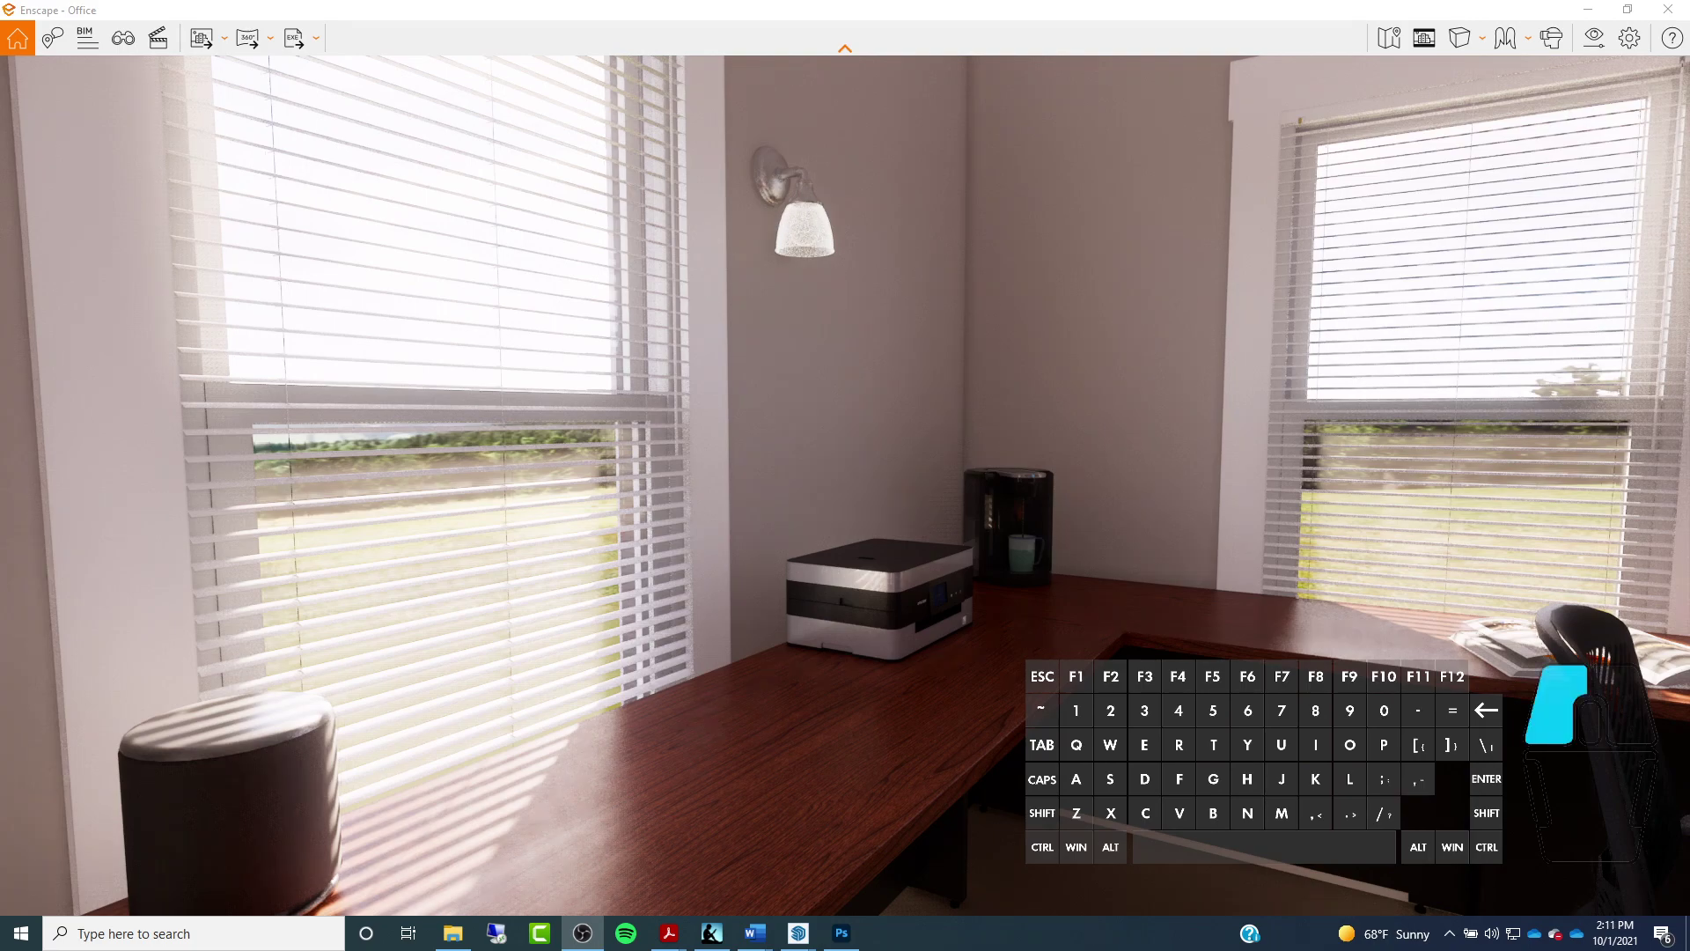
left_click_drag(781, 218, 440, 220)
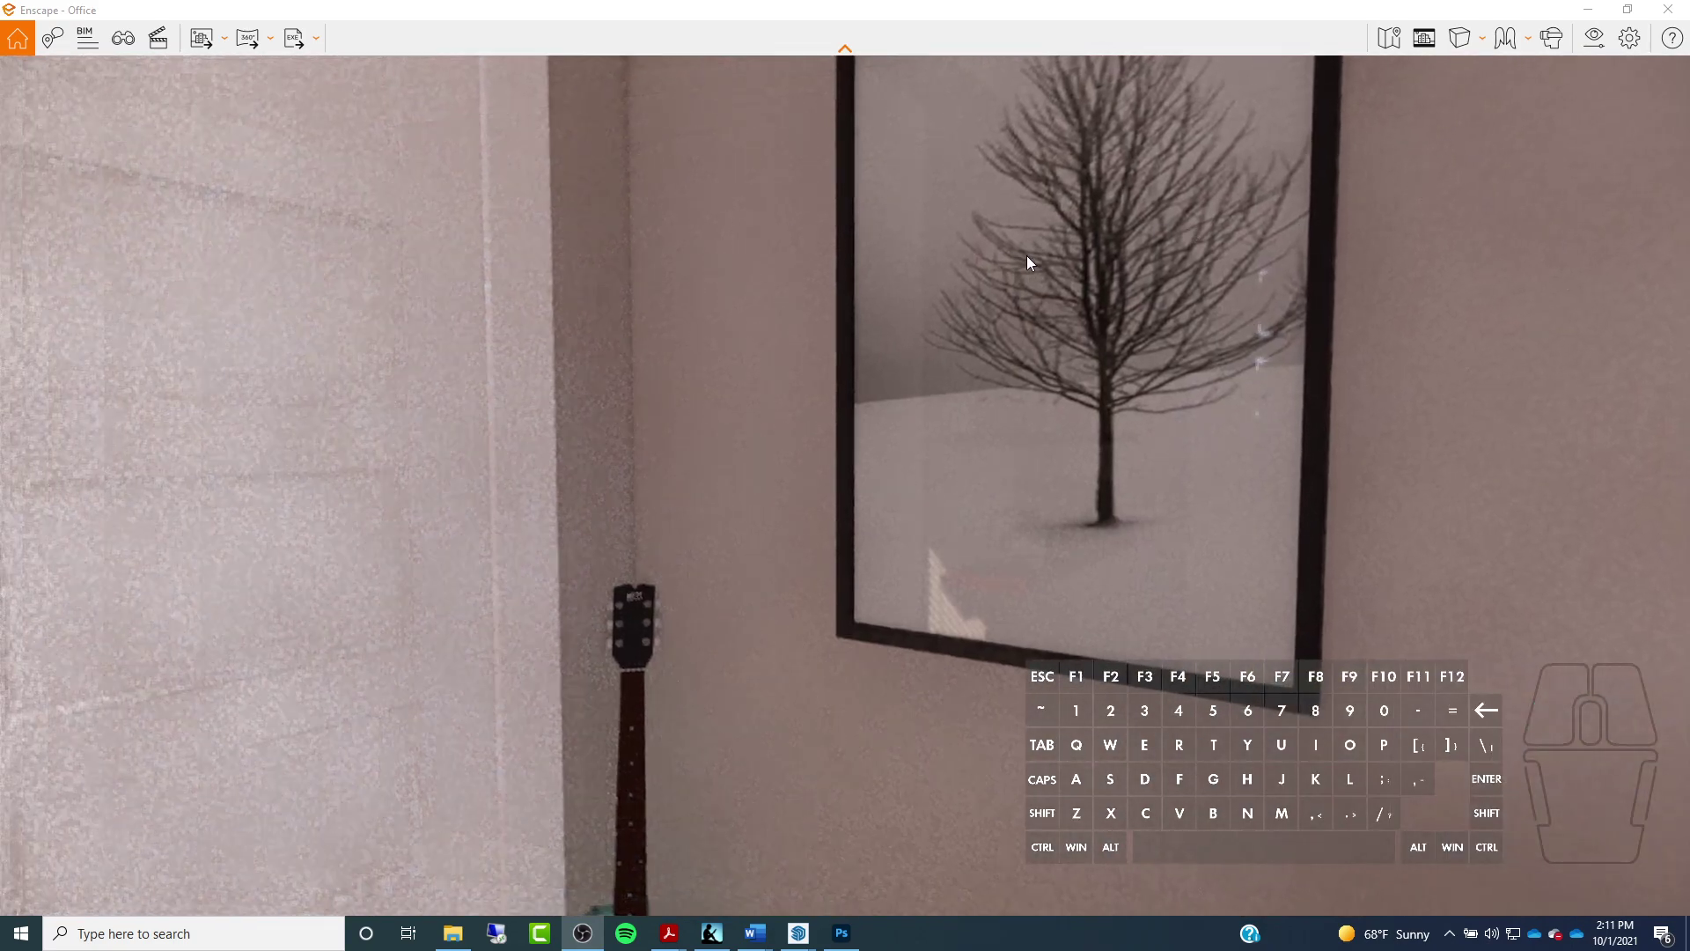
Inspect the framed picture and bookshelves in the render, then return to the view facing the desk window
left_click(861, 318)
left_click_drag(861, 319, 551, 158)
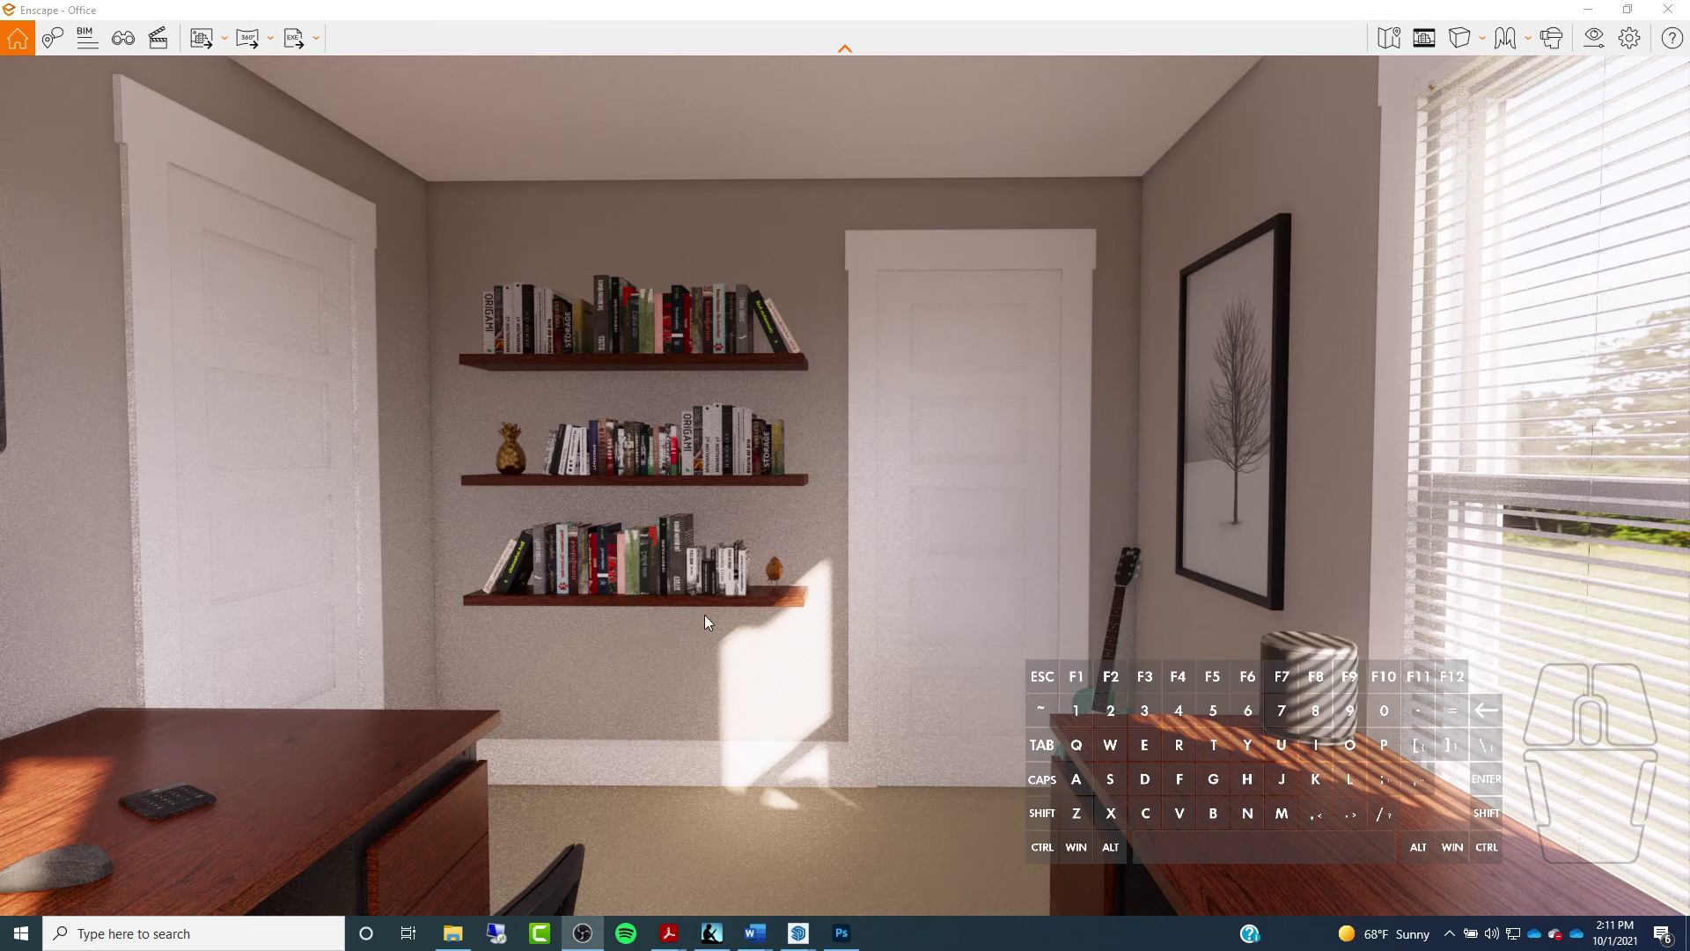
key("w")
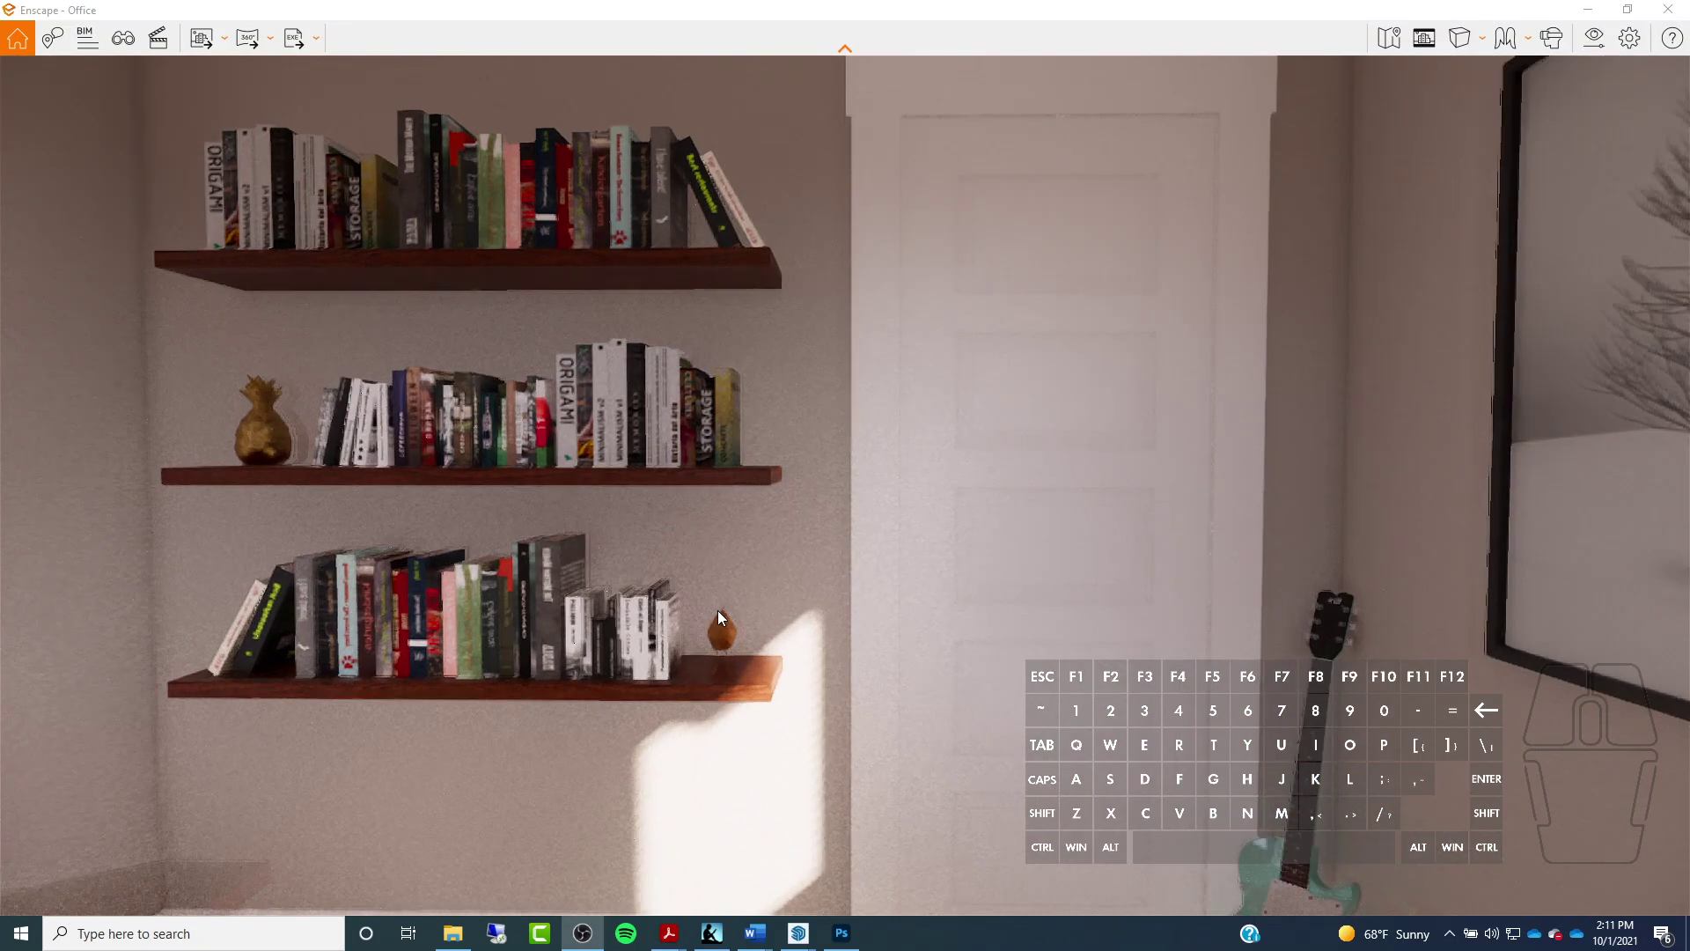
left_click(731, 558)
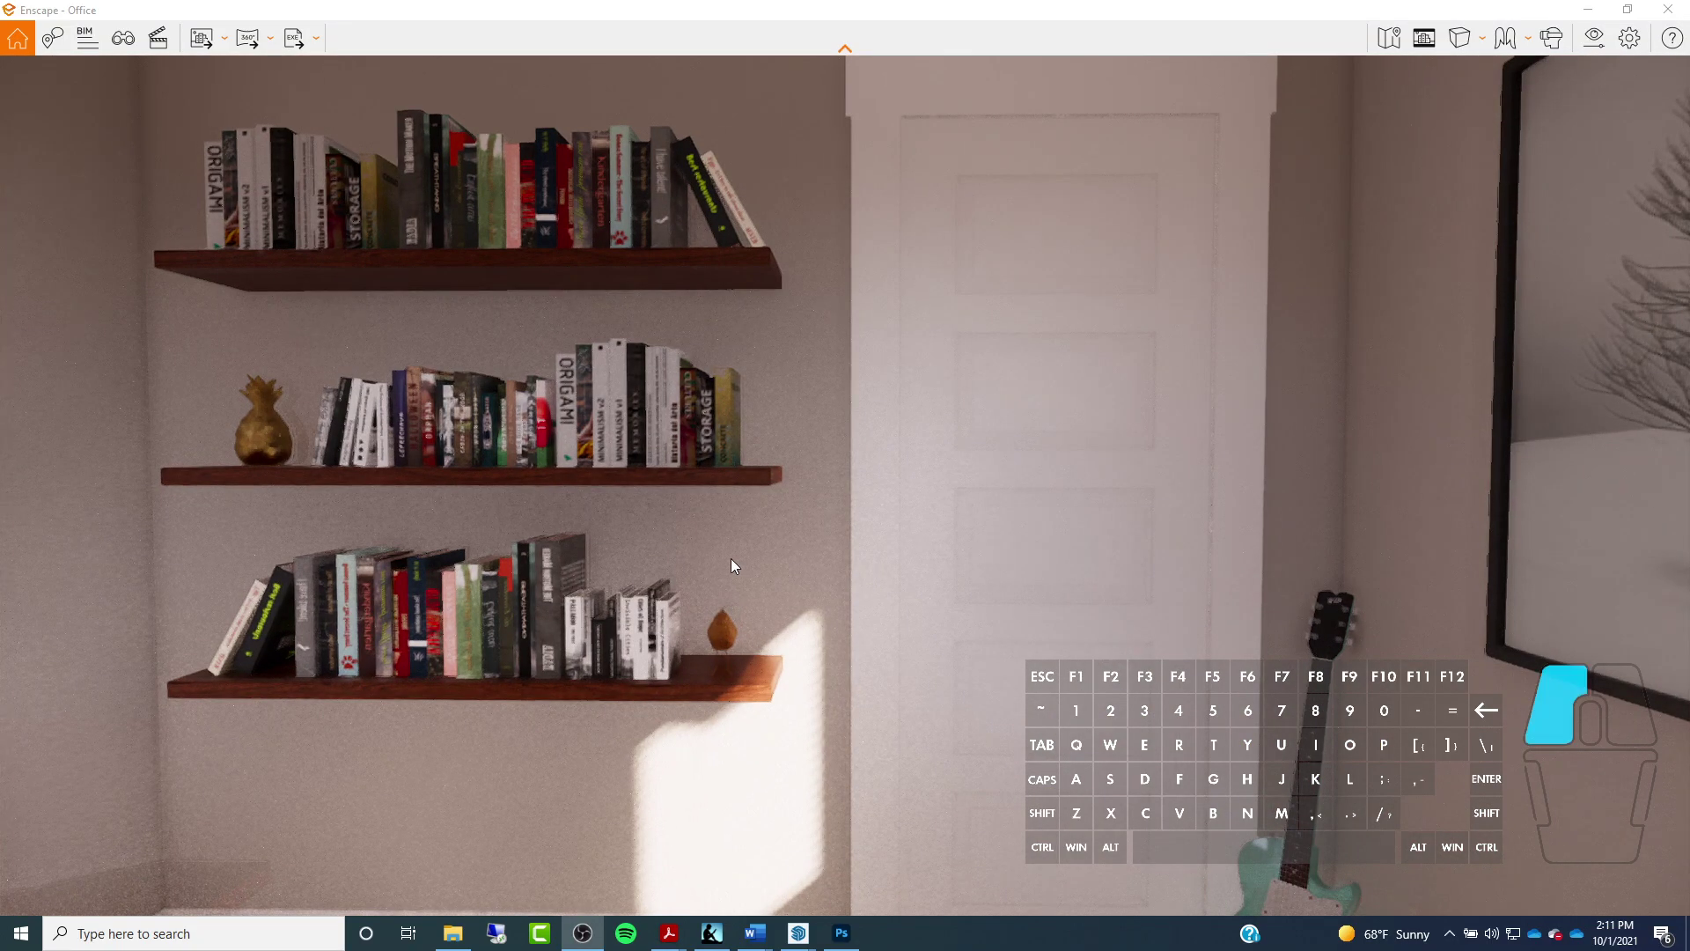
left_click_drag(730, 558, 1444, 555)
scroll(864, 490, "down", 3)
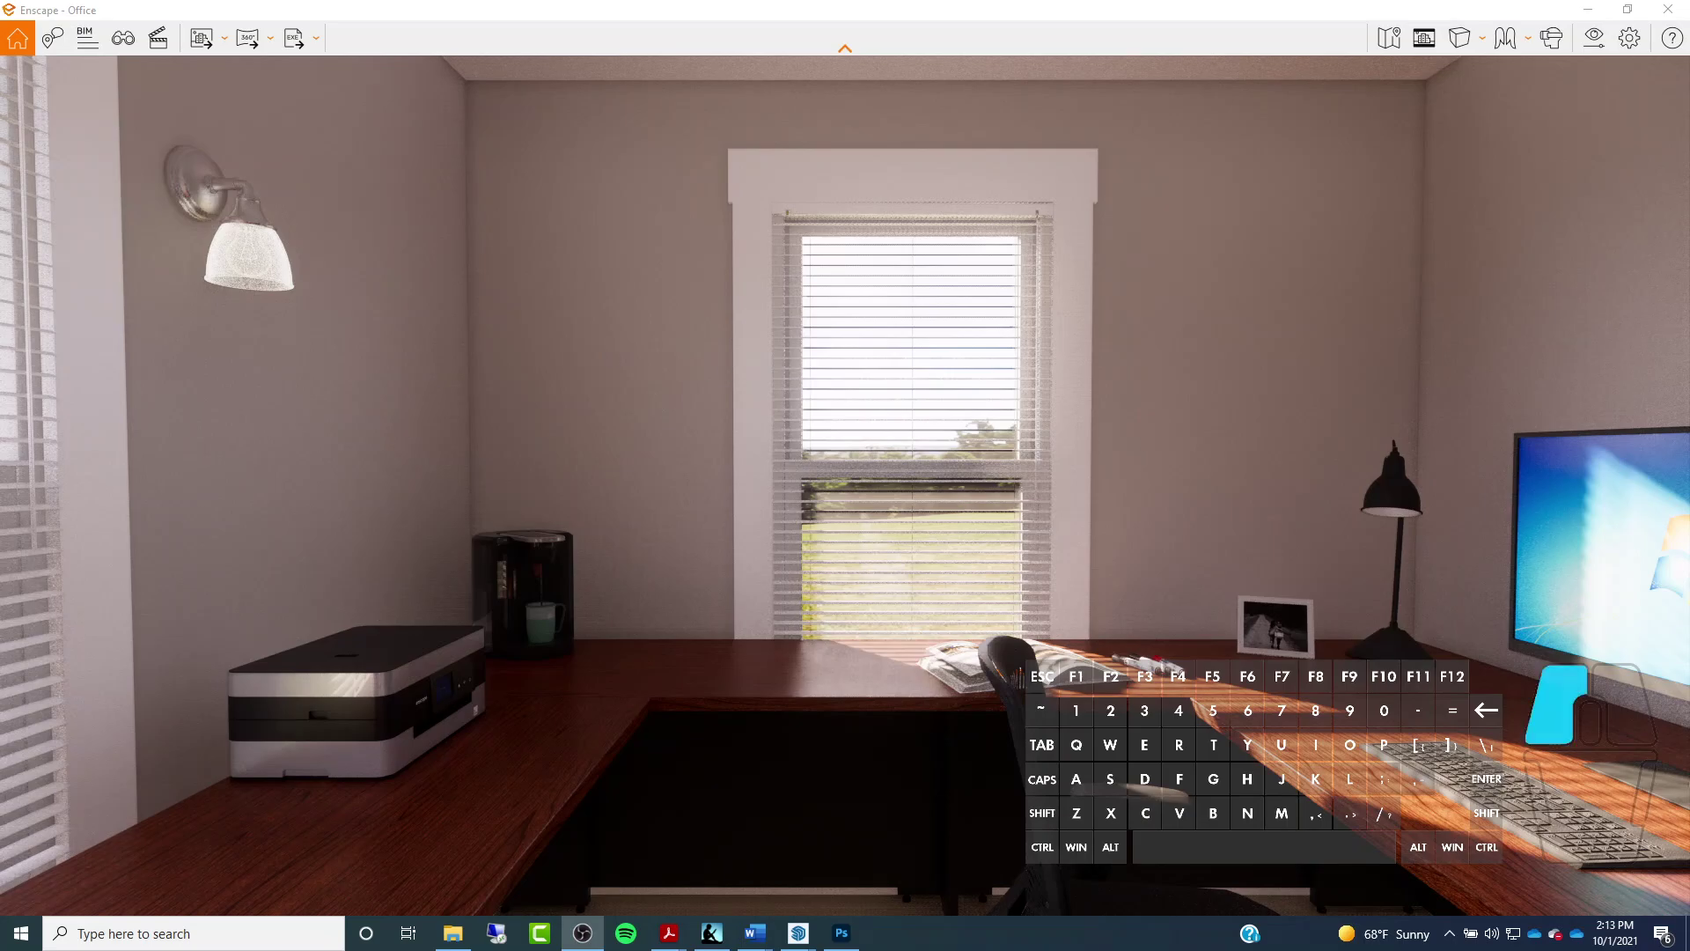
key("d")
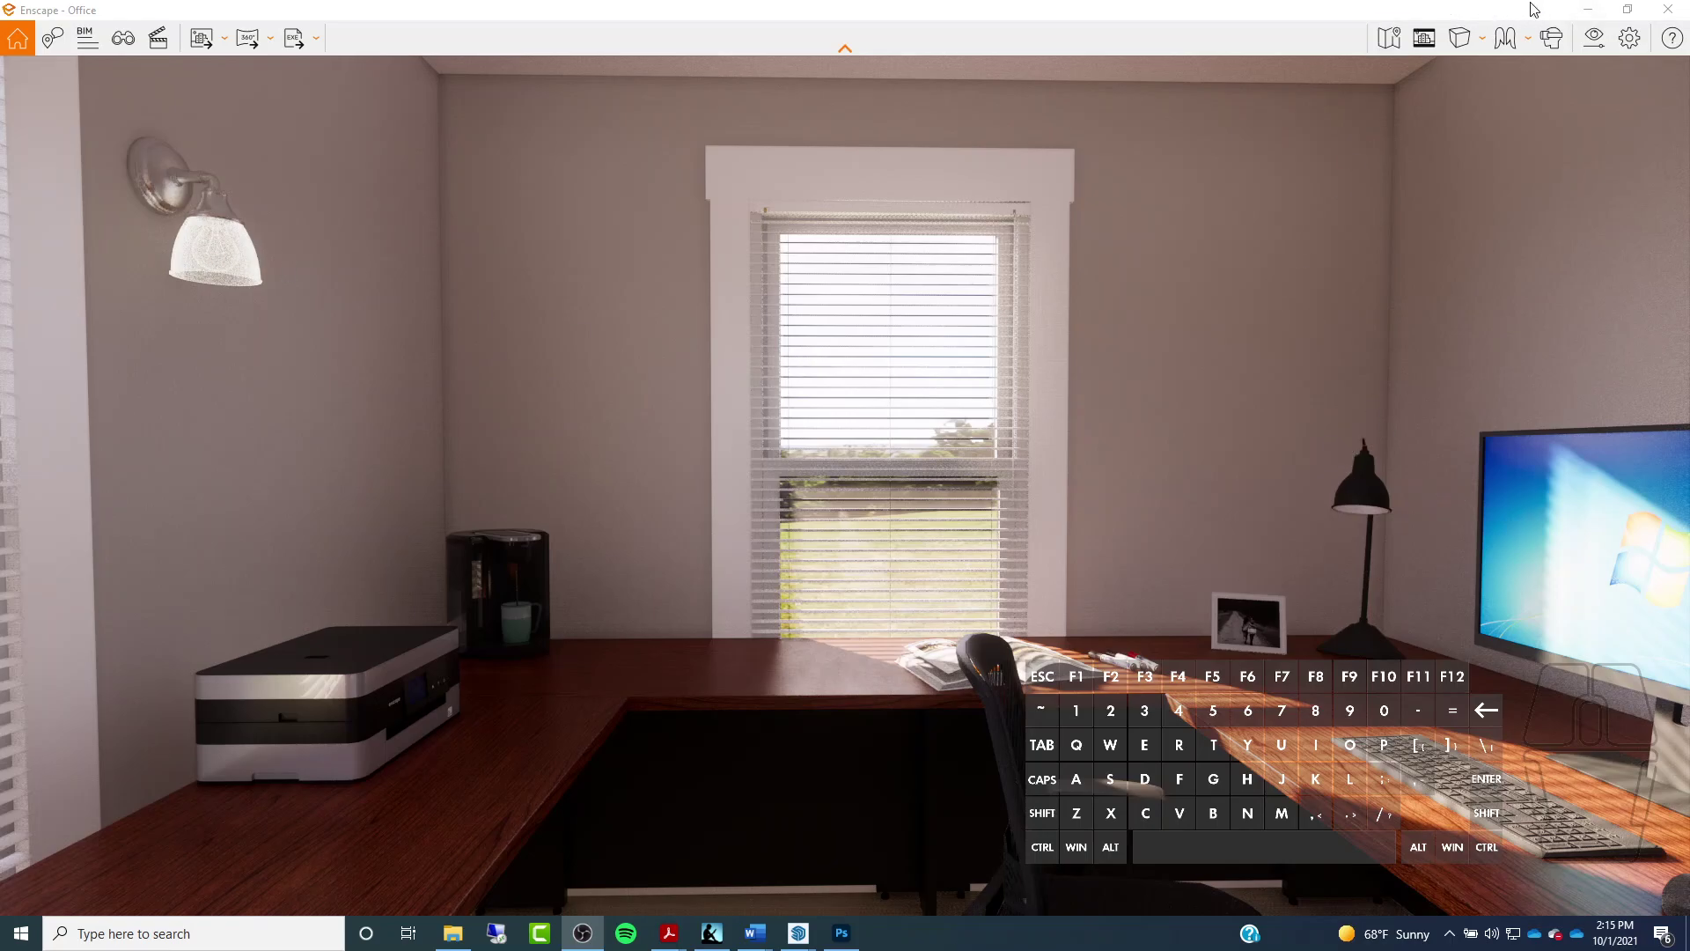
Switch to the SketchUp model and open the desk lamp component for editing, viewed from below its shade
left_click(1590, 8)
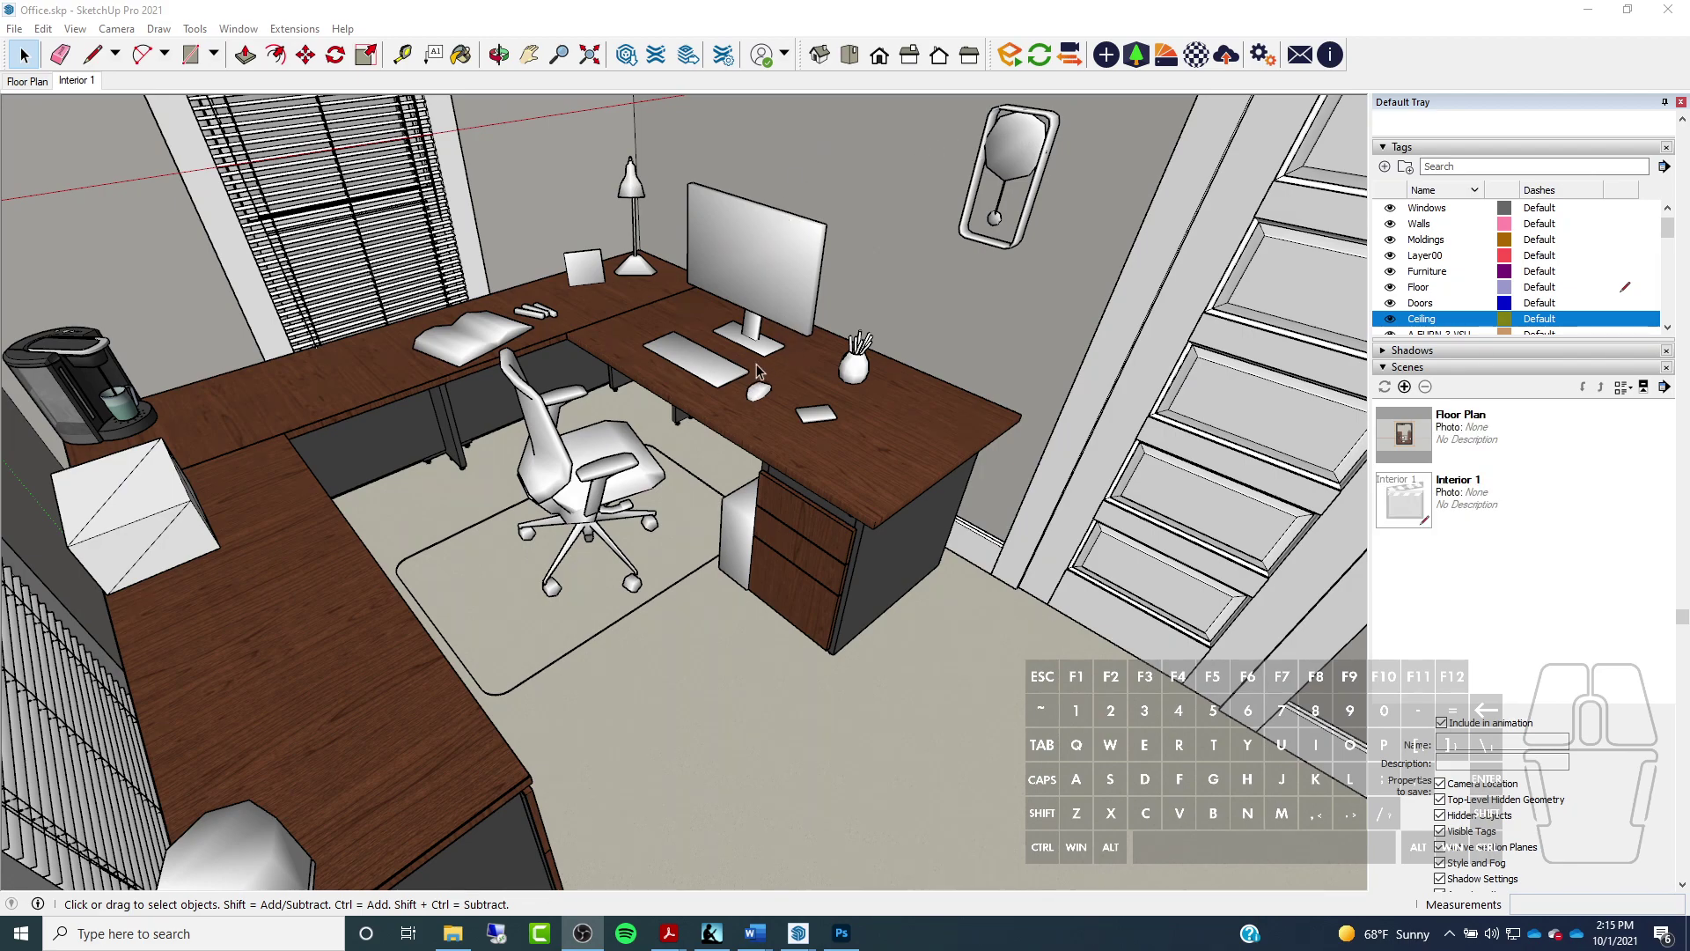
scroll(774, 405, "up", 1)
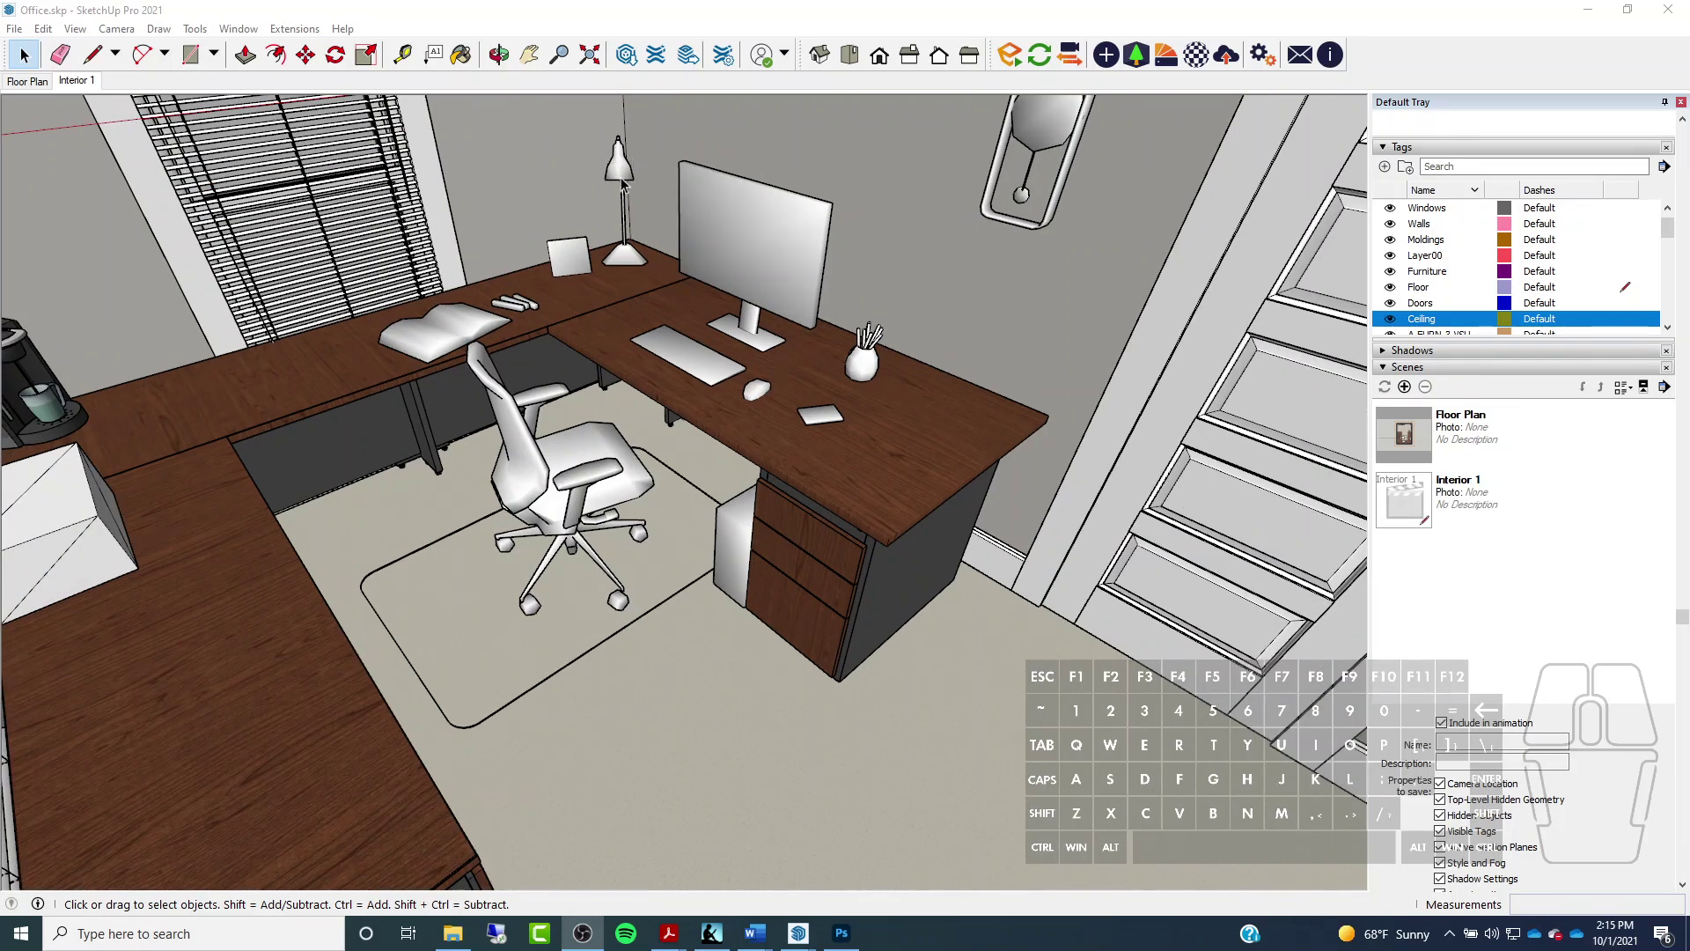
double_click(623, 184)
middle_click_drag(747, 236, 249, 472)
scroll(733, 219, "up", 2)
scroll(763, 189, "up", 3)
scroll(762, 194, "up", 5)
middle_click_drag(672, 366, 791, 141)
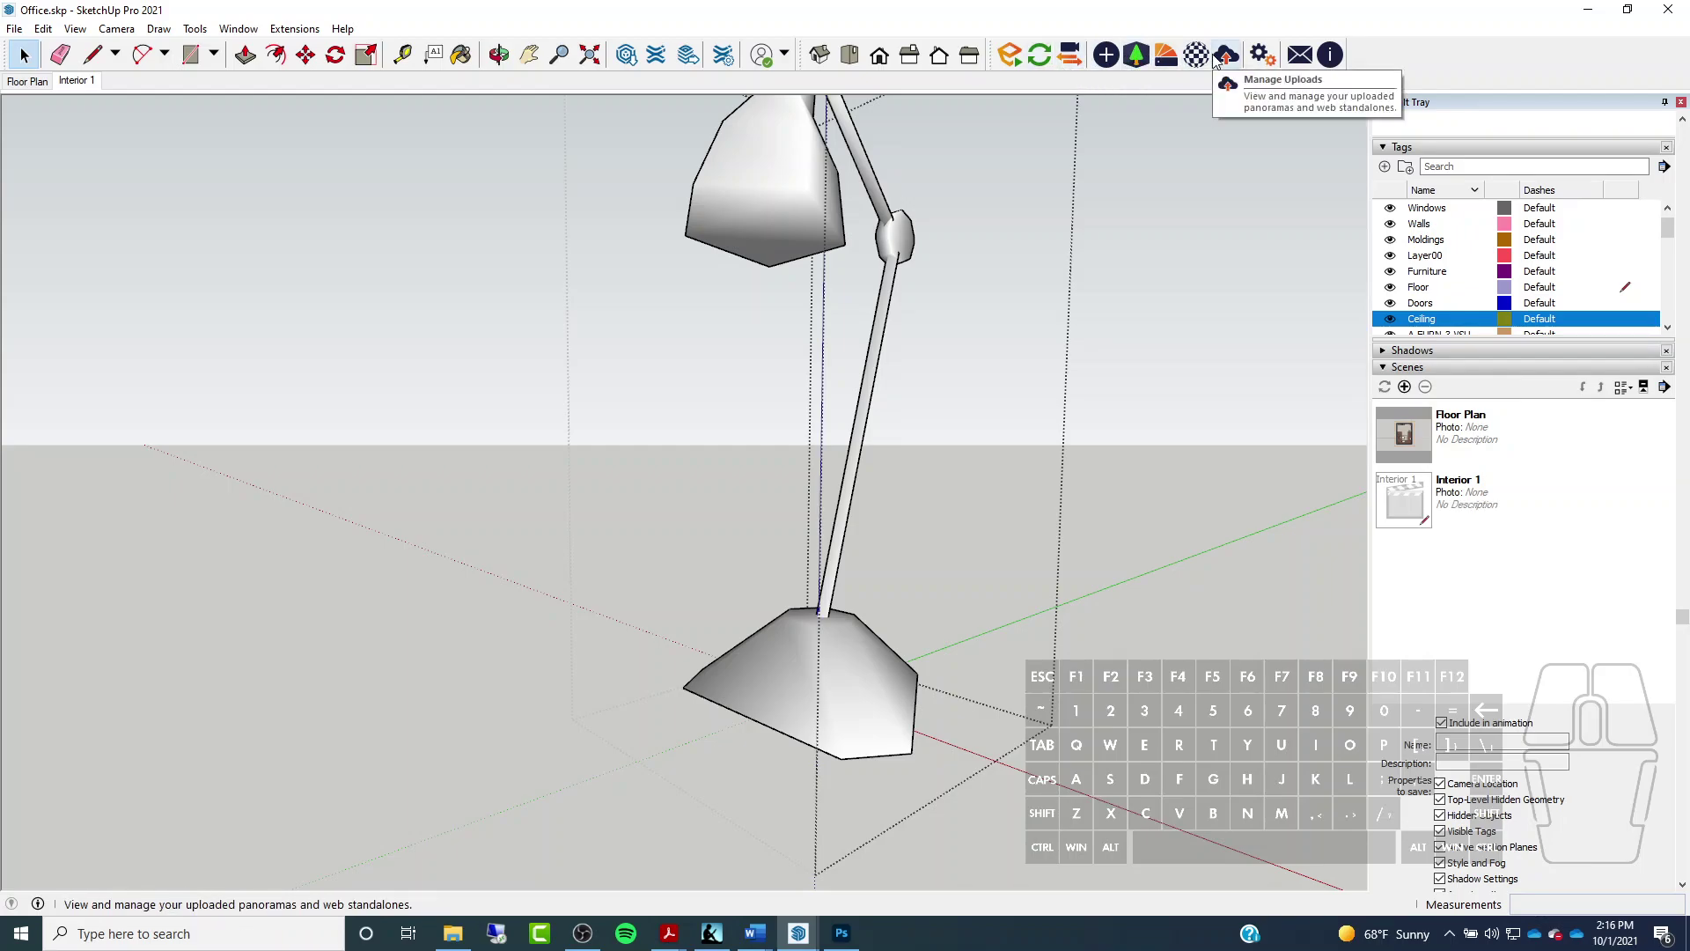
Place an Enscape sphere light just below the desk lamp's shade
left_click(1106, 55)
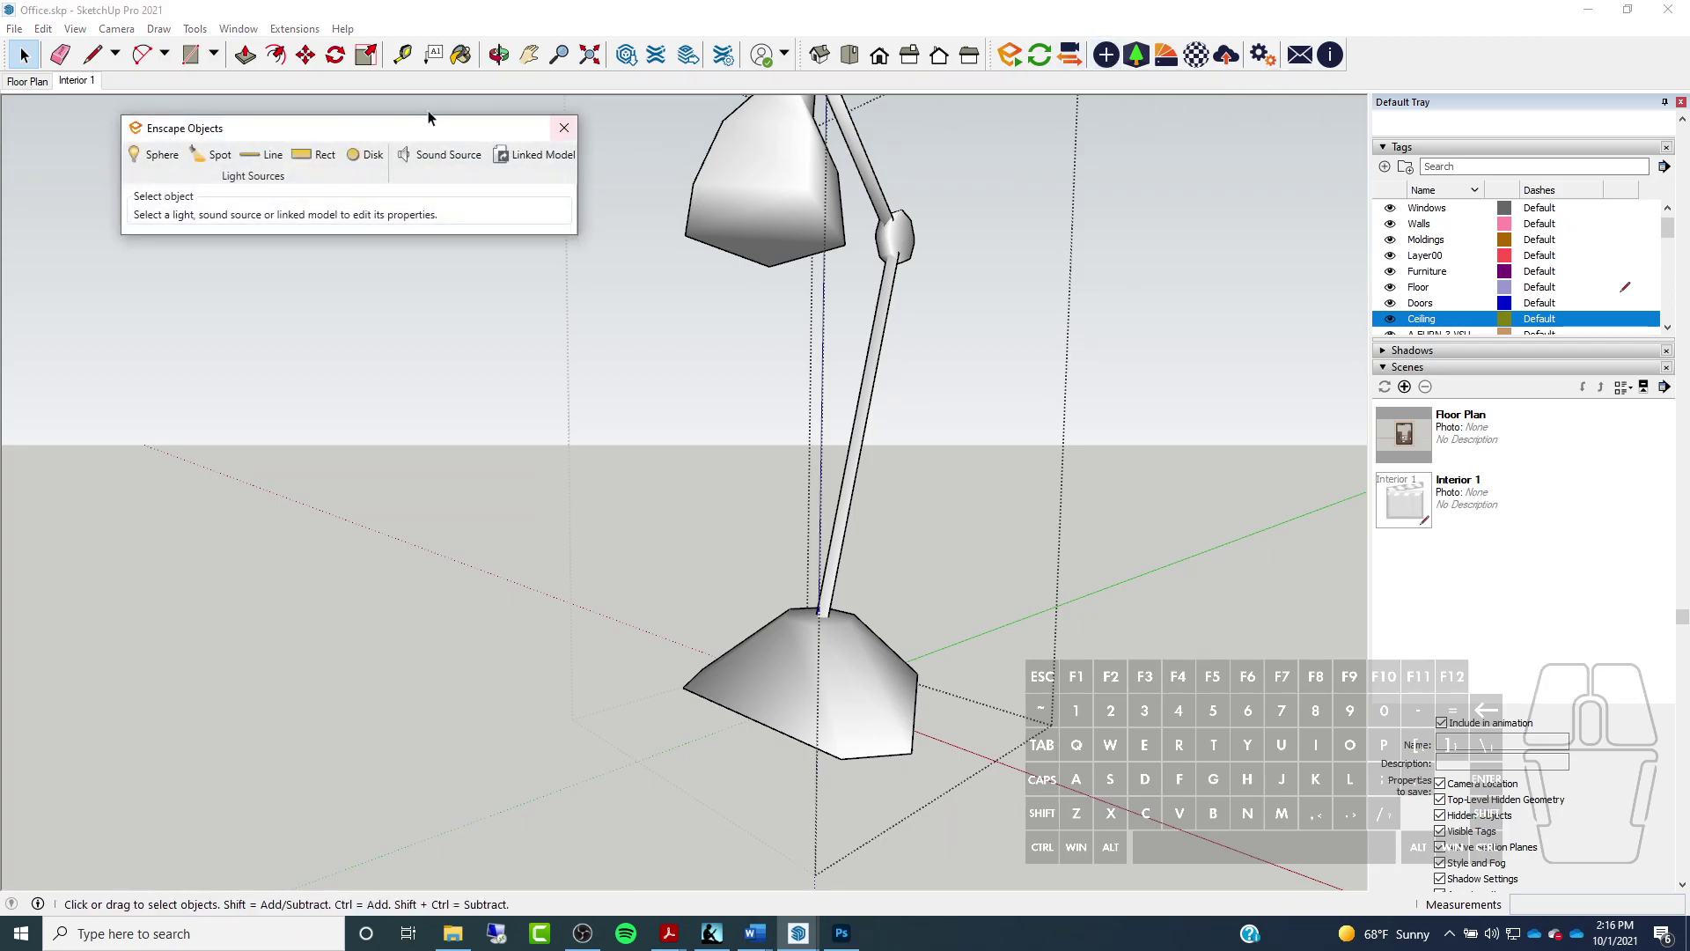
left_click_drag(248, 129, 318, 199)
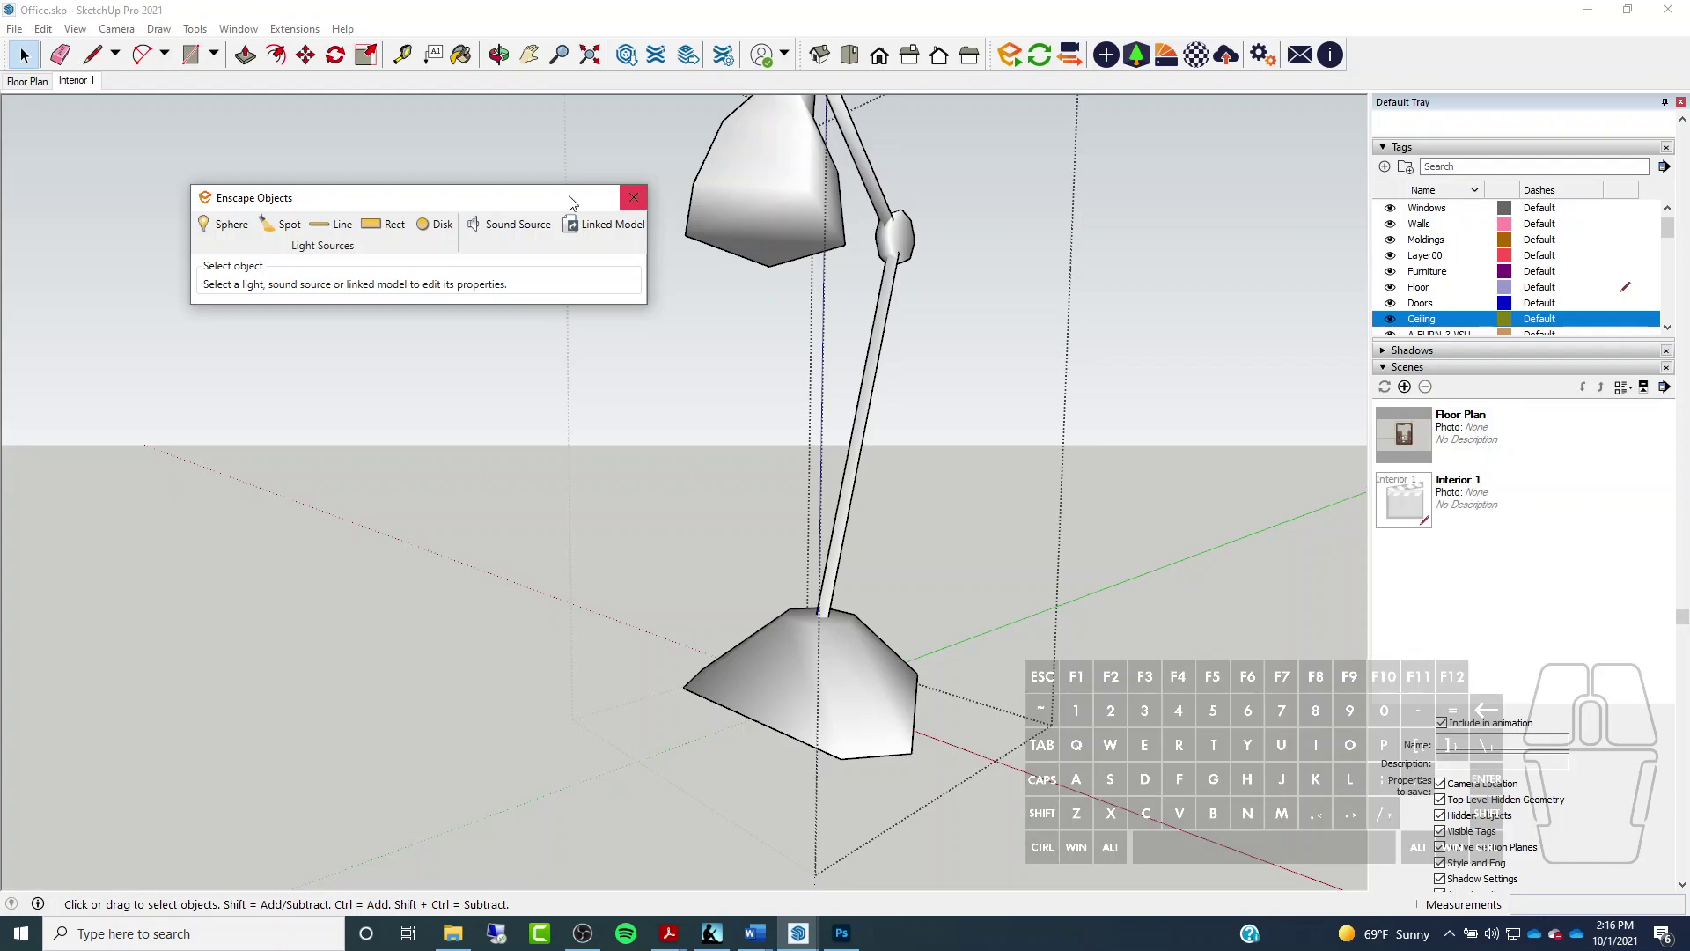
left_click(220, 227)
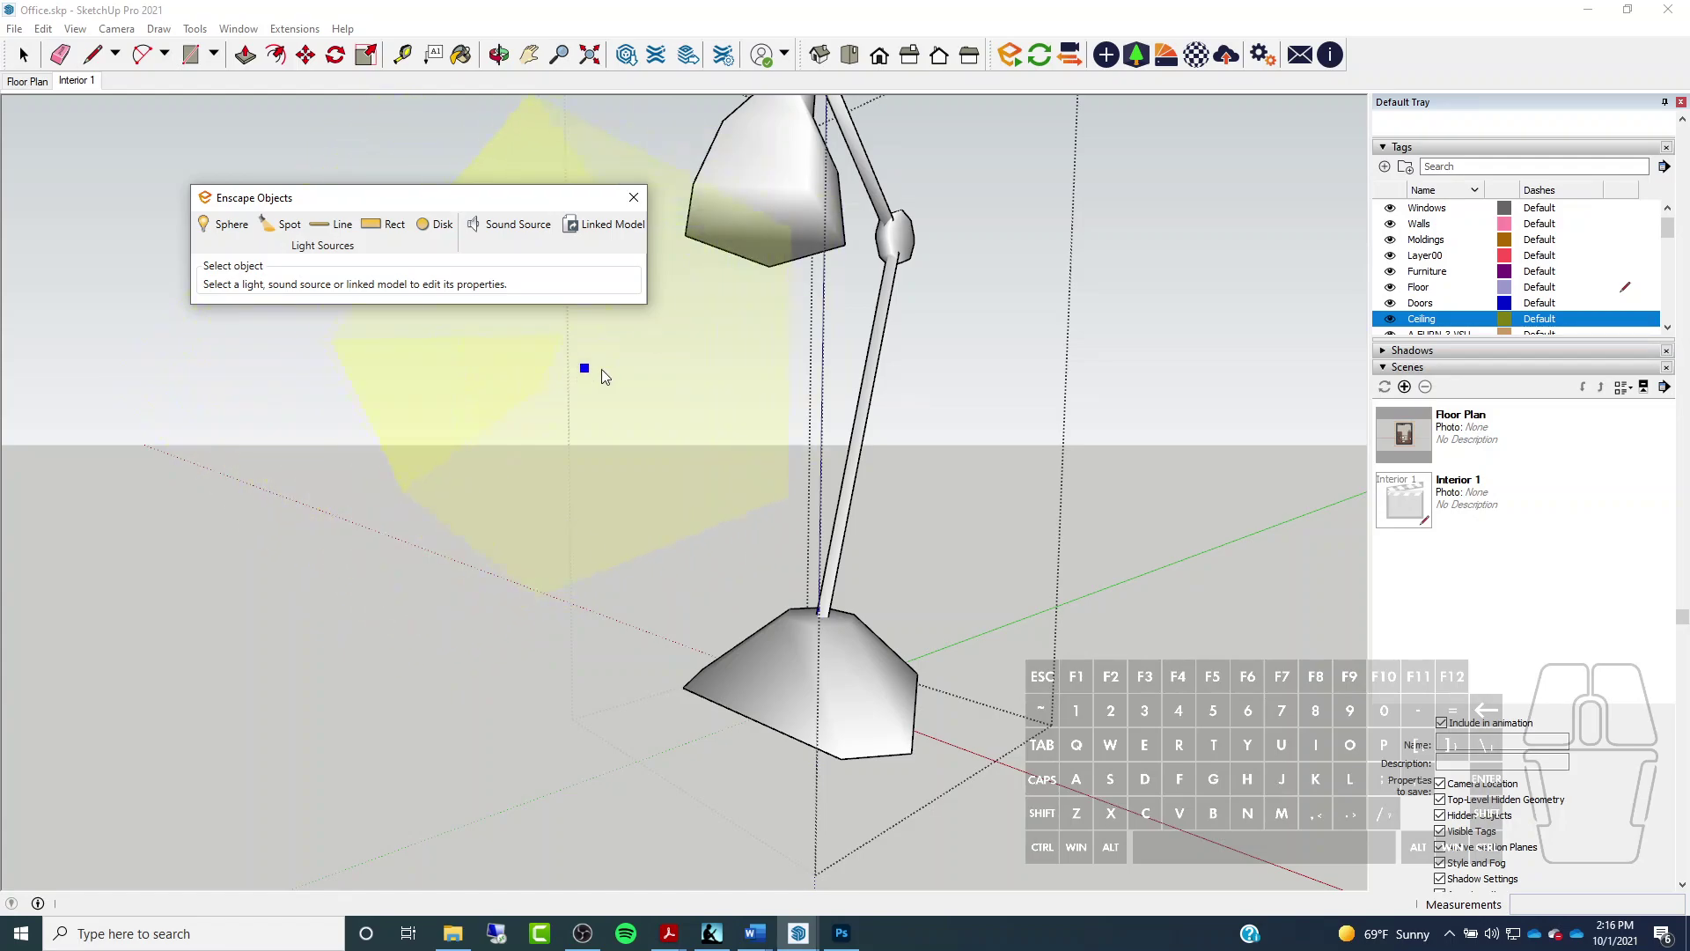
left_click(762, 239)
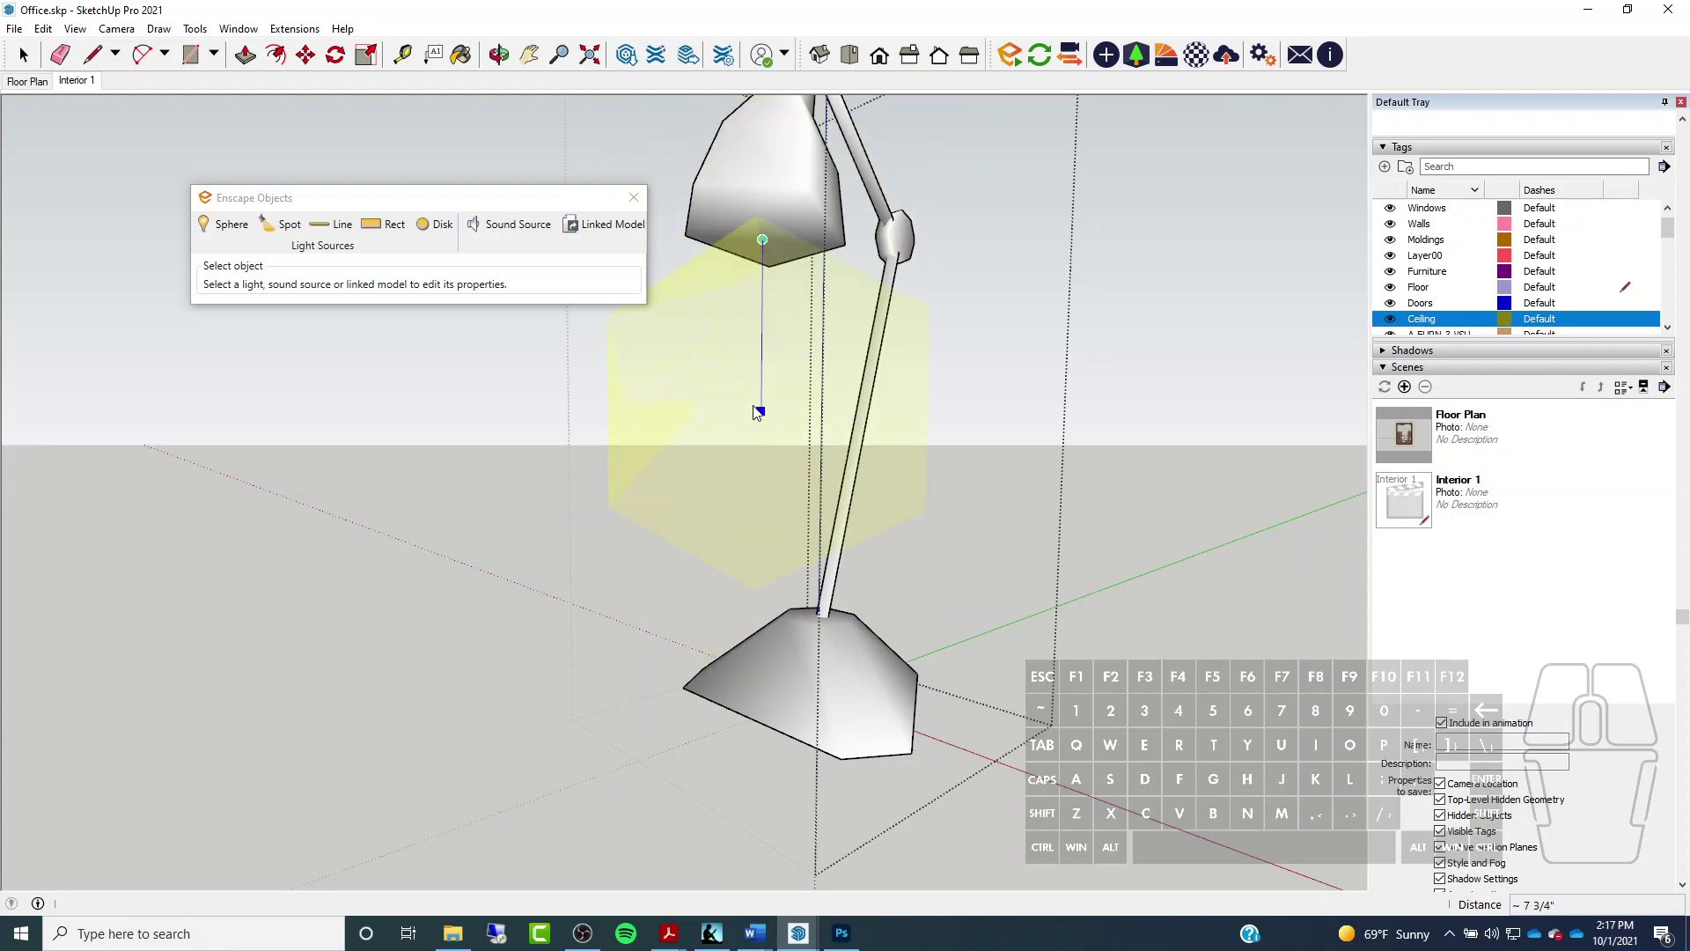
left_click(762, 288)
mouse_move(917, 287)
middle_mouse_down()
mouse_move(579, 423)
mouse_move(581, 551)
mouse_move(423, 384)
mouse_move(750, 433)
middle_mouse_up()
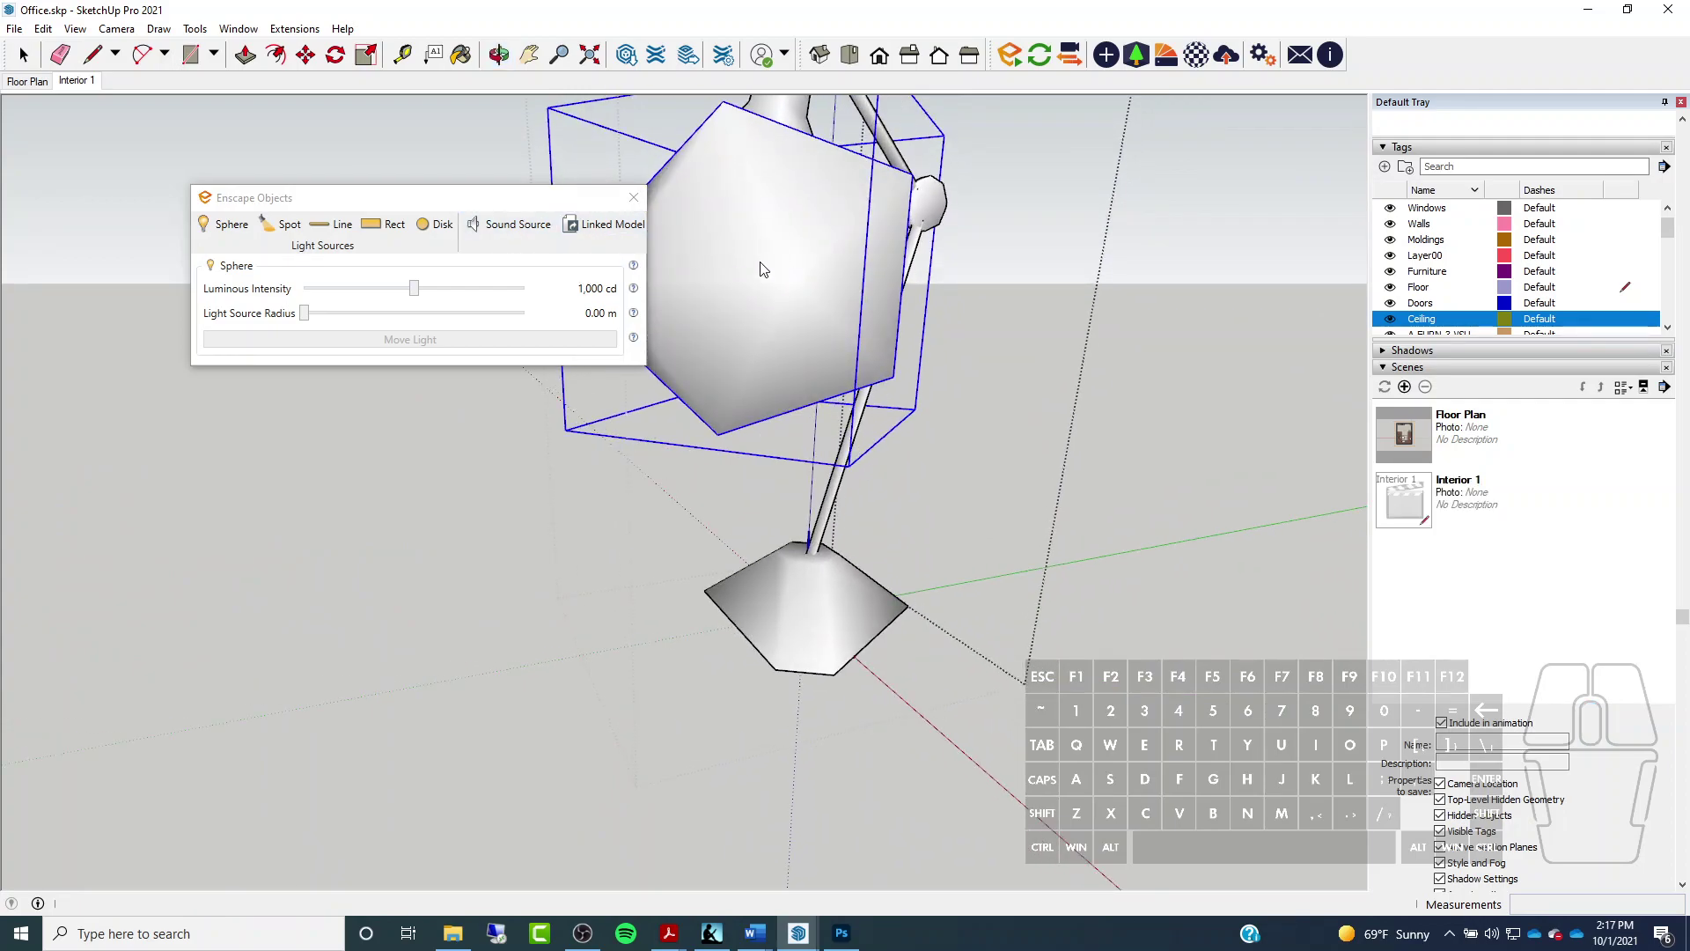
left_click_drag(422, 190, 280, 138)
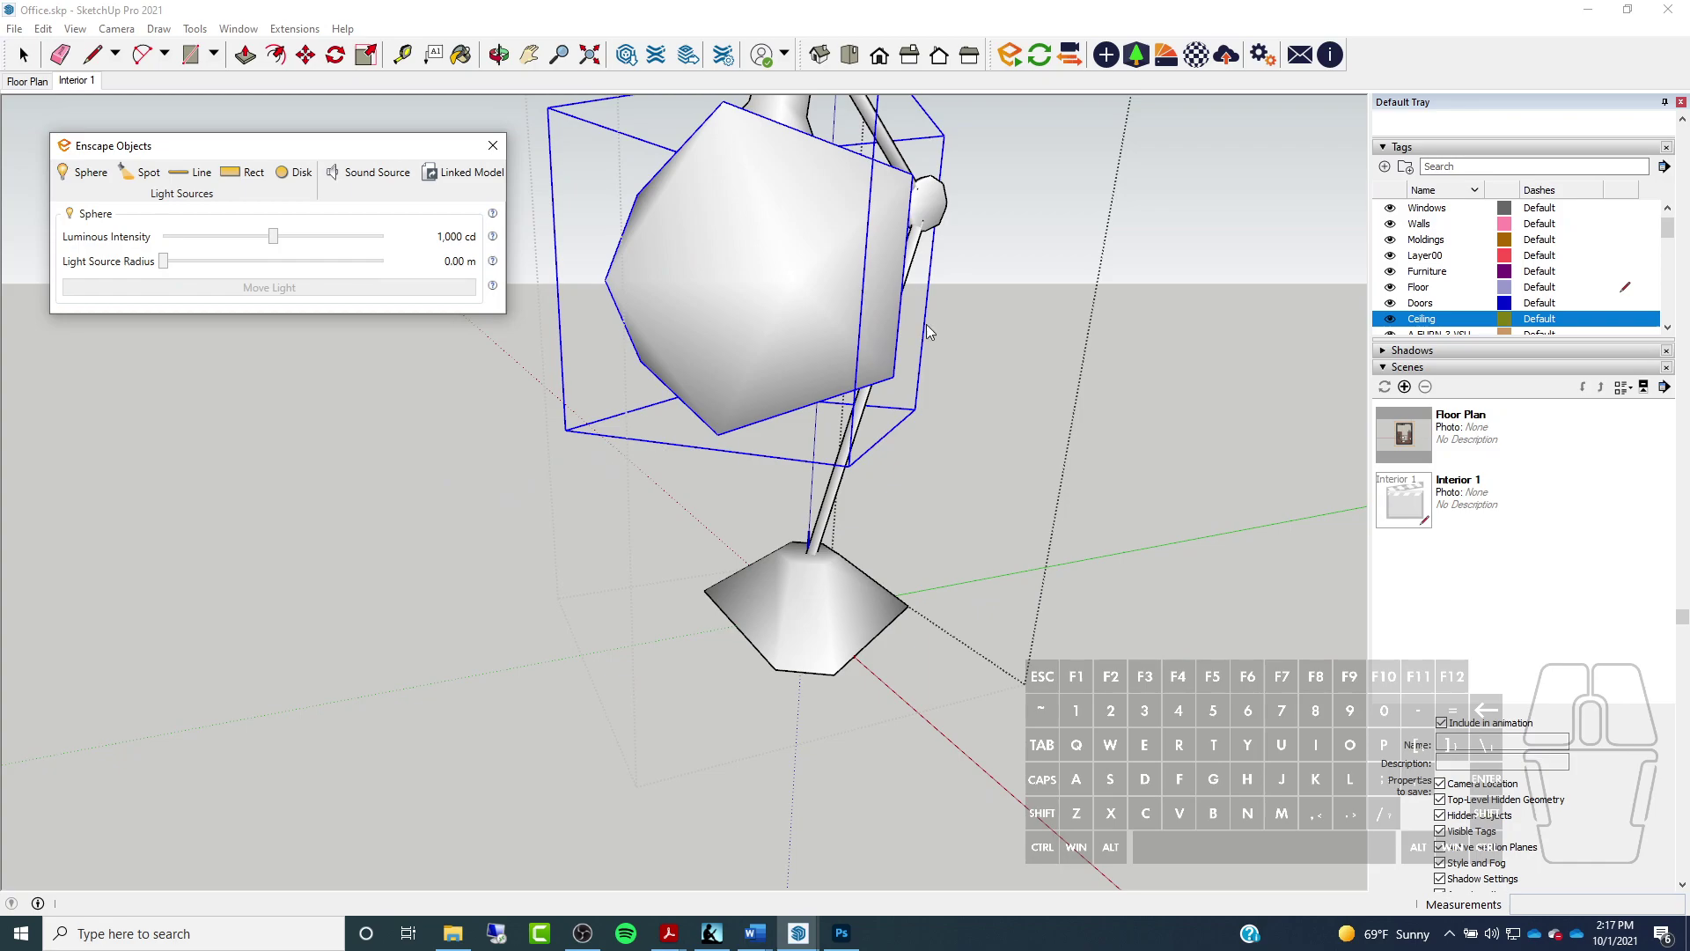
Turn on X-ray display and move the sphere light straight up about 3 7/16" into the lamp shade
key("x")
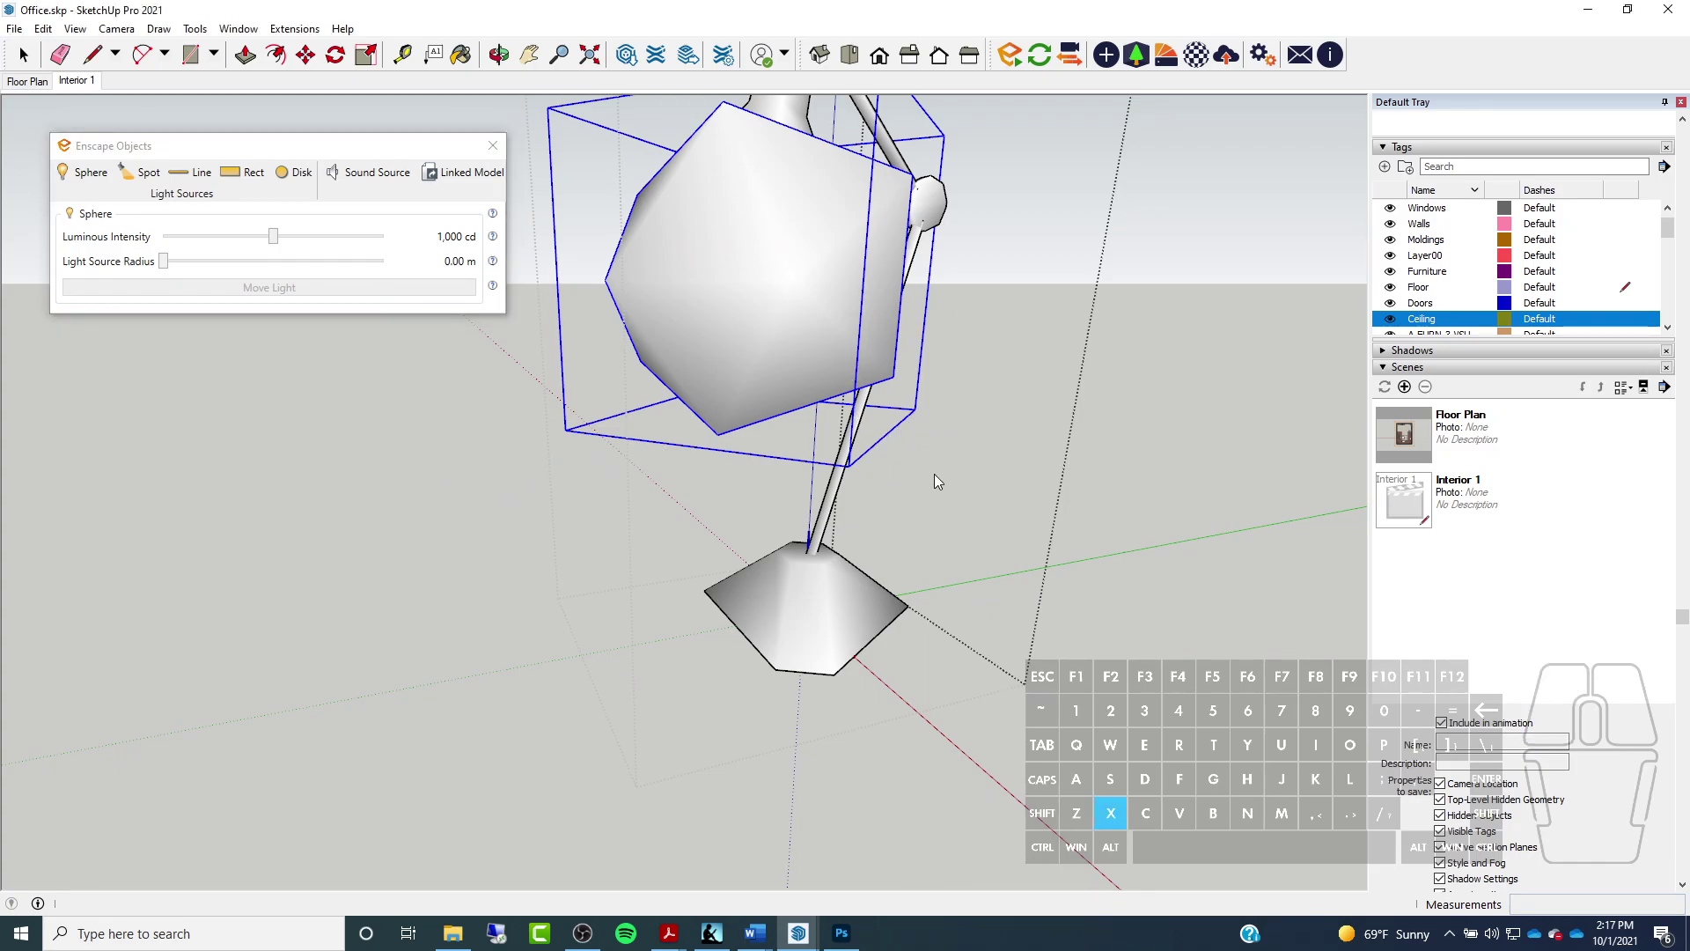
middle_click_drag(832, 480, 750, 197)
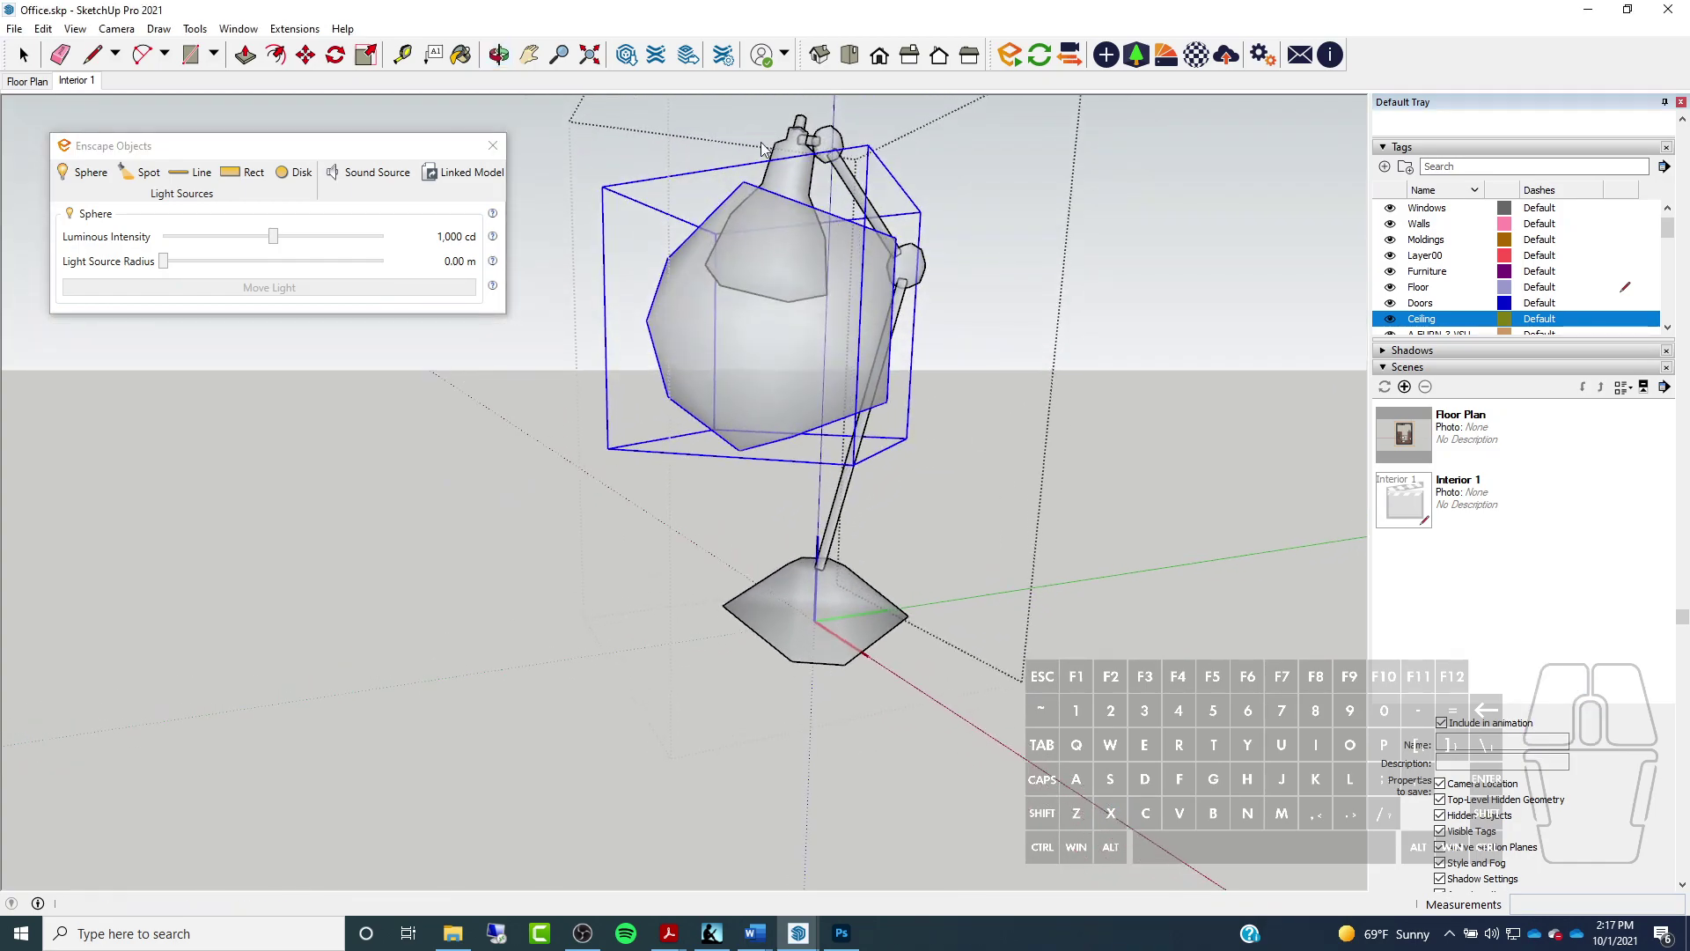
scroll(730, 277, "up", 3)
left_click(306, 55)
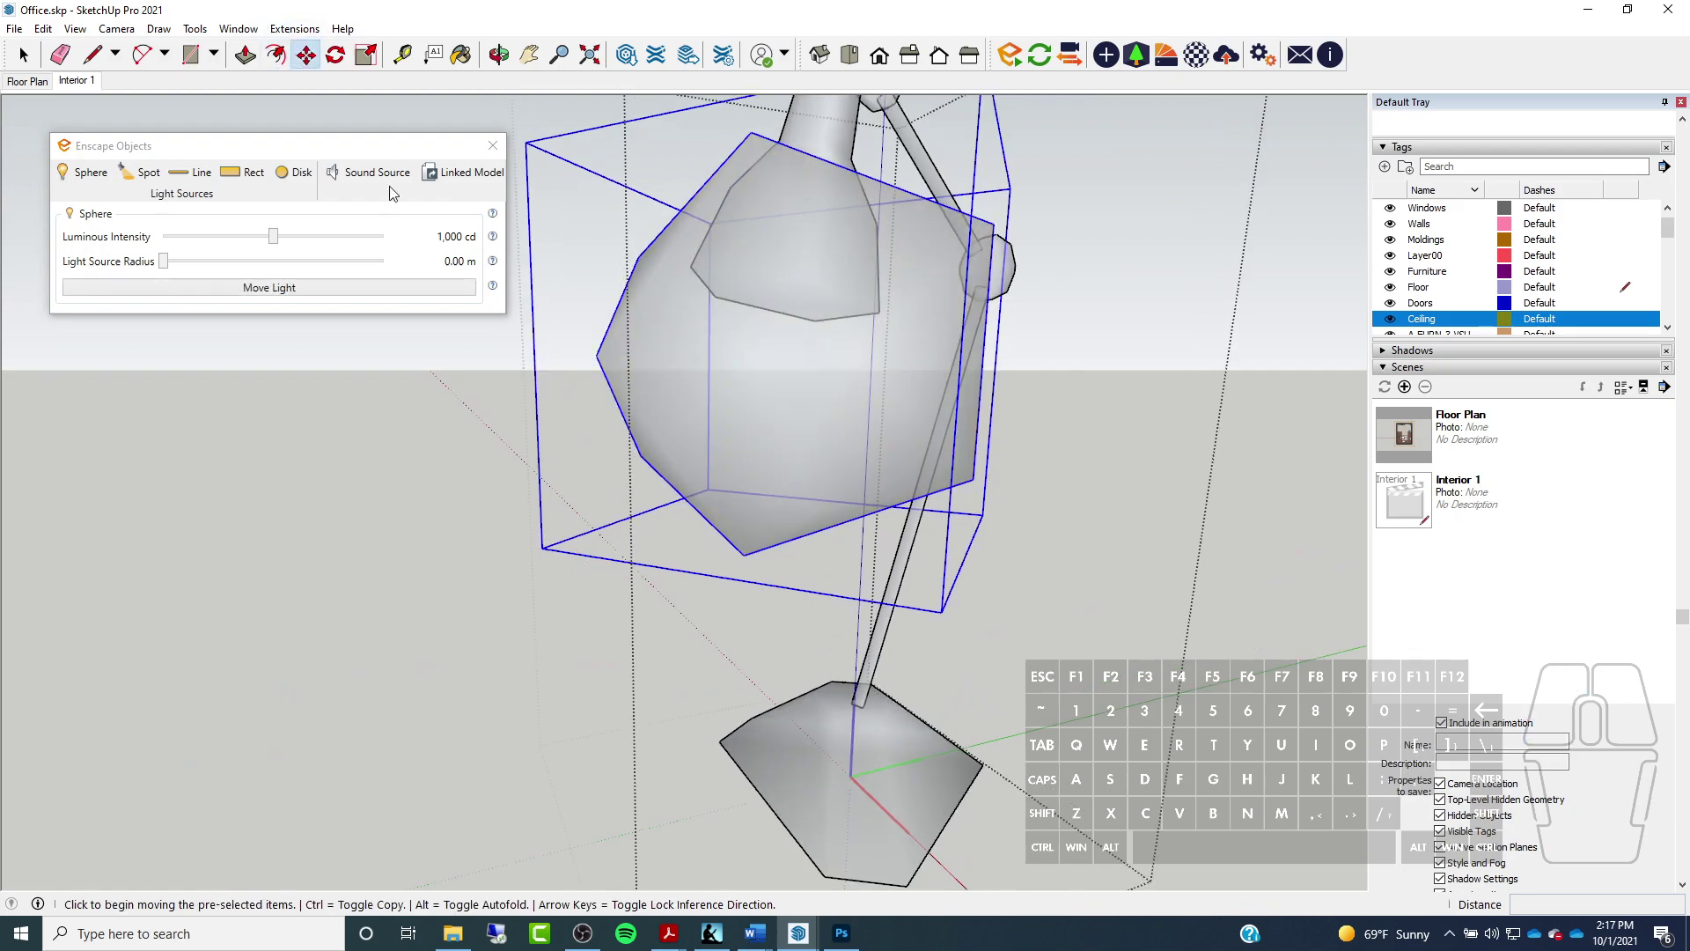
left_click(791, 357)
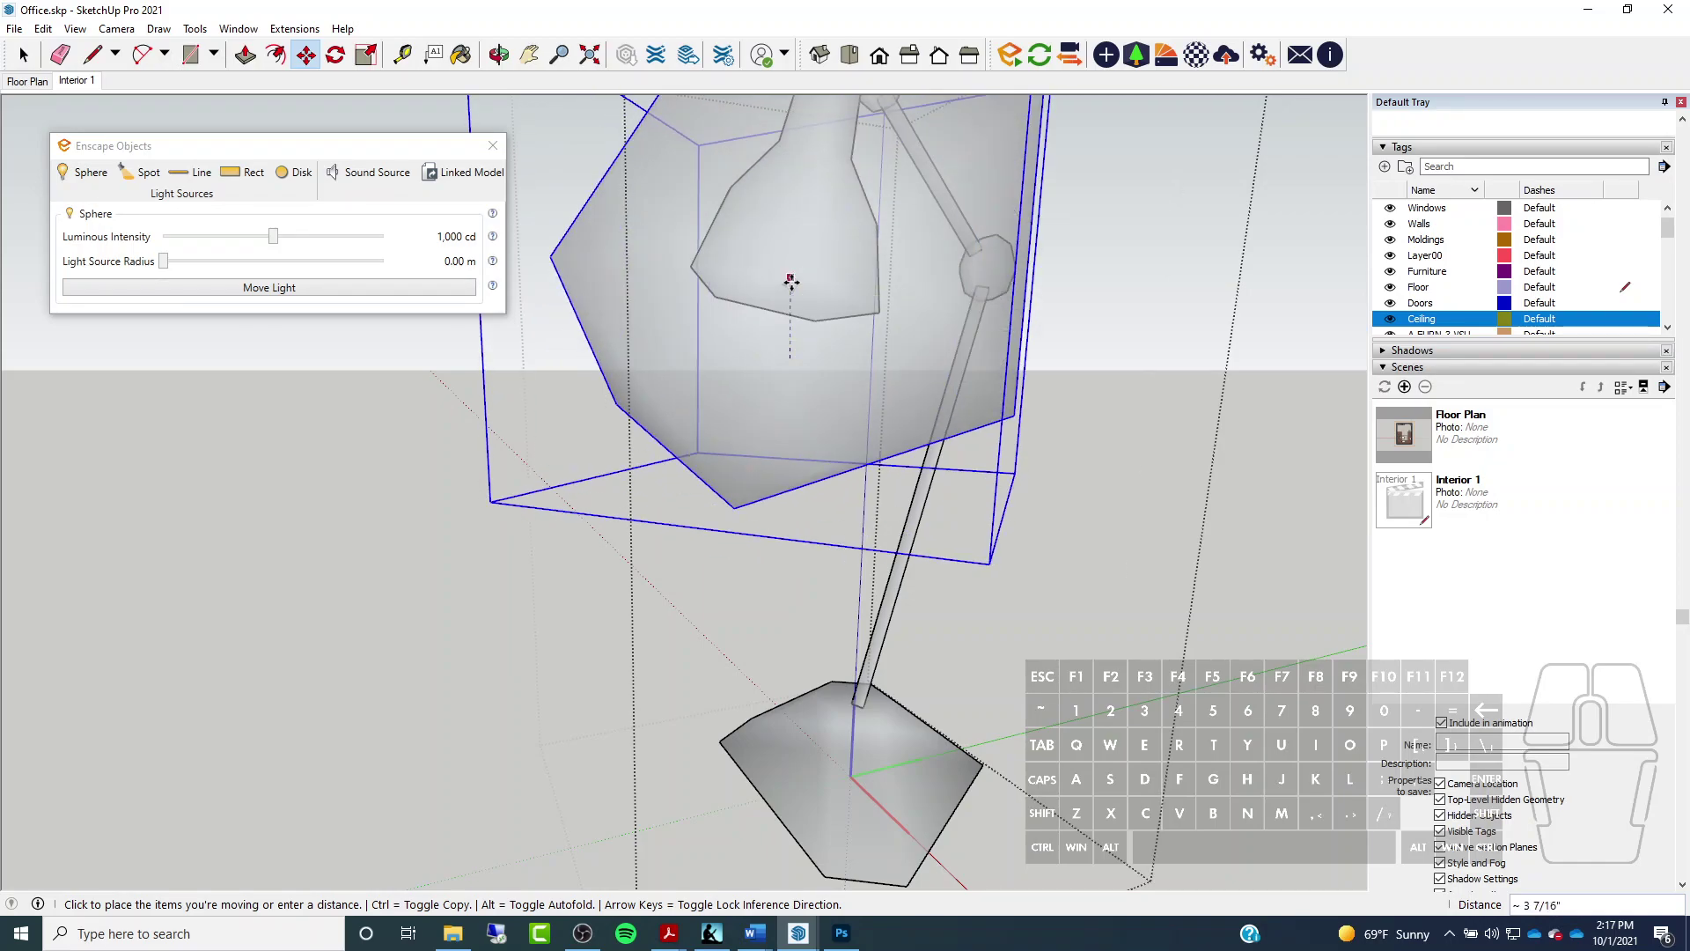
left_click(791, 287)
middle_click_drag(854, 381, 845, 440)
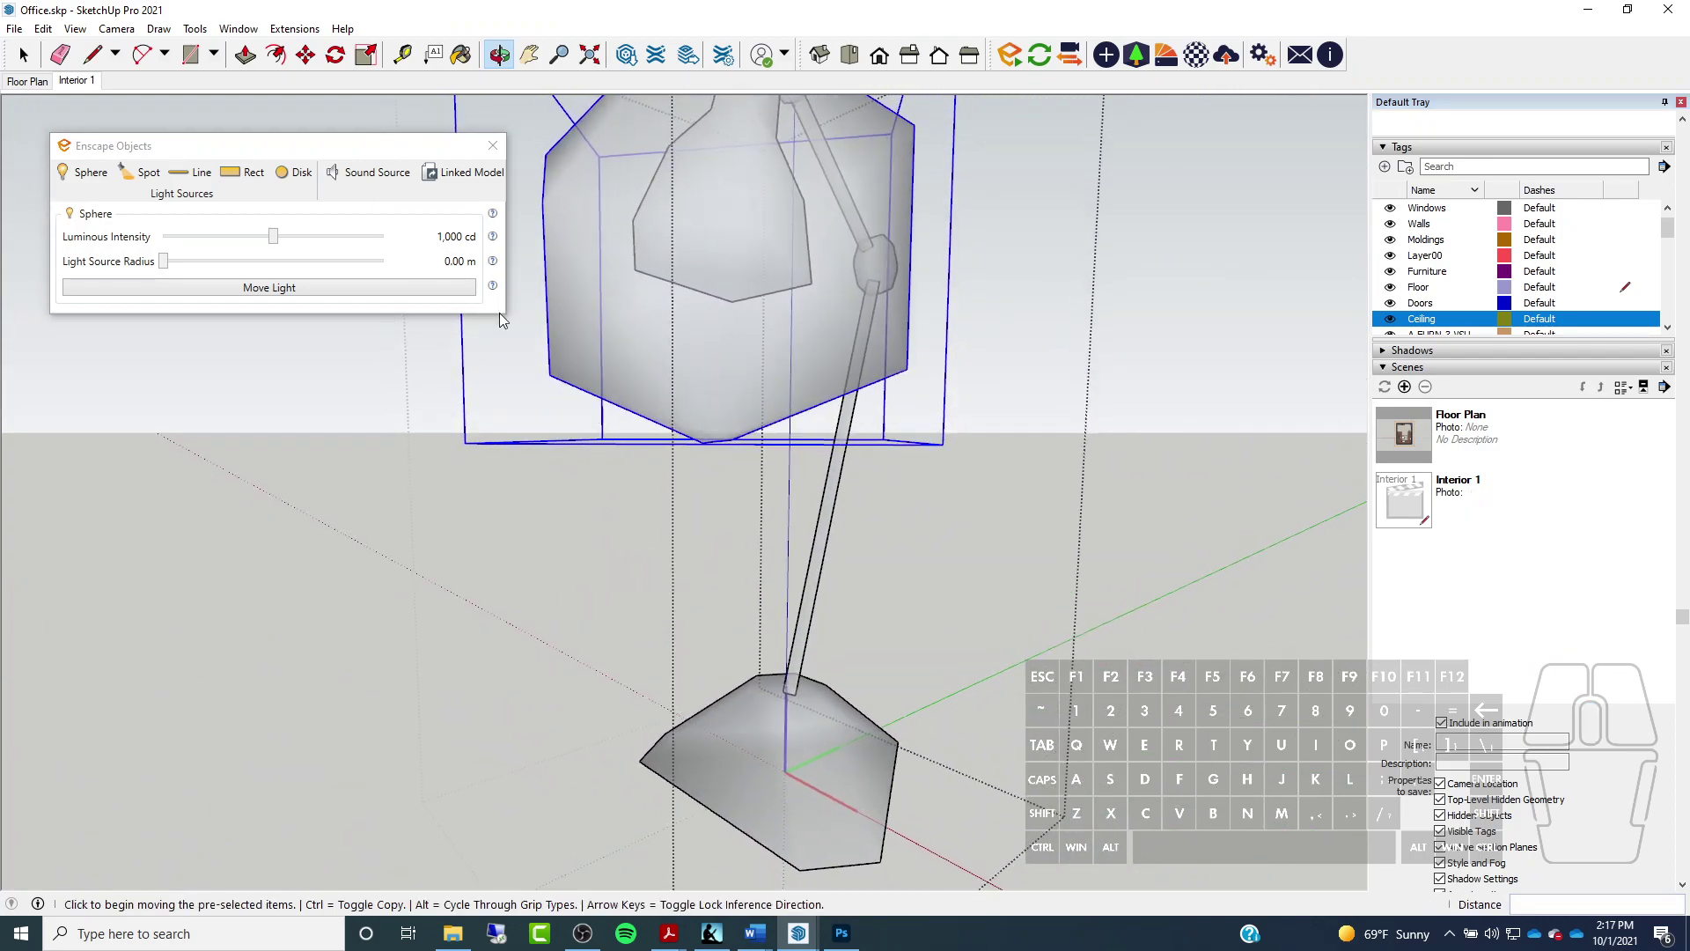
scroll(817, 532, "down", 3)
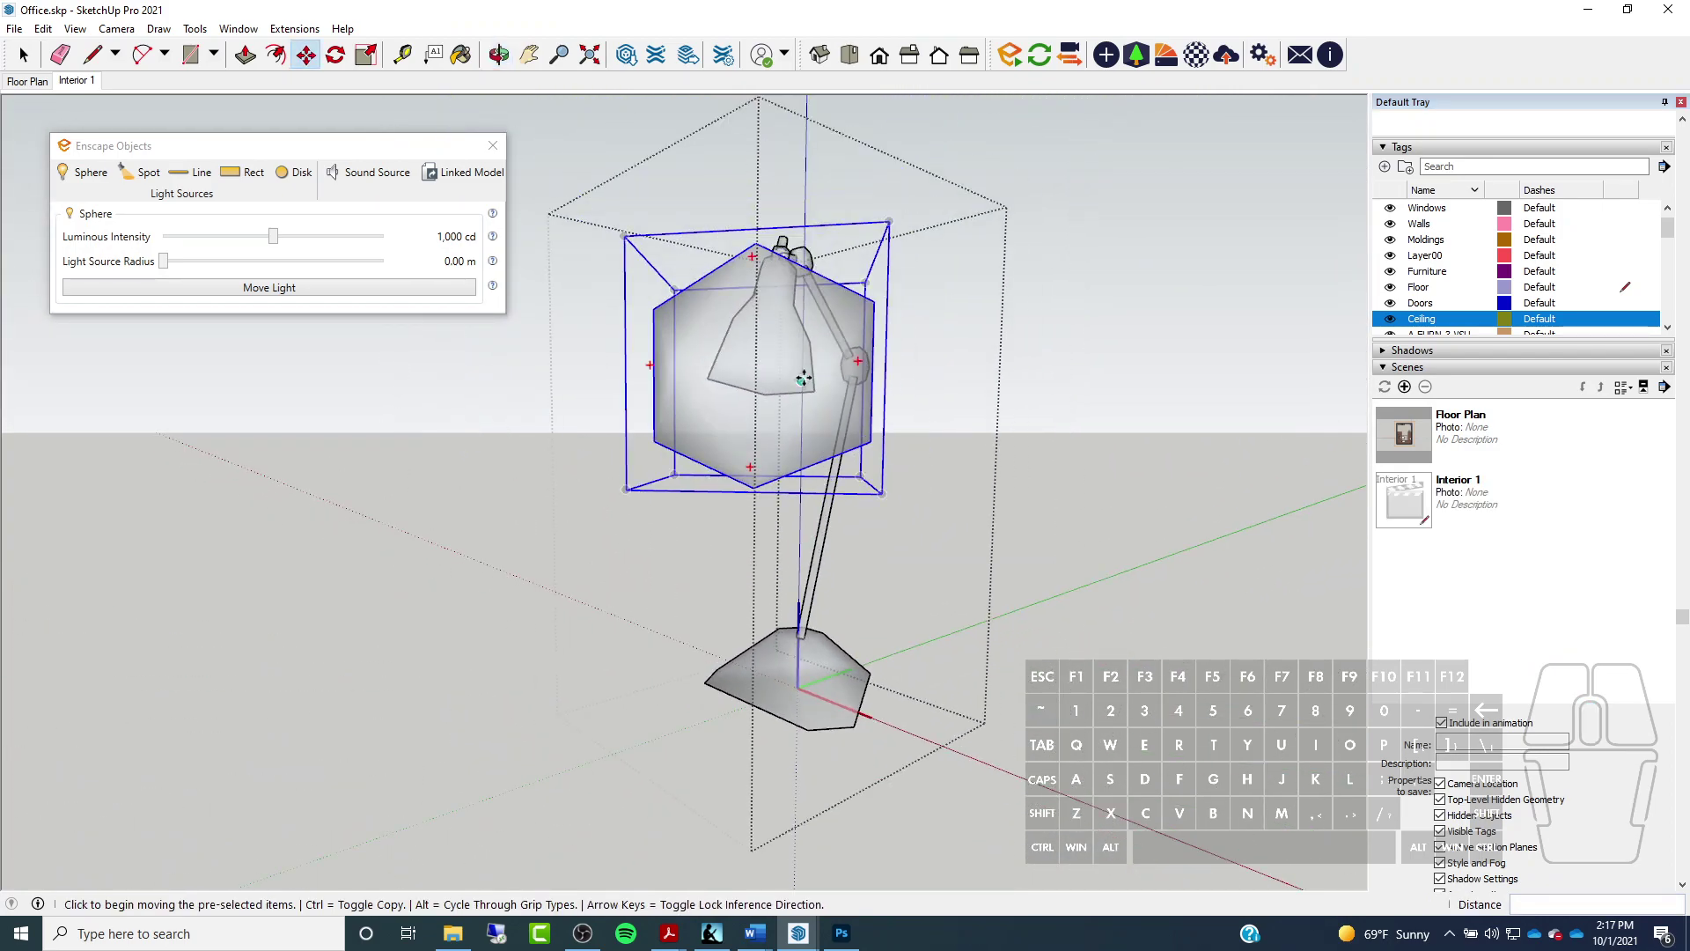
scroll(787, 343, "up", 5)
middle_click_drag(725, 415, 706, 419)
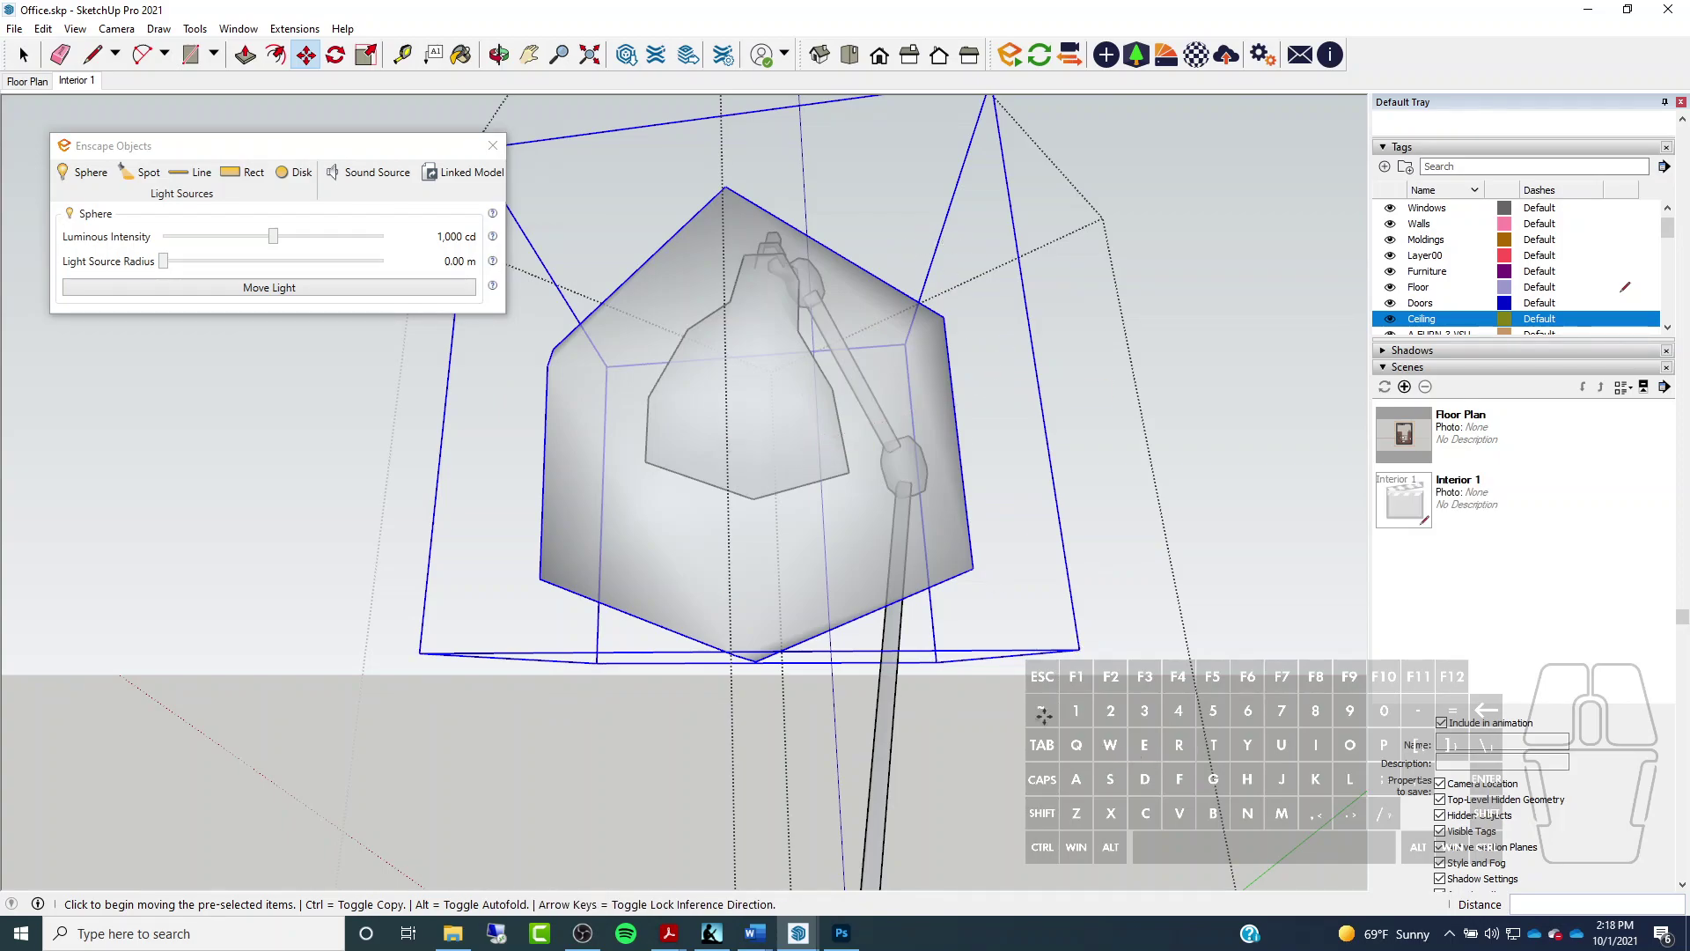
Enable Enscape live updates and switch to the Enscape render window
left_click(1043, 62)
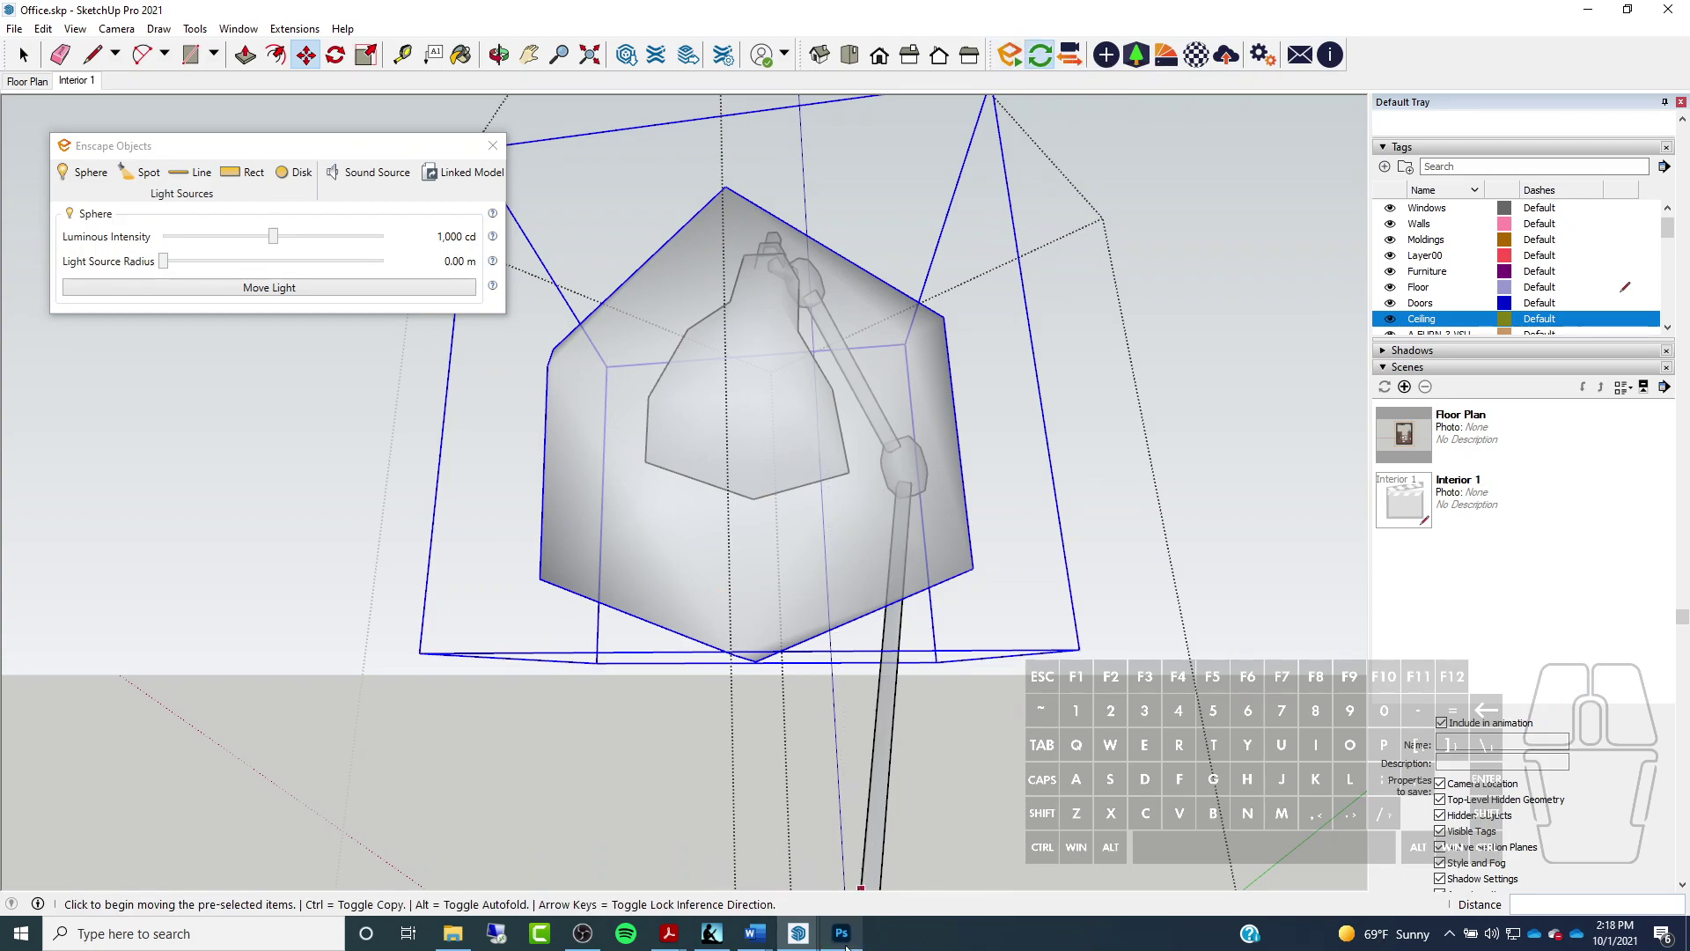
mouse_move(796, 940)
left_click(823, 863)
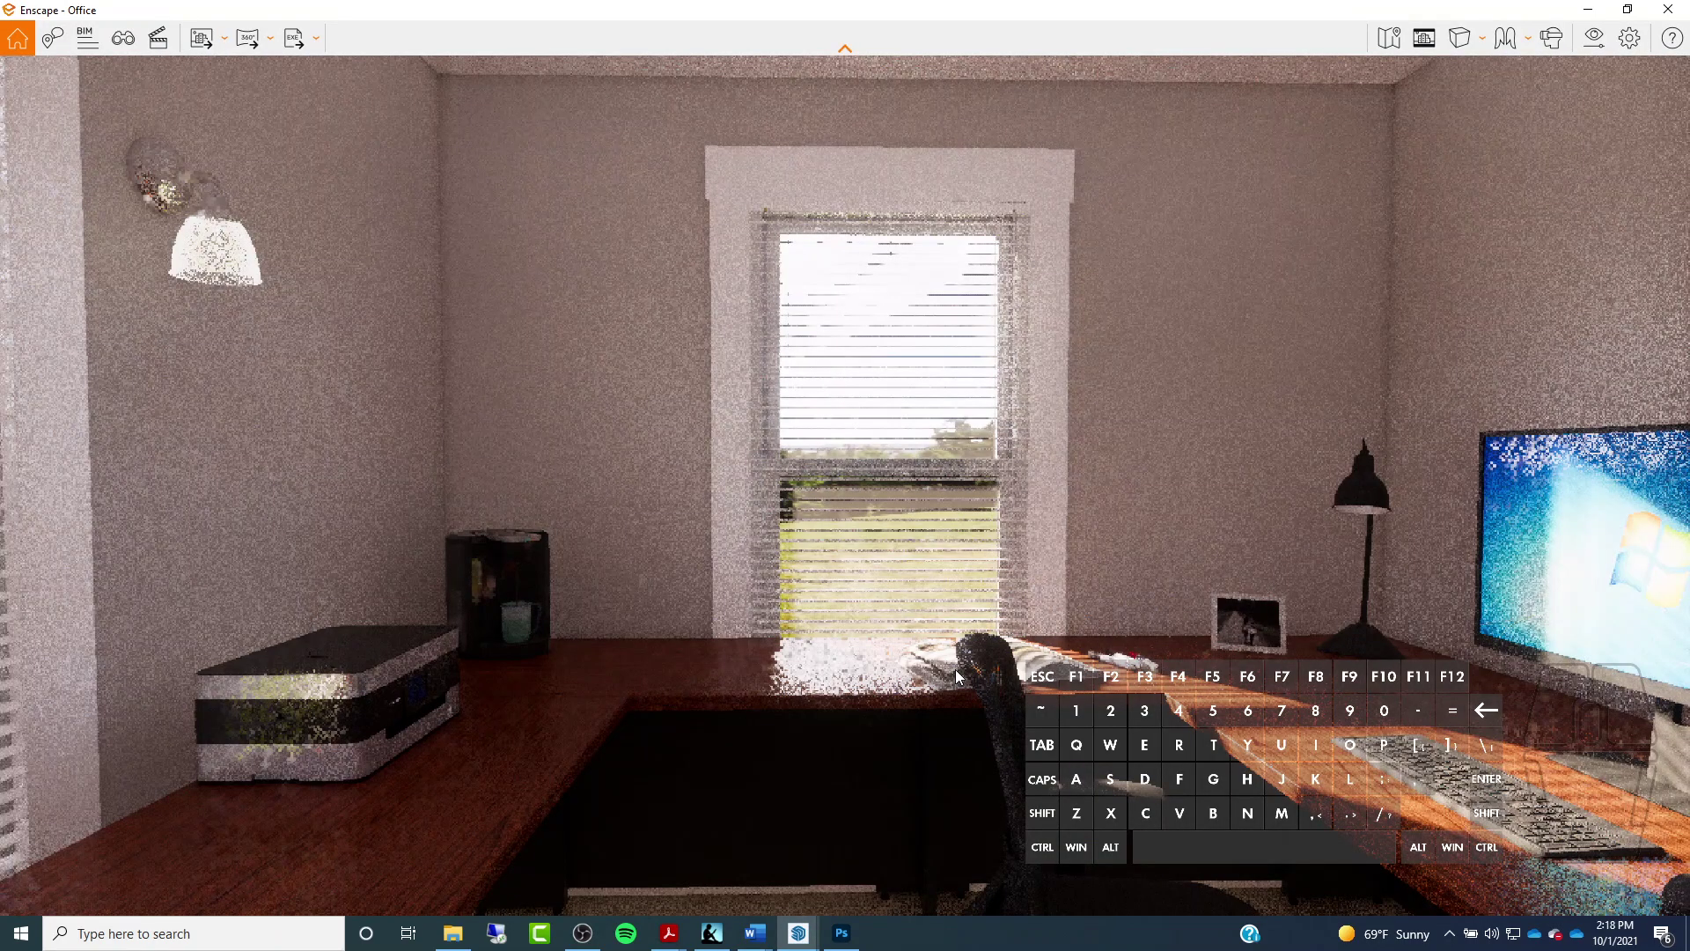
Examine the desk lamp in the render and raise its sphere light's luminous intensity to 21,005 cd
left_click(1248, 536)
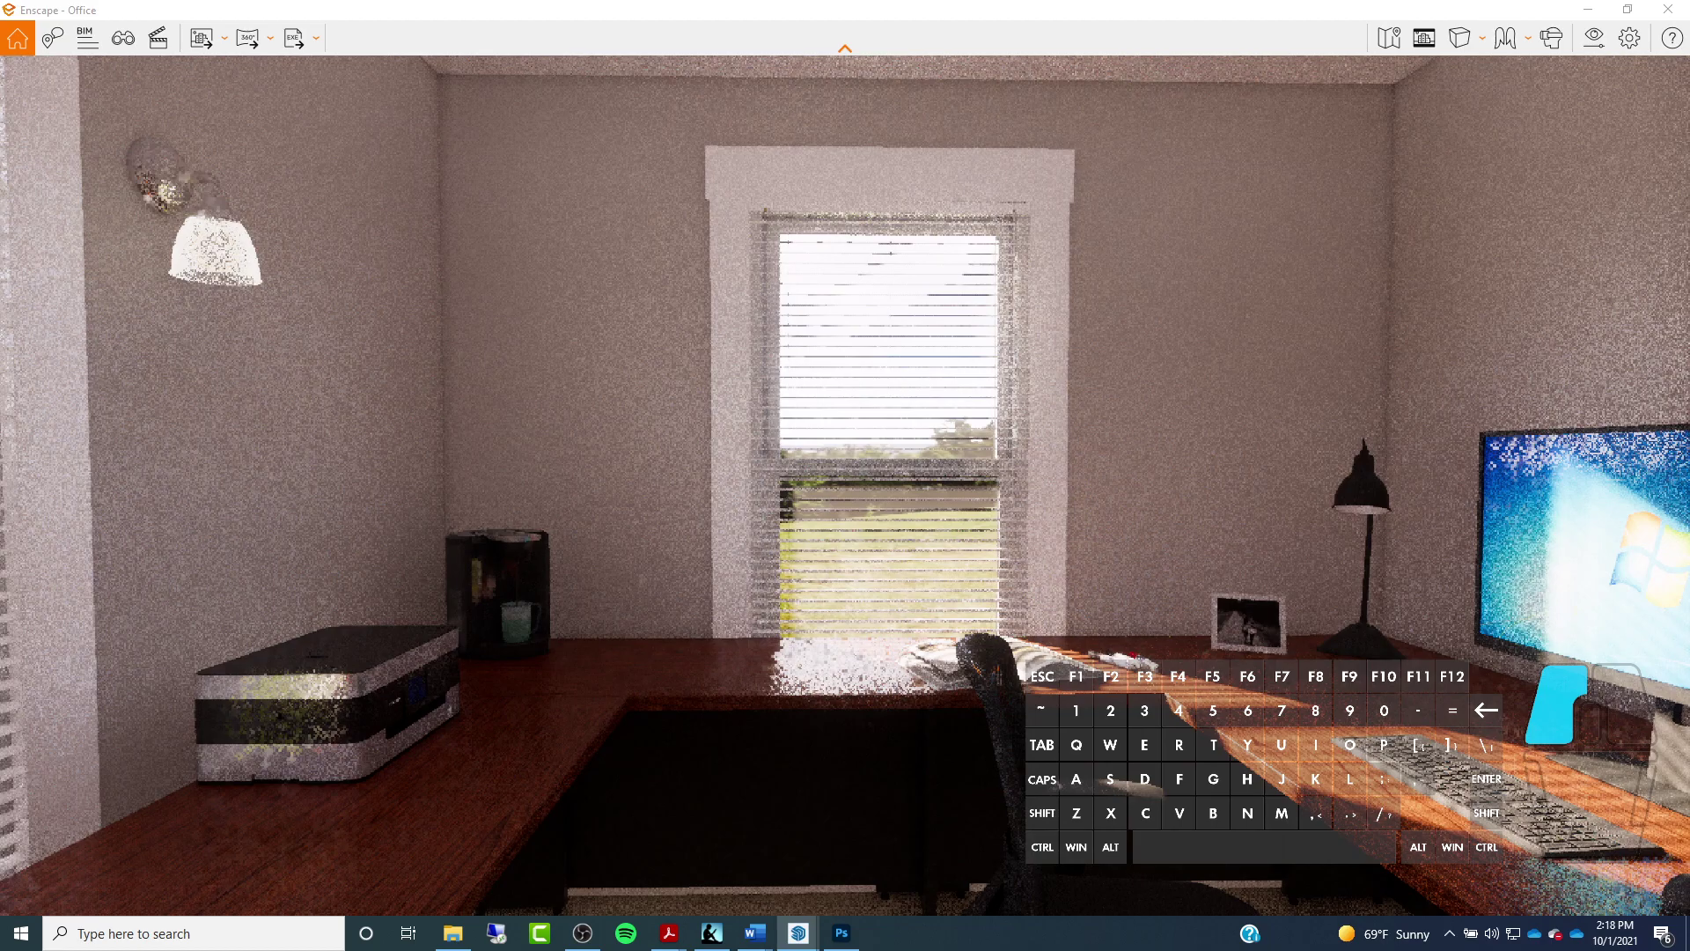
left_click_drag(1249, 536, 1032, 361)
scroll(1260, 531, "up", 3)
scroll(1208, 521, "up", 3)
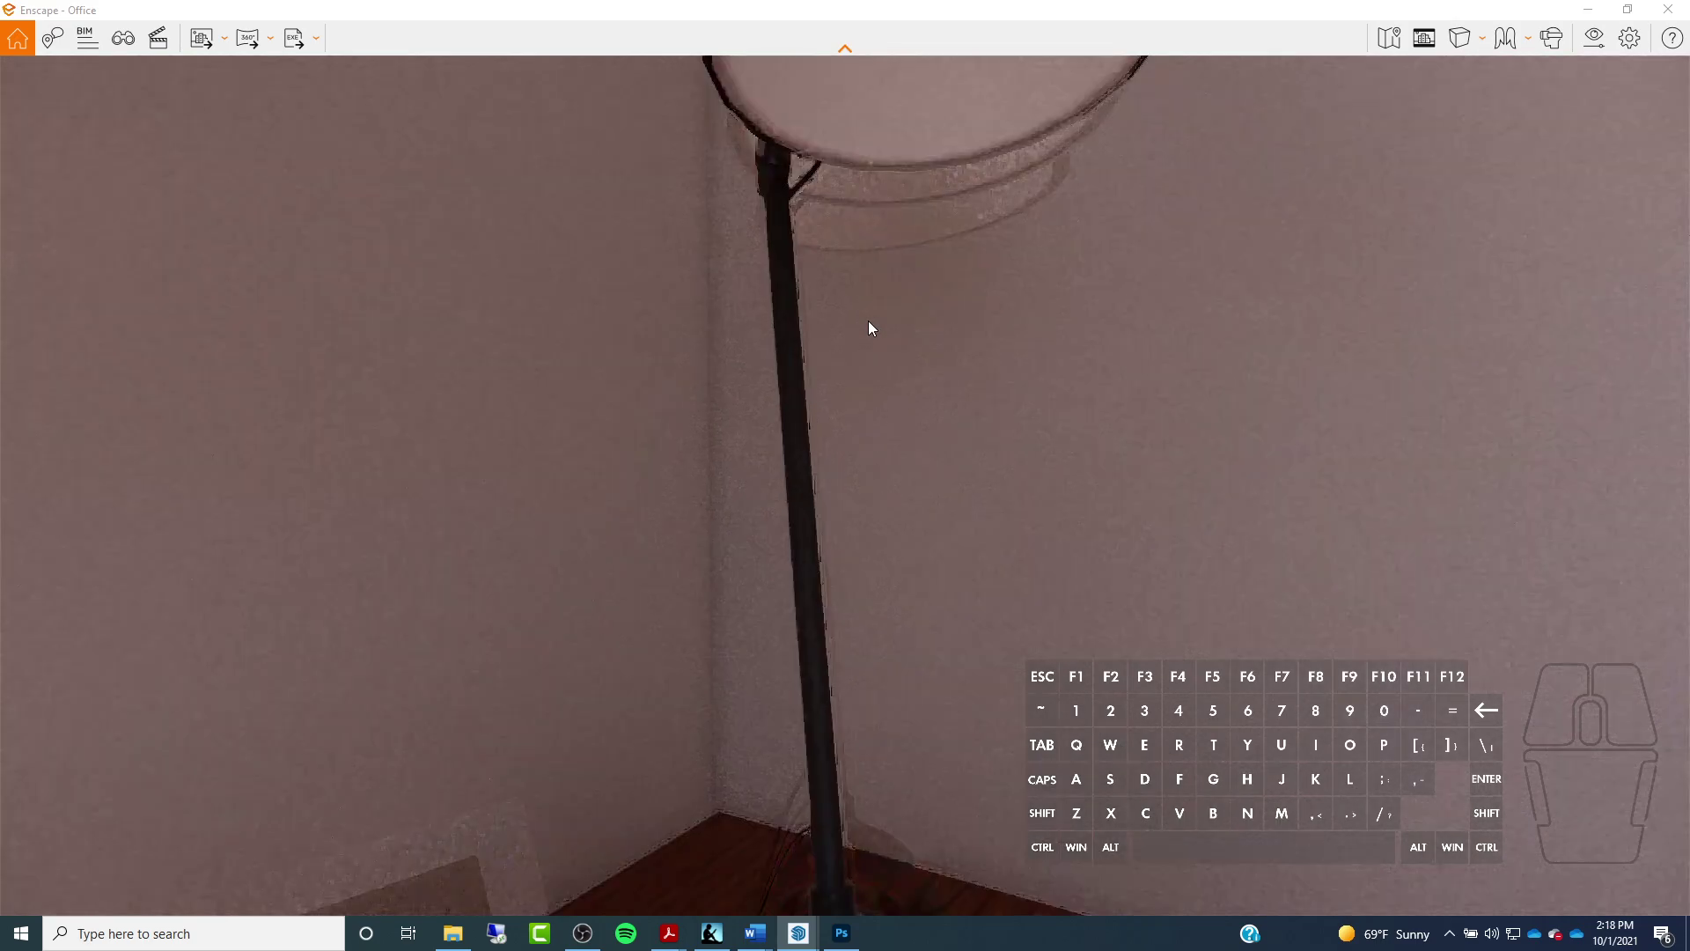
left_click_drag(868, 320, 874, 382)
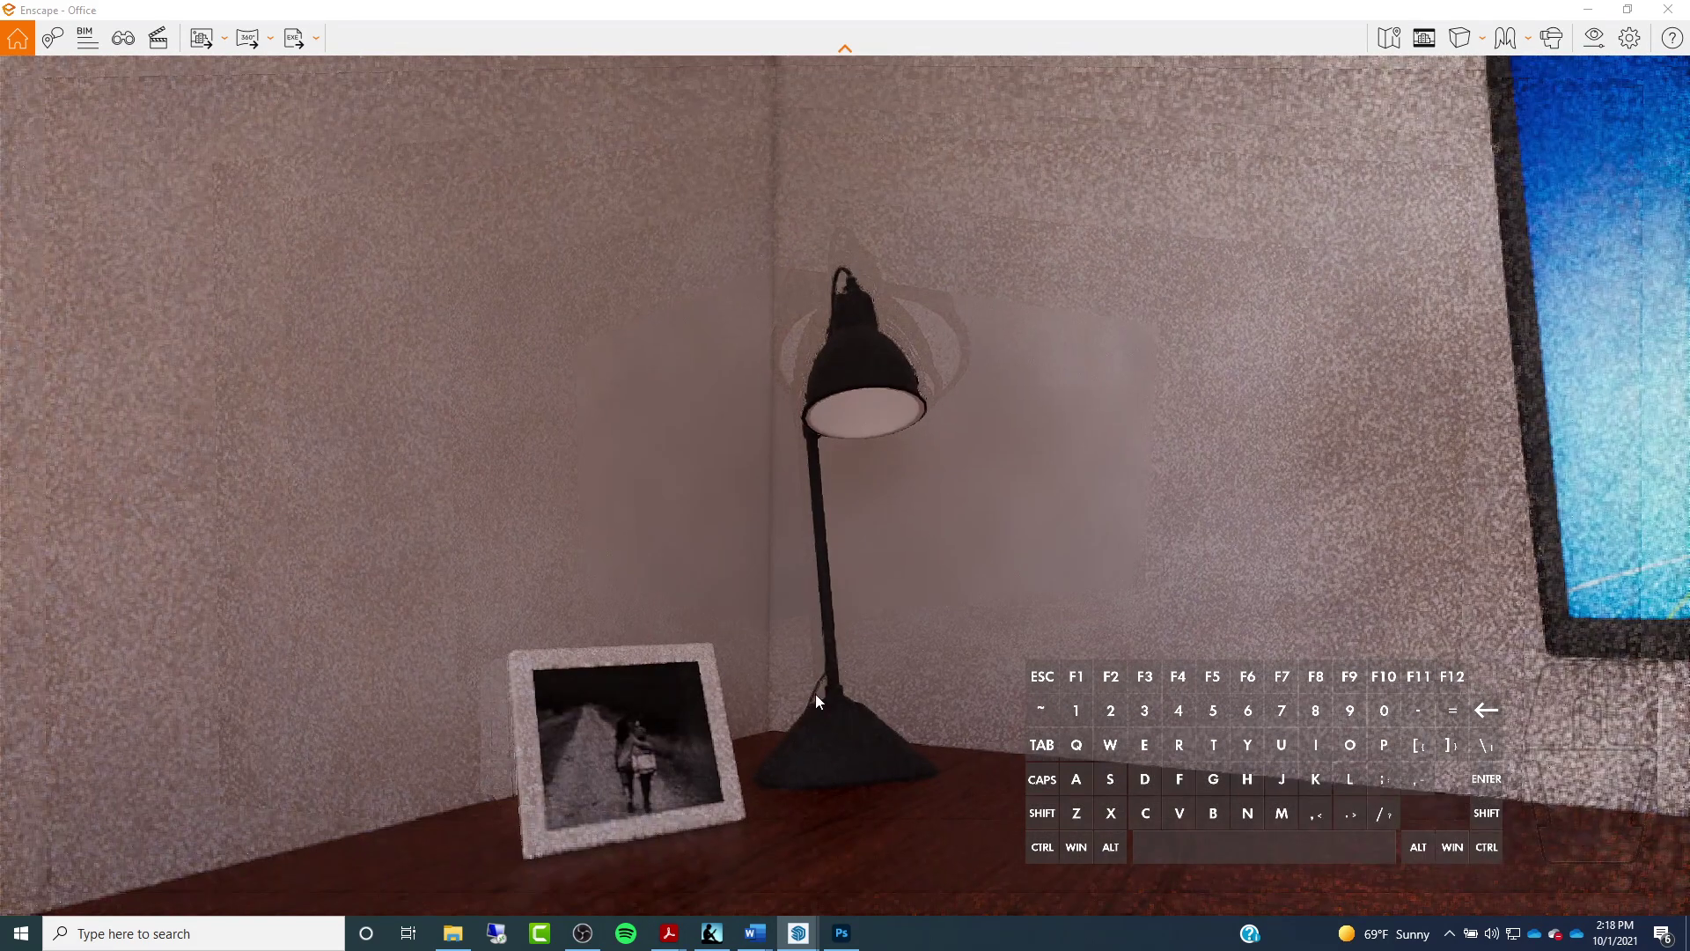
mouse_move(799, 933)
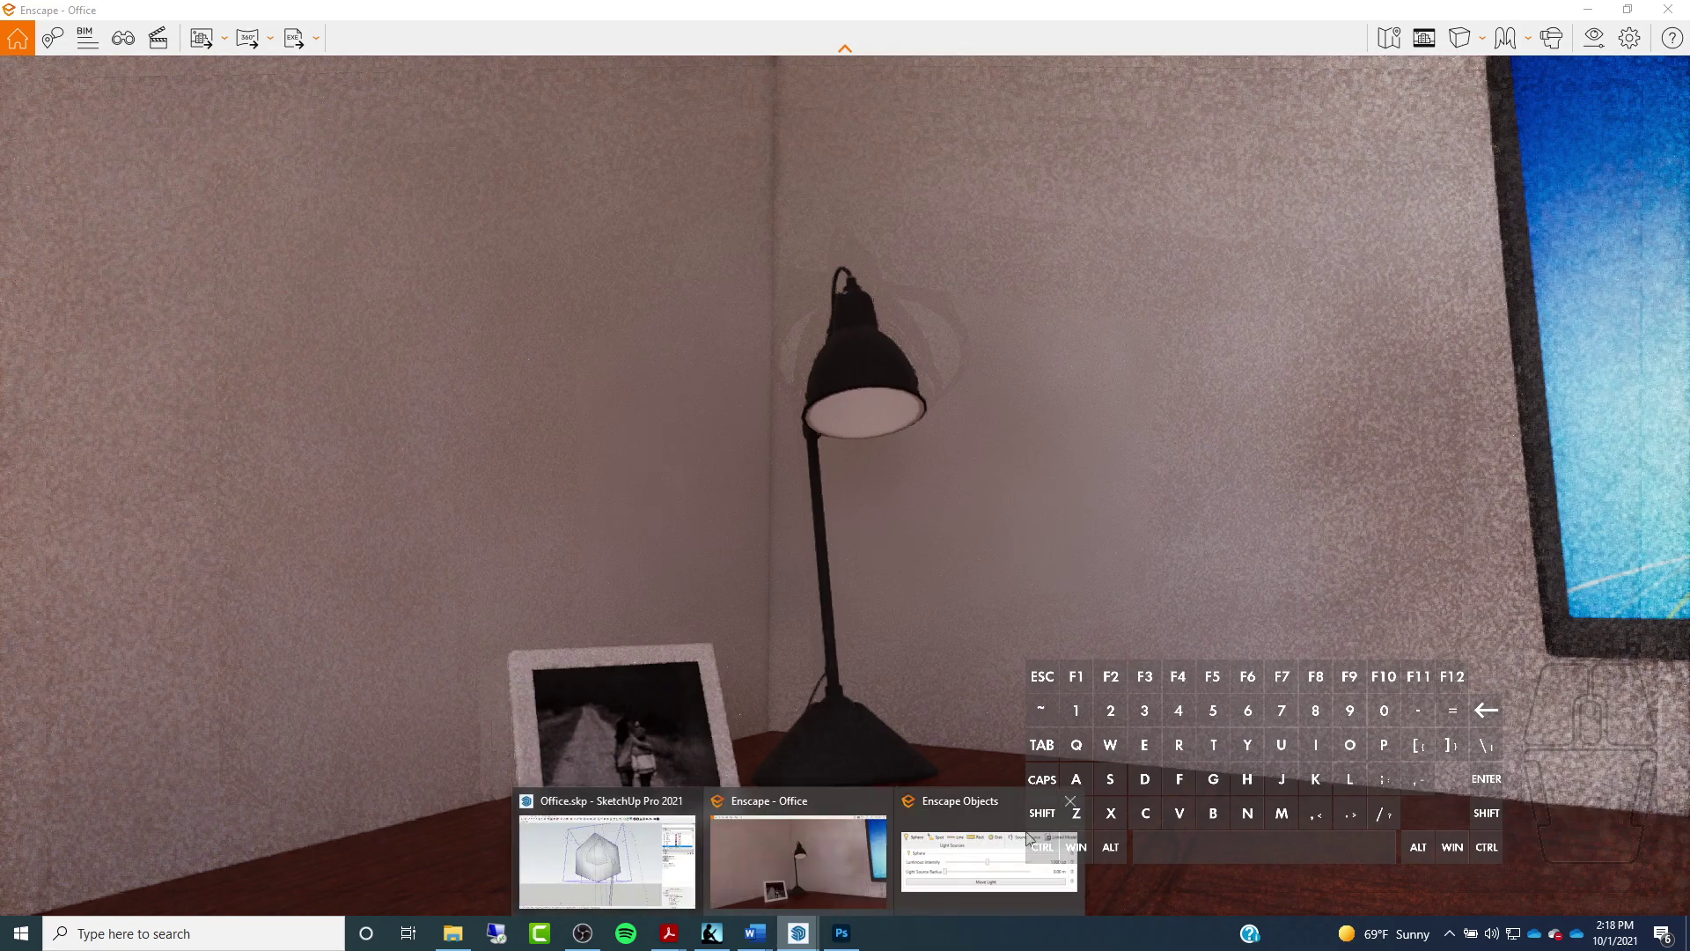
left_click(986, 832)
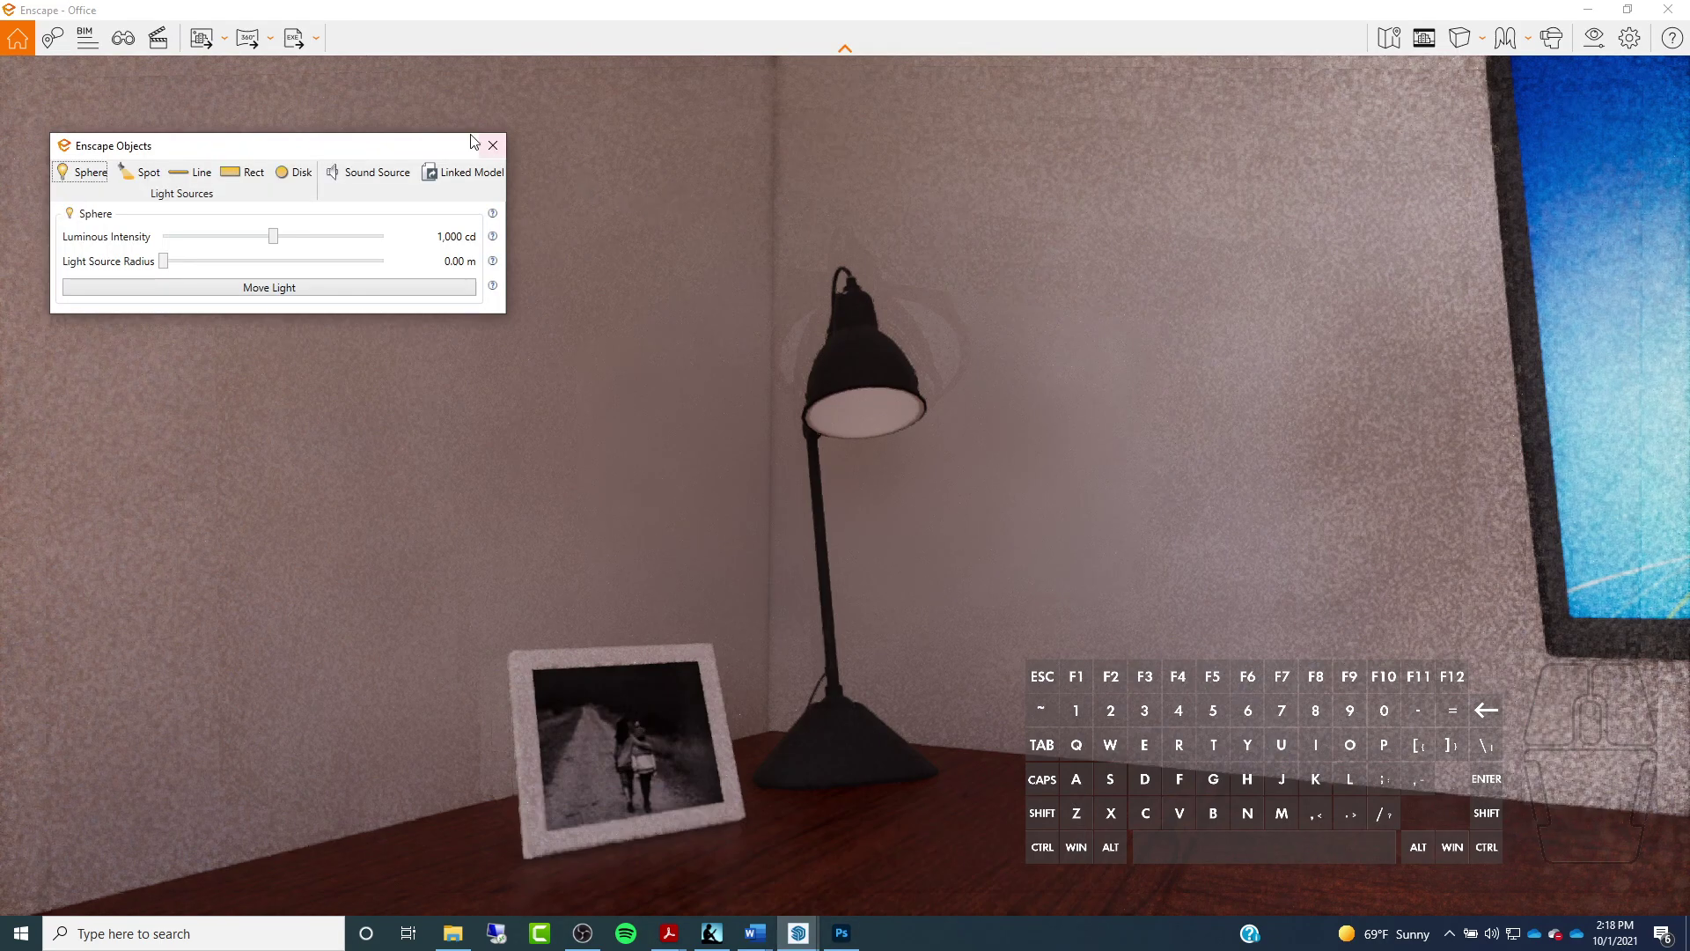
left_click_drag(361, 158, 423, 149)
left_click_drag(339, 231, 383, 233)
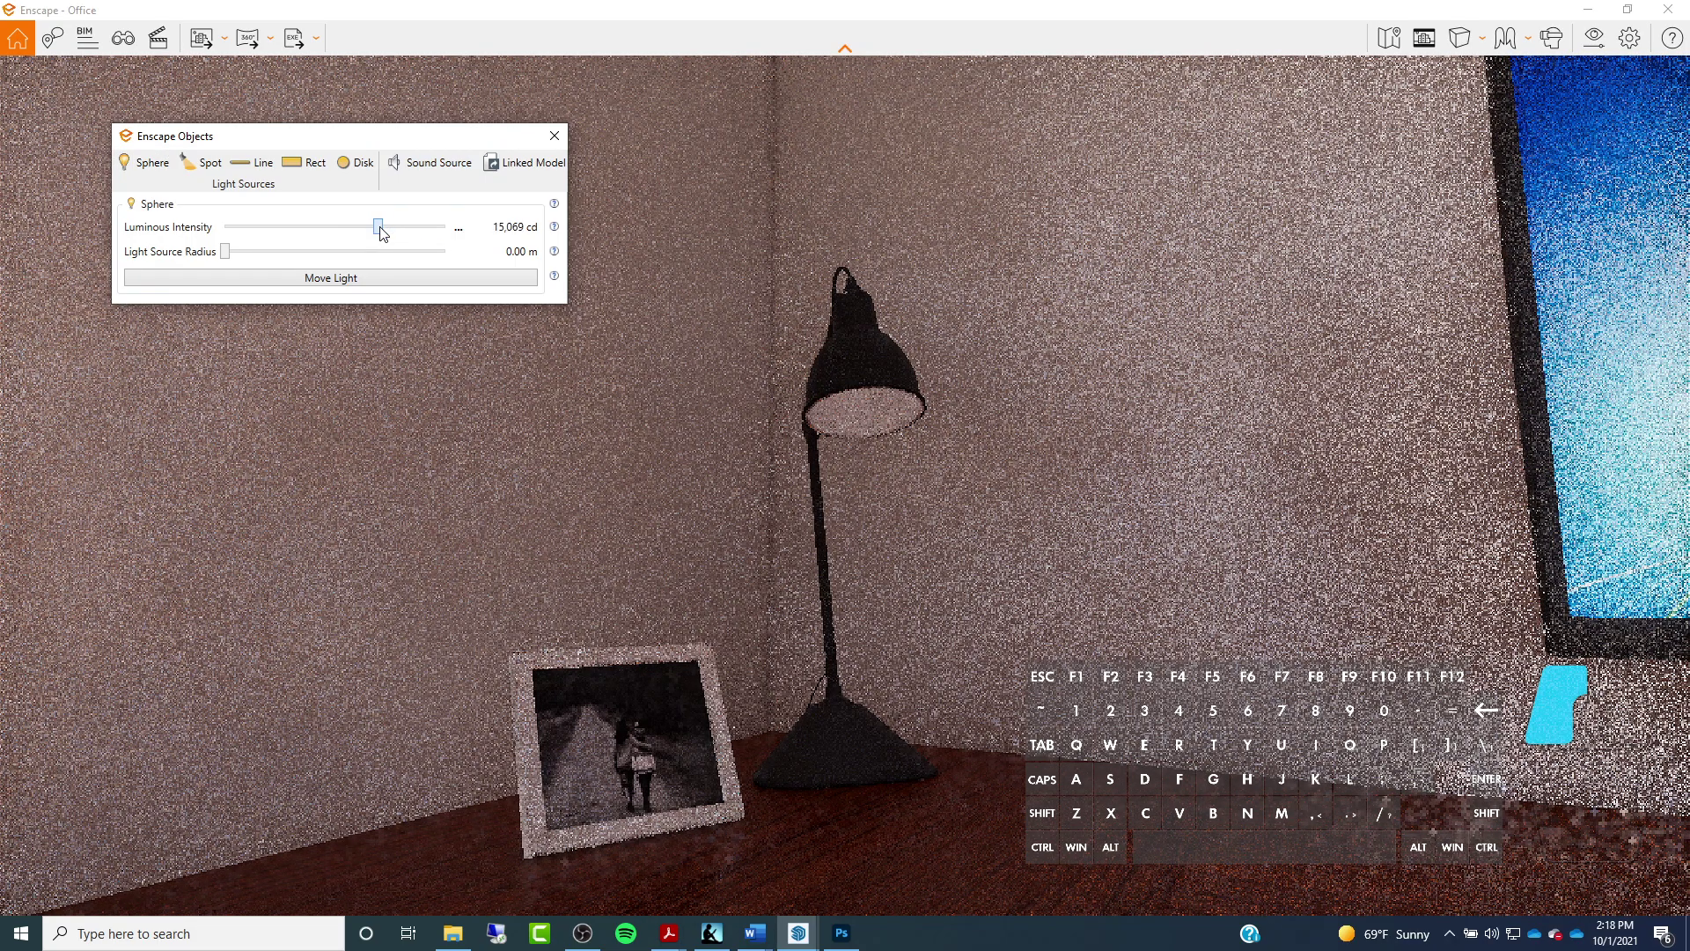
left_click(947, 470)
left_click_drag(947, 470, 648, 374)
mouse_move(380, 229)
left_mouse_down()
mouse_move(247, 228)
mouse_move(390, 233)
left_mouse_up()
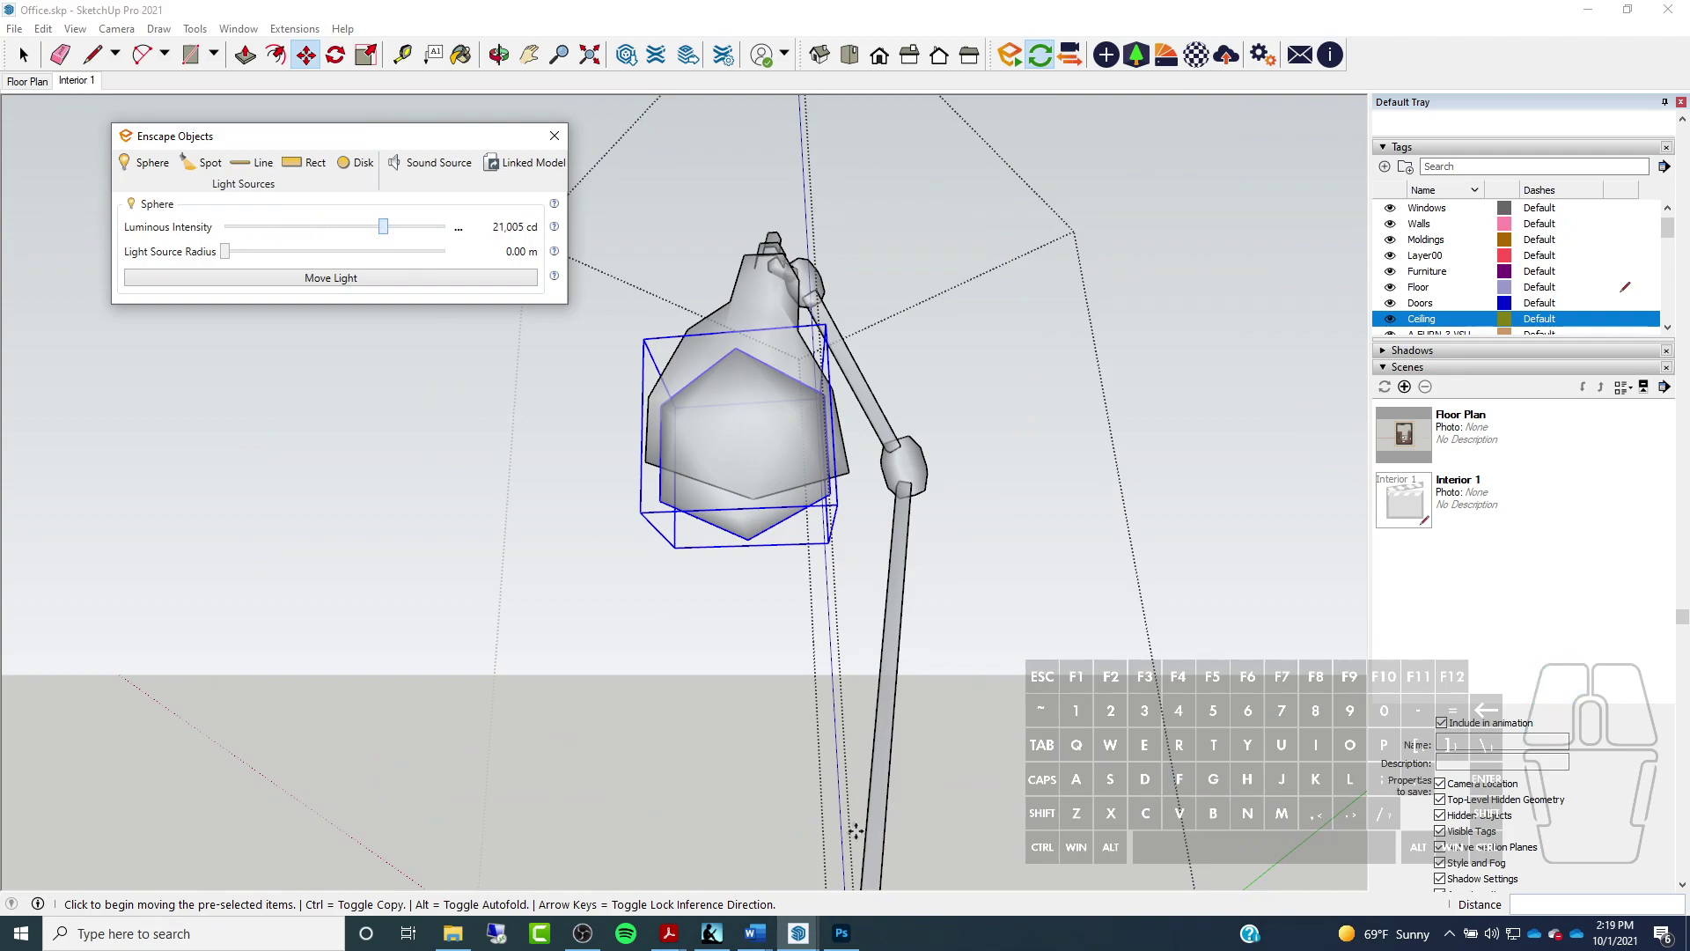
Check the lamp in the Enscape render window, then close that window and restart Enscape from SketchUp
mouse_move(798, 933)
left_click(807, 863)
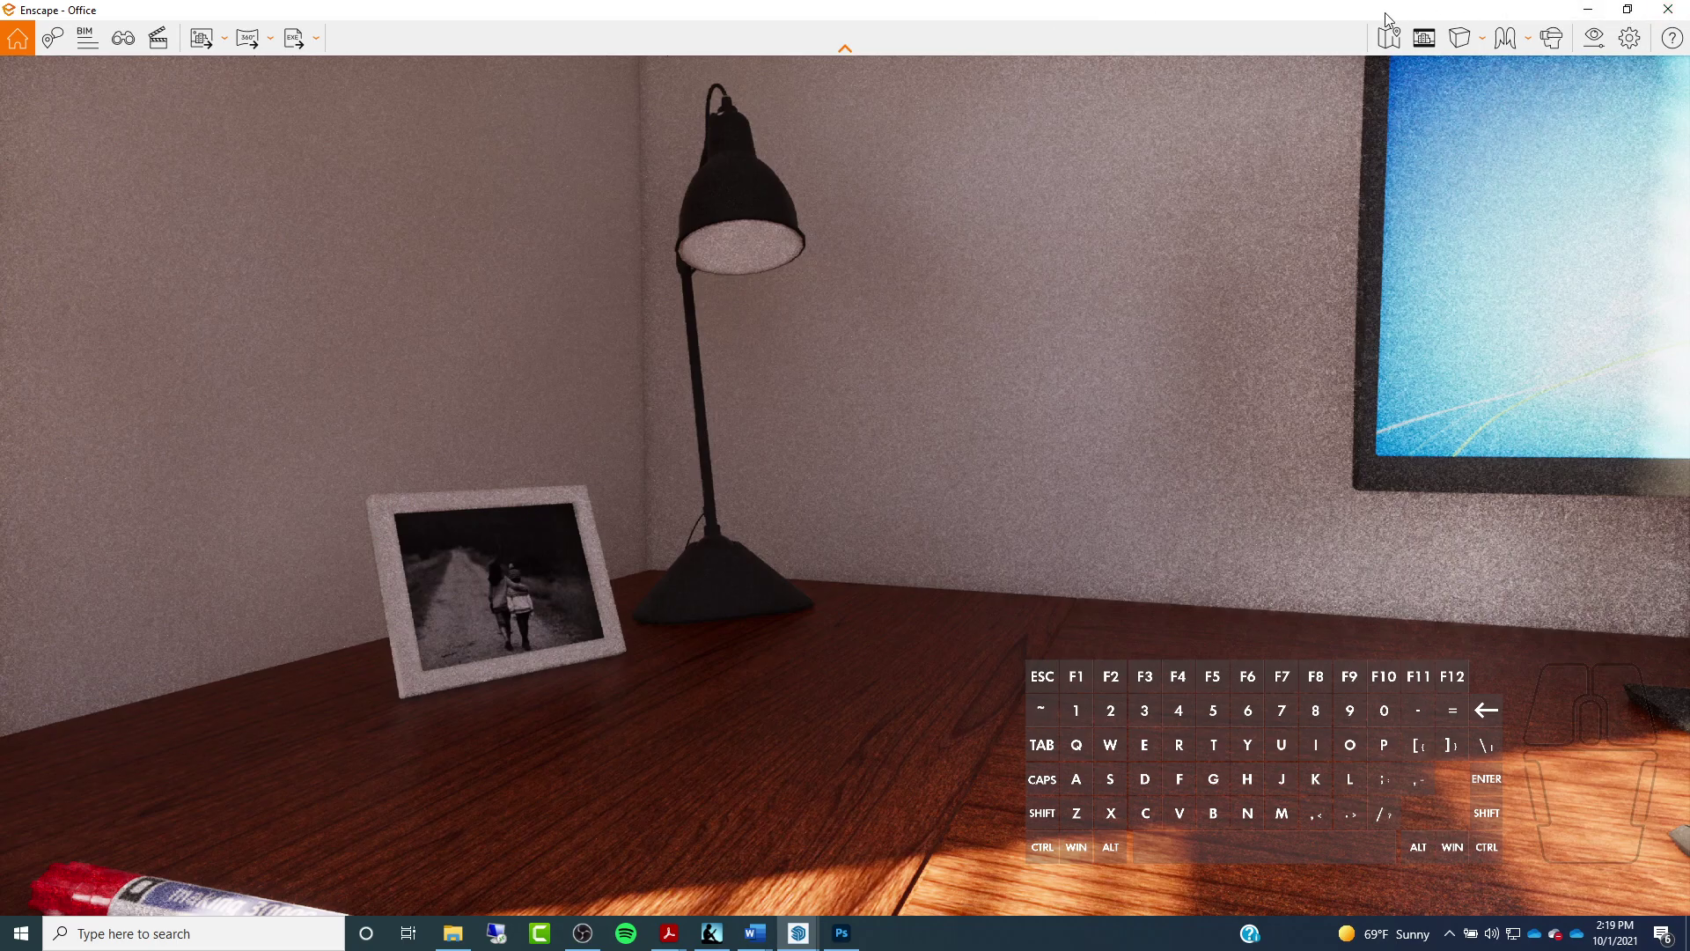
left_click(1668, 9)
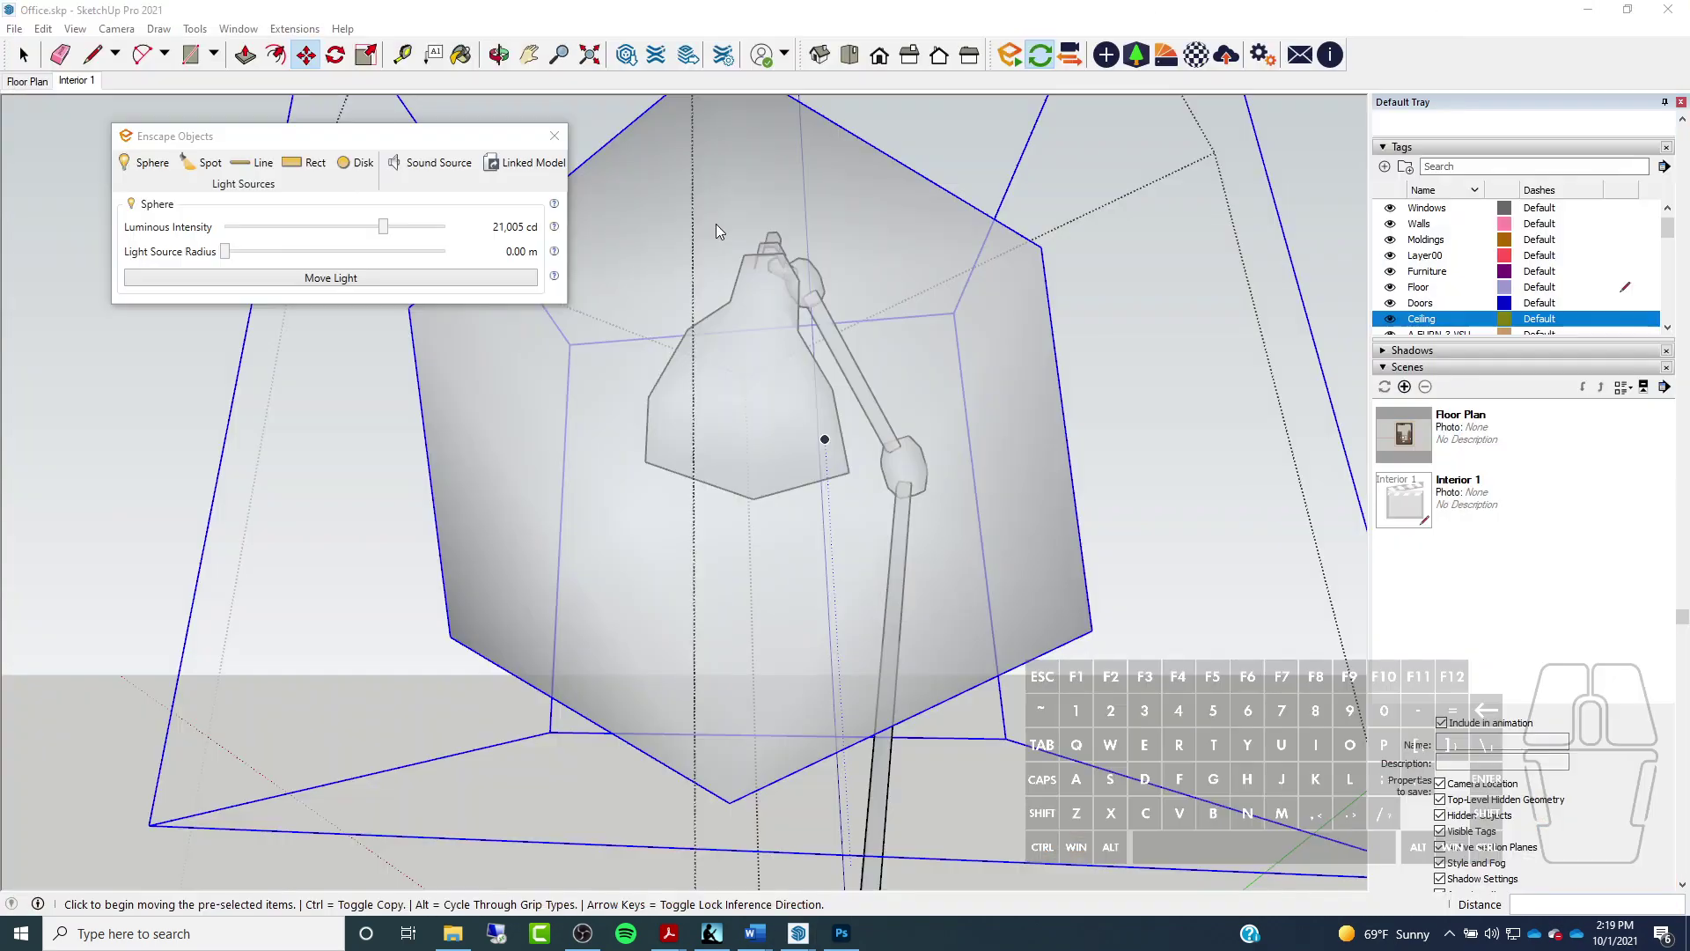
left_click(1009, 55)
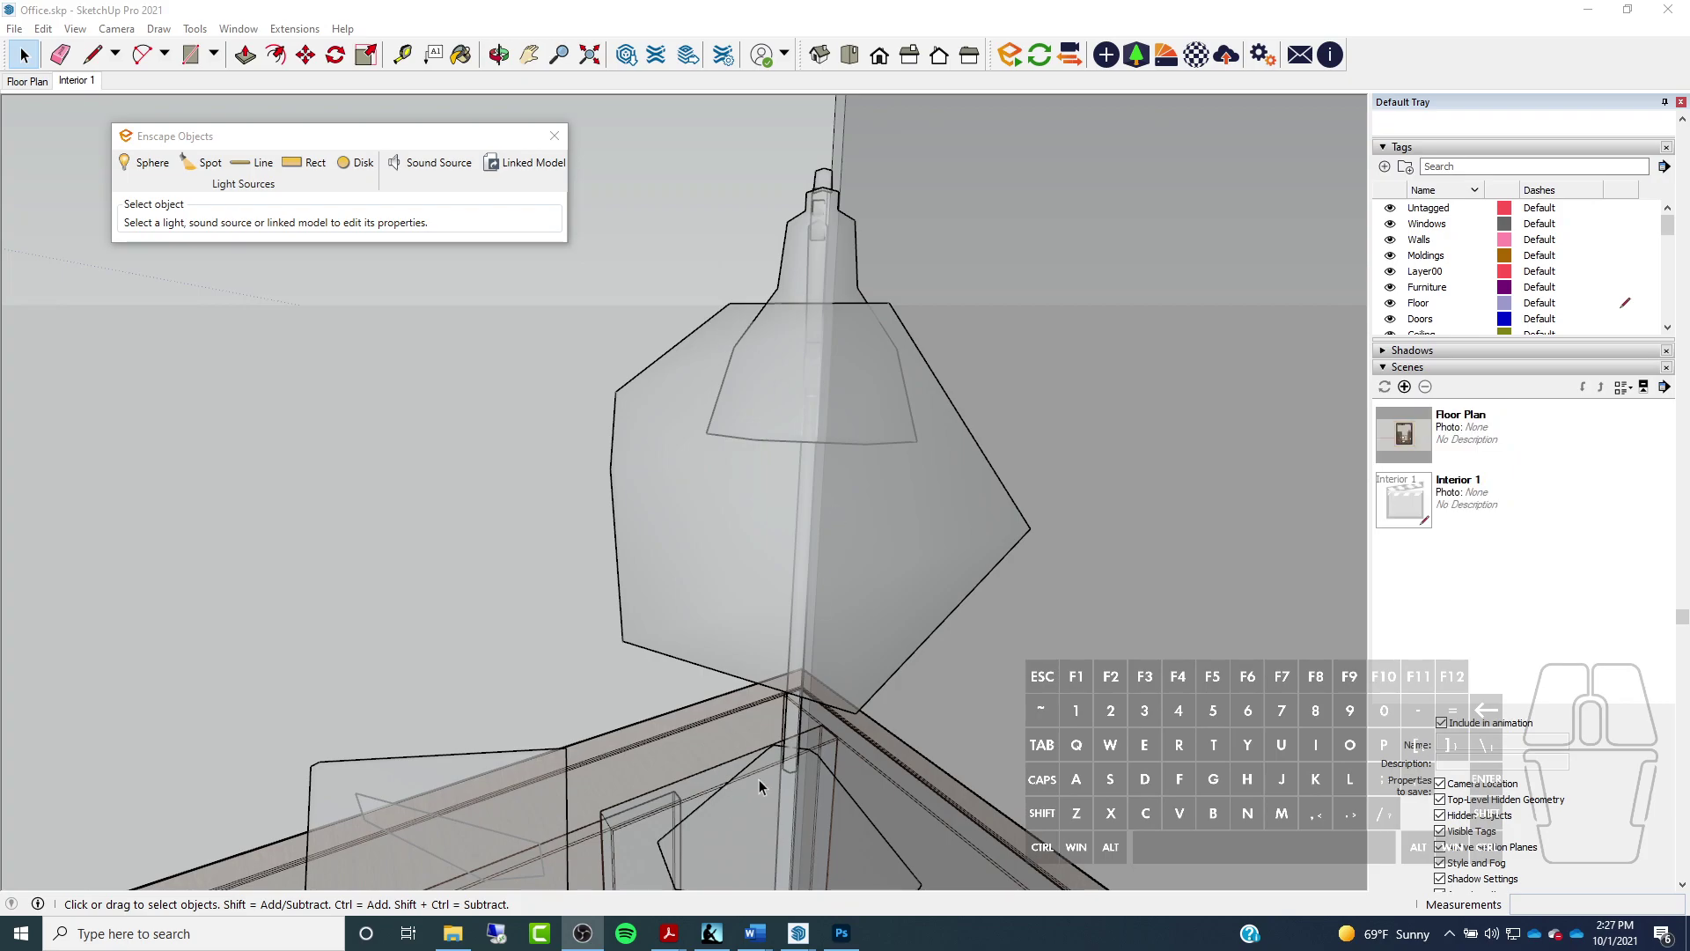
Group the sphere light together with the desk lamp
middle_click_drag(884, 579, 706, 611)
left_click(664, 616)
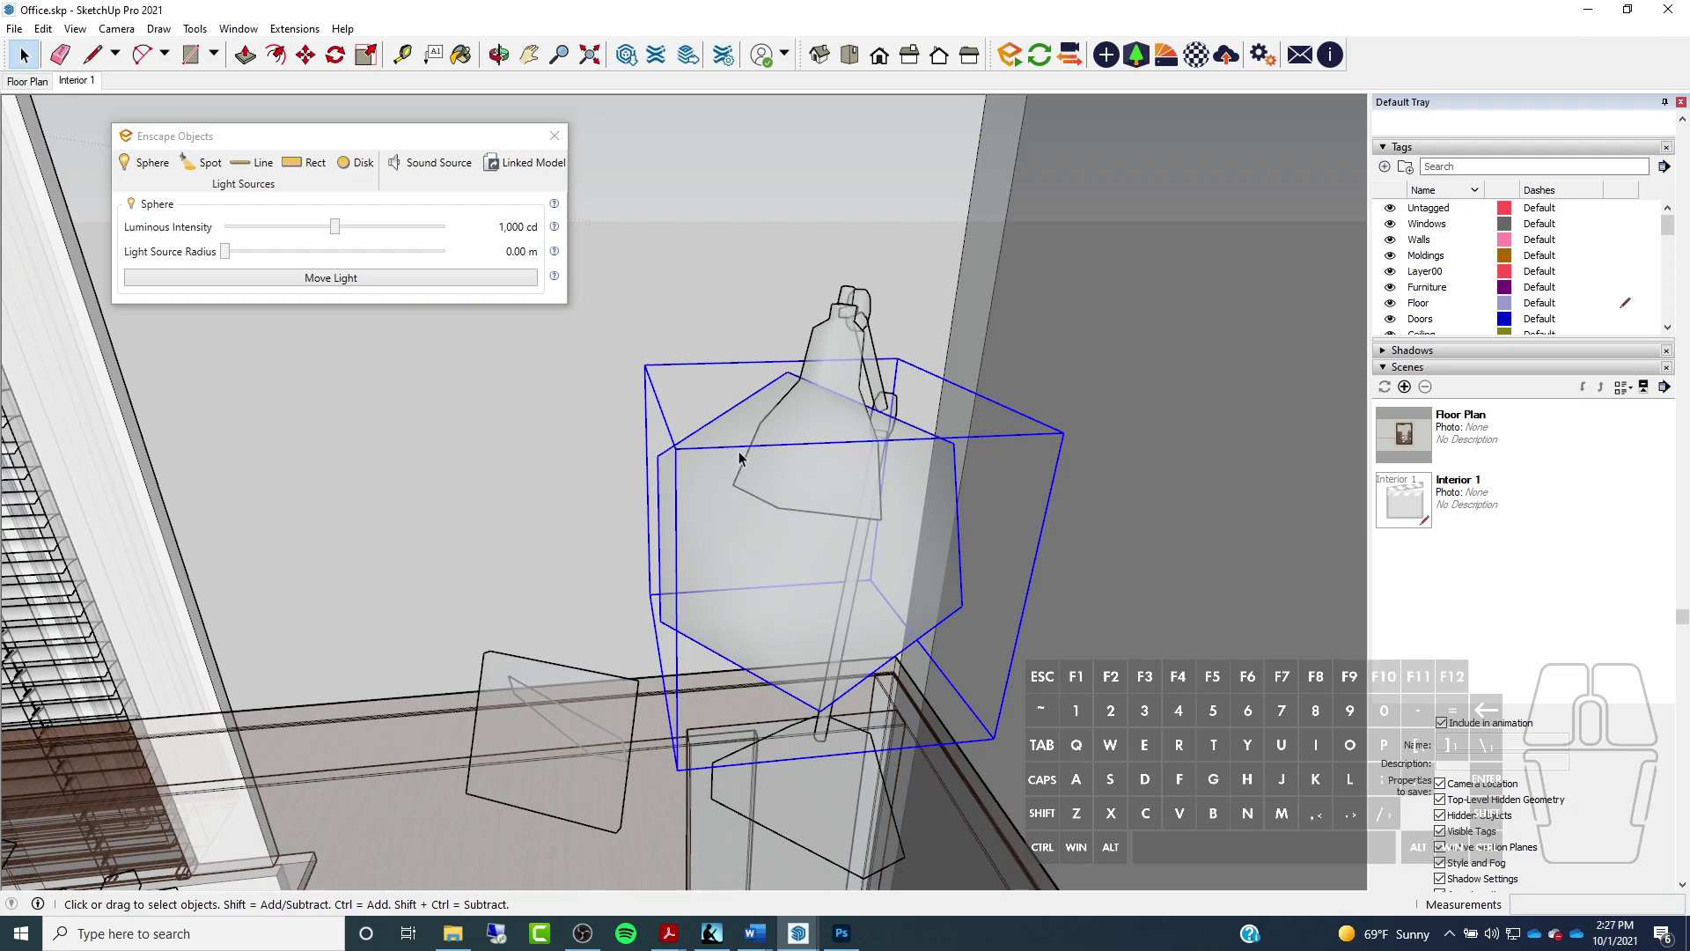
left_click(851, 333, "ctrl")
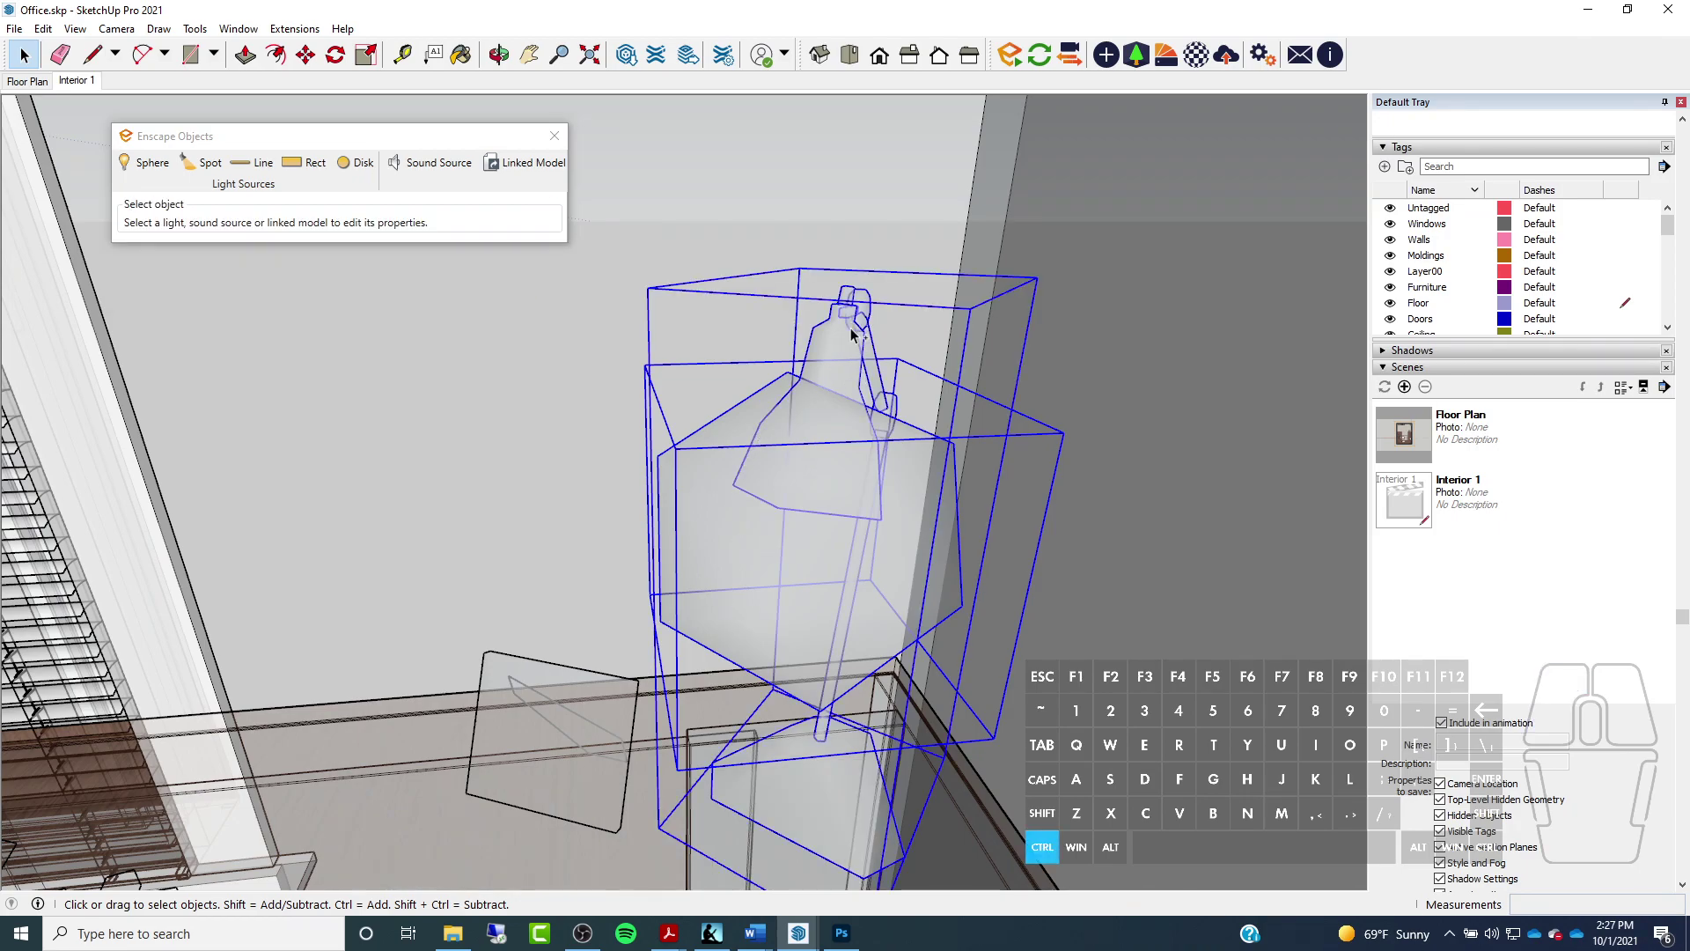
right_click(851, 333)
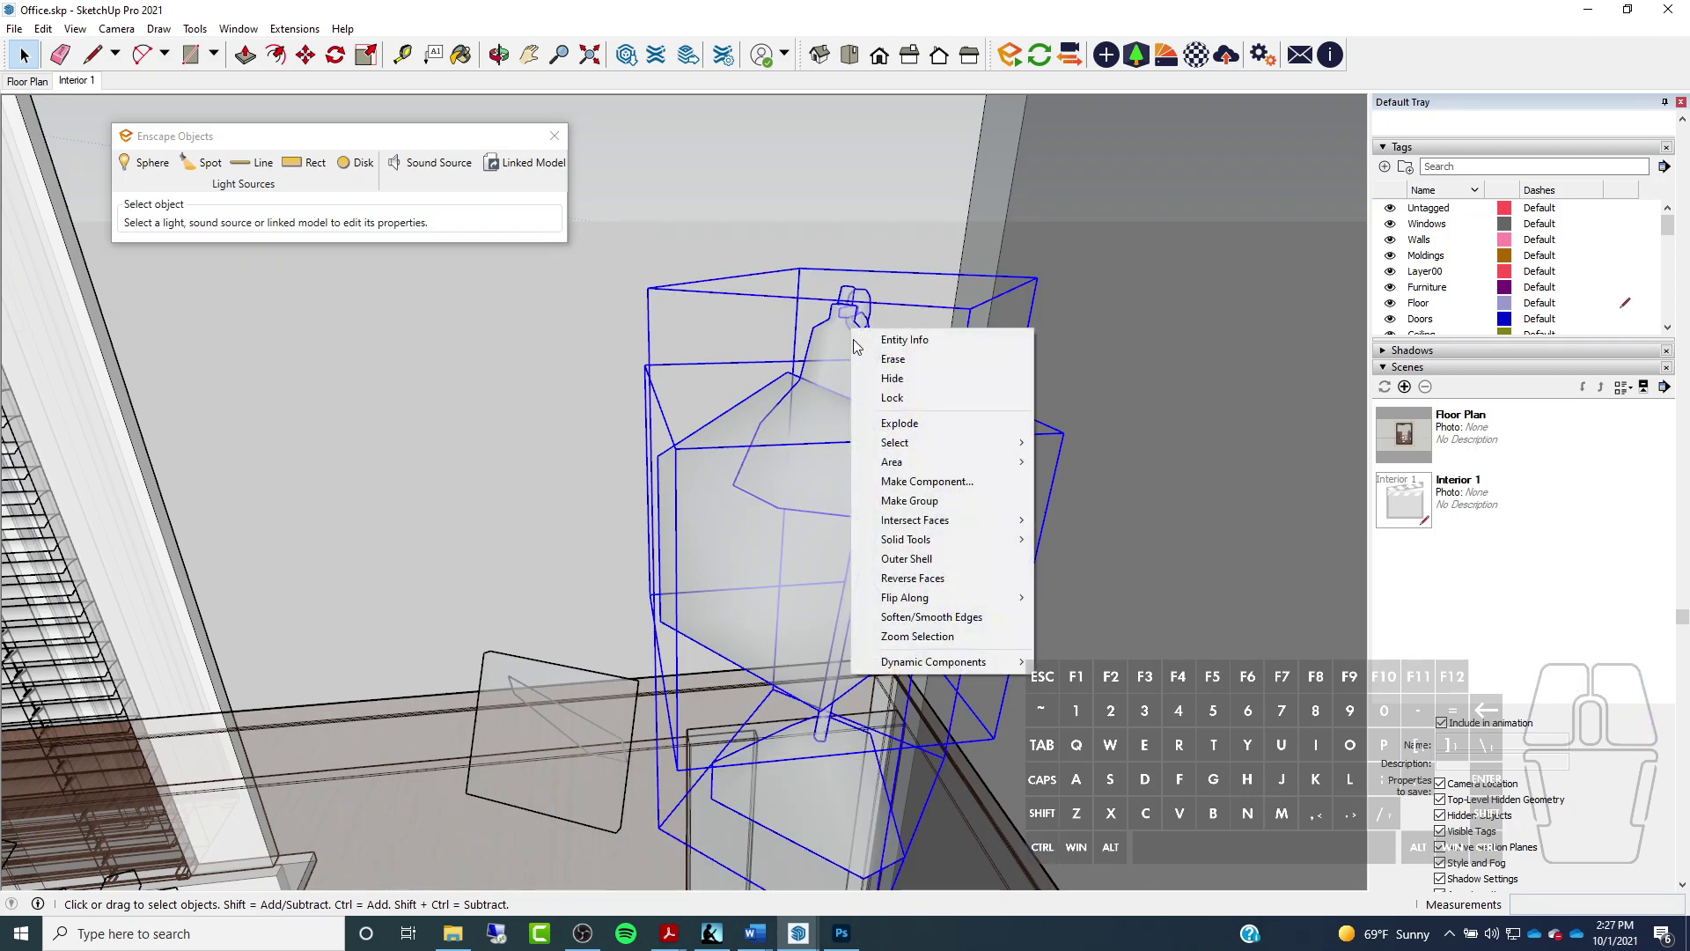
left_click(912, 501)
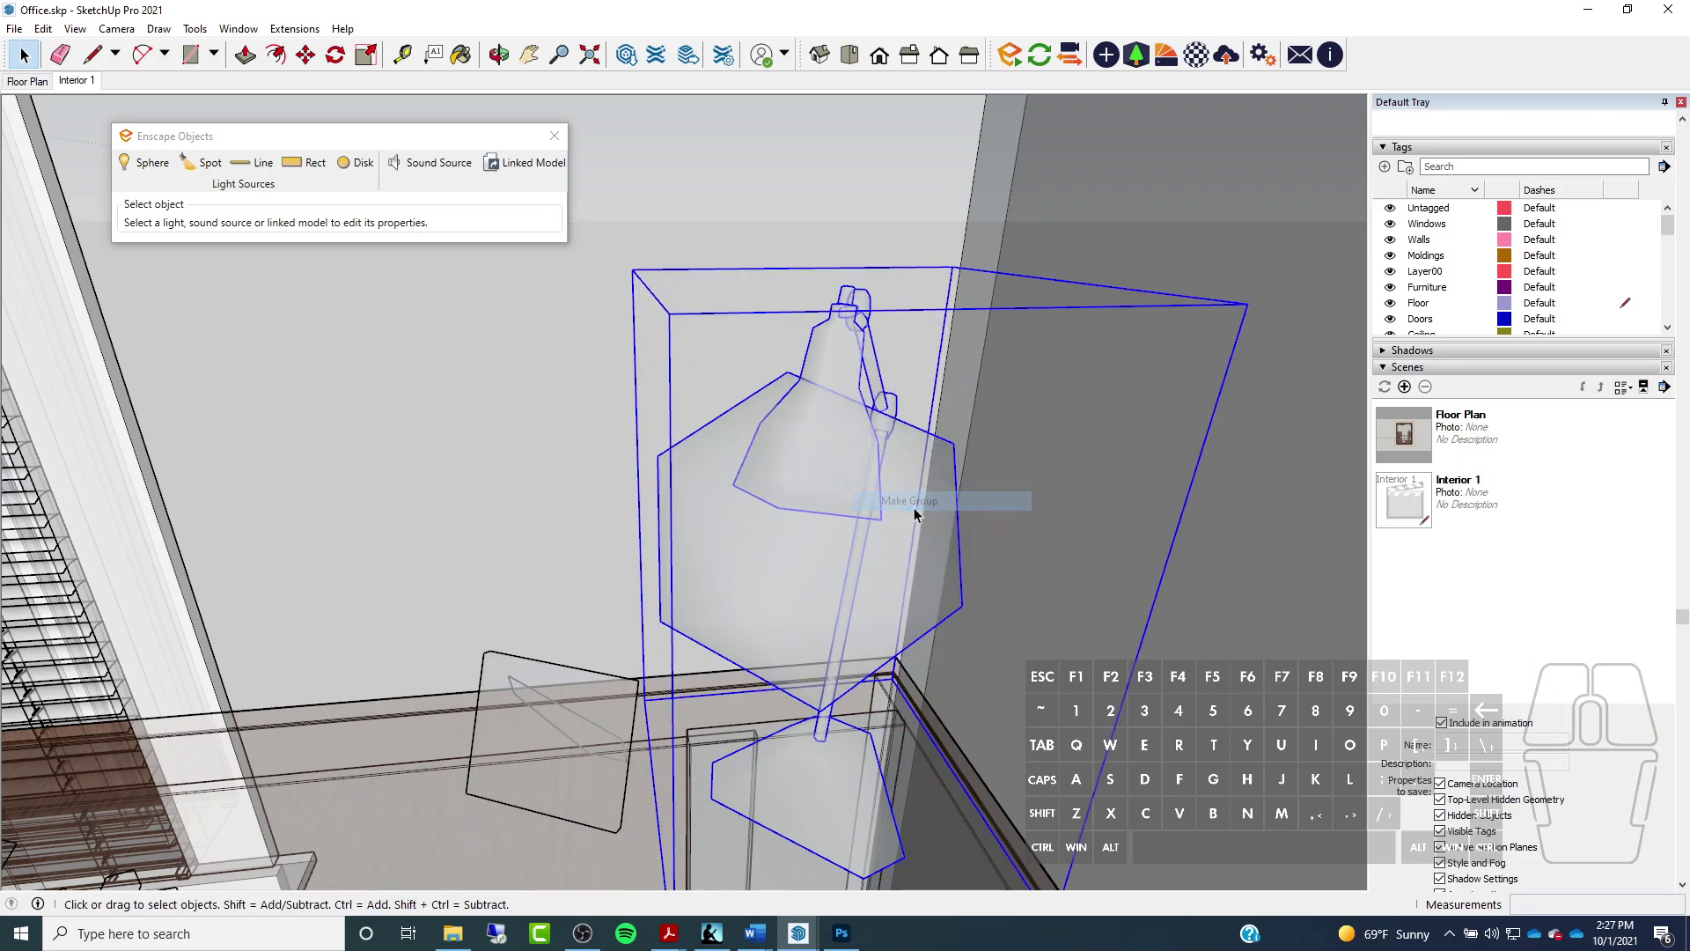
Open the lamp group for editing and move the sphere light 2 1/4" upward into the shade
double_click(832, 435)
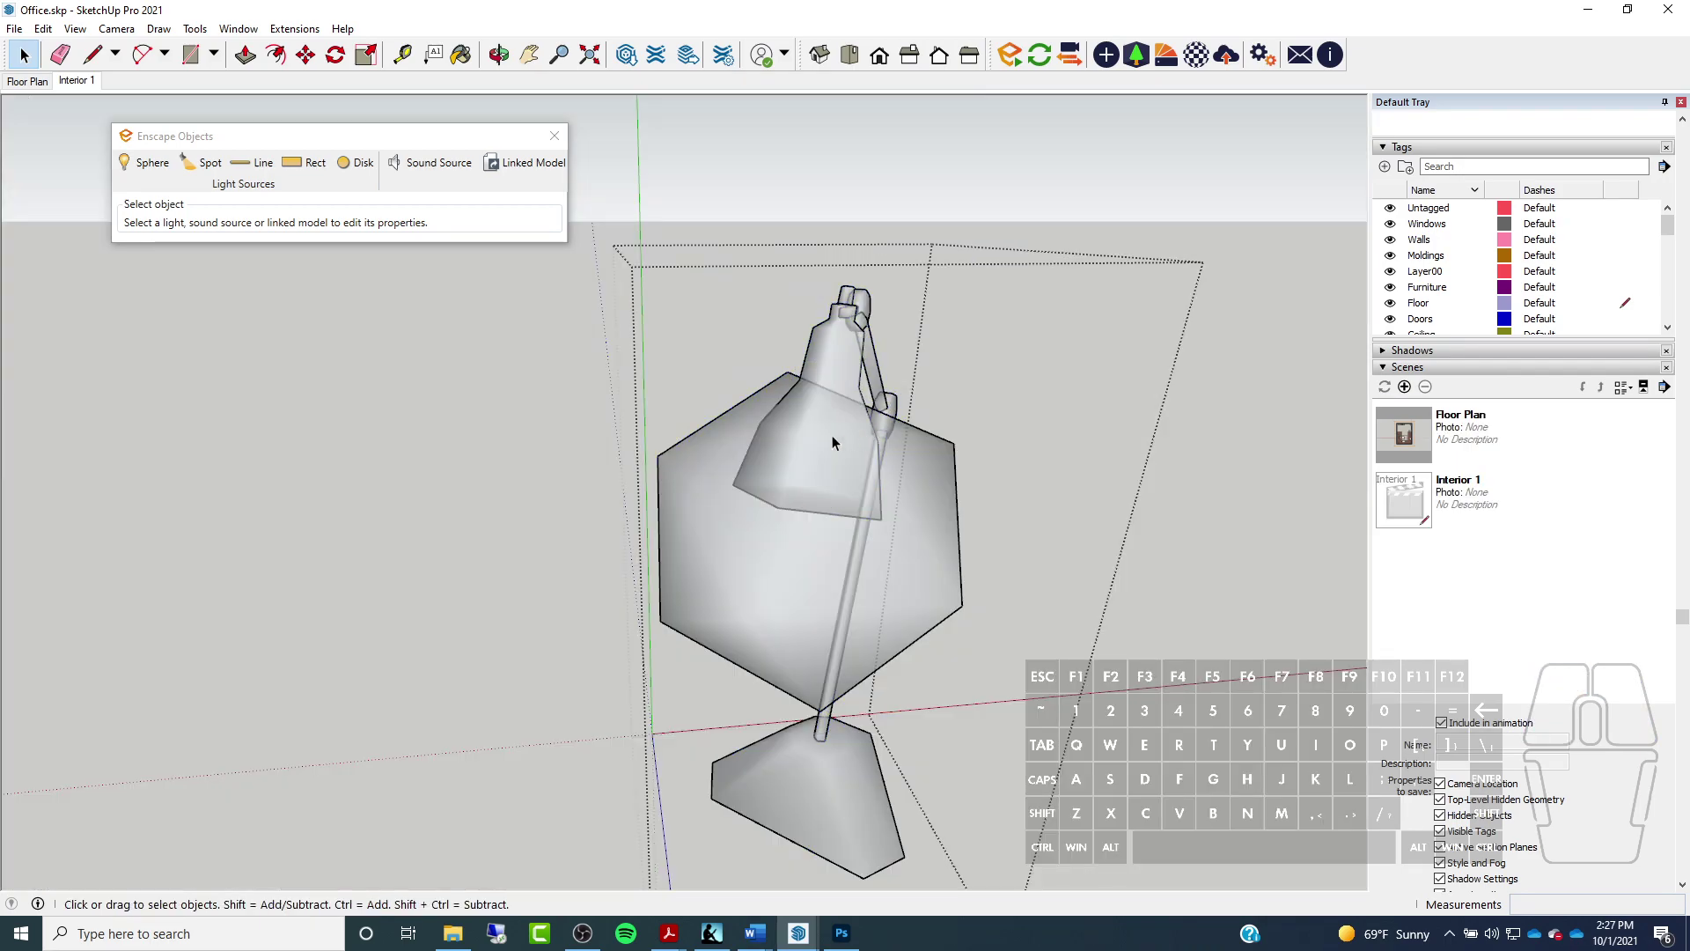
left_click(958, 518)
middle_click_drag(1026, 491, 541, 225)
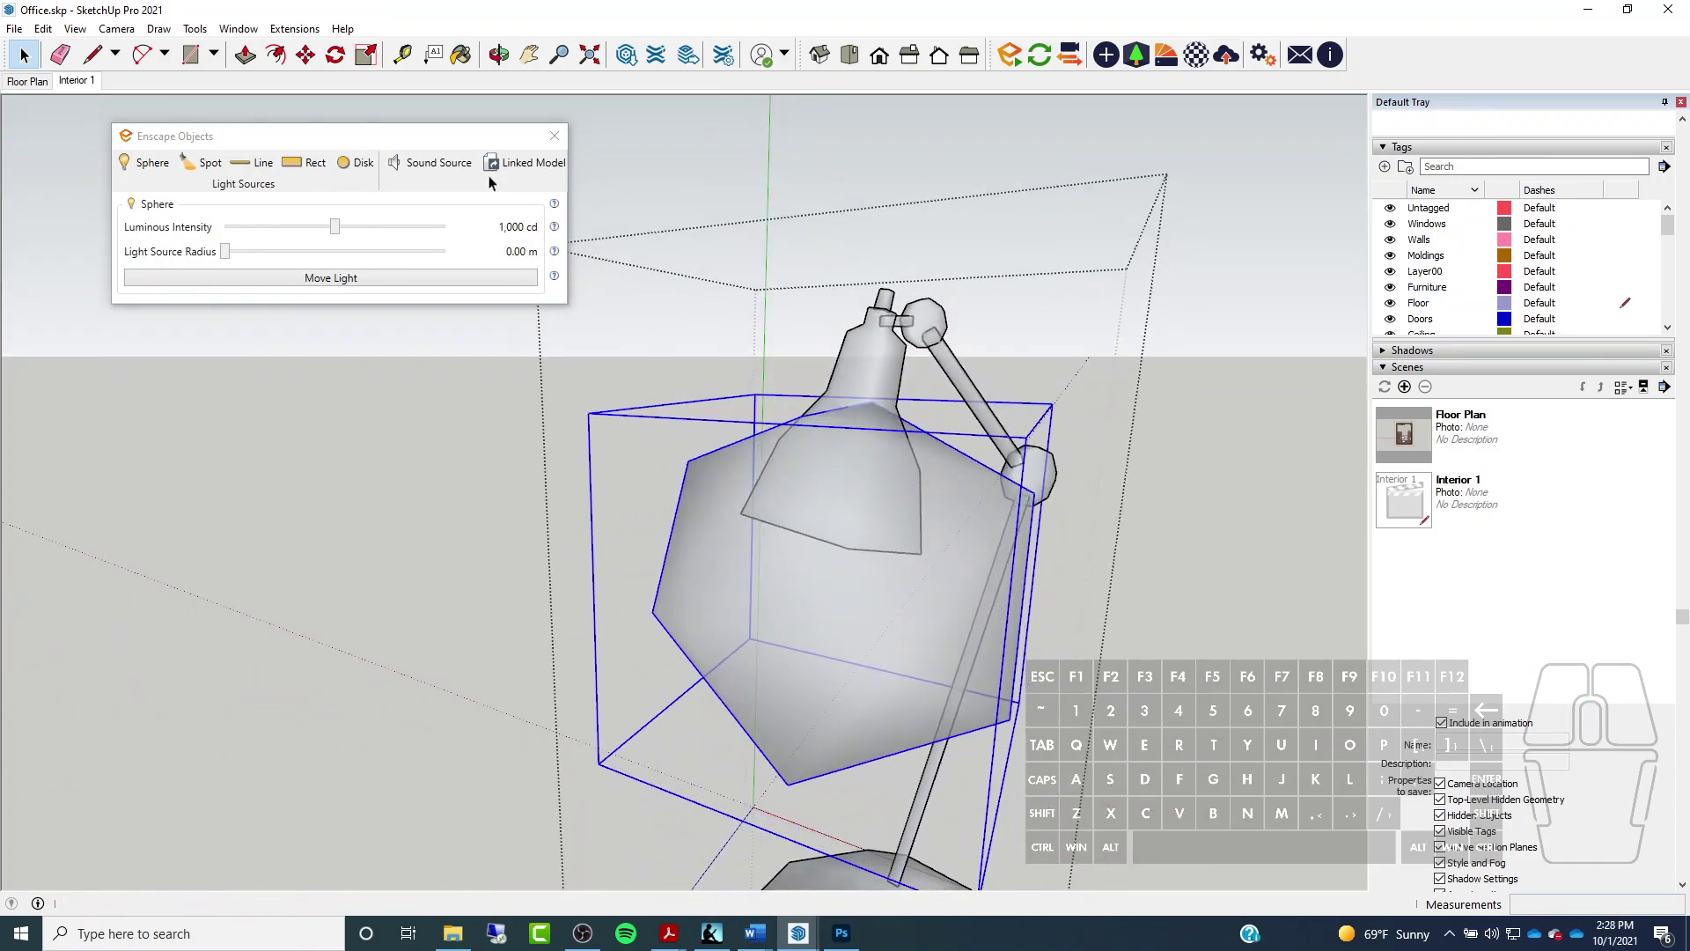
left_click(305, 54)
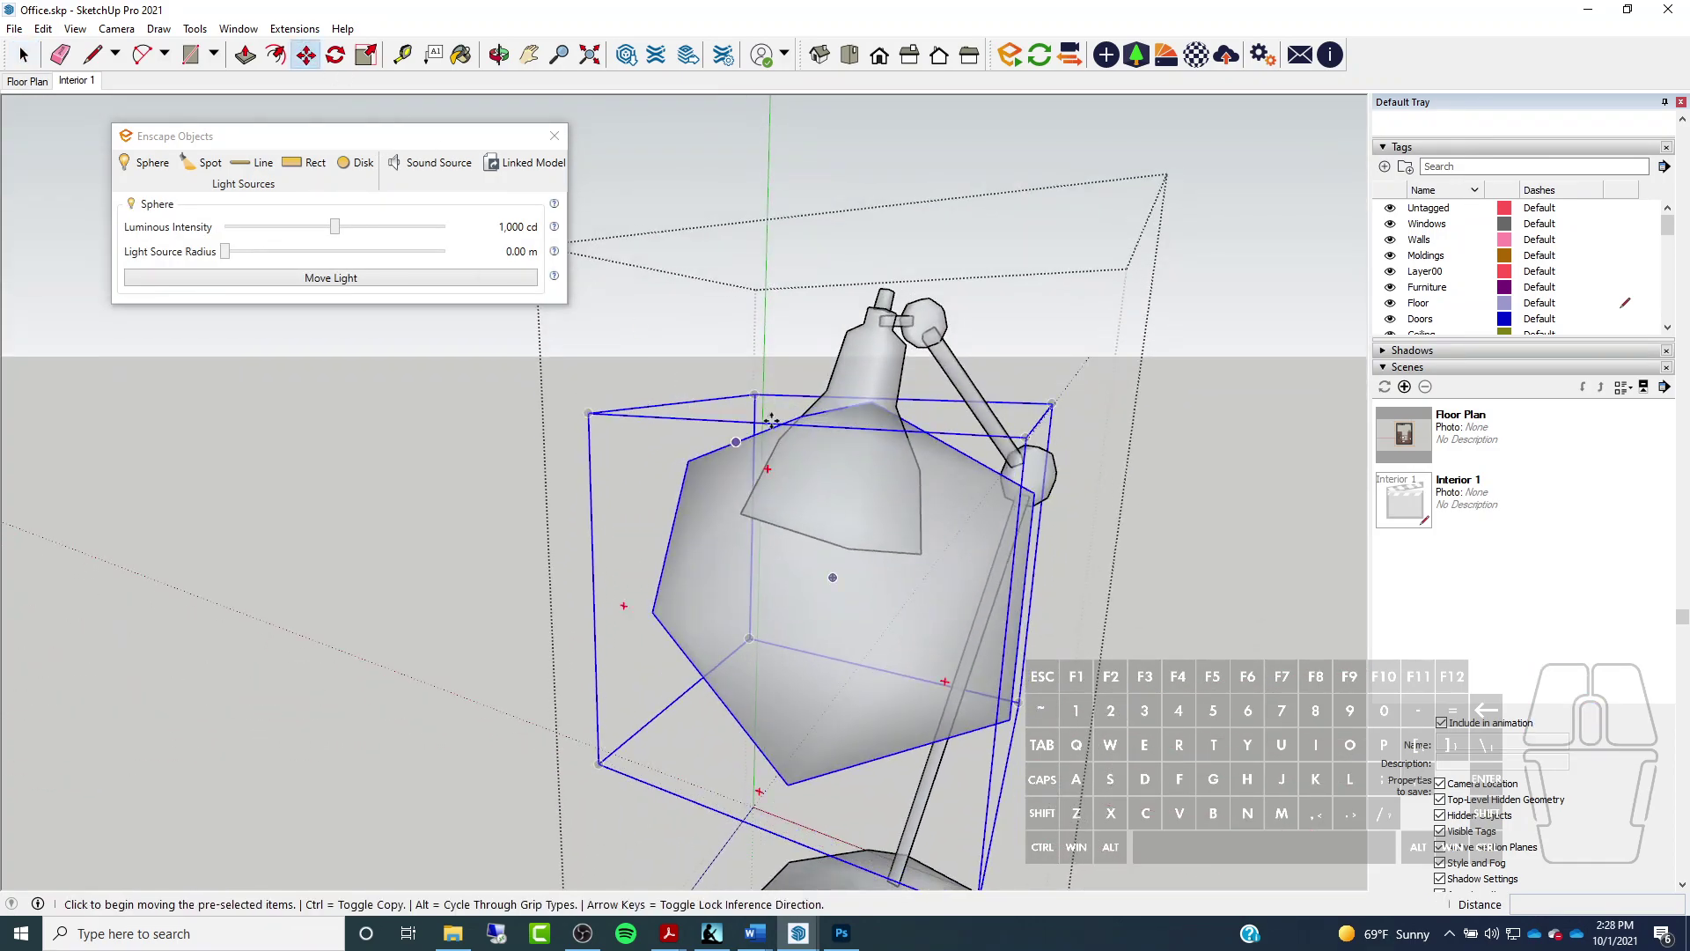
left_click(696, 374)
left_click(694, 319)
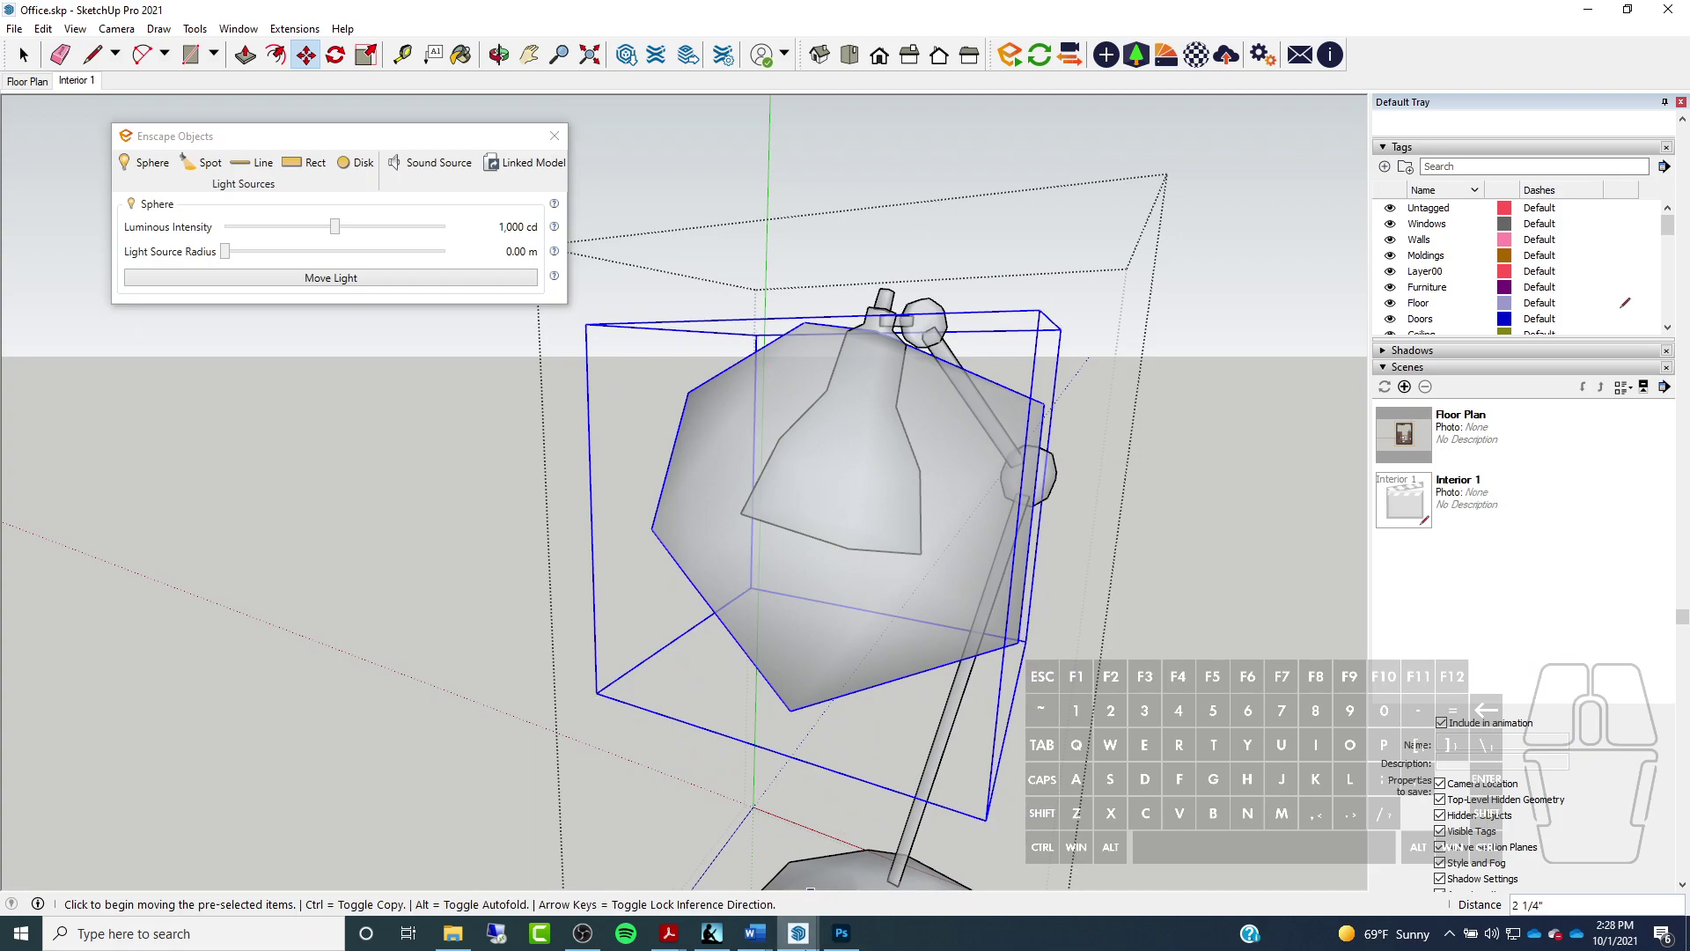
Enable Enscape live updates in SketchUp and view the lit desk lamp in the render, moving the Visual Settings window as needed
mouse_move(798, 933)
left_click(818, 869)
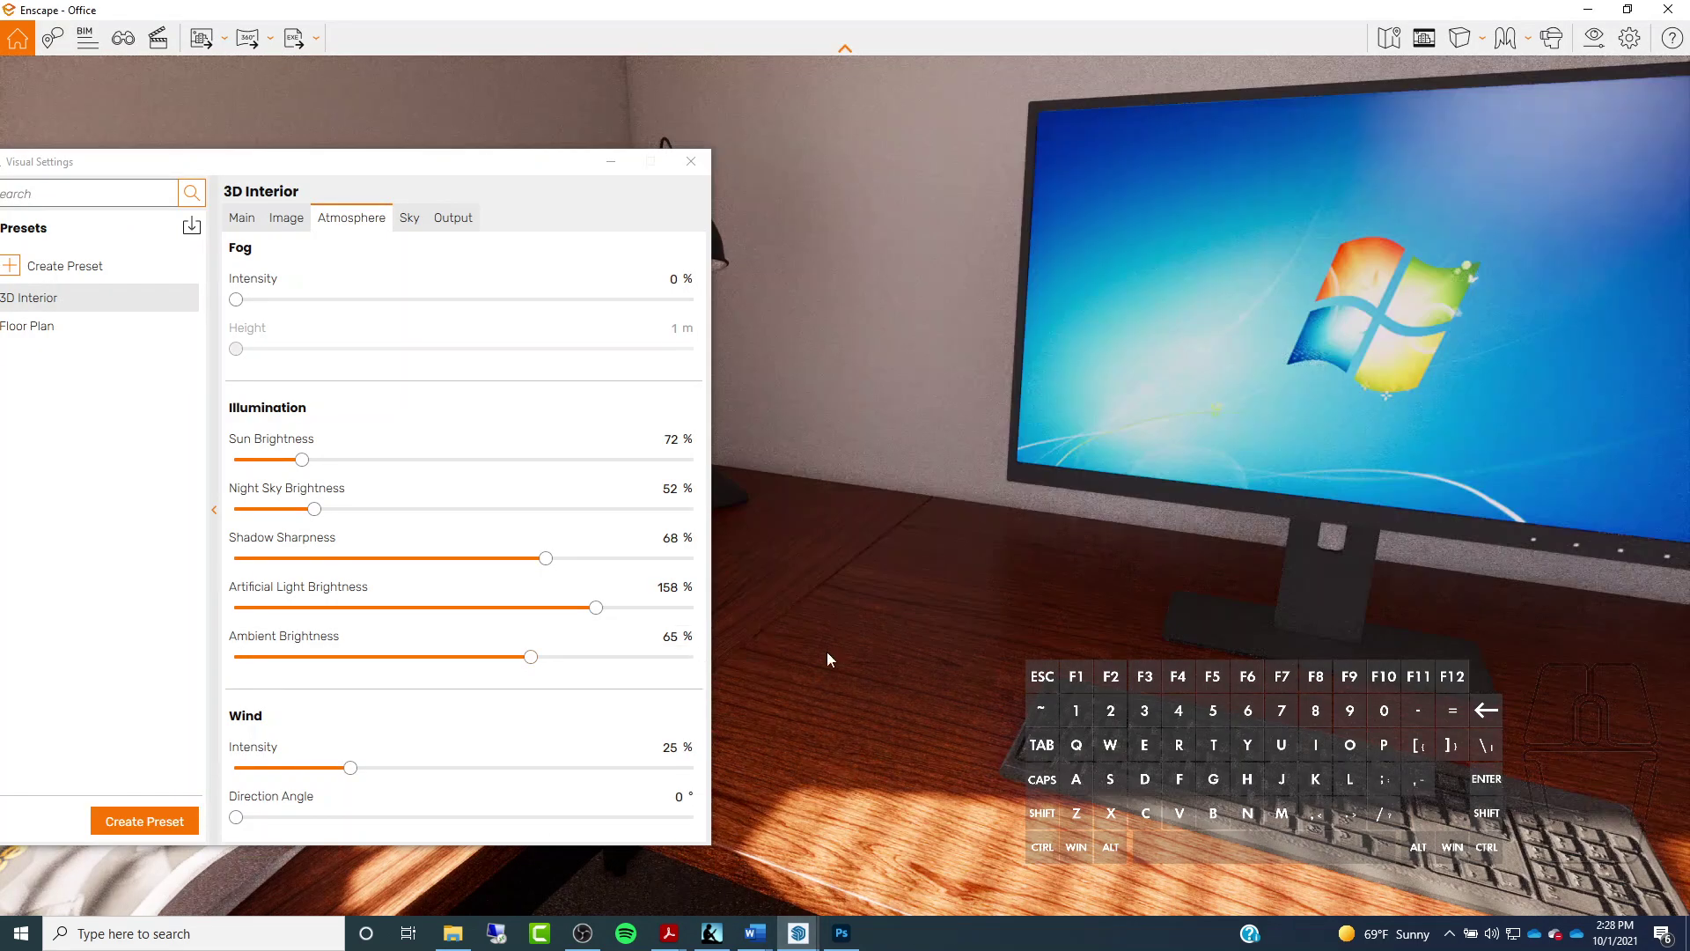
left_click(926, 874)
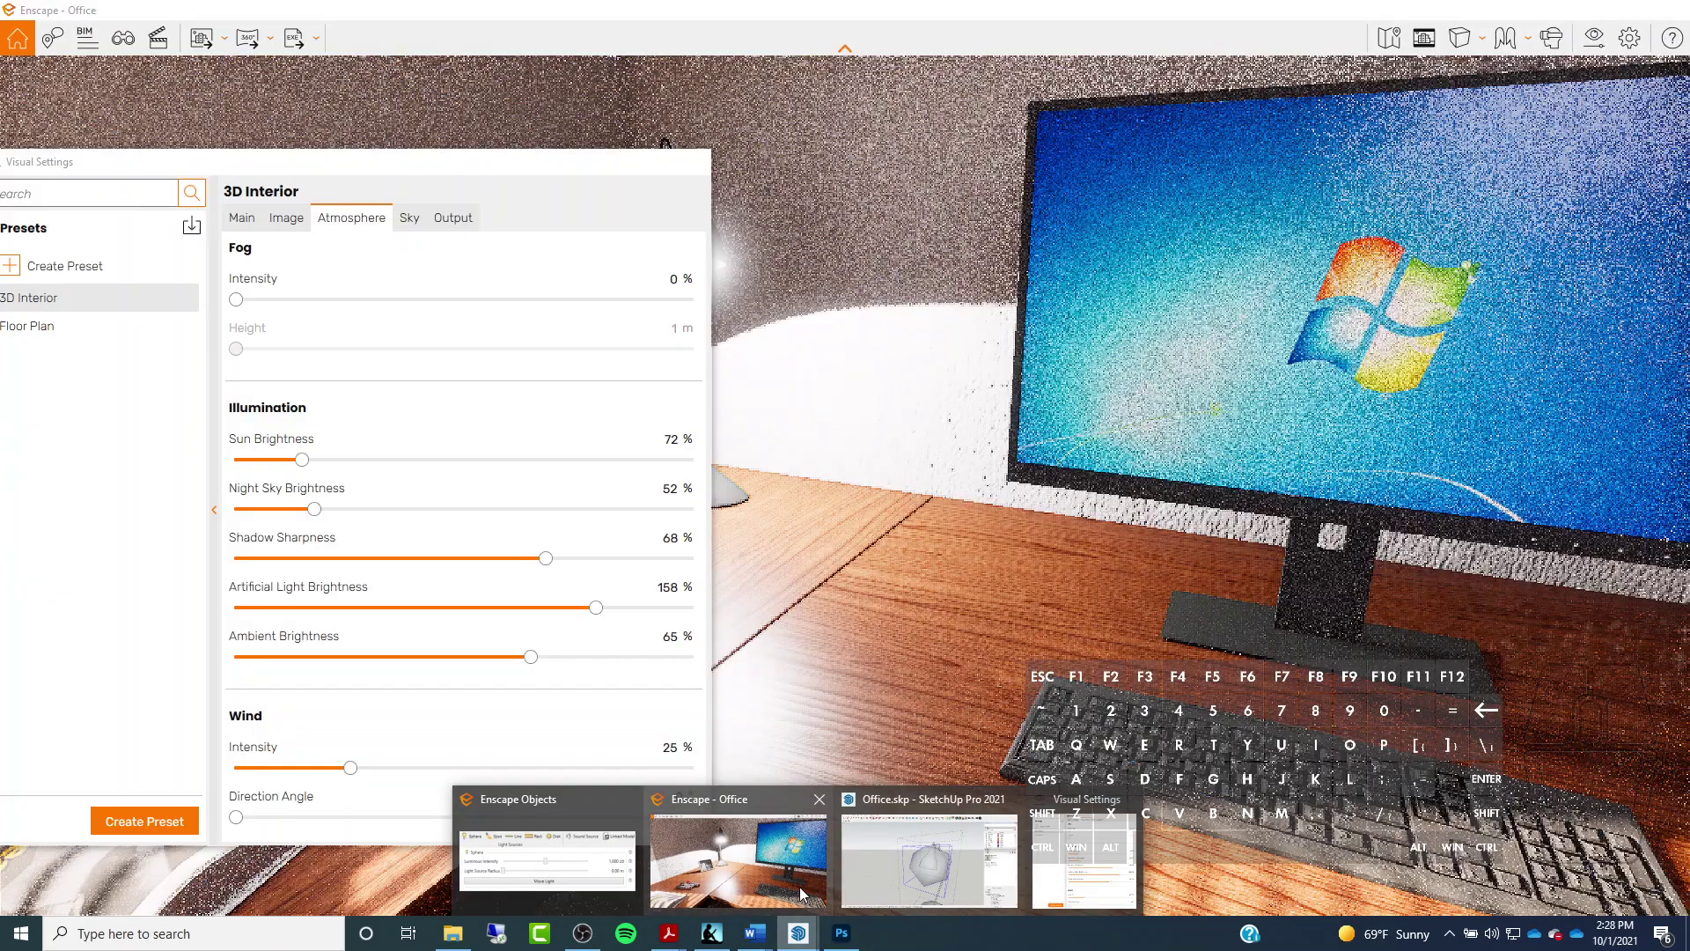
left_click(799, 886)
left_click_drag(526, 170, 1011, 337)
left_click_drag(1238, 324, 1273, 317)
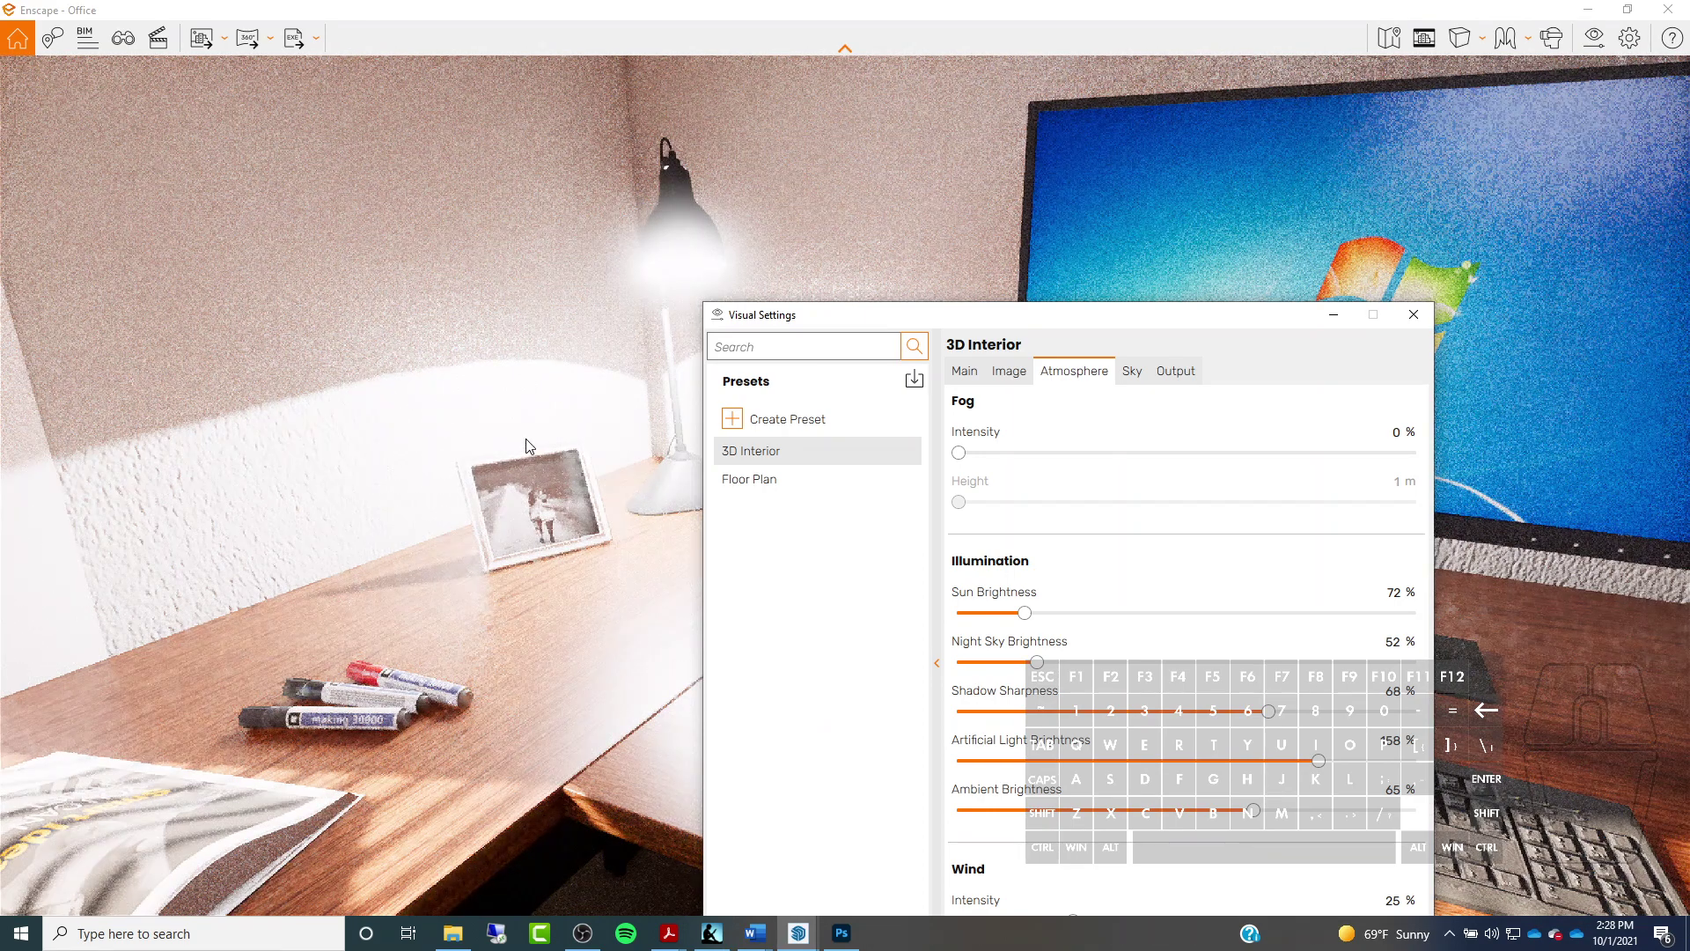
left_click_drag(1041, 319, 674, 222)
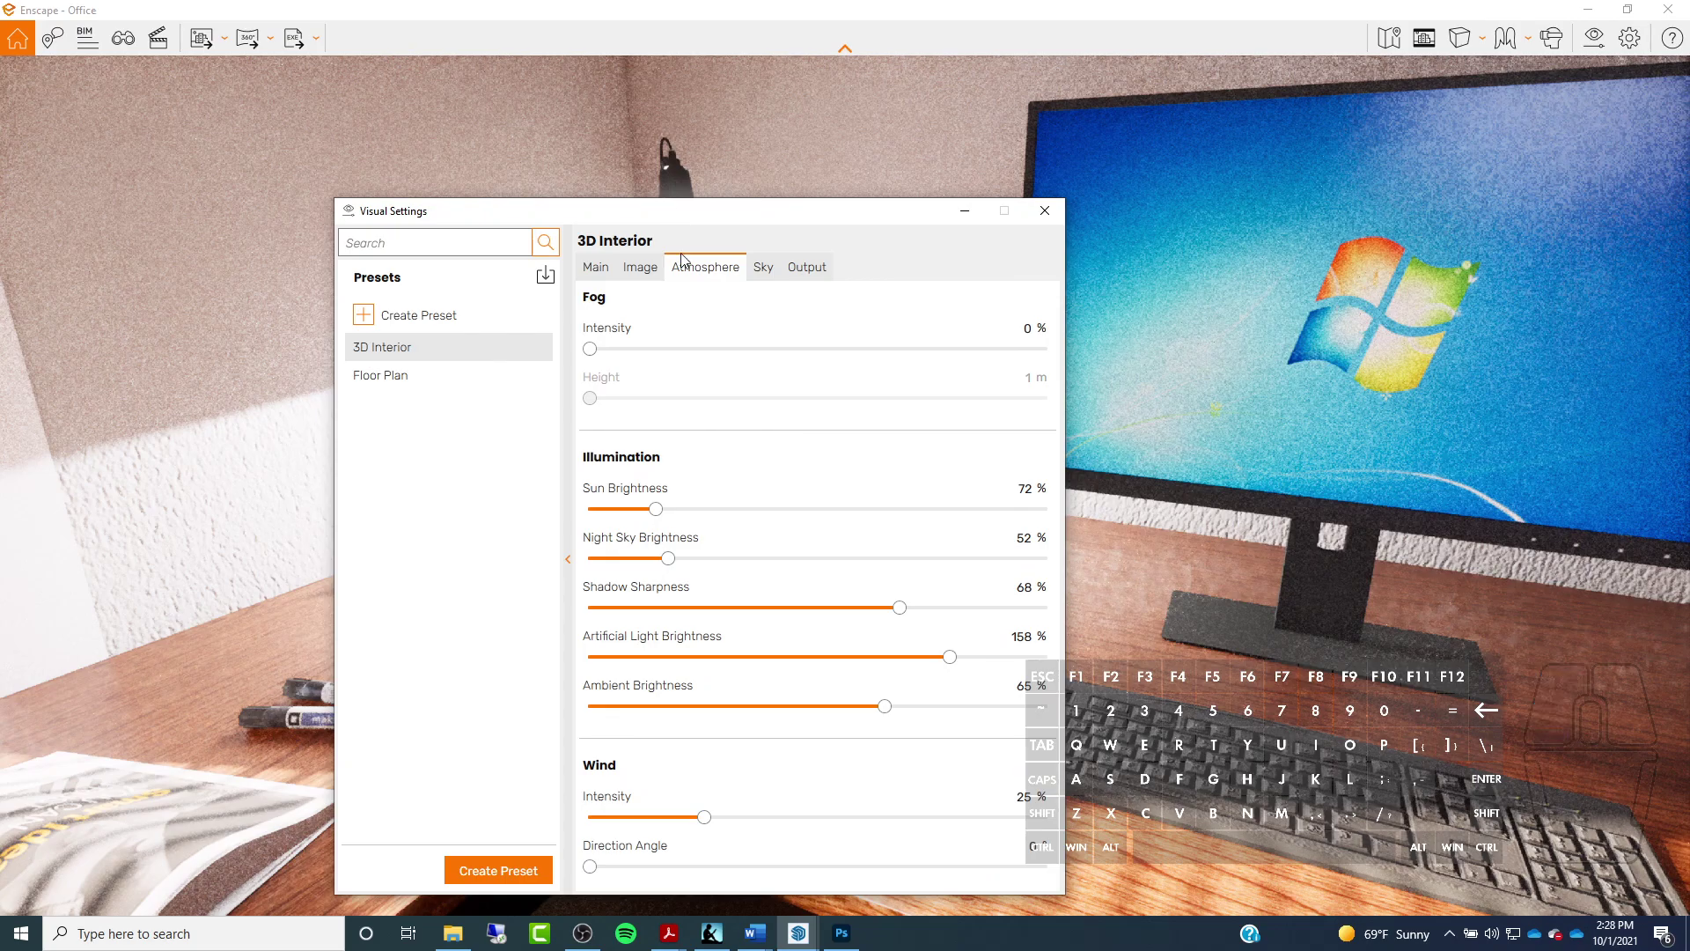
Minimize the Visual Settings window and bring up an unobstructed render of the desk lamp
mouse_move(797, 940)
left_click(538, 872)
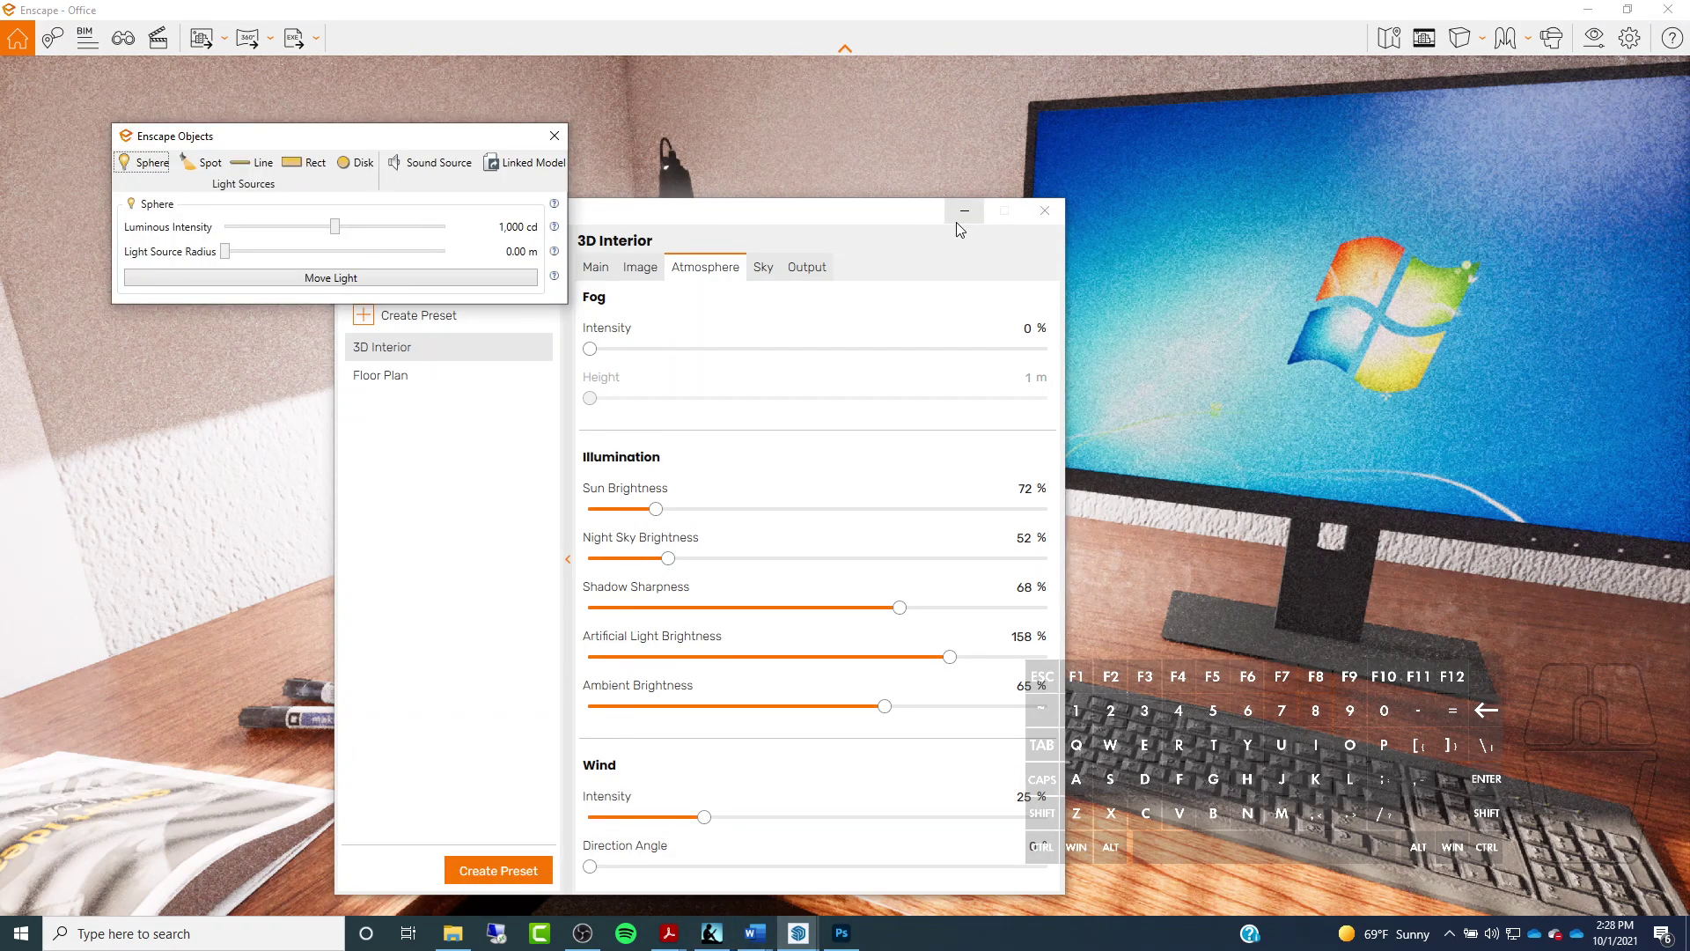
left_click(965, 212)
mouse_move(798, 938)
left_click(553, 836)
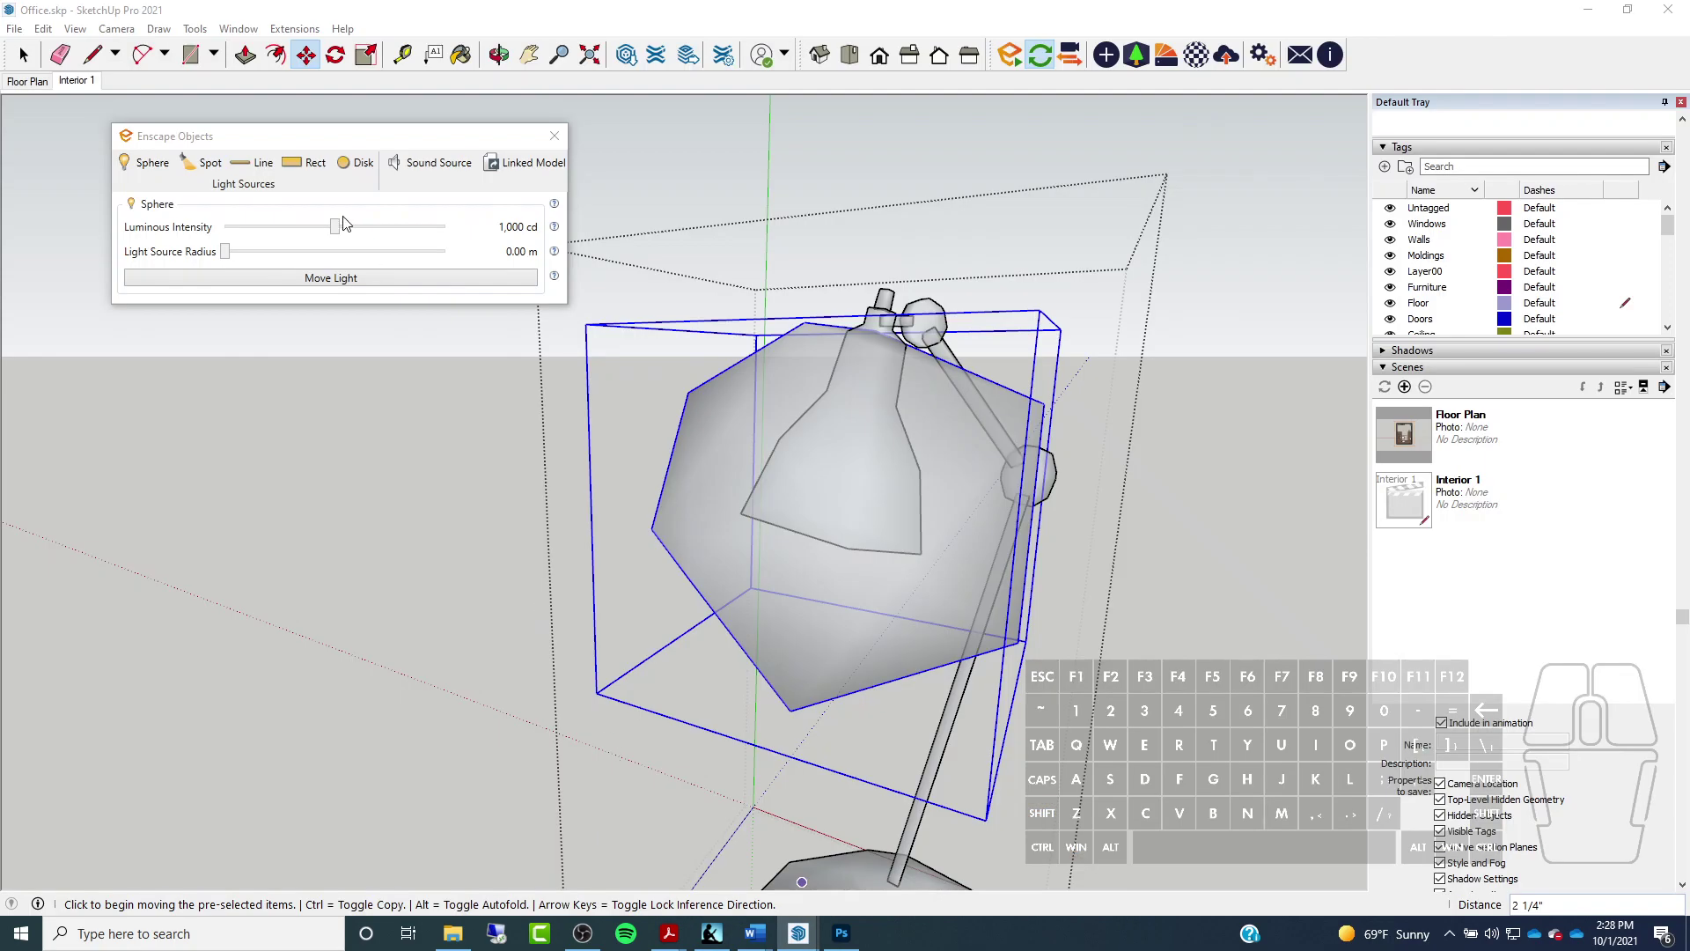
mouse_move(799, 934)
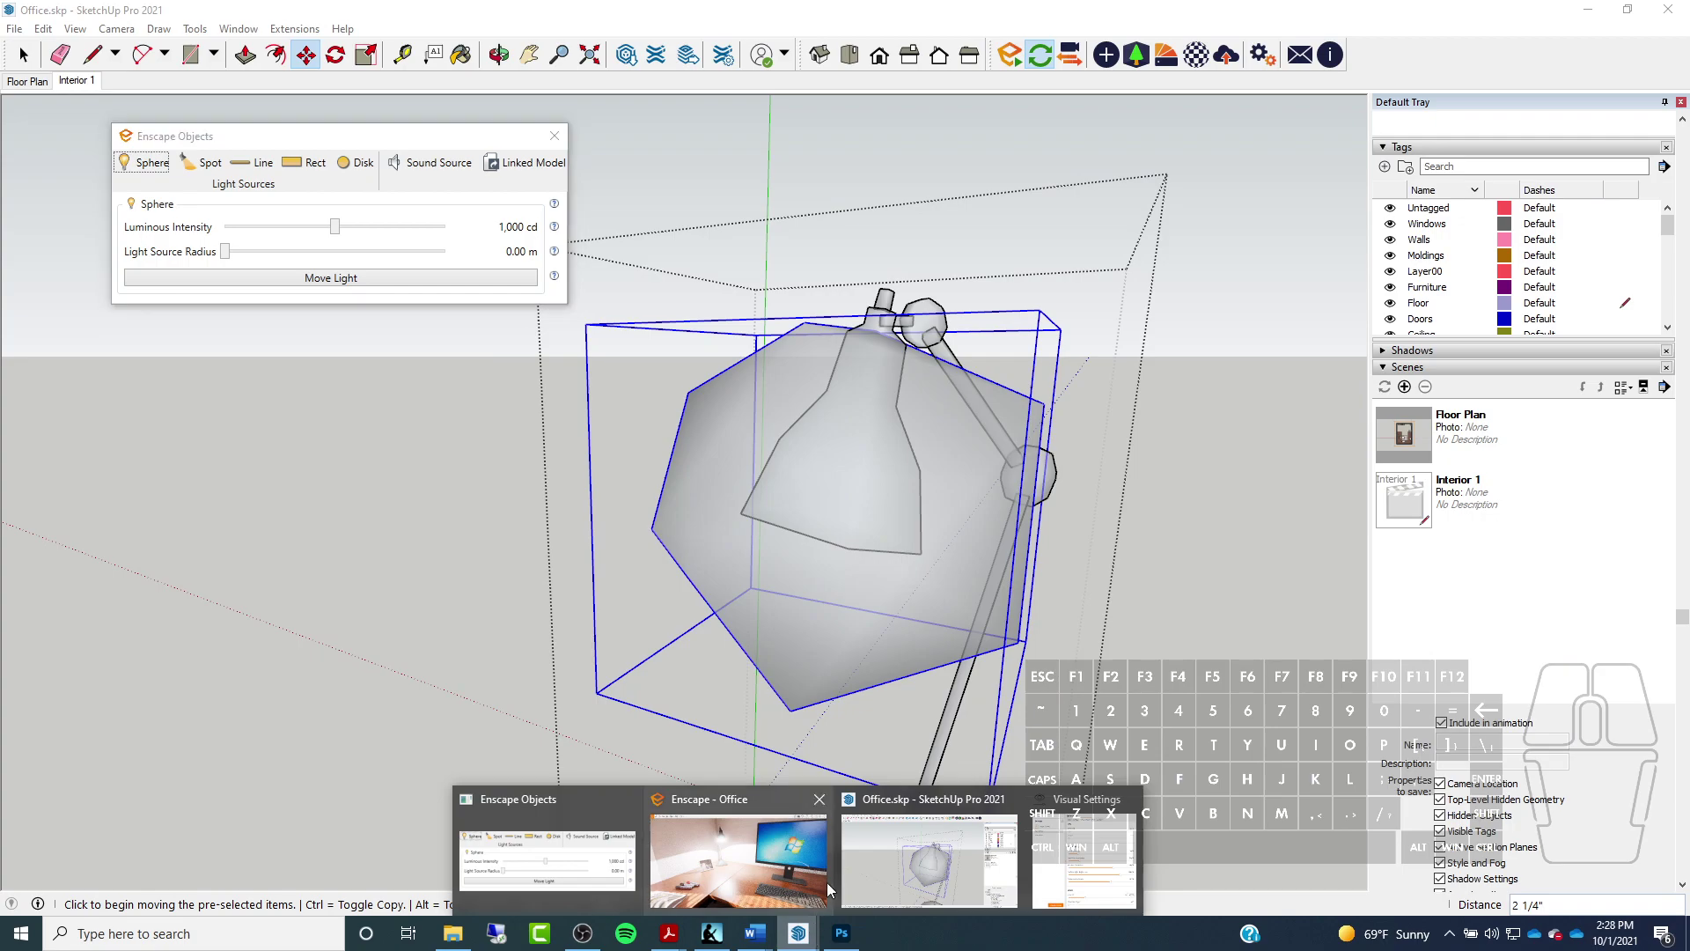
left_click(826, 882)
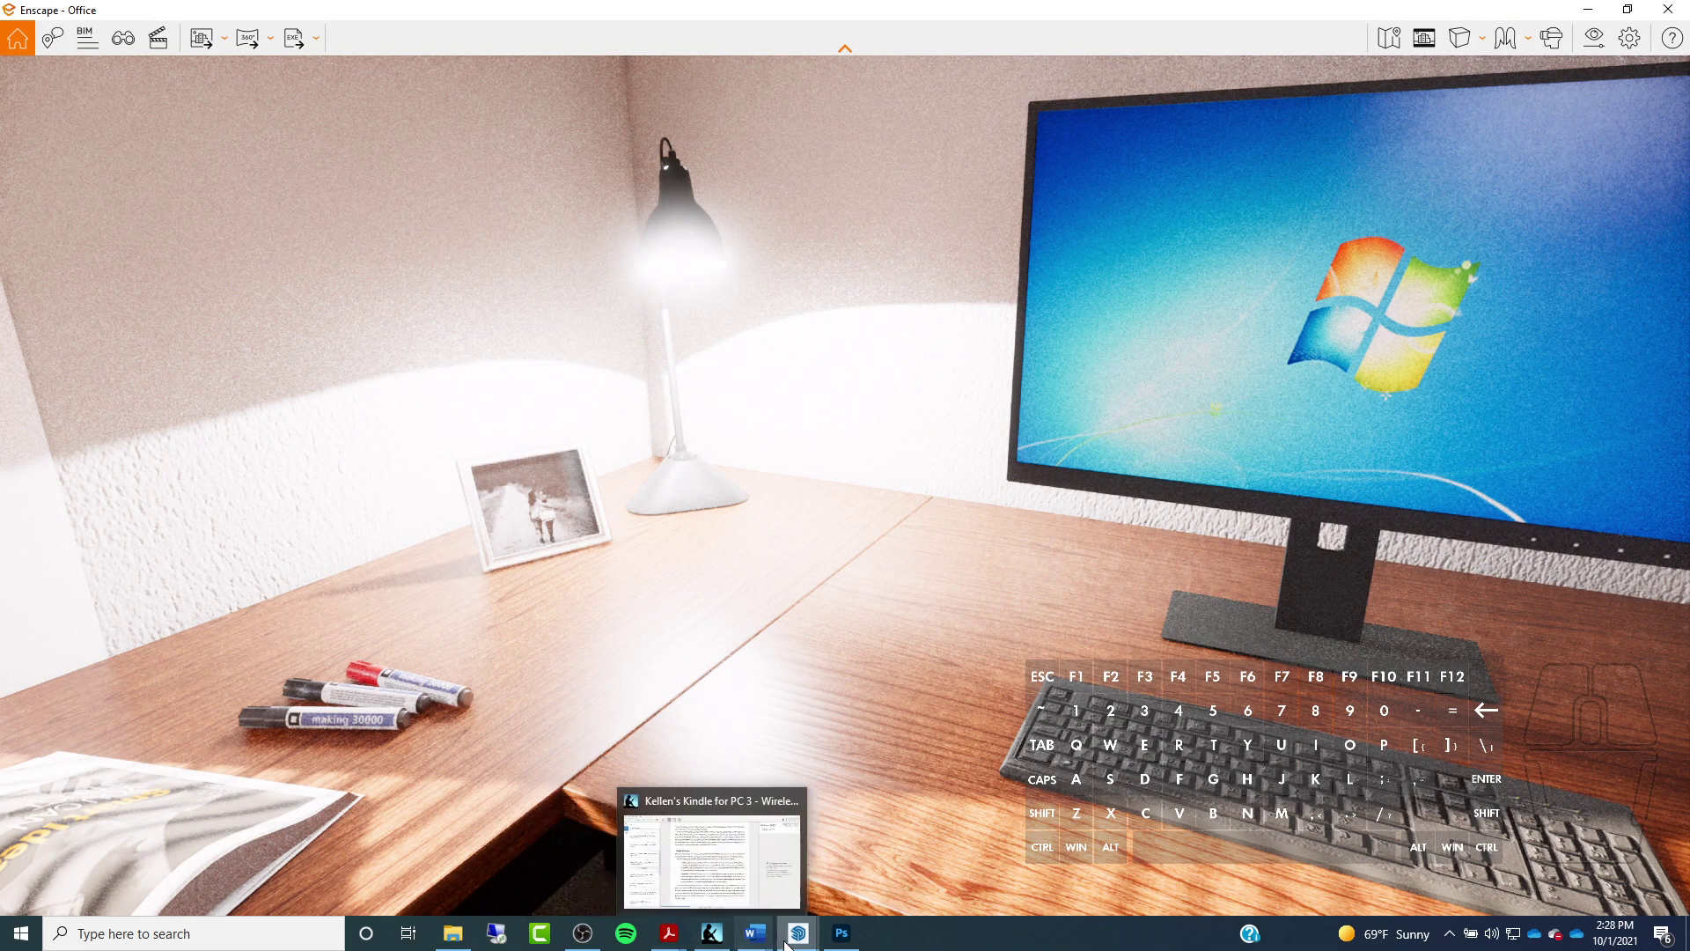
Arrange a reduced SketchUp window below the rendered lamp shade, keeping the render and the Enscape Objects light settings visible together
mouse_move(798, 933)
left_click(509, 861)
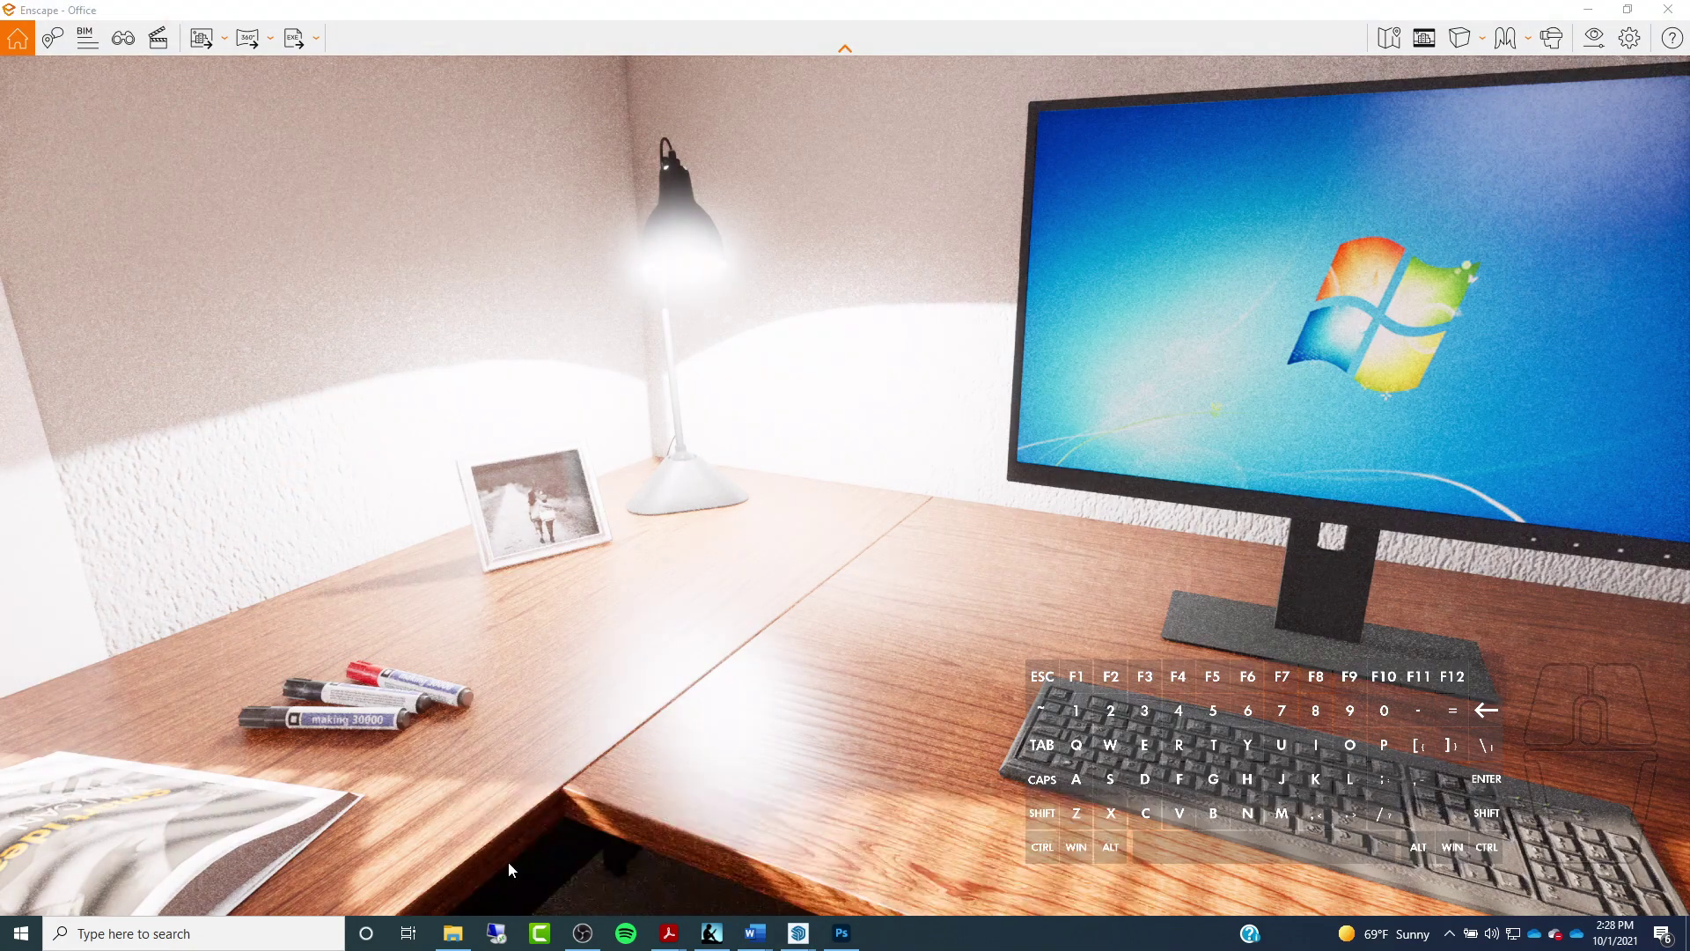
left_click(145, 162)
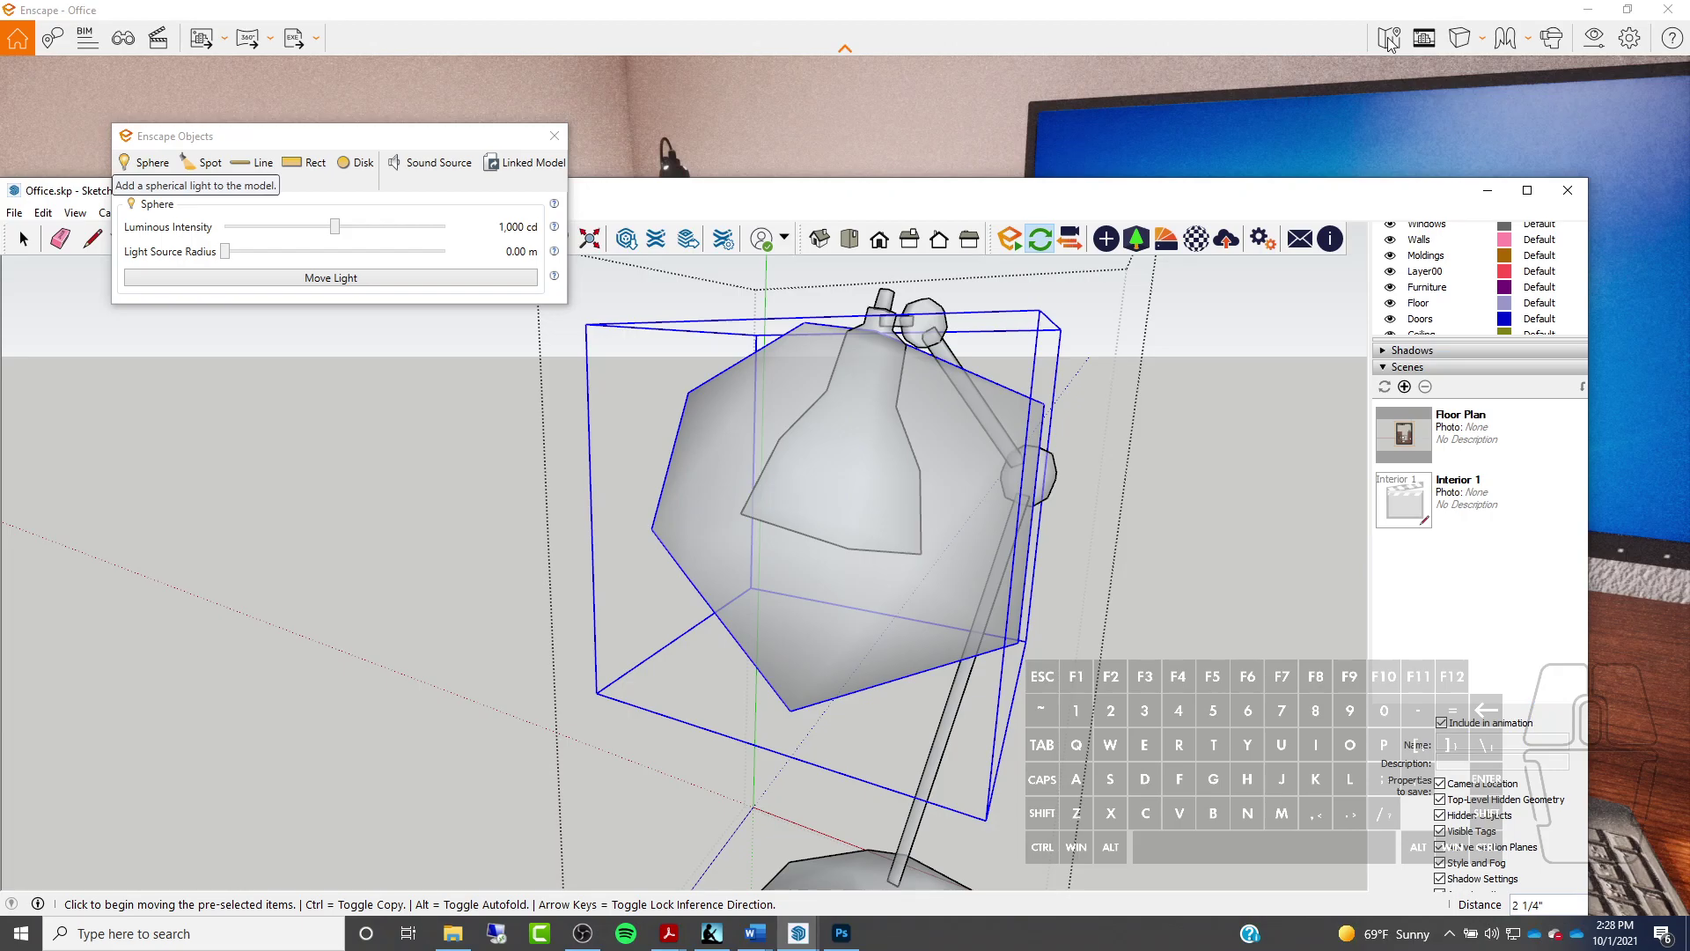
left_click_drag(1234, 184, 1081, 514)
left_click(353, 99)
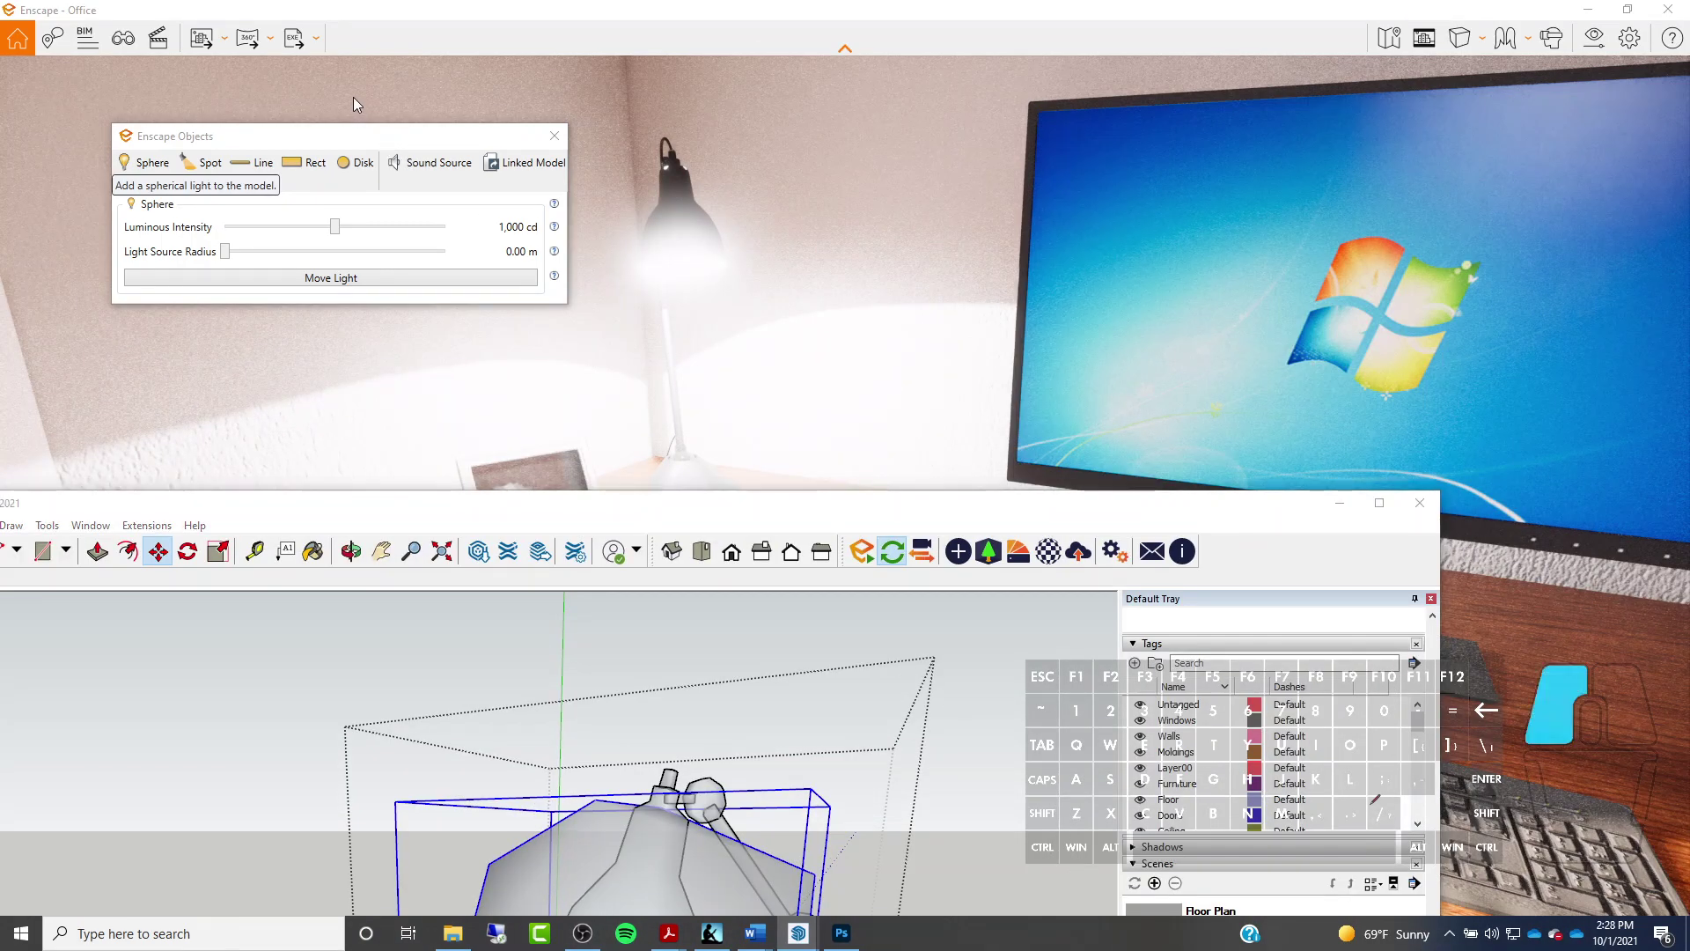
Lower the sphere light's luminous intensity to 19 cd, then close Enscape Objects and minimize SketchUp to view the render
left_click_drag(308, 184, 220, 188)
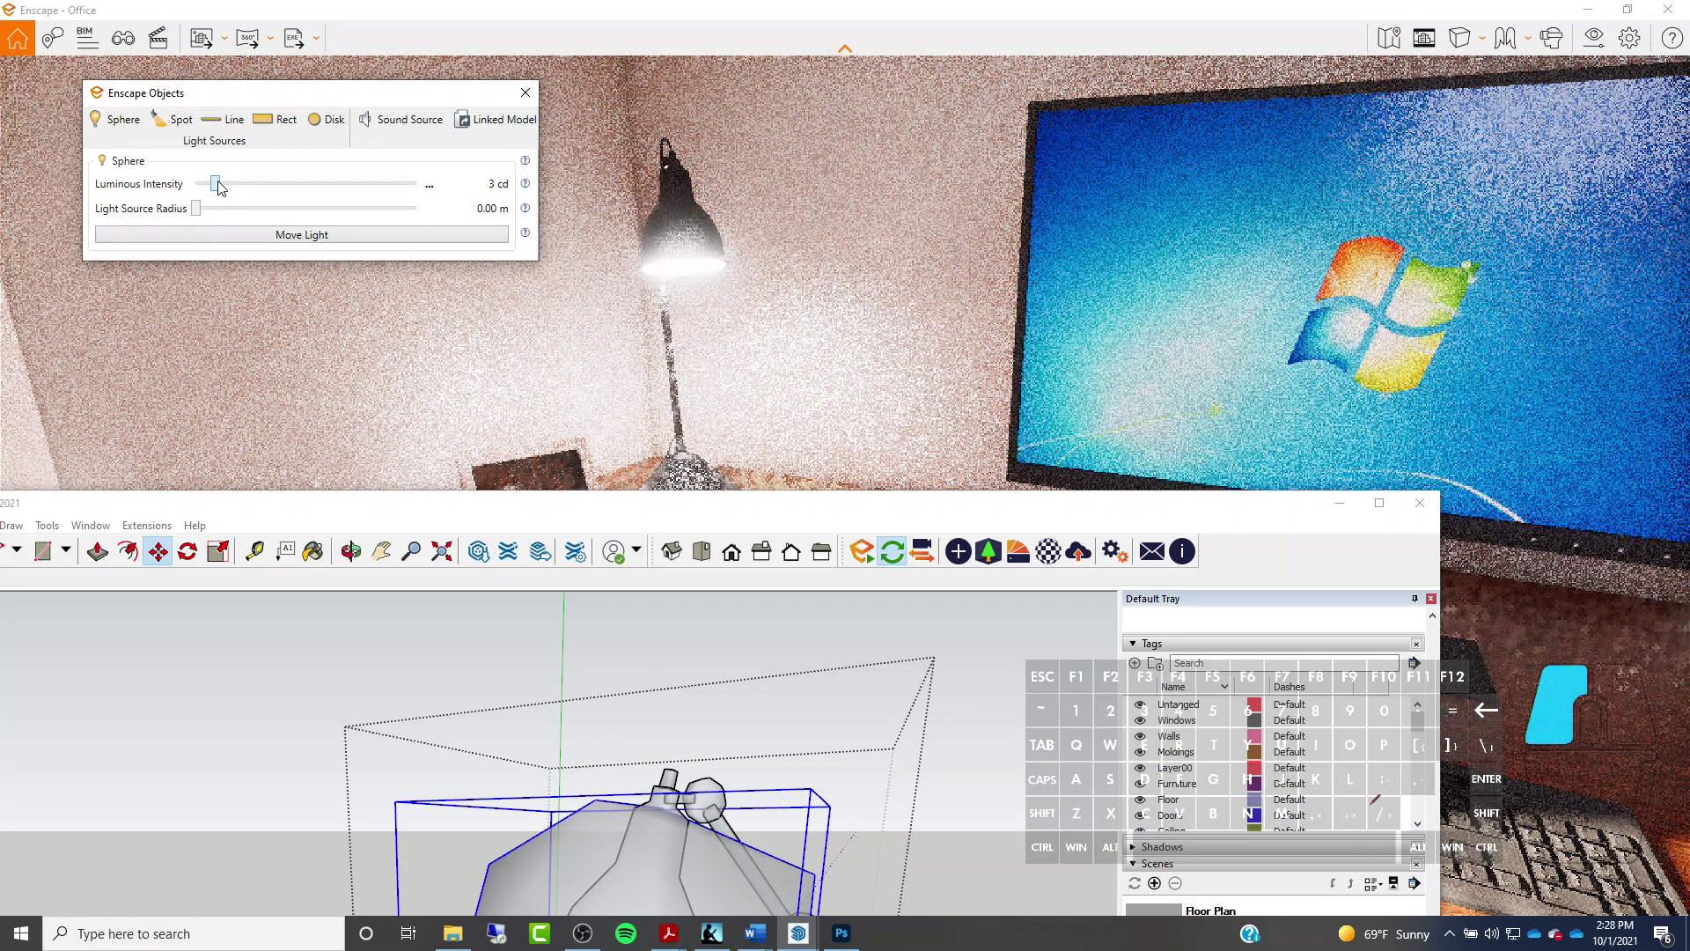
left_click_drag(218, 188, 251, 187)
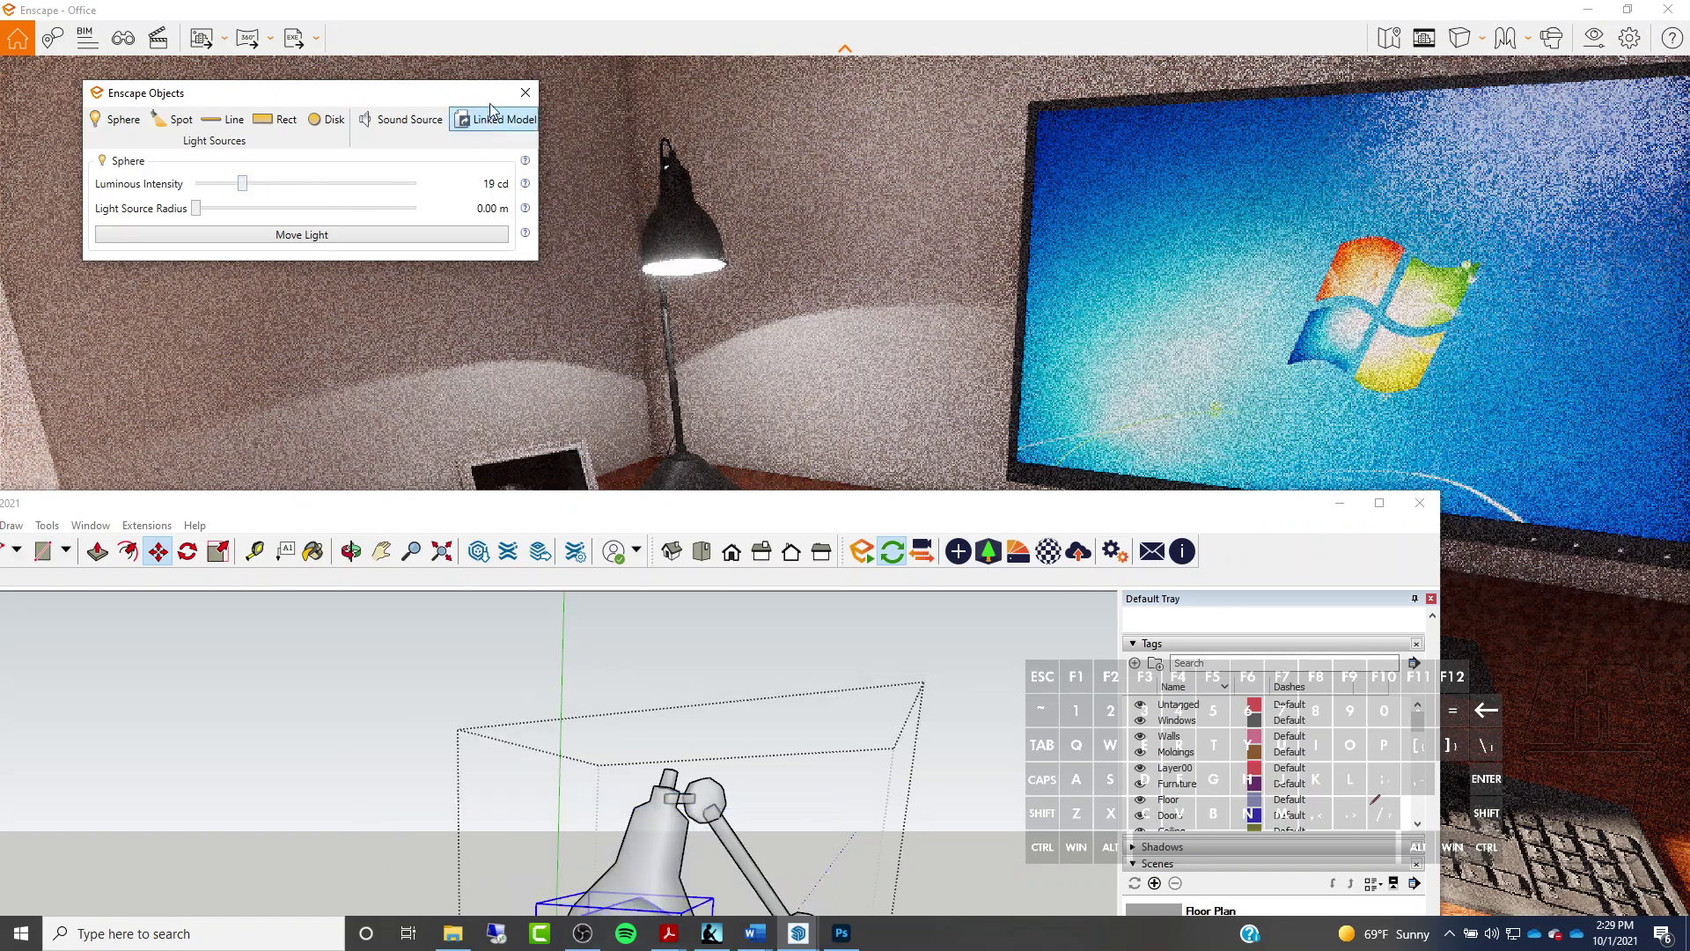
left_click(526, 93)
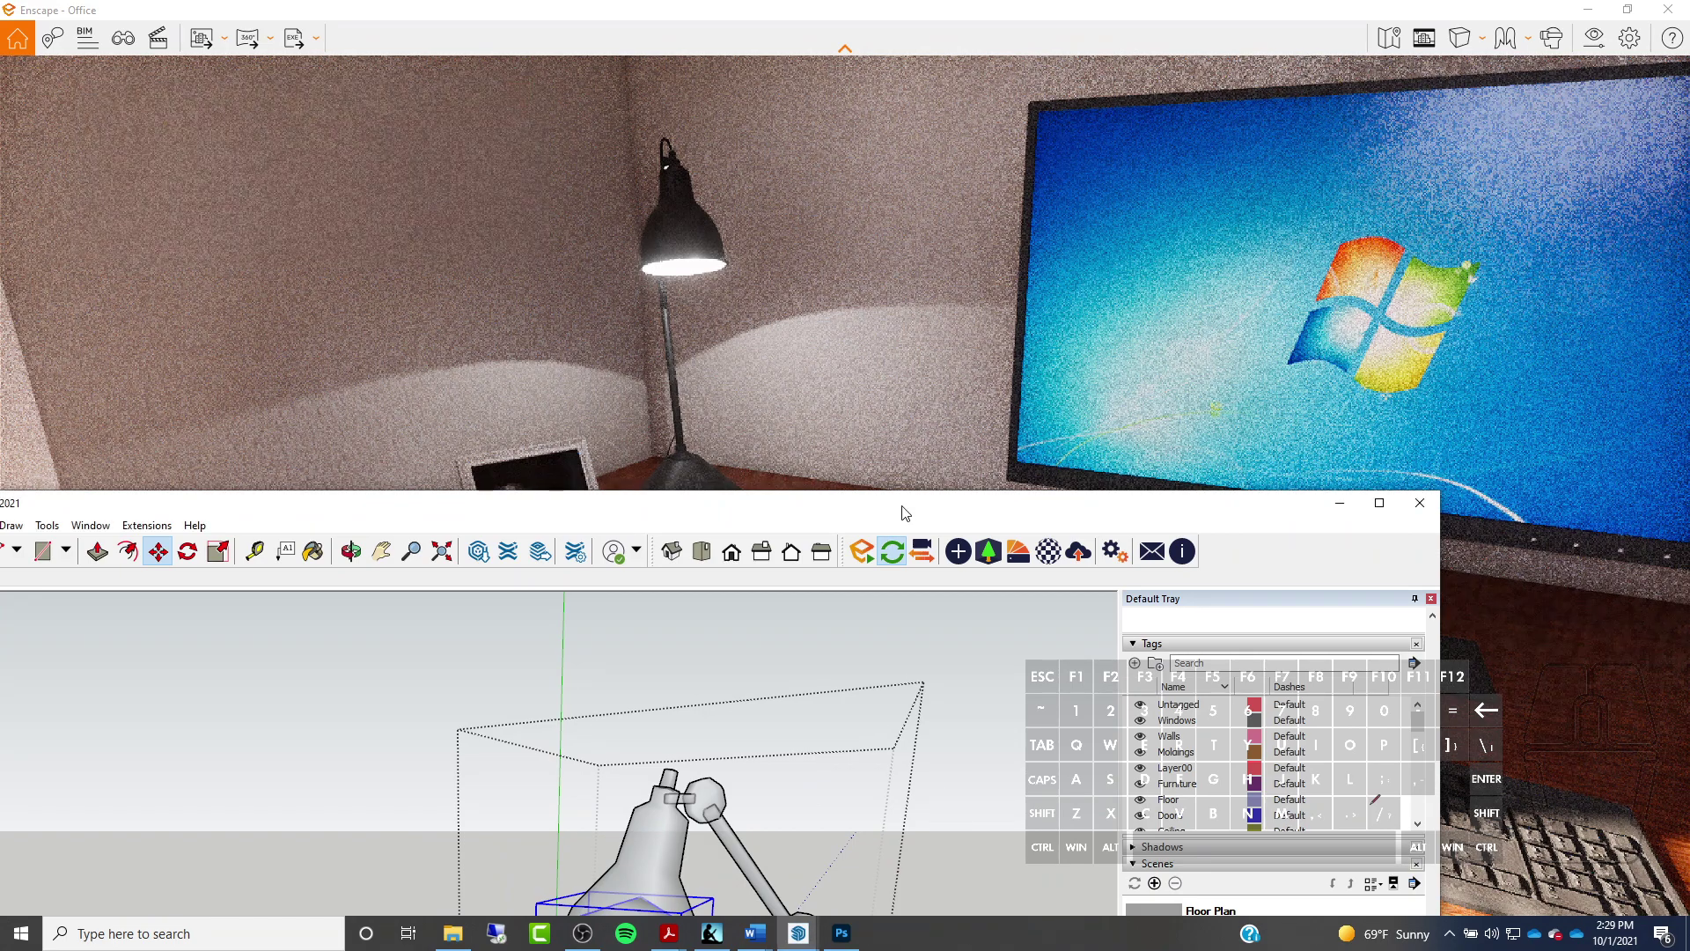
left_click(1338, 503)
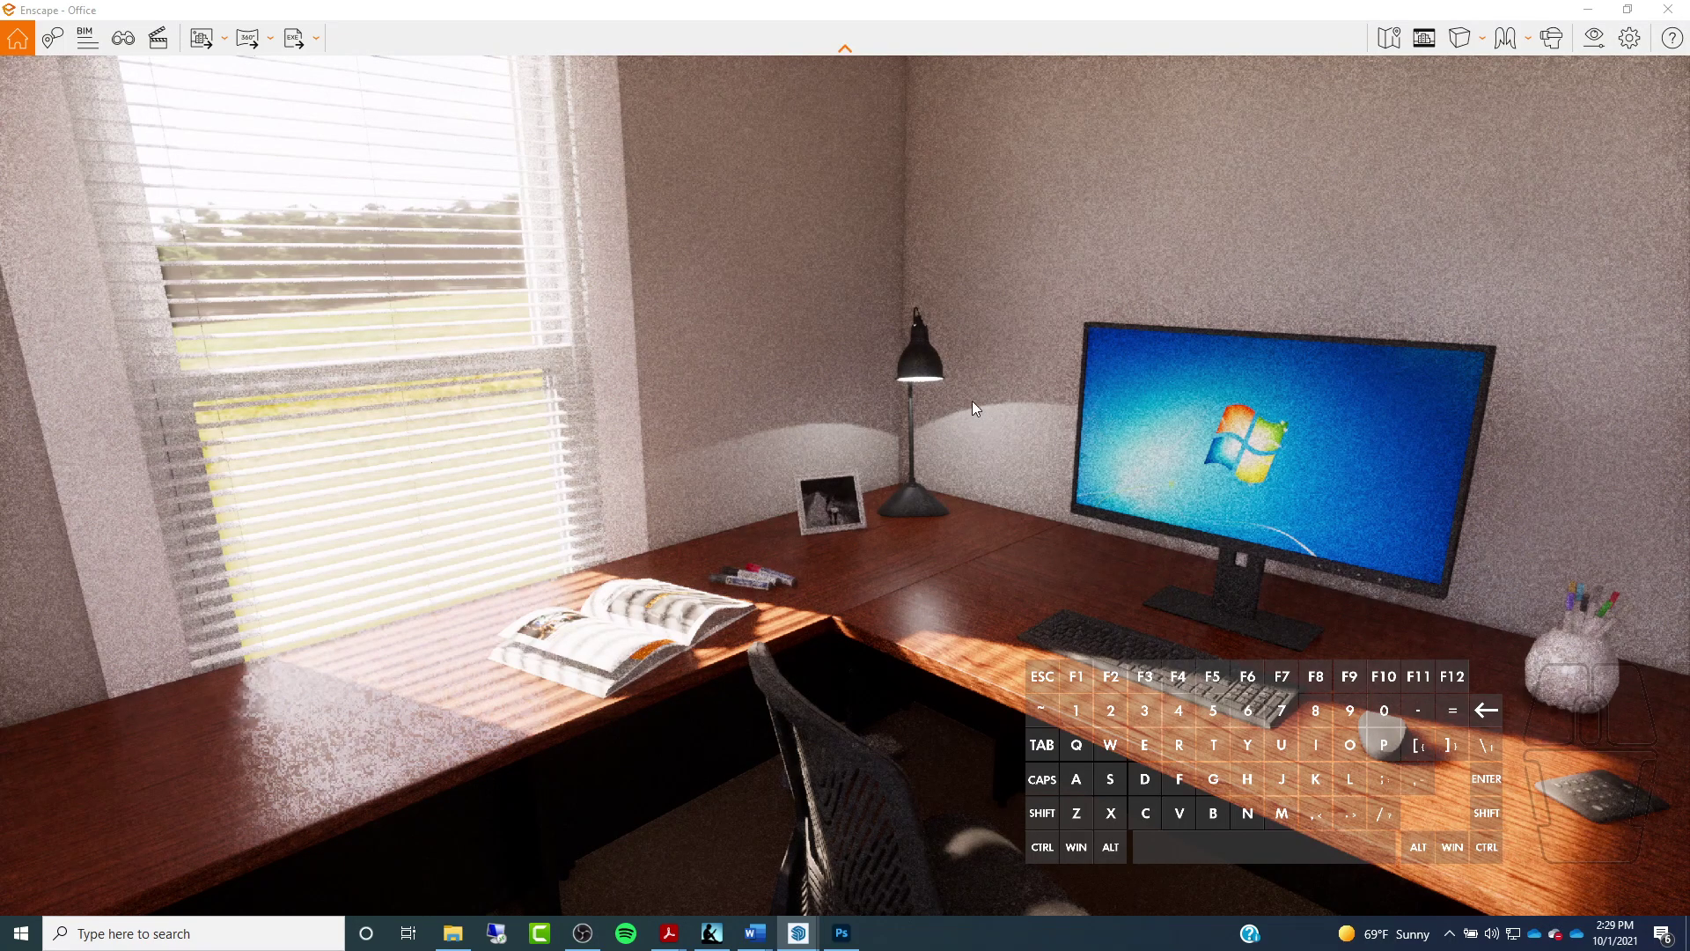
Bring the SketchUp window back up into full view over the render and turn off Enscape live updates
mouse_move(797, 929)
left_click(826, 874)
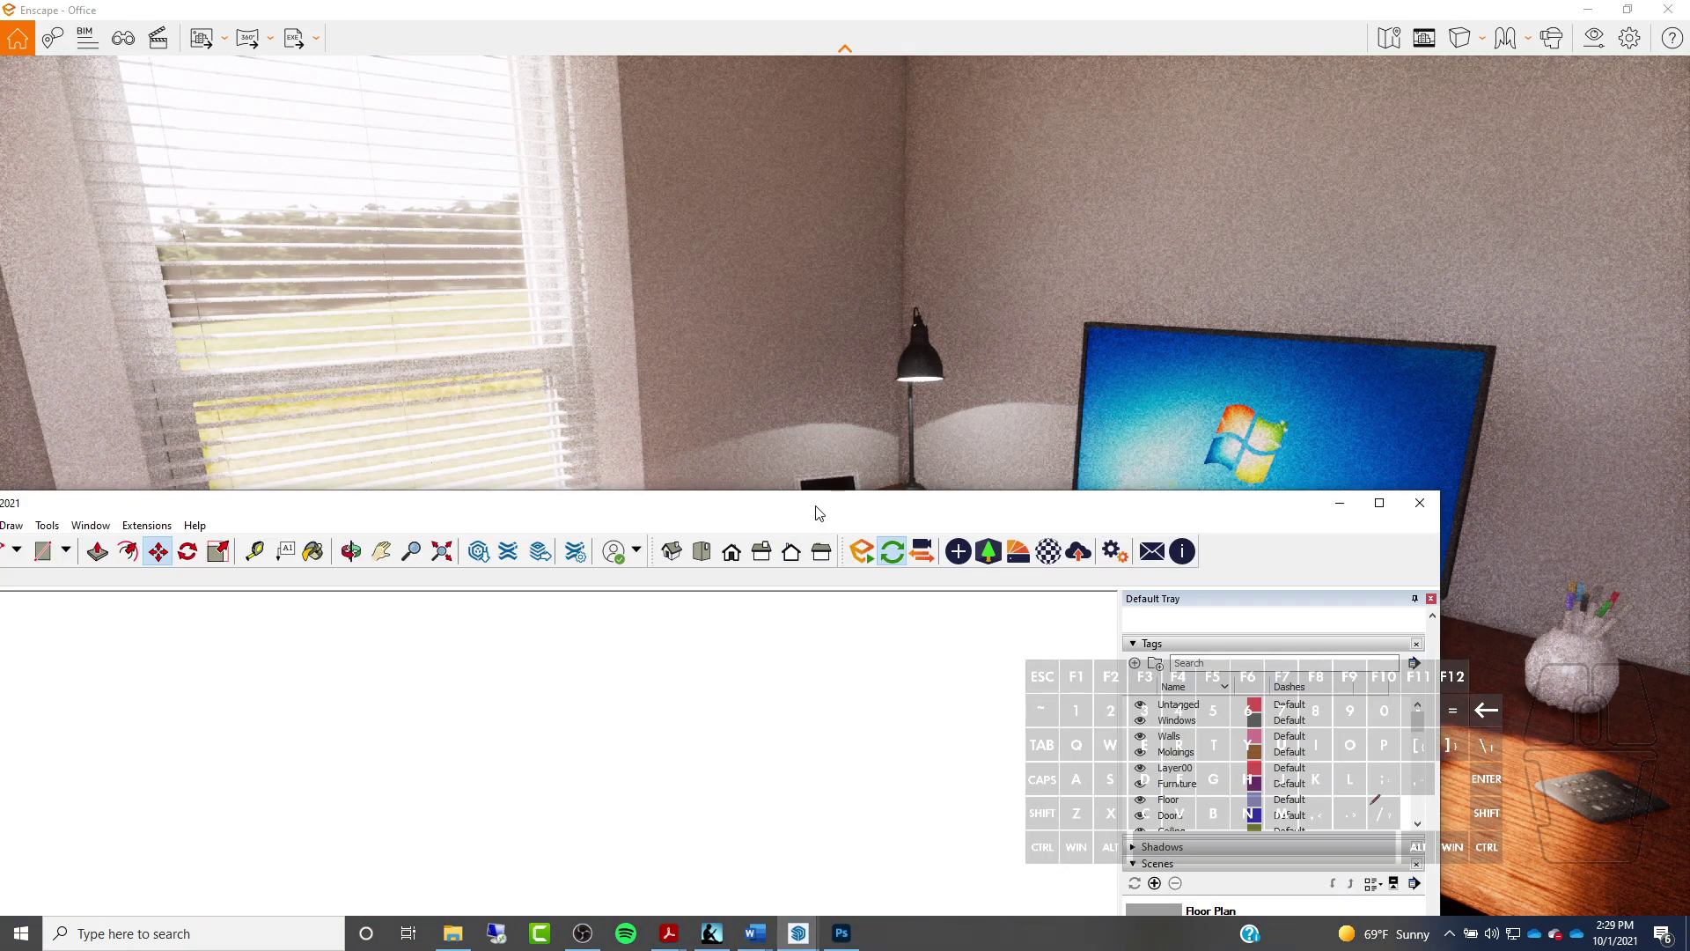
mouse_move(815, 505)
left_mouse_down()
mouse_move(929, 280)
mouse_move(944, 141)
left_mouse_up()
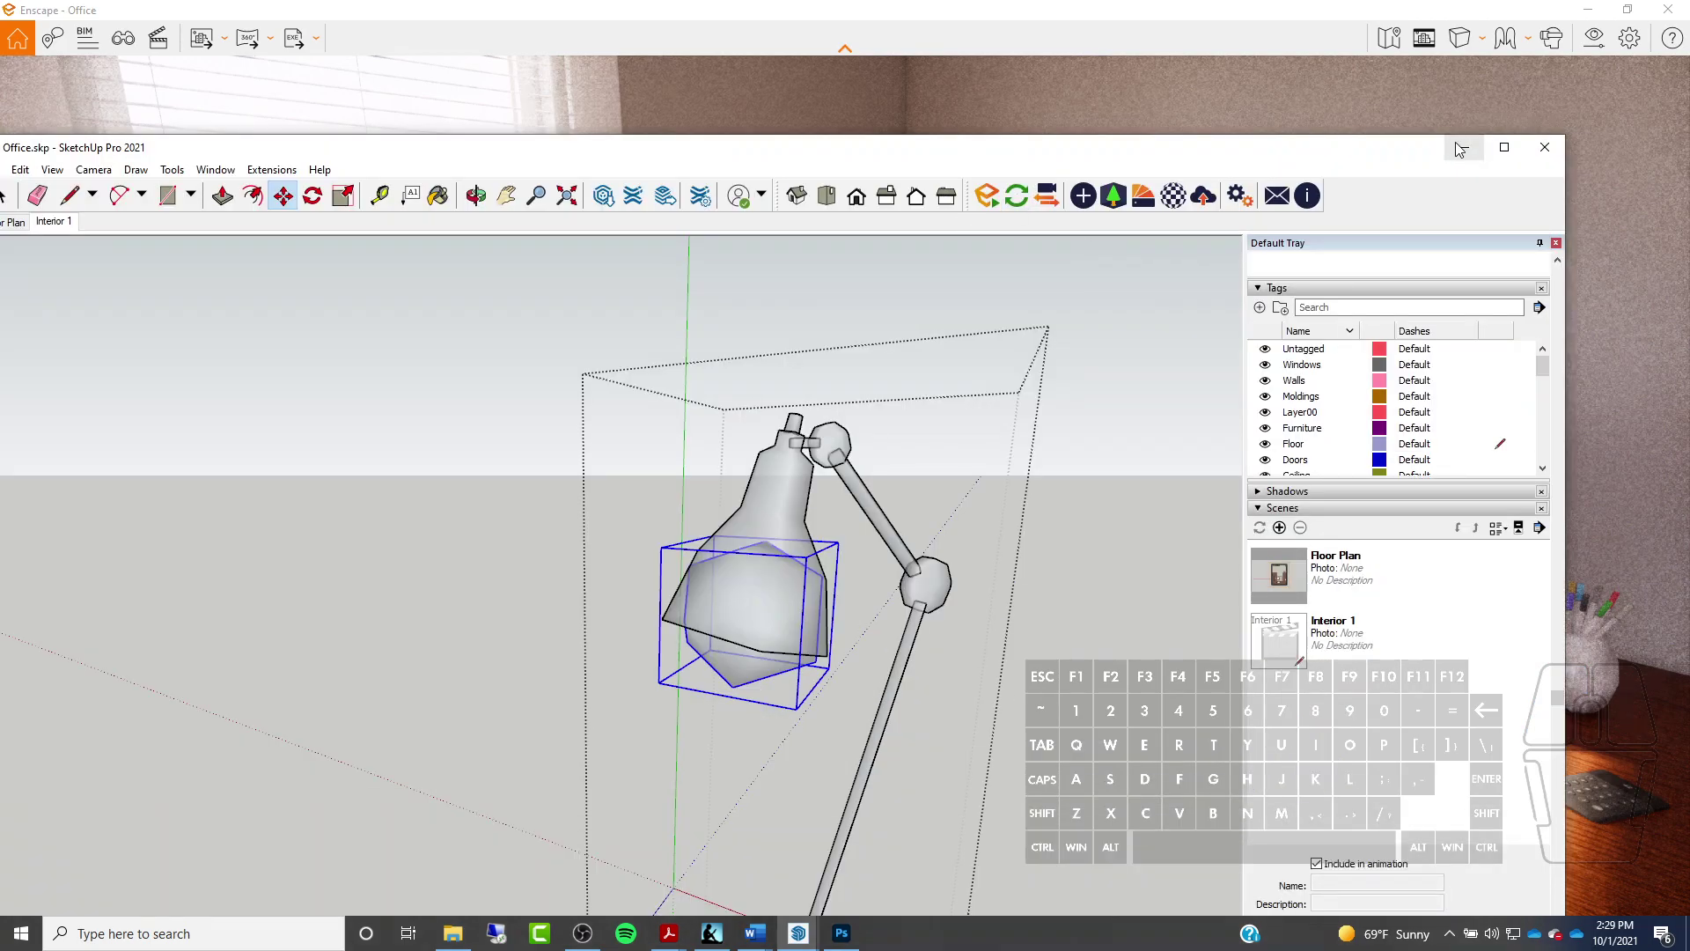
Maximize the SketchUp window and display the Colors collection in the material browser
double_click(1459, 152)
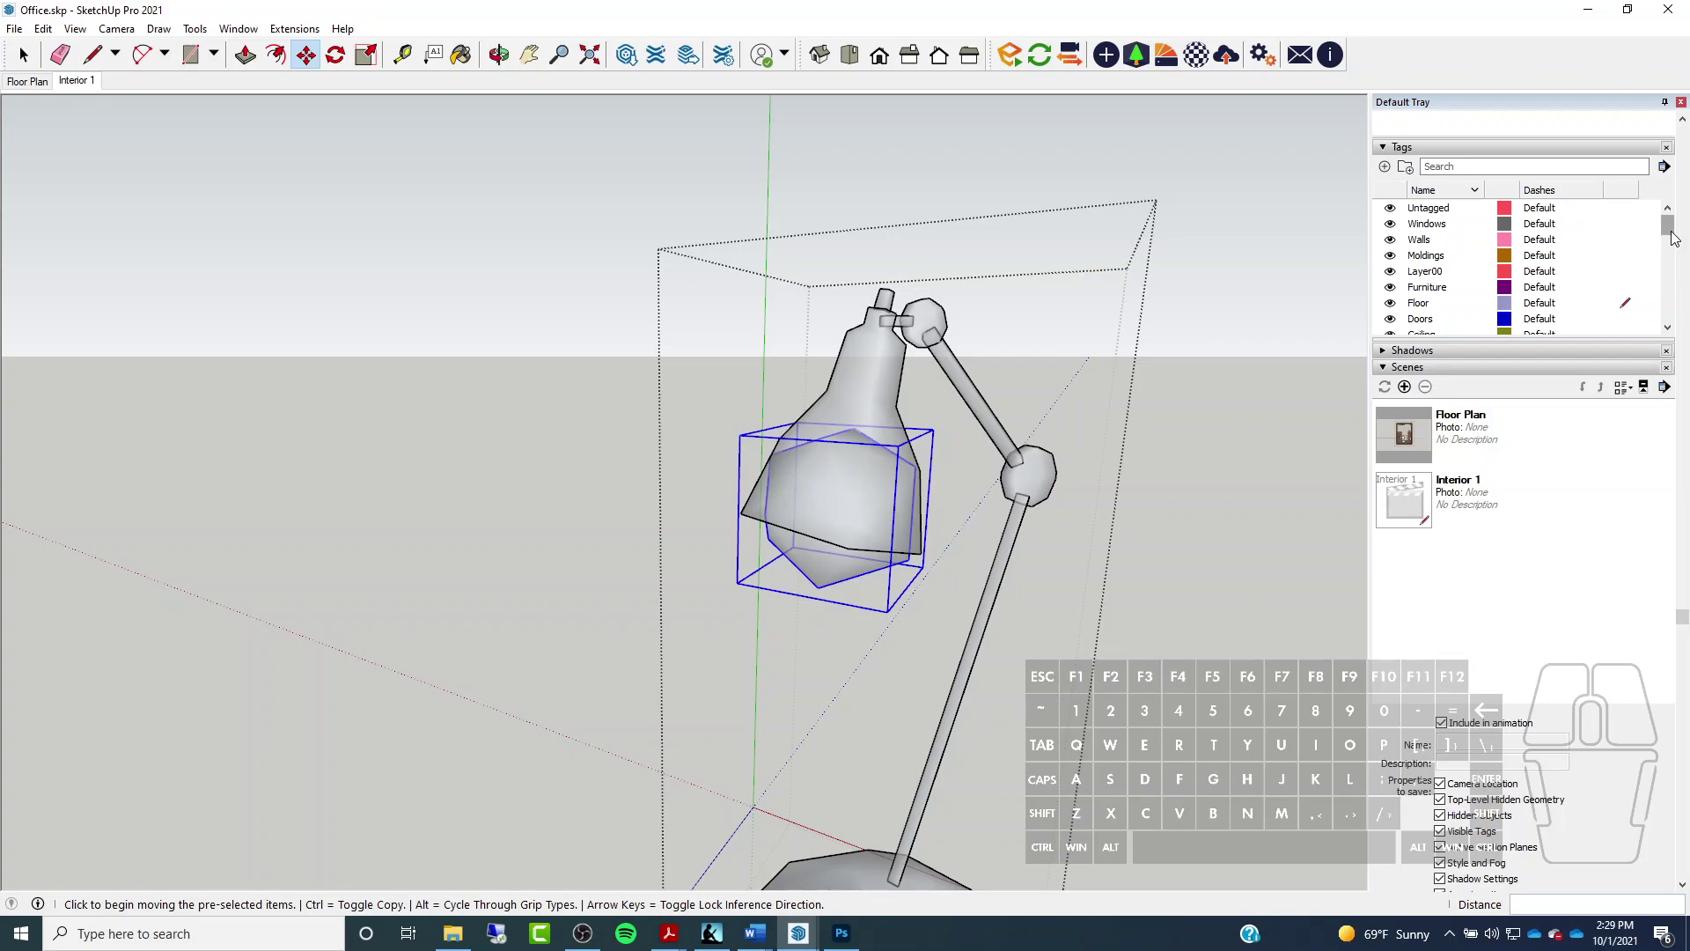
scroll(1683, 224, "up", 6)
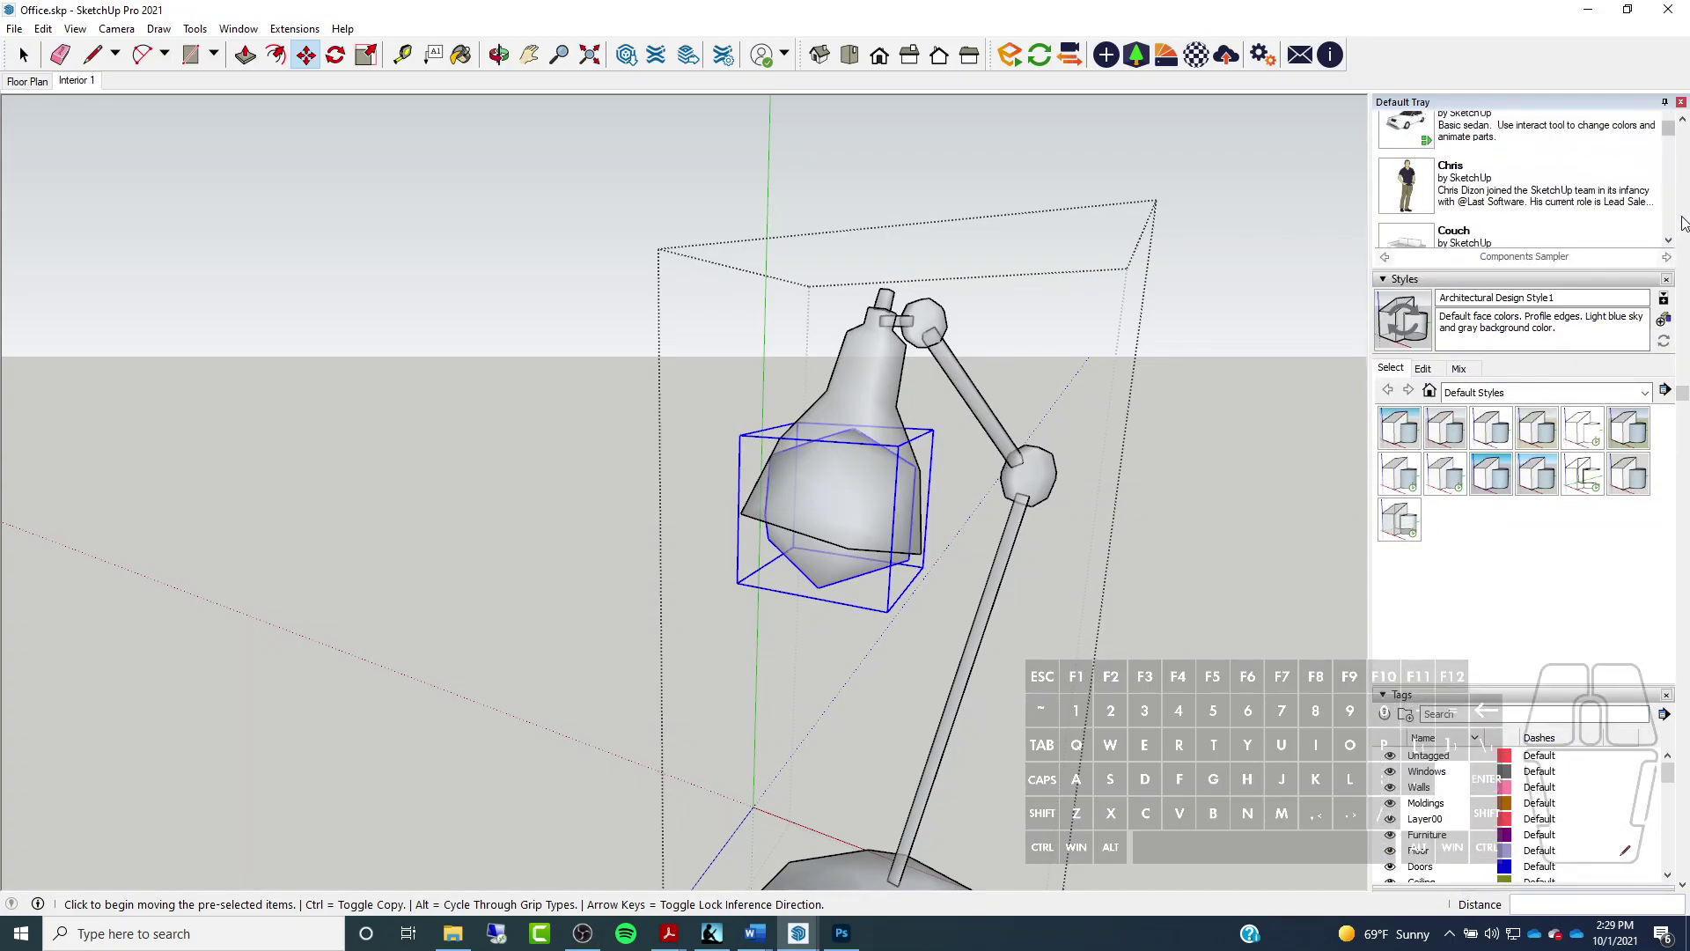
scroll(1683, 223, "up", 8)
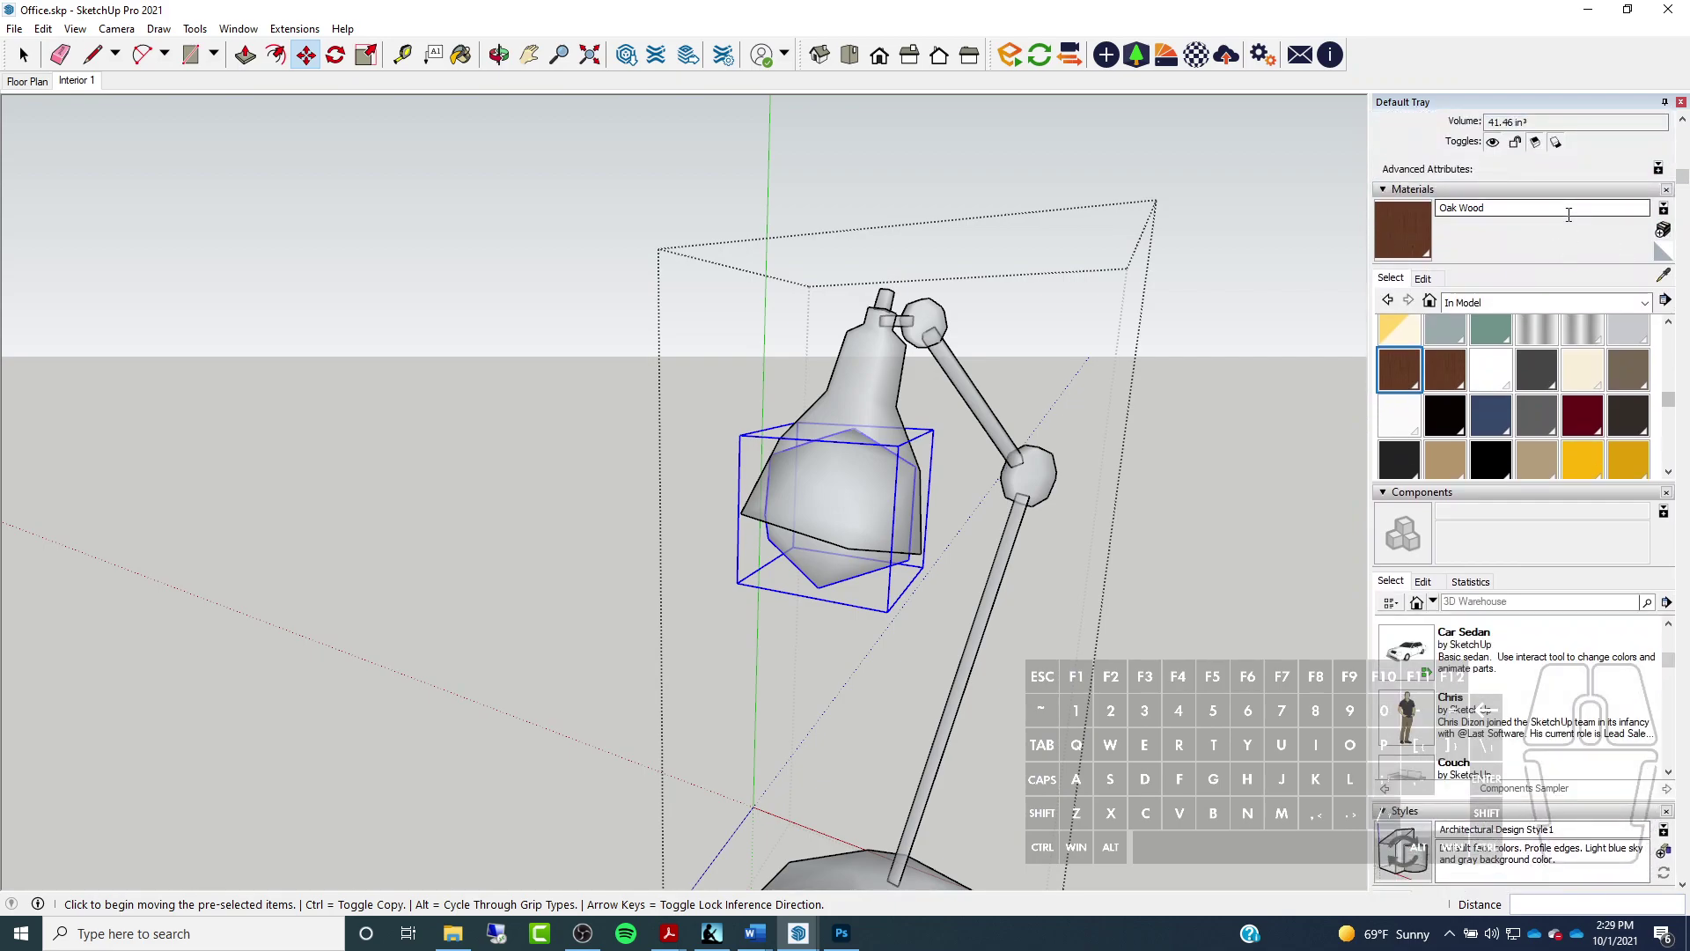
left_click(1574, 303)
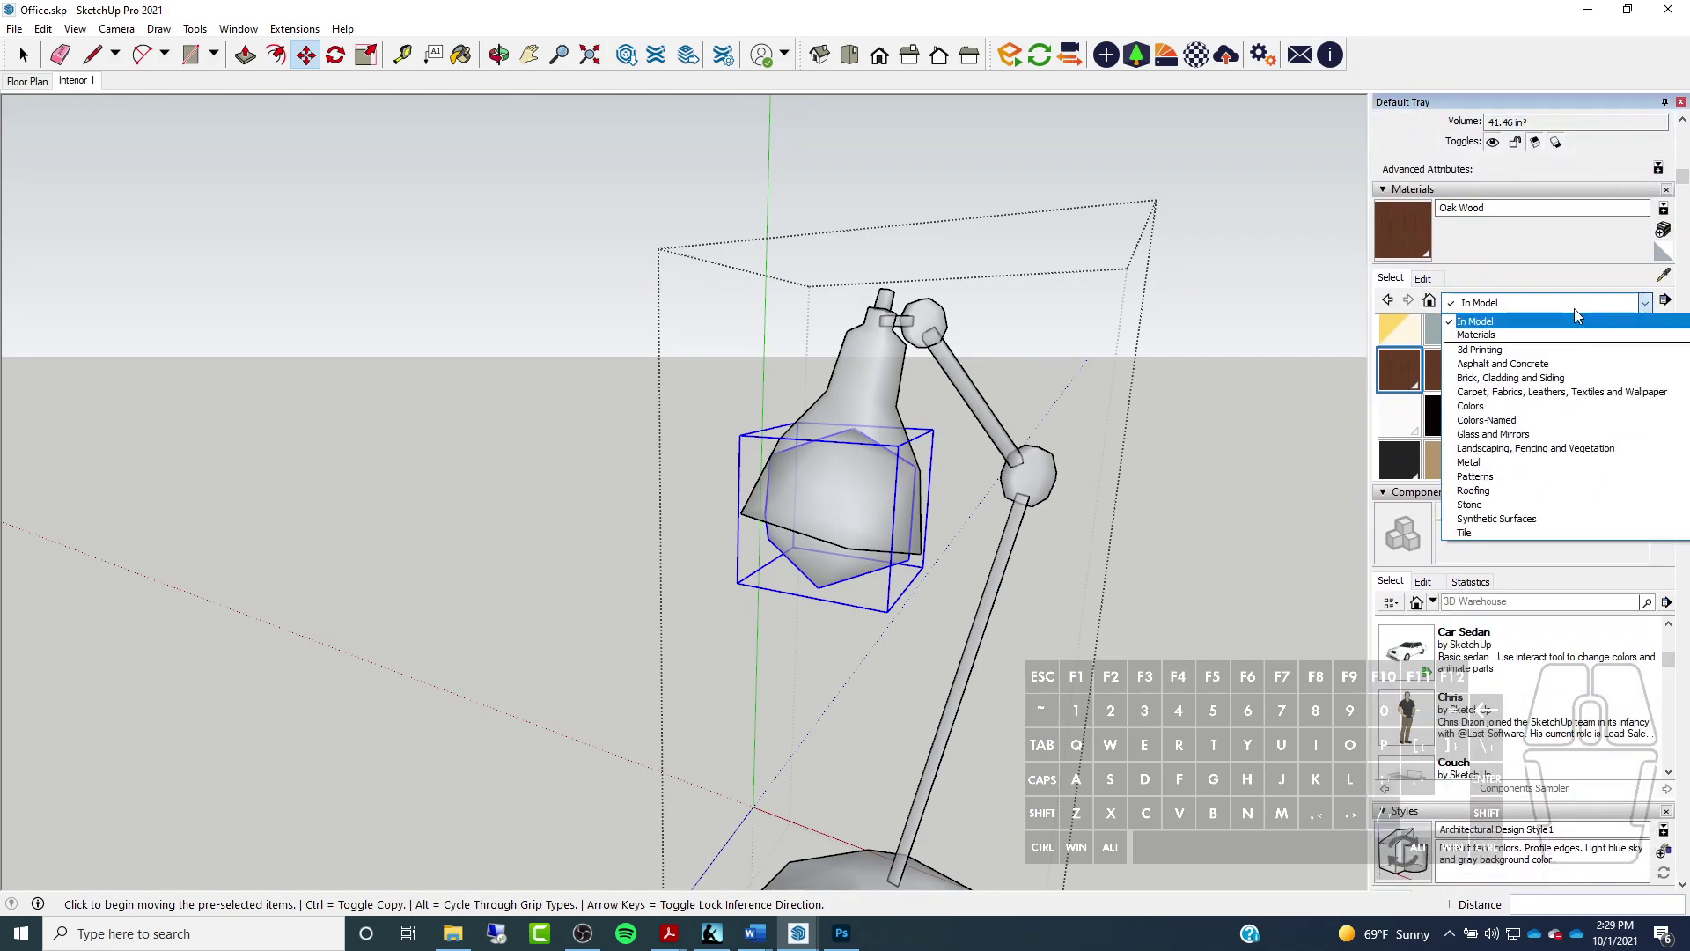
left_click(1506, 406)
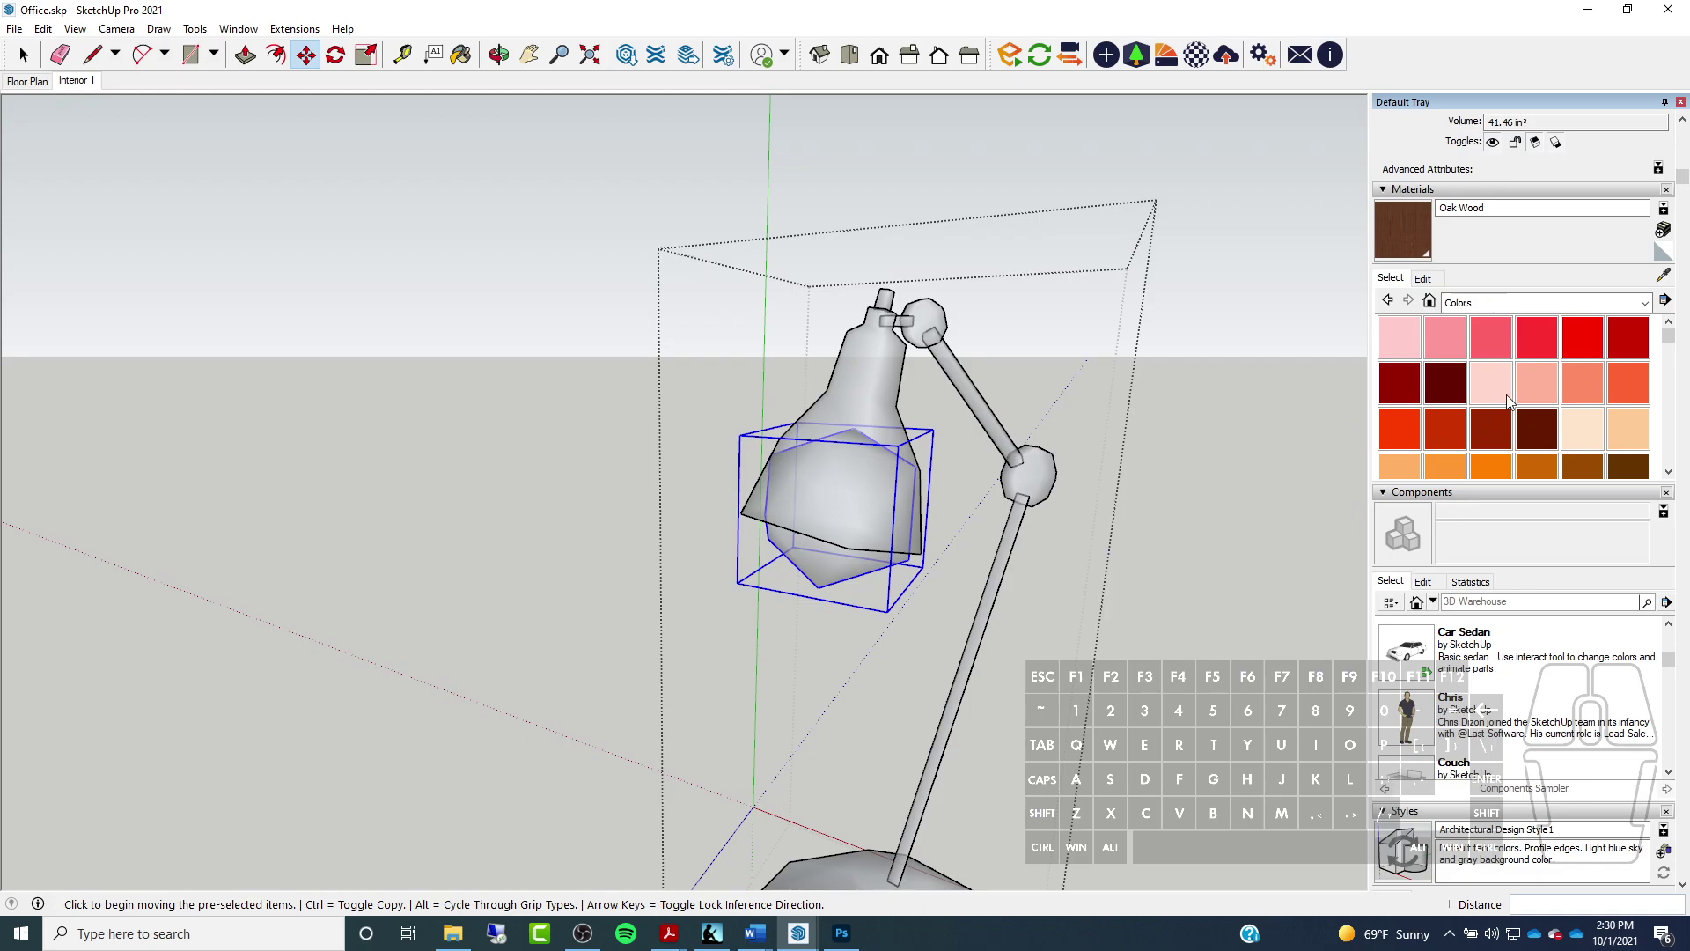
Paint the bulb inside the desk lamp shade with the pale yellow Color D01 material
scroll(1601, 425, "down", 1)
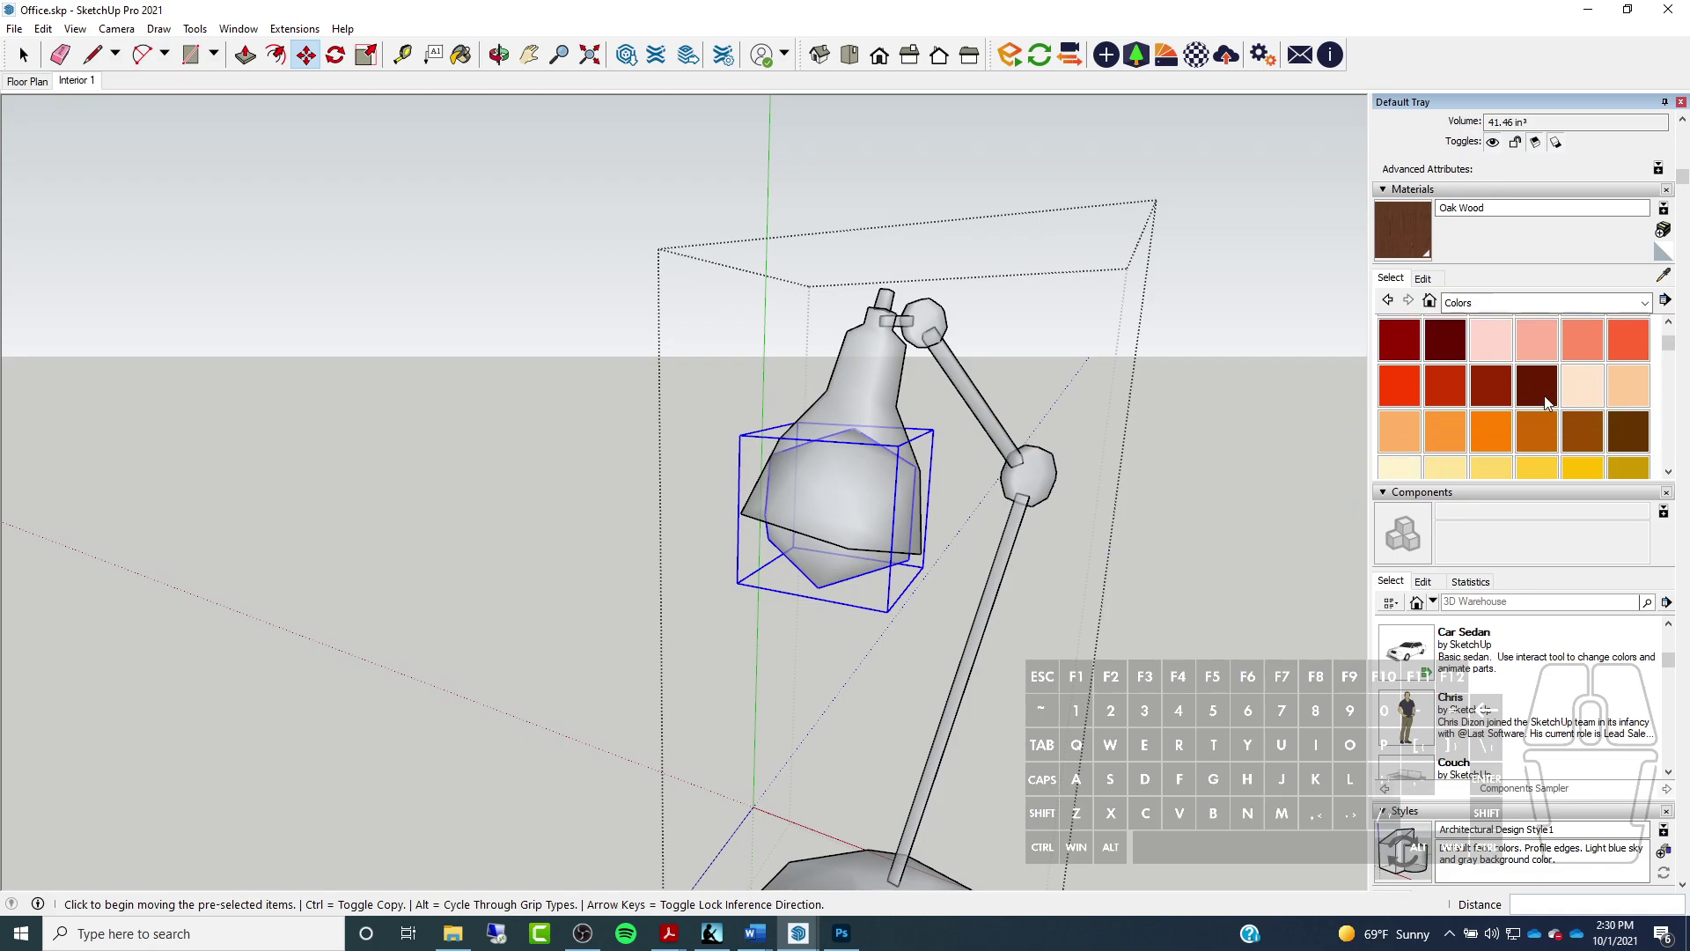
scroll(1497, 410, "down", 1)
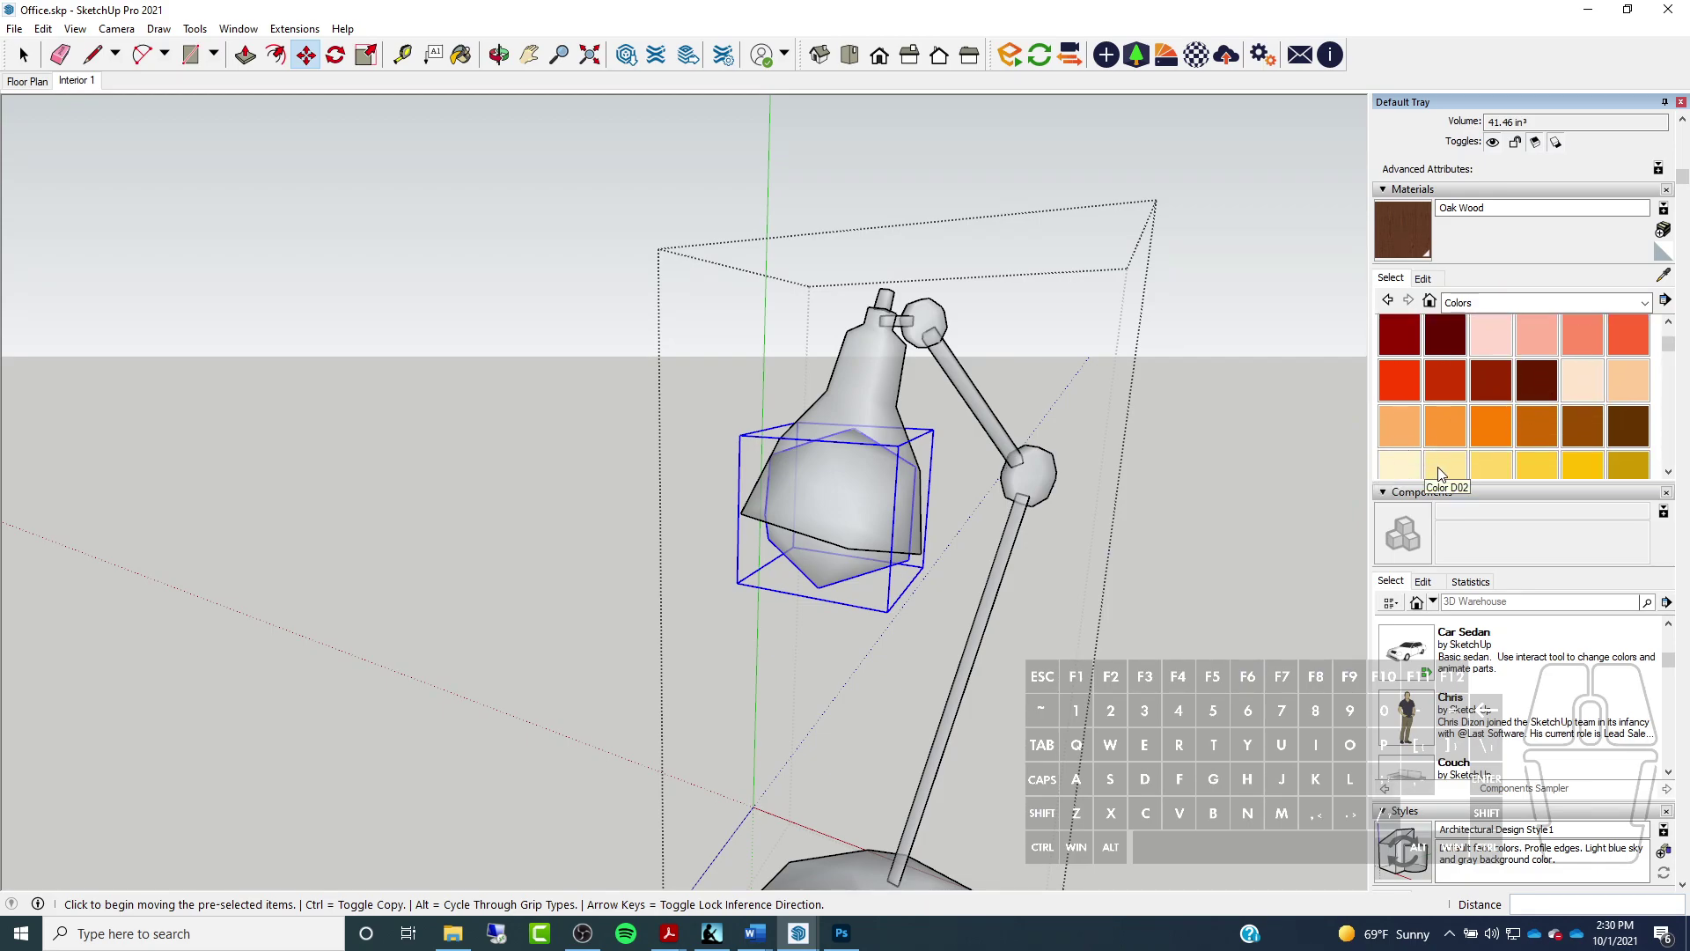
scroll(1459, 409, "down", 1)
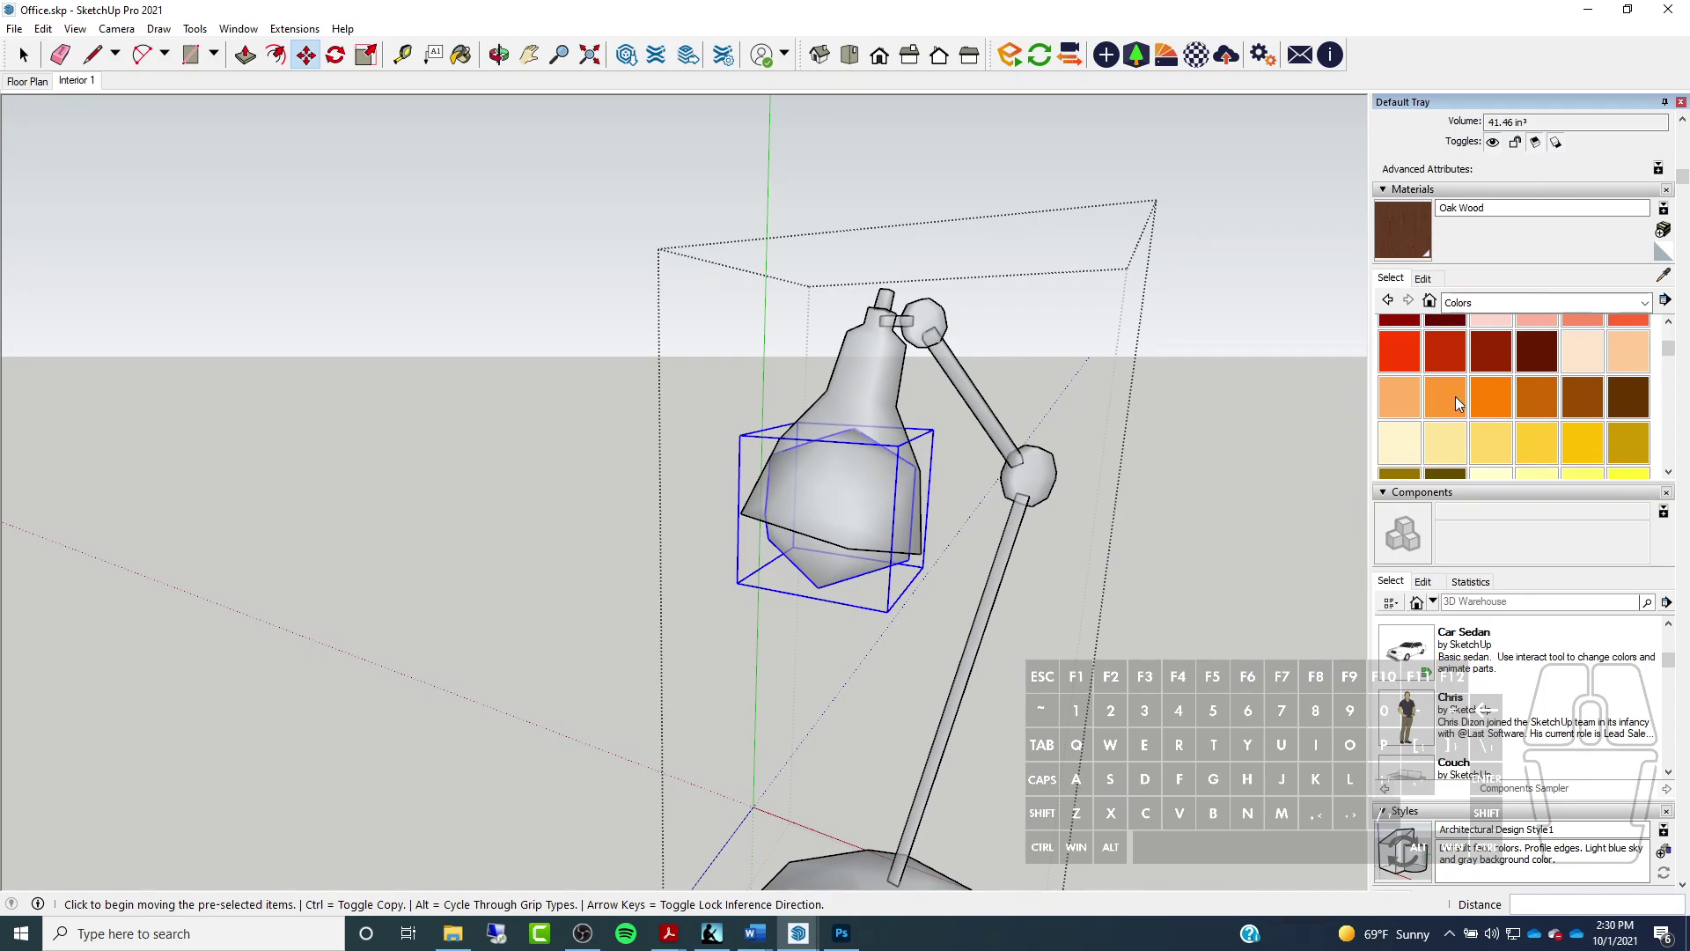
left_click(1393, 449)
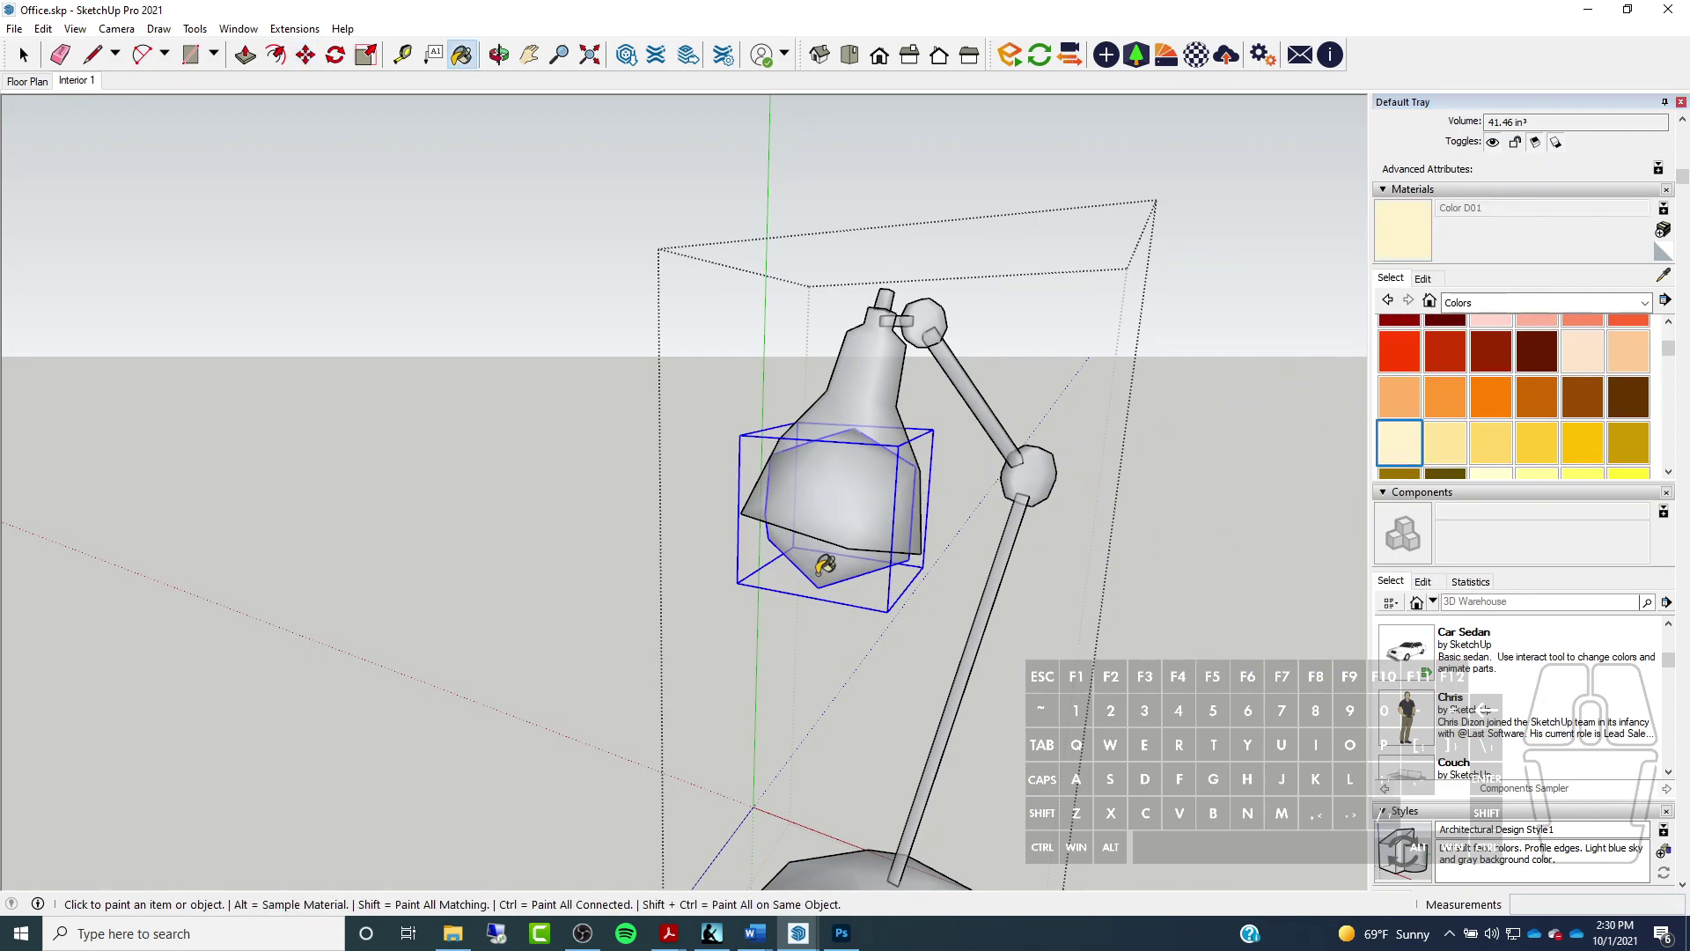
left_click(823, 567)
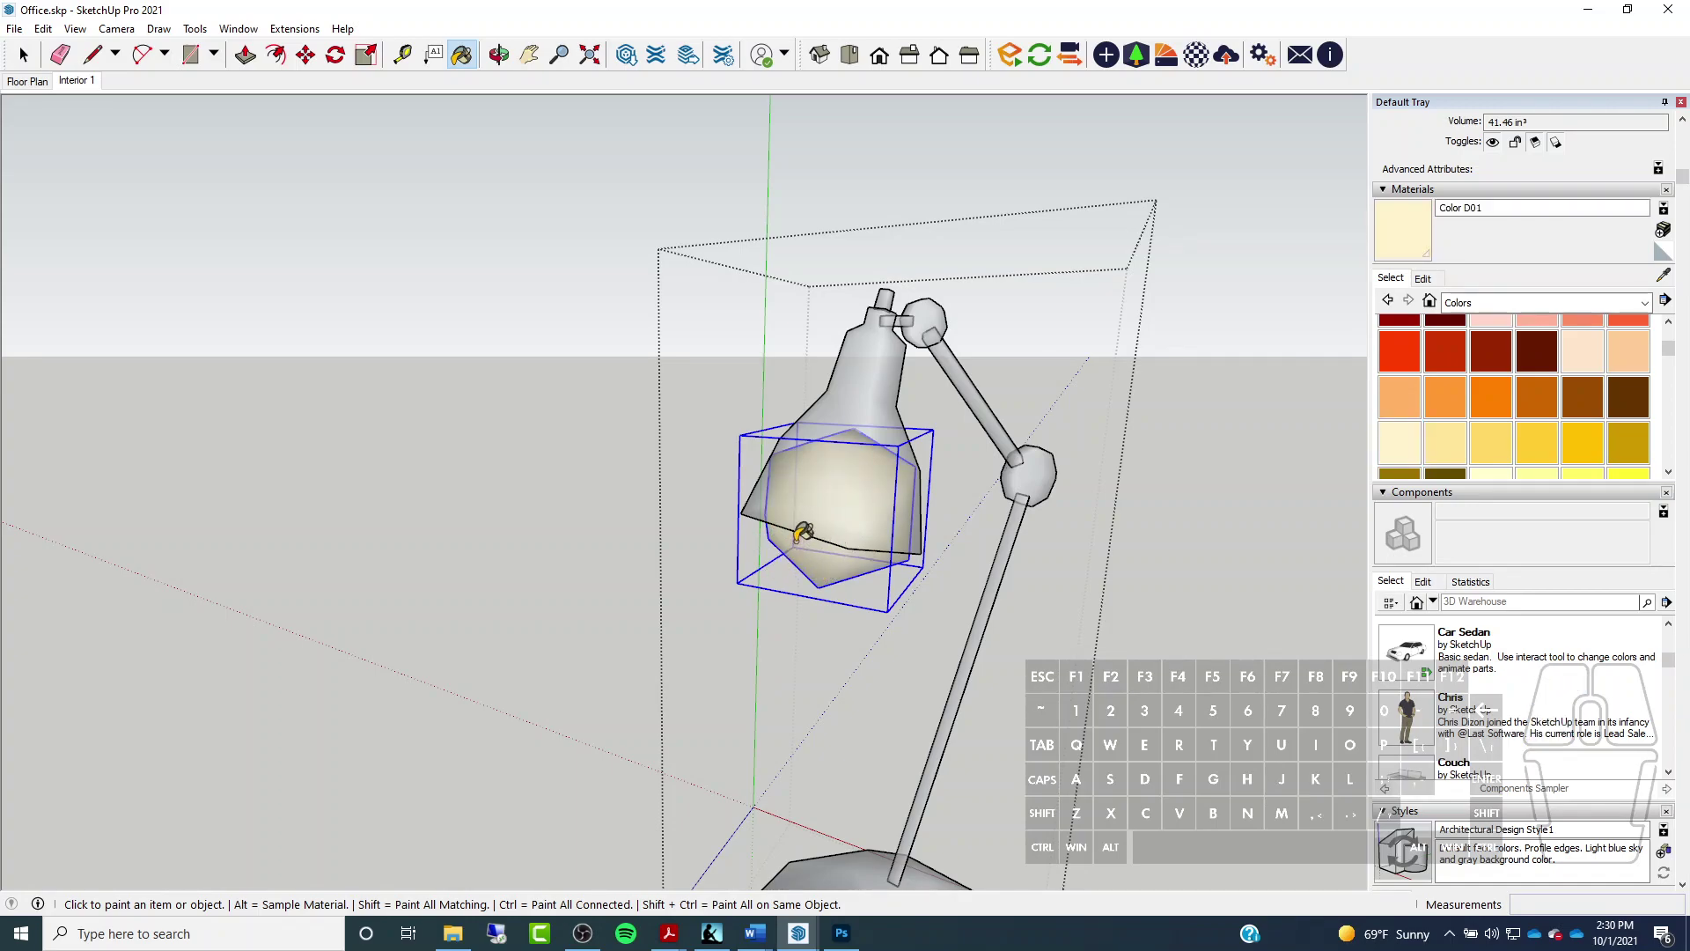
Resume Enscape live updates and check the painted bulb in the render before returning to SketchUp
left_click(808, 938)
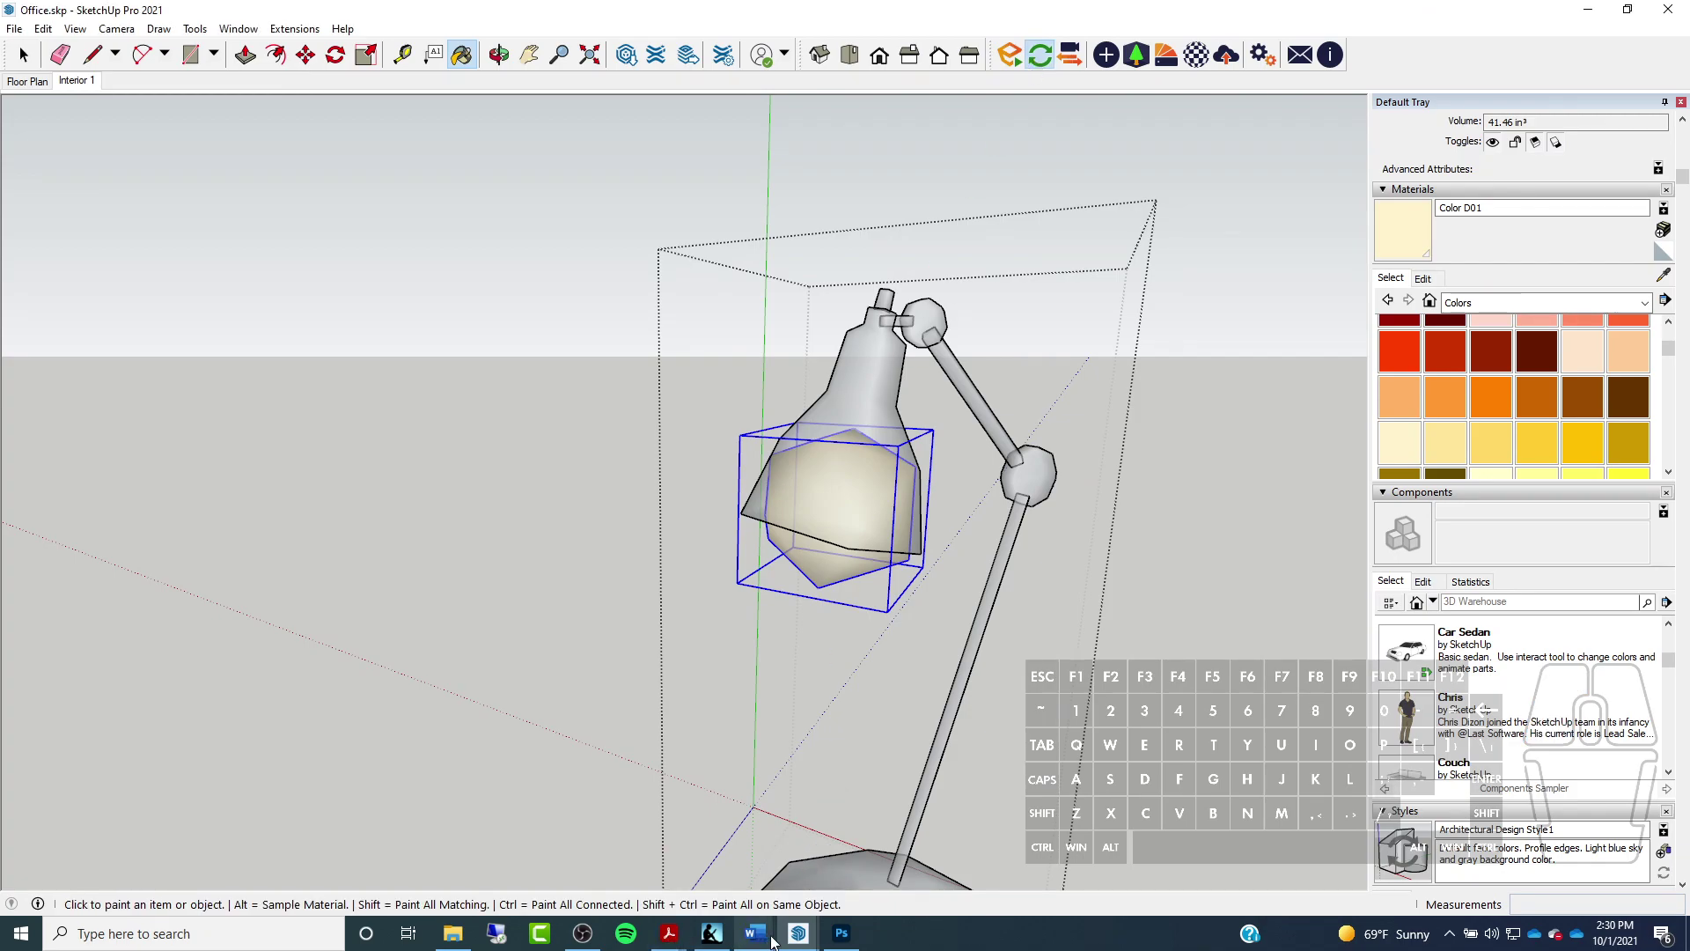
mouse_move(795, 935)
left_click(643, 845)
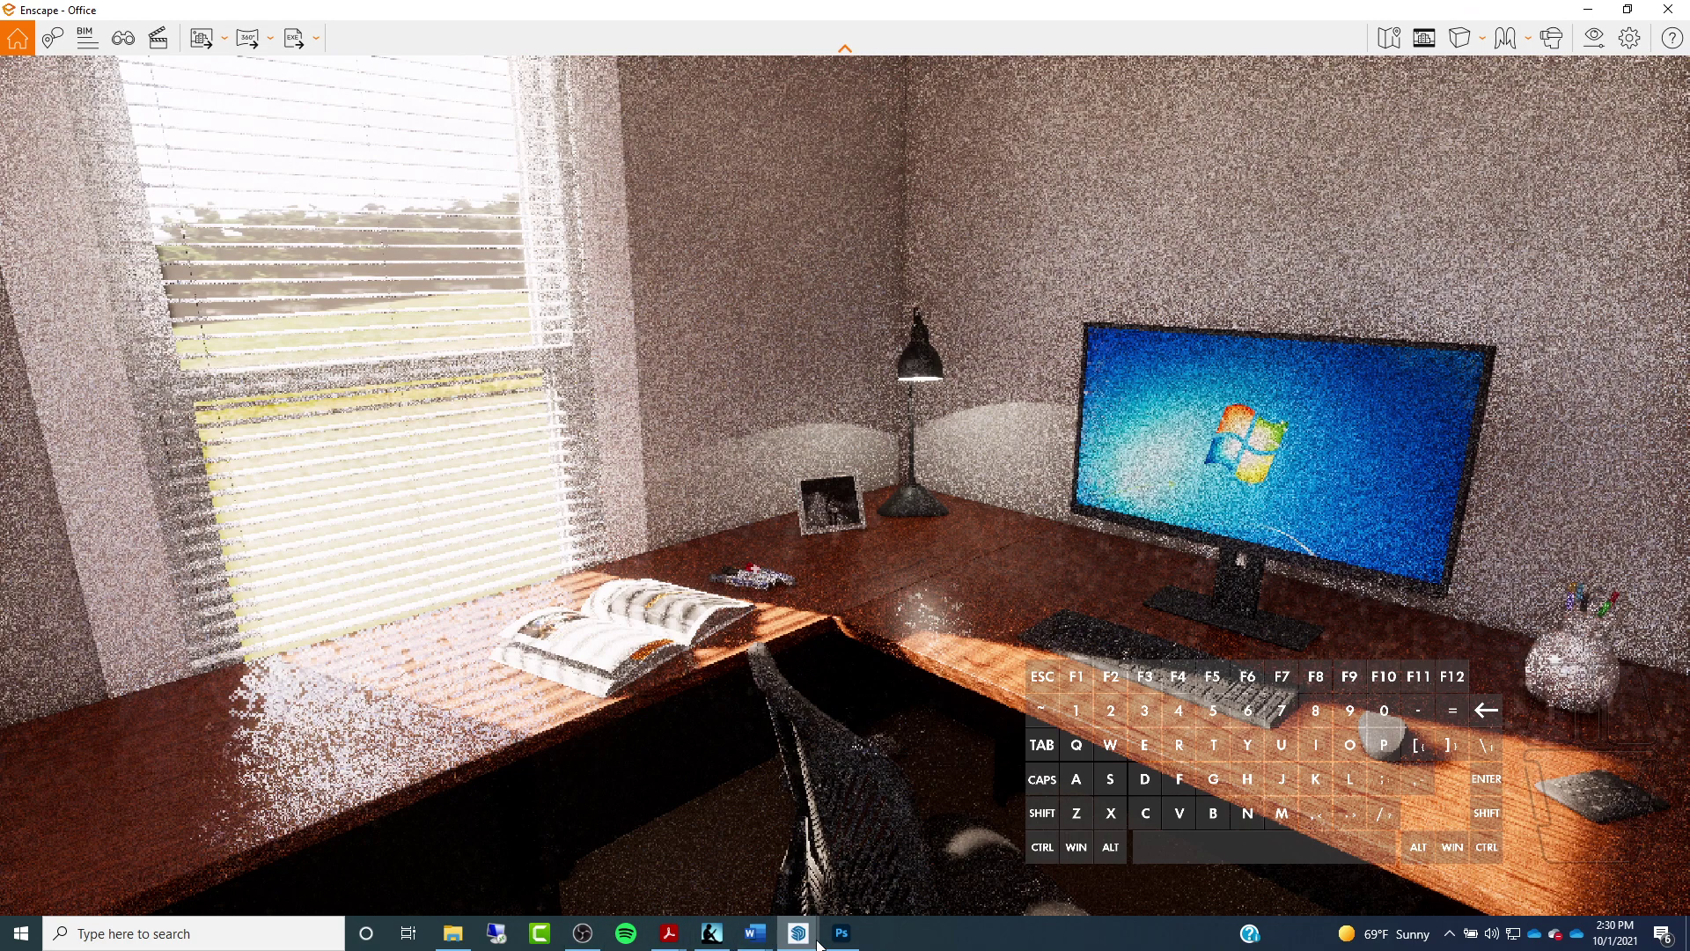
mouse_move(806, 941)
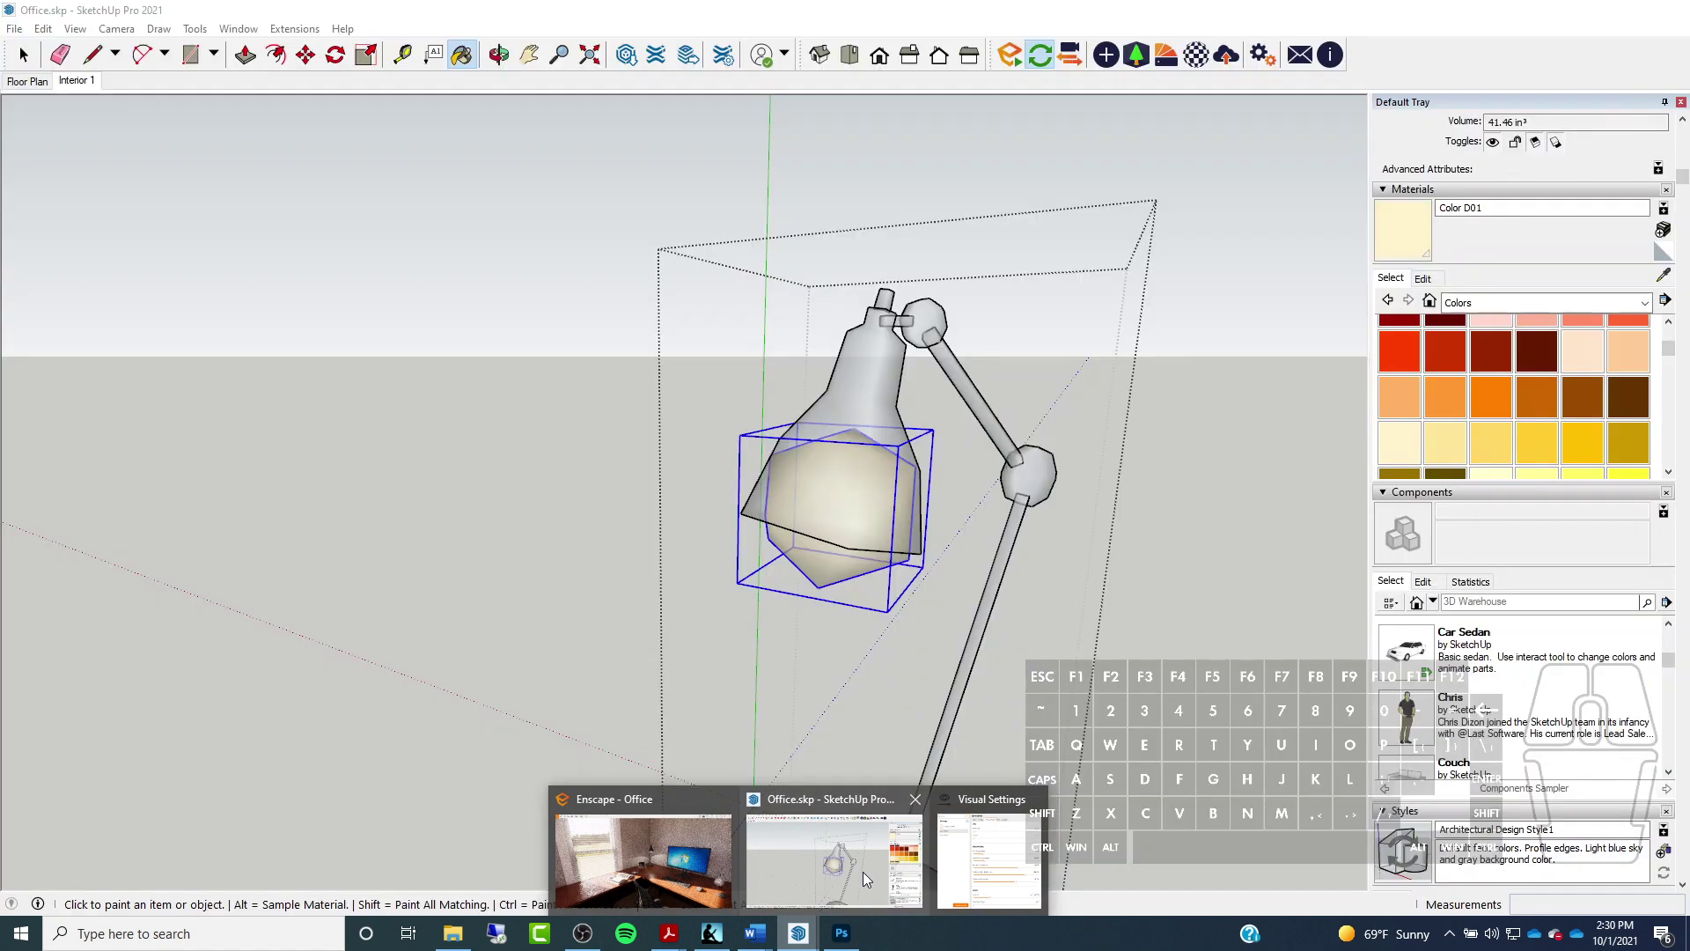
left_click(863, 871)
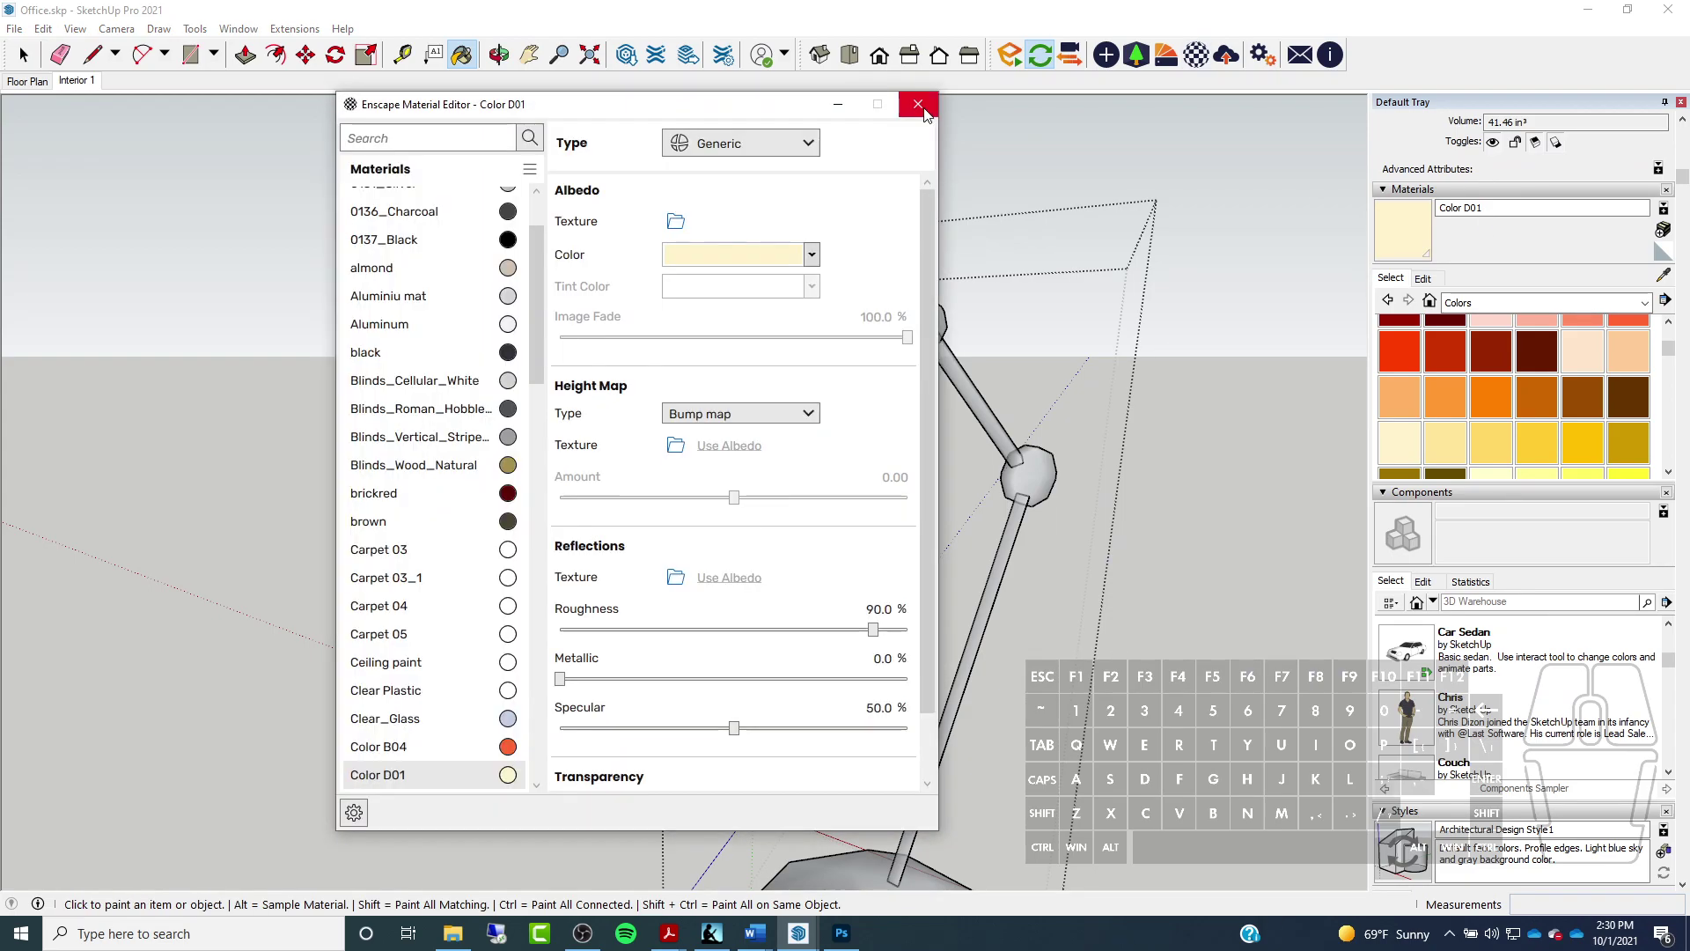
Rename the bulb's Color D01 material to Light Source and open it in the Enscape Material Editor
left_click(918, 104)
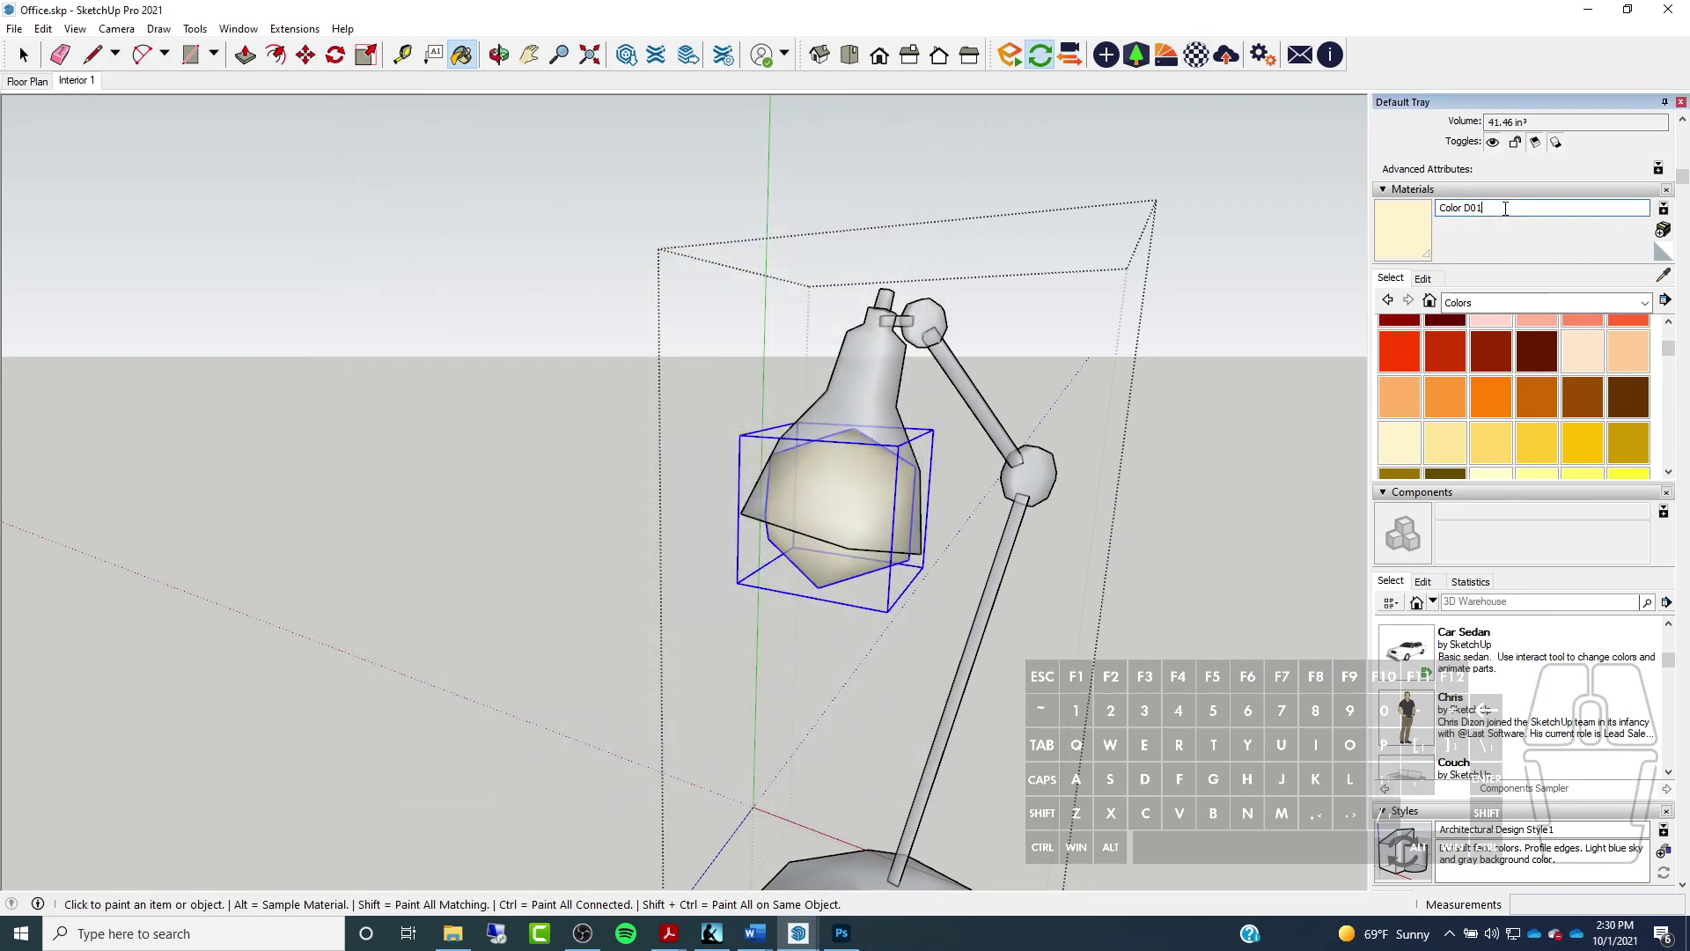
type("l")
key("BackSpace")
type("Light Source")
left_click(1104, 56)
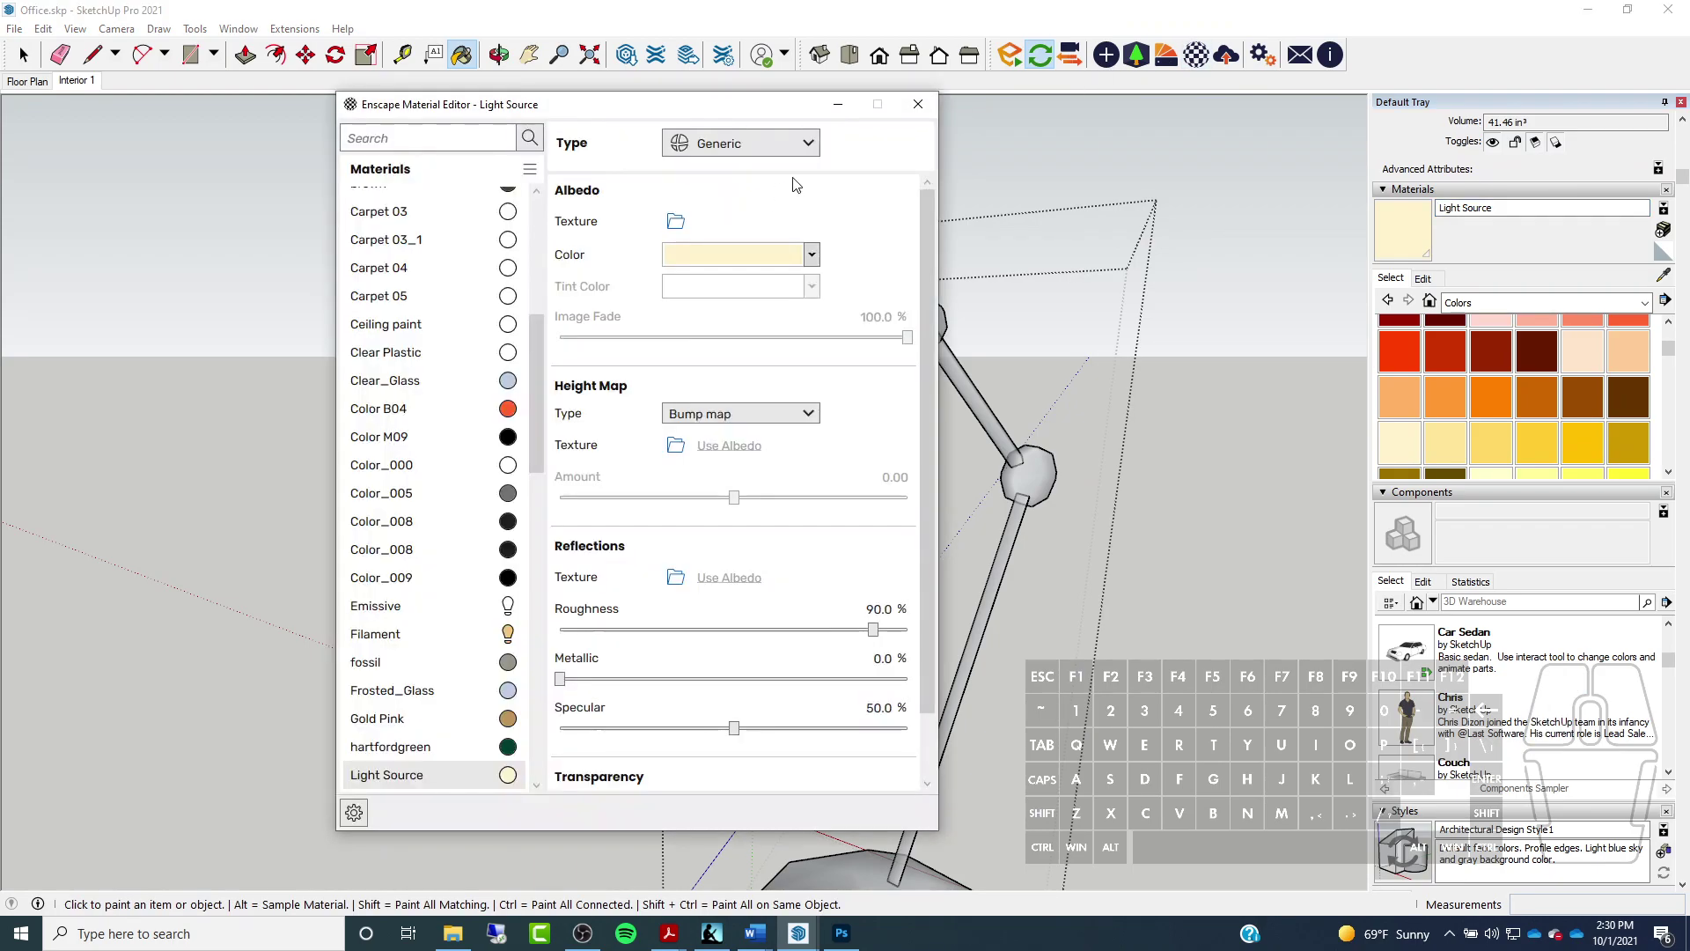
Bring up the Enscape render, restore the Material Editor and move it clear of the lamp
left_click(798, 933)
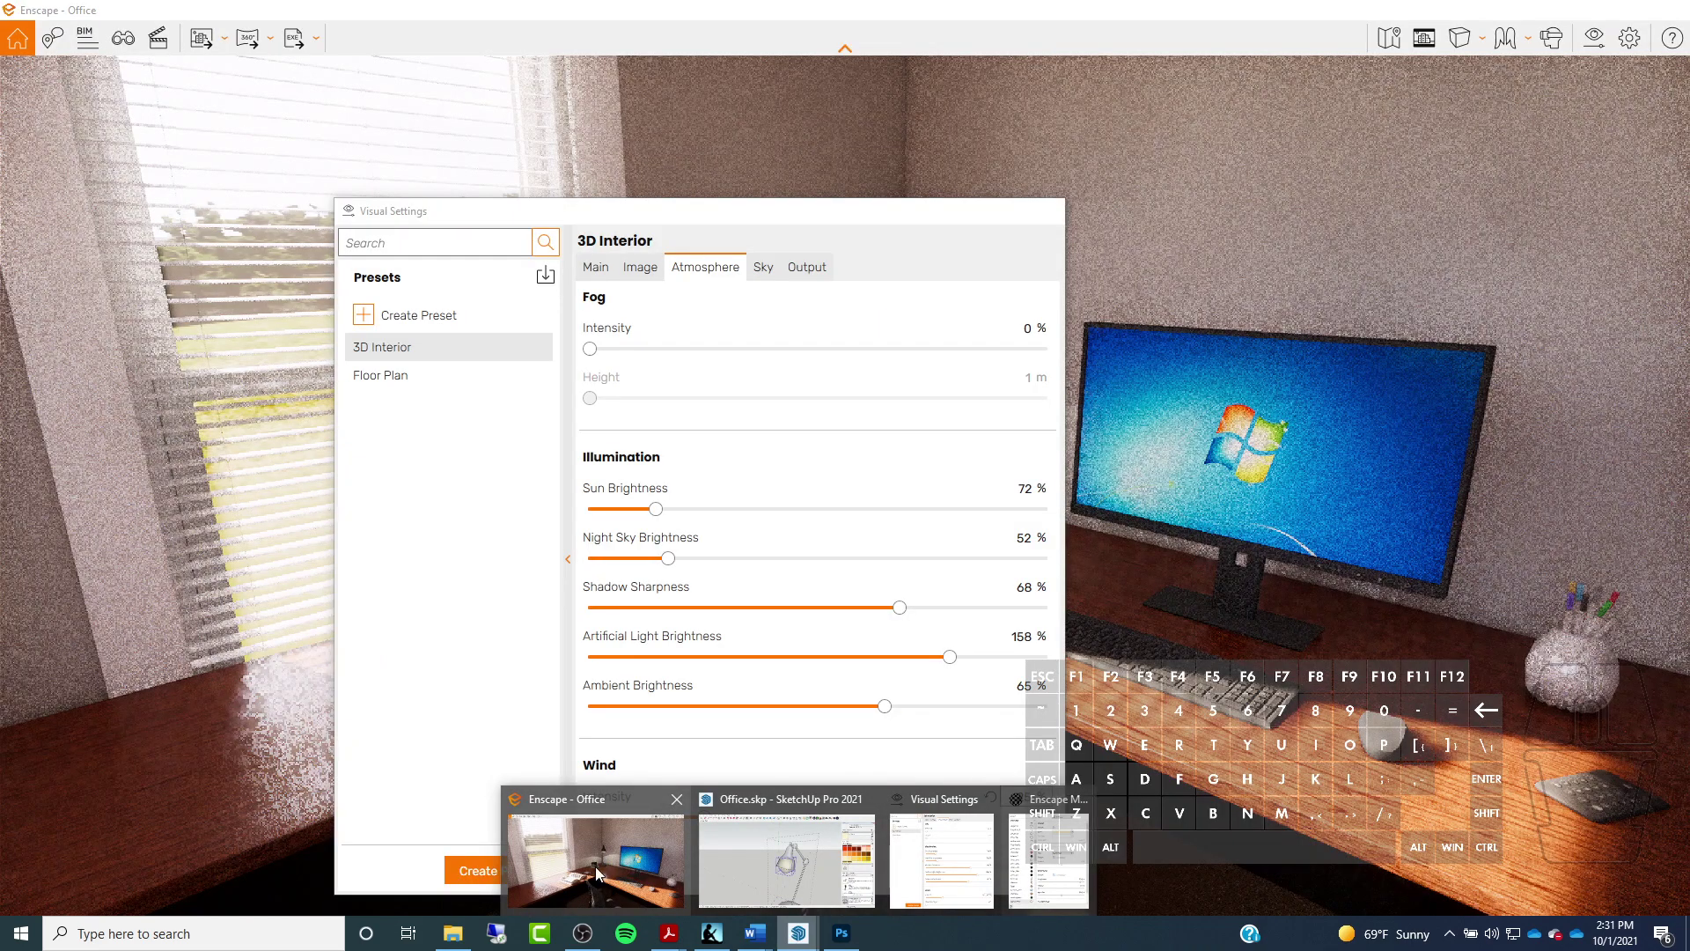
left_click(595, 866)
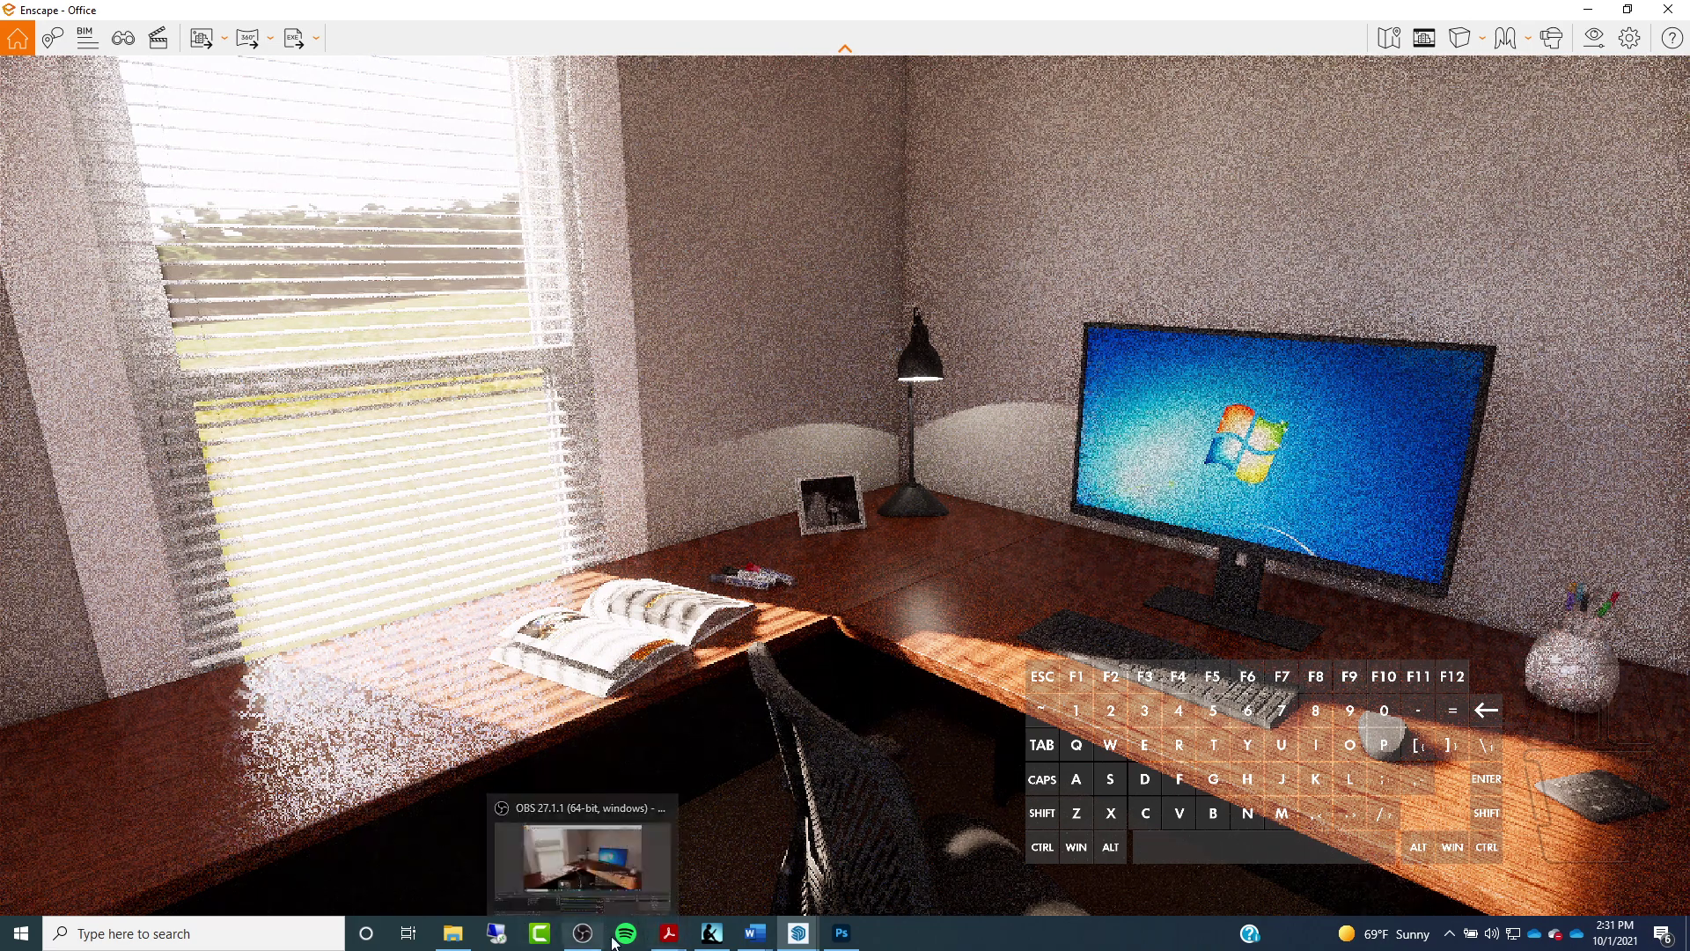
mouse_move(799, 932)
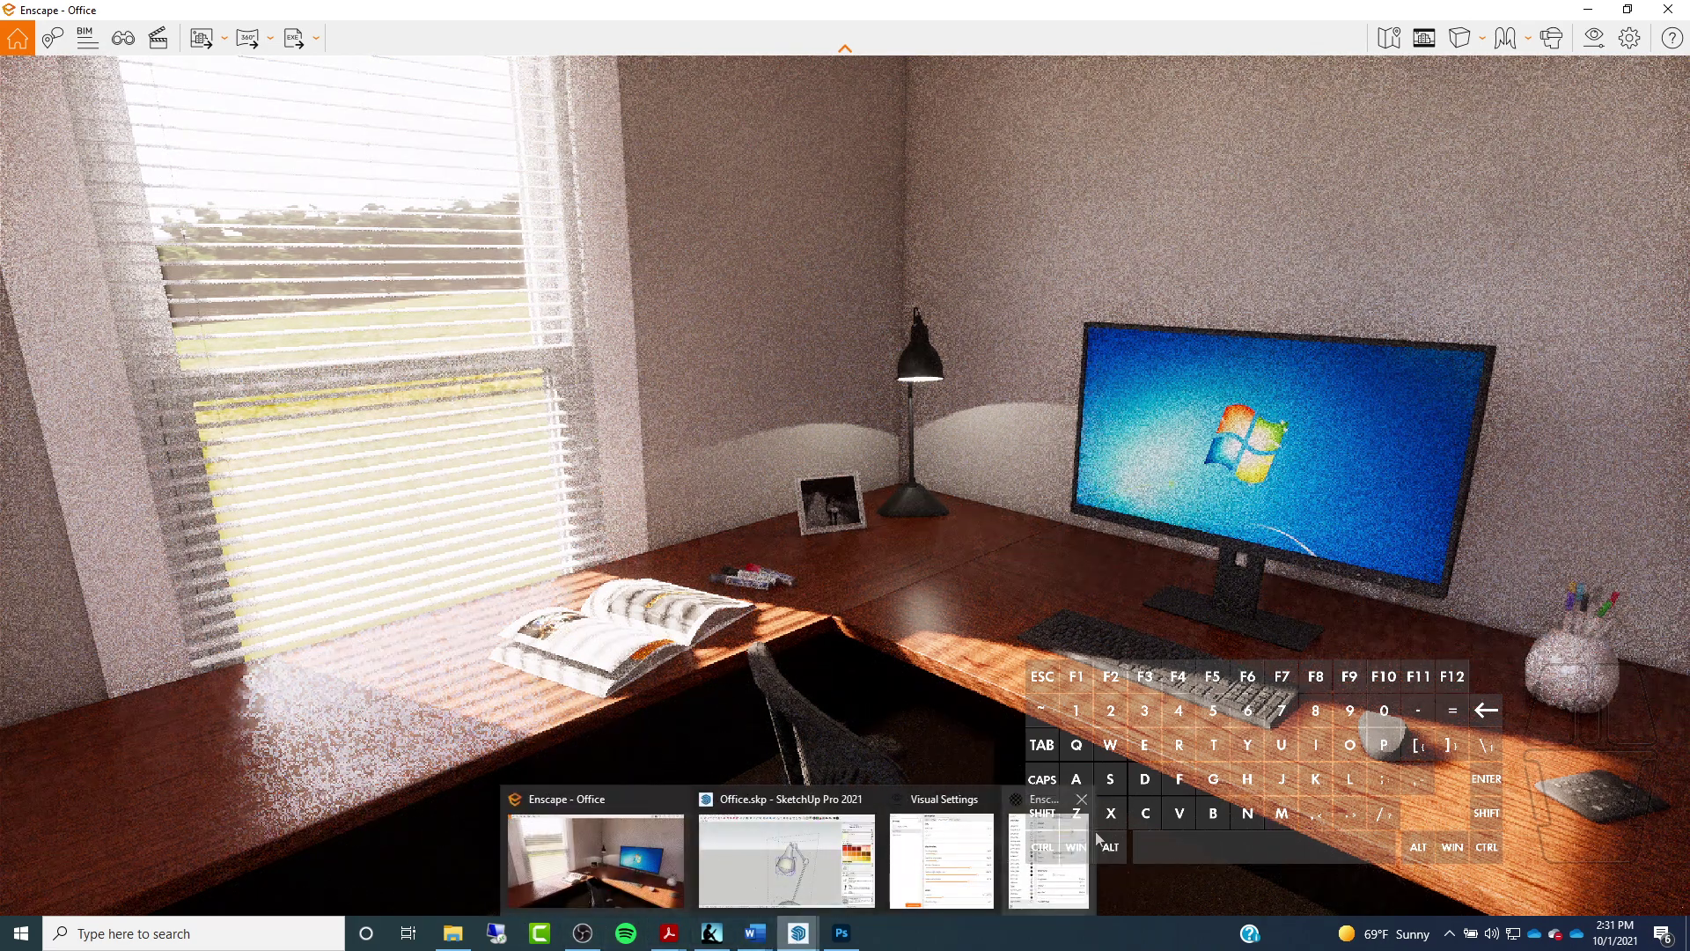
left_click(1043, 855)
left_click_drag(695, 110, 389, 174)
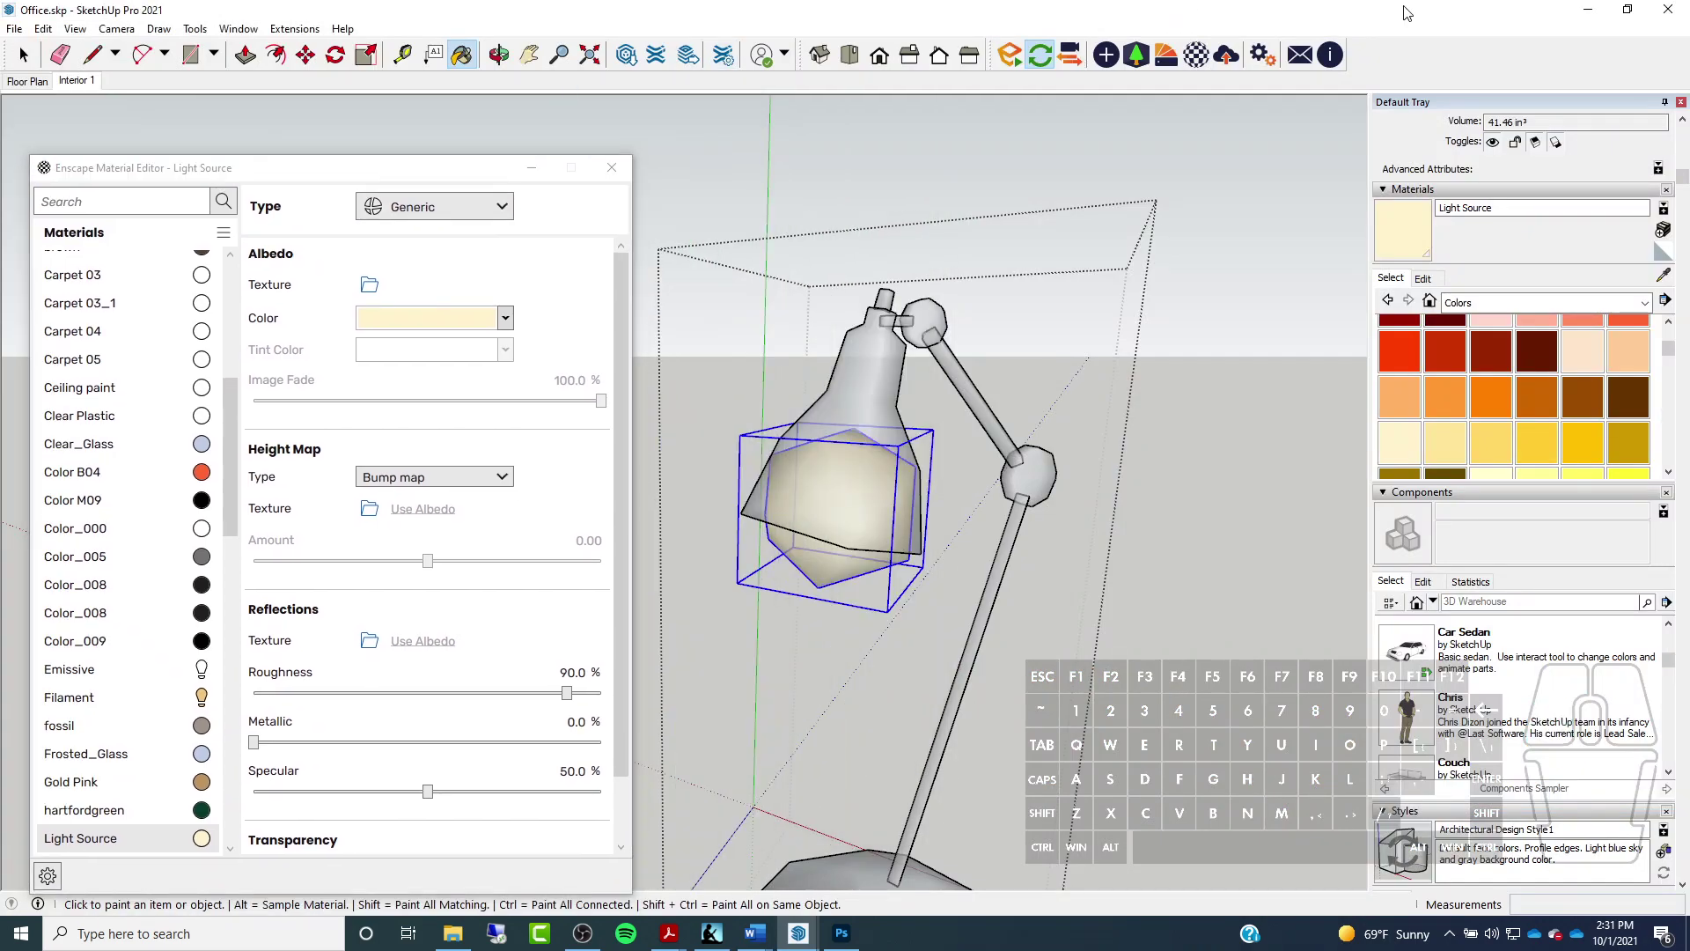
Reduce the SketchUp window and lower it below the desk scene, keeping the Material Editor beside the rendered lamp
double_click(99, 11)
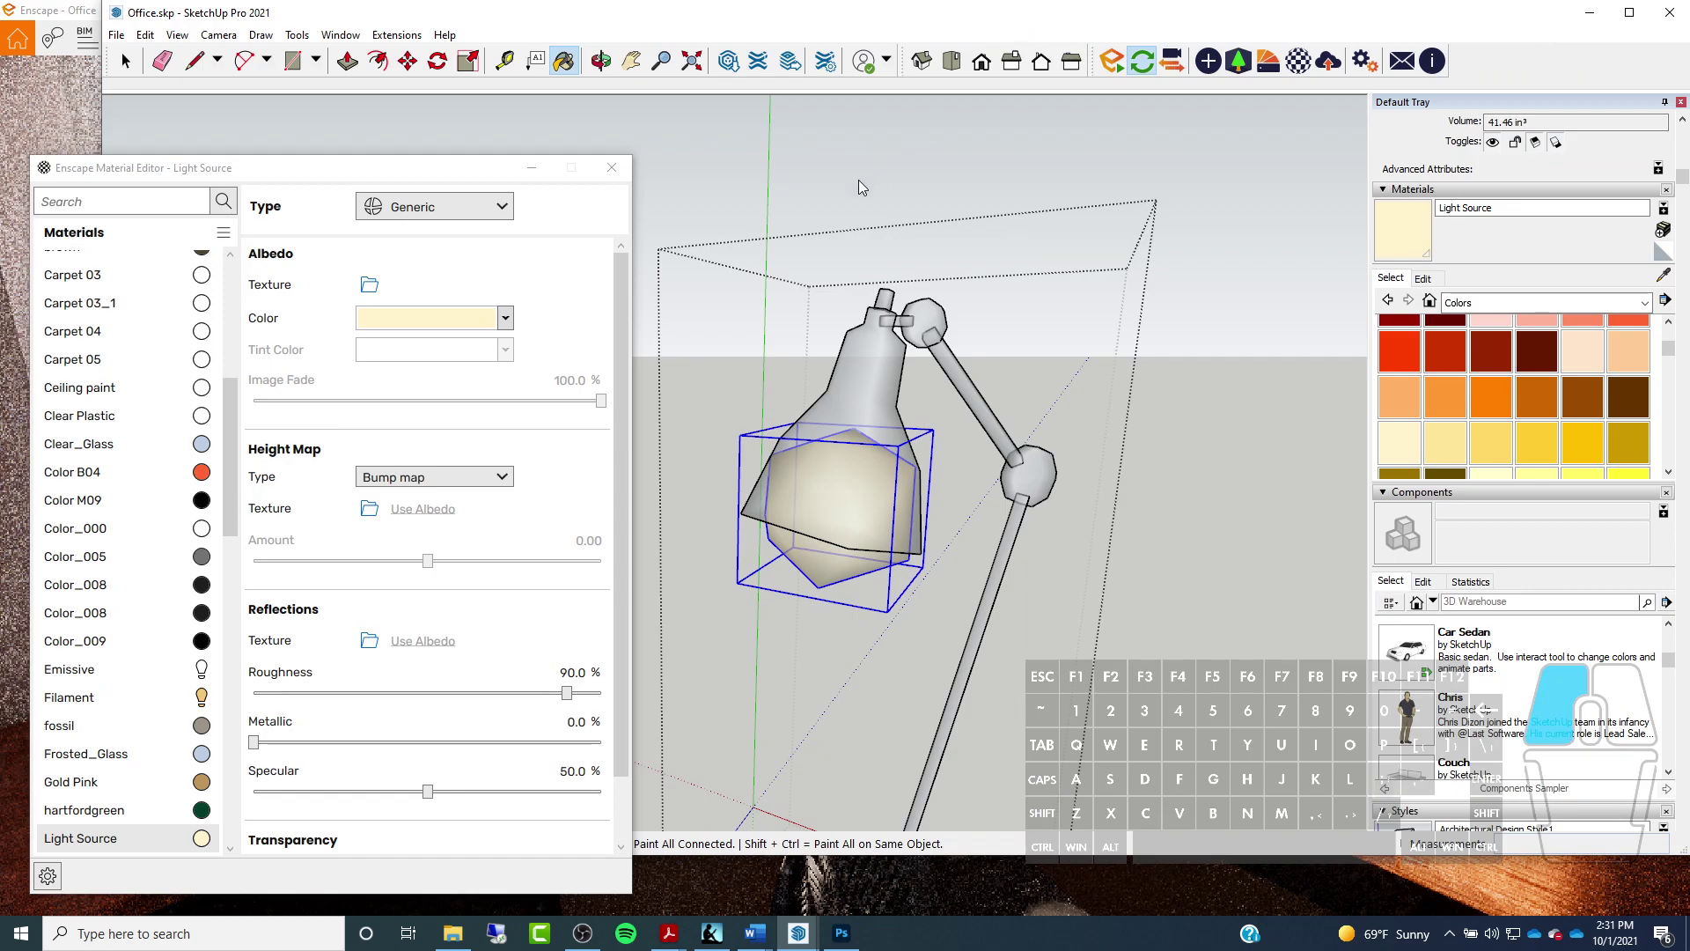
double_click(1528, 10)
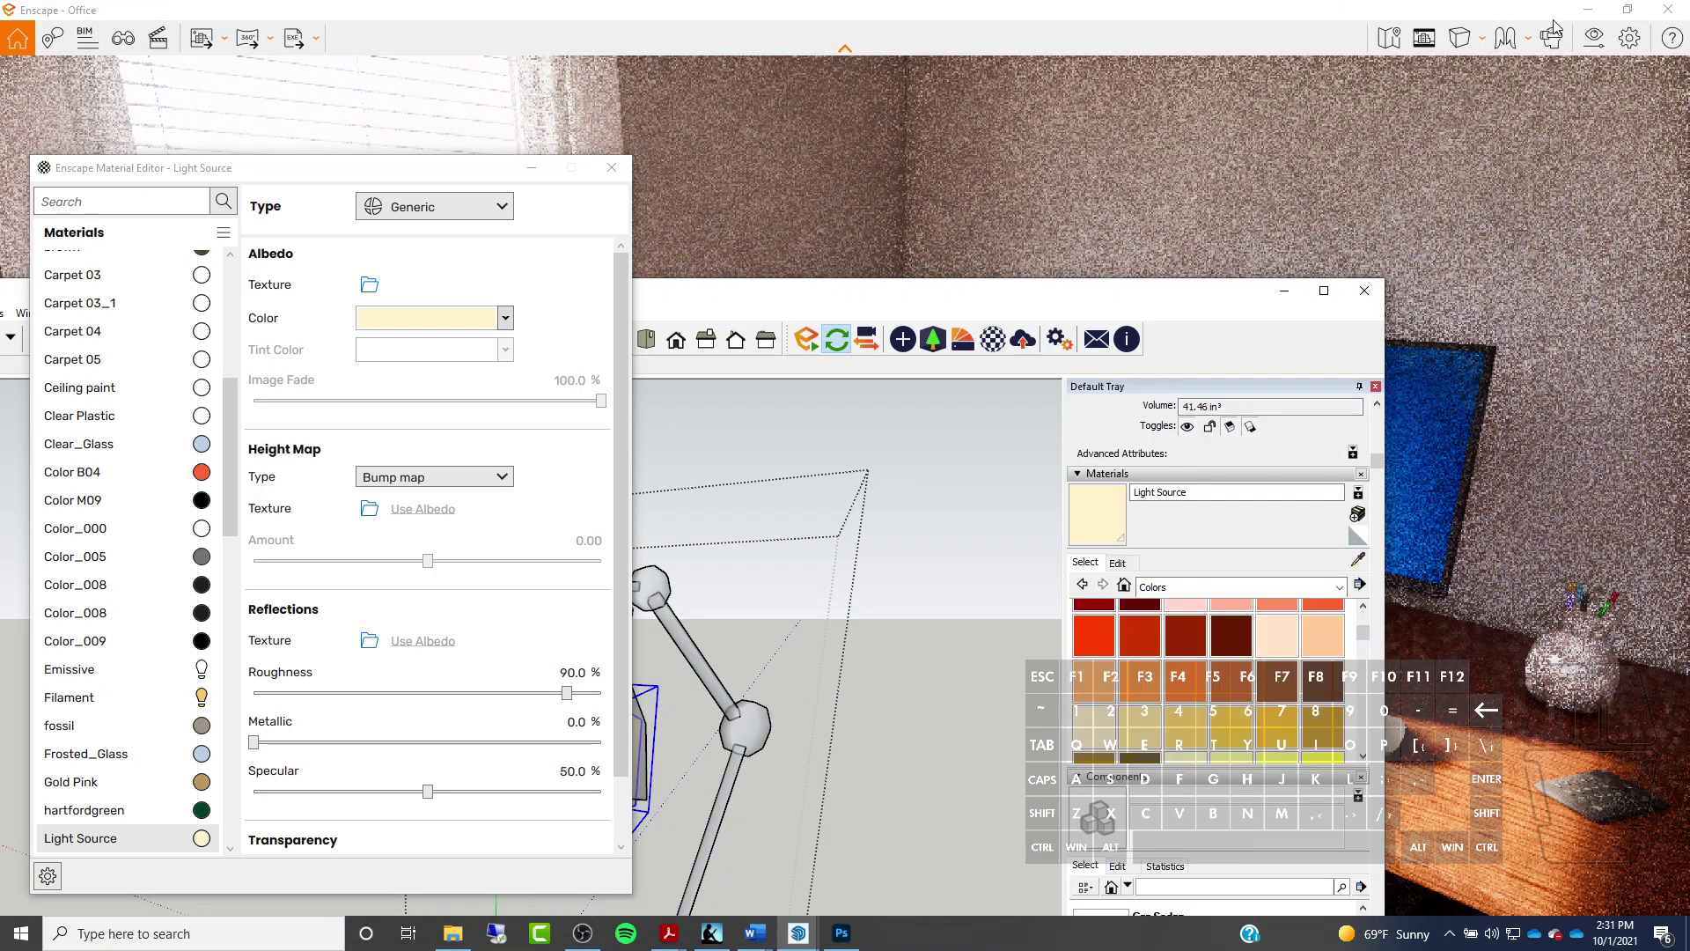
mouse_move(880, 294)
left_mouse_down()
mouse_move(821, 319)
mouse_move(684, 447)
mouse_move(684, 485)
left_mouse_up()
left_click_drag(633, 650, 680, 814)
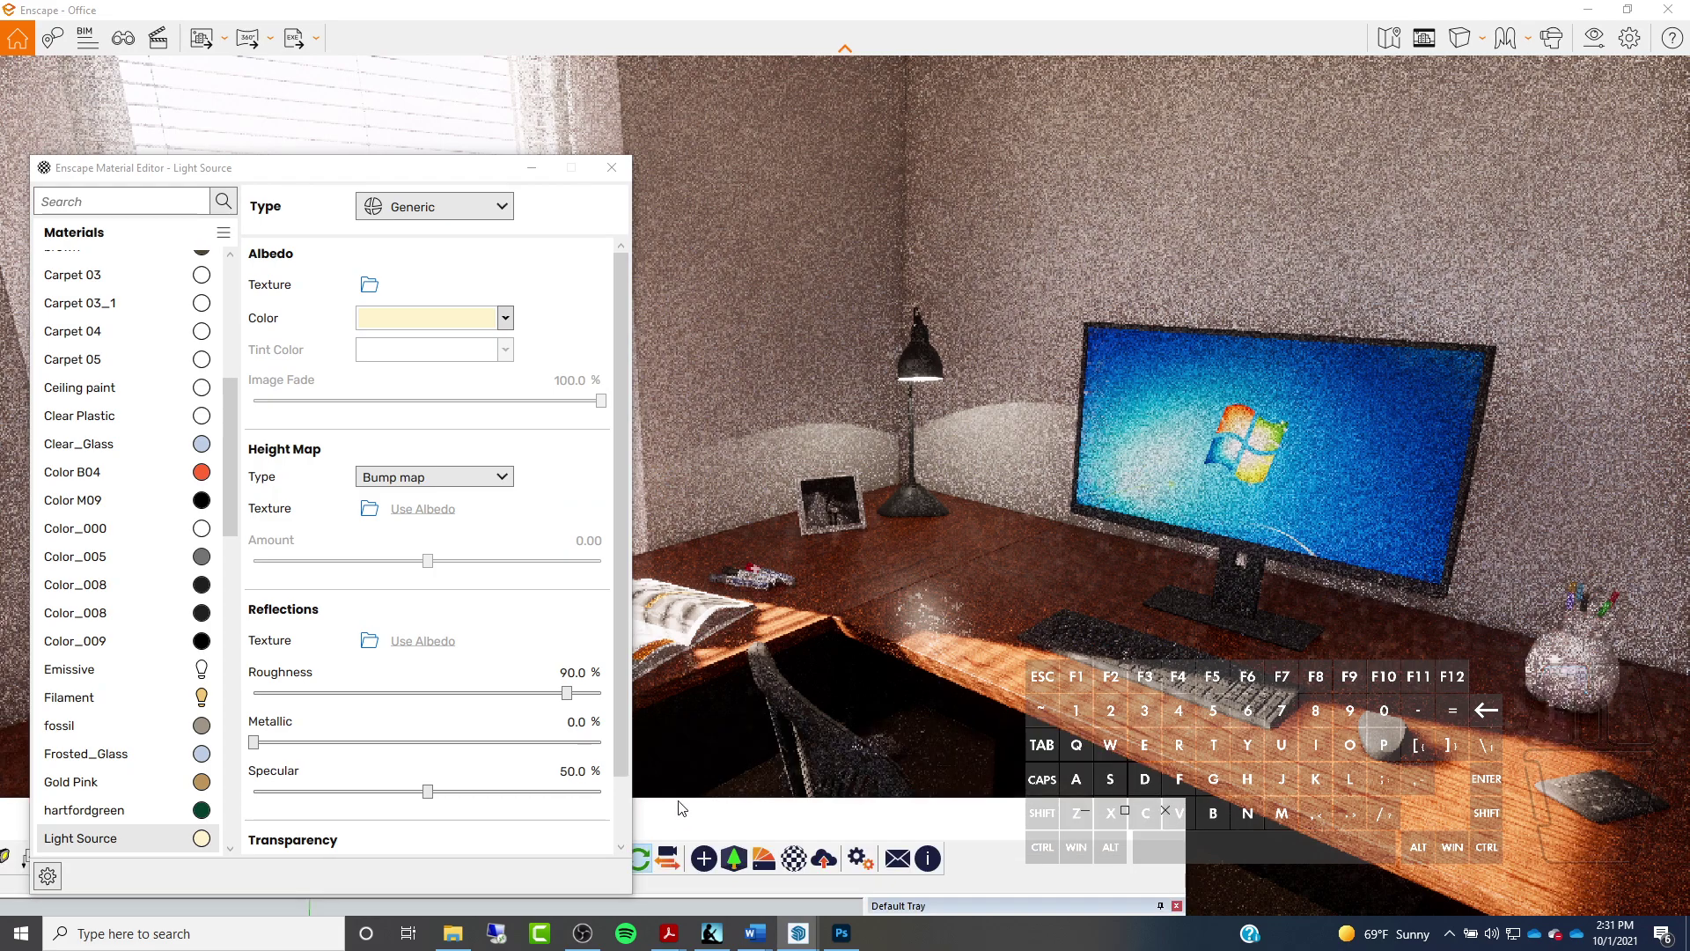
left_click_drag(282, 169, 303, 123)
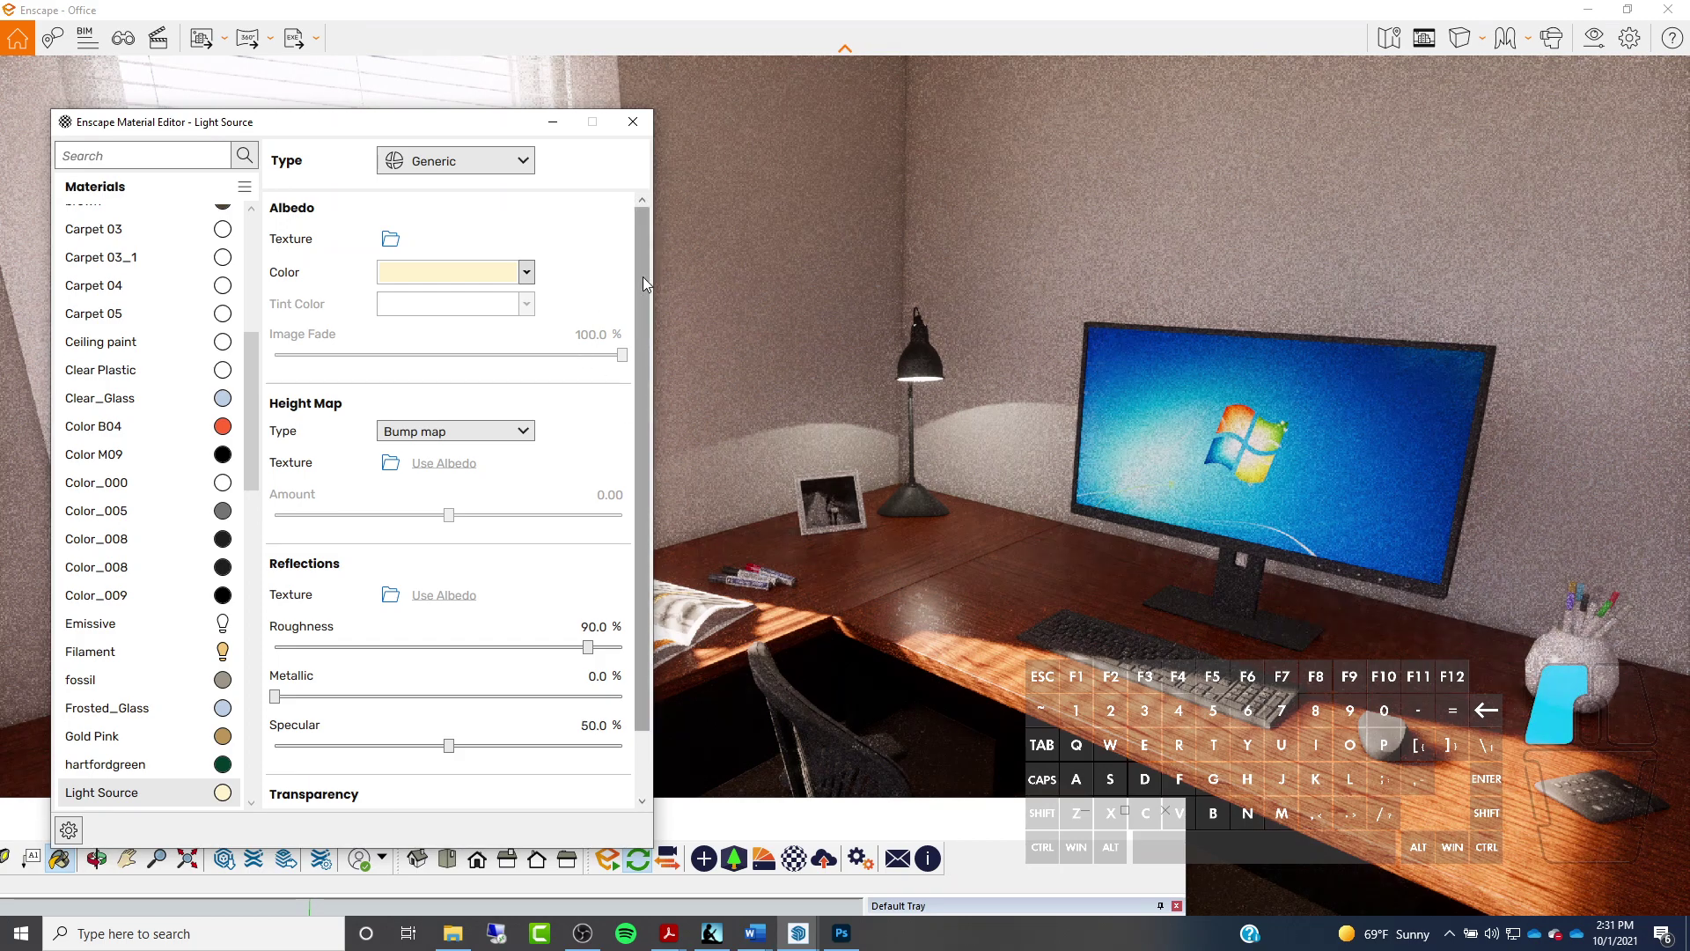
Change the Light Source material's type to Self-illuminated
scroll(634, 303, "down", 1)
scroll(454, 159, "down", 1)
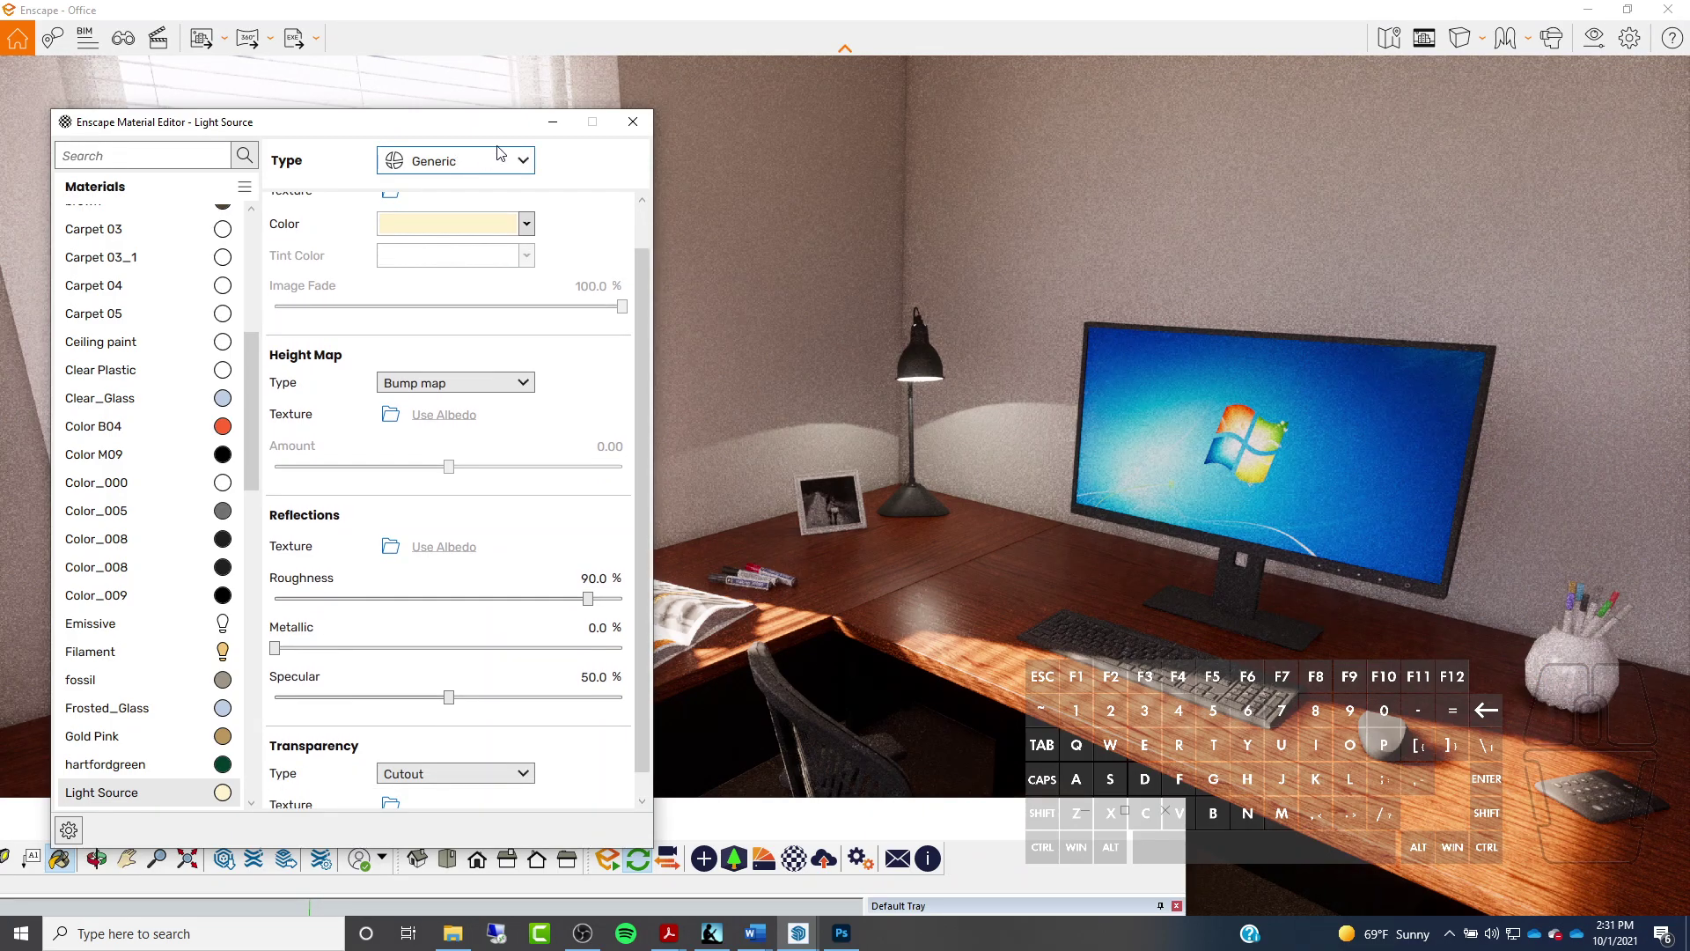
left_click(526, 161)
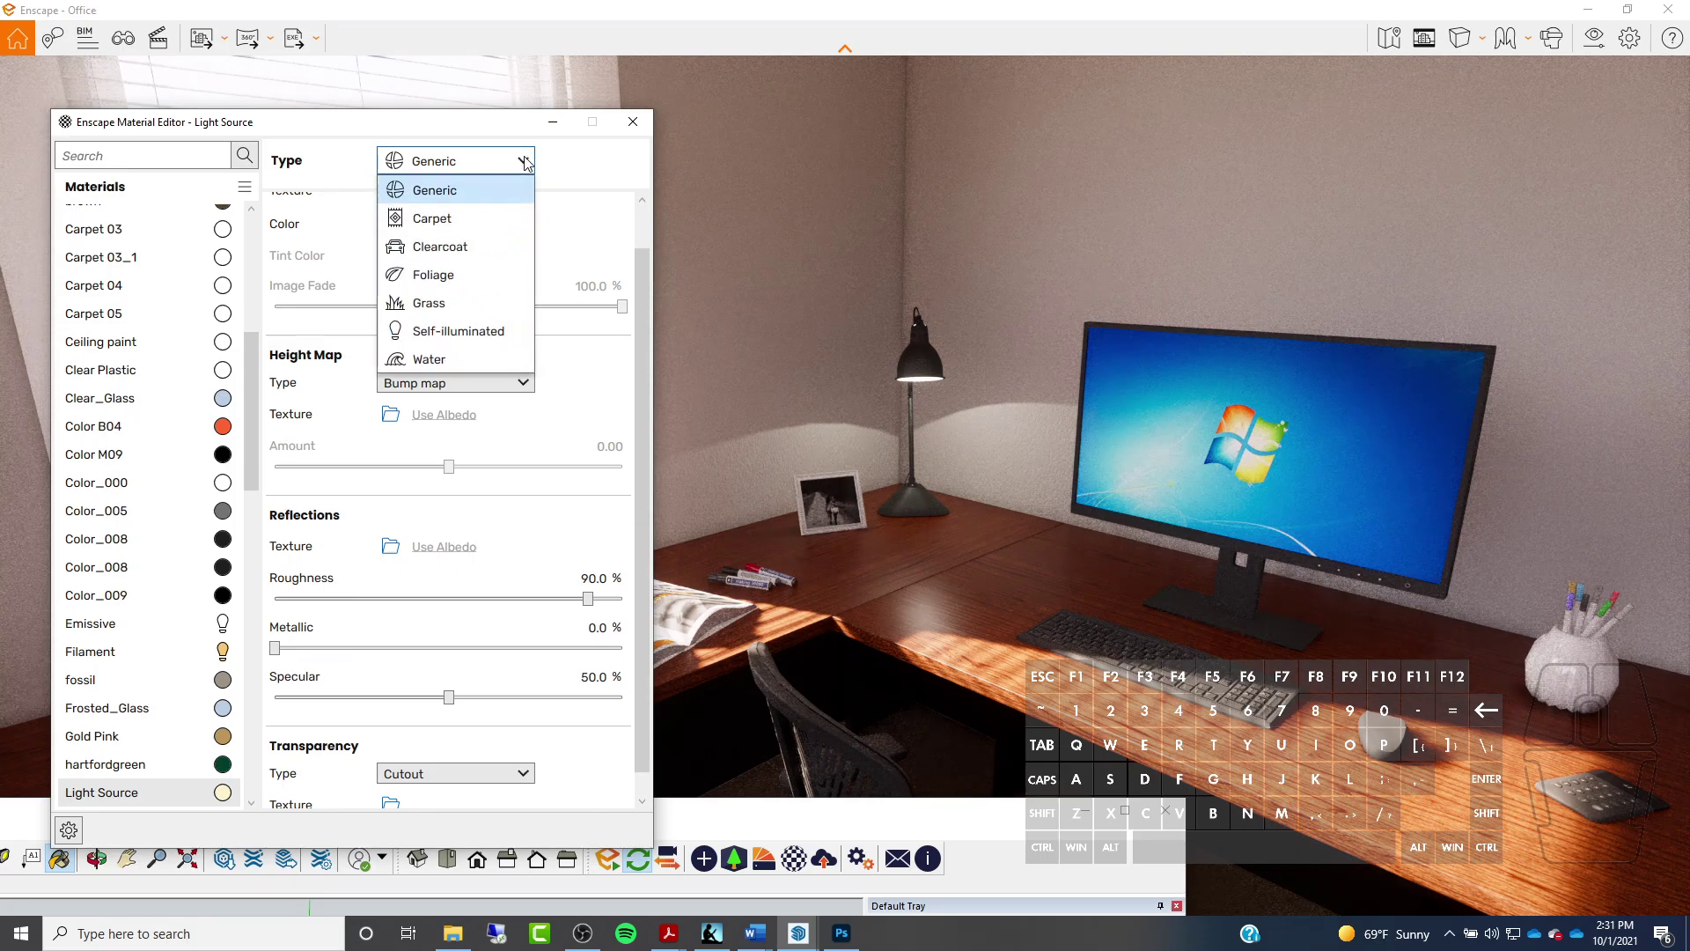
left_click(437, 333)
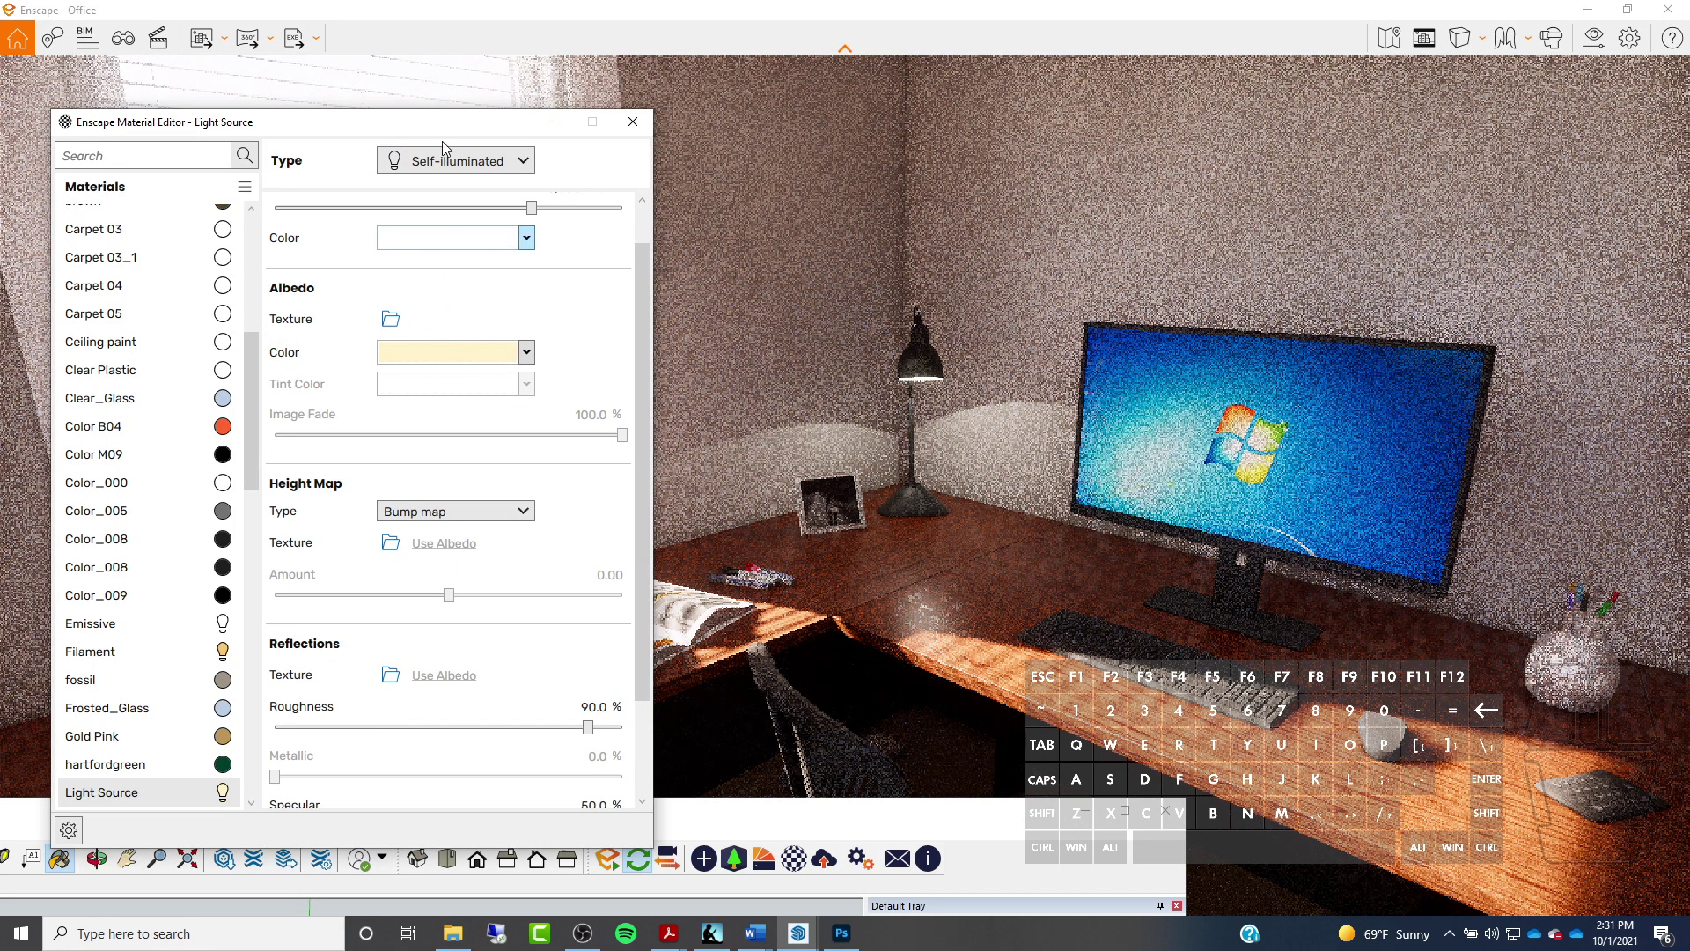
Try a saturated blue albedo colour, #1D45BA, on the Light Source material
left_click(527, 353)
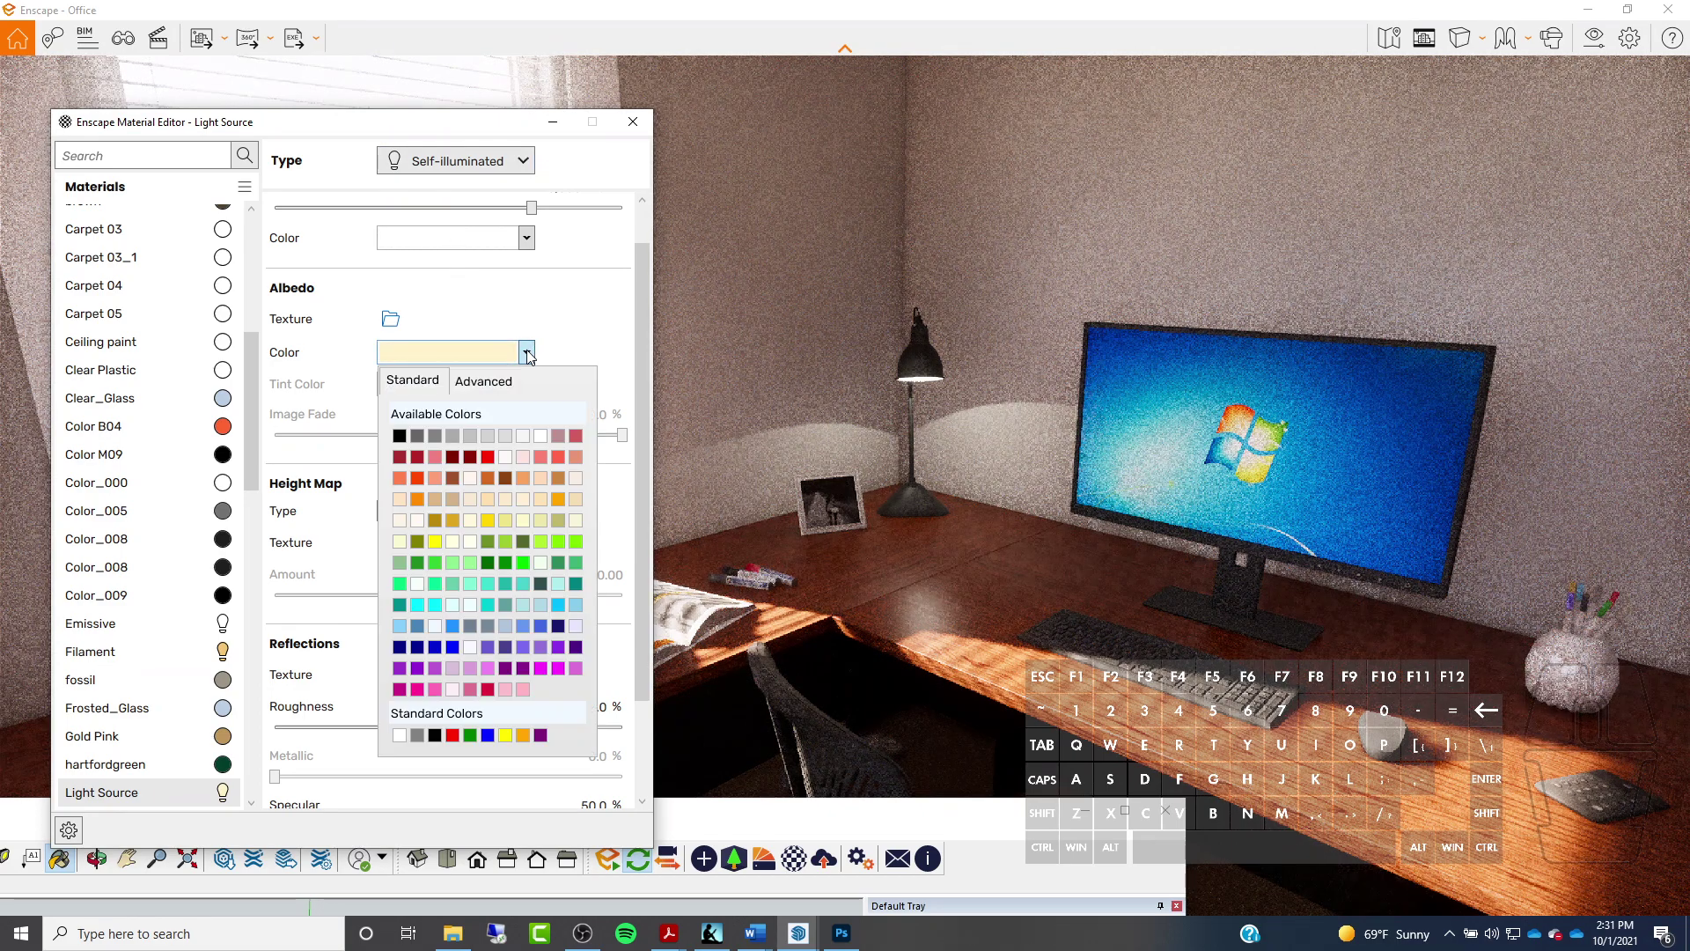
left_click(486, 386)
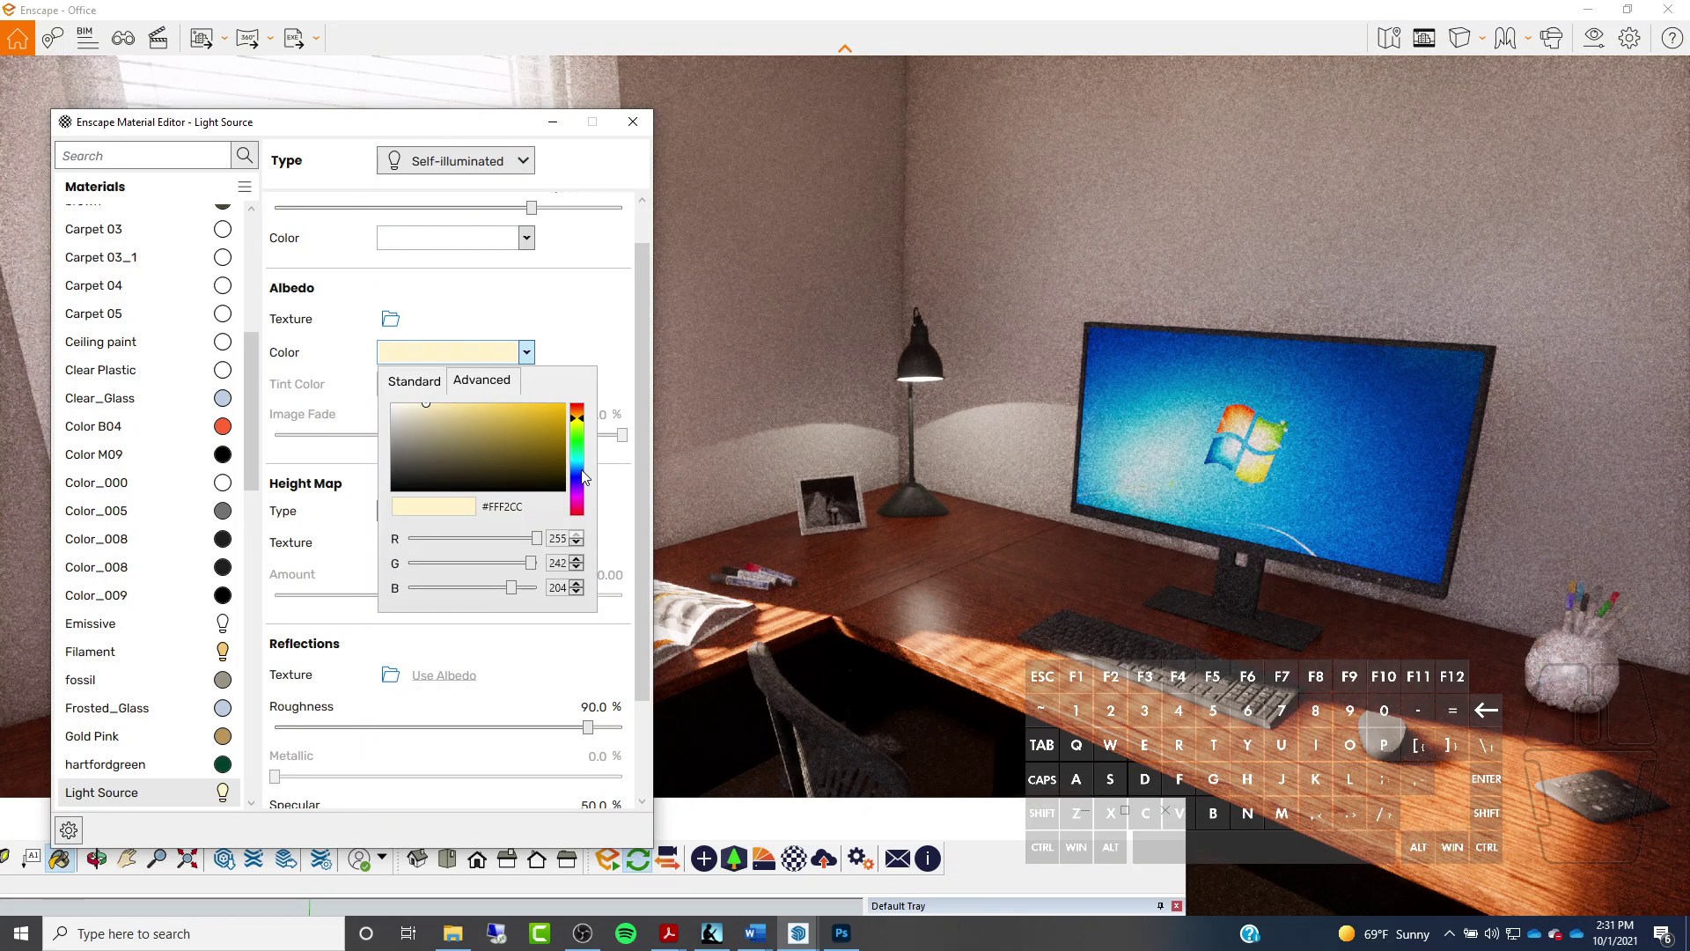
scroll(583, 477, "down", 1)
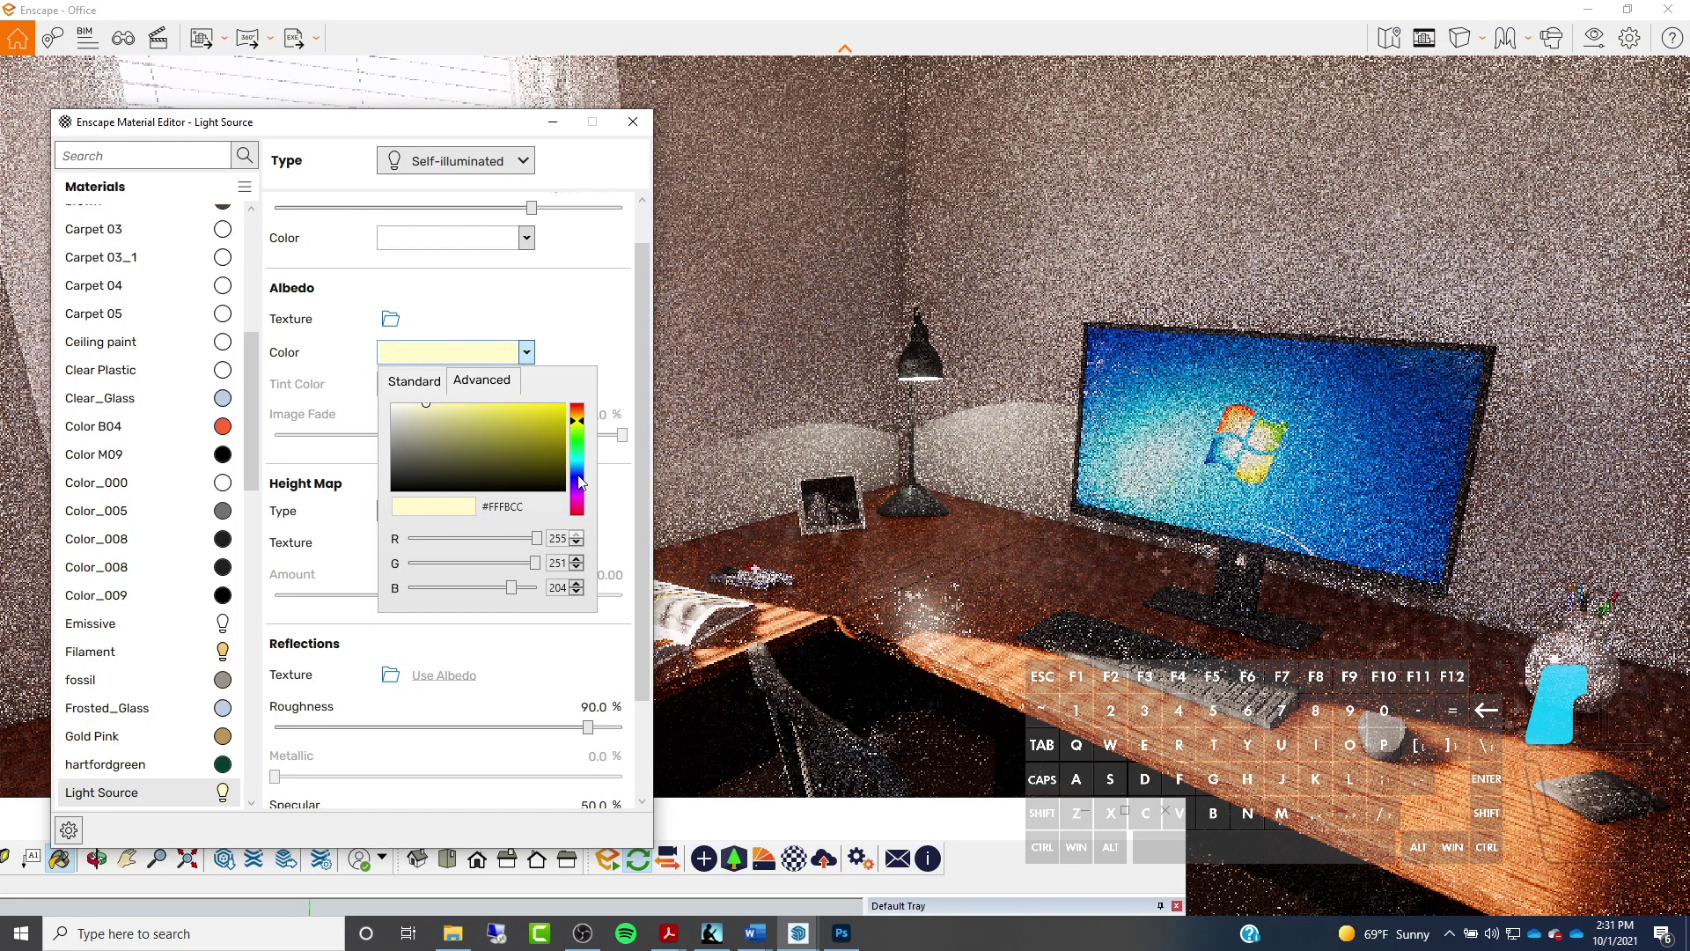
left_click(579, 479)
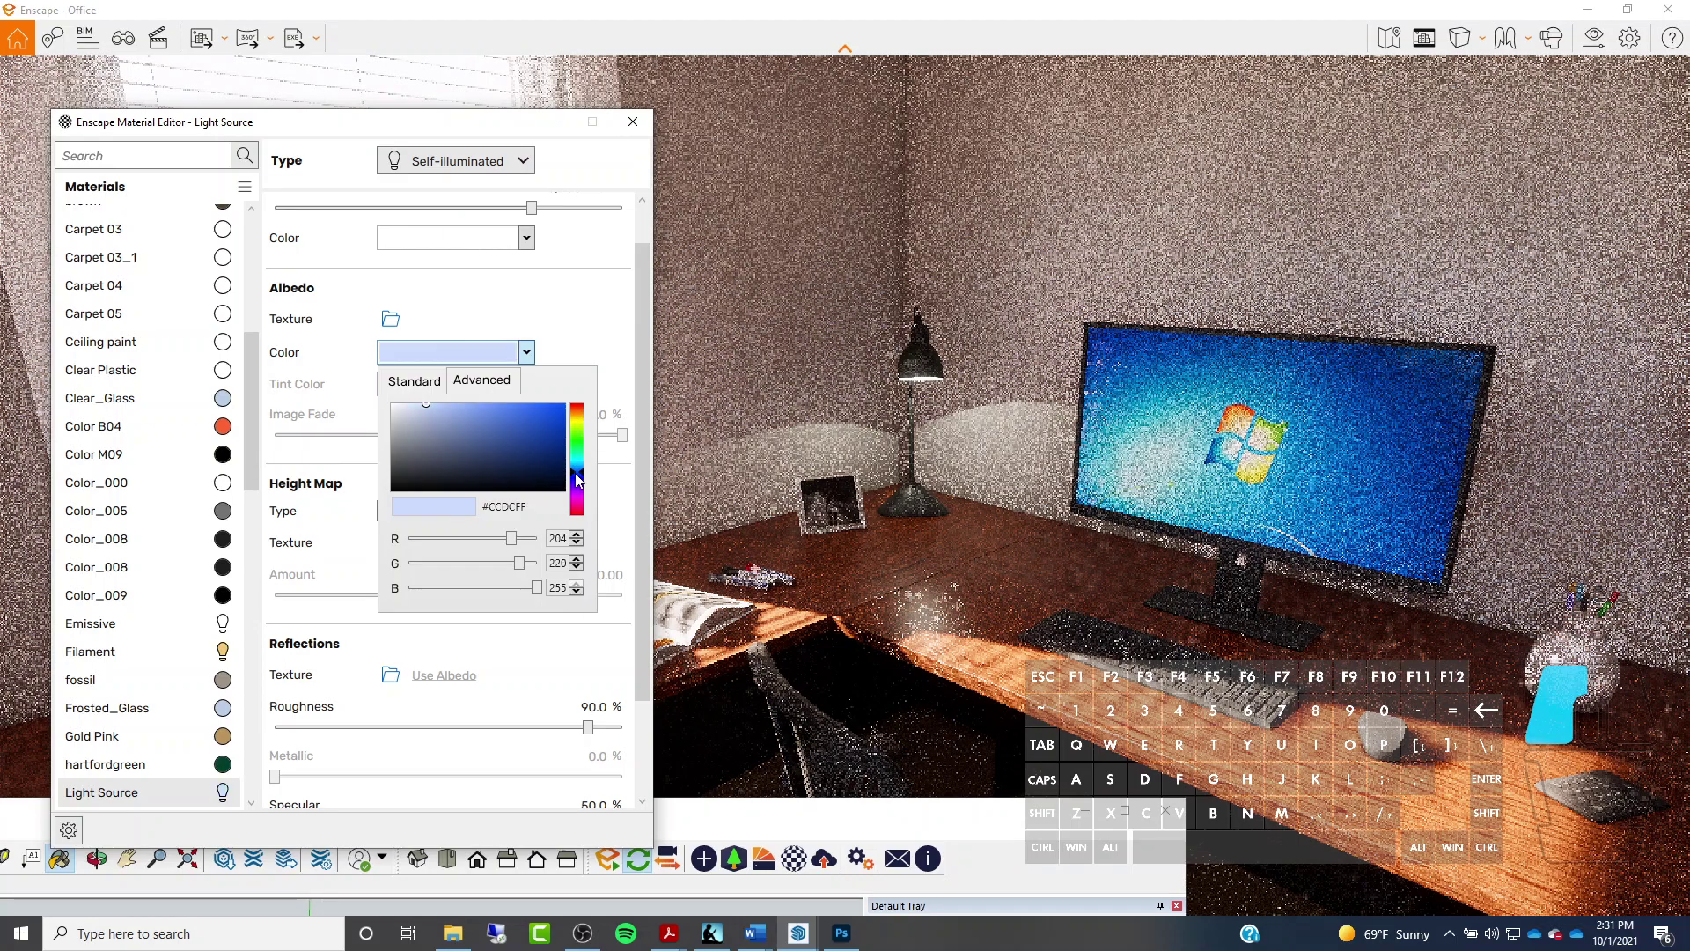
left_click_drag(510, 425, 540, 426)
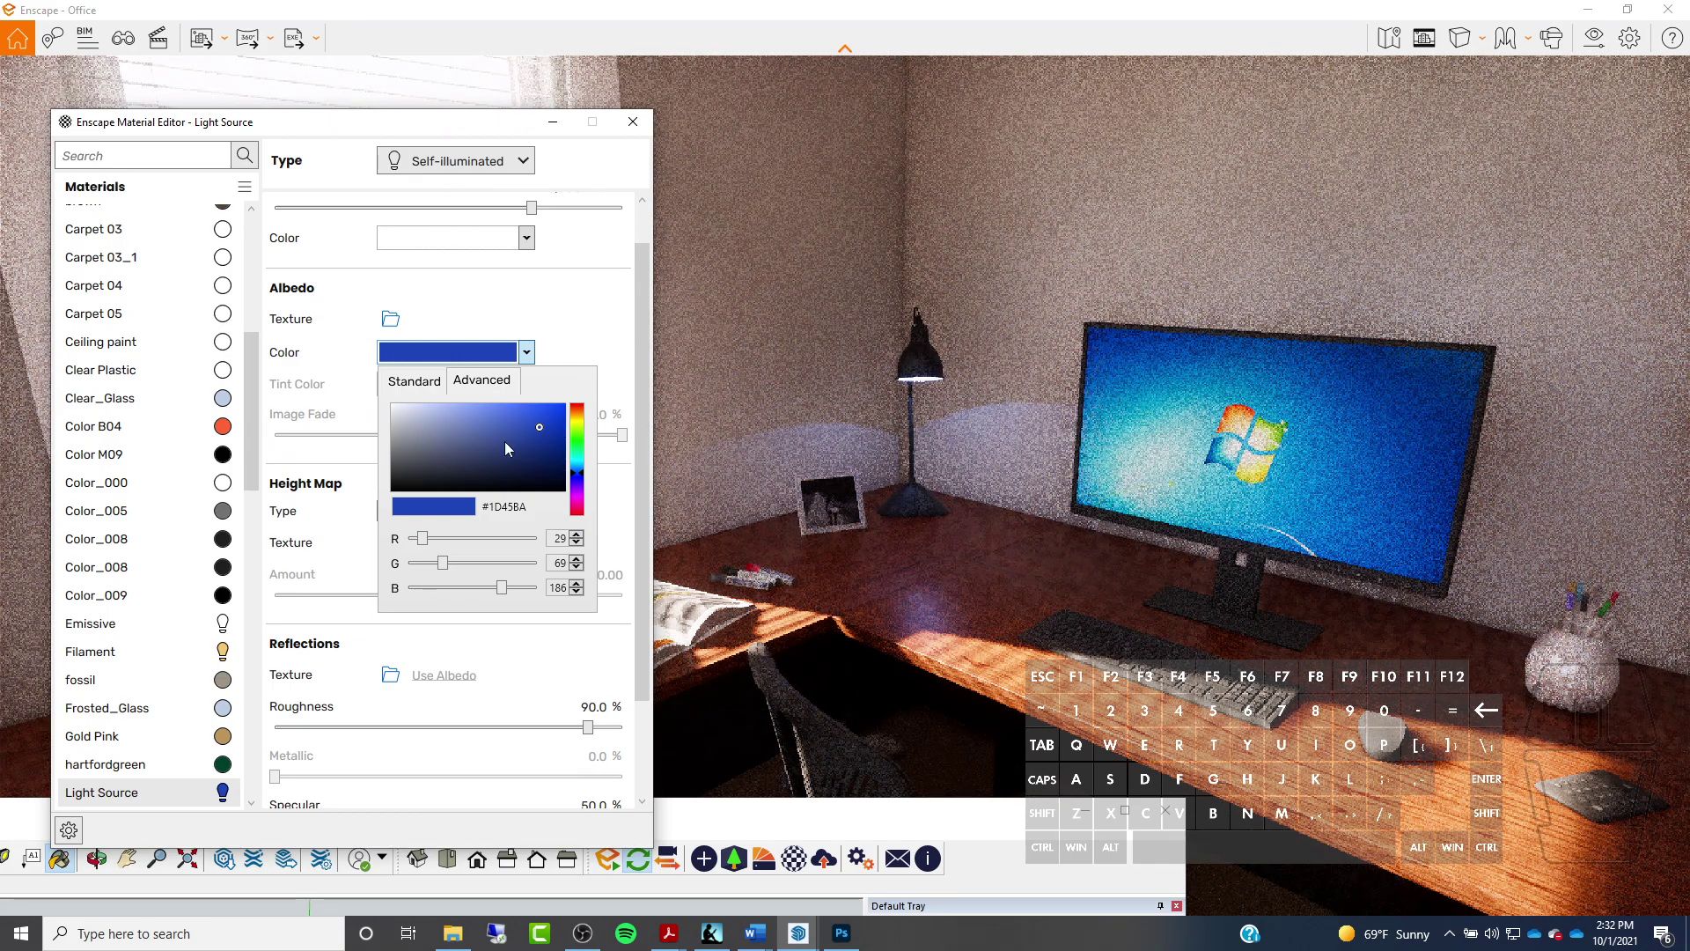
Set the Light Source material's albedo colour to a pale warm orange, #F0D09C, and close the Material Editor
left_click_drag(581, 476, 582, 424)
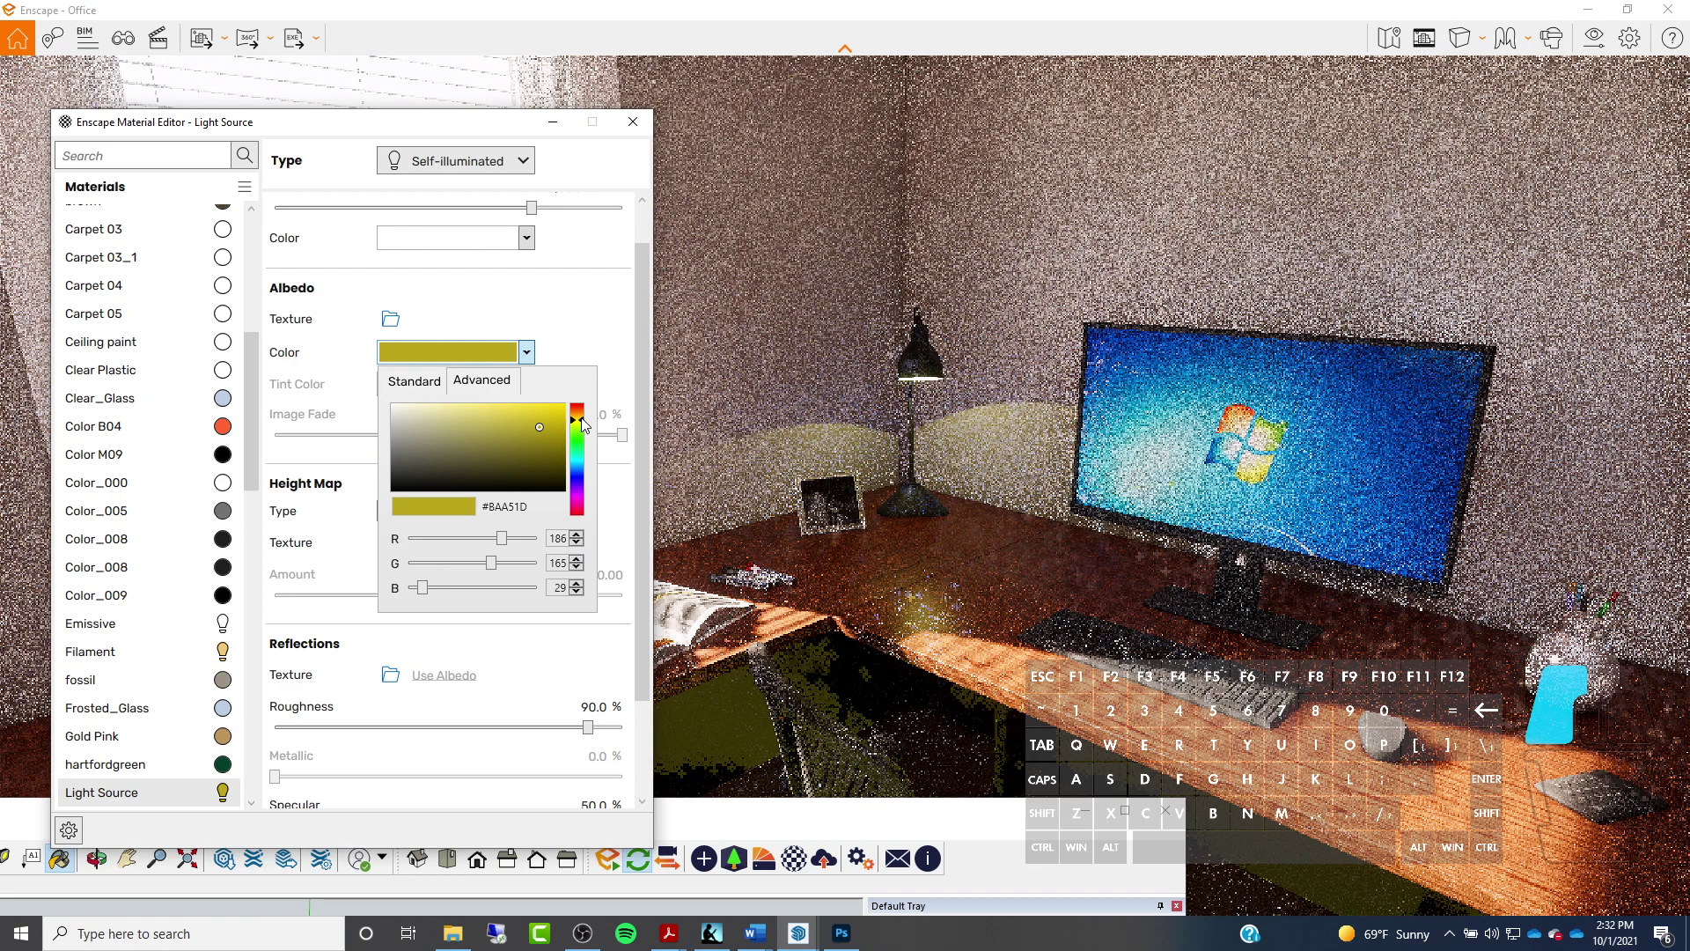
left_click(439, 416)
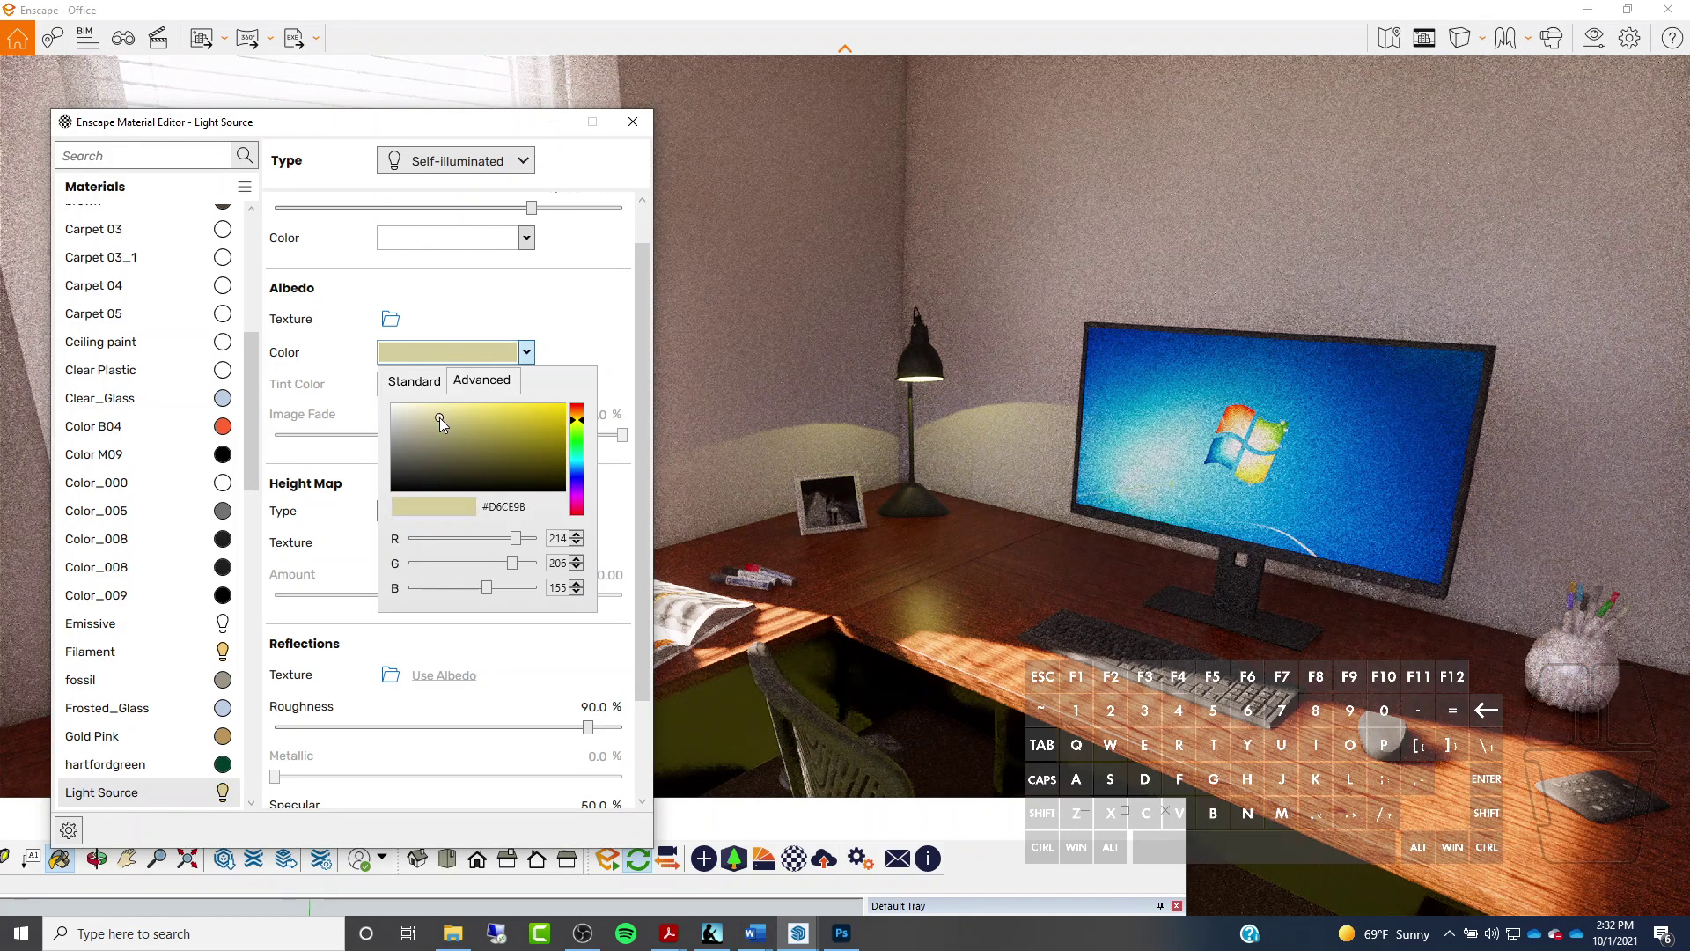
left_click(577, 420)
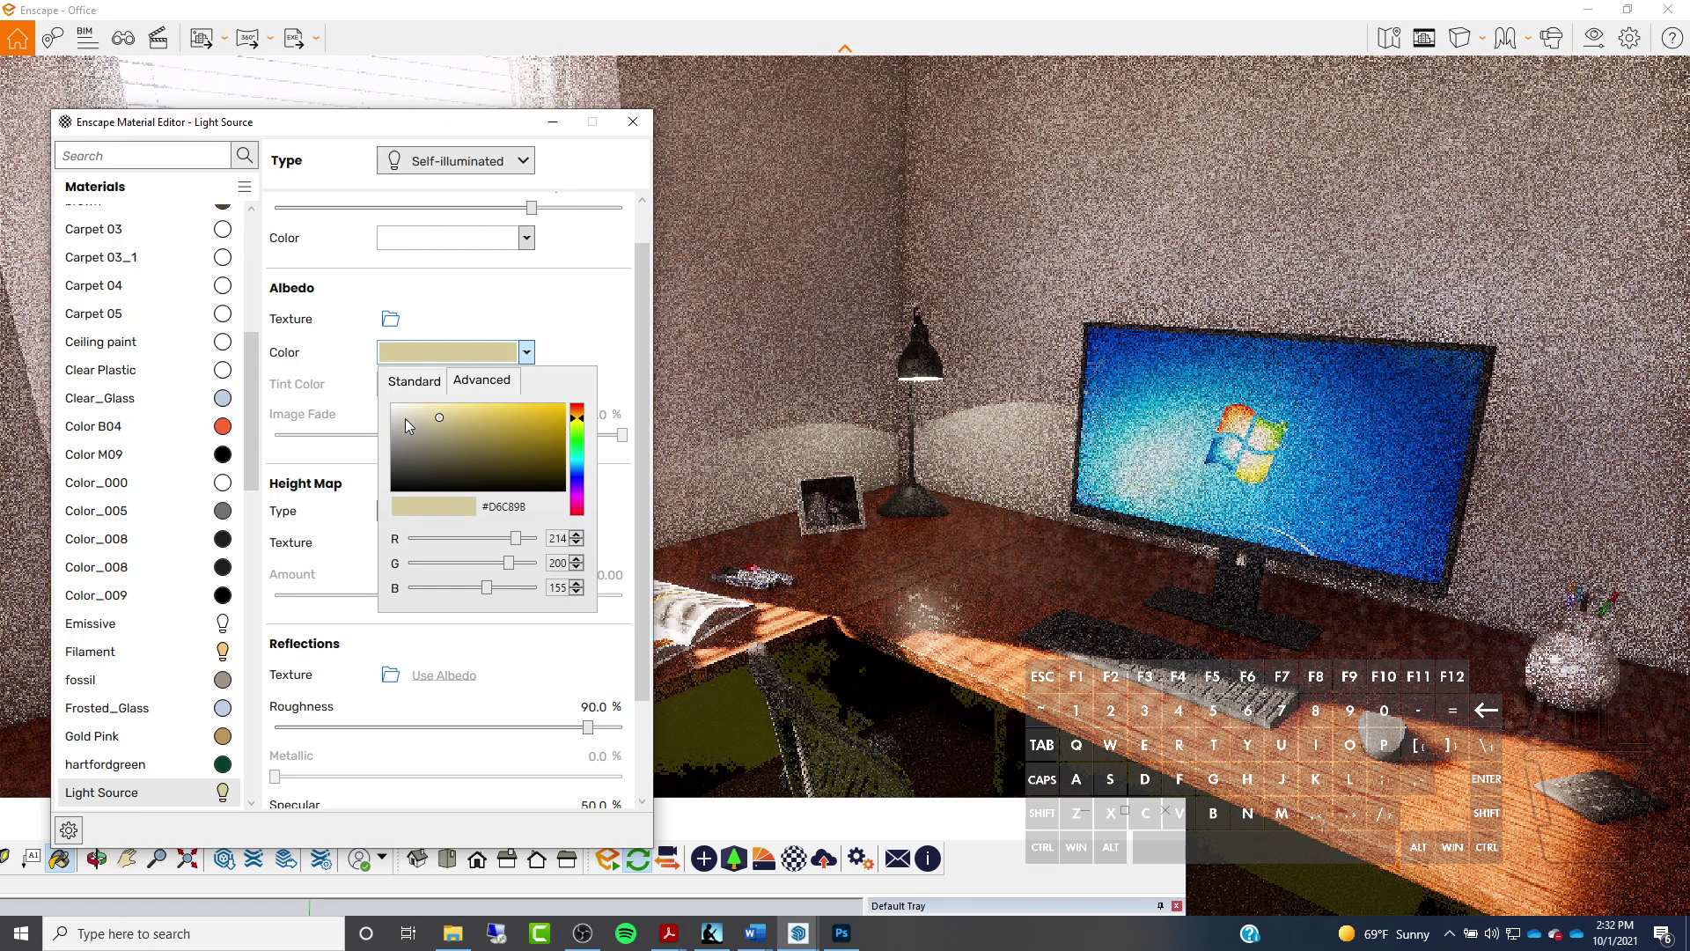
left_click(467, 409)
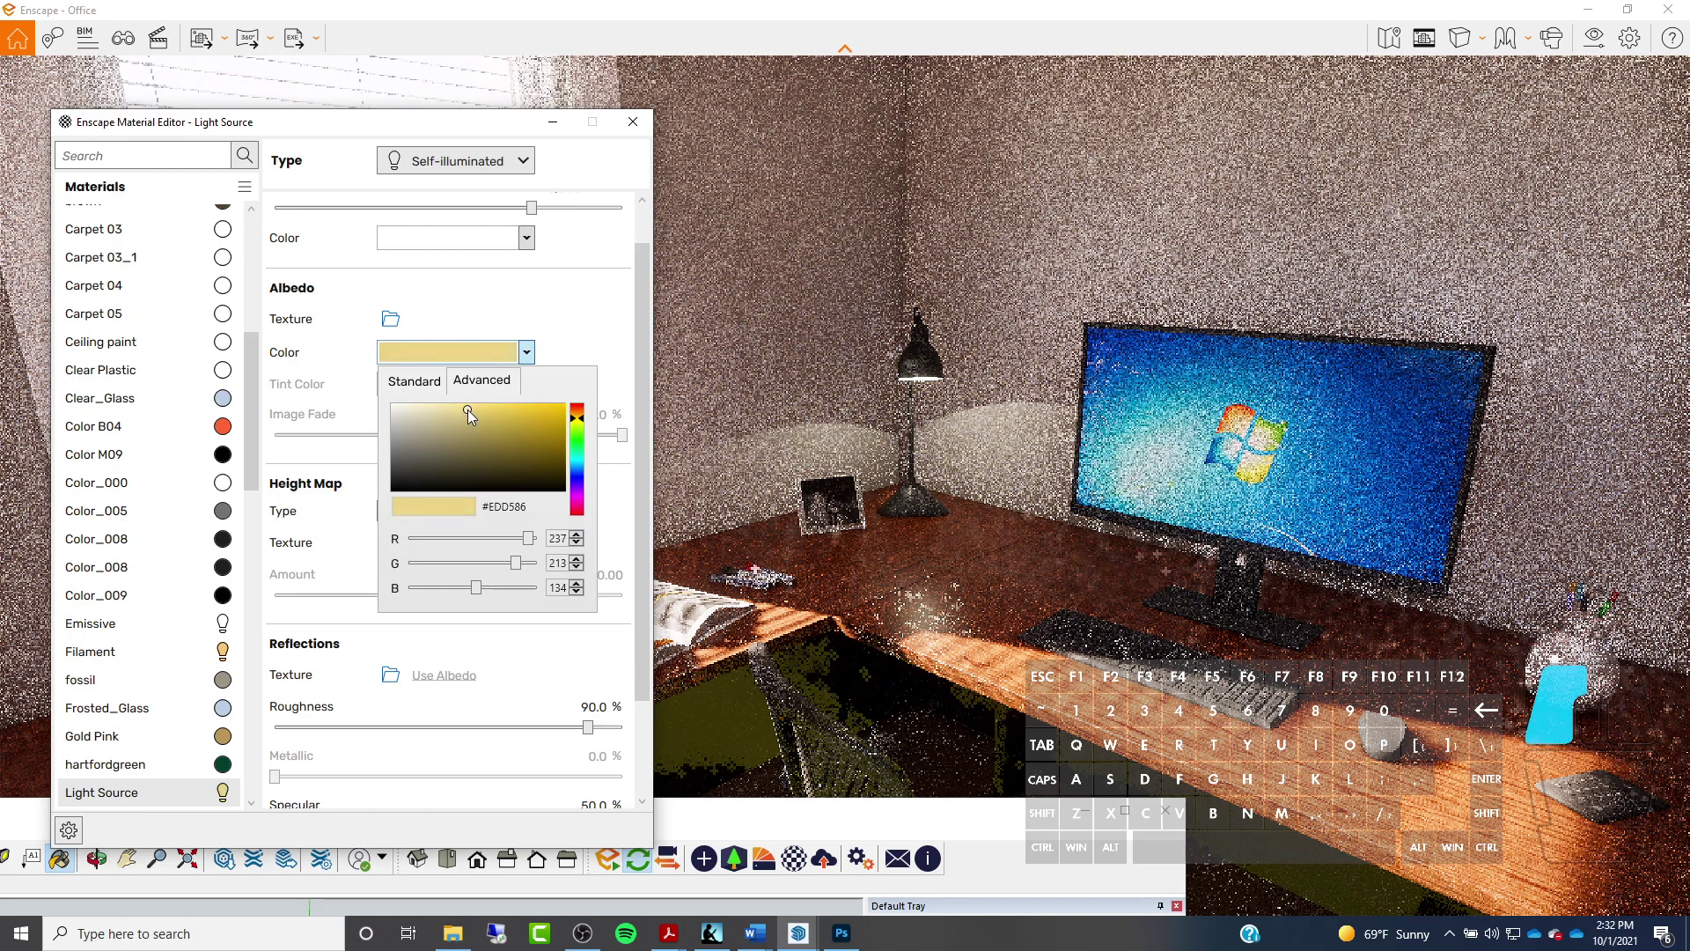
left_click_drag(578, 419, 578, 414)
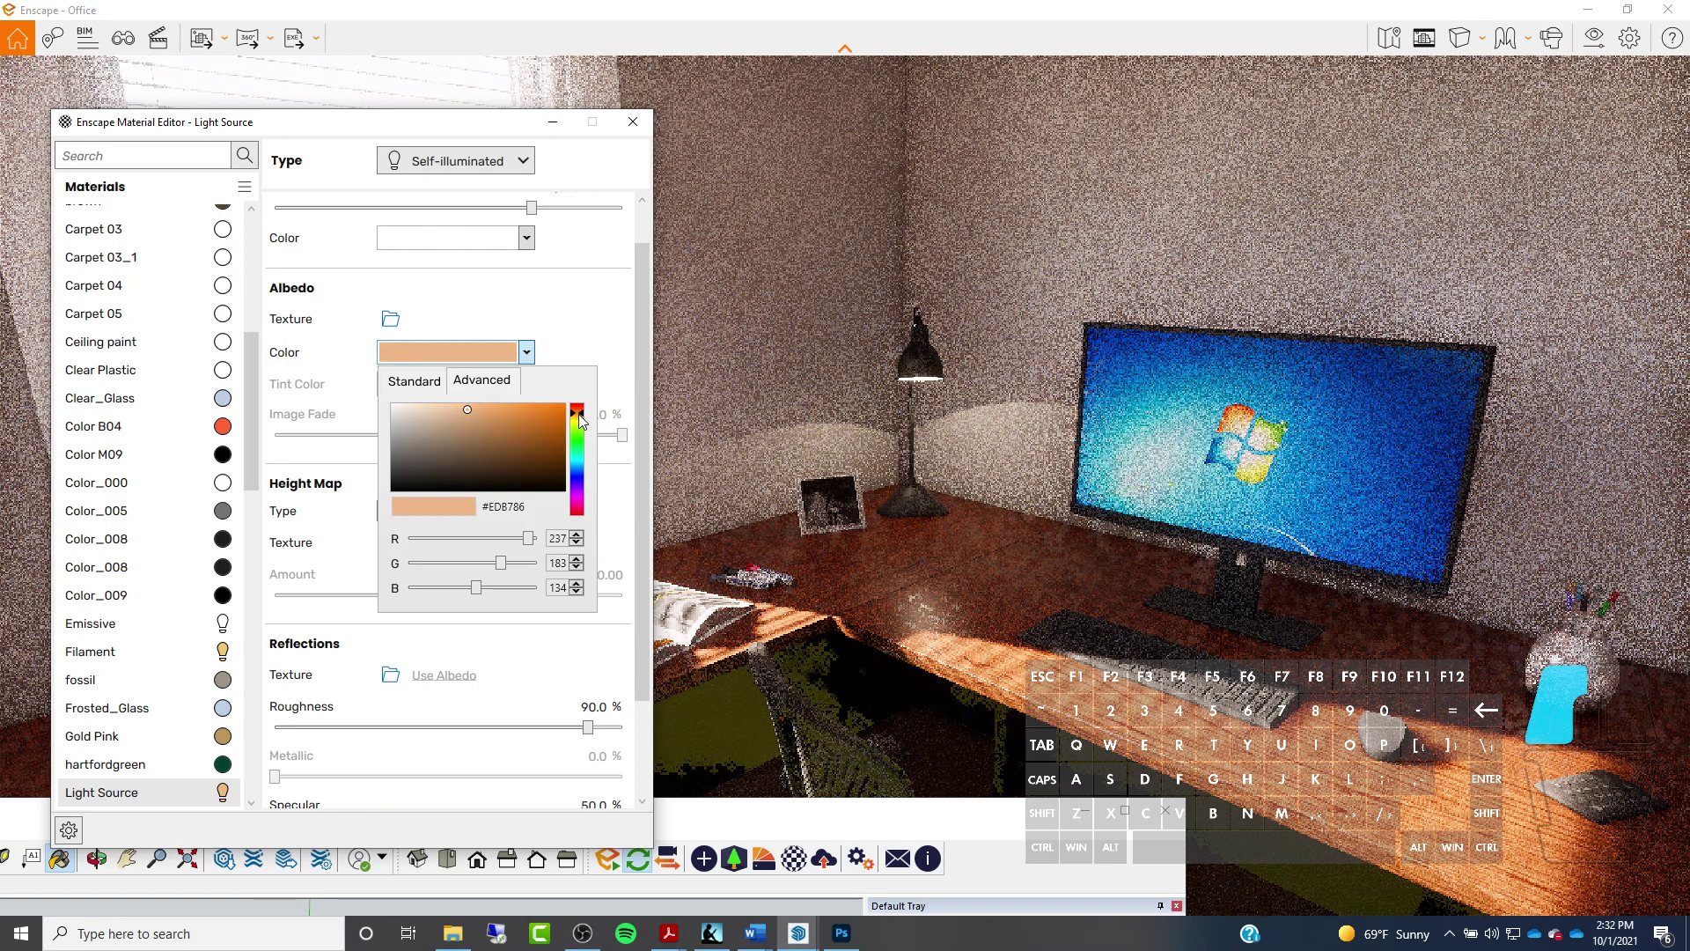
left_click_drag(578, 414, 578, 420)
left_click_drag(463, 410, 453, 408)
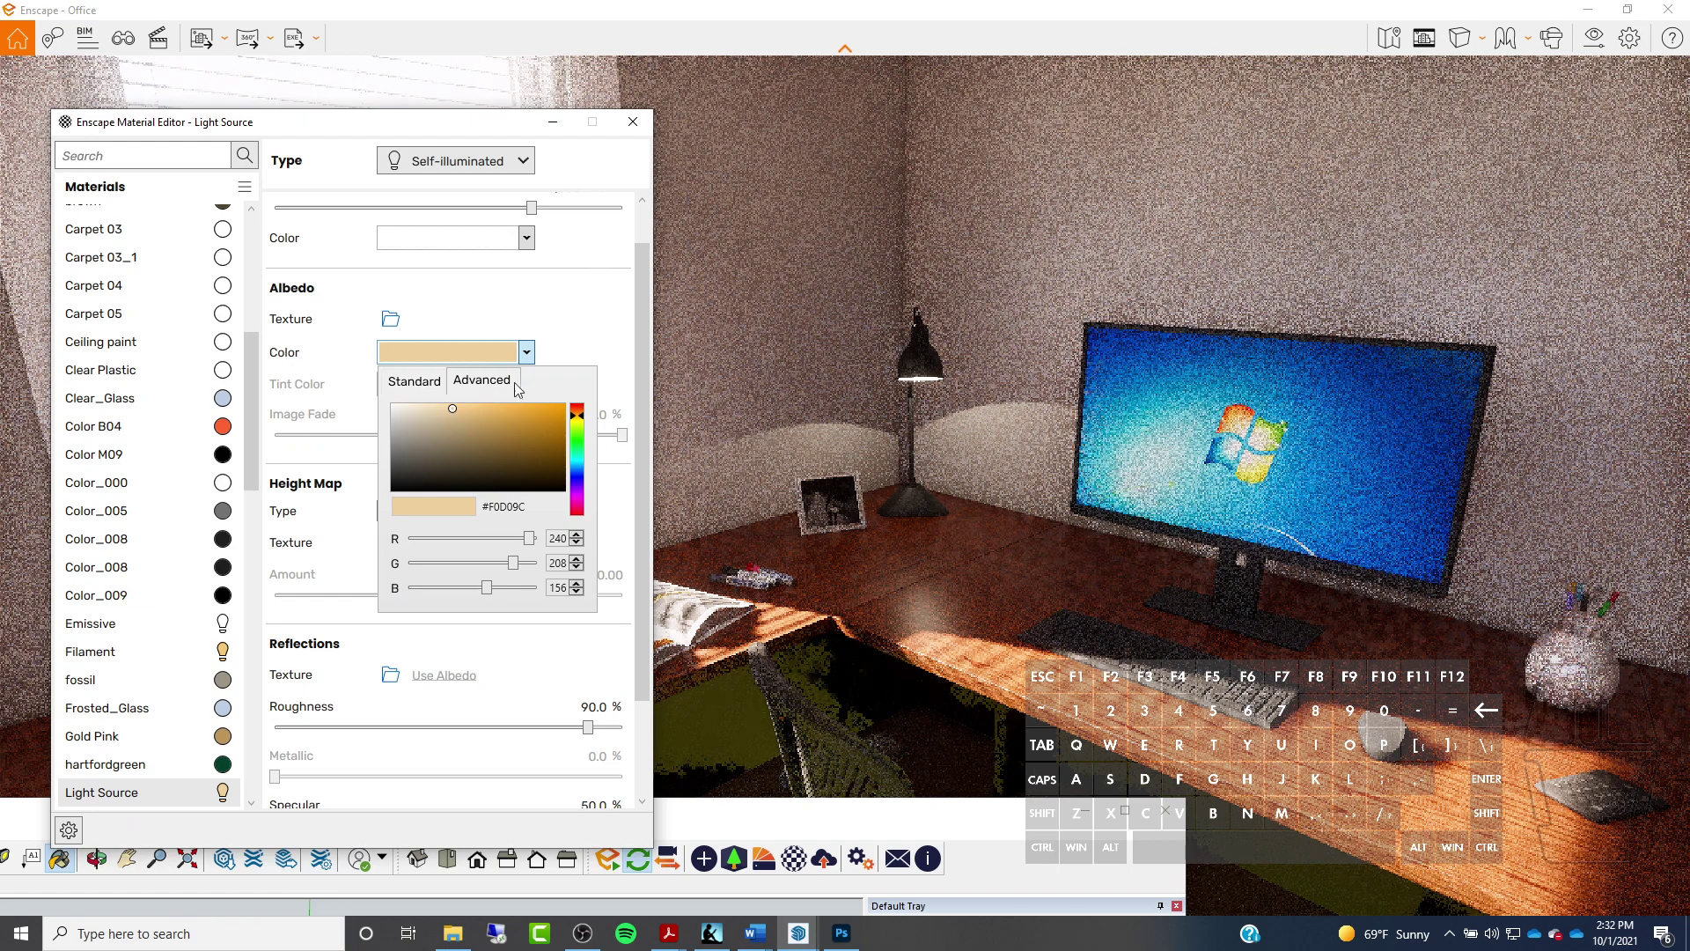
left_click(597, 279)
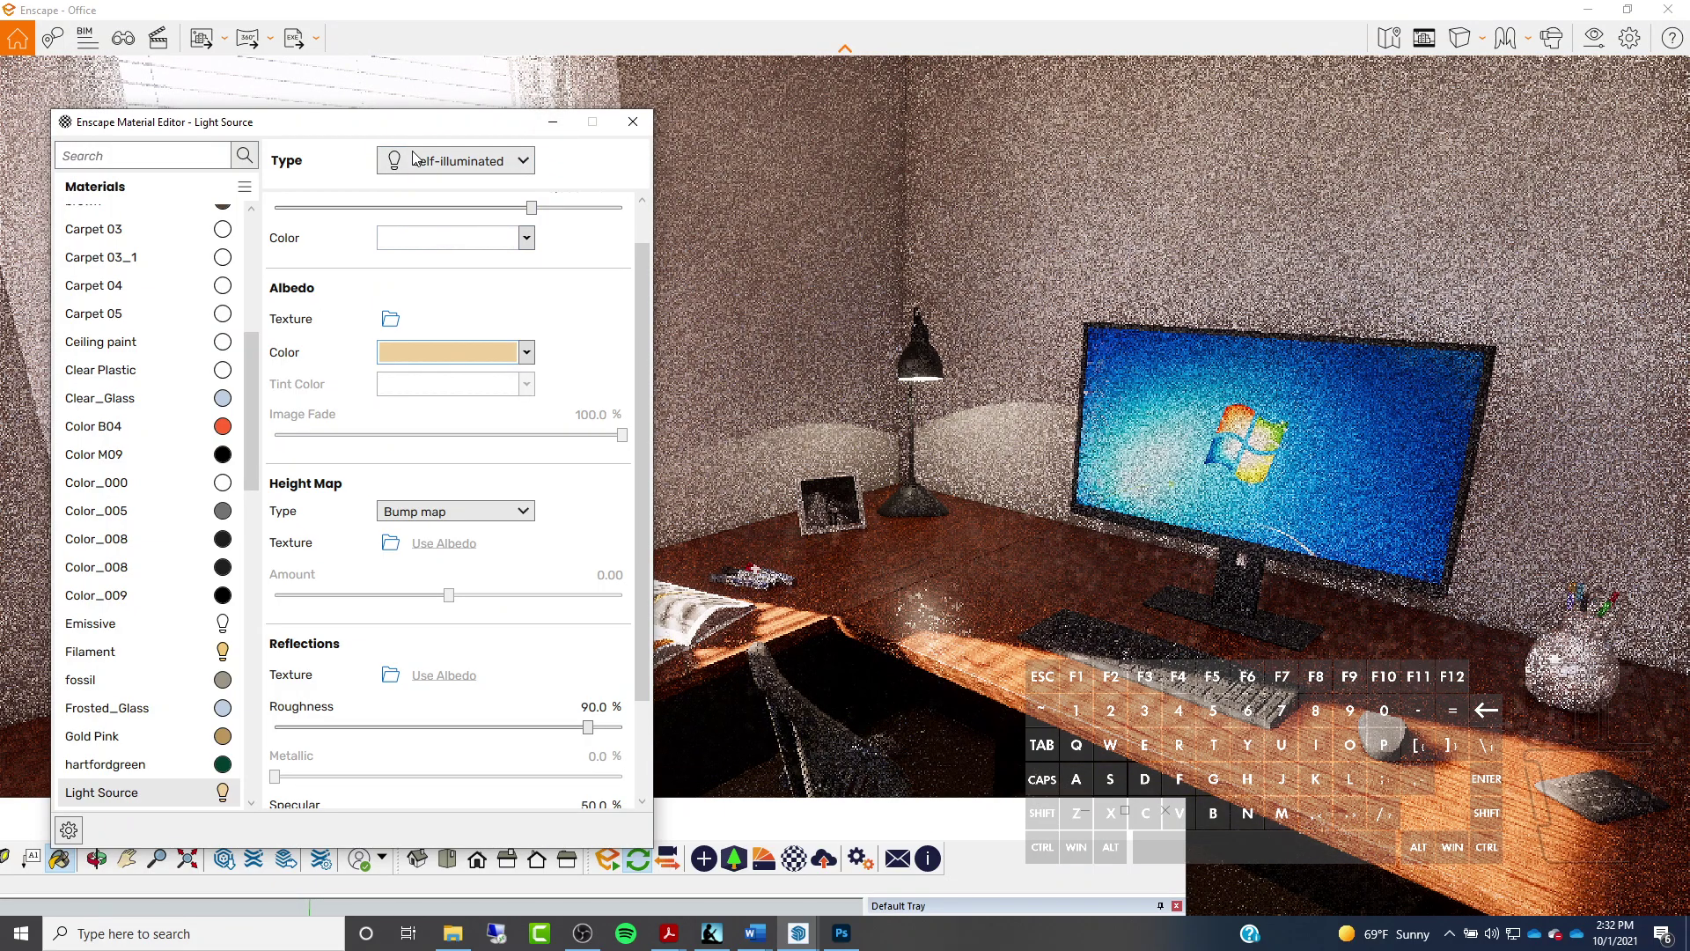
left_click(633, 122)
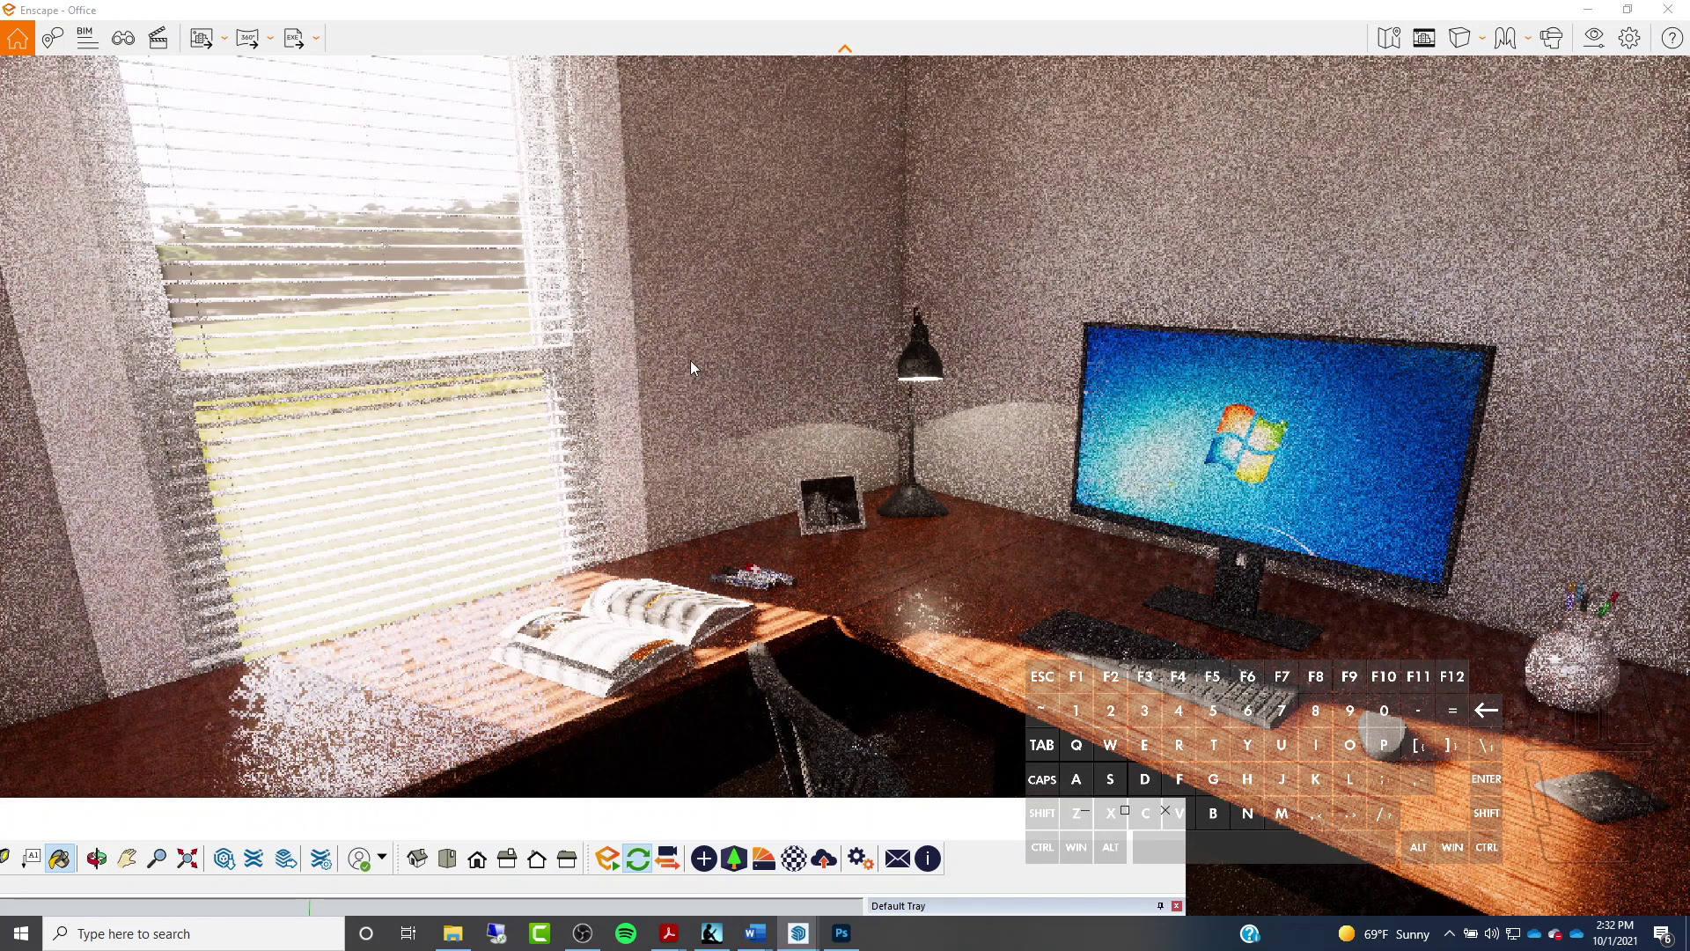
Check the wall sconce and desk area in the render and bring the SketchUp window back fully into view
left_click_drag(965, 383, 490, 281)
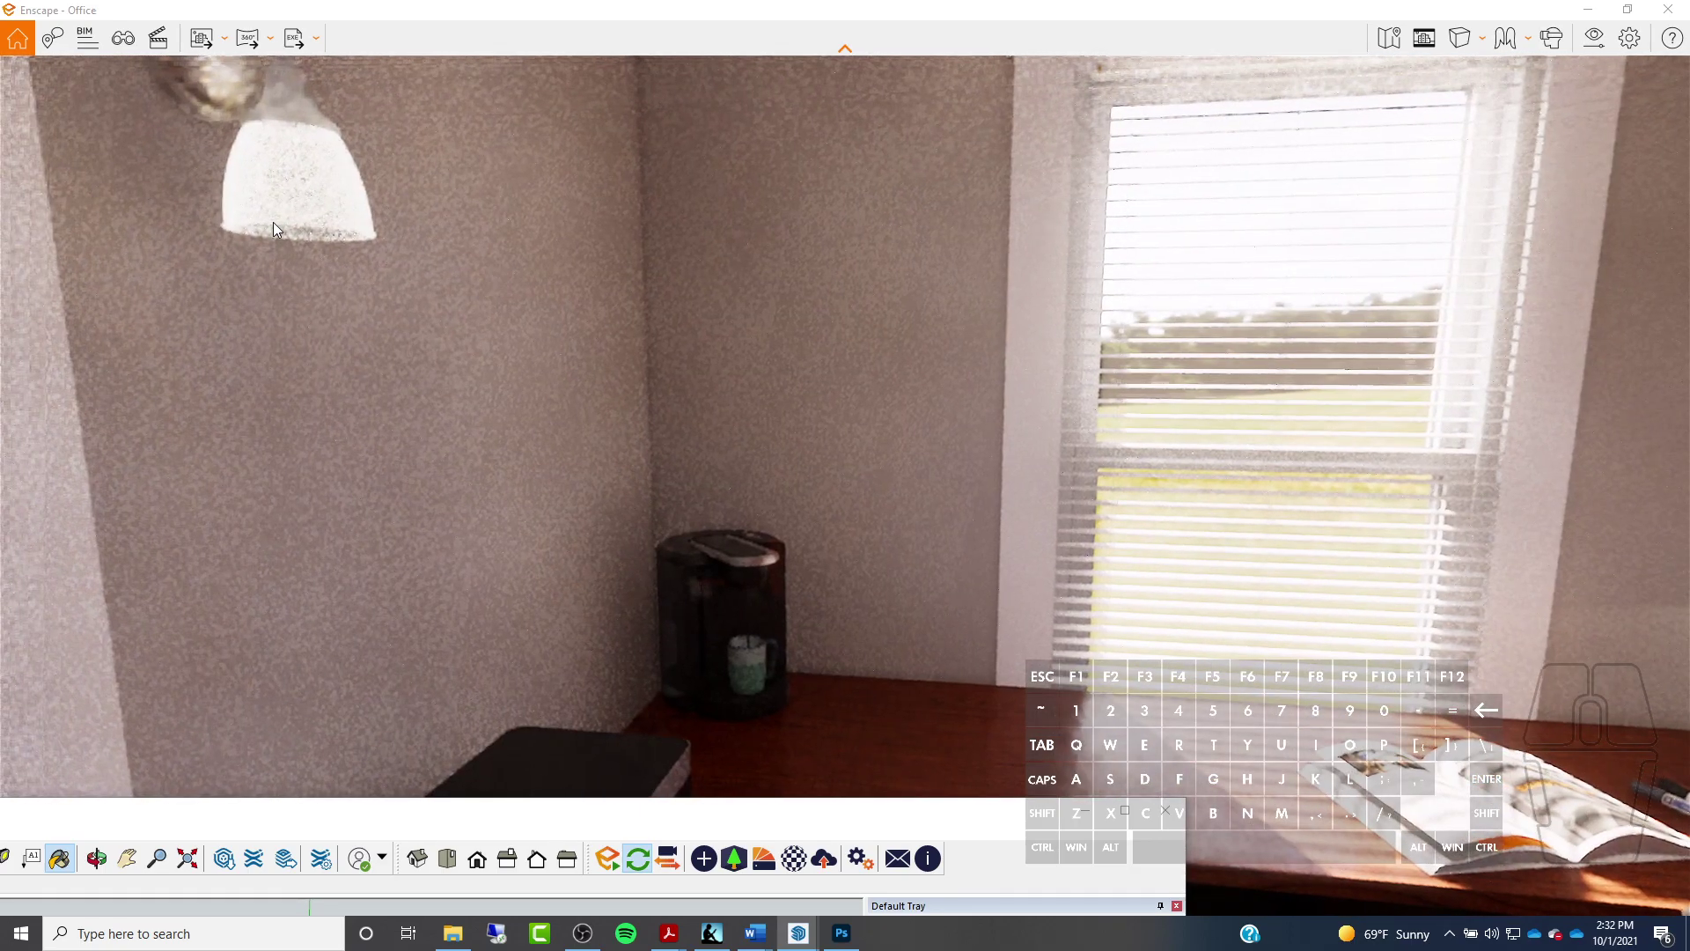
key("a")
left_click_drag(271, 222, 678, 231)
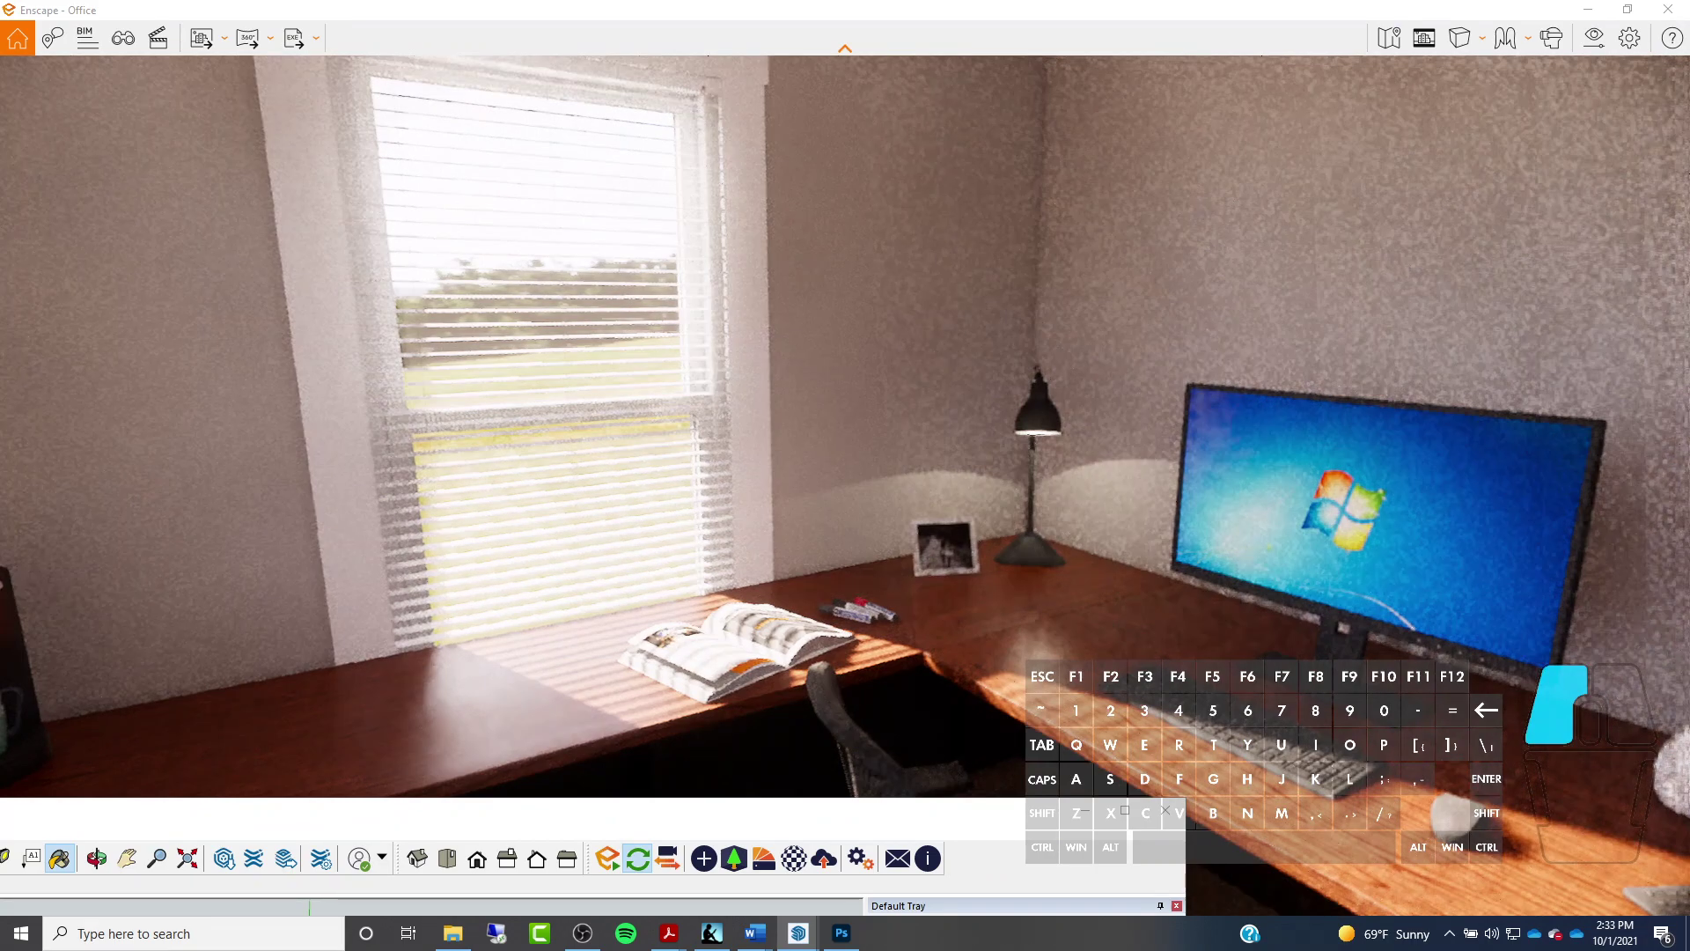
left_click_drag(678, 231, 678, 231)
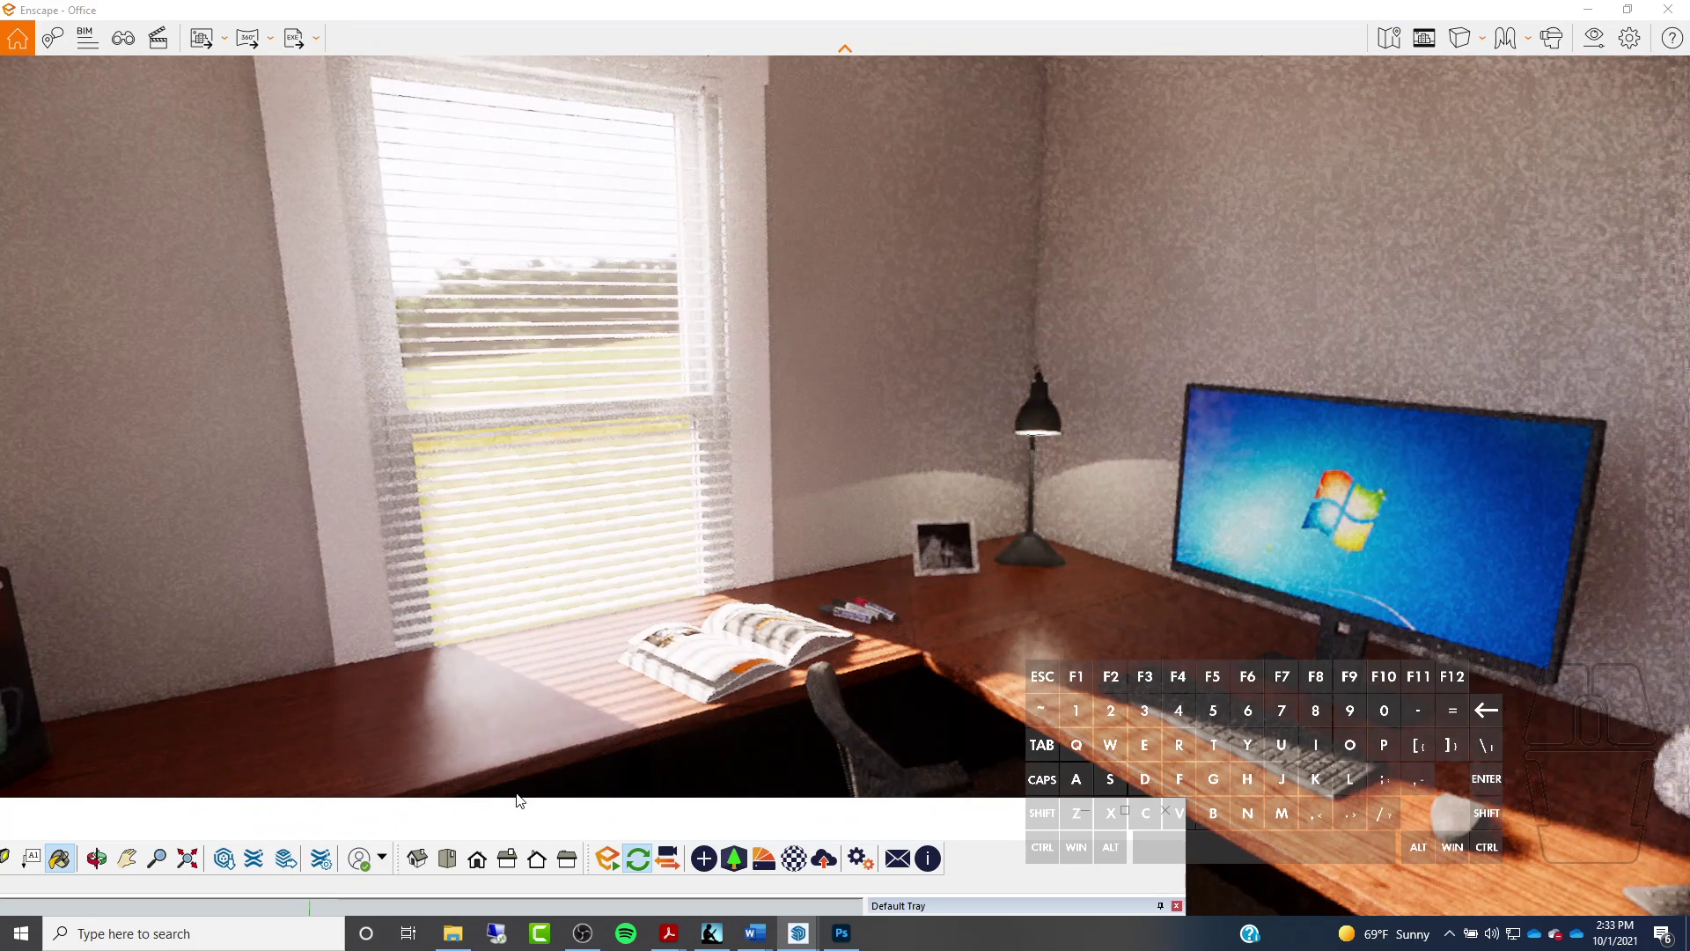
left_click_drag(541, 825, 541, 825)
mouse_move(584, 651)
left_mouse_down()
mouse_move(788, 476)
mouse_move(987, 10)
left_mouse_up()
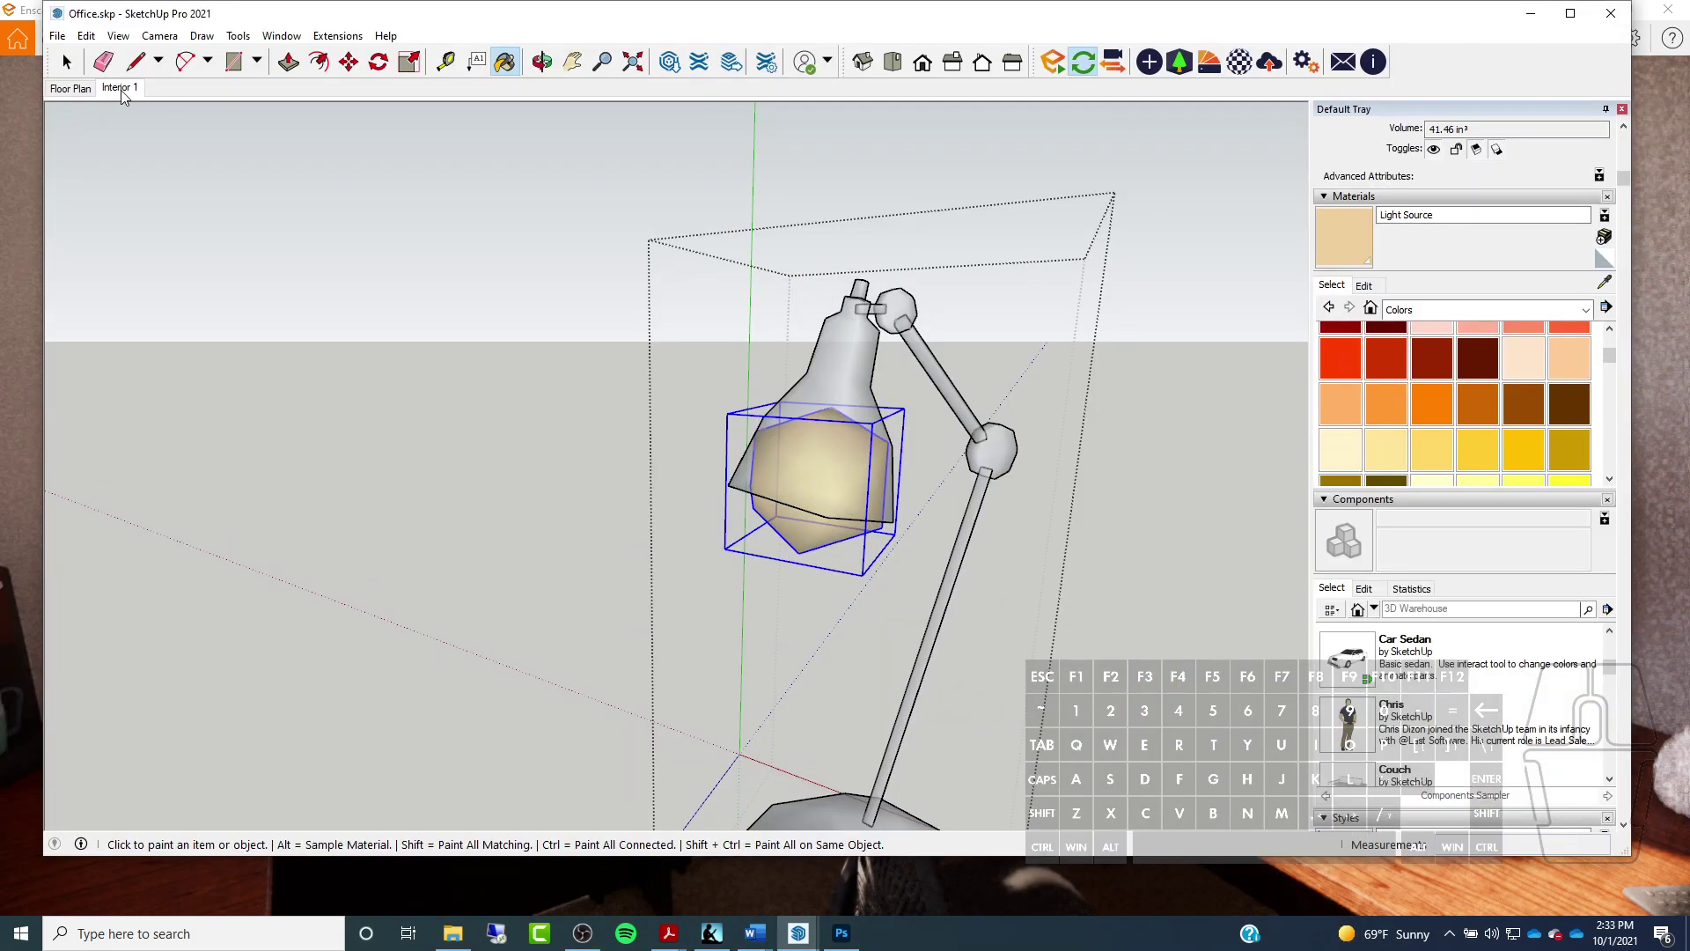
Copy the Light Source bulb inside the desk lamp and exit the lamp's editing context
left_click(67, 62)
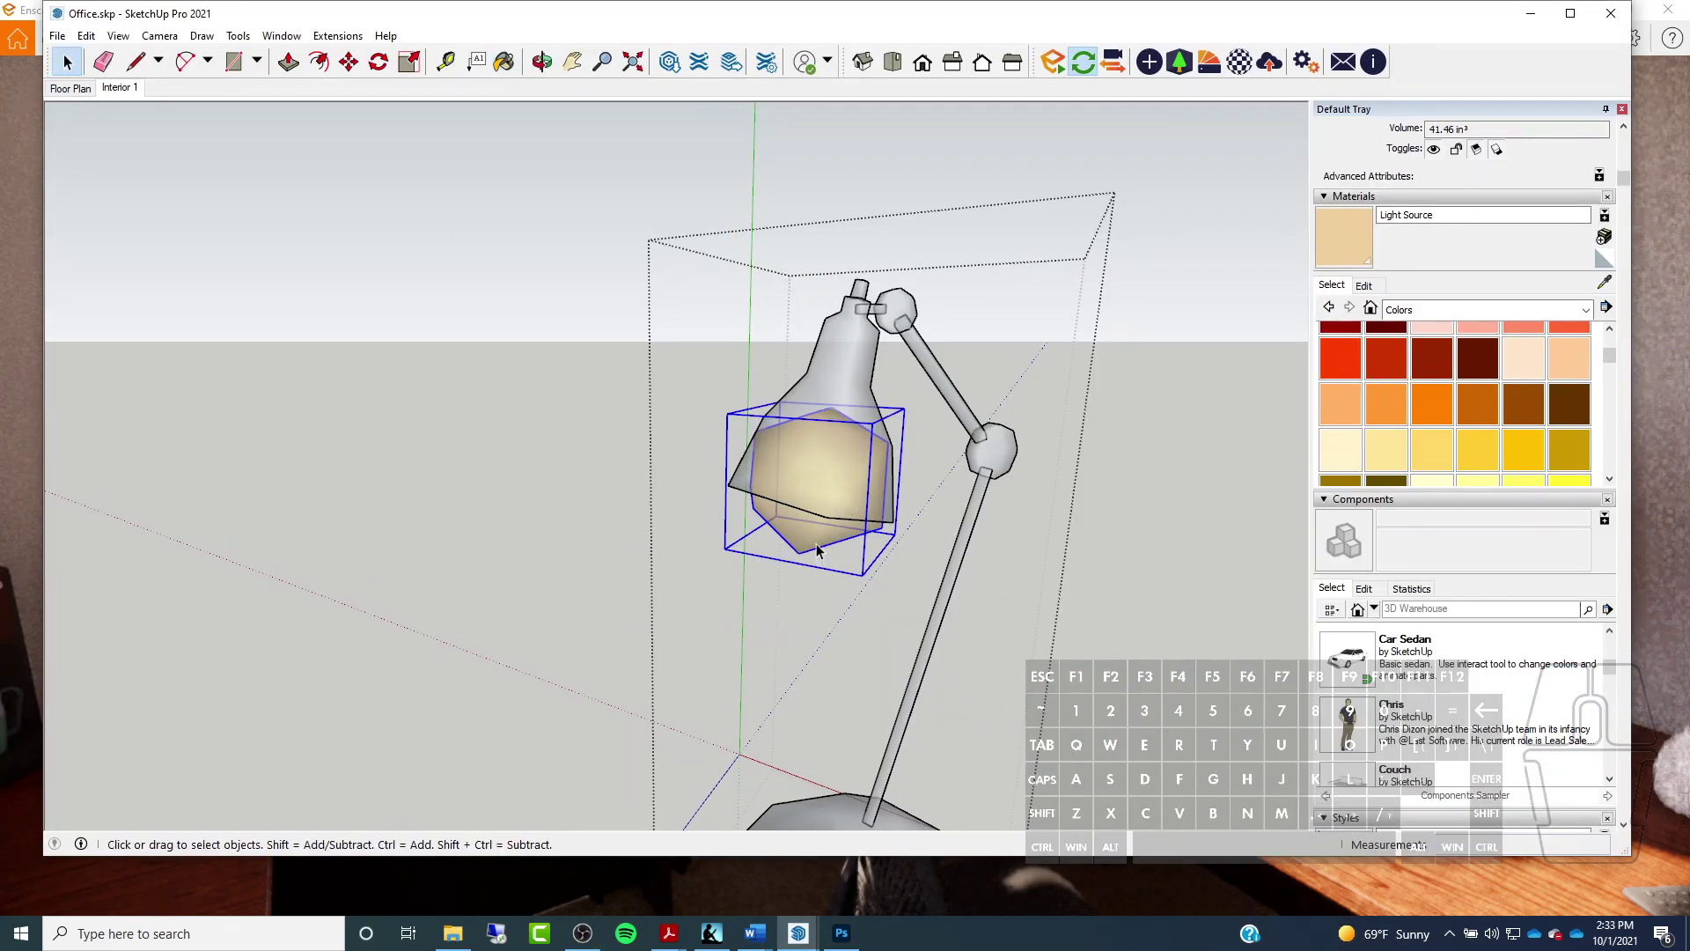
key("ctrl")
key("Escape")
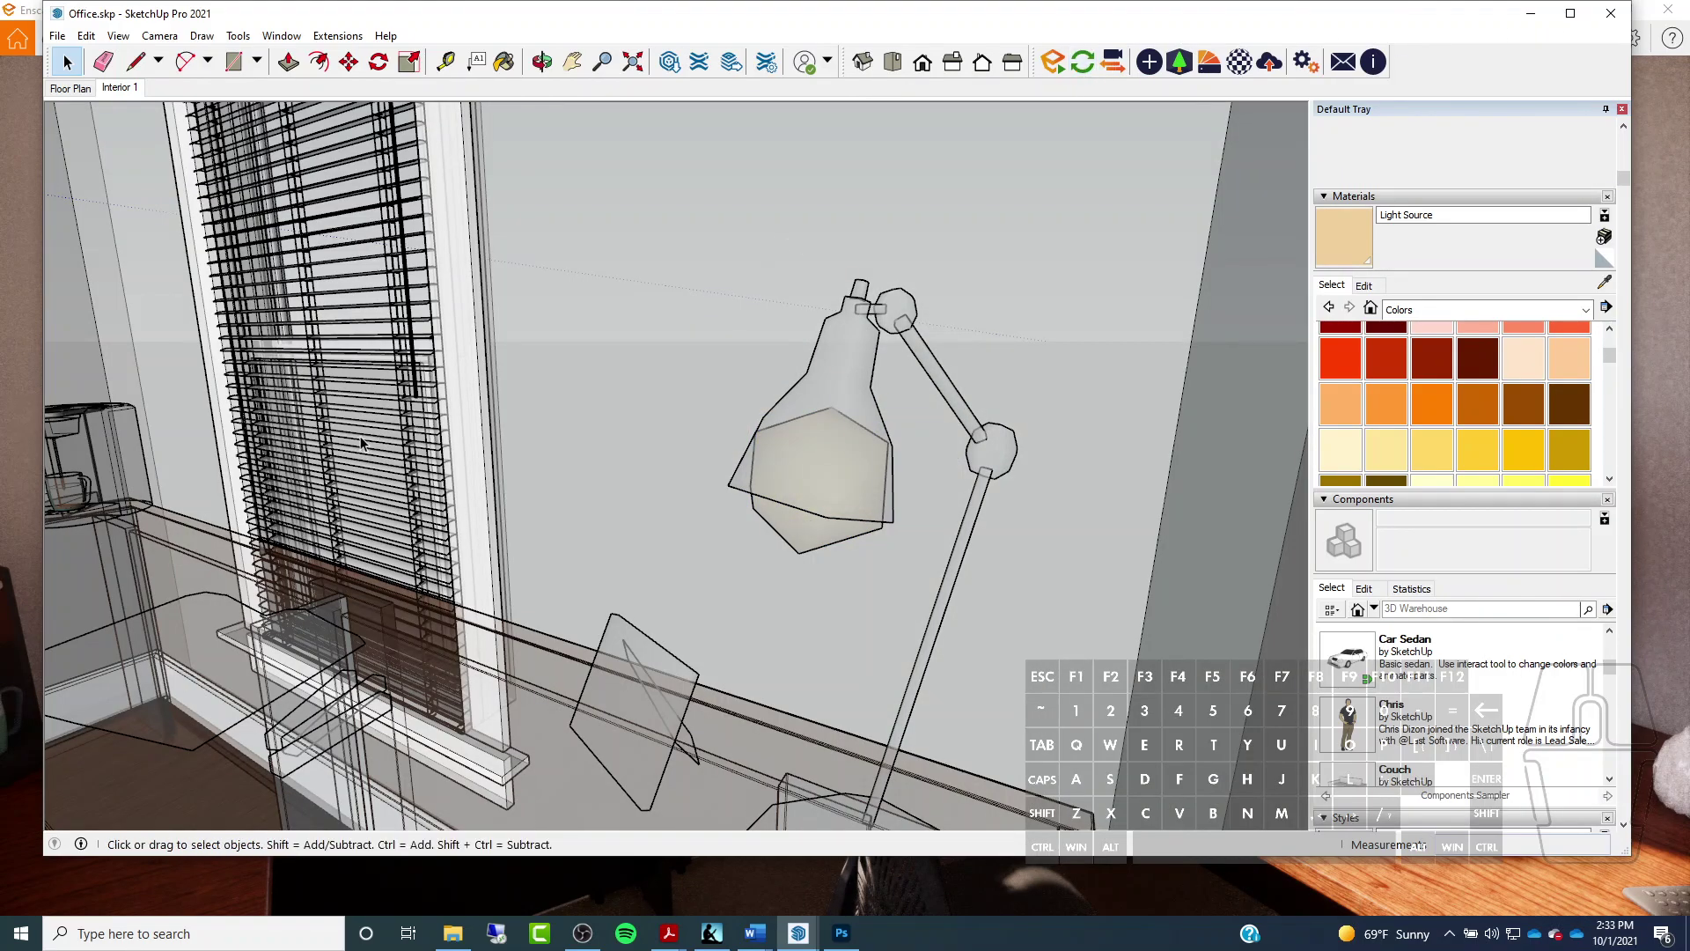
Open the wall sconce for editing and paste the copied bulb next to its glass shade
middle_click_drag(345, 425, 637, 468, "shift")
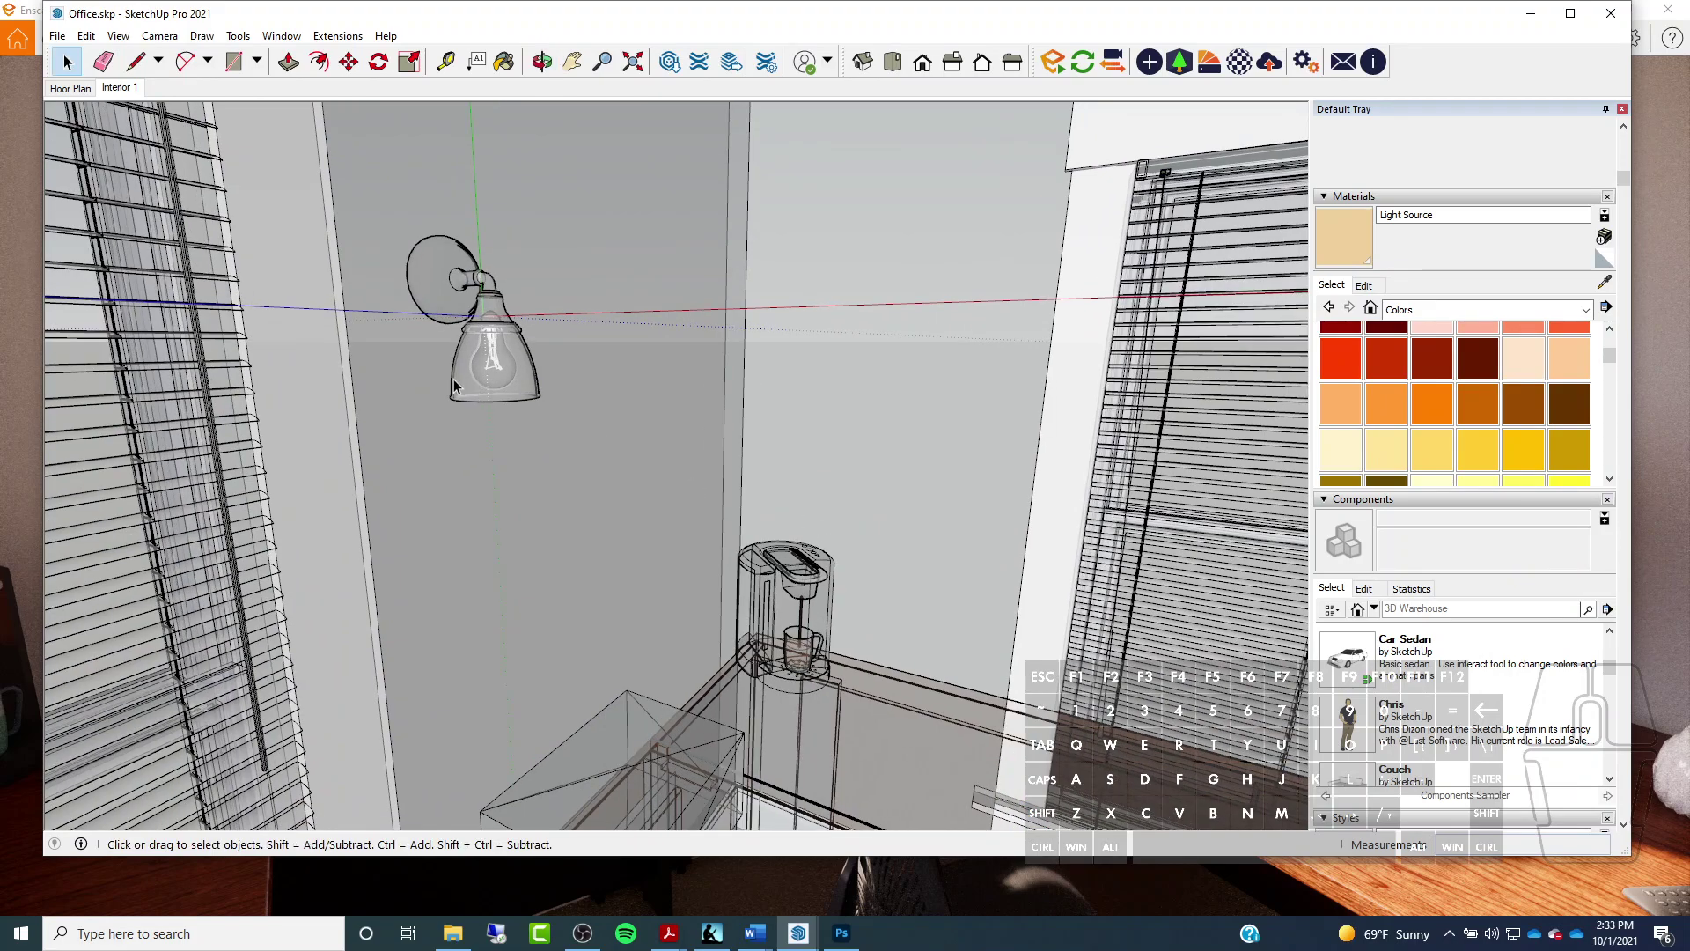
scroll(453, 385, "up", 5)
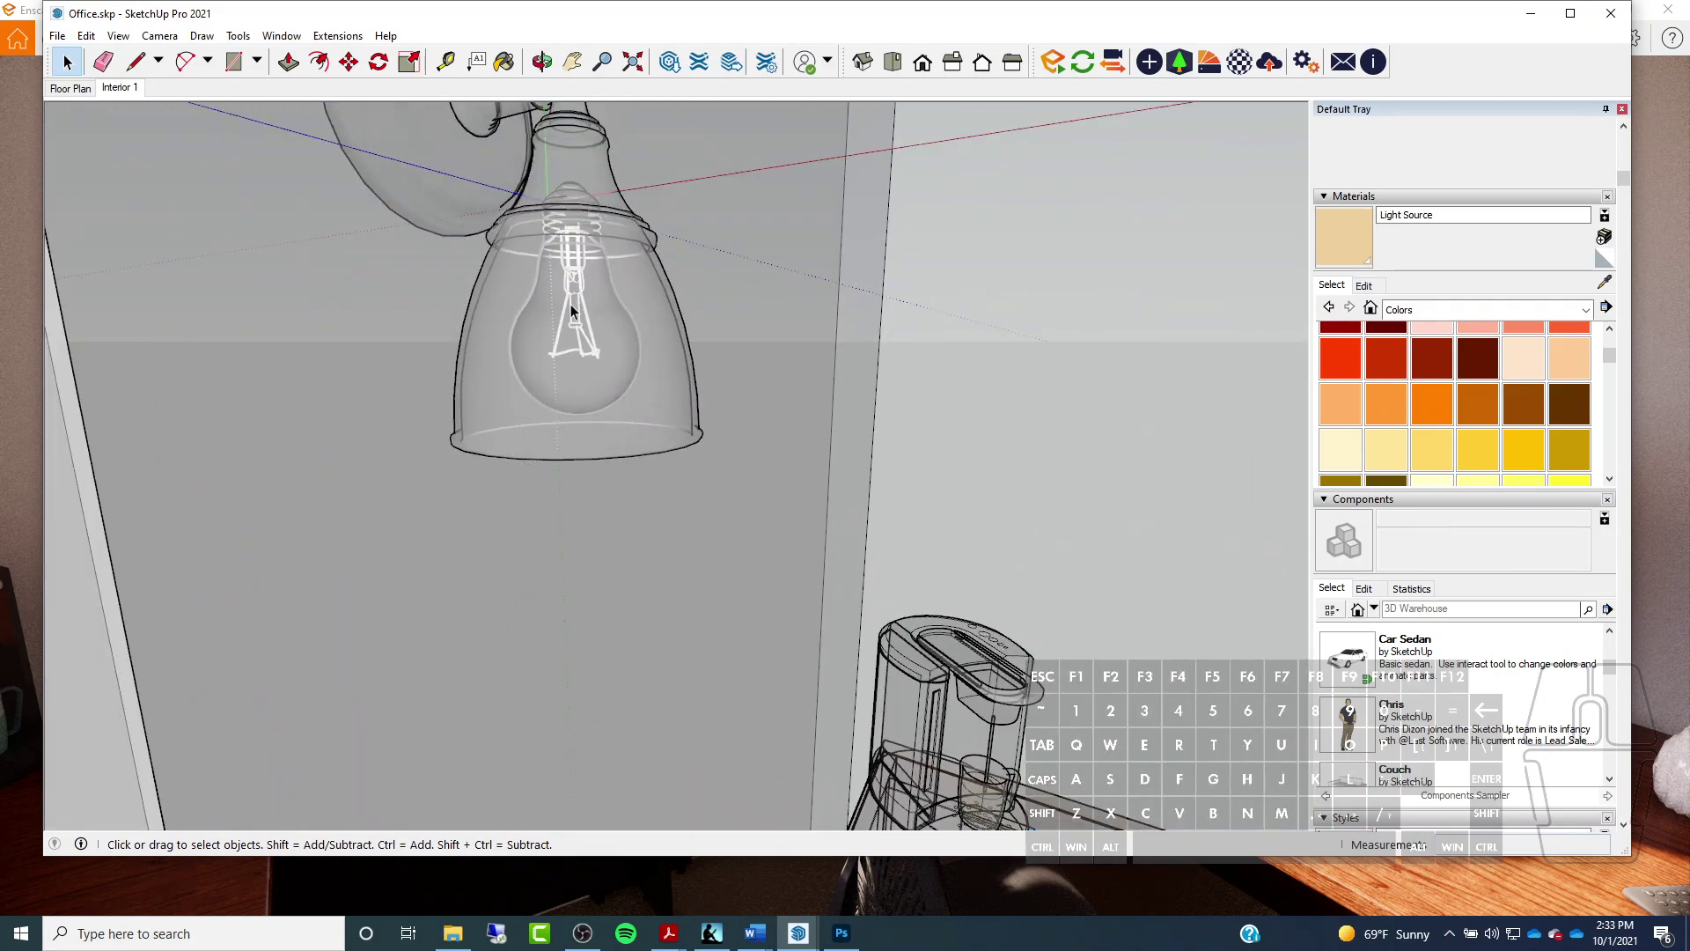
double_click(466, 366)
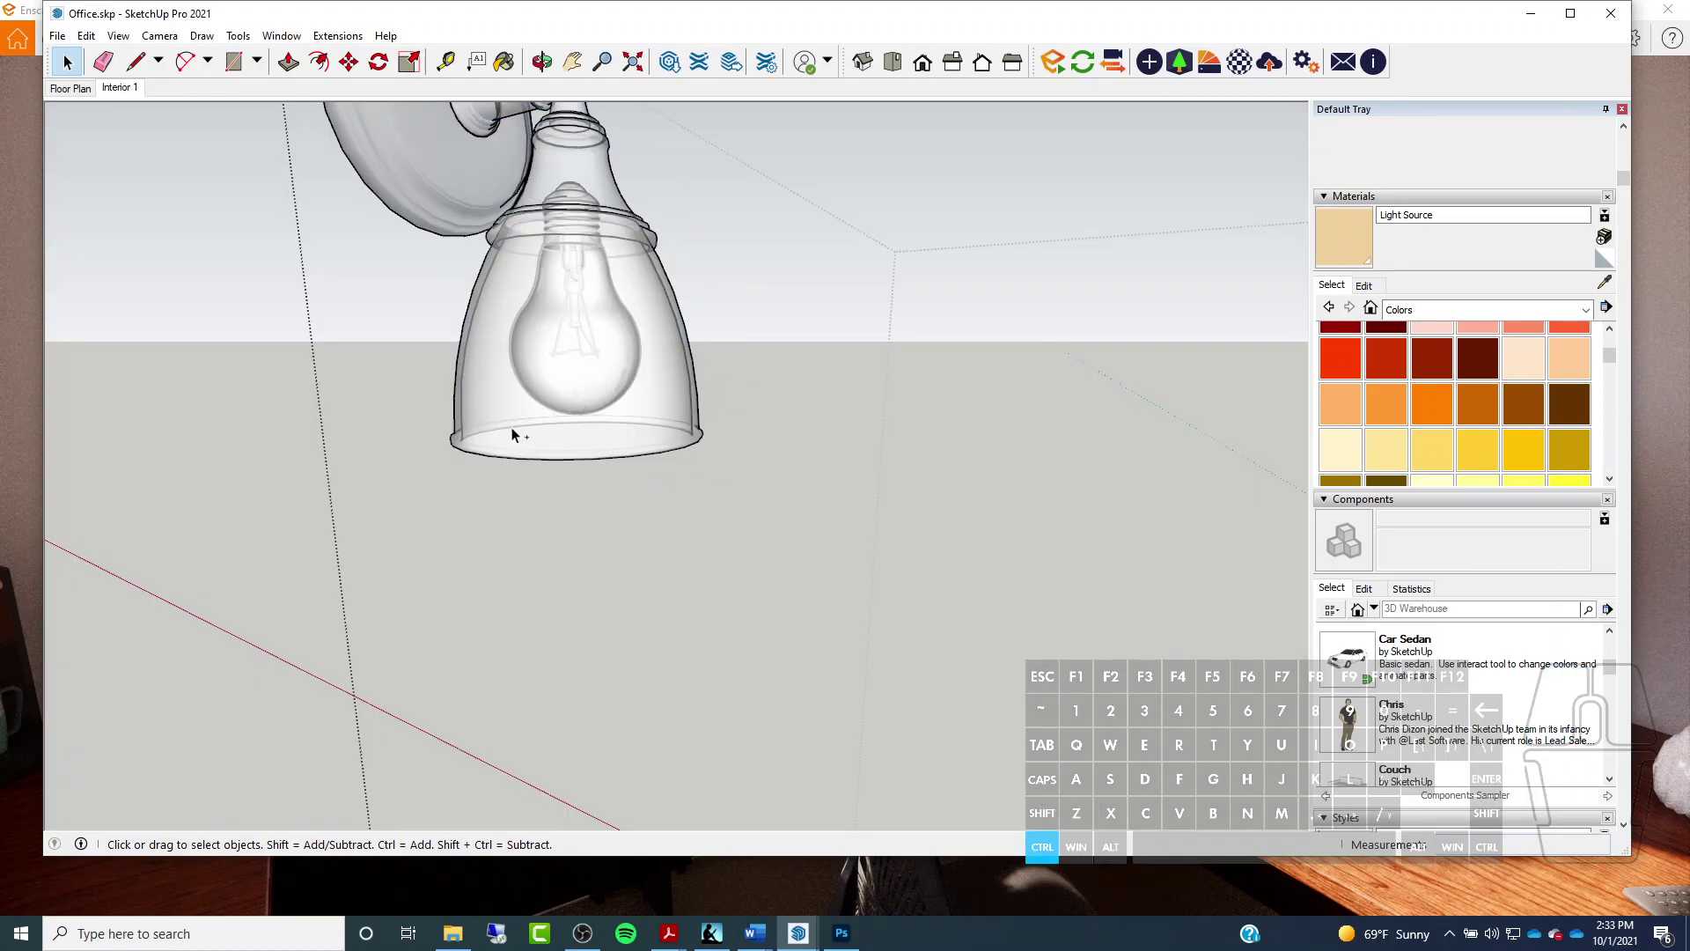
key("ctrl+v")
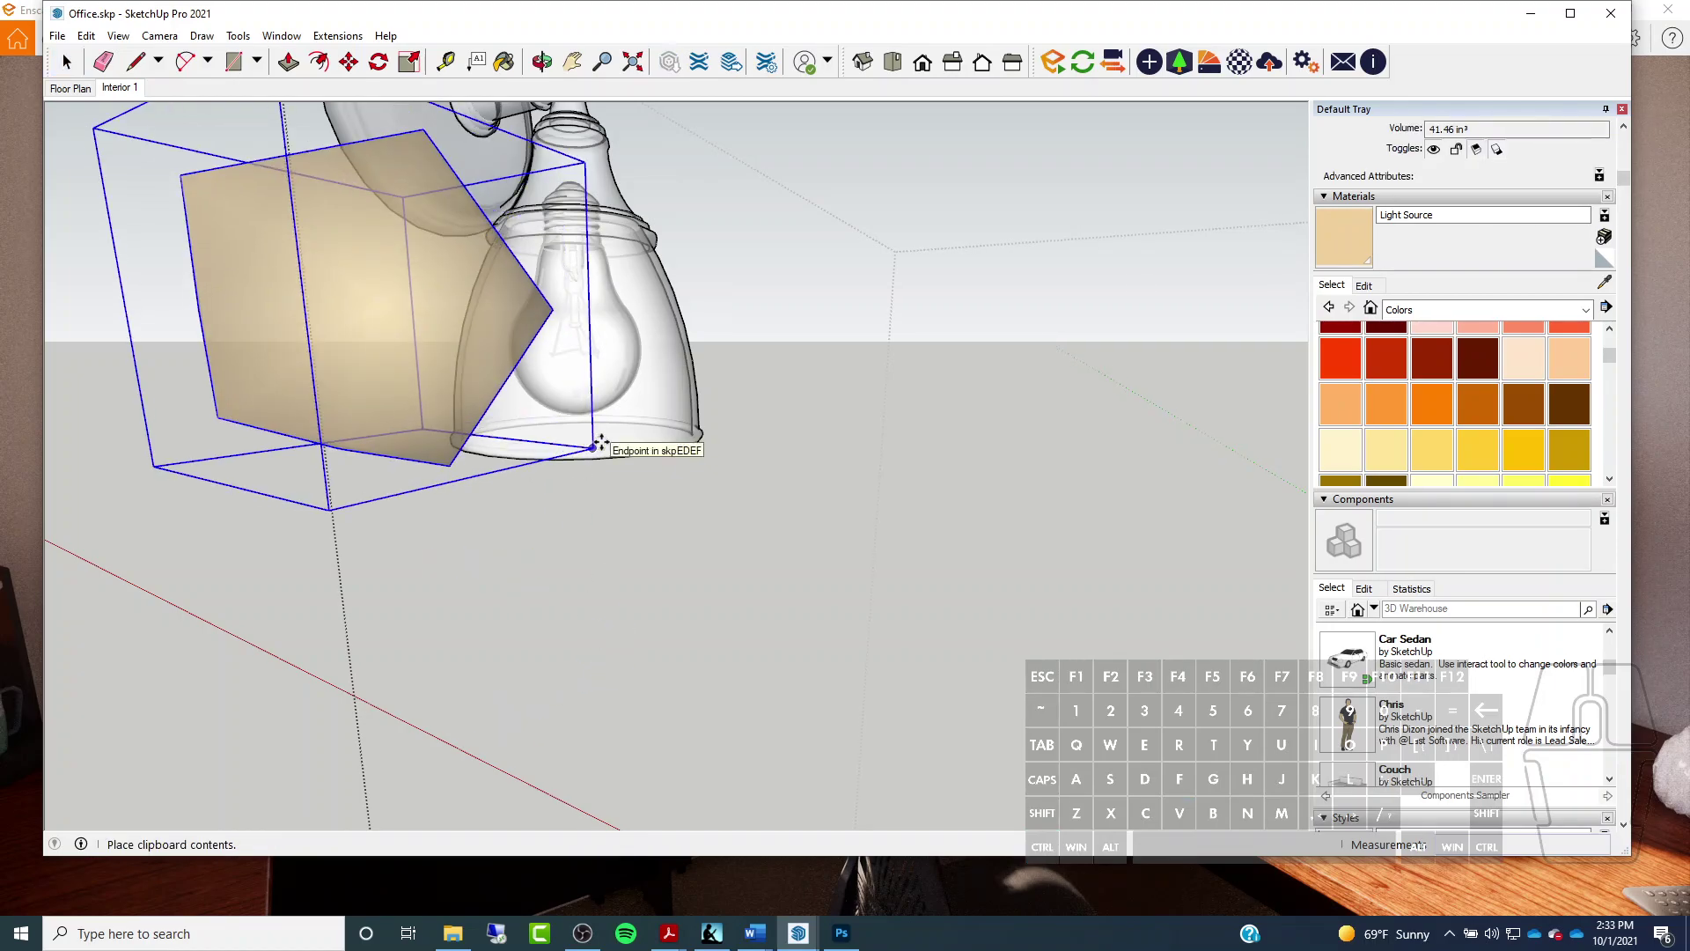
left_click(592, 448)
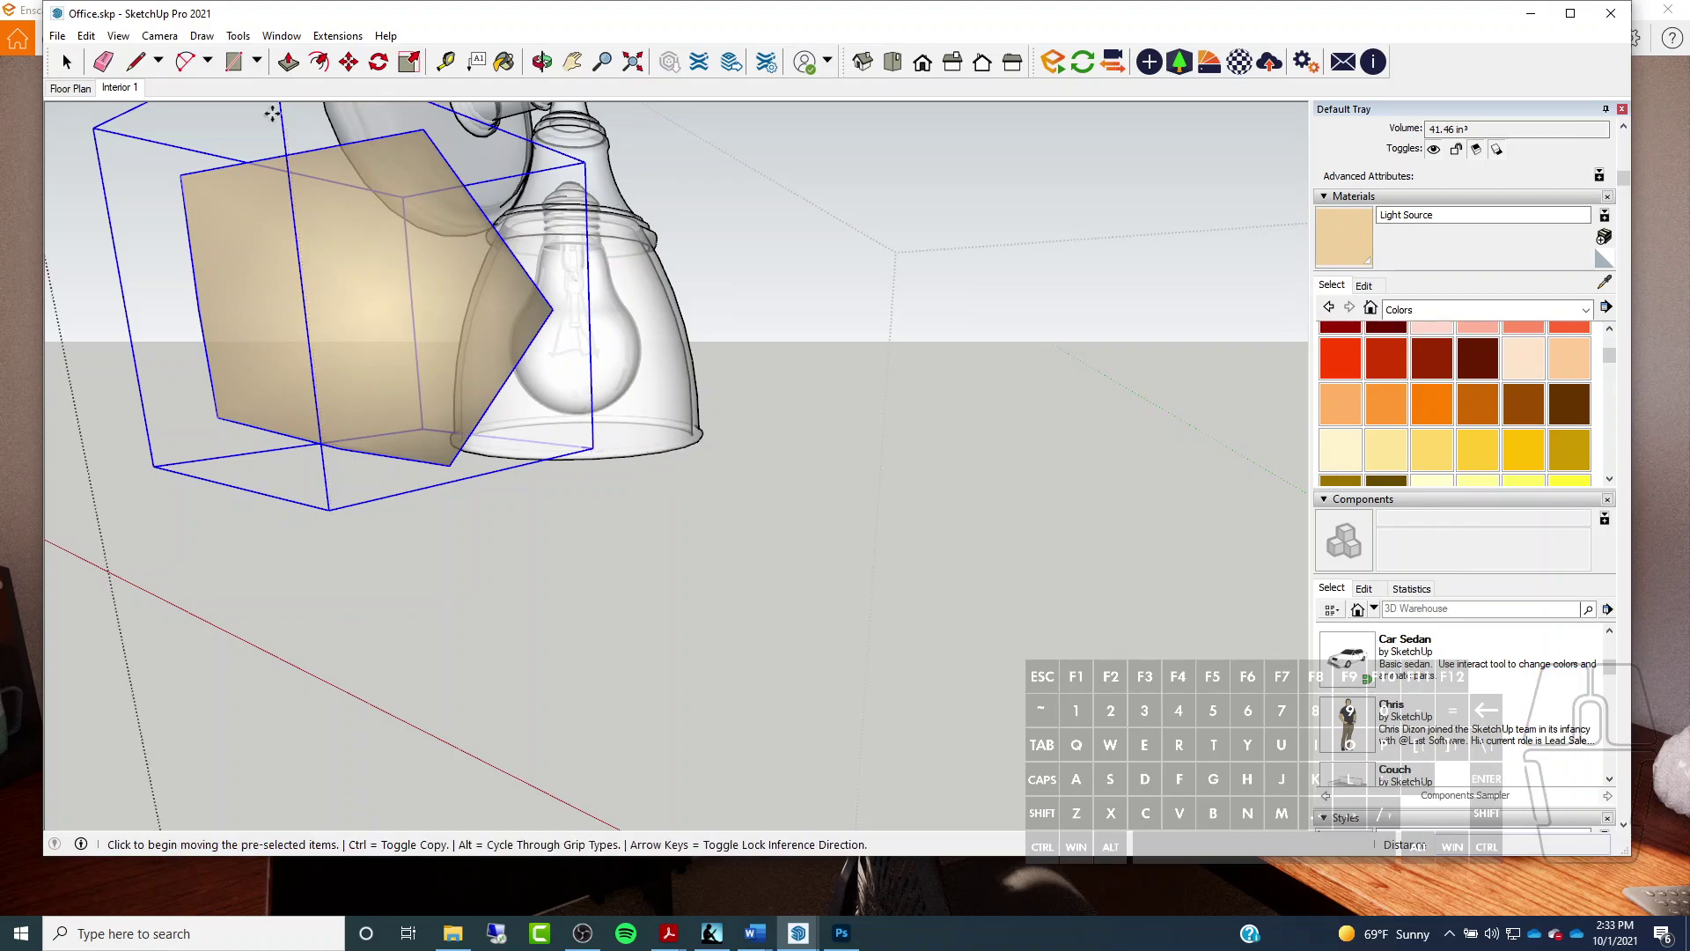
Centre the pasted bulb on the wall sconce's shade in a top view with parallel projection
left_click(892, 62)
scroll(625, 281, "down", 5)
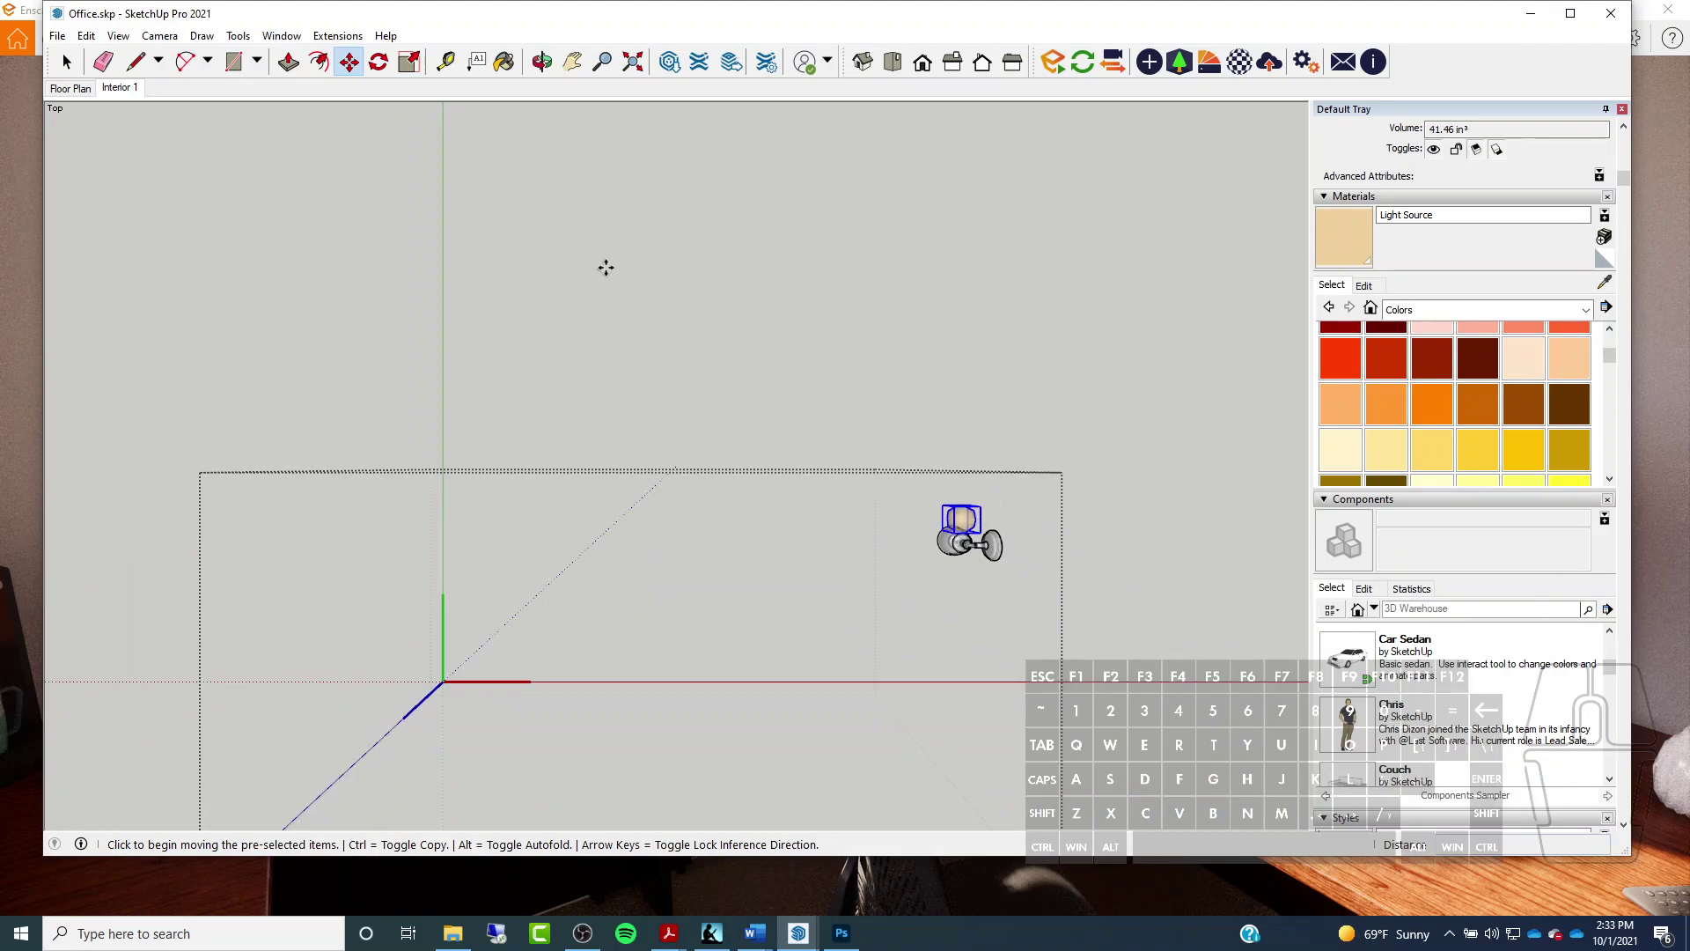
left_click(170, 41)
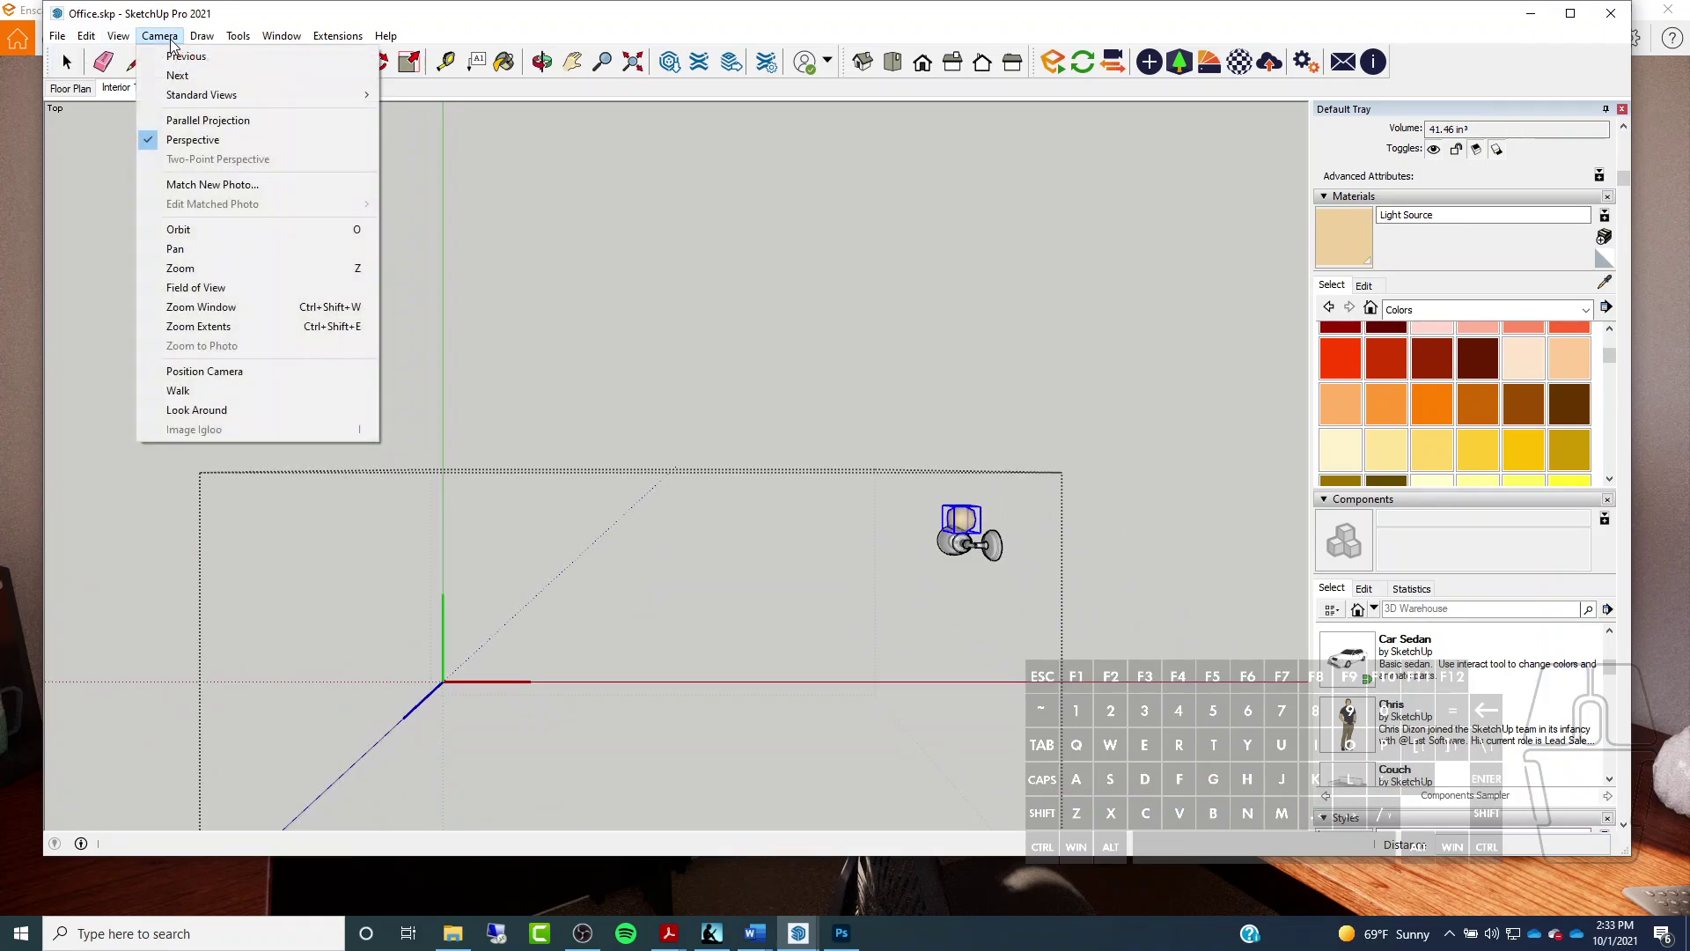
left_click(208, 120)
key("m")
scroll(1022, 585, "up", 3)
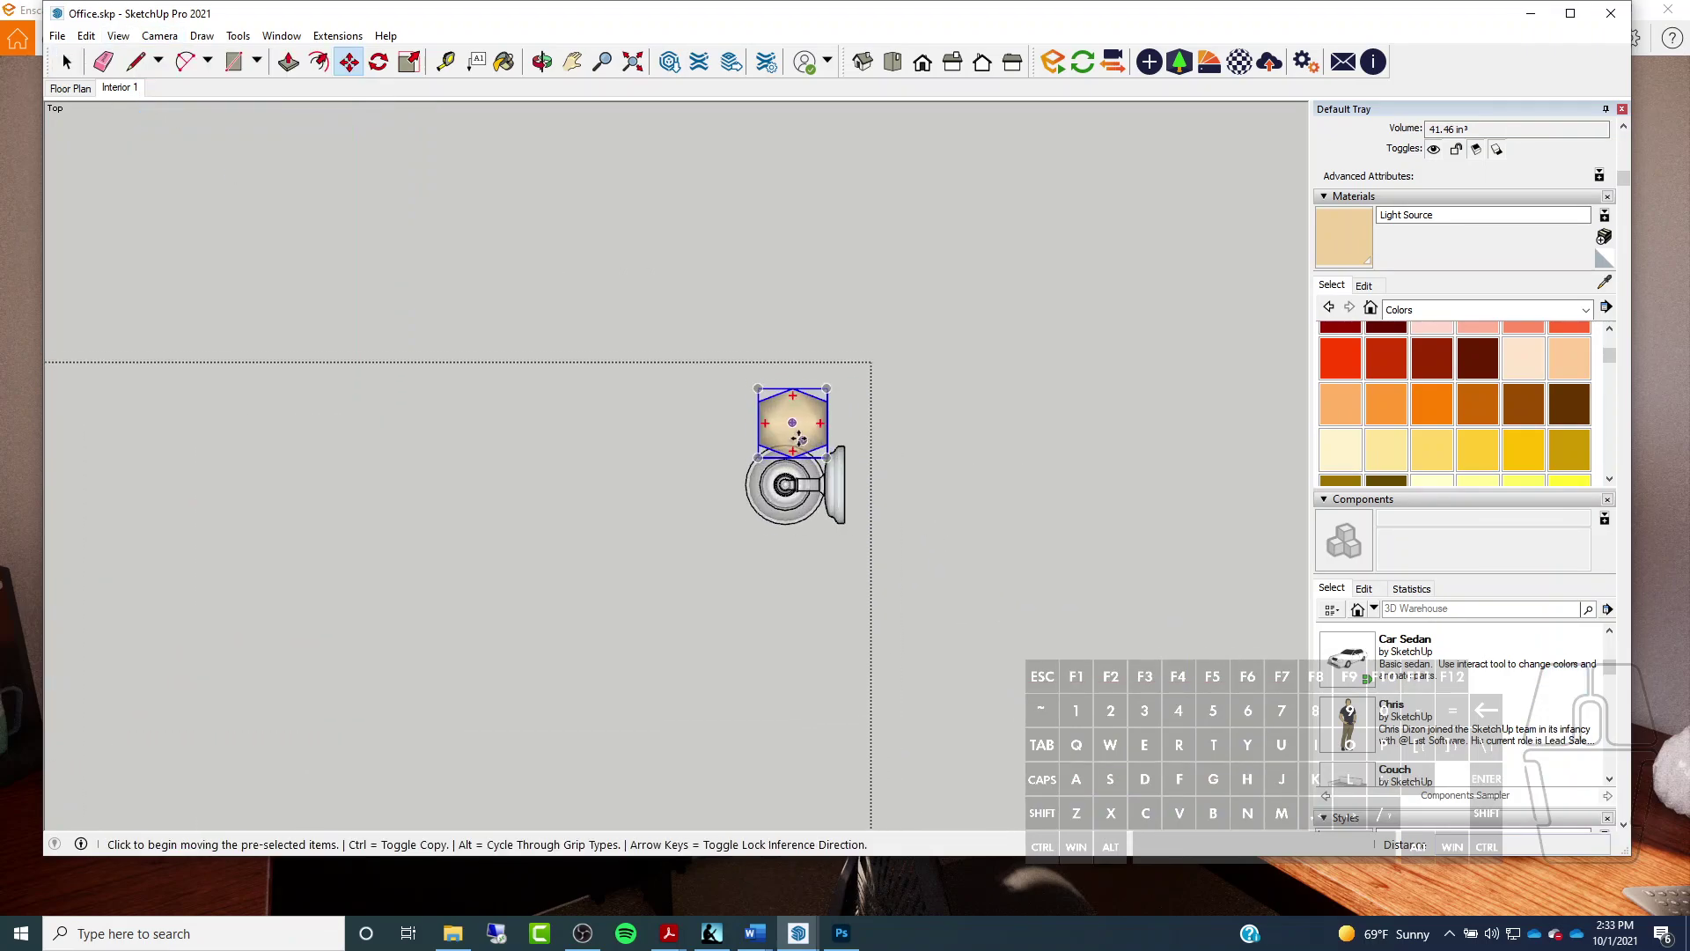
scroll(792, 432, "up", 5)
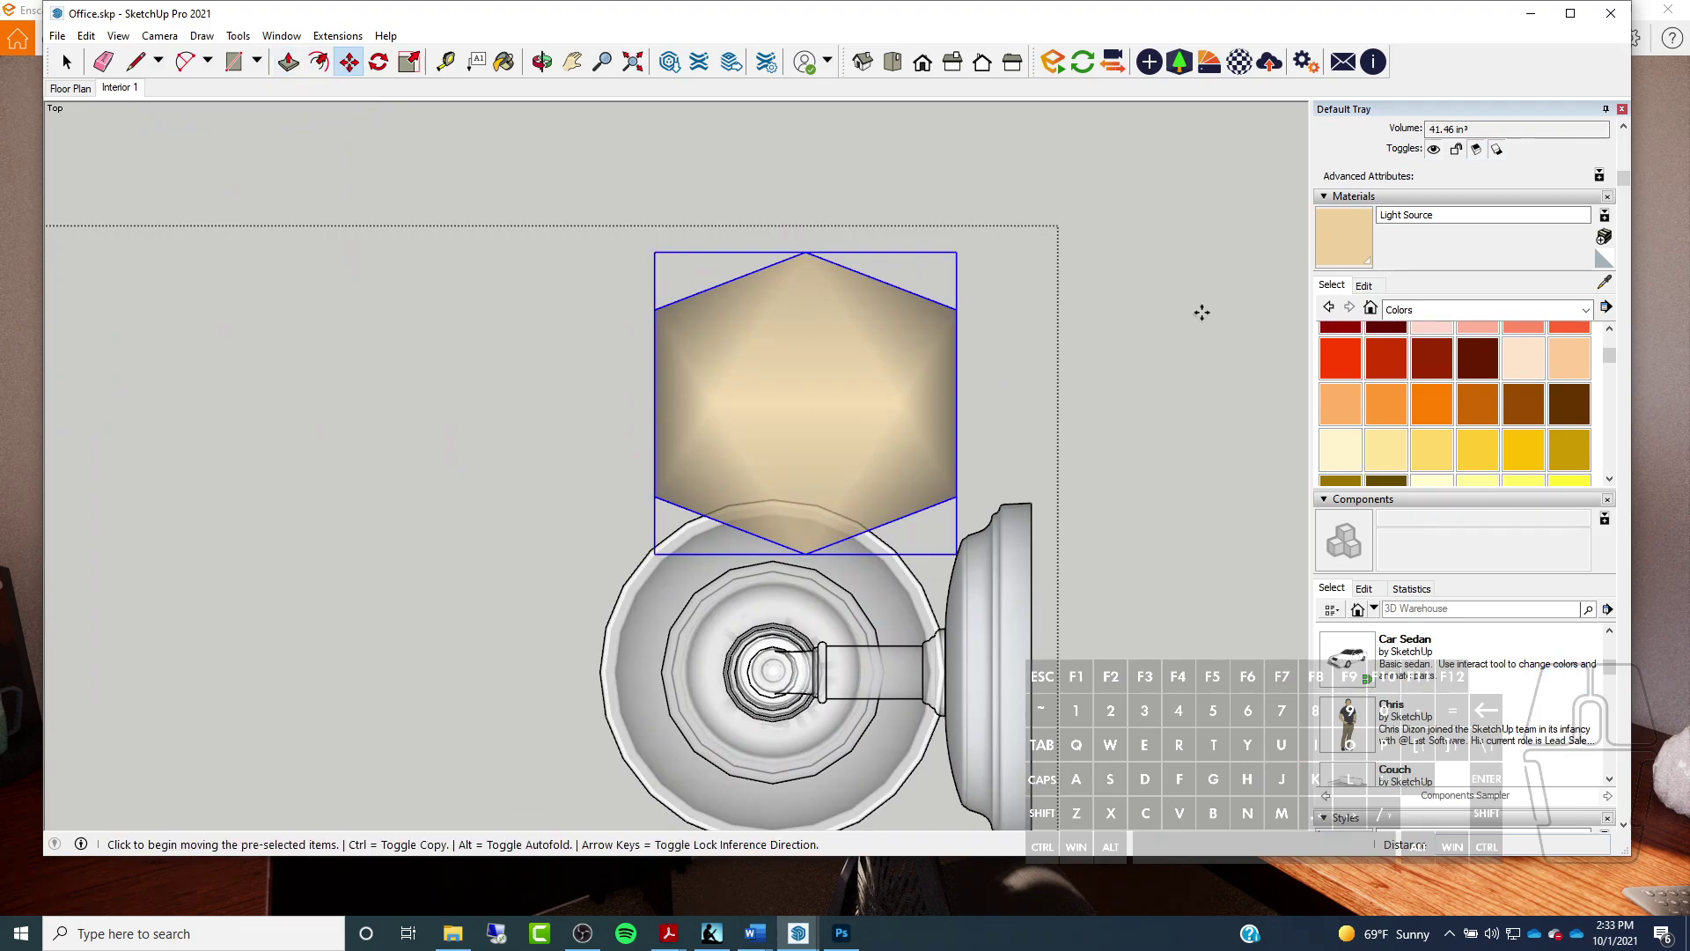
left_click(1197, 209)
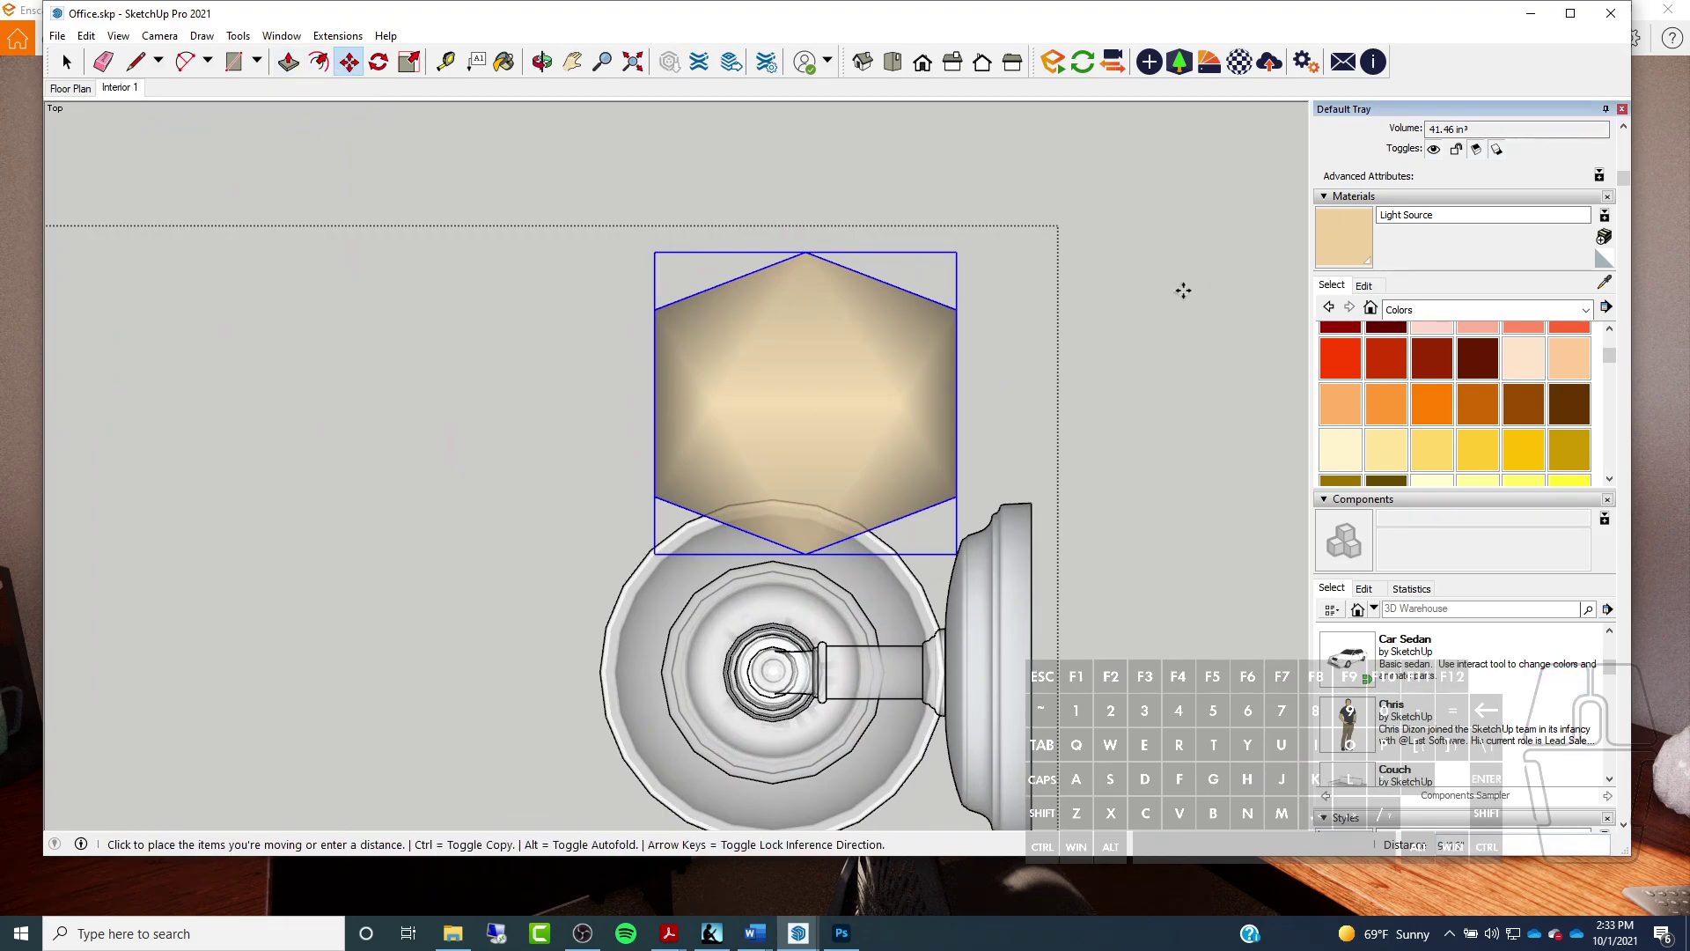
left_click(1158, 479)
scroll(796, 344, "down", 3)
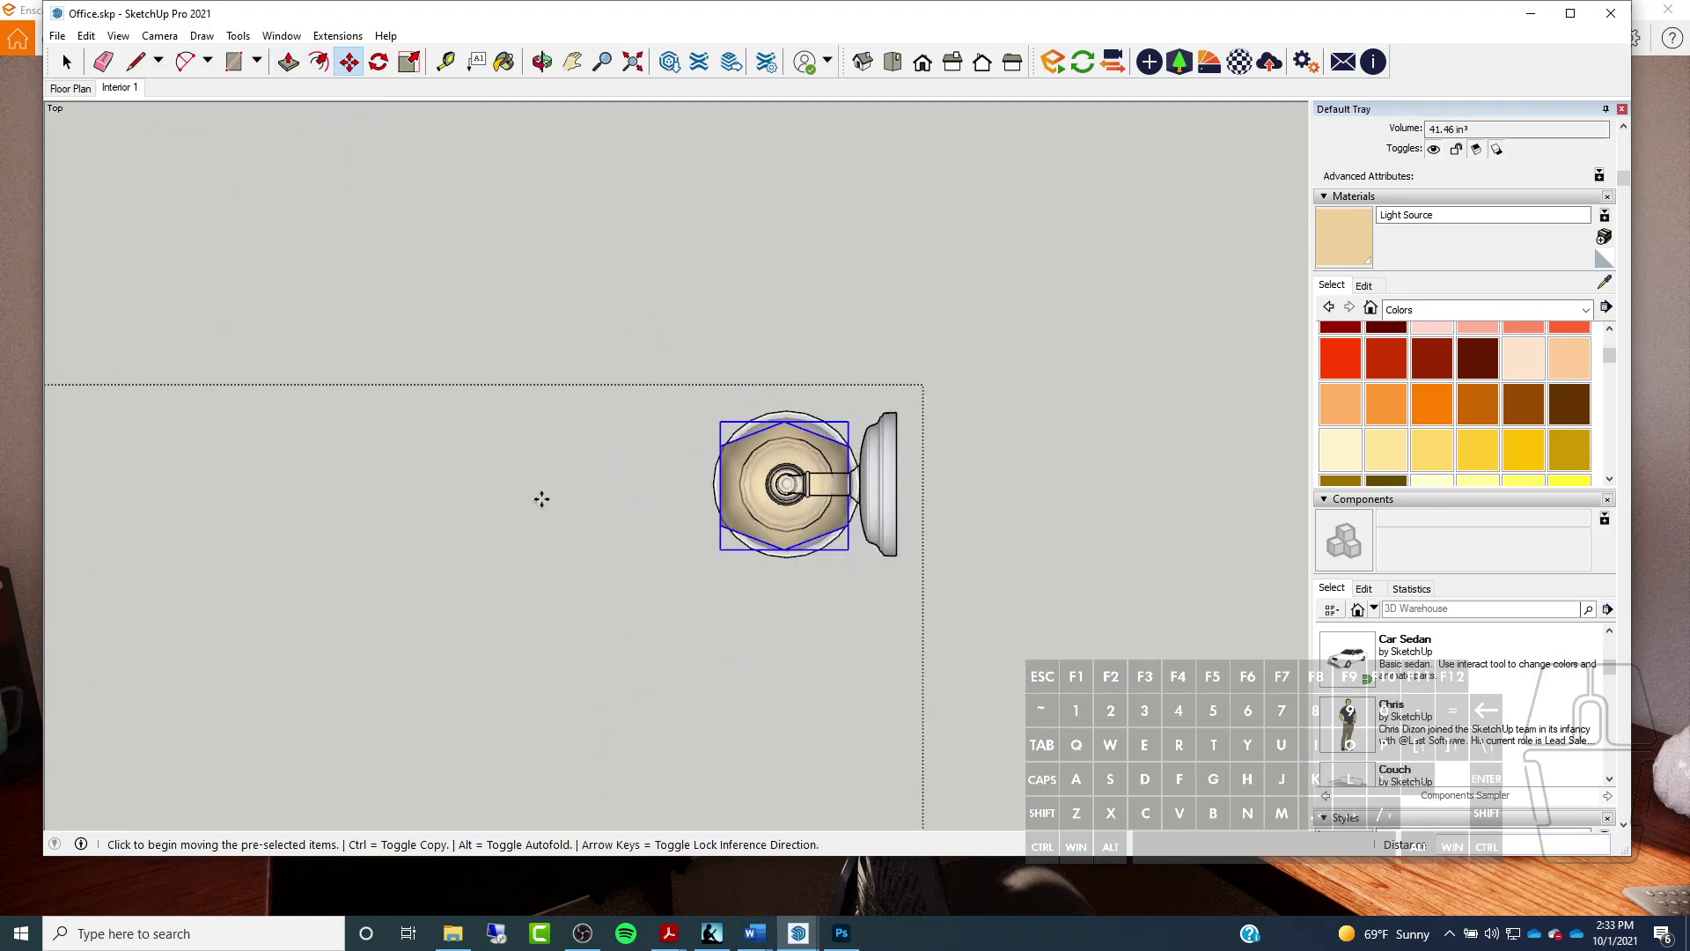
Adjust the bulb's height inside the sconce's glass shade in the right side view
left_click(953, 61)
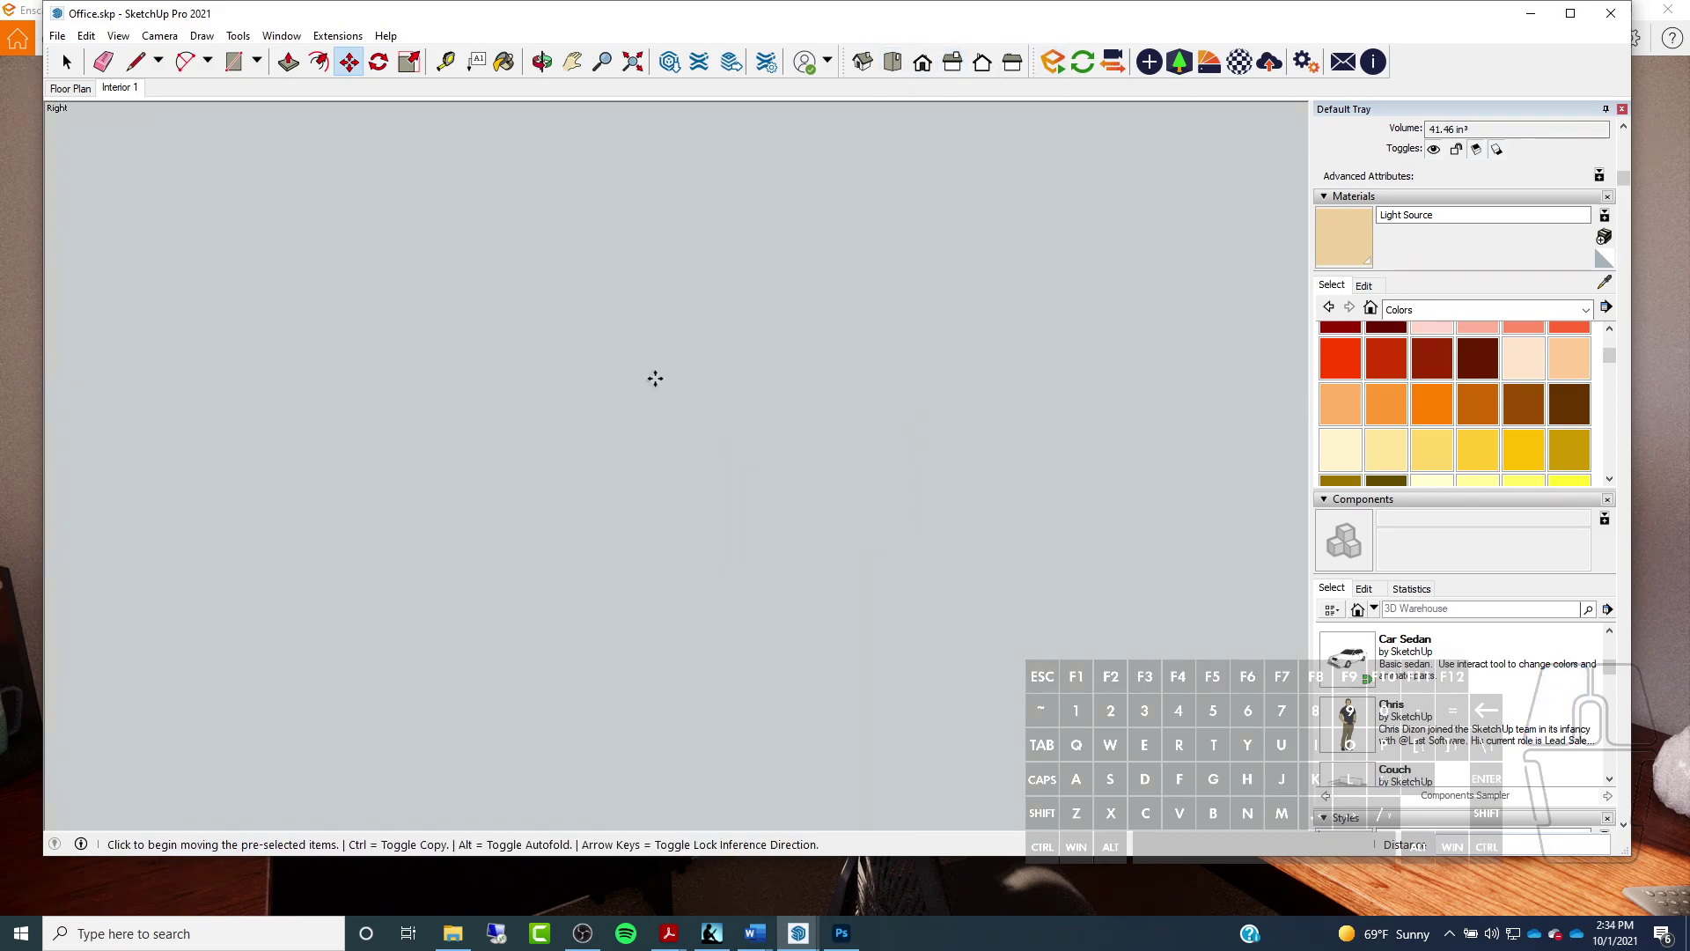
scroll(395, 239, "up", 1)
scroll(395, 240, "up", 6)
left_click(763, 198)
left_click(766, 218)
left_click(67, 61)
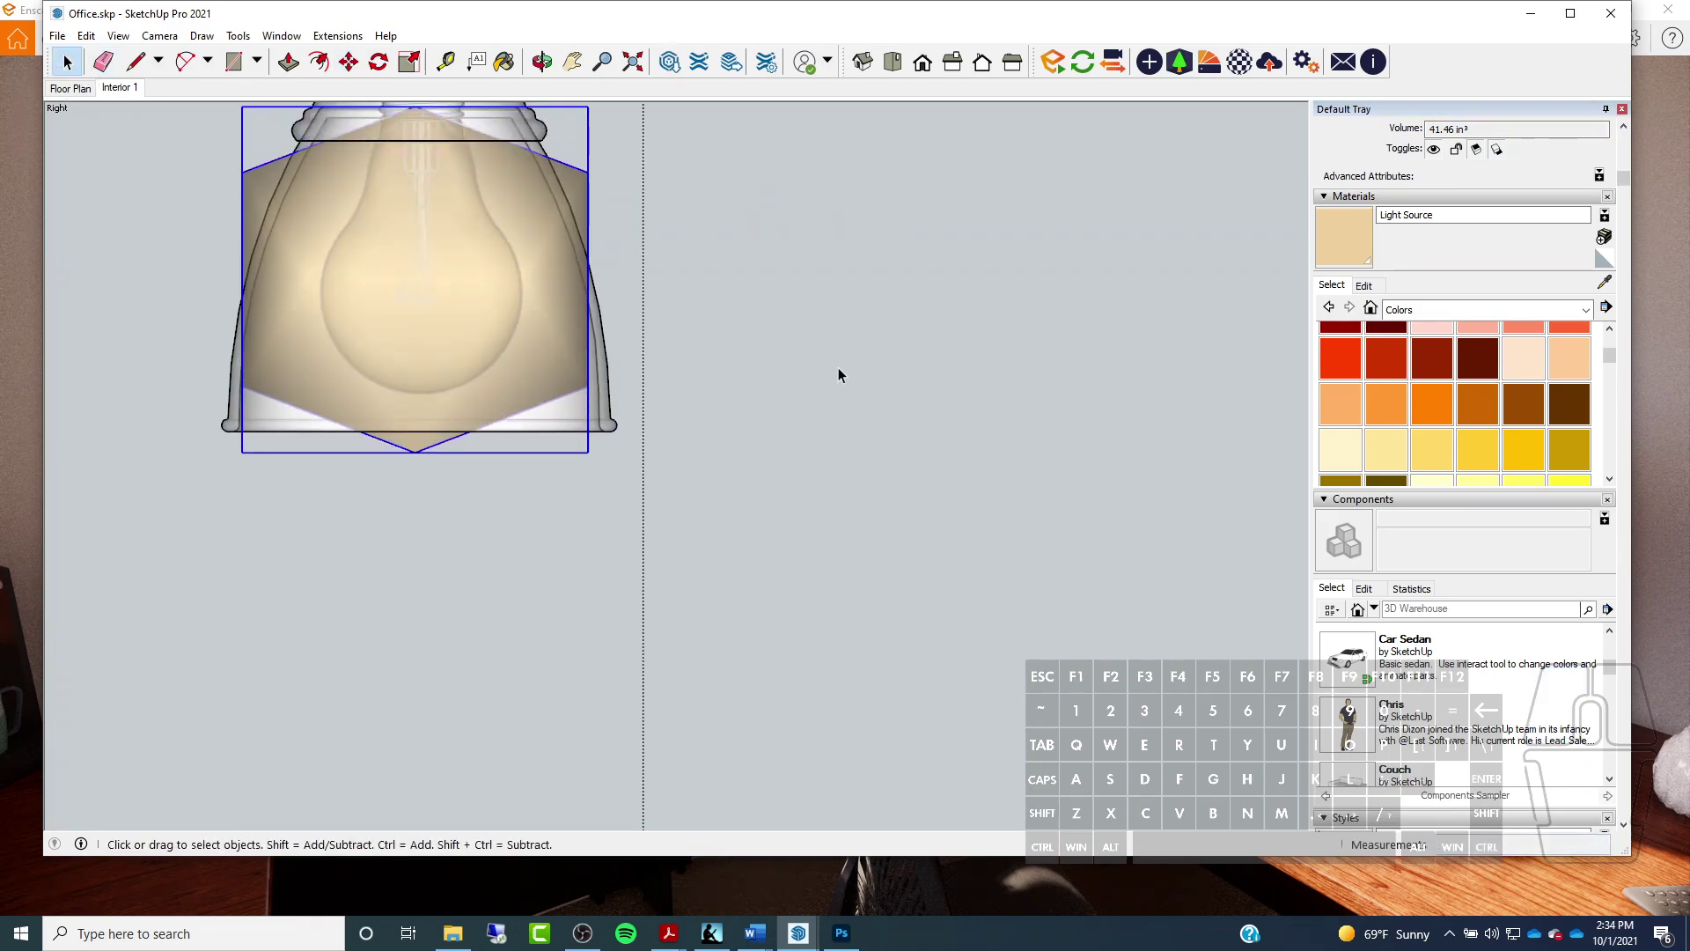
Minimise SketchUp and turn the Enscape view towards the lit wall sconce
left_click(1083, 70)
left_click(1530, 15)
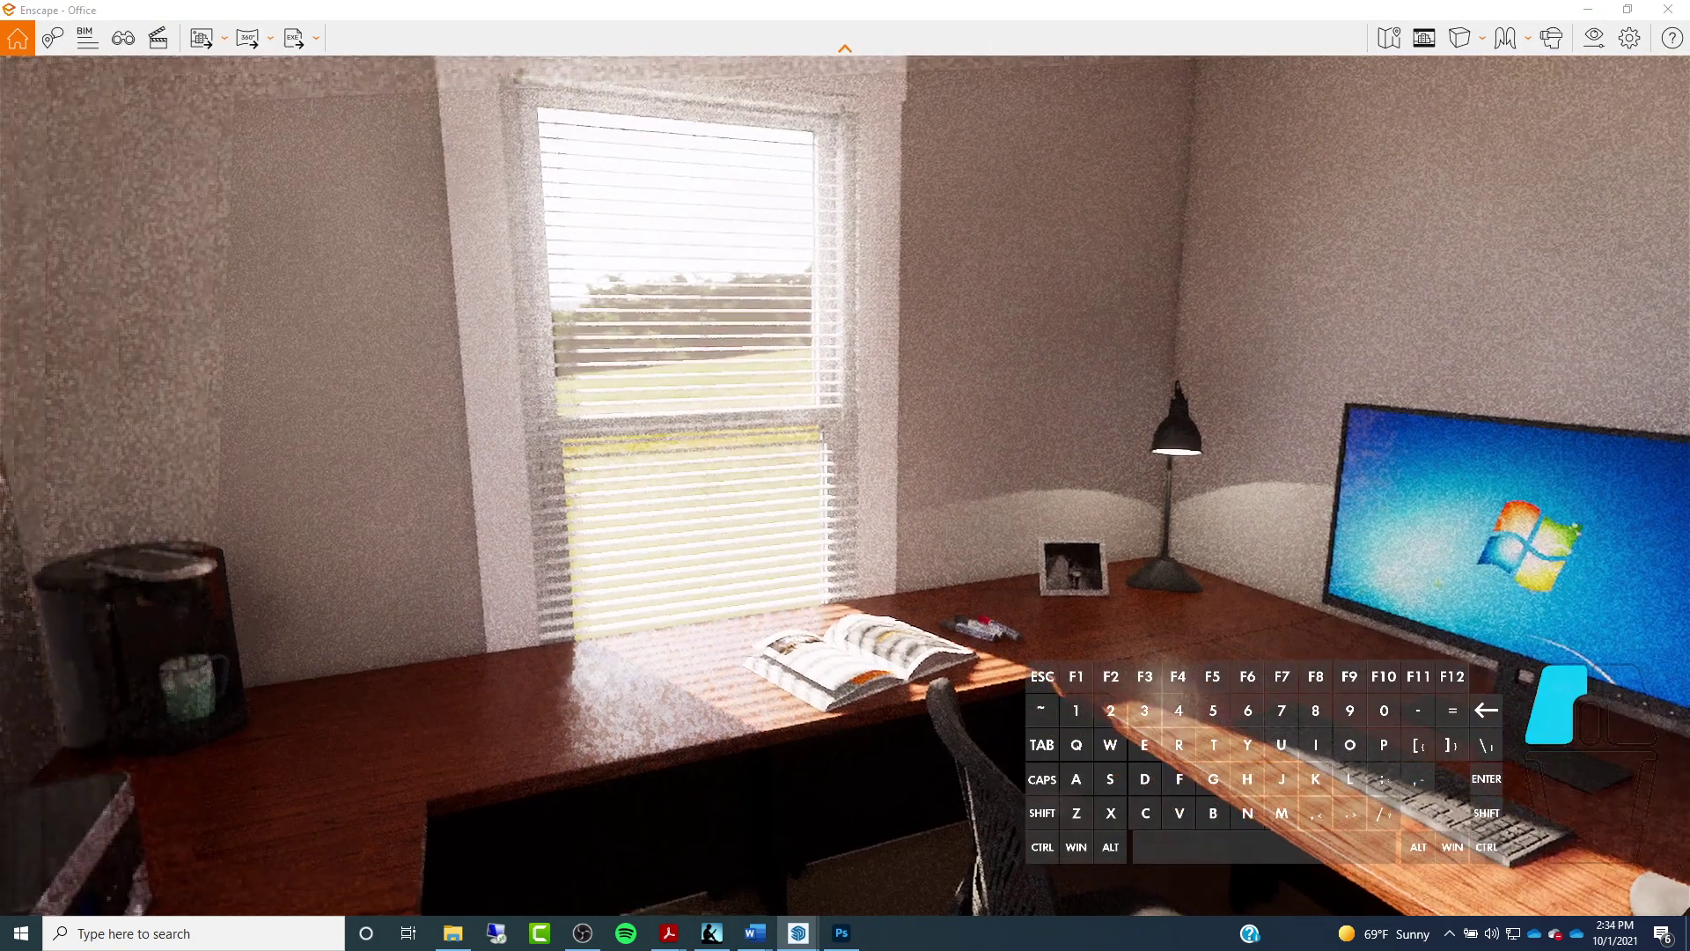
left_click_drag(845, 476, 546, 475)
left_click_drag(845, 268, 805, 262)
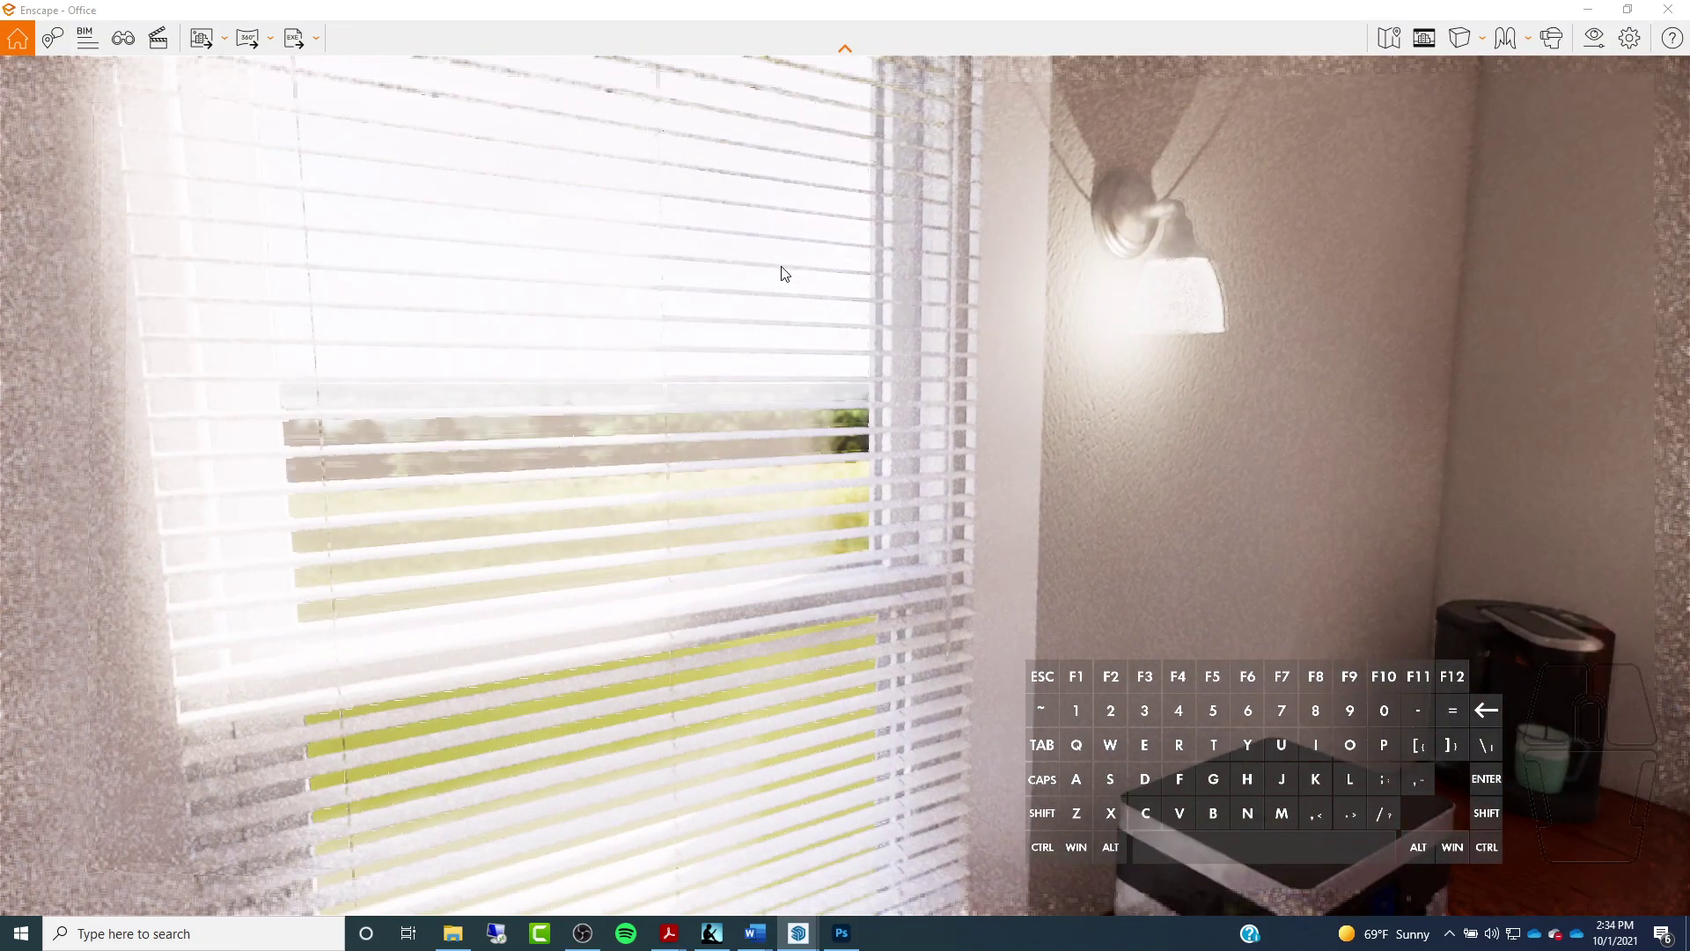
scroll(959, 278, "down", 3, "shift")
scroll(959, 279, "up", 5, "shift")
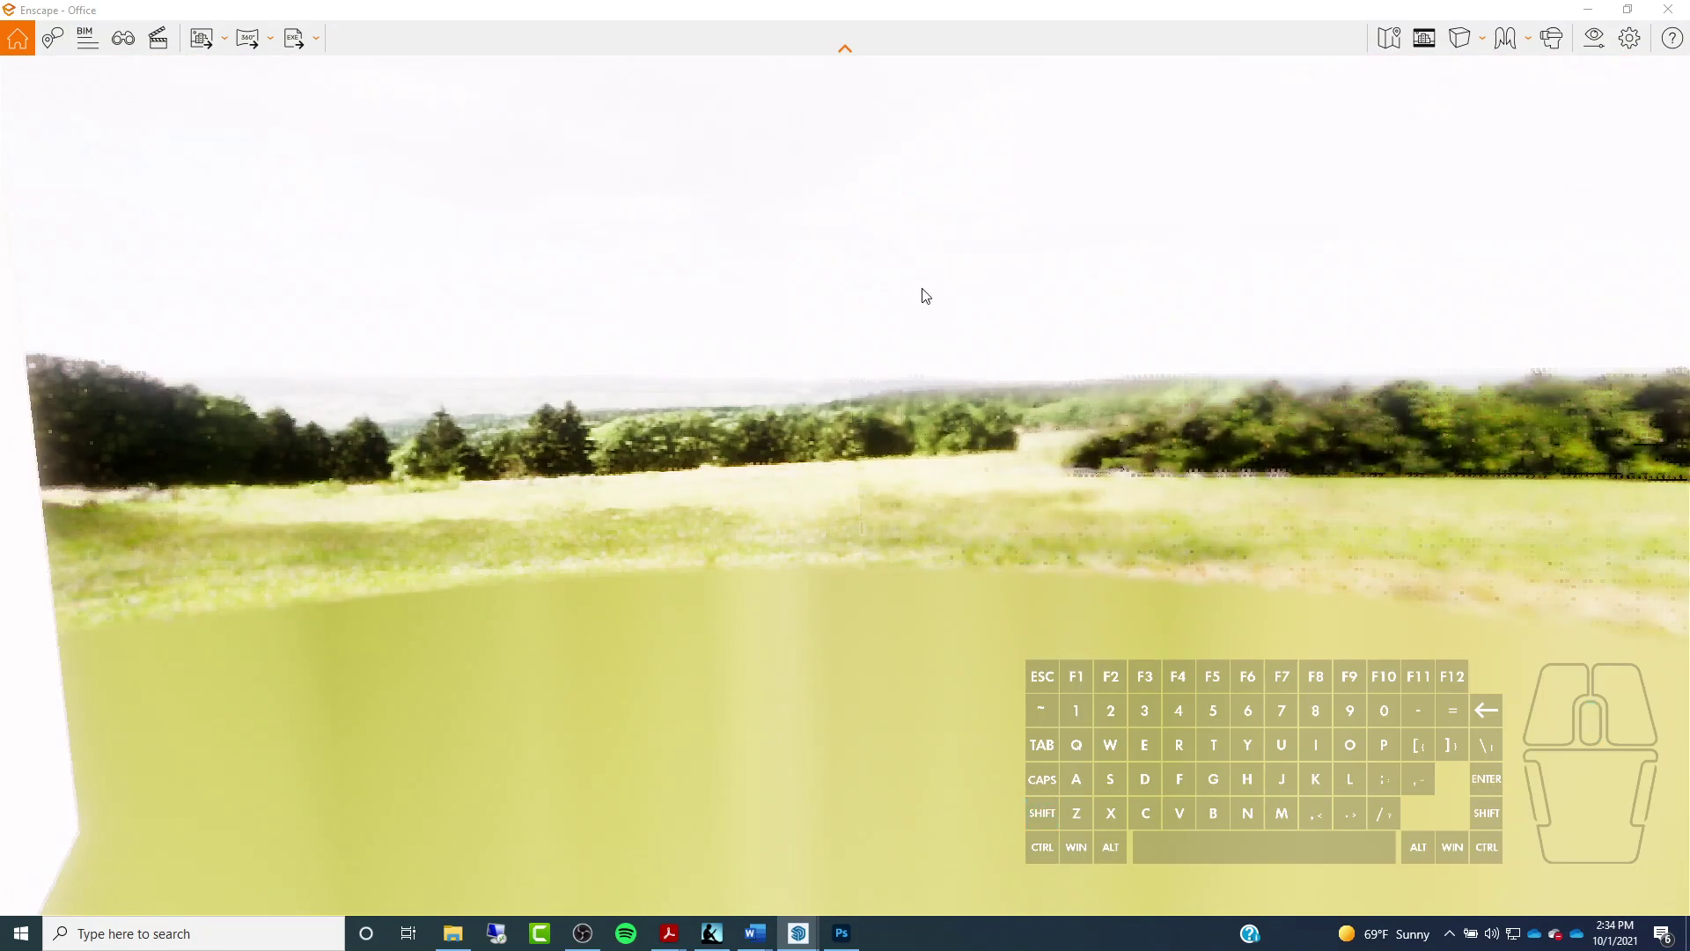
scroll(925, 296, "up", 5, "shift")
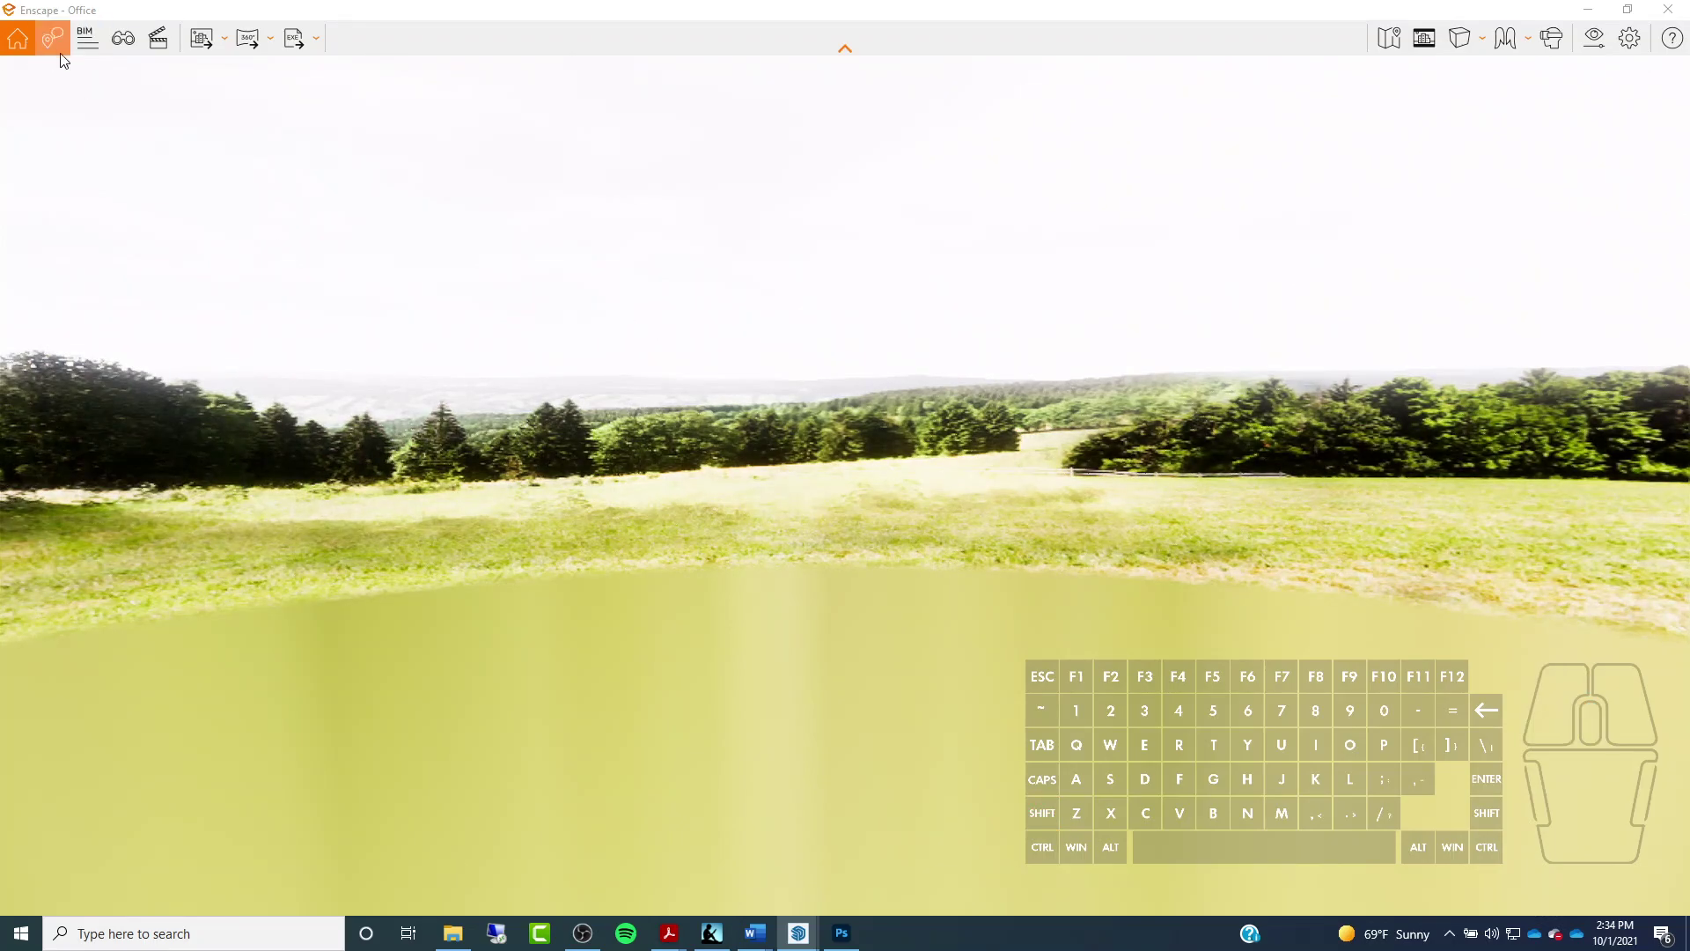
Load the saved Interior 1 view in Enscape and look closely at the lit wall sconce
left_click(158, 38)
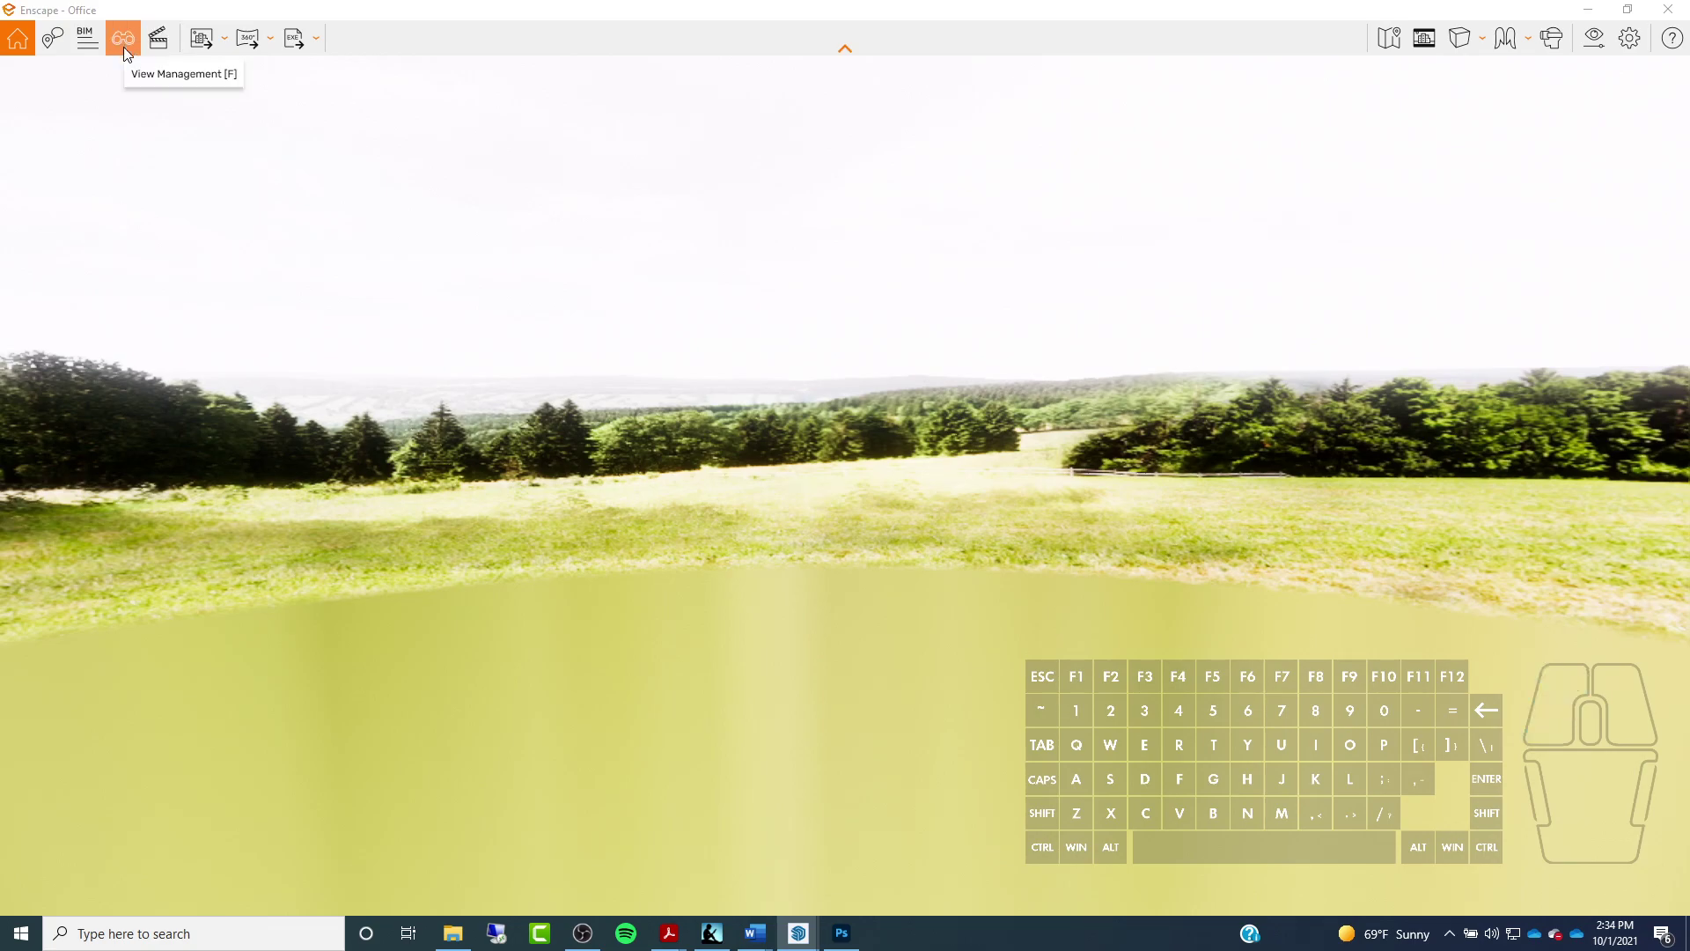
left_click(124, 40)
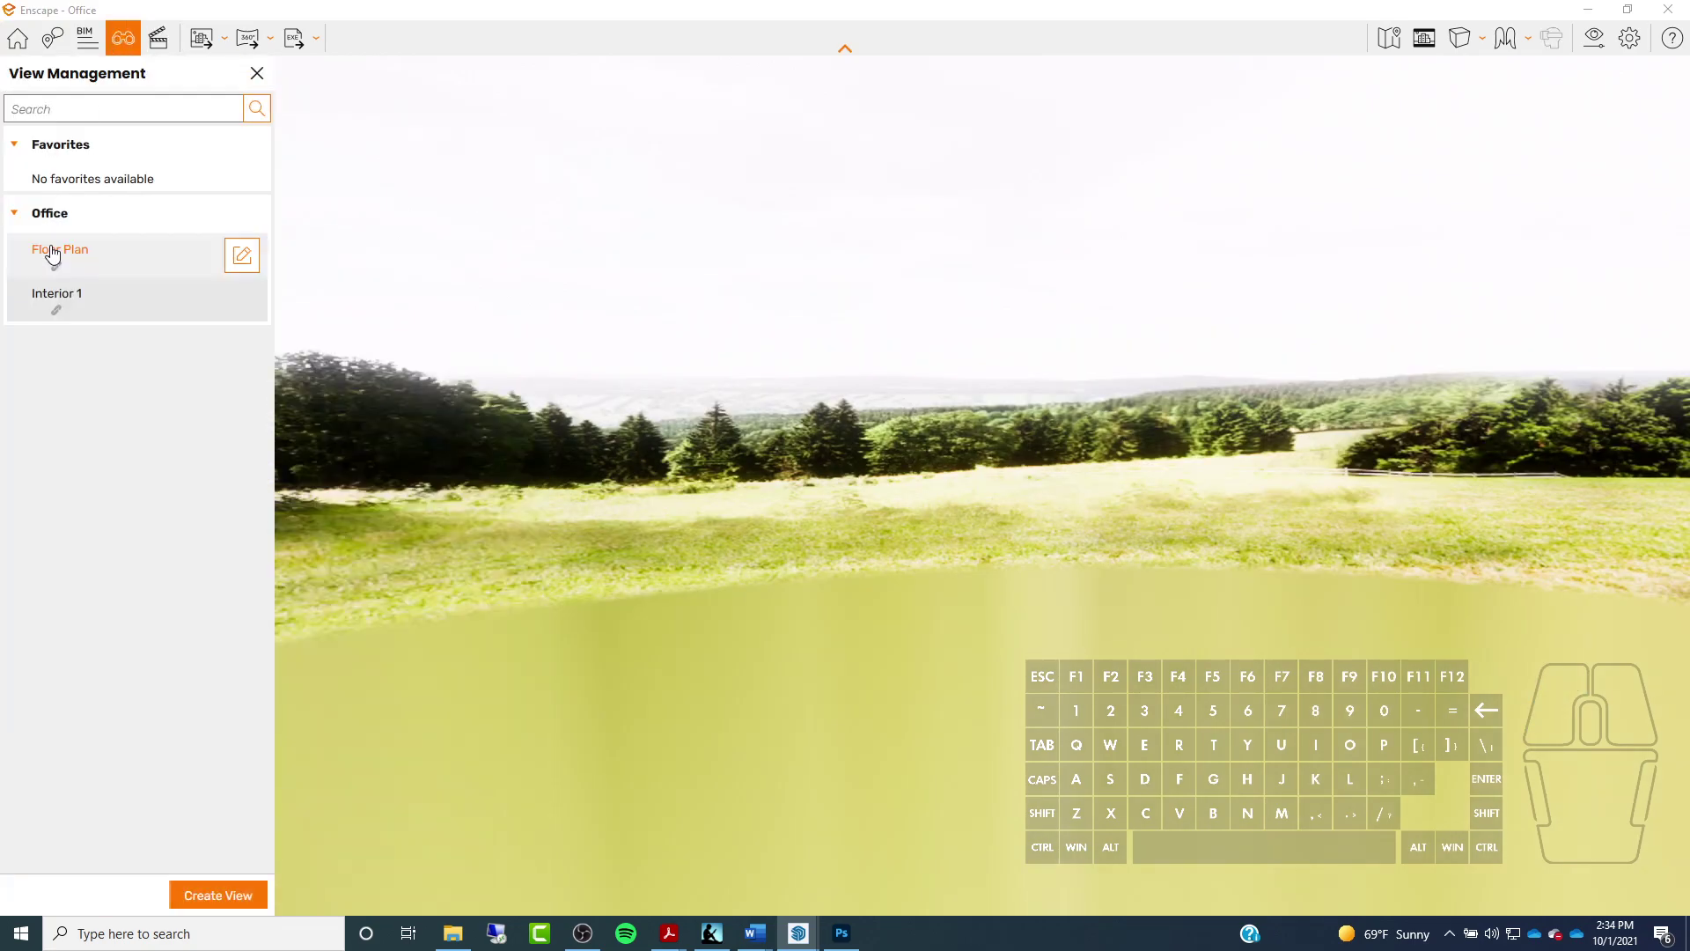
left_click(56, 298)
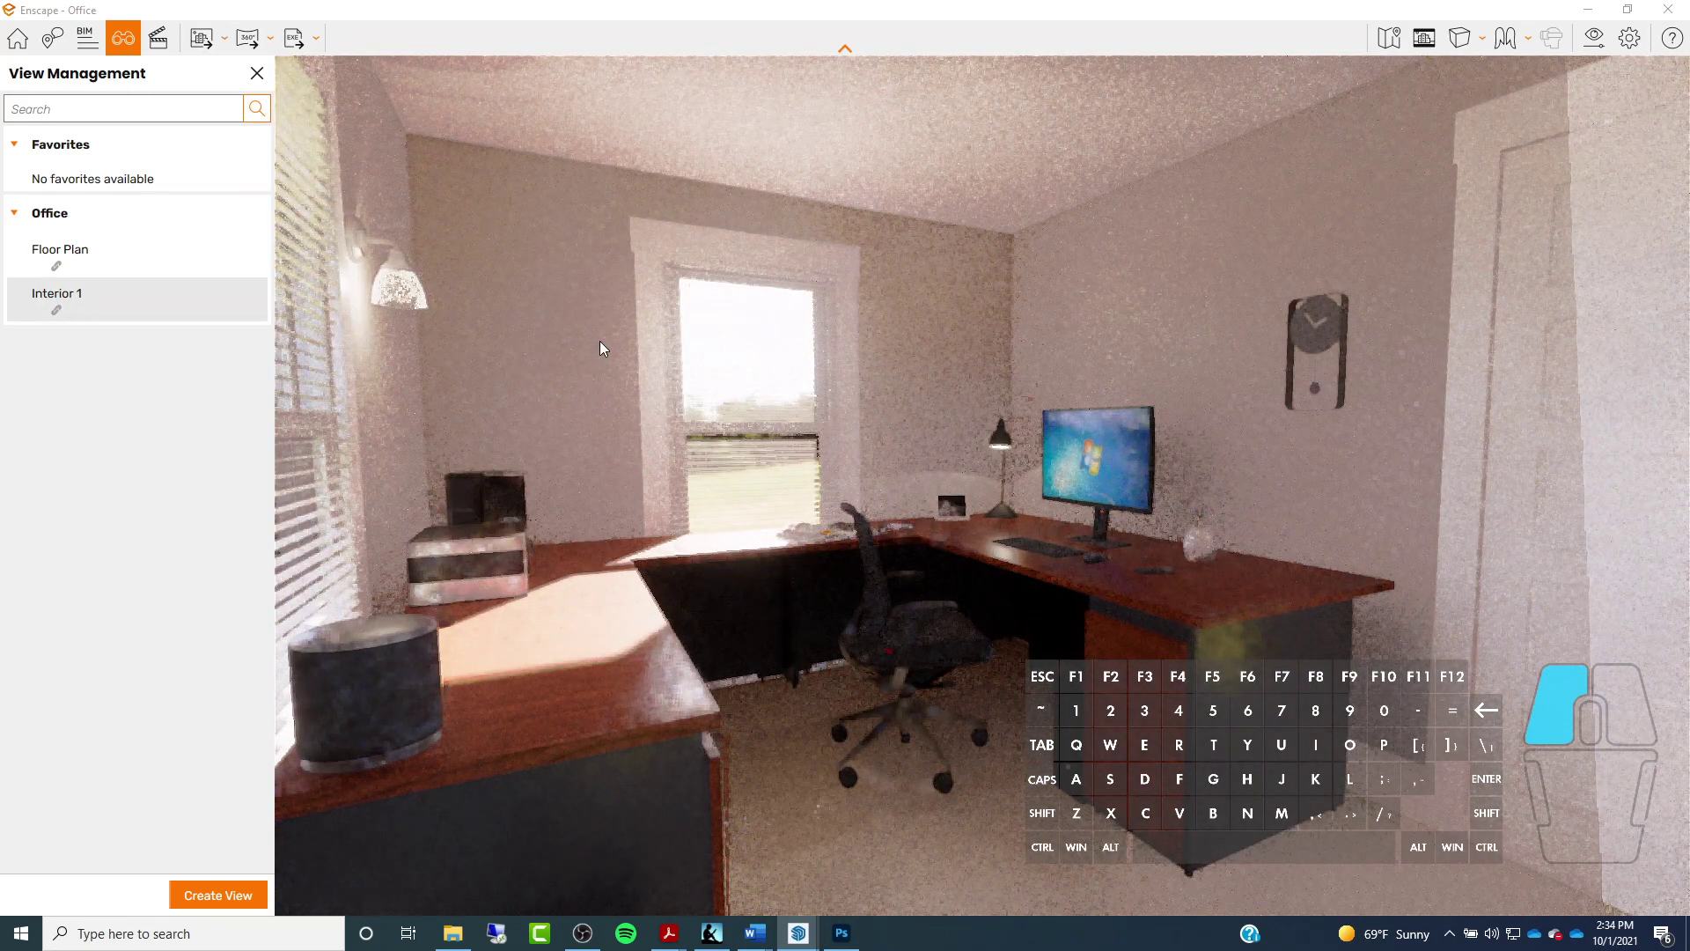
left_click_drag(599, 341, 604, 319)
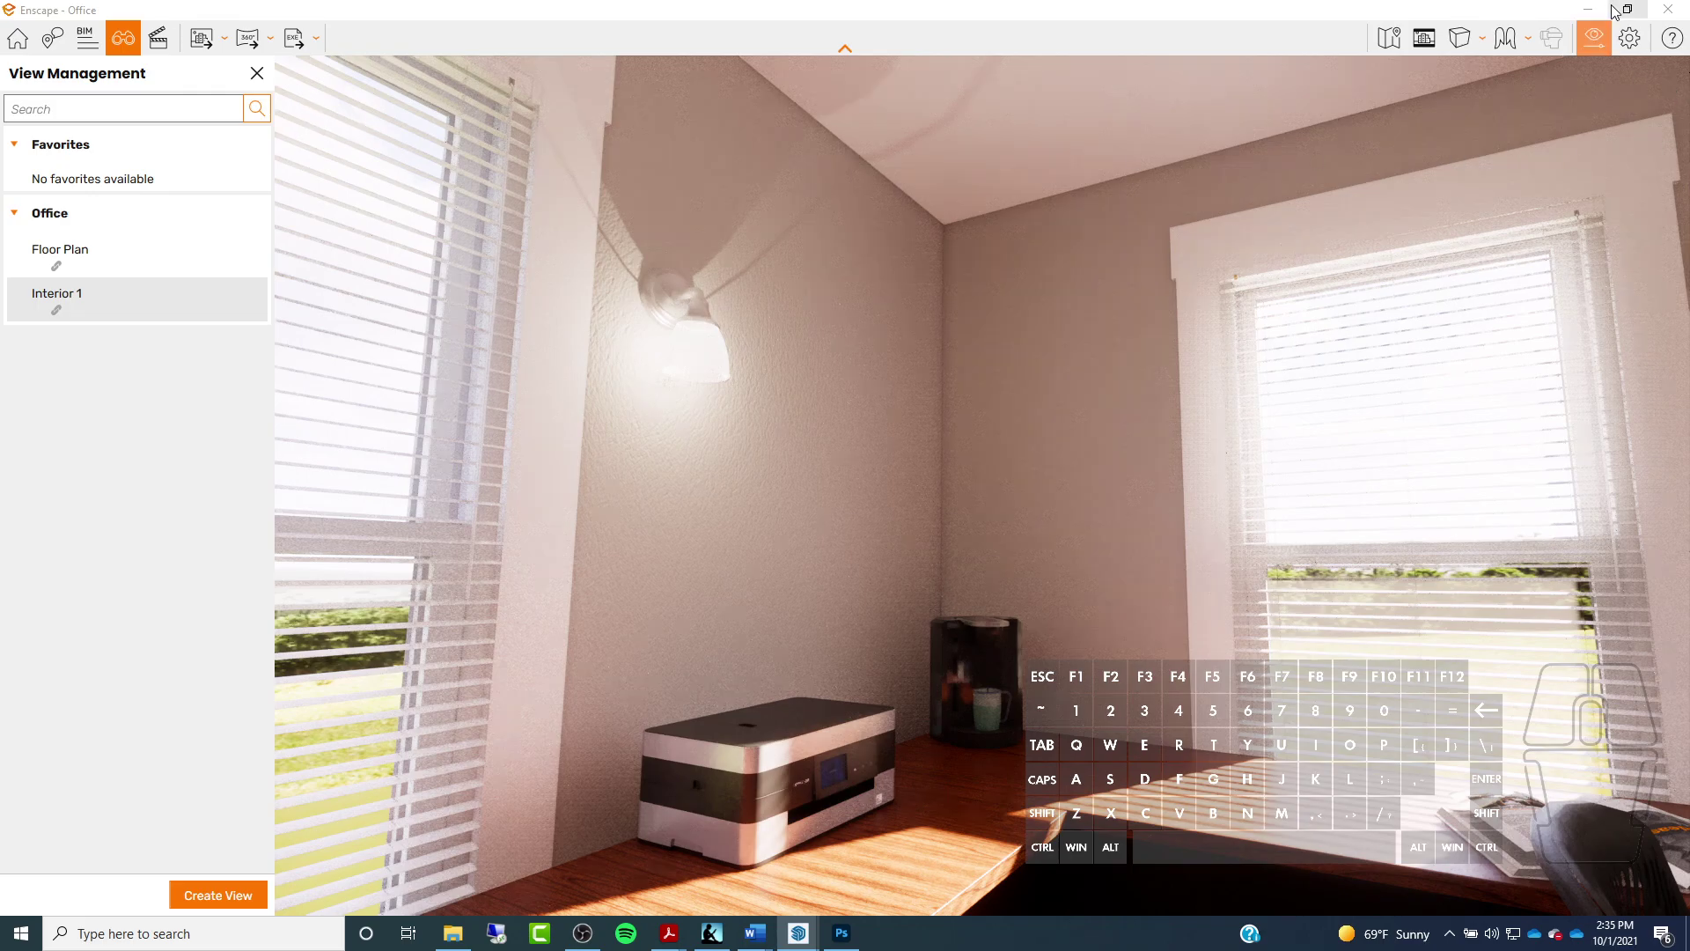
Minimise the Enscape render and switch back to the office model in SketchUp
left_click(1593, 37)
left_click(799, 933)
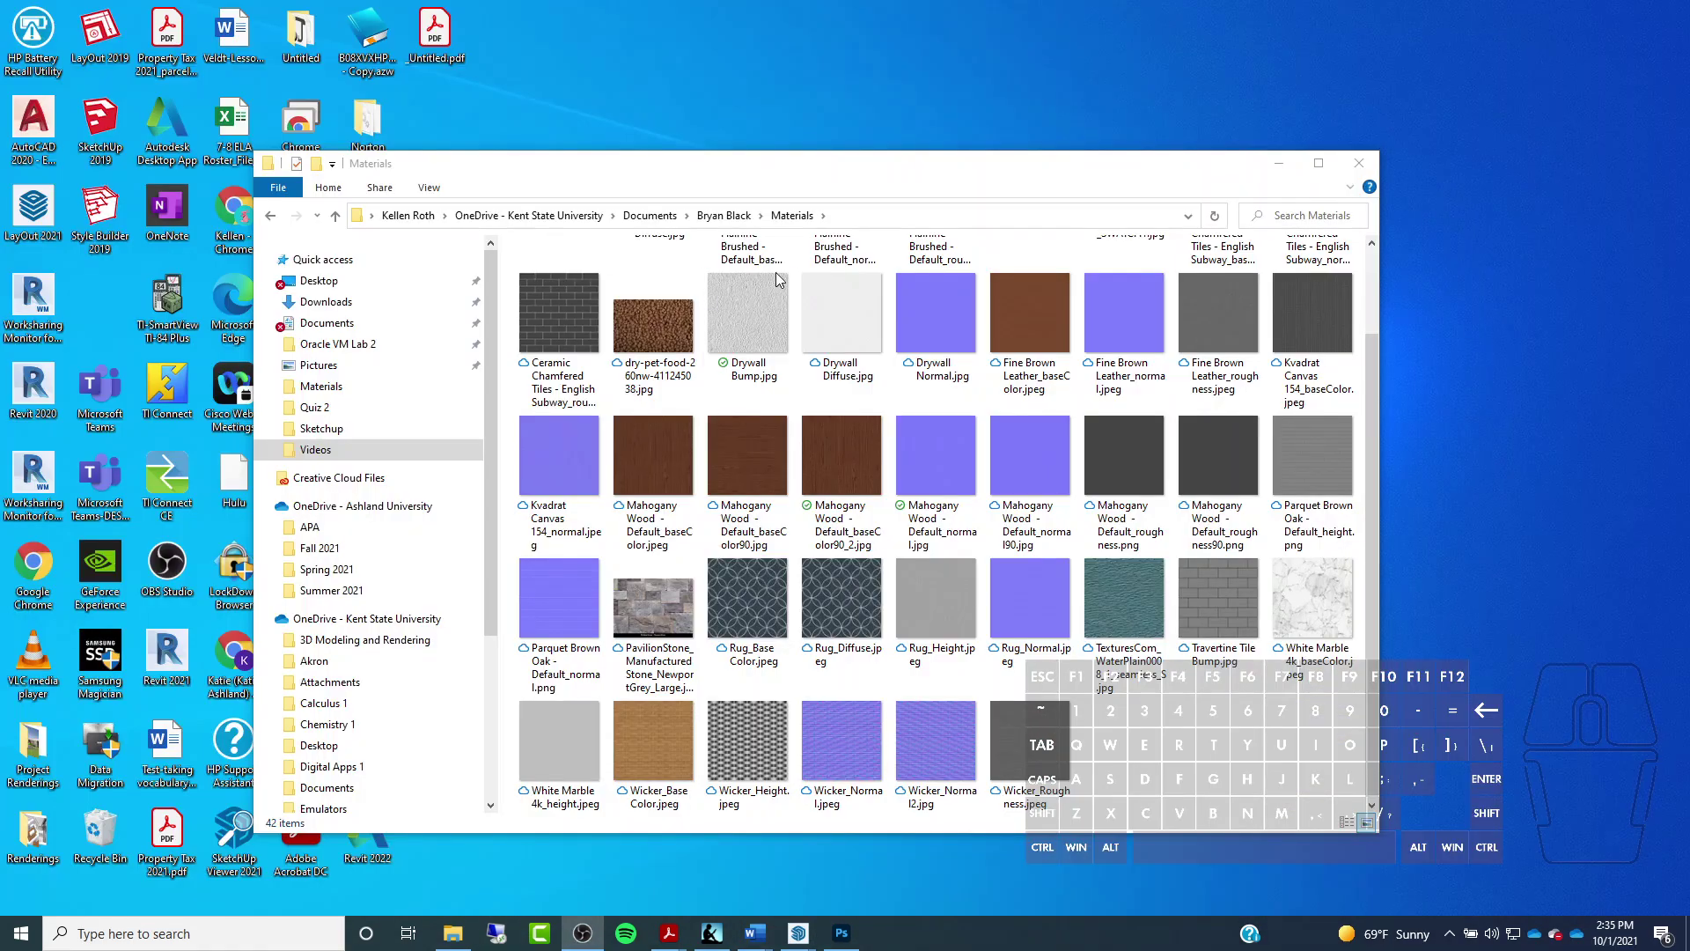
left_click(841, 939)
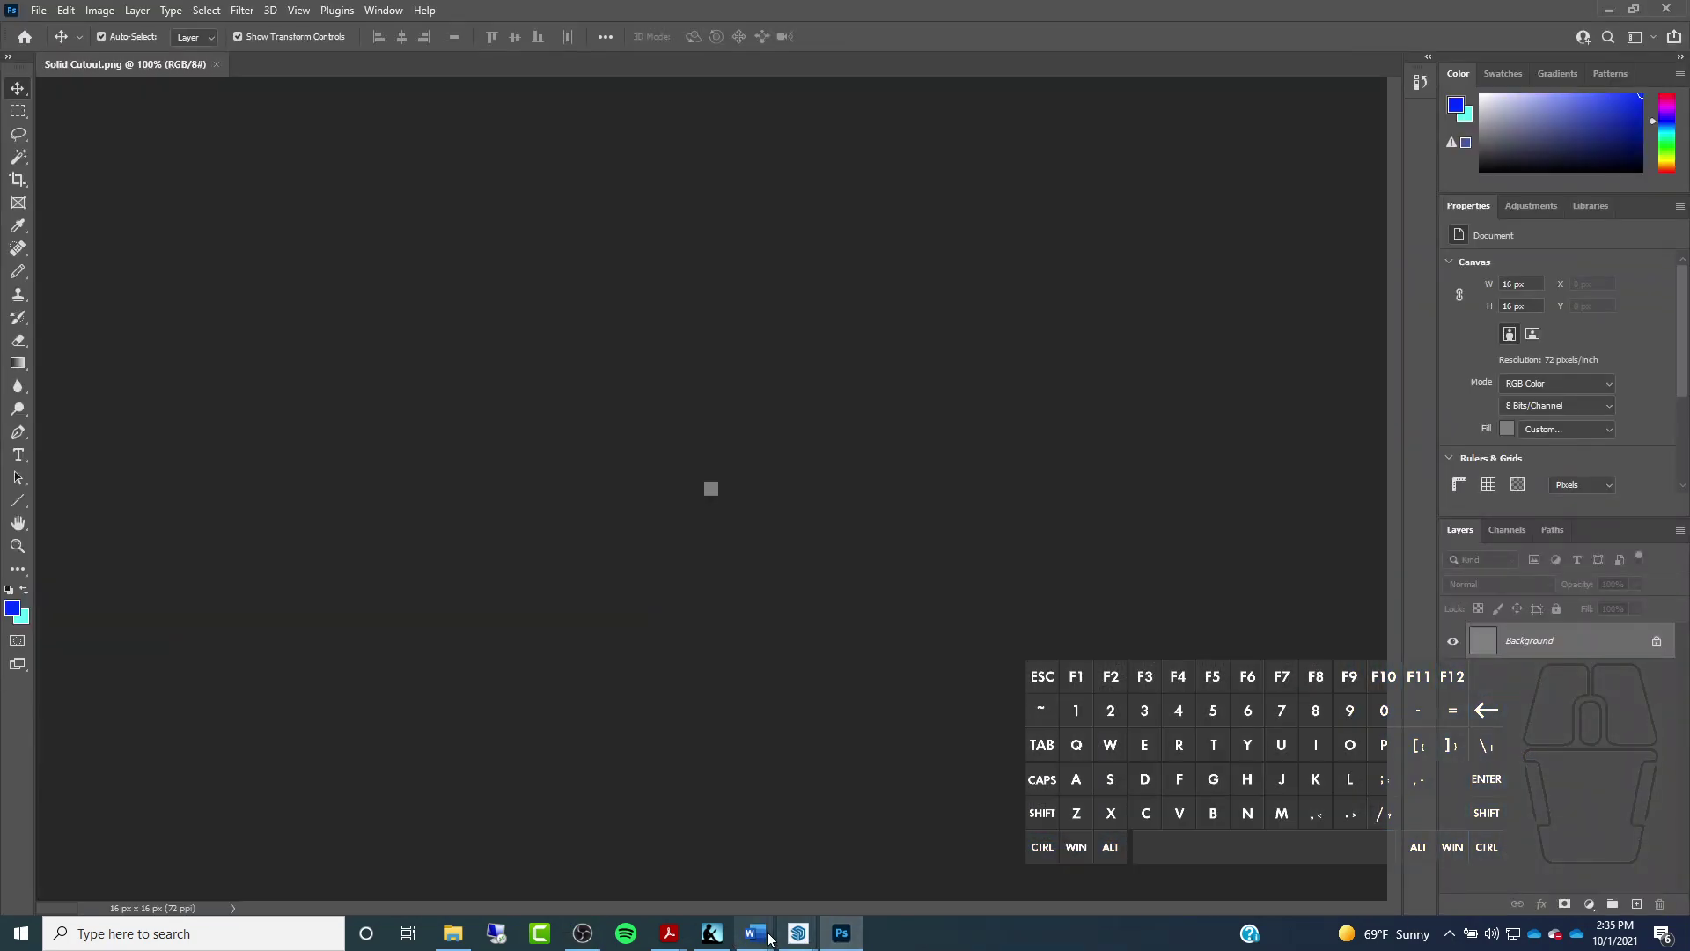
left_click(841, 934)
mouse_move(799, 932)
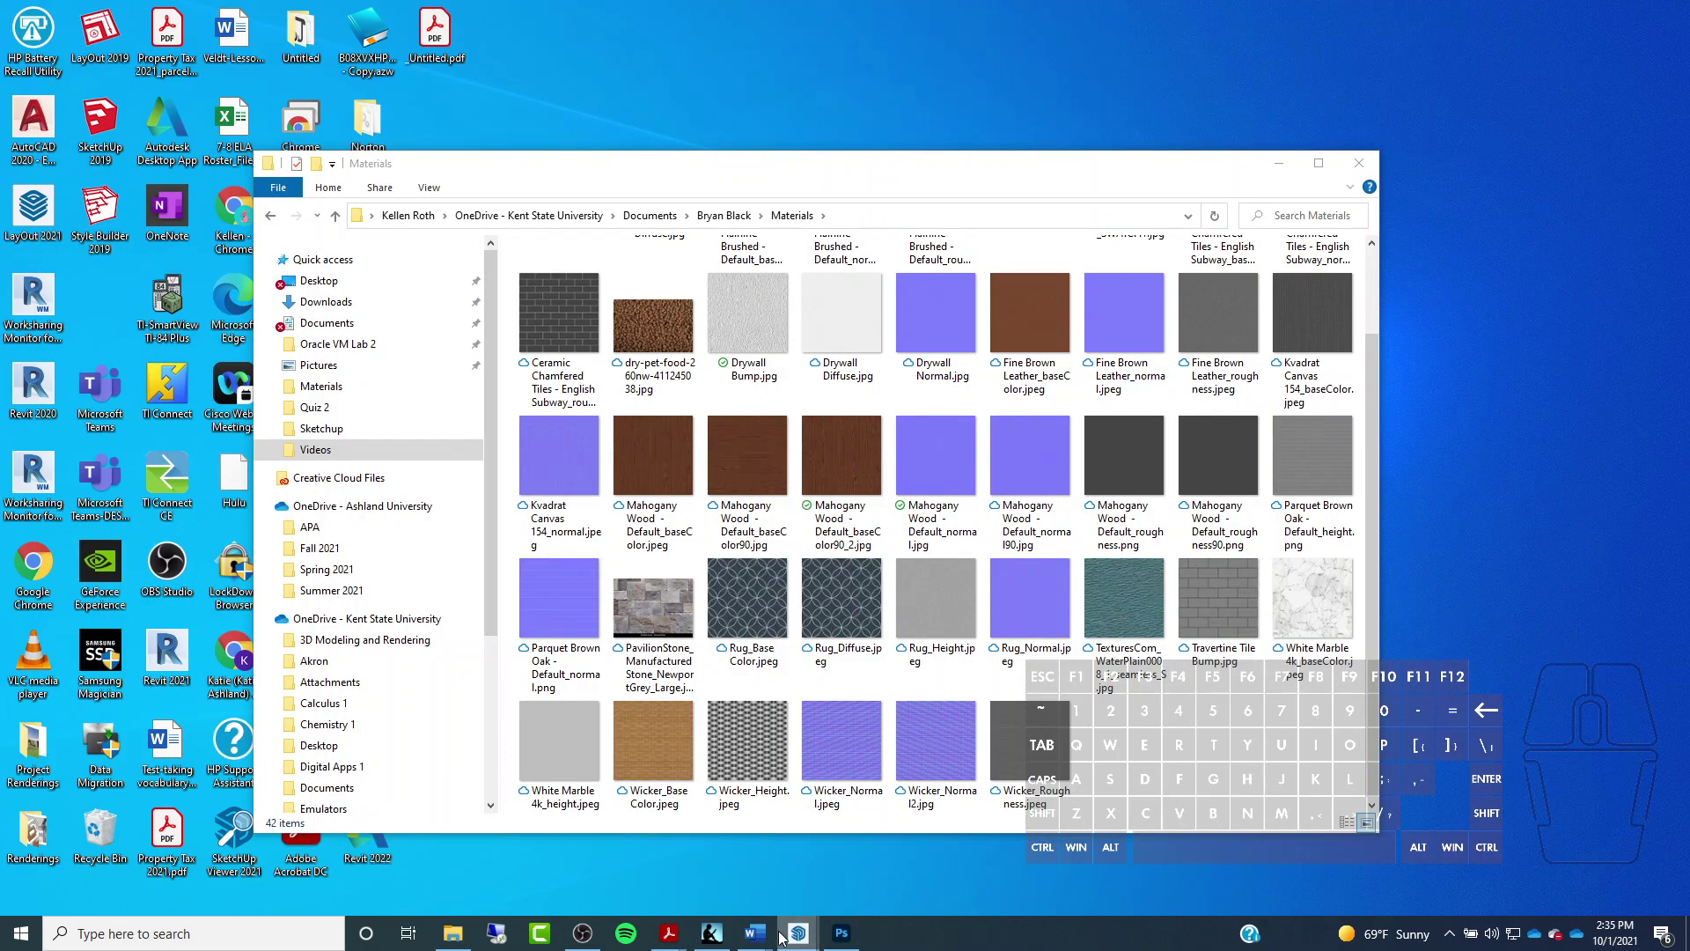
left_click(795, 937)
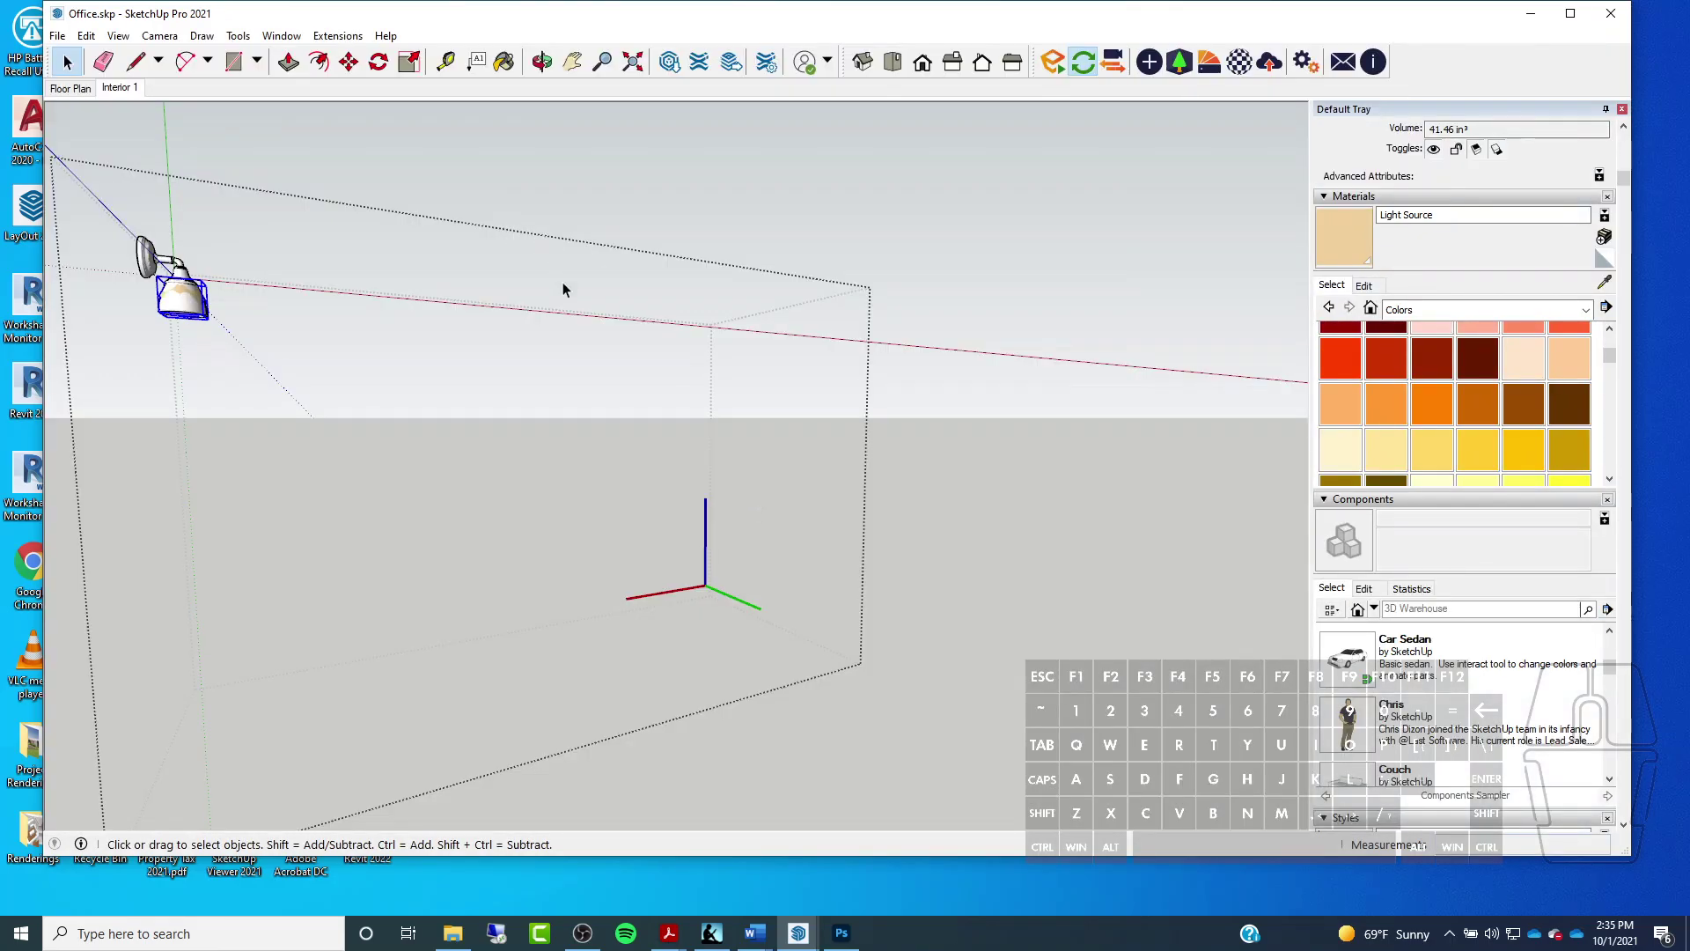
Deselect the bulb inside the wall sconce and open the Enscape Objects window
middle_click_drag(563, 290, 660, 566)
scroll(258, 253, "up", 3)
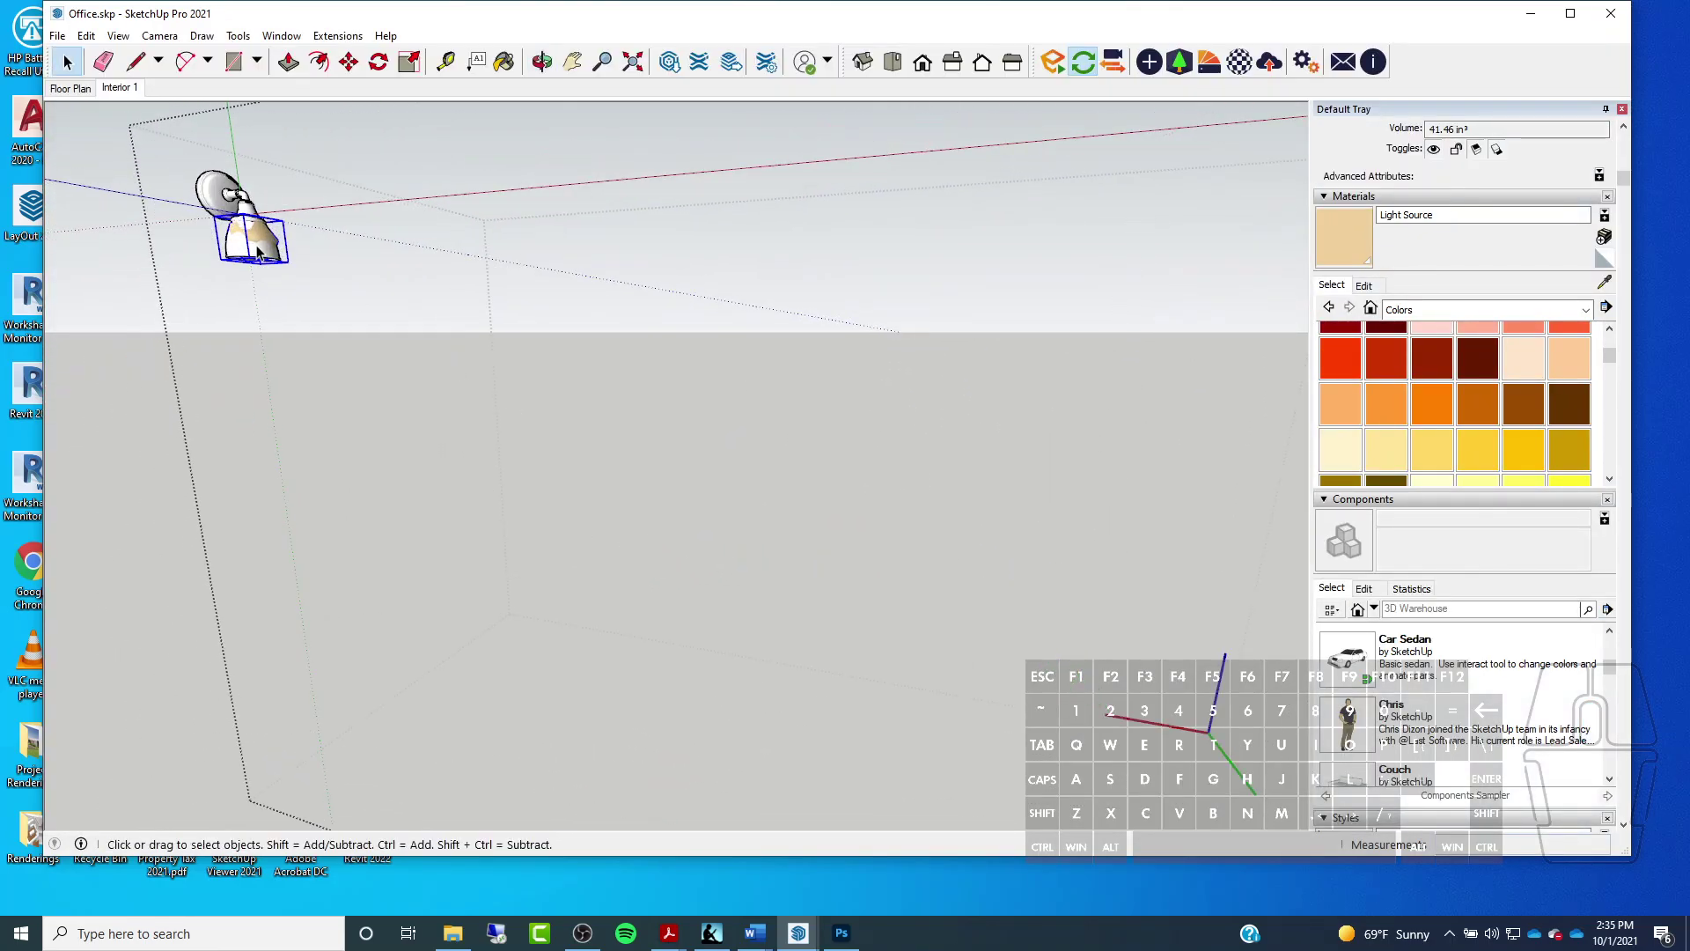
middle_click_drag(258, 253, 617, 458)
scroll(634, 429, "up", 5)
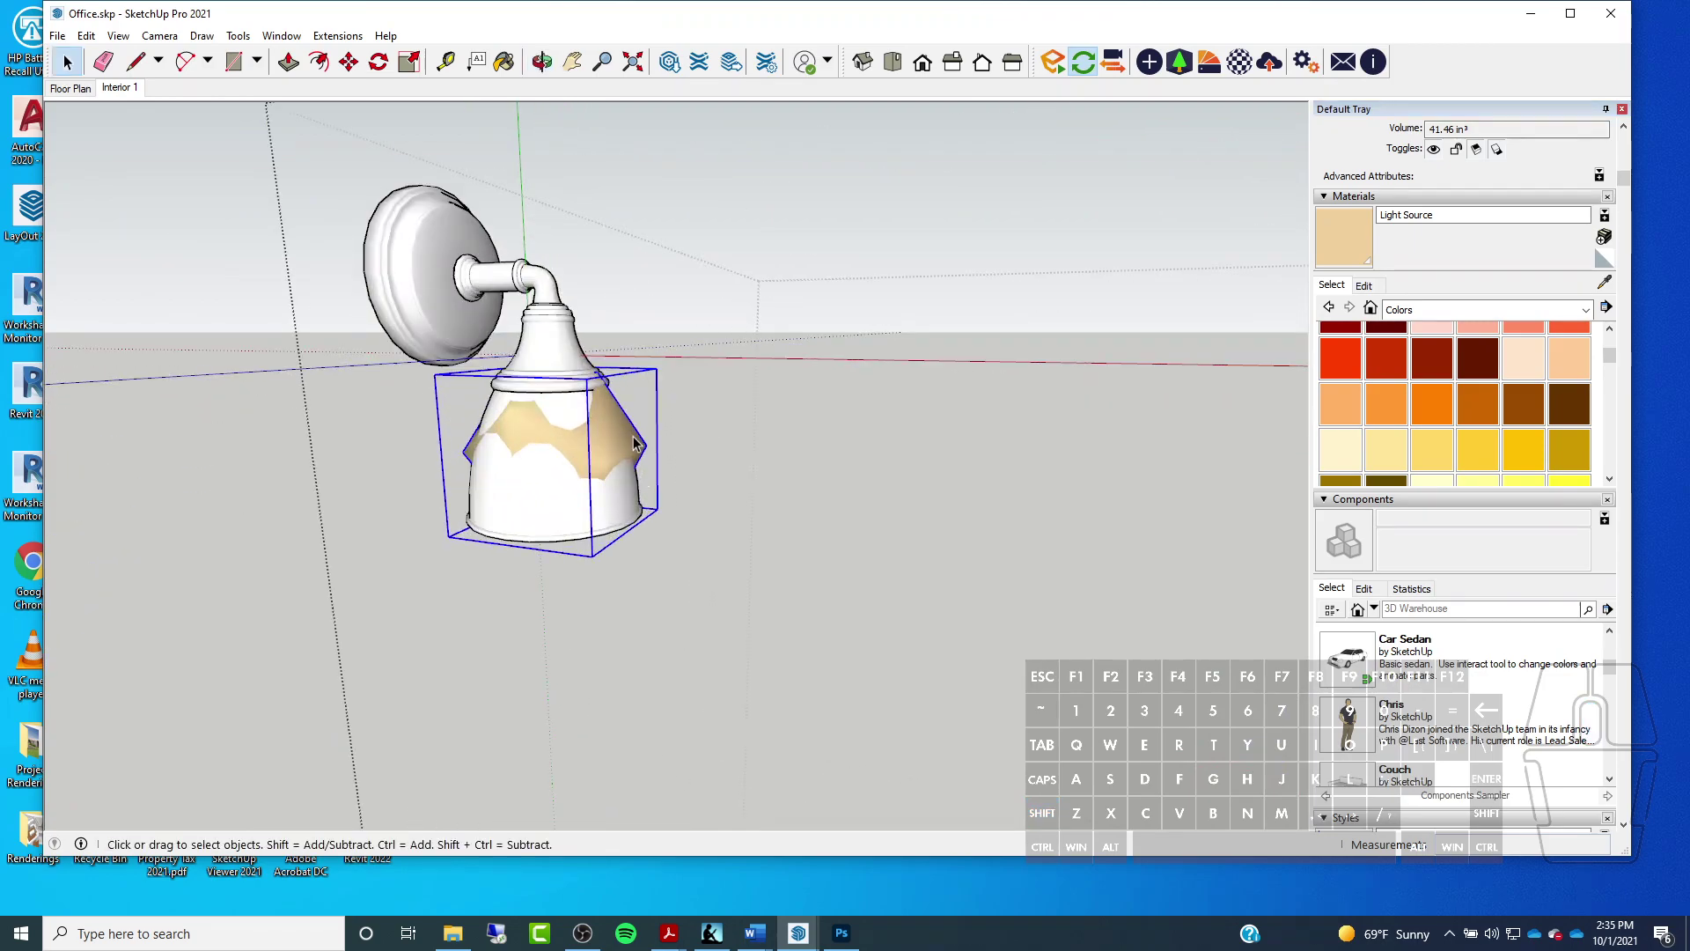
left_click(678, 370)
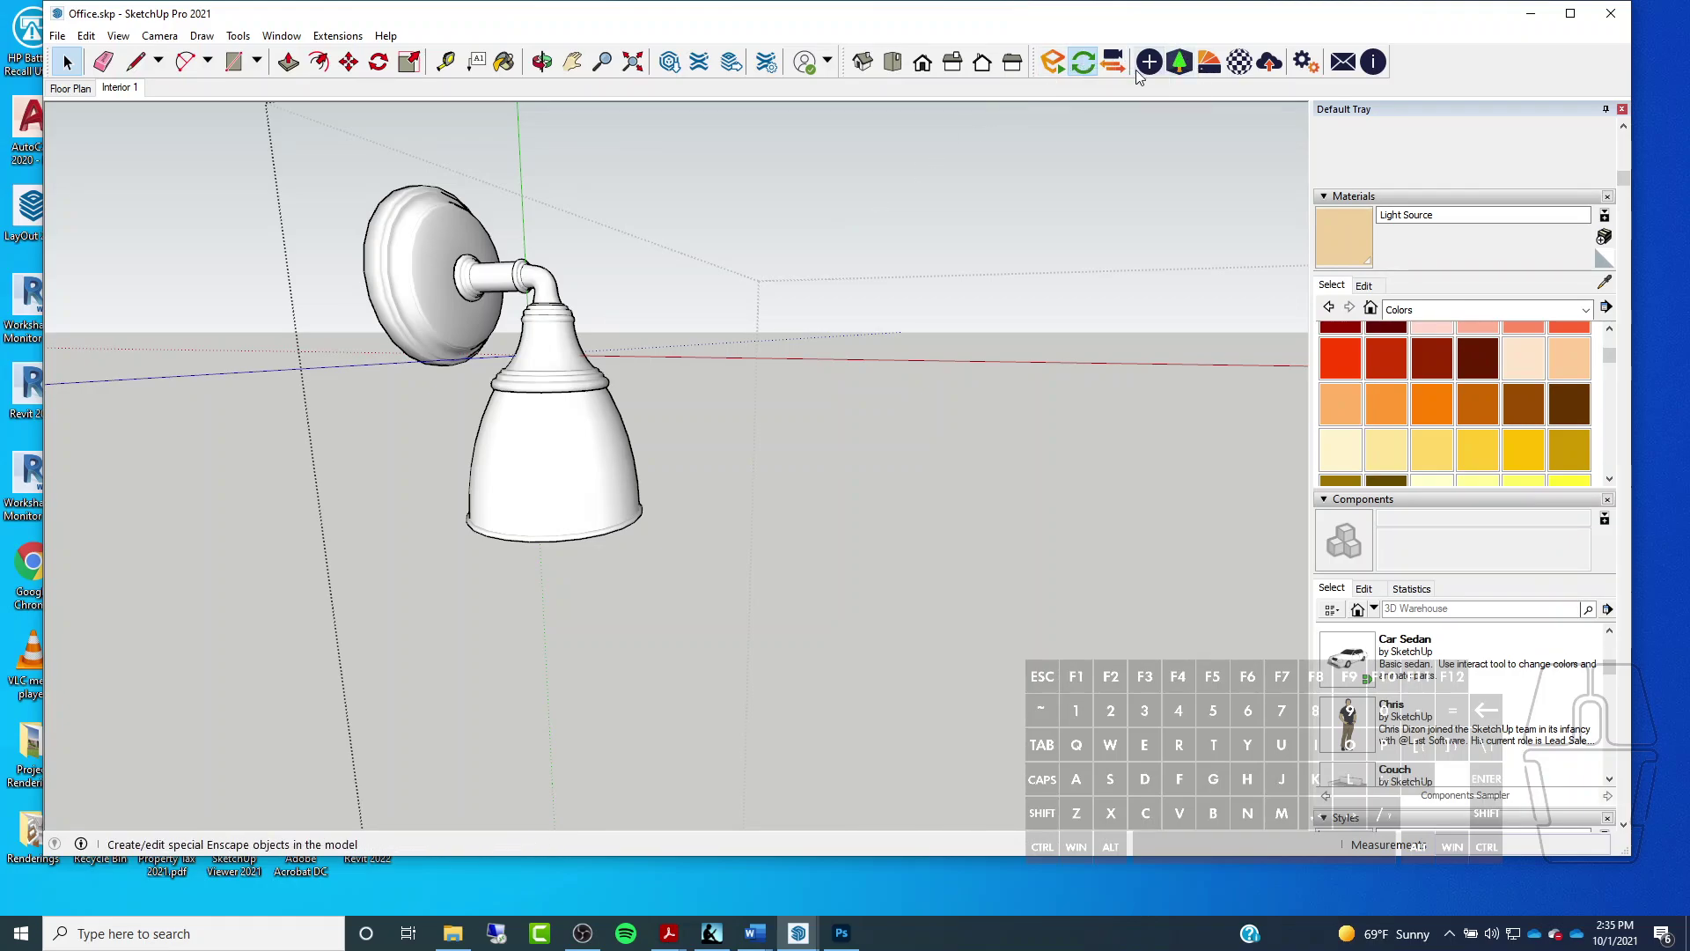
left_click(1180, 60)
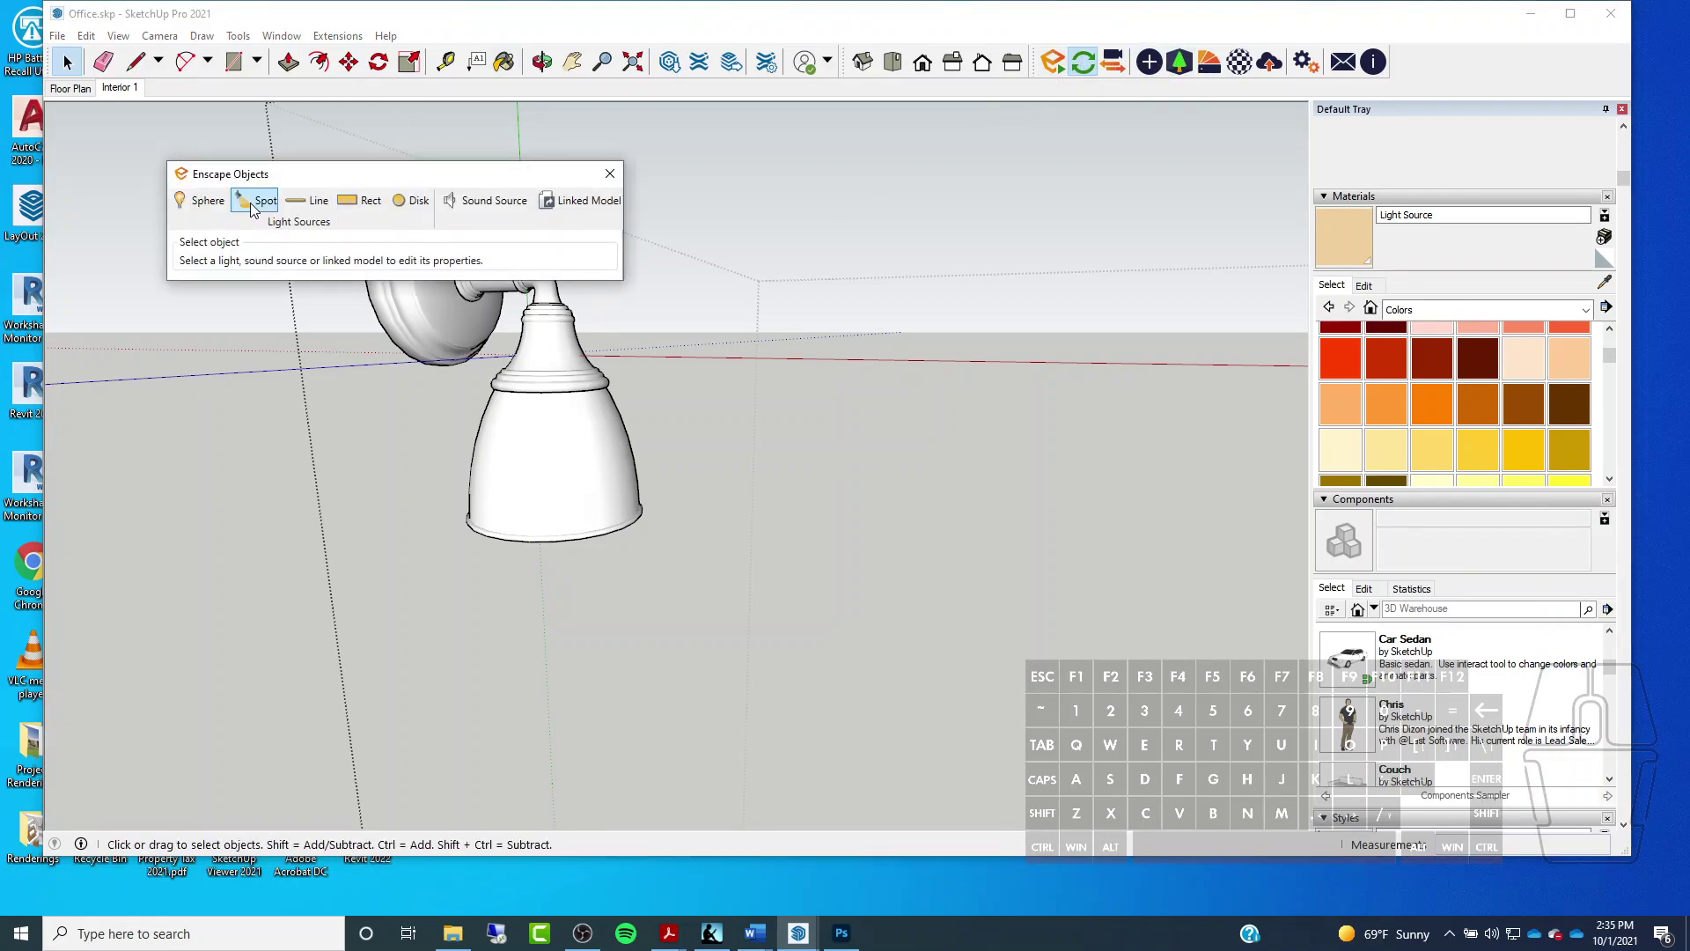
left_click(252, 204)
left_click(600, 421)
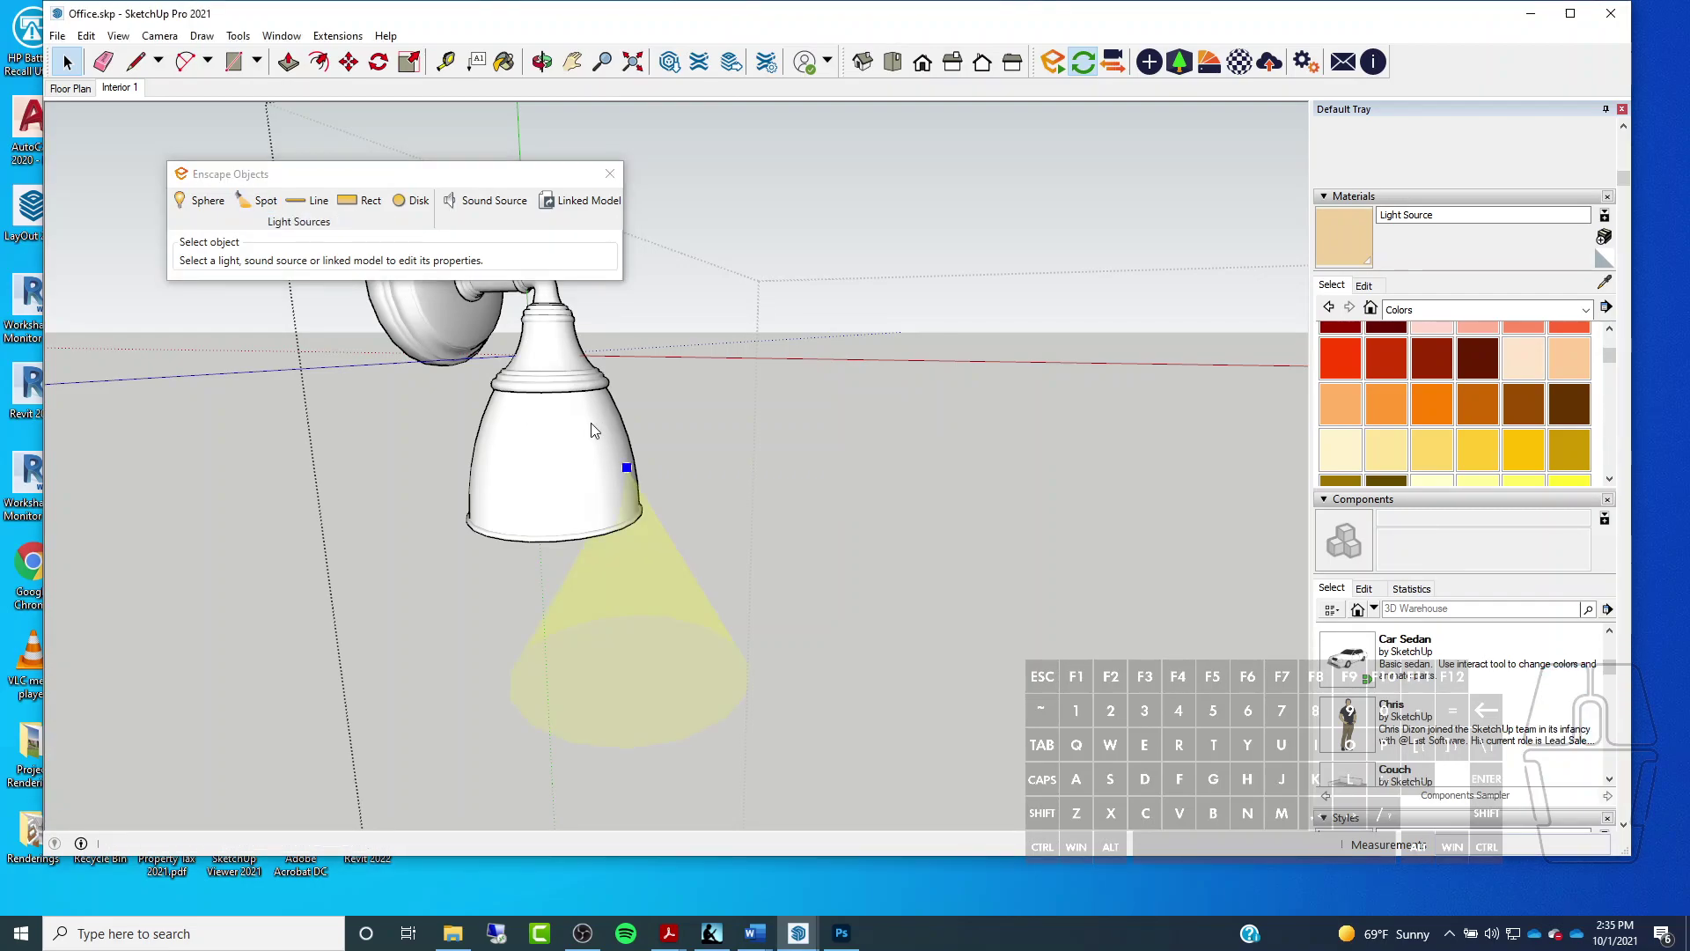
middle_click_drag(555, 426, 499, 352)
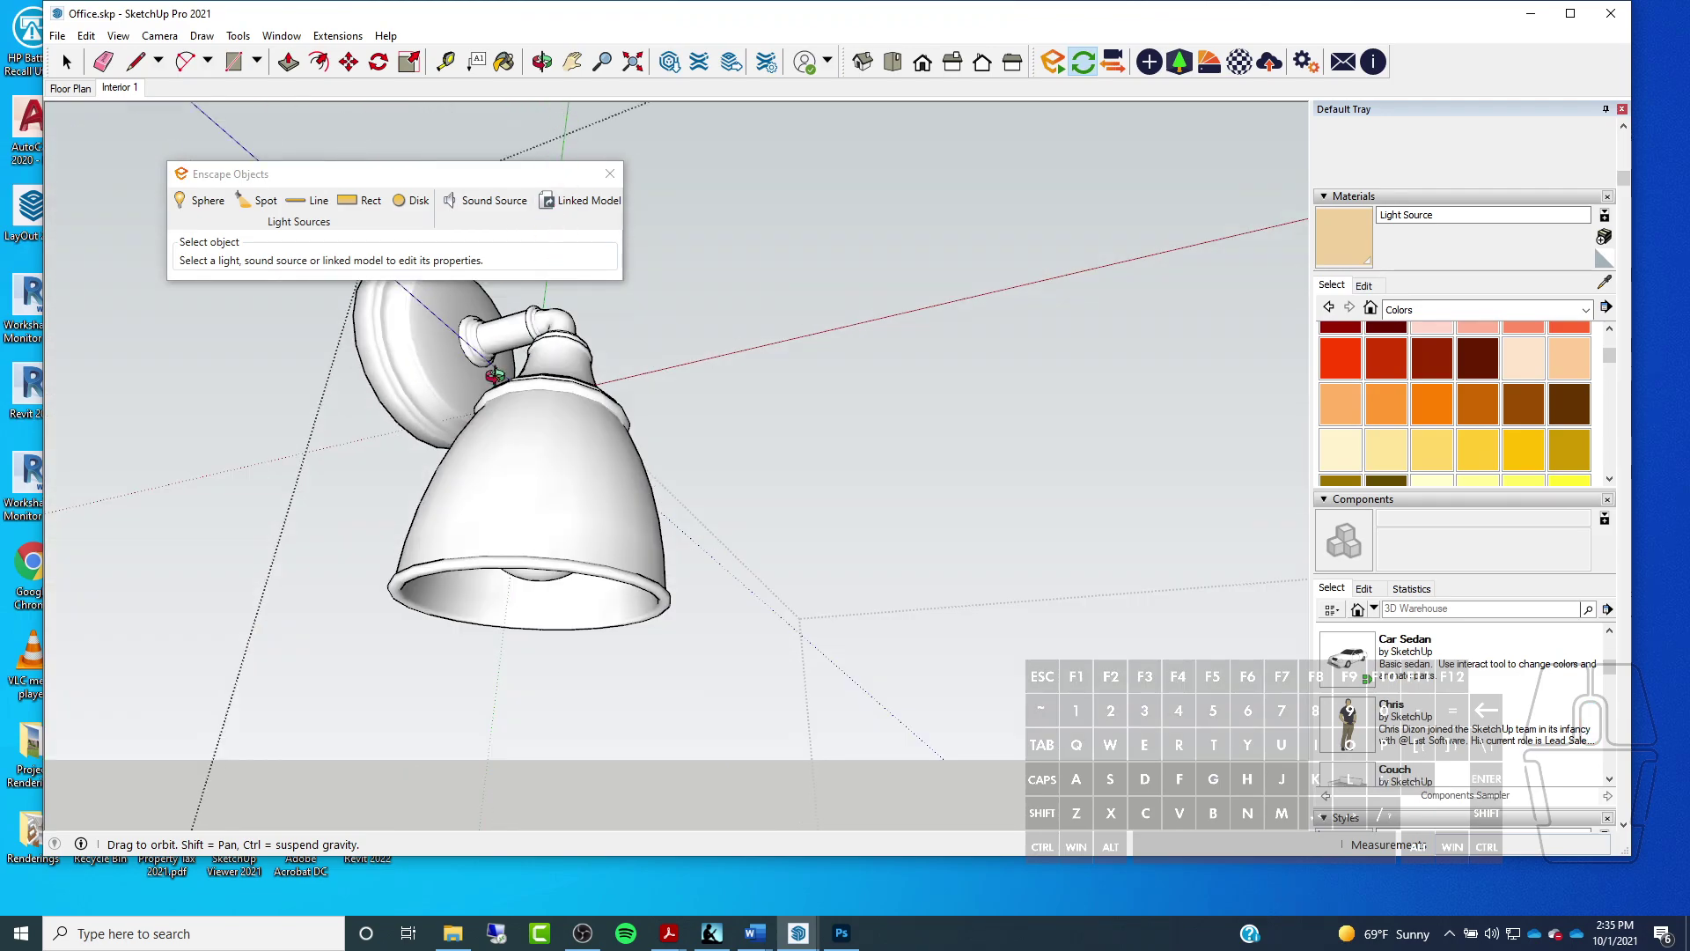
middle_click_drag(482, 447, 491, 614)
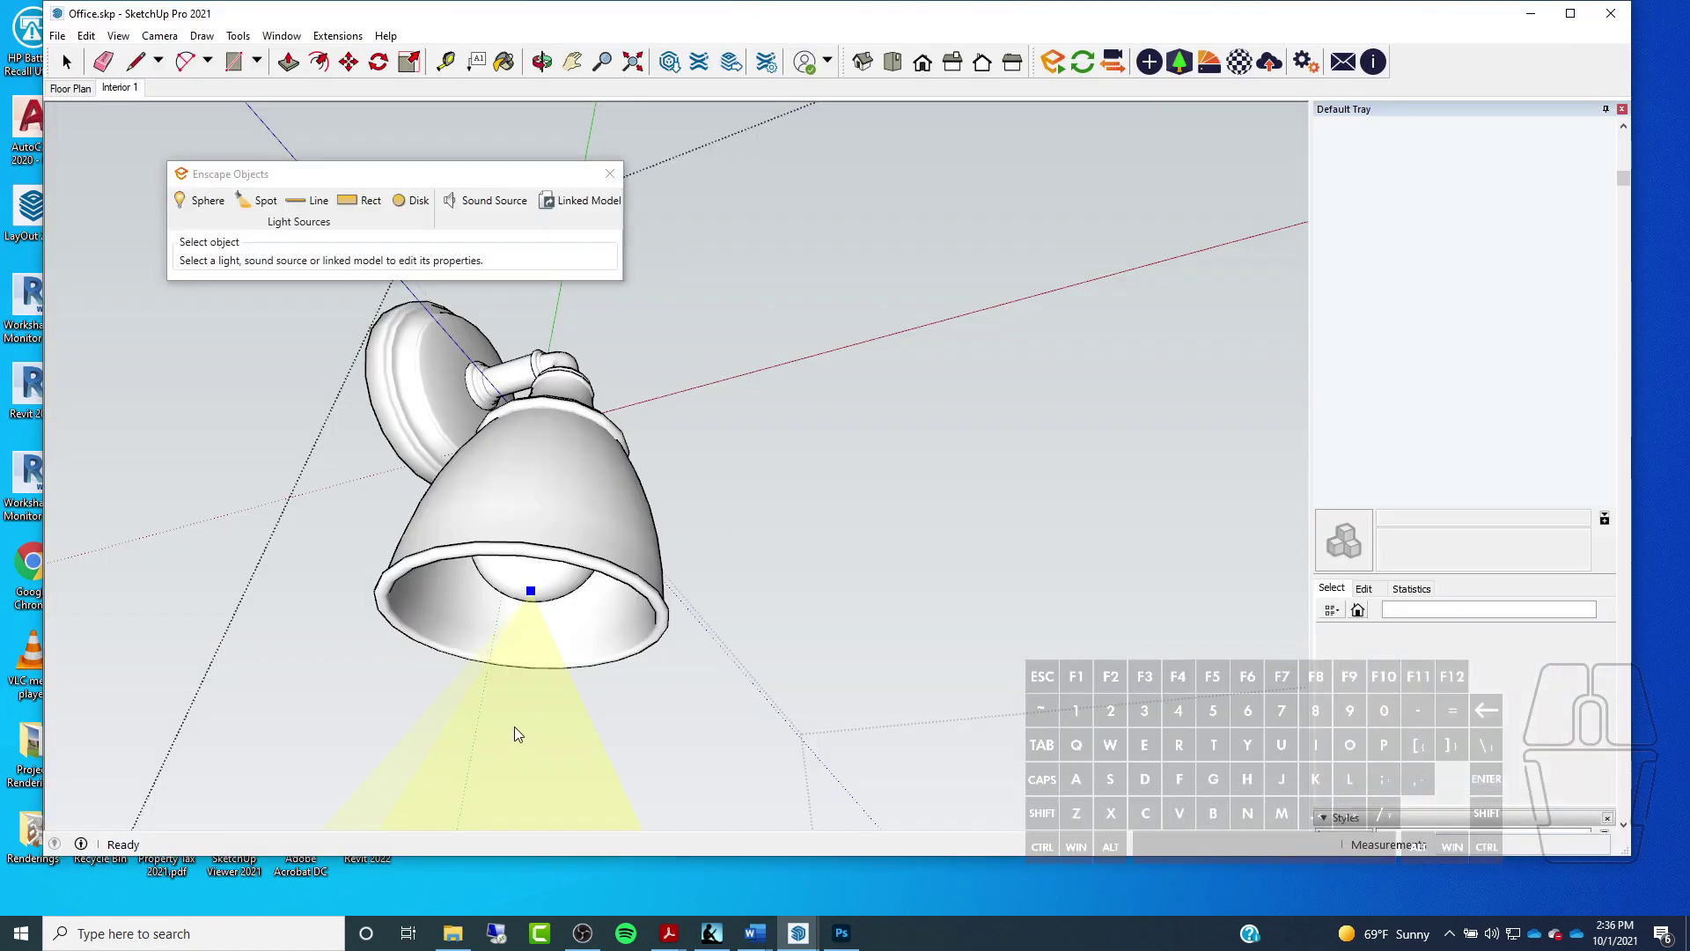
left_click_drag(477, 625, 541, 621)
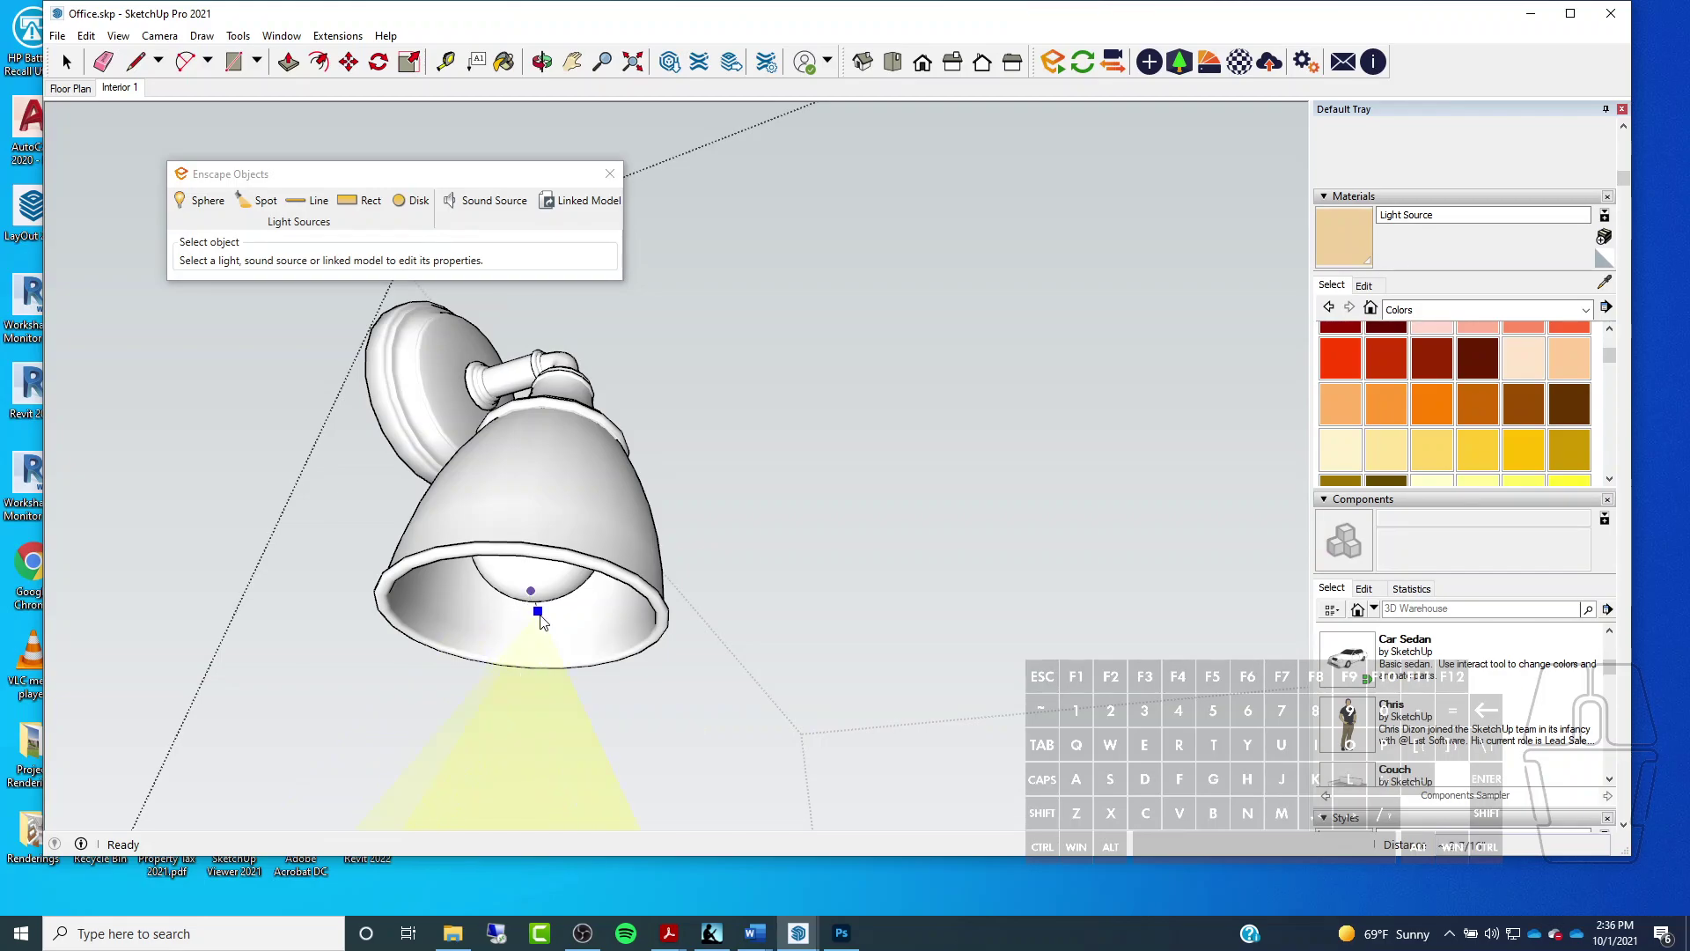
left_click(522, 688)
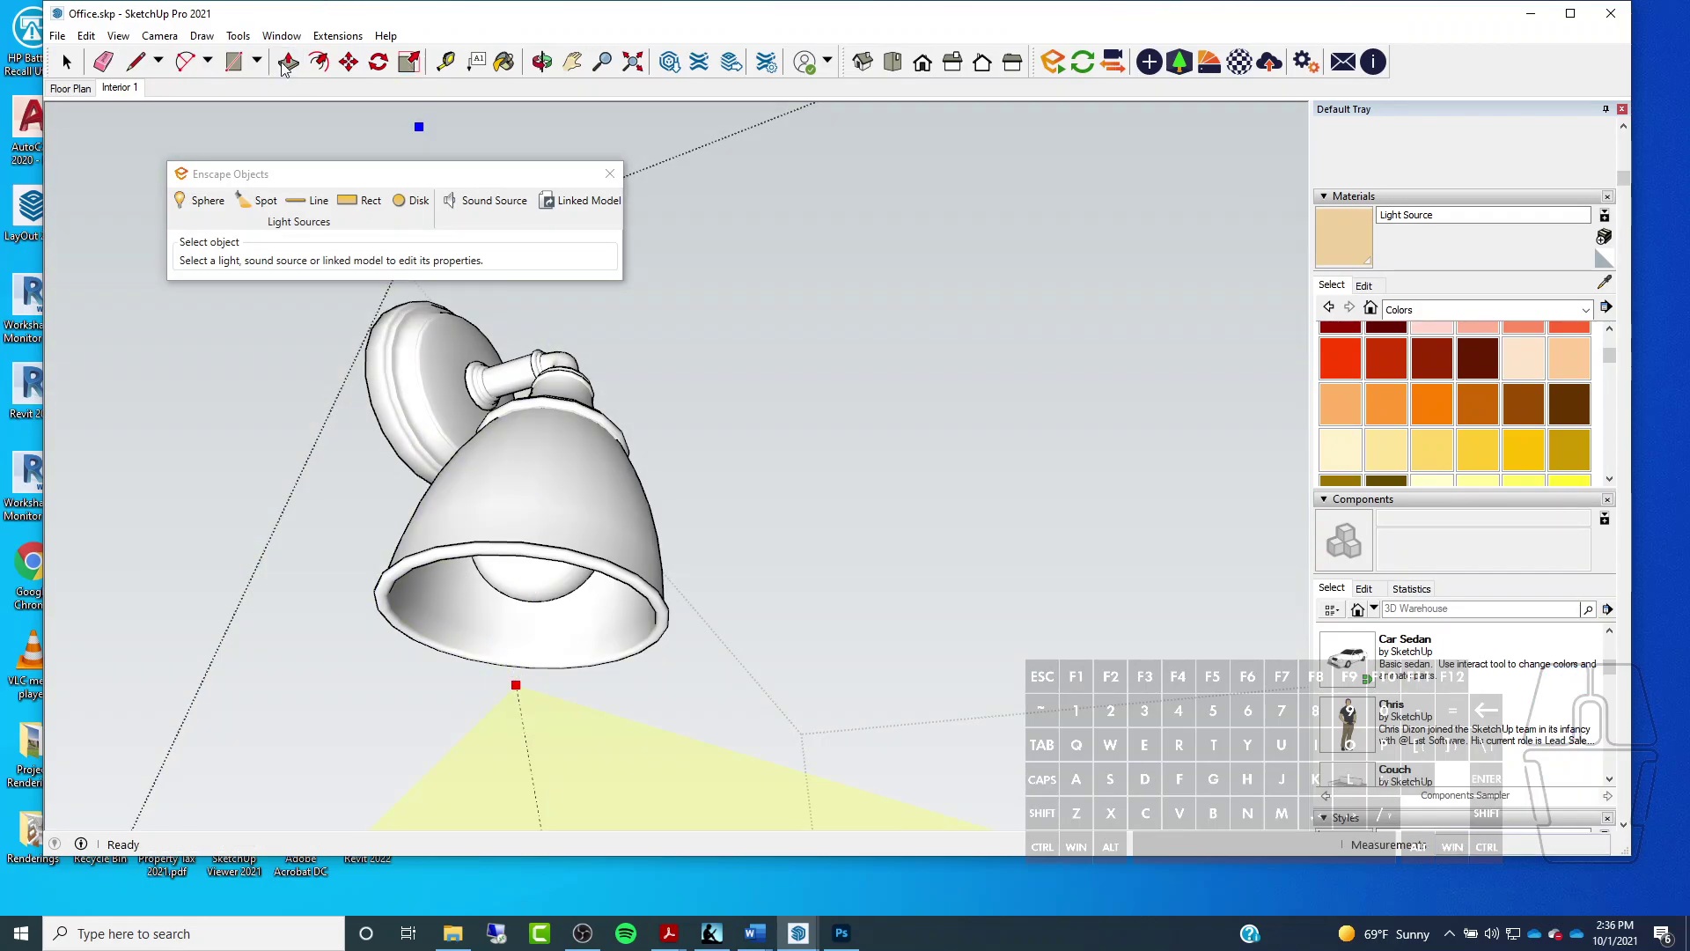
left_click(419, 127)
Begin a new Enscape spot light, anchoring it on the underside of the wall sconce's bulb
middle_click_drag(616, 532, 622, 314)
scroll(604, 515, "up", 2)
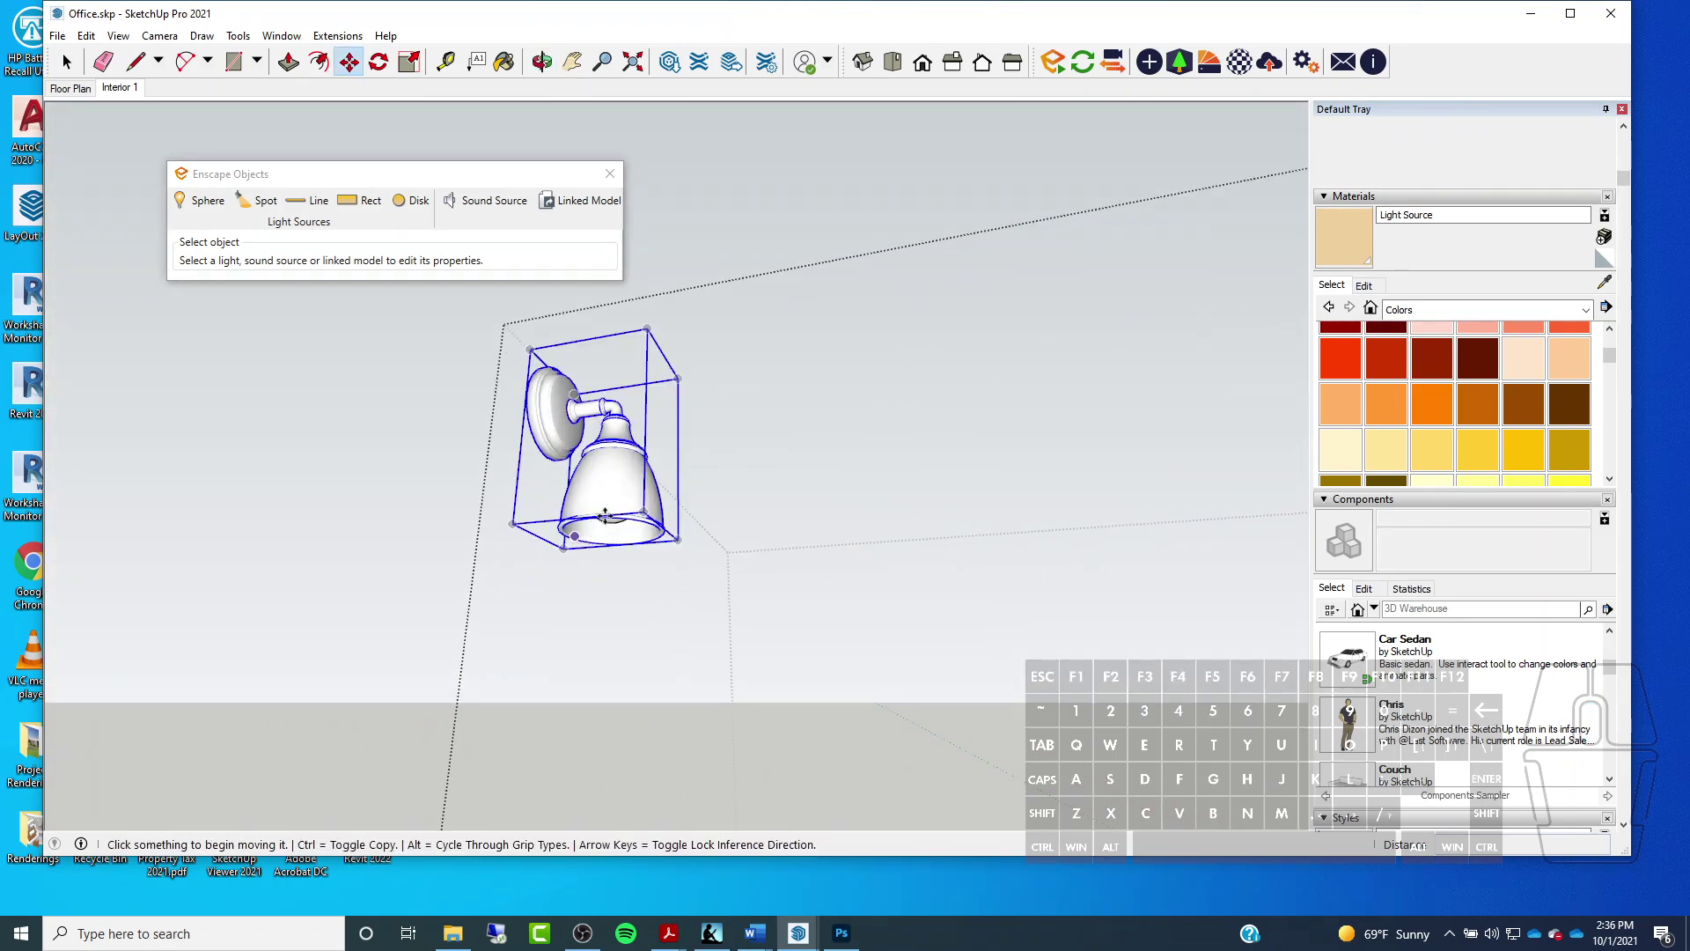
scroll(604, 515, "up", 2)
left_click(254, 200)
left_click(652, 558)
scroll(616, 543, "up", 5)
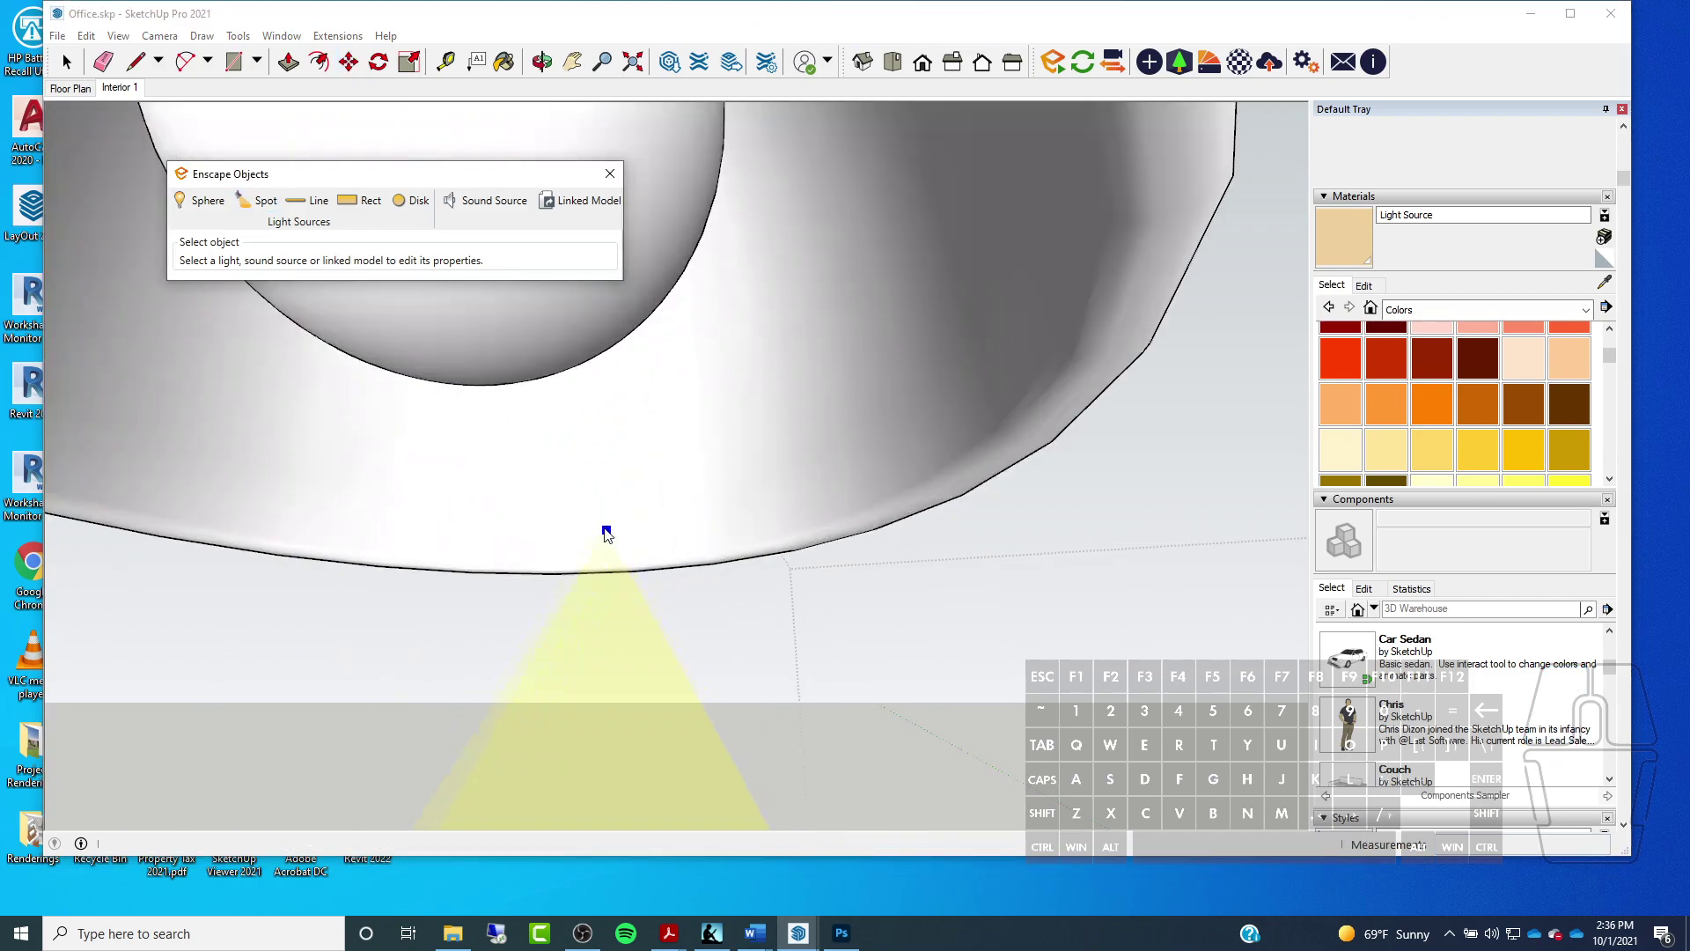
scroll(607, 535, "down", 5)
left_click(515, 449)
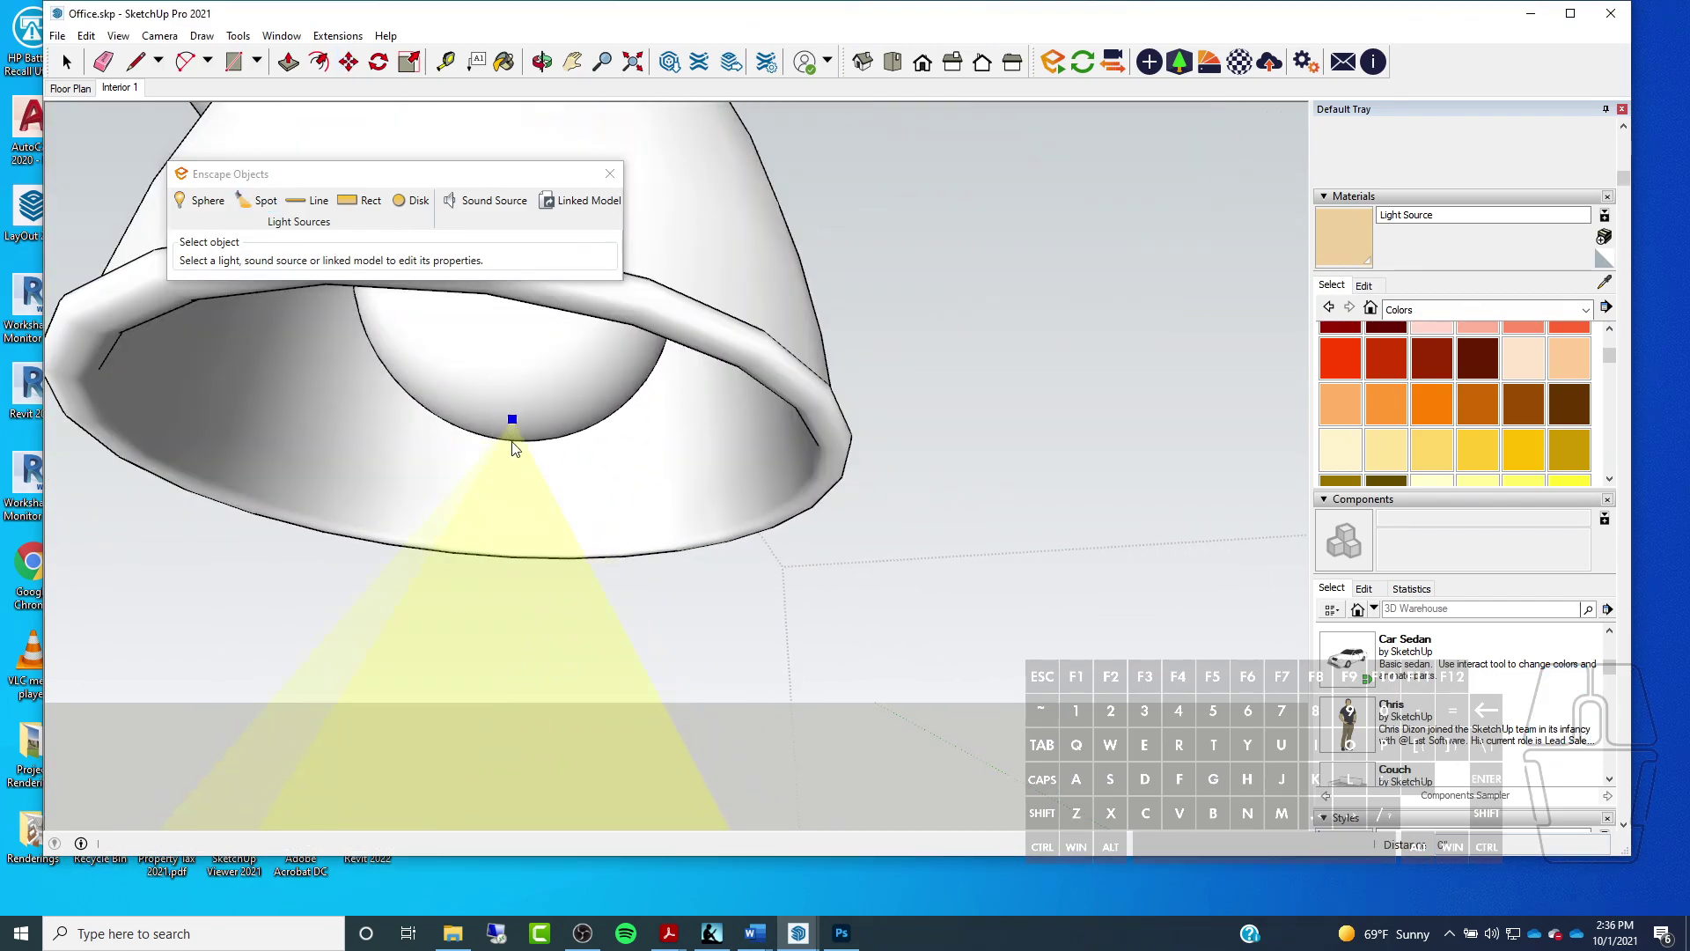
Set the spot light's source point at the sconce shade's opening and aim its beam downward
left_click(513, 615)
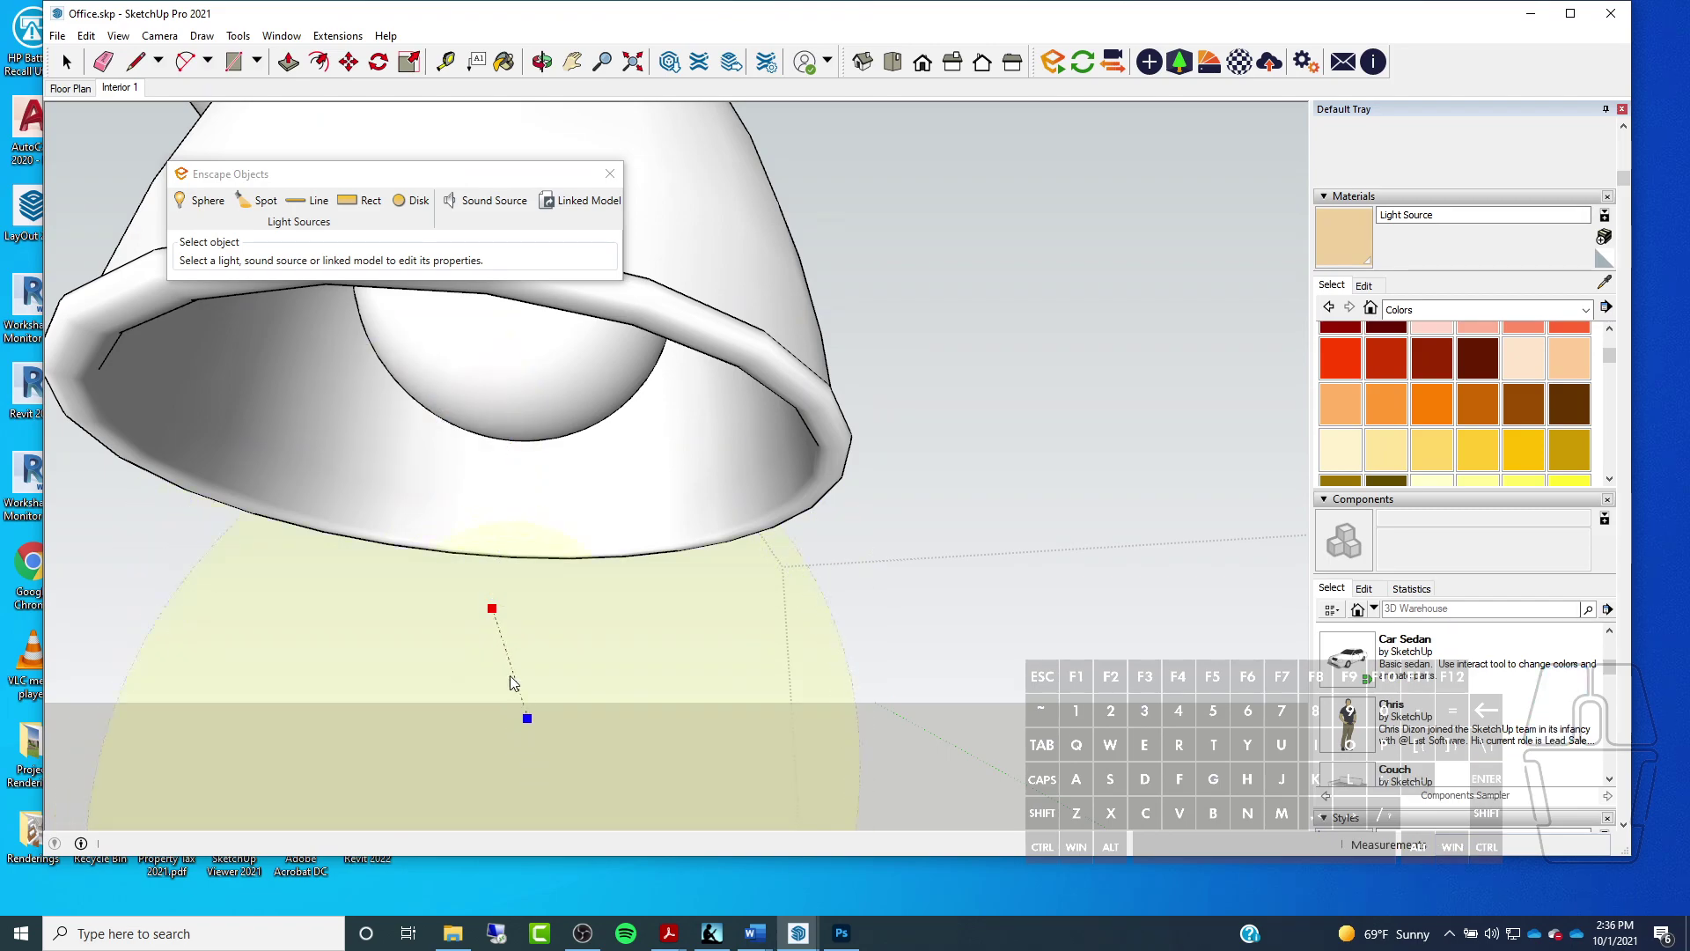
scroll(513, 682, "down", 6)
scroll(502, 641, "up", 3)
scroll(533, 609, "down", 3)
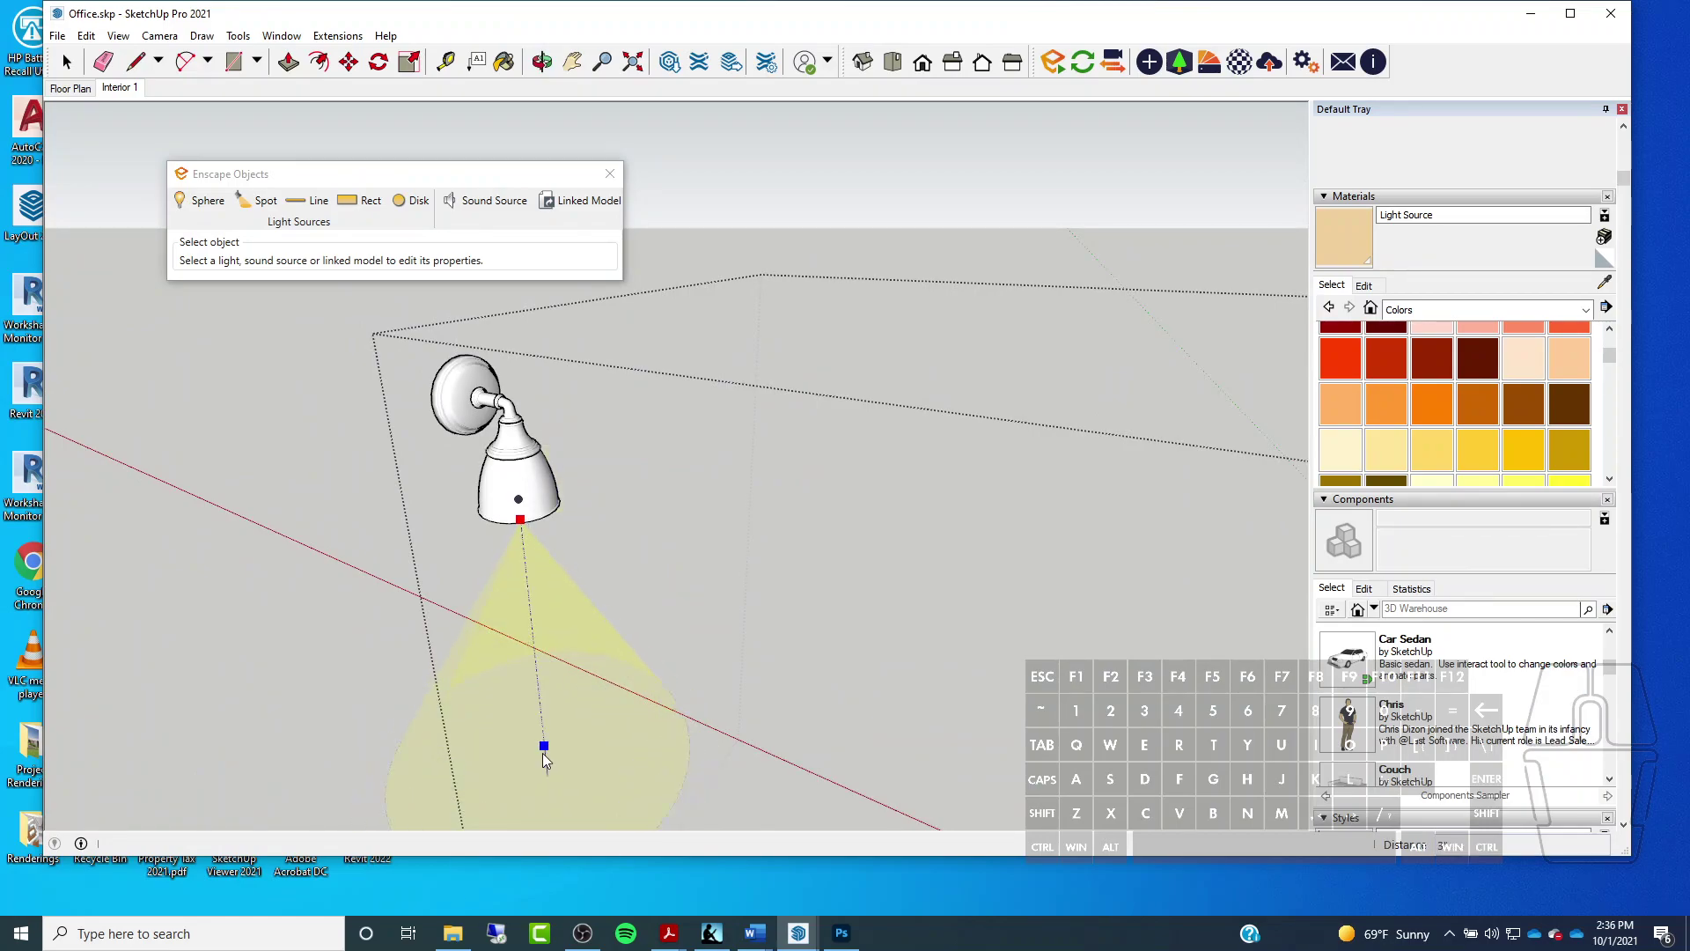
left_click(543, 755)
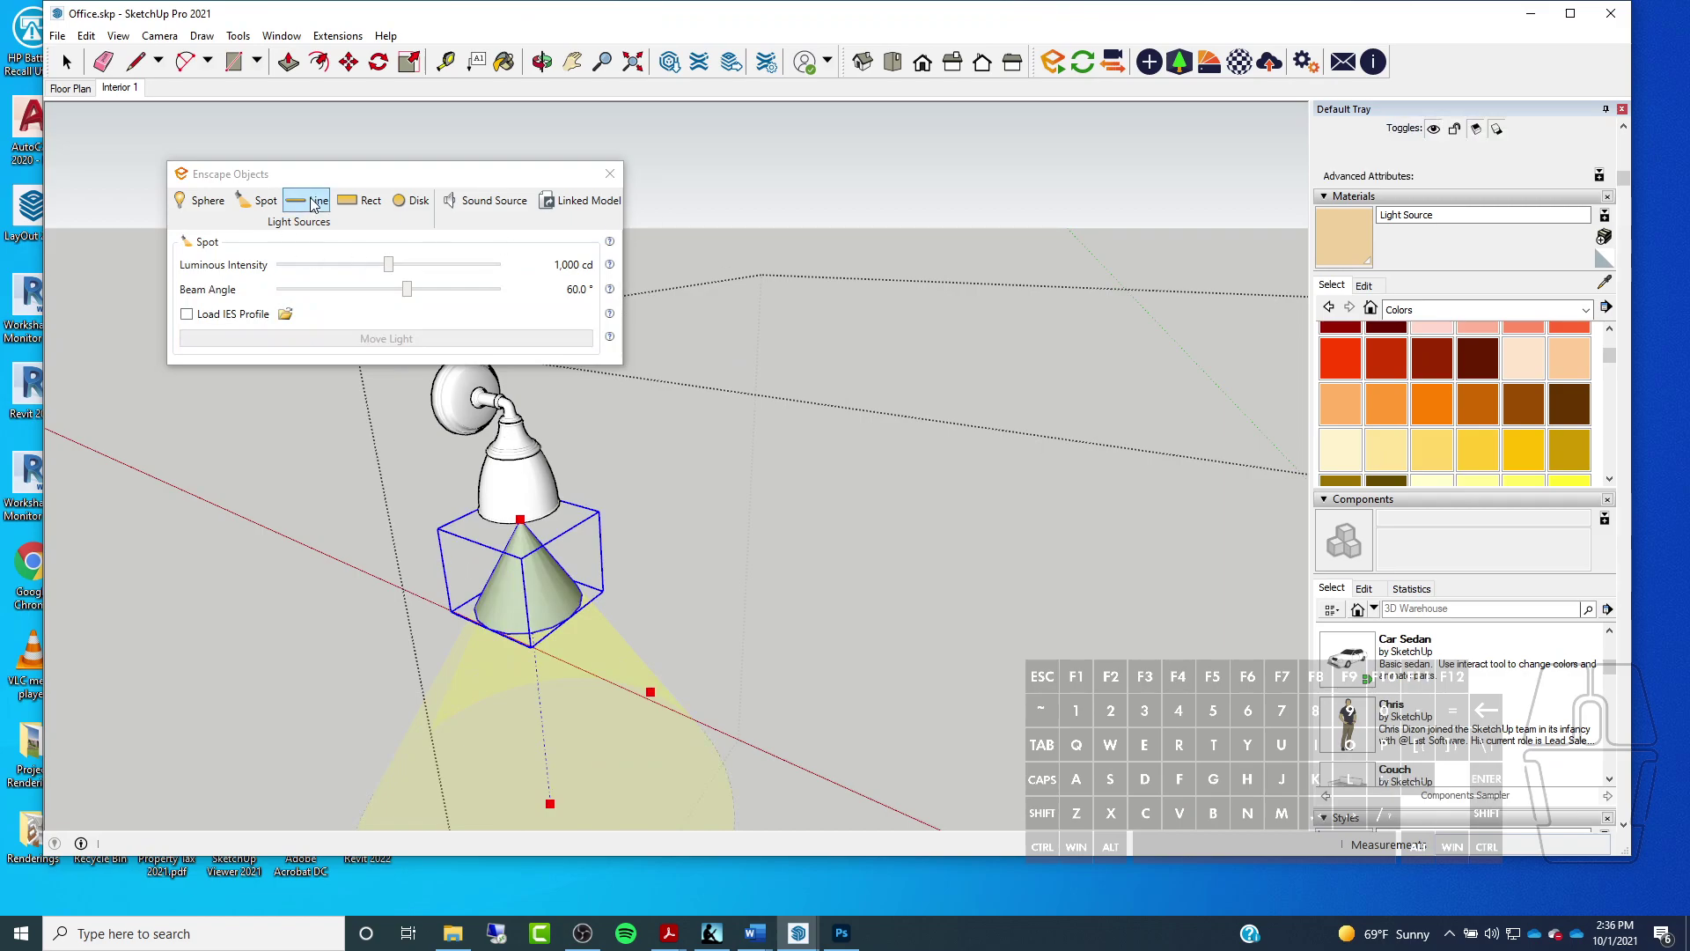
Move the spot light so the tip of its cone sits just below the bulb in the sconce's shade
left_click_drag(318, 174, 468, 120)
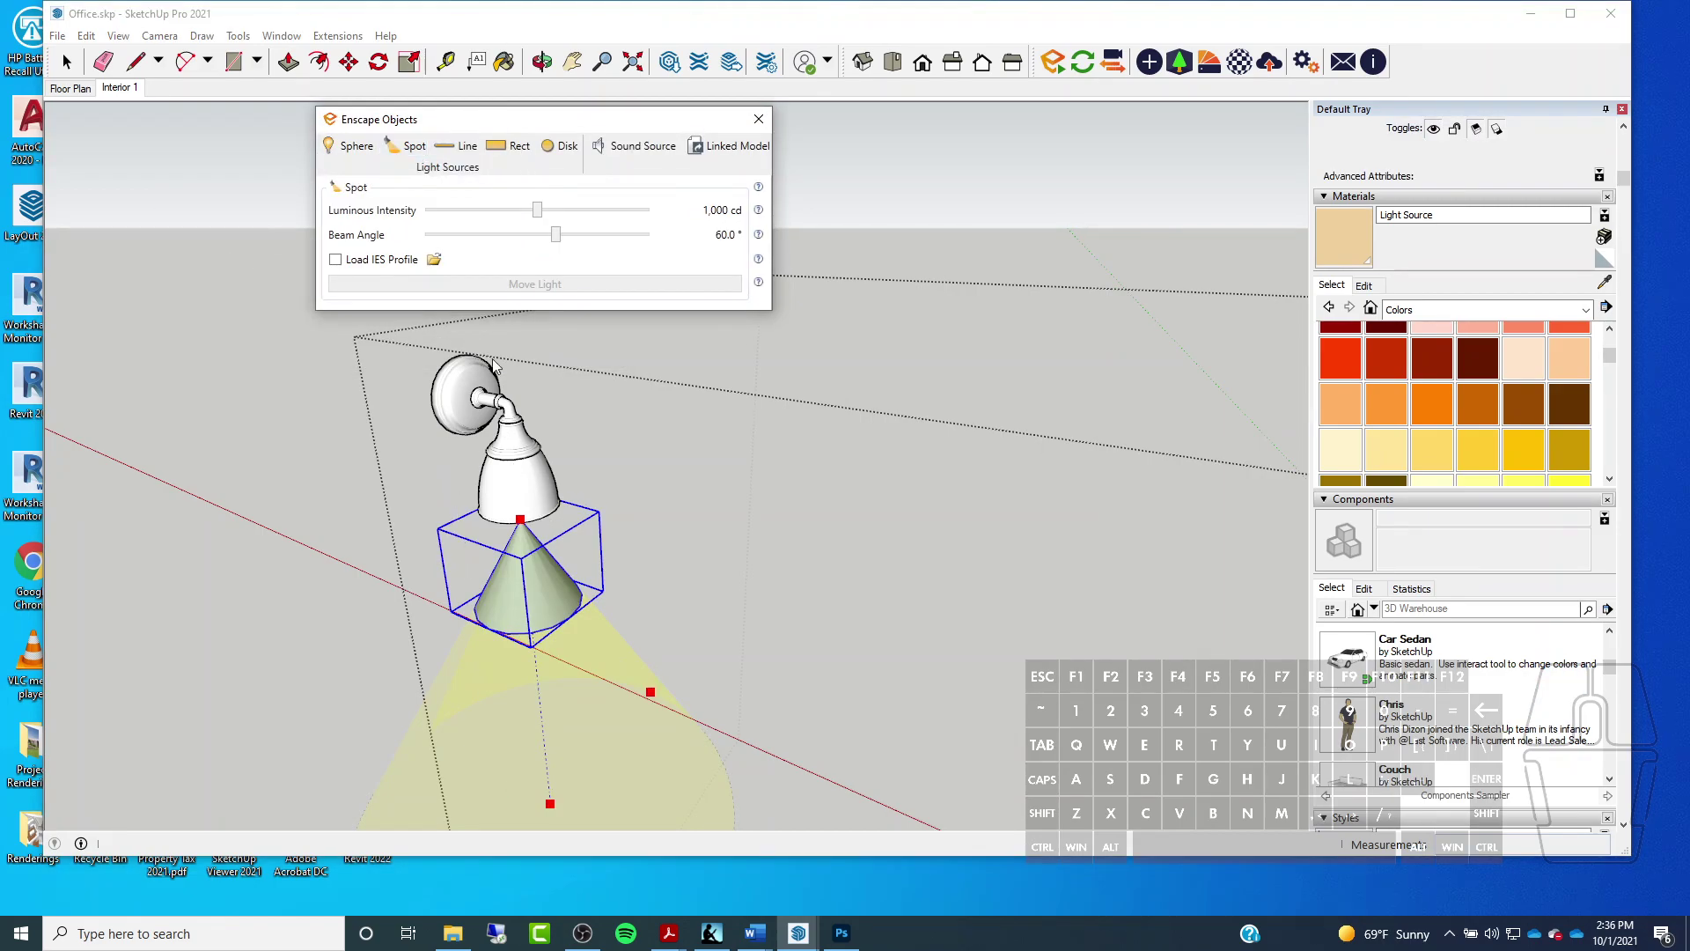
left_click(349, 62)
middle_click_drag(521, 556, 564, 511)
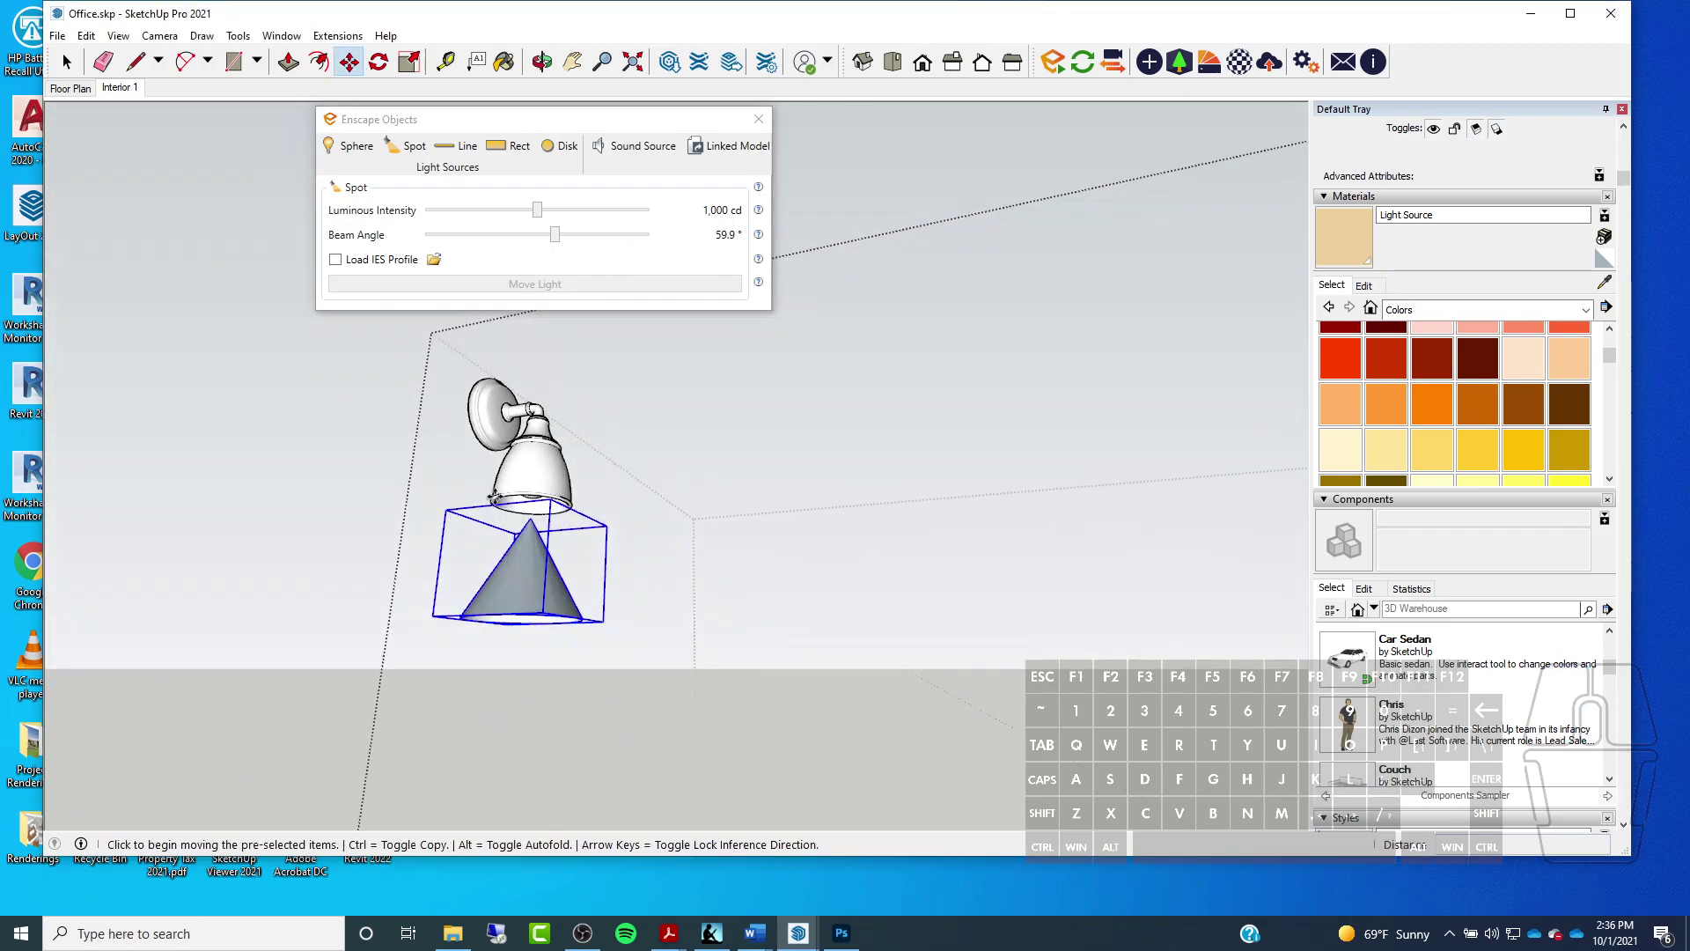
scroll(546, 546, "up", 5)
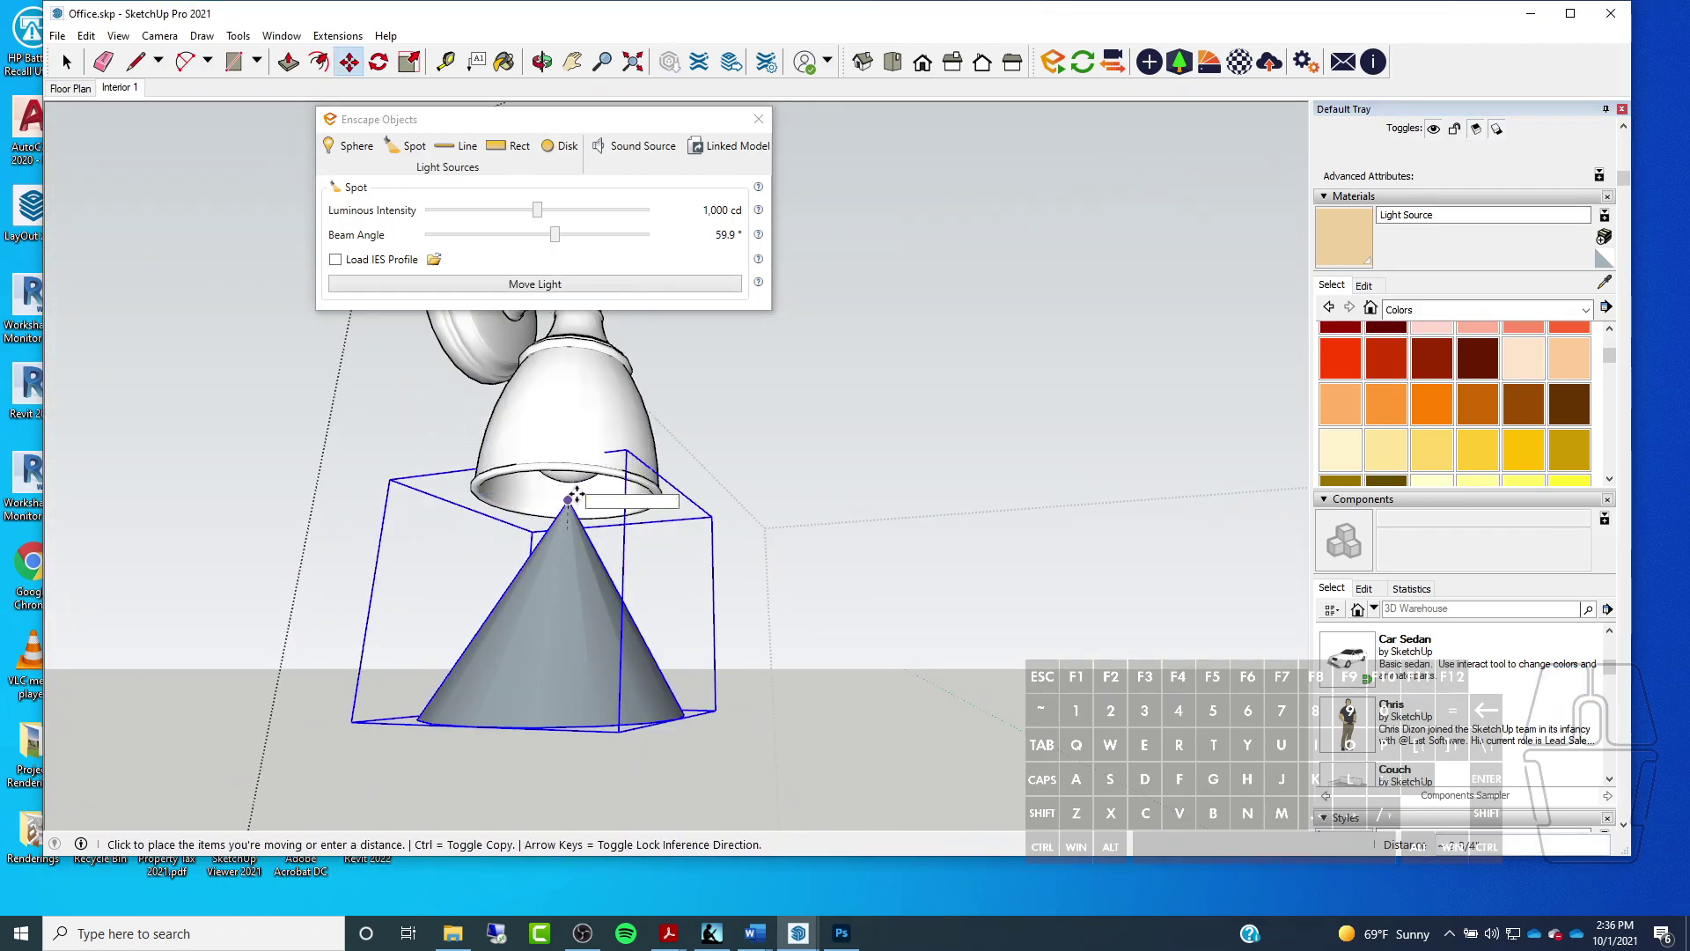
scroll(575, 510, "up", 5)
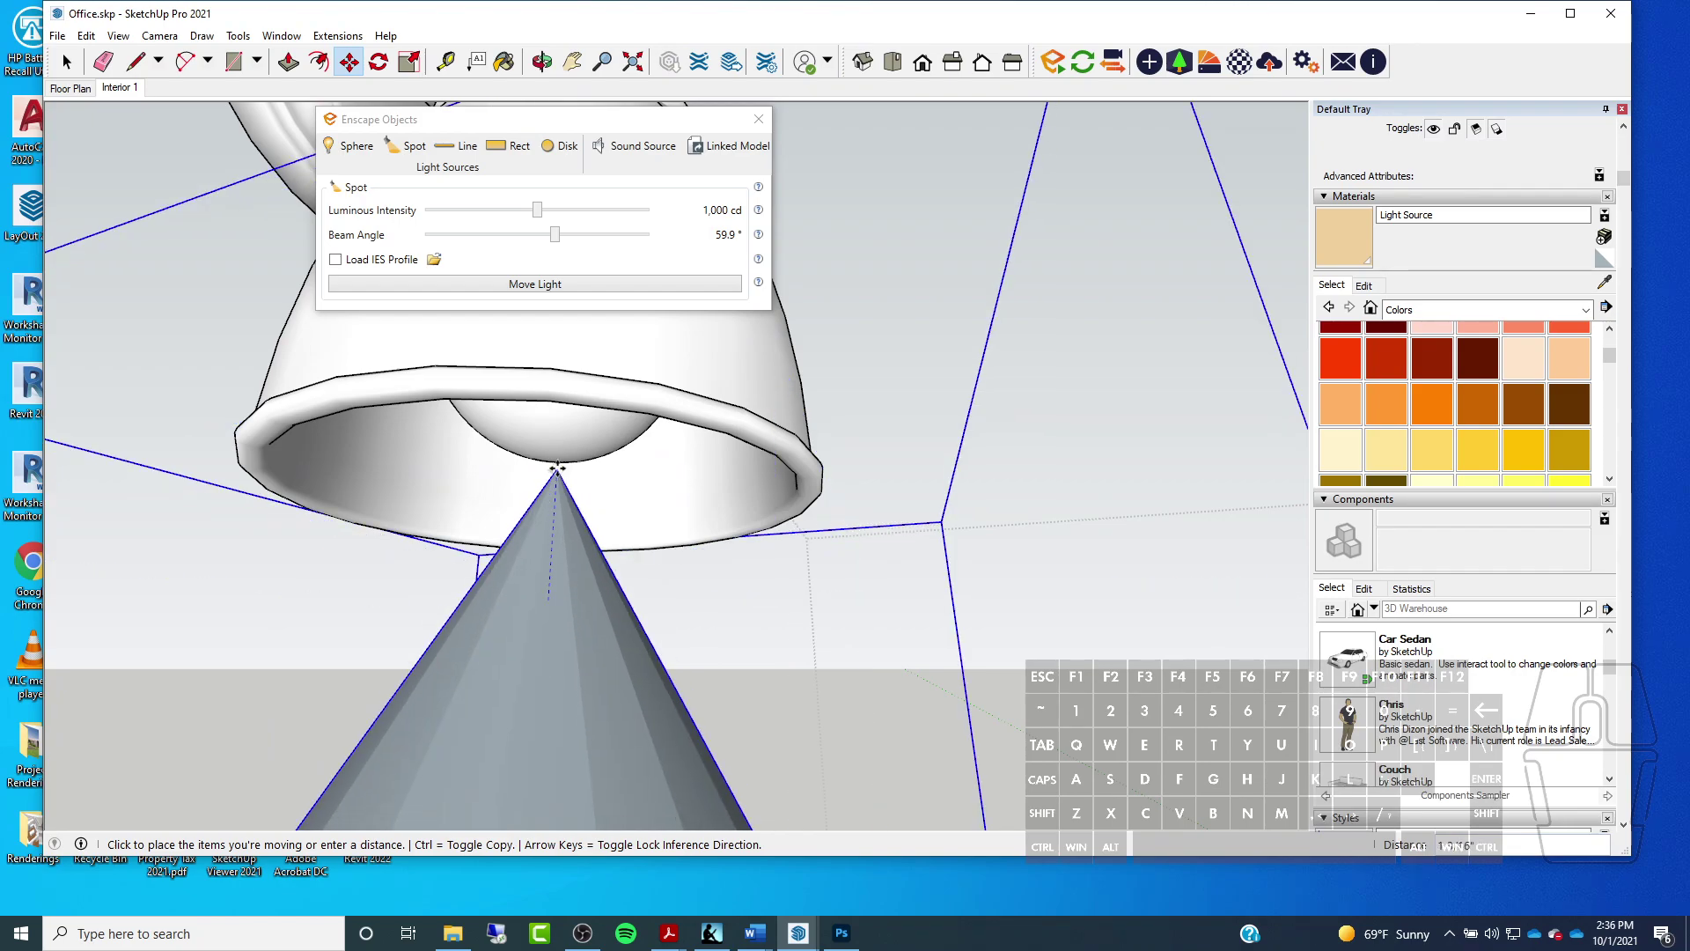
left_click(556, 470)
scroll(653, 510, "down", 5)
middle_click_drag(653, 510, 340, 623)
scroll(724, 546, "up", 2)
middle_click_drag(724, 547, 604, 517)
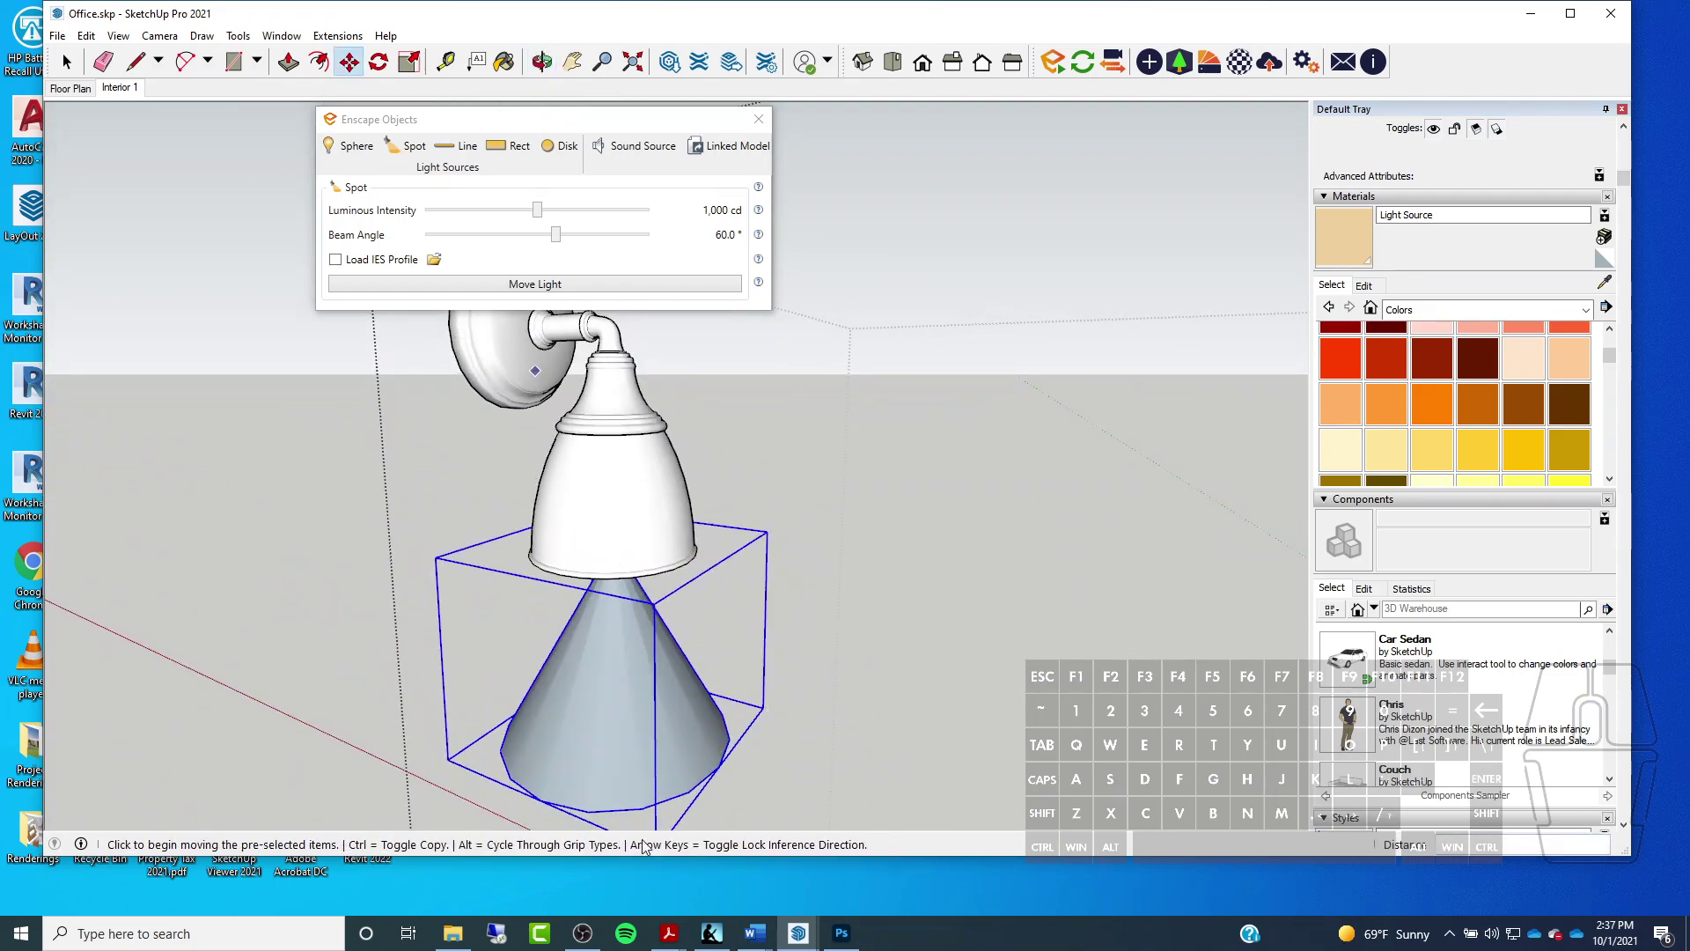
Turn on Enscape live updates and bring up the render window, shifting the Visual Settings window to view the sconce's spot light
left_click(1083, 62)
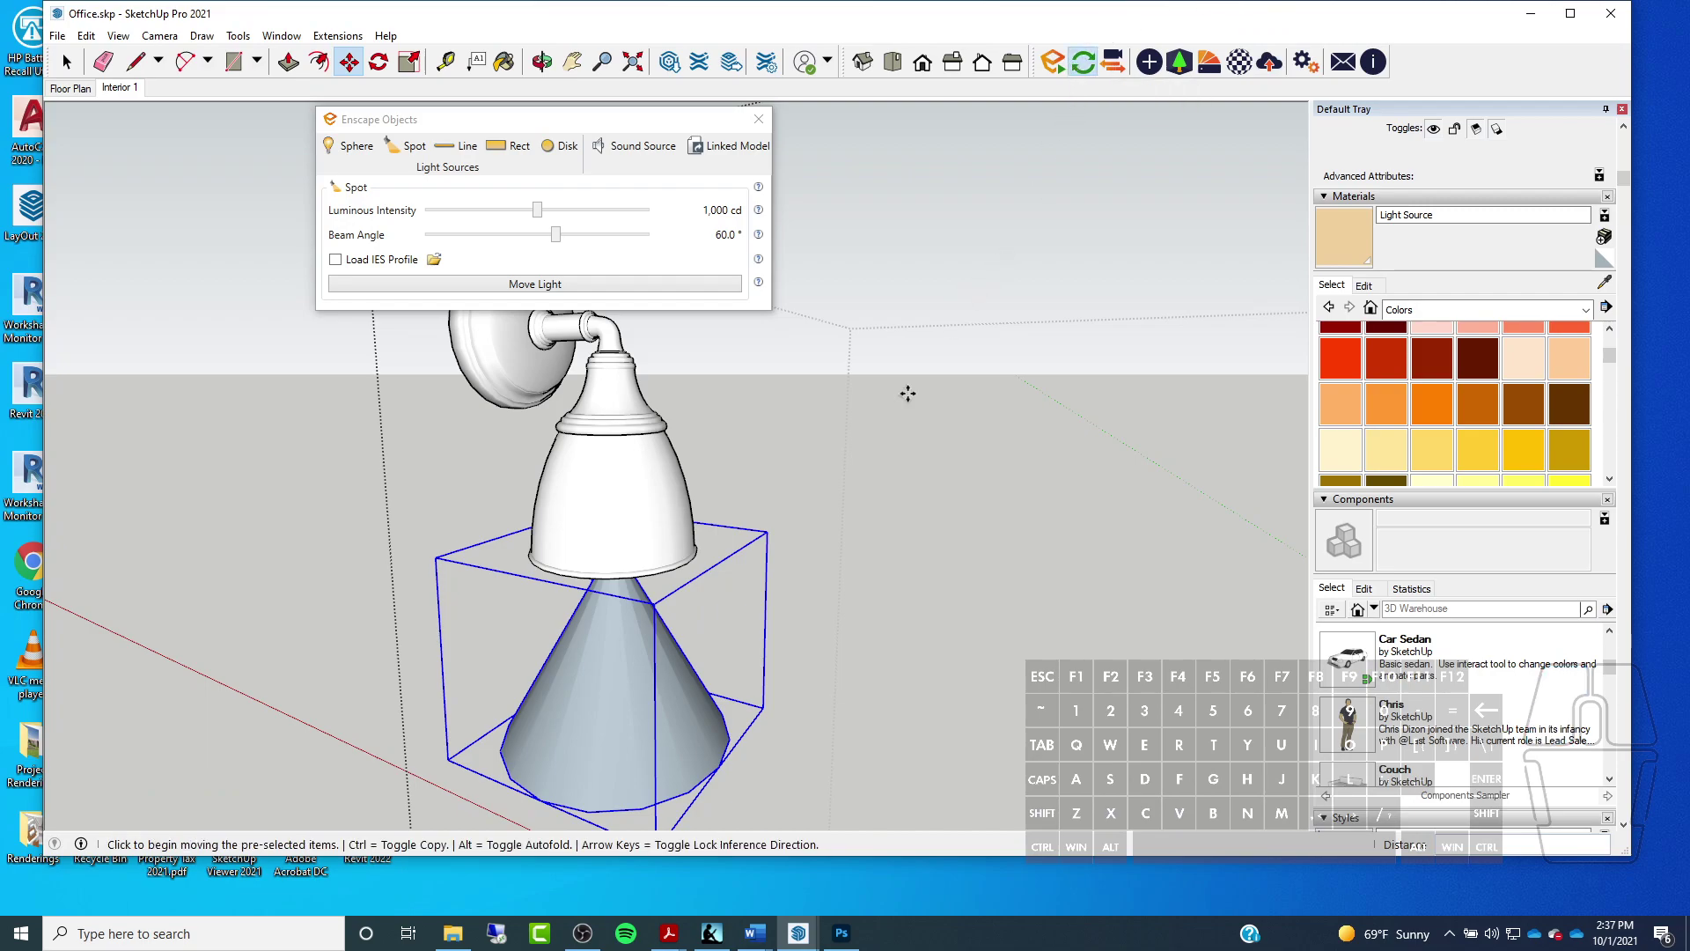
mouse_move(791, 940)
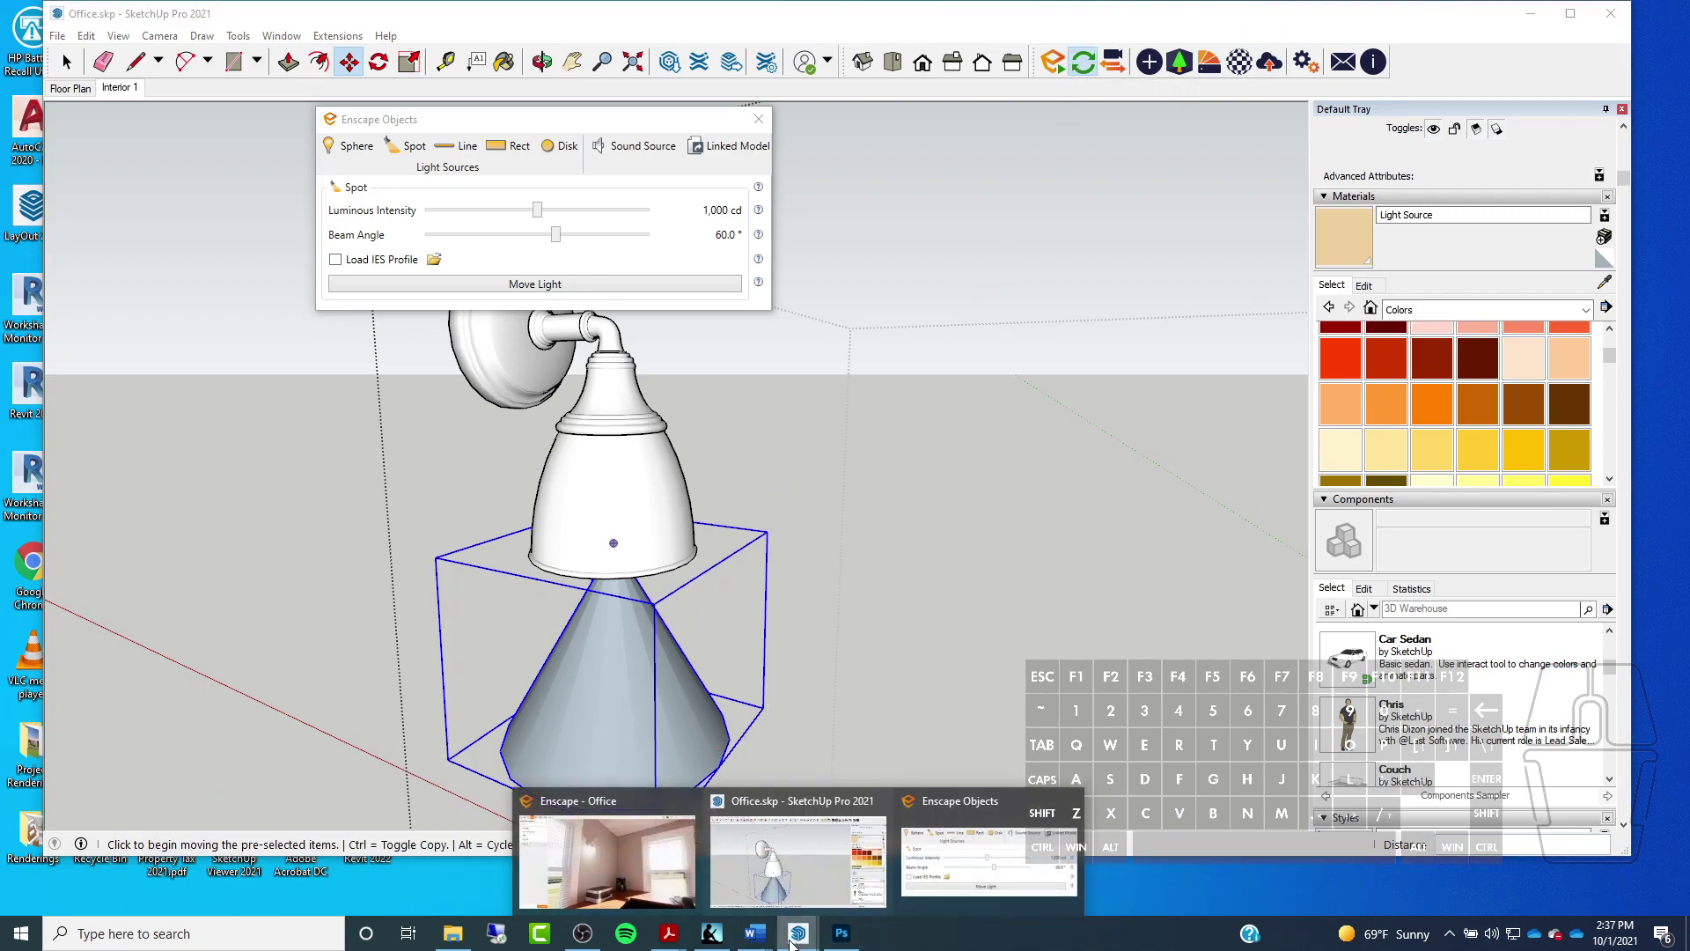
left_click(584, 863)
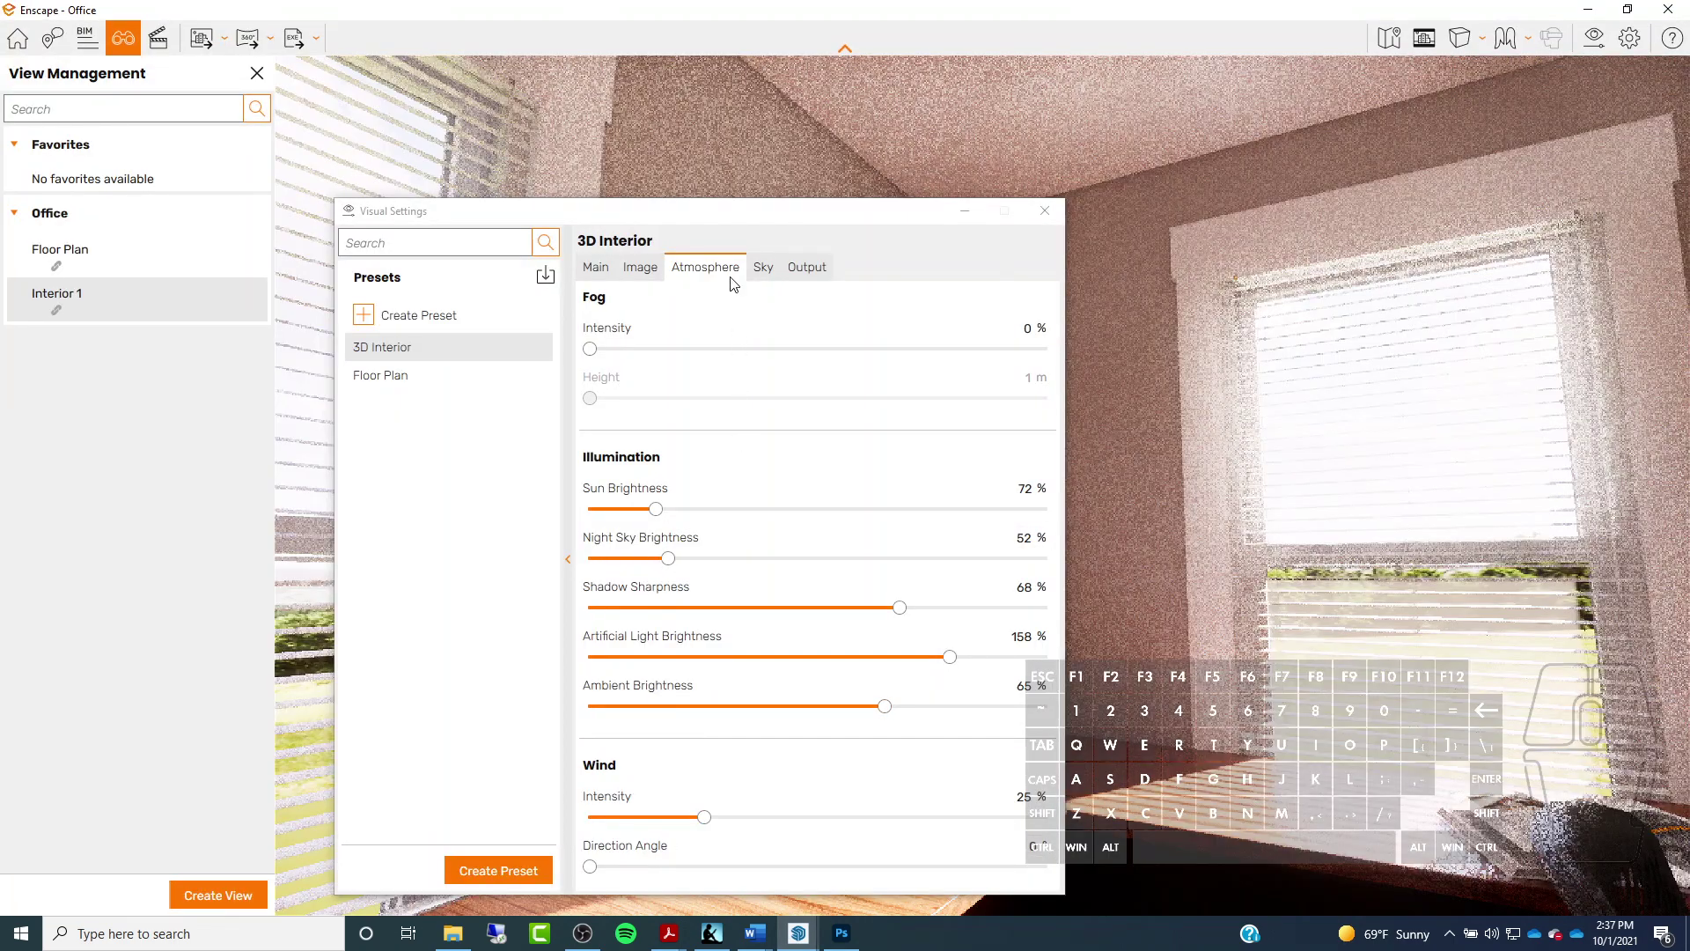
left_click_drag(724, 210, 1294, 287)
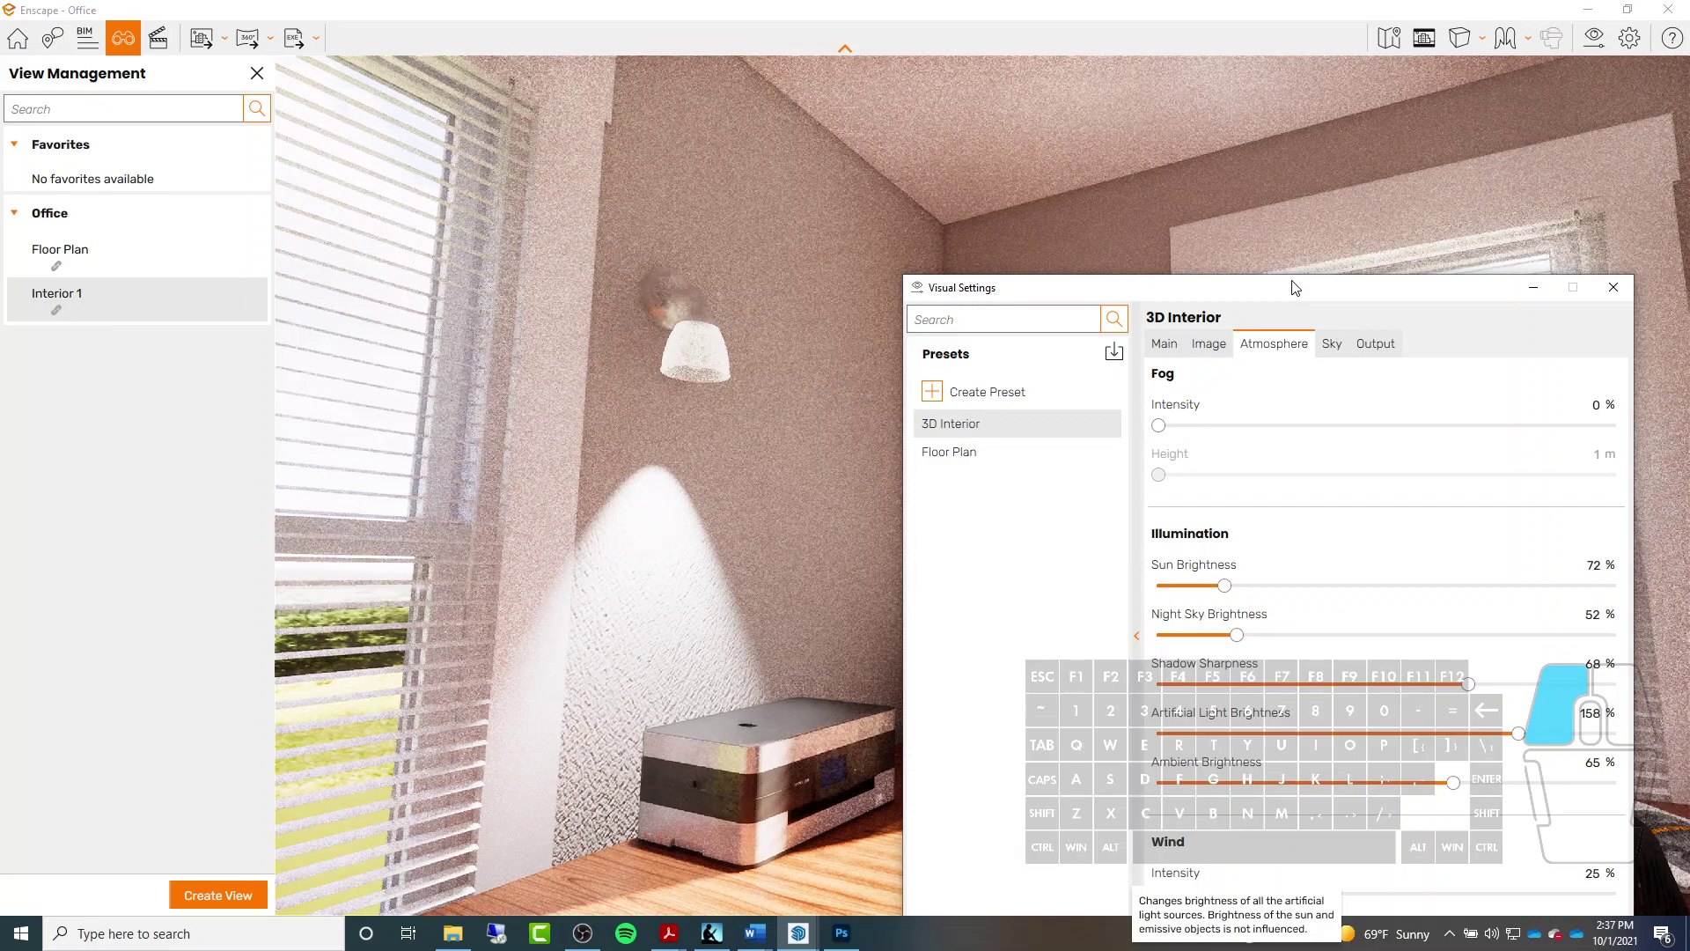
left_click_drag(1294, 288, 1081, 128)
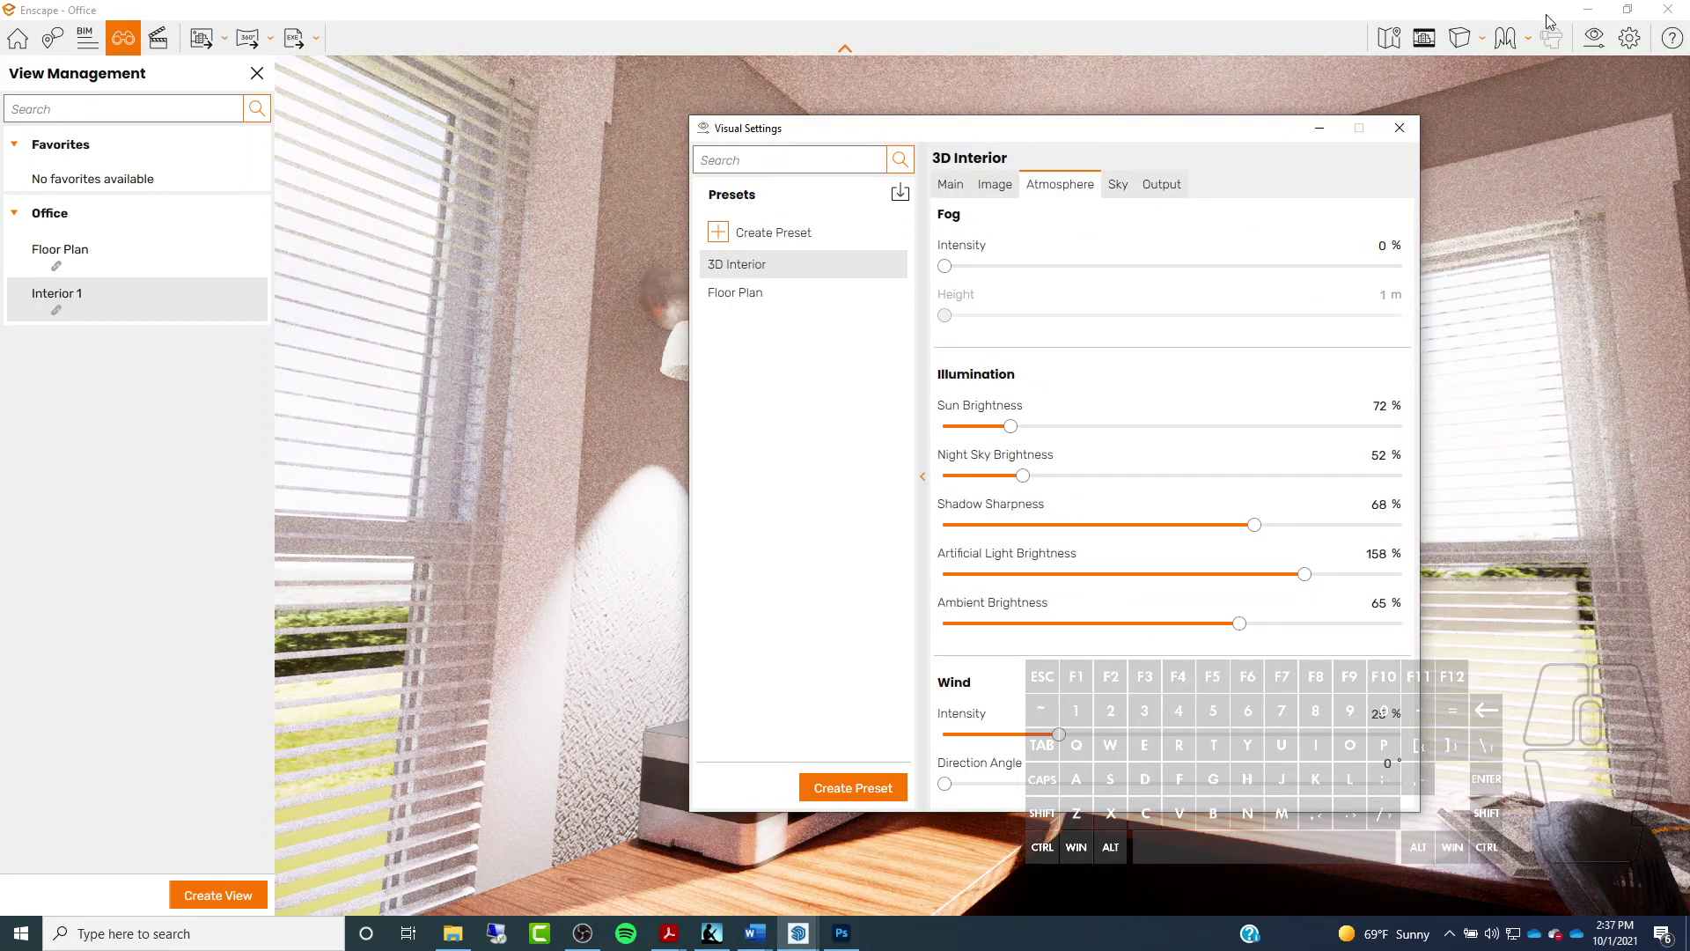
Move SketchUp out of the way, minimise Visual Settings and show the Enscape Objects window over the live render
left_click(1505, 38)
left_click(792, 943)
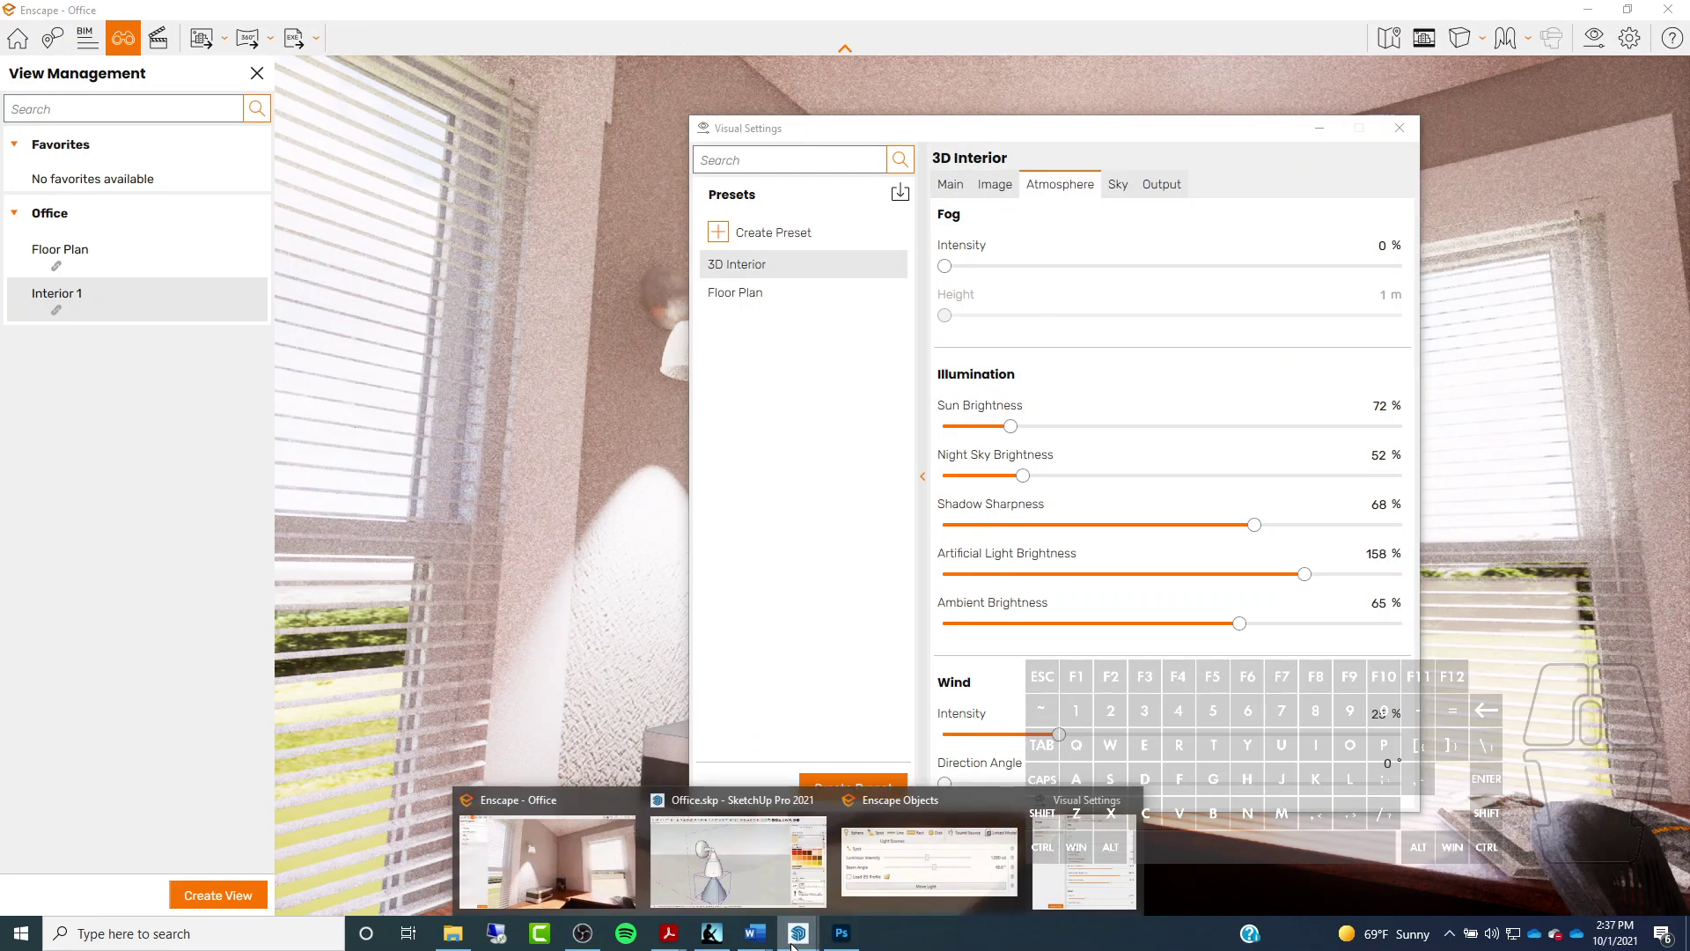
mouse_move(701, 865)
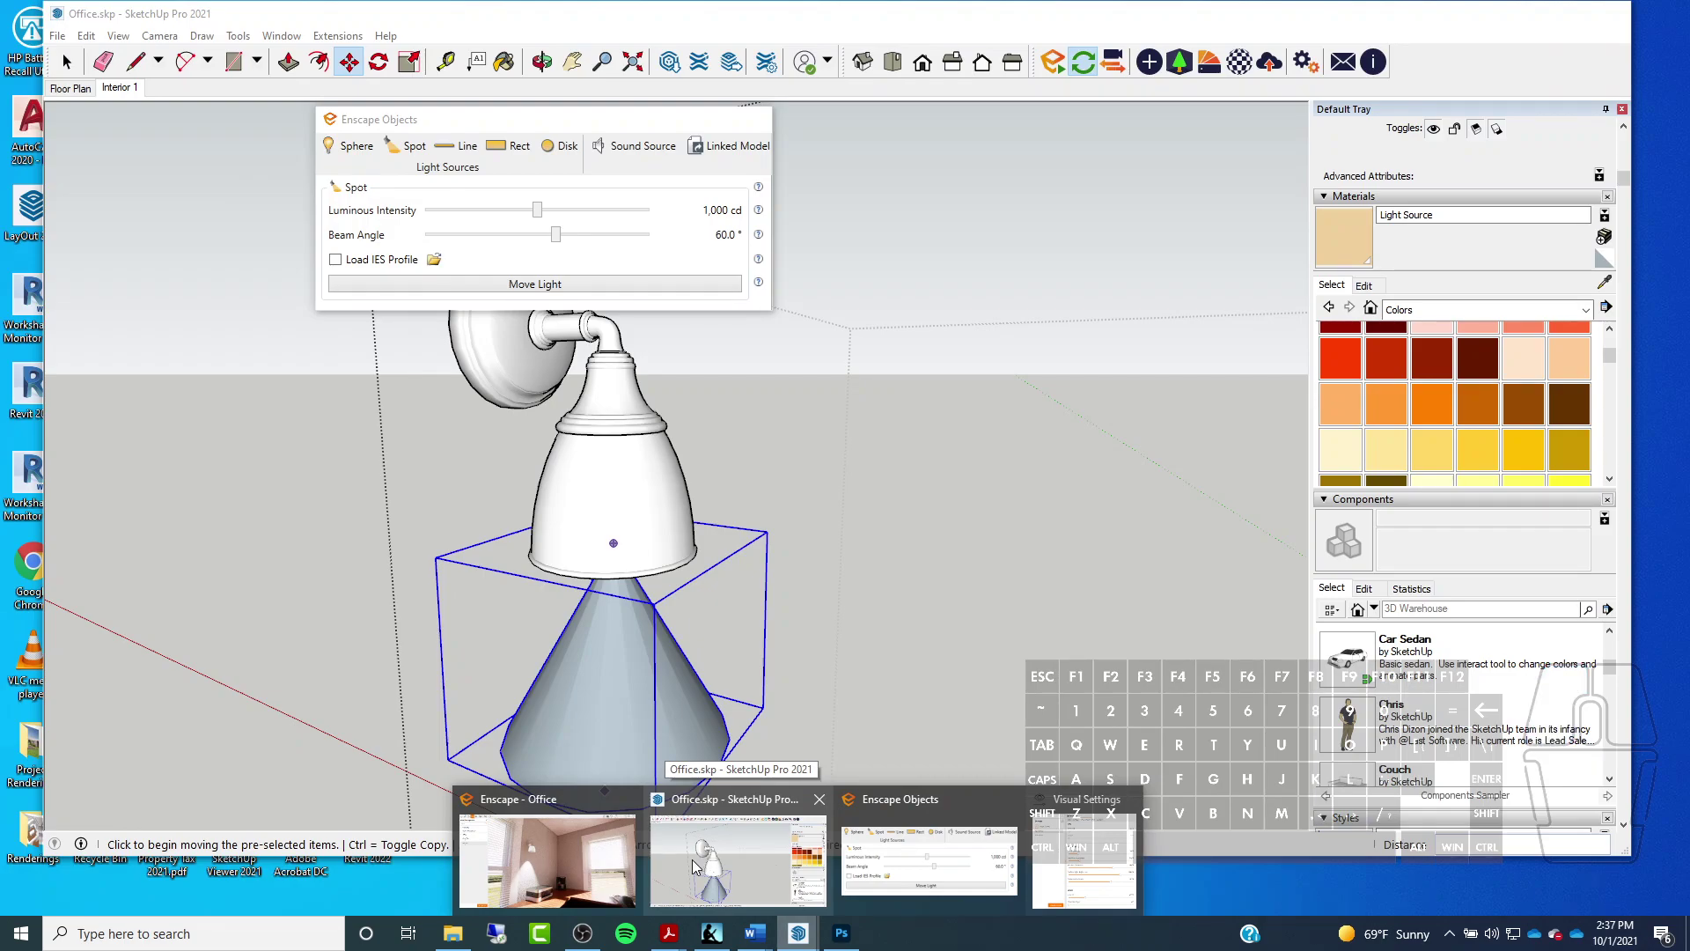
left_click(696, 867)
double_click(630, 16)
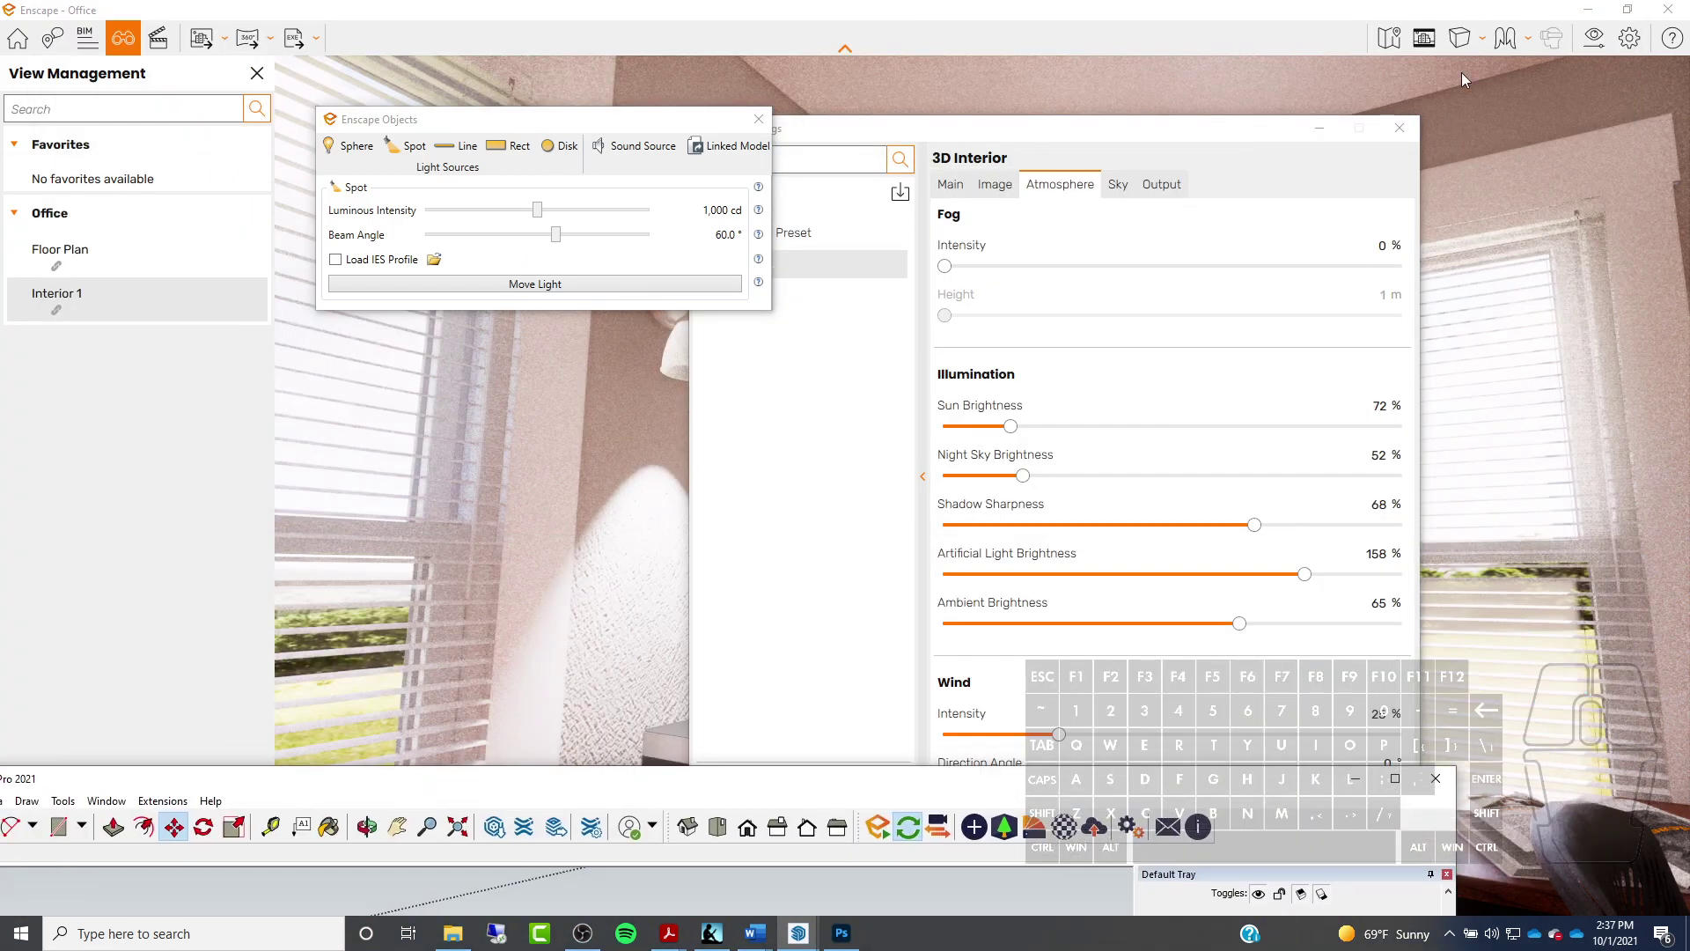
left_click(1320, 129)
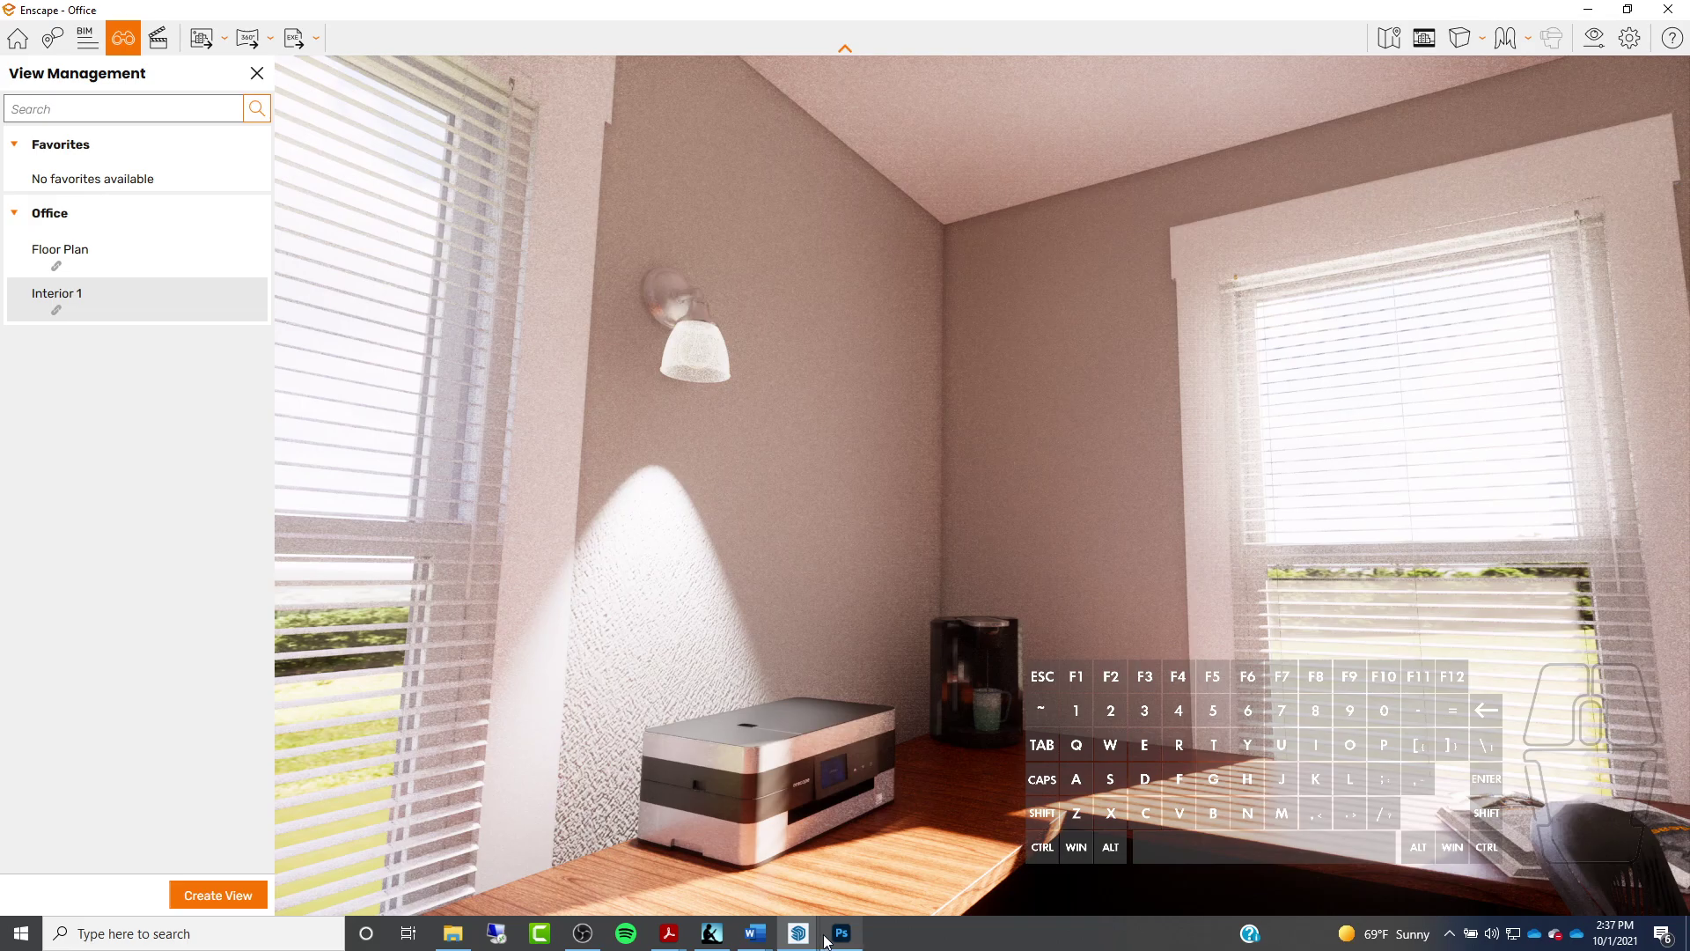
mouse_move(823, 939)
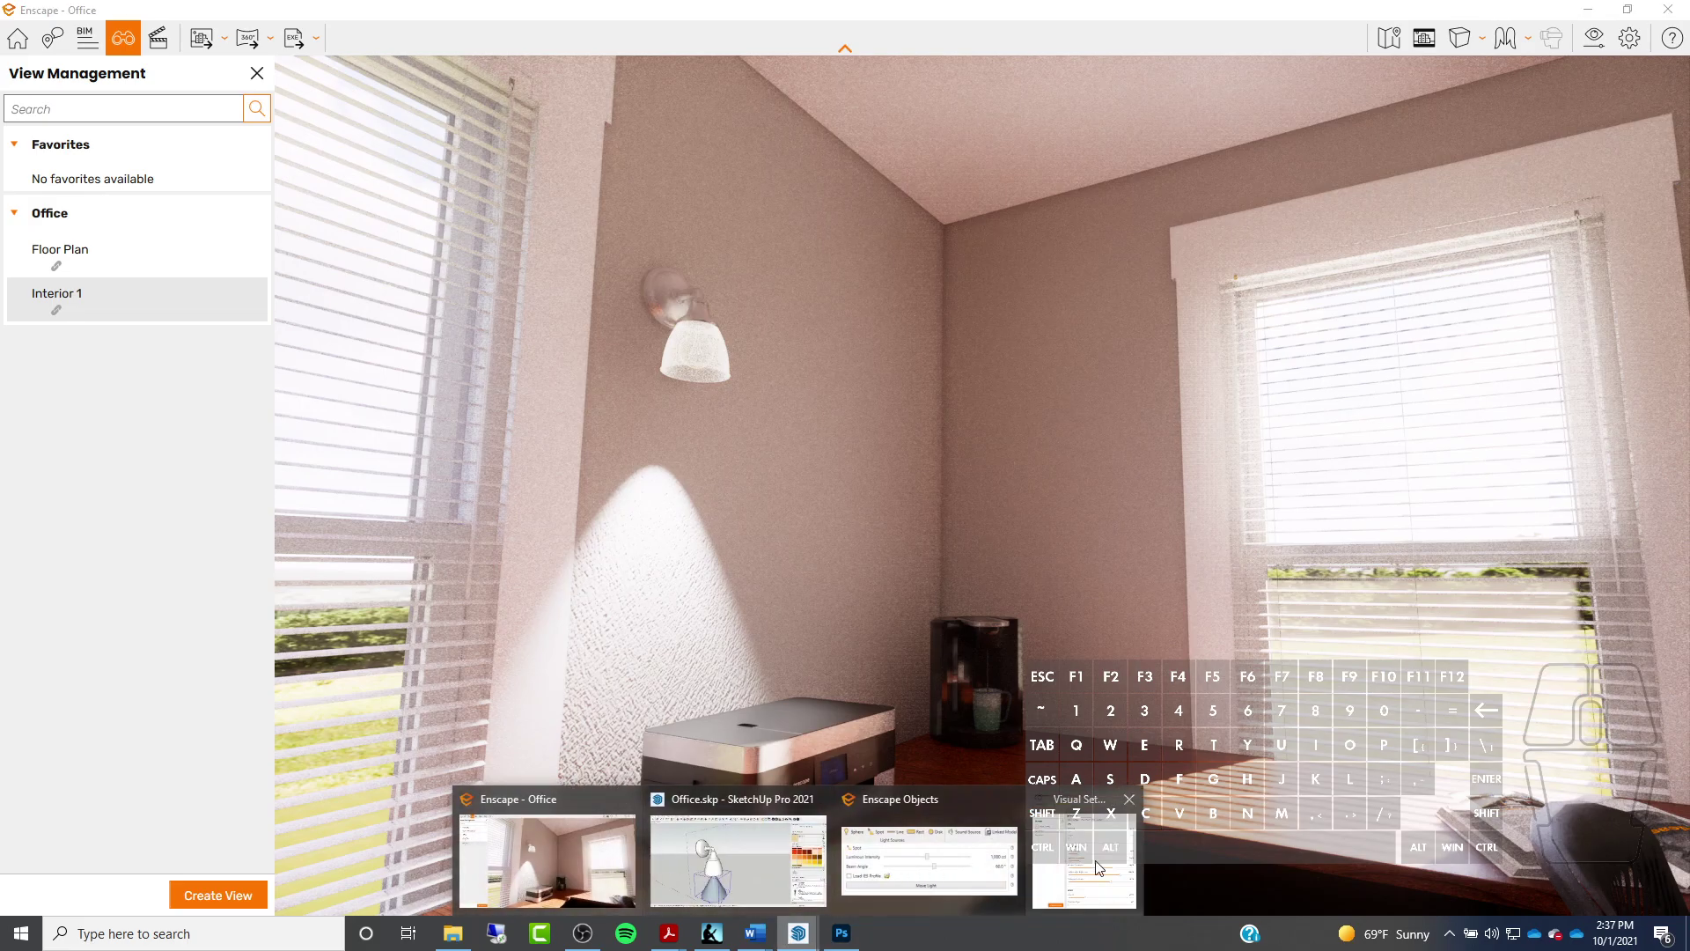
left_click(928, 859)
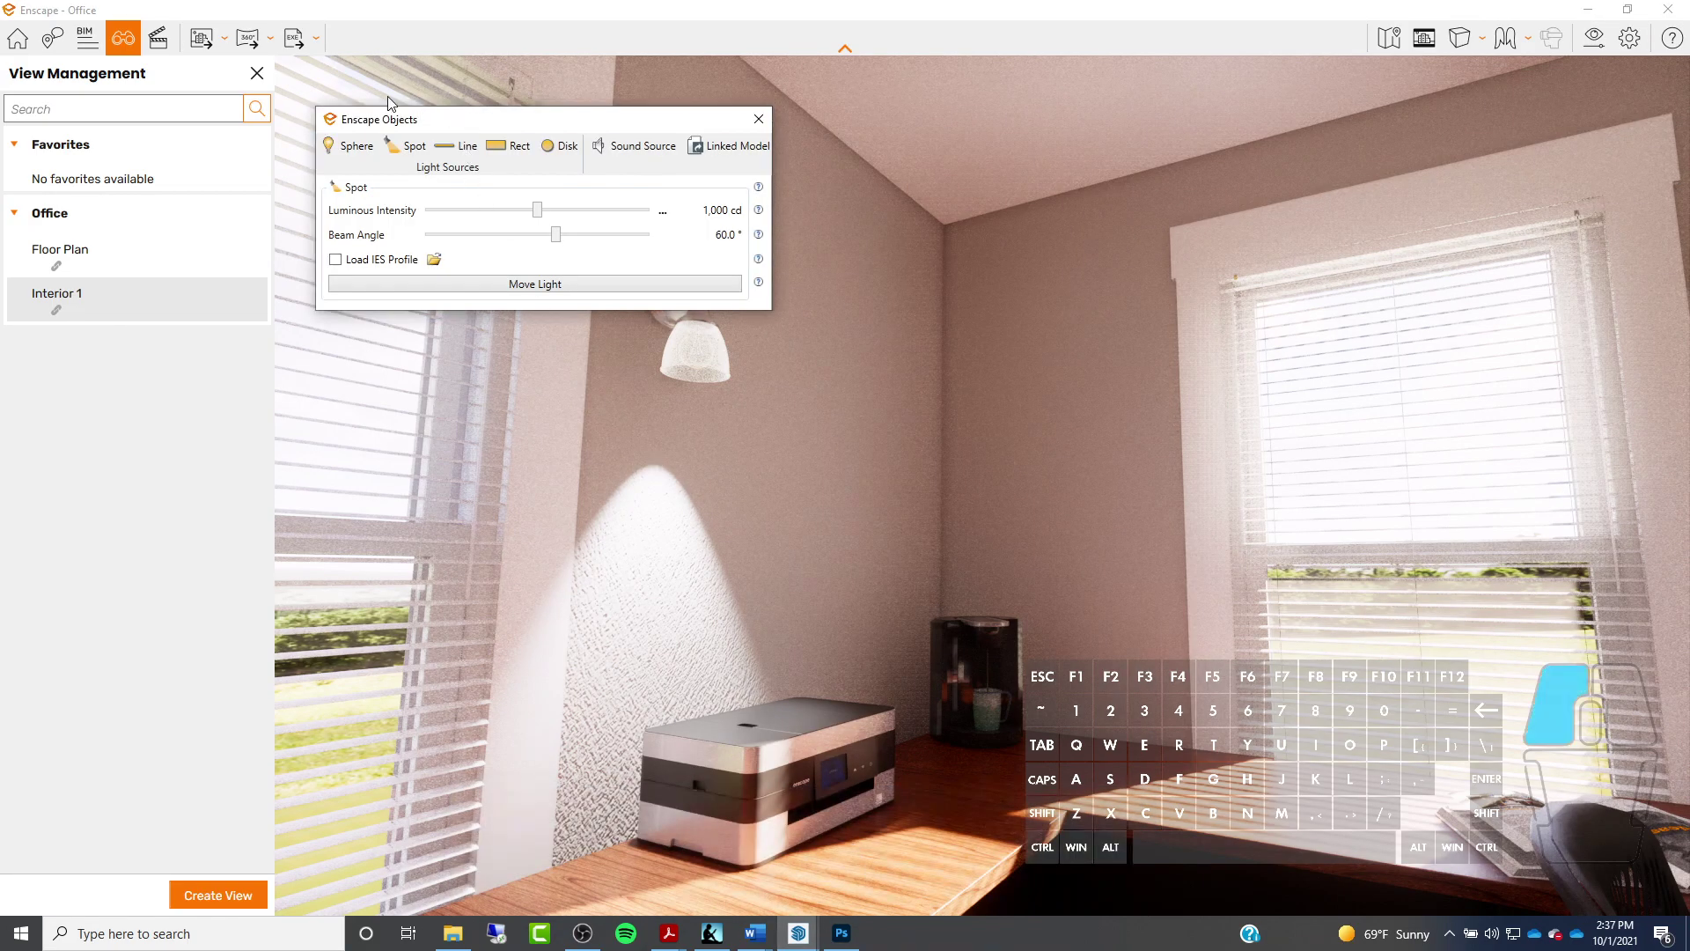
Set the sconce spot light's luminous intensity to 70 cd and its beam angle to 70.5°
left_click_drag(388, 99, 389, 102)
left_click_drag(465, 189, 420, 190)
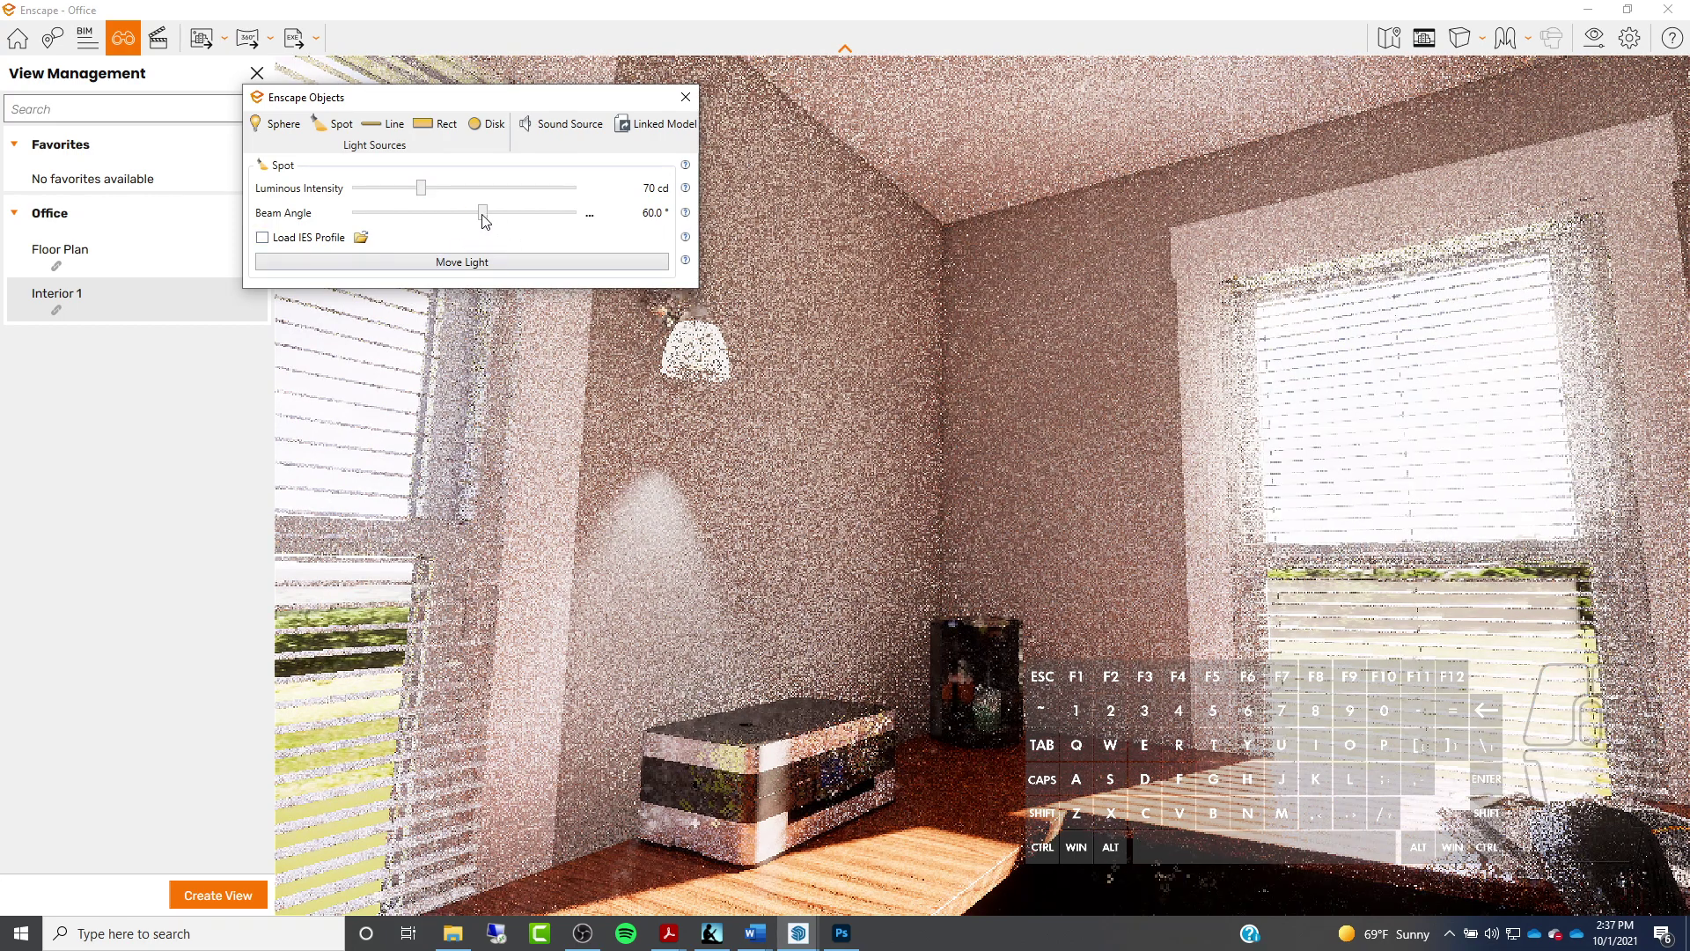
left_click_drag(482, 214, 516, 234)
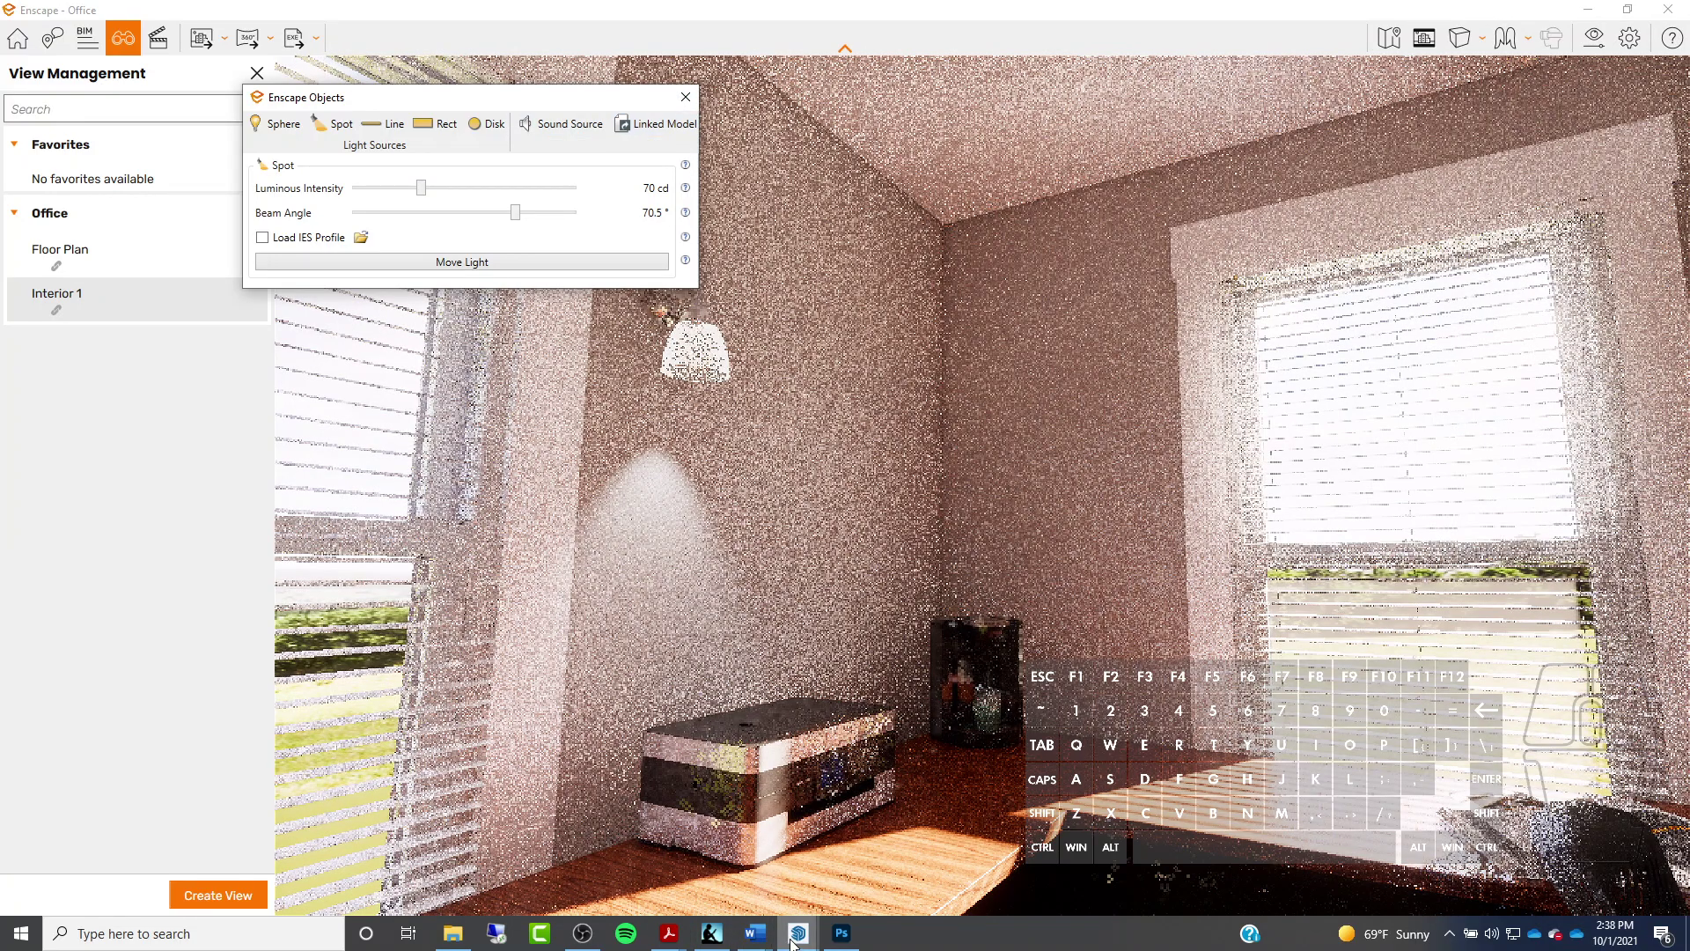
Move the spot light straight up along the blue axis into the sconce's shade and check it in the live render
mouse_move(807, 937)
left_click(548, 858)
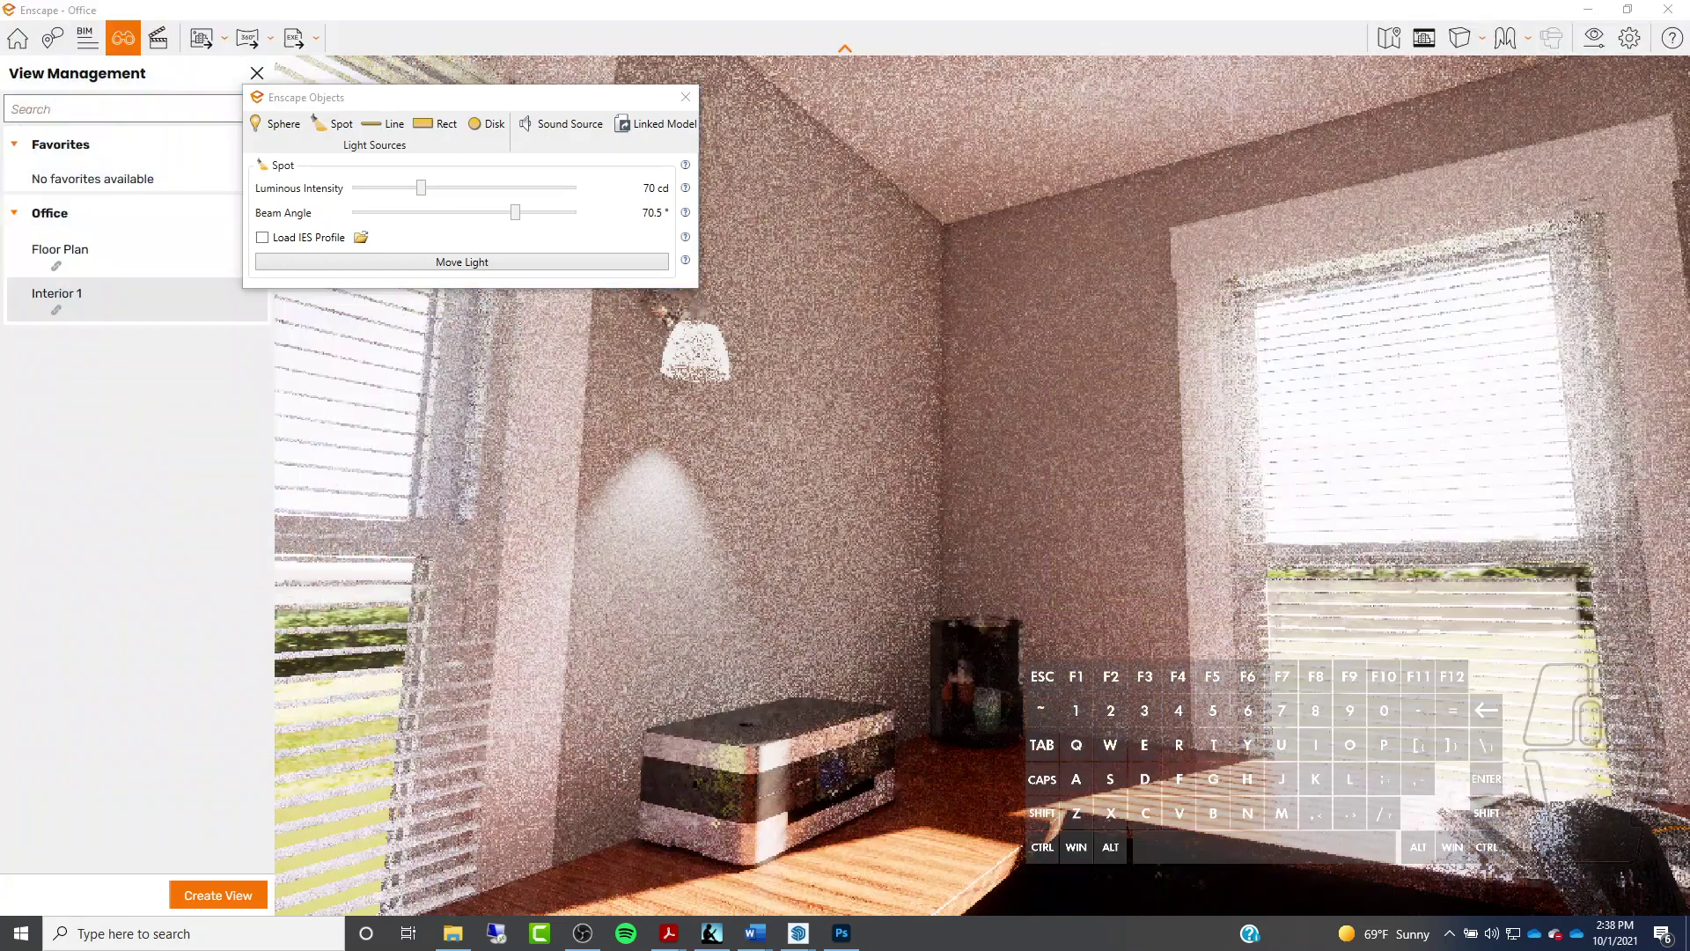
left_click(799, 933)
mouse_move(766, 796)
left_mouse_down()
mouse_move(898, 187)
mouse_move(962, 145)
left_mouse_up()
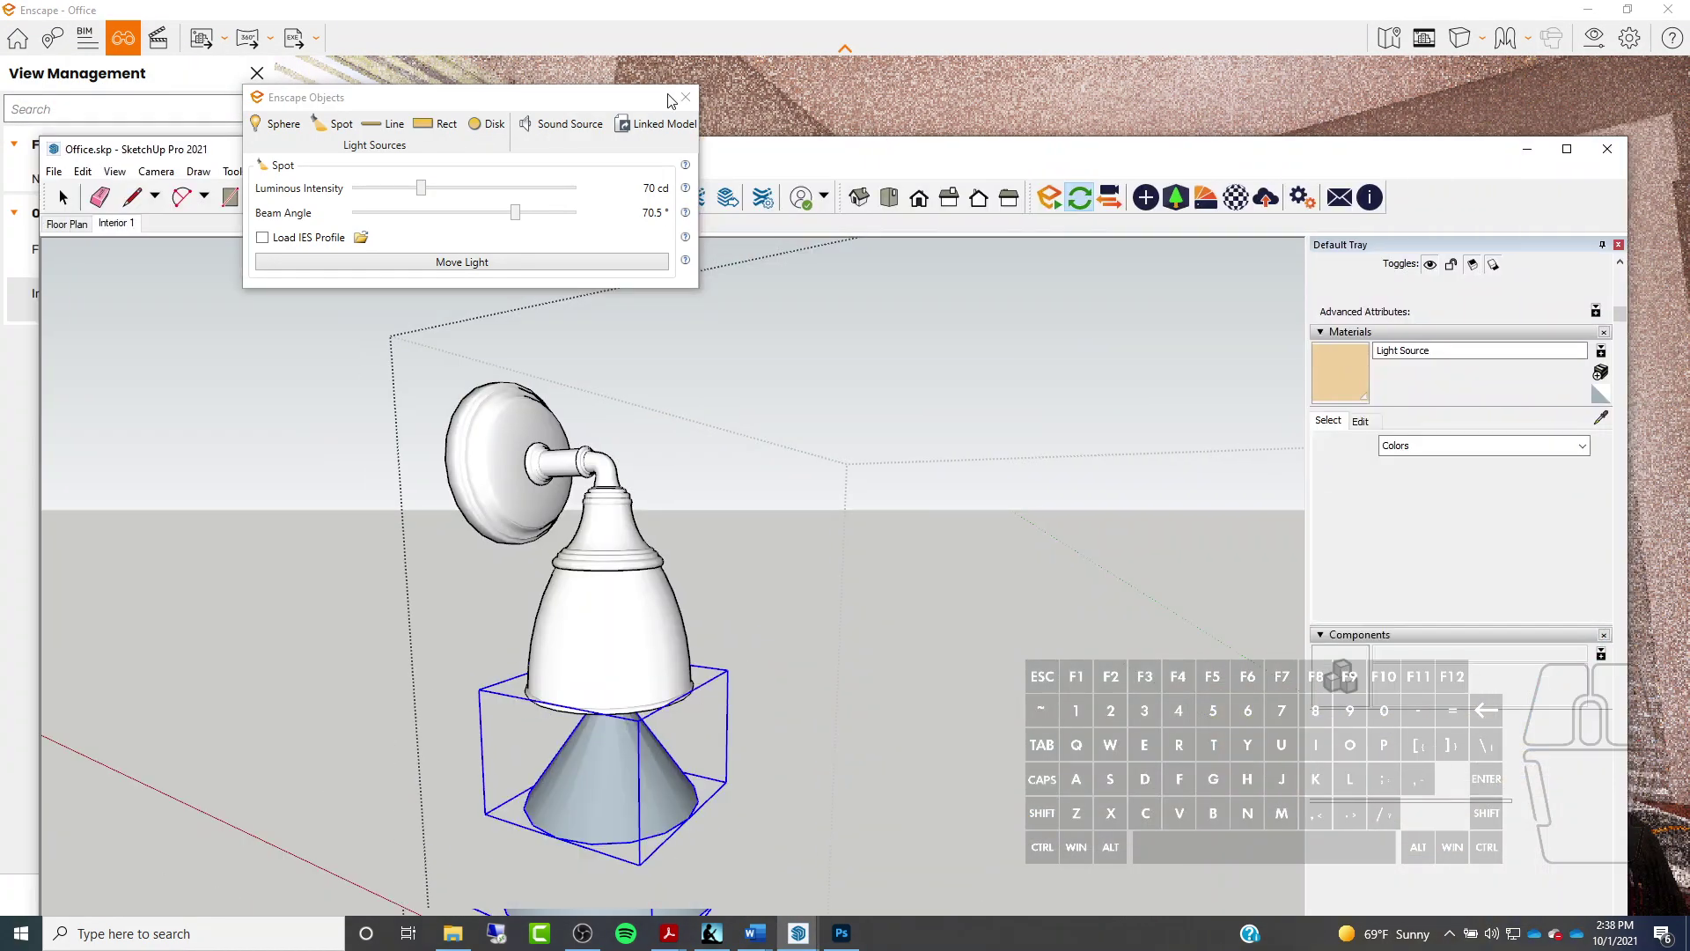
left_click_drag(511, 94, 407, 503)
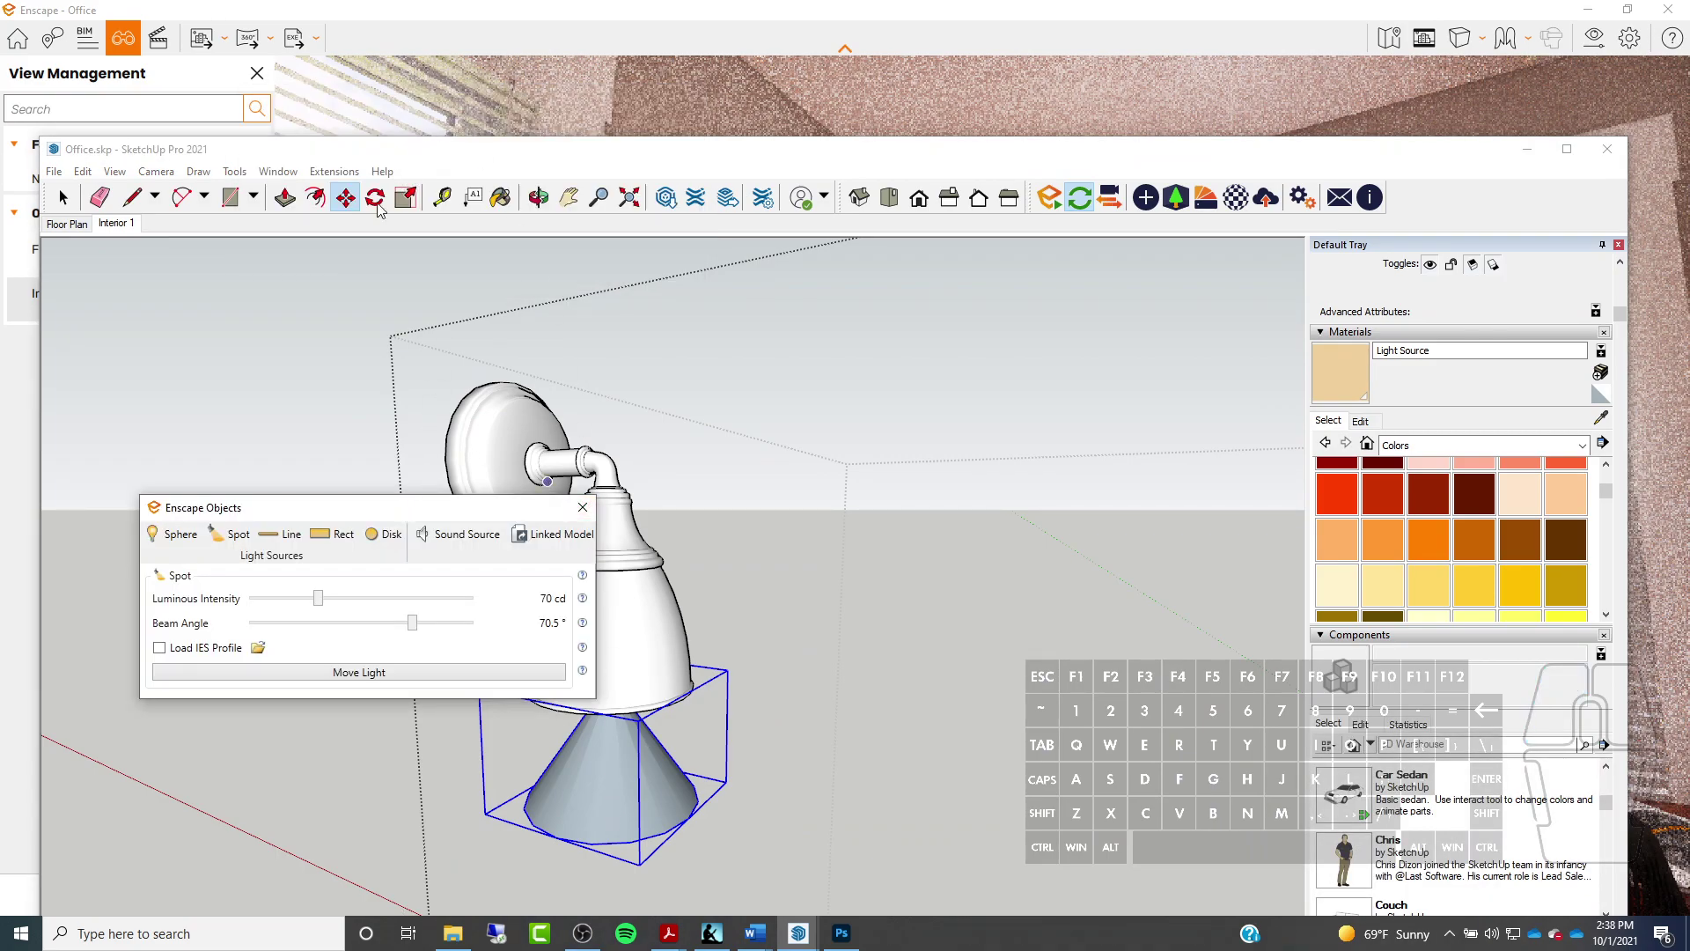
left_click(755, 556)
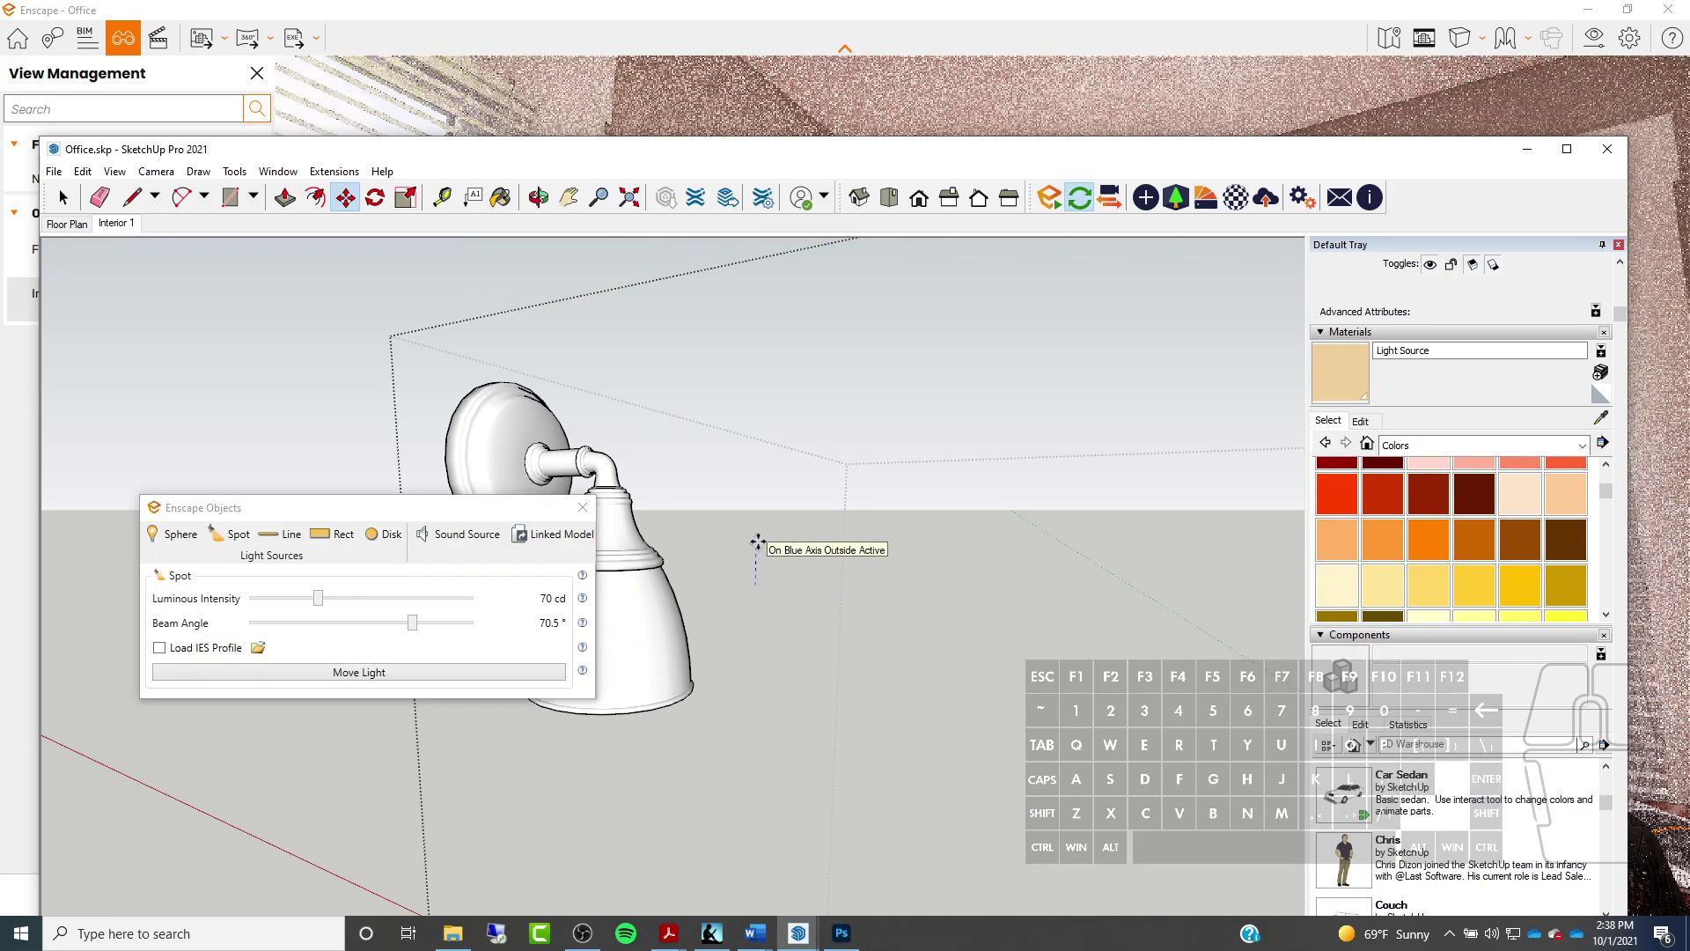
left_click(881, 24)
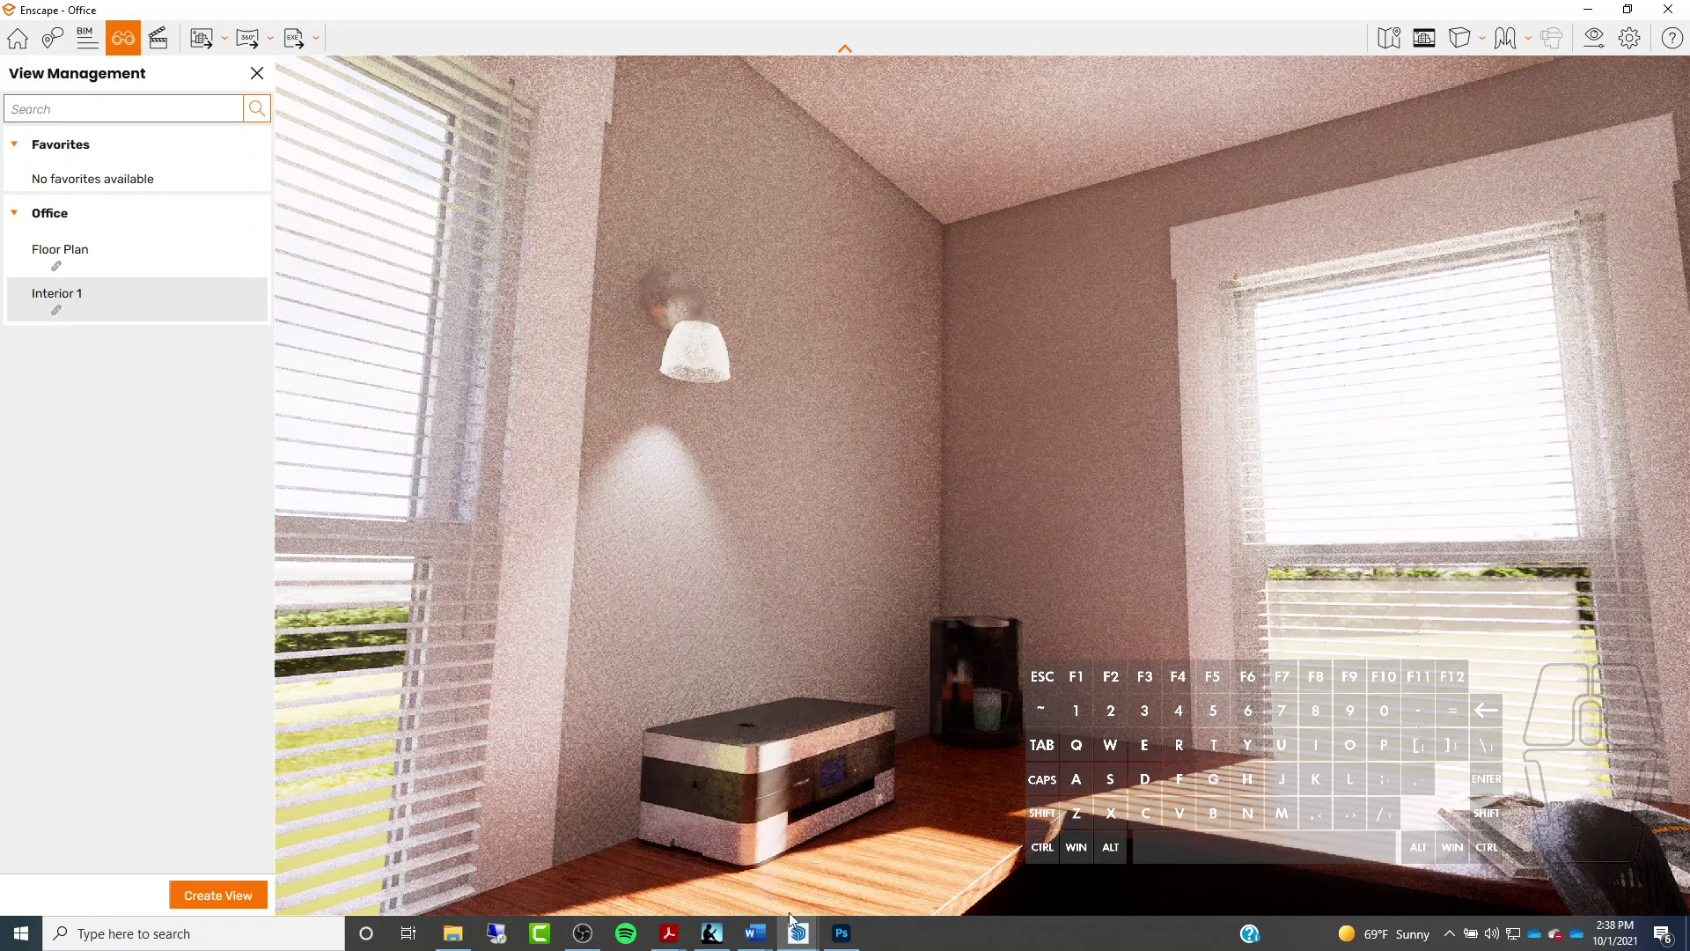
Paint the spot light with the Light Source material and review its effect on the room in the live render
mouse_move(806, 945)
left_click(764, 847)
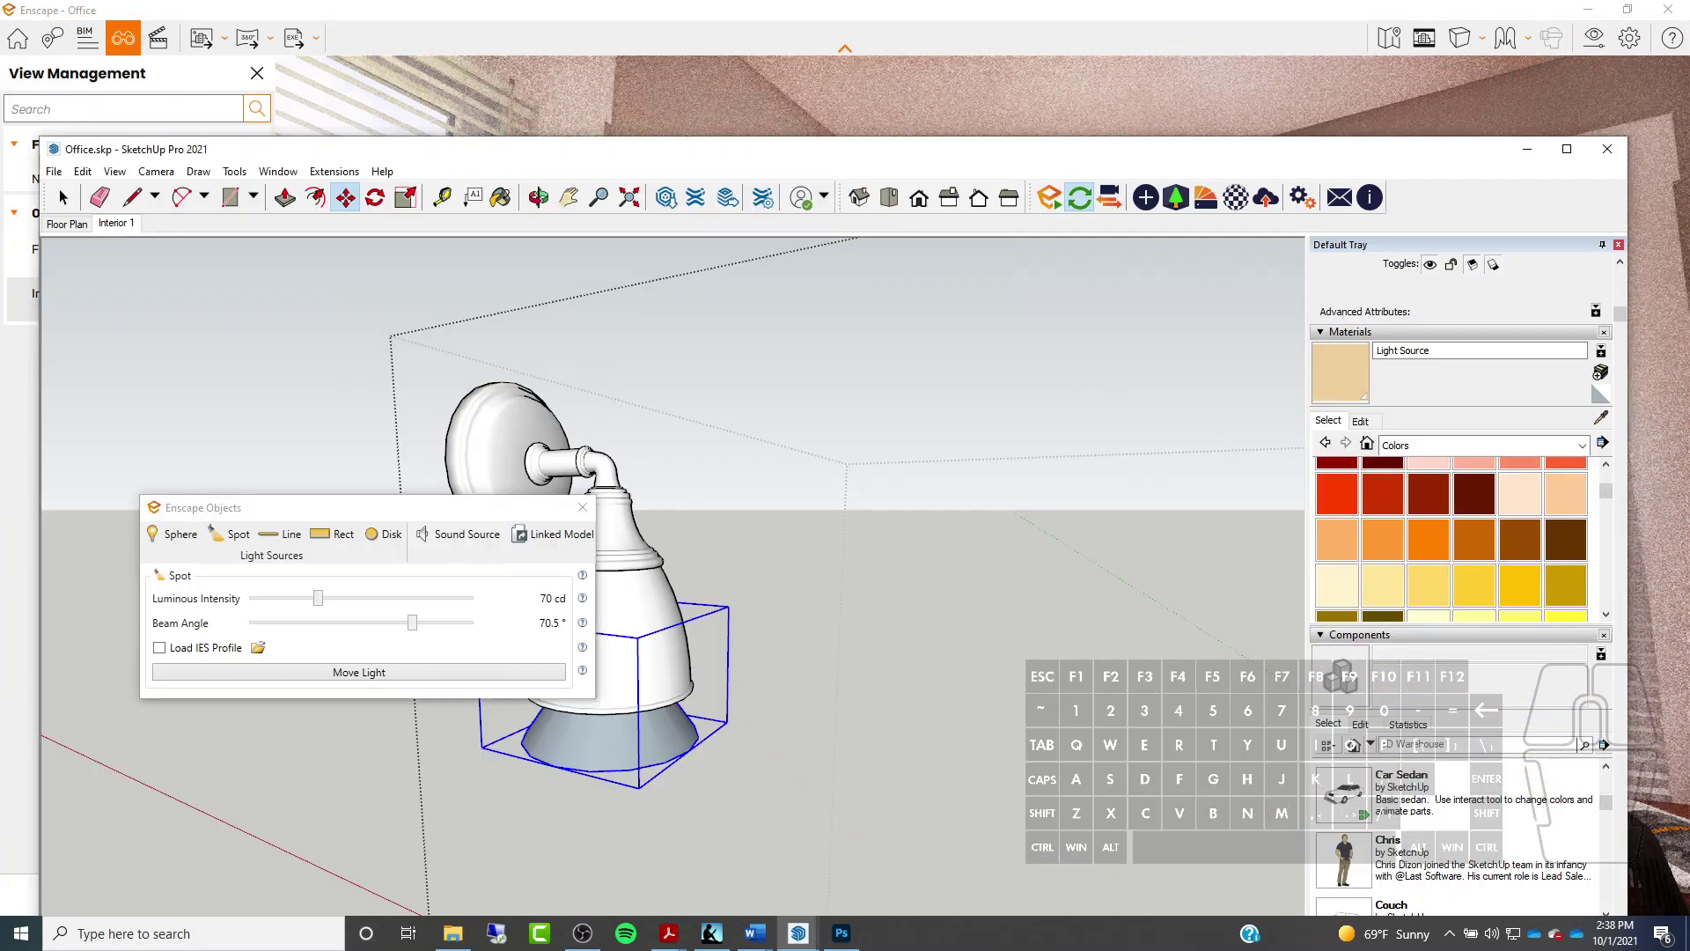
left_click(1337, 391)
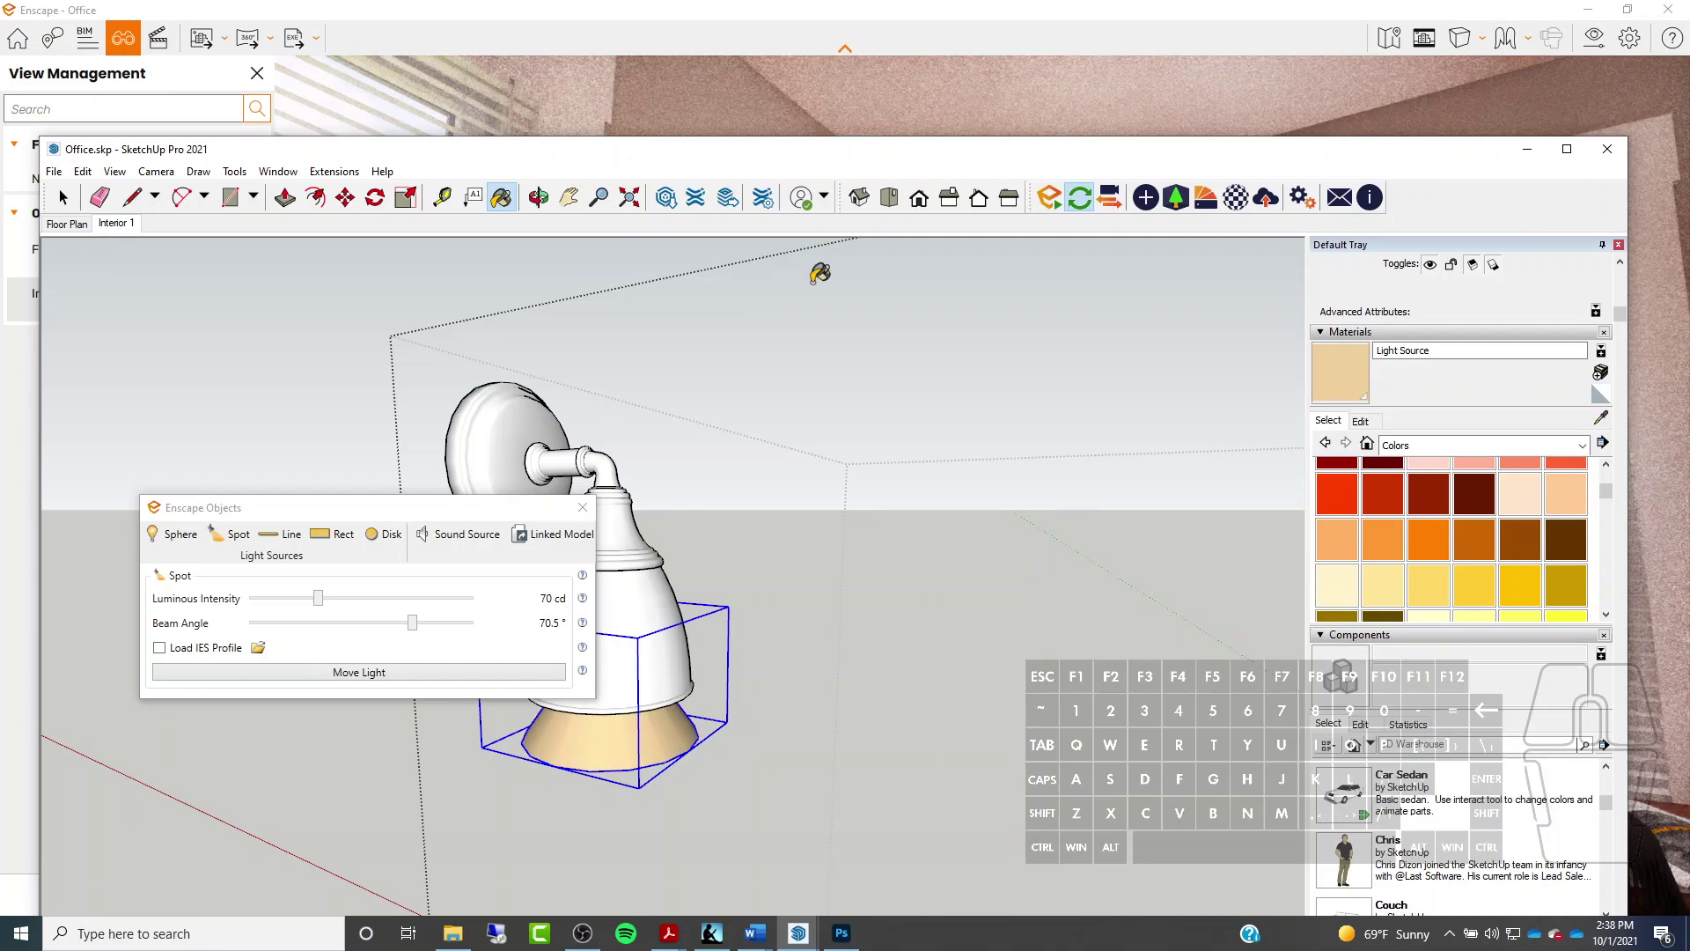
left_click(1074, 15)
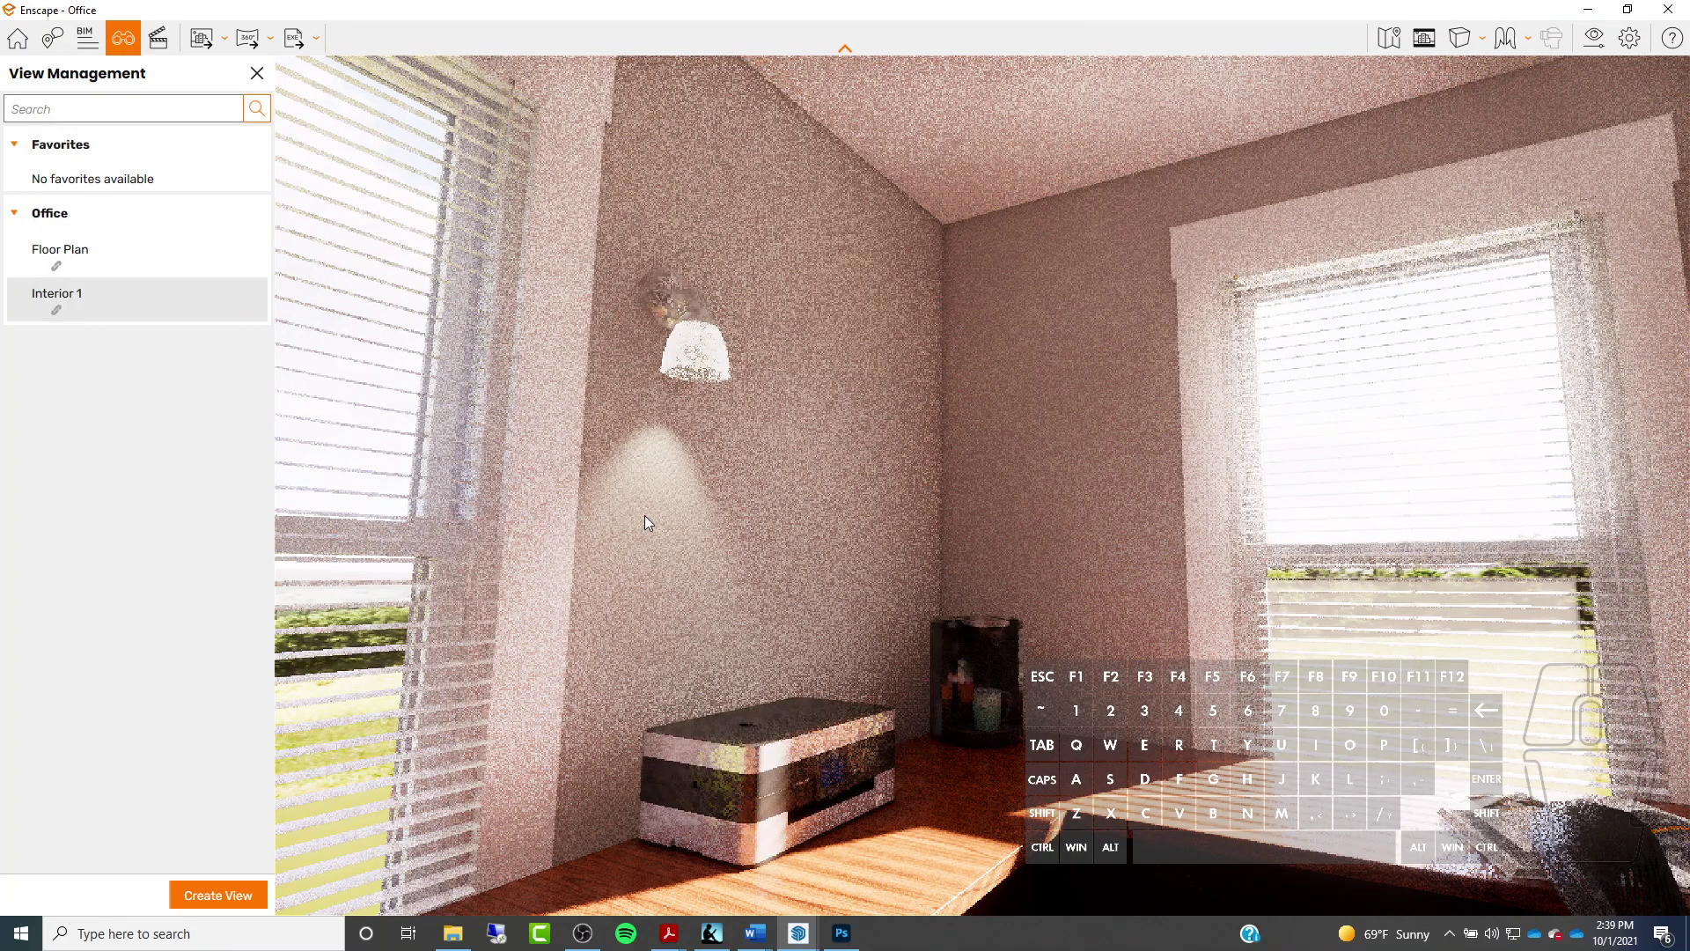
mouse_move(1101, 505)
left_mouse_down()
mouse_move(1241, 498)
mouse_move(1098, 508)
left_mouse_up()
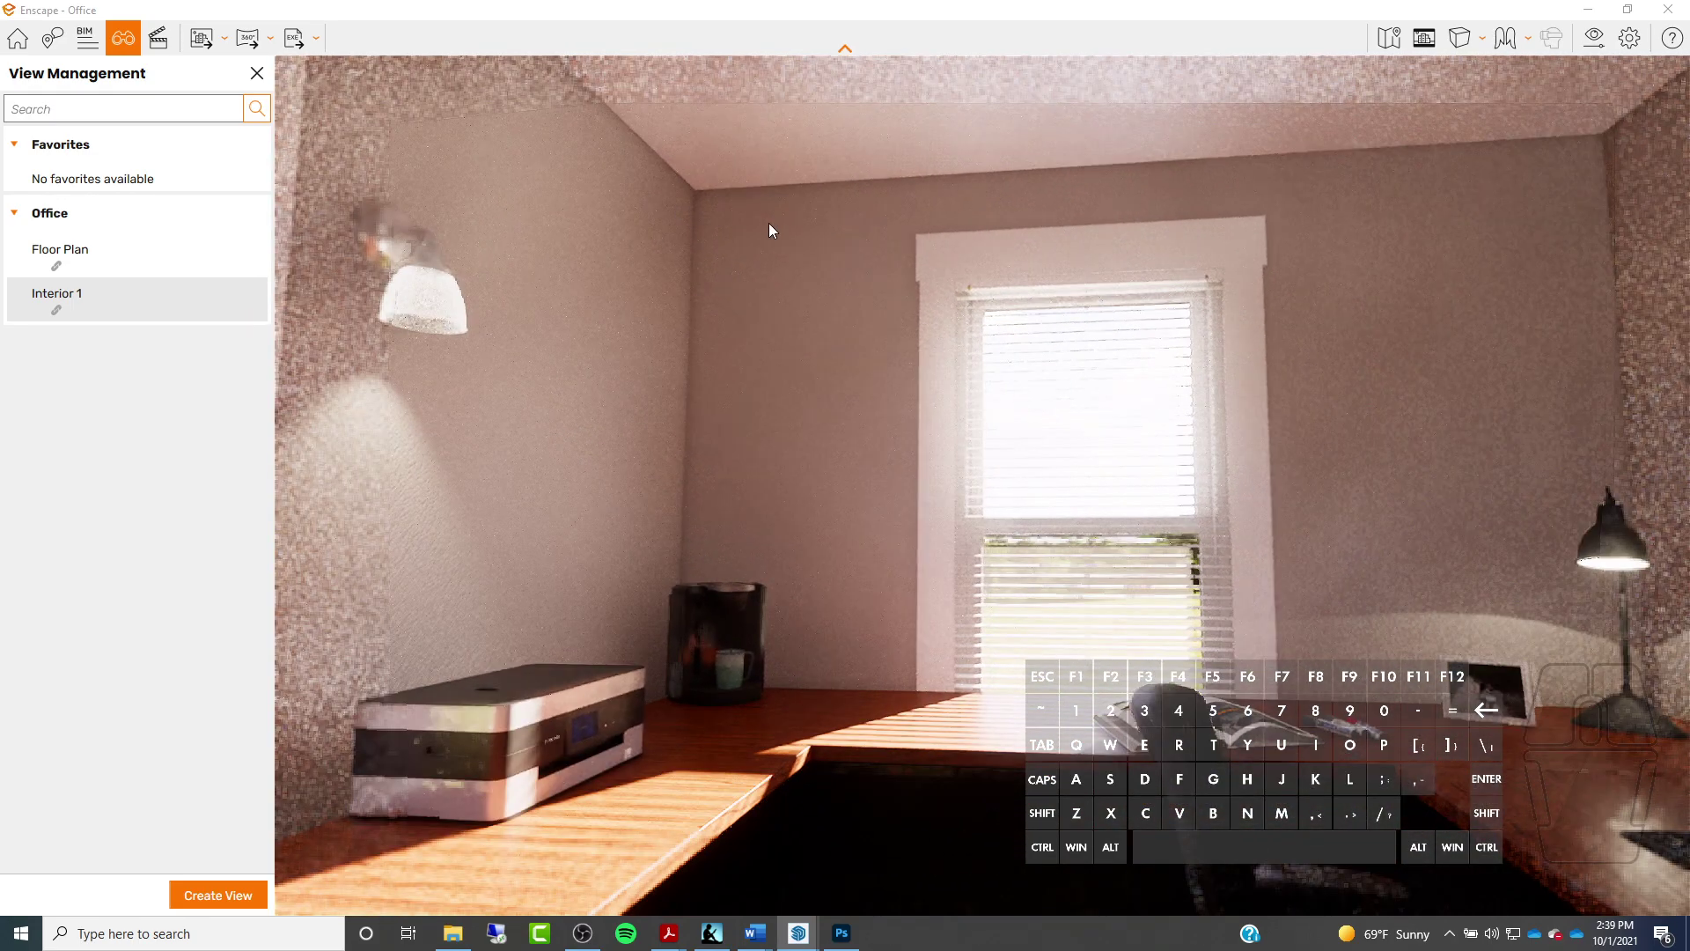
left_click_drag(797, 345, 915, 405)
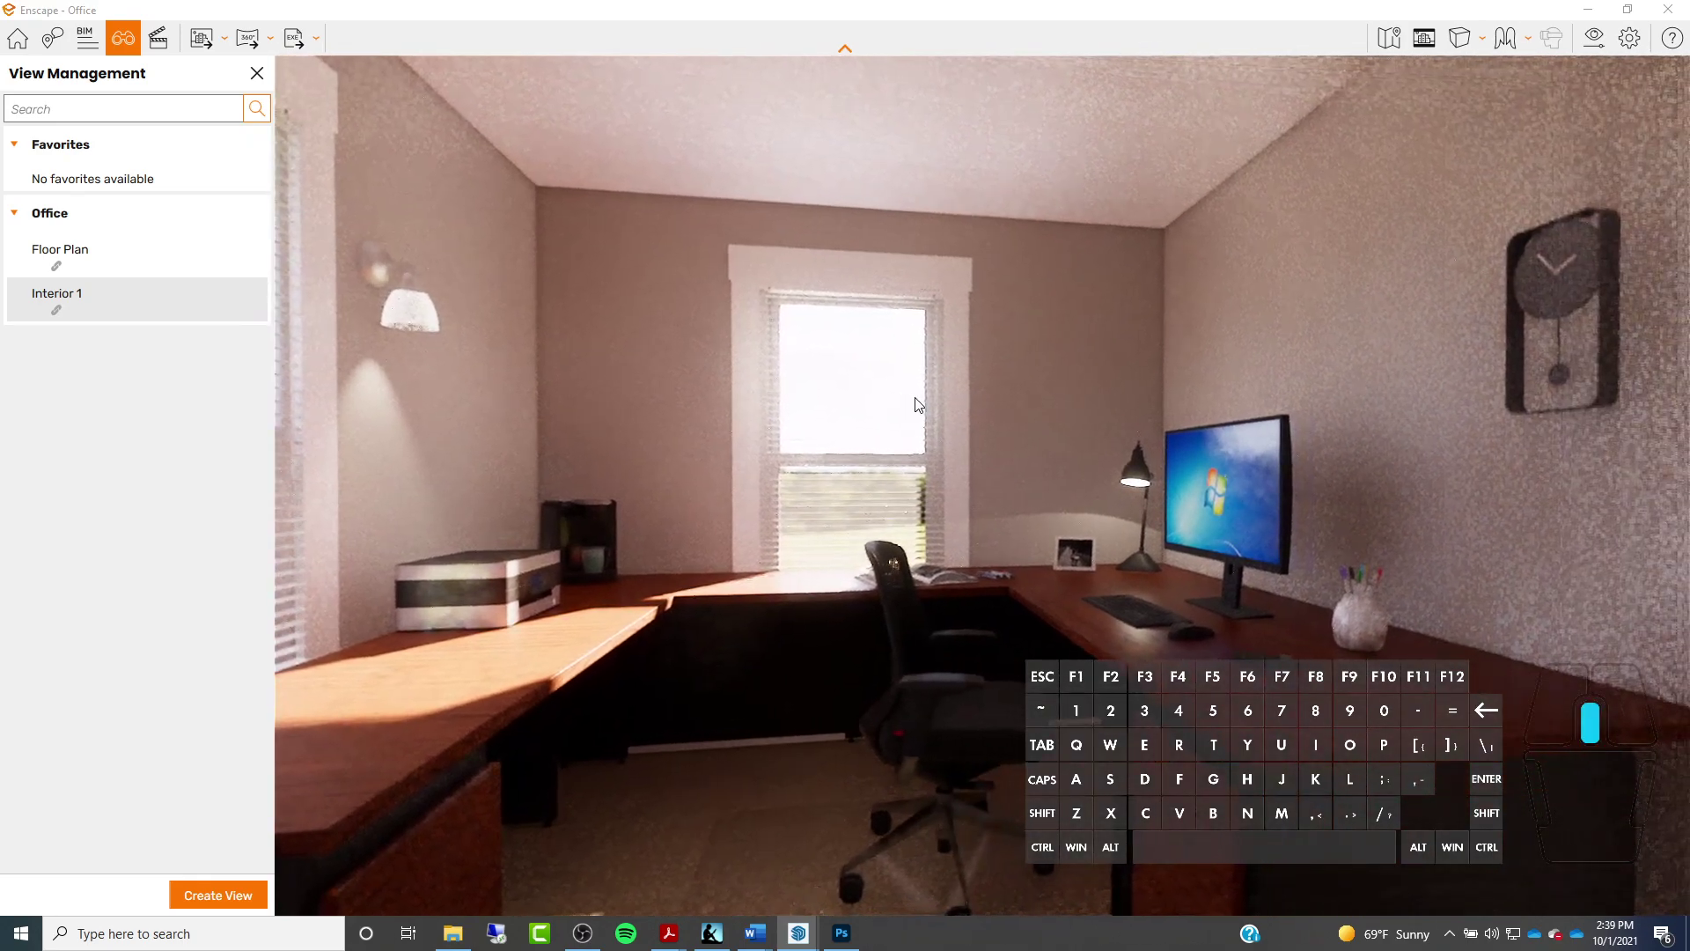
scroll(916, 405, "up", 4)
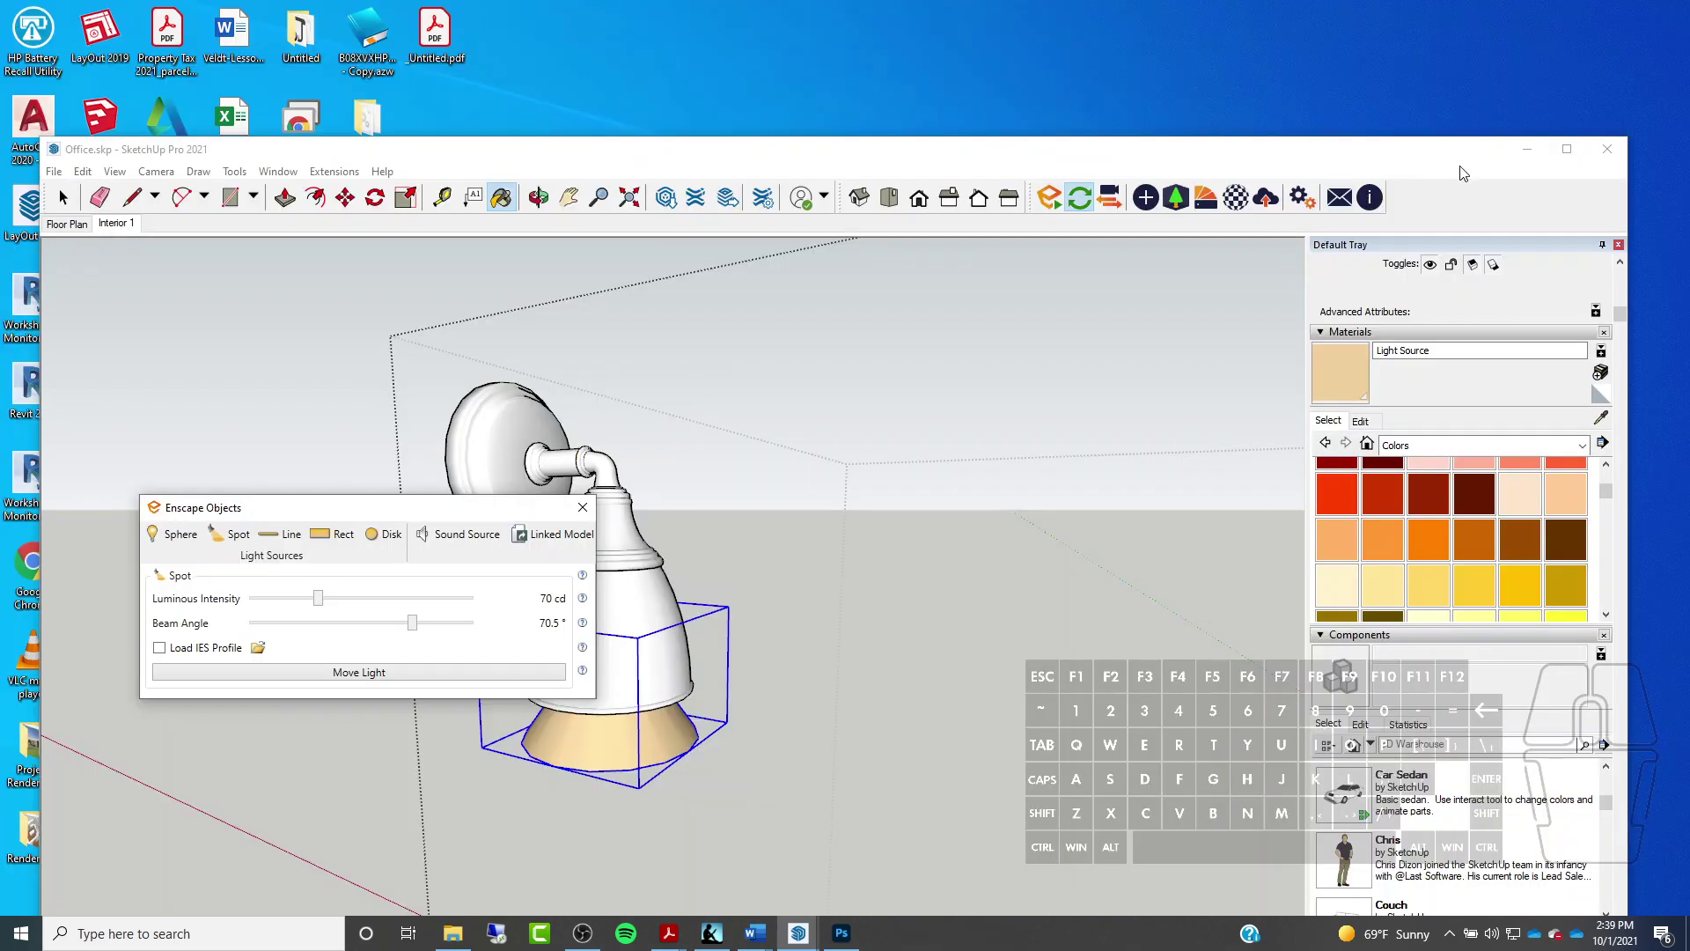
Maximise SketchUp, open the Enscape Asset Library and leave the sconce group's editing
left_click(1567, 149)
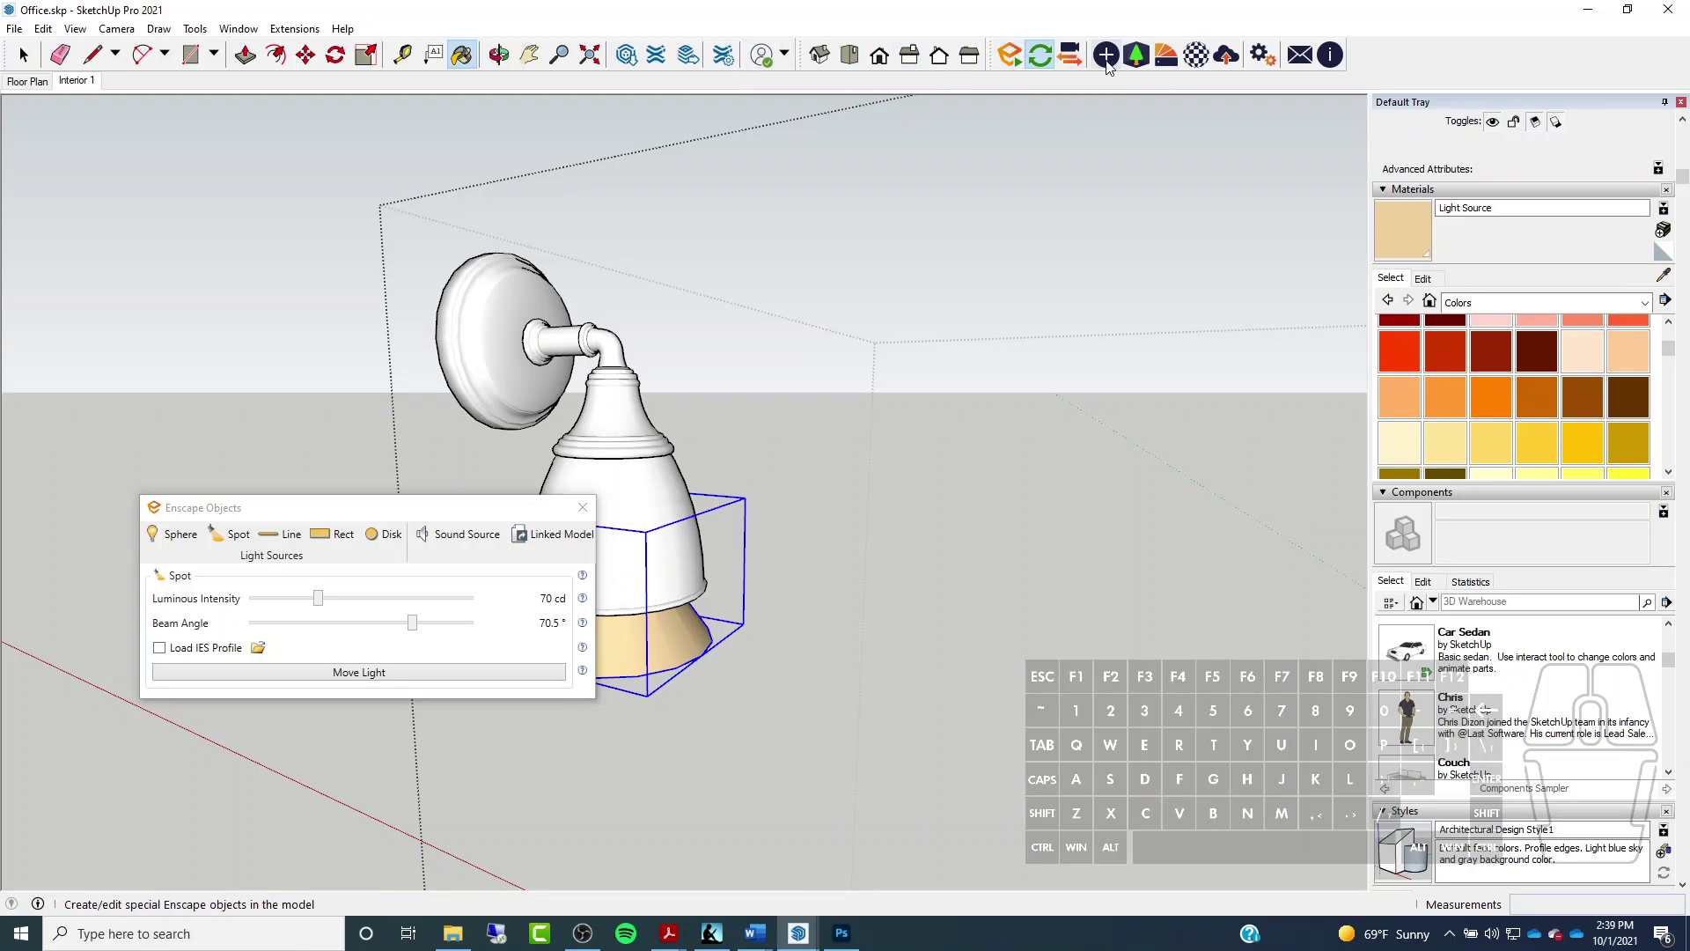
left_click(1138, 56)
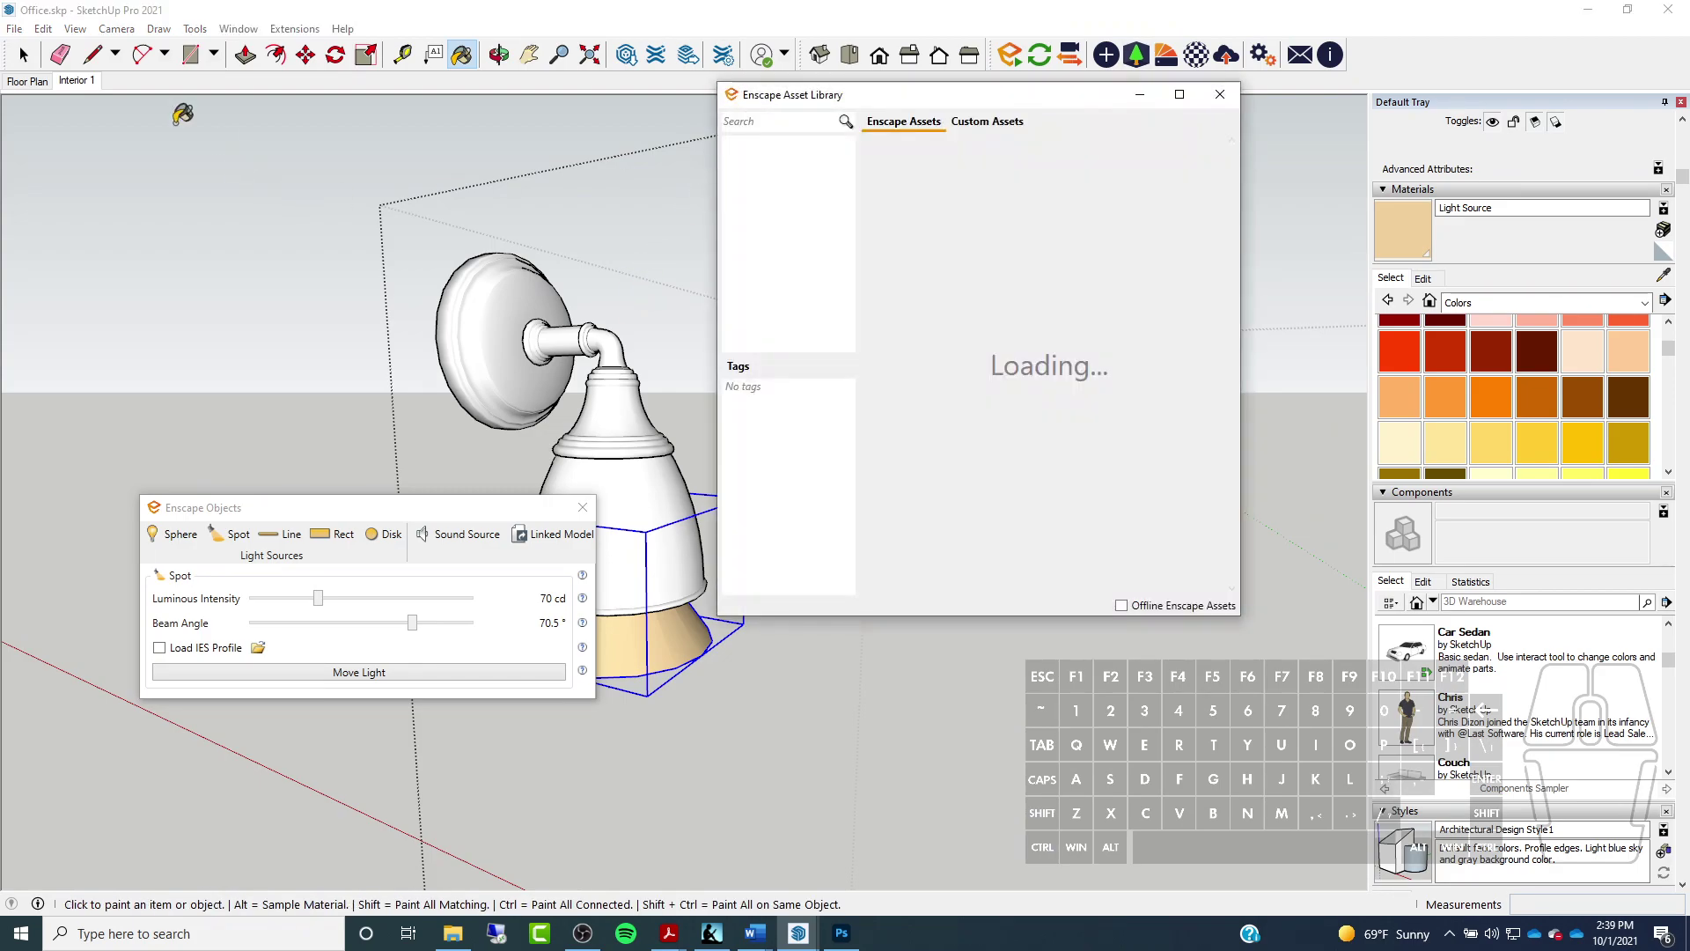
left_click(18, 64)
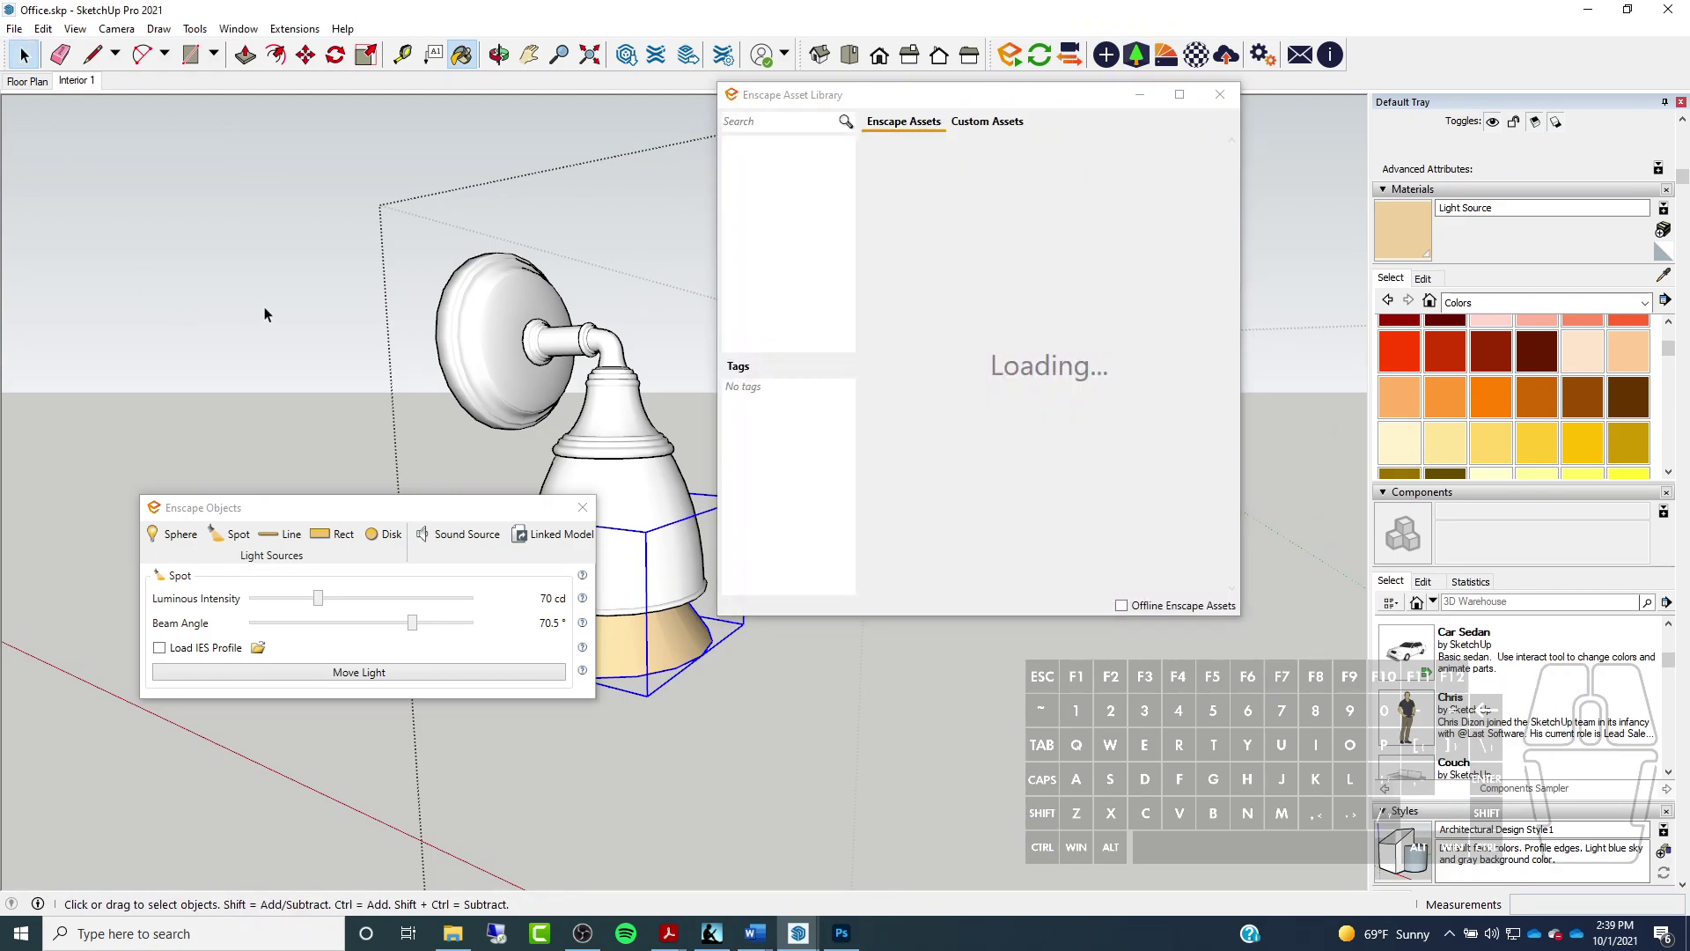
left_click(249, 218)
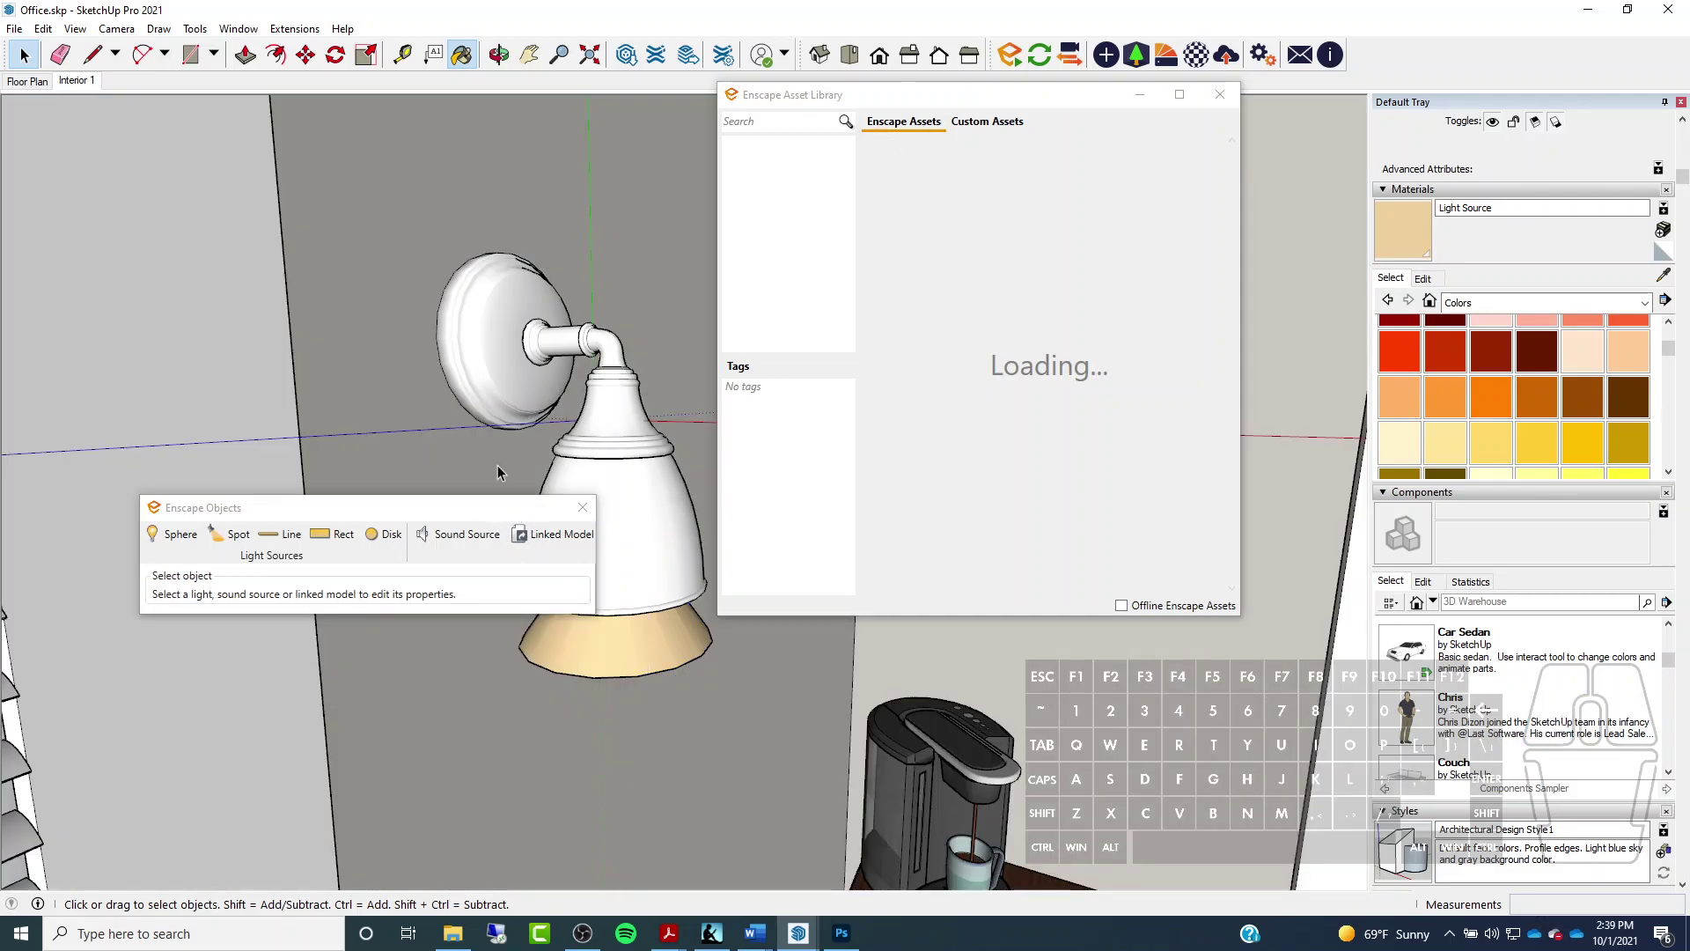
scroll(498, 464, "up", 3)
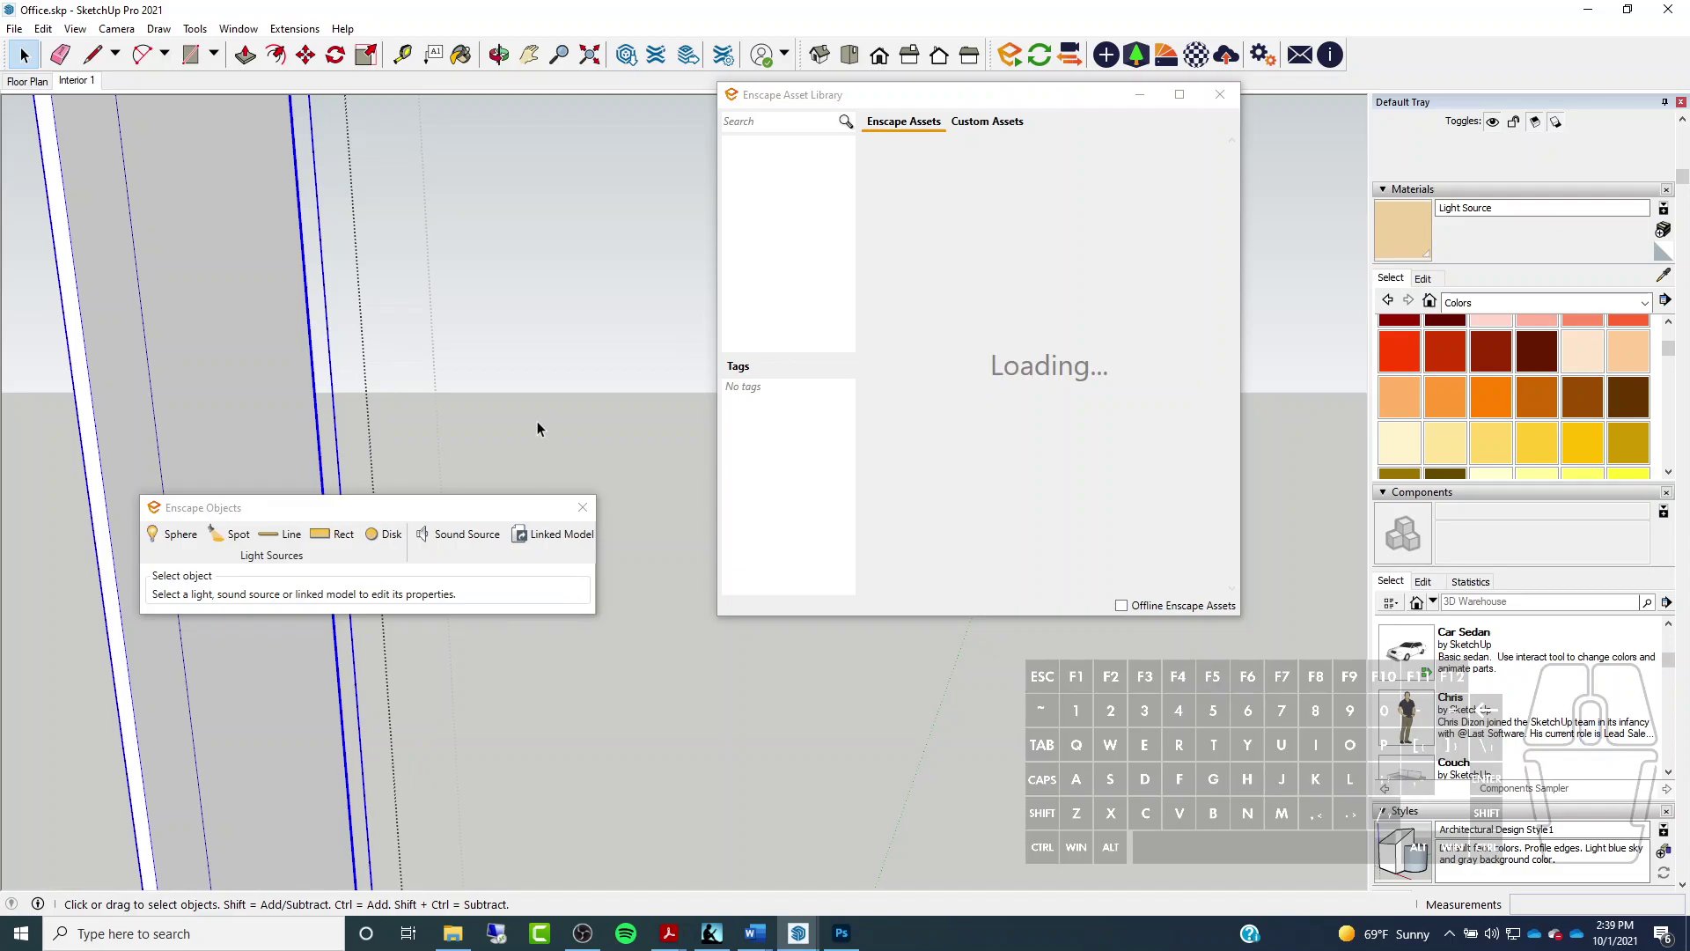
left_click(515, 535)
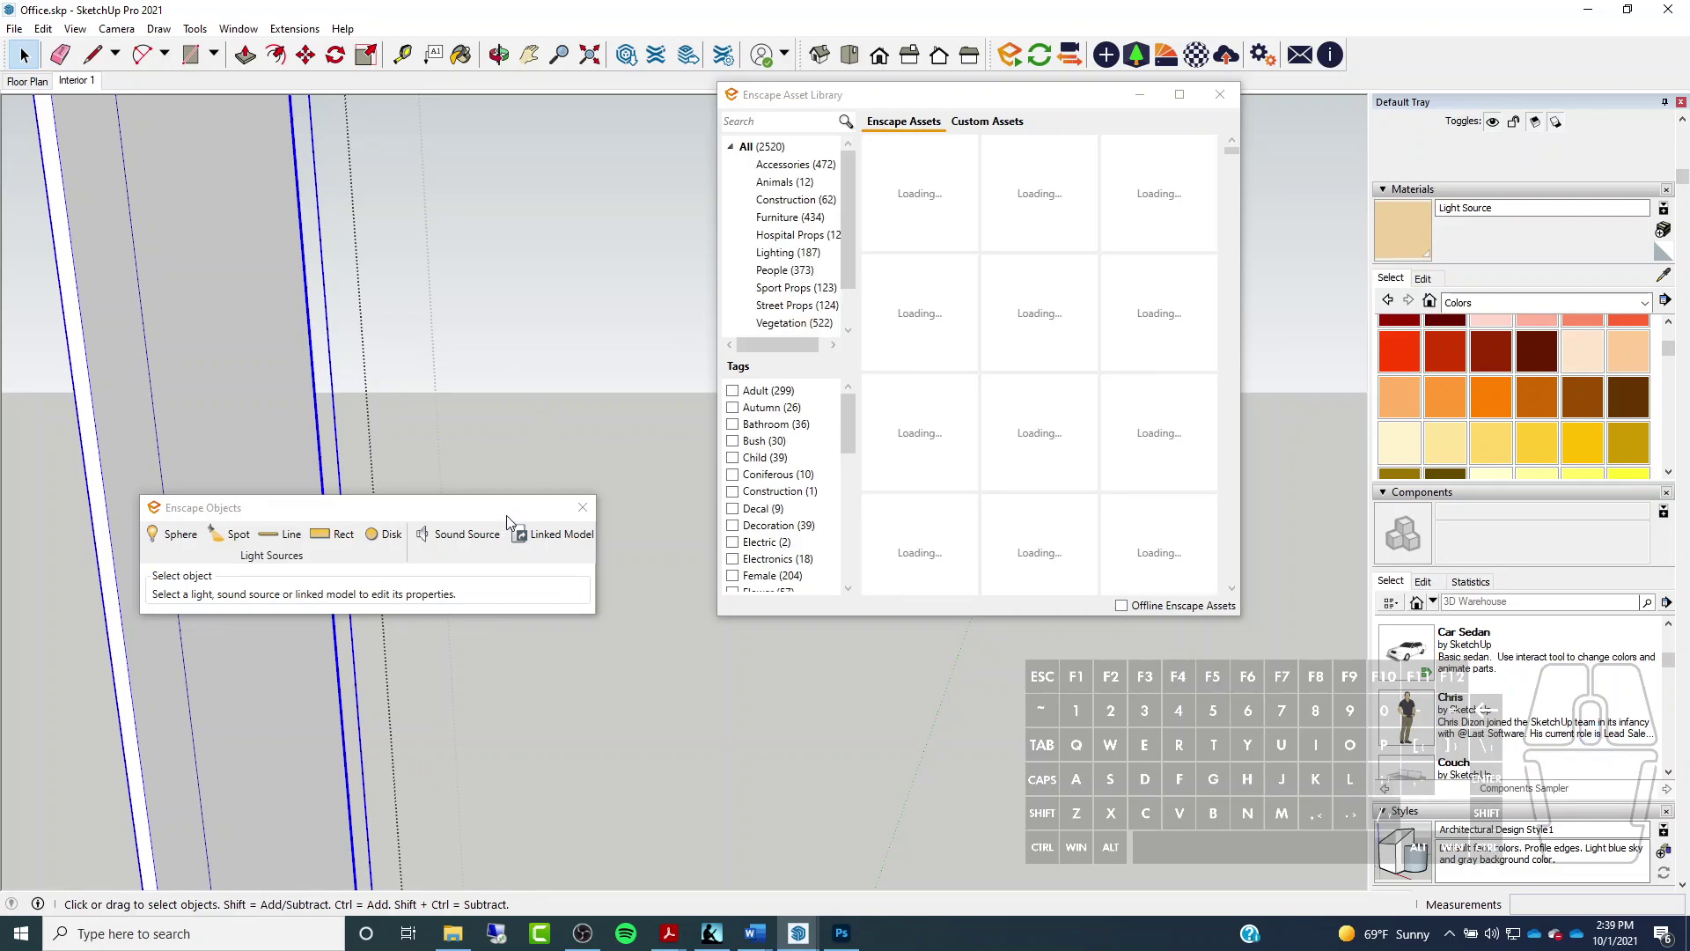
scroll(528, 491, "down", 1)
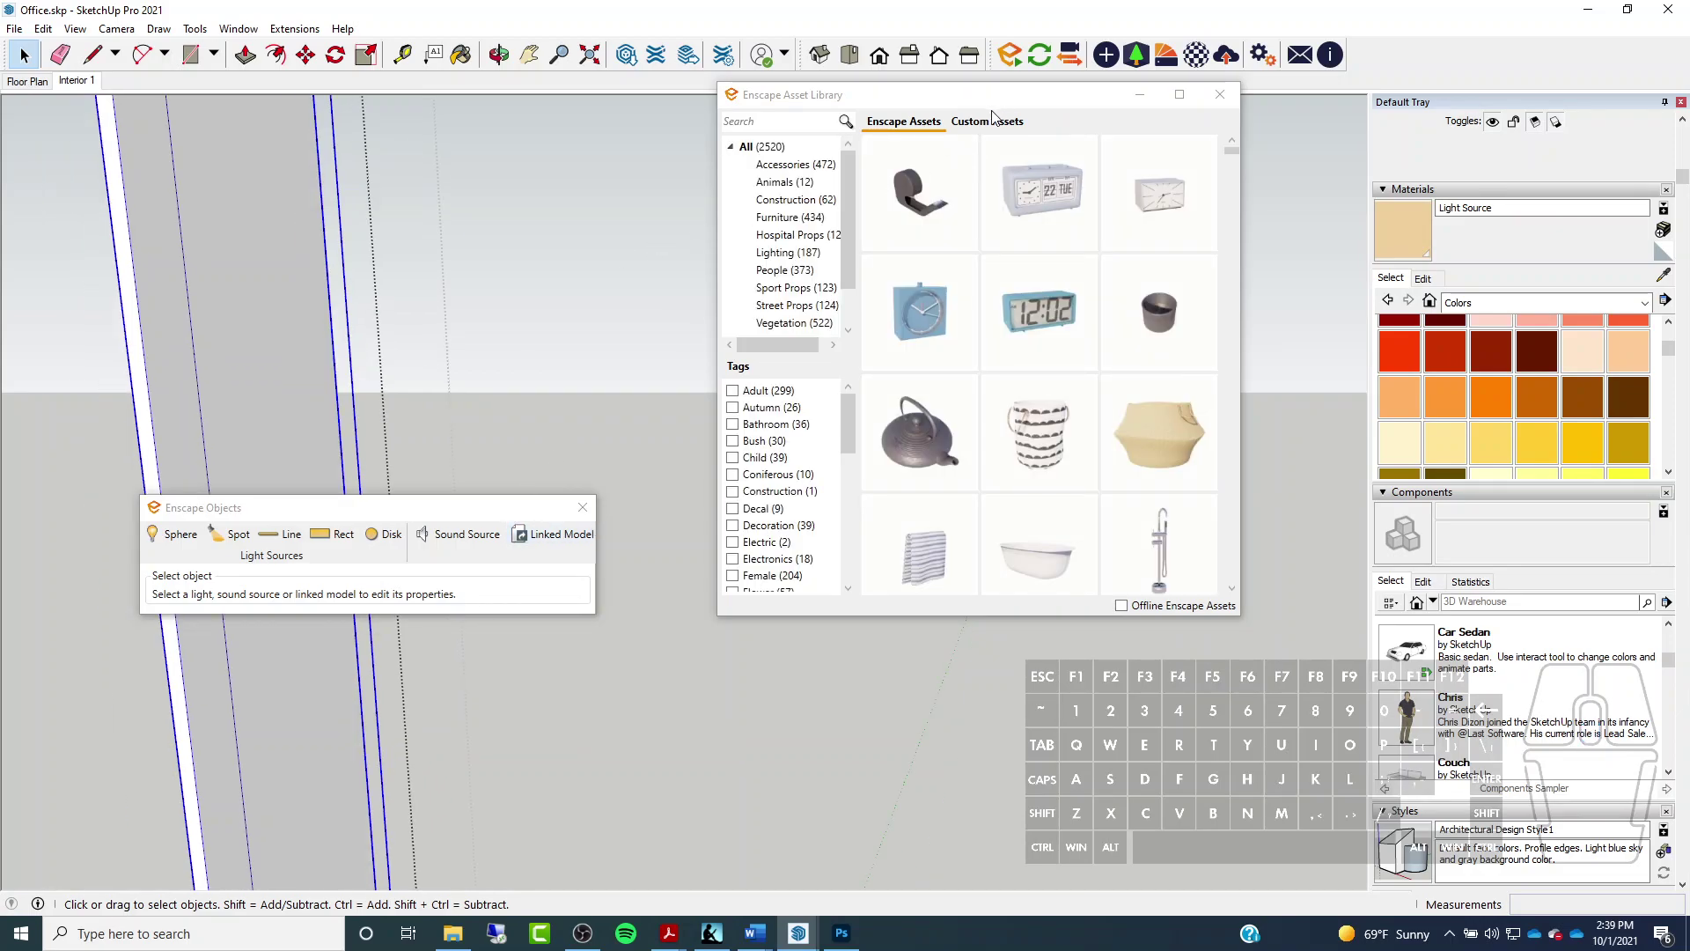
Place a Ceiling Lamp 06 from the Lighting category of the Enscape assets on the underside of the ceiling
left_click(766, 124)
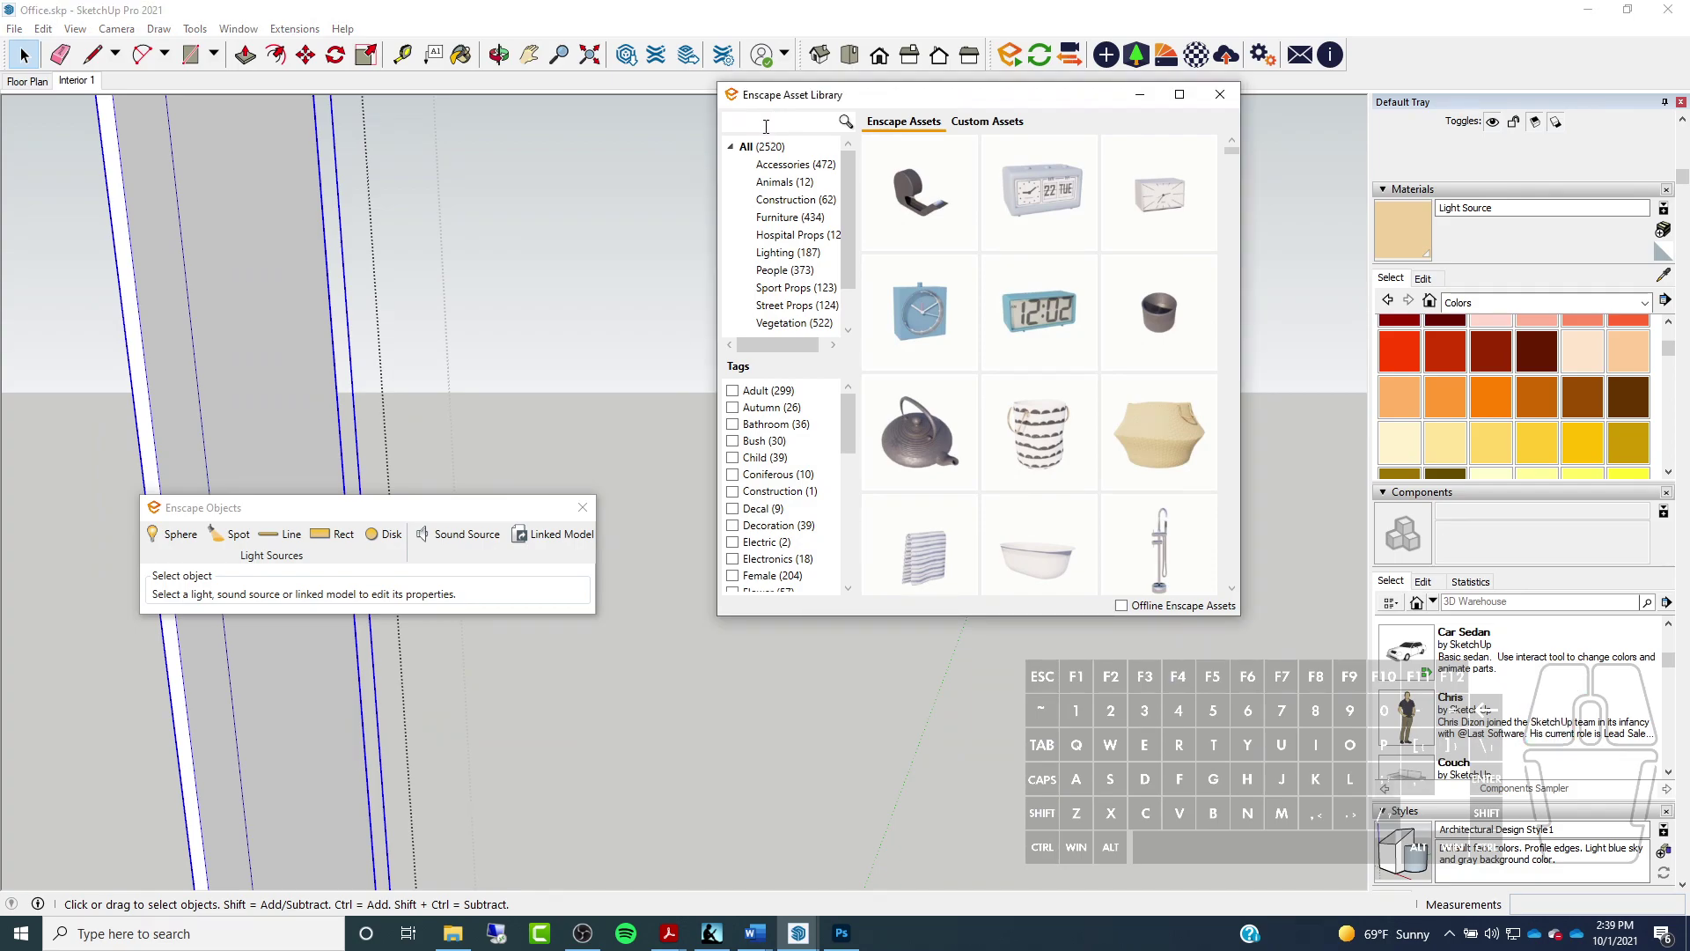
left_click(786, 253)
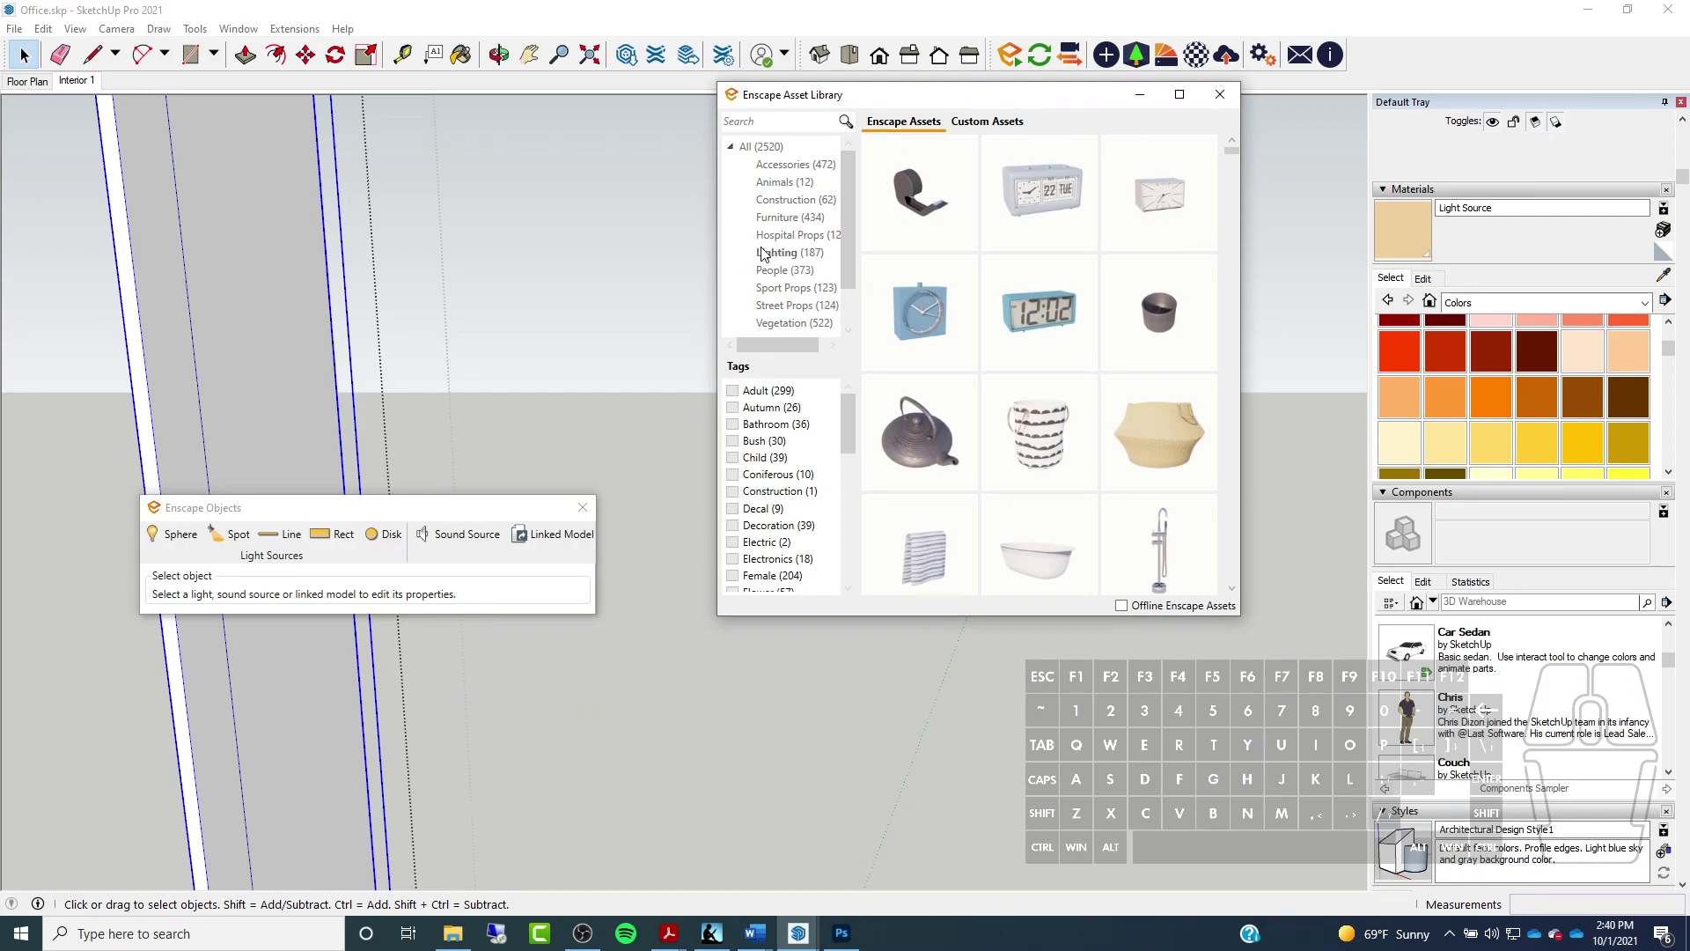
left_click(808, 257)
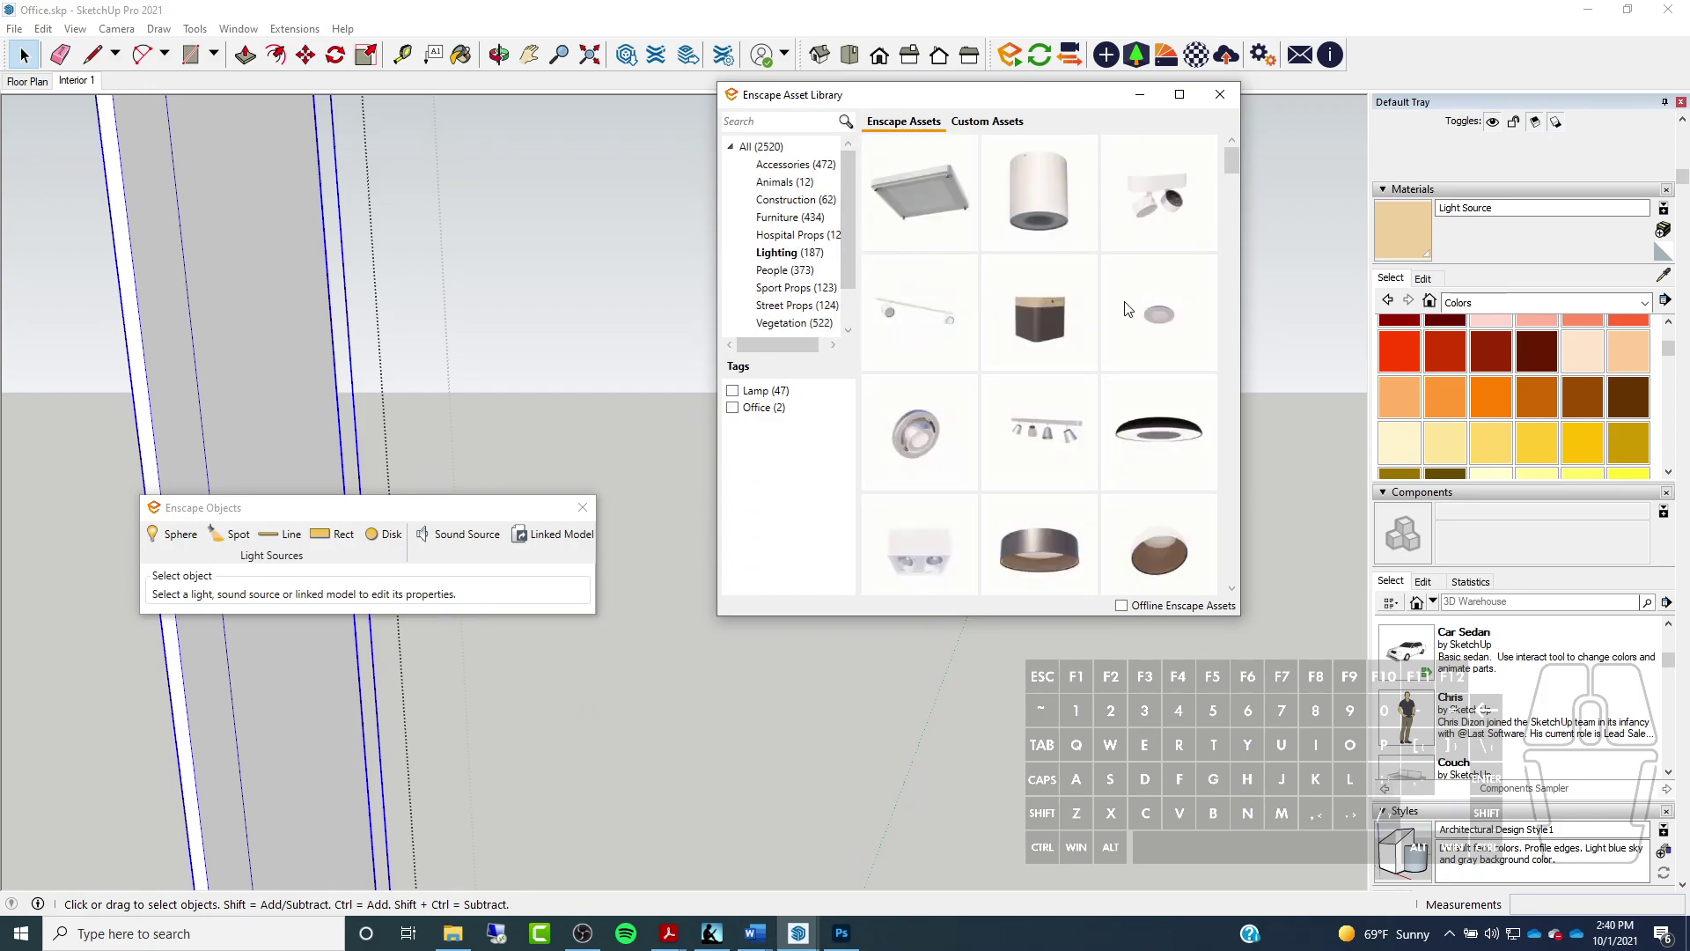
mouse_move(1161, 327)
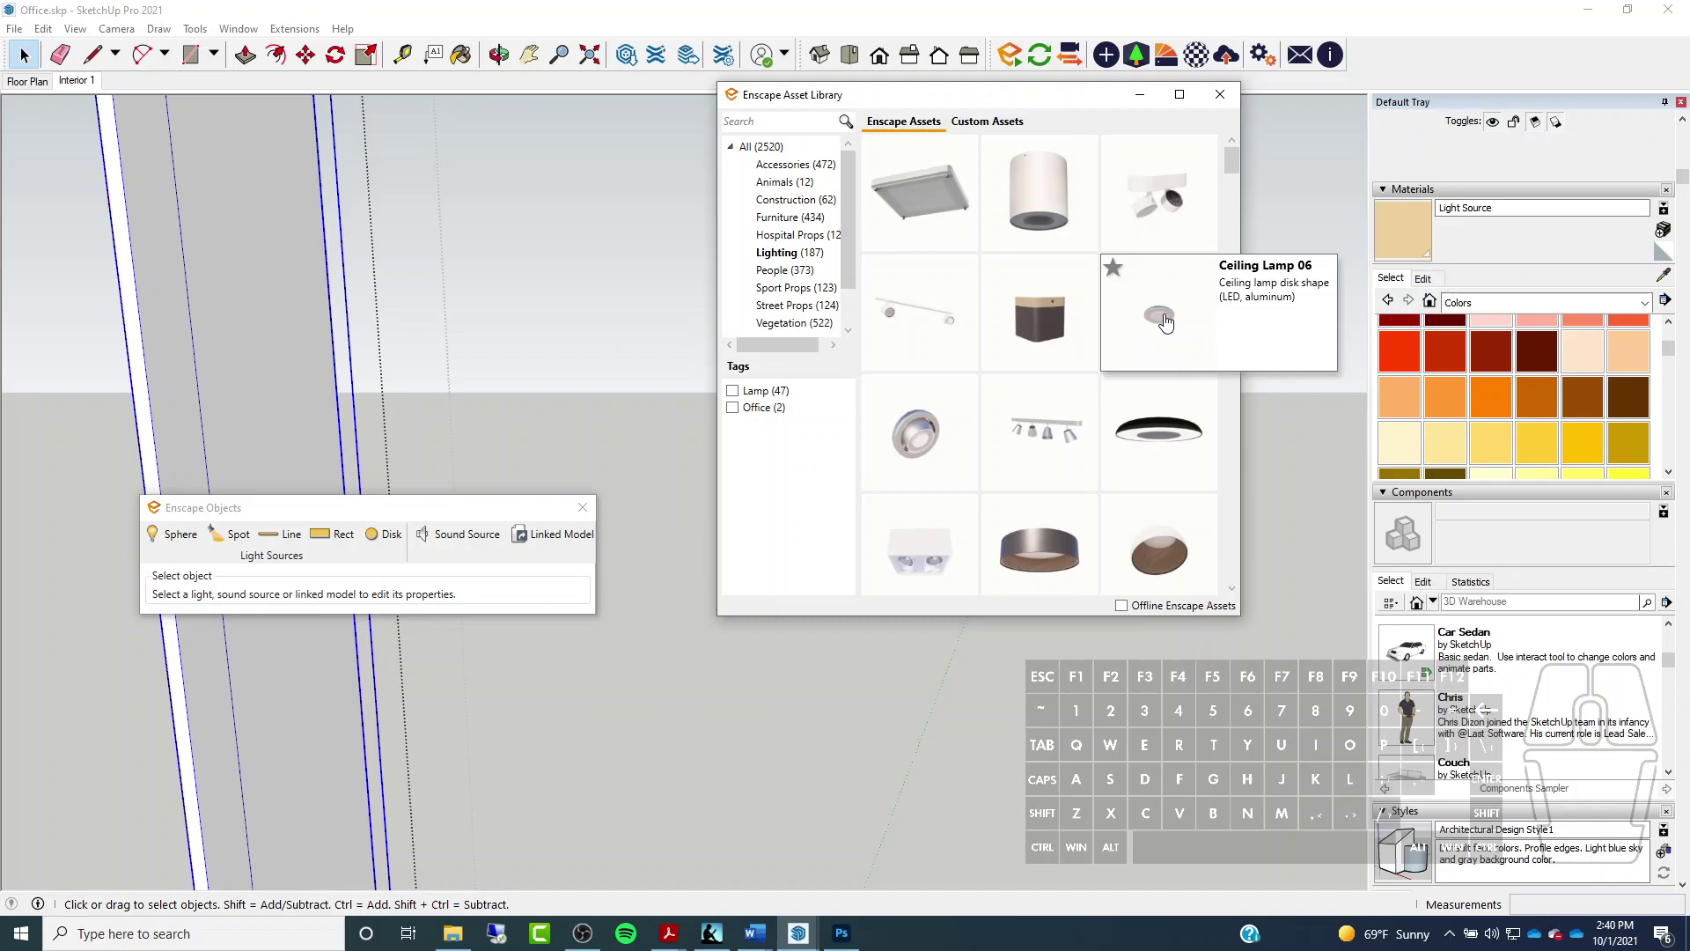
mouse_move(629, 509)
middle_mouse_down()
mouse_move(468, 125)
mouse_move(534, 118)
mouse_move(584, 428)
mouse_move(578, 241)
mouse_move(582, 283)
mouse_move(926, 310)
mouse_move(959, 370)
mouse_move(1013, 643)
middle_mouse_up()
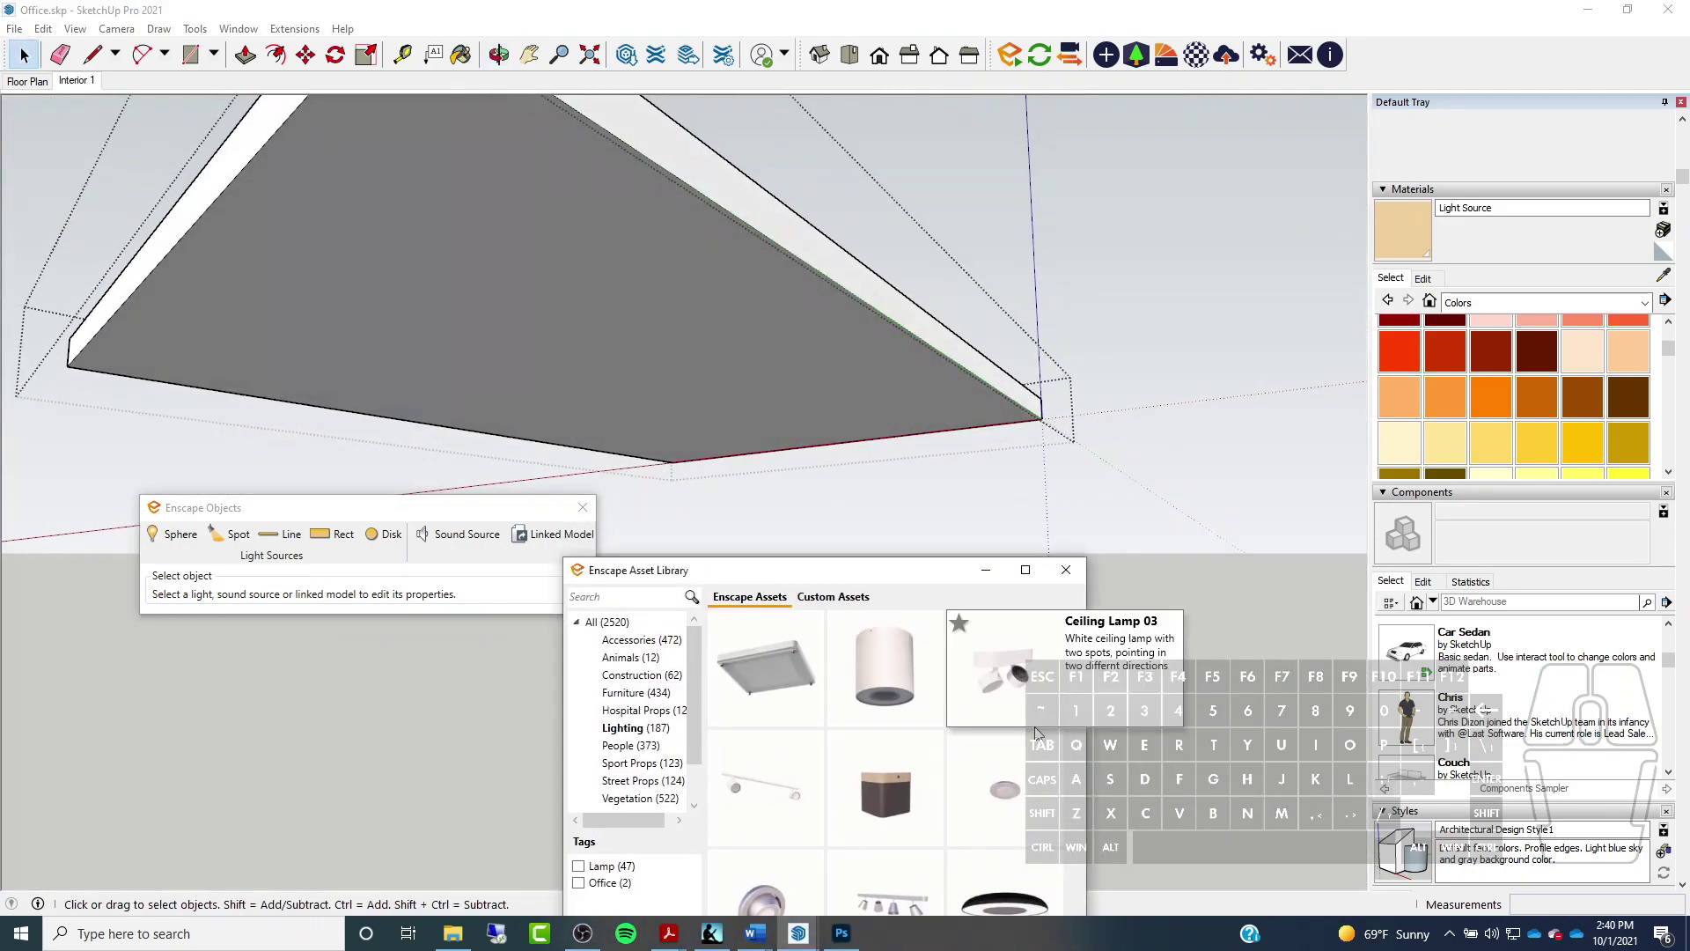
left_click(986, 569)
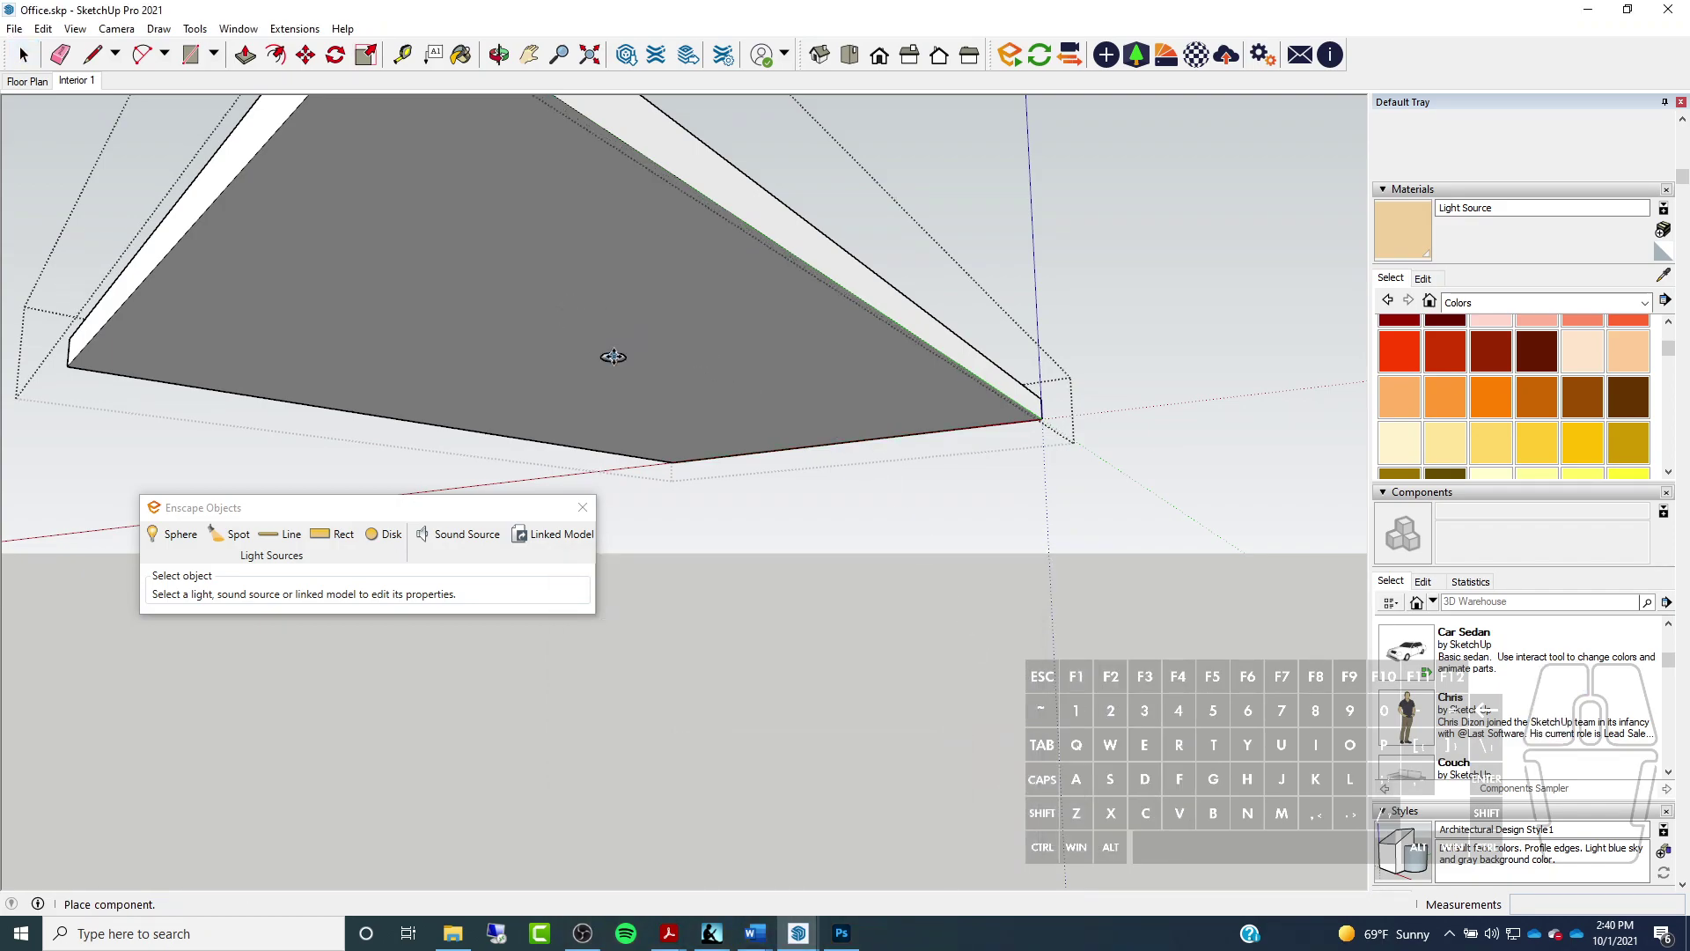
scroll(614, 357, "up", 3)
left_click(685, 356)
left_click(24, 56)
Add an Enscape spot light with its source just below the ceiling lamp's centre and its beam aimed straight down
middle_click_drag(924, 423, 803, 245)
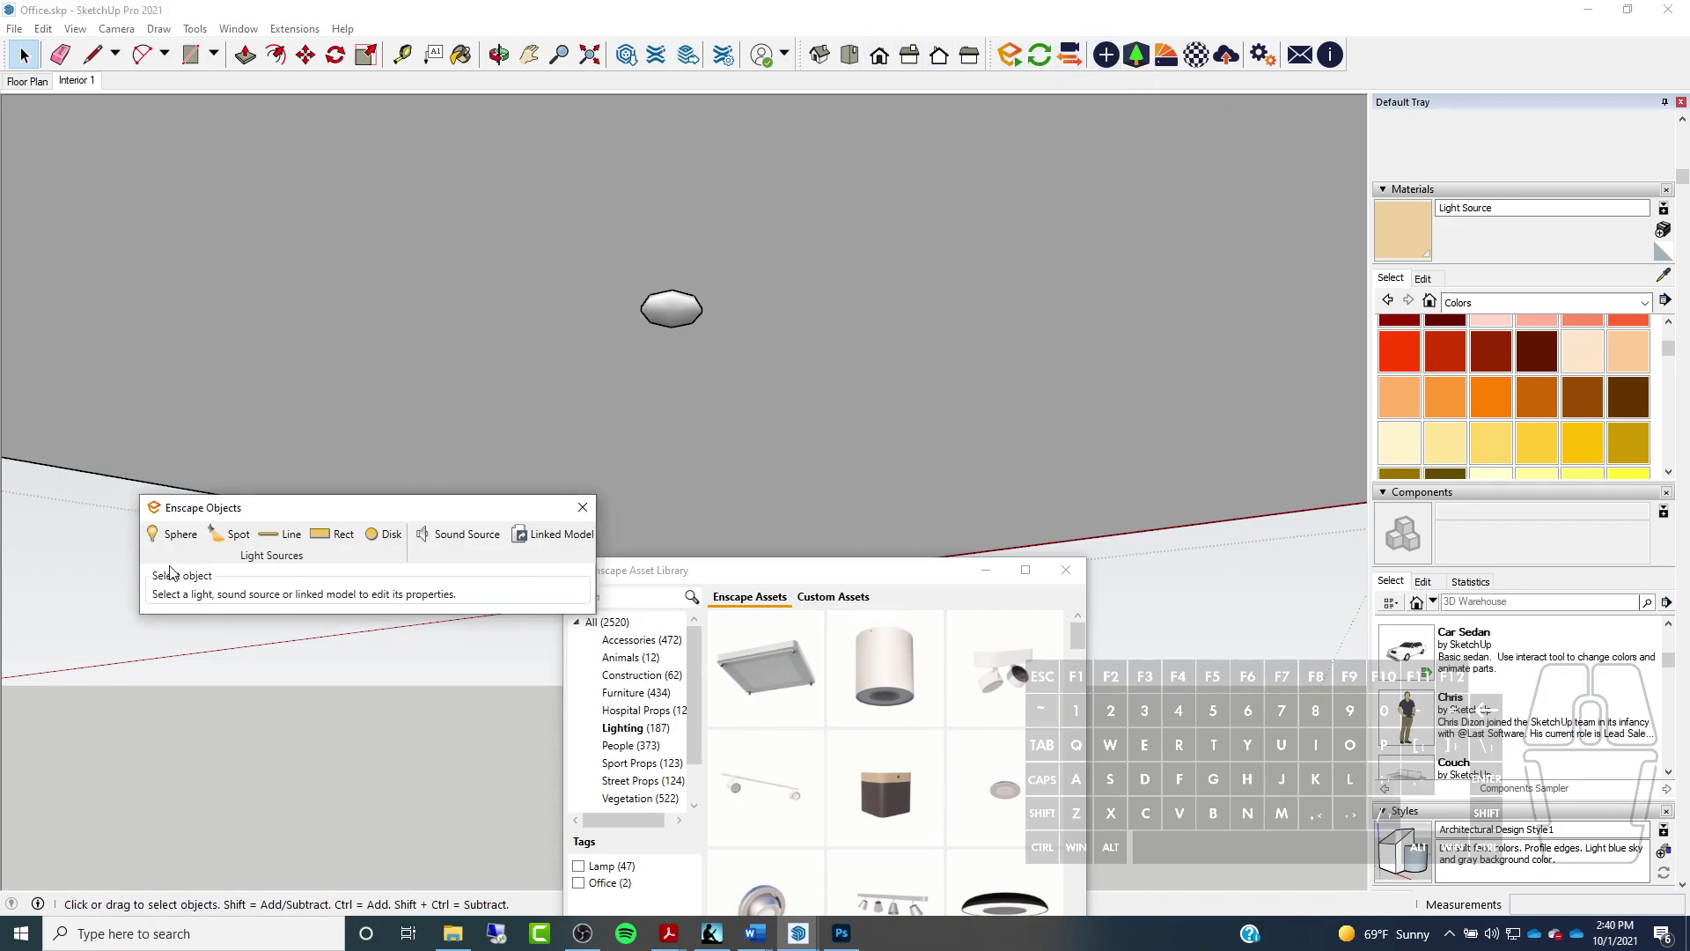
left_click(233, 535)
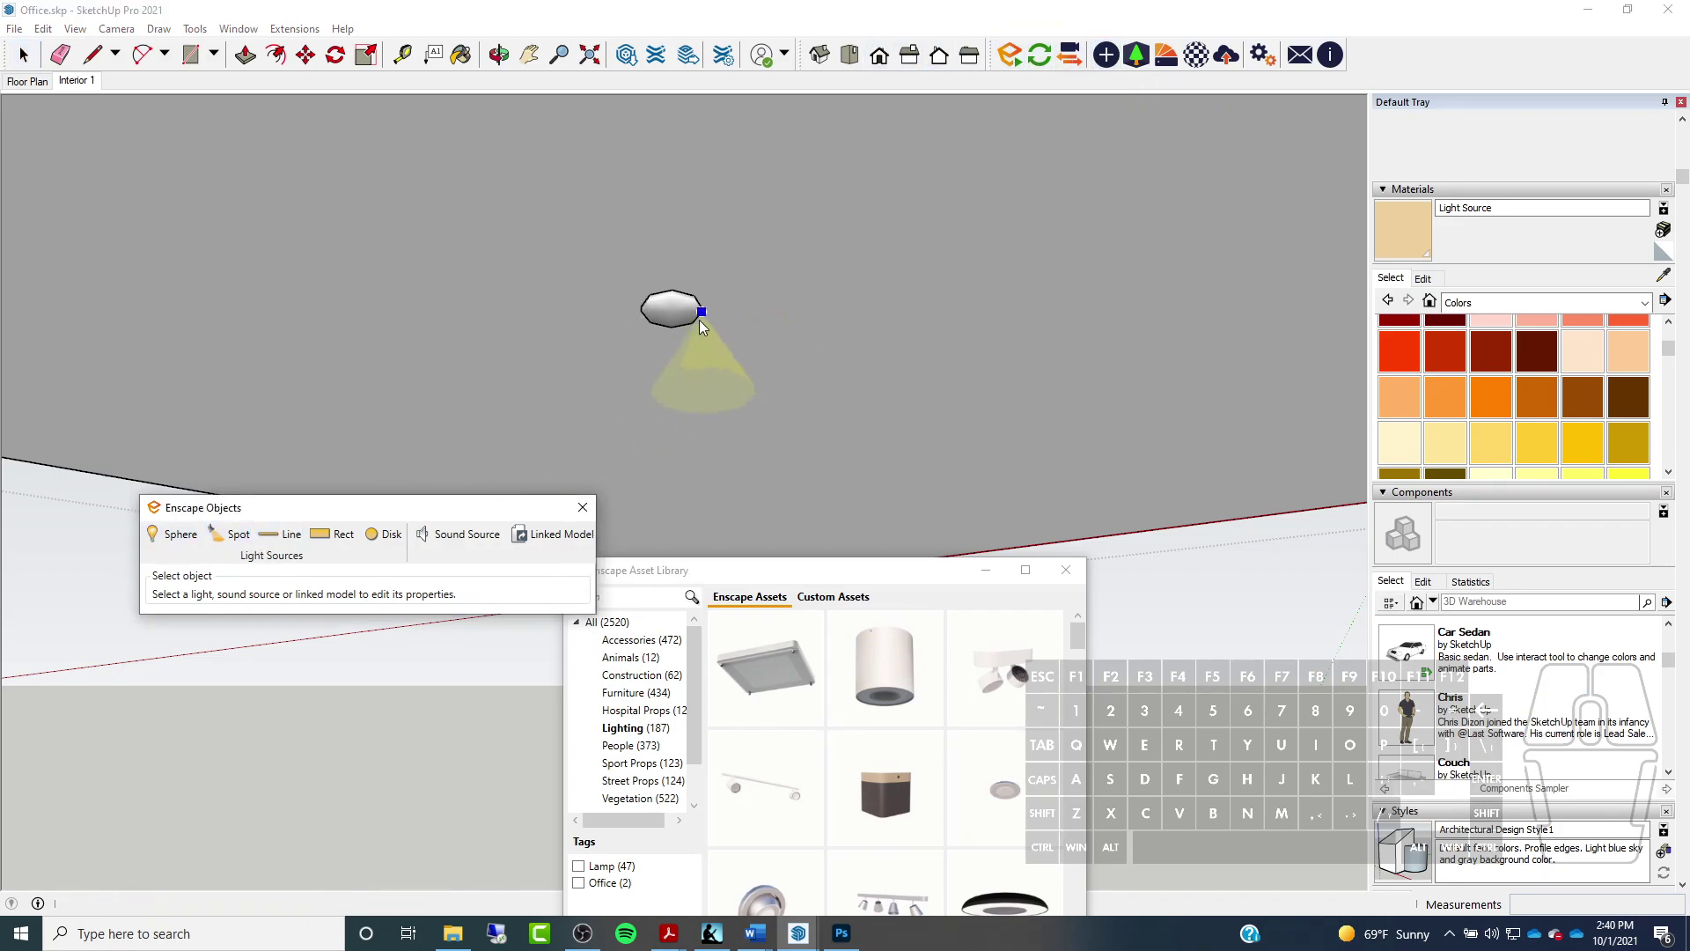
left_click(670, 312)
left_click(671, 356)
left_click_drag(670, 362, 669, 495)
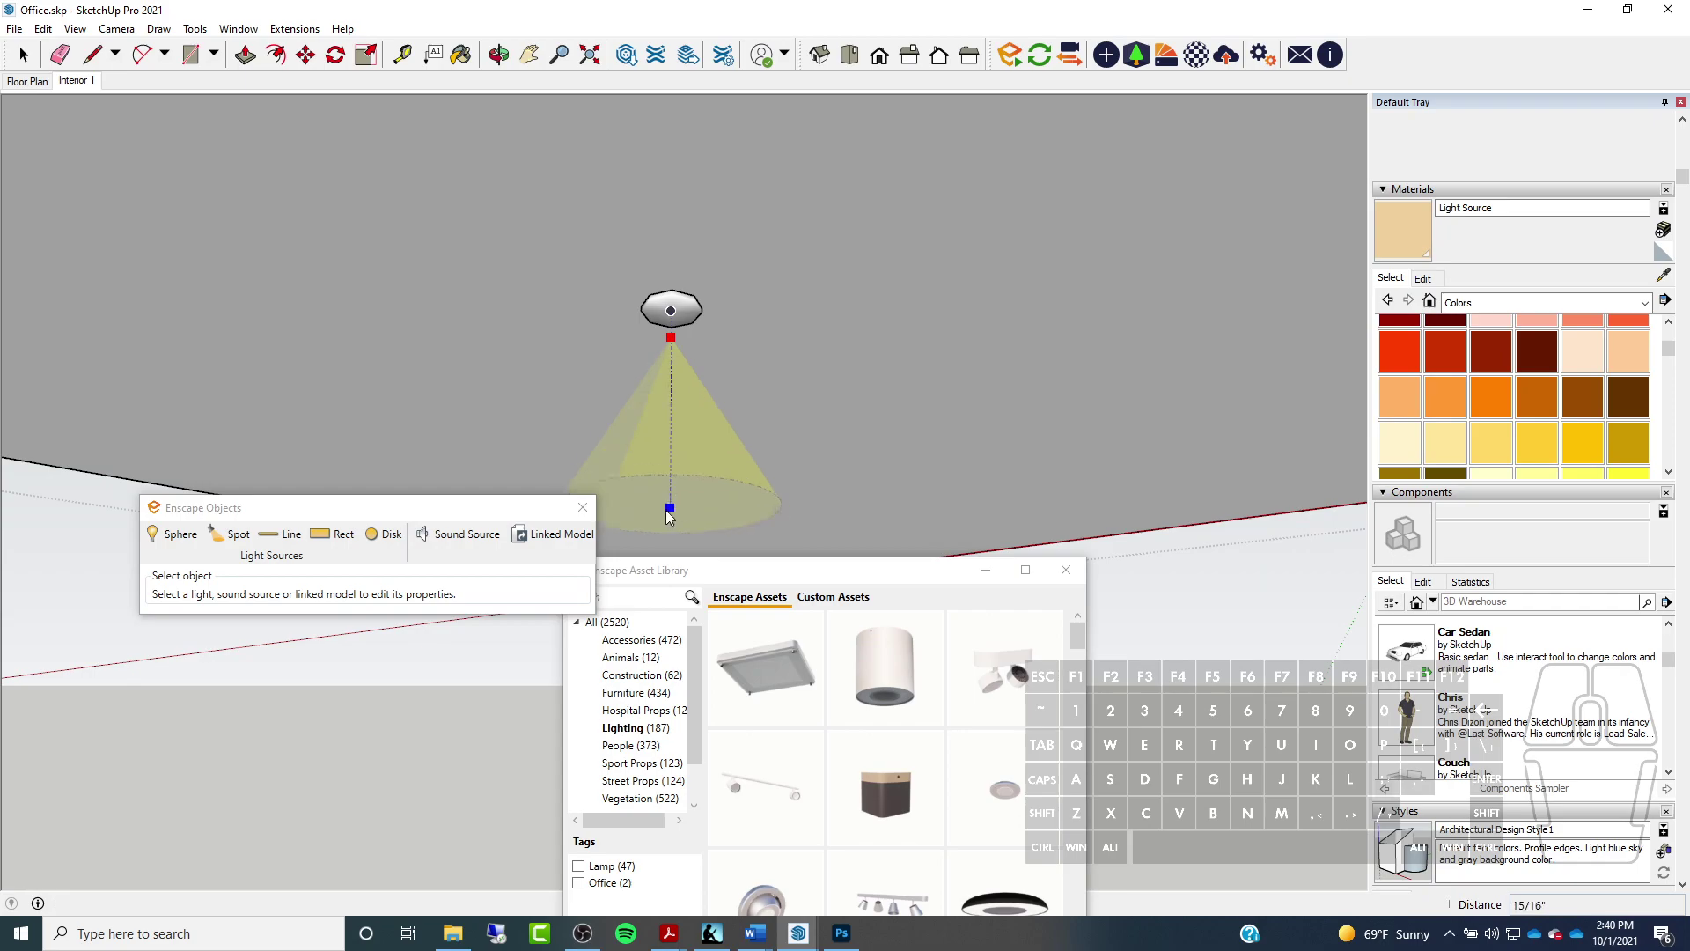
left_click(665, 519)
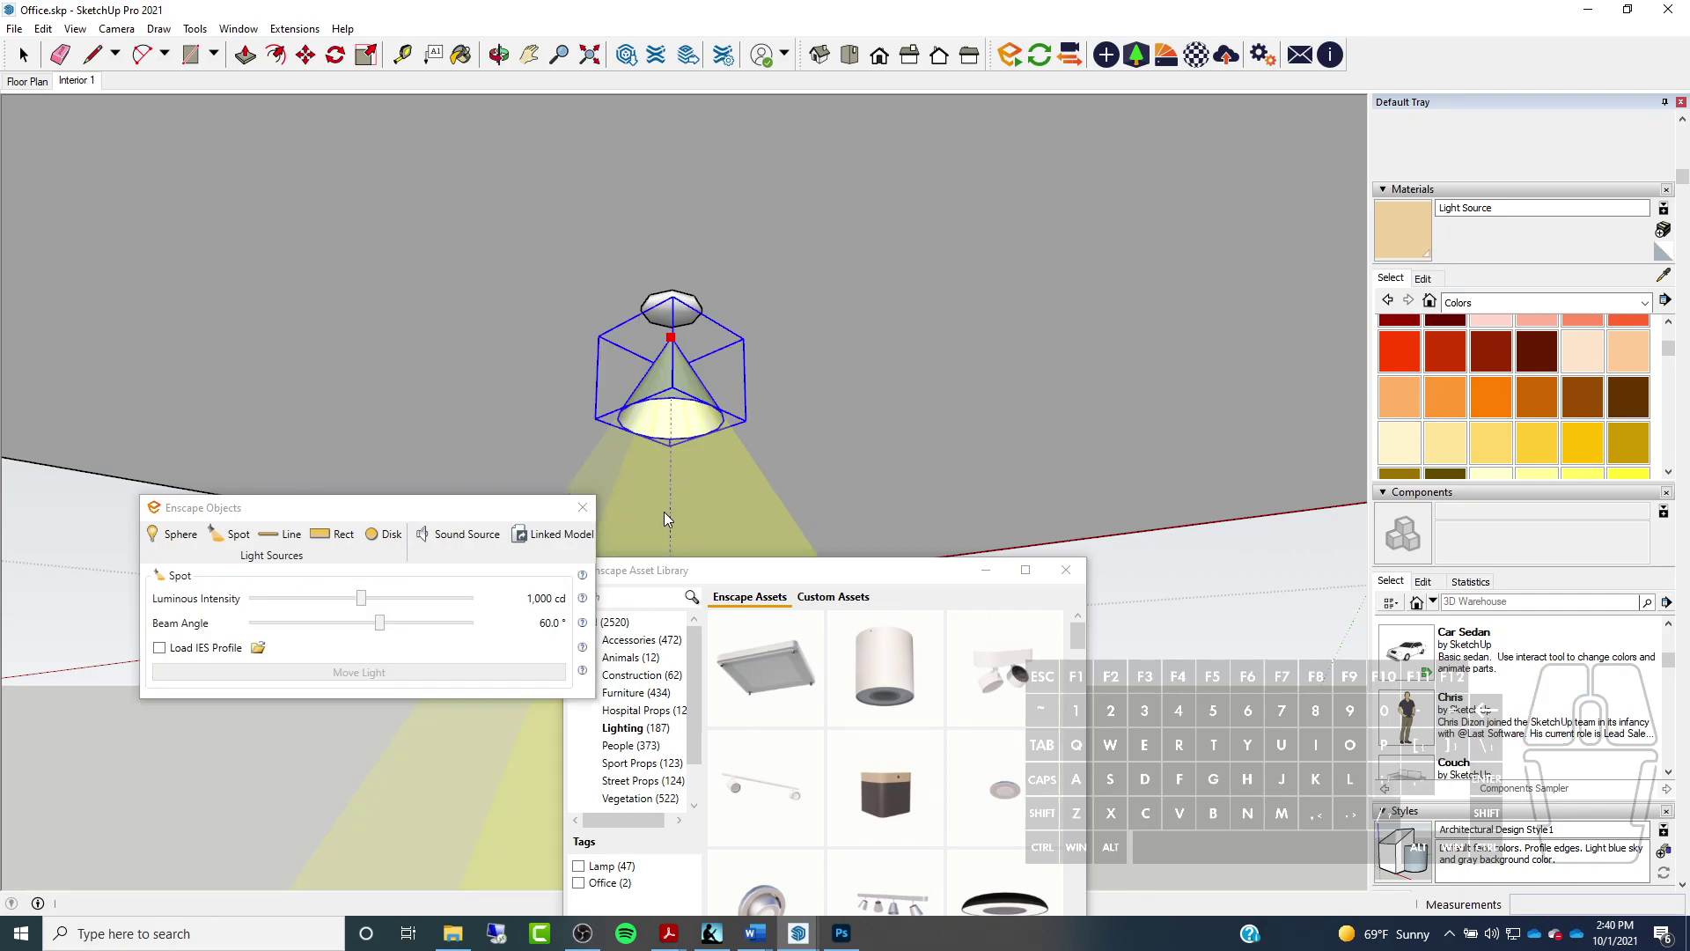
Minimise the Enscape Asset Library and move the spot light straight up against the ceiling lamp, using a parallel-projection right view
left_click(982, 576)
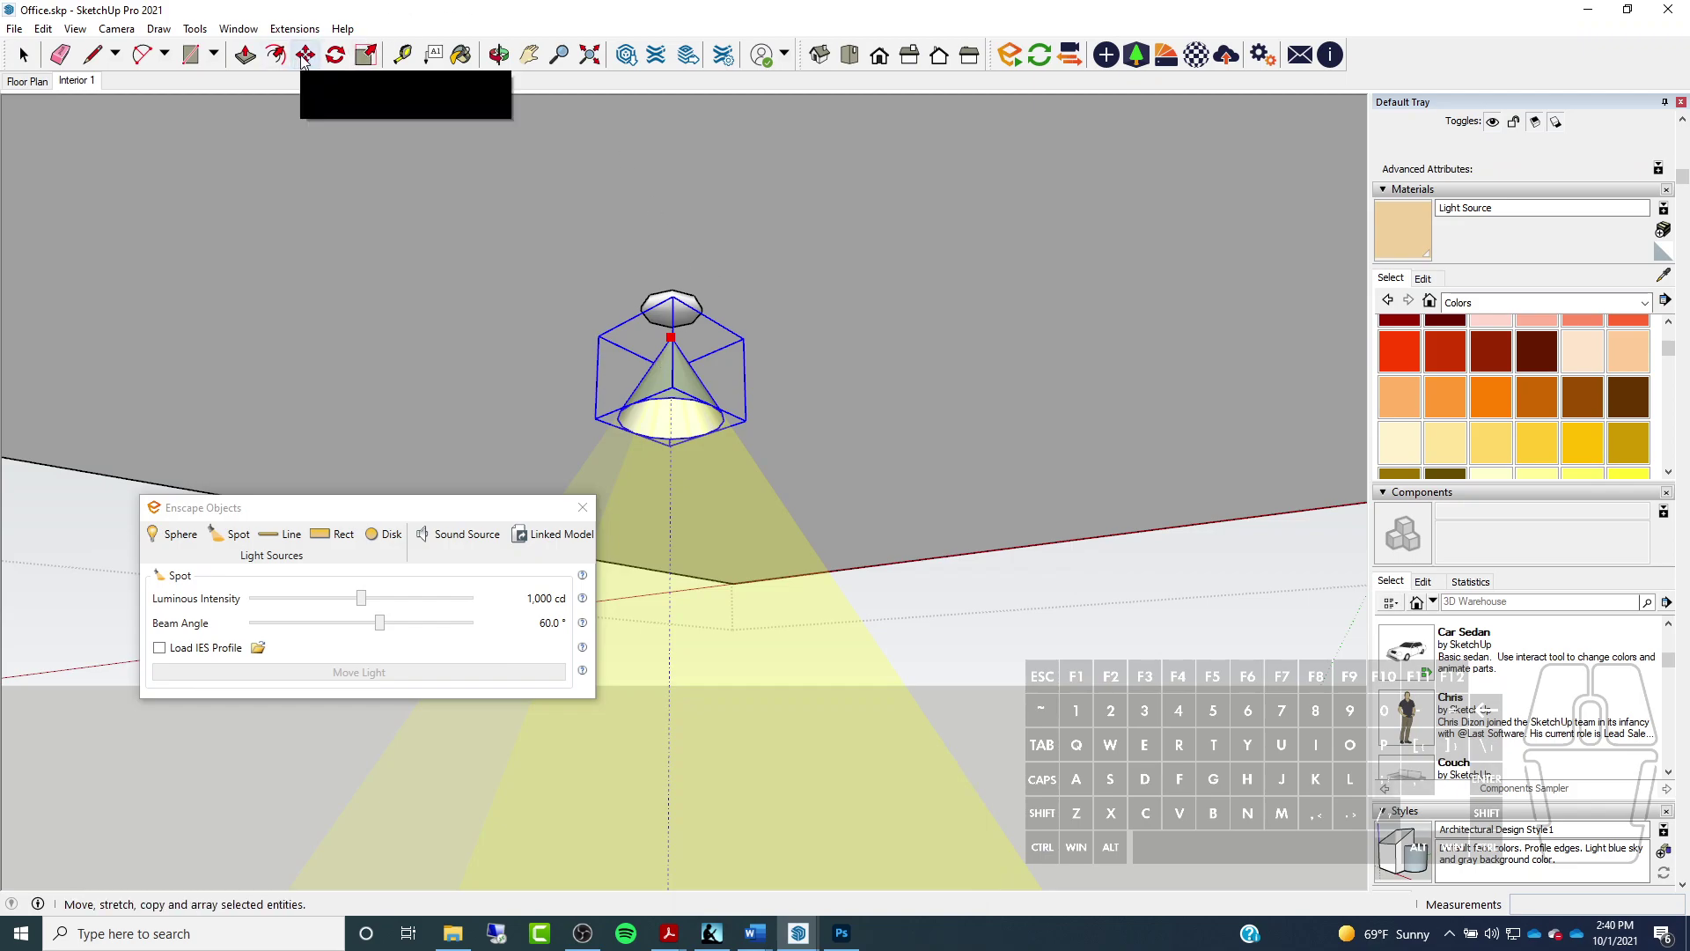
left_click(909, 58)
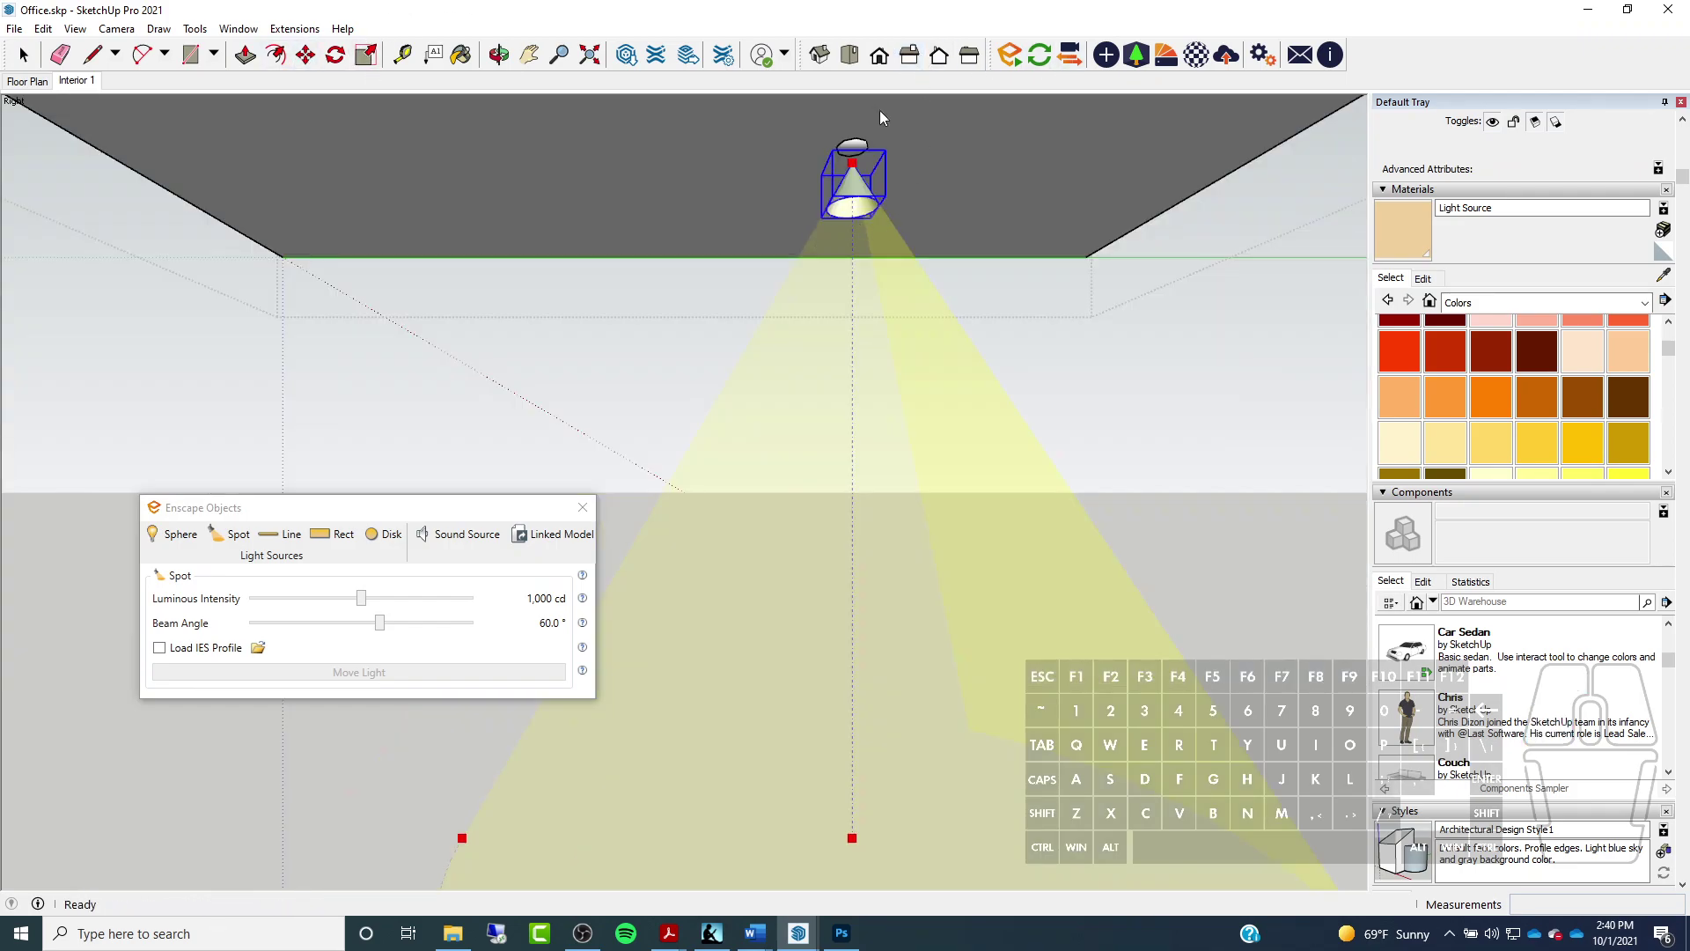
left_click(116, 28)
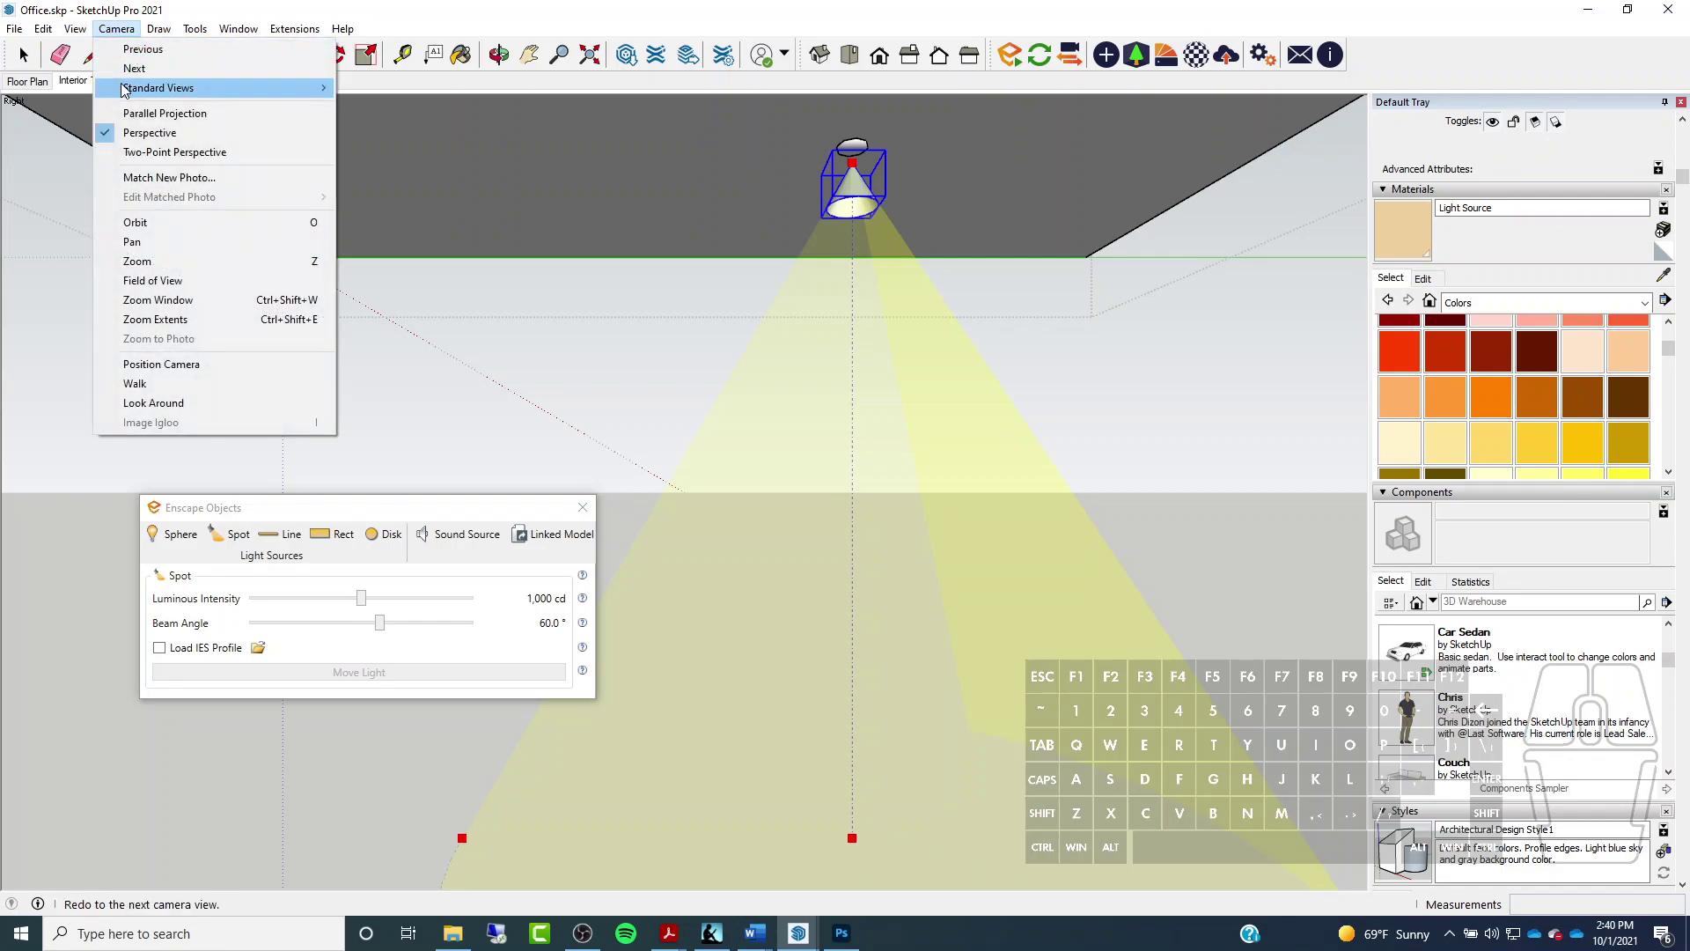
left_click(152, 114)
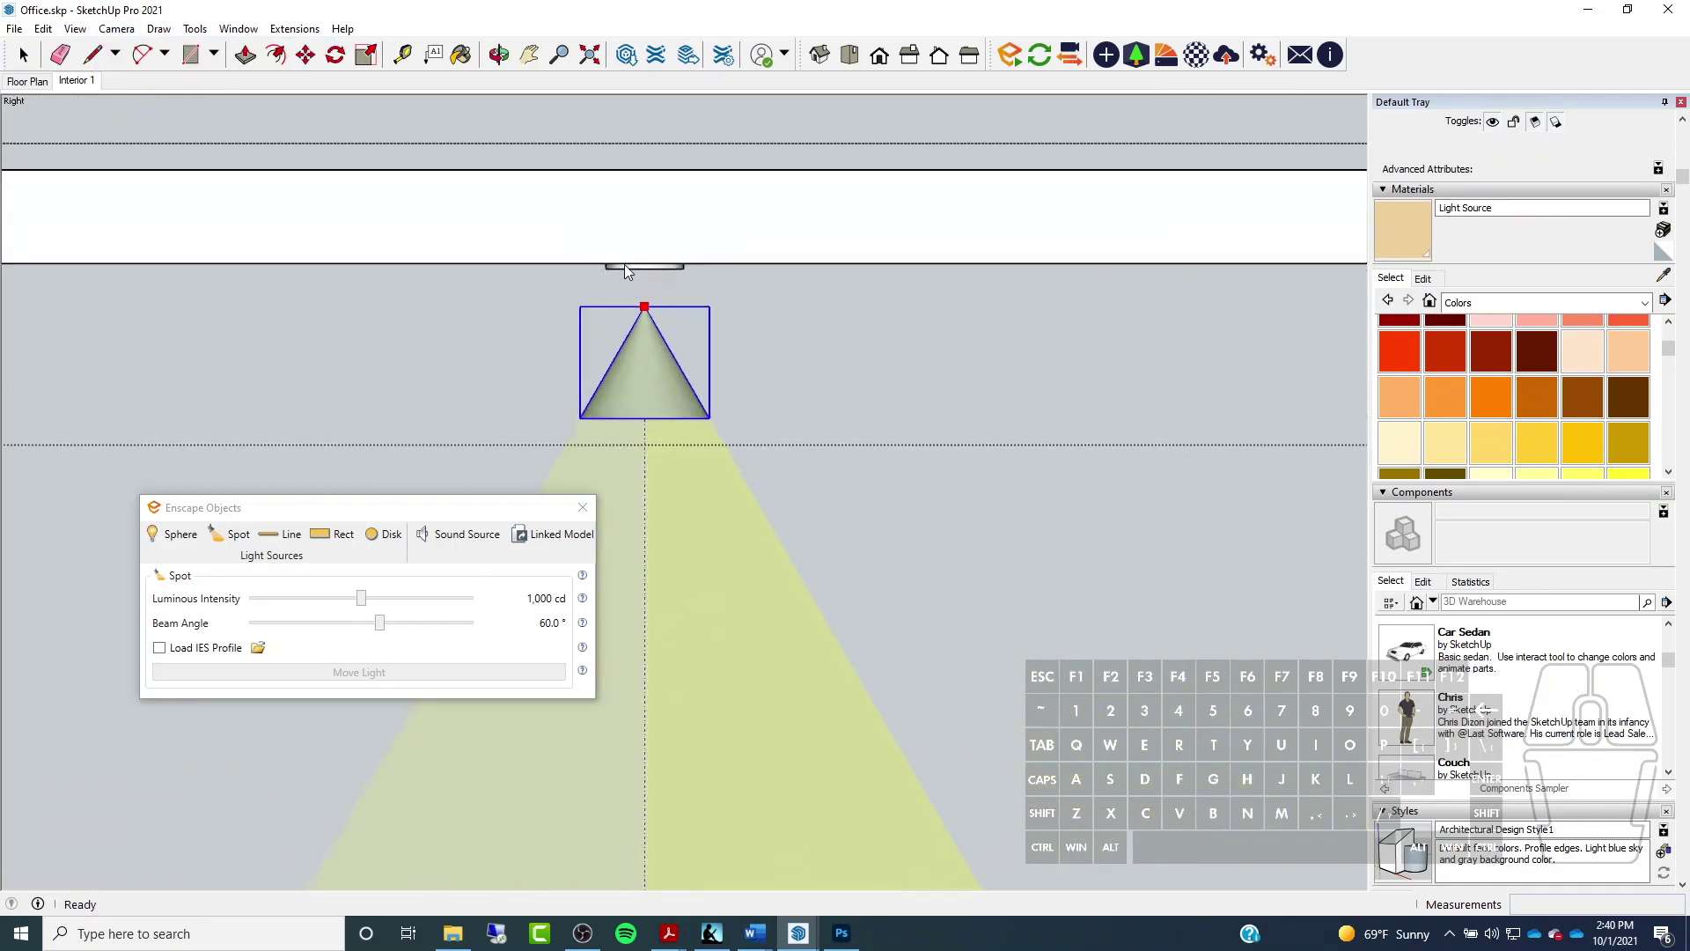
left_click(306, 55)
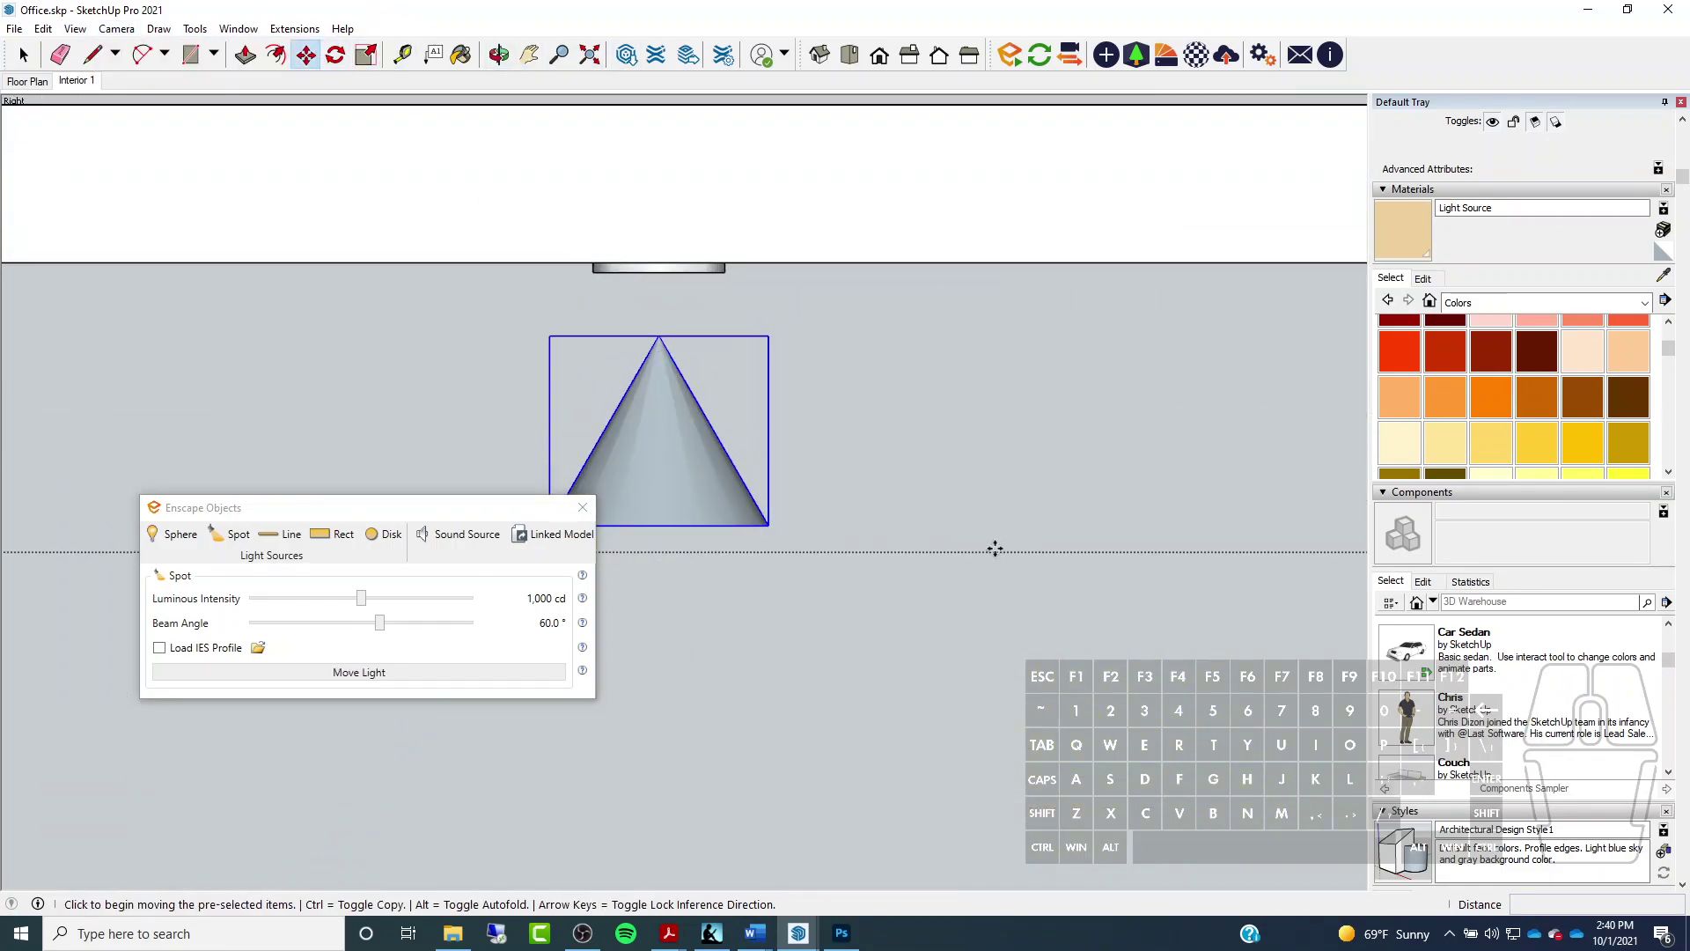
left_click(992, 547)
left_click(992, 490)
Paint the ceiling spot light's cone with the Light Source material
scroll(958, 366, "down", 4)
scroll(819, 300, "down", 3)
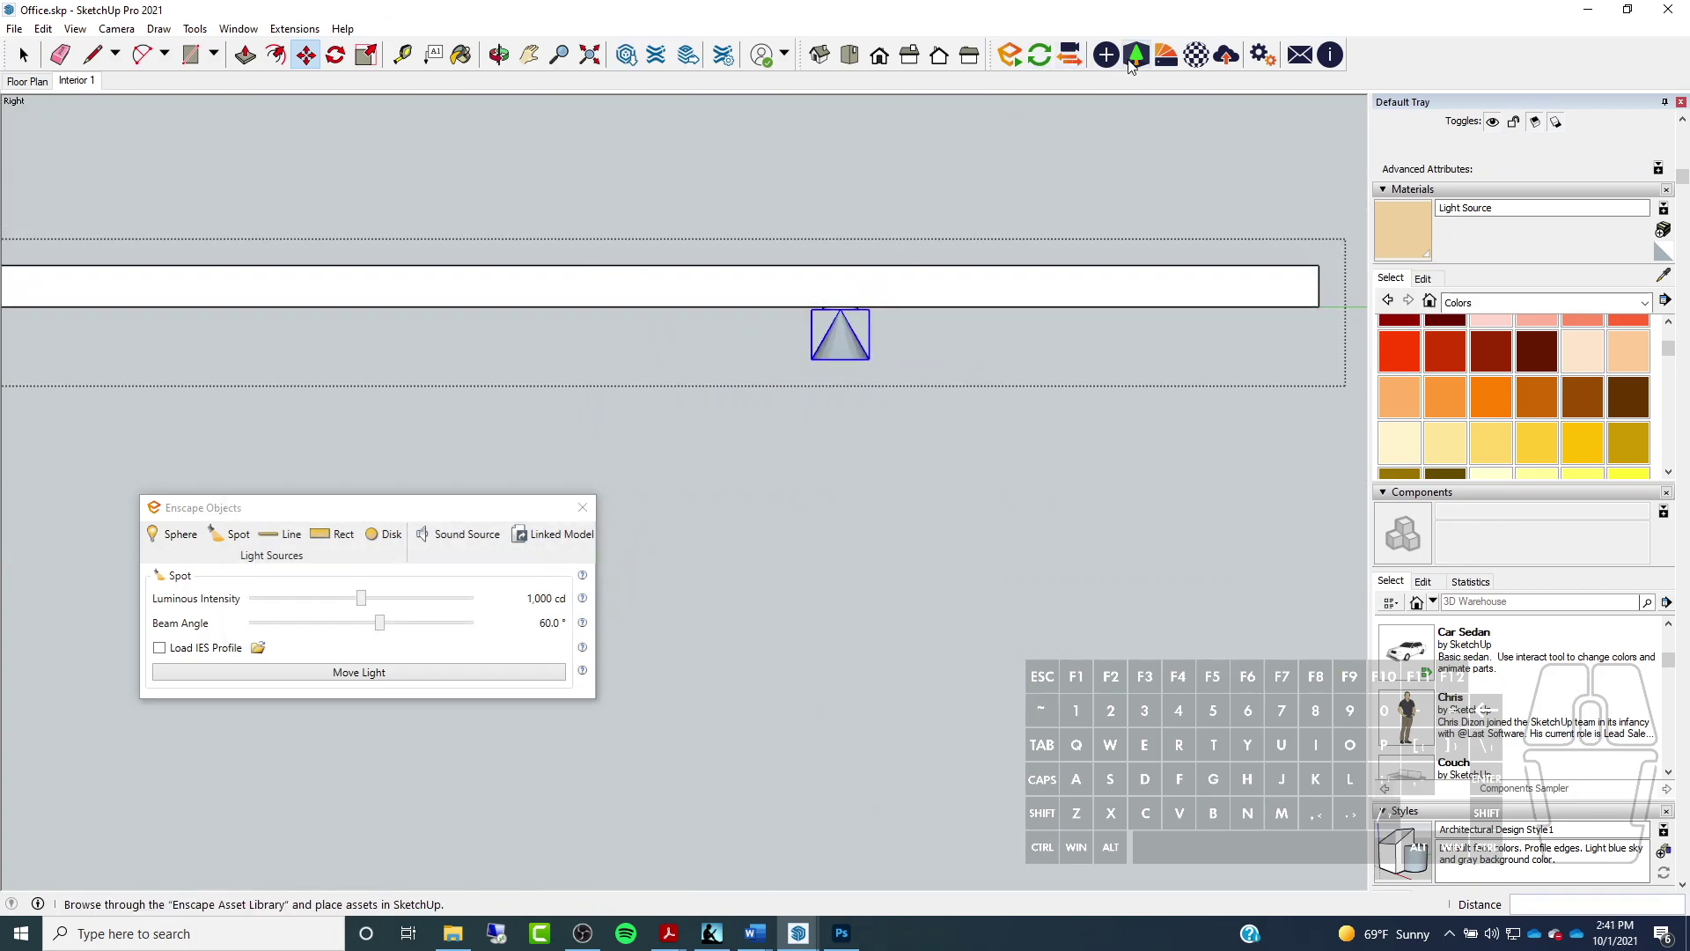
key("b")
left_click(840, 336)
left_click(23, 55)
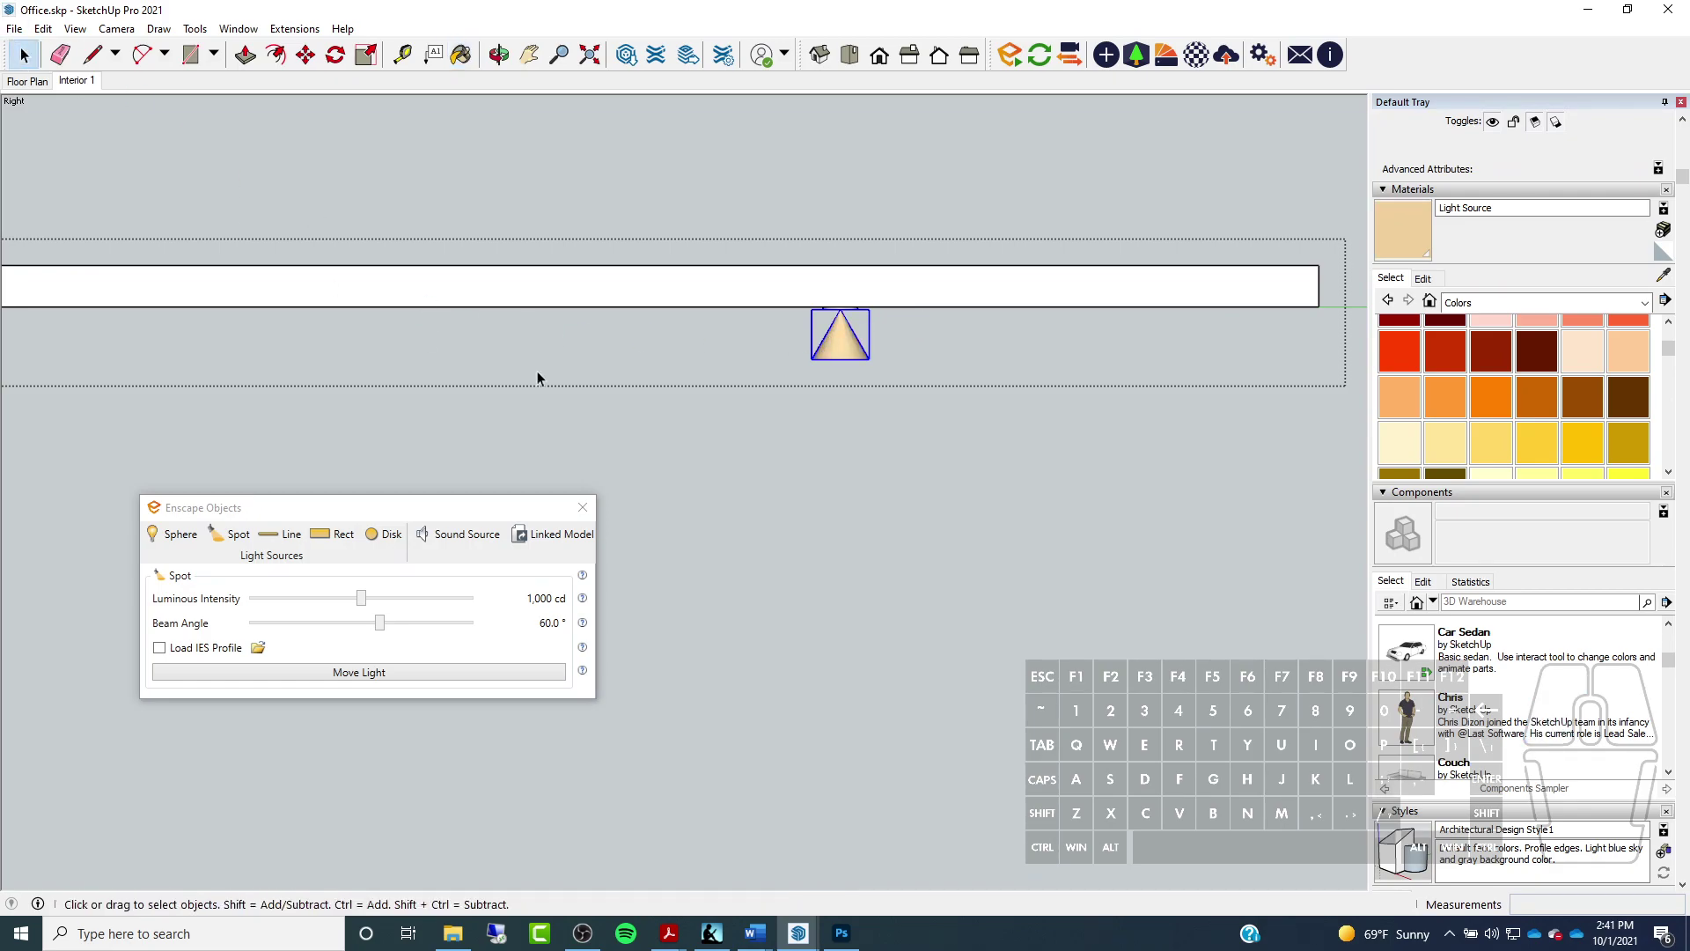
scroll(868, 448, "down", 3)
scroll(868, 394, "up", 3)
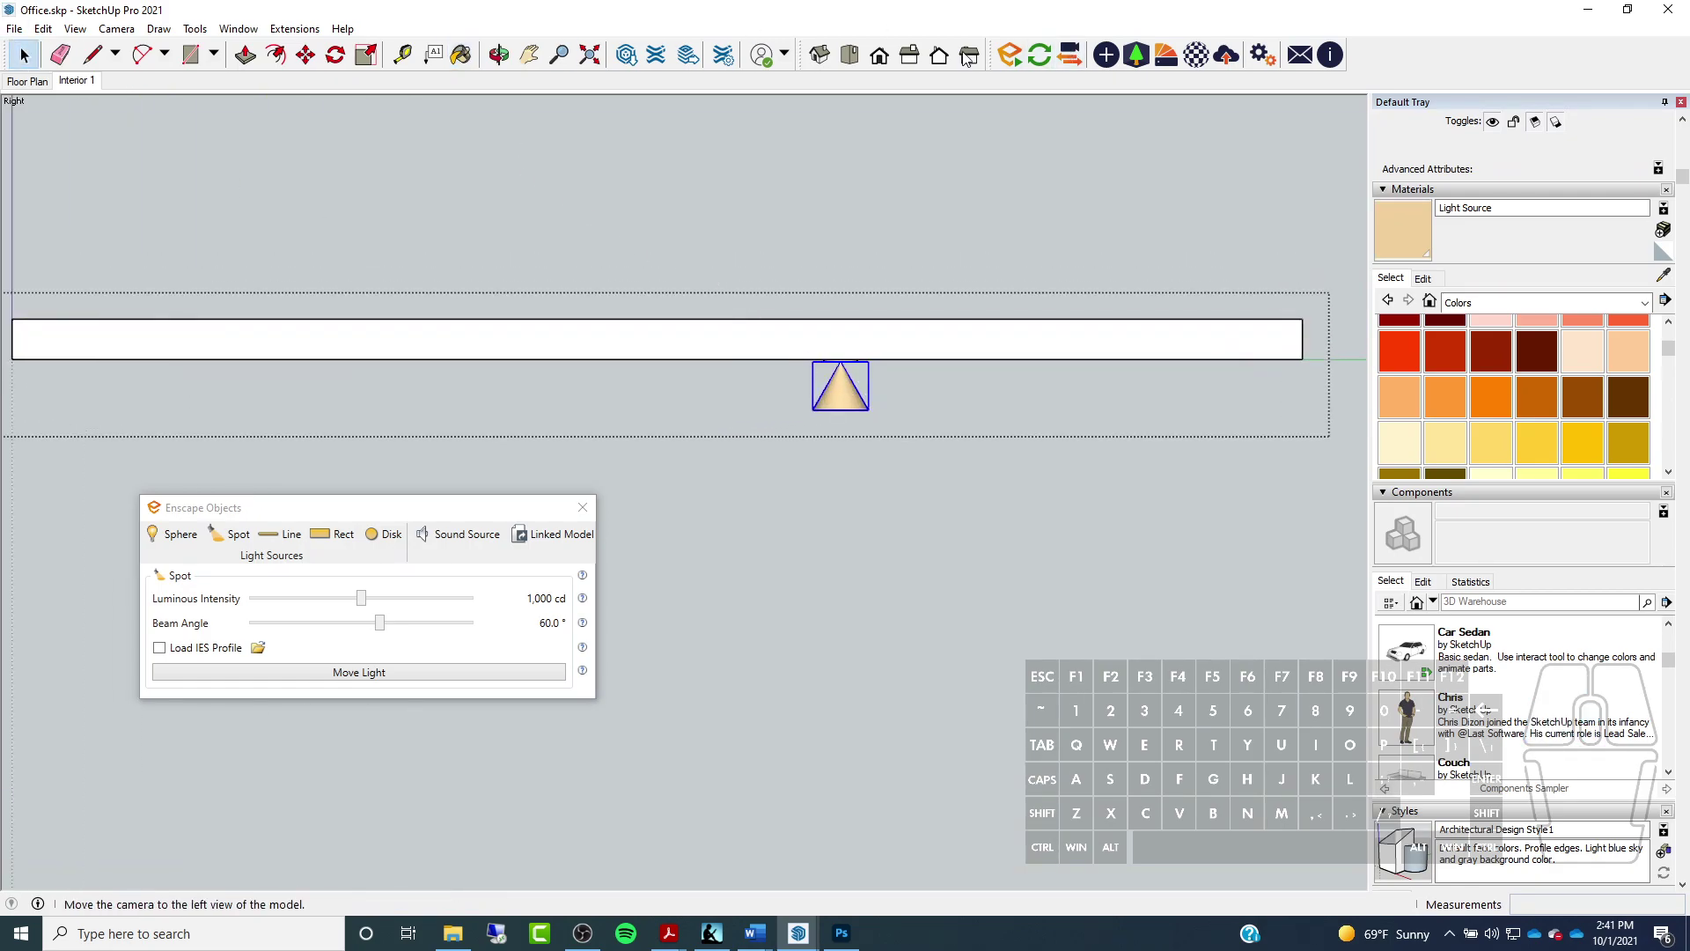
From the top view in X-ray, select the ceiling lamp with its spot light and move both along the red axis to the ceiling's mid-width
left_click(850, 57)
scroll(875, 297, "down", 4)
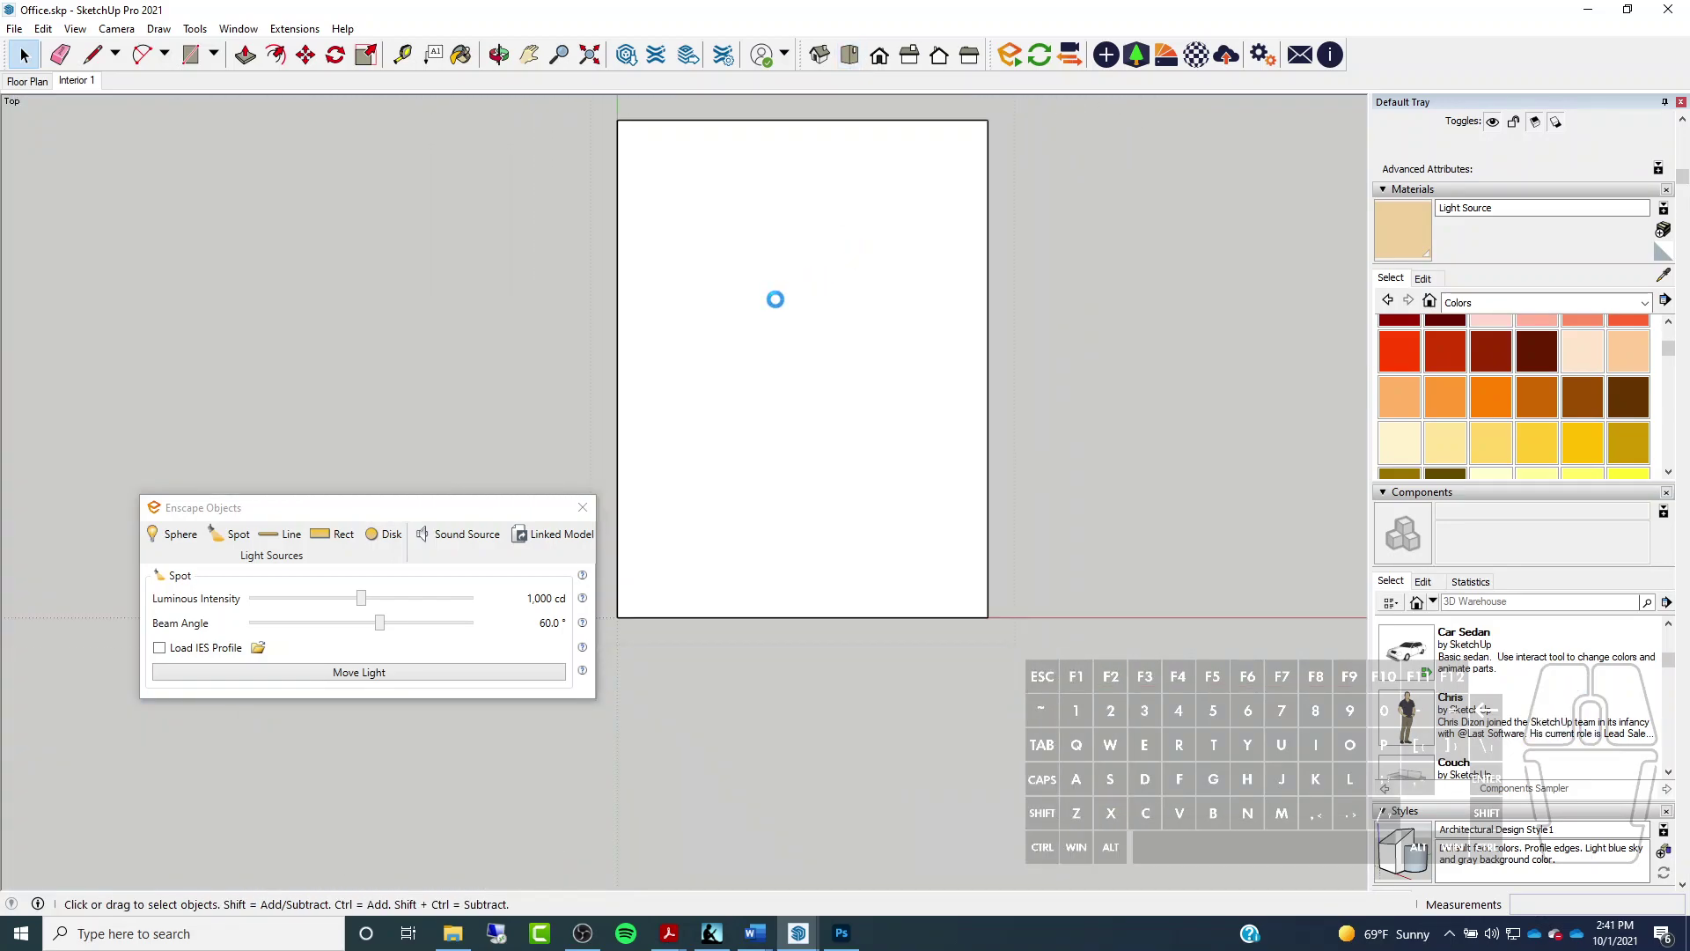
scroll(776, 307, "up", 1)
left_click(419, 205)
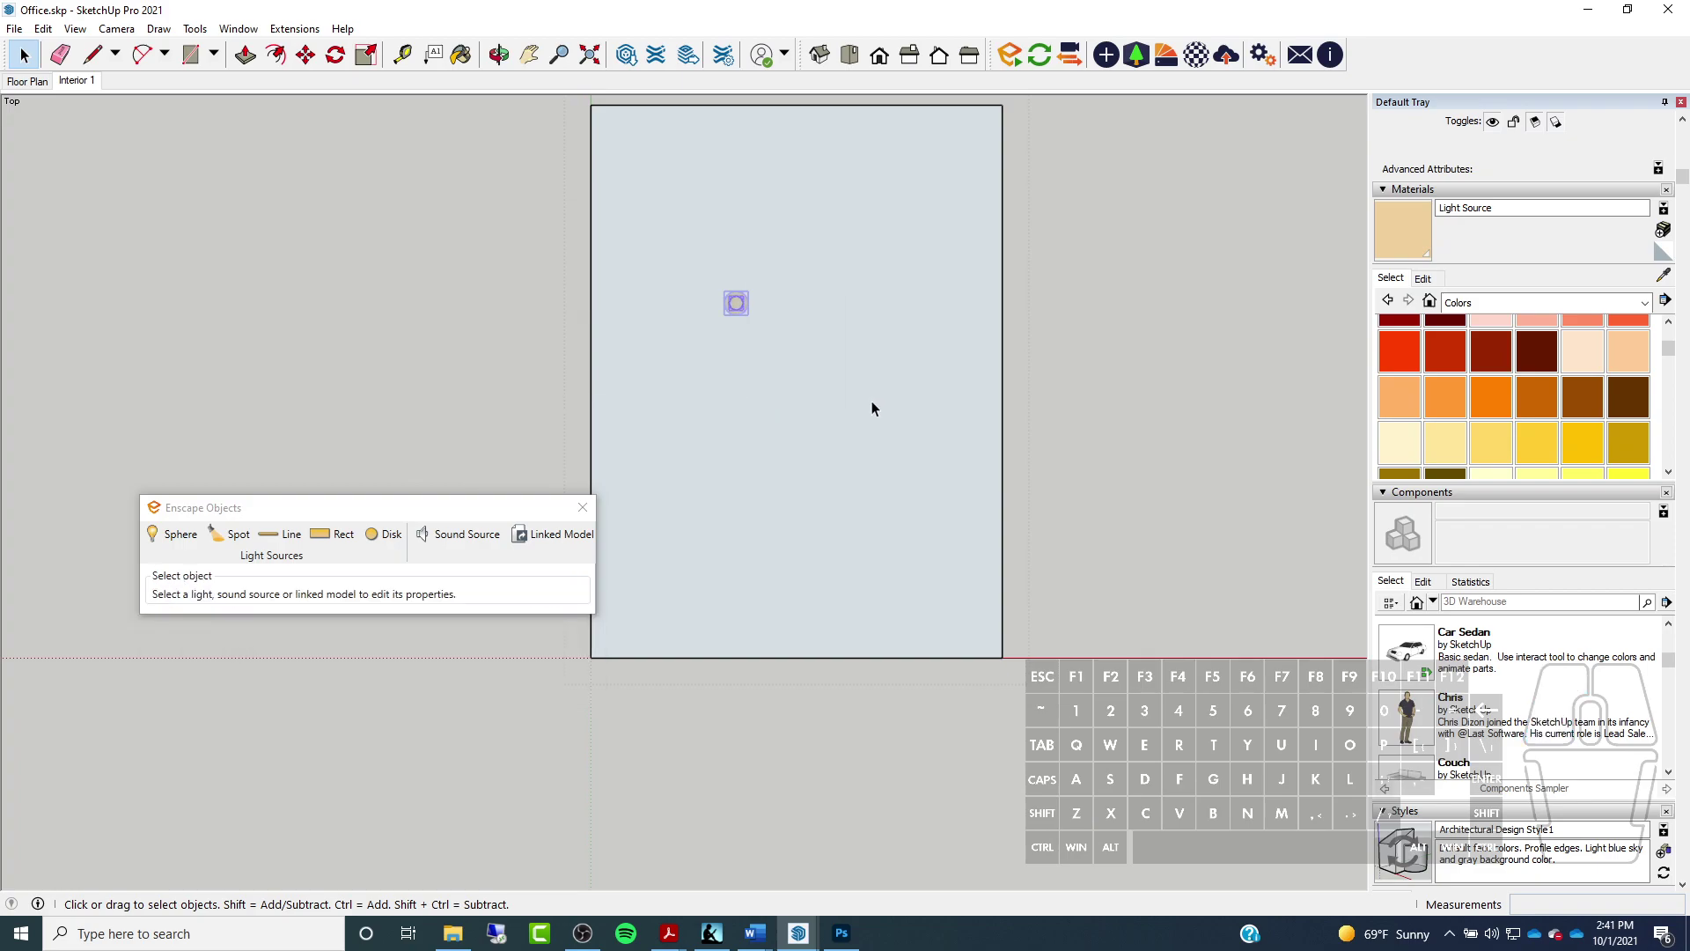
left_click(305, 55)
scroll(731, 282, "up", 5)
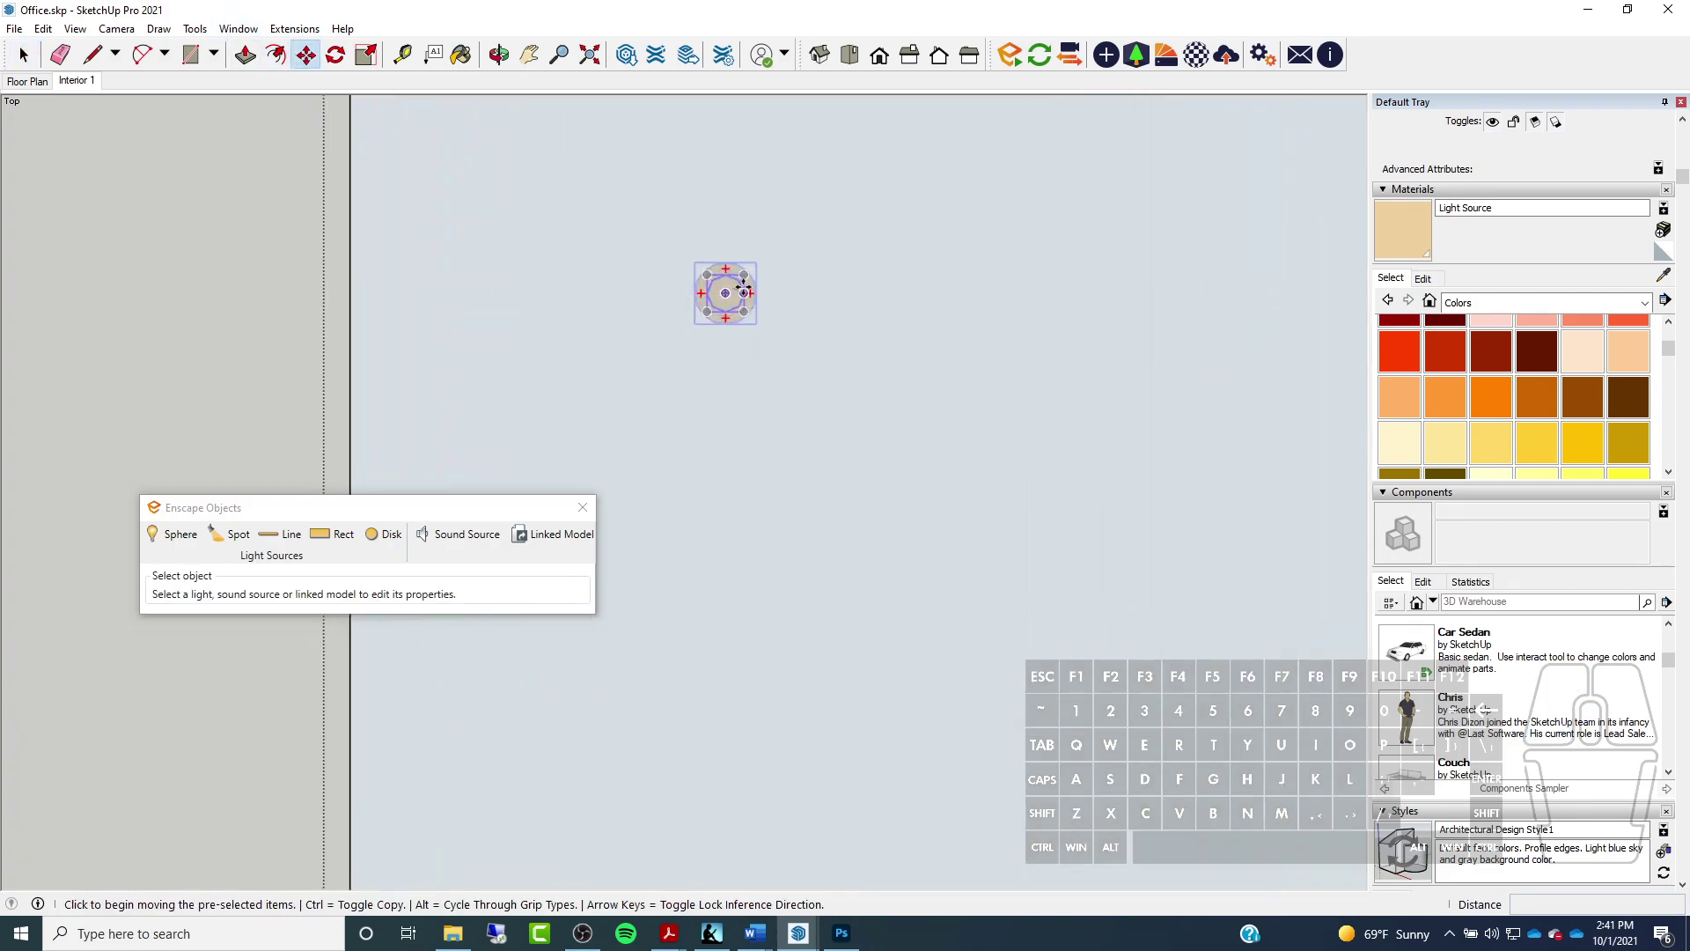
left_click(731, 262)
scroll(712, 281, "down", 6)
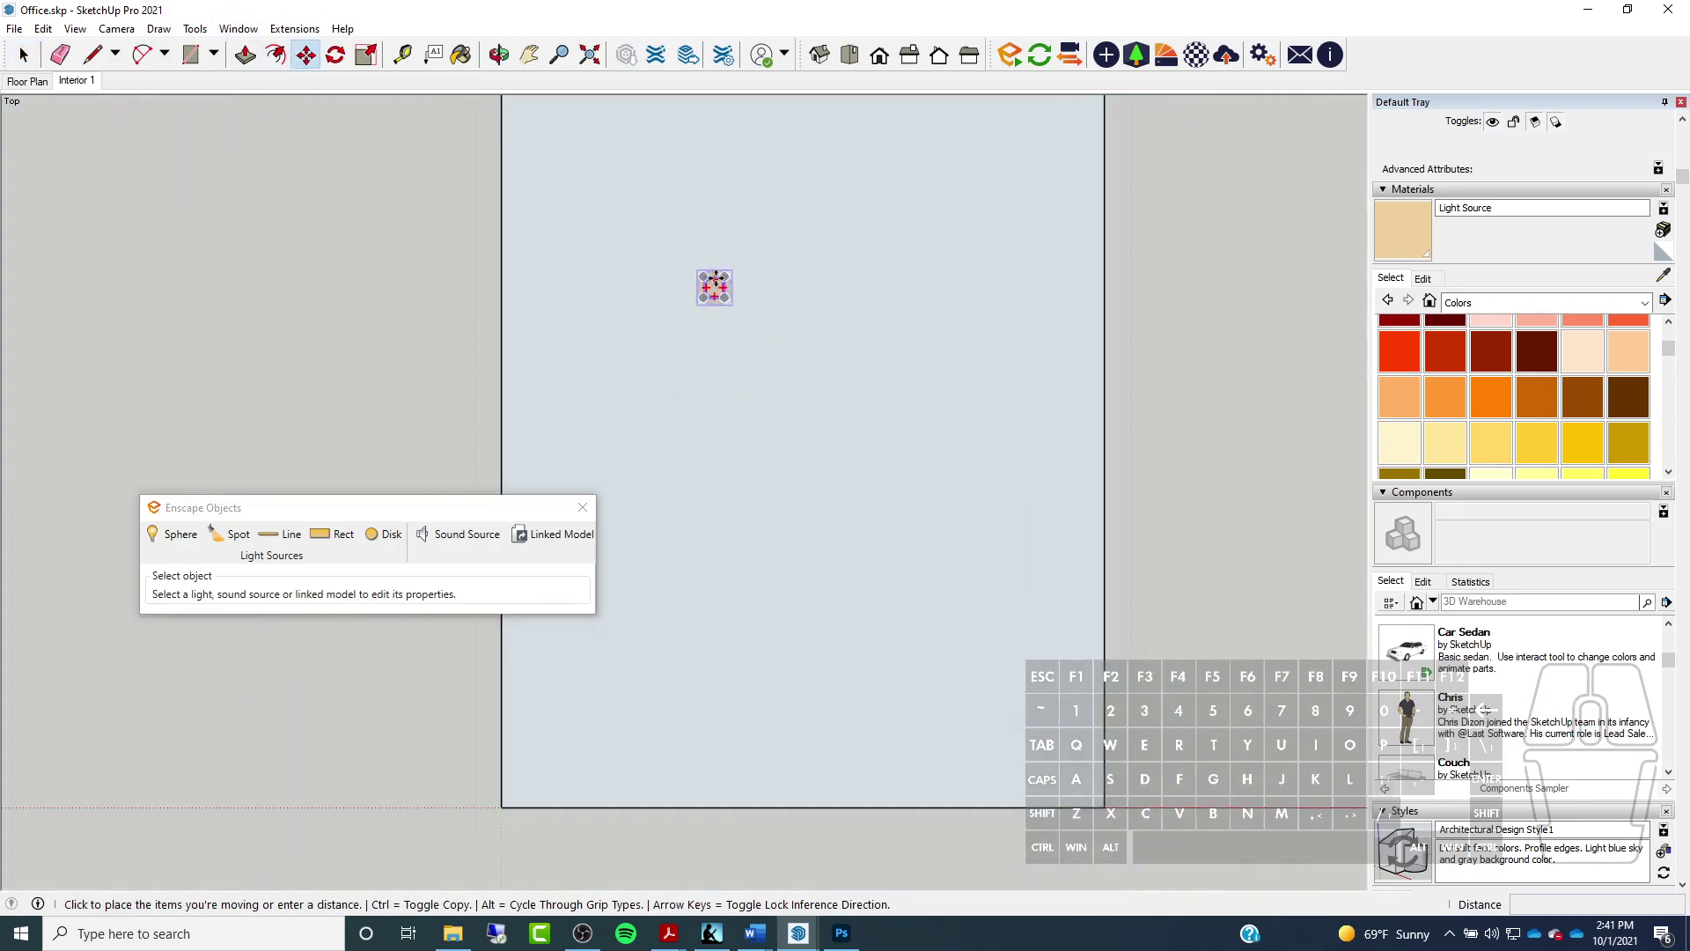
key("shift")
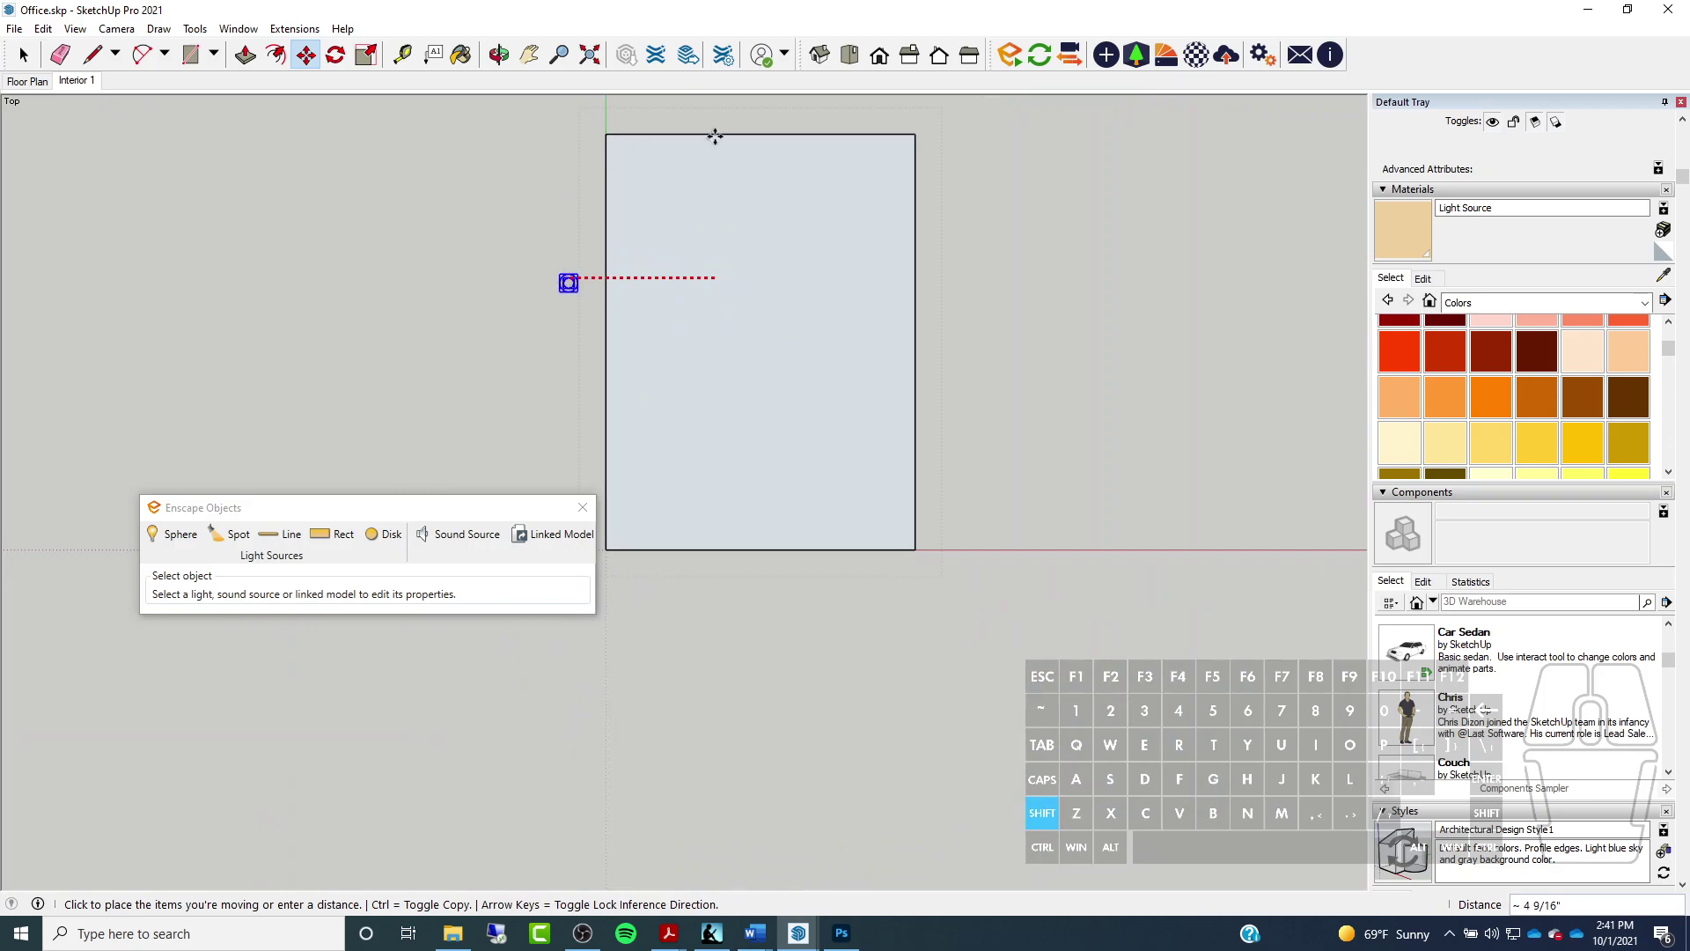
left_click(762, 279)
Move the lamp and spot light along the green axis to the midpoint of the ceiling's long edge
scroll(768, 277, "up", 3)
scroll(766, 280, "up", 4)
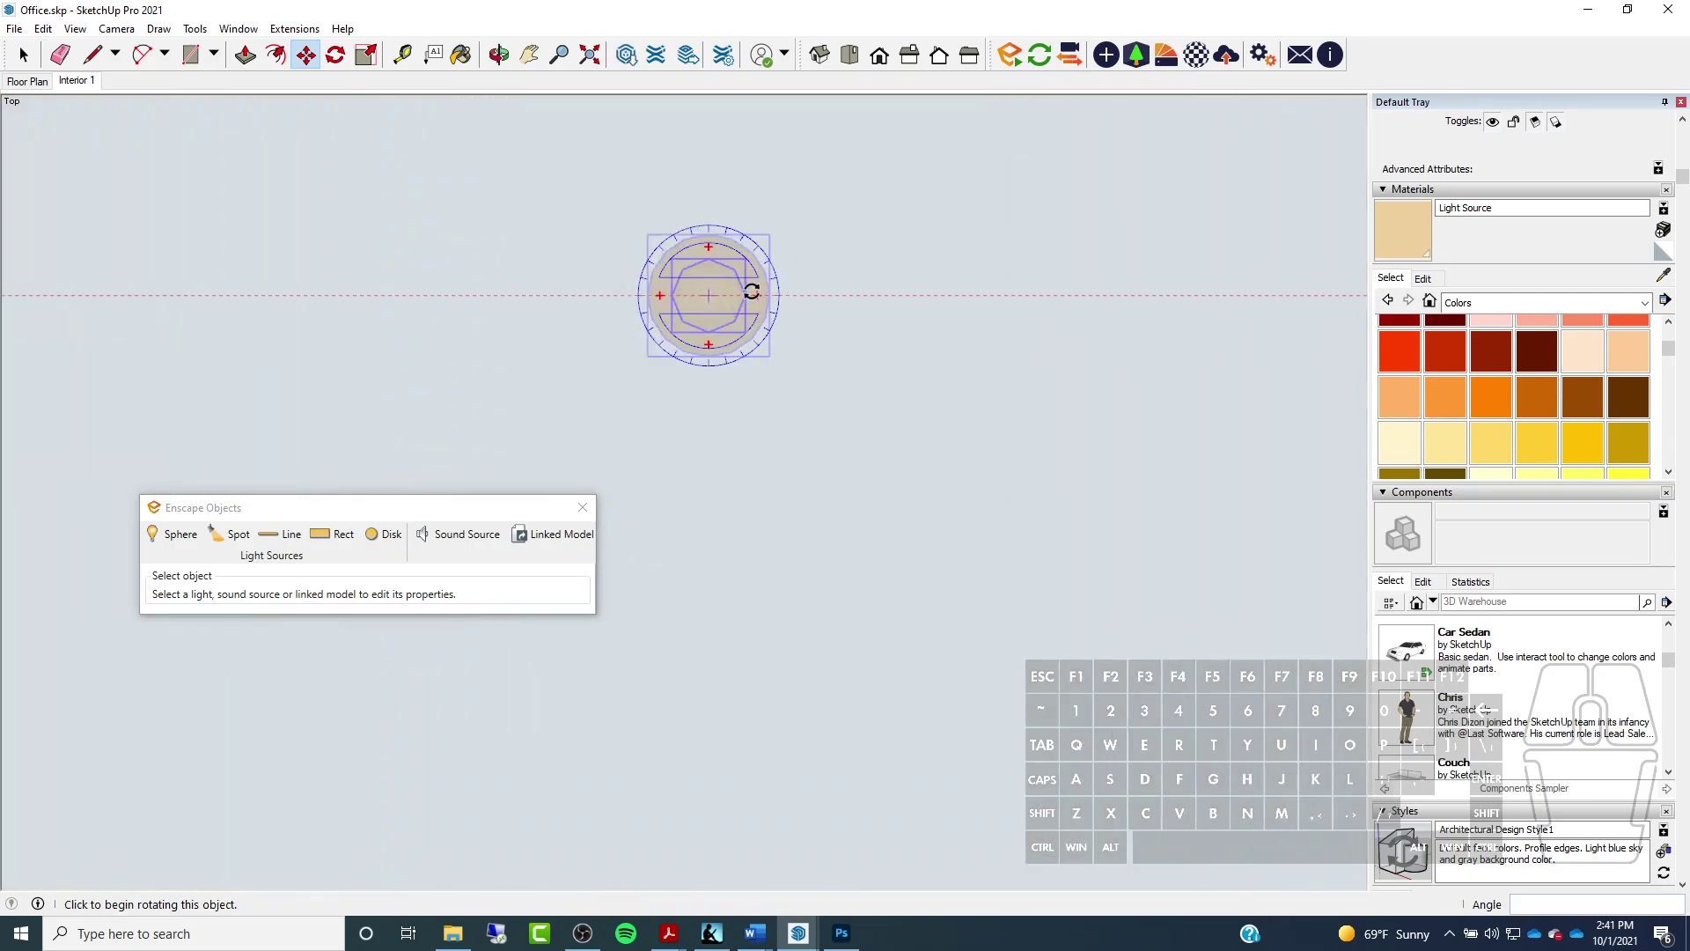
left_click(744, 297)
scroll(745, 352, "down", 5)
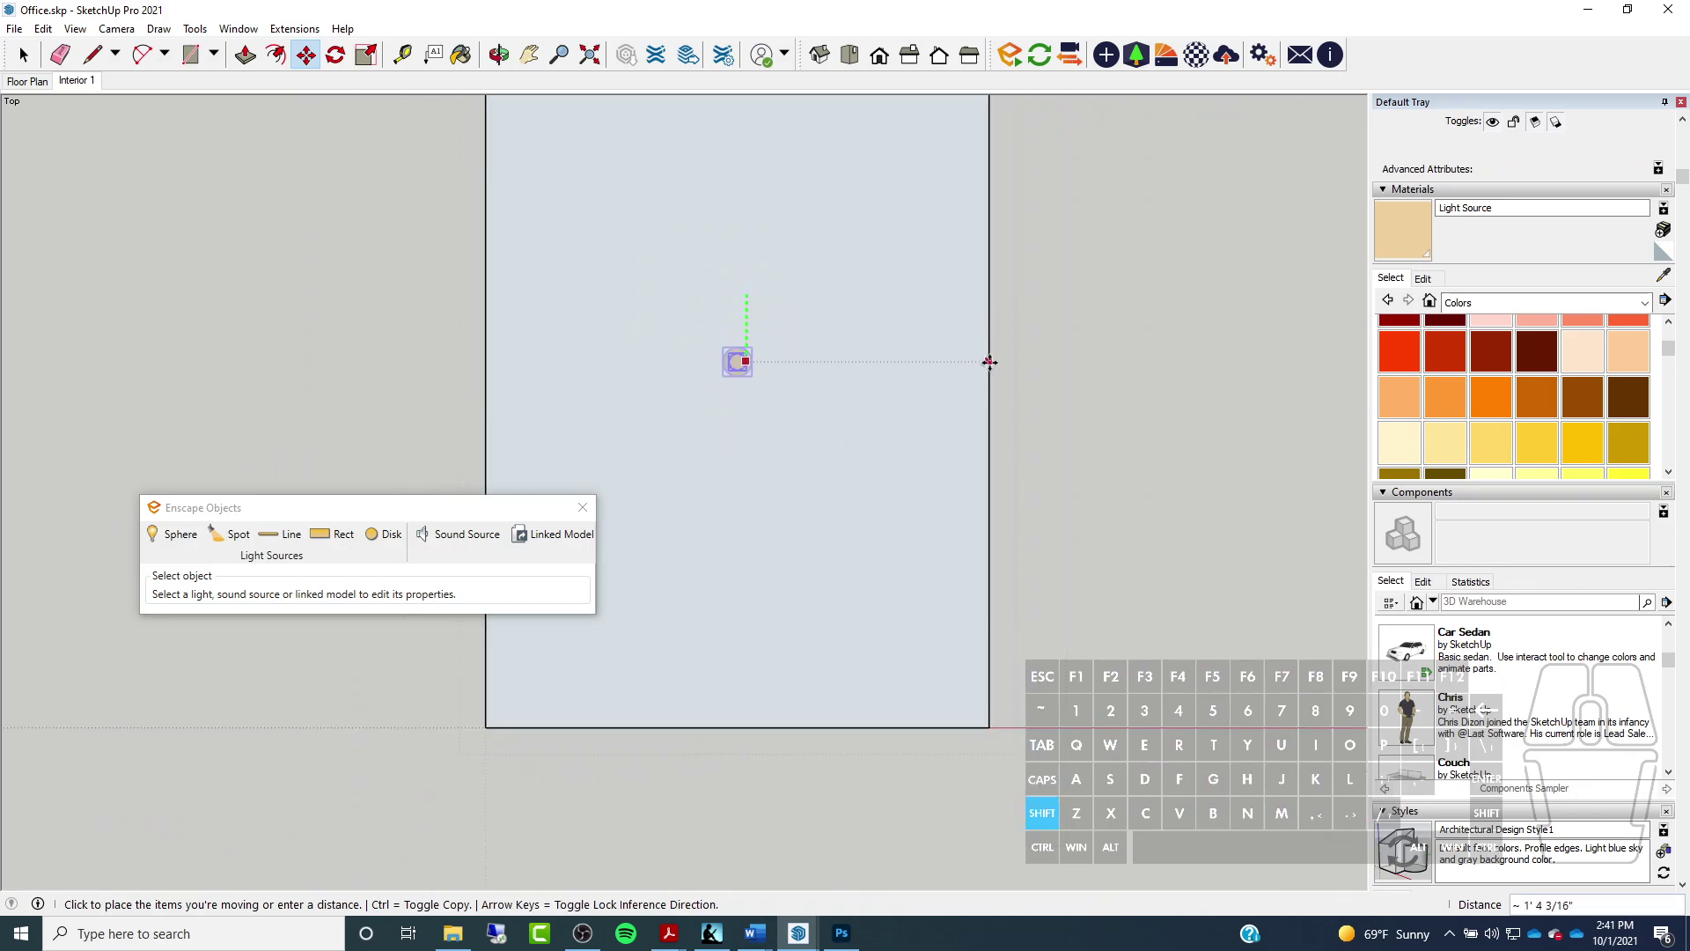
left_click(989, 387)
scroll(934, 379, "down", 3)
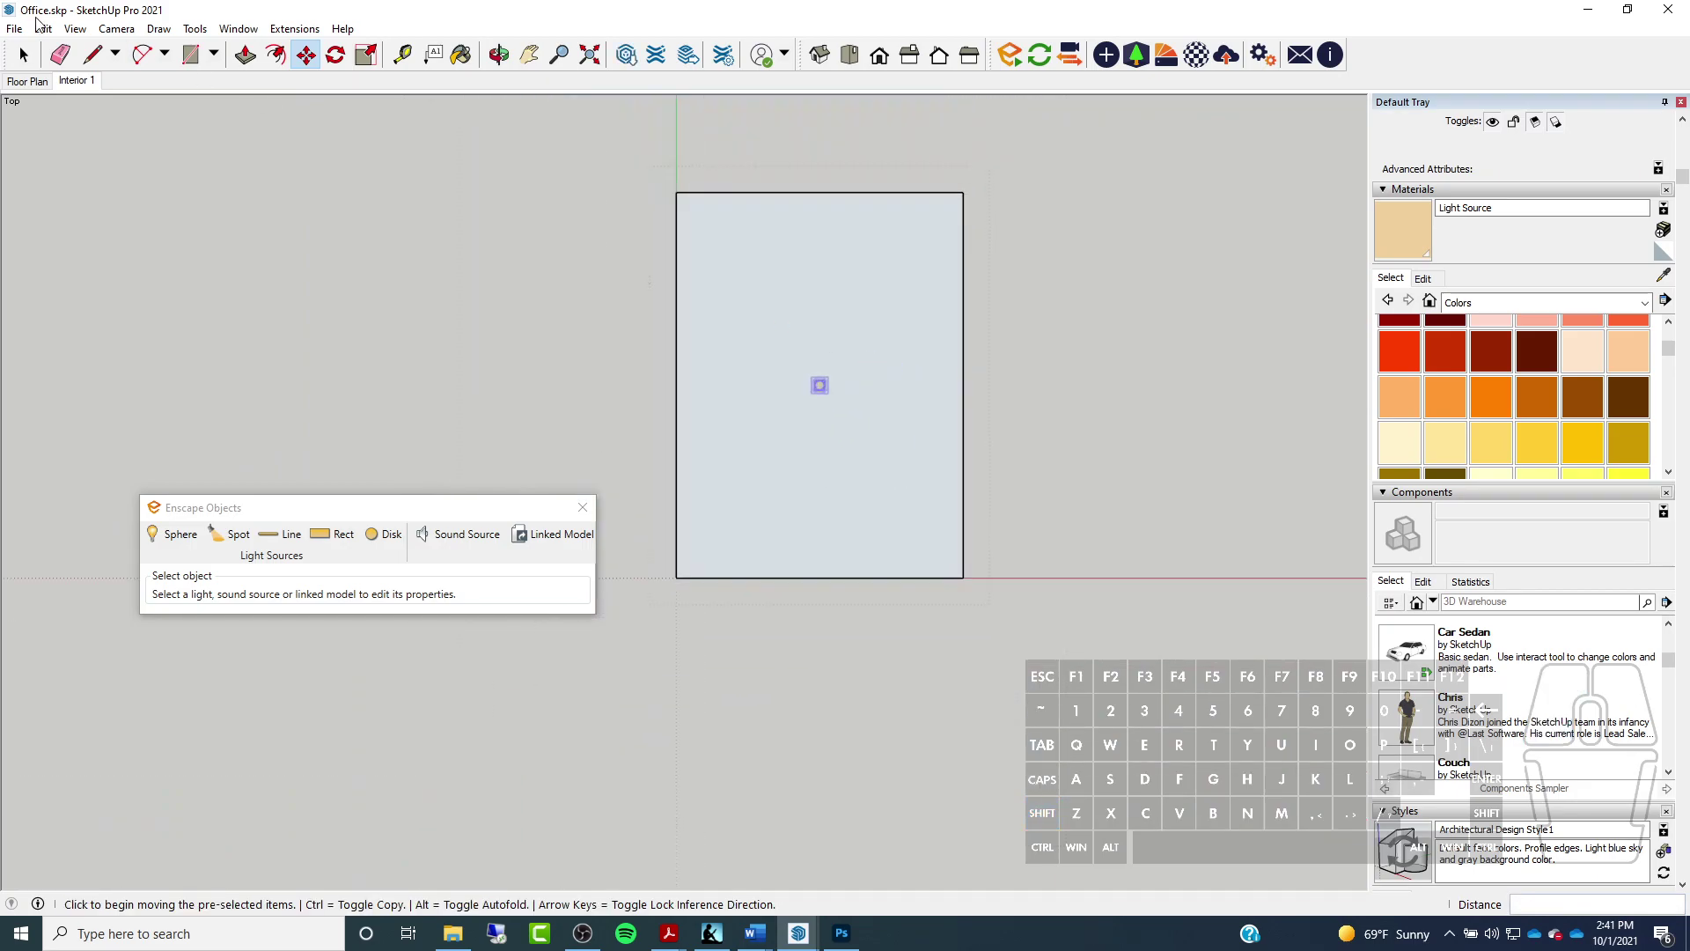
Check the centred lamp from below, then switch to Enscape, minimise Visual Settings and examine the fixture on the rendered ceiling
left_click(23, 54)
middle_click_drag(690, 382, 958, 203)
scroll(842, 330, "up", 2)
scroll(775, 361, "down", 2)
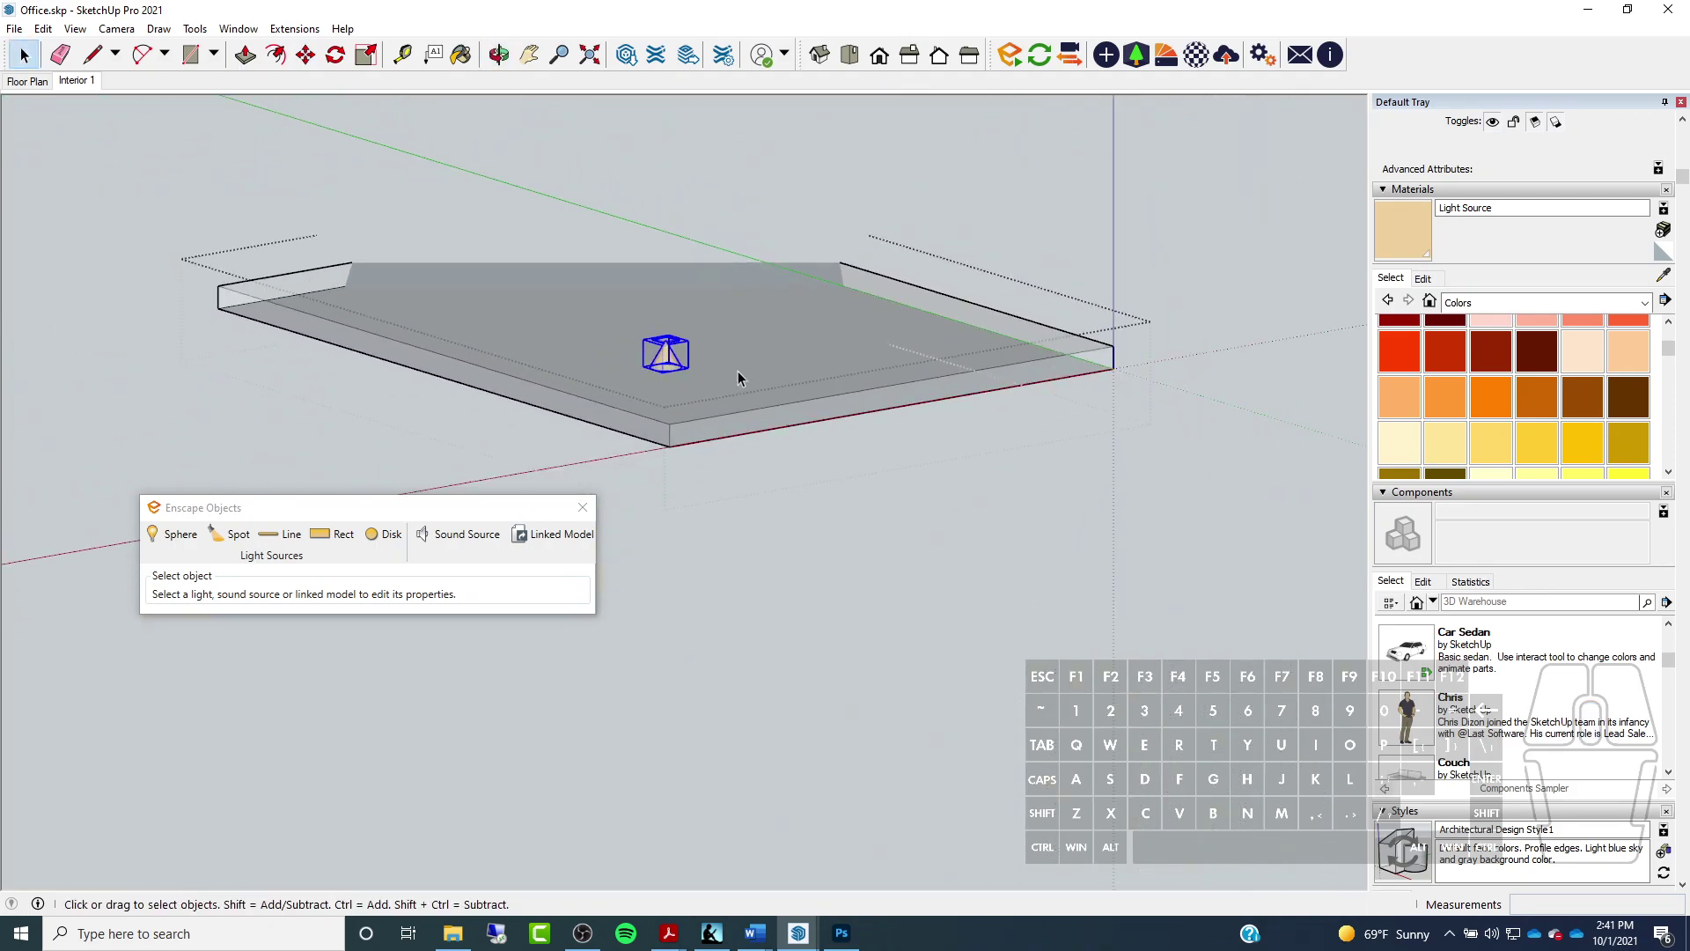
left_click(1035, 112)
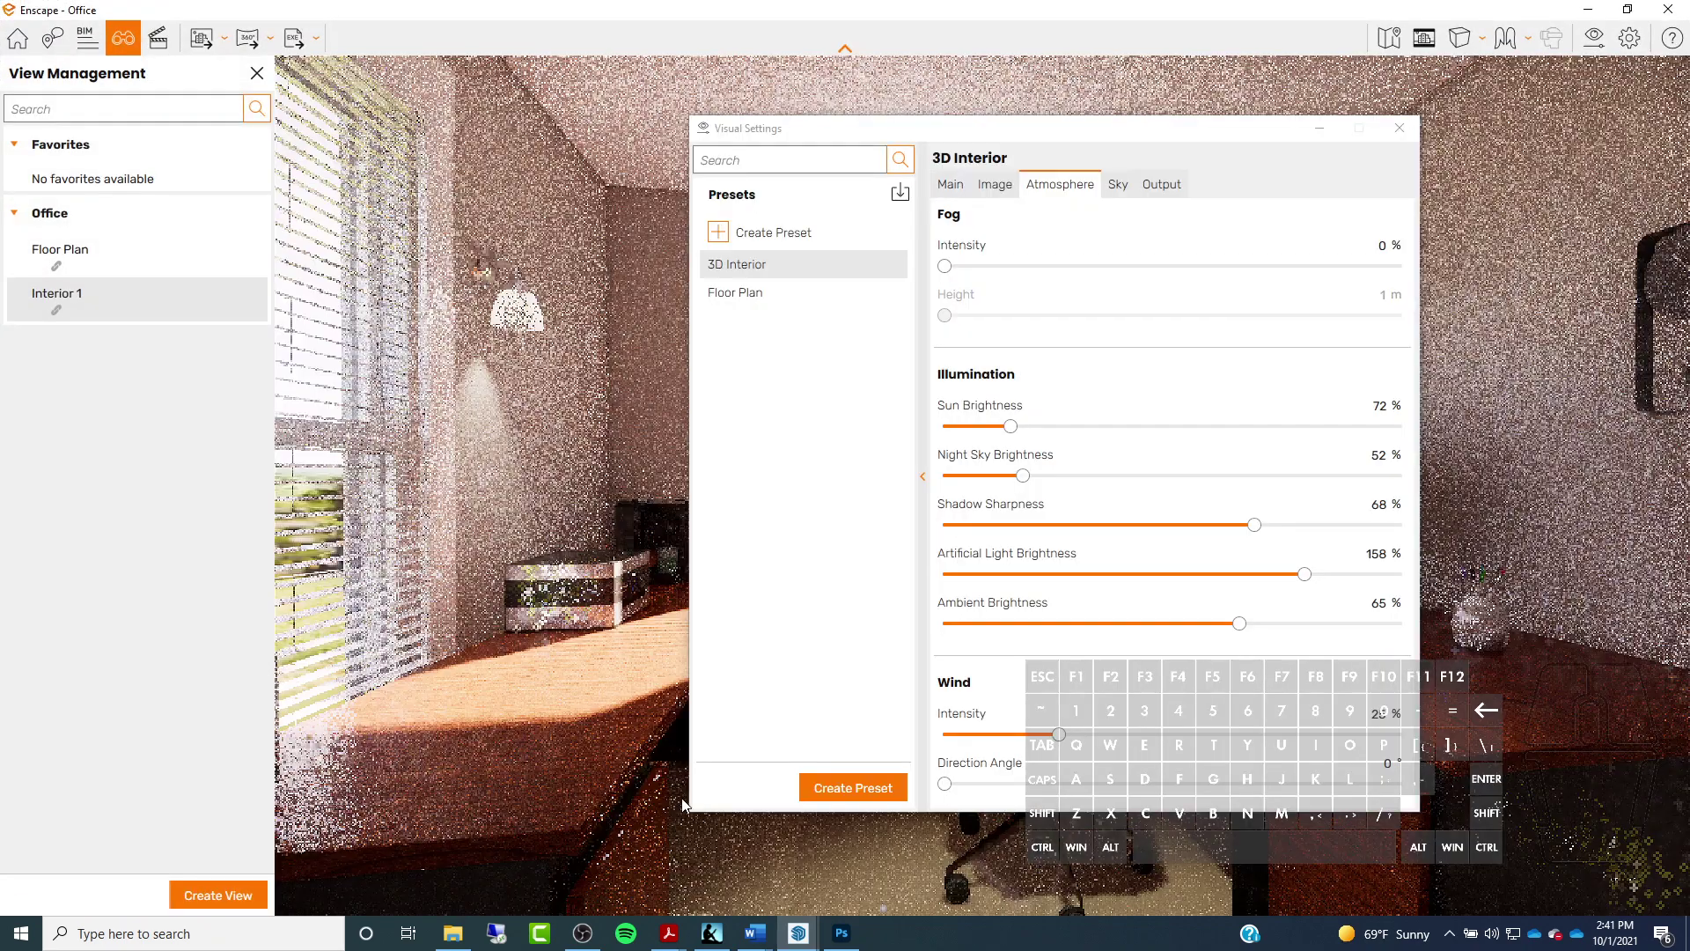
left_click(1321, 128)
left_click_drag(1320, 143, 882, 346)
left_click_drag(1053, 635, 1007, 341)
left_click_drag(995, 437, 991, 496)
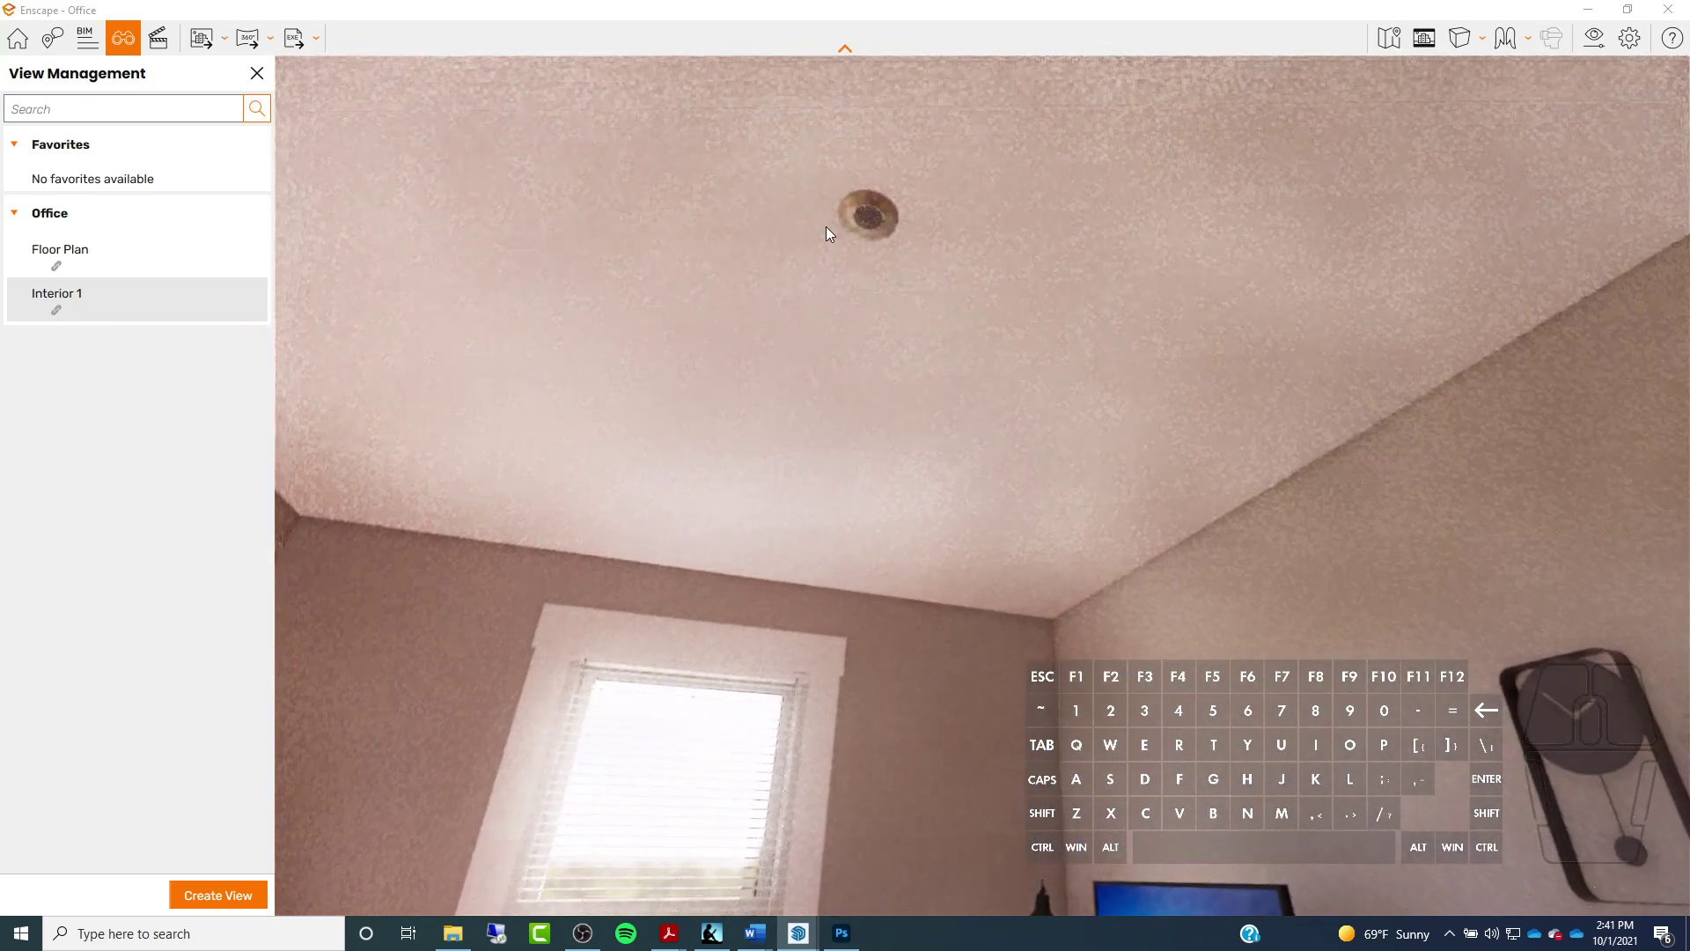
scroll(826, 229, "up", 3)
middle_click_drag(827, 135, 827, 669, "shift")
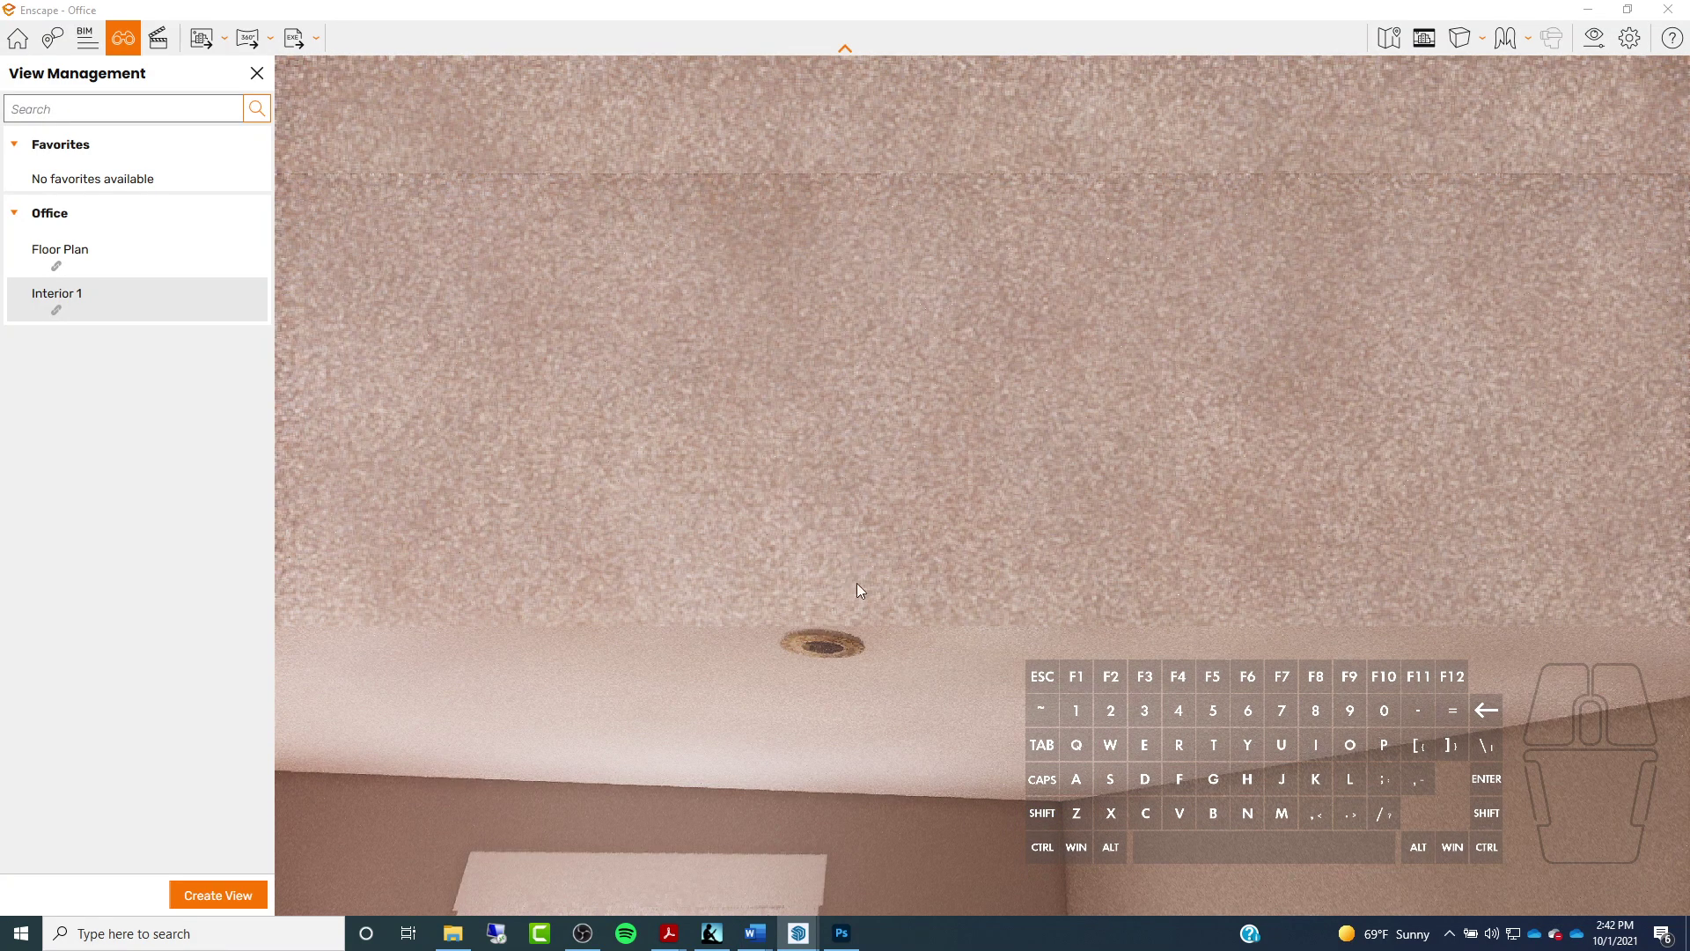
middle_click_drag(820, 658, 823, 570, "shift")
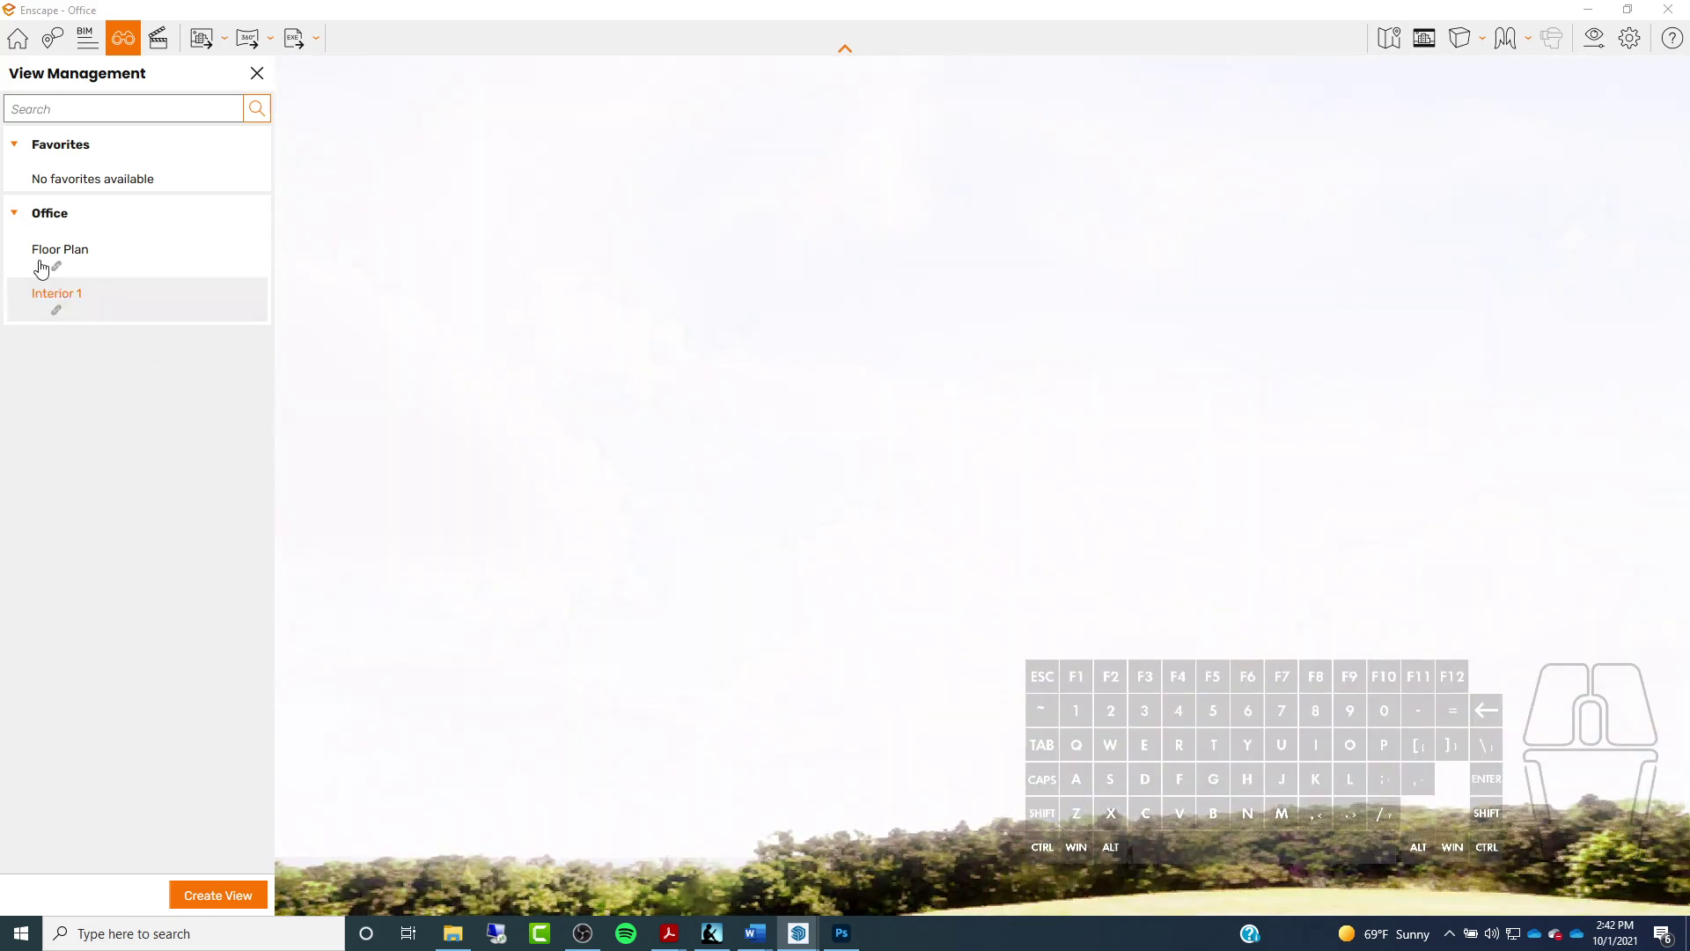
Return the Enscape render to the Interior 1 view and look over the room's lighting
left_click(50, 294)
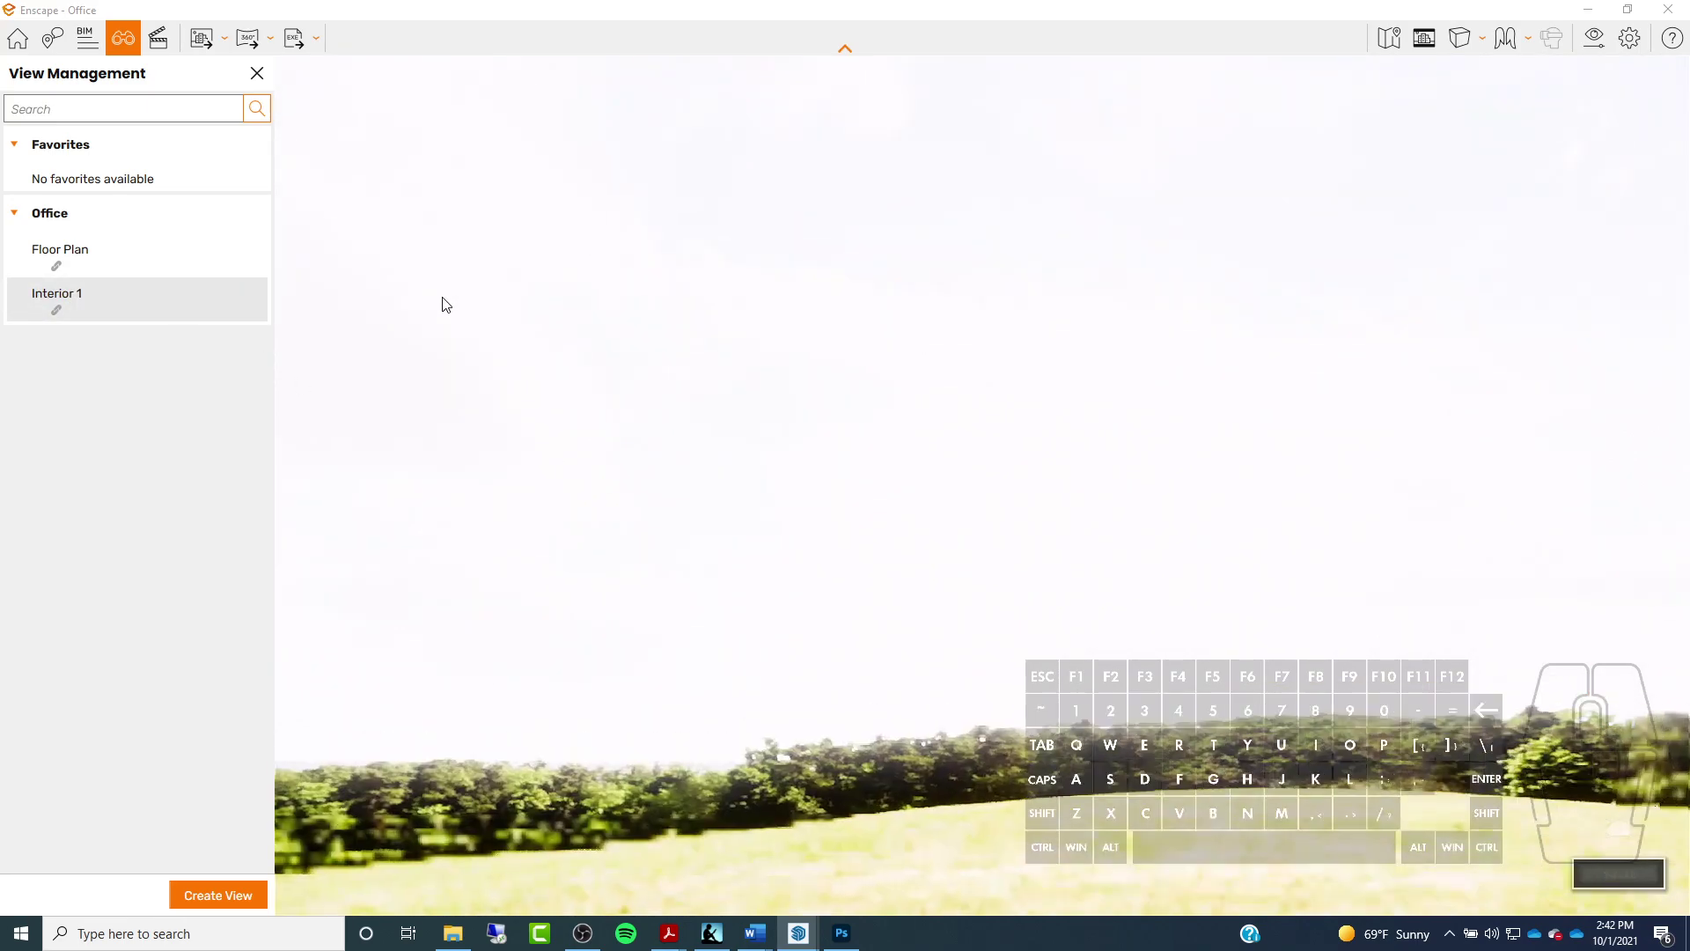
left_click(72, 293)
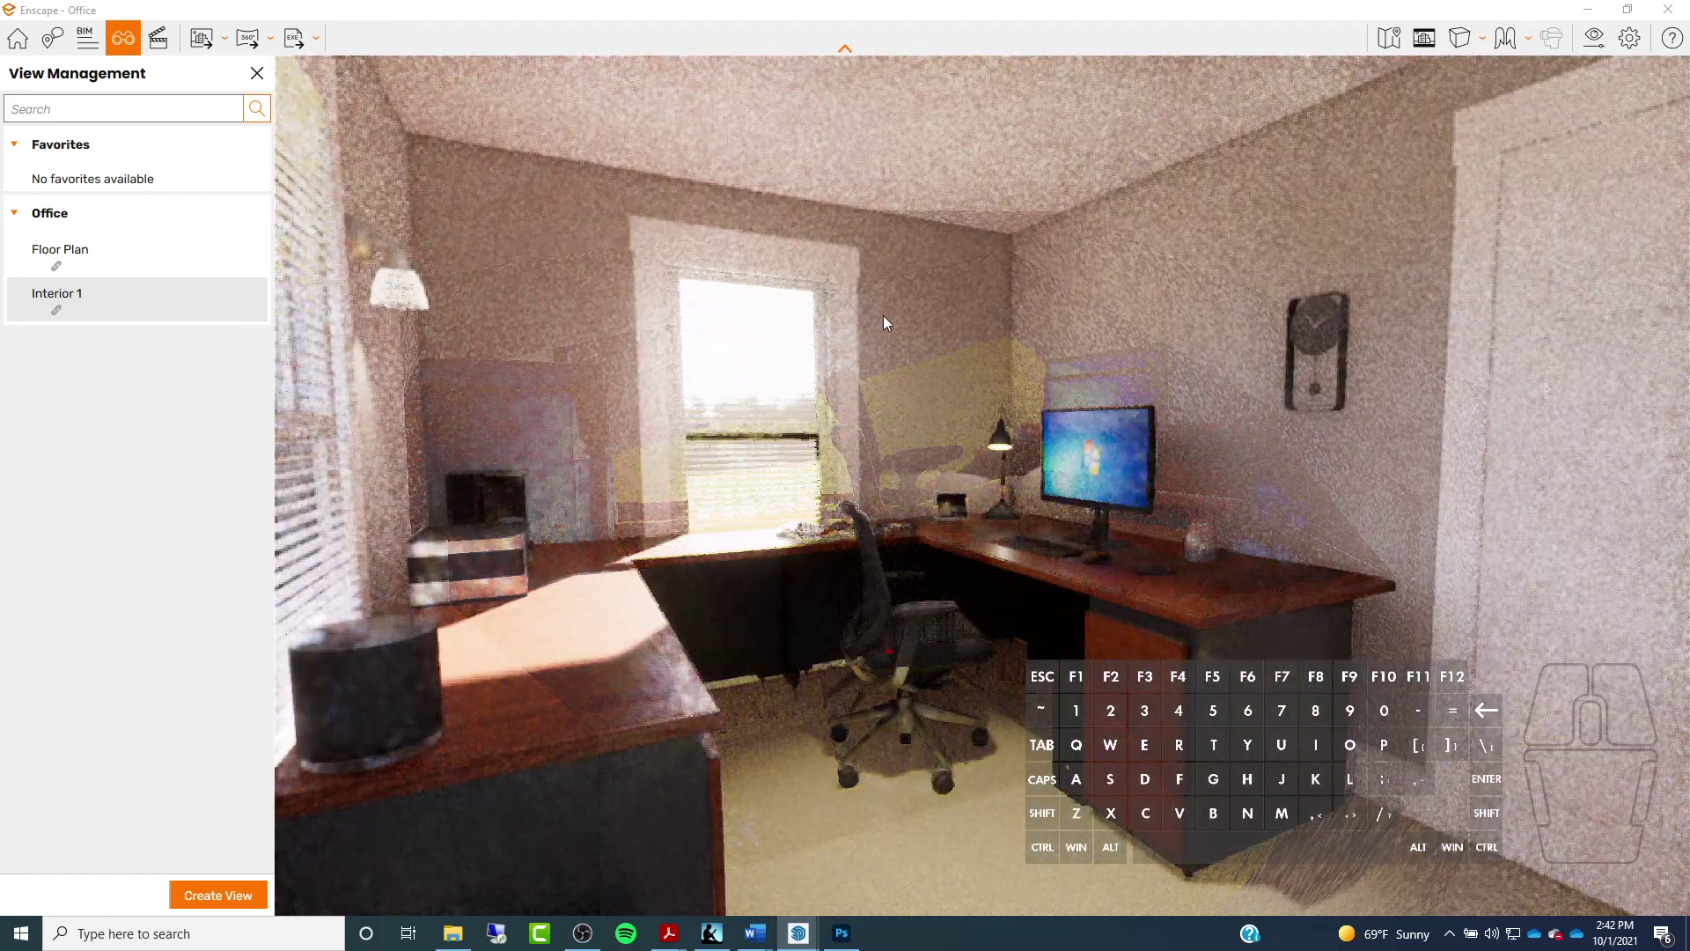
mouse_move(887, 319)
left_mouse_down()
mouse_move(889, 268)
mouse_move(932, 290)
left_mouse_up()
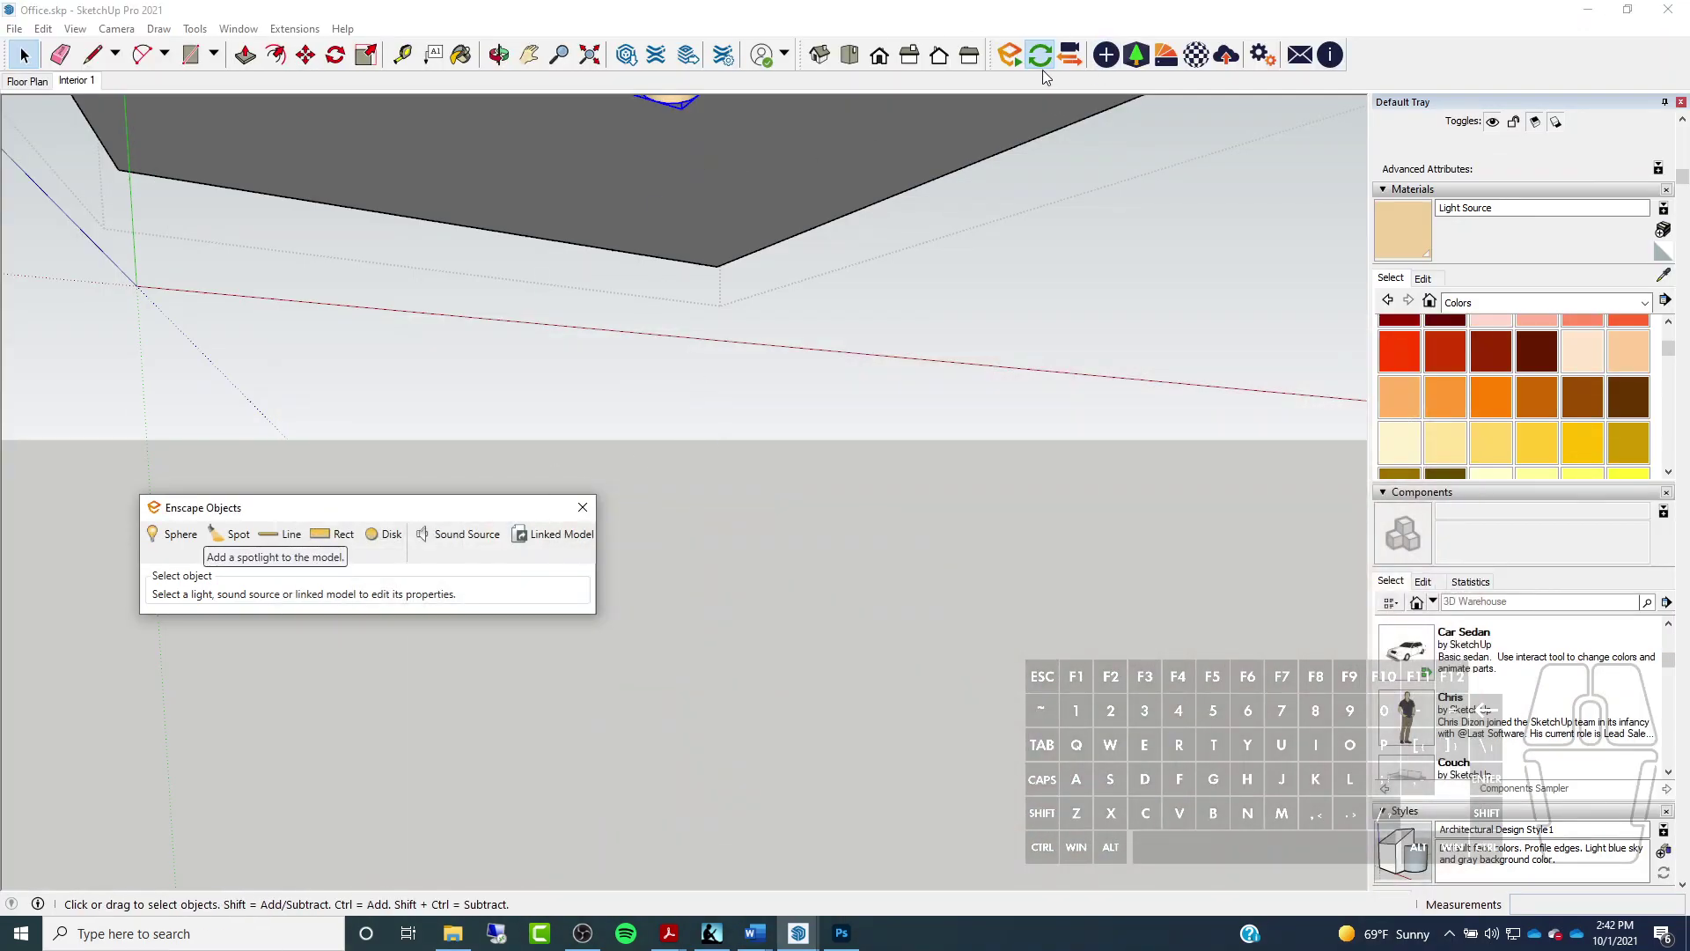
Return to SketchUp, close Enscape Objects and delete the ceiling lamp asset above the spot light
left_click(584, 508)
scroll(810, 333, "down", 2)
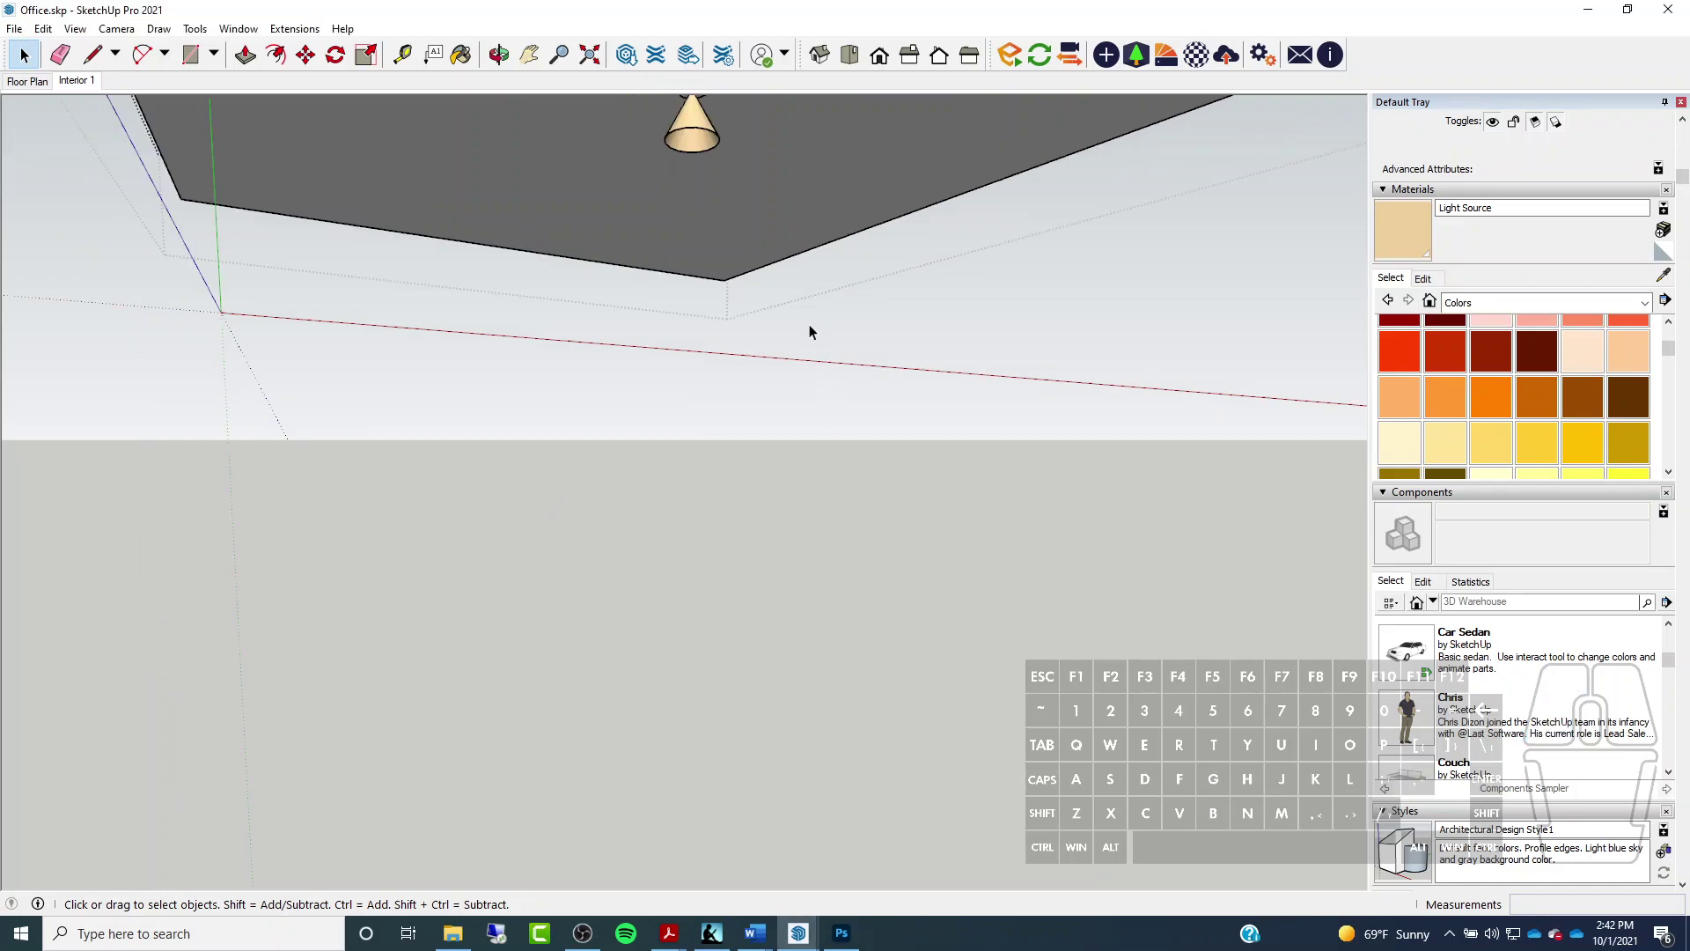
middle_click_drag(667, 189, 700, 172, "shift")
left_click(697, 173)
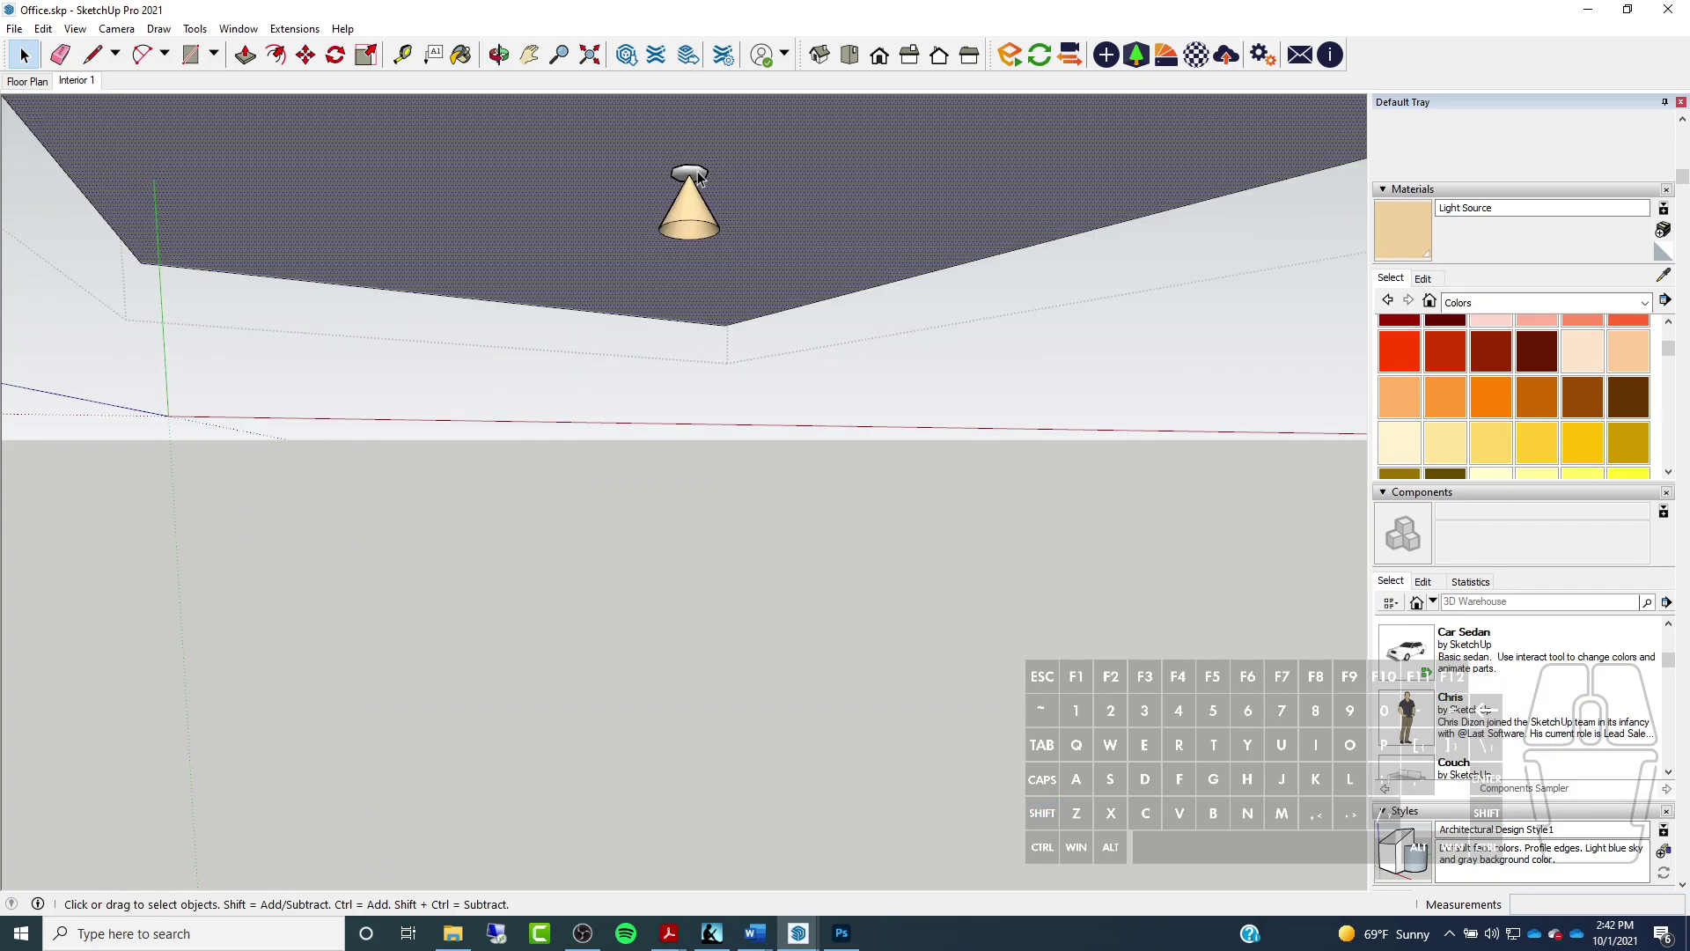
left_click(709, 175)
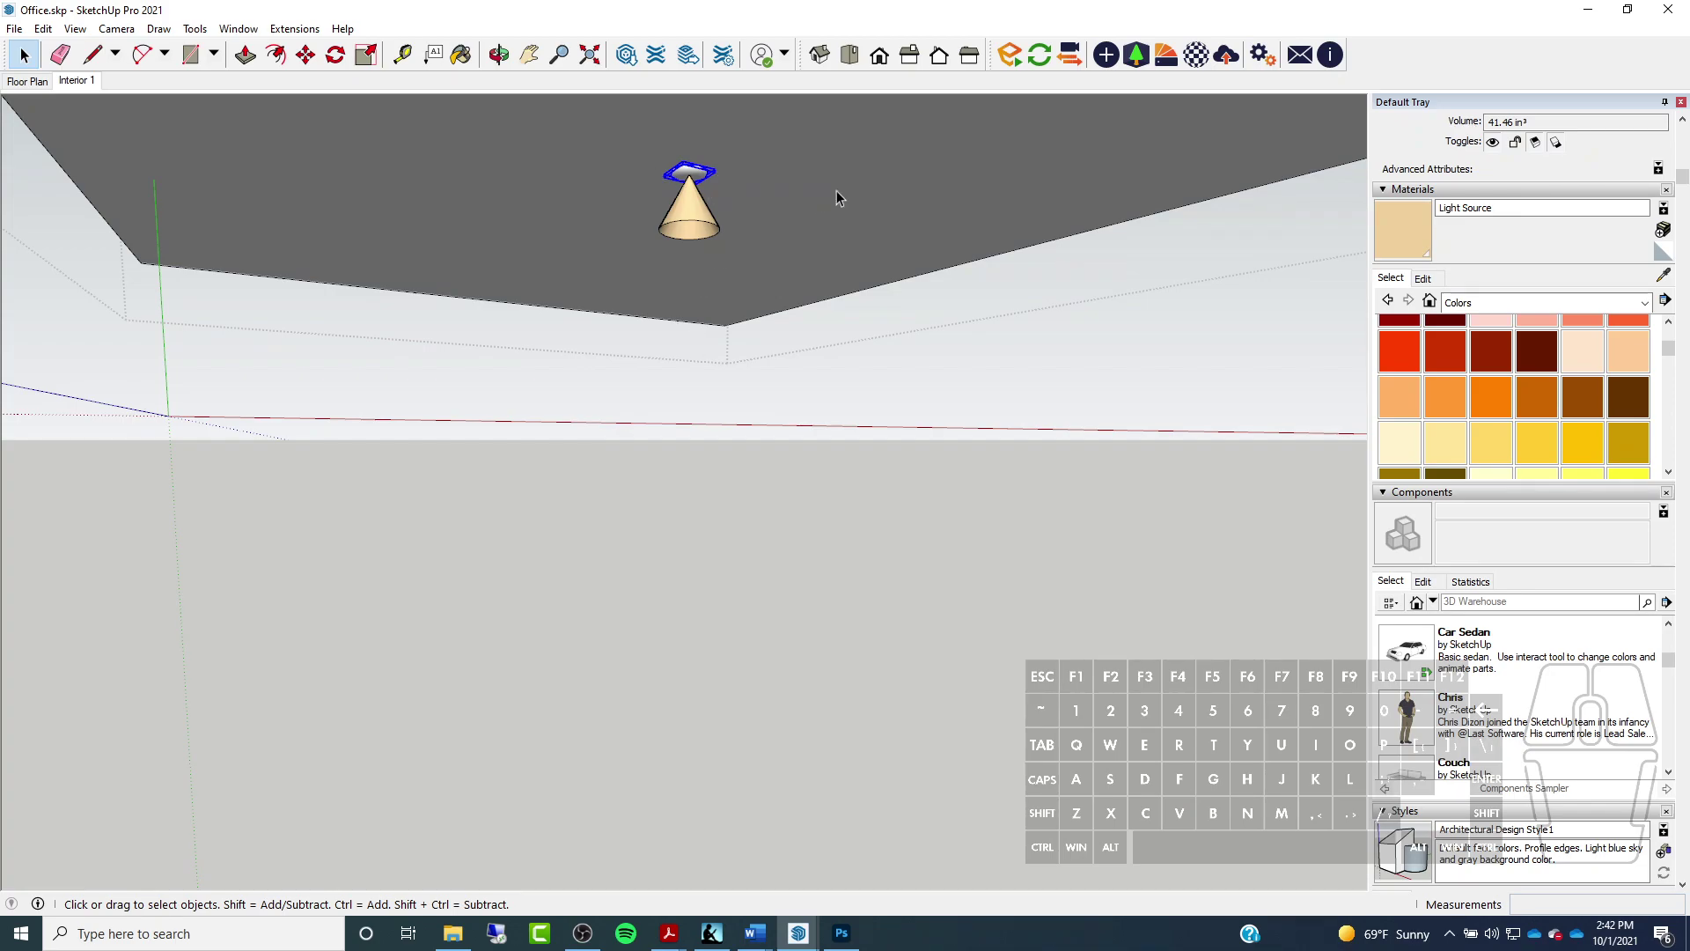
key("Delete")
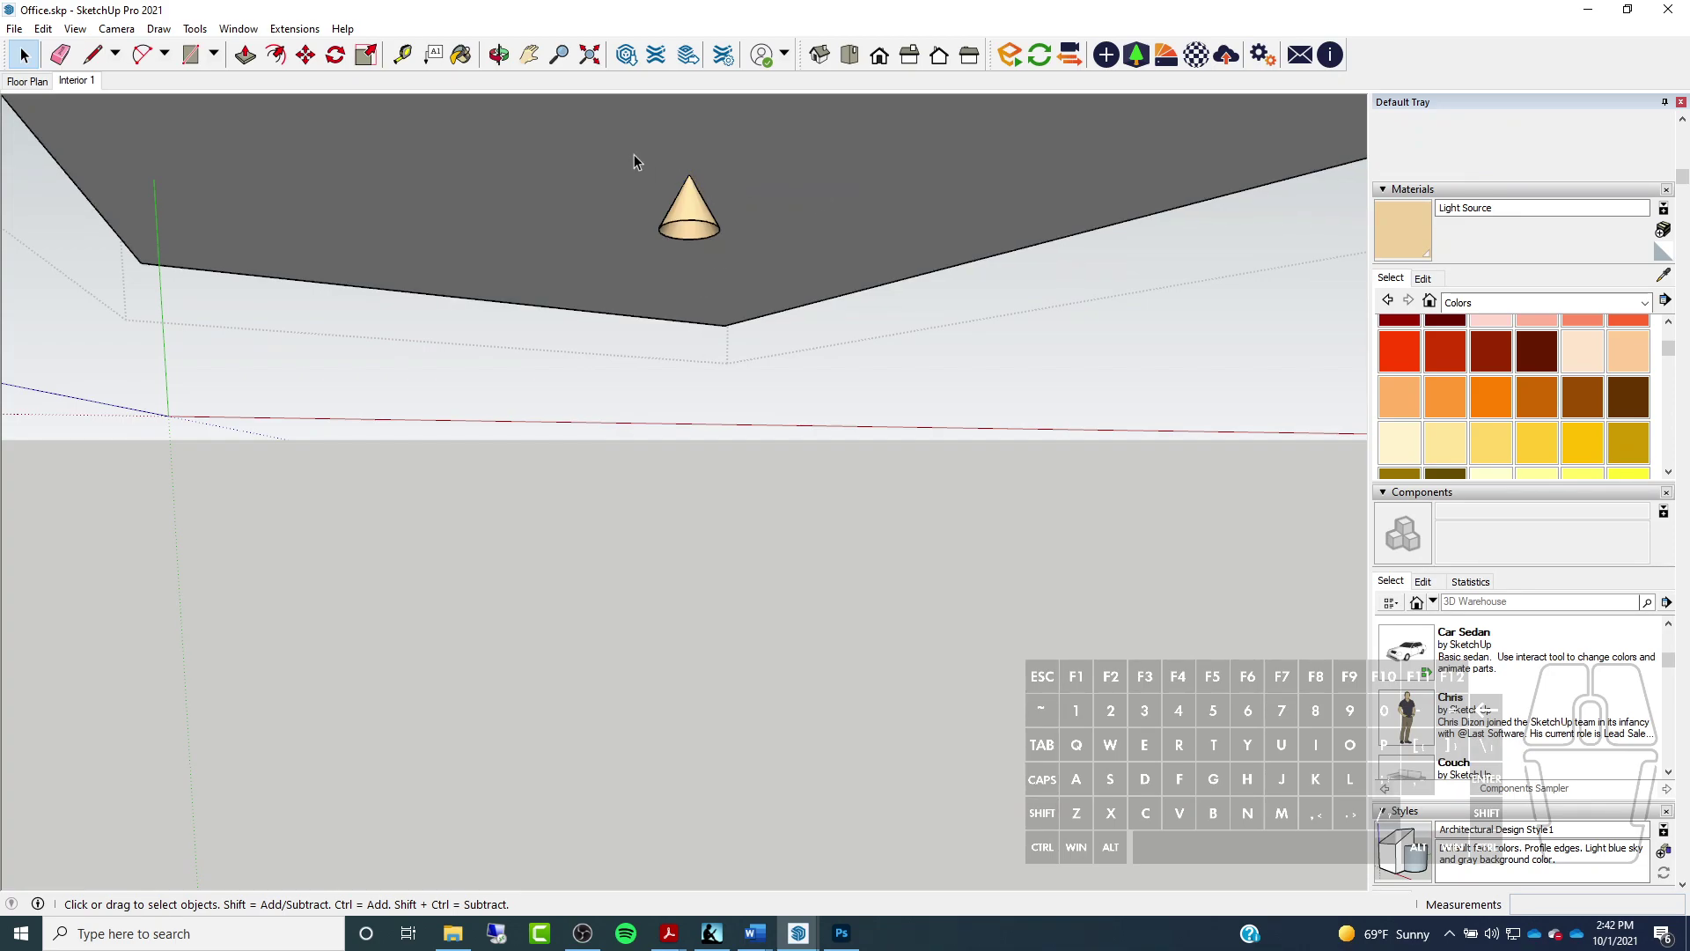
Select all of the ceiling slab's connected faces and edges, leaving out the spot light, and make them a group
left_click(817, 185)
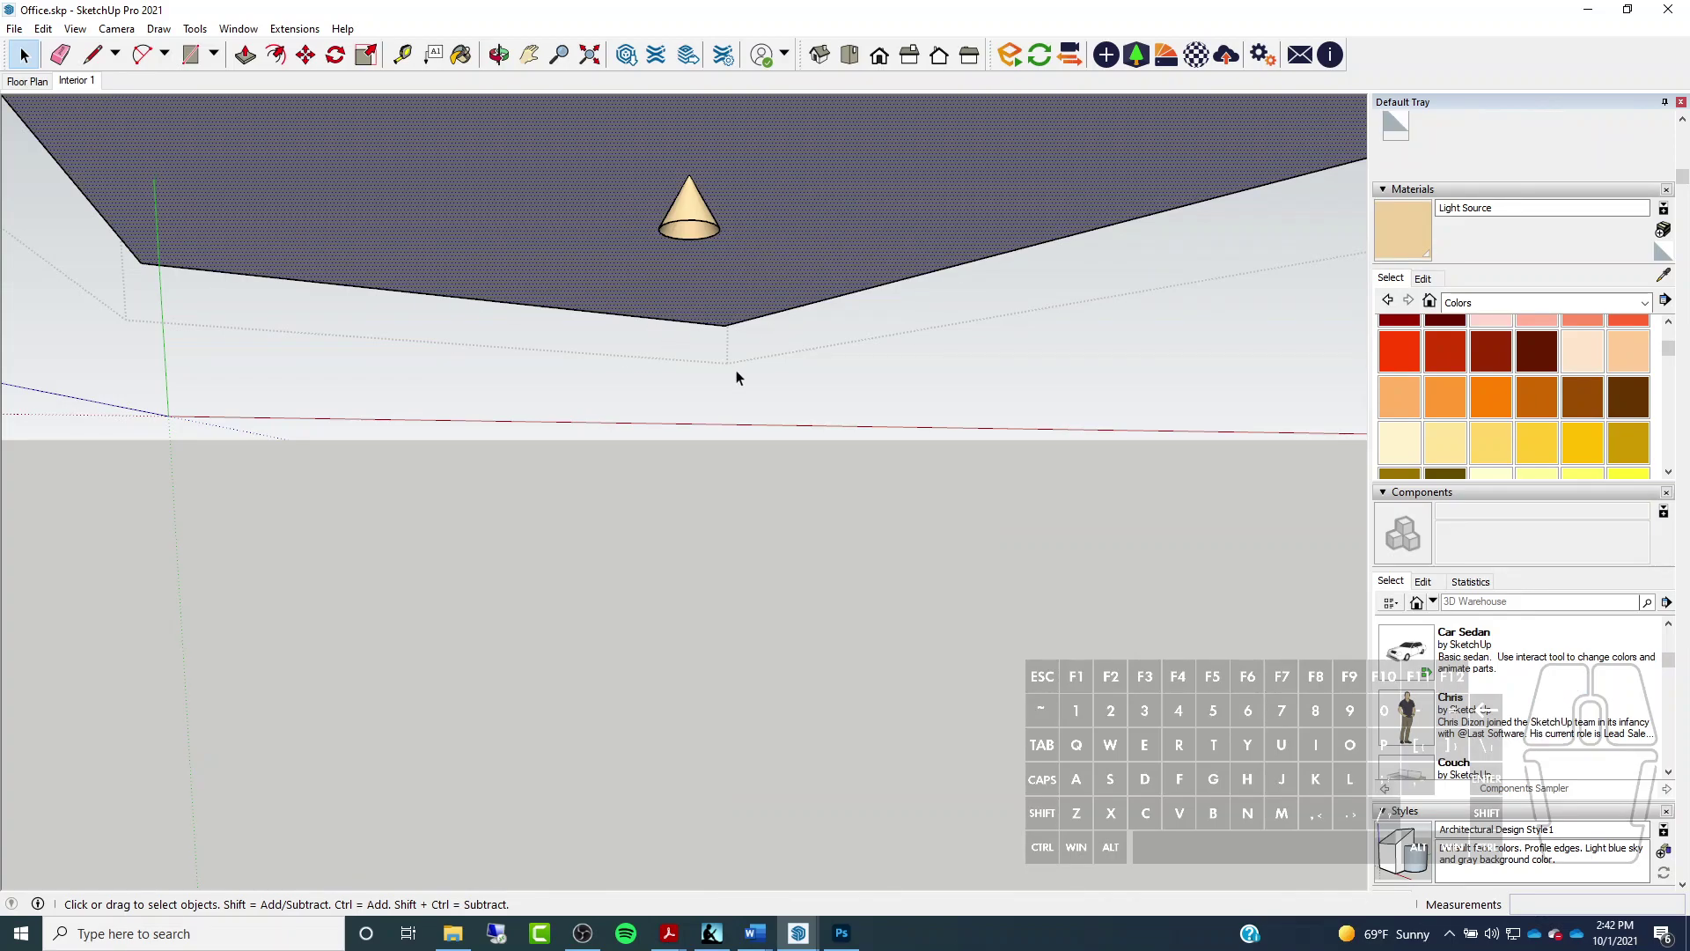
scroll(736, 345, "down", 4)
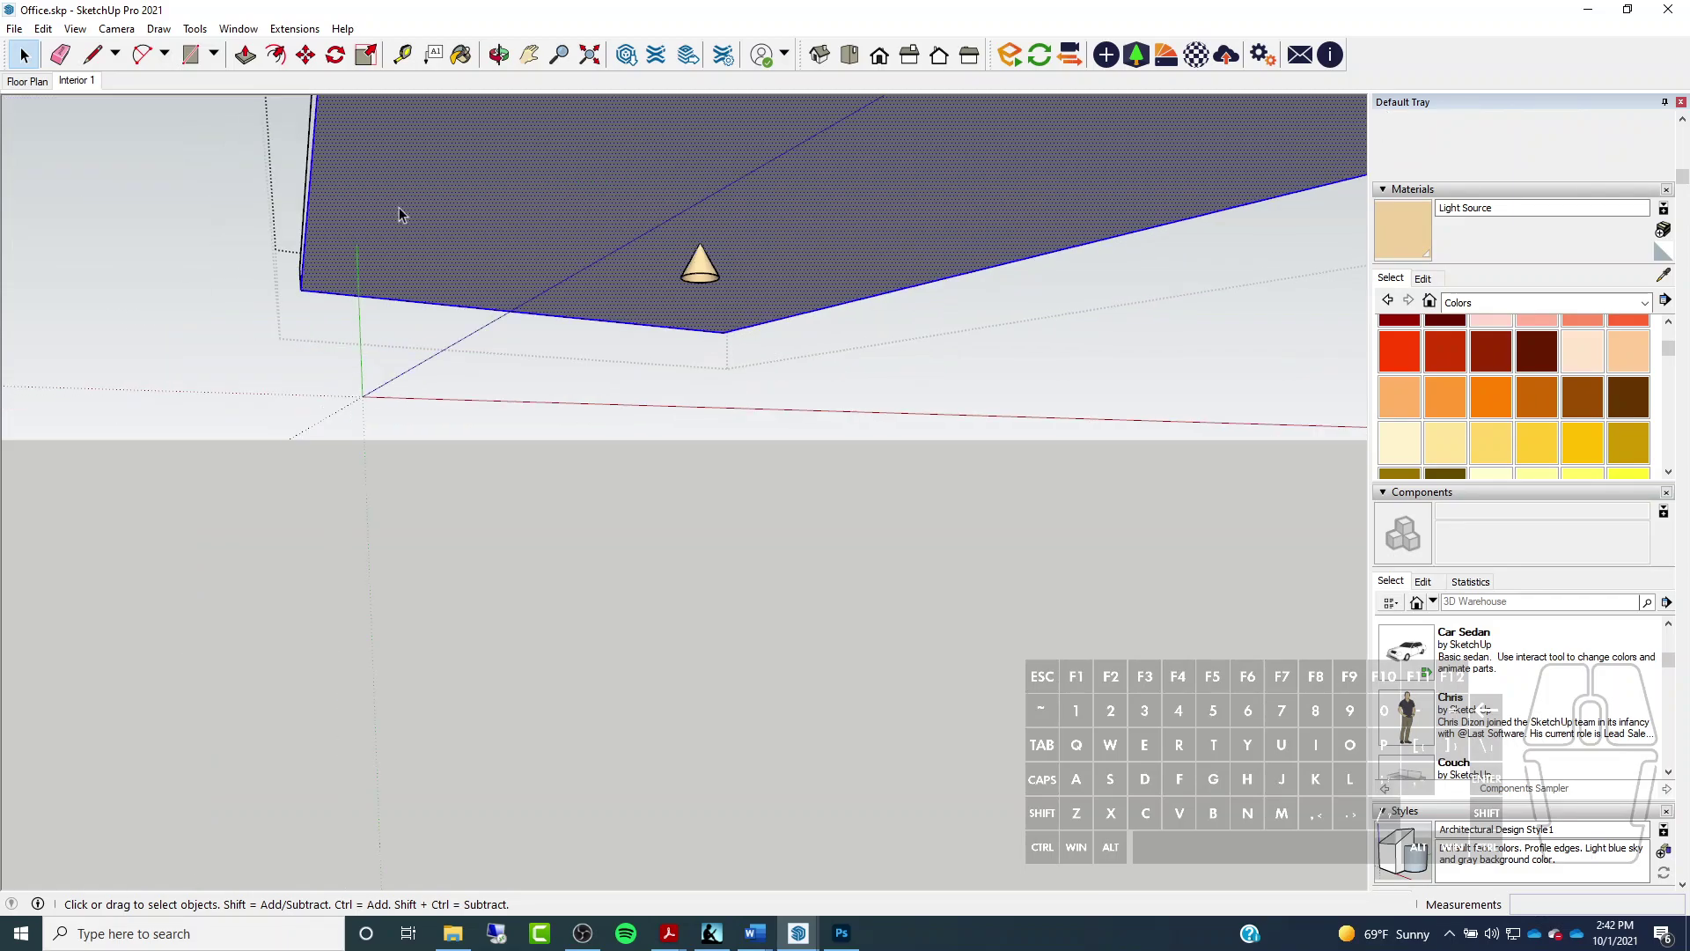
middle_click_drag(411, 264, 585, 370)
right_click(585, 369)
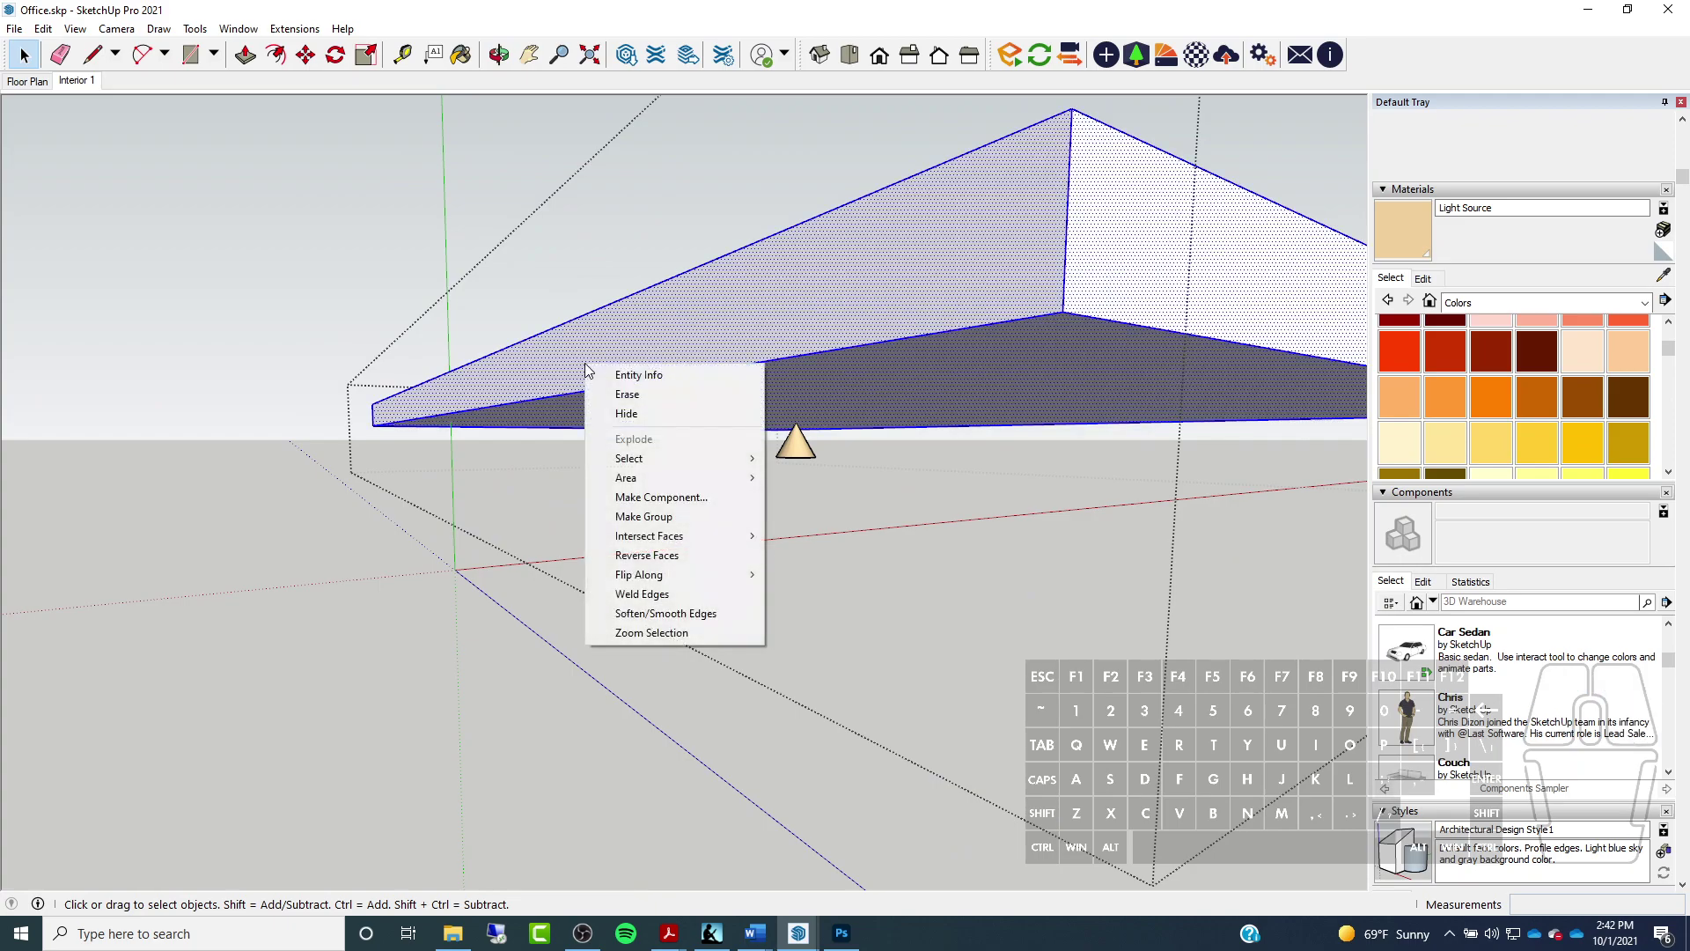
left_click(643, 517)
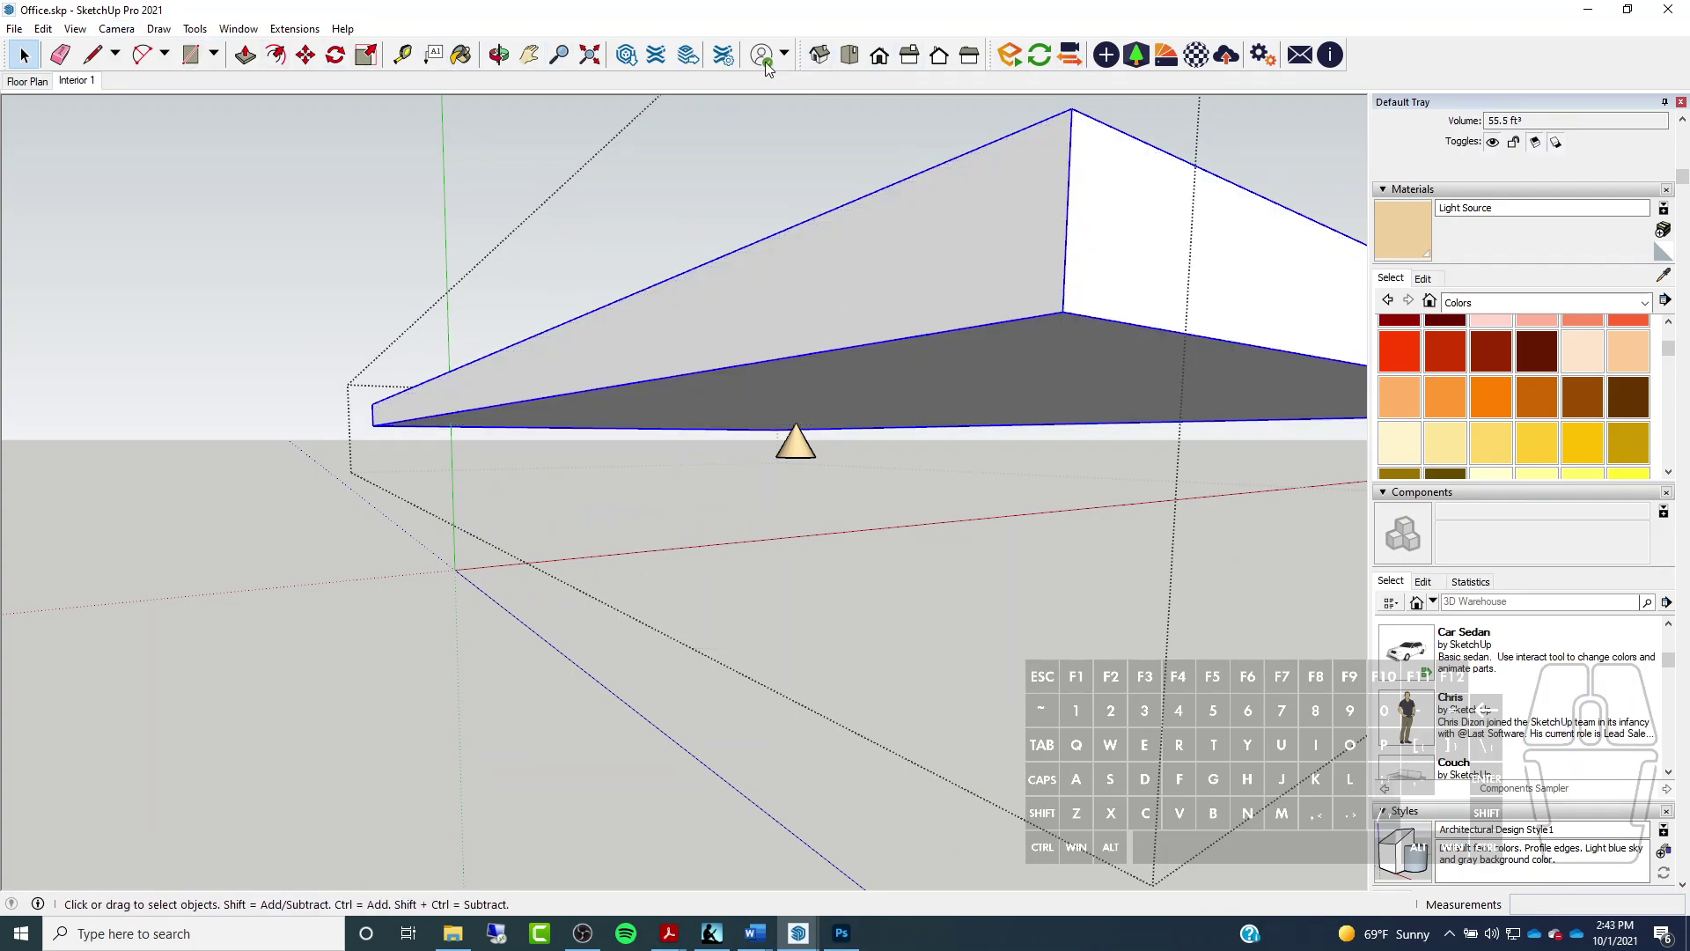
In top view with X-ray shading, draw a circle of 2.5" radius centred on the spot light at the ceiling
left_click(856, 61)
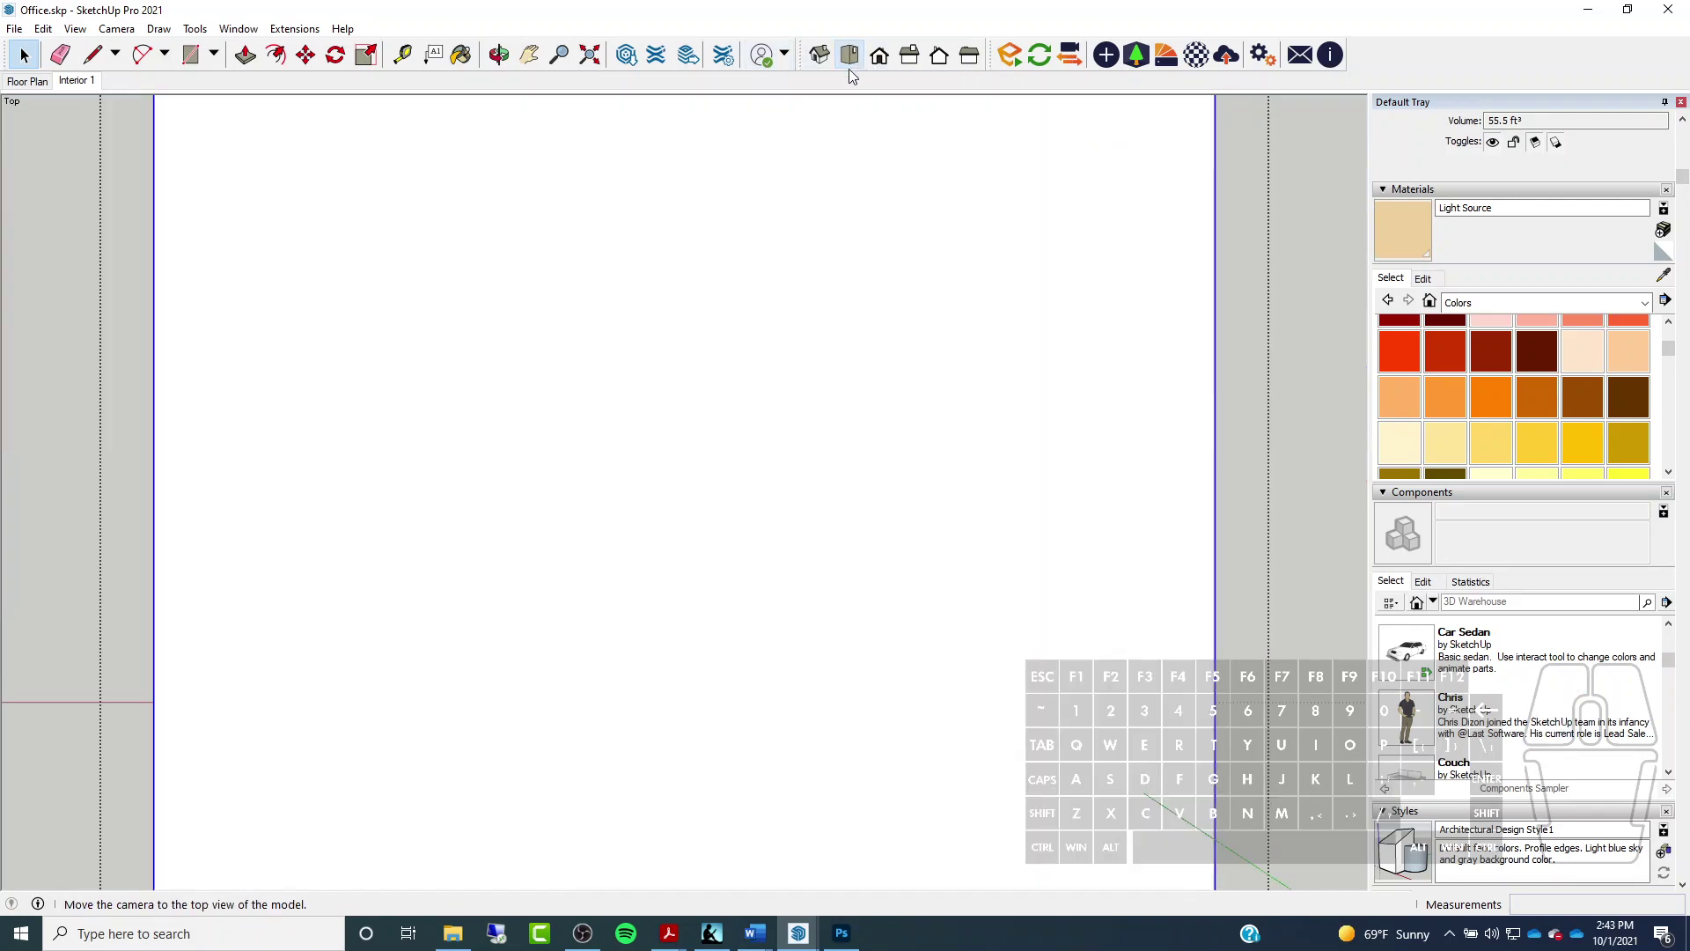
key("x")
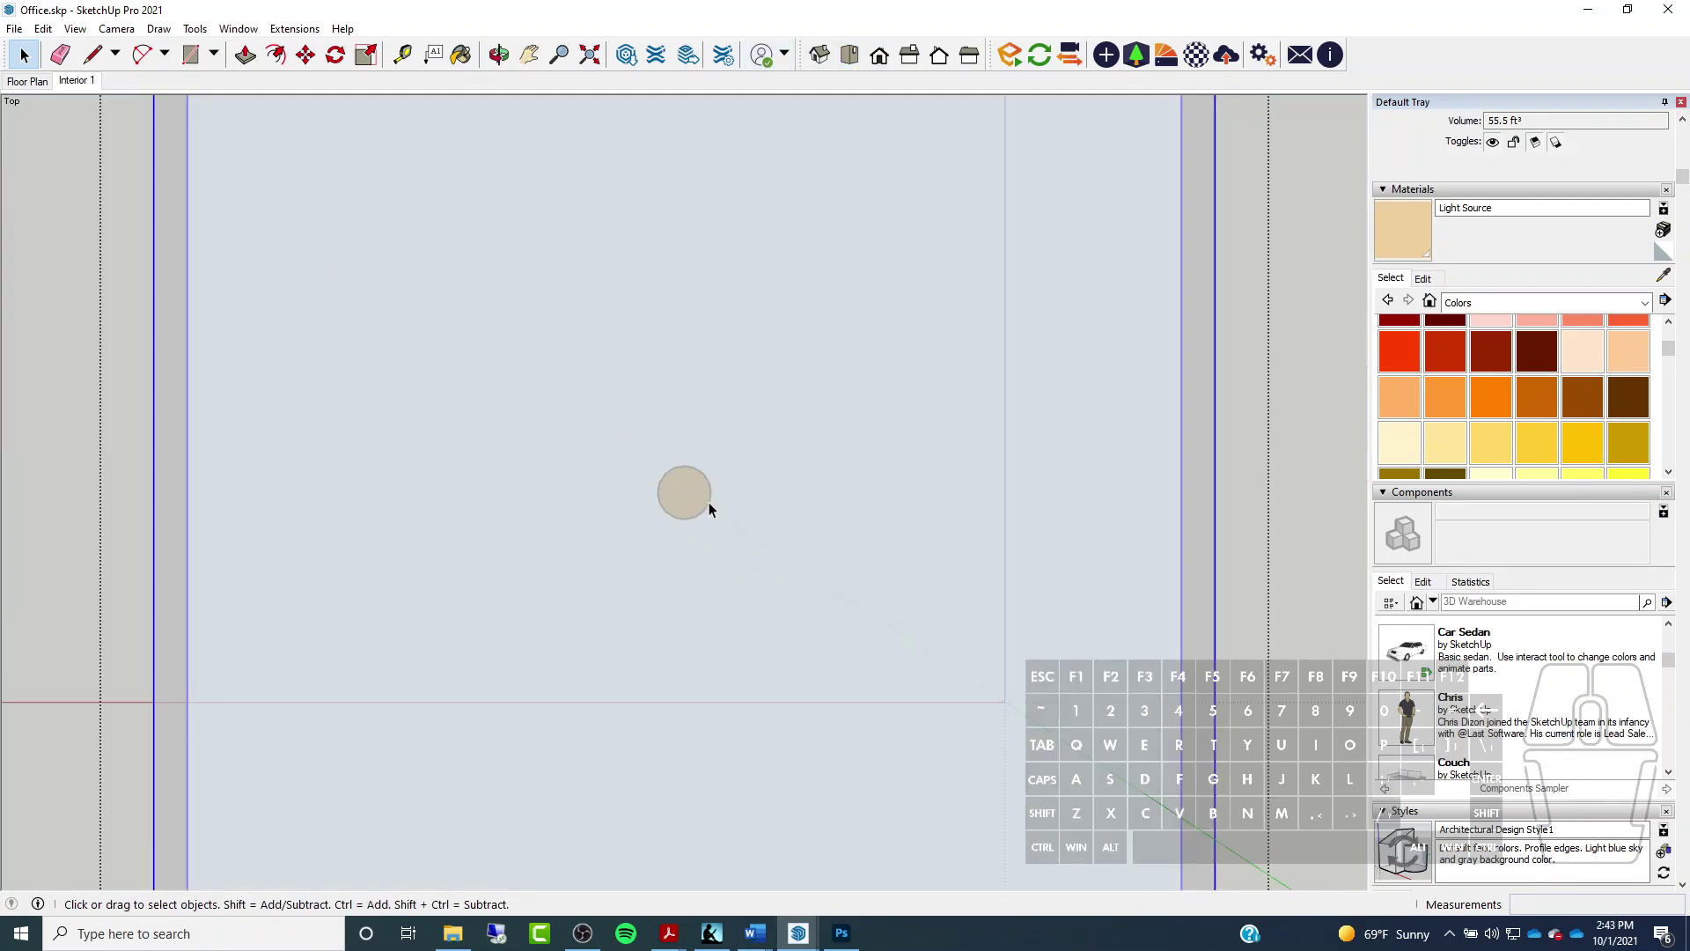
scroll(709, 509, "up", 3)
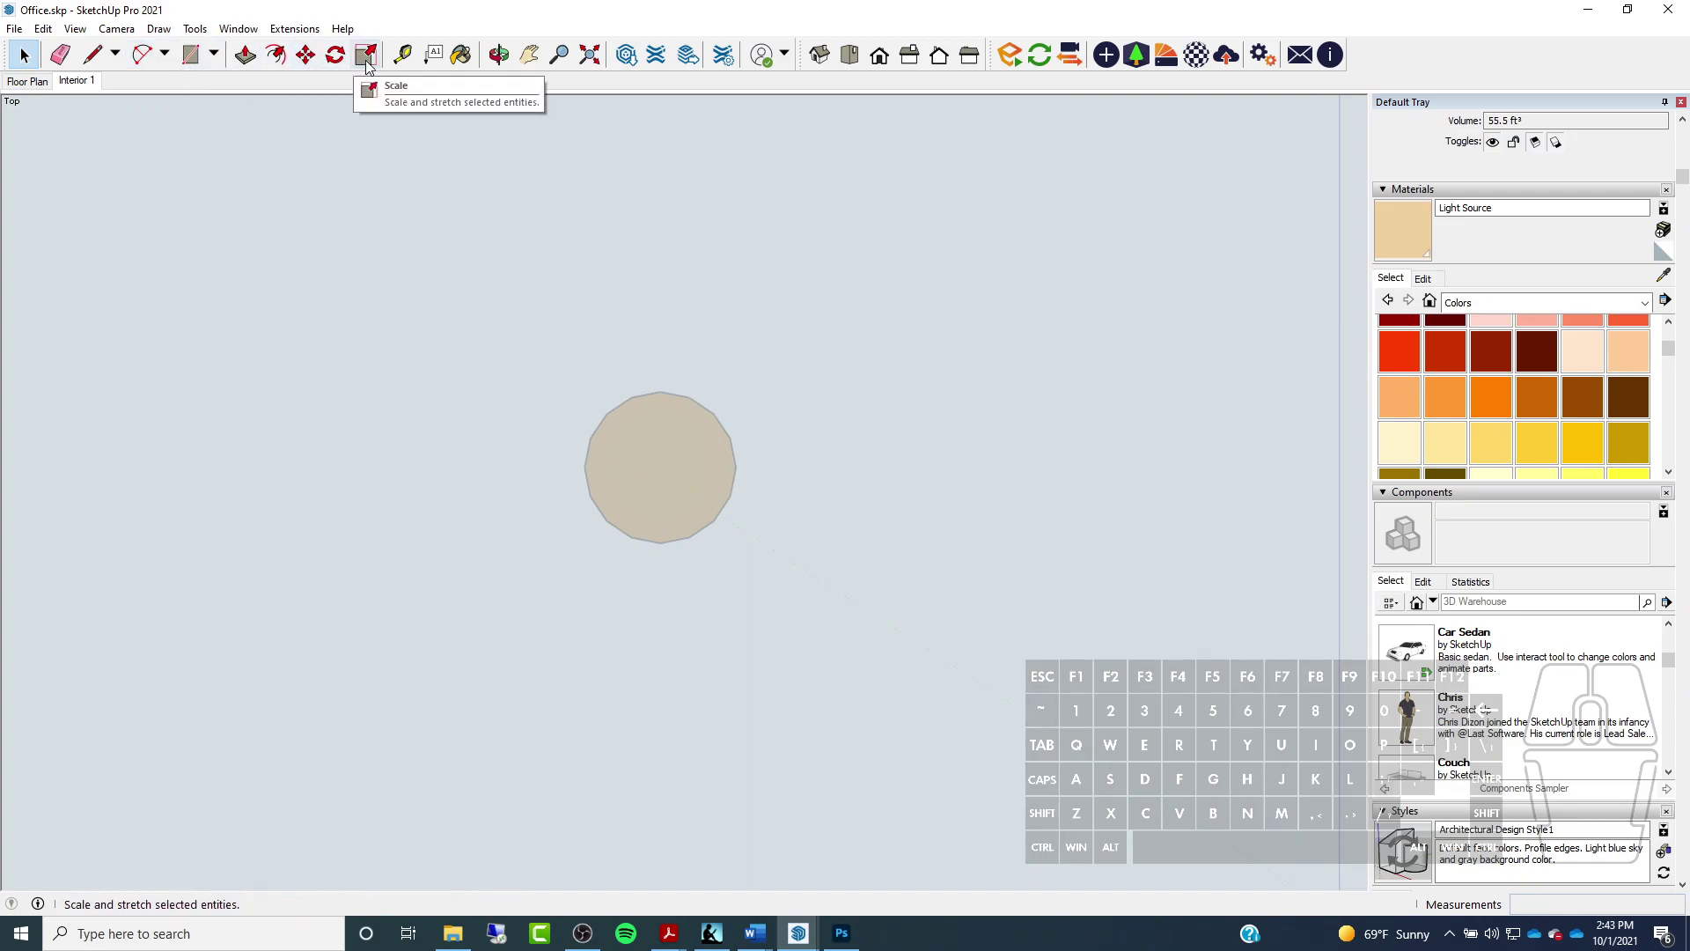
left_click(215, 58)
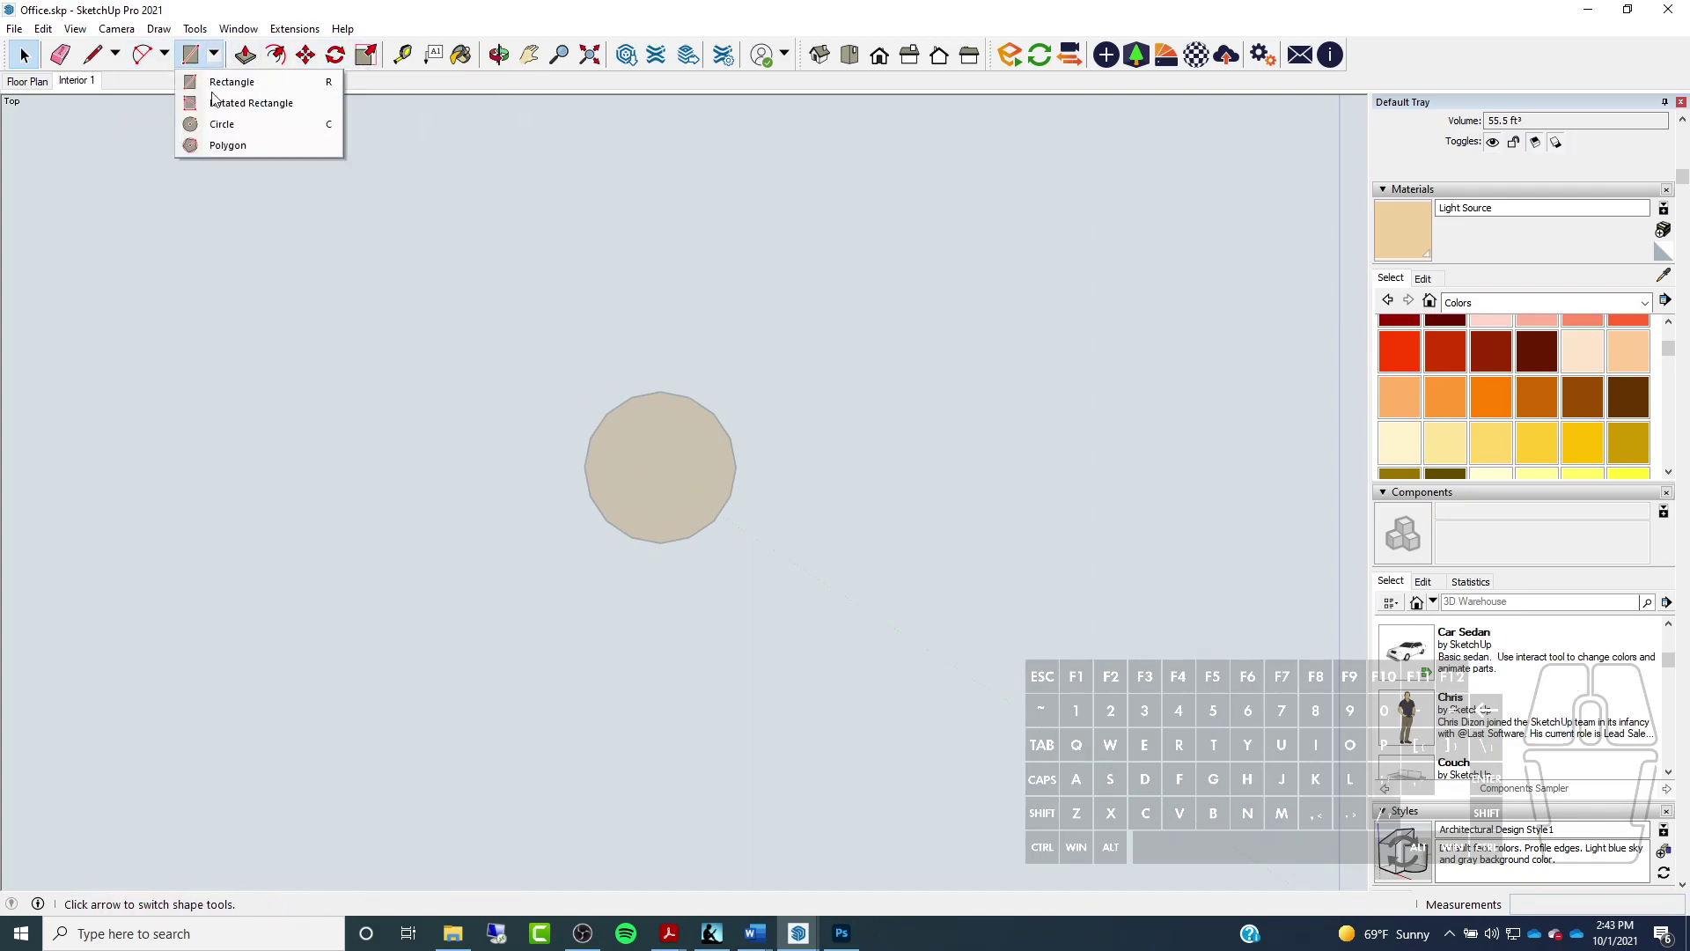
left_click(220, 123)
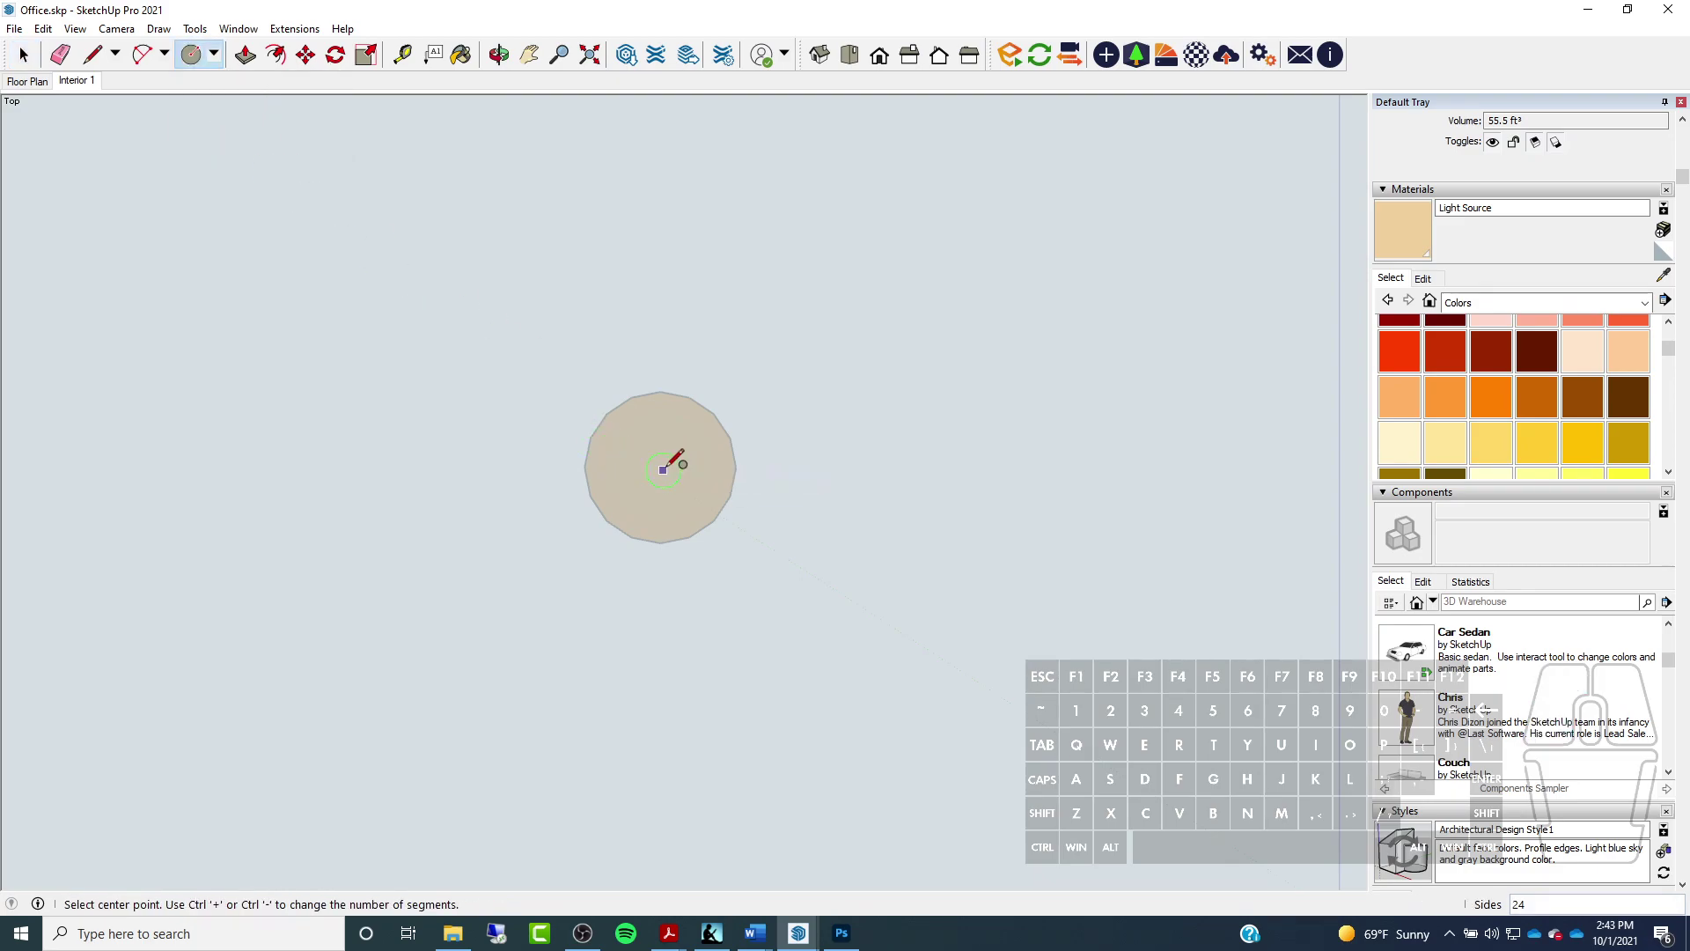
scroll(667, 465, "up", 1)
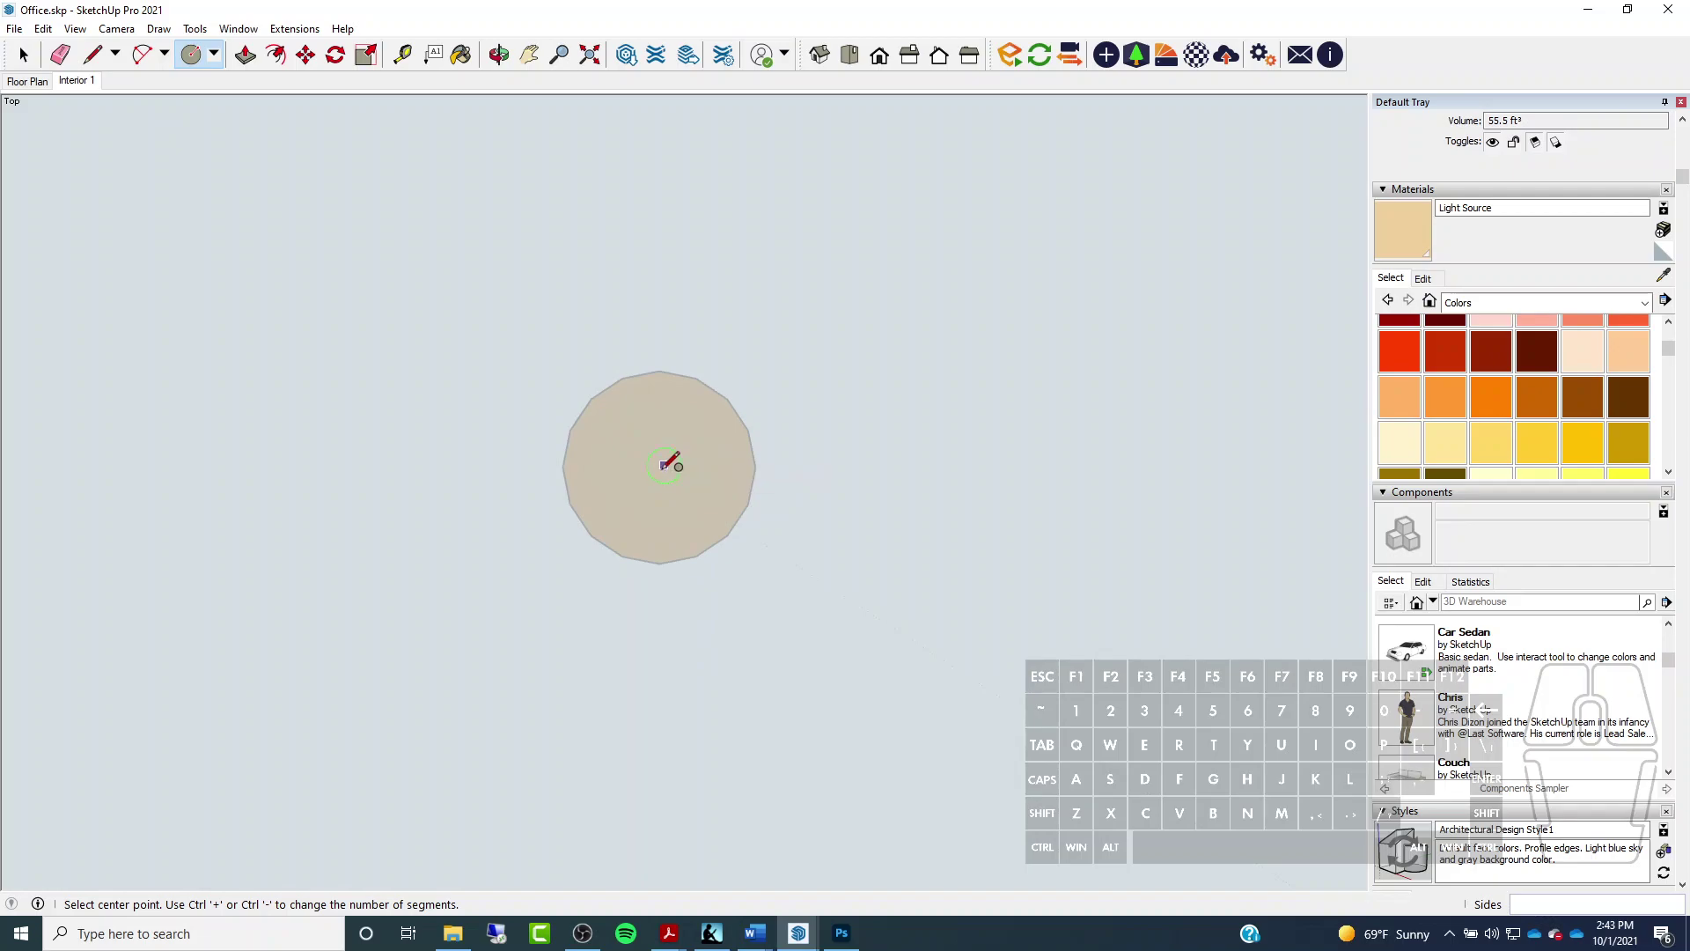
left_click(661, 468)
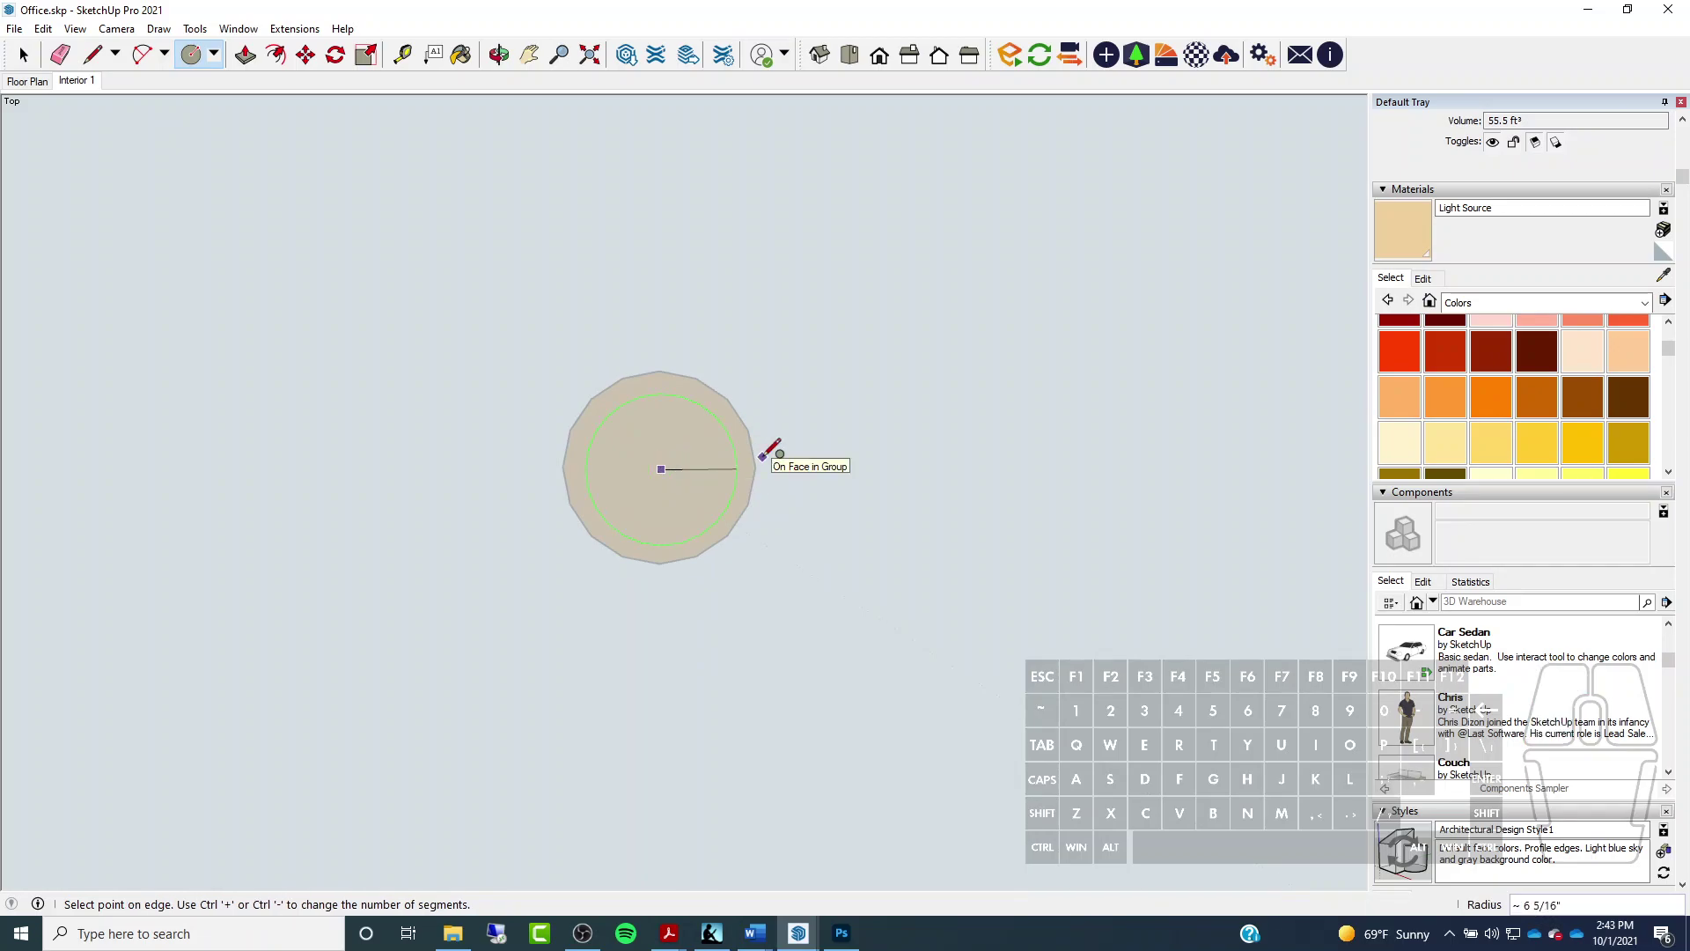
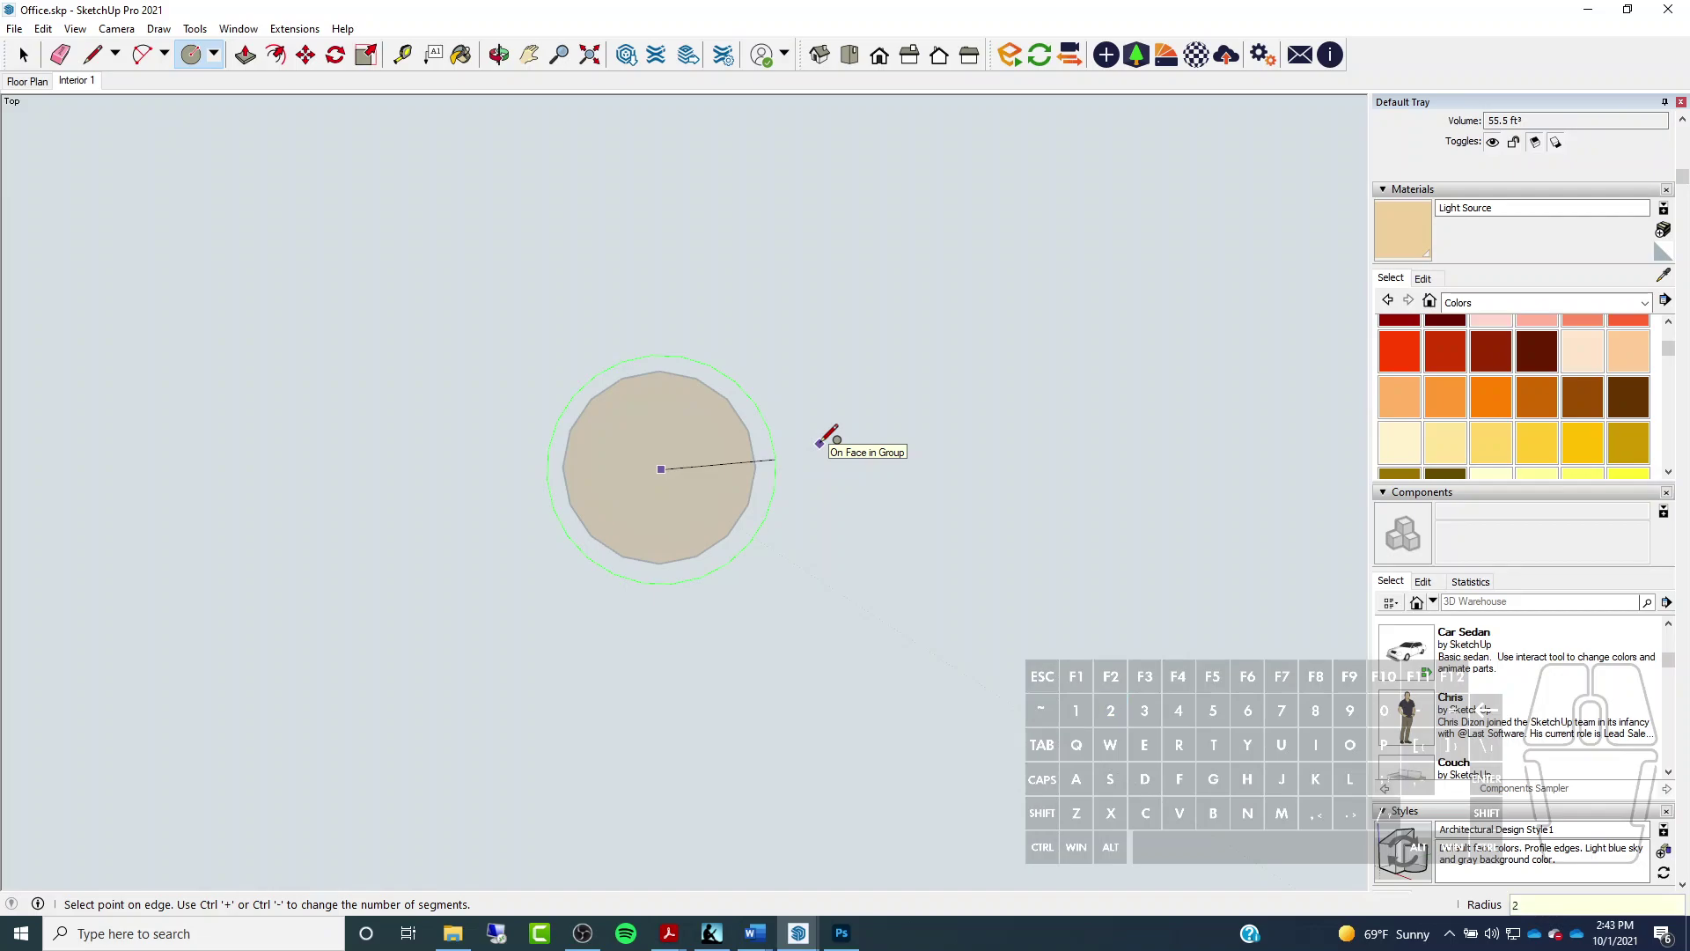
type("\"")
key("Return")
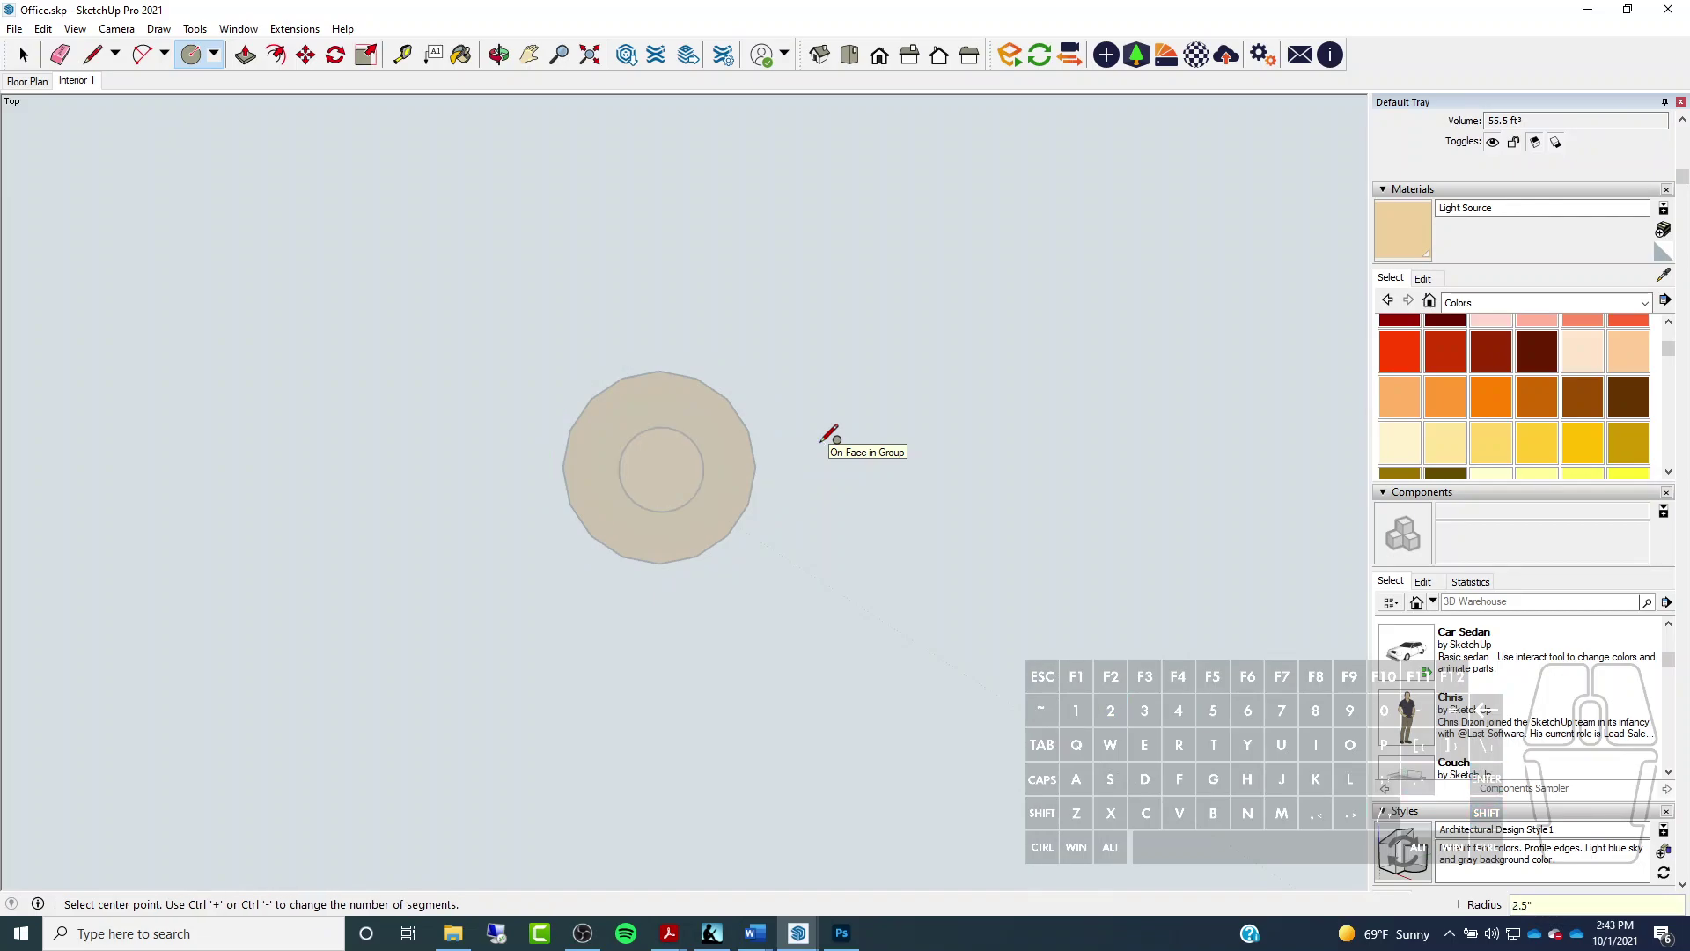
Push/Pull the circle down 1/4" to give the light fixture a thin disc body
middle_click_drag(601, 561, 663, 649)
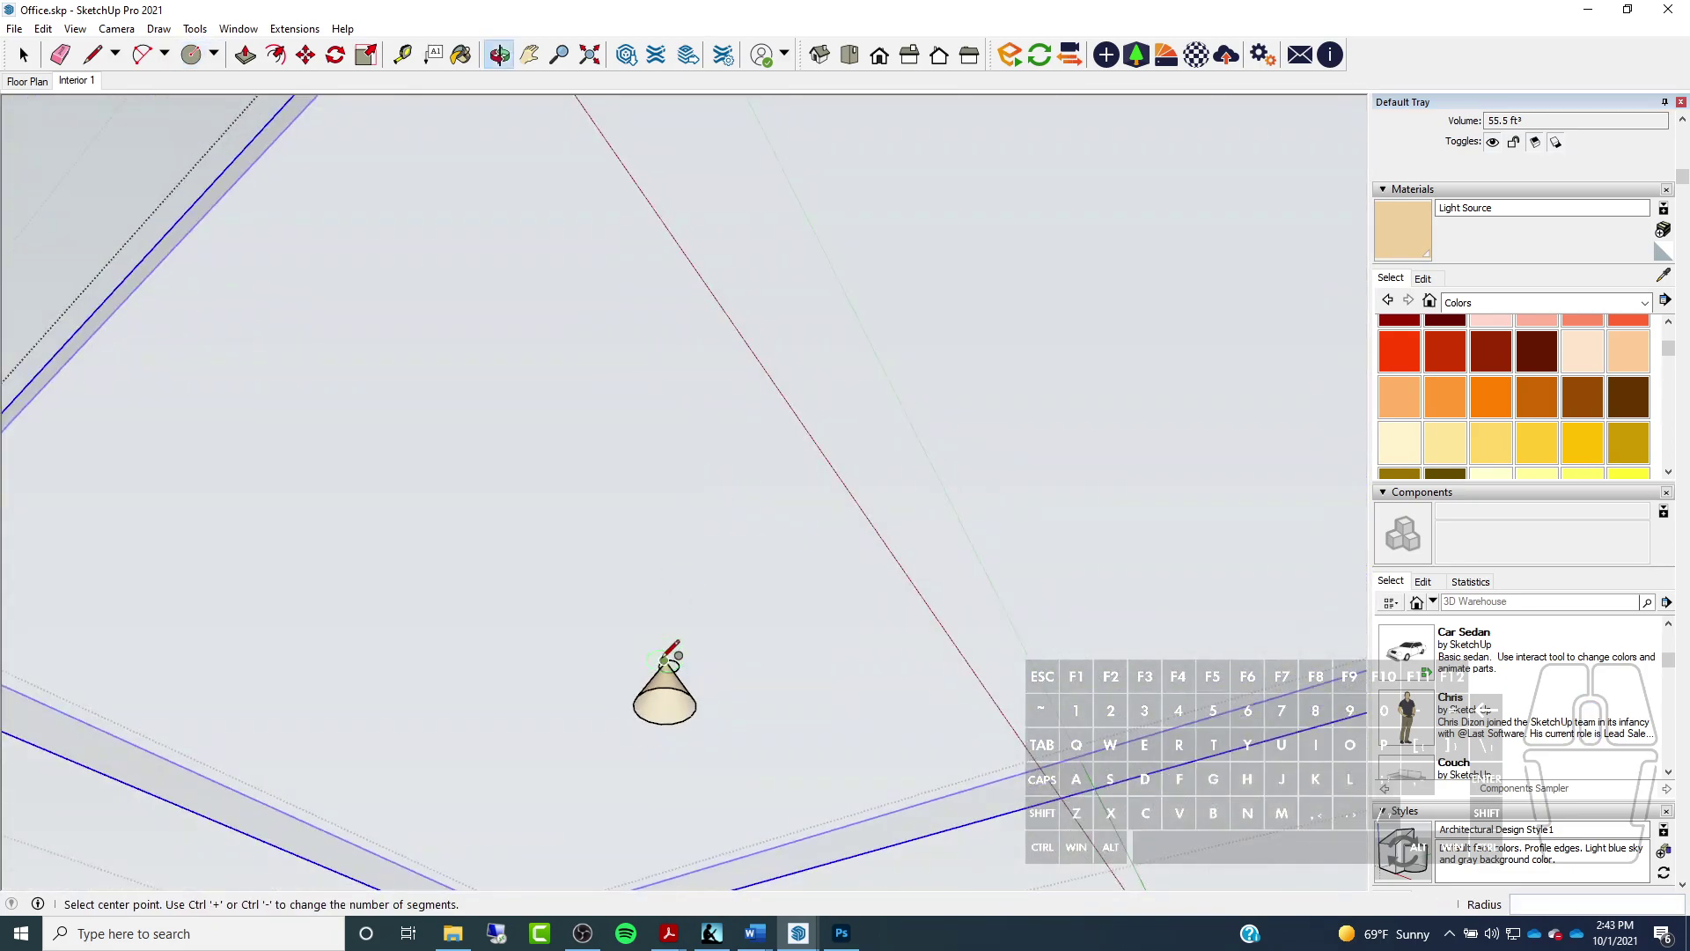
scroll(684, 678, "up", 5)
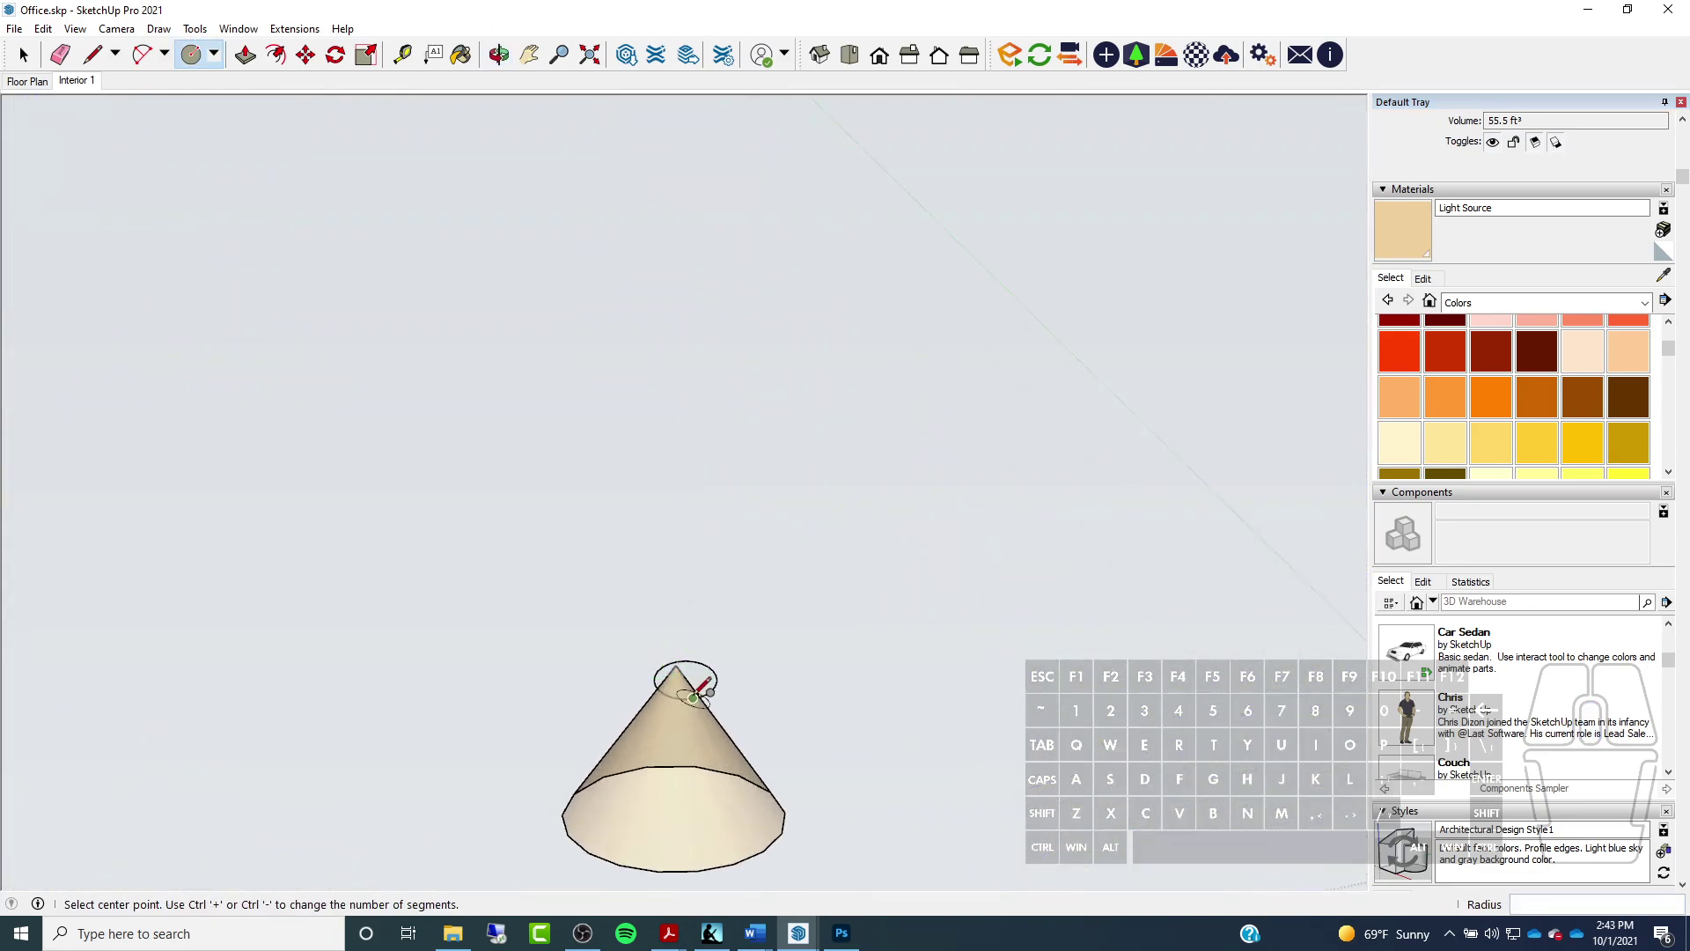
left_click(245, 54)
scroll(711, 678, "up", 2)
left_click(712, 678)
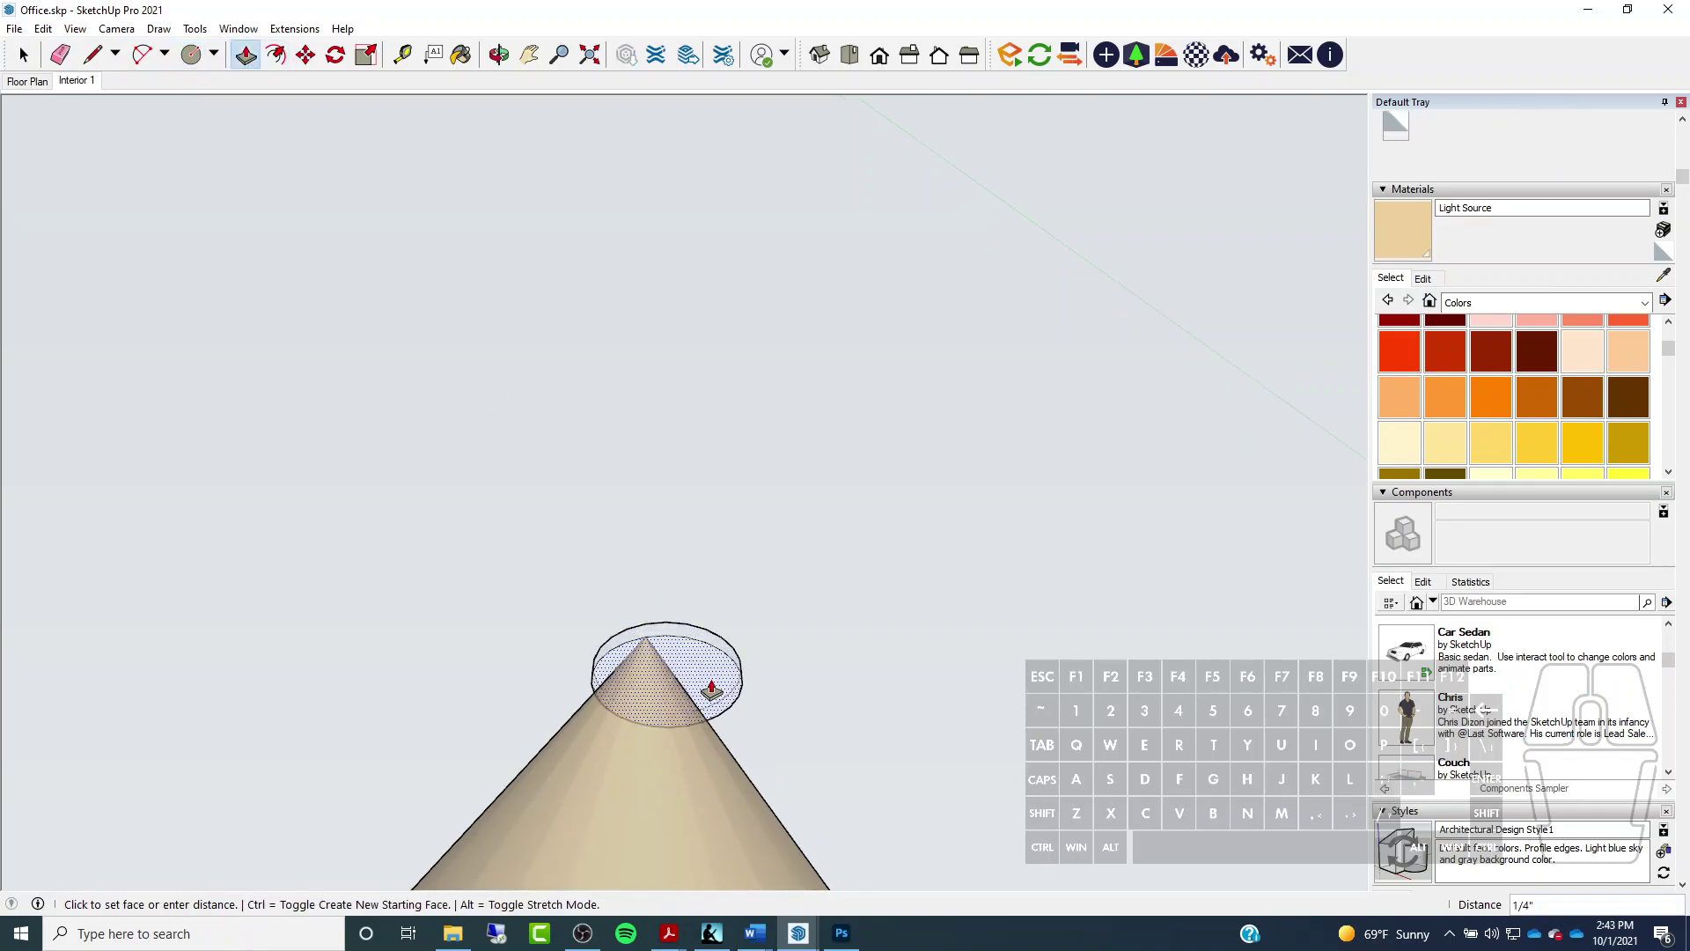
left_click(711, 690)
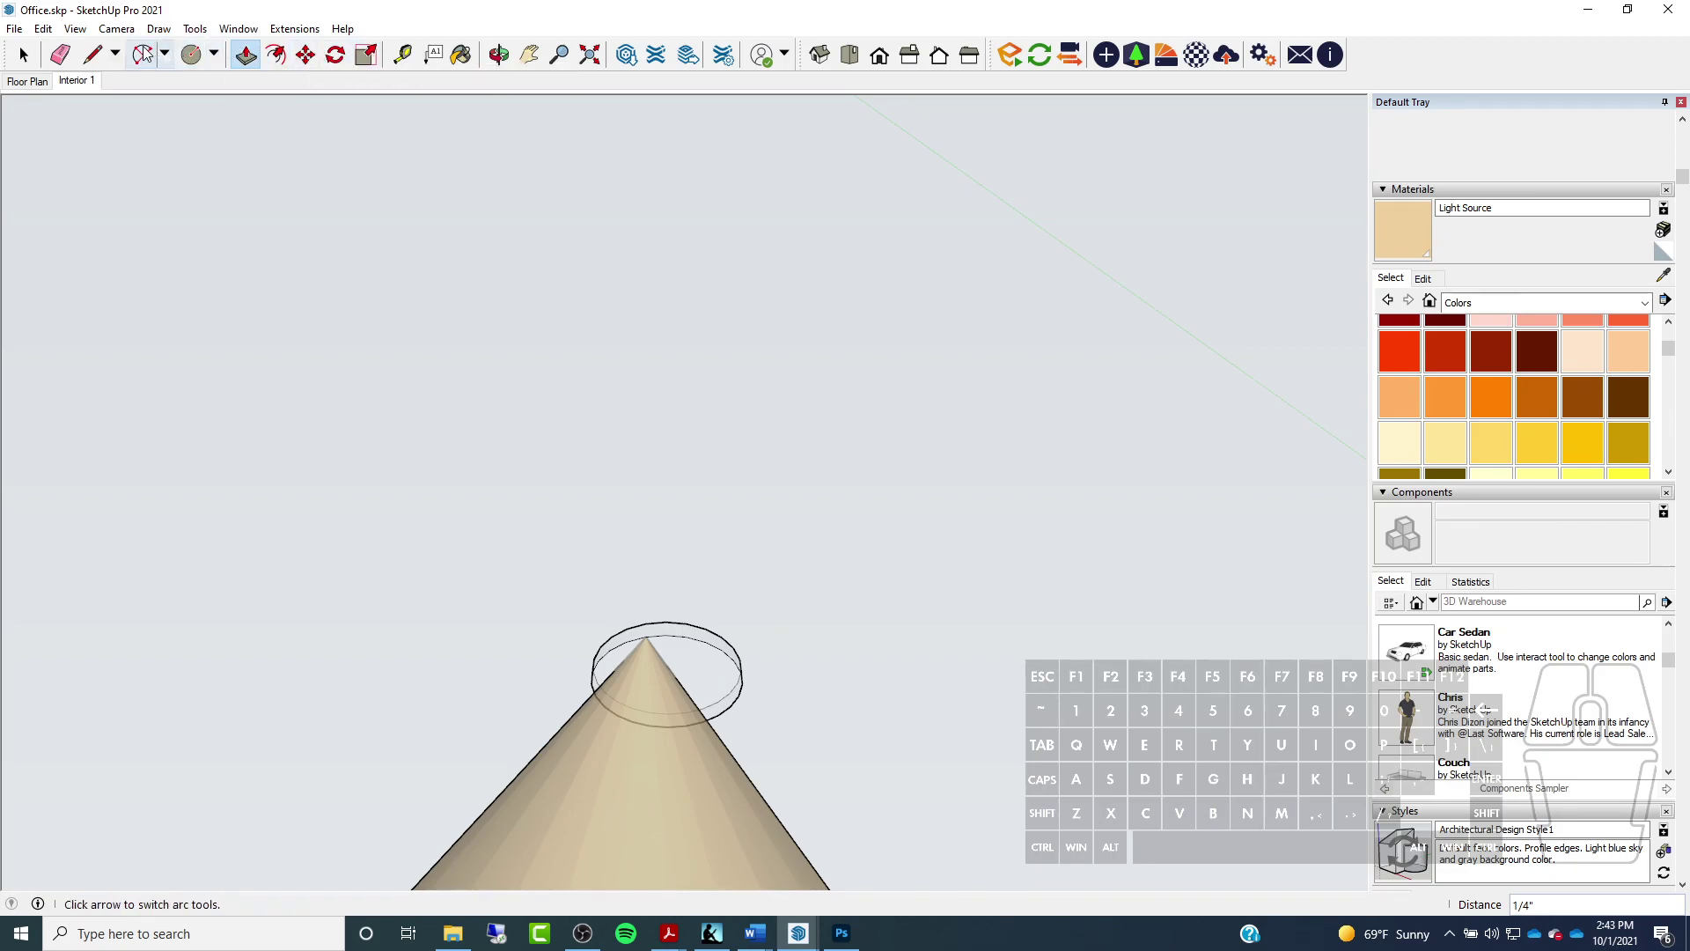
Offset the disc's lower edge inward about 1/4" and recess the inner face 1/8" with Push/Pull
left_click(276, 55)
scroll(744, 616, "up", 5)
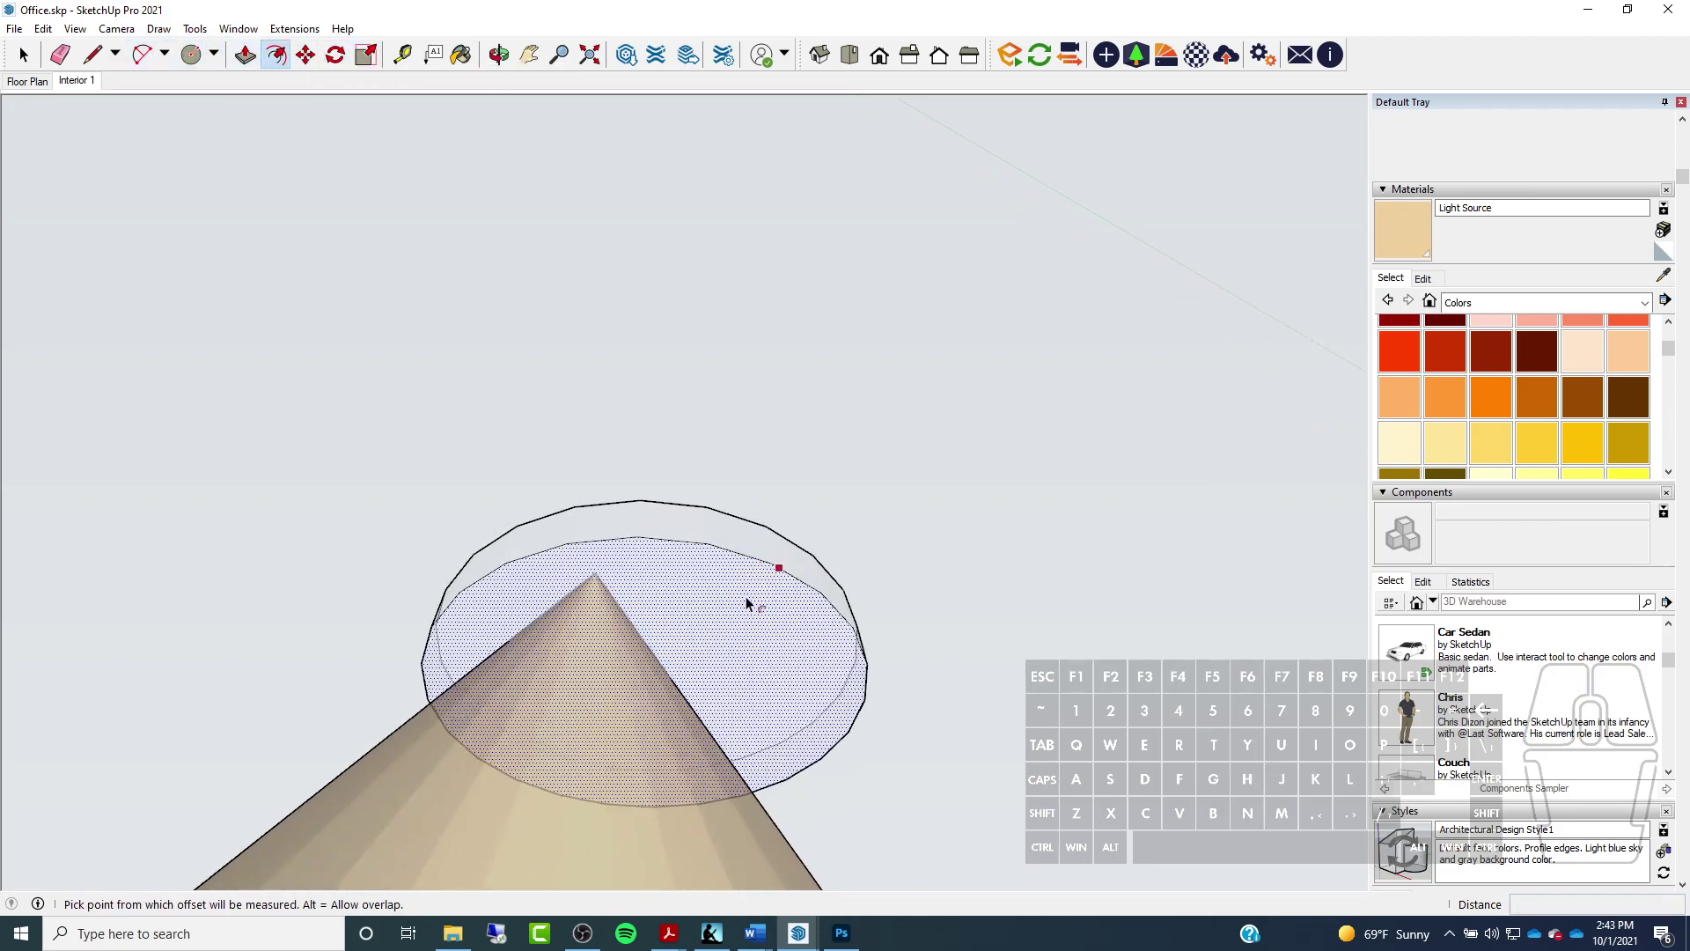
left_click(747, 595)
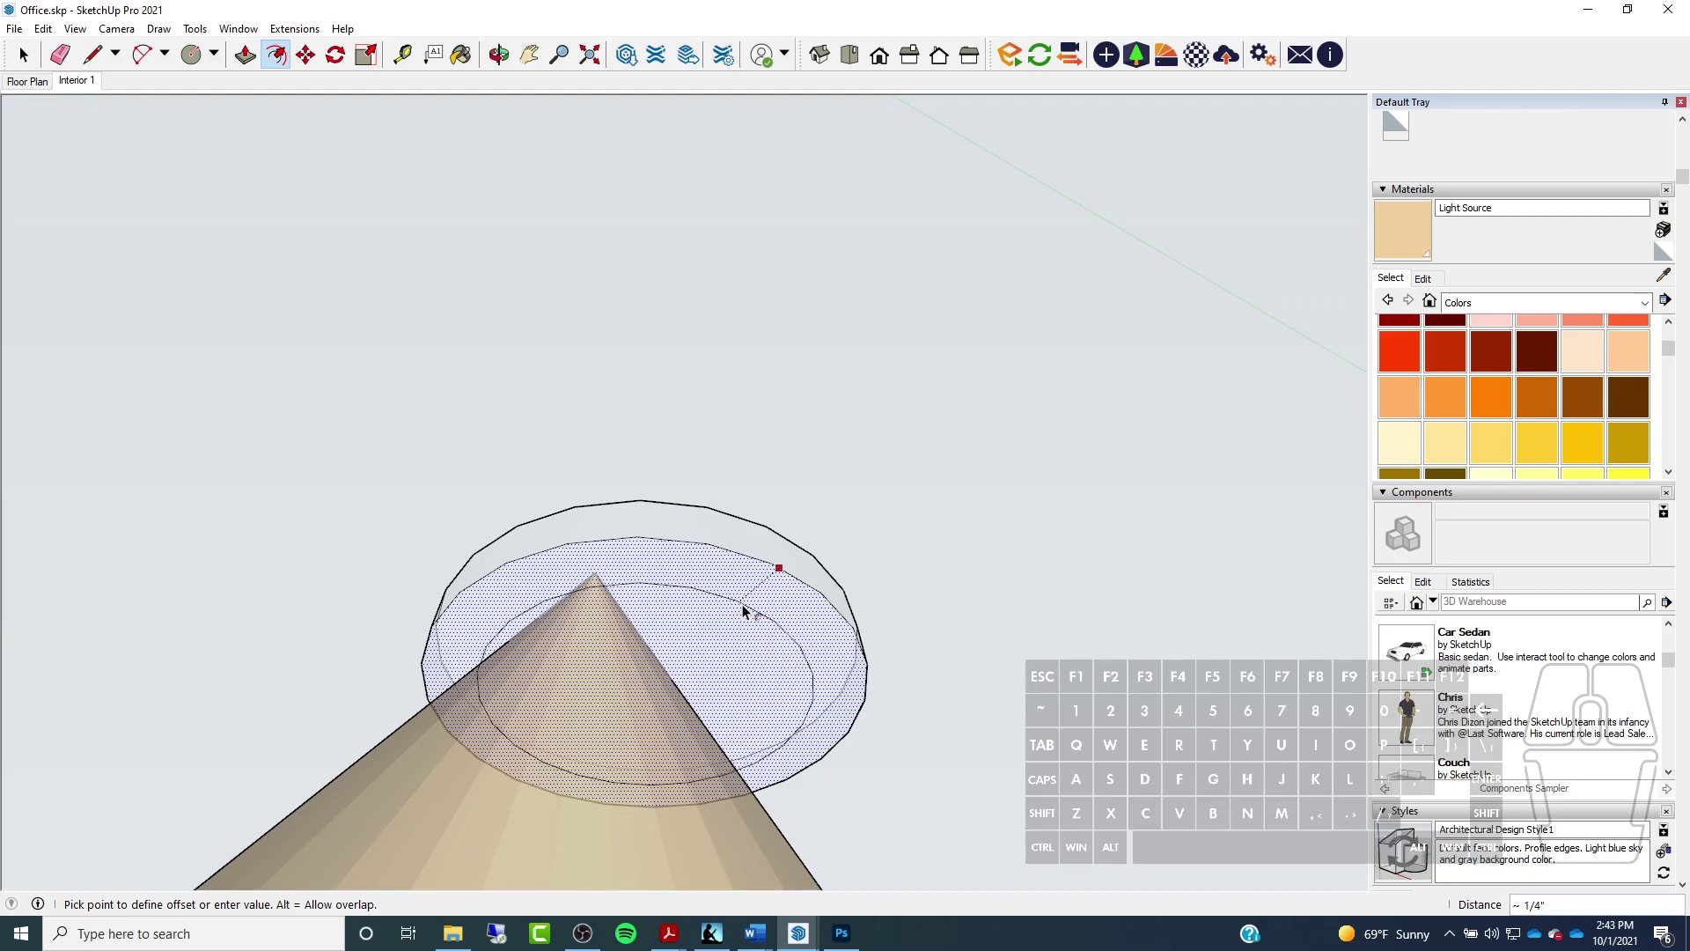
left_click(744, 610)
left_click(246, 55)
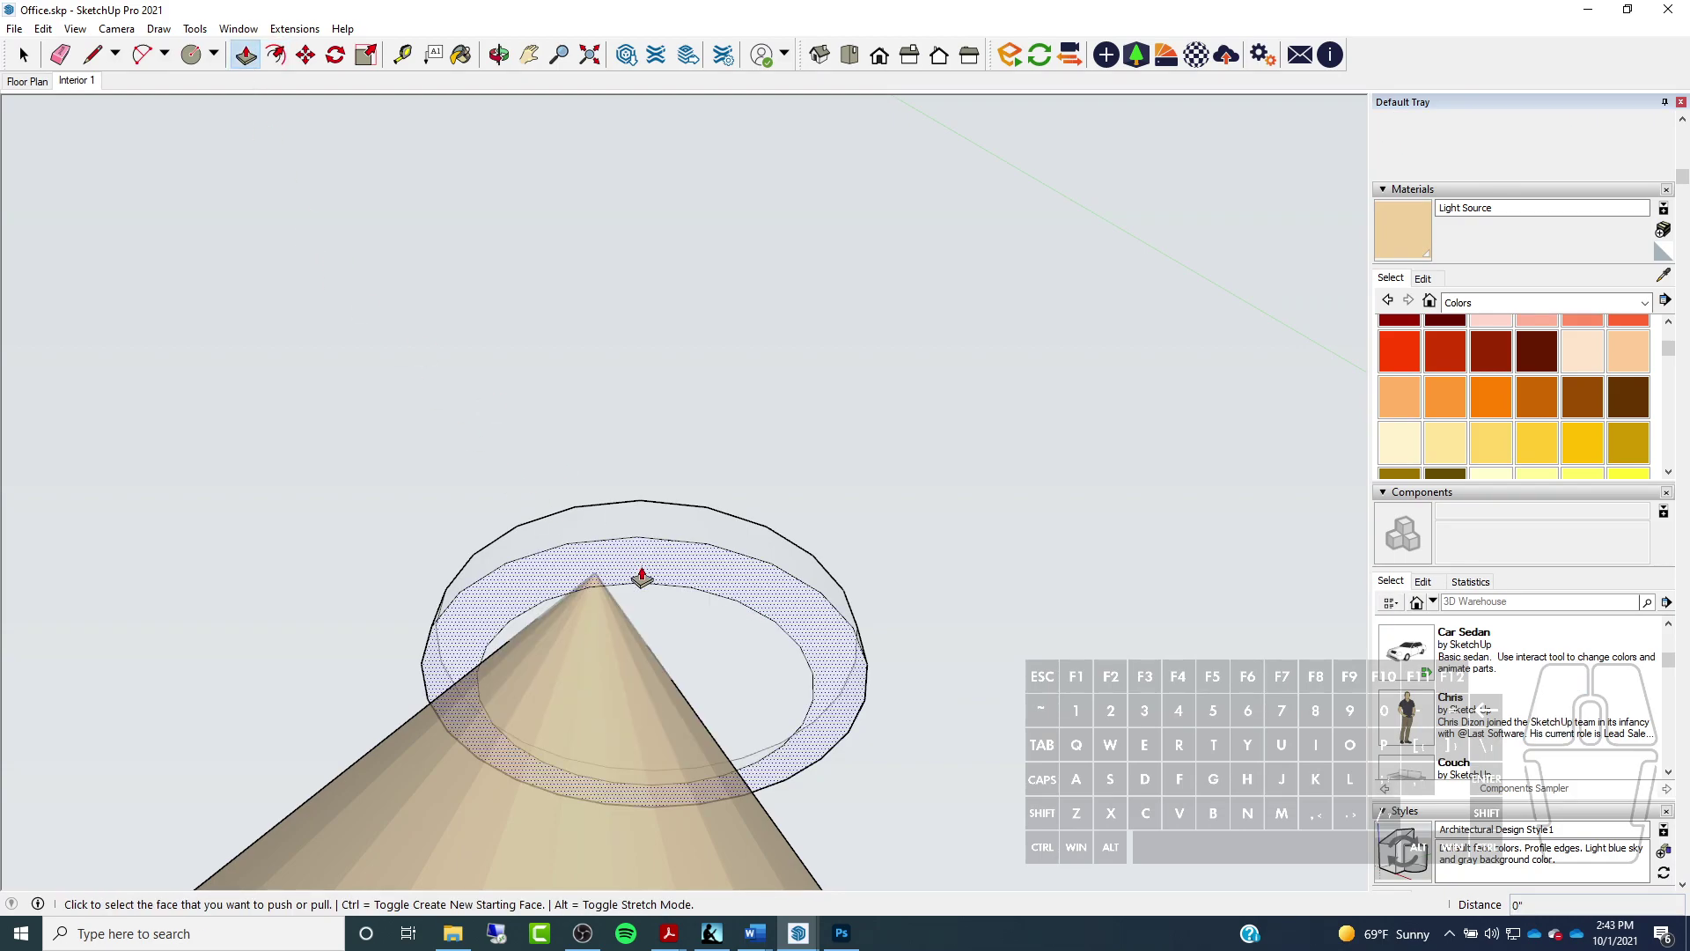
left_click(693, 640)
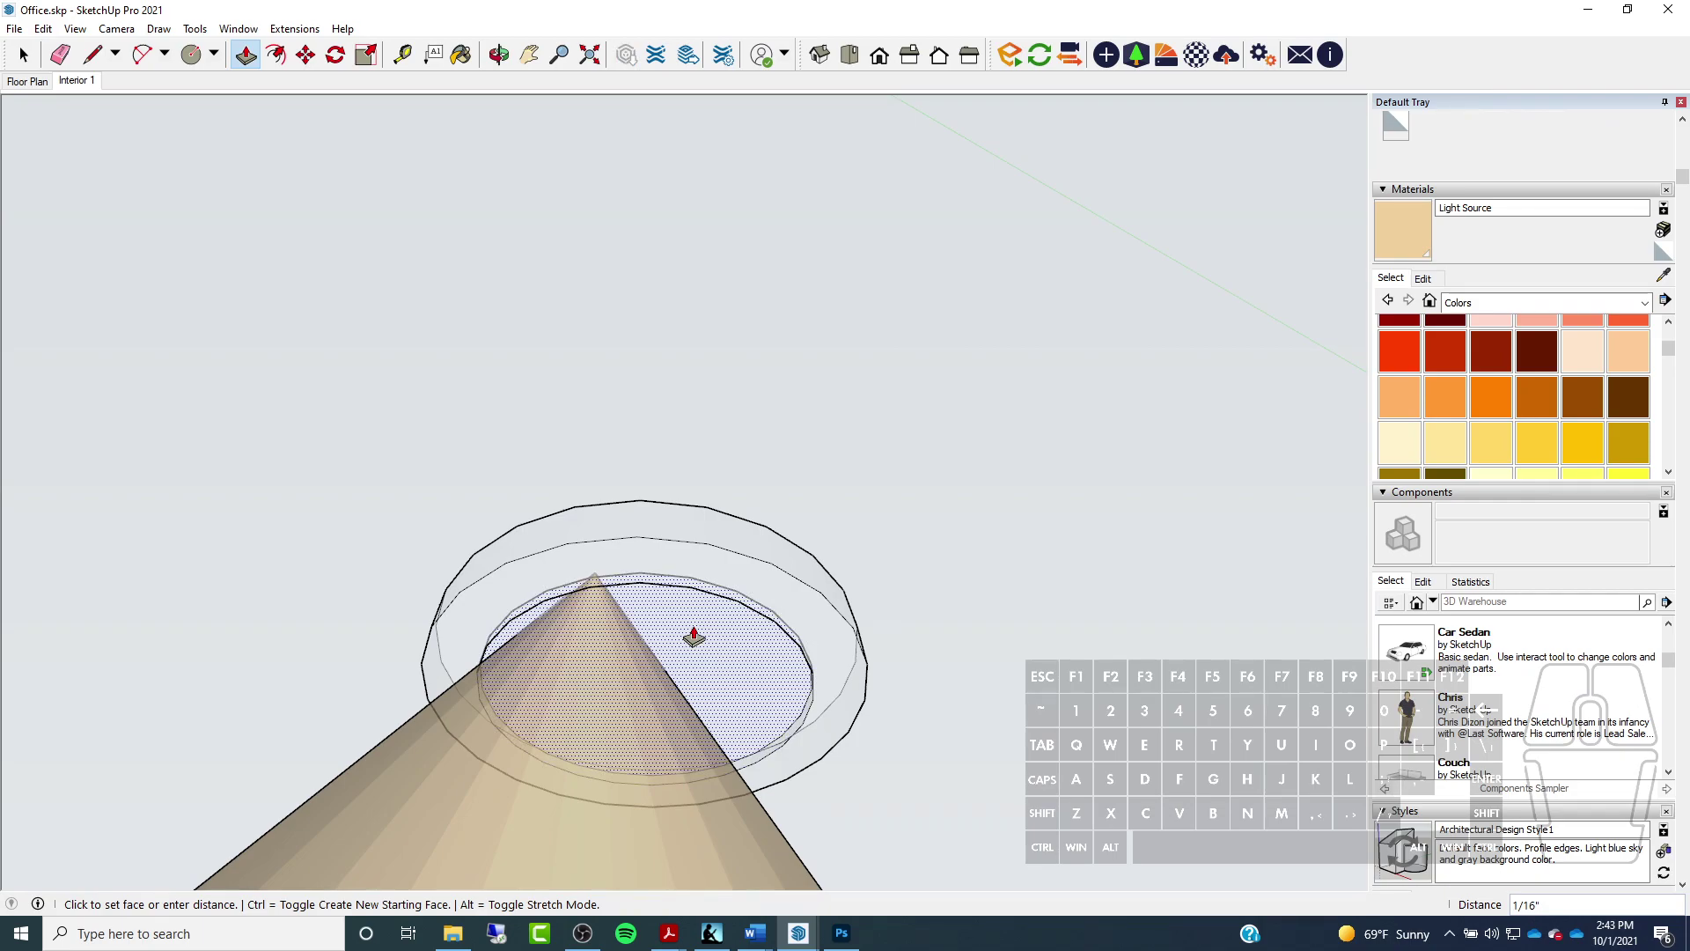
left_click(827, 596)
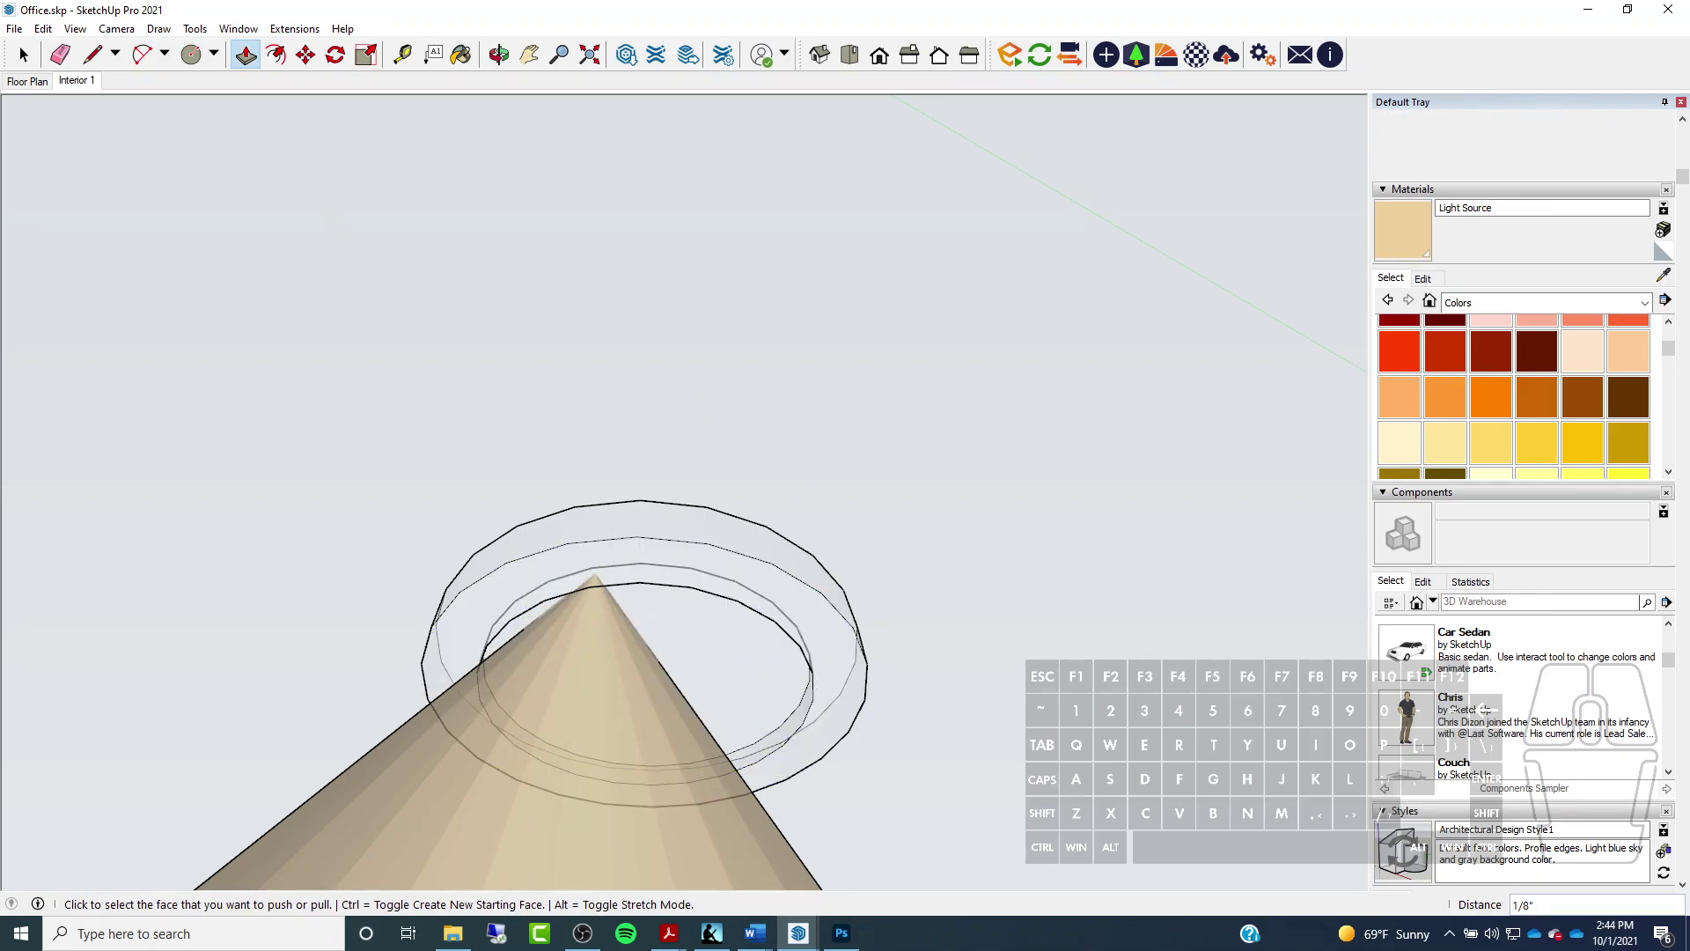
Paint the recessed inner face of the disc with the Light Source material
left_click(24, 55)
middle_click_drag(762, 579, 670, 508)
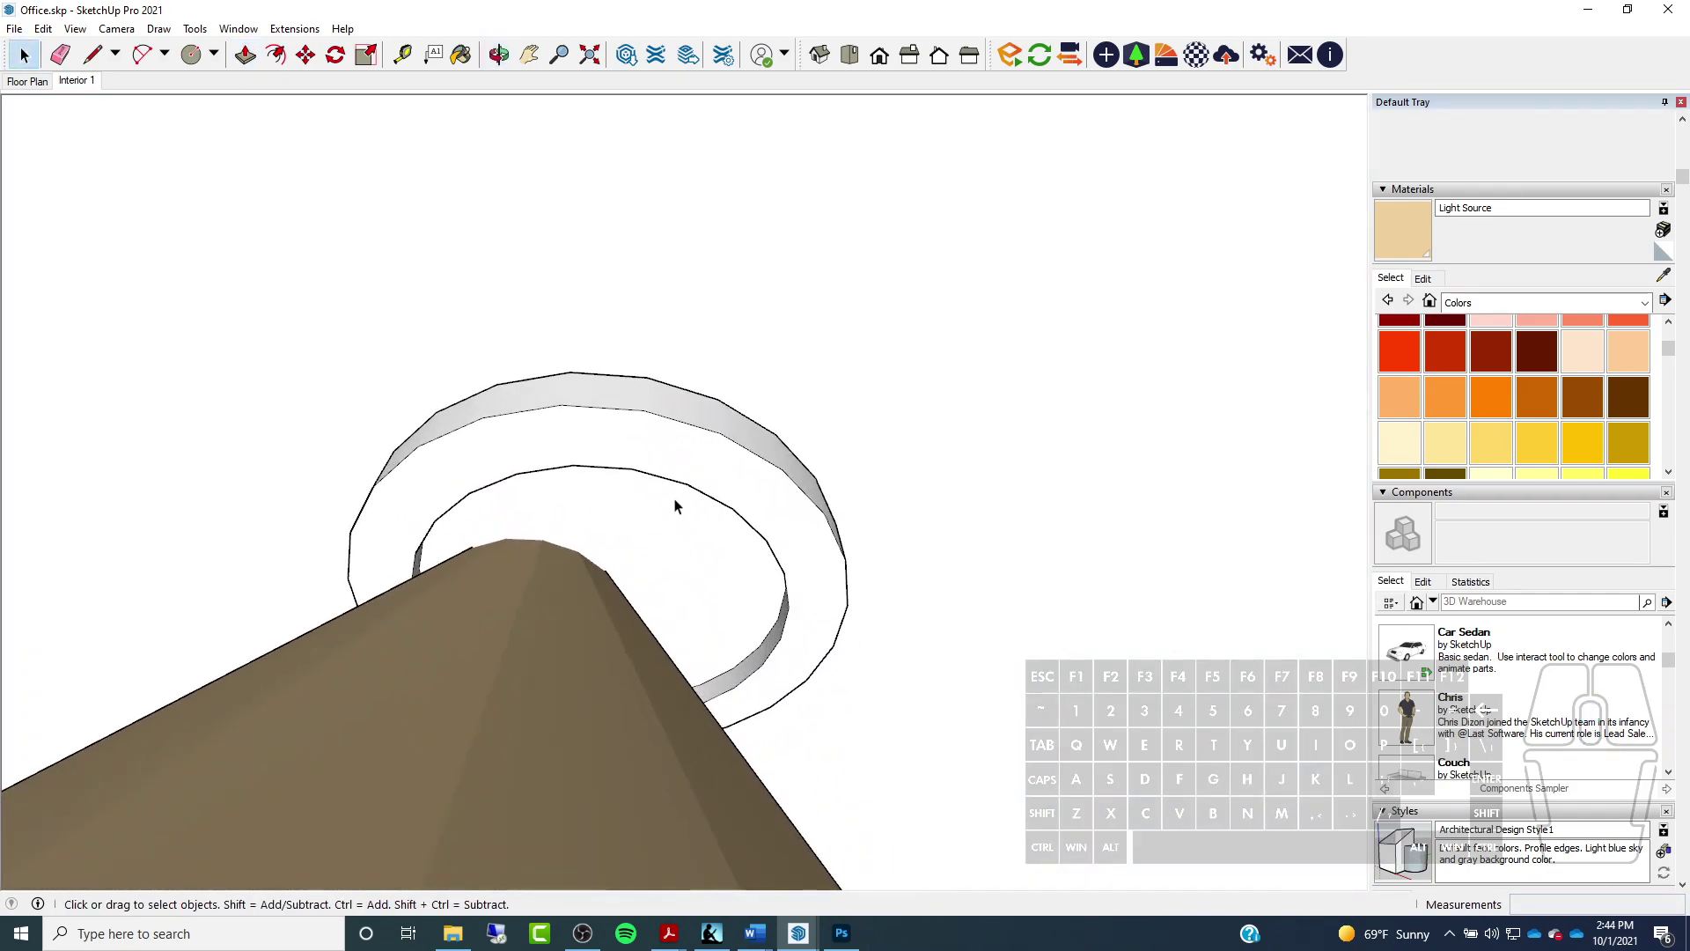
left_click(689, 542)
left_click(1428, 235)
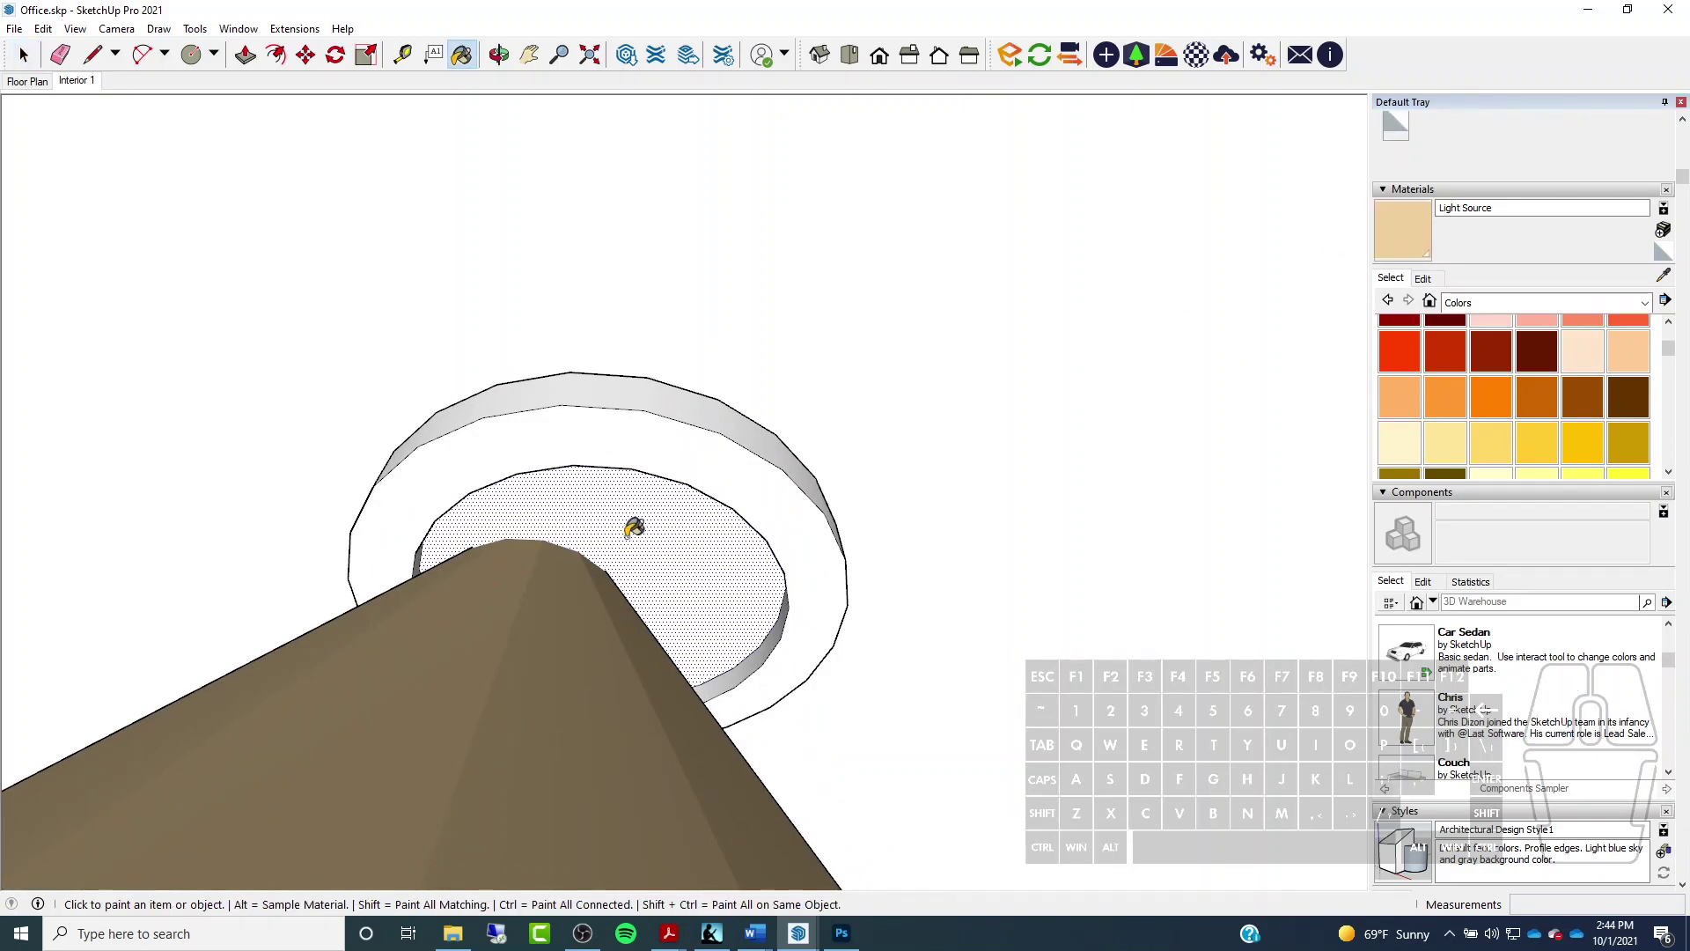
left_click(669, 512)
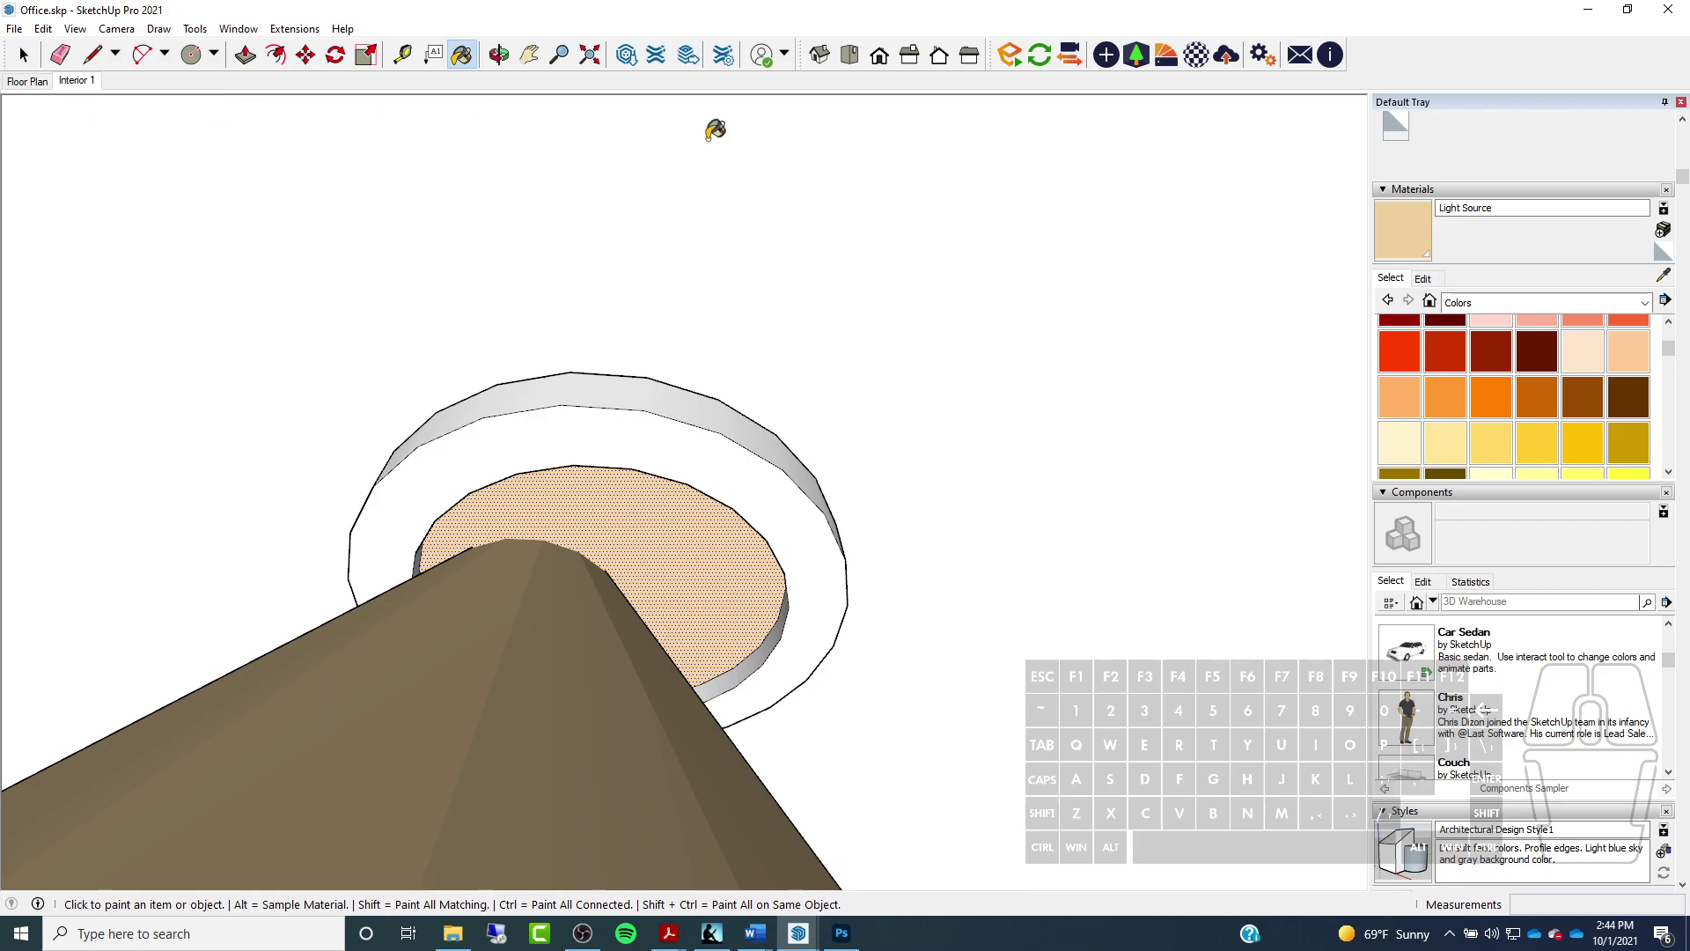
Sample the Ceiling paint material from the ceiling and apply it to the fixture's ring, leaving out the inner face
left_click(961, 411, "alt")
left_click(948, 326, "alt")
left_click(23, 55)
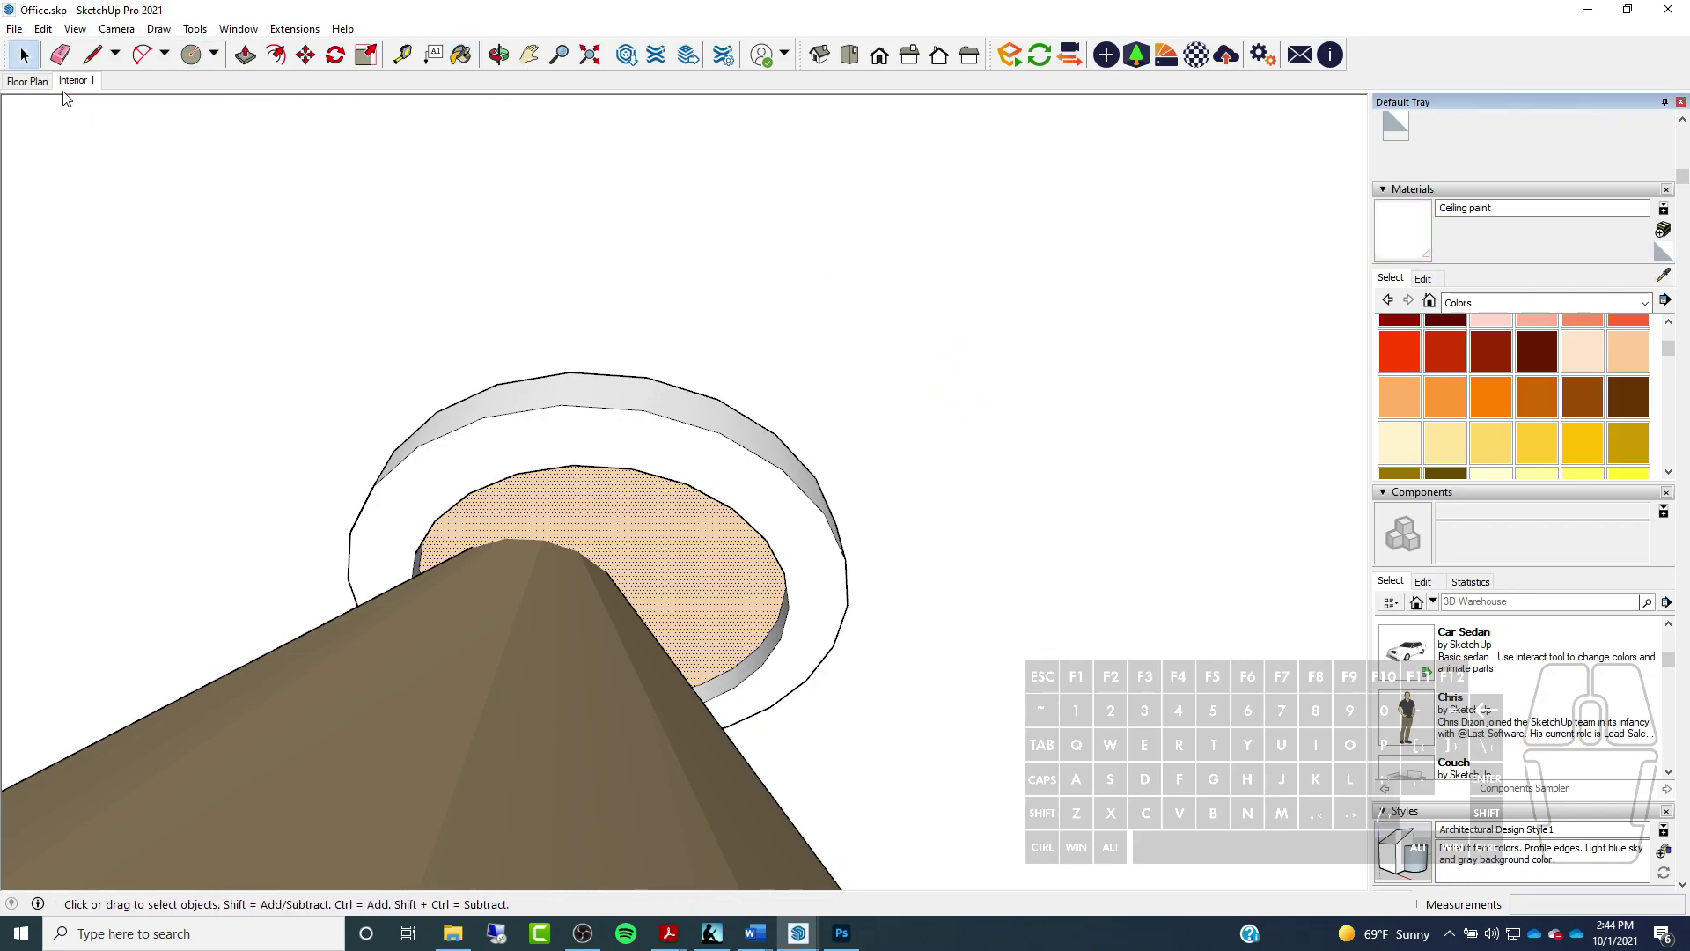
triple_click(573, 426)
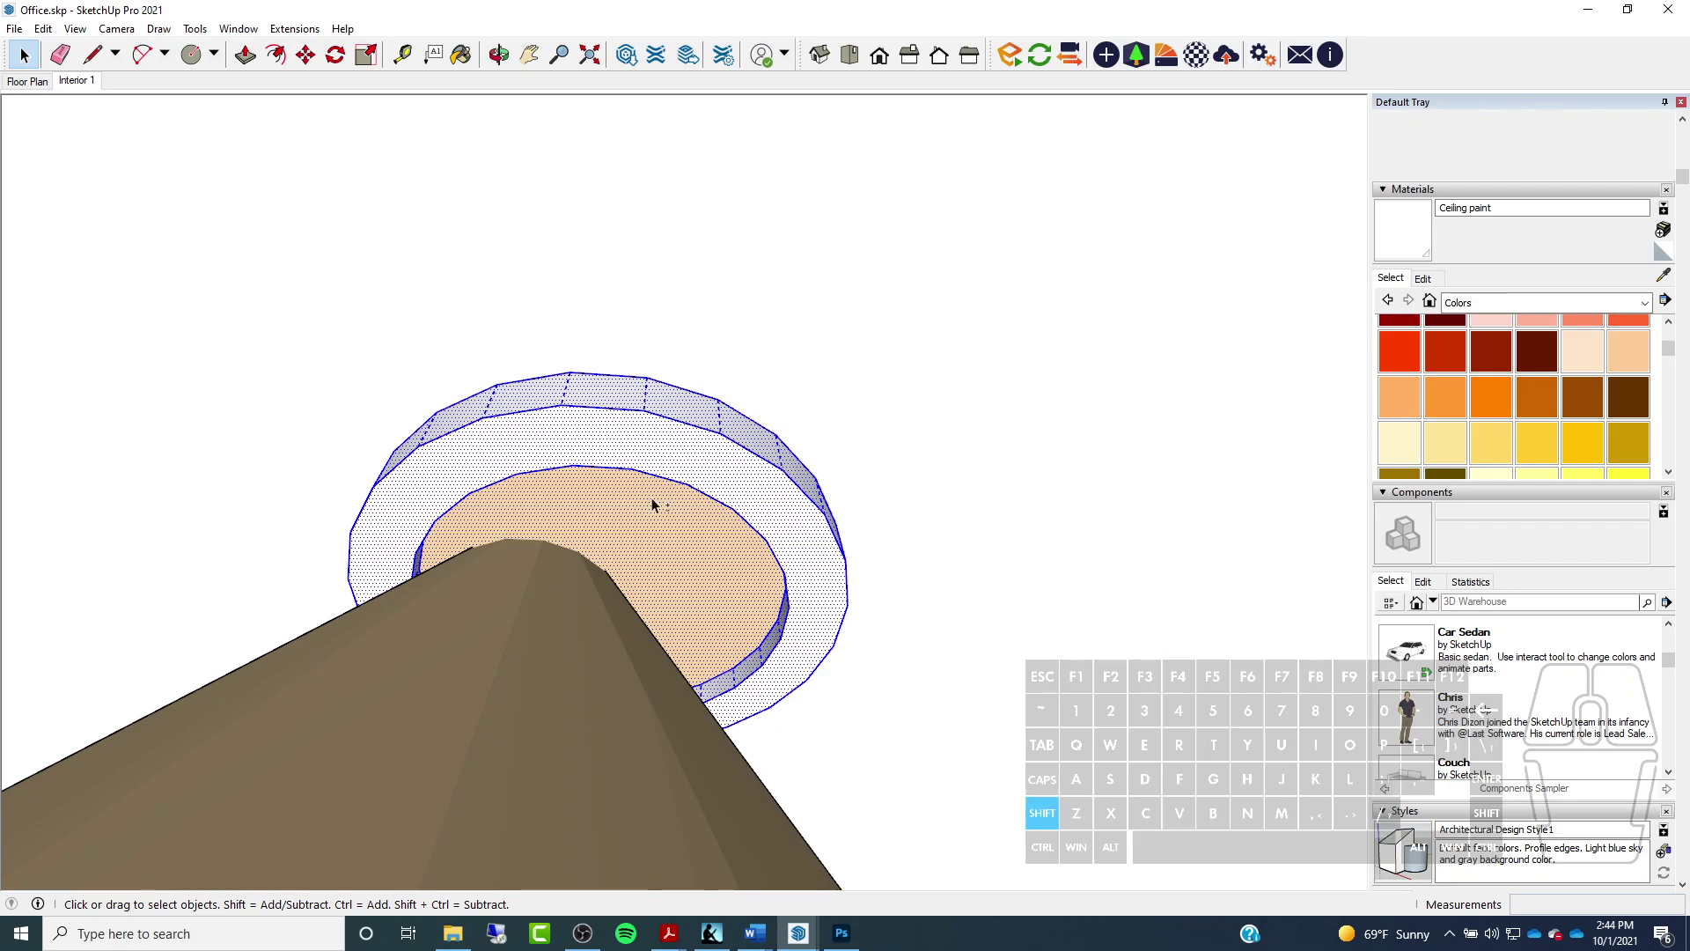
left_click(603, 539, "shift")
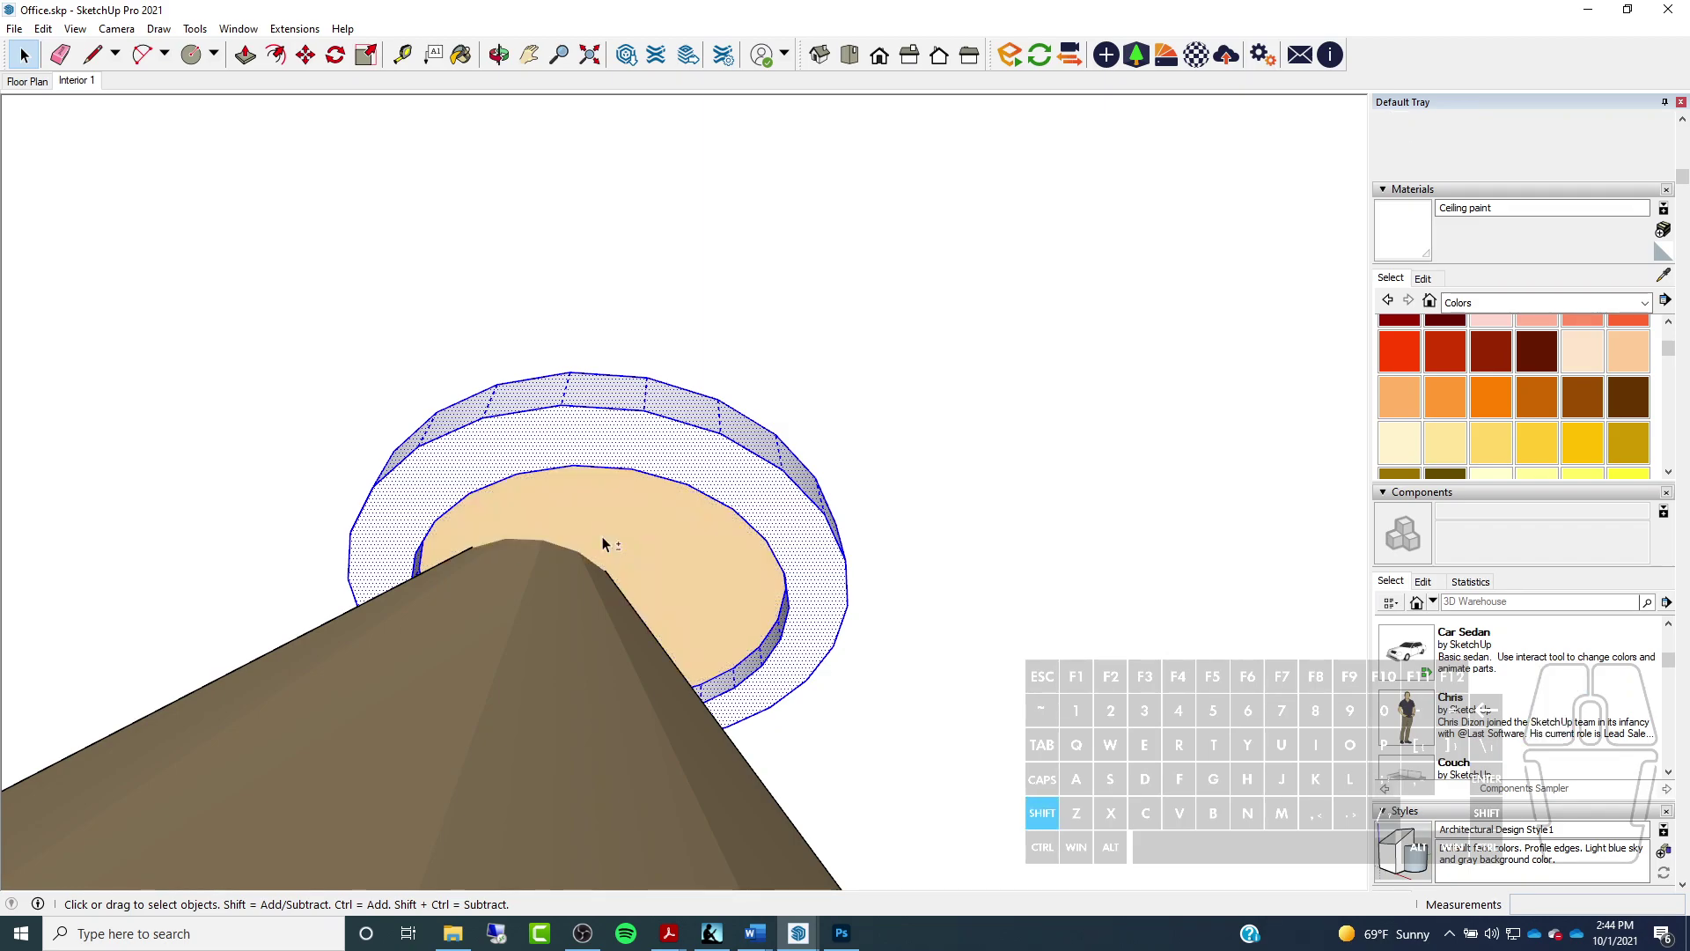
left_click(1406, 246)
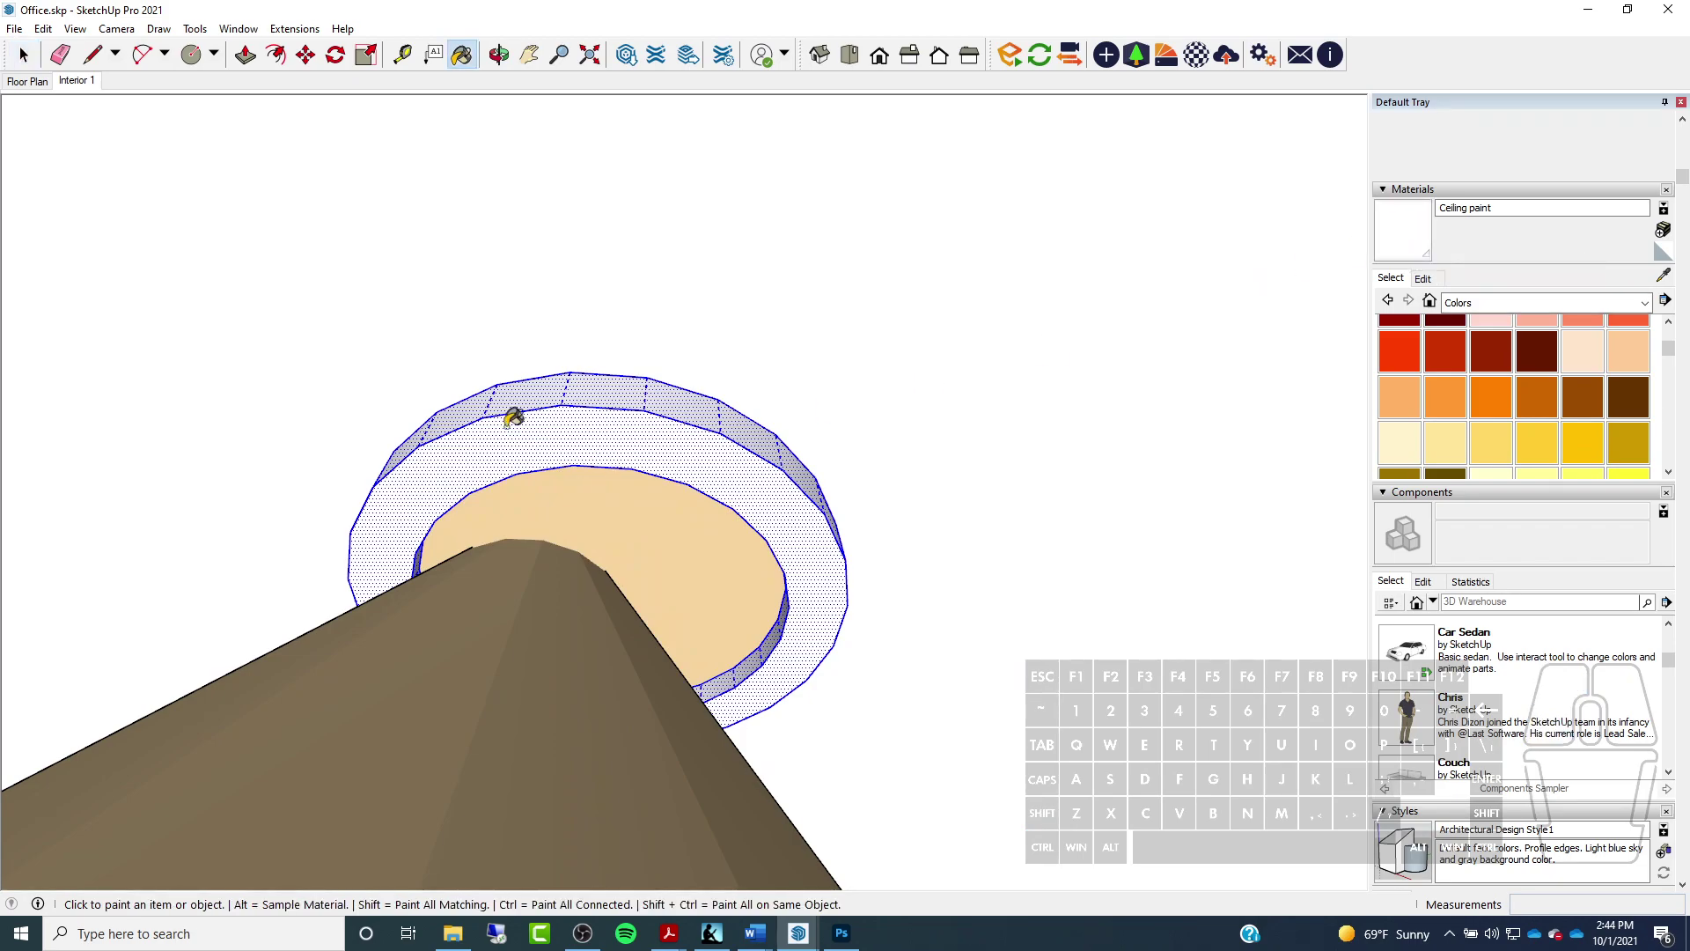
left_click(23, 54)
Select all of the ring fixture's connected geometry and make it a group
scroll(696, 383, "down", 5)
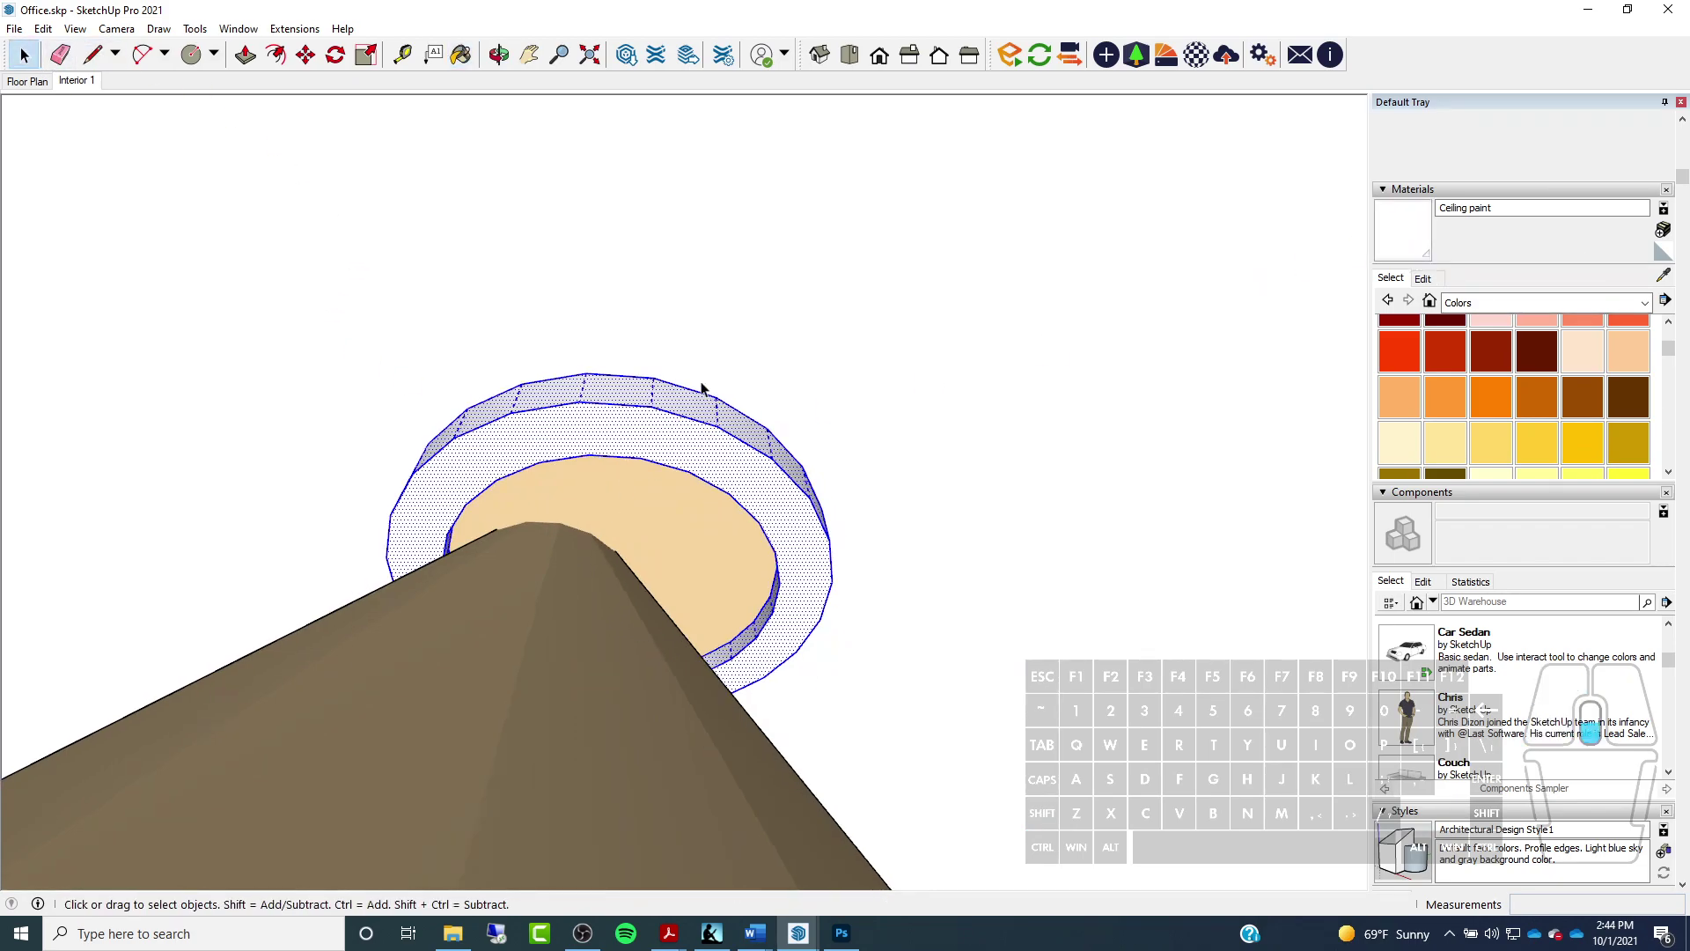
middle_click_drag(692, 387, 663, 578)
left_click(674, 503)
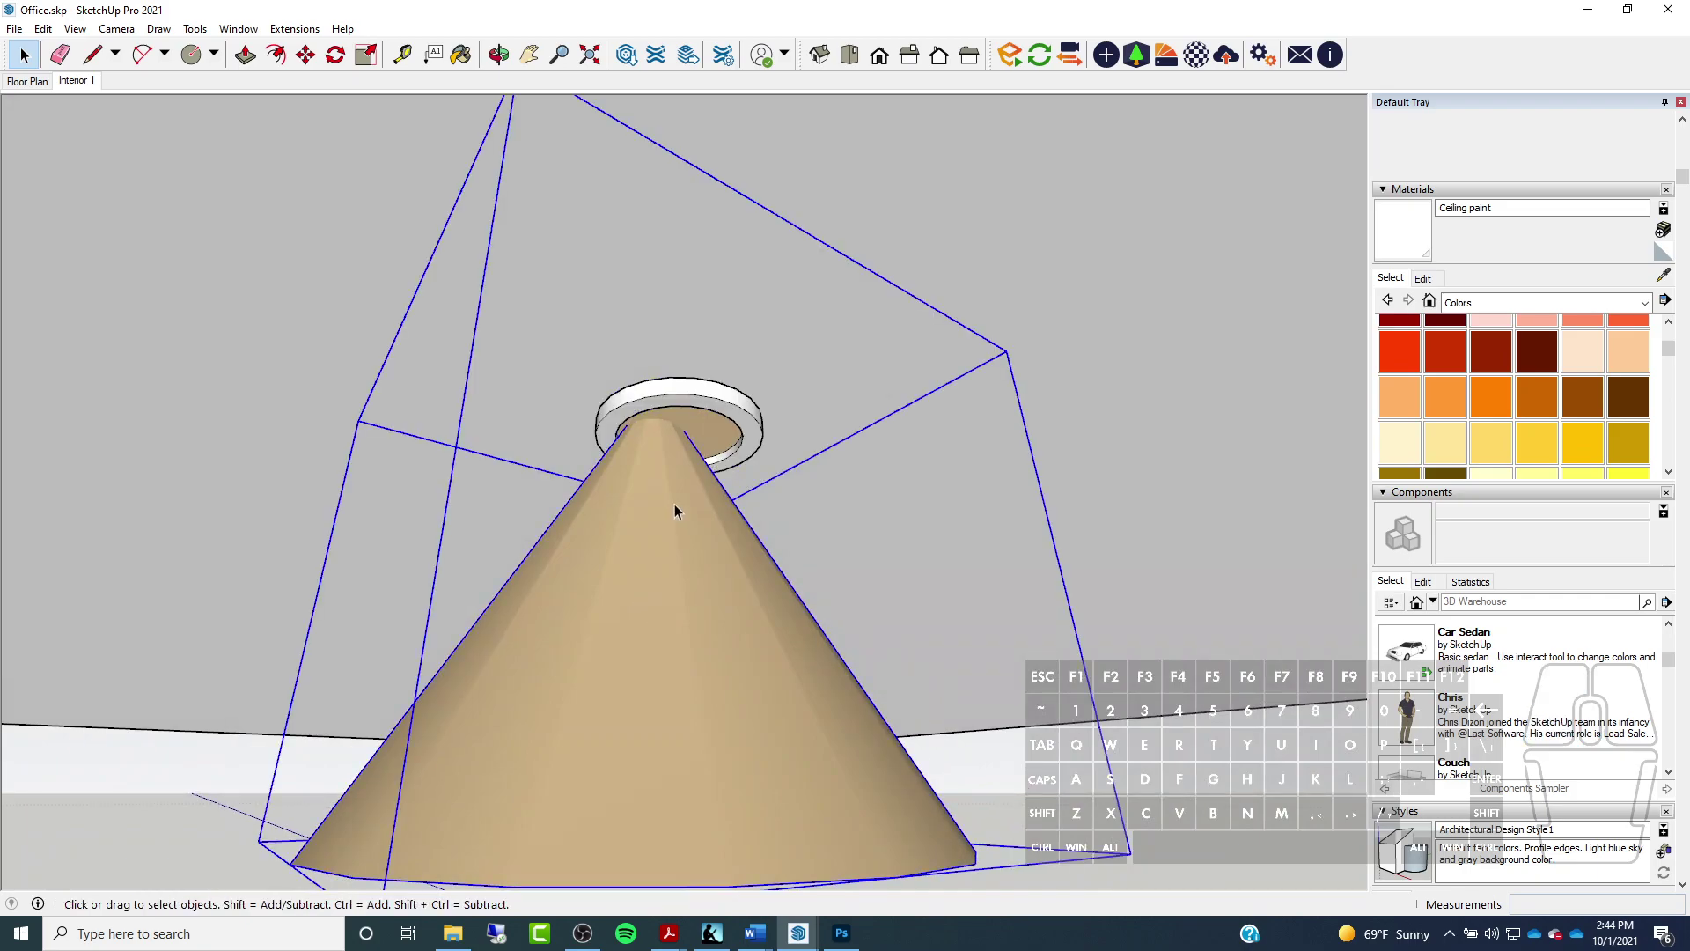
double_click(704, 404)
triple_click(704, 404)
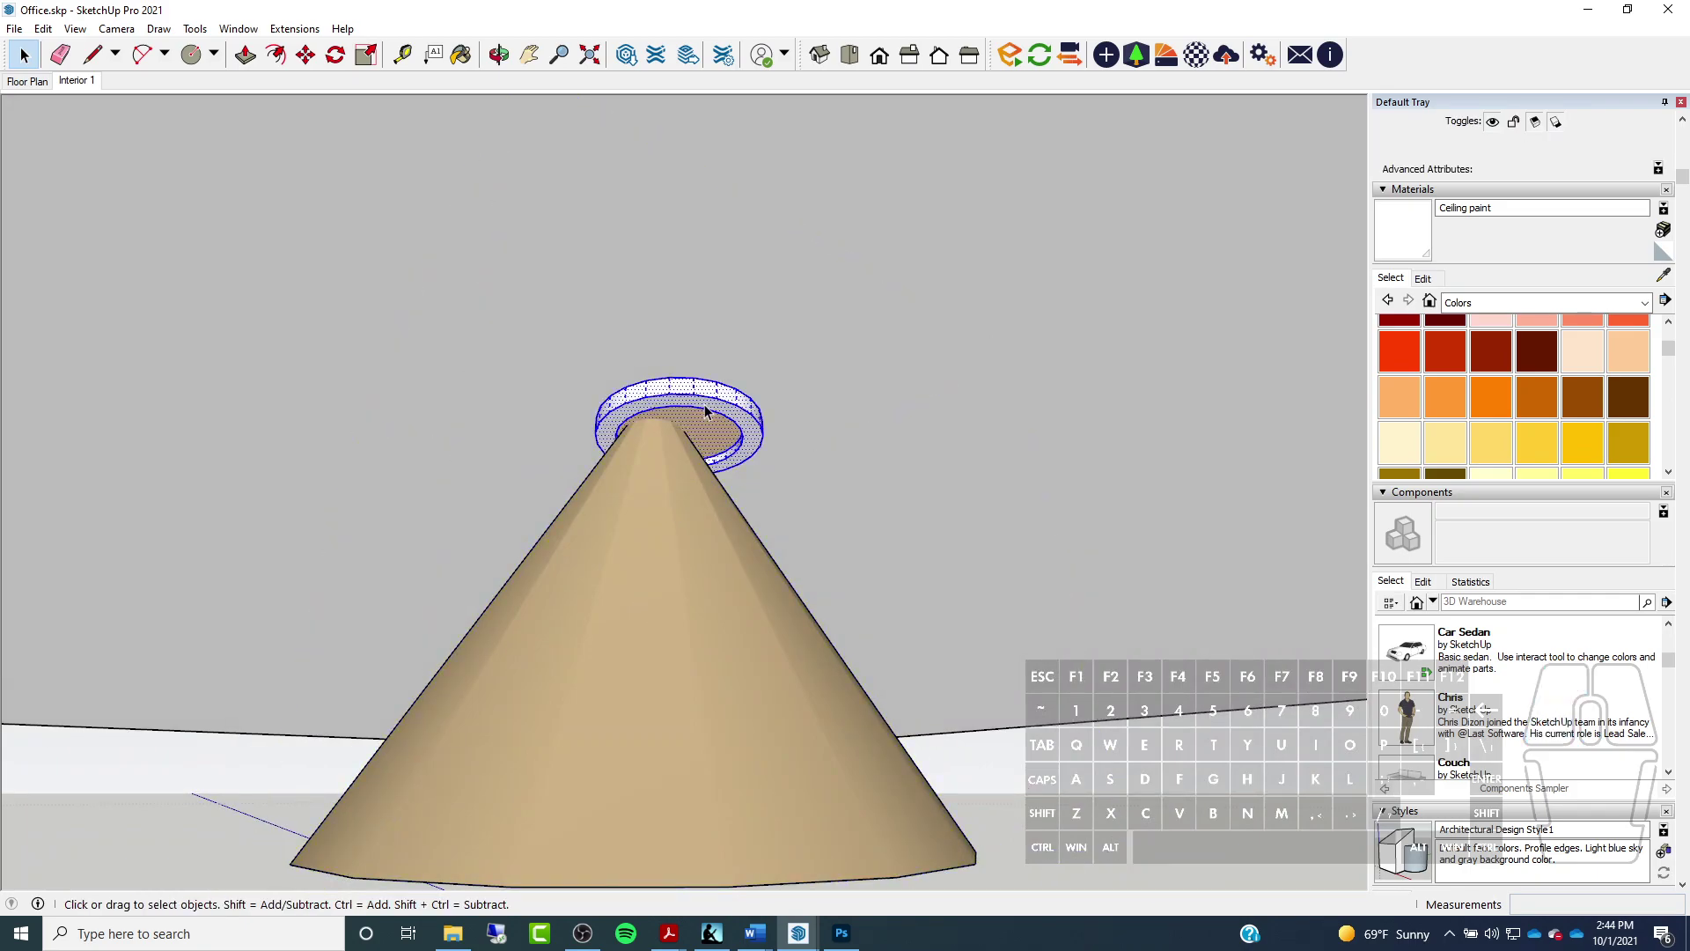
scroll(673, 403, "up", 2)
right_click(674, 398)
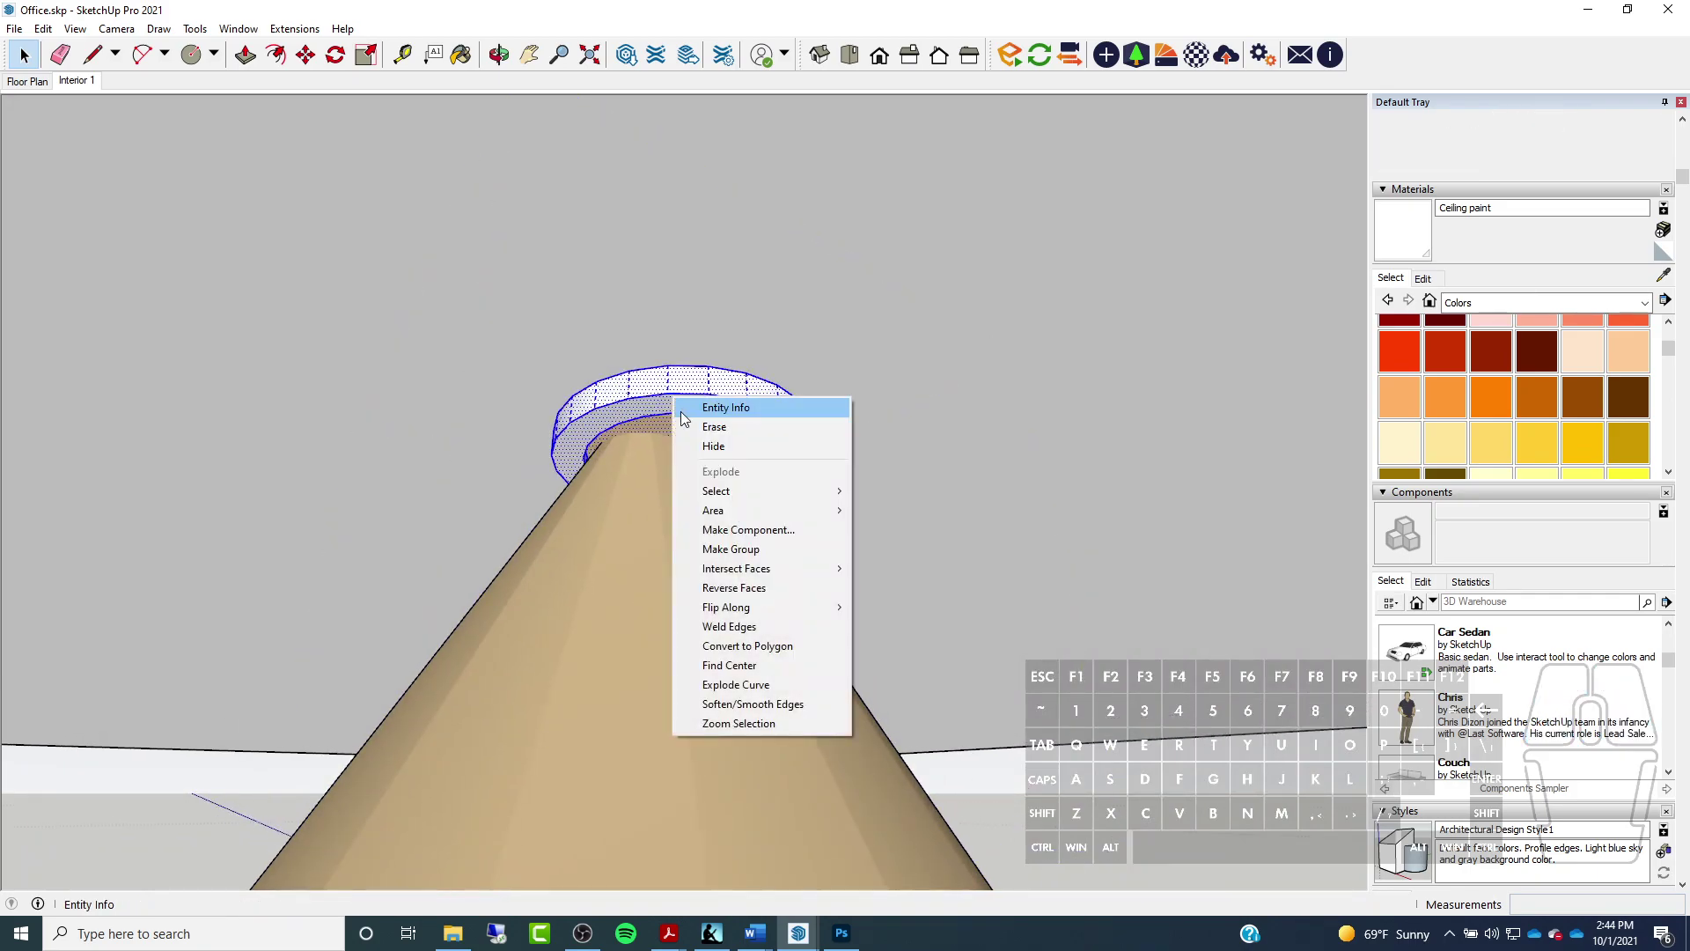
left_click(718, 550)
Select the spot light together with the ring fixture and combine both into one group
left_click(664, 570)
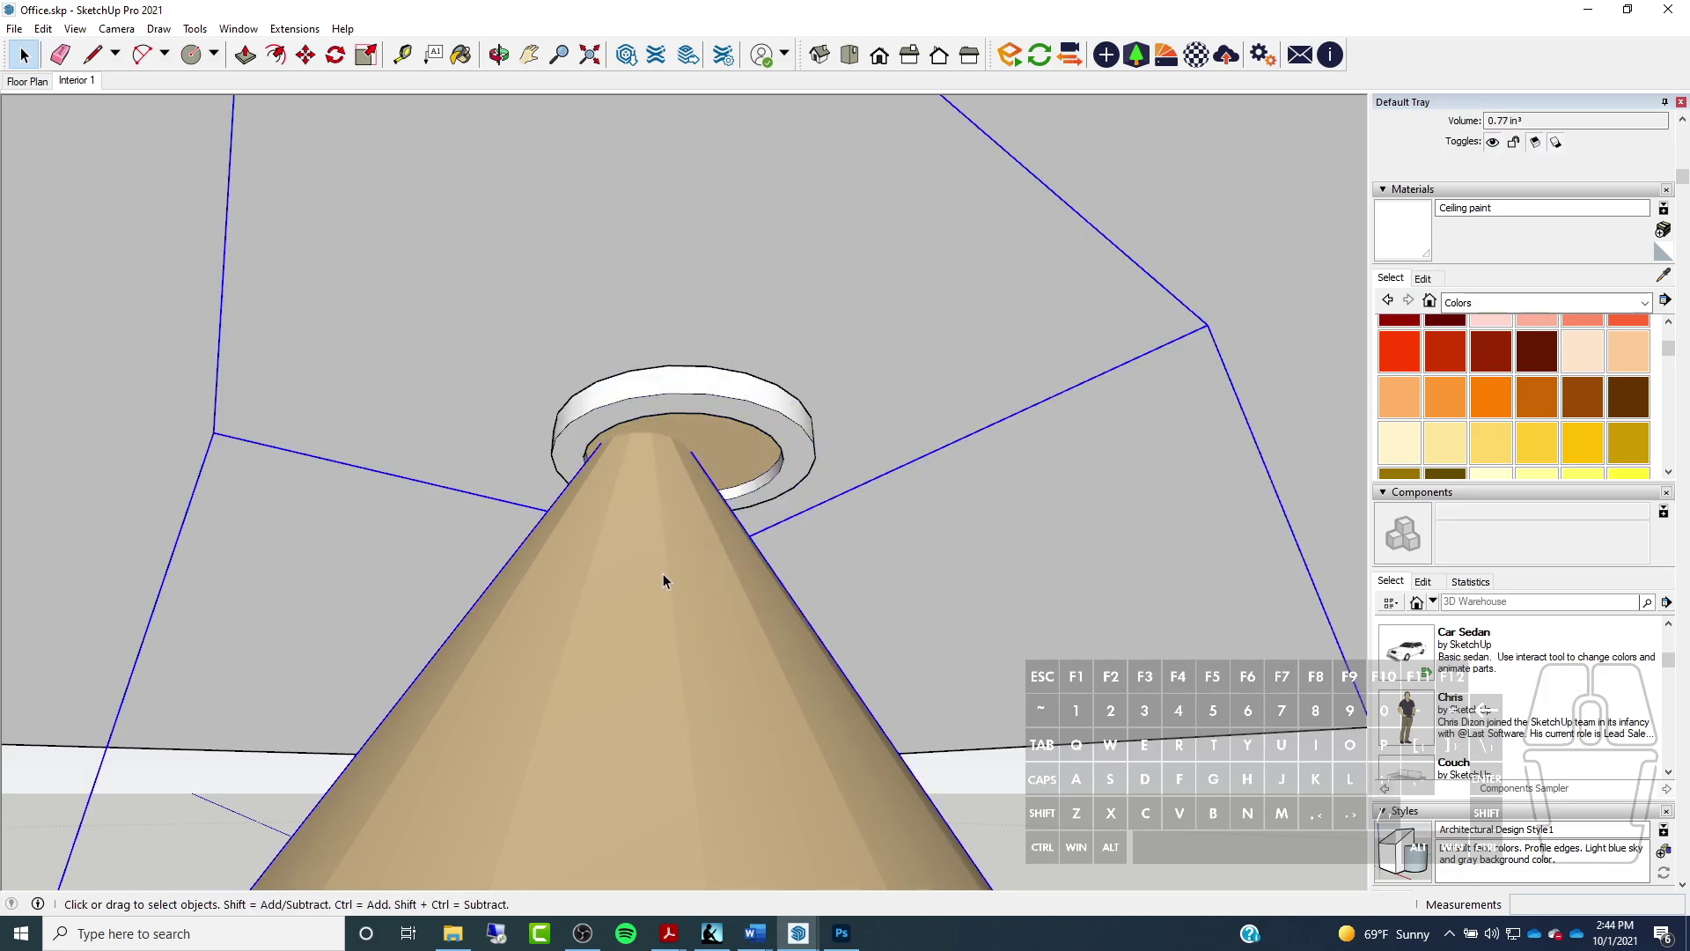
left_click(714, 398, "ctrl")
scroll(695, 383, "down", 2)
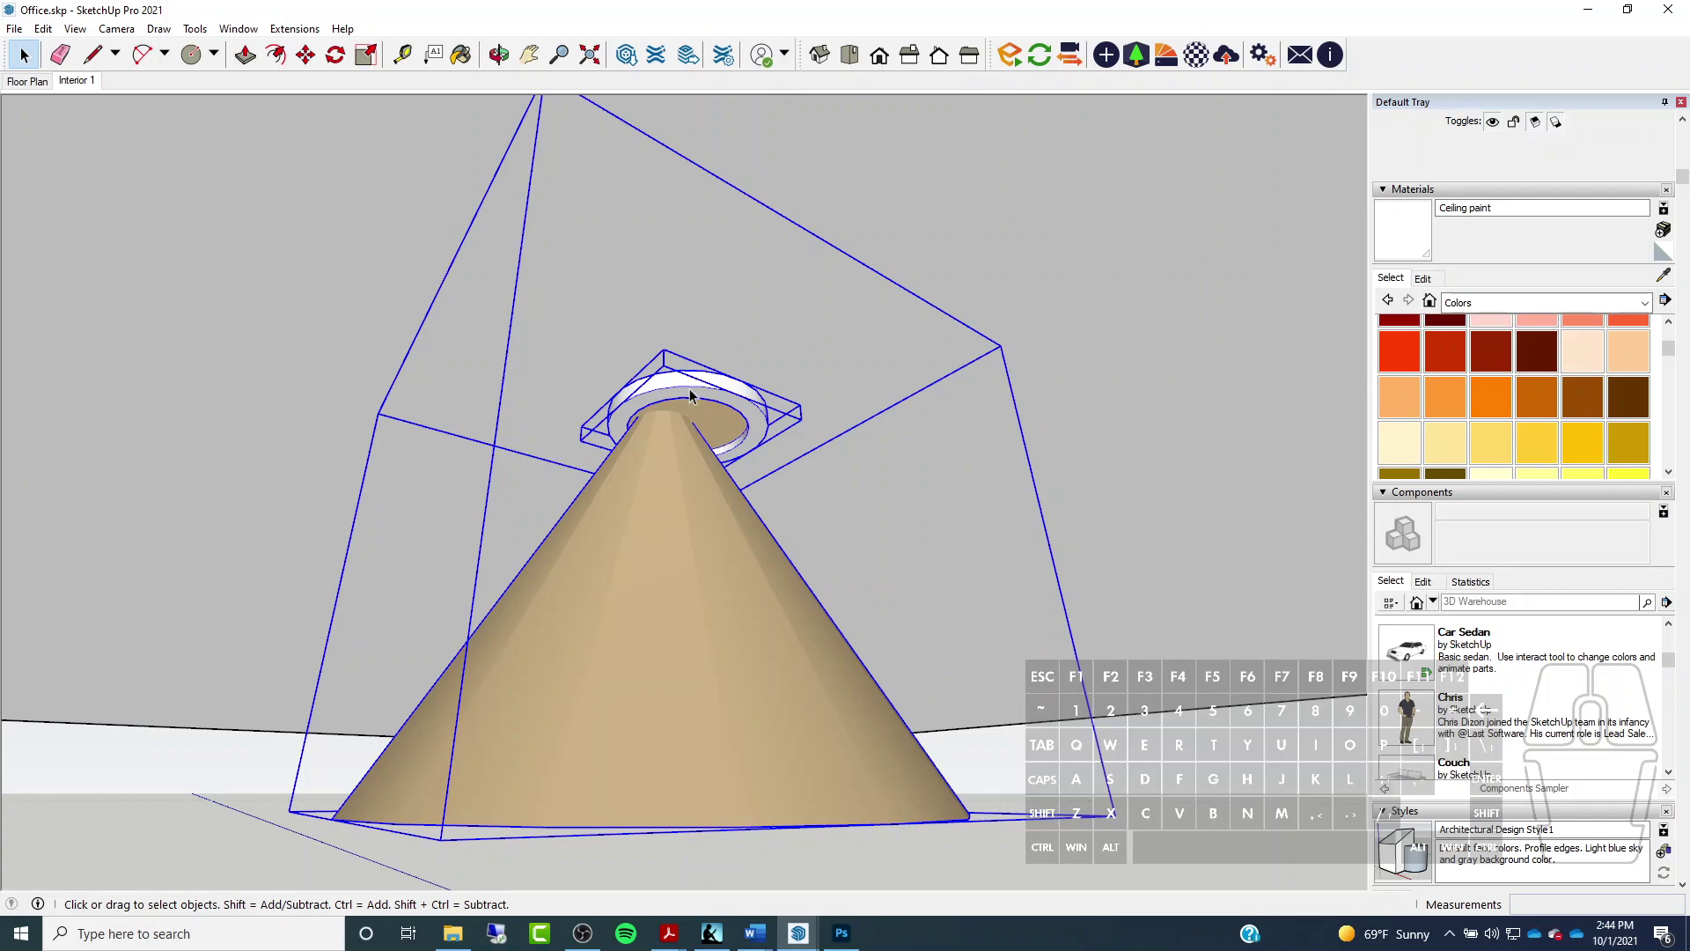
right_click(690, 388)
left_click(734, 562)
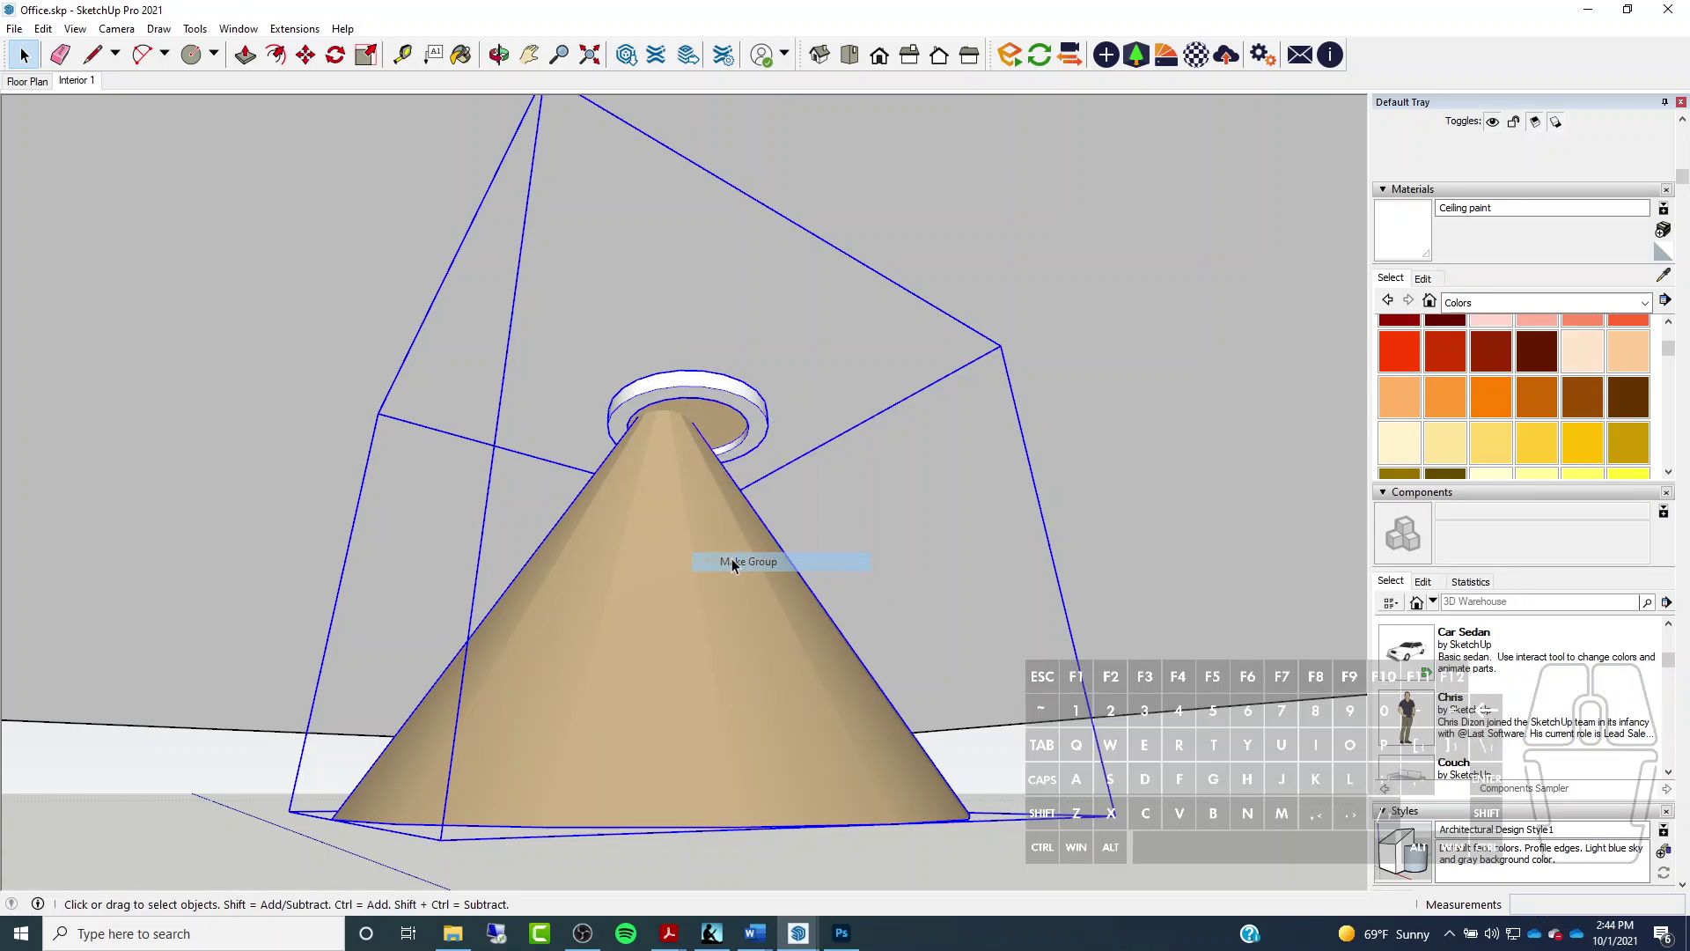
Open the combined fixture group for editing and select the spot light inside it
double_click(689, 403)
middle_click_drag(569, 367, 547, 463)
left_click(547, 464)
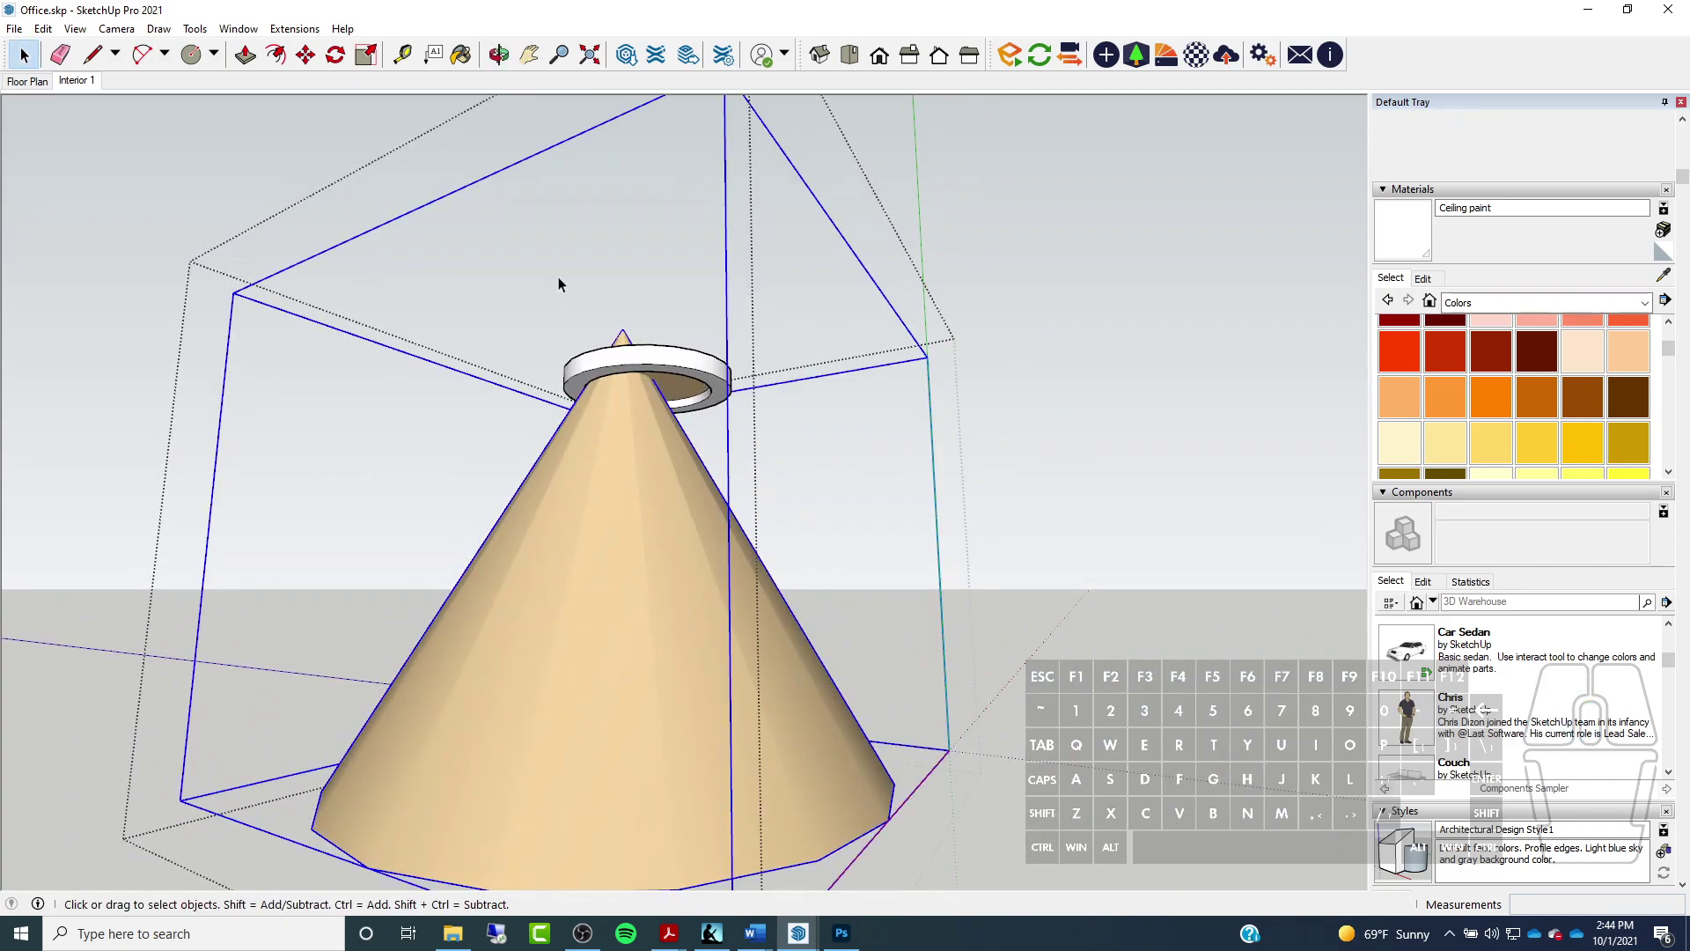
left_click(306, 57)
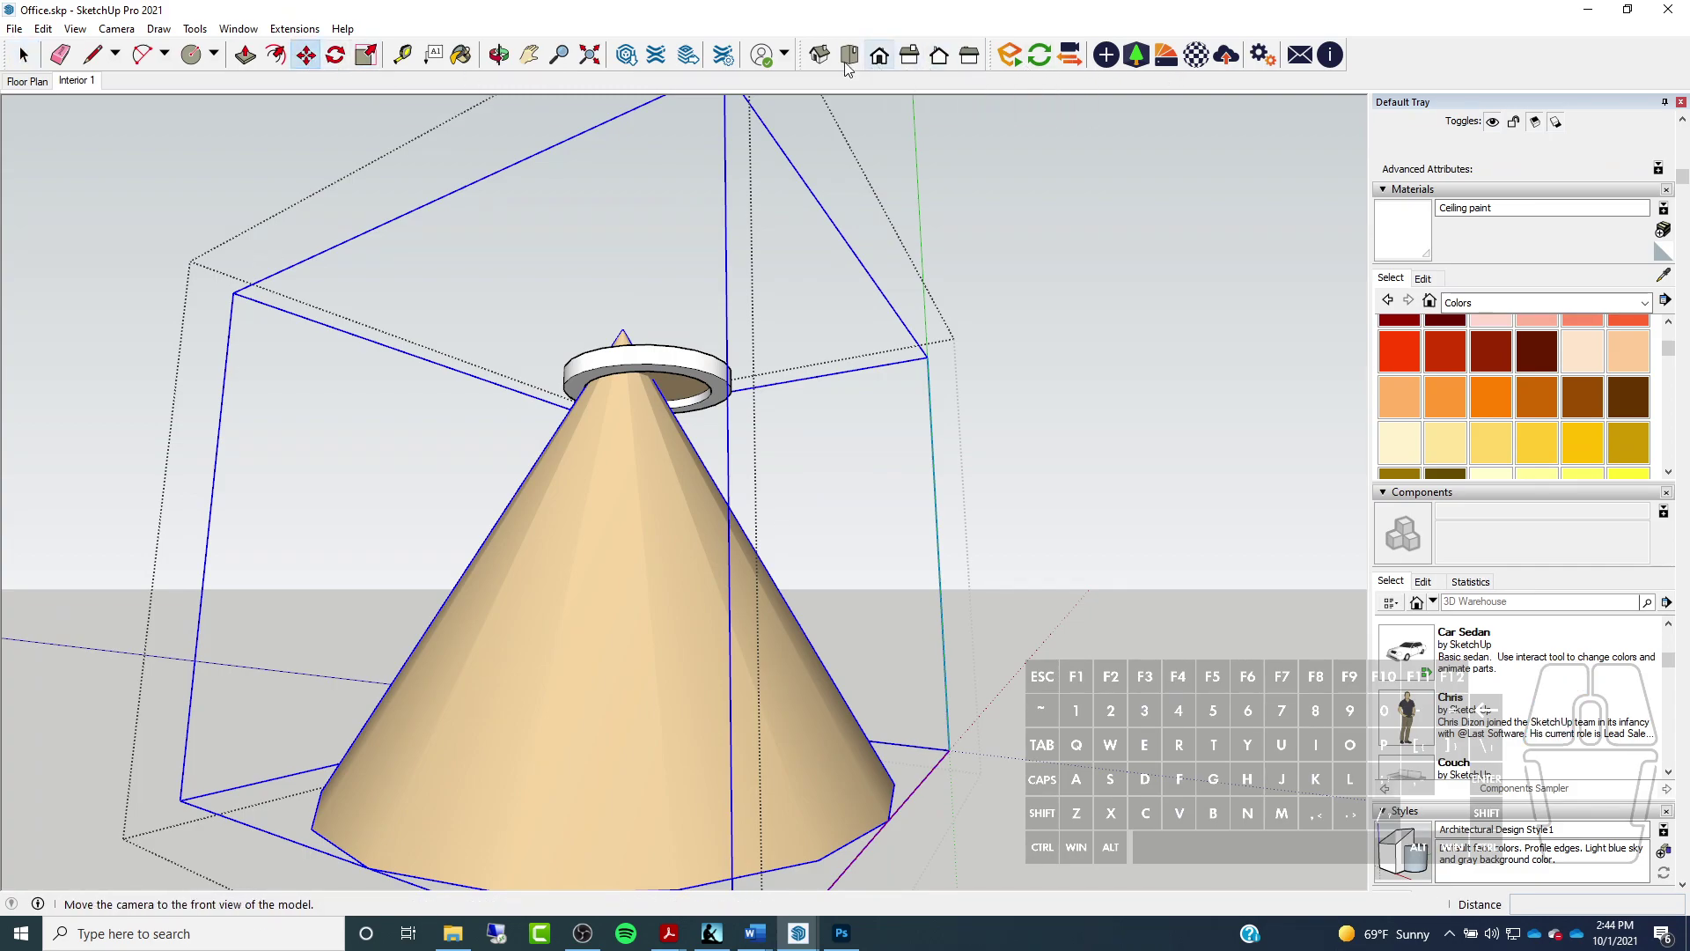
Set the camera to the right side view in parallel projection, framing the ring and the spot light cone
left_click(909, 56)
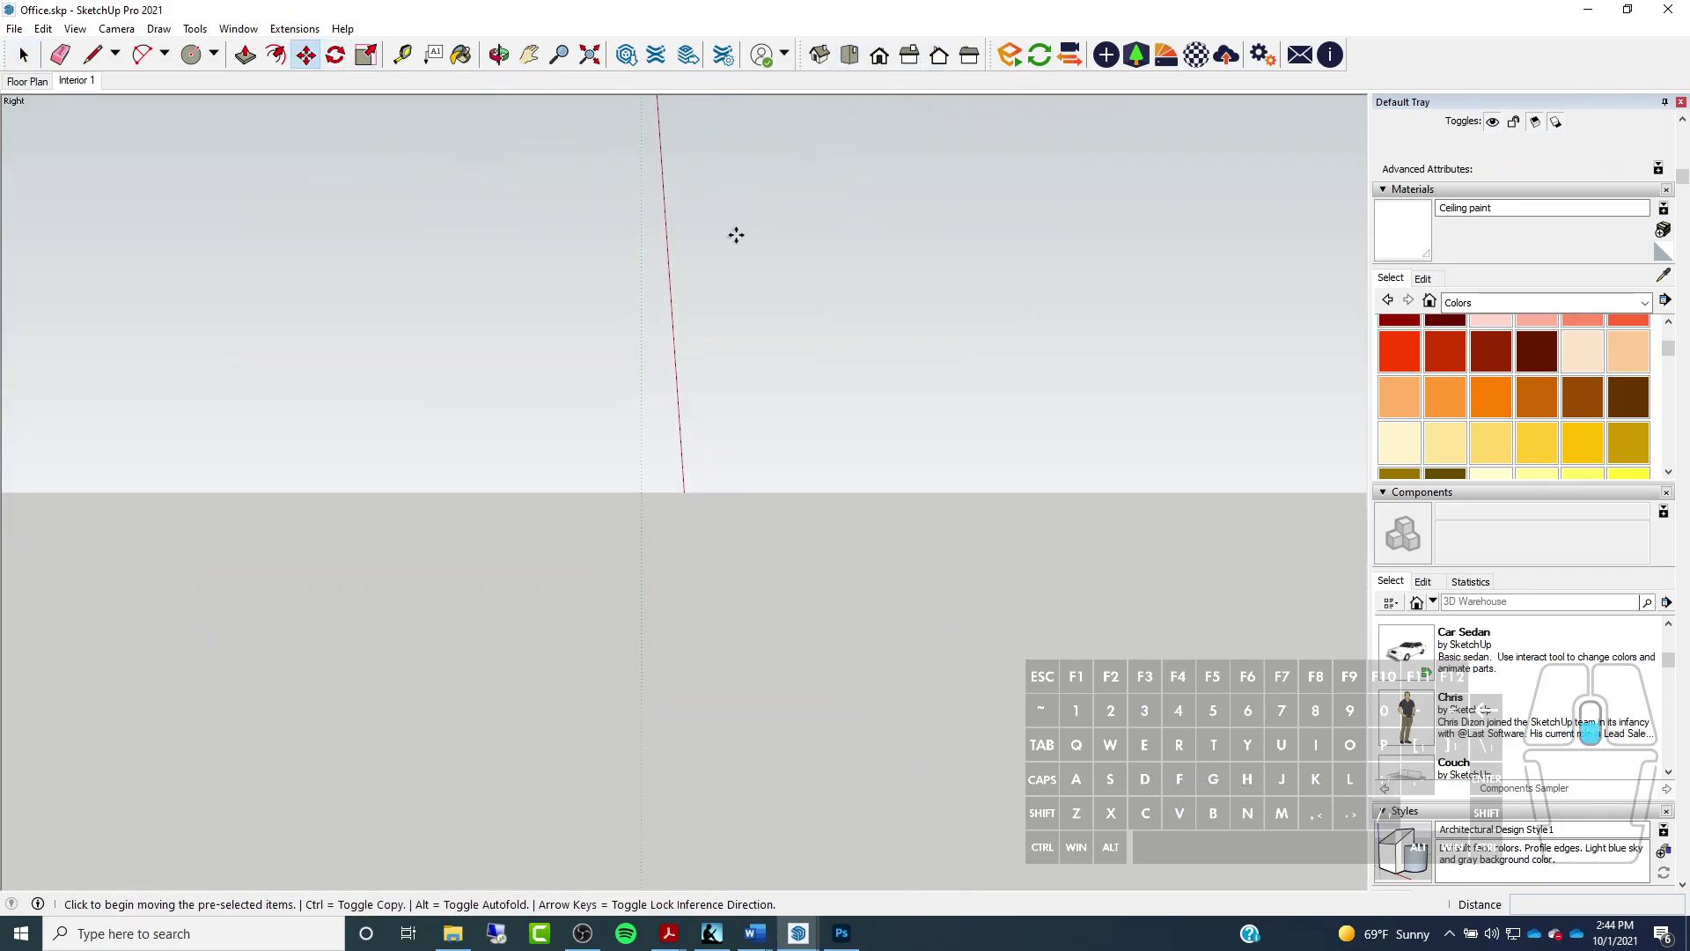
scroll(684, 357, "down", 3)
scroll(702, 117, "down", 3)
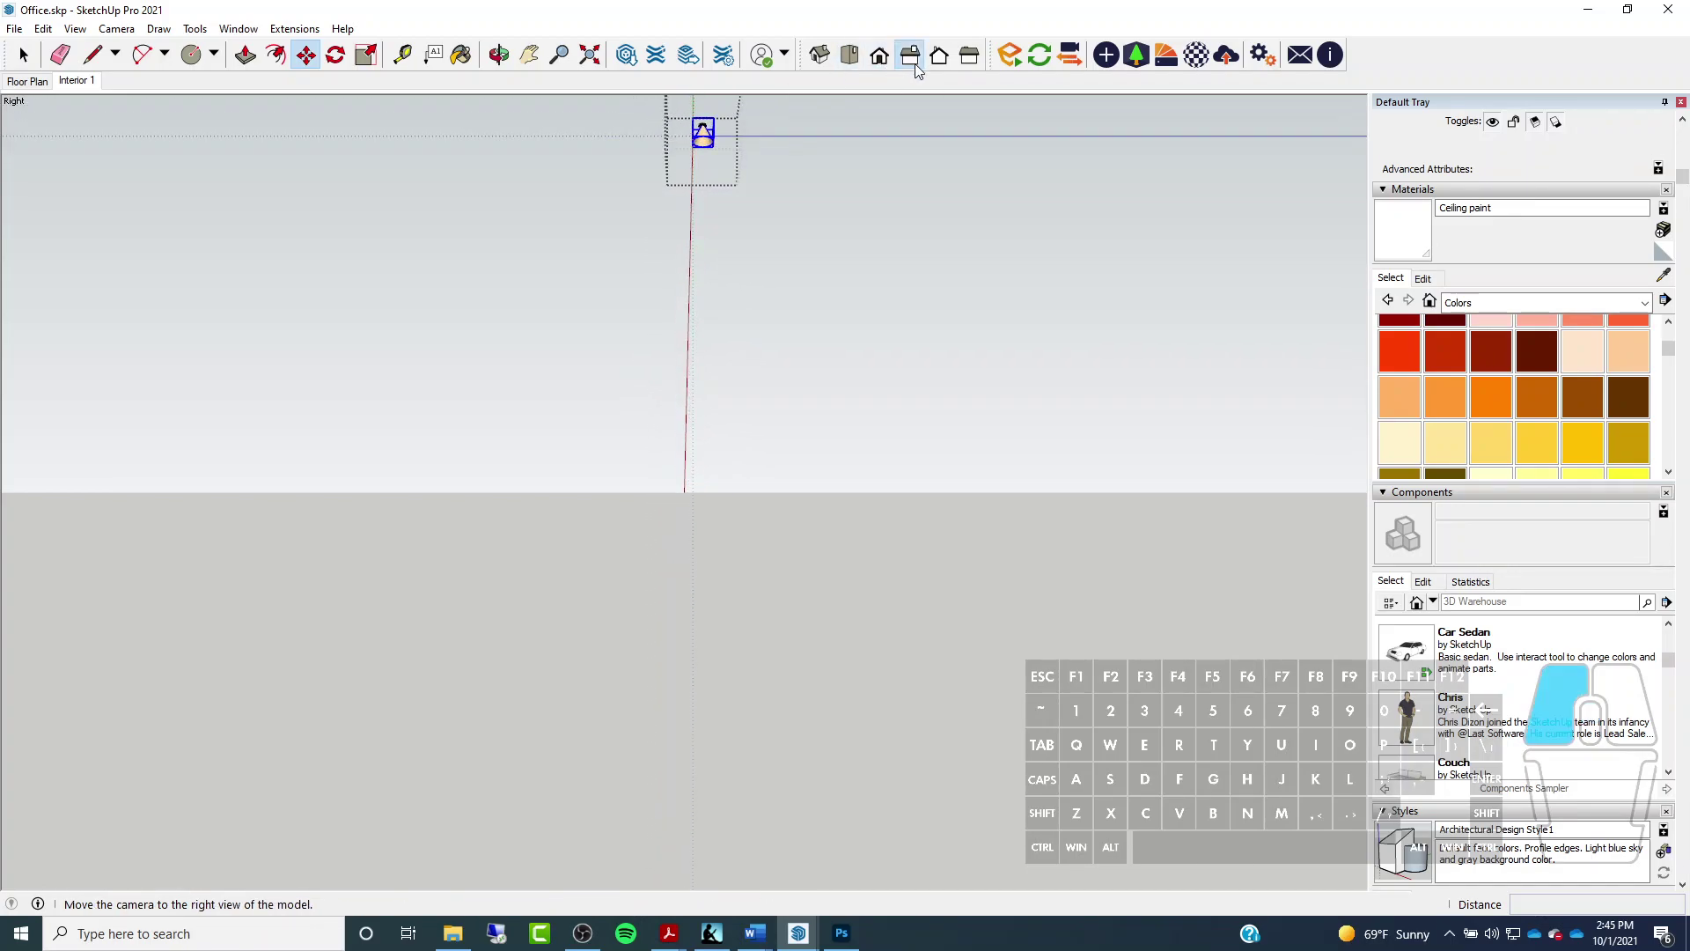
middle_click_drag(656, 275, 713, 512, "shift")
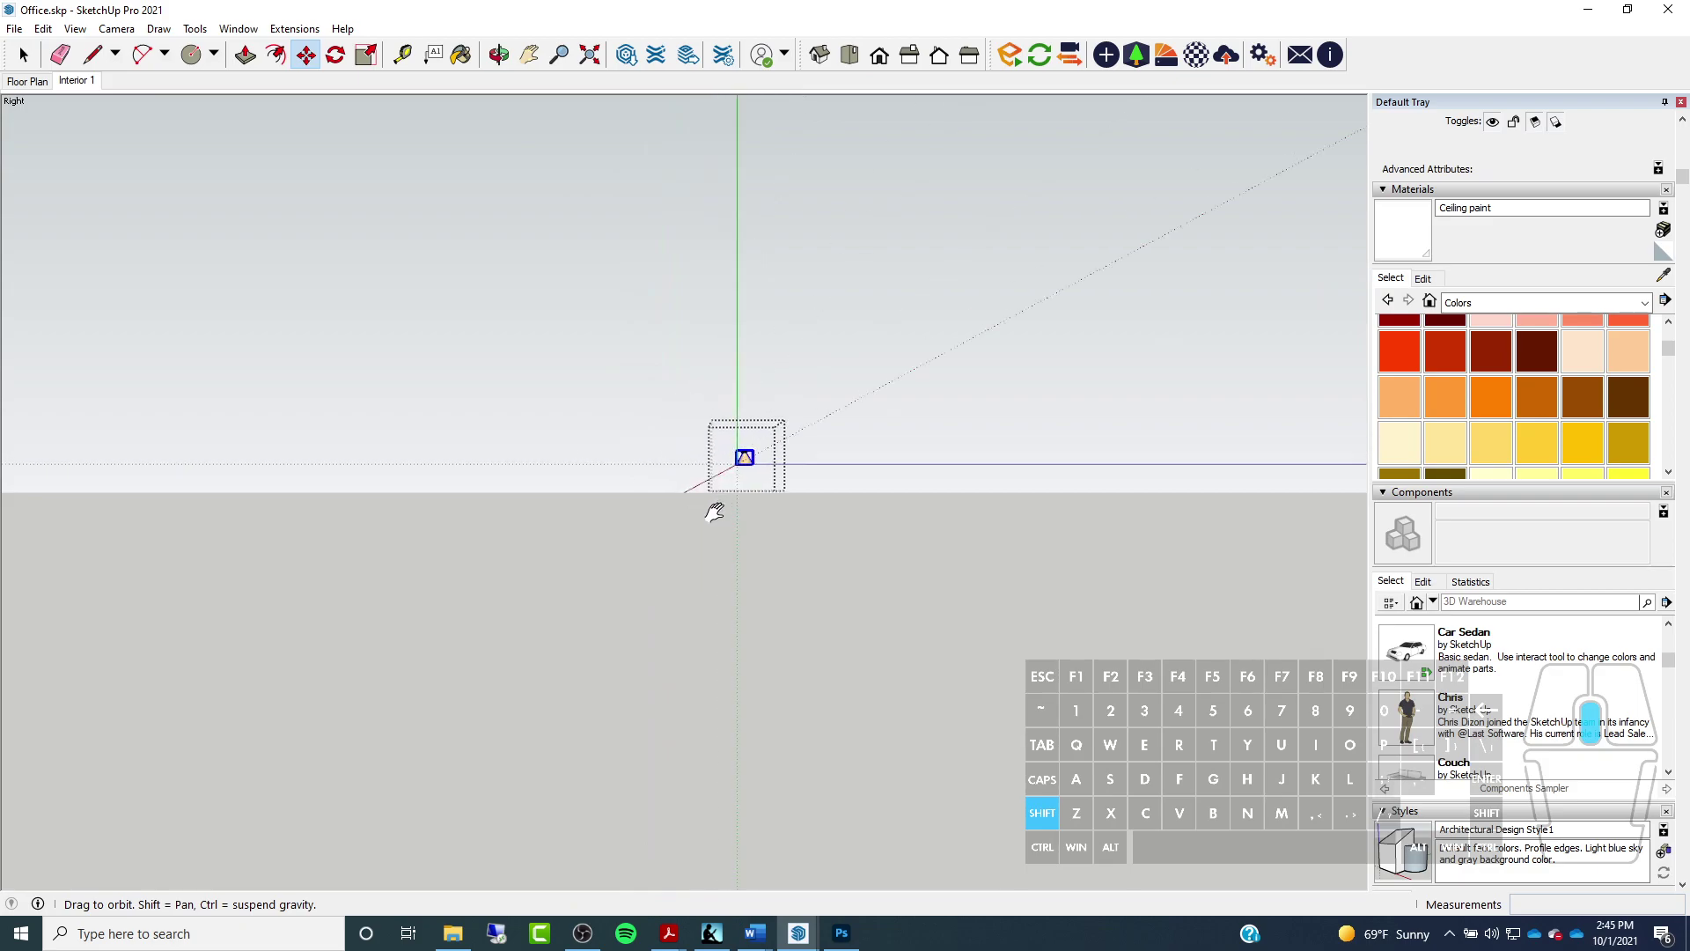
left_click(116, 28)
left_click(132, 114)
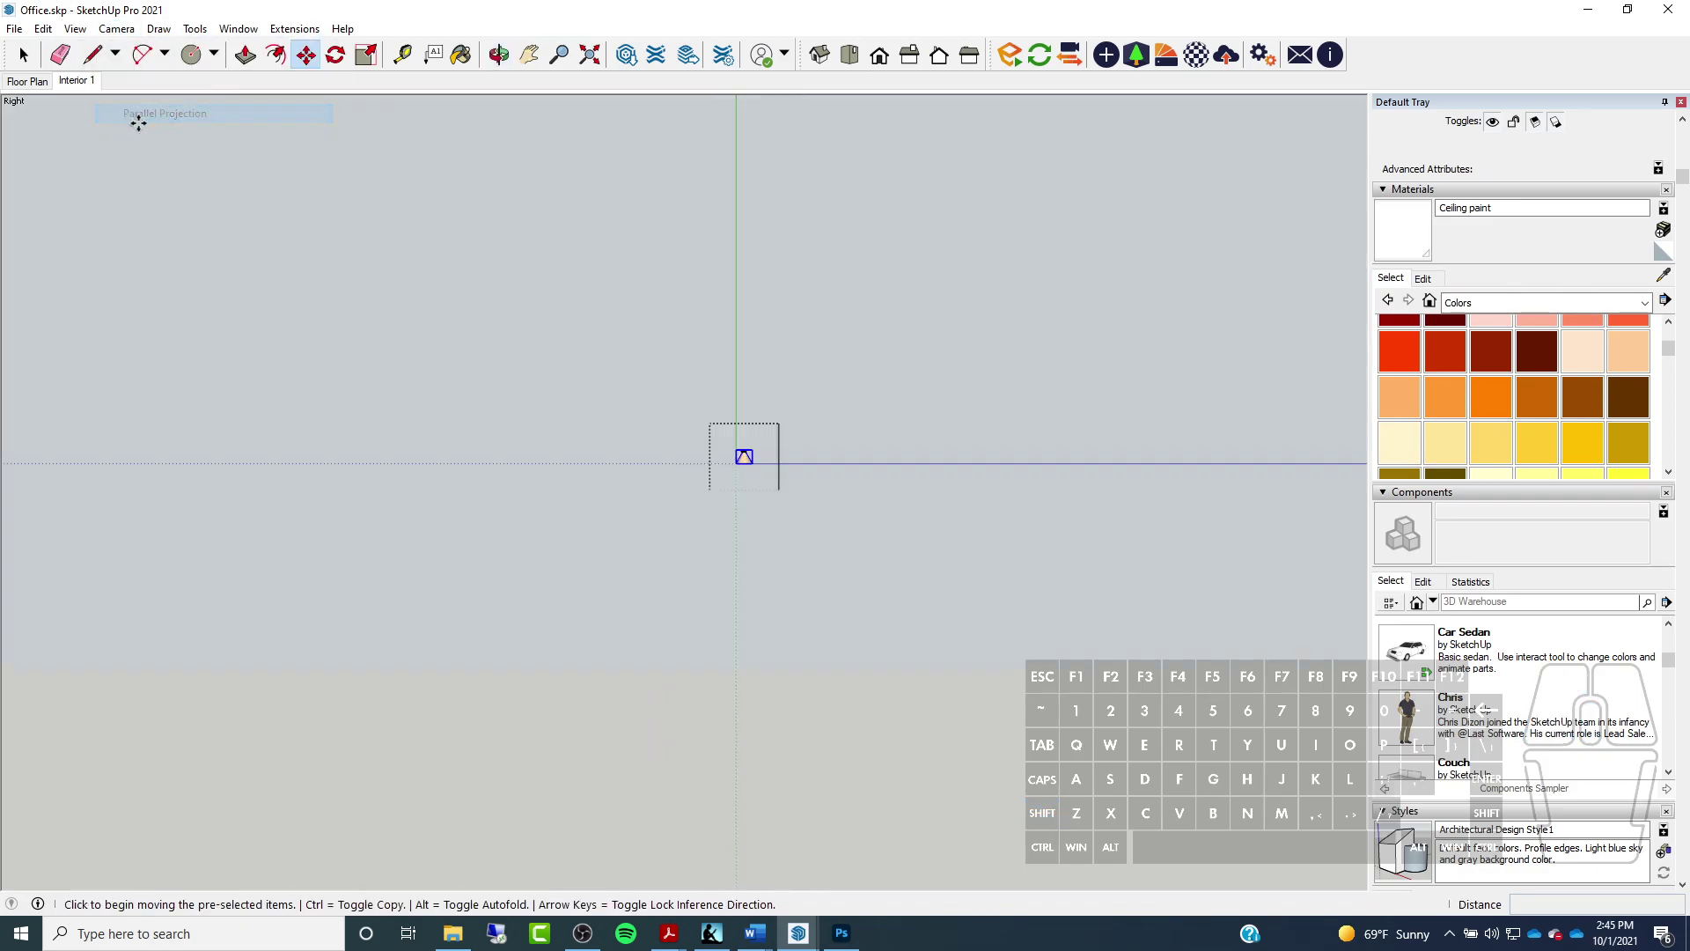
scroll(746, 461, "up", 10)
key("space")
scroll(523, 270, "up", 3)
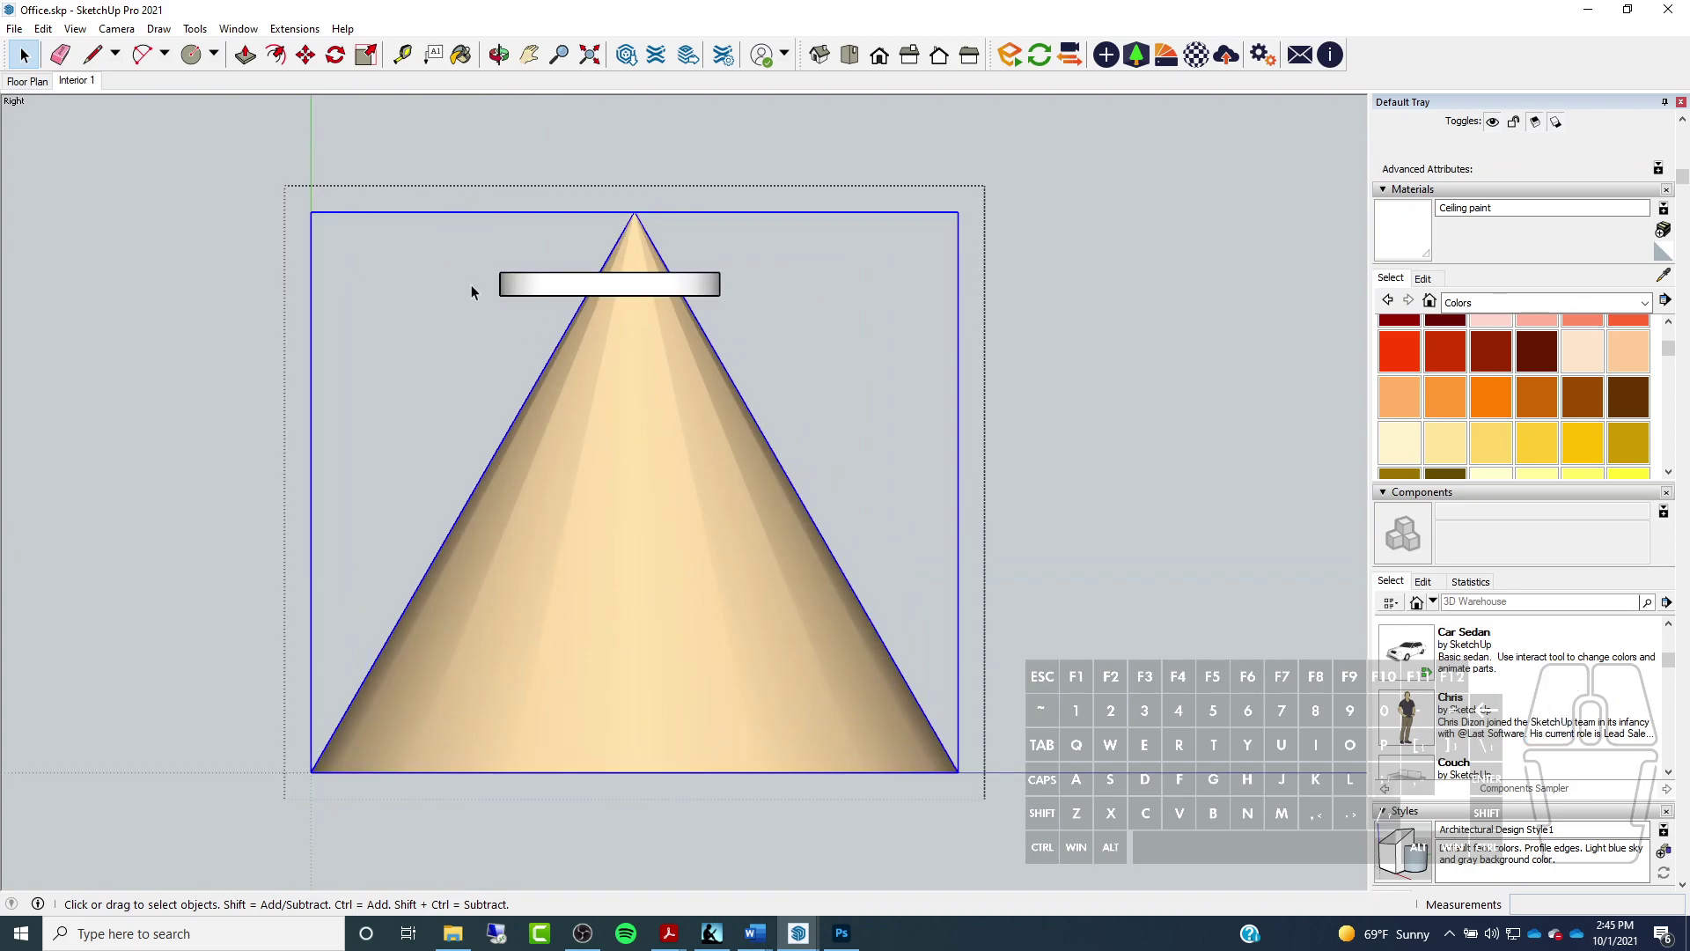
Move the spot light down about 1 3/4" by its apex so the tip is level with the ring's underside
left_click(305, 55)
left_click(633, 213)
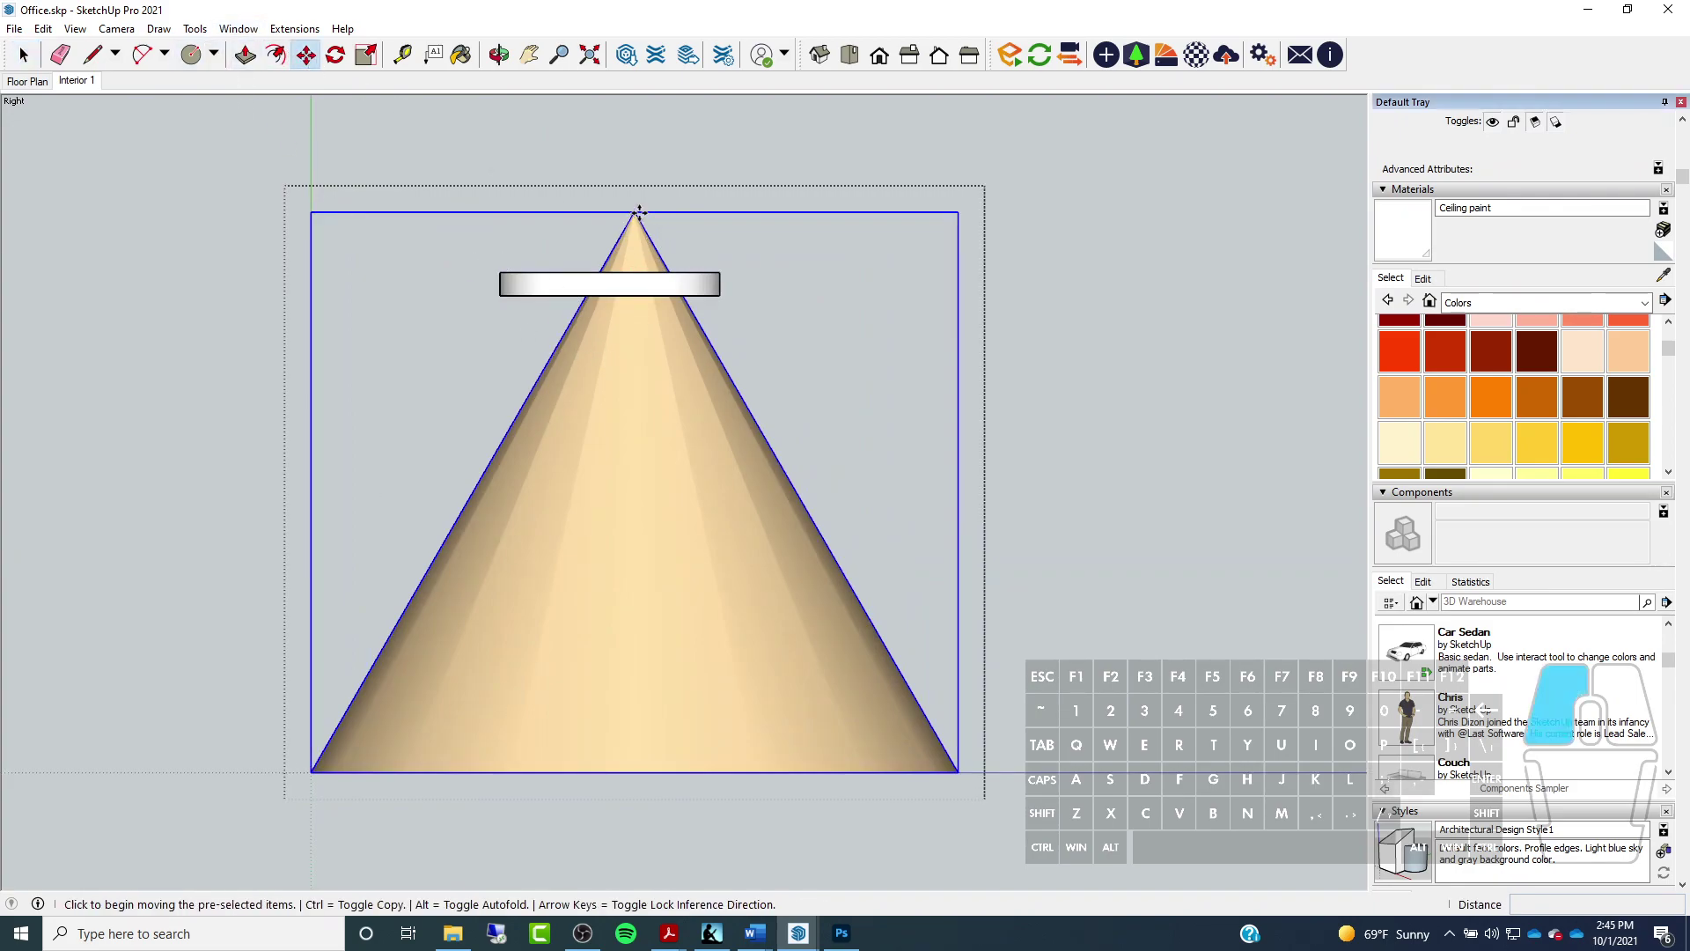
scroll(616, 299, "up", 5)
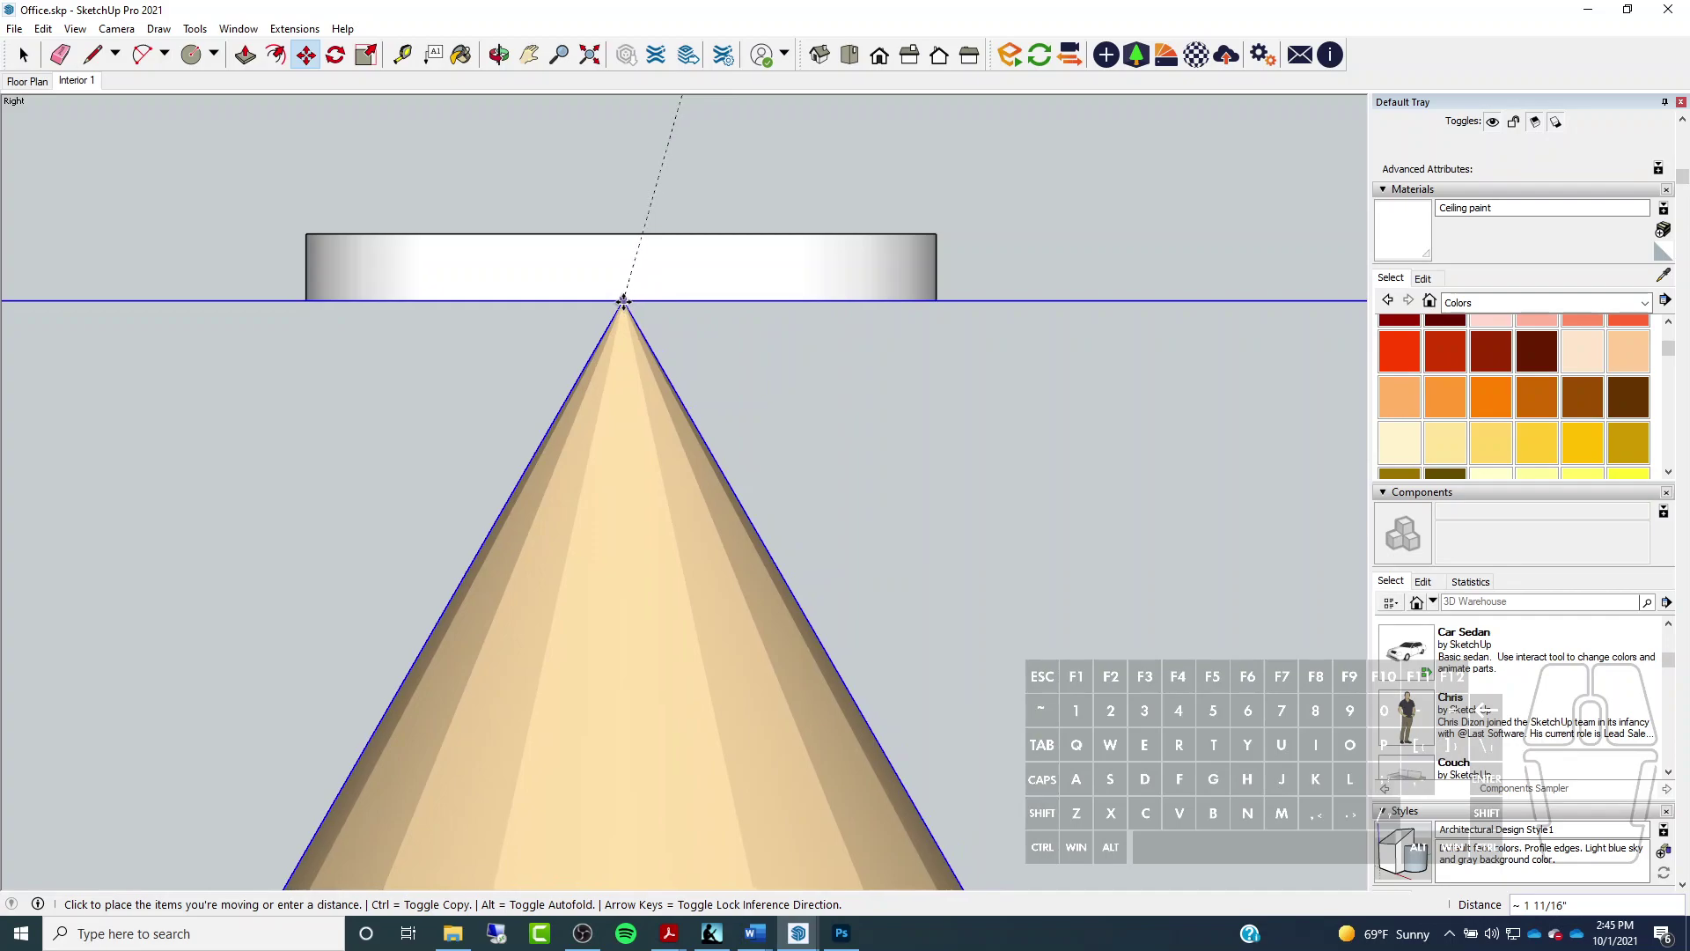
left_click(609, 301)
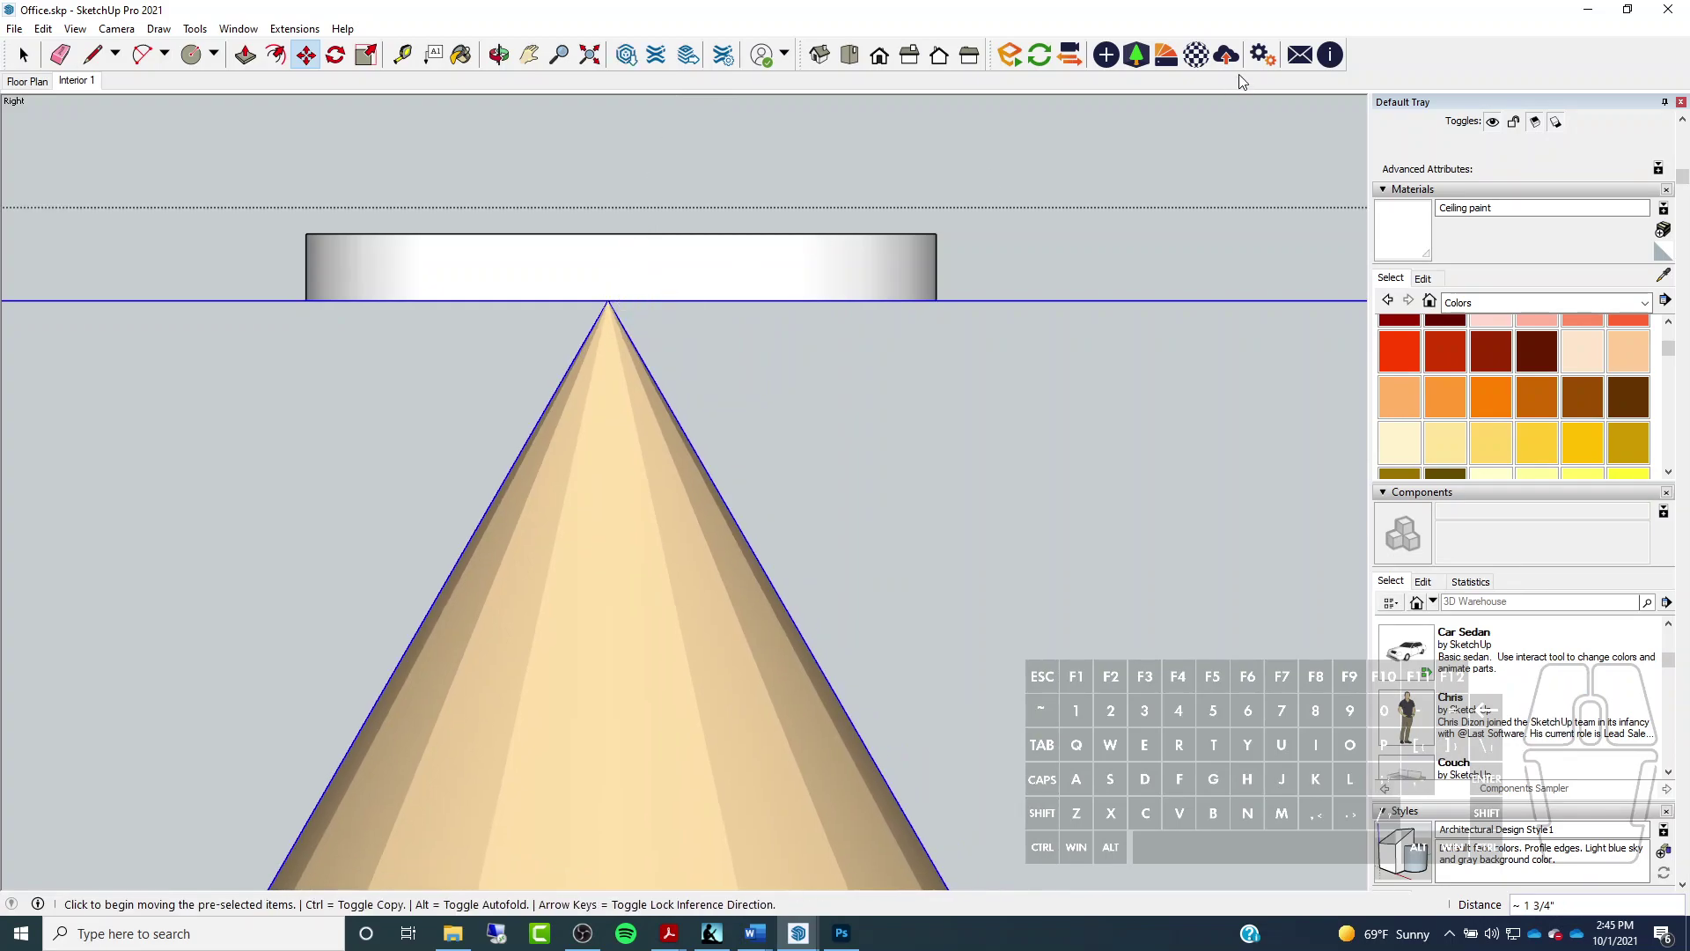
Move the spot light sideways so its tip is centred under the ring's opening, and close the fixture group
middle_click_drag(796, 244, 766, 277)
left_click(766, 276)
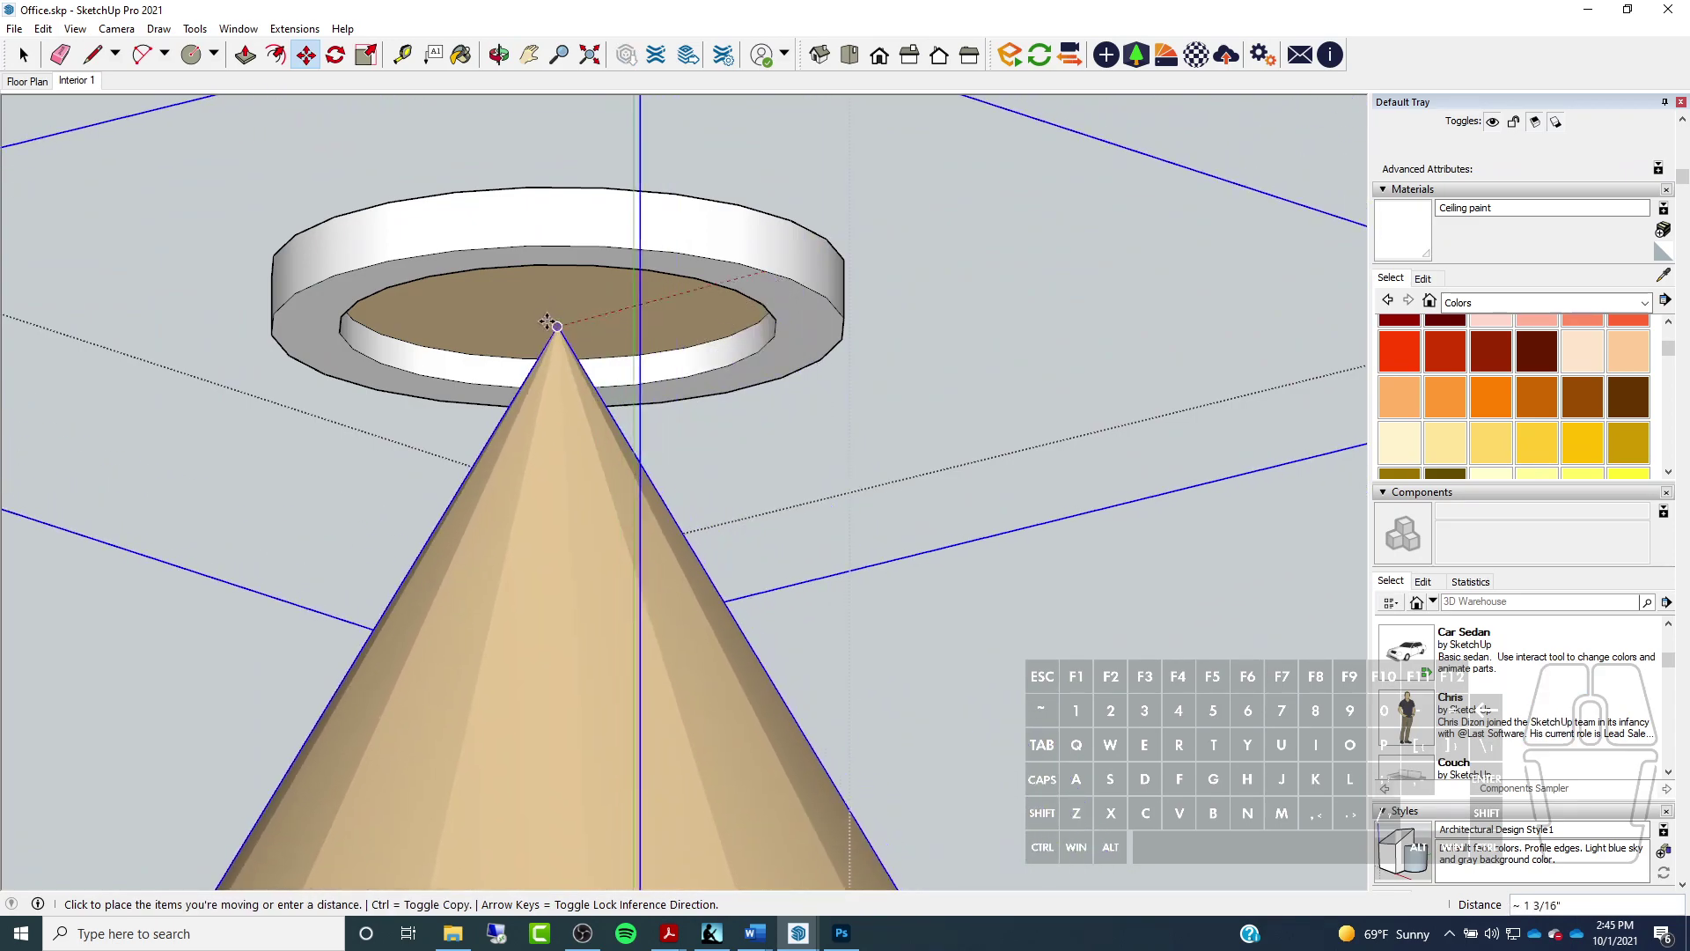
left_click(567, 320)
middle_click_drag(721, 272, 545, 253)
scroll(546, 253, "down", 5)
middle_click_drag(988, 463, 1106, 272)
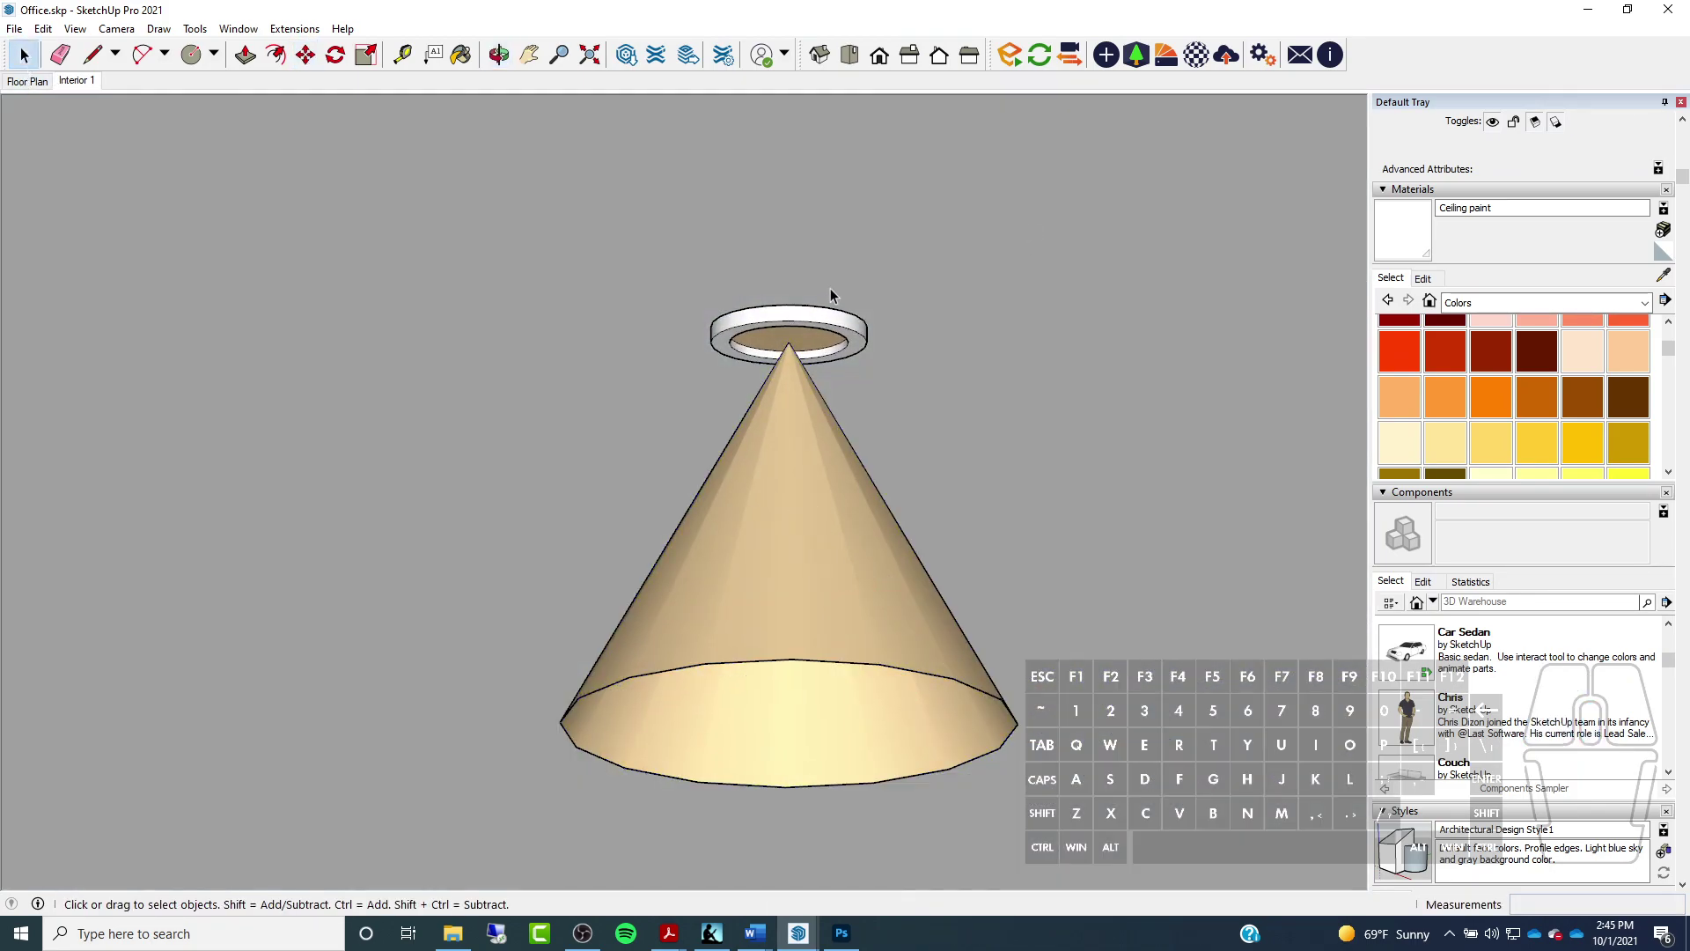
Make the fixture group with its spot light a component named "Recessed Can Light"
scroll(834, 329, "up", 2)
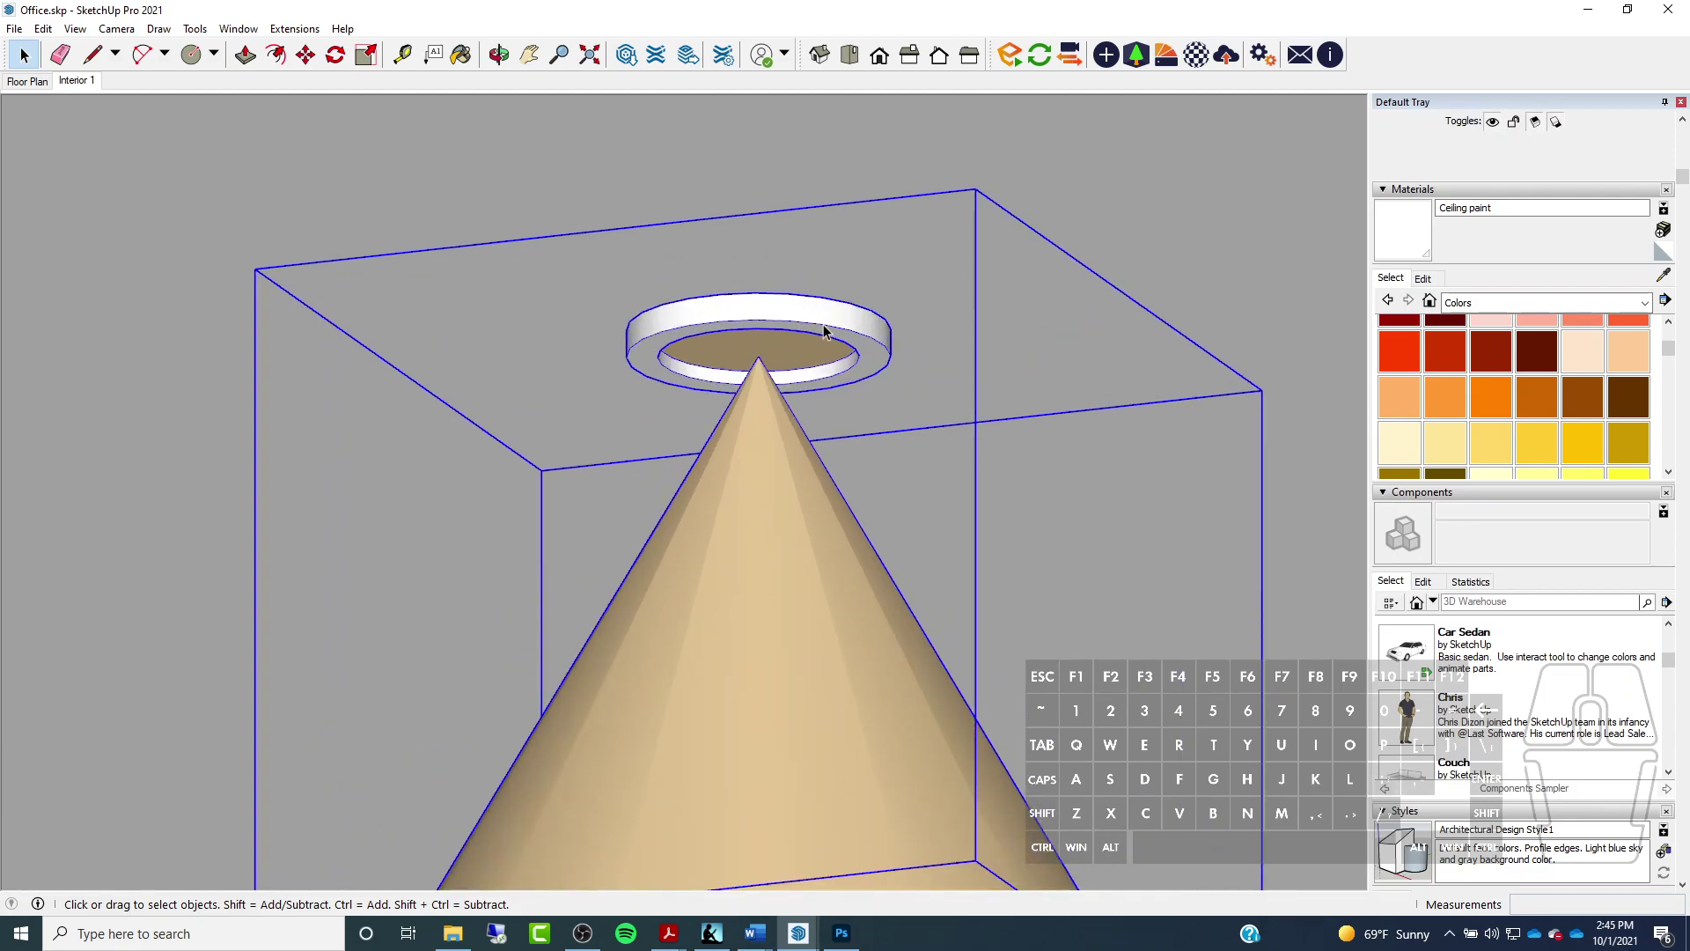
right_click(837, 323)
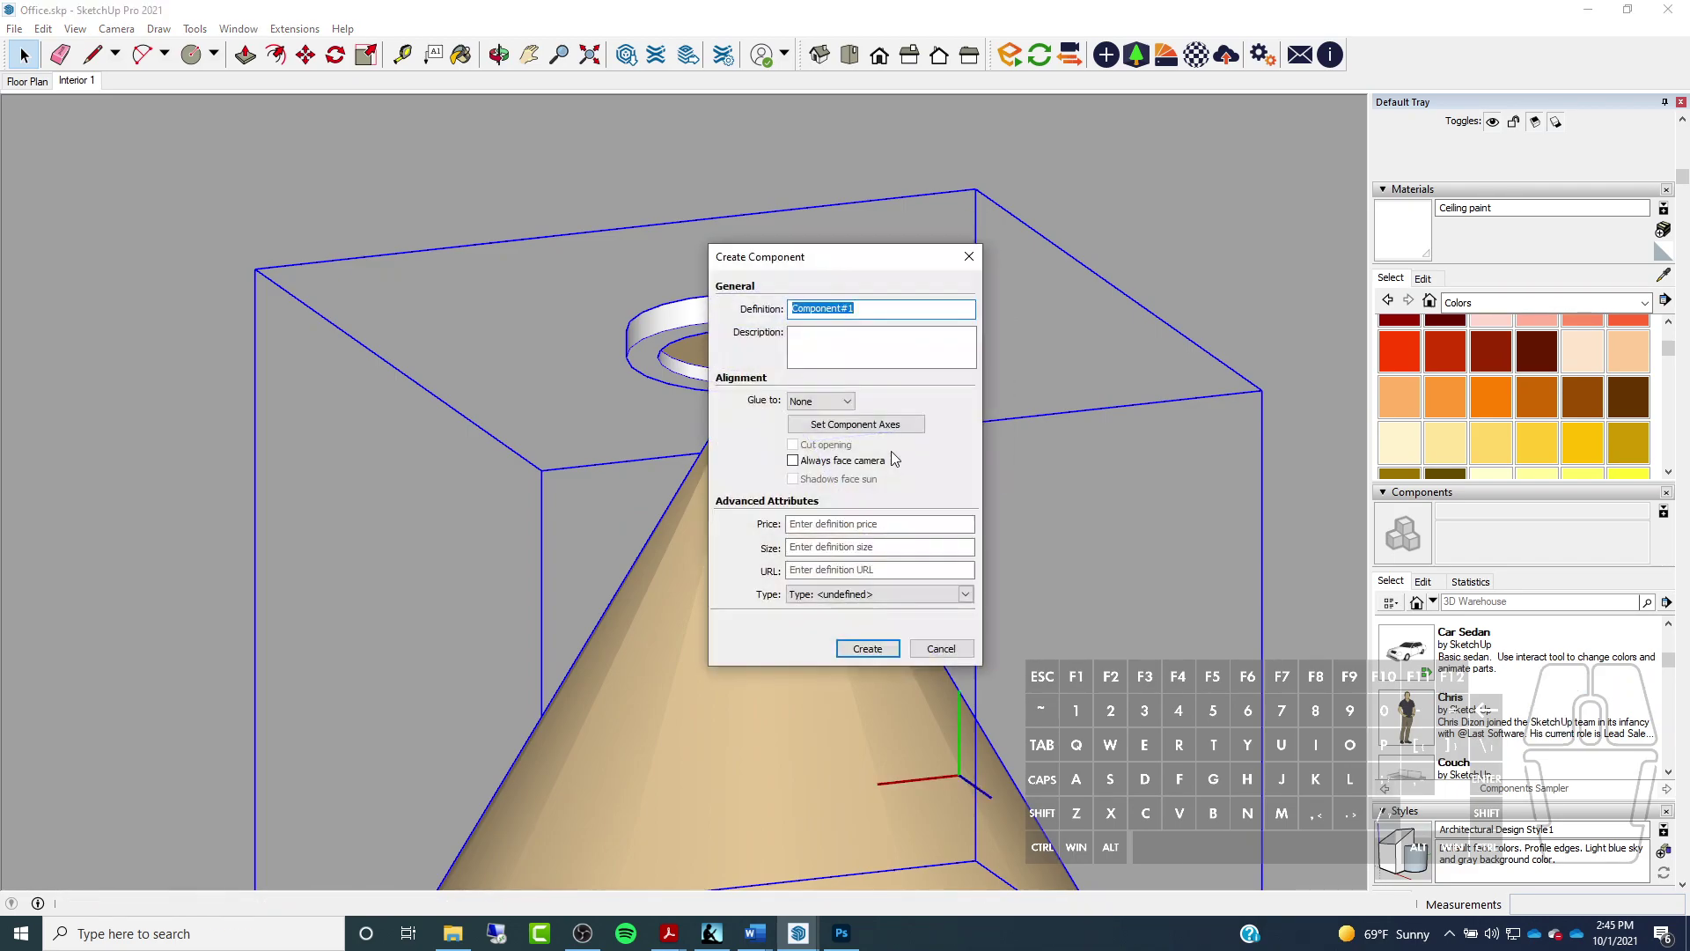
type("RECESSE")
key("BackSpace")
key("BackSpace")
key("BackSpace")
key("BackSpace")
type("Recessed Ca")
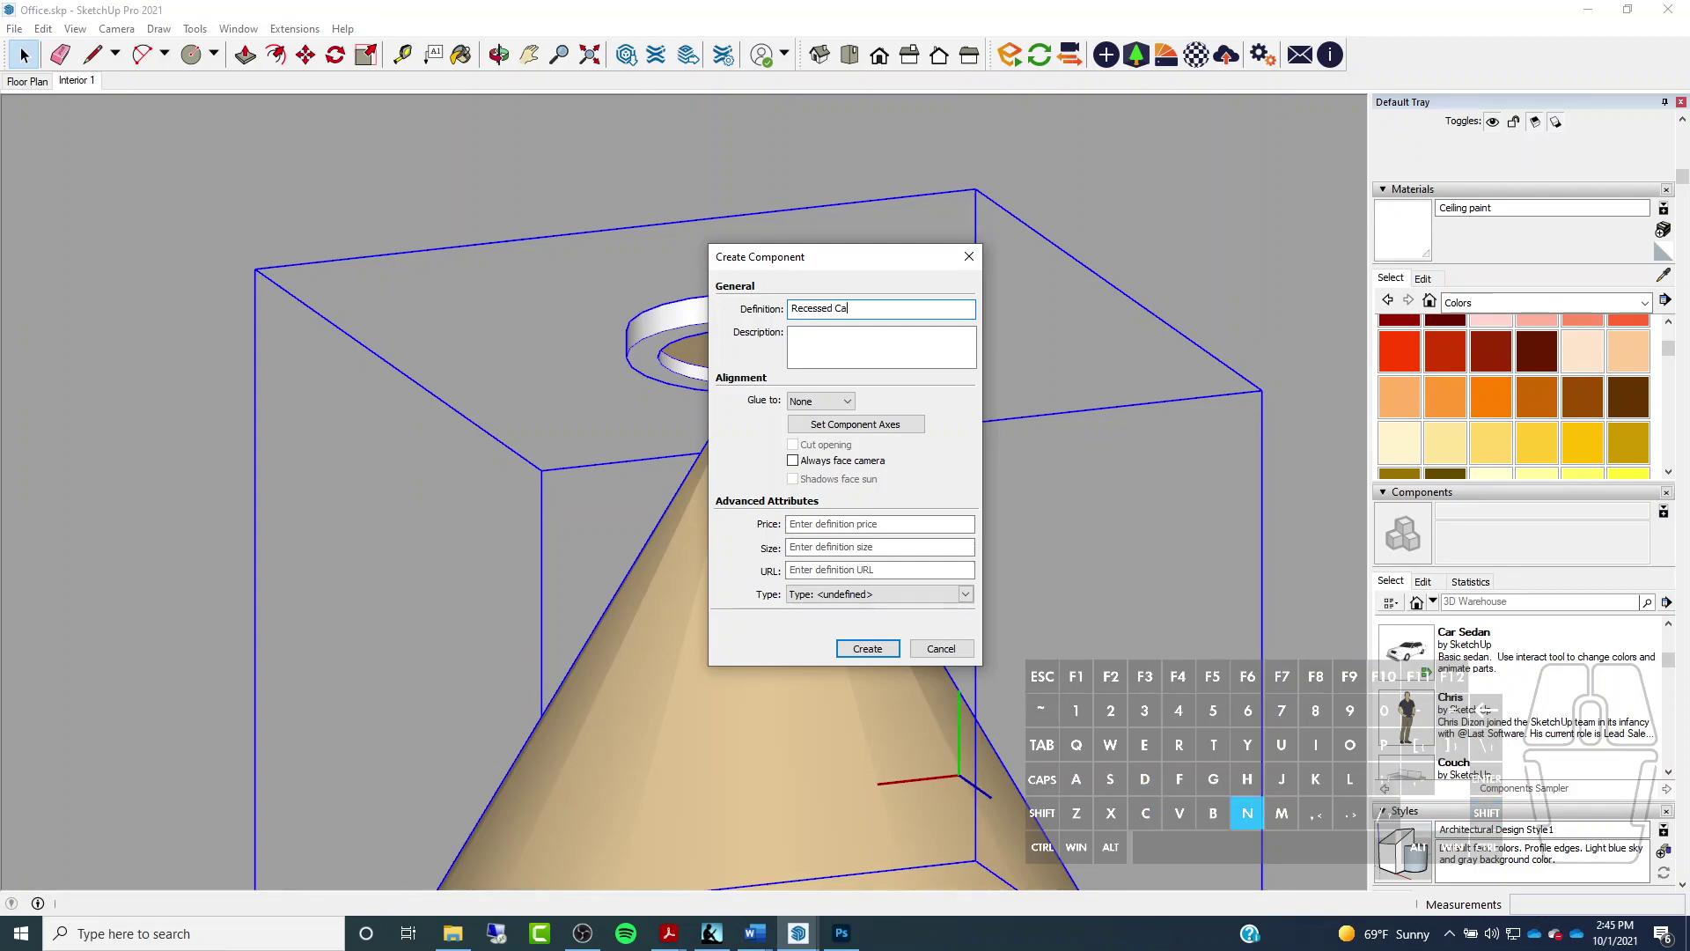
type("n Light")
key("Return")
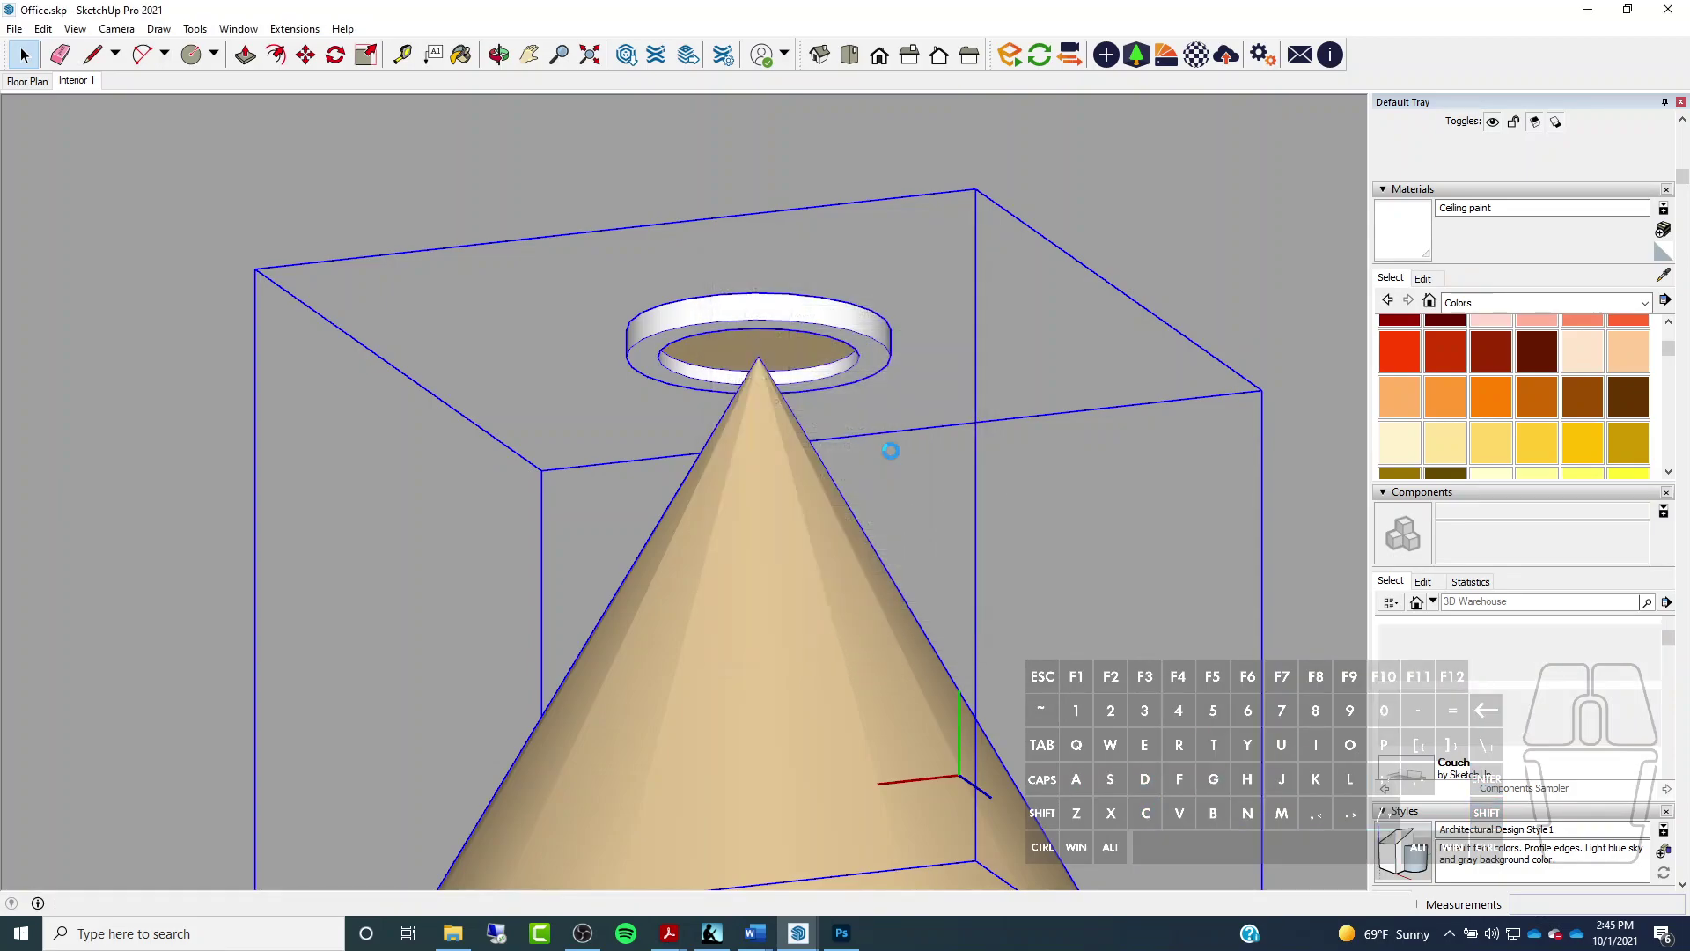
Open the list of available component collections
scroll(583, 452, "down", 1)
scroll(572, 435, "down", 3)
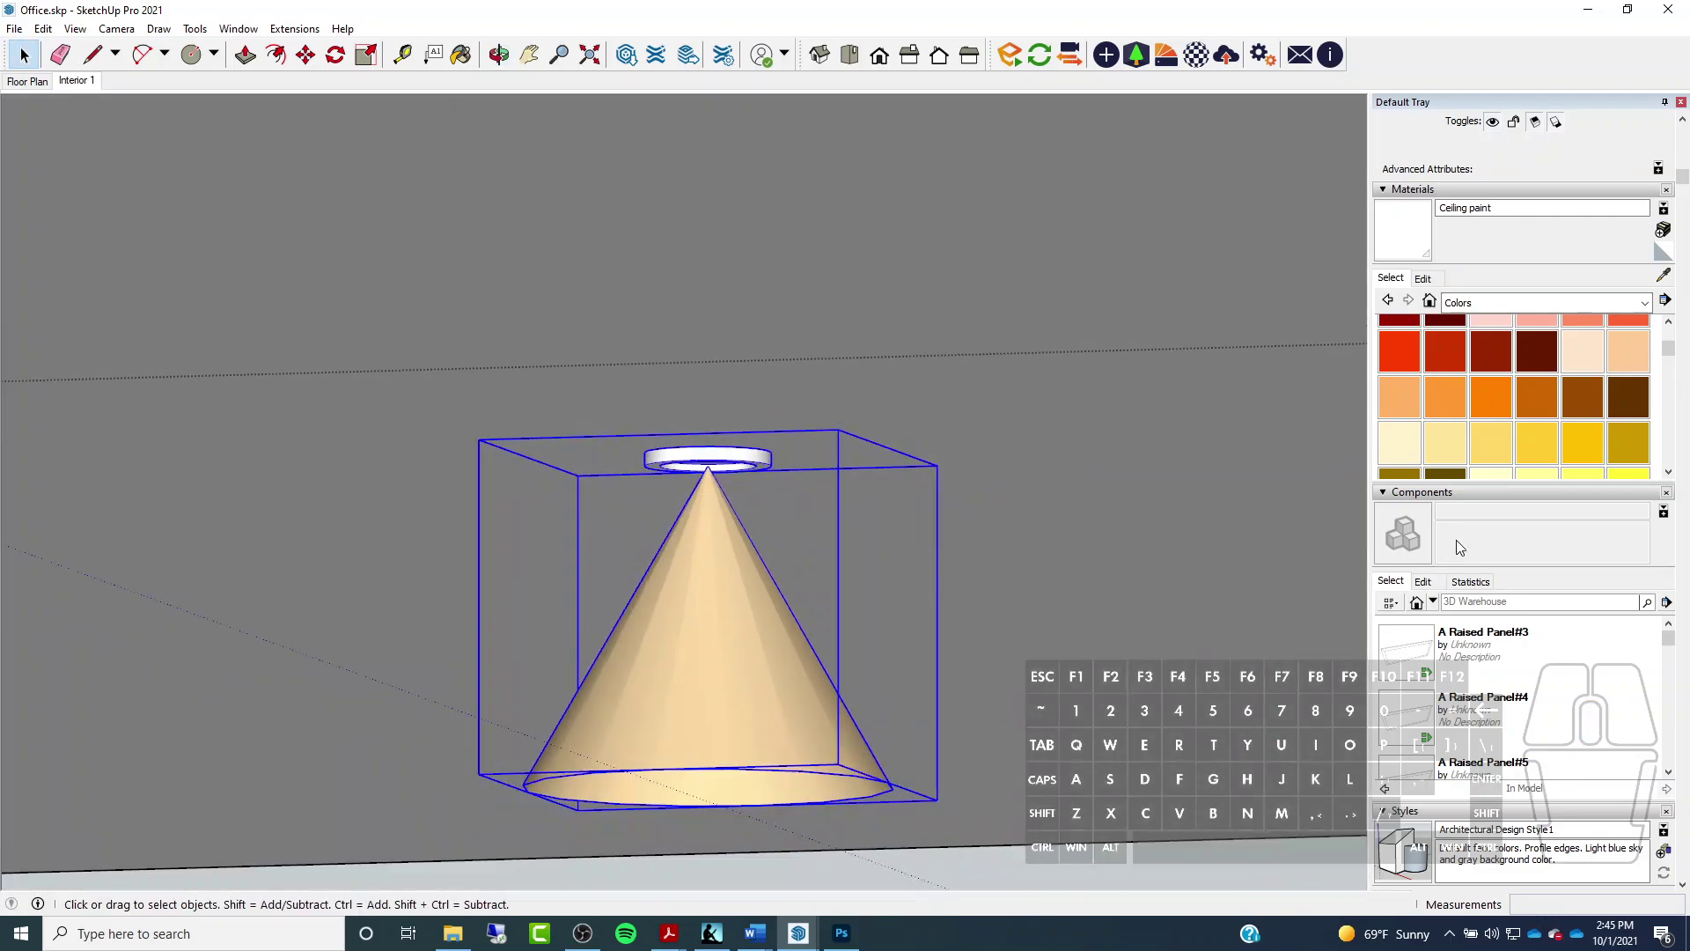
left_click(1432, 602)
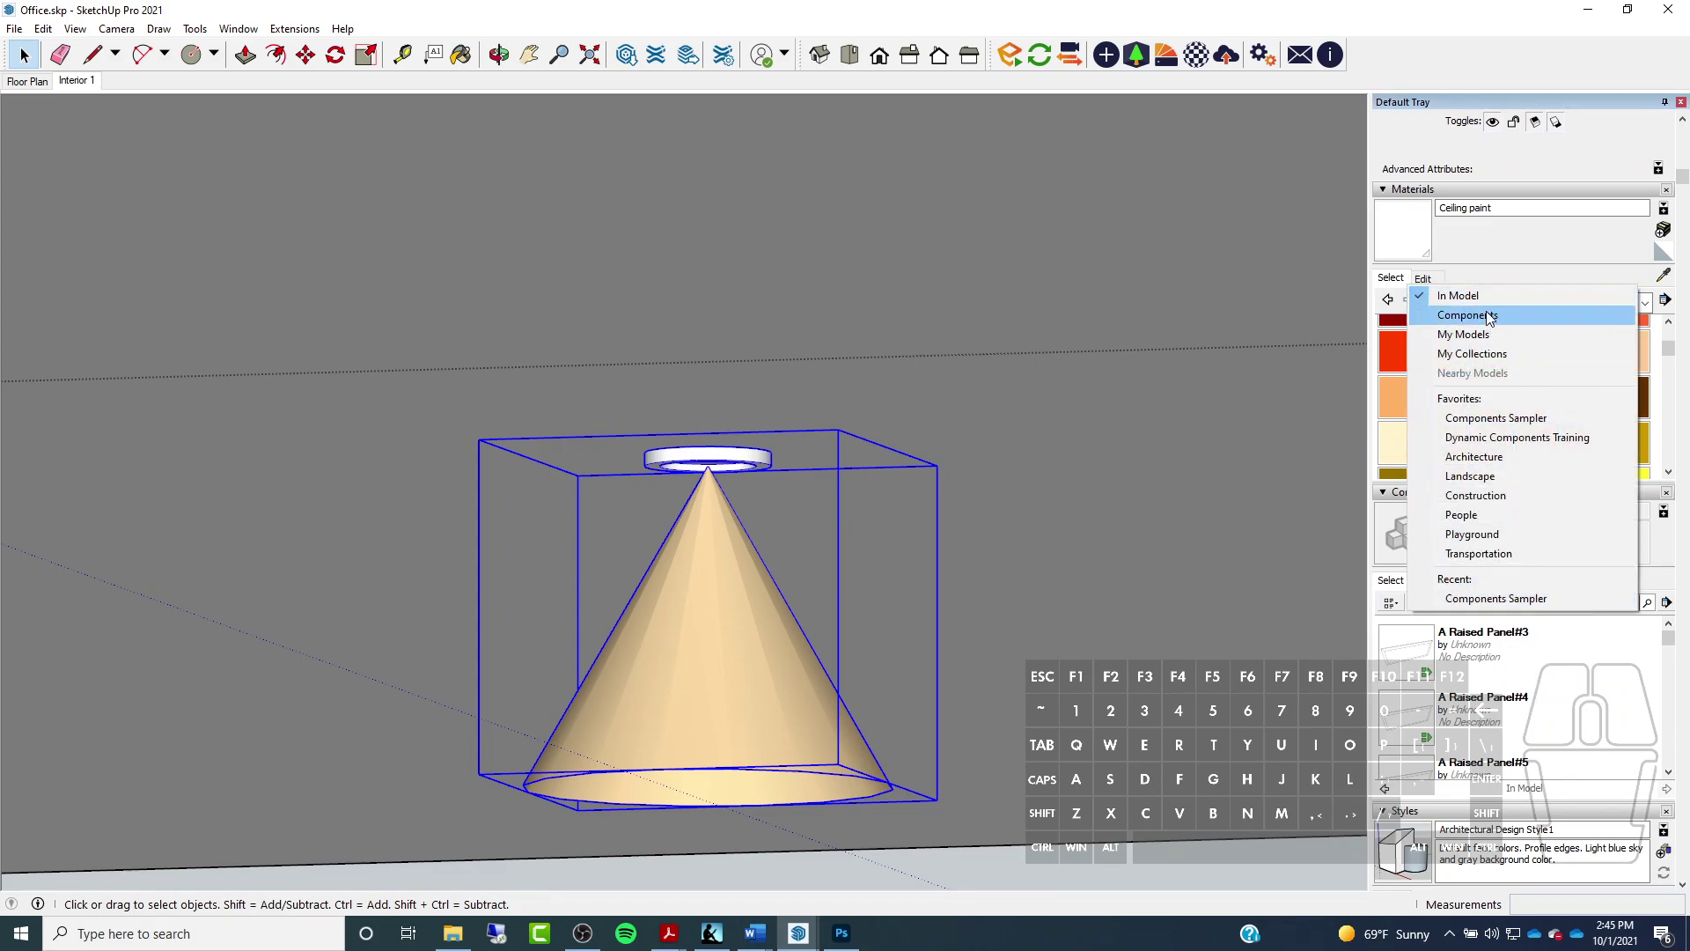
Check the Components collection for the recessed light, then return the component browser to the In Model collection
left_click(1487, 316)
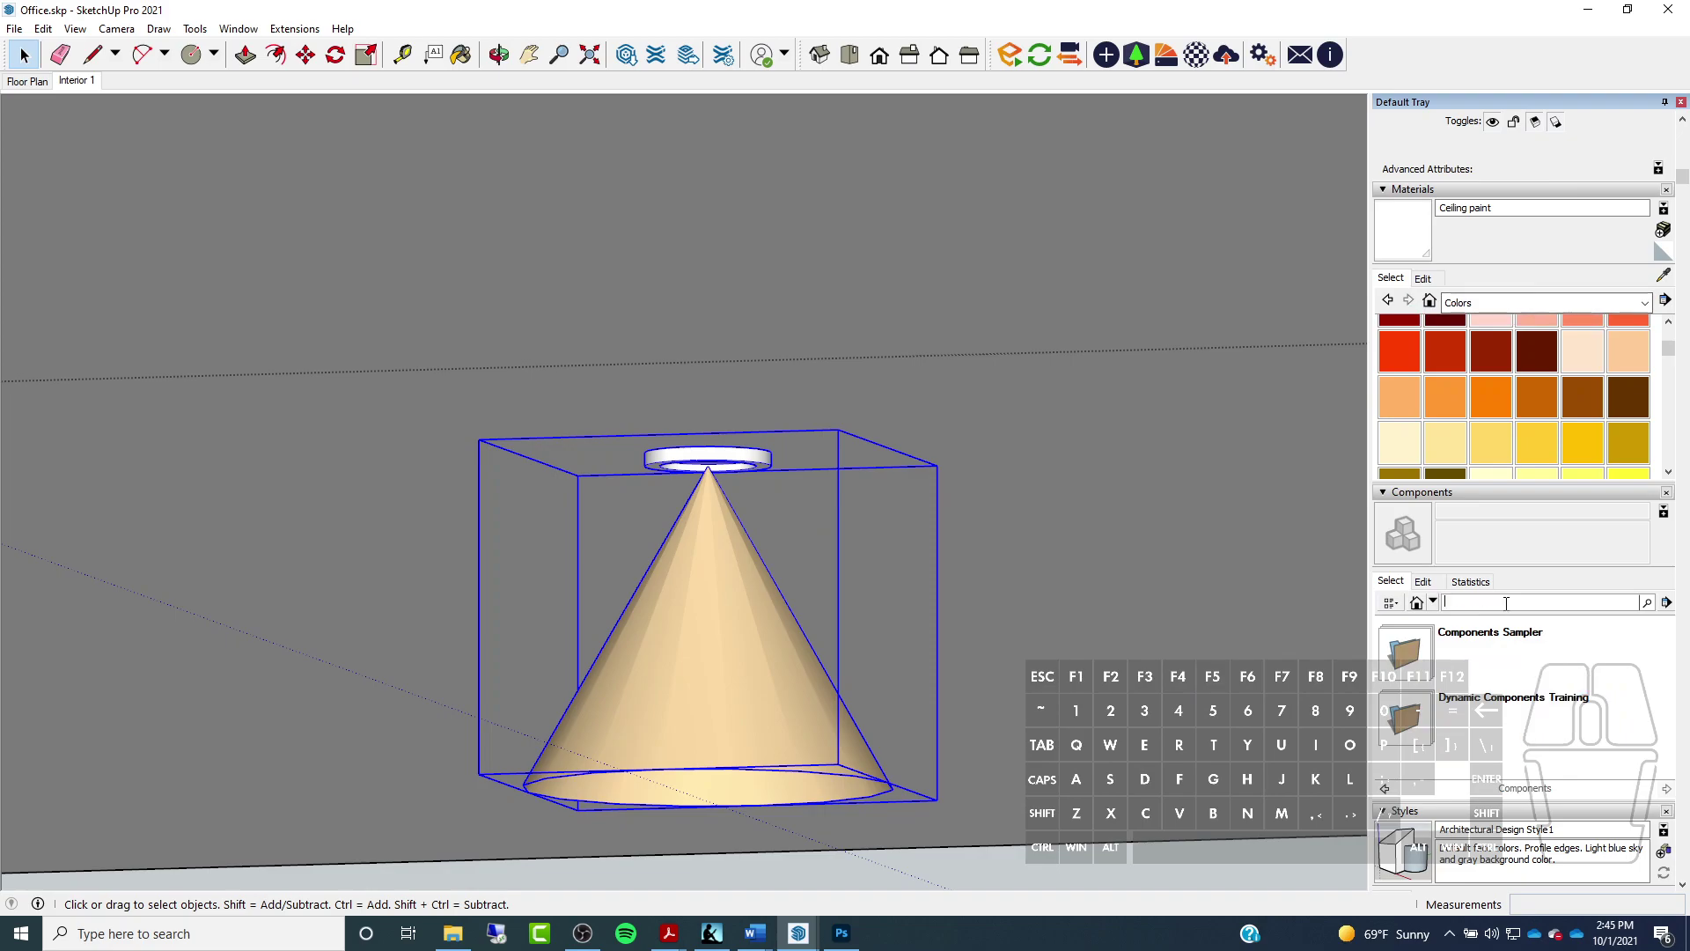
scroll(1434, 599, "down", 6)
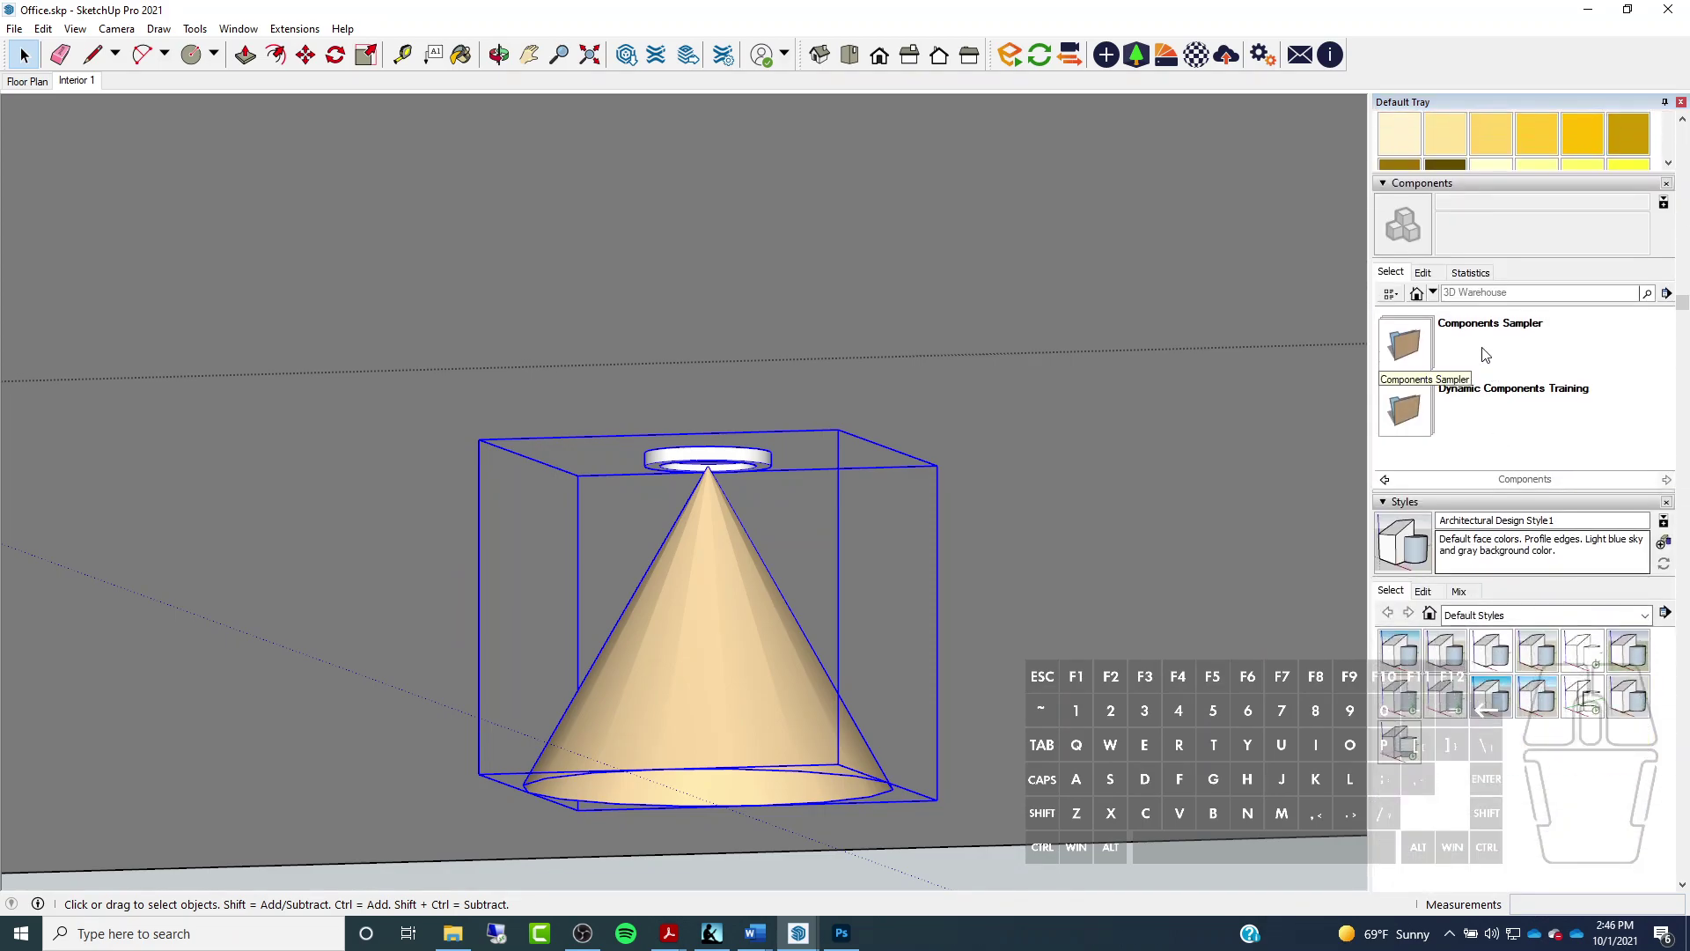
left_click(1432, 294)
left_click(1448, 317)
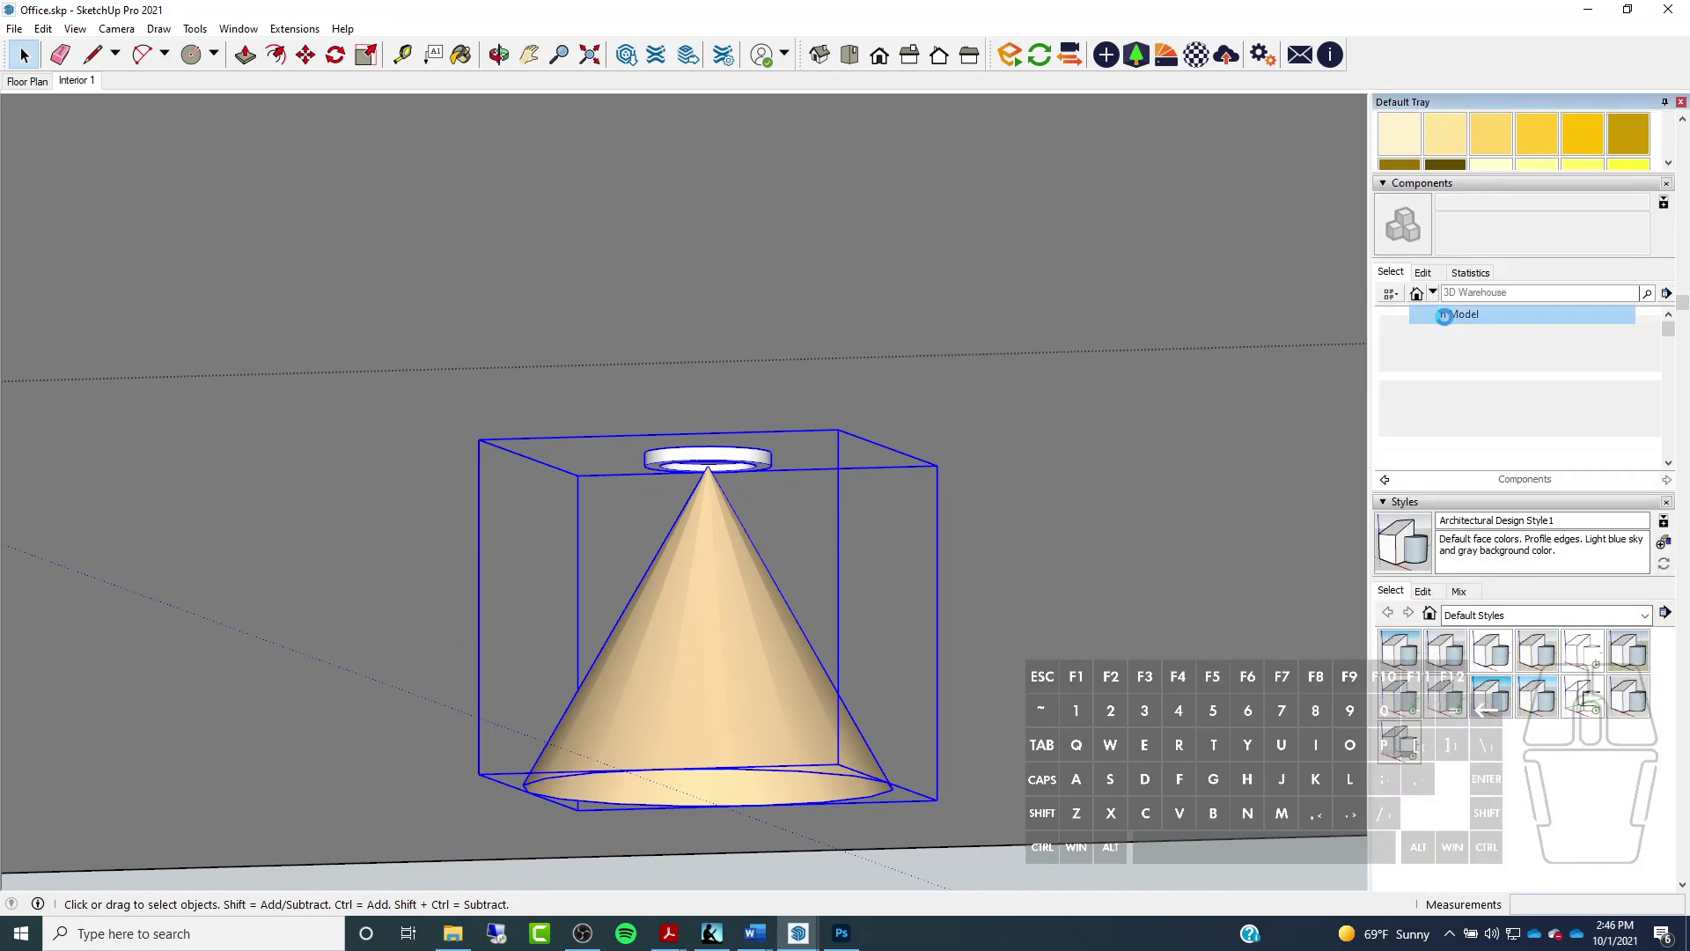
scroll(1444, 350, "up", 5)
scroll(1443, 350, "down", 1)
Enter "recessed" as the component search term and look through the in-model component list
left_click(1549, 516)
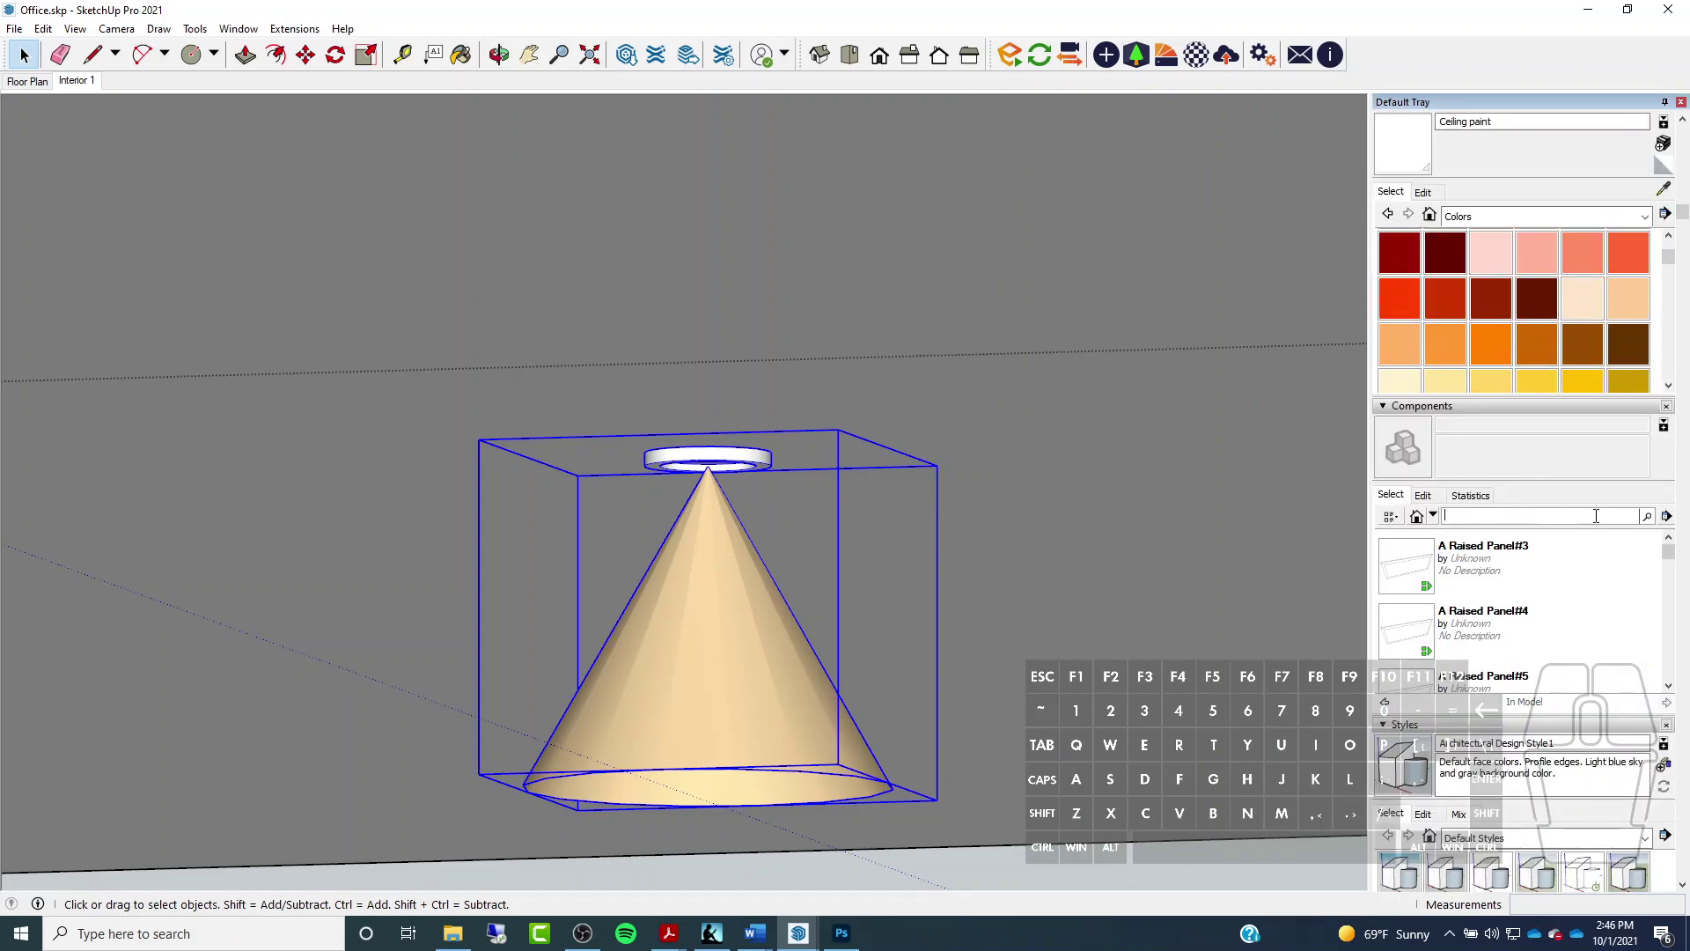
type("recess")
left_click(1666, 563)
left_click_drag(1669, 581, 1674, 604)
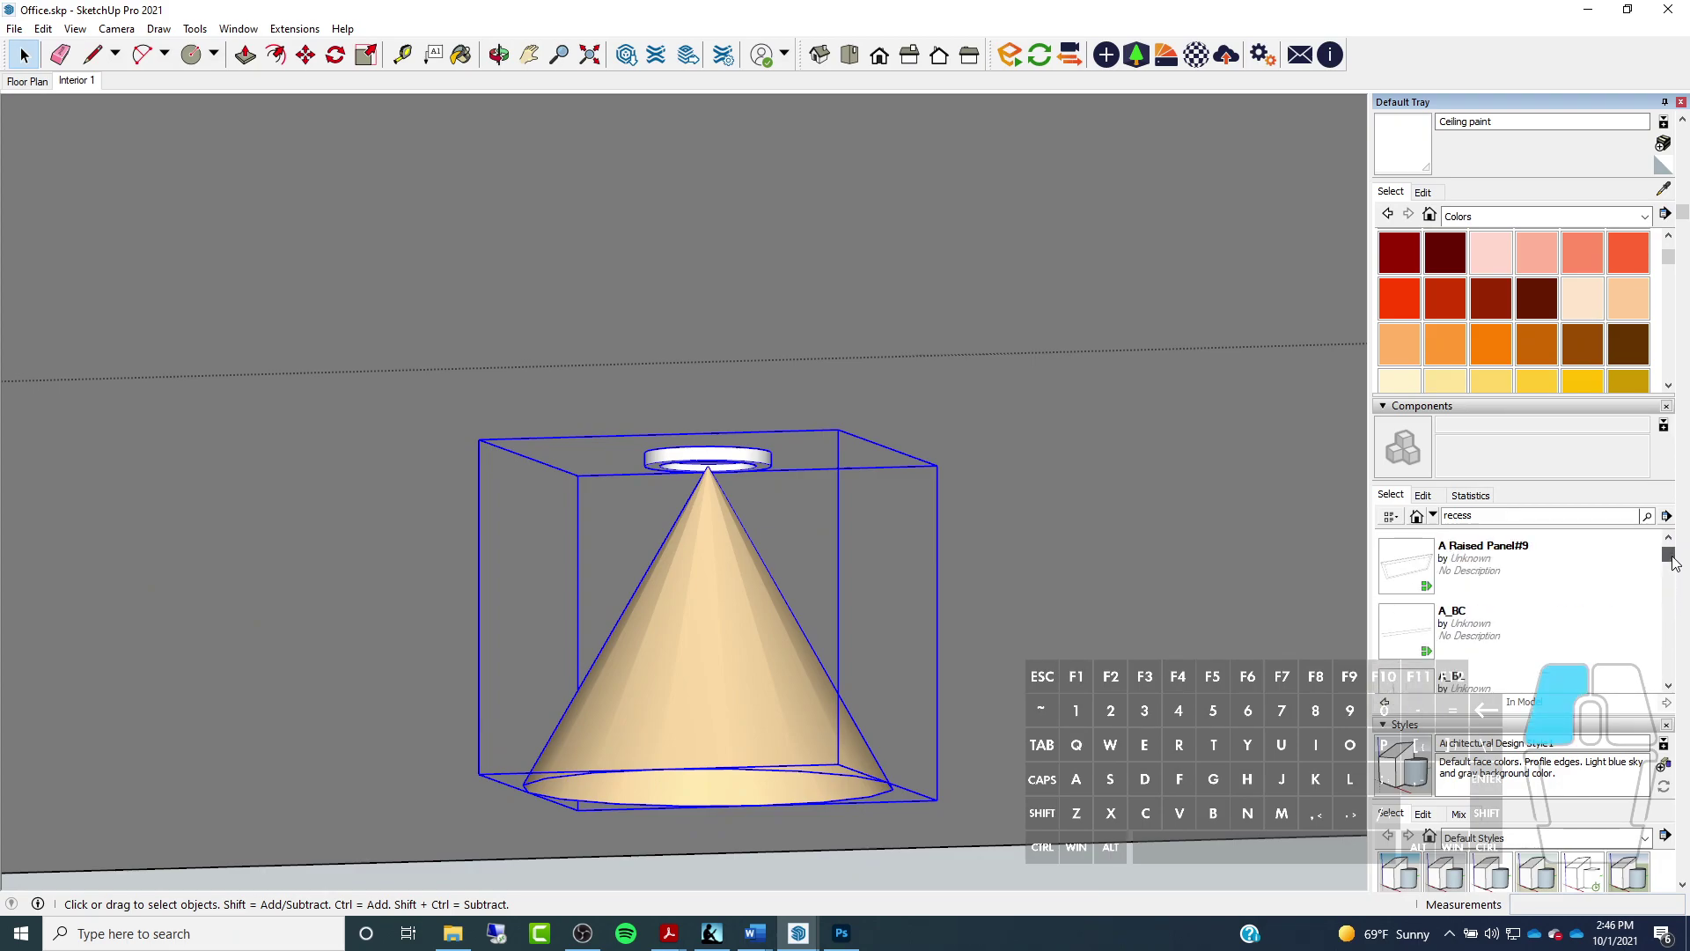
left_click(1496, 515)
type("ed")
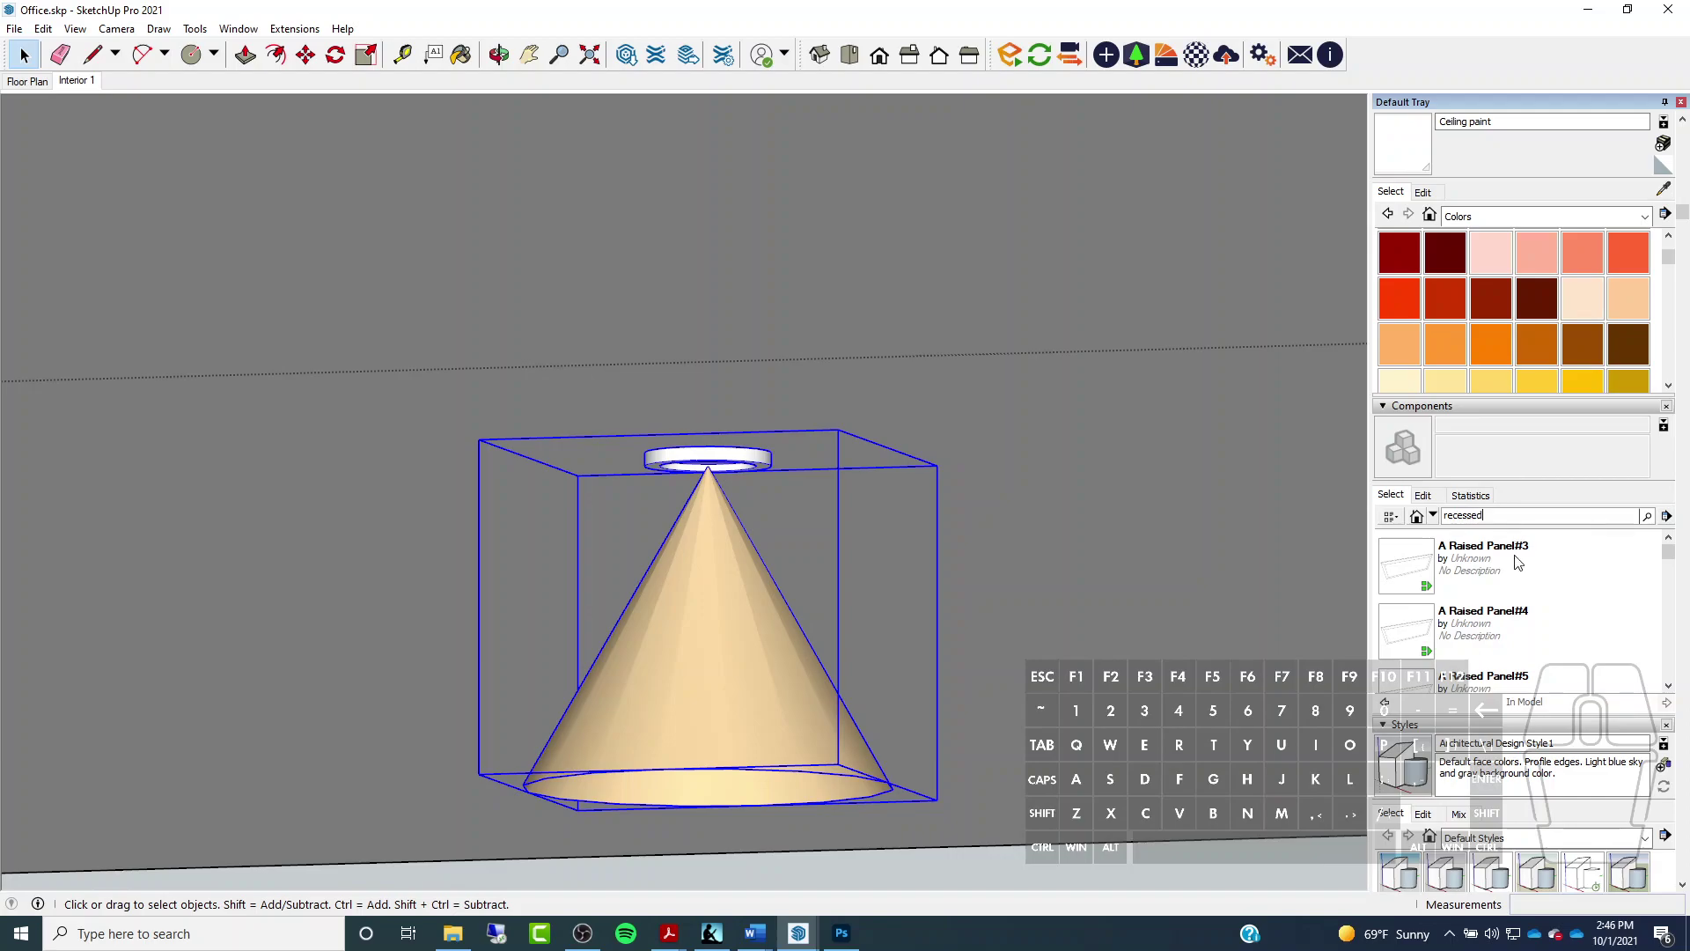
Check the My Models collection, then browse the In Model components for the recessed light fixture
left_click(1433, 516)
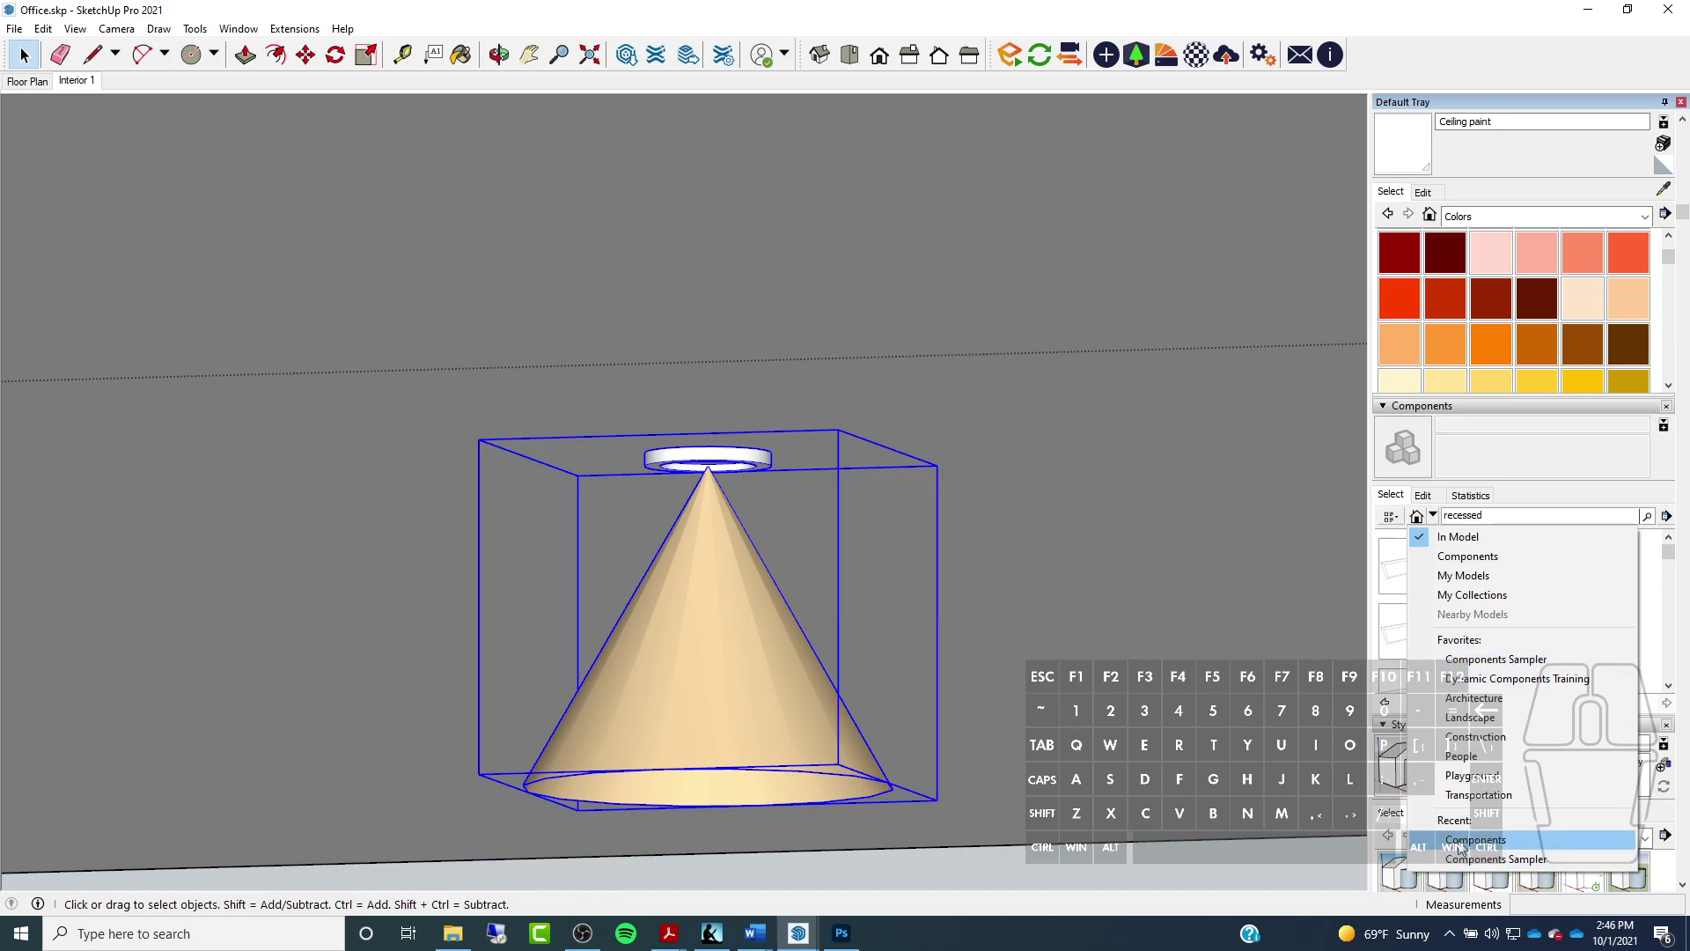
left_click(1470, 576)
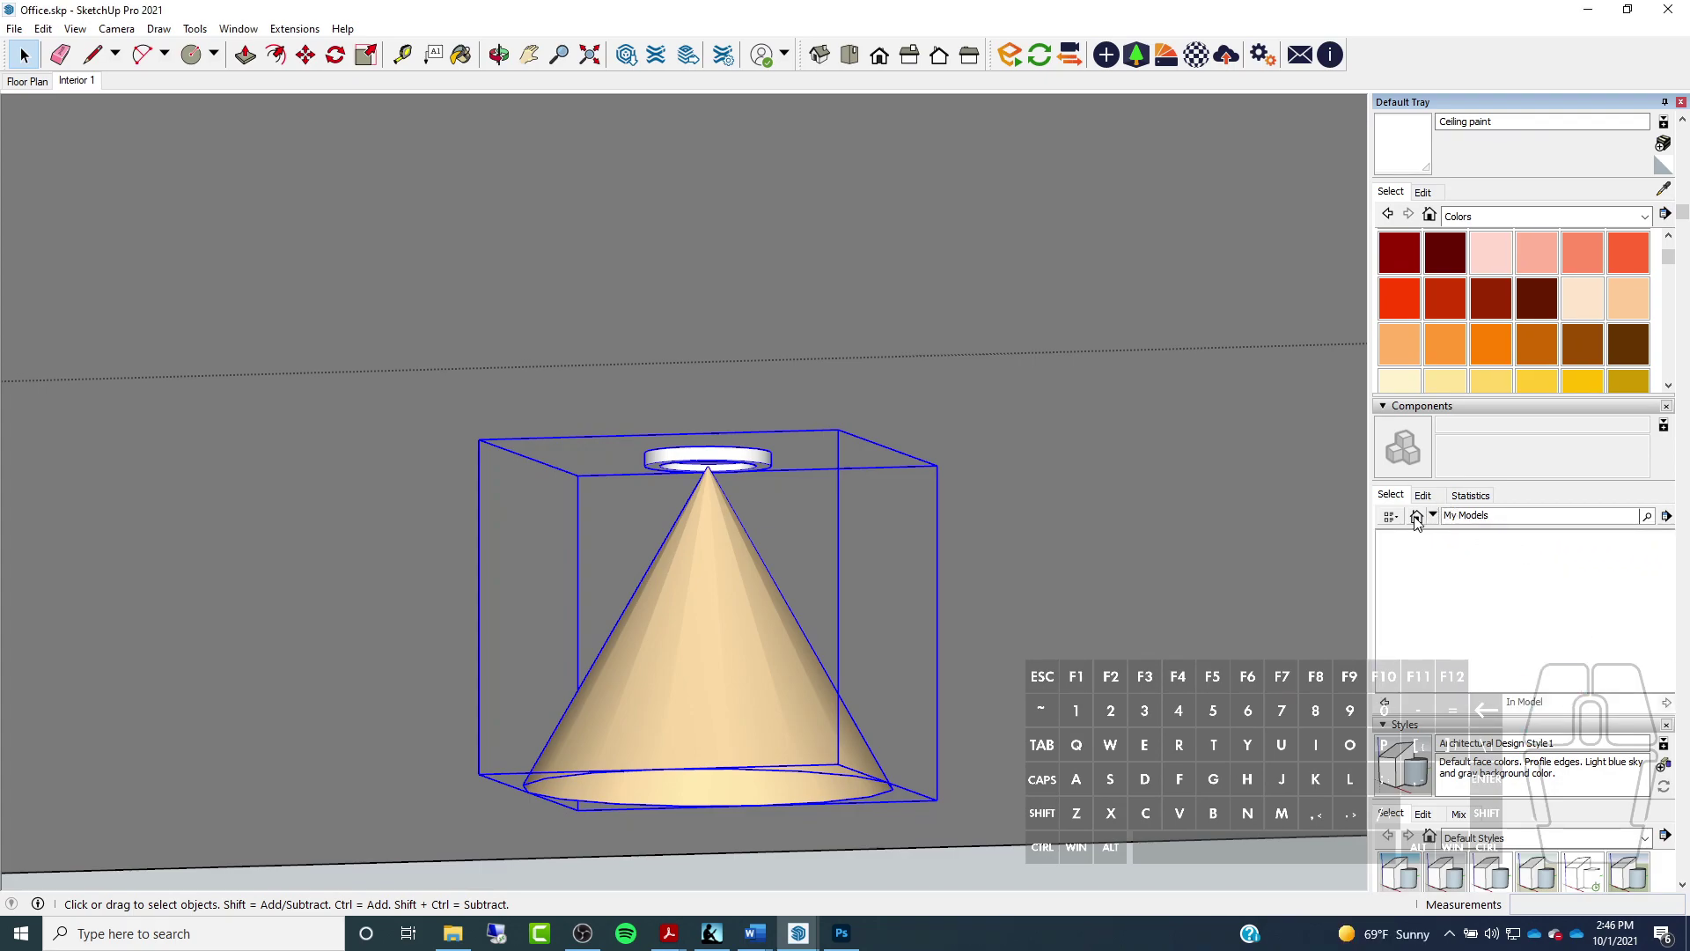
left_click(1435, 523)
left_click(1556, 558)
left_click_drag(1668, 563, 1669, 678)
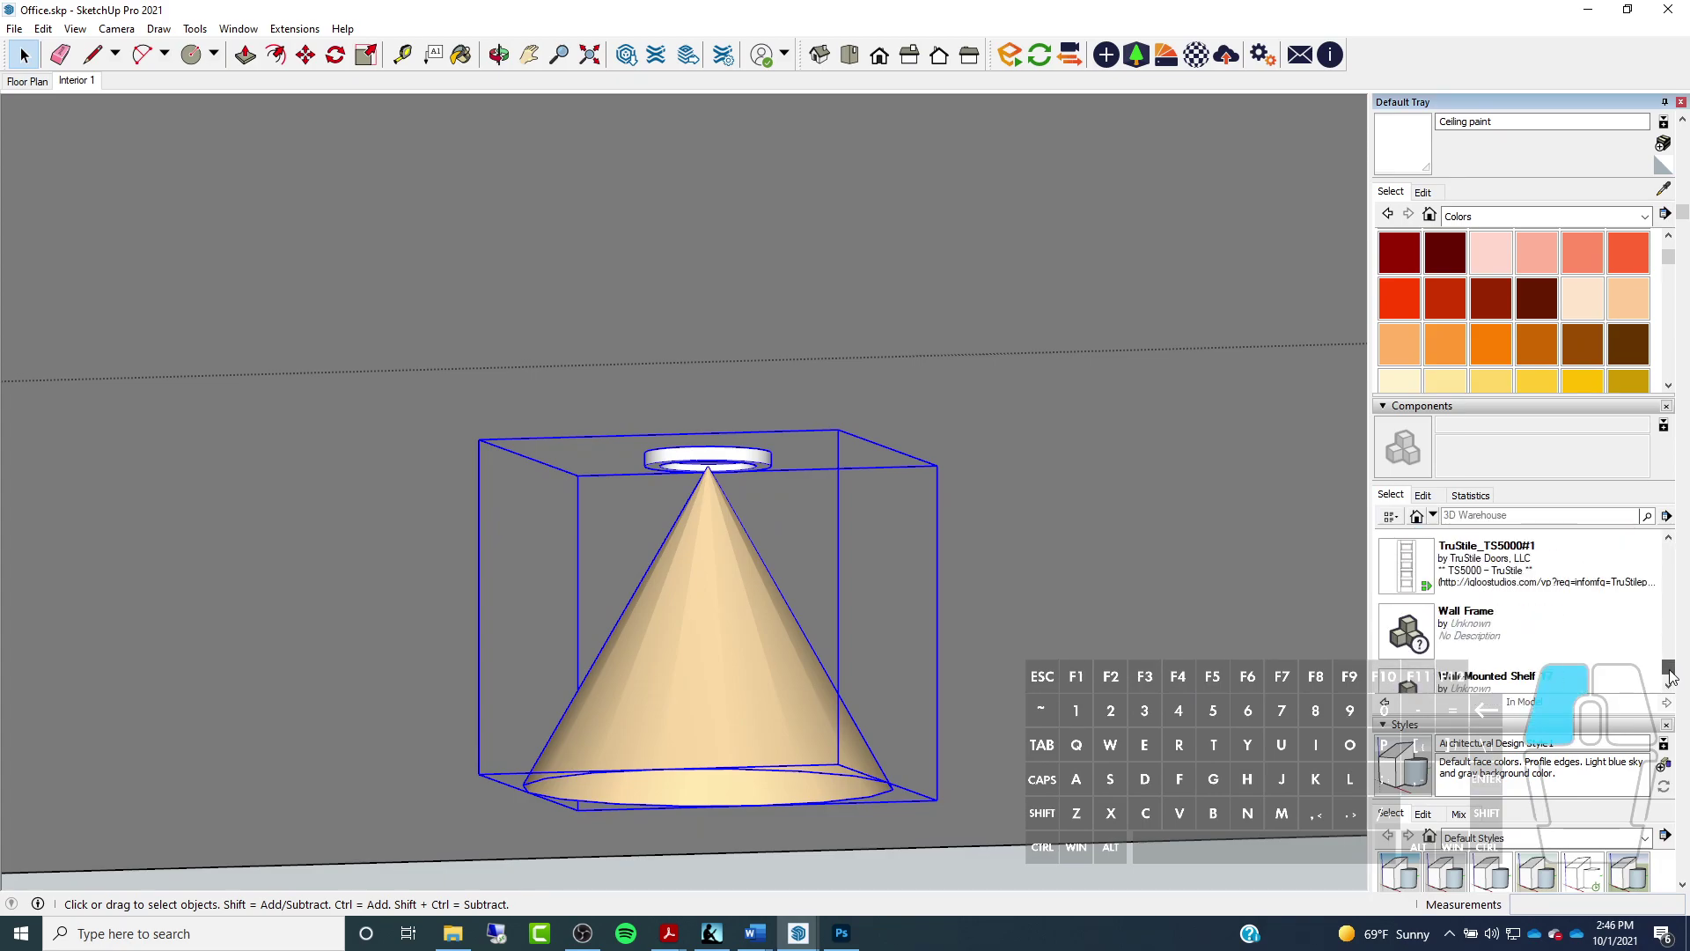
scroll(1588, 600, "down", 3)
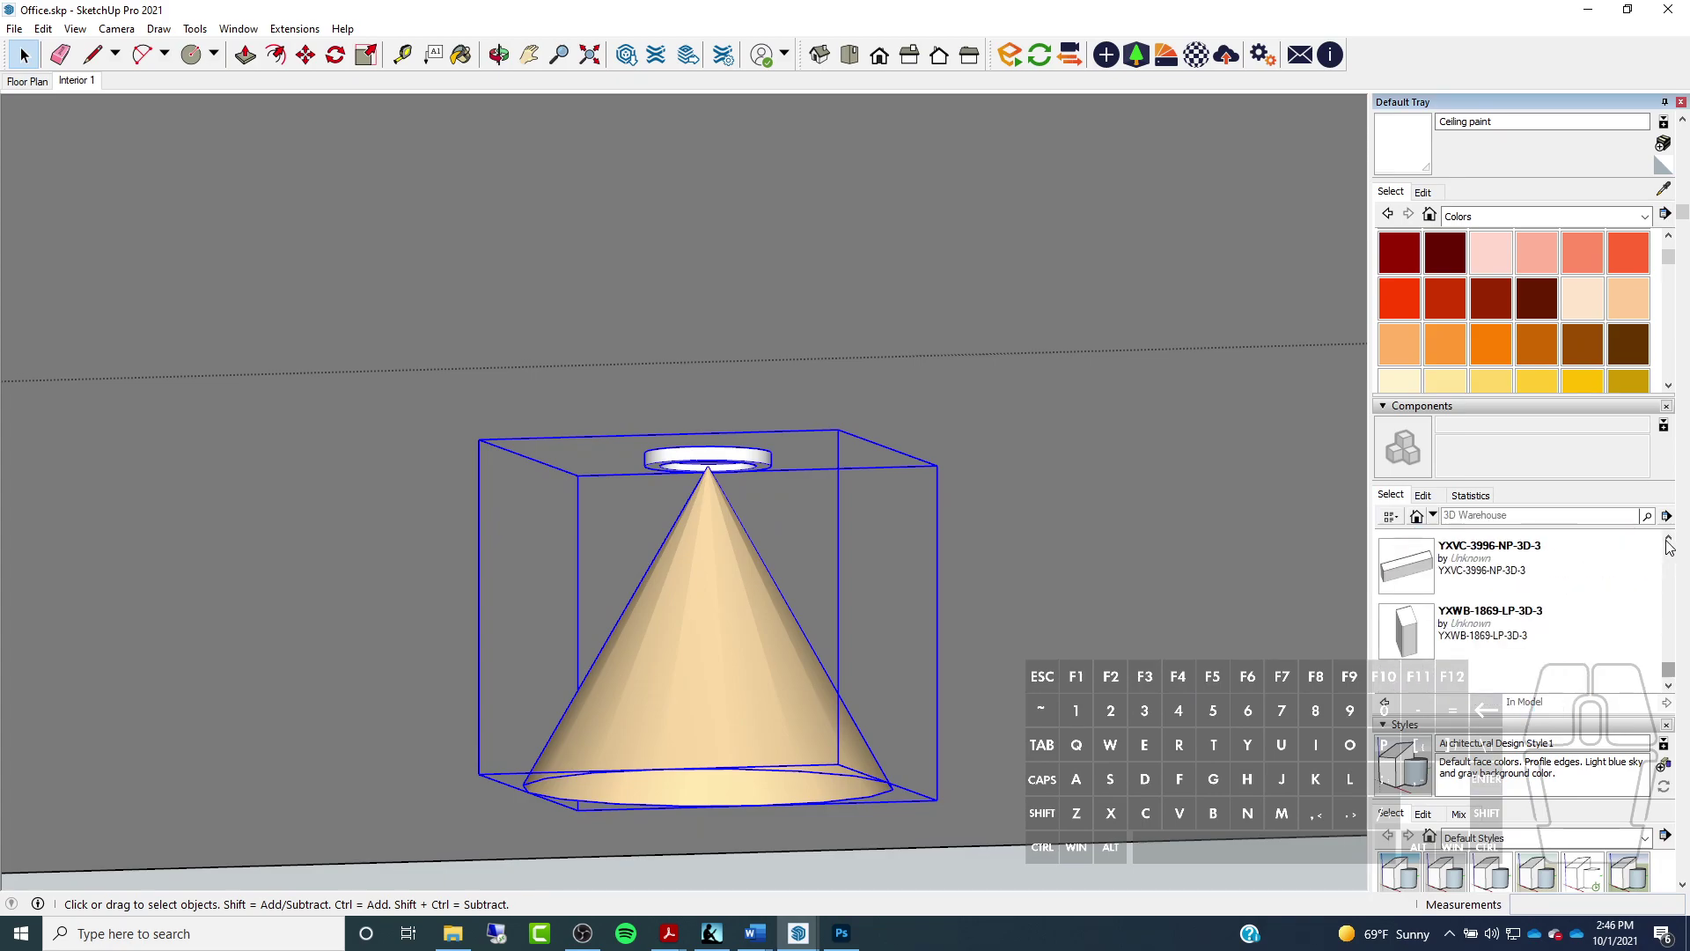
left_click(1669, 540)
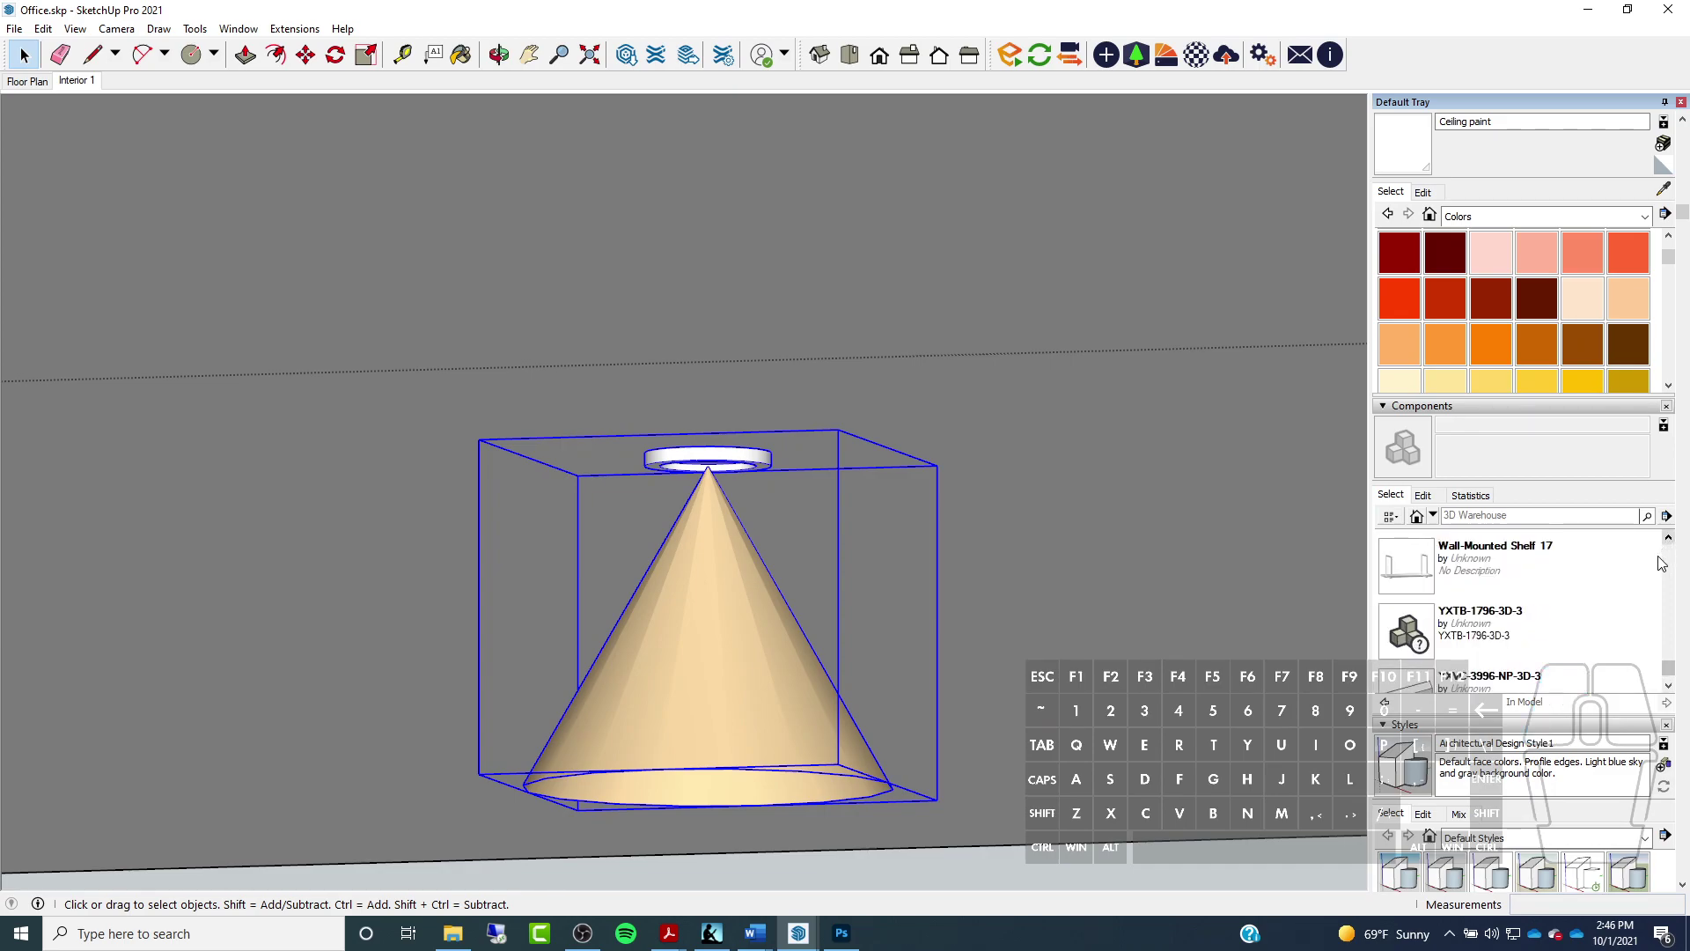
scroll(1514, 588, "up", 3)
scroll(1514, 588, "up", 2)
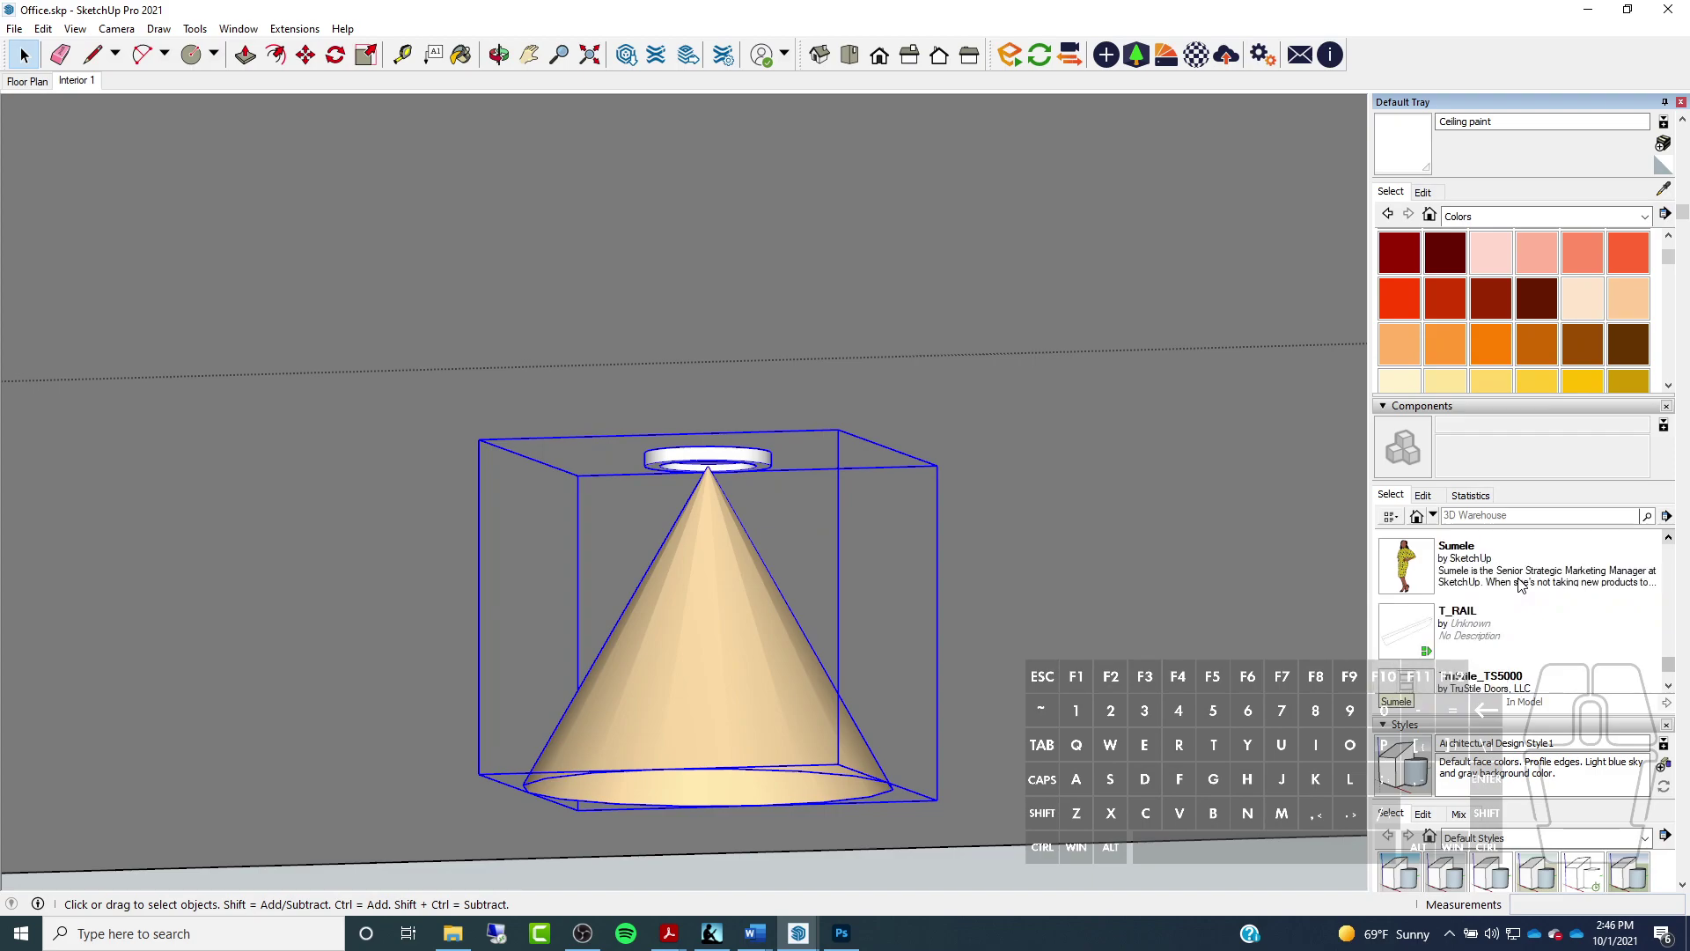
scroll(1520, 587, "up", 3)
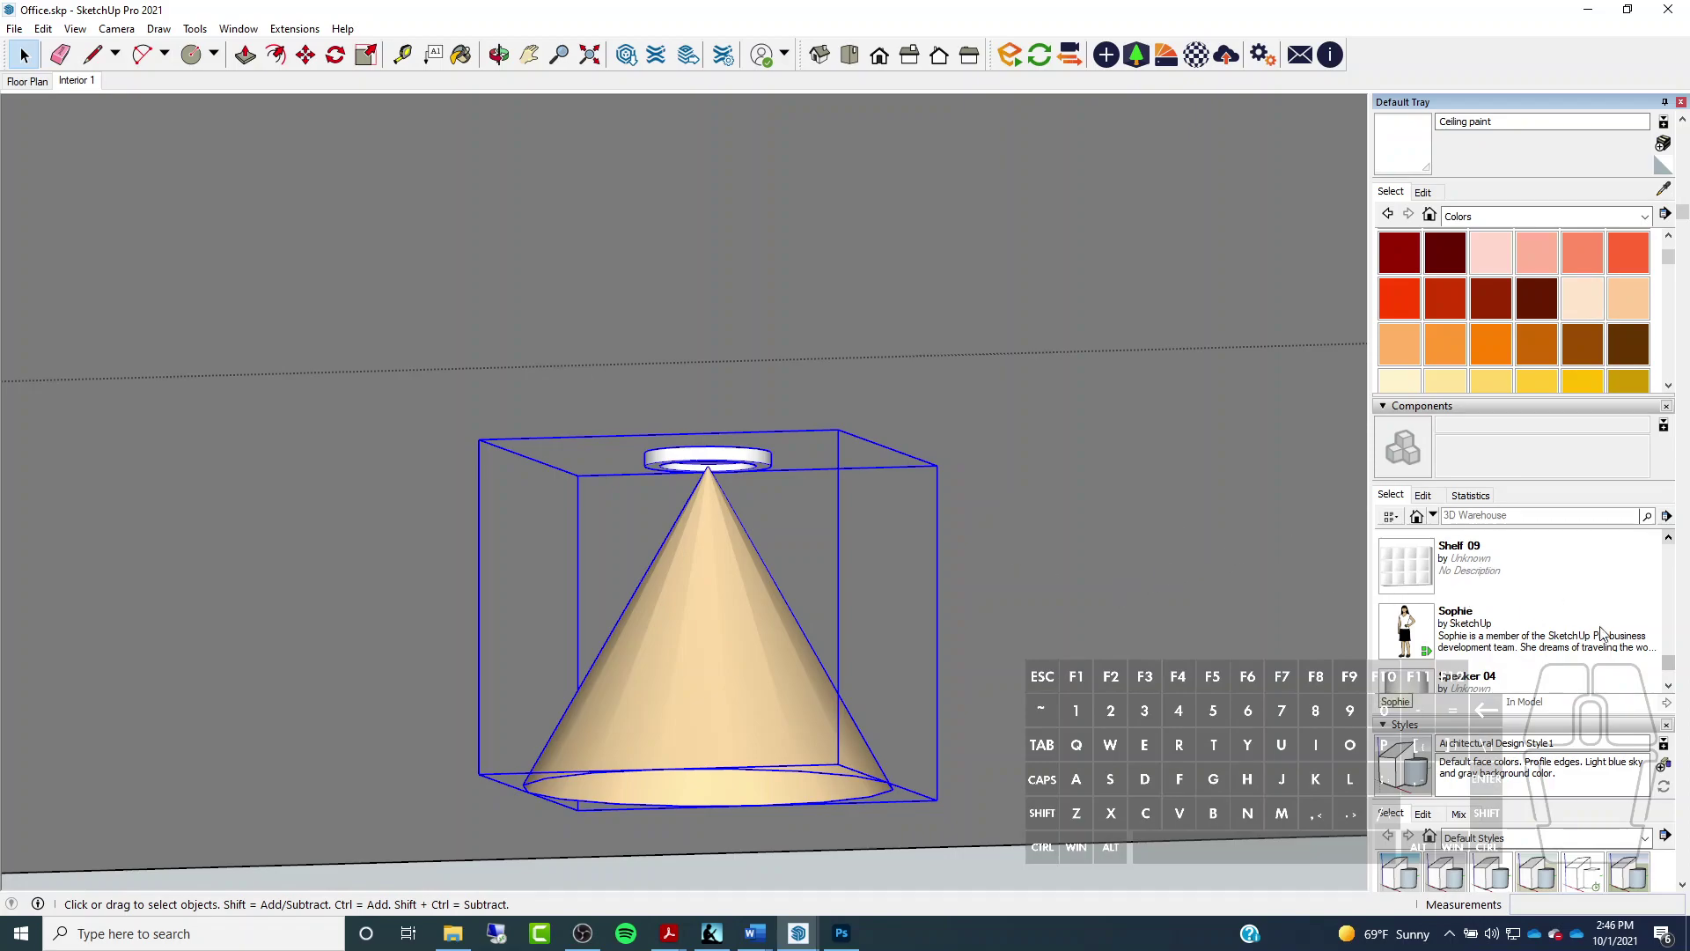
Reselect the recessed light and, in the front view, move it straight up to the underside of the ceiling
left_click(1075, 571)
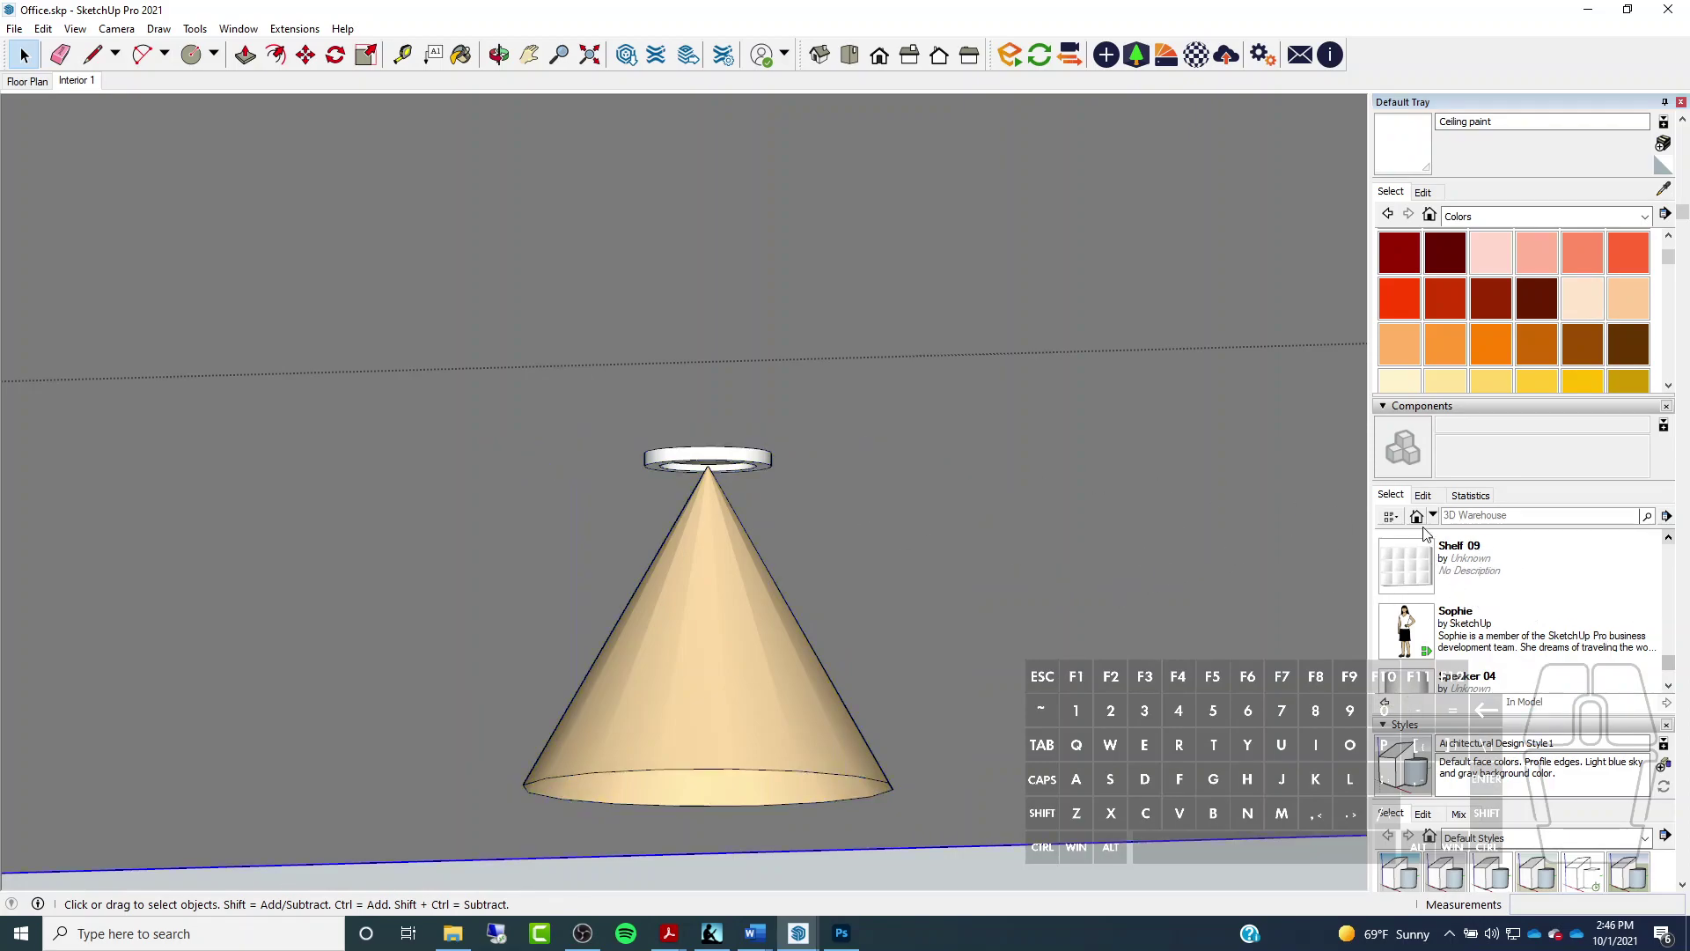
left_click(695, 452)
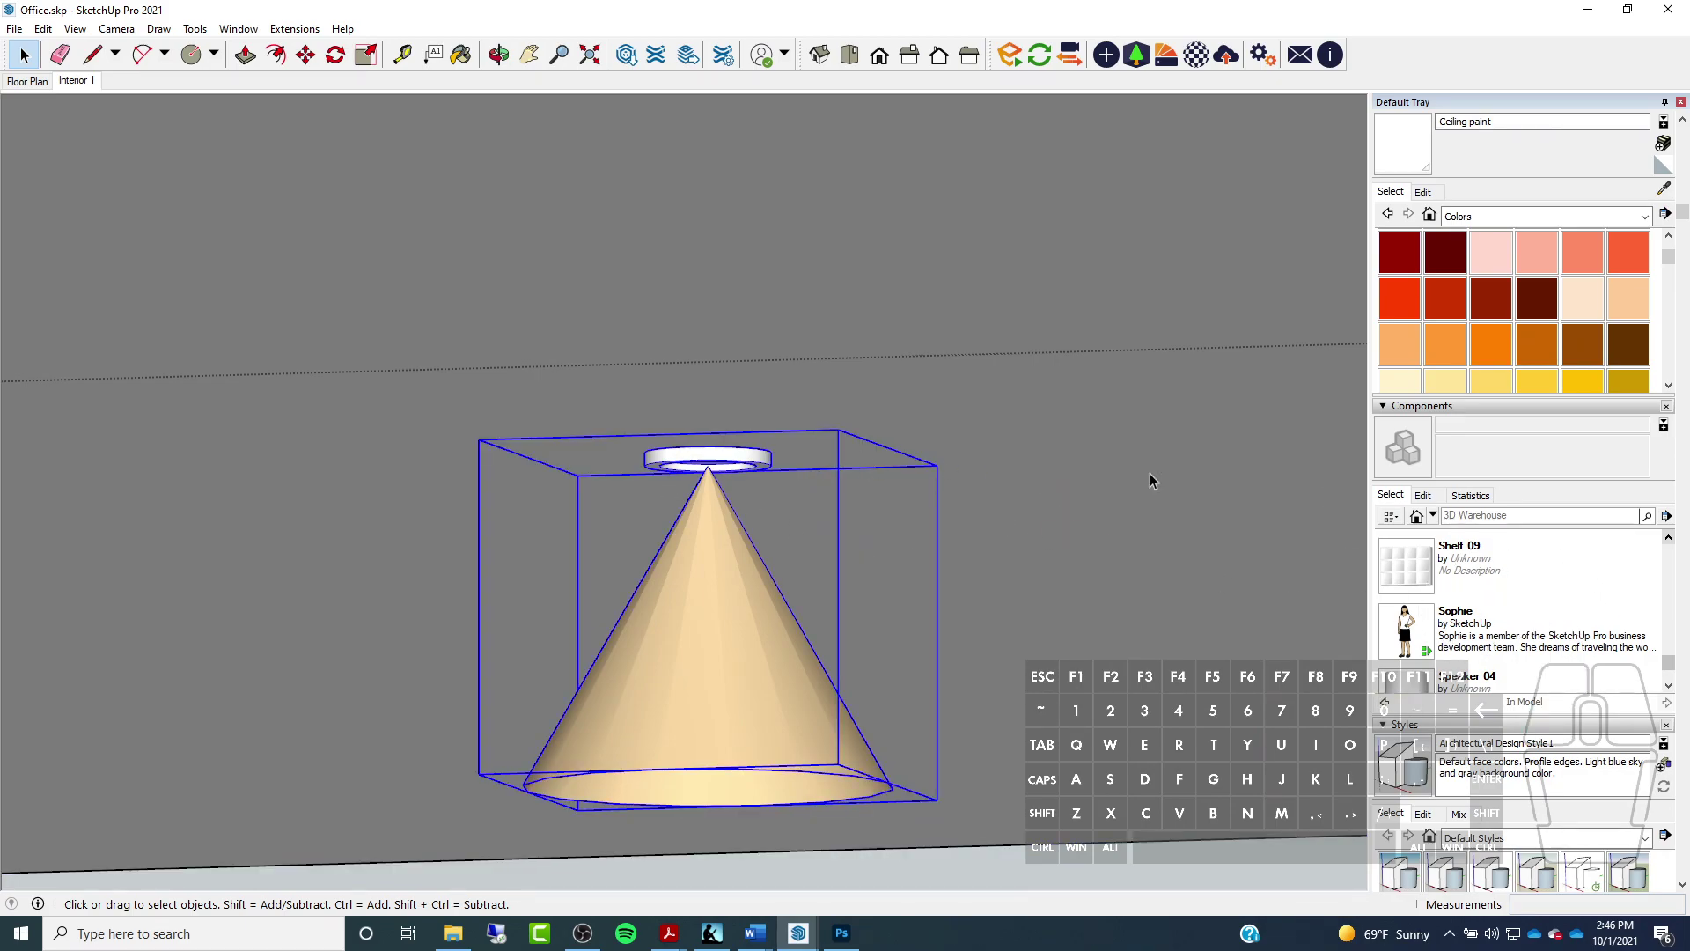
scroll(672, 469, "down", 4)
middle_click_drag(773, 596, 413, 256, "shift")
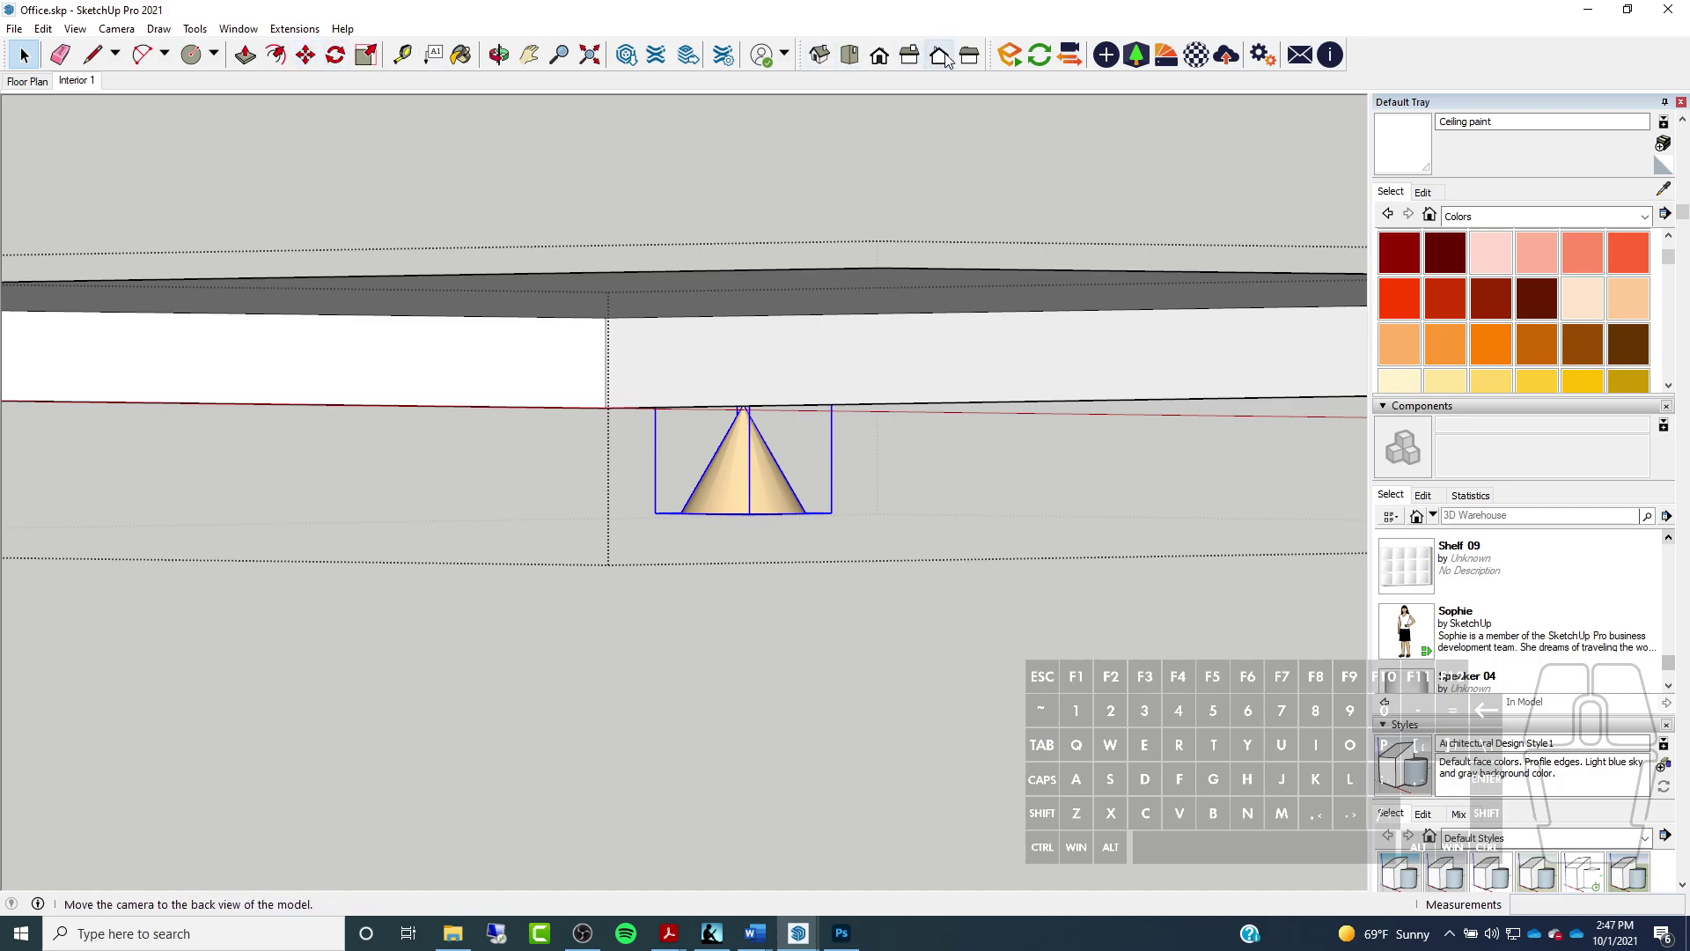
left_click(883, 58)
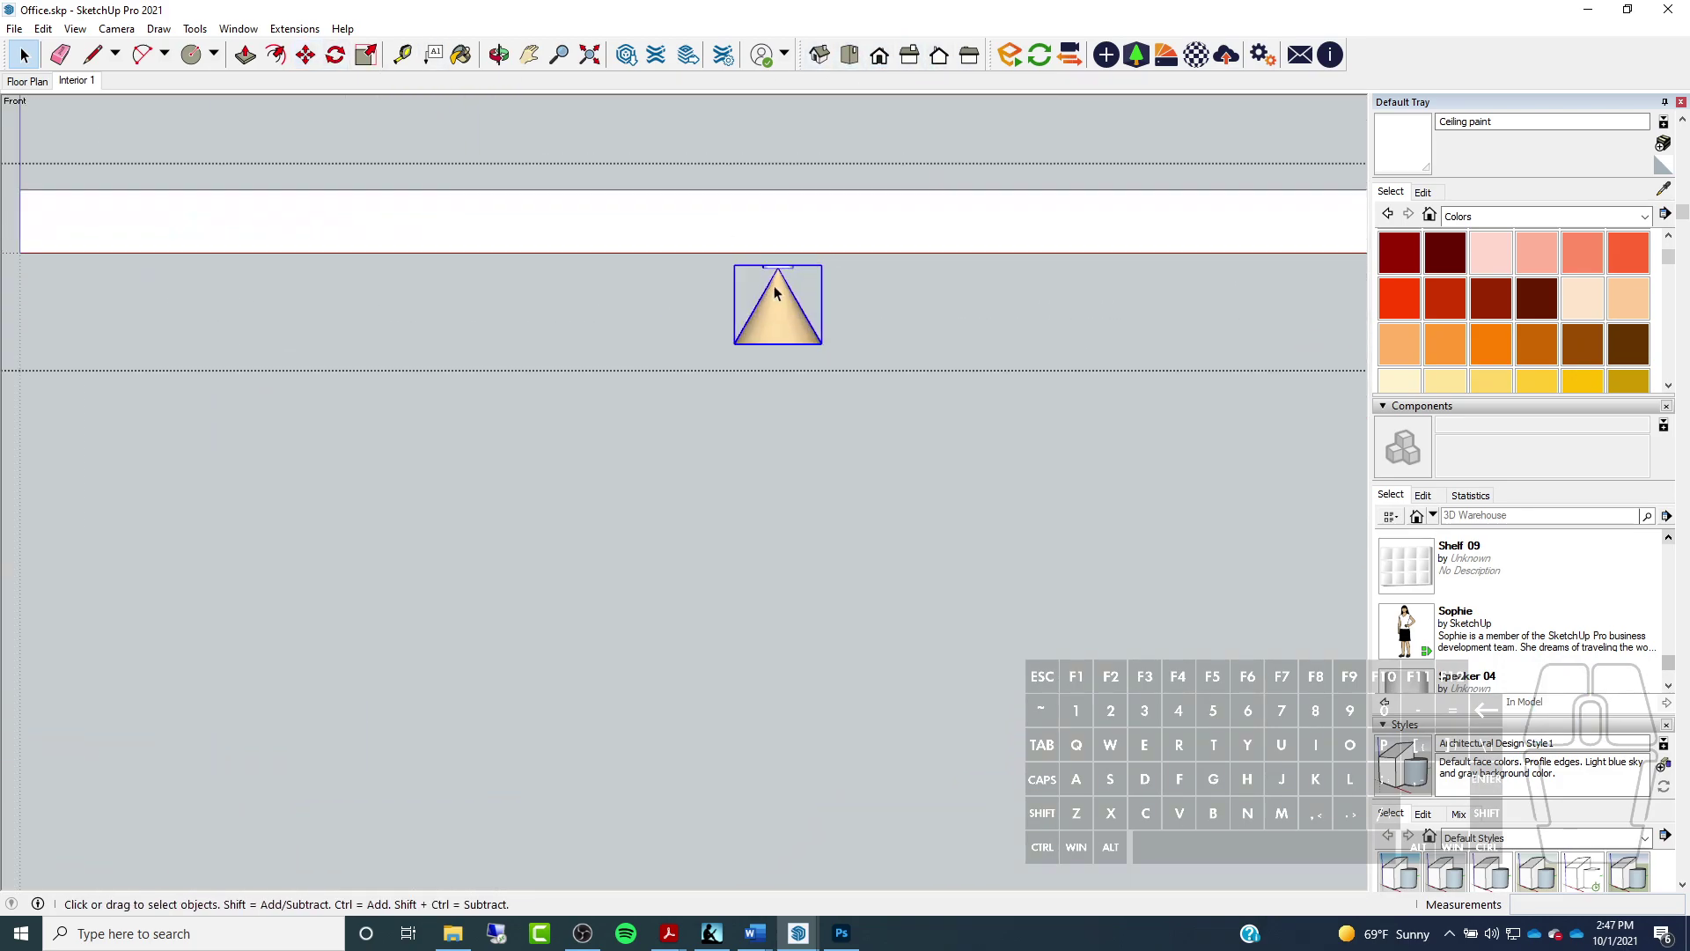
left_click(313, 63)
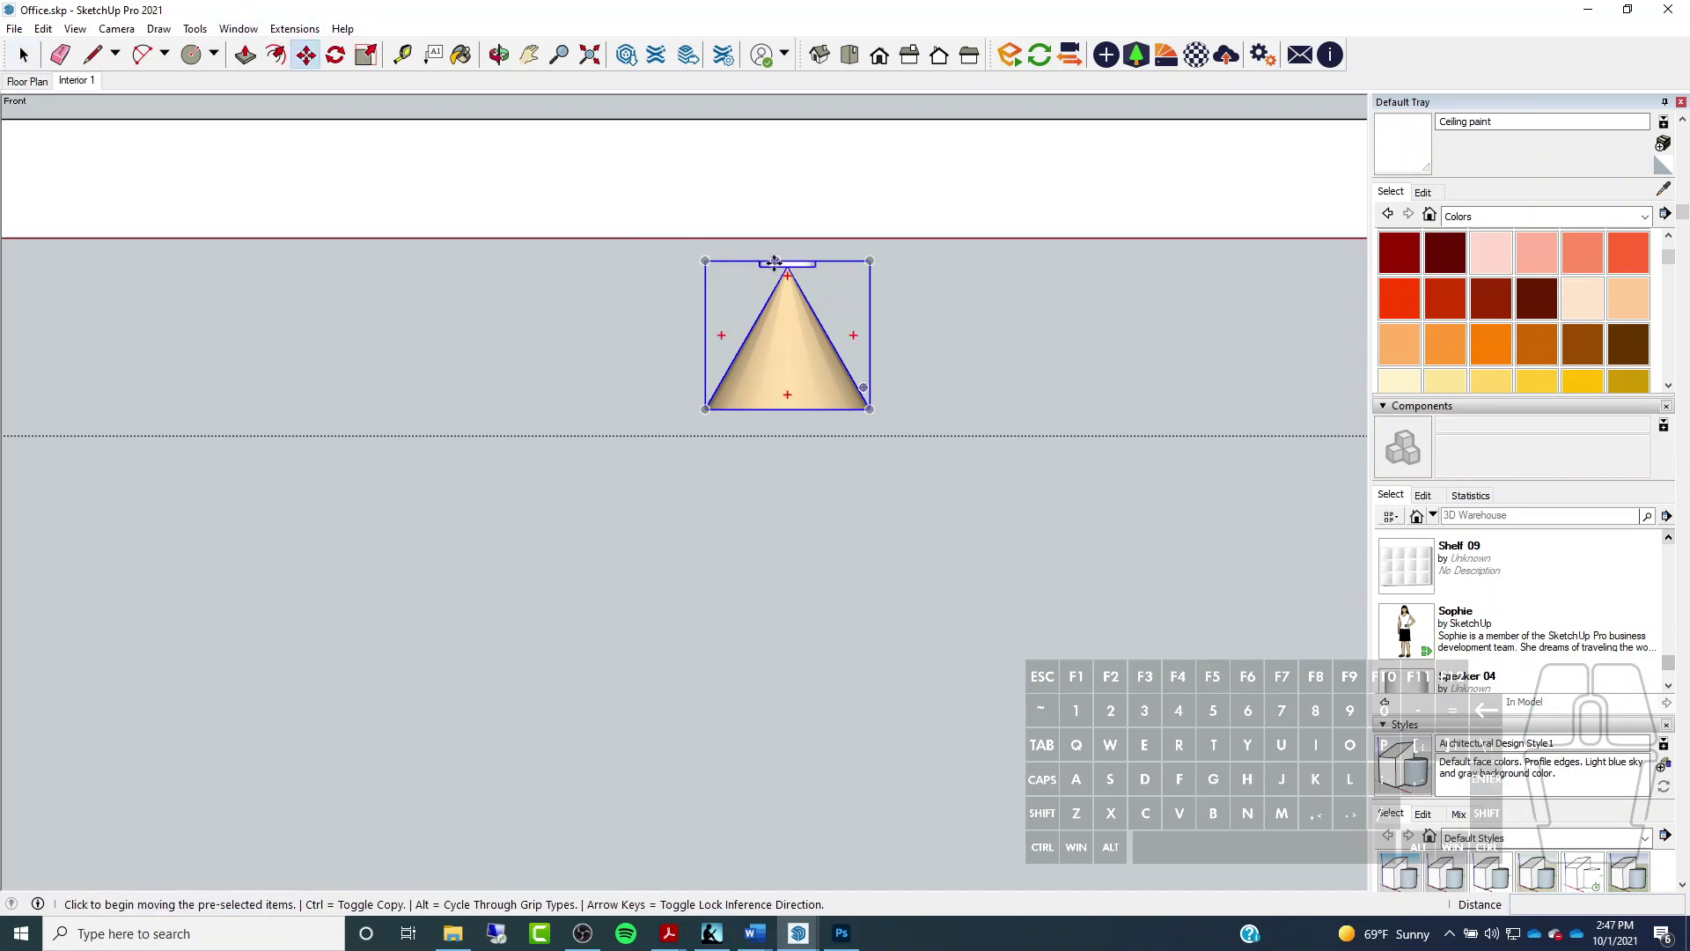
left_click(775, 261)
key("shift")
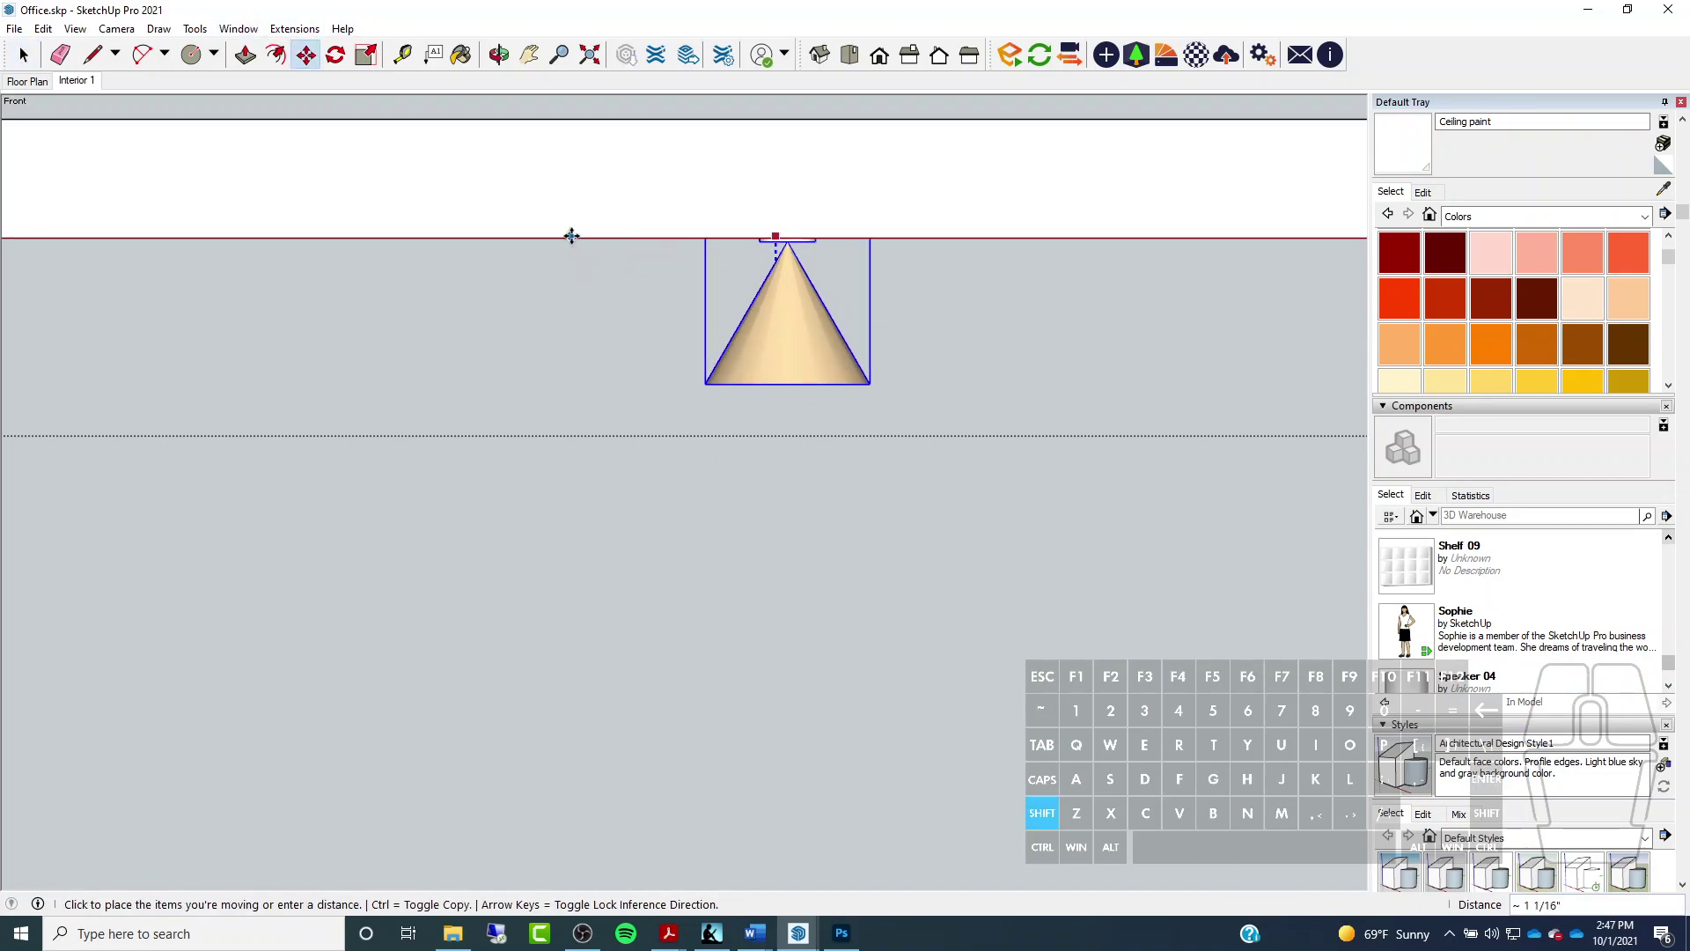
scroll(571, 236, "down", 5)
left_click(390, 326)
scroll(792, 332, "up", 3)
middle_click_drag(792, 332, 394, 93)
key("space")
middle_click_drag(567, 511, 827, 781)
scroll(827, 780, "up", 3)
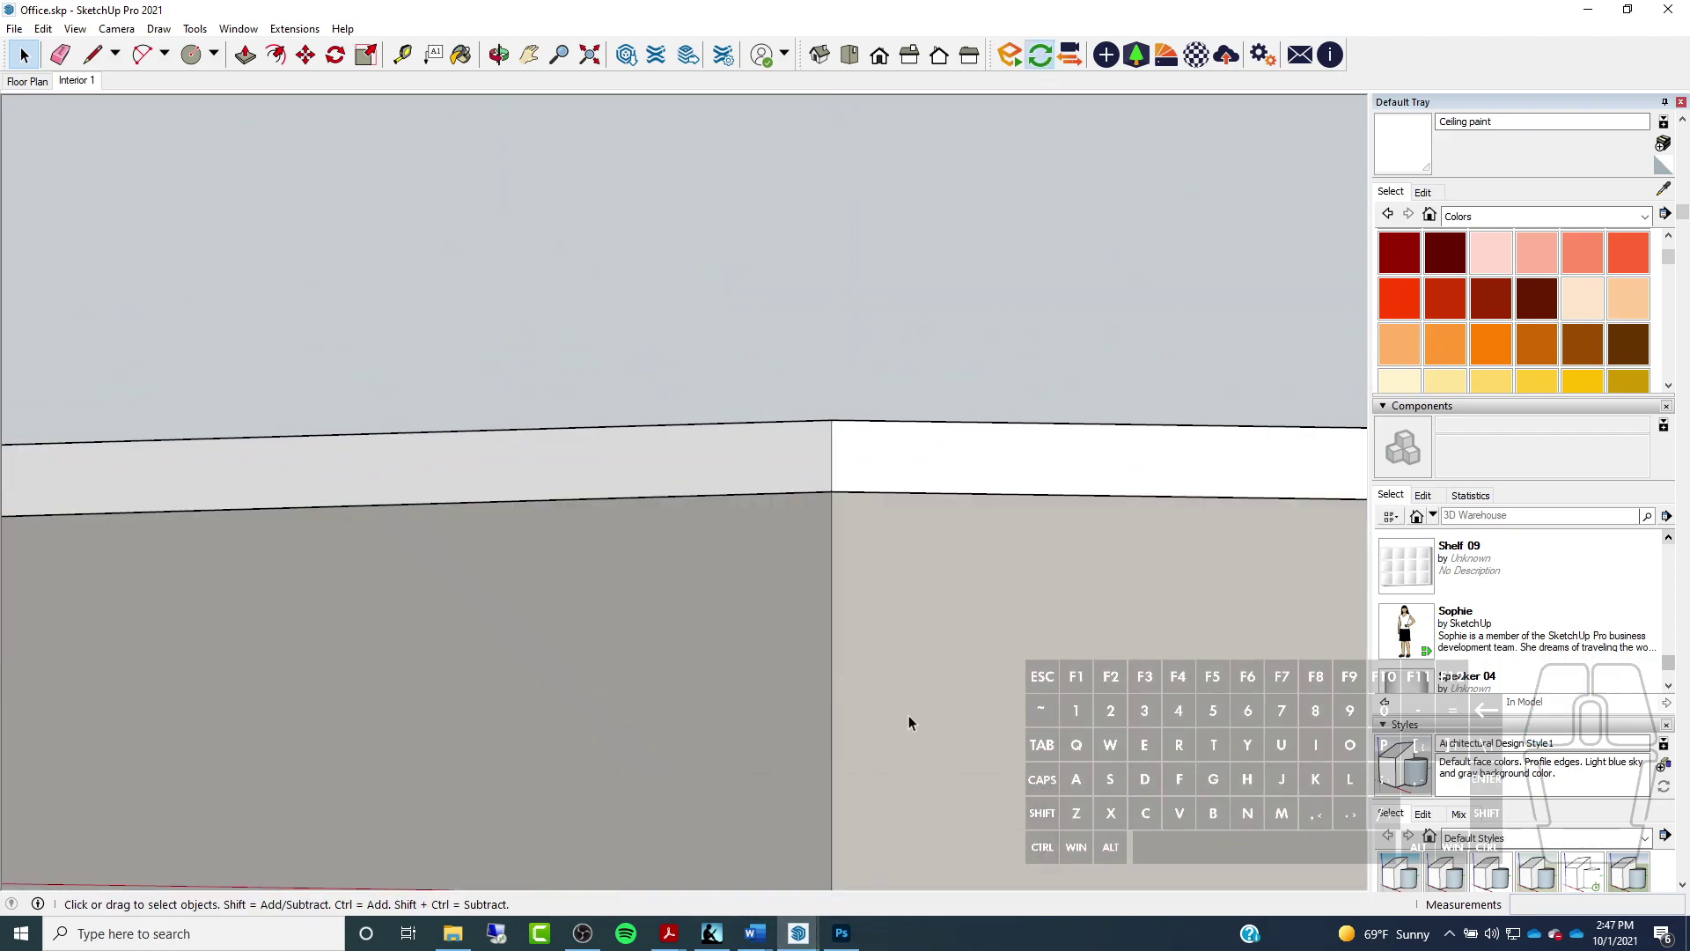
Switch to the Enscape render and bring it in front of Visual Settings to inspect the ceiling light
mouse_move(799, 932)
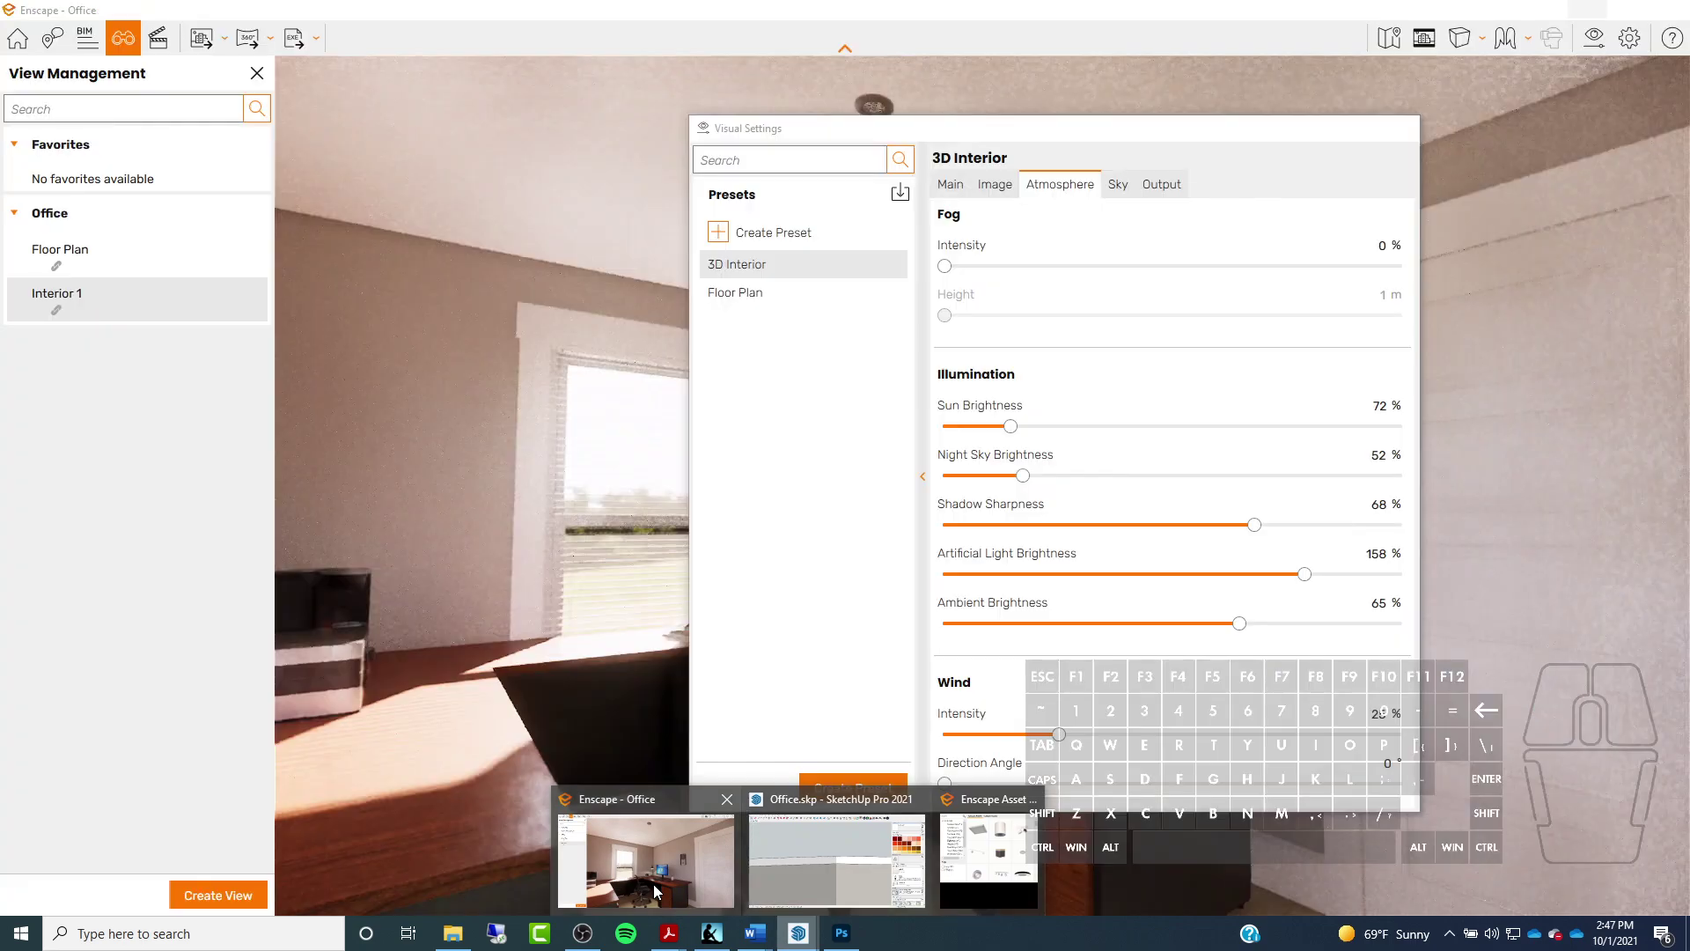
left_click(653, 884)
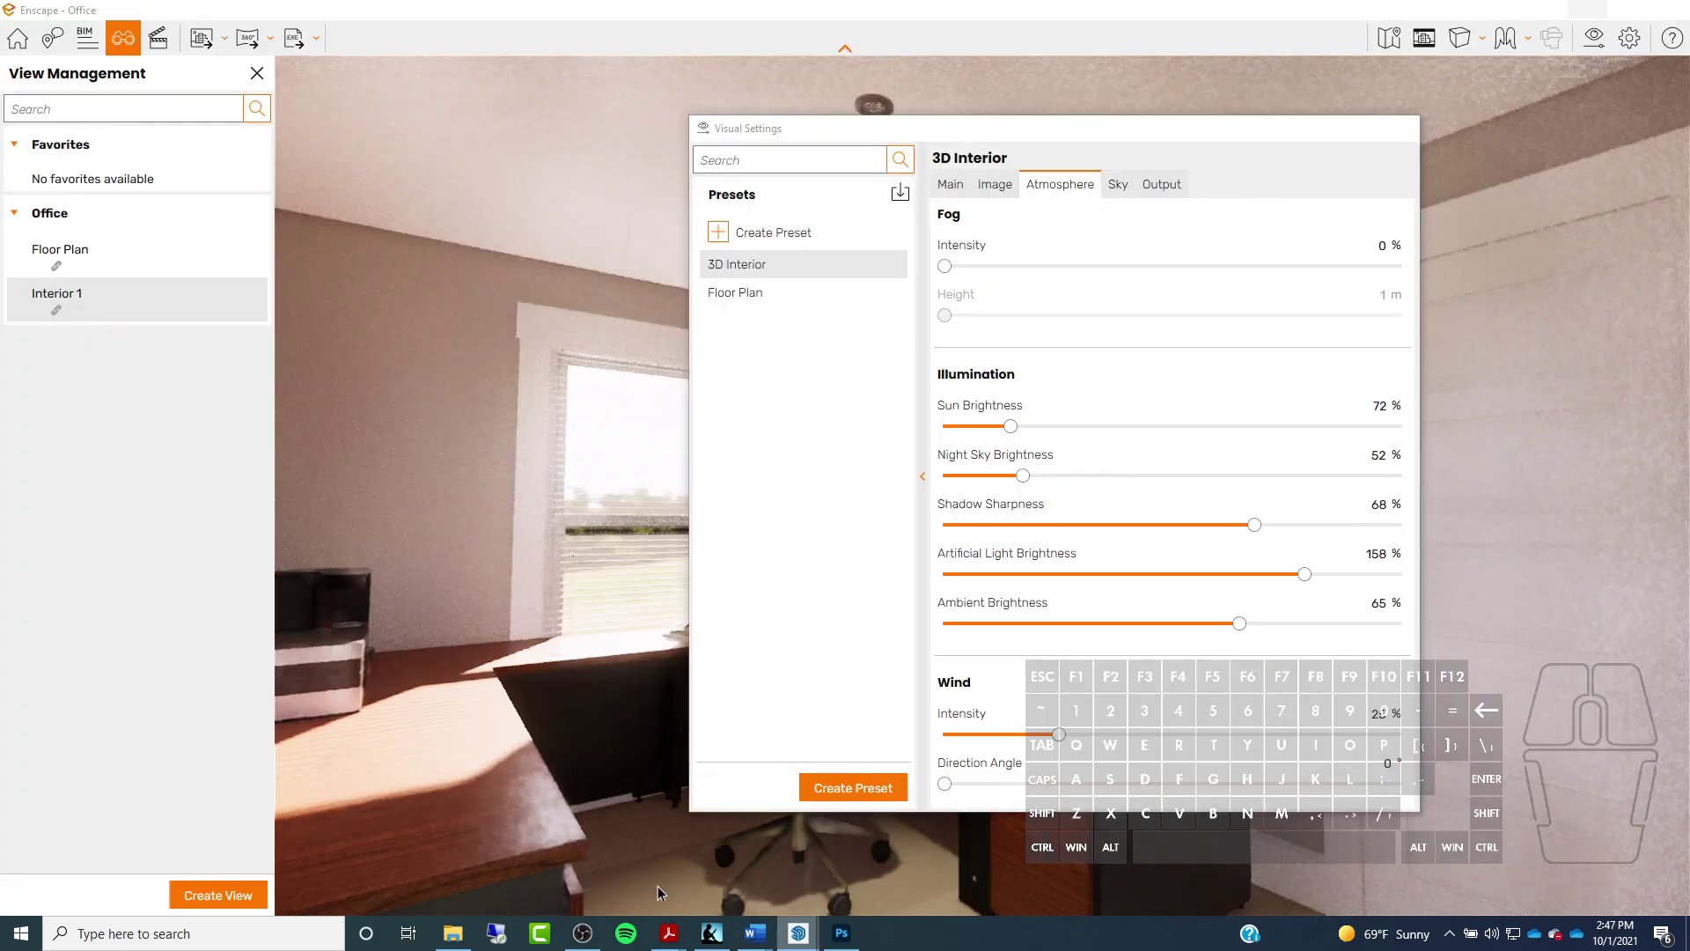
left_click(1300, 138)
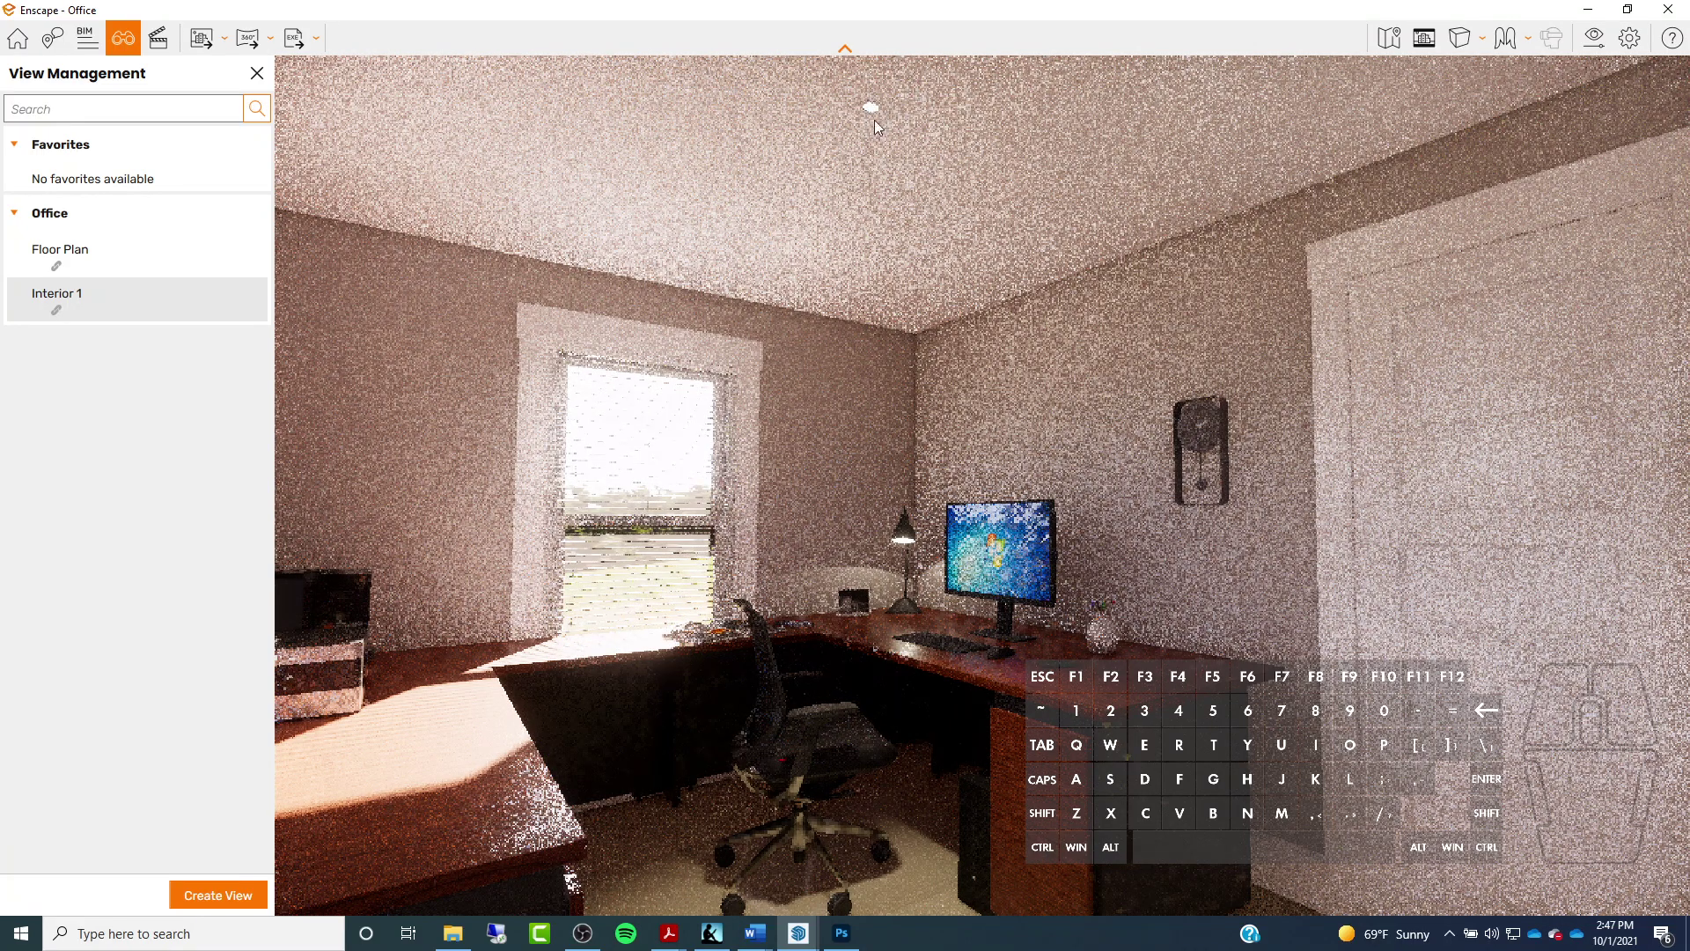
mouse_move(799, 935)
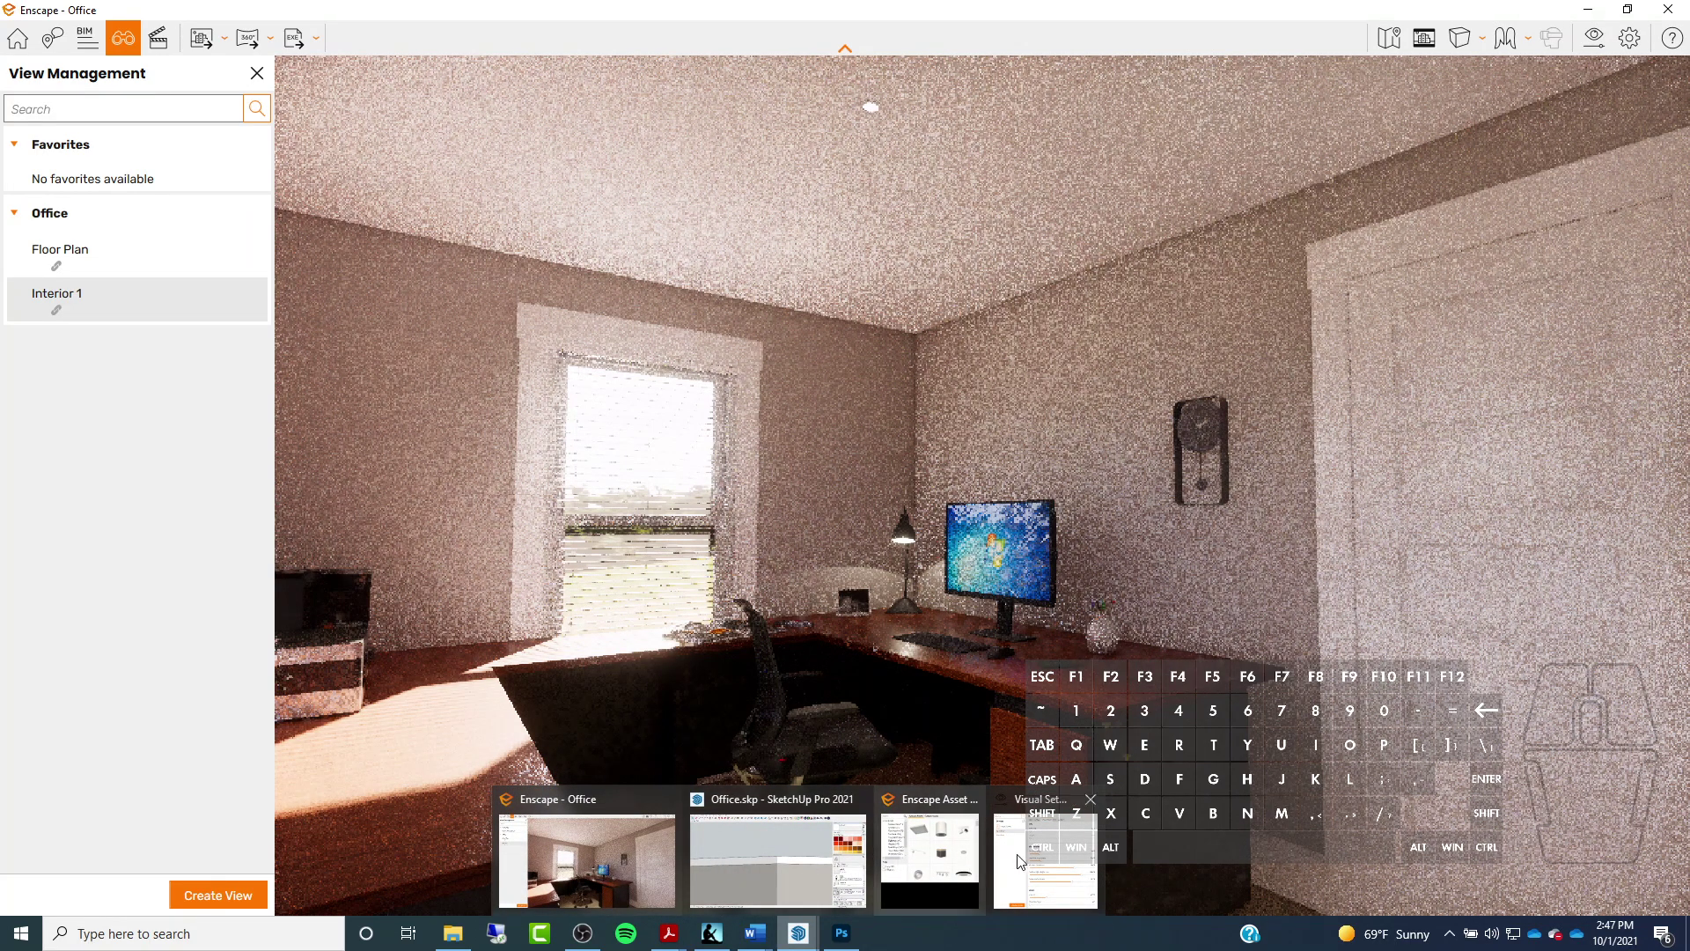
mouse_move(937, 862)
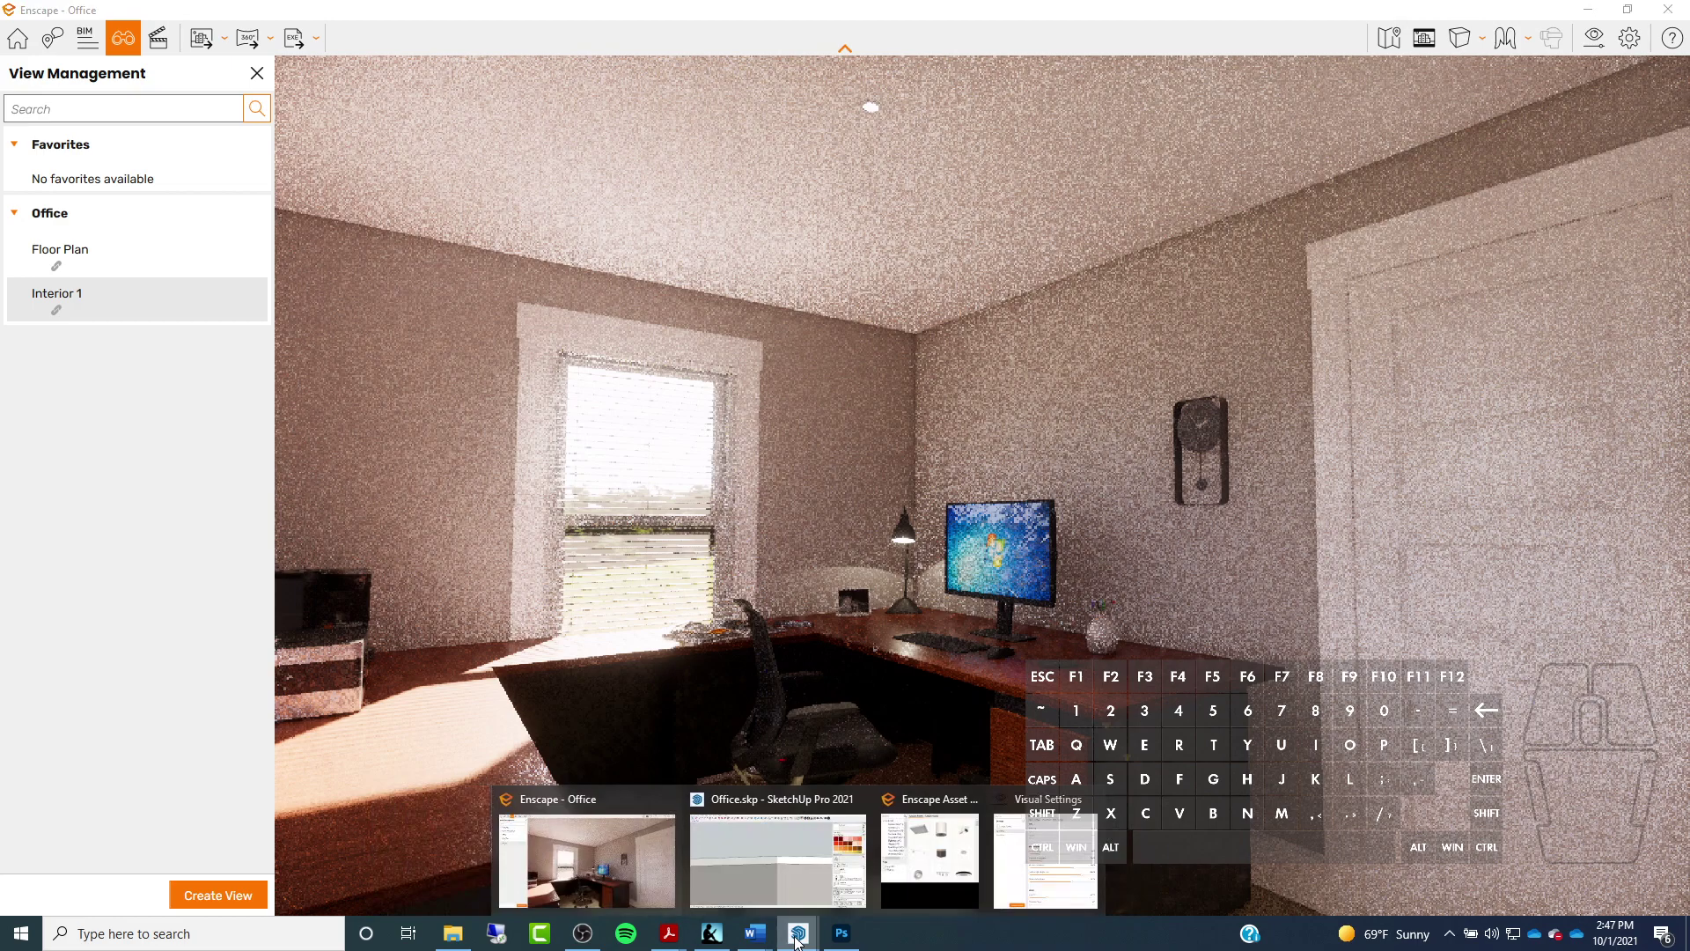
Switch back to SketchUp and open the Light Source material in the Enscape Material Editor
left_click(806, 847)
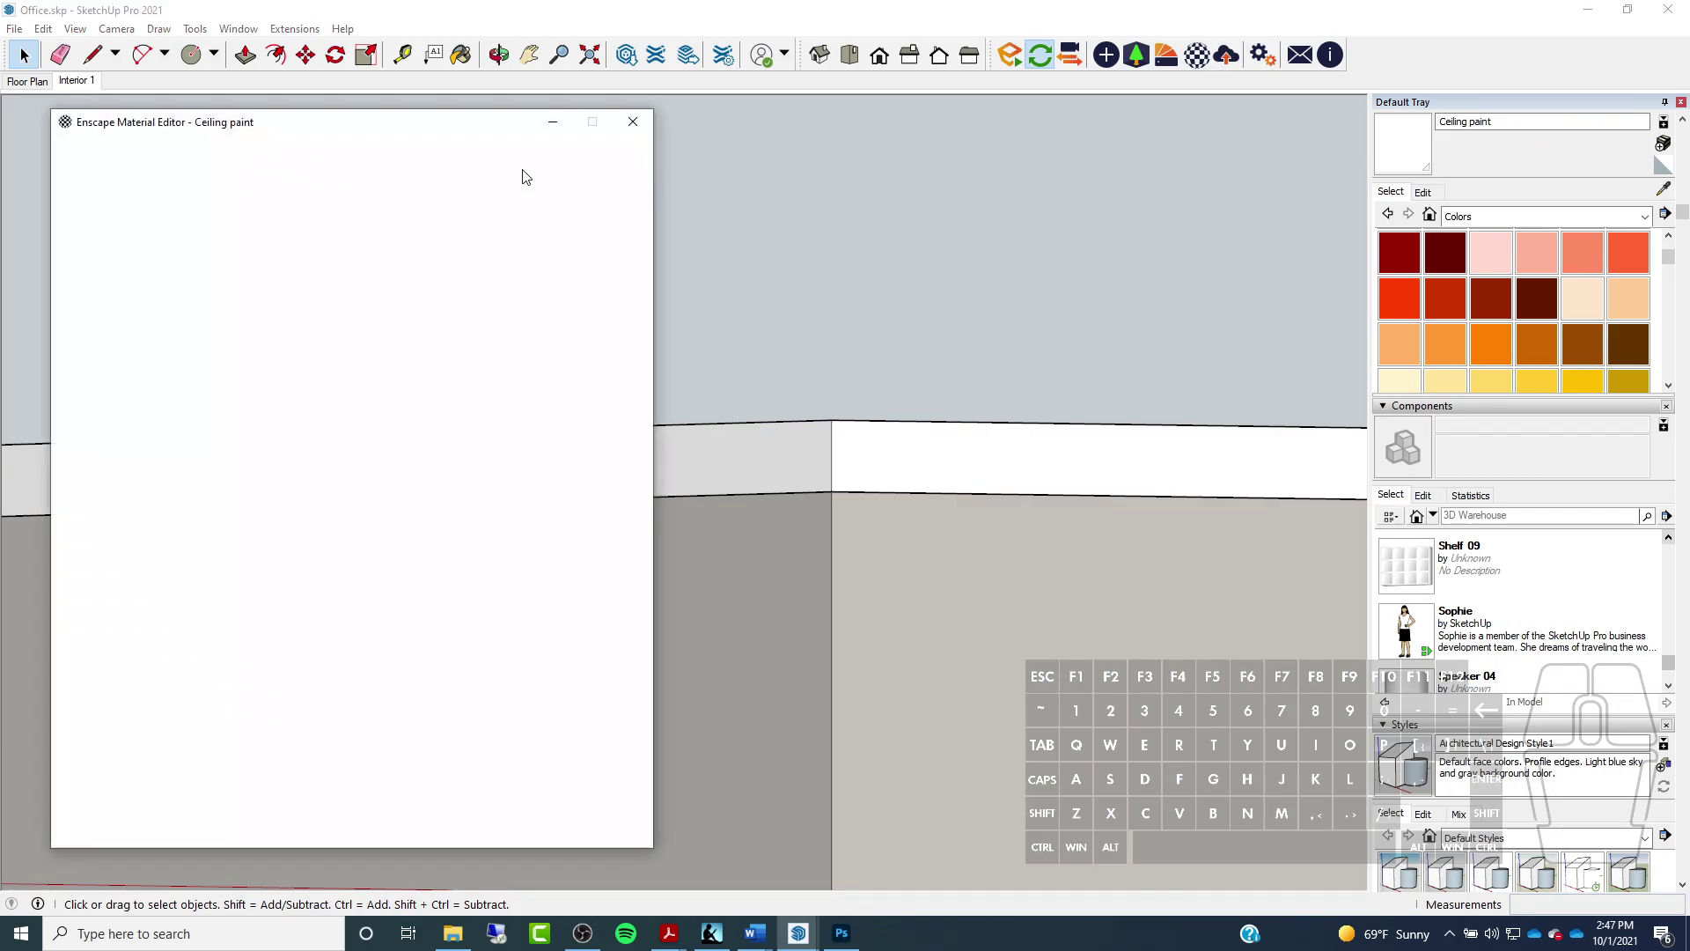
left_click(143, 158)
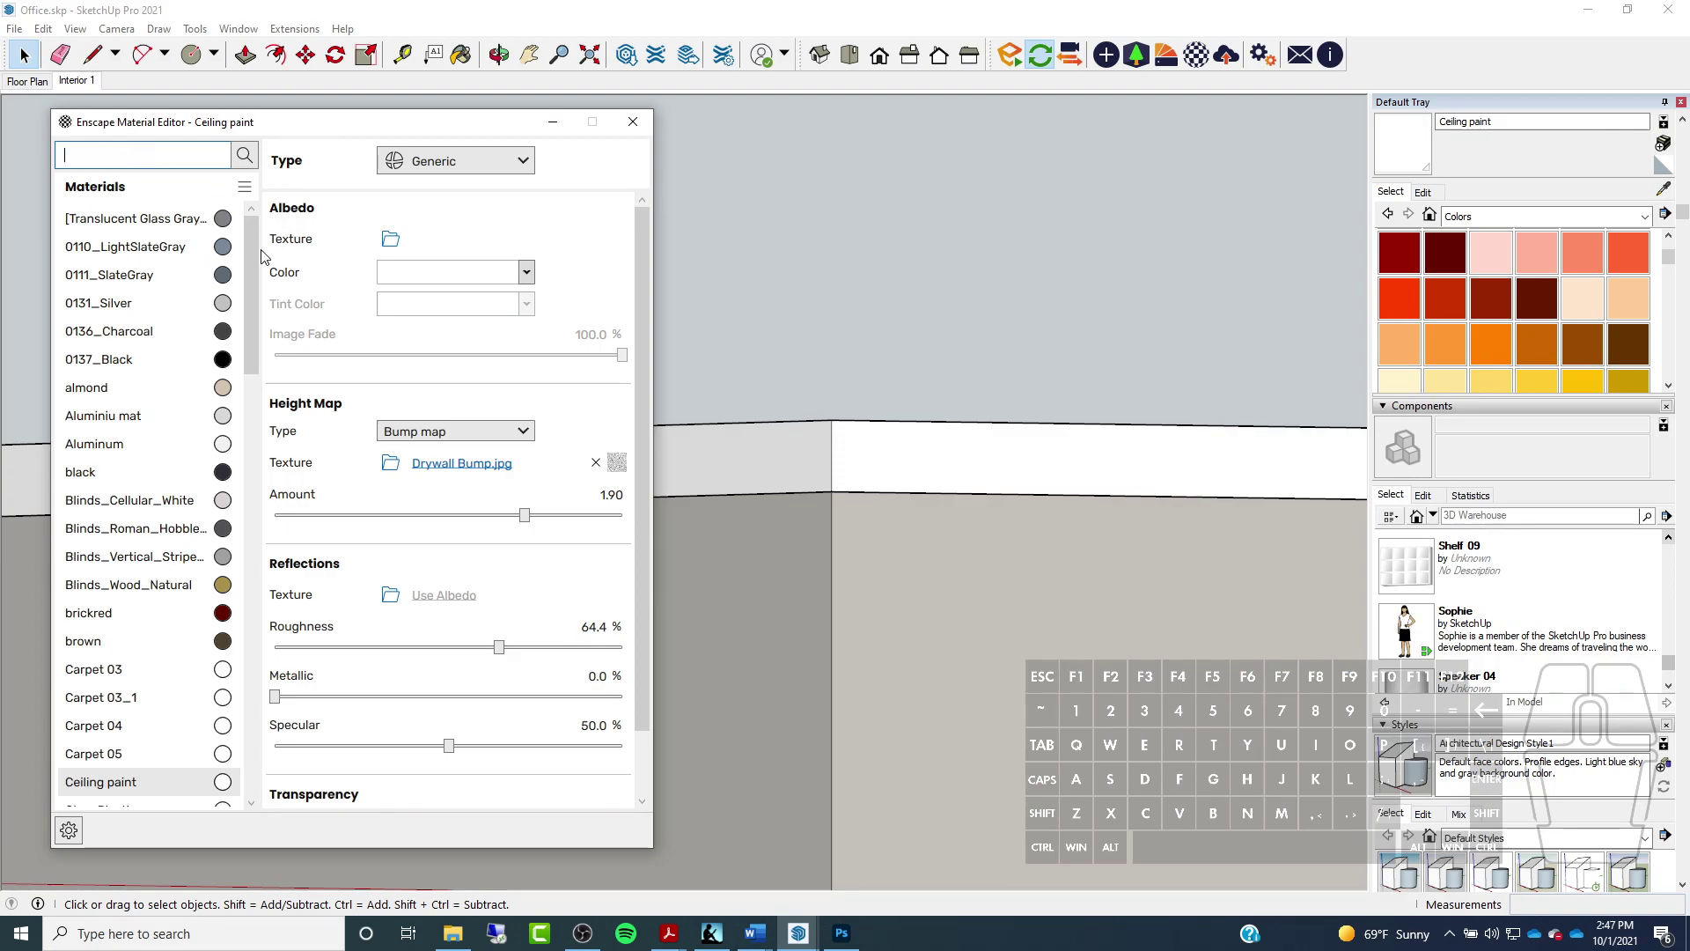
scroll(238, 574, "down", 2)
scroll(238, 574, "down", 15)
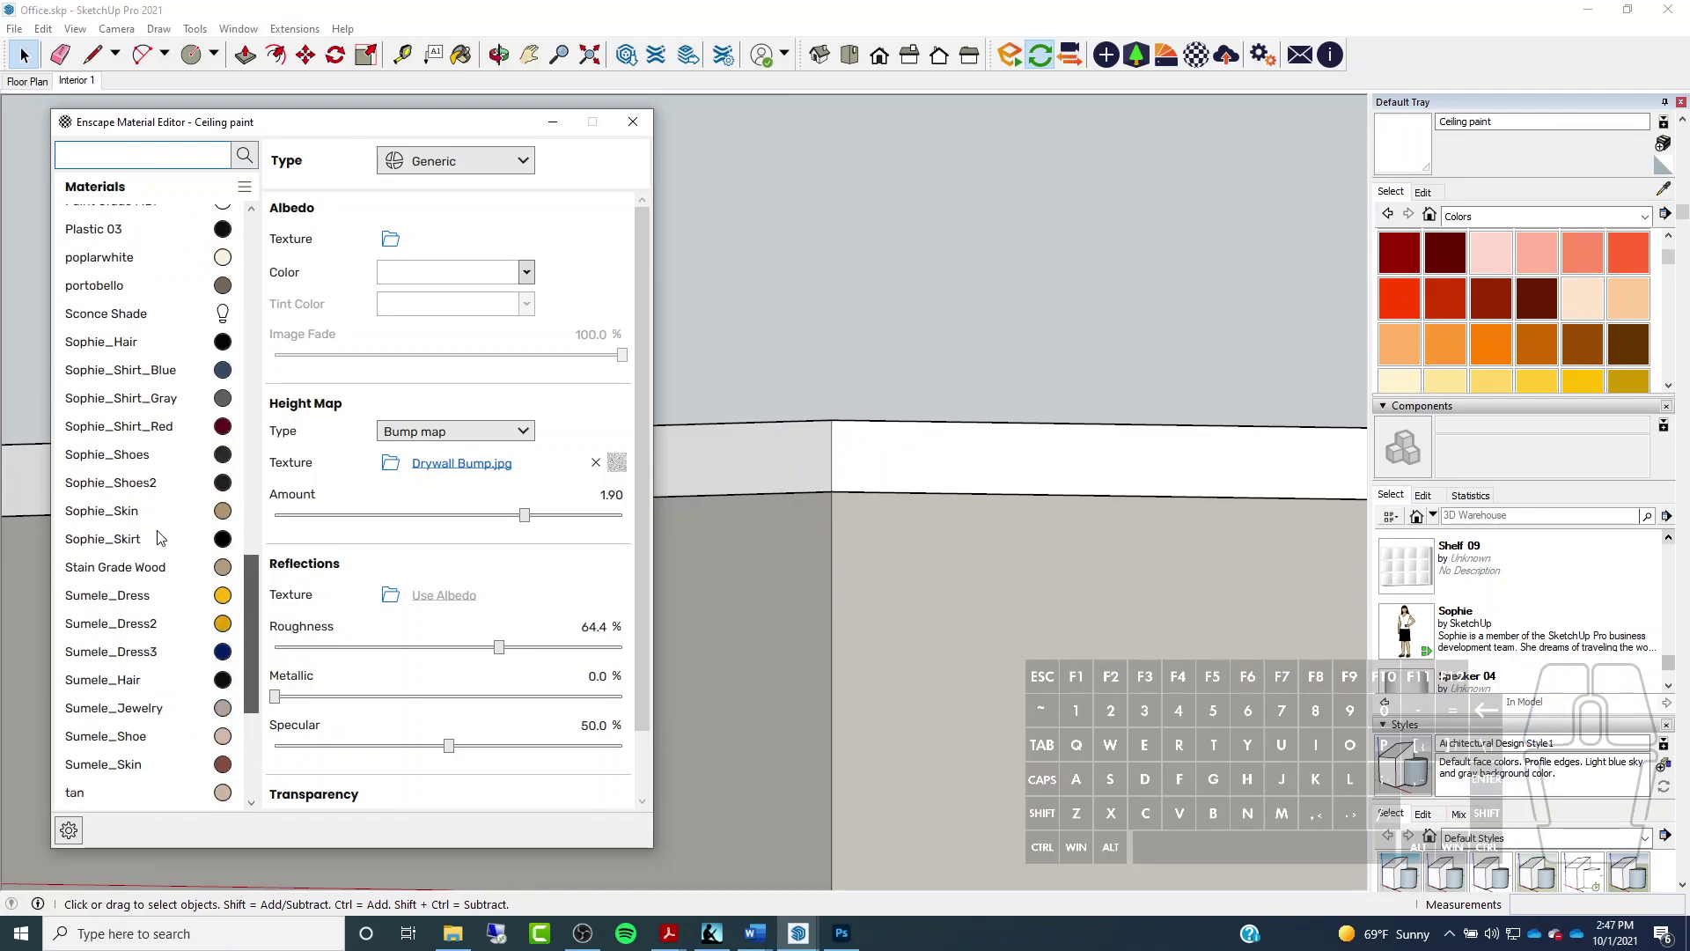
scroll(249, 592, "down", 3)
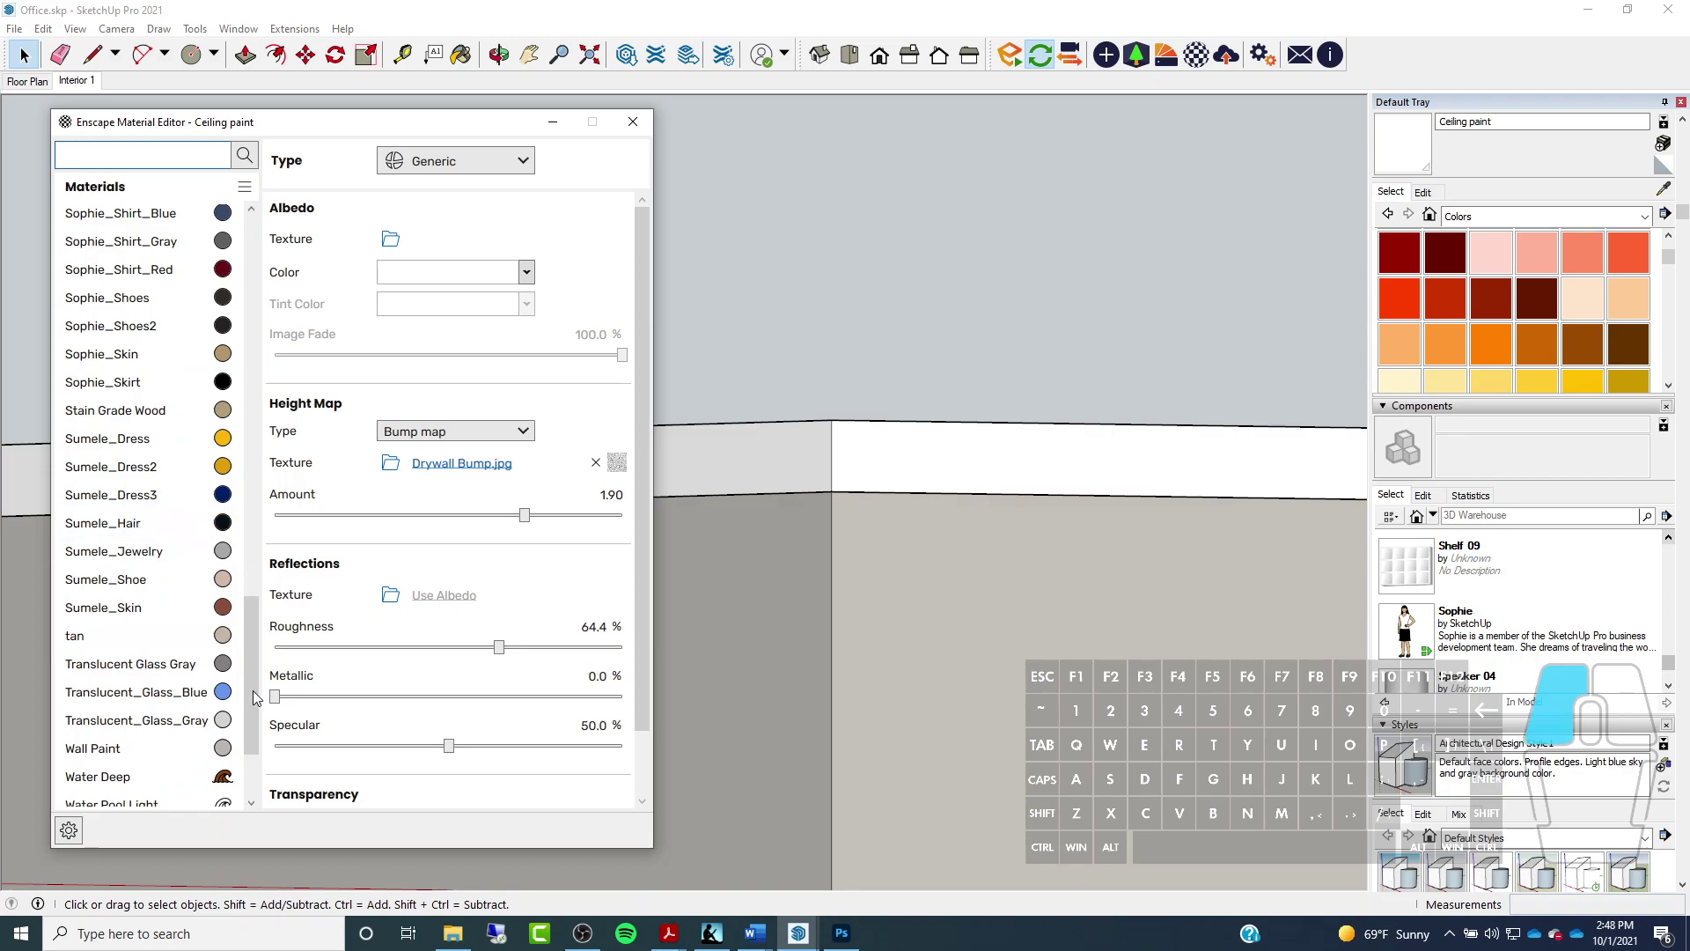
scroll(254, 757, "down", 3)
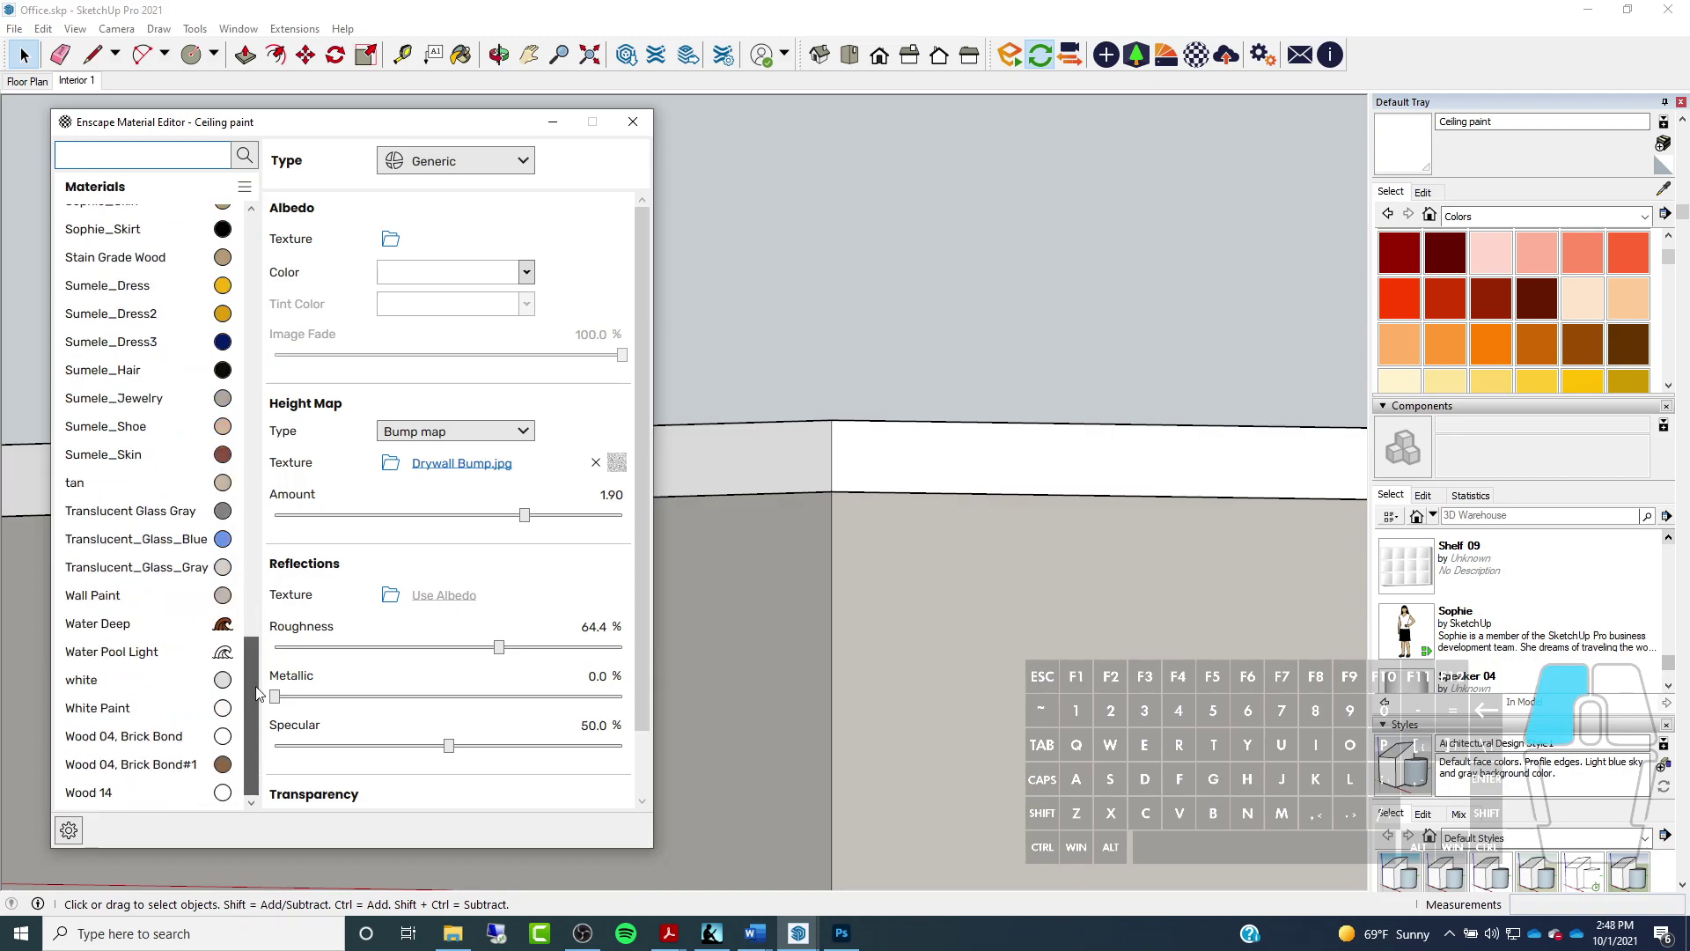
scroll(255, 567, "up", 10)
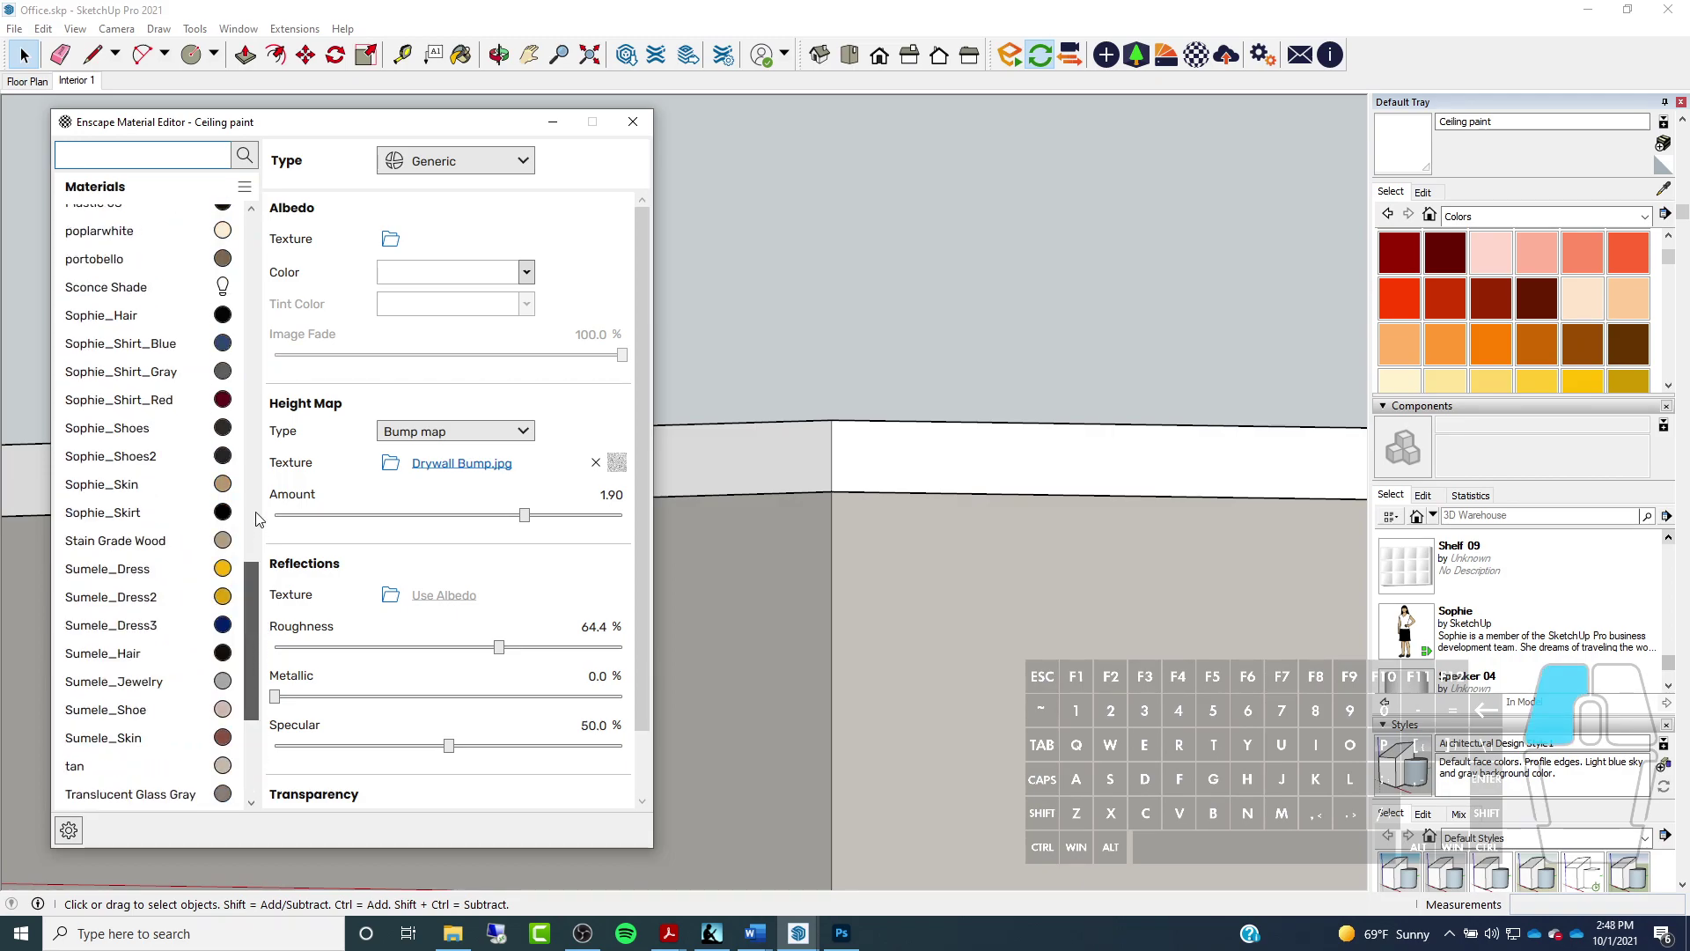
scroll(256, 519, "up", 1)
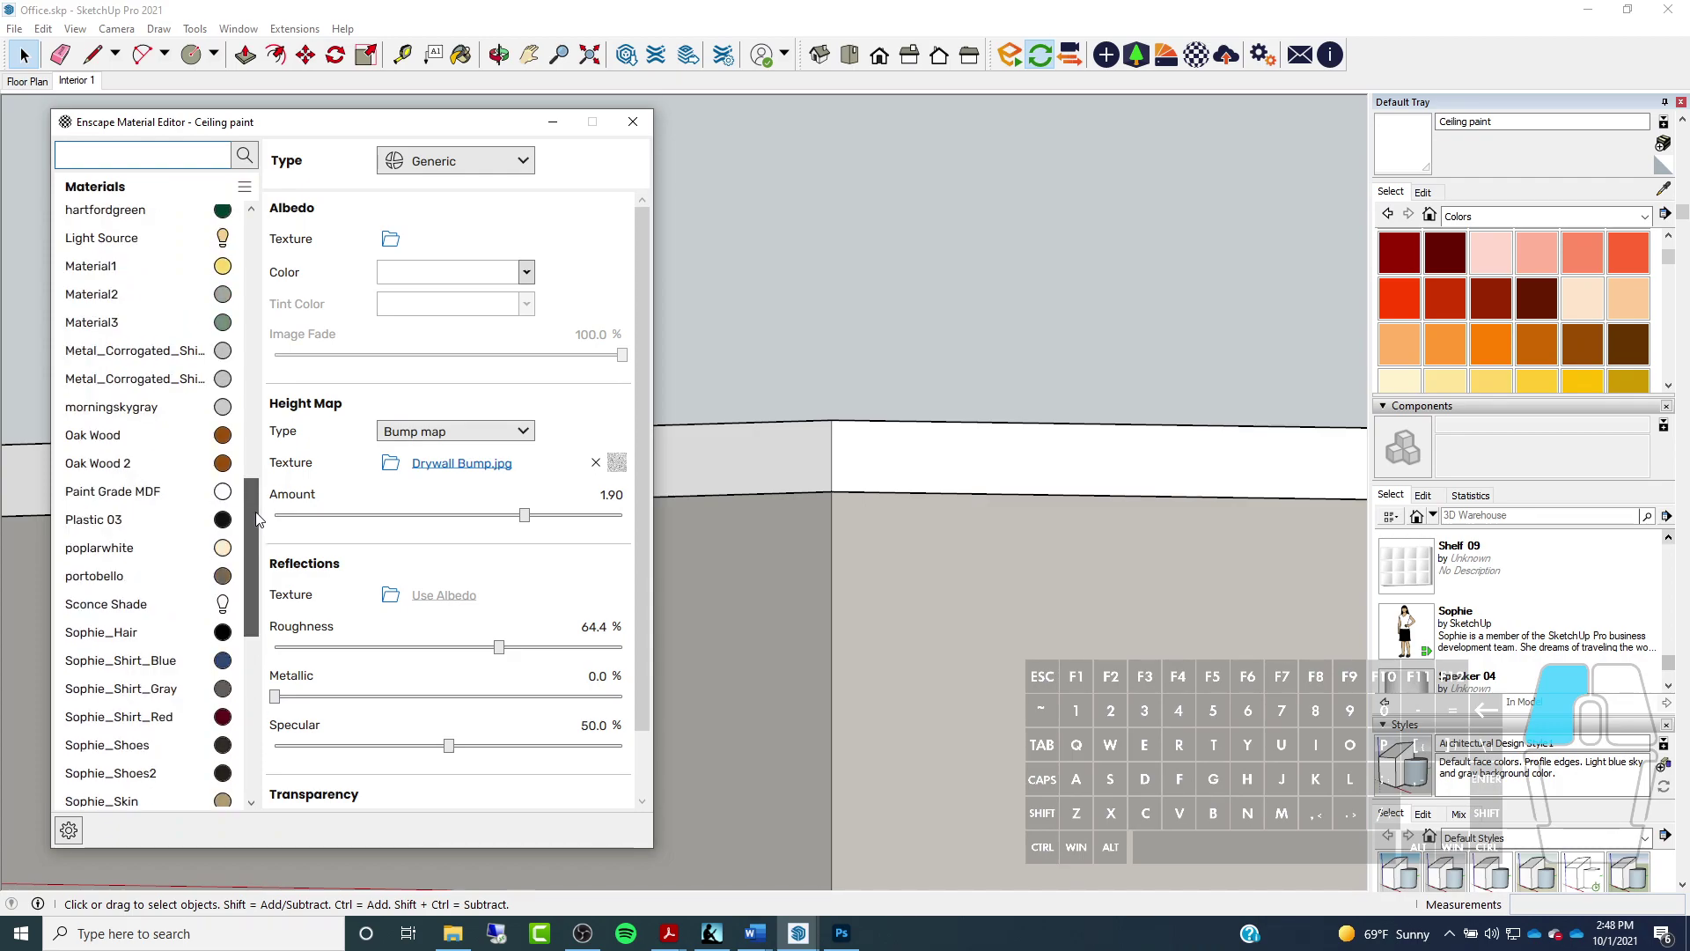
scroll(239, 435, "up", 3)
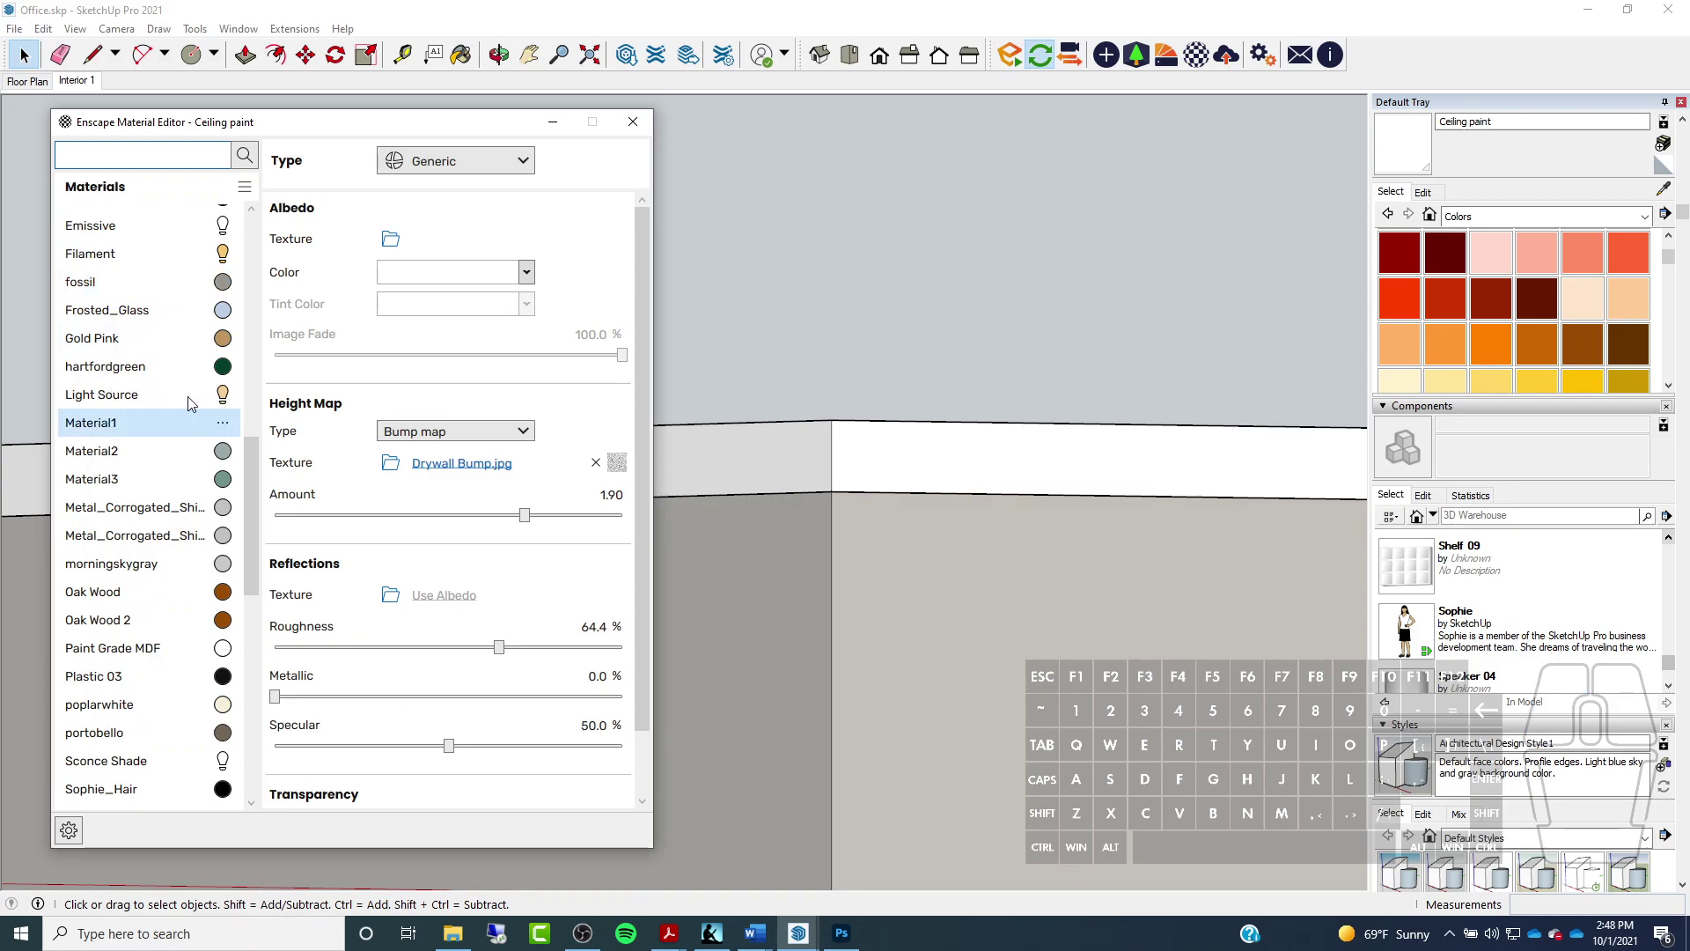
left_click(100, 397)
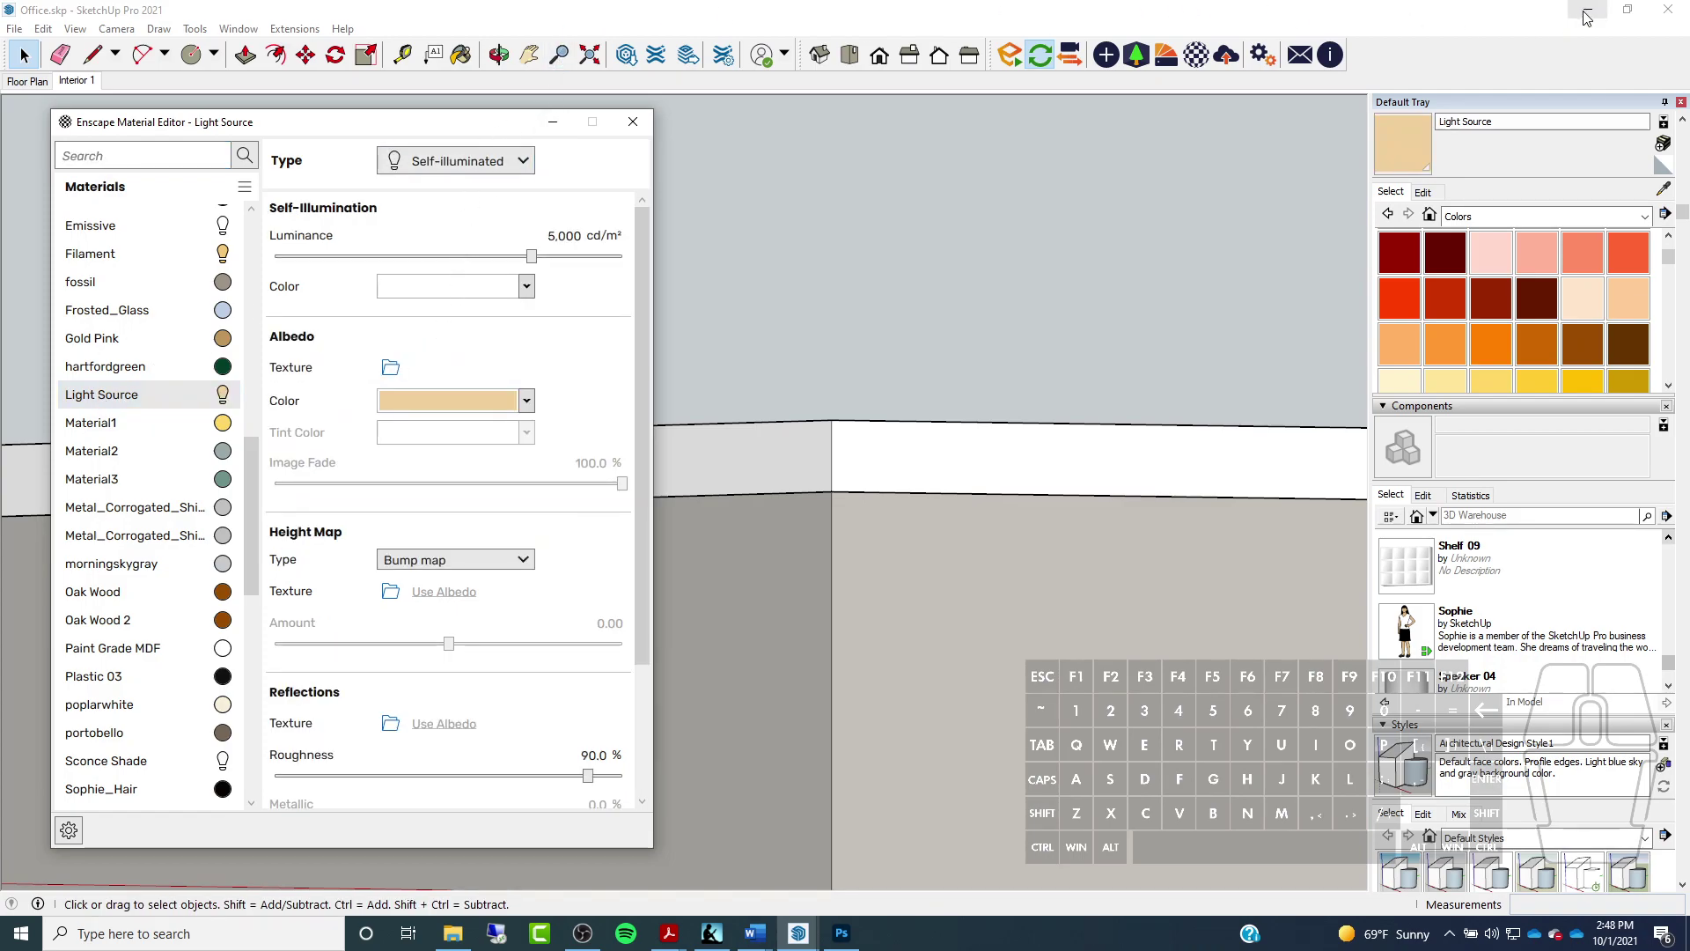
Un-maximize the SketchUp window and move it down so the Enscape render is visible beside the Material Editor
mouse_move(1587, 17)
left_mouse_down()
mouse_move(999, 464)
mouse_move(995, 530)
left_mouse_up()
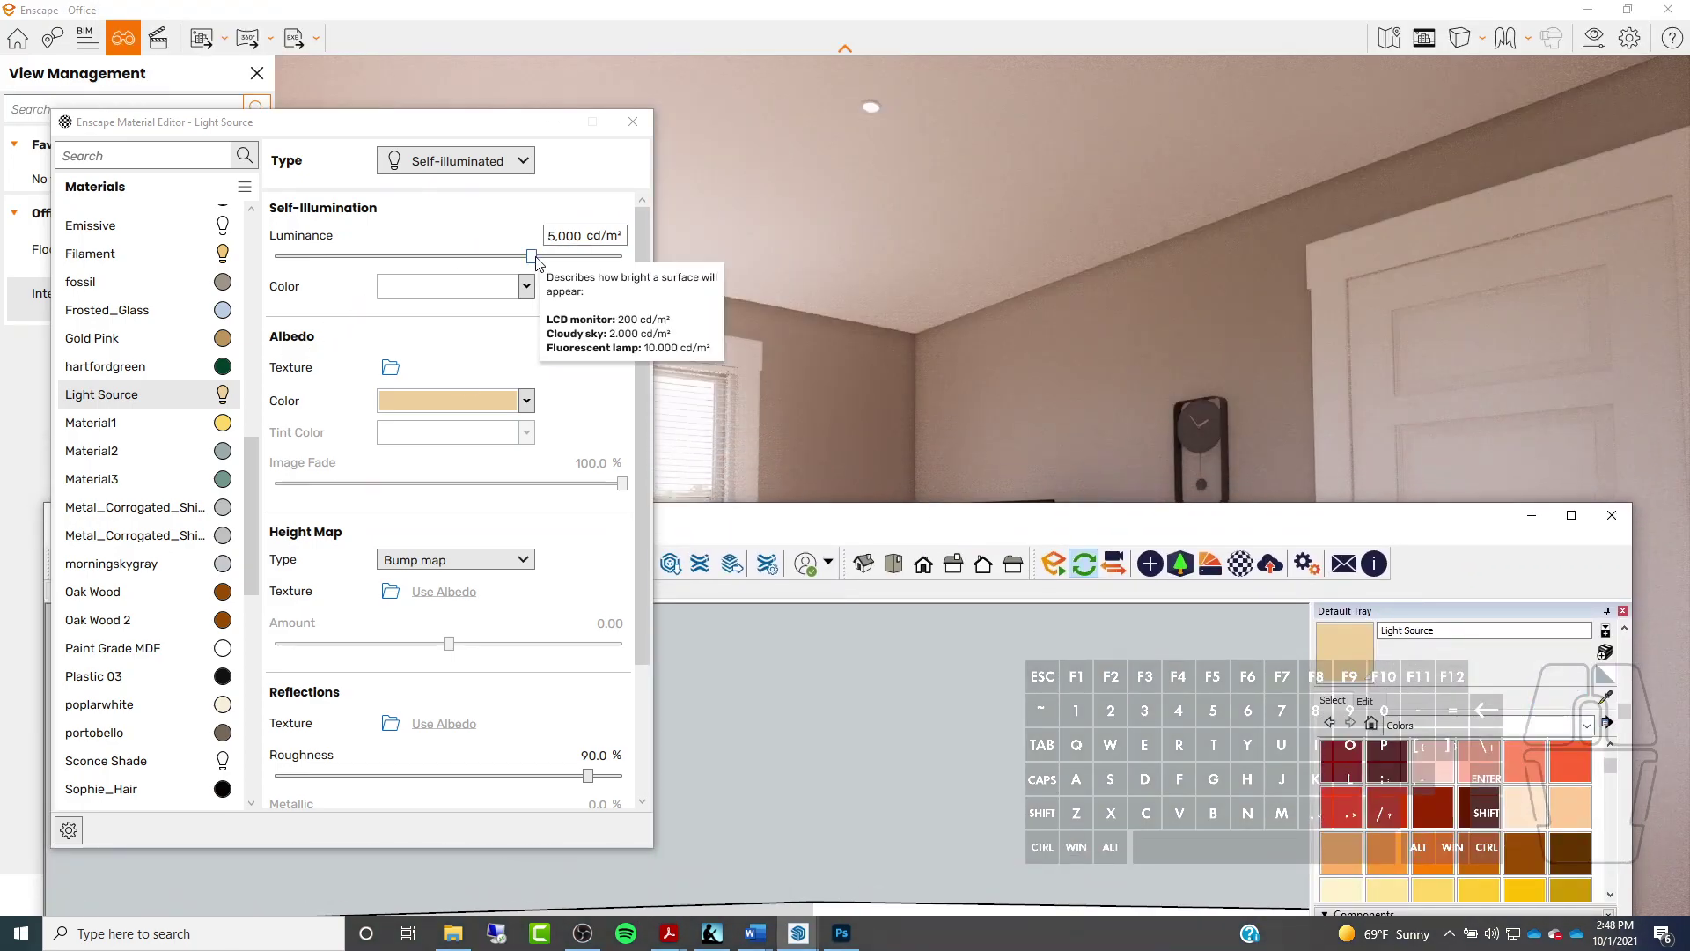
Raise the Light Source material's self-illumination luminance to 24,841 cd/m² and check the ceiling light in the full Enscape render
left_click_drag(532, 256, 580, 256)
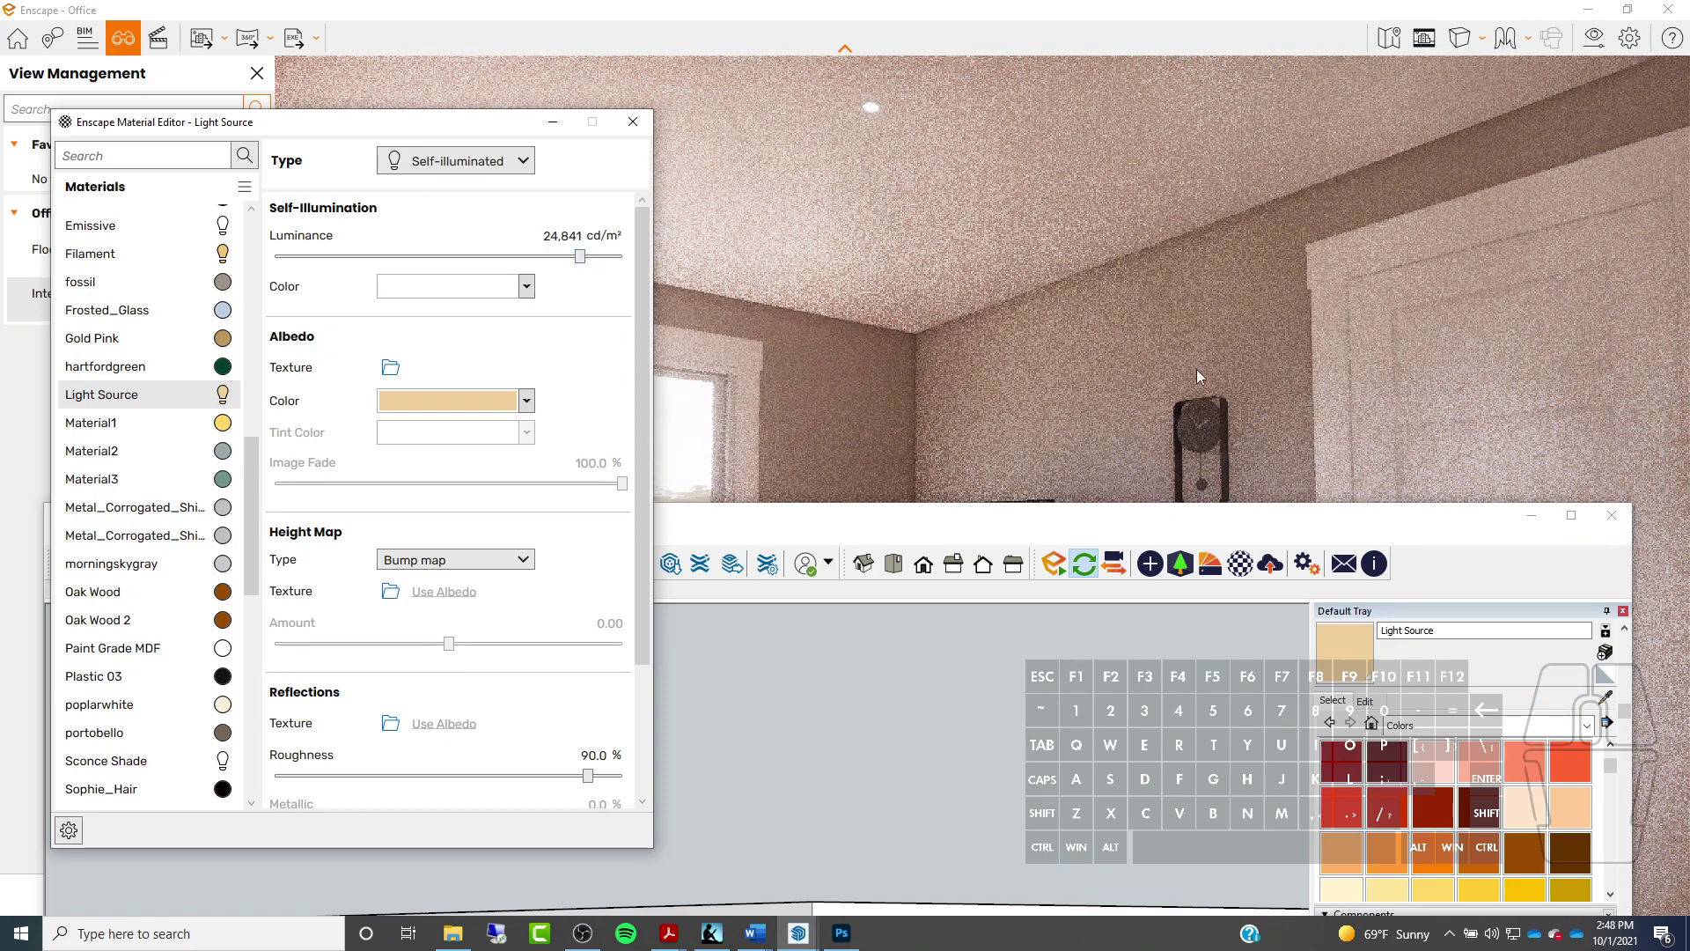
left_click(1522, 521)
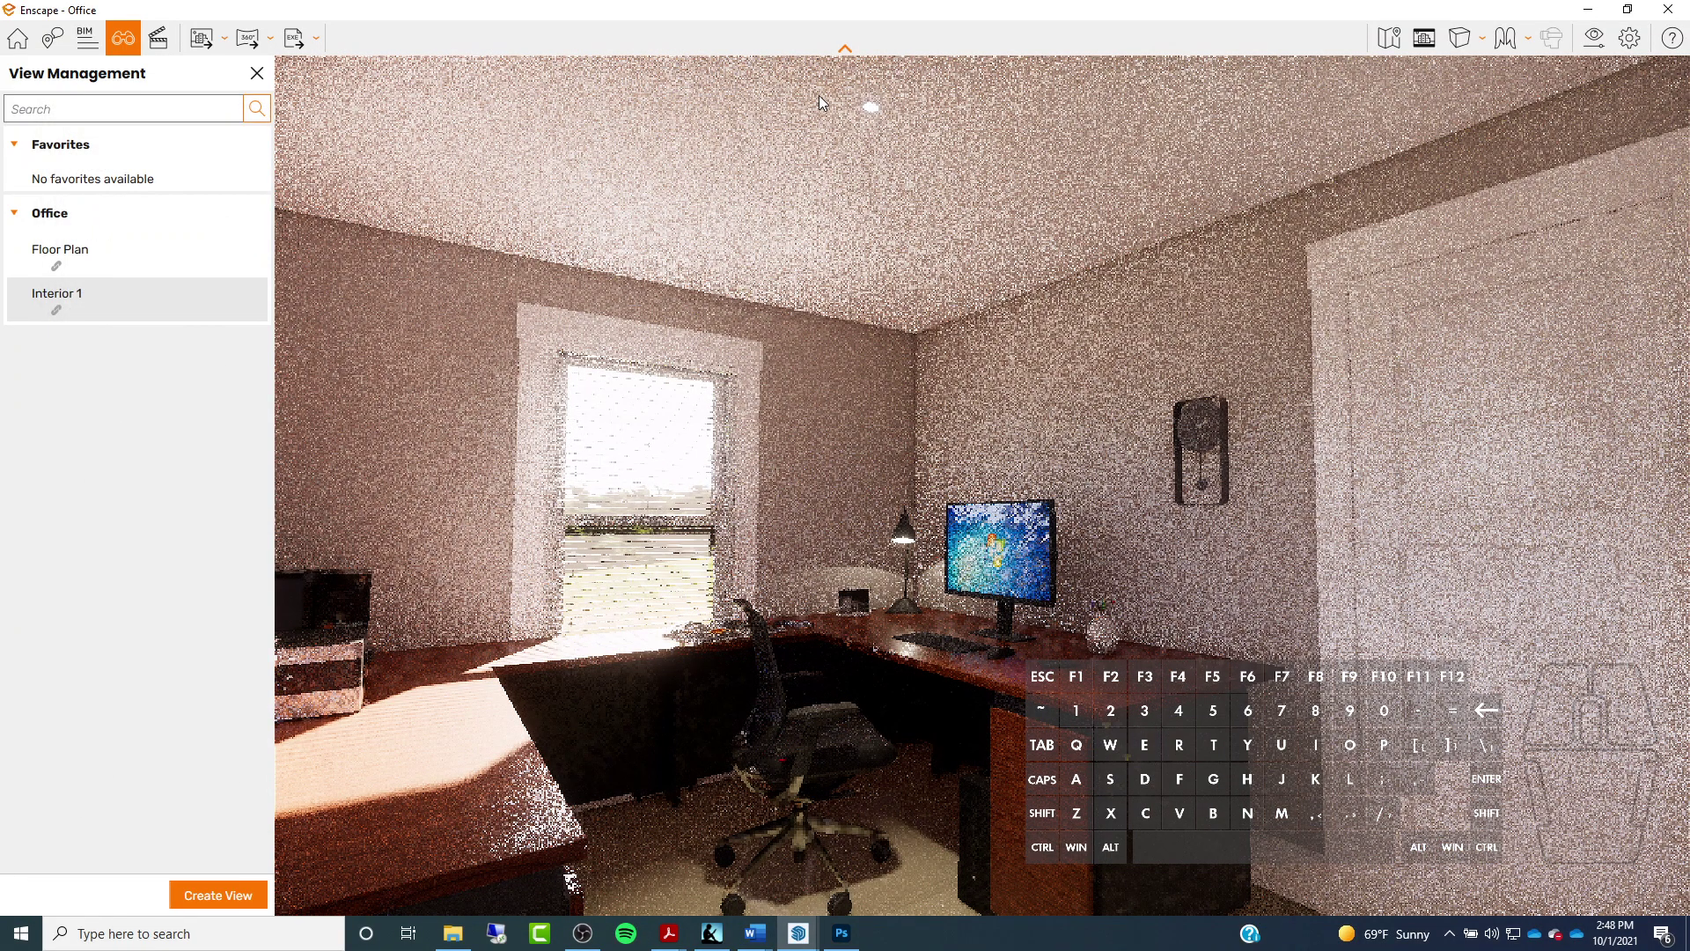
scroll(826, 113, "up", 2)
middle_click_drag(826, 114, 803, 902)
mouse_move(799, 933)
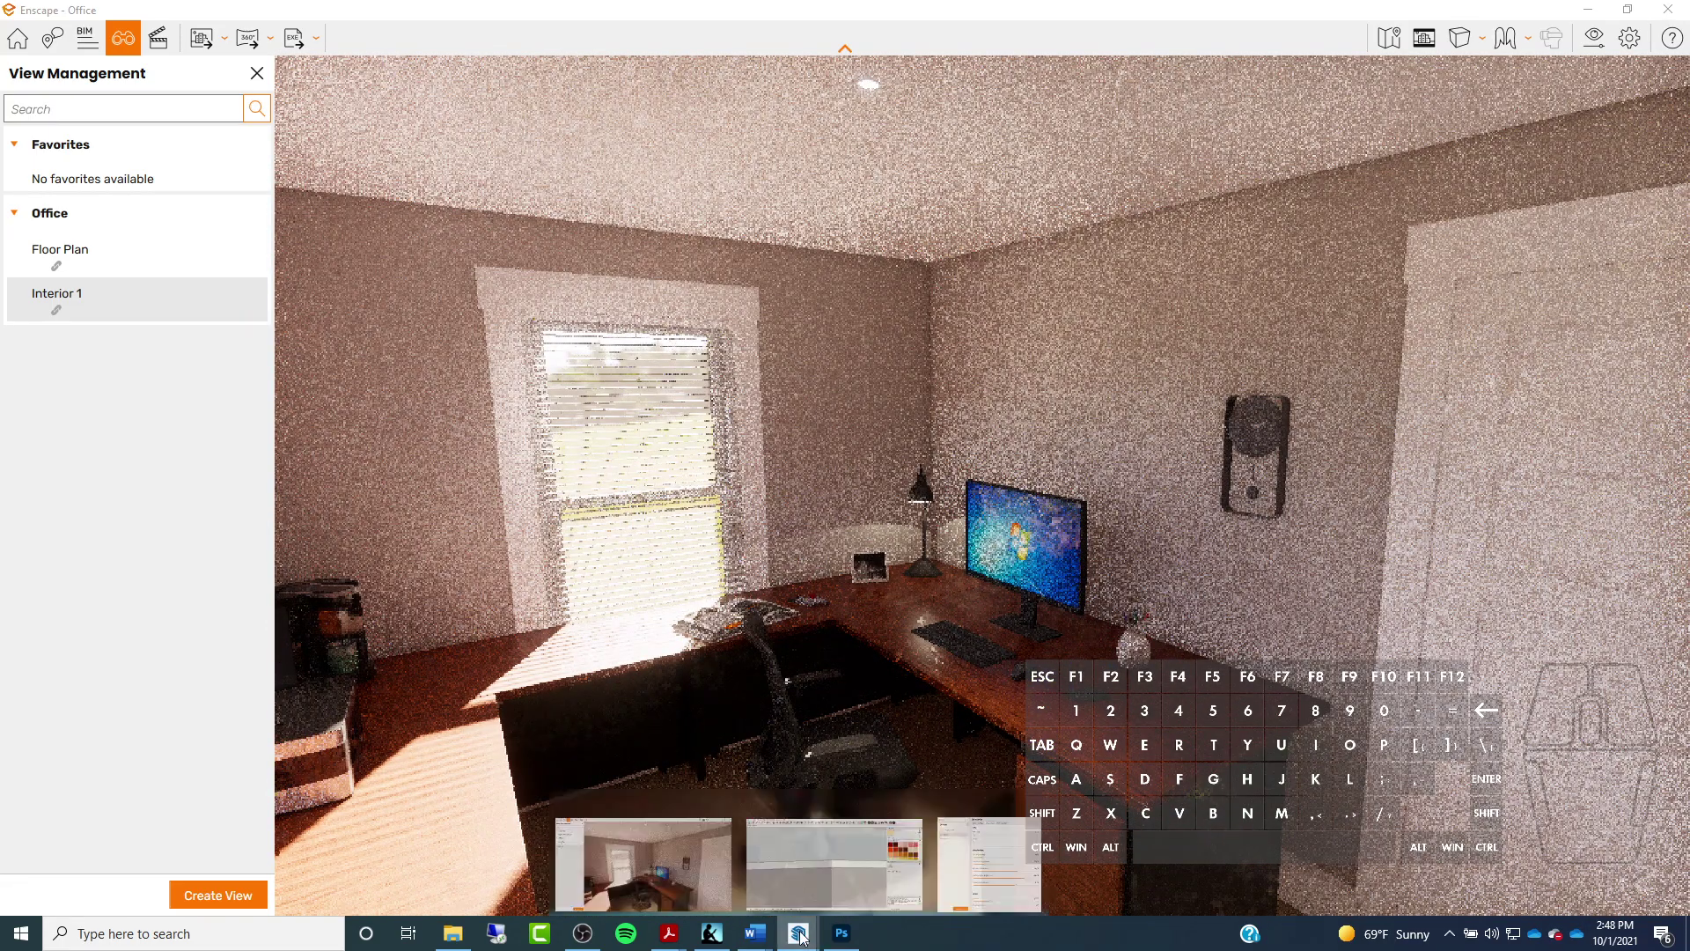
mouse_move(815, 875)
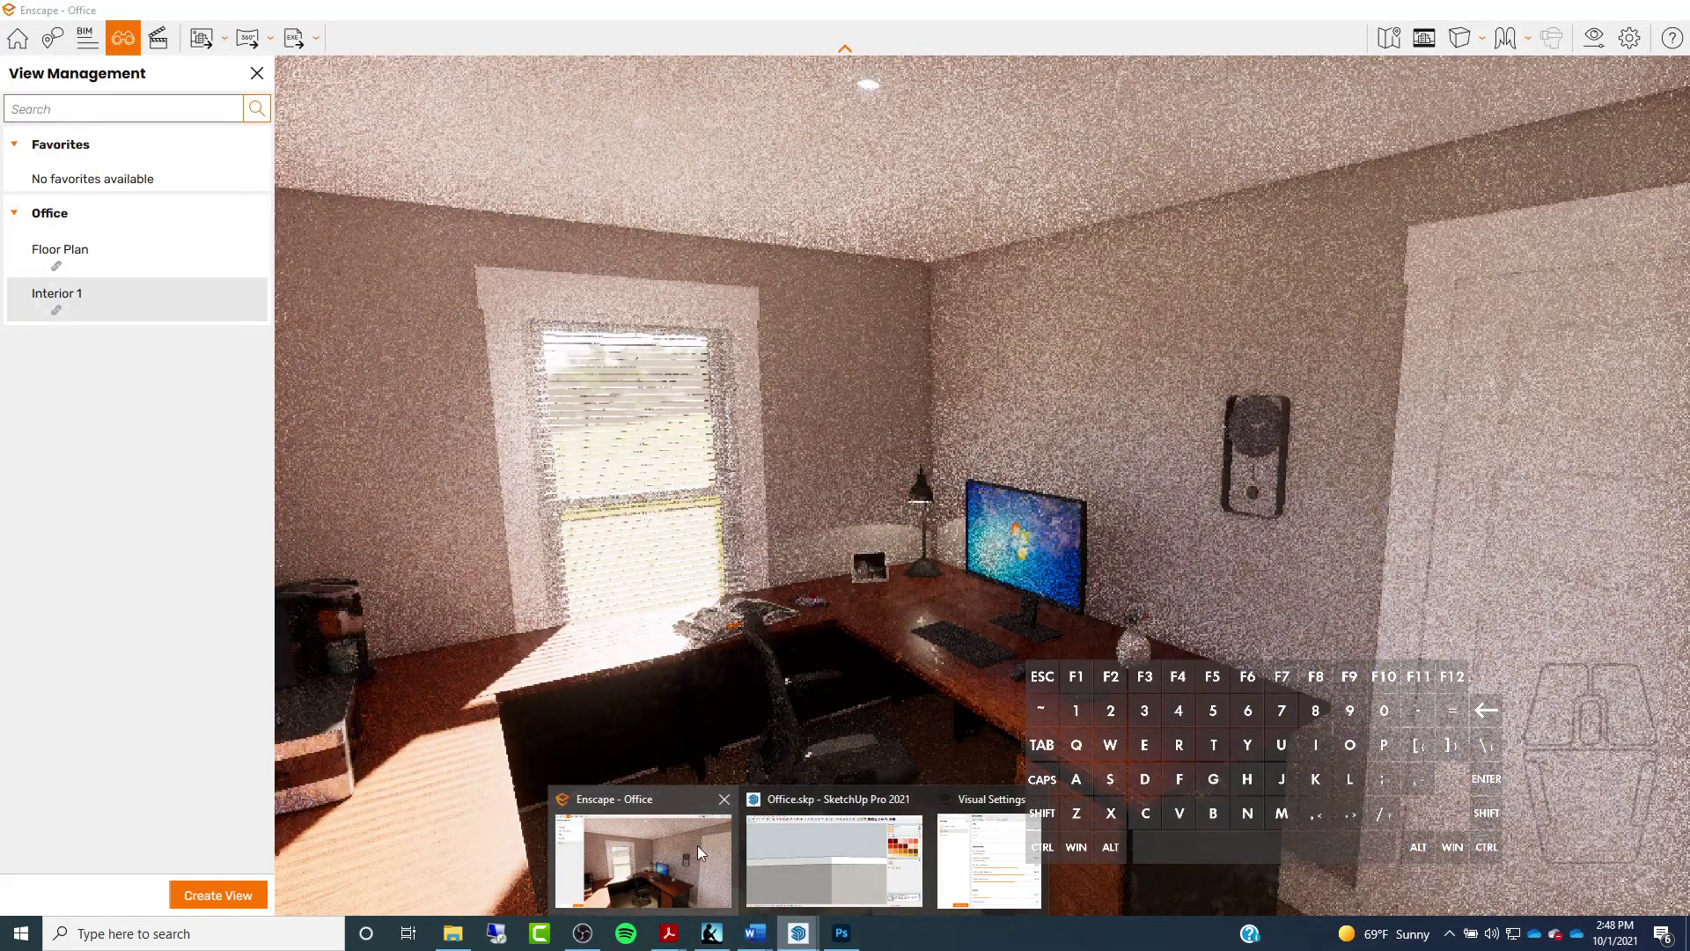
left_click(697, 845)
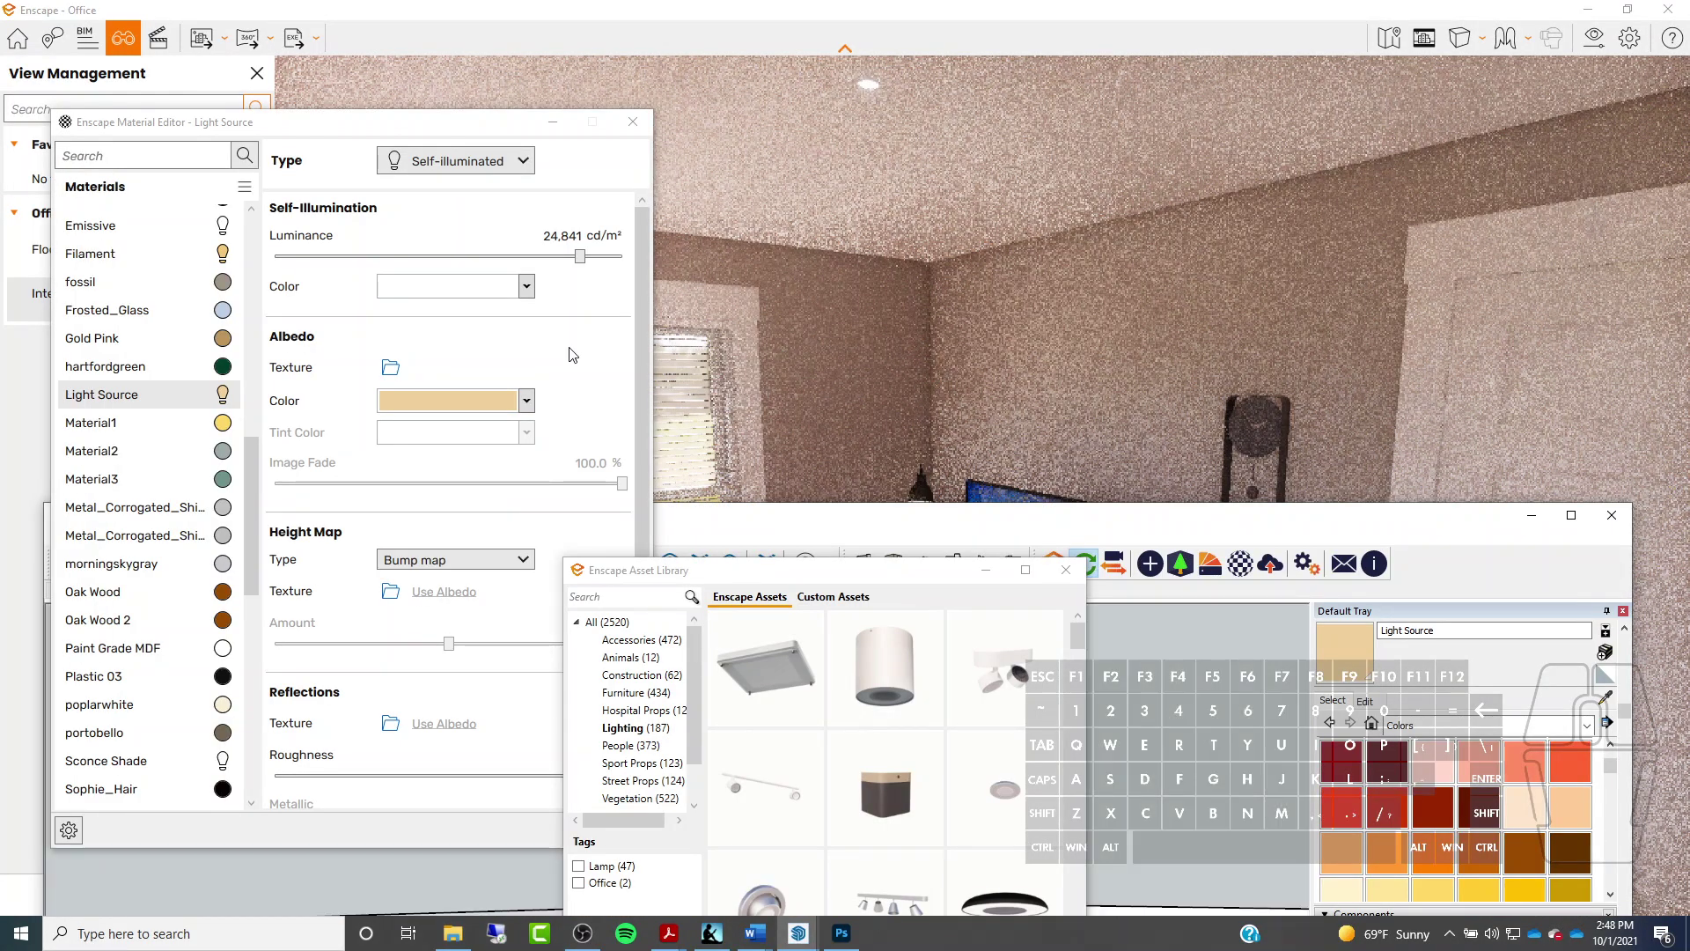
Set the Light Source material's self-illumination color to a pale orange standard swatch
left_click(519, 429)
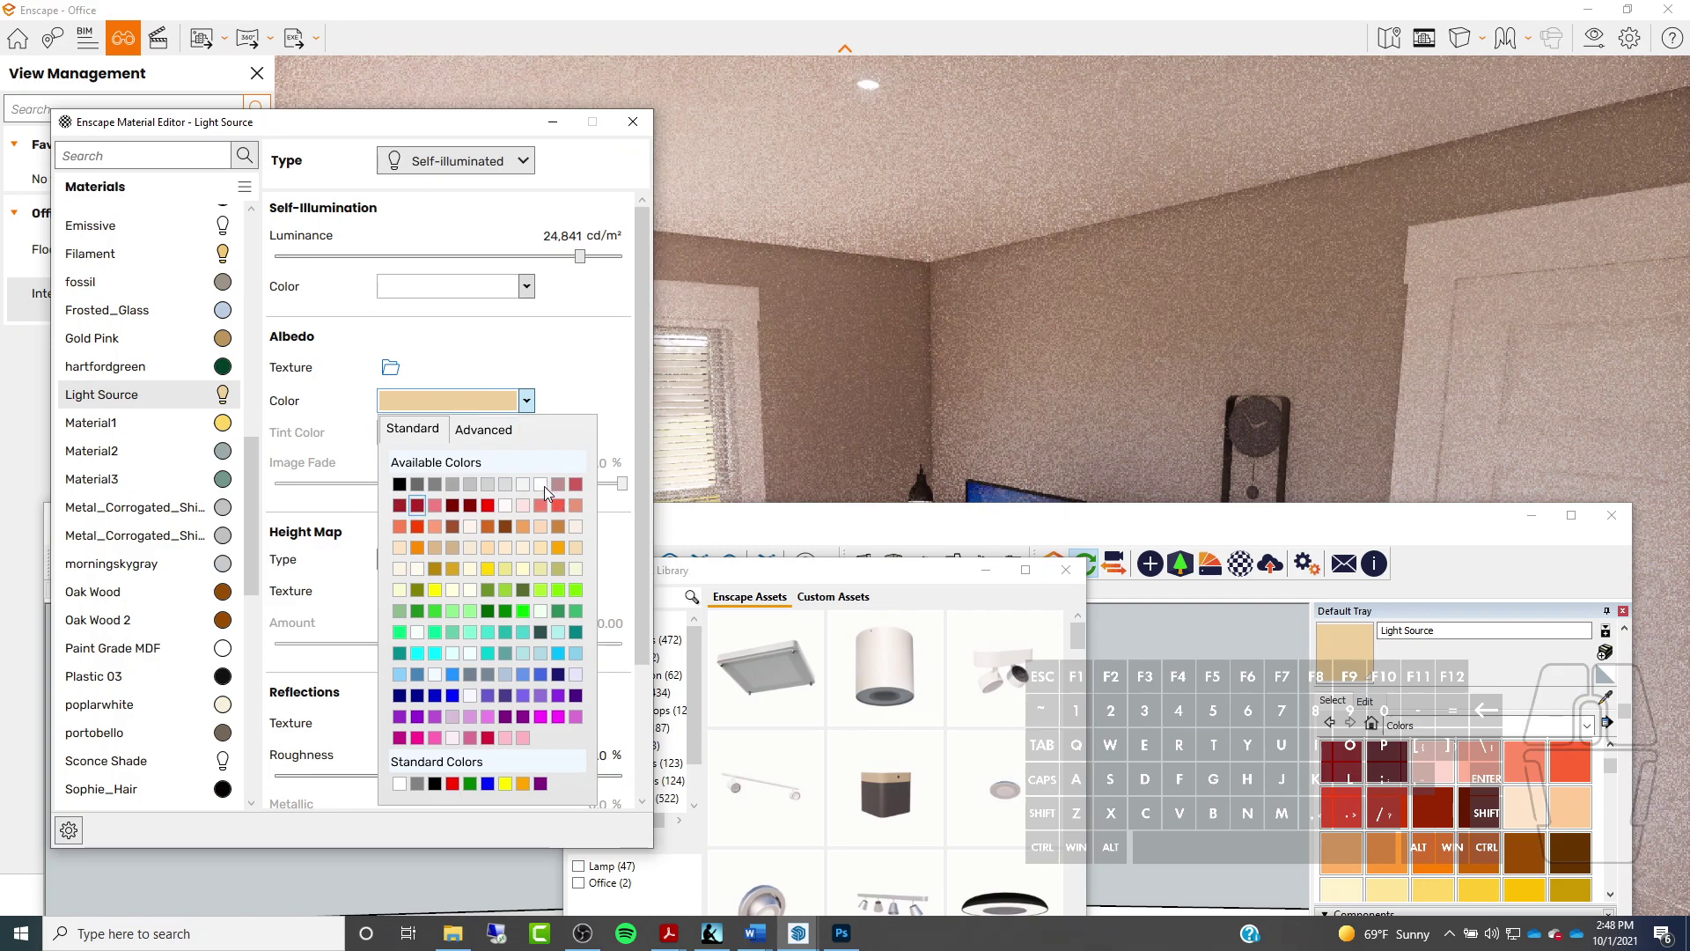
left_click(489, 352)
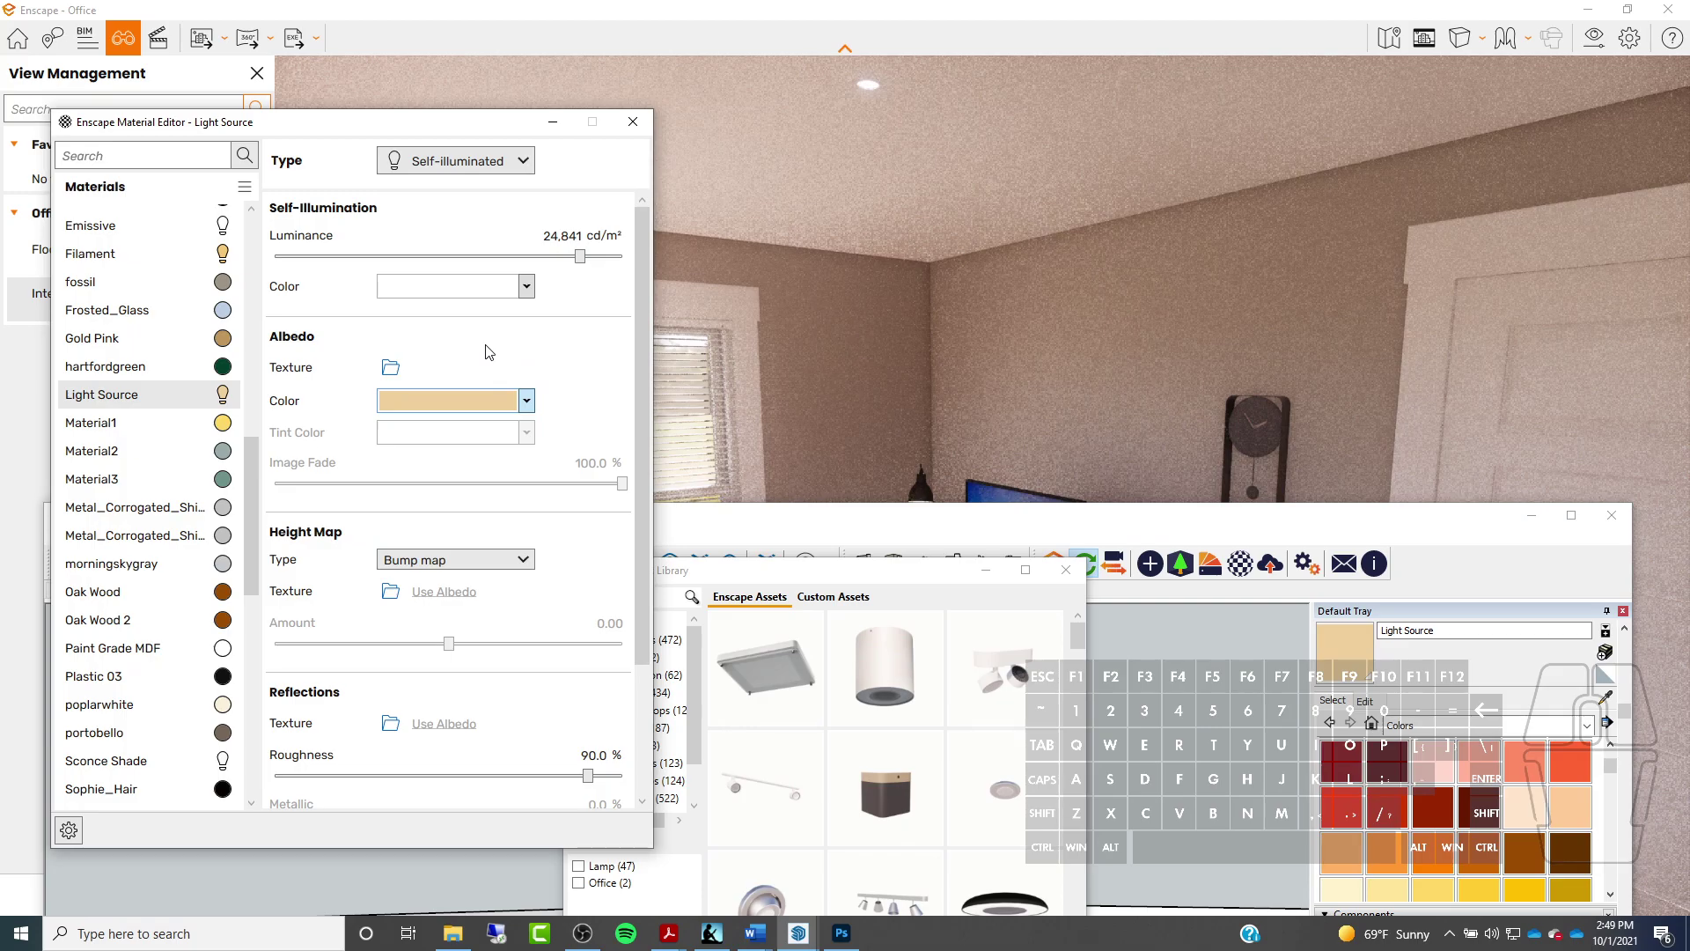
left_click(526, 287)
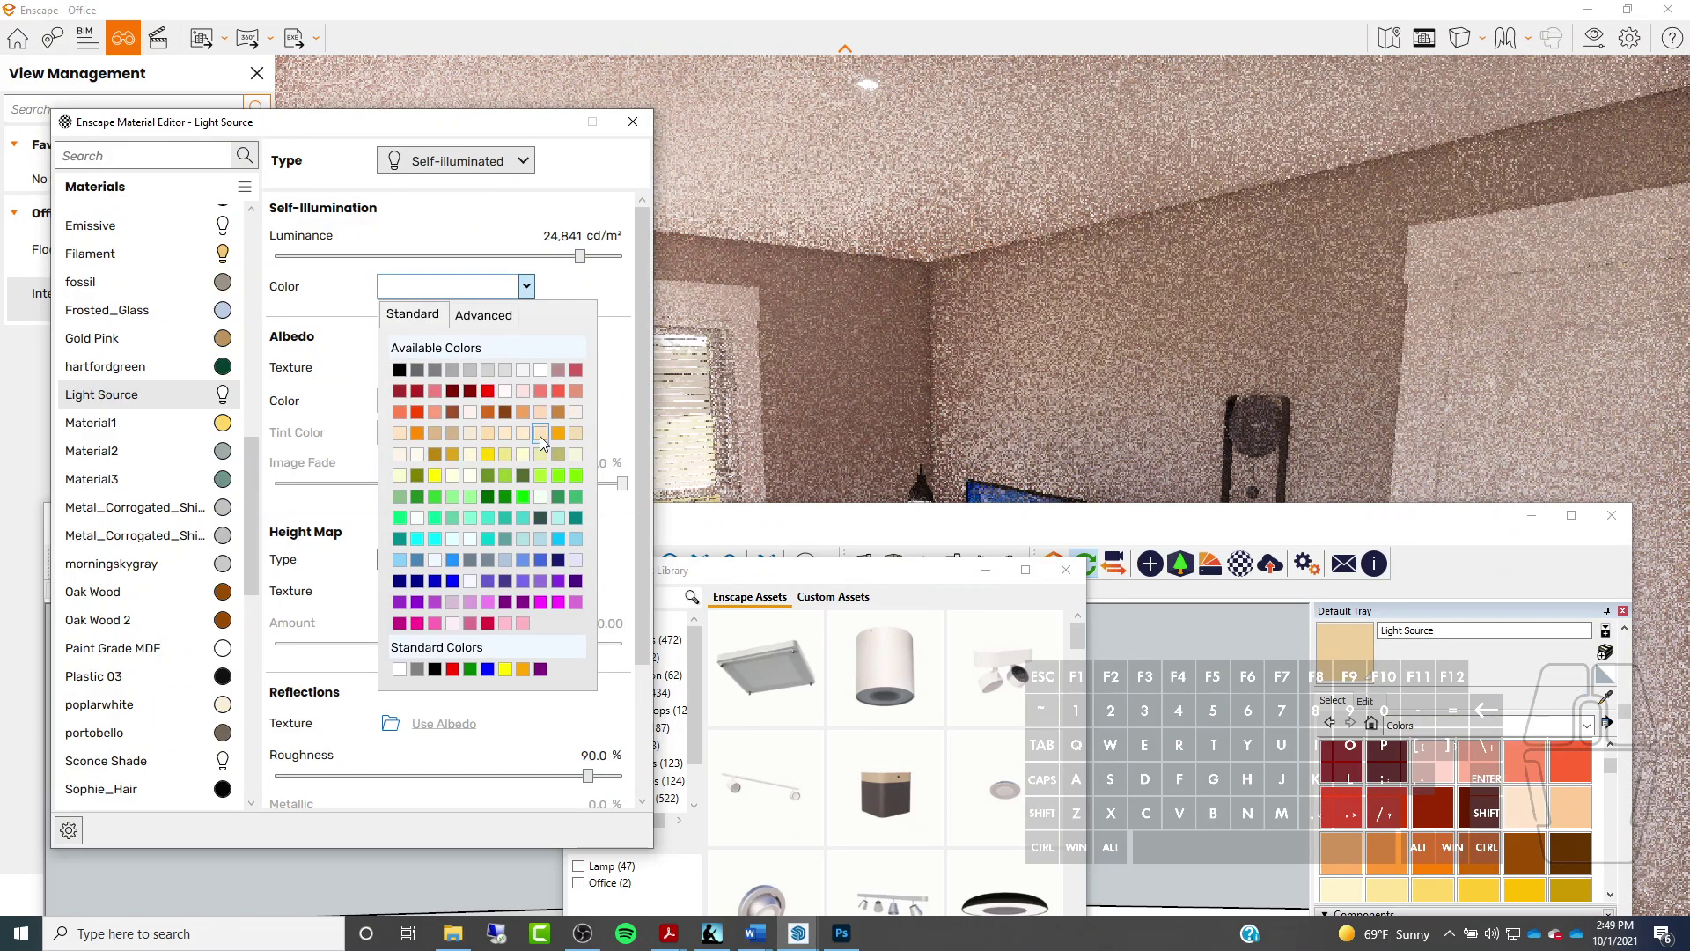
left_click(540, 434)
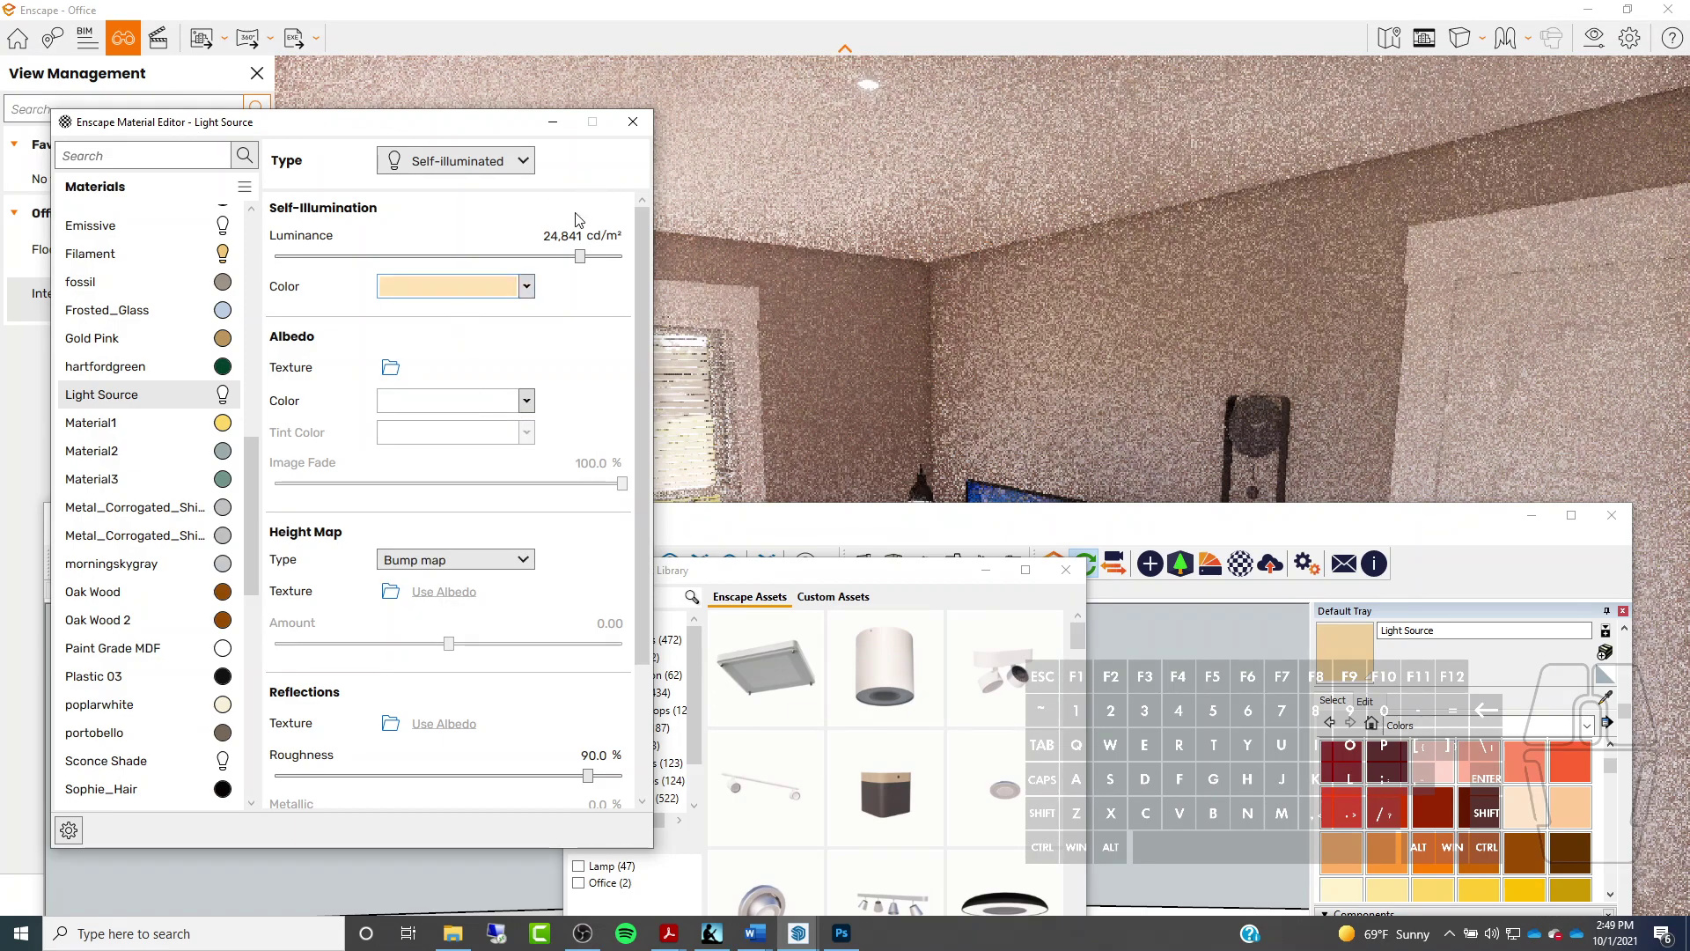
left_click(835, 315)
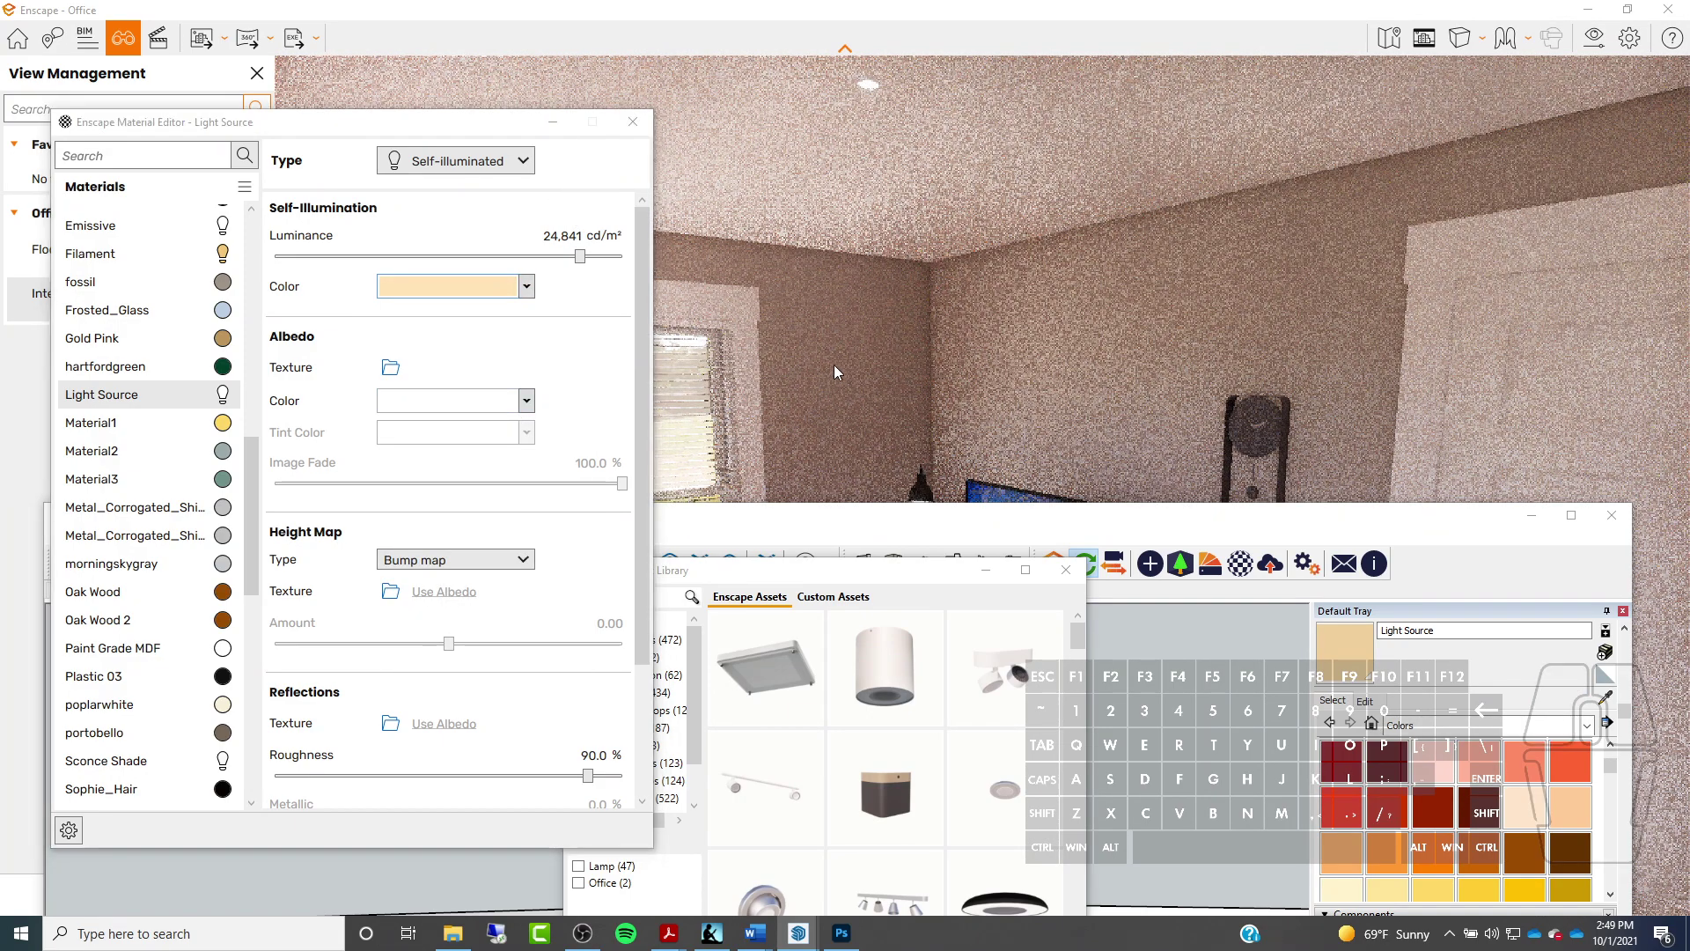
Set the Light Source material's albedo color to the same pale orange swatch and close the Material Editor
mouse_move(1456, 521)
left_mouse_down()
mouse_move(1398, 713)
mouse_move(1404, 646)
left_mouse_up()
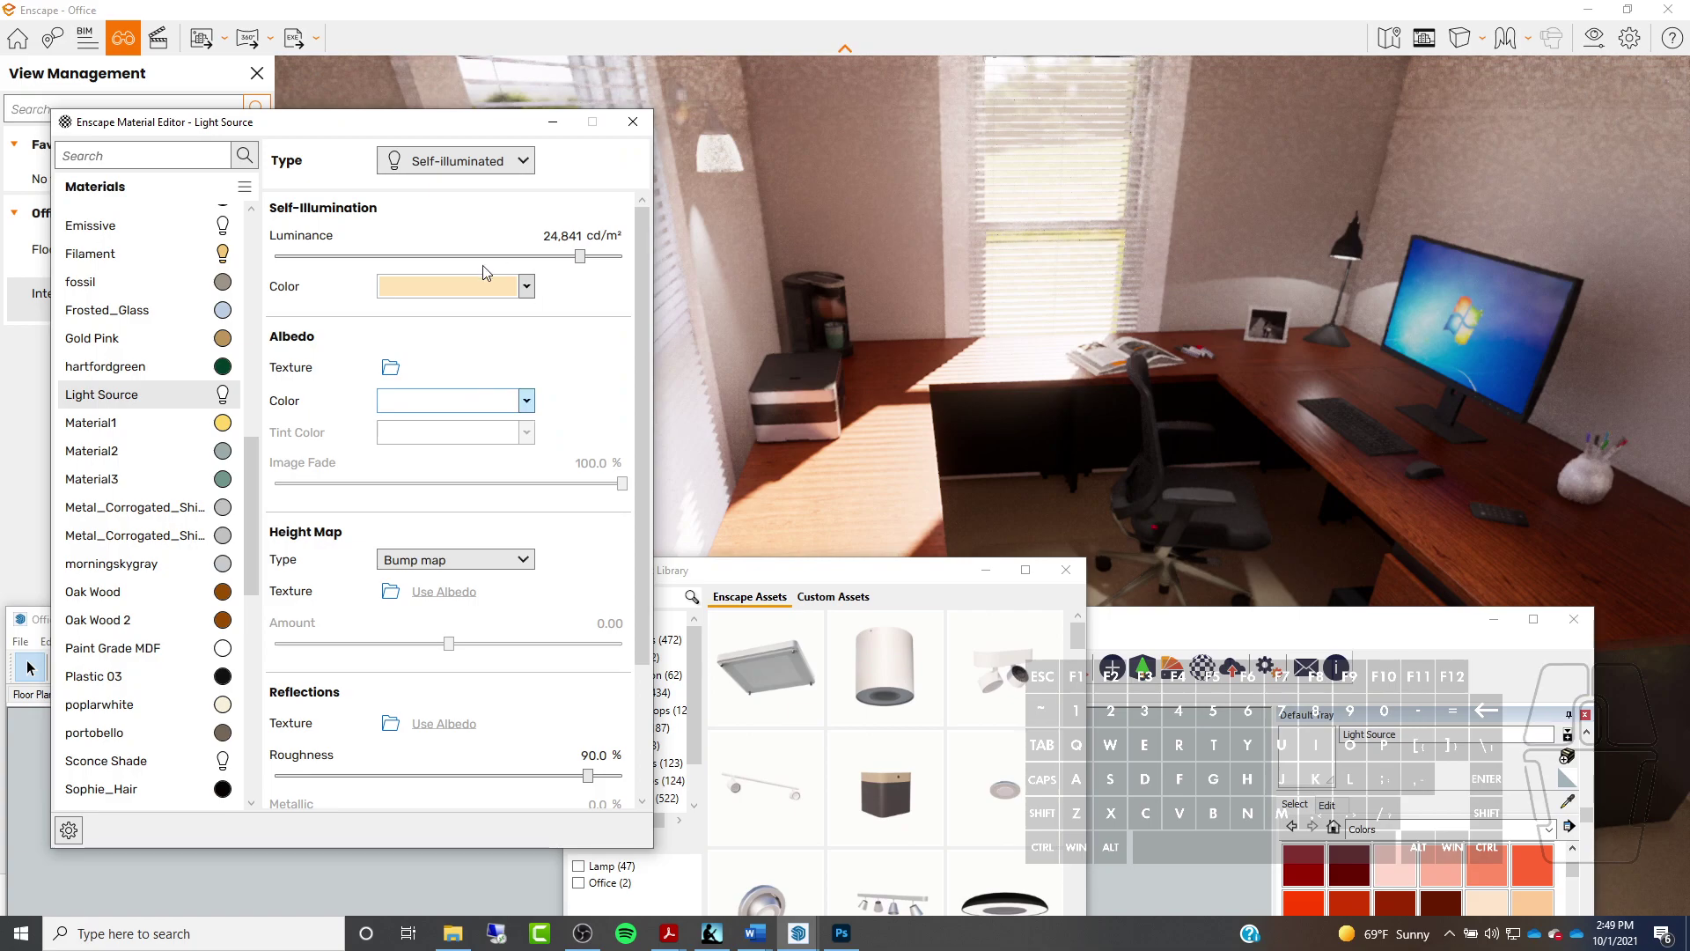
left_click(525, 397)
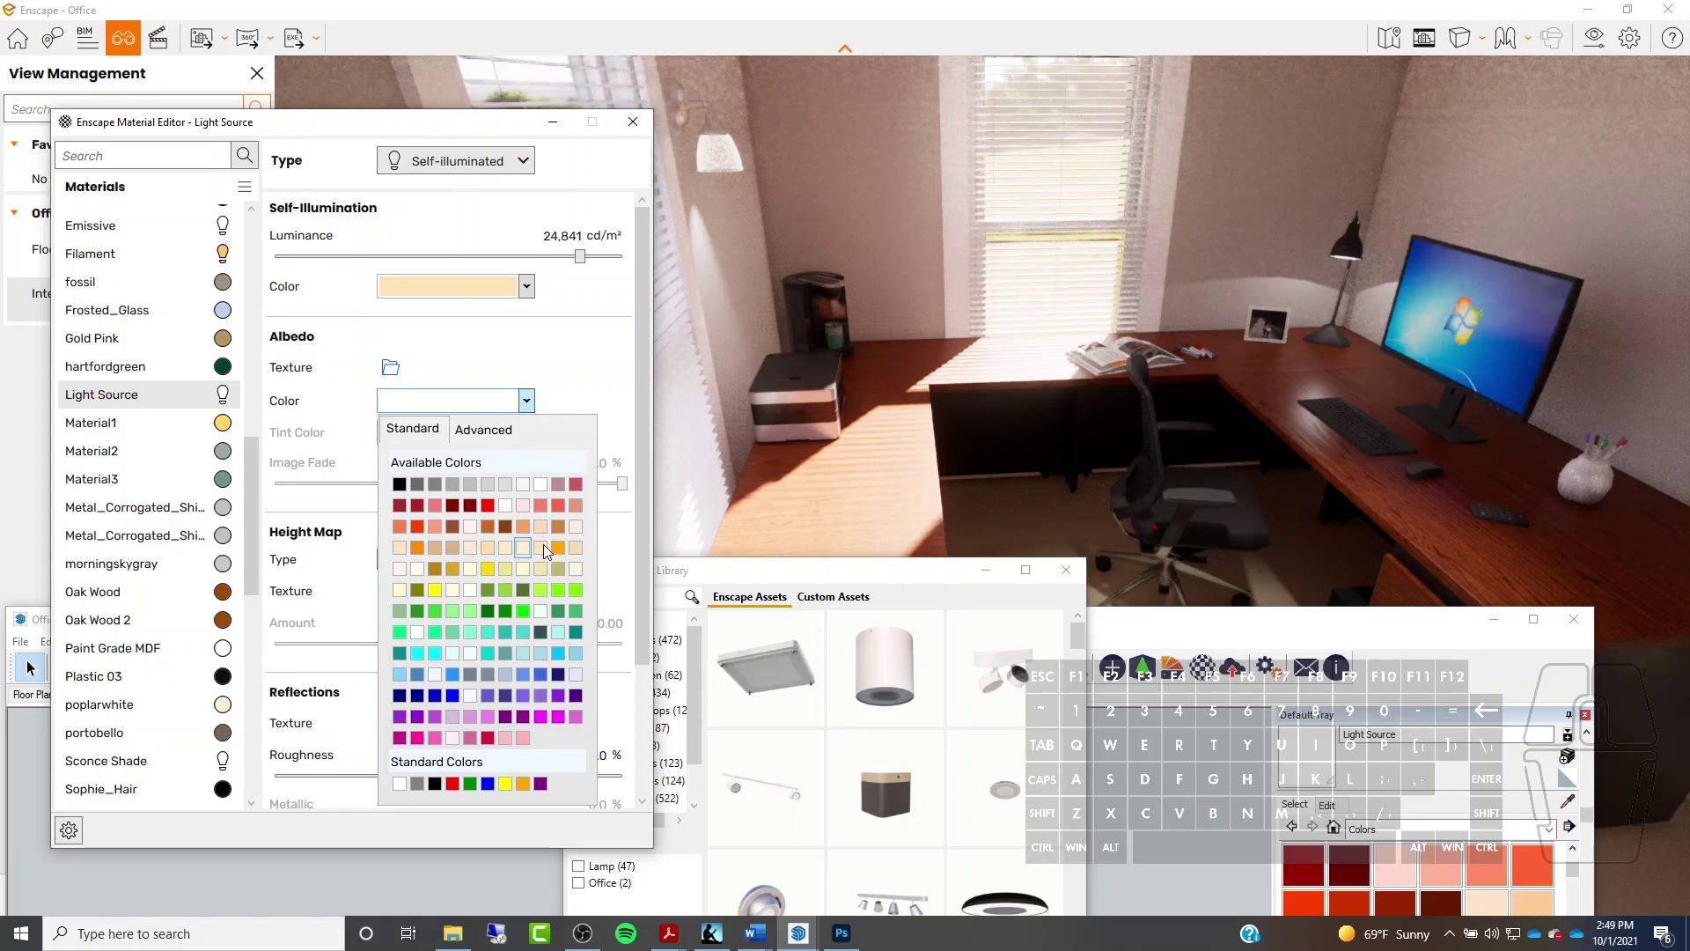
left_click(542, 547)
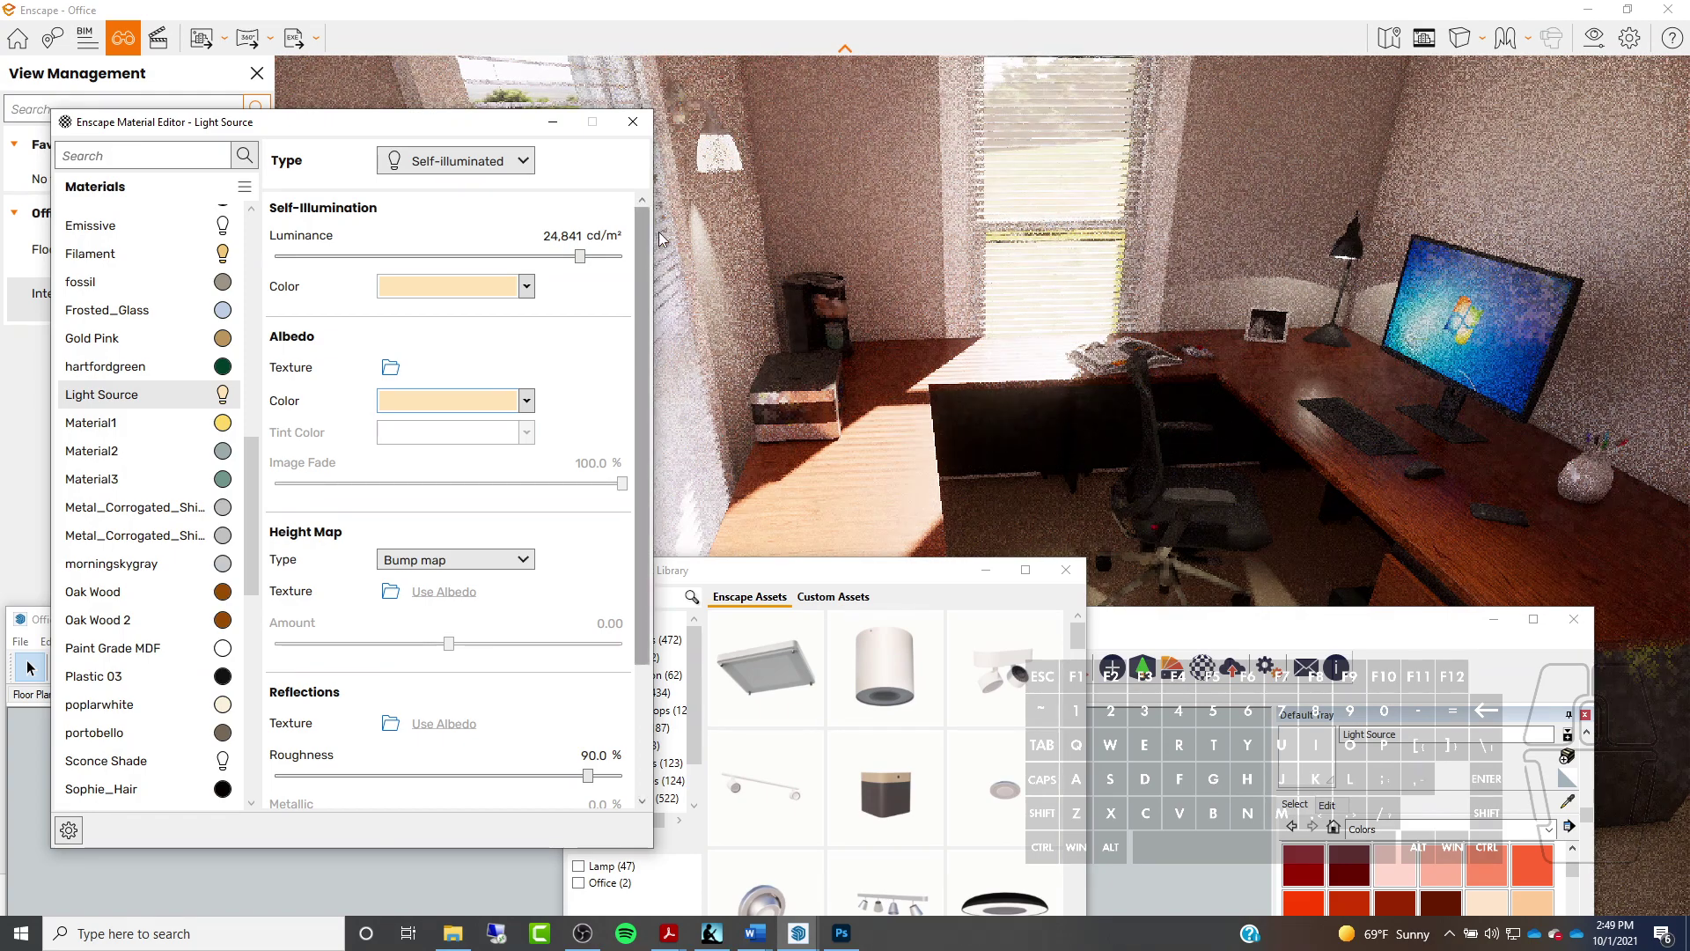
left_click_drag(637, 331, 636, 398)
left_click_drag(474, 126, 470, 109)
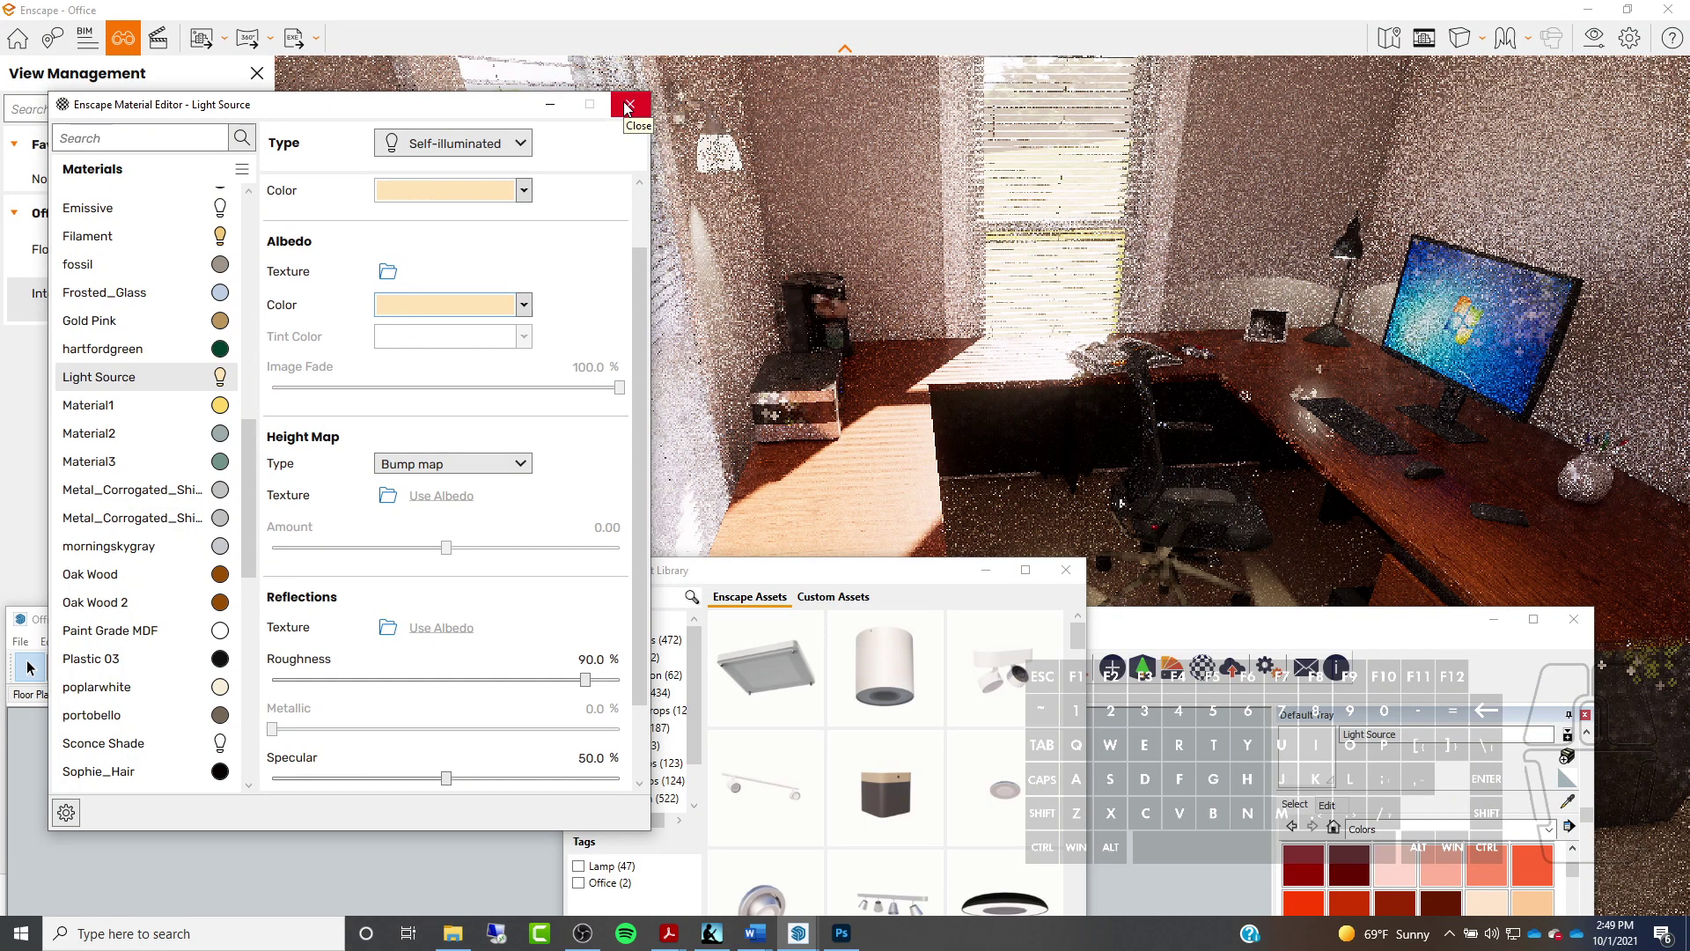
left_click(629, 107)
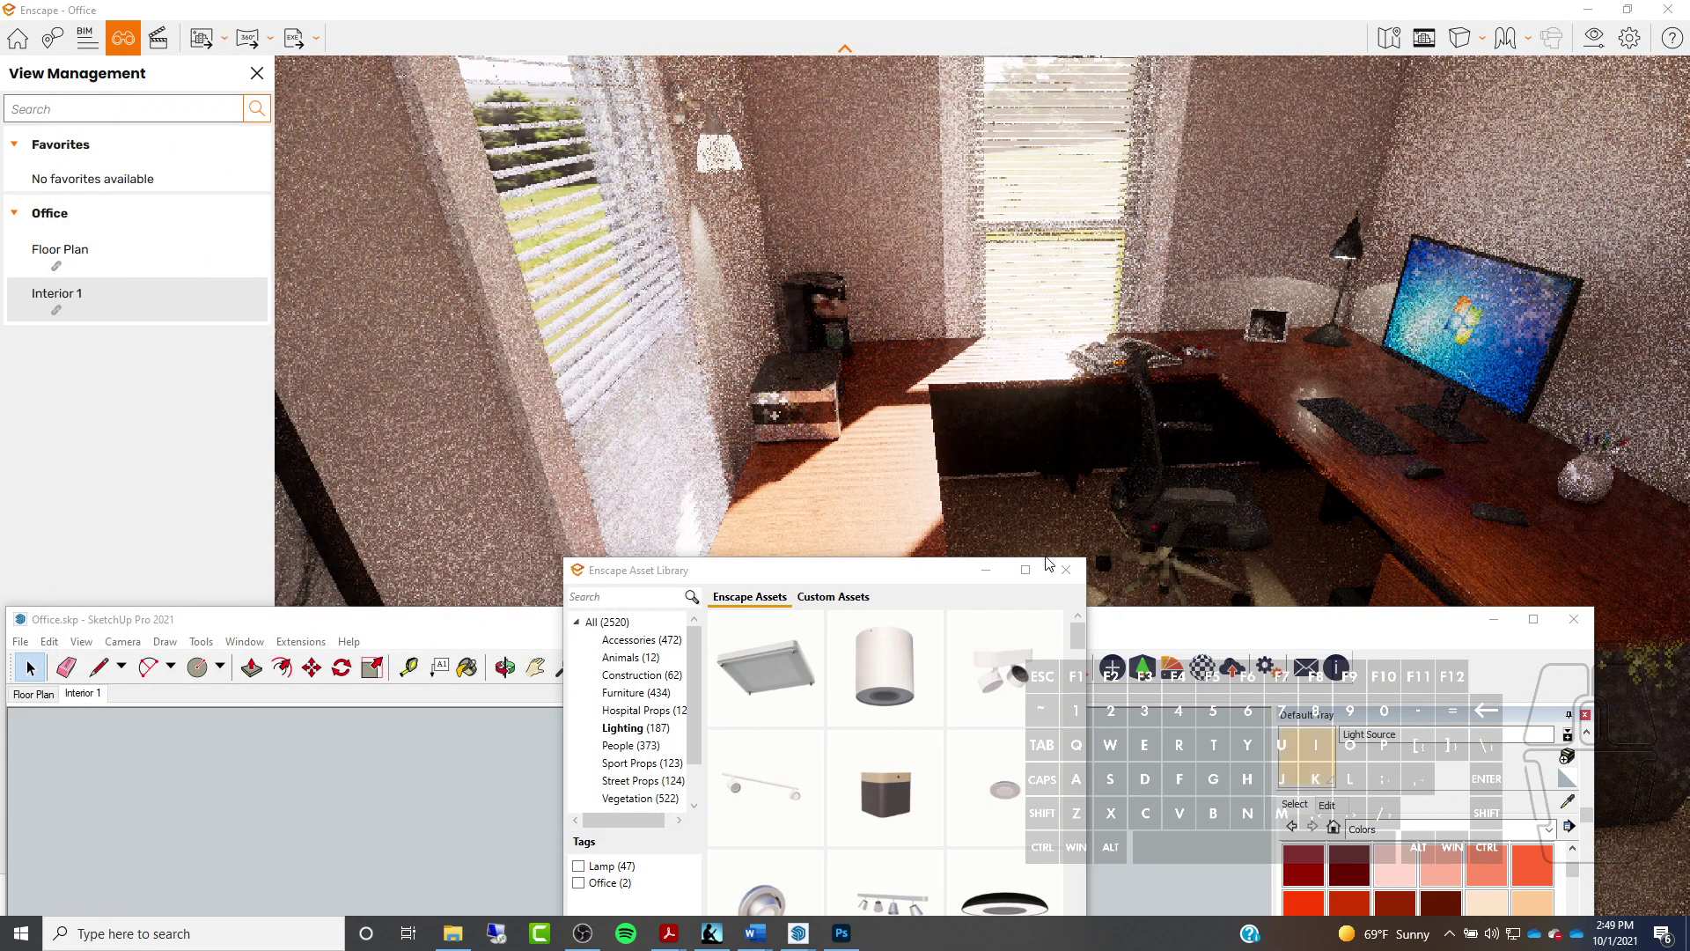
Close the Enscape Asset Library and move the SketchUp window back up into full view
left_click_drag(1049, 568, 976, 500)
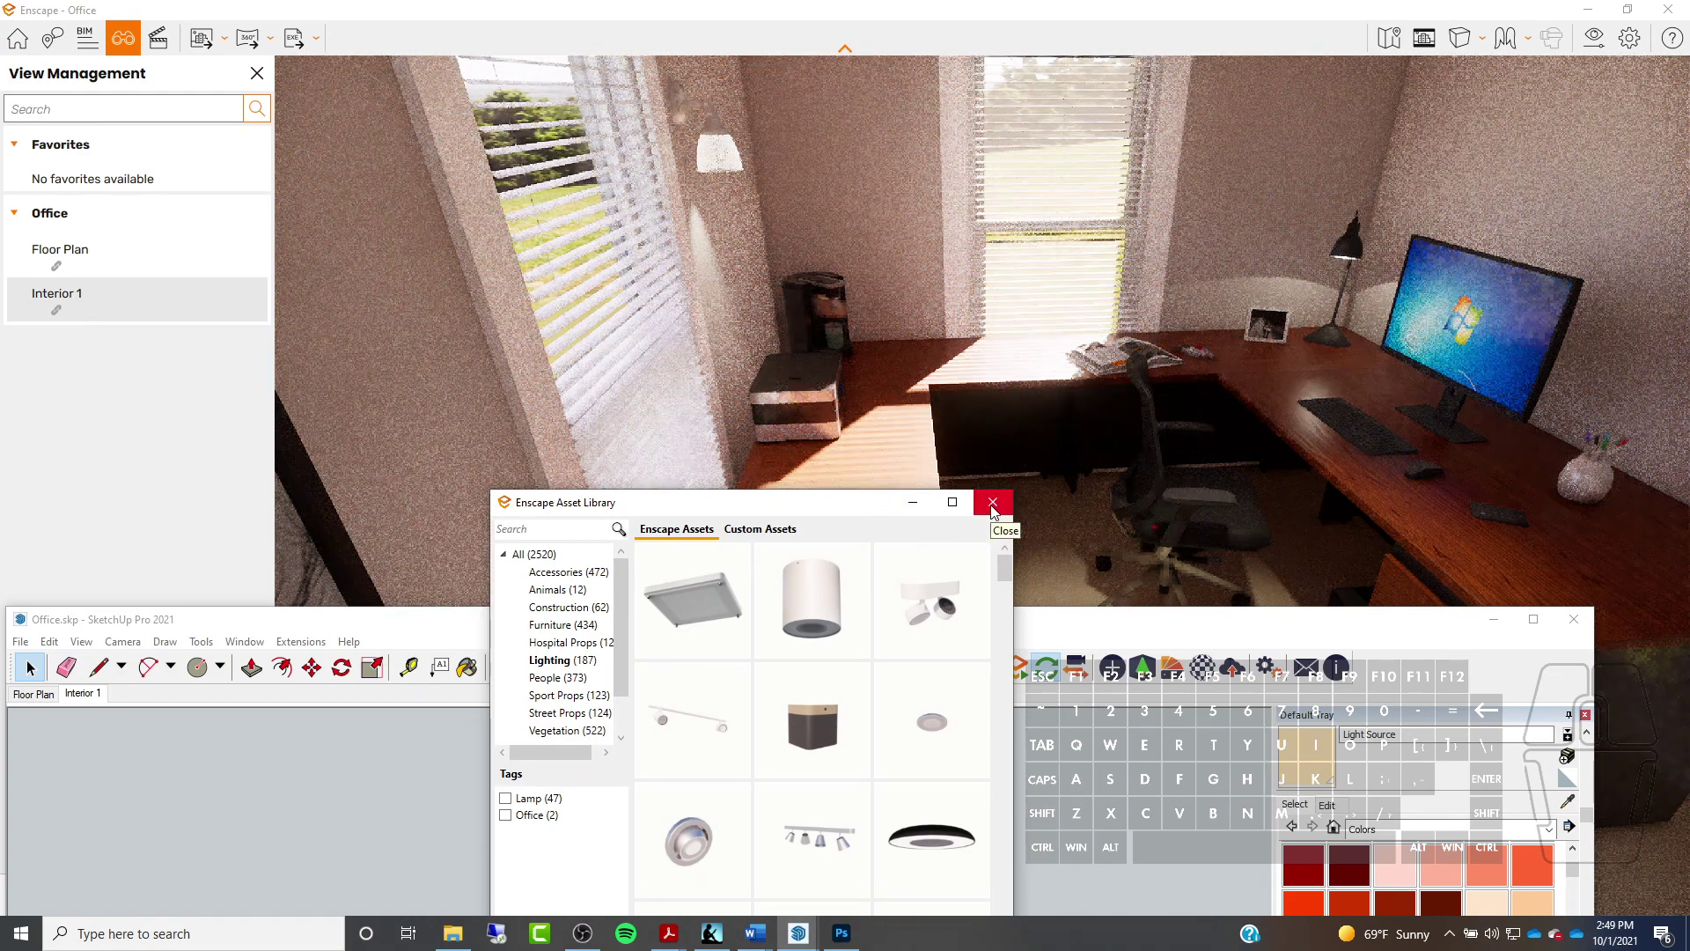
left_click(993, 504)
left_click_drag(988, 627, 1078, 53)
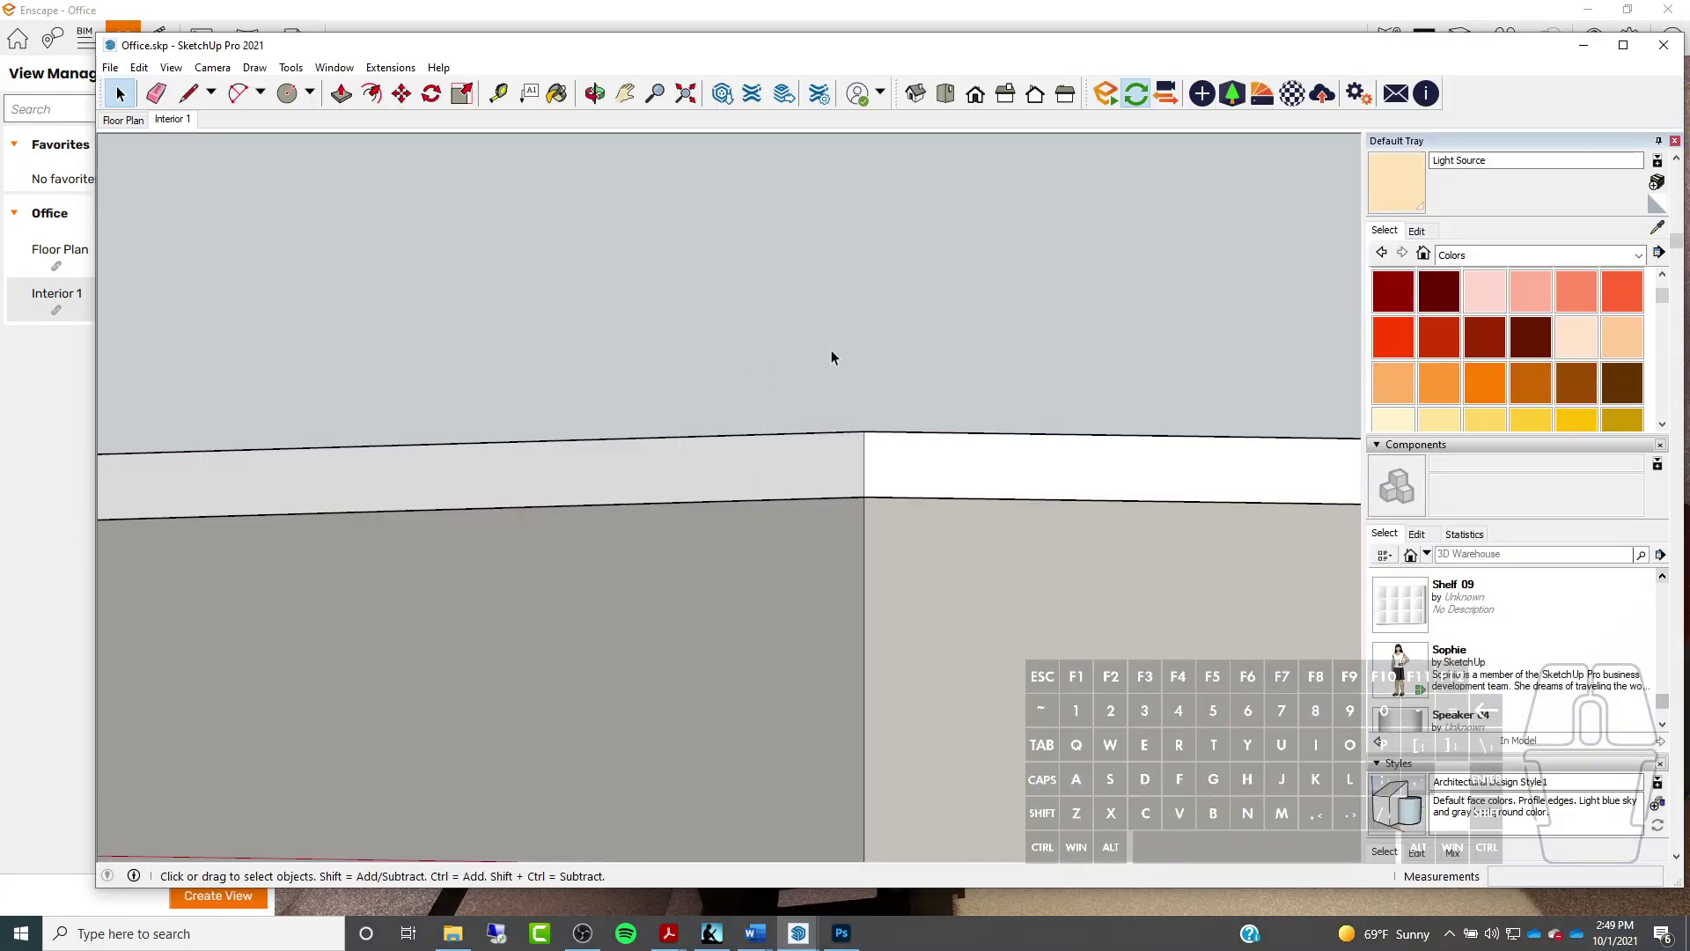
Open the ceiling group for editing and delete the recessed light beneath it
scroll(879, 461, "down", 2)
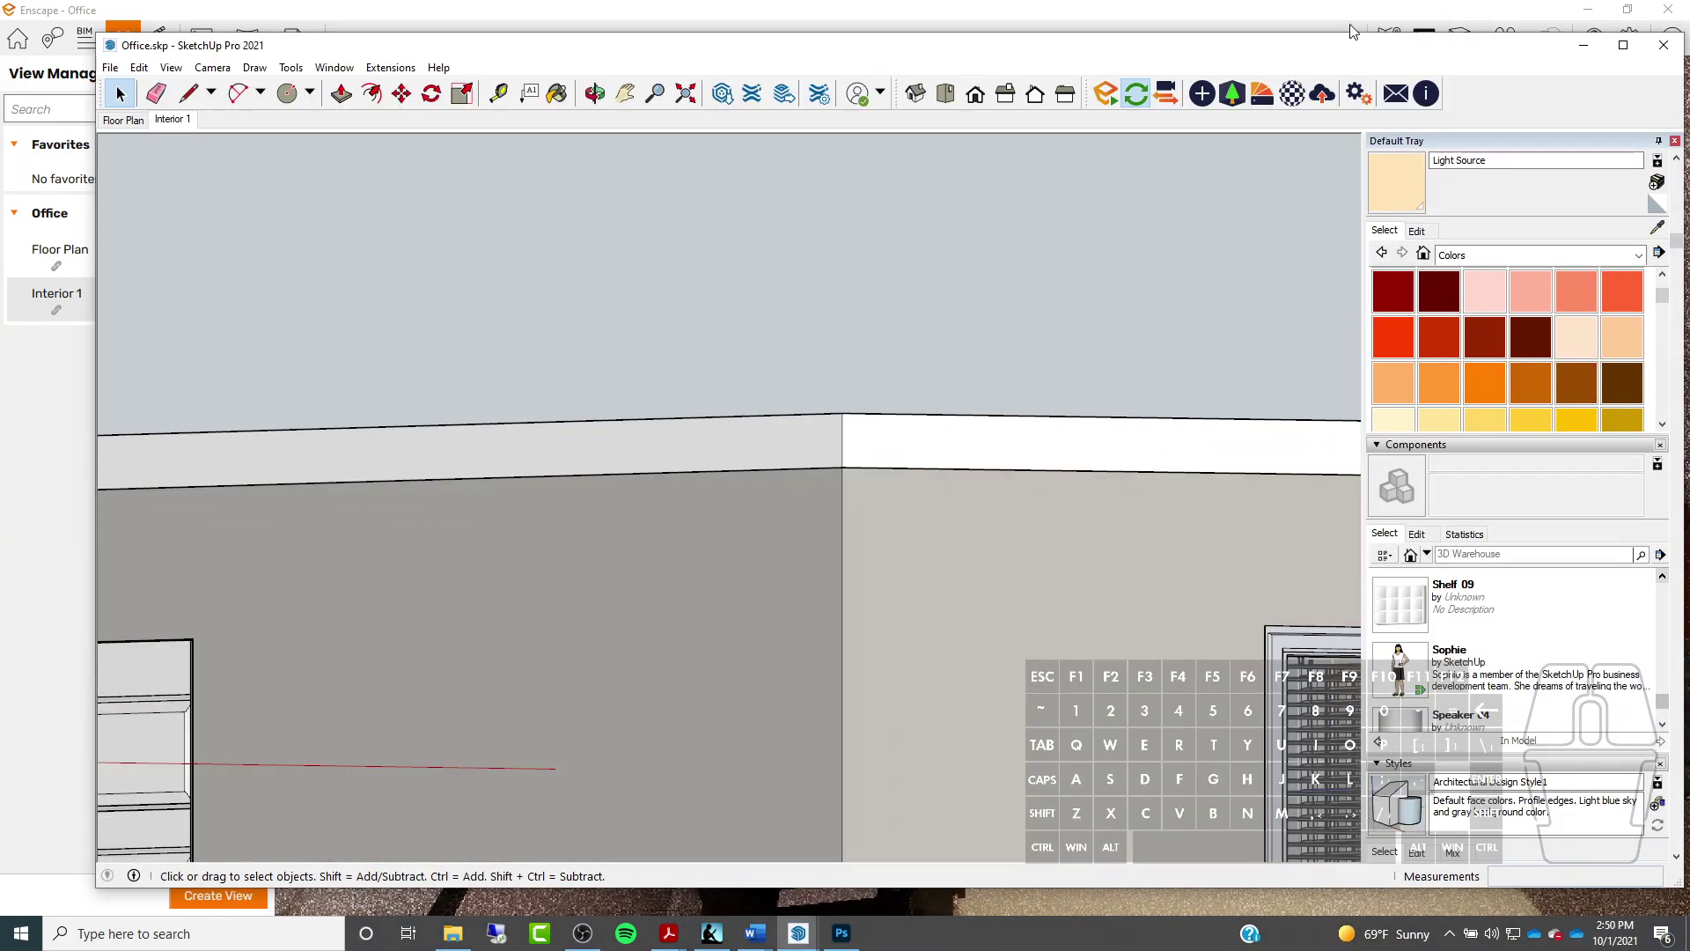
double_click(779, 432)
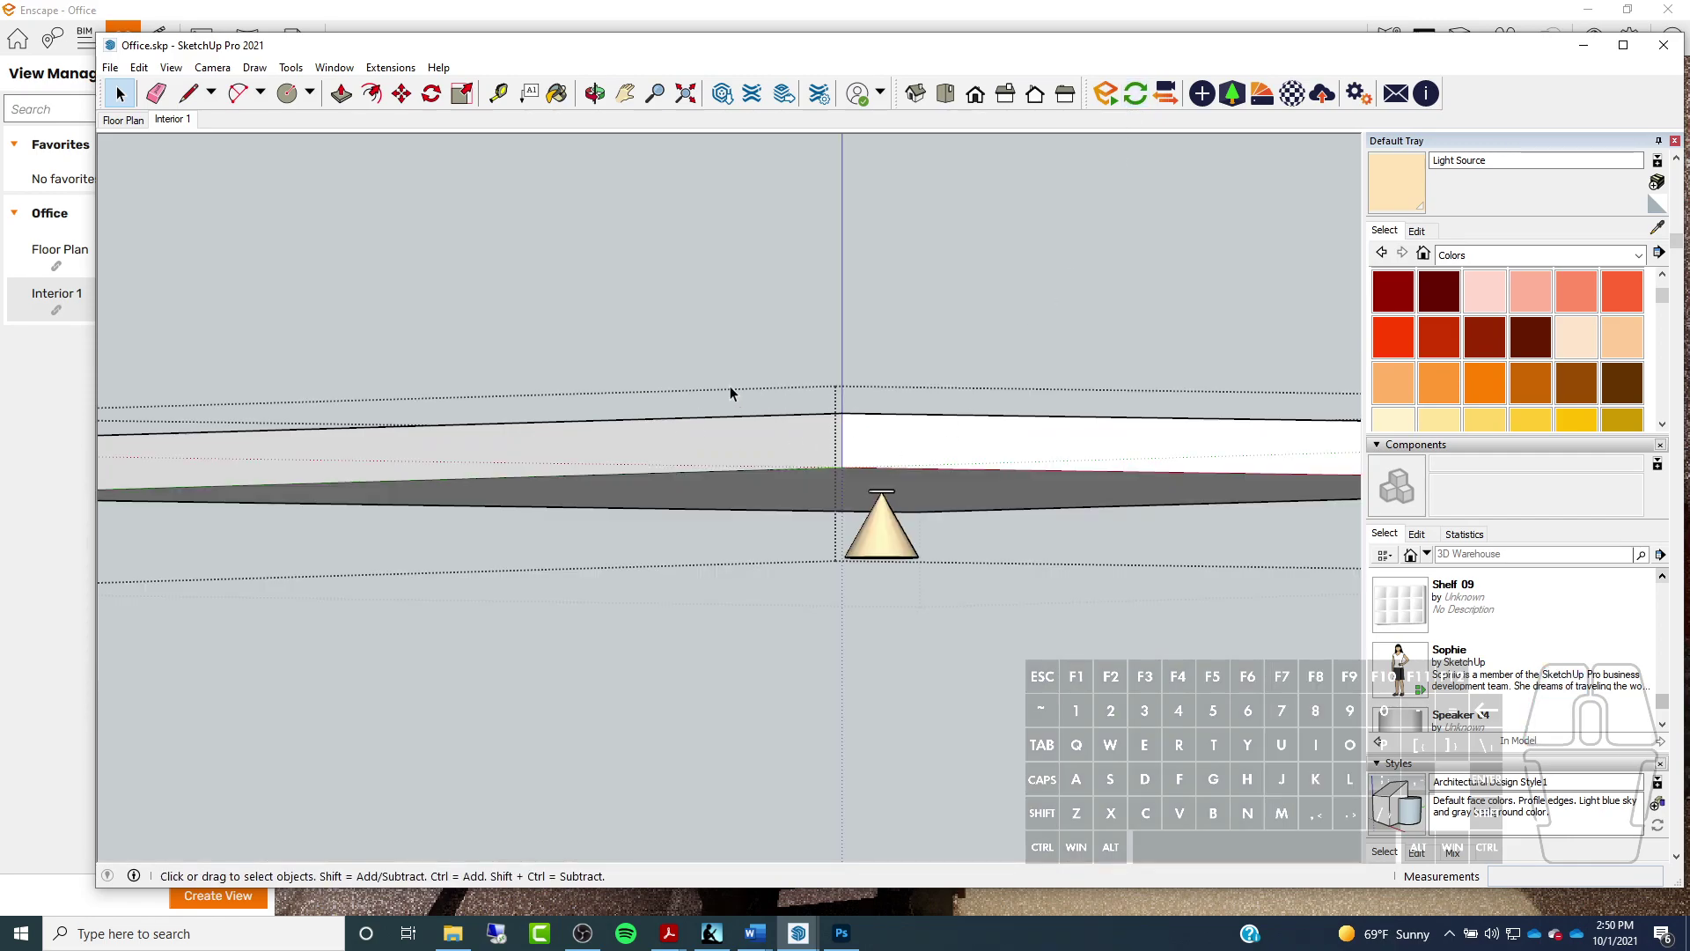
left_click(875, 500)
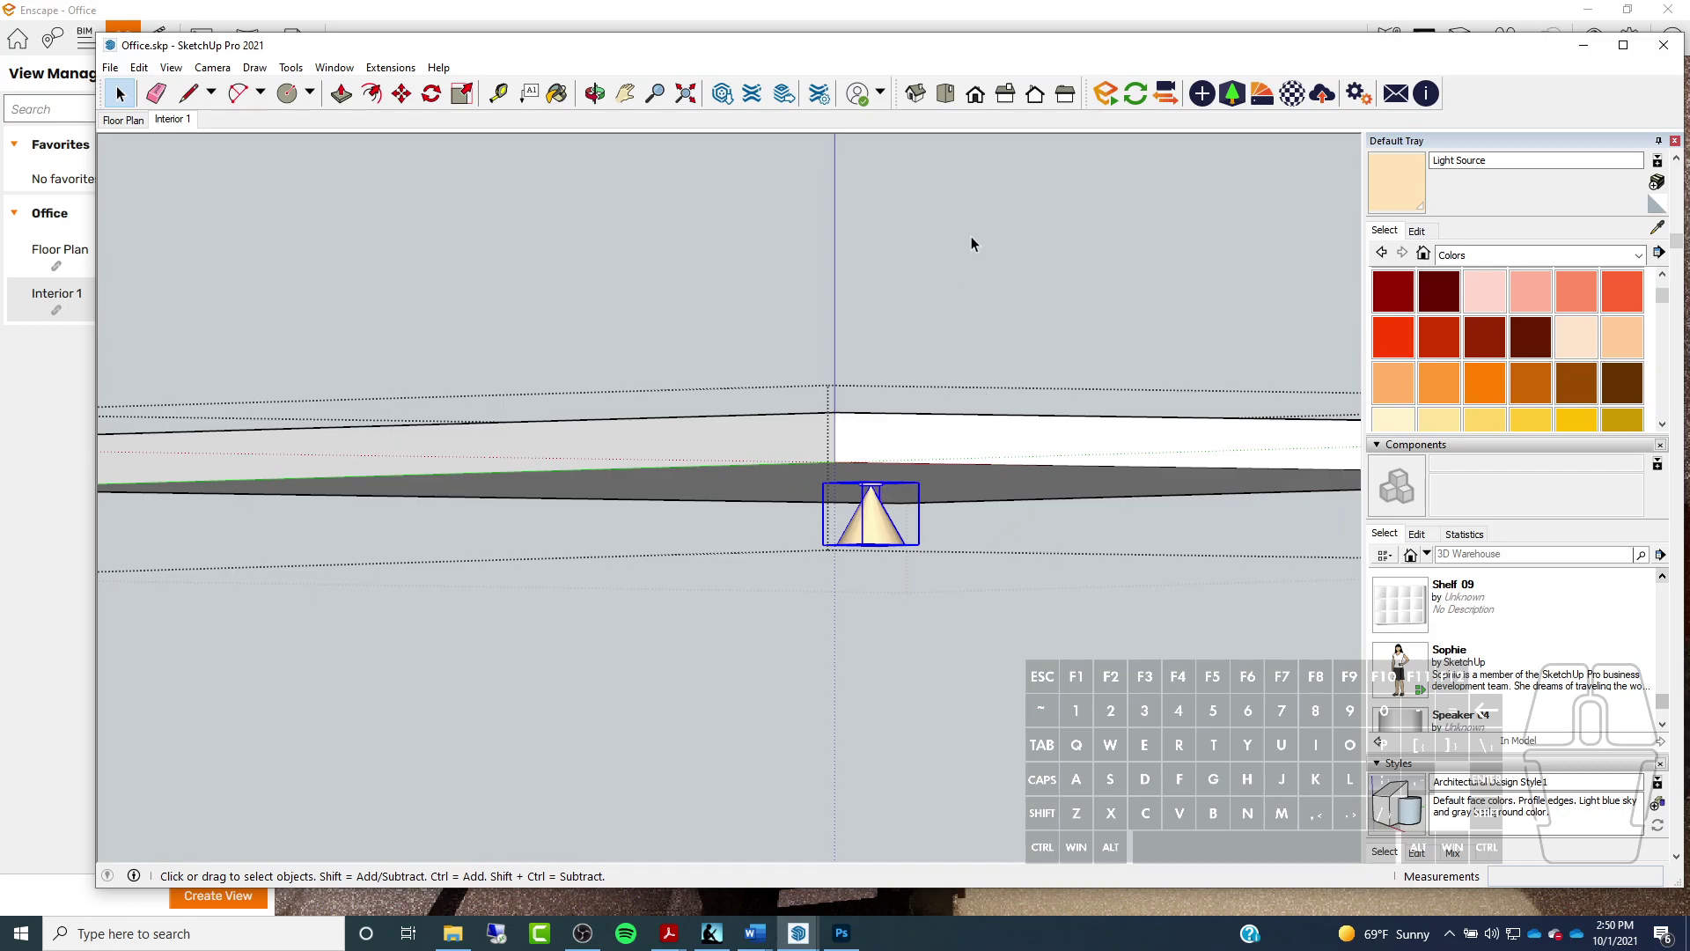
key("Delete")
scroll(634, 293, "down", 1)
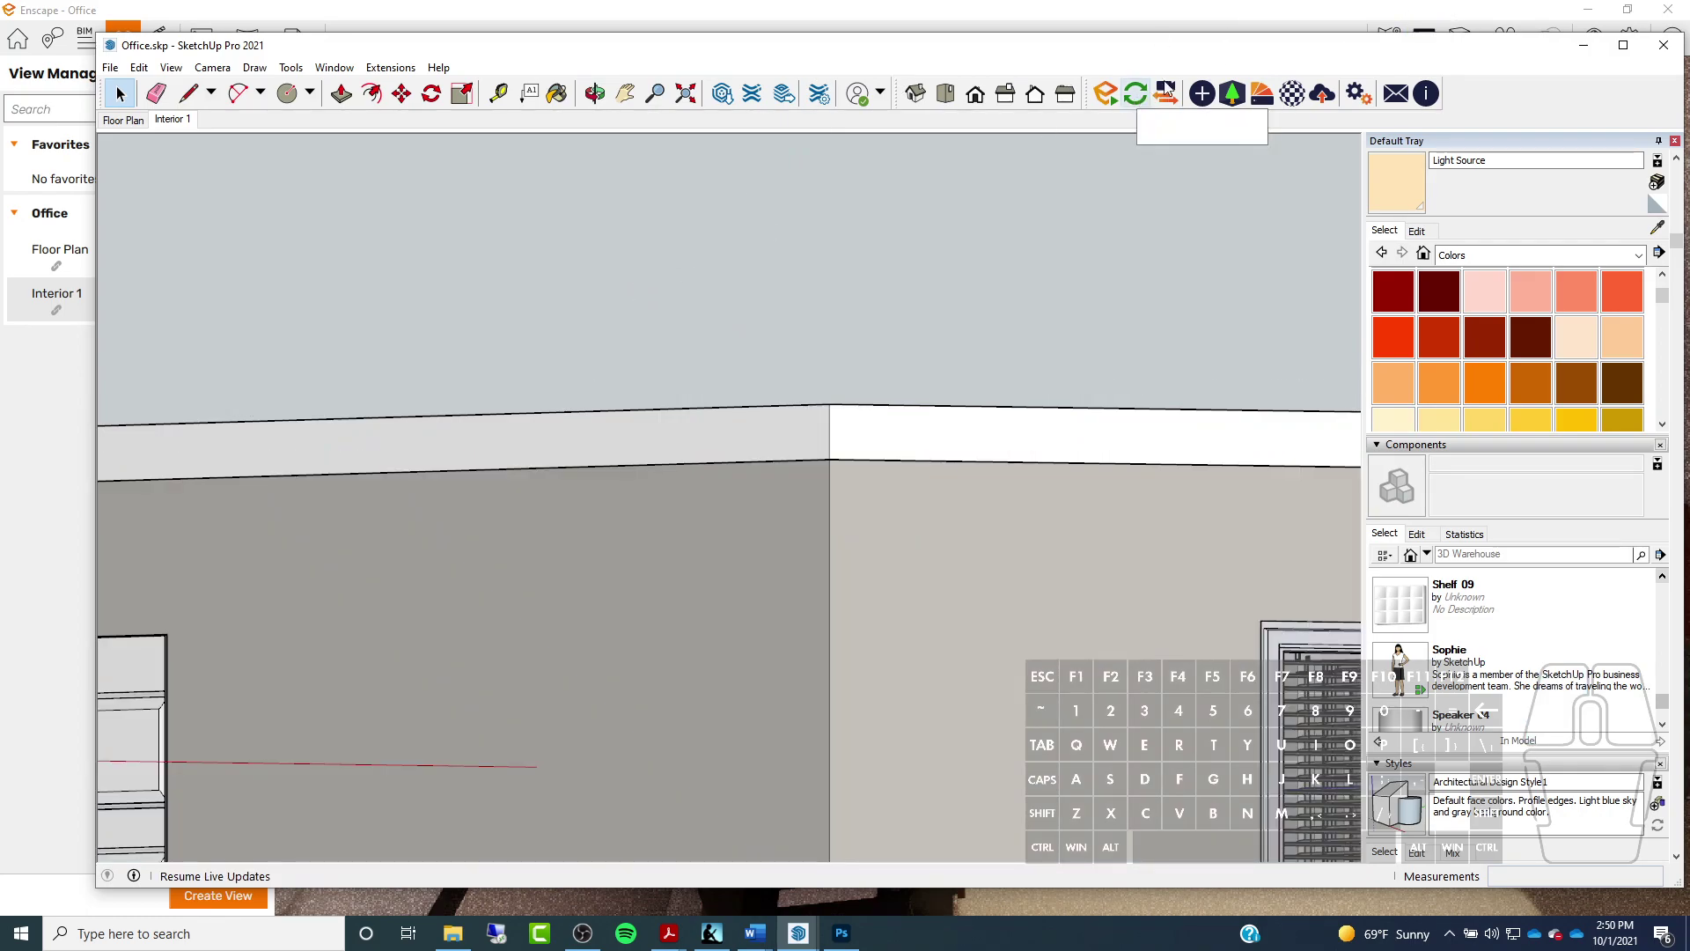
Switch to the Enscape render, frame the desk and wall sconce, and change the time of day to night
left_click(1154, 18)
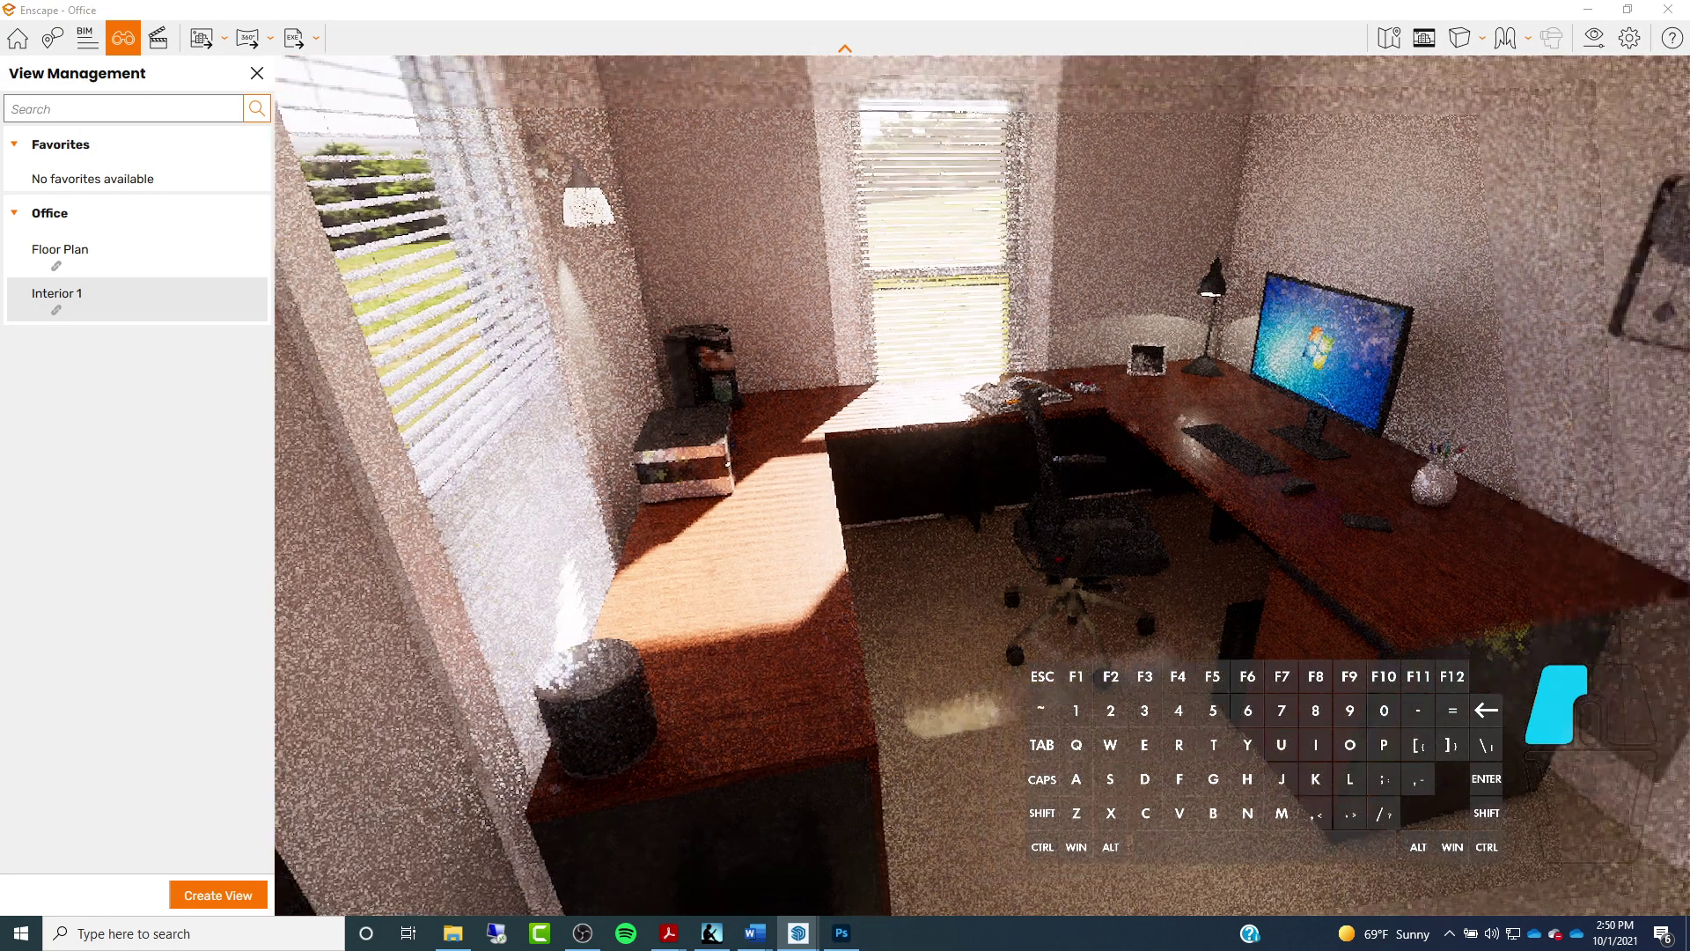
mouse_move(1036, 447)
left_mouse_down()
mouse_move(1003, 457)
mouse_move(1024, 431)
left_mouse_up()
scroll(1038, 458, "down", 5)
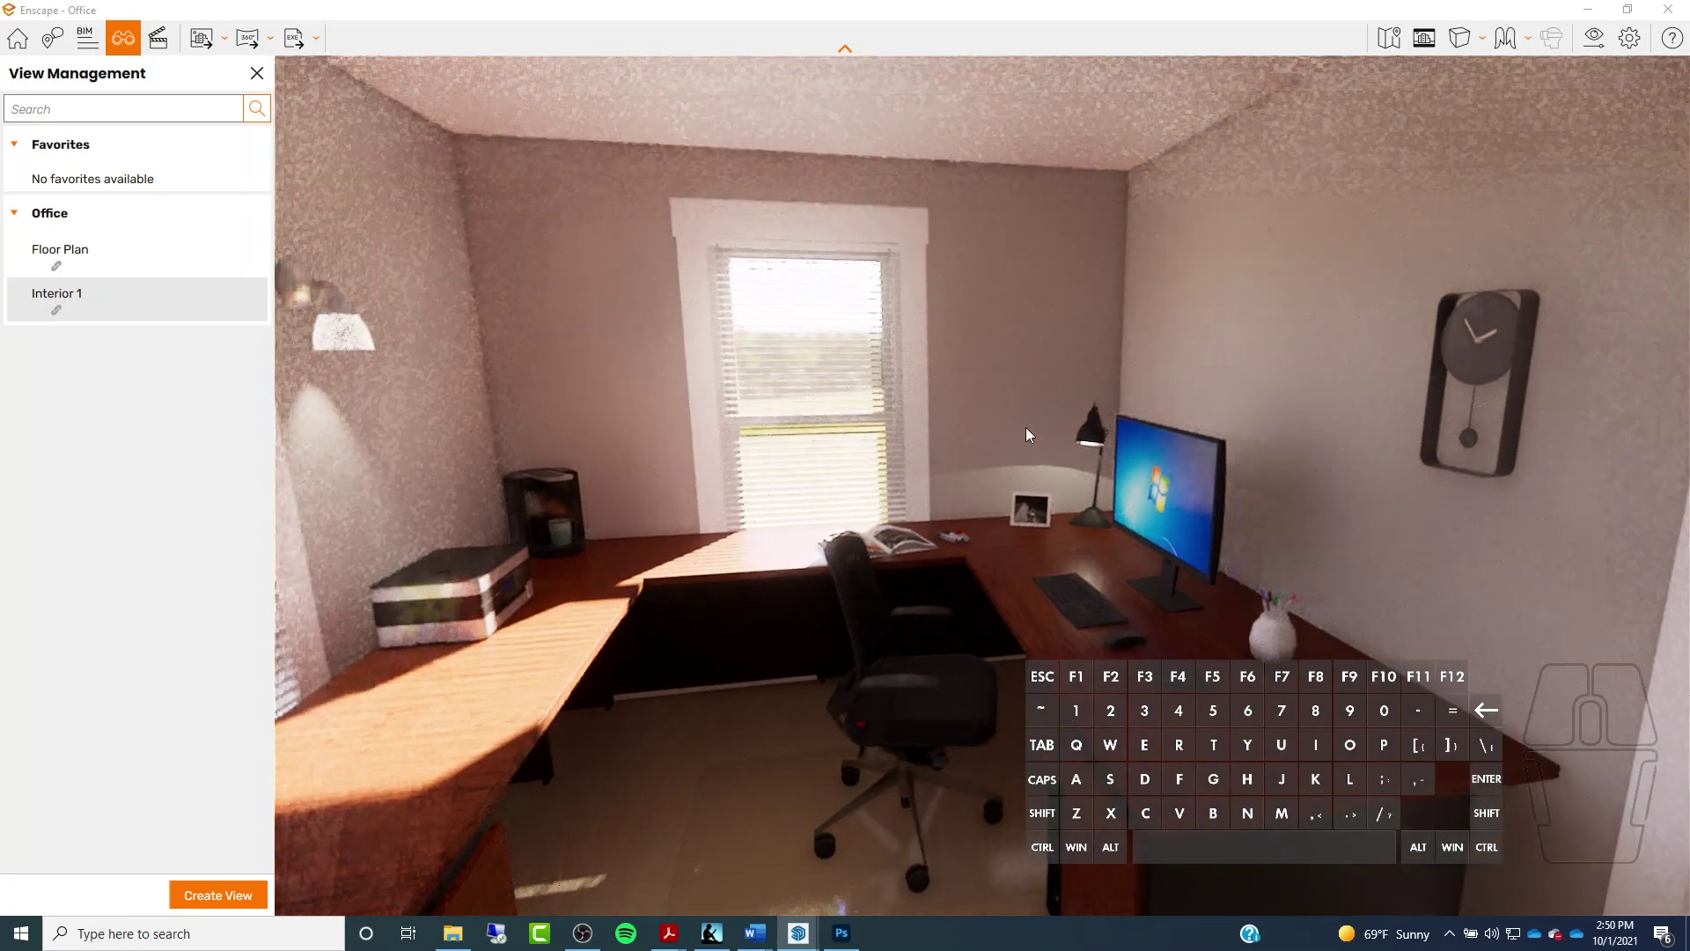
right_click_drag(662, 473, 795, 473, "shift")
left_click_drag(514, 546, 510, 426)
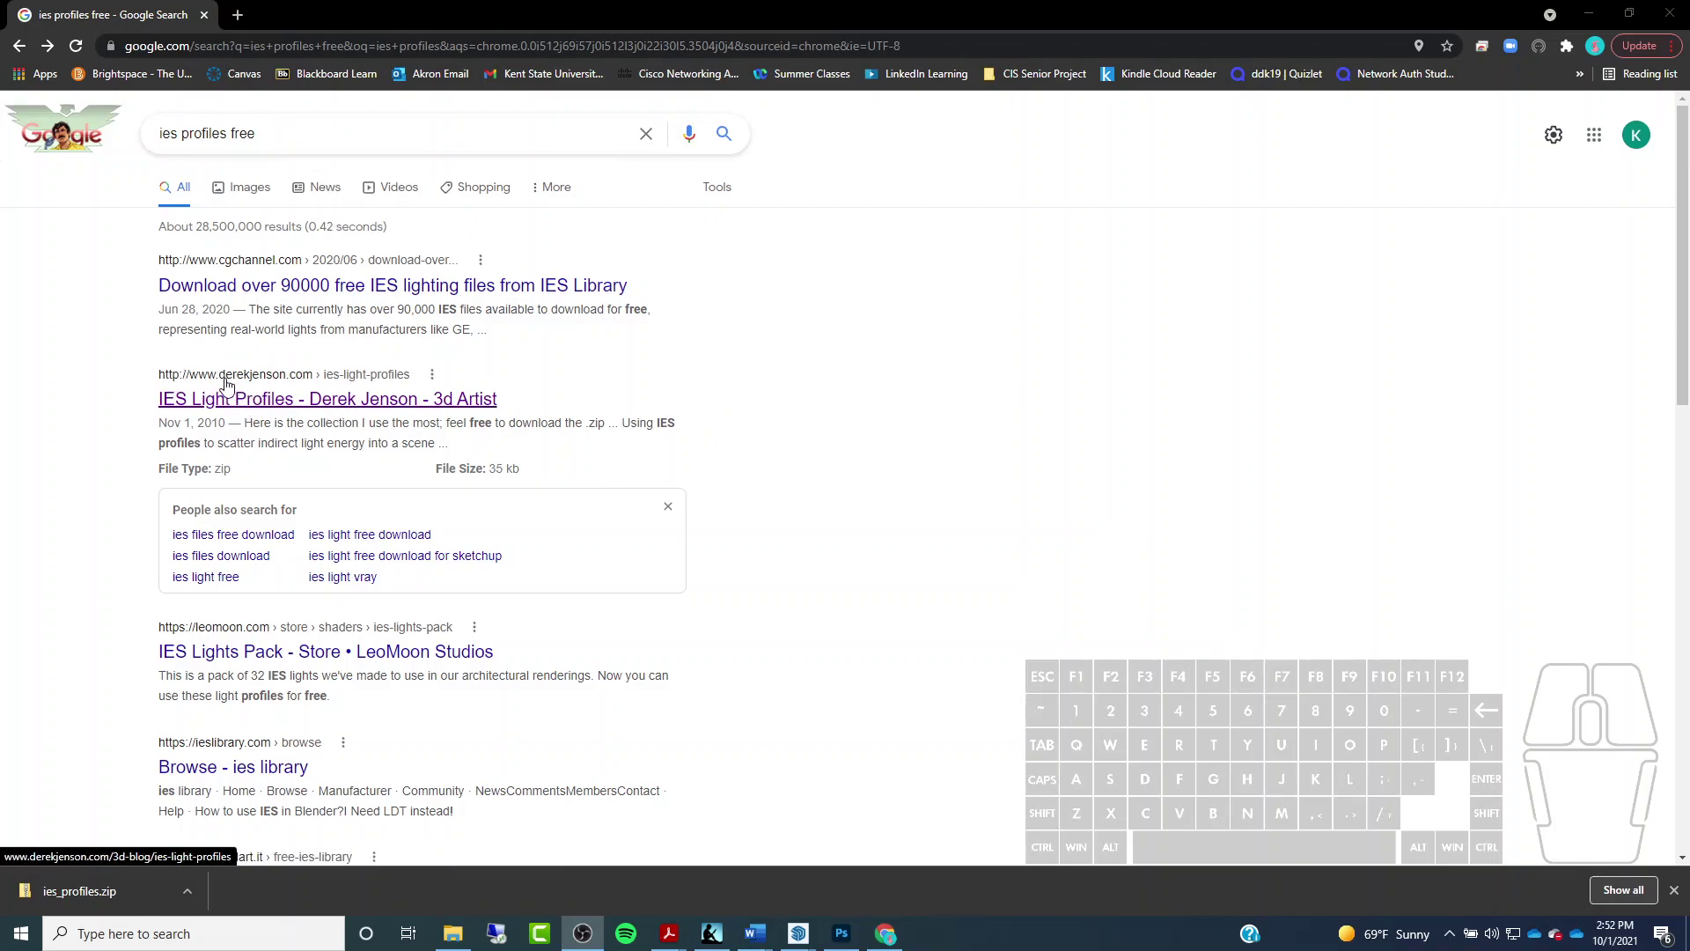
Open the IES Light Profiles search result and view its IES profile collection and light scatter images
left_click(283, 401)
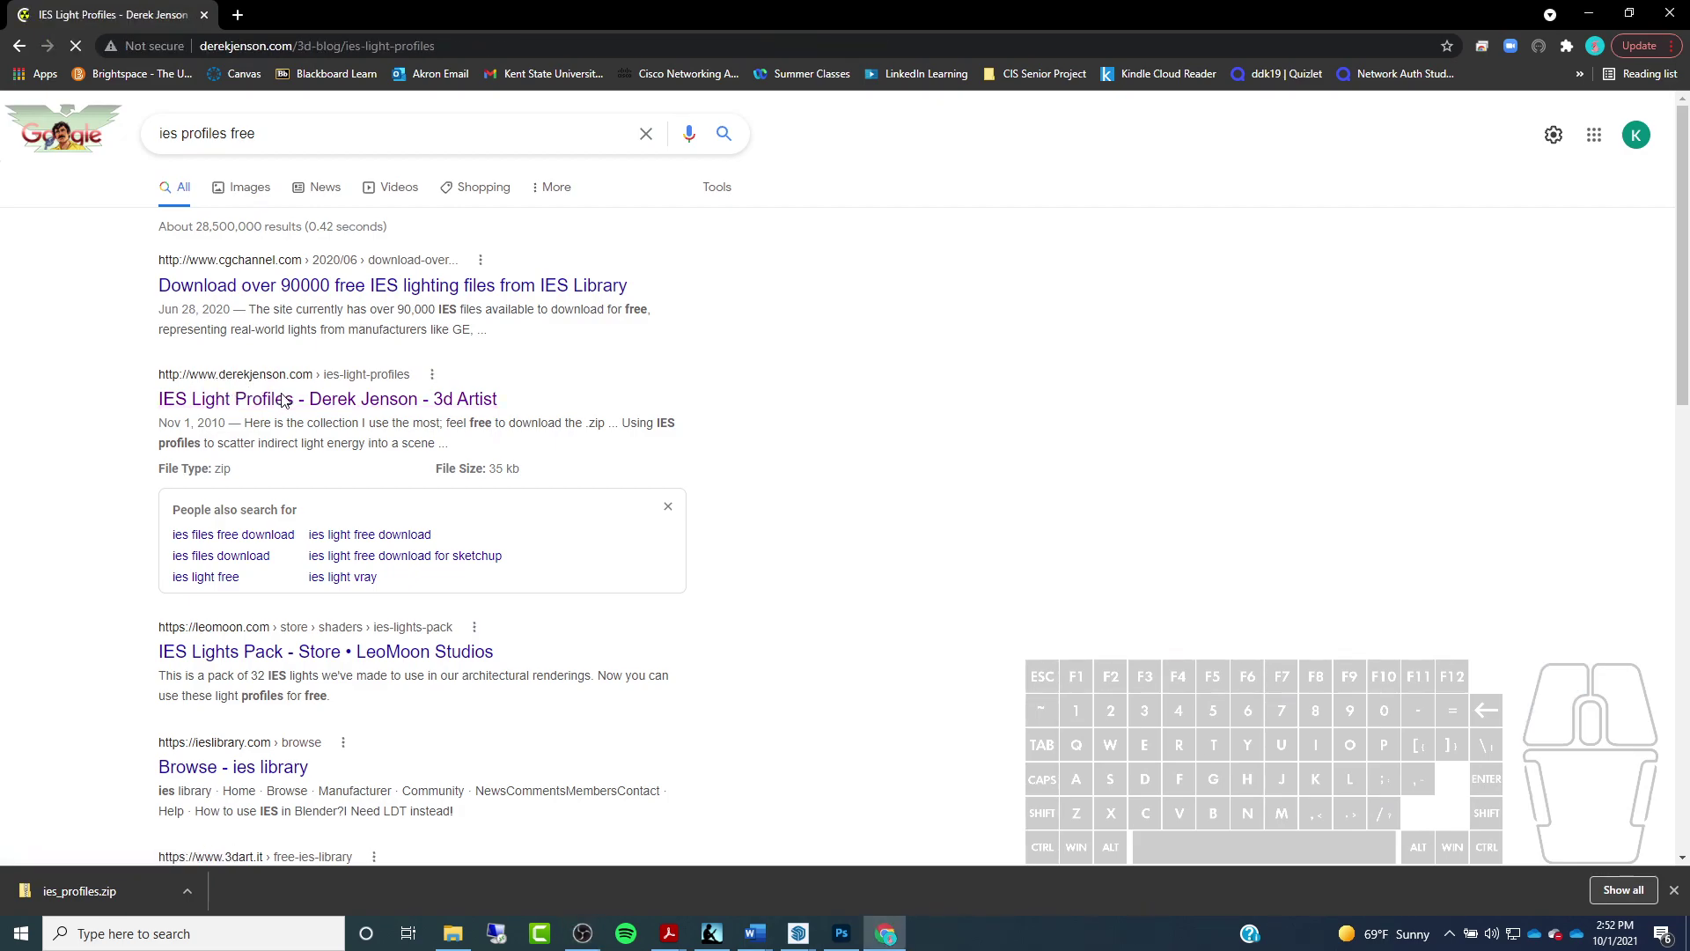
scroll(394, 359, "down", 4)
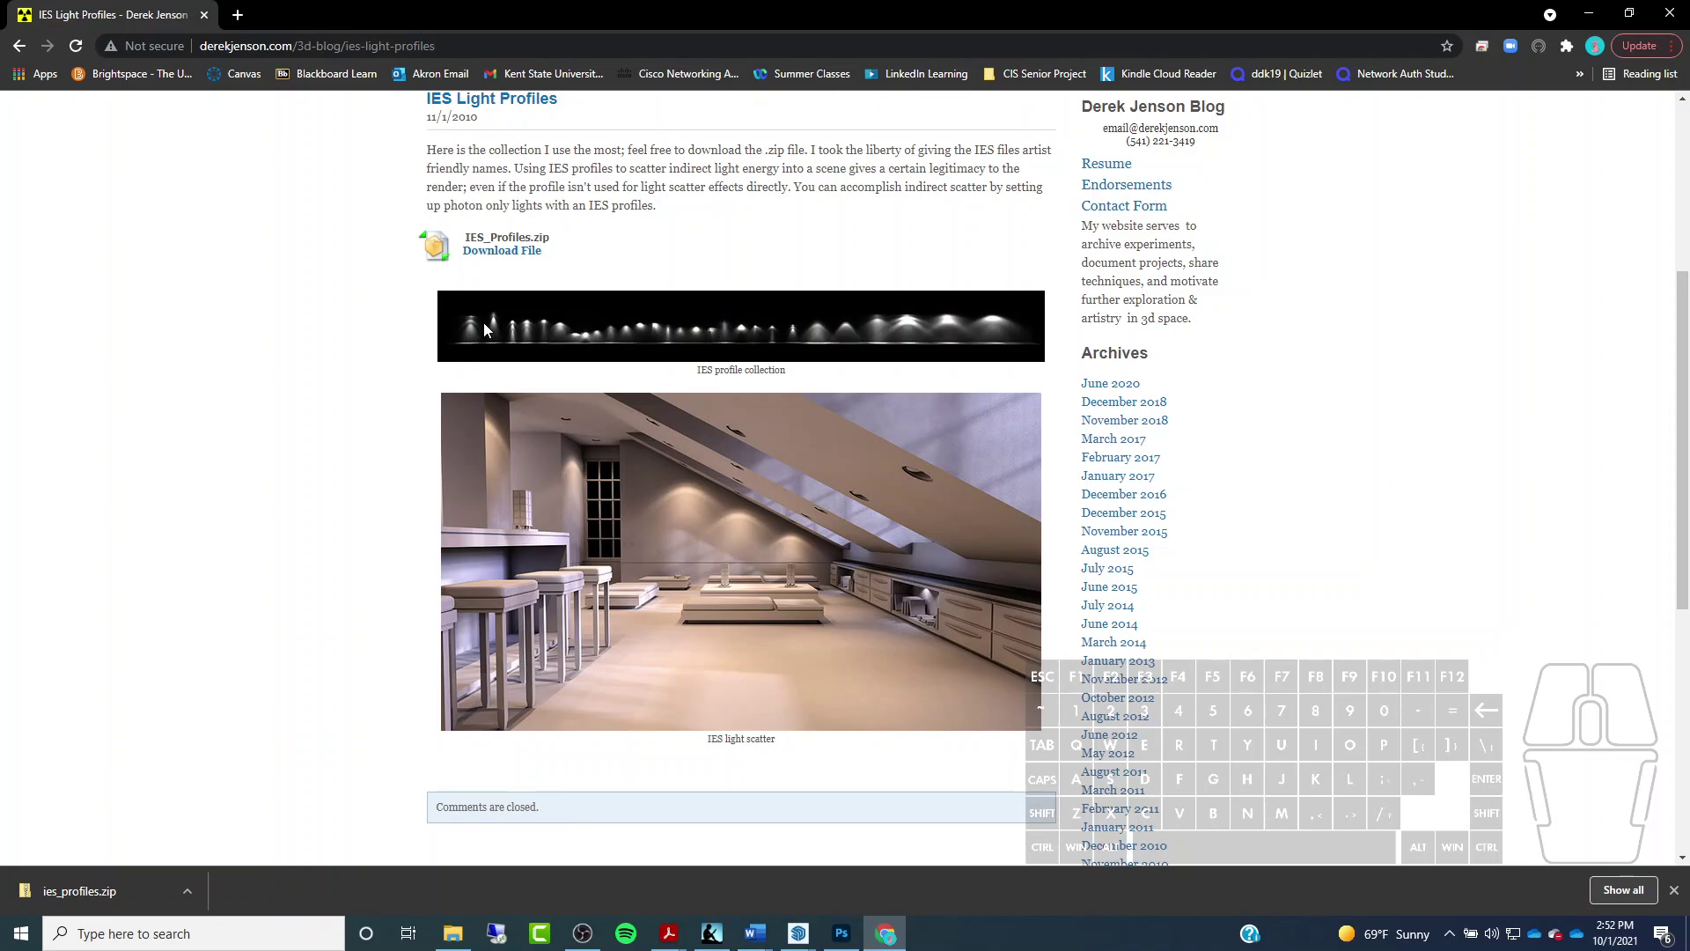
scroll(562, 533, "down", 1)
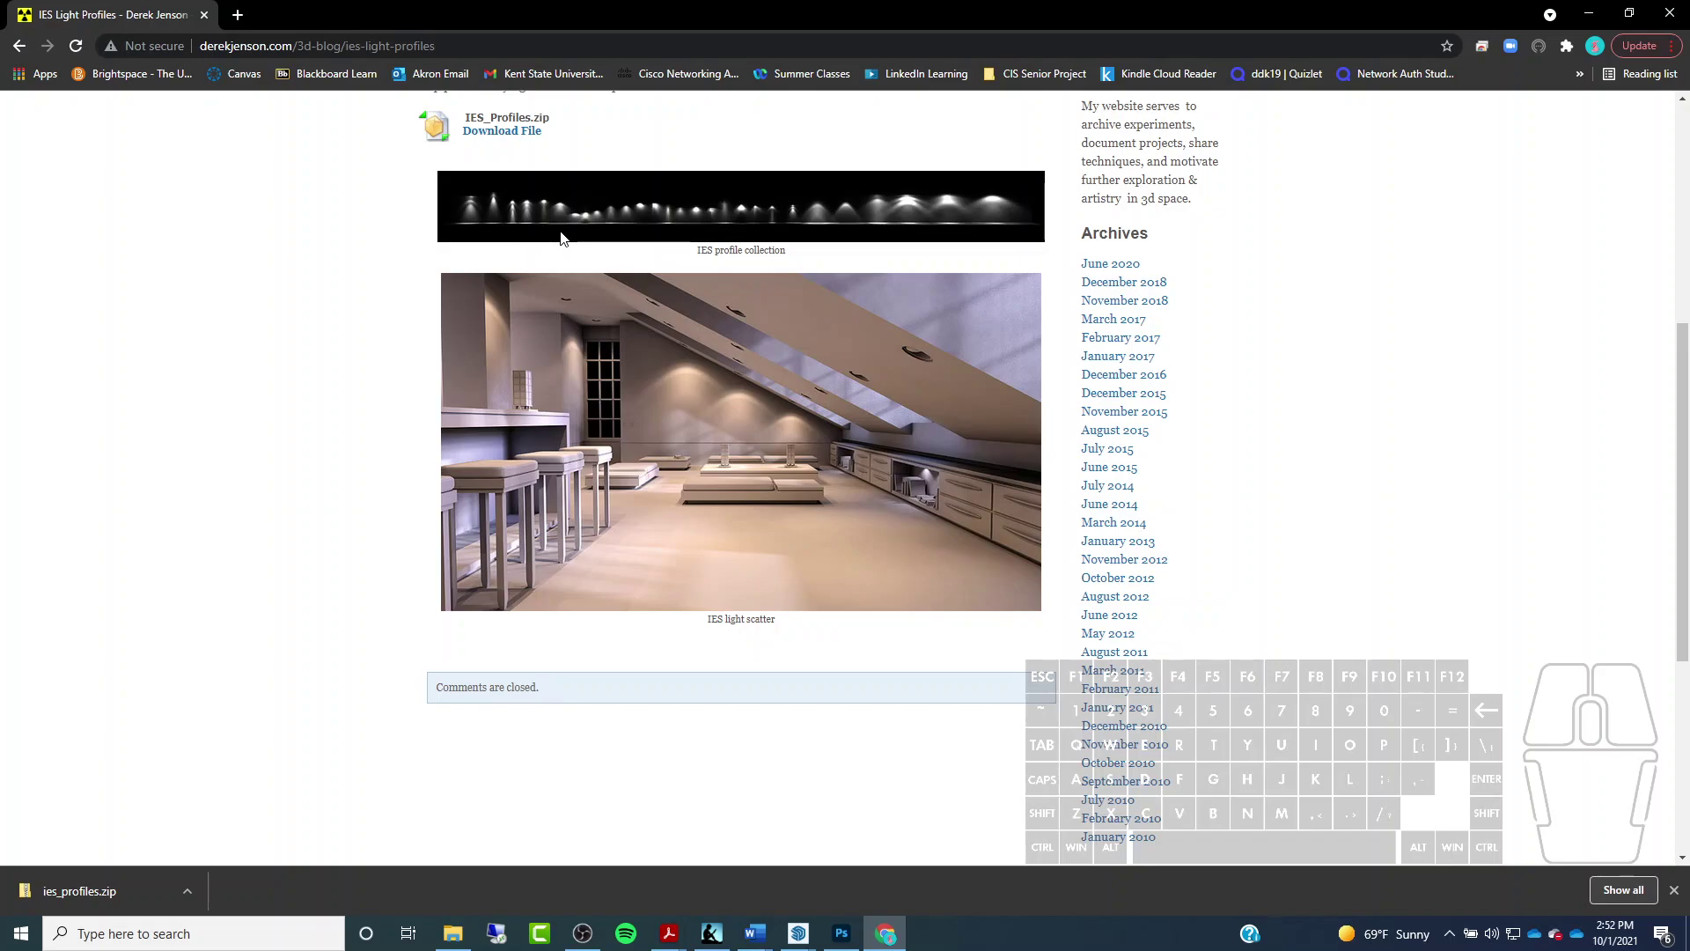
Switch to the Enscape night render to examine the wall sconce's light cone, and return to the IES profiles web page
mouse_move(792, 939)
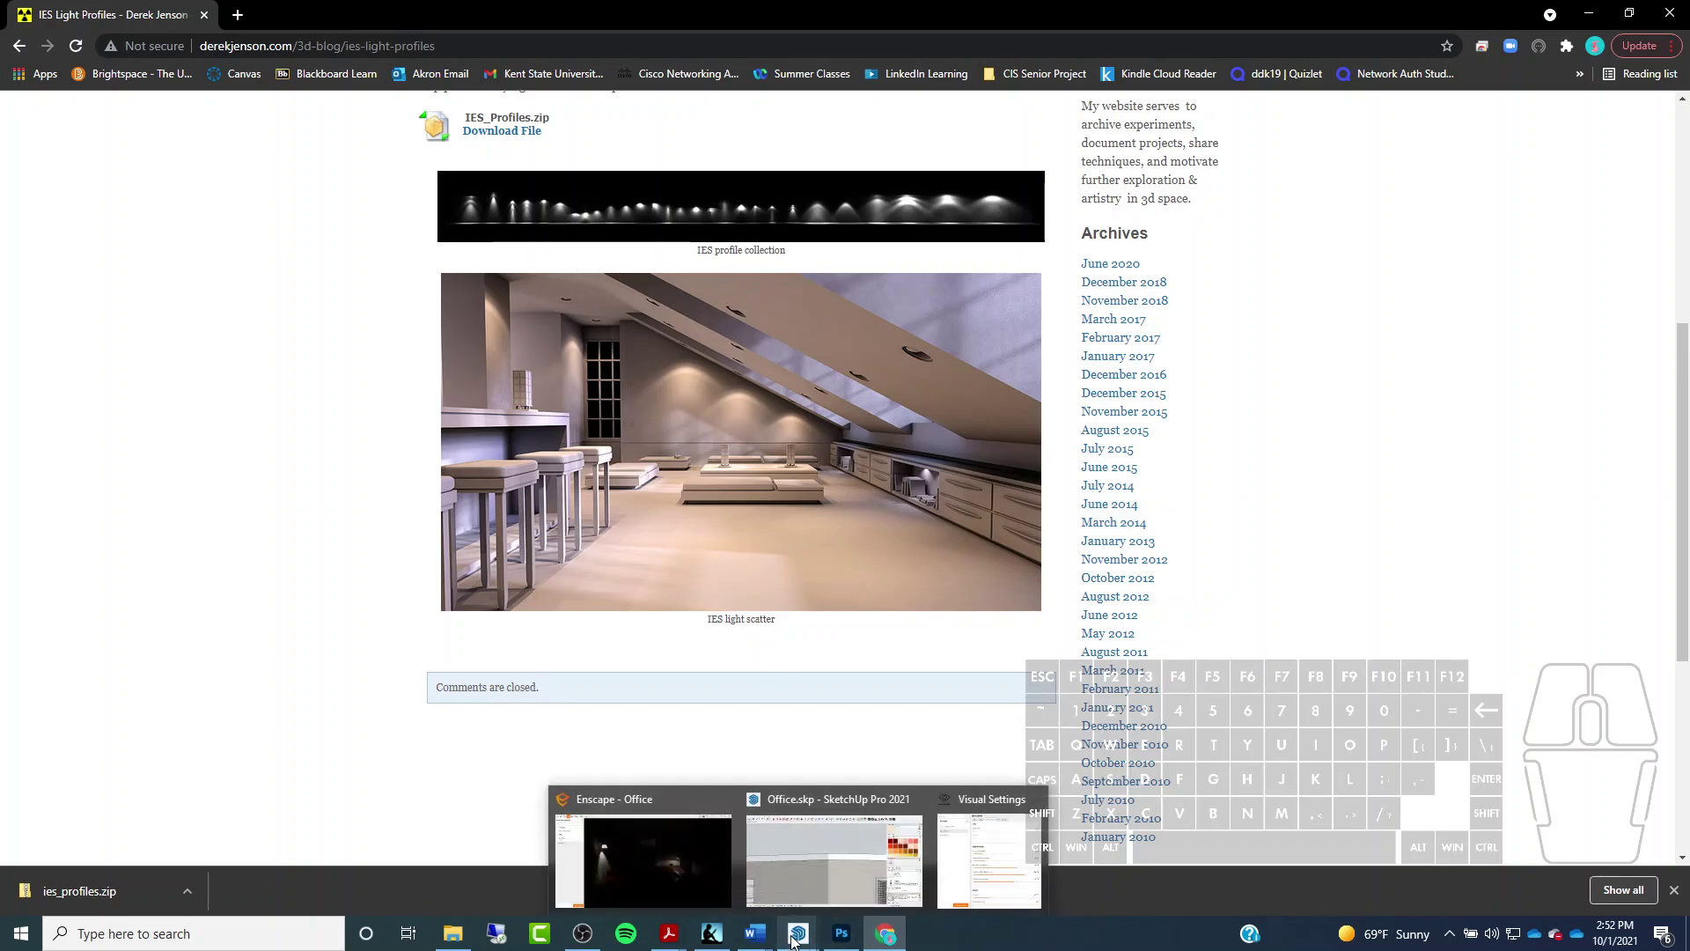
left_click(650, 852)
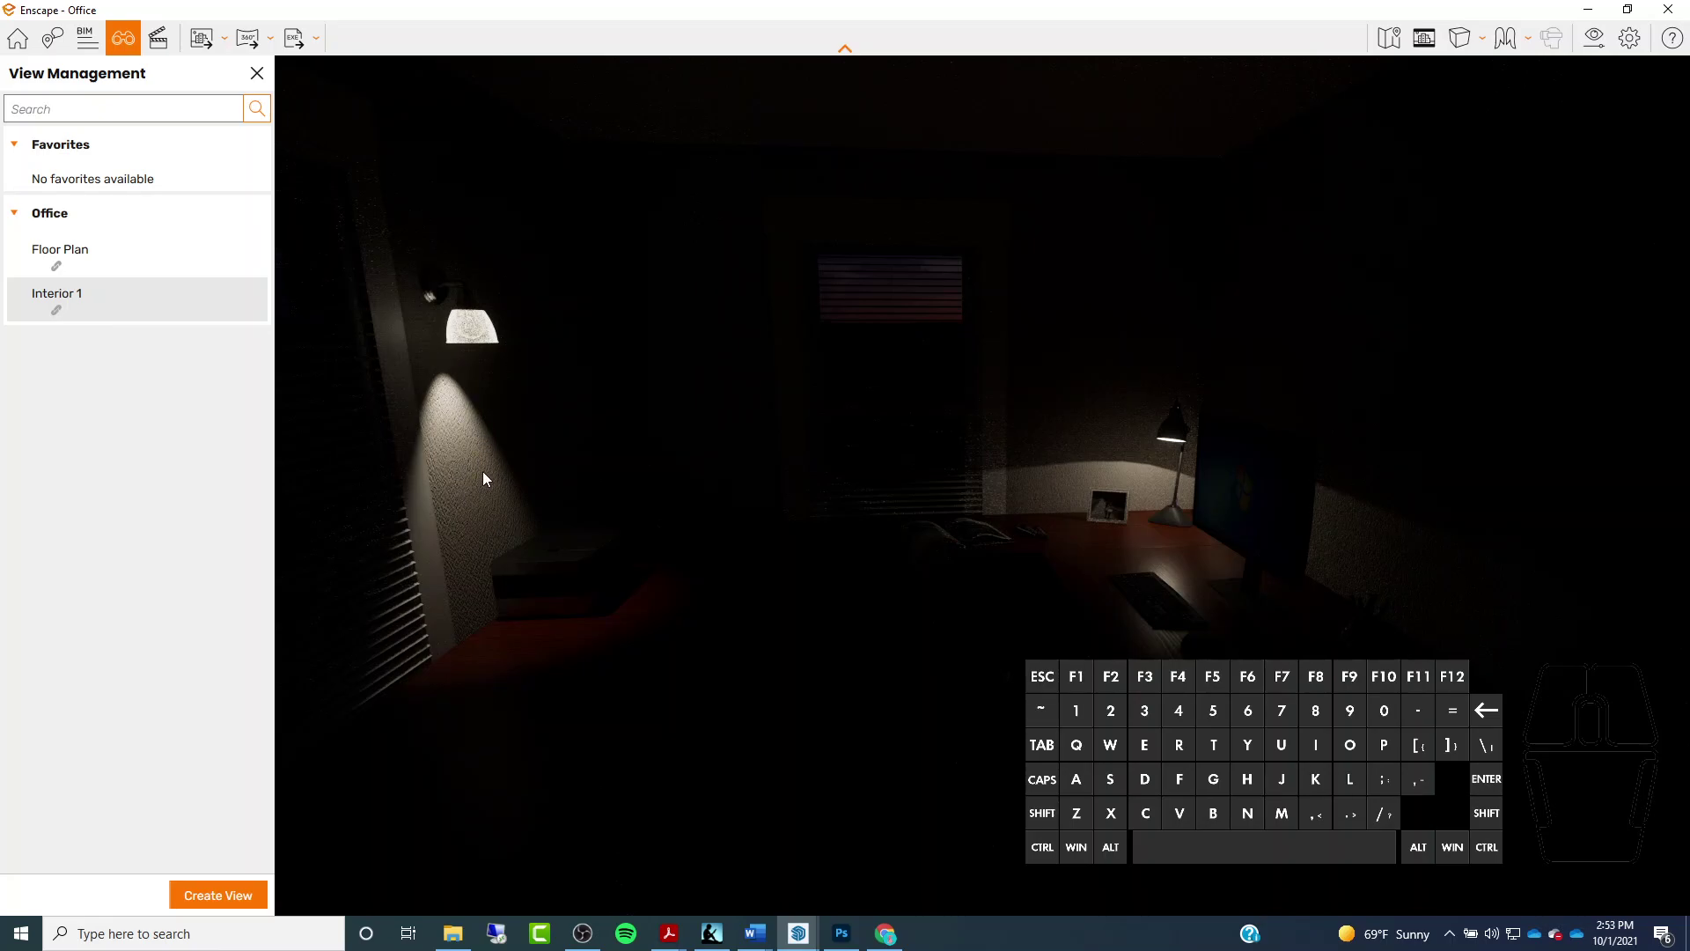
left_click(1591, 35)
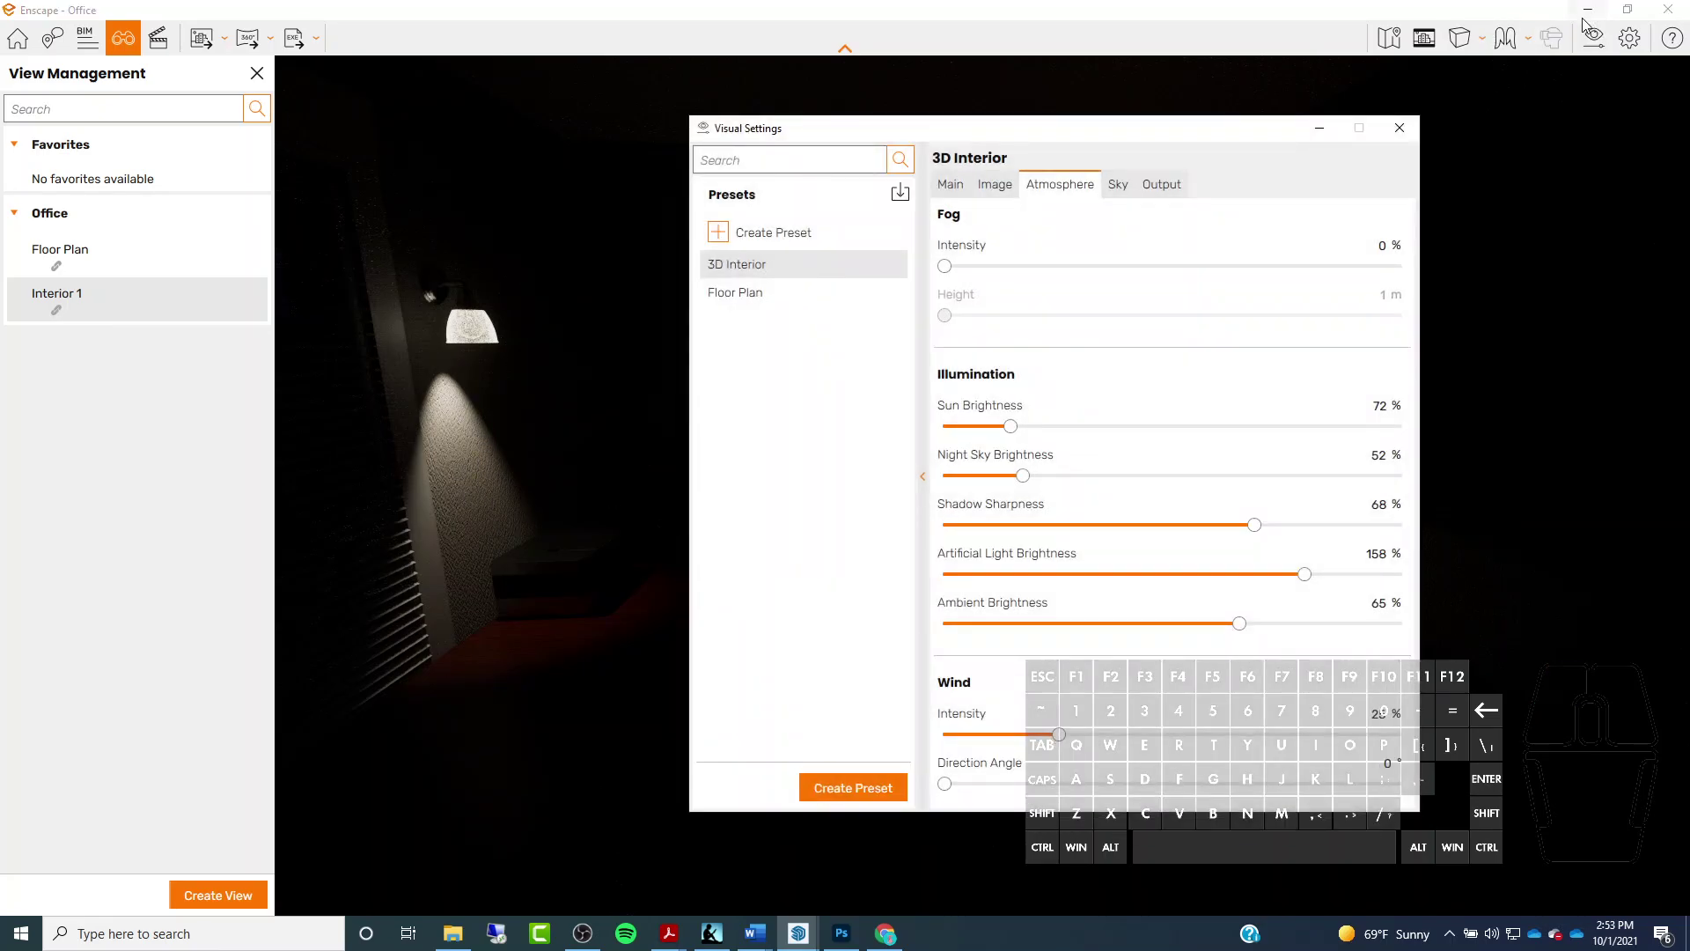
left_click(1587, 10)
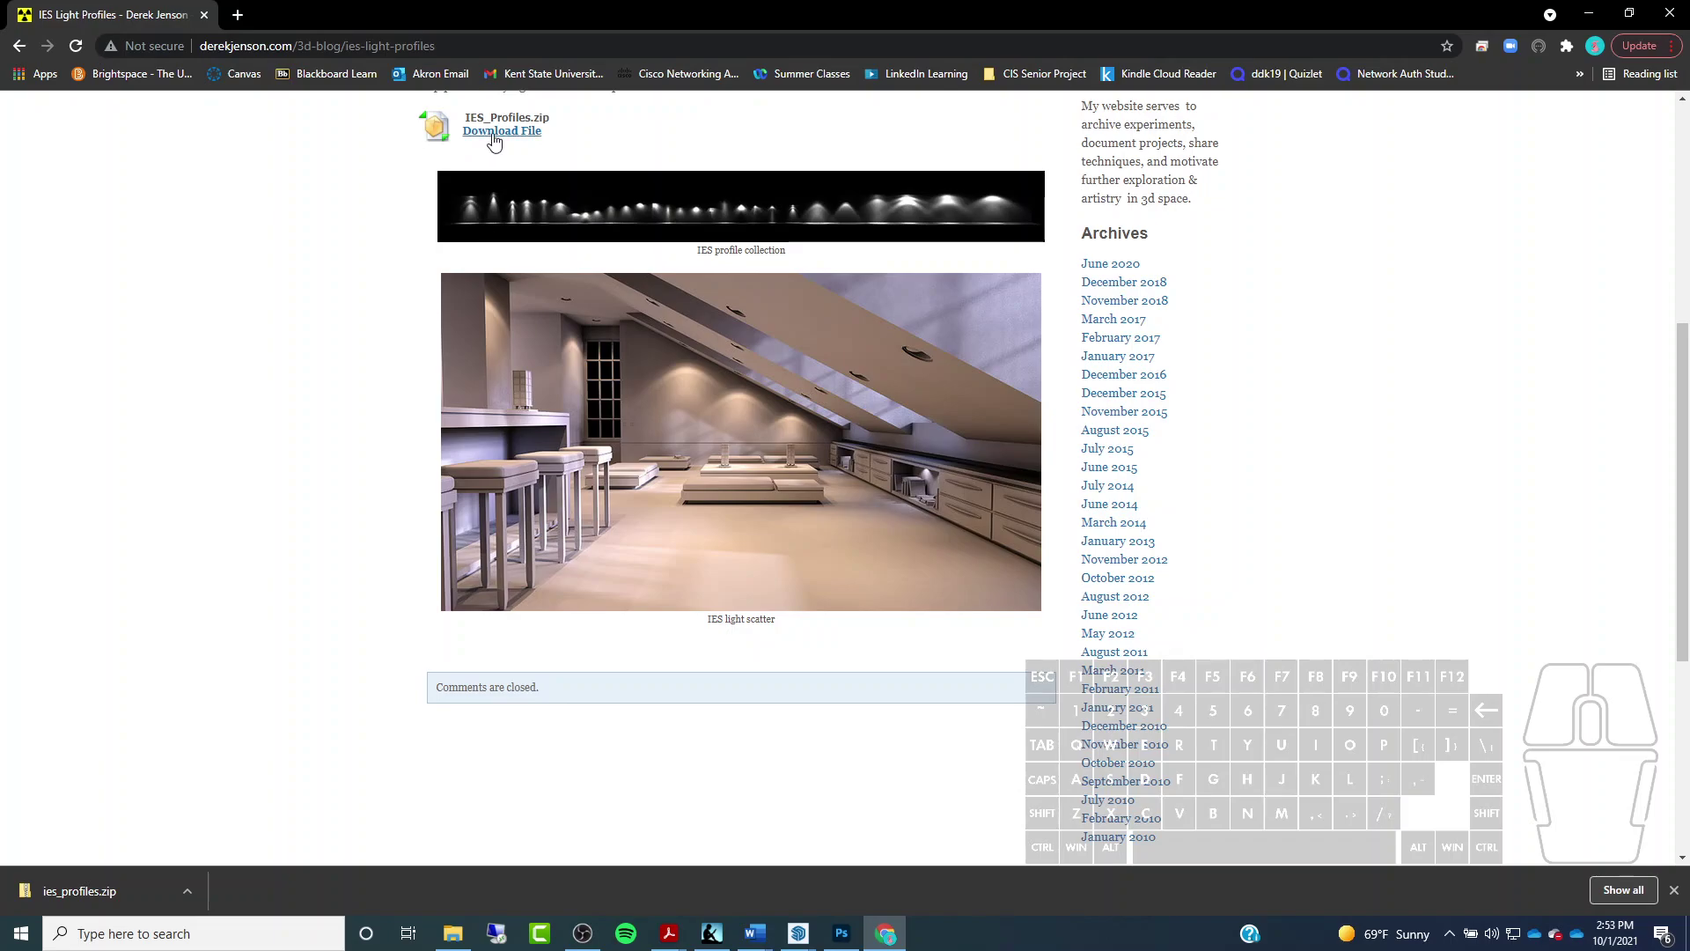
Extract ies_profiles.zip into an ies_profiles folder in Downloads and put the file windows away
left_click(131, 904)
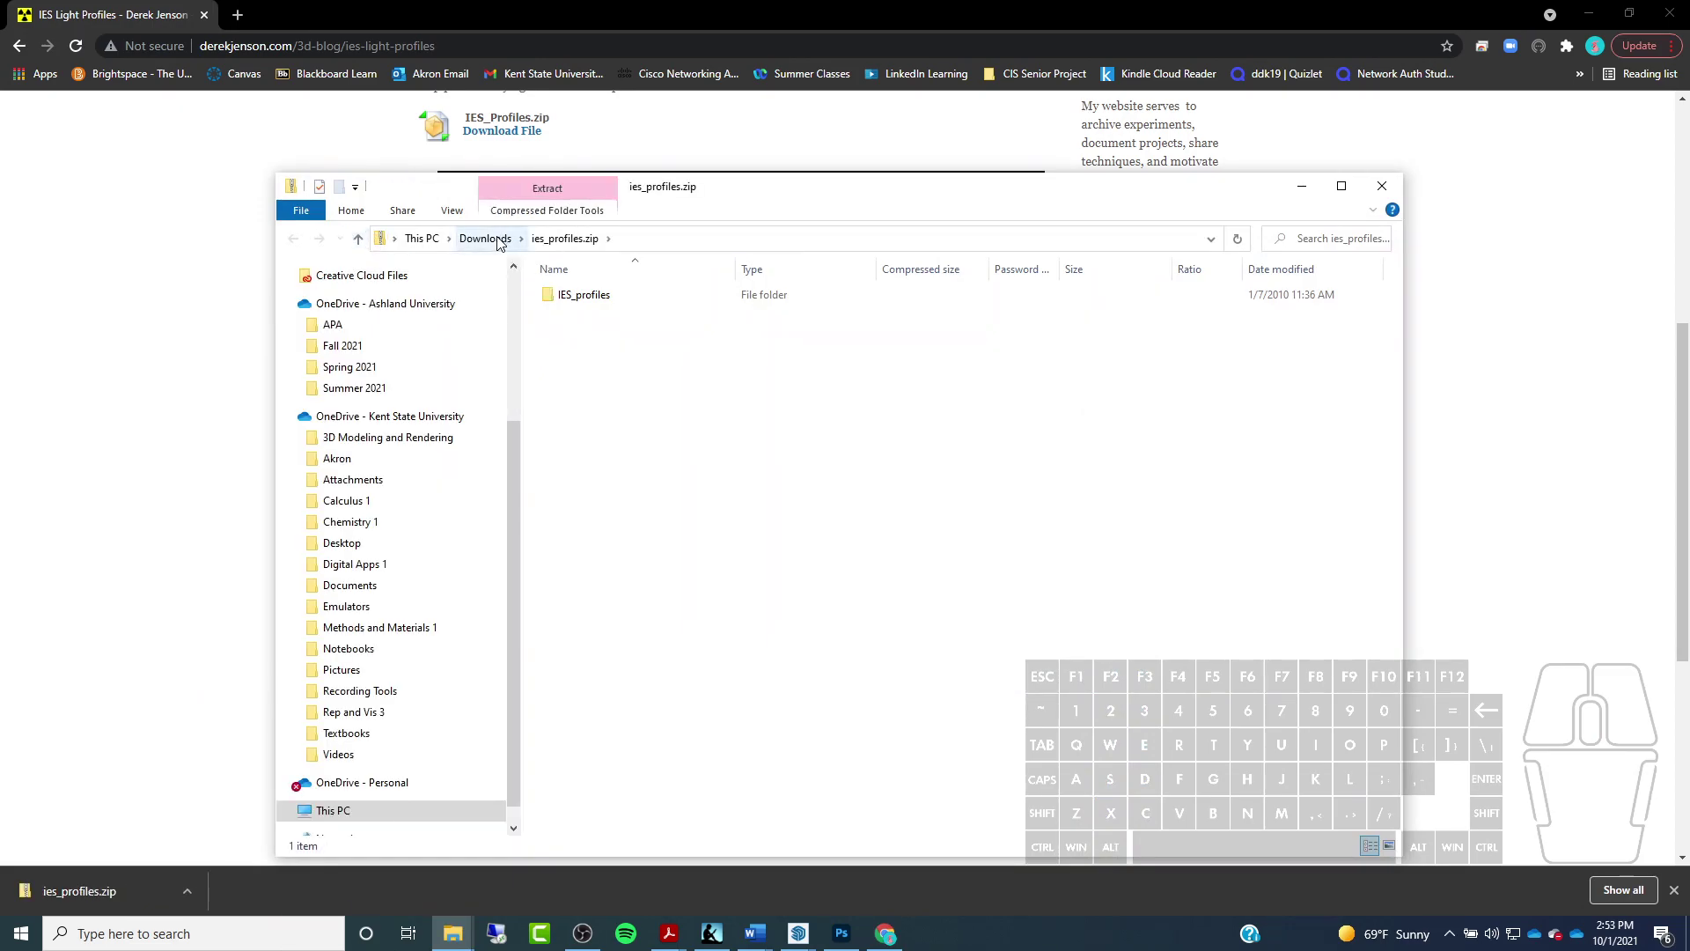
left_click(358, 239)
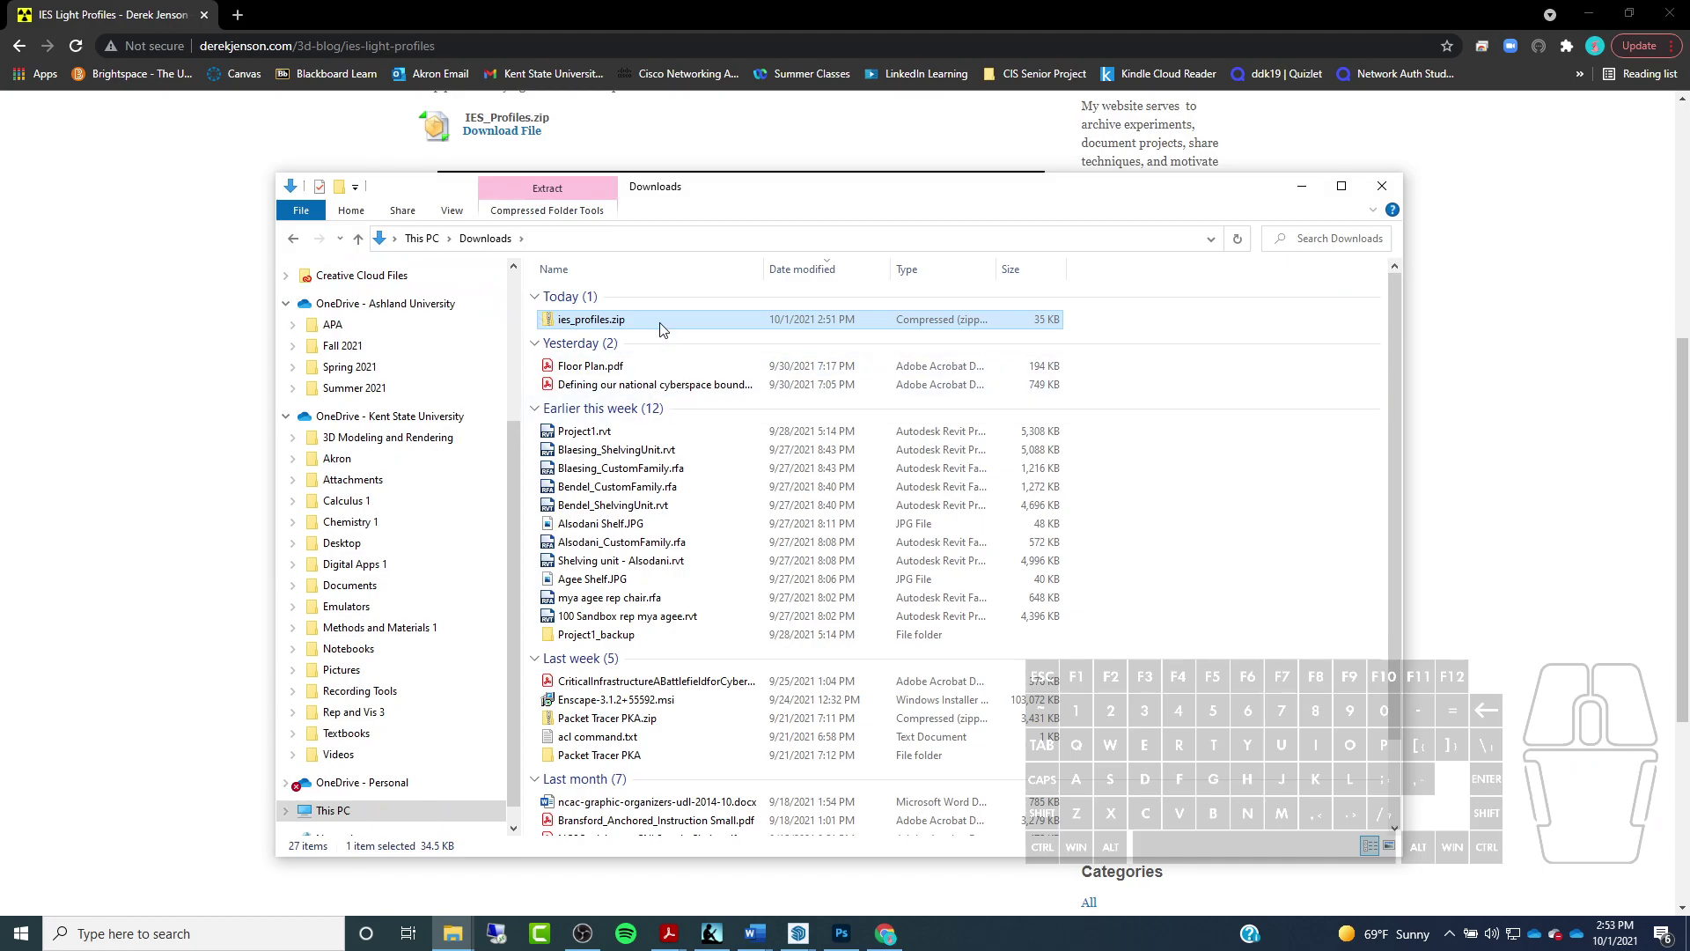
right_click(660, 322)
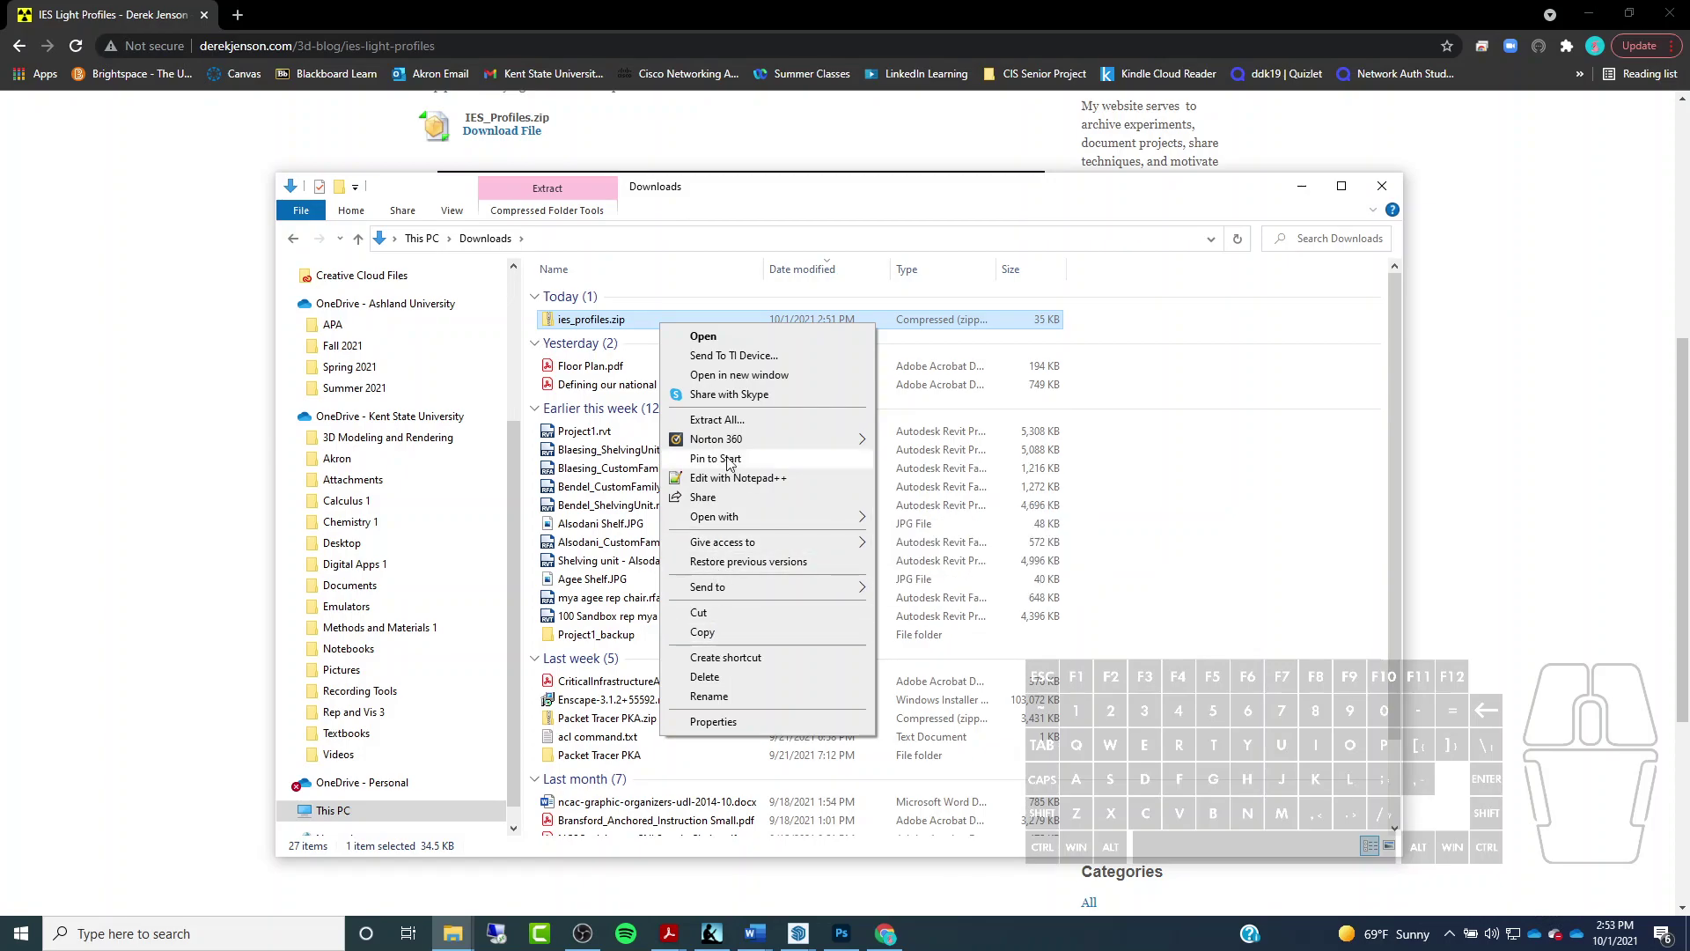
left_click(727, 421)
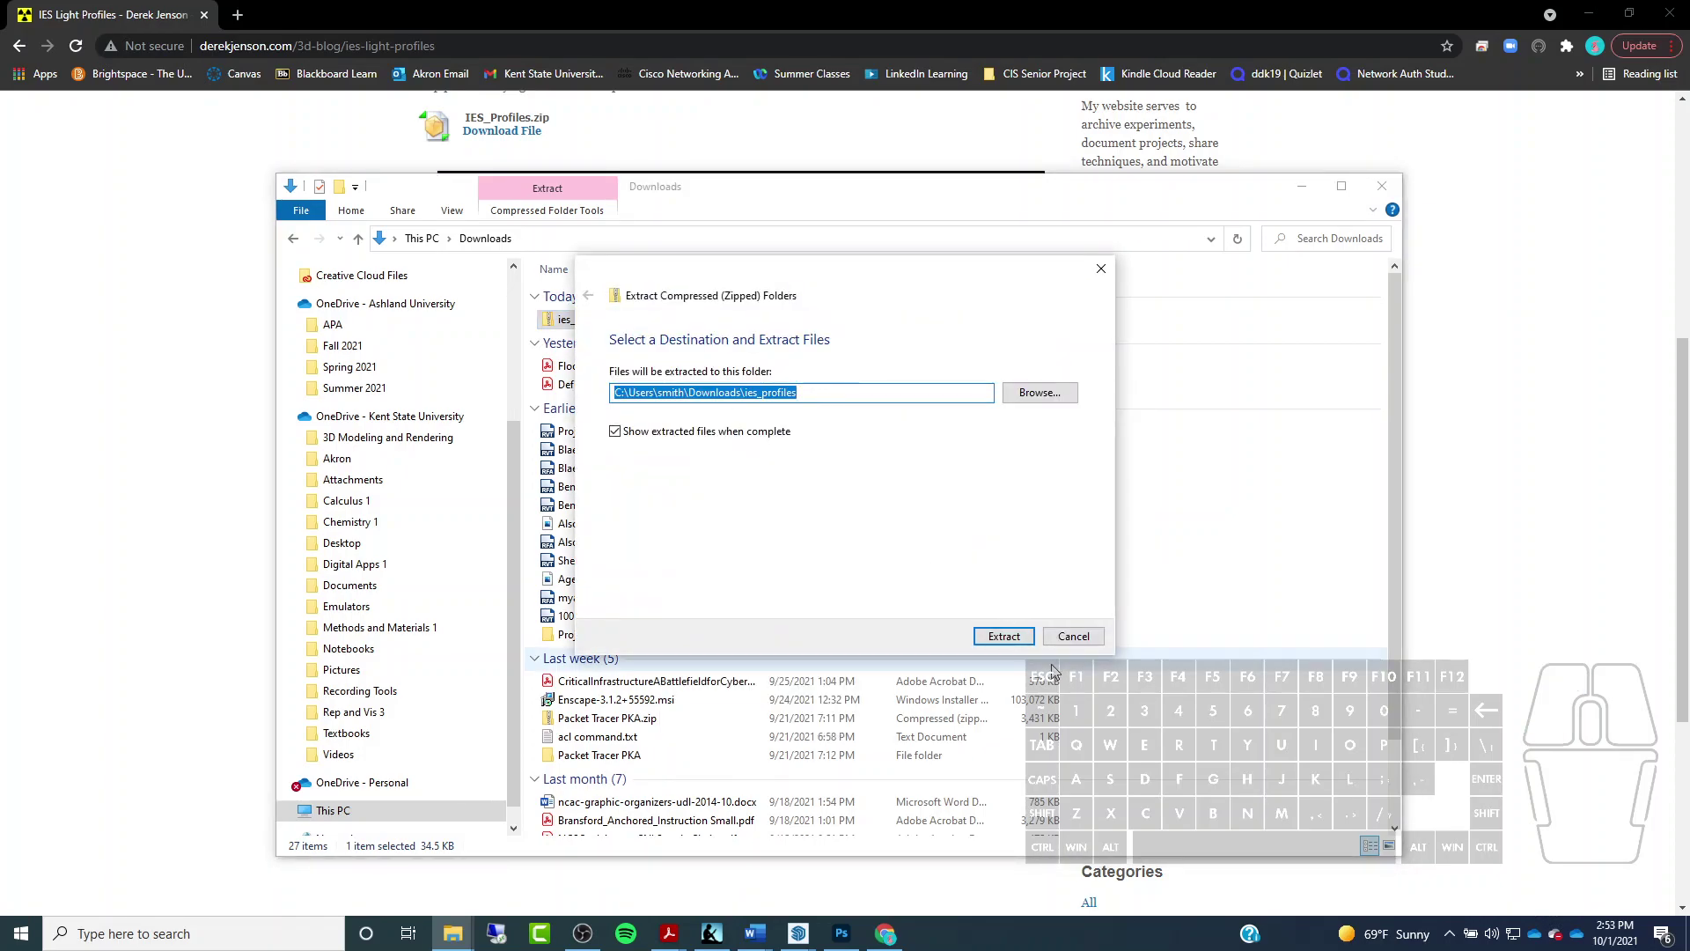
left_click(1011, 637)
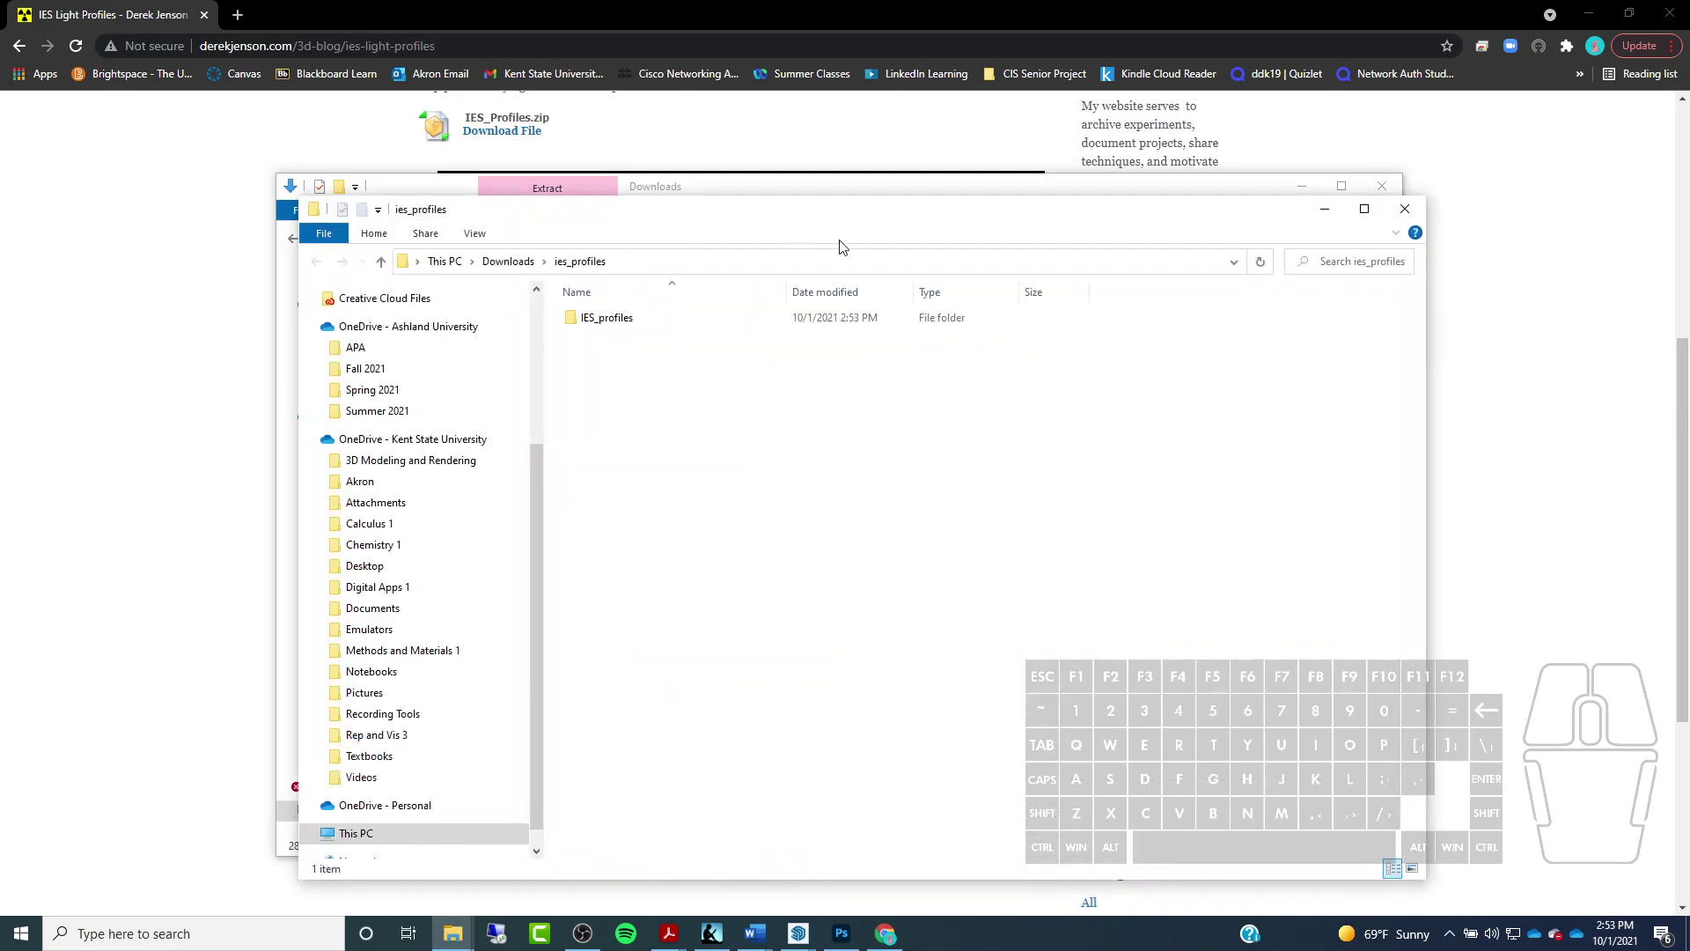
left_click(1405, 208)
left_click(1301, 186)
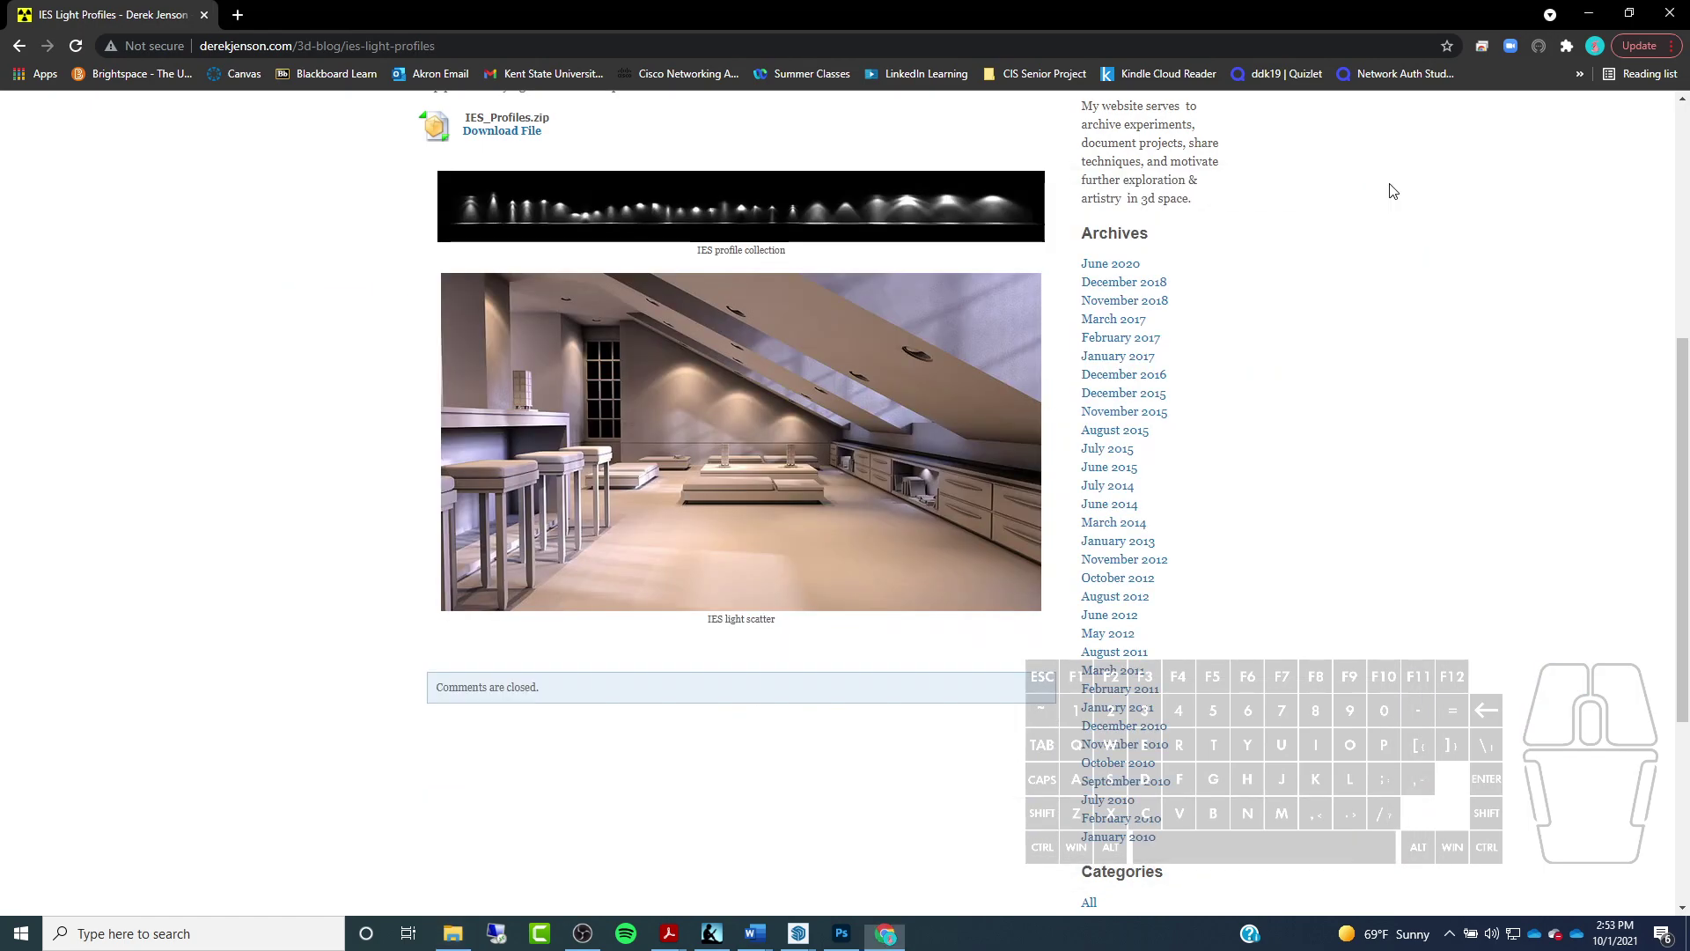
Switch to the SketchUp office model and hide the Ceiling tag
left_click(1588, 14)
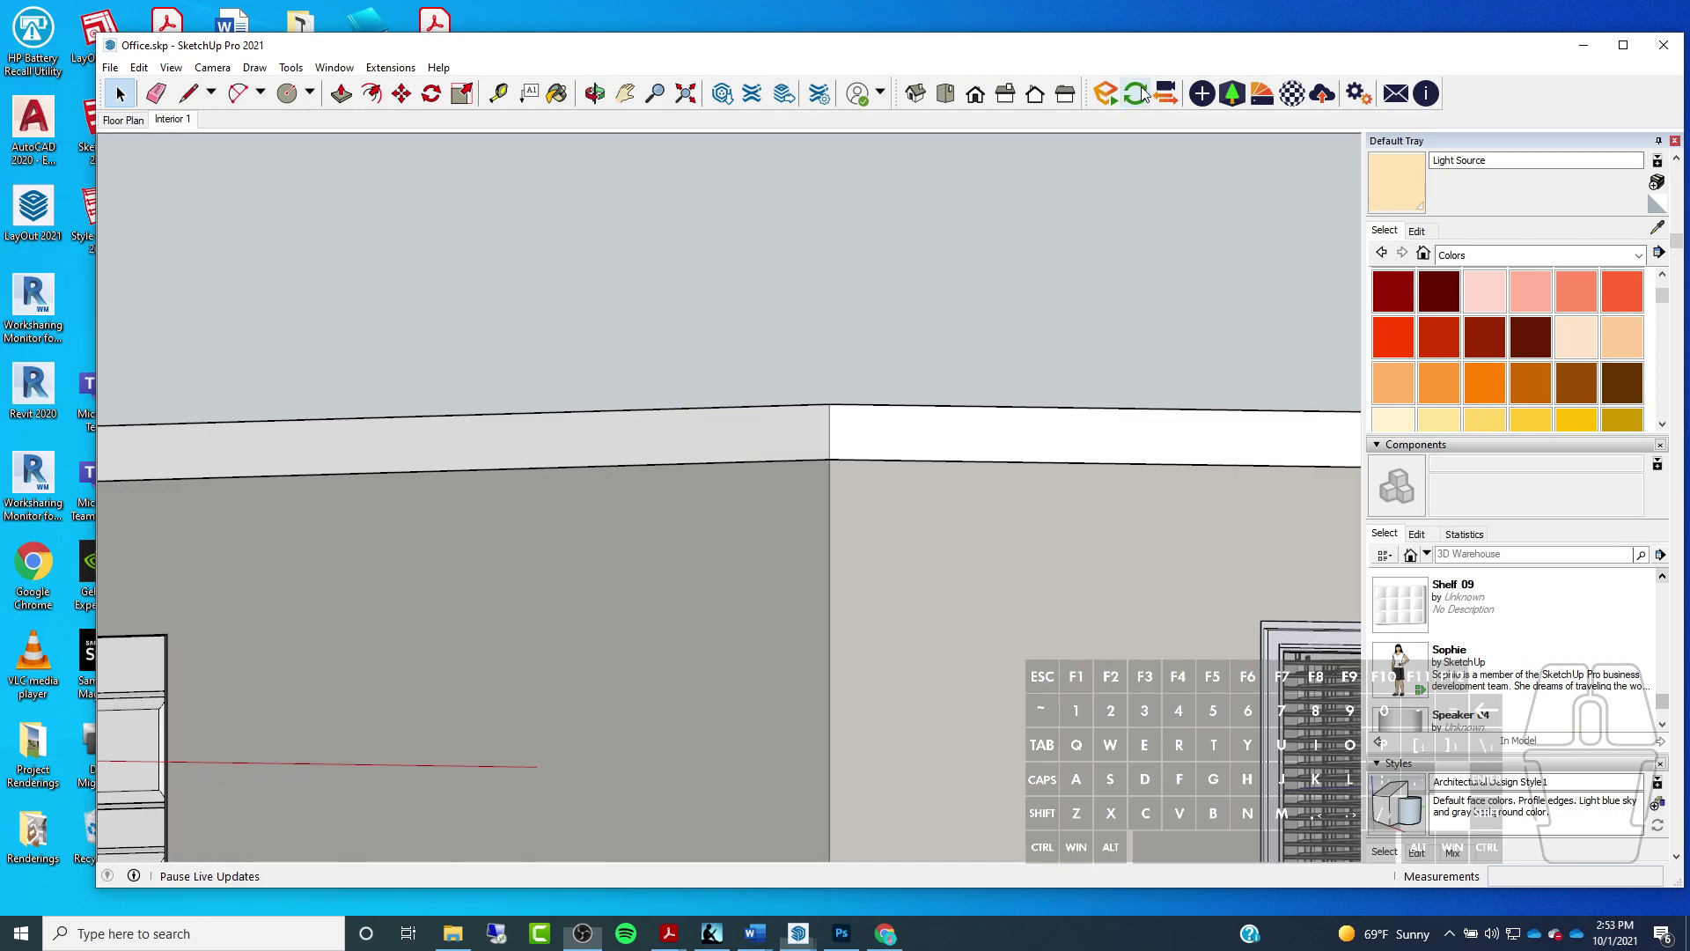
middle_click_drag(887, 294, 986, 489)
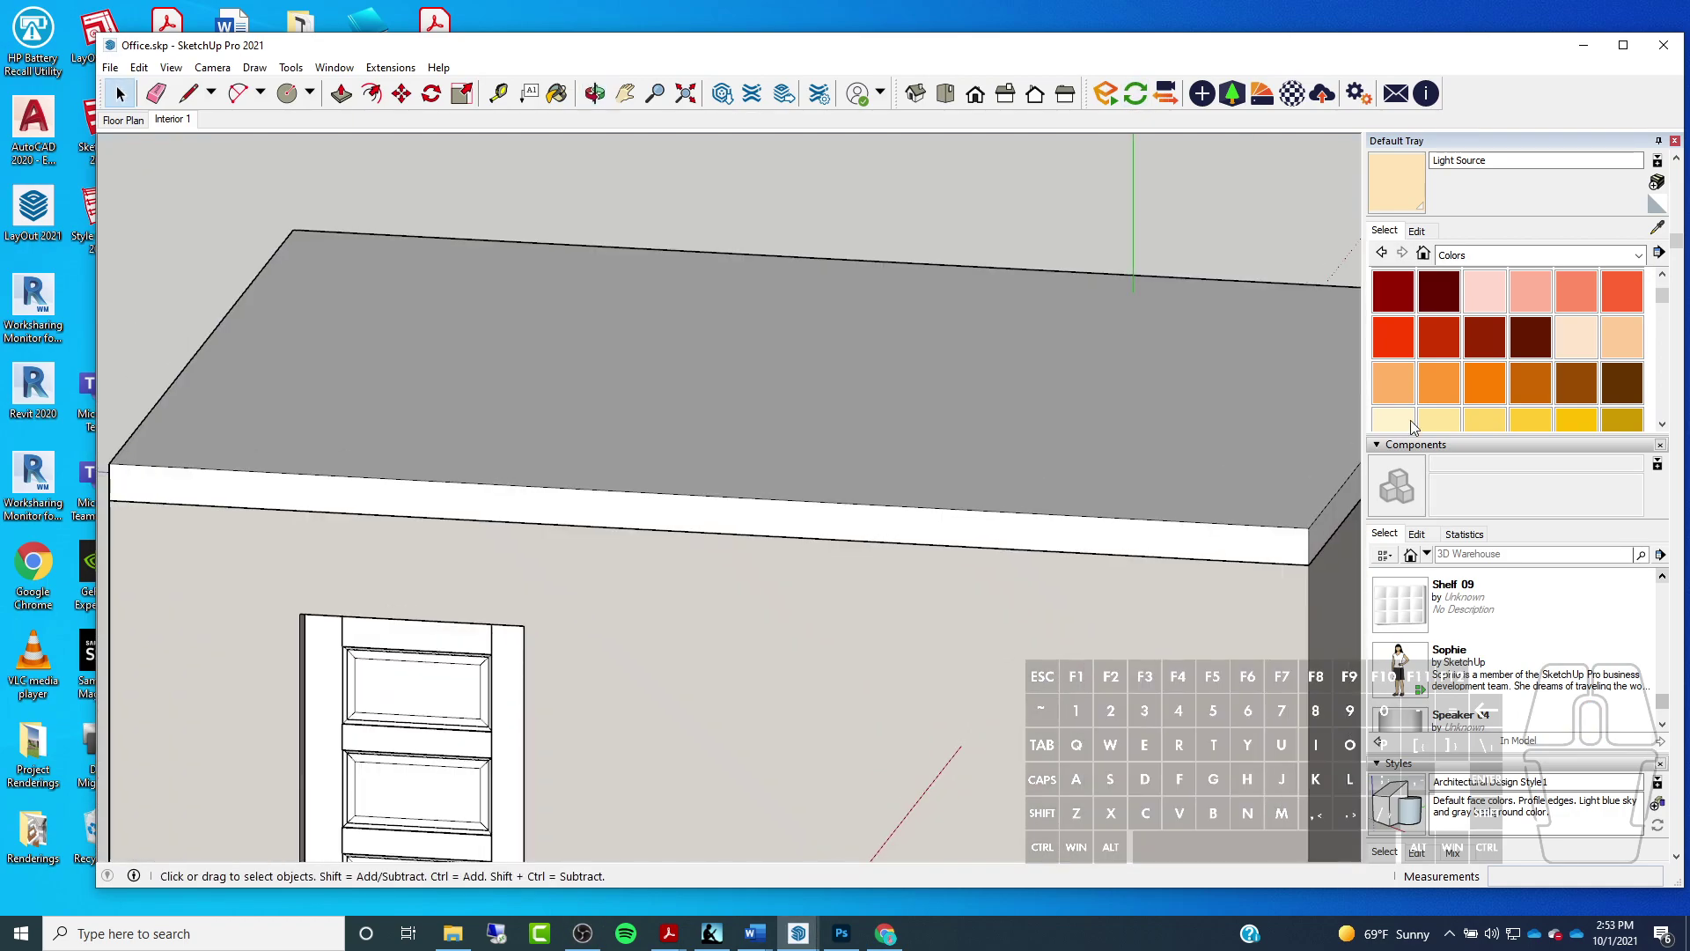
scroll(1677, 382, "down", 5)
scroll(1676, 382, "down", 3)
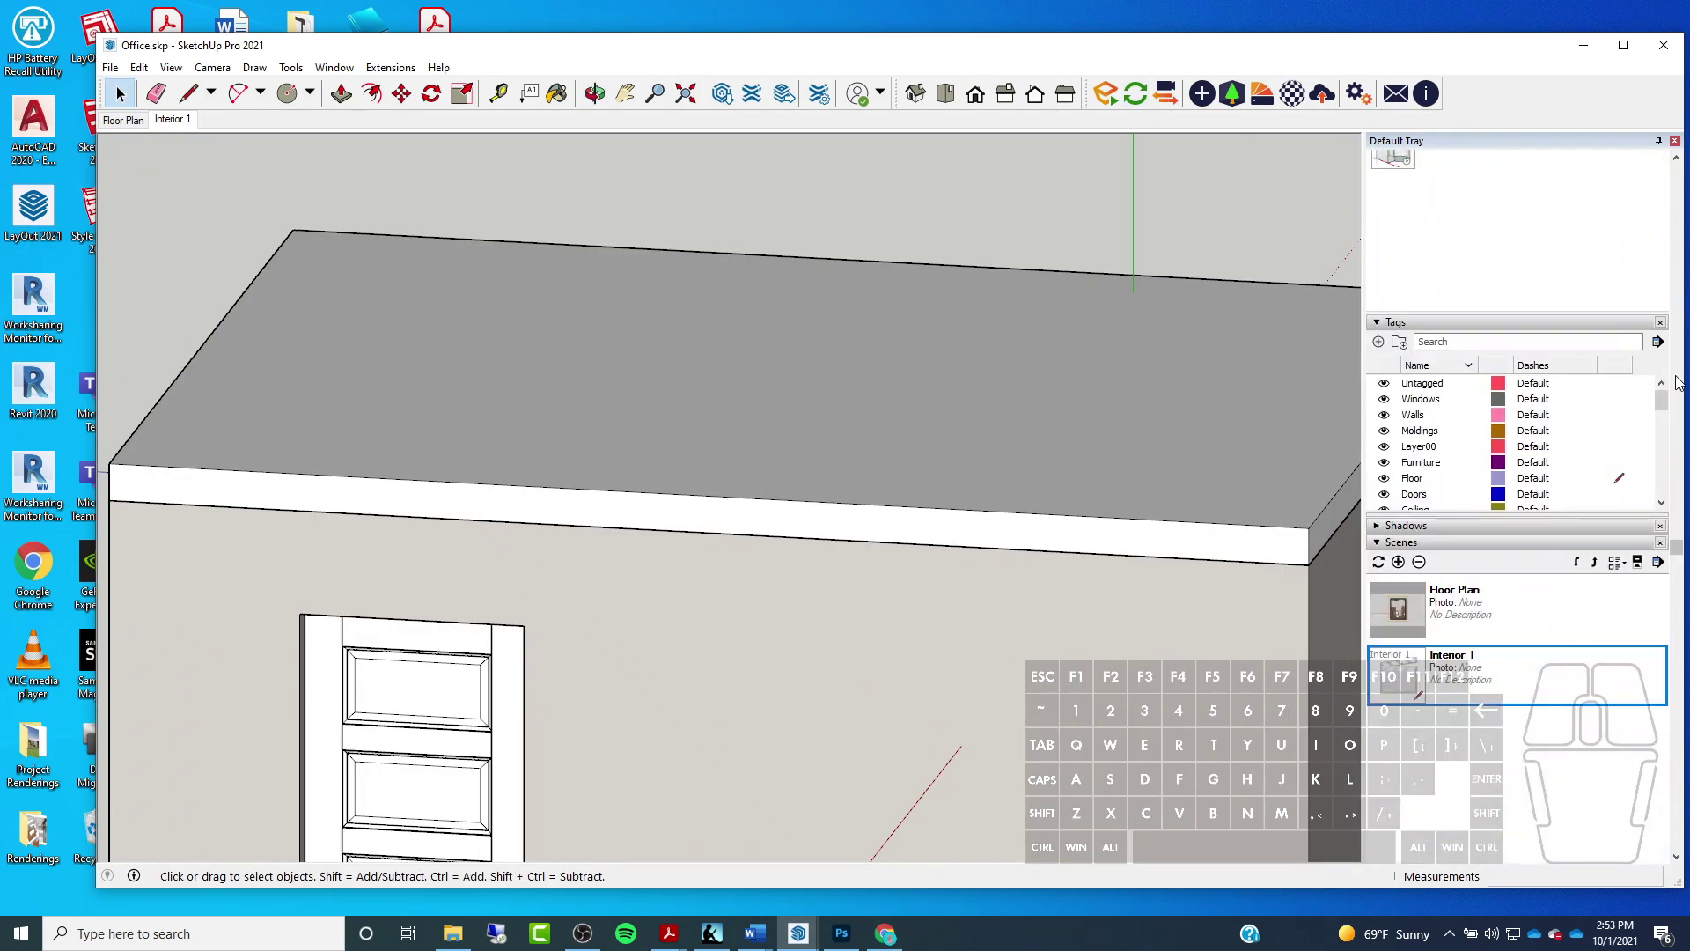
left_click(1383, 509)
Open the wall sconce for editing, select the spotlight inside its shade, and show its Enscape light settings
middle_click_drag(693, 351, 965, 312)
scroll(964, 312, "up", 10)
left_click(896, 518)
double_click(896, 517)
middle_click_drag(654, 400, 859, 413)
left_click(890, 475)
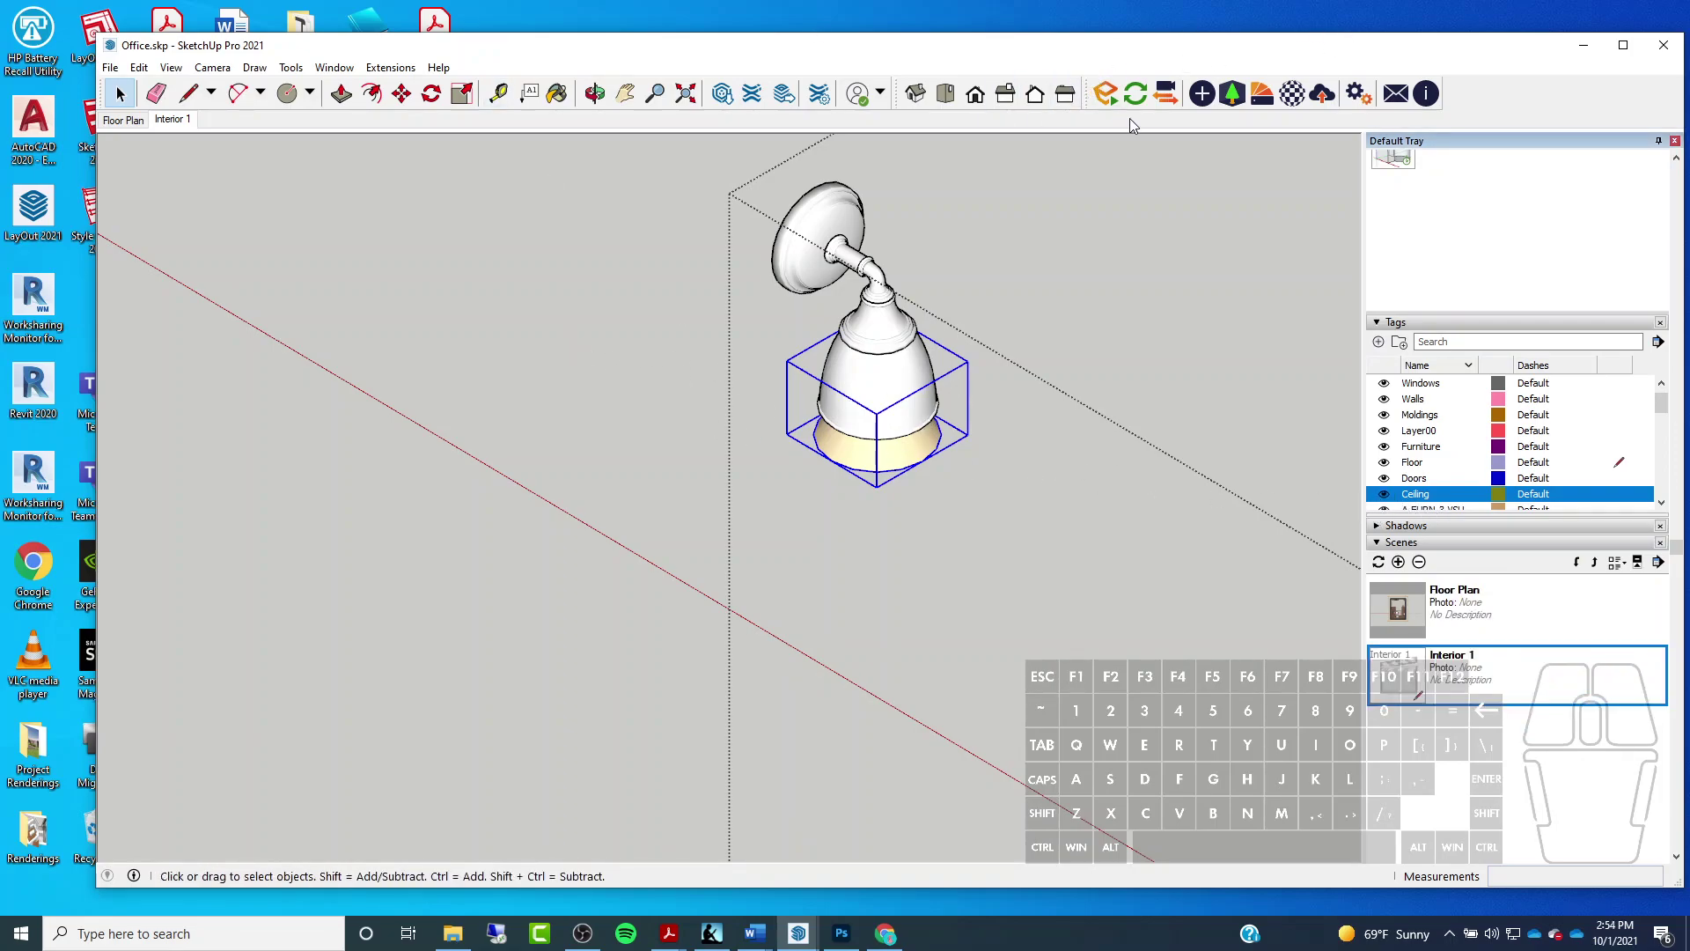
left_click(1203, 95)
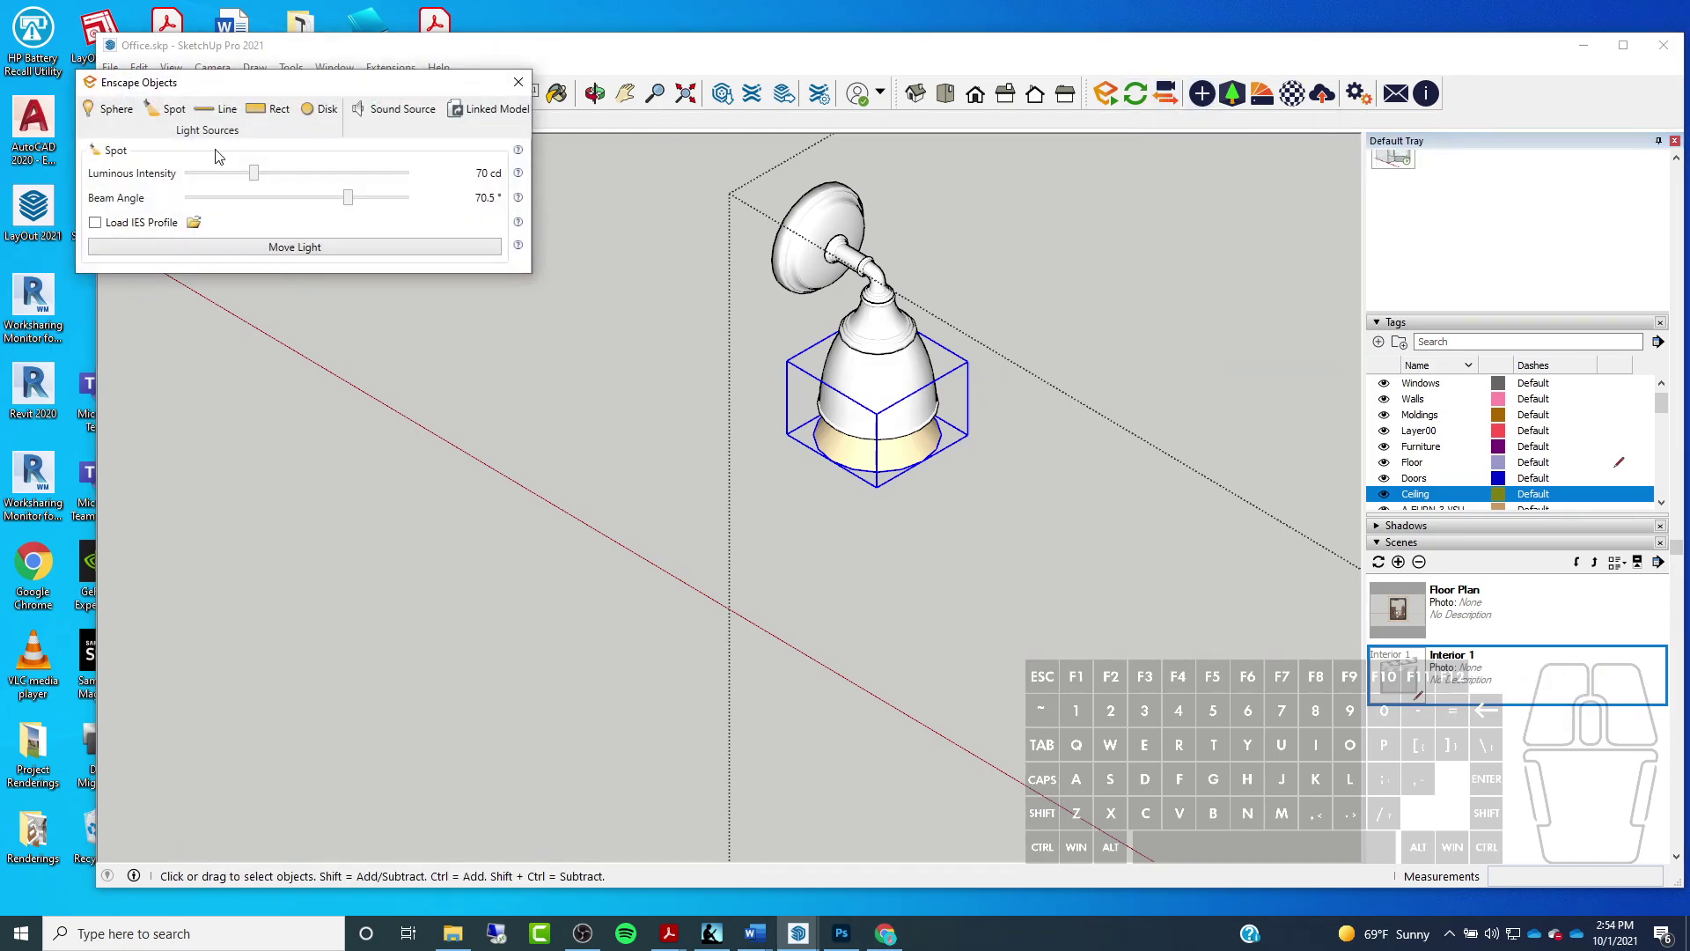
Load the SoftArrow.ies profile from the extracted IES_profiles folder in Downloads onto the sconce's spotlight
left_click(95, 223)
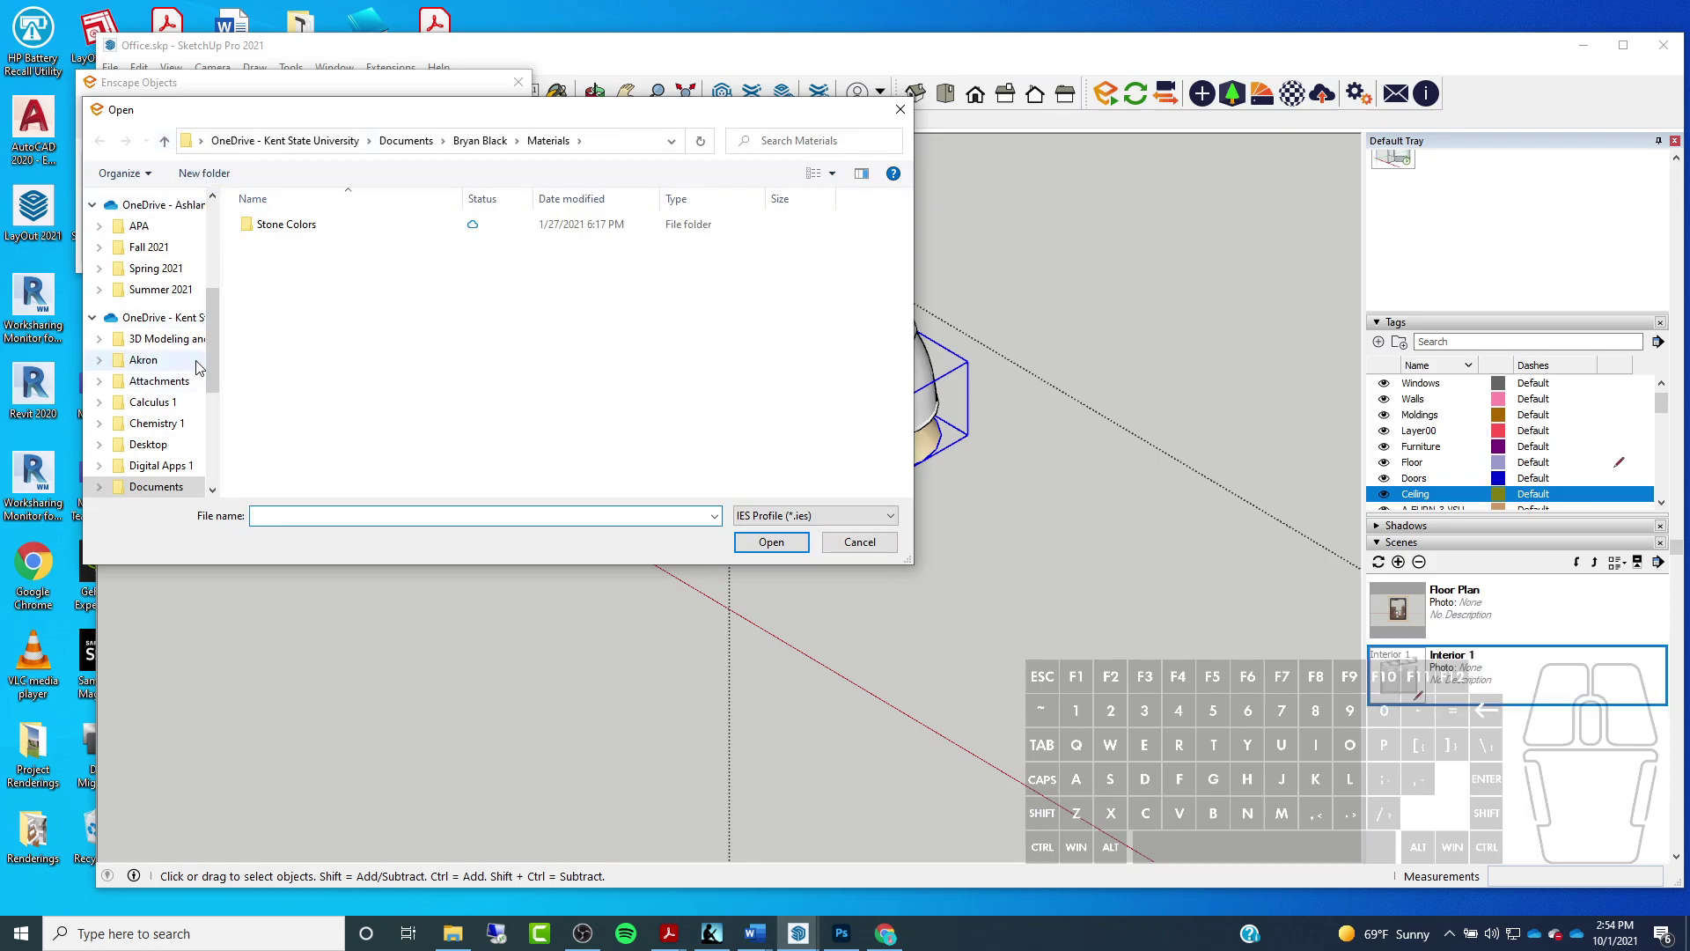
scroll(201, 303, "up", 4)
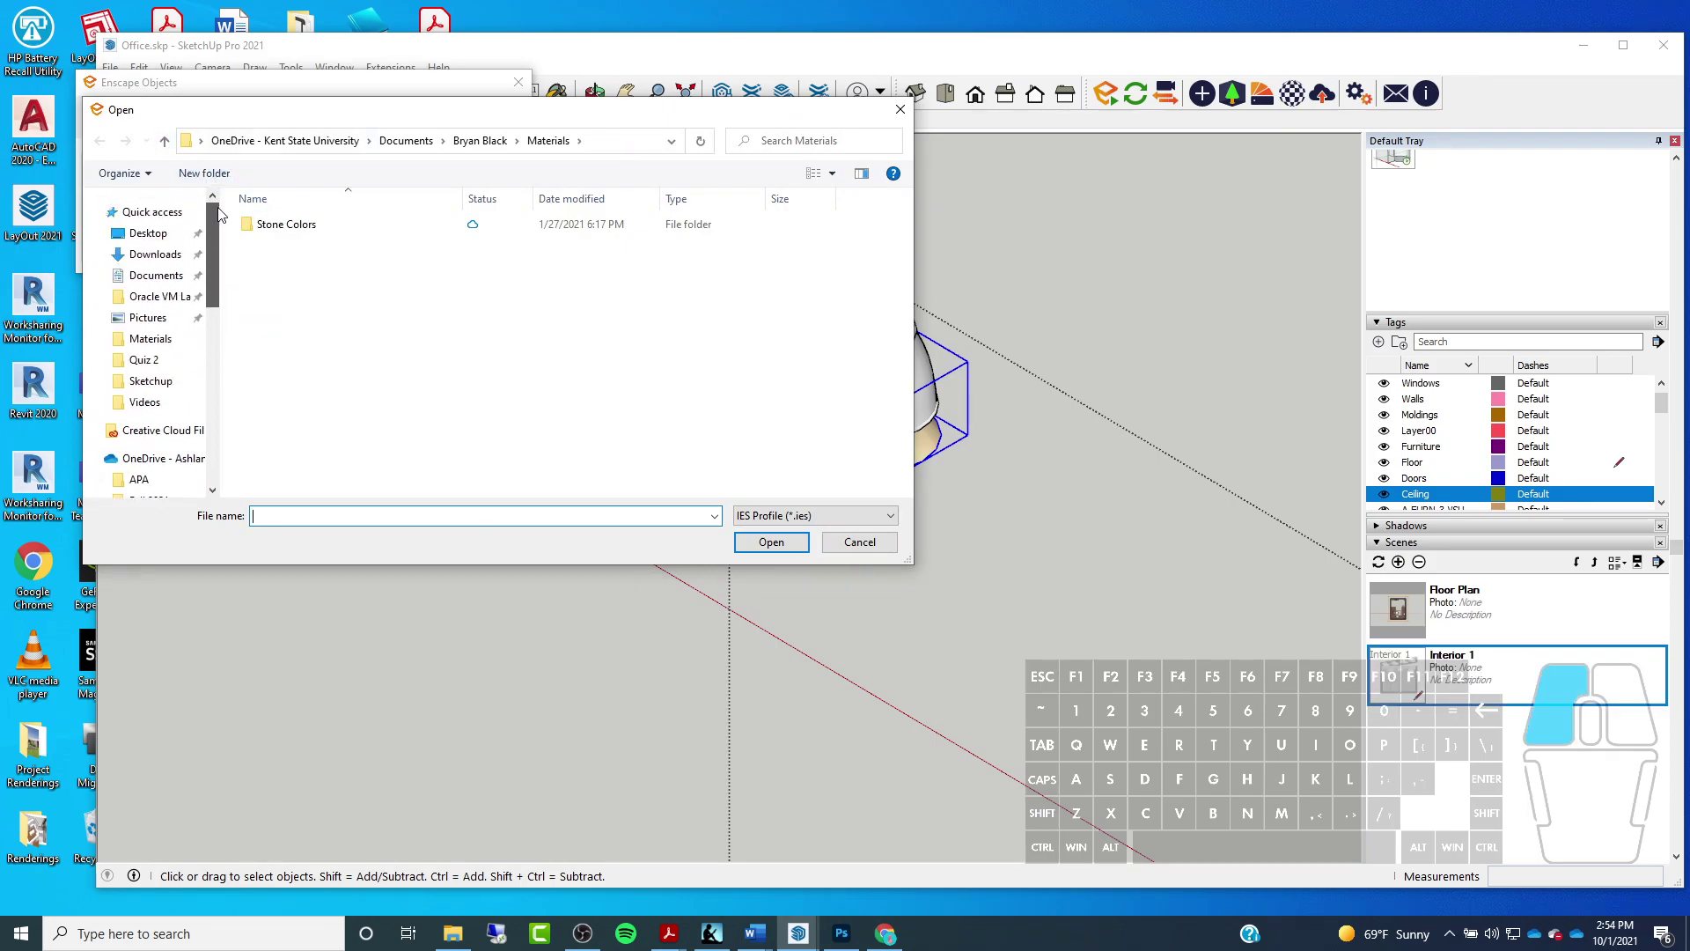
left_click(152, 256)
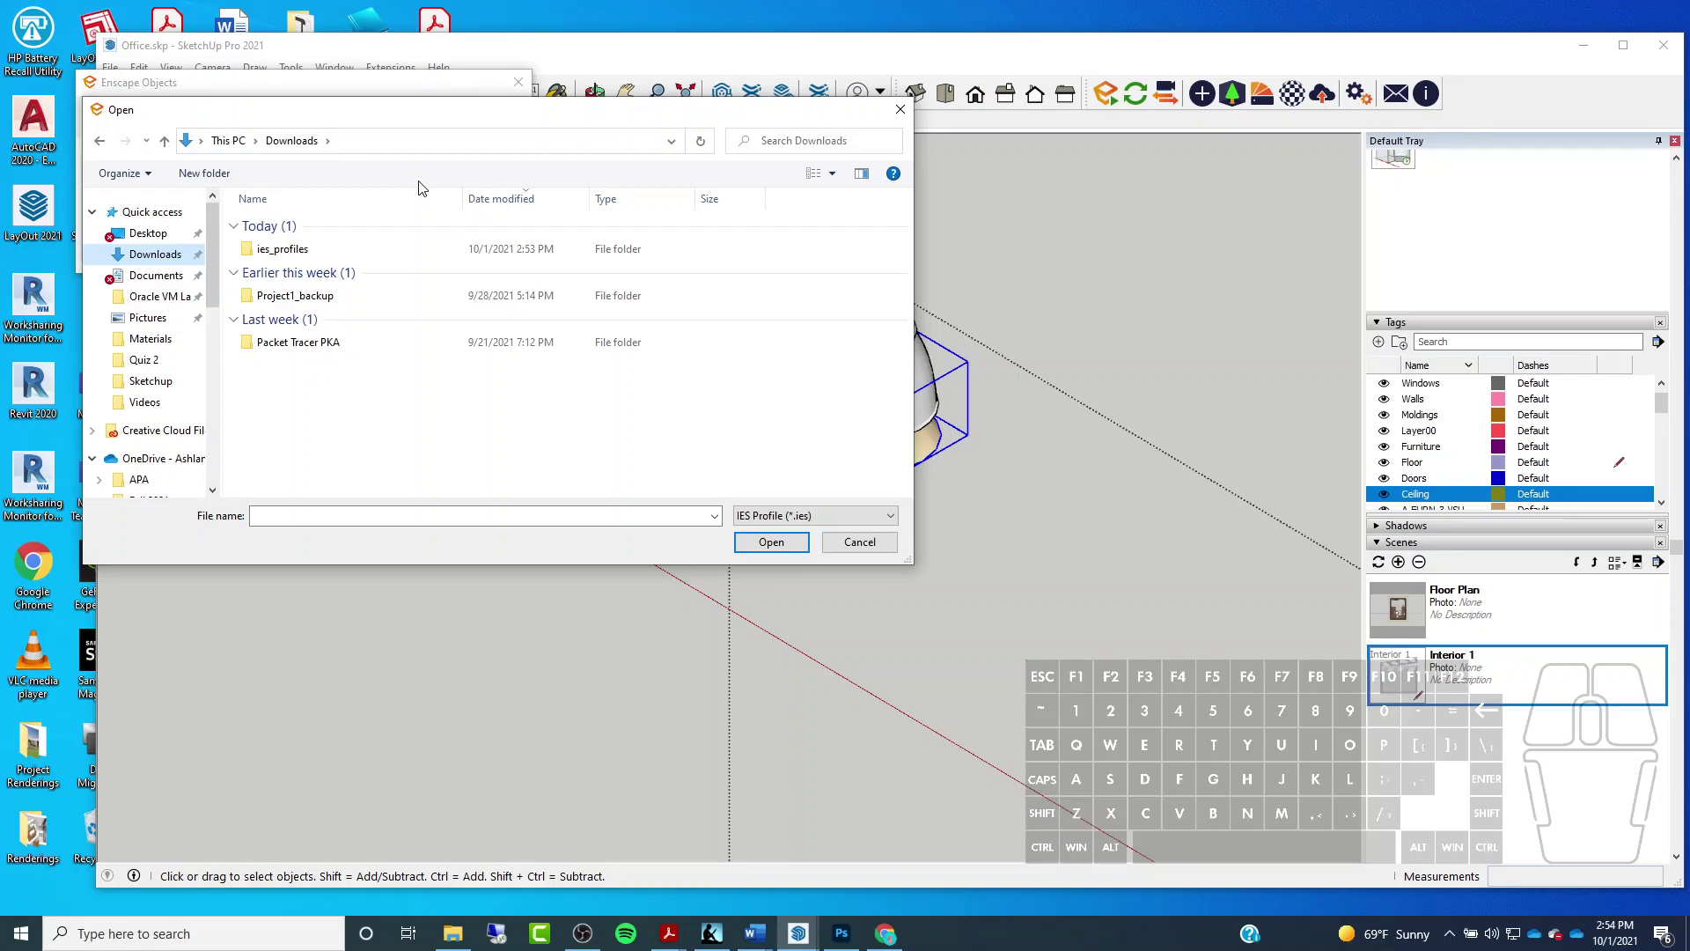
double_click(300, 250)
double_click(307, 226)
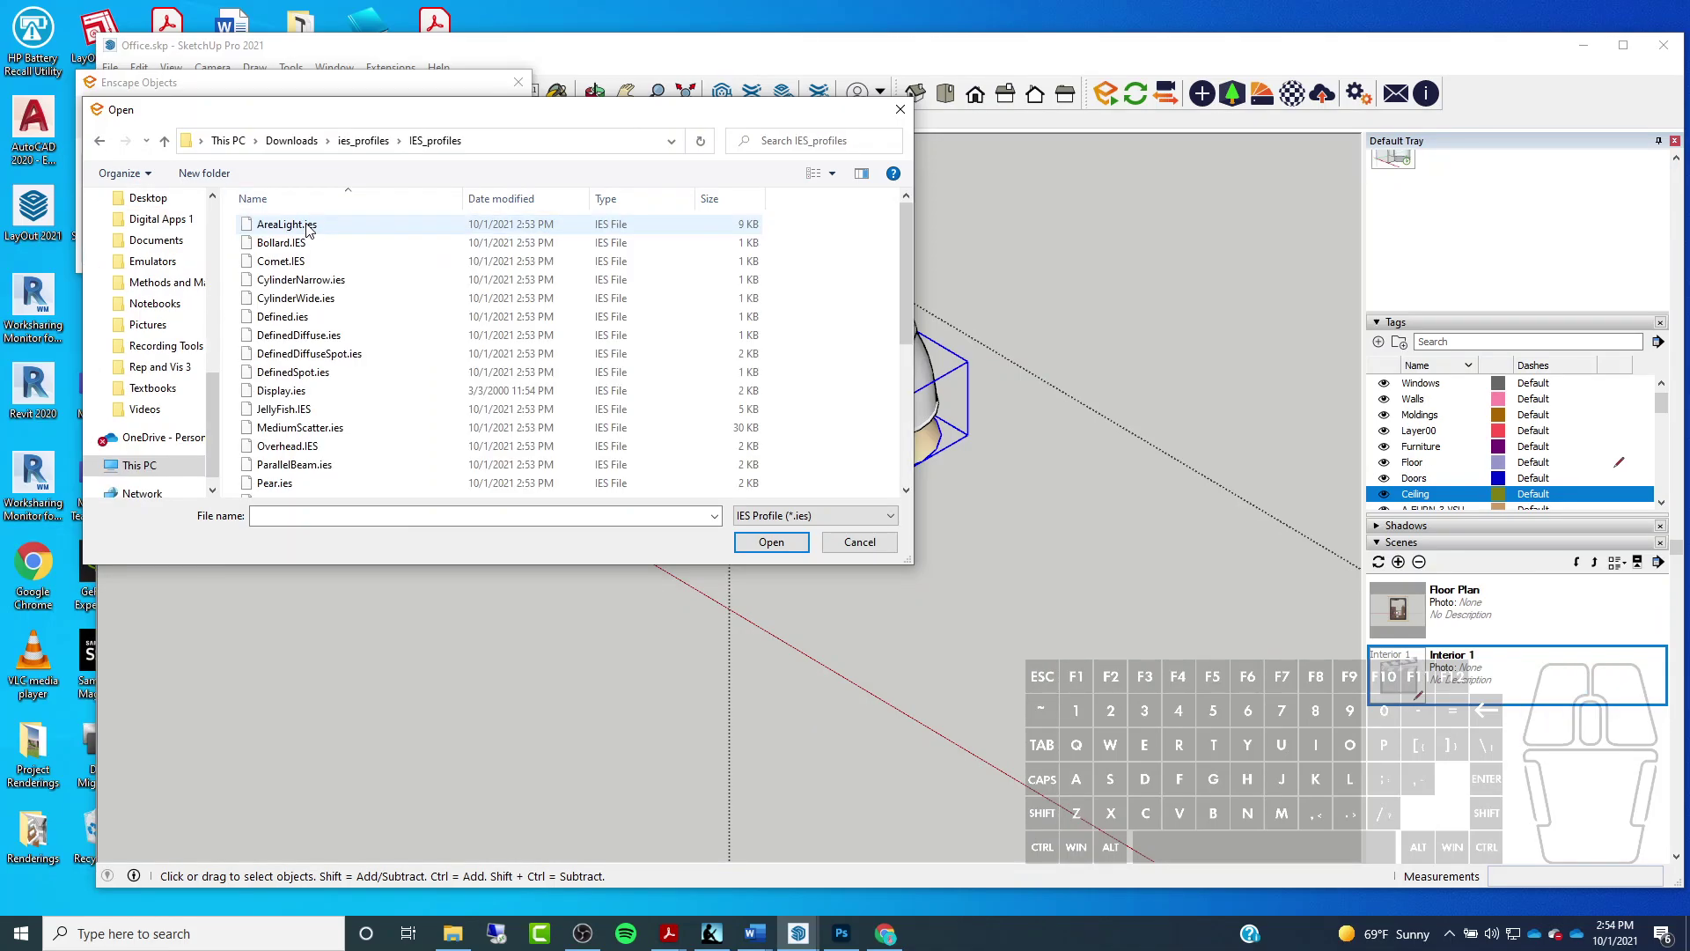
scroll(317, 423, "down", 5)
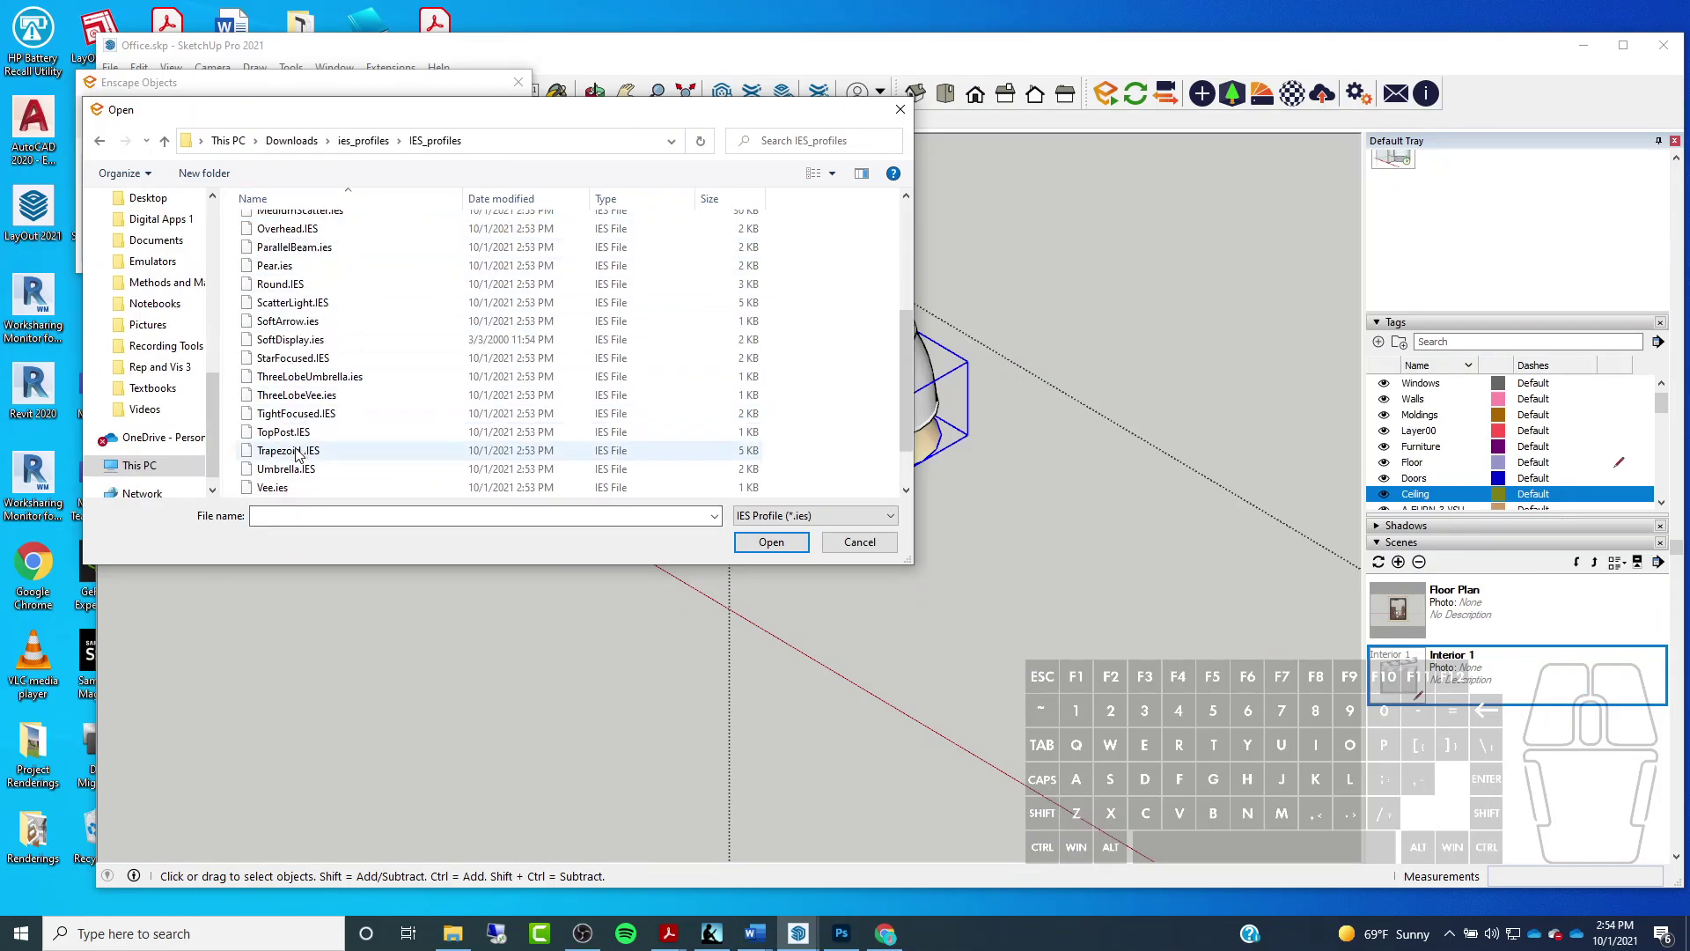
scroll(302, 432, "up", 4)
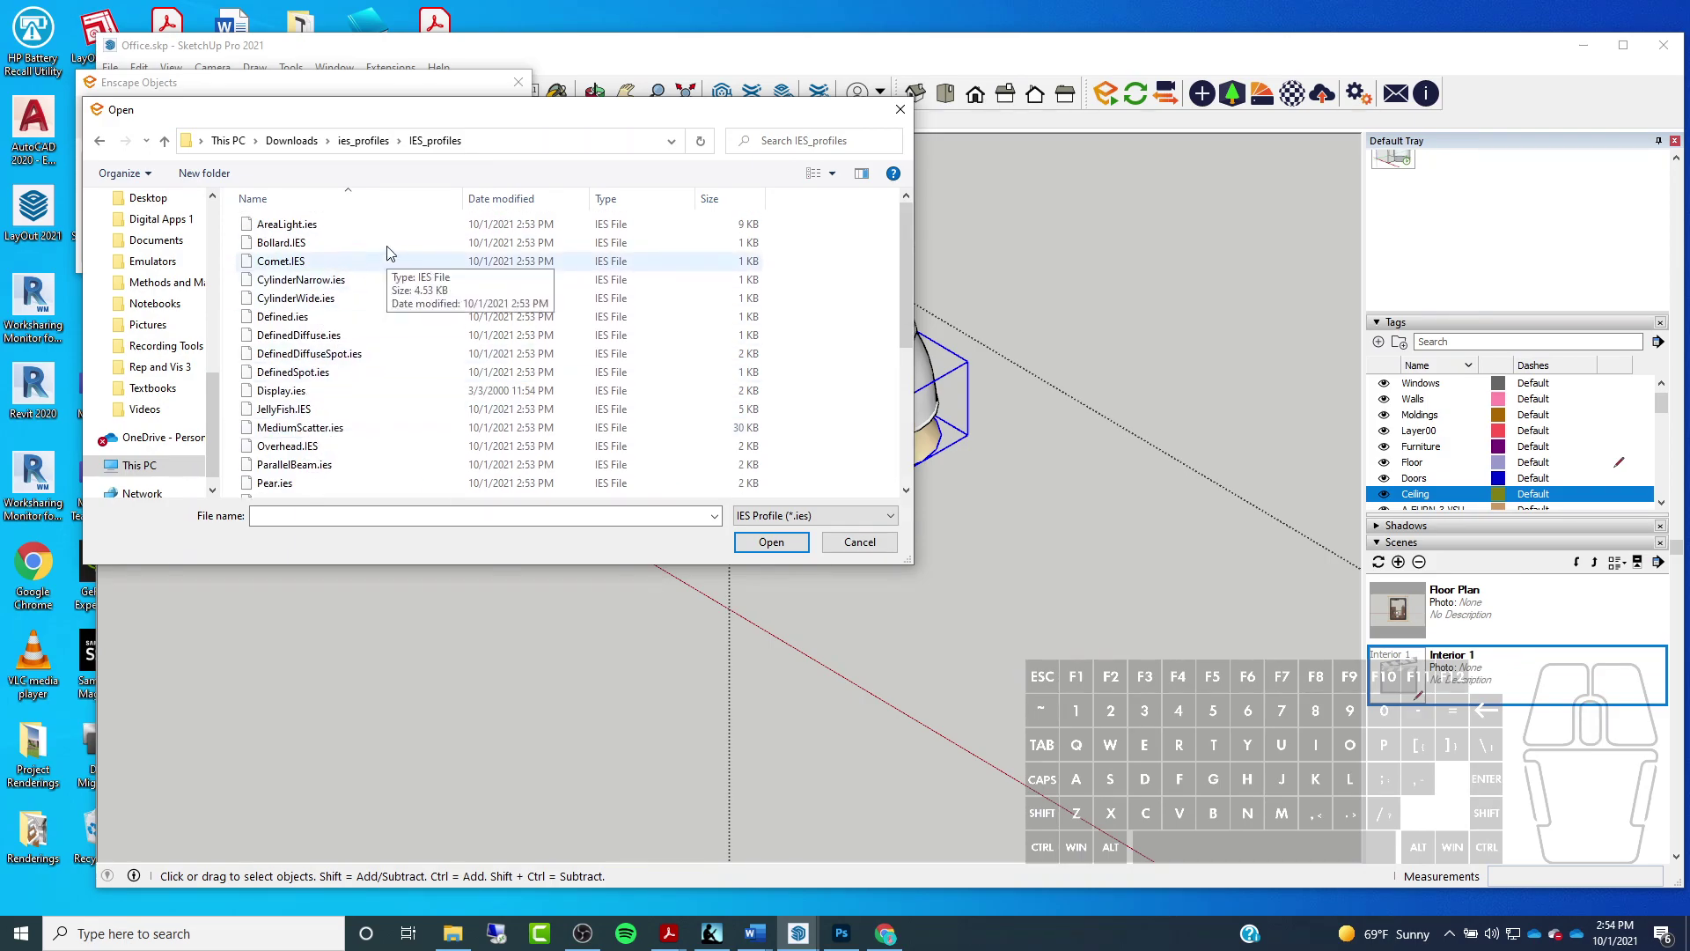
scroll(331, 294, "down", 4)
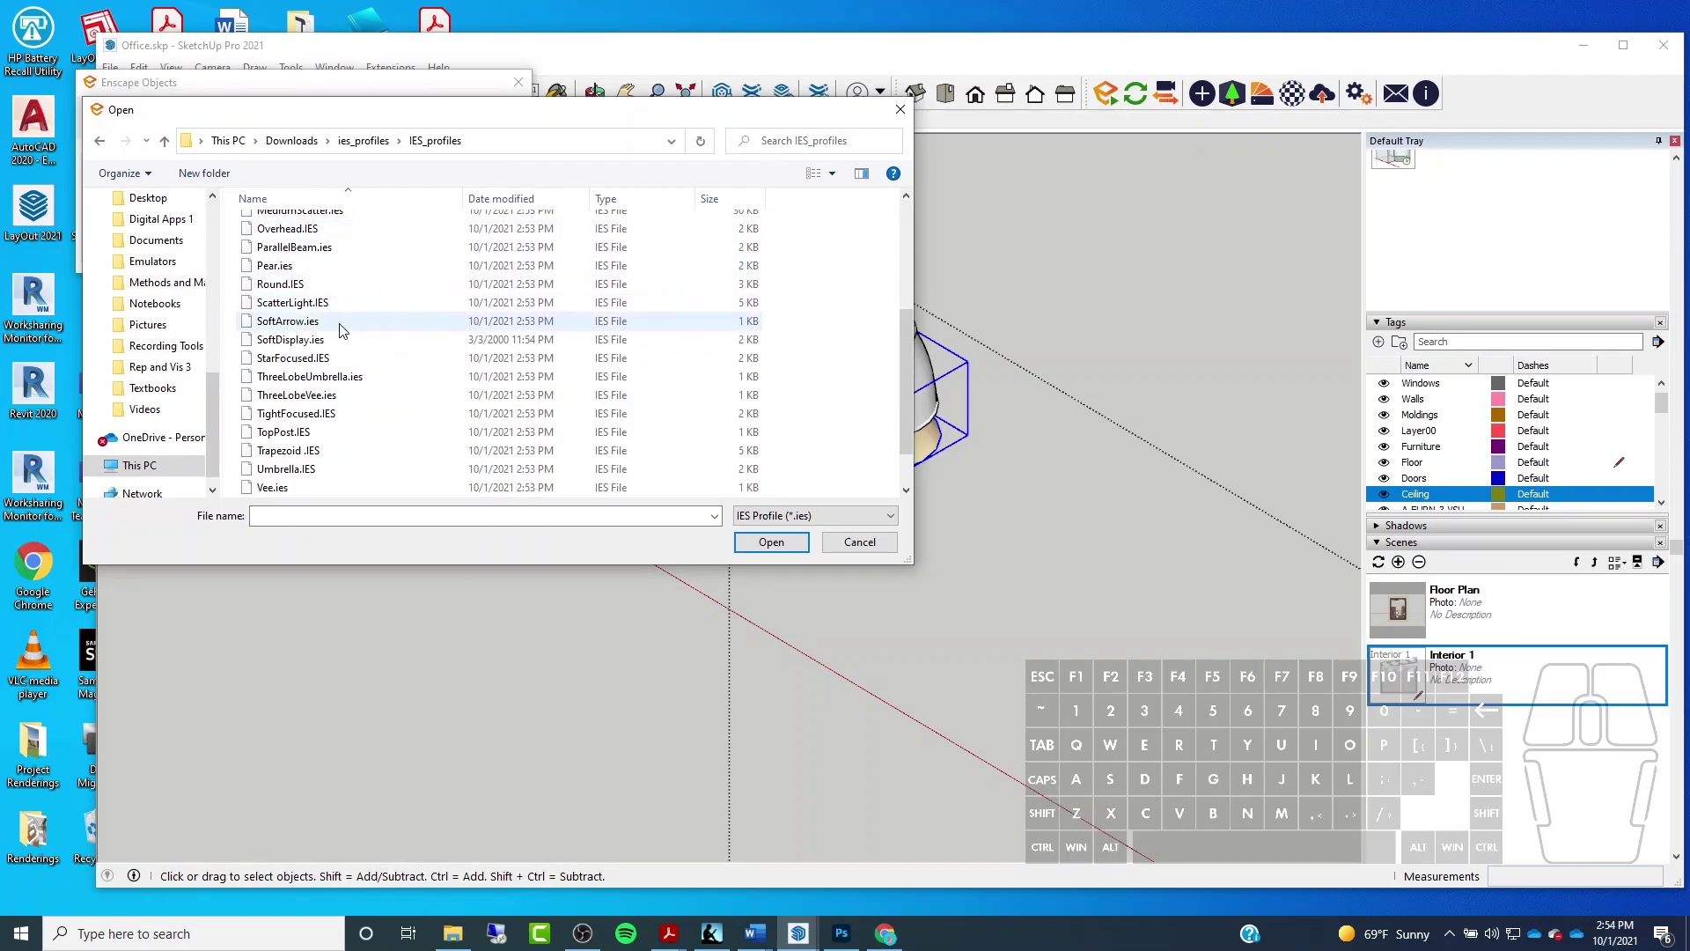
left_click(341, 323)
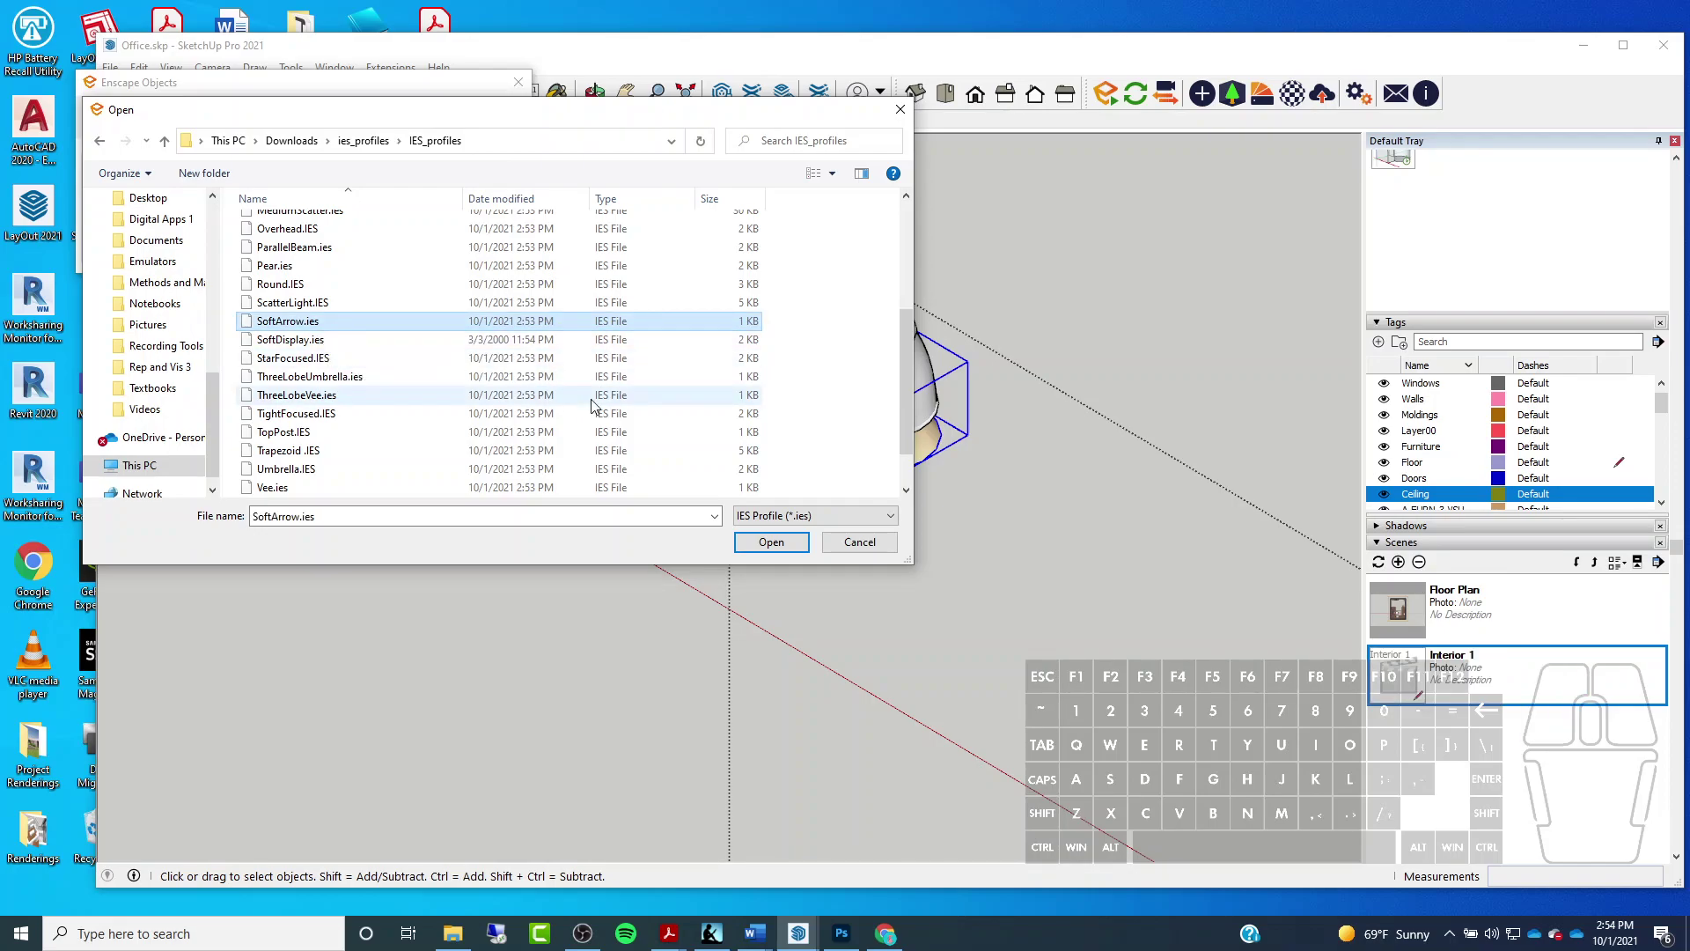
left_click(771, 541)
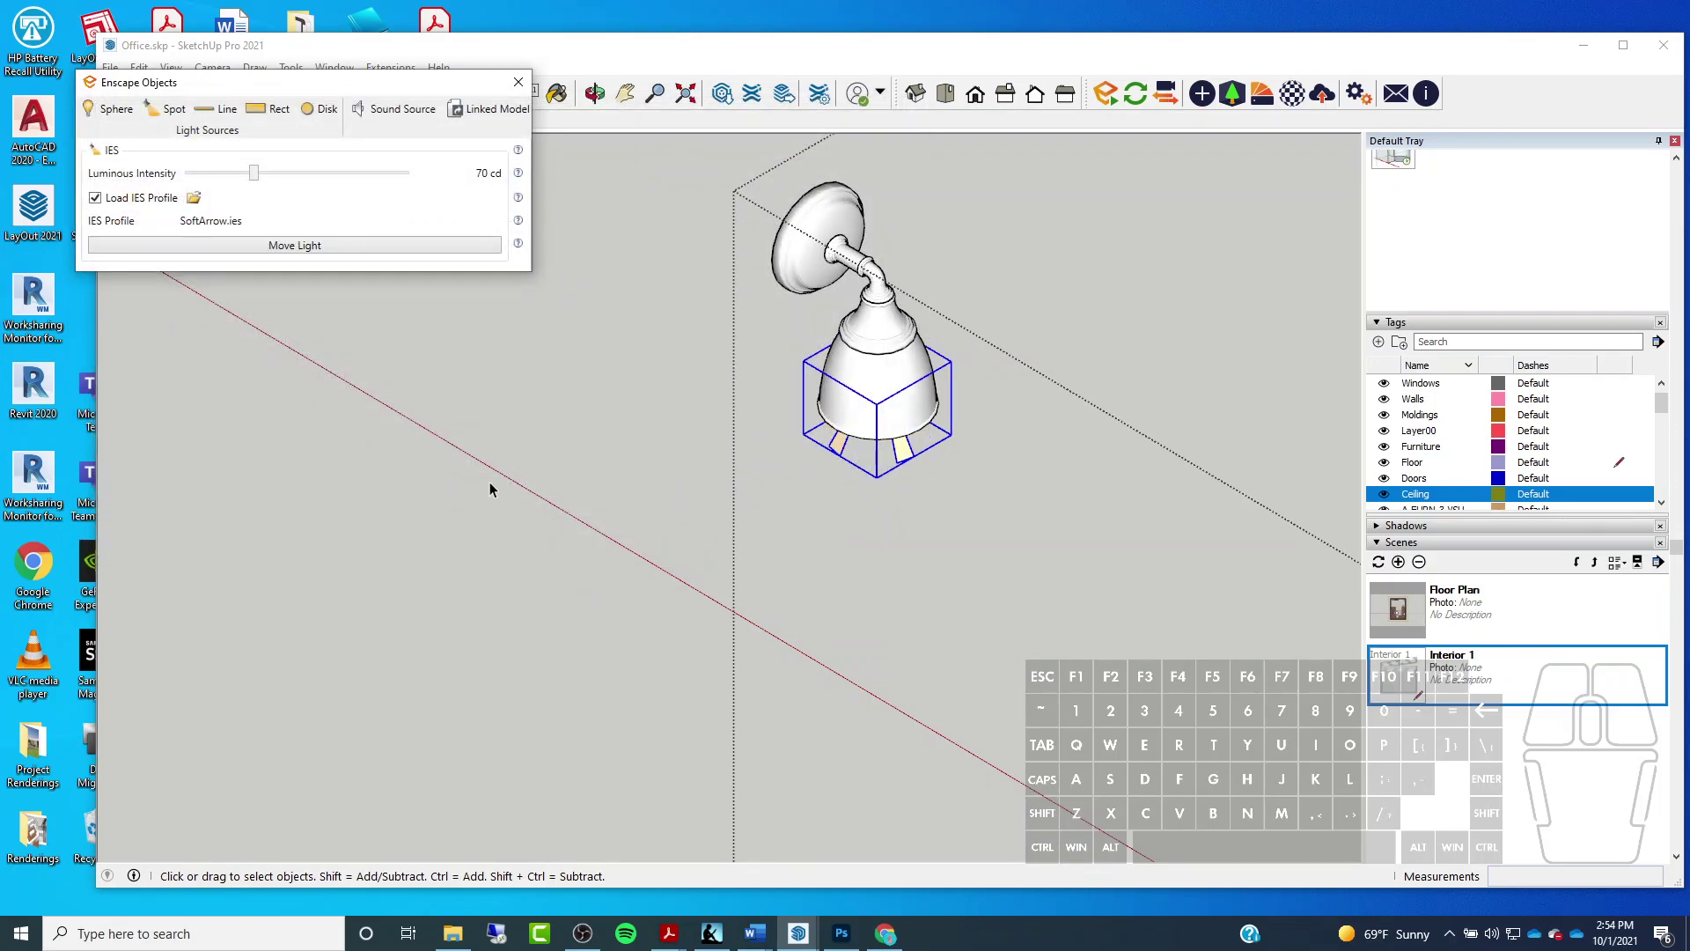
Turn on Enscape live updates and switch to the Enscape render window
mouse_move(888, 937)
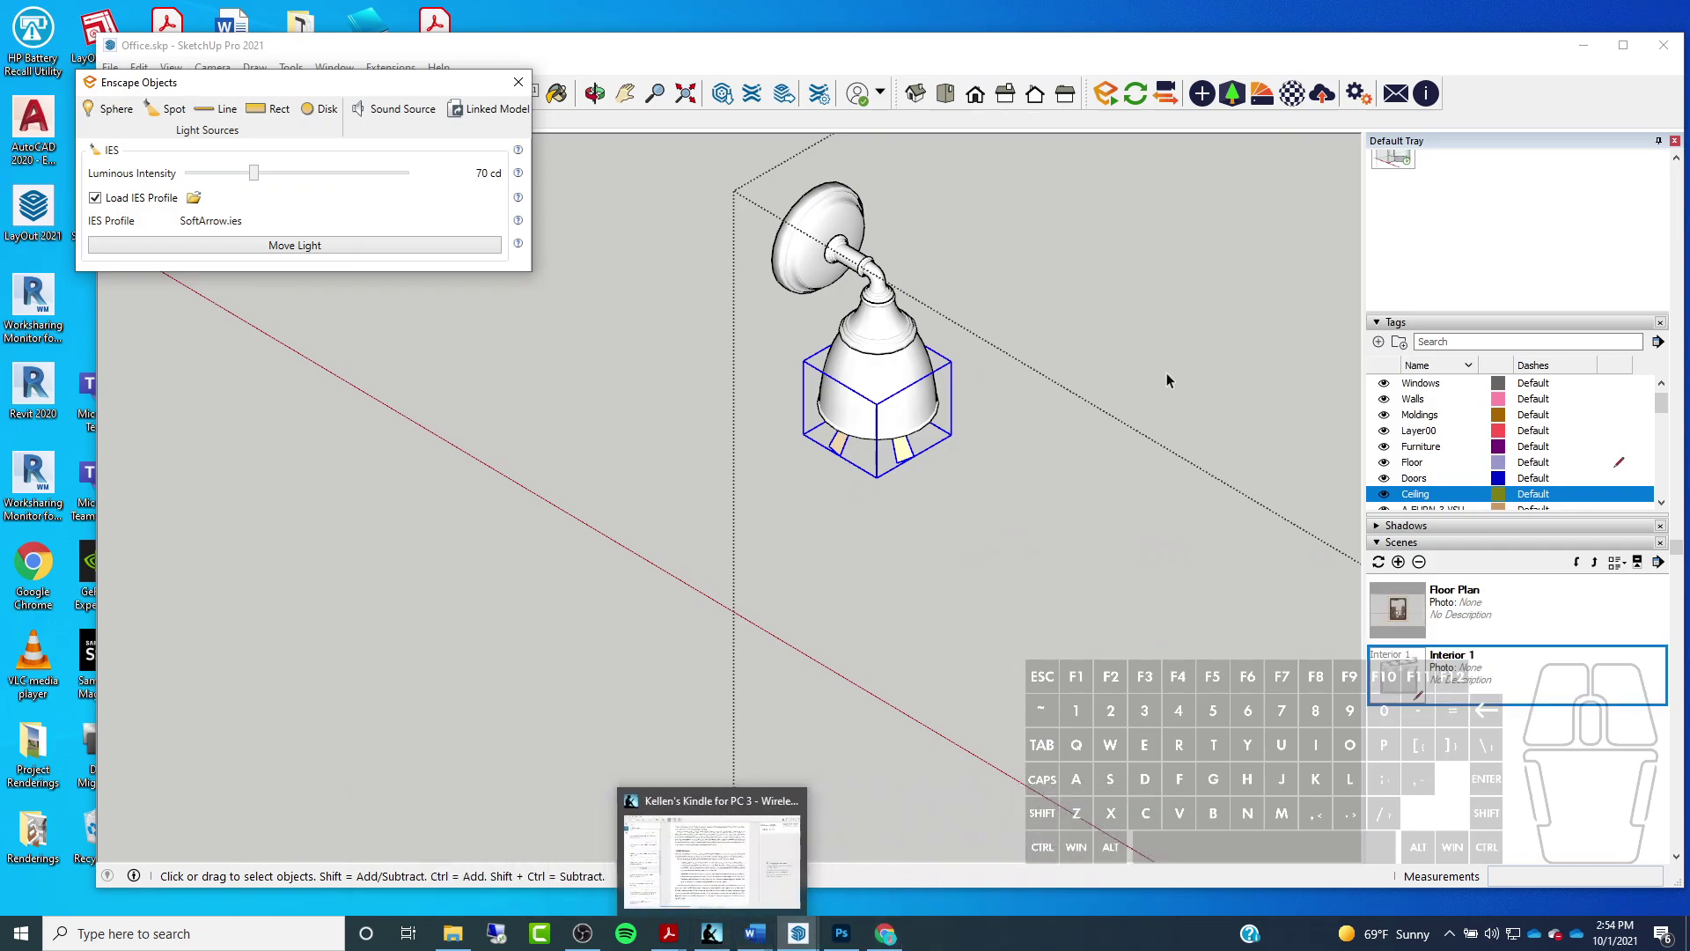
left_click(1127, 88)
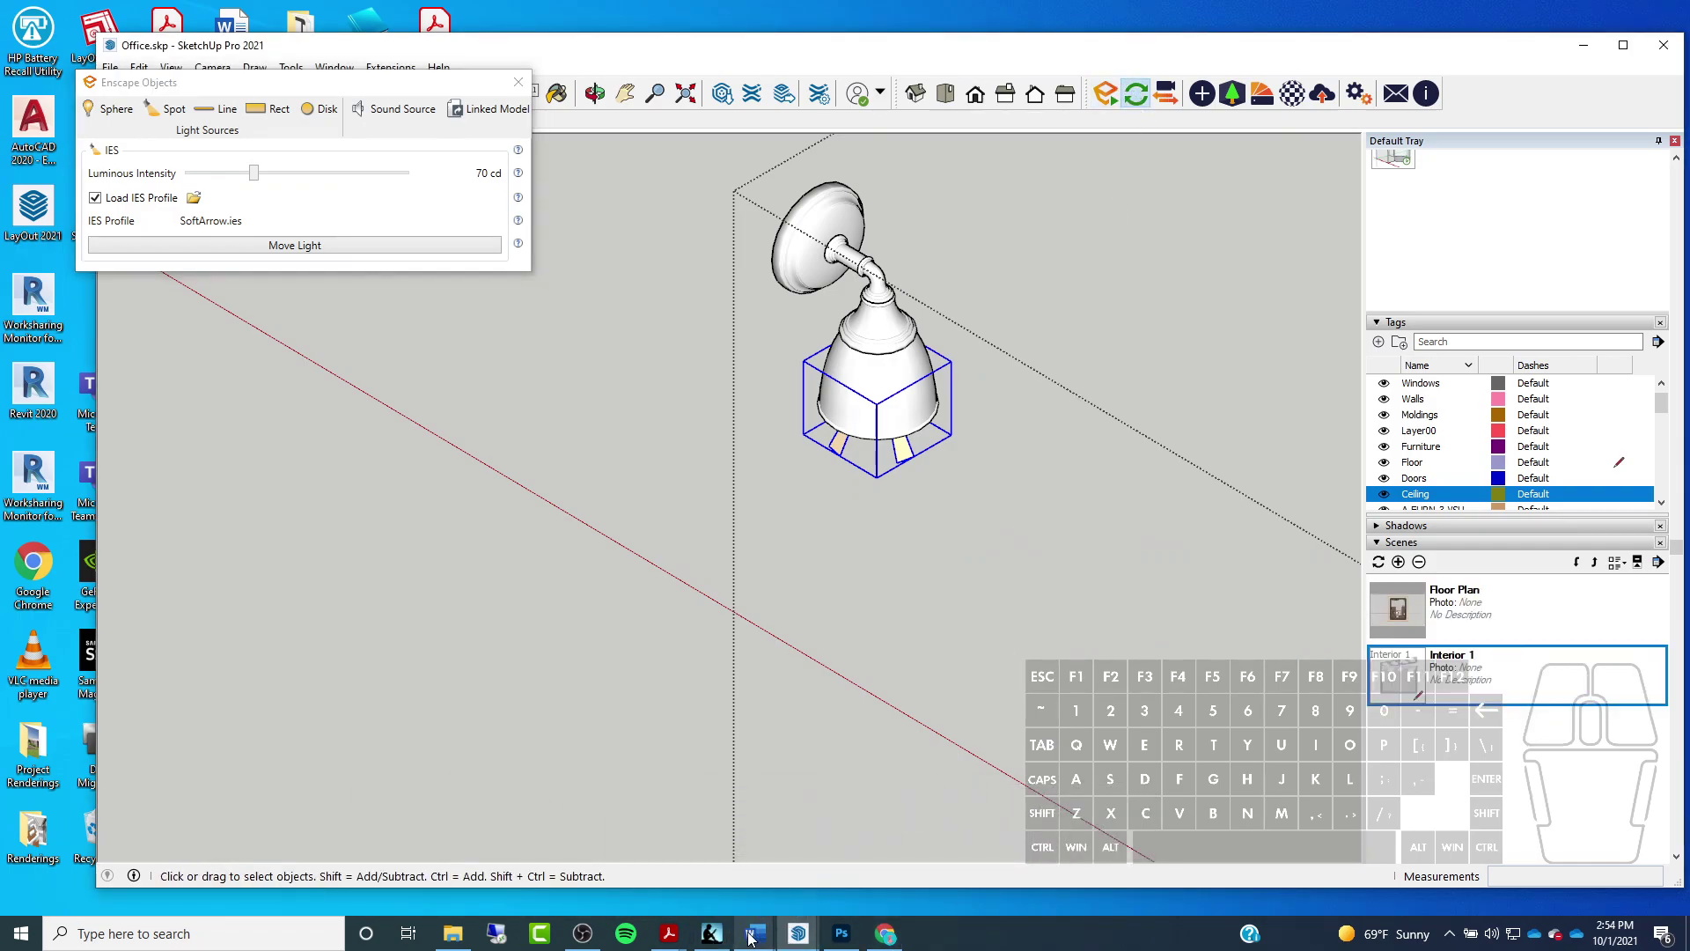
left_click(584, 873)
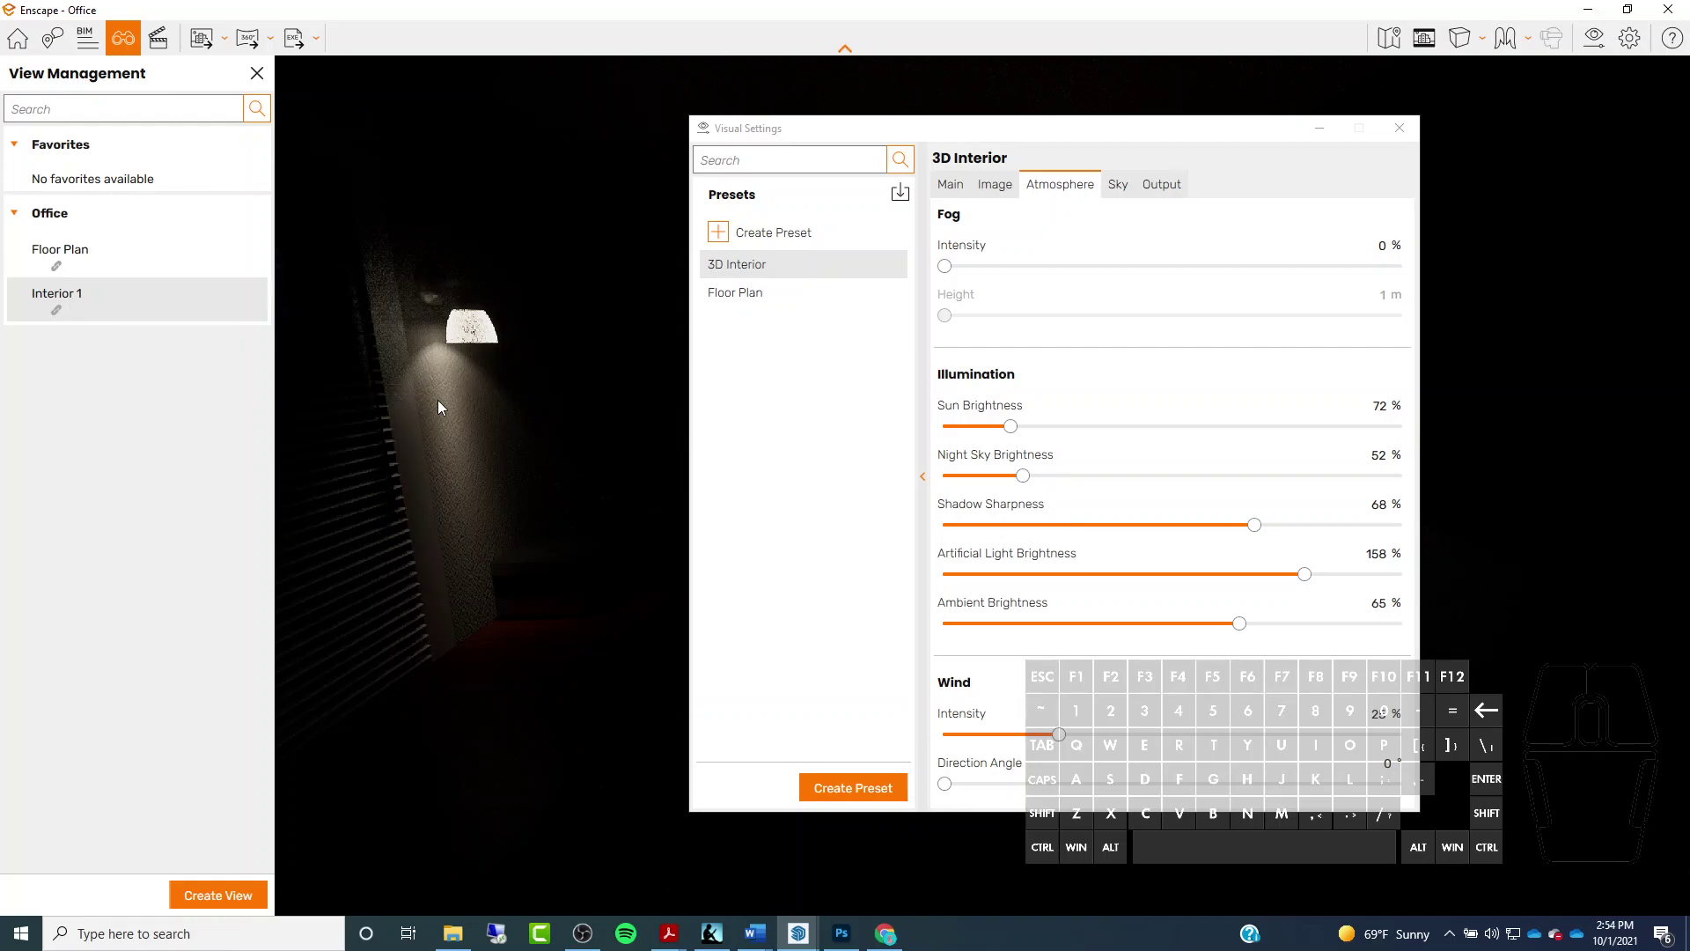
Minimize the Visual Settings and restore the Enscape render to a smaller window beside the sconce's light settings
left_click_drag(953, 129, 1090, 115)
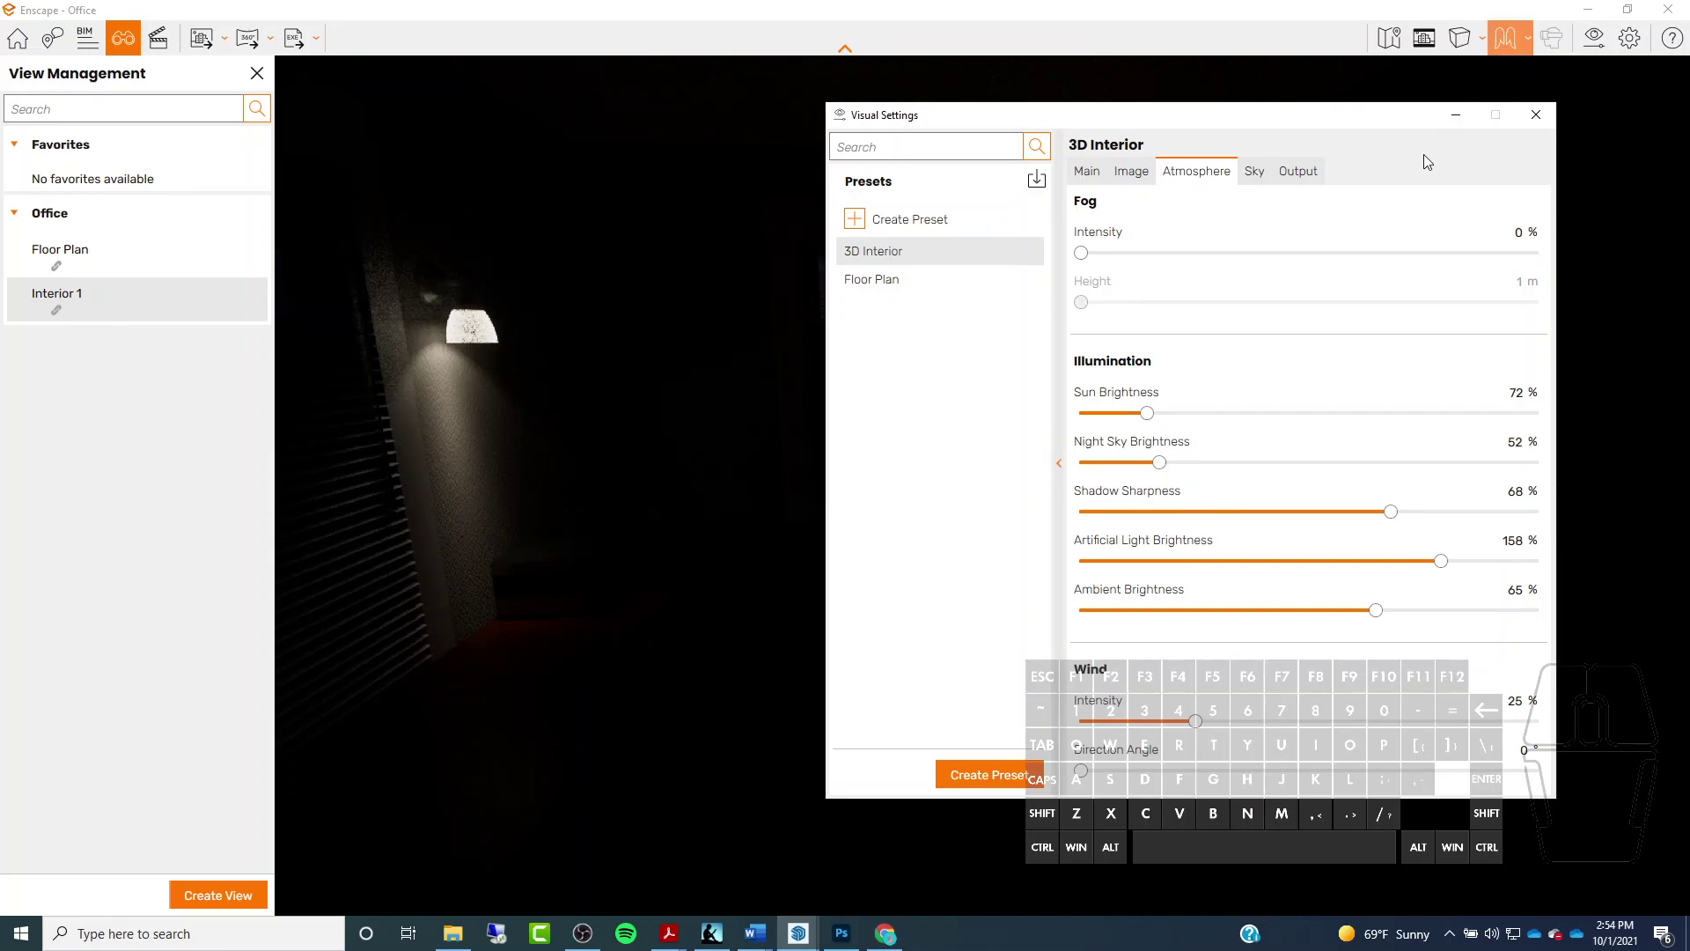
left_click(1456, 114)
double_click(1234, 21)
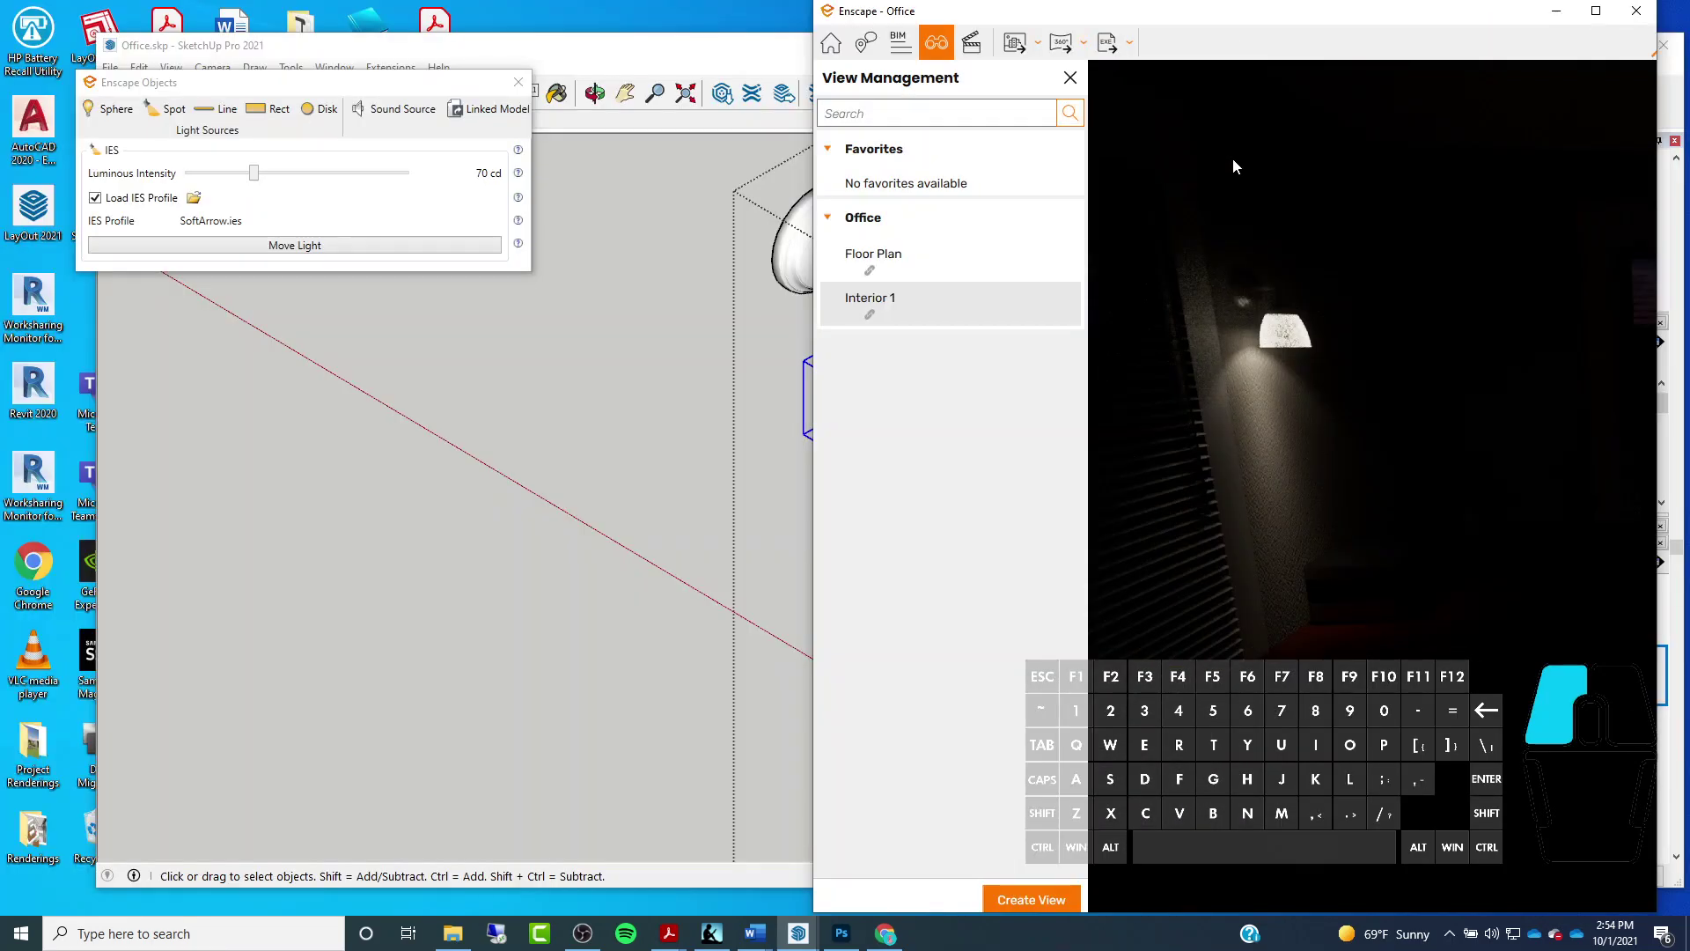
left_click_drag(1190, 11, 1135, 117)
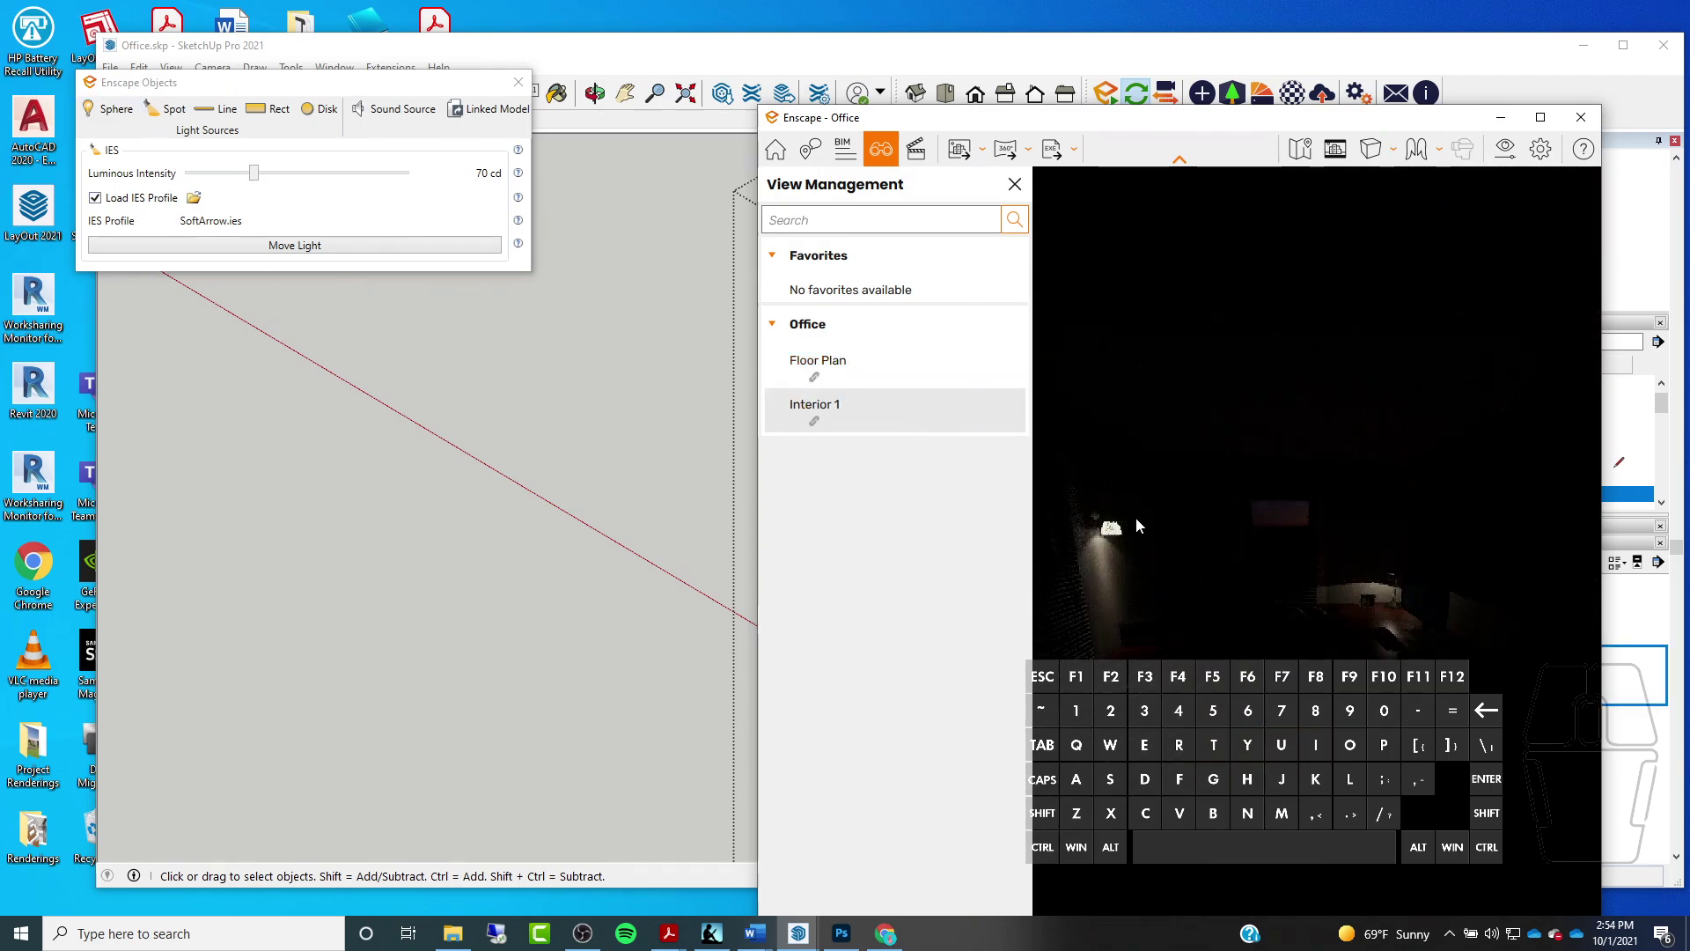
Close View Management and frame the wall sconce and its light beam up close in the render
left_click(1015, 184)
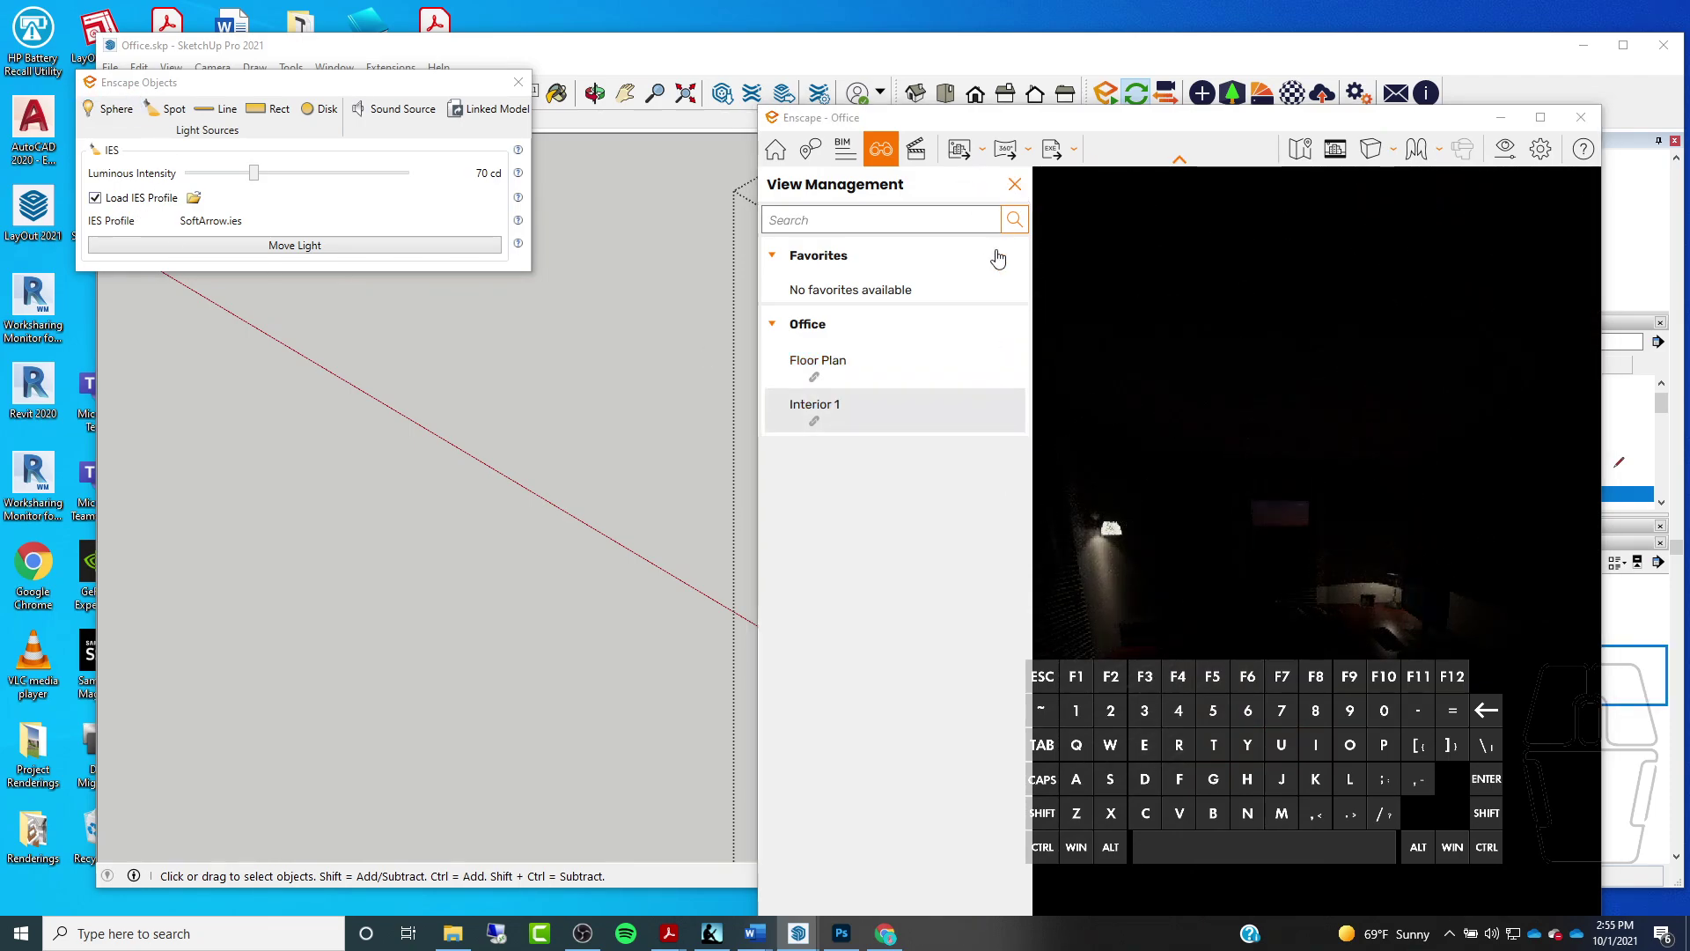
left_click_drag(968, 563, 1030, 541)
left_click_drag(880, 572, 896, 568)
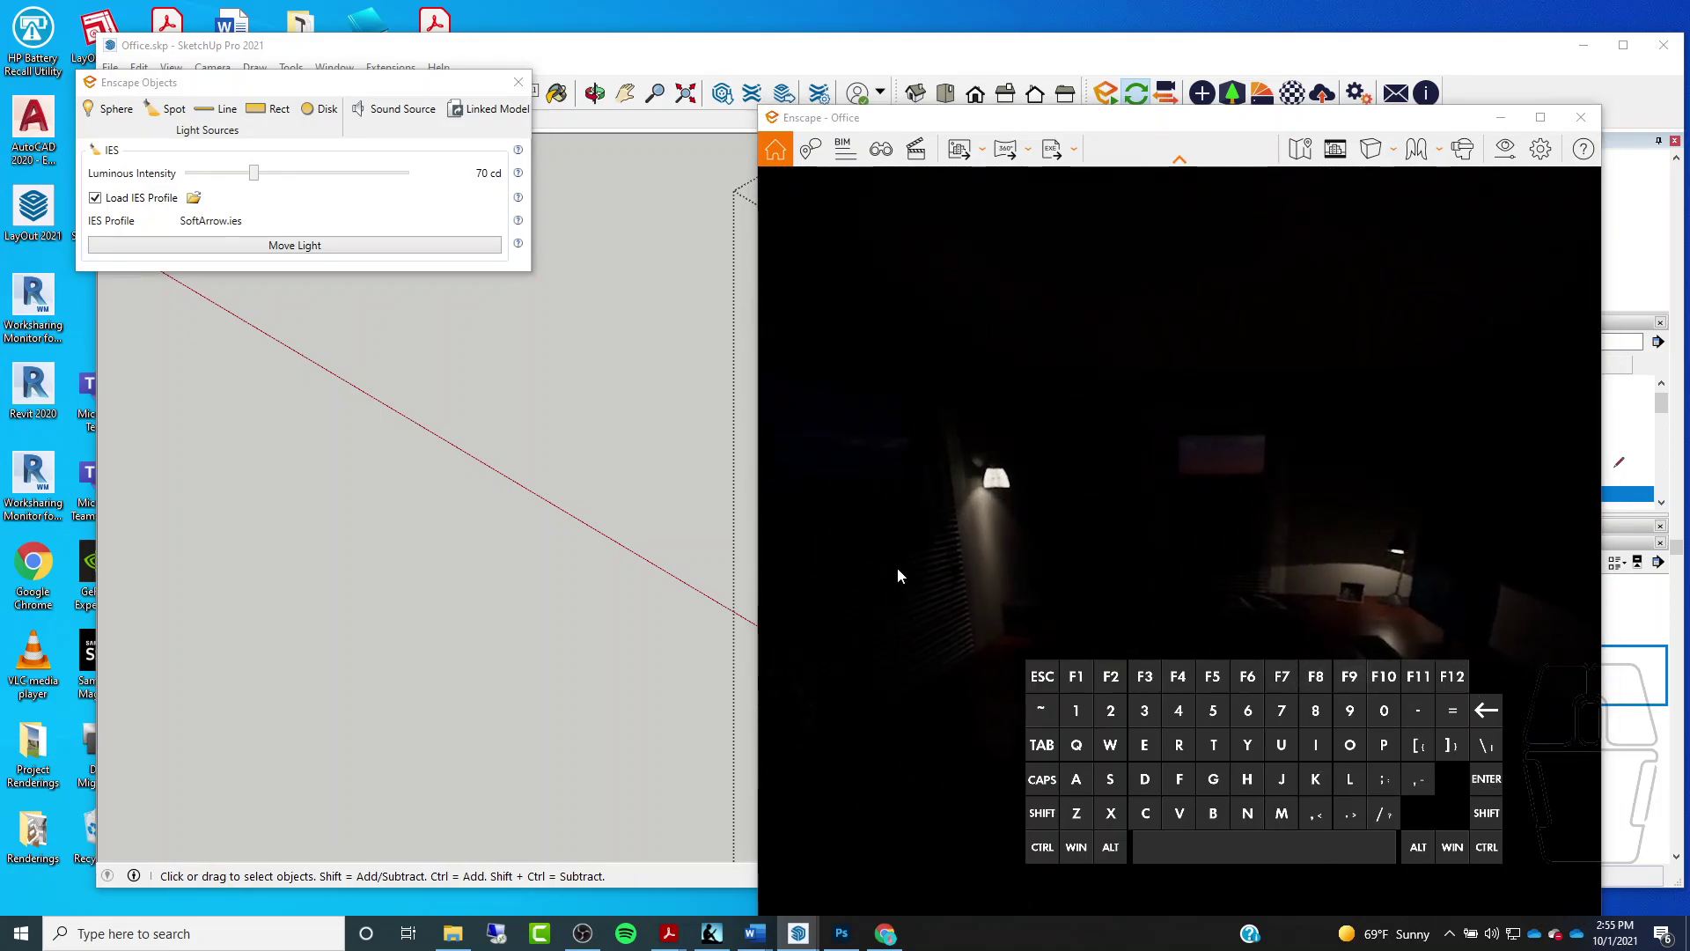
left_click_drag(1058, 522, 1082, 484)
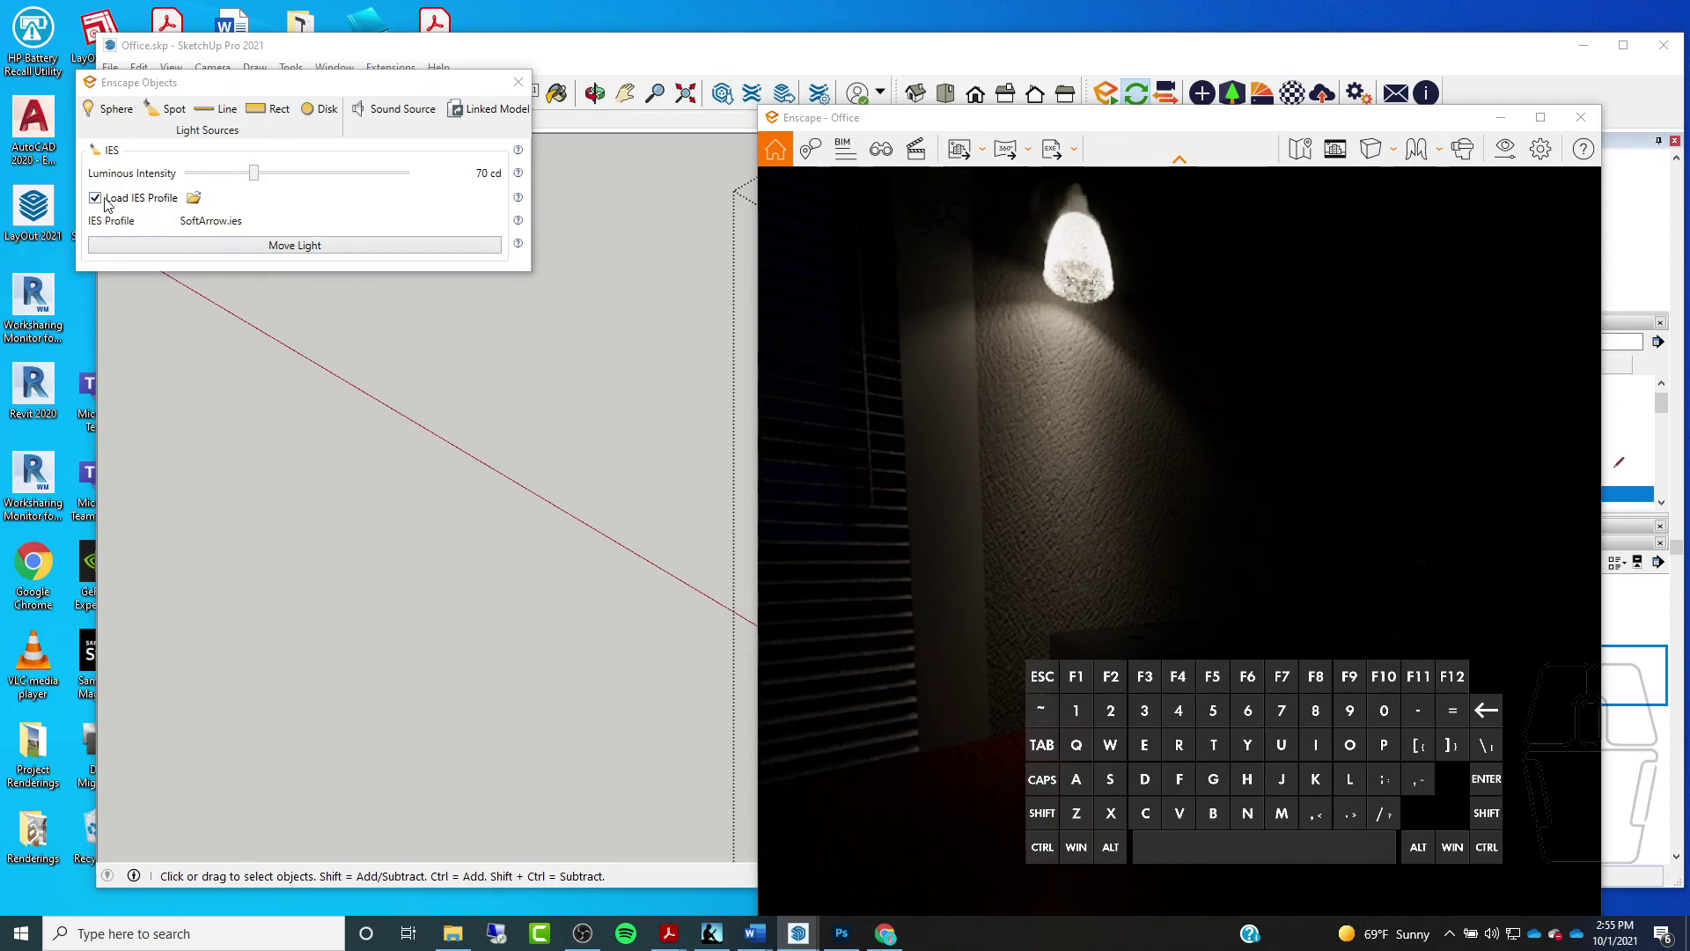
Replace the sconce spotlight's IES profile with DefinedDiffuse.ies
left_click(192, 212)
left_click(95, 200)
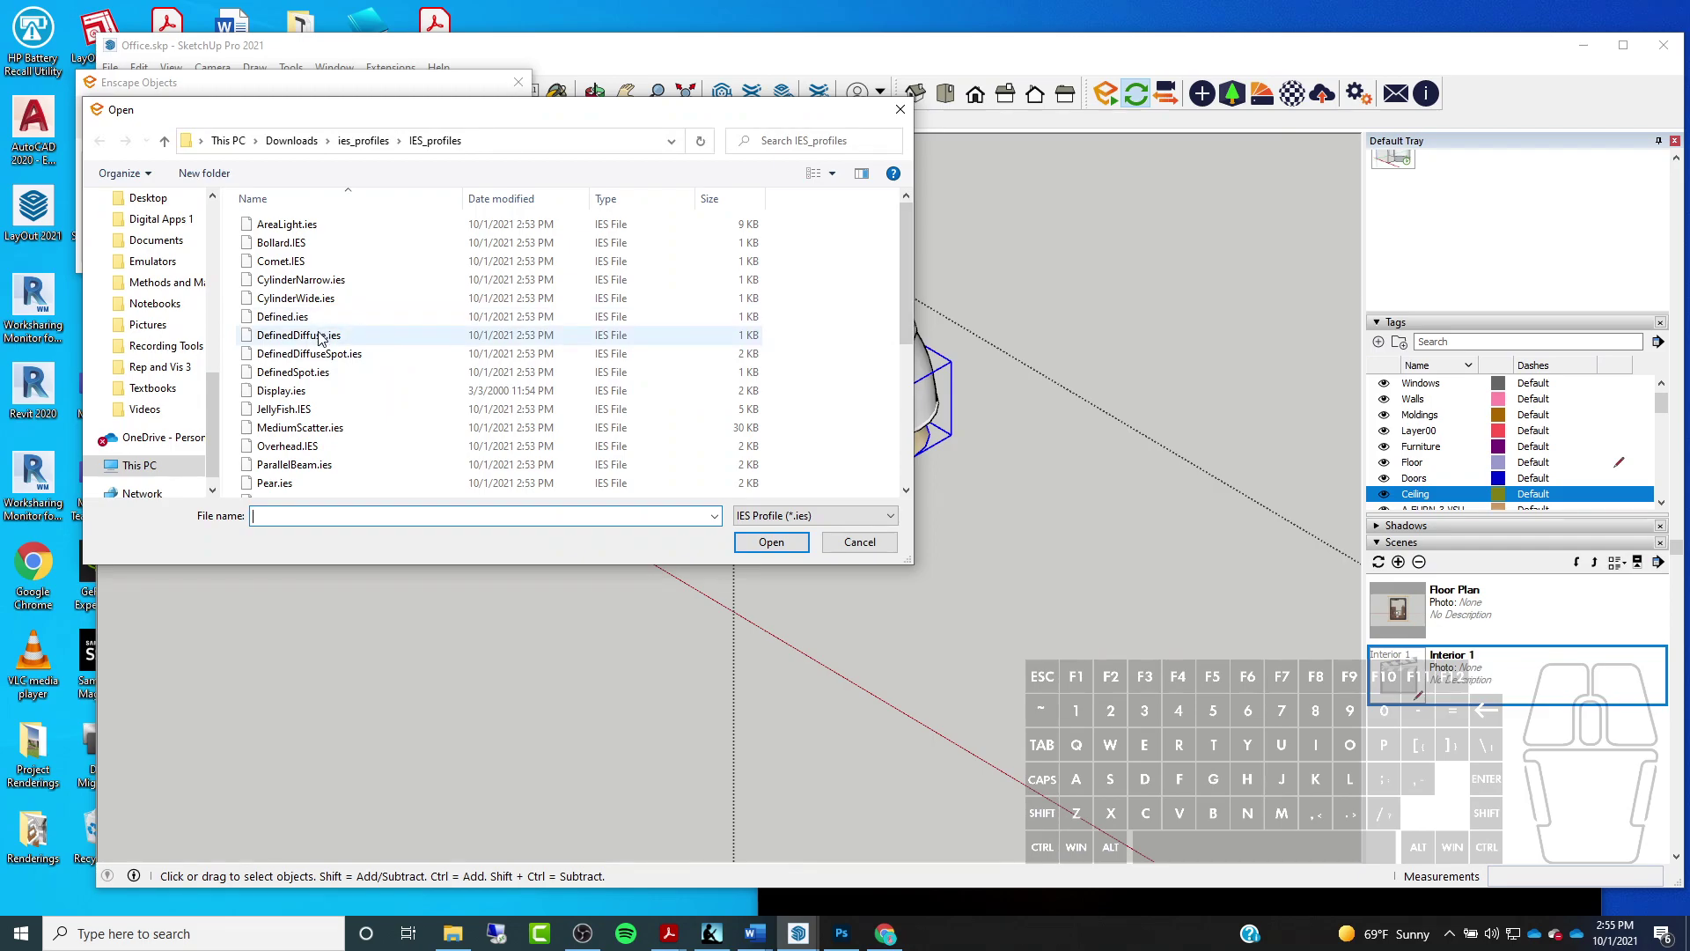
left_click(321, 337)
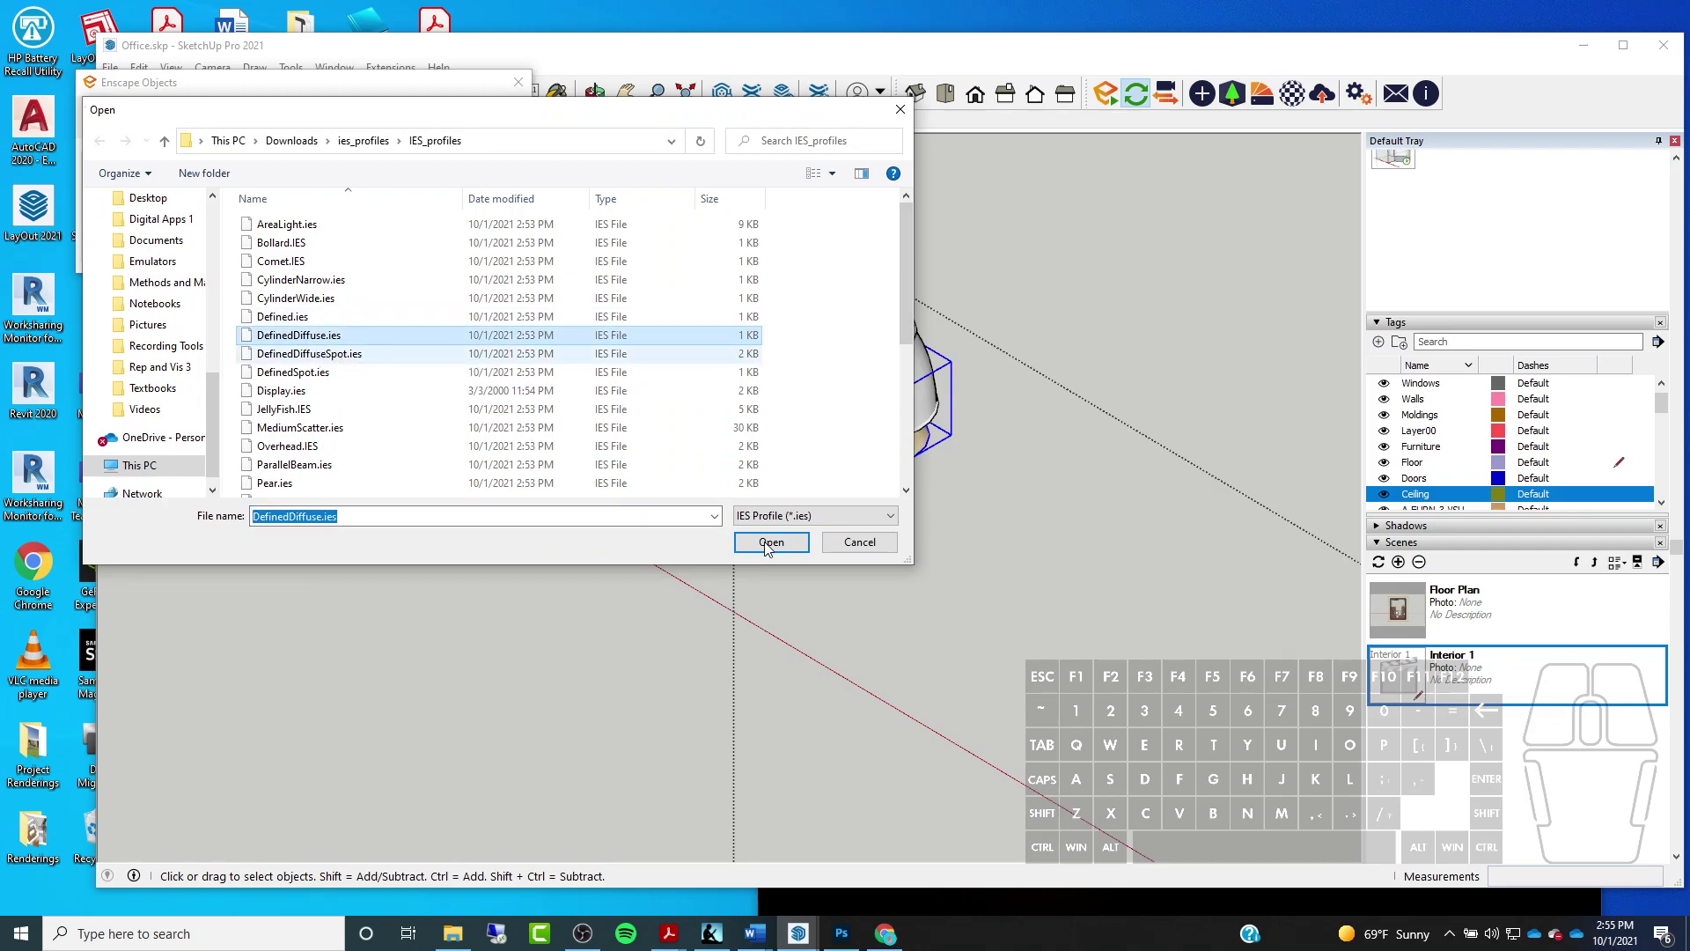
left_click(768, 543)
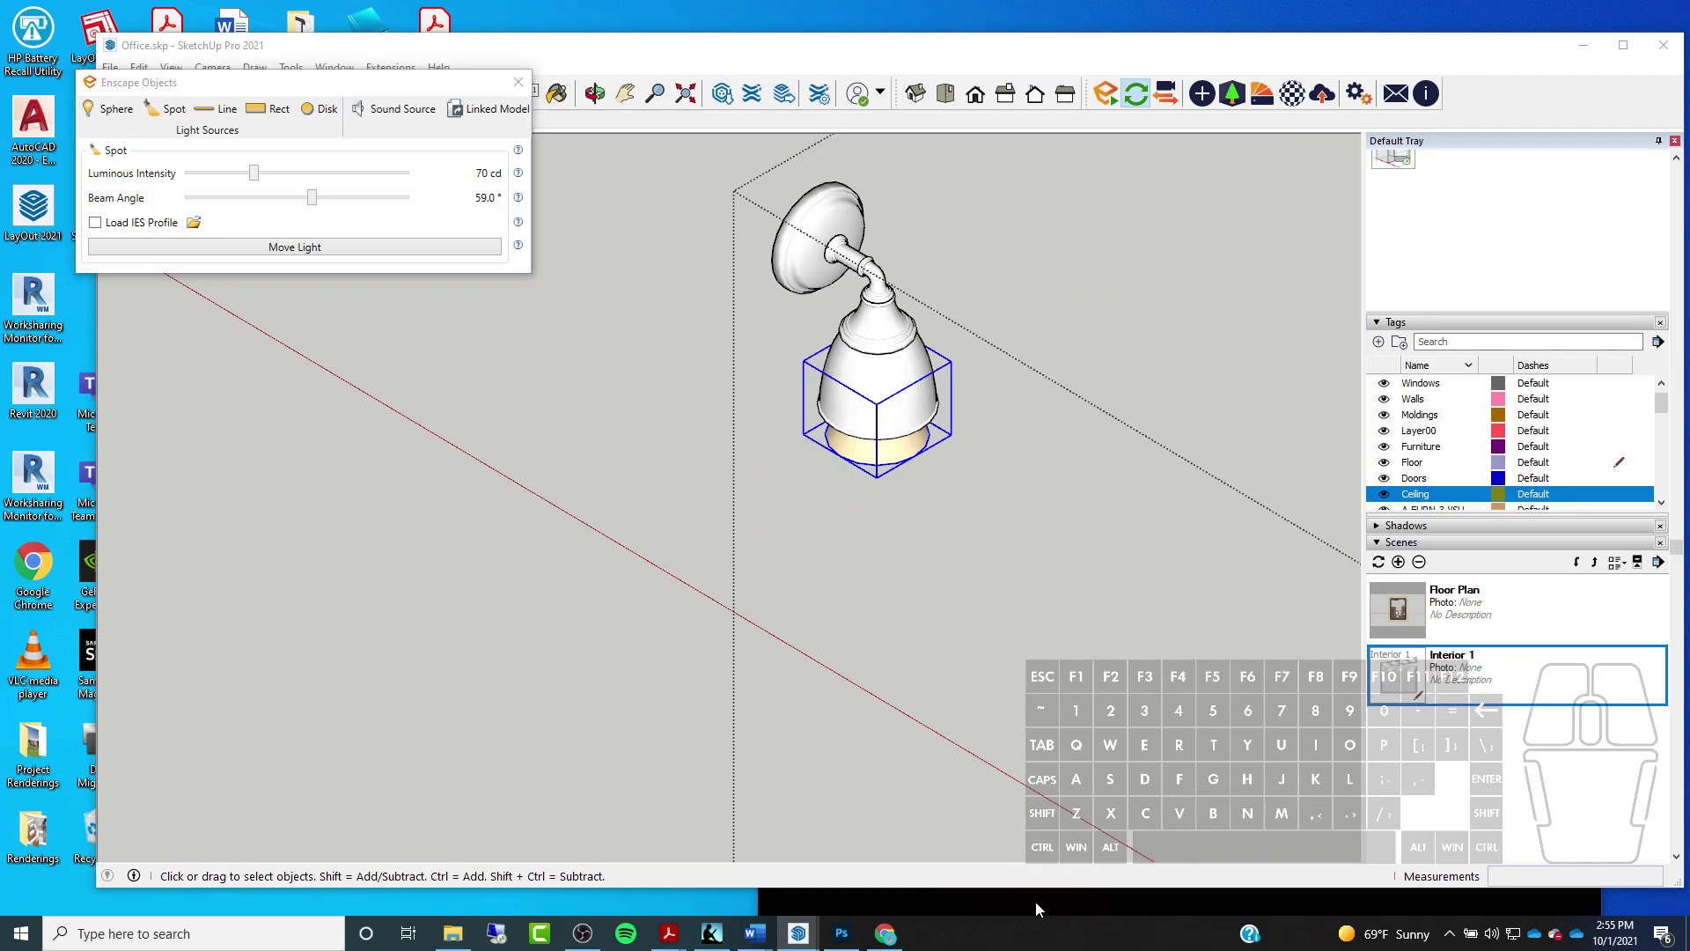
Return to the Enscape render and examine the DefinedDiffuse beam on the wall beneath the sconce
mouse_move(843, 935)
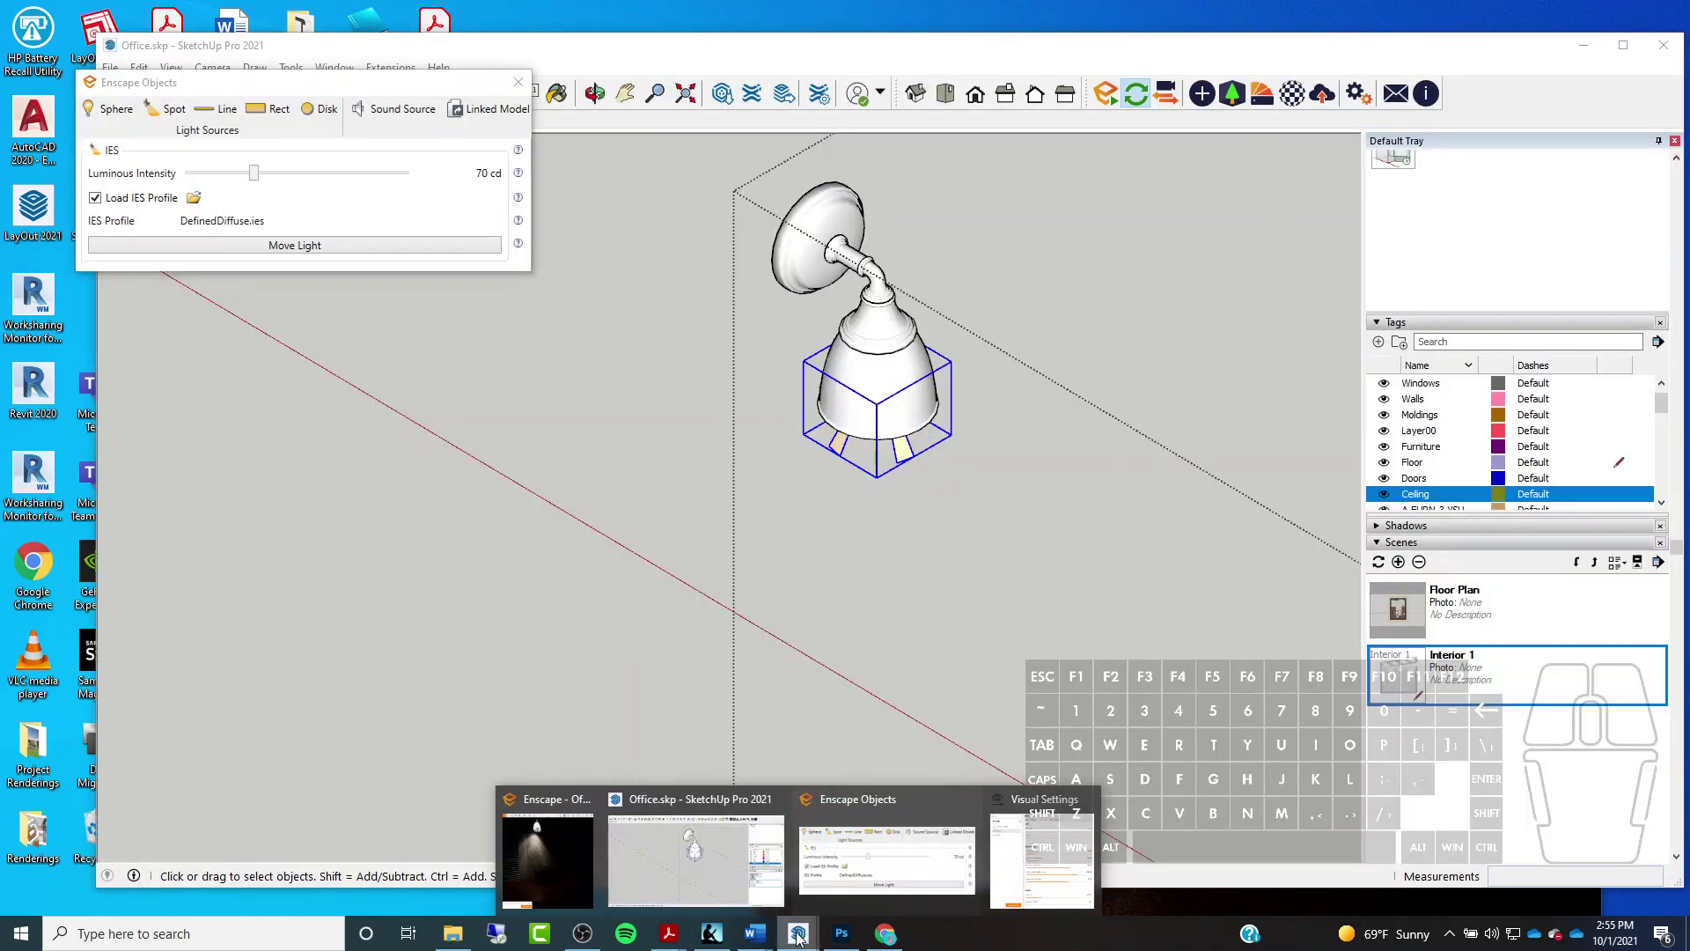
left_click(544, 850)
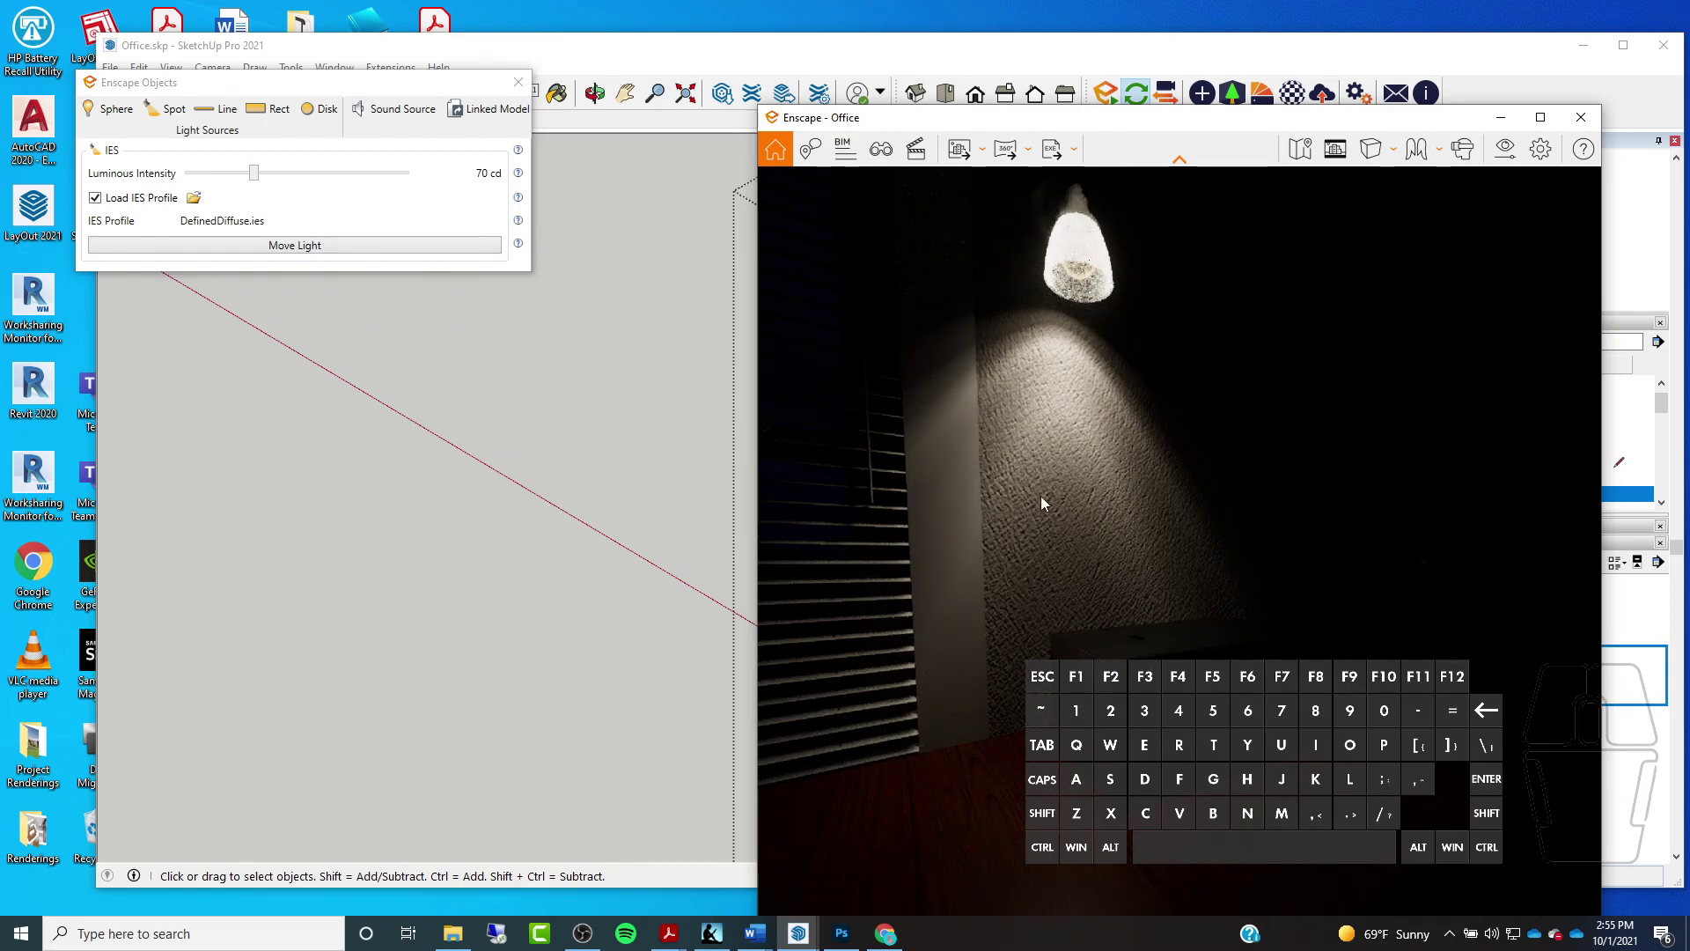
mouse_move(1155, 579)
left_mouse_down()
mouse_move(1189, 630)
mouse_move(1174, 579)
left_mouse_up()
scroll(1174, 579, "up", 2)
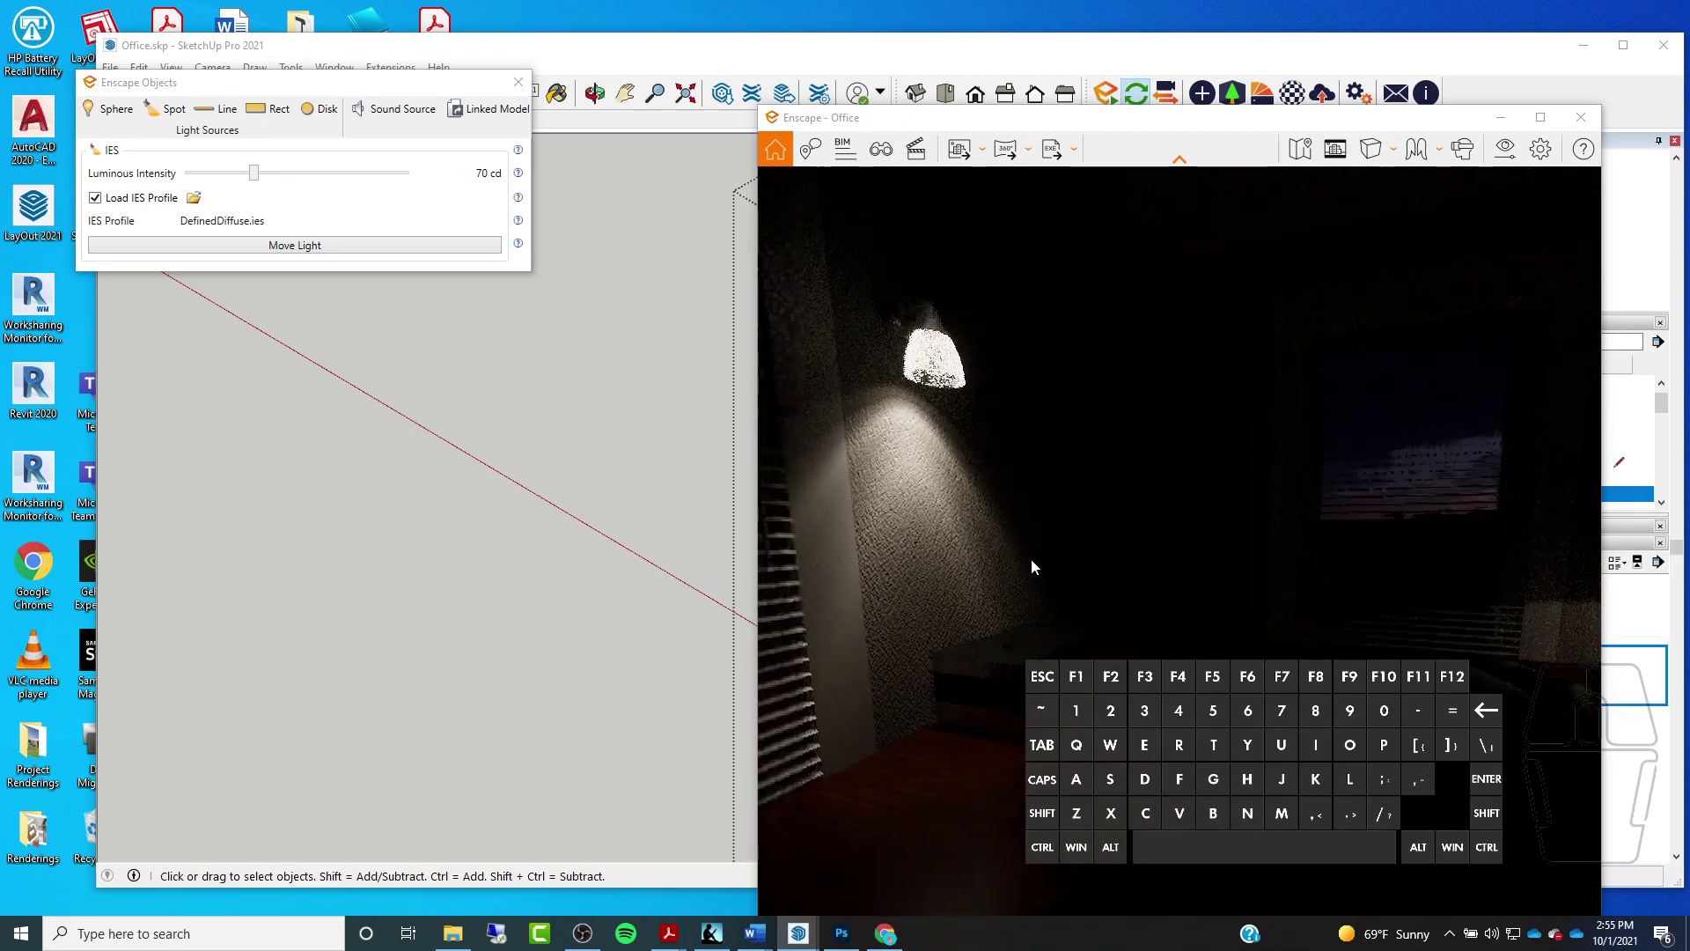
Examine the sconce's light beam in the wider night render of the room
left_click(303, 244)
left_click(945, 457)
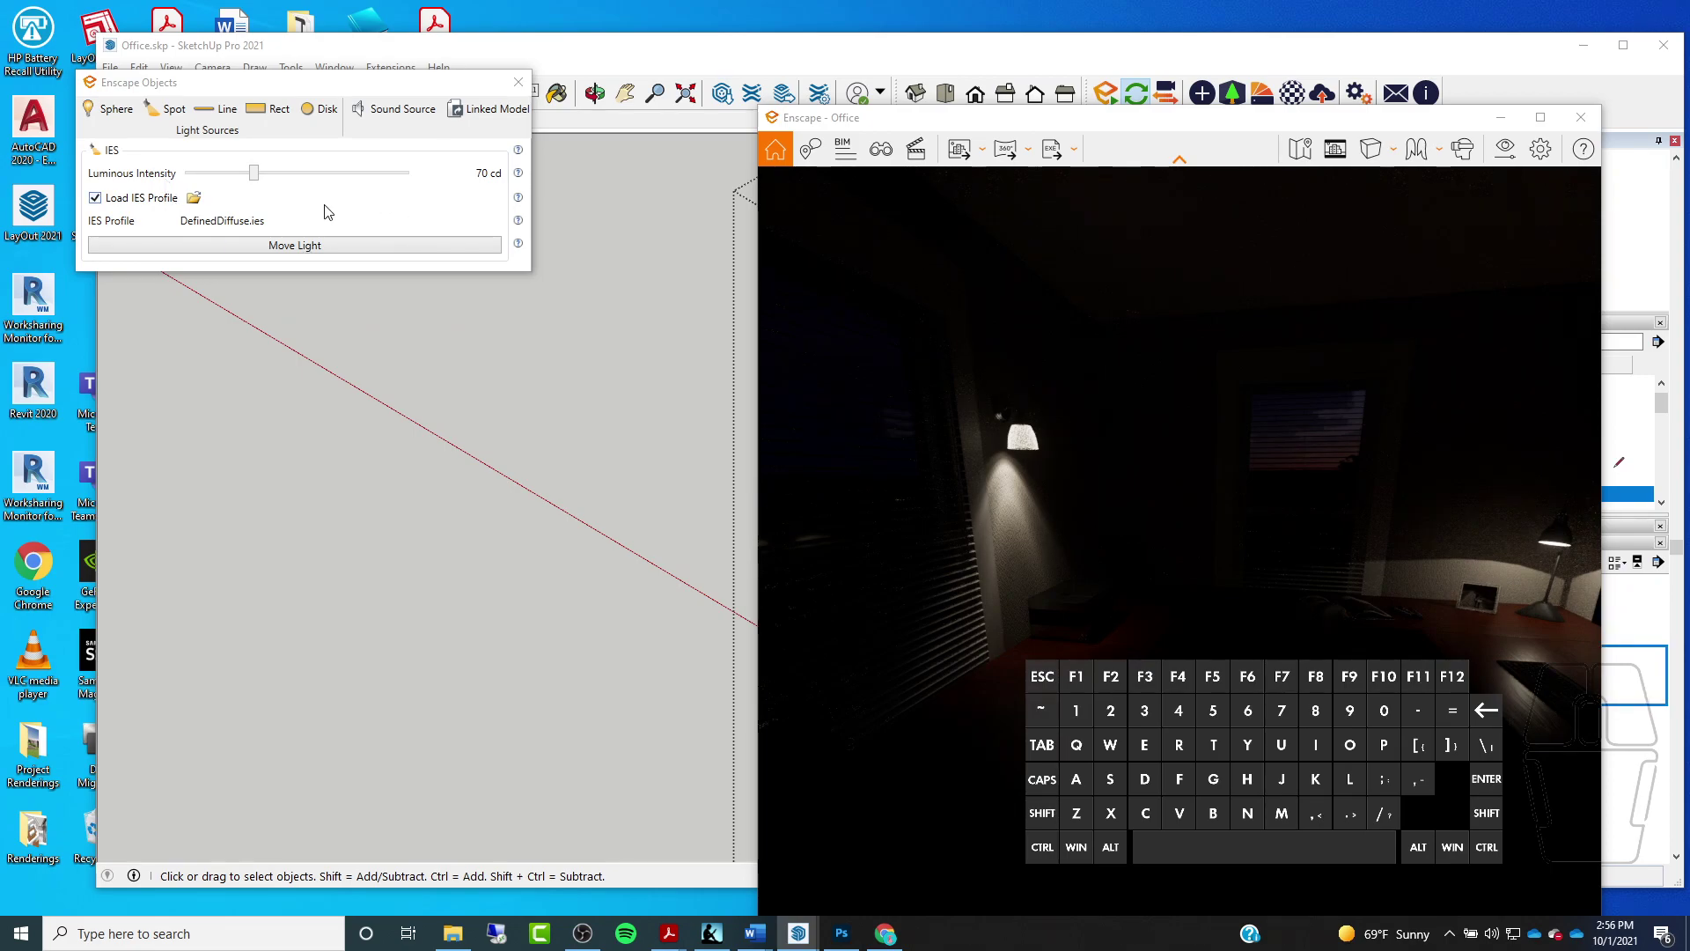
left_click_drag(1011, 339, 818, 310)
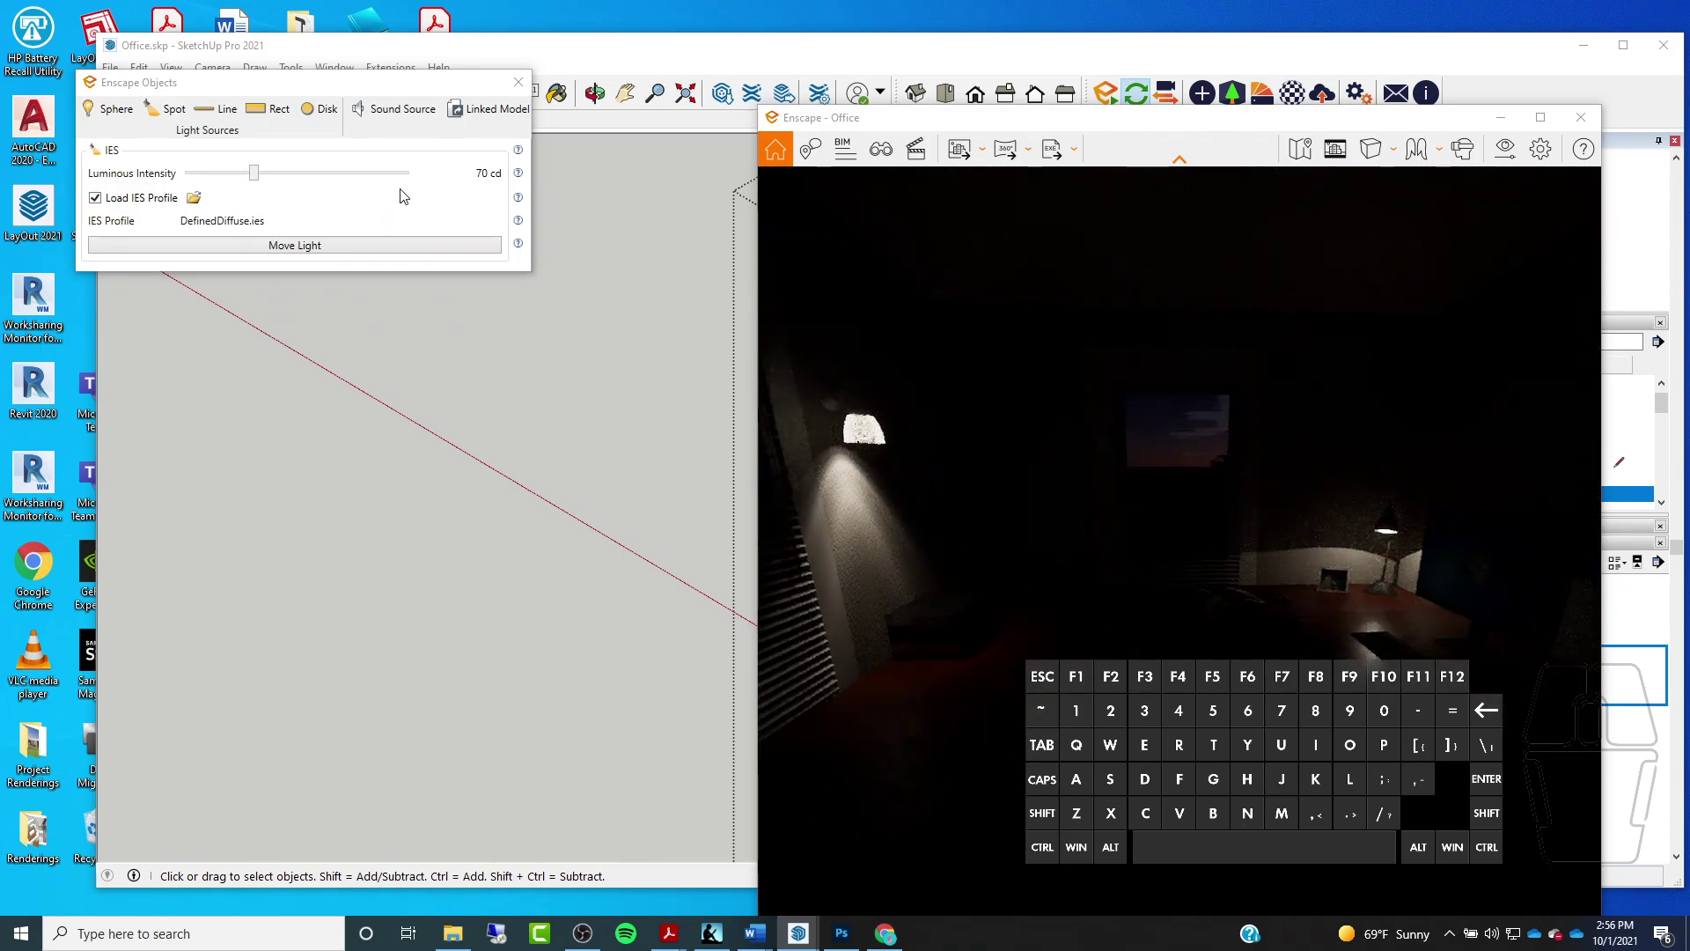
Close the Enscape Objects window and maximize the SketchUp window
left_click(297, 88)
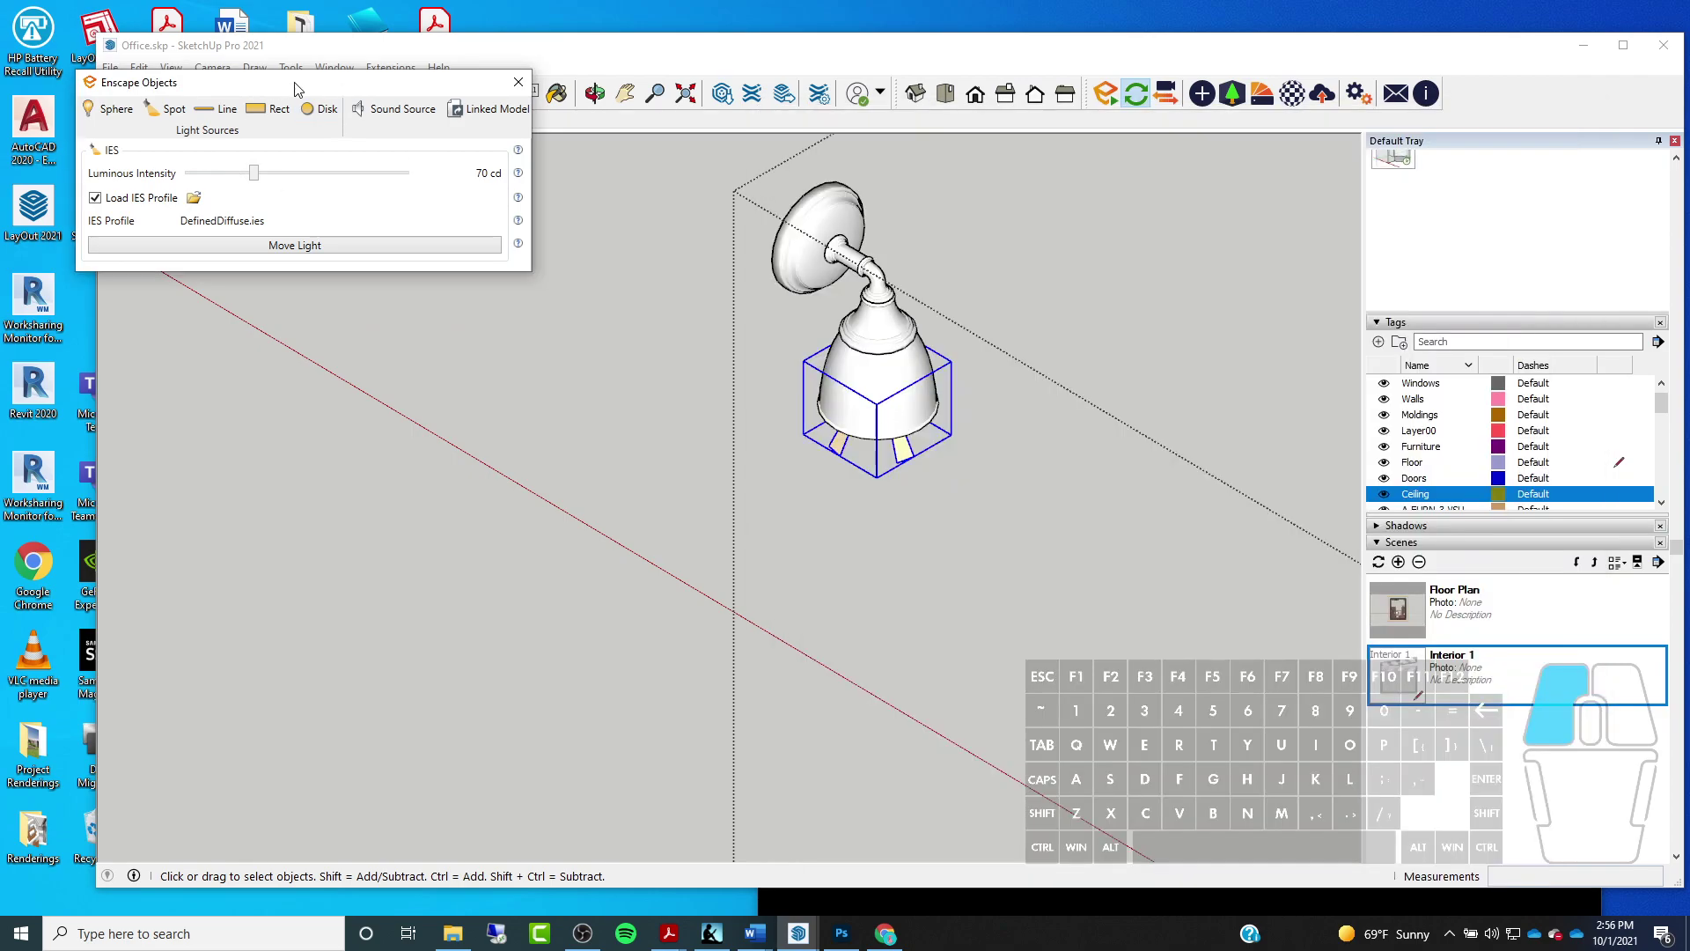
left_click_drag(297, 89, 344, 90)
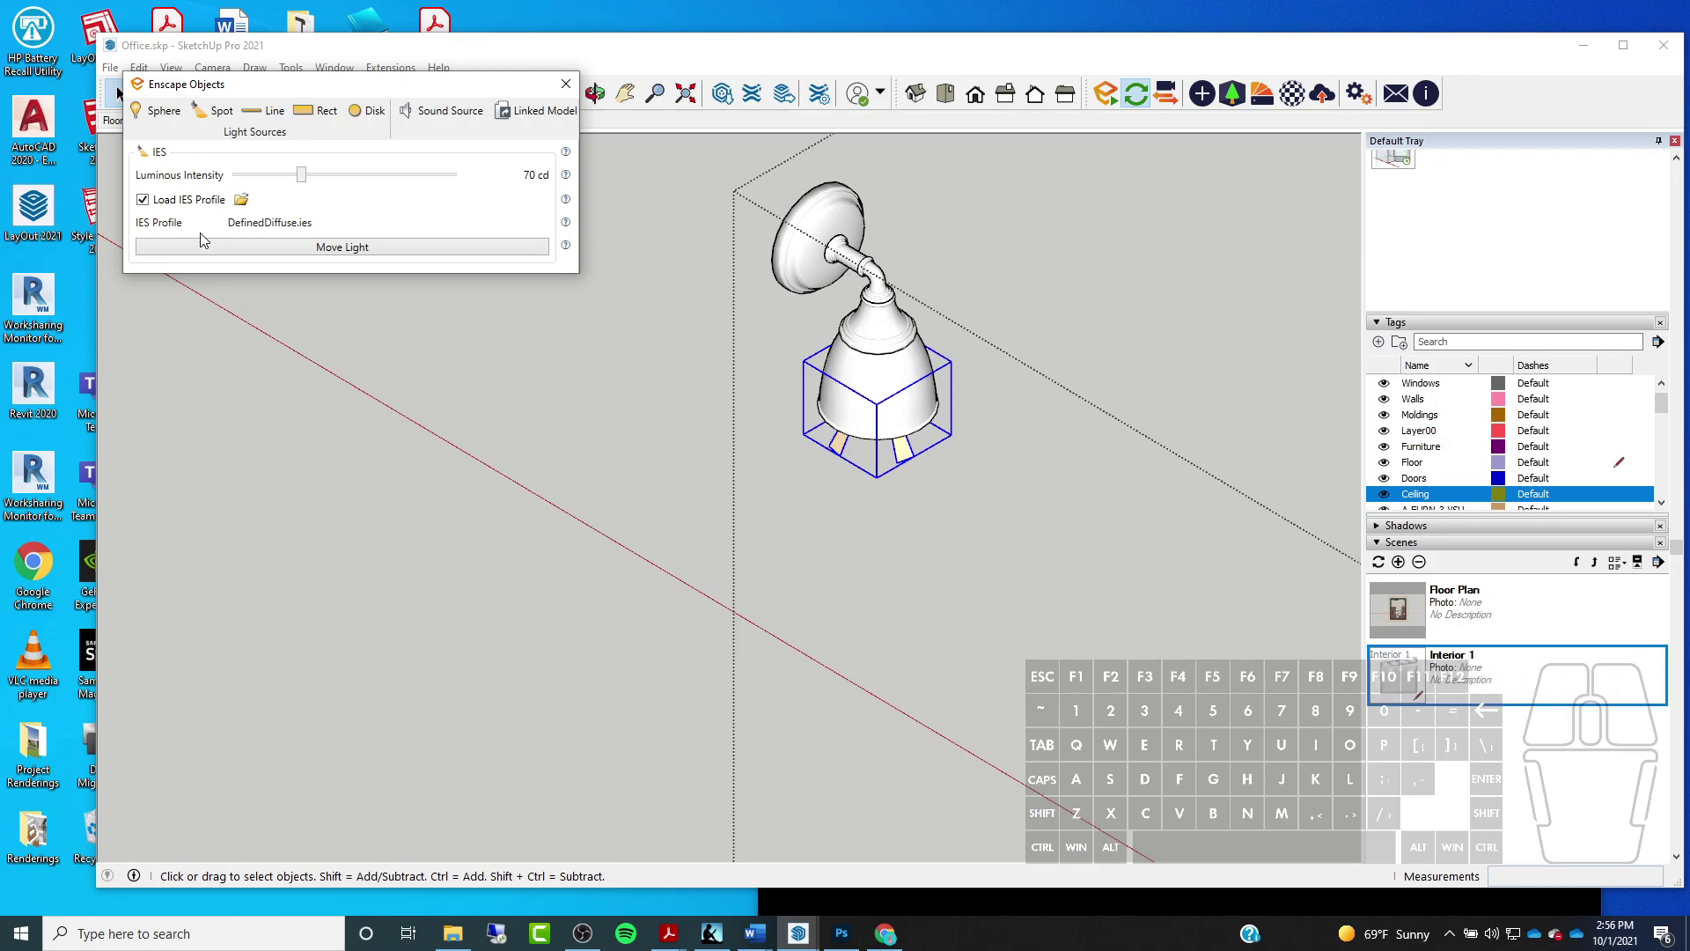
left_click_drag(393, 81, 362, 74)
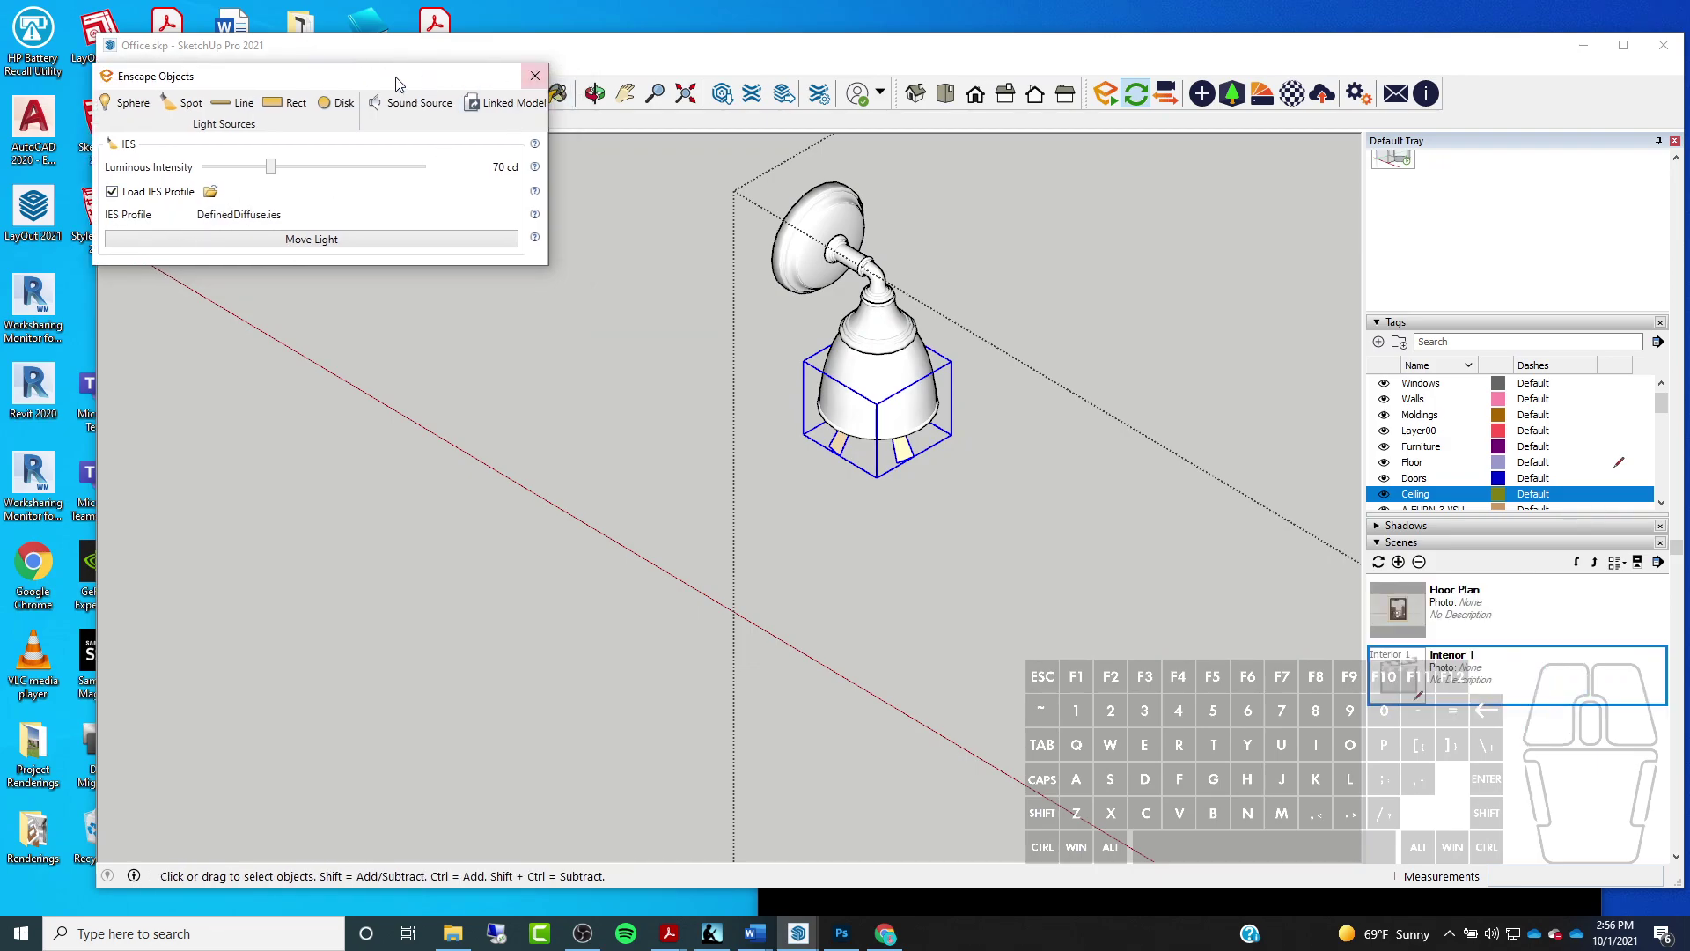
left_click(533, 76)
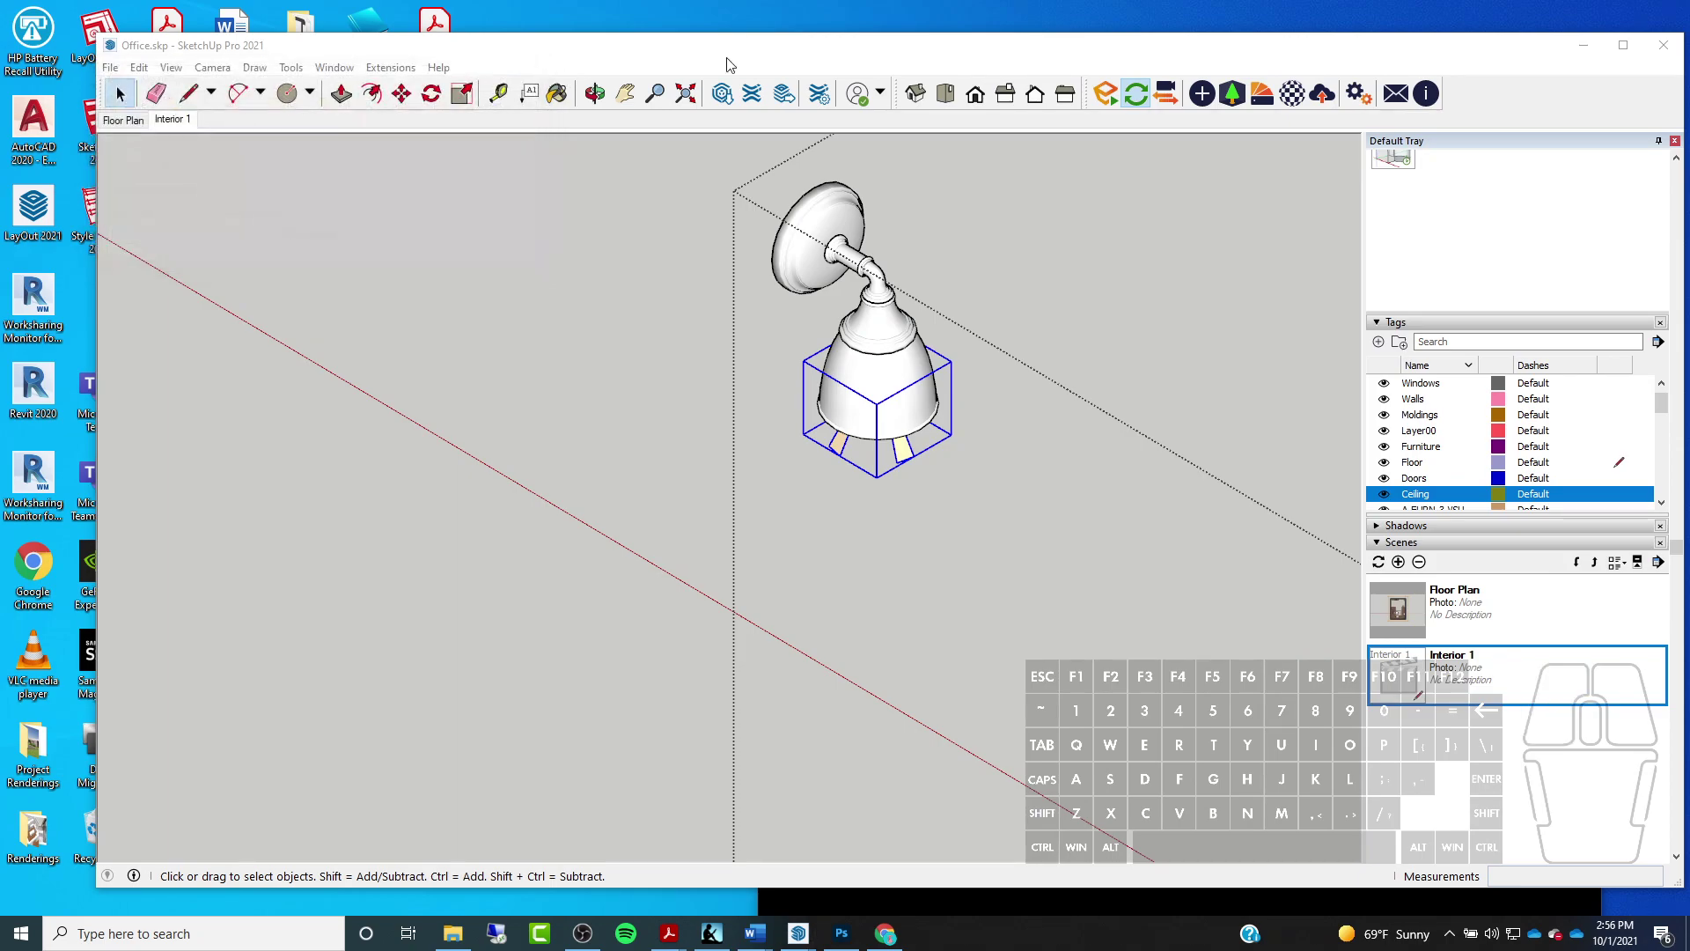
left_click(1623, 45)
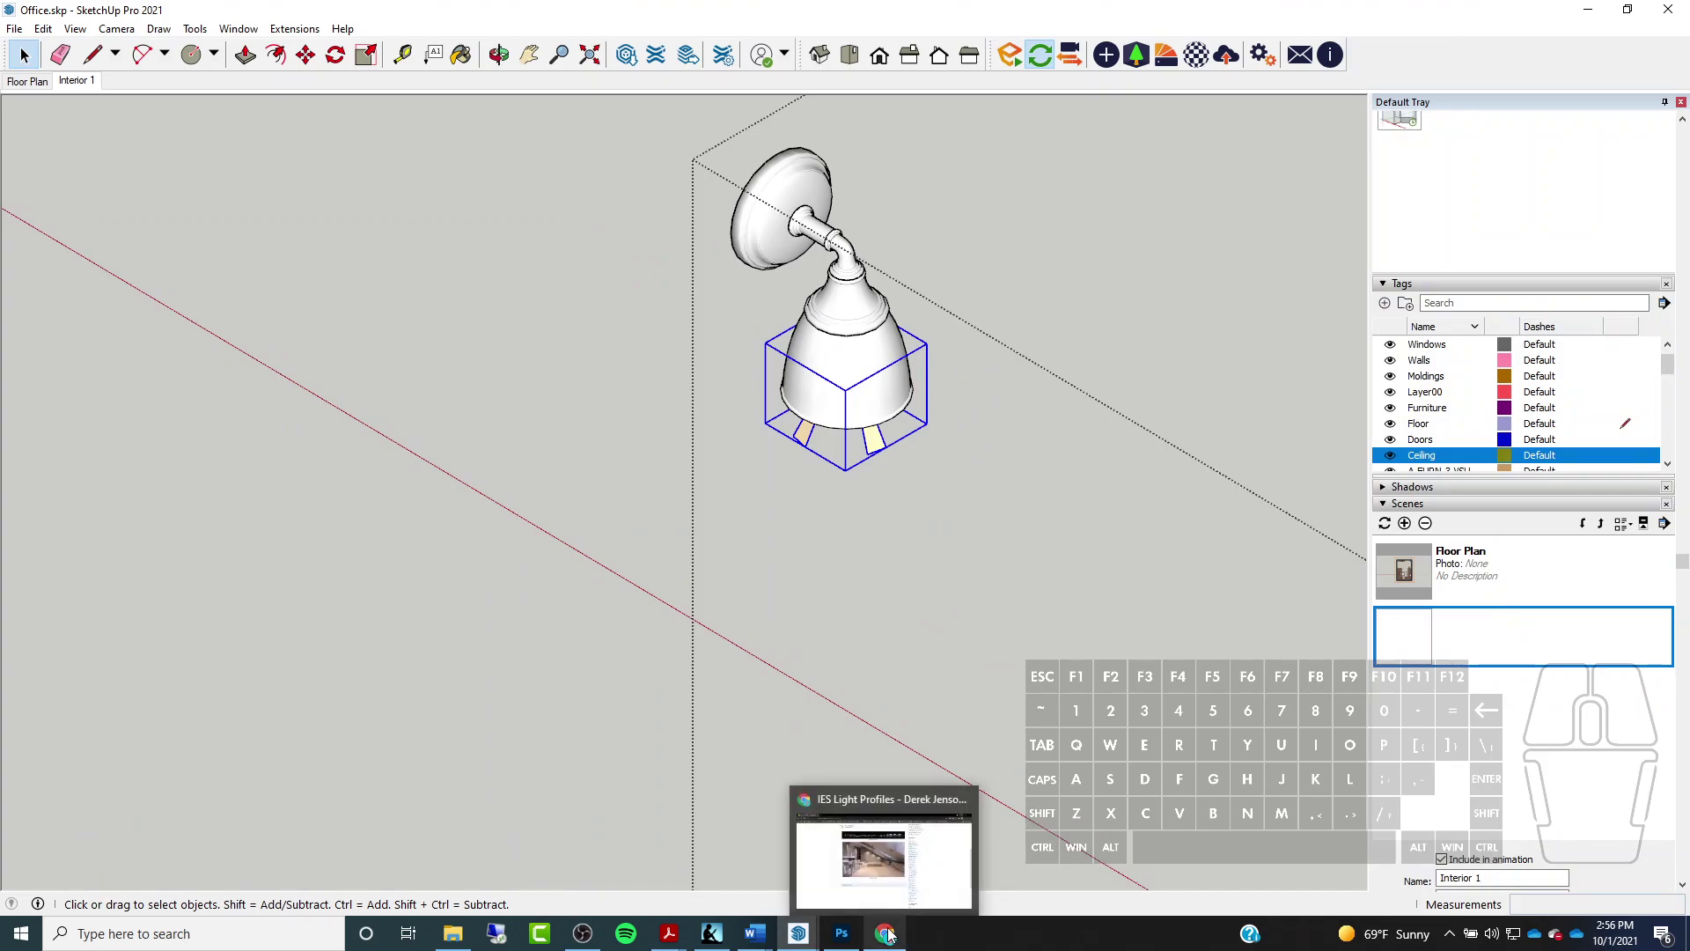
Switch back to the Enscape render and inspect the sconce's glass shade and beam up close
mouse_move(799, 933)
left_click(662, 890)
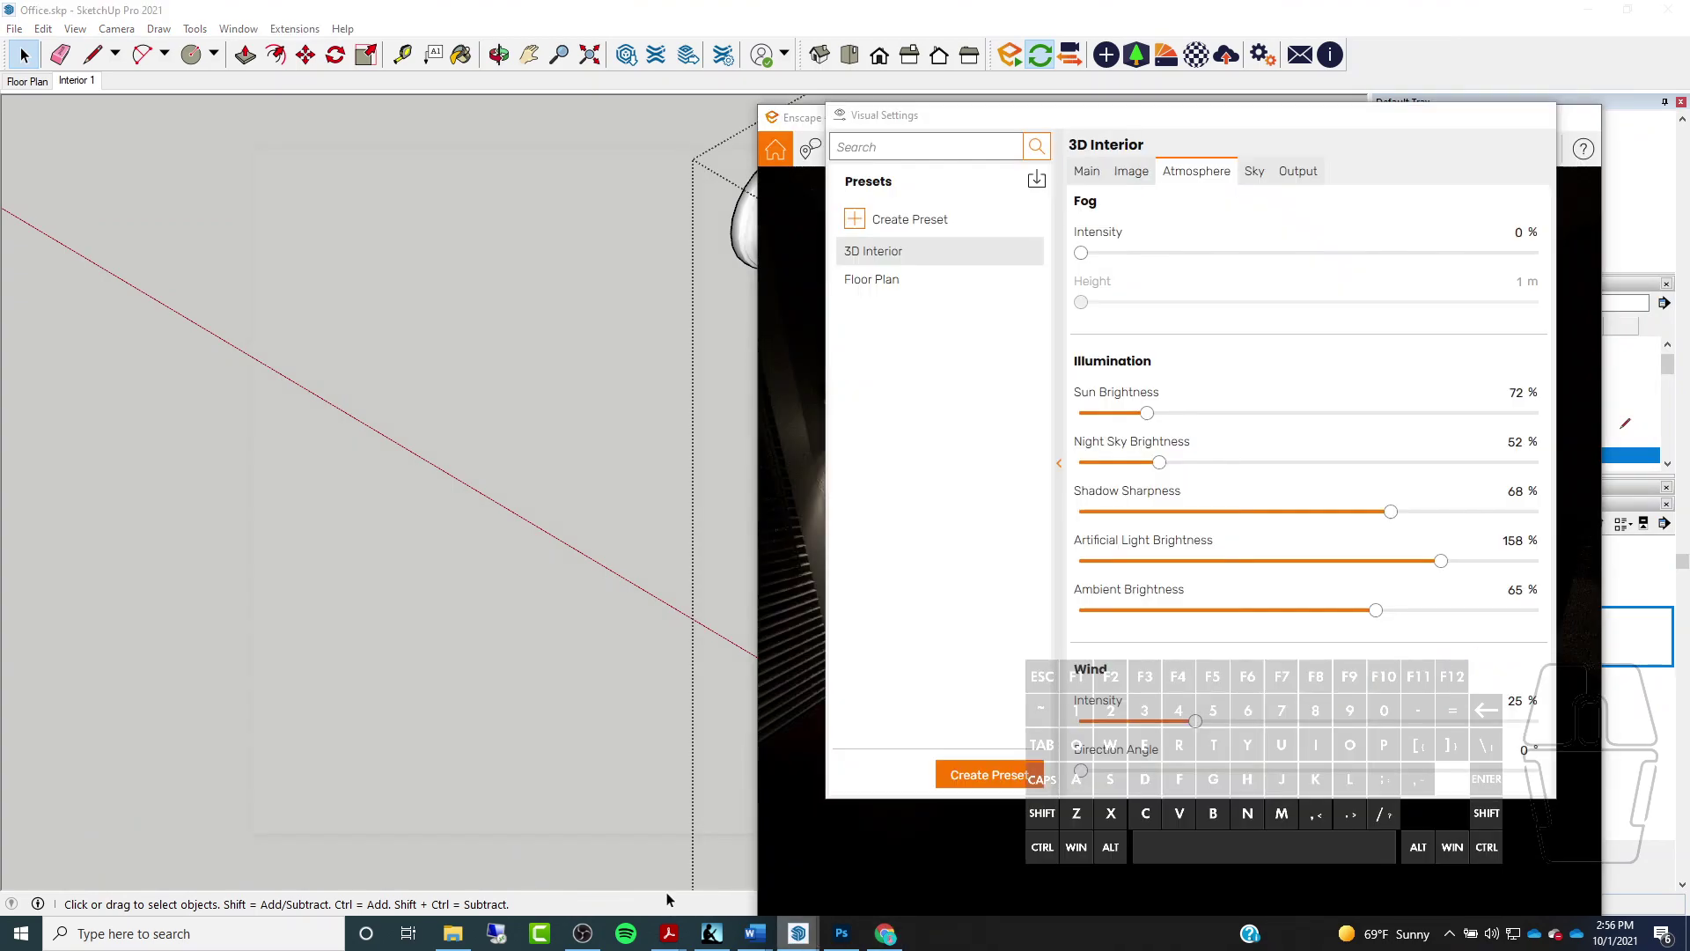
left_click_drag(840, 435, 993, 392)
scroll(1026, 489, "up", 5)
mouse_move(1027, 488)
left_mouse_down()
mouse_move(1034, 511)
mouse_move(1037, 487)
left_mouse_up()
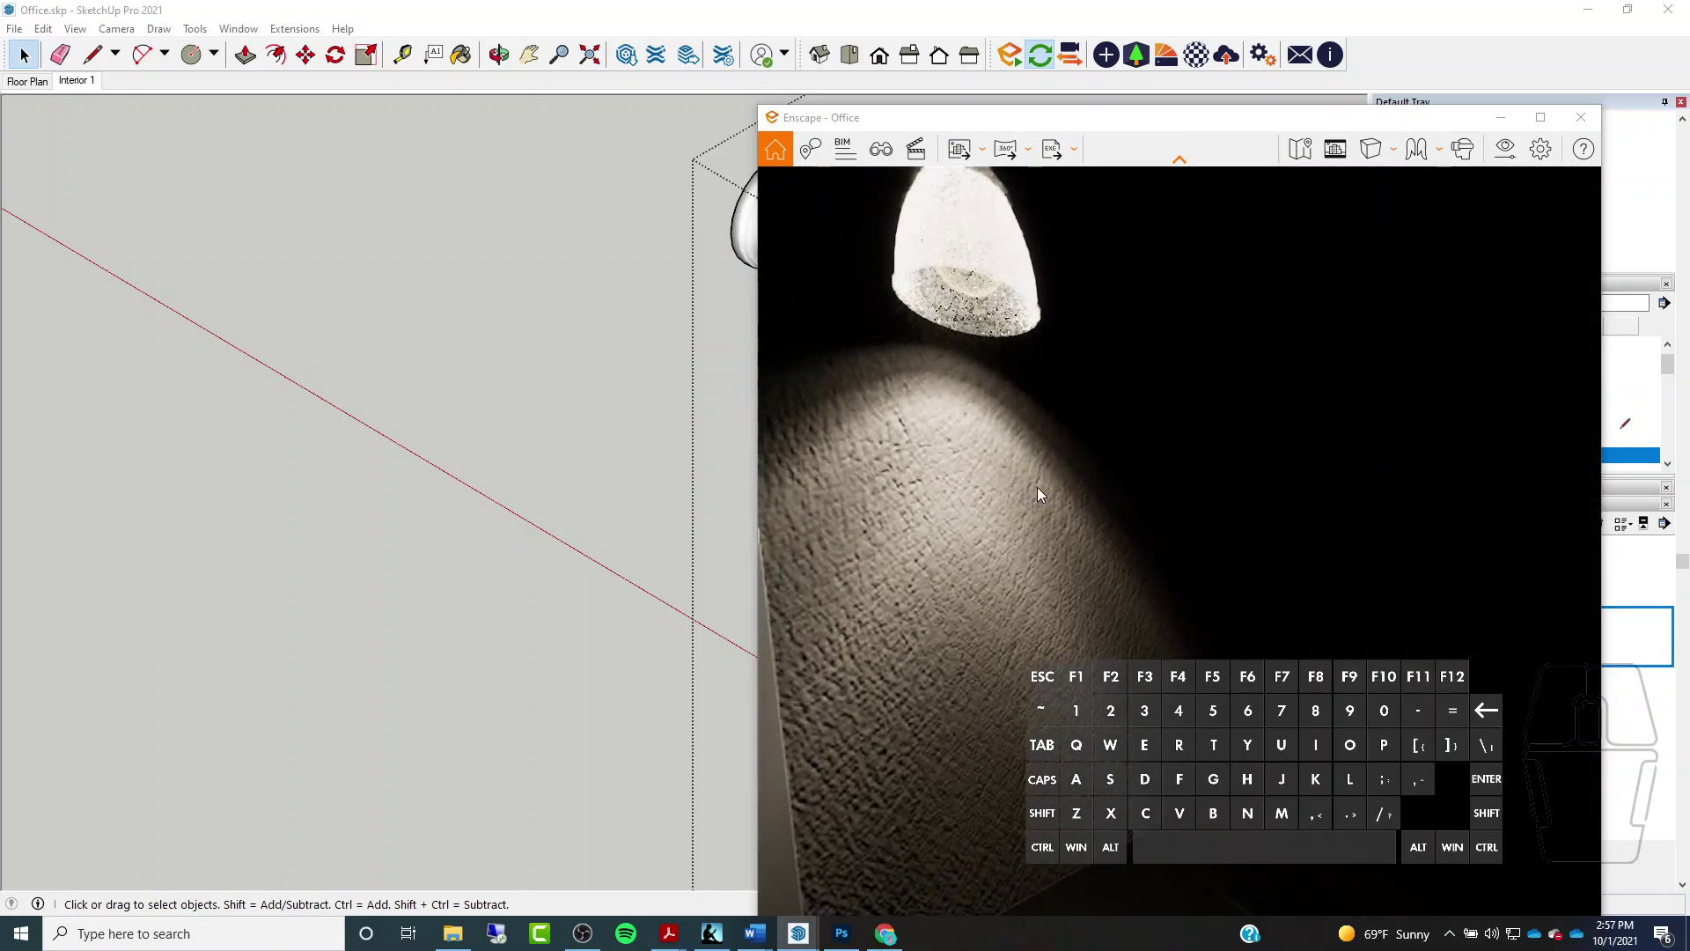
scroll(947, 412, "up", 1)
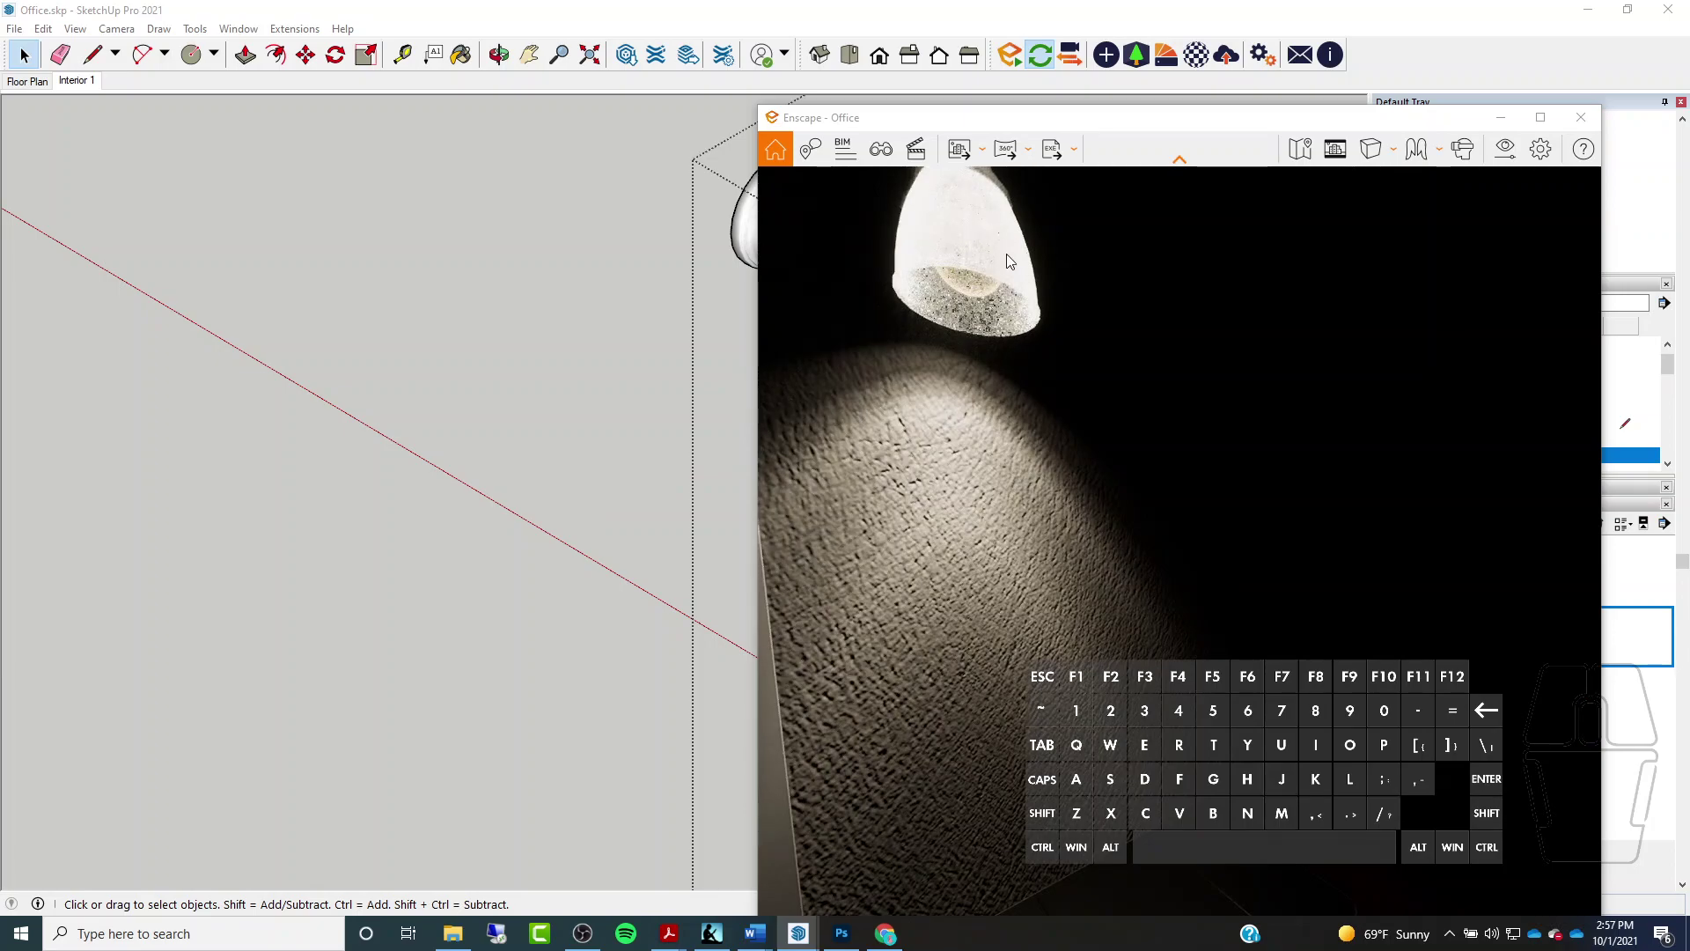
left_click_drag(997, 255, 997, 243)
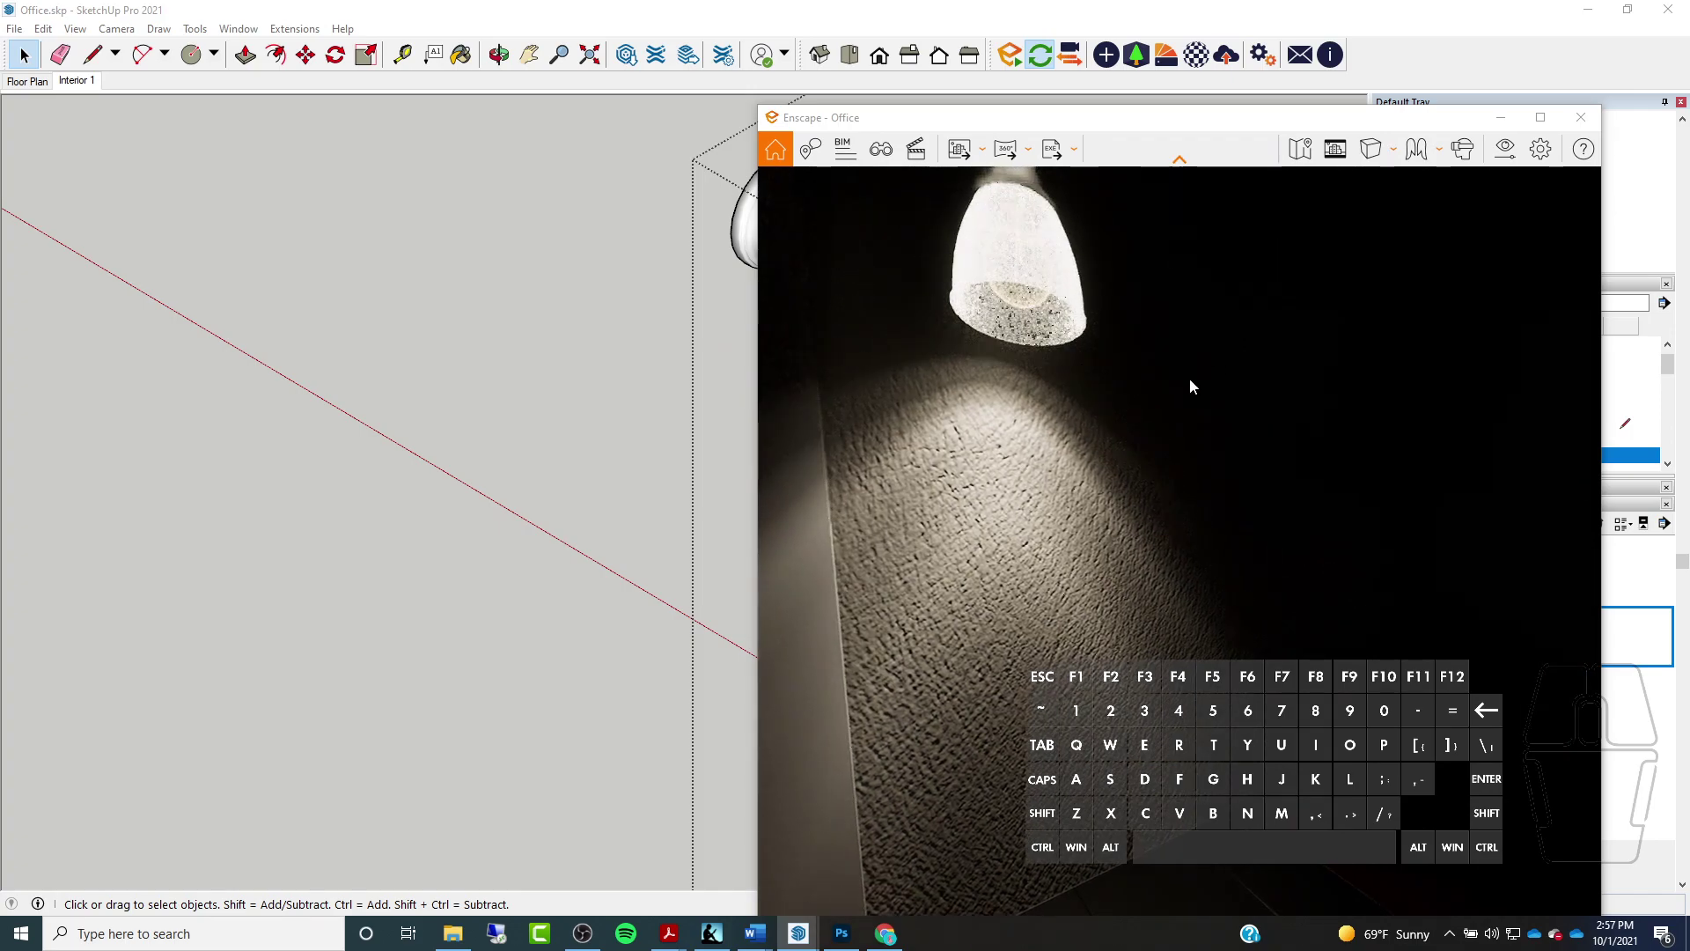
Minimize the render, open the Enscape Material Editor, and find the Sconce Shade material by searching for "shade"
left_click(1507, 149)
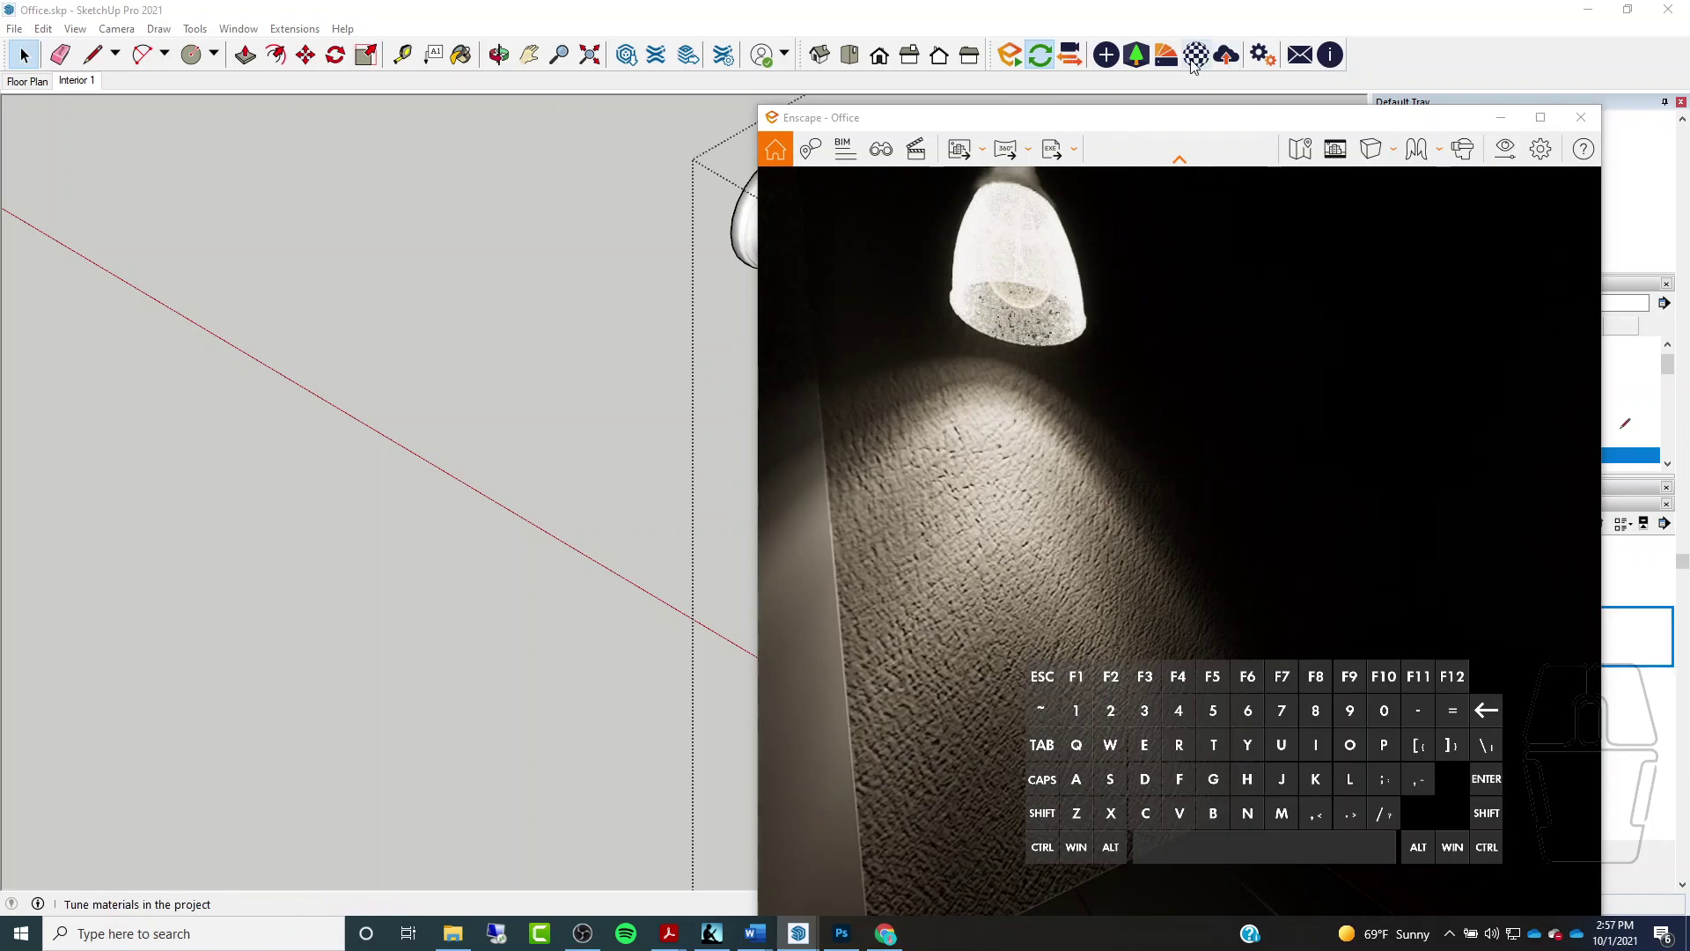
left_click(1501, 118)
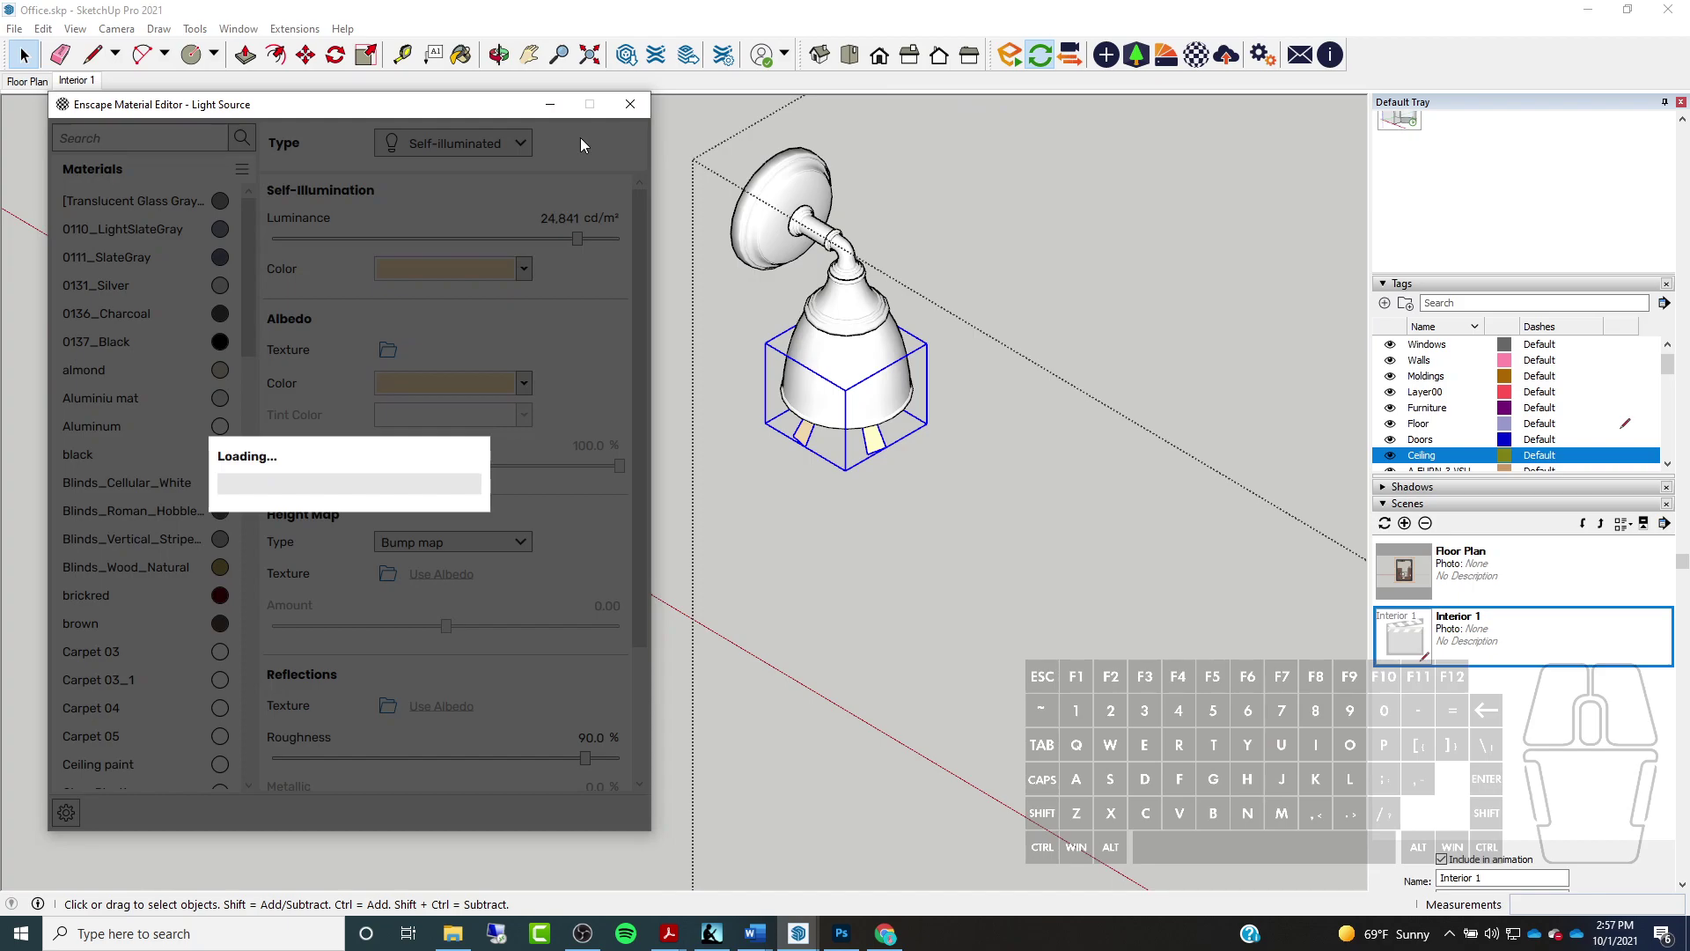
left_click_drag(296, 109, 401, 103)
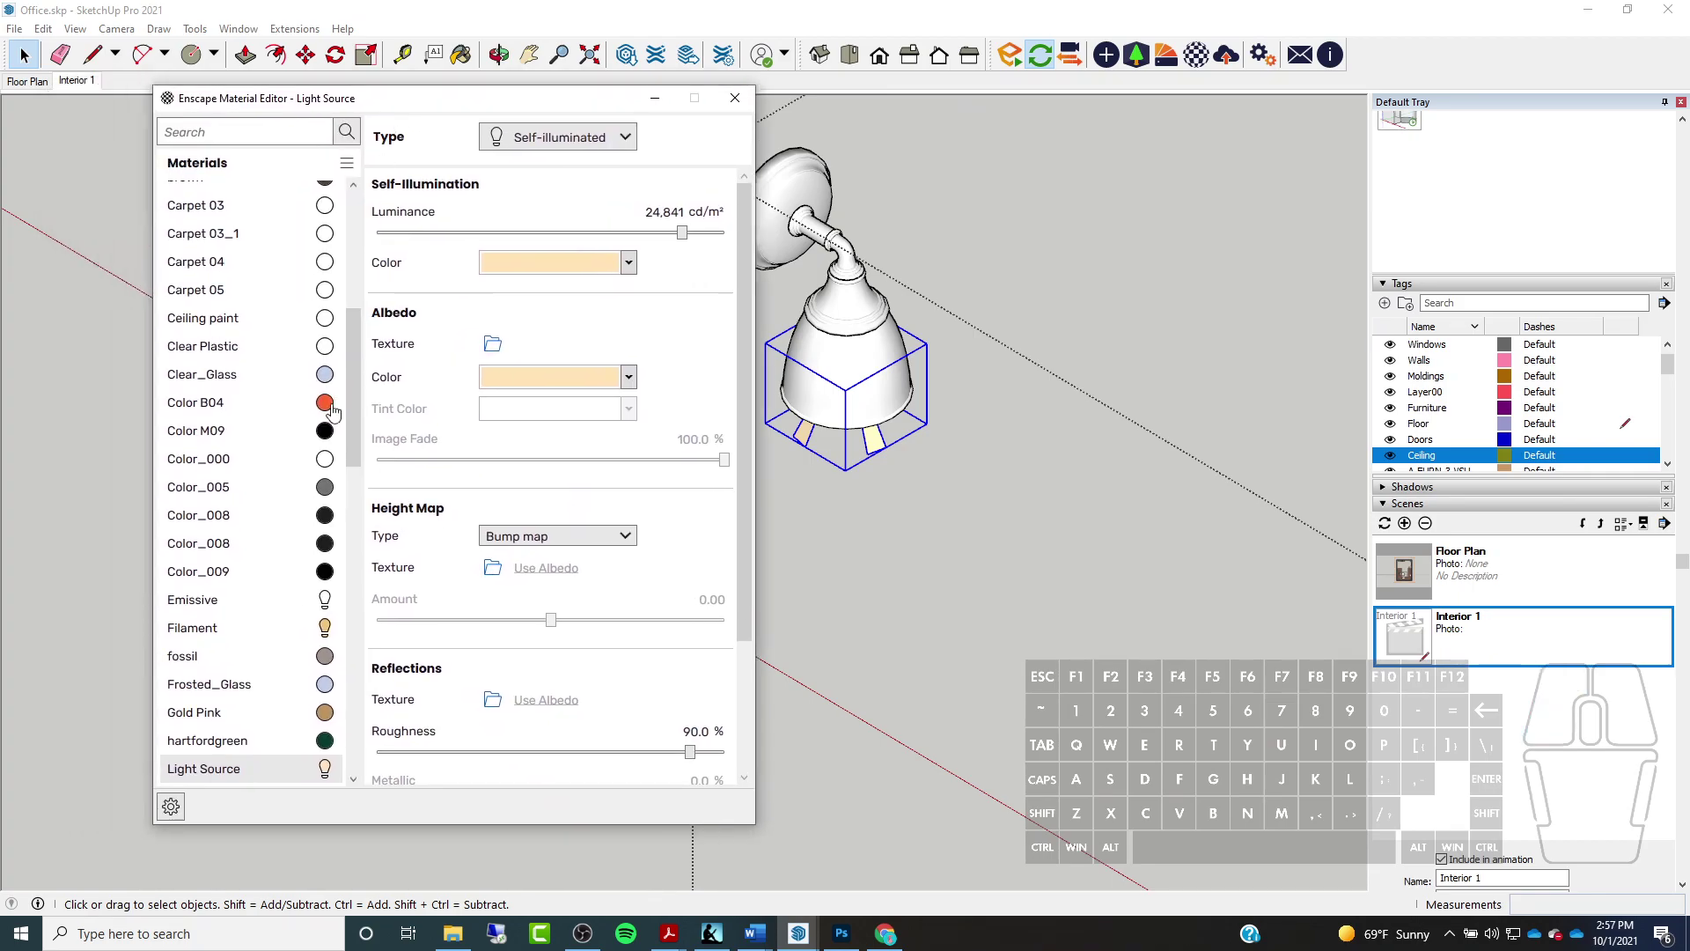
left_click_drag(348, 404, 348, 282)
left_click(220, 129)
type("s")
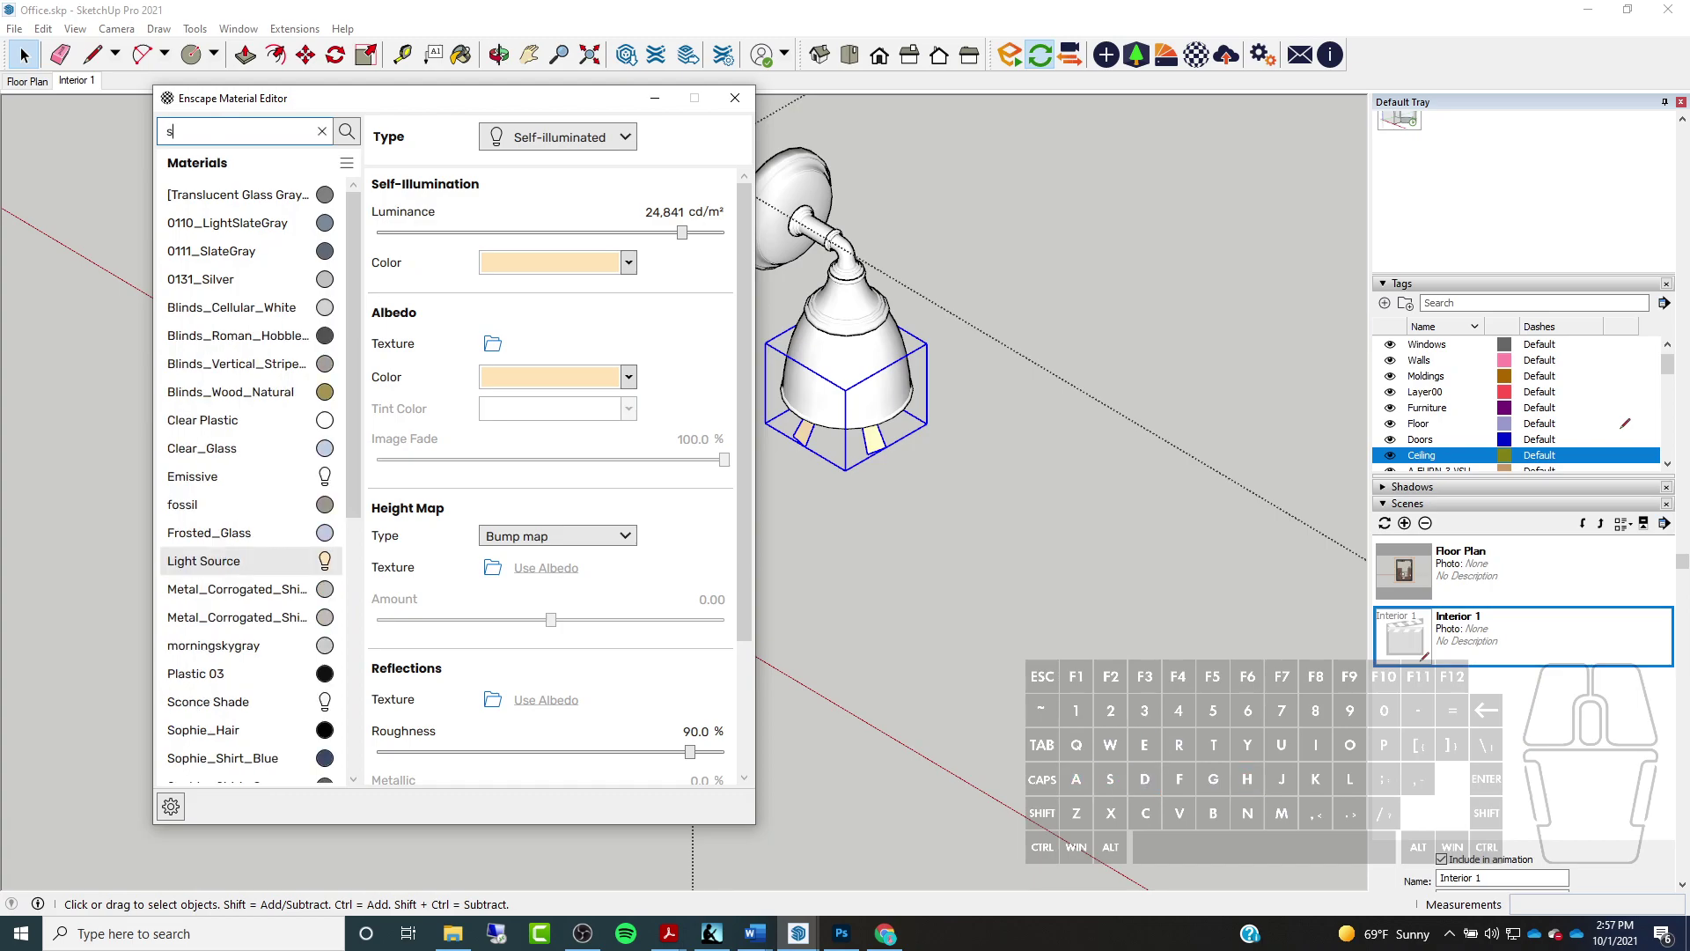
type("hade")
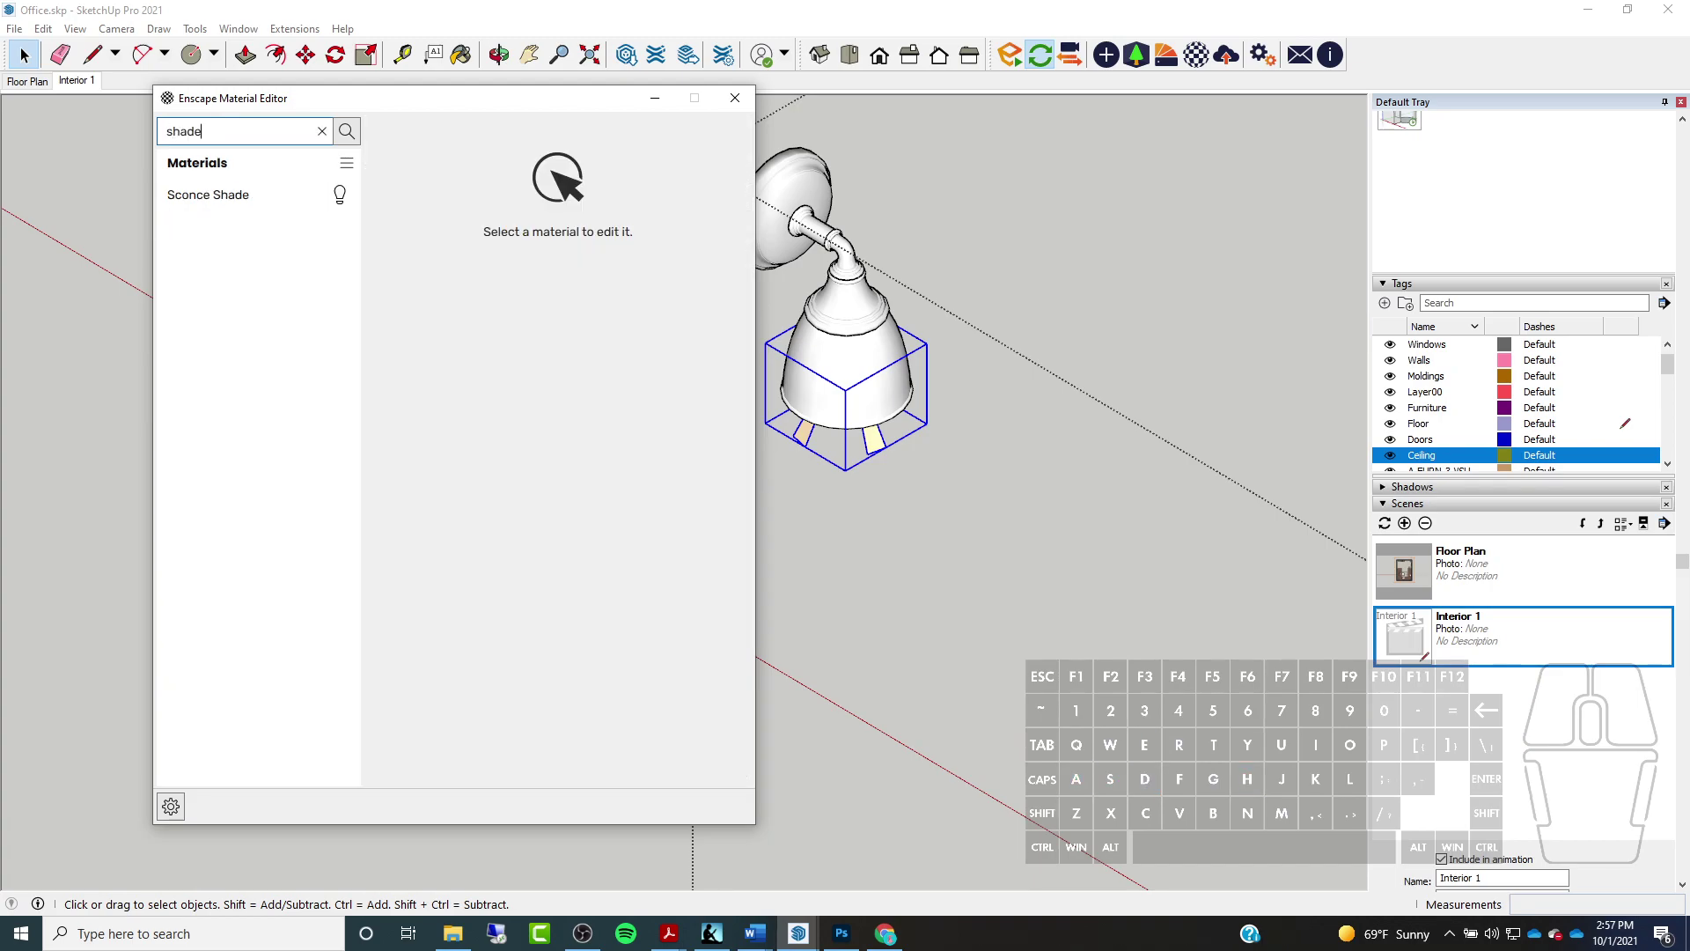
left_click(273, 201)
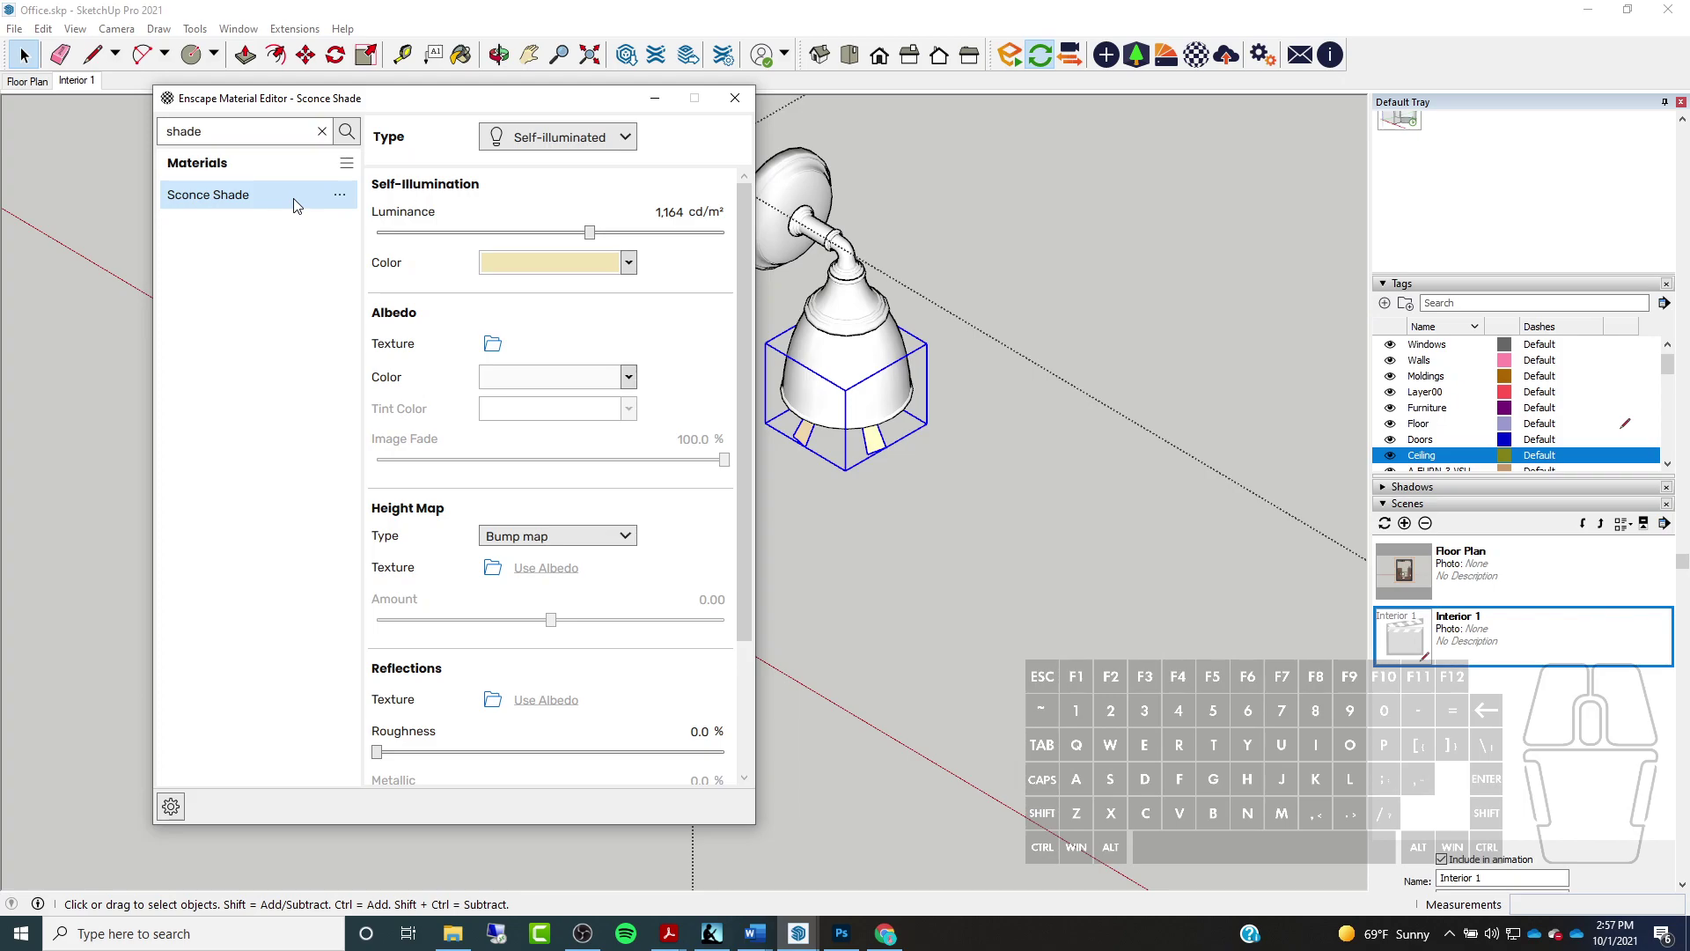
Remove the Solid Cutout.png cutout-transparency texture from the Sconce Shade material and dismiss the texture browser without choosing a replacement
left_click_drag(747, 231, 743, 414)
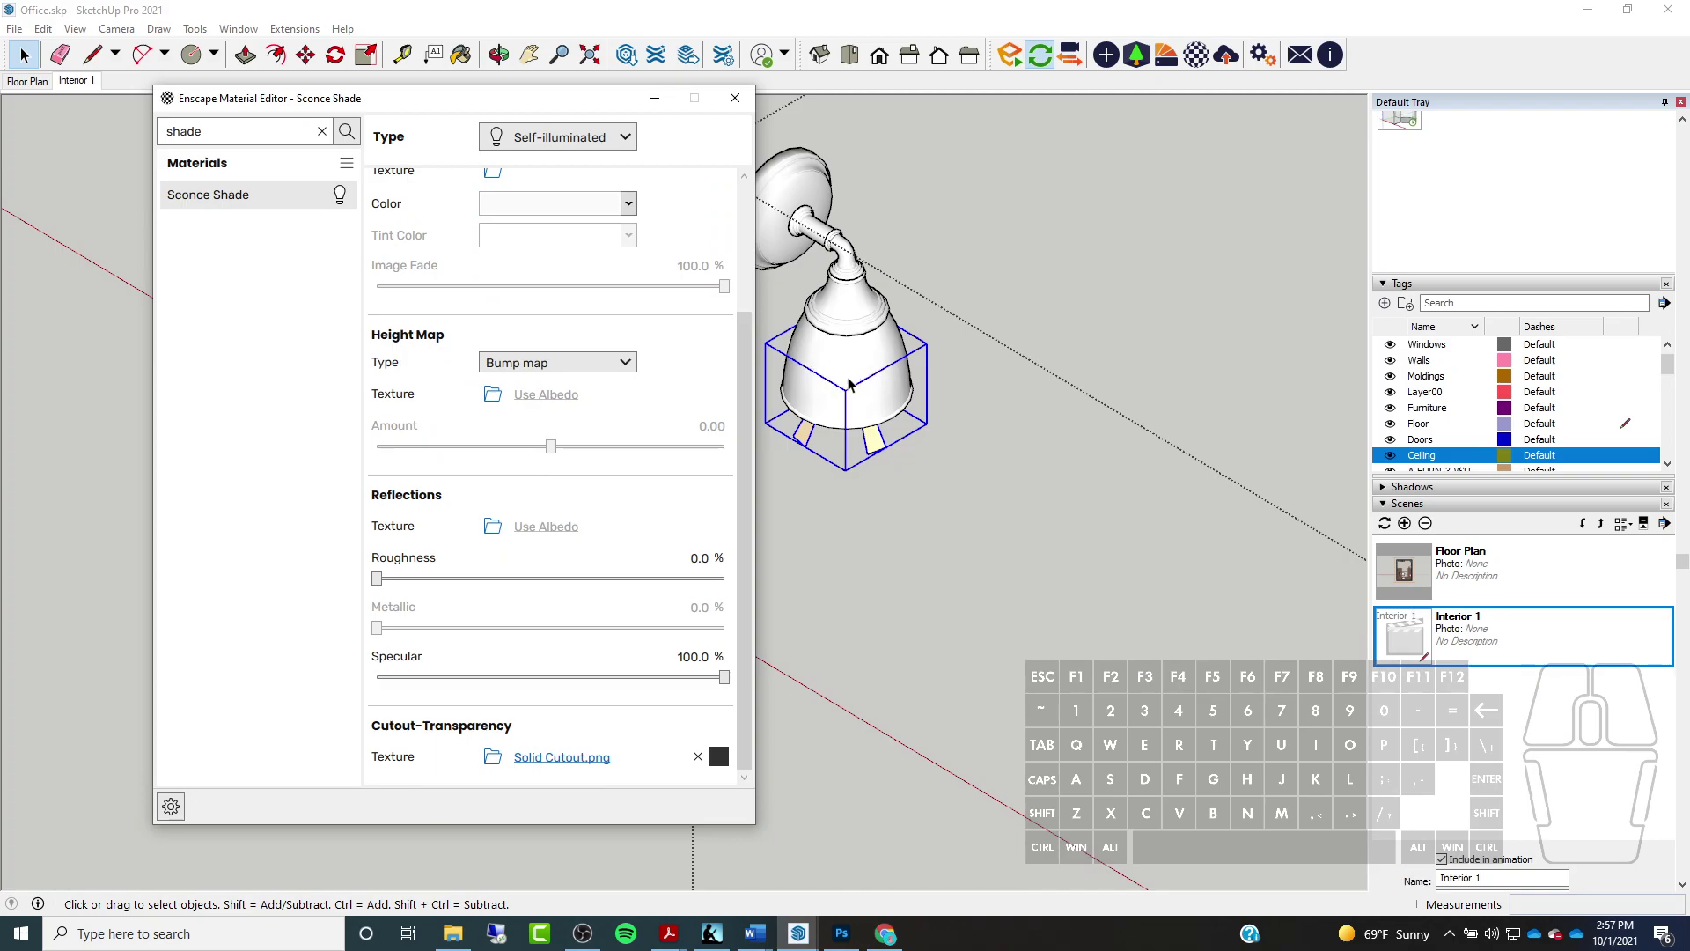
mouse_move(742, 494)
left_mouse_down()
mouse_move(742, 543)
mouse_move(731, 486)
left_mouse_up()
left_click(697, 757)
left_click(492, 756)
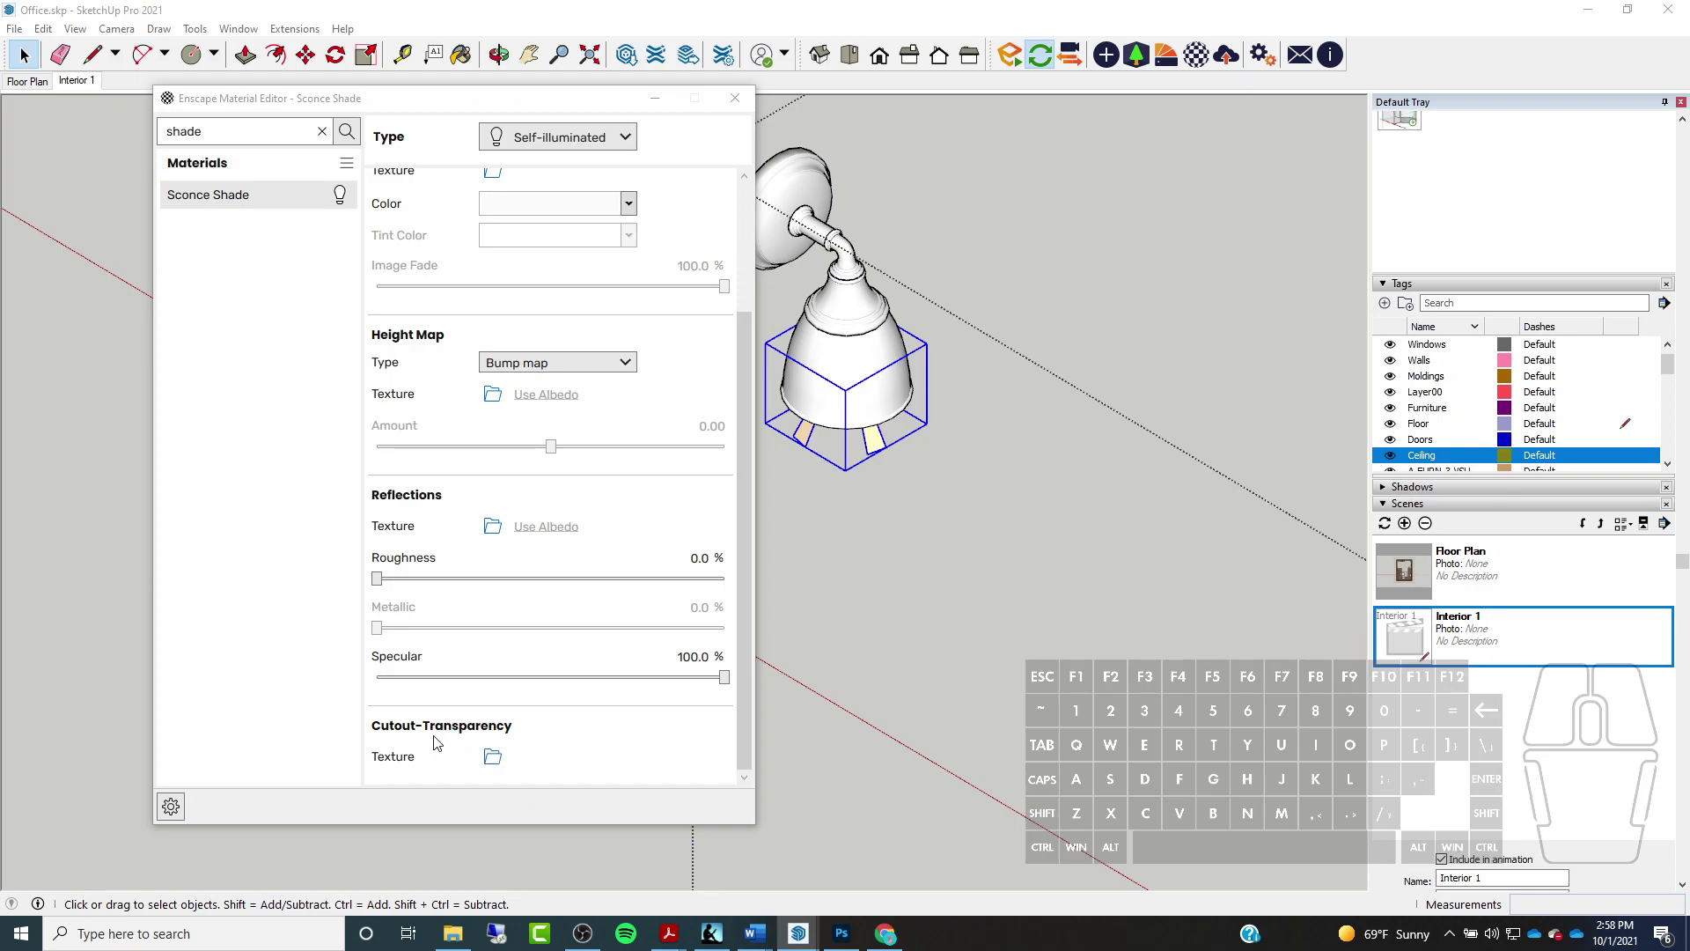
left_click(977, 125)
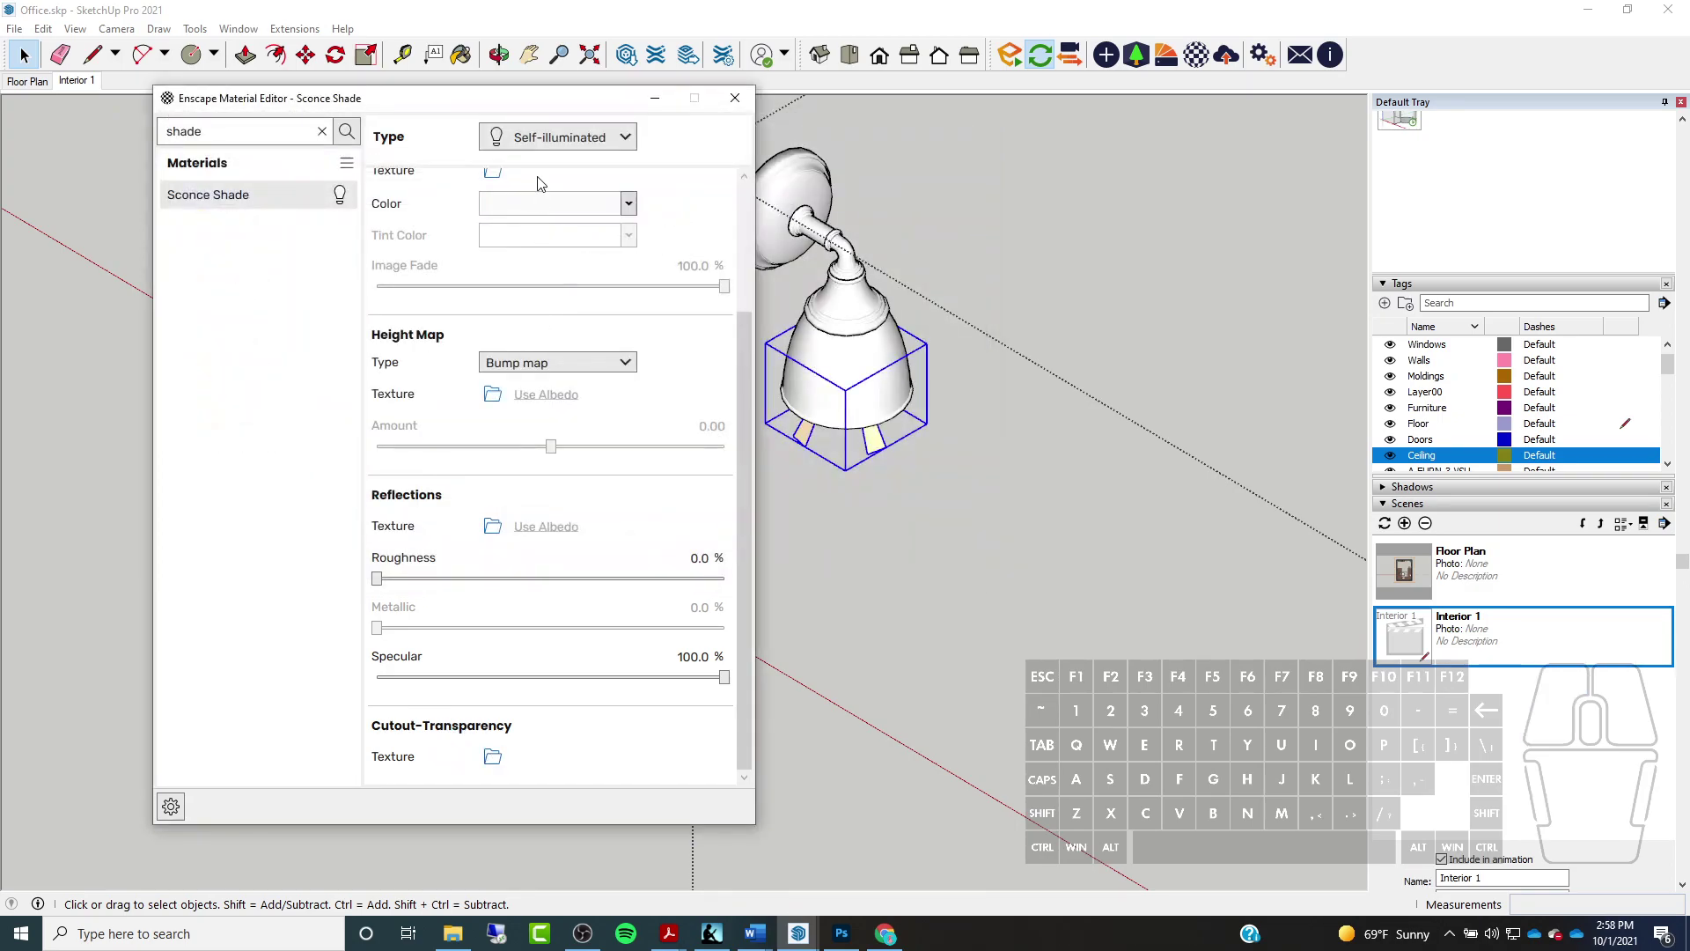
Change the Sconce Shade material to the Generic type and set its transparency type to Transmittance
left_click(539, 134)
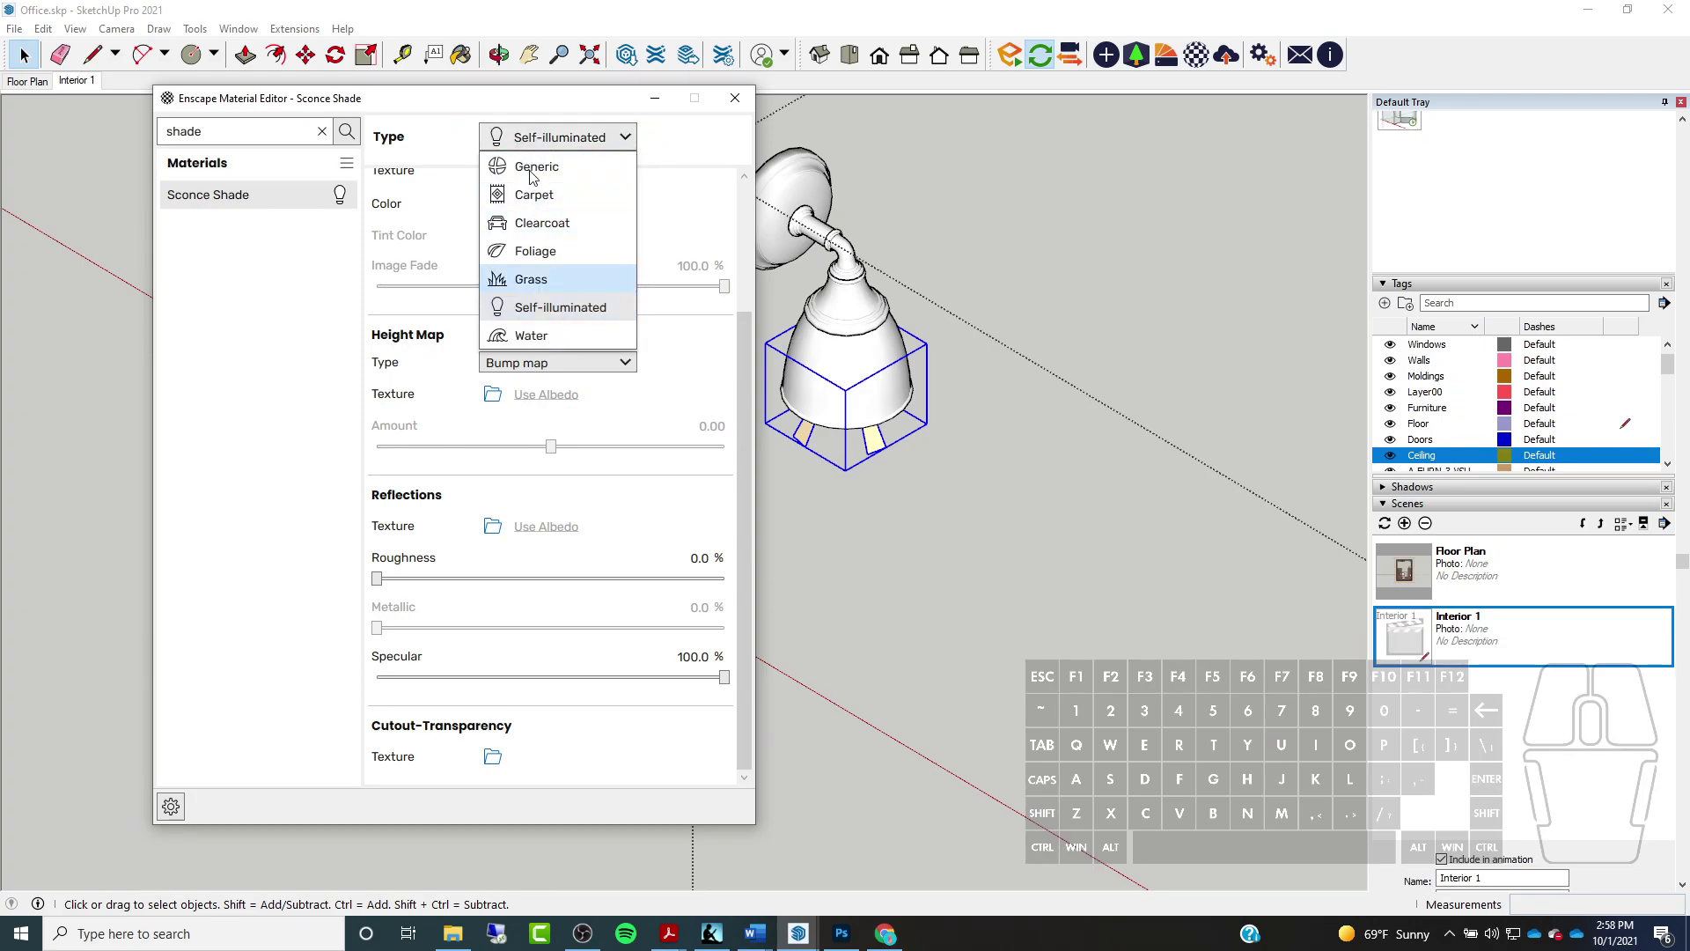
left_click(530, 176)
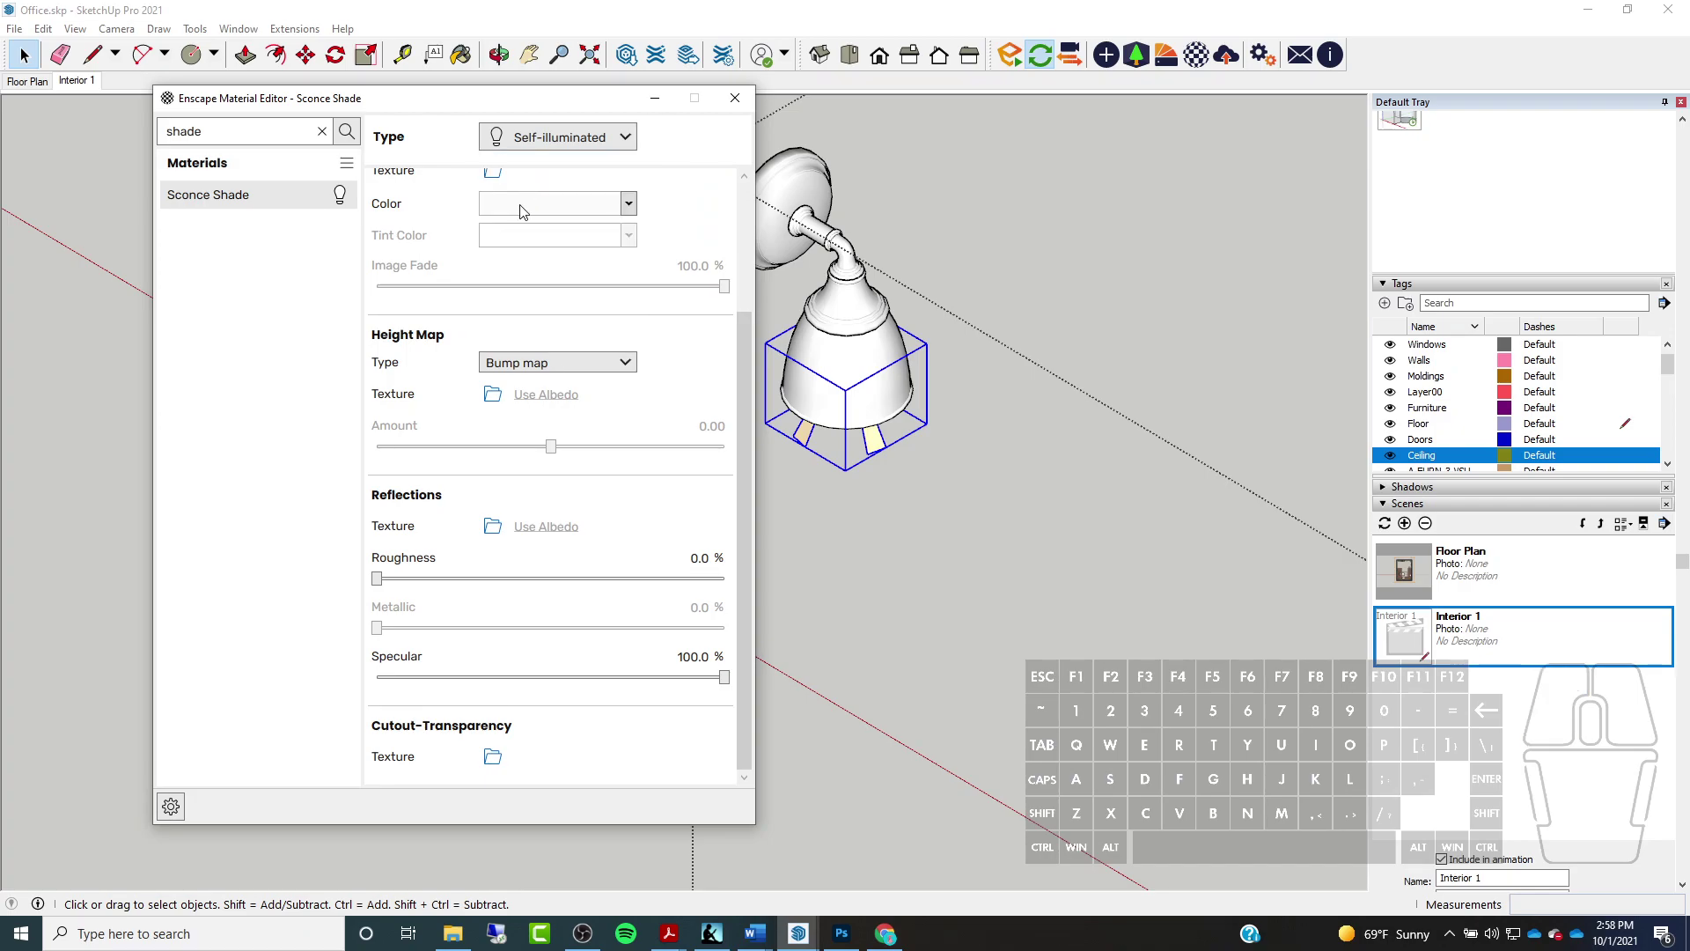
left_click_drag(747, 339, 749, 419)
left_click(525, 732)
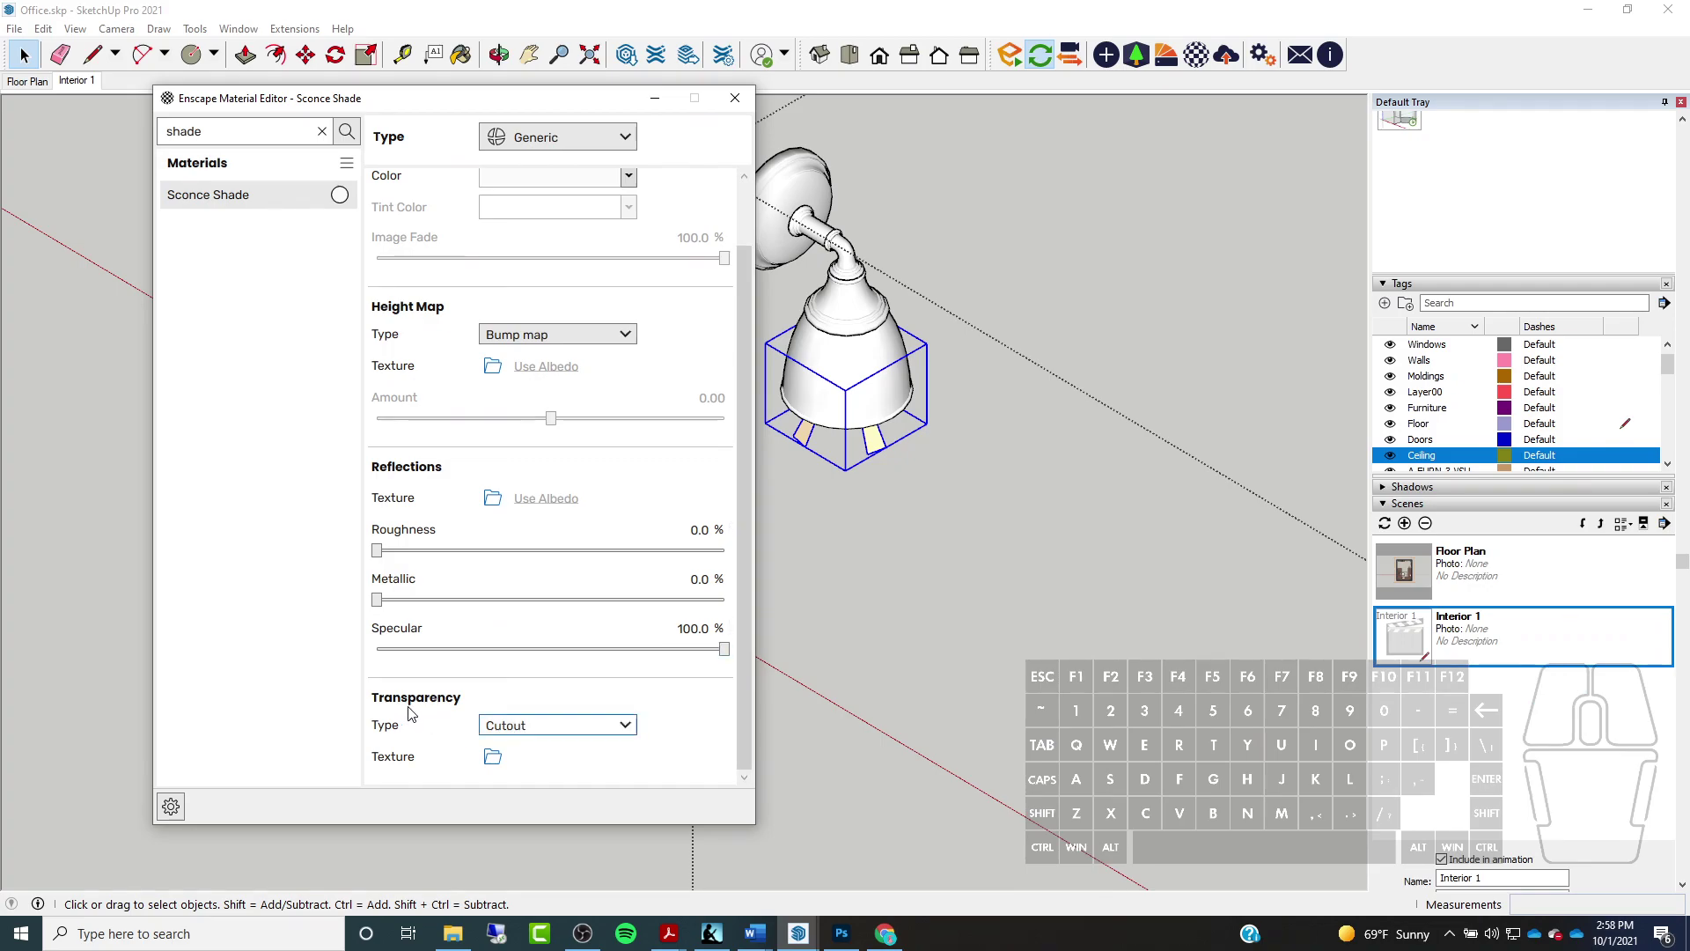
left_click(622, 731)
left_click(615, 745)
left_click(619, 728)
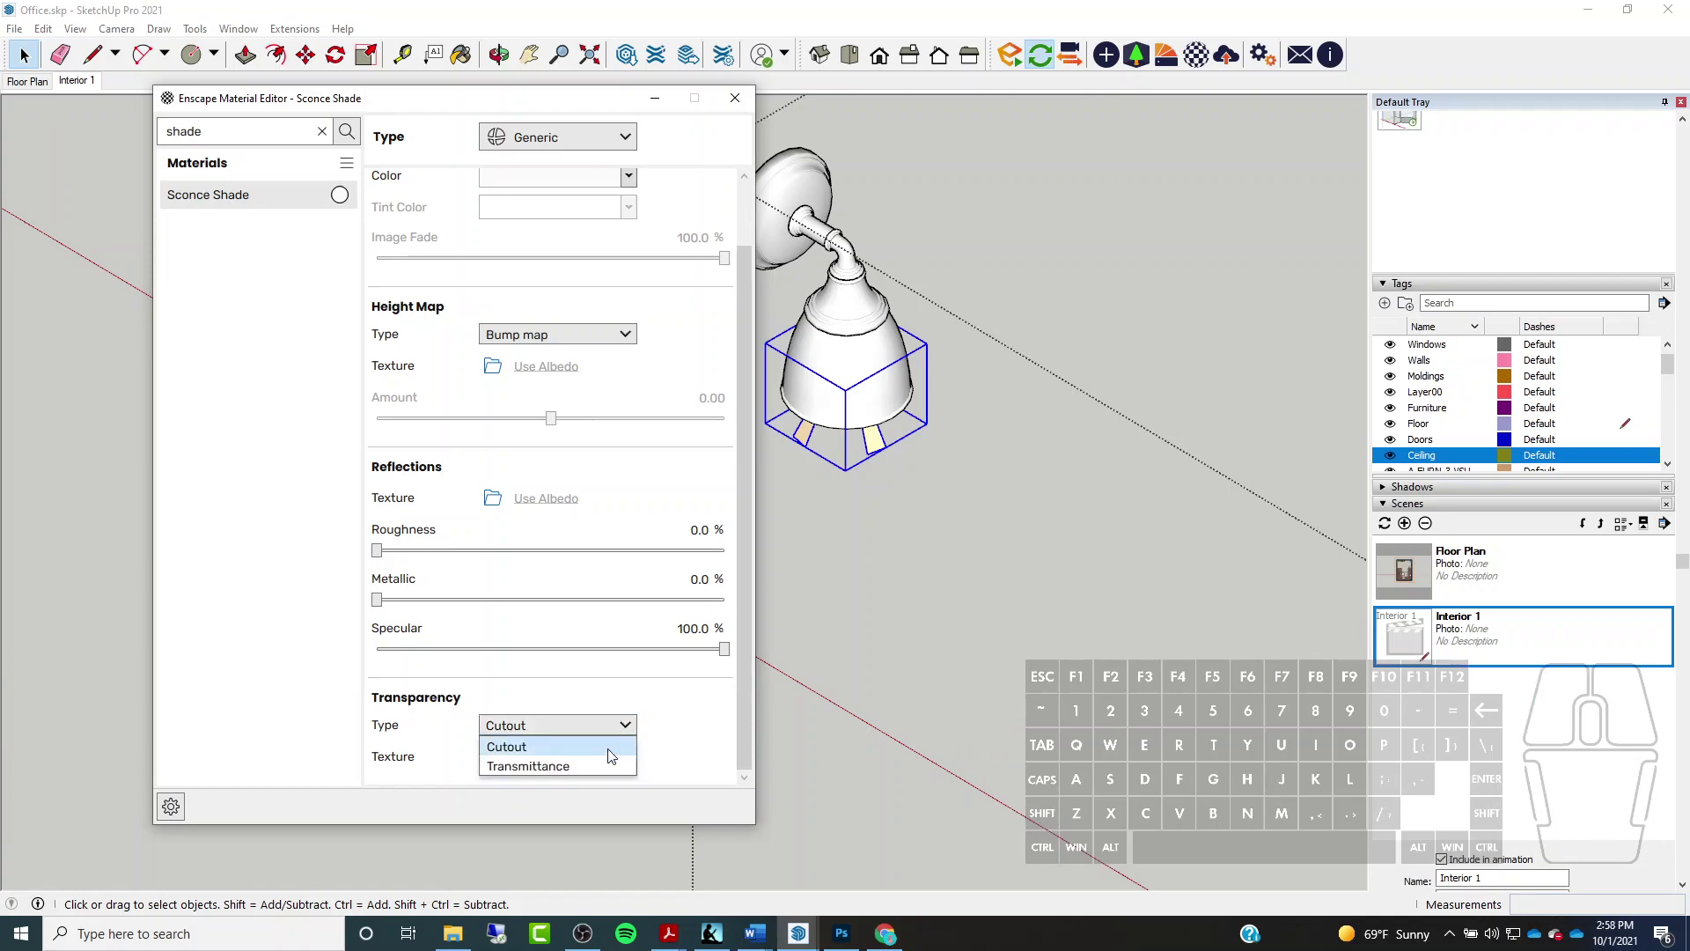
left_click(594, 774)
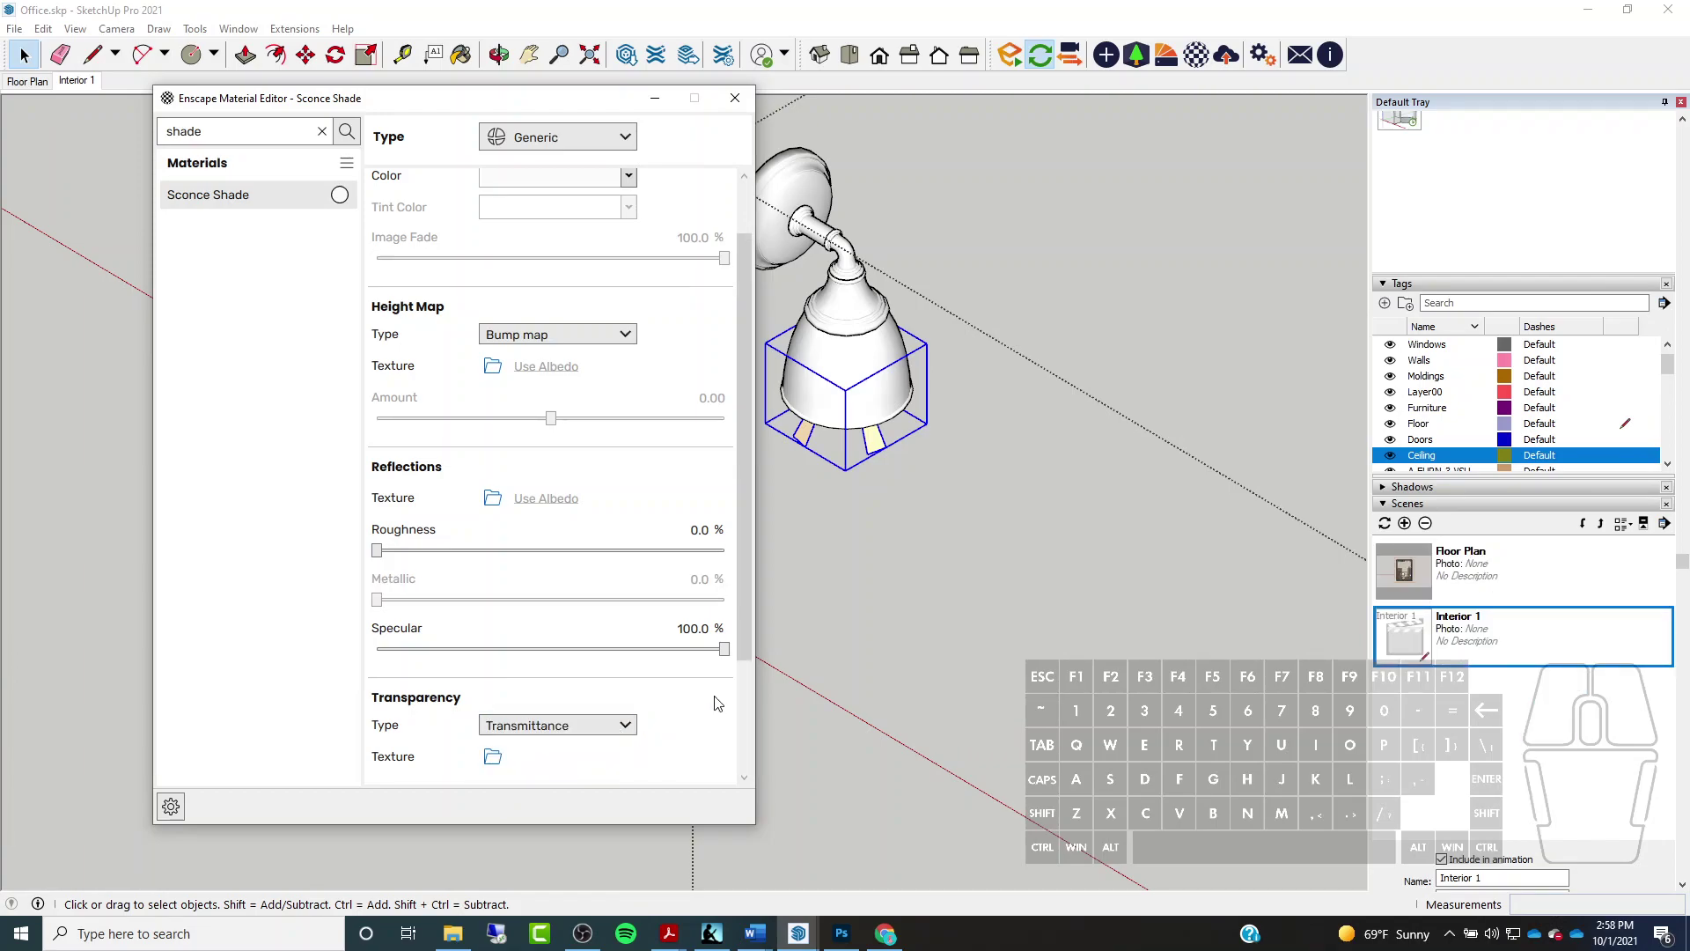
Lower the Sconce Shade material's transmittance opacity to 7.8 %
left_click_drag(740, 667, 744, 680)
scroll(744, 680, "down", 3)
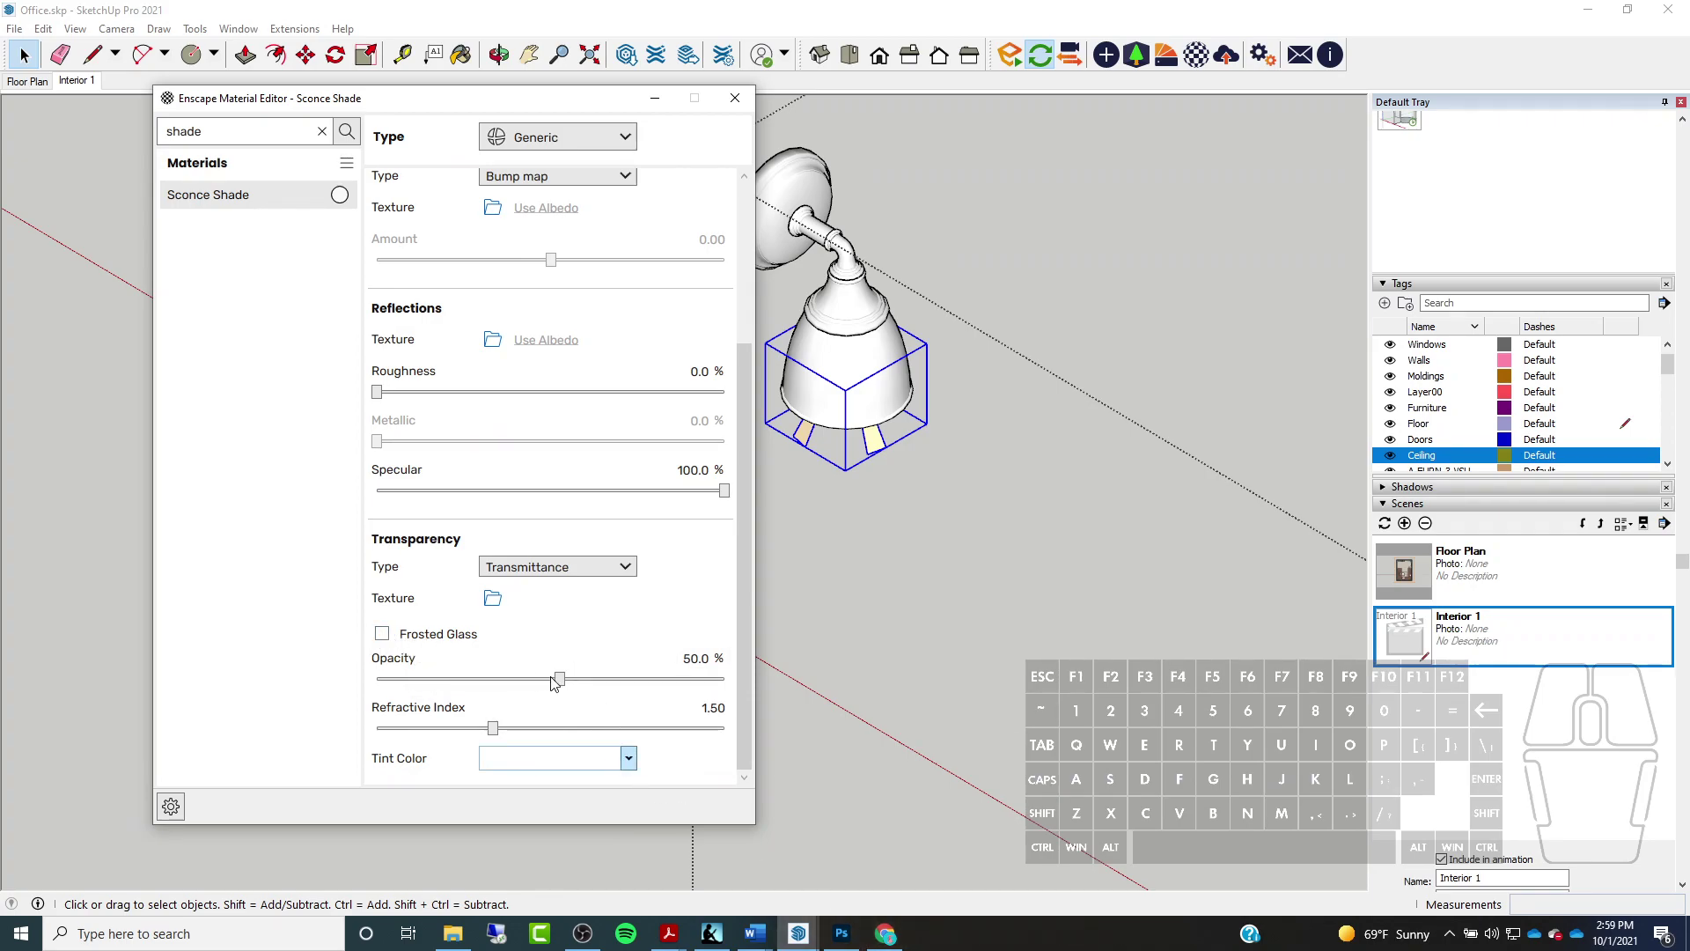
left_click_drag(528, 685, 405, 680)
left_click_drag(555, 685, 406, 687)
Bring up the Enscape render, shift the time of day to daylight, and inspect the clear sconce shade
mouse_move(828, 935)
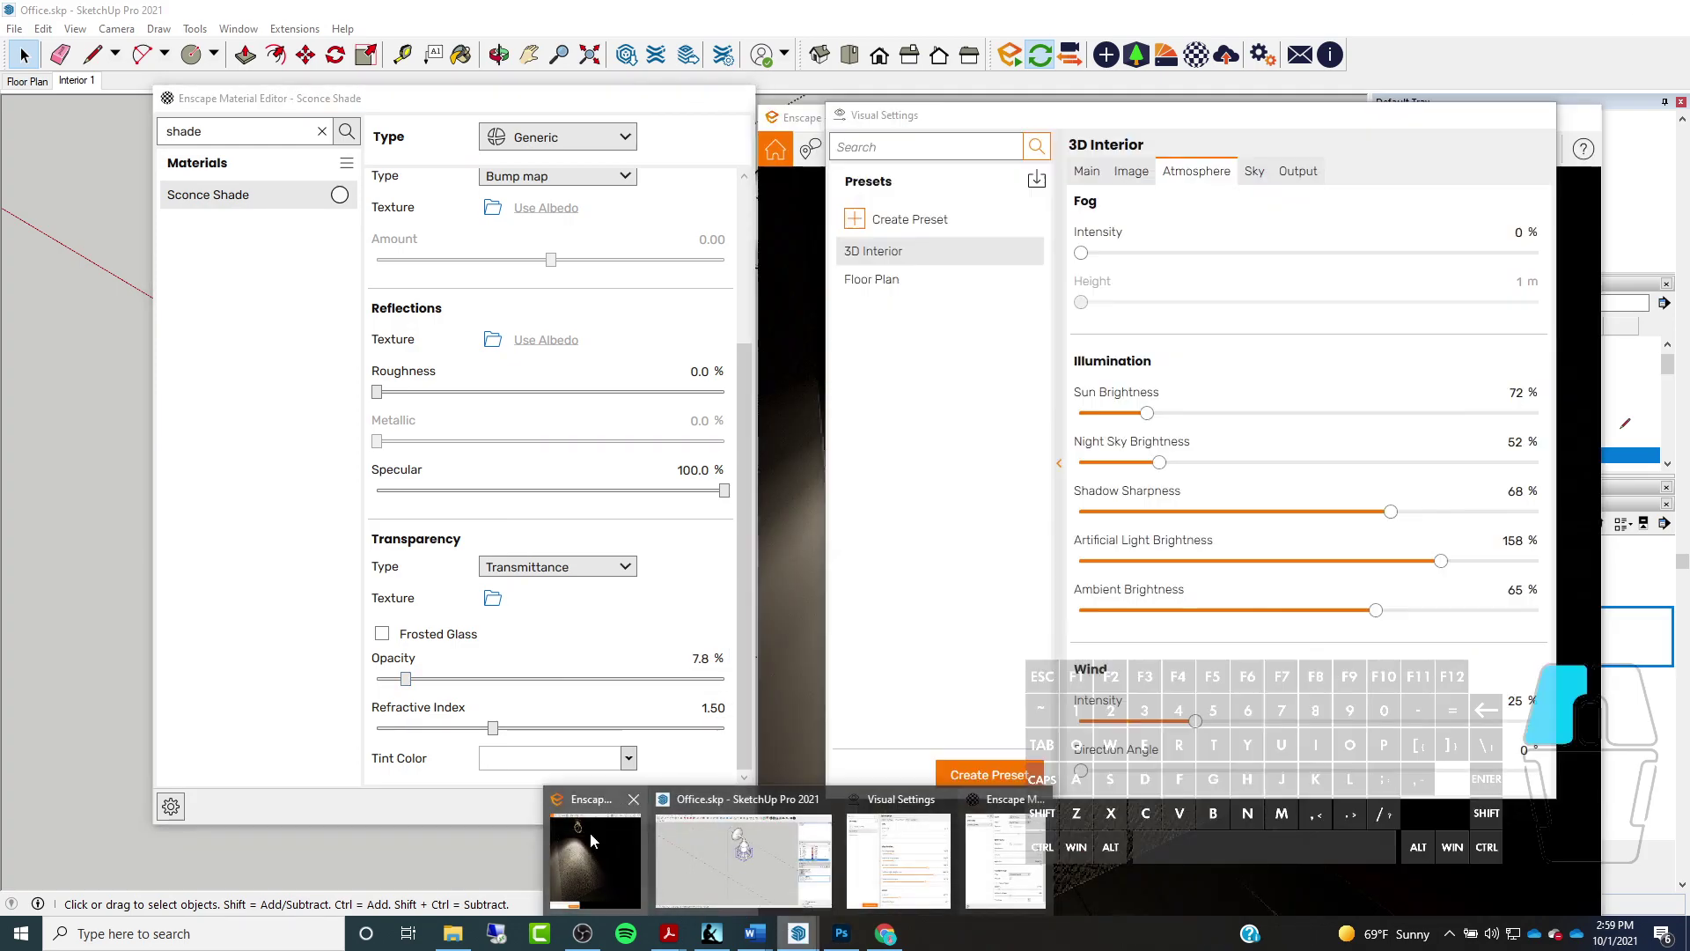
left_click(590, 832)
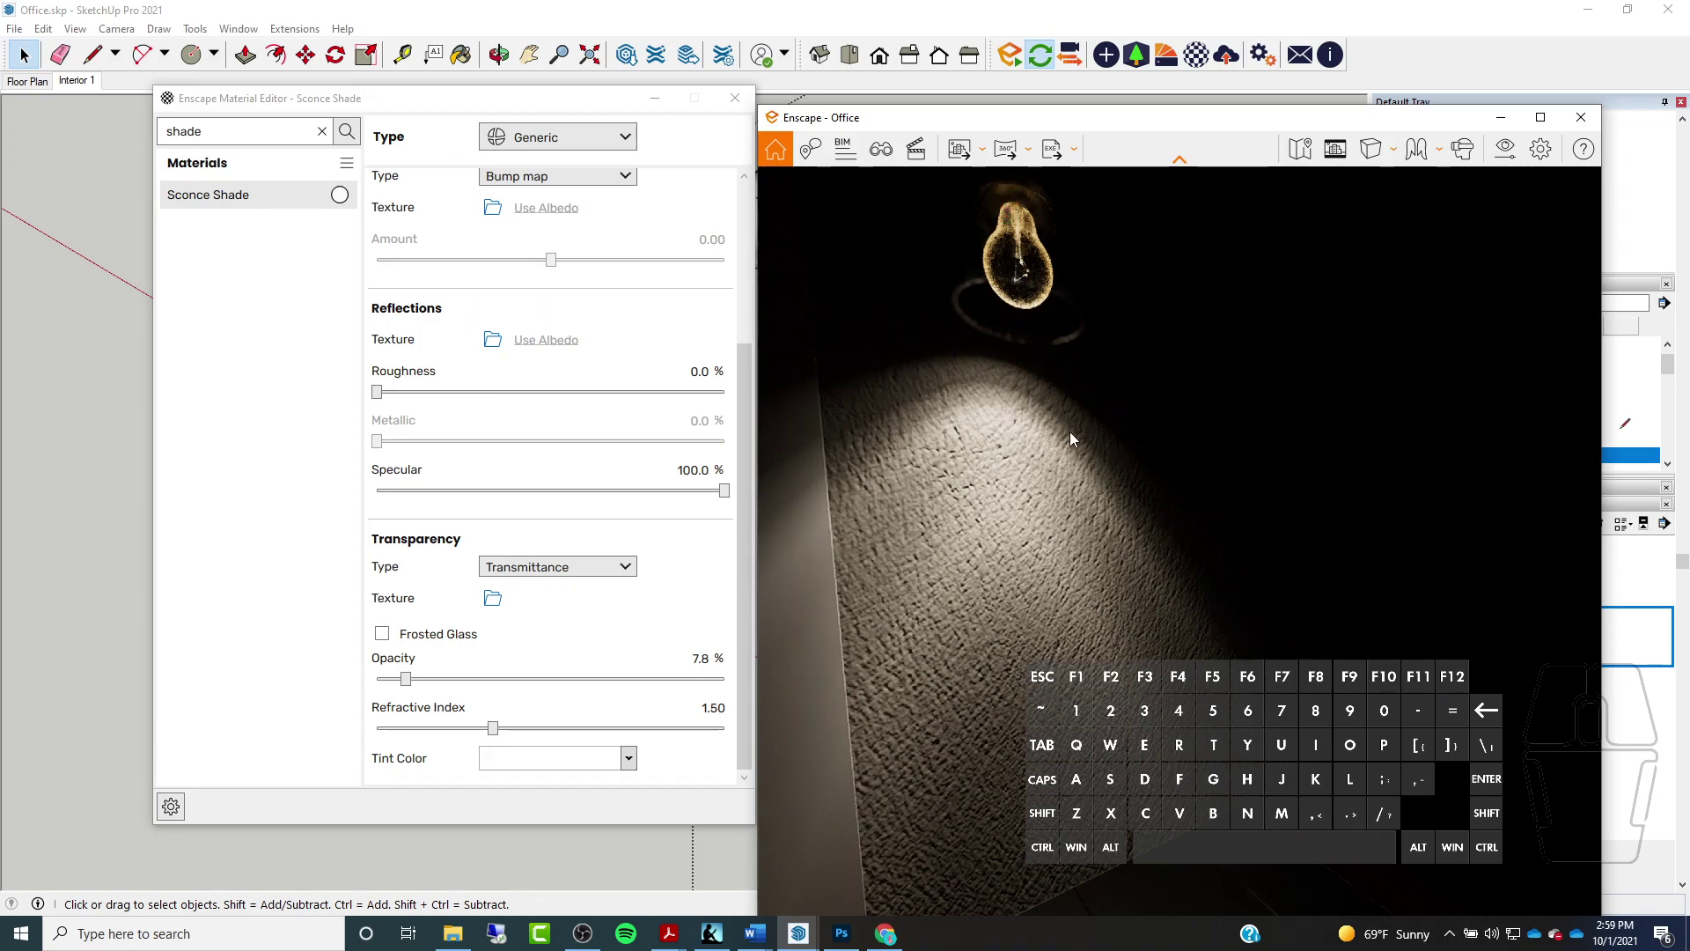
right_click(1102, 423, "shift")
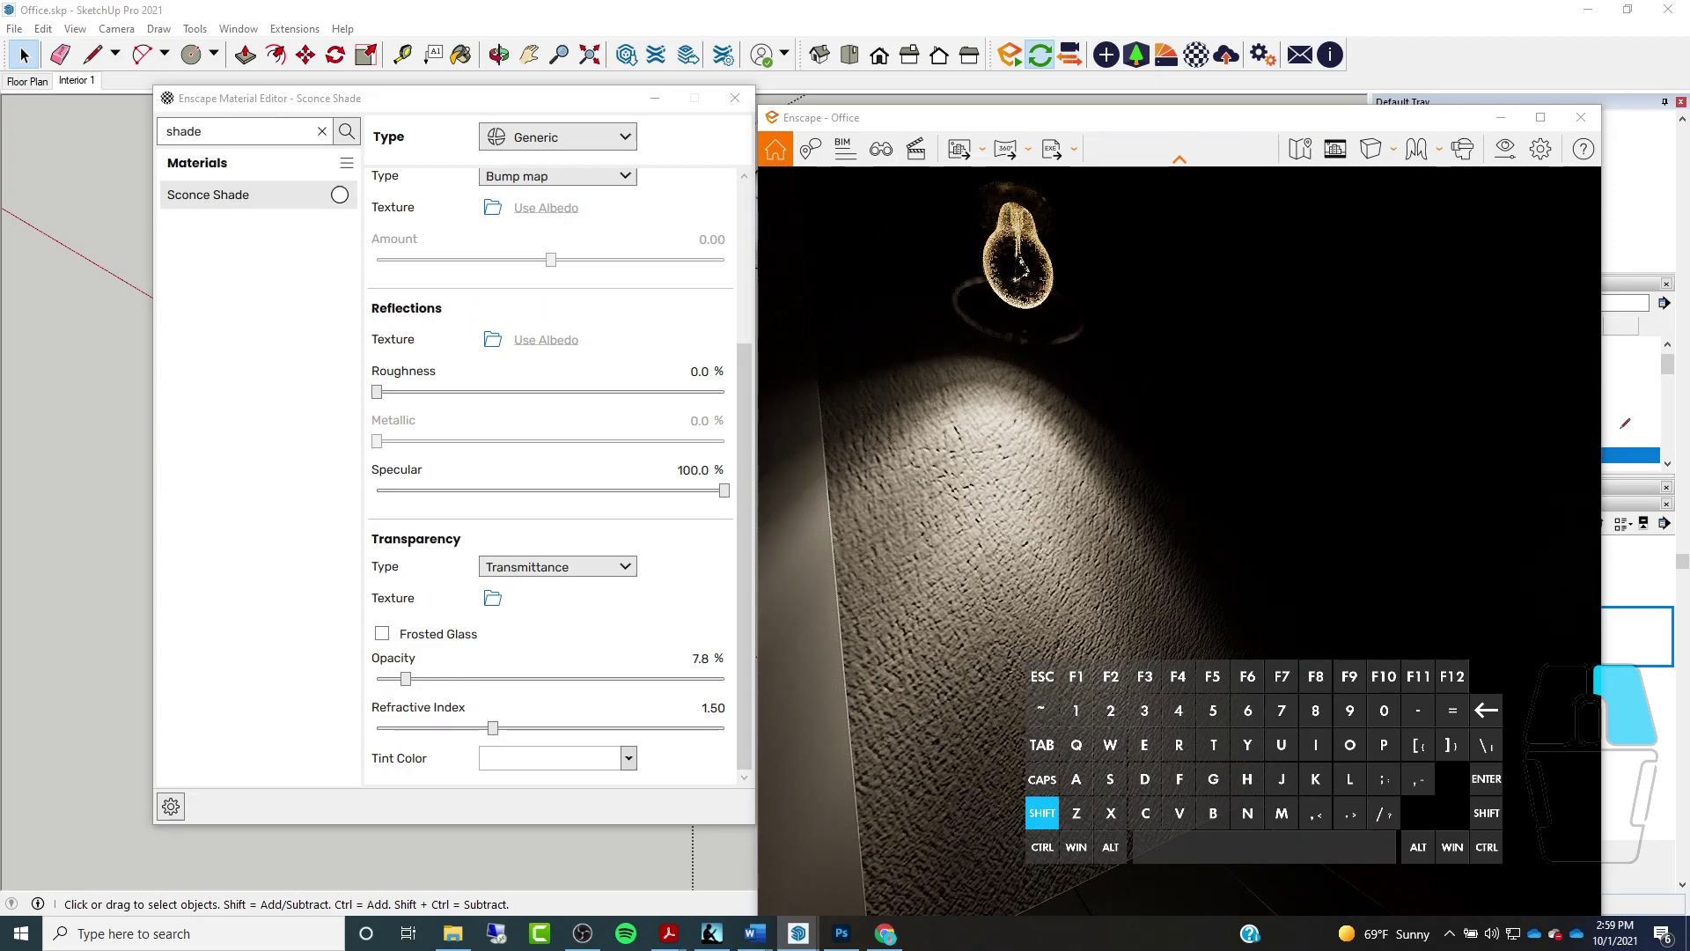
right_click_drag(1102, 422, 1169, 422, "shift")
right_click_drag(908, 393, 908, 394, "shift")
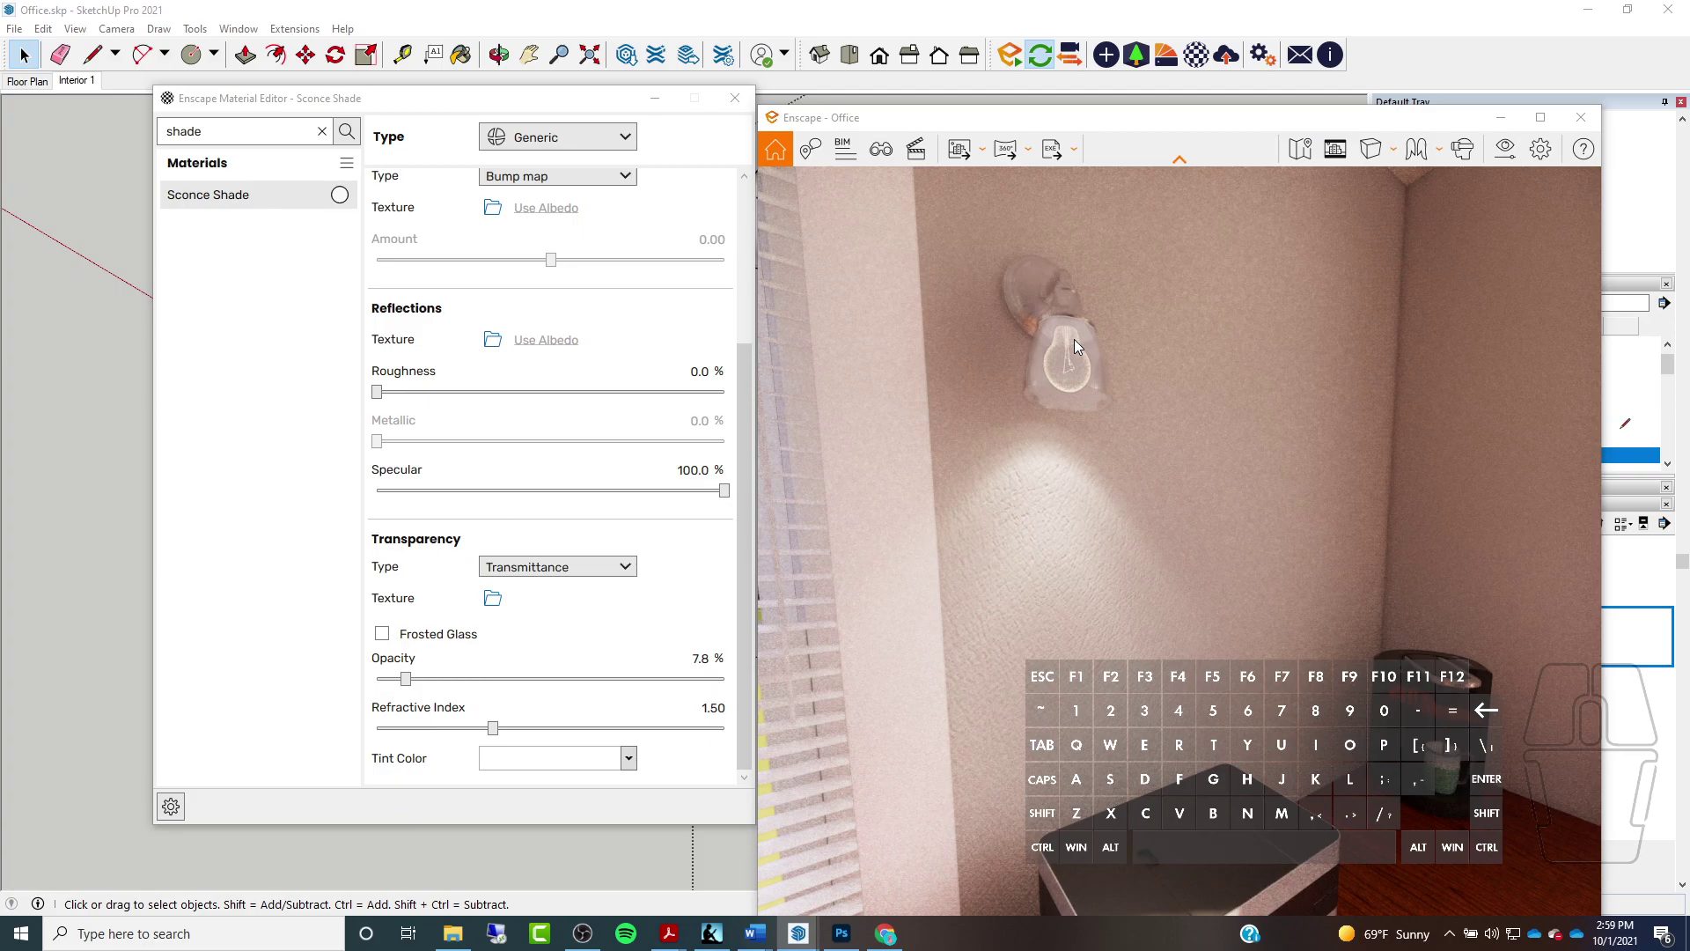
left_click(1080, 408)
left_click_drag(1081, 409, 776, 599)
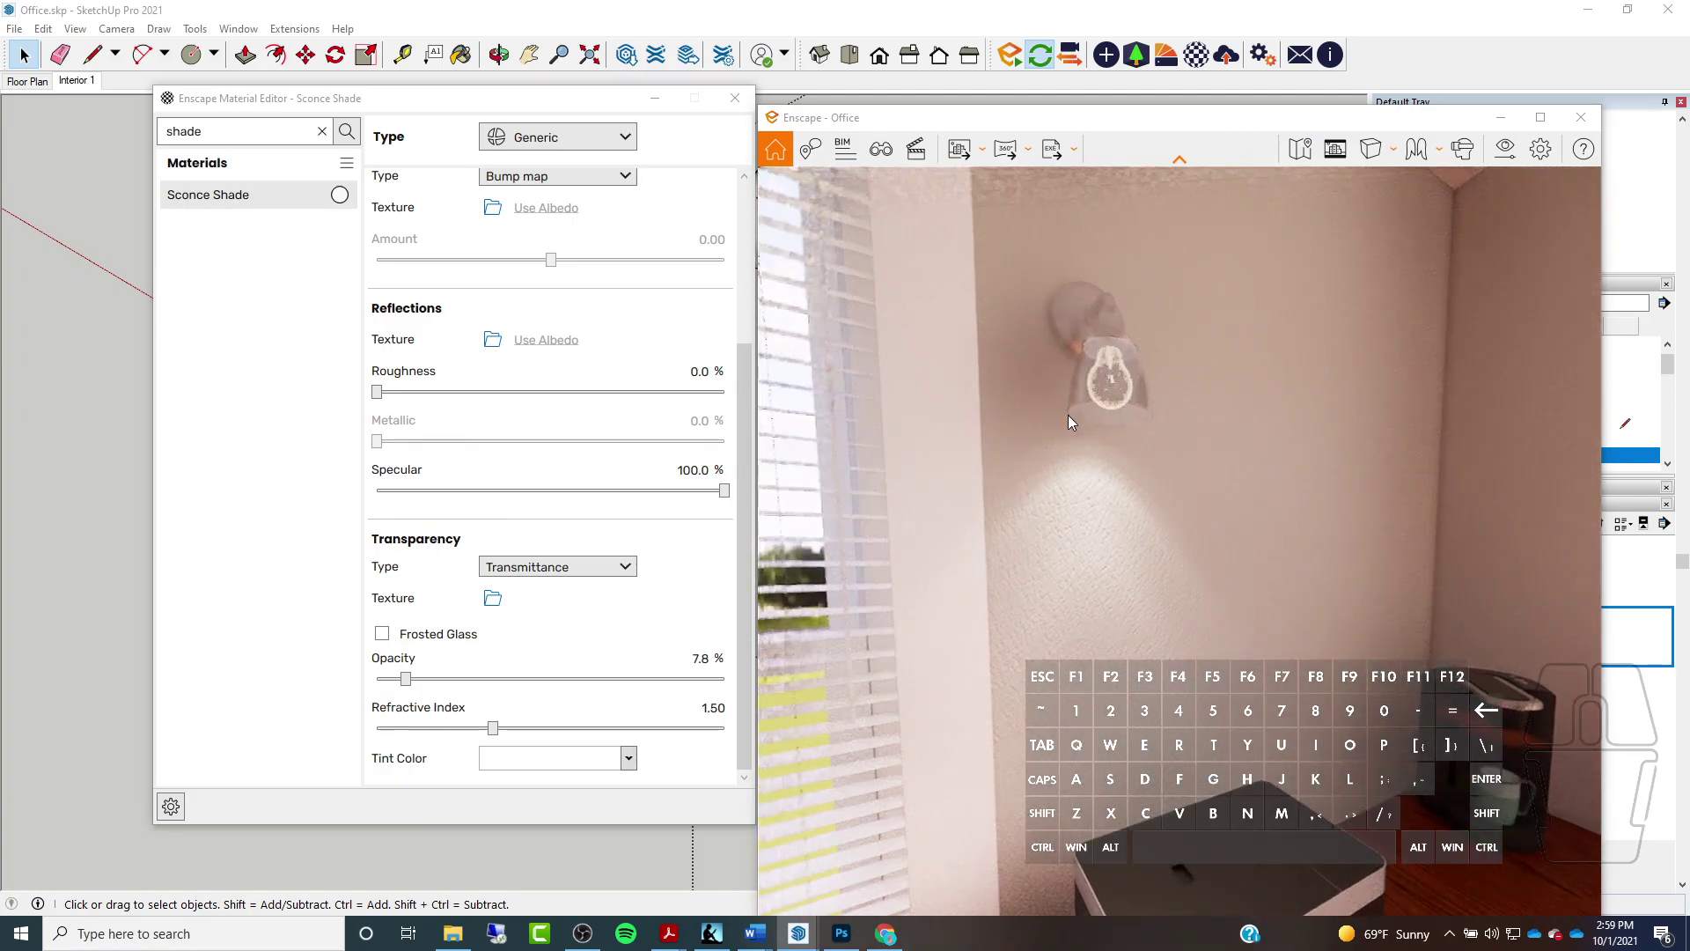
Return to the Material Editor and set the Sconce Shade material's type back to Self-illuminated
left_click(743, 629)
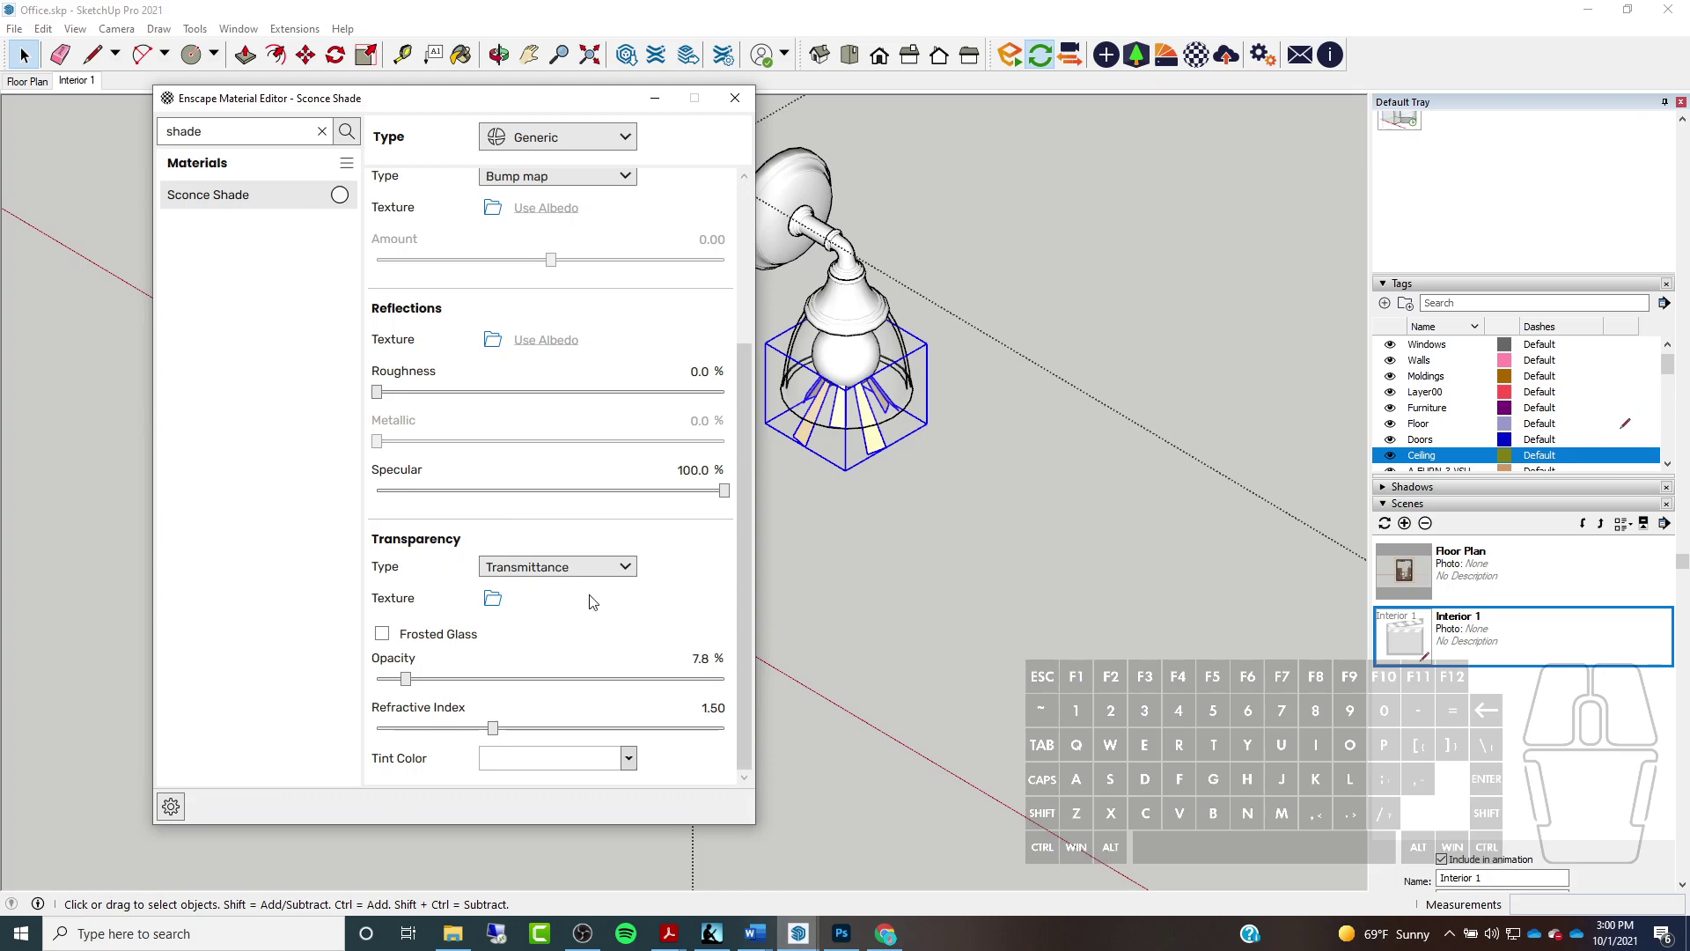
left_click(589, 143)
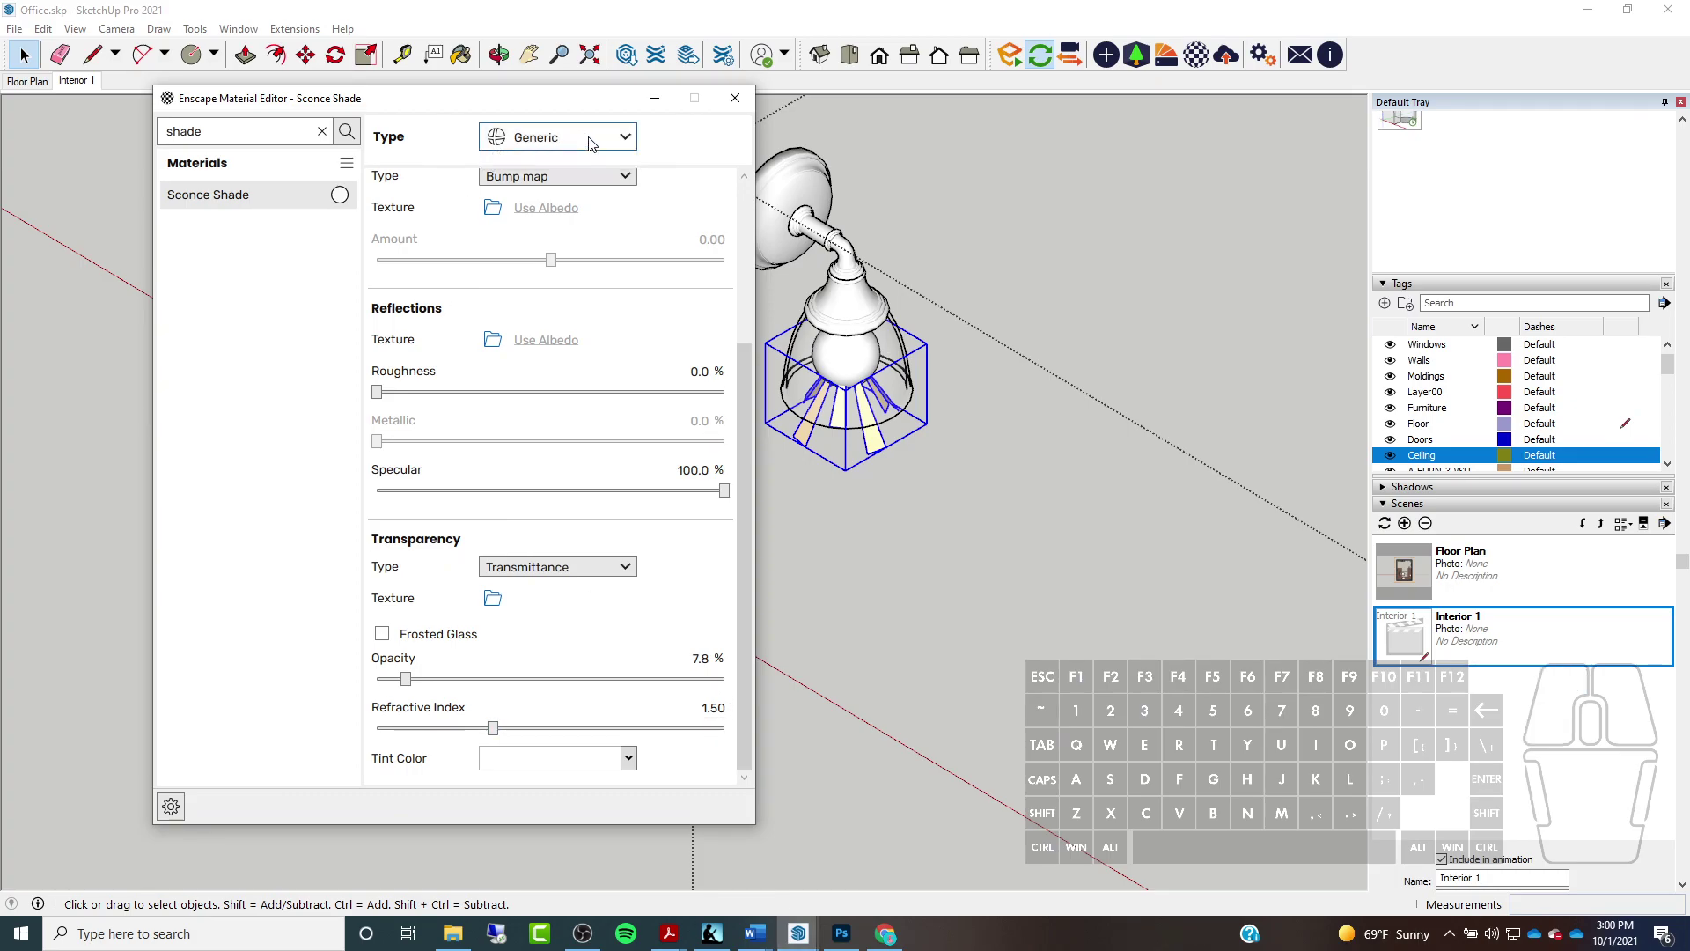
left_click(589, 144)
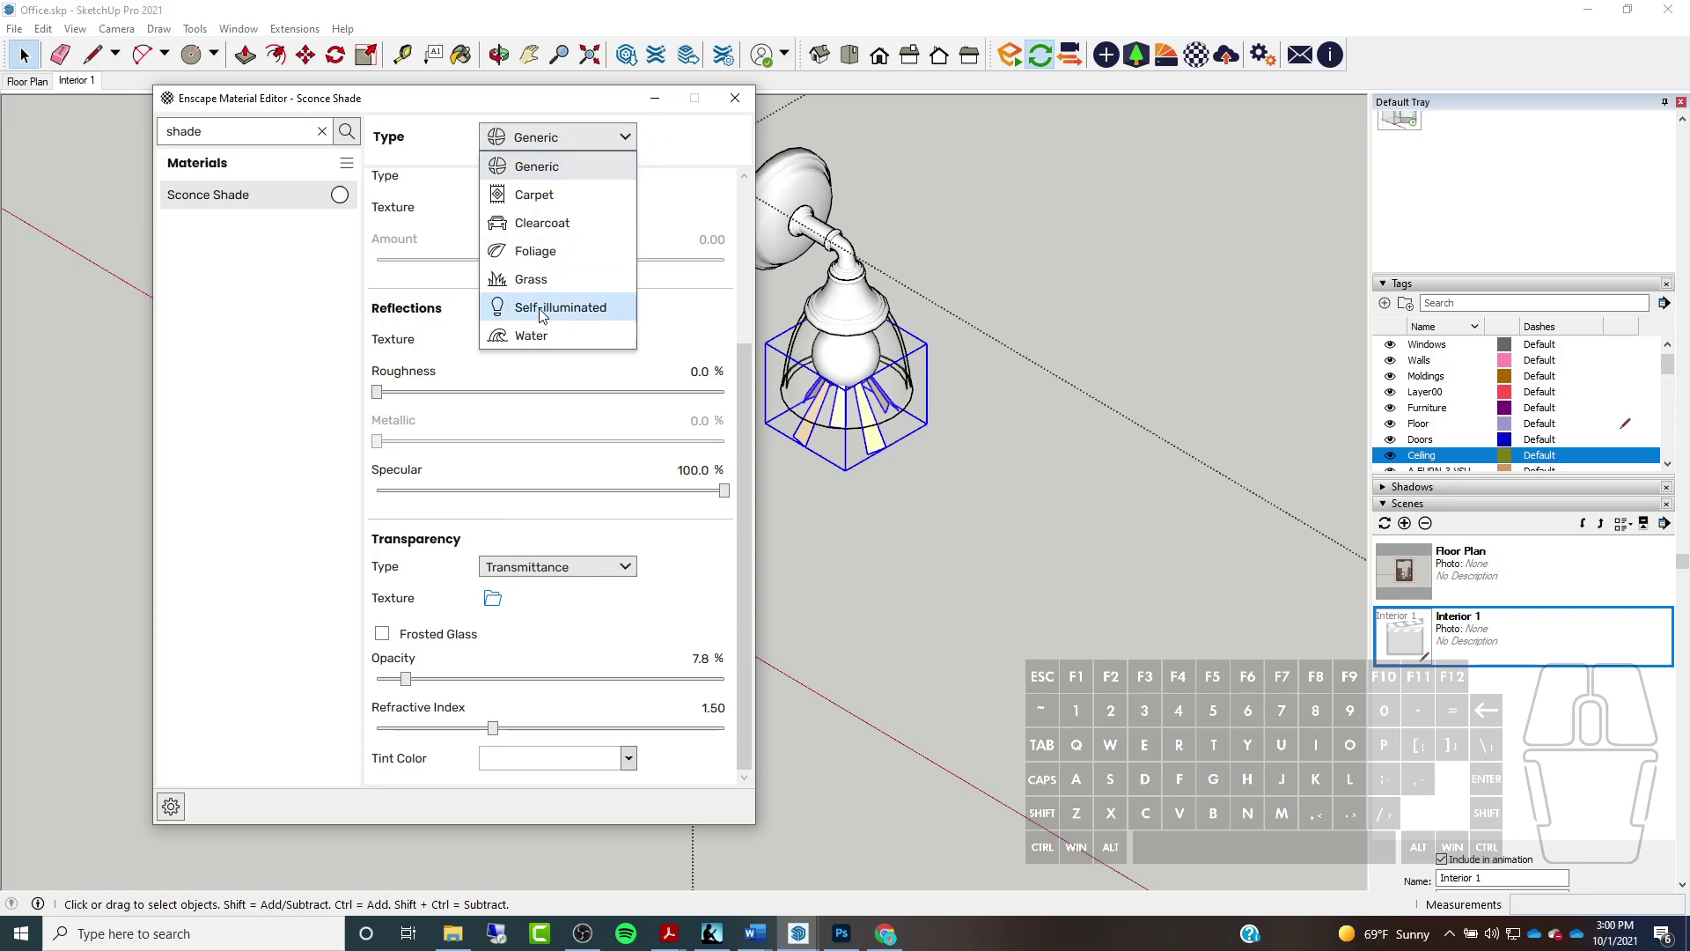
left_click(541, 313)
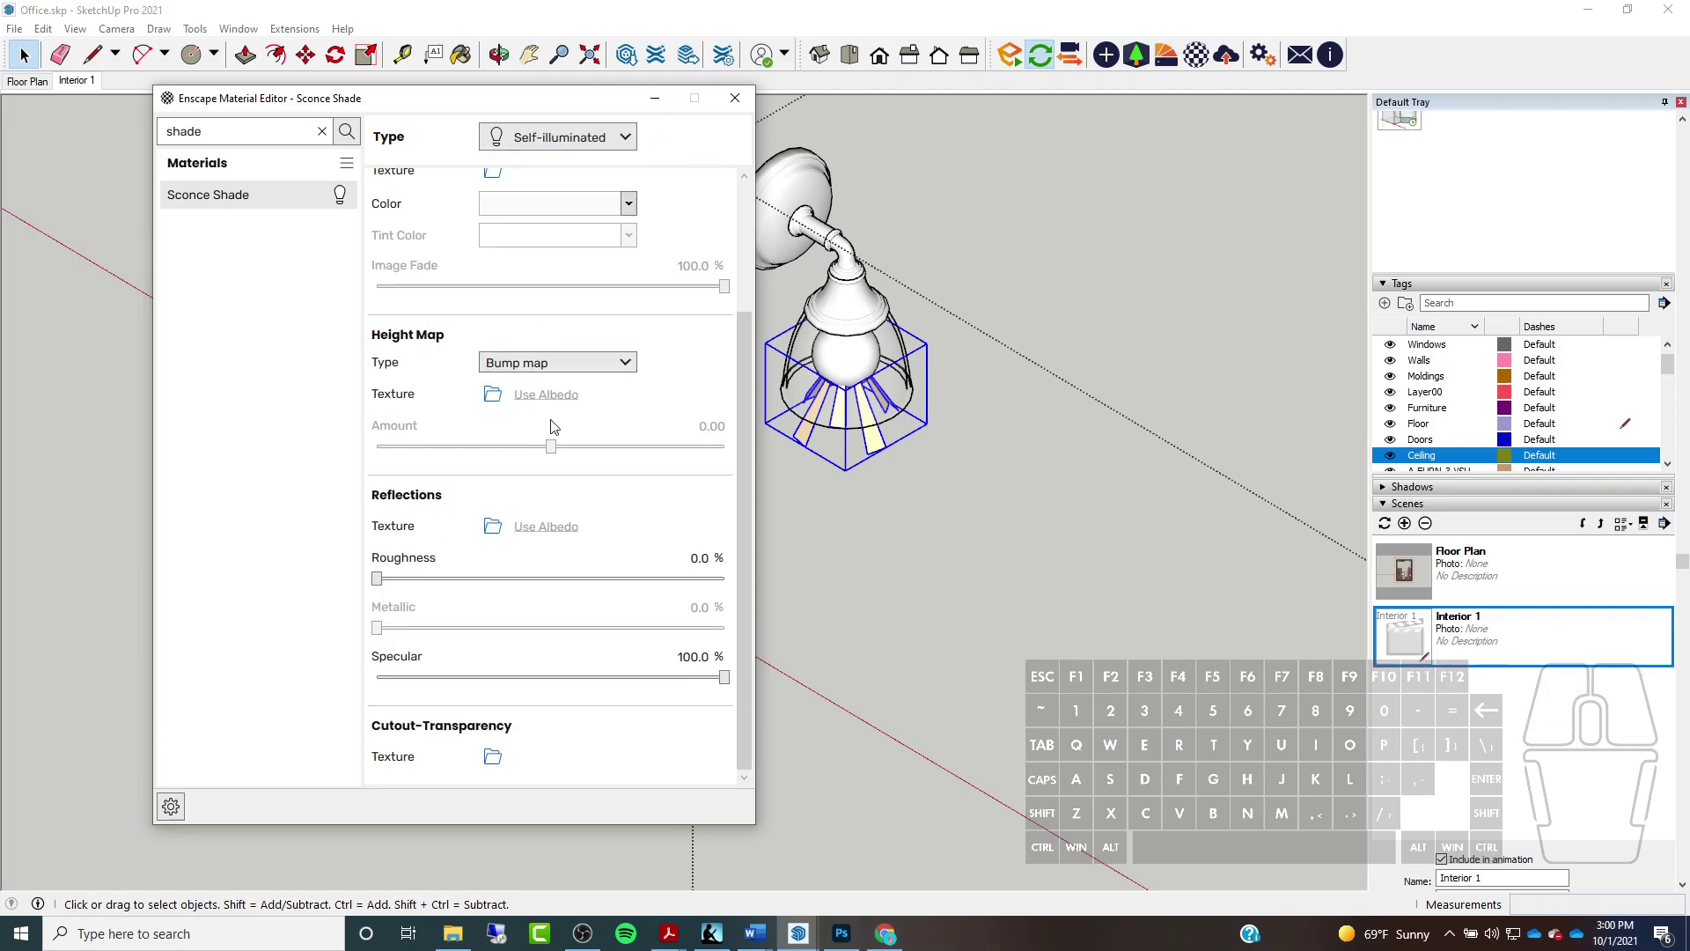
Bring up the Enscape render beside the Material Editor to inspect the self-illuminated sconce shade
left_click(746, 721)
mouse_move(893, 942)
mouse_move(798, 933)
left_click(596, 857)
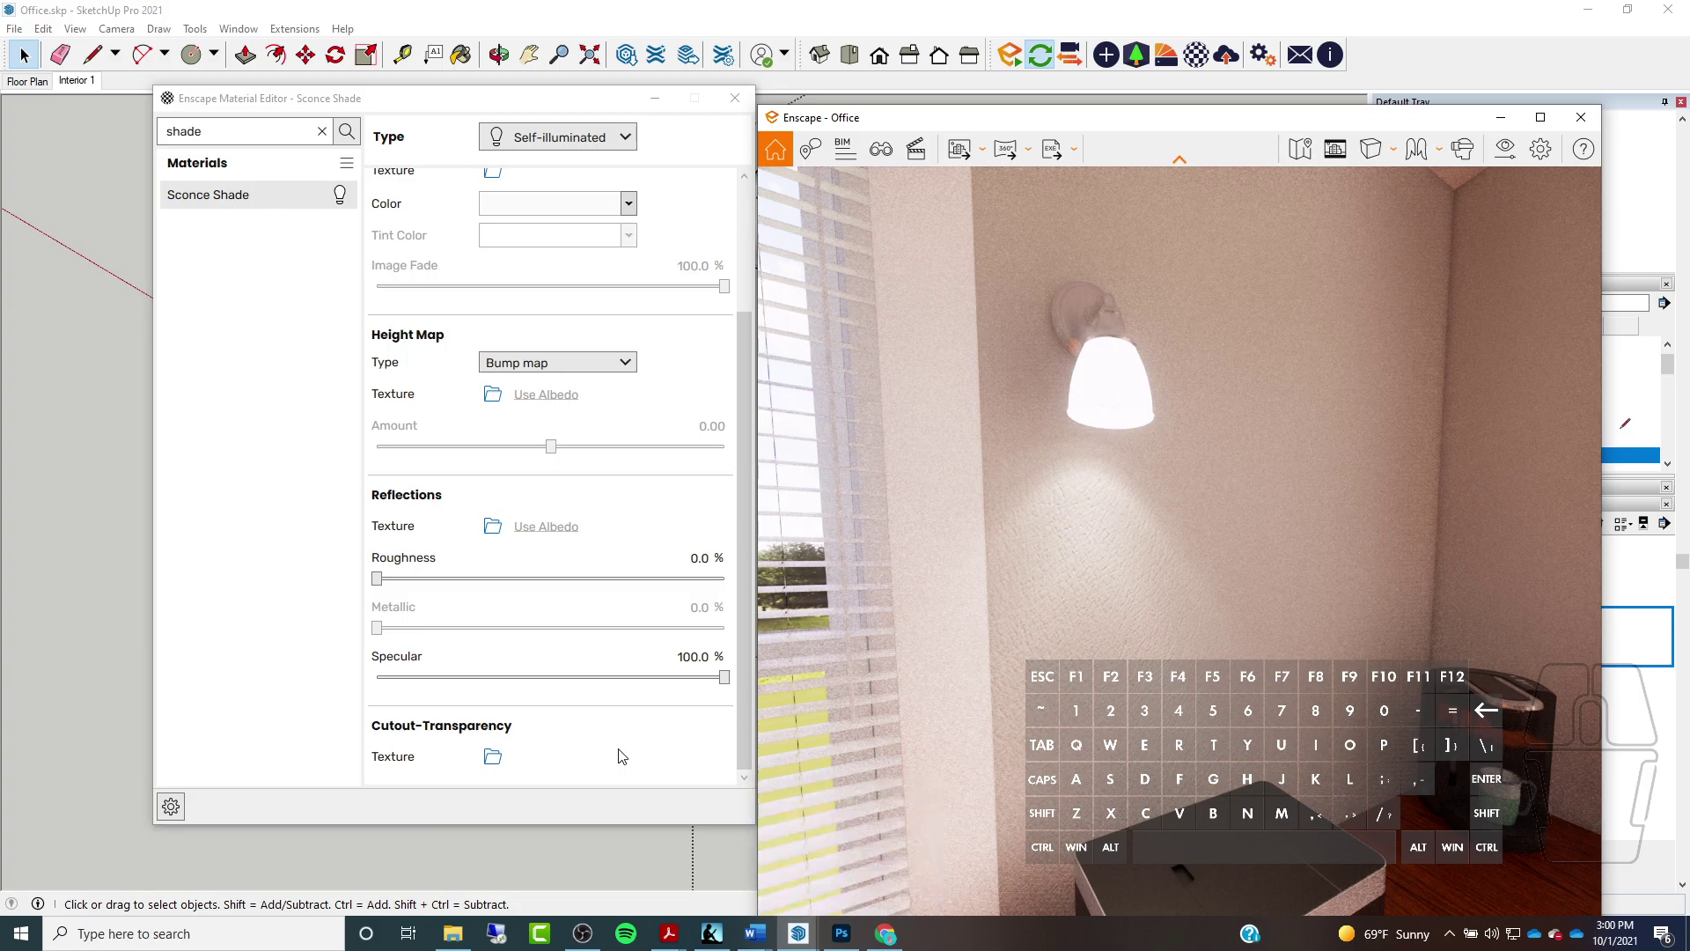
Switch to Photoshop and create a new 16 × 16 pixel document at 72 pixels/inch with a white background
left_click(842, 934)
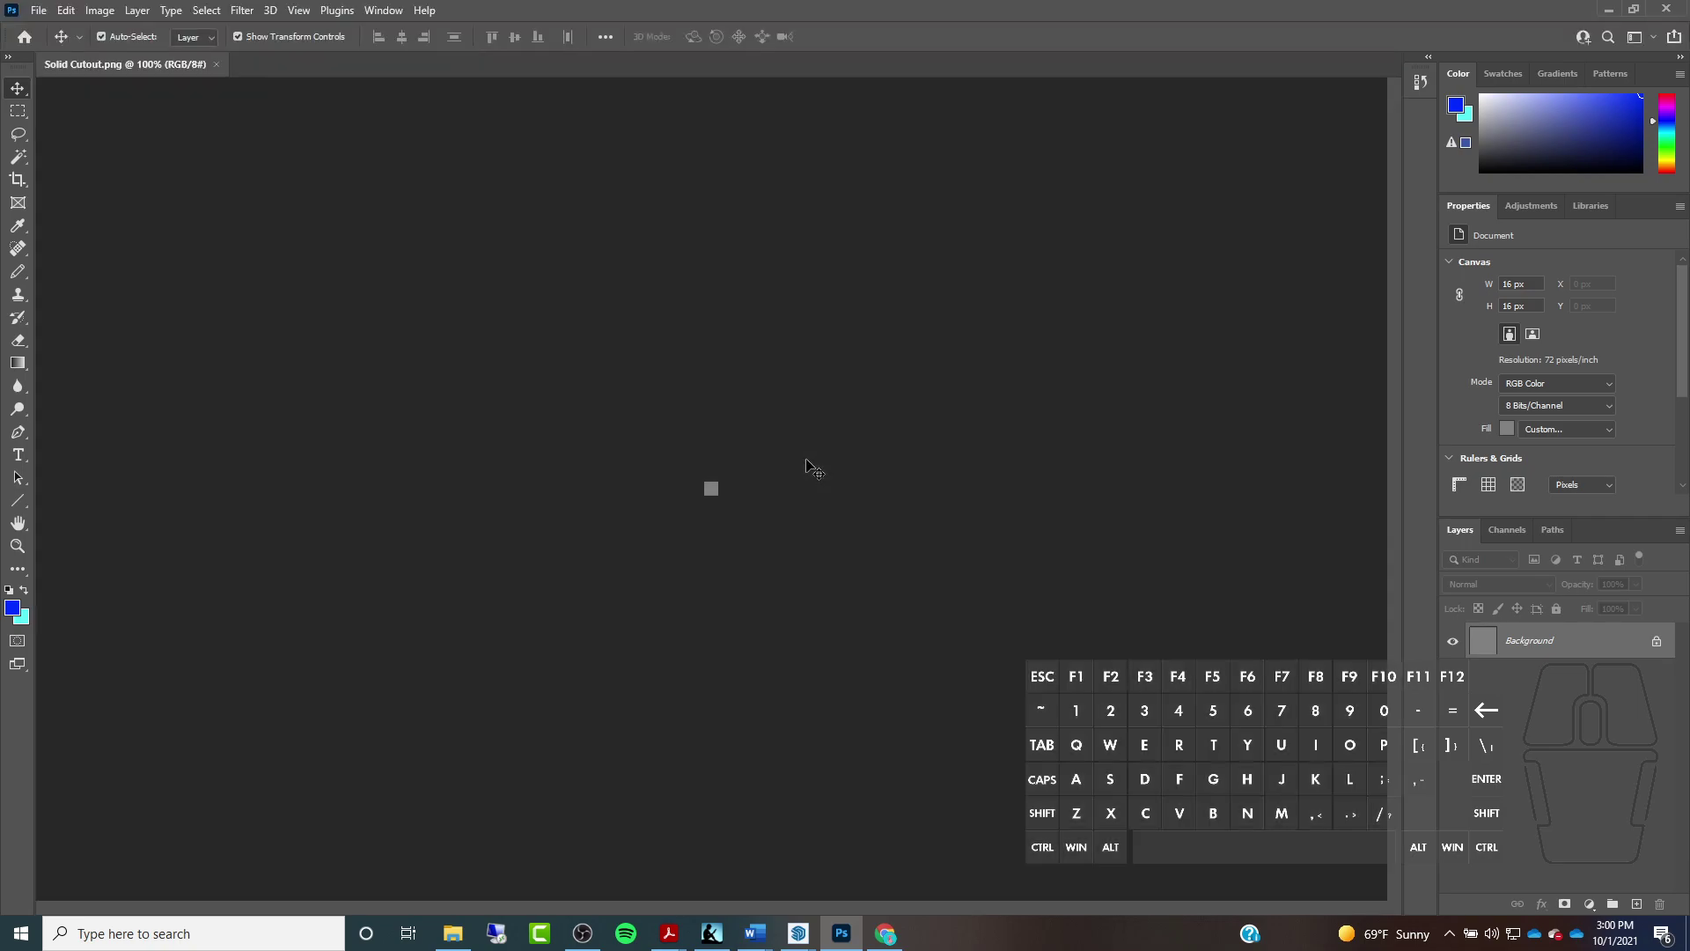
left_click(36, 13)
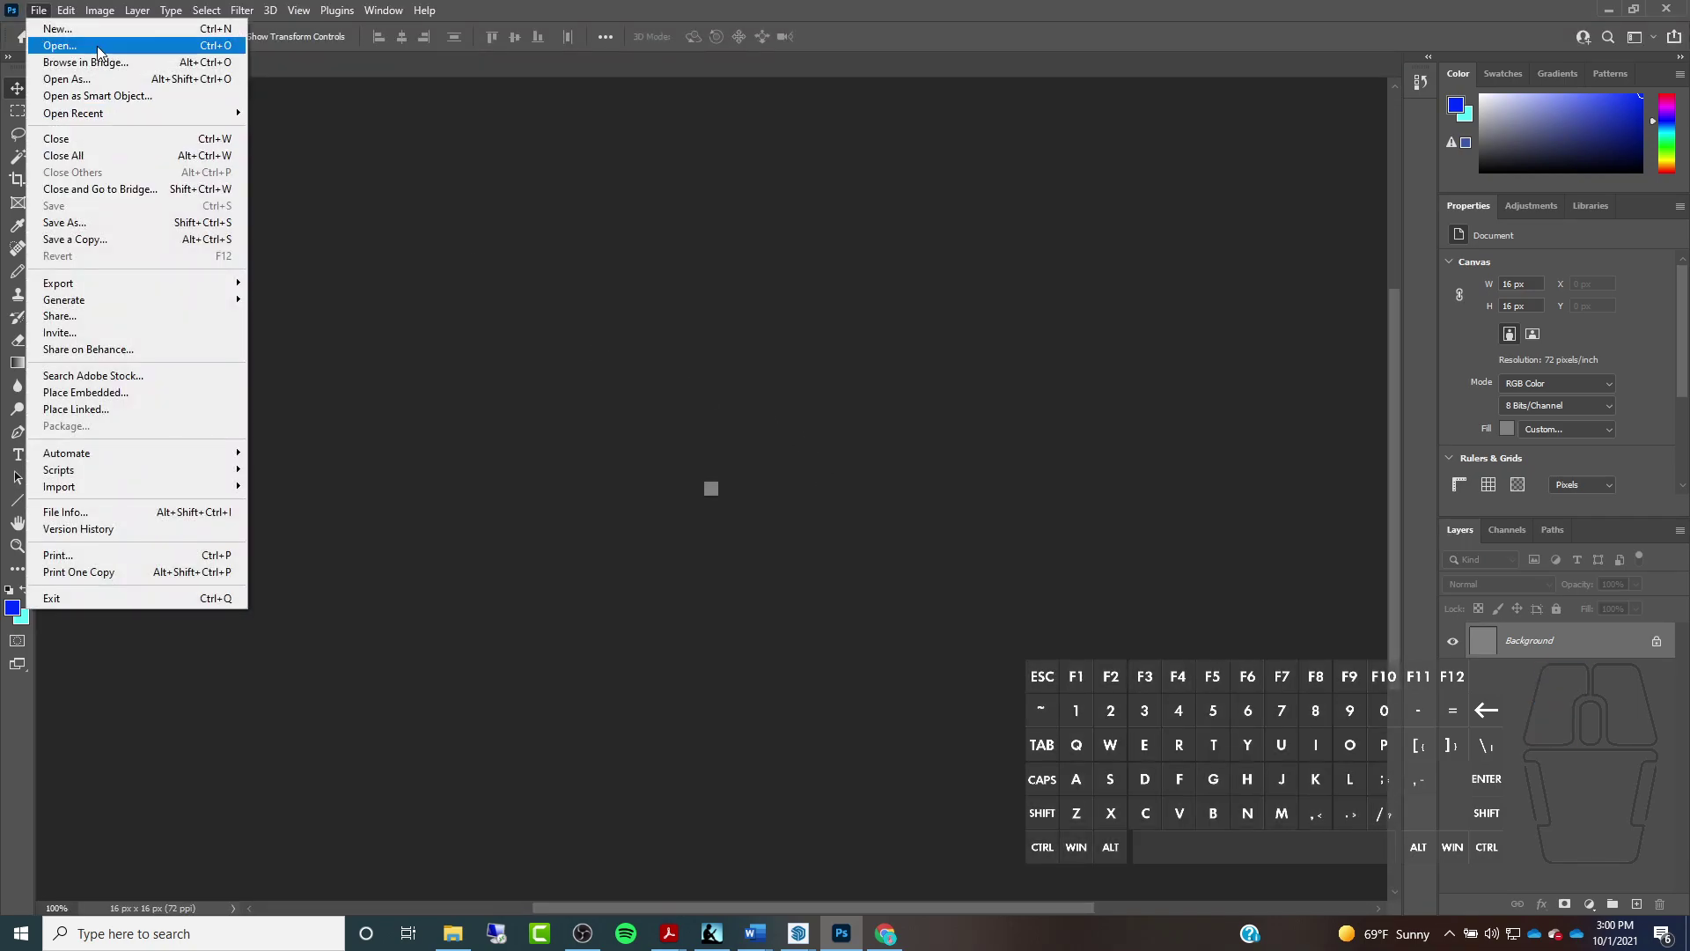
left_click(362, 176)
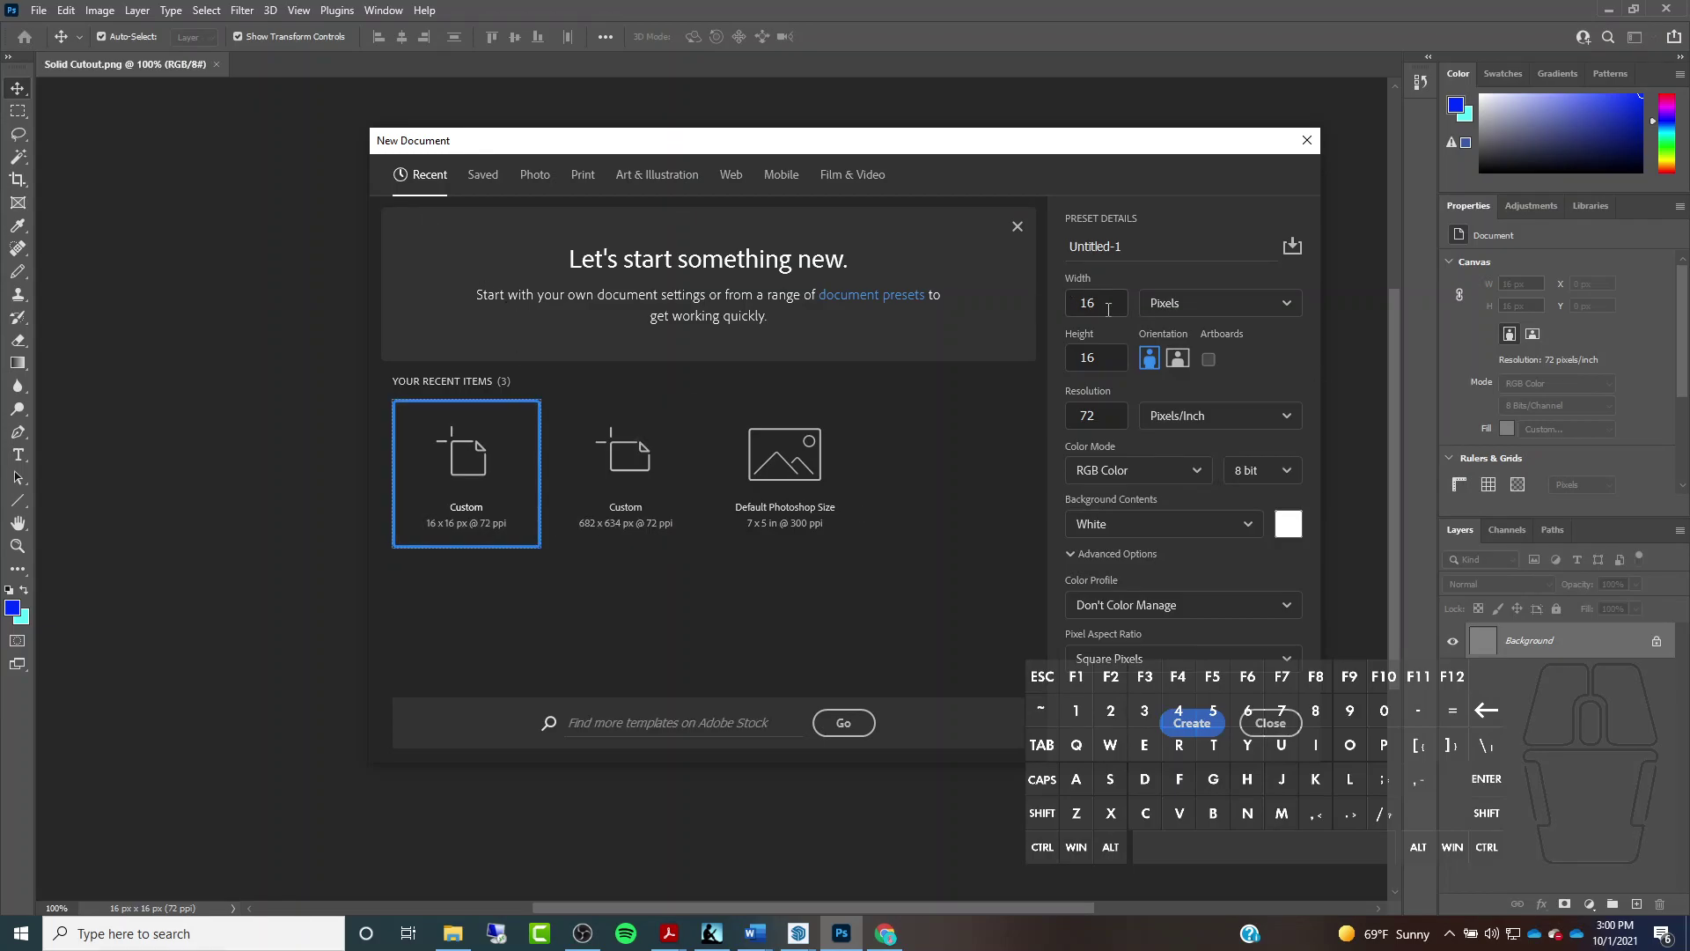
left_click(1095, 358)
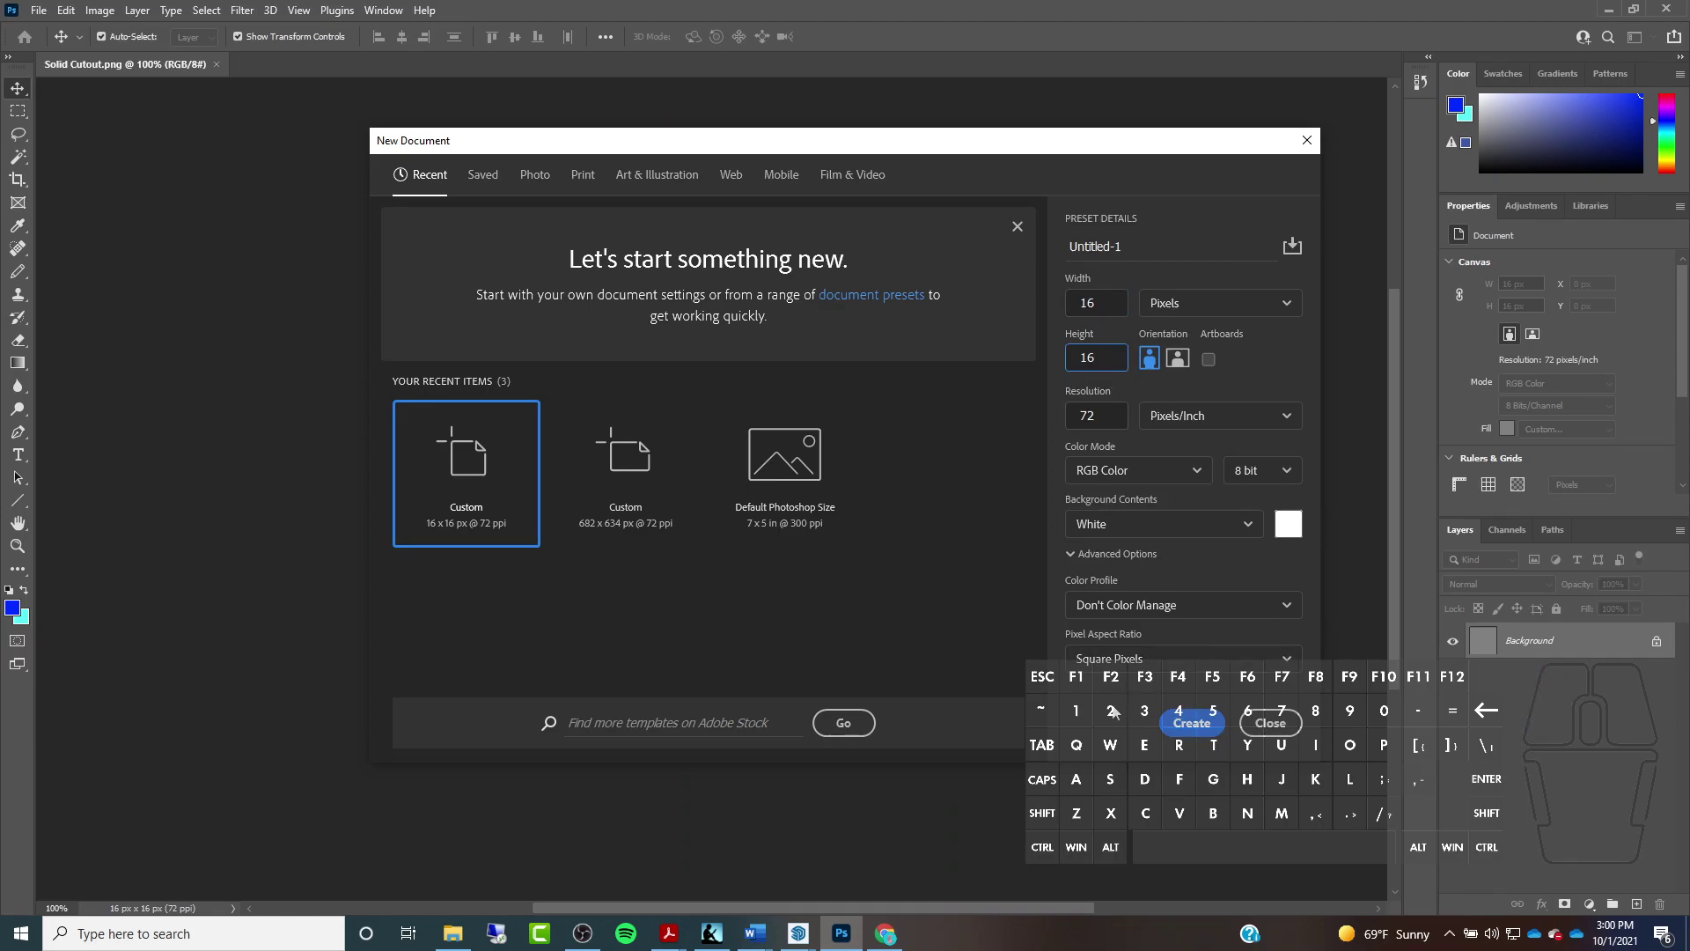
left_click(1192, 722)
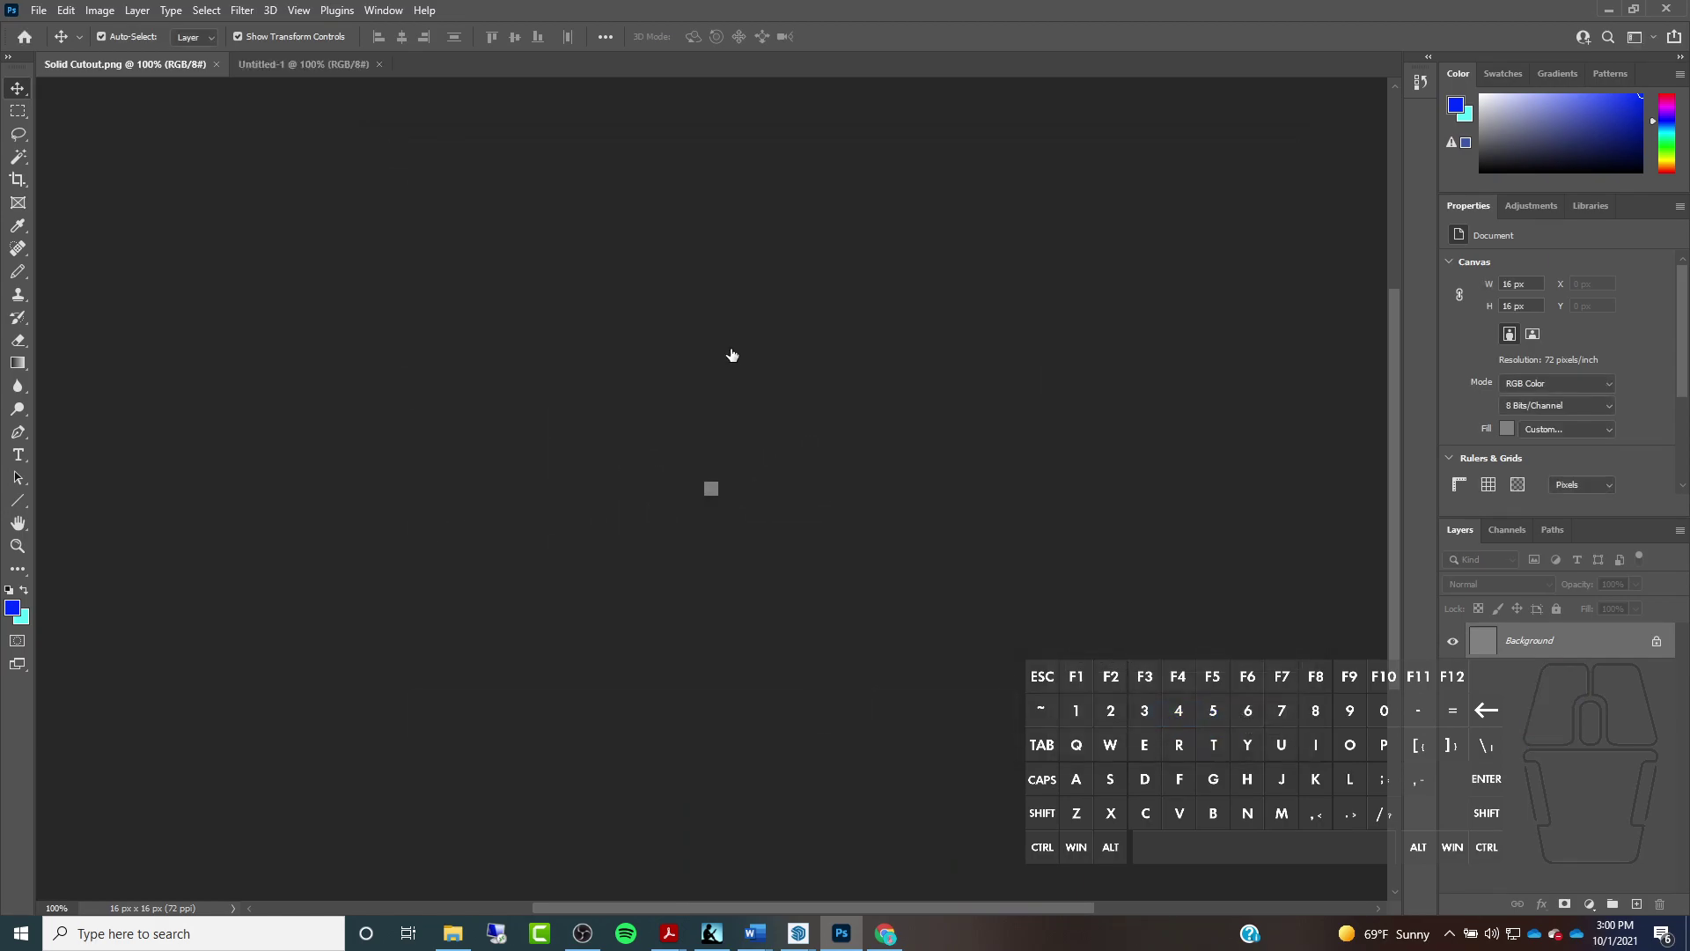
Fill the new document with 50% Gray in Normal mode at 100 % opacity
left_click(38, 11)
mouse_move(66, 12)
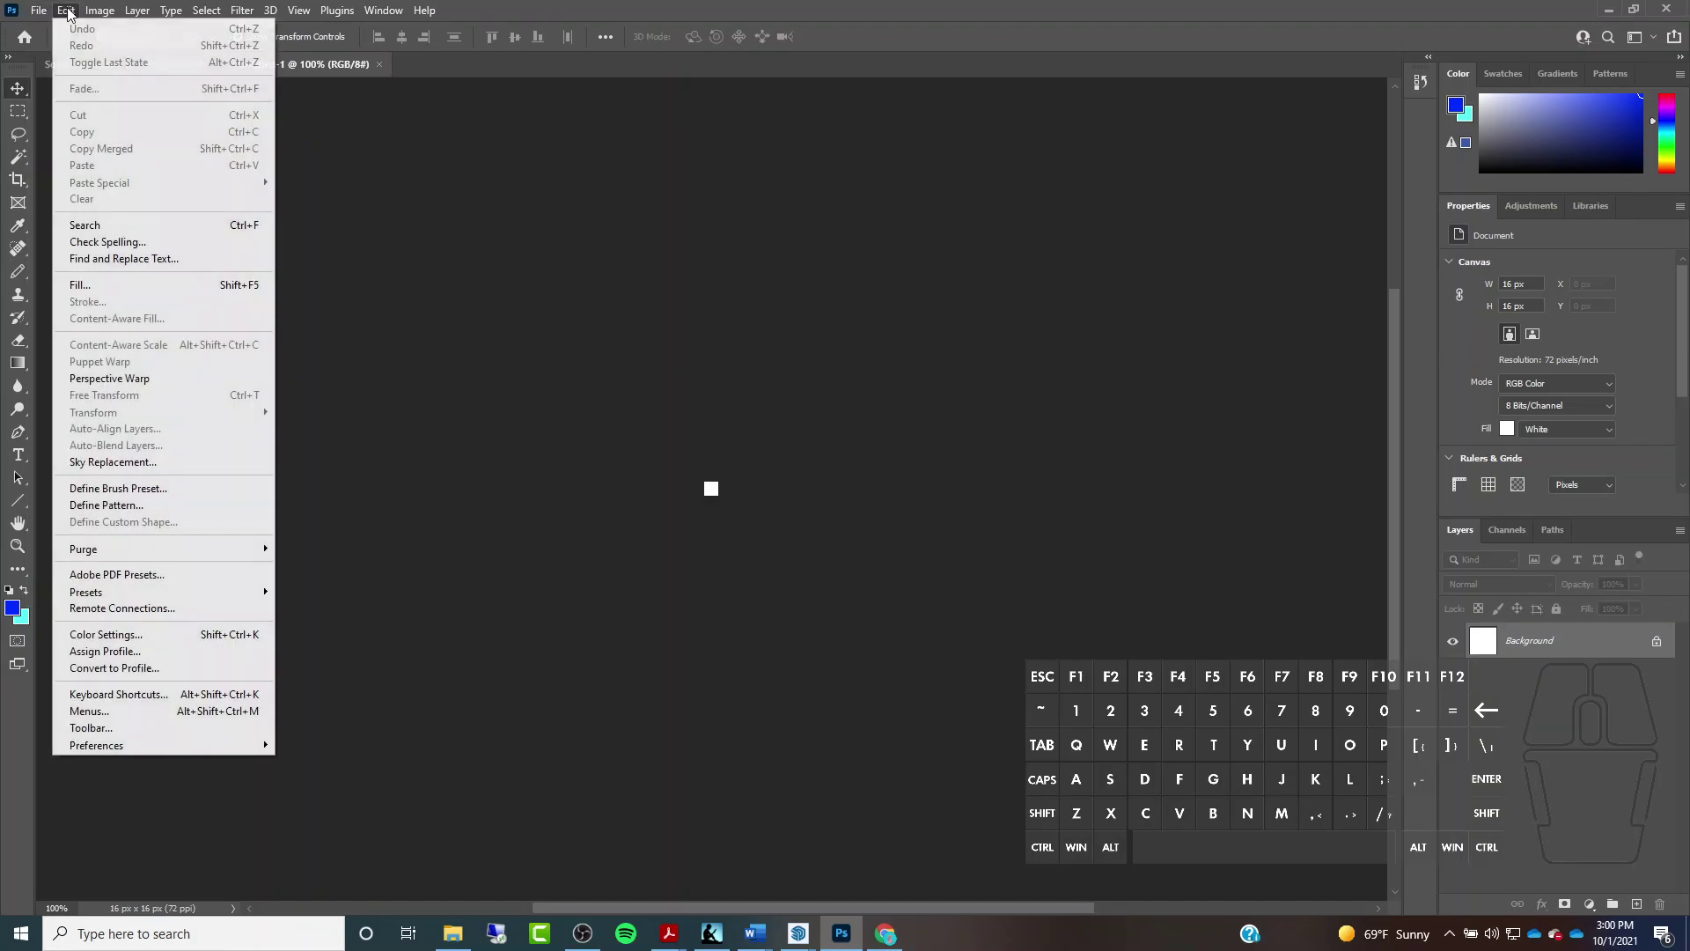
left_click(80, 285)
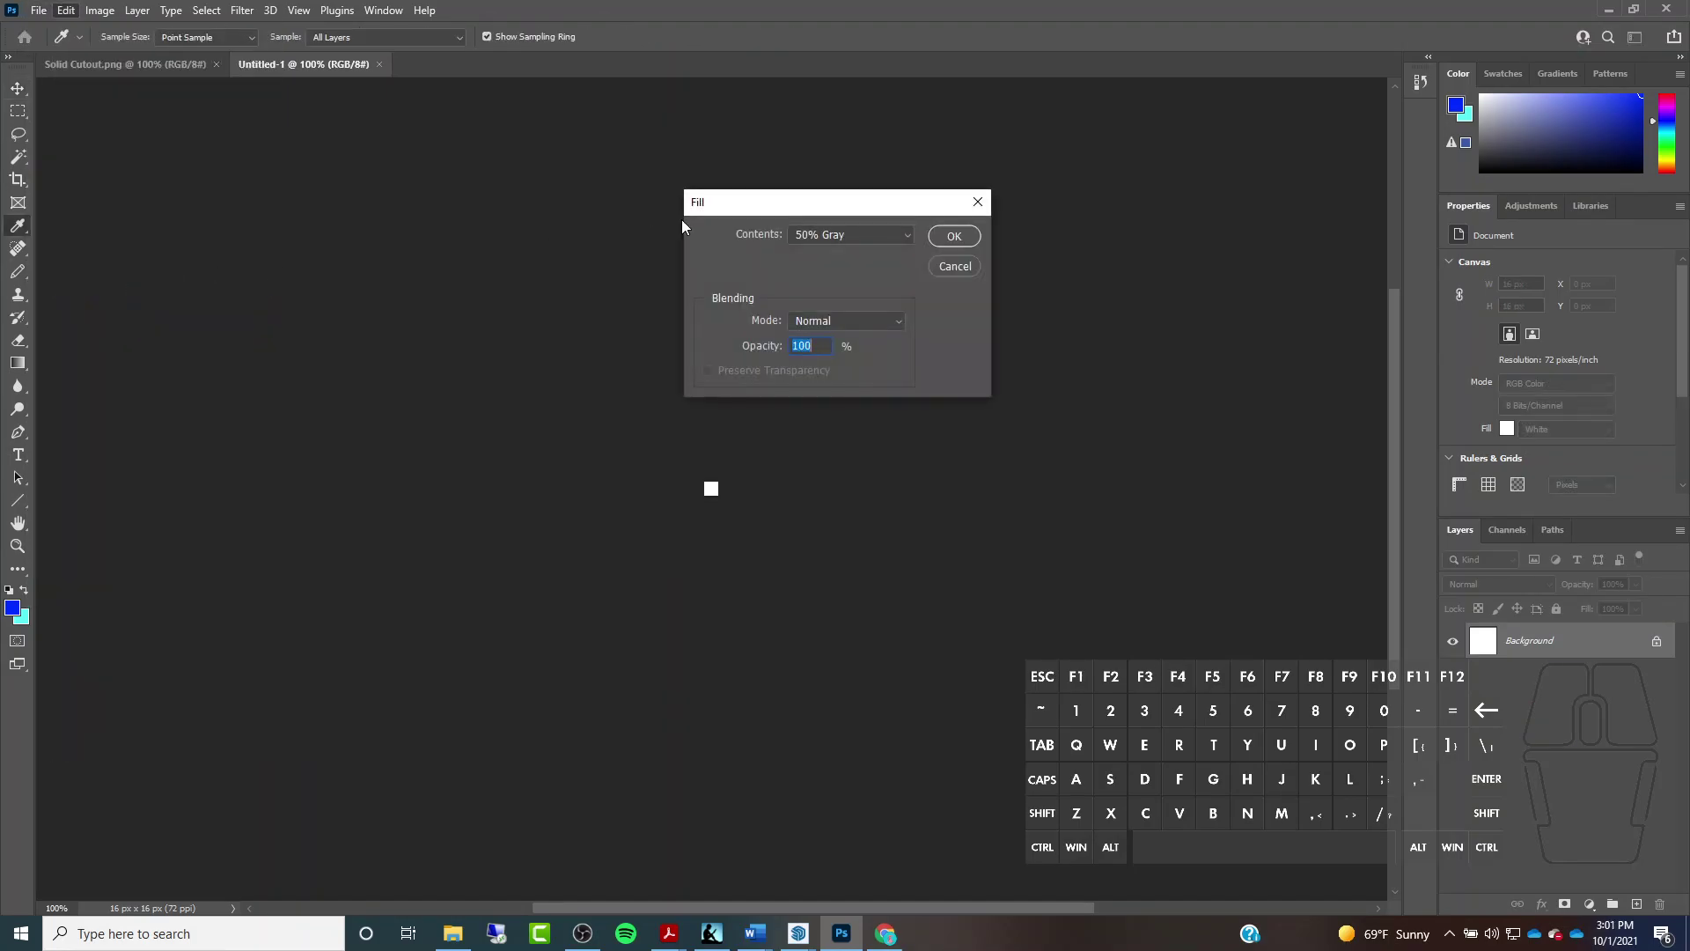
left_click(862, 247)
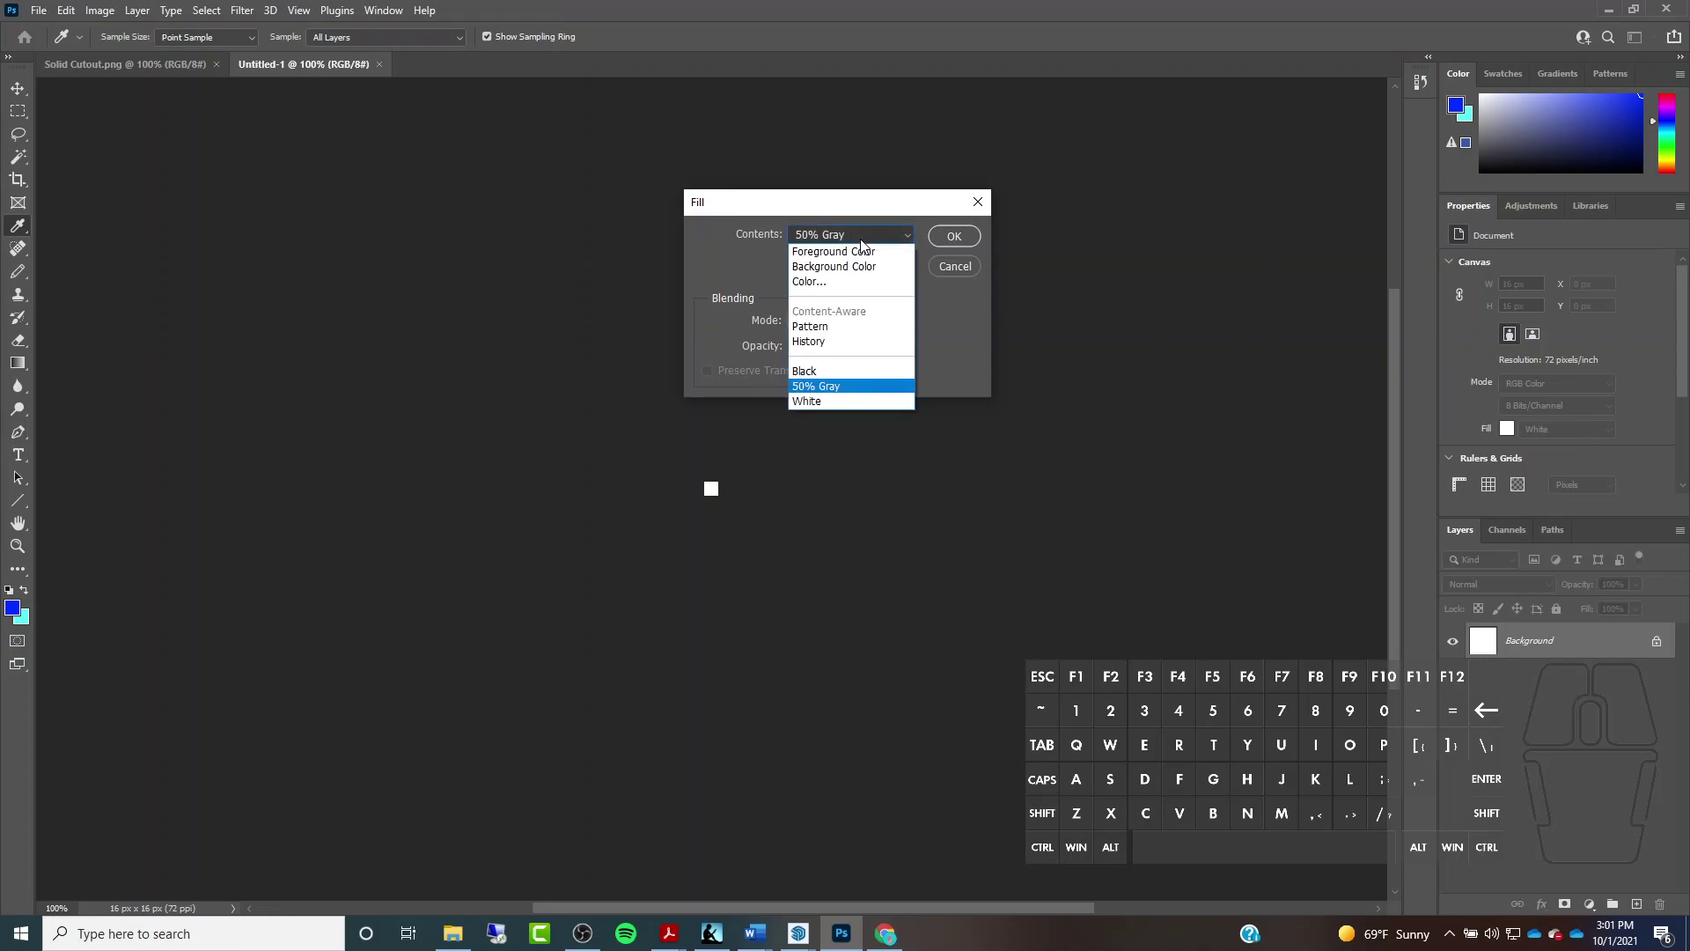
left_click(950, 238)
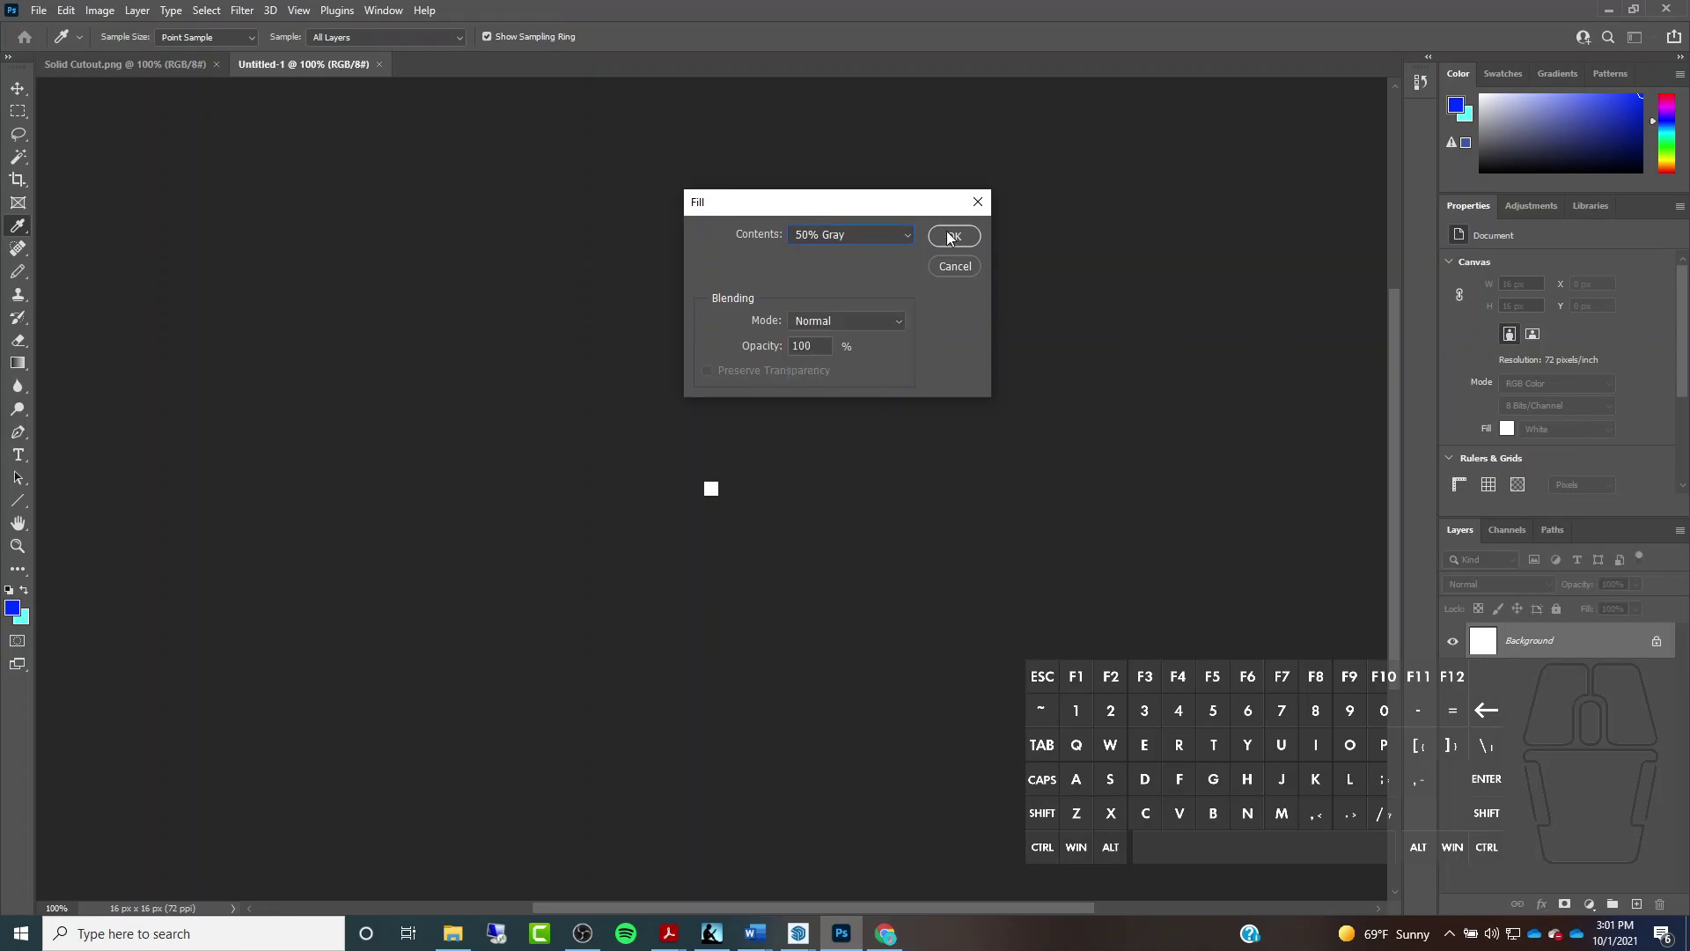
left_click(950, 238)
key("v")
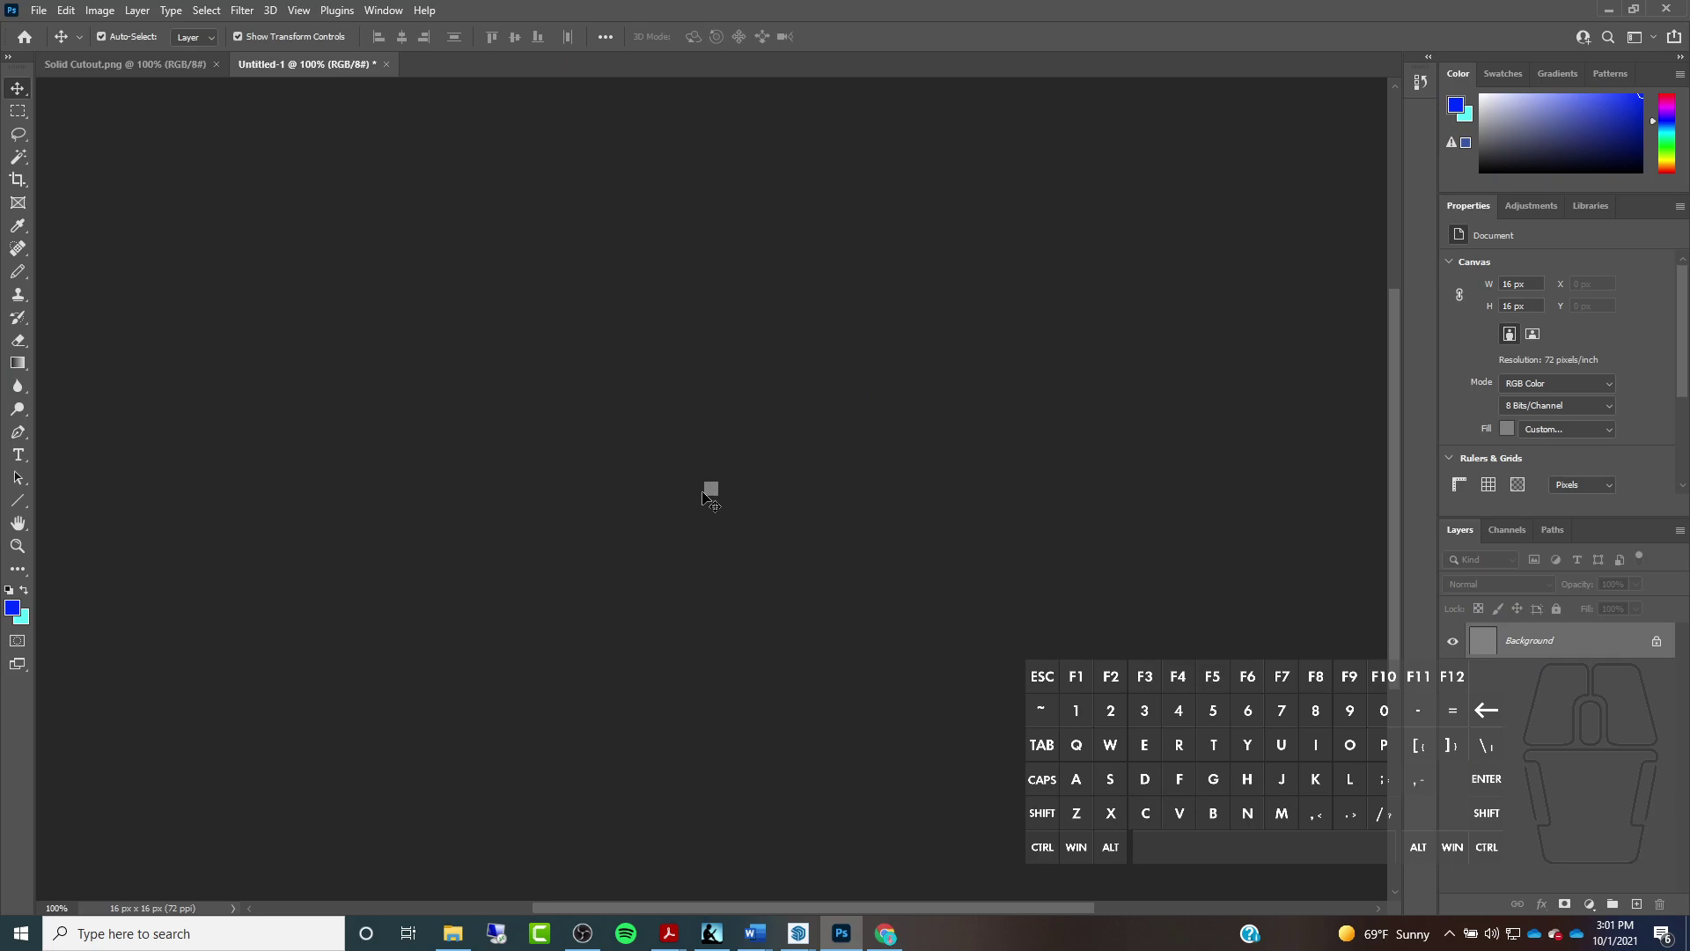
left_click(38, 11)
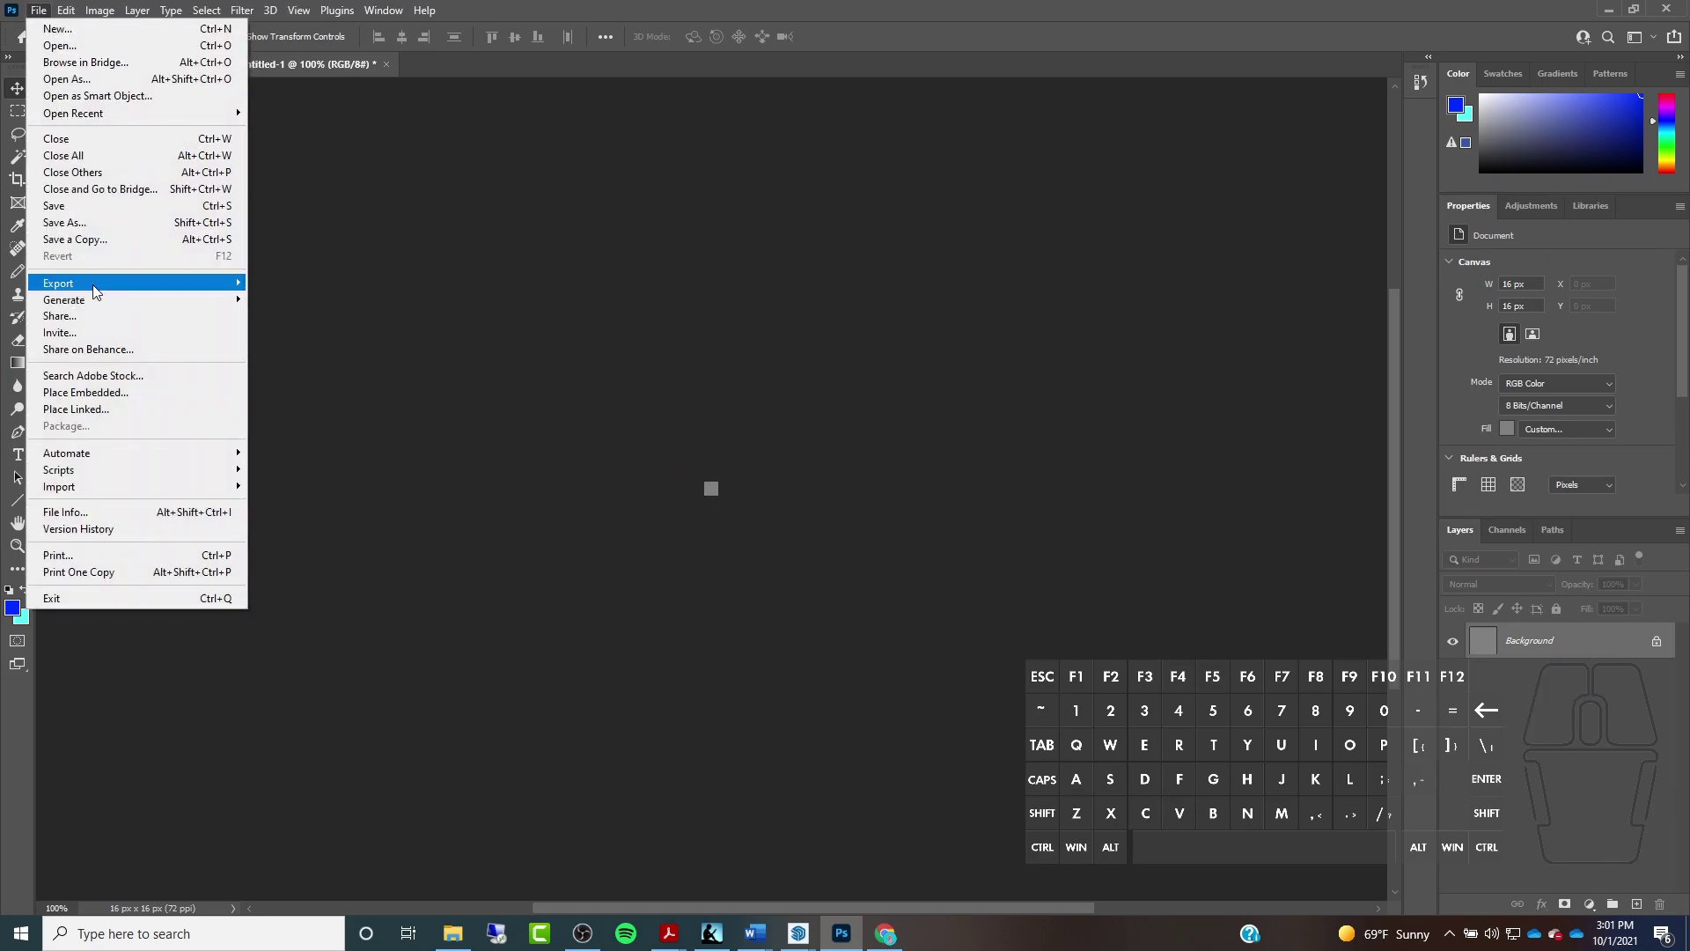
left_click(104, 223)
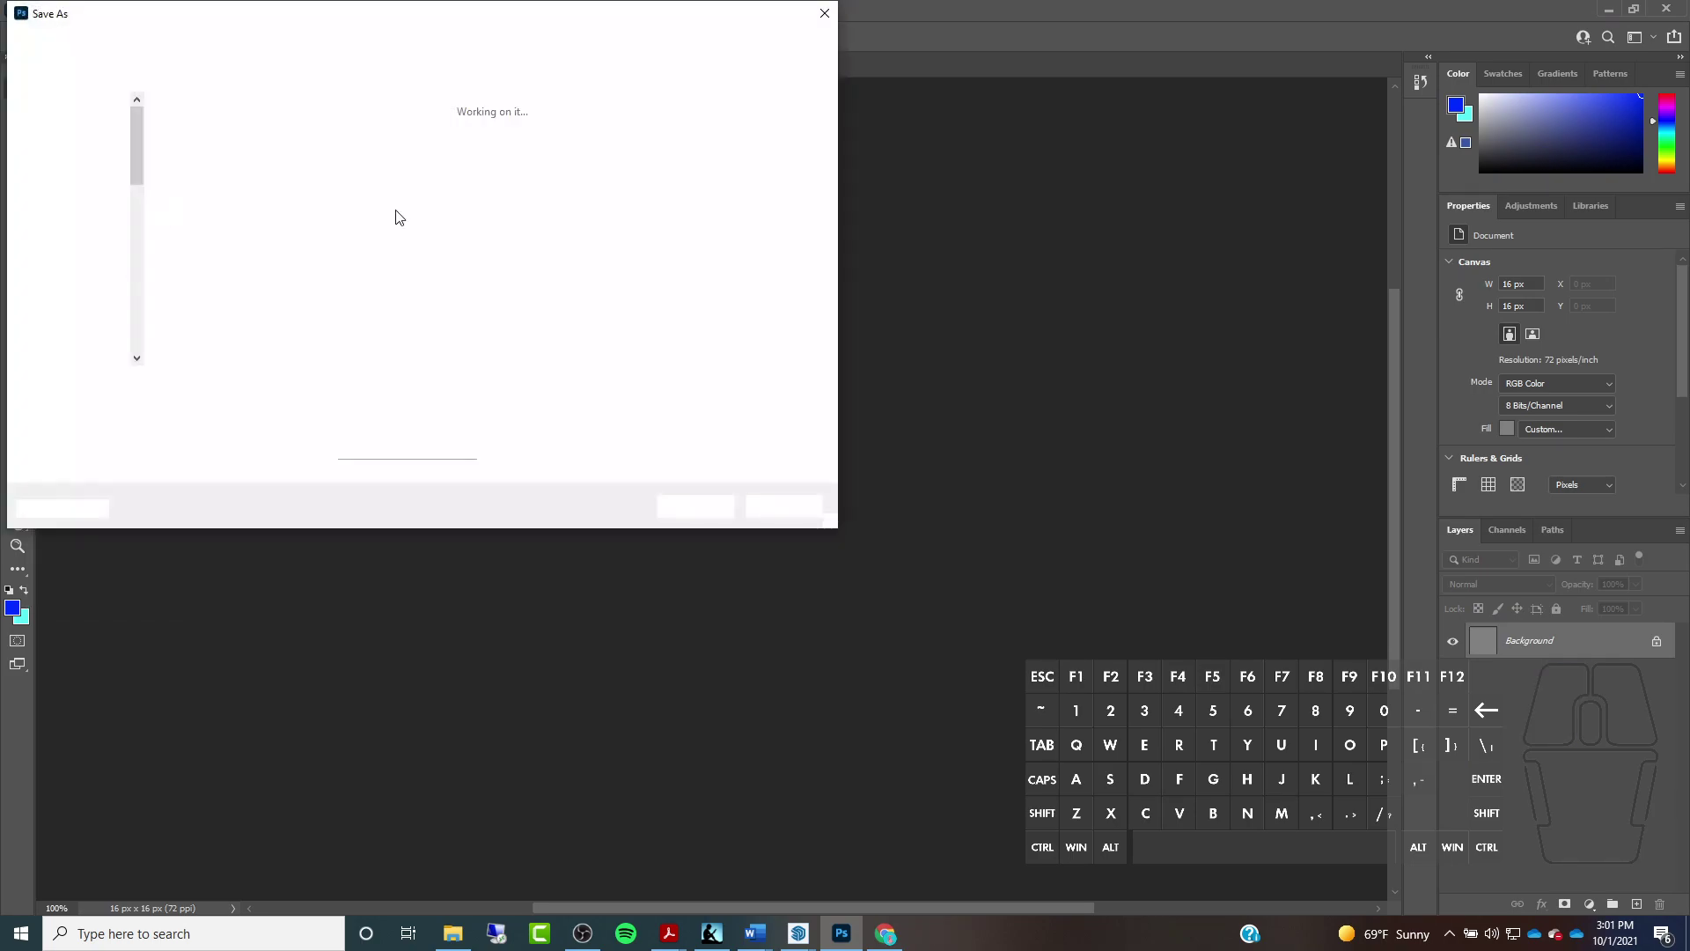
left_click(204, 206)
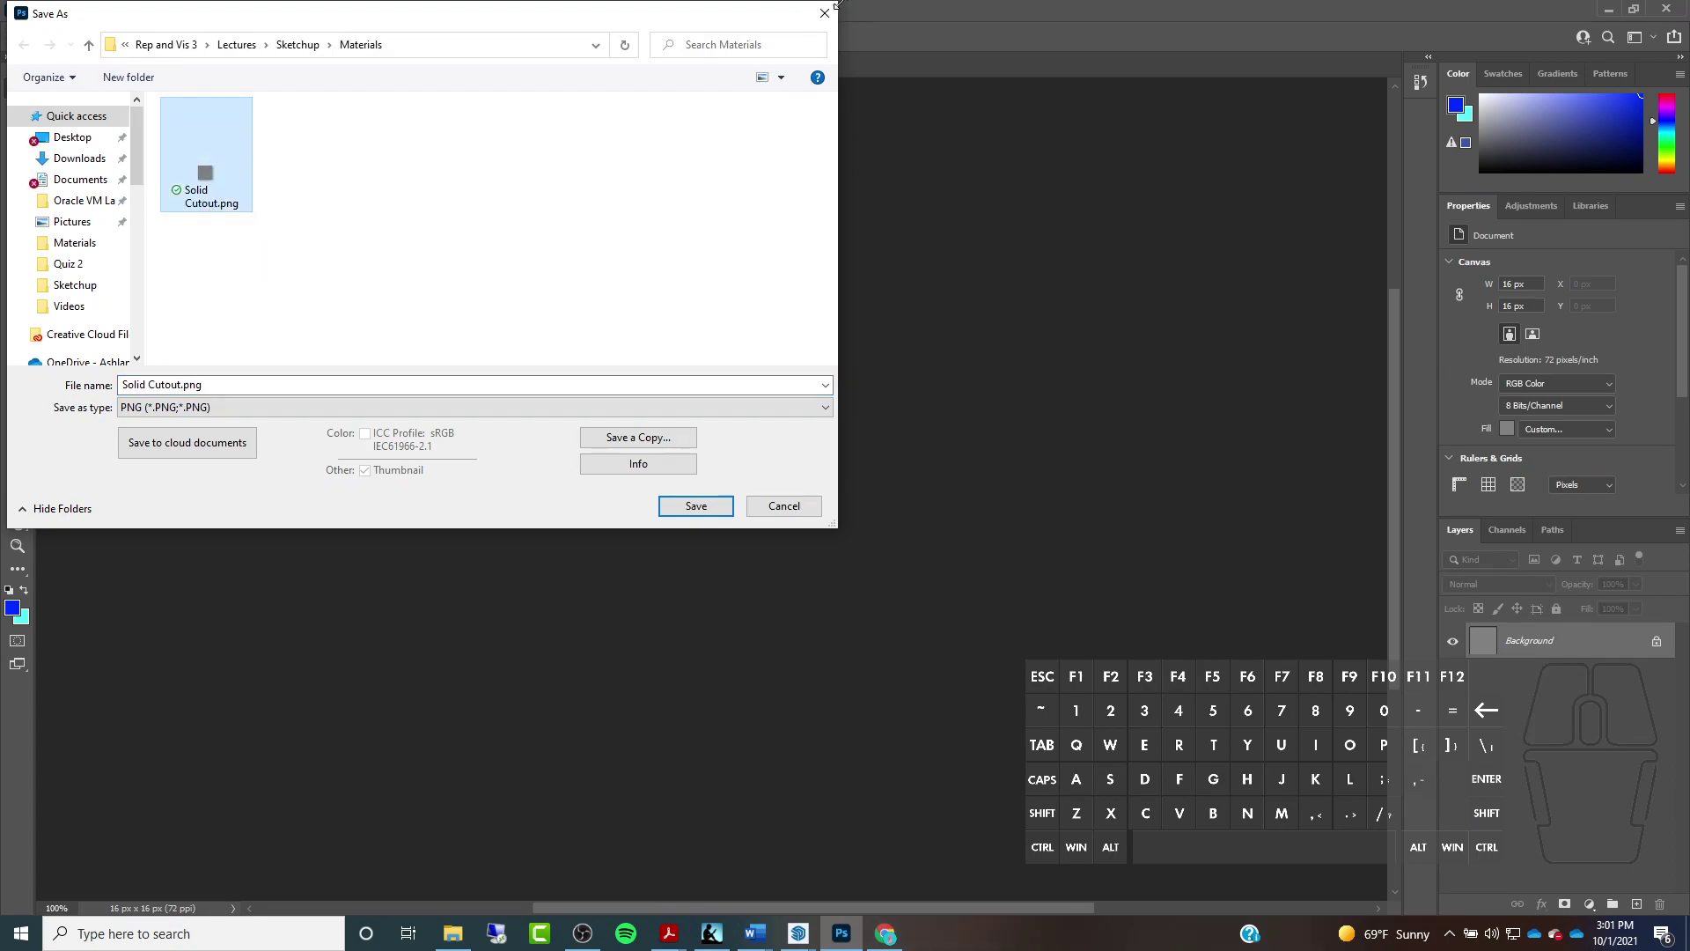
left_click(825, 13)
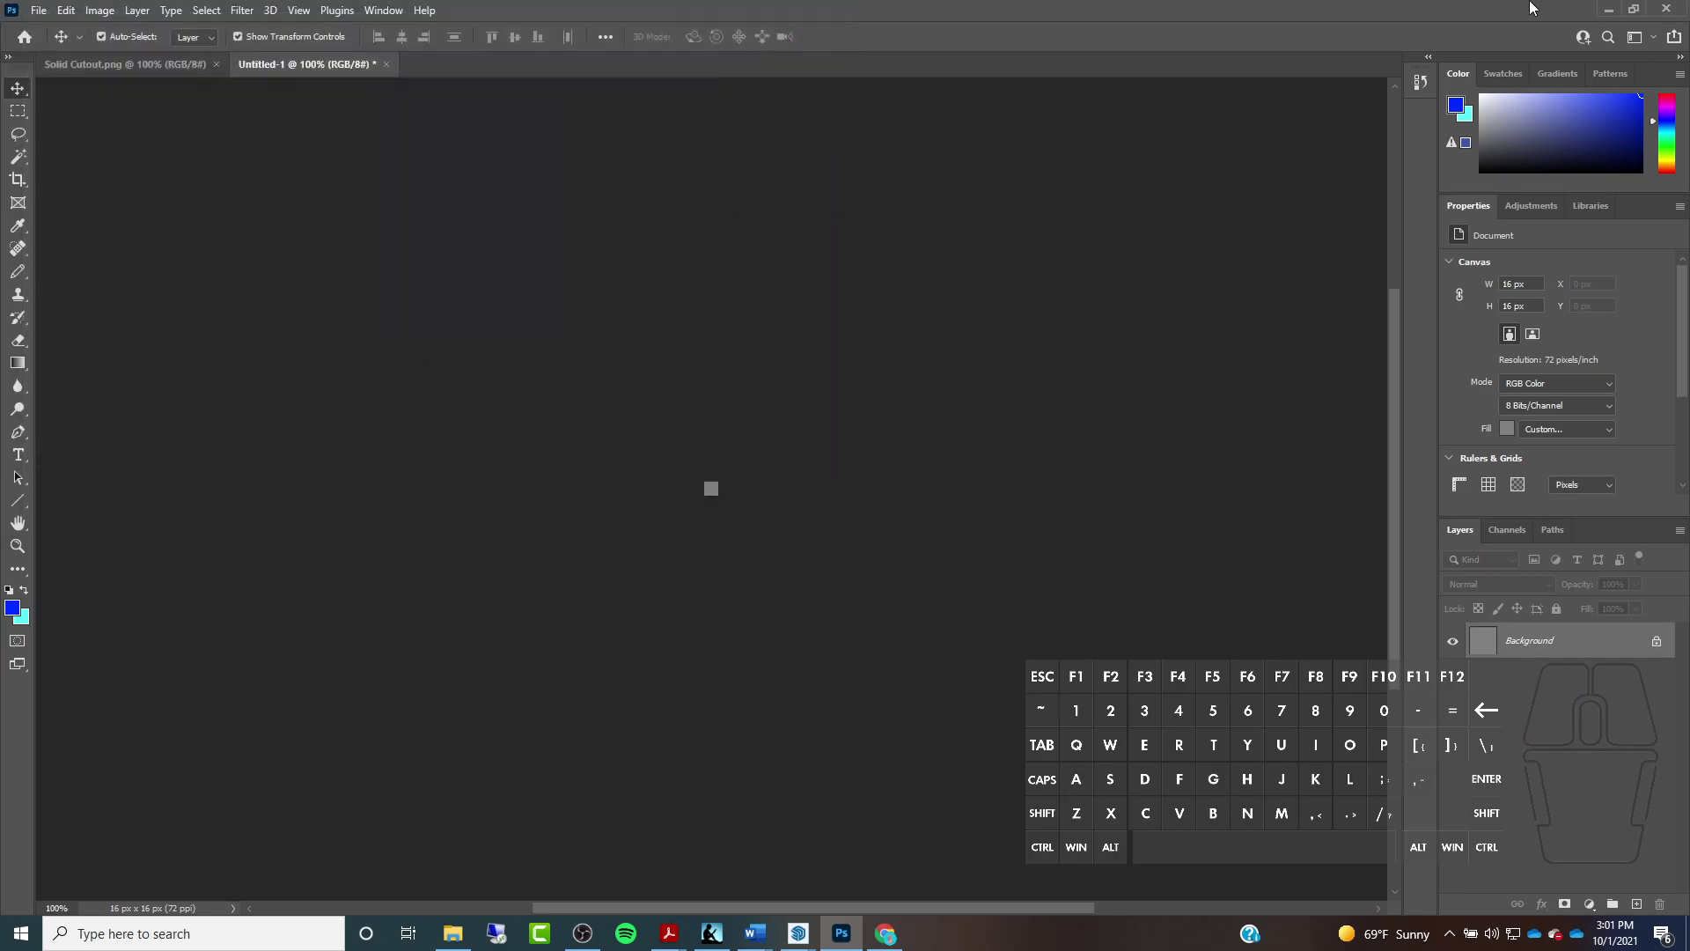
Return to the Enscape Material Editor and load Solid Cutout.png from the Materials folder as the Sconce Shade's cutout-transparency texture
left_click(1604, 11)
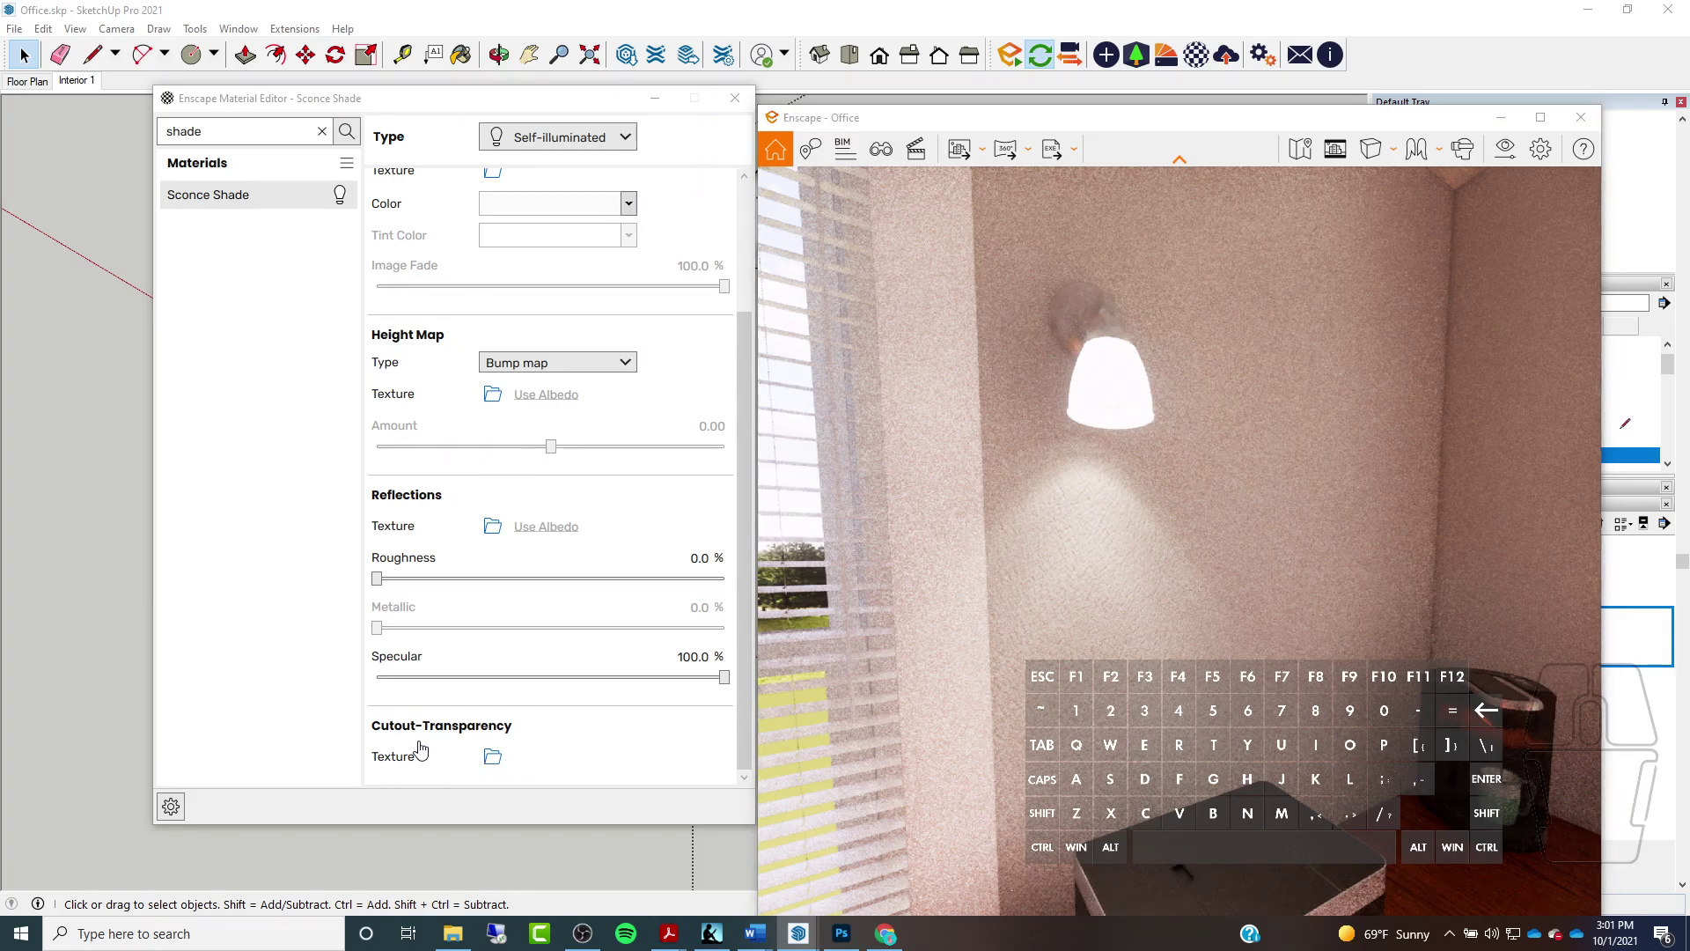
left_click(492, 759)
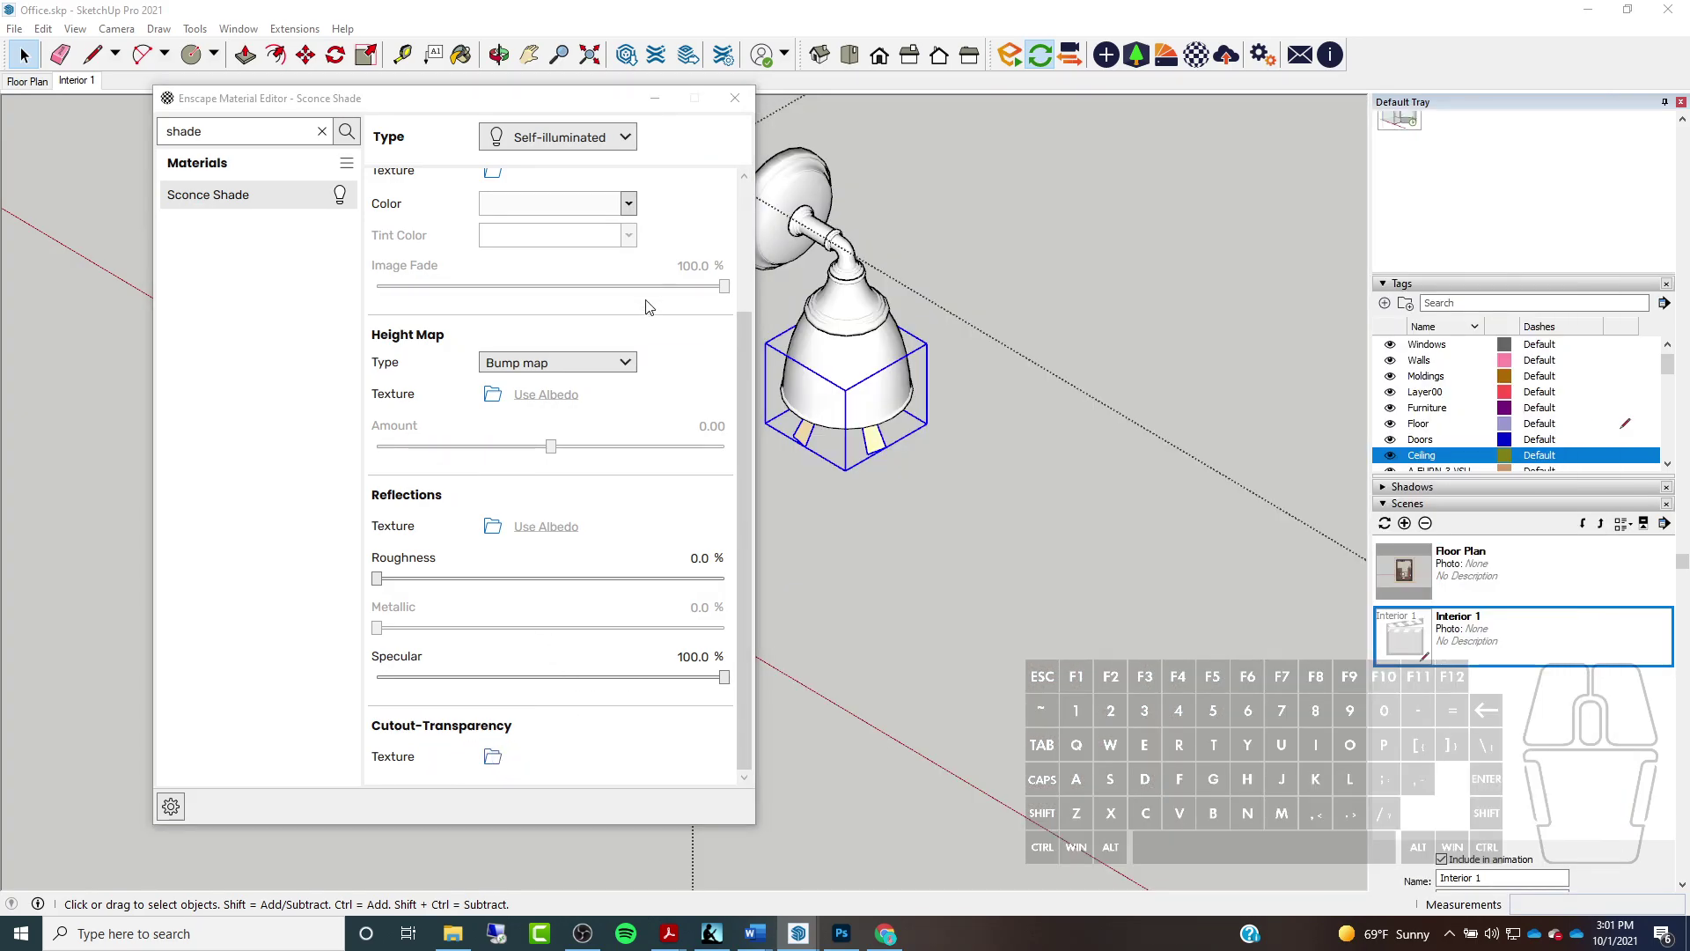
left_click(493, 759)
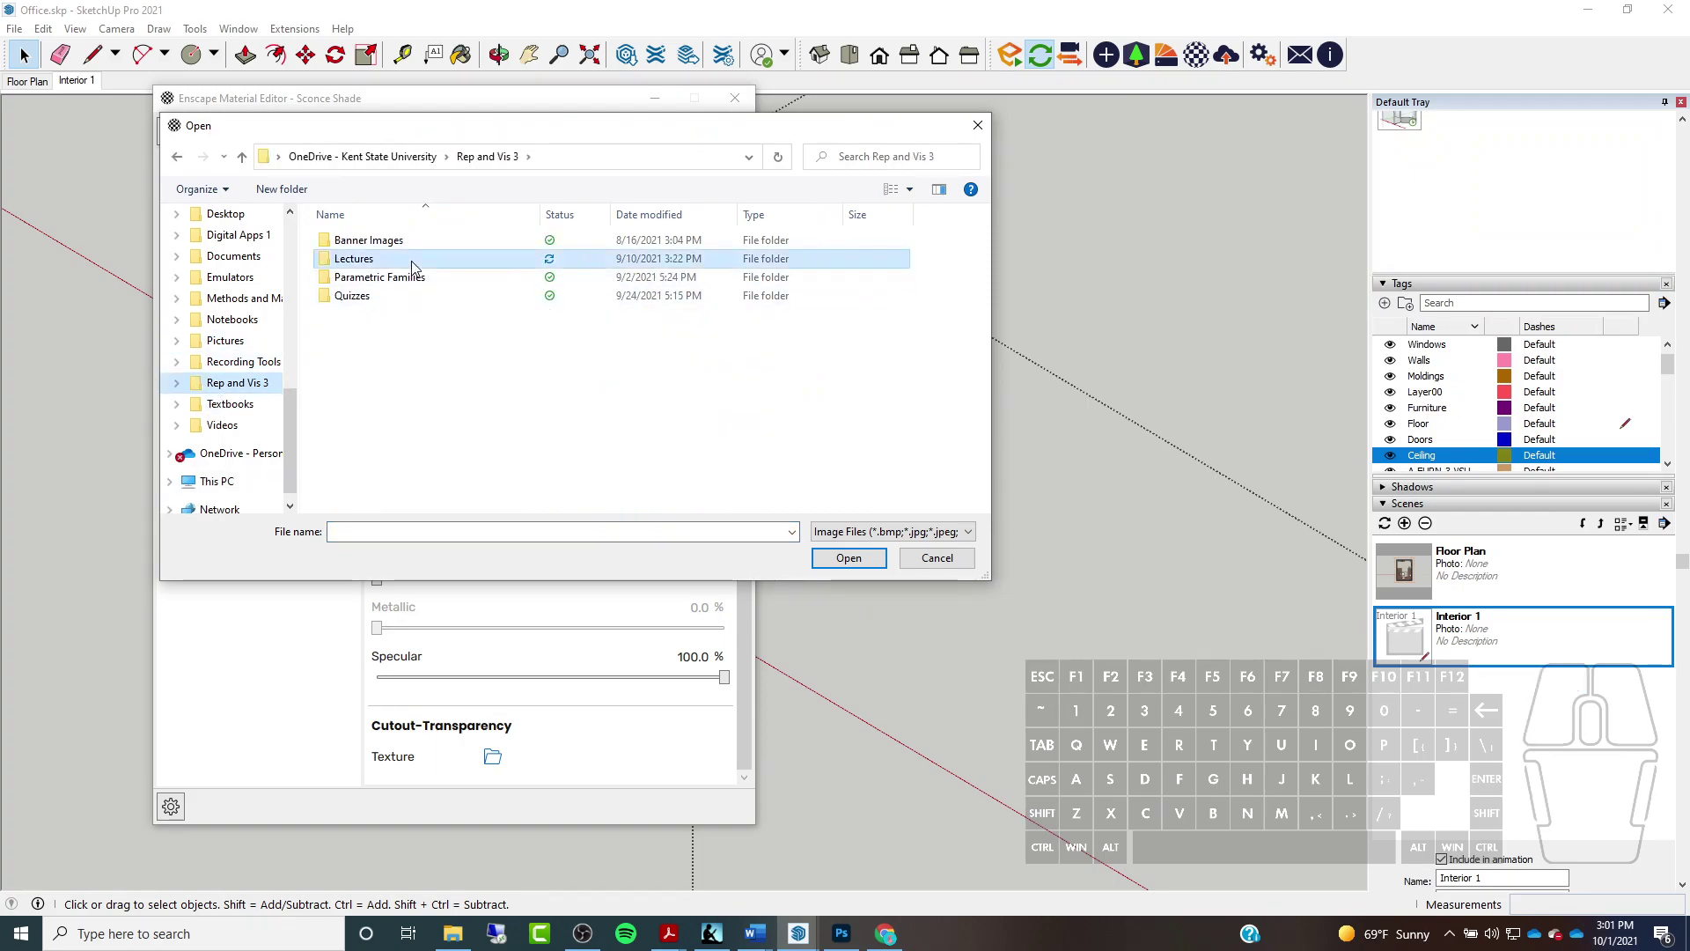
double_click(393, 261)
double_click(393, 260)
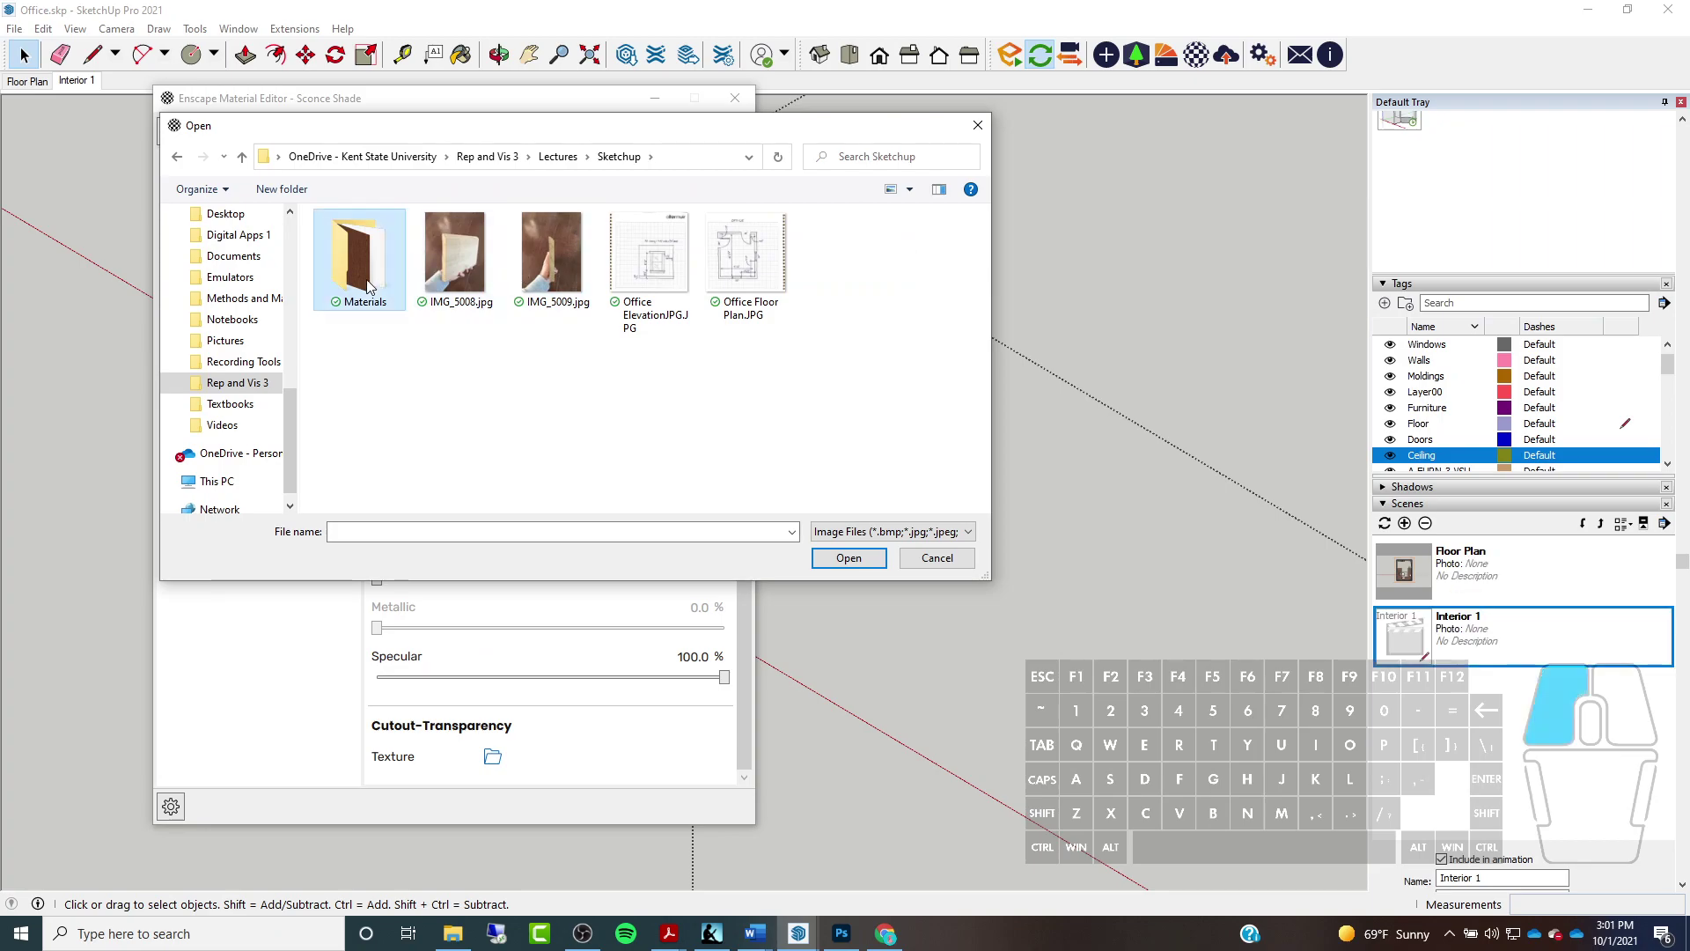
double_click(368, 283)
left_click(572, 287)
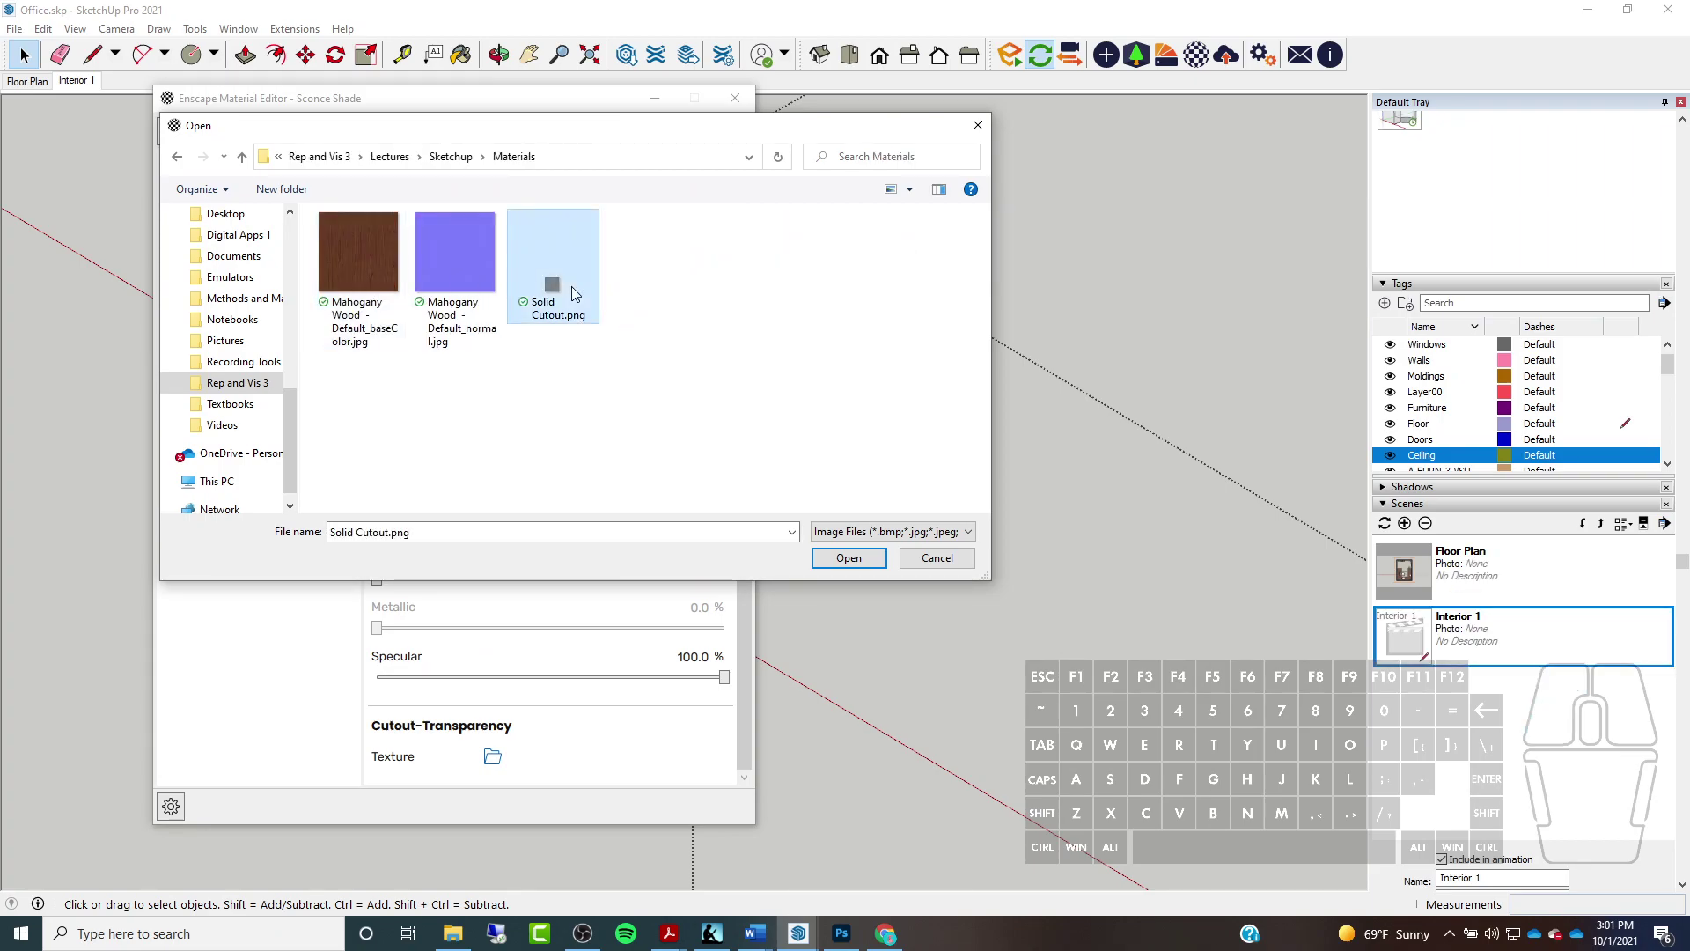
left_click(849, 557)
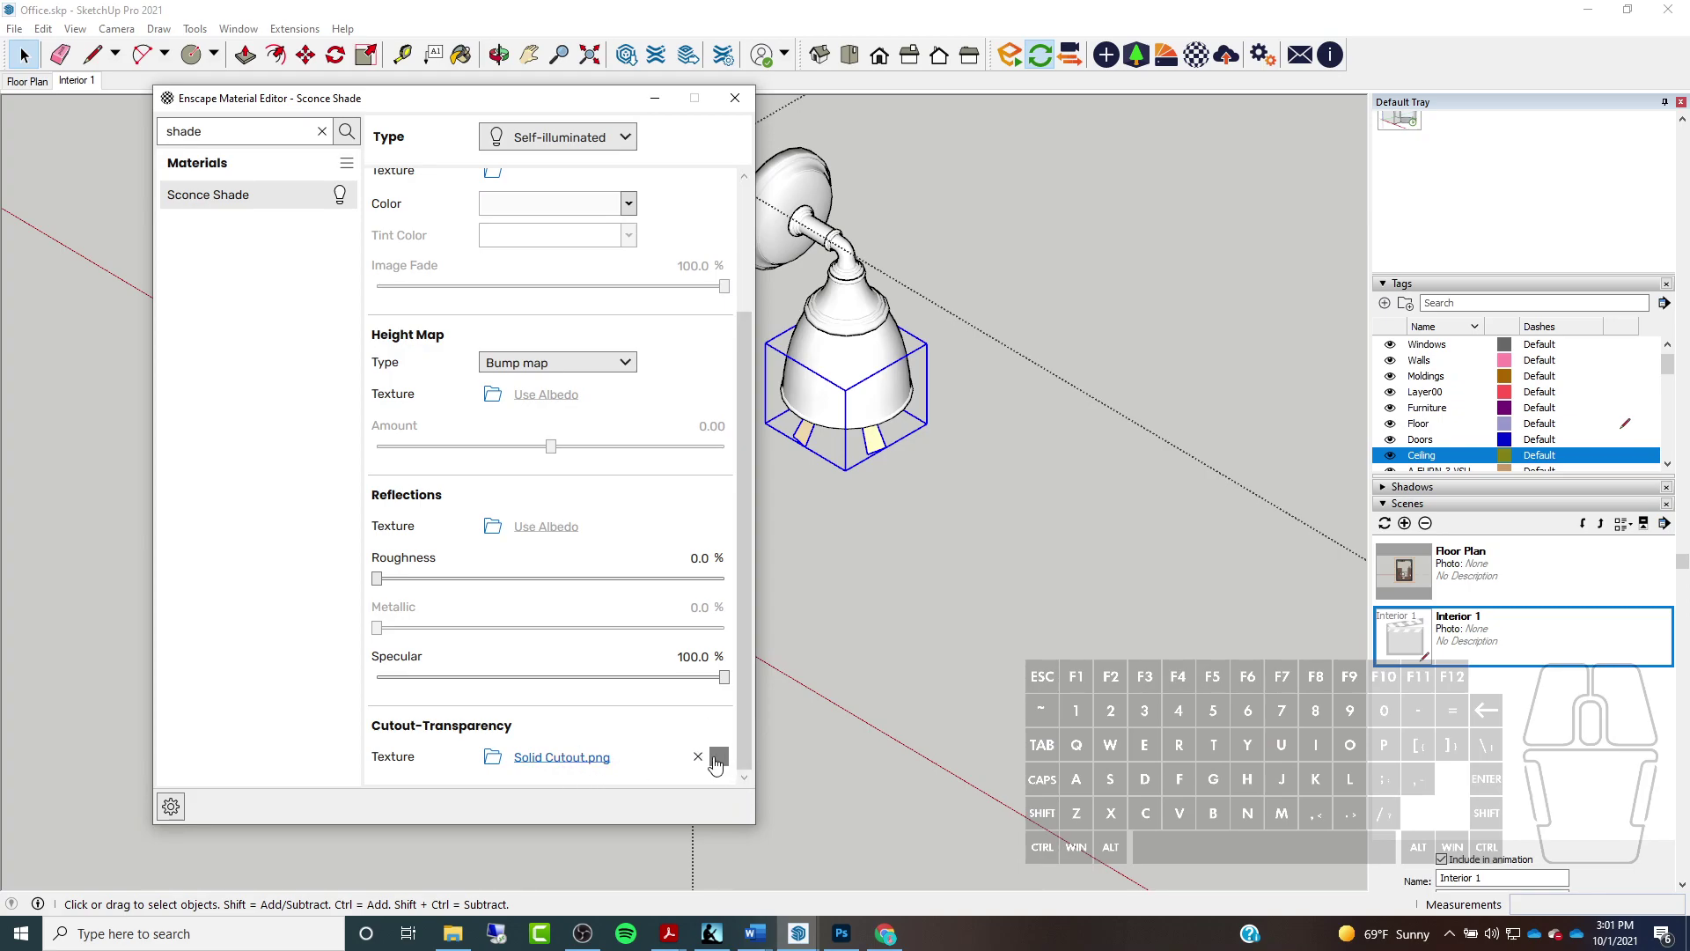
Open the cutout texture's settings and arrange the SketchUp and Enscape windows so the render shows beside the Material Editor
mouse_move(722, 760)
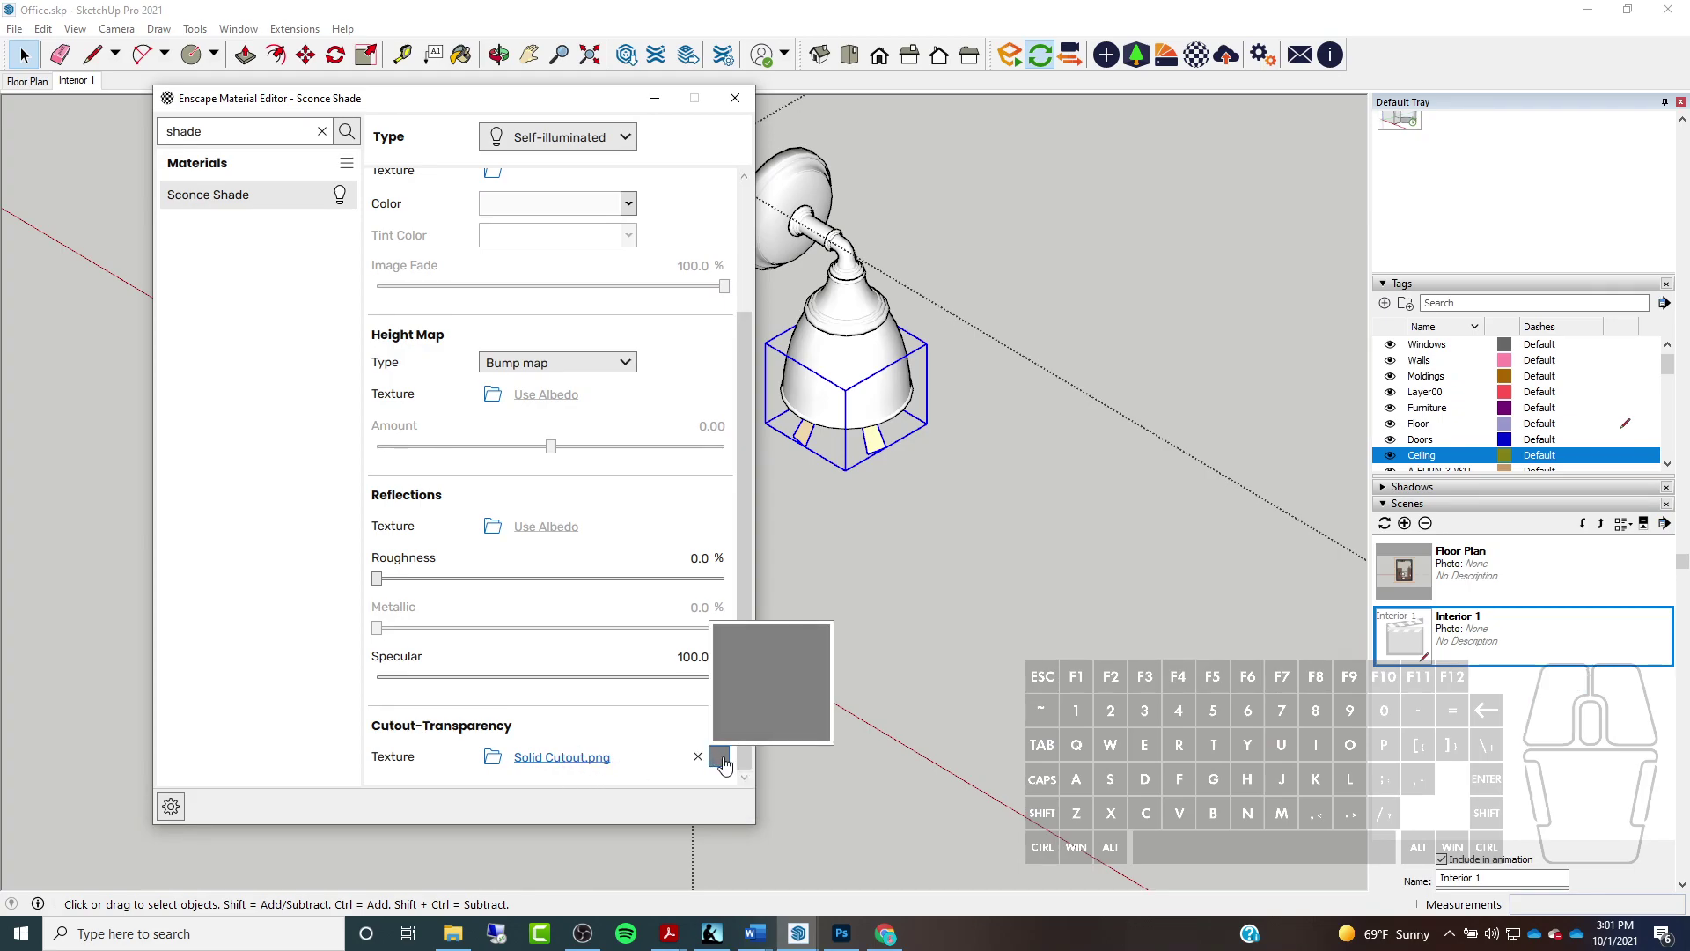
left_click(722, 760)
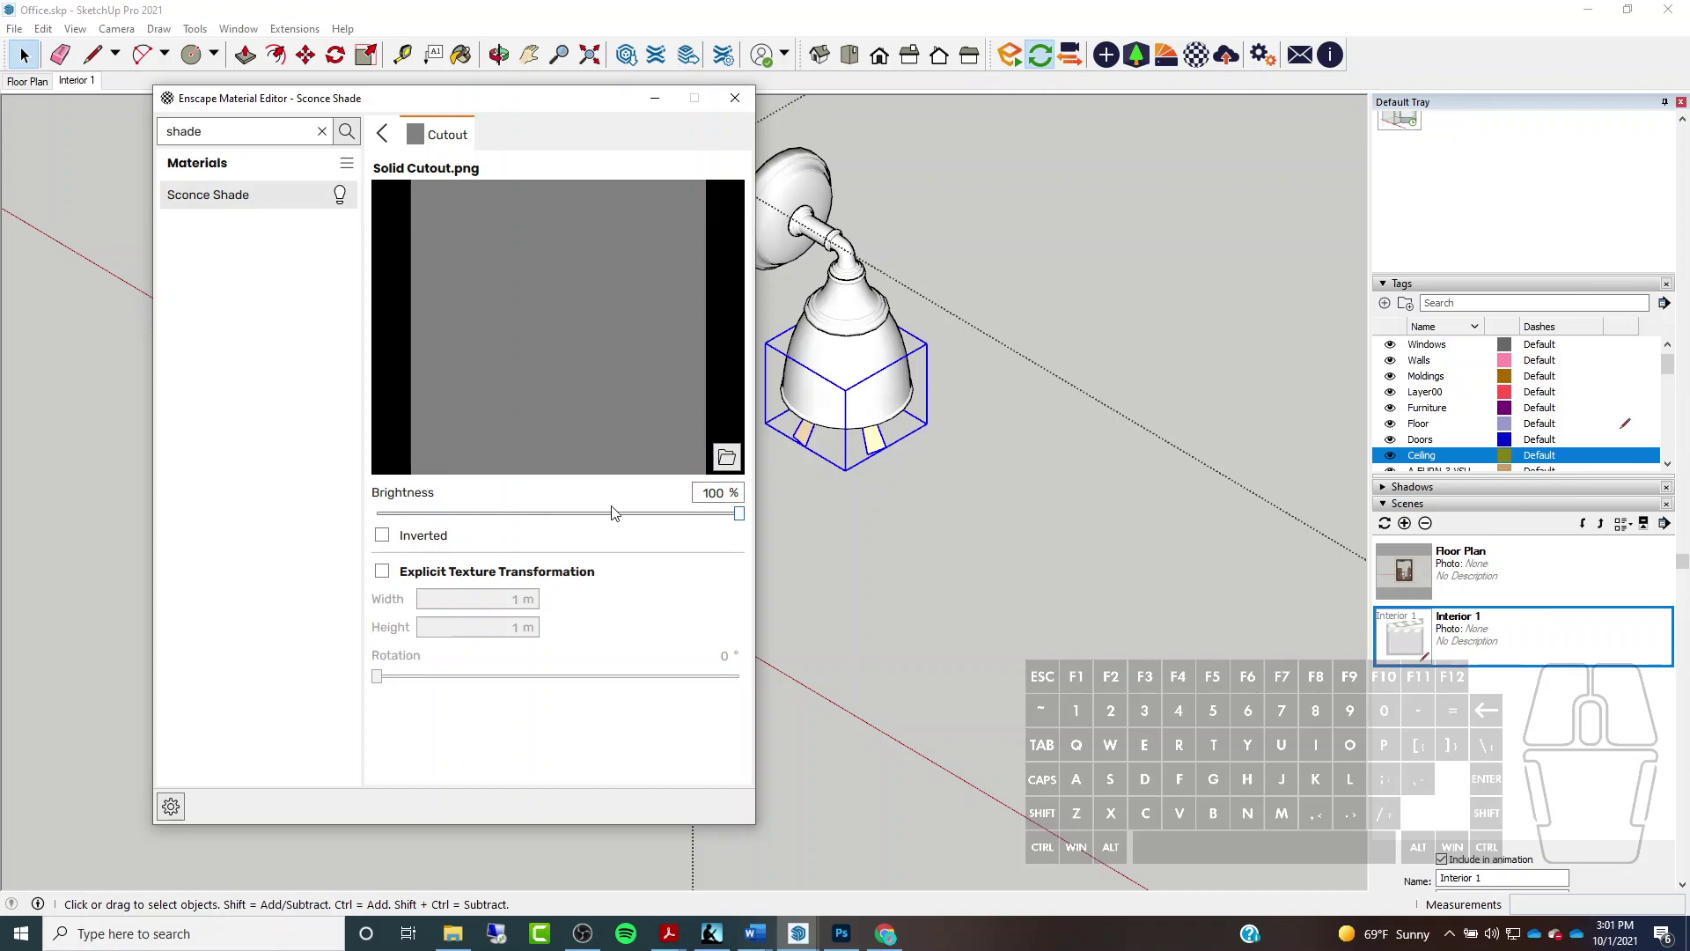
left_click(851, 49)
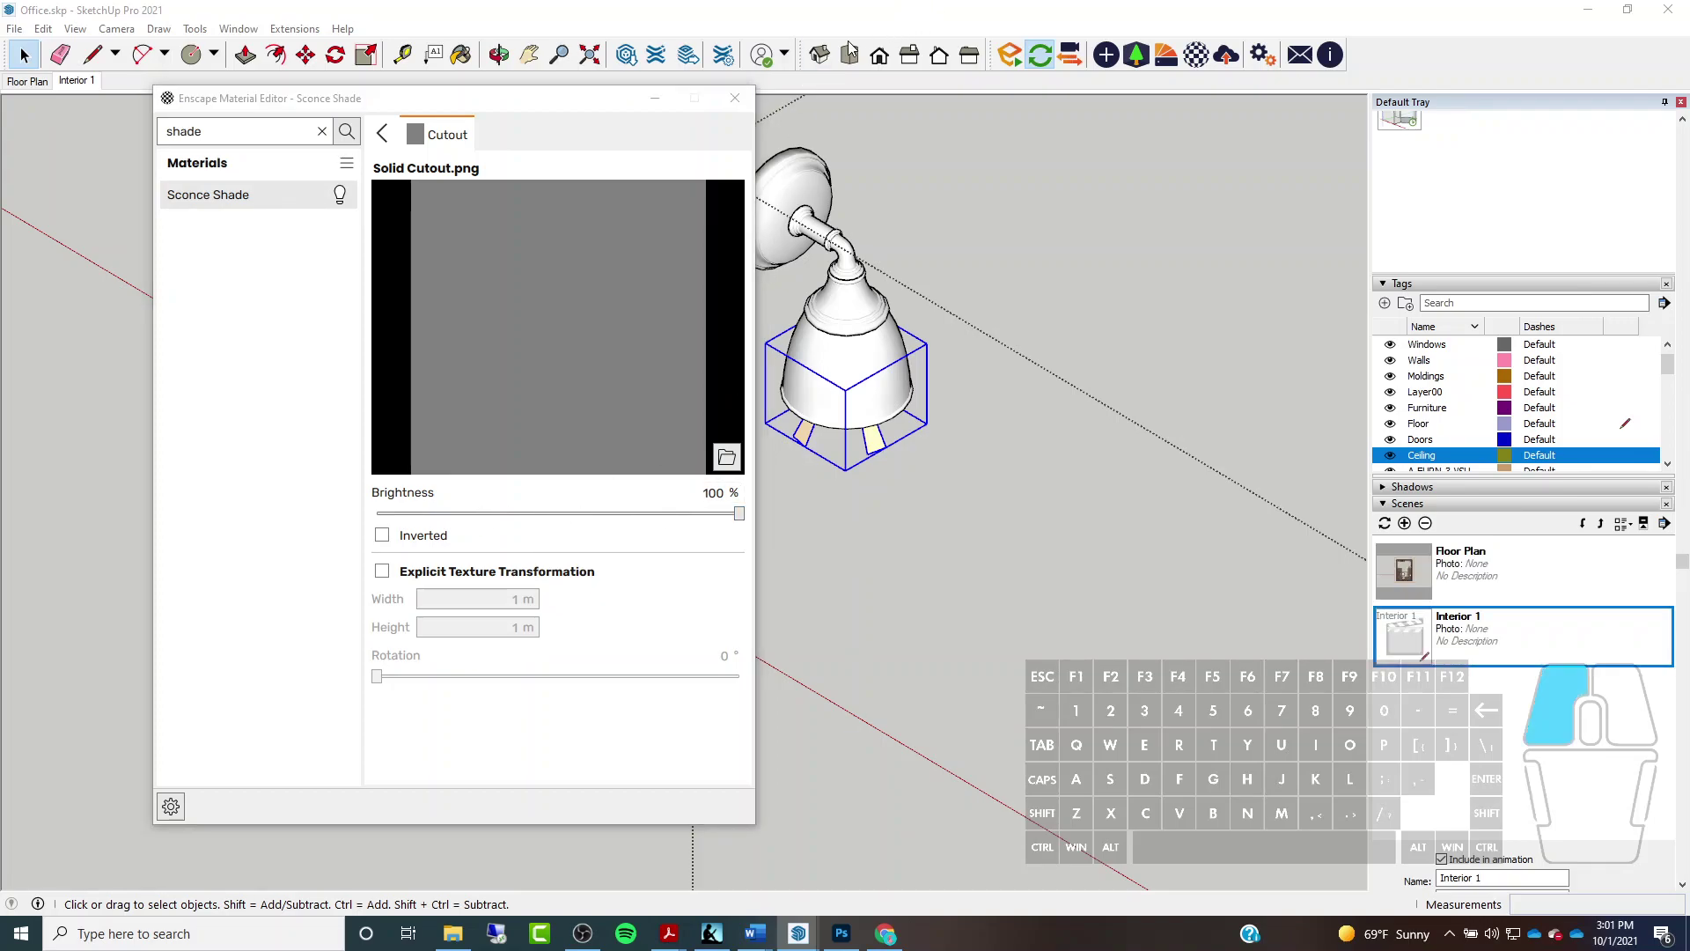
double_click(577, 13)
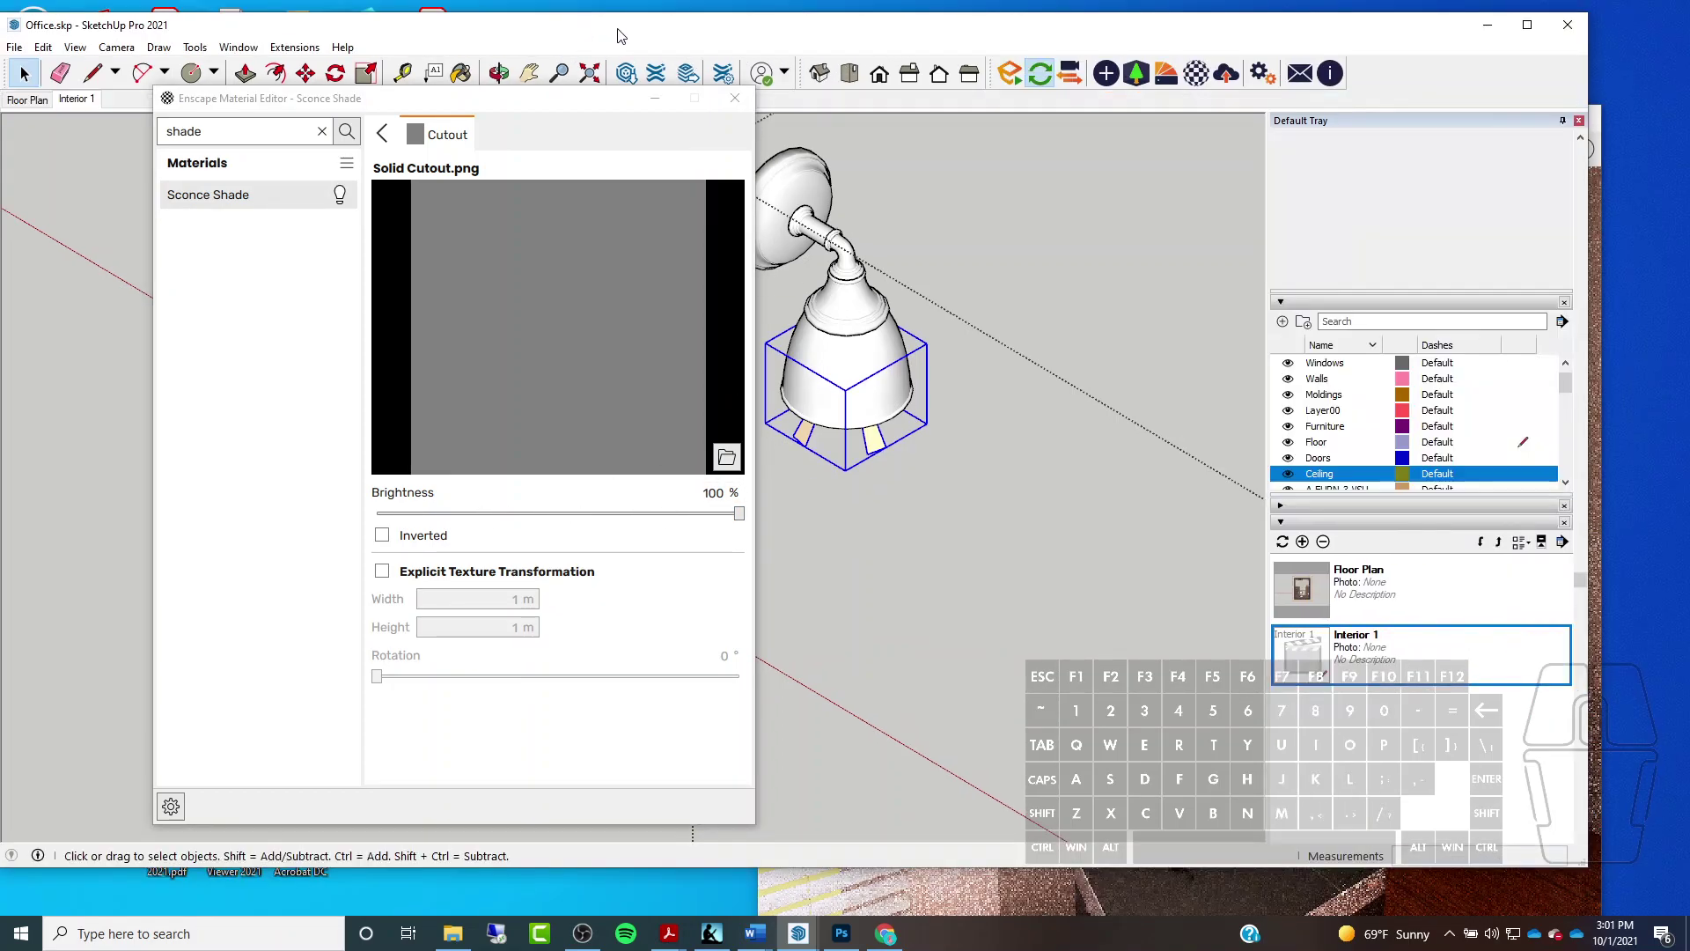
mouse_move(682, 38)
left_mouse_down()
mouse_move(786, 144)
mouse_move(365, 135)
mouse_move(257, 284)
mouse_move(185, 202)
left_mouse_up()
left_click_drag(1044, 131, 1177, 122)
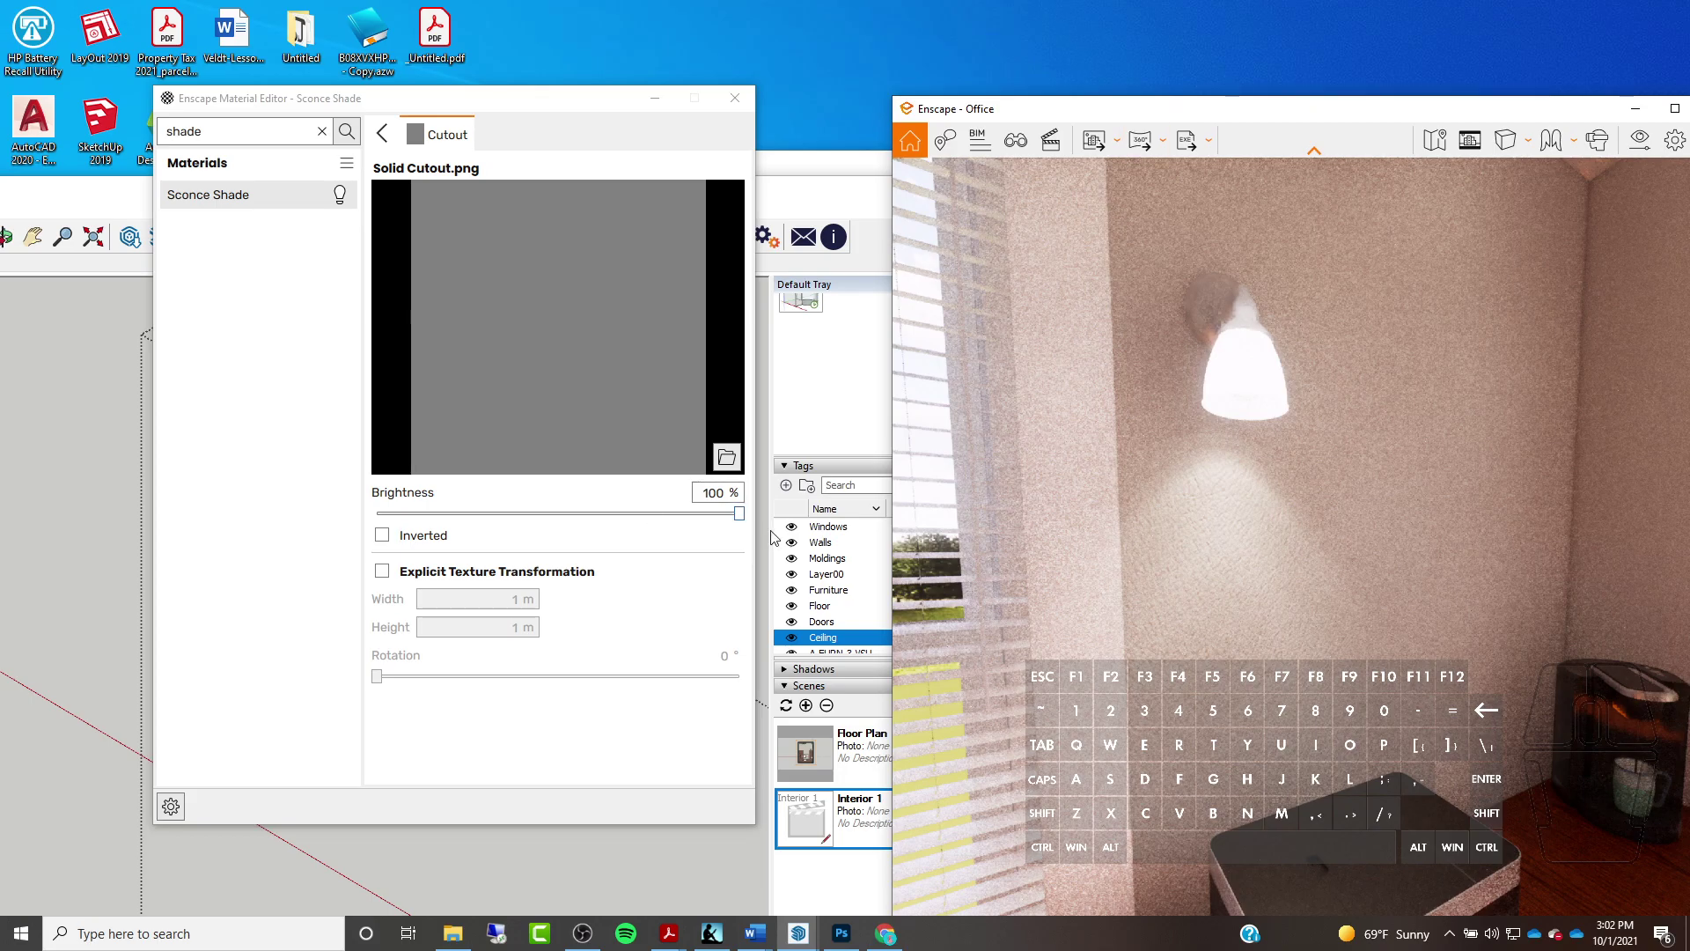
Lower the cutout texture's brightness to 37 % and go back to the Sconce Shade material settings
left_click(489, 515)
left_click_drag(490, 521, 472, 522)
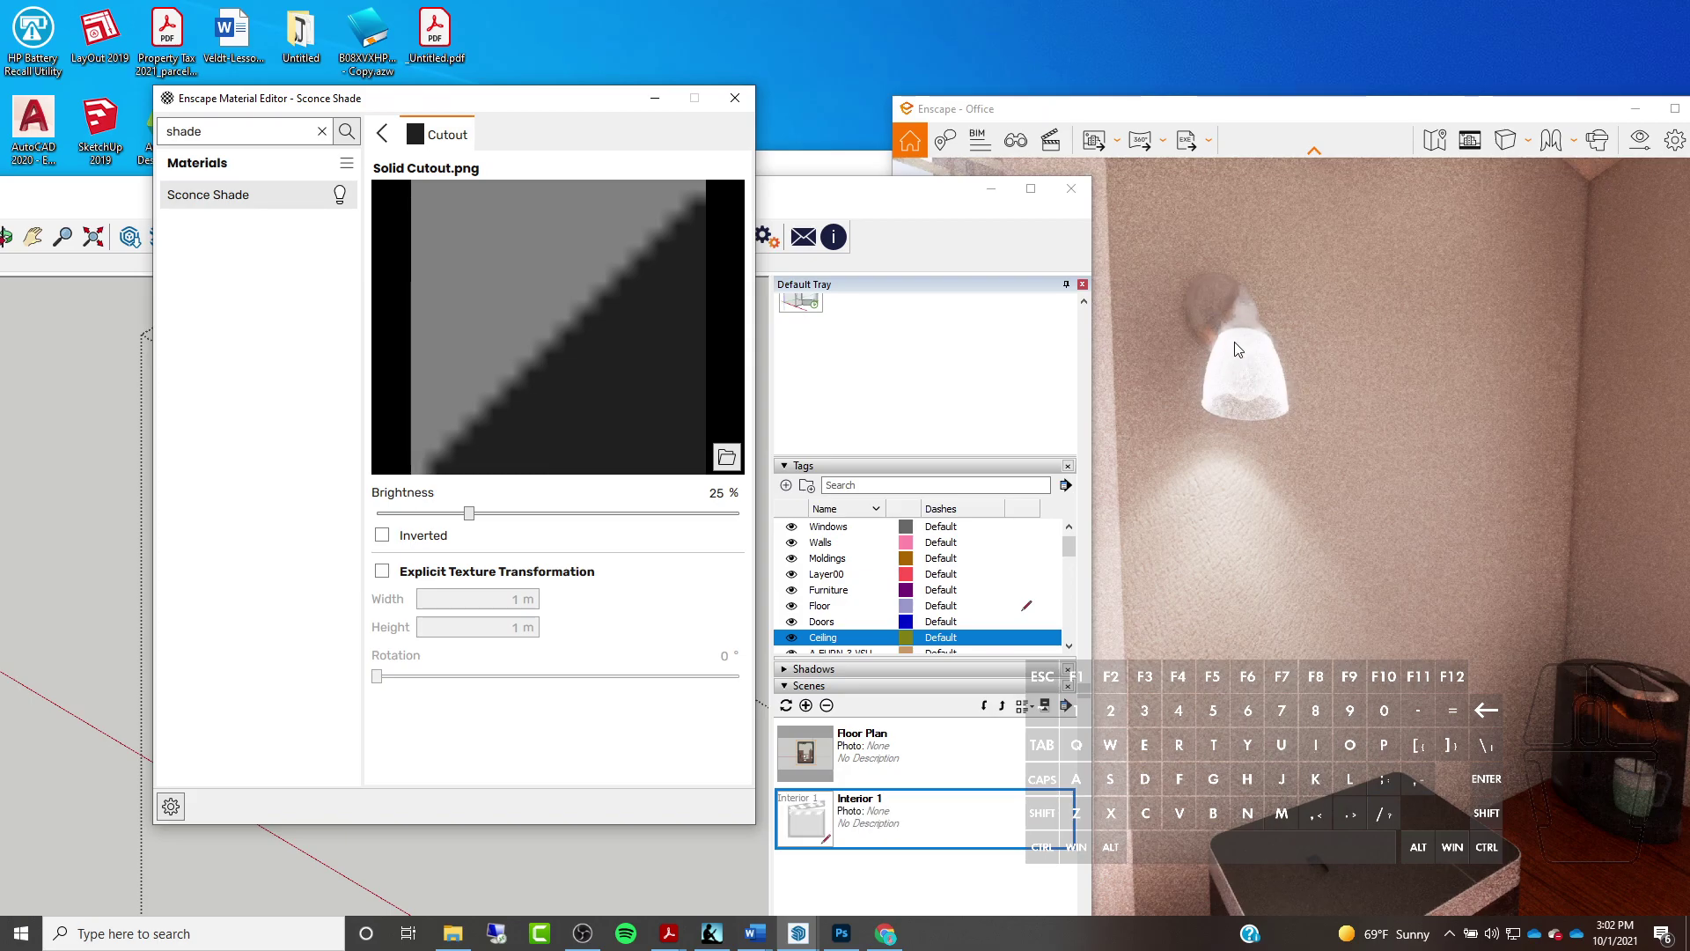
left_click_drag(468, 517, 512, 515)
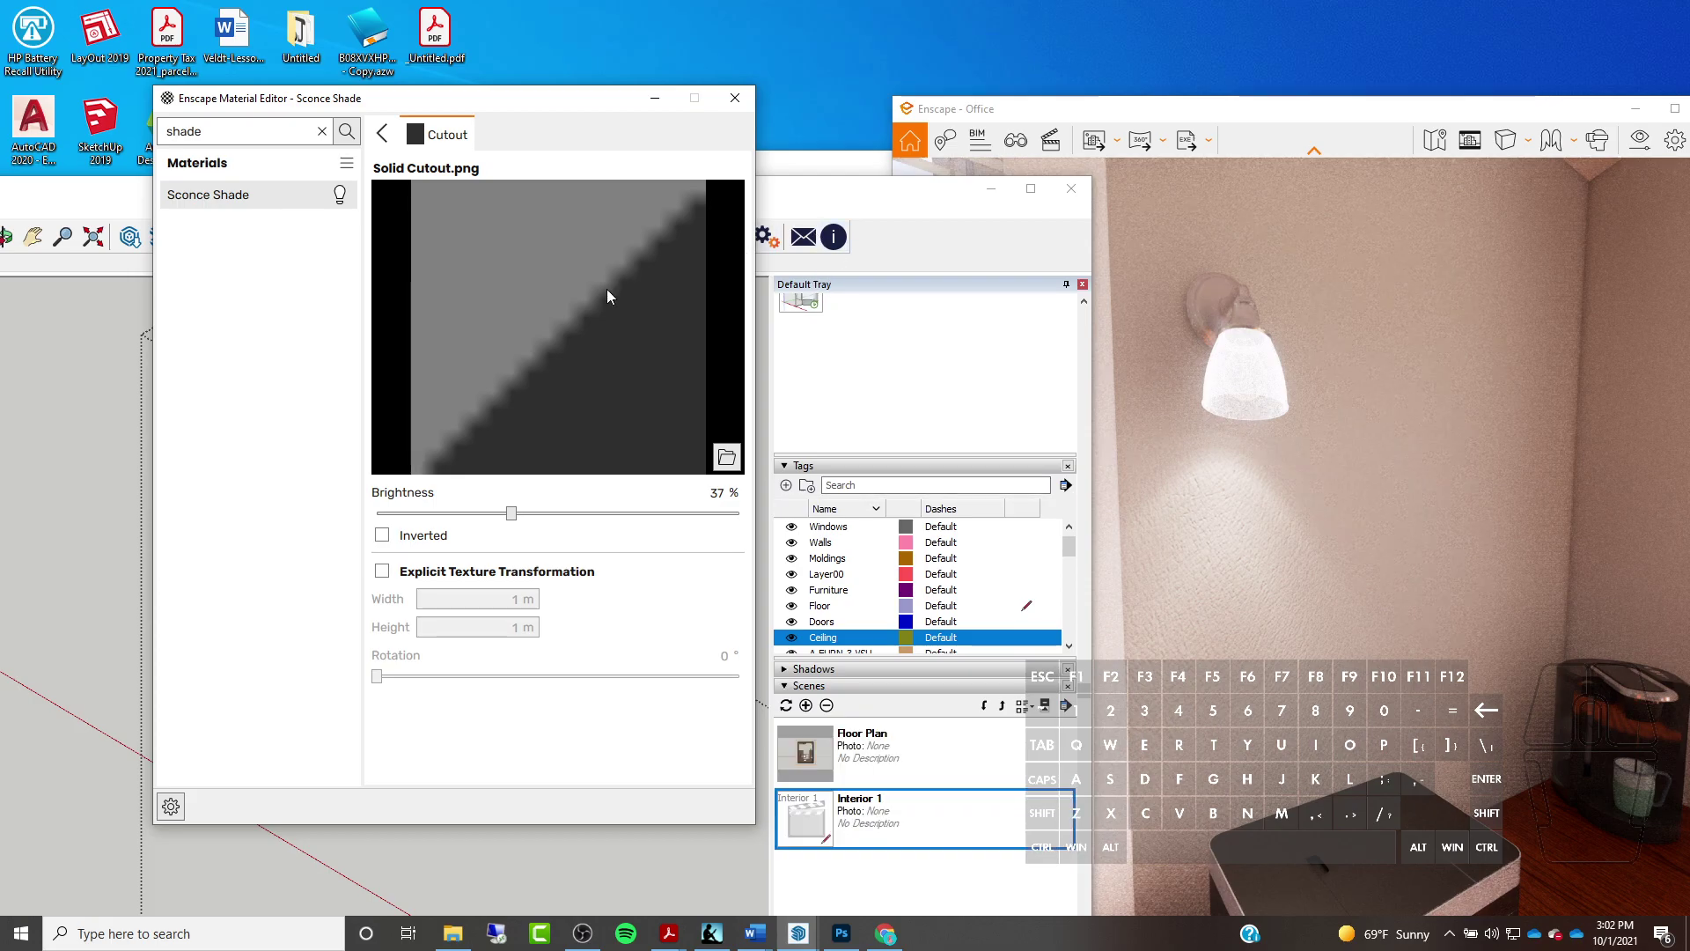
left_click(382, 133)
Raise the Sconce Shade material's self-illumination luminance to 24,841 cd/m²
scroll(739, 334, "up", 4)
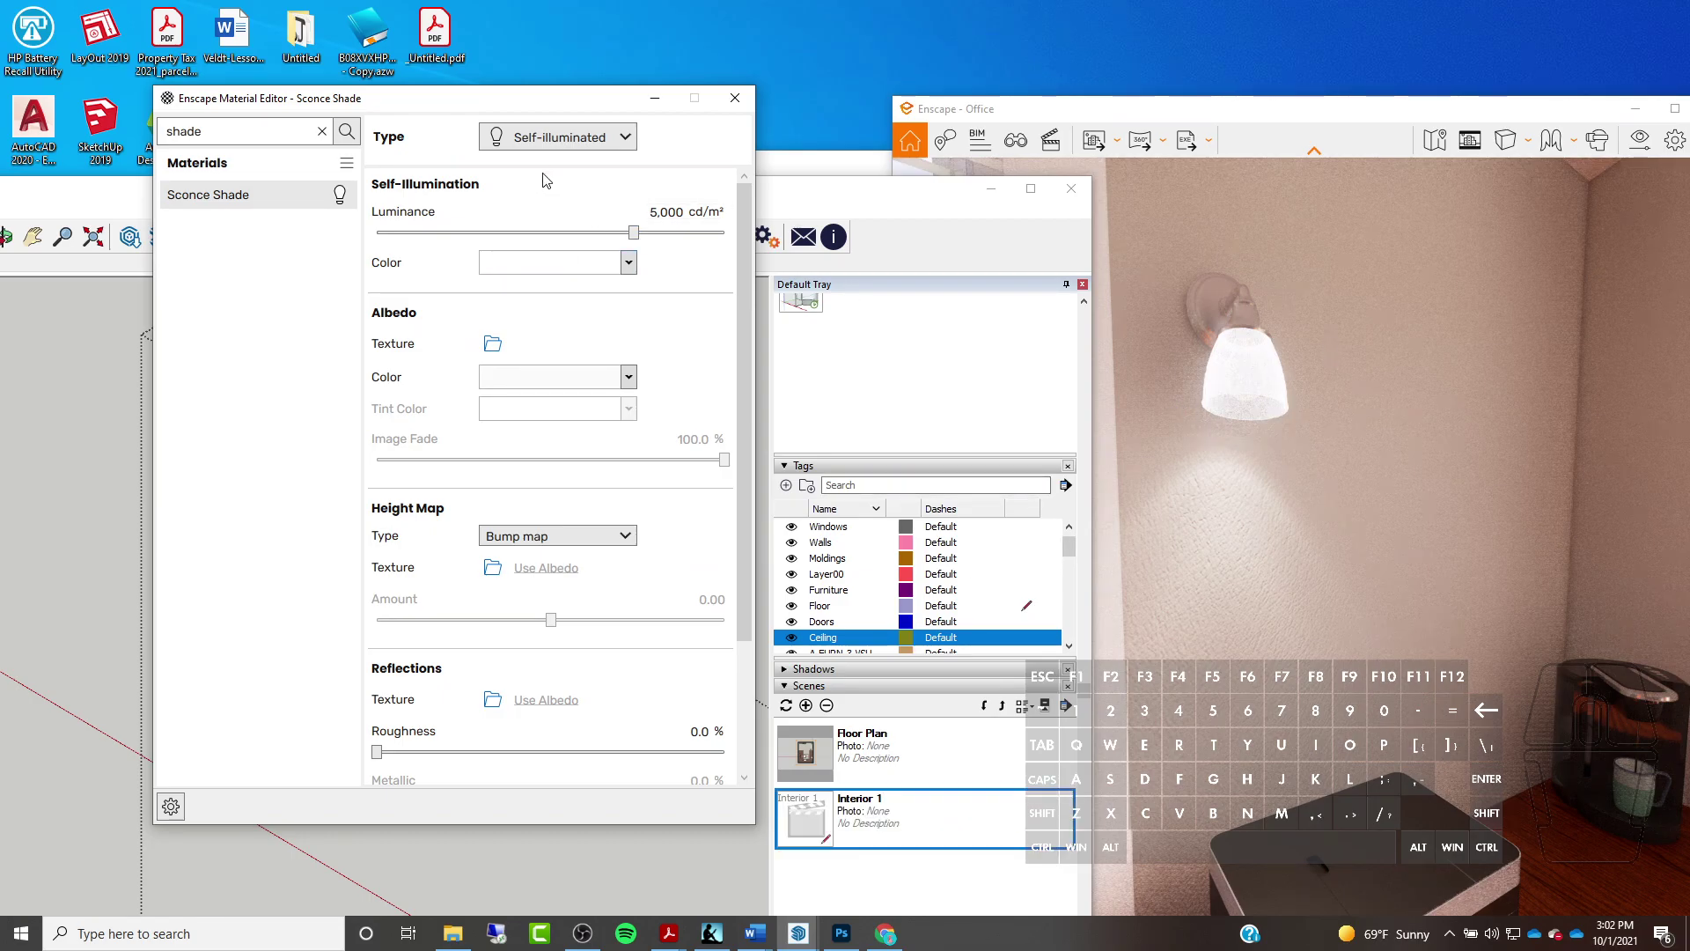
left_click(581, 139)
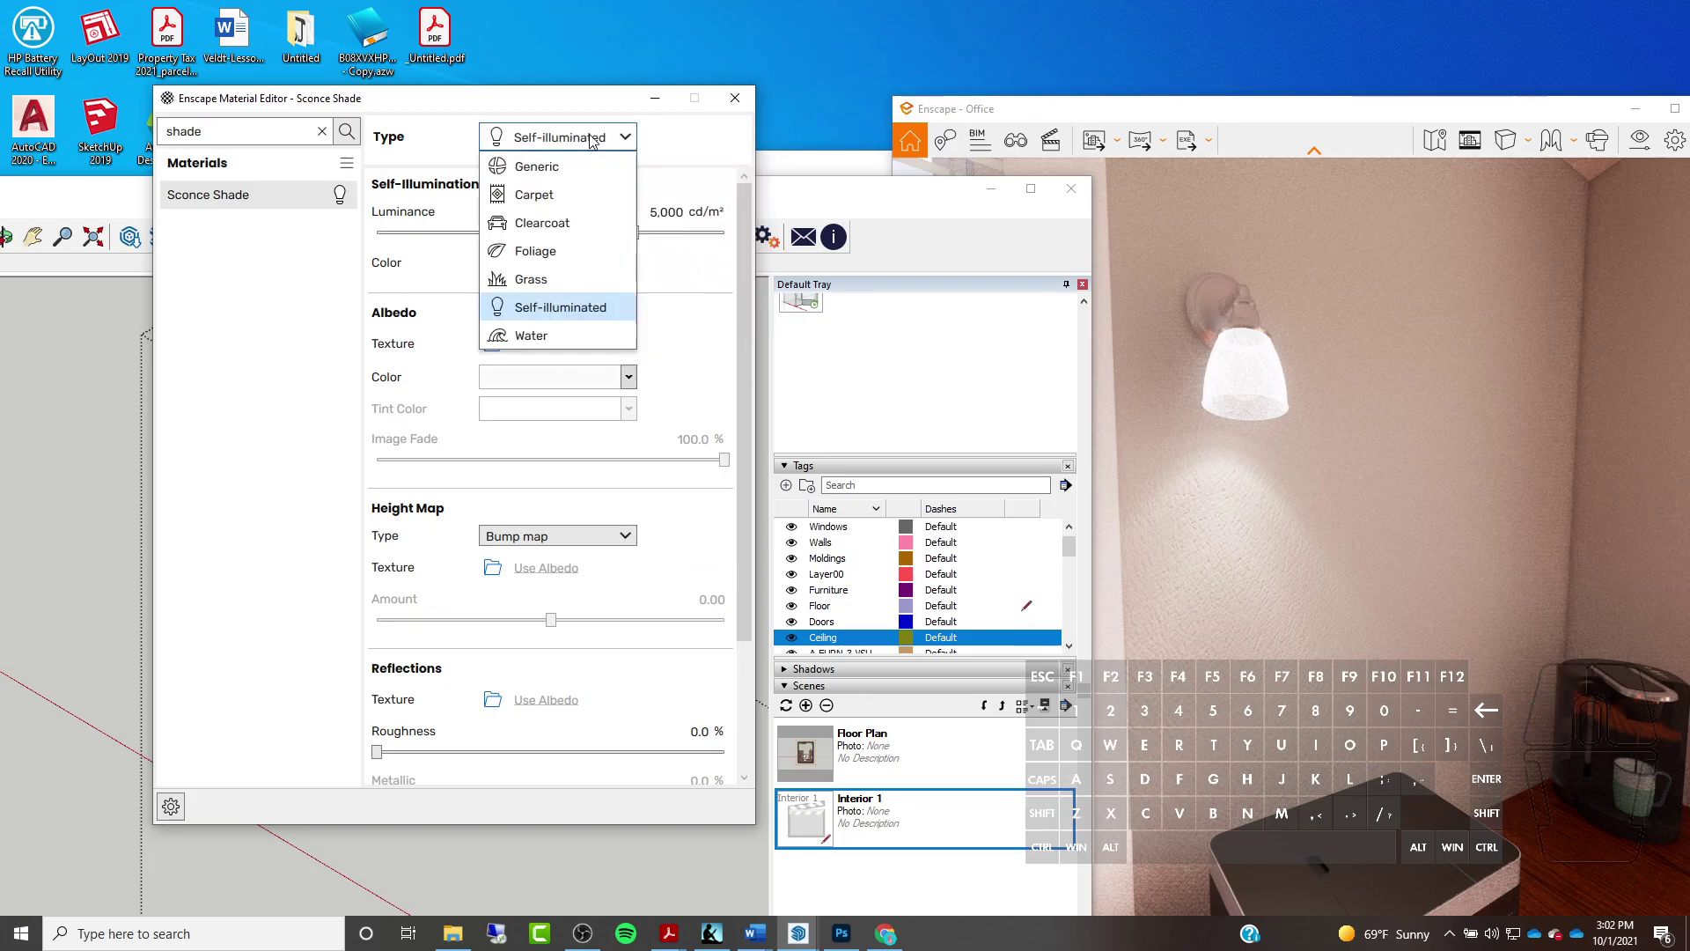
left_click(673, 131)
scroll(746, 240, "down", 1)
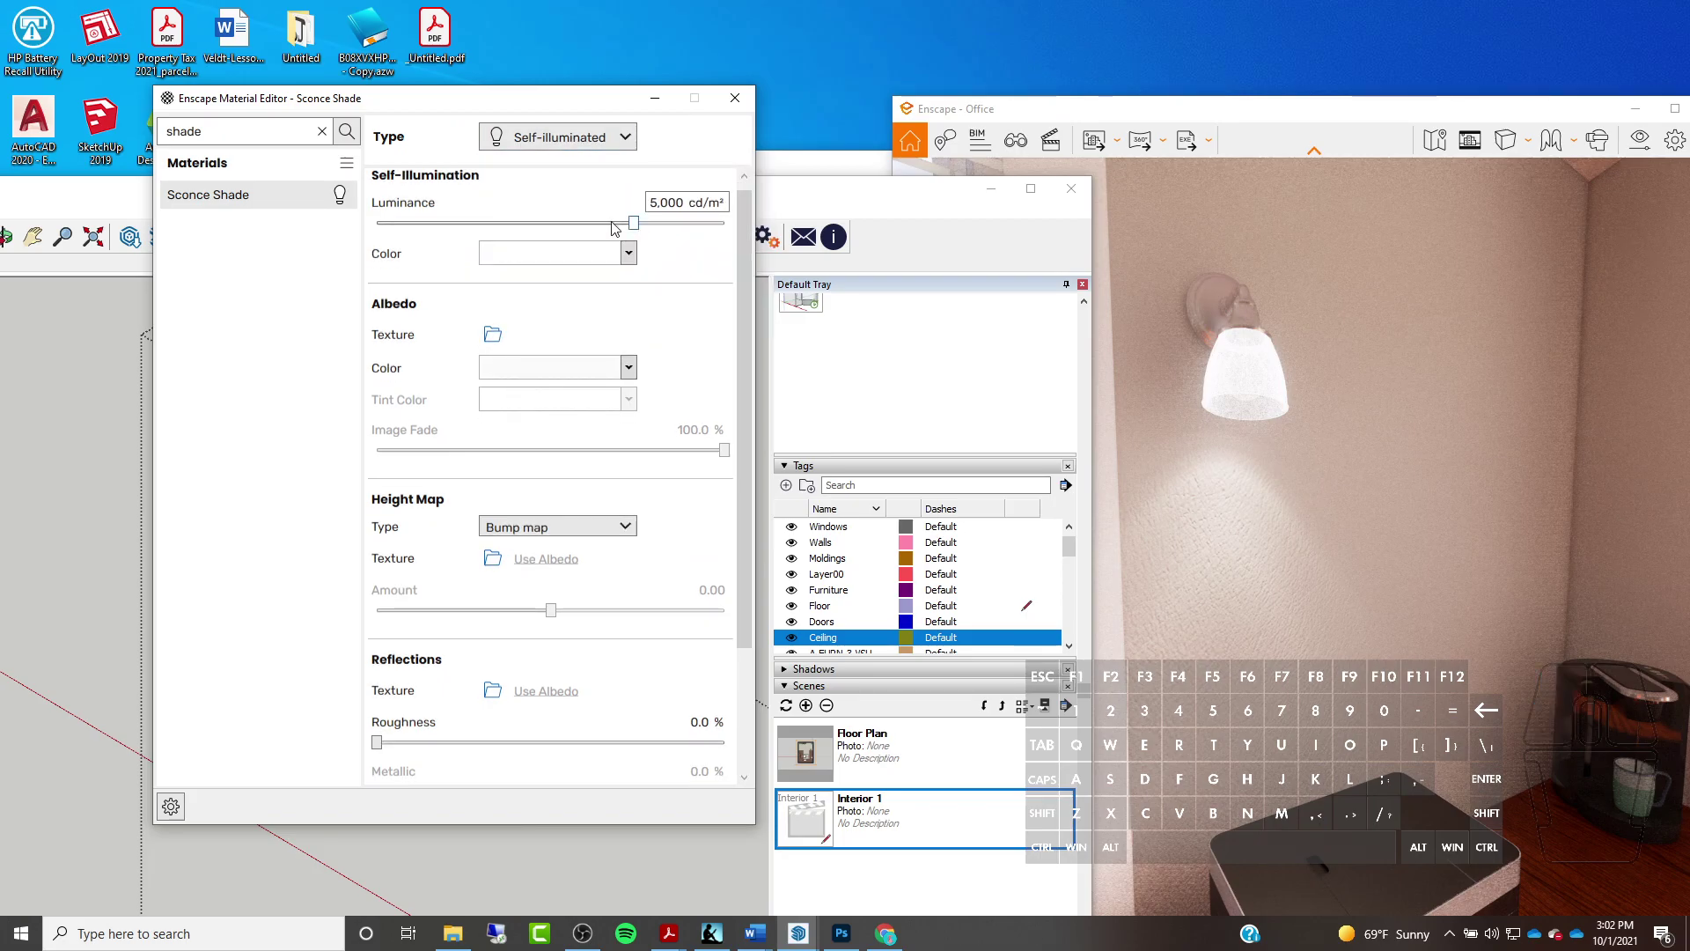
left_click_drag(634, 223, 684, 230)
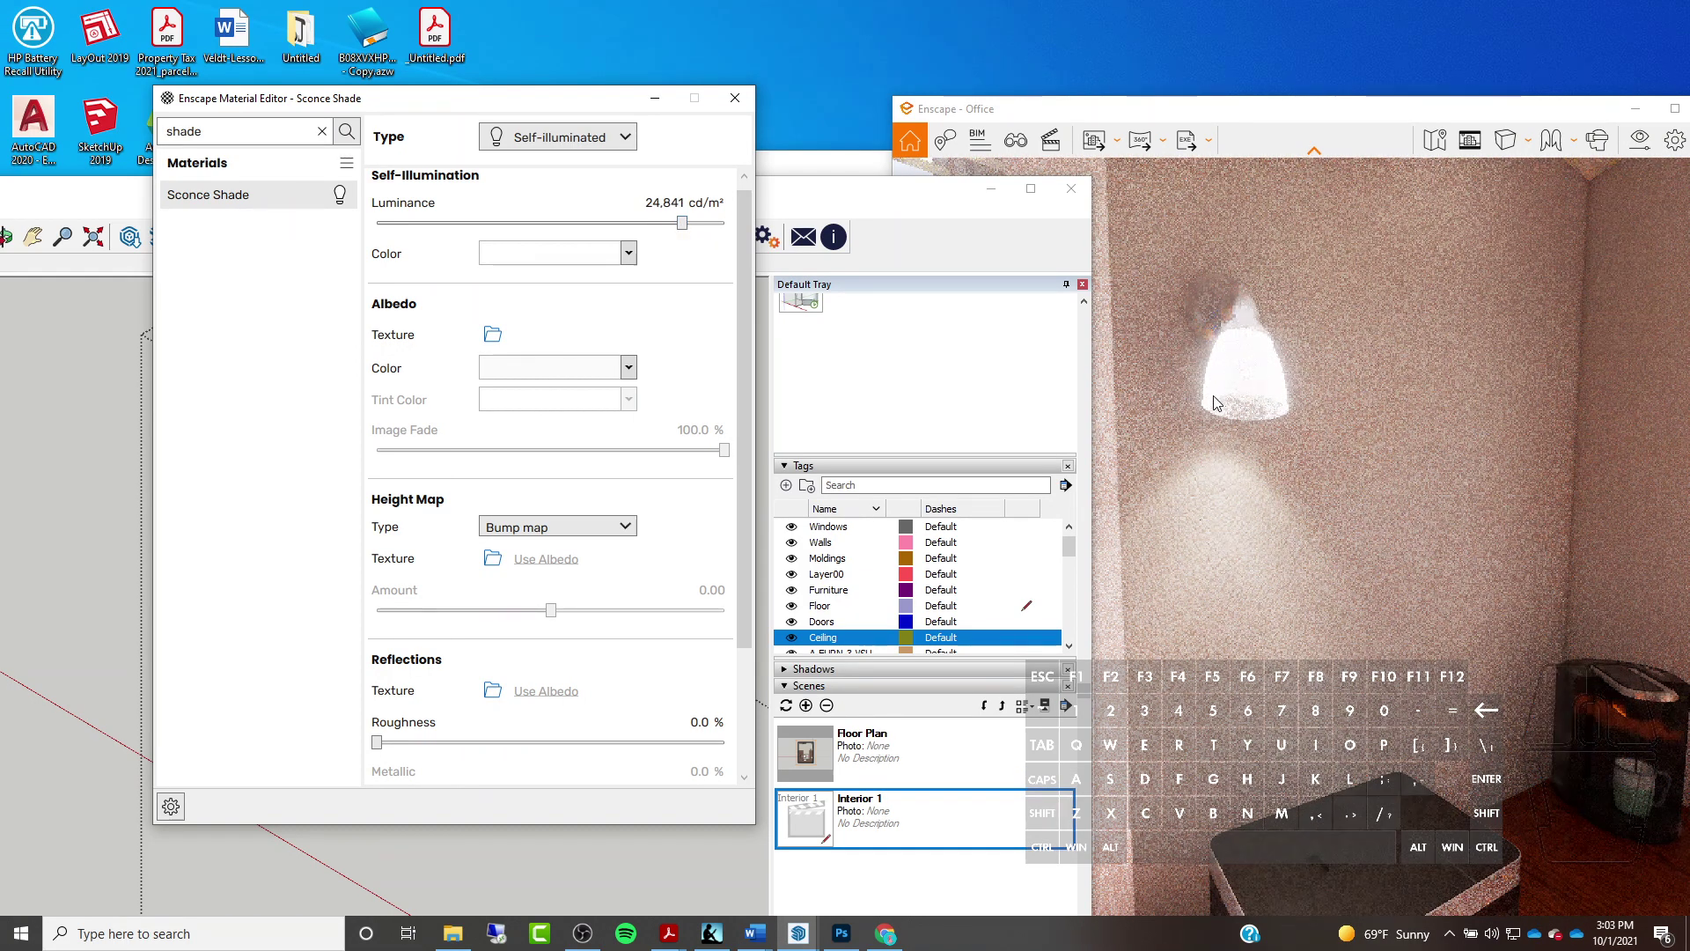
Set the Sconce Shade material's roughness to 15.9 % and minimize the Material Editor
left_click_drag(743, 335, 742, 540)
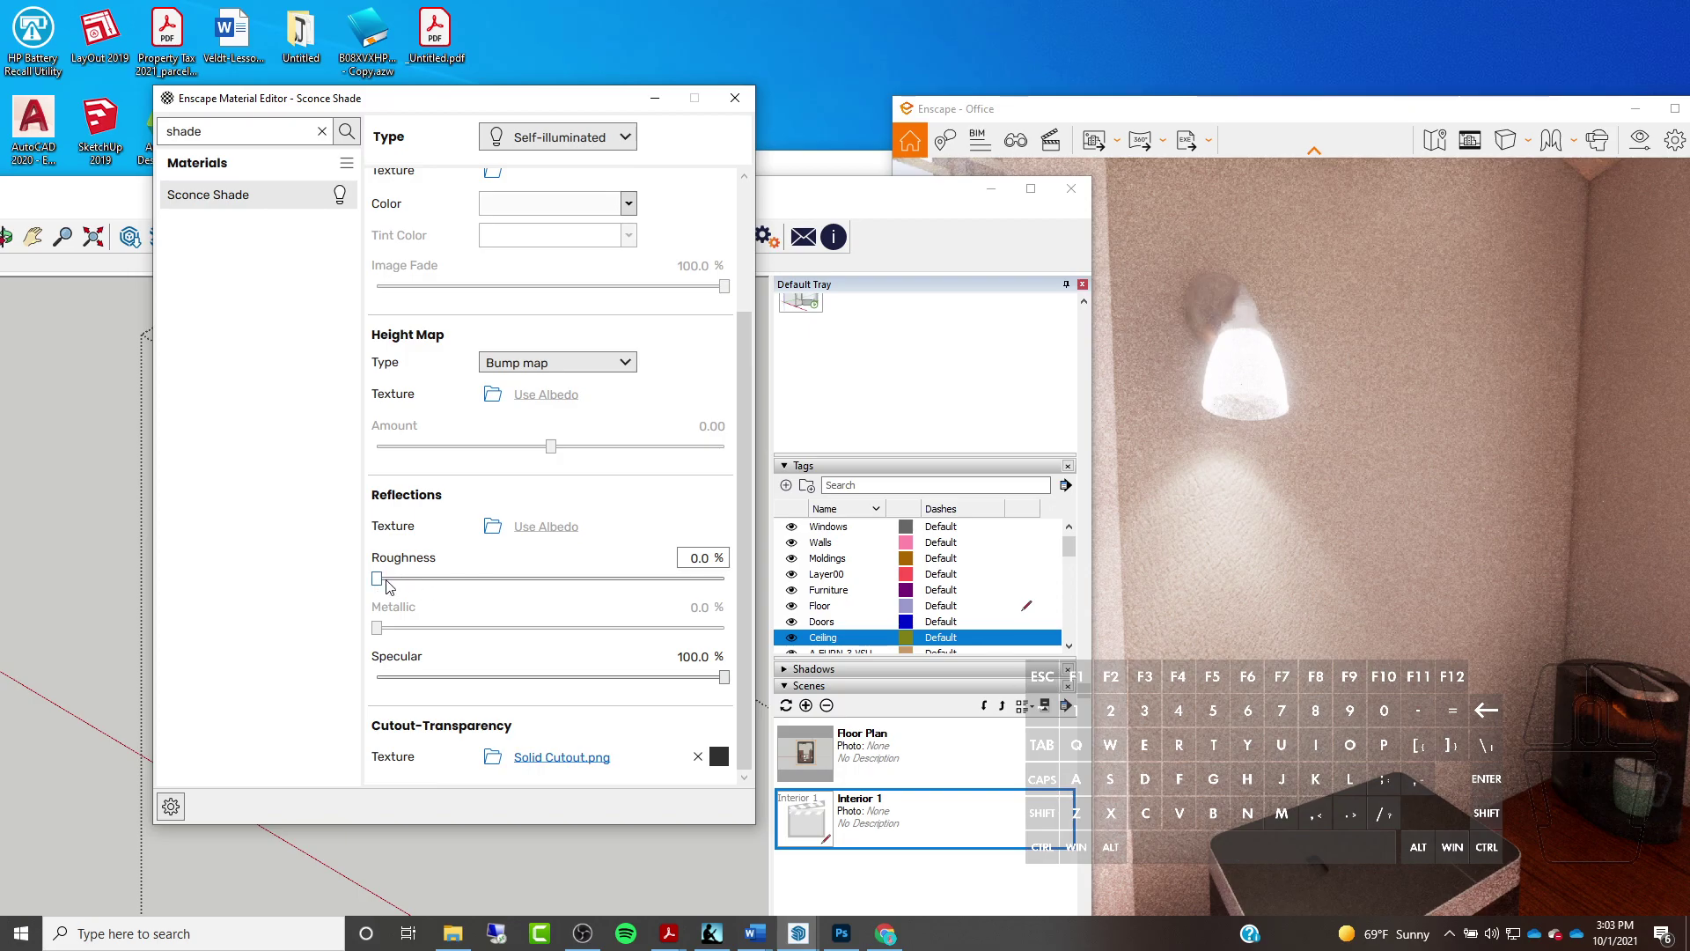
left_click_drag(379, 580, 431, 582)
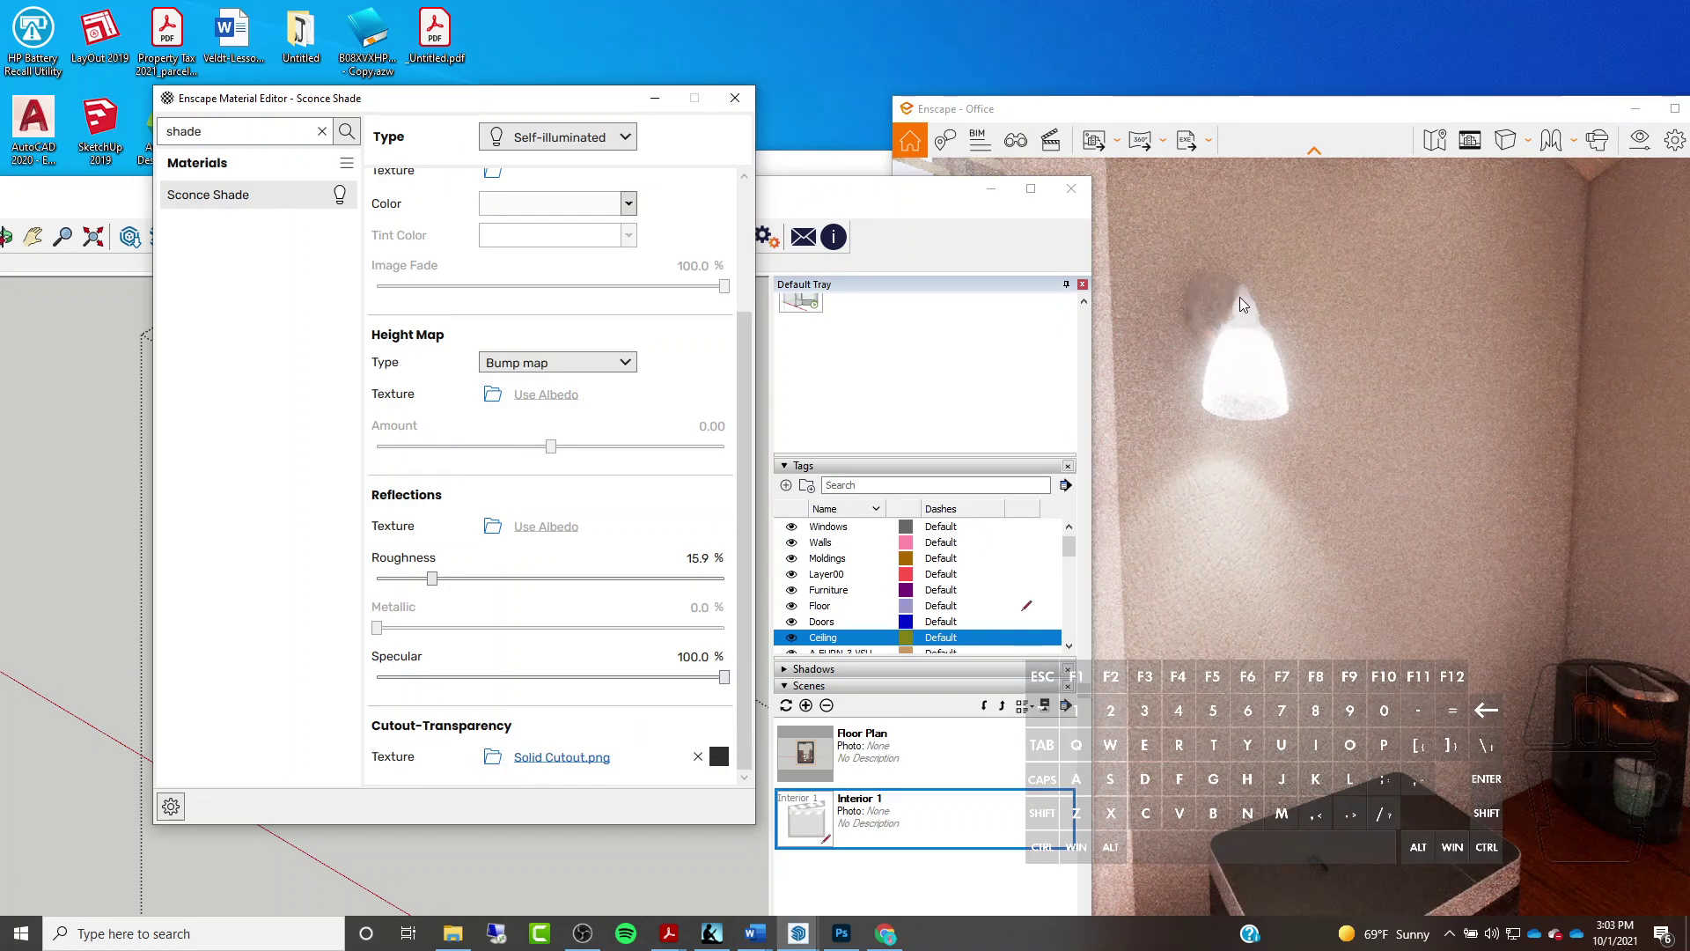
left_click(653, 99)
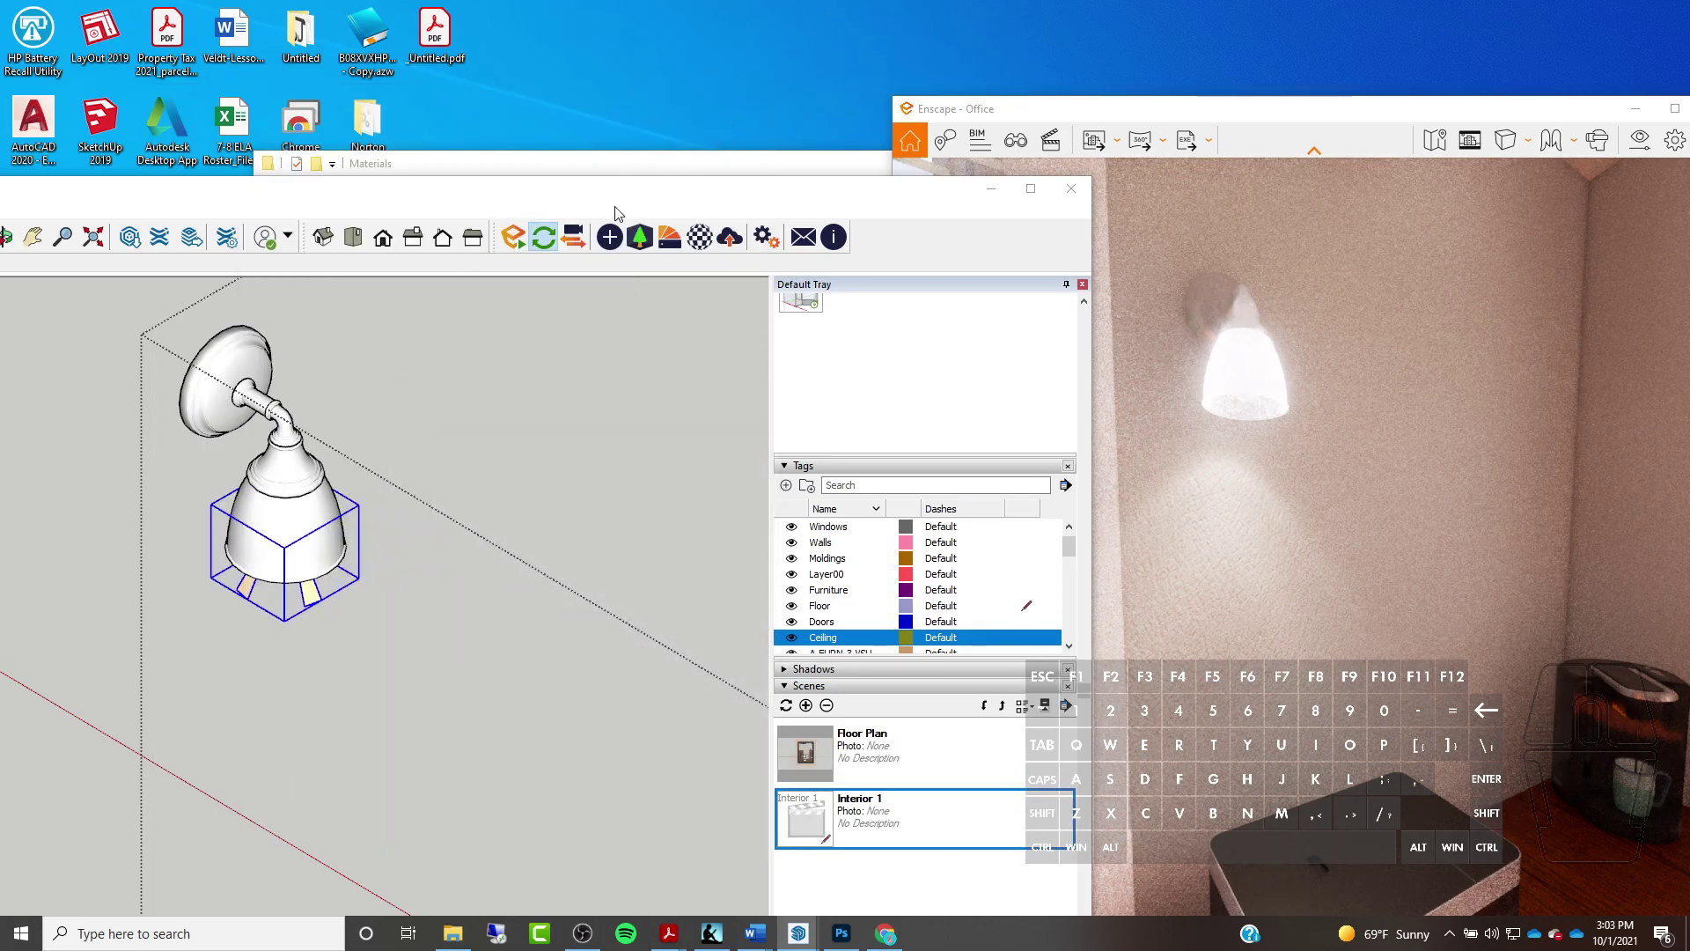
Switch to Photoshop and set up a new document 512 pixels wide and 512 pixels high
left_click(840, 939)
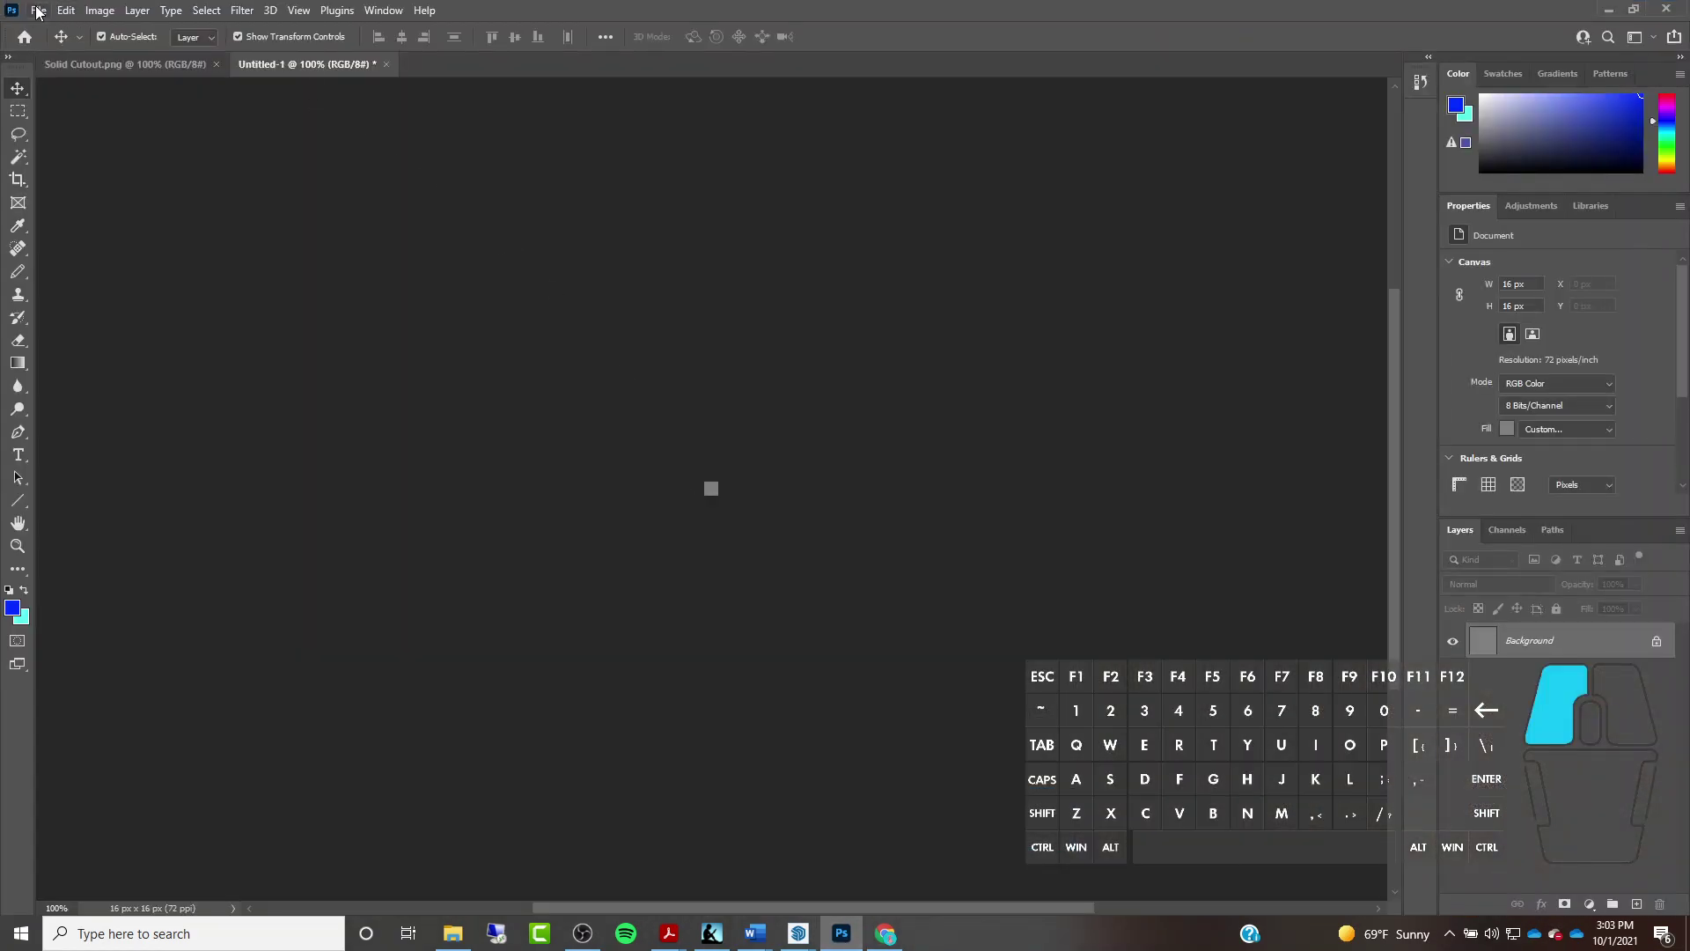
left_click(38, 11)
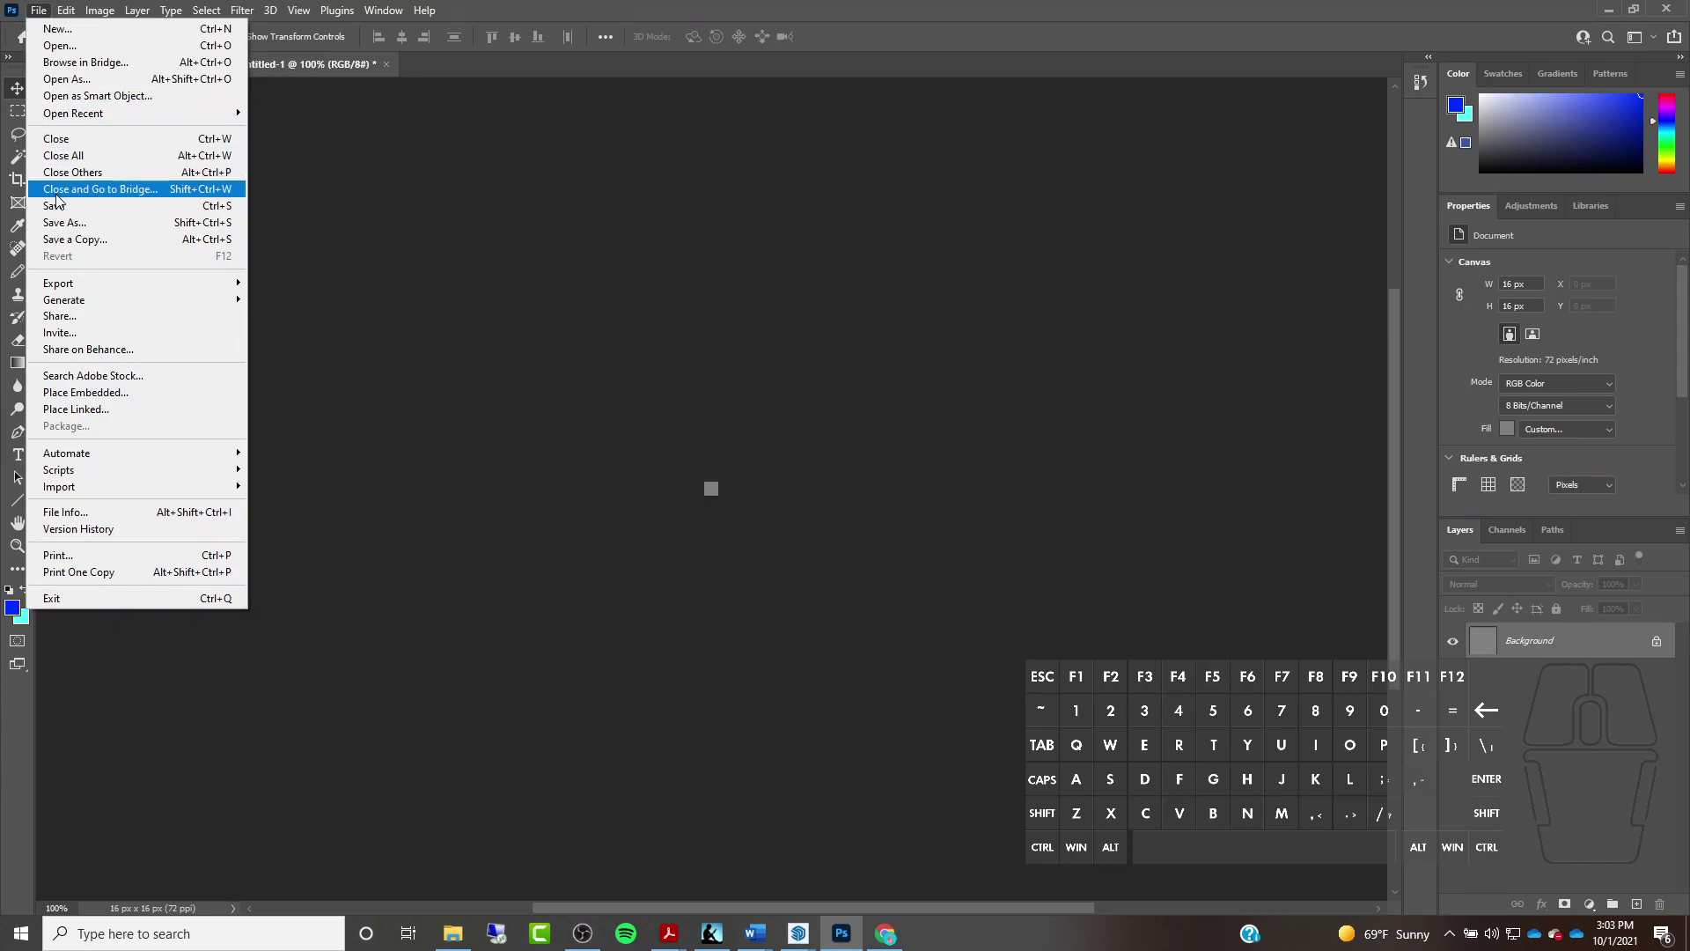
left_click(56, 30)
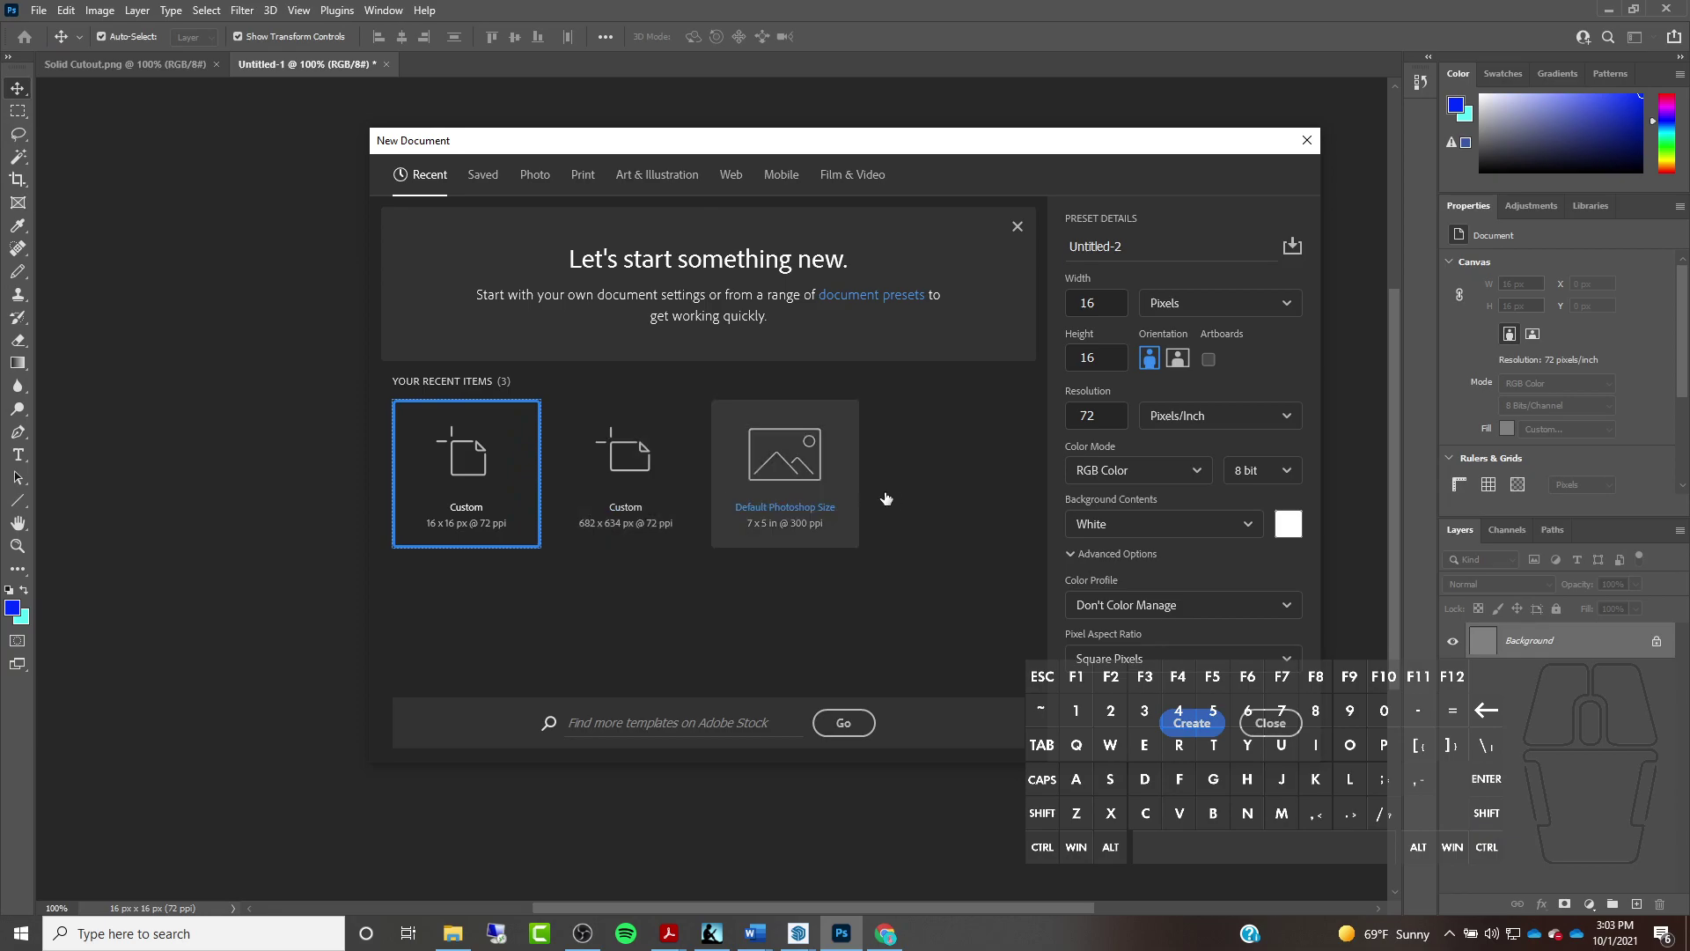
left_click_drag(1092, 297, 989, 307)
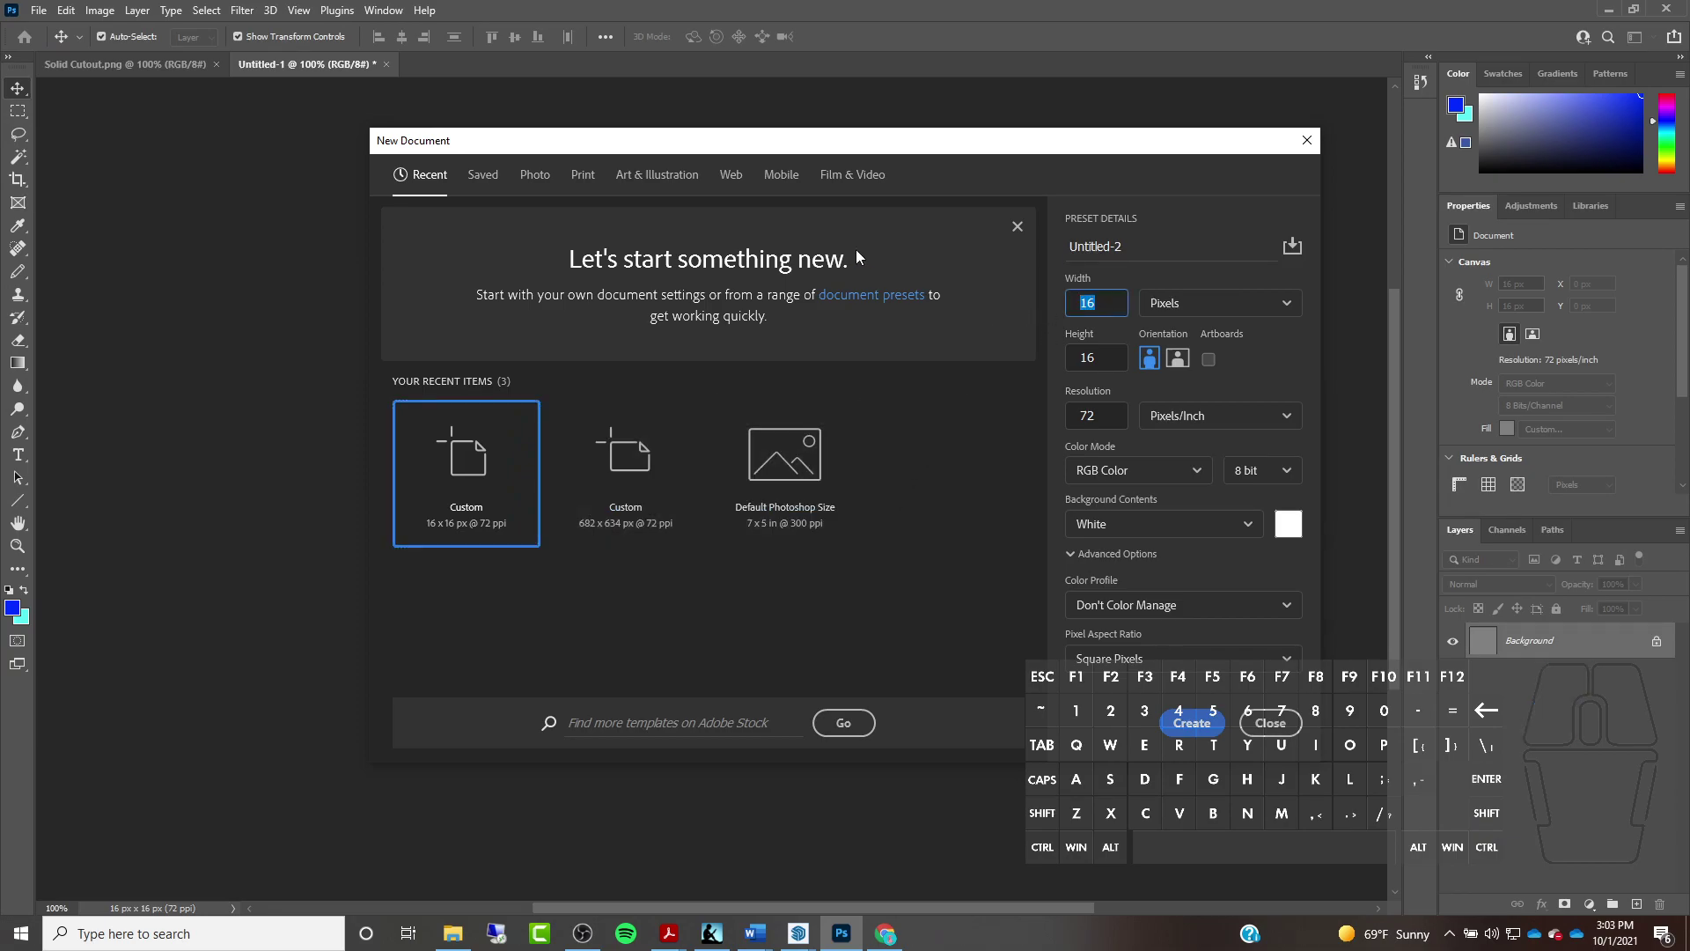
type("512")
left_click_drag(1110, 359, 1032, 368)
type("512")
Set the new document's resolution to 150 pixels/inch and create it
left_click(1116, 420)
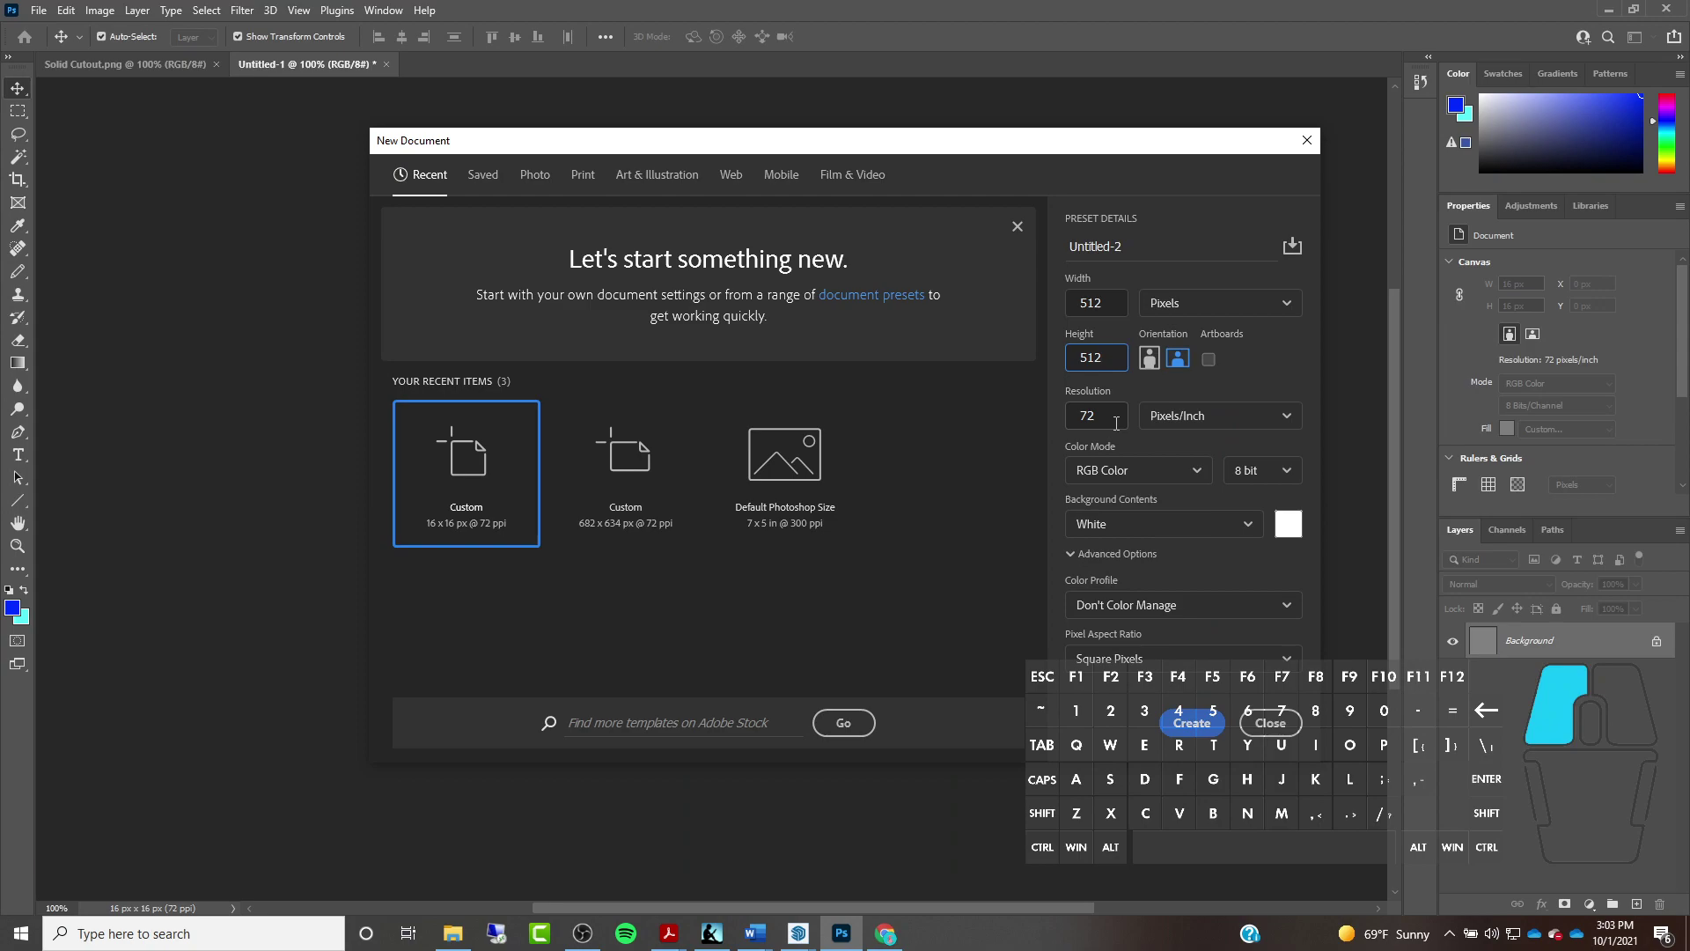
left_click(1276, 421)
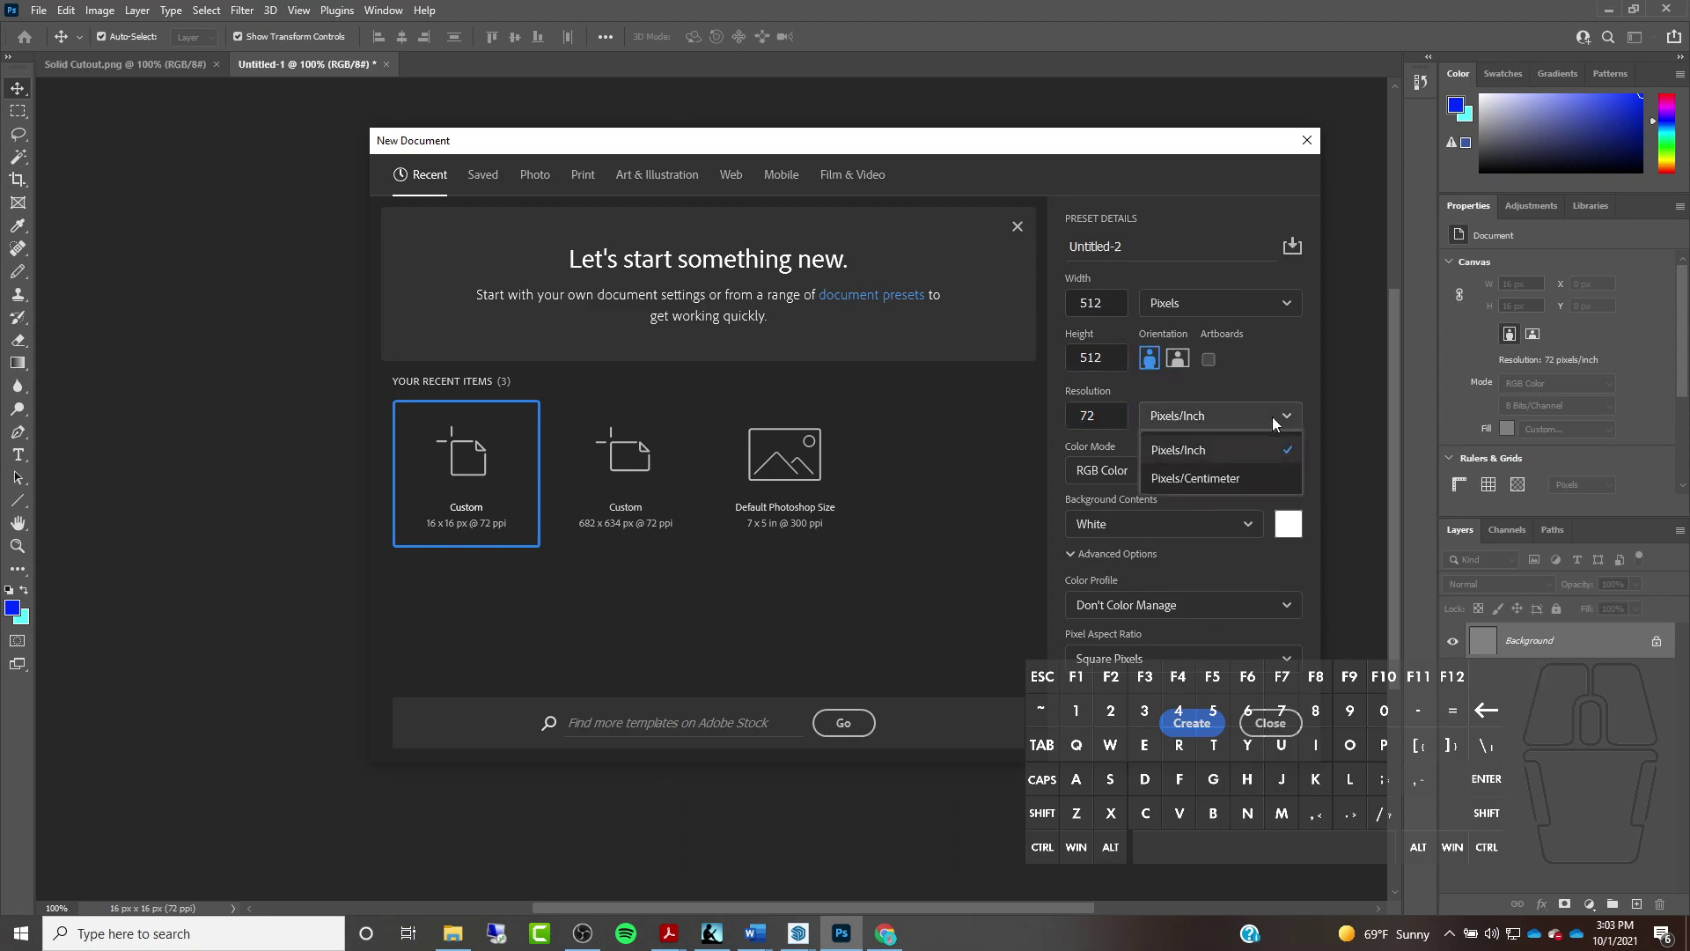
left_click(1109, 419)
left_click_drag(1109, 419, 1011, 419)
type("150")
left_click(1194, 727)
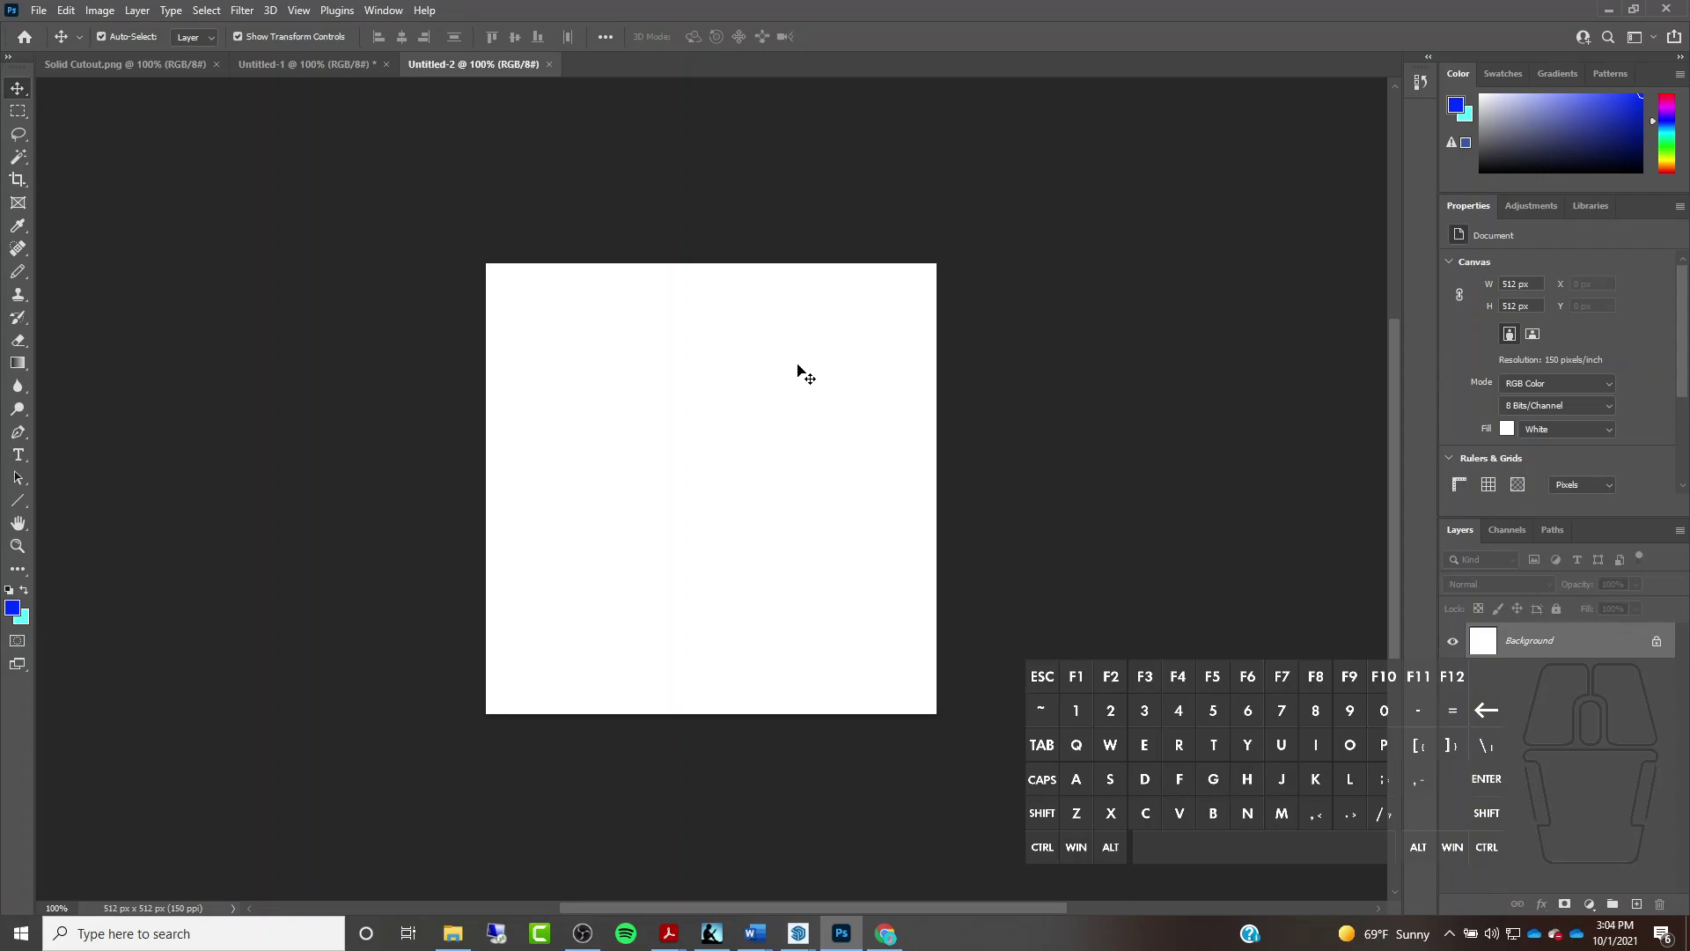
Unlock the white background and draw a circle about 294 px in diameter on a new layer above it
left_click(1658, 642)
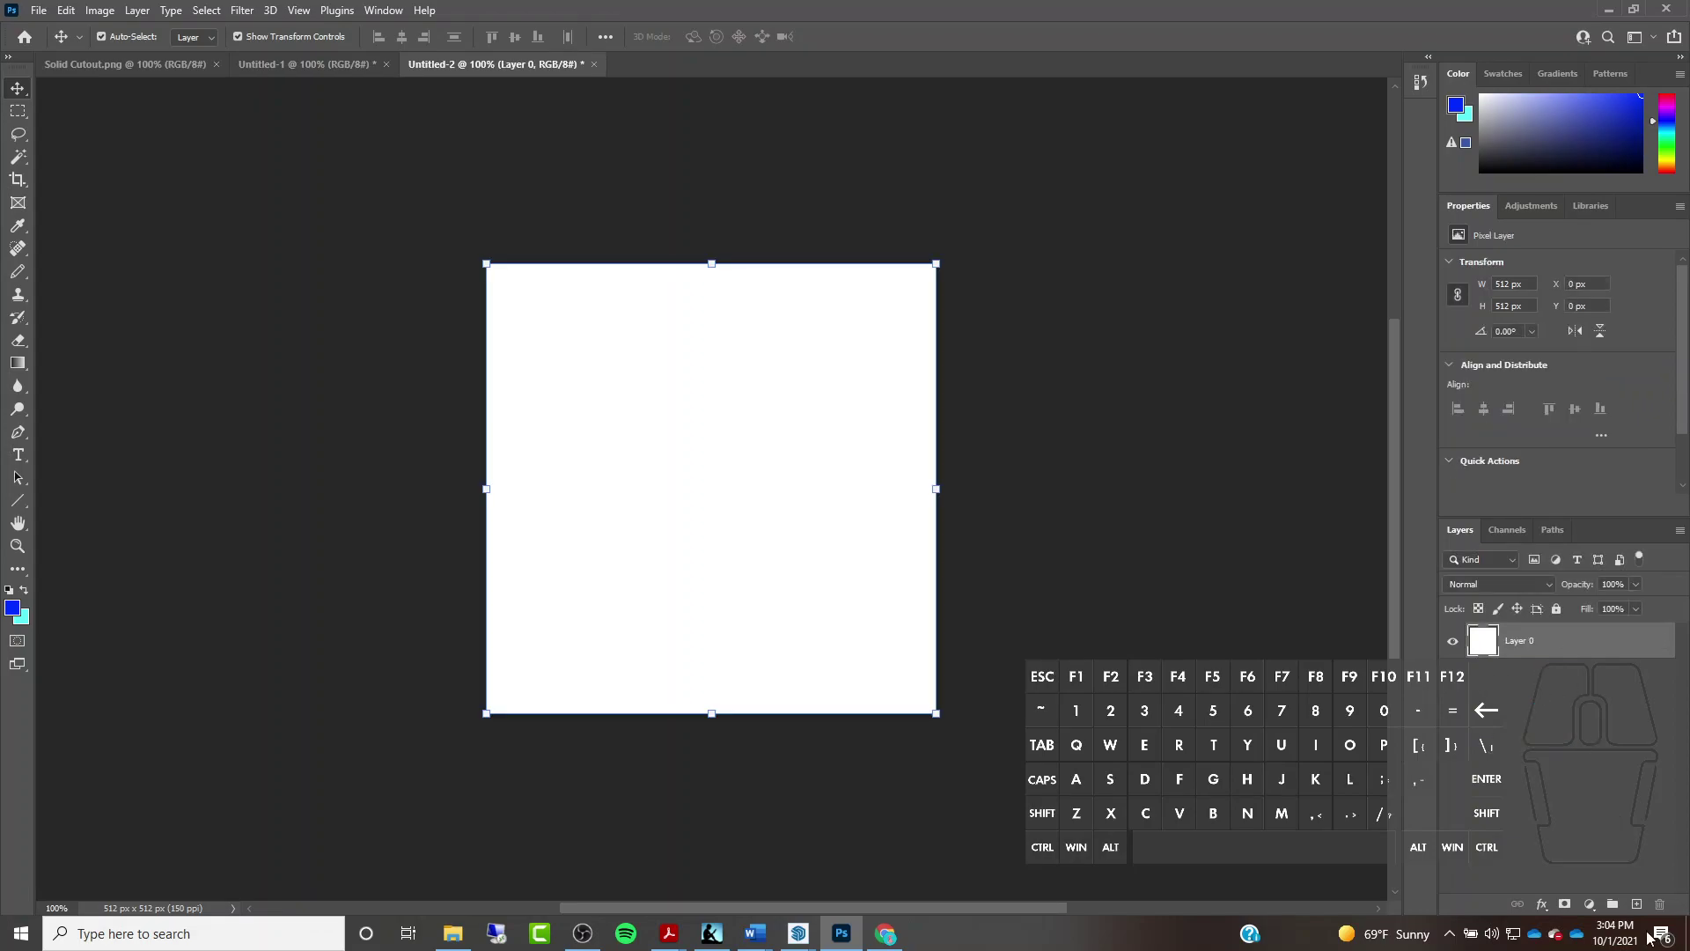
left_click(1637, 904)
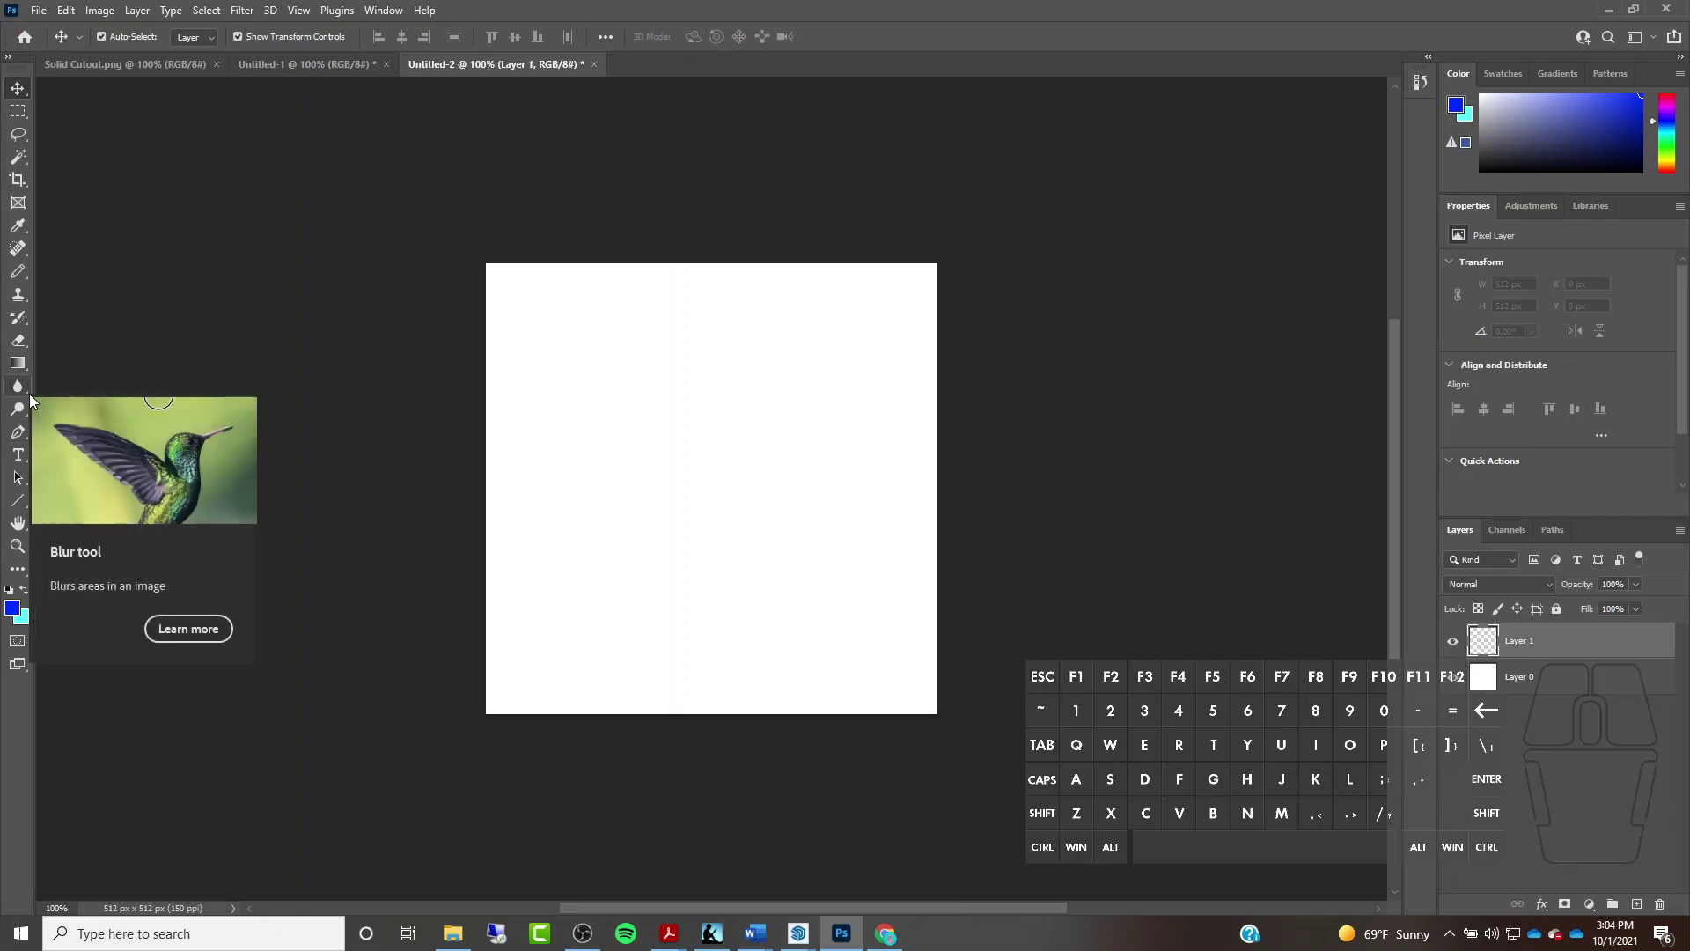
left_click(25, 510)
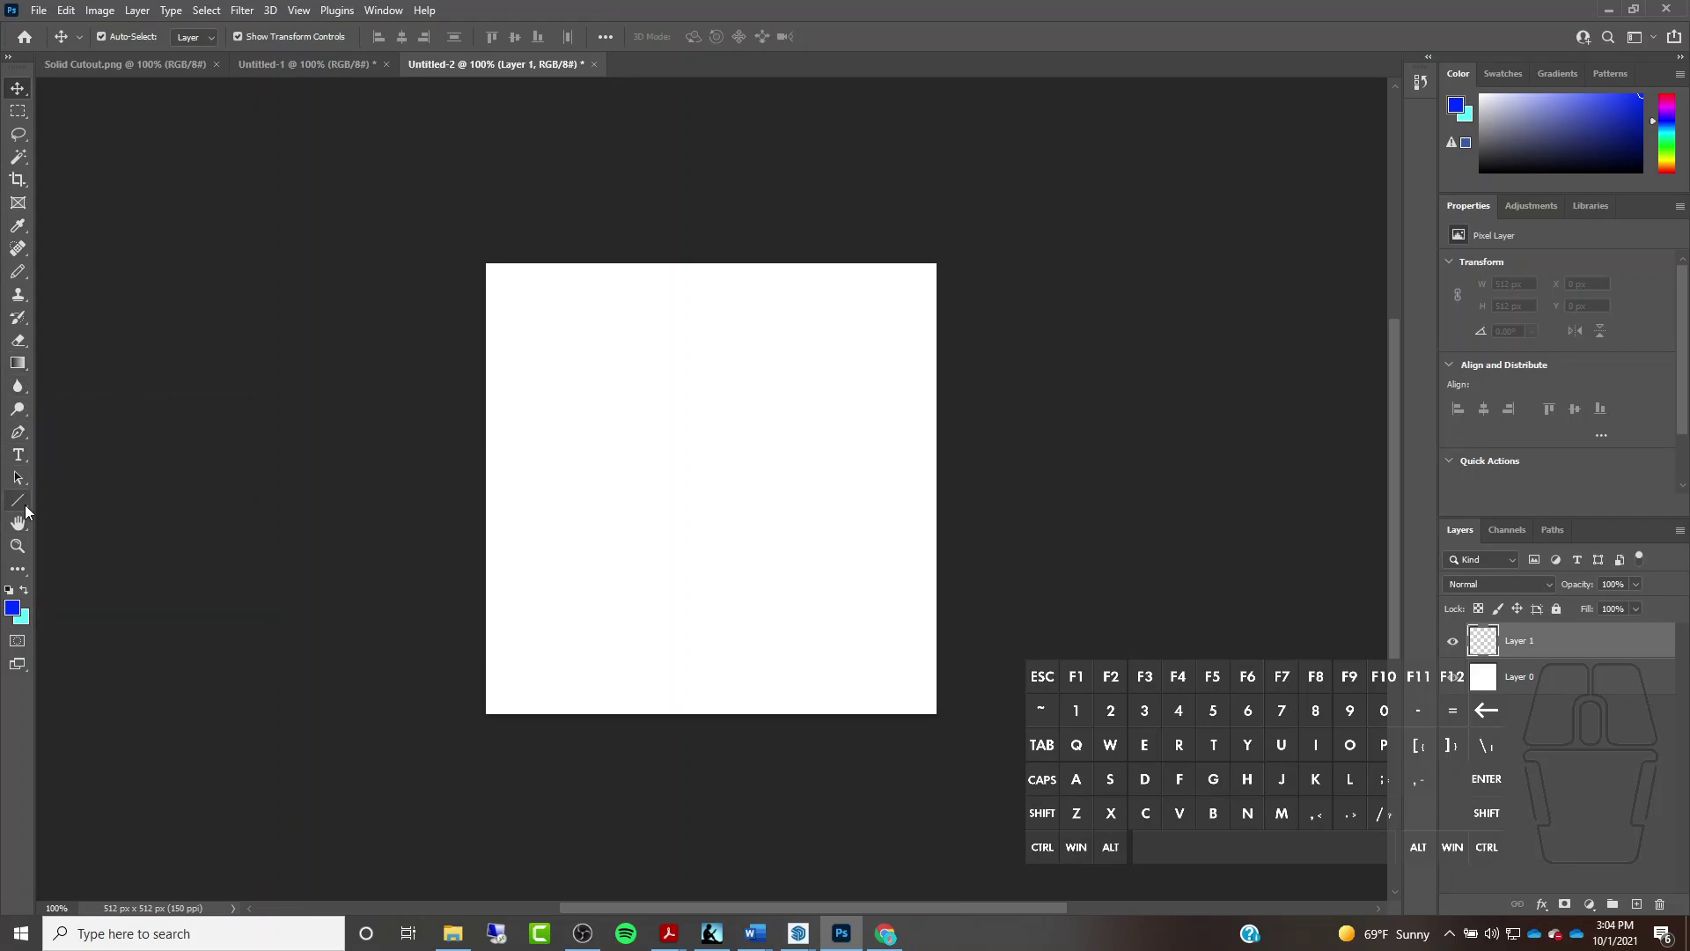
left_click(88, 566)
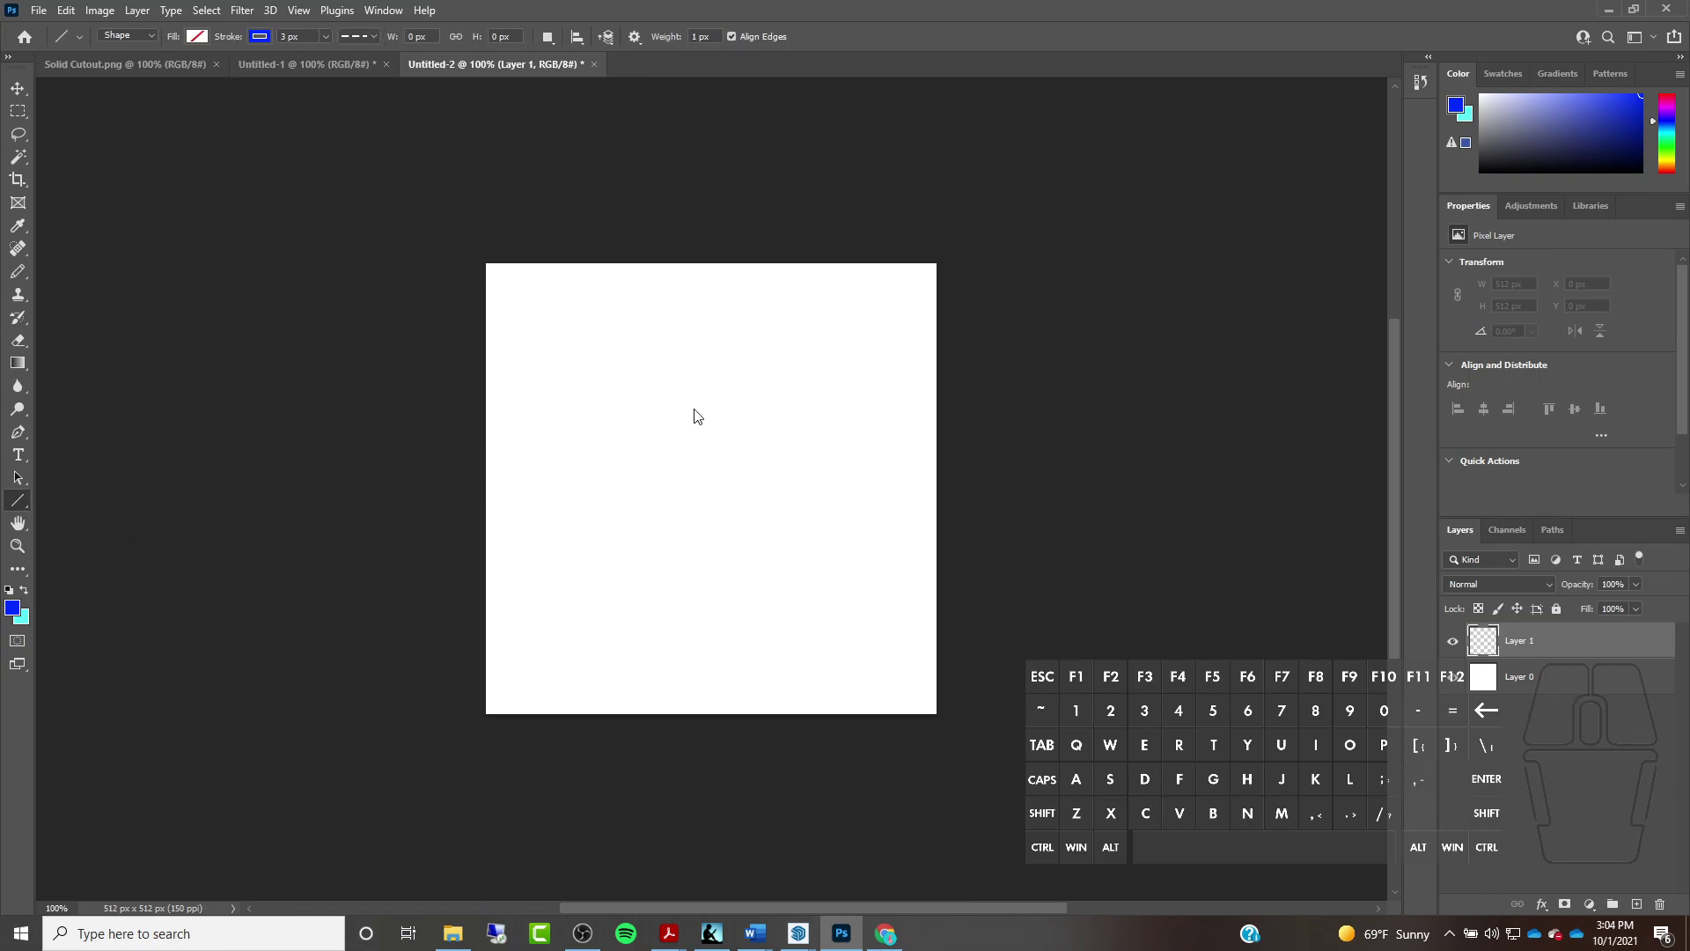
left_click_drag(599, 352, 855, 654)
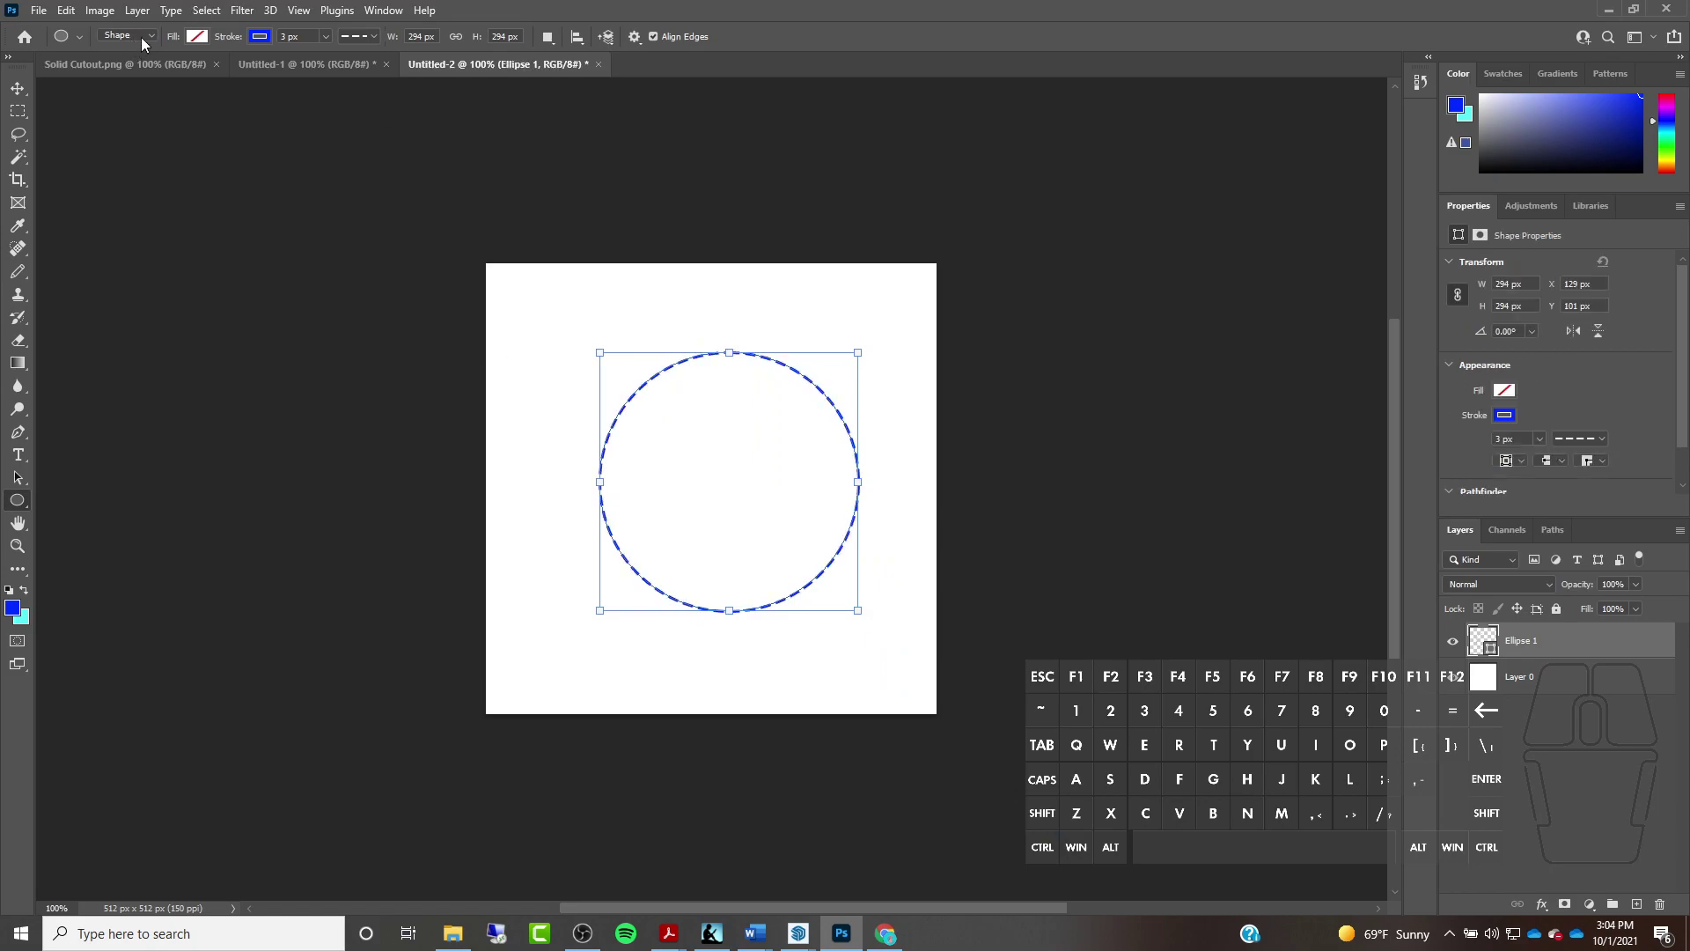
Fill the circle with black (#000000) and remove its stroke
left_click(197, 38)
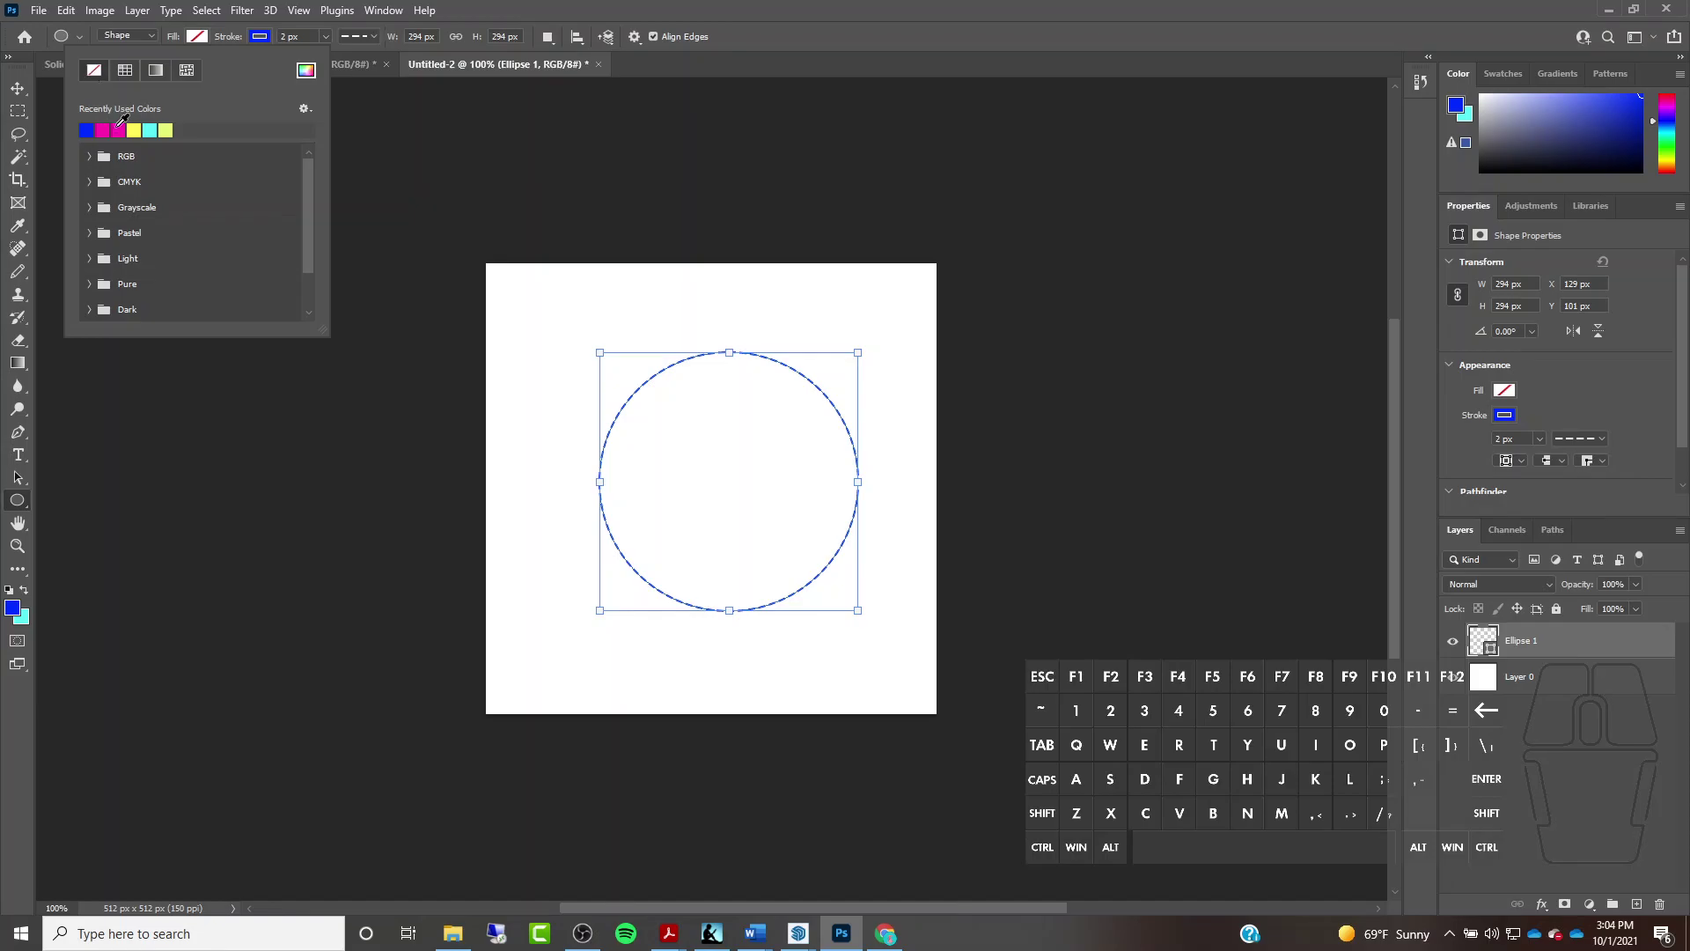
left_click(22, 604)
left_click_drag(702, 344, 901, 505)
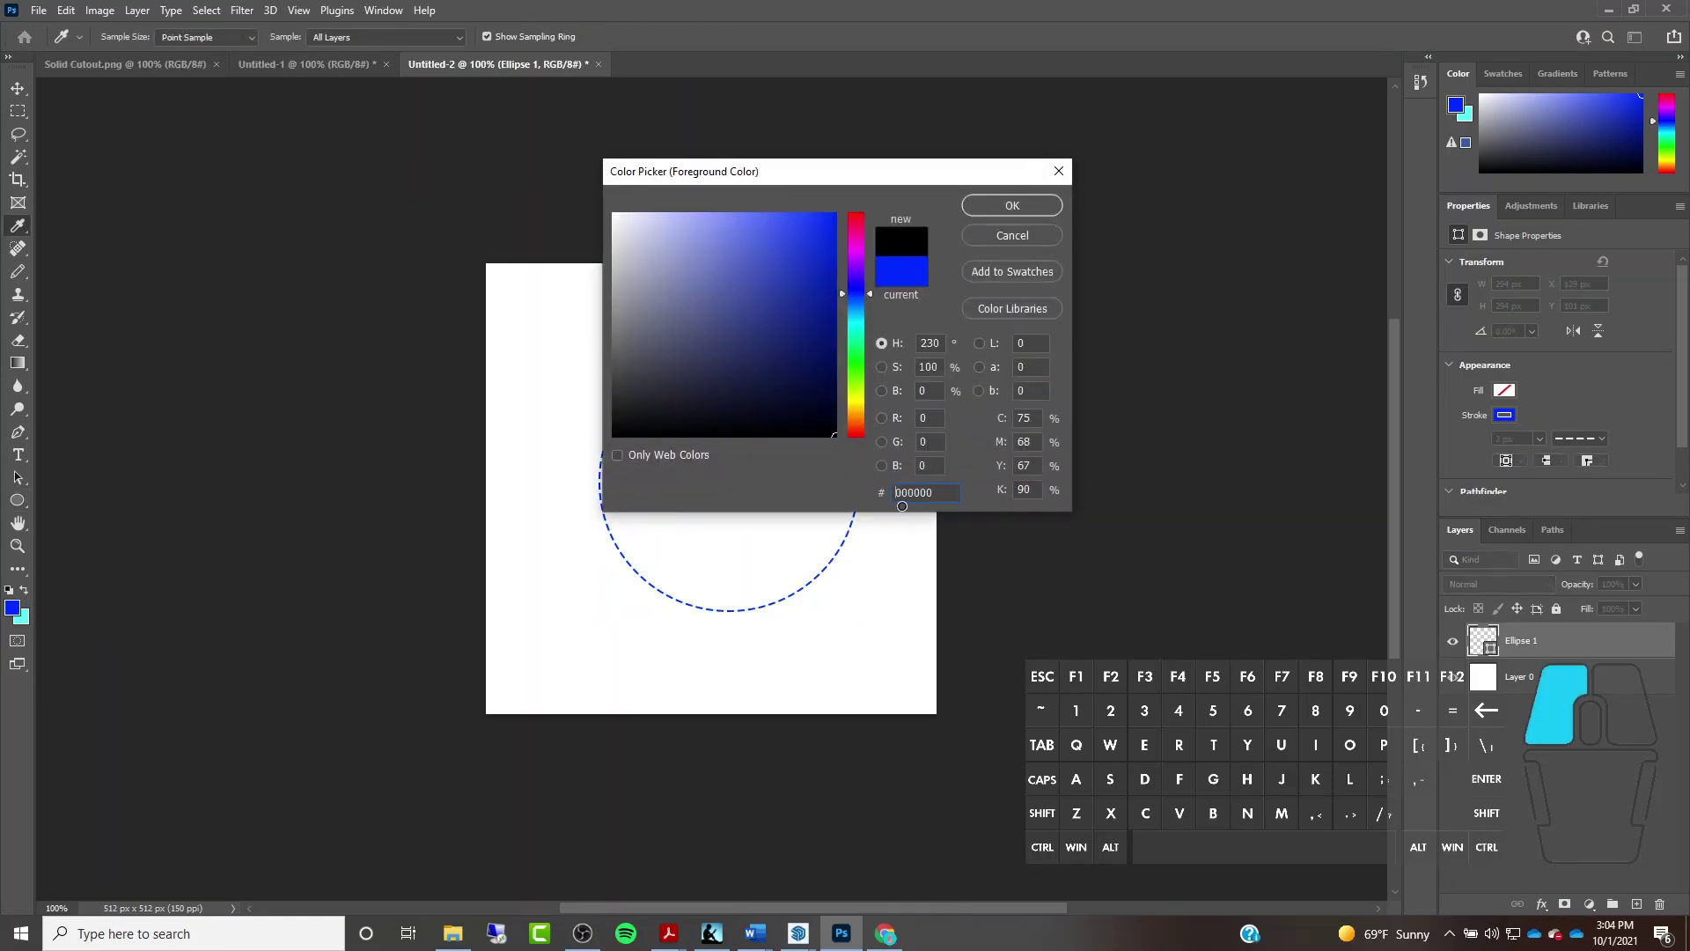
left_click(1011, 205)
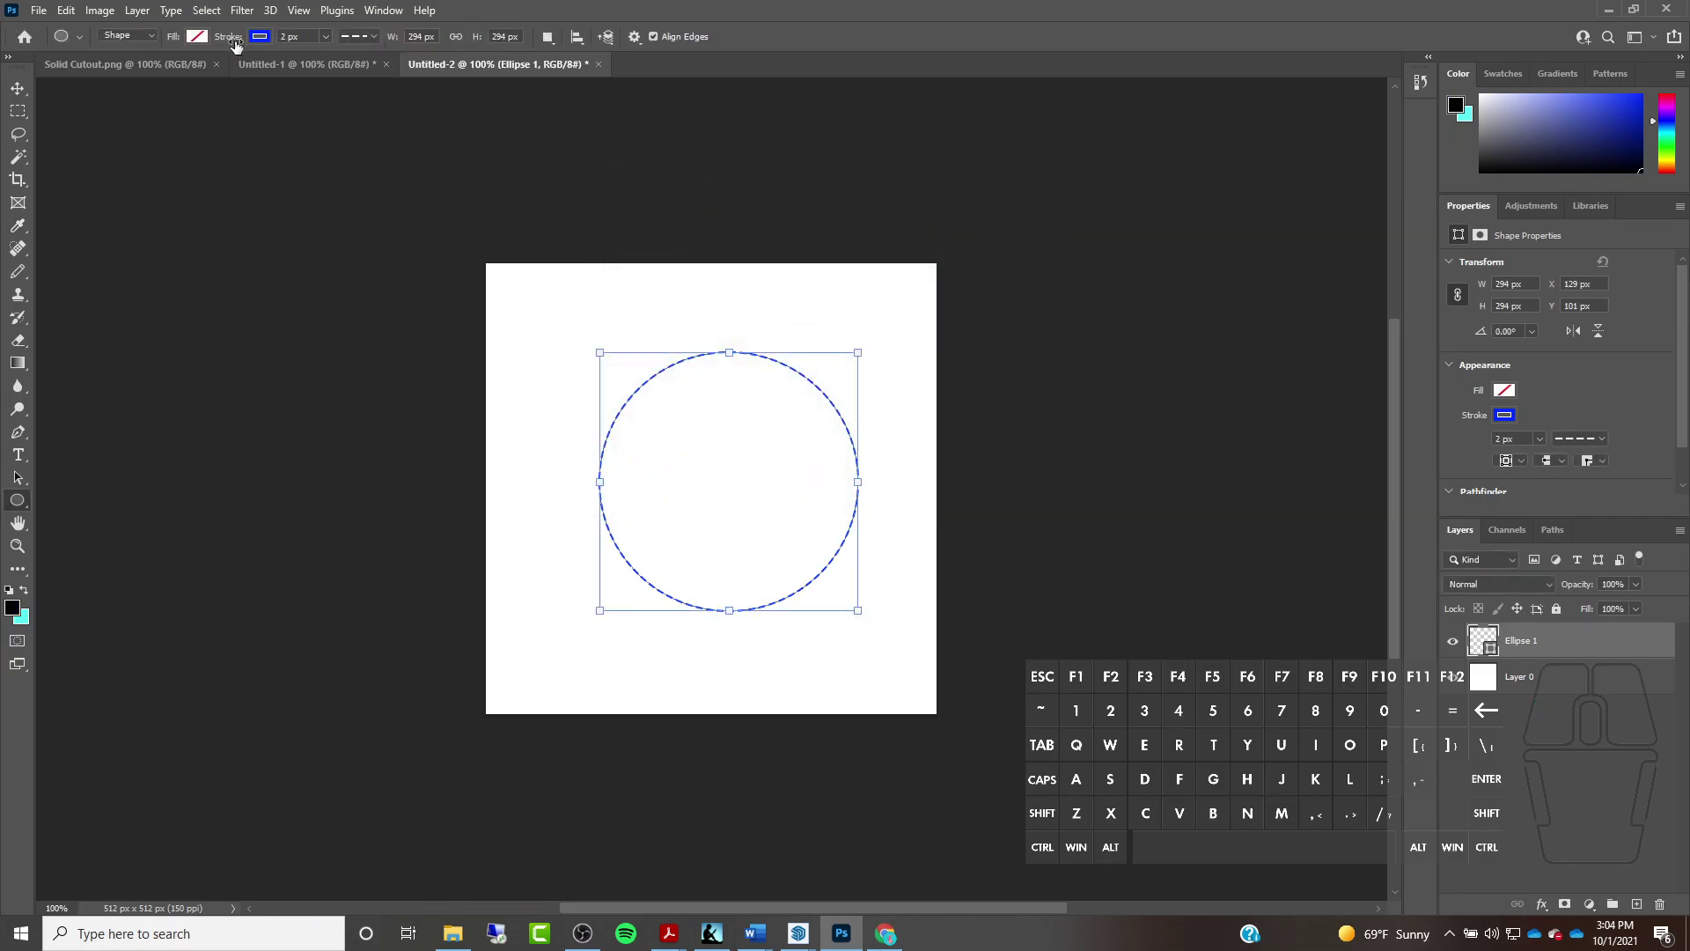
left_click(196, 37)
left_click(86, 129)
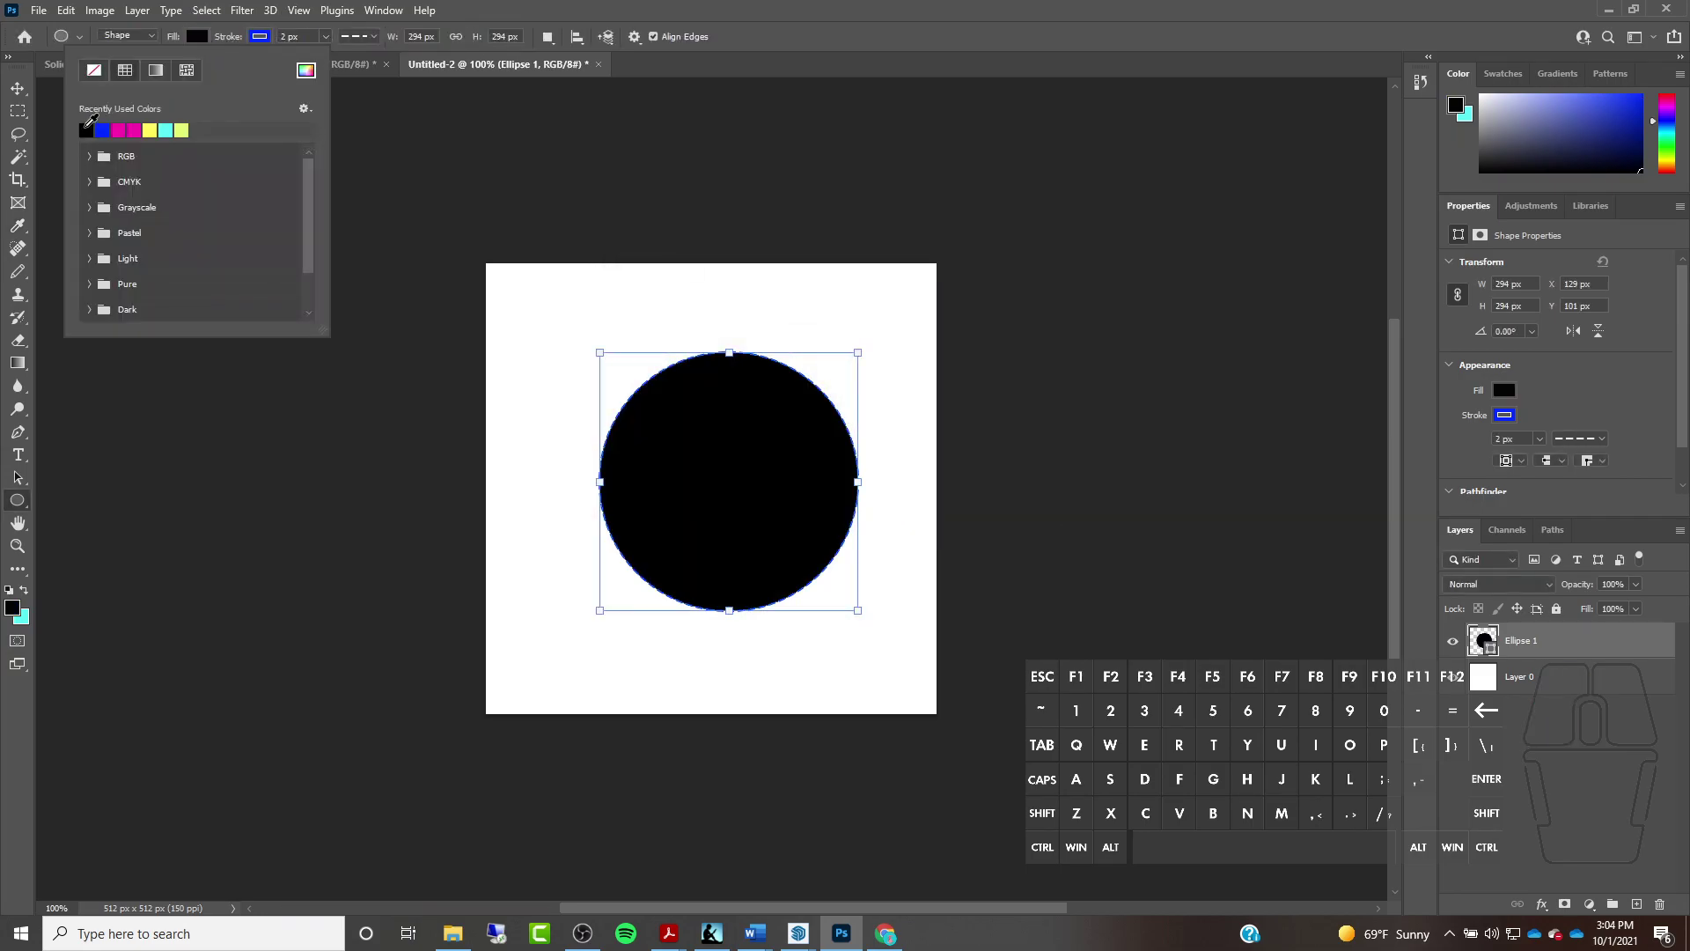
left_click(260, 37)
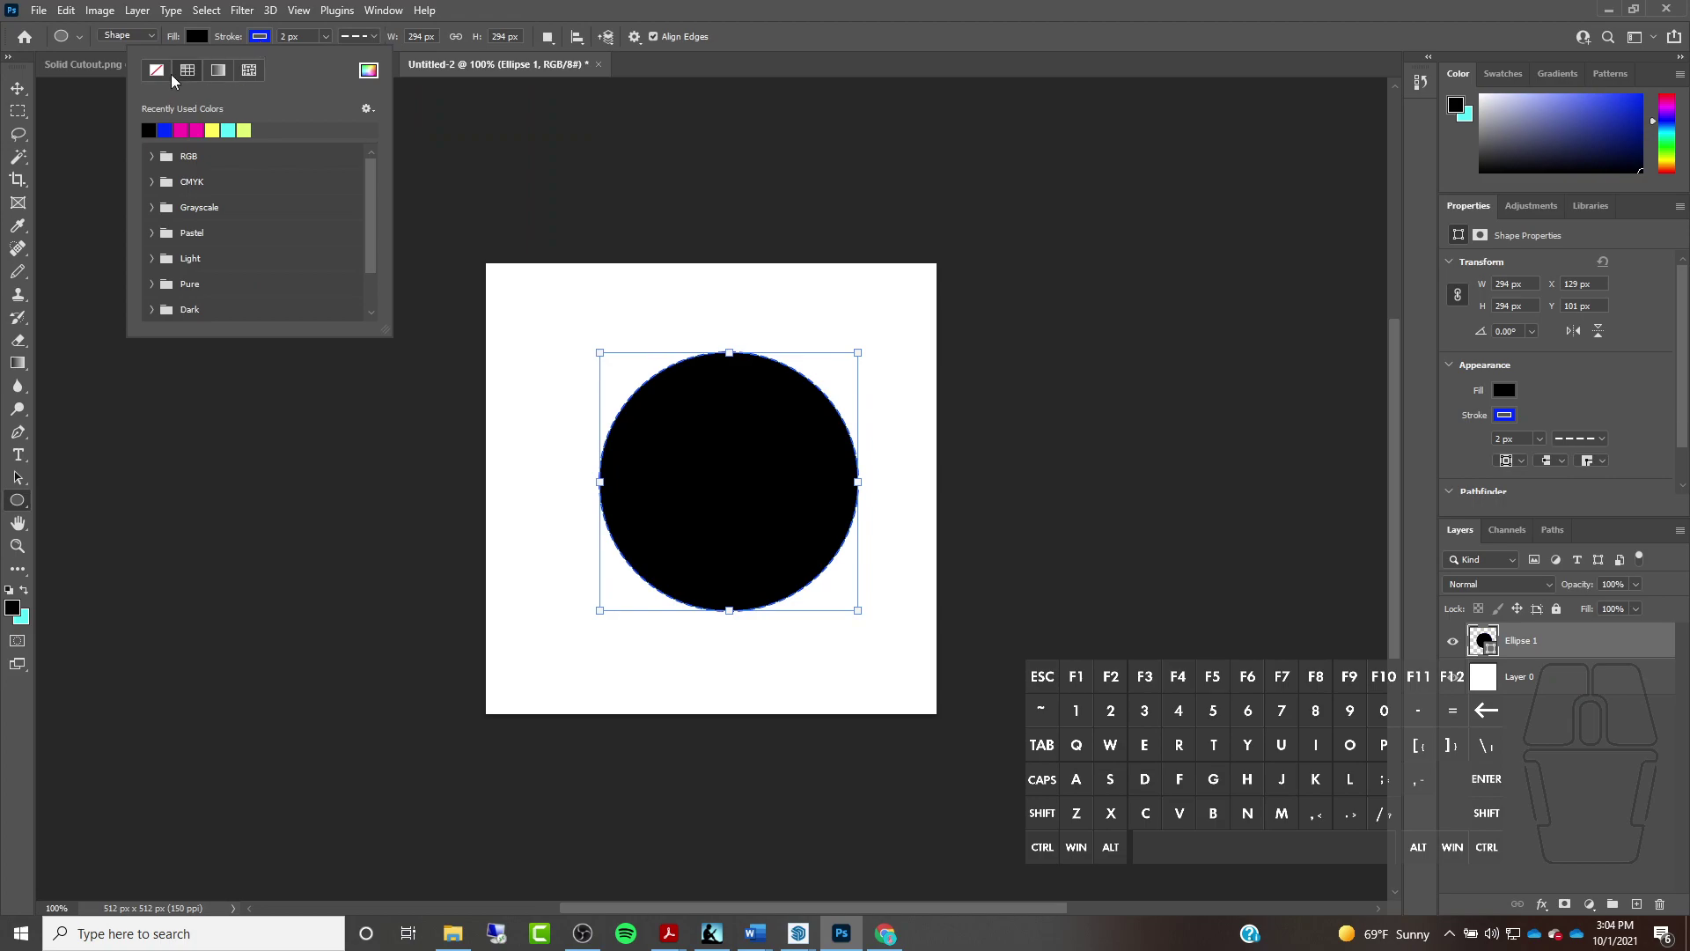
left_click(157, 70)
left_click(272, 71)
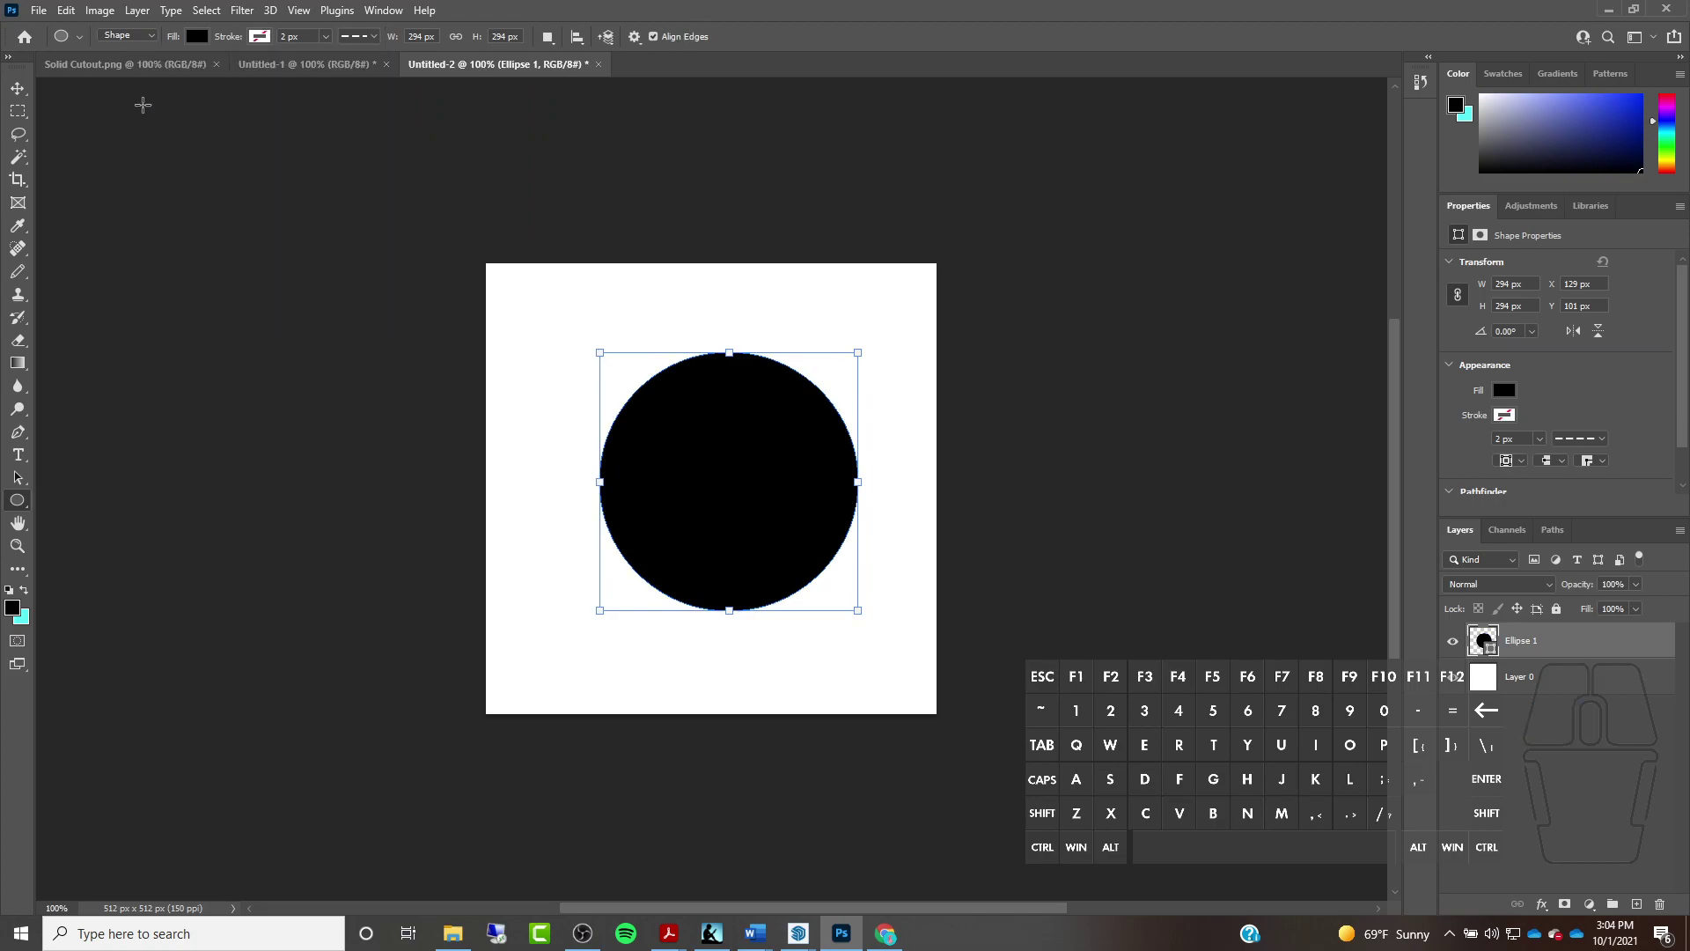
Centre the black circle on the canvas and scale it about its centre to roughly 392 px wide
left_click(17, 88)
left_click_drag(774, 479, 757, 485)
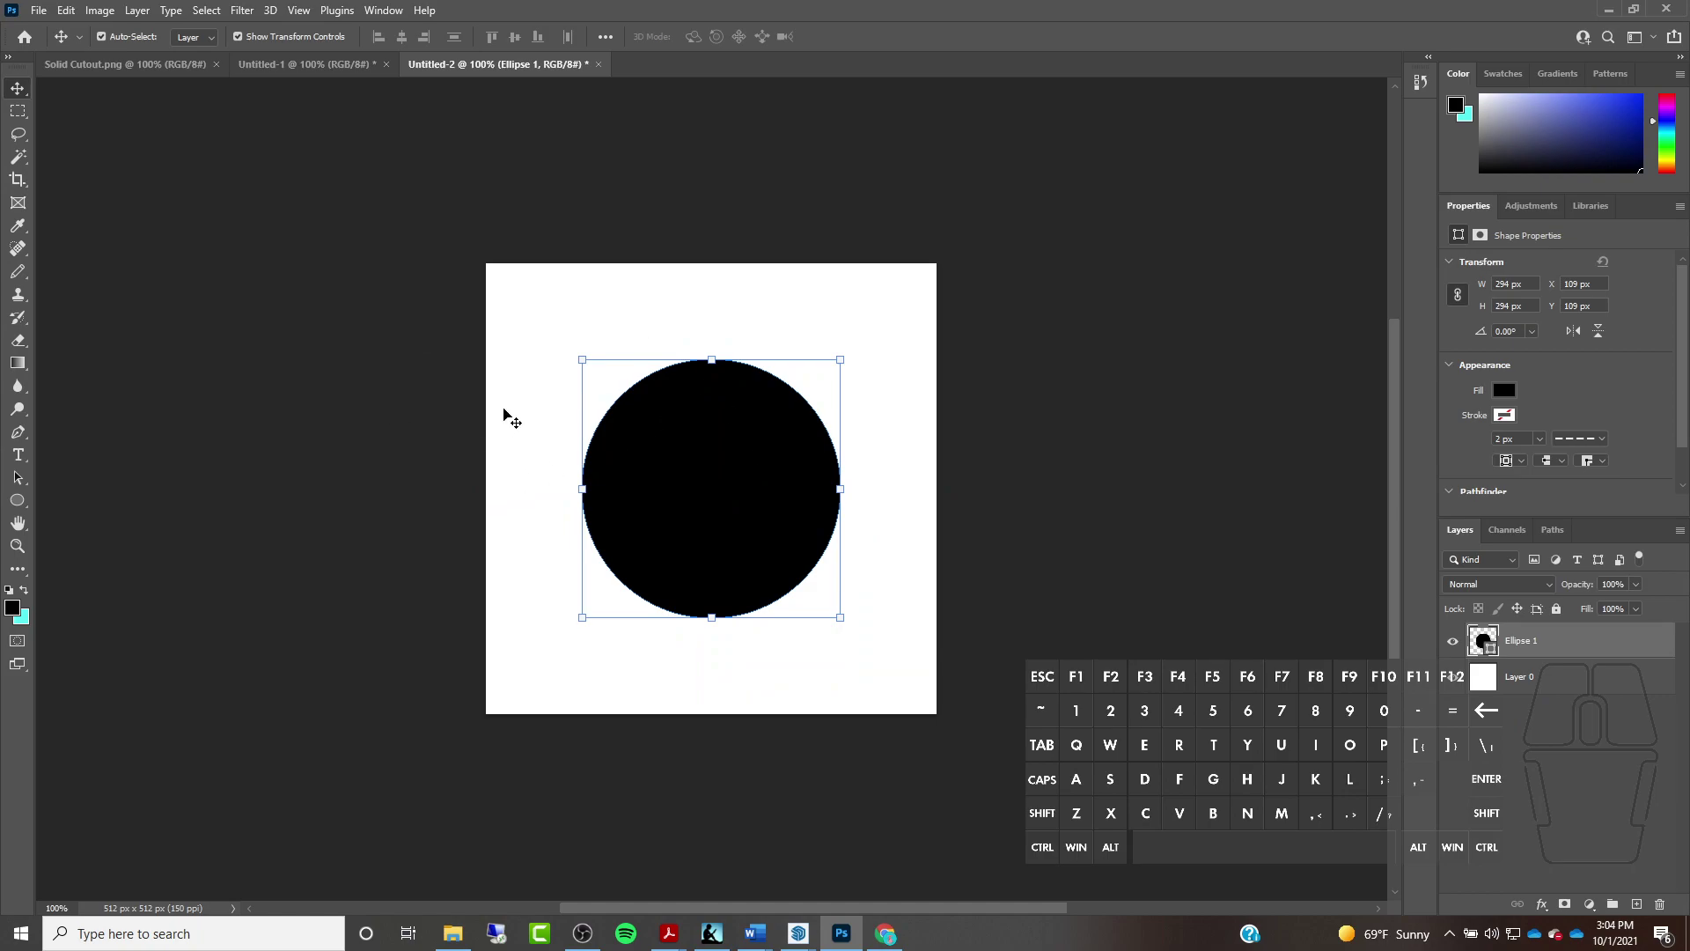
left_click_drag(580, 622, 539, 671, "alt+shift")
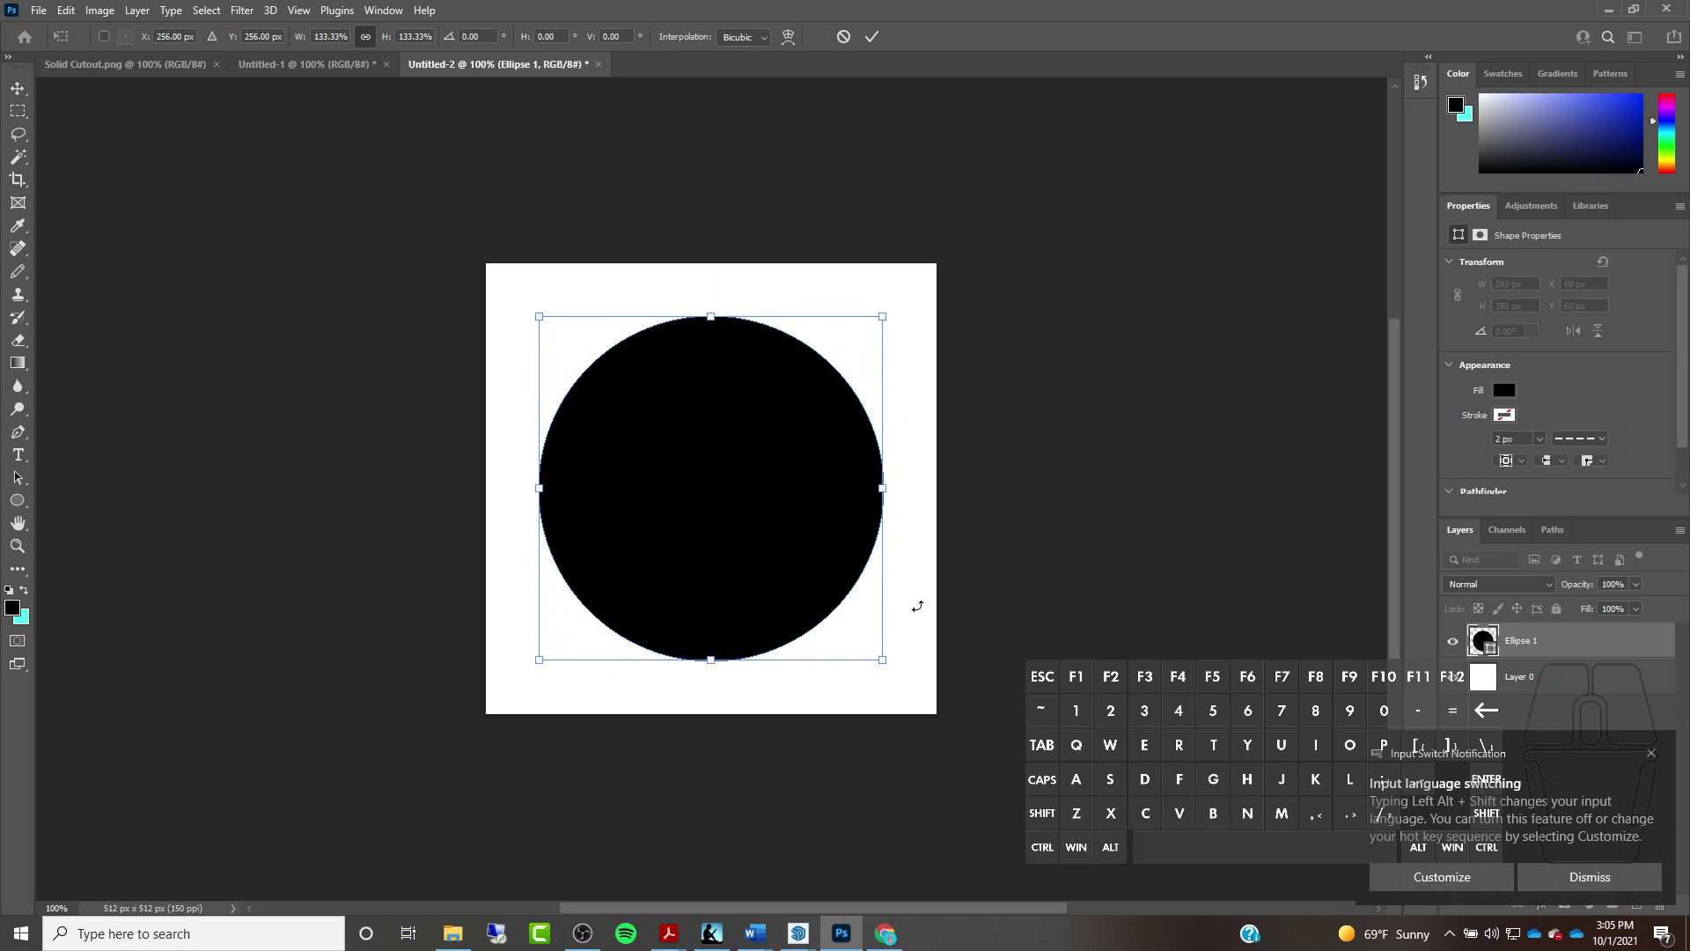
left_click(1651, 753)
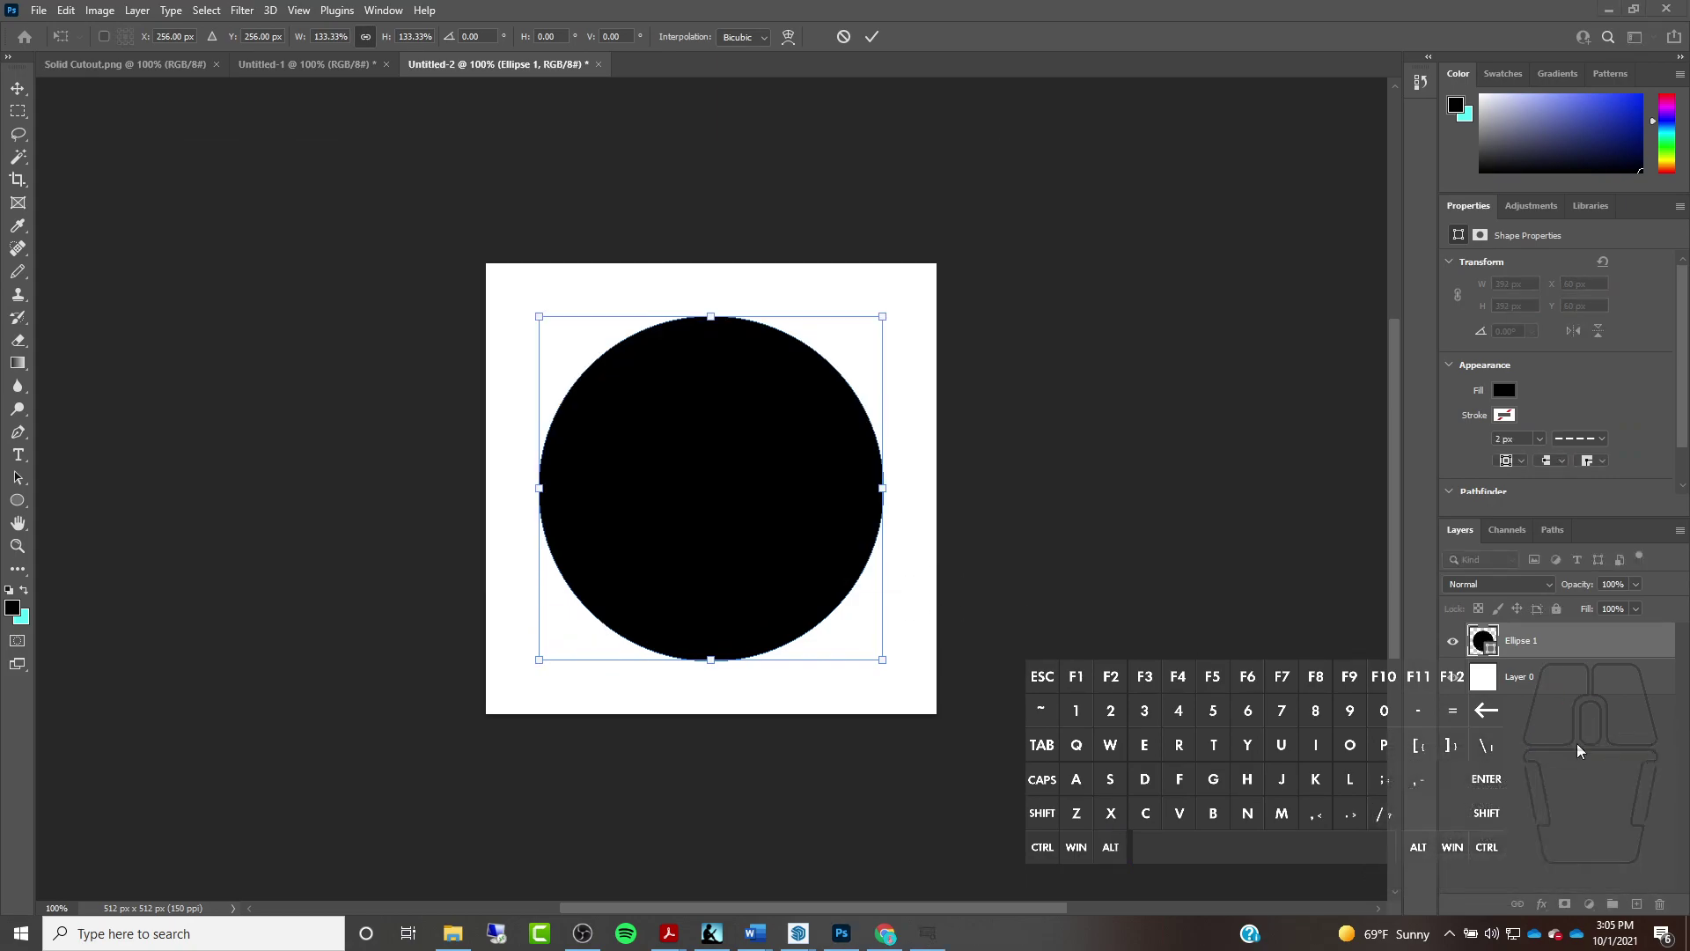
left_click(549, 306)
left_click(18, 88)
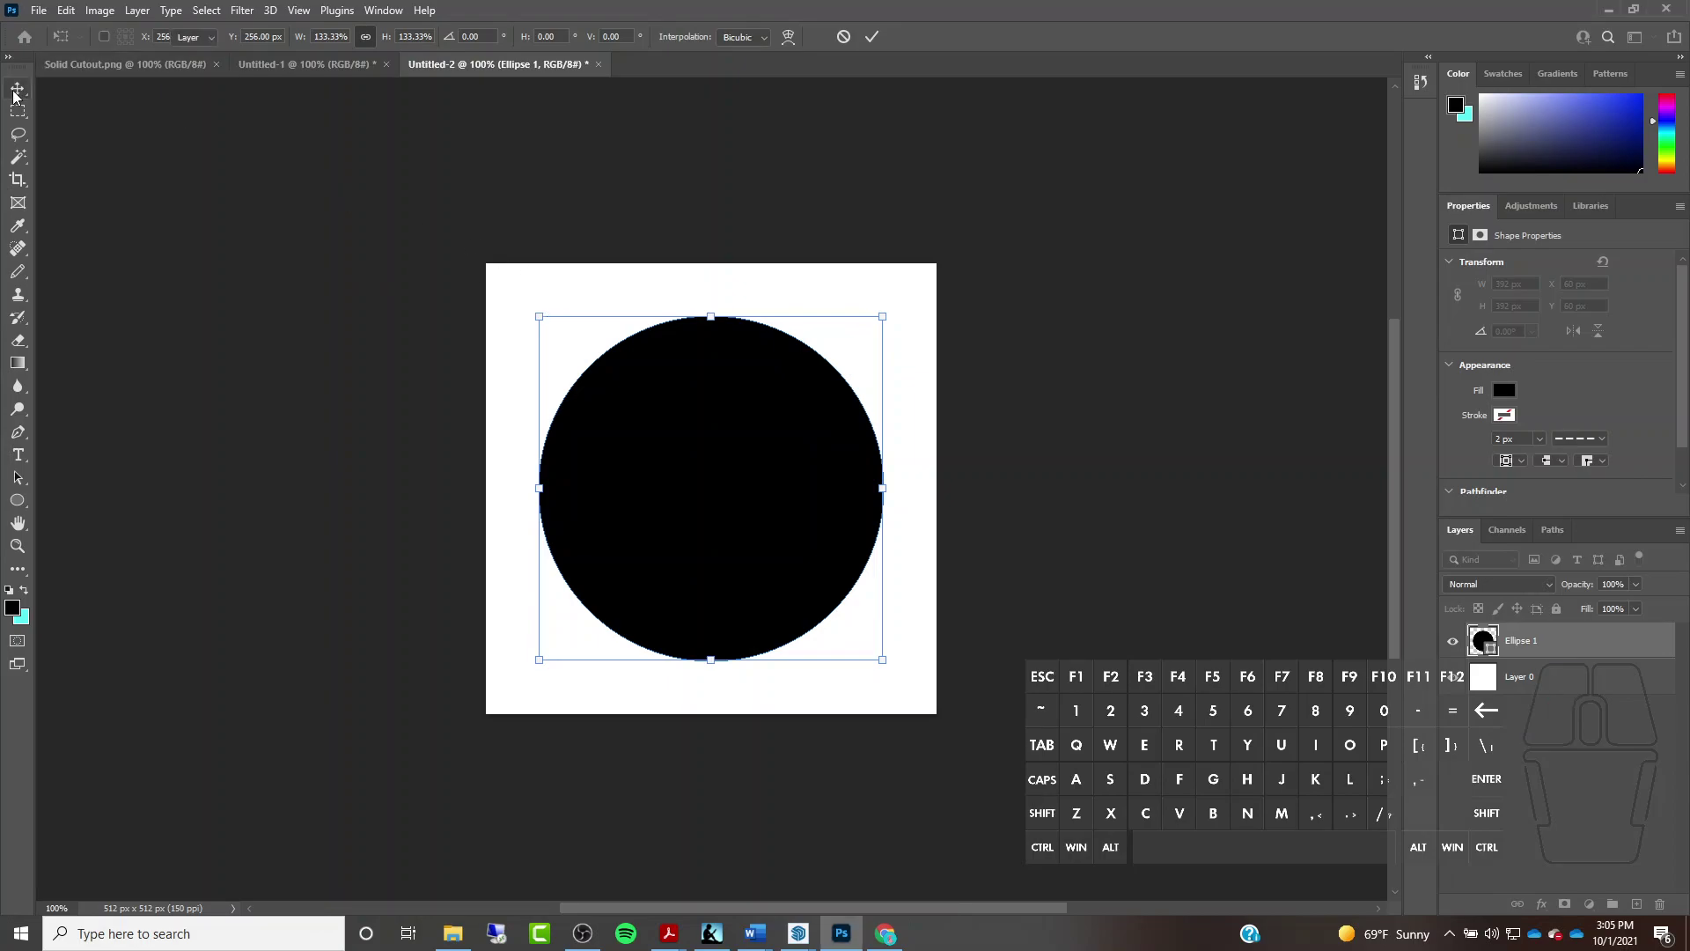
Stamp the visible layers into a new merged layer and invert its colors to get a white circle on black
left_click(1559, 650)
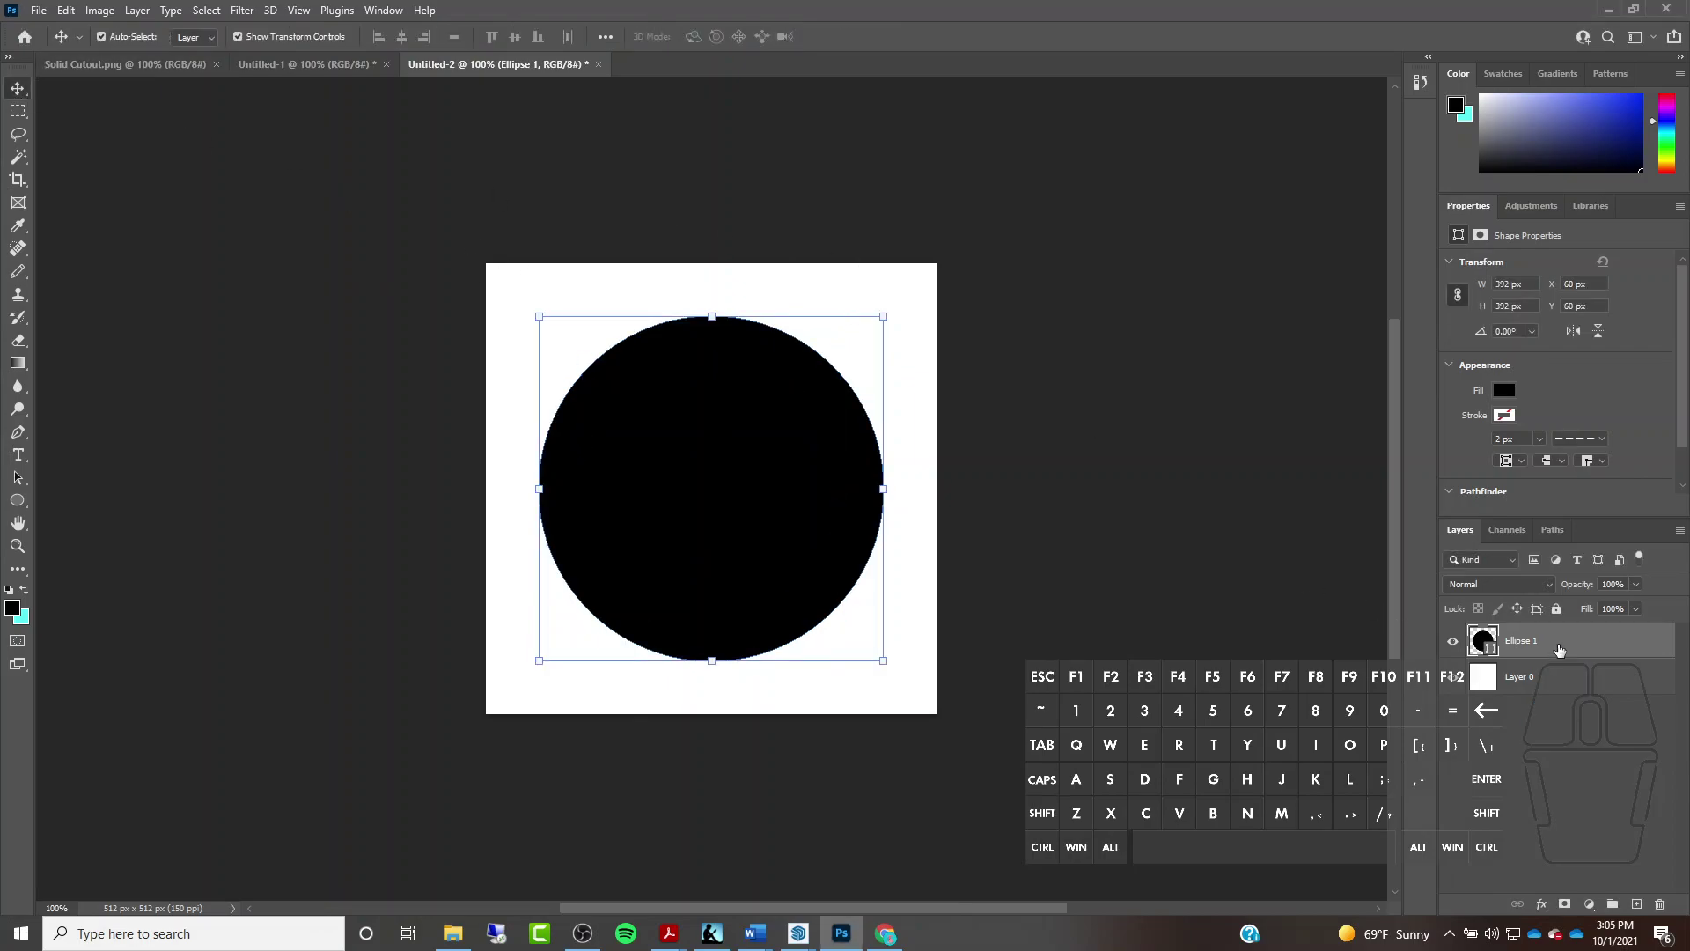
key("ctrl+alt+shift+e")
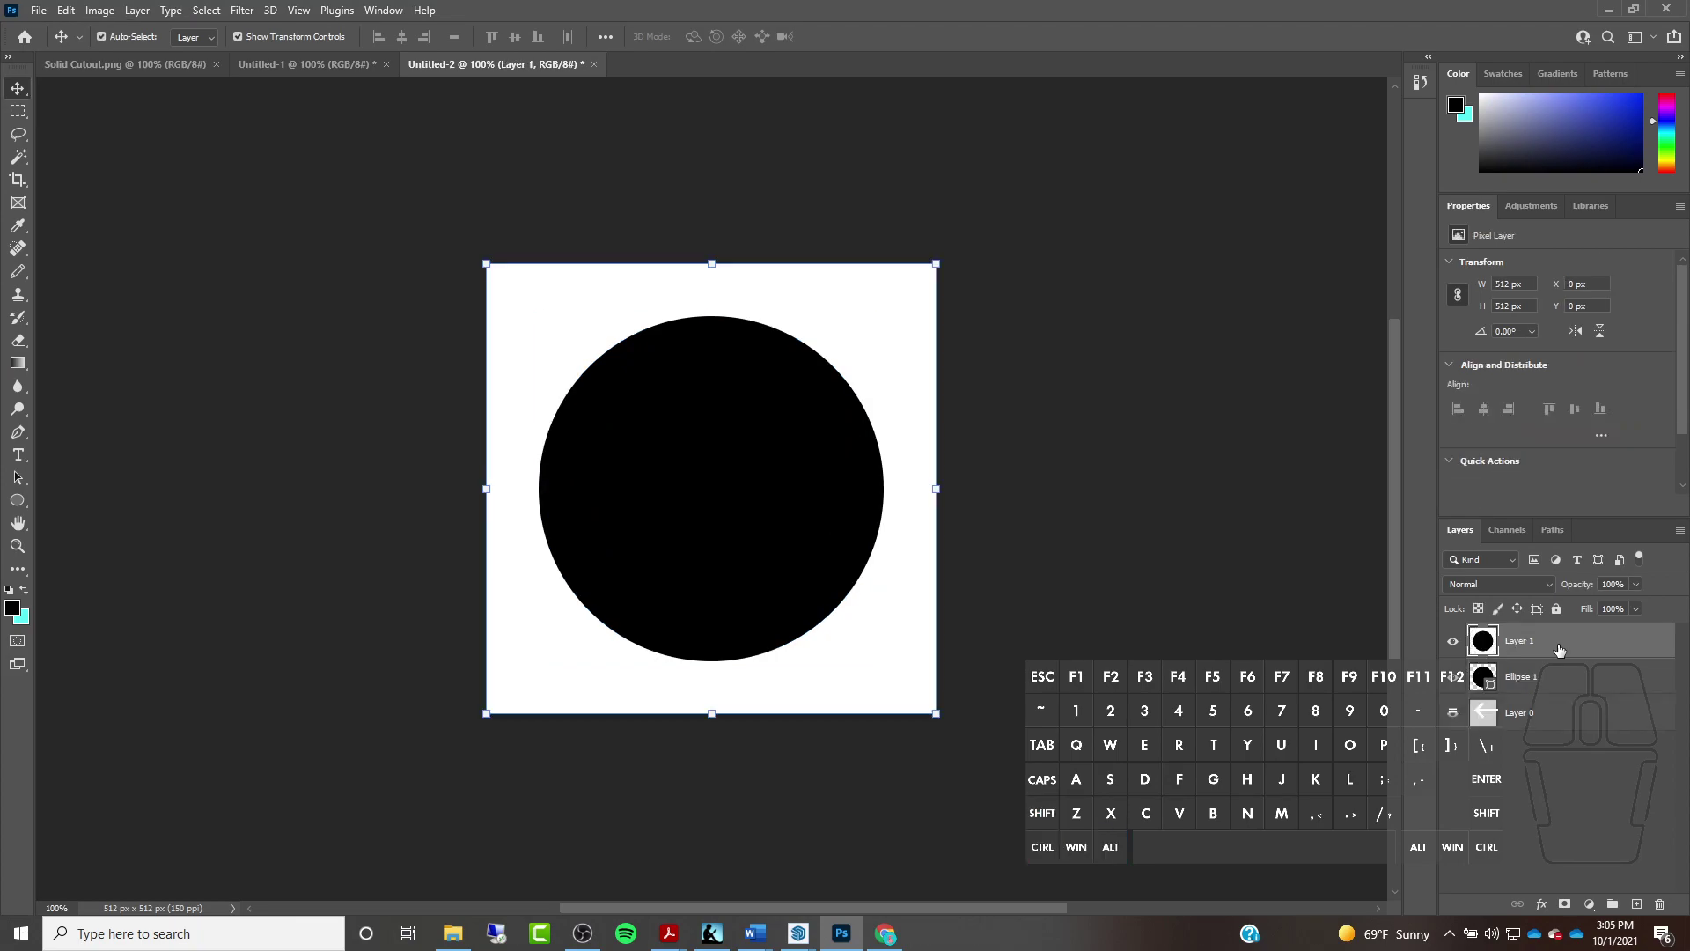
key("ctrl+shift")
key("ctrl+shift+i")
key("ctrl+i")
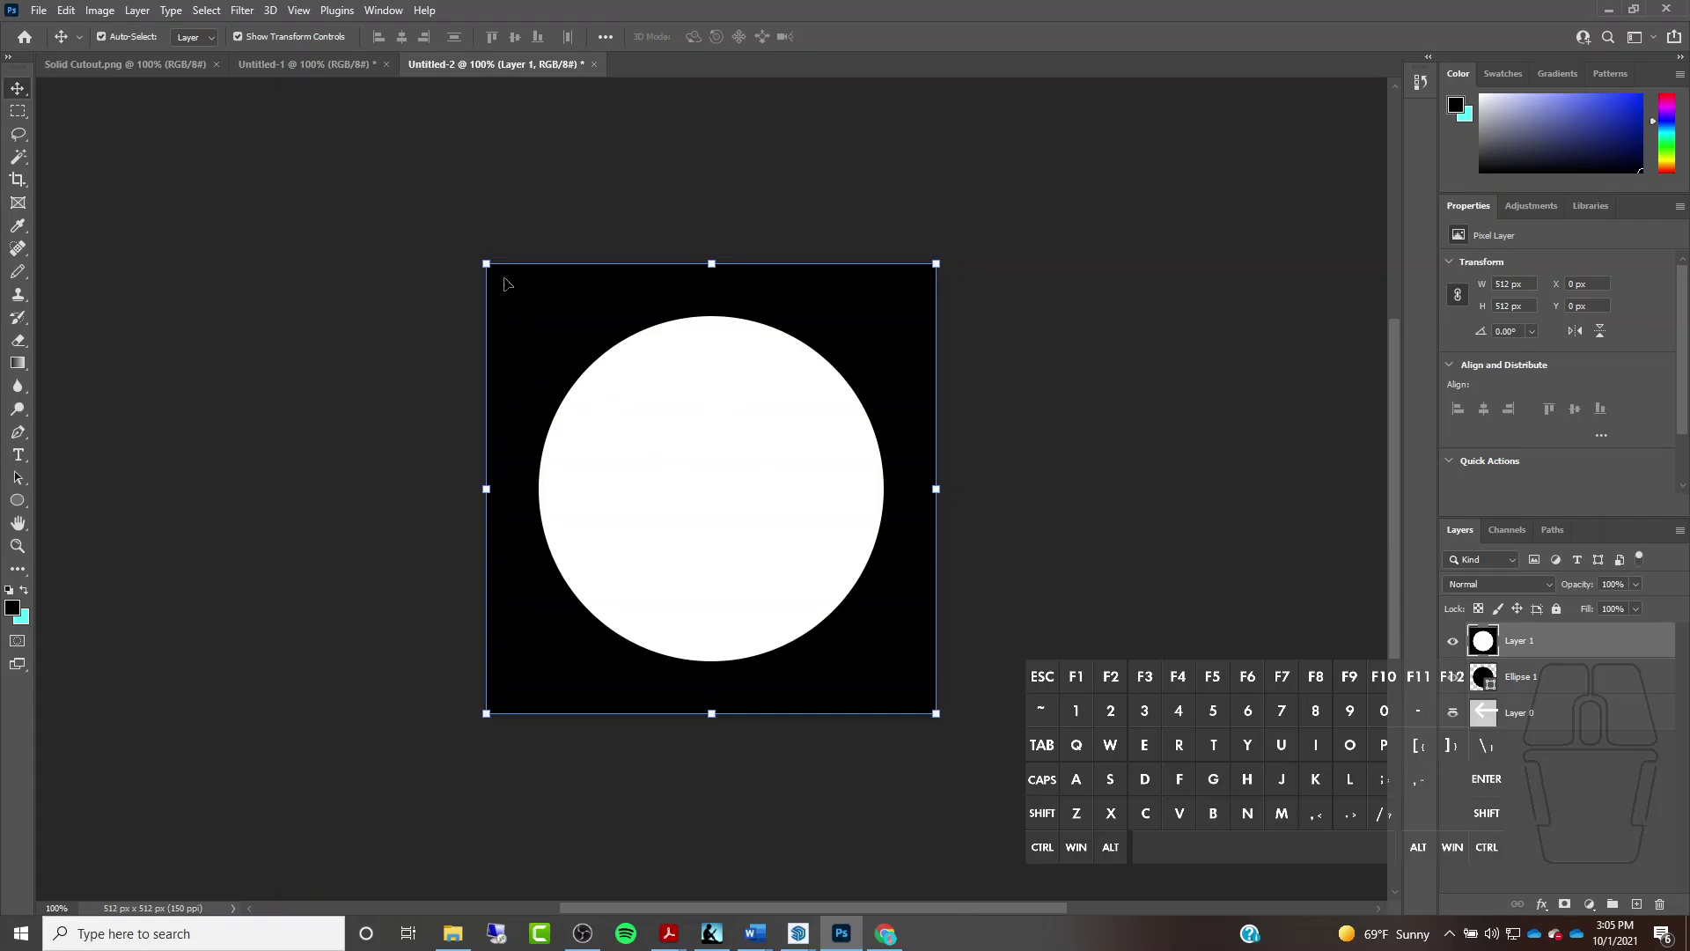
left_click(39, 10)
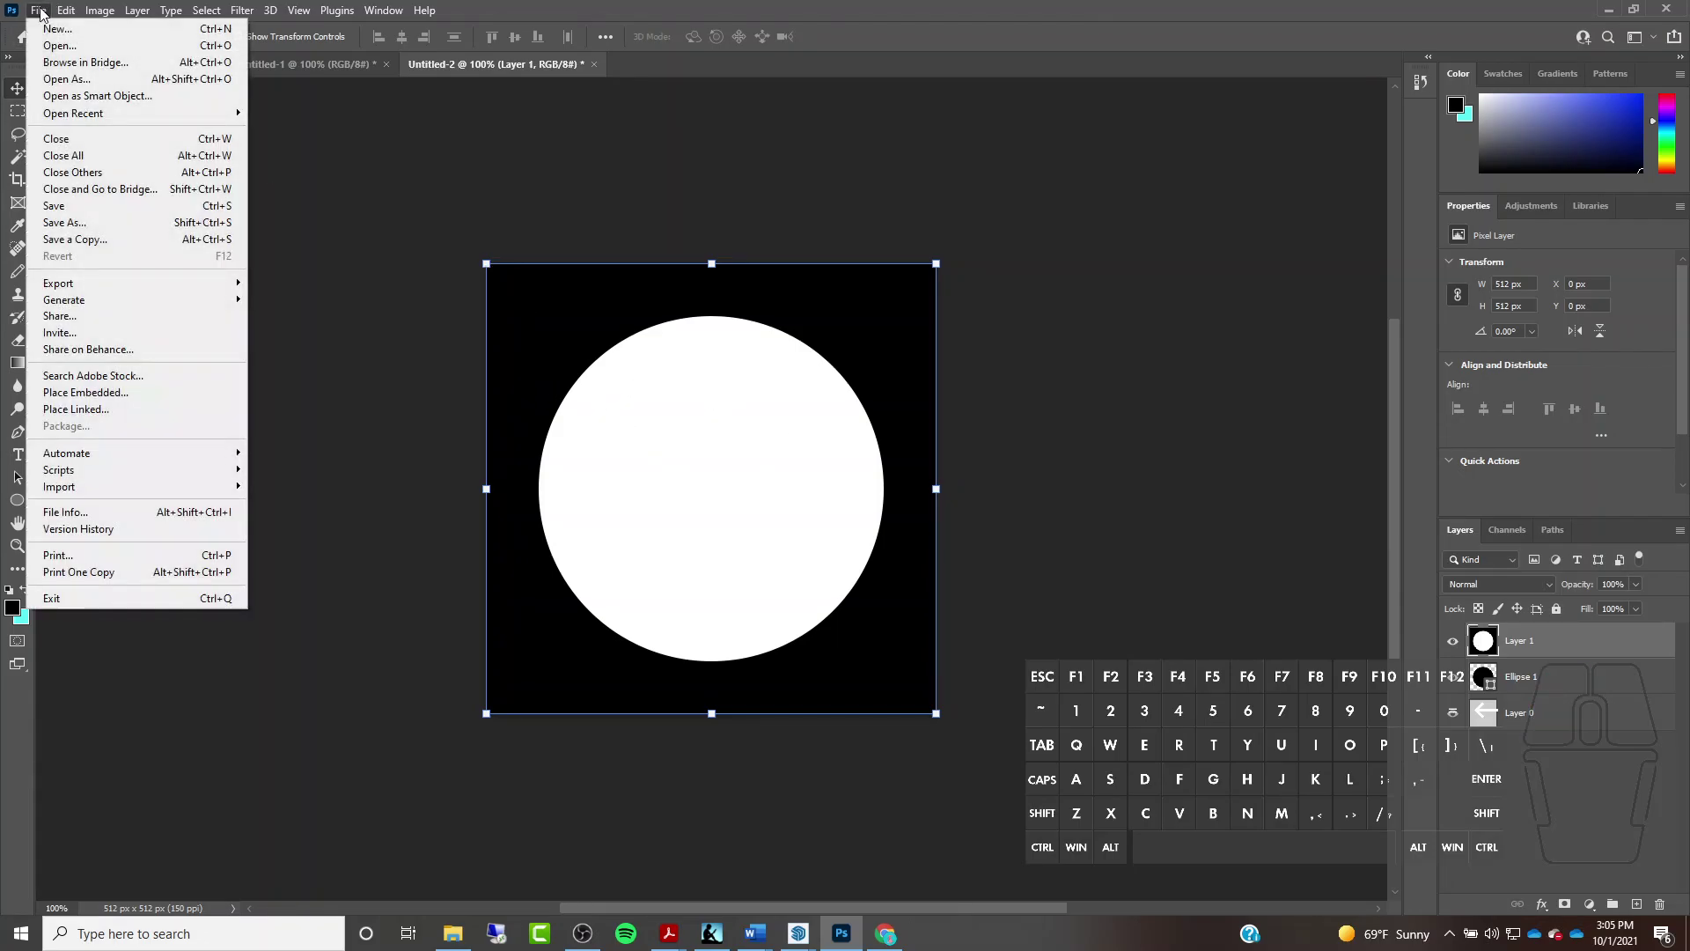
left_click(132, 223)
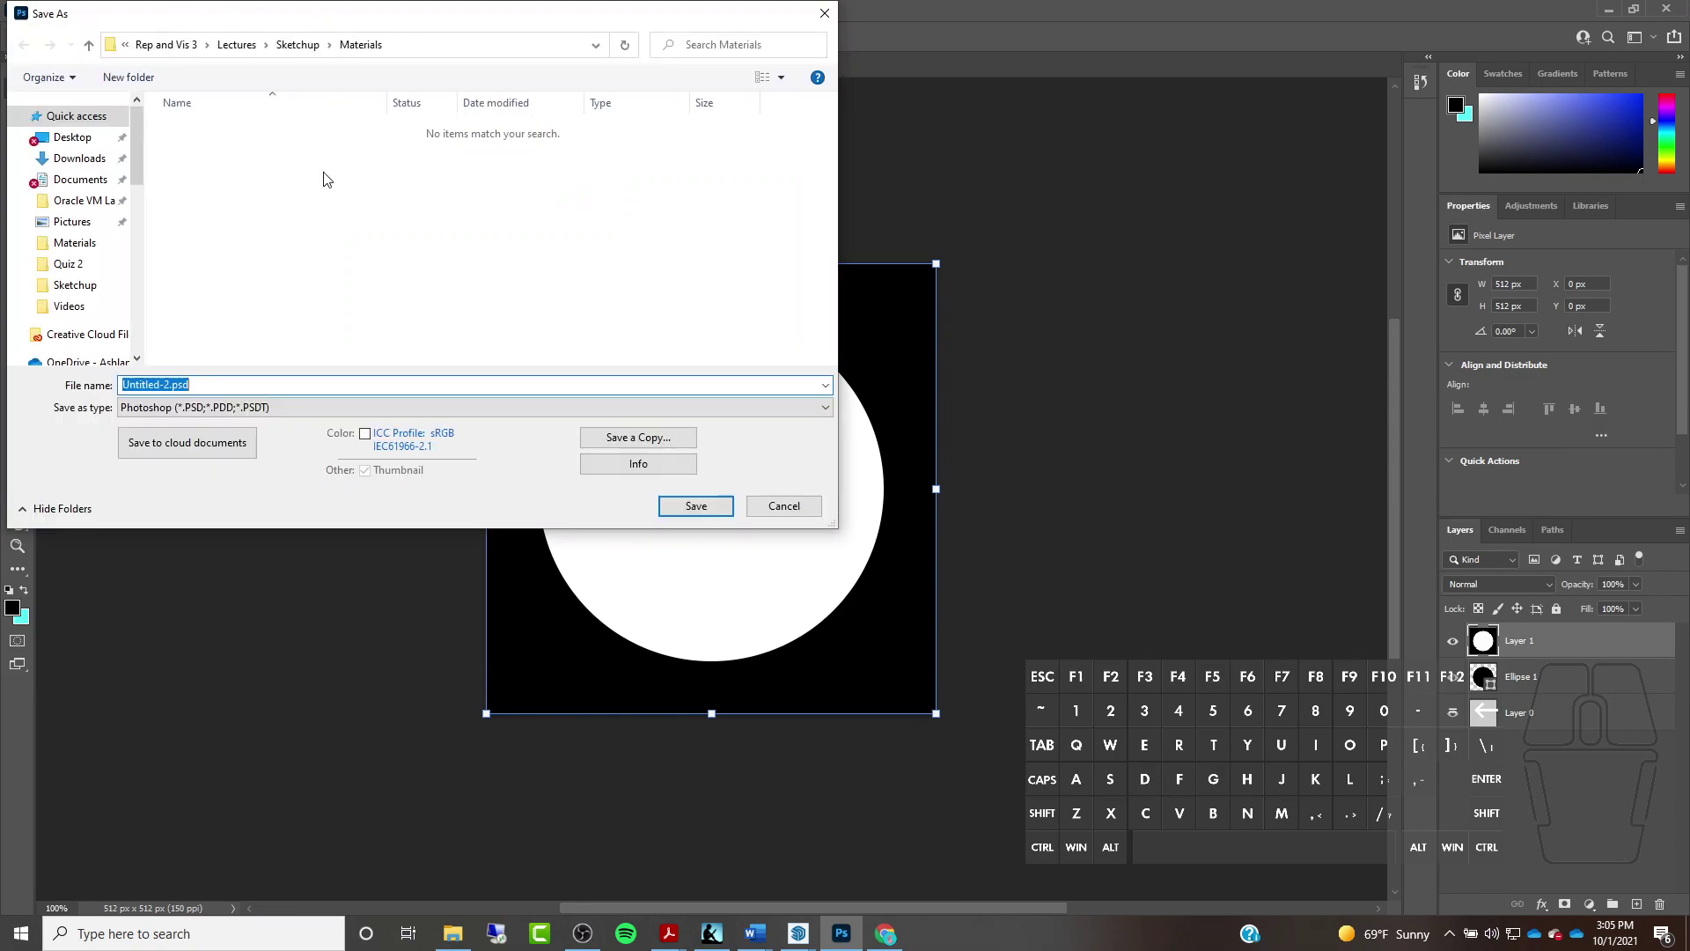
left_click(236, 406)
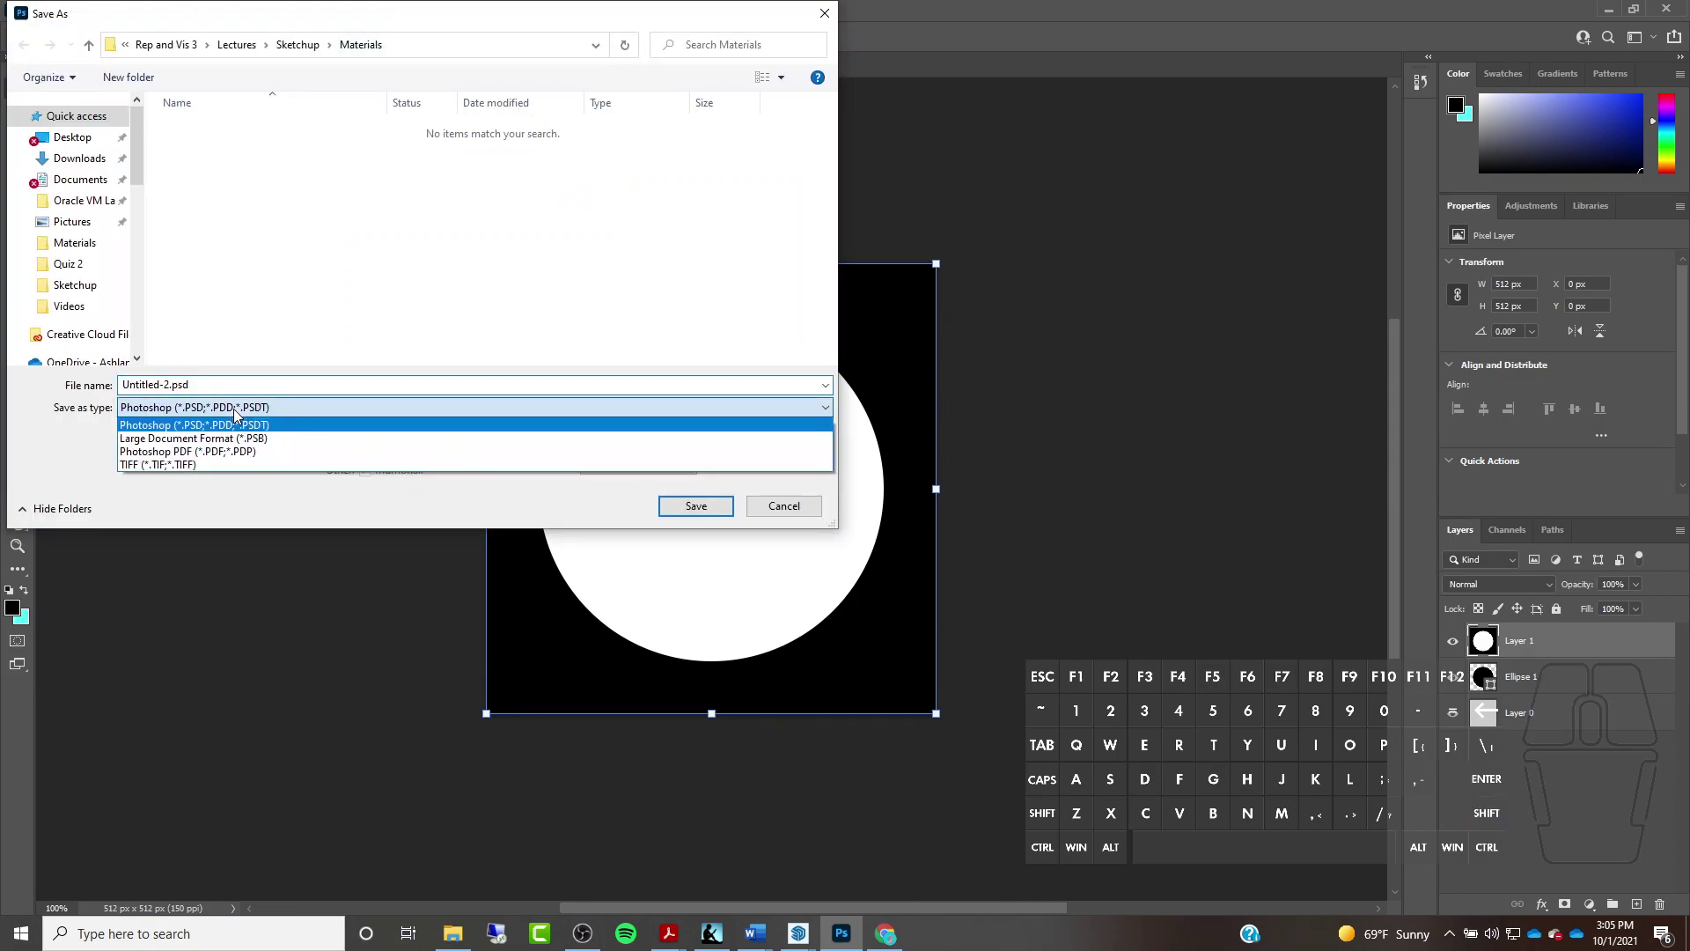
left_click(239, 352)
left_click(238, 352)
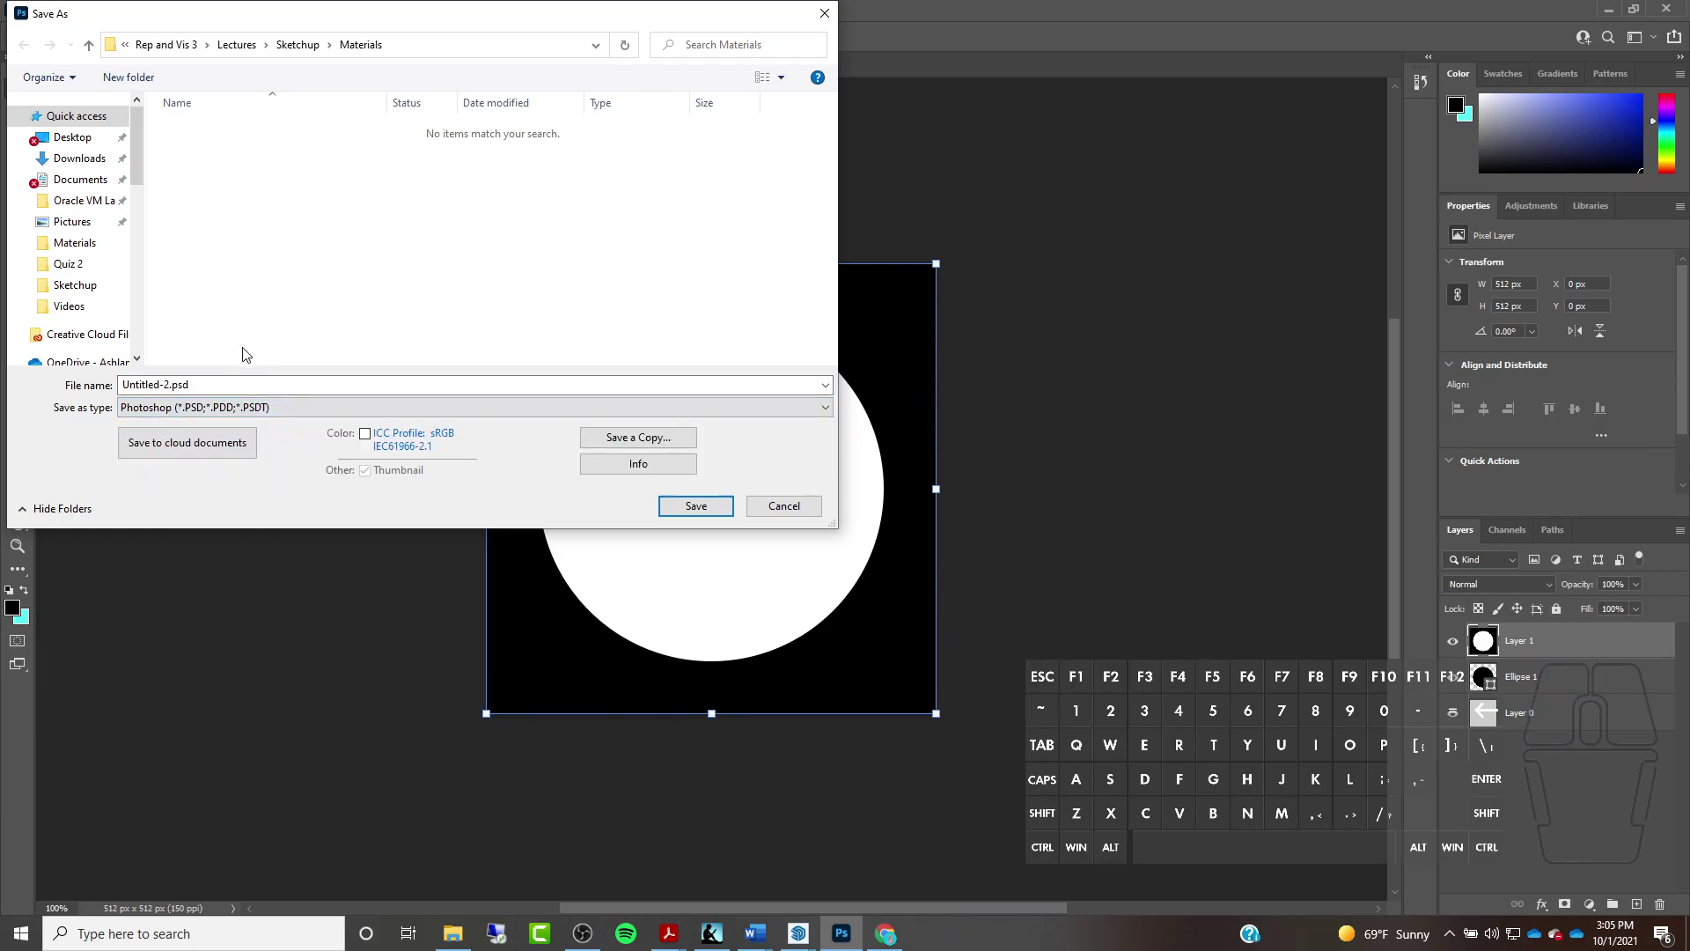
left_click(784, 505)
left_click(39, 10)
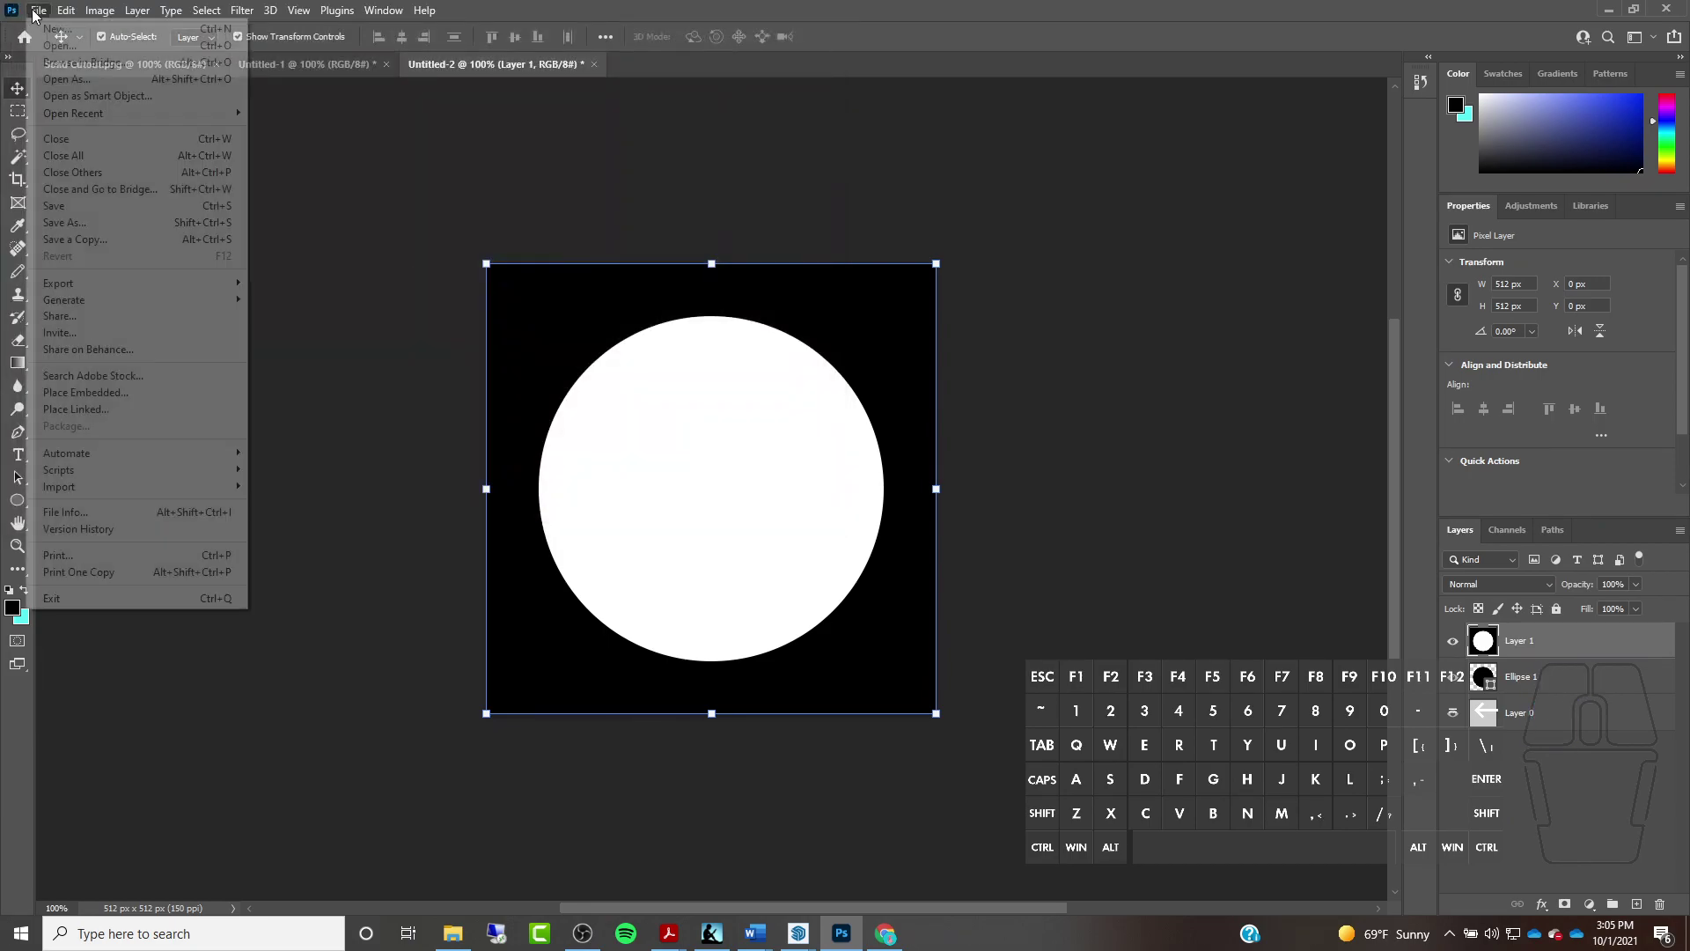
left_click(70, 223)
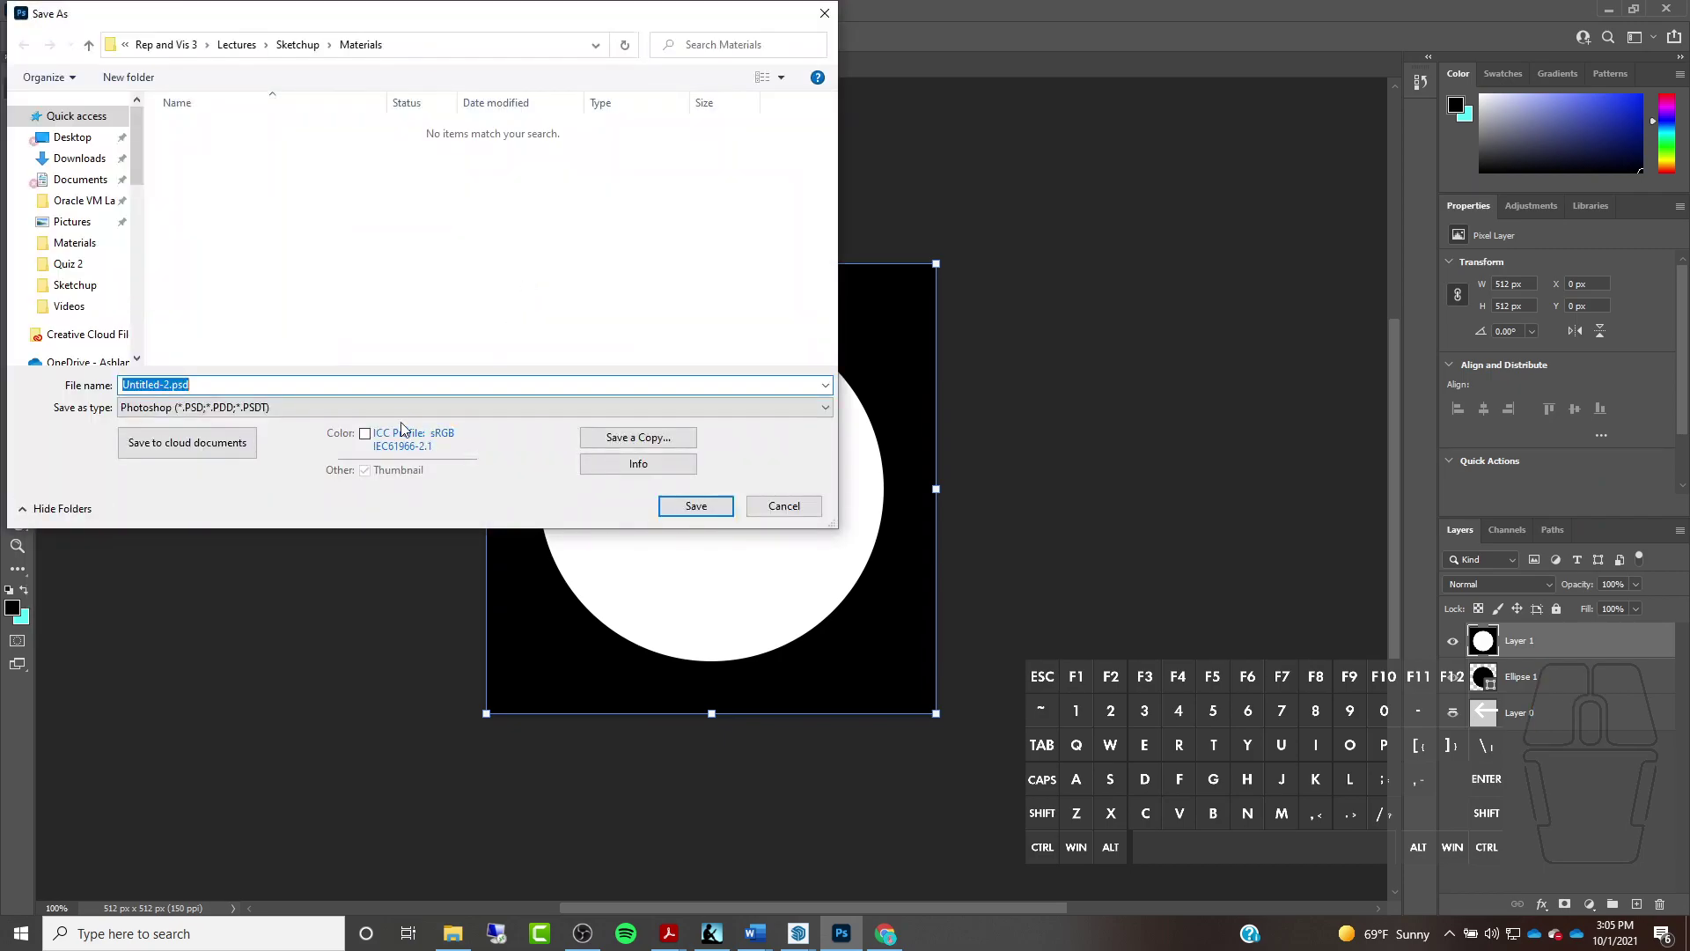
left_click(403, 411)
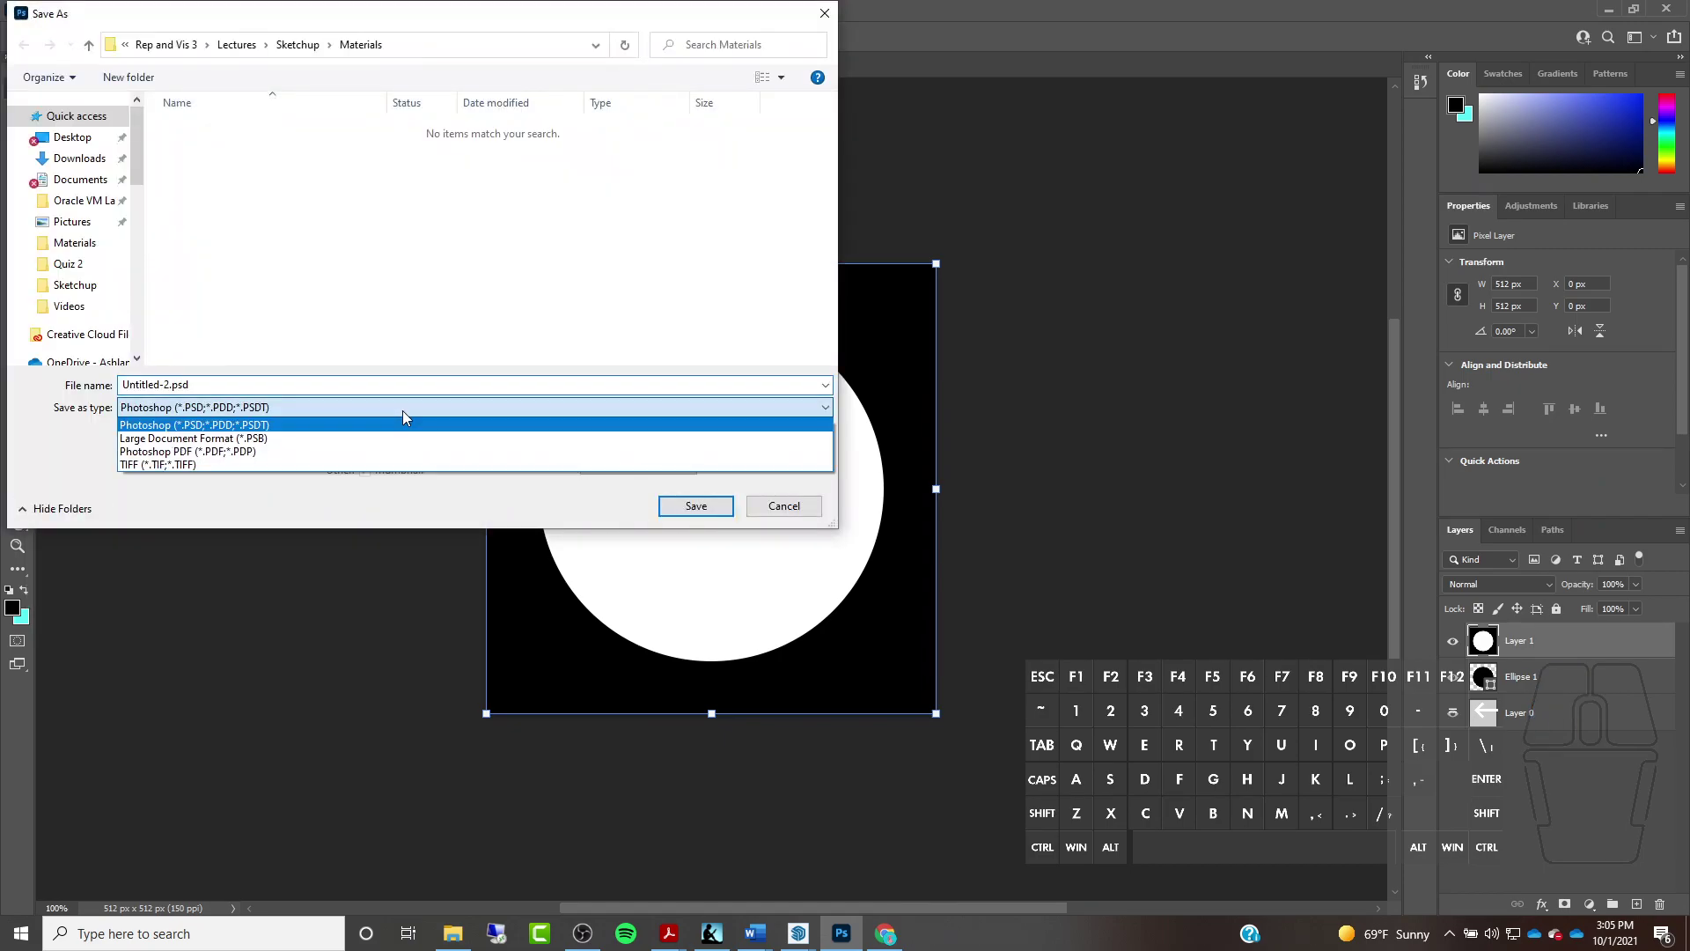
left_click(816, 509)
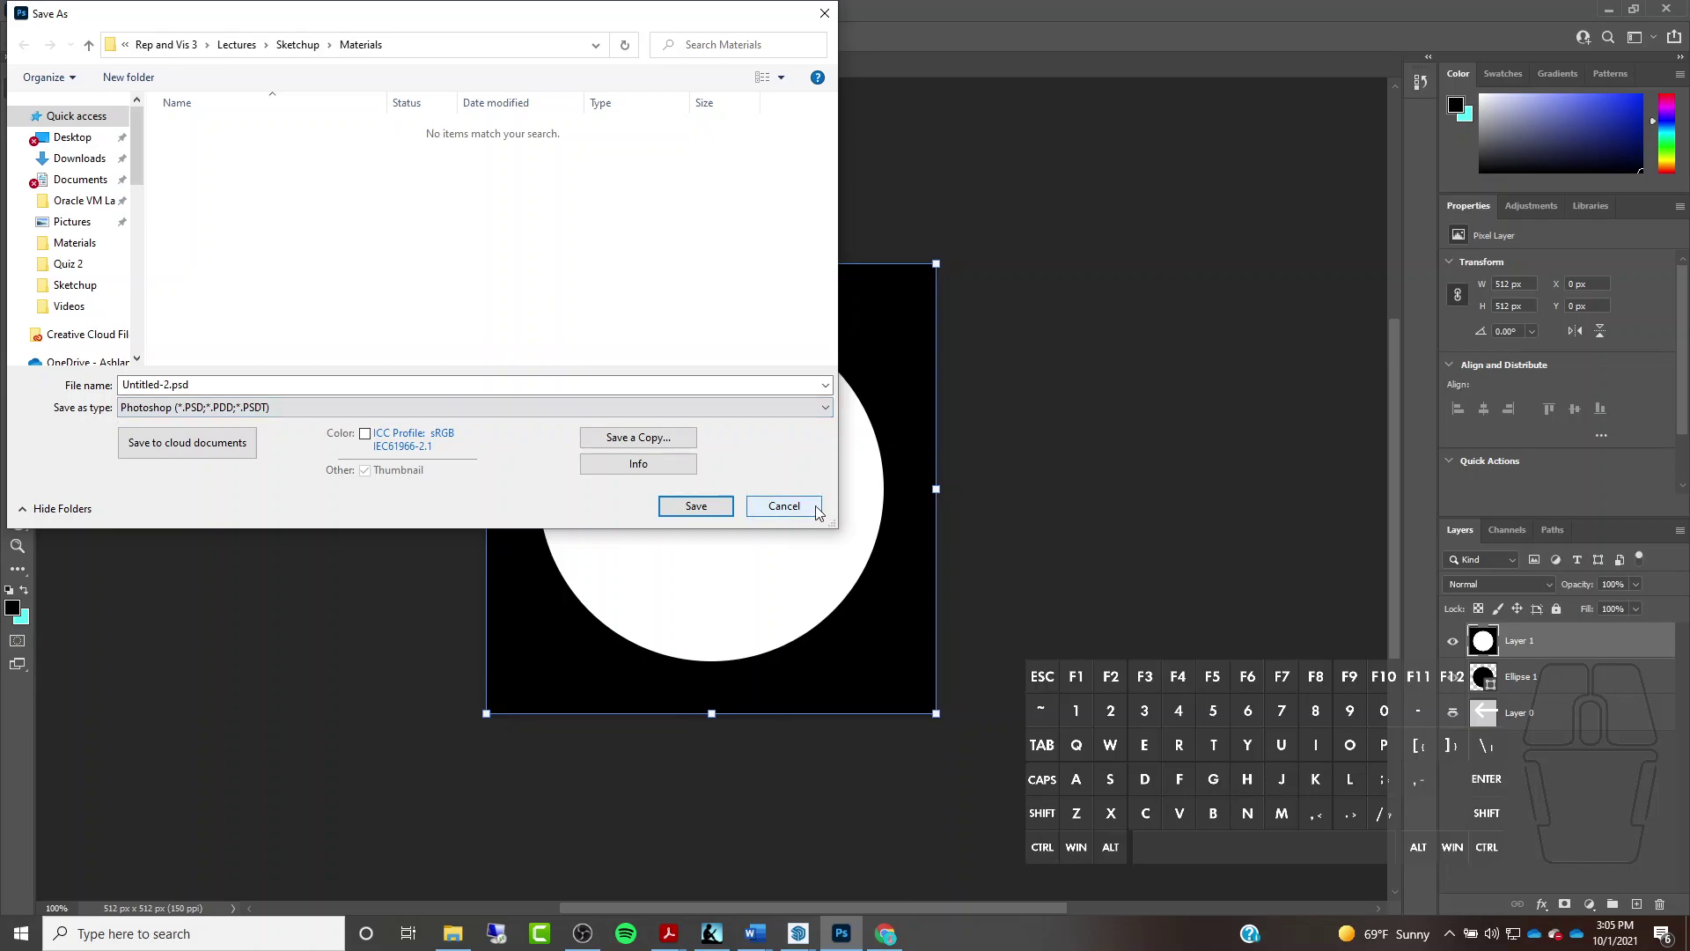
left_click(824, 13)
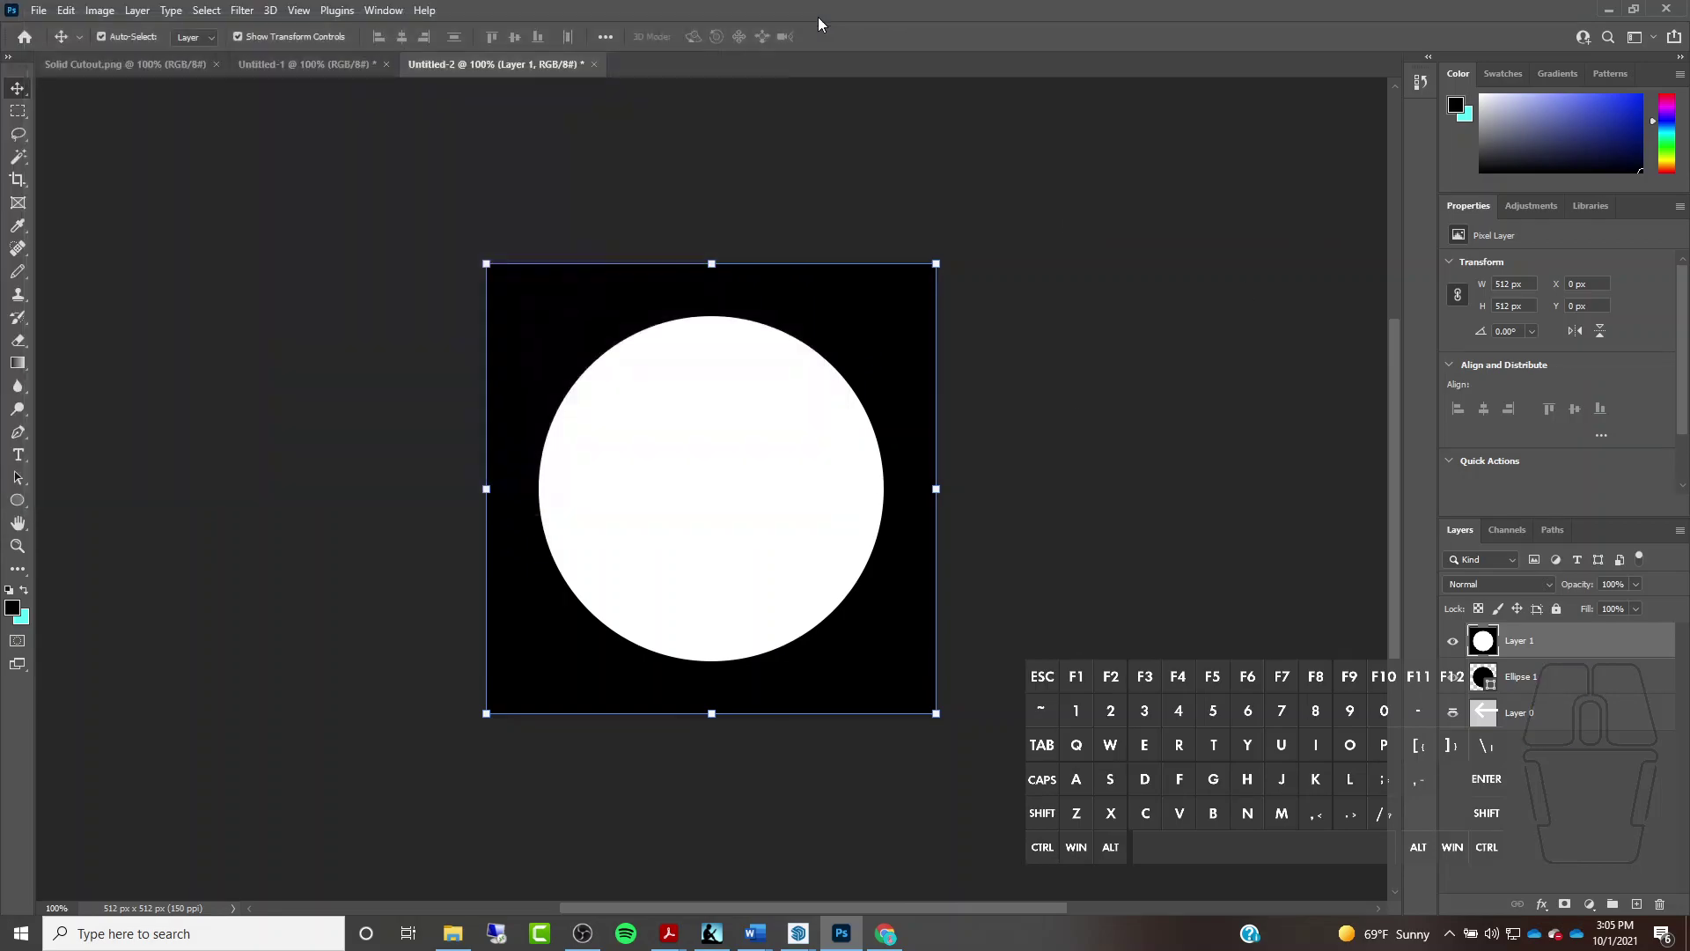
Quick-export the white circle on black as a PNG named Circle Cutout in the Materials folder
left_click(39, 10)
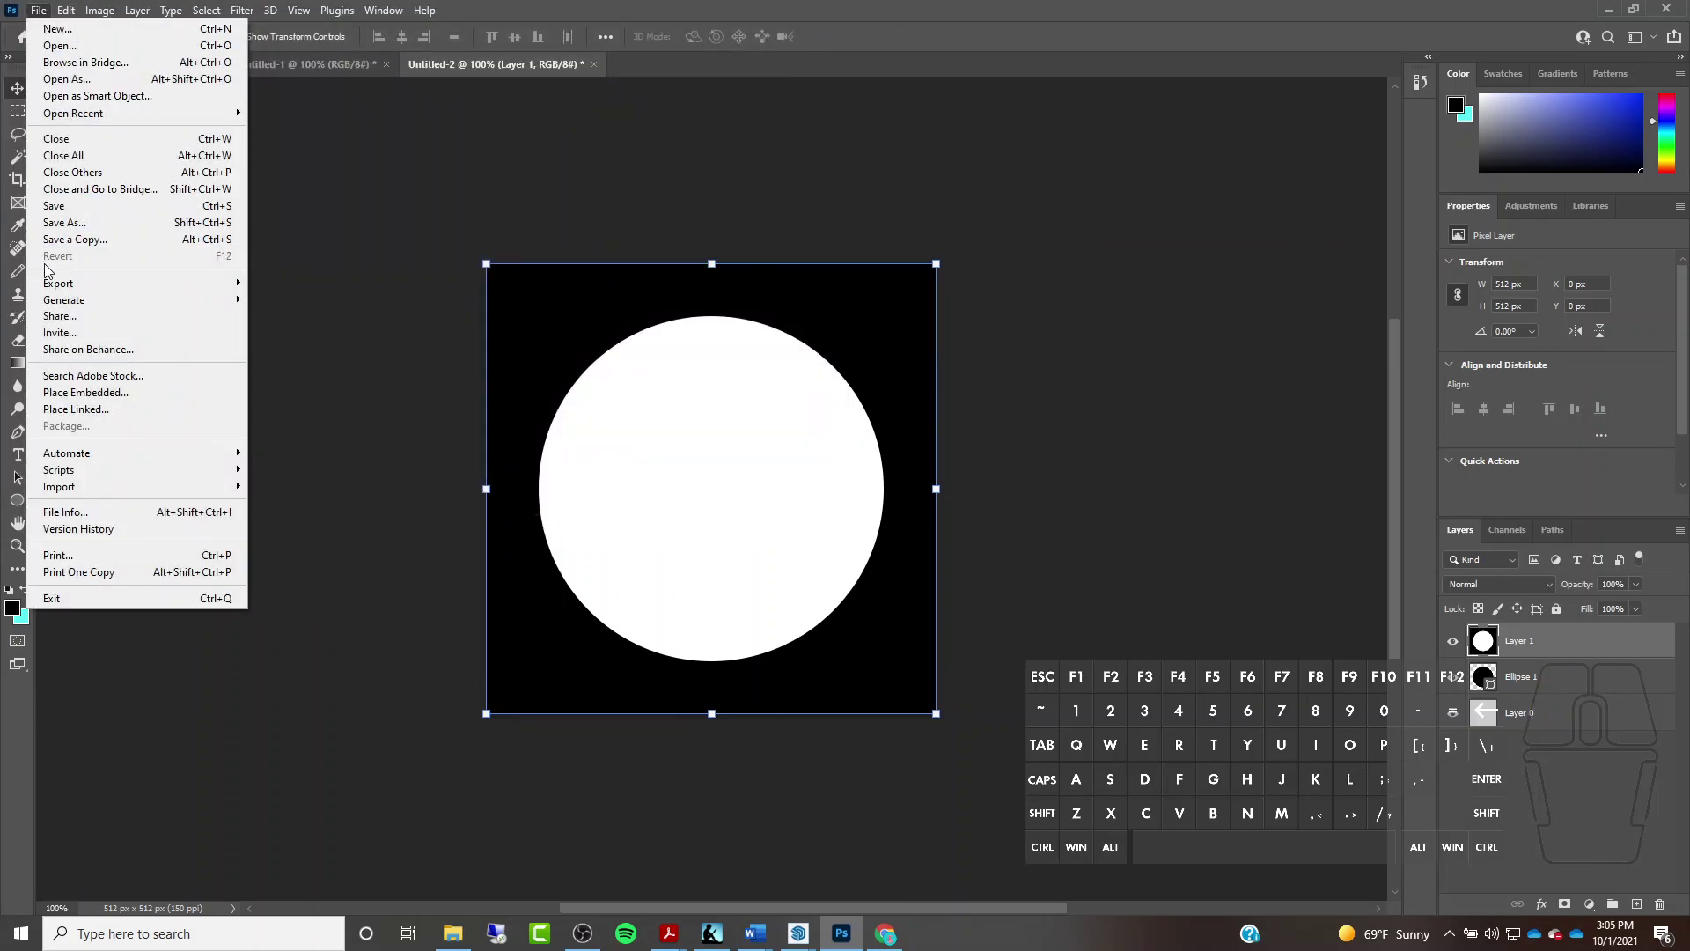
mouse_move(70, 283)
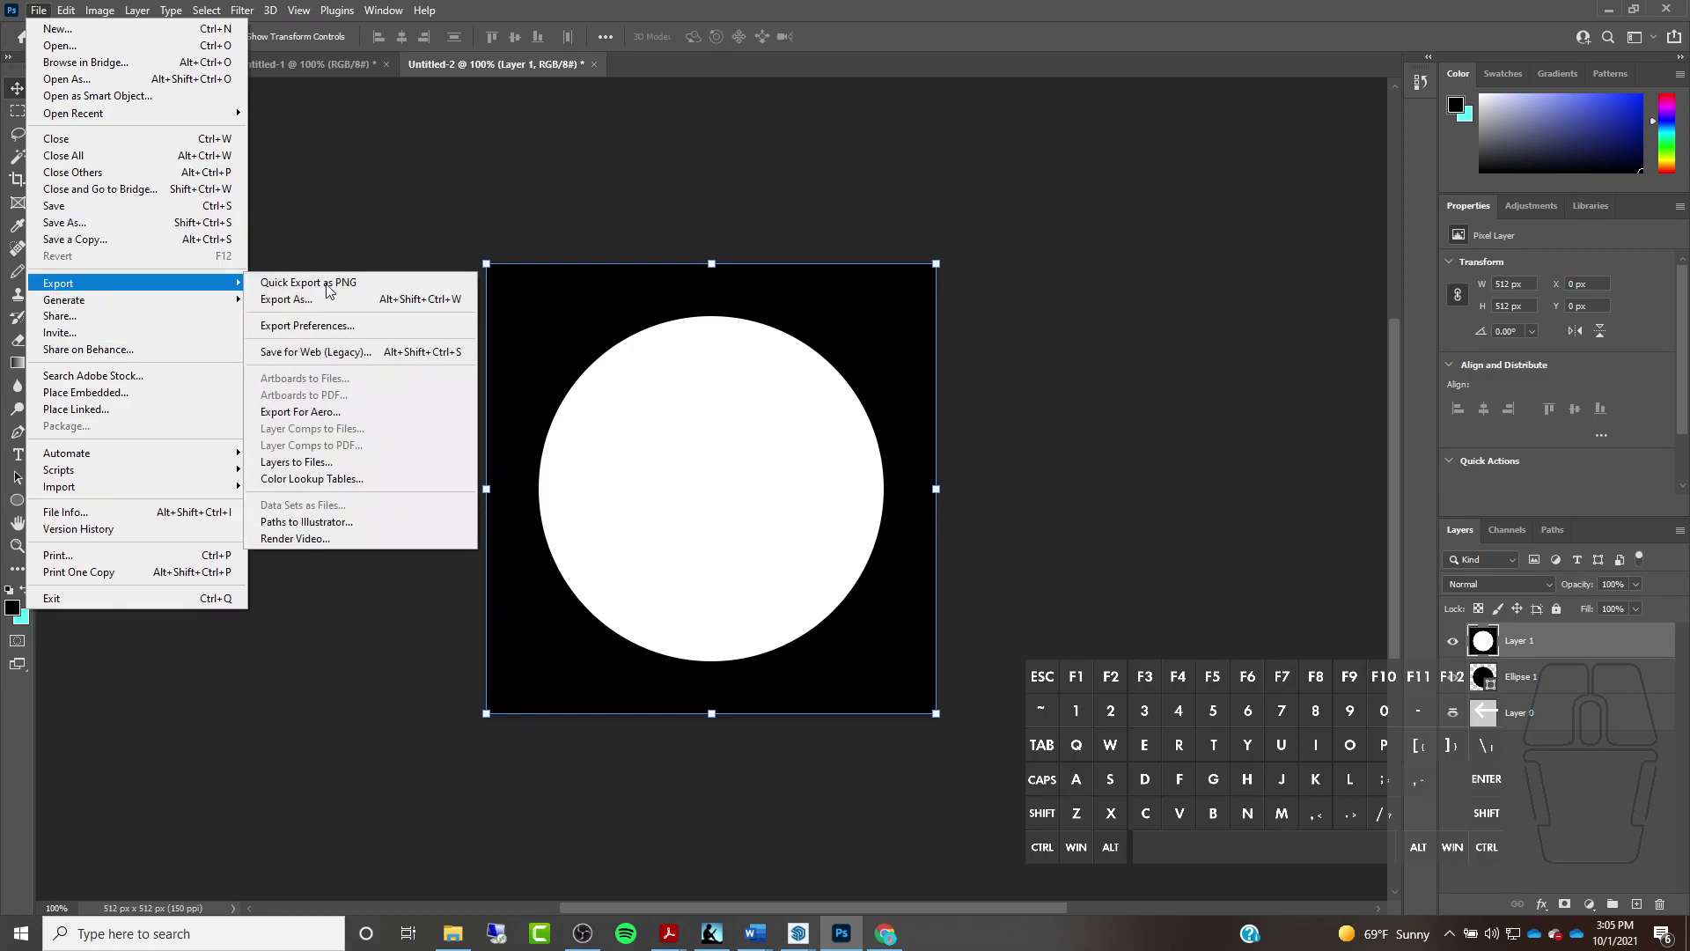
left_click(422, 284)
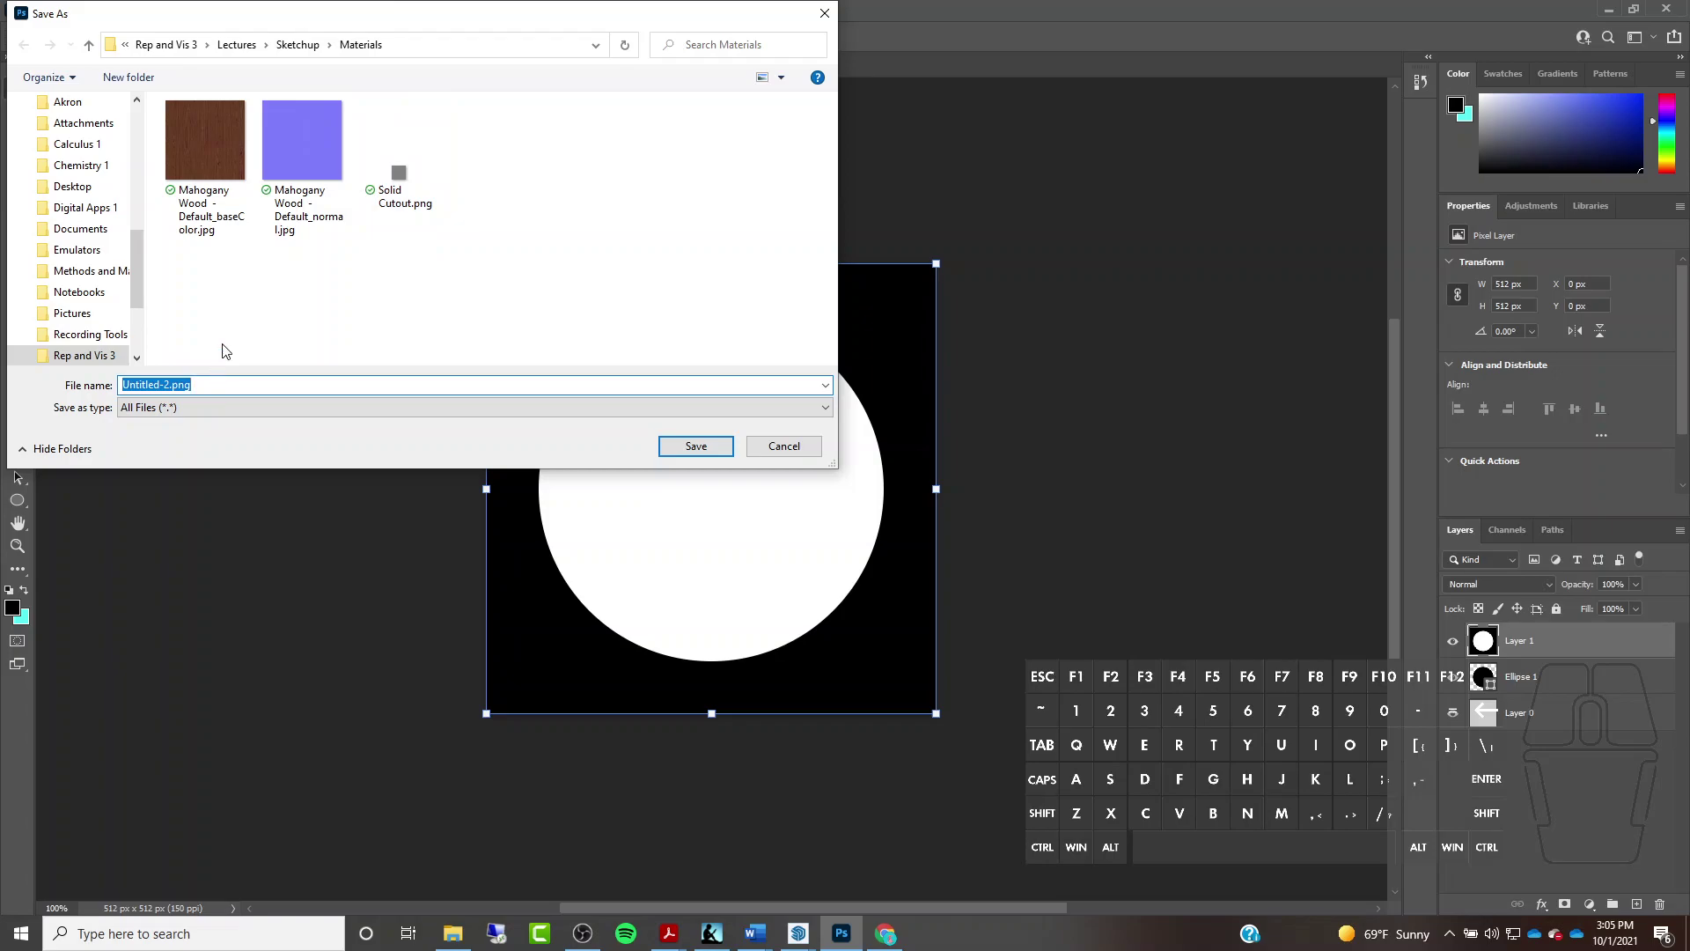
type("Circle Curout")
key("Return")
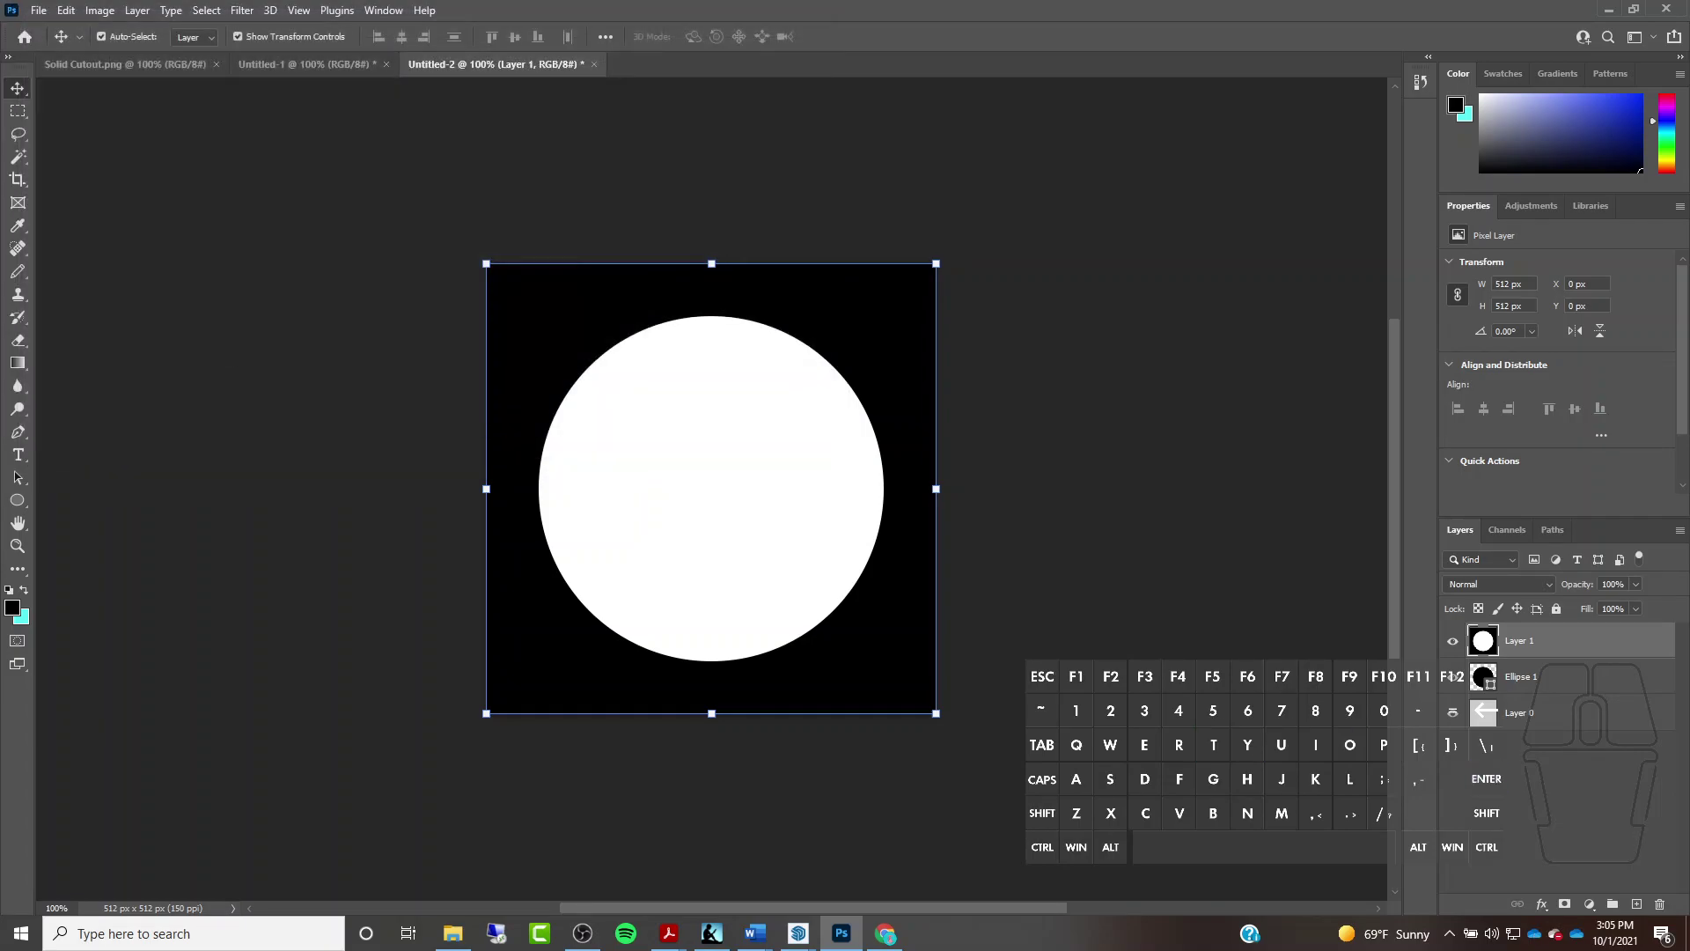
Switch to SketchUp and load Circle Cutout.png as the Sconce Shade material's cutout texture in the Enscape Material Editor
left_click(1607, 13)
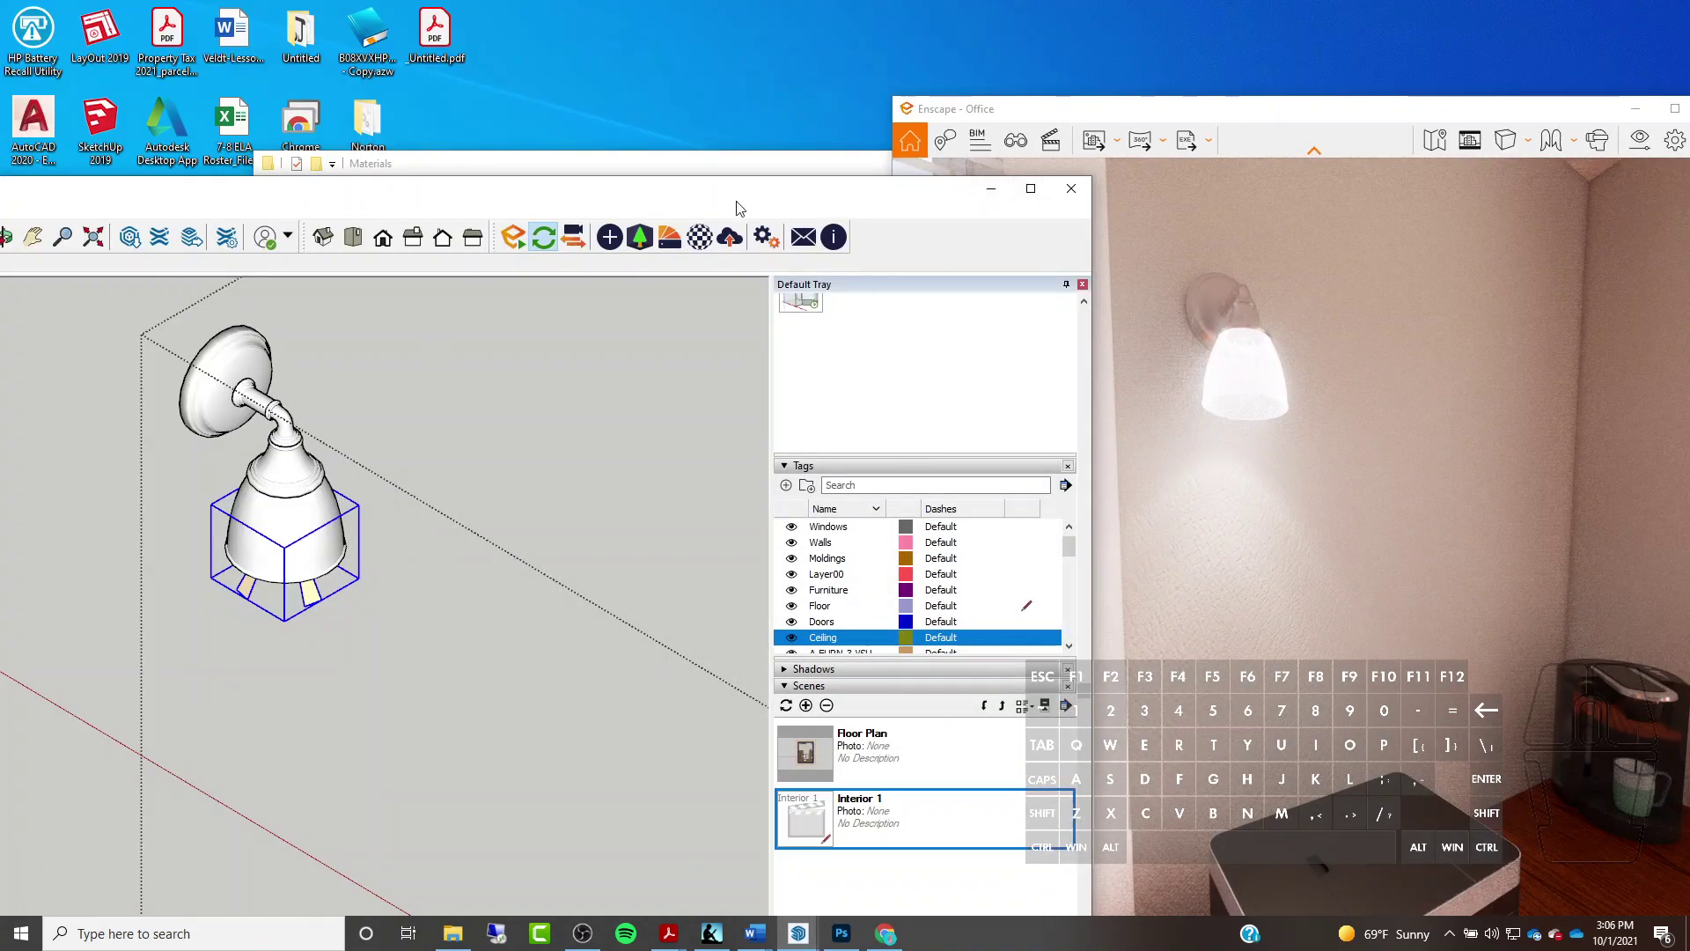
left_click_drag(331, 205, 548, 118)
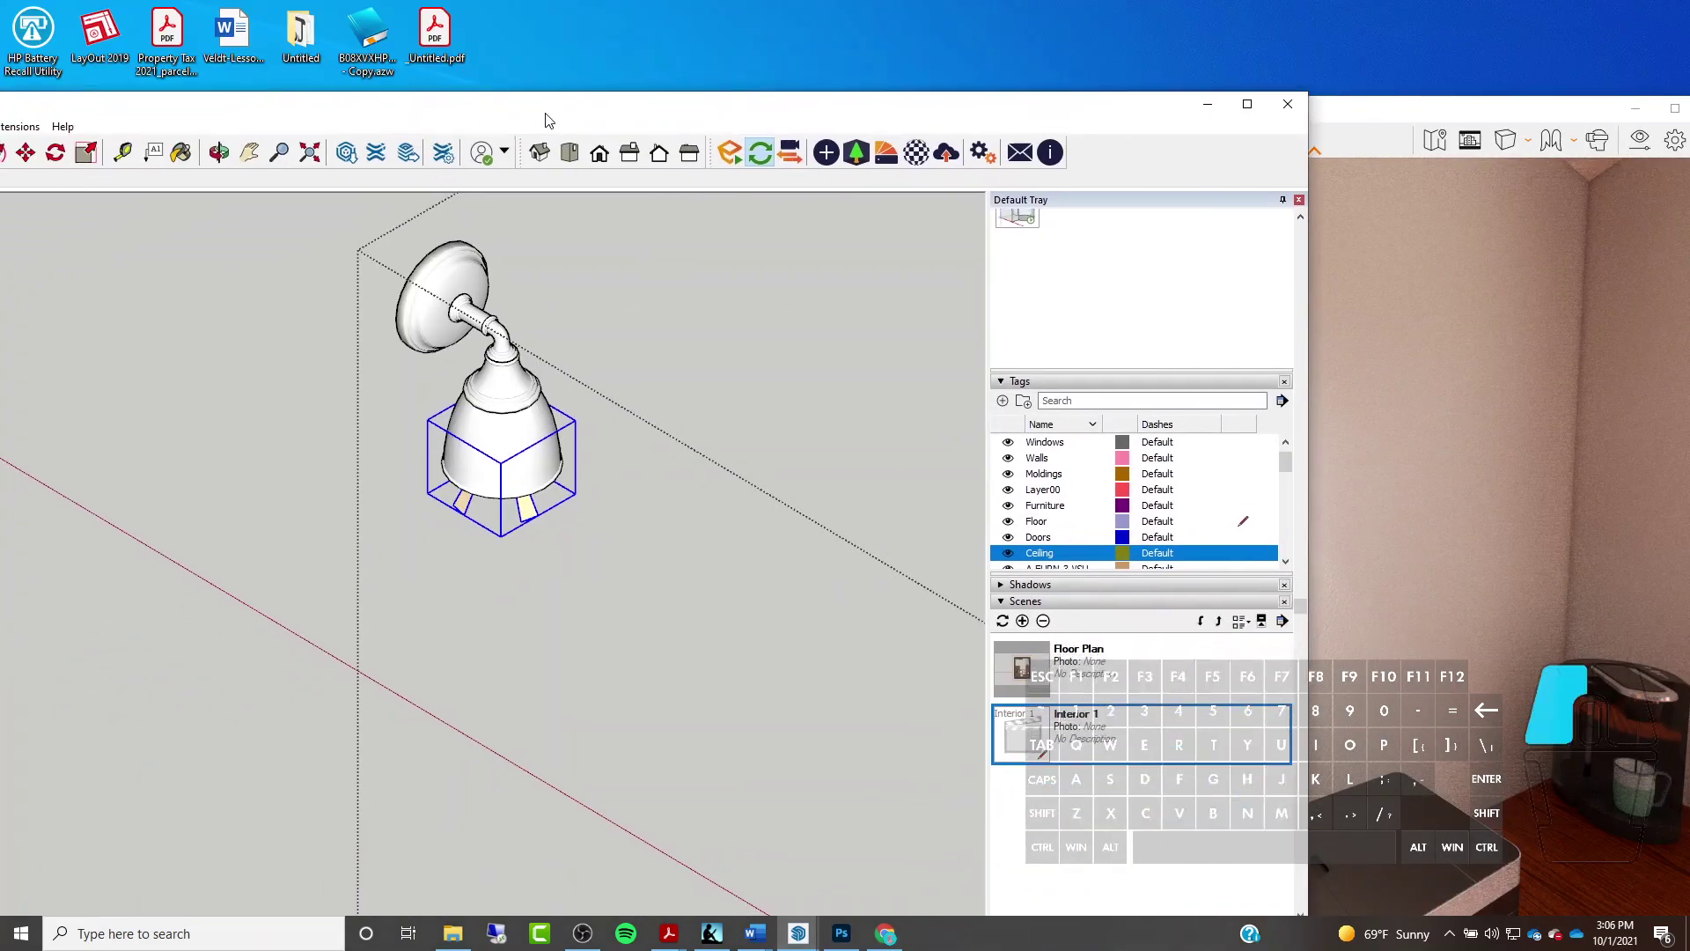
left_click(915, 152)
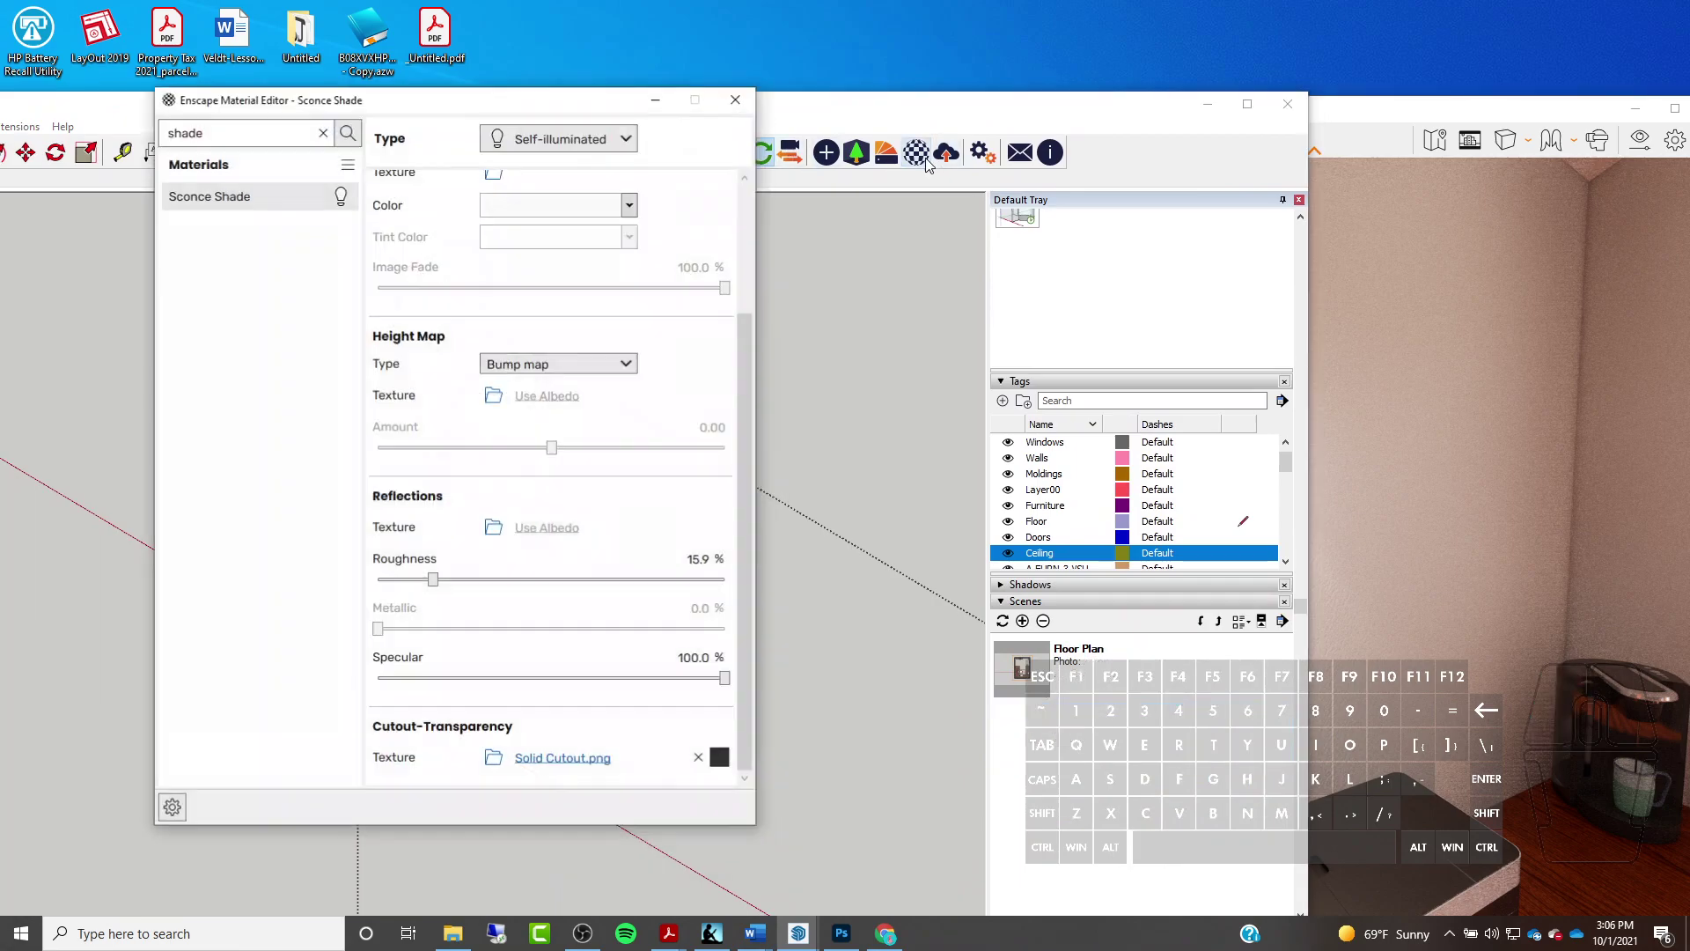
left_click(719, 754)
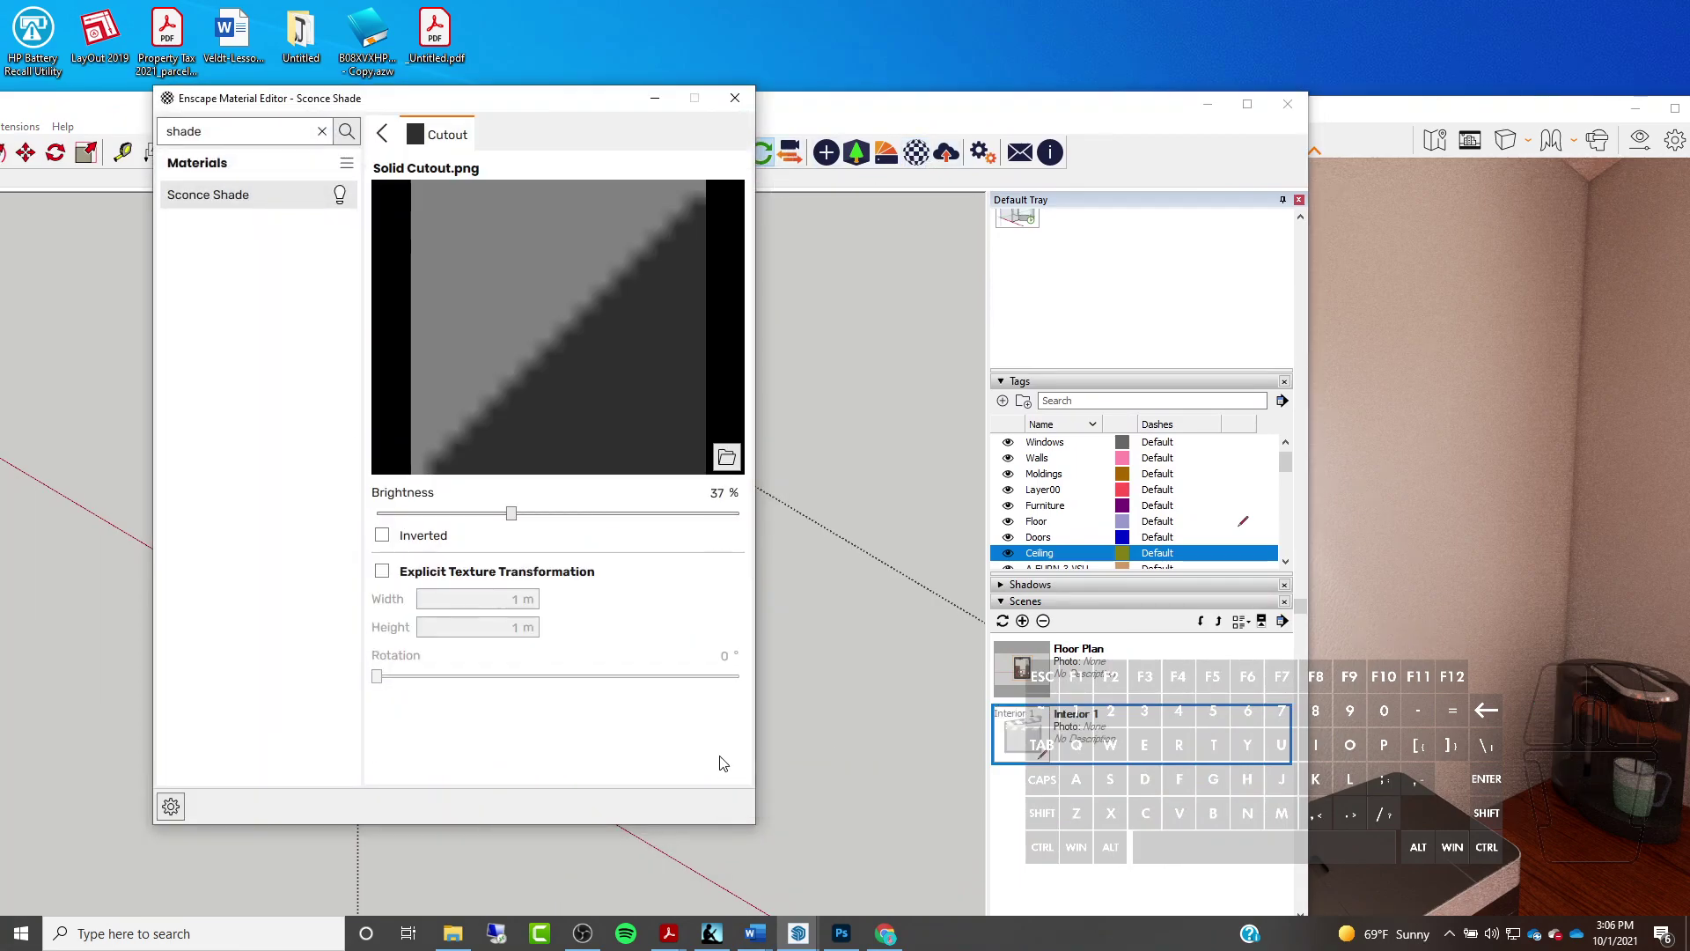
left_click(726, 457)
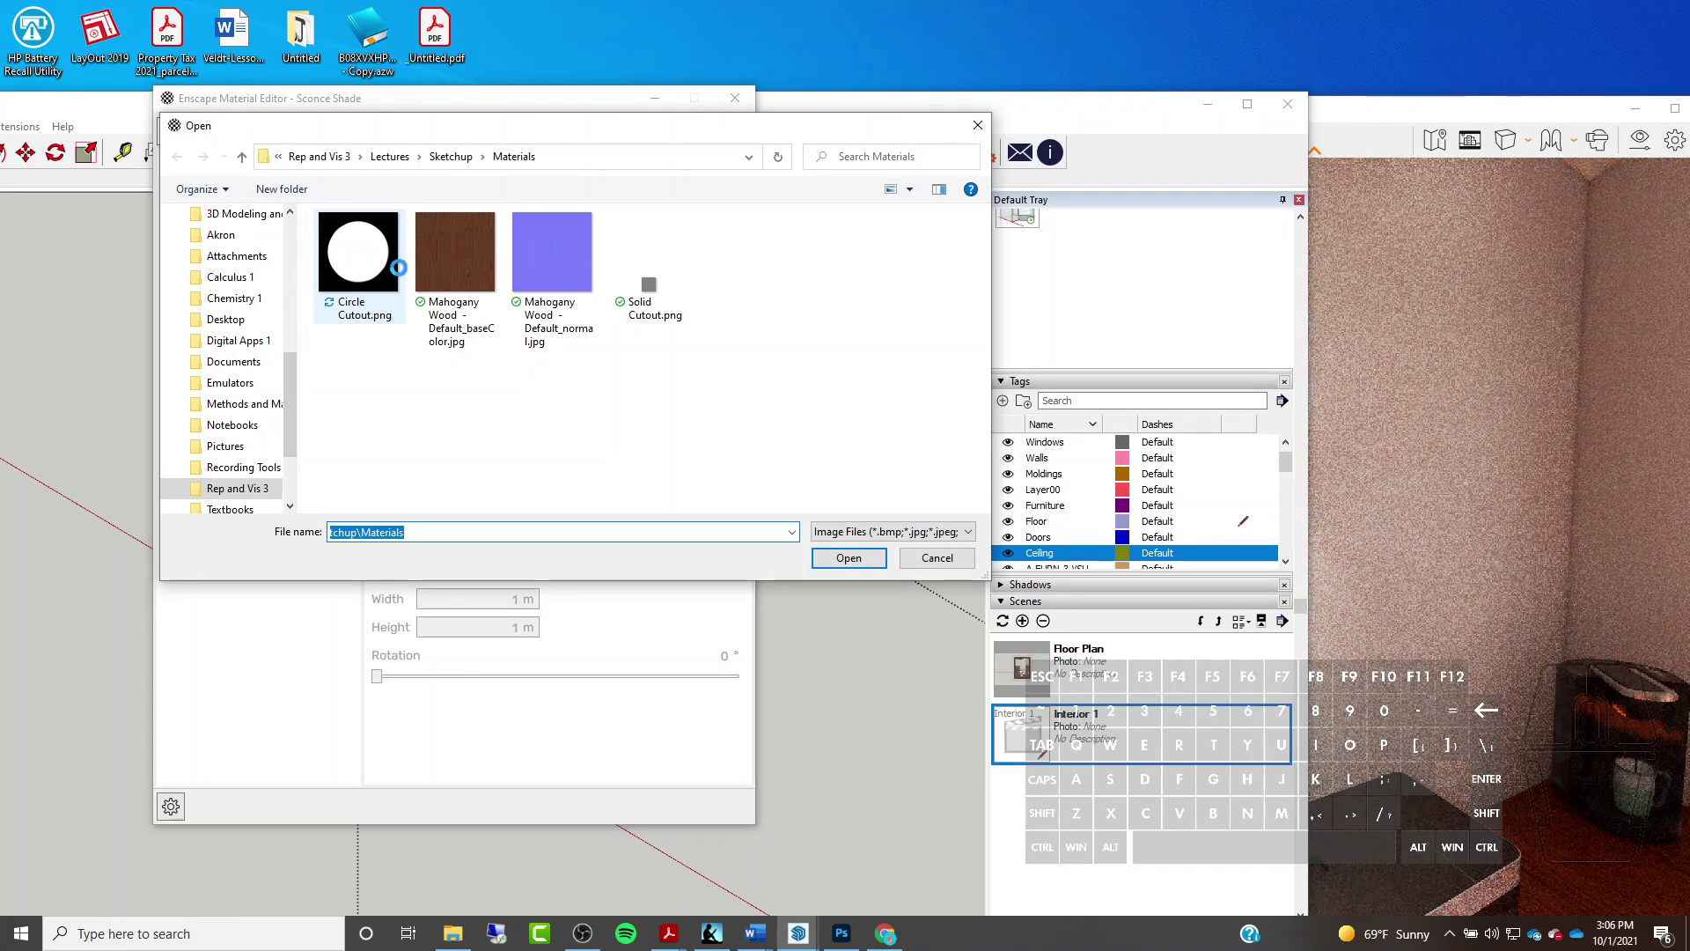
left_click(332, 268)
double_click(333, 268)
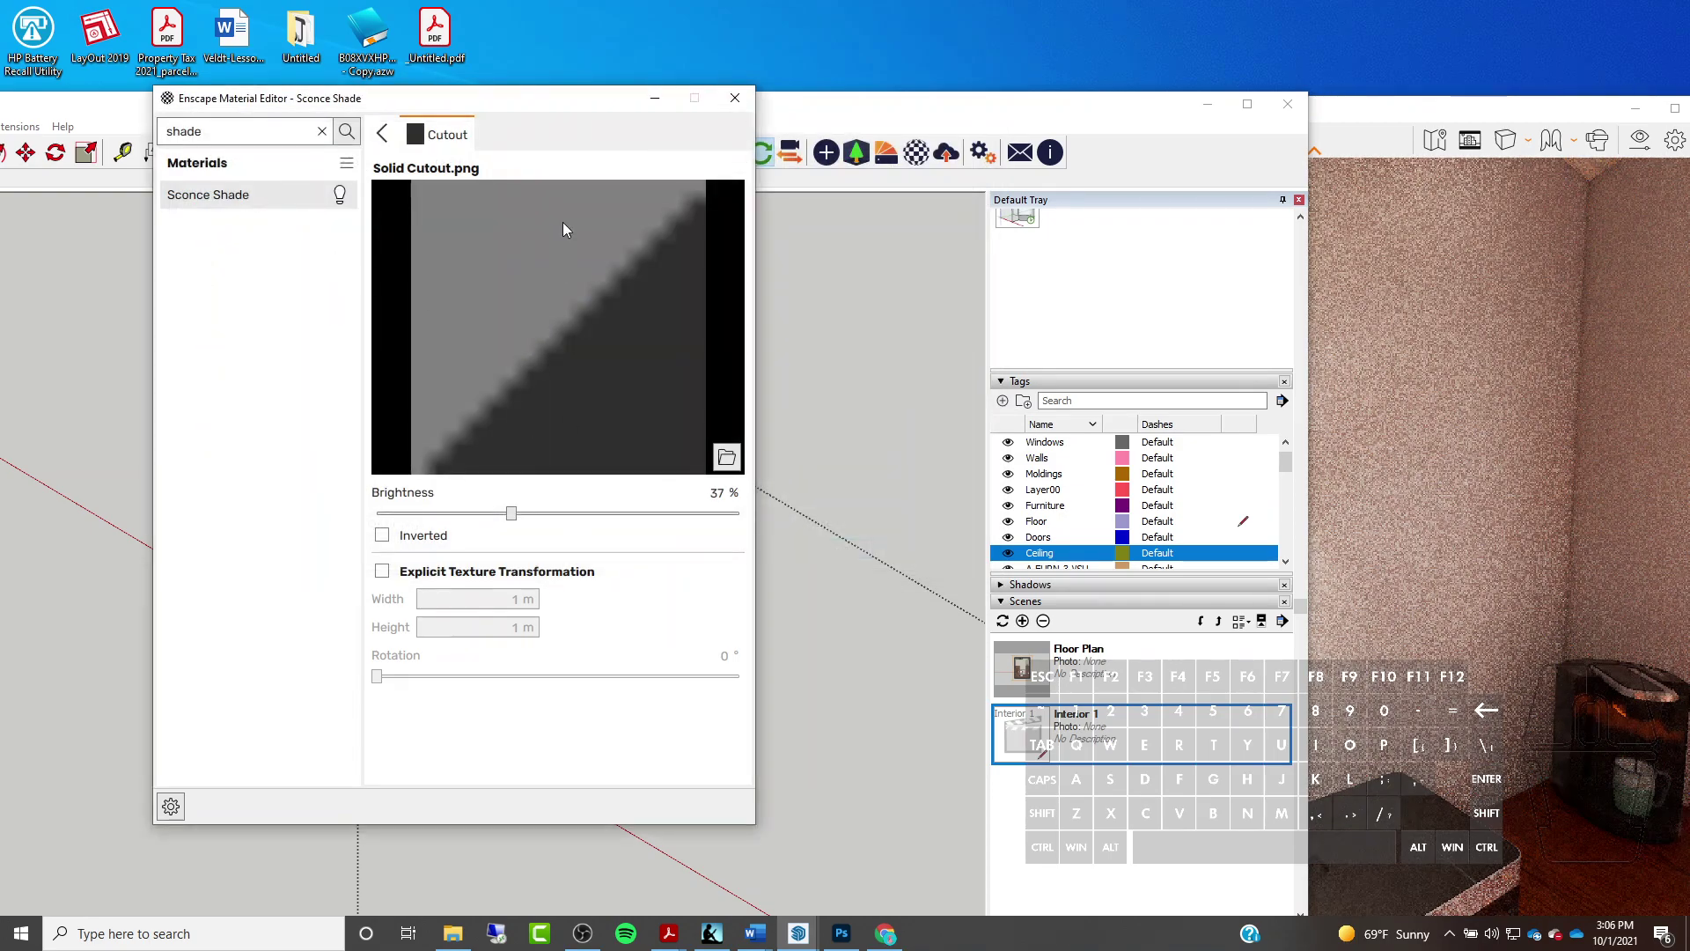
Check the sconce shade up close in the Enscape render and raise the cutout texture's brightness to 100%
left_click(1337, 113)
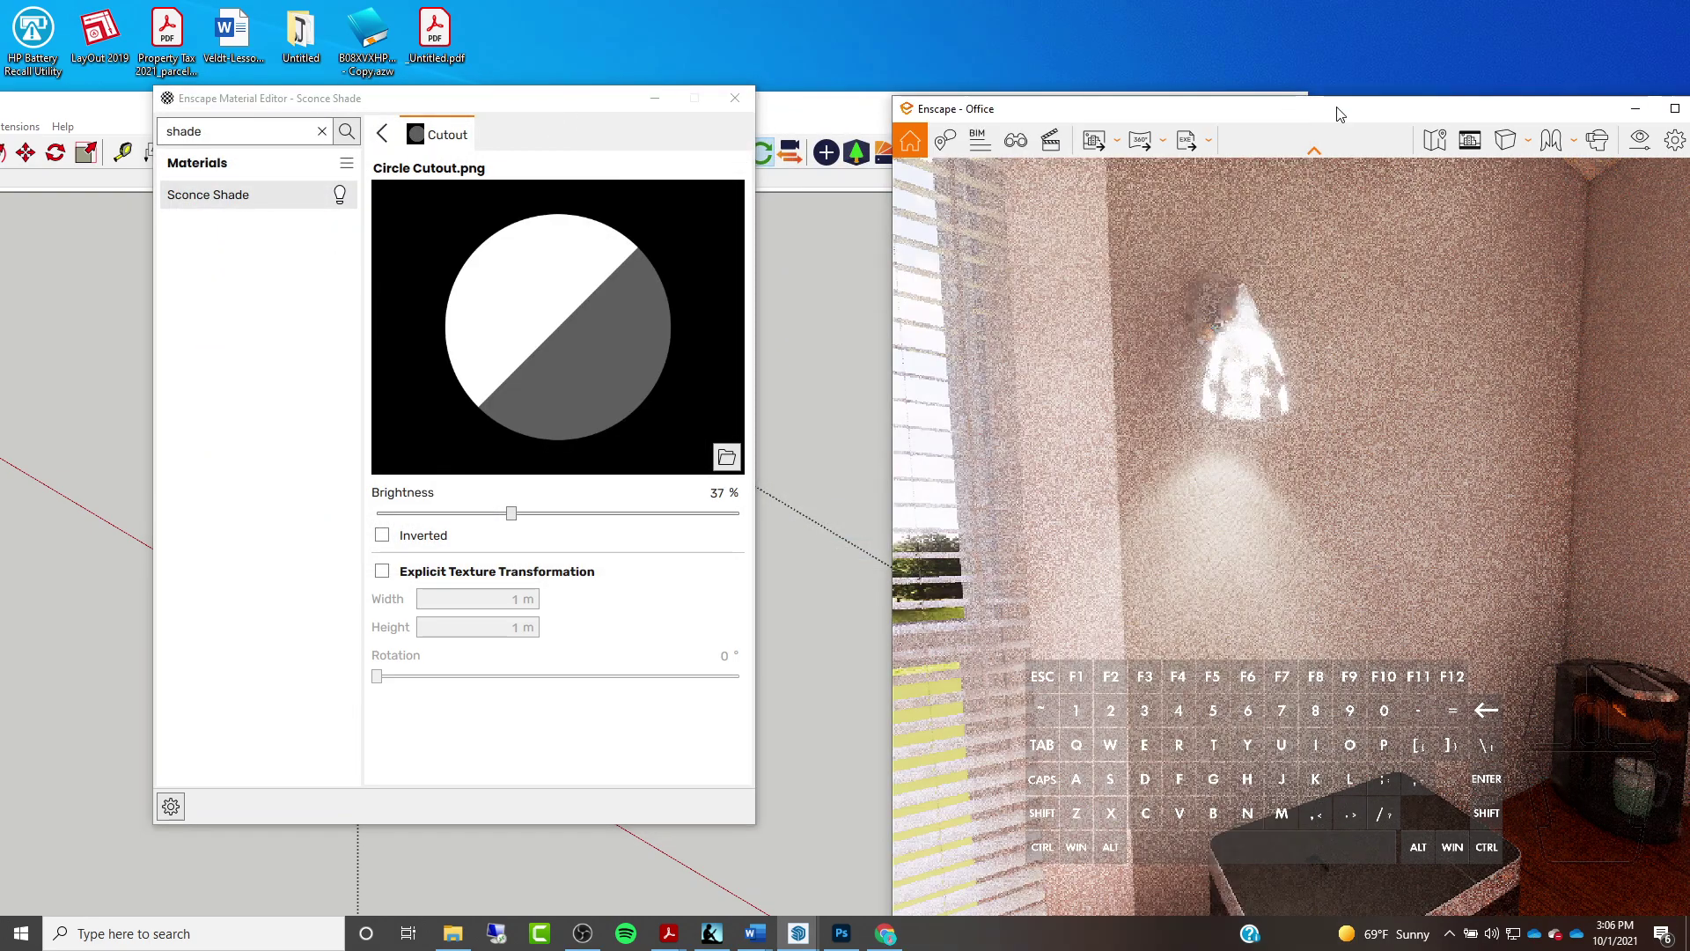
left_click_drag(1223, 299, 1239, 321)
scroll(1239, 322, "up", 5)
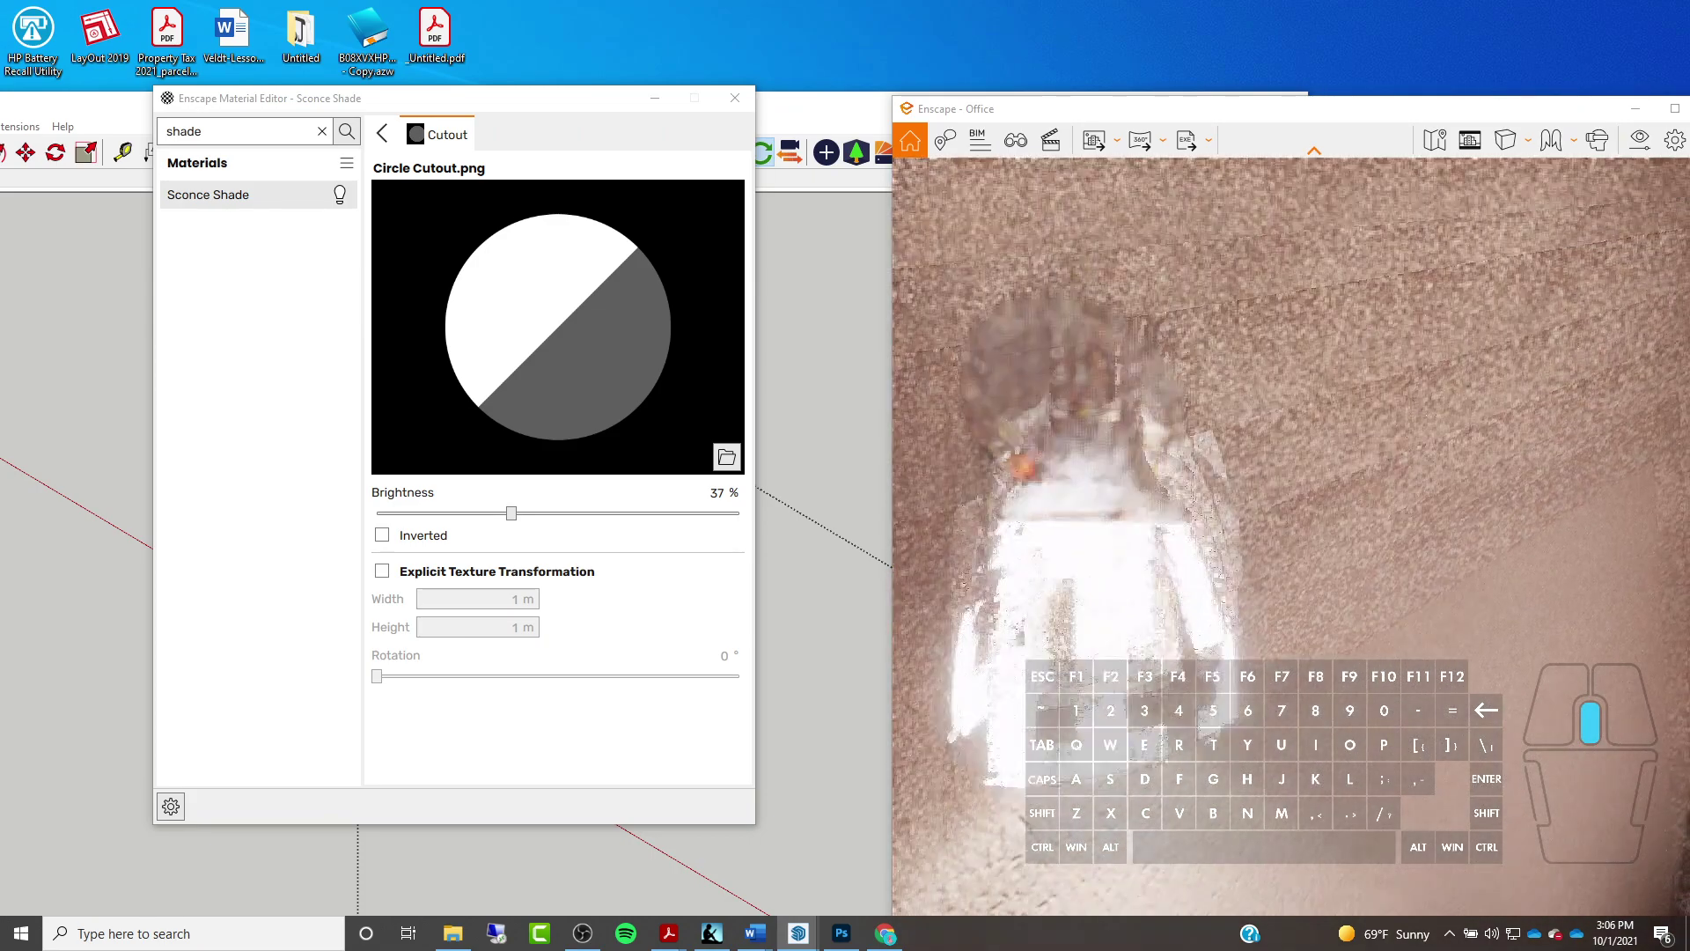
scroll(1237, 317, "down", 5)
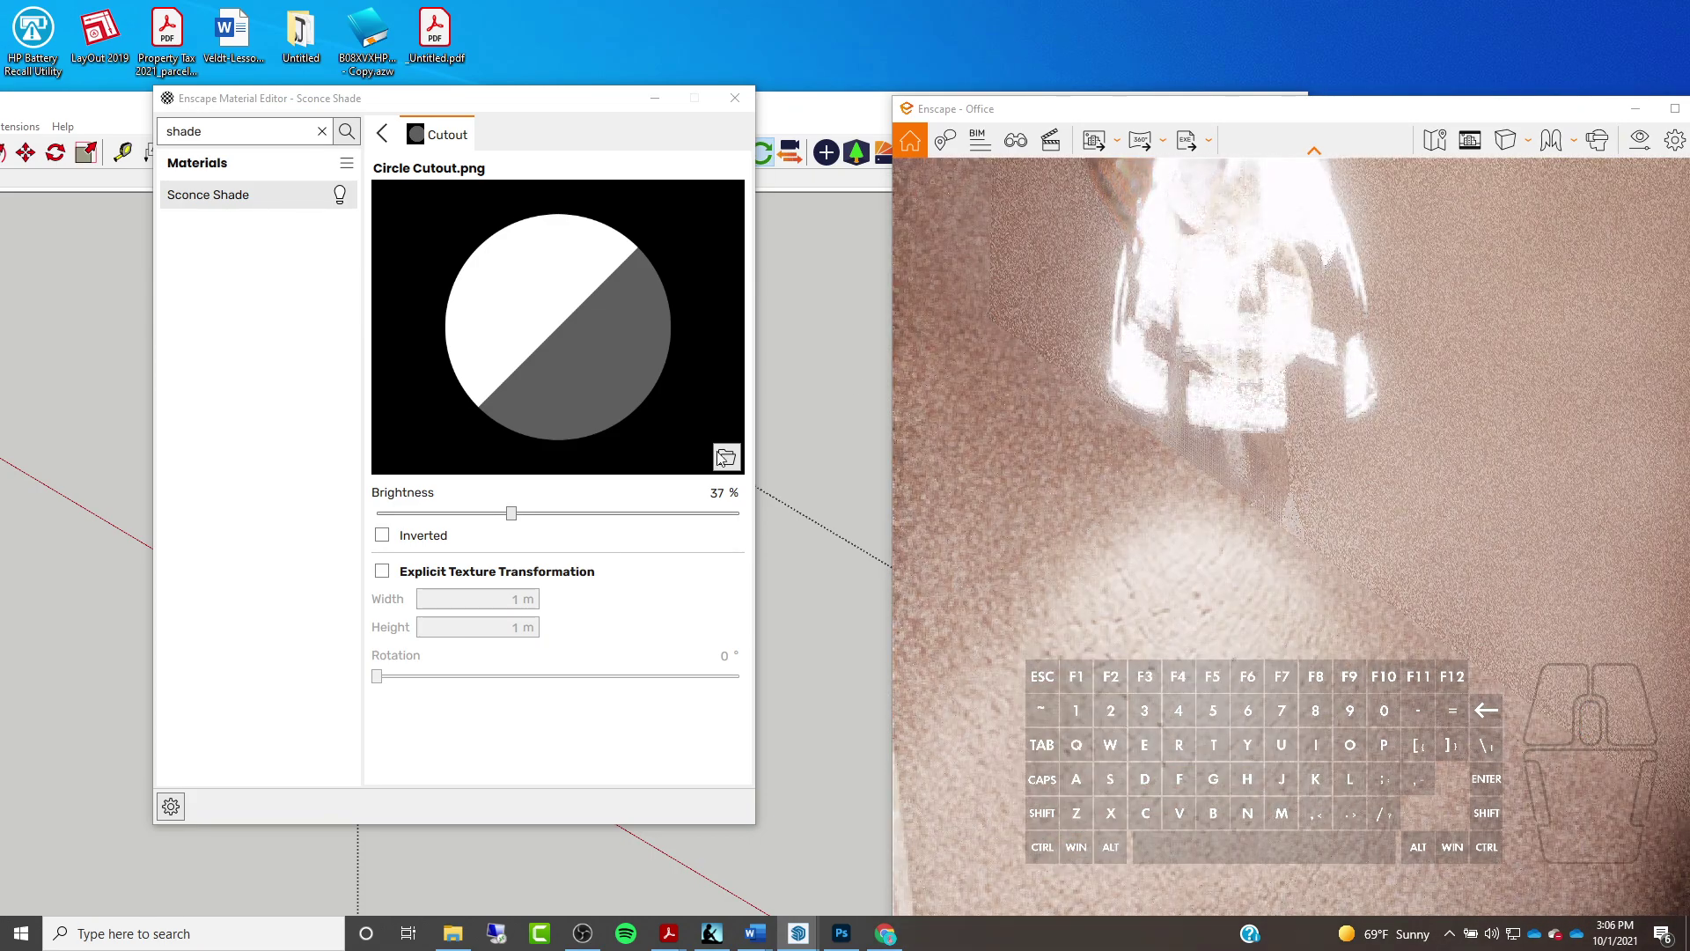
left_click(545, 518)
left_click_drag(753, 504, 754, 504)
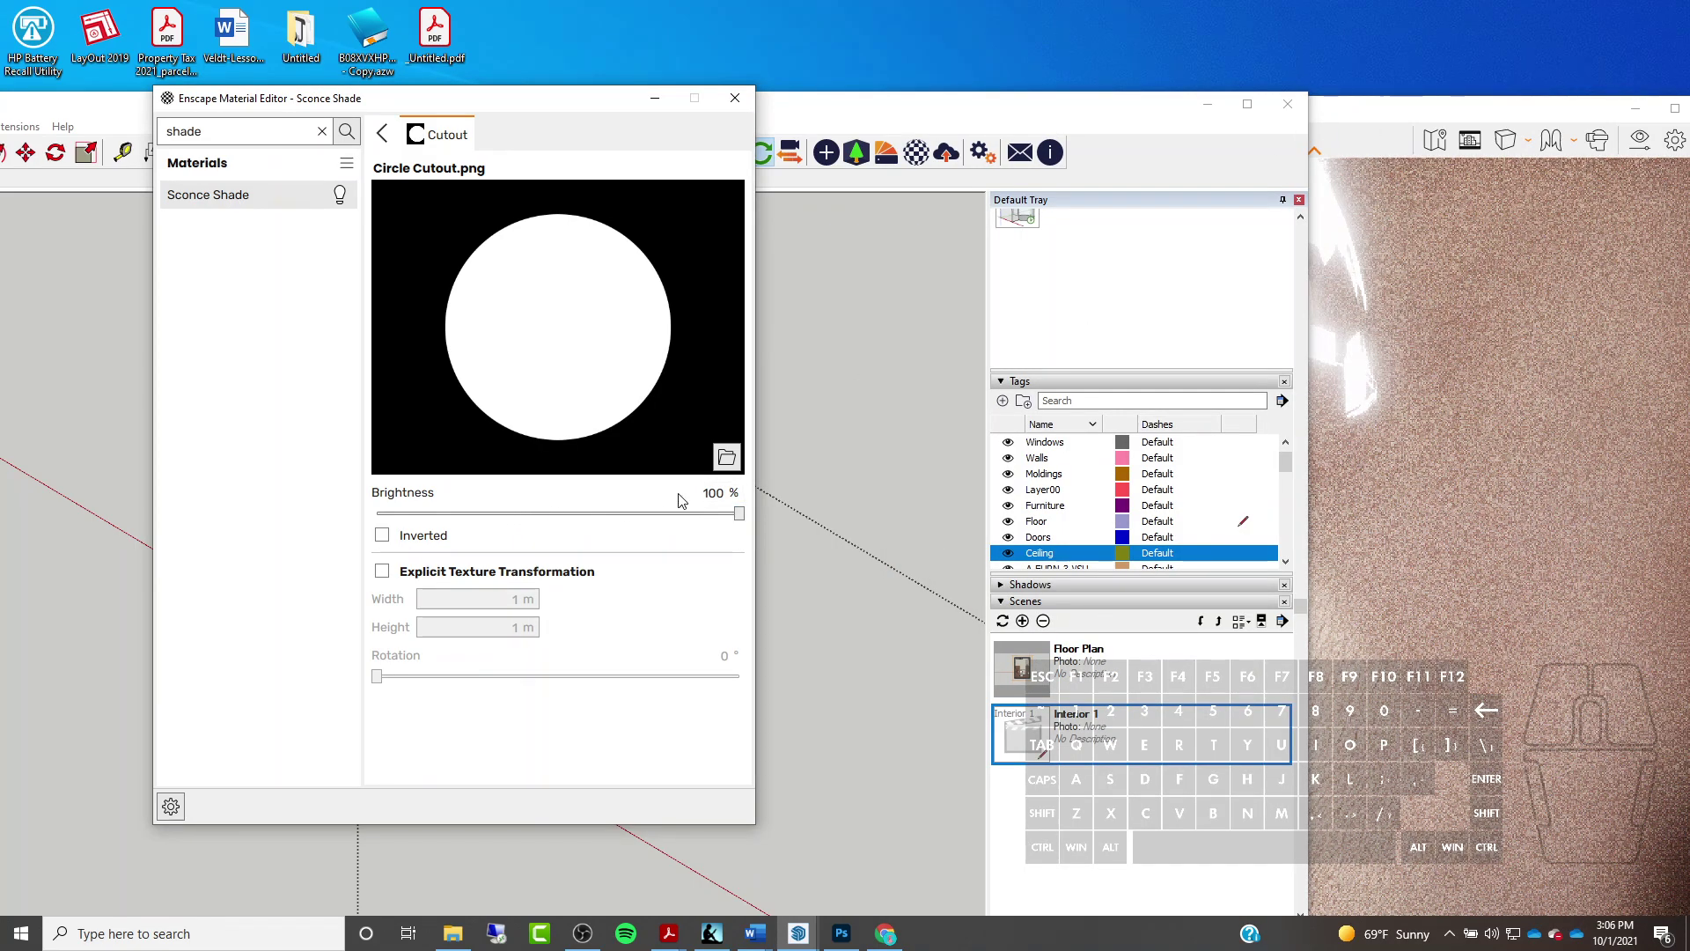
Enable explicit transformation for the cutout texture and set its width and height to 0.1 m
left_click(382, 572)
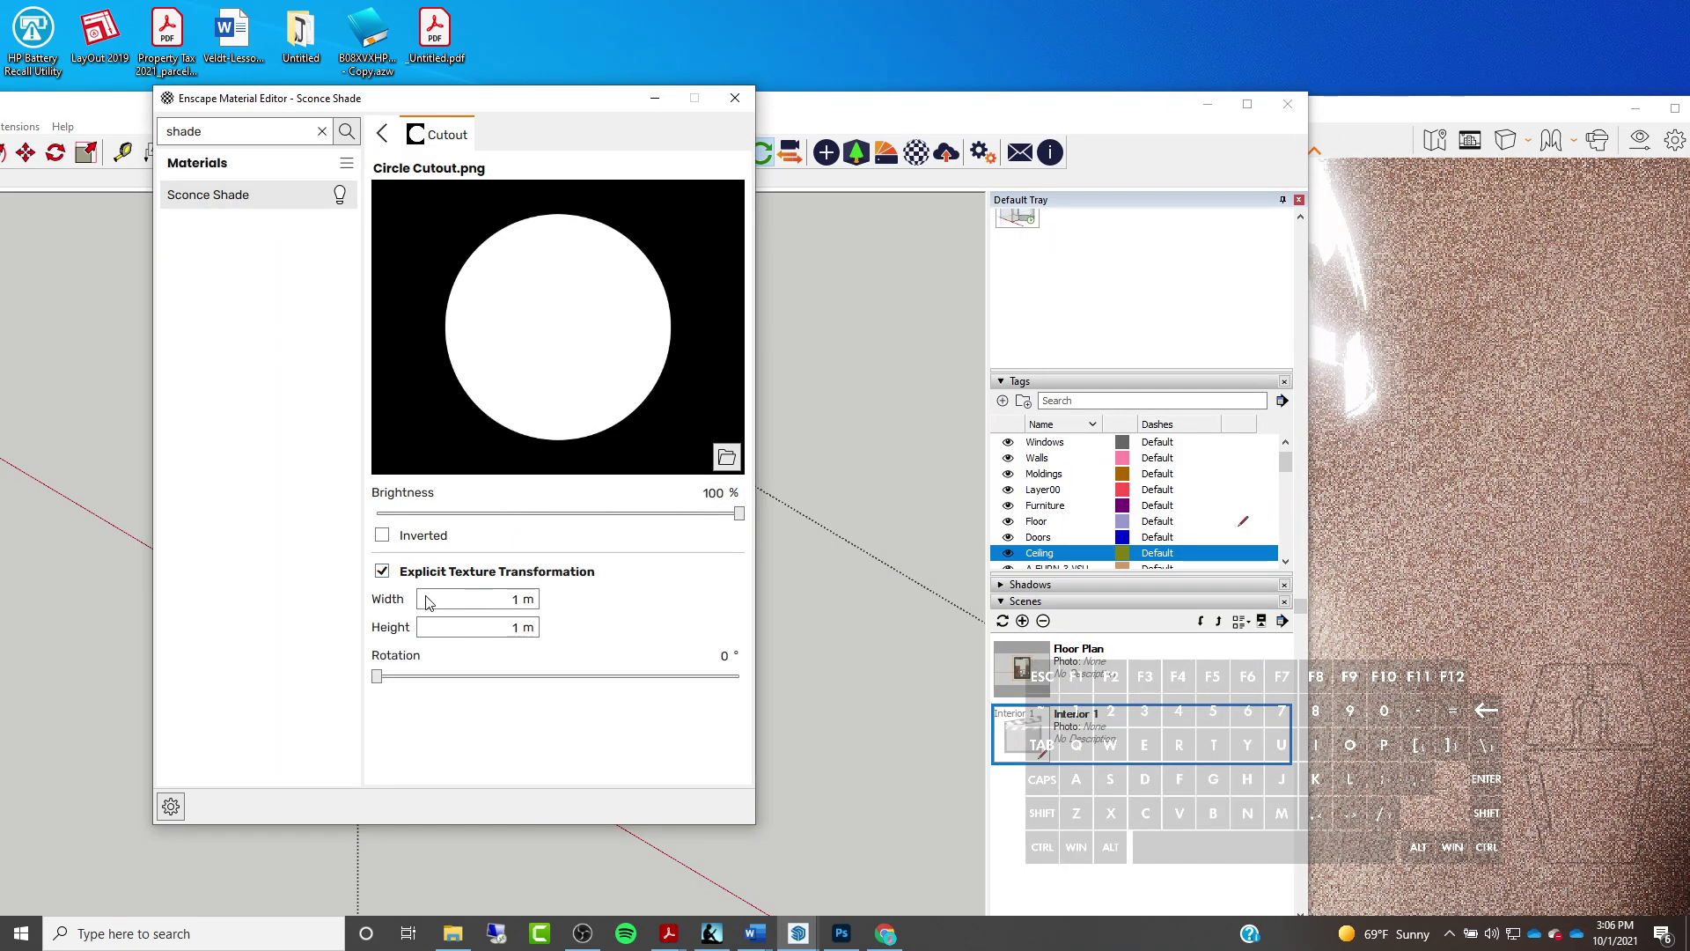
double_click(516, 602)
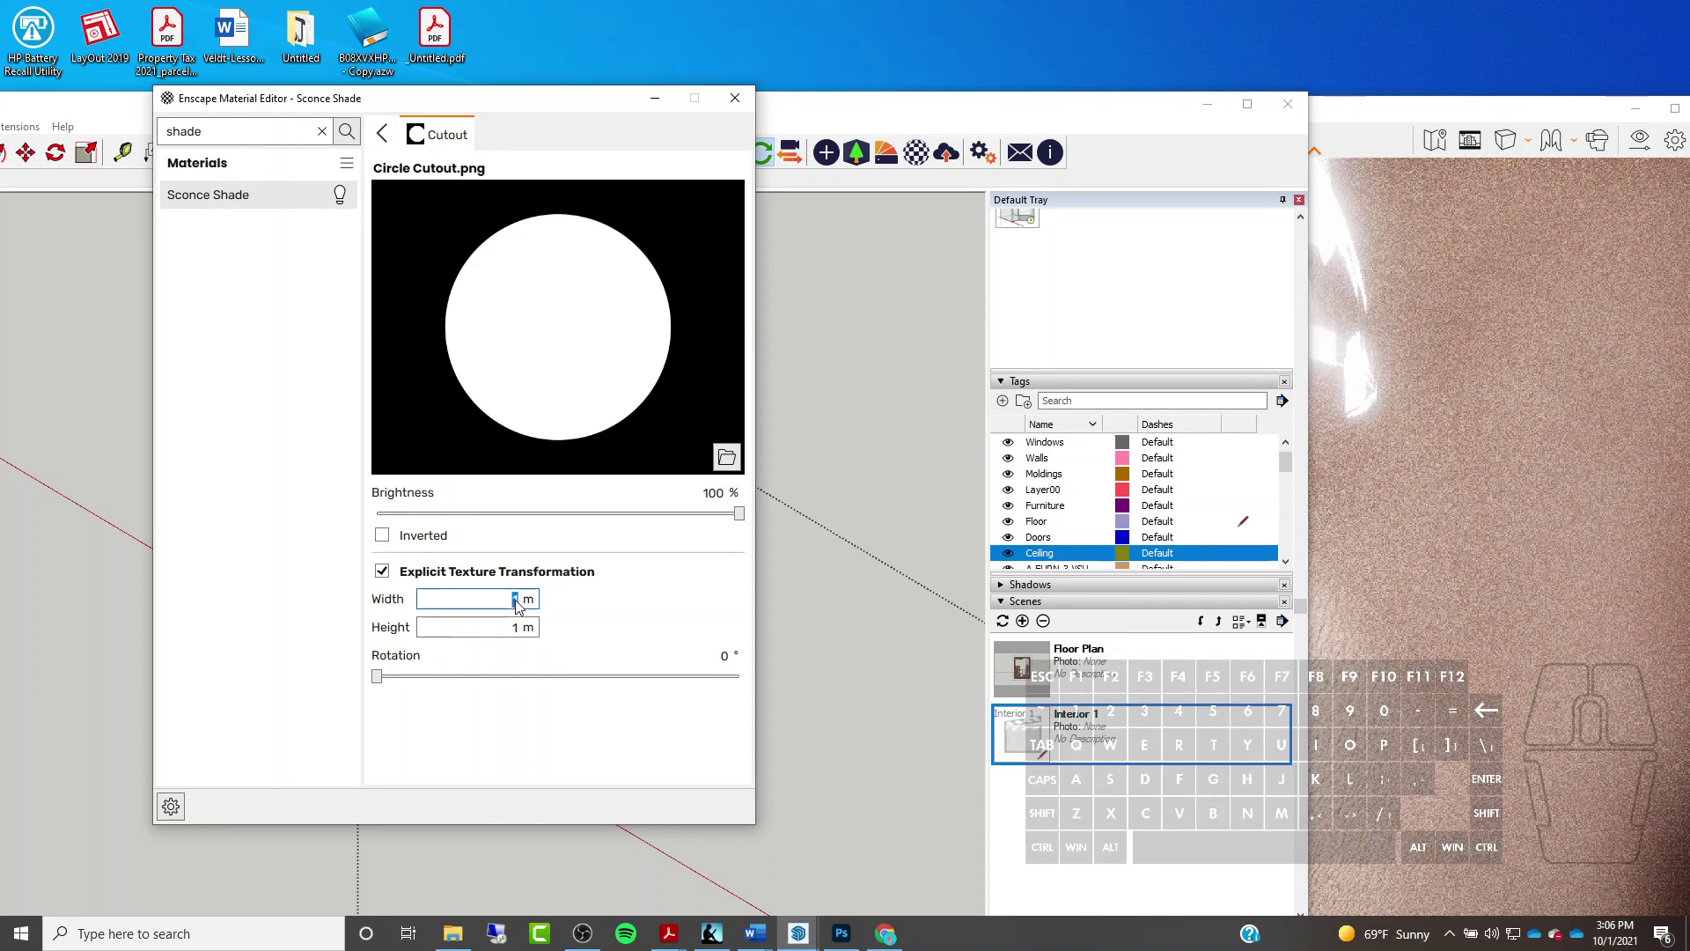
type(".1")
double_click(517, 627)
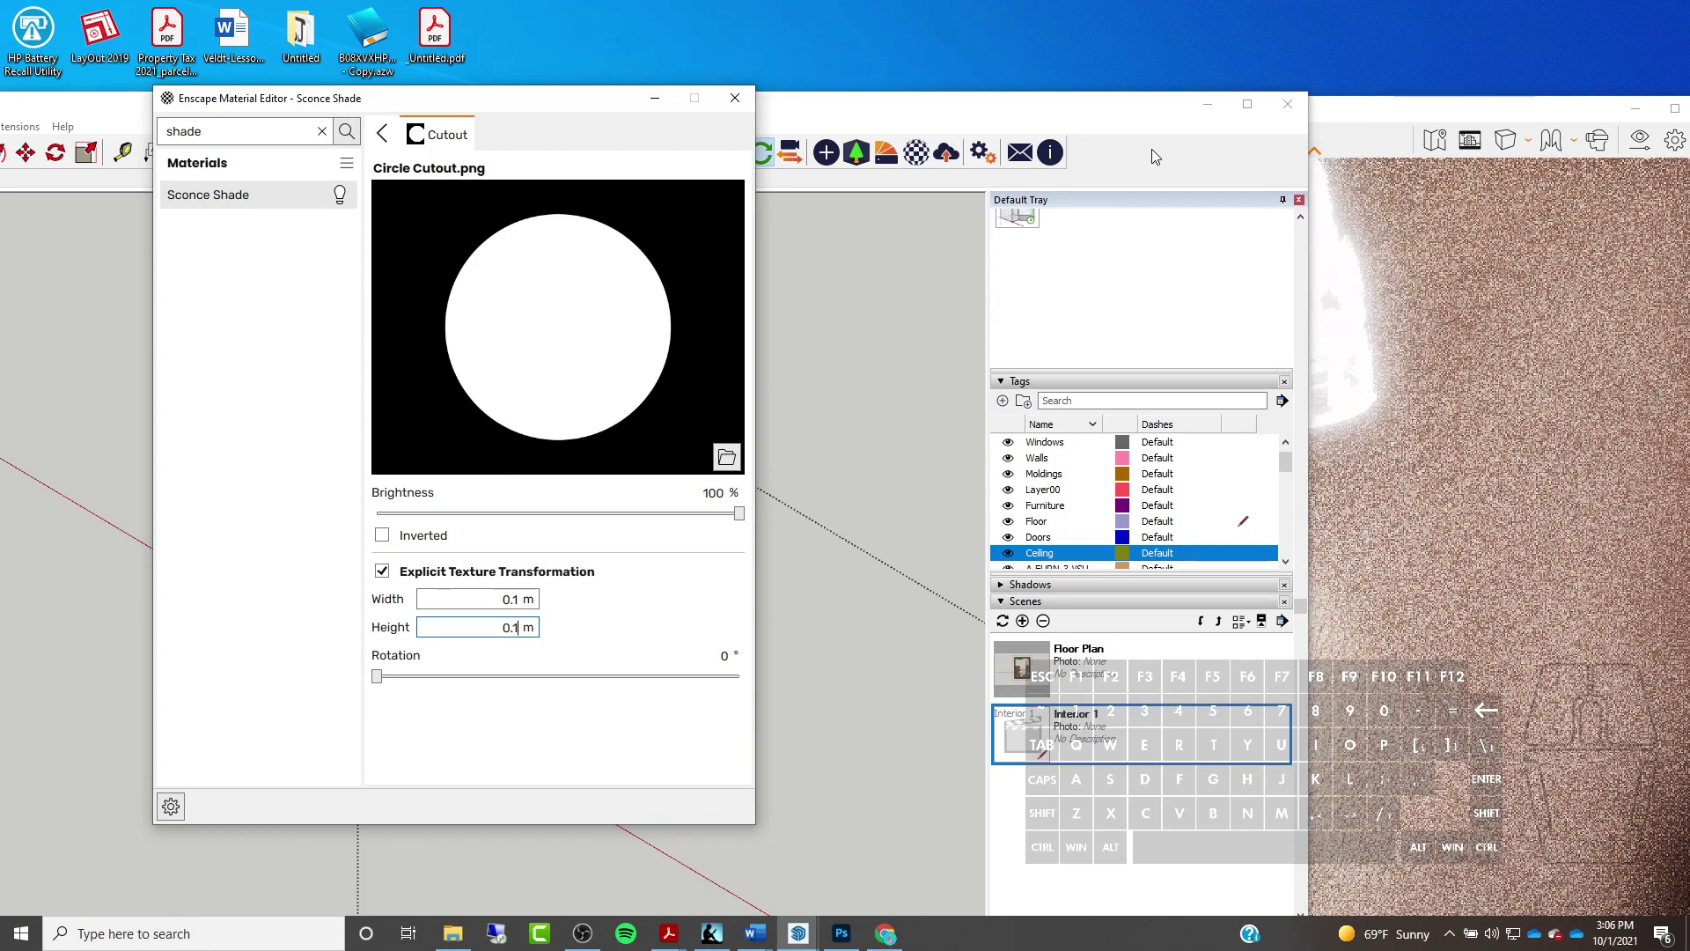
left_click(1315, 109)
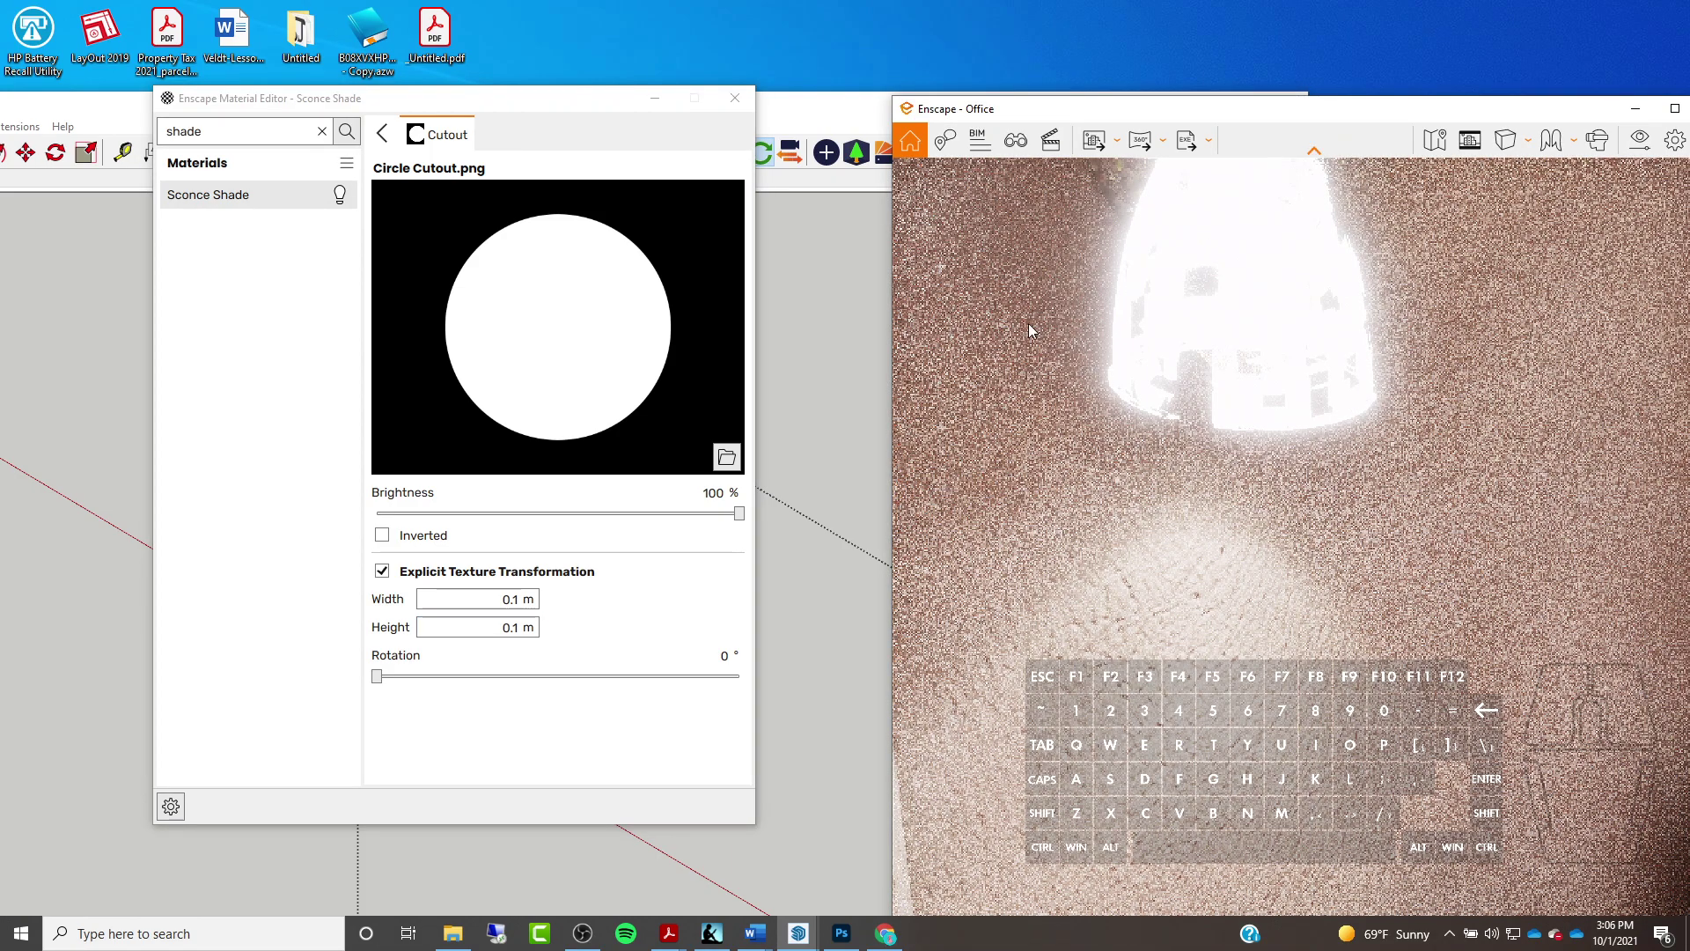
Lower the Sconce Shade material's self-illumination luminance to 1 cd/m²
left_click(384, 134)
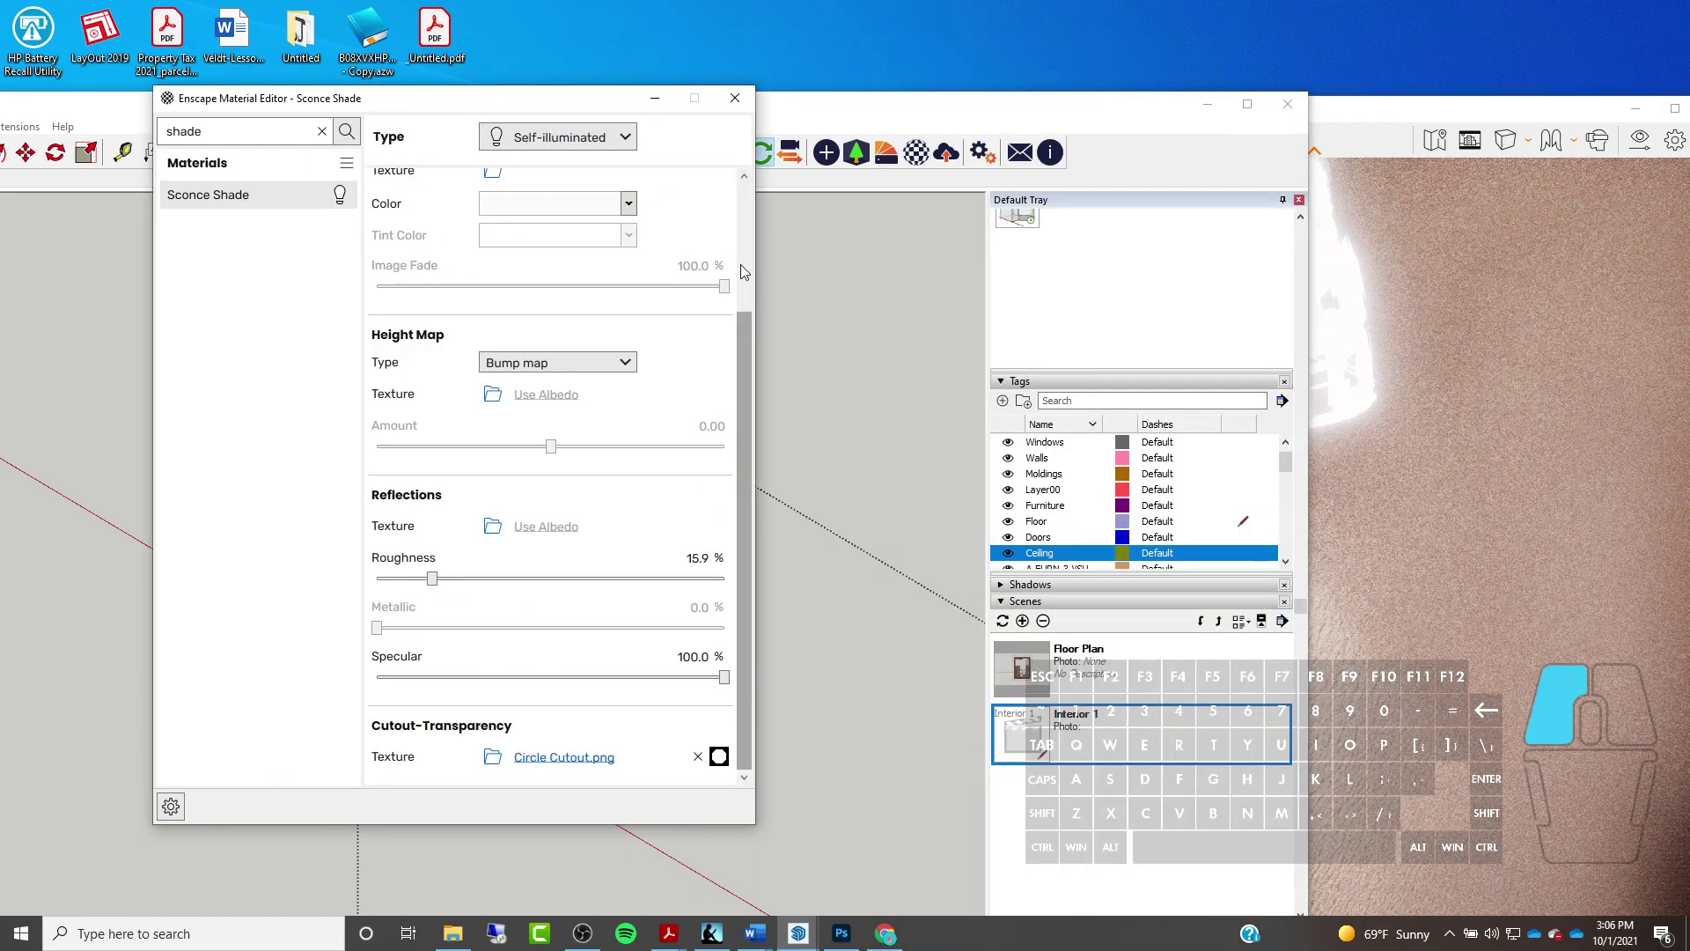
left_click(743, 192)
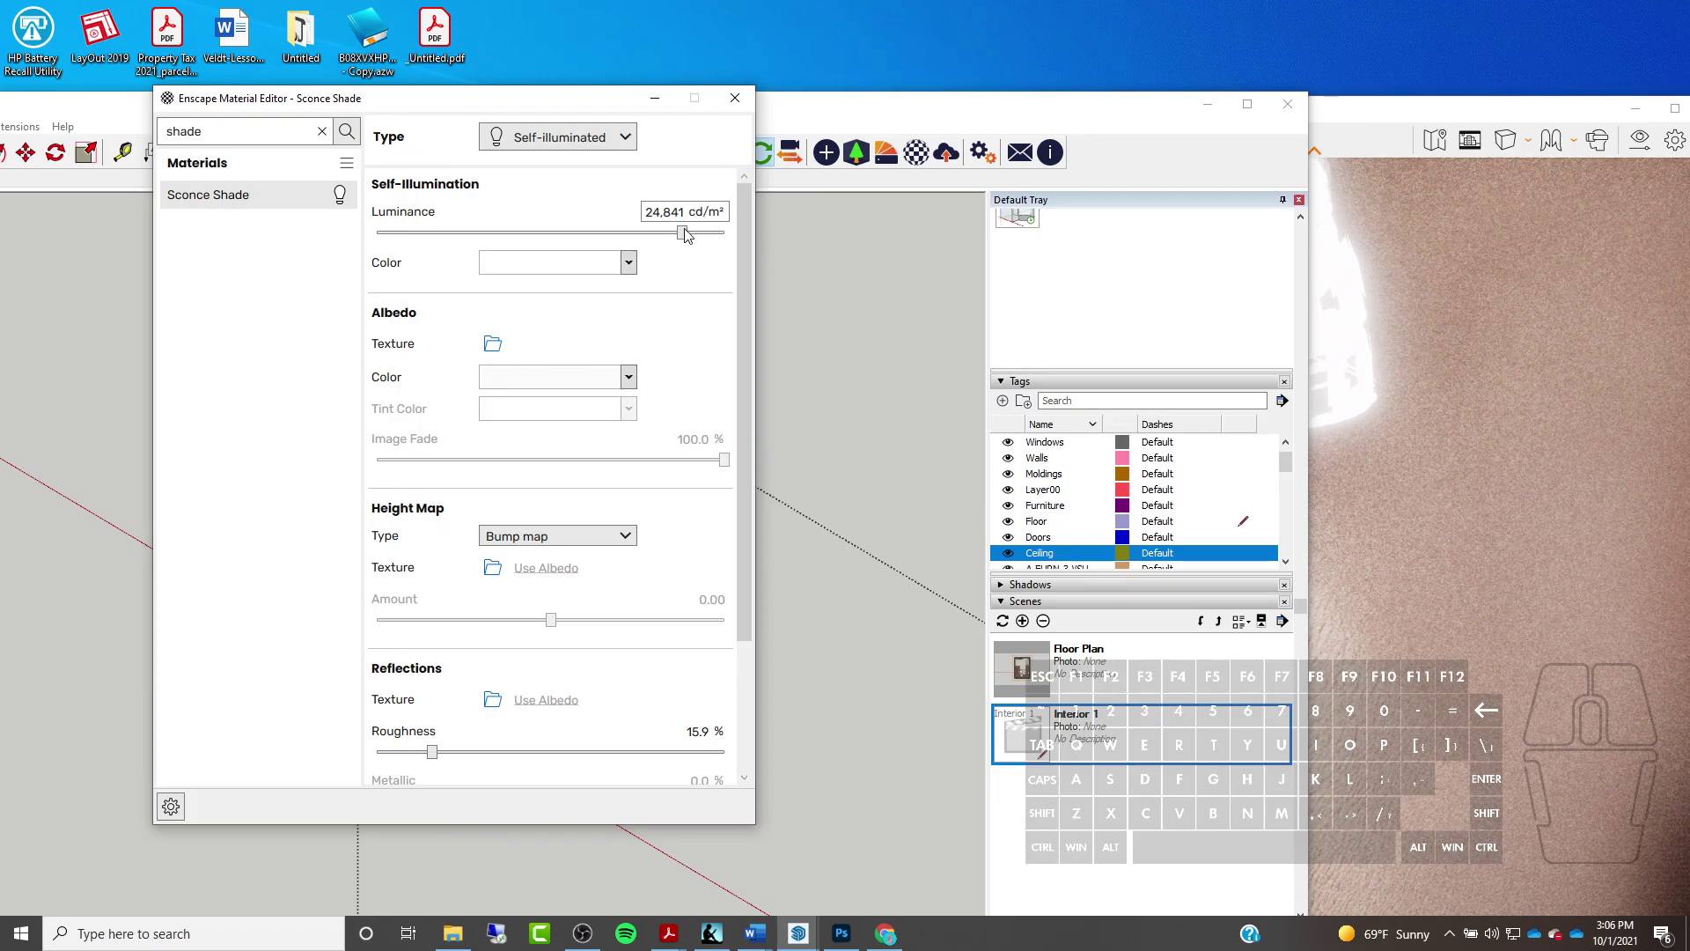
left_click(684, 233)
left_click_drag(391, 242, 387, 236)
Examine the circular cutouts on the sconce shade in the Enscape render from several distances and angles
left_click(1381, 128)
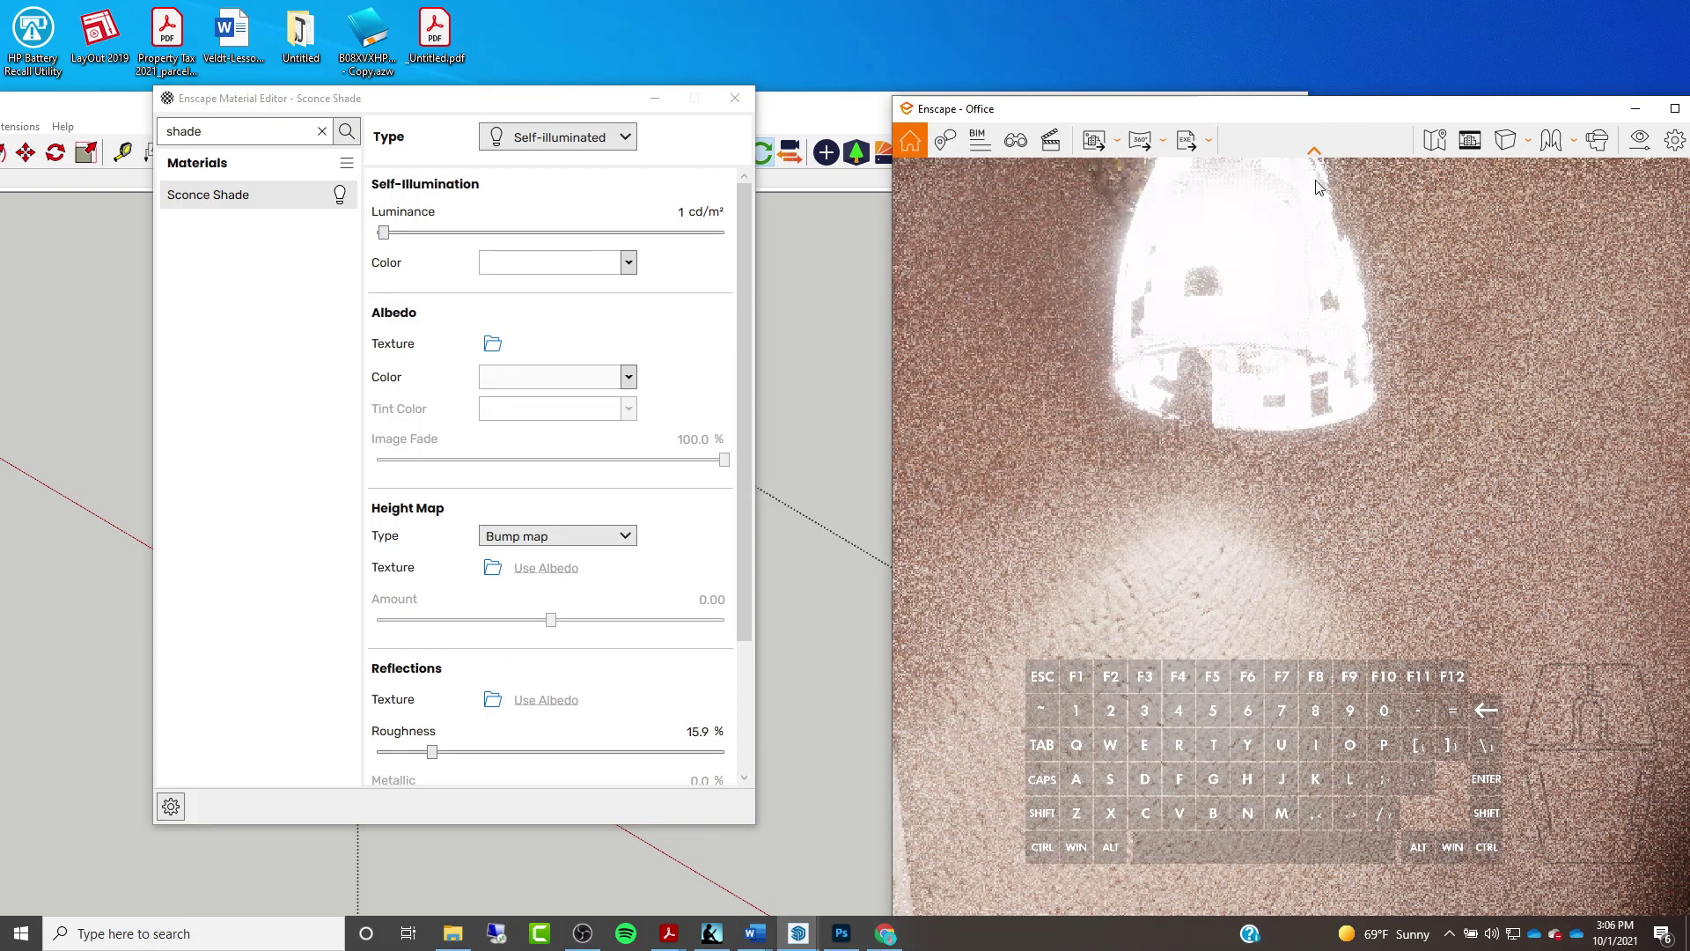
left_click_drag(1243, 270, 1233, 526)
left_click_drag(744, 528, 1273, 477)
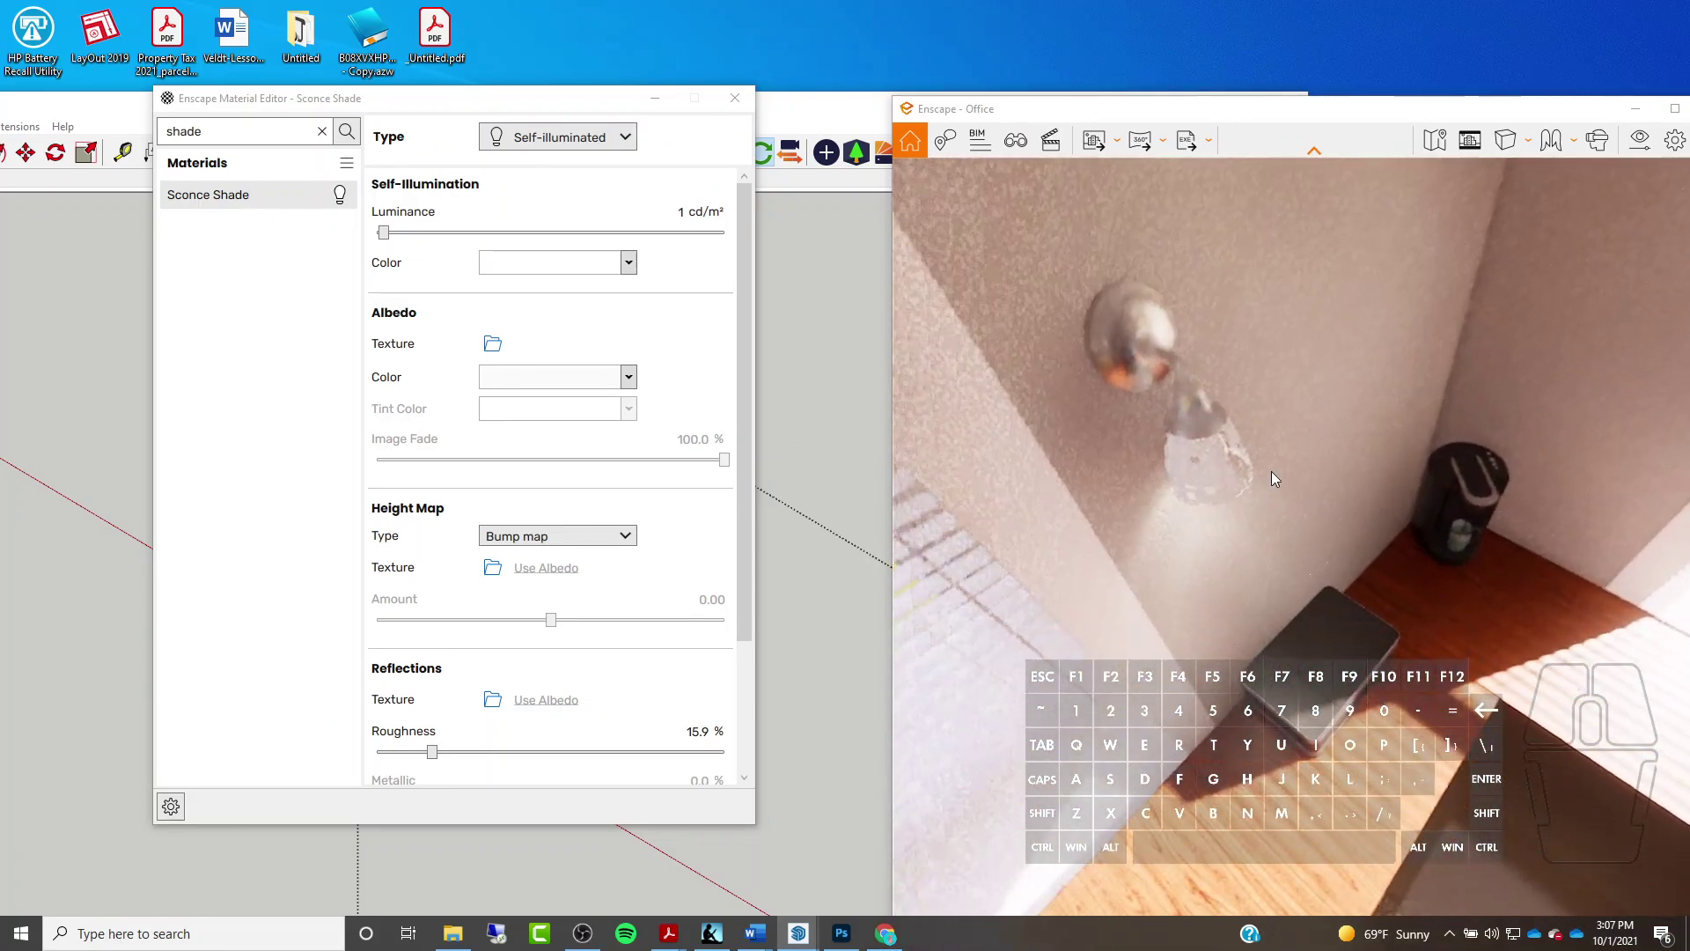
scroll(1271, 471, "up", 5)
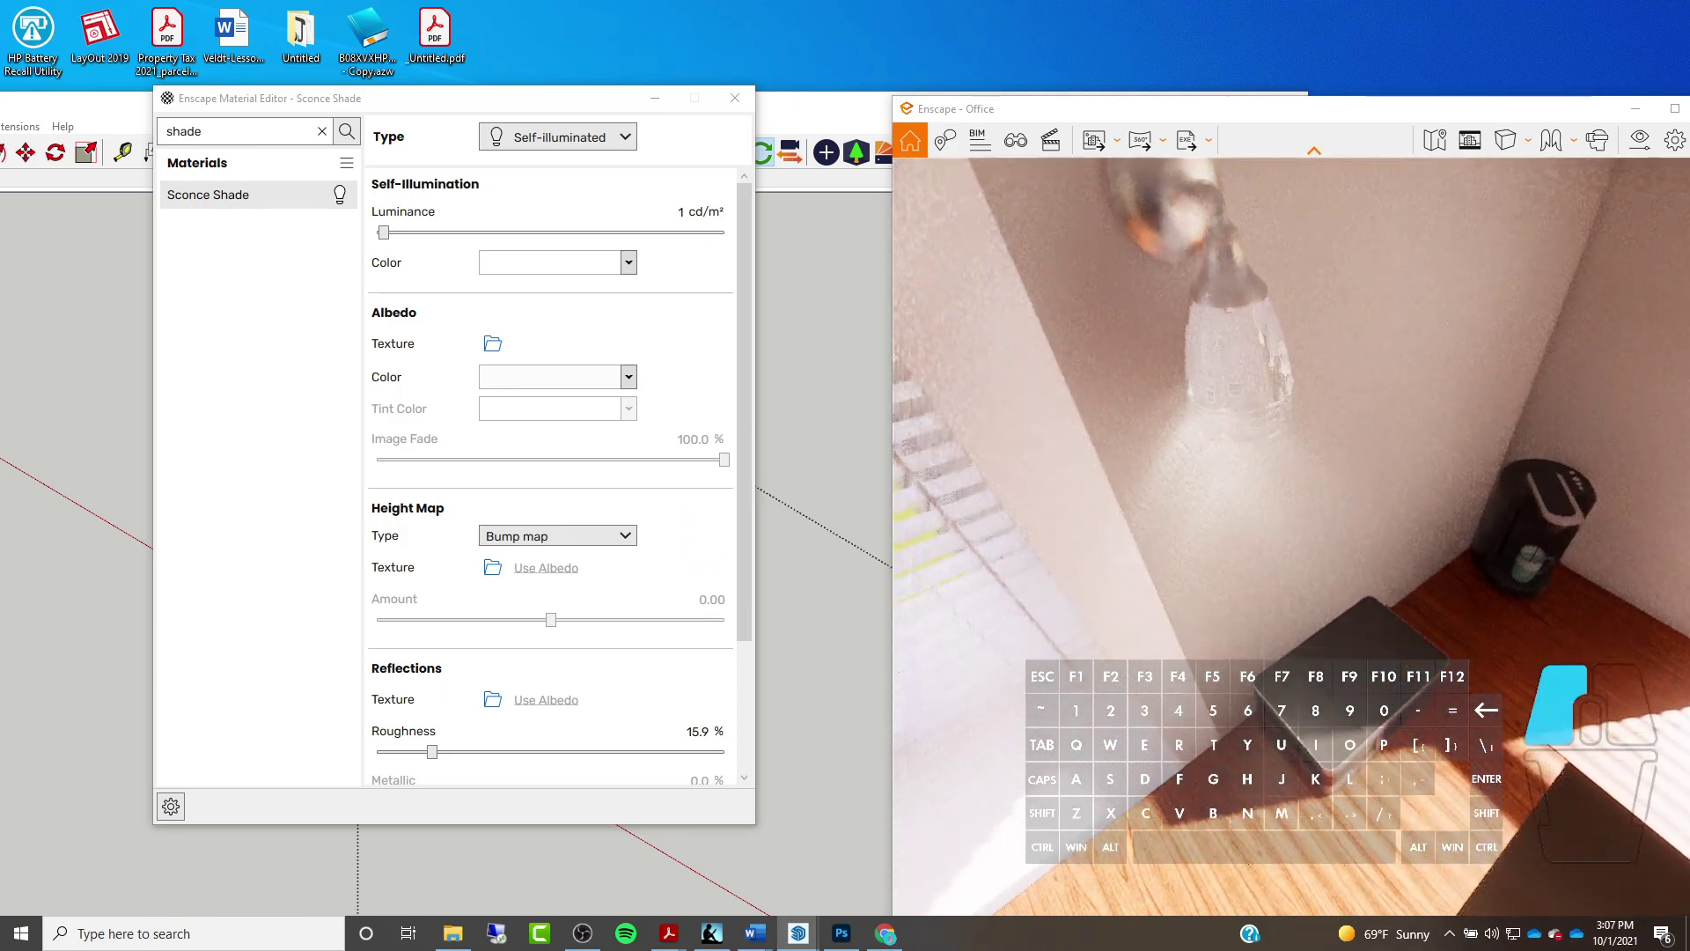
scroll(1271, 472, "down", 3)
scroll(1286, 398, "up", 5)
scroll(1286, 398, "down", 3)
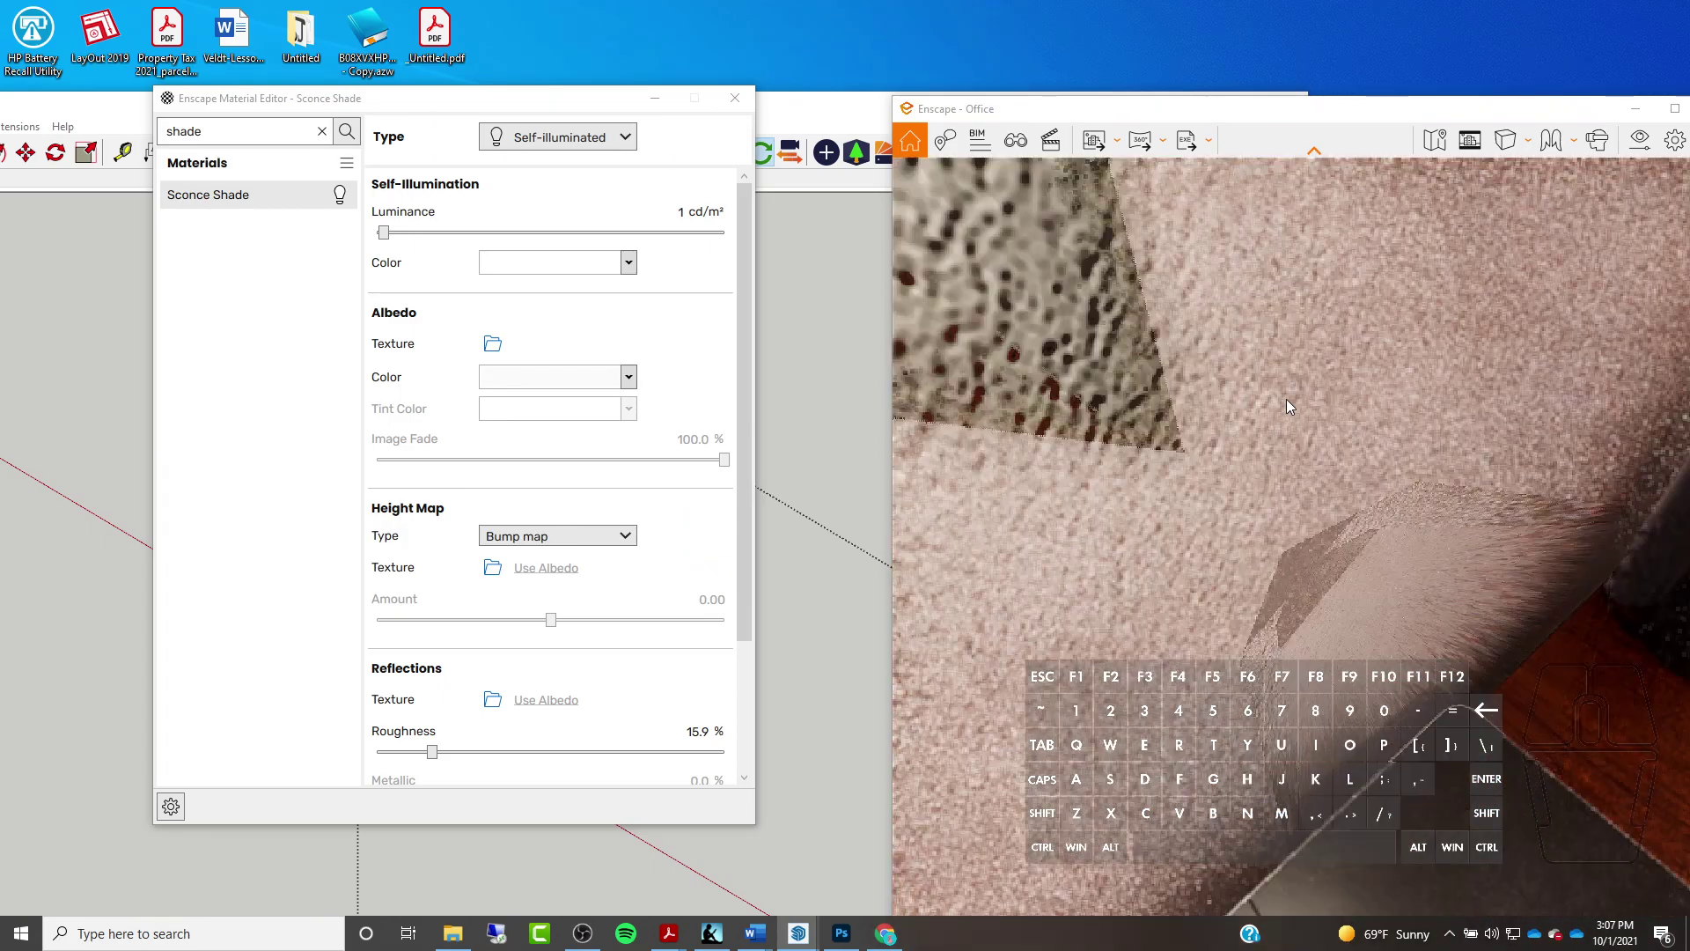
scroll(1286, 399, "down", 3)
scroll(1244, 318, "up", 3)
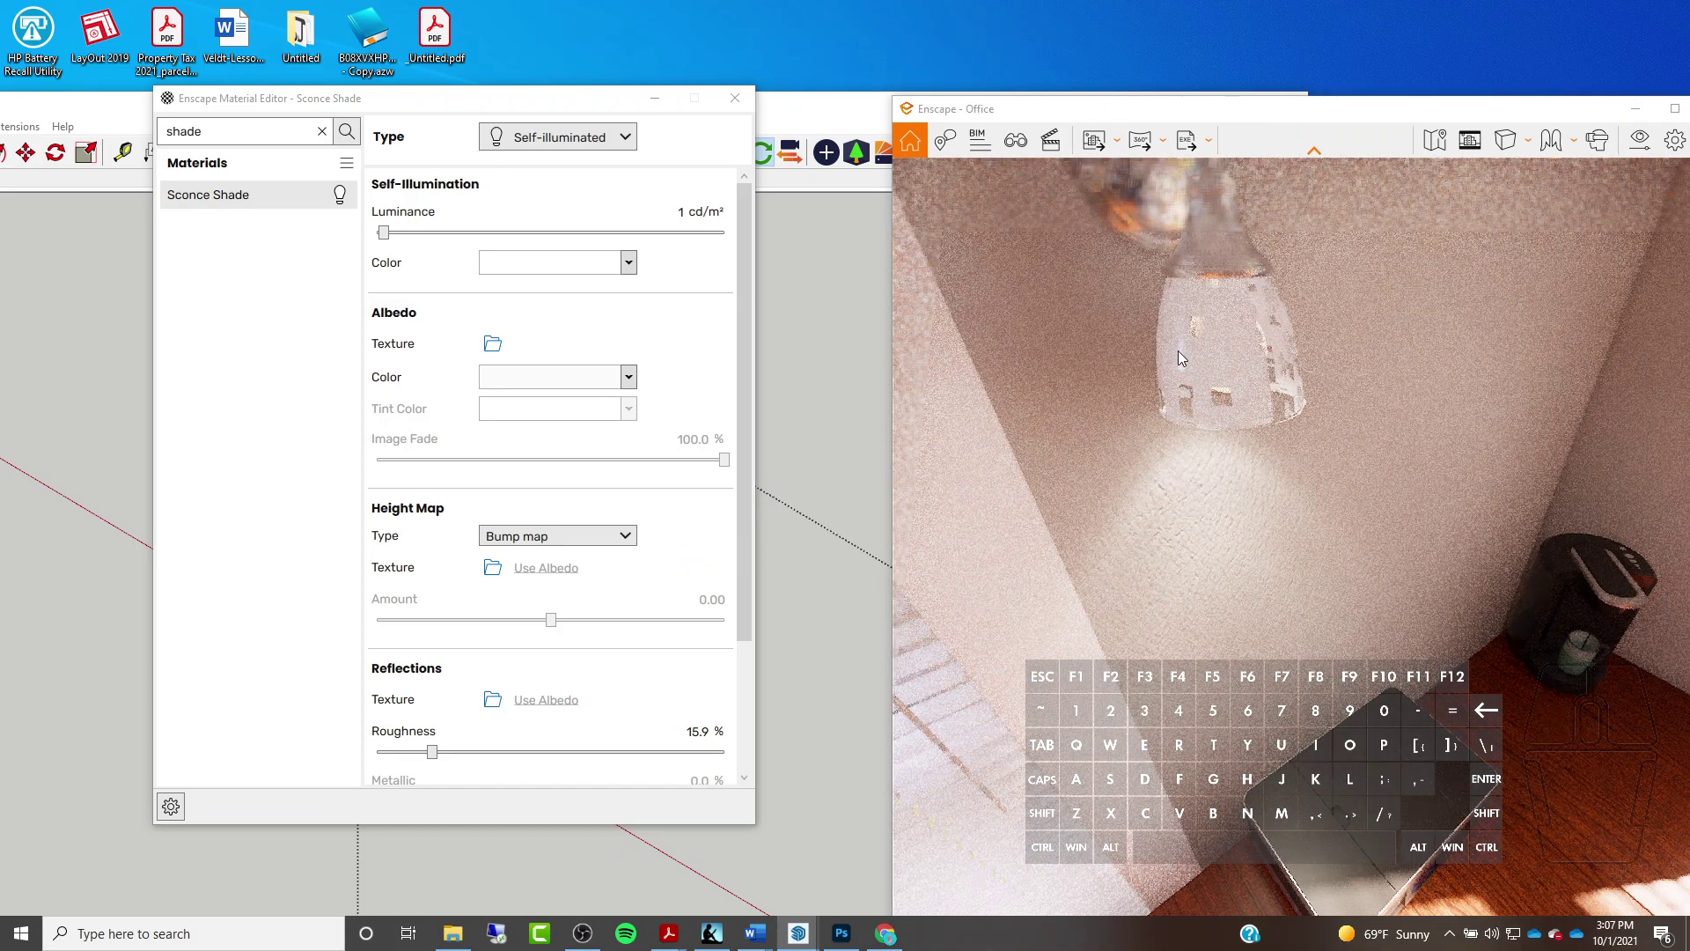
Replace the Sconce Shade's cutout texture with Solid Cutout.png, set its brightness to 22%, and close the material editor
left_click(752, 335)
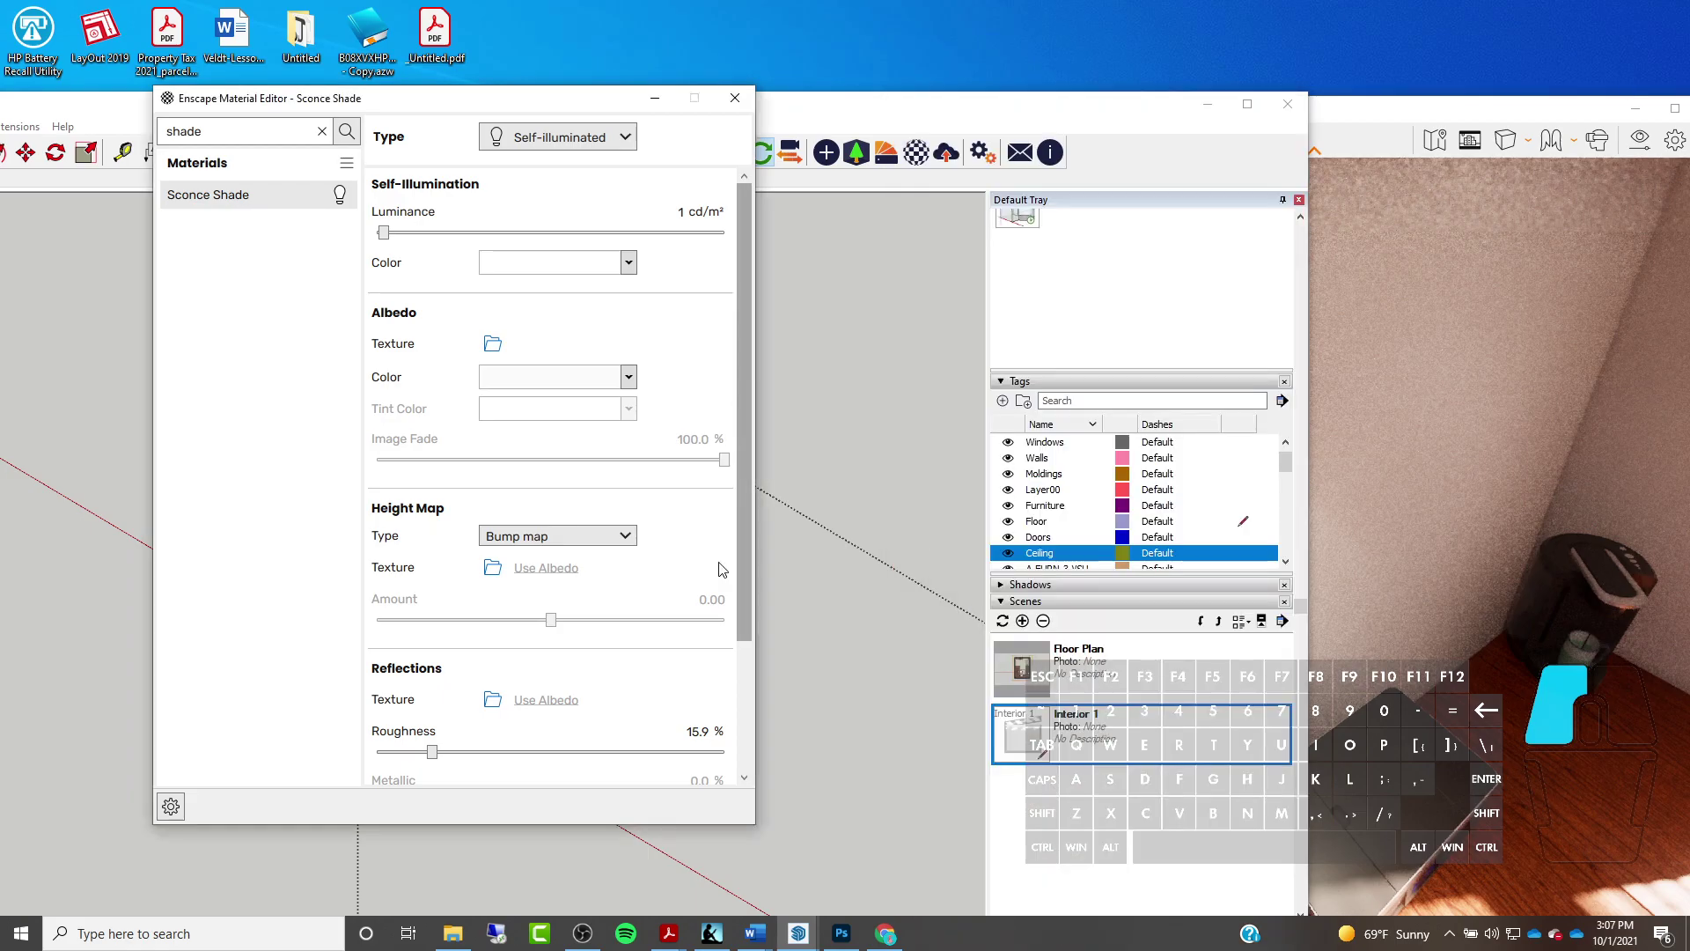
scroll(745, 581, "down", 3)
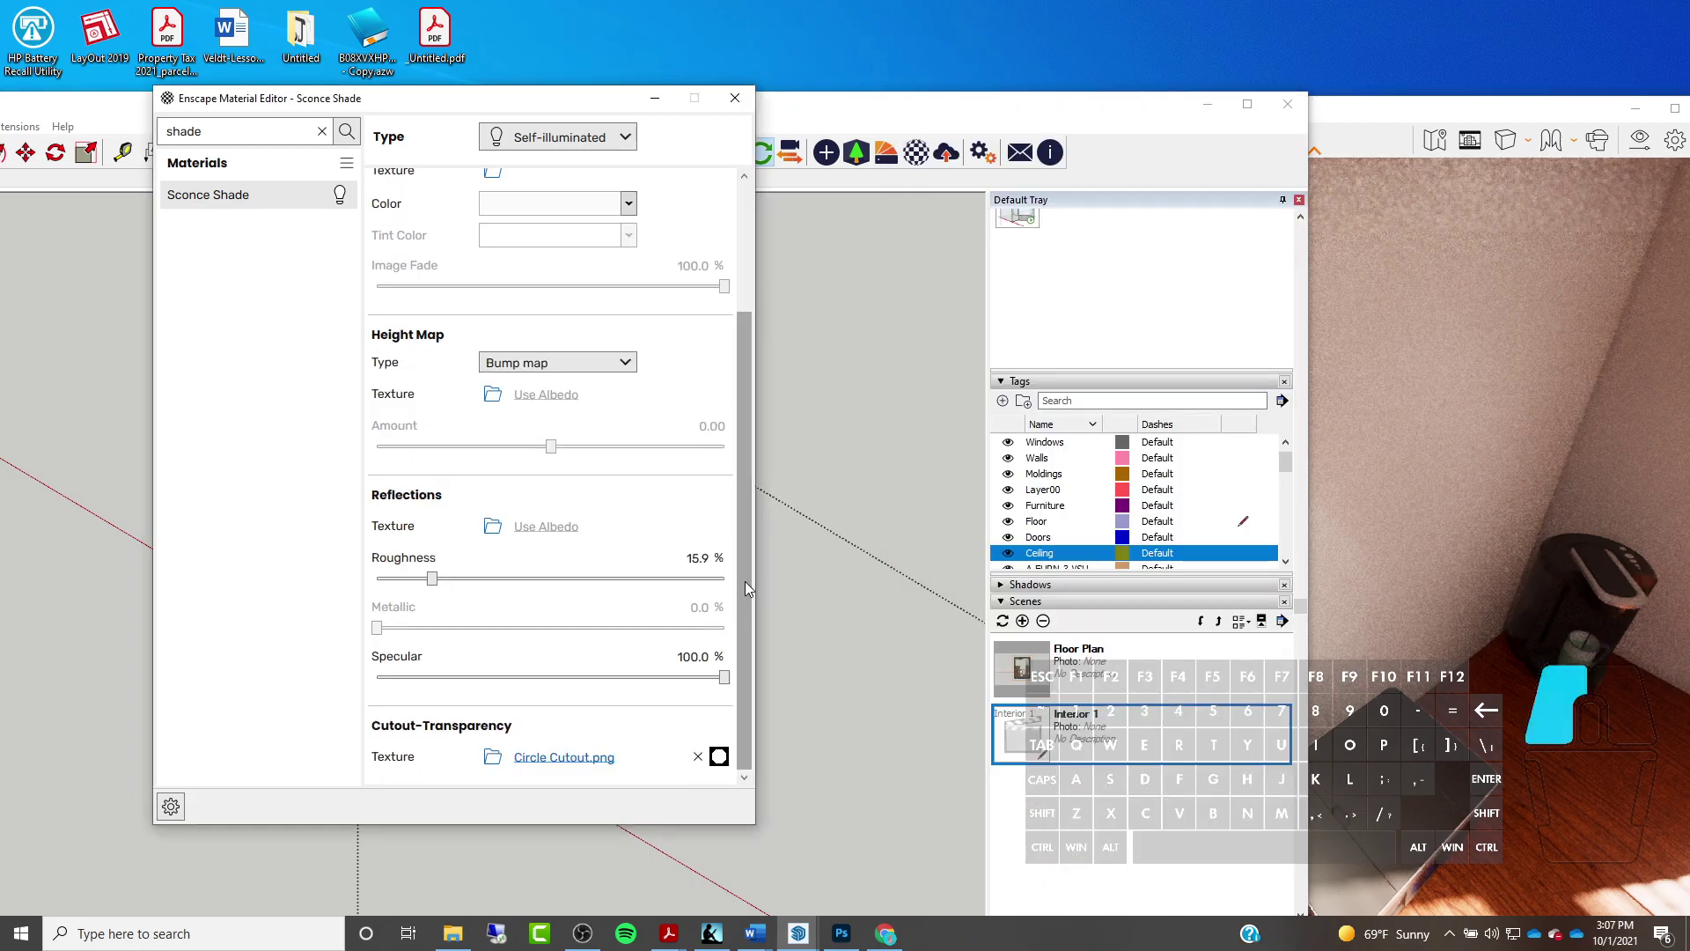
left_click(713, 761)
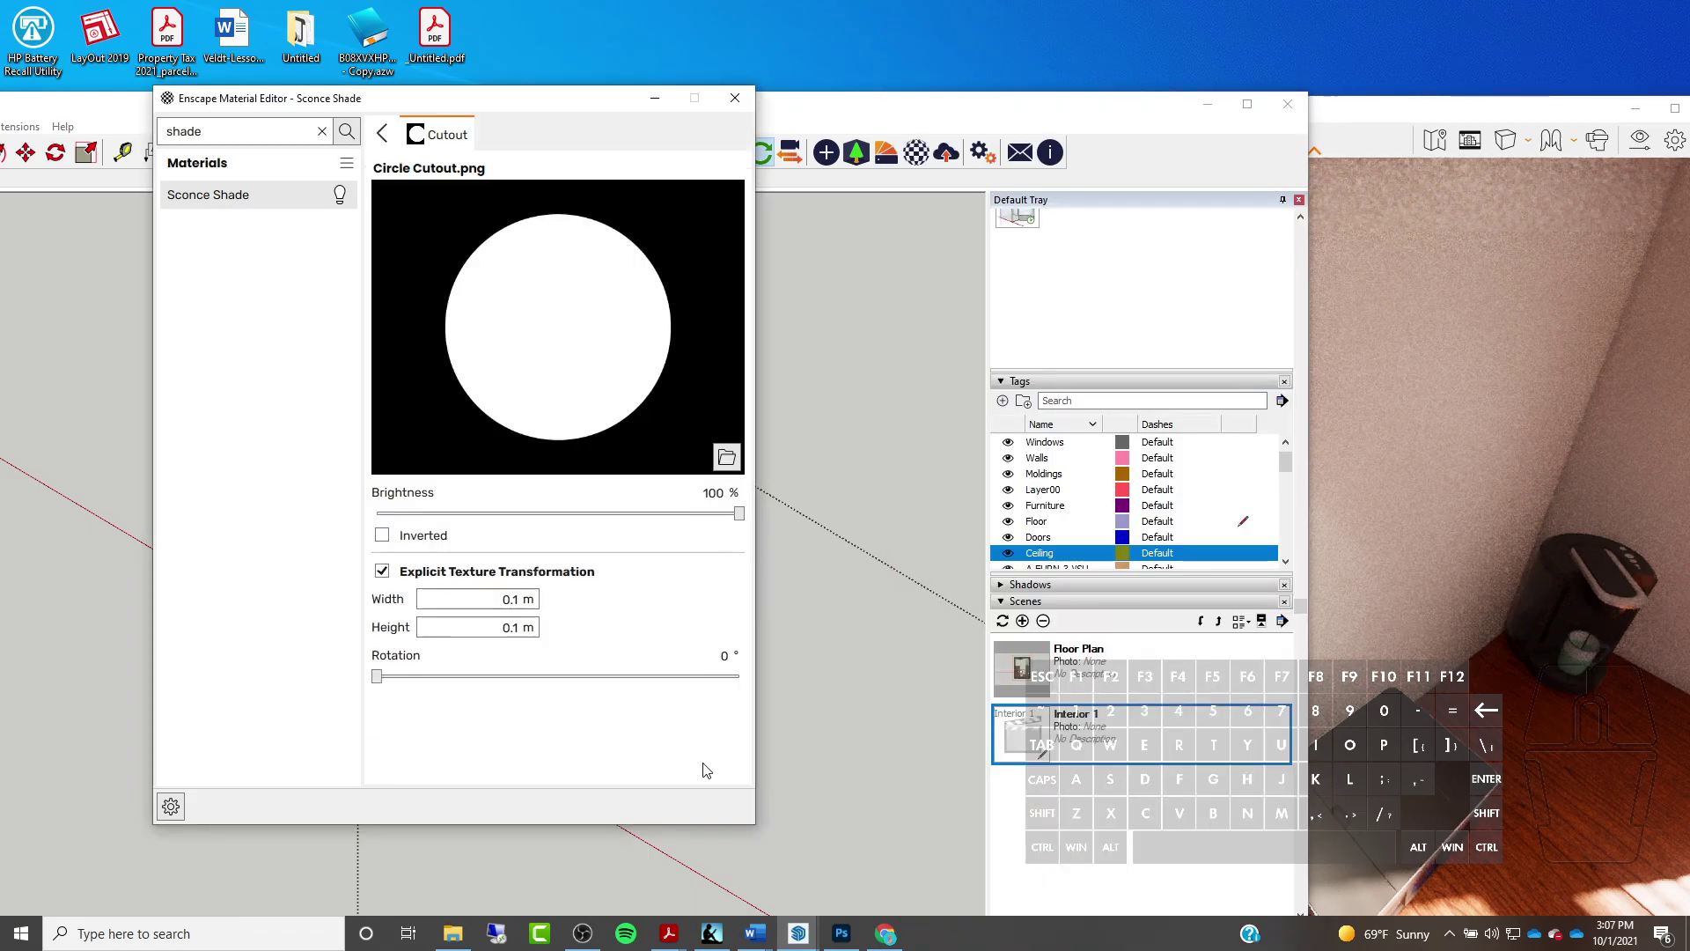
left_click(726, 456)
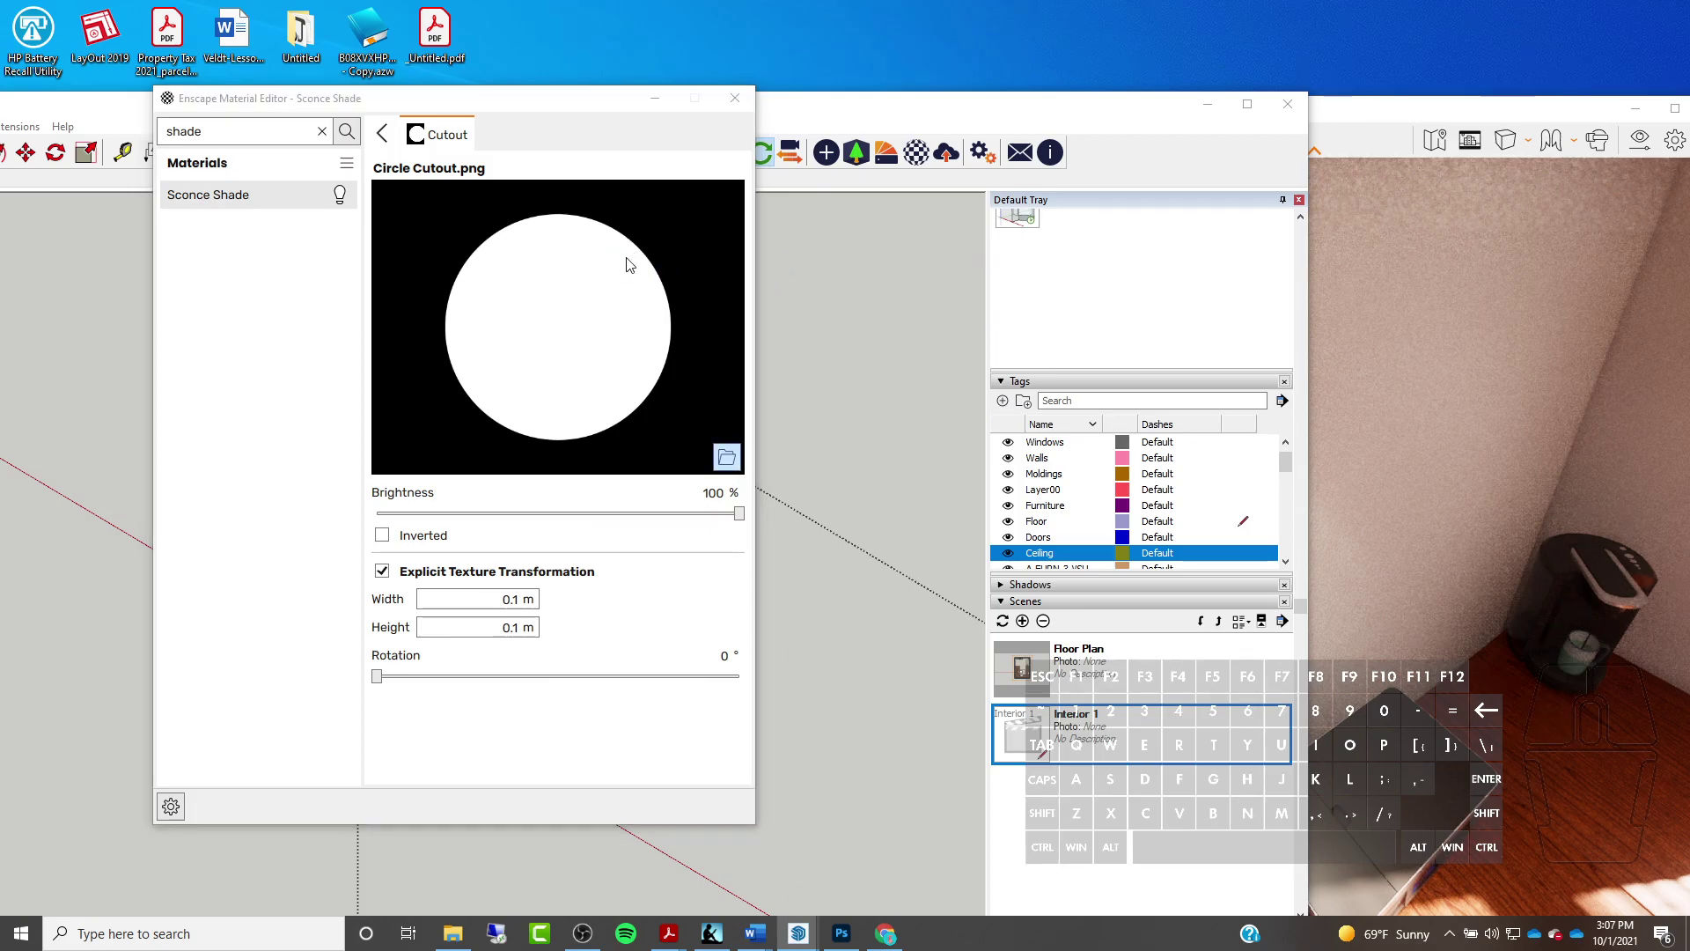
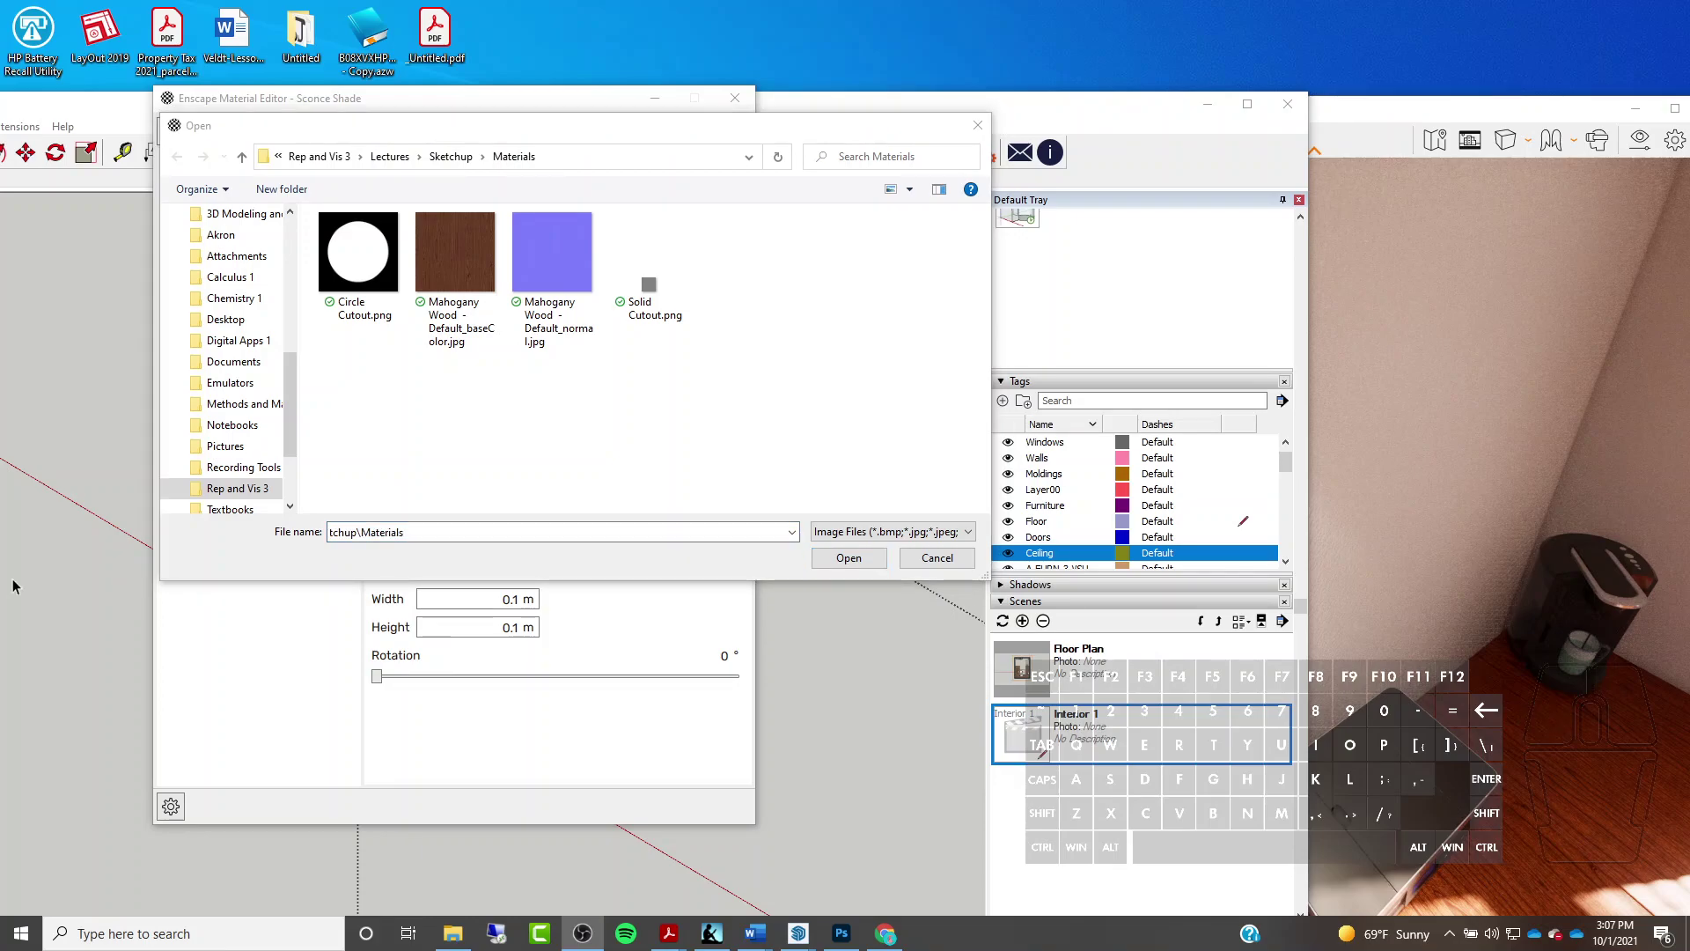
double_click(647, 283)
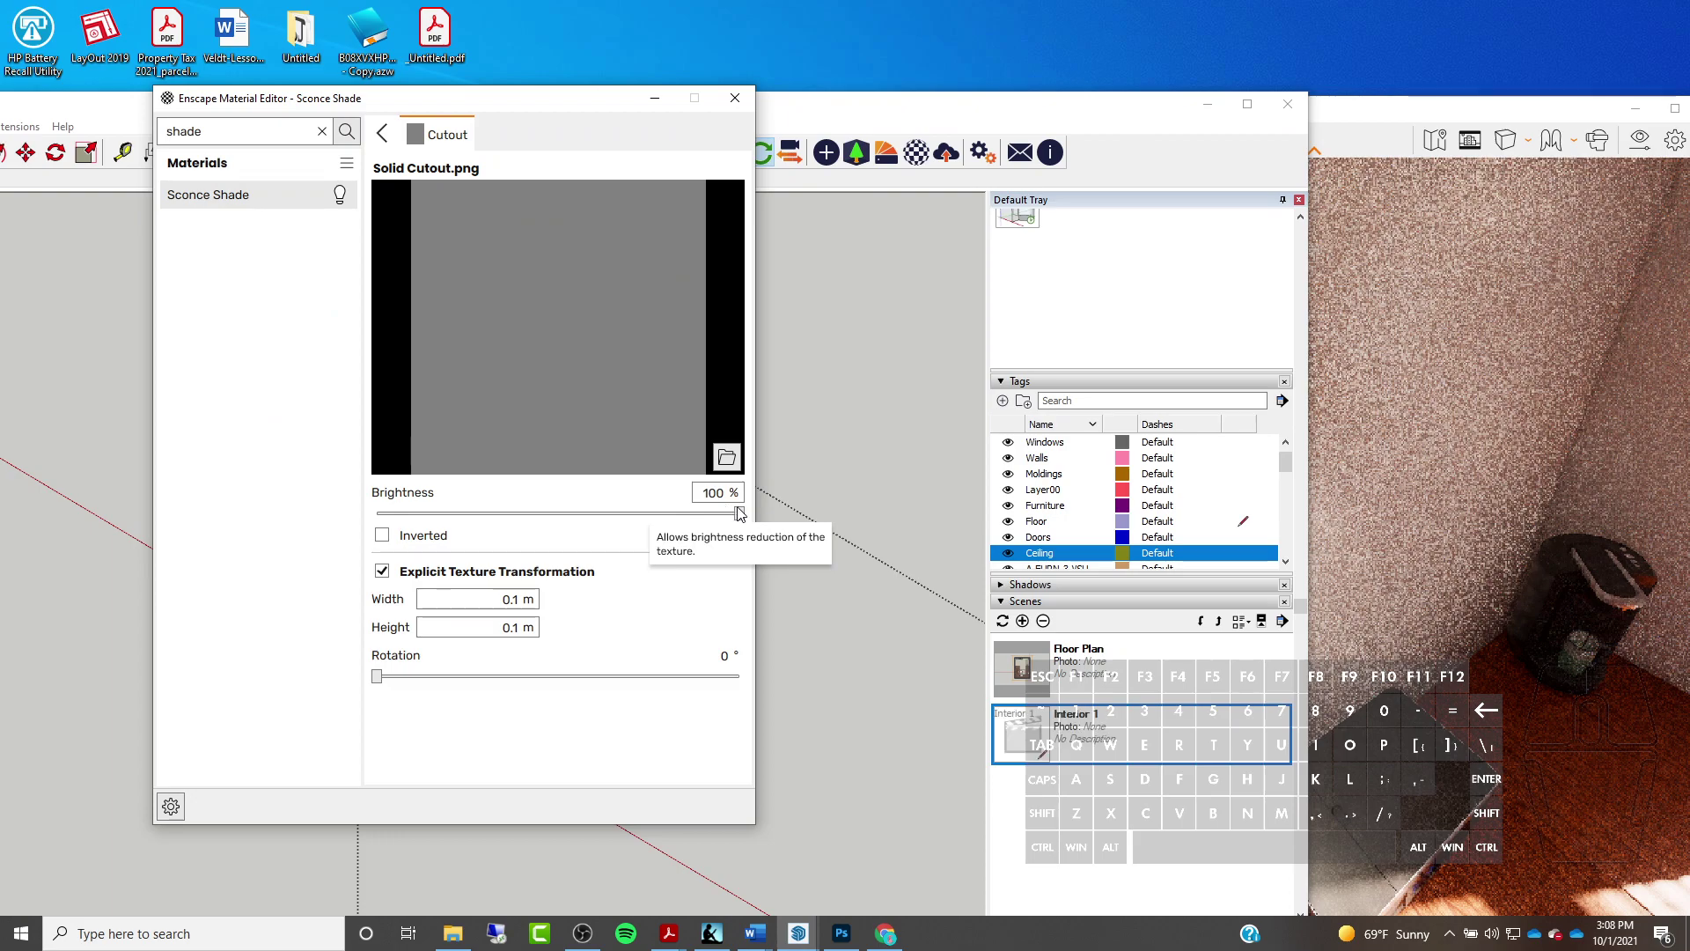
left_click(456, 513)
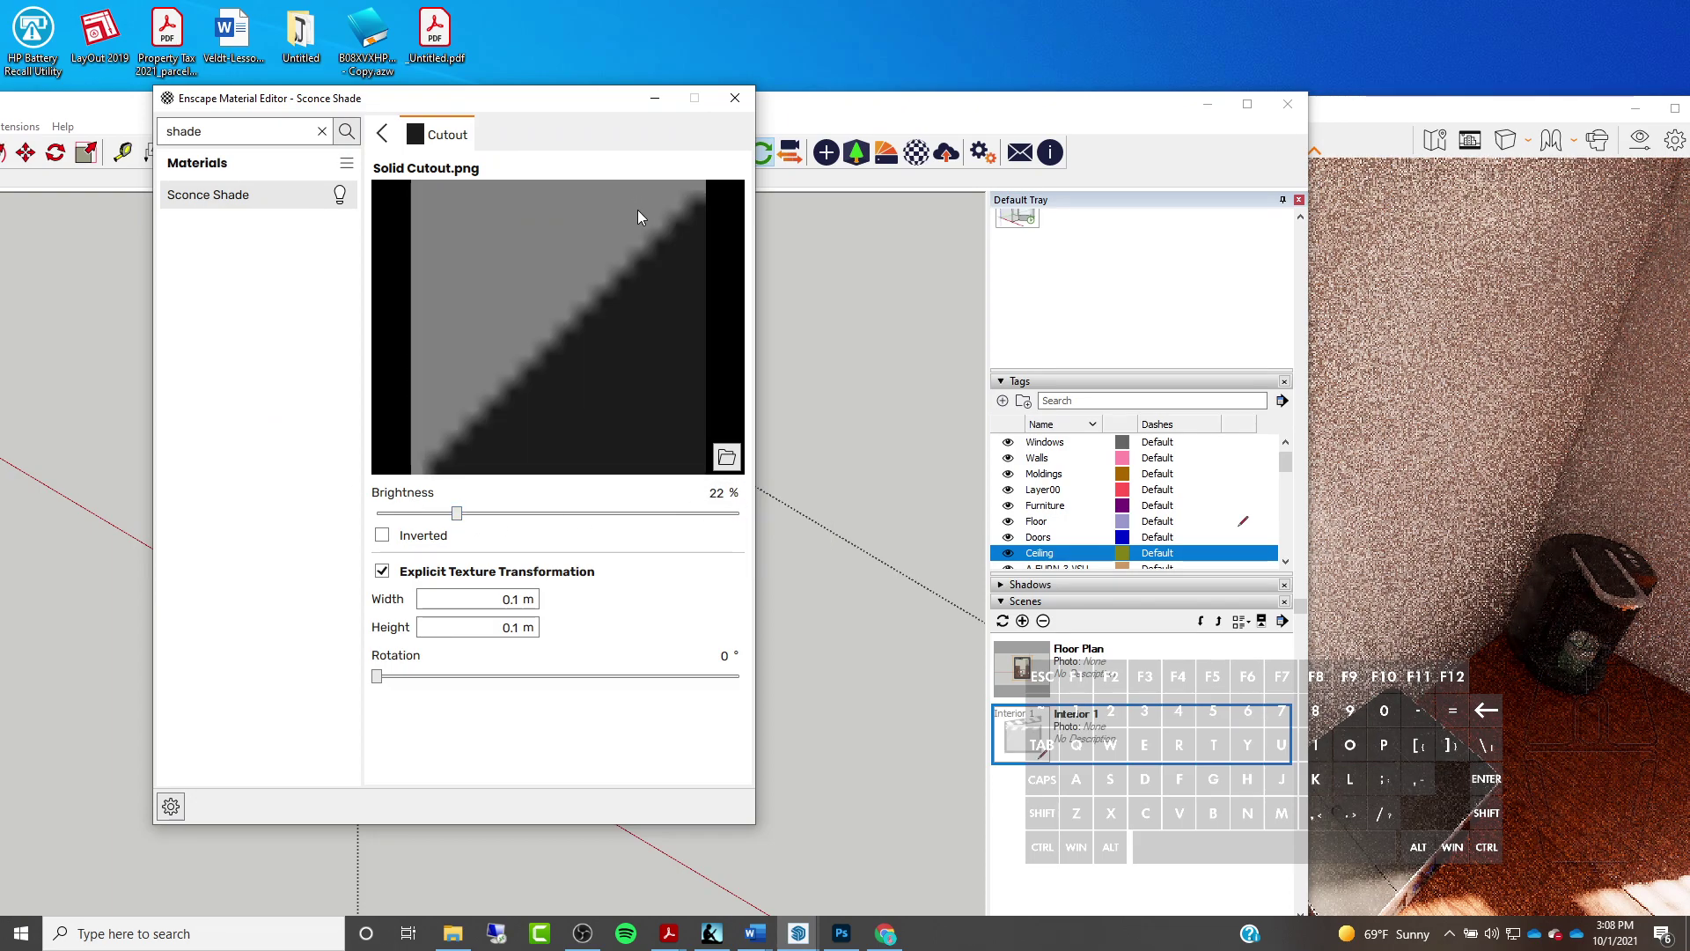
left_click(737, 100)
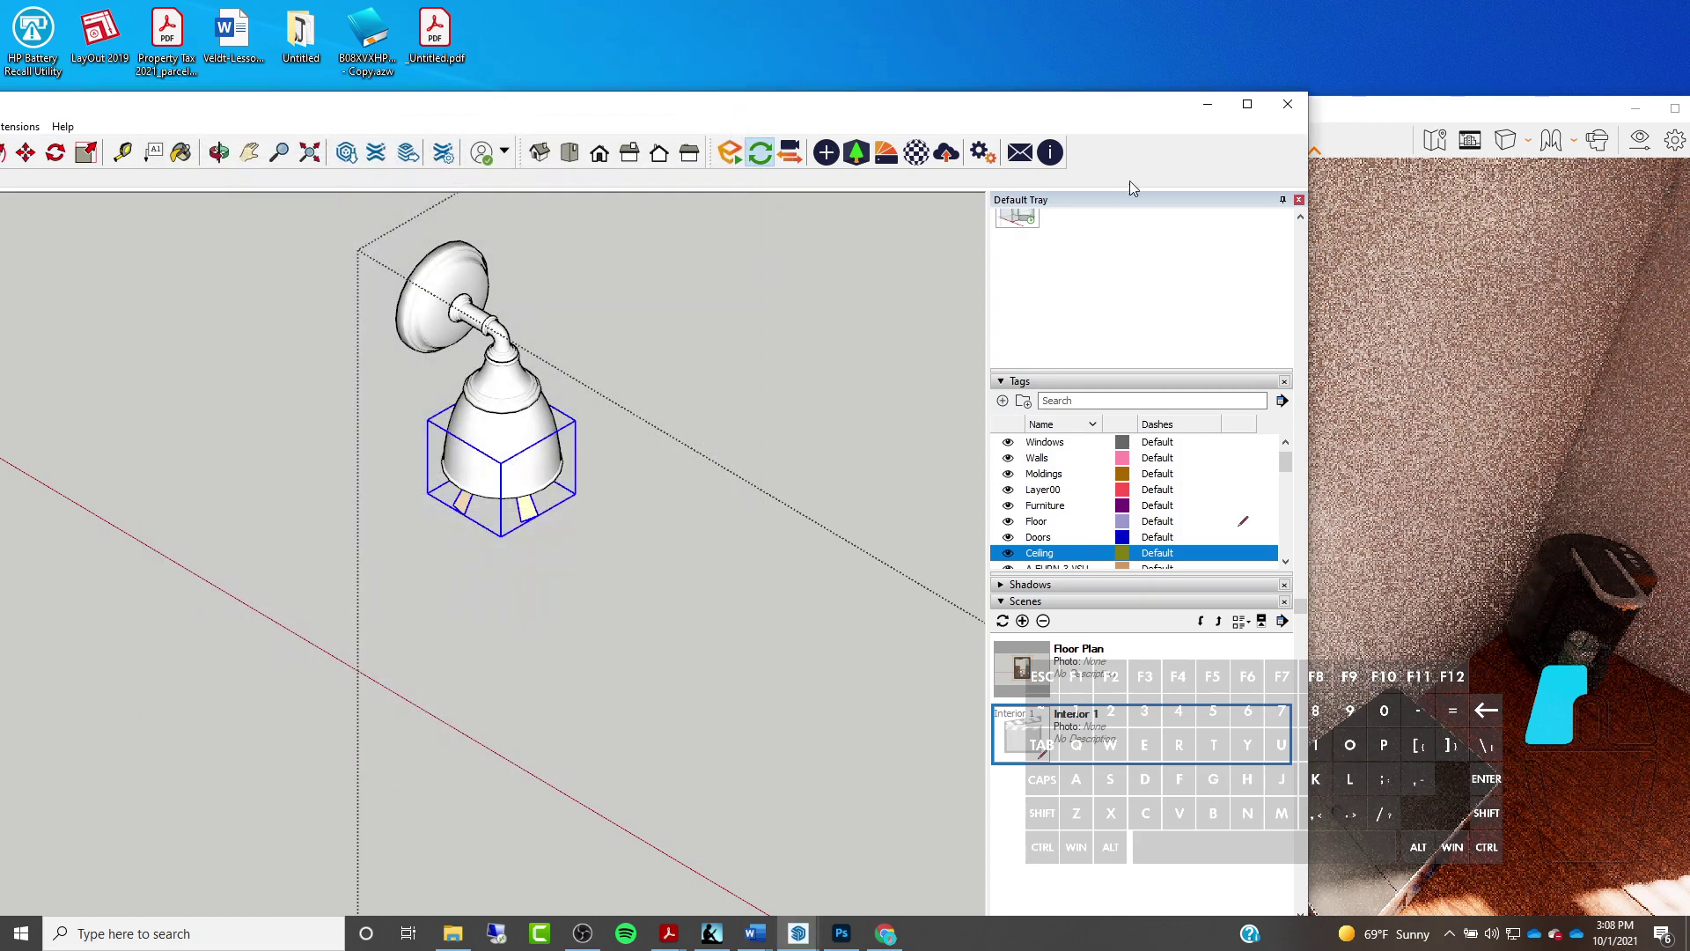
Exit the sconce component's editing and show the office desk area from above with the Ceiling tag hidden
left_click(697, 425)
scroll(665, 357, "down", 4)
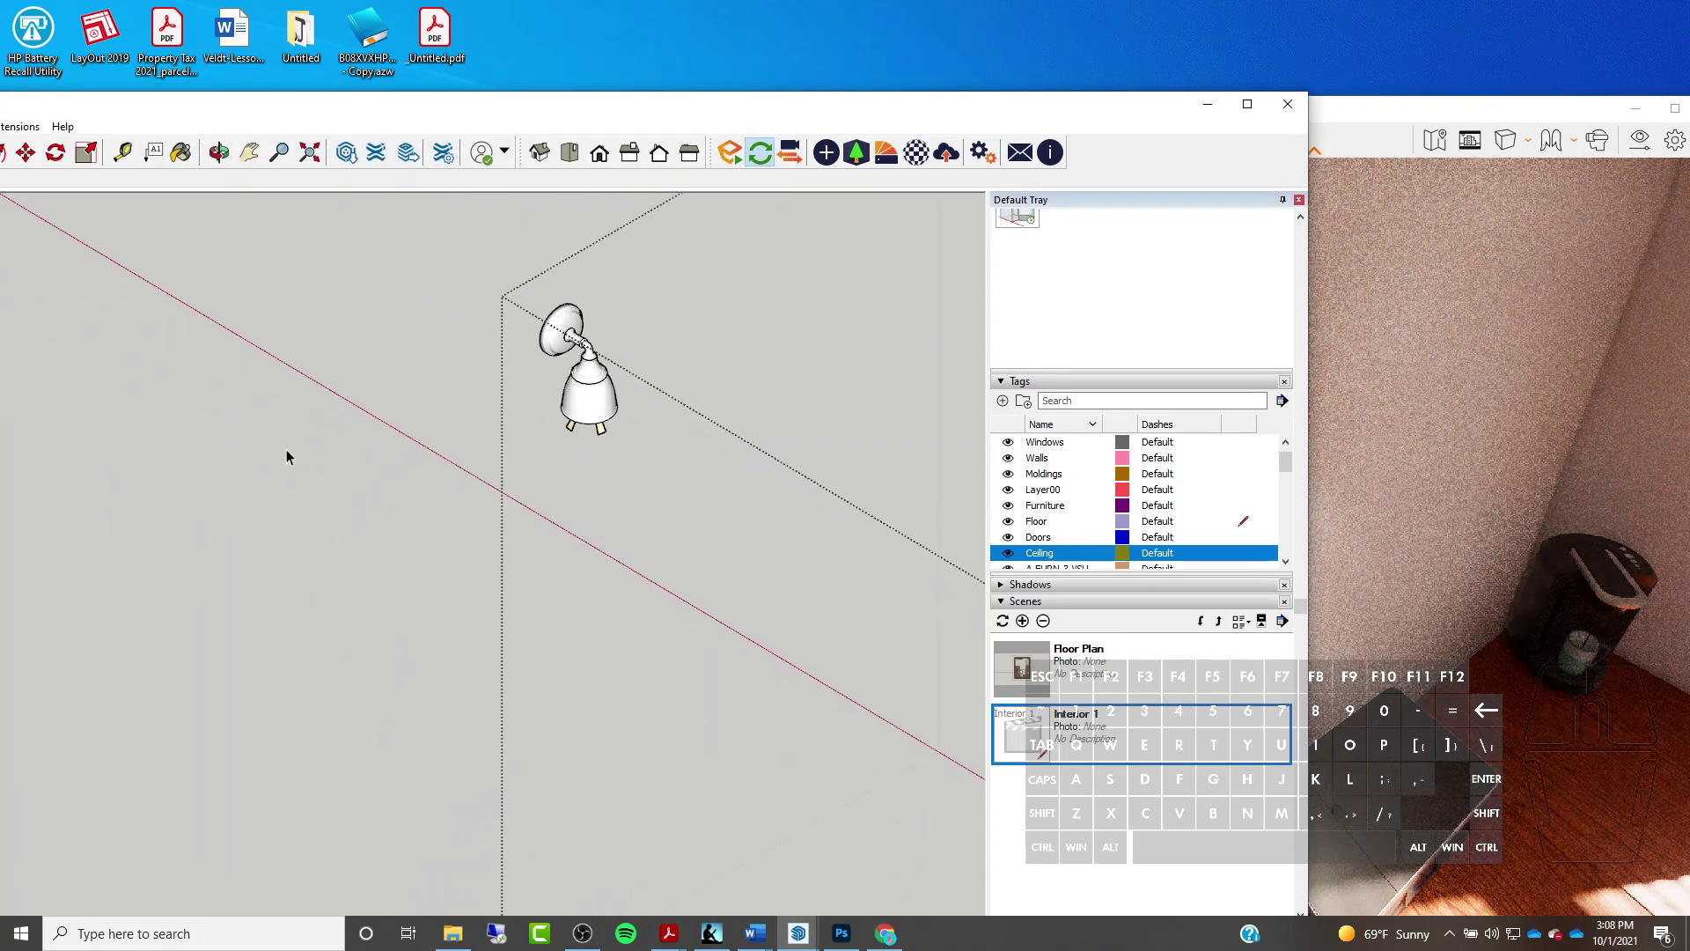
scroll(287, 457, "down", 3)
middle_click_drag(241, 343, 1060, 575)
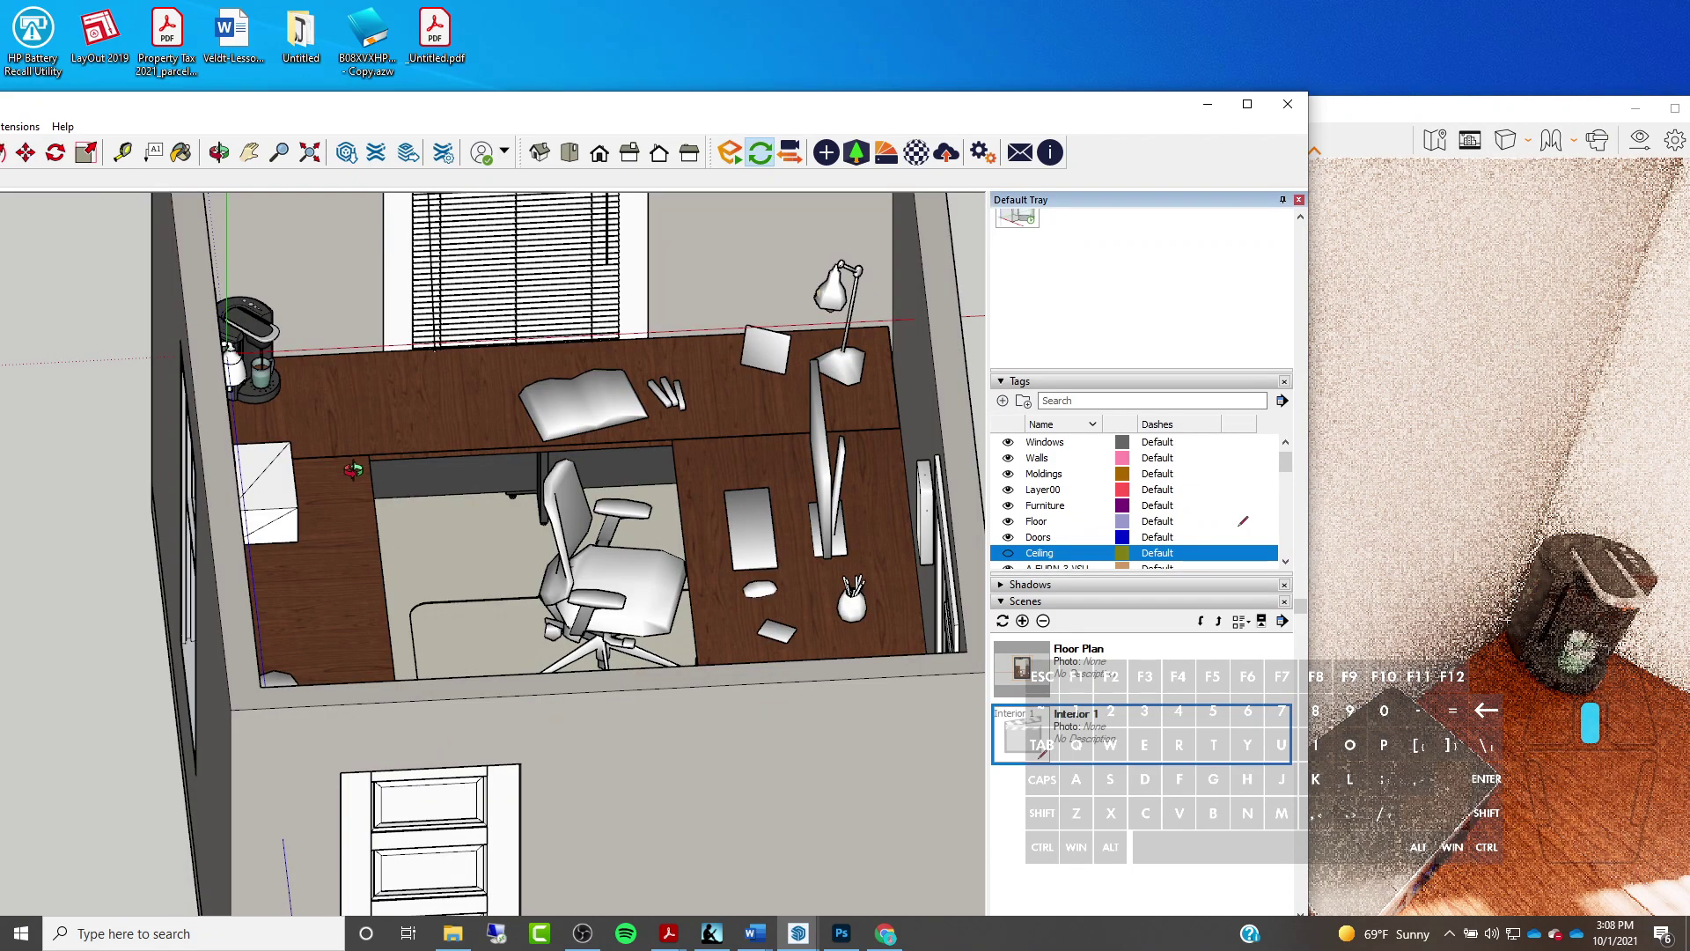
Open the chair mat component for editing and bring the mat under the office chair into view in the Enscape render
middle_click_drag(365, 536, 380, 563)
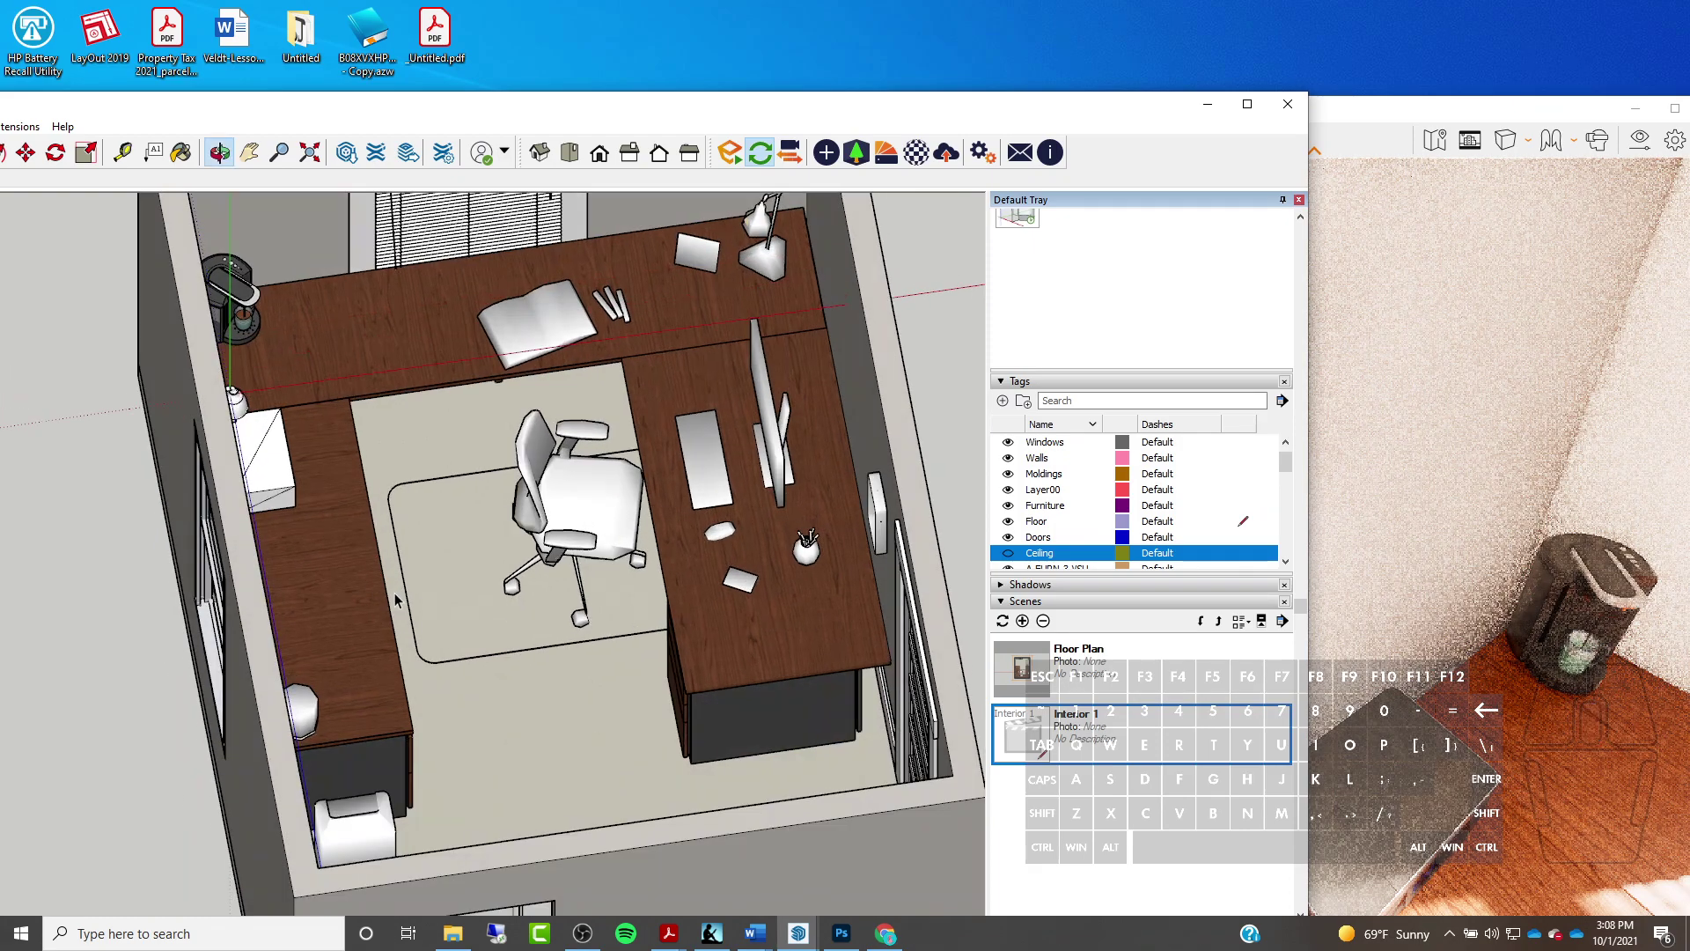
double_click(477, 579)
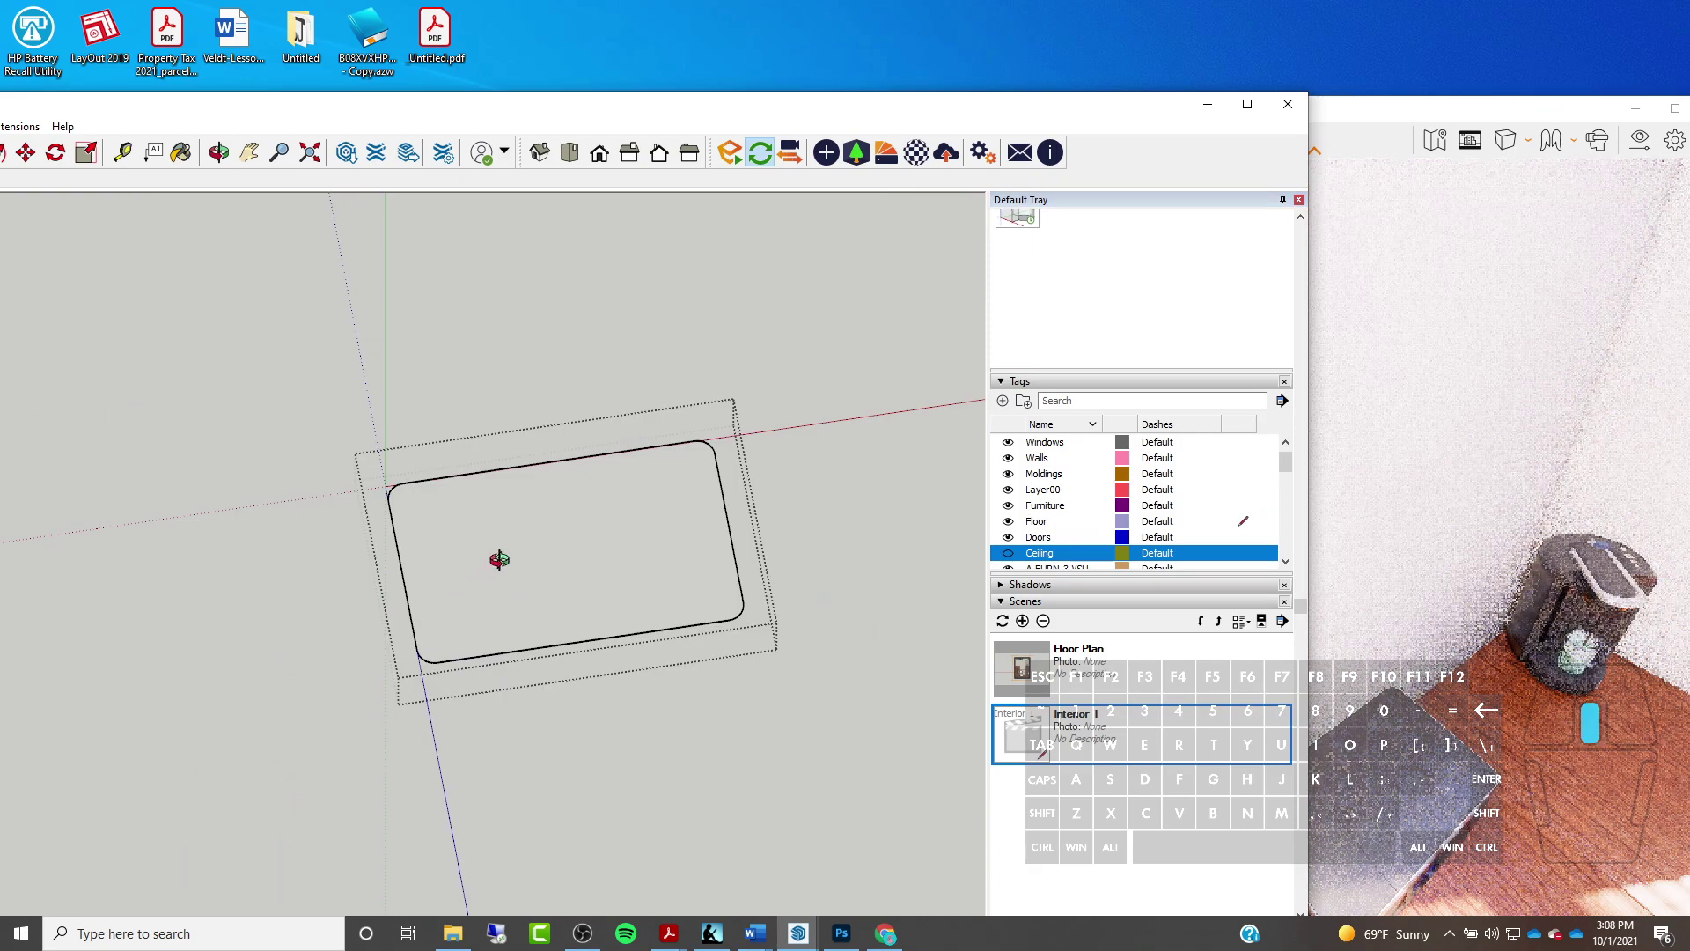
middle_click_drag(497, 561, 649, 462)
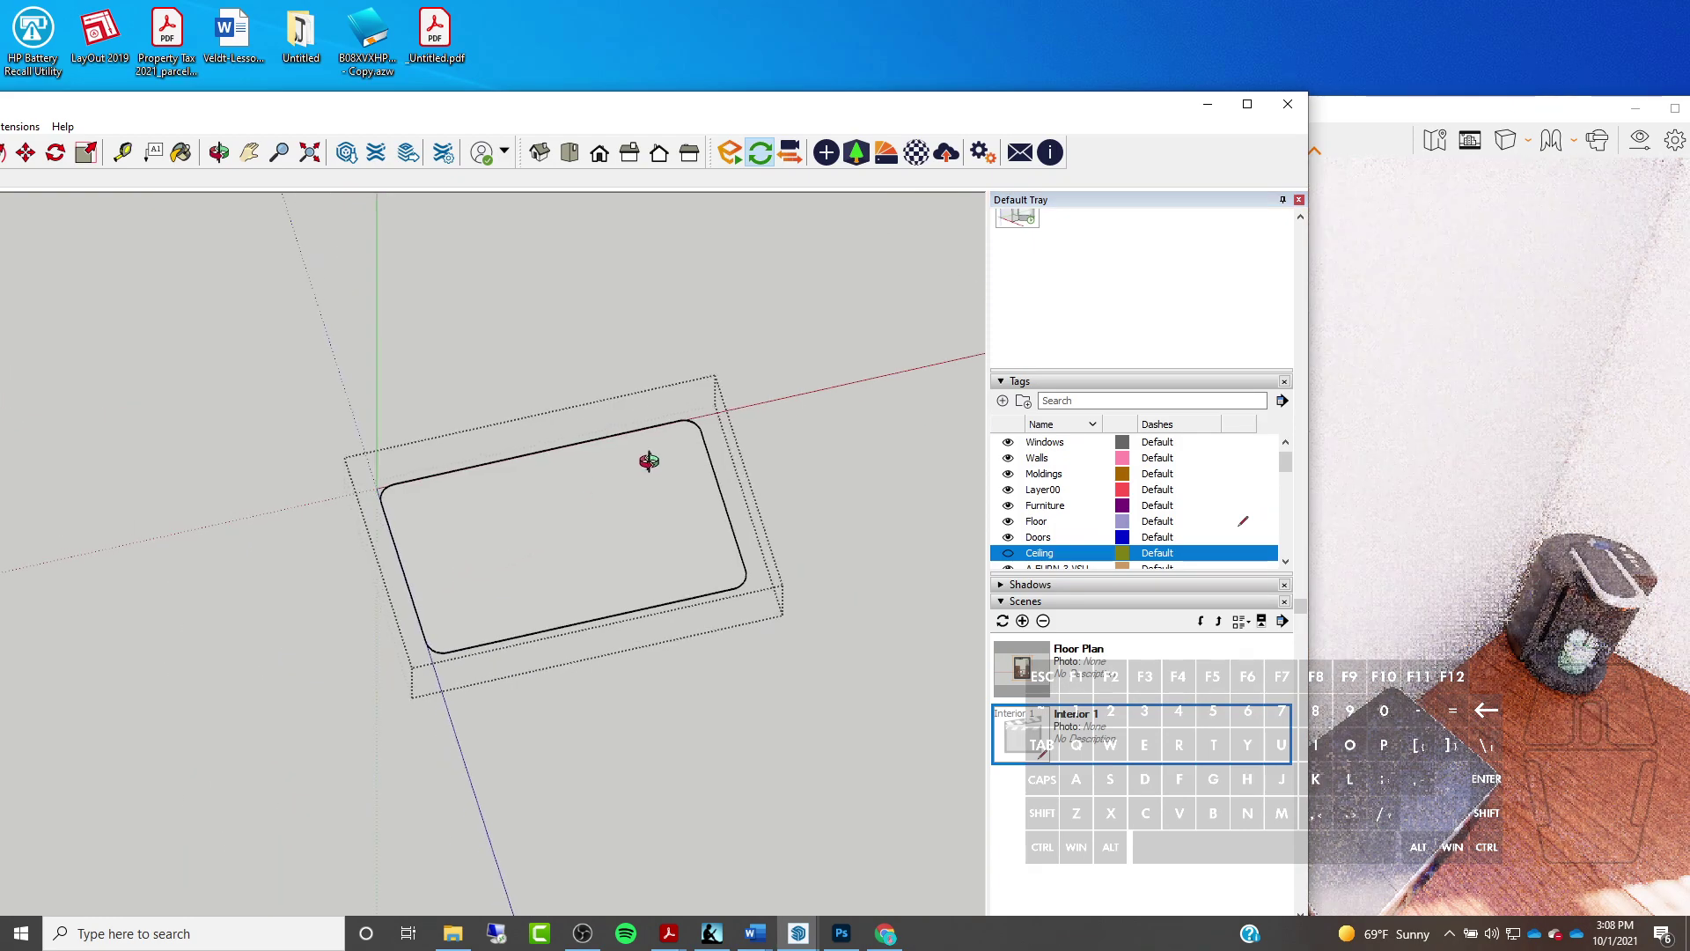
left_click(1207, 104)
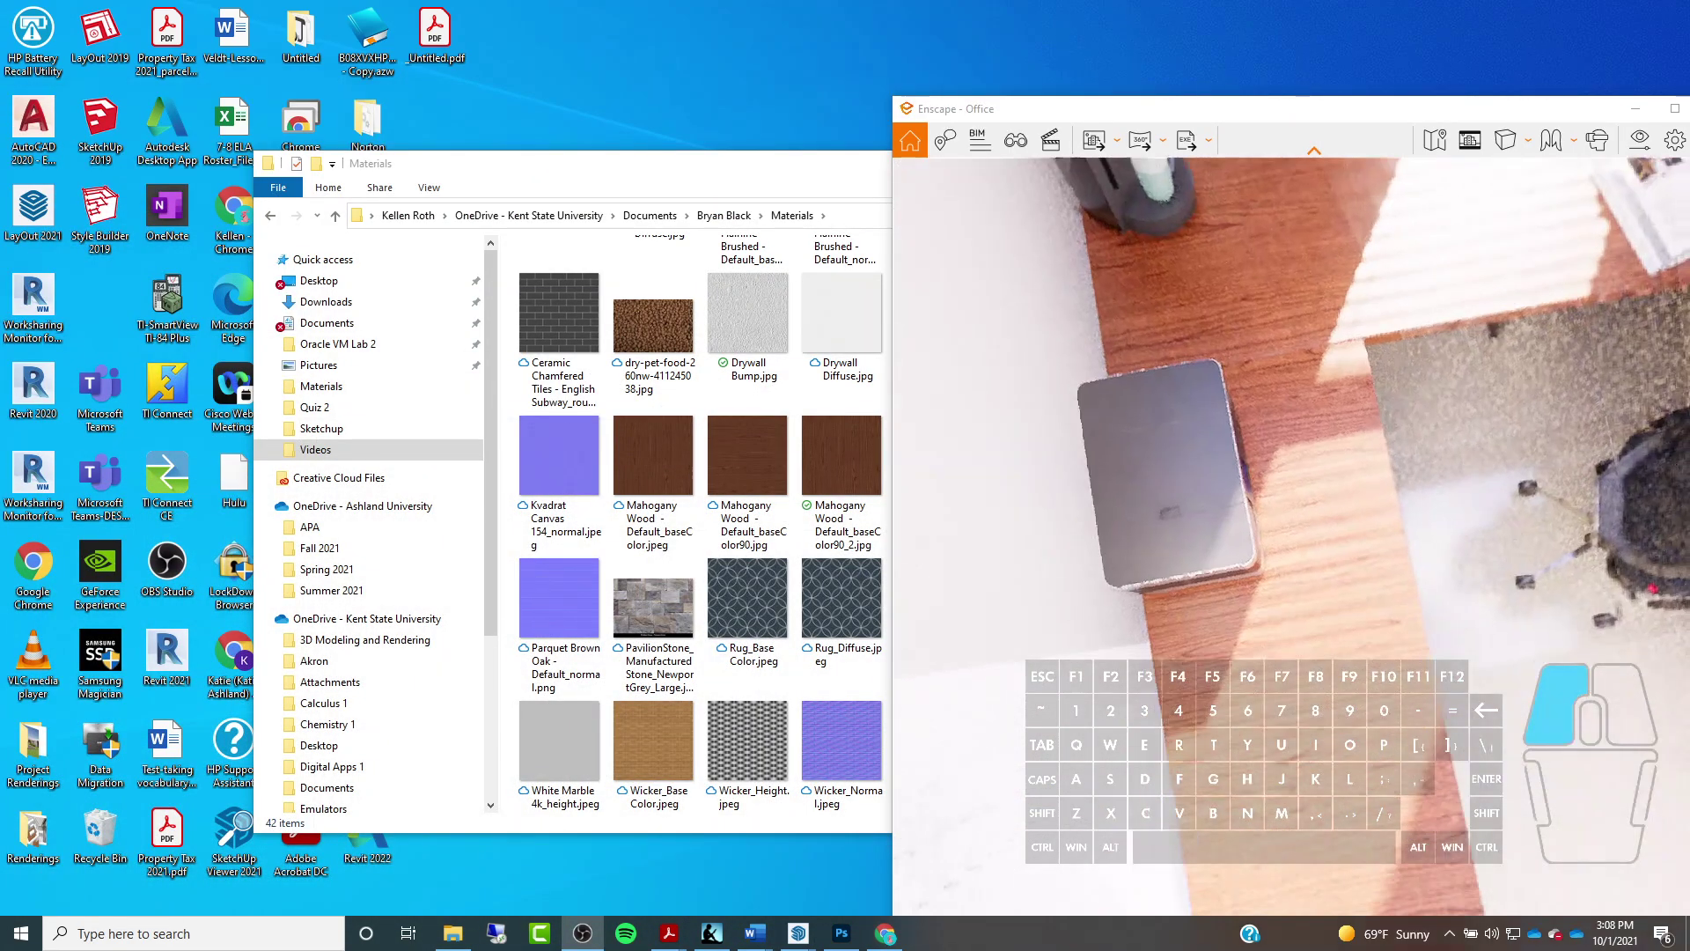
left_click_drag(1106, 339, 1403, 648)
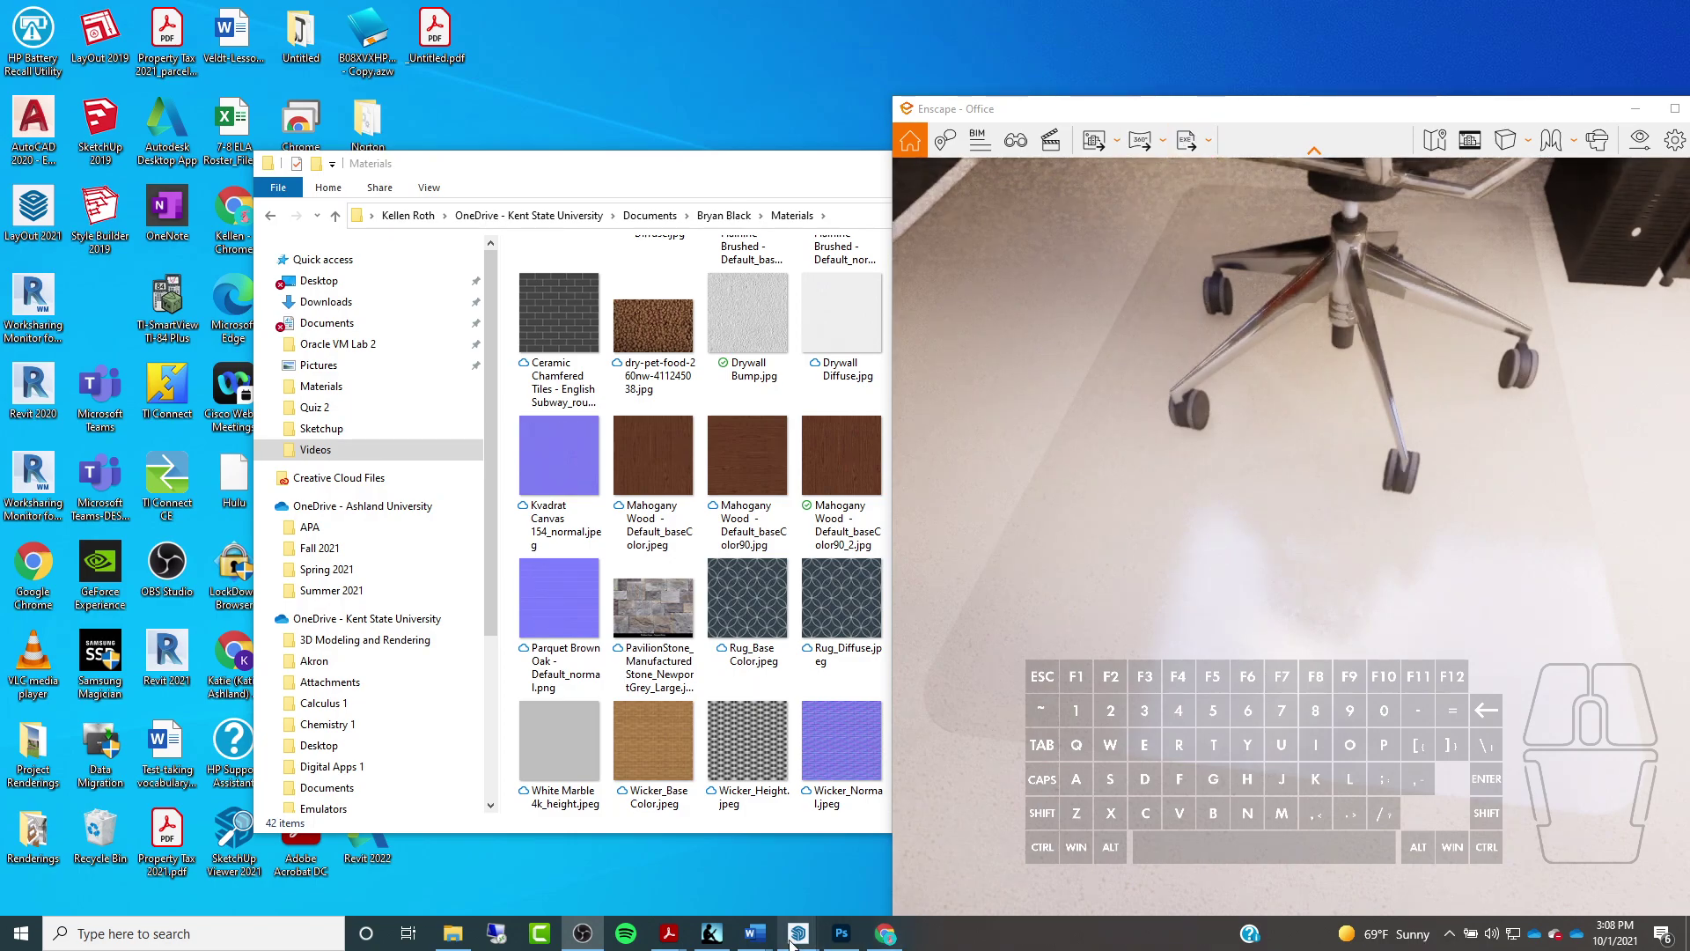
Switch back to the SketchUp model and sample the chair mat's material to load Clear Plastic in the Enscape material editor
mouse_move(795, 938)
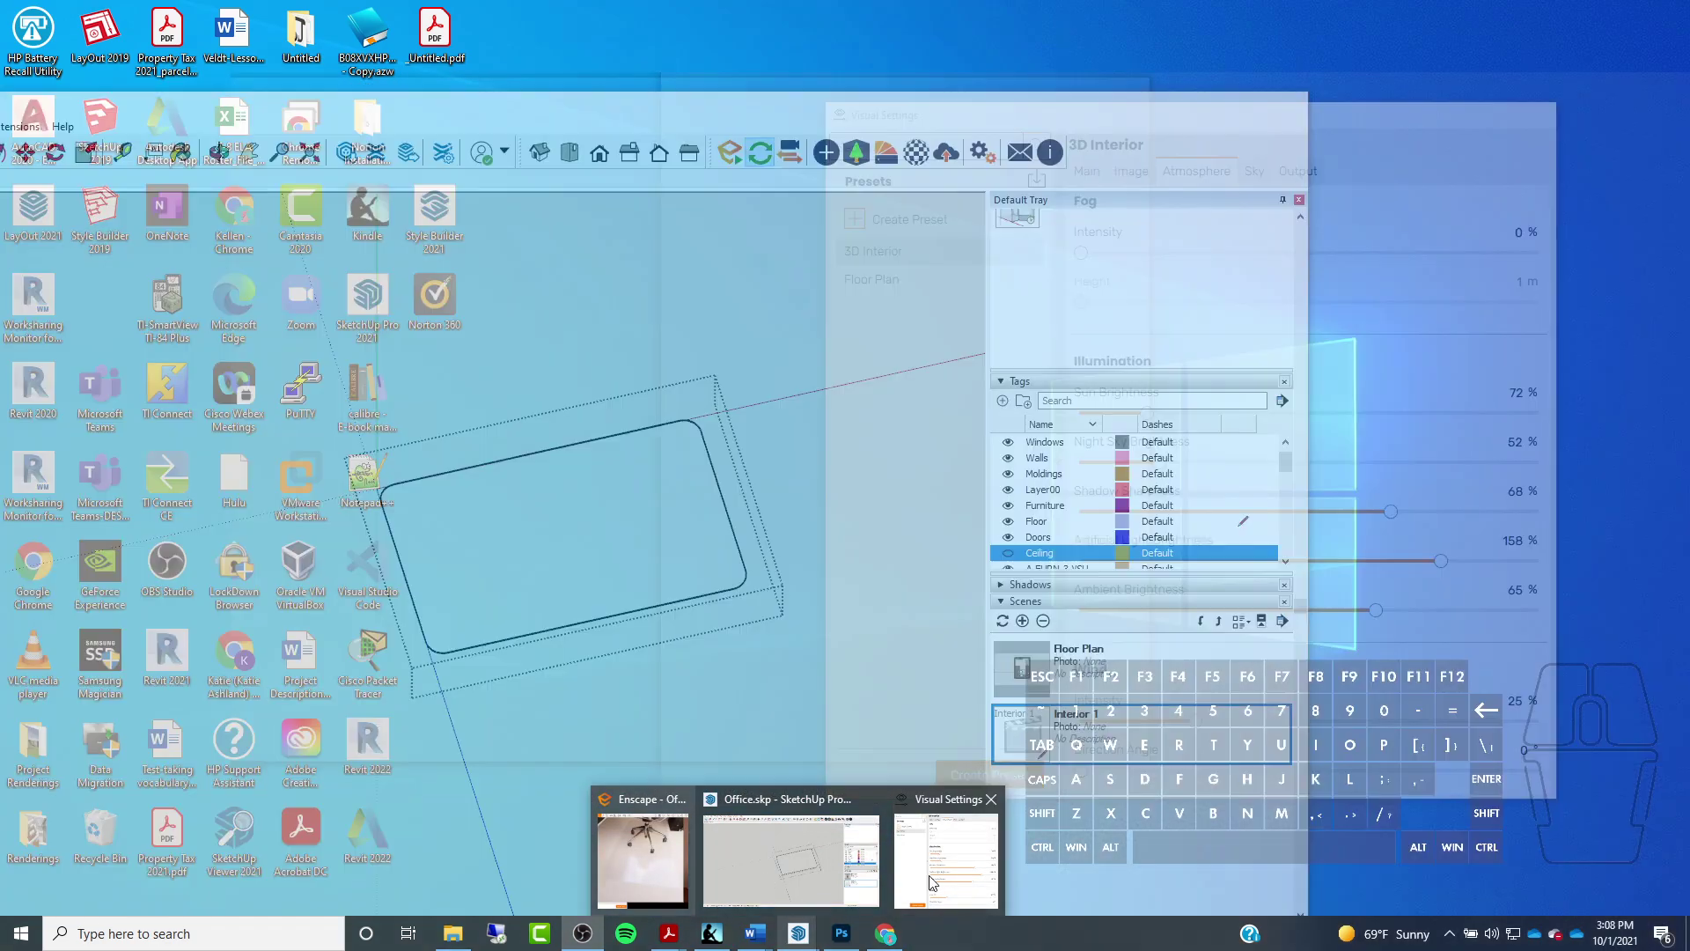
mouse_move(932, 882)
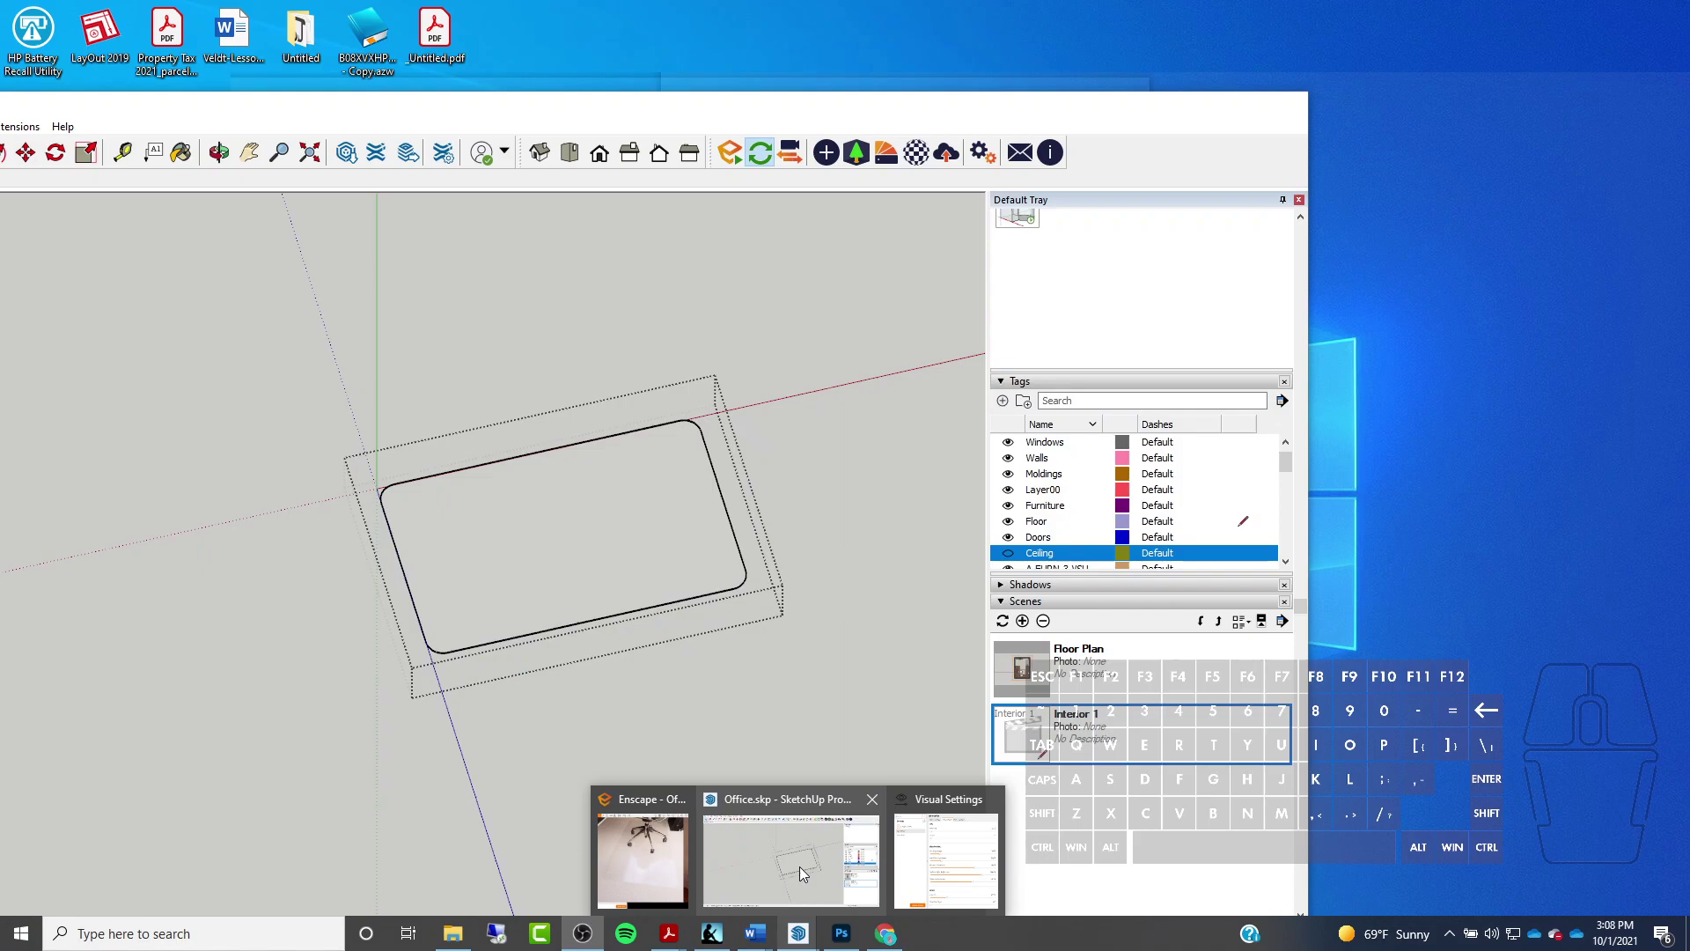
mouse_move(633, 852)
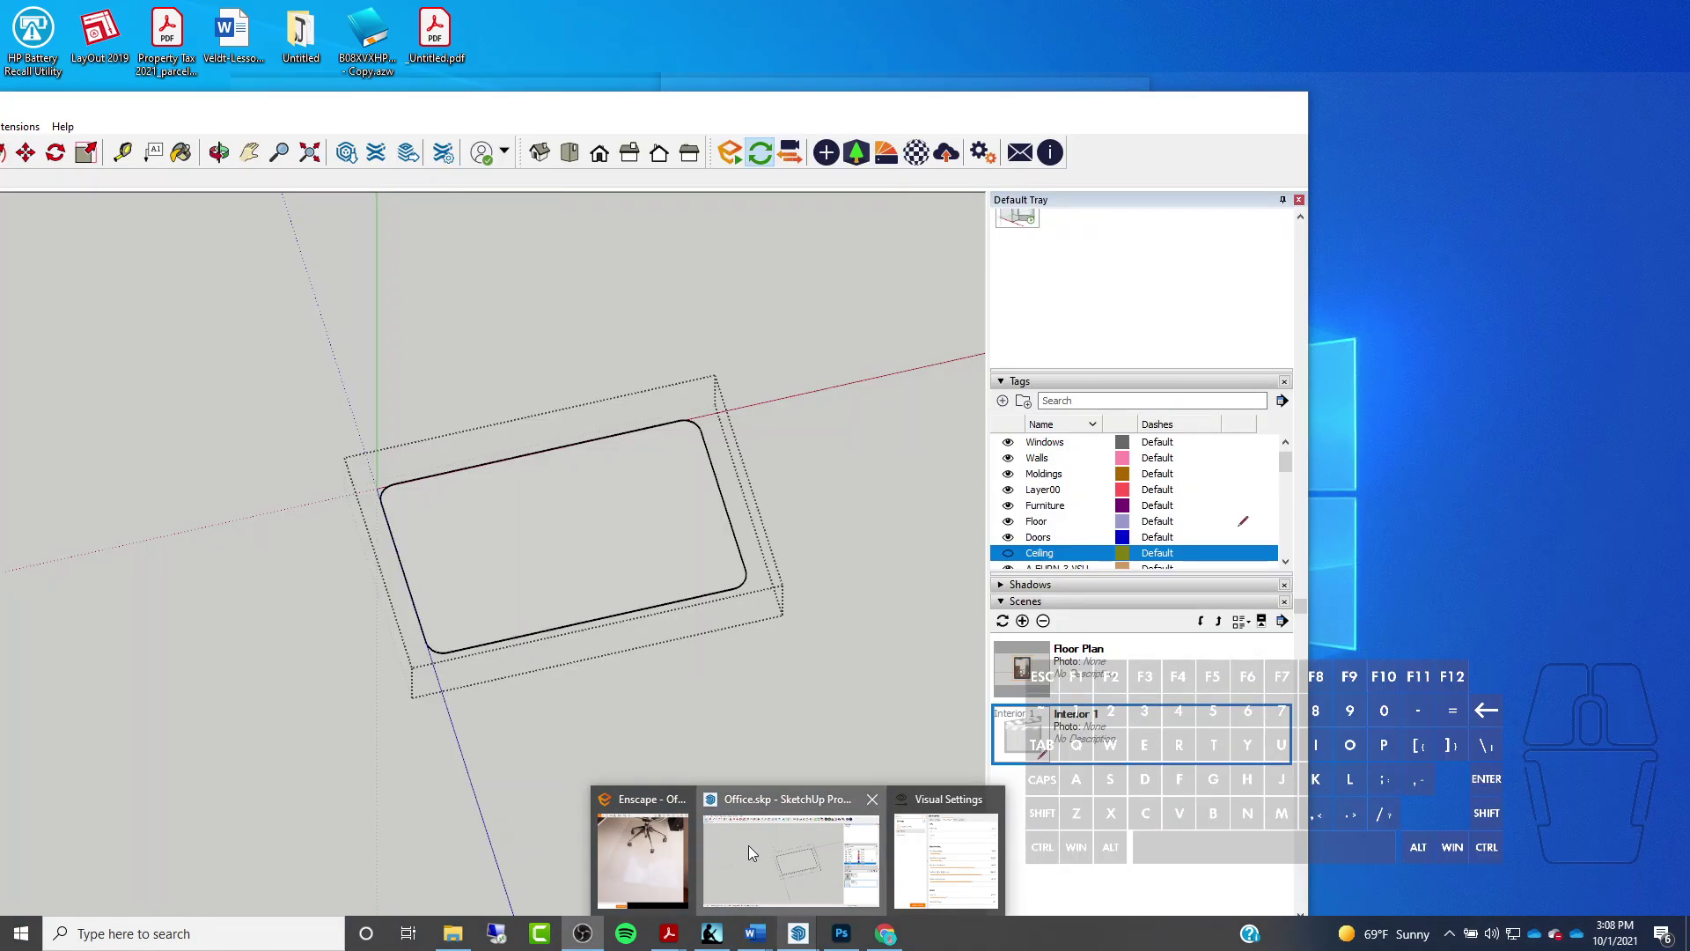
left_click(749, 845)
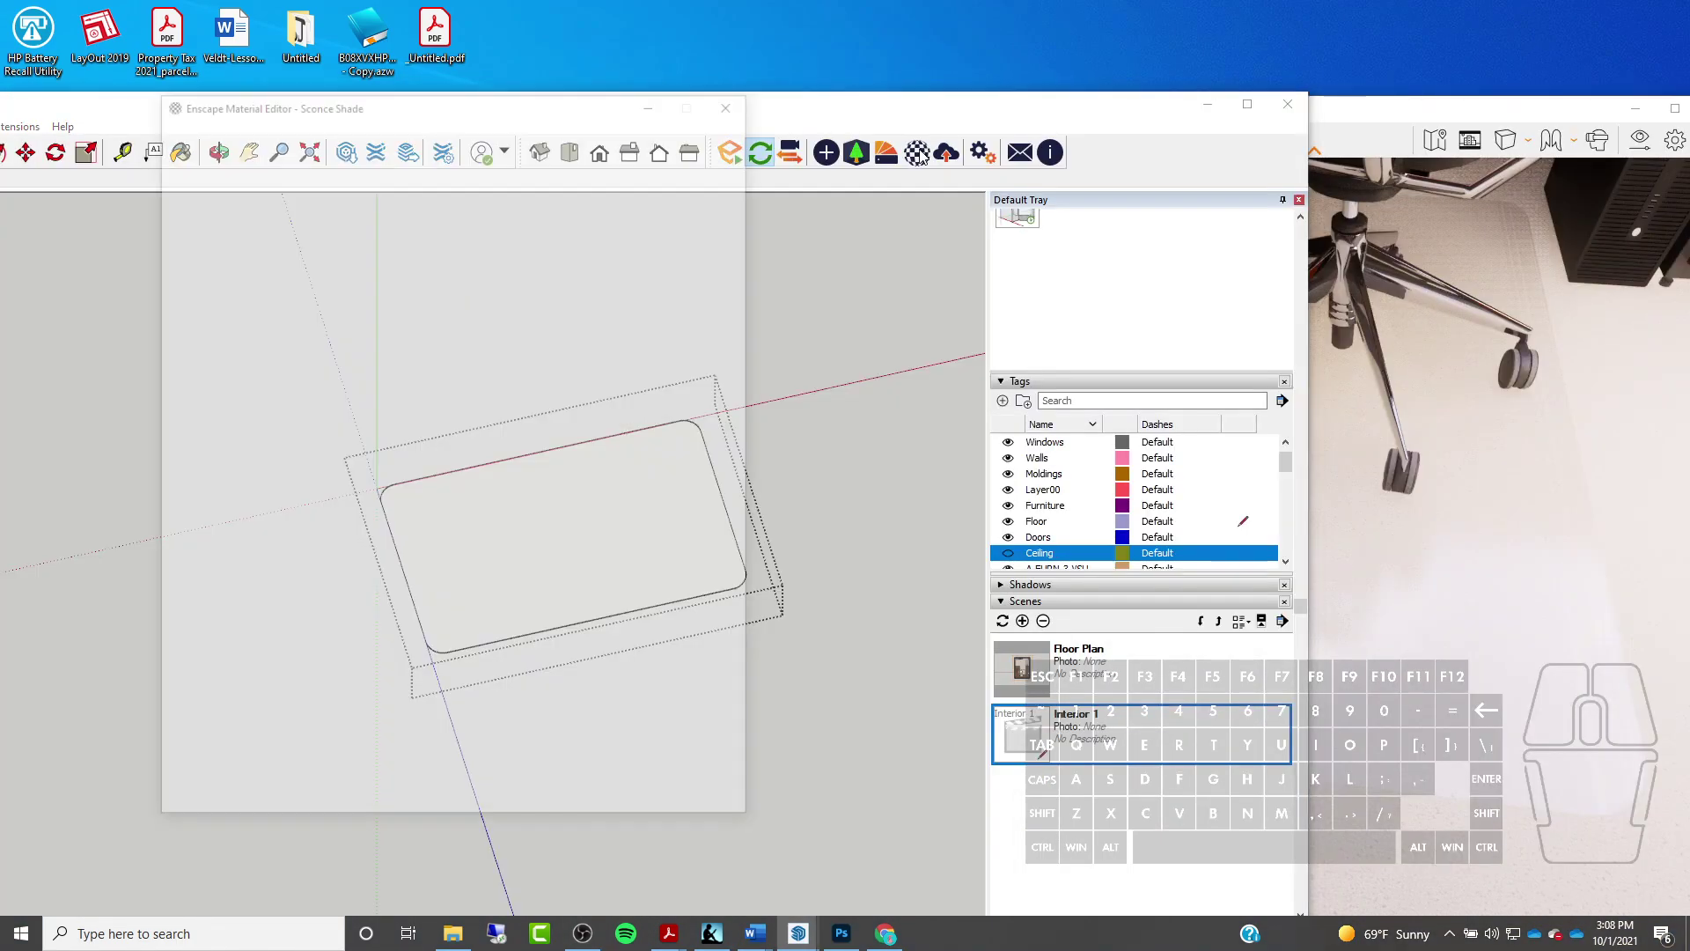
scroll(1193, 452, "up", 10)
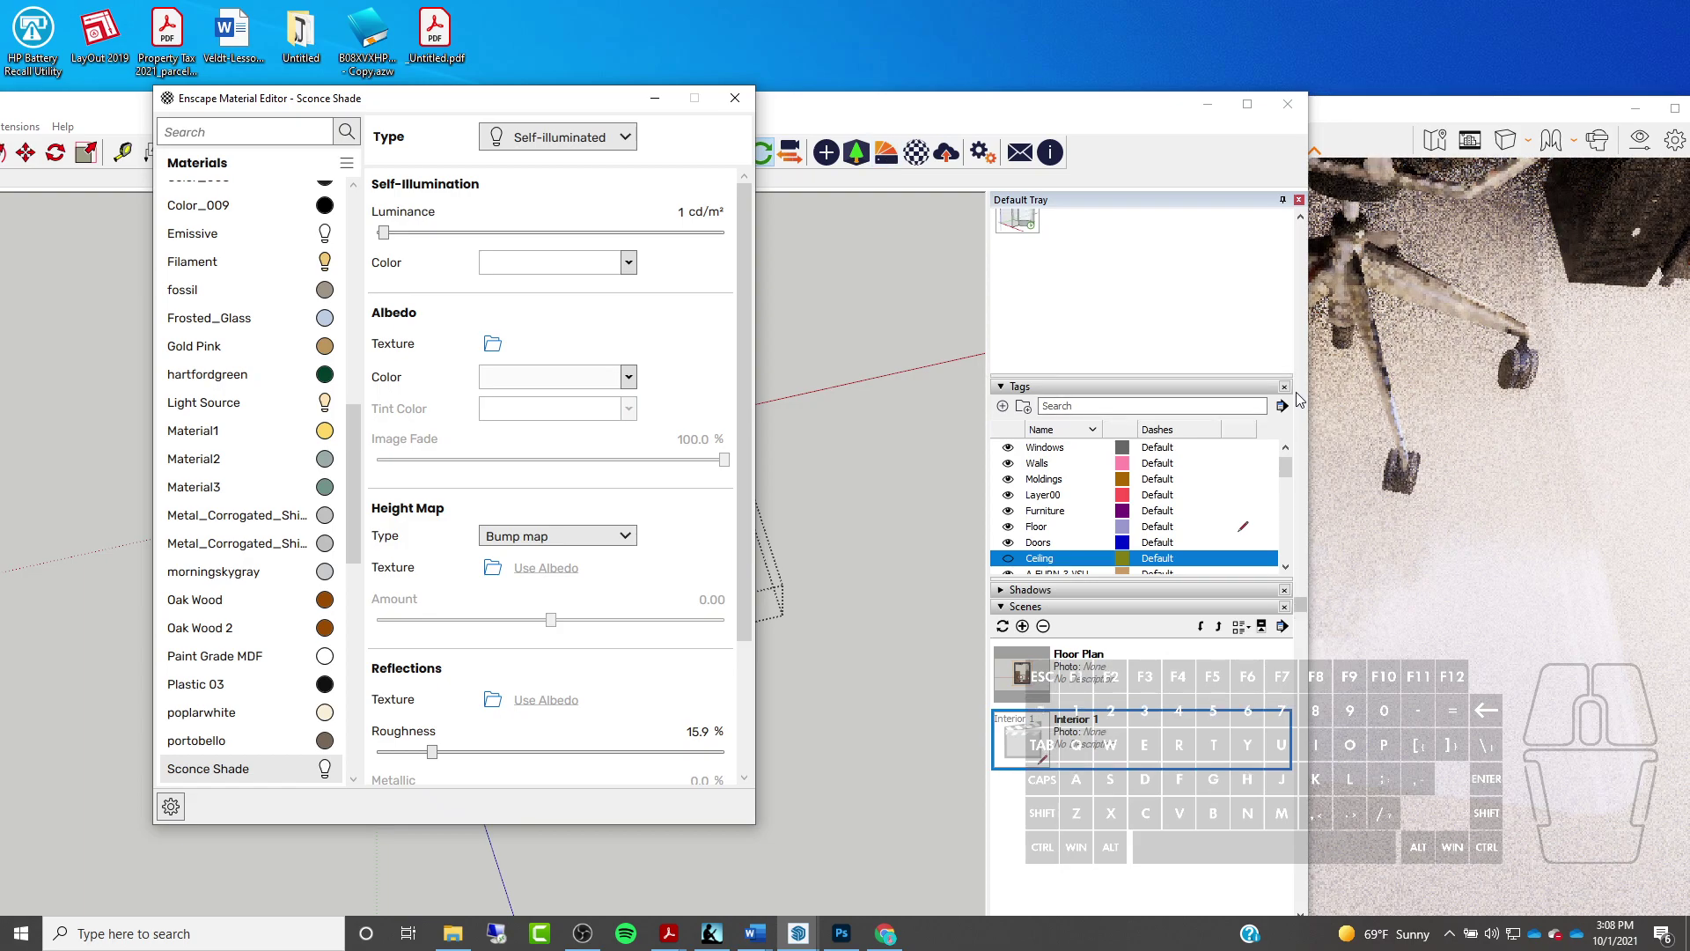
scroll(1299, 399, "up", 5)
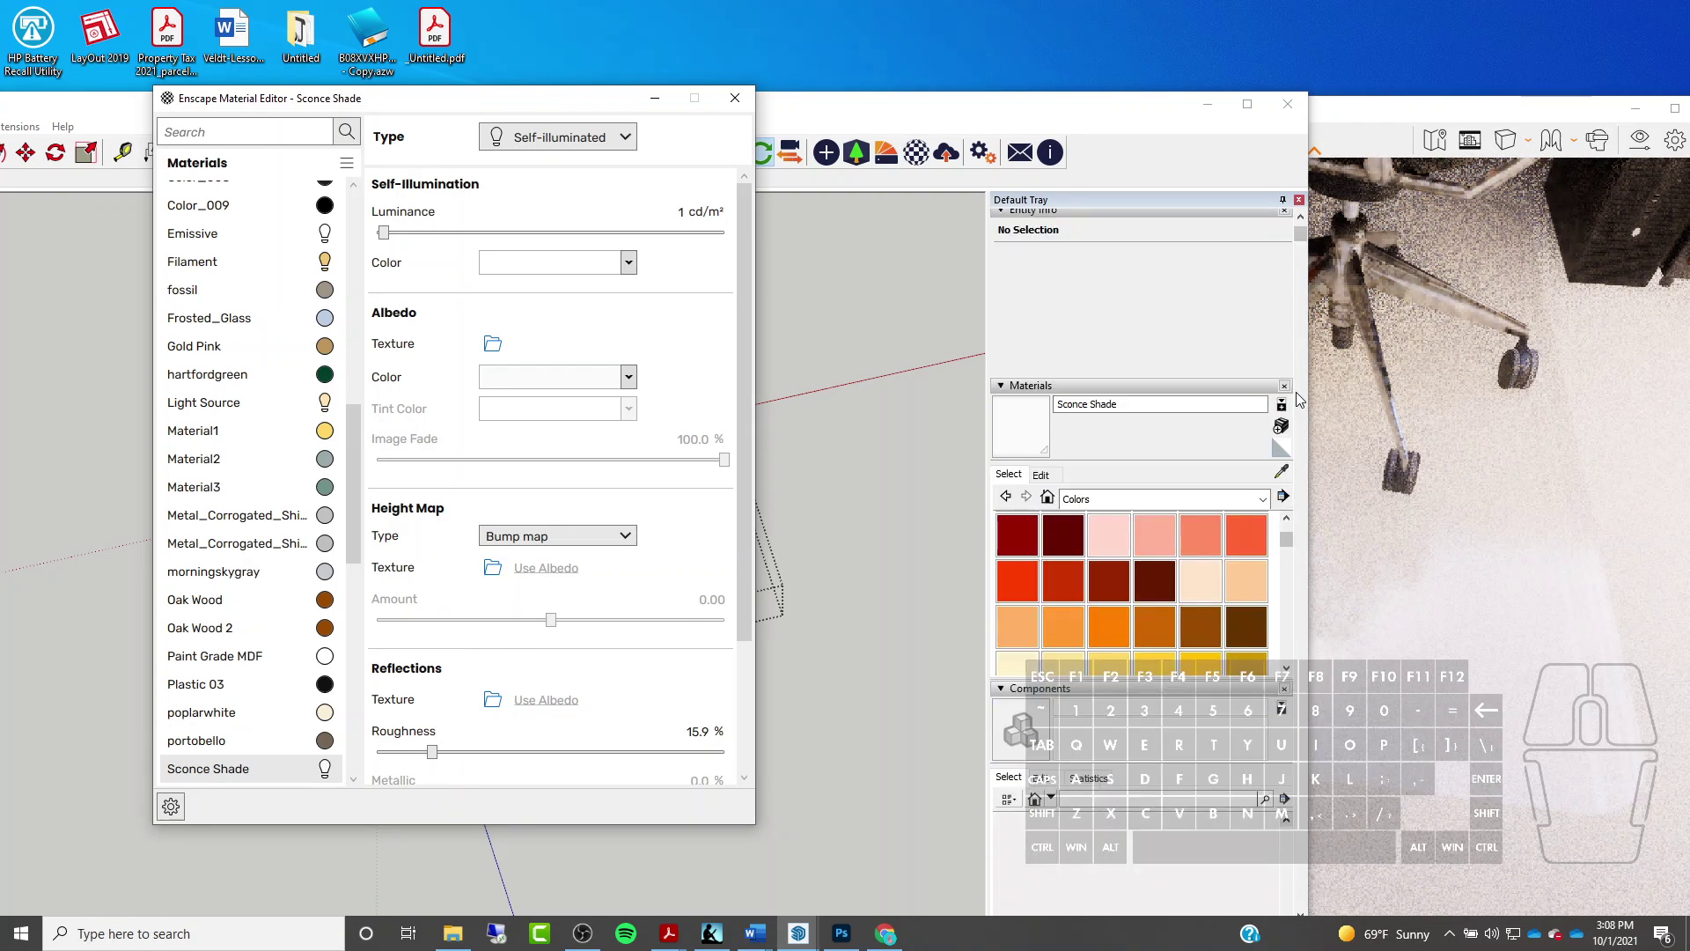
left_click(1280, 476)
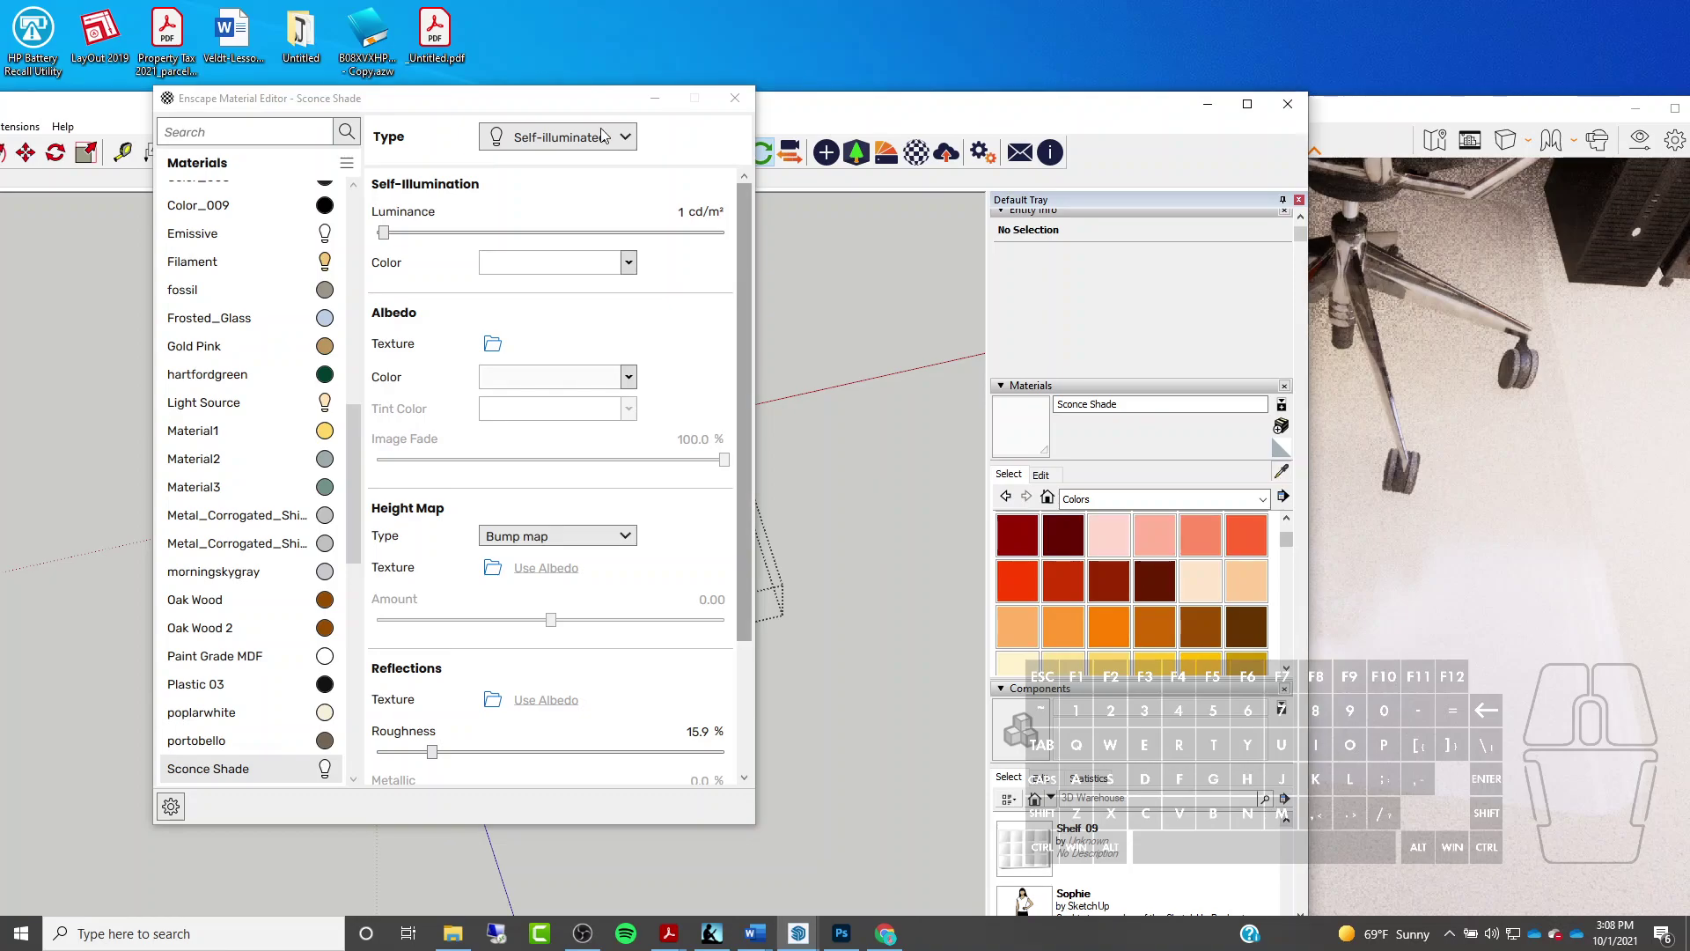
left_click_drag(566, 98, 303, 126)
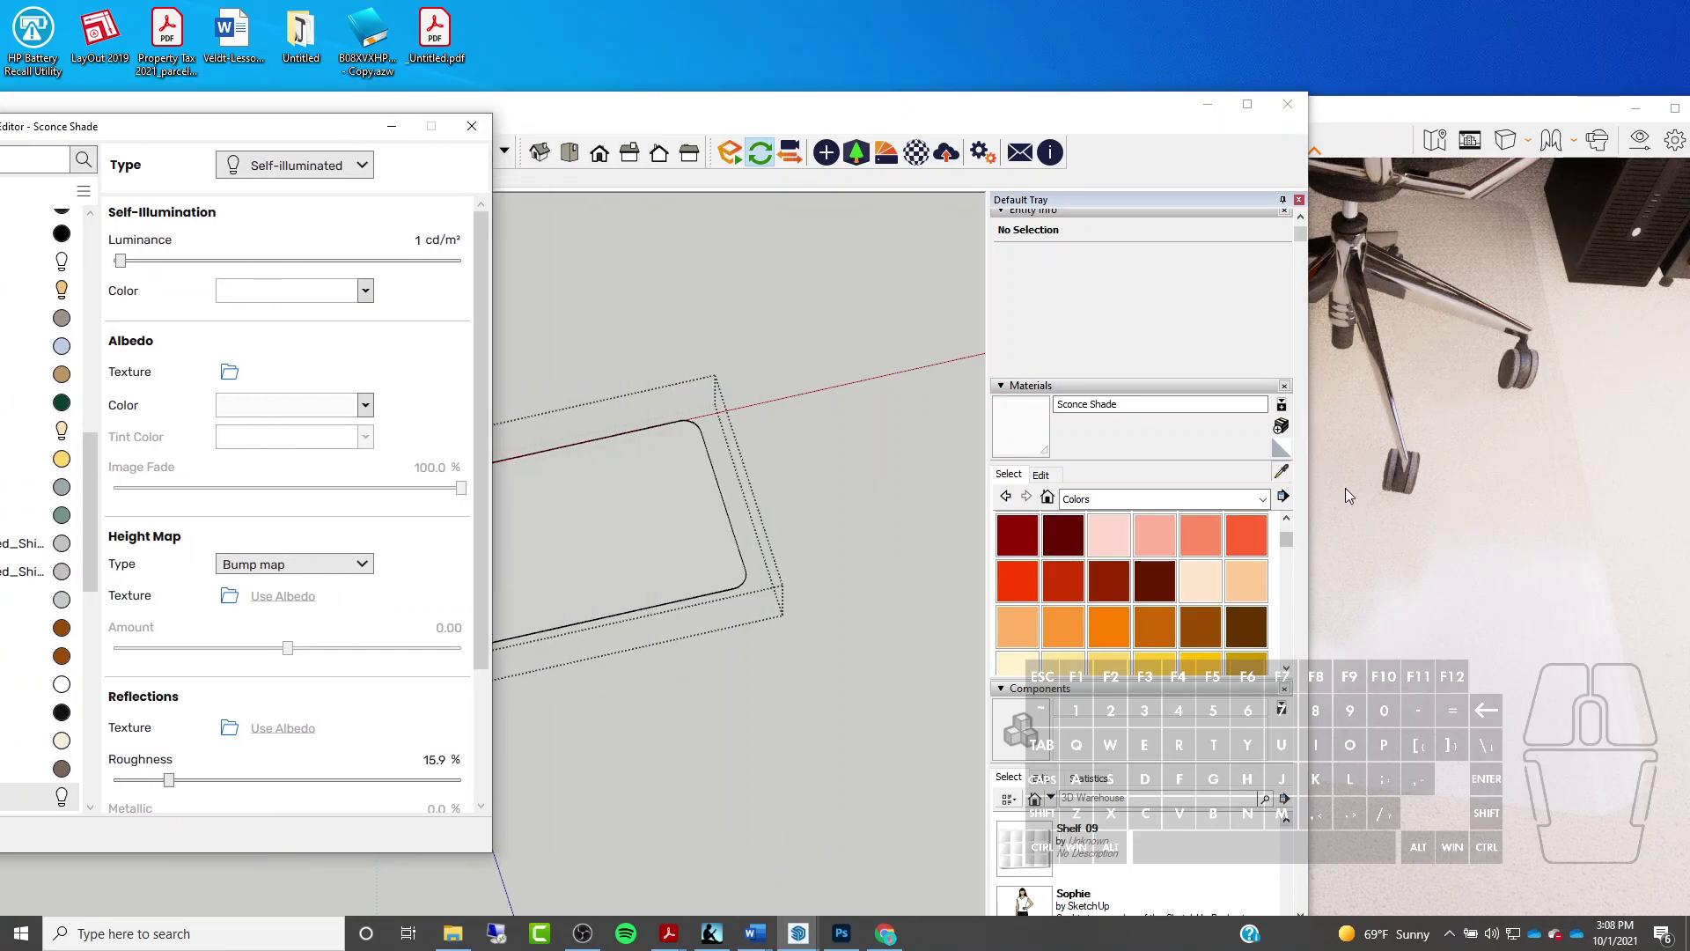
left_click(654, 508)
left_click_drag(290, 140, 457, 109)
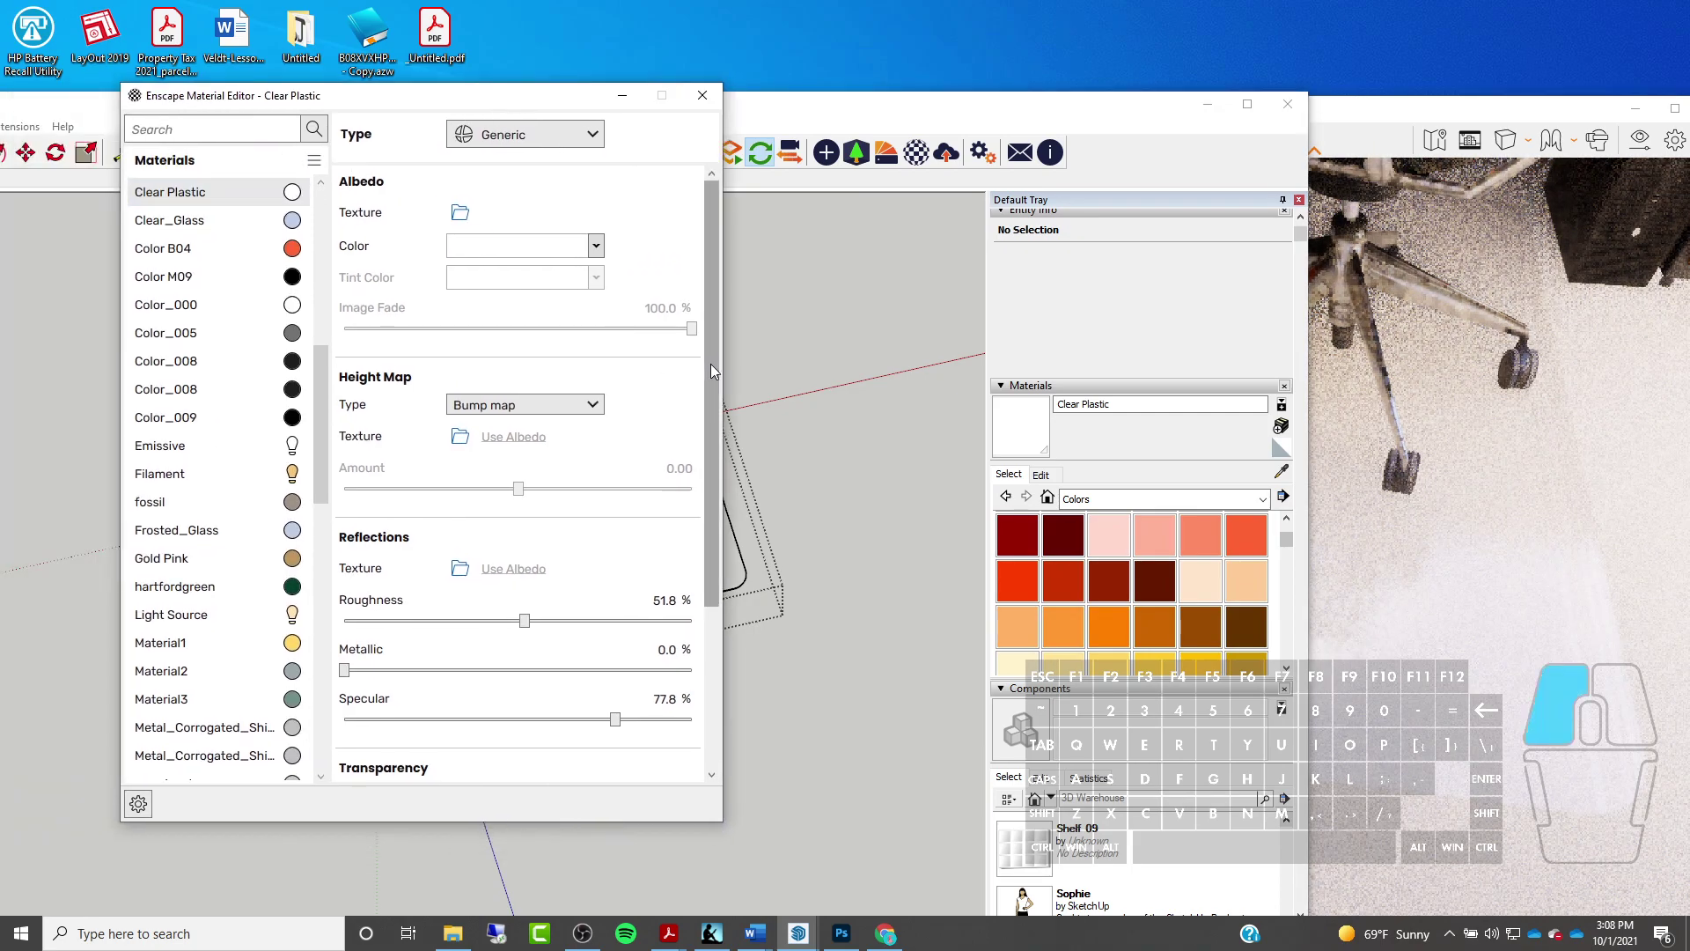
Set Clear Plastic's transparency type to Cutout and load Circle Cutout.png as its transparency texture
scroll(713, 368, "down", 5)
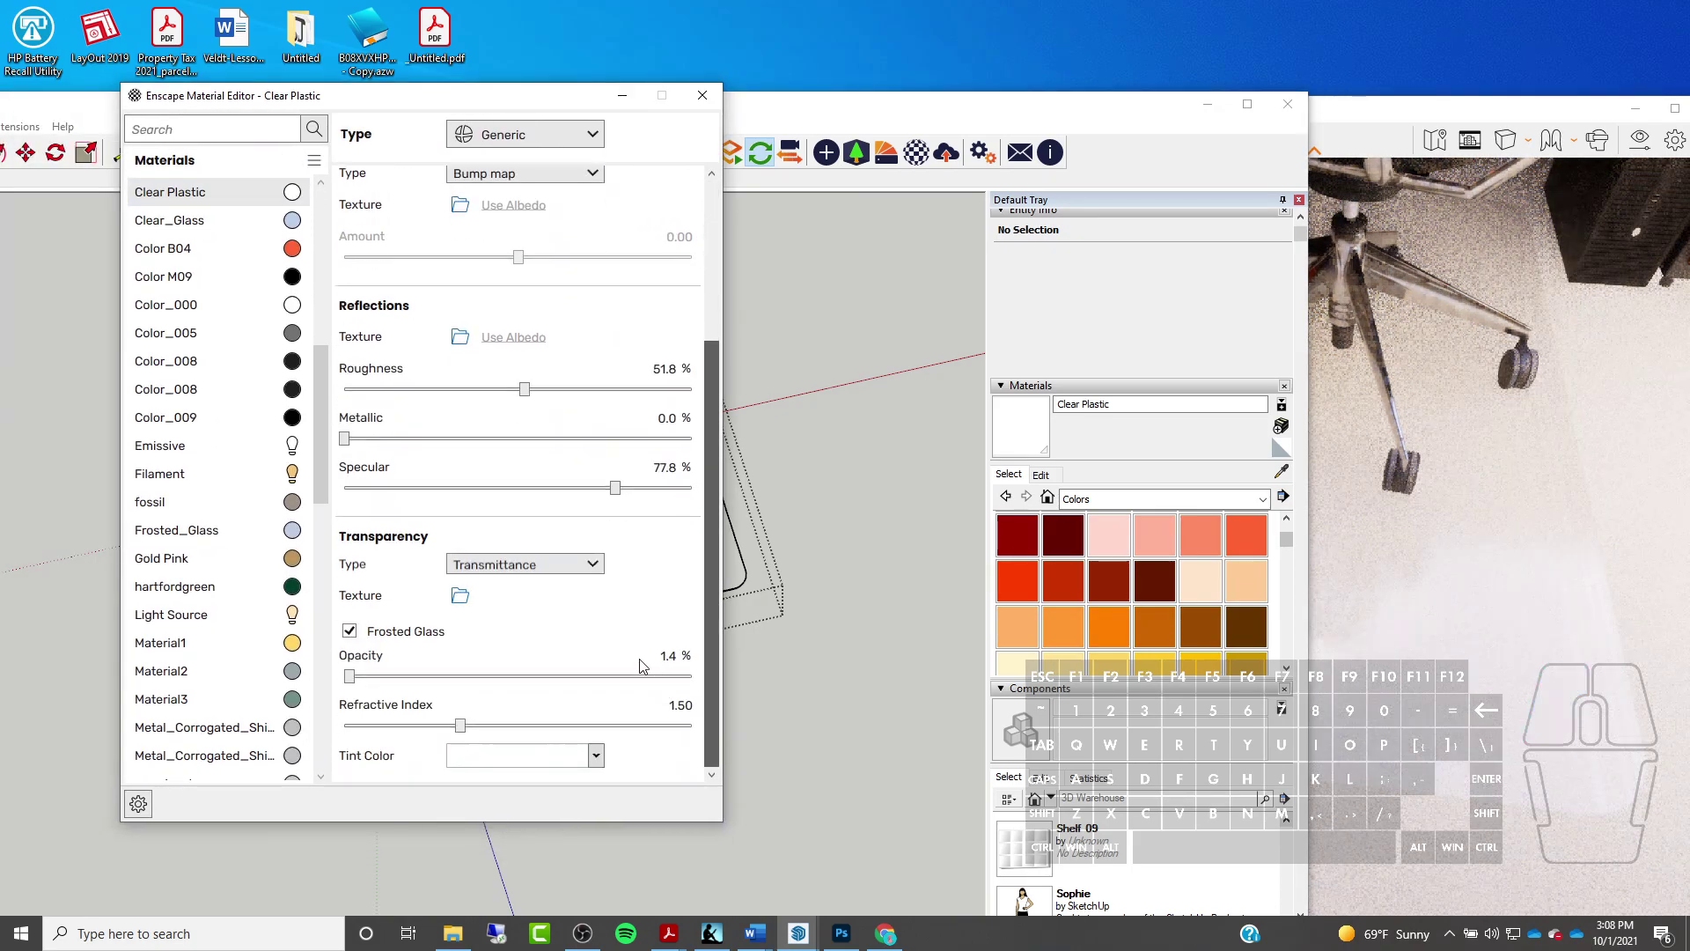
left_click(556, 564)
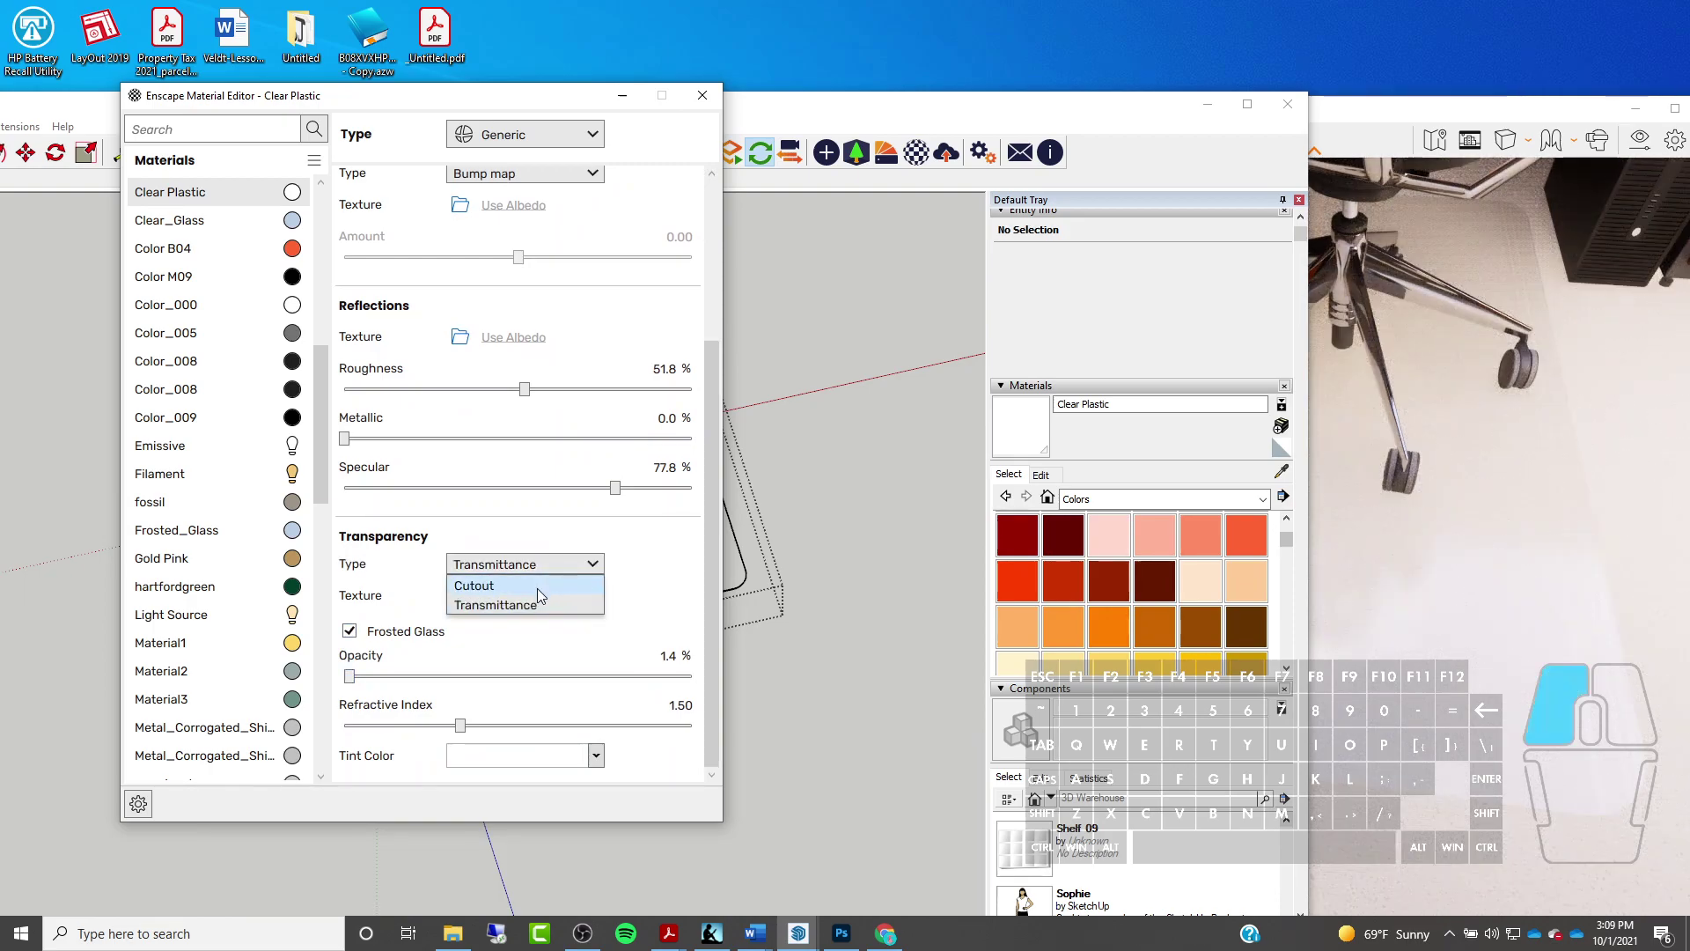
left_click(538, 586)
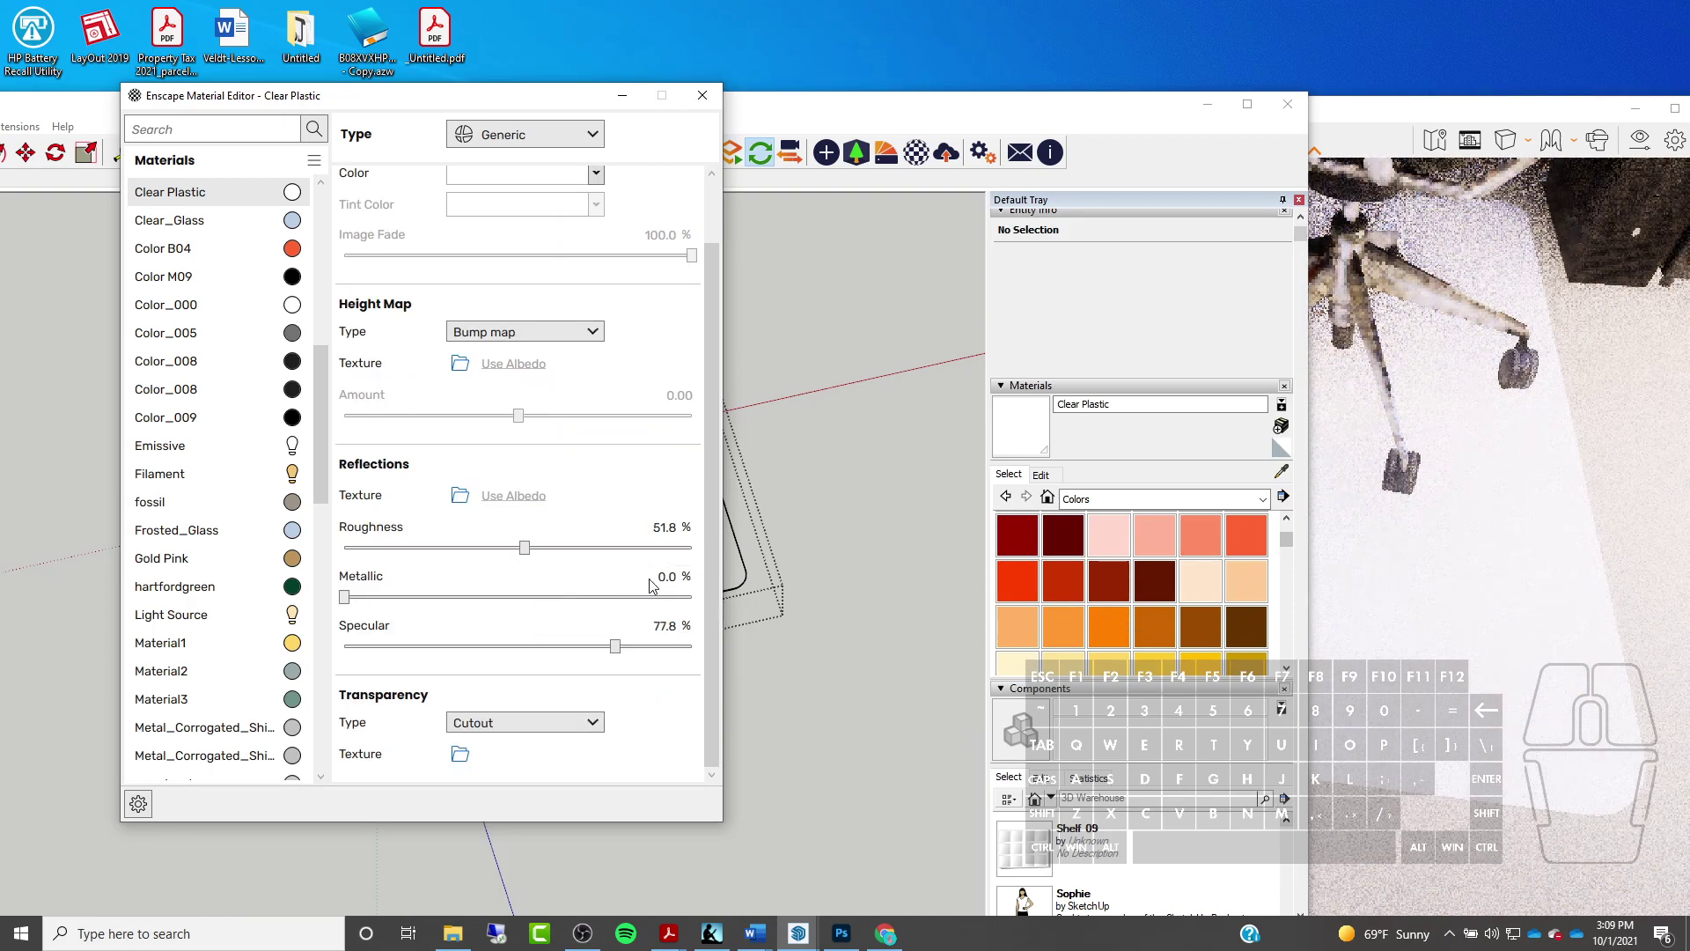
left_click(460, 757)
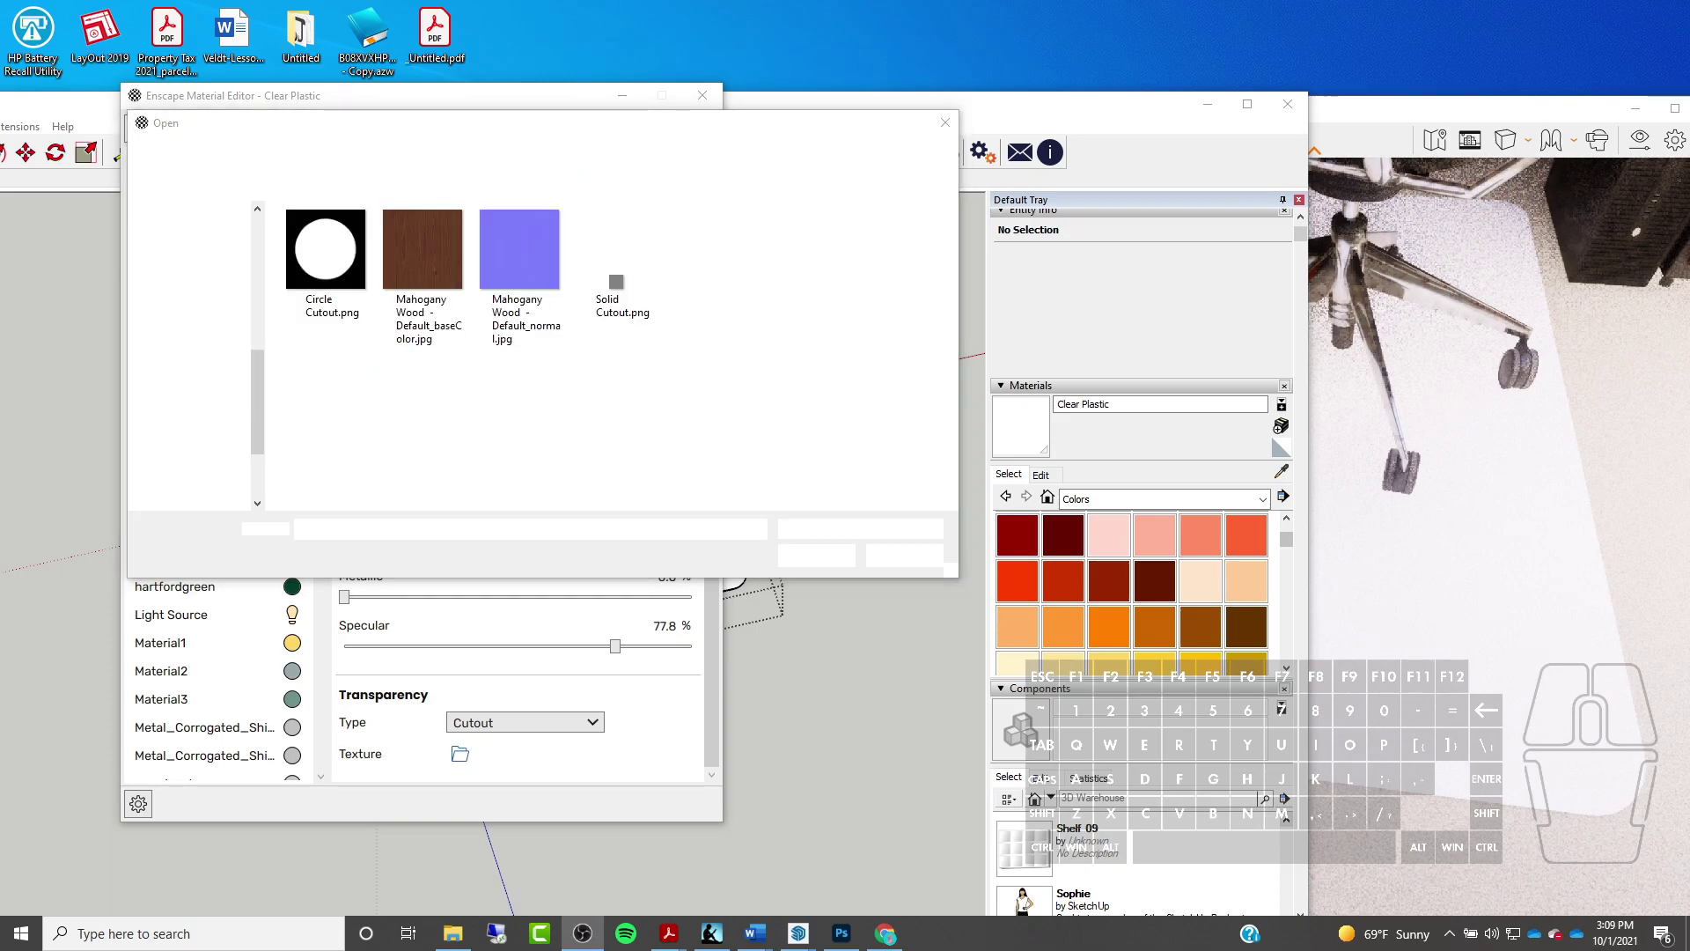
double_click(326, 250)
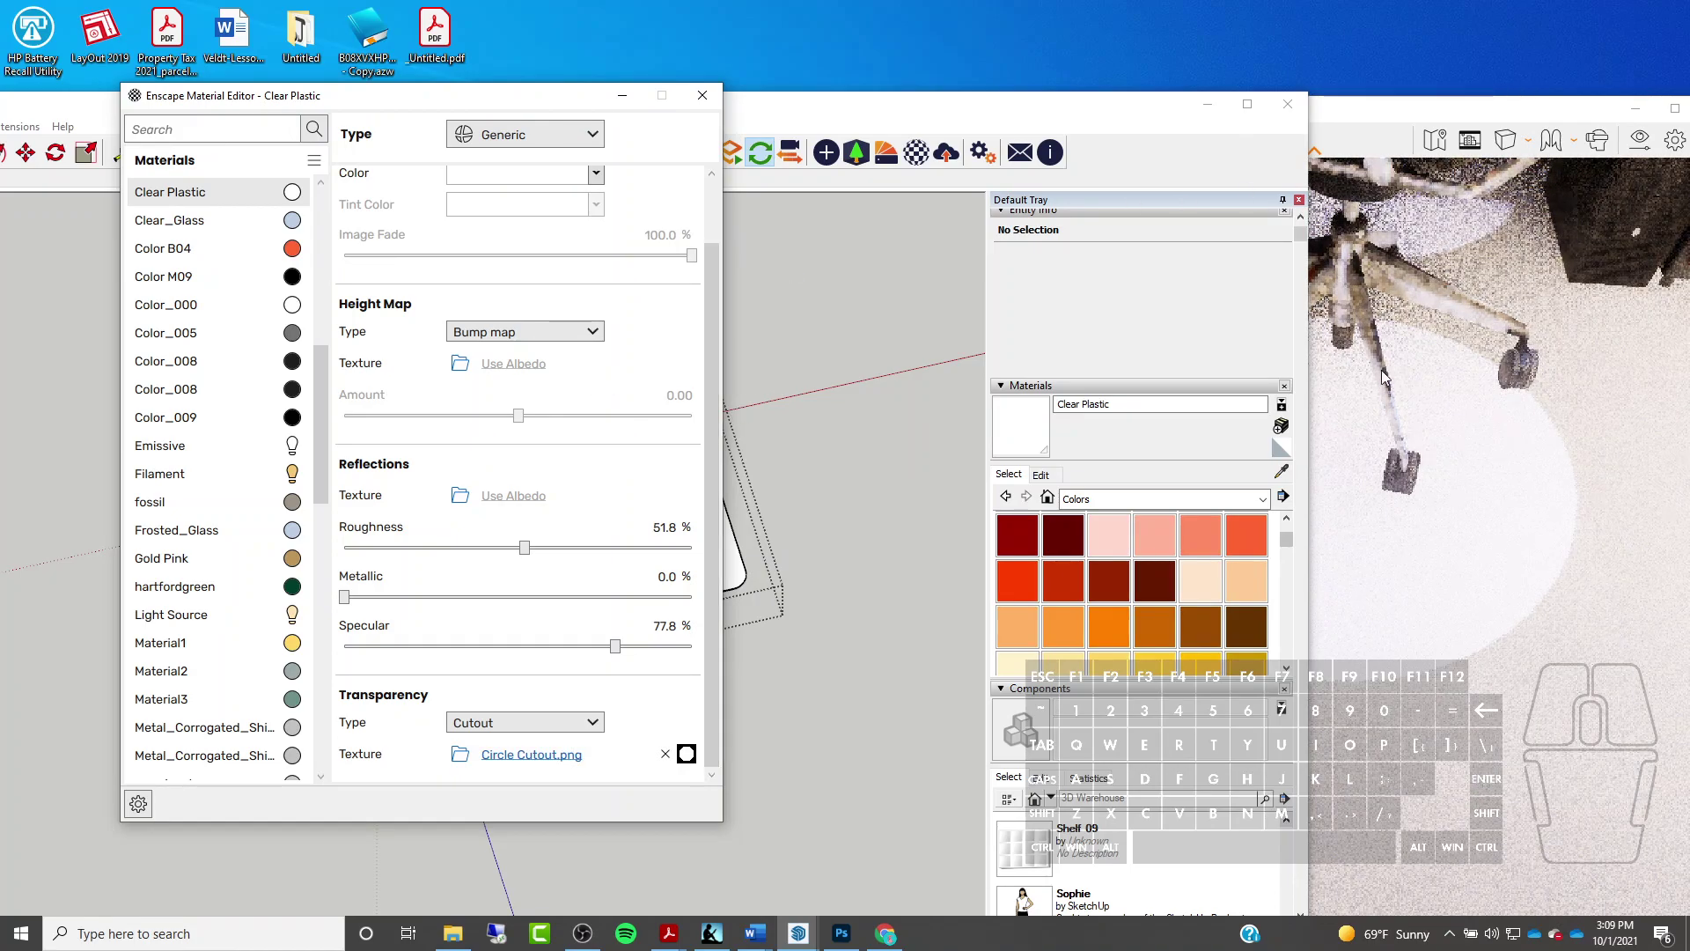
Uncover more of the Enscape render and give the circle cutout an explicit texture size of 0.1 m wide by 0.1 m high
left_click(1162, 114)
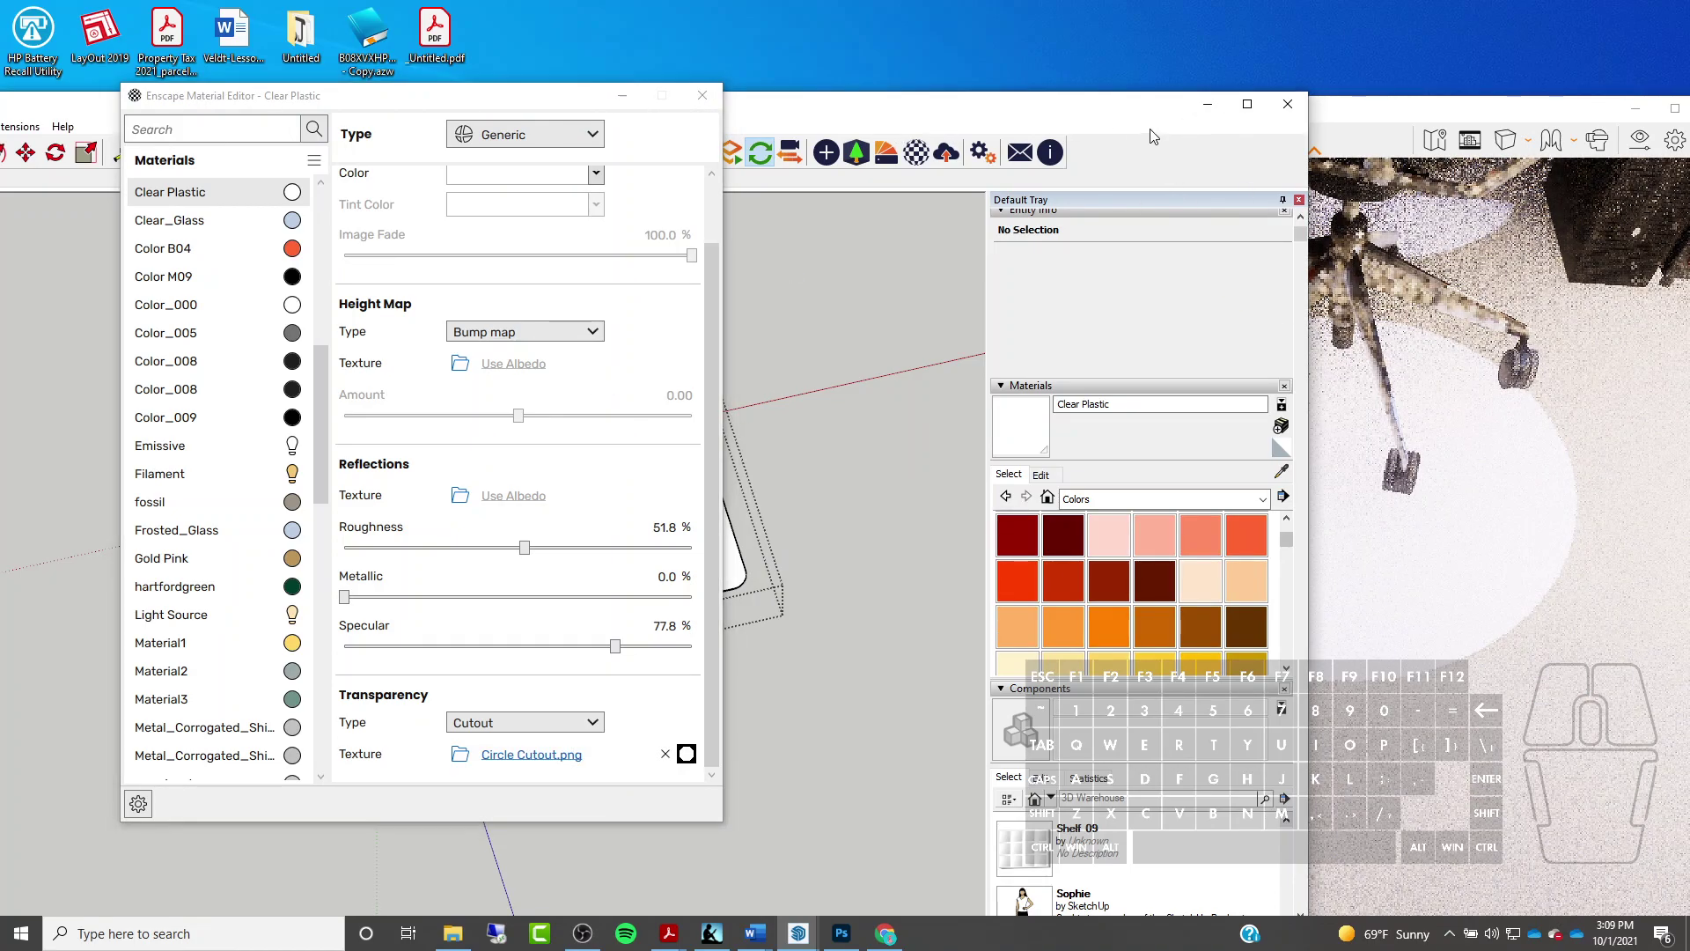
left_click_drag(1116, 136, 843, 159)
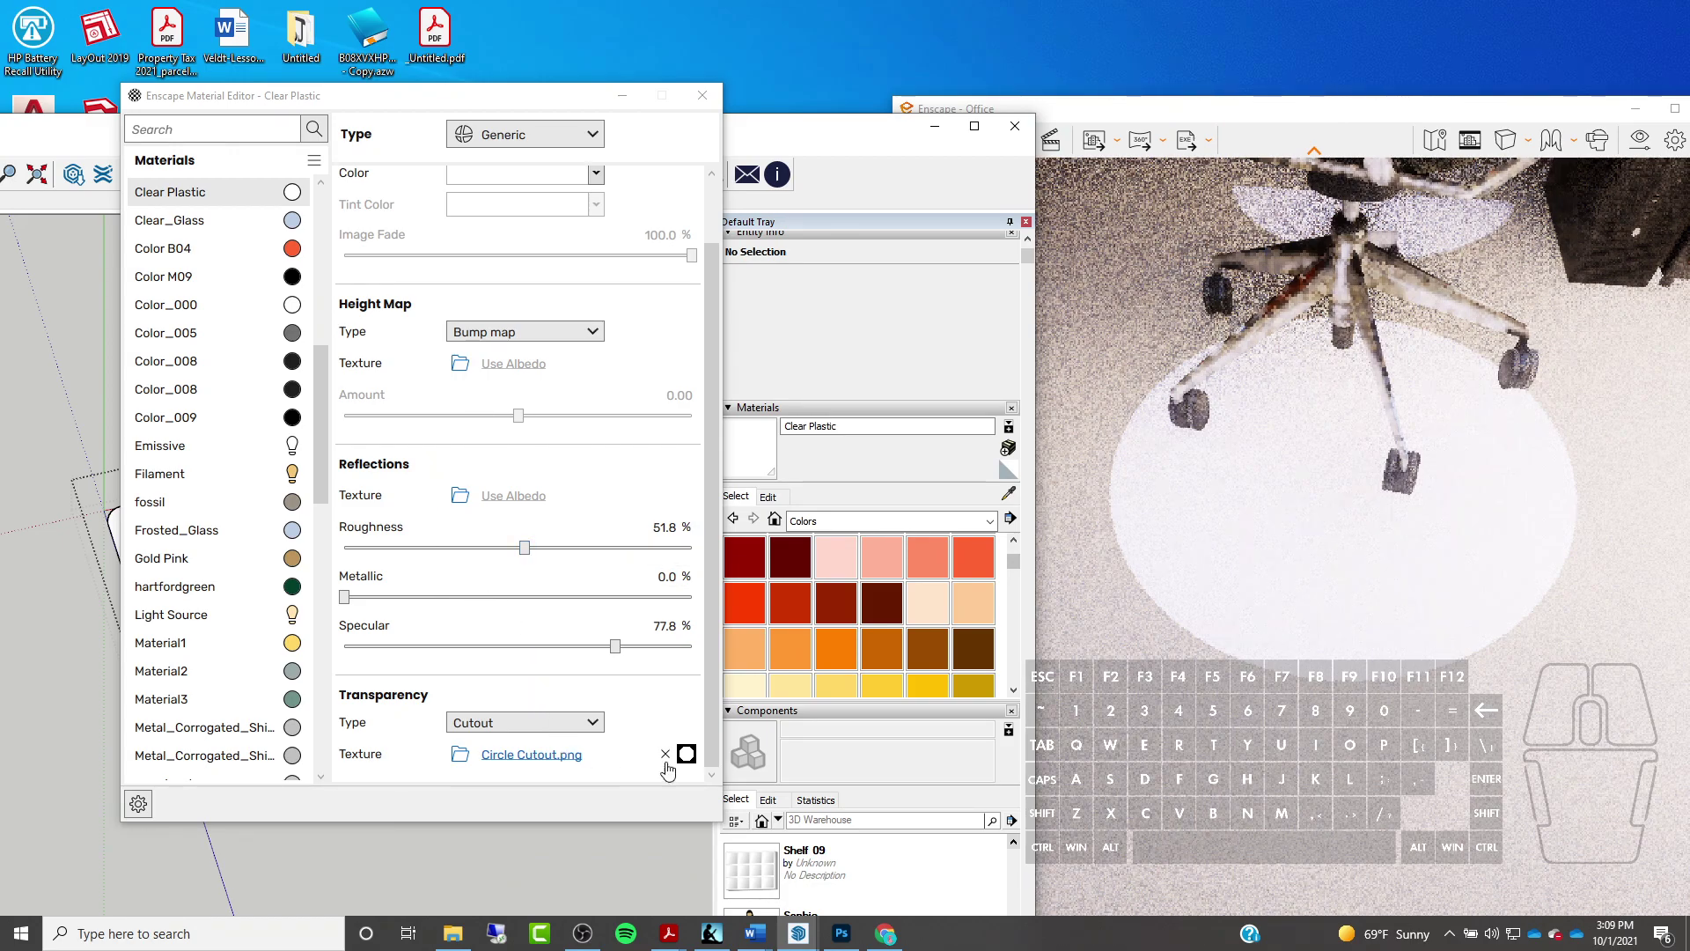
left_click(686, 756)
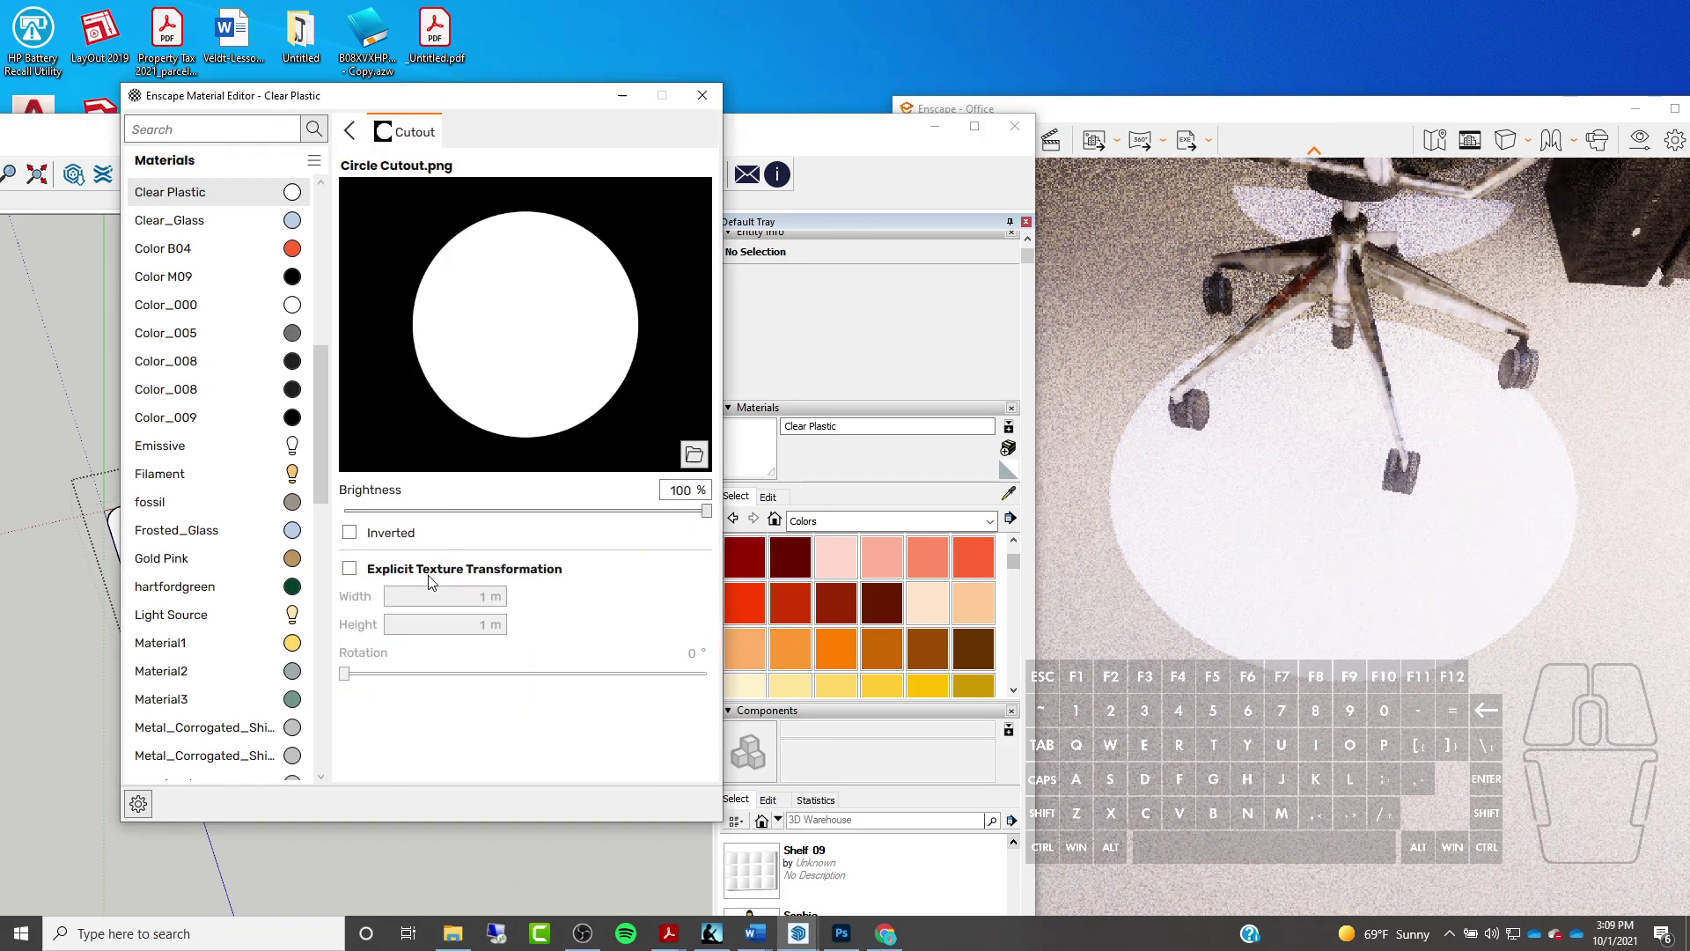
left_click(350, 569)
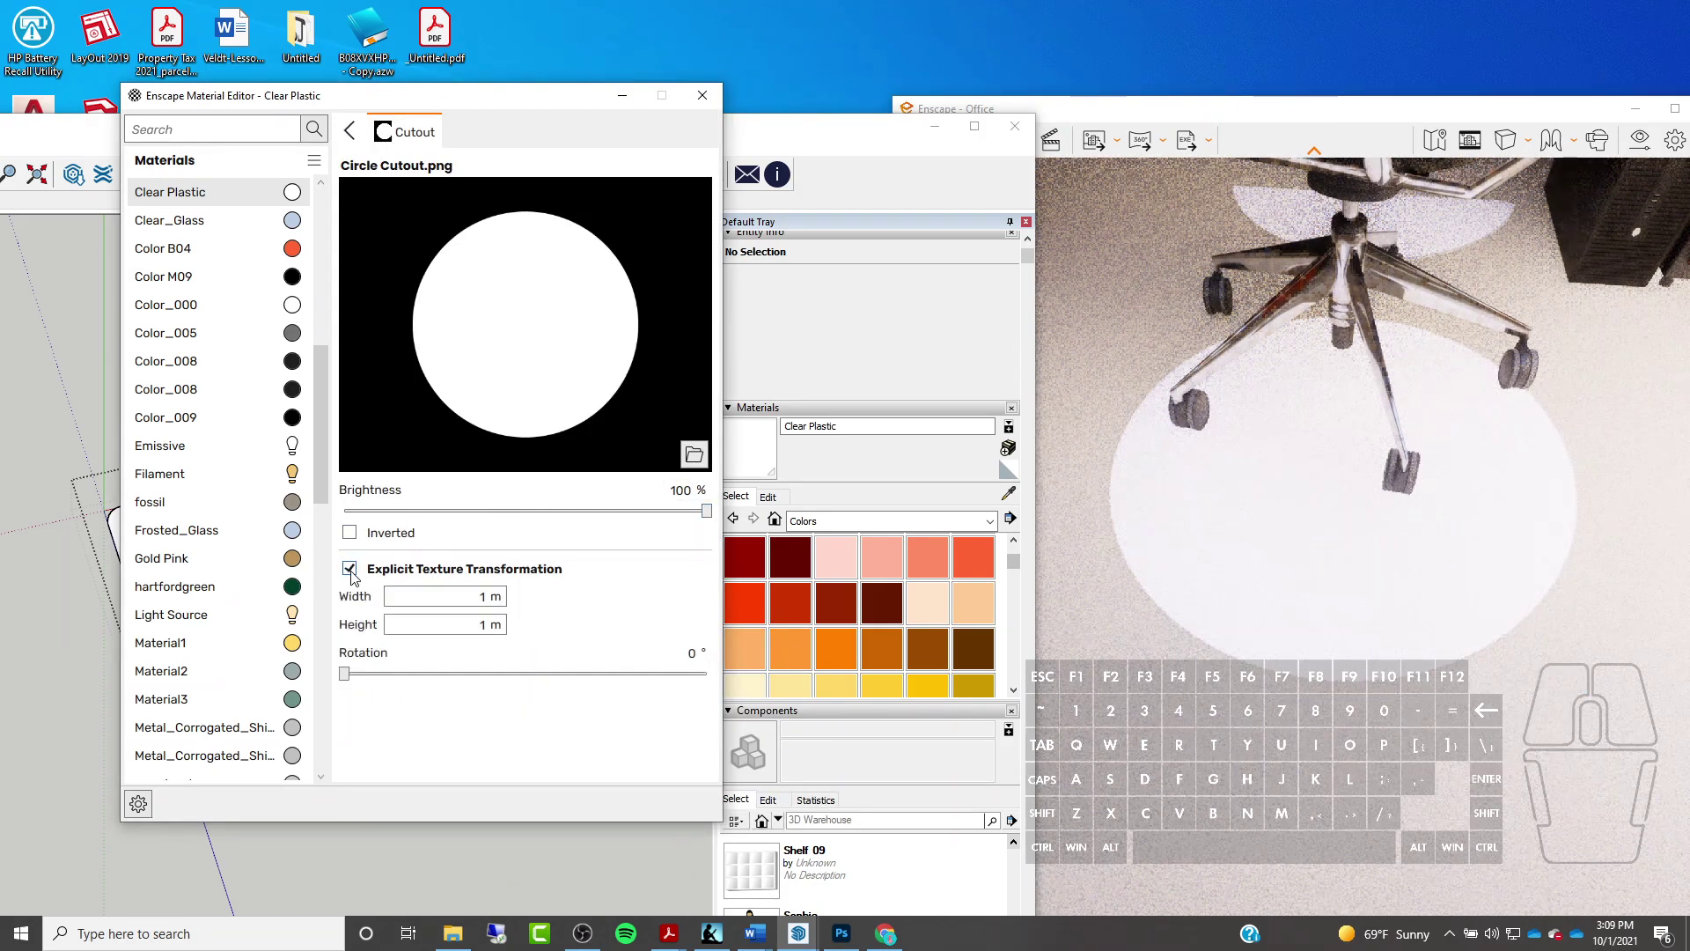
double_click(486, 597)
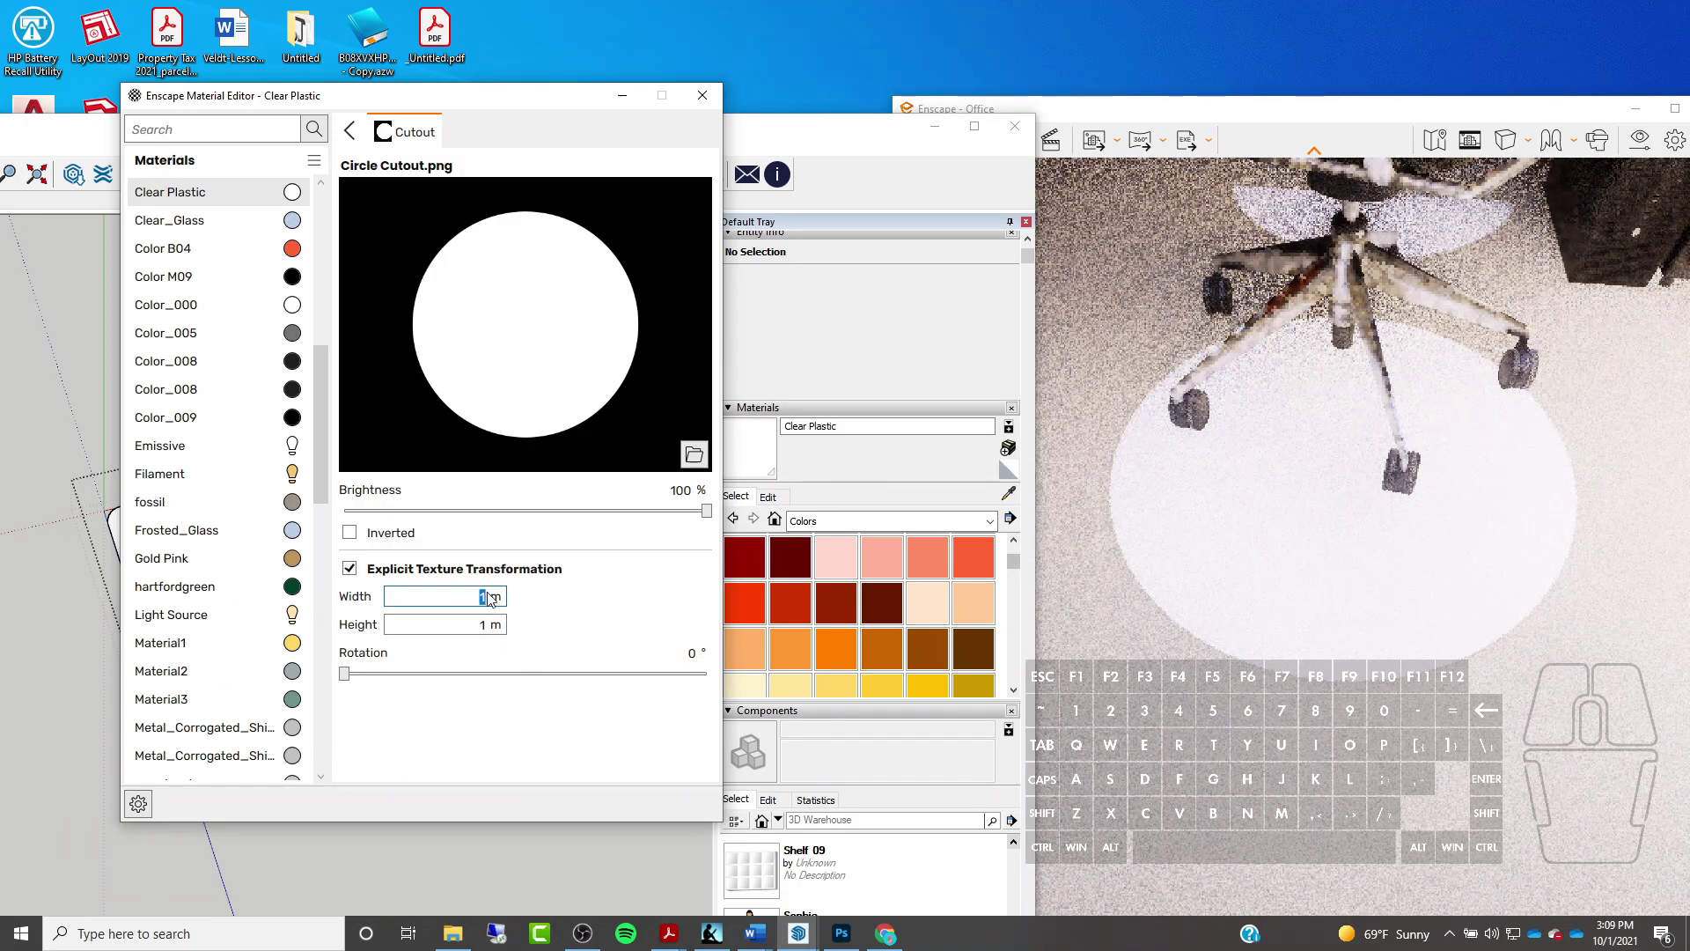
type(".1")
double_click(494, 624)
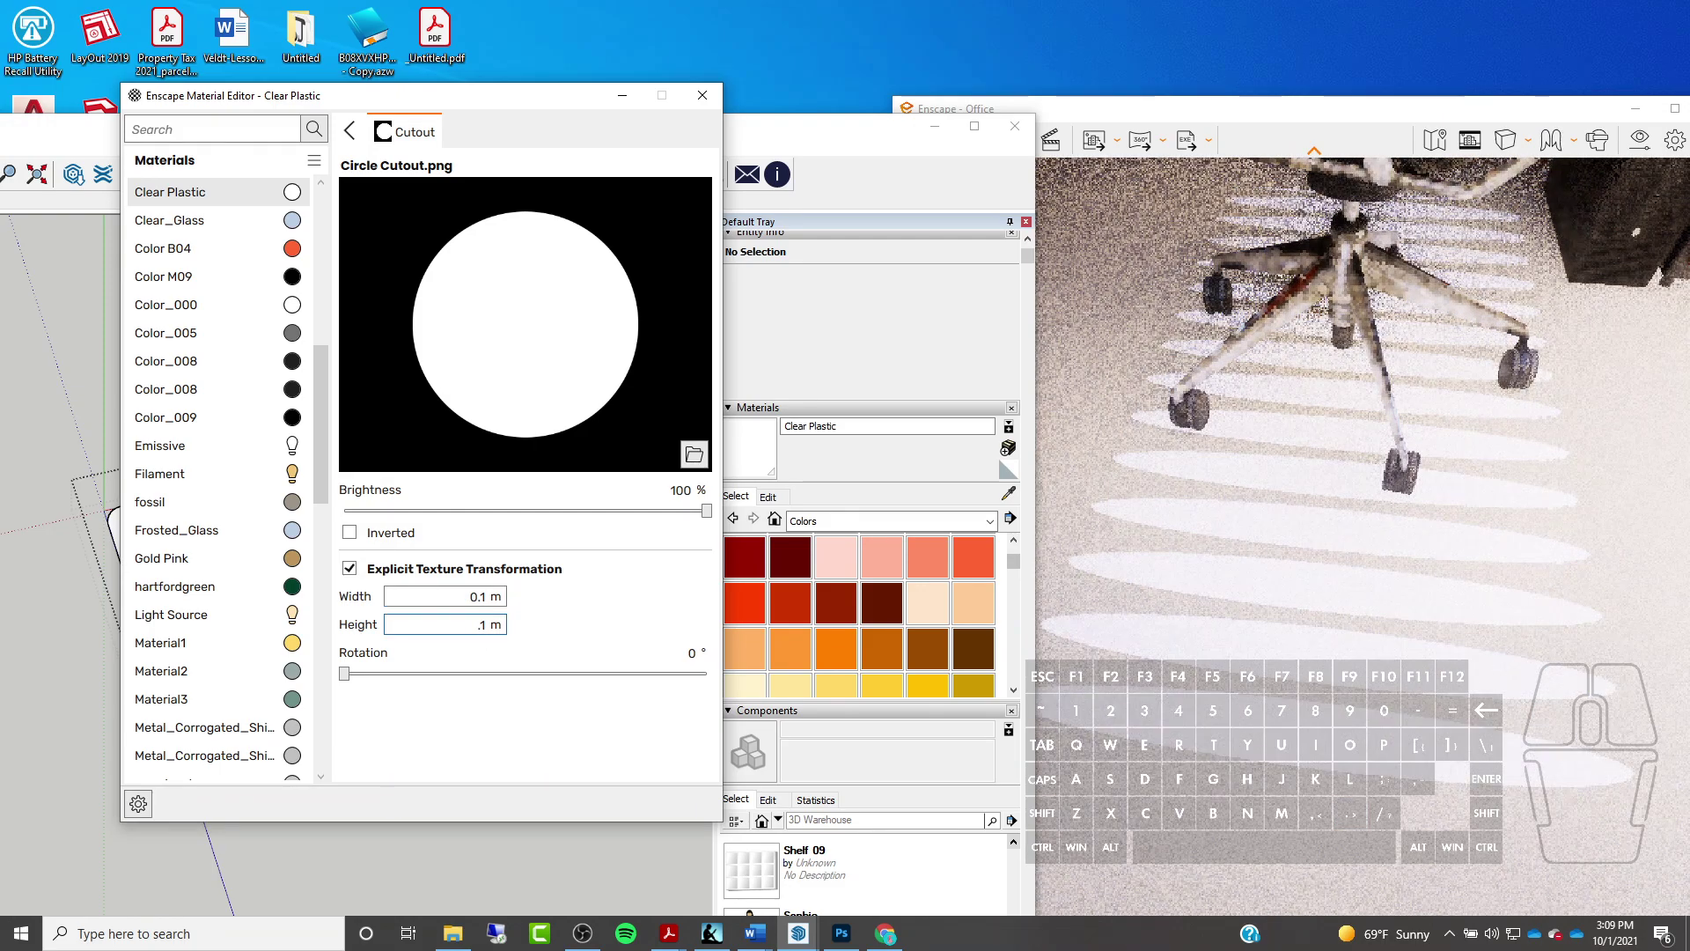
key("Return")
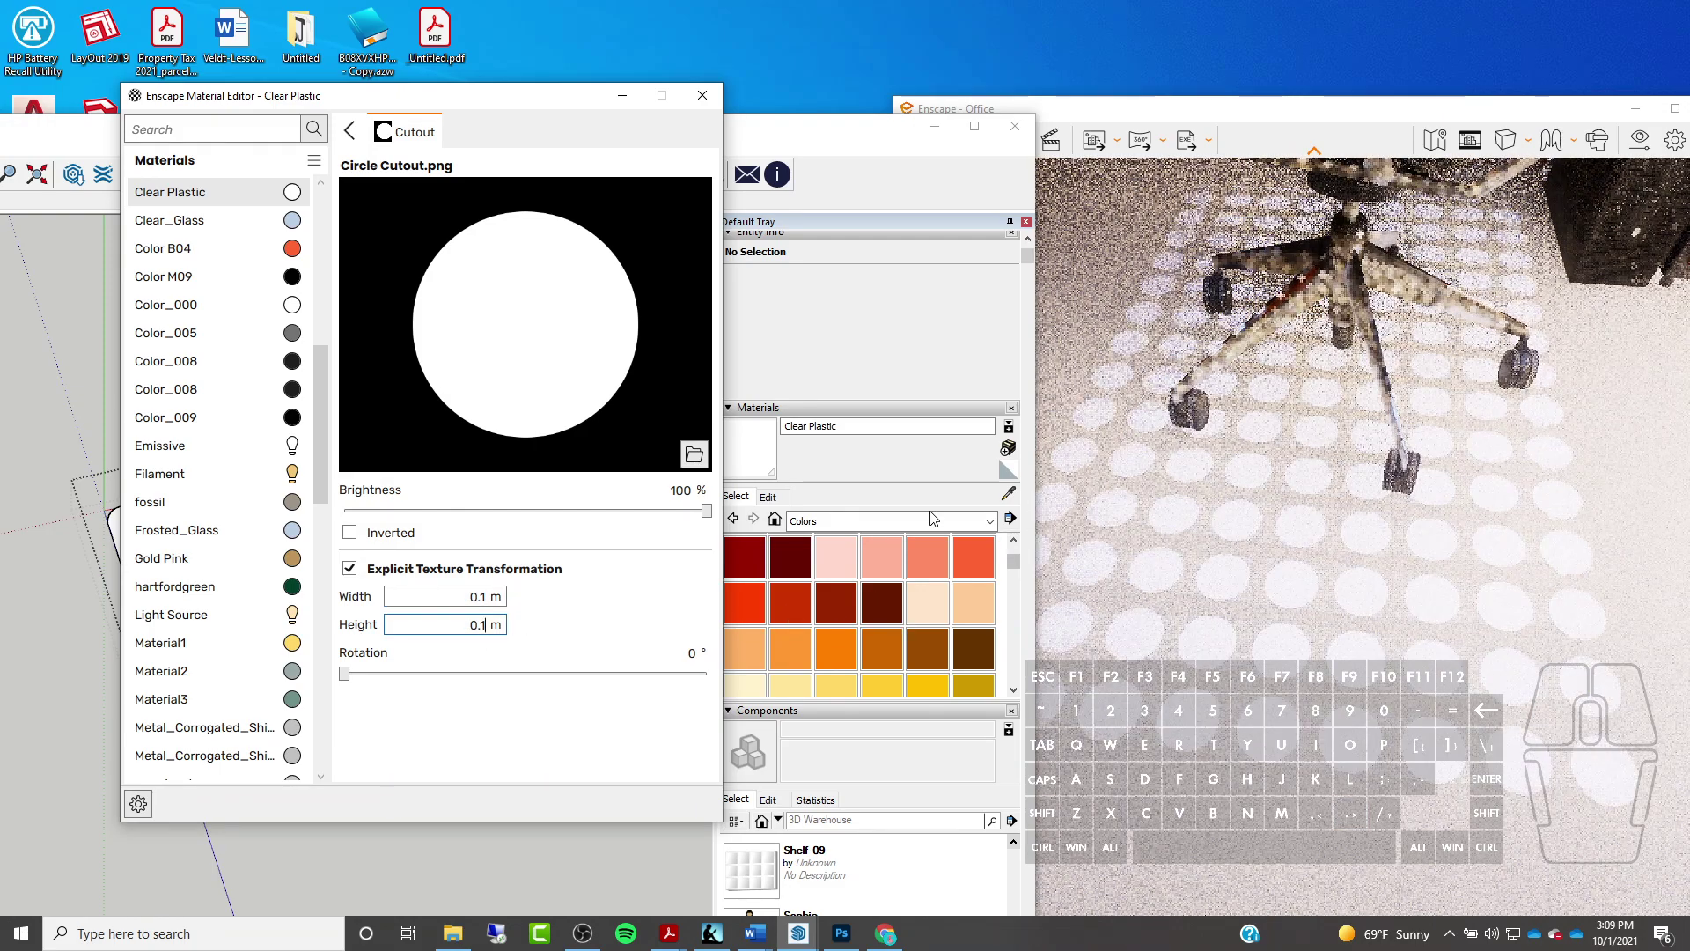
Invert the circle cutout texture and compare the original and inverted patterns on the chair mat in the Enscape render
left_click(1229, 490)
left_click_drag(1229, 490, 1065, 497)
scroll(1267, 479, "up", 5)
scroll(1306, 558, "up", 5)
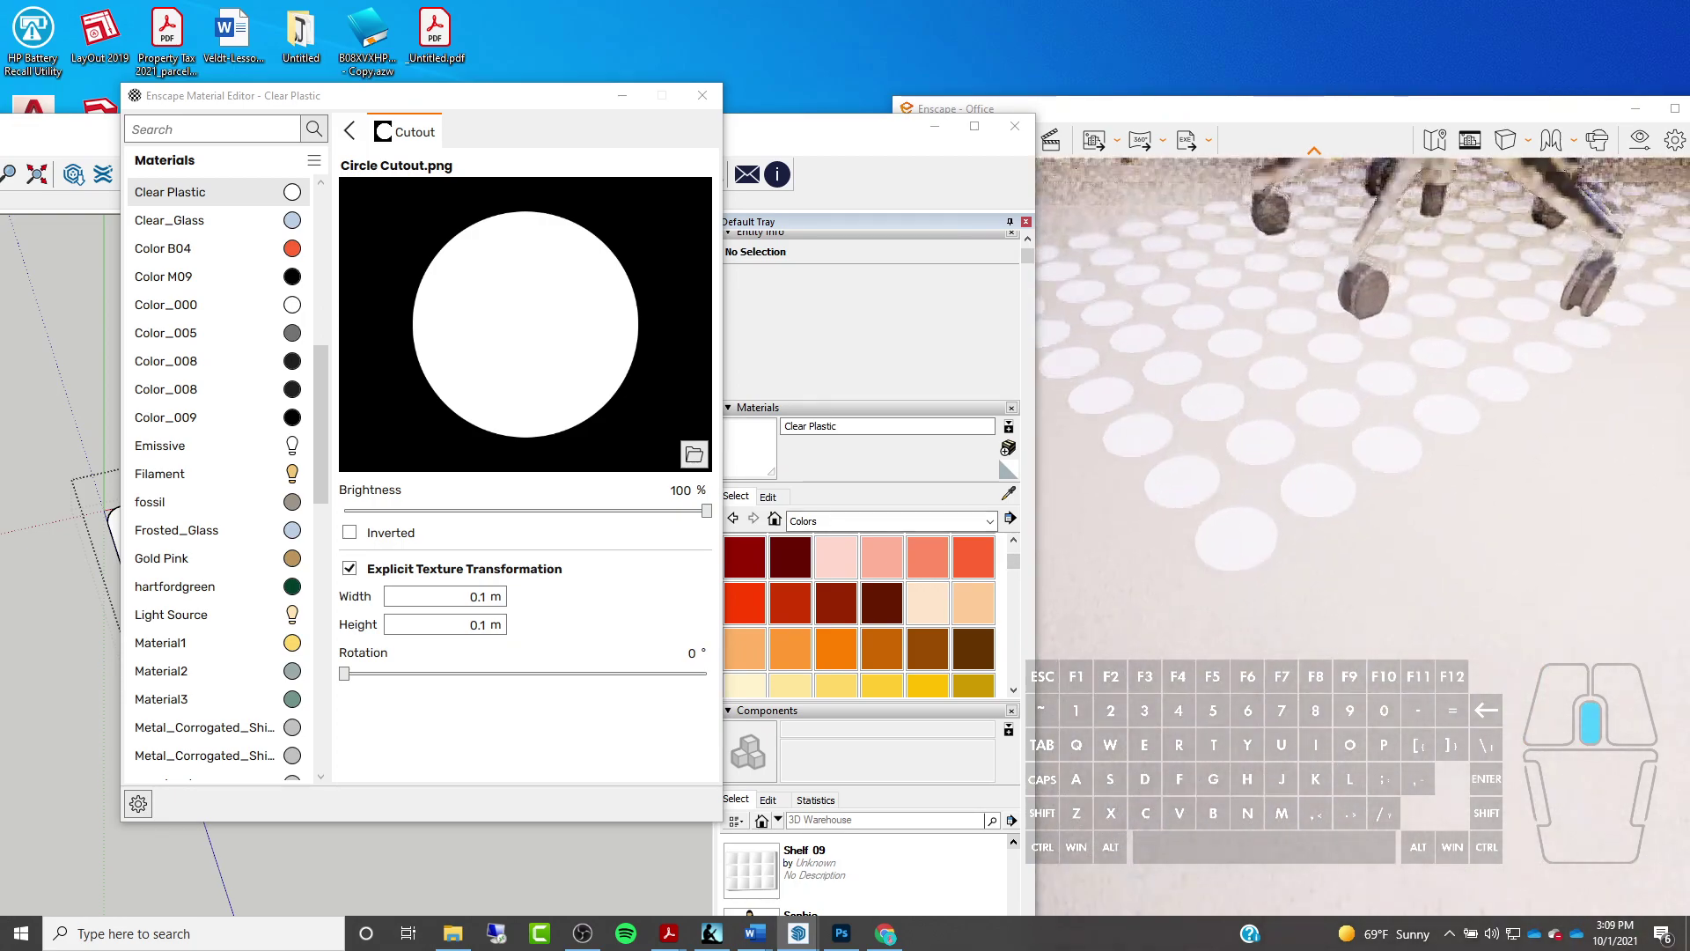
scroll(1305, 558, "down", 4)
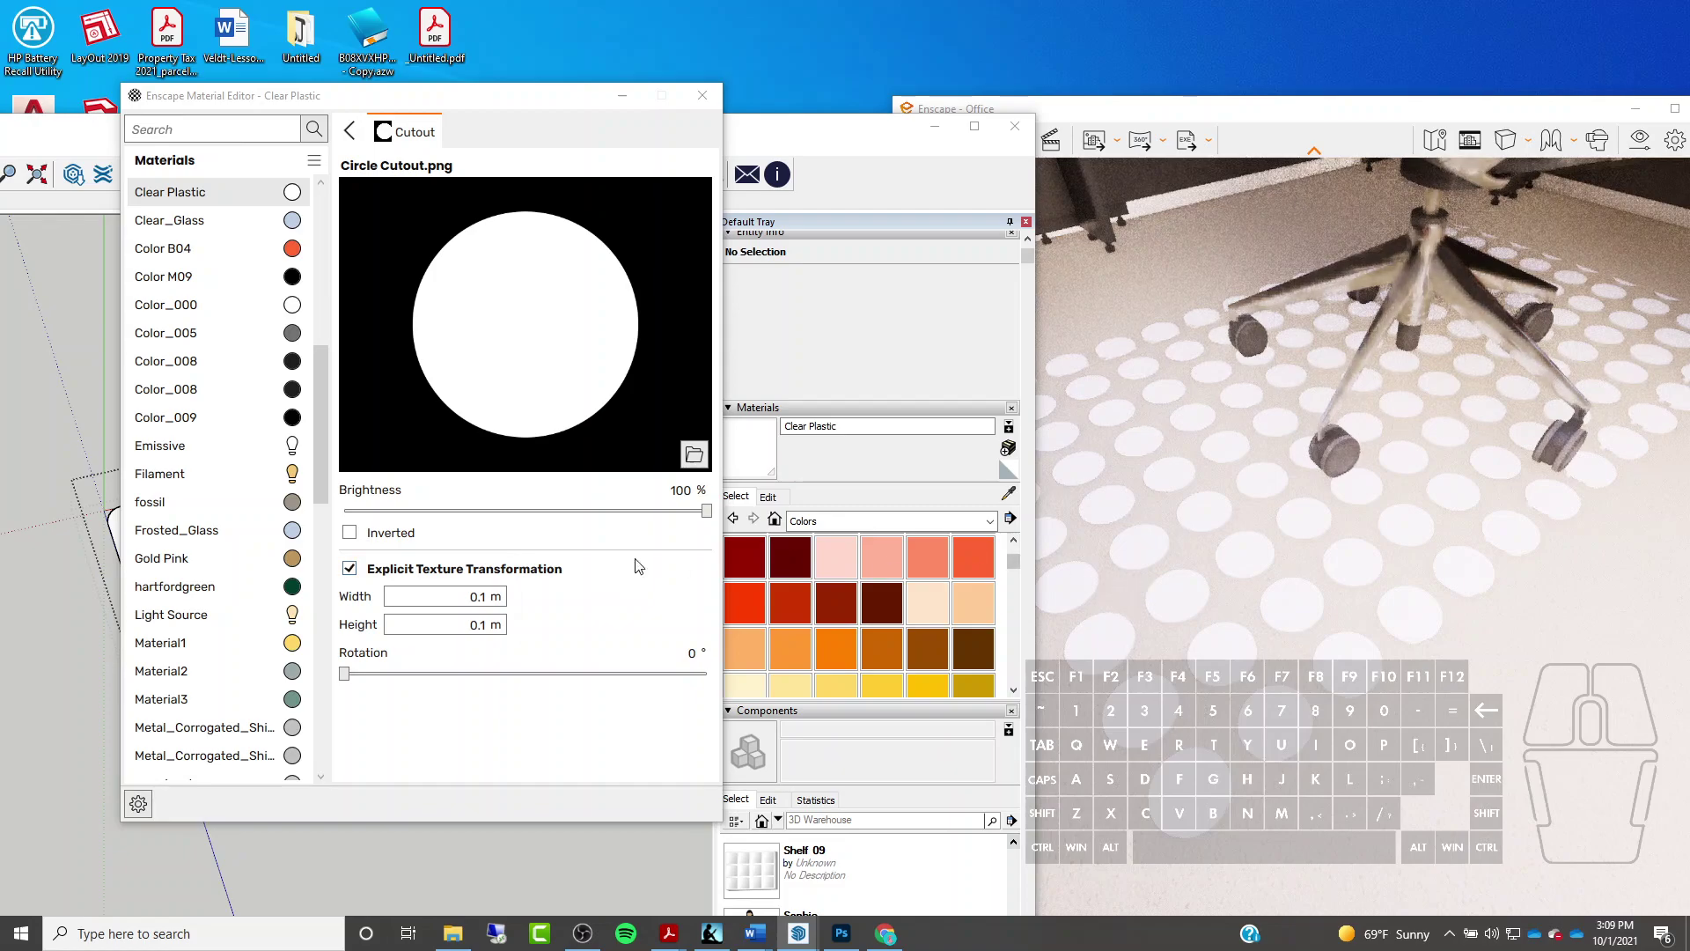
left_click(349, 532)
left_click_drag(1345, 574, 1242, 635)
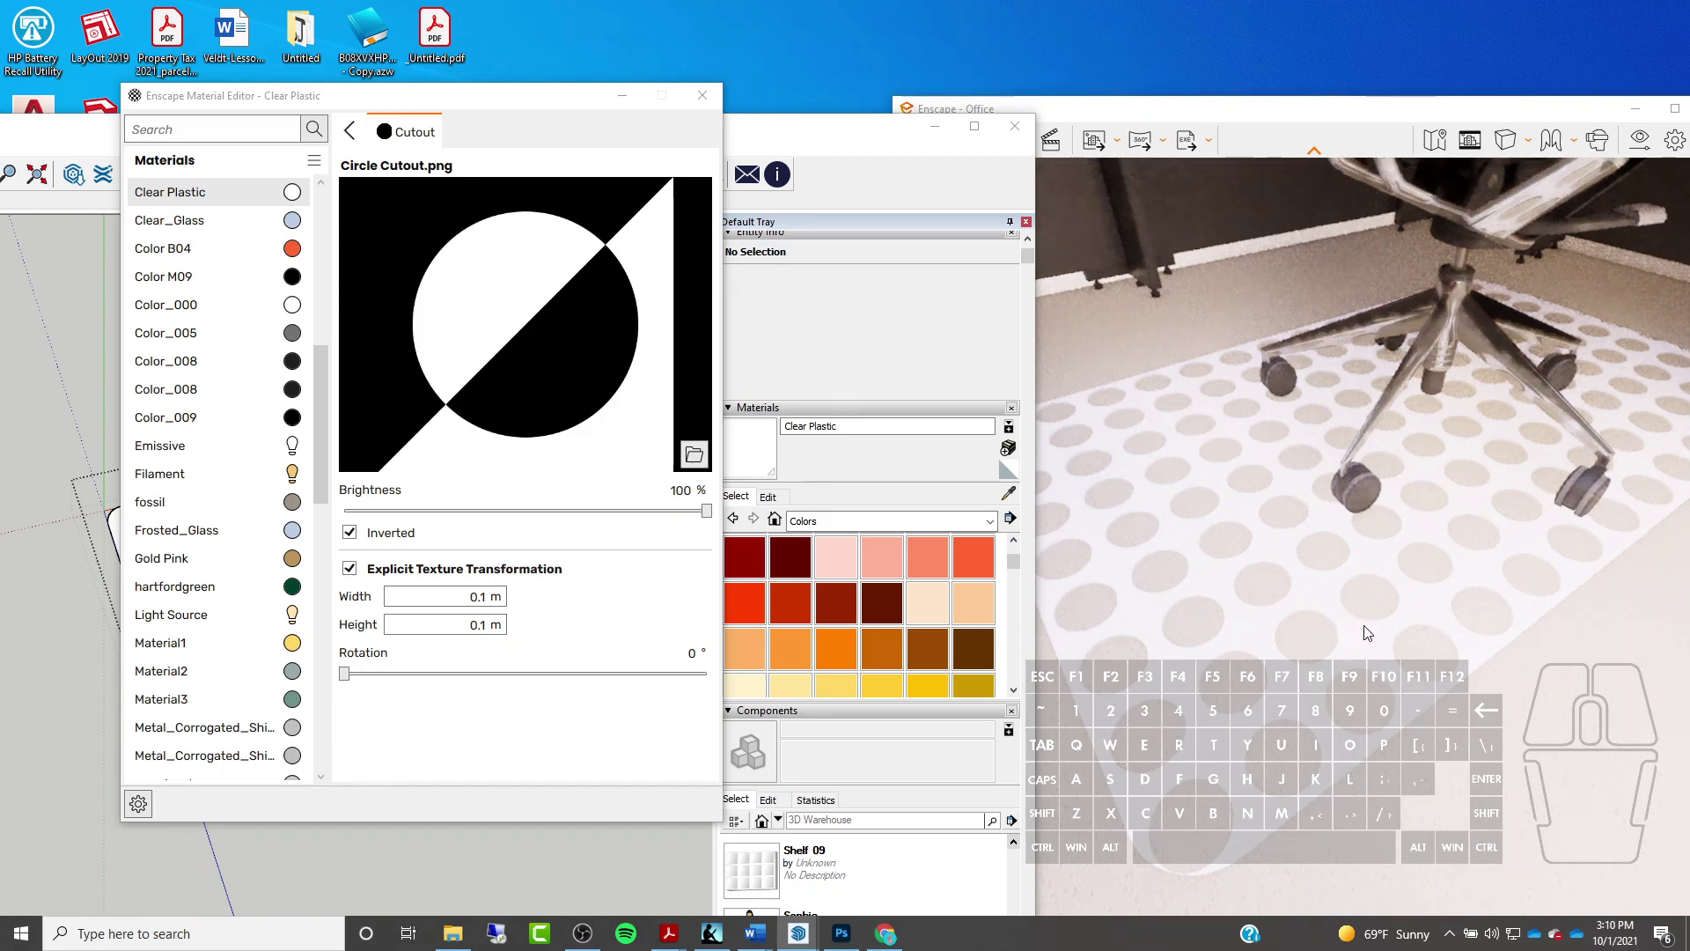
mouse_move(1359, 644)
left_mouse_down()
mouse_move(1342, 629)
mouse_move(1350, 647)
left_mouse_up()
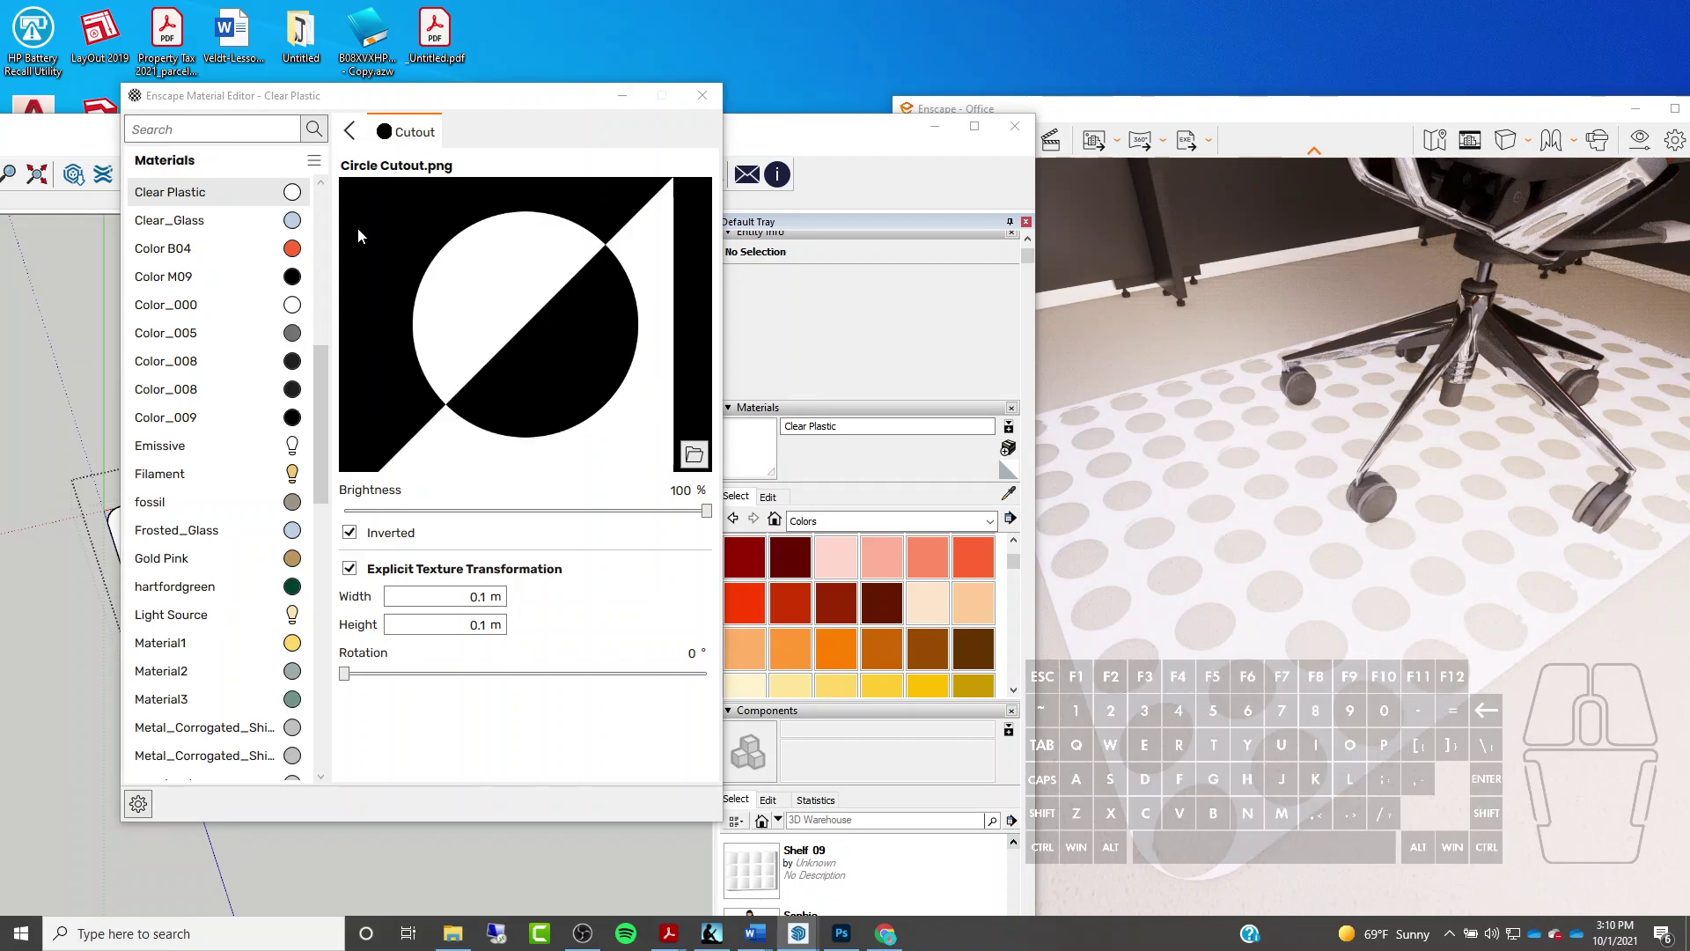
Try a red albedo color on Clear Plastic to highlight the cutouts, and restore the color to white
left_click(349, 130)
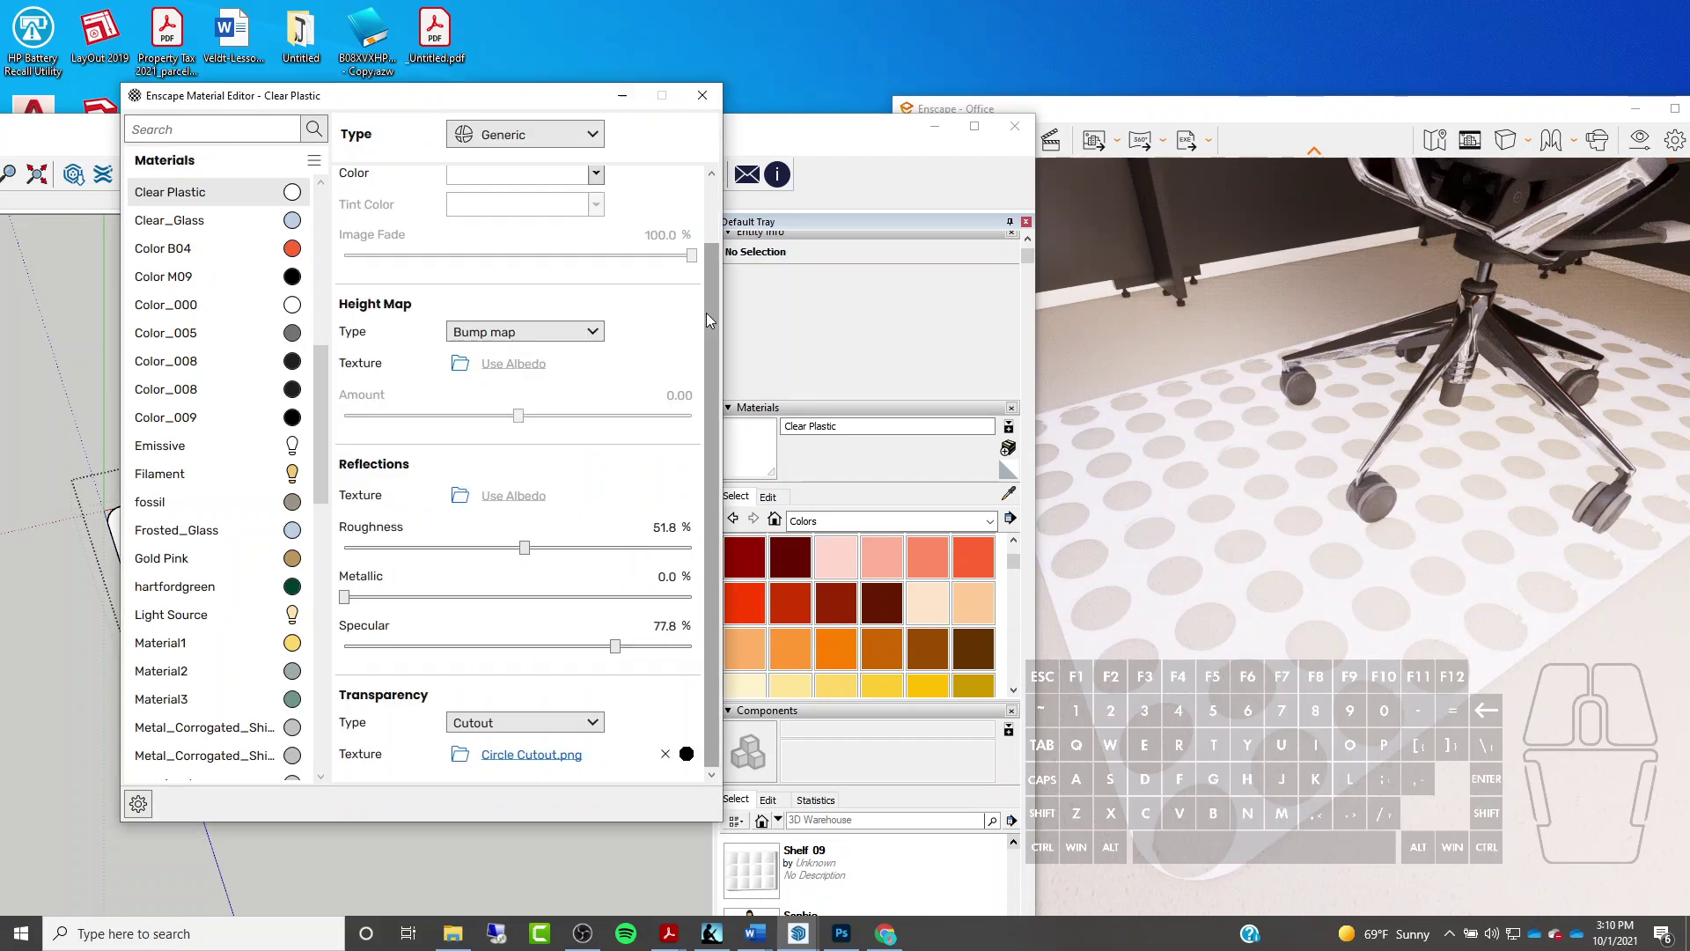
left_click_drag(706, 313, 710, 204)
left_click(596, 247)
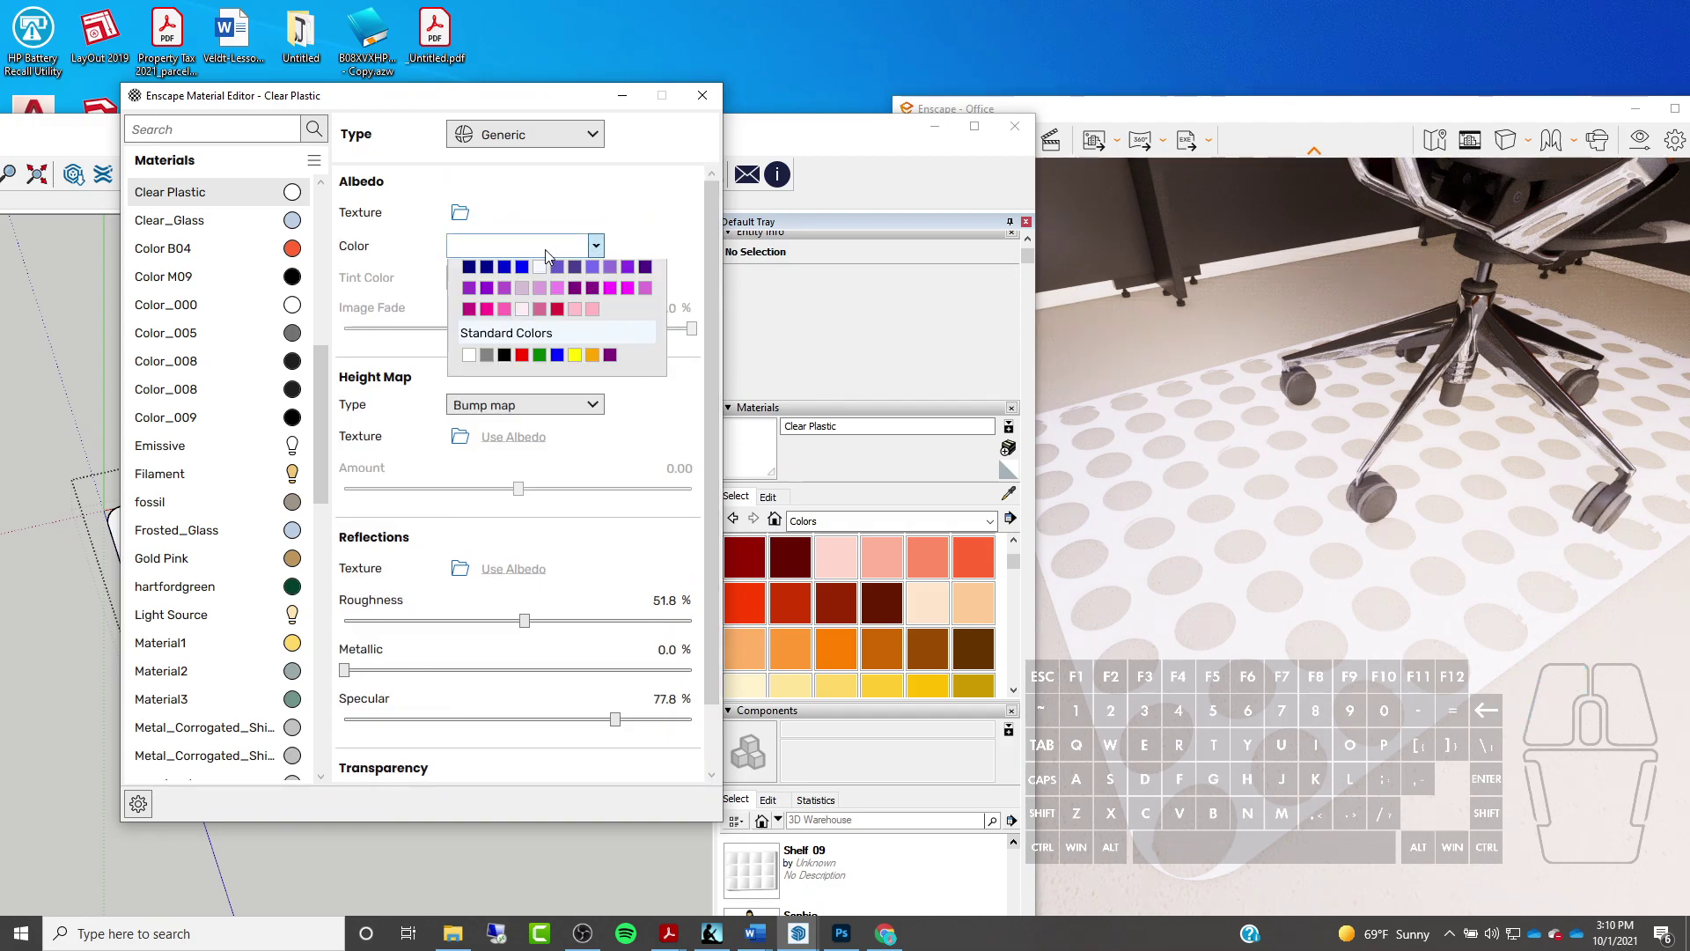
left_click(557, 350)
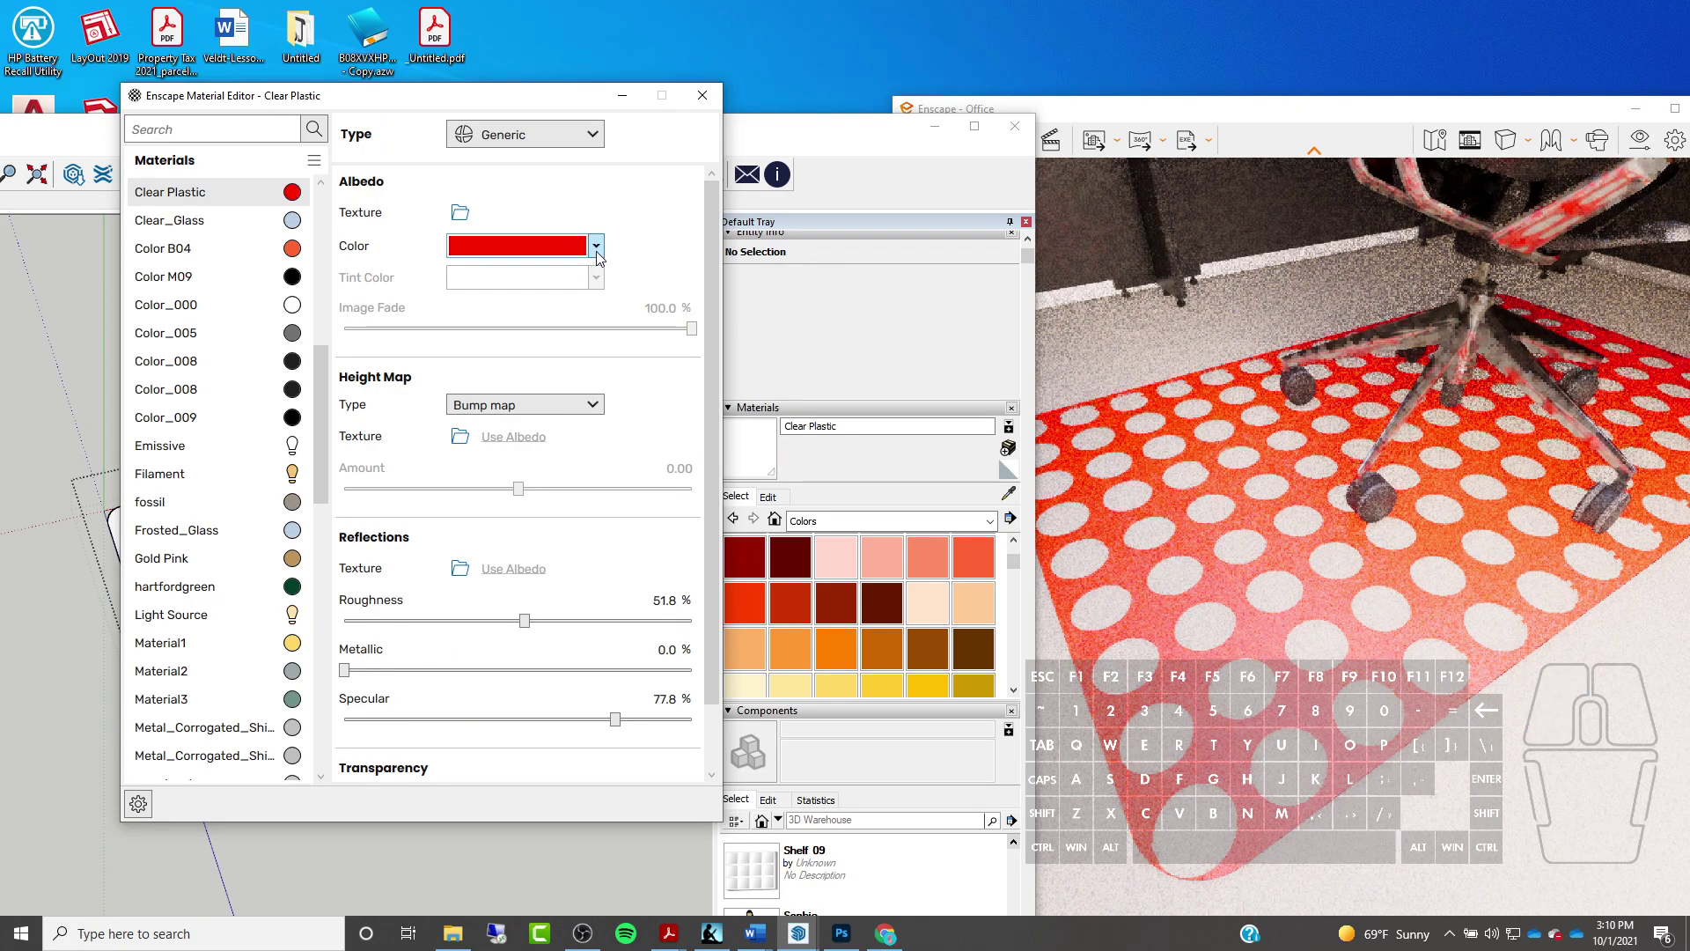
left_click(475, 248)
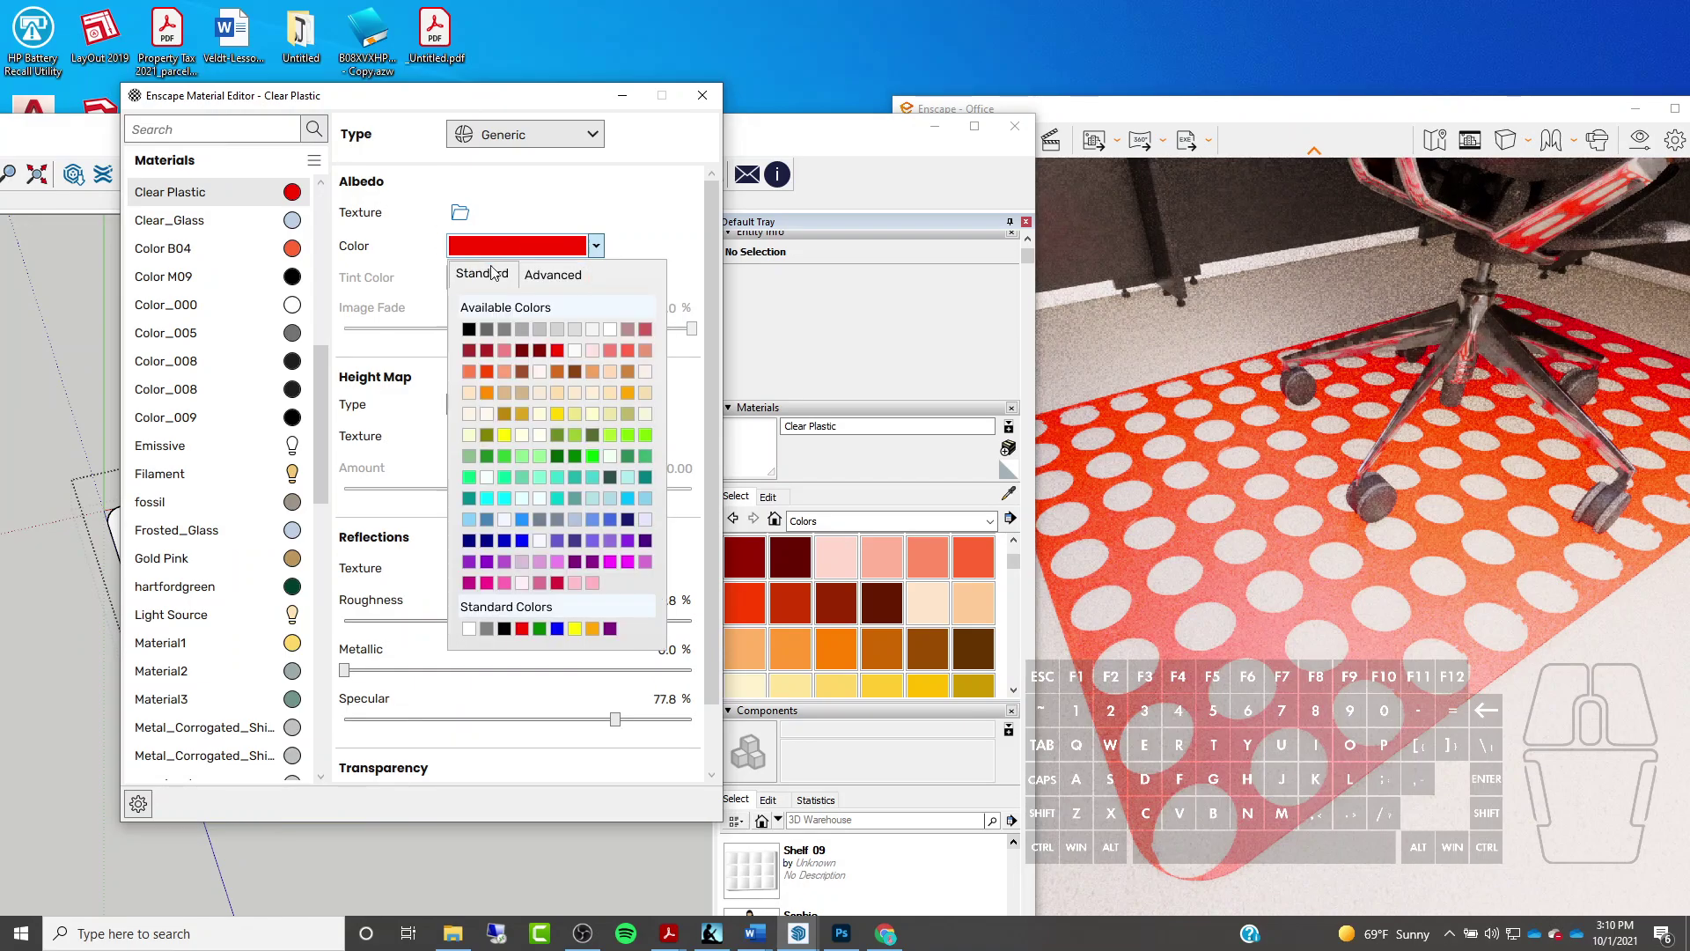
left_click(610, 328)
left_click_drag(711, 296, 704, 808)
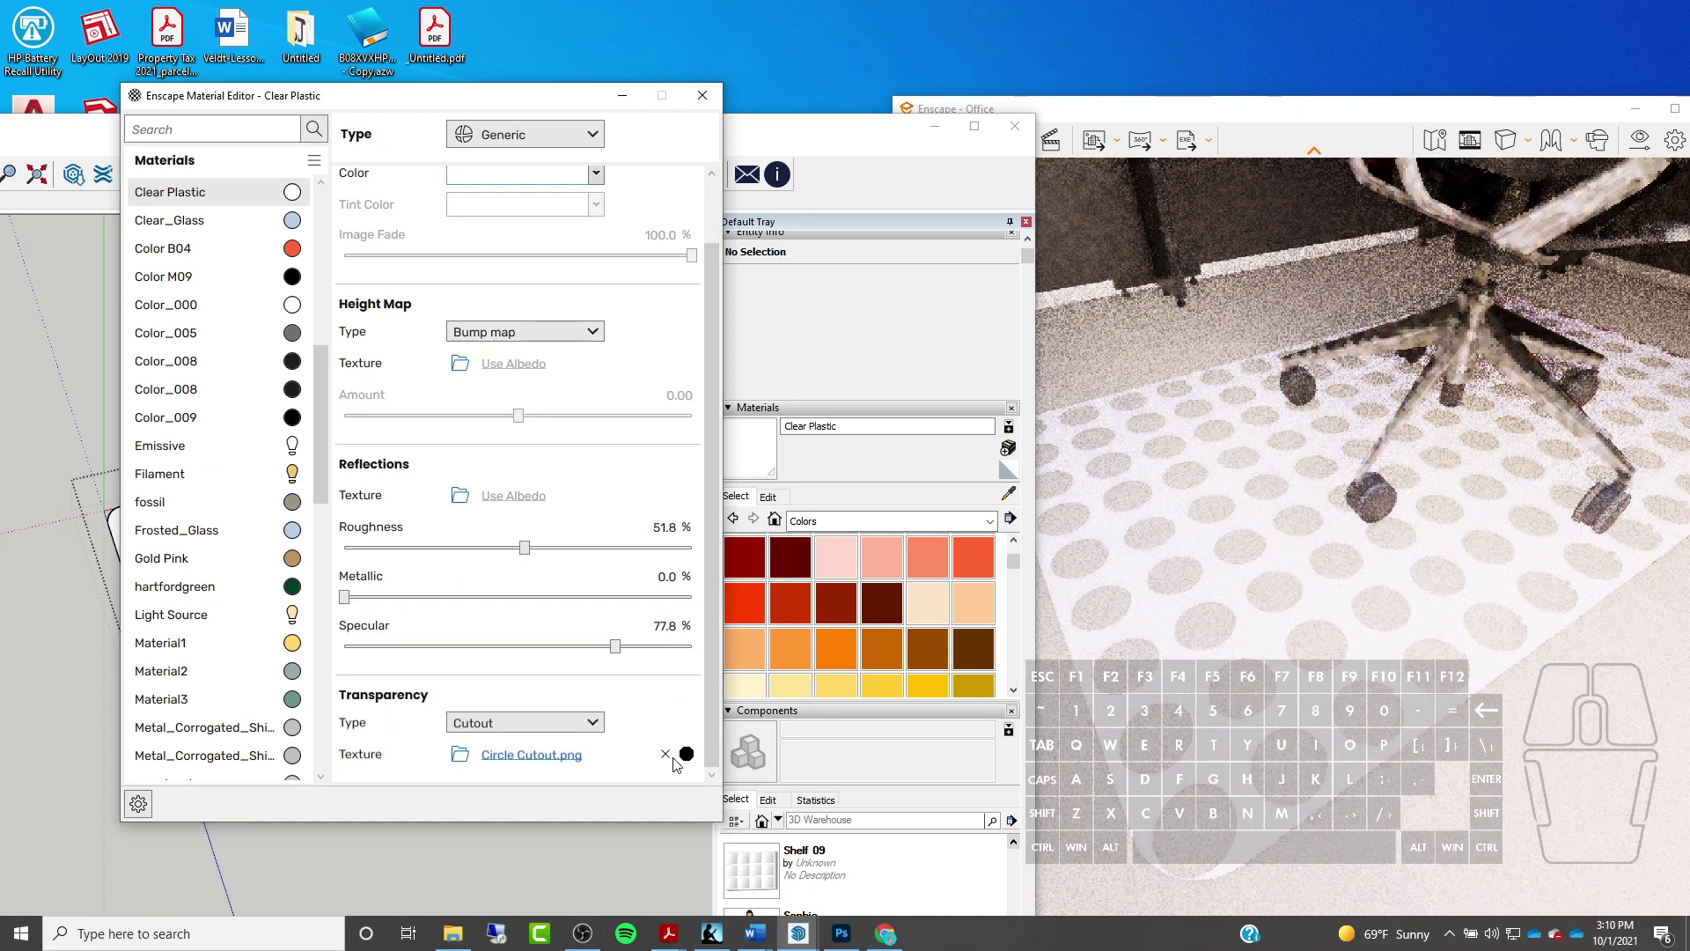
Remove the circle cutout texture from Clear Plastic and set its transparency type to Transmittance
left_click(665, 755)
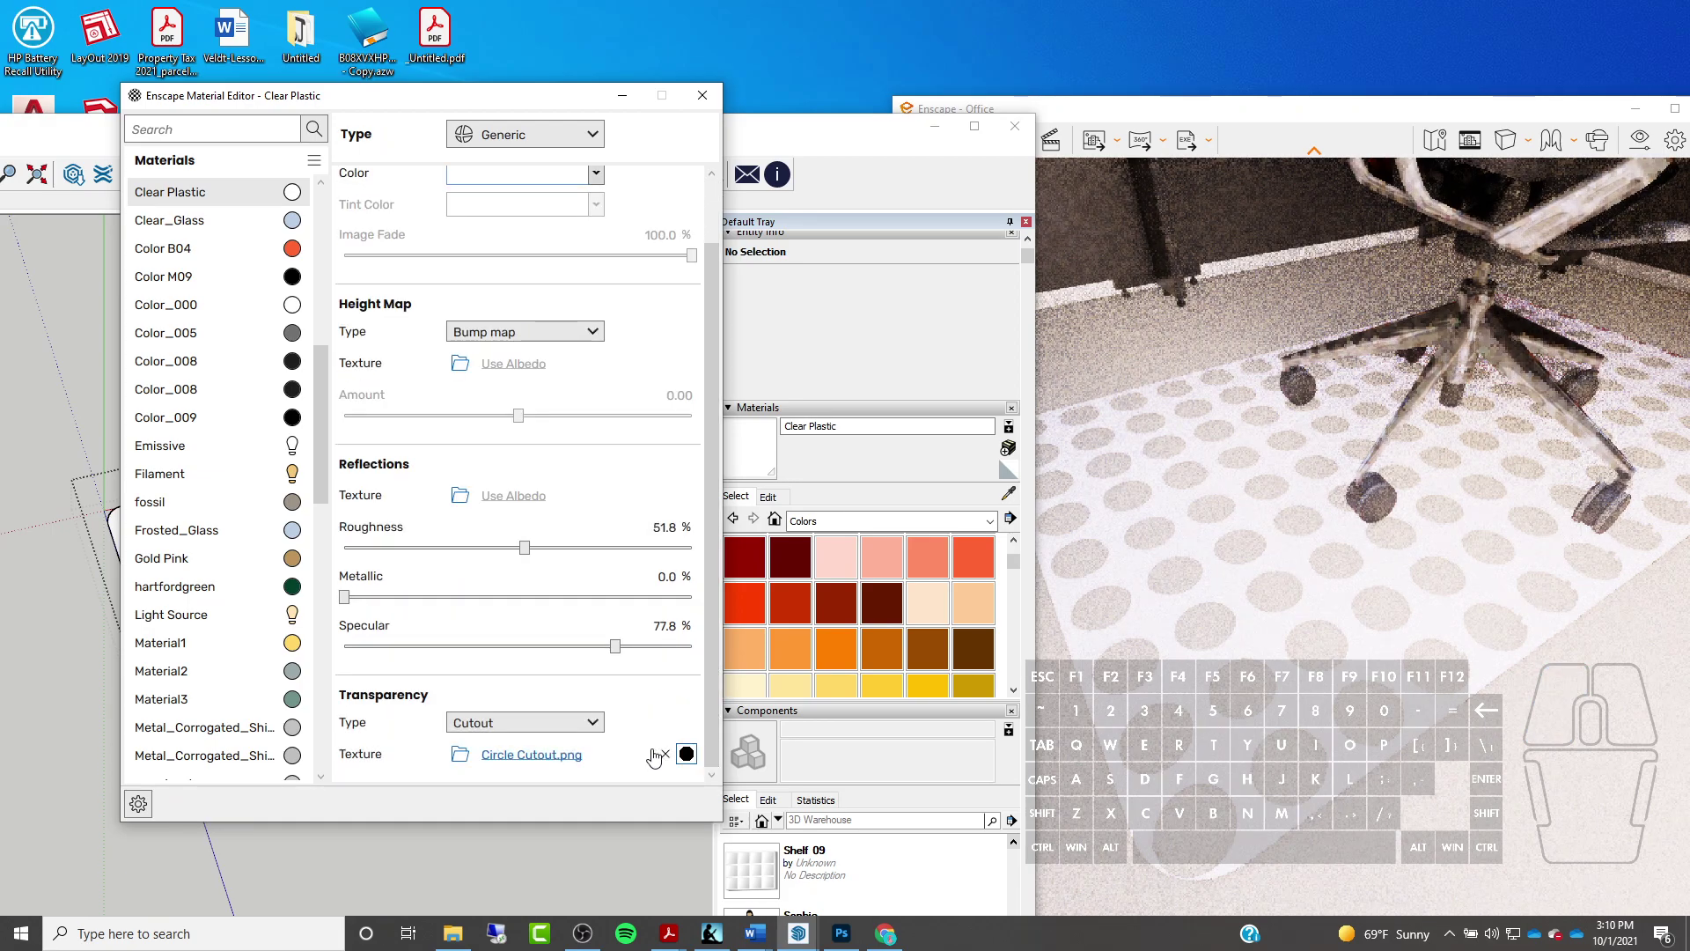
left_click(597, 734)
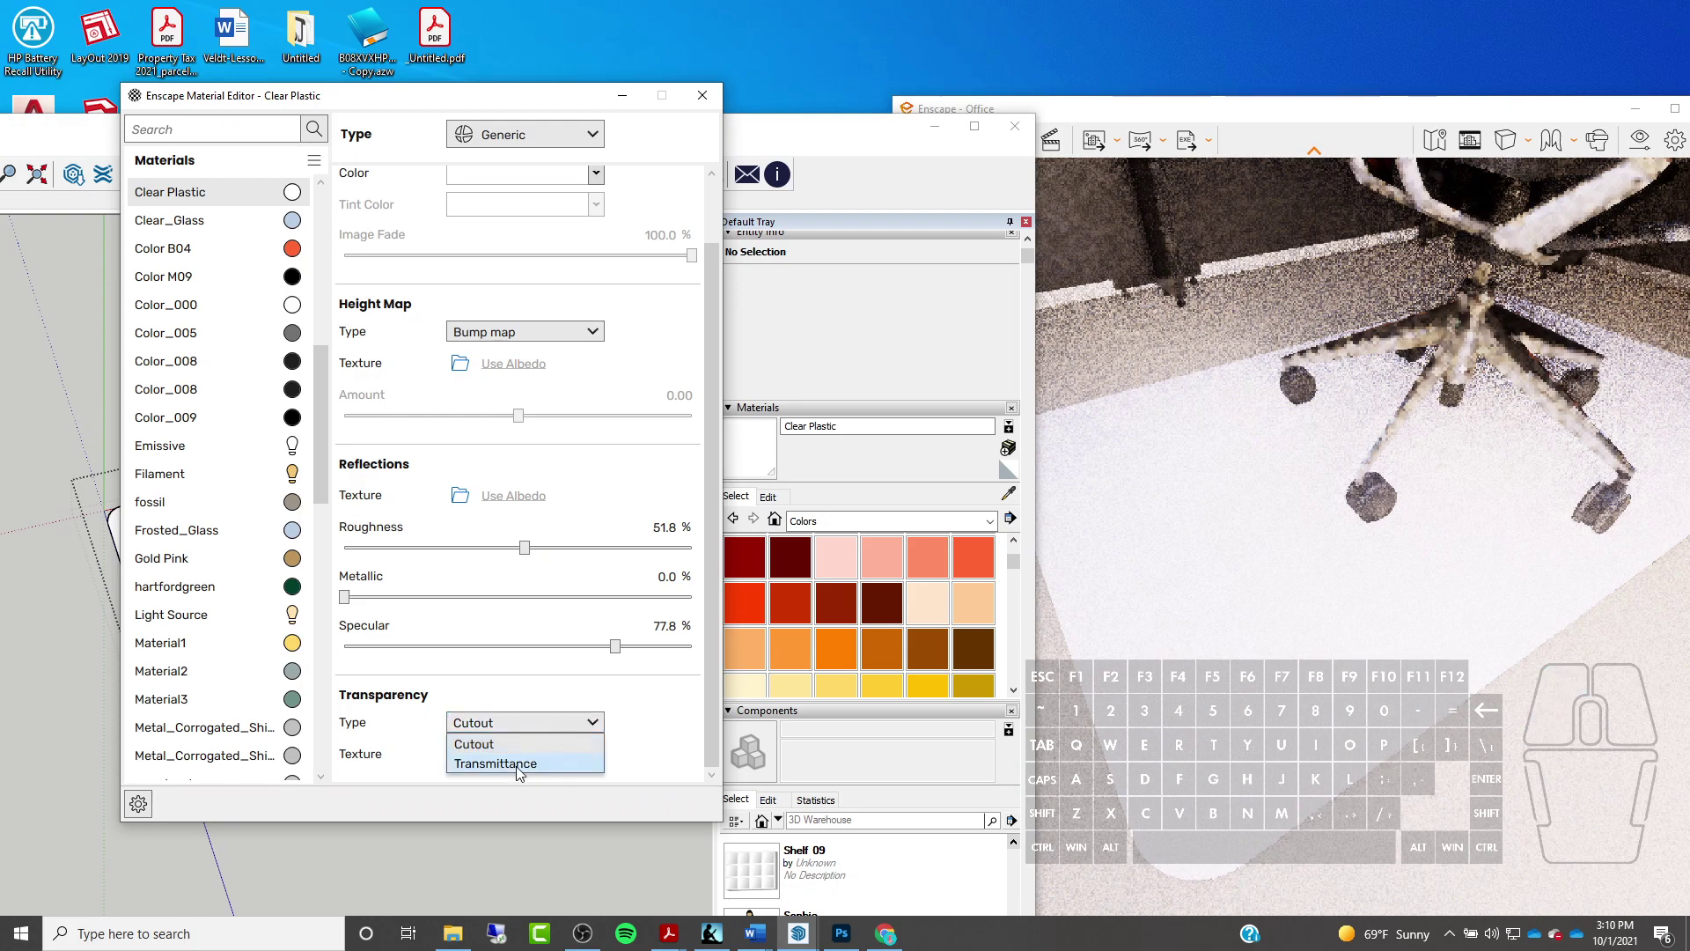
left_click(459, 744)
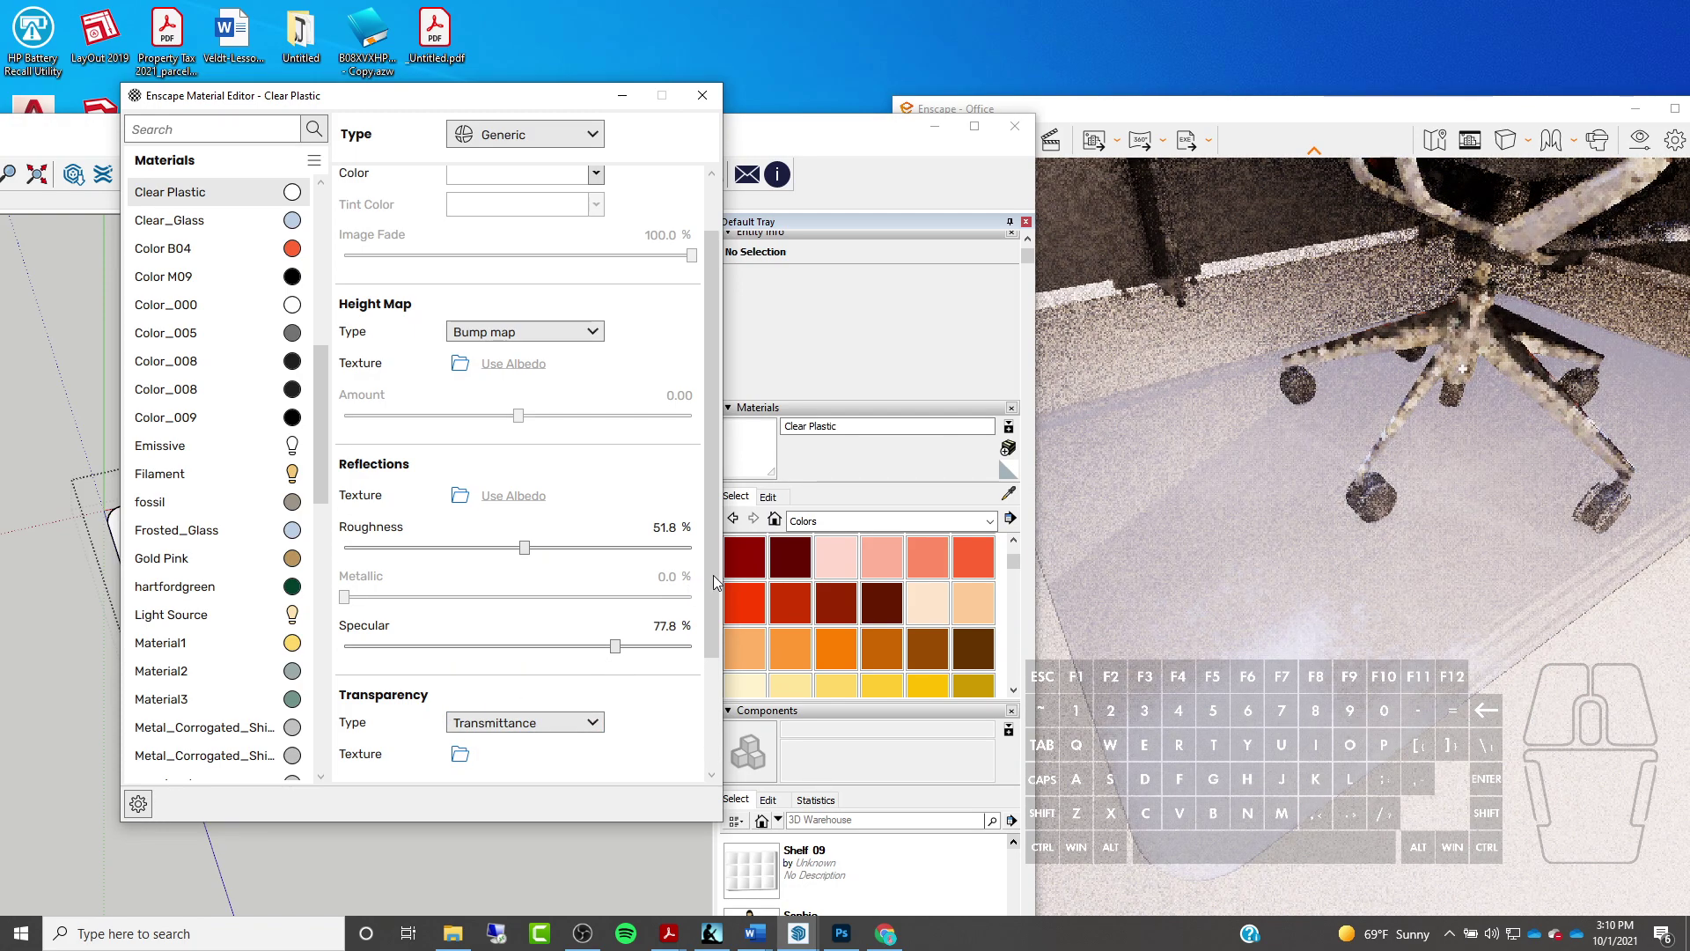
Lower Clear Plastic's opacity to 8.2% and its roughness to 33.1%, and close the Enscape Material Editor
scroll(713, 643, "down", 1)
scroll(713, 643, "down", 3)
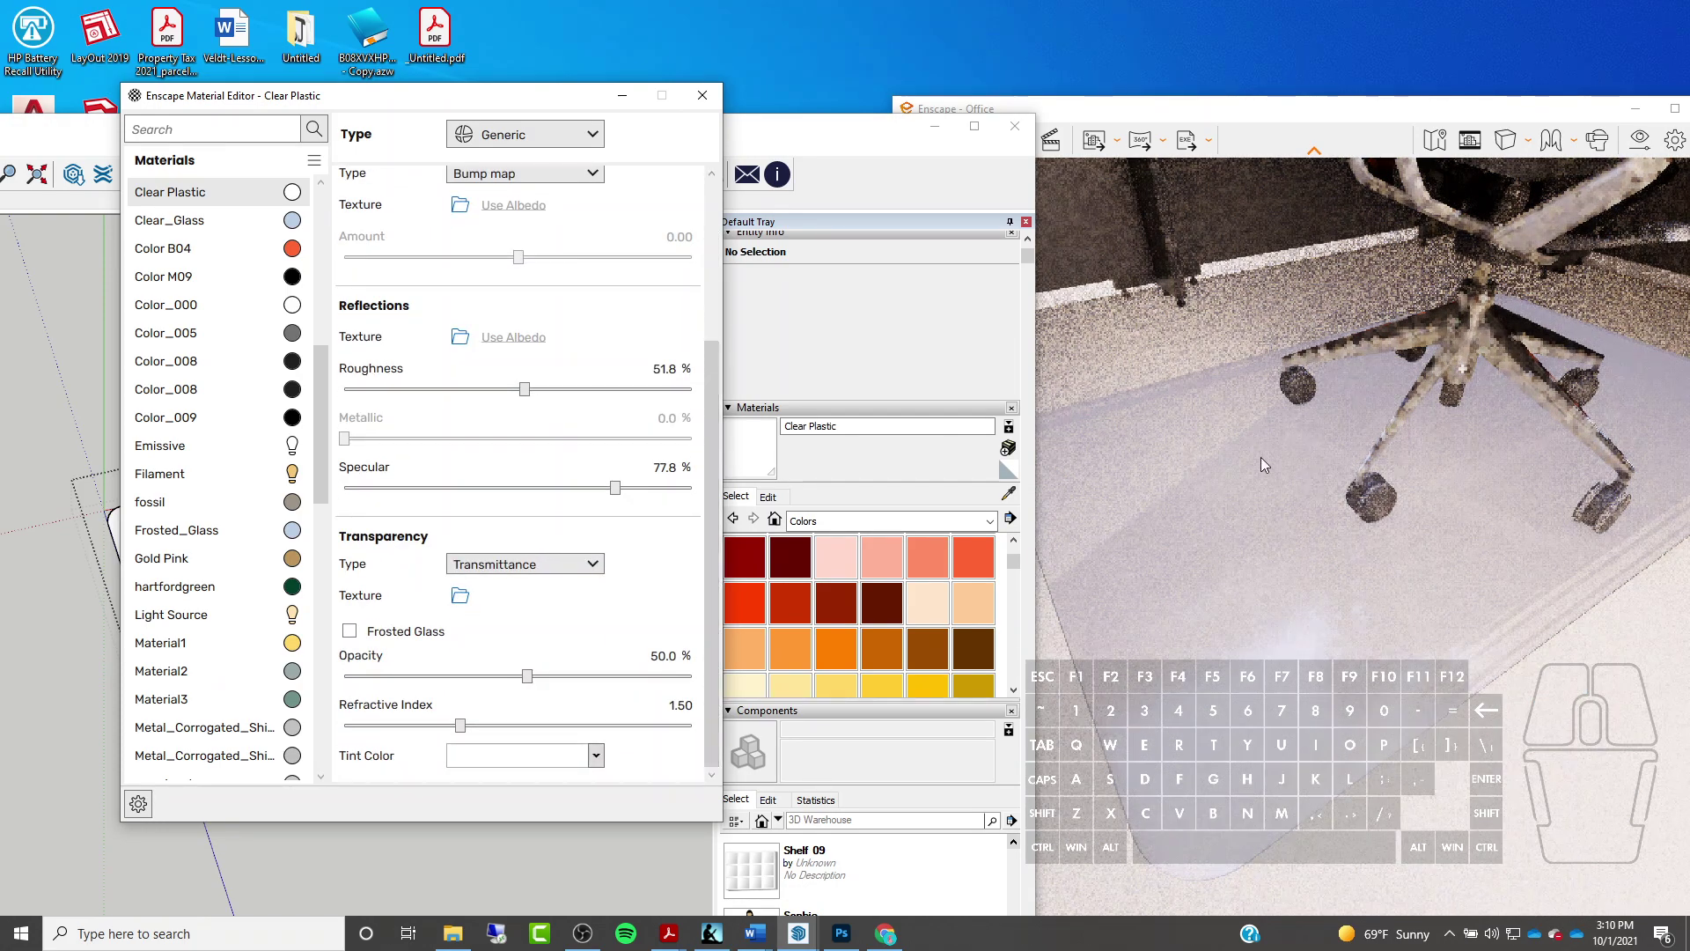
left_click_drag(527, 676, 375, 678)
left_click(366, 678)
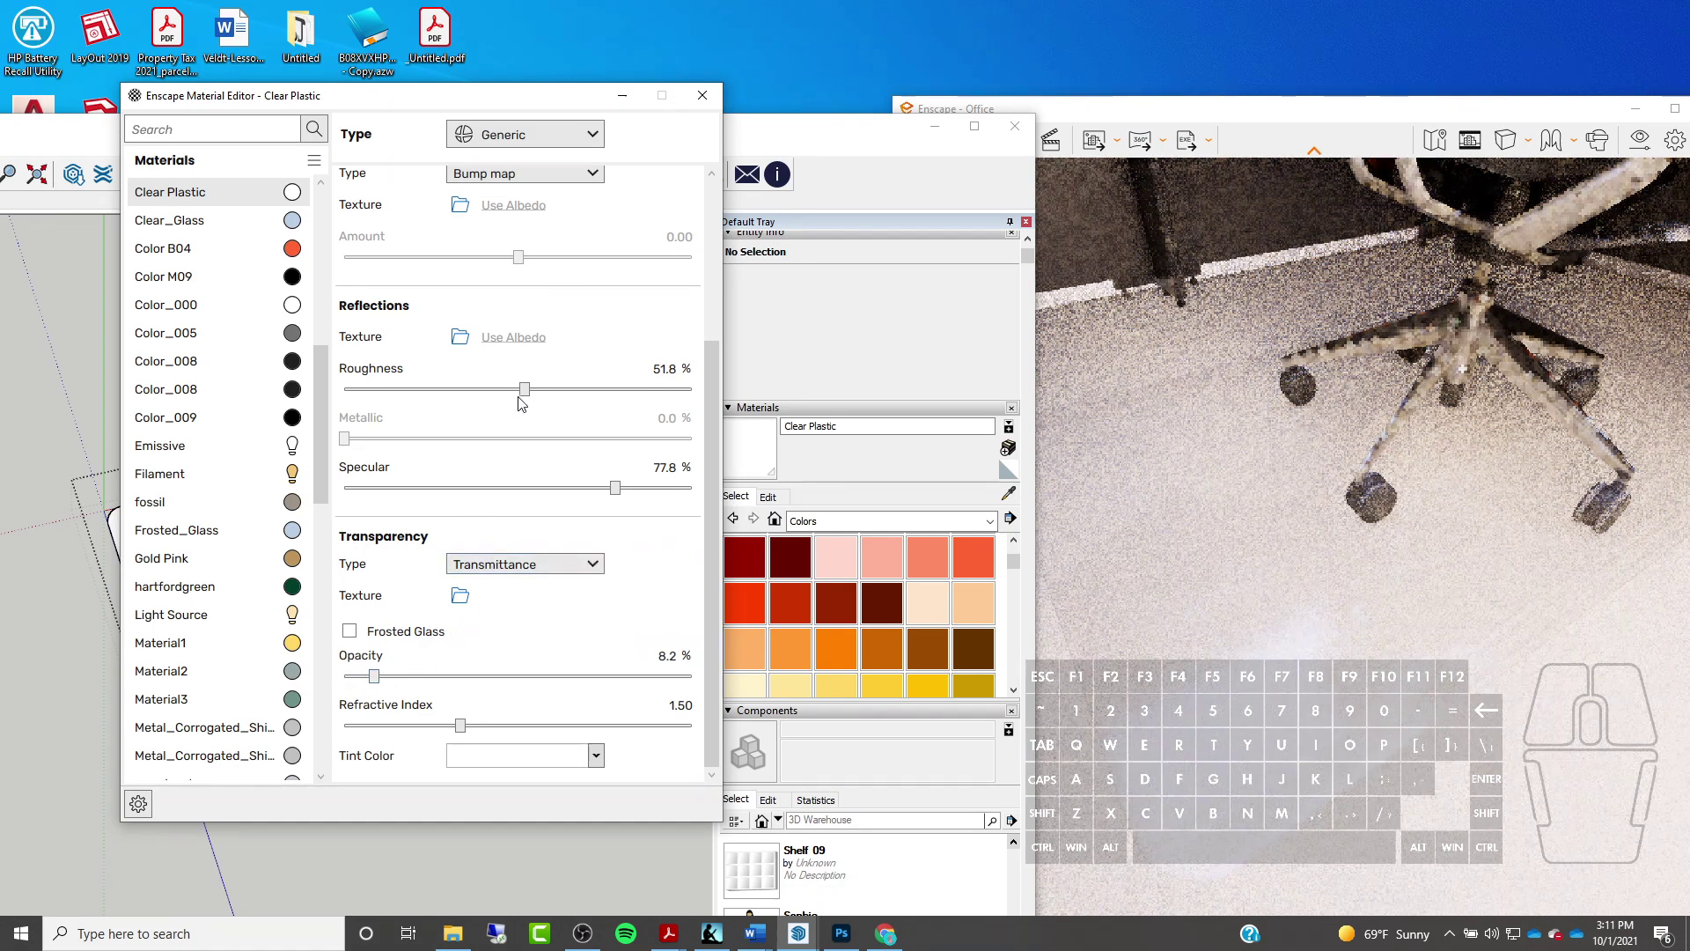
left_click_drag(525, 390, 423, 396)
left_click_drag(426, 396, 459, 396)
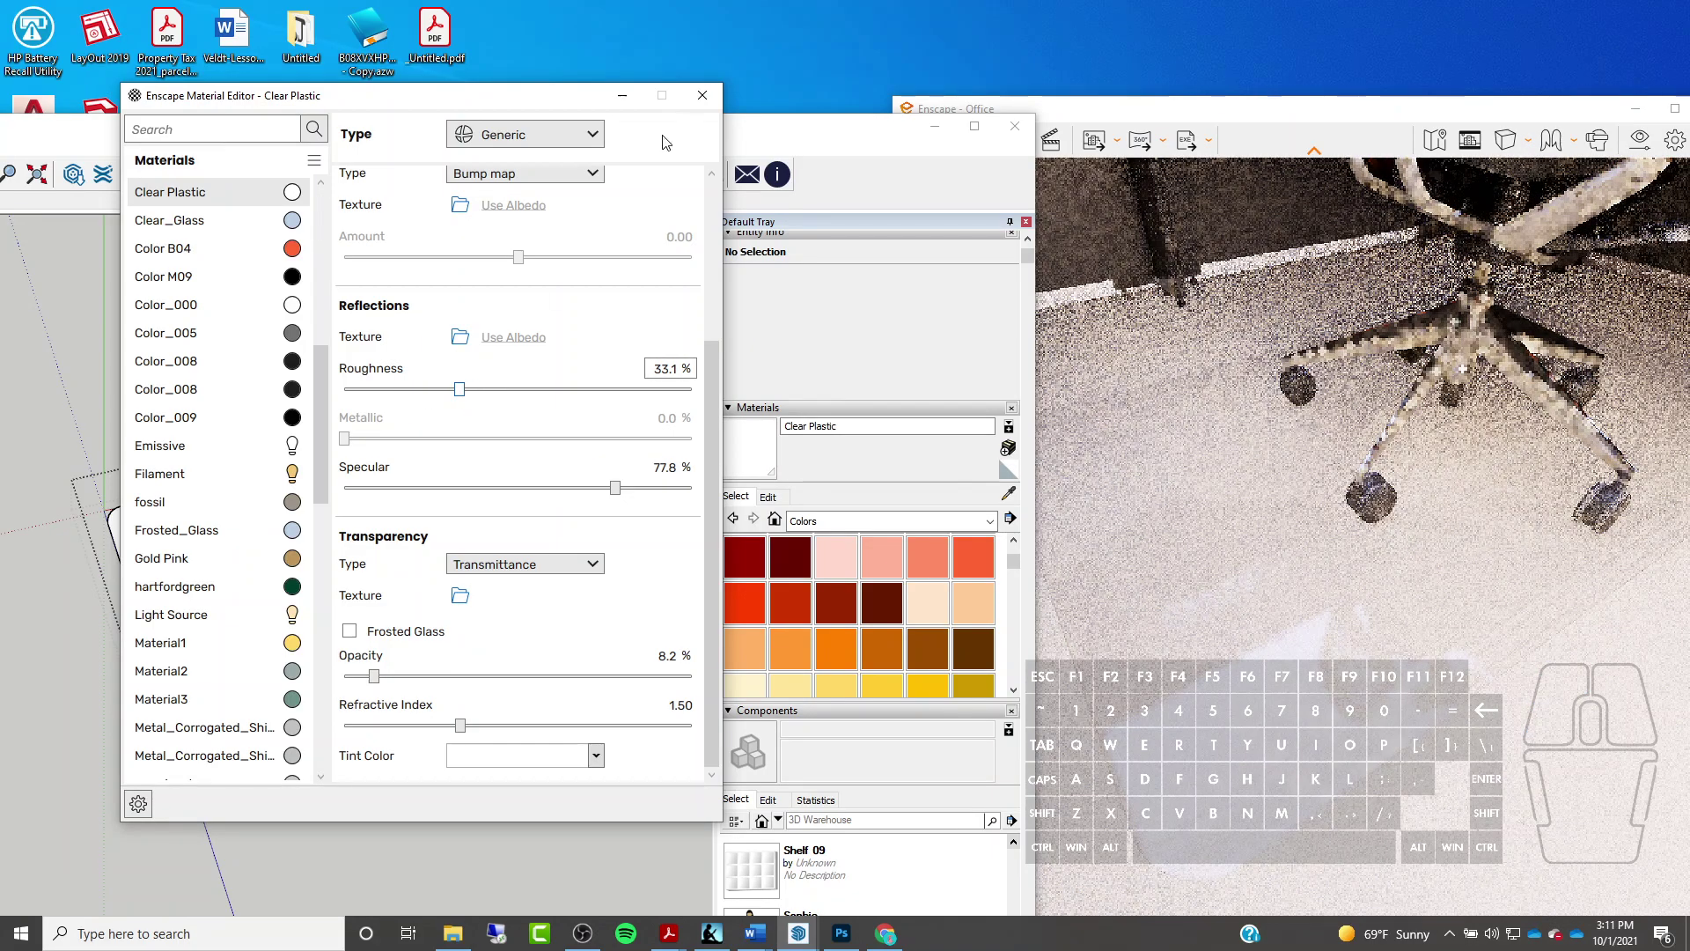
left_click(701, 95)
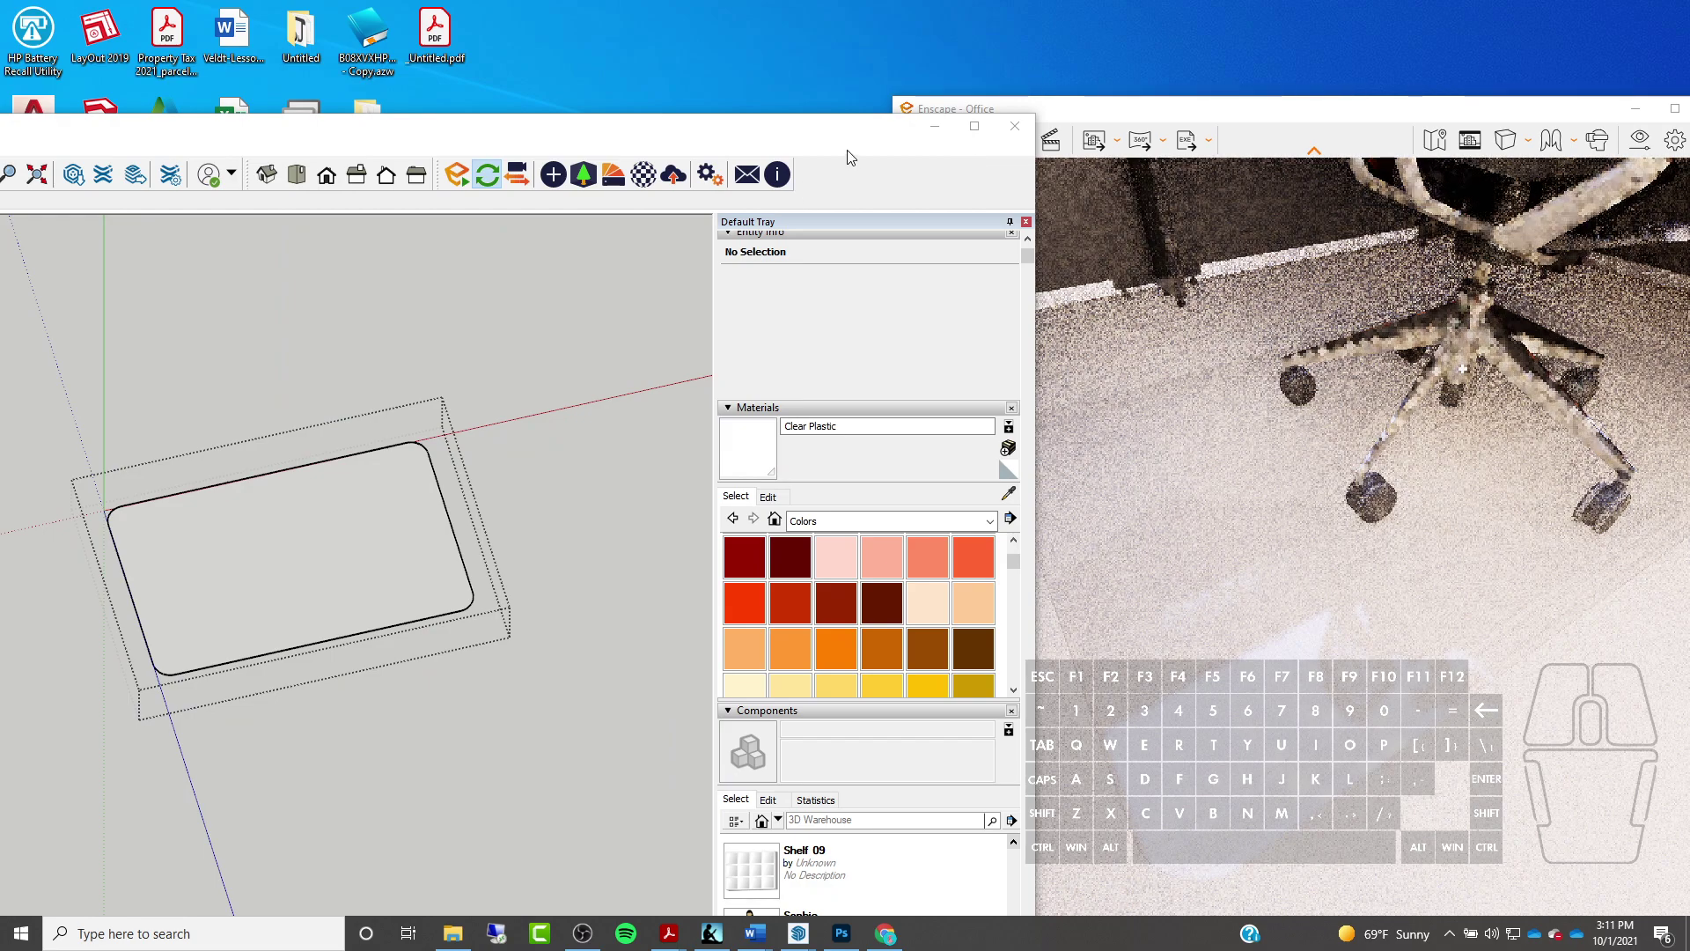
Bring the whole SketchUp window into view and exit the chair mat component with the Select tool active
mouse_move(294, 134)
left_mouse_down()
mouse_move(471, 35)
mouse_move(867, 60)
left_mouse_up()
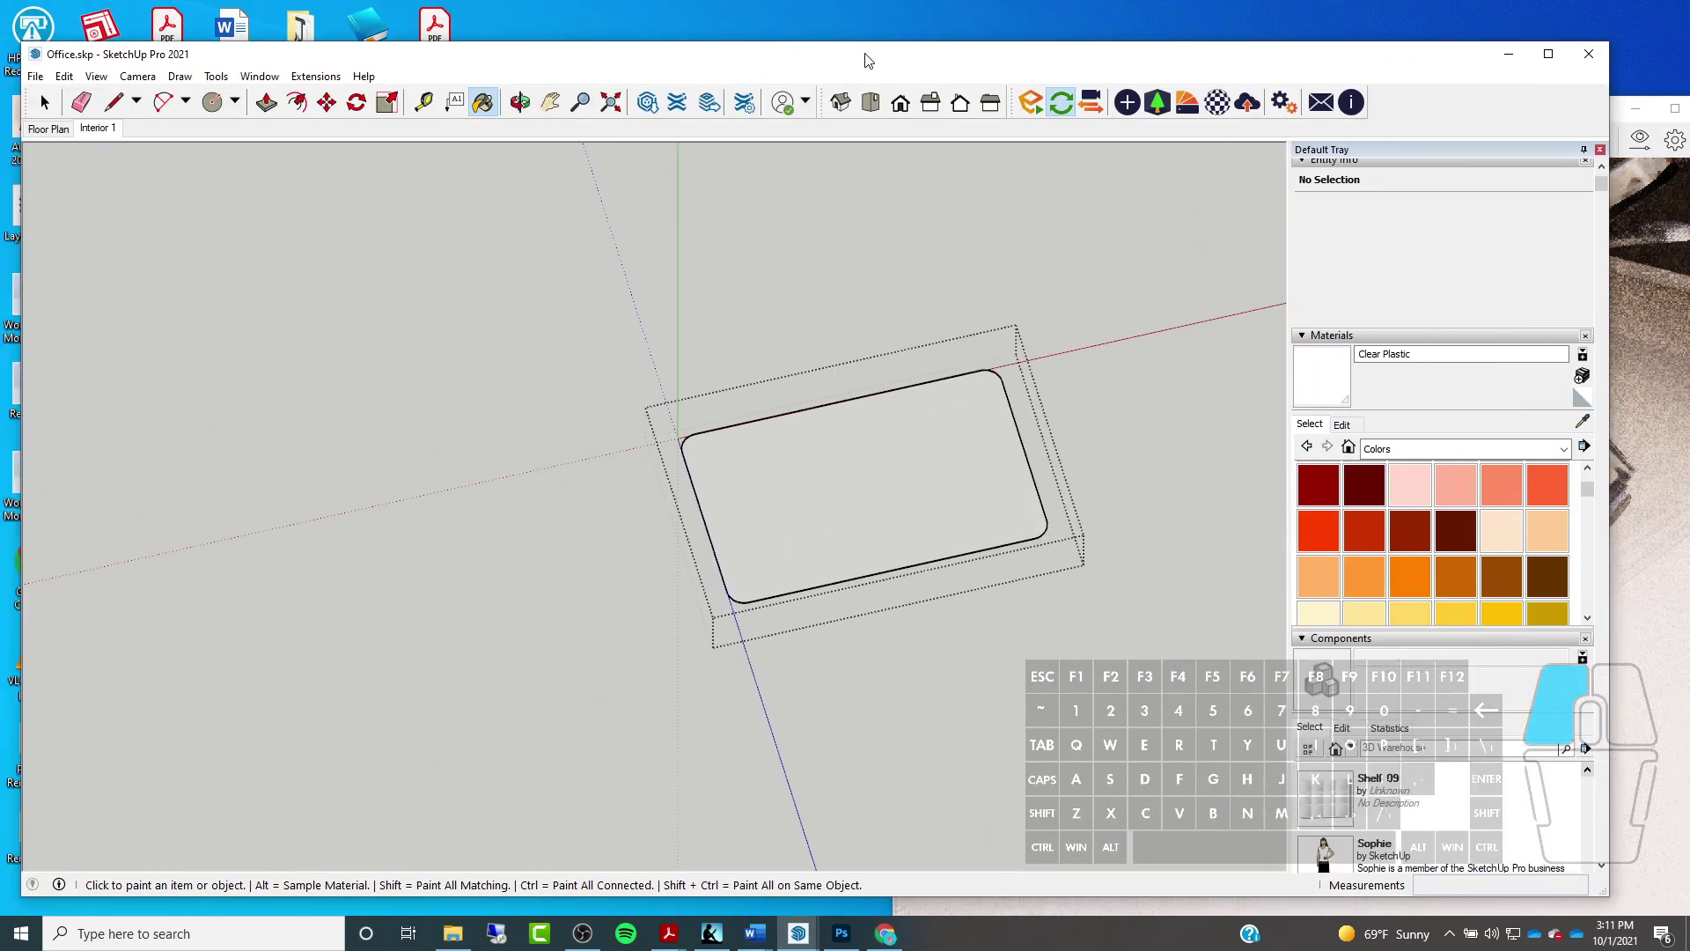
left_click(45, 103)
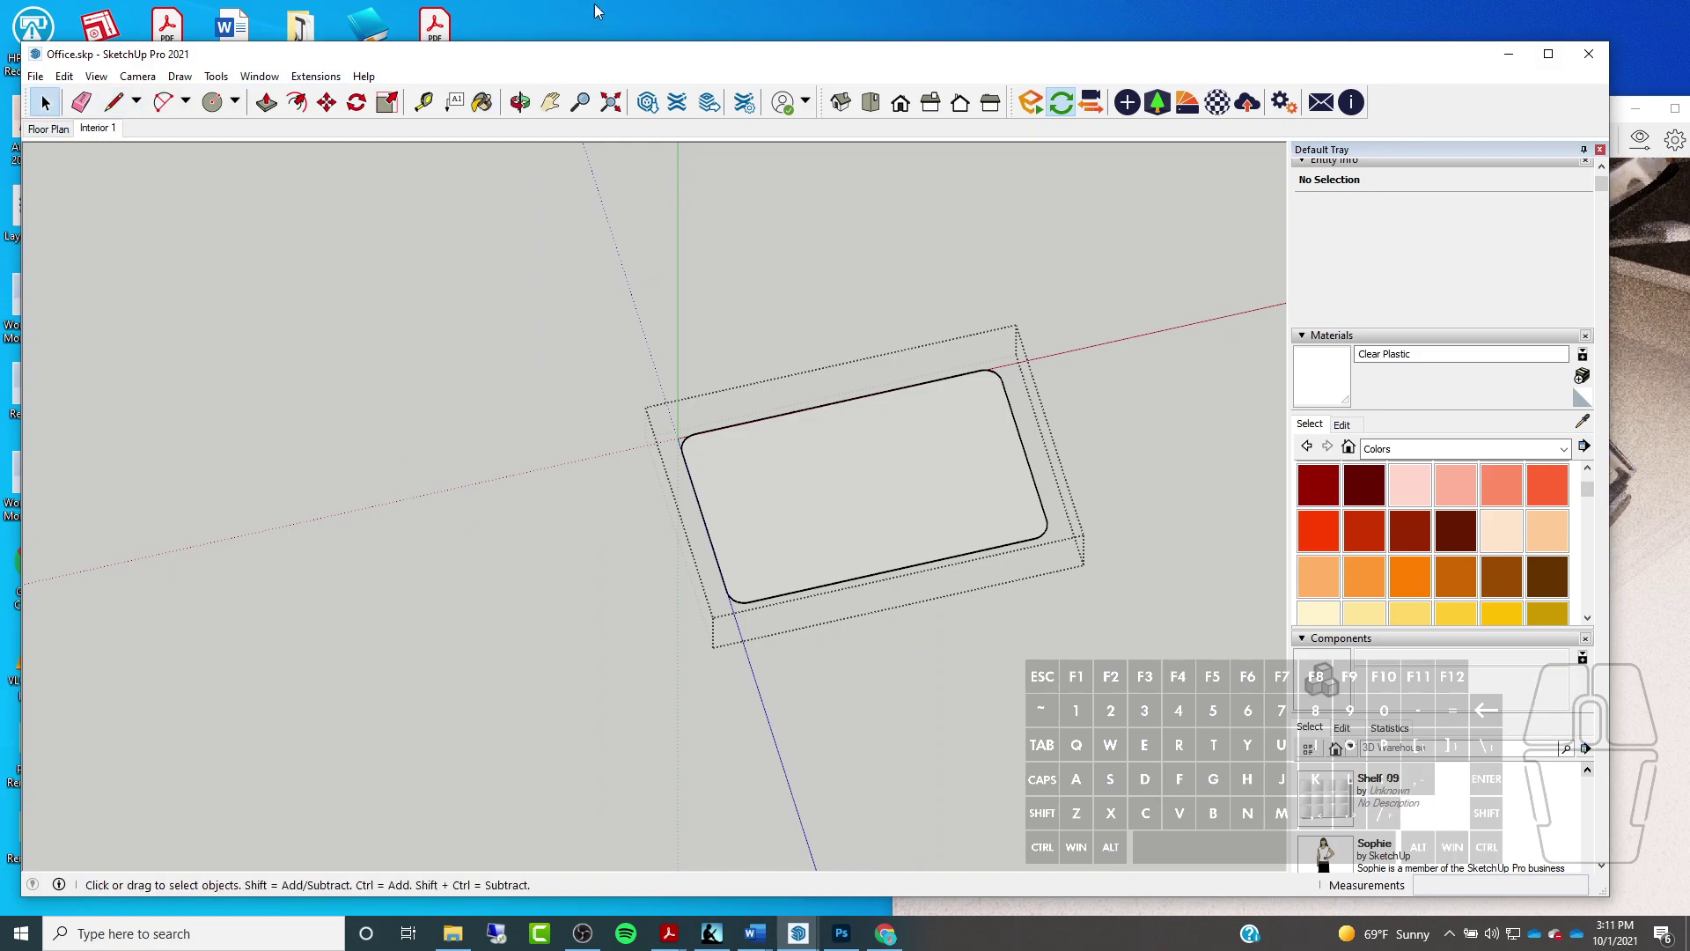
scroll(440, 340, "down", 10)
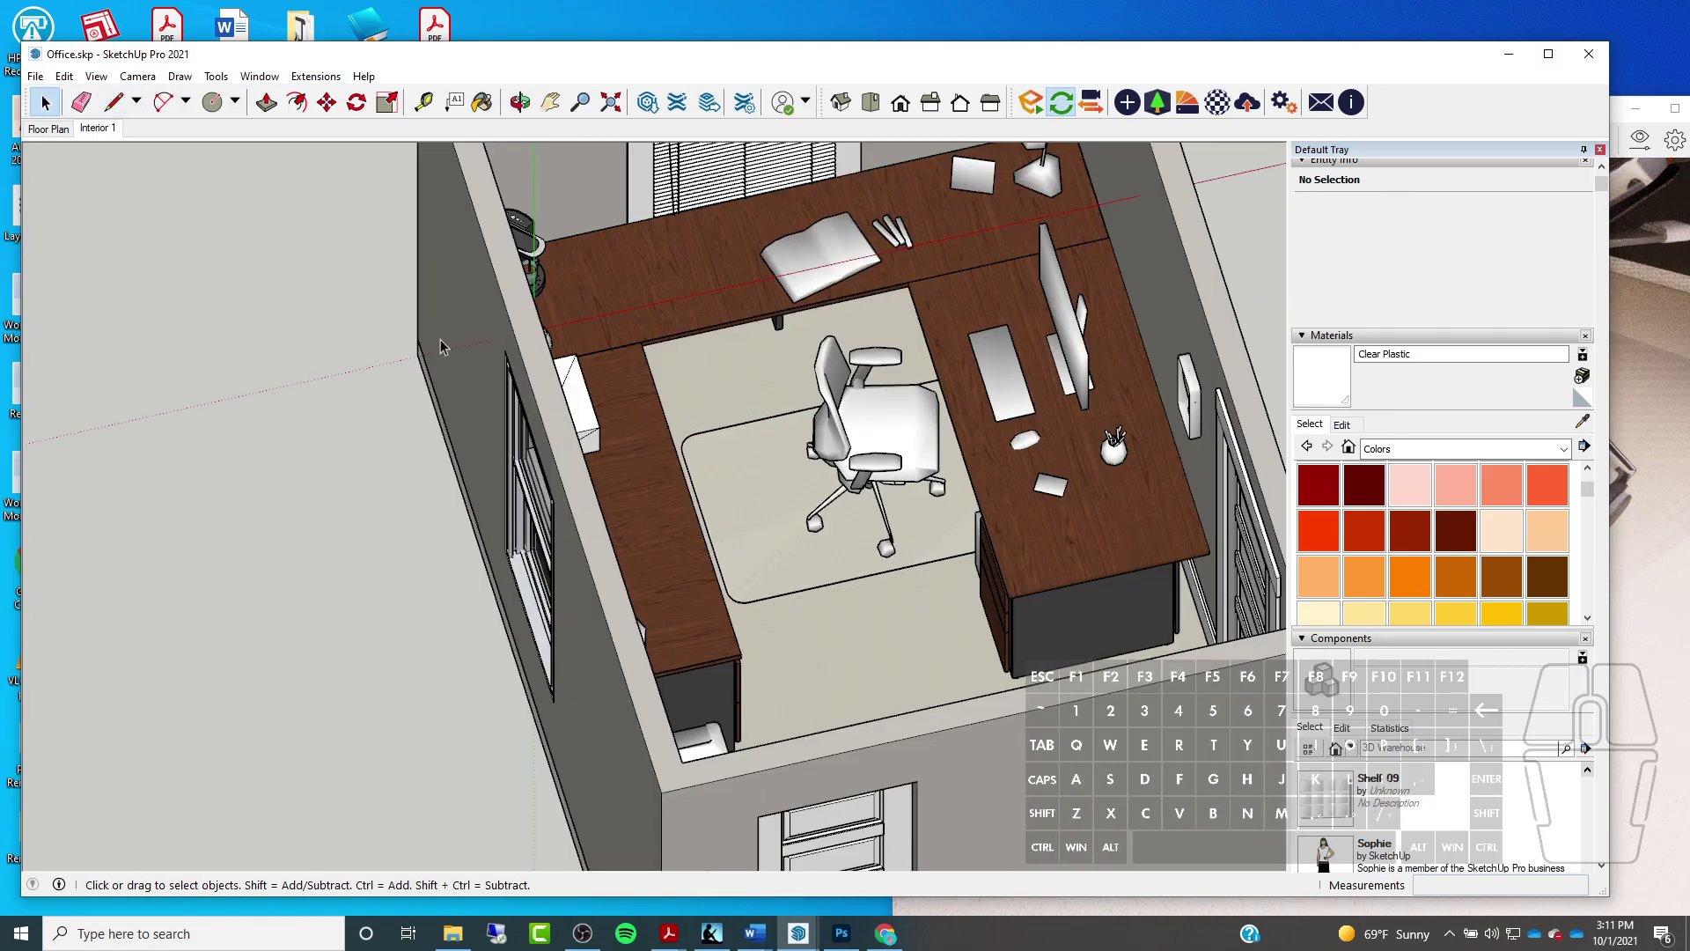
Switch to the Enscape render window, enlarge it and examine the desk, window wall and ceiling of the office
middle_click_drag(450, 340, 453, 342)
middle_click_drag(629, 298, 637, 249)
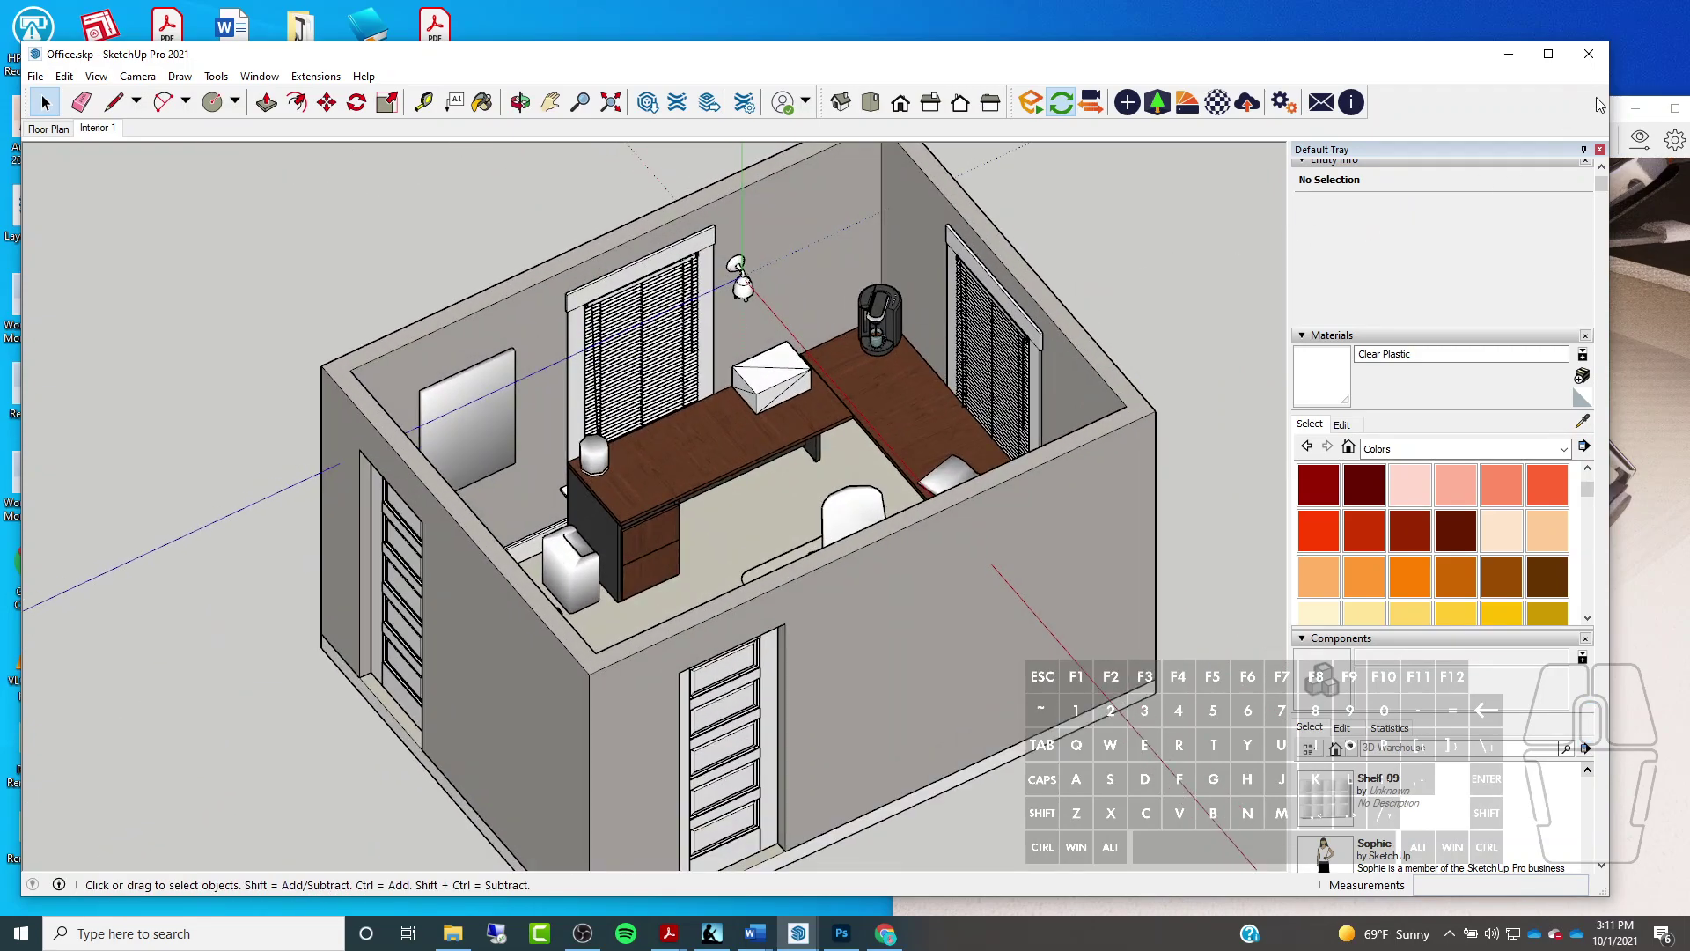
left_click(1650, 392)
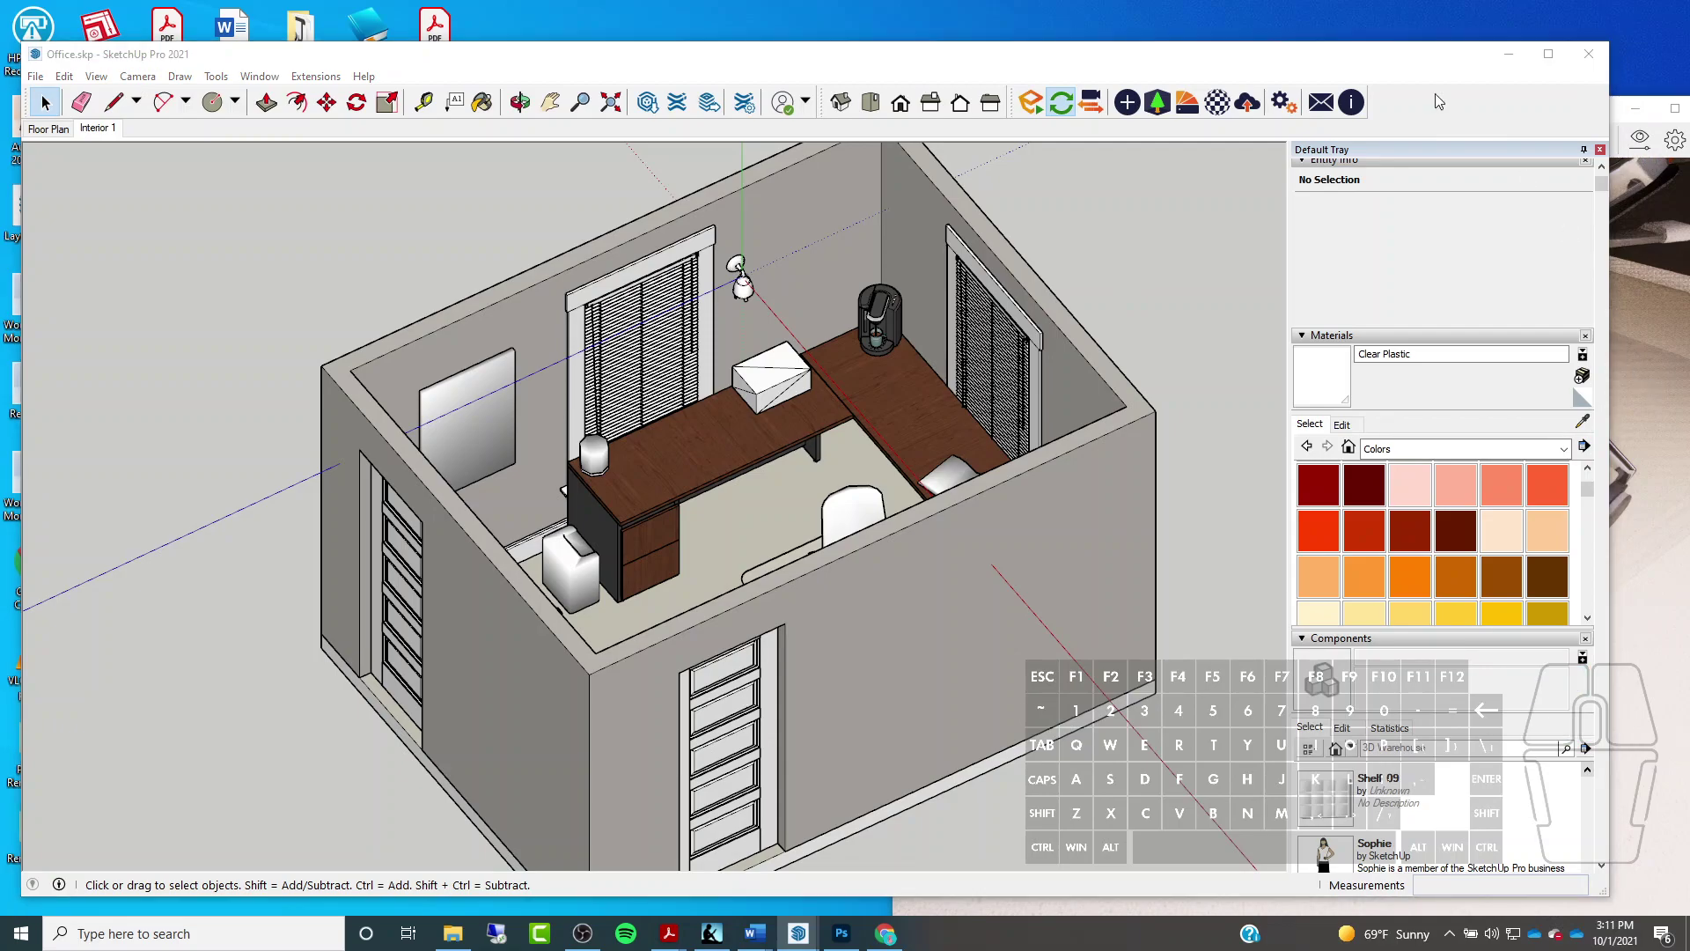
mouse_move(1646, 108)
left_mouse_down()
mouse_move(932, 96)
mouse_move(1264, 8)
left_mouse_up()
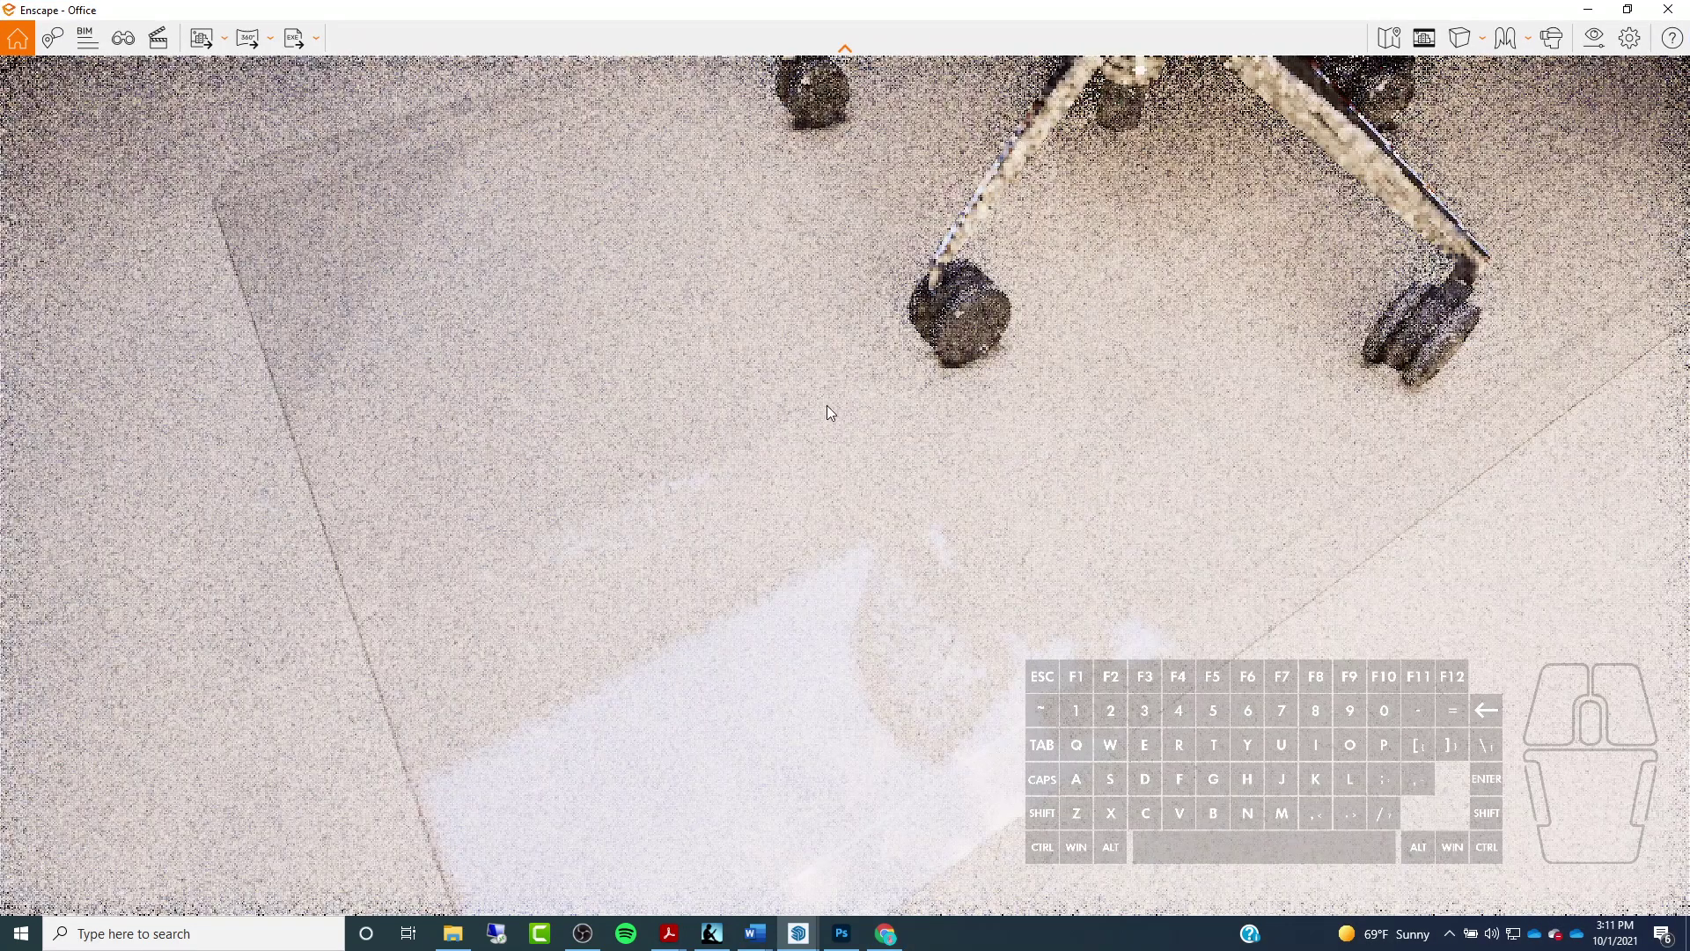
left_click_drag(827, 405, 789, 616)
scroll(789, 616, "up", 3)
scroll(794, 528, "down", 5)
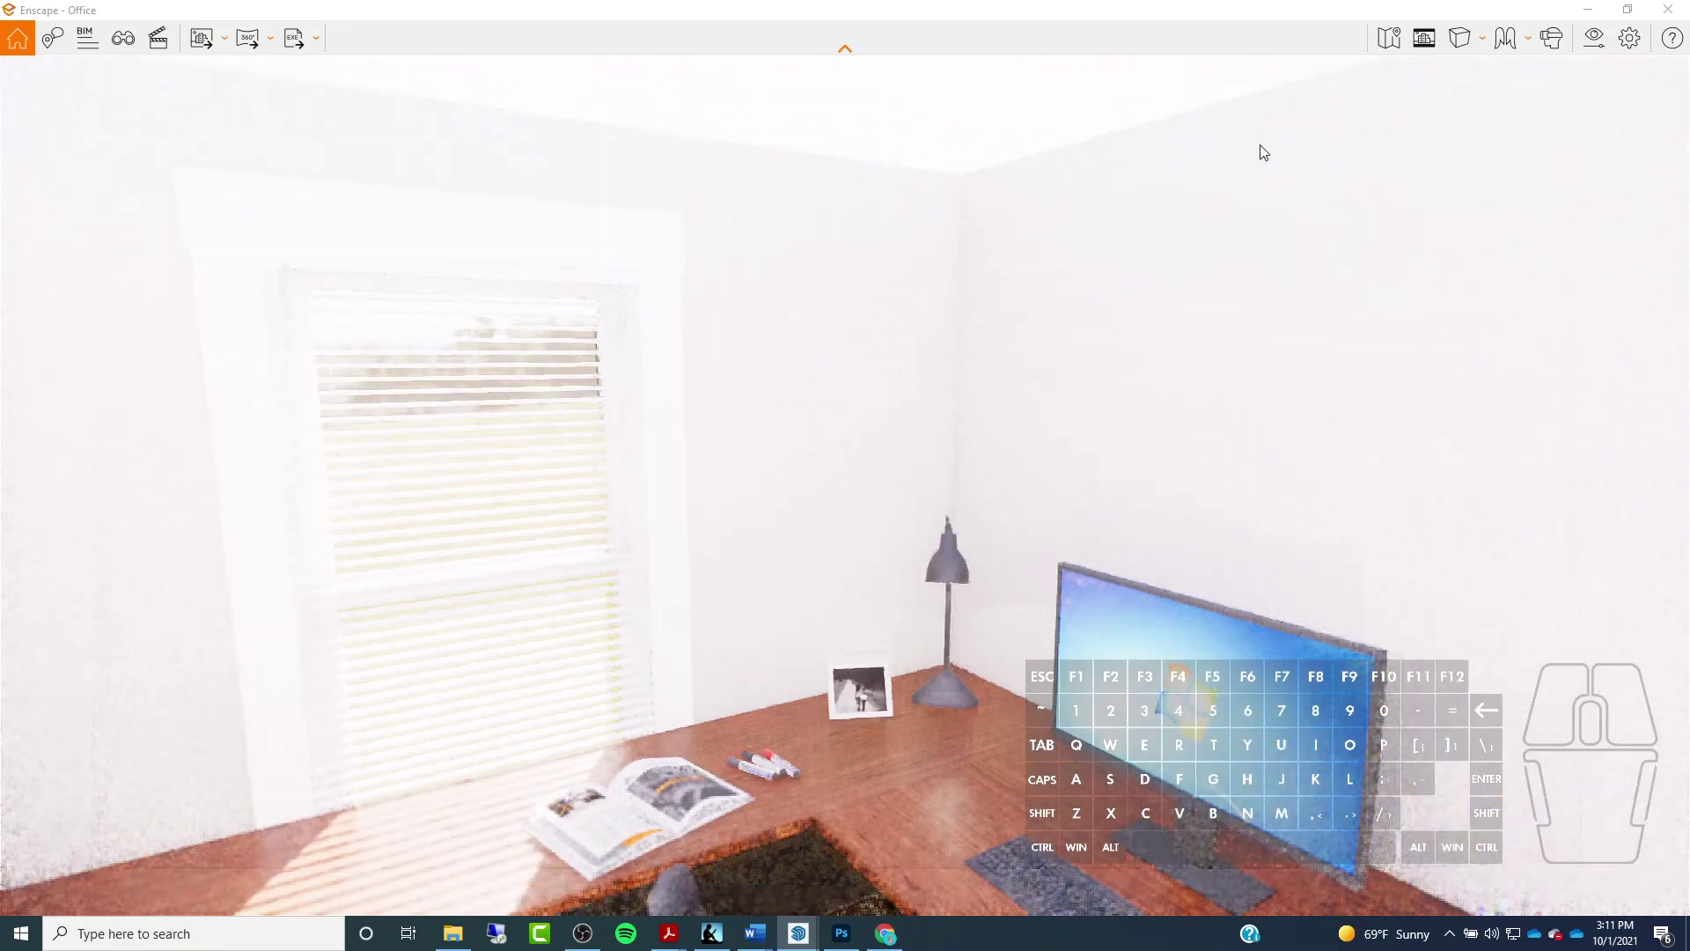
Minimize the Enscape window and maximize the SketchUp window
left_click(1587, 10)
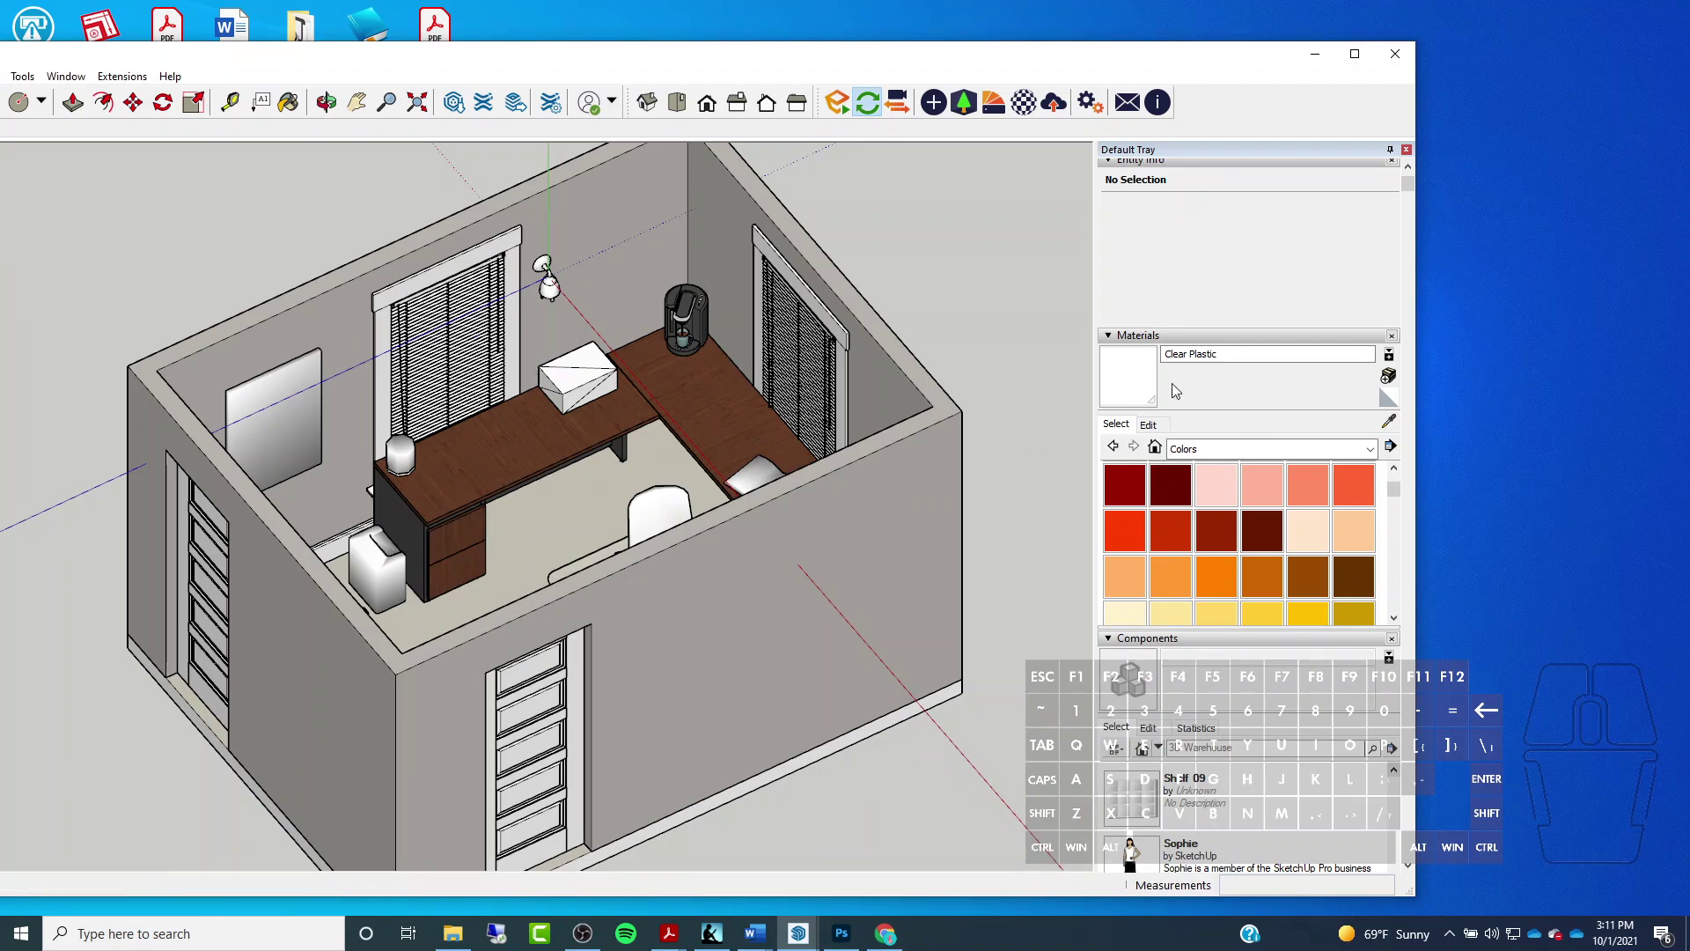
left_click(1354, 54)
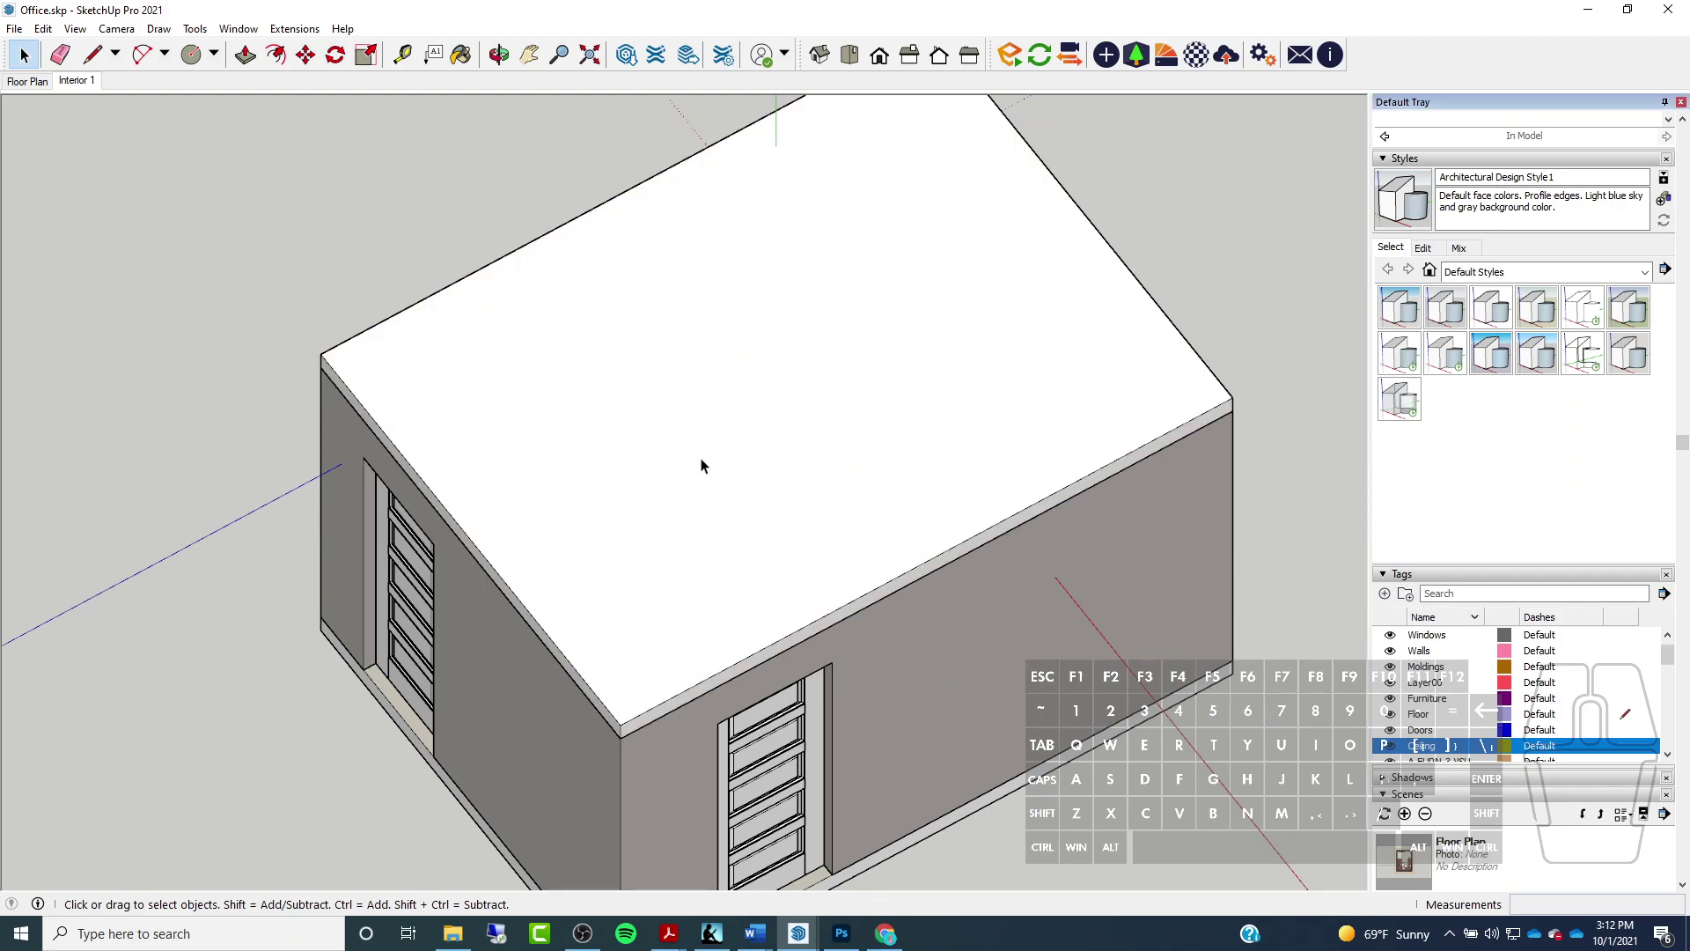
Switch to Enscape, close the Visual Settings, examine the window wall in the render, and return to the SketchUp model
left_click(805, 938)
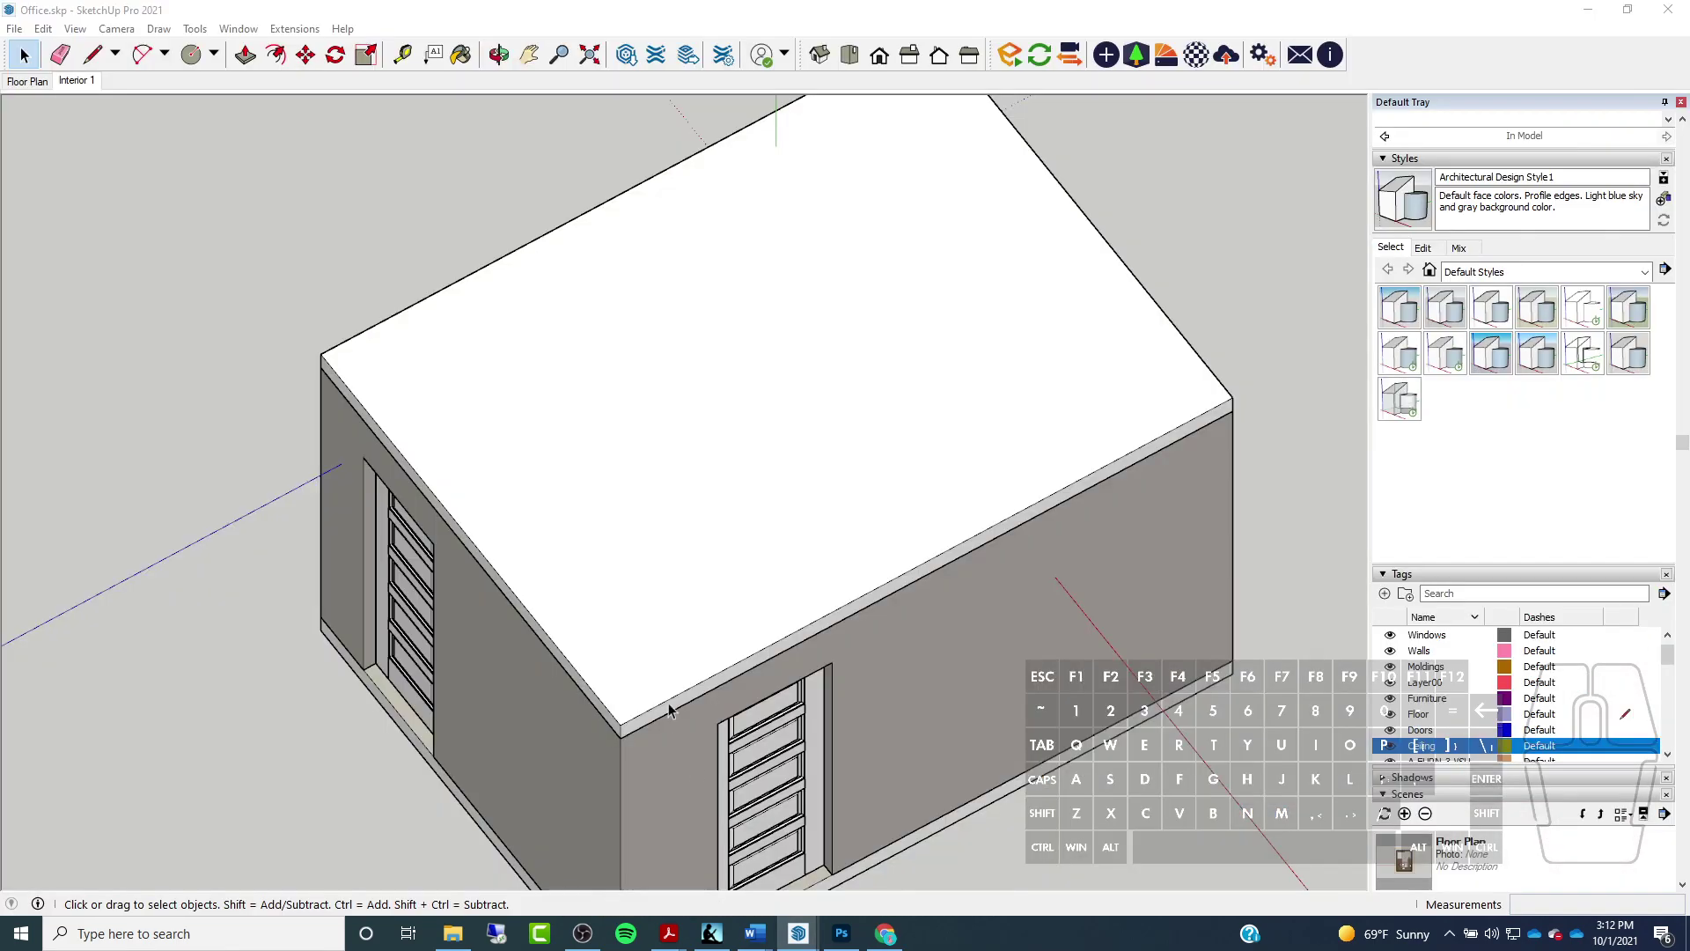
key("alt+Tab")
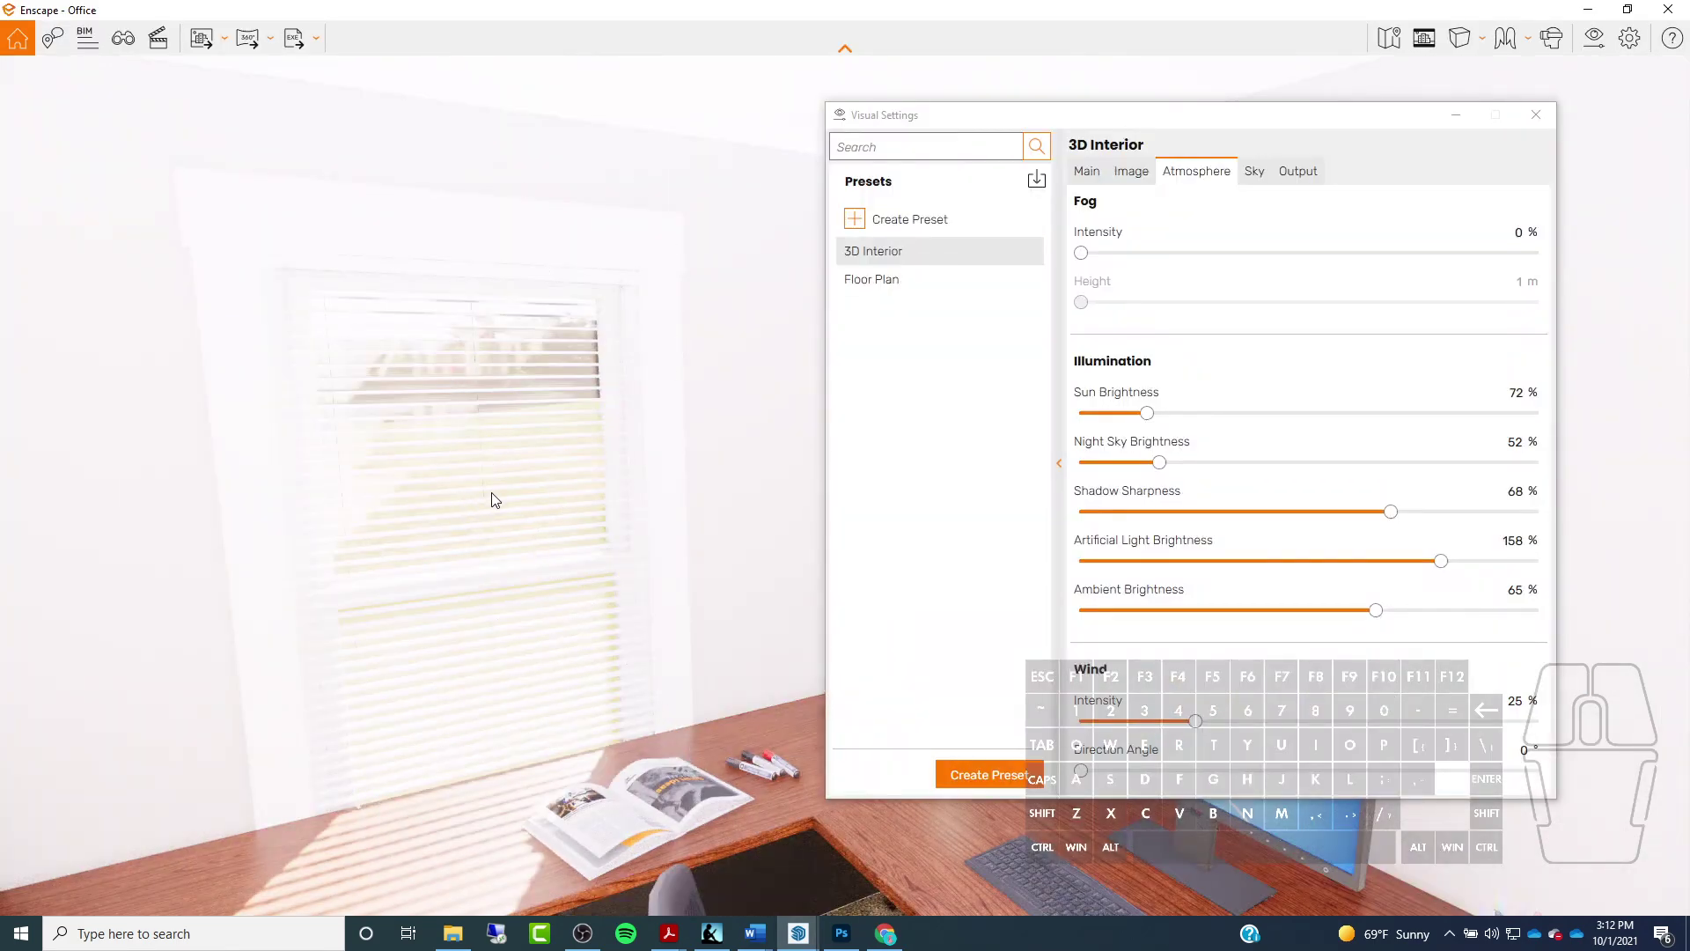
left_click(1471, 37)
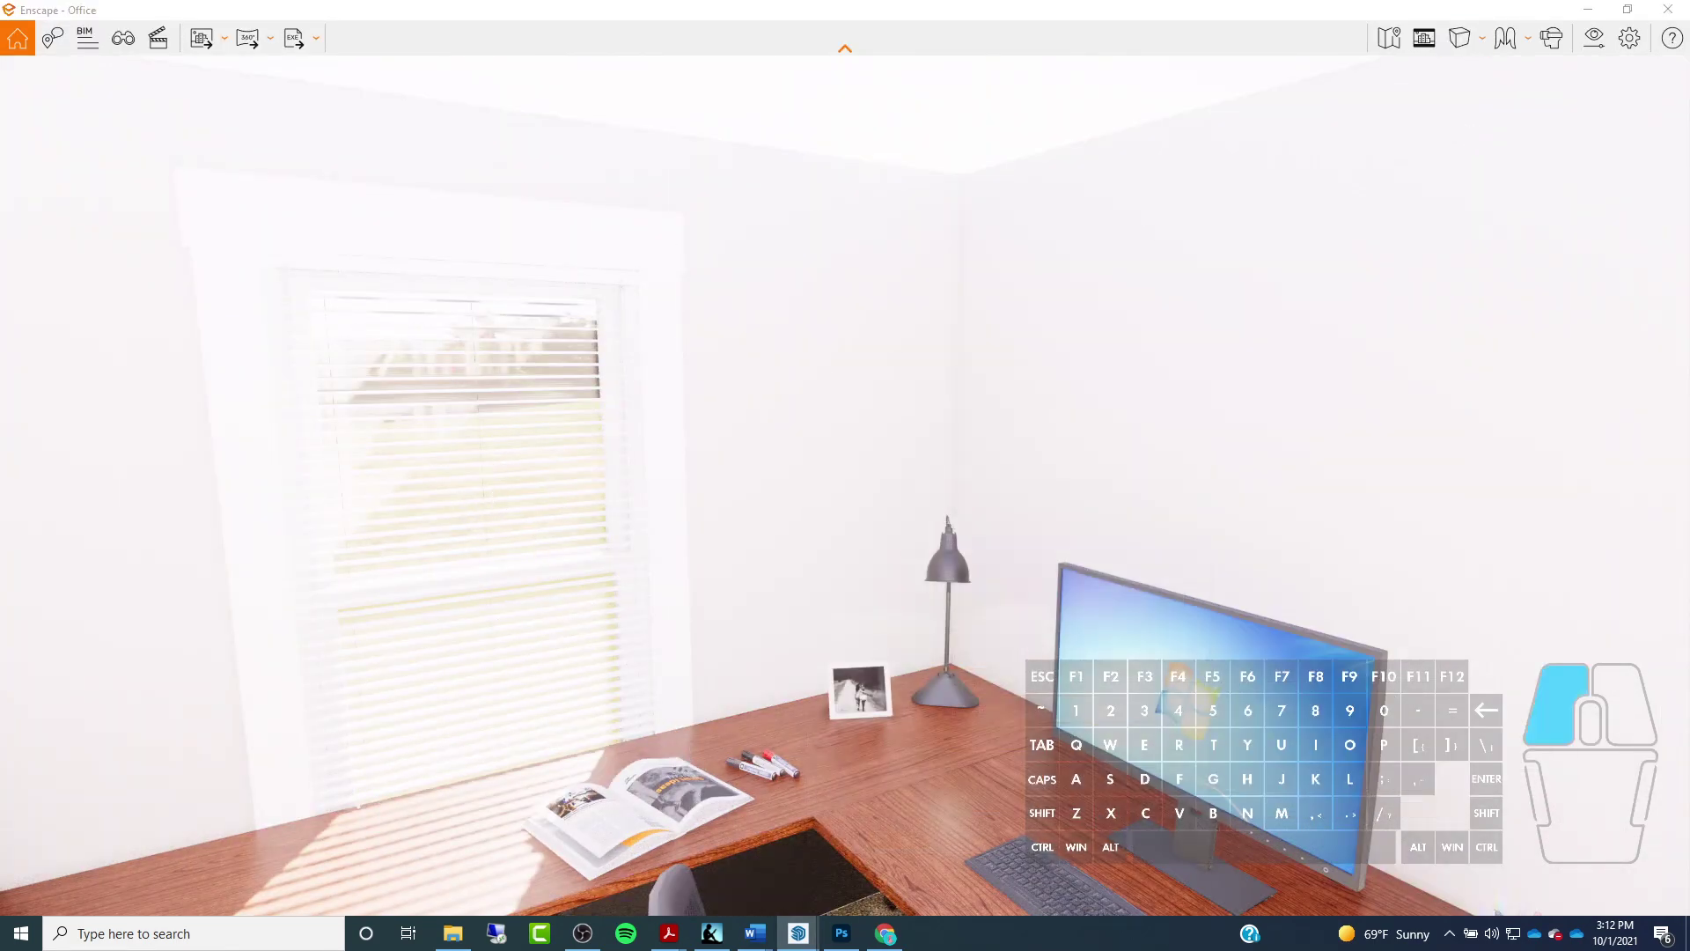
left_click_drag(1038, 53, 988, 98)
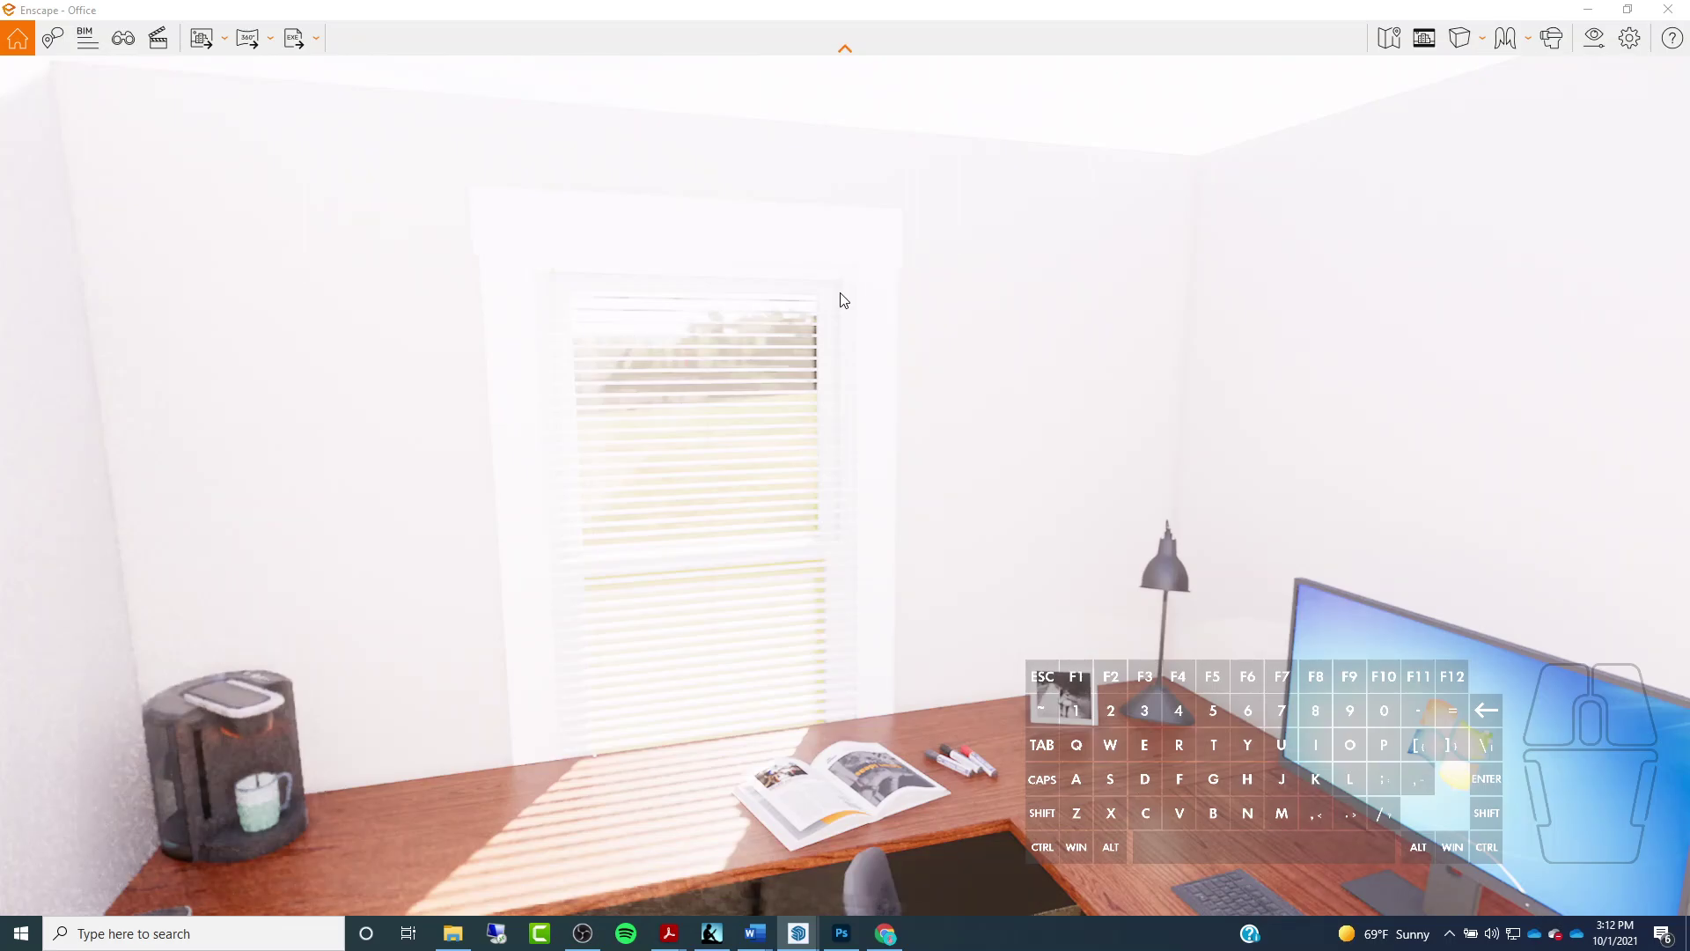
left_click(1590, 12)
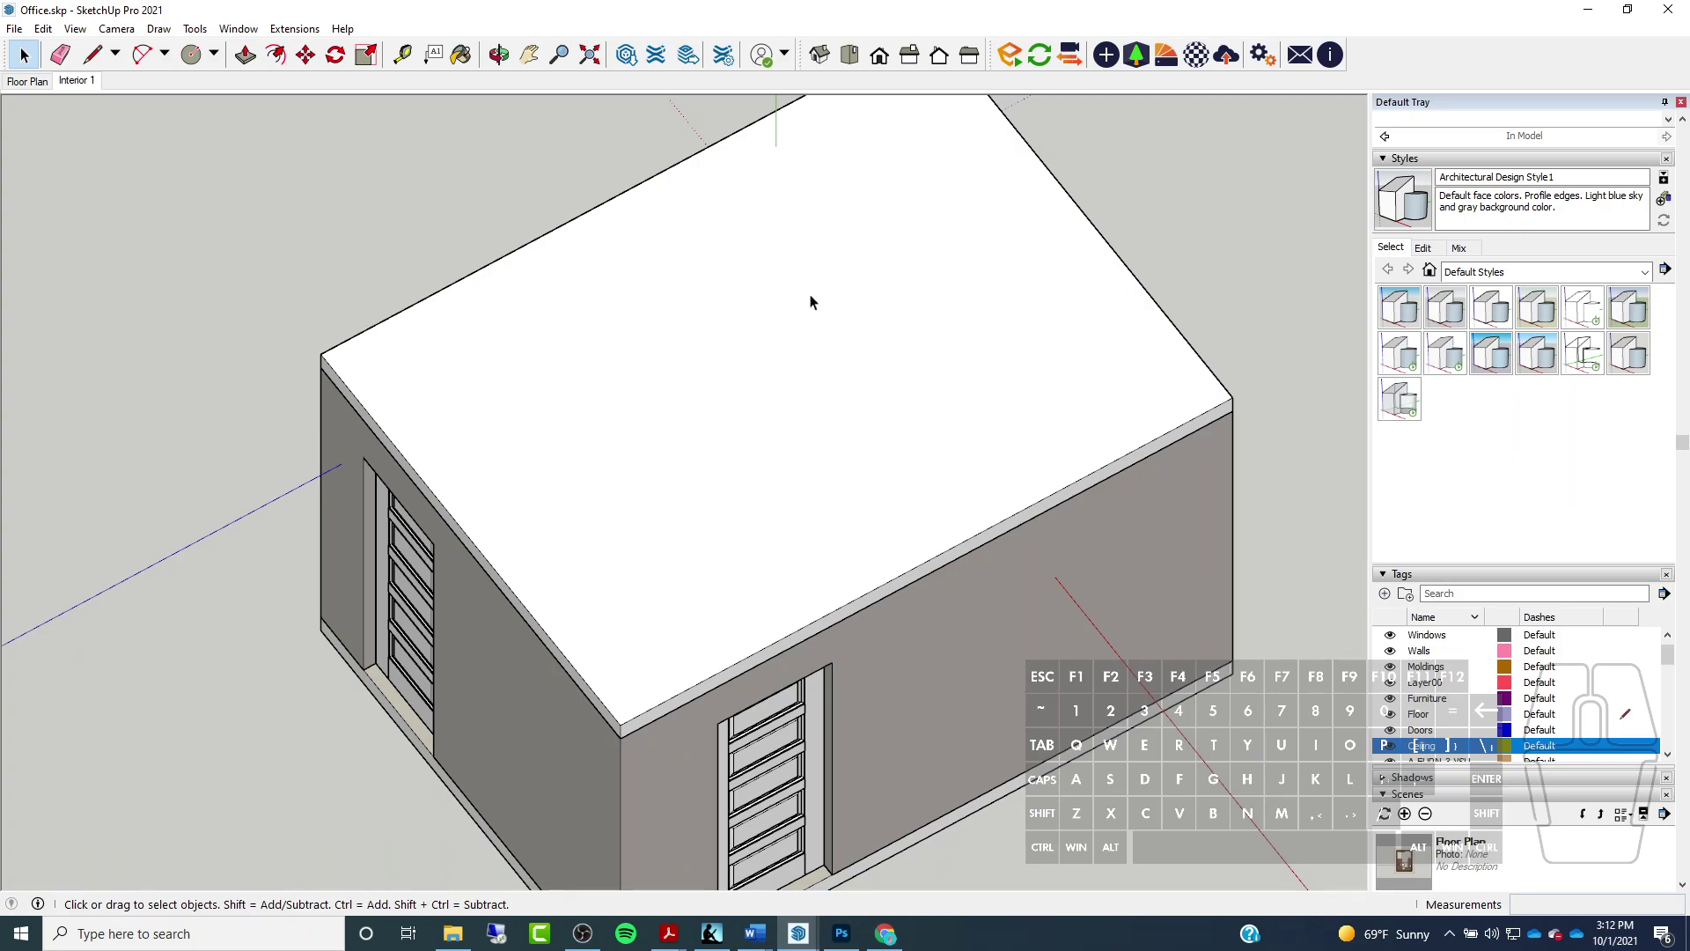
Place a section plane on the top face of the office ceiling and name it "Floor Plan"
scroll(508, 445, "down", 3)
middle_click_drag(453, 446, 495, 365)
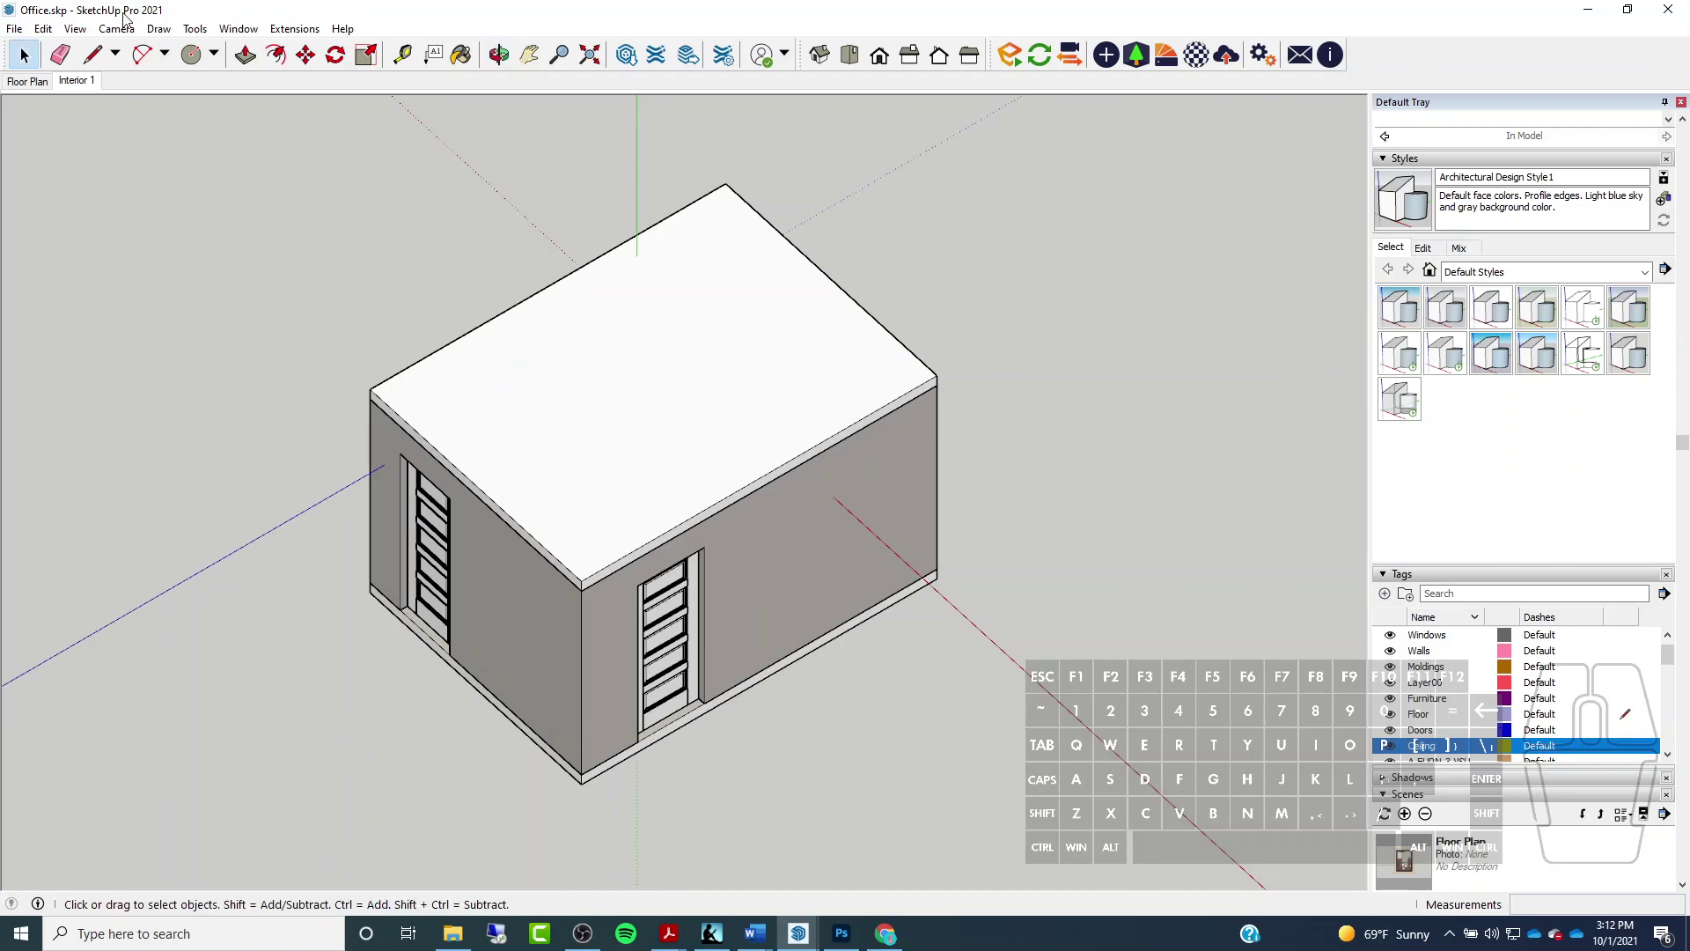
left_click(194, 31)
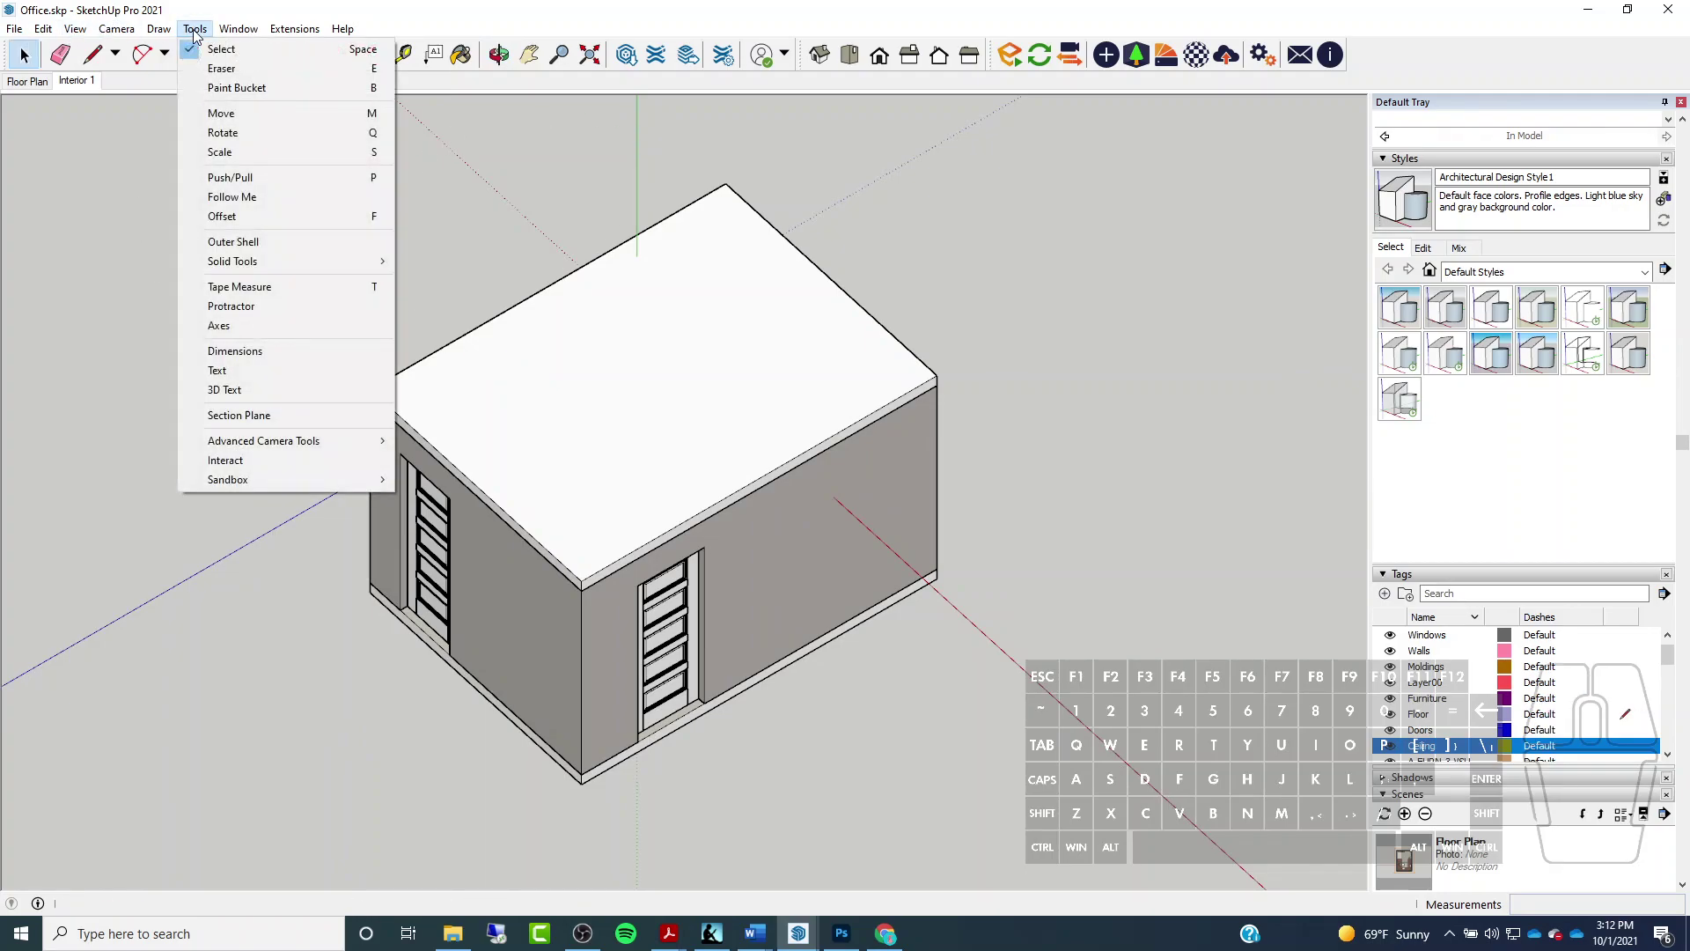
left_click(237, 415)
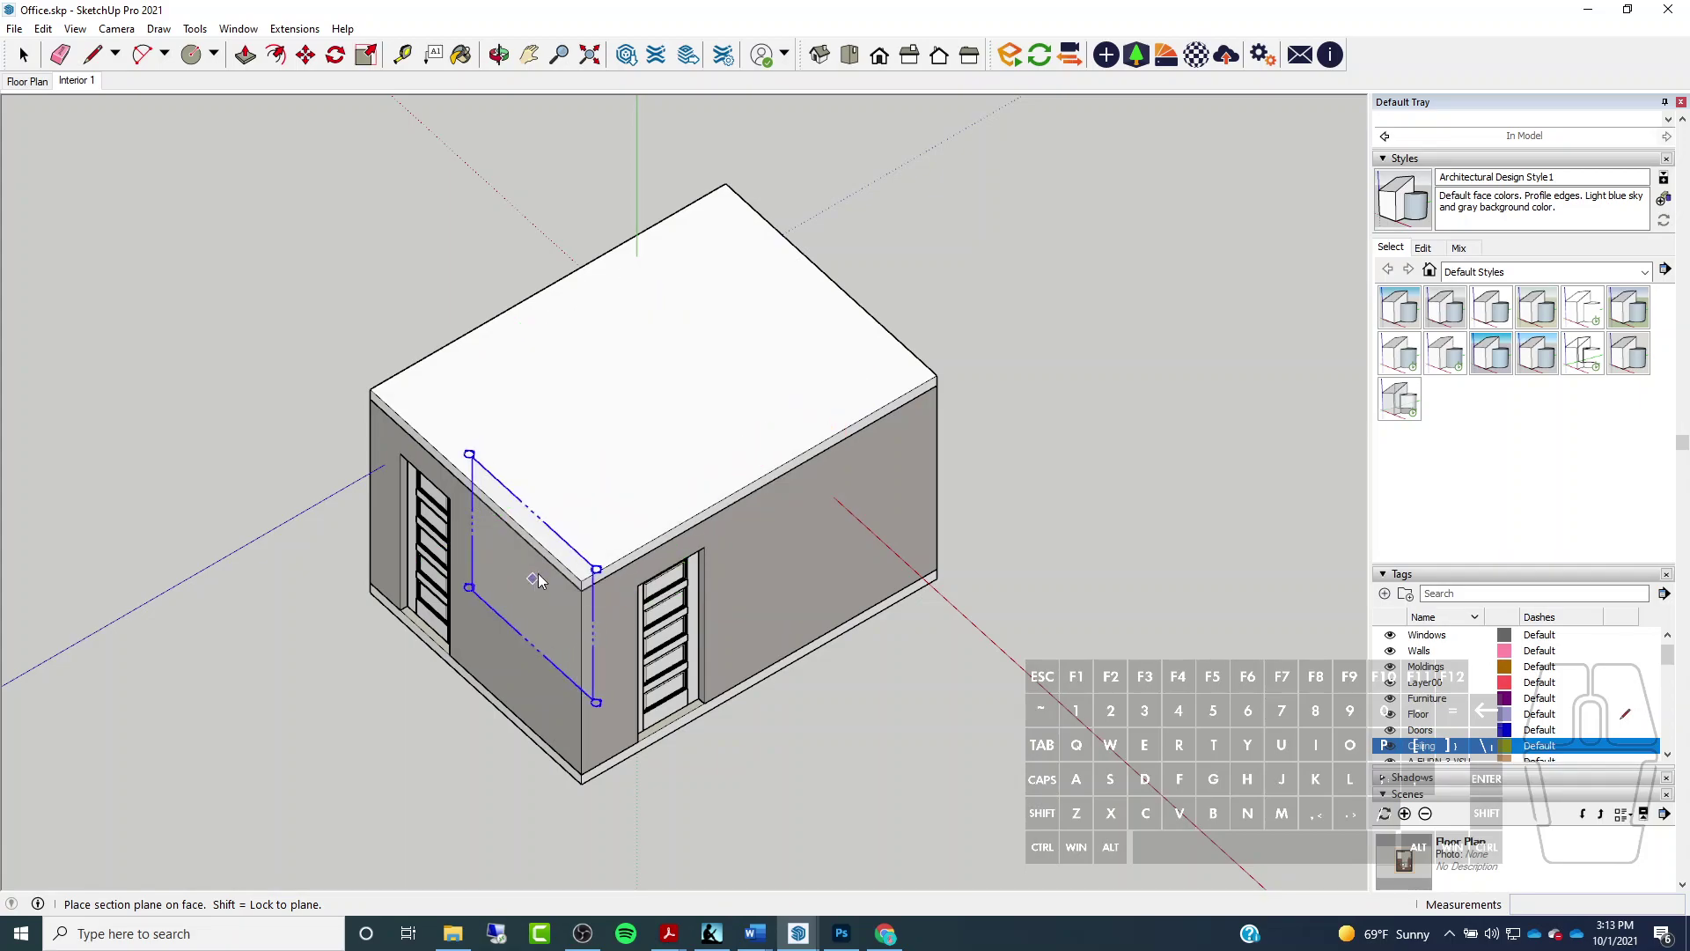
left_click(649, 387)
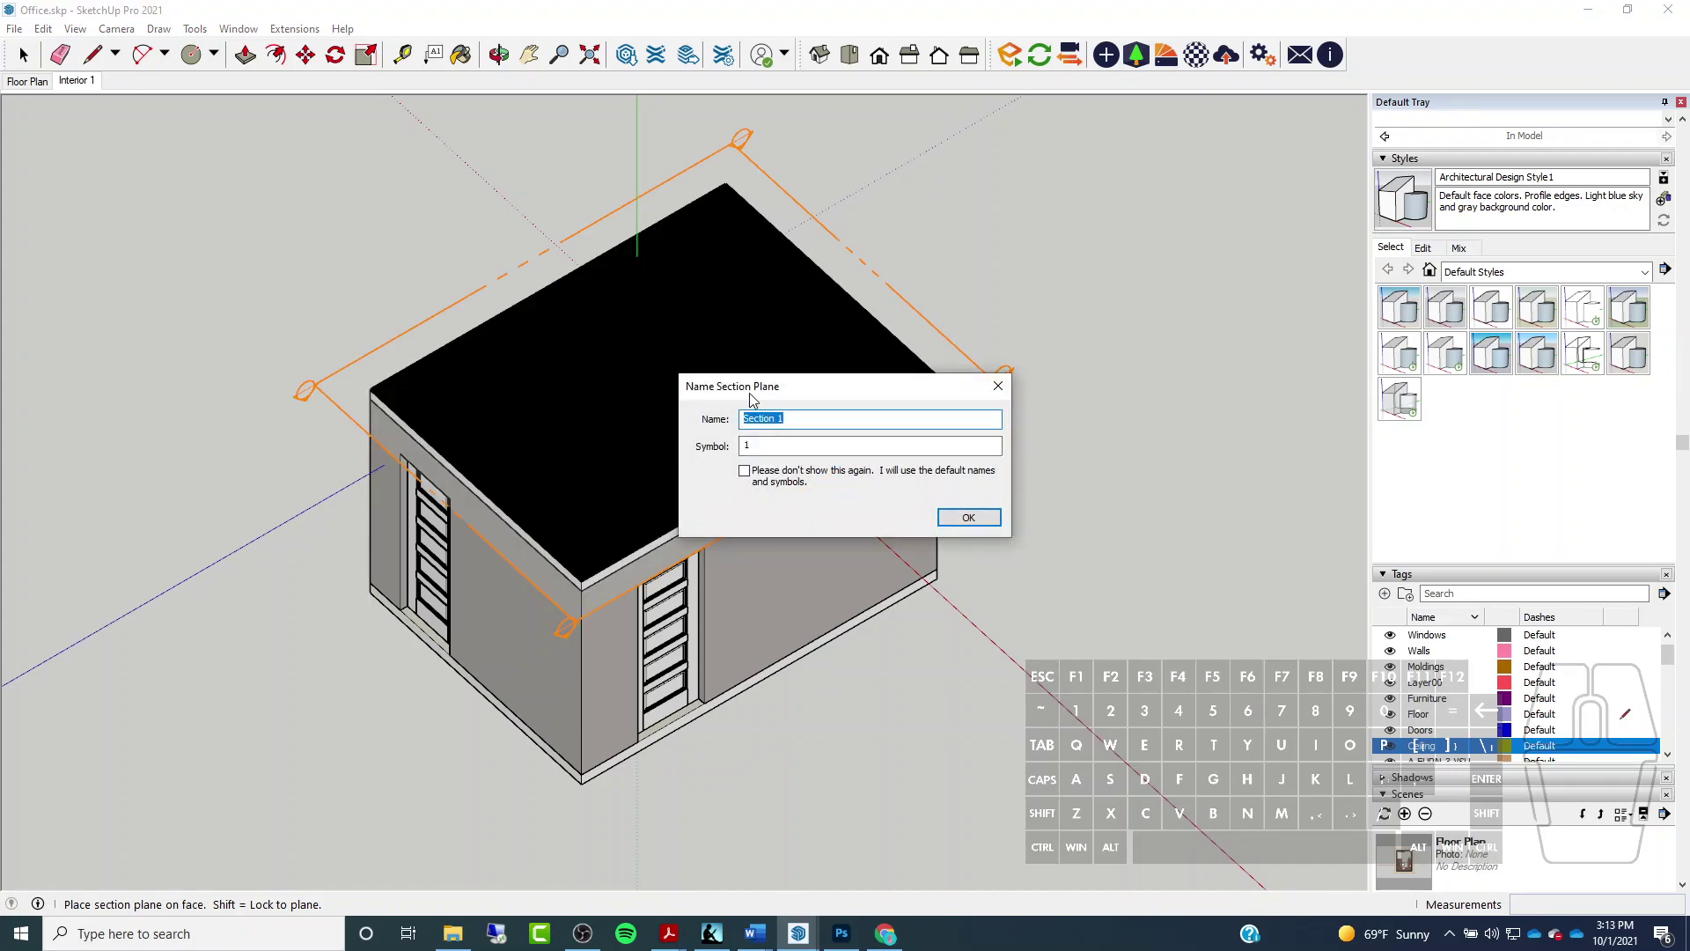
key("shift")
type("Floor Plan")
left_click(968, 516)
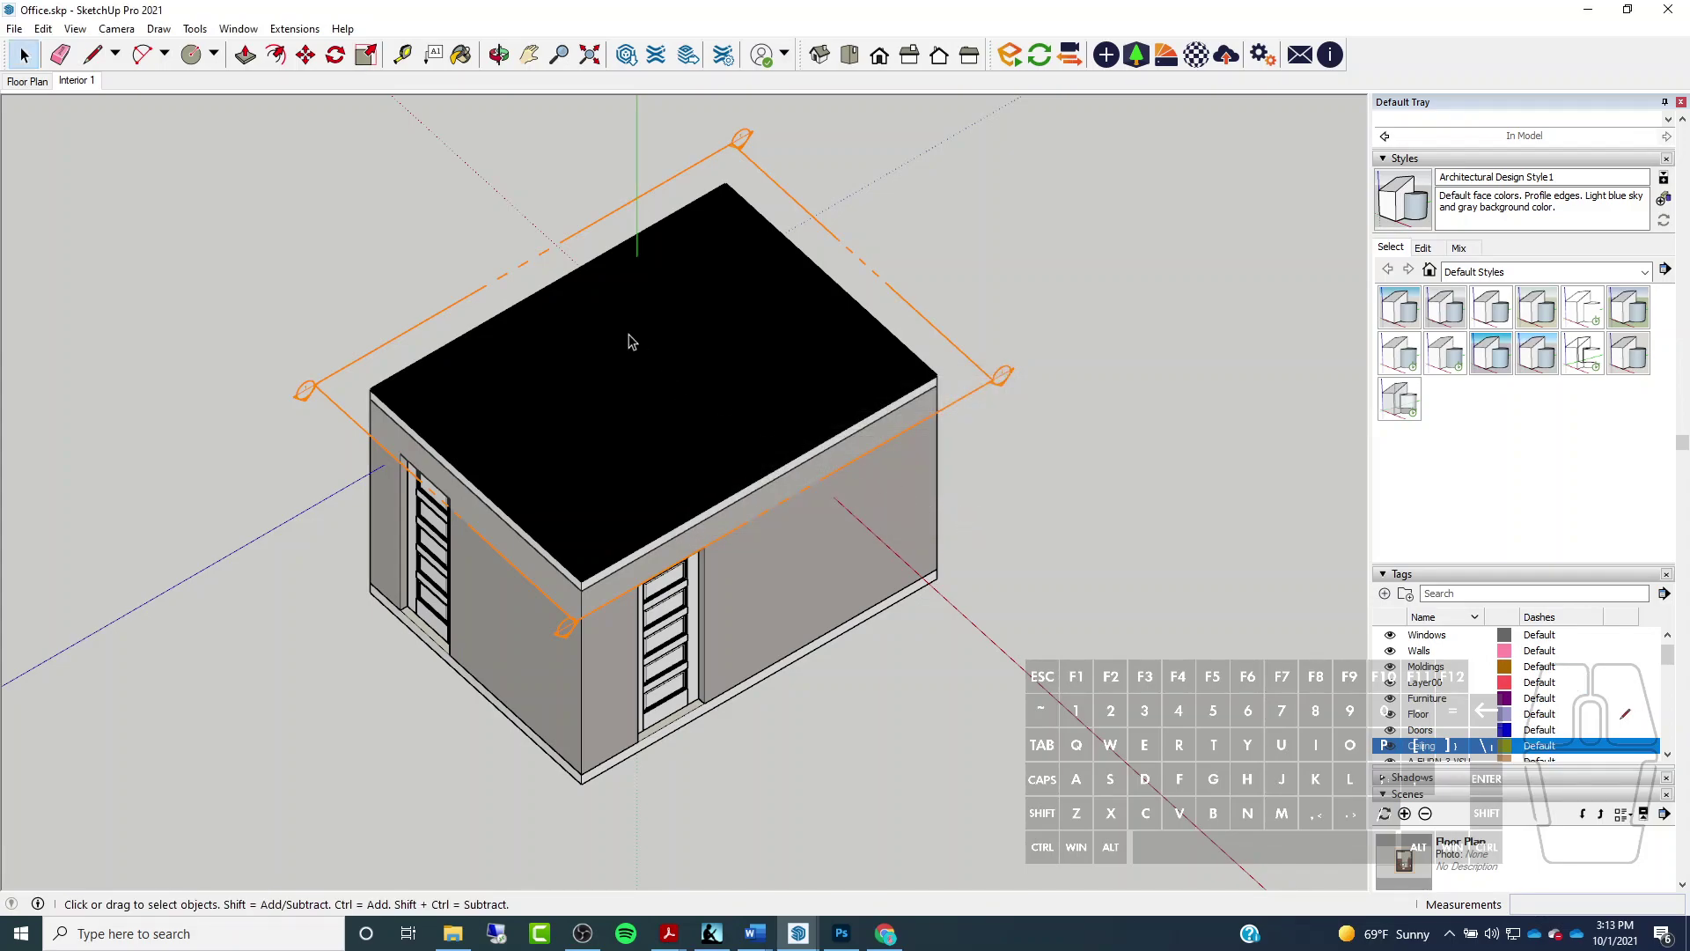
Move the Floor Plan section plane down about 5 11/16" so it cuts through the walls just below the ceiling
left_click(401, 336)
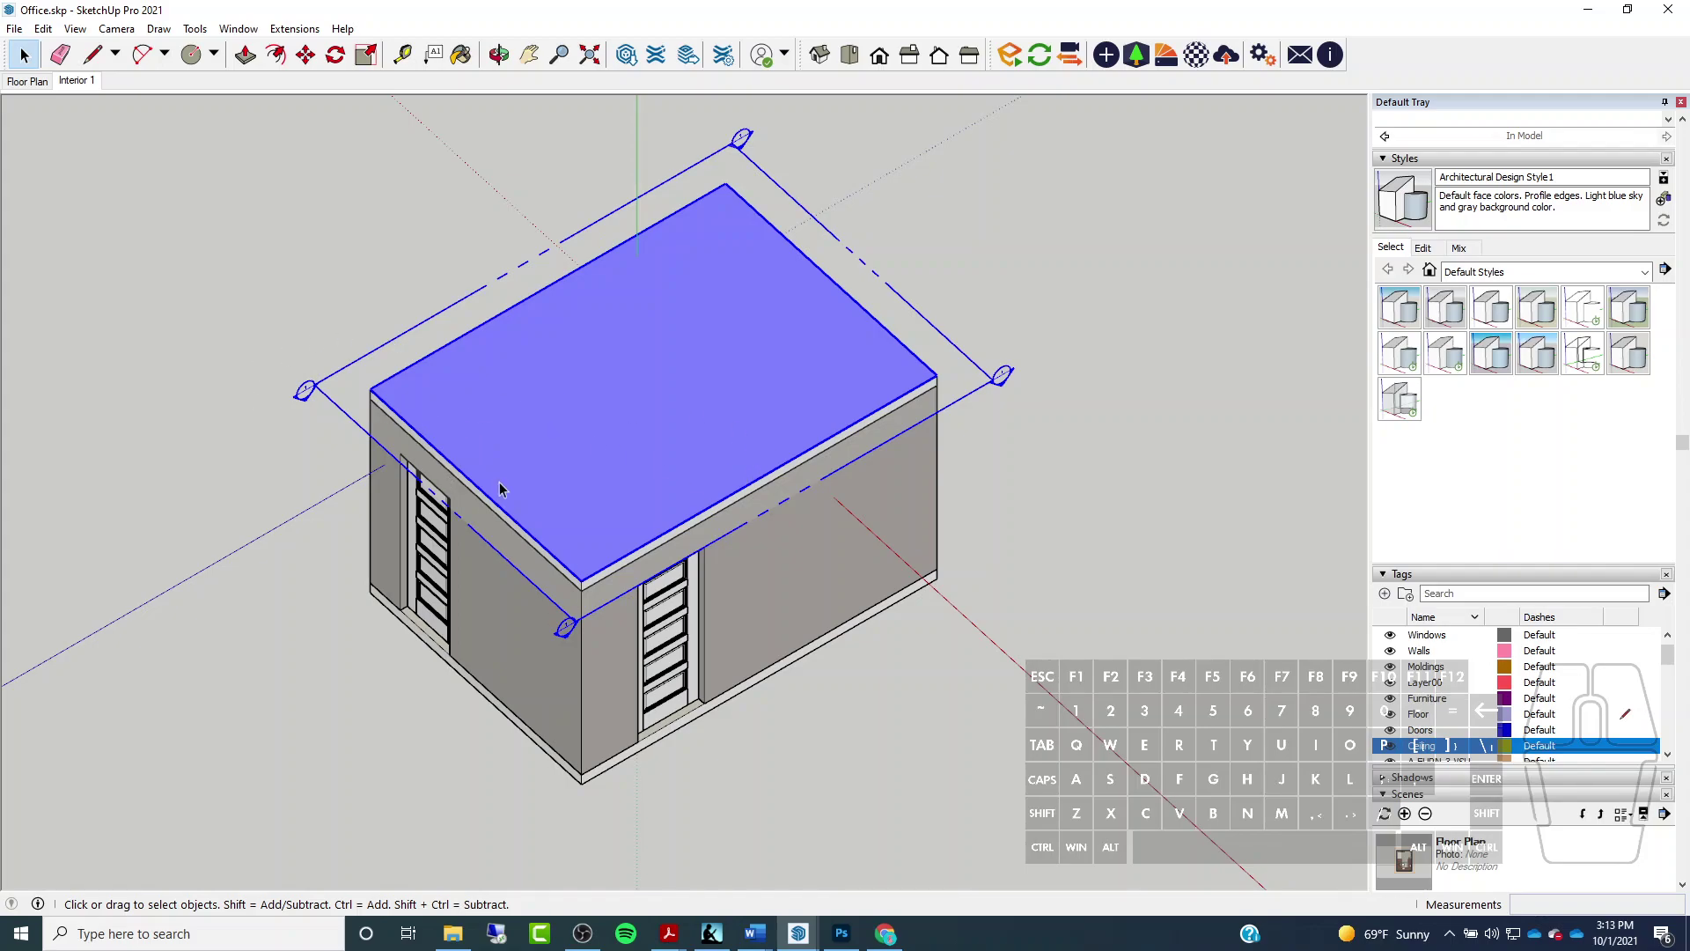
scroll(464, 478, "up", 4)
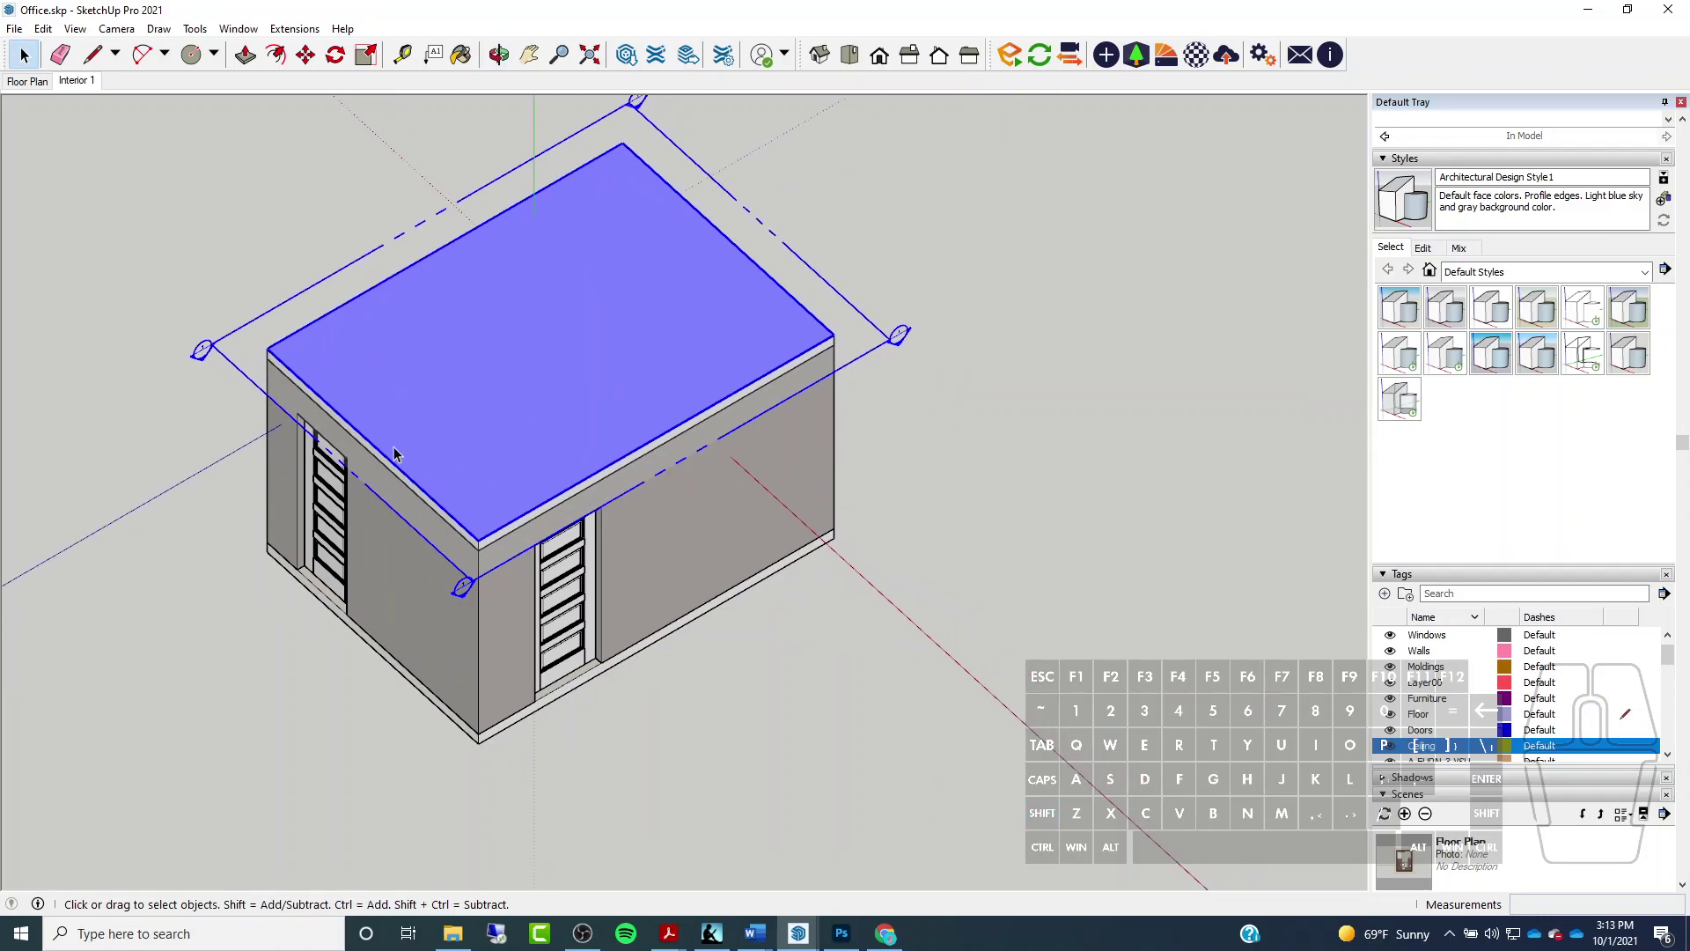
scroll(416, 568, "up", 3)
left_click(307, 54)
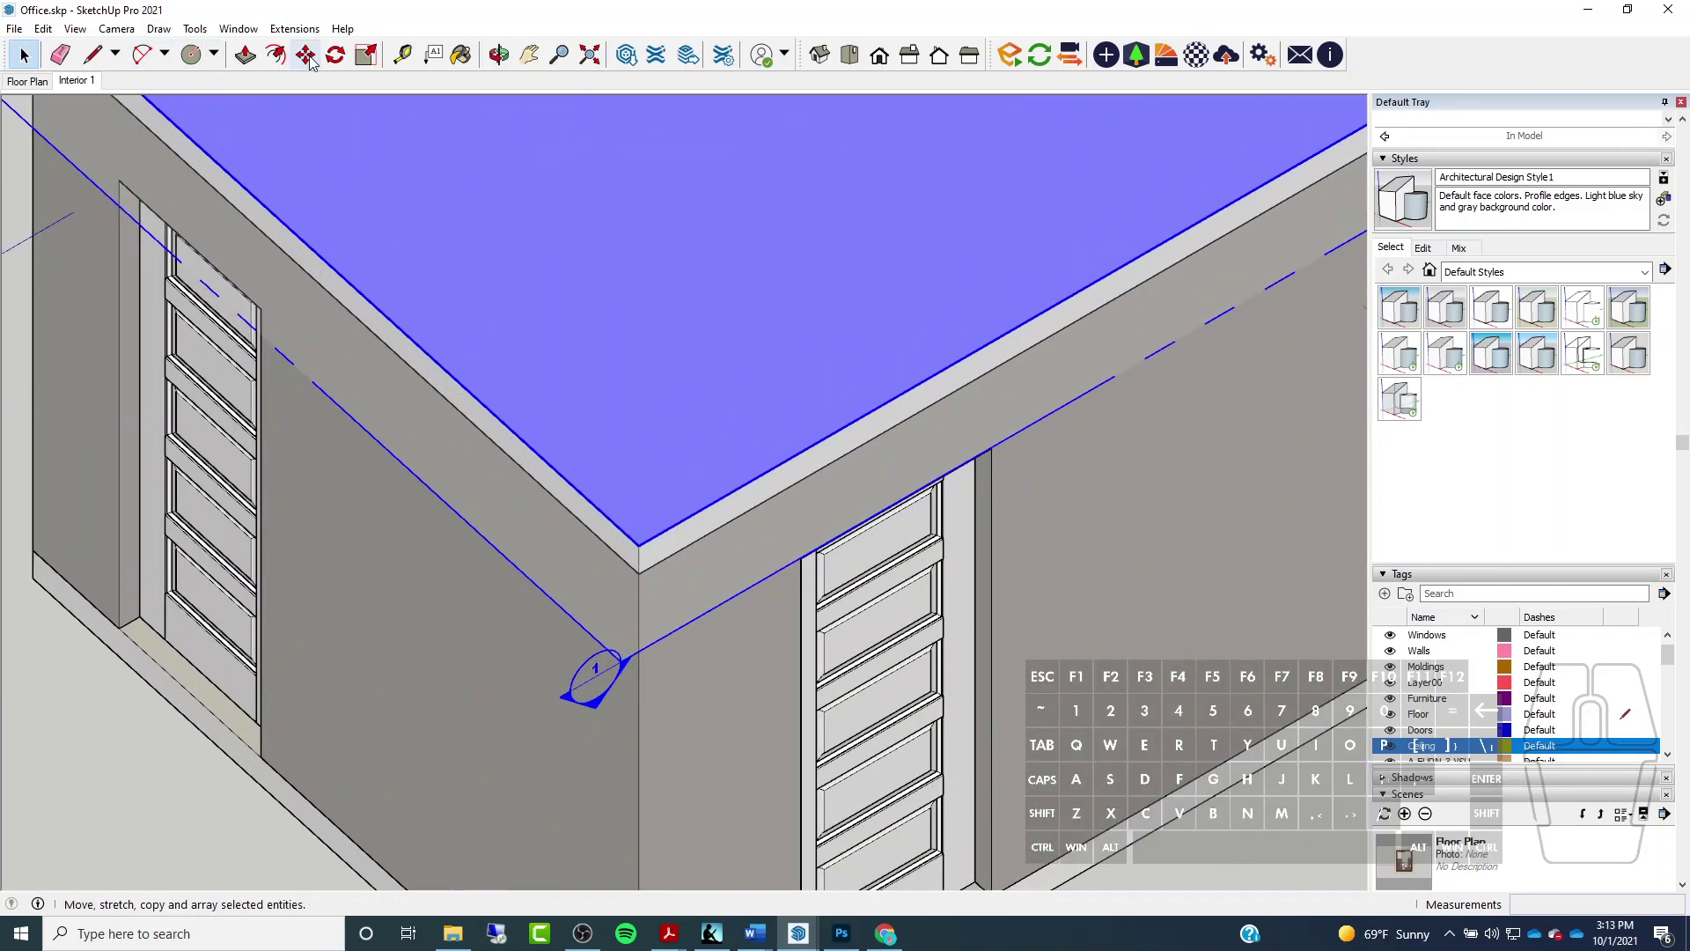
left_click(666, 650)
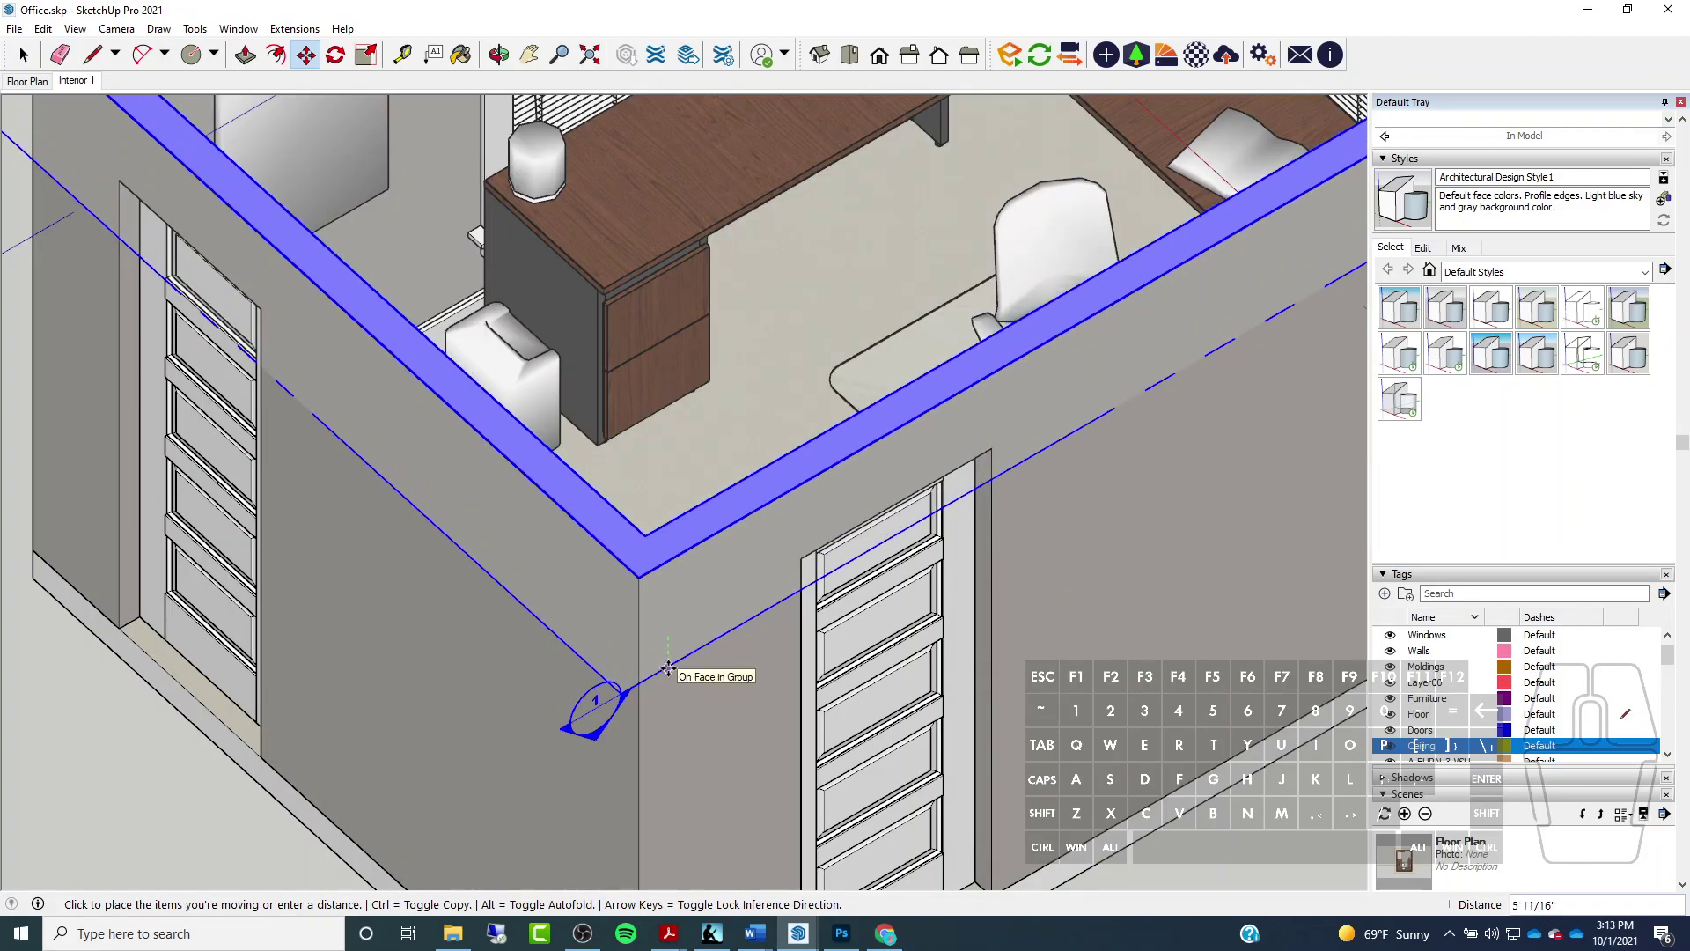
left_click(668, 668)
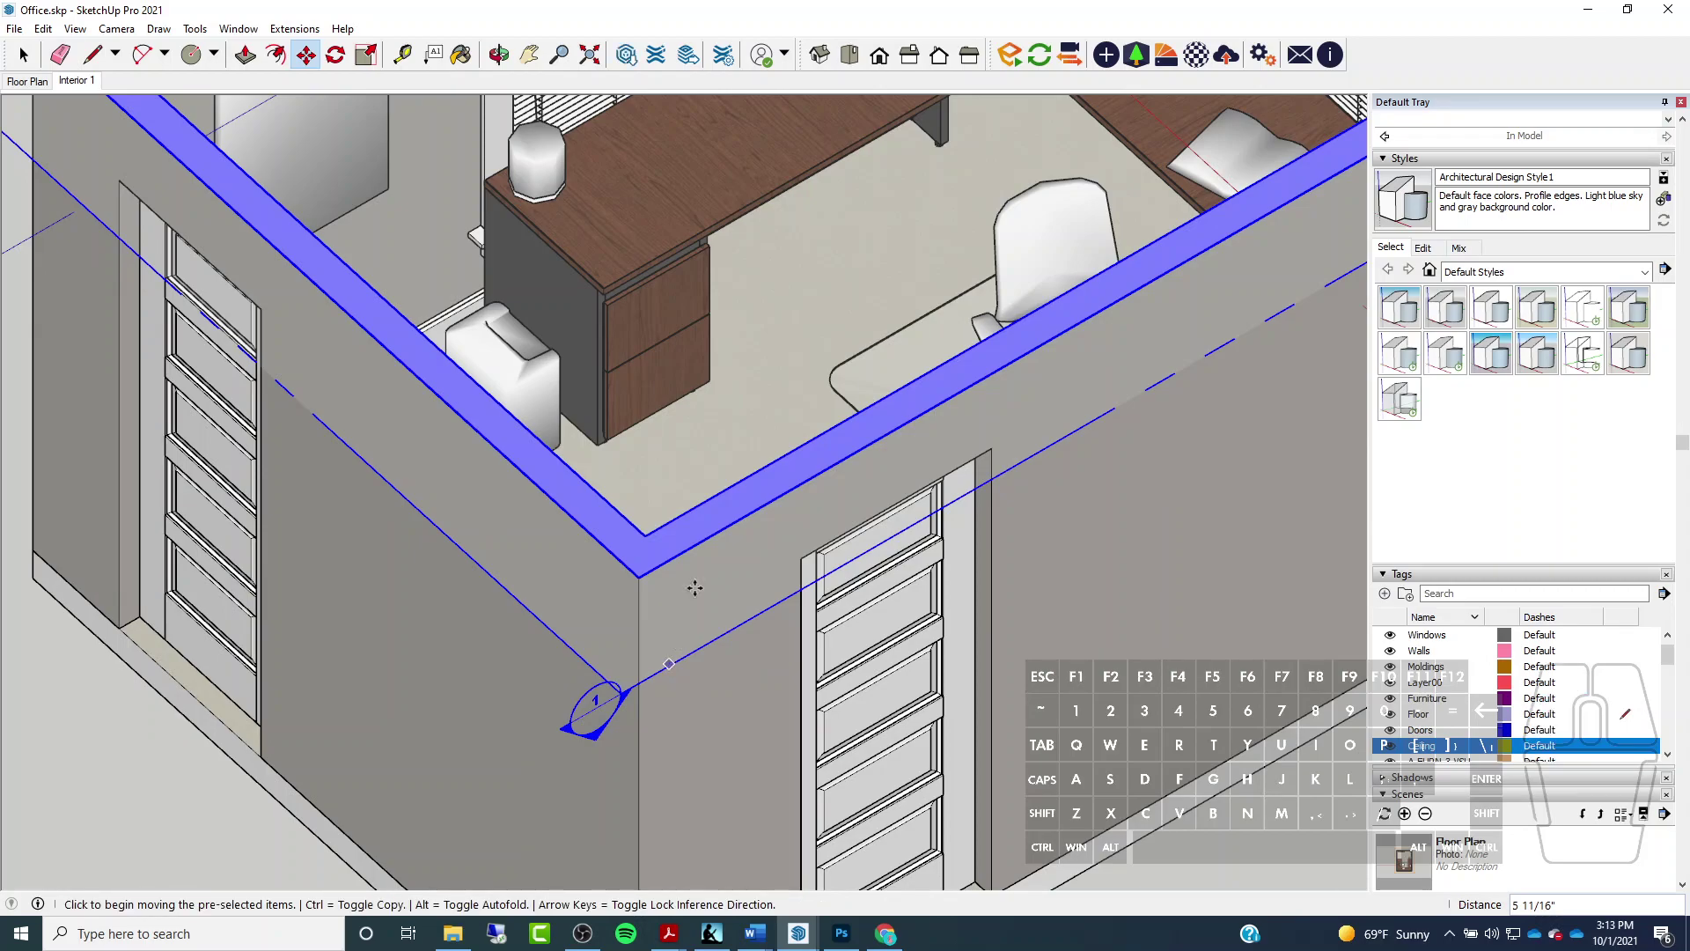
scroll(728, 599, "down", 5)
middle_click_drag(728, 599, 557, 524)
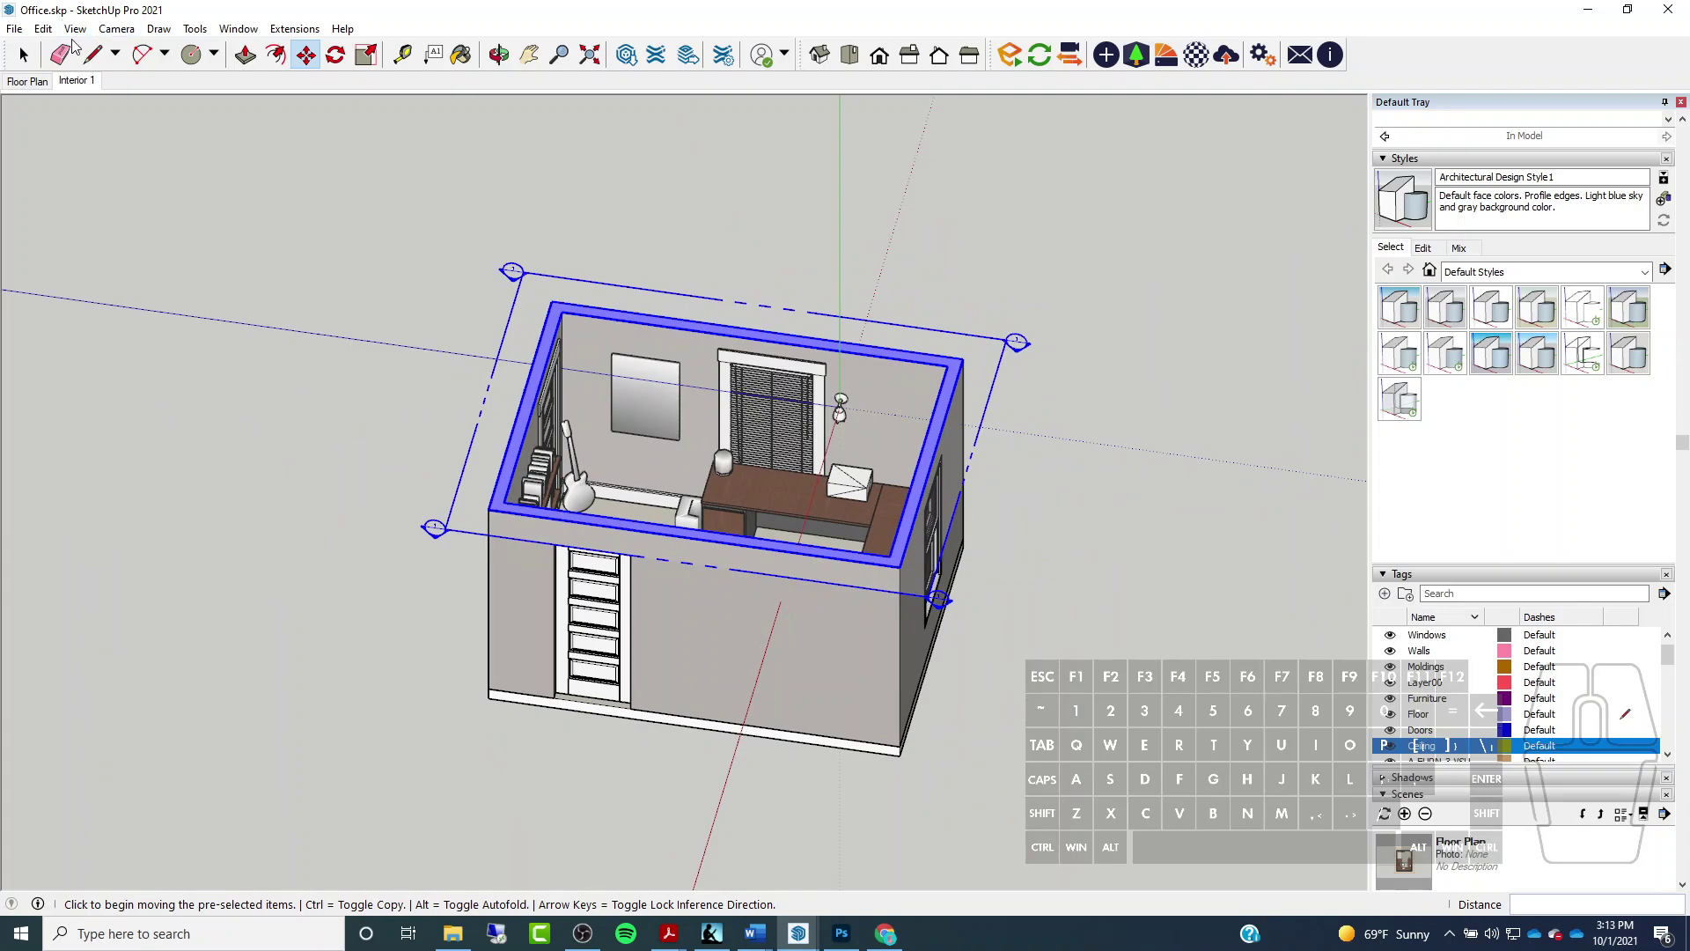
left_click(24, 54)
Reverse the cut direction of the Floor Plan section plane and reverse it back
scroll(370, 391, "up", 3)
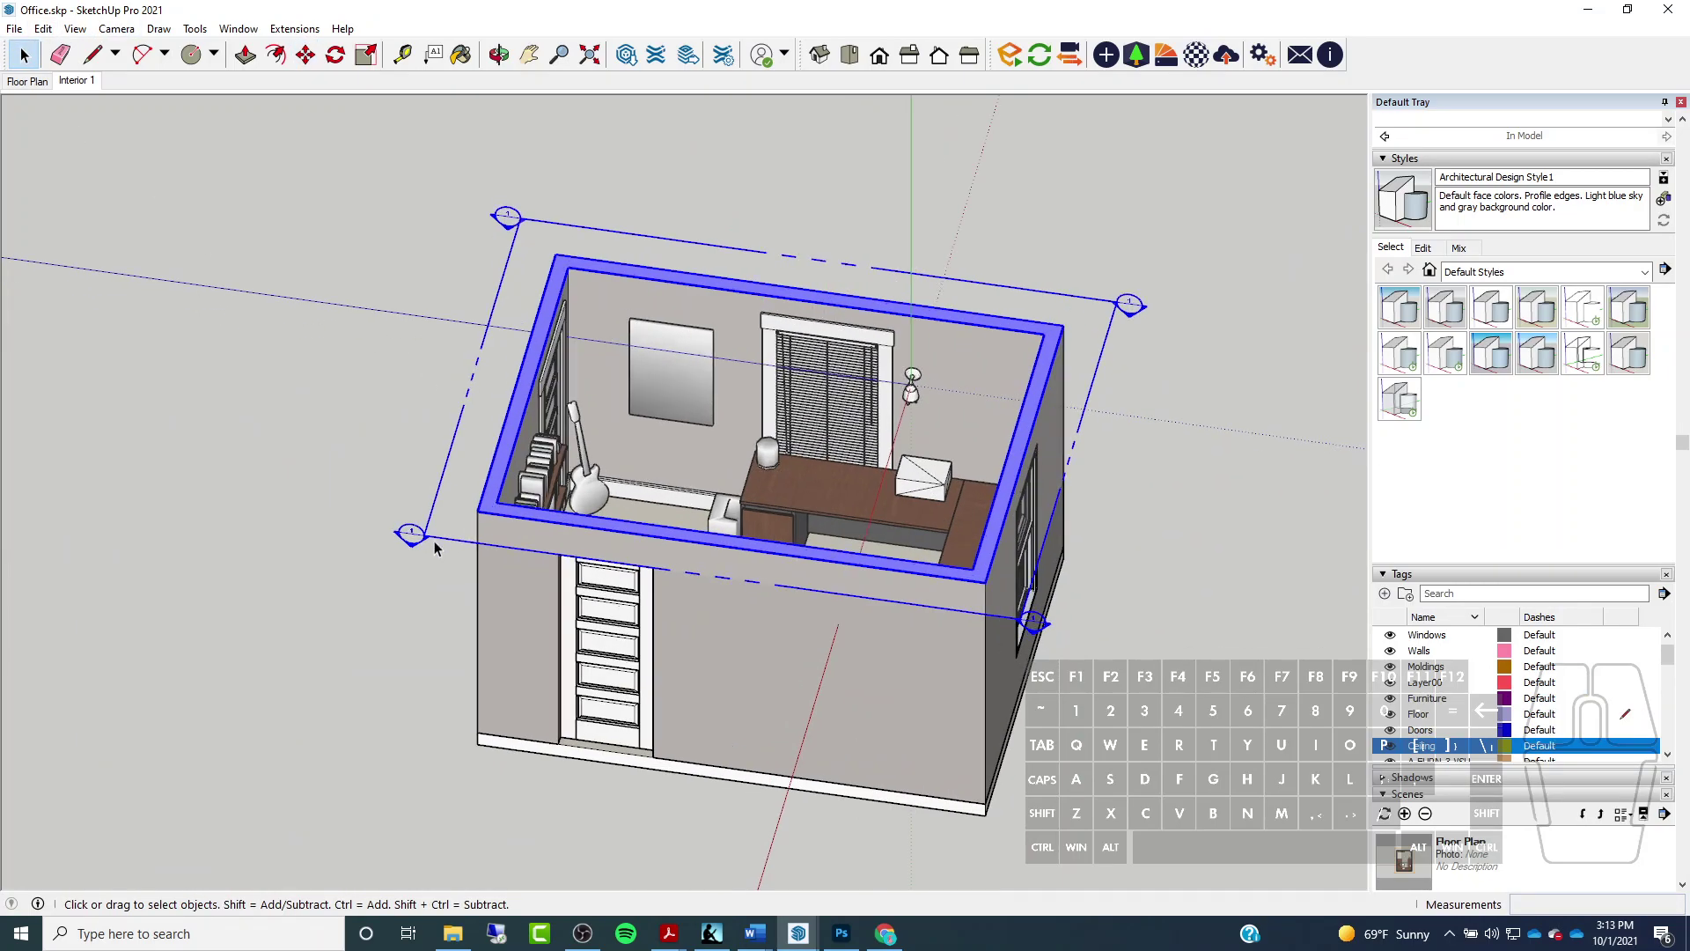
scroll(436, 510, "up", 5)
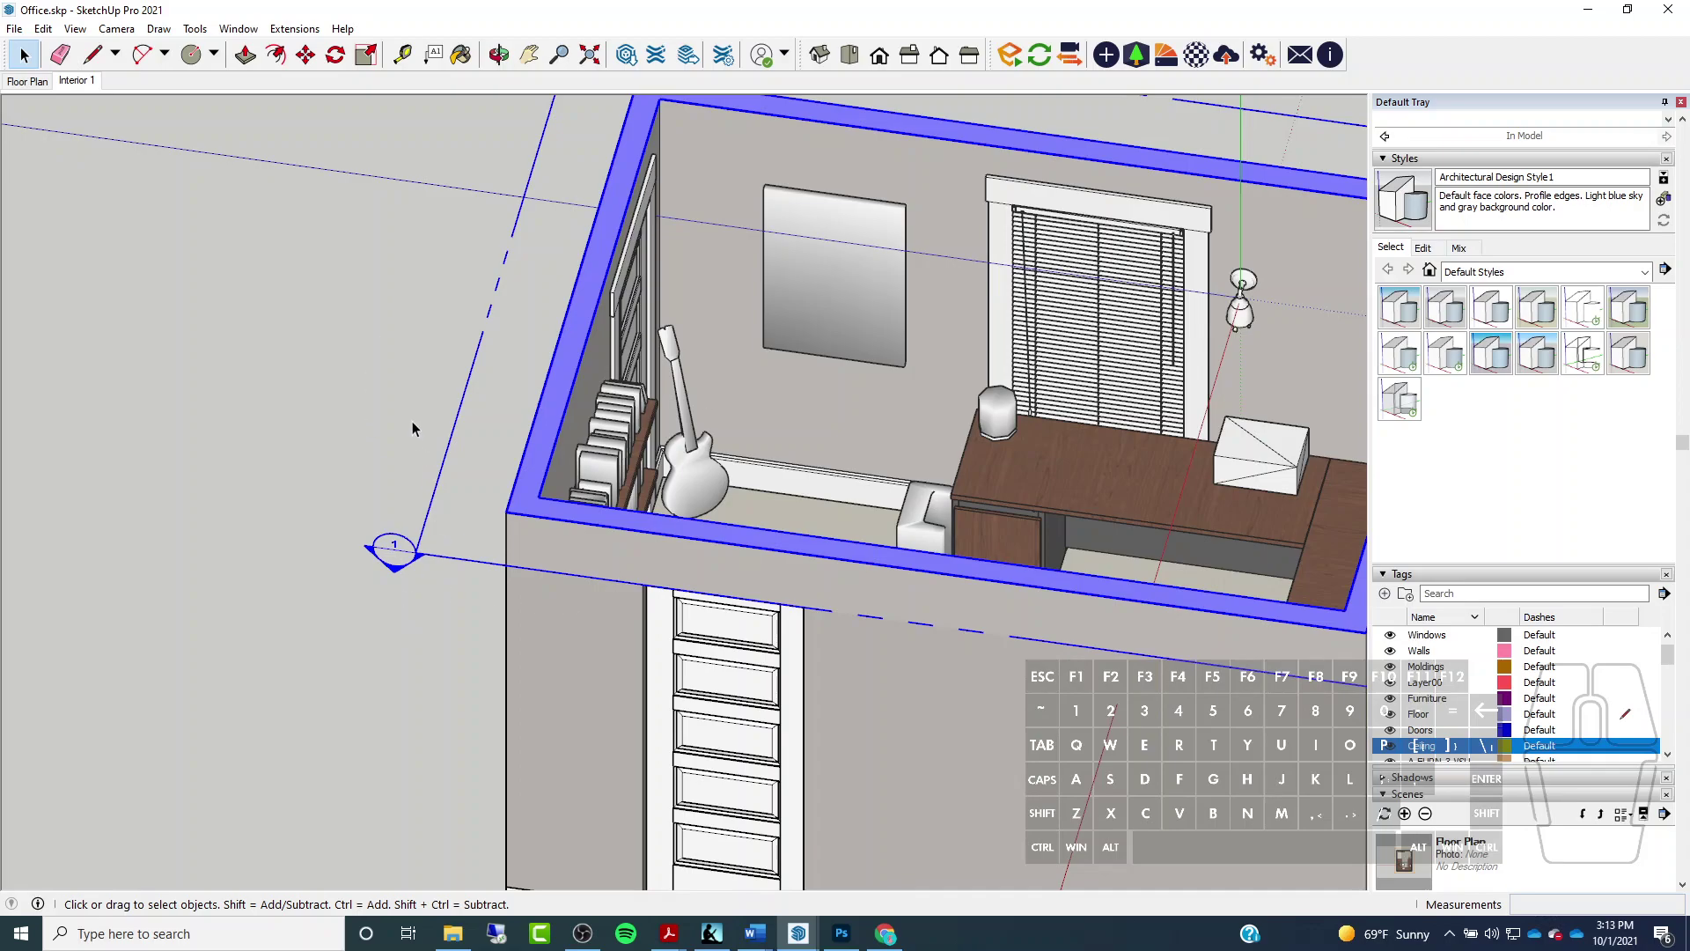
right_click(435, 514)
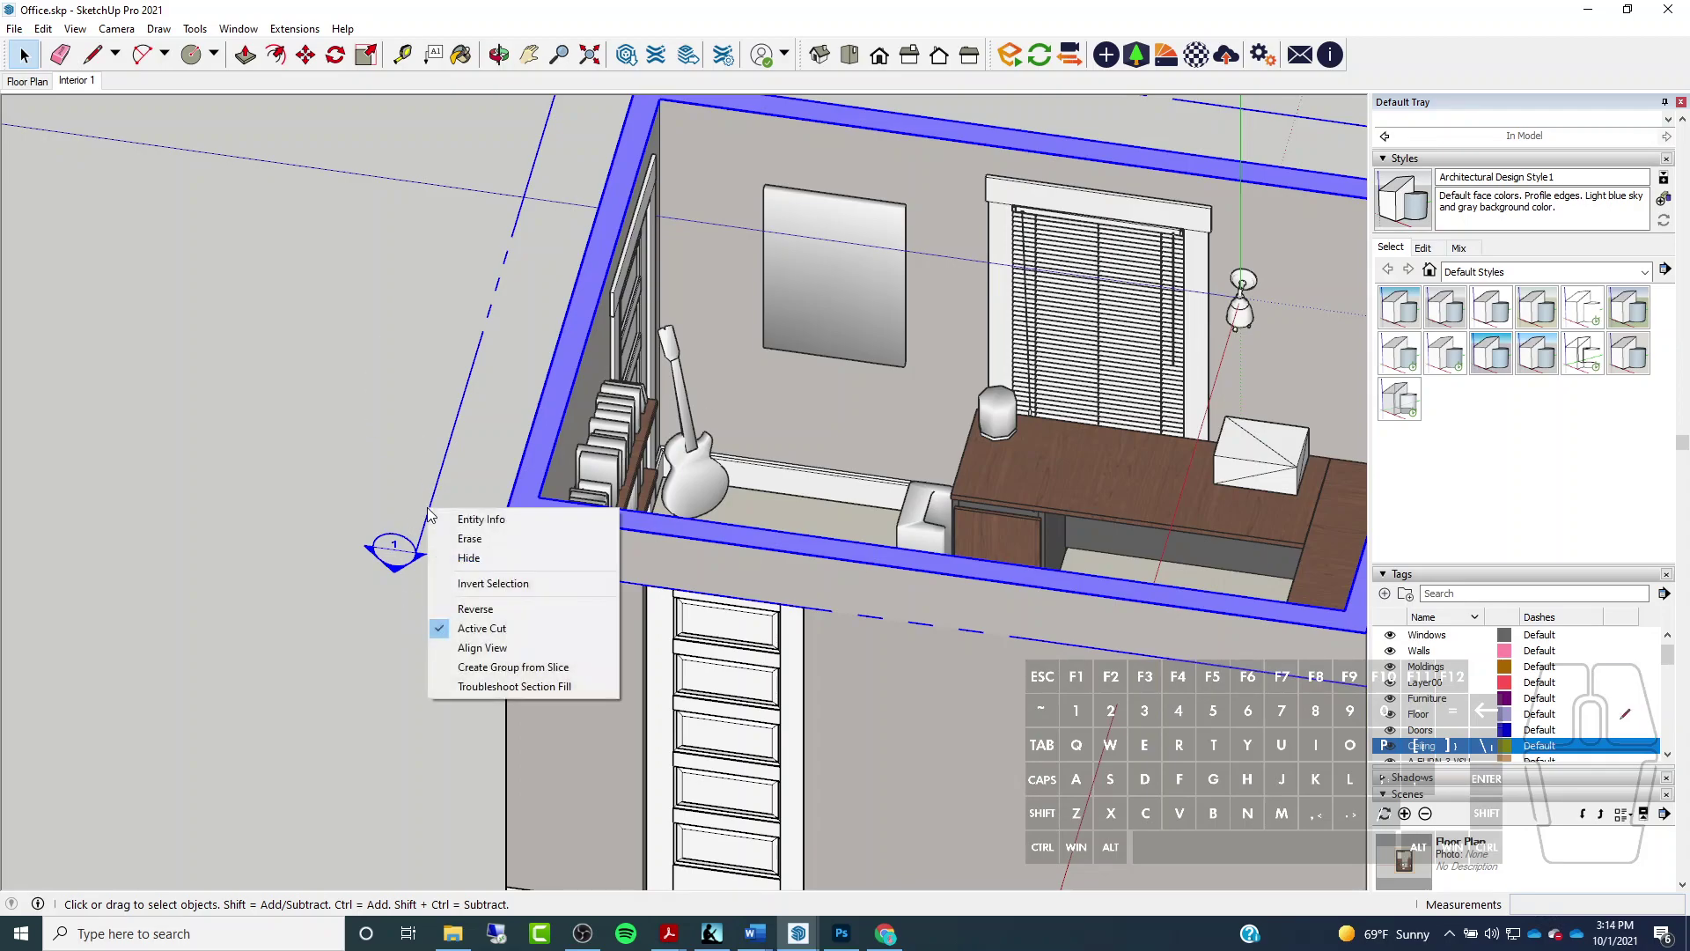
left_click(472, 607)
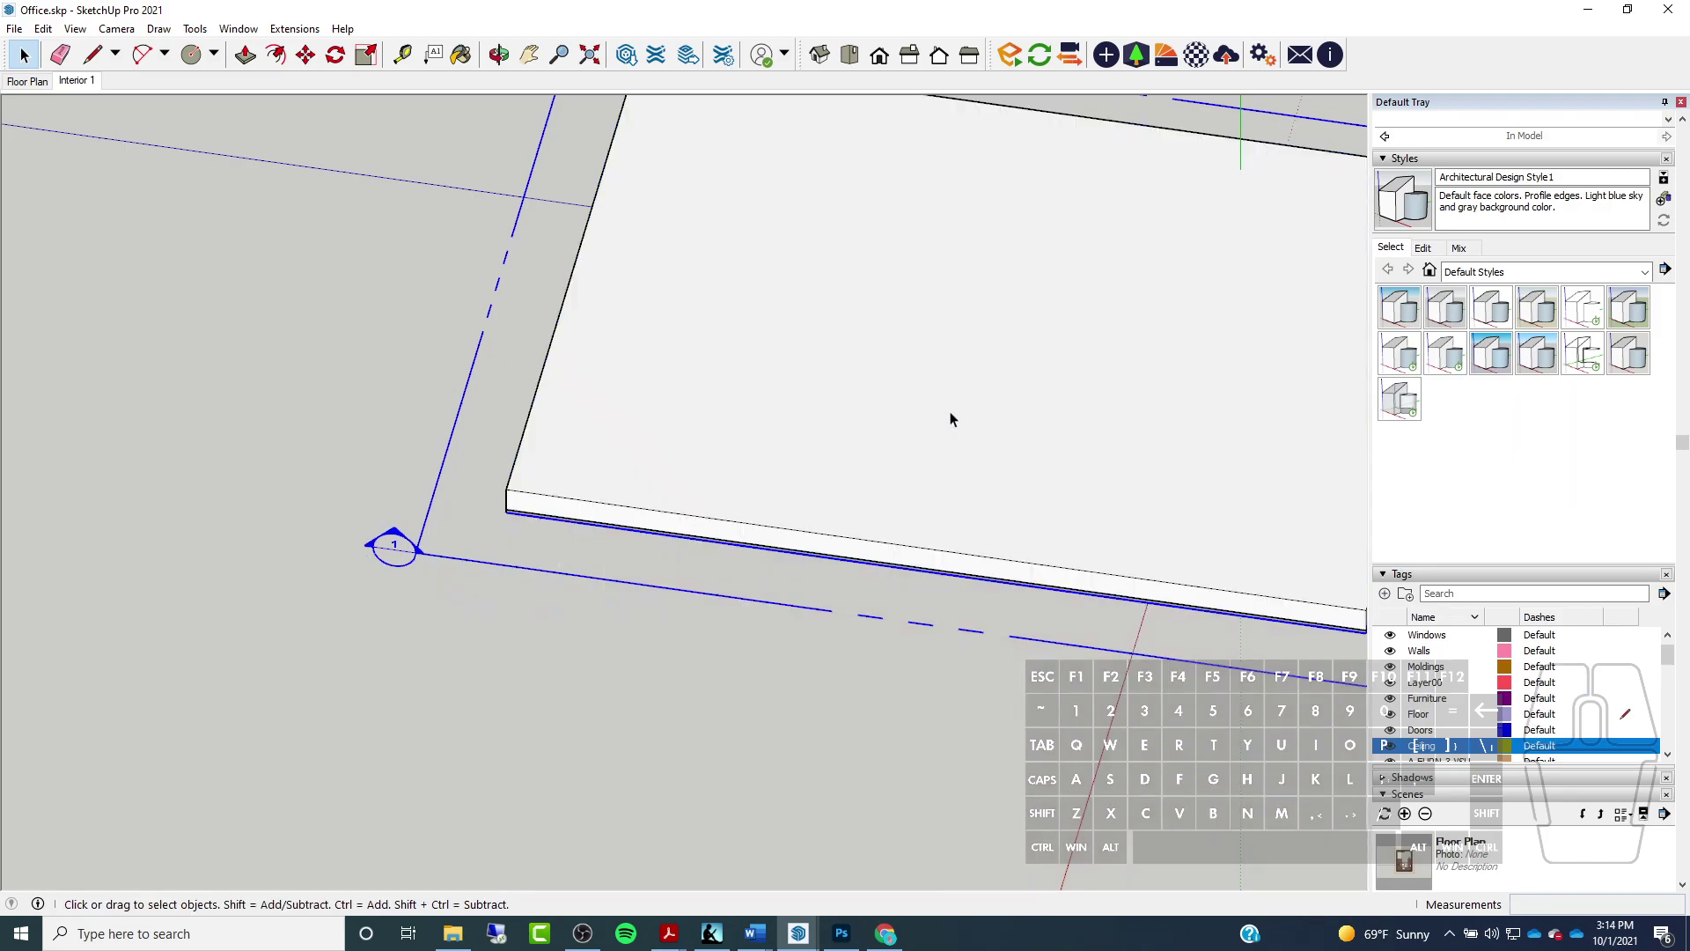
right_click(493, 566)
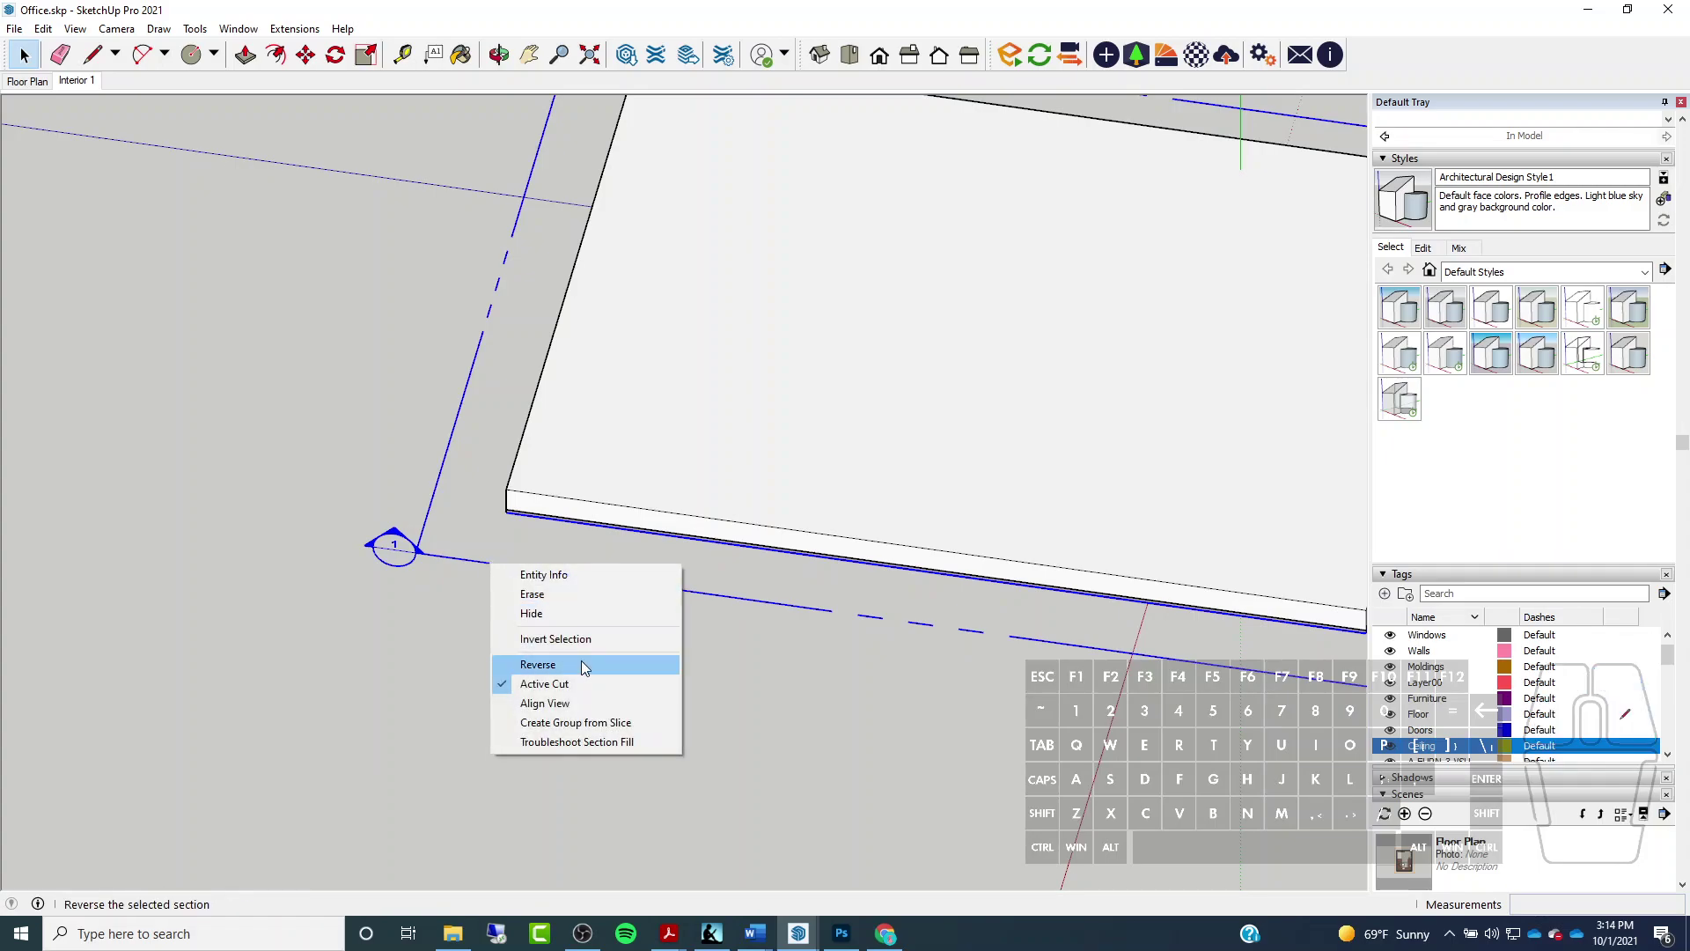
left_click(537, 664)
Create a group from the section plane's slice and turn off the display of section planes and section cuts
right_click(428, 525)
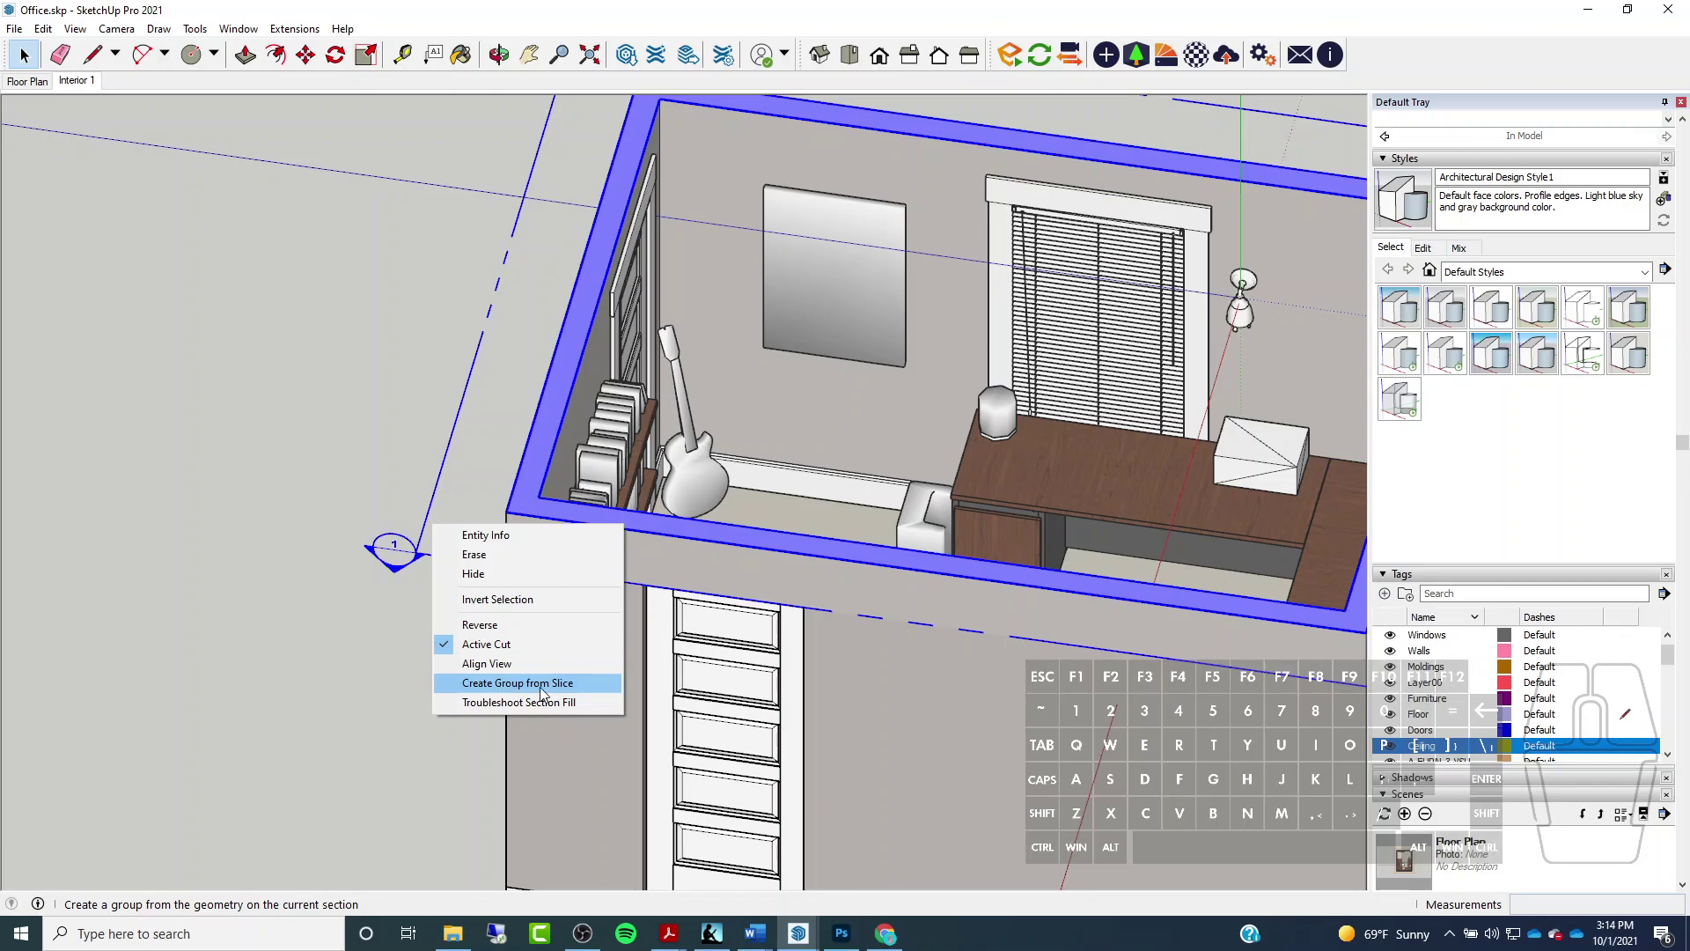
left_click(525, 684)
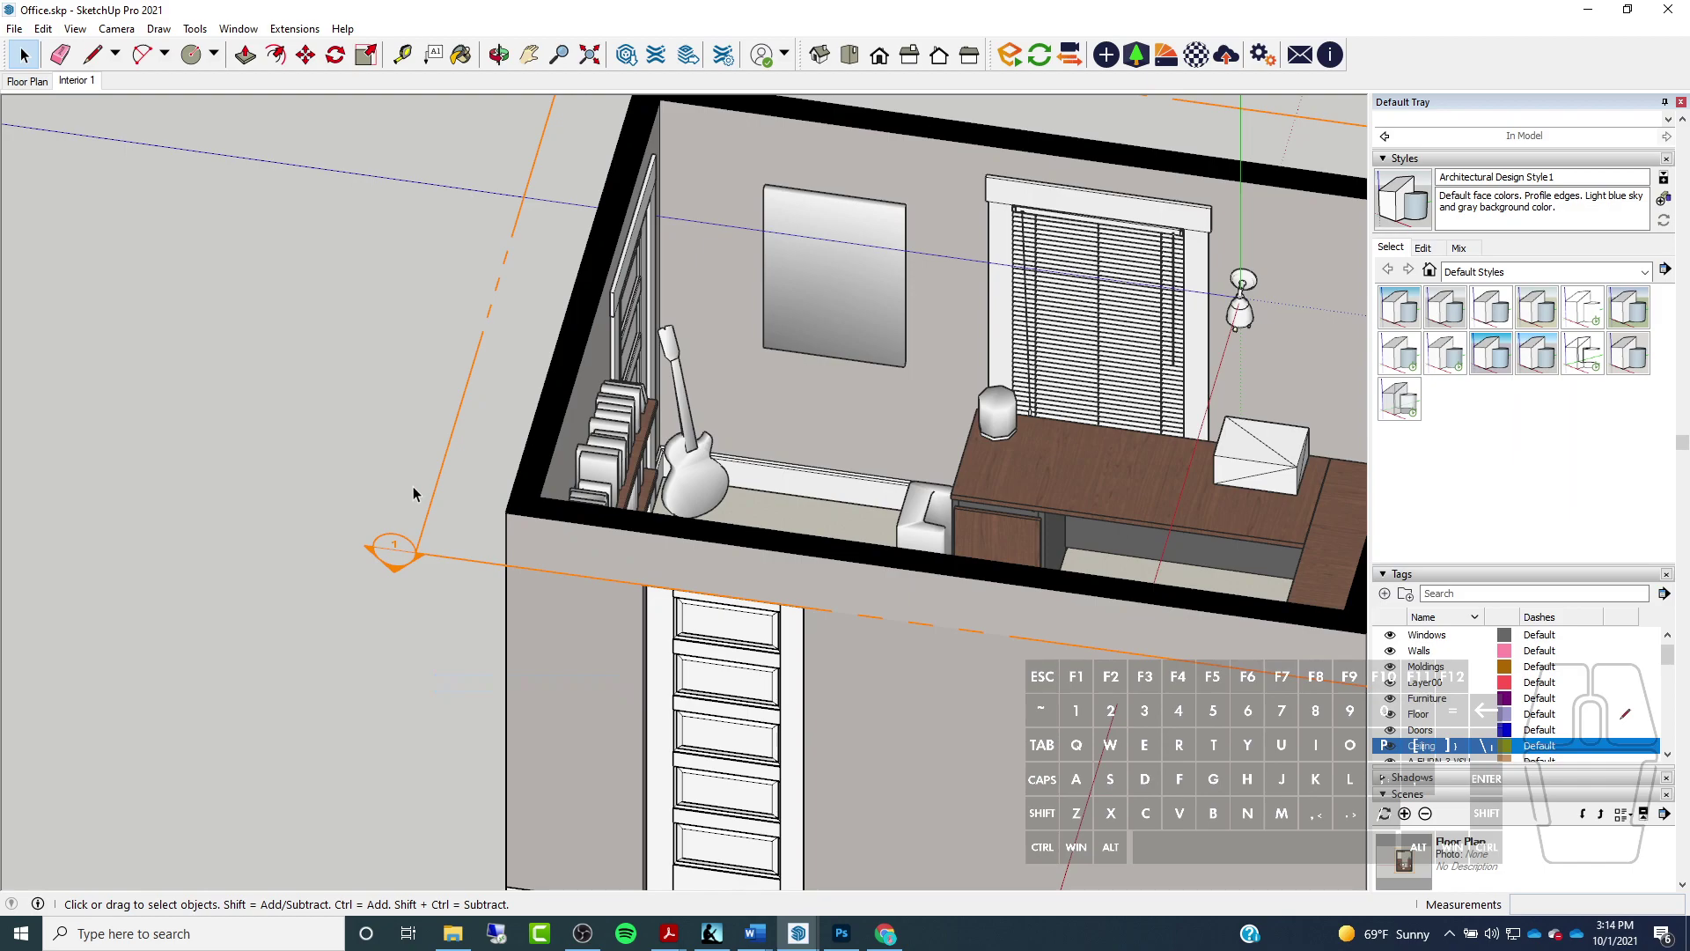
left_click(74, 29)
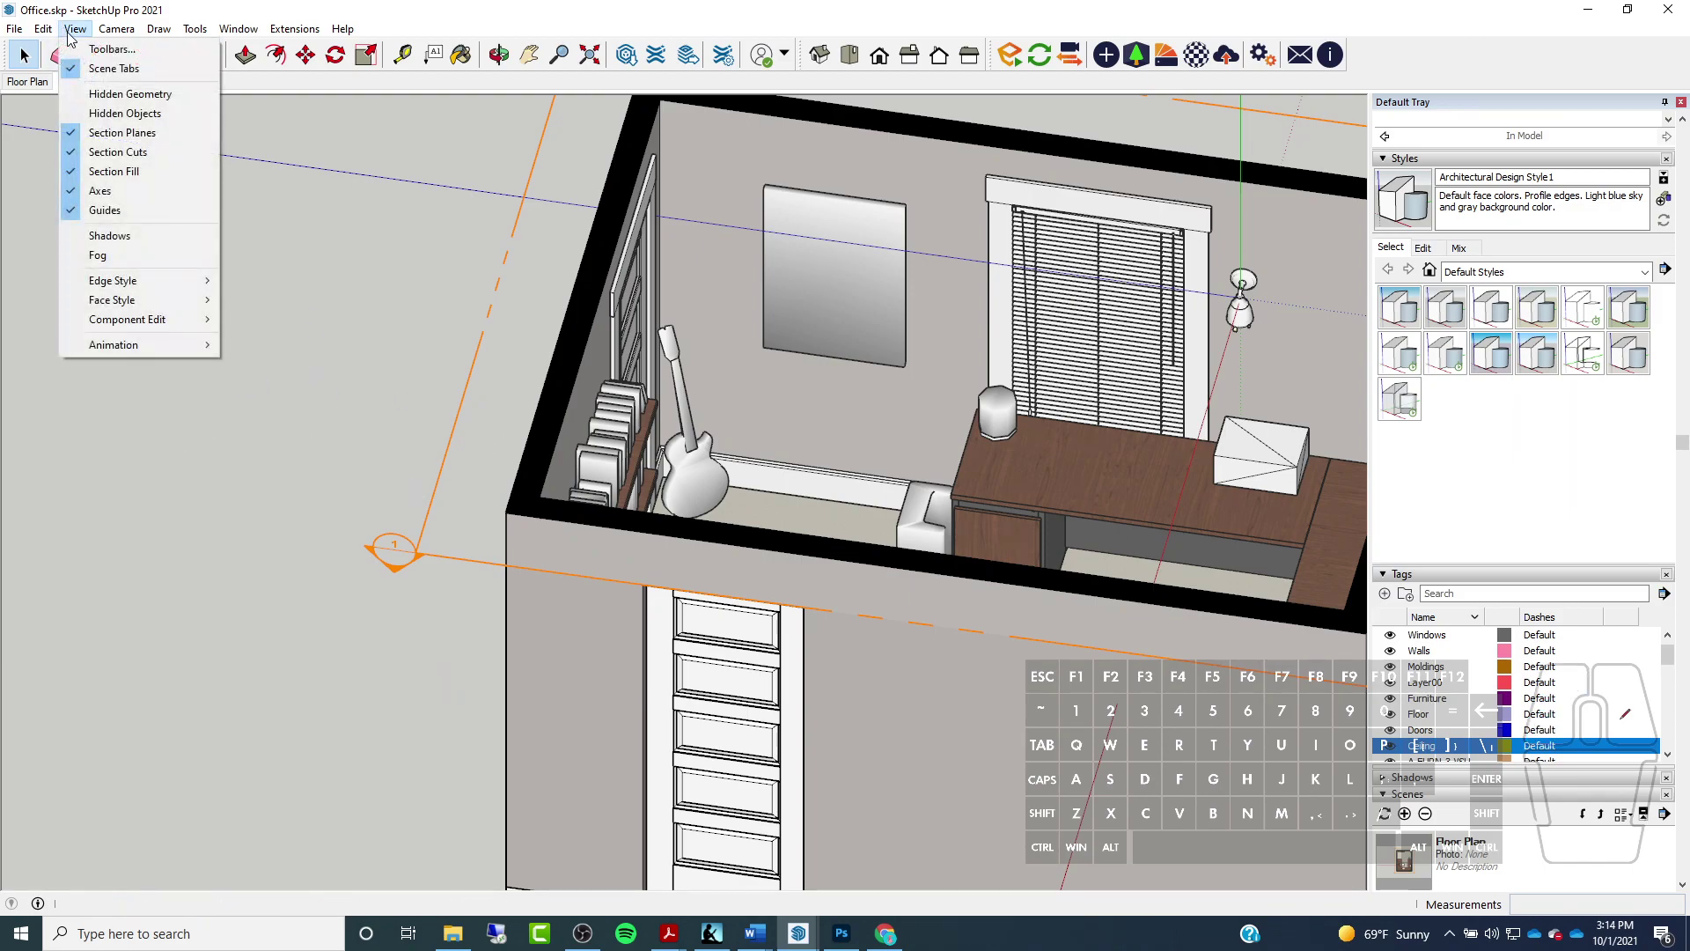
left_click(107, 134)
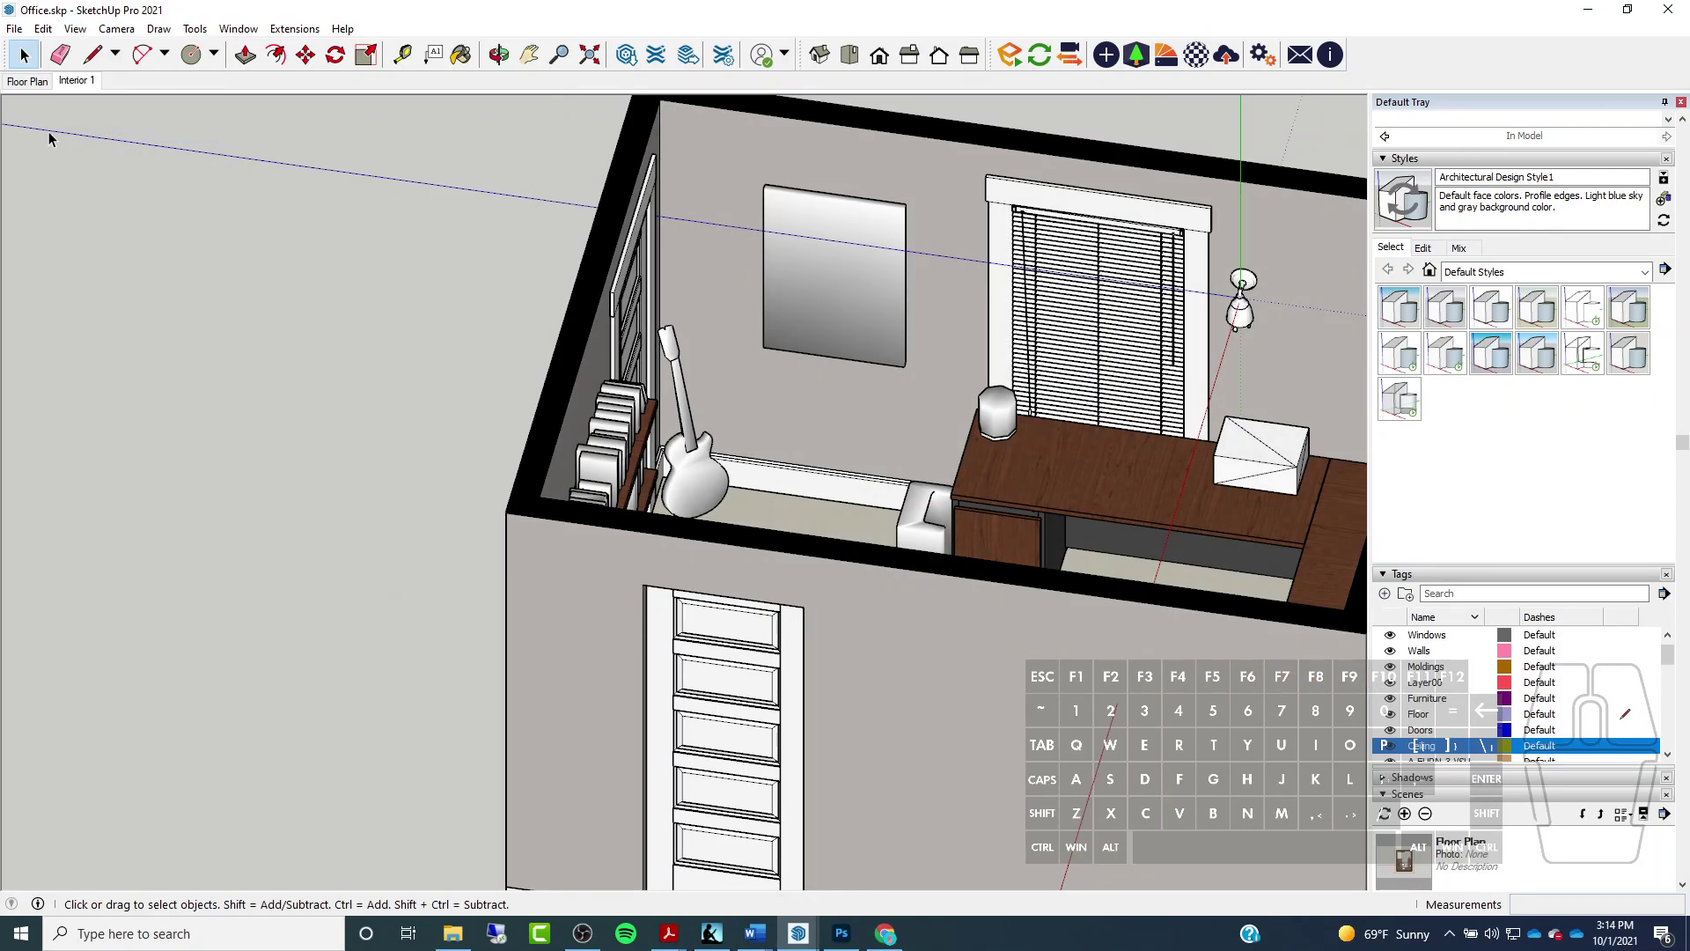
left_click(74, 29)
left_click(119, 153)
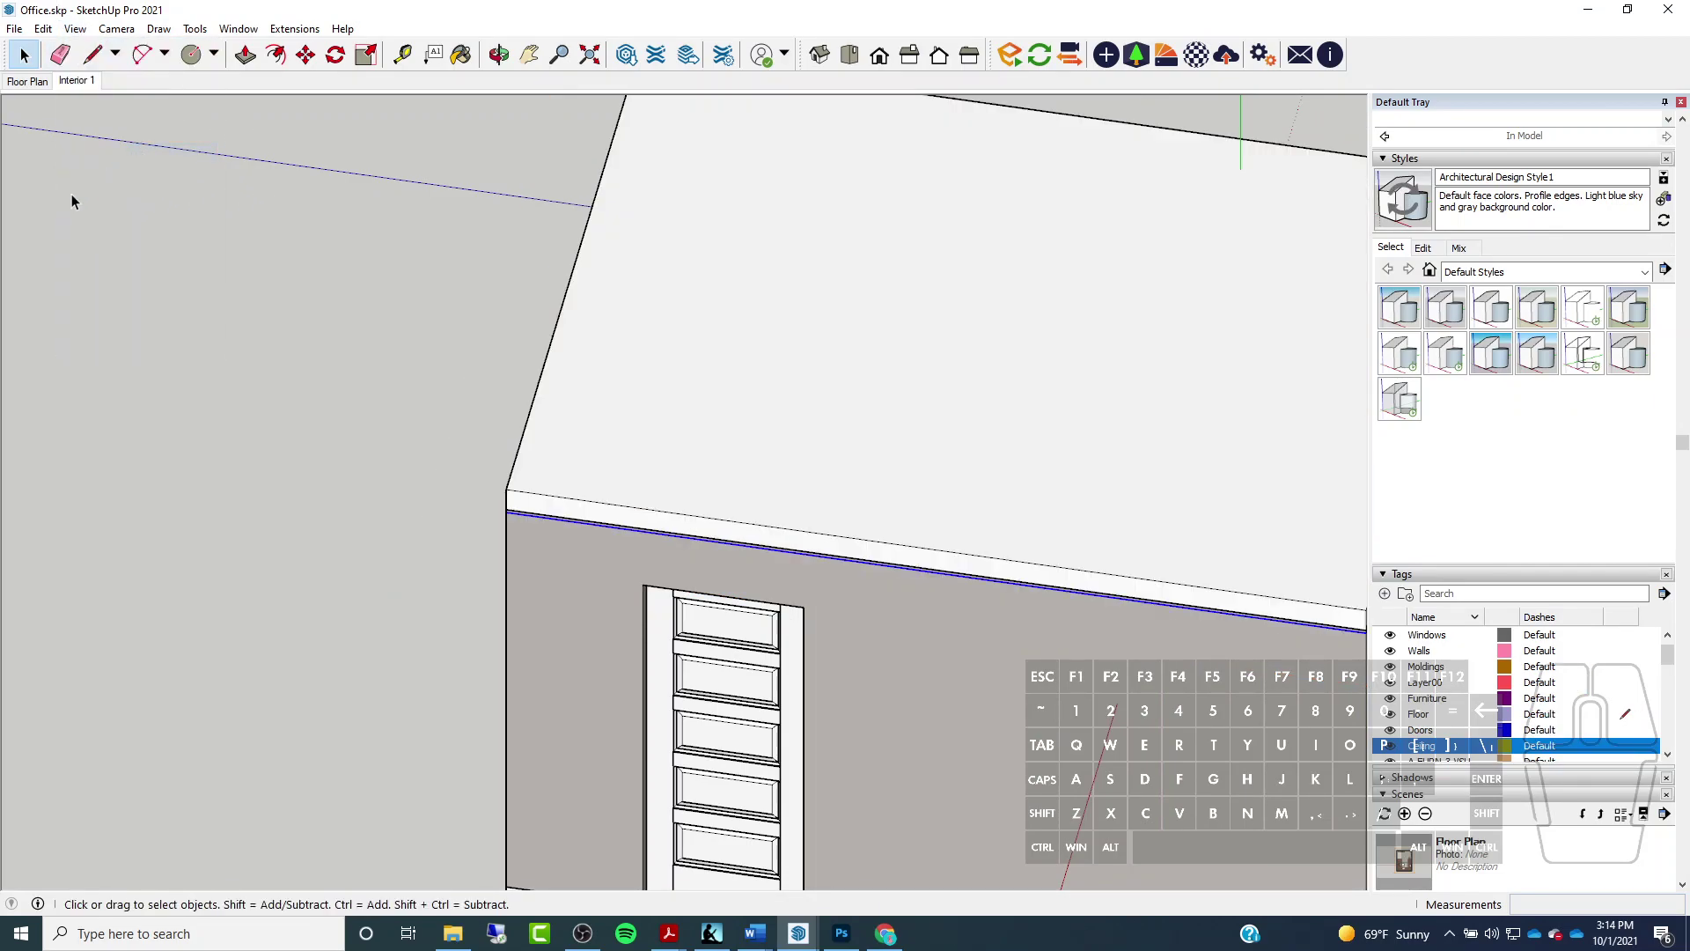
Open the slice outline group below the ceiling edge for editing at the building's corner
scroll(505, 525, "up", 3)
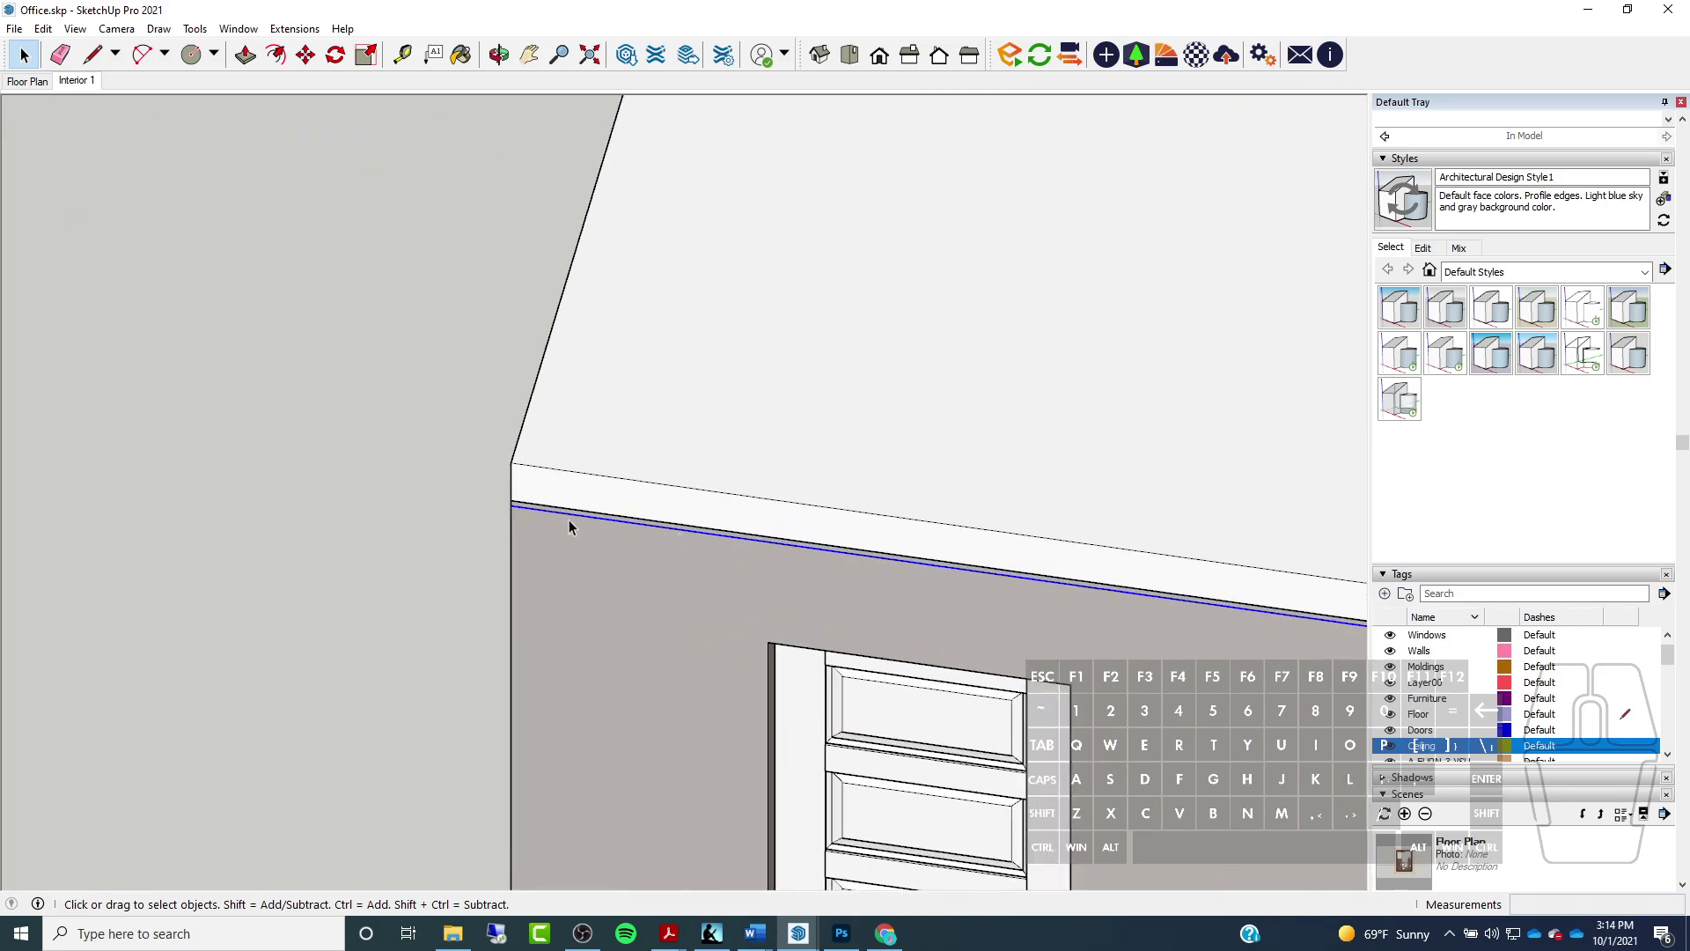
scroll(543, 512, "up", 2)
middle_click_drag(515, 518, 867, 458)
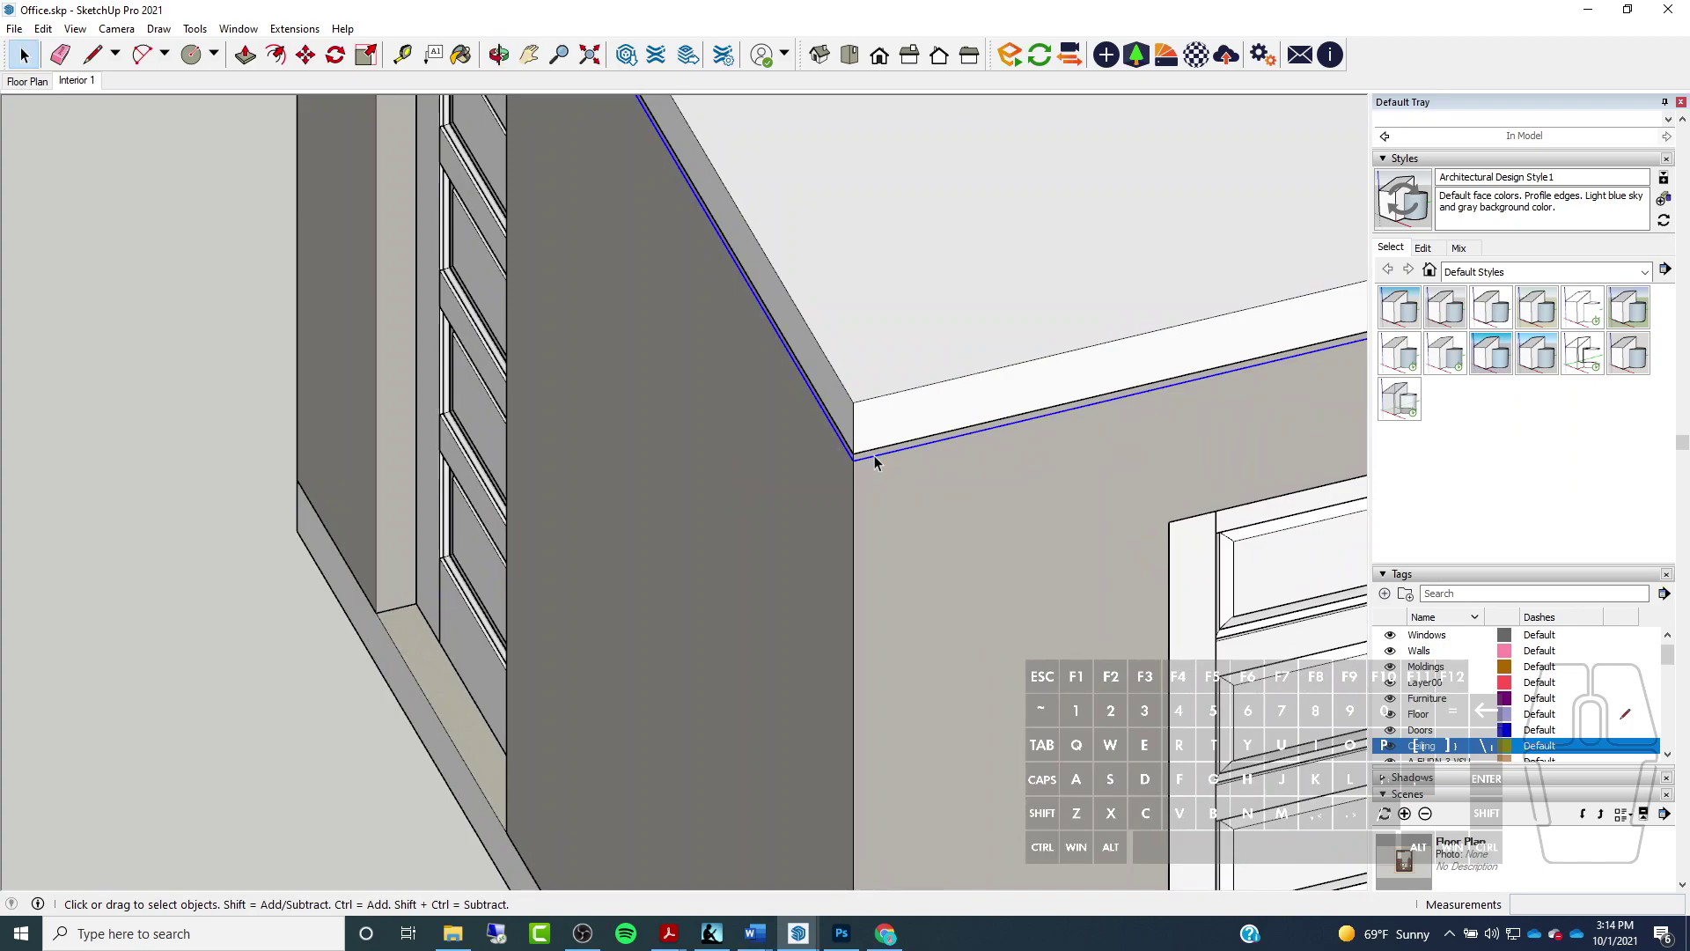
scroll(910, 451, "up", 3)
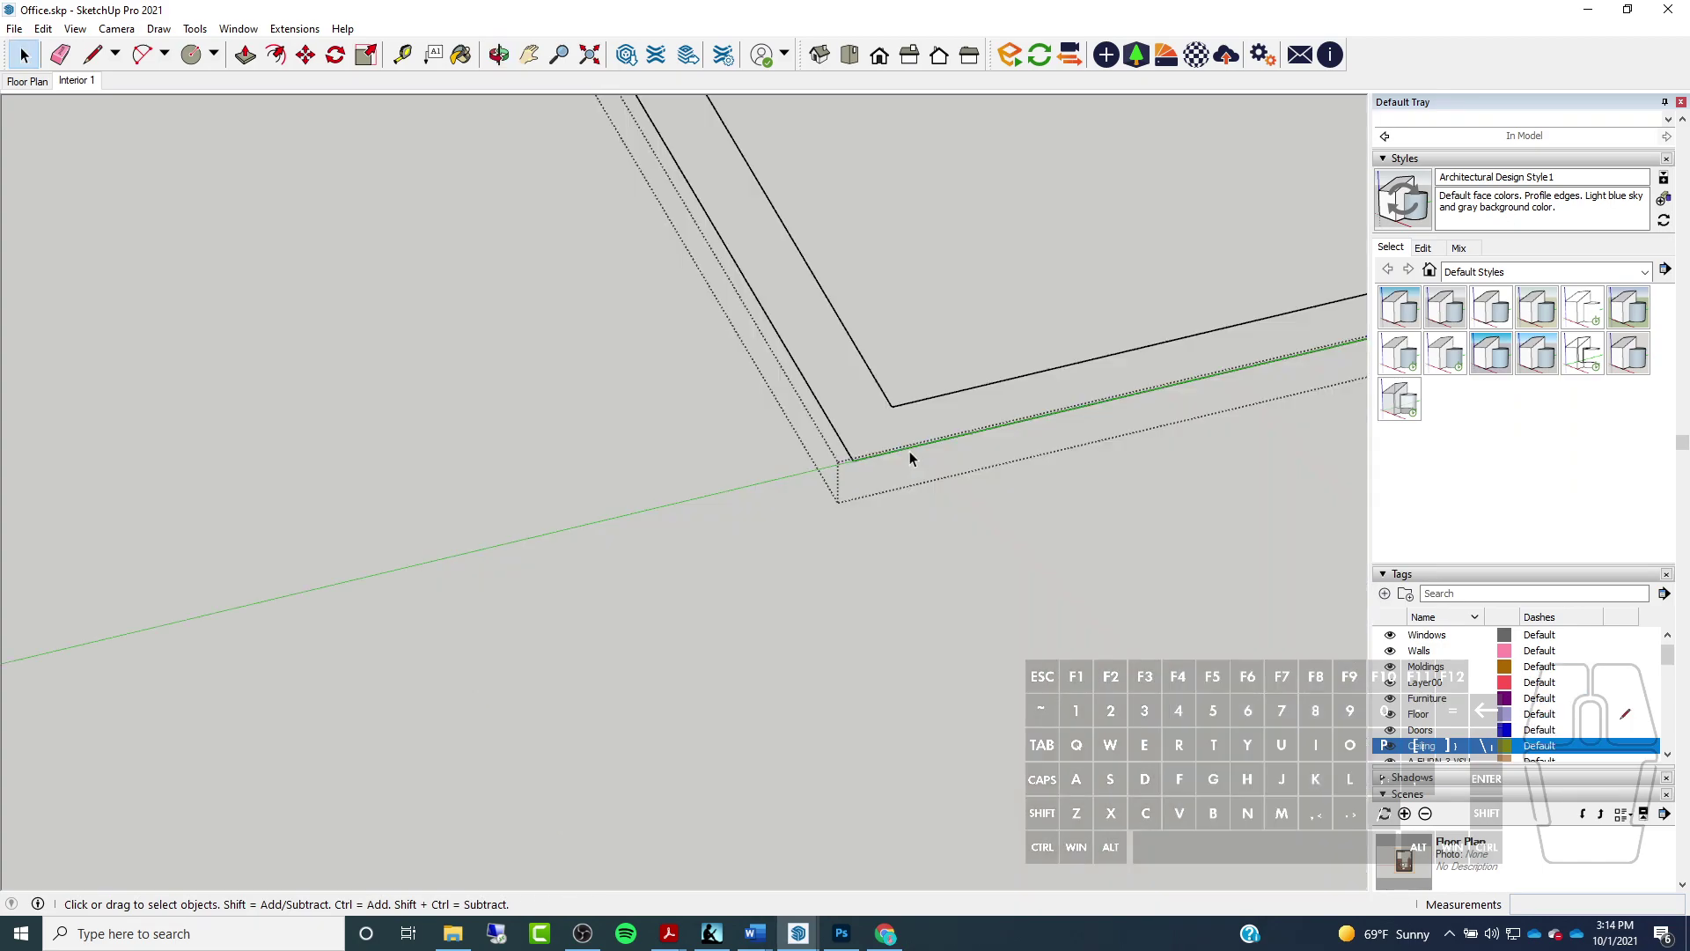
Leave the slice outline group after looking over its wall outlines, and undo the group's creation
middle_click_drag(596, 475, 303, 480)
scroll(287, 484, "down", 3)
scroll(584, 422, "up", 3)
middle_click_drag(584, 423, 336, 236)
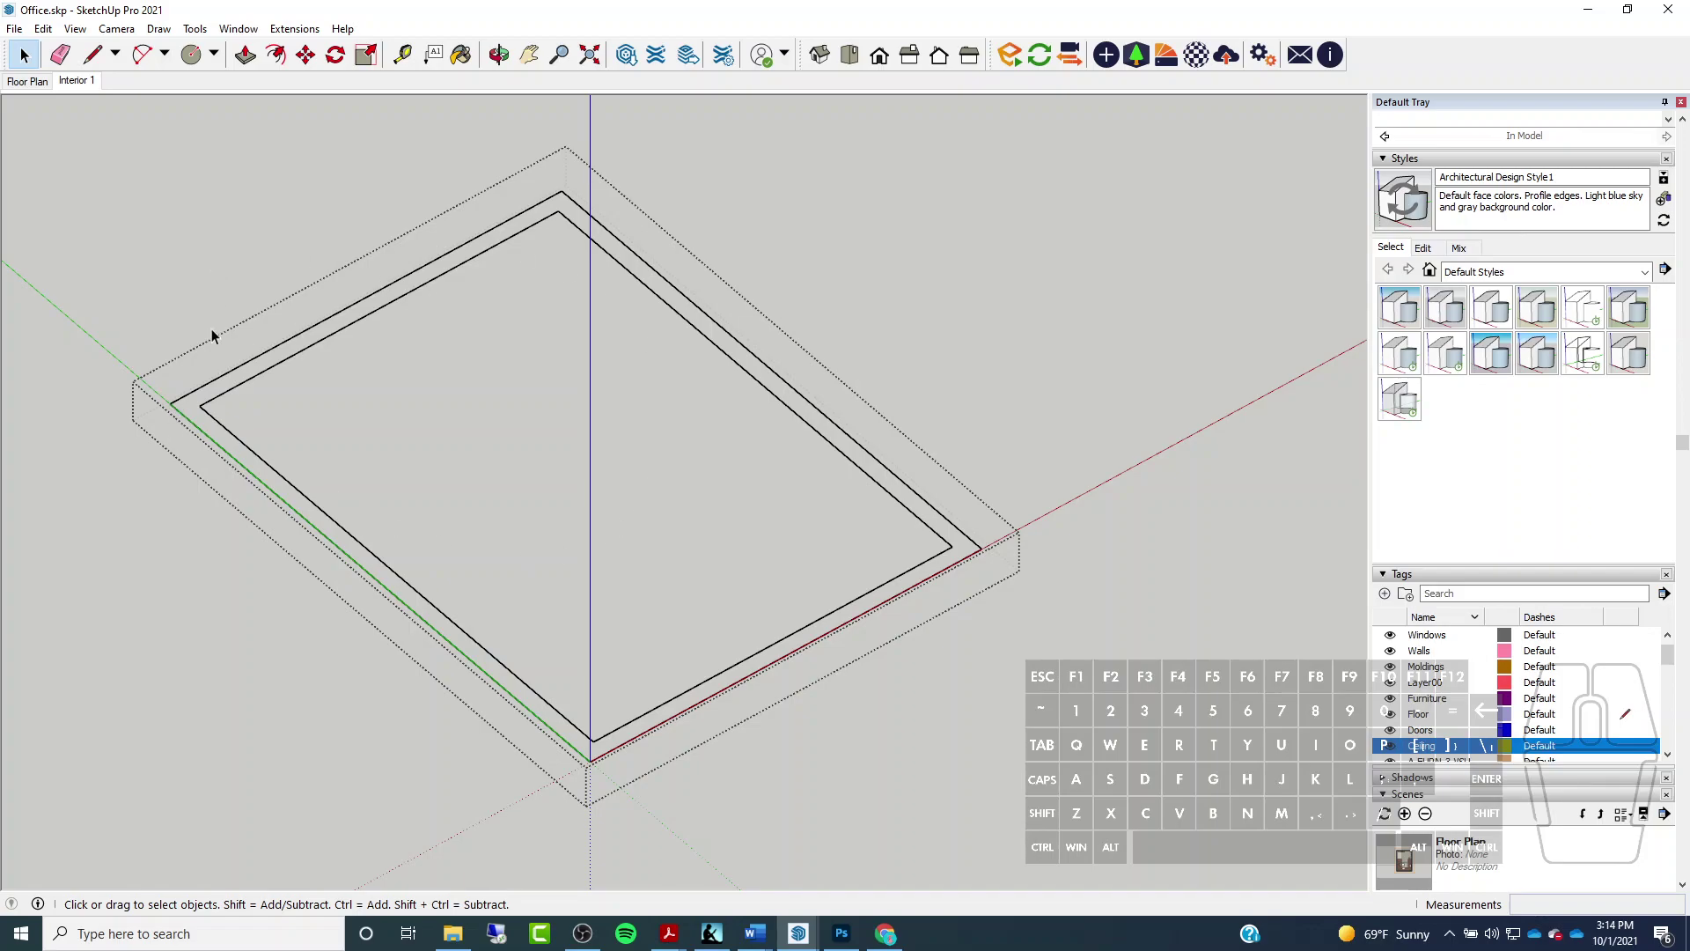
left_click(298, 183)
key("ctrl+z")
left_click(176, 250)
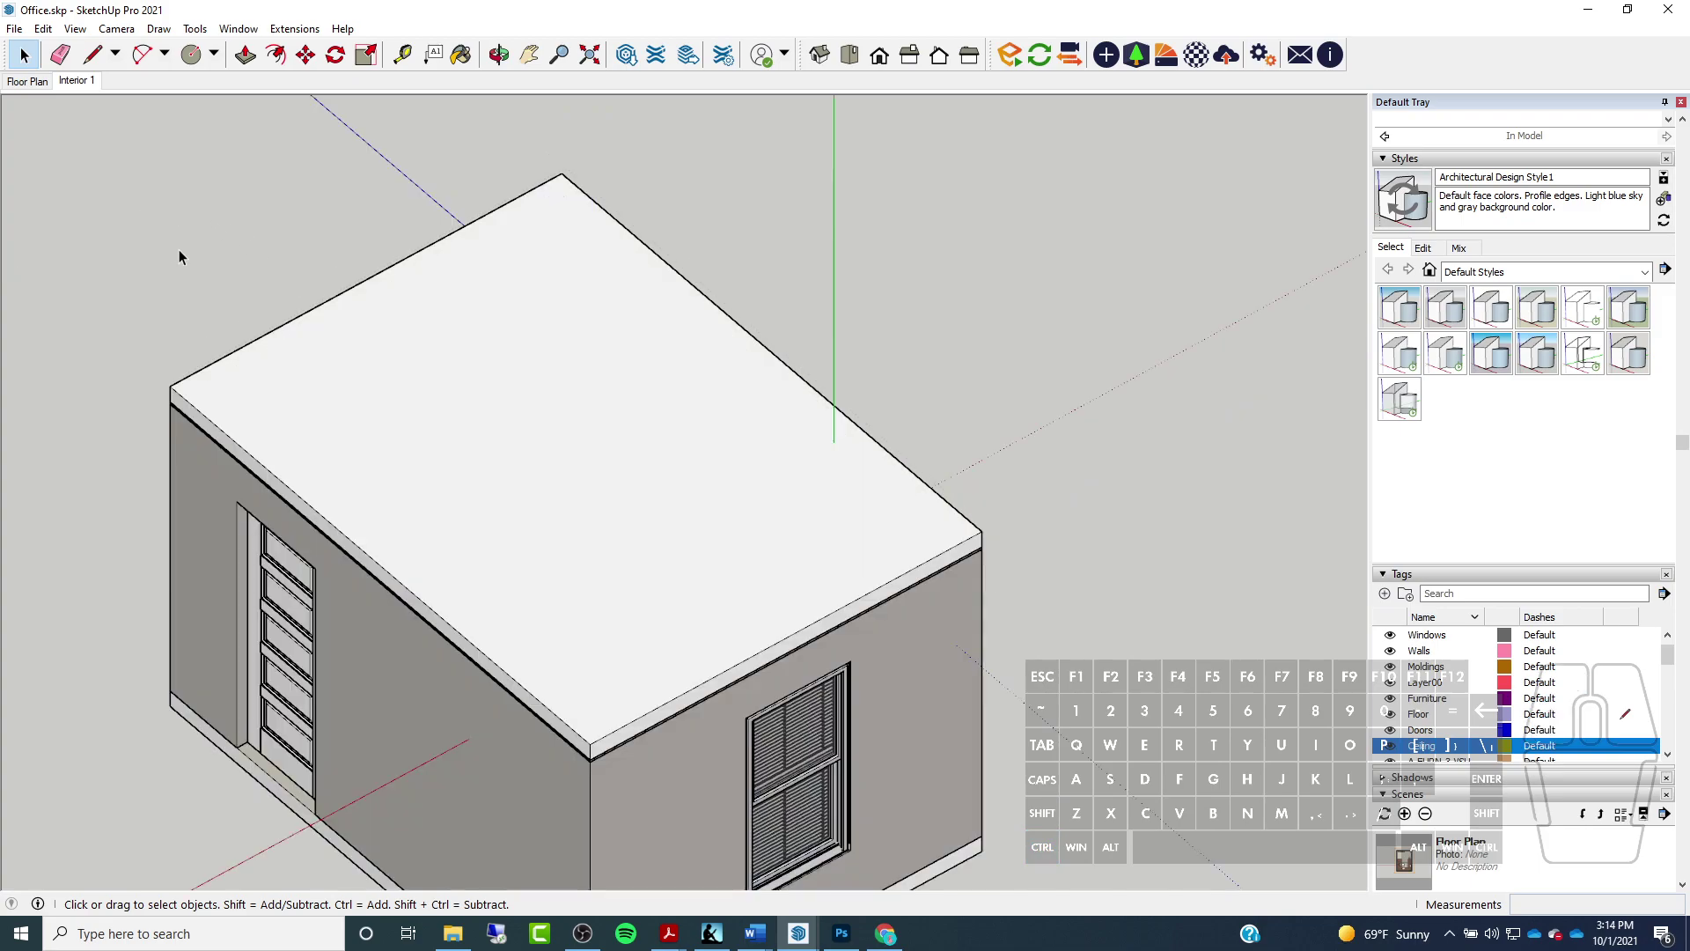
Turn the display of section planes and section cuts back on
middle_click_drag(264, 369, 317, 308)
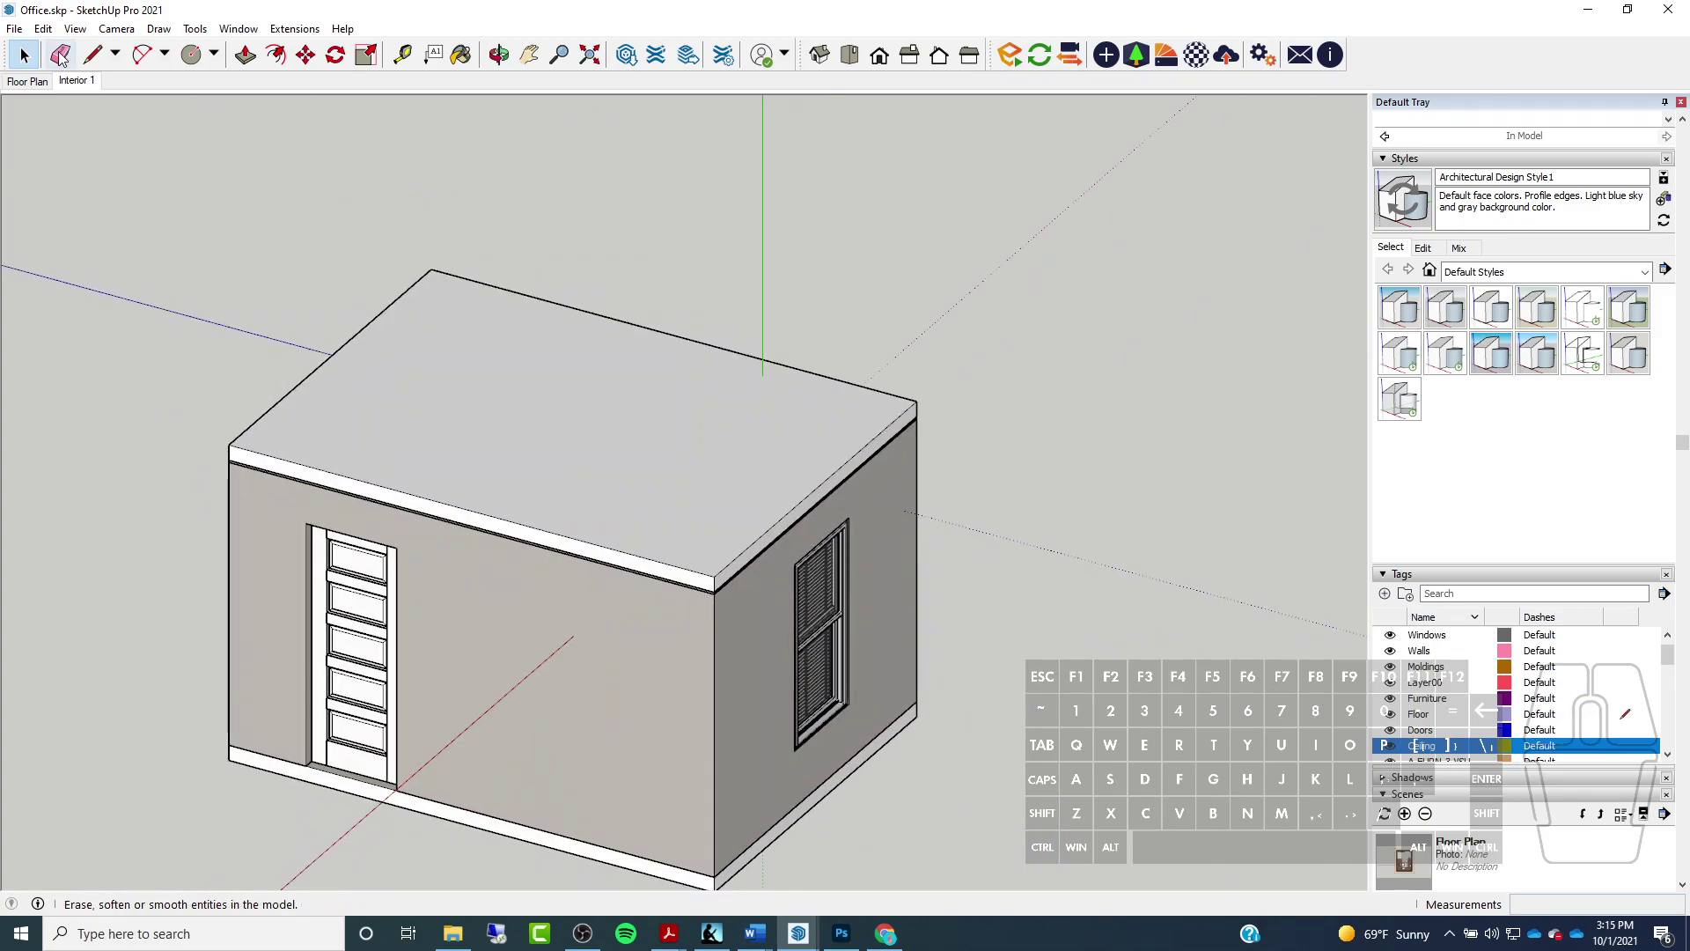
left_click(74, 28)
left_click(110, 132)
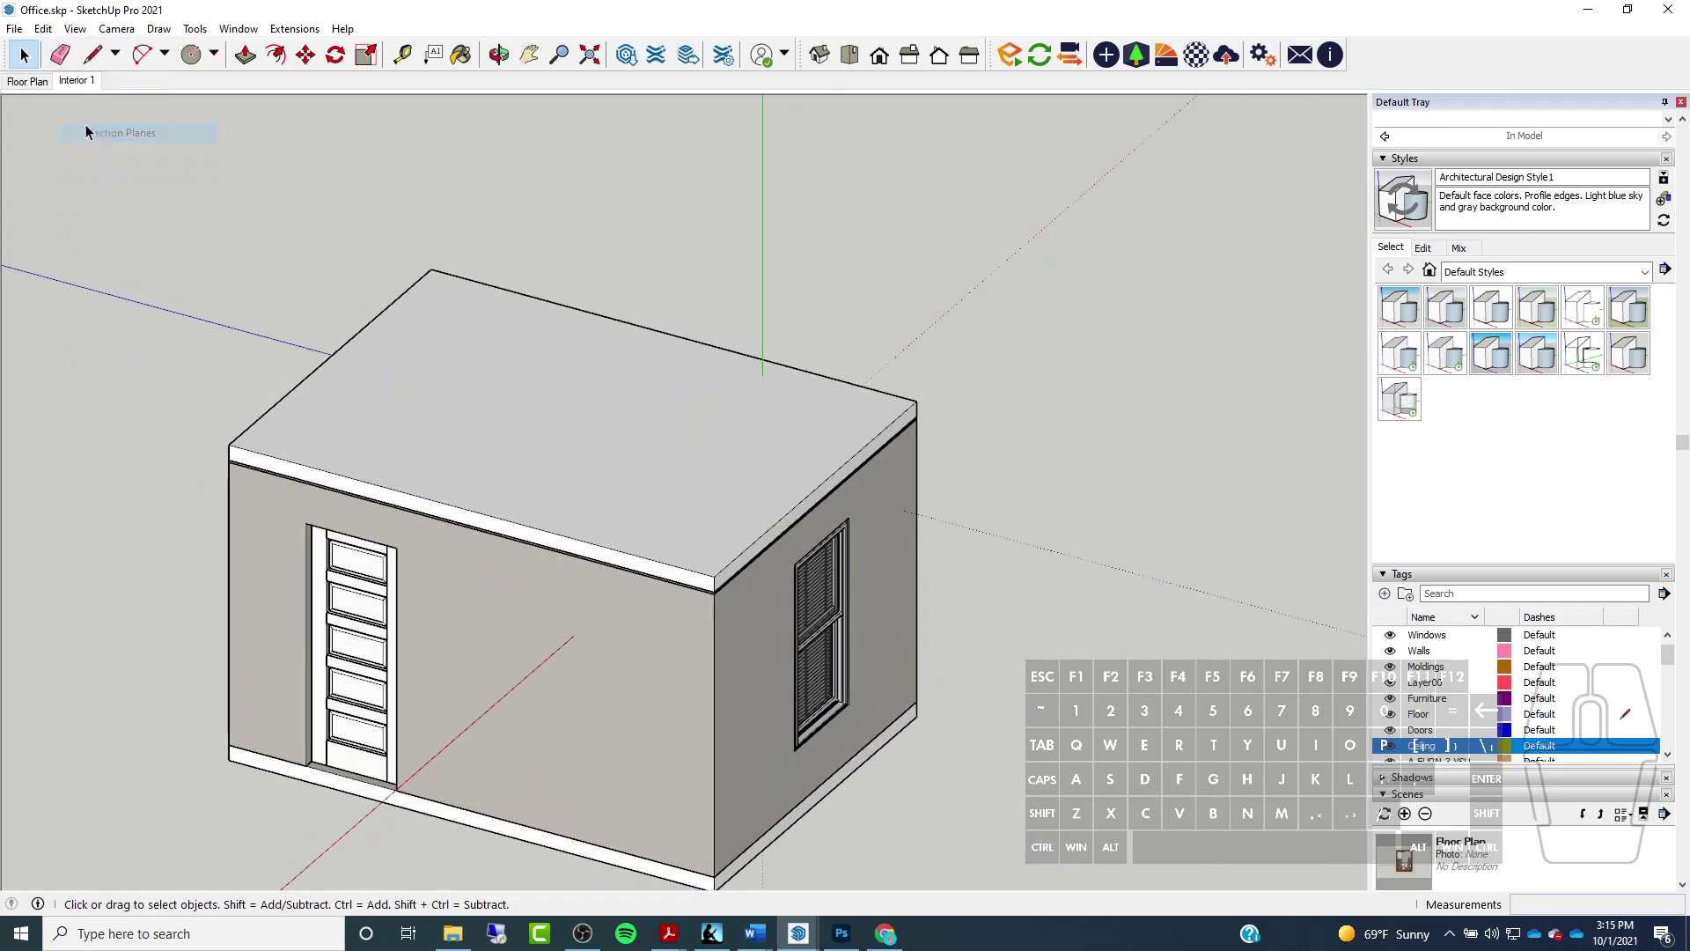
left_click(75, 29)
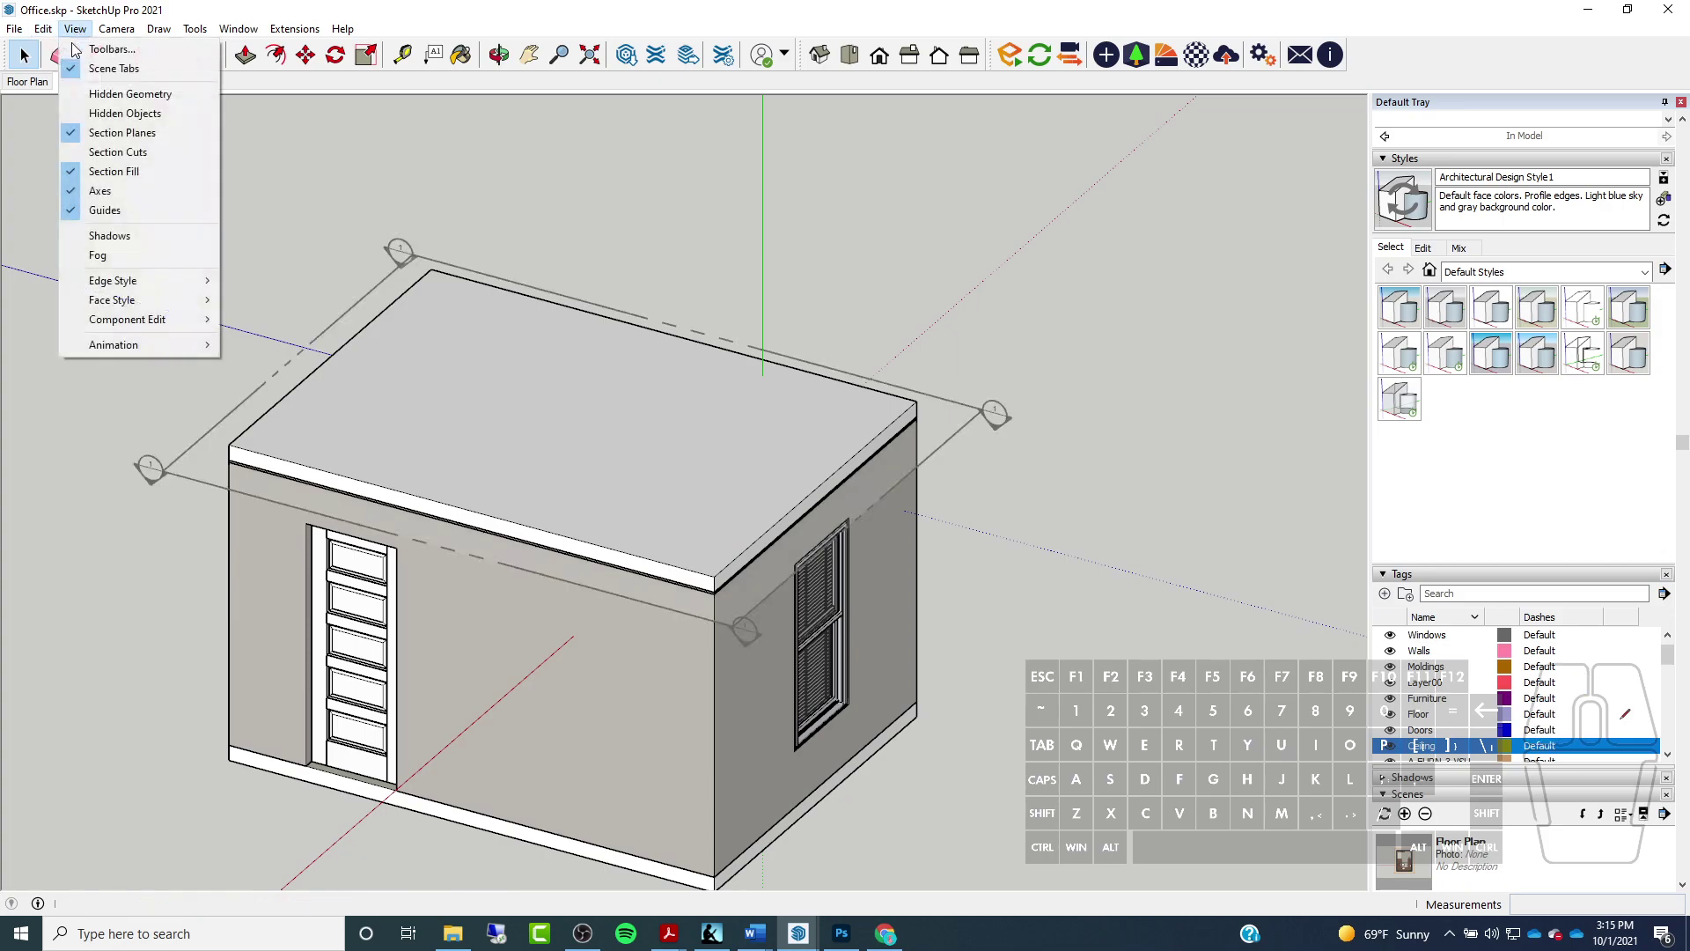
left_click(93, 150)
Move the Floor Plan section plane down about 7' 5 3/4" so it cuts through the furniture and walls just above the floor
left_click(176, 464)
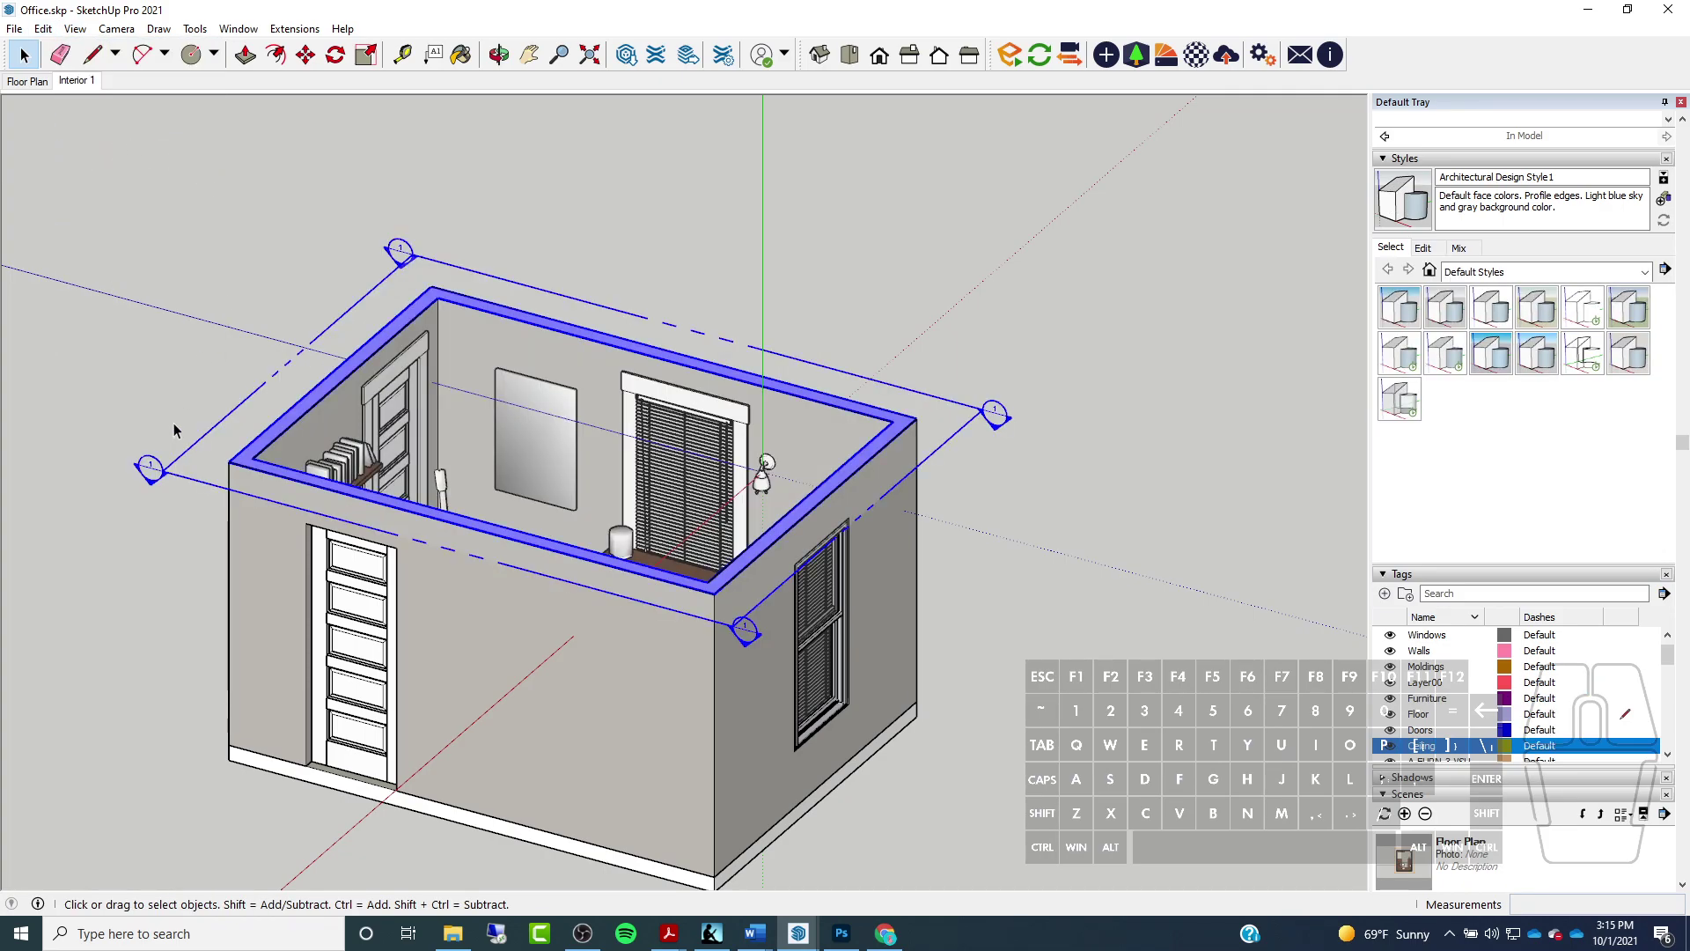
middle_click_drag(625, 495, 292, 595)
middle_click_drag(458, 428, 412, 459)
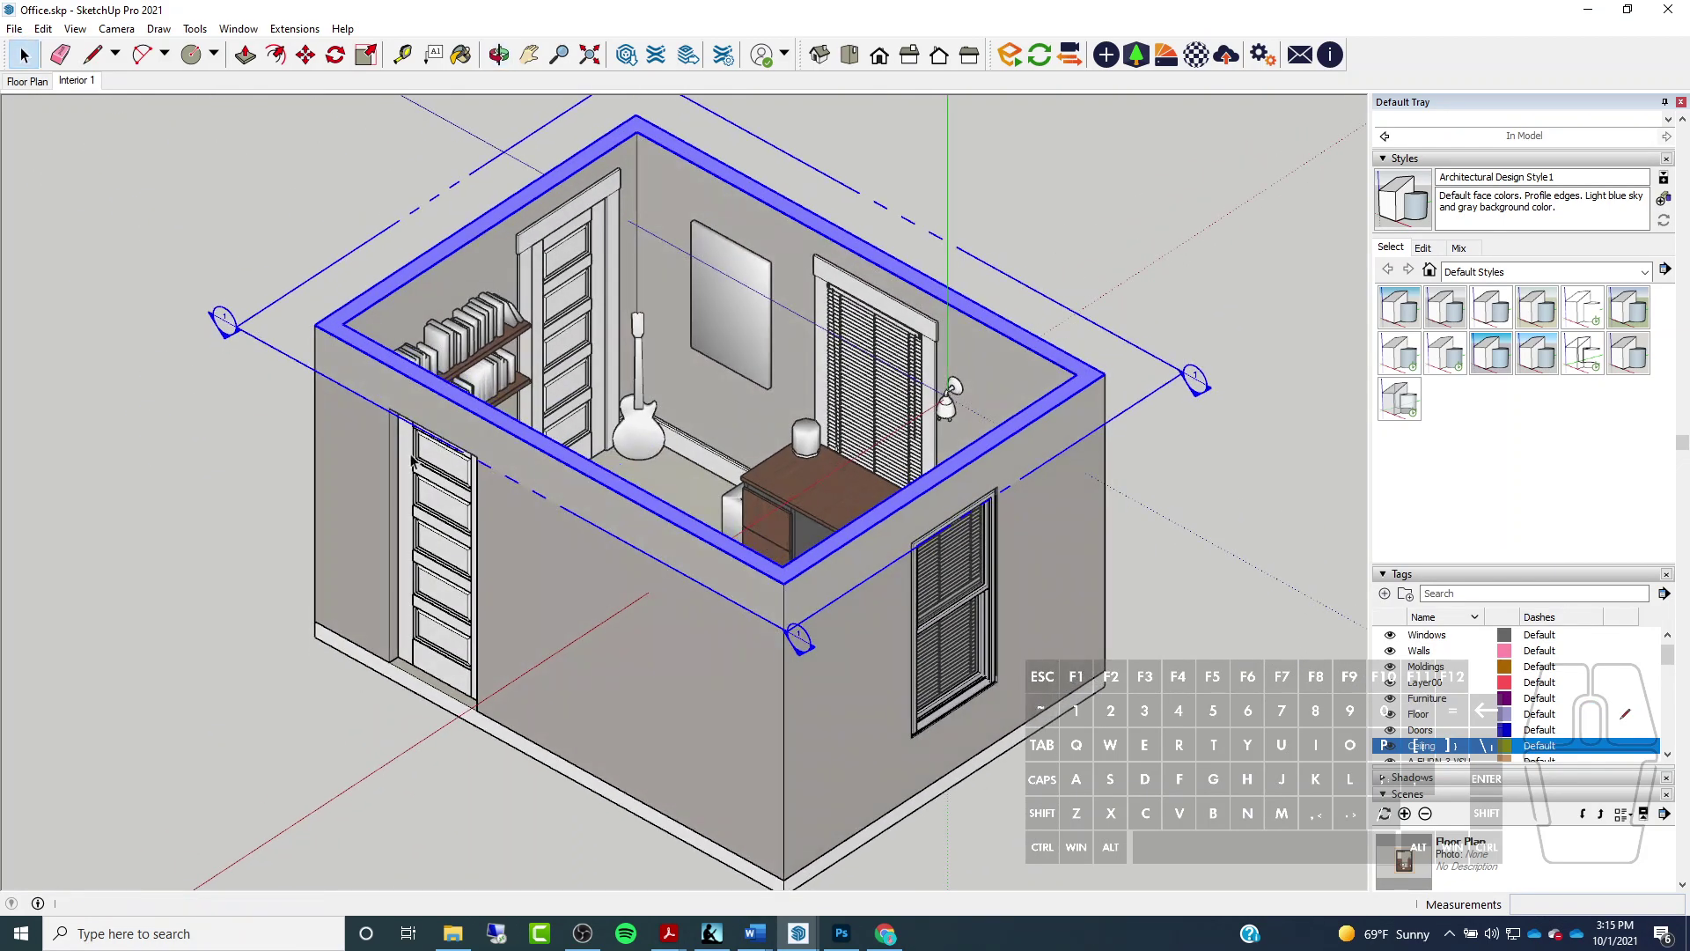
left_click(306, 55)
middle_click_drag(435, 291, 385, 312)
scroll(384, 312, "up", 5)
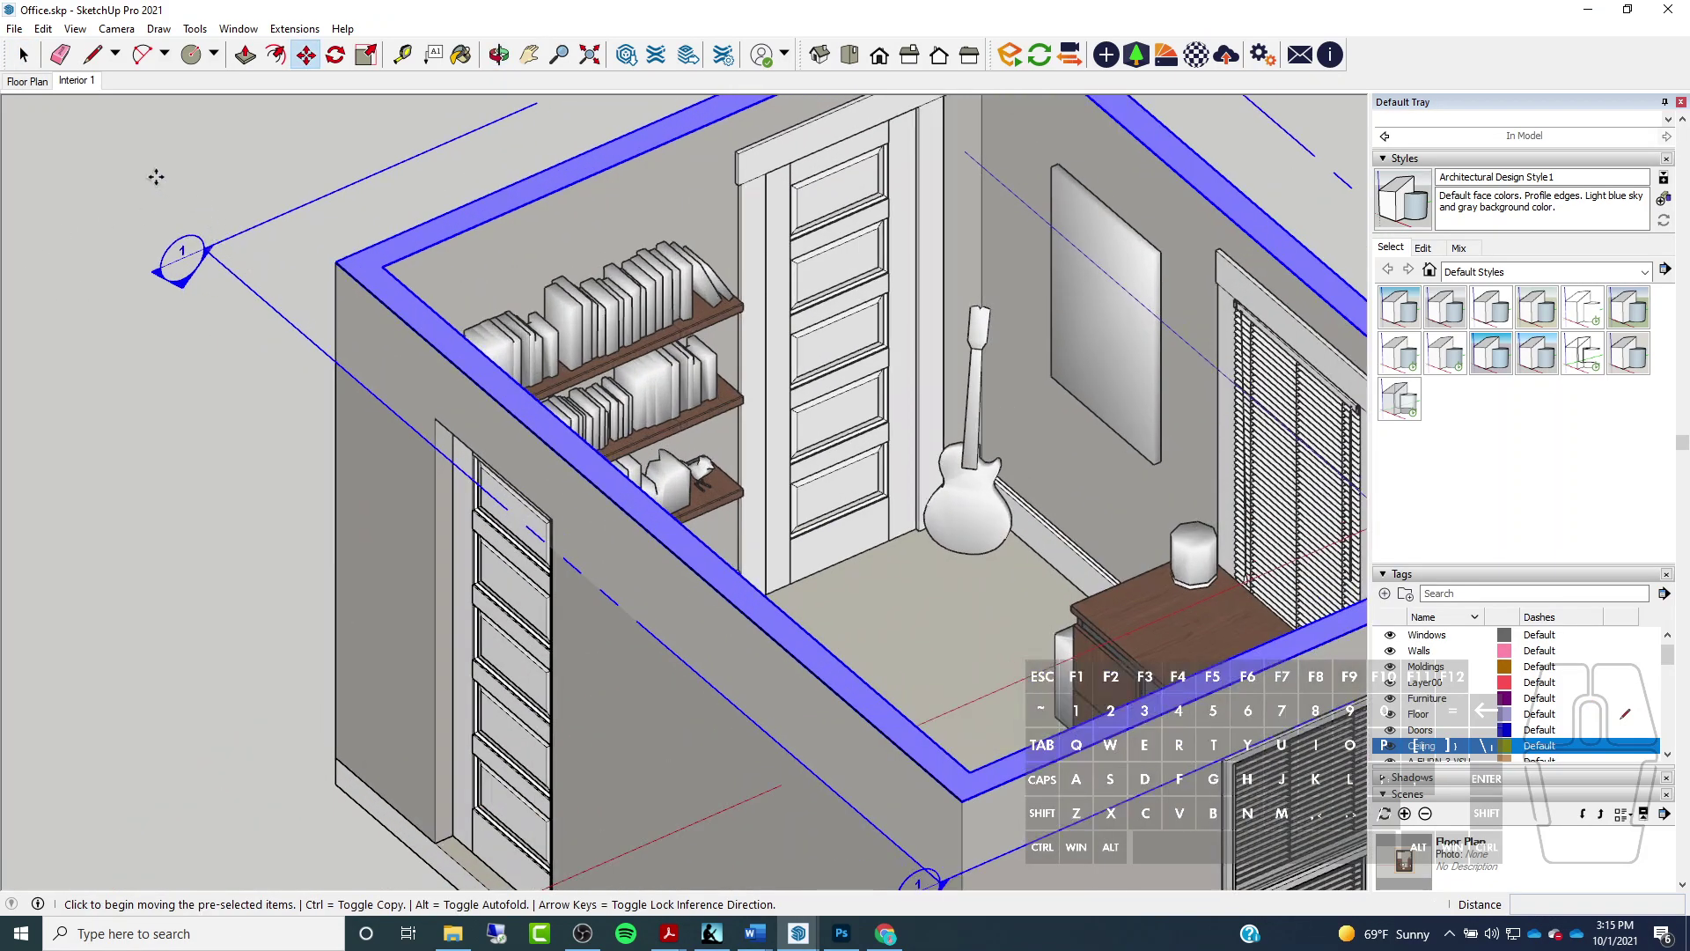
left_click(114, 173)
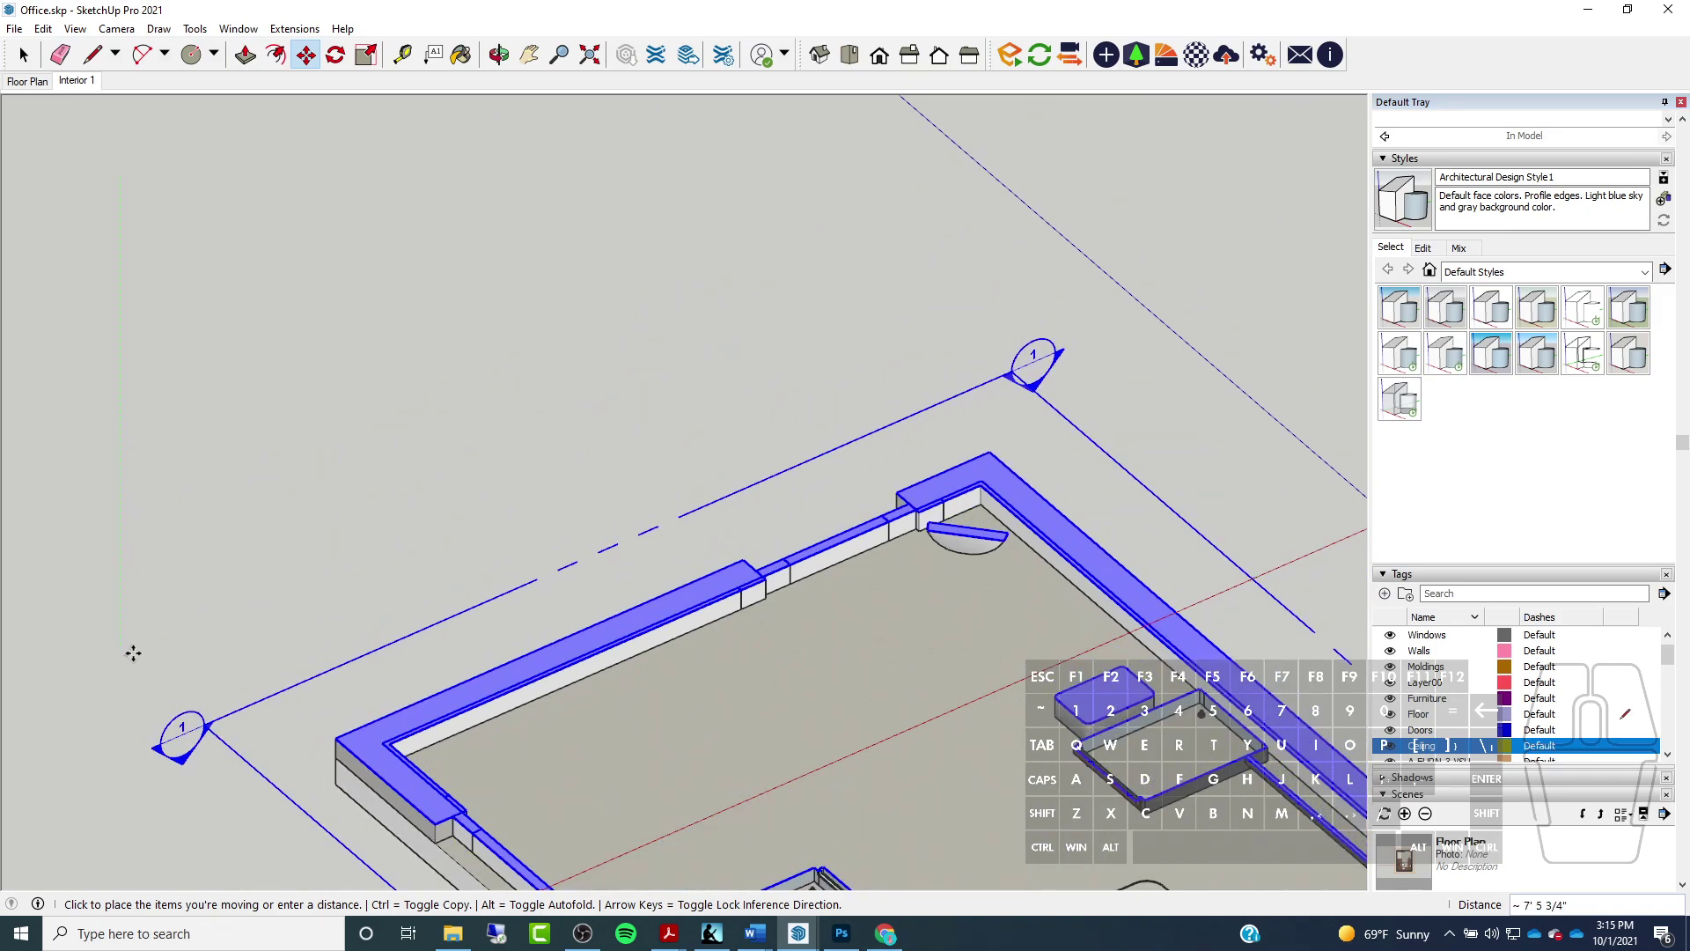
left_click(133, 652)
scroll(426, 426, "down", 3)
middle_click_drag(426, 426, 381, 480)
key("space")
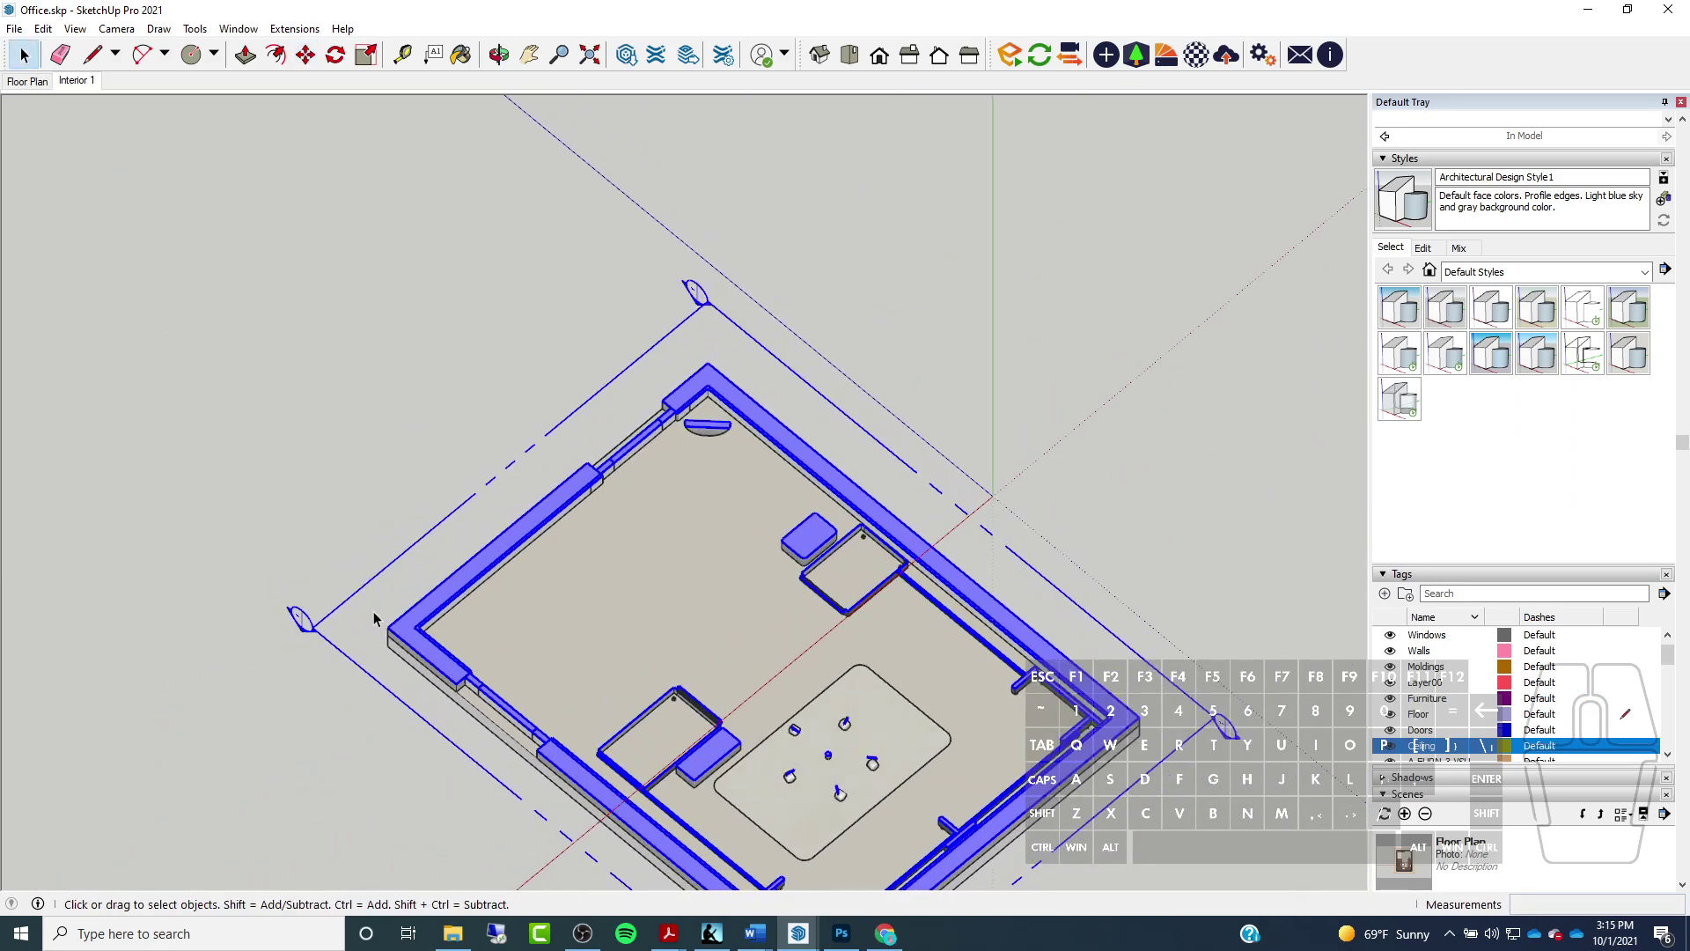
Create a group from the lowered section plane's slice and inspect its outlines at the door opening near the wall corner
scroll(347, 594, "up", 4)
right_click(343, 590)
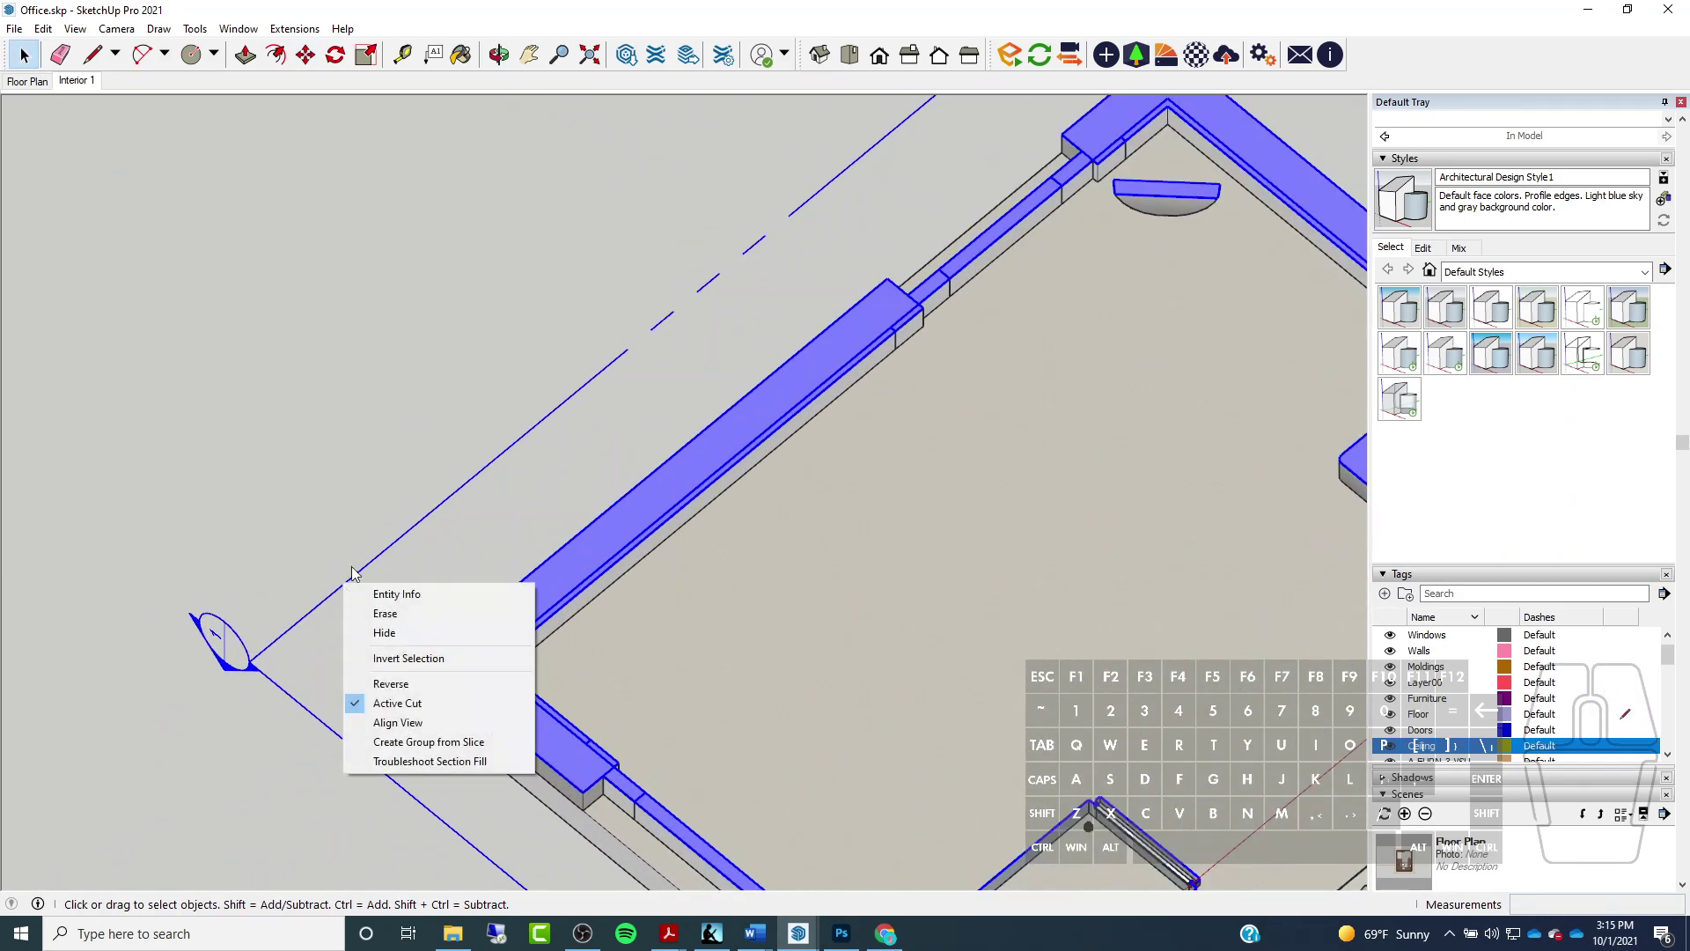
left_click(407, 747)
scroll(384, 310, "down", 5)
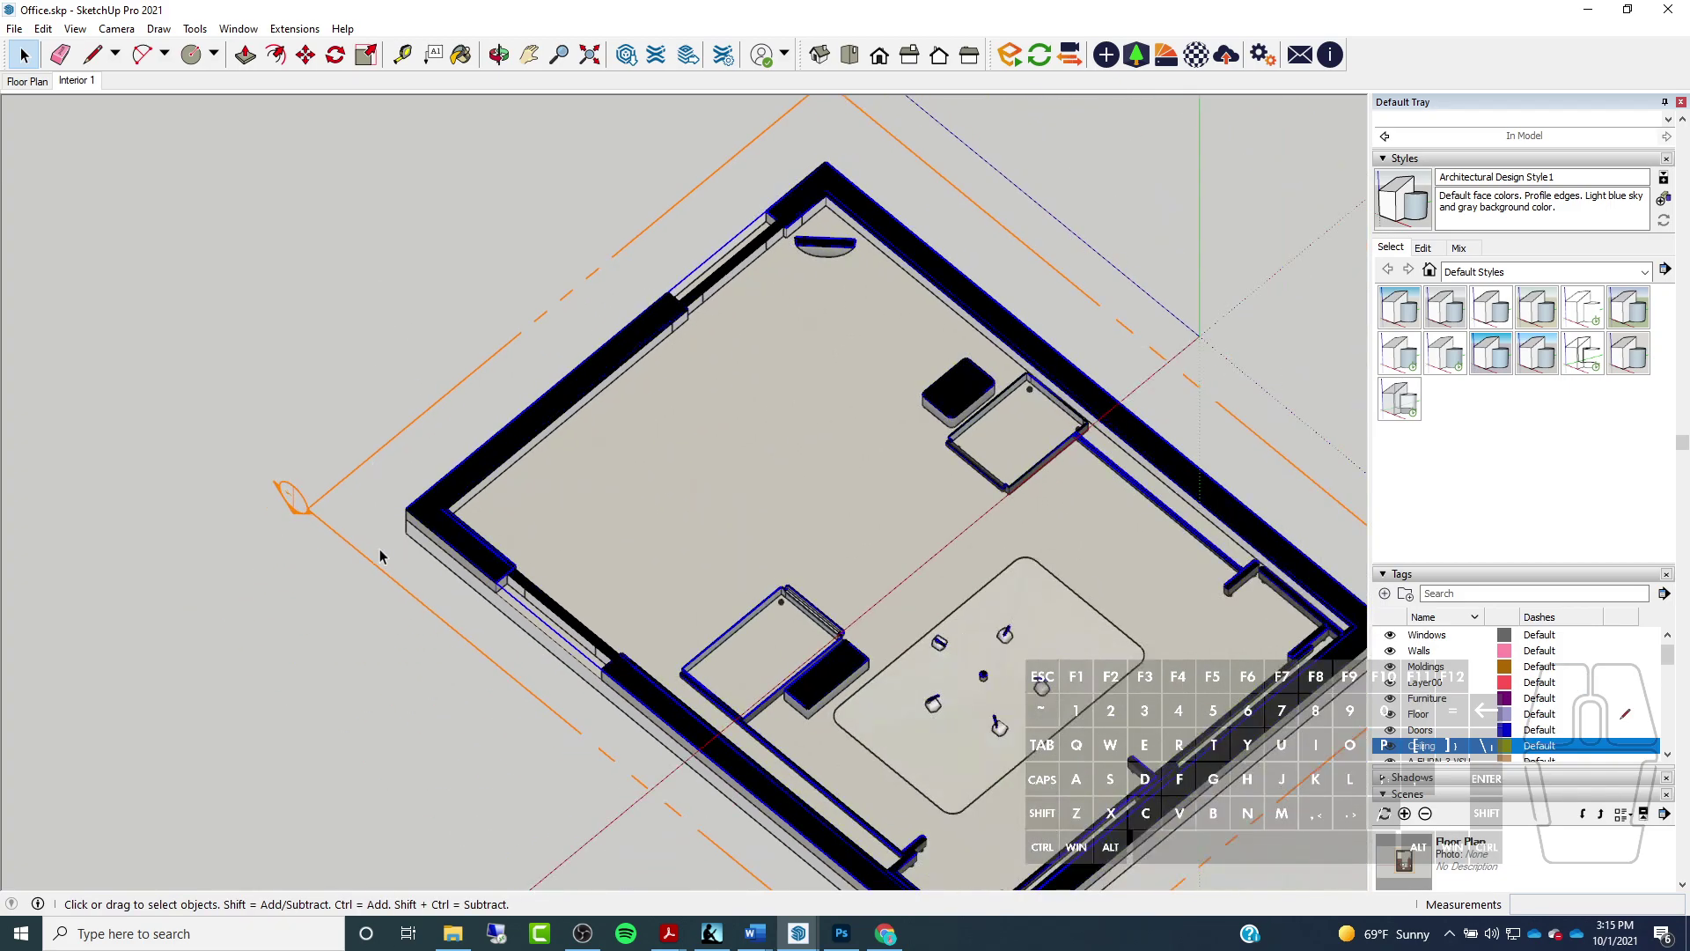
scroll(403, 551, "up", 3)
scroll(608, 641, "up", 2)
scroll(604, 640, "up", 2)
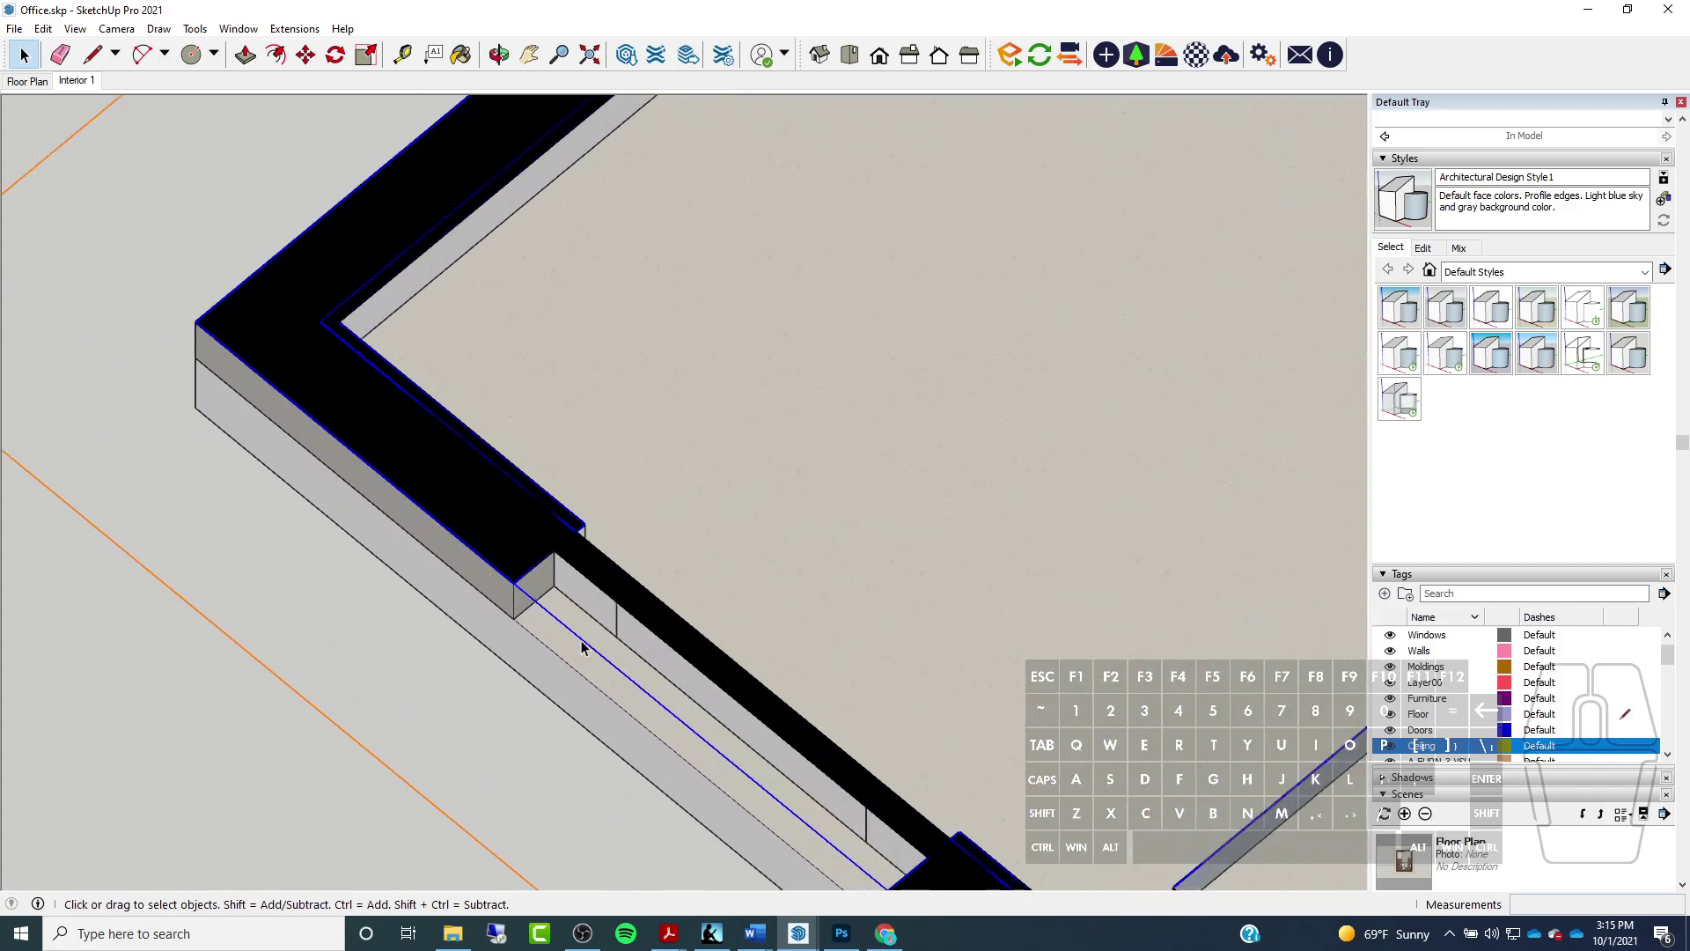
scroll(566, 528, "up", 2)
left_click(566, 530)
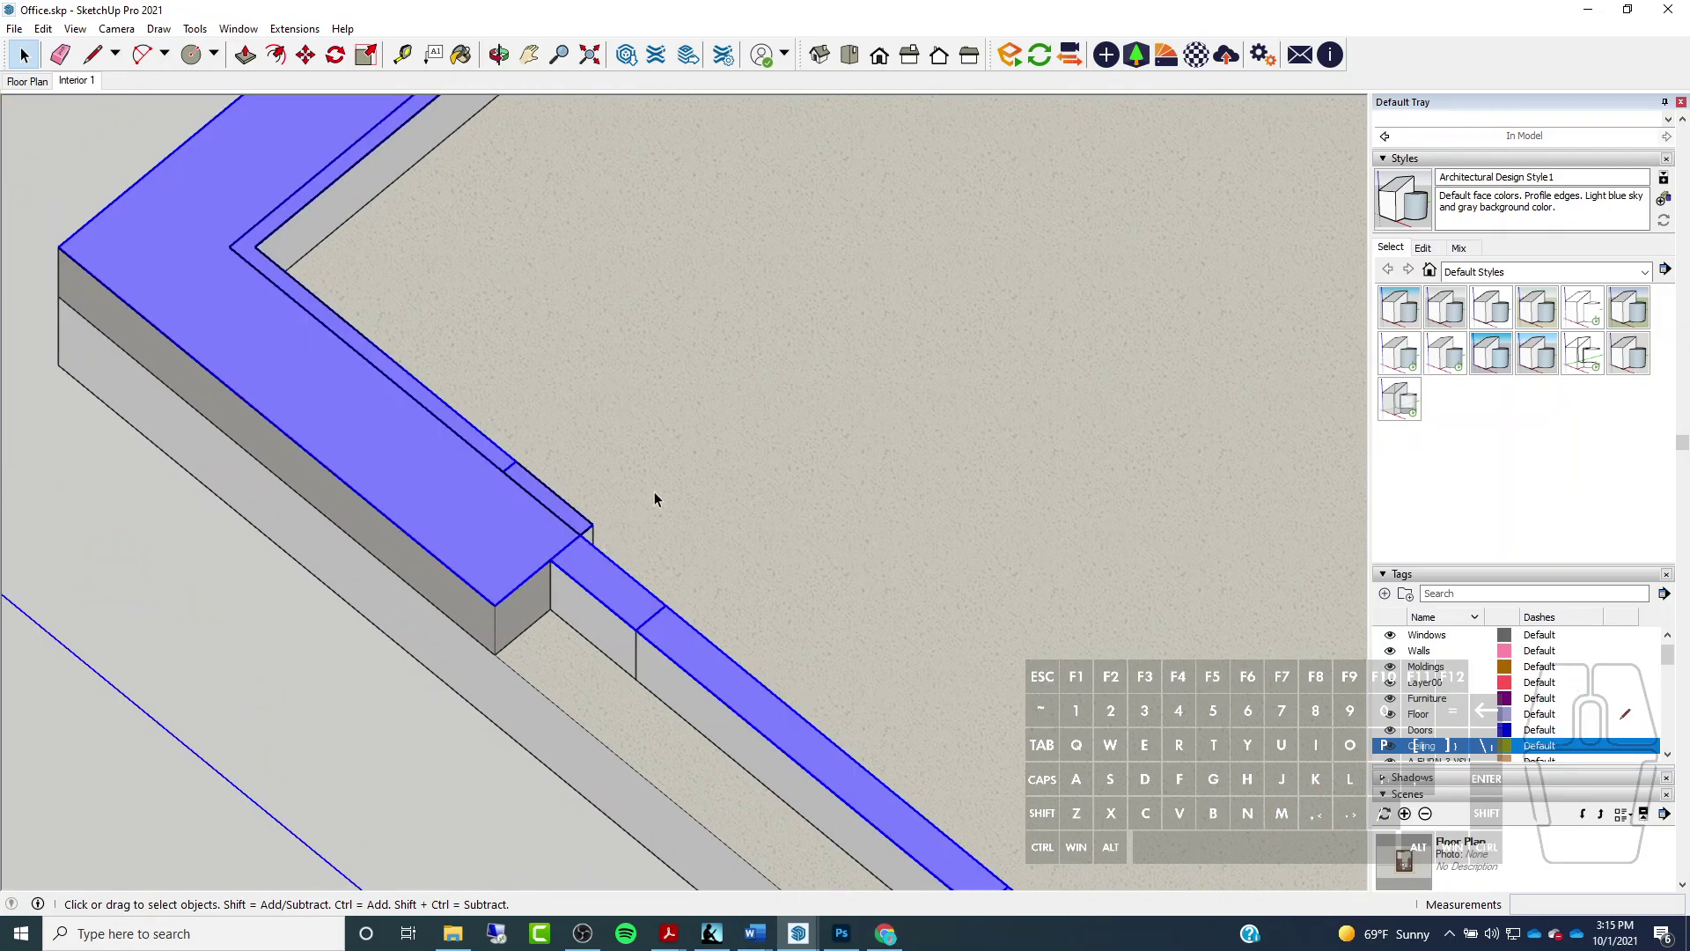
scroll(655, 498, "down", 4)
left_click(392, 565)
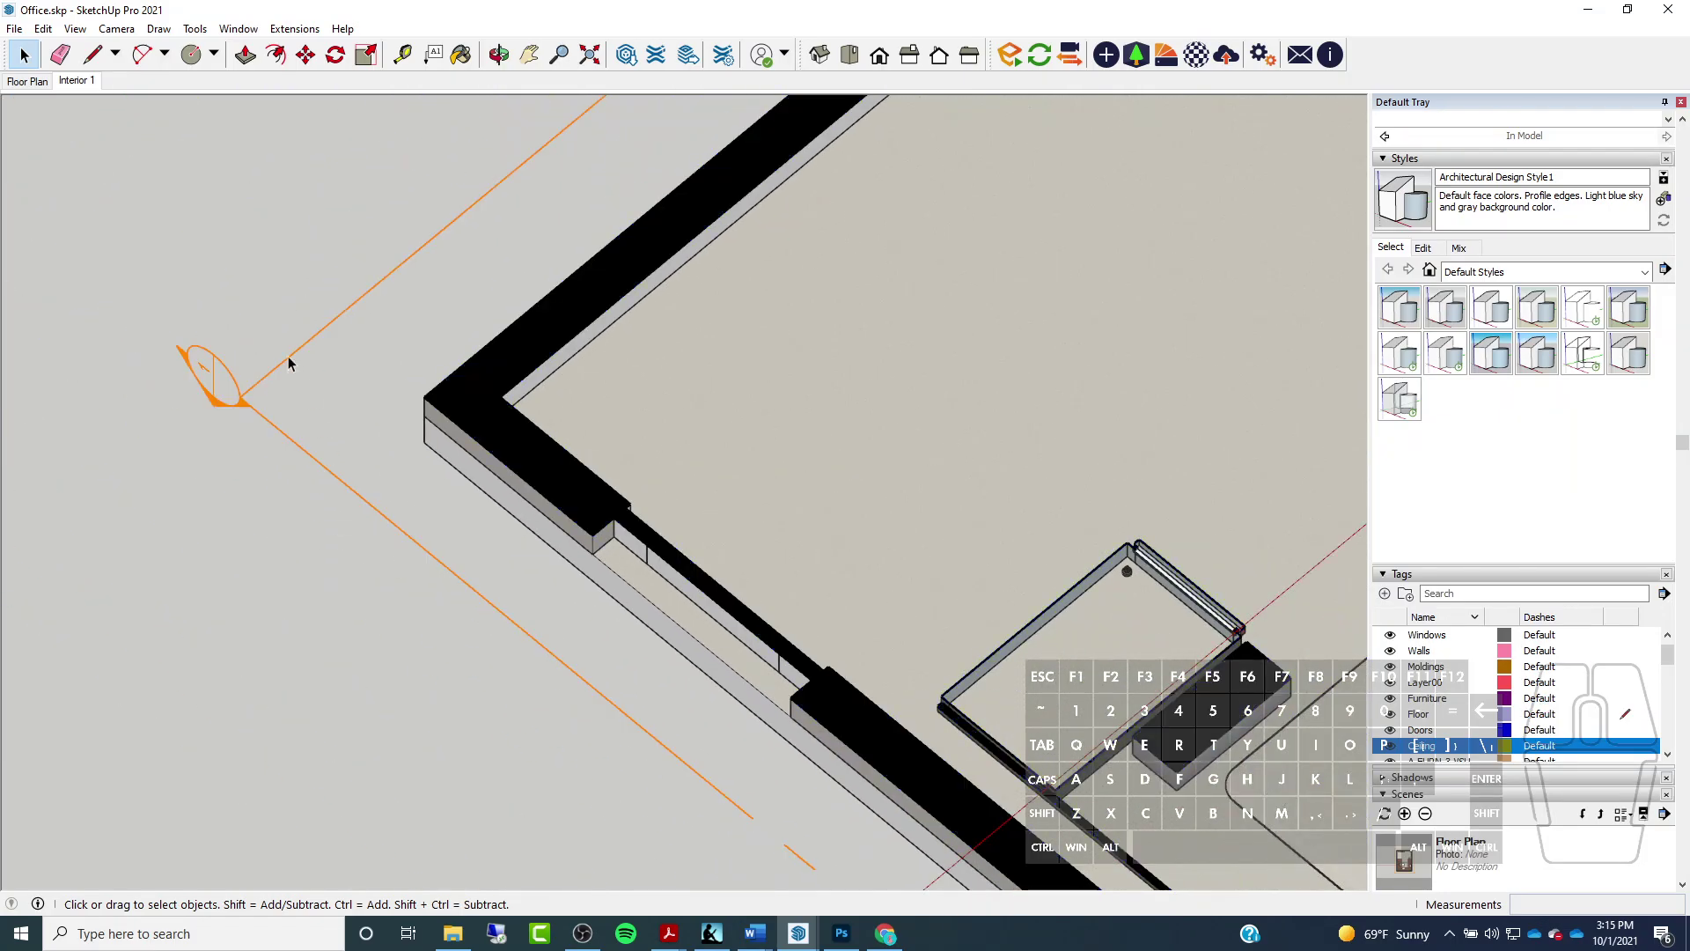
Hide the section planes and section cuts so the whole building displays uncut
left_click(75, 28)
left_click(94, 134)
left_click(75, 28)
left_click(118, 151)
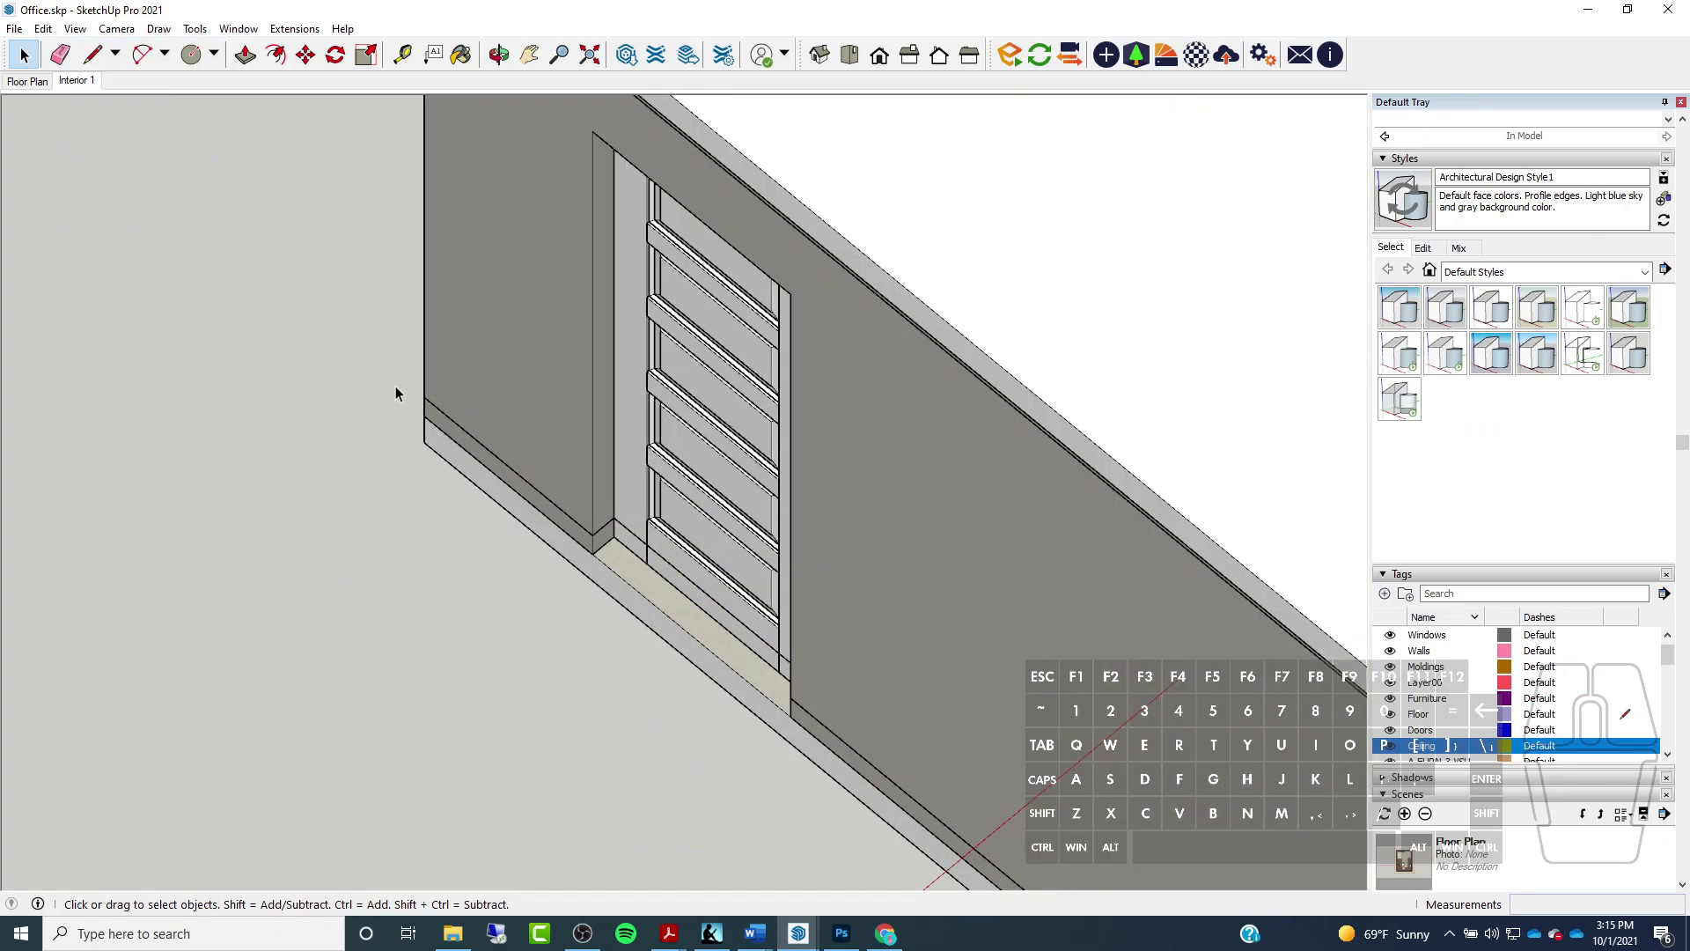
Open the low slice group for editing and examine its wall, door and furniture outlines from above and at an angle
left_click(466, 438)
scroll(489, 454, "down", 5)
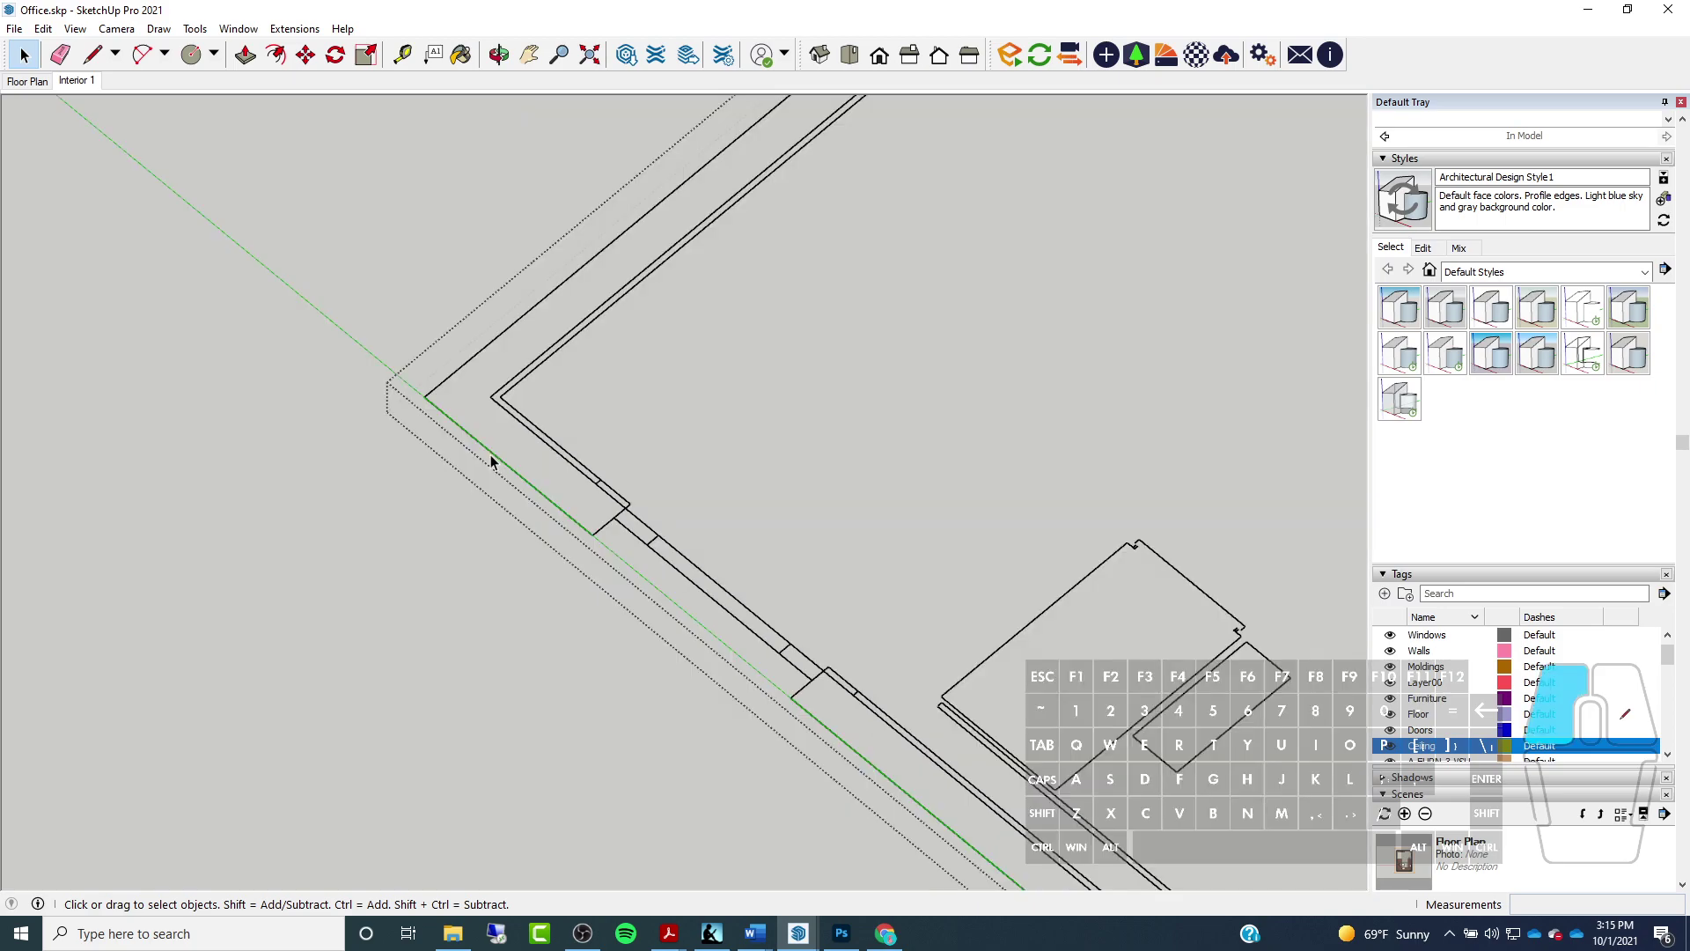
scroll(366, 484, "down", 5)
middle_click_drag(834, 532, 493, 616)
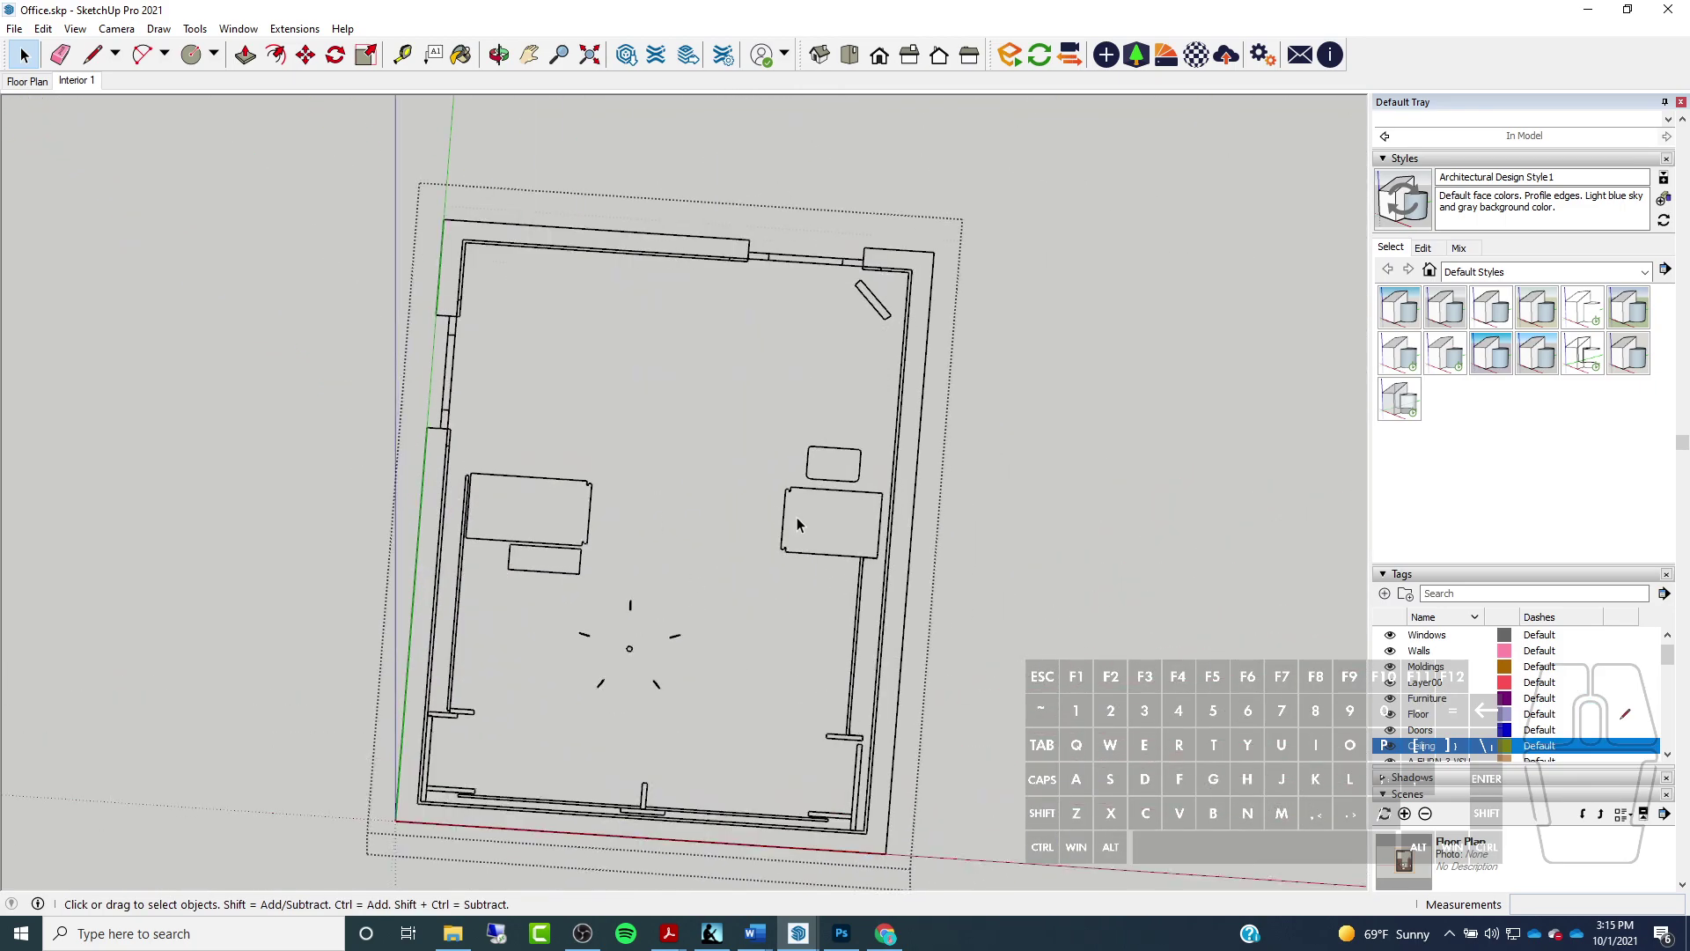
scroll(595, 676, "up", 3)
scroll(556, 680, "down", 2)
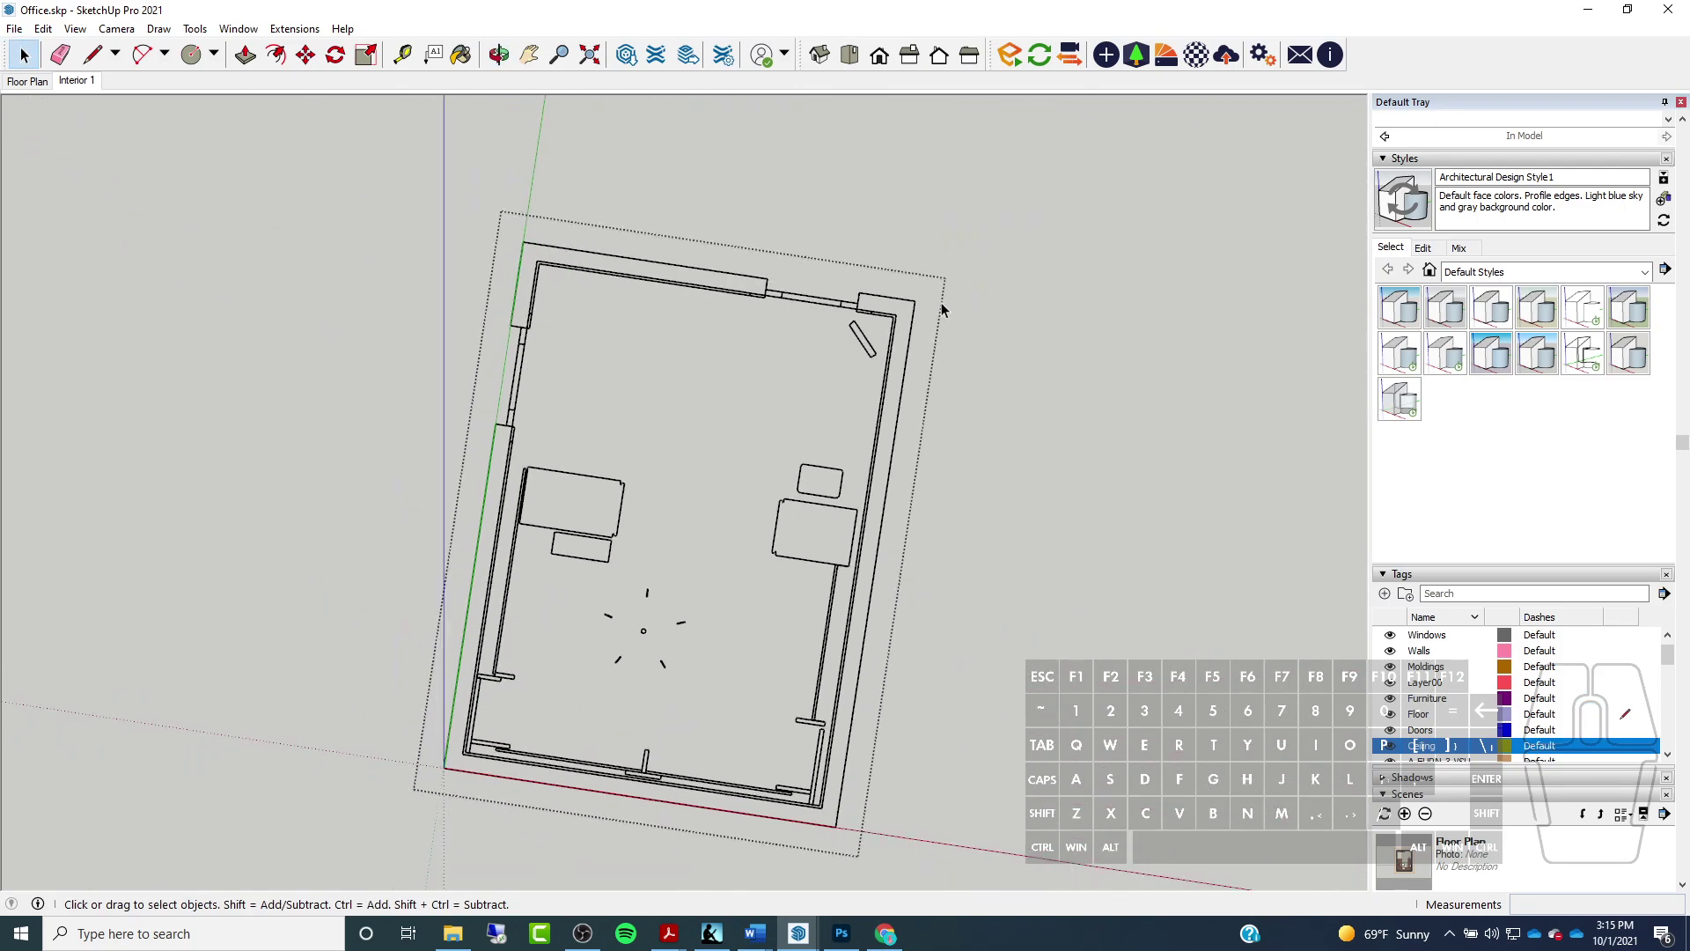
scroll(524, 431, "up", 3)
middle_click_drag(509, 446, 584, 534)
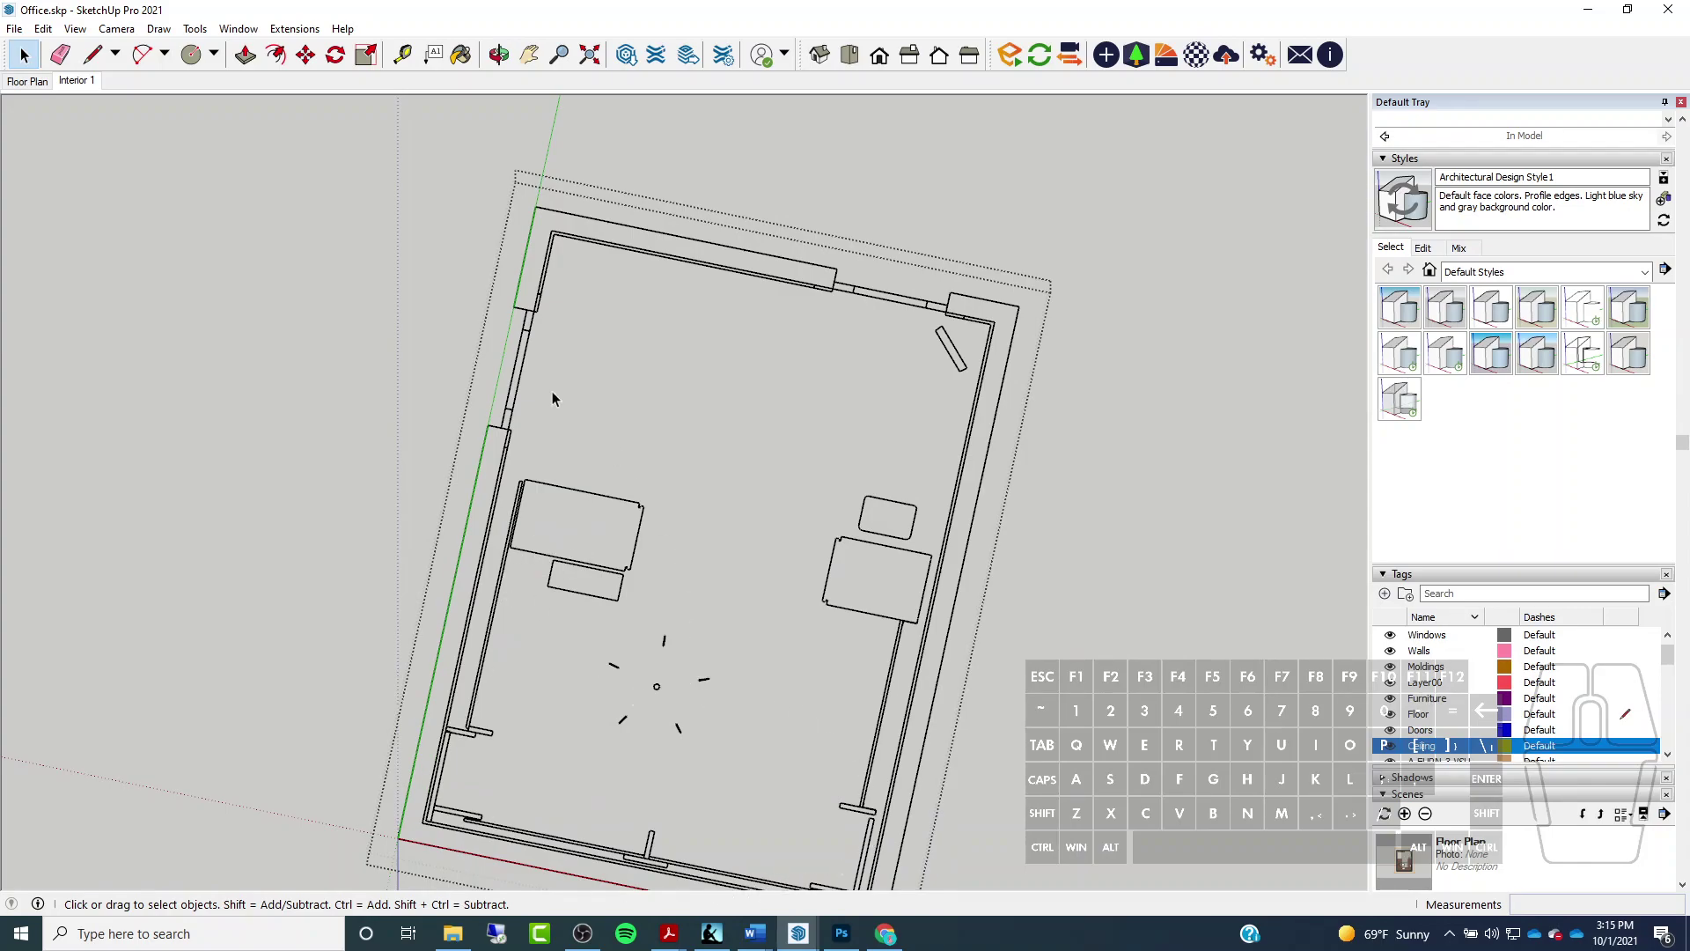
scroll(546, 493, "up", 3)
scroll(545, 493, "down", 2)
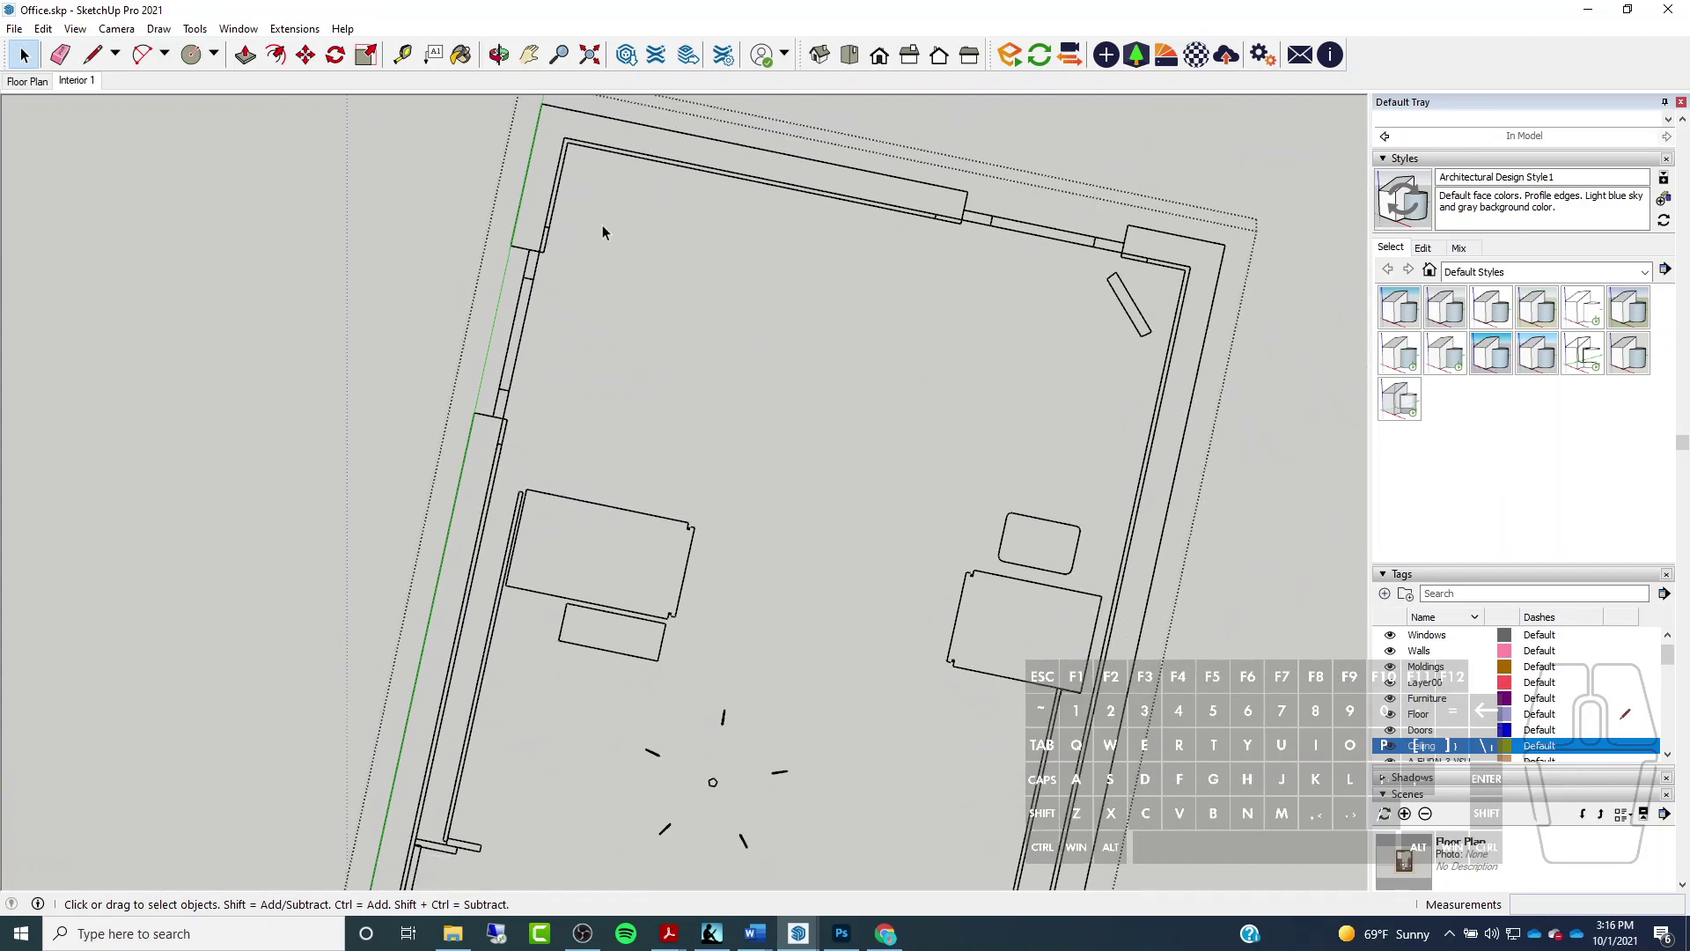
scroll(588, 298, "down", 6)
middle_click_drag(408, 521, 252, 419)
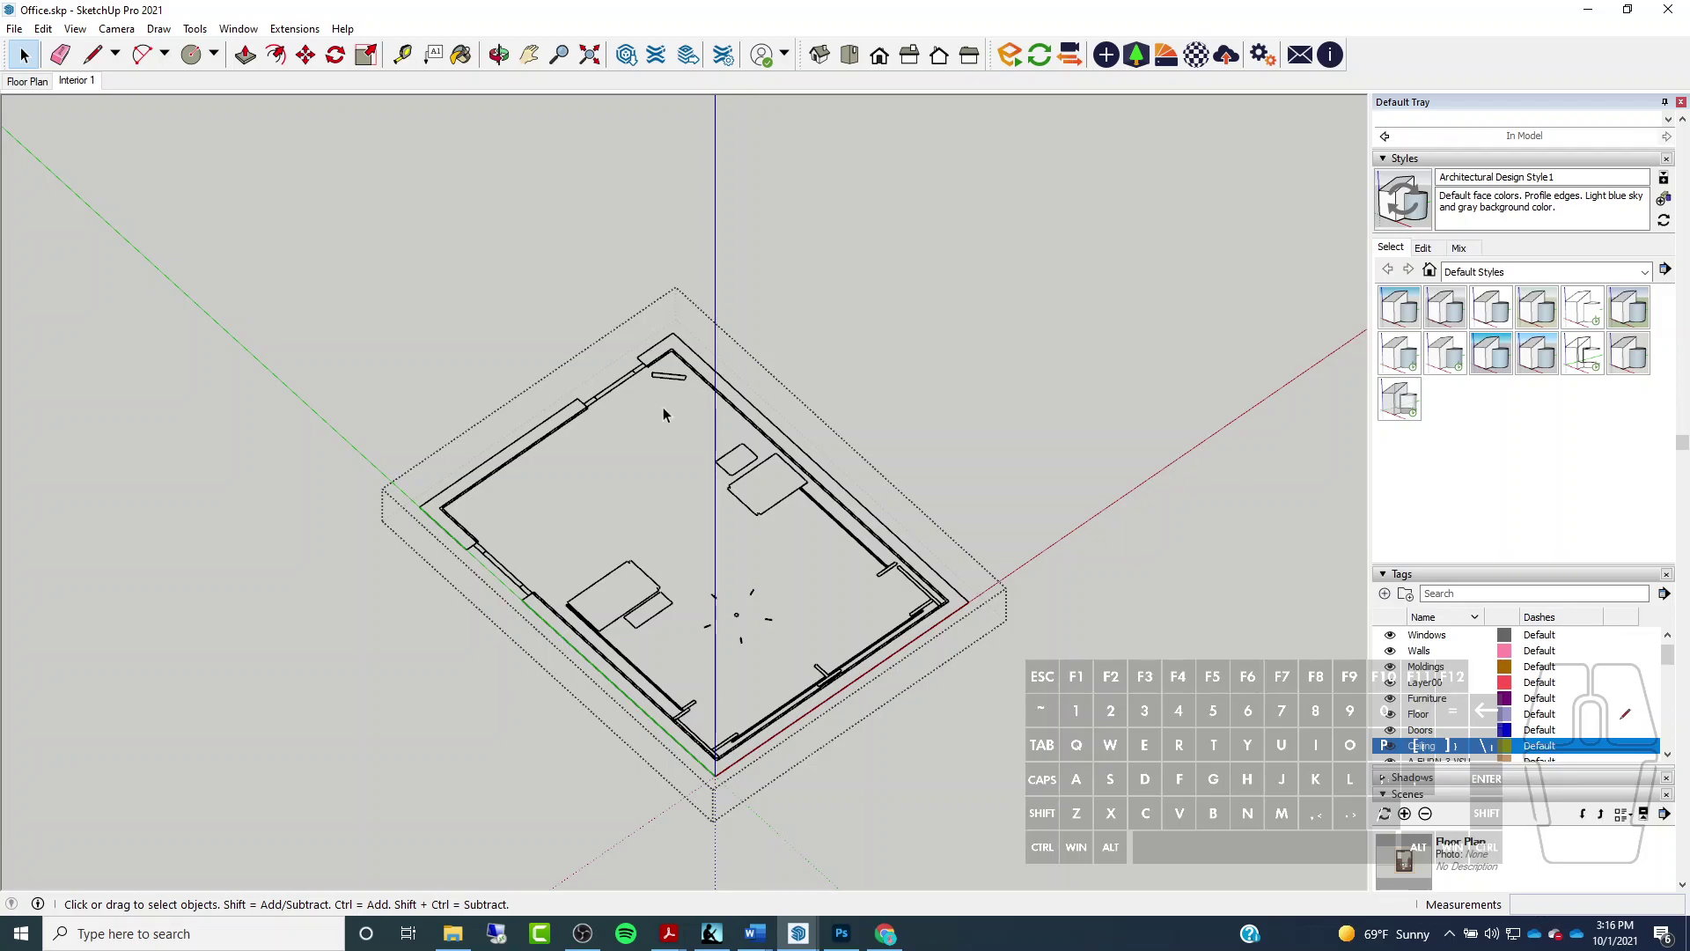
Delete the wall outlines inside the slice group and undo the deletion
left_click(445, 498)
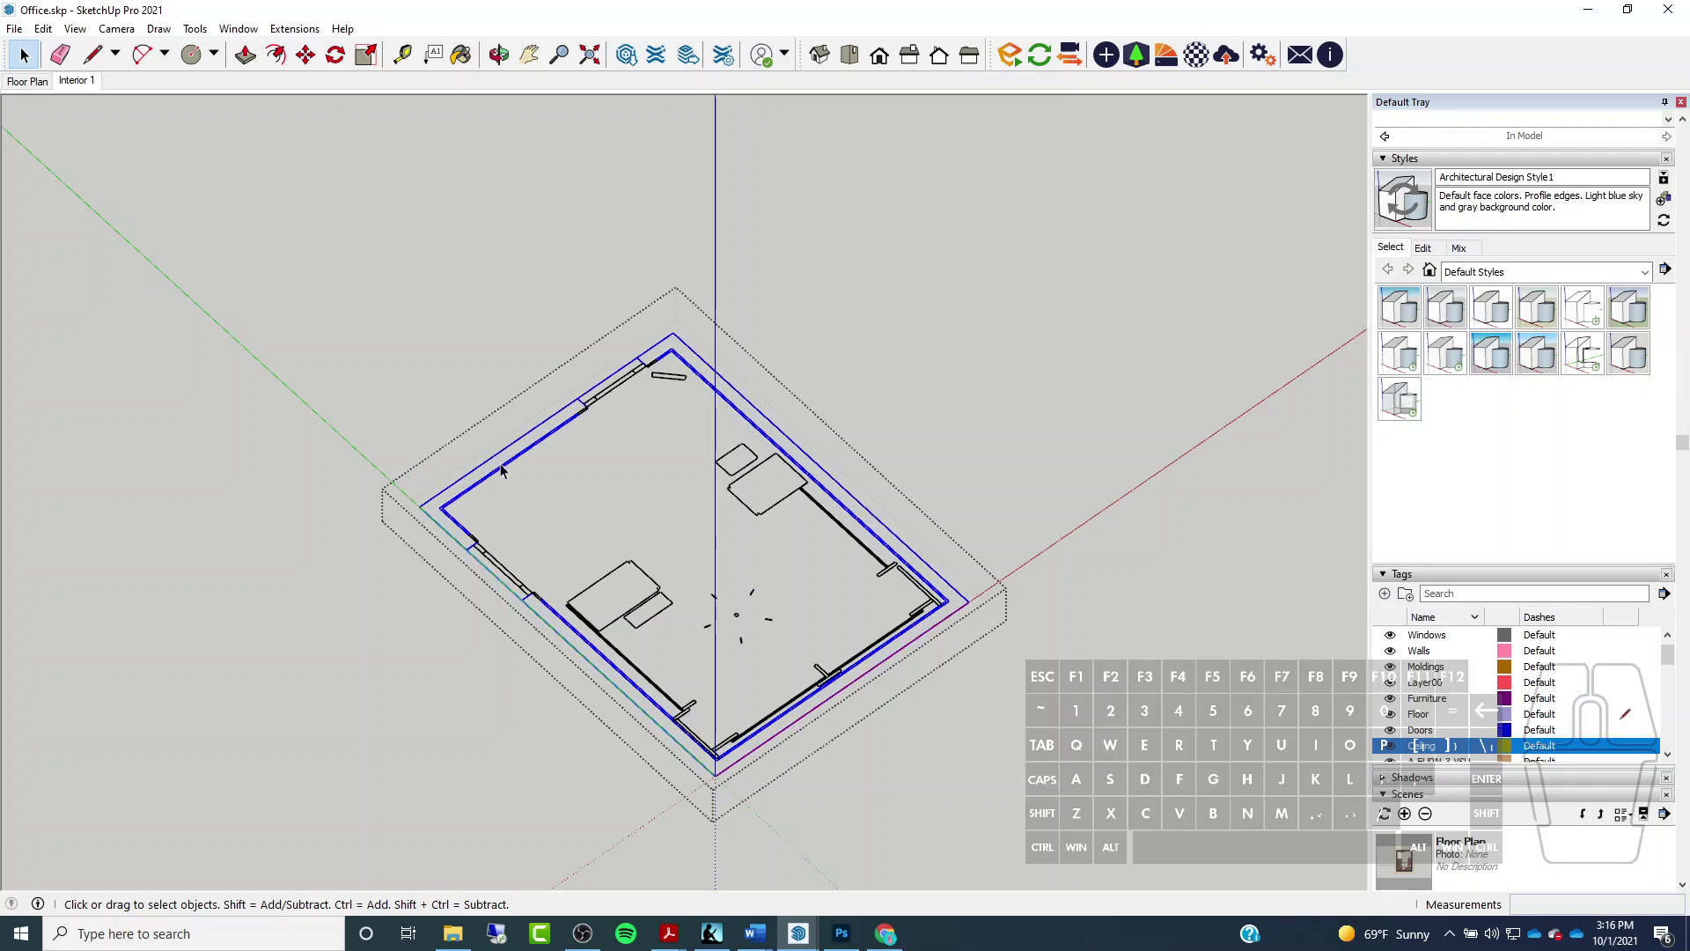
middle_click_drag(846, 529, 366, 467)
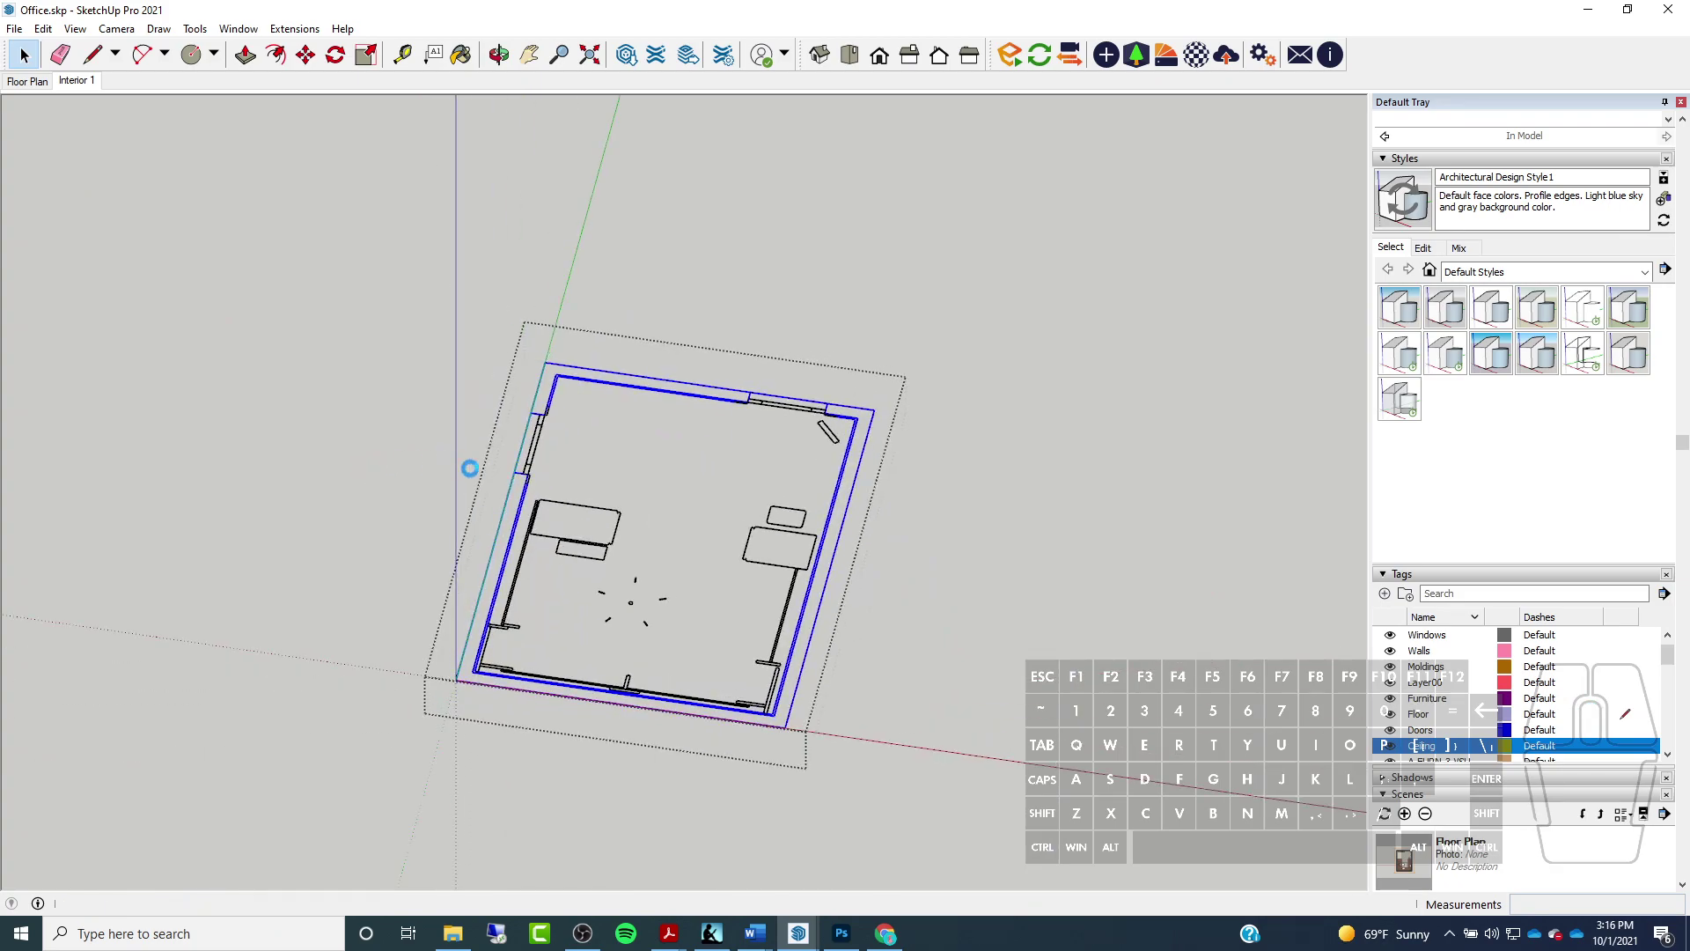
key("Delete")
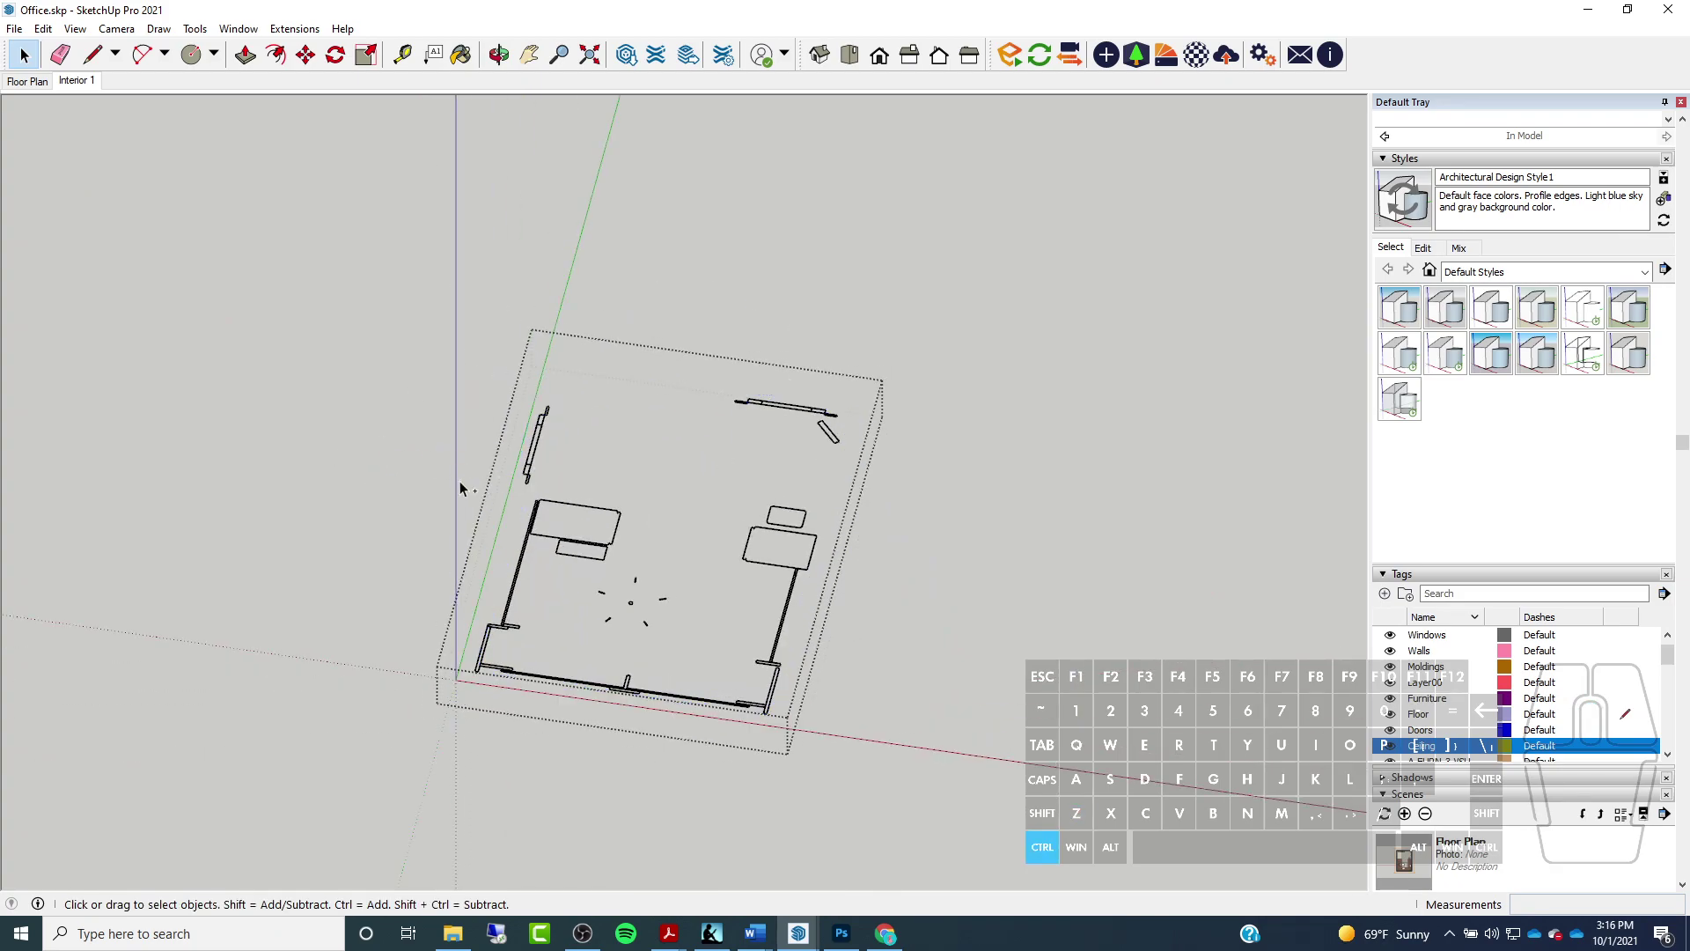
key("ctrl+z")
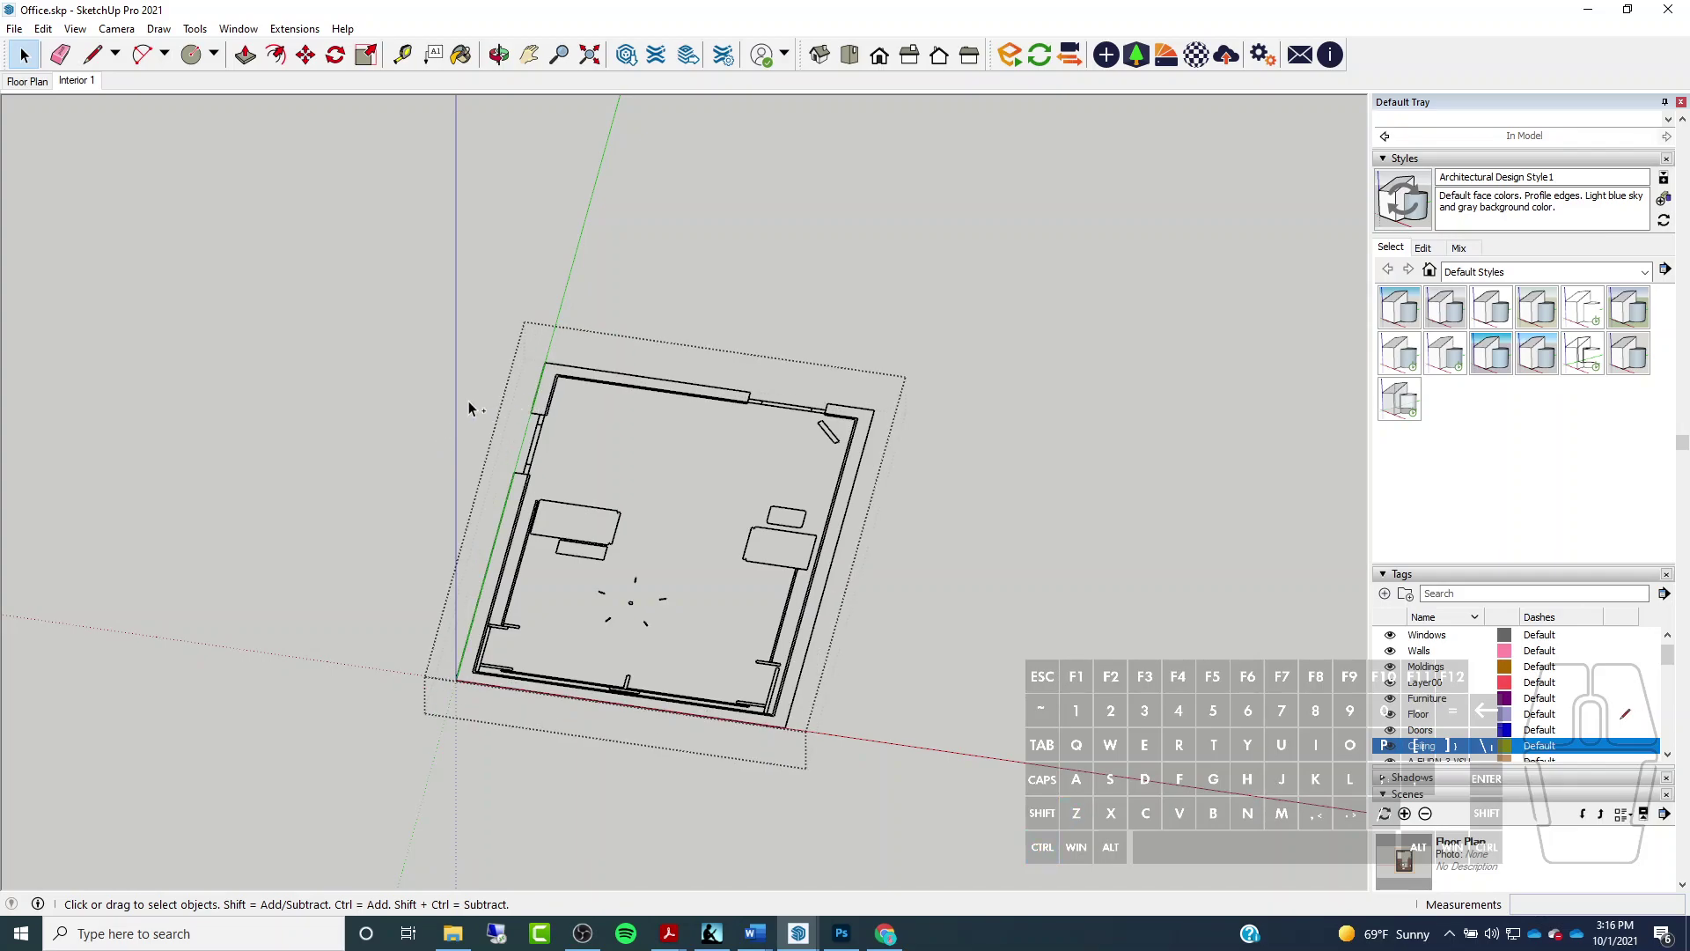
View the slice group from outside and inside the building, and undo its creation from the lowered section plane
middle_click_drag(405, 411, 595, 795)
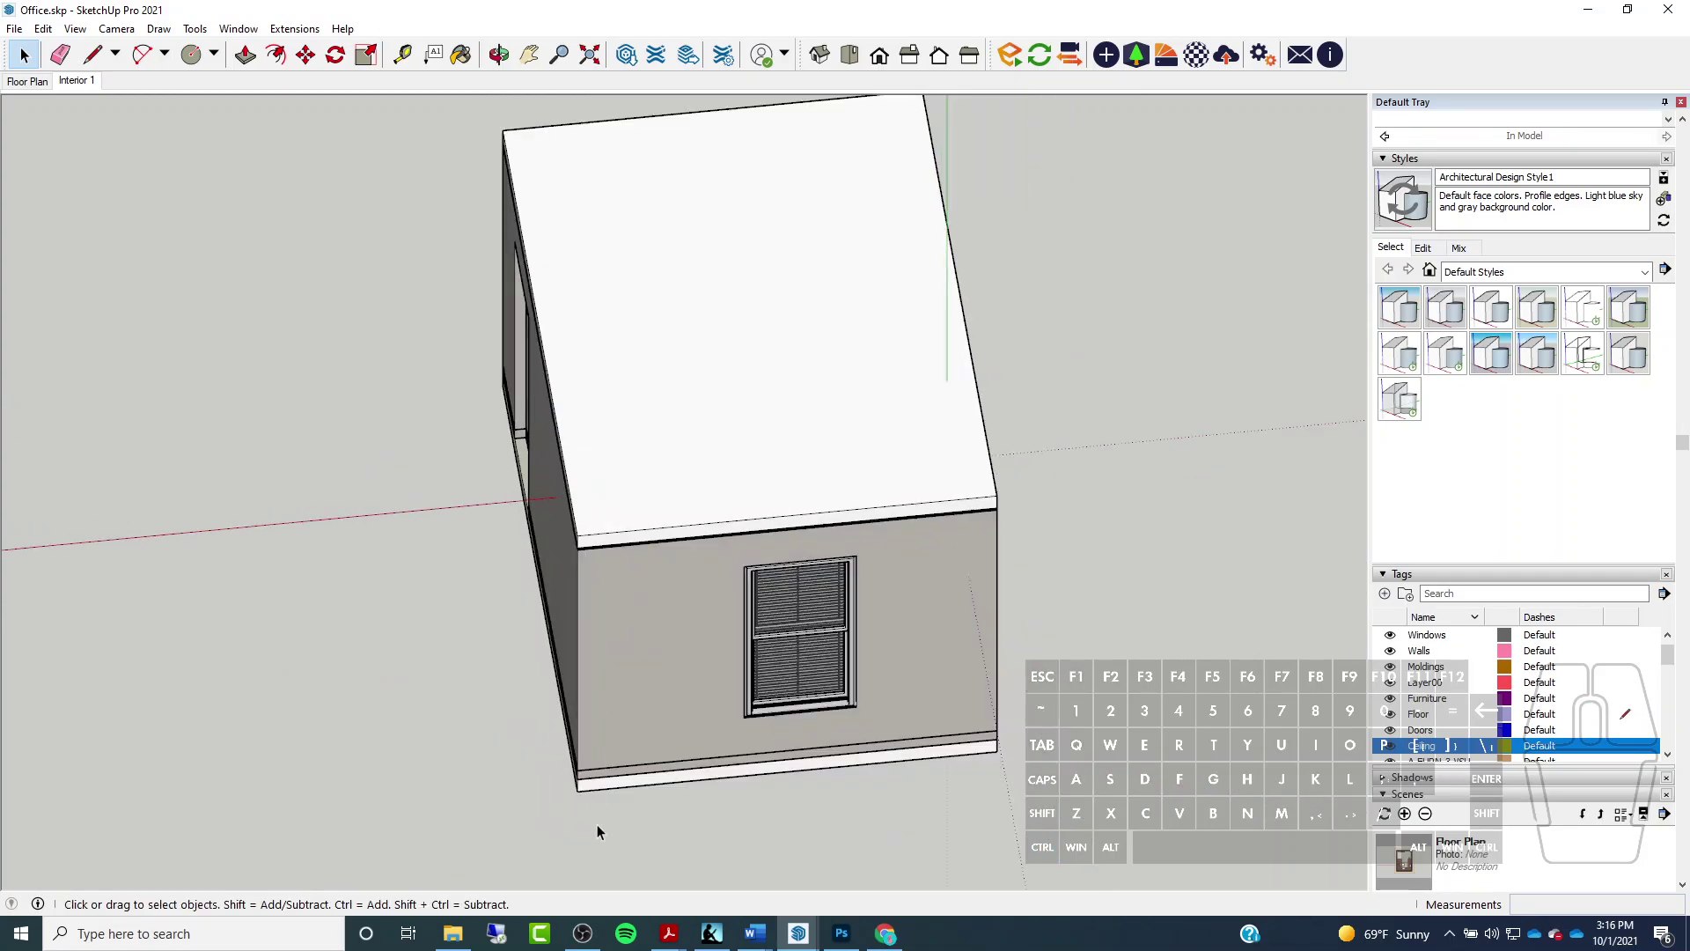
scroll(608, 784, "up", 3)
left_click(630, 734)
left_click(404, 597)
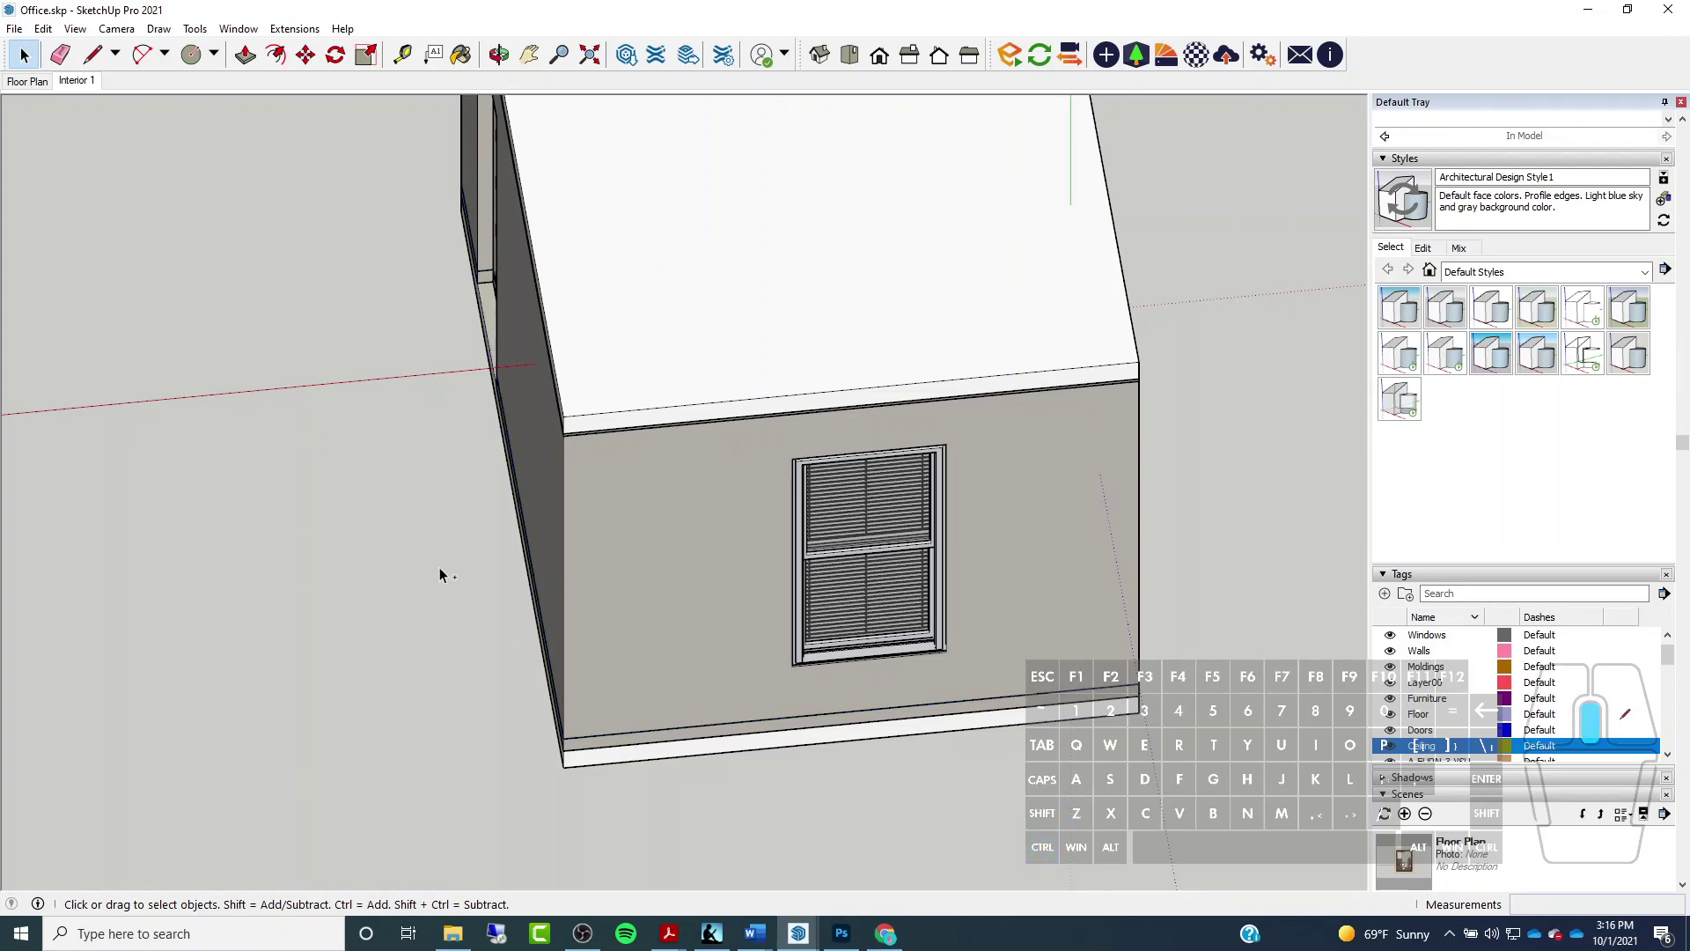
key("ctrl+z")
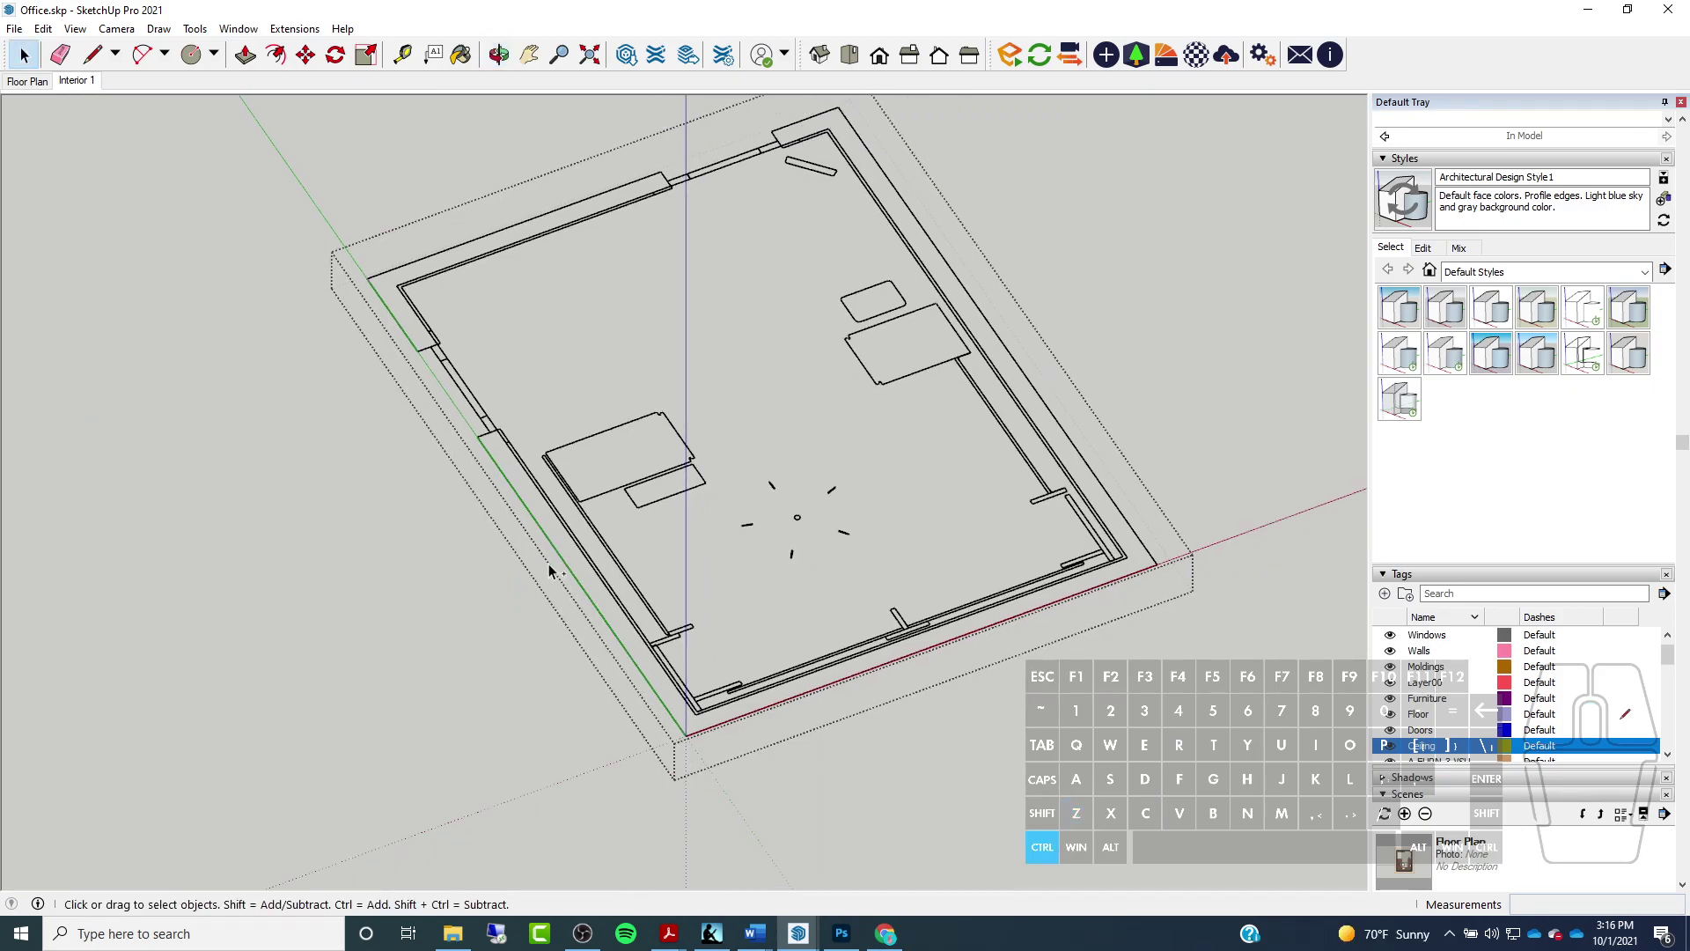
key("ctrl+z")
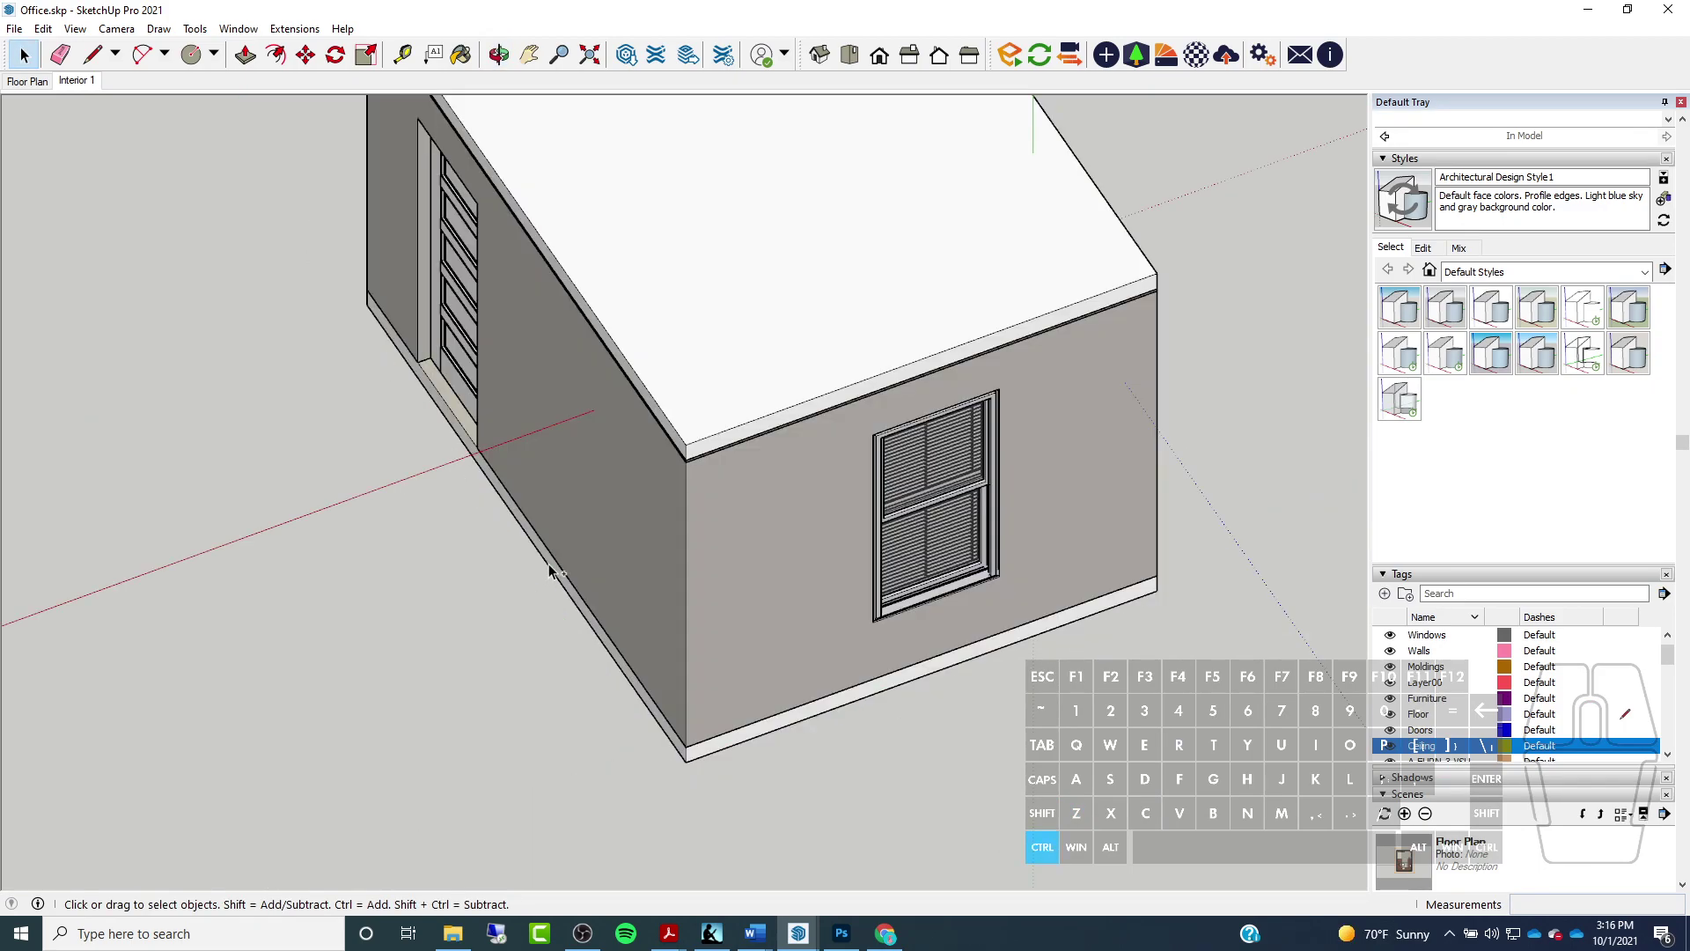
Show the section planes and section cuts in the model again
left_click(75, 29)
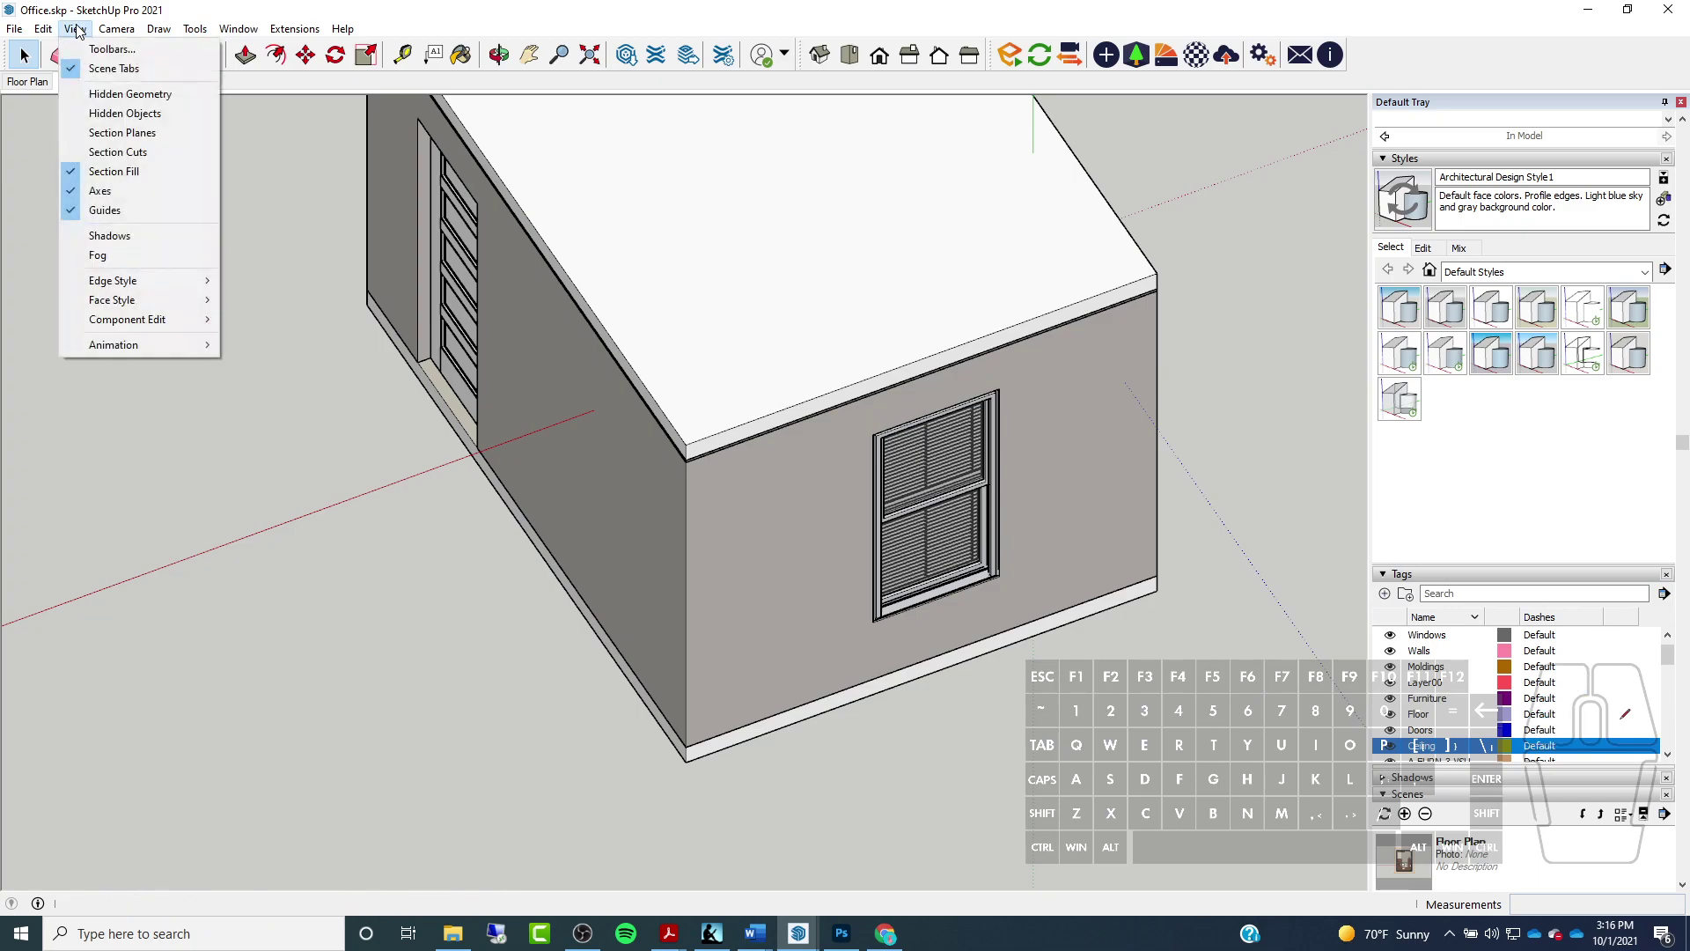
left_click(120, 137)
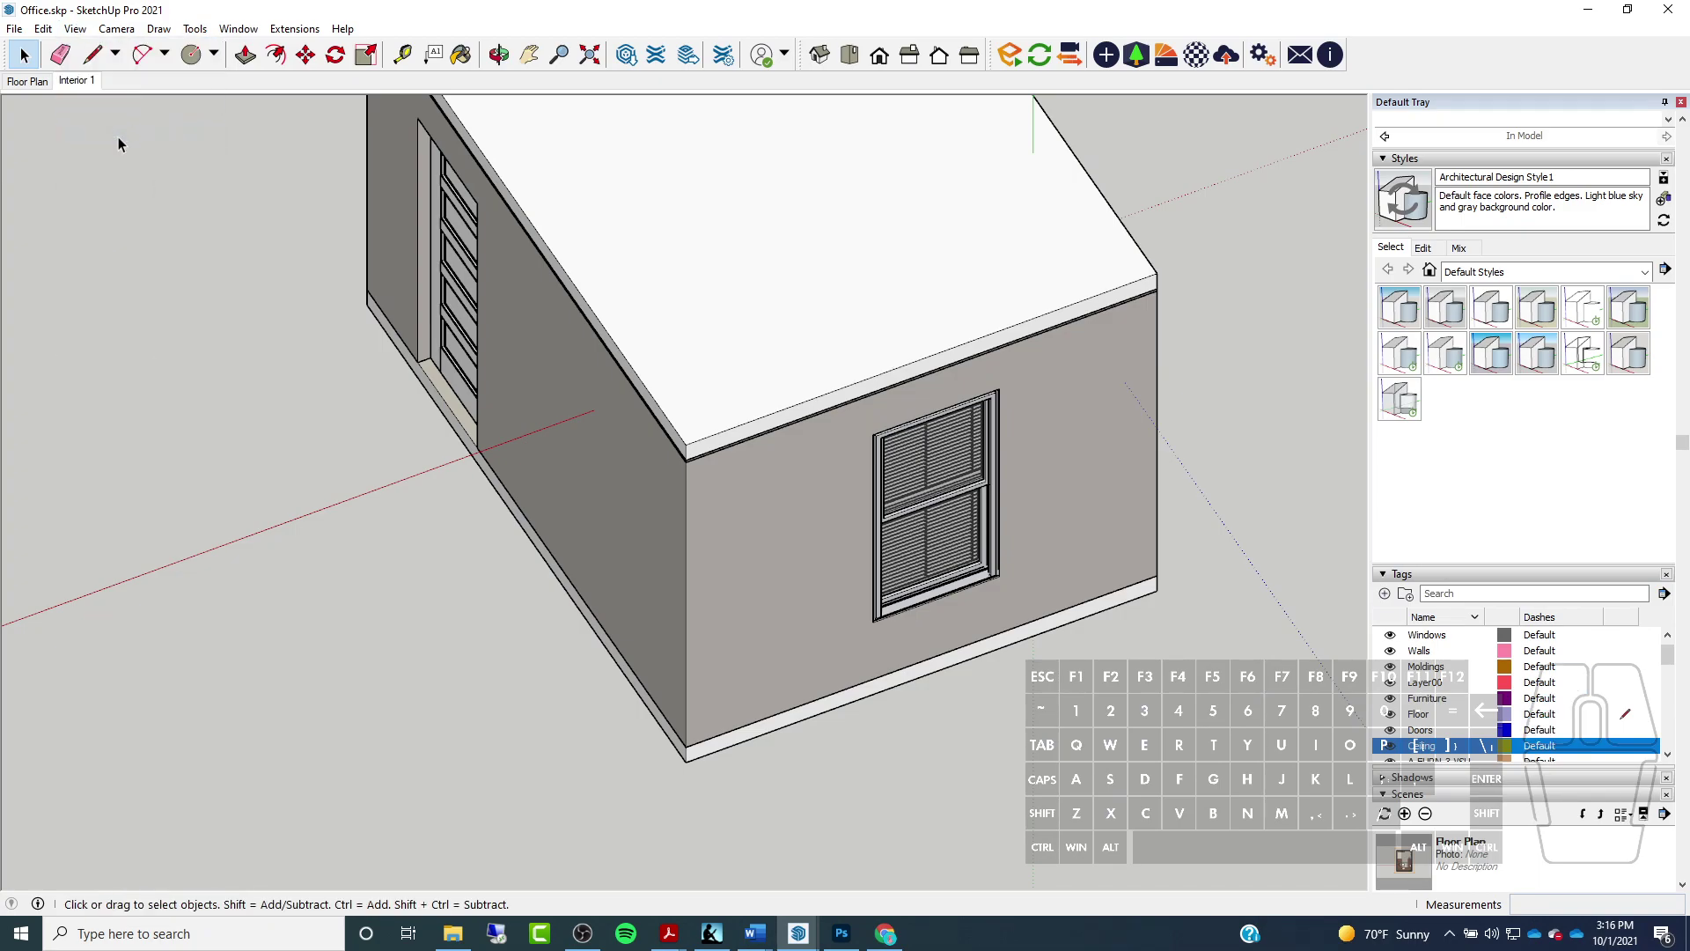
left_click(75, 29)
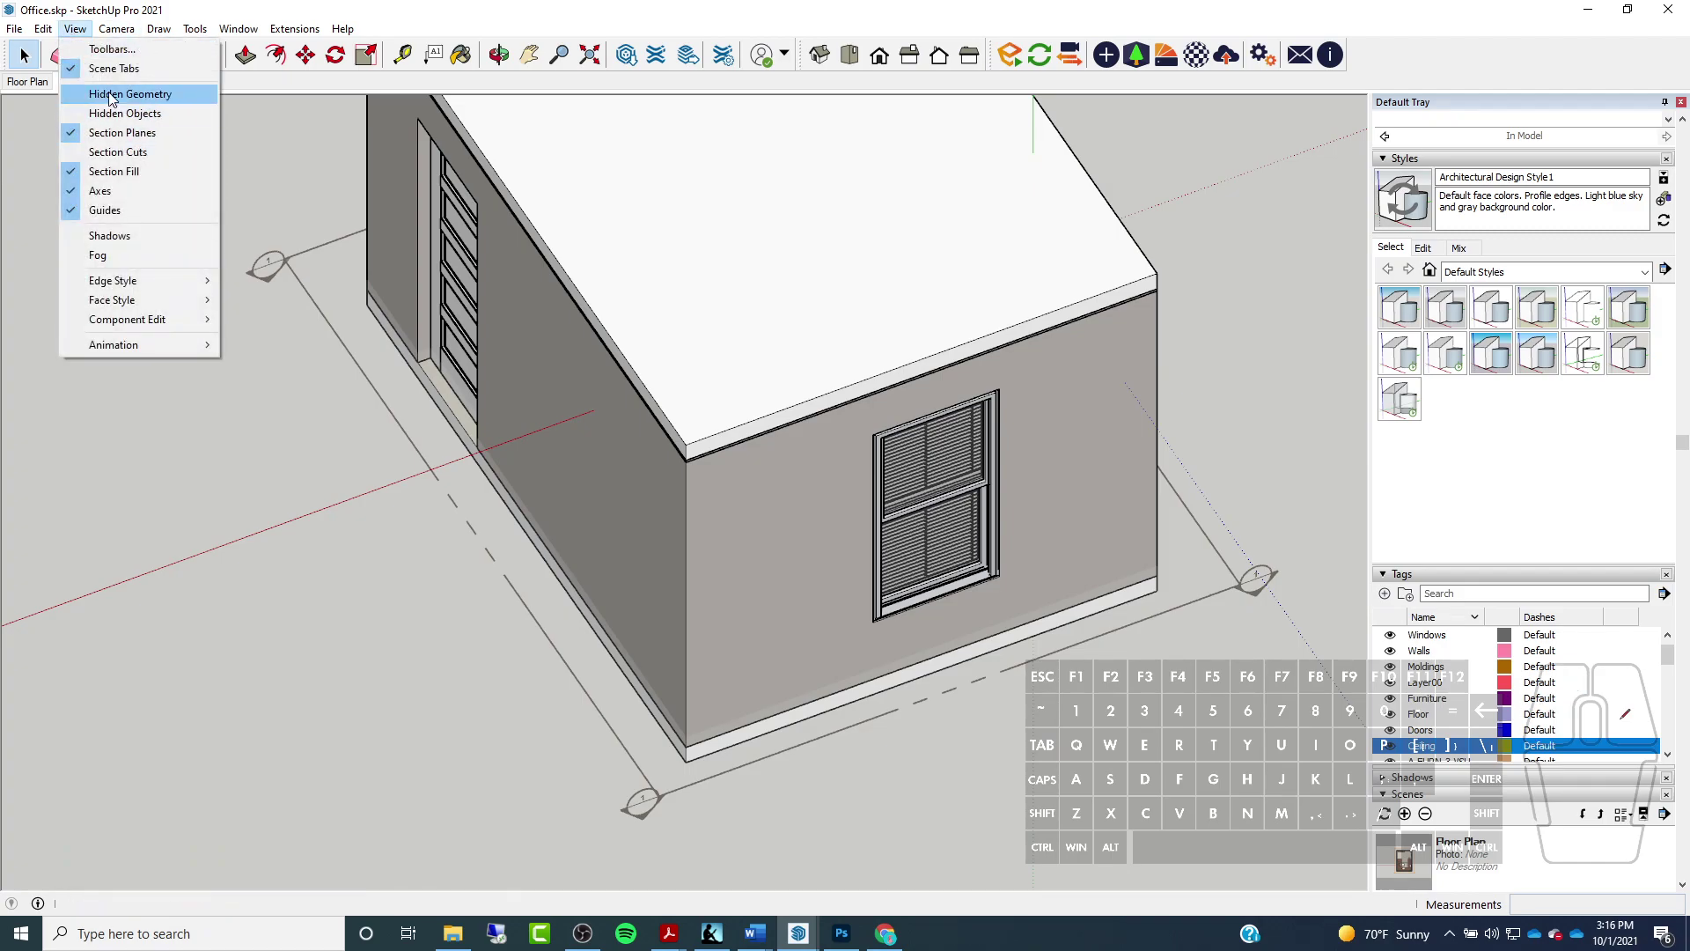
left_click(118, 152)
Move the section plane straight up from near the building's base to the upper corner of the cut wall
scroll(651, 810, "up", 5)
left_click(306, 55)
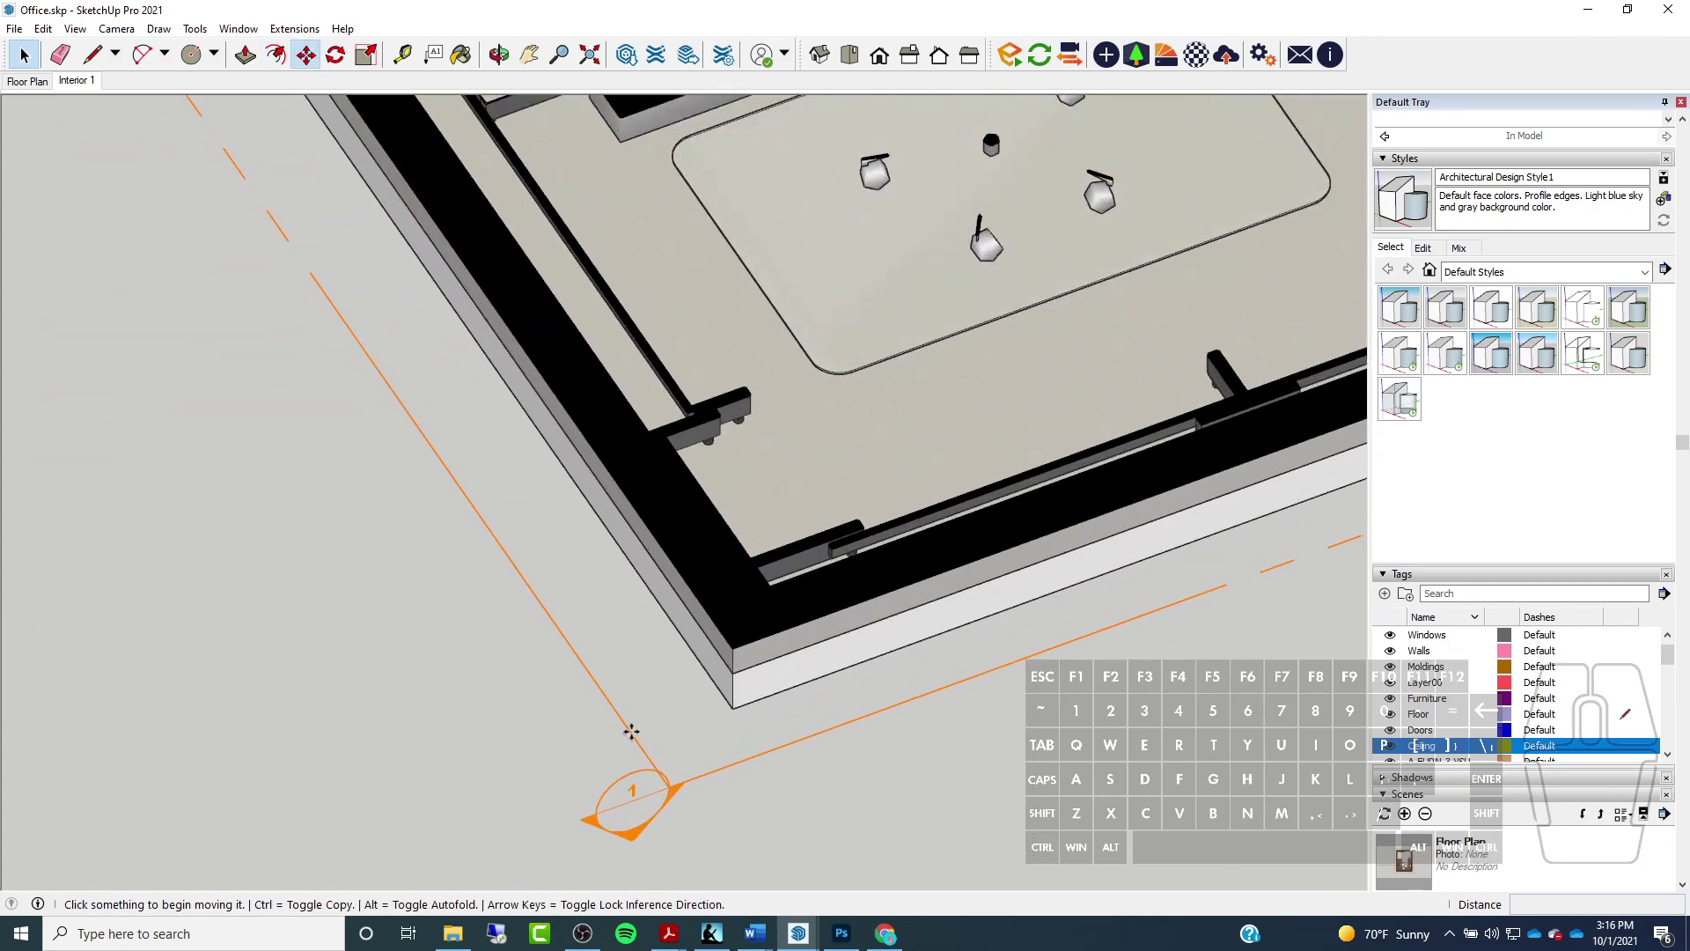
left_click(700, 778)
scroll(715, 713, "down", 5)
scroll(716, 706, "up", 3)
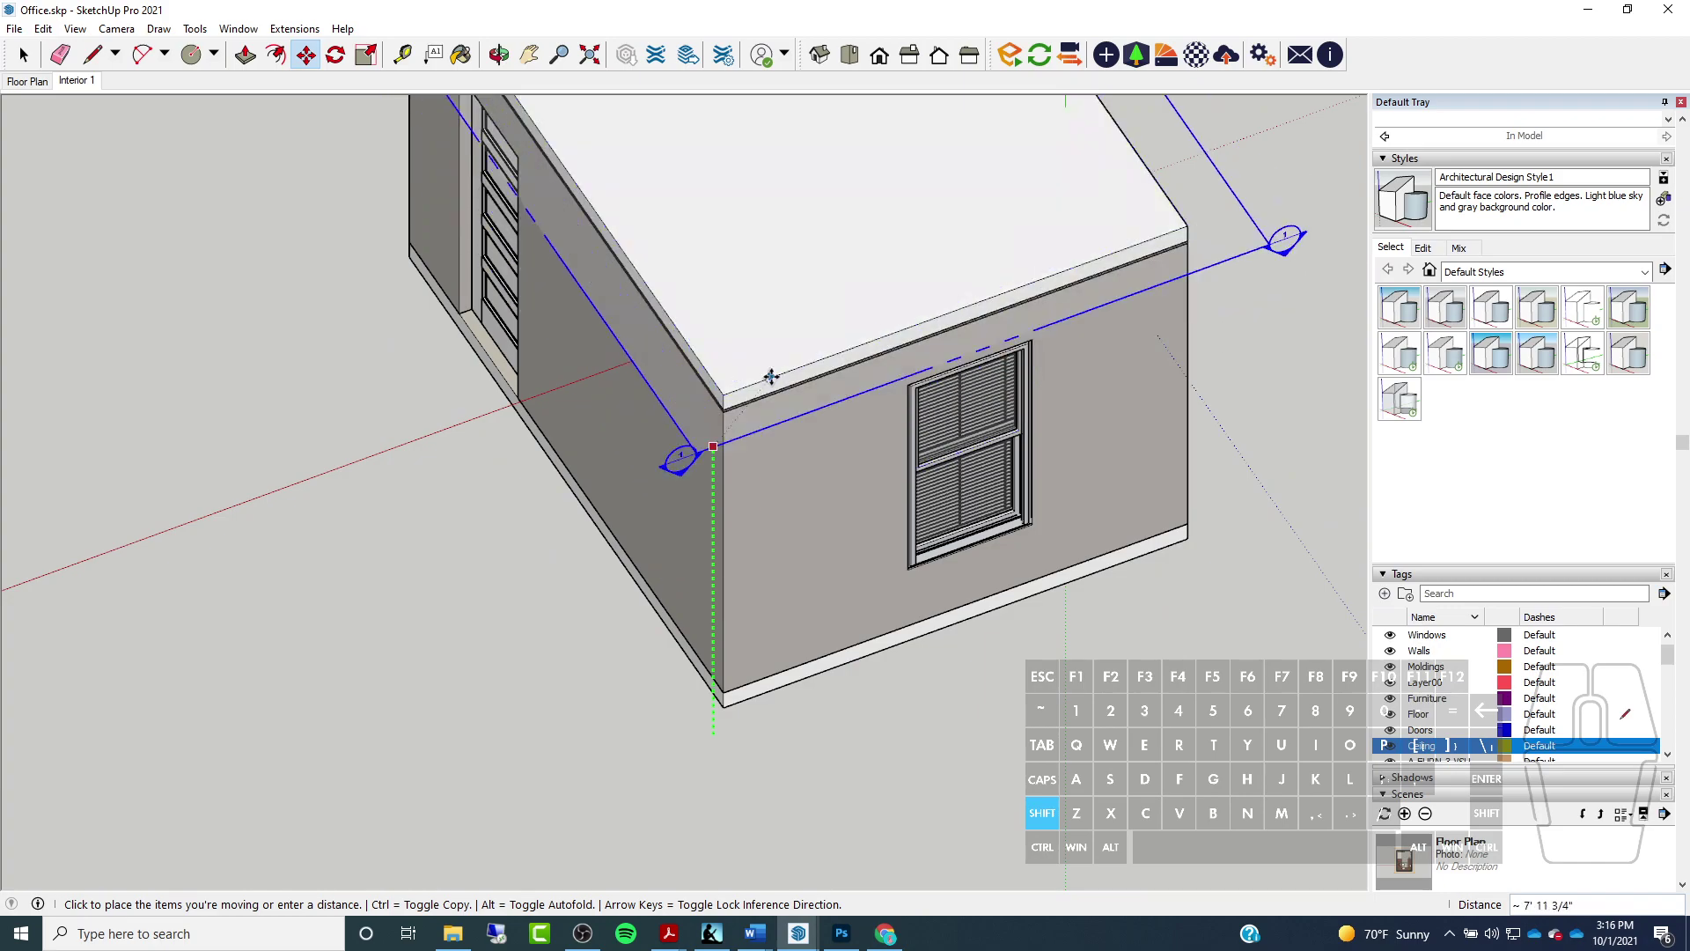
scroll(732, 412, "up", 1)
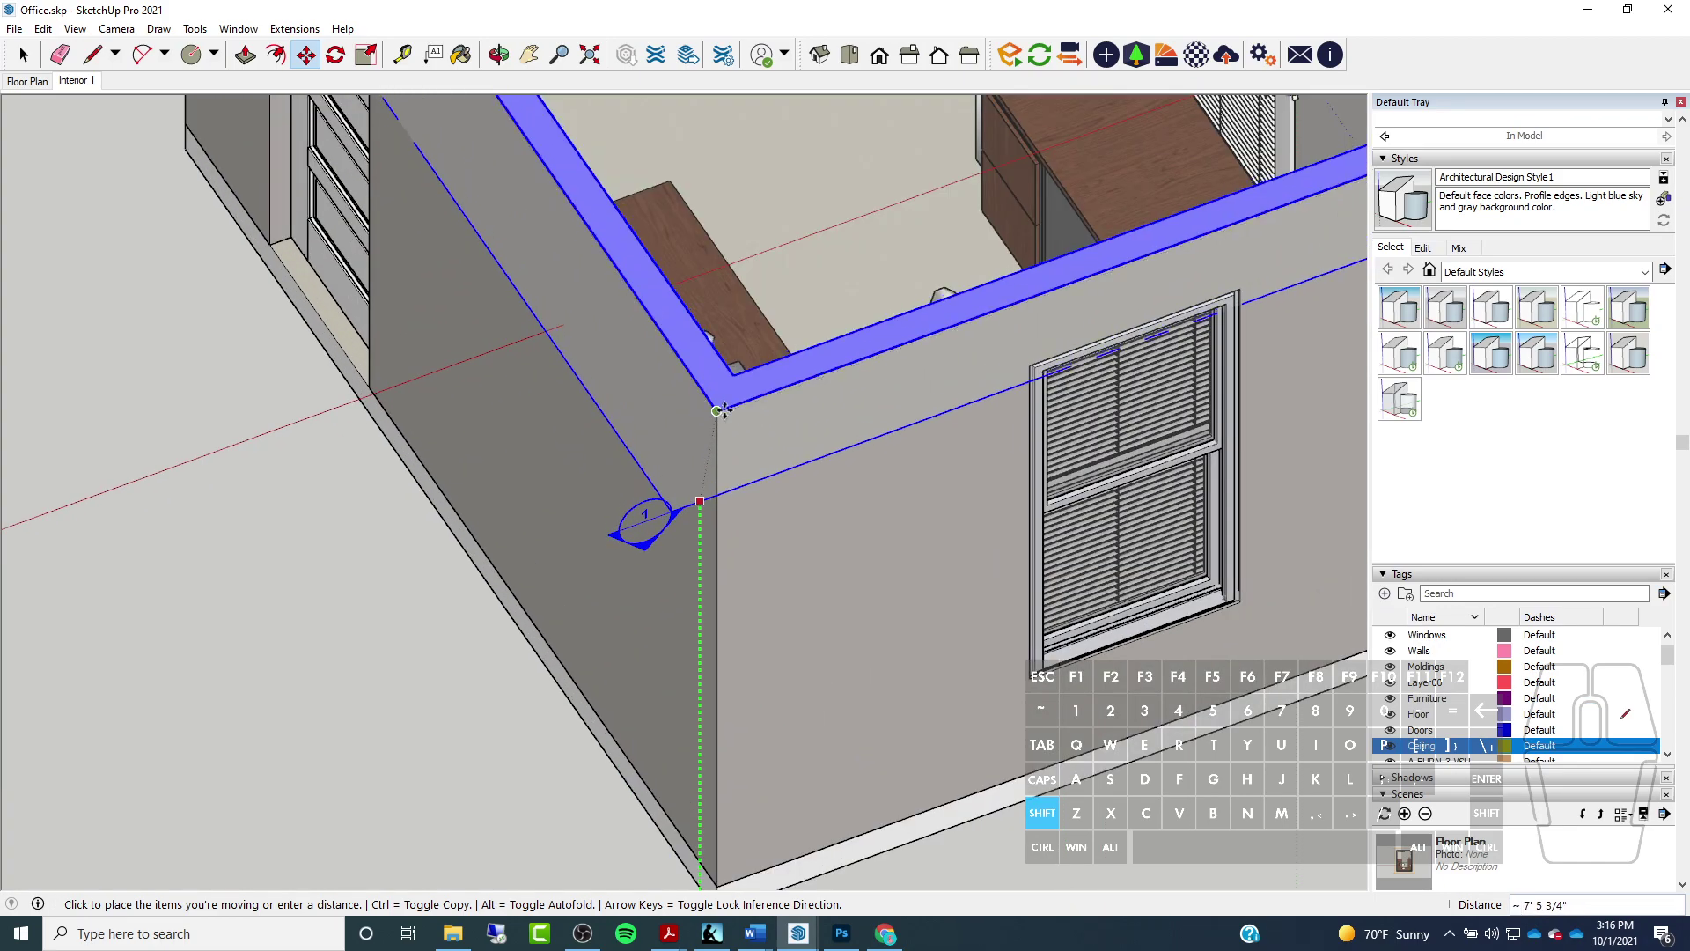
left_click(720, 411)
middle_click_drag(720, 410, 702, 635)
key("space")
middle_click_drag(113, 208, 528, 693)
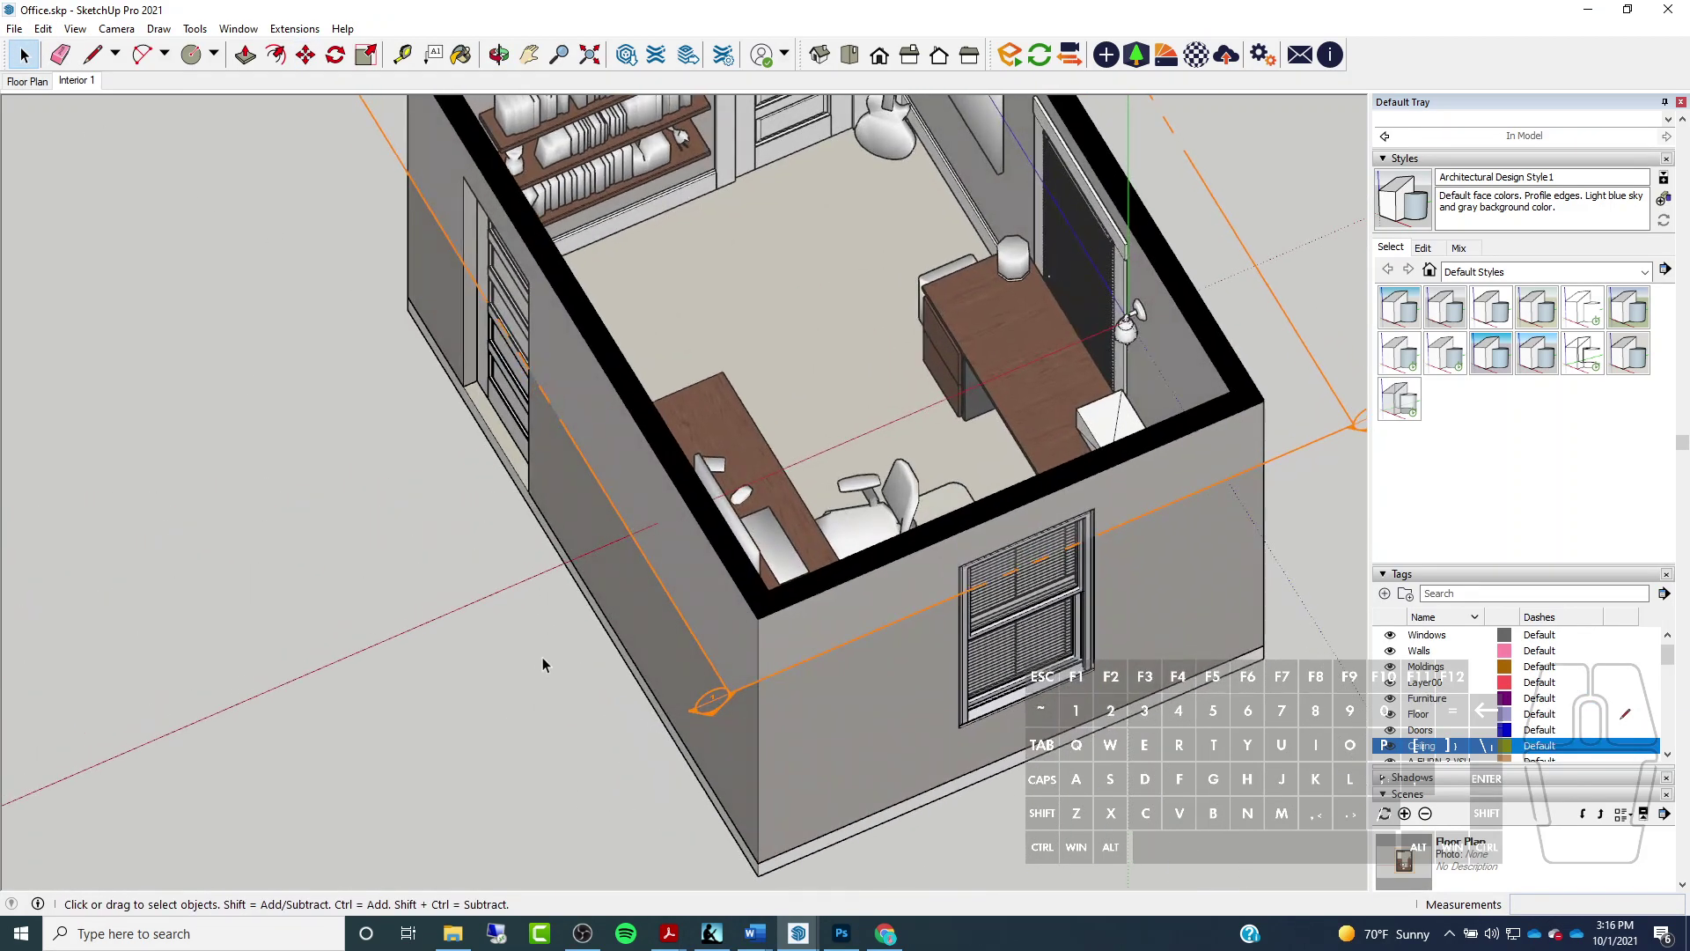
scroll(514, 735, "down", 5)
middle_click_drag(514, 735, 673, 700)
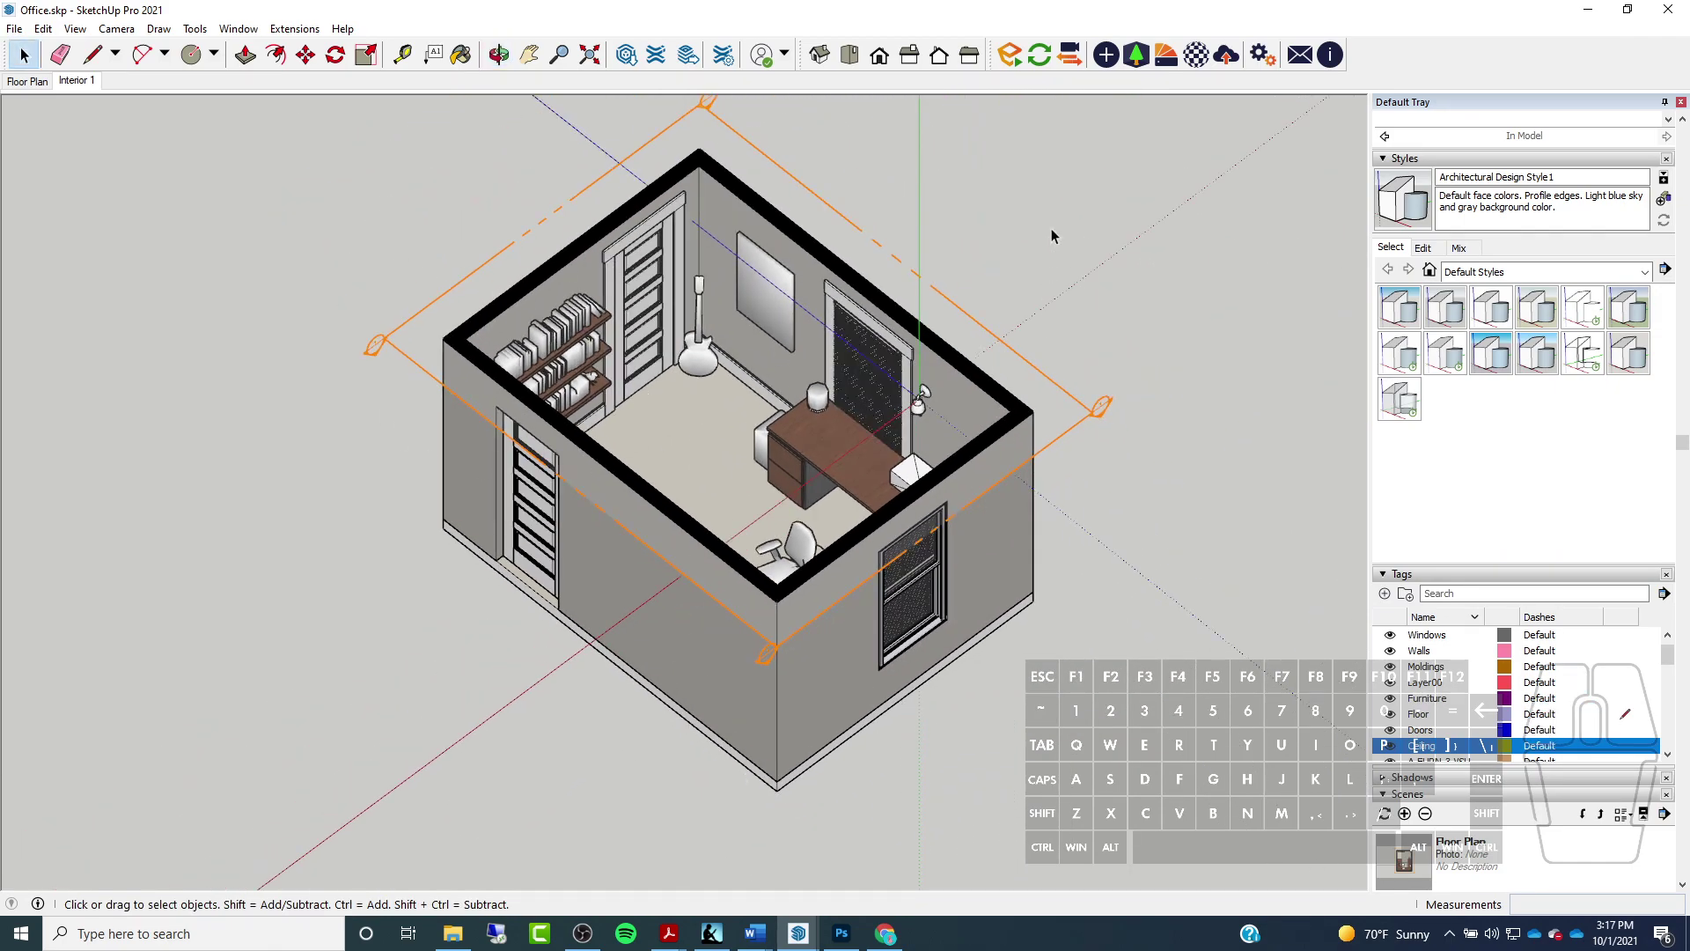
Turn on Enscape live updates, switch to the Enscape window and minimize its Visual Settings
left_click(1042, 57)
mouse_move(789, 935)
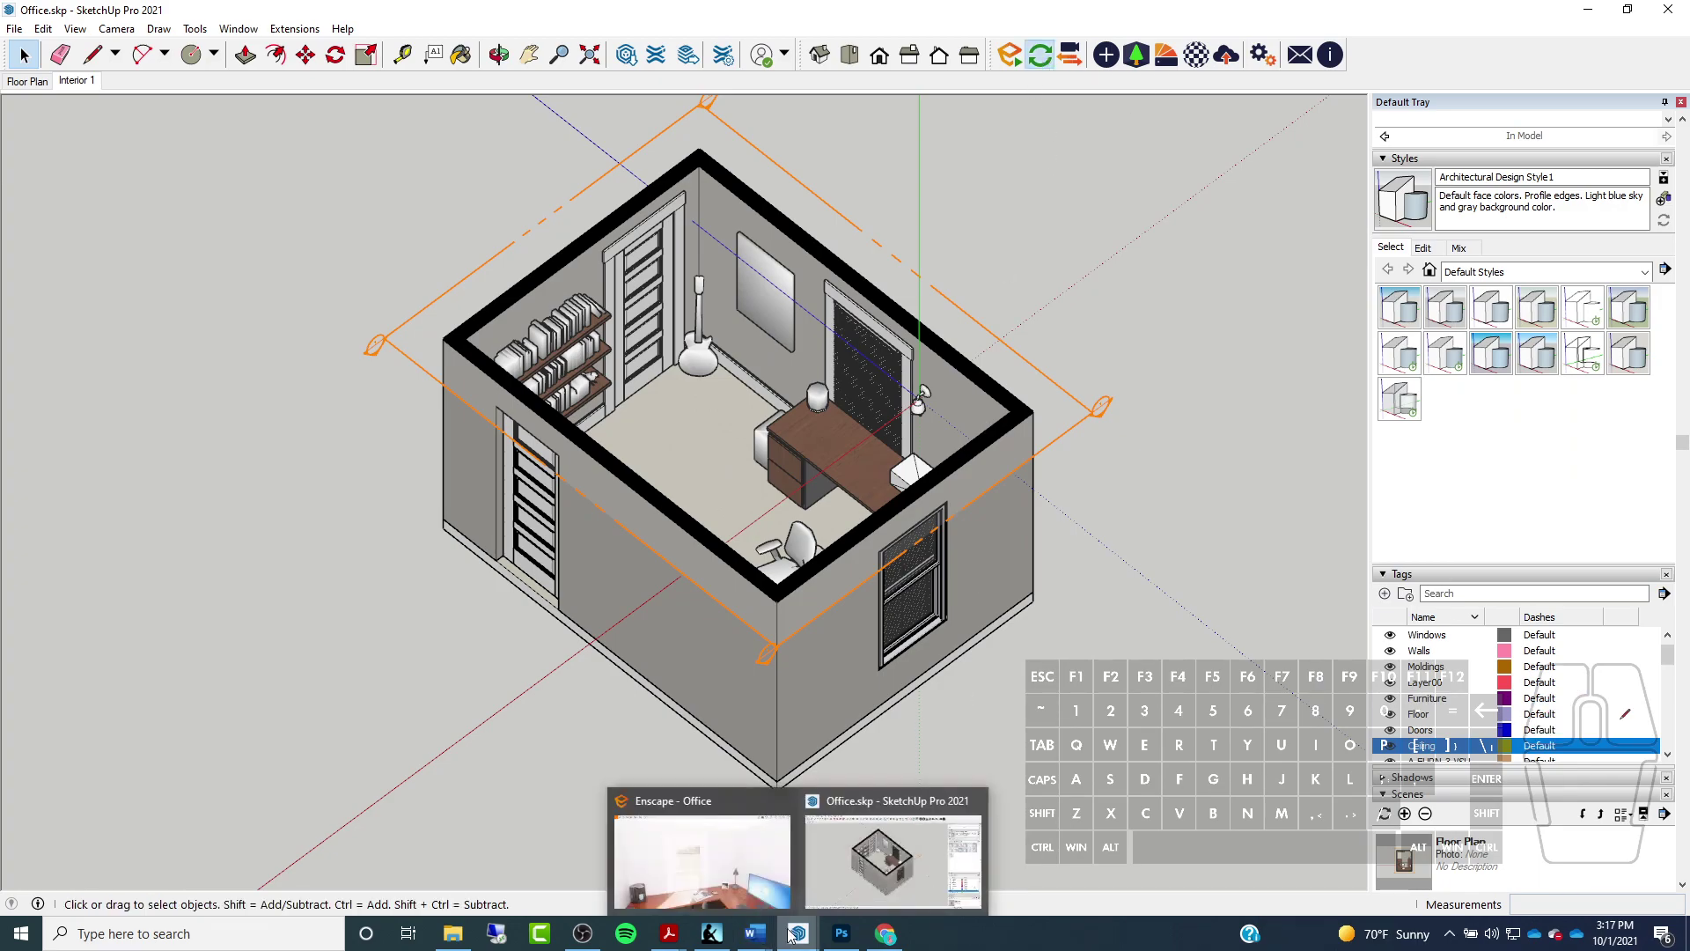
left_click(743, 871)
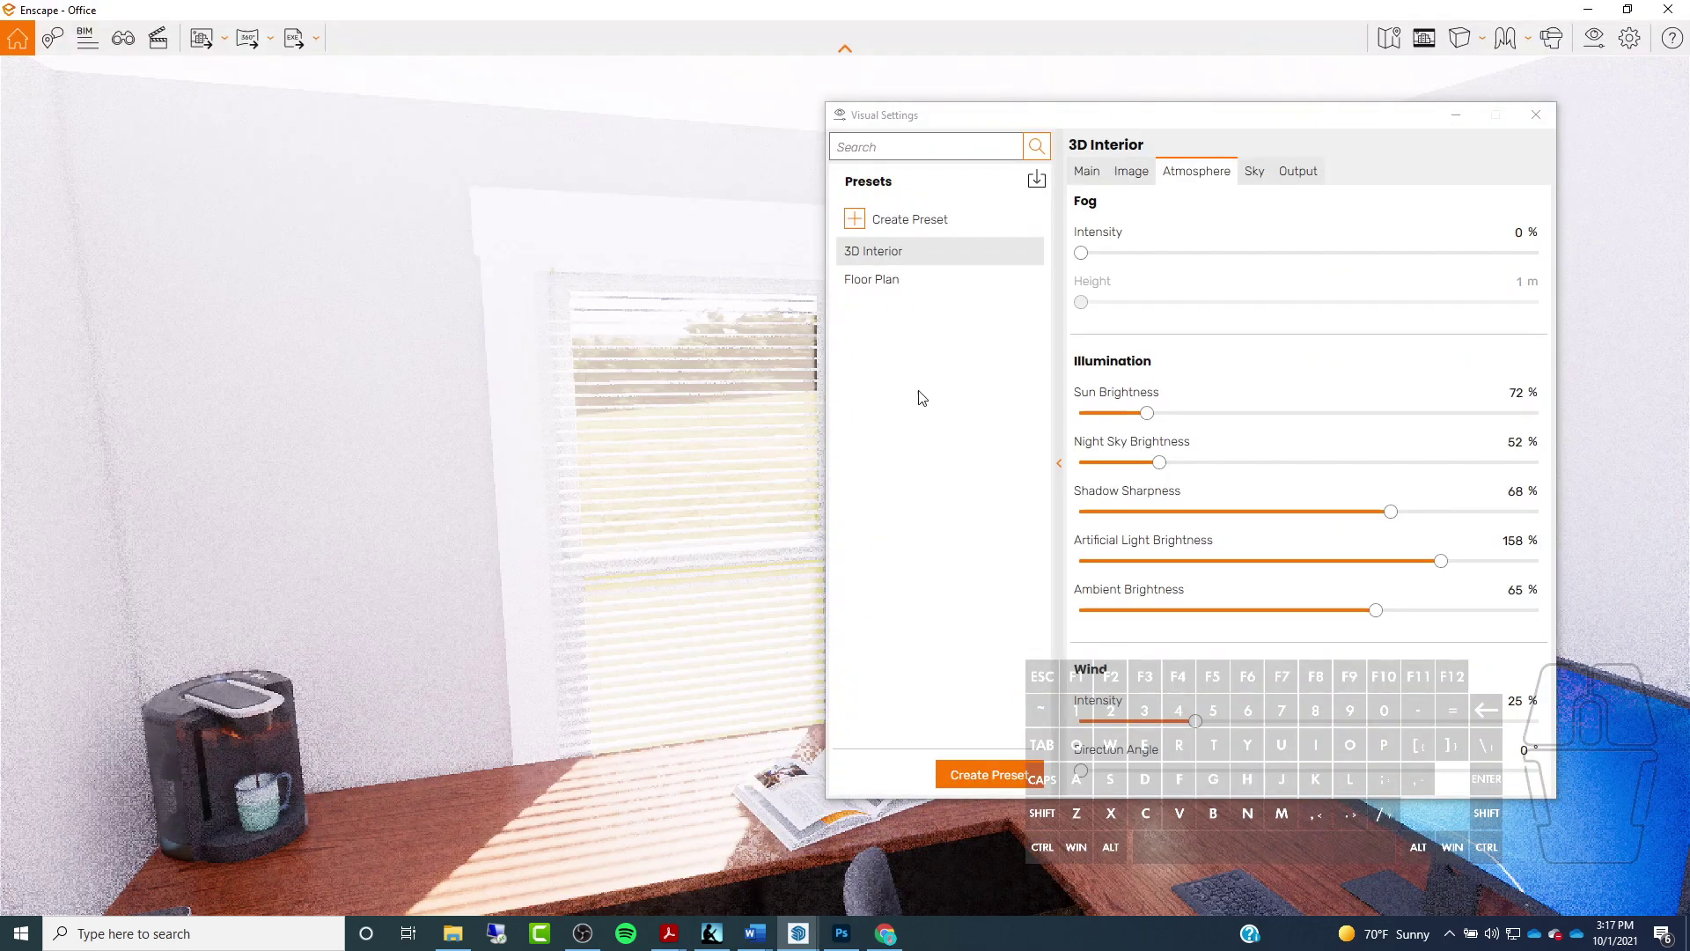
left_click(1454, 116)
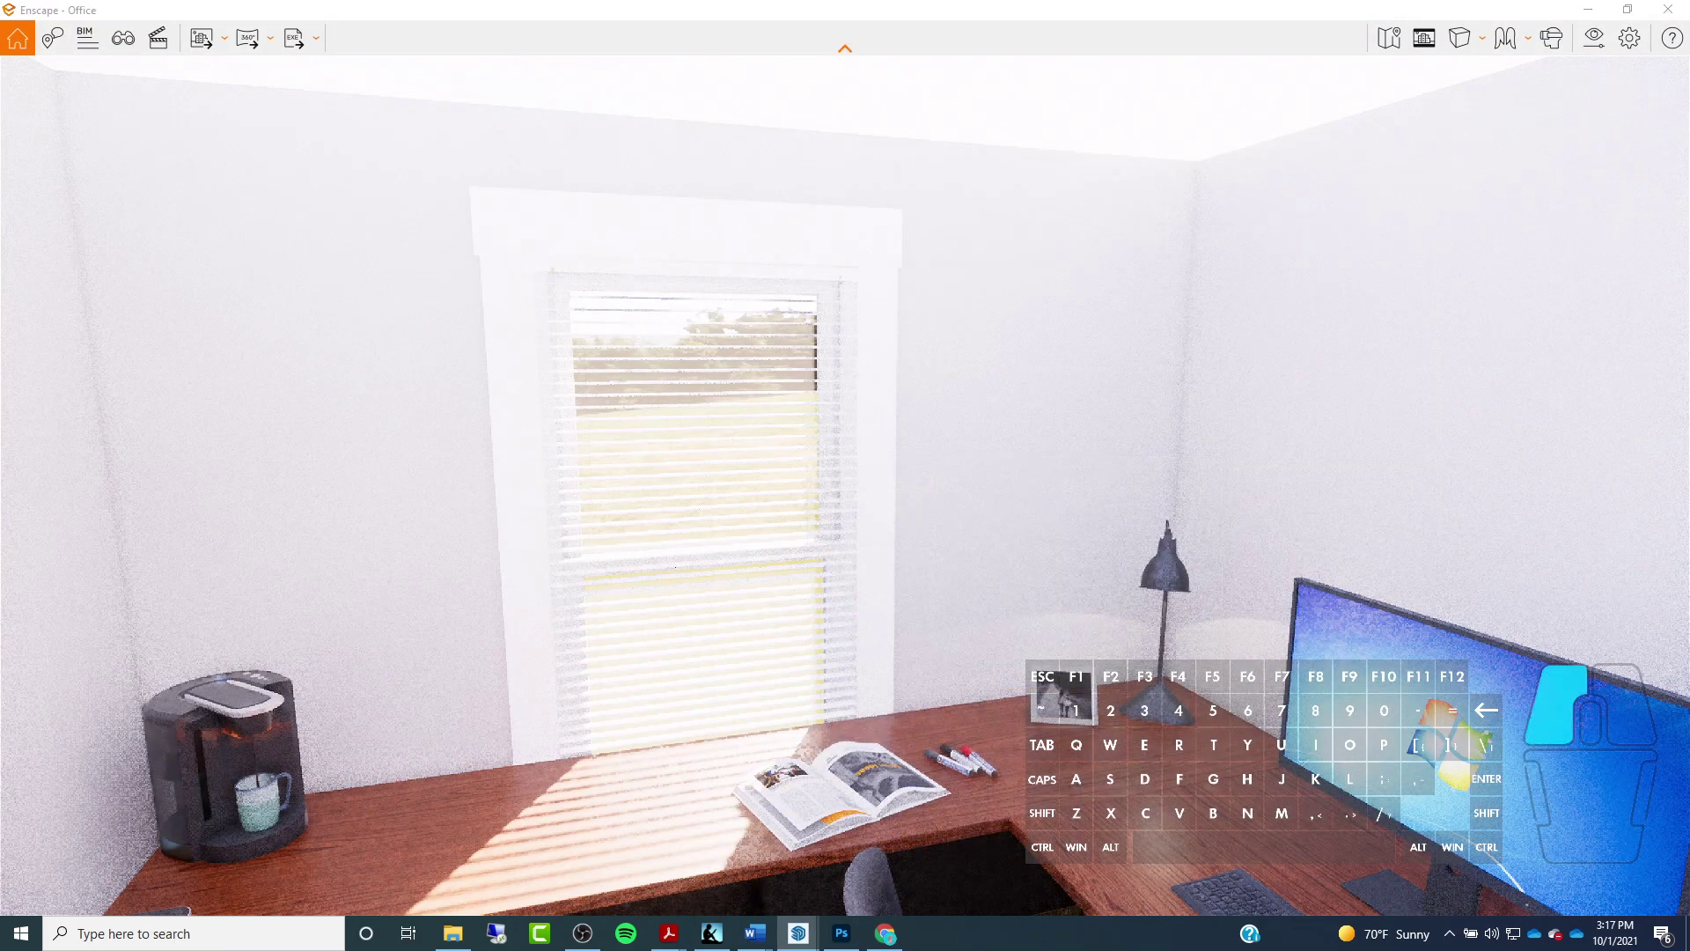
Look around the rendered office at the ceiling opening, walls and windows, and return to the SketchUp model
left_click_drag(845, 475, 904, 369)
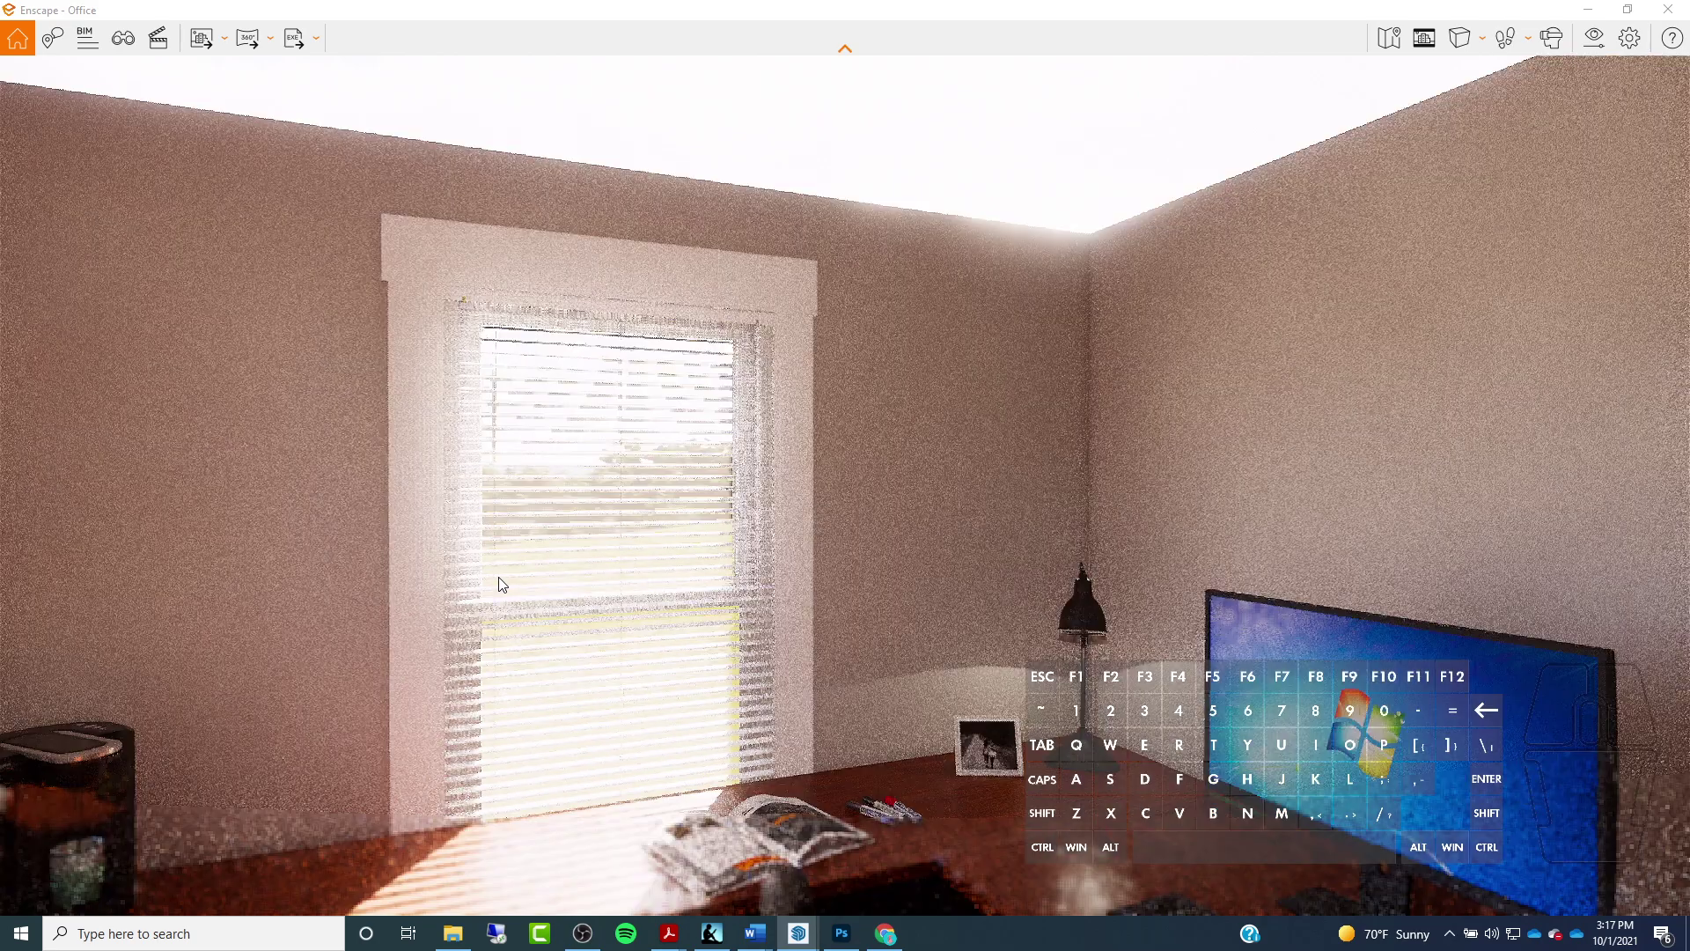
left_click_drag(509, 577, 585, 558)
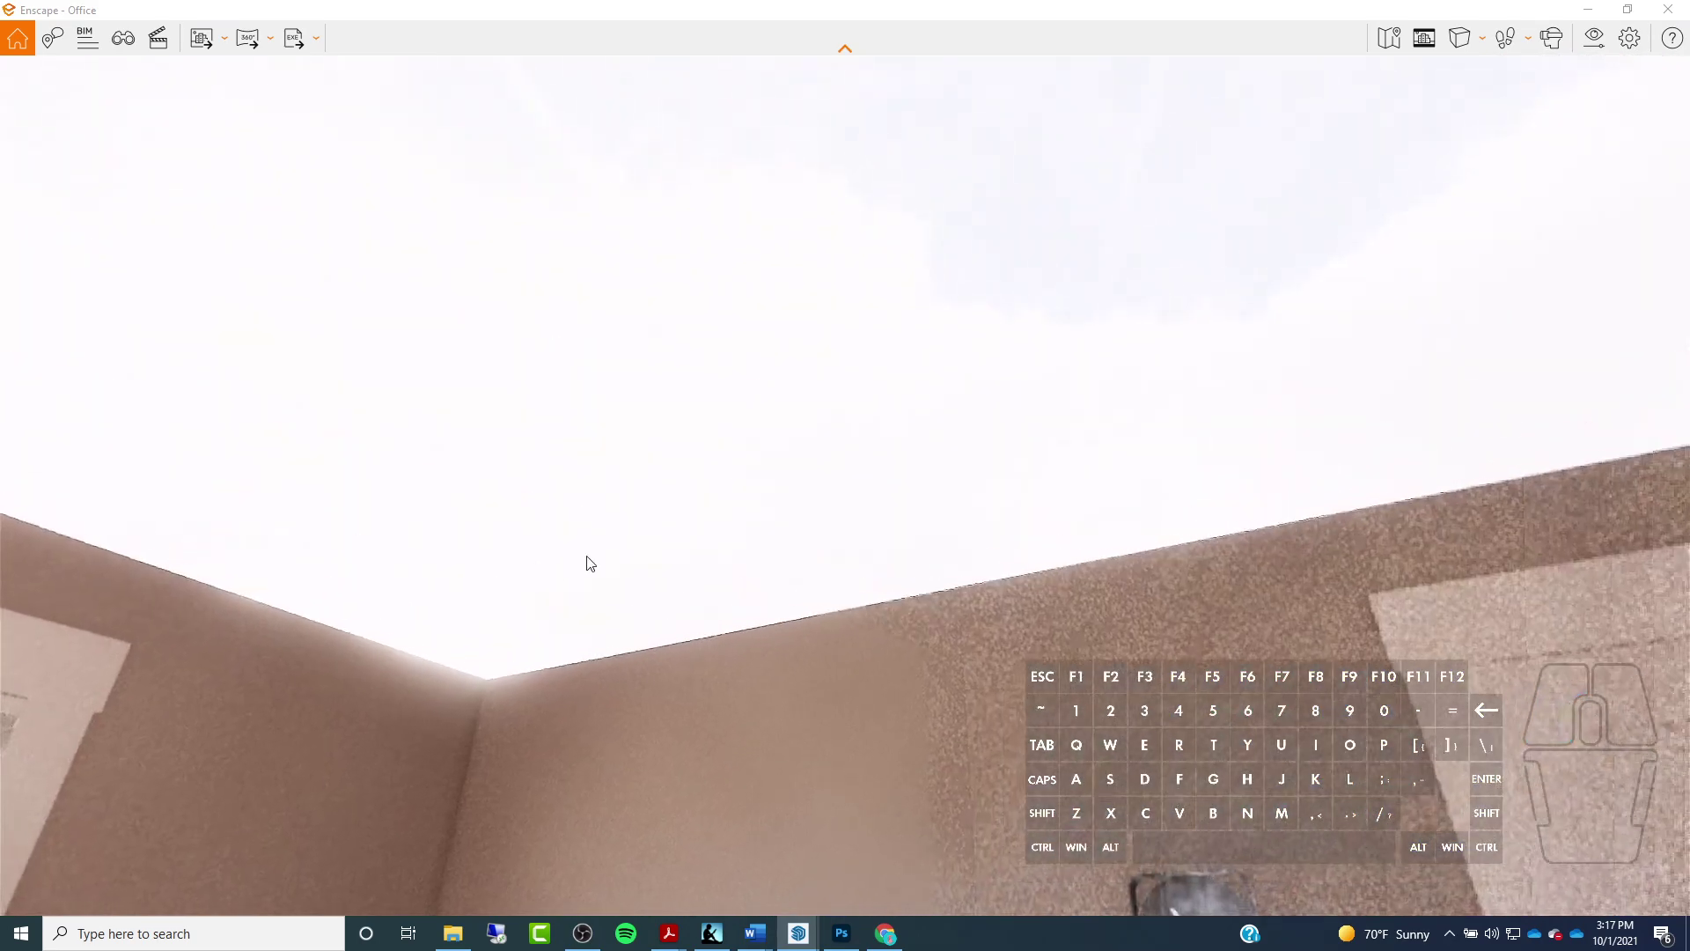
left_click_drag(1034, 238, 827, 214)
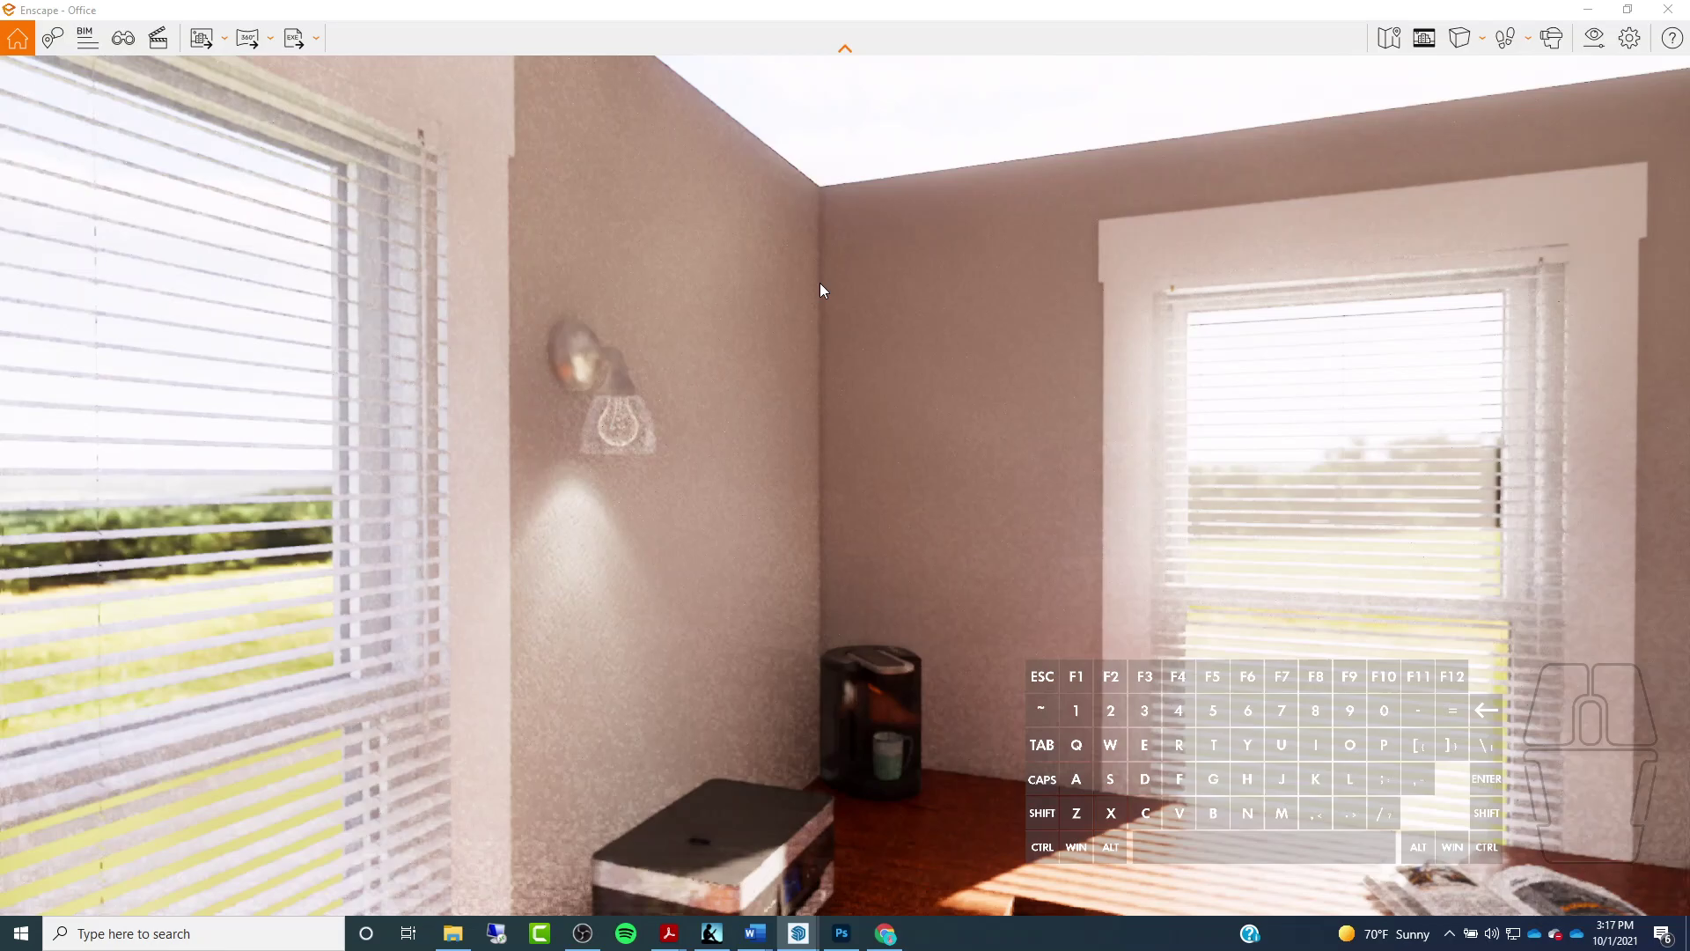
left_click_drag(757, 362, 564, 333)
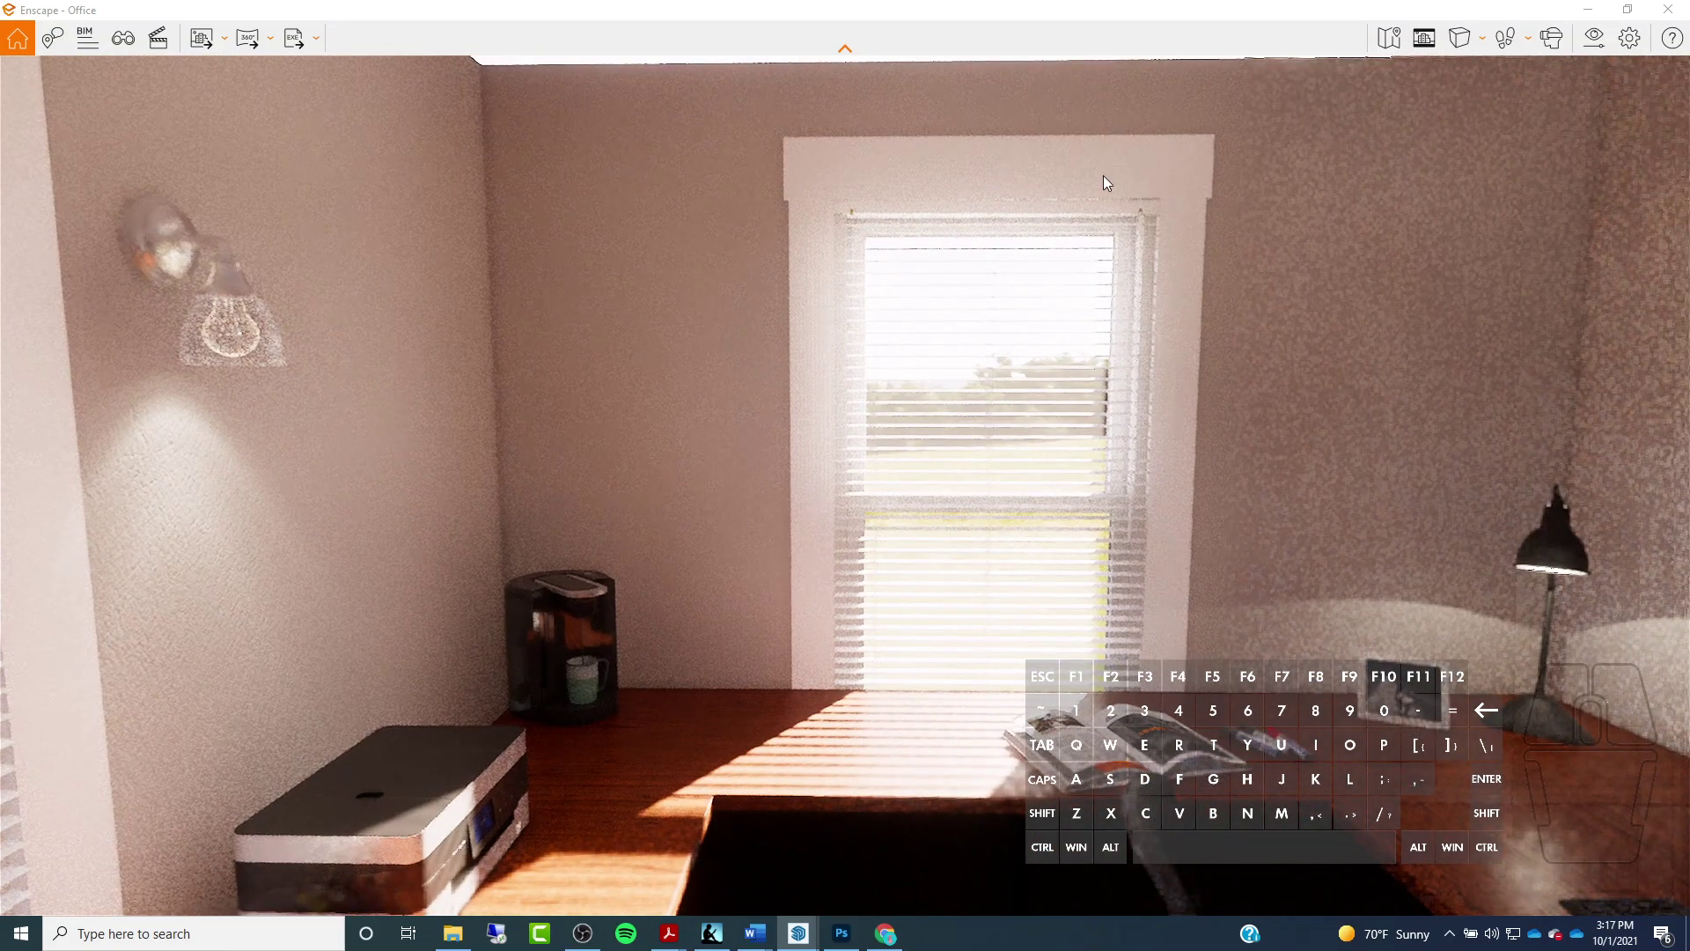
left_click_drag(1592, 18, 1466, 20)
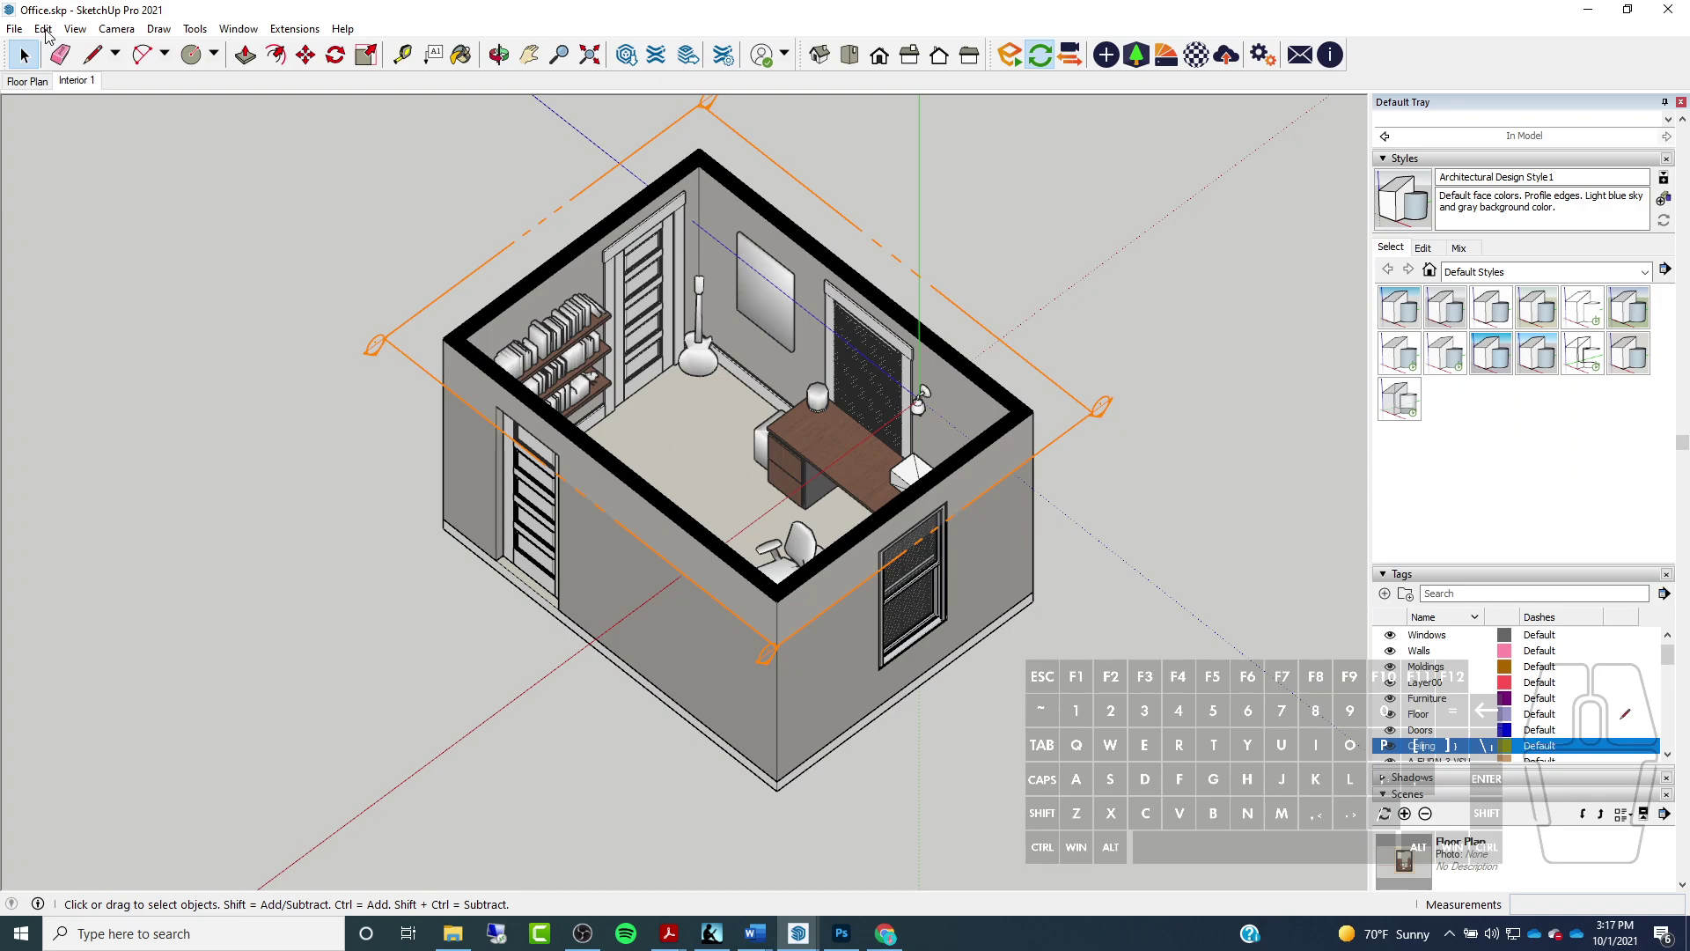
Hide the section plane in the model while keeping its section cut active
left_click(44, 30)
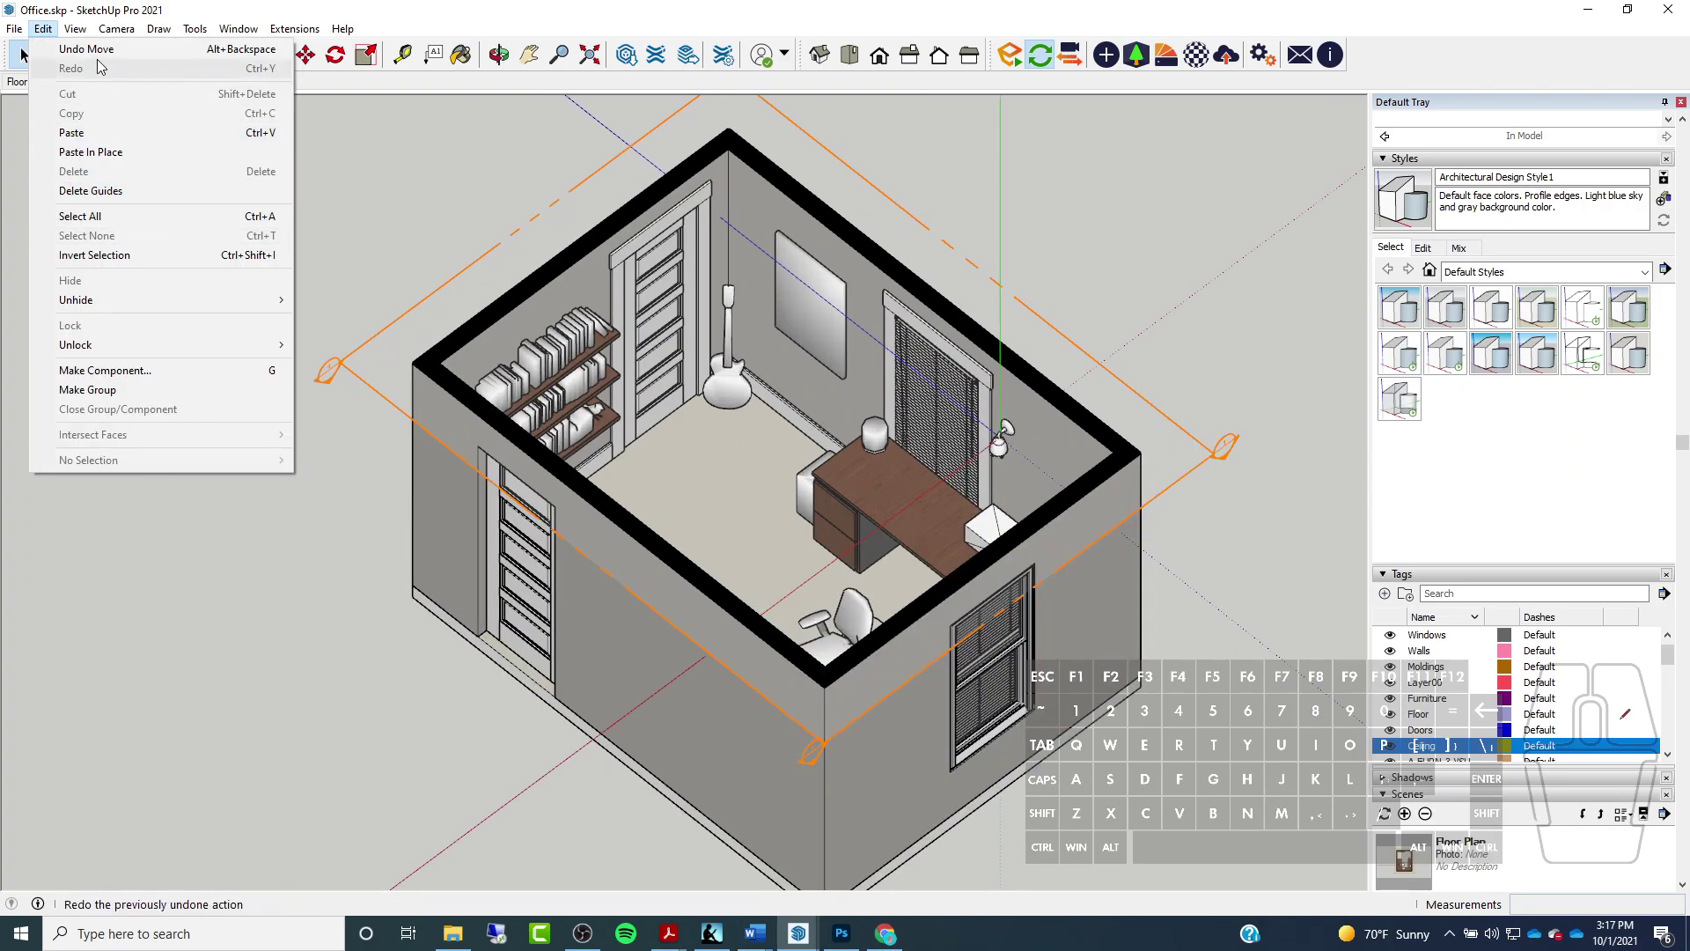
key("Escape")
left_click(76, 30)
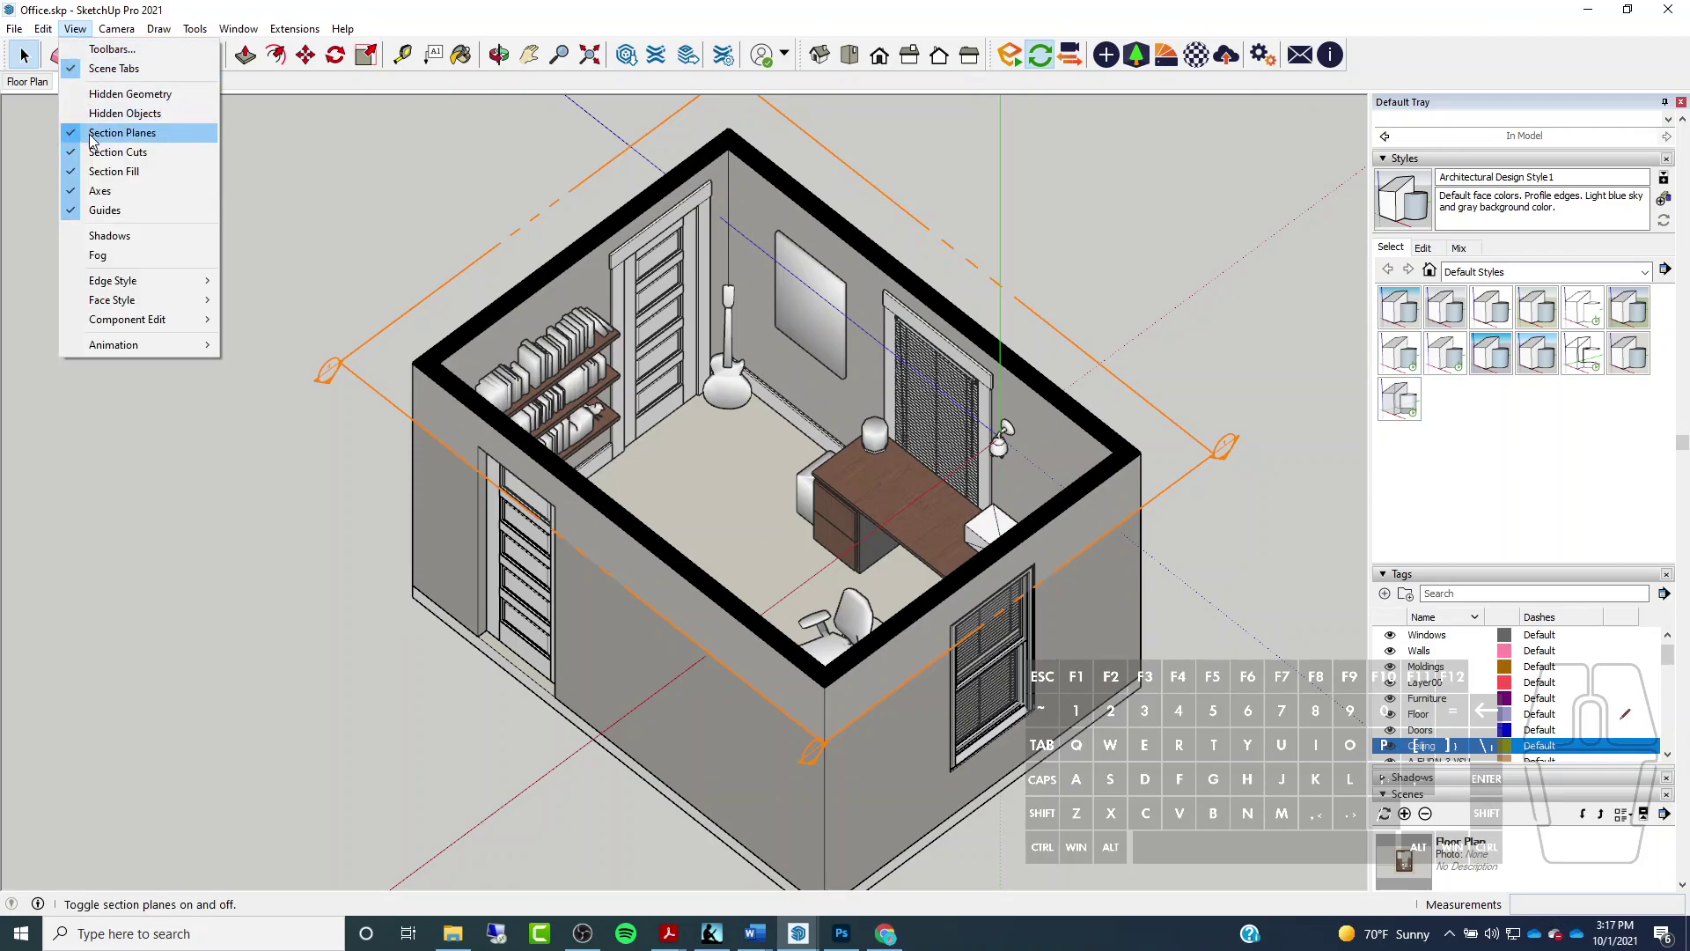
key("Escape")
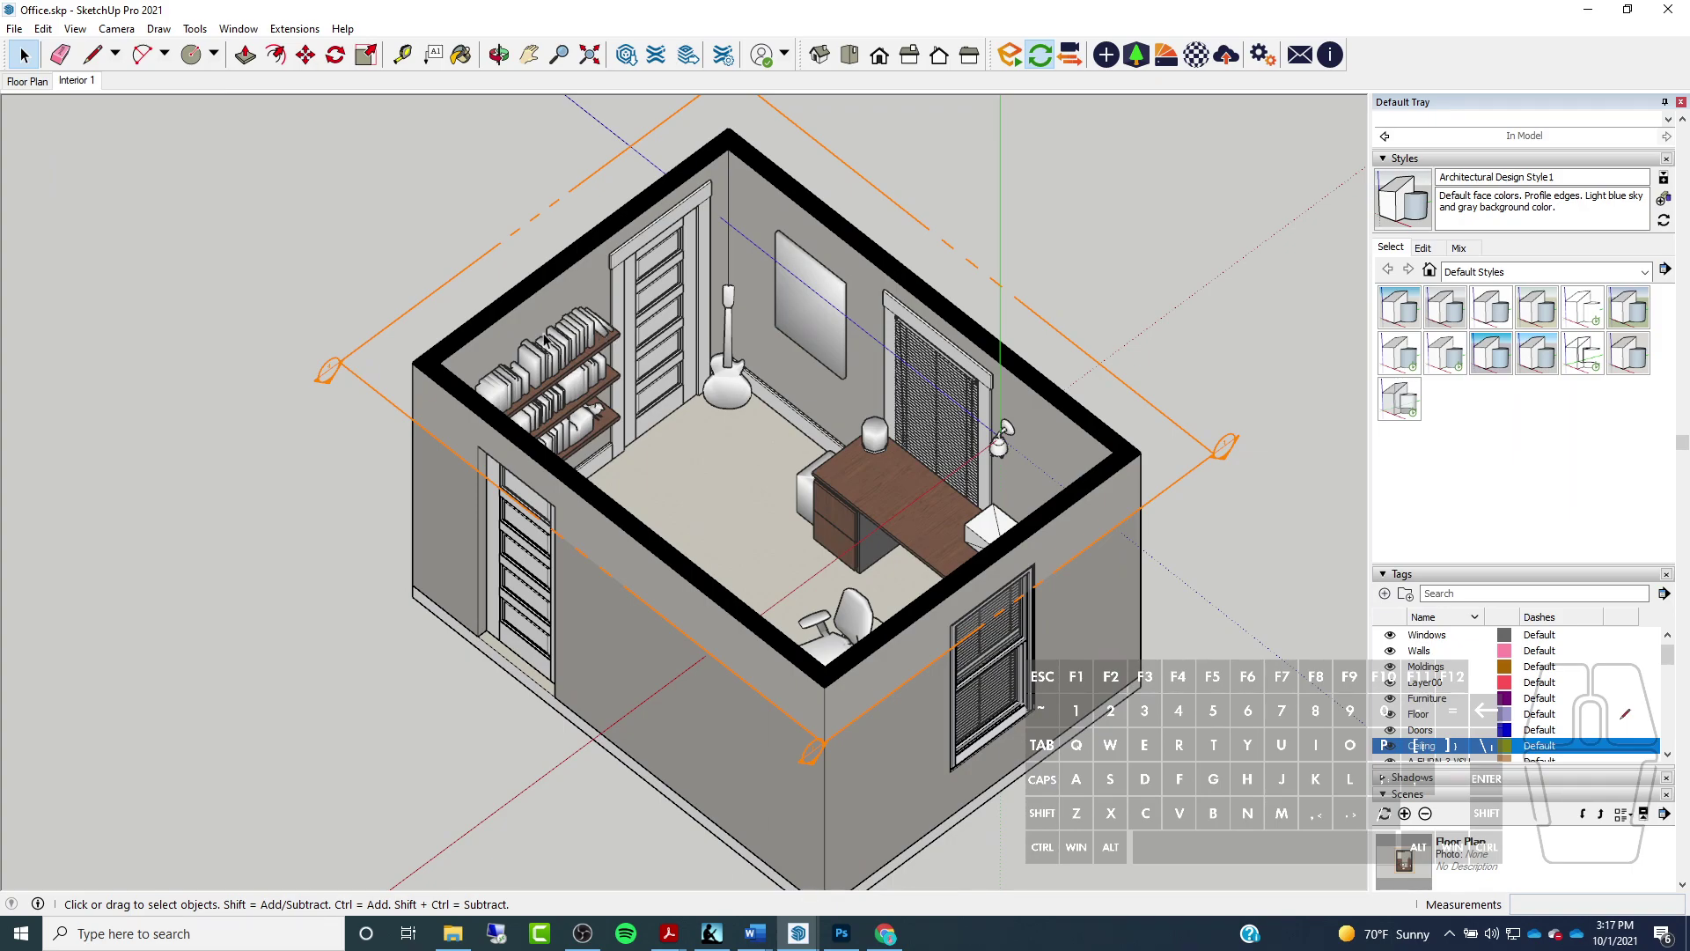
mouse_move(455, 305)
middle_mouse_down()
mouse_move(476, 417)
mouse_move(565, 409)
mouse_move(615, 504)
mouse_move(398, 359)
mouse_move(482, 349)
middle_mouse_up()
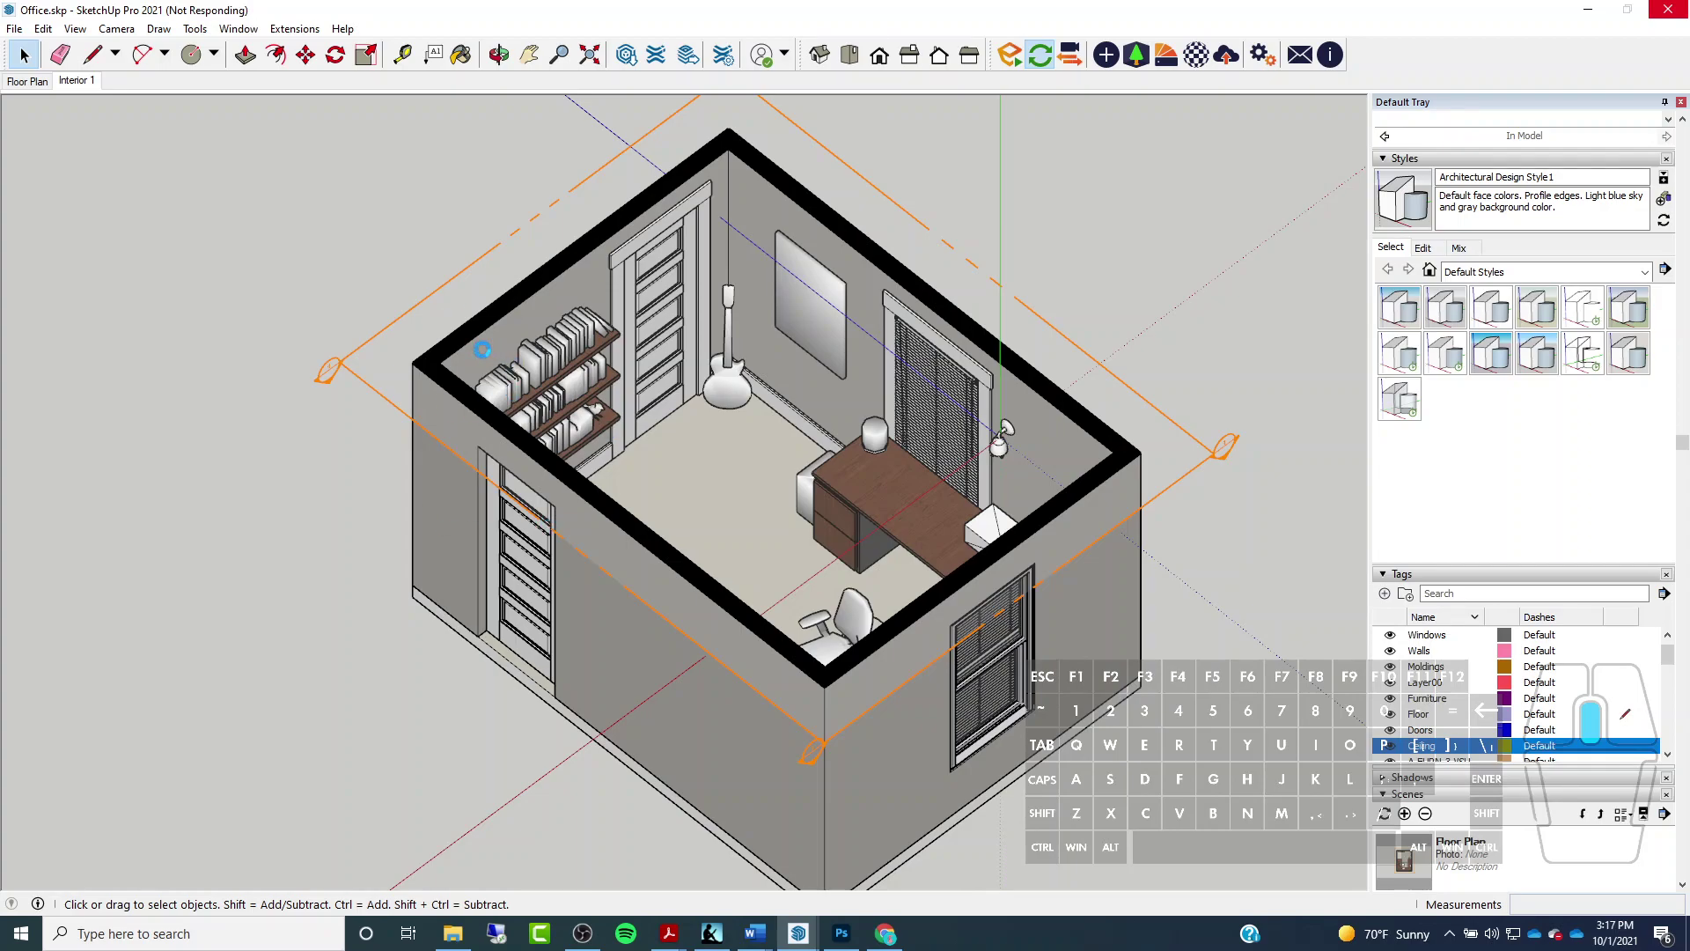
middle_click_drag(482, 349, 643, 356)
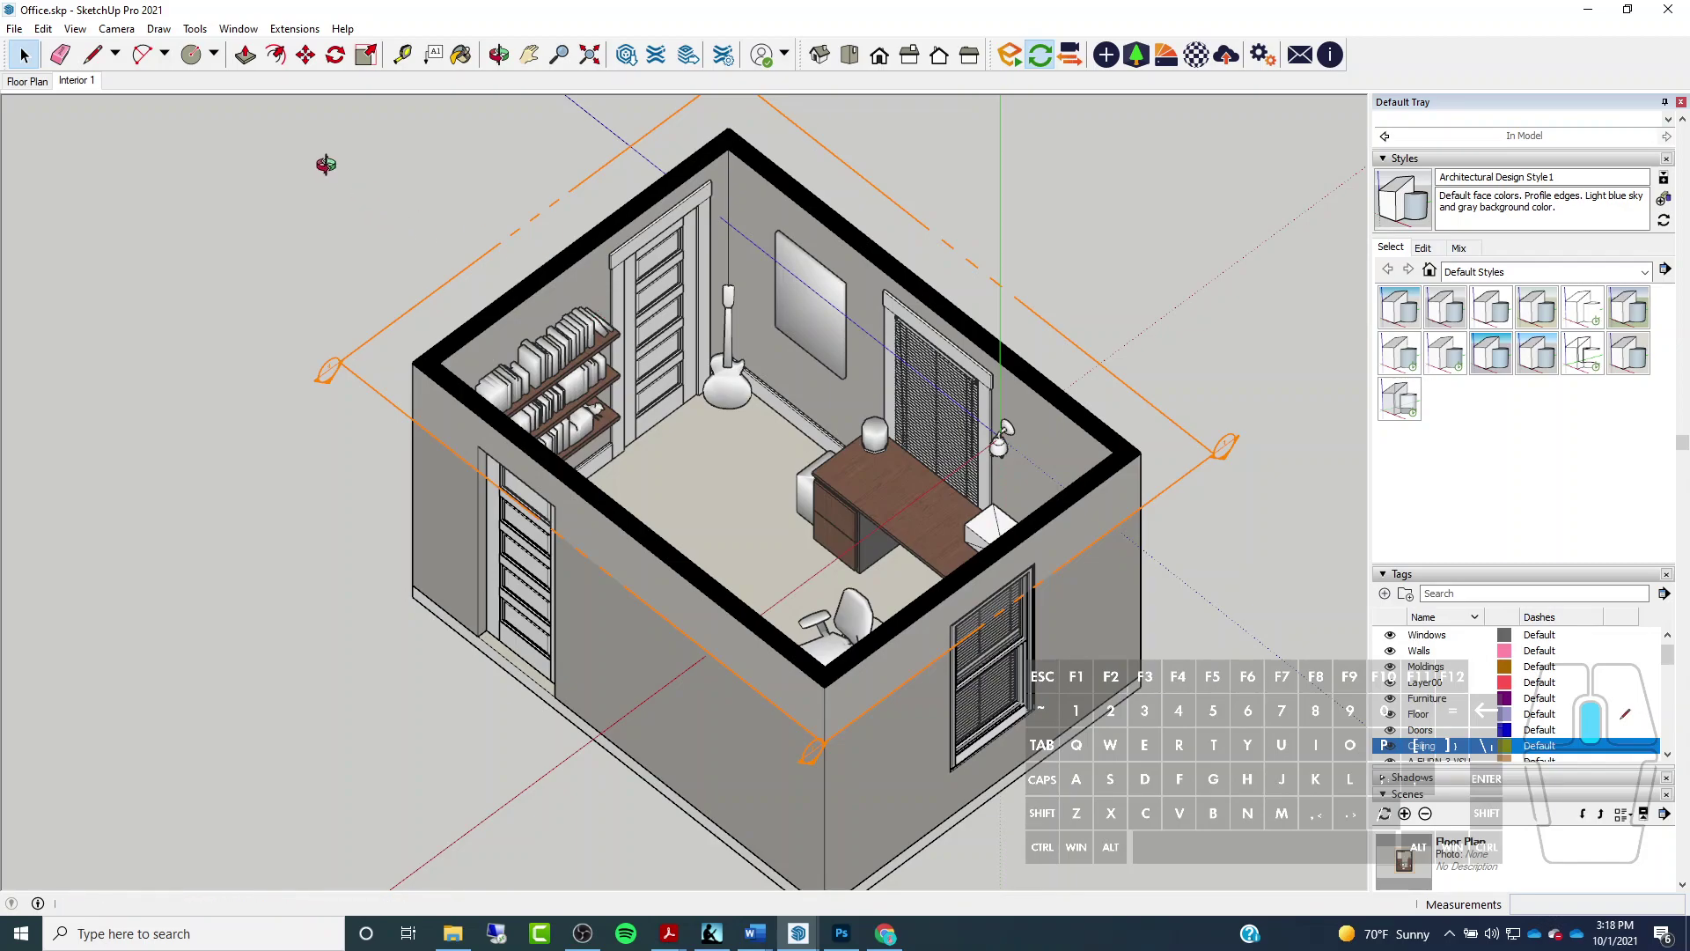
left_click(78, 80)
Examine the cut-open office with its desks, chair and wall light from above at closer range
middle_click_drag(485, 239, 998, 384)
scroll(919, 573, "up", 3)
scroll(931, 308, "up", 2)
scroll(932, 308, "up", 1)
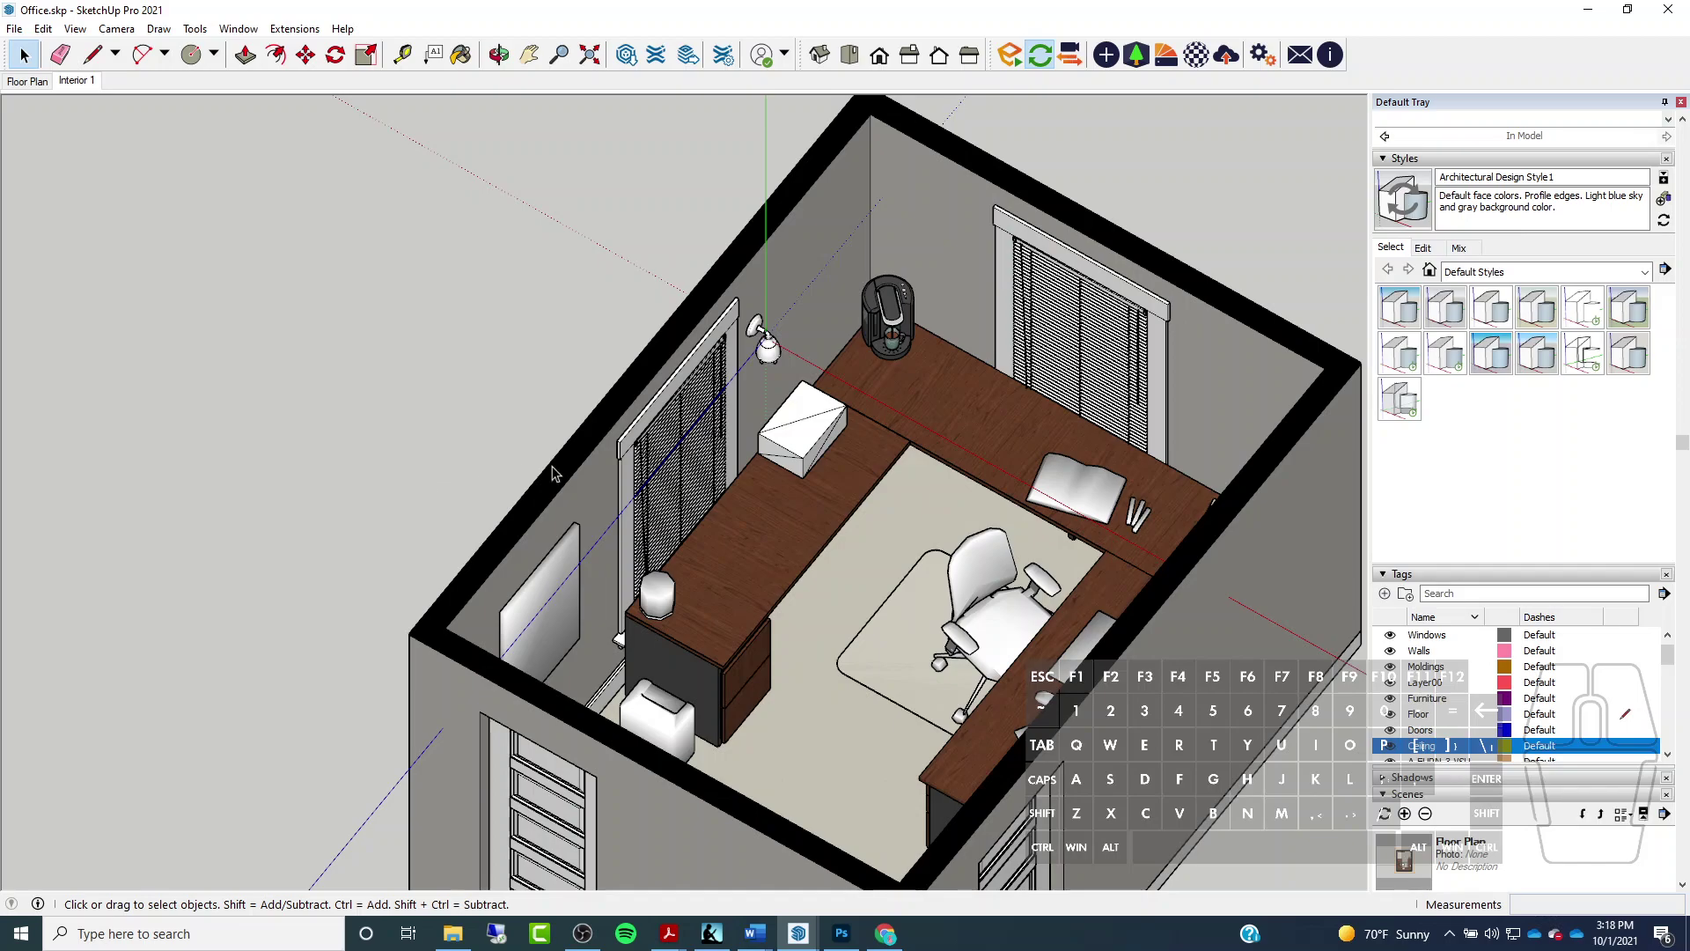
scroll(789, 484, "up", 4)
middle_click_drag(789, 484, 773, 470)
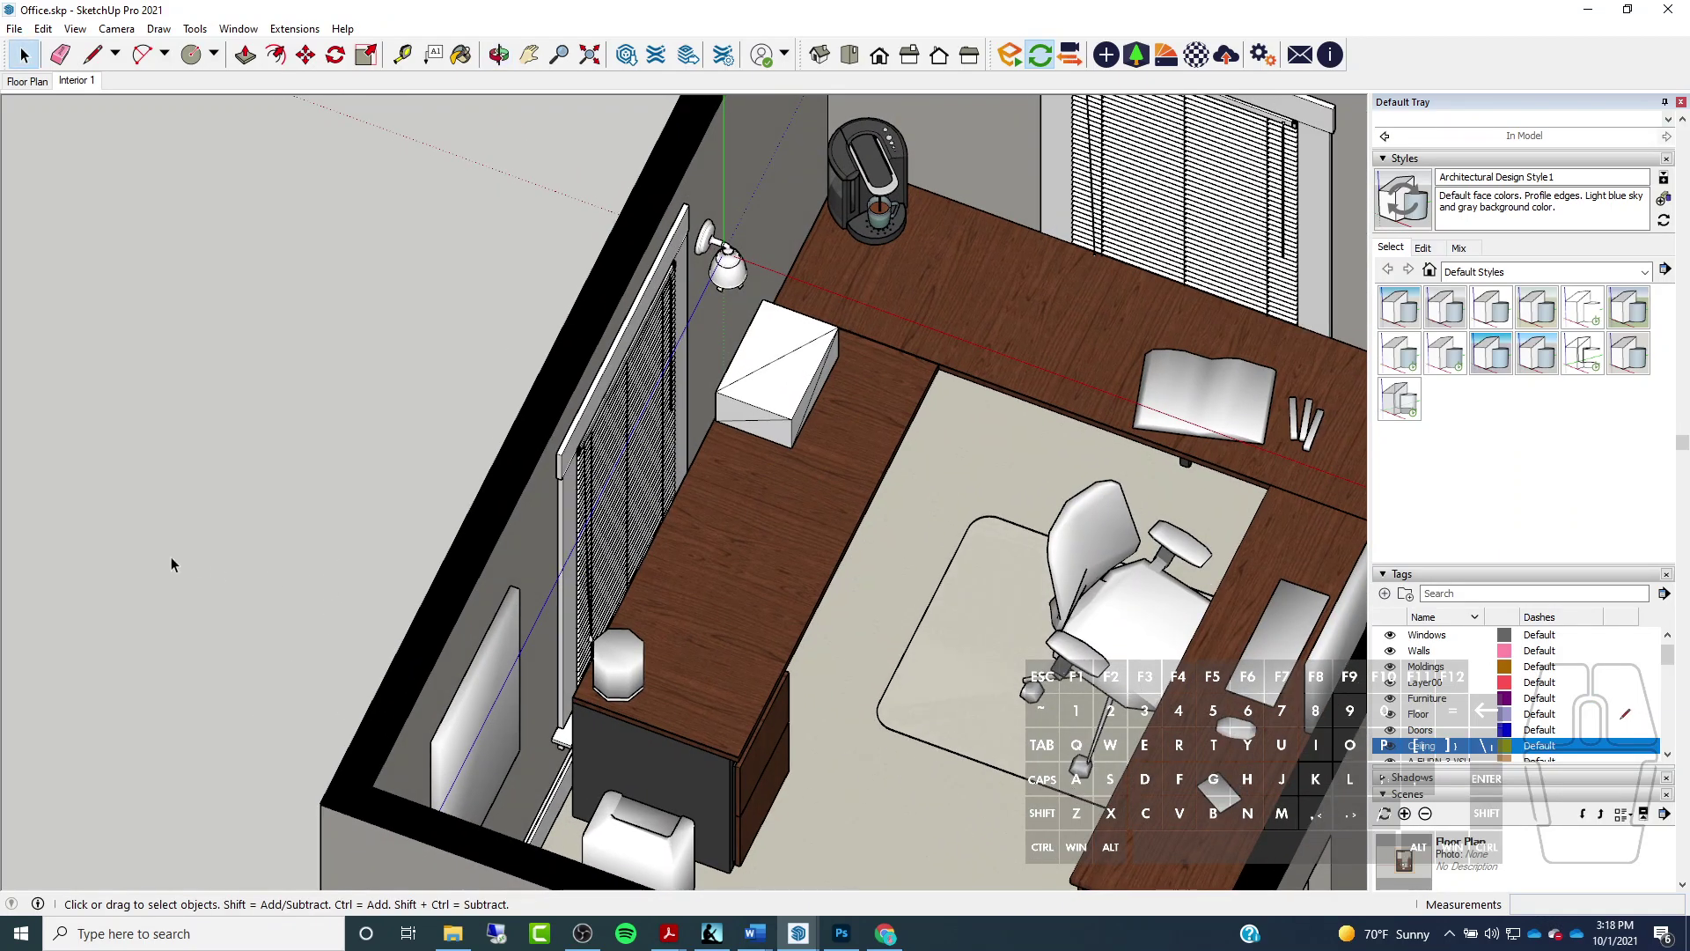
scroll(202, 544, "down", 4)
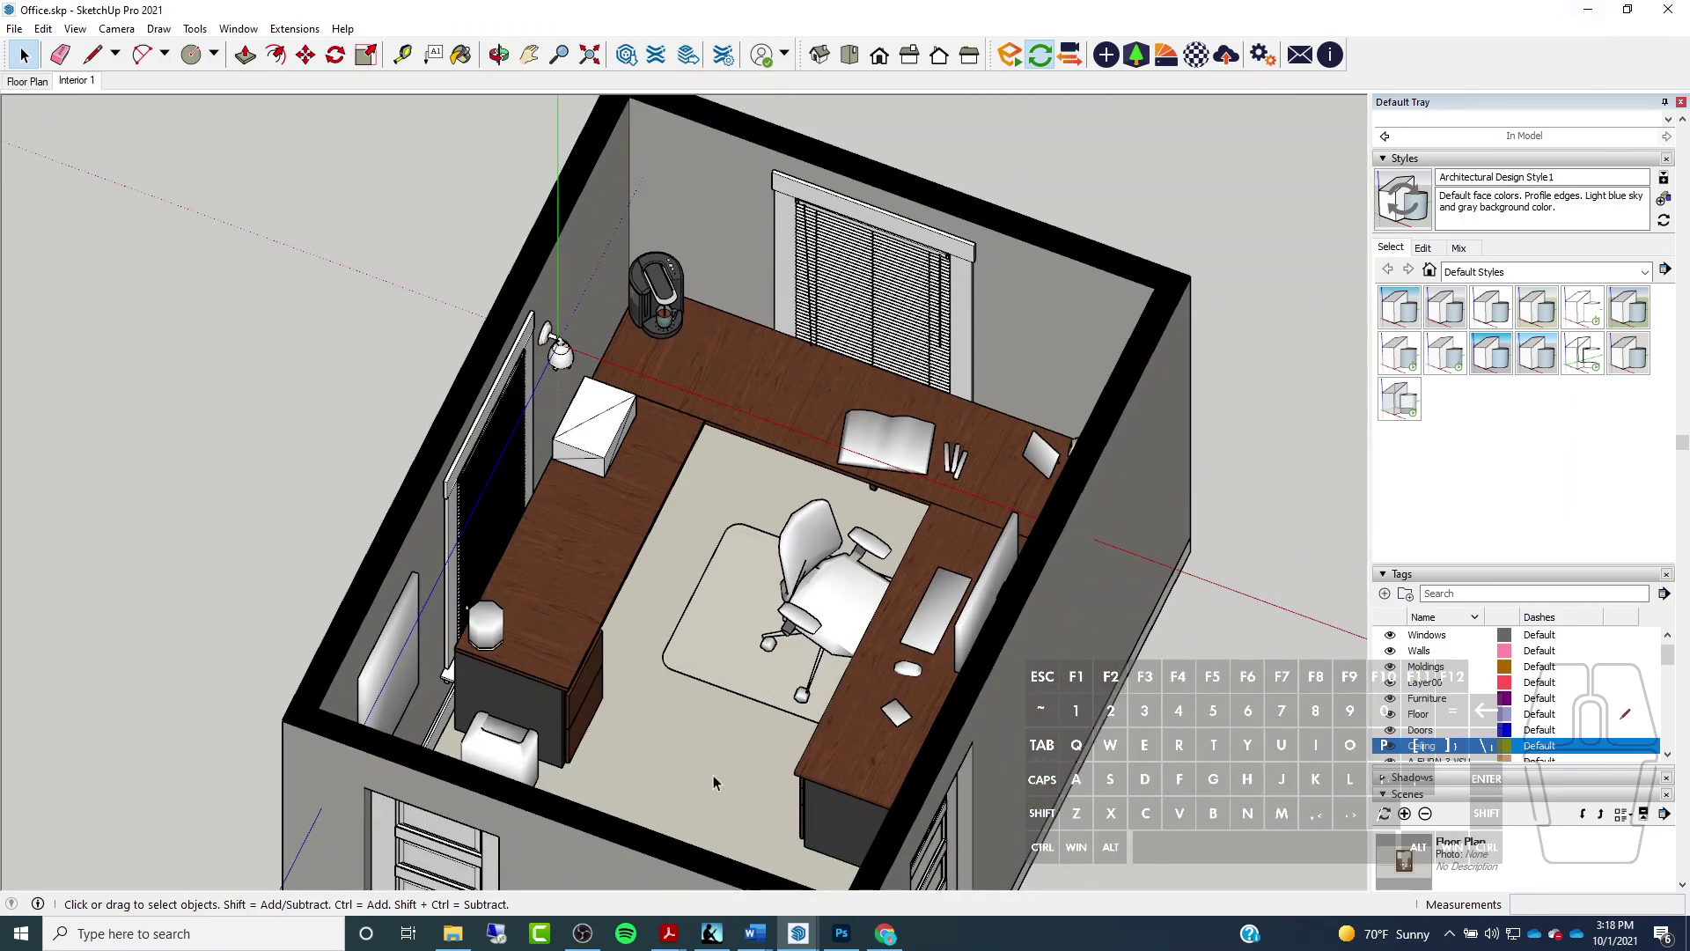
Check the office render in Enscape without the Visual Settings, and return to the SketchUp model
mouse_move(808, 940)
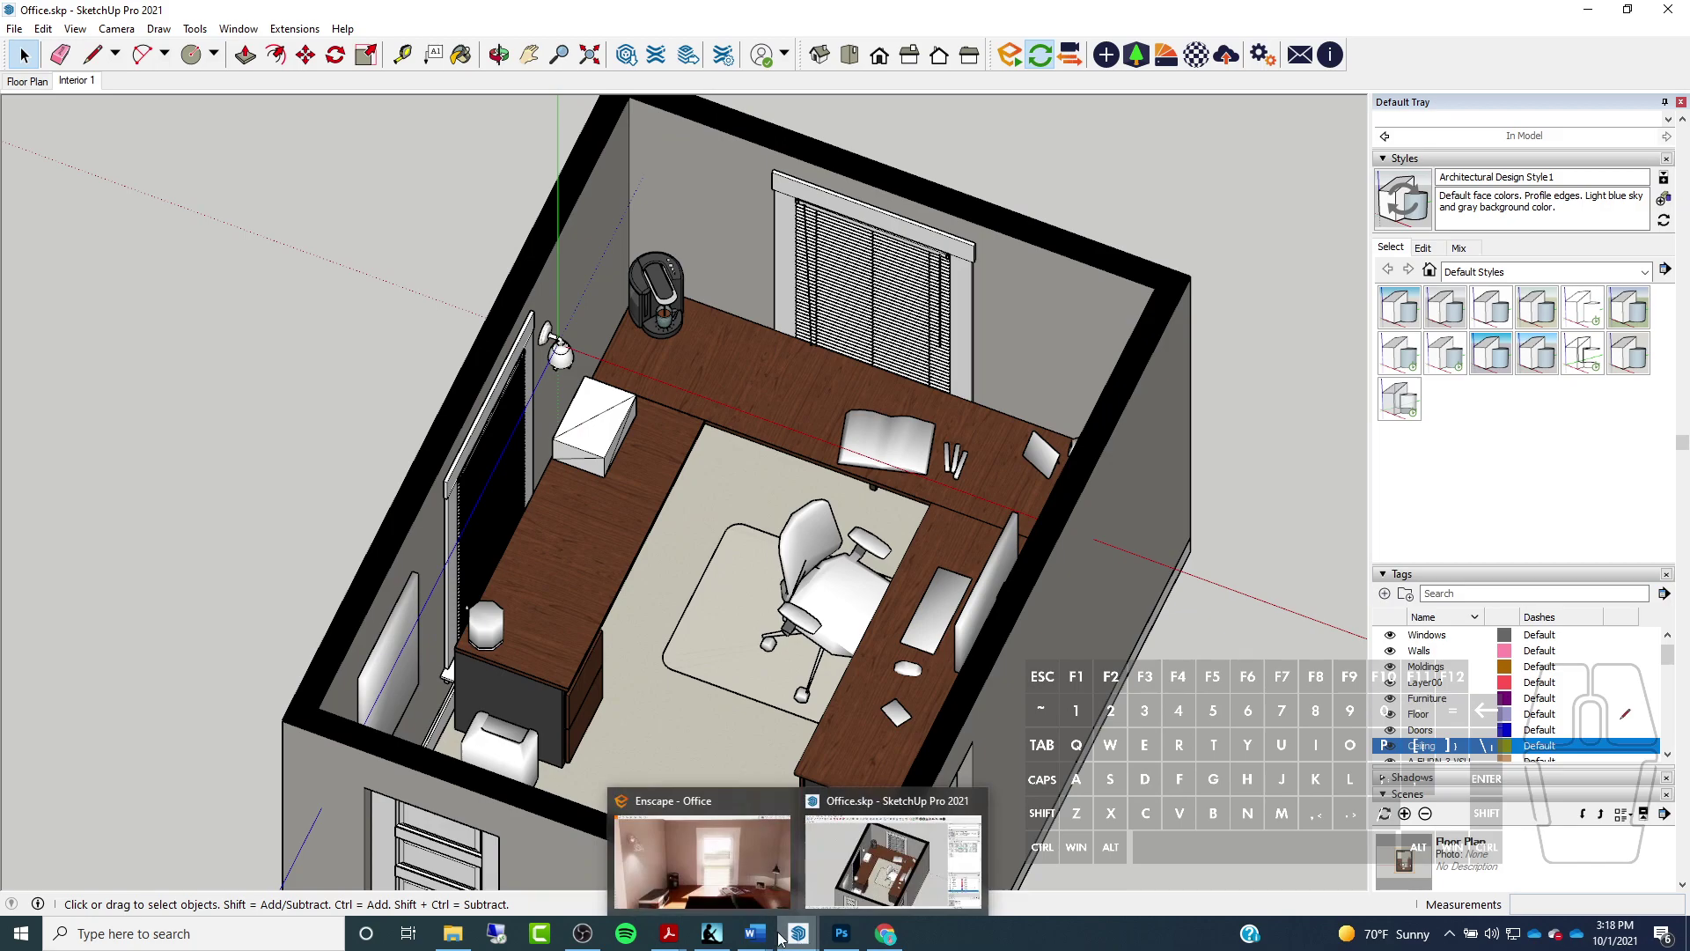
left_click(706, 867)
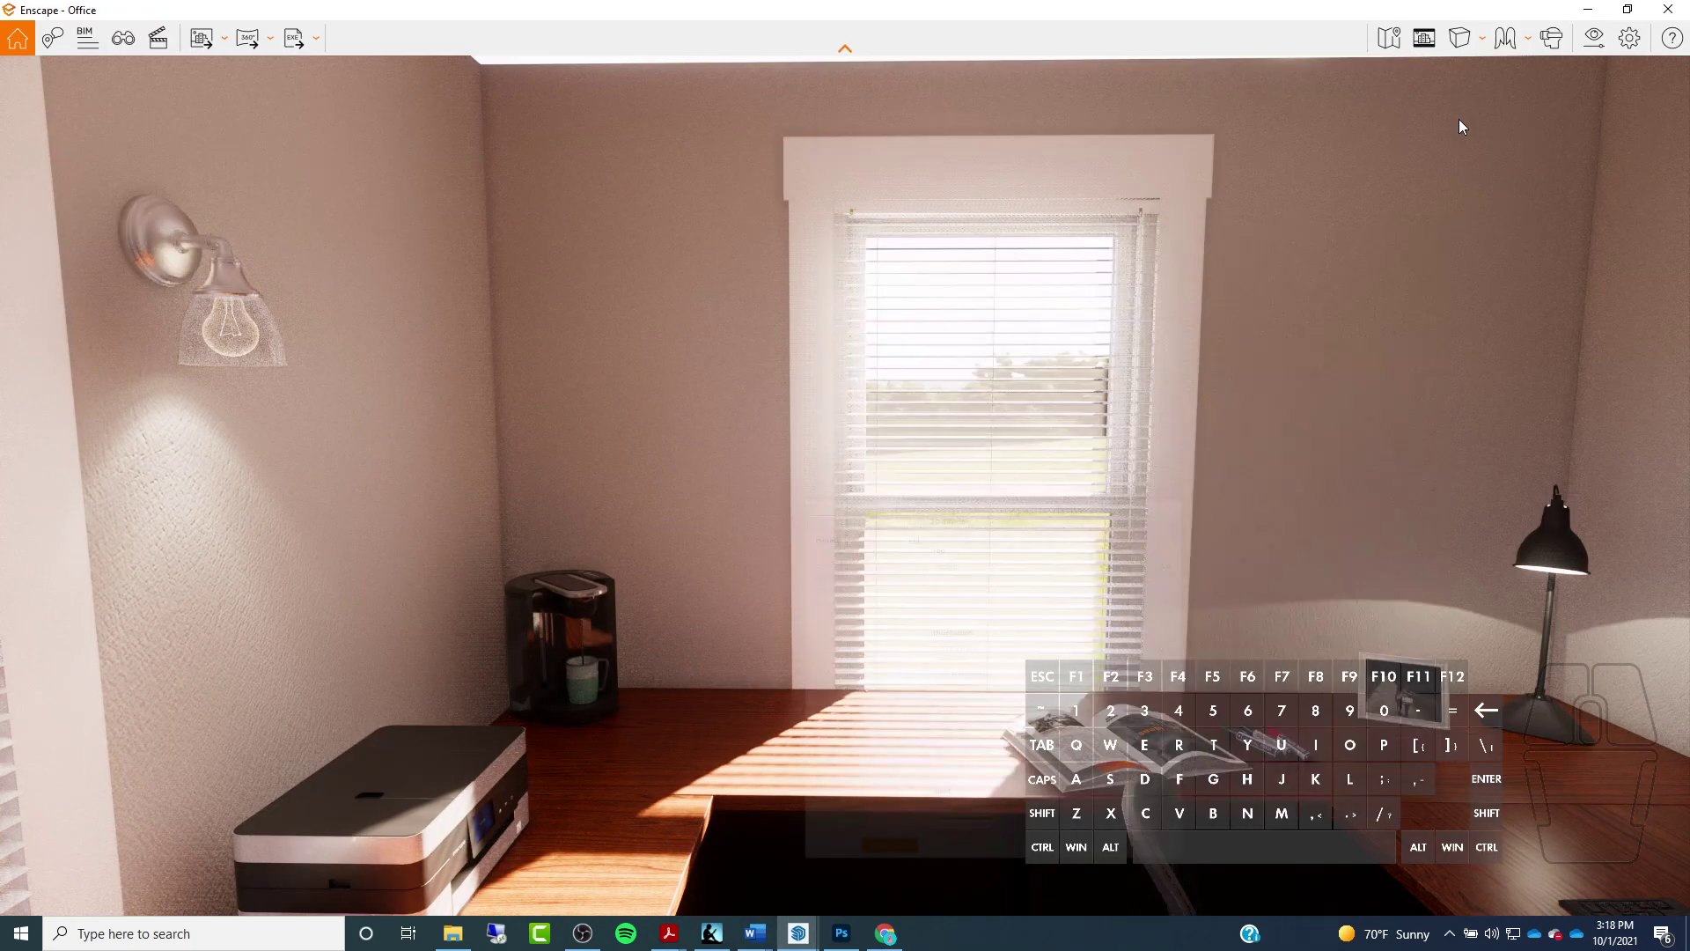
left_click(1458, 117)
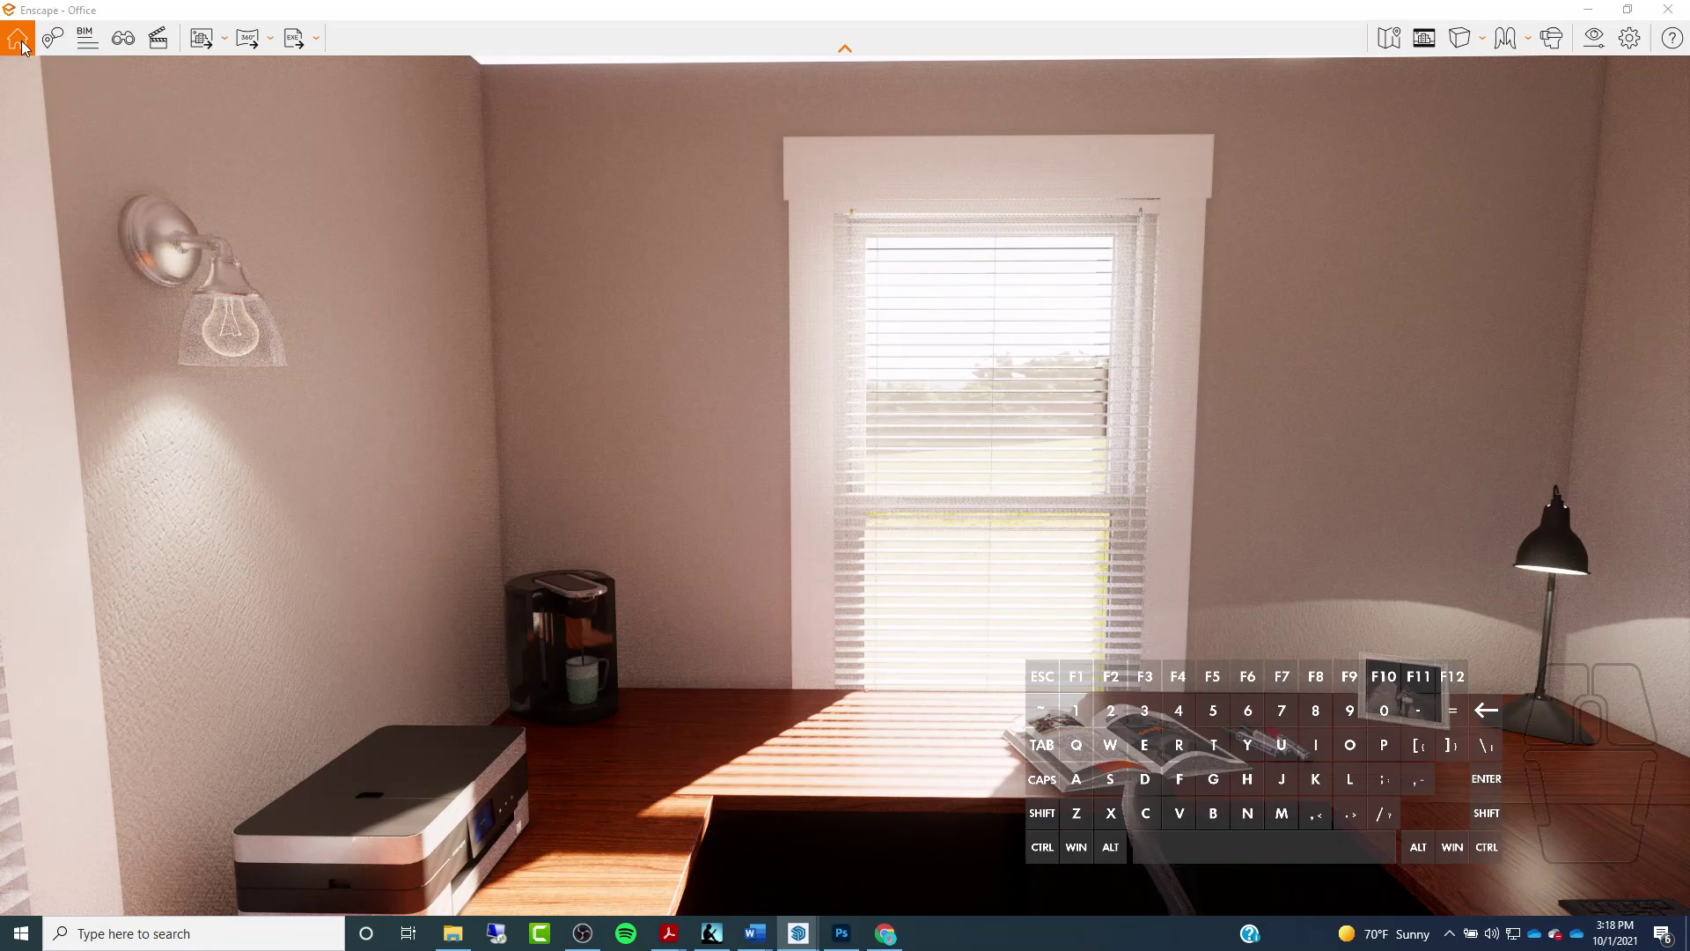
left_click(1582, 16)
Set the model to the Top view and add a scene, saving the style changes as a new style
left_click(1228, 547)
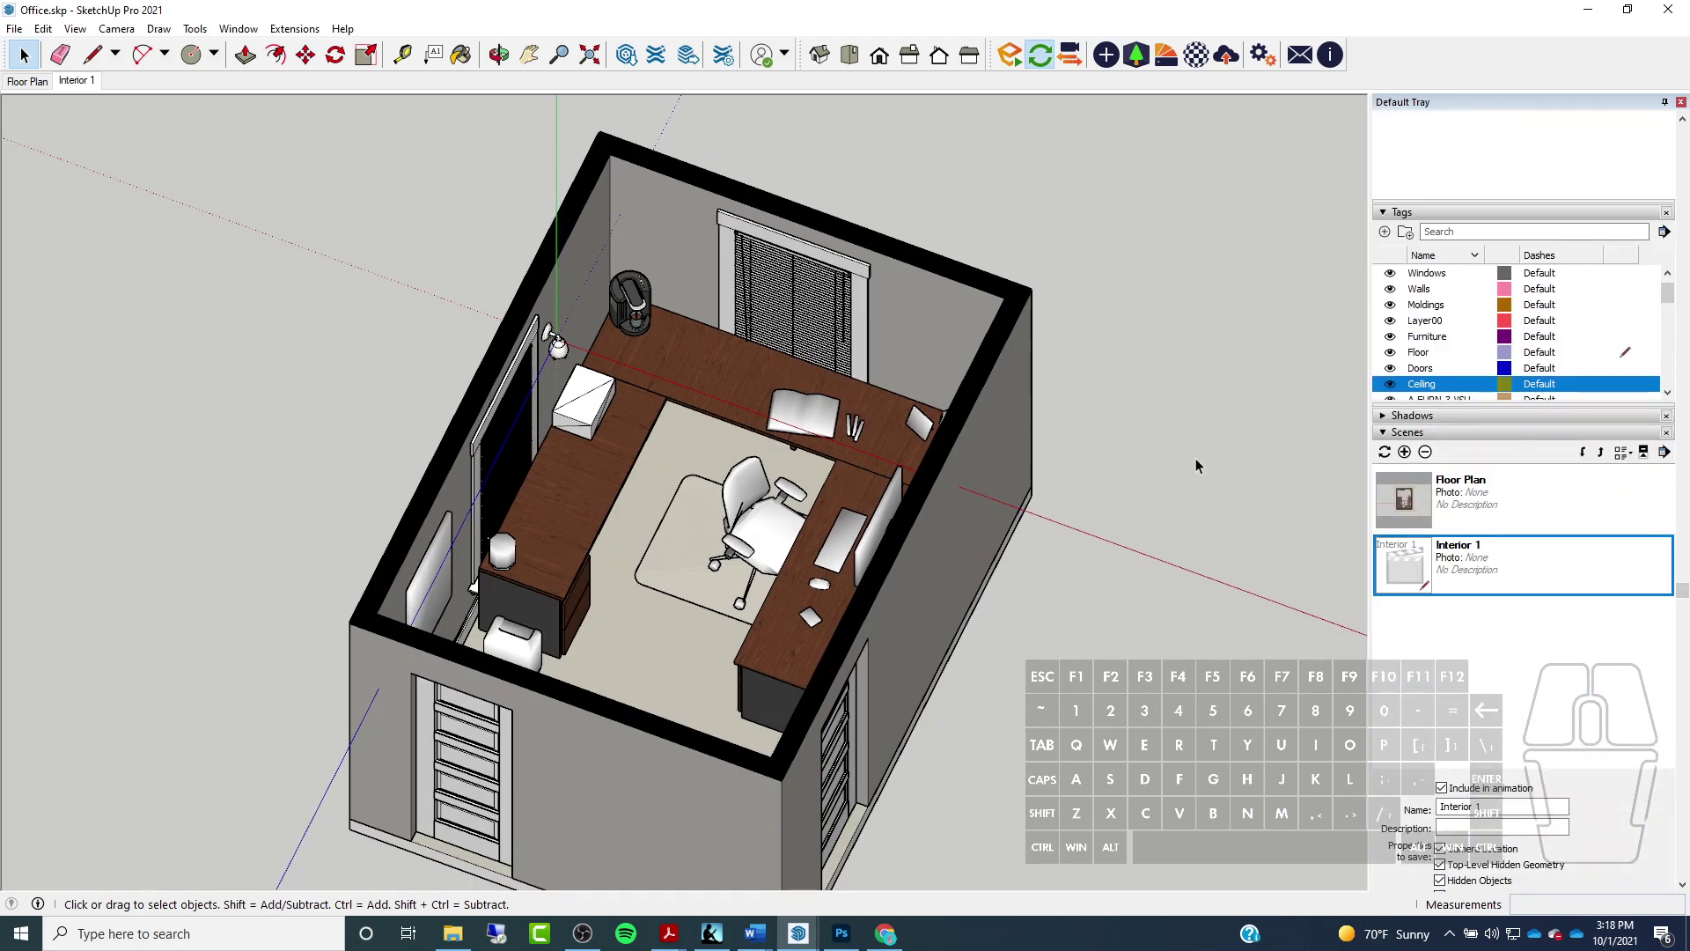
left_click(848, 63)
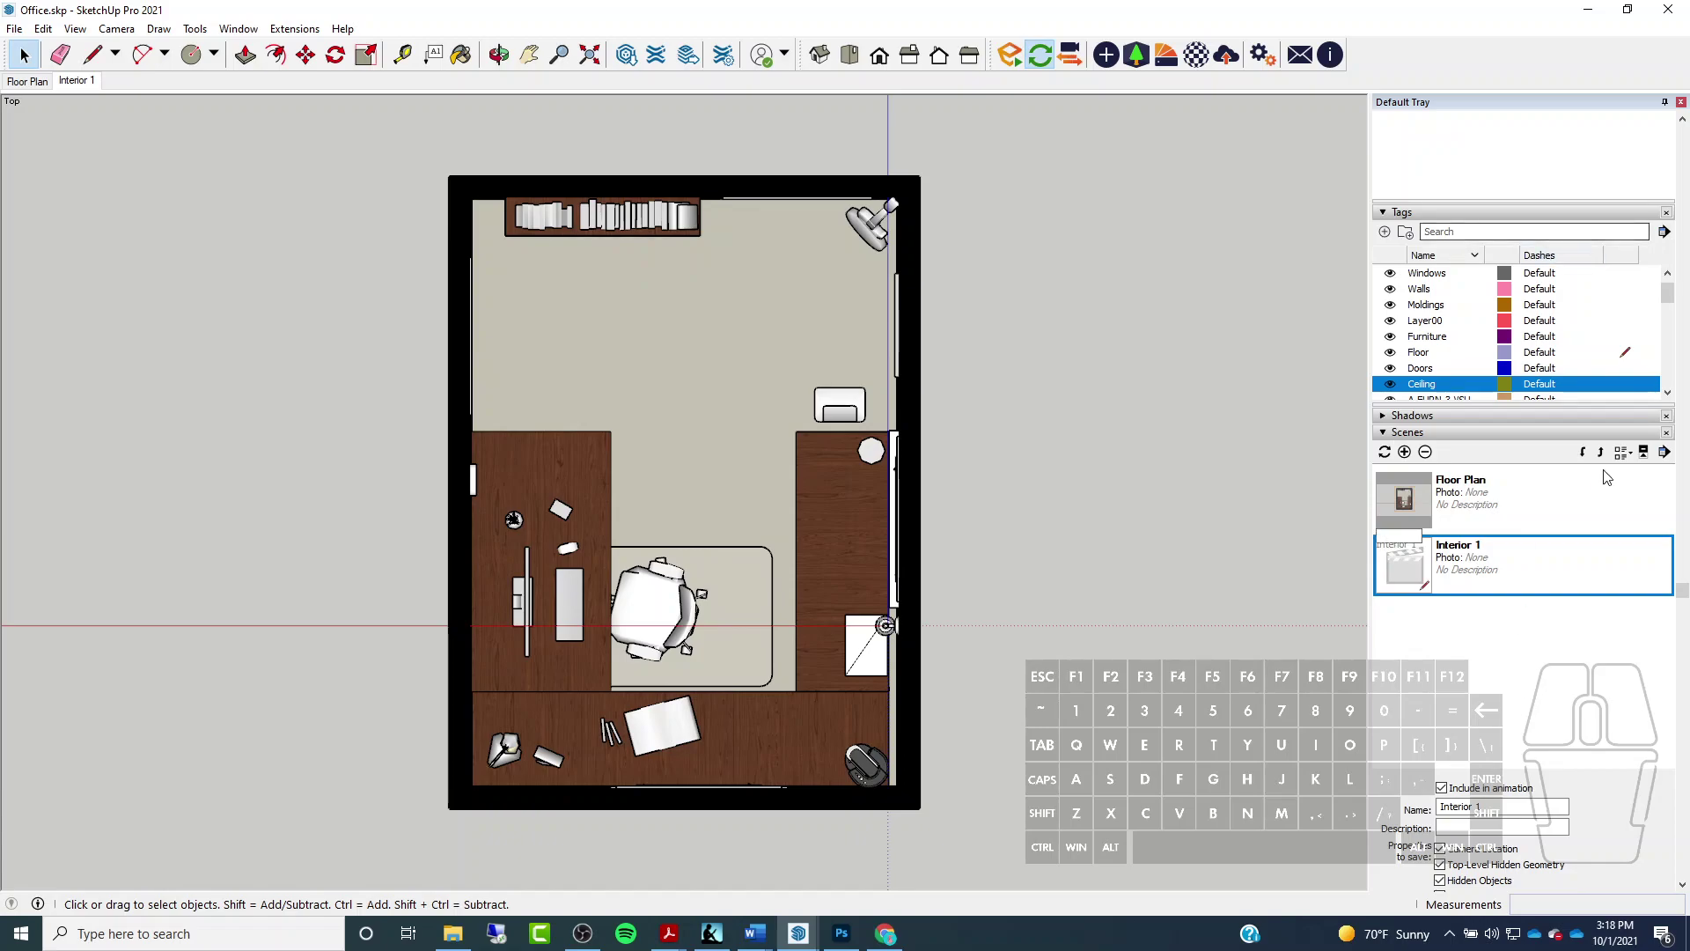
left_click(1405, 451)
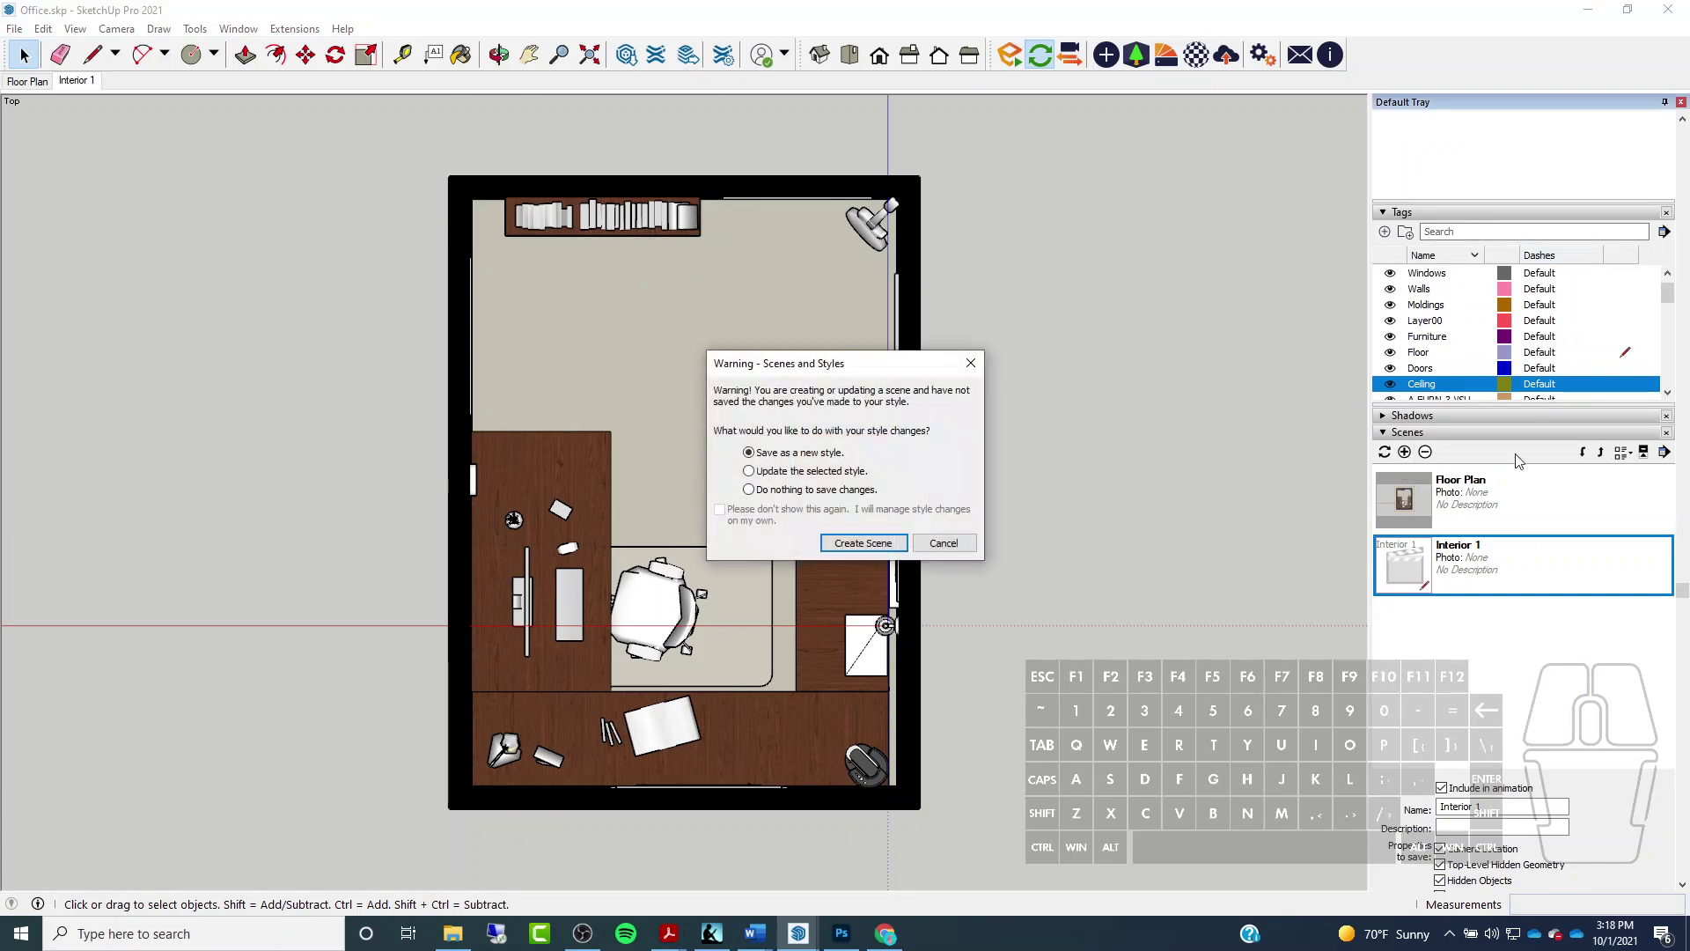
left_click(853, 546)
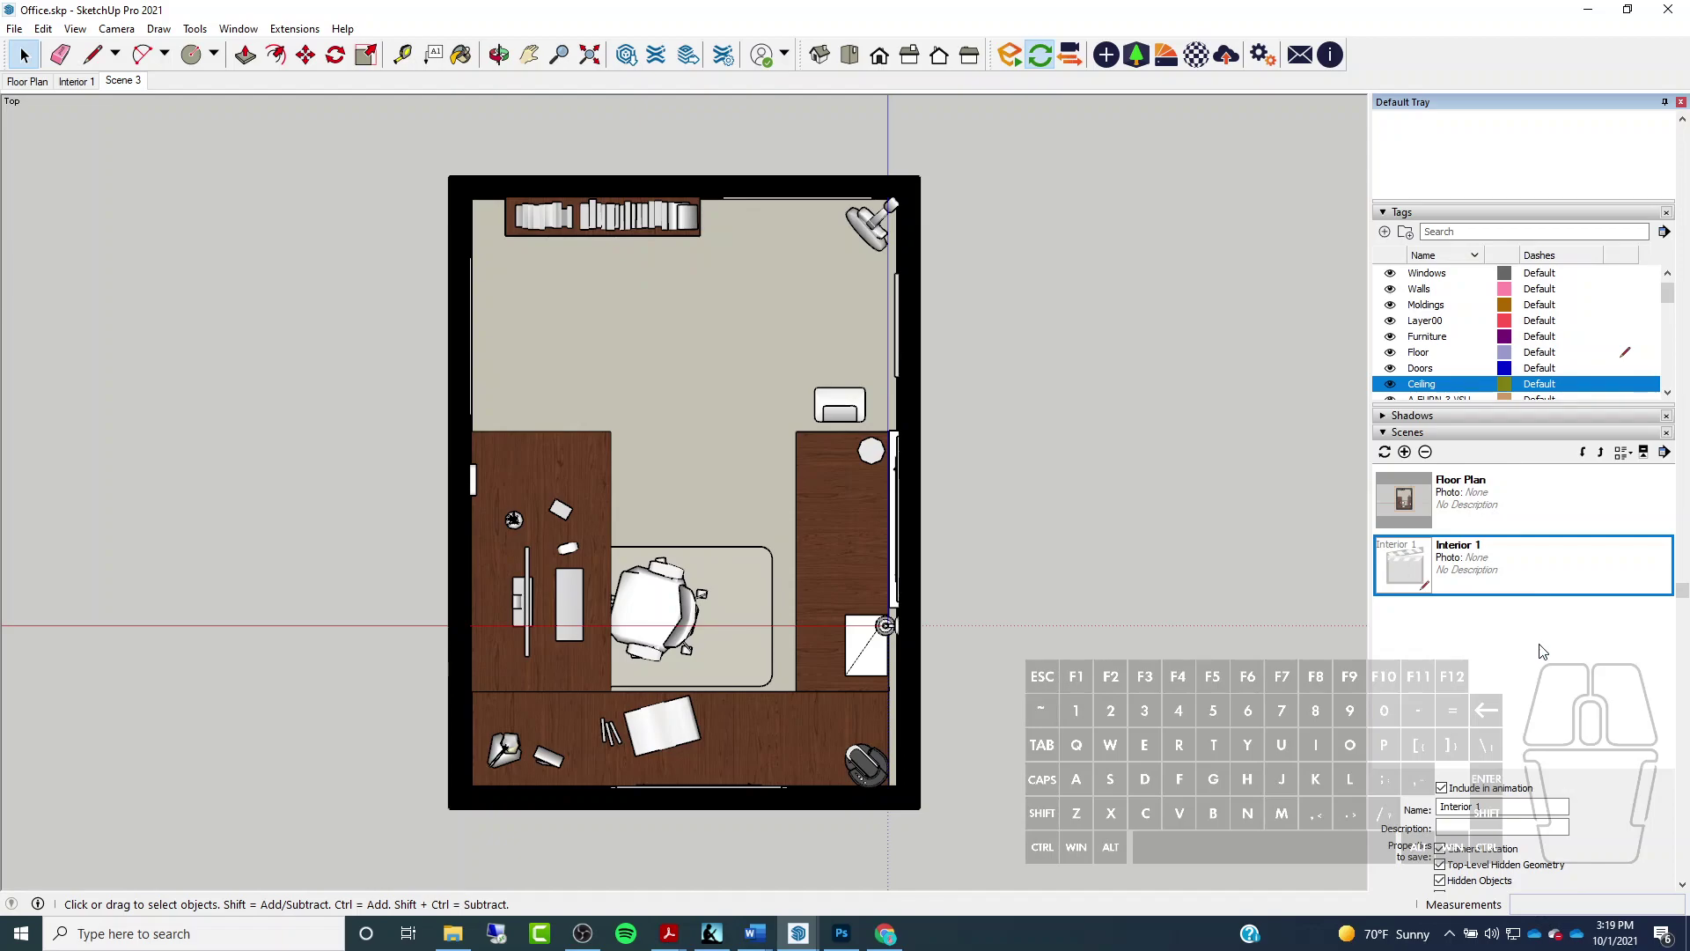
Rename the new top-view scene as Floor Plan 2
left_click(1484, 632)
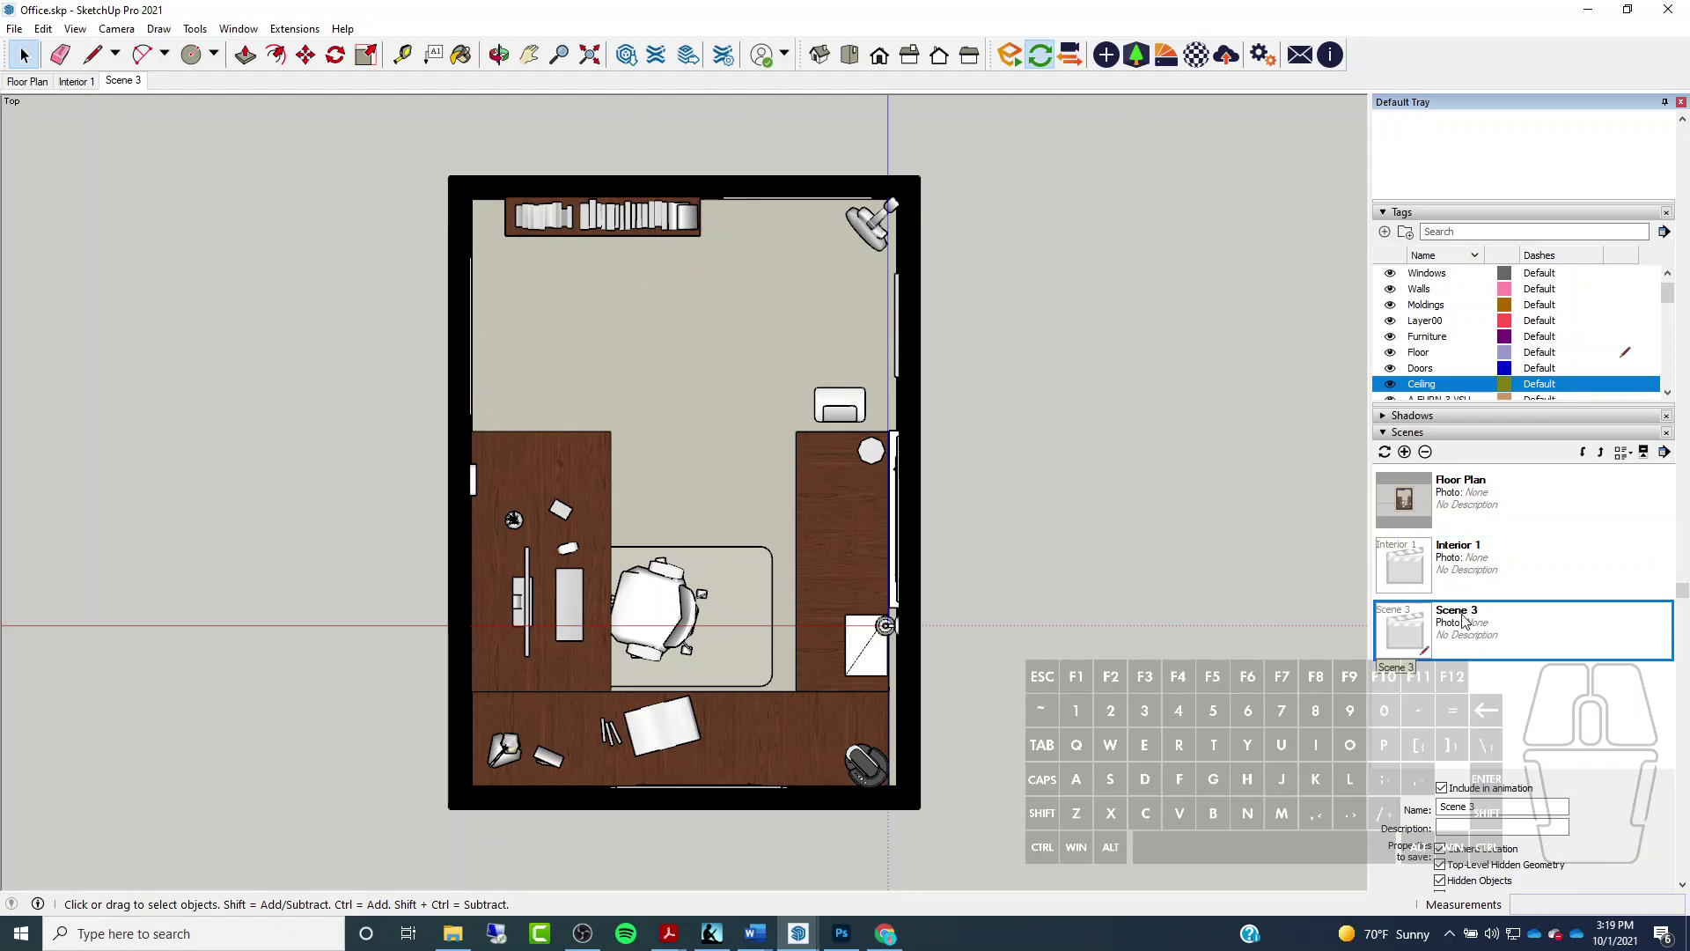
right_click(1464, 615)
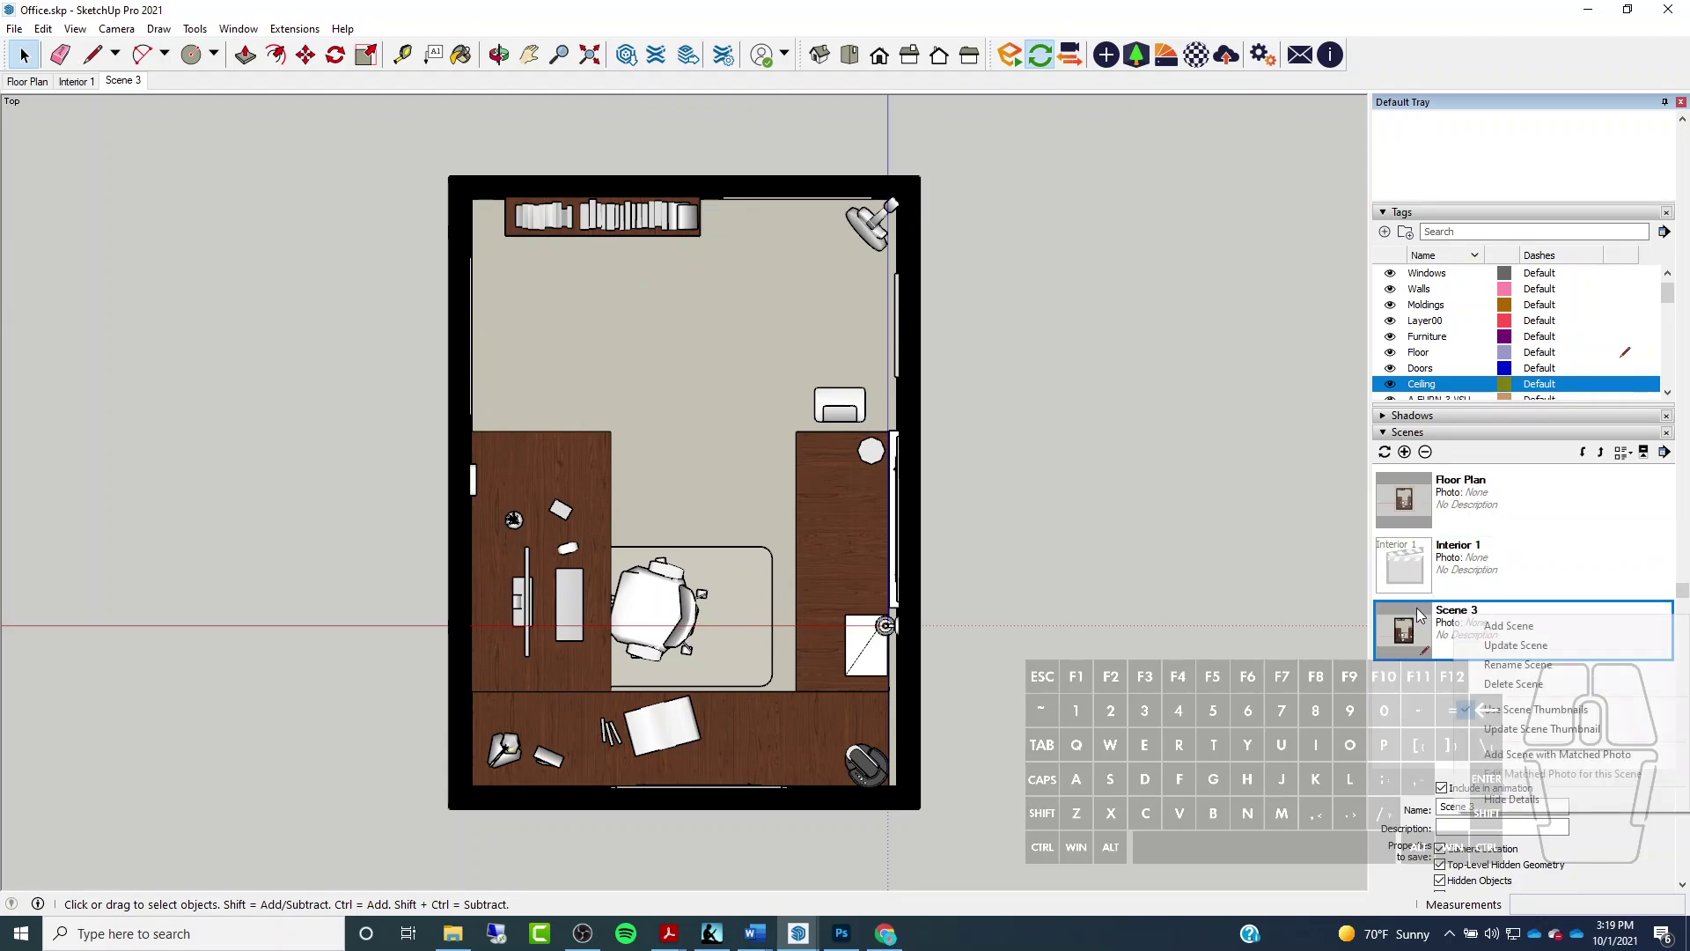
left_click(1515, 665)
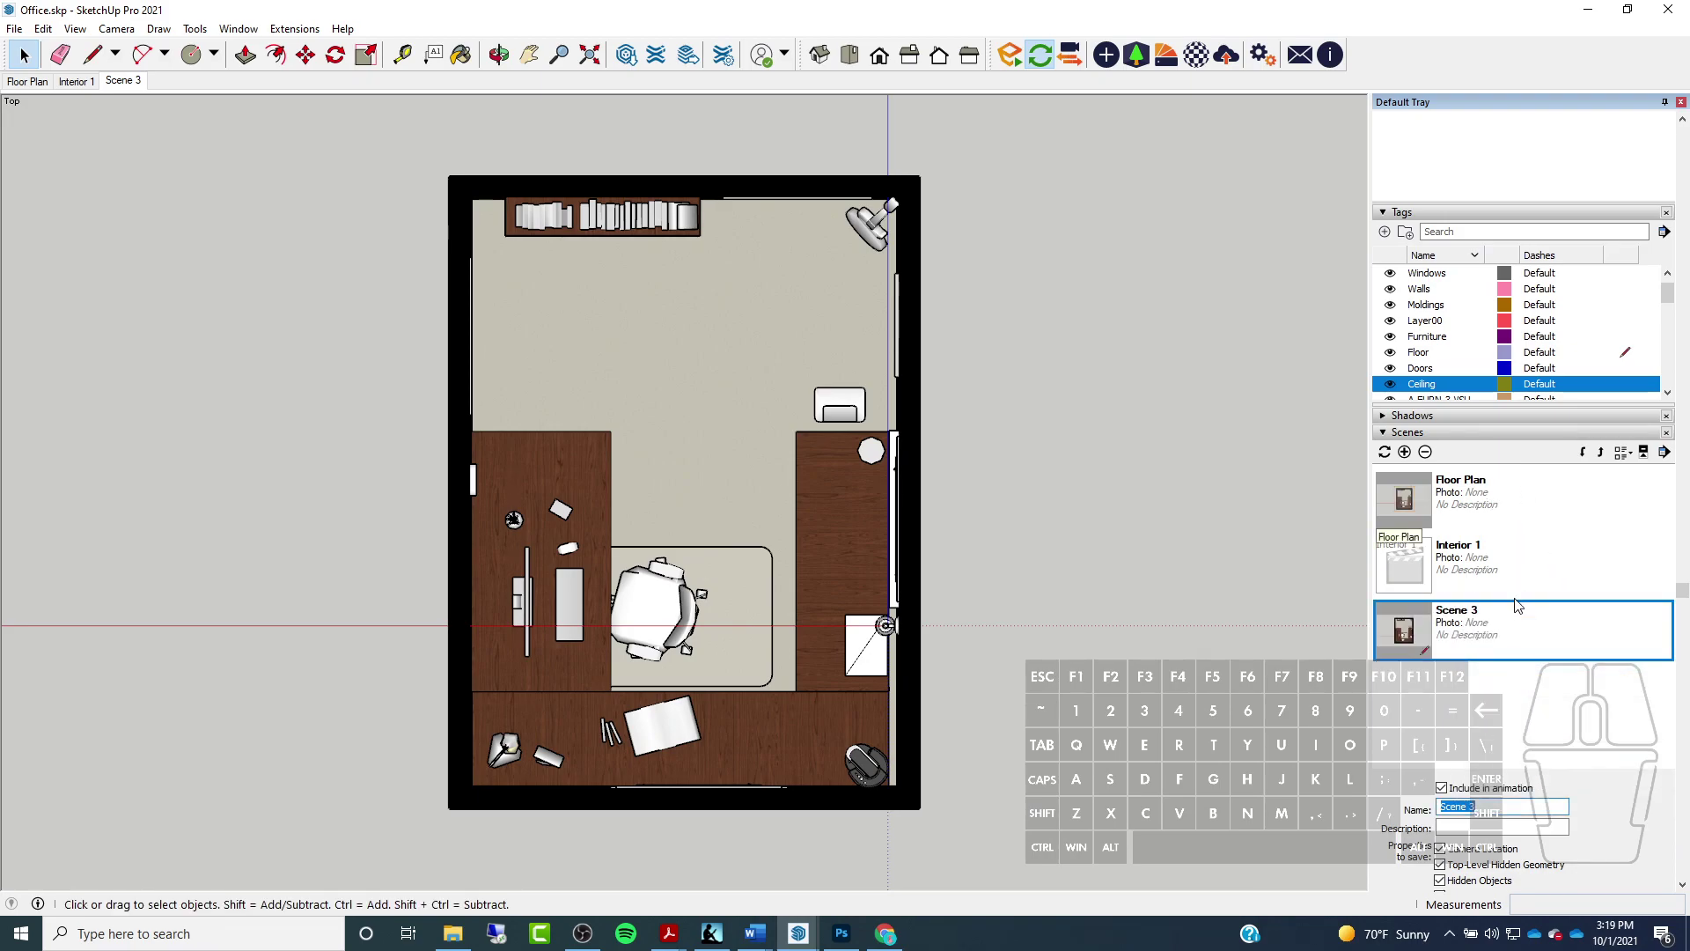
type("Fl")
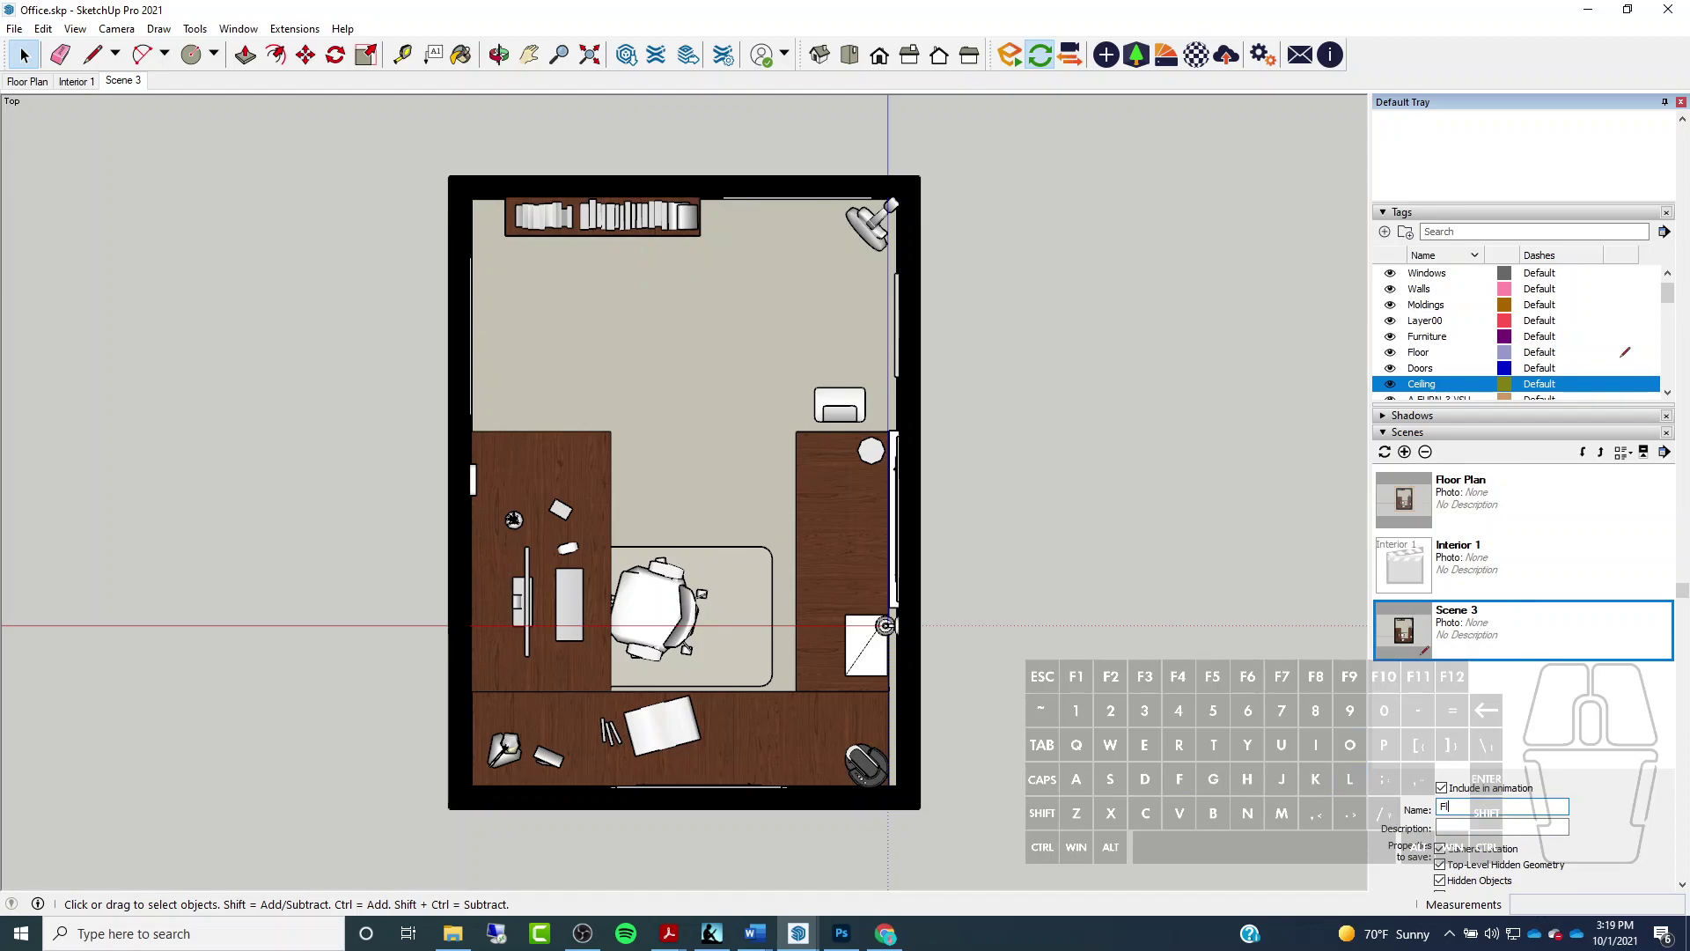
type("oor Plan 2")
key("Return")
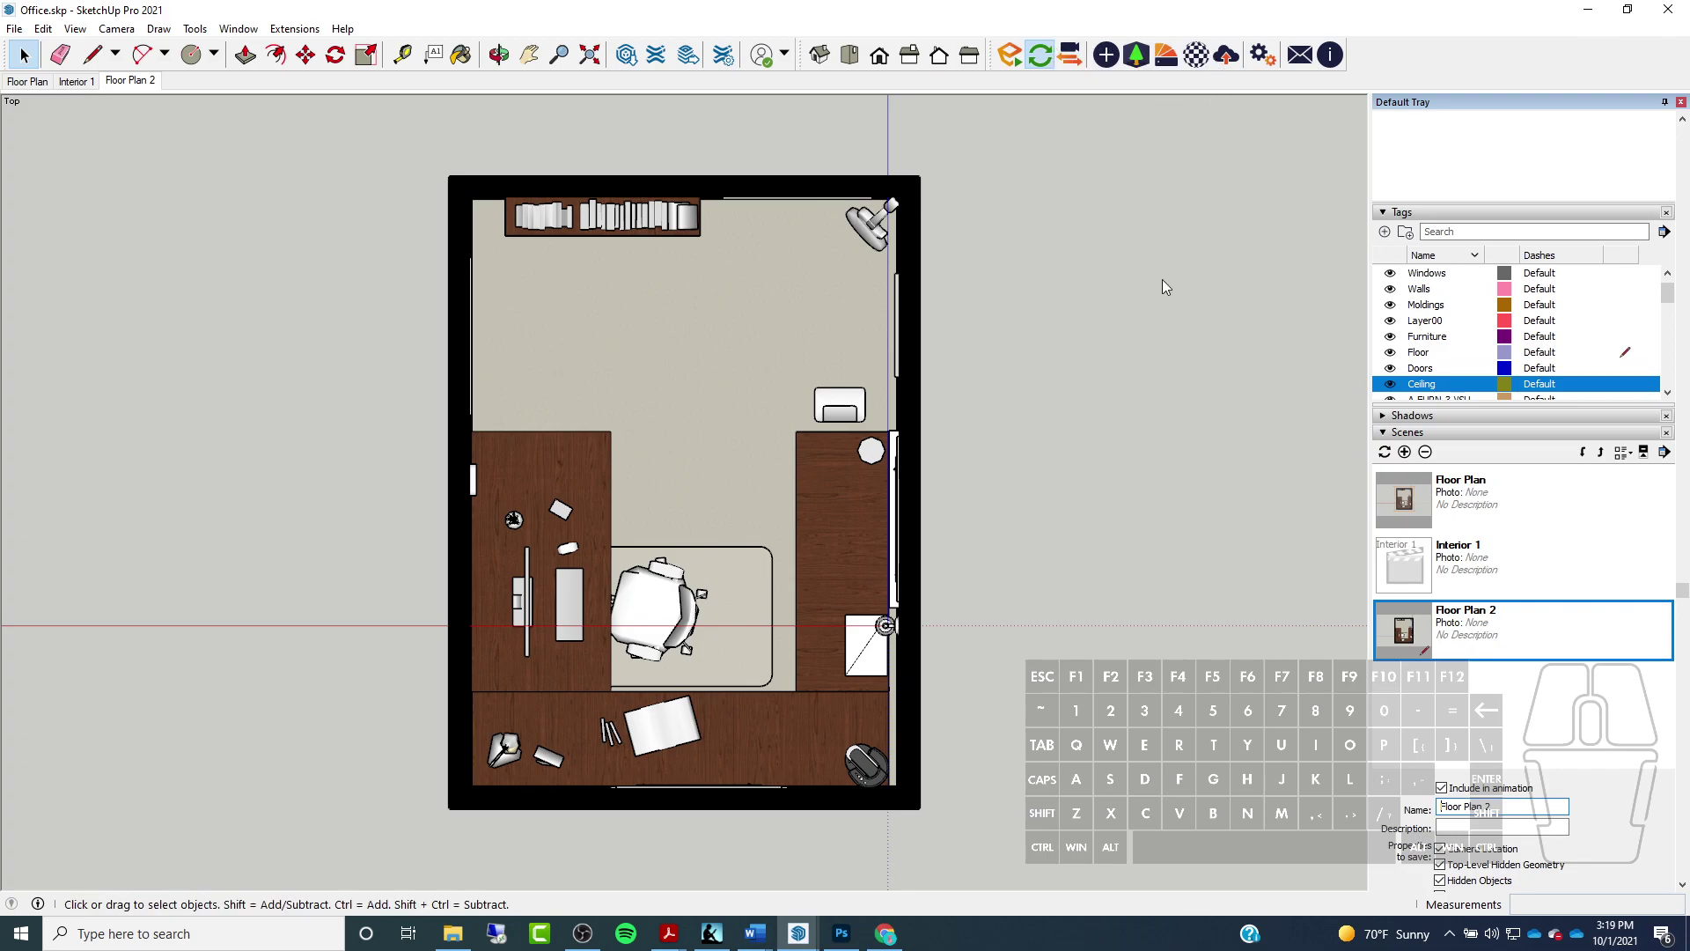
Switch to Enscape and minimize the Visual Settings to clear the office render
mouse_move(793, 935)
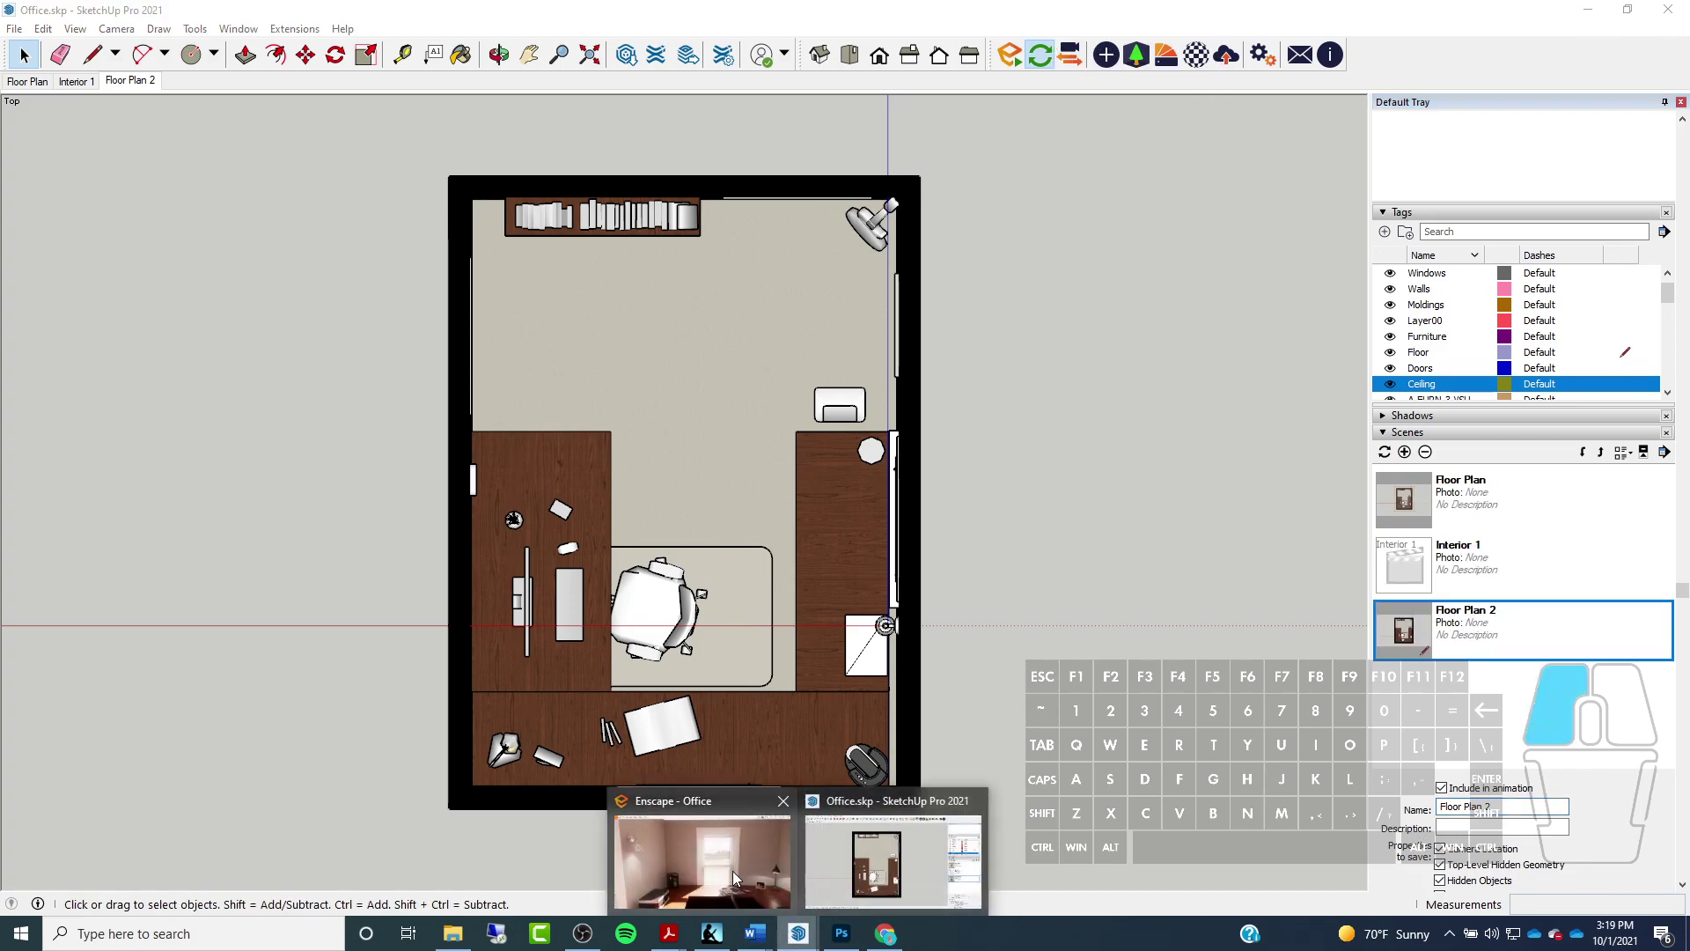
left_click(702, 858)
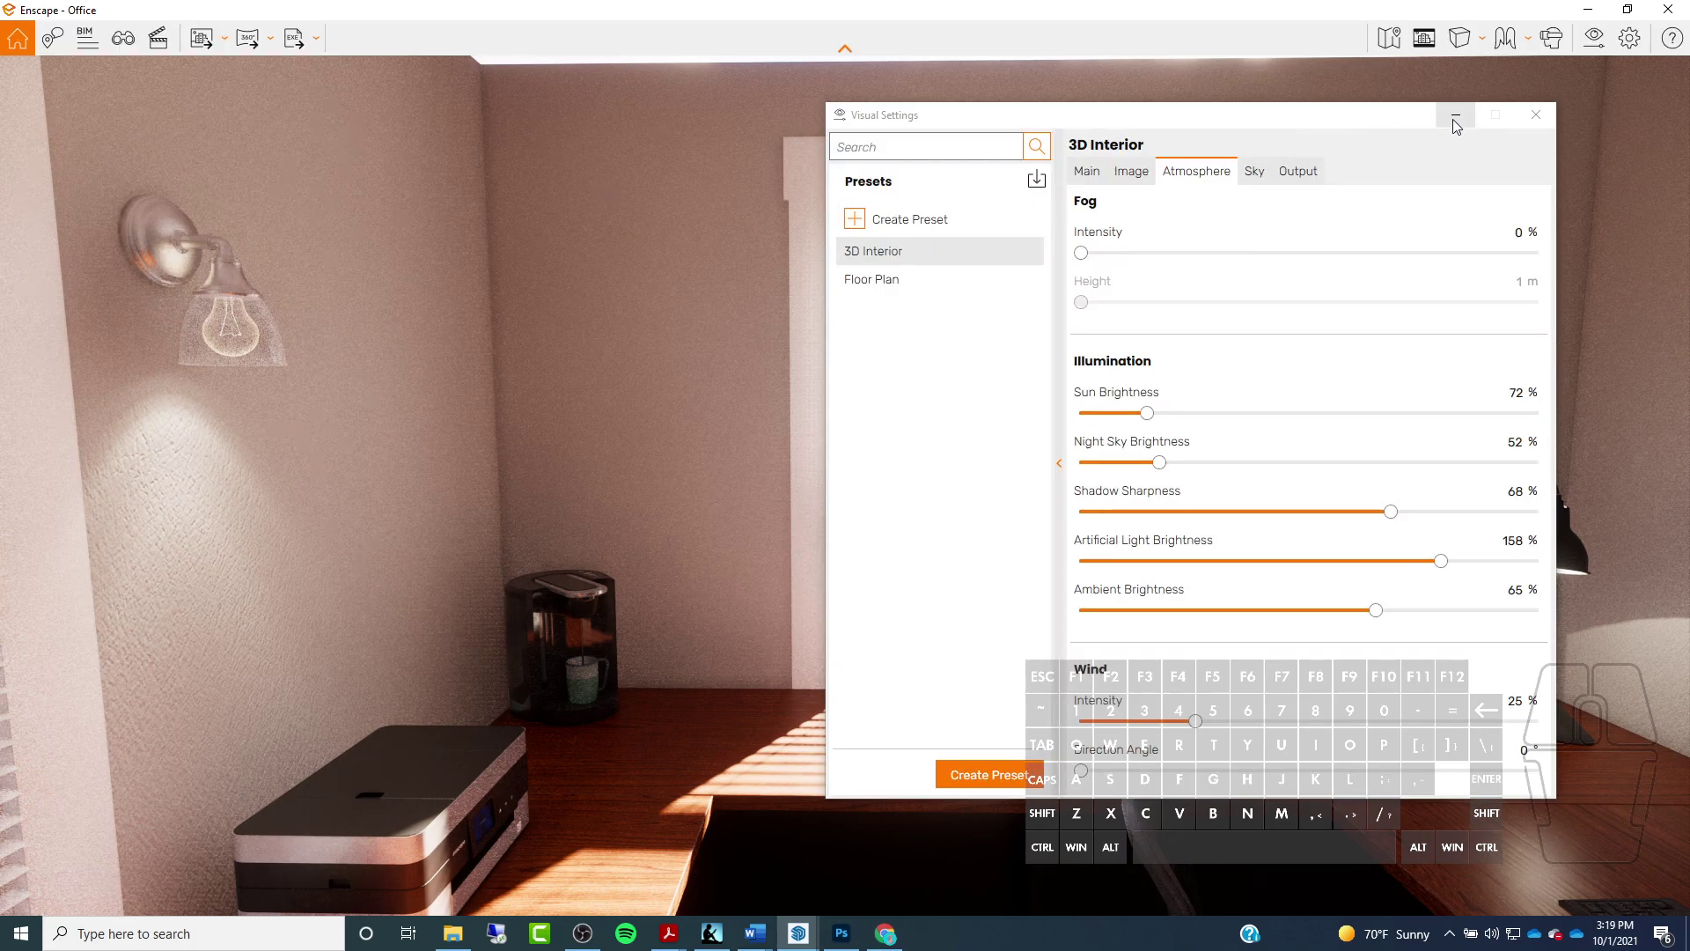
left_click(1454, 117)
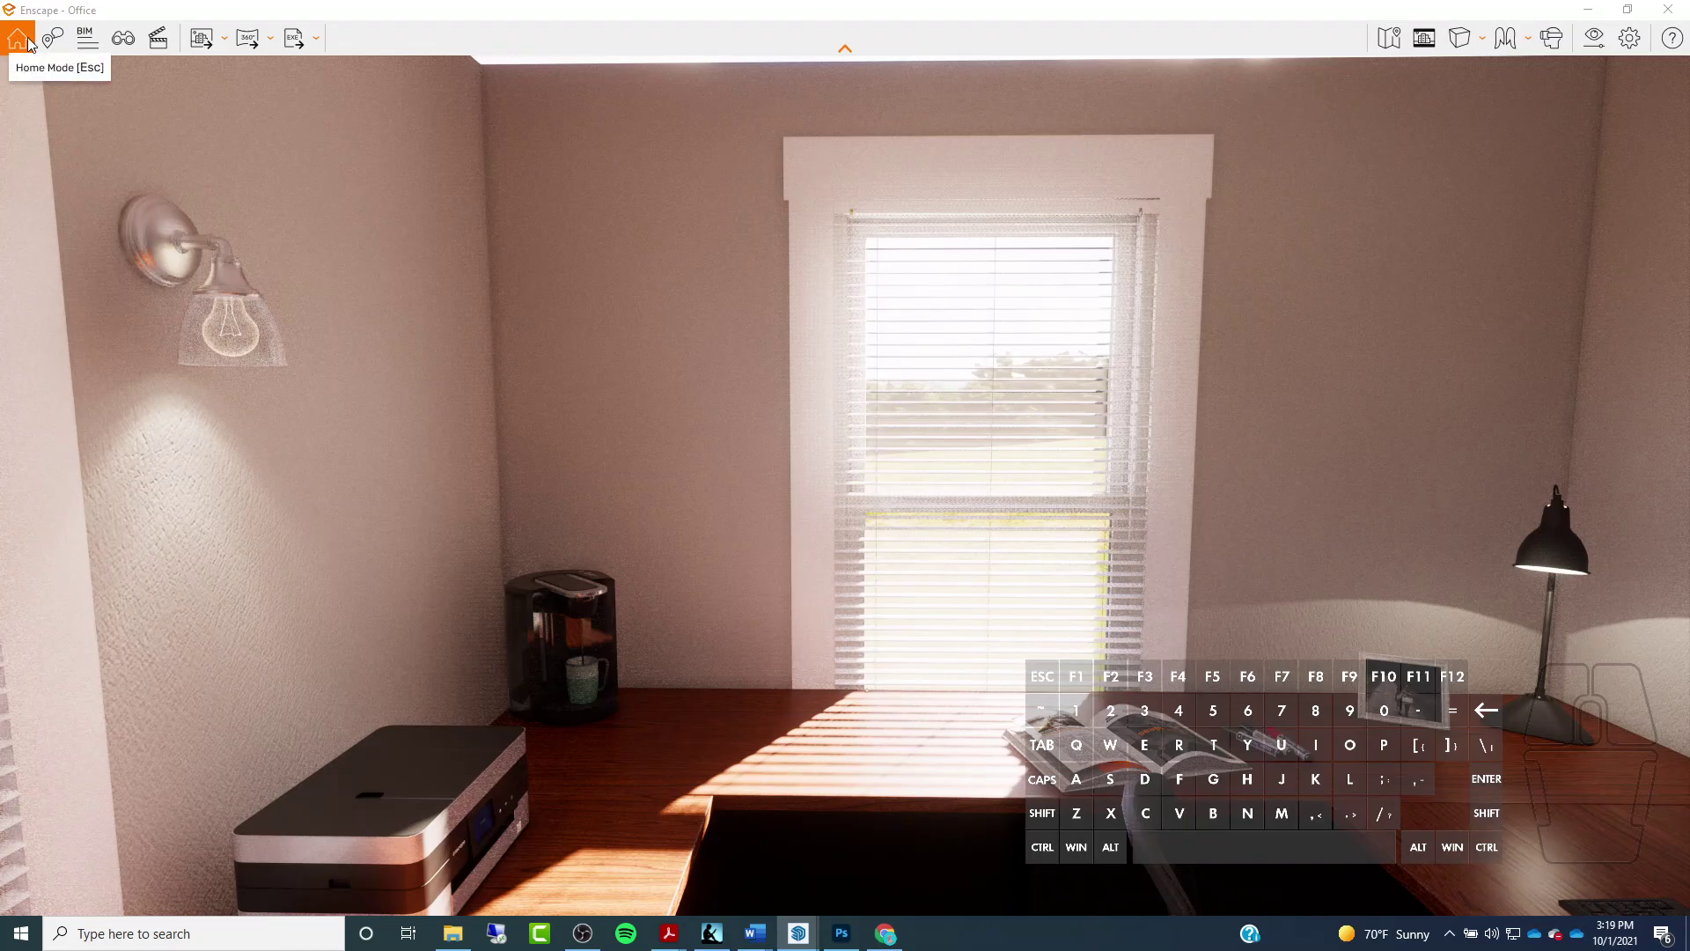
Bring up the saved views and examine the Floor Plan 2 view of the office at closer range
left_click(120, 42)
left_click(93, 249)
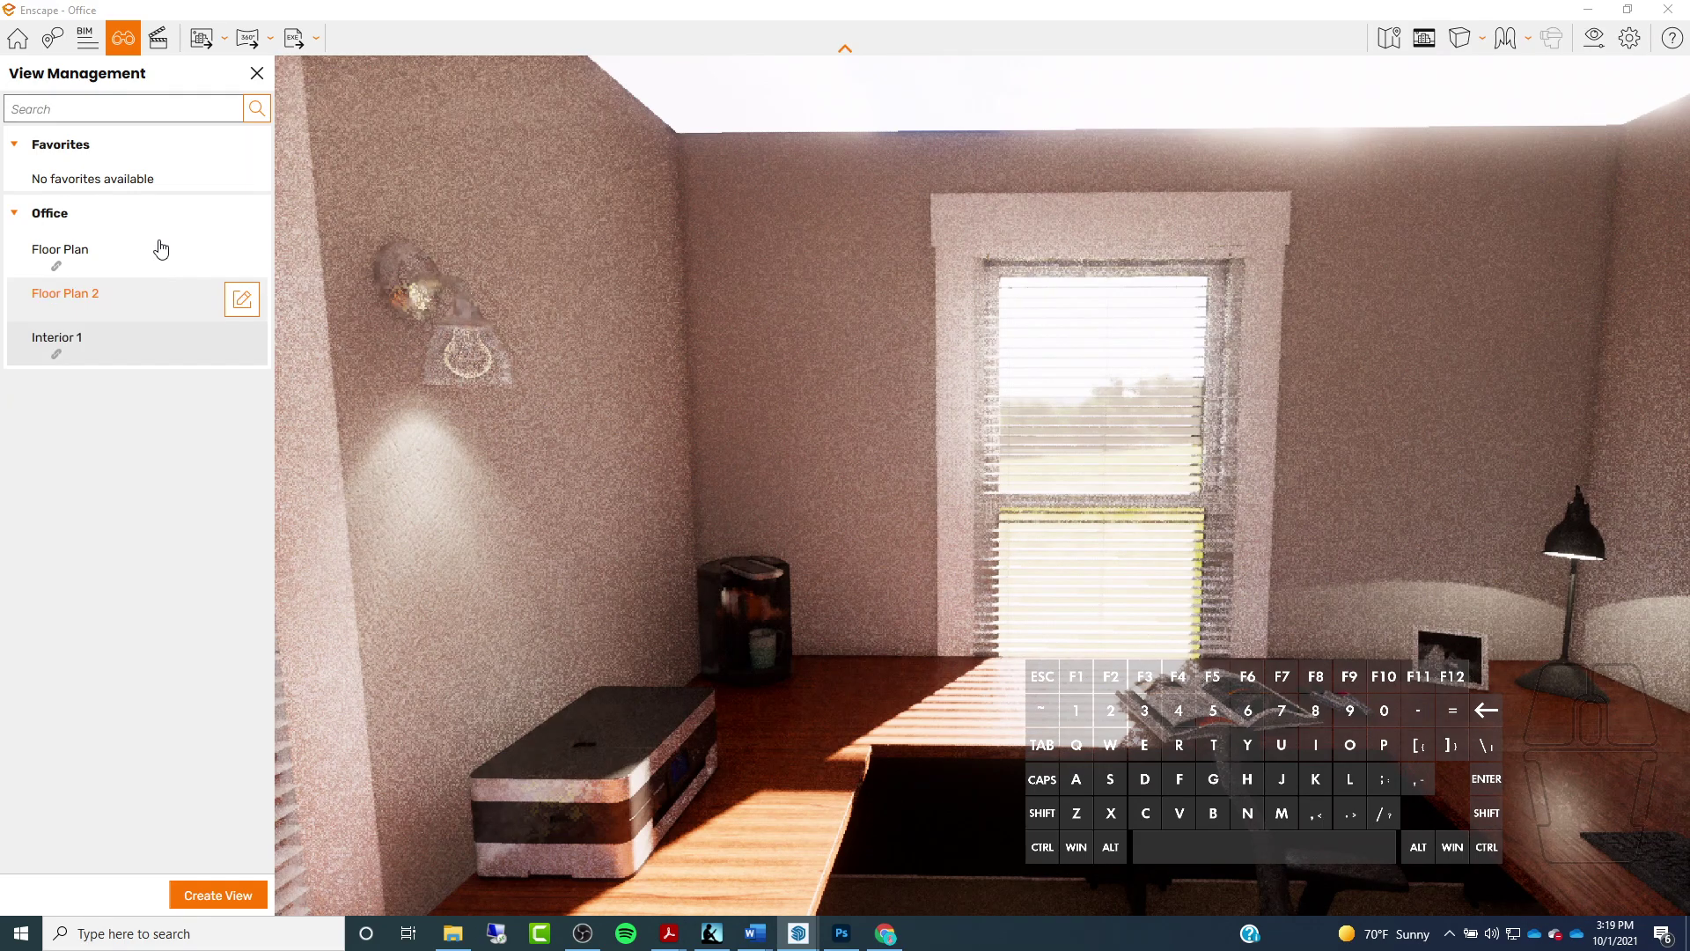
left_click(72, 355)
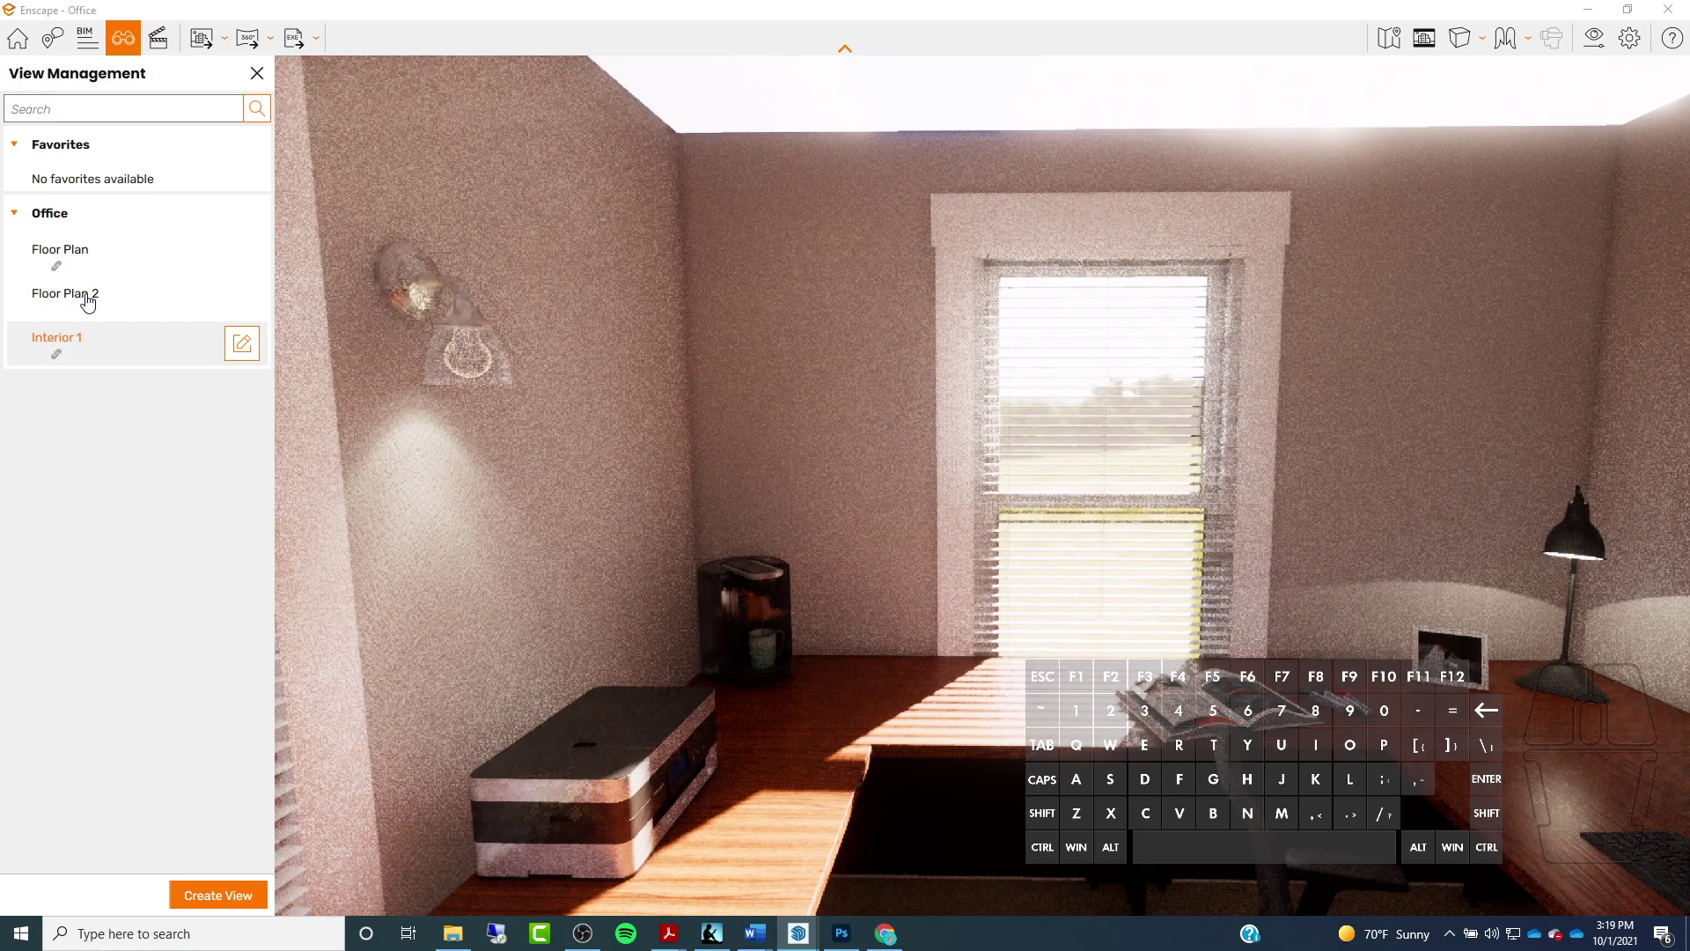
left_click(88, 299)
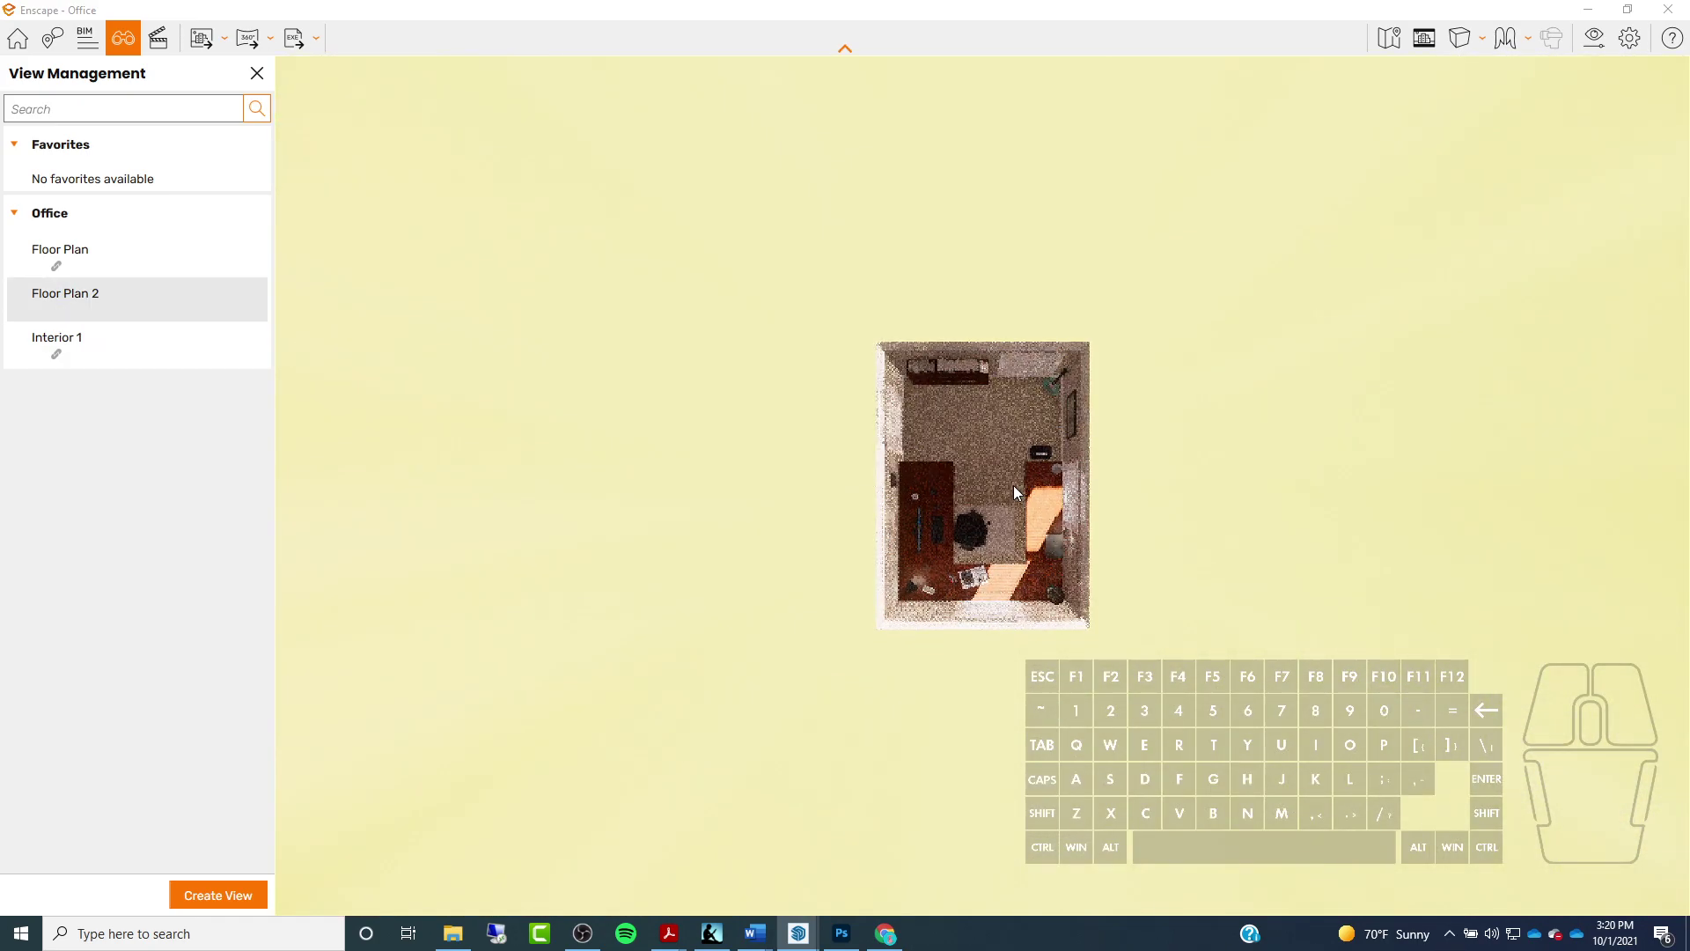
scroll(1012, 484, "up", 5)
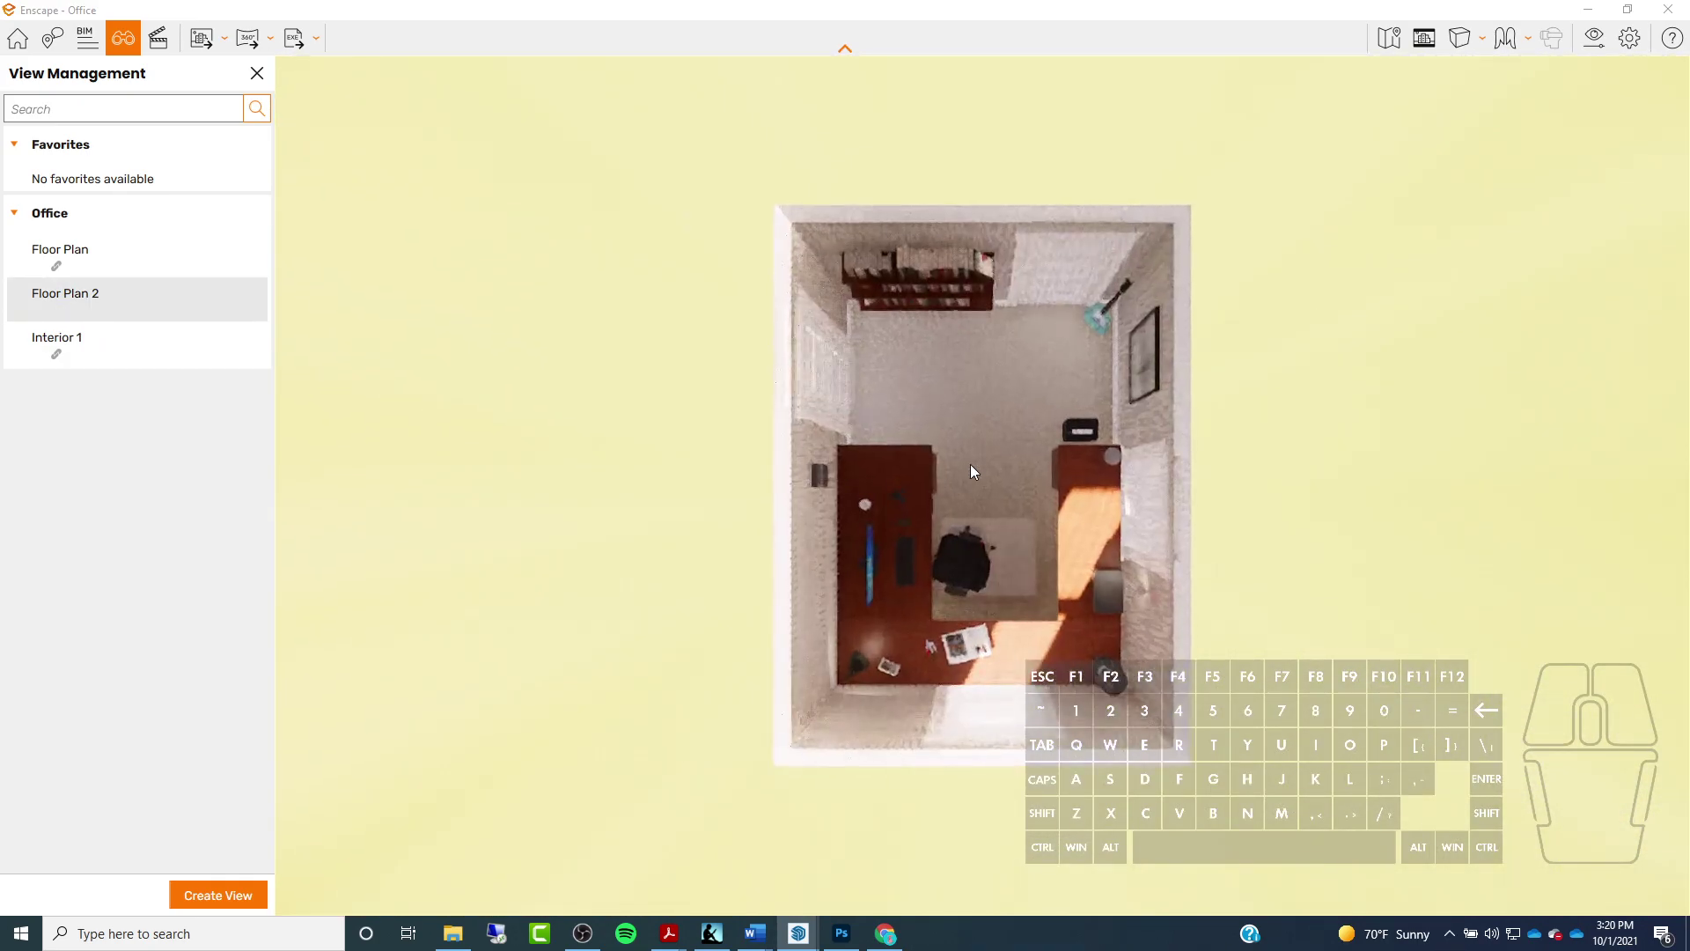
scroll(865, 477, "up", 3)
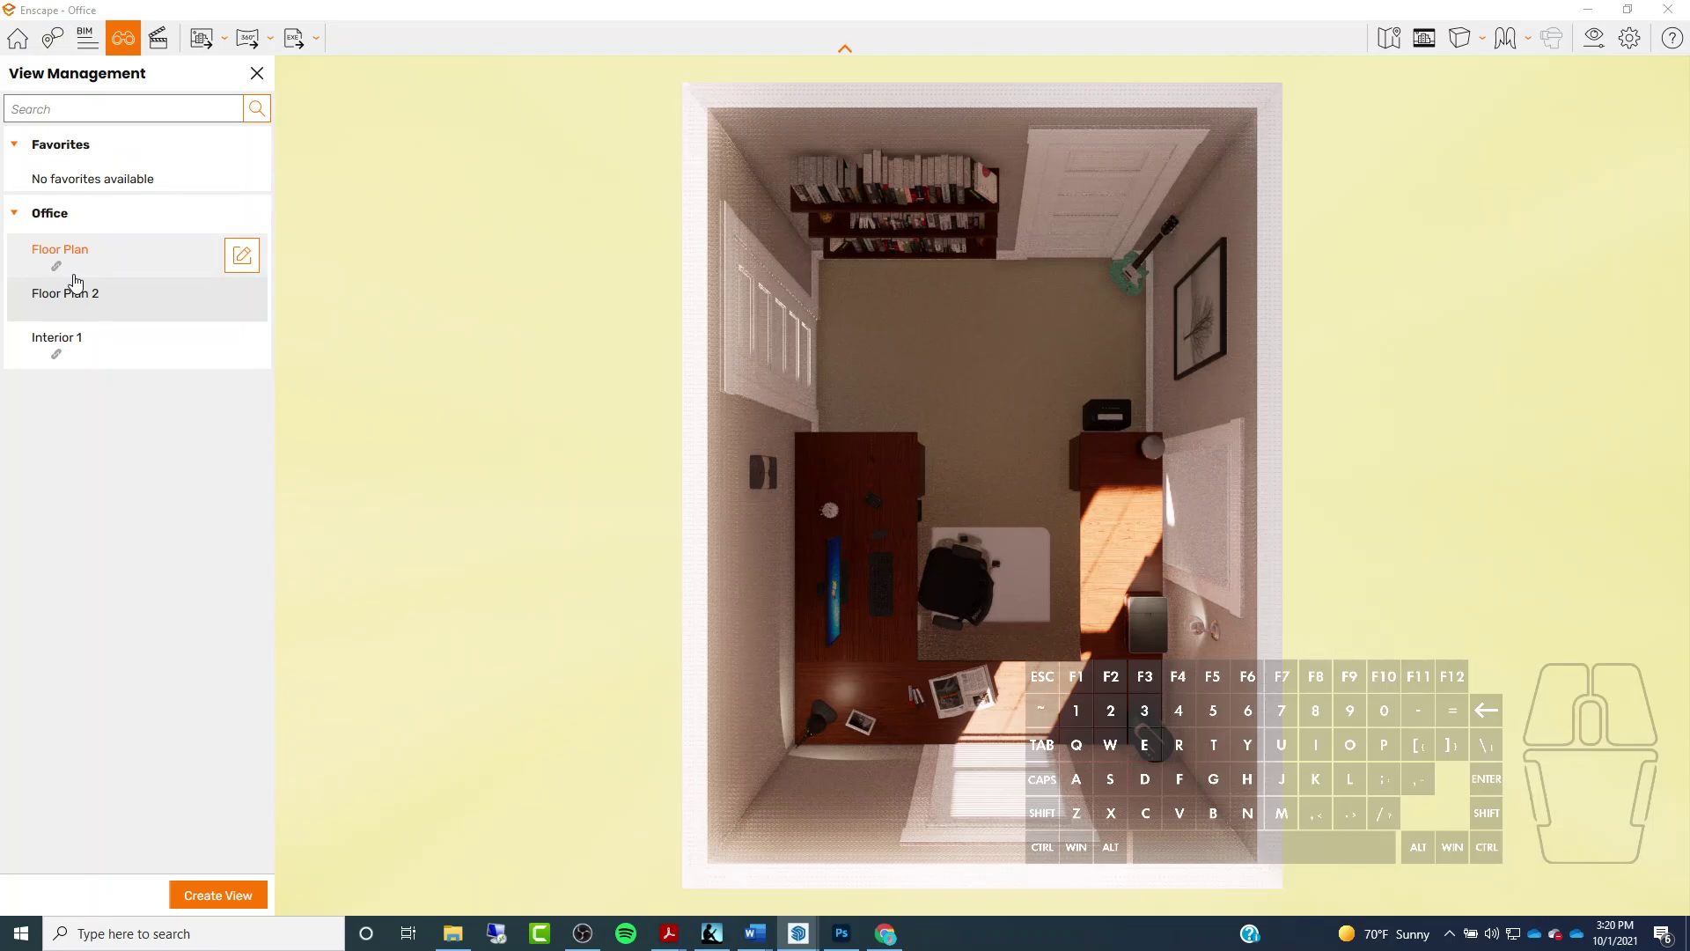
Show the Interior 1 view to compare it with the floor plan render
left_click(103, 360)
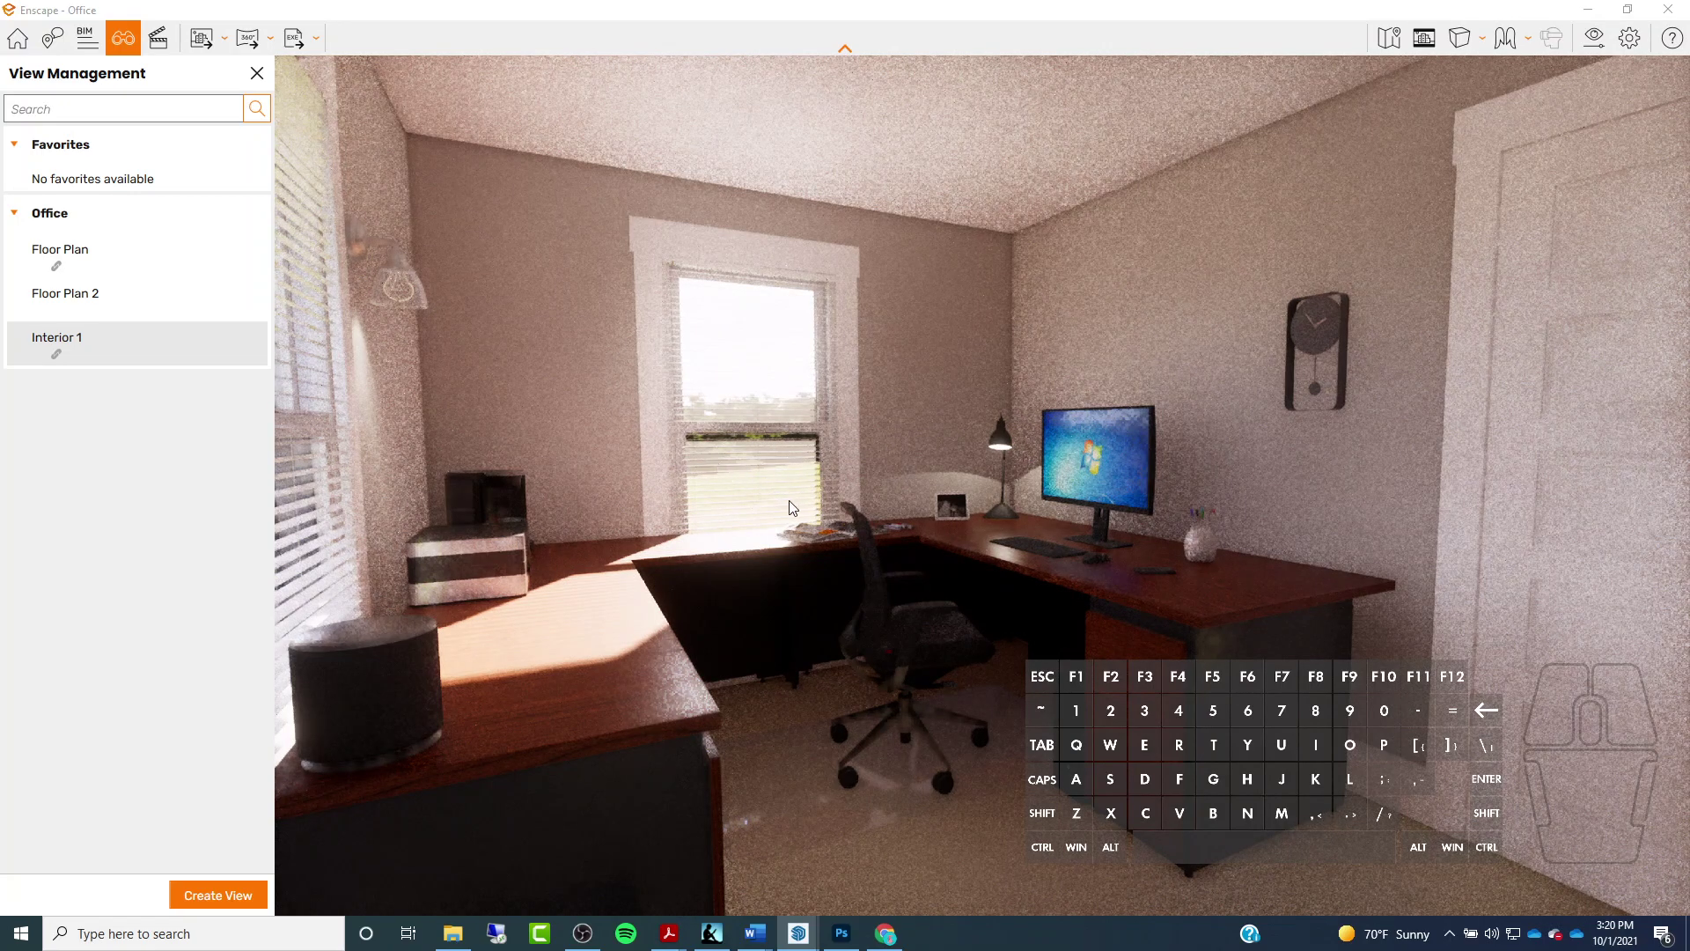
left_click(127, 334)
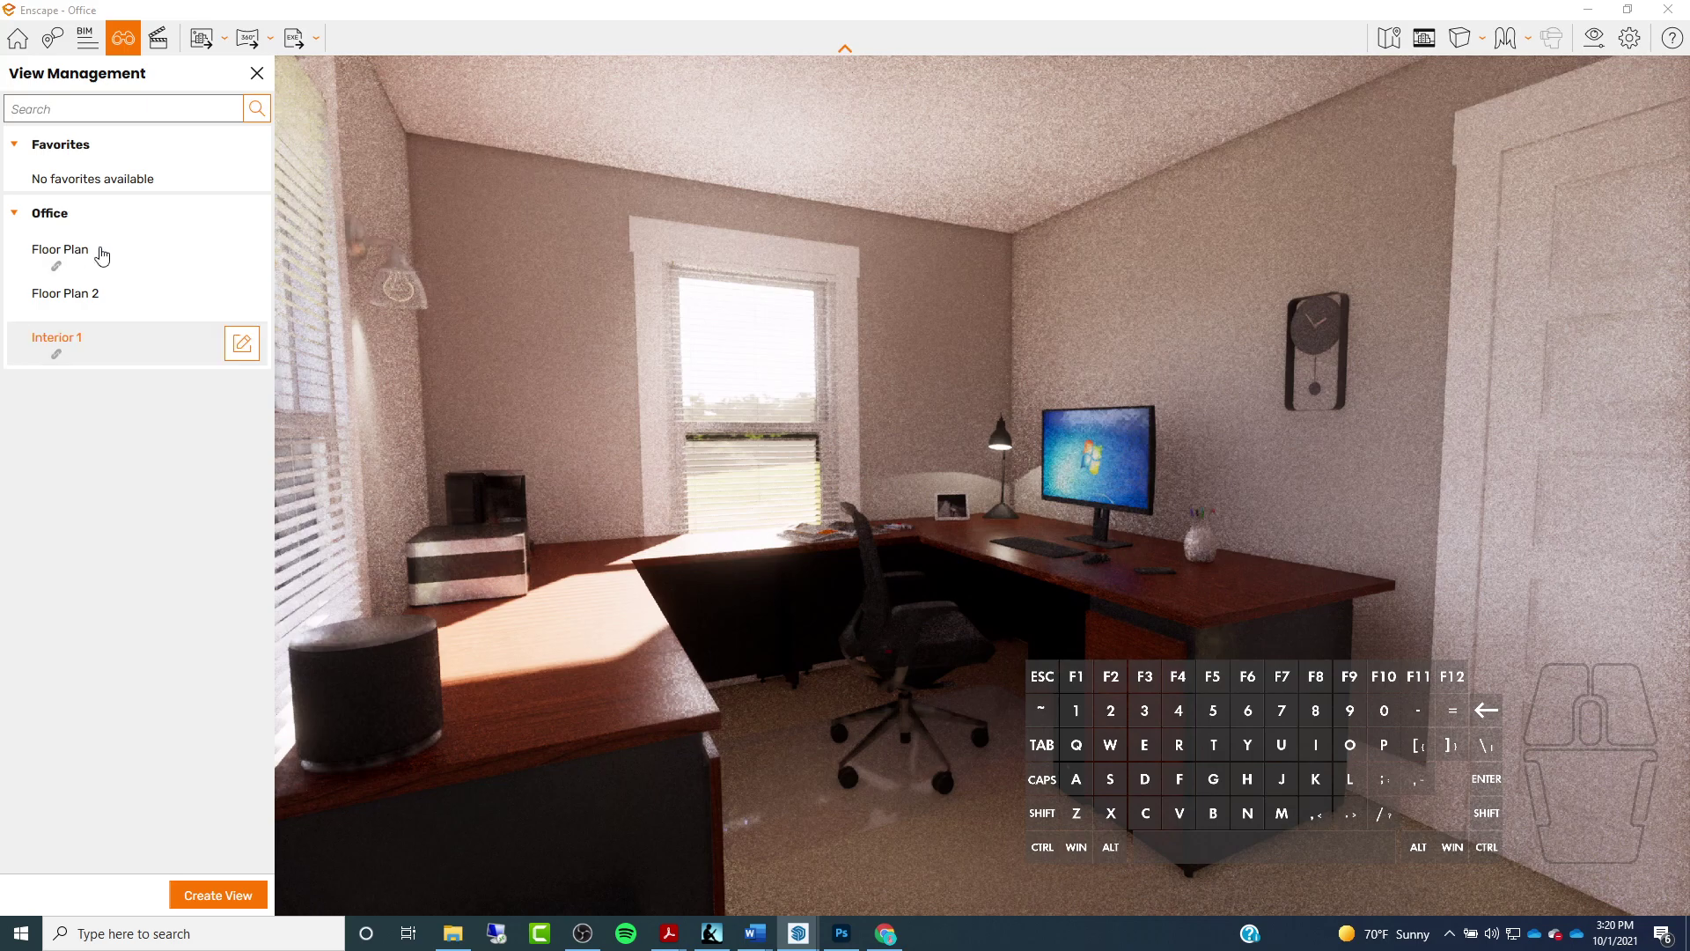
left_click(98, 255)
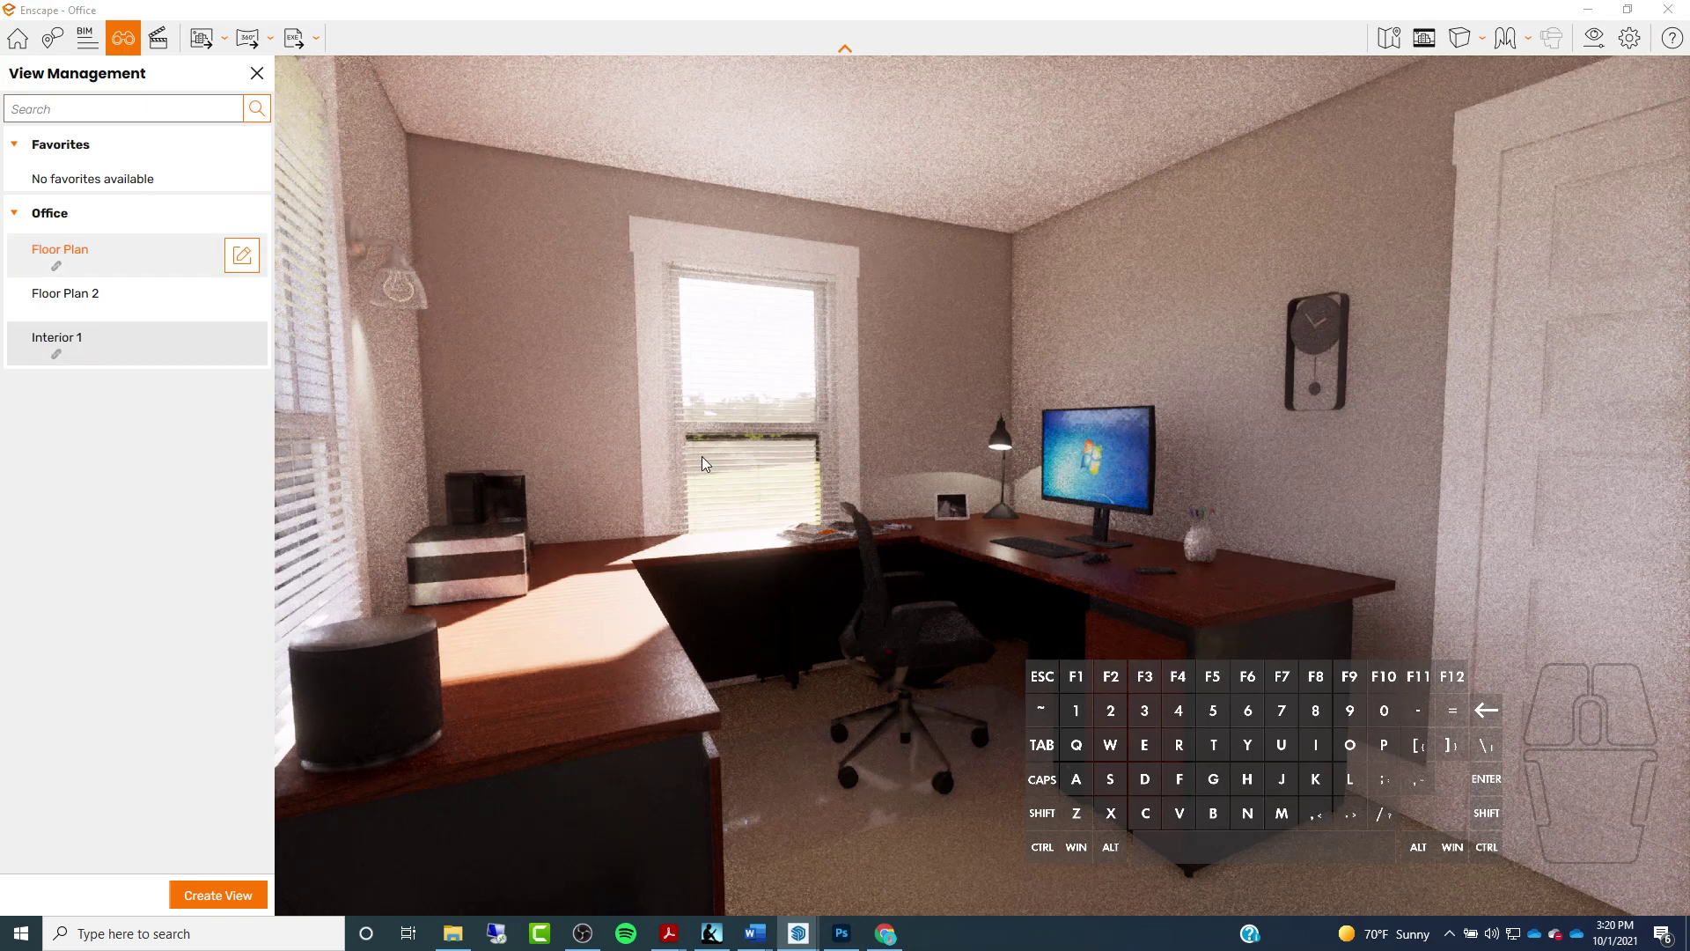
left_click(105, 281)
Reopen the Visual Settings and create a preset named Interior
left_click(1596, 39)
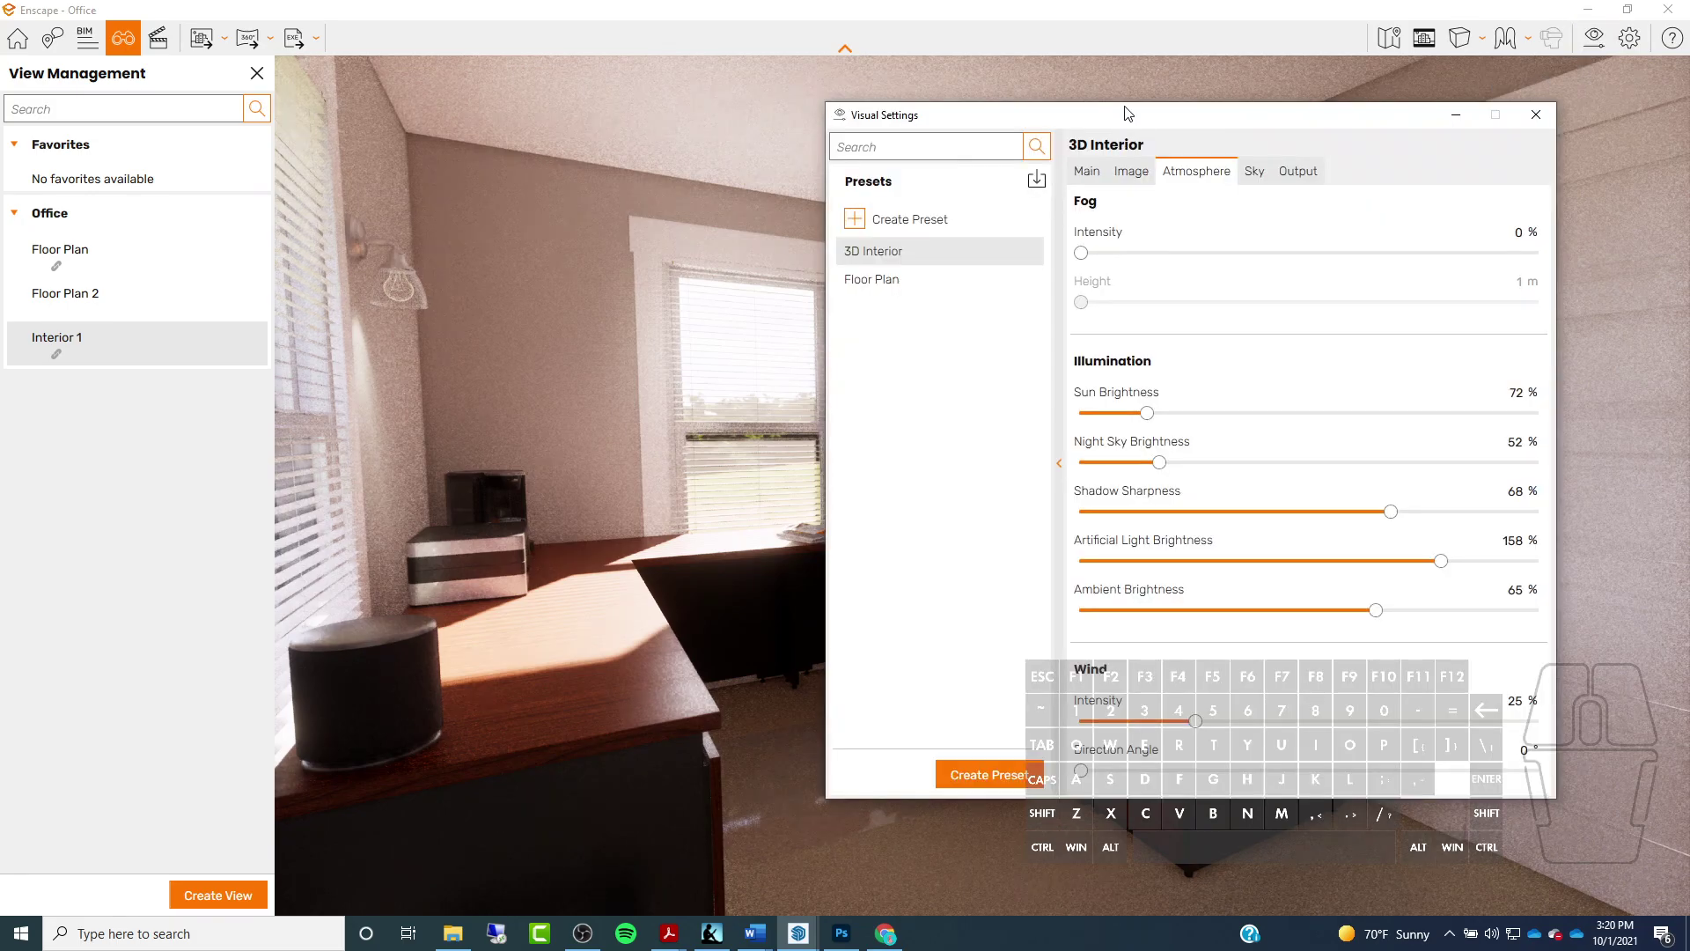
left_click(1059, 463)
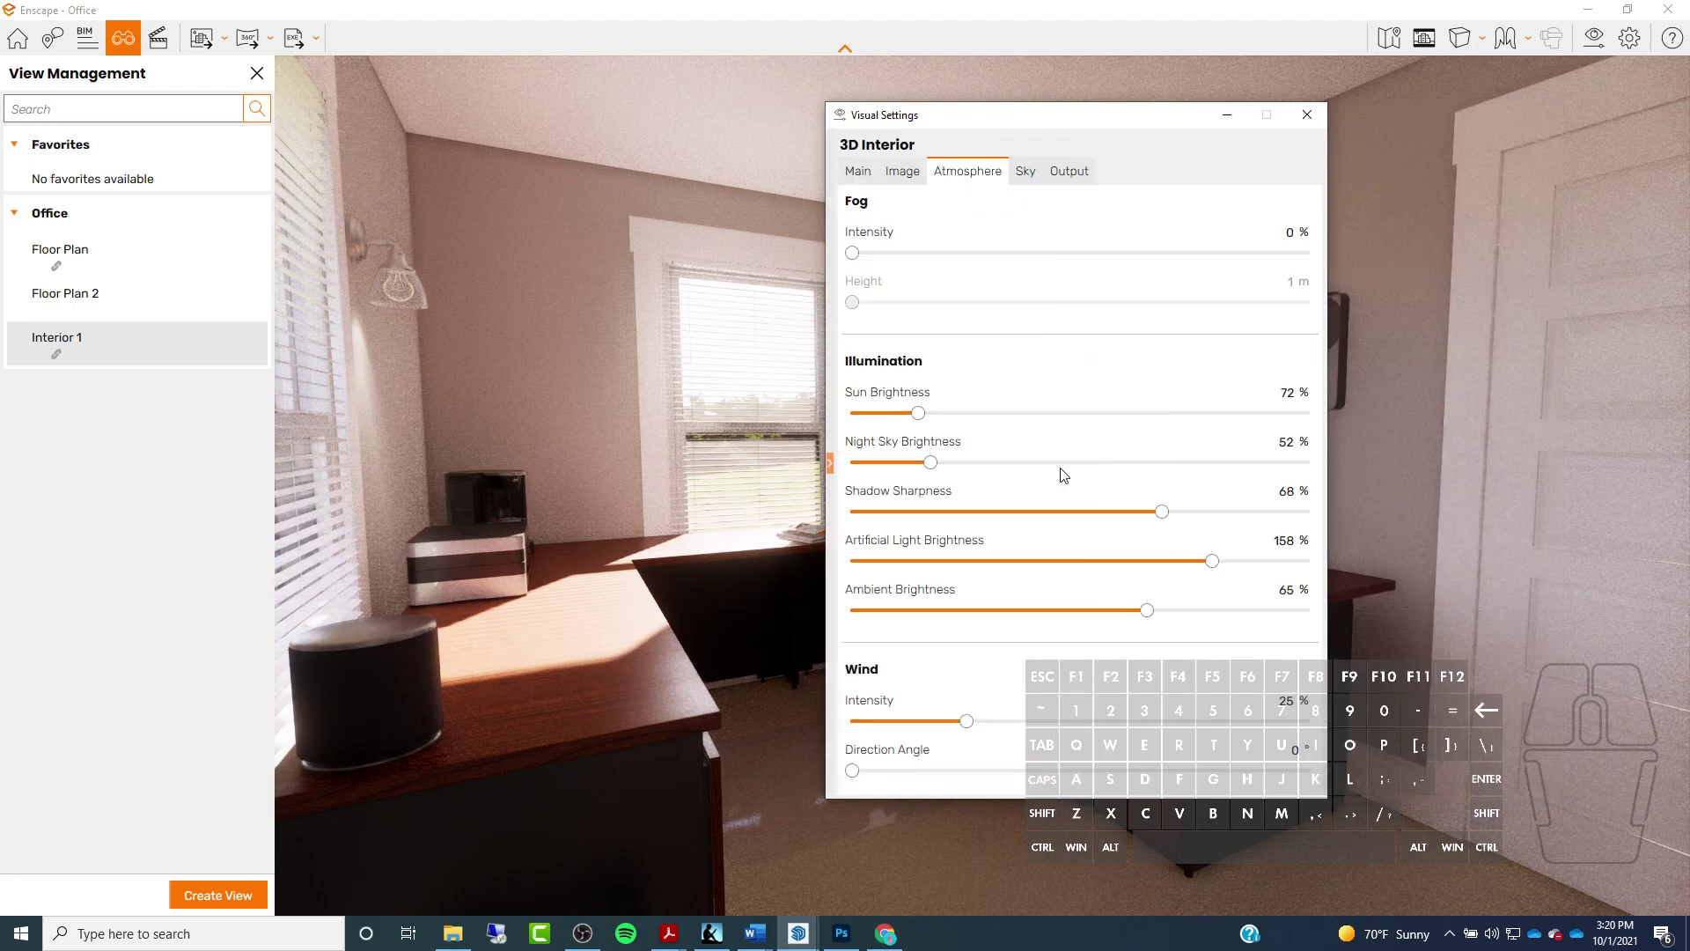
left_click(830, 465)
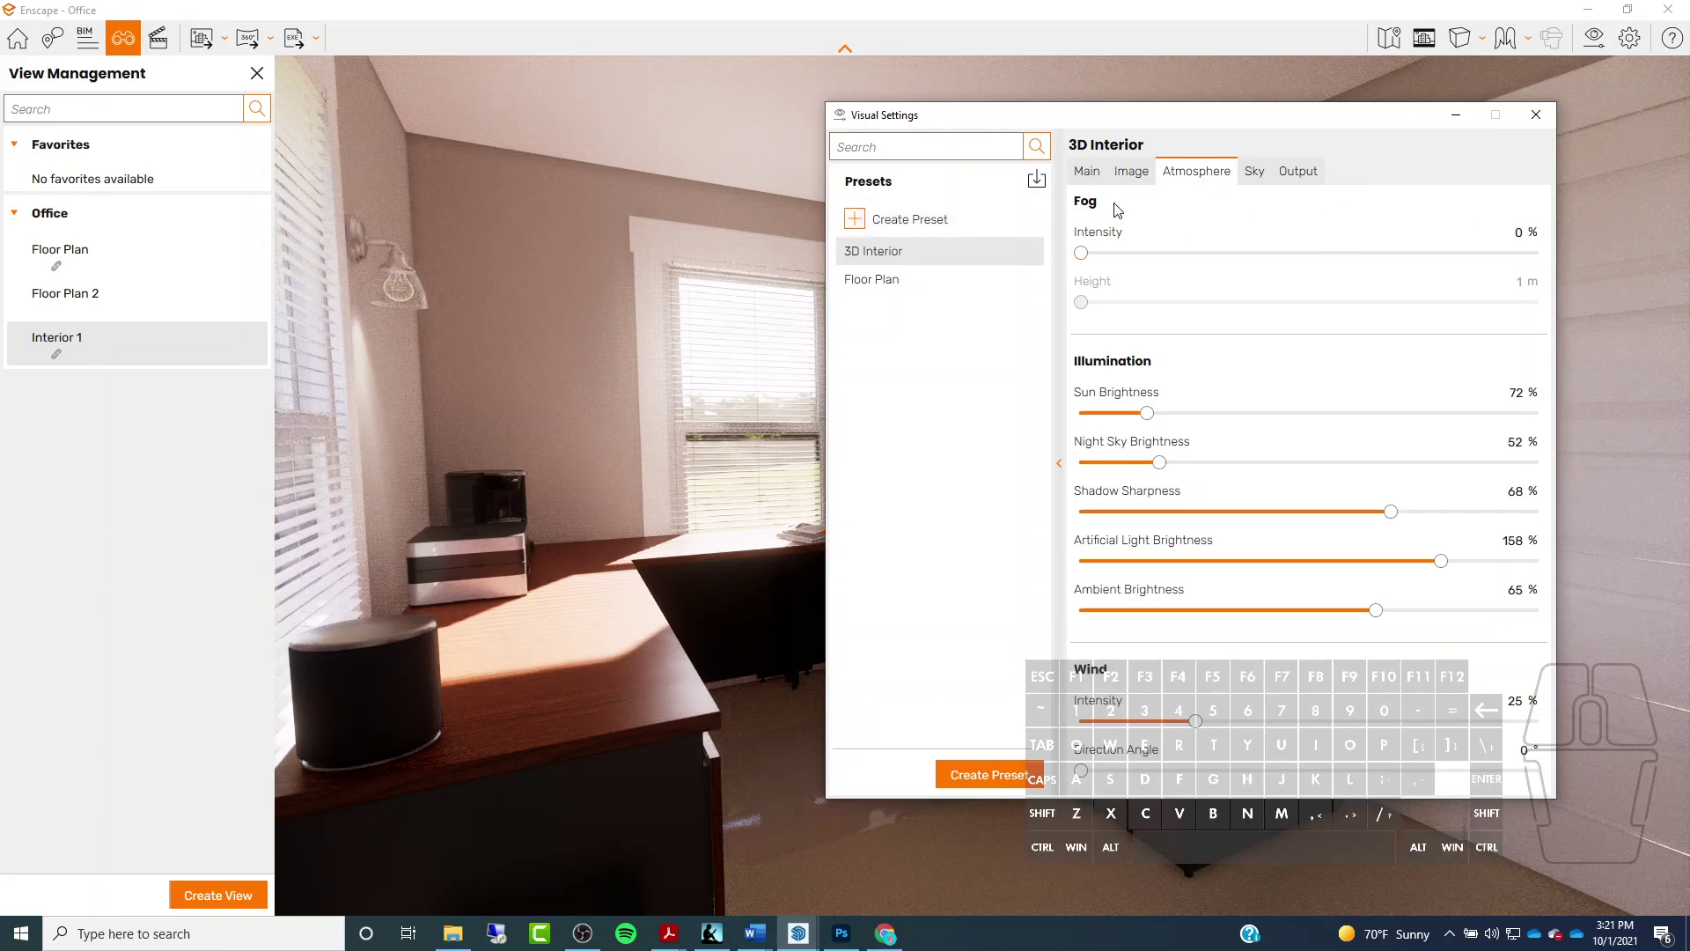
left_click(878, 227)
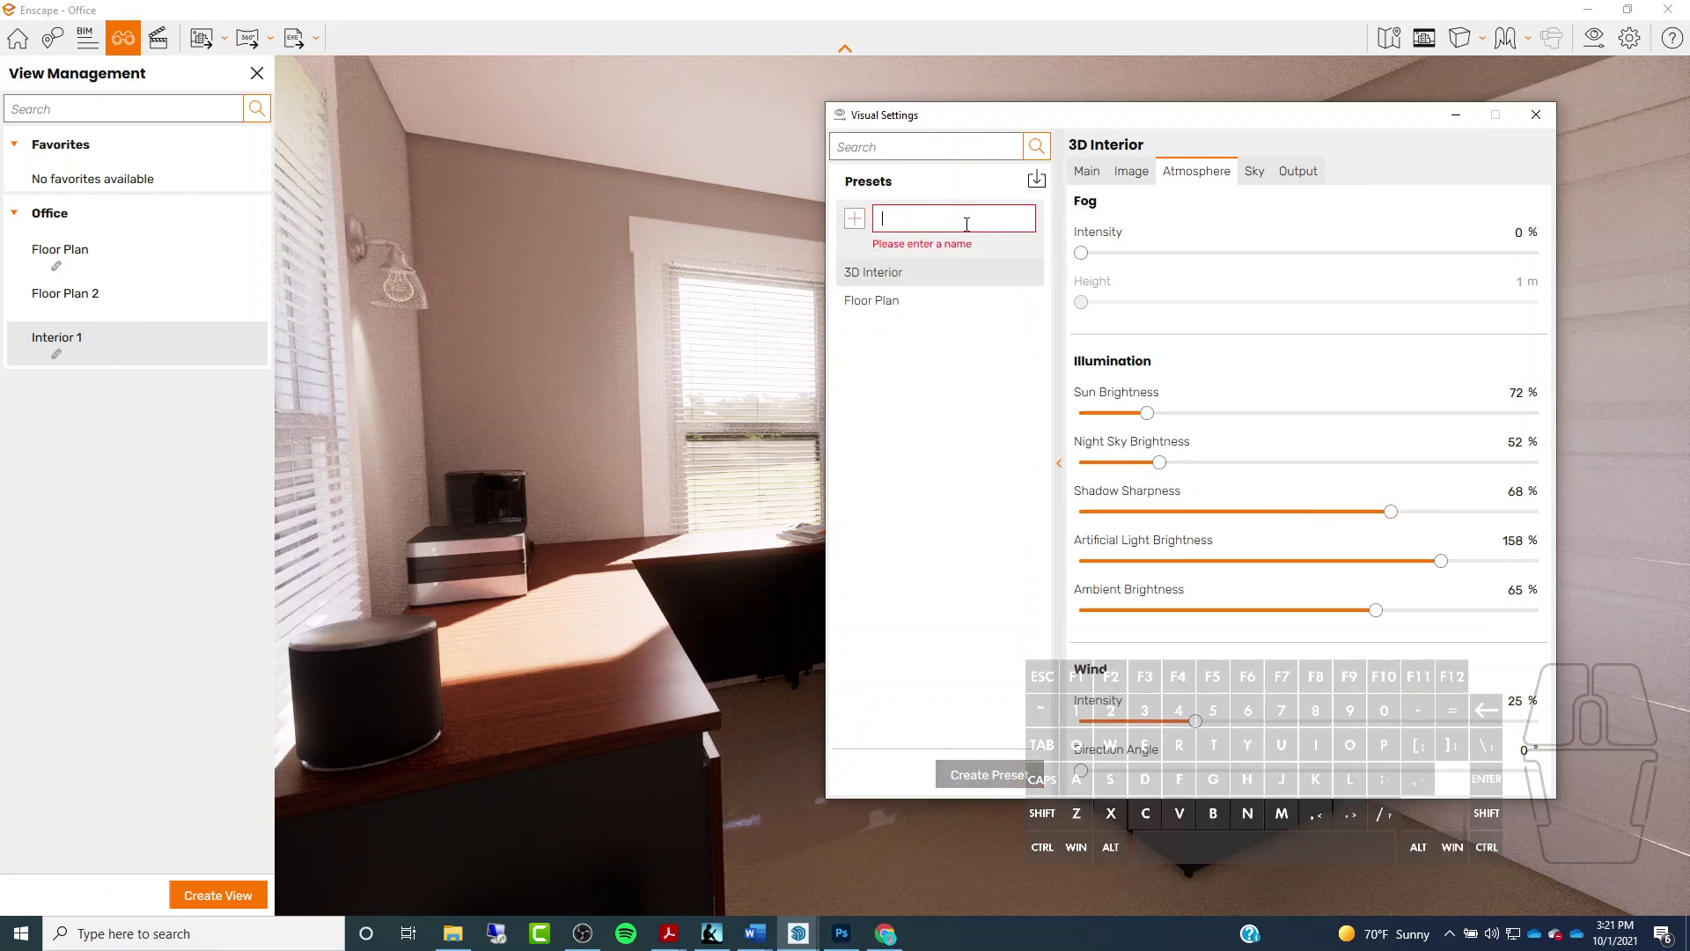
type("N")
key("BackSpace")
type("Interior")
key("Return")
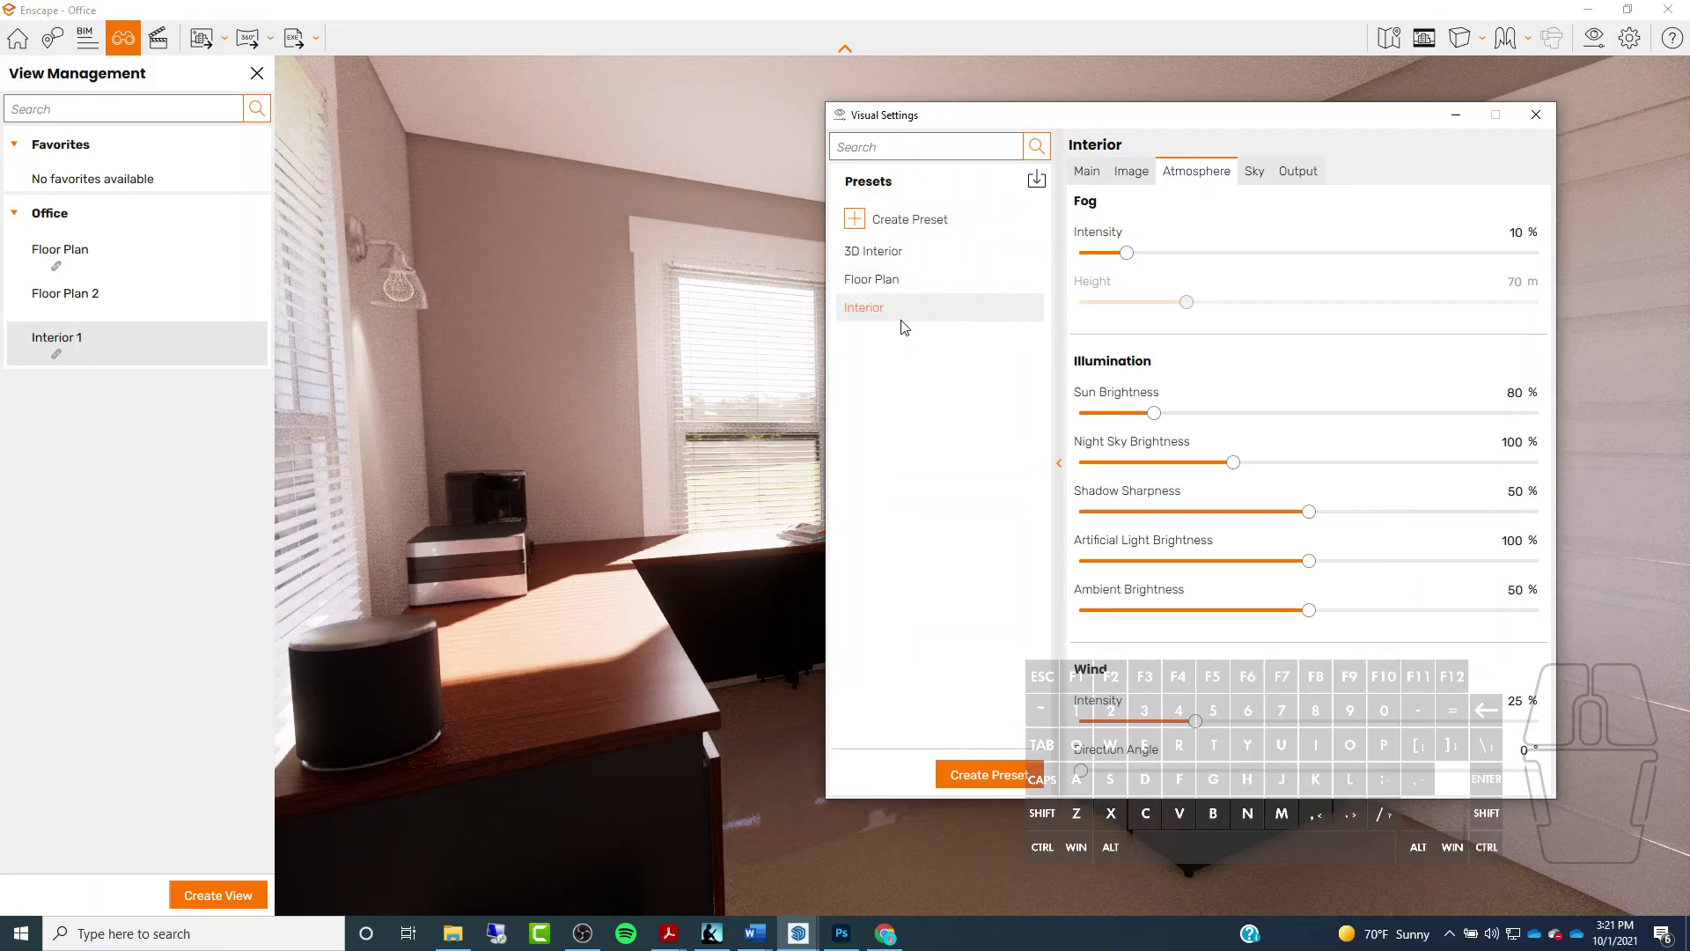
Create another visual settings preset named Floor Plan 2
left_click(891, 279)
left_click(890, 221)
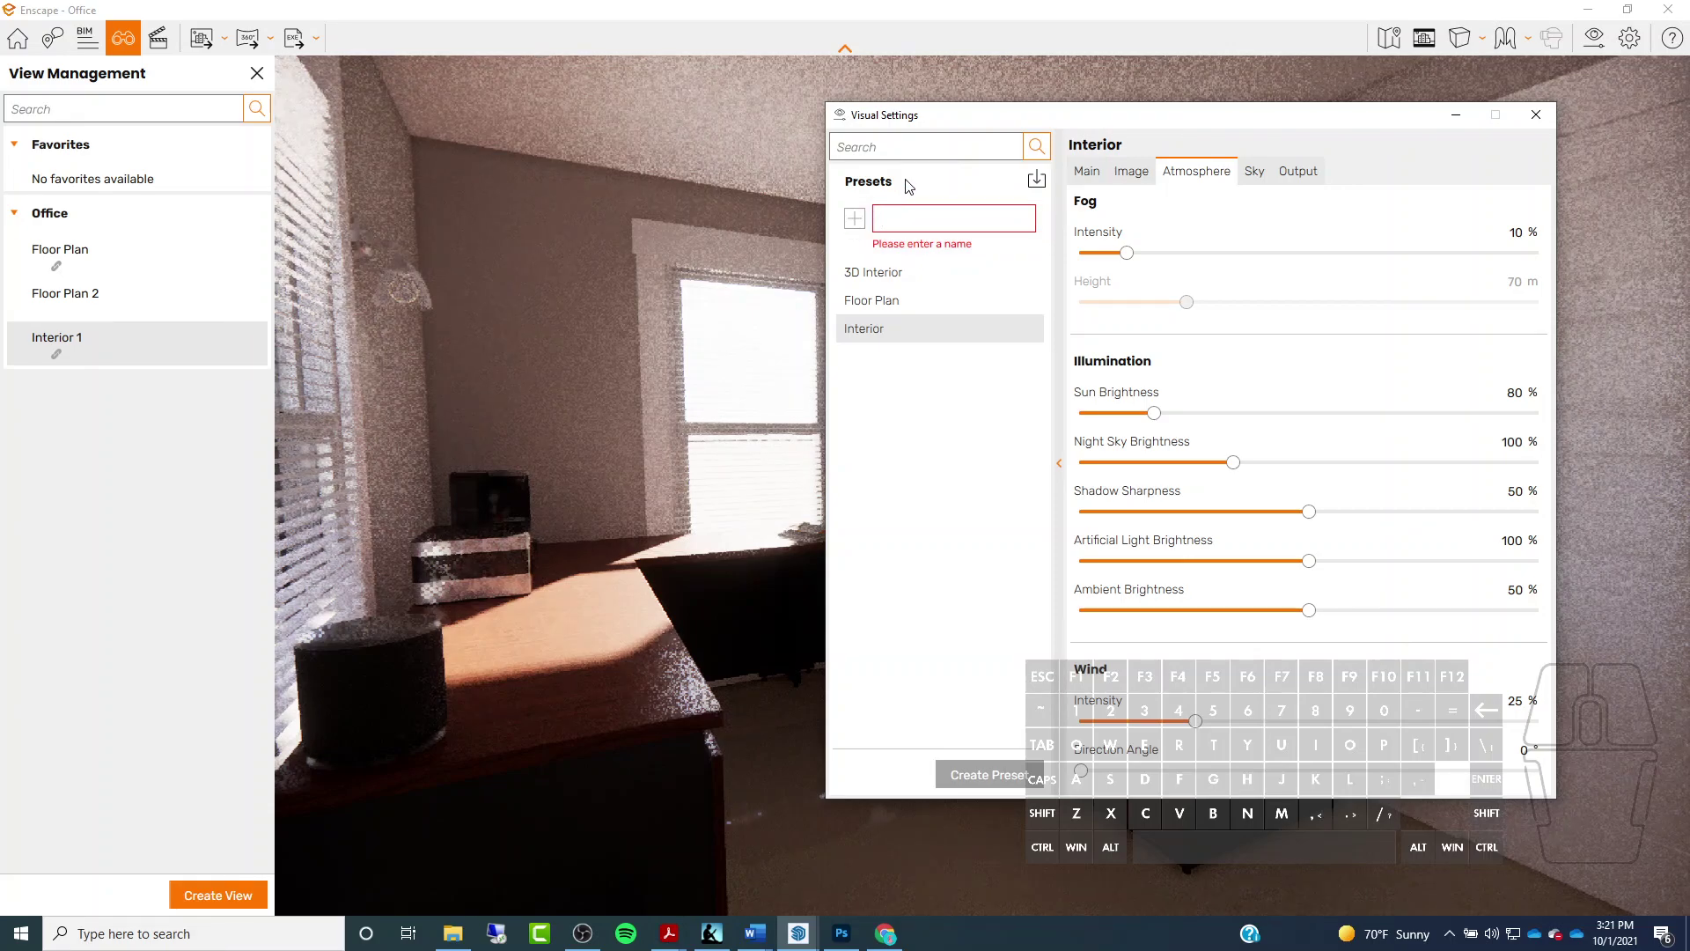
type("FLoor")
key("BackSpace")
key("BackSpace")
key("BackSpace")
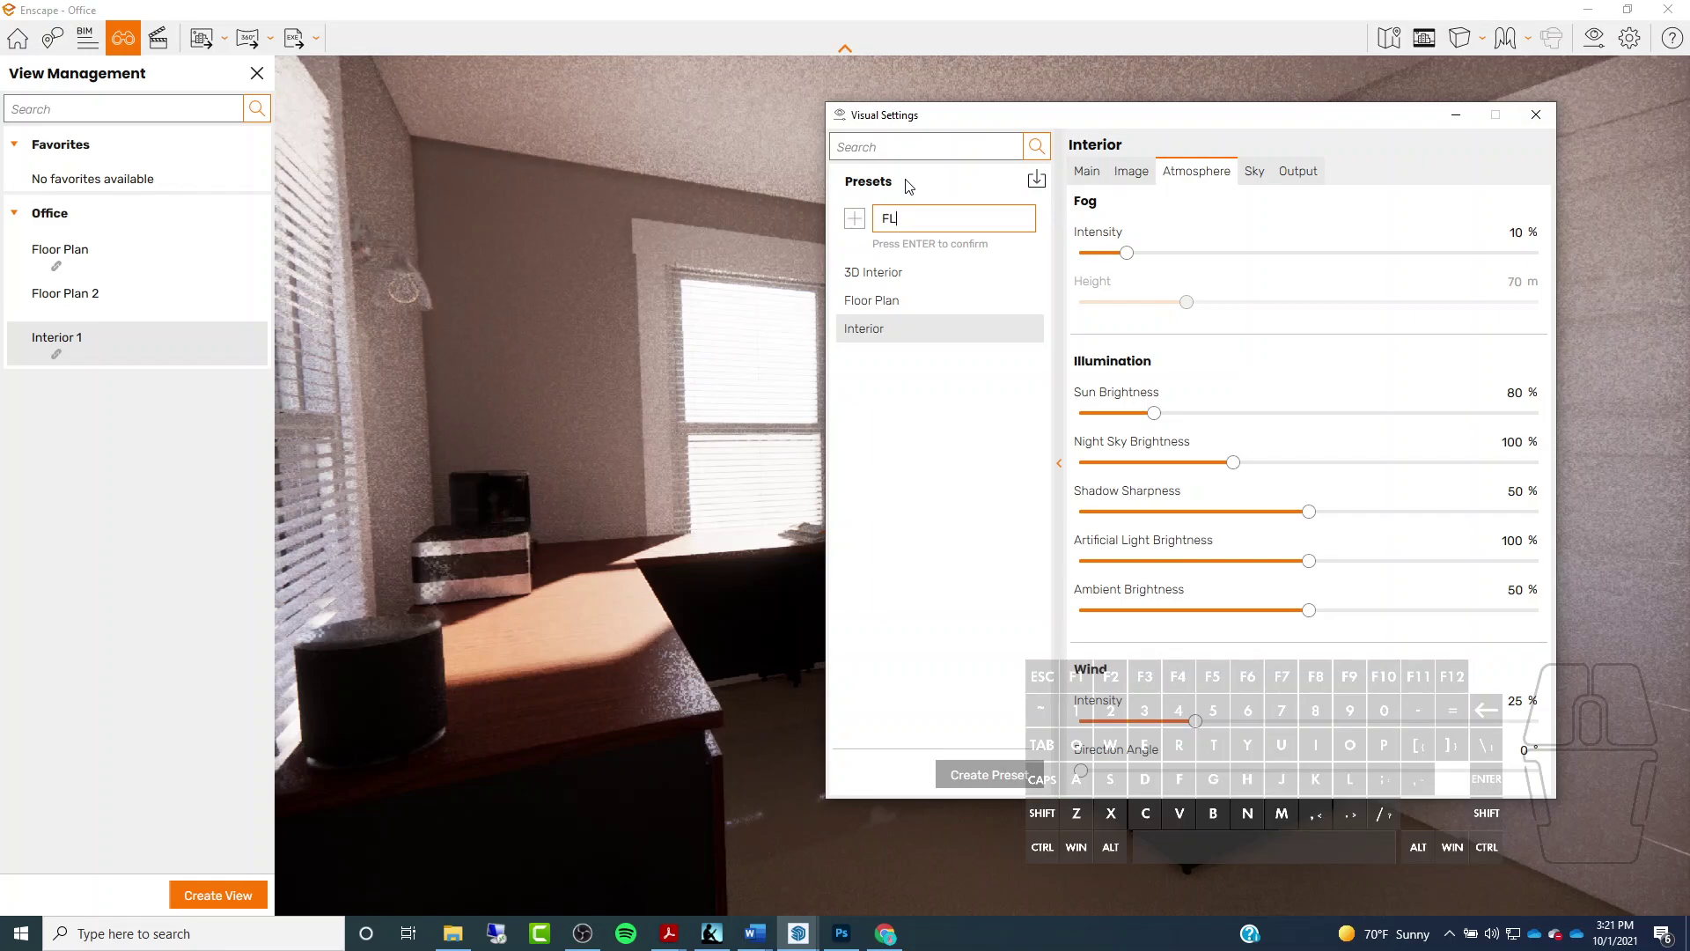
type("oor ")
type("pl")
type("Plan 2")
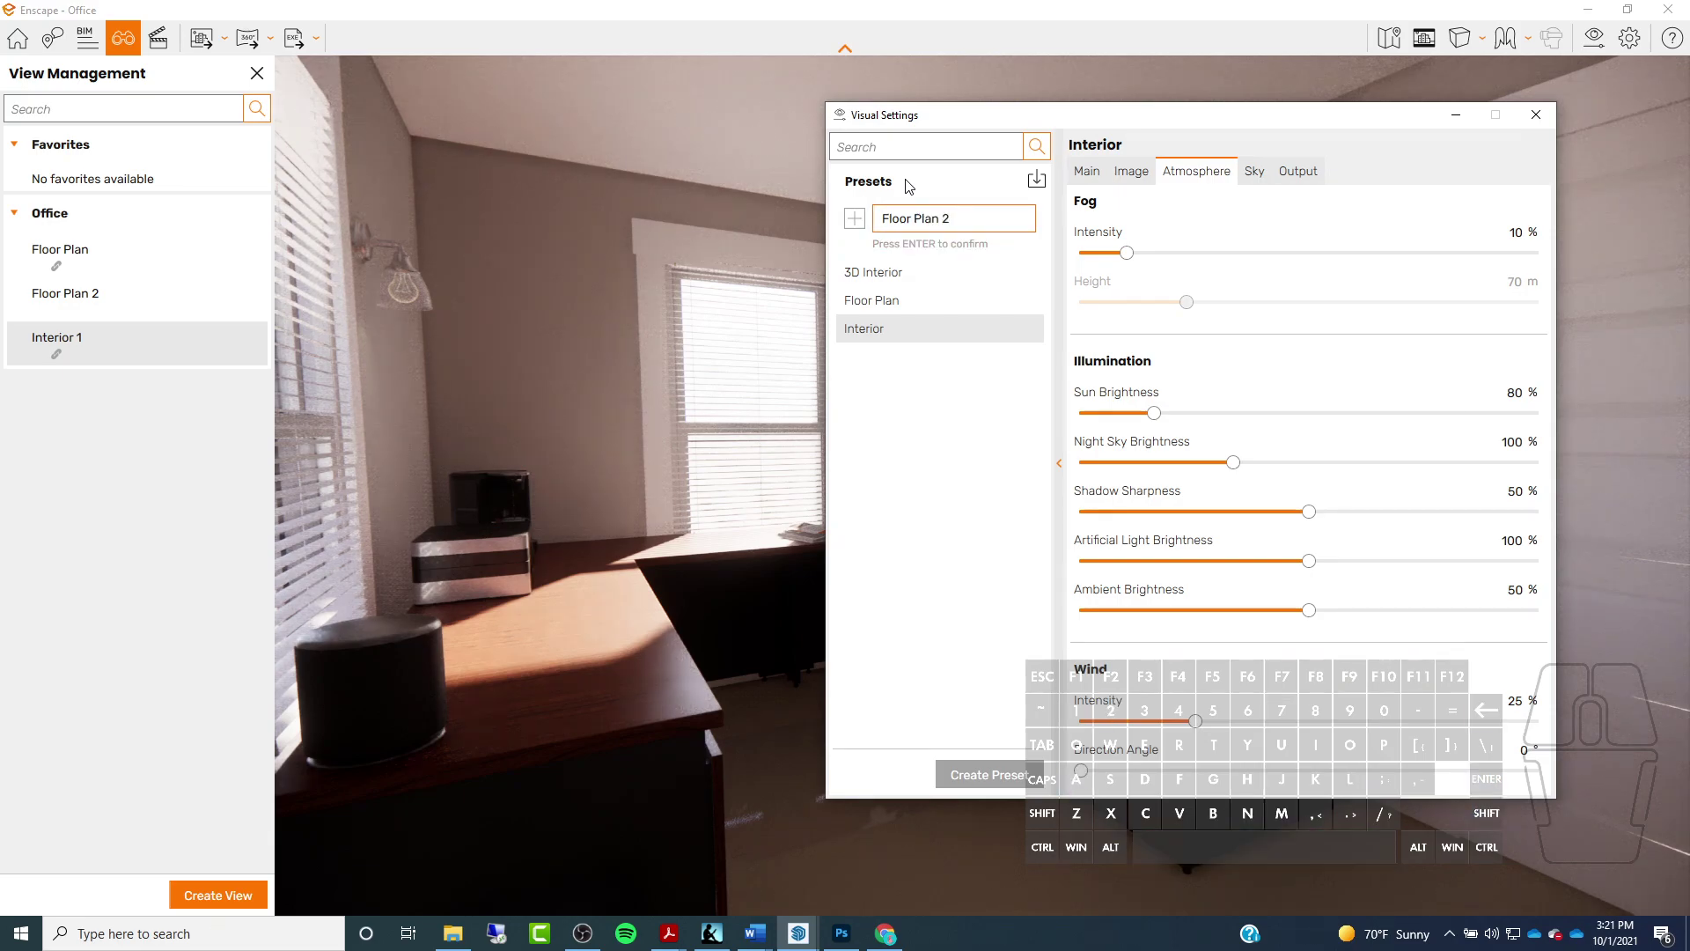
key("Return")
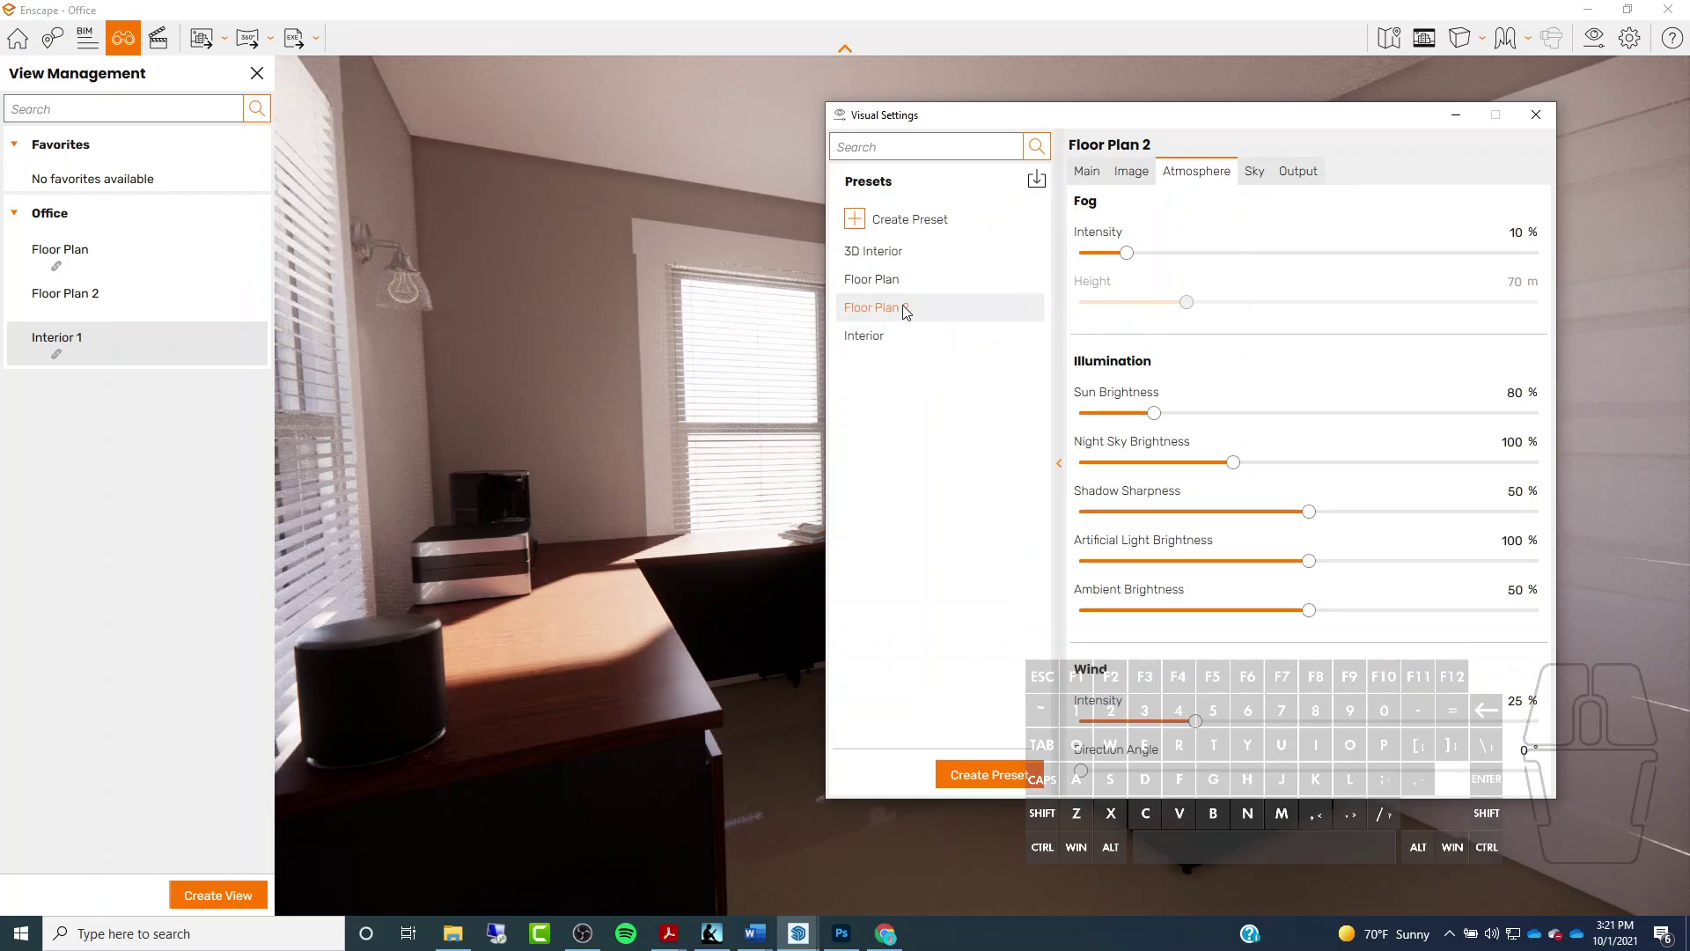
Enable the white background in the Floor Plan 2 preset's sky settings and display the Floor Plan 2 view
left_click(1254, 172)
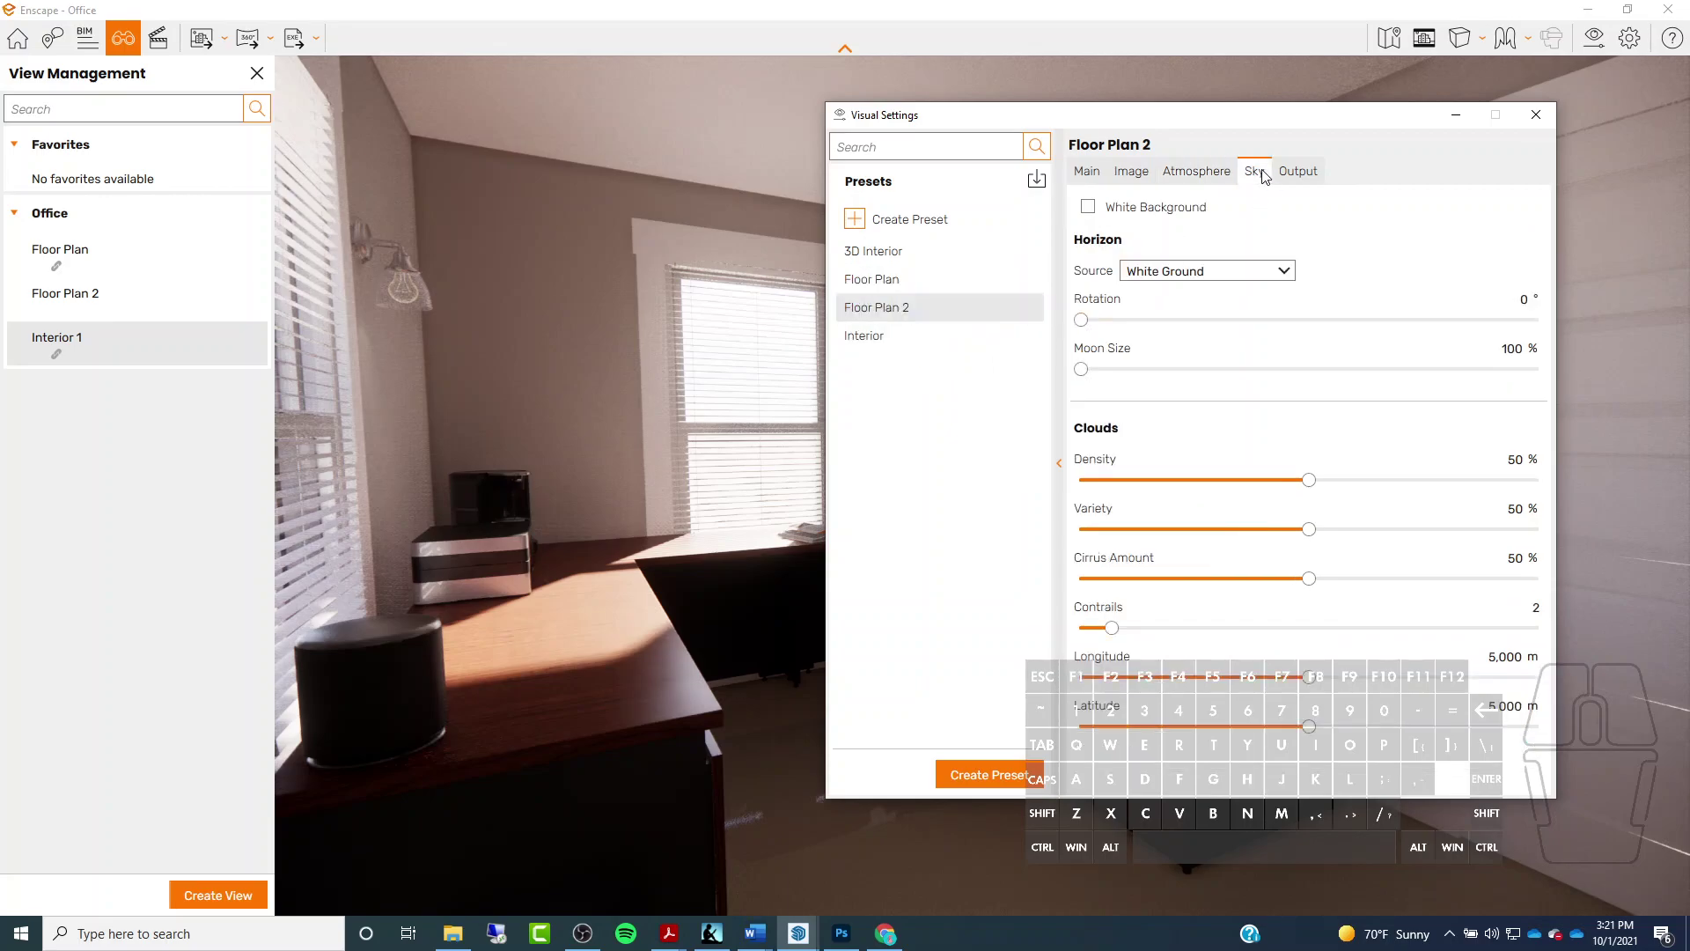
left_click(1089, 208)
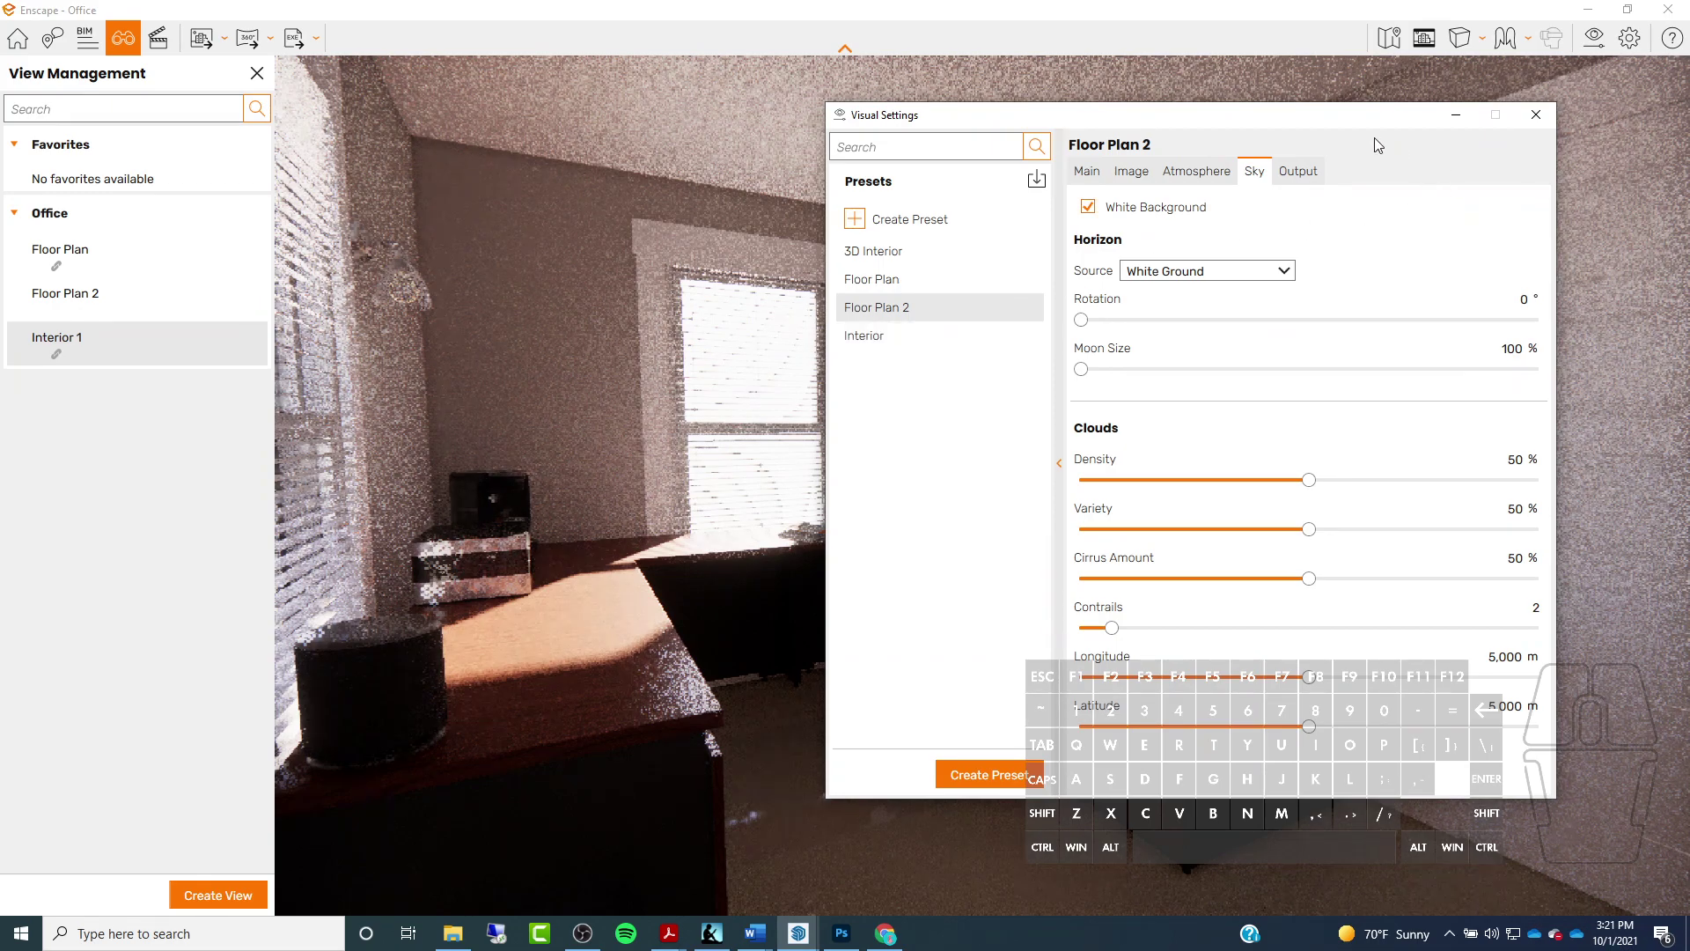
left_click(1455, 115)
left_click(150, 342)
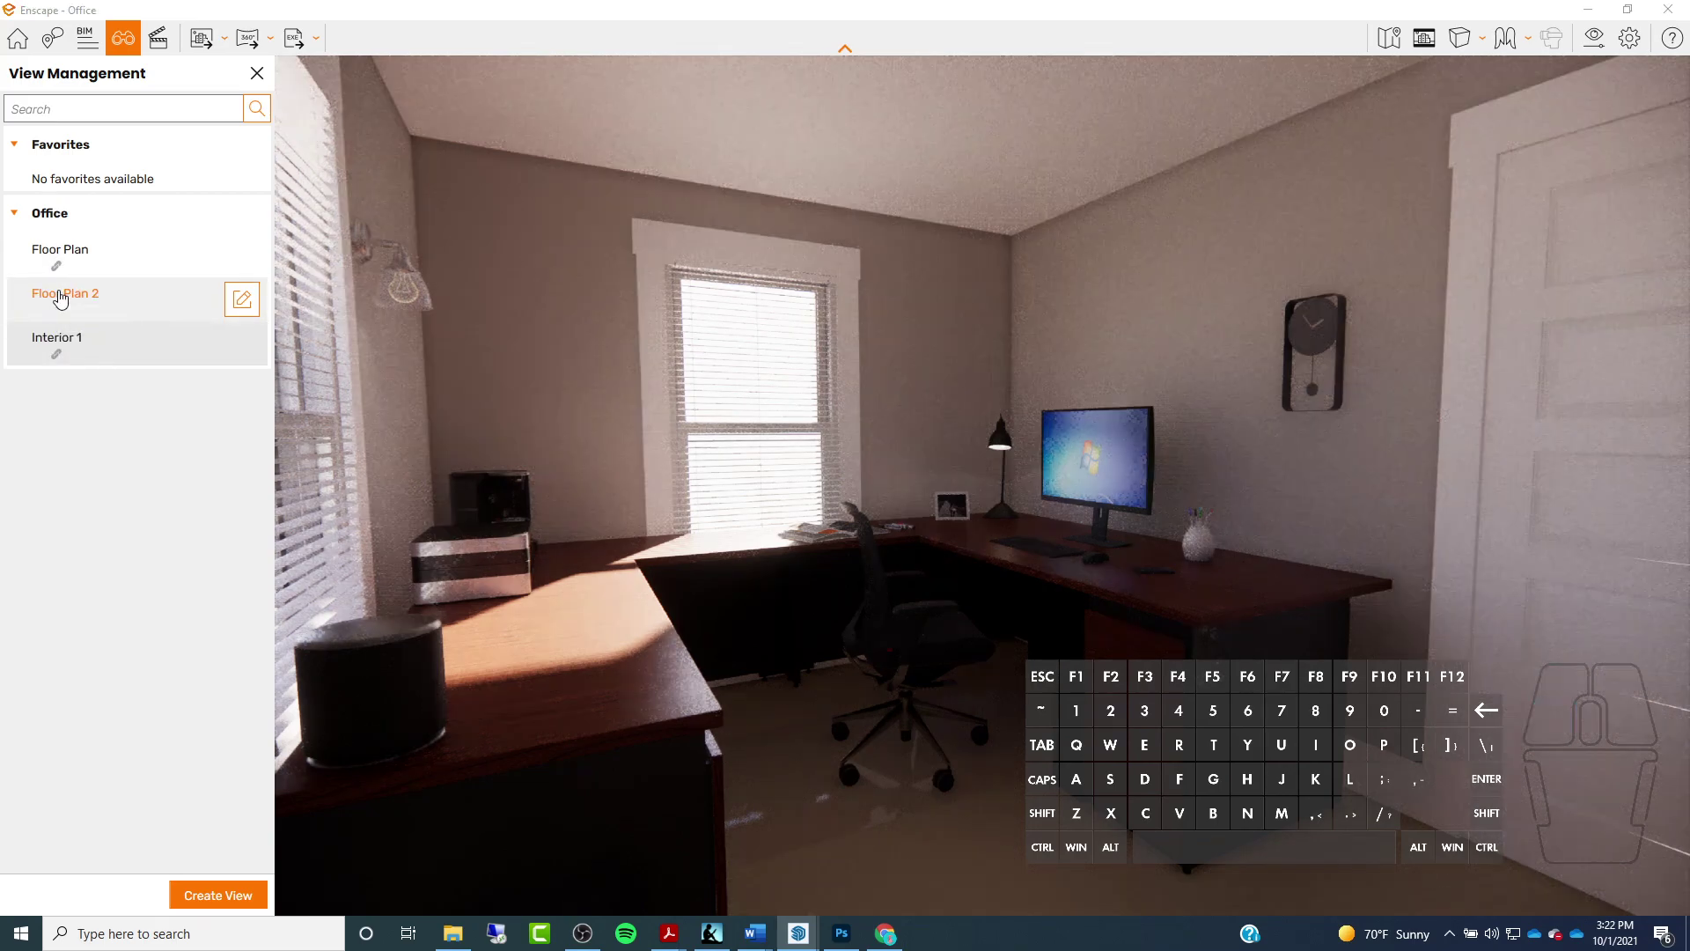
left_click(60, 299)
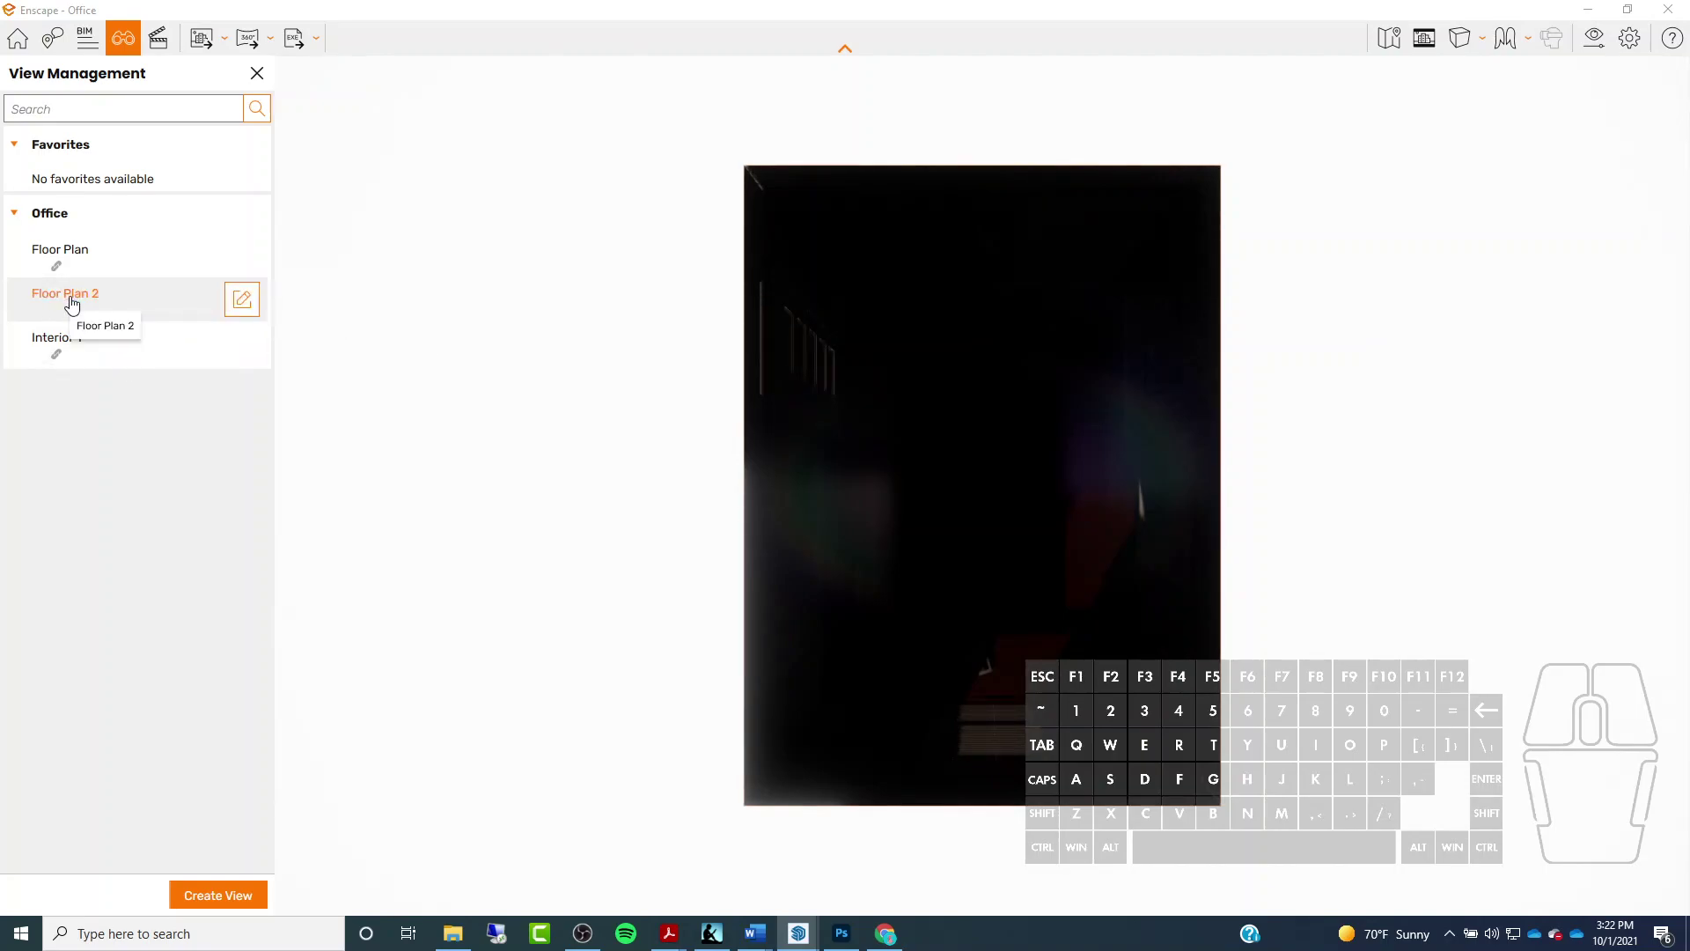
Link the Floor Plan 2 view to the Floor Plan 2 visual preset and save the view
left_click(241, 300)
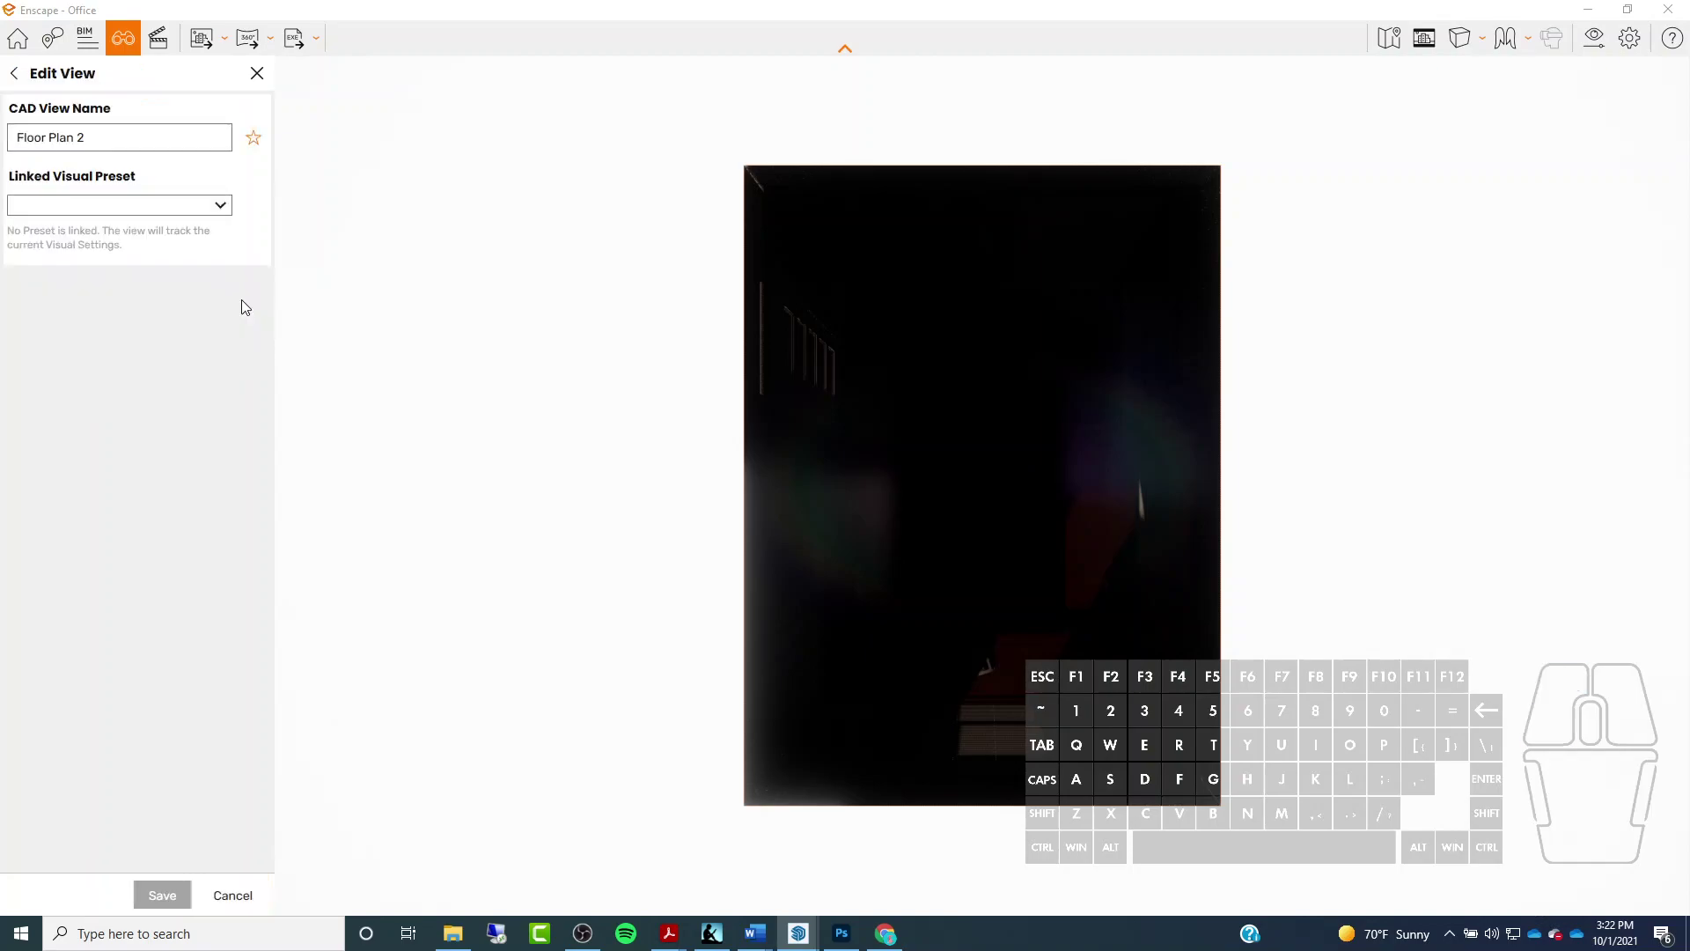
left_click(220, 210)
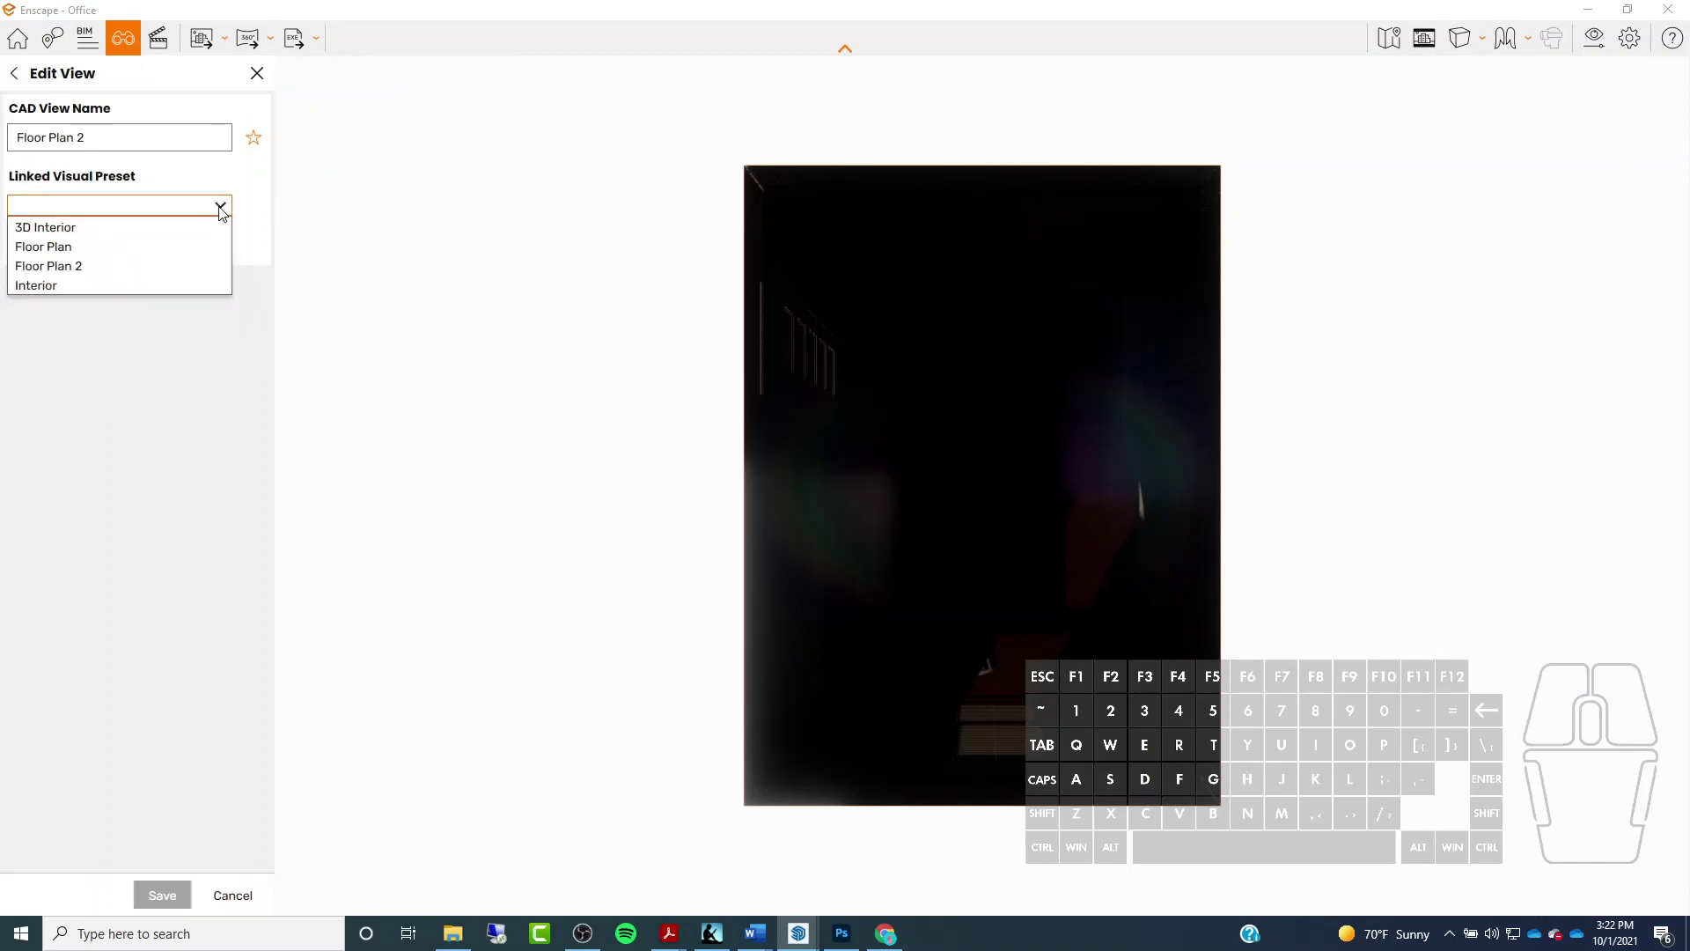
left_click(86, 267)
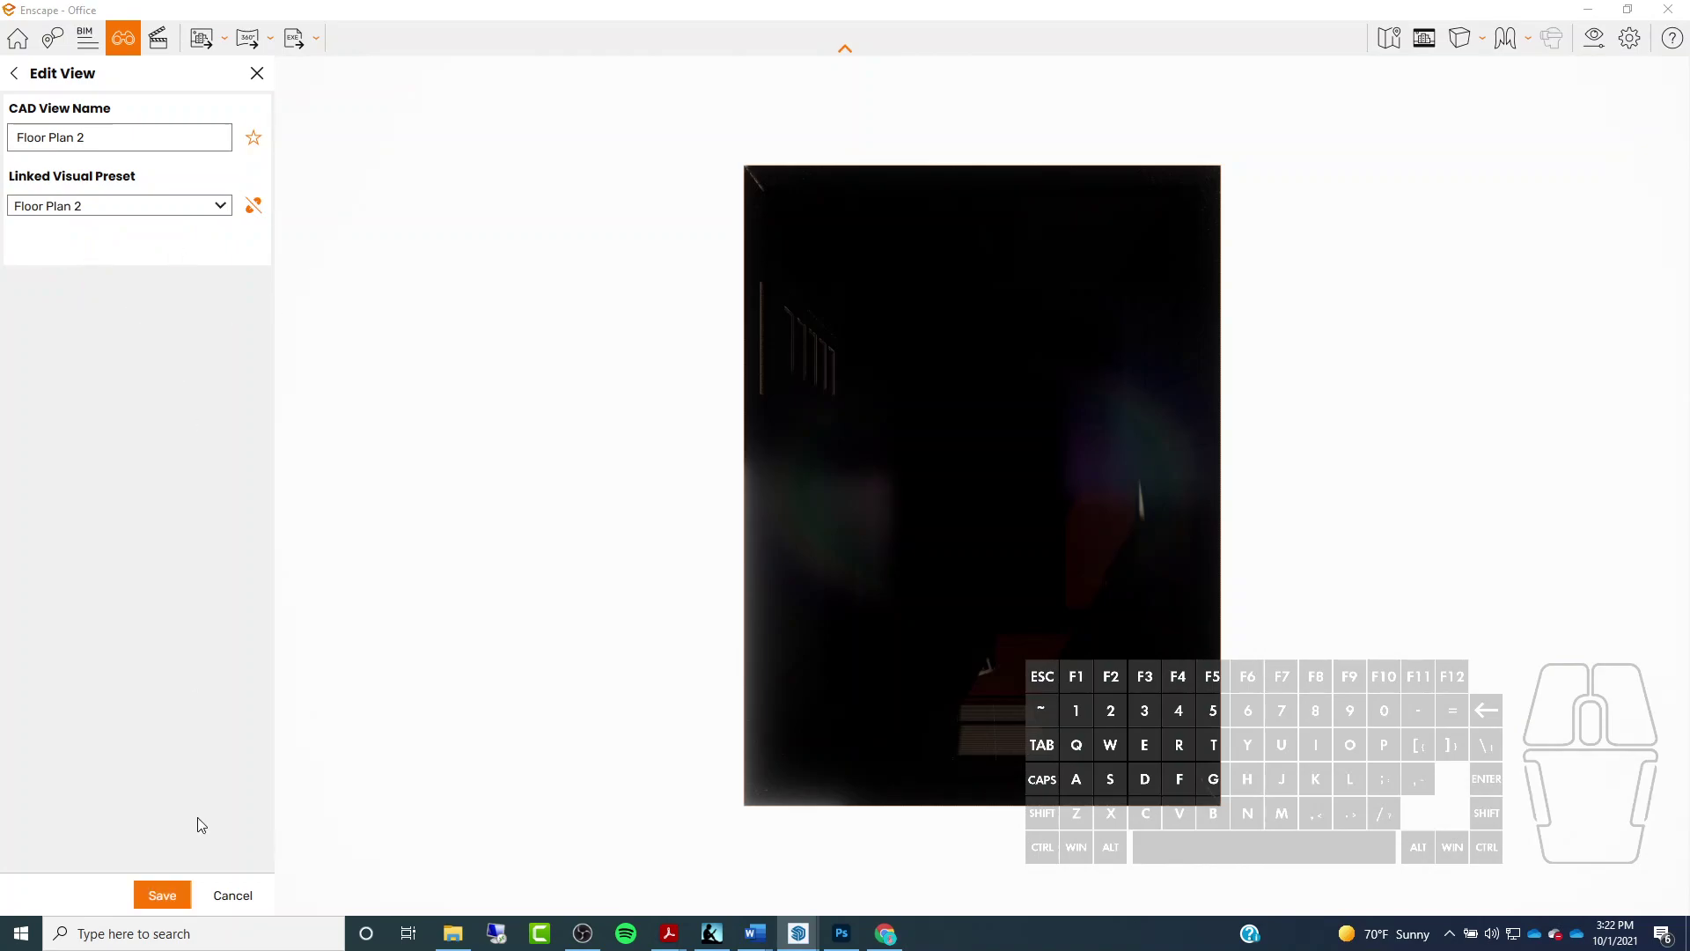
left_click(161, 895)
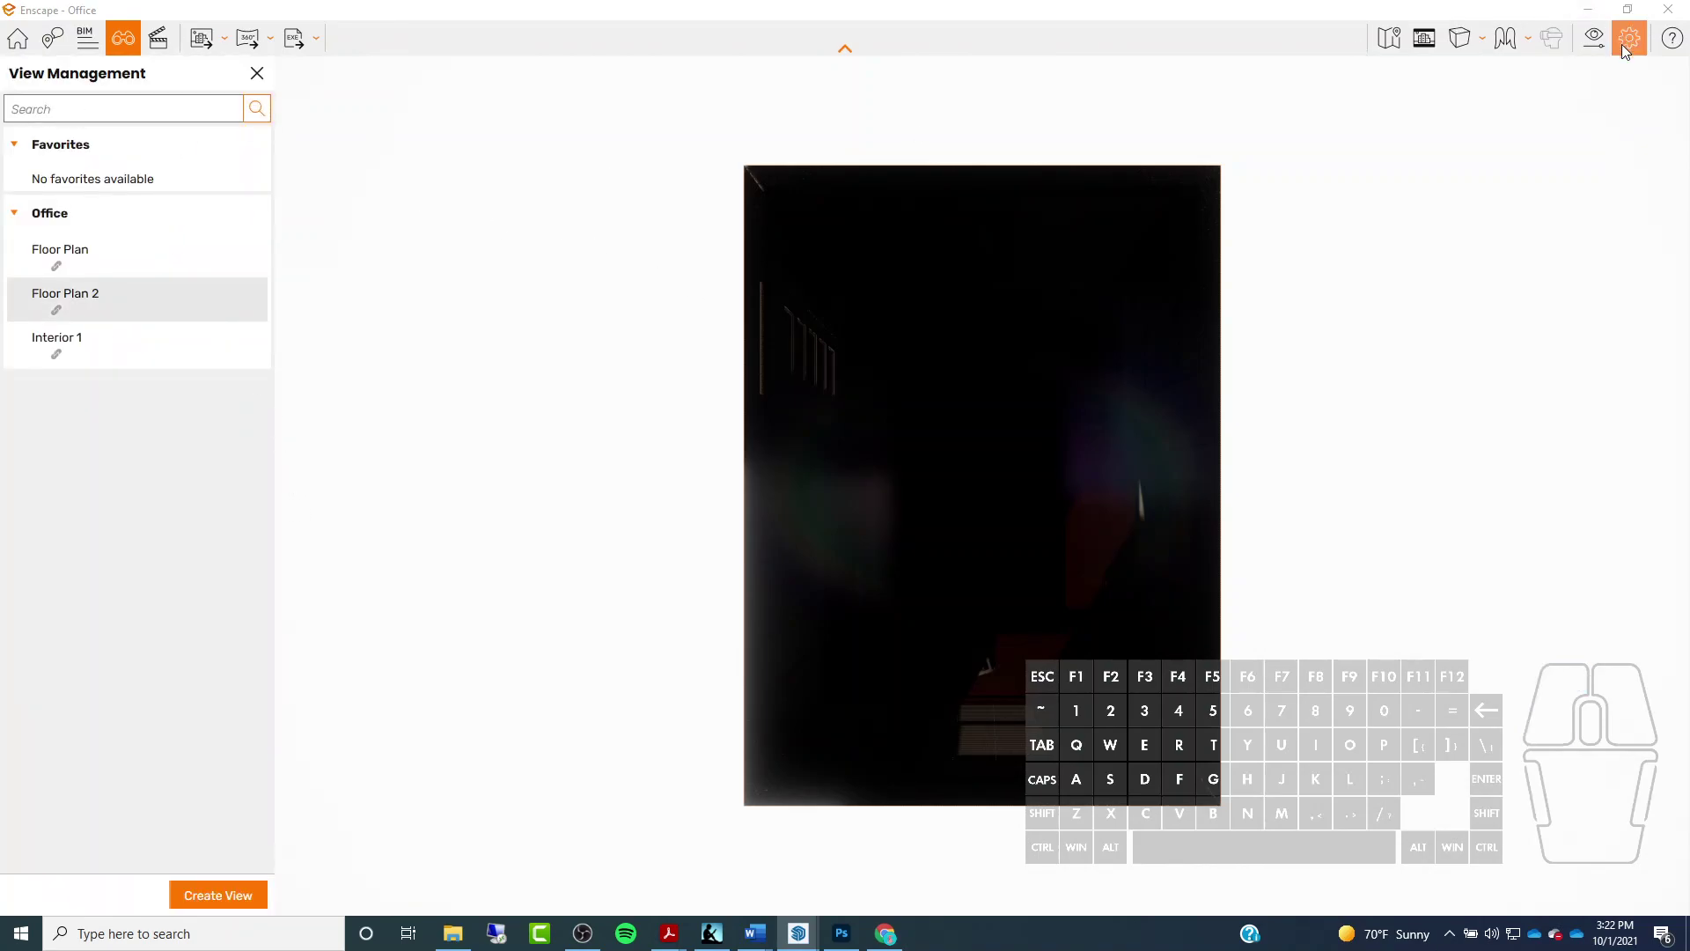
Turn off auto exposure in the Floor Plan 2 preset and set its exposure to 47%
left_click(1599, 39)
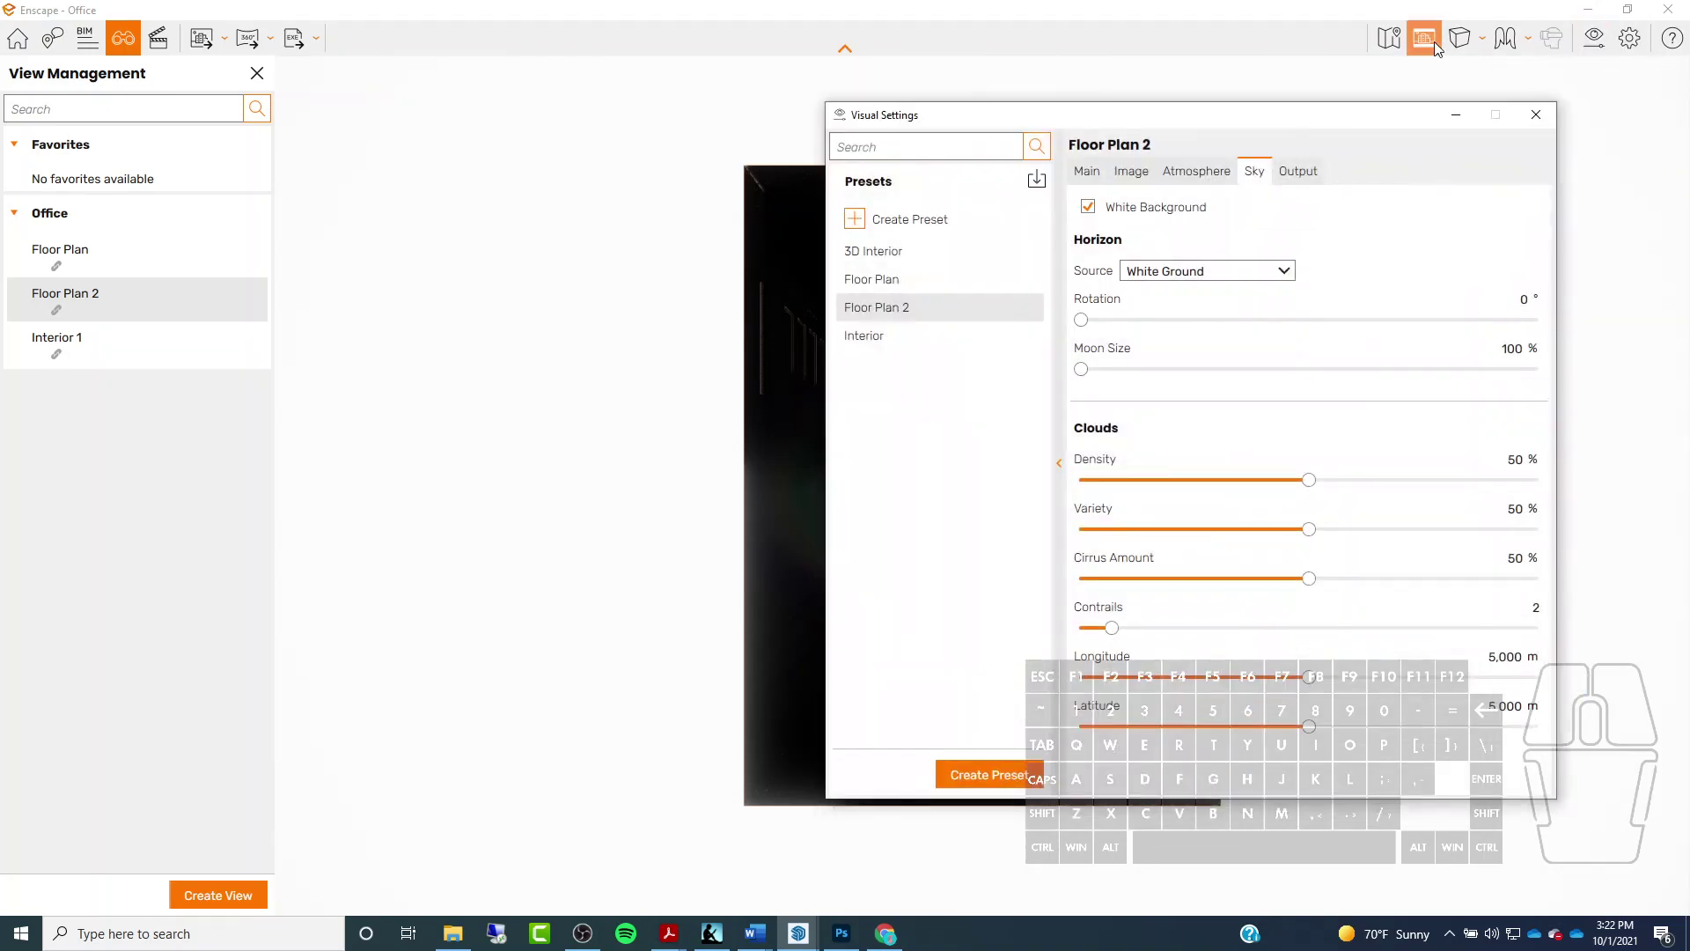
left_click_drag(1151, 108, 408, 95)
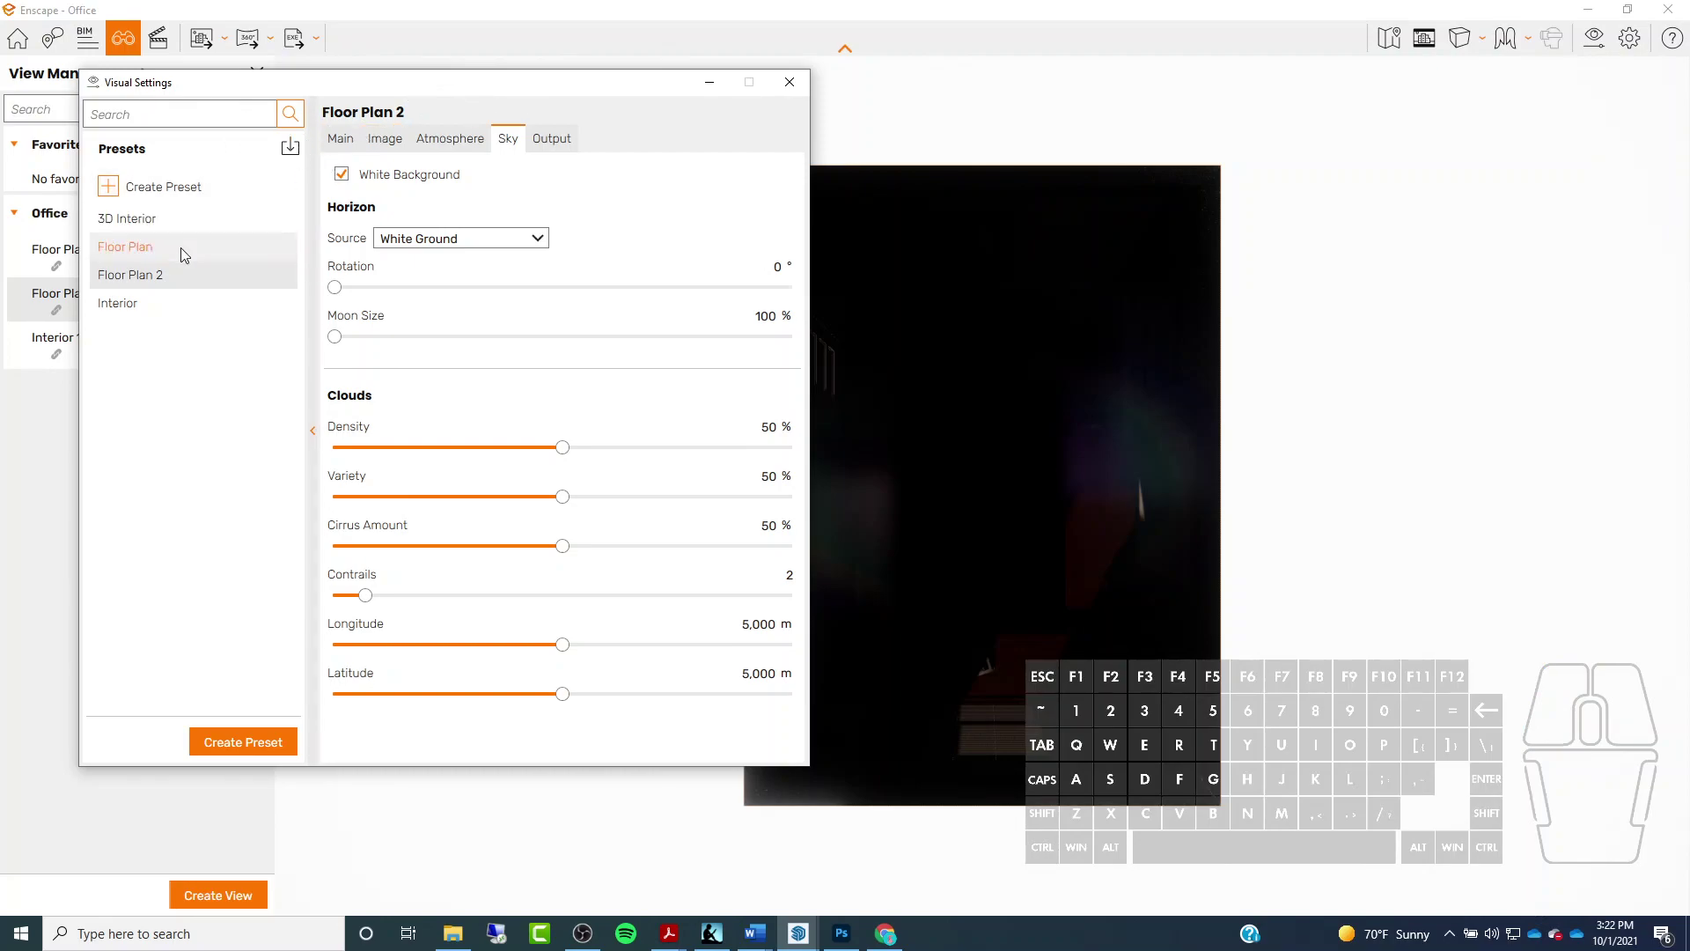
left_click(343, 141)
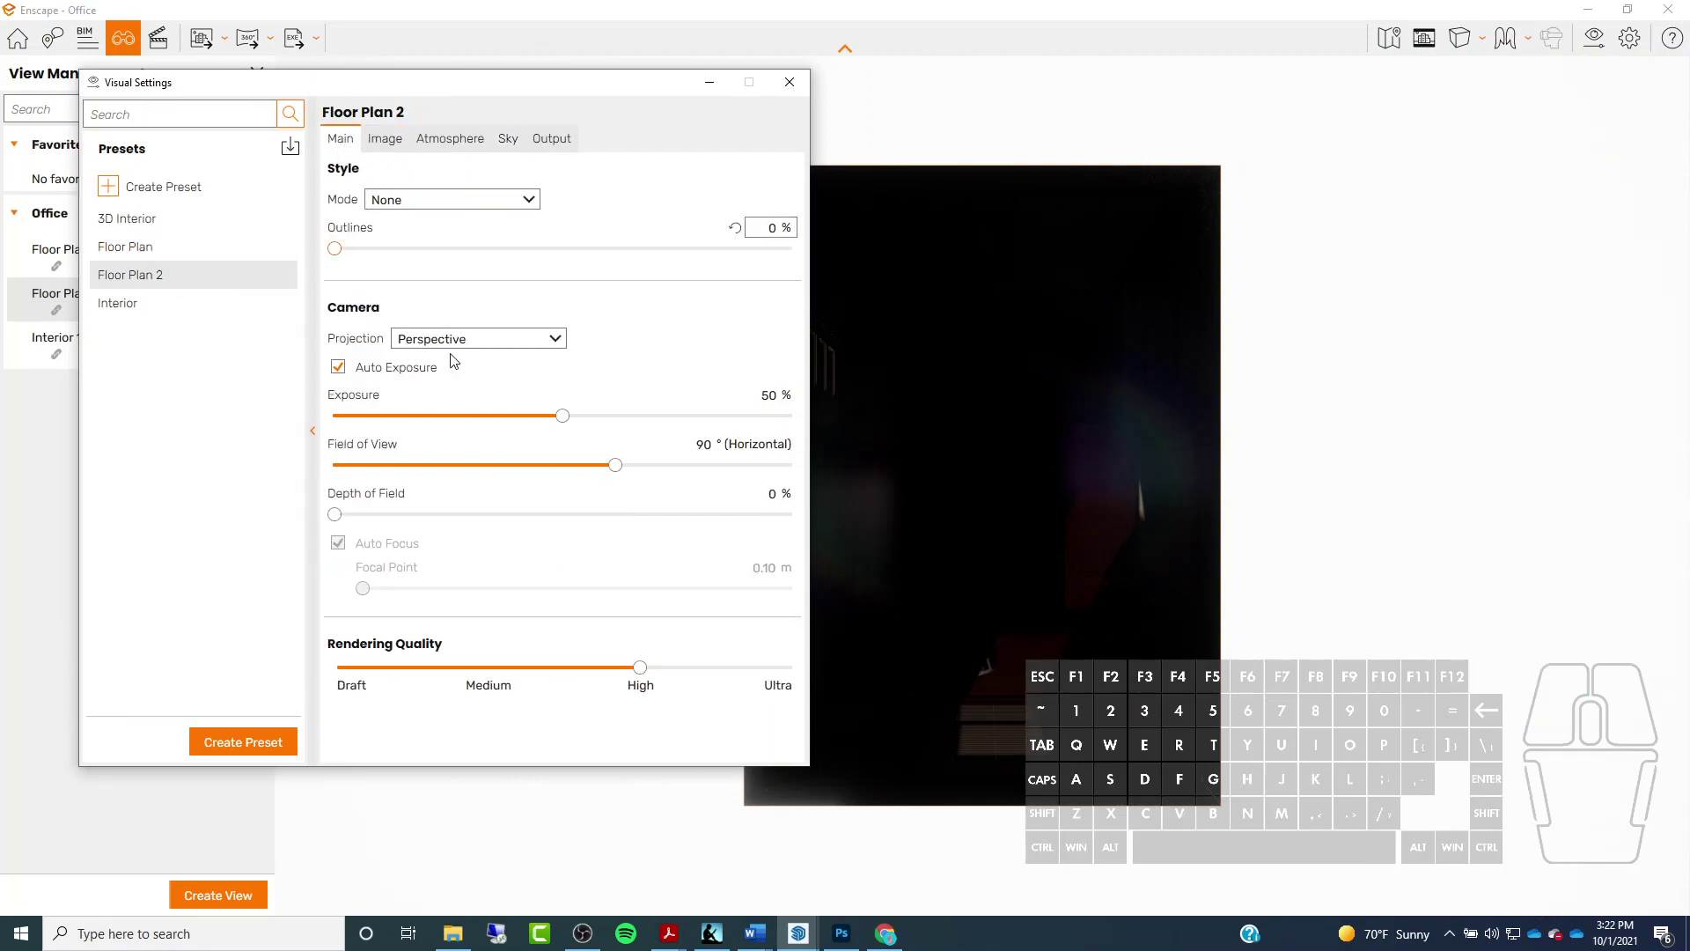
left_click_drag(564, 416, 491, 419)
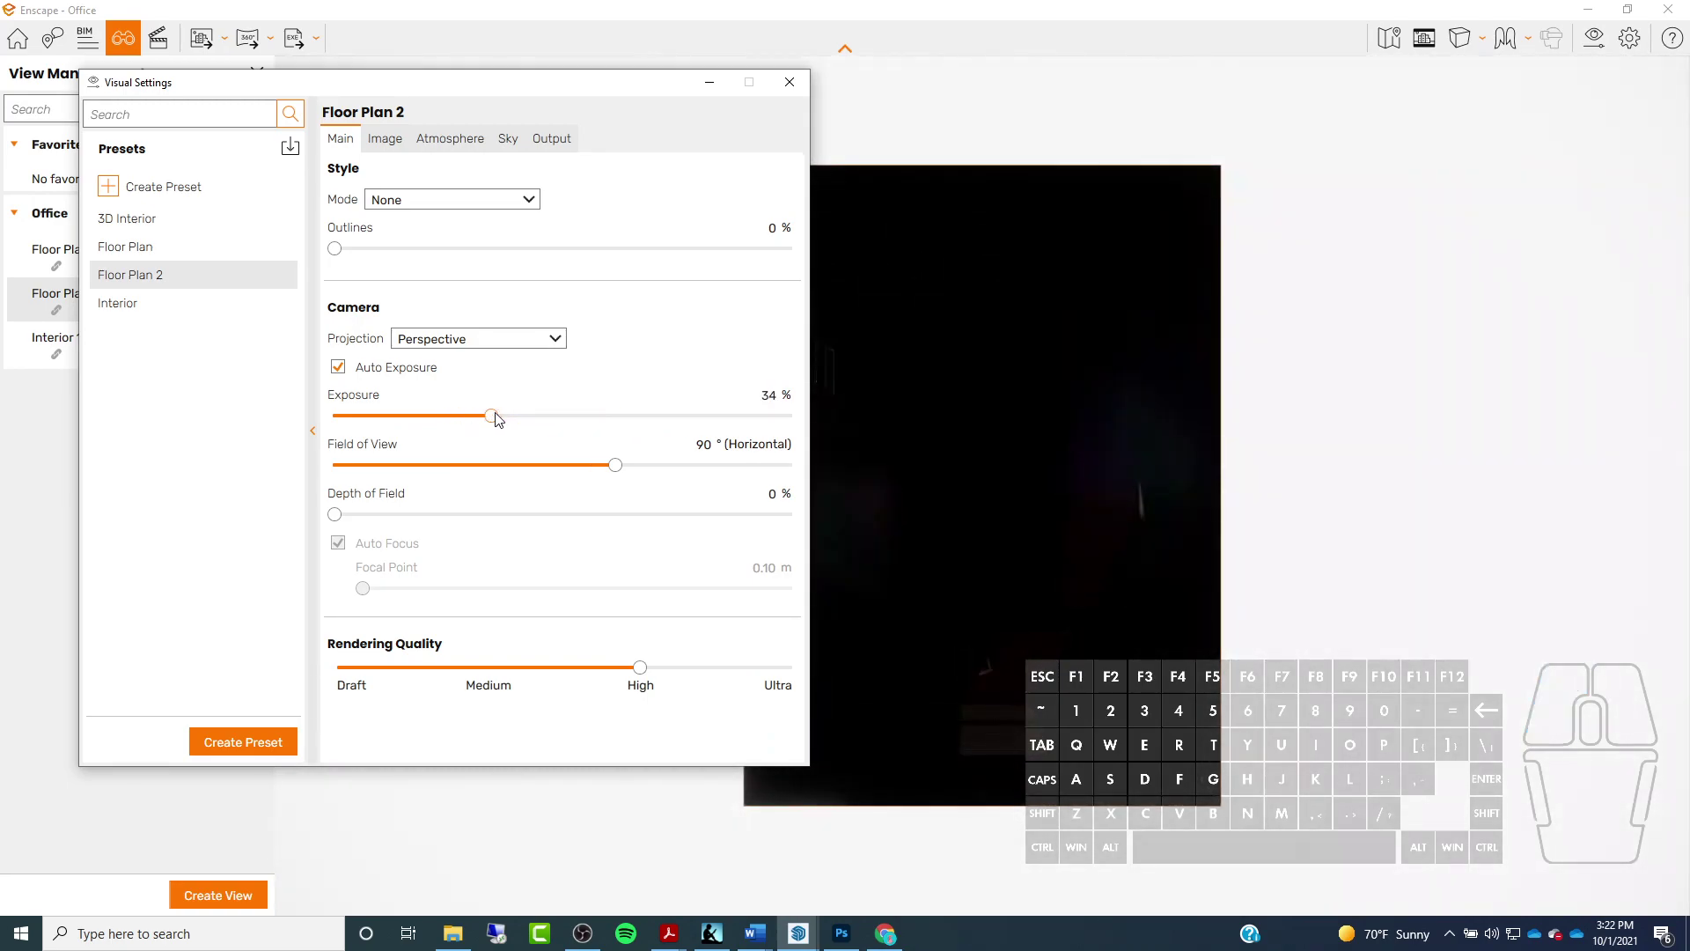
left_click(391, 143)
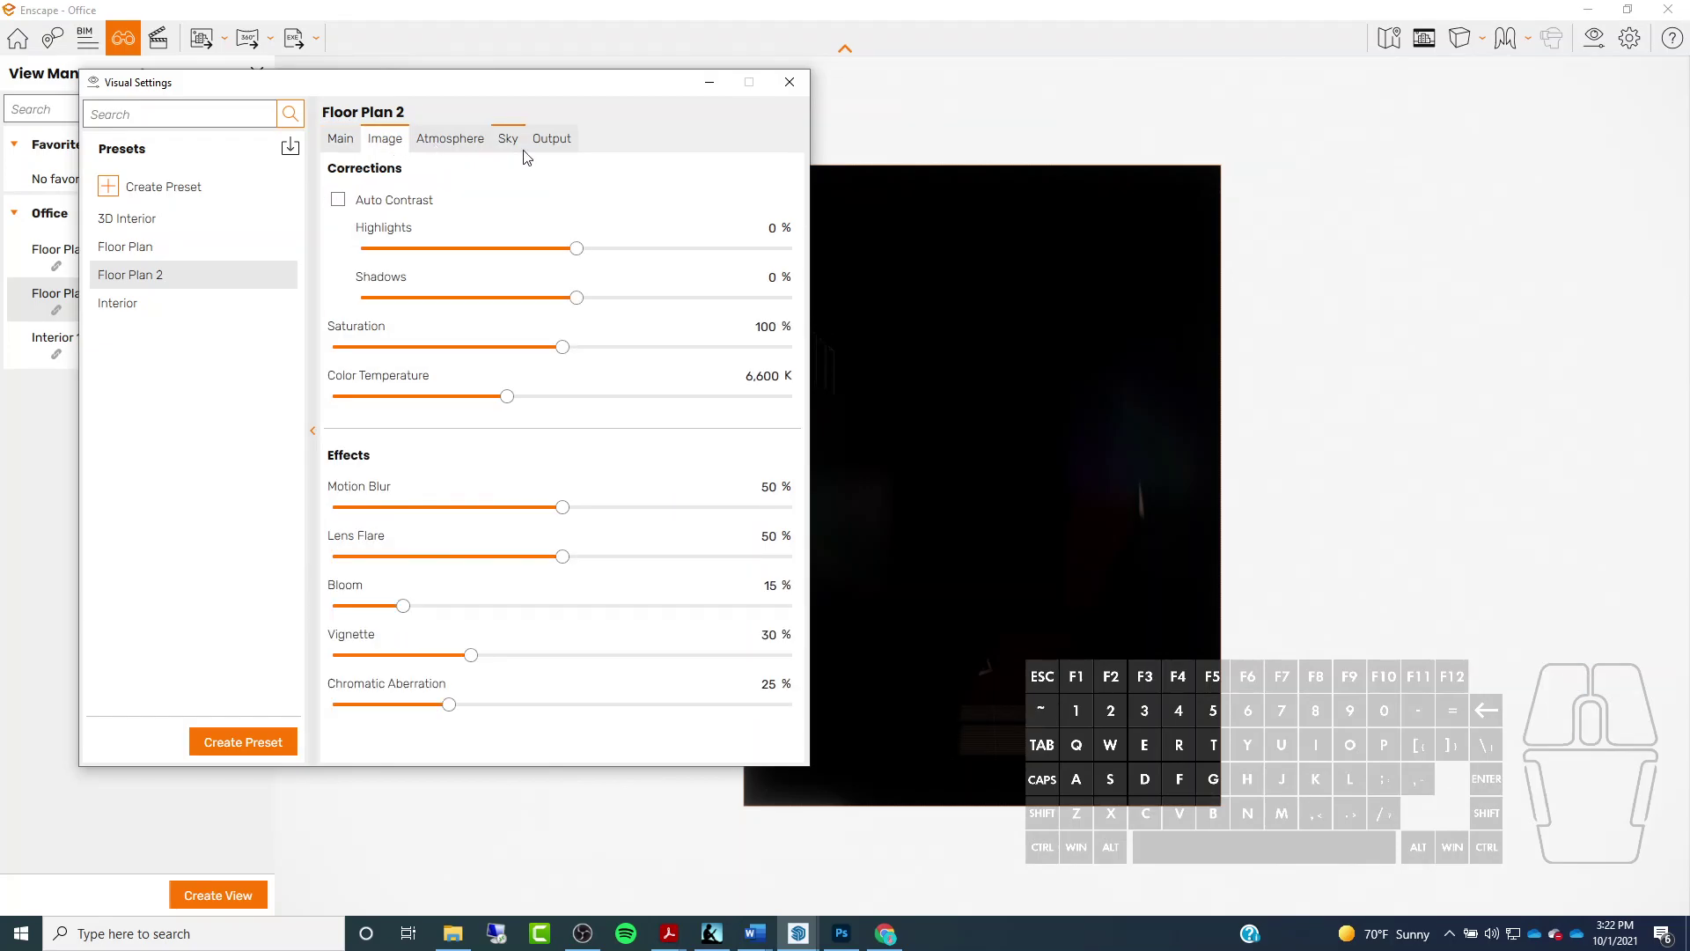
left_click(341, 139)
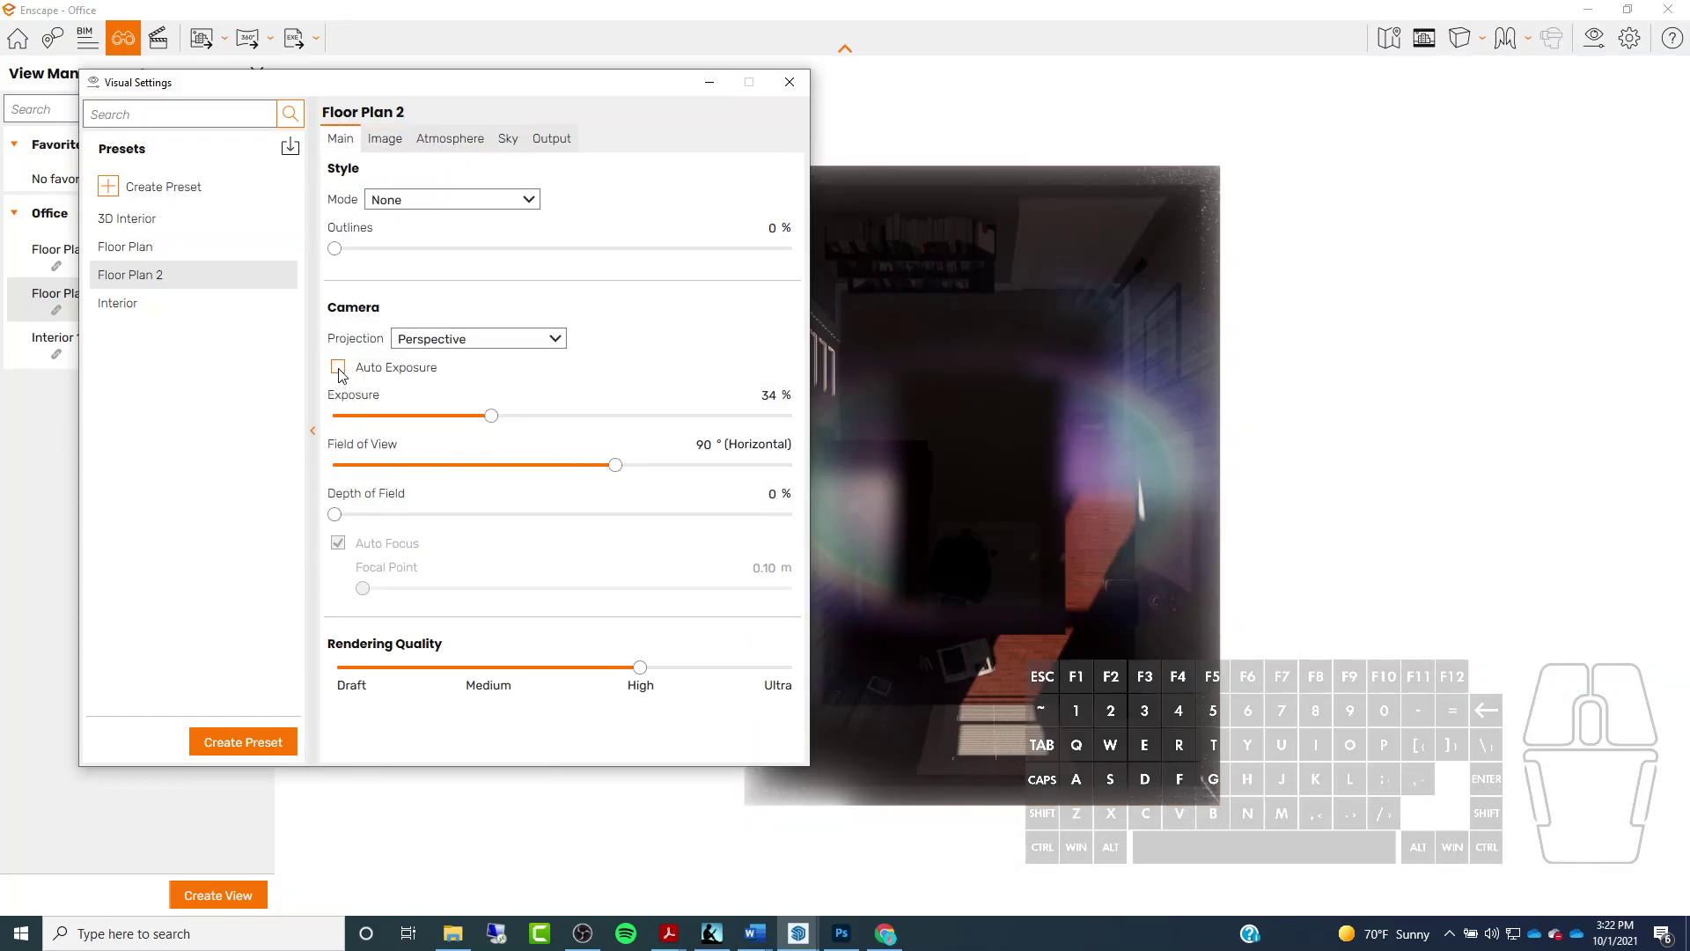
left_click_drag(491, 415, 552, 423)
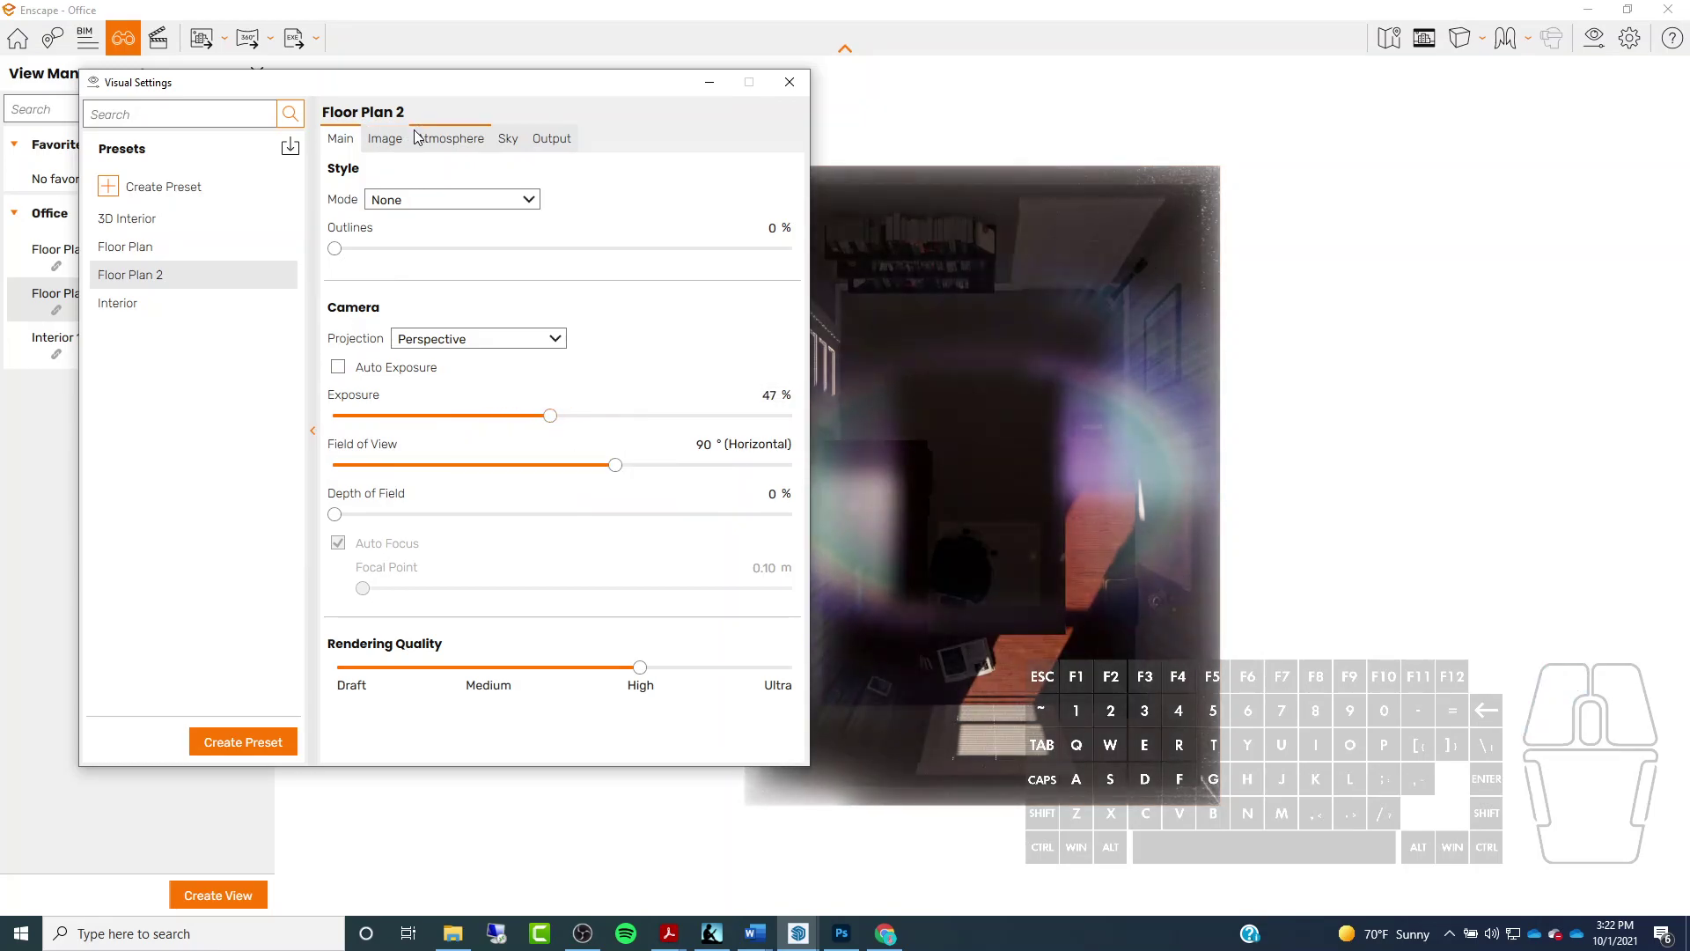
Set motion blur, lens flare, bloom, vignette and chromatic aberration to 0% in the Floor Plan 2 preset
left_click(384, 140)
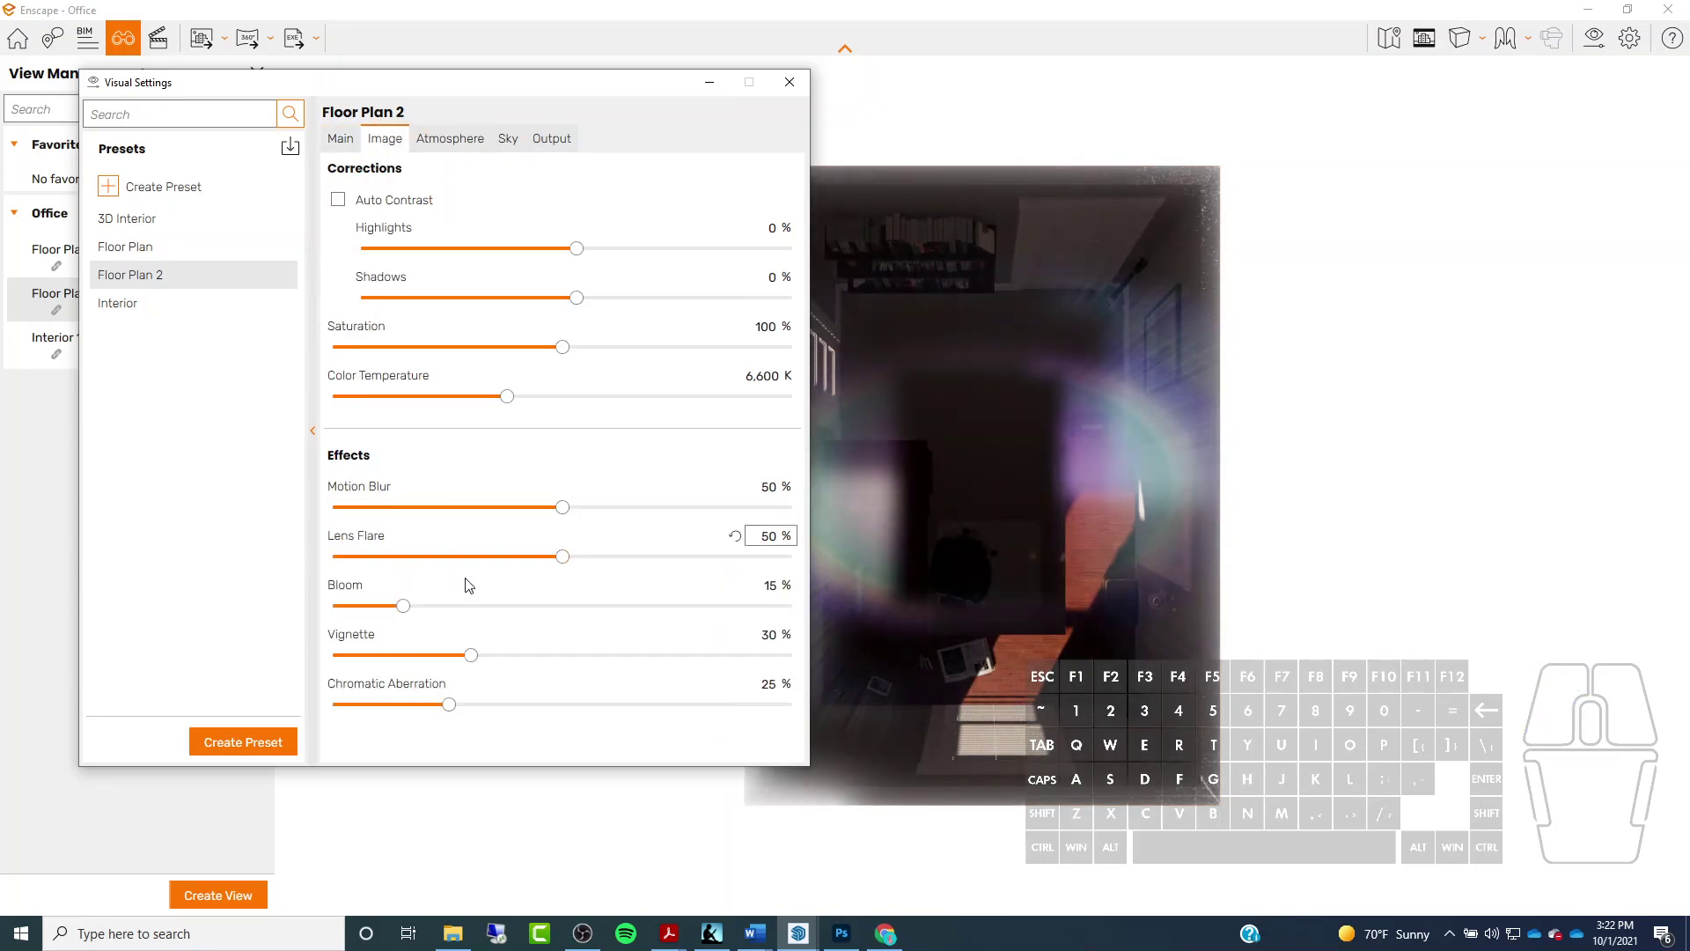
left_click_drag(562, 558, 275, 569)
left_click_drag(562, 507, 255, 528)
left_click_drag(397, 616, 348, 616)
left_click_drag(470, 655, 264, 662)
left_click_drag(437, 704, 283, 698)
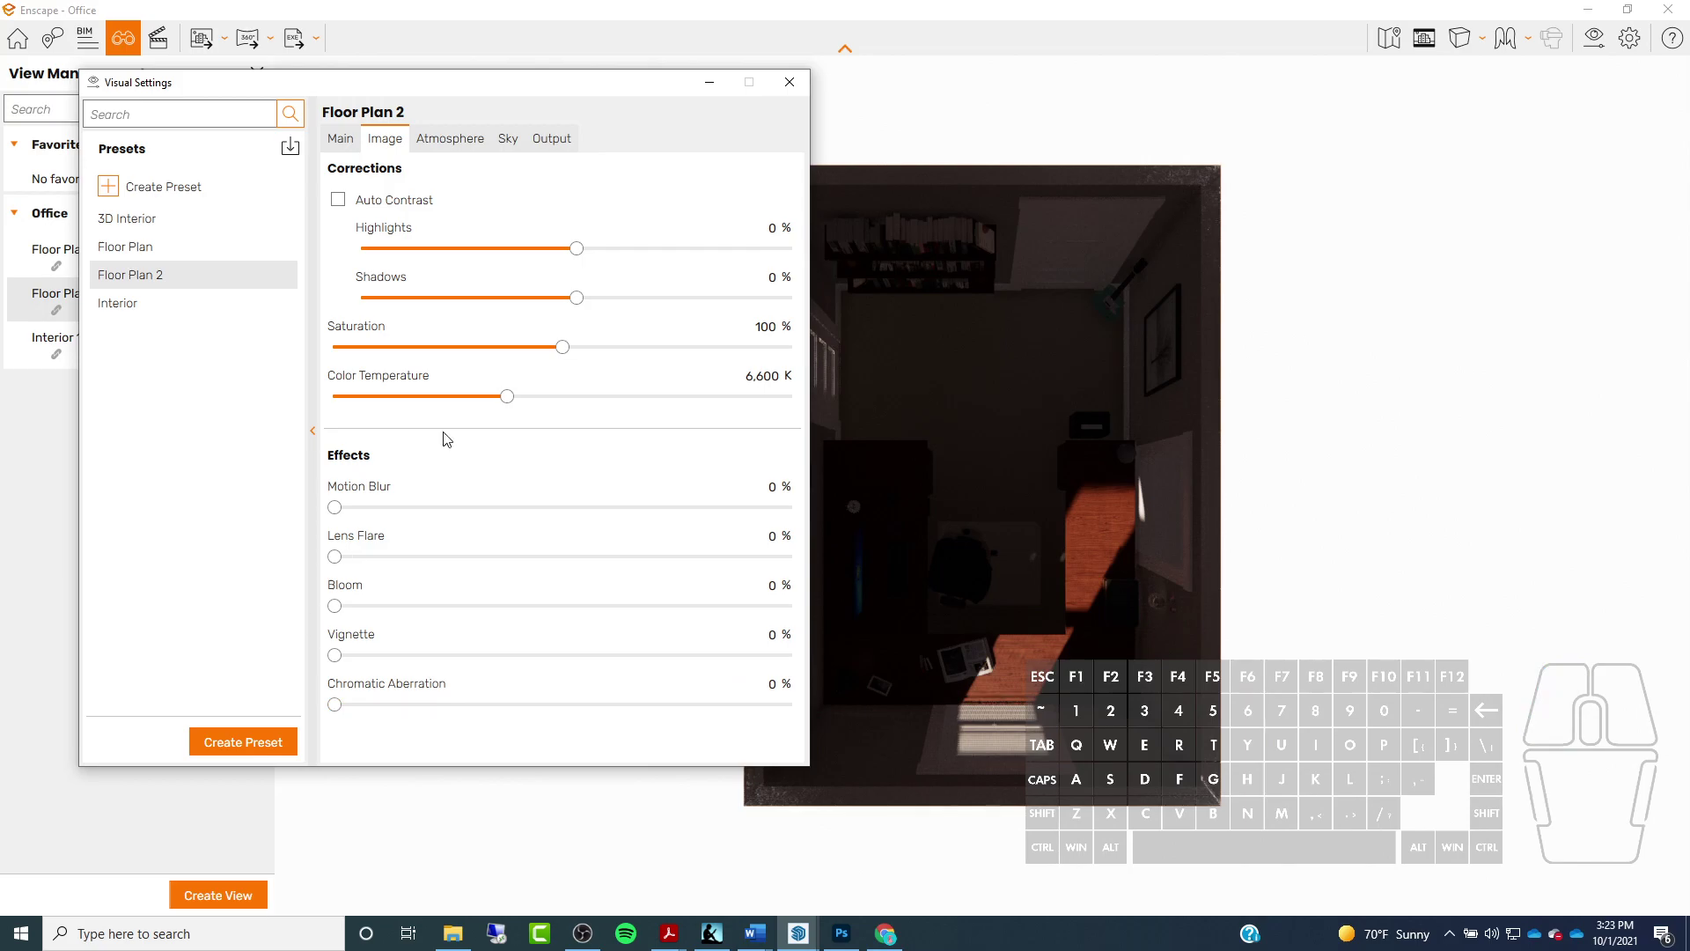
Raise the Floor Plan 2 preset's sun brightness to 148% and artificial light brightness to 149%
left_click(447, 145)
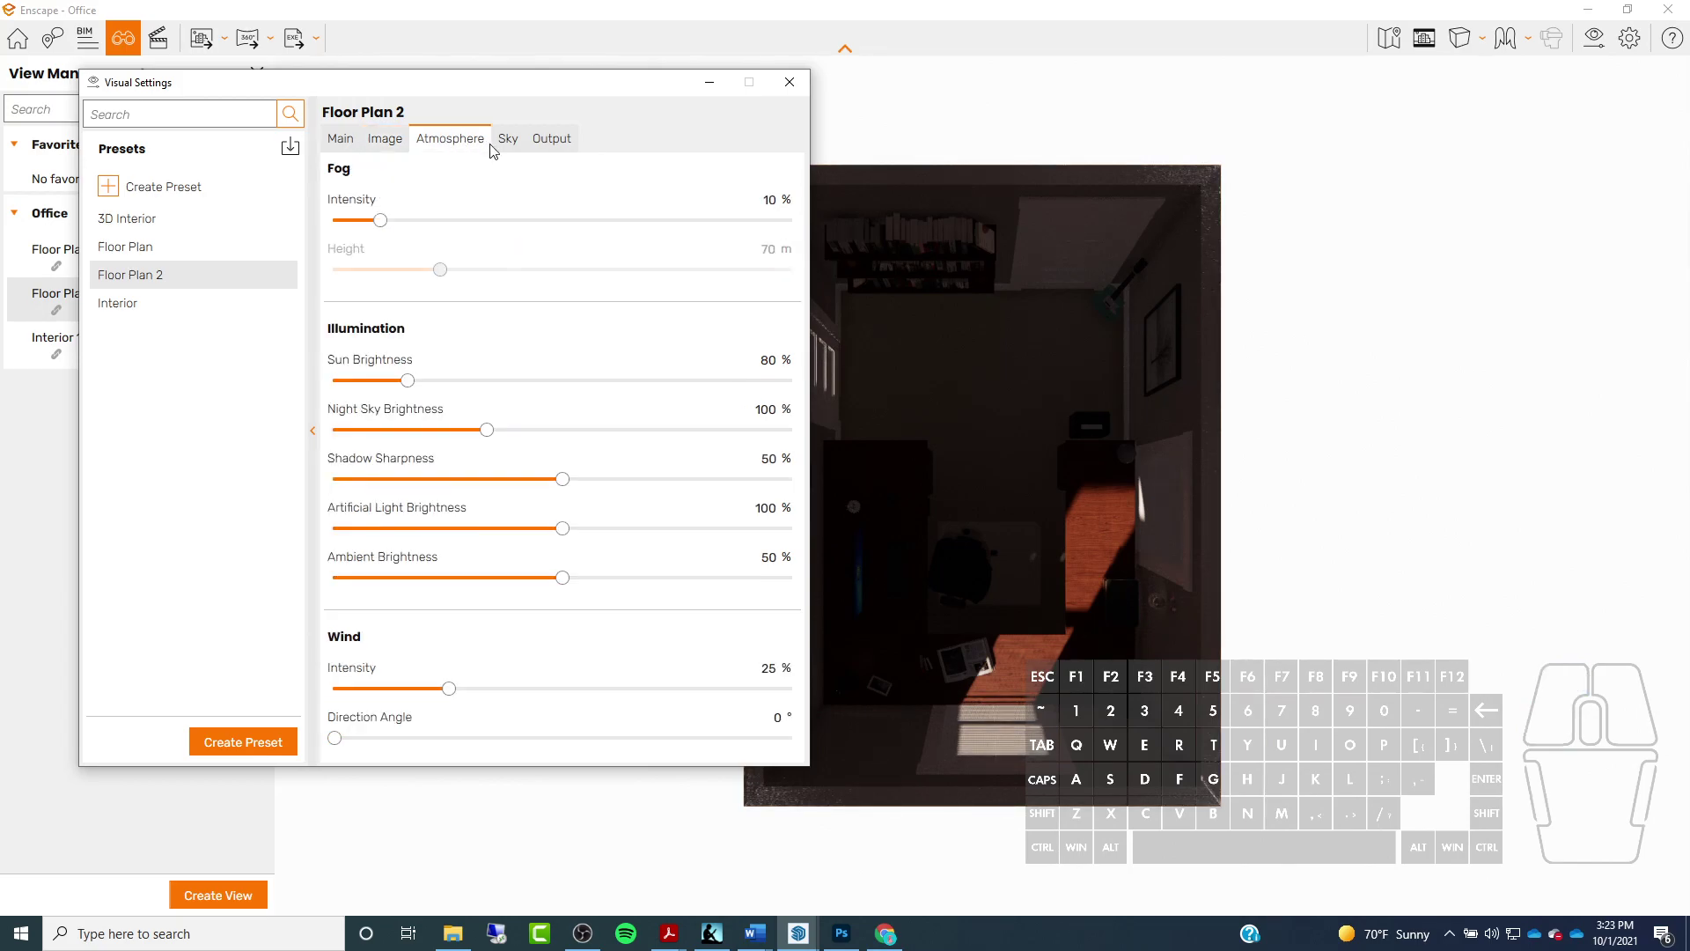
left_click_drag(410, 380, 469, 387)
left_click_drag(562, 528, 678, 533)
Set the preset's exposure to 54% and its image corrections to highlights -4%, shadows 2% and saturation 107%
left_click(340, 139)
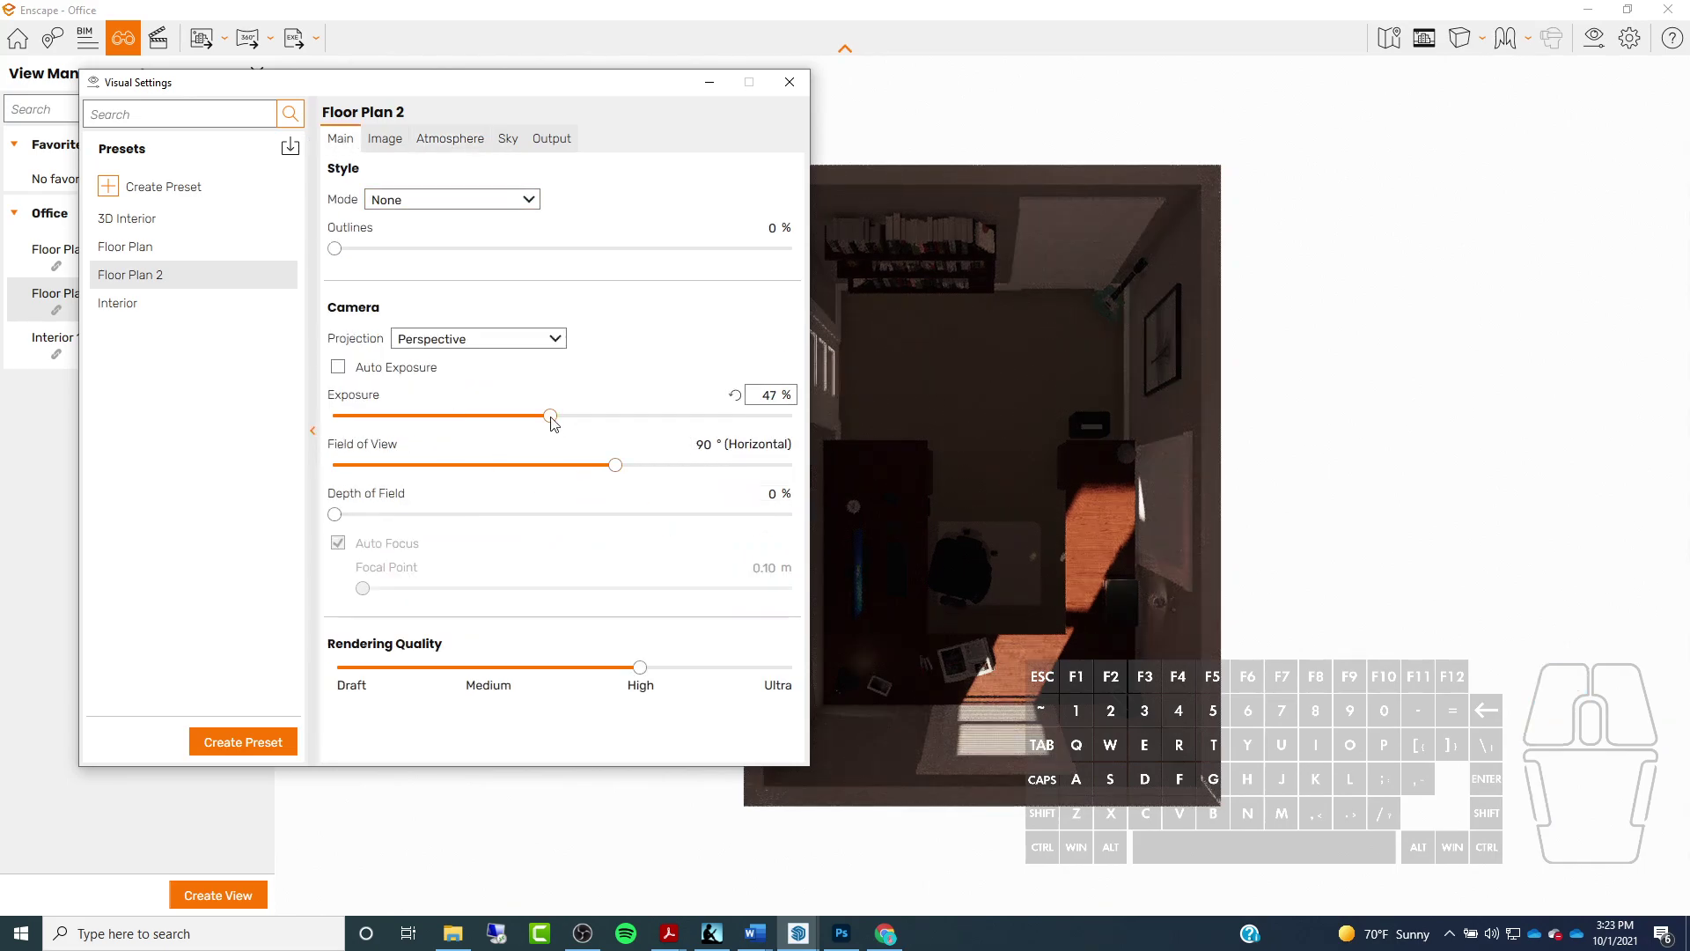
mouse_move(554, 420)
left_mouse_down()
mouse_move(608, 420)
mouse_move(587, 423)
left_mouse_up()
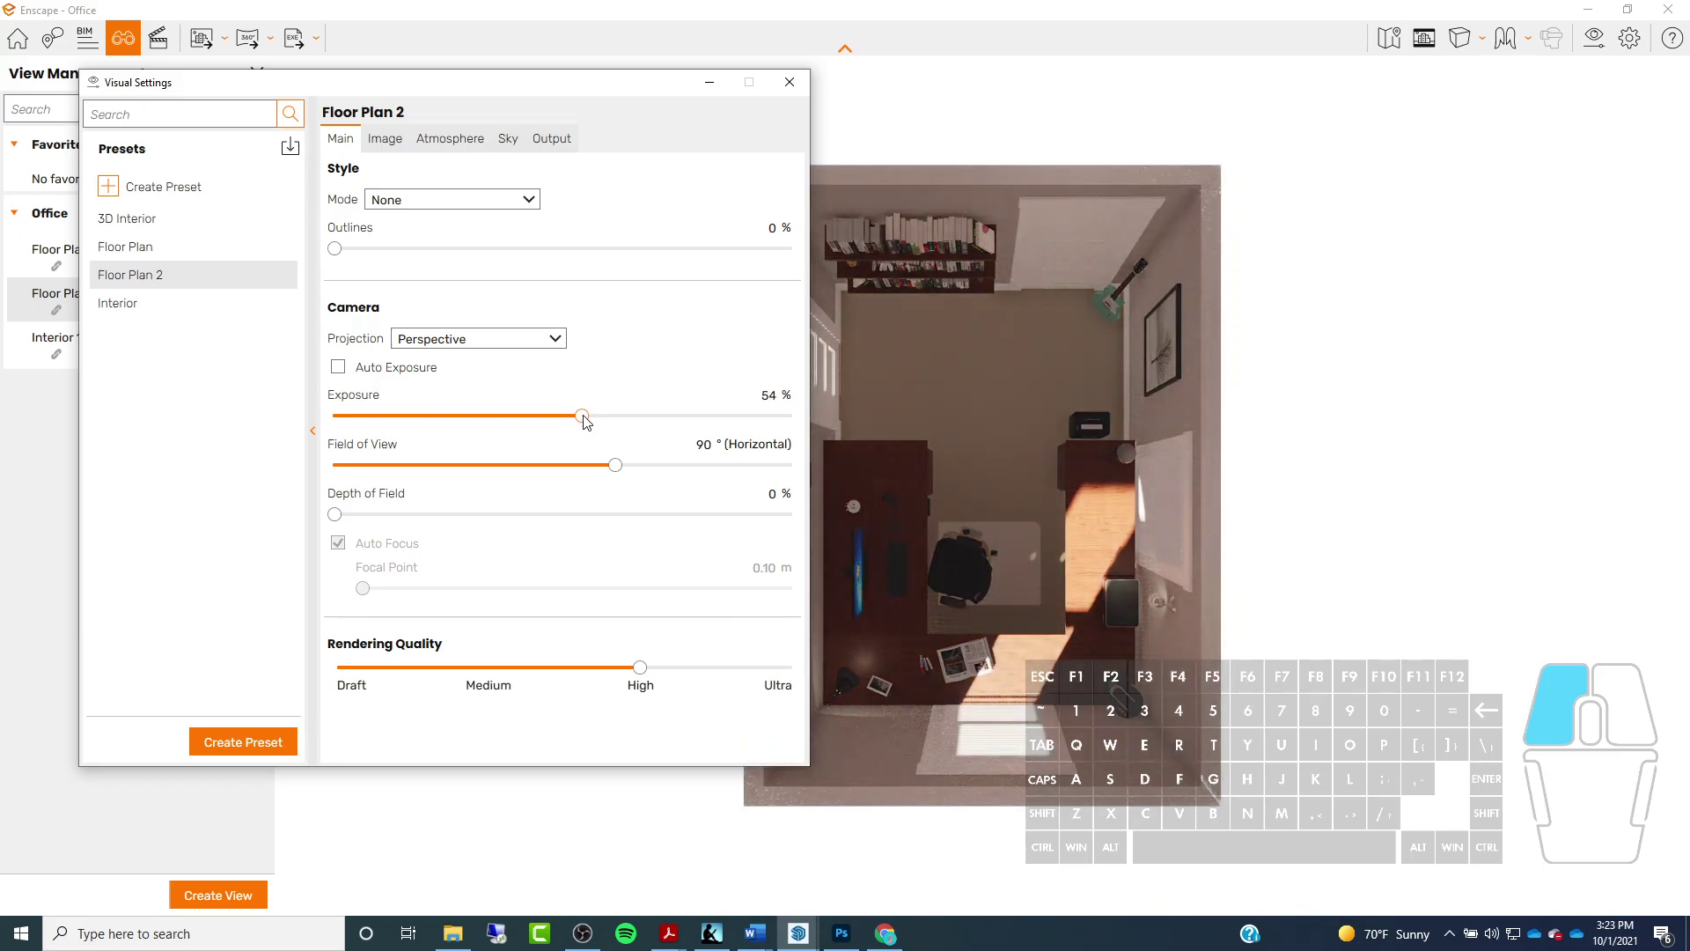
mouse_move(586, 421)
left_mouse_down()
mouse_move(603, 419)
mouse_move(590, 422)
left_mouse_up()
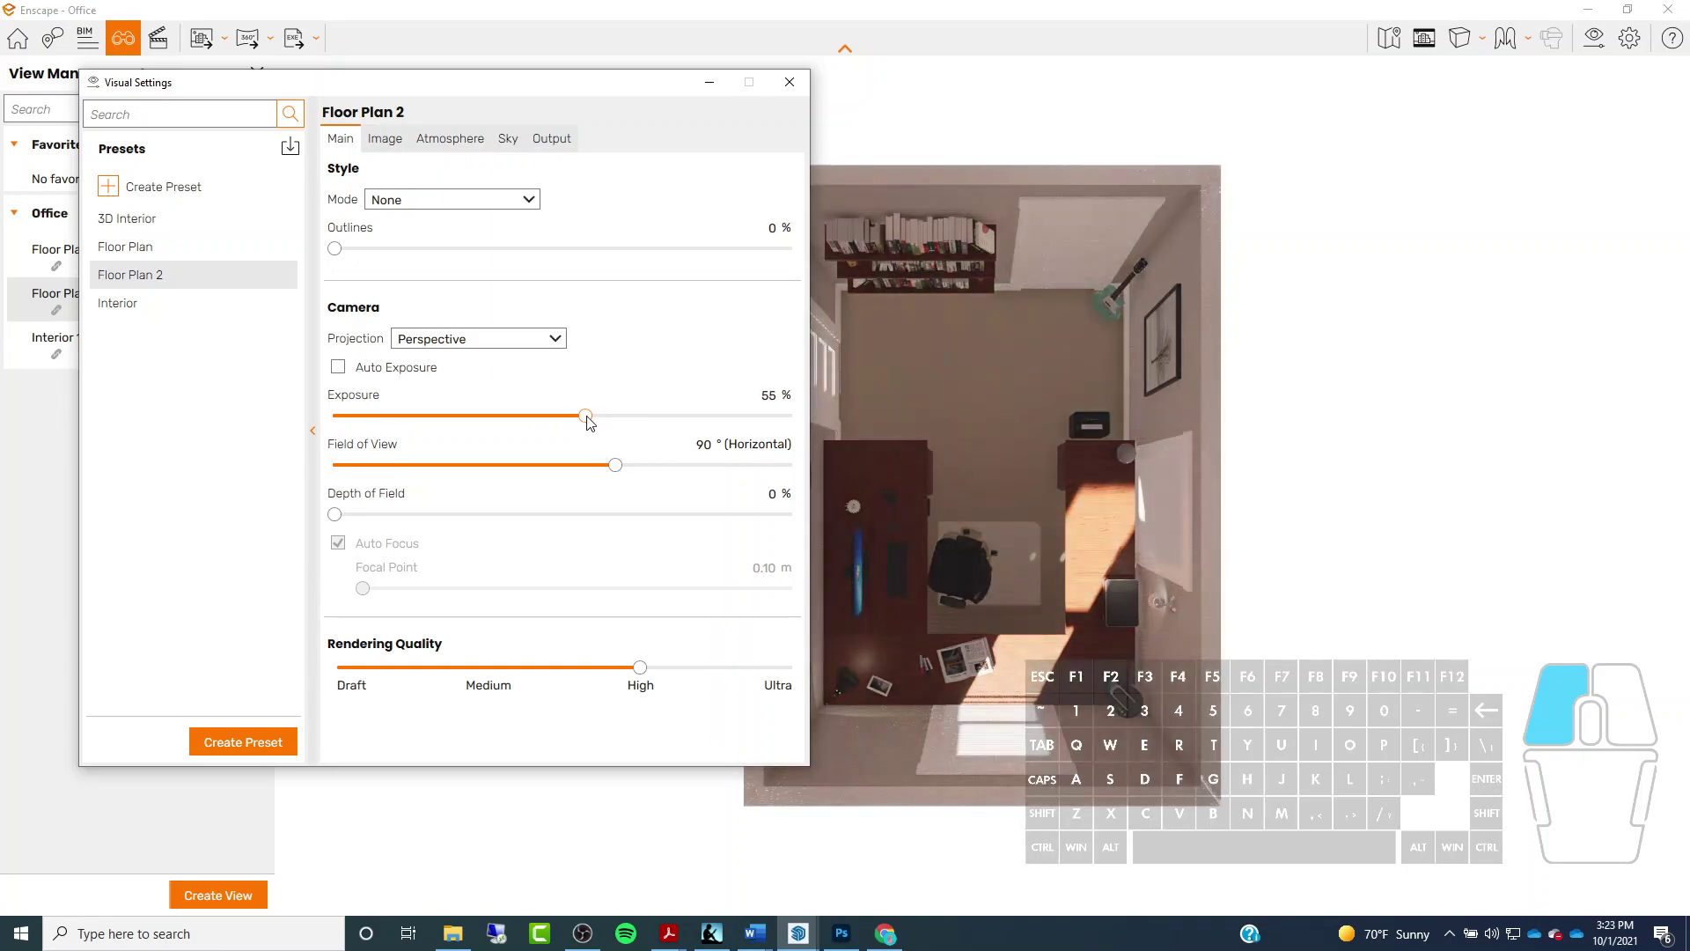
left_click_drag(588, 423, 578, 423)
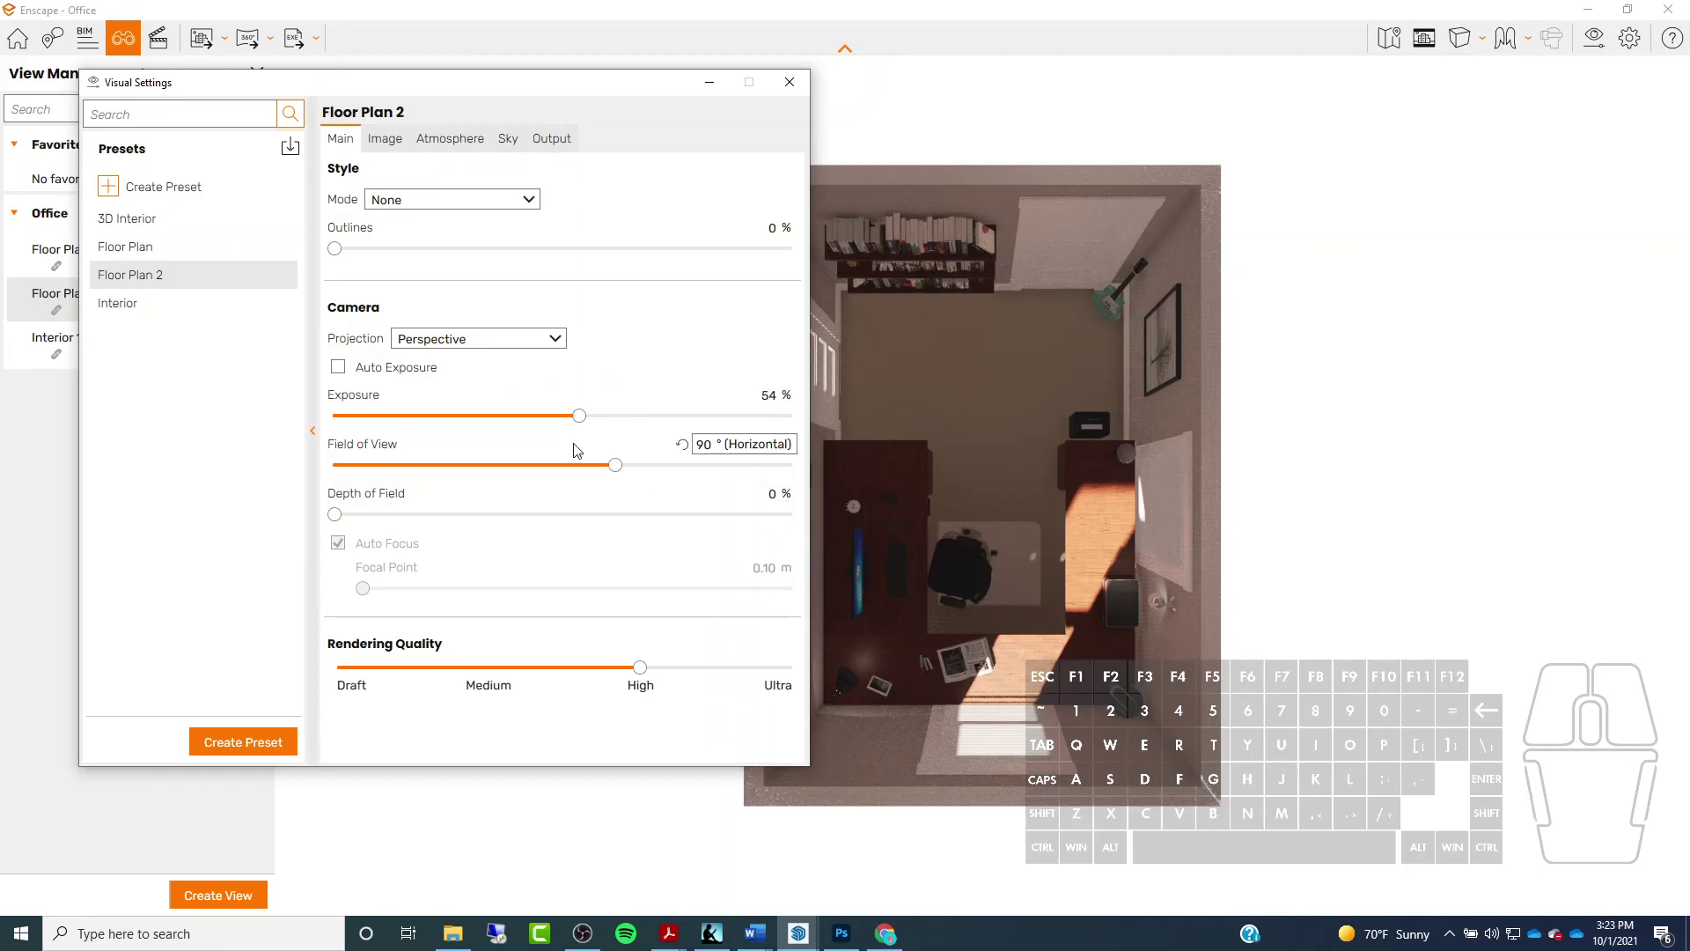
left_click(387, 139)
left_click_drag(577, 248, 580, 352)
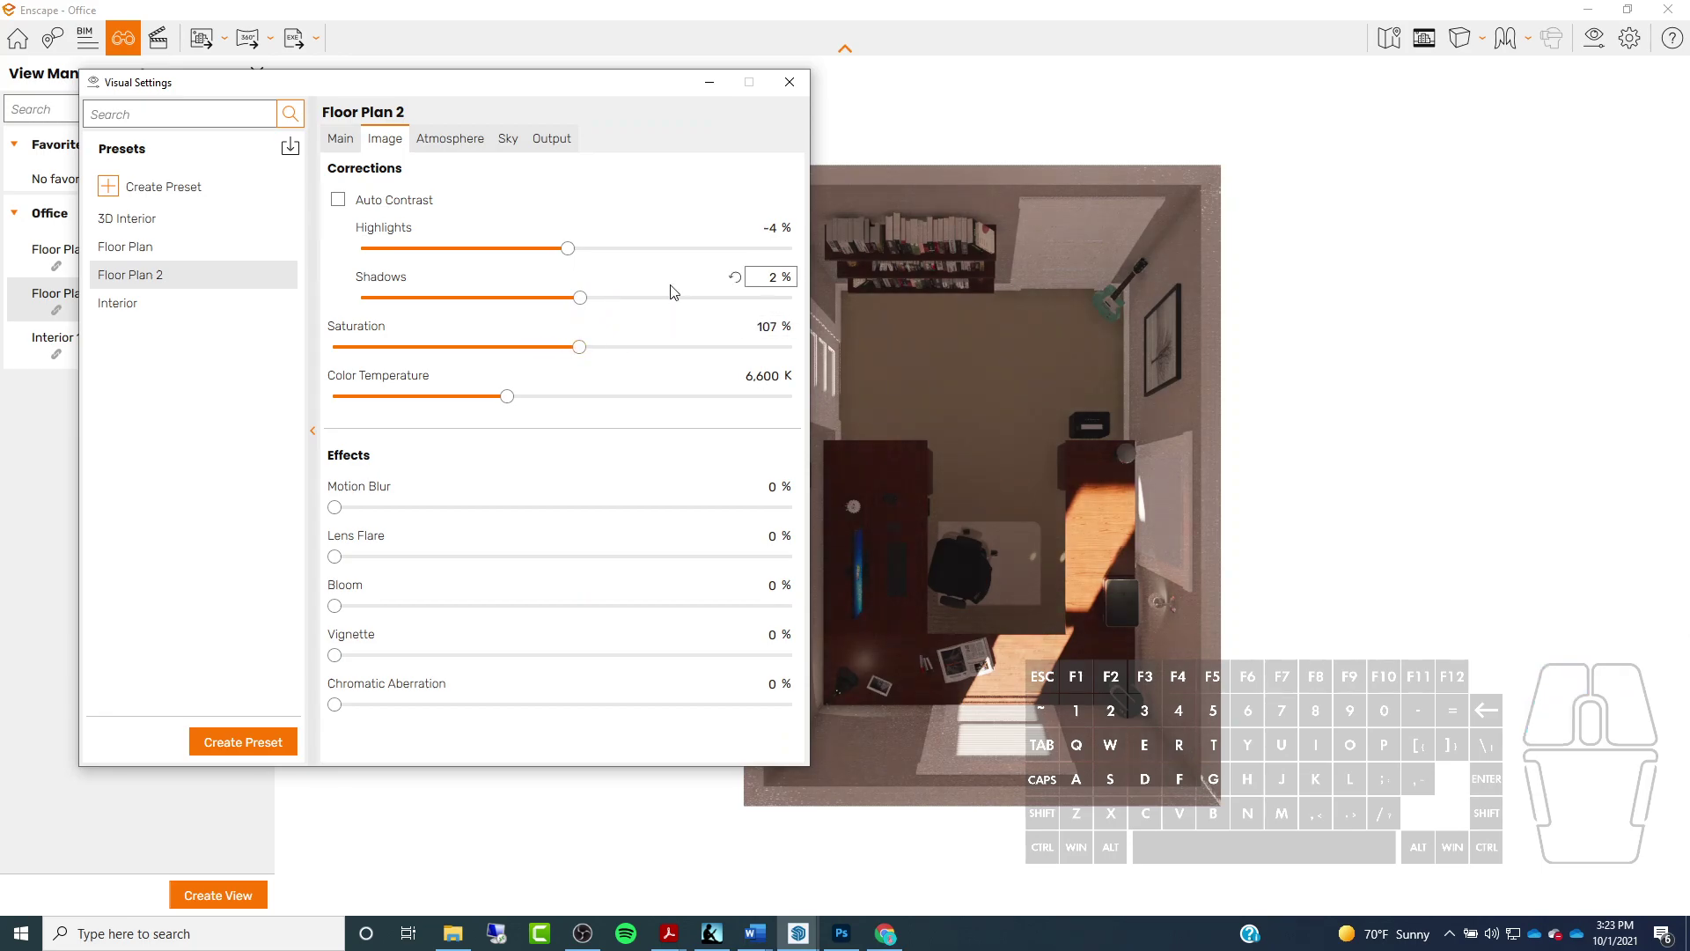
Set the preset's cloud density, variety, cirrus amount, contrails and longitude to 0, and lower the cloud latitude
left_click(512, 142)
left_click_drag(562, 448, 222, 464)
left_click_drag(563, 497, 264, 498)
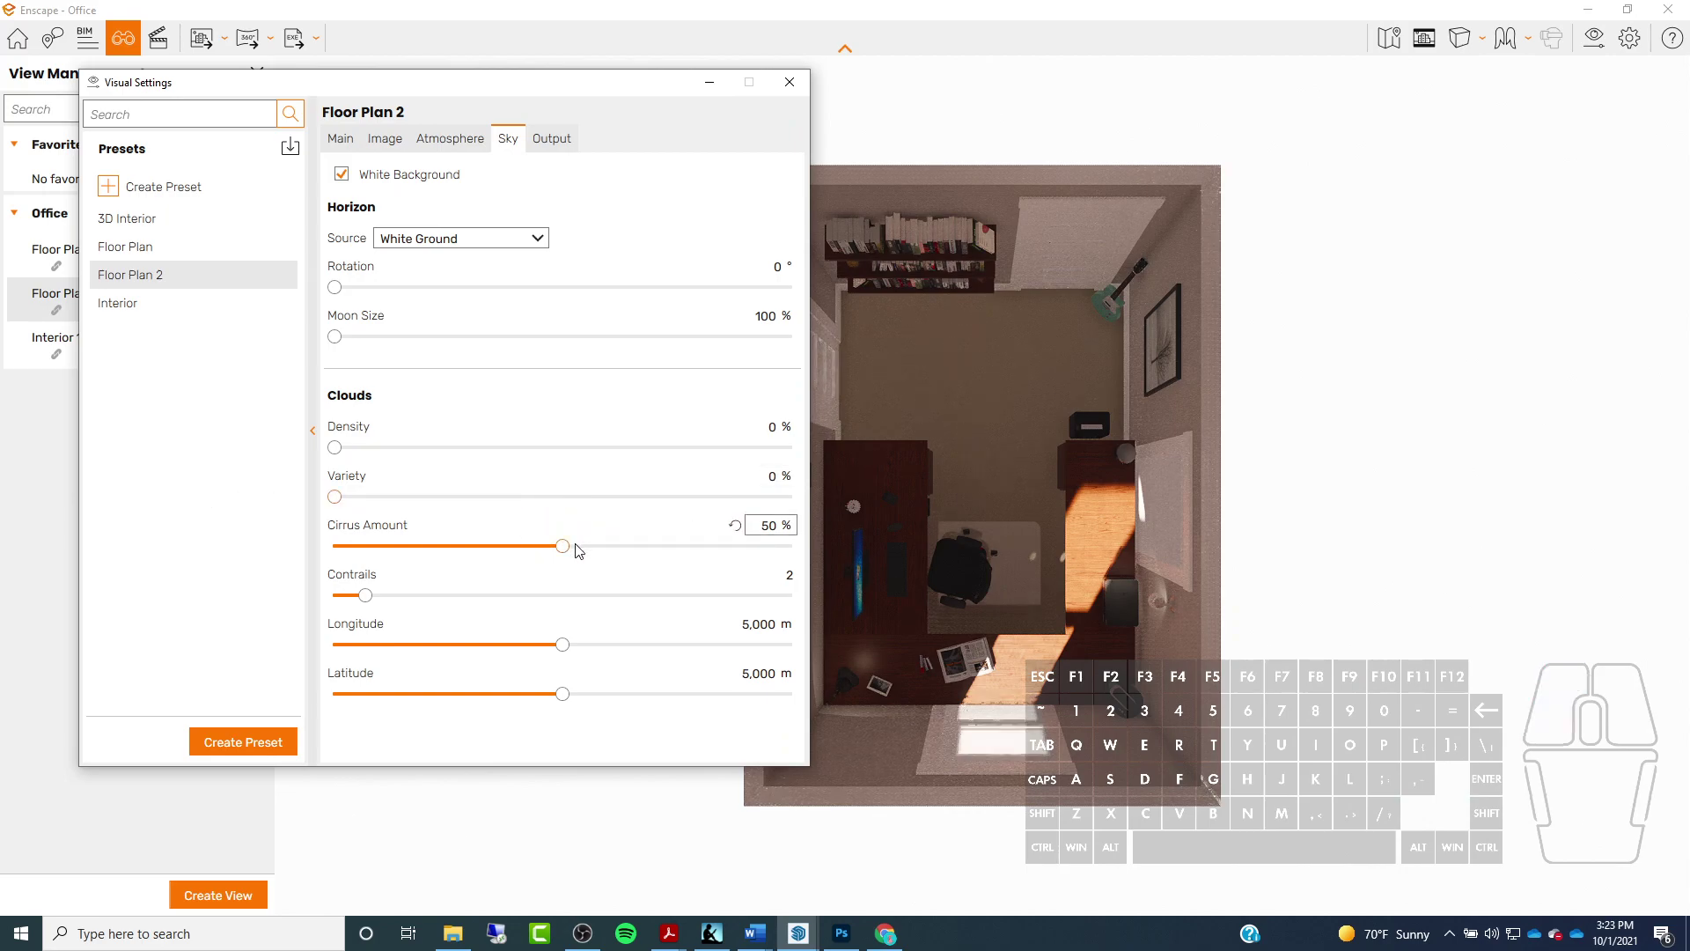
left_click_drag(549, 548, 215, 543)
left_click_drag(365, 595, 234, 606)
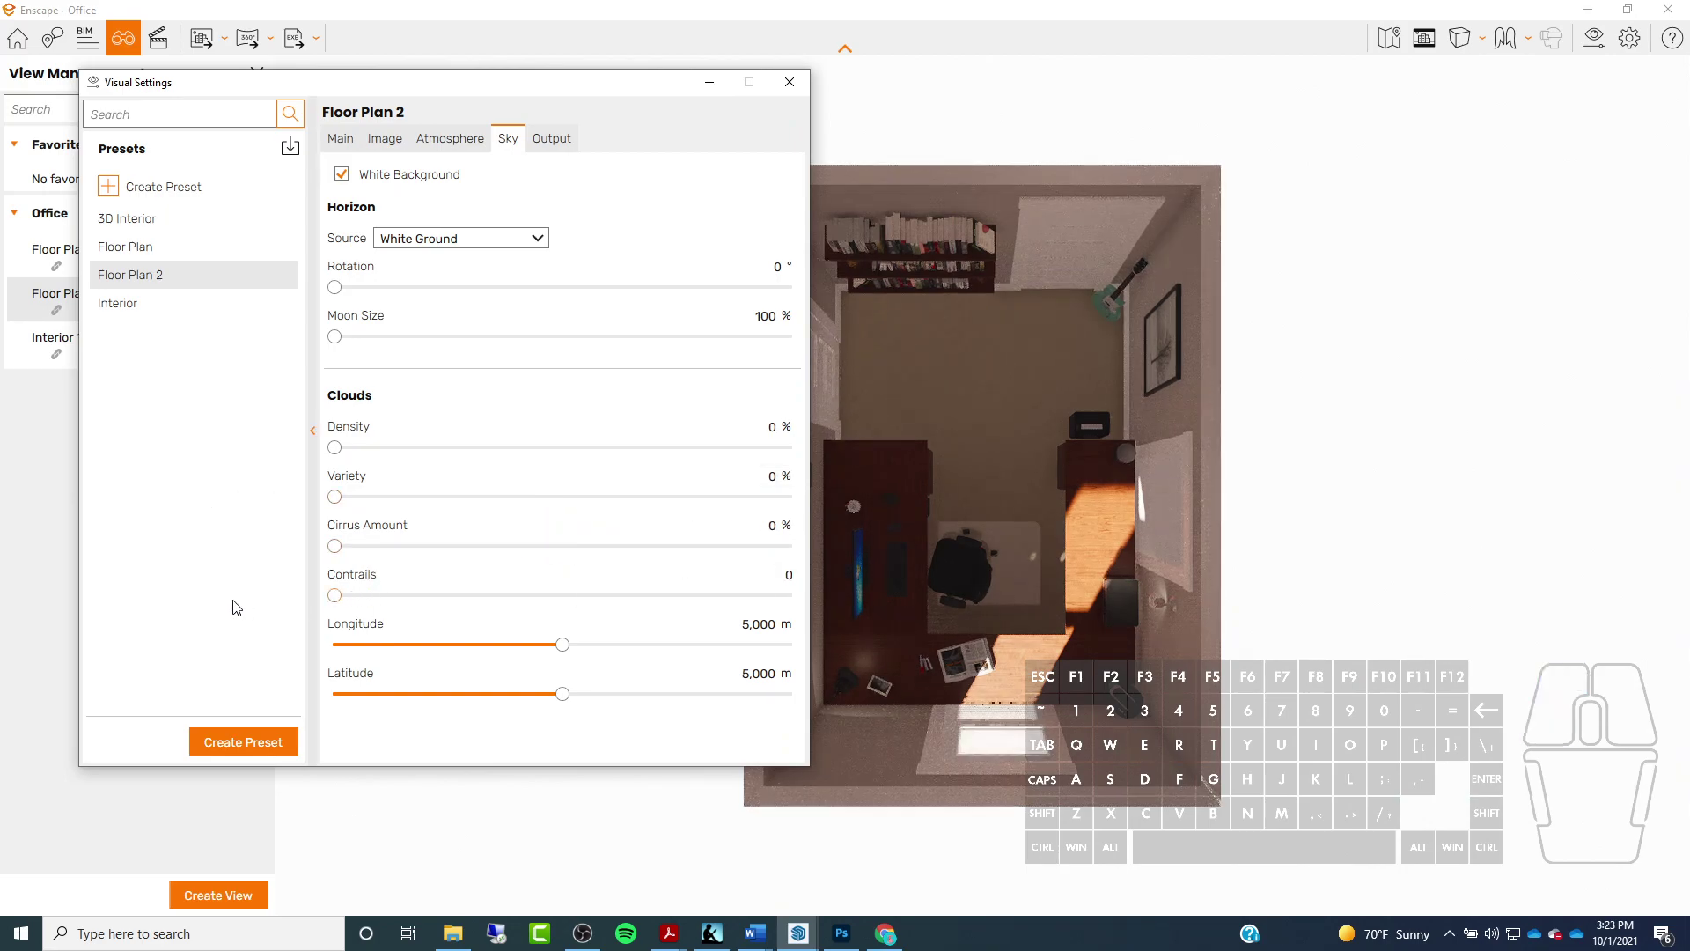
left_click_drag(563, 650, 199, 630)
left_click_drag(562, 693, 558, 694)
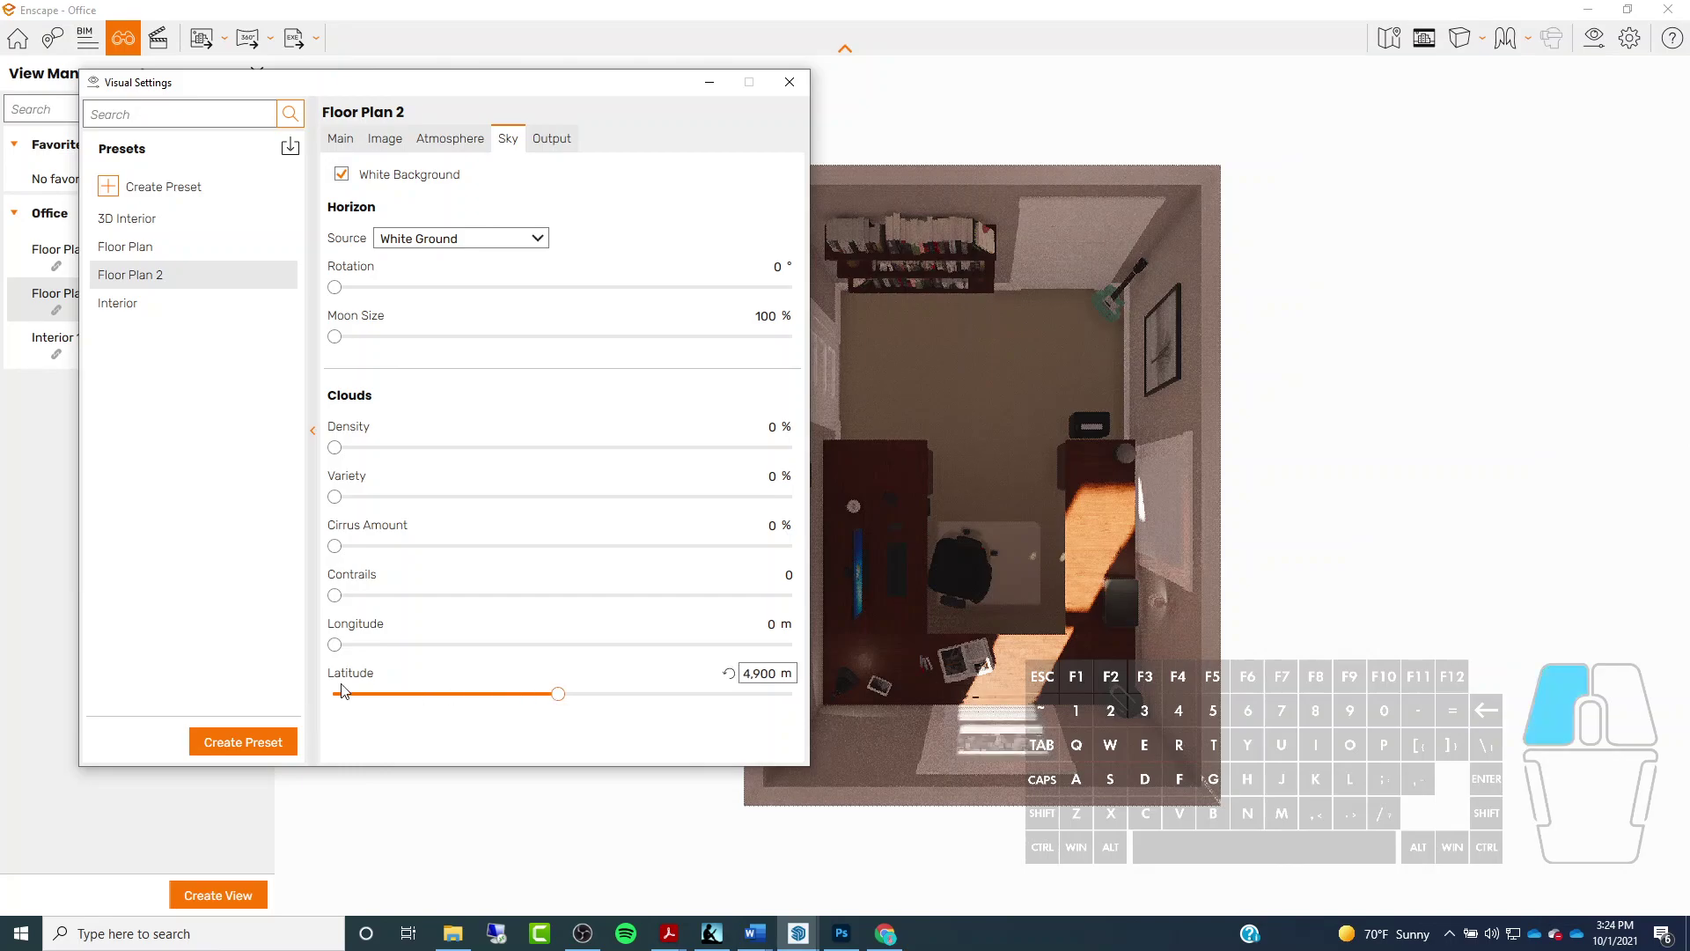
Set the Floor Plan 2 preset's fog intensity to 0% and its sun brightness to 97%
left_click(431, 141)
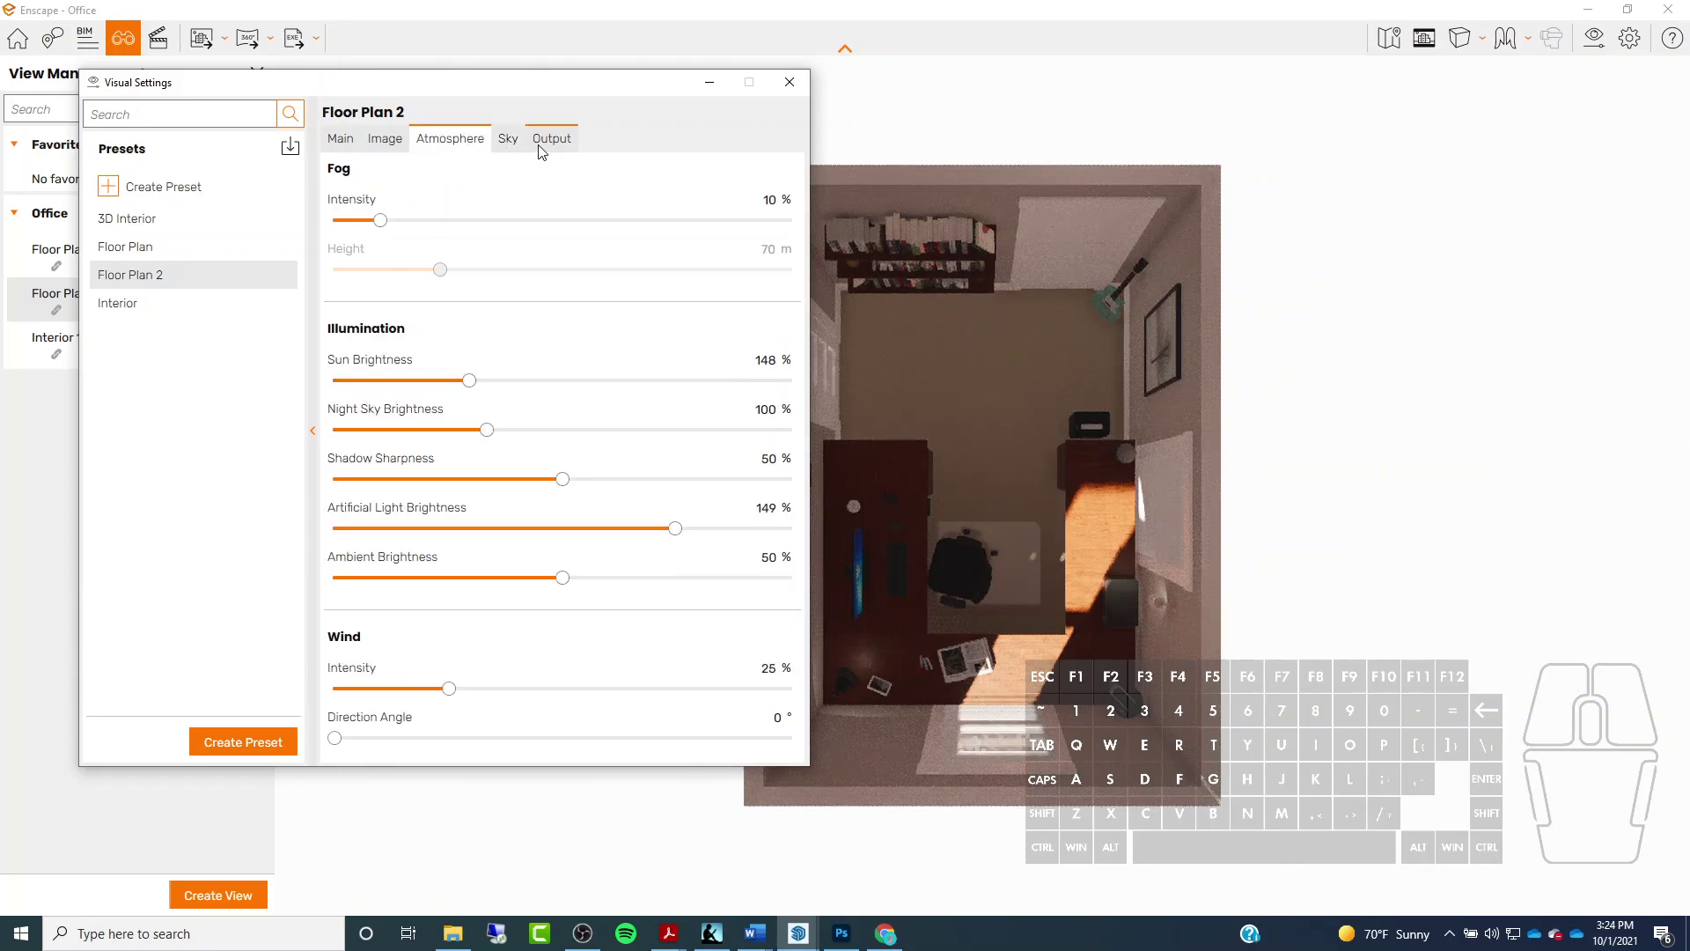
left_click_drag(378, 221, 334, 221)
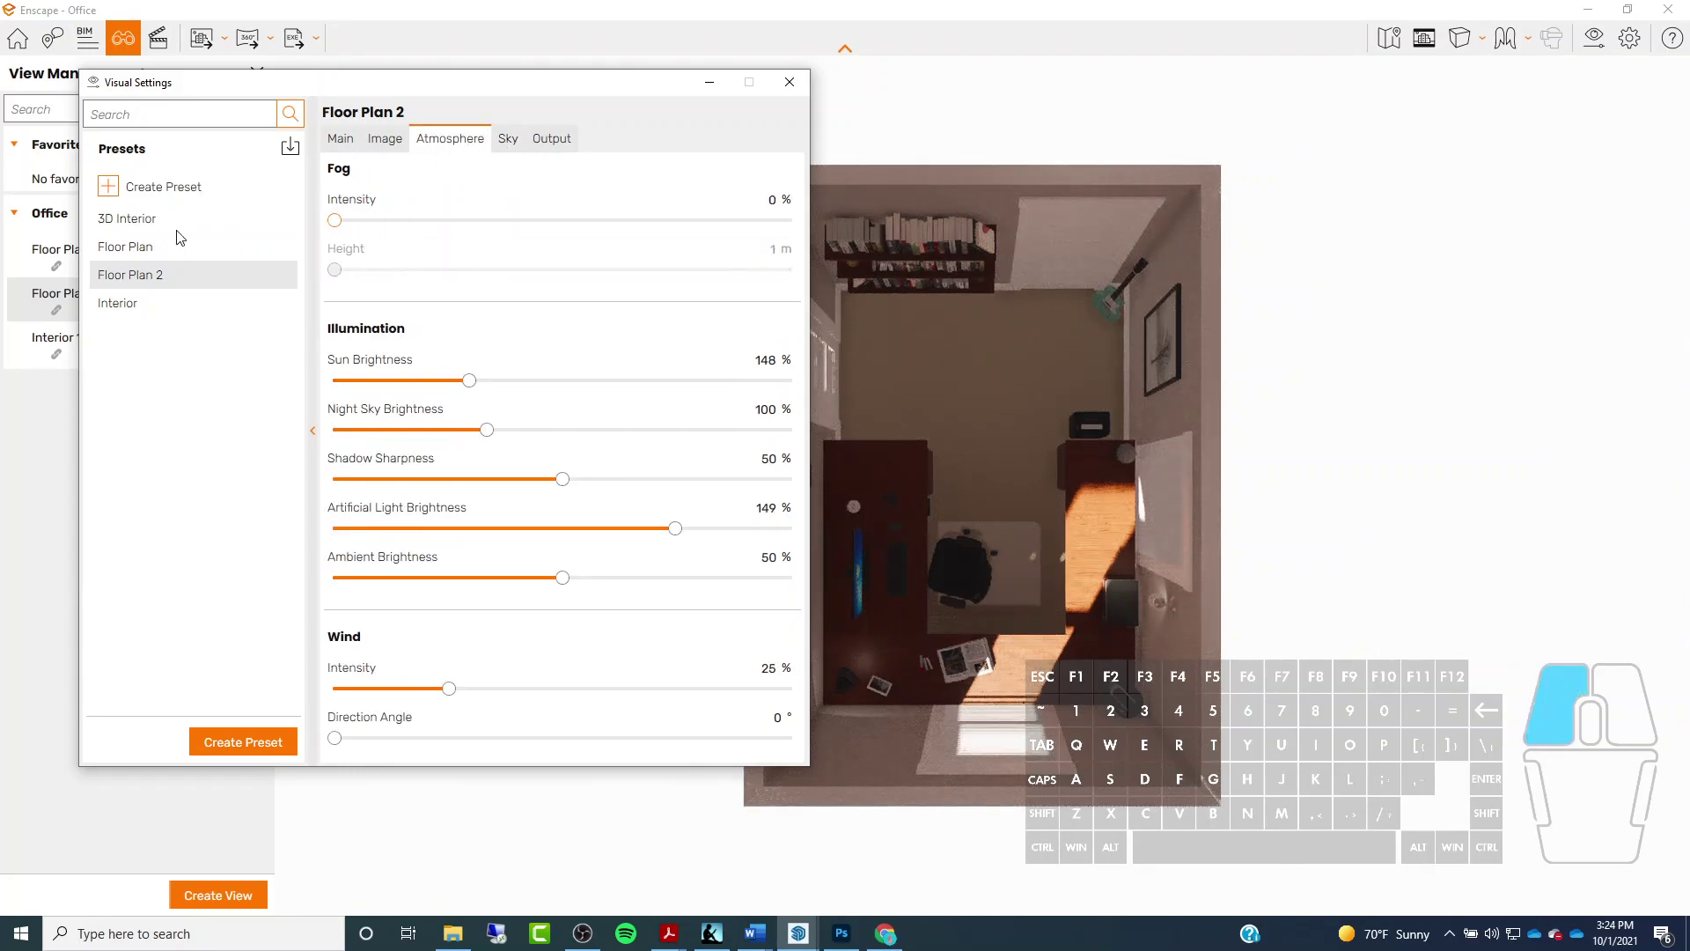
left_click_drag(472, 384, 423, 391)
Shift the time of day in the Floor Plan 2 view so sunlight falls across the desk with the keyboard
left_click(954, 427)
key("shift")
mouse_move(972, 414)
right_mouse_down("shift")
mouse_move(1021, 413)
mouse_move(889, 414)
mouse_move(993, 411)
right_mouse_up("shift")
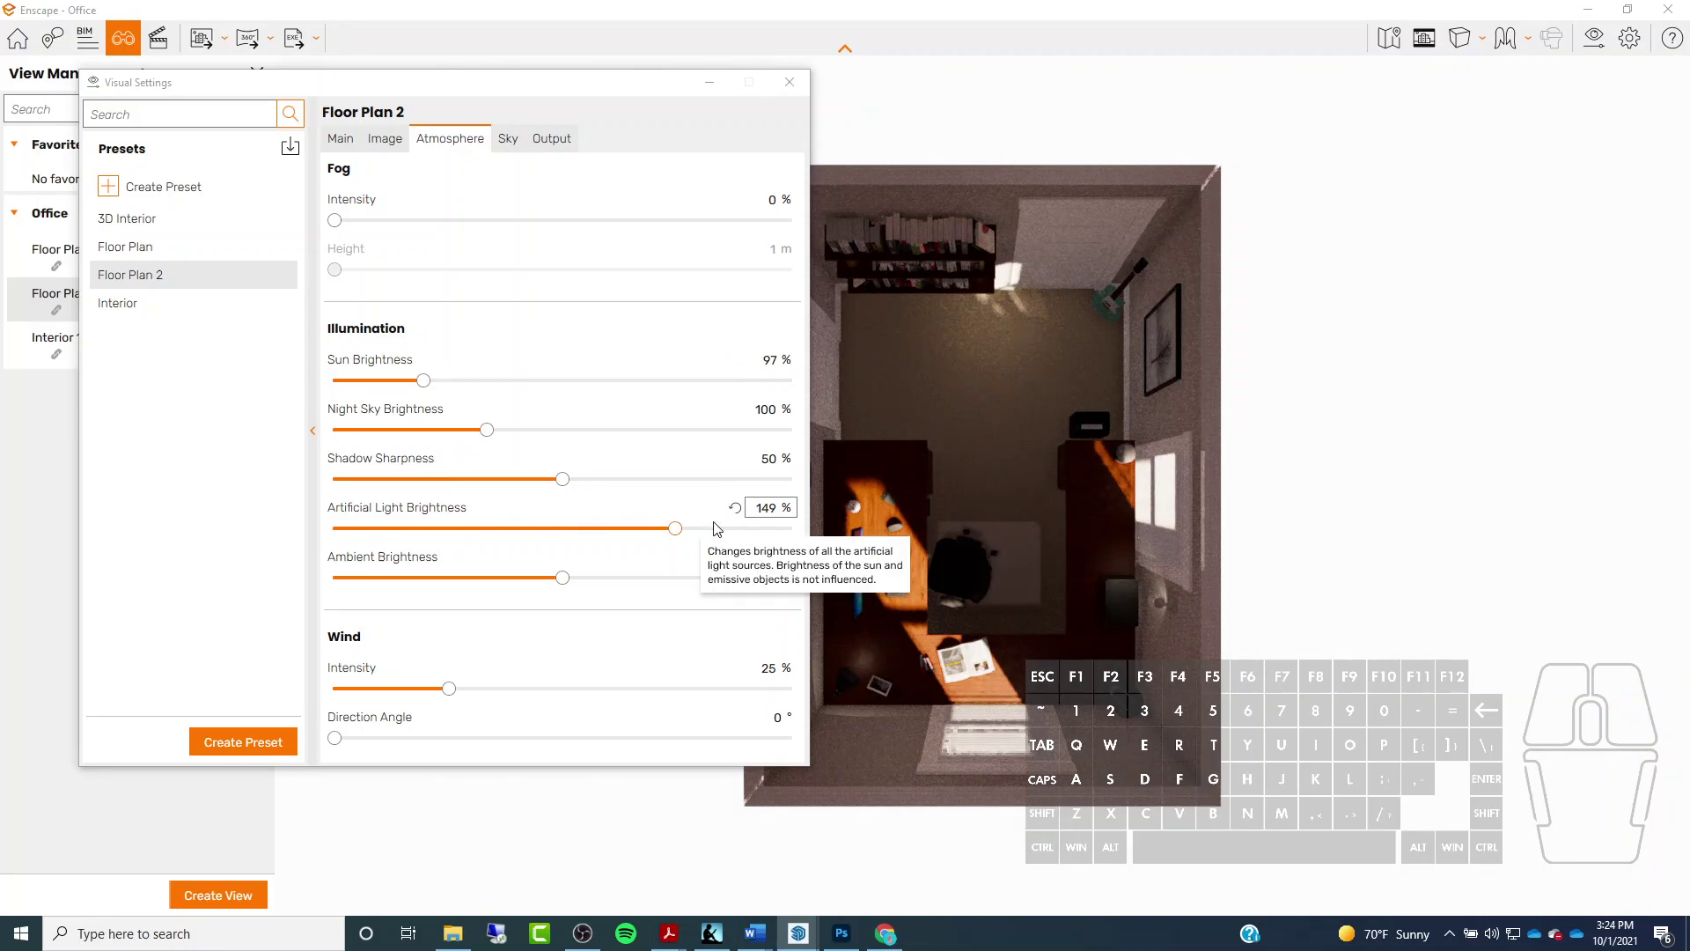
left_click(674, 529)
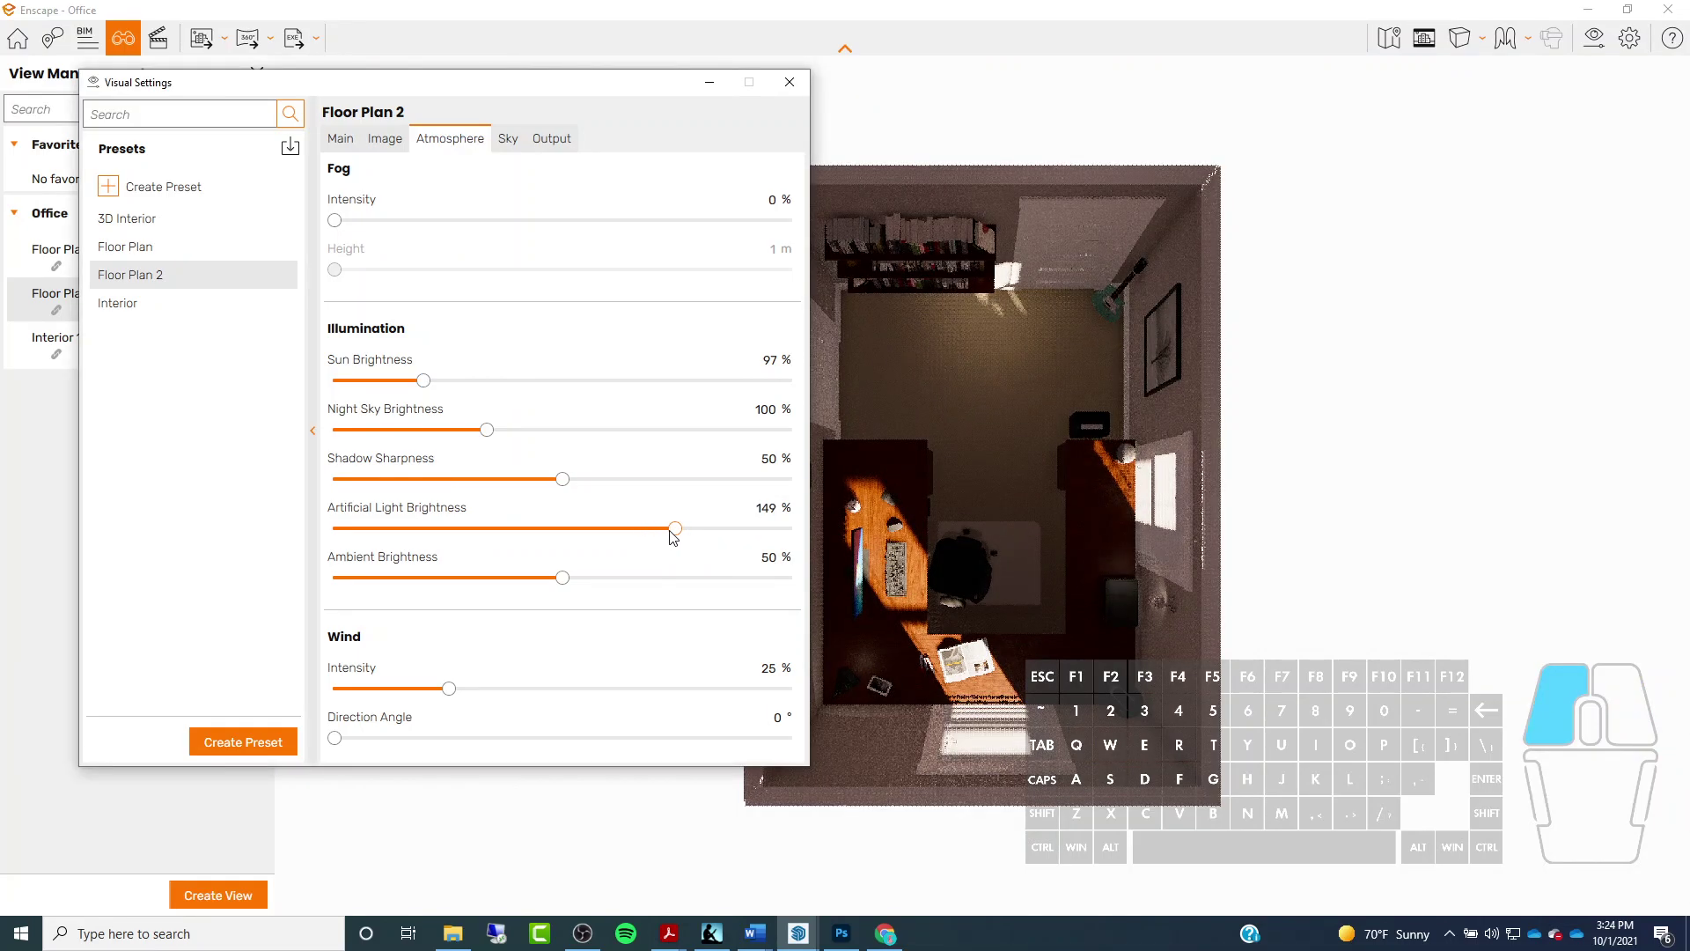
Set the Floor Plan 2 preset's exposure to 55% and its outlines to 28%
left_click(352, 143)
mouse_move(579, 417)
left_mouse_down()
mouse_move(629, 420)
mouse_move(585, 428)
left_mouse_up()
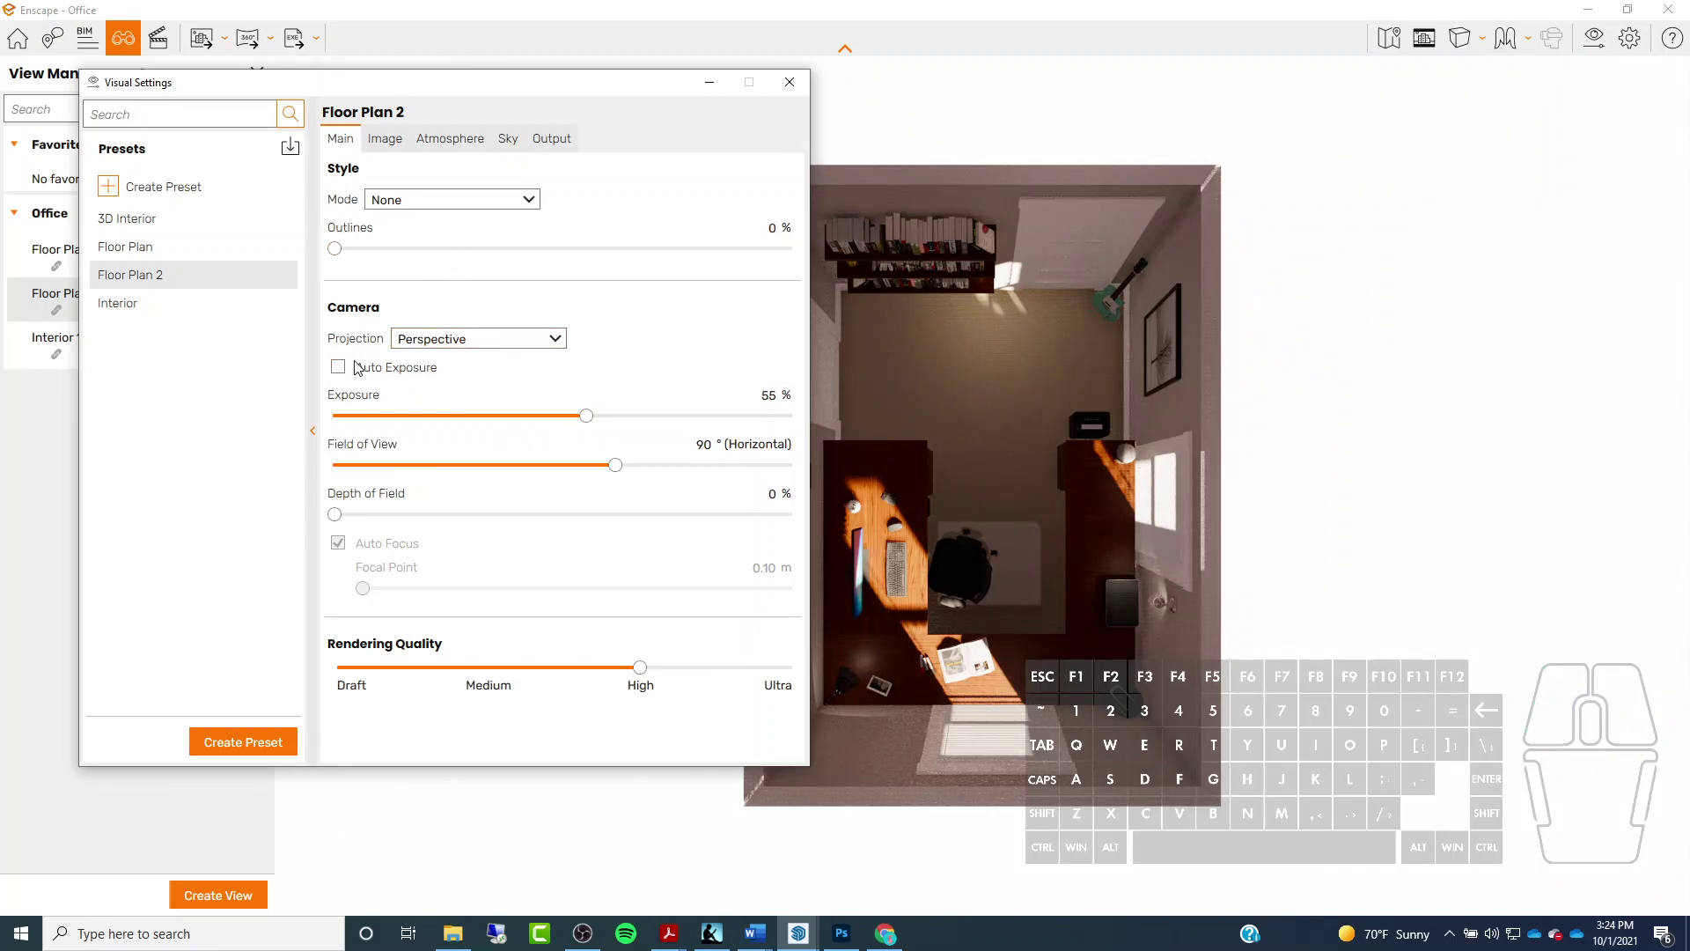
left_click(453, 196)
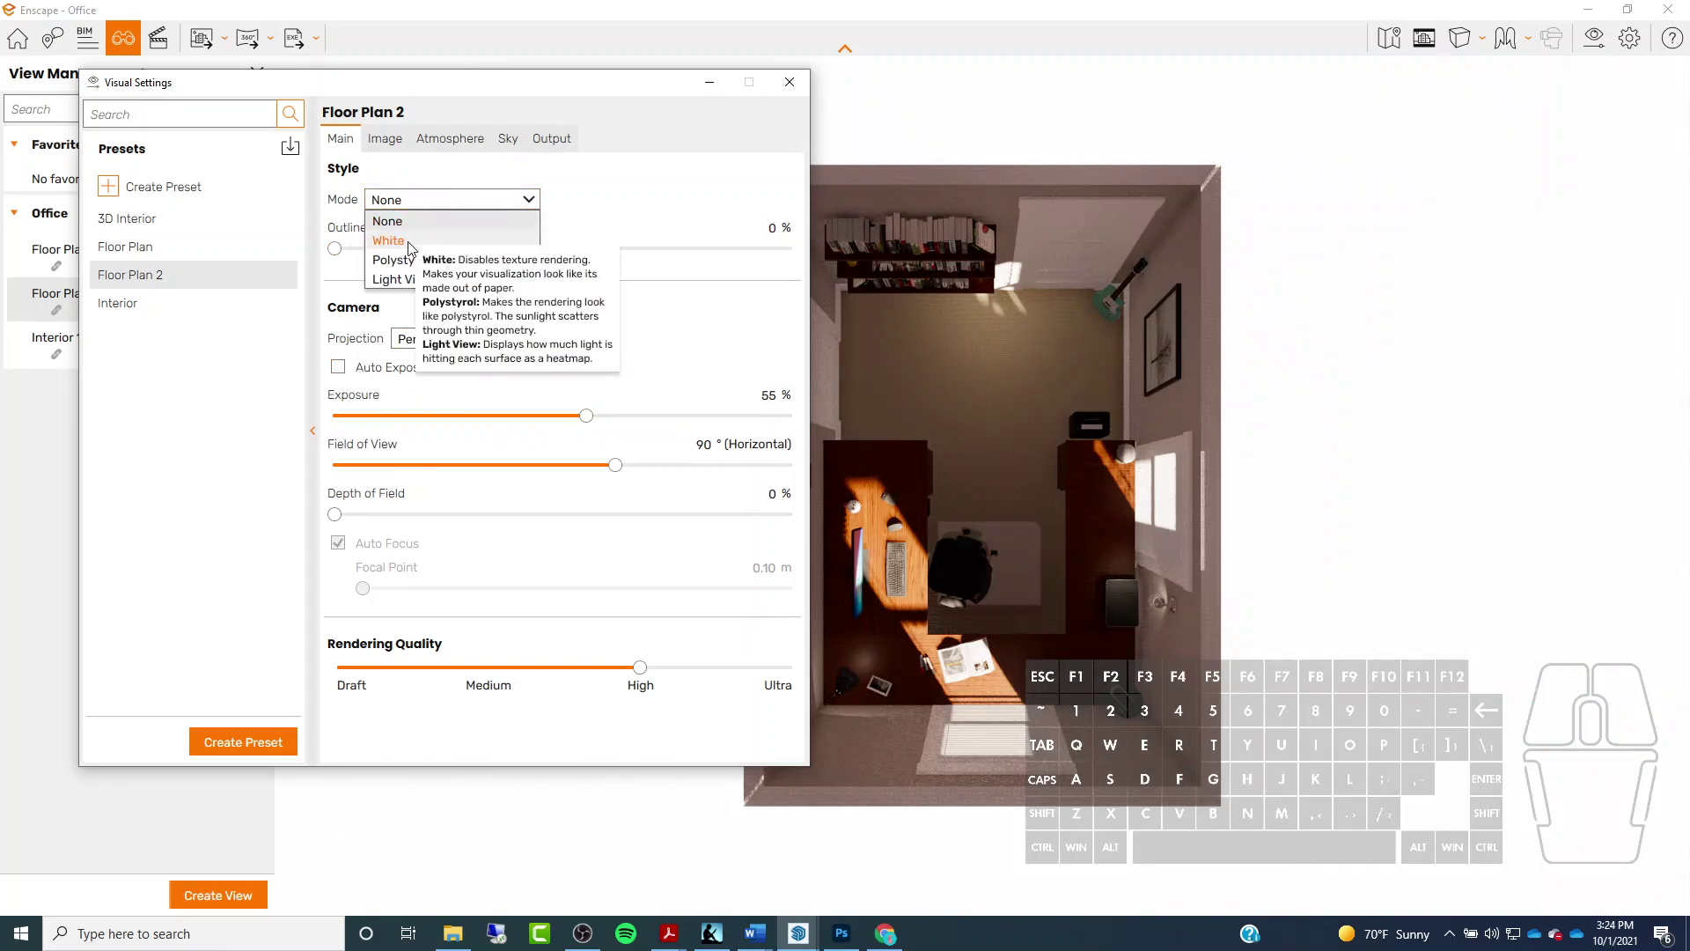
left_click(394, 142)
left_click_drag(335, 248, 460, 253)
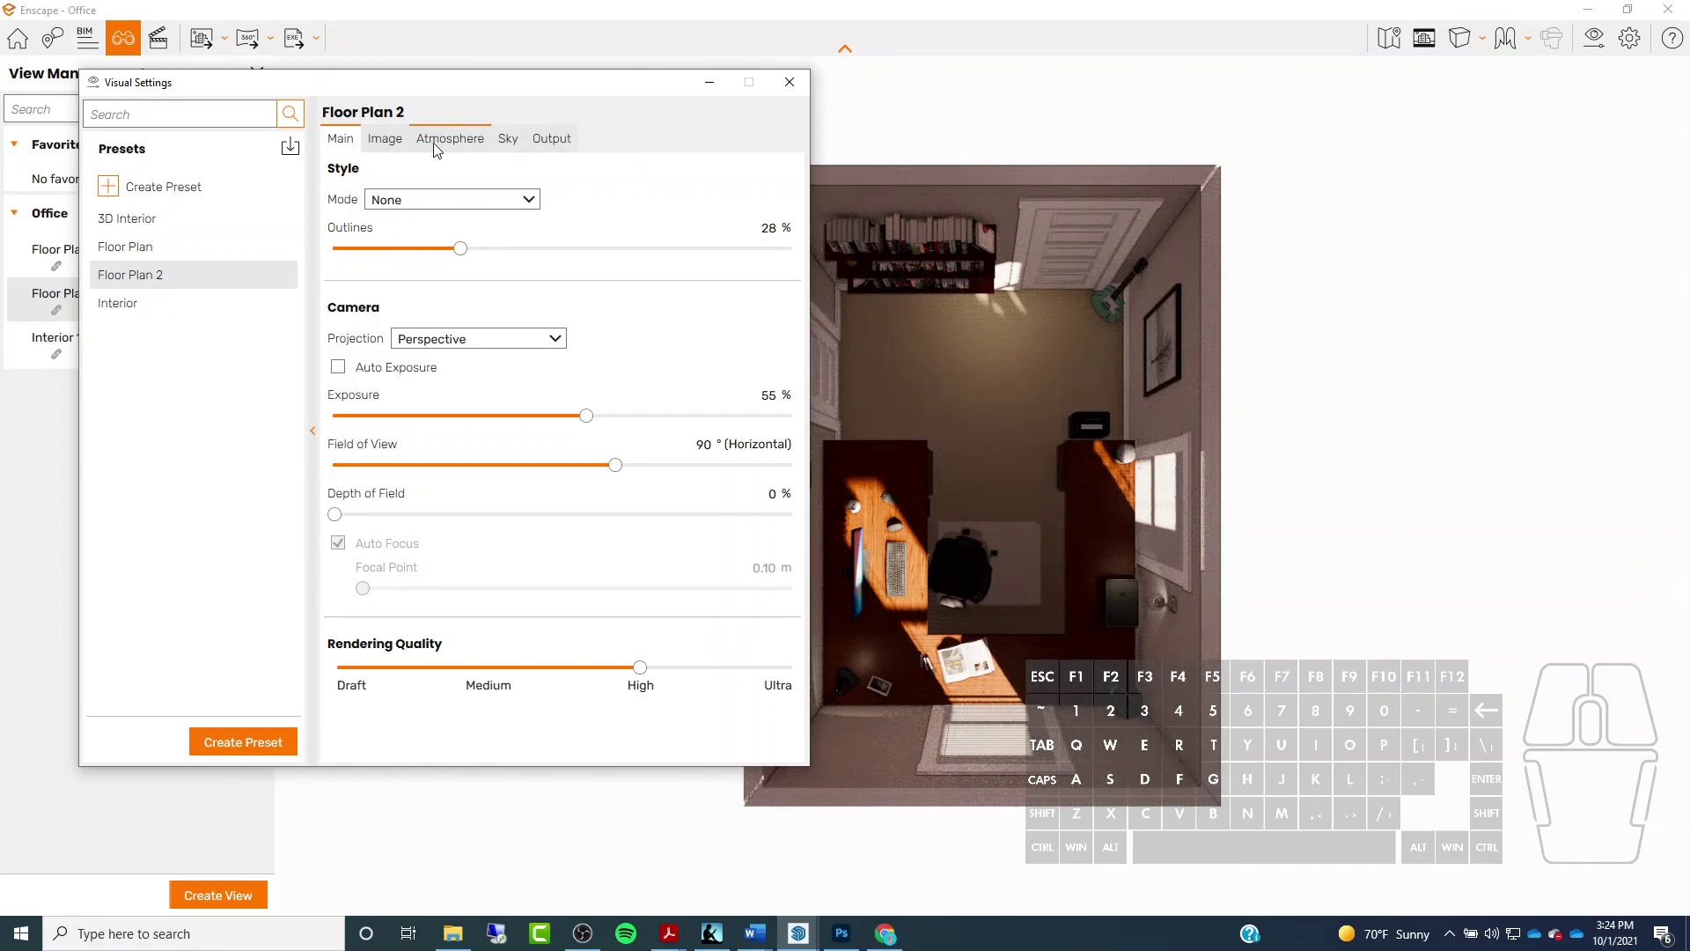
Try the White style mode on the floor plan and switch the mode back to None
left_click(431, 207)
left_click(434, 236)
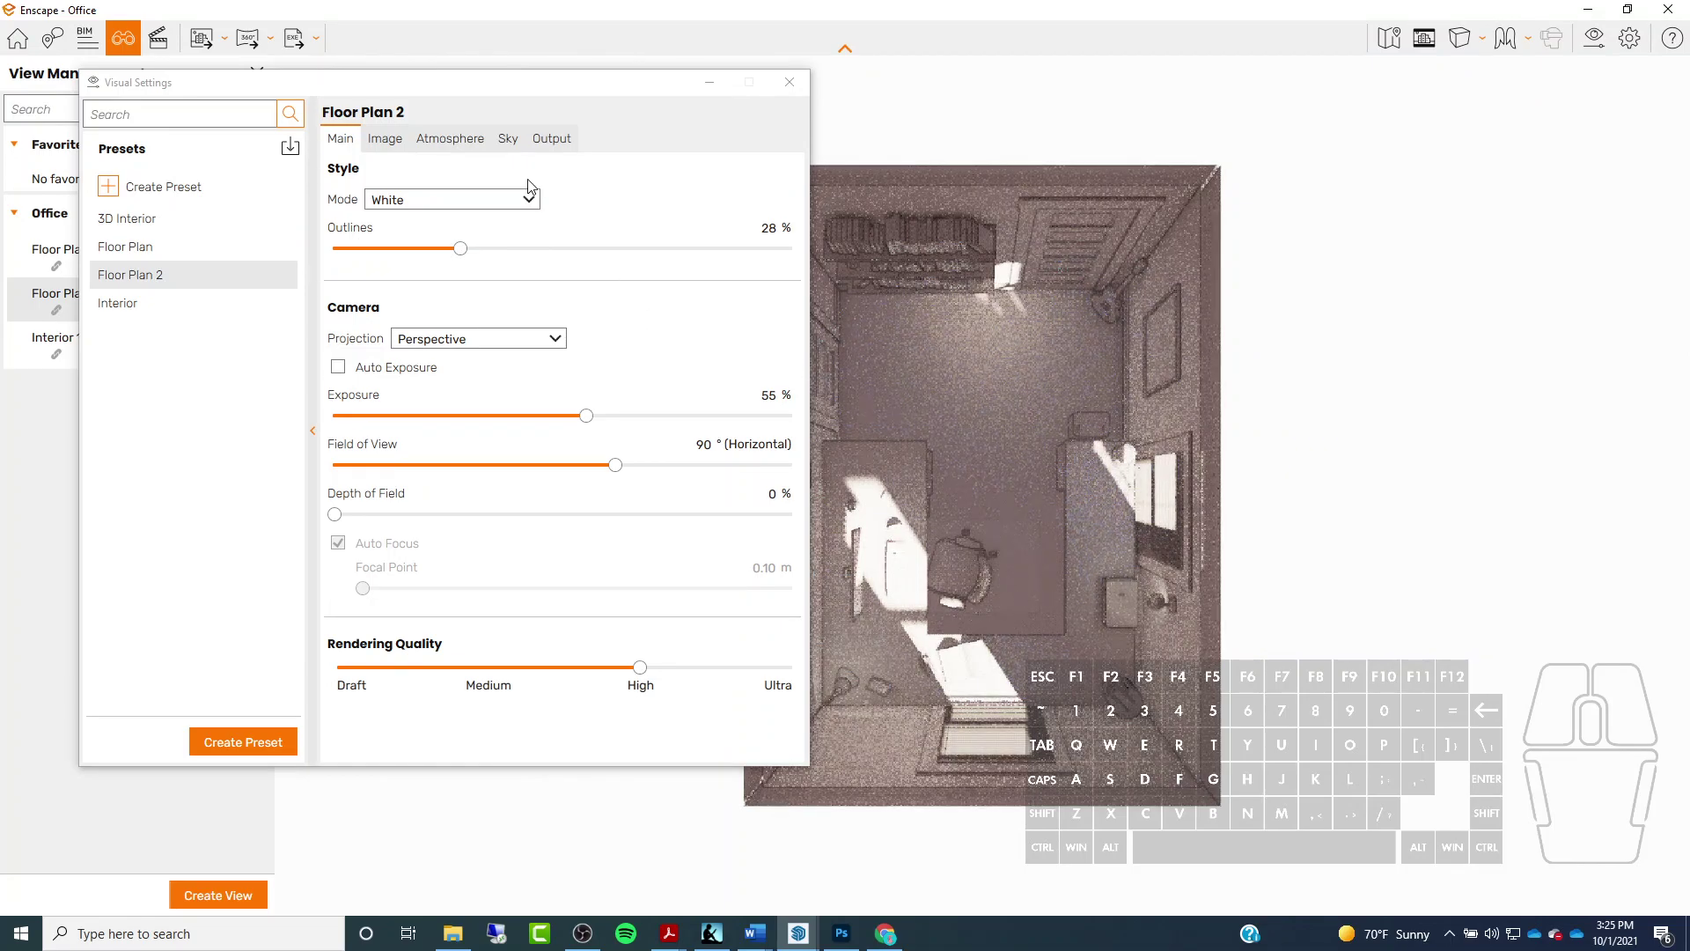
mouse_move(526, 208)
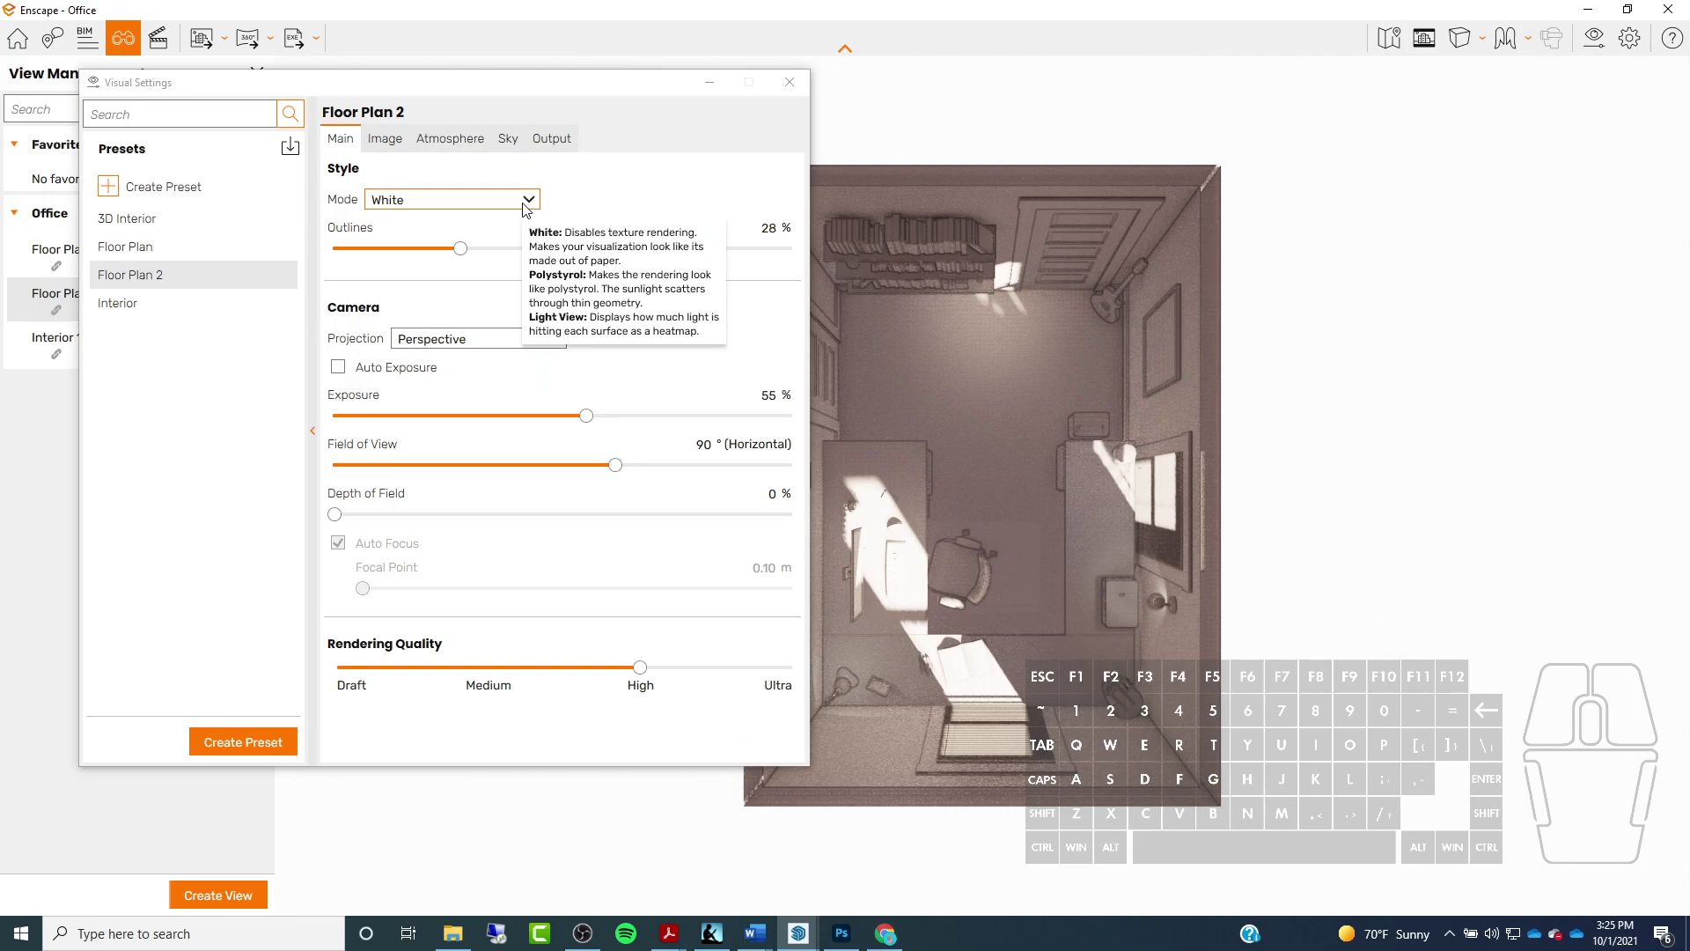
left_click(527, 202)
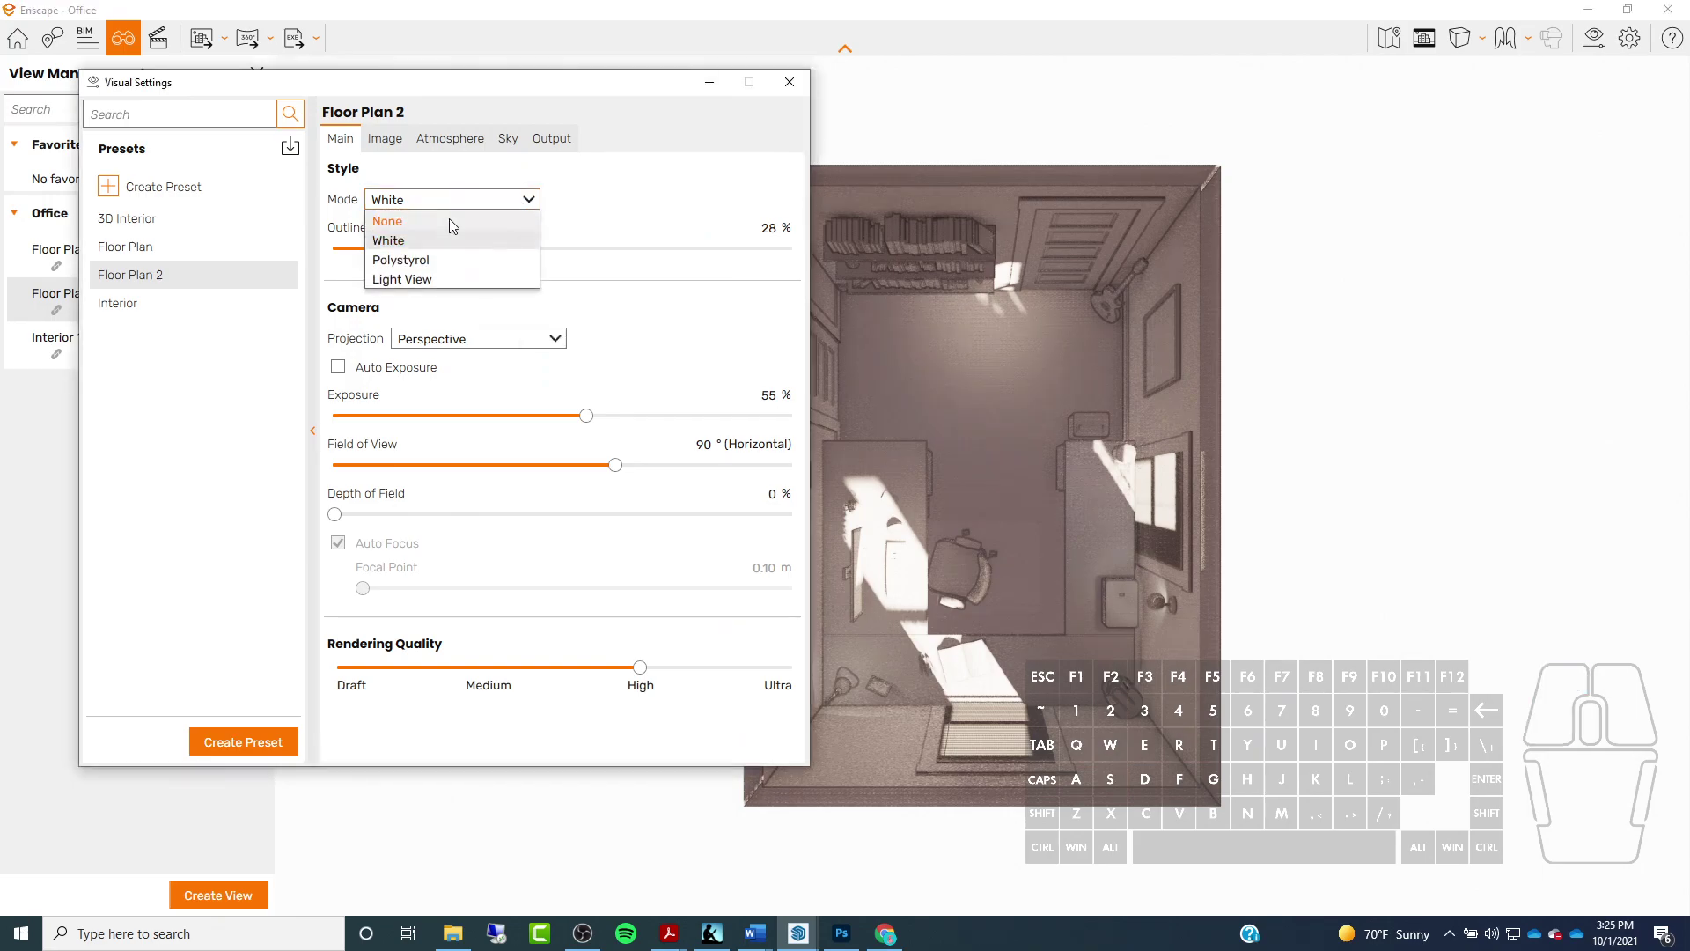
left_click(409, 222)
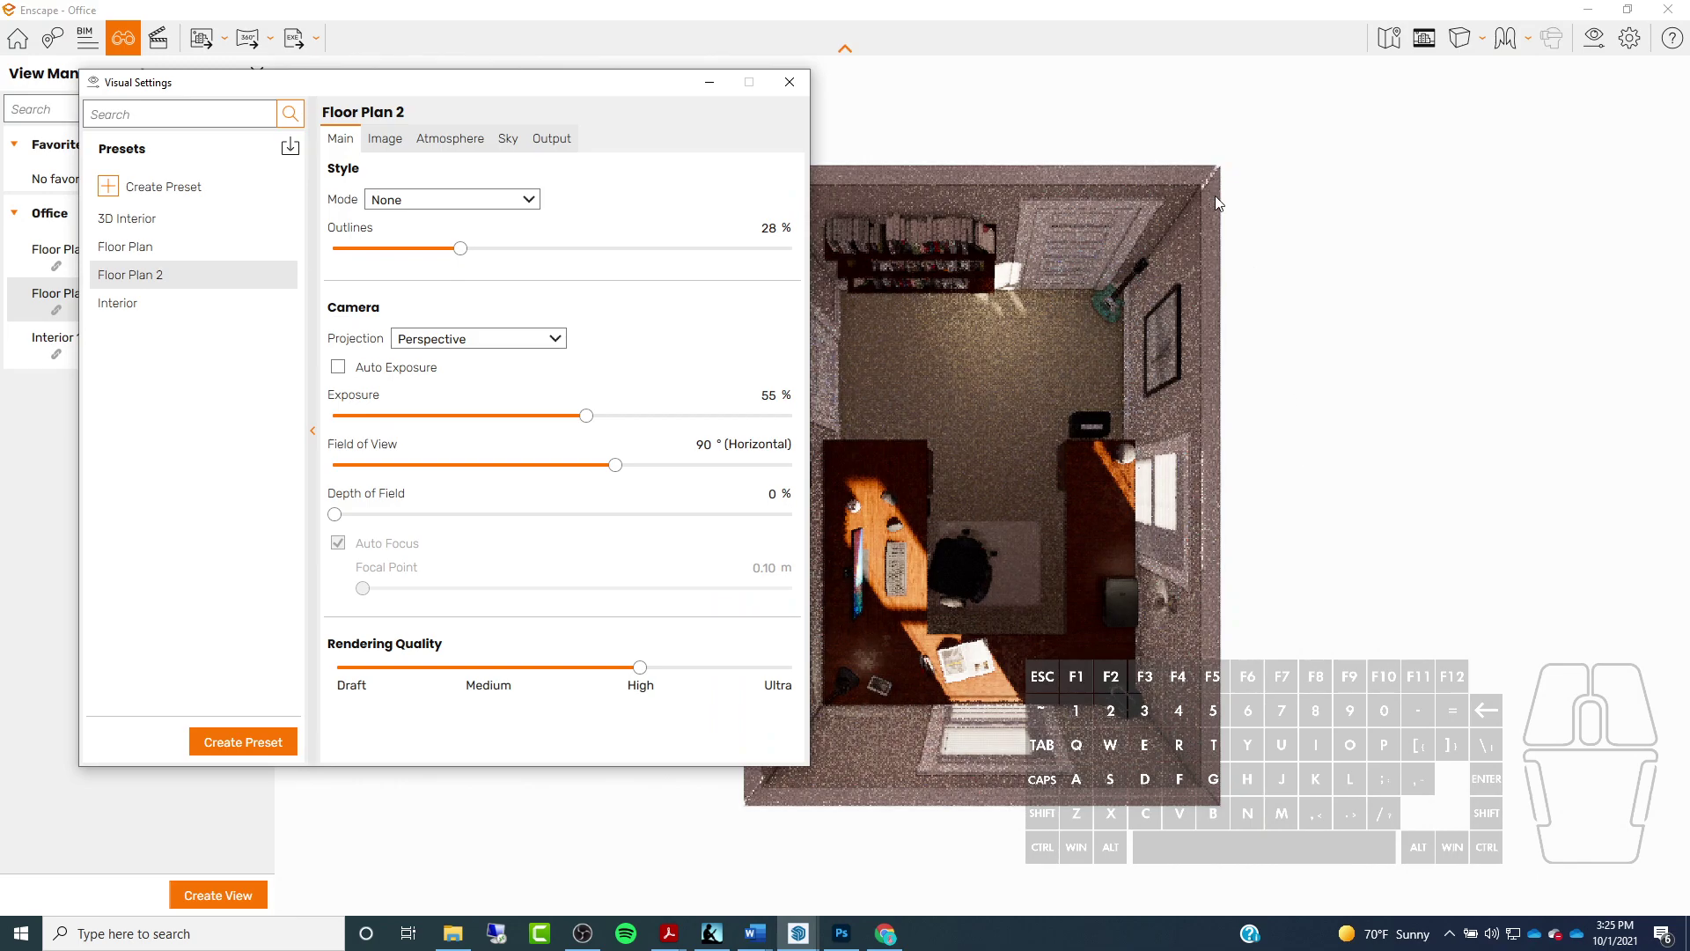
Switch to SketchUp and turn off the display of section cuts in the office model
left_click(709, 82)
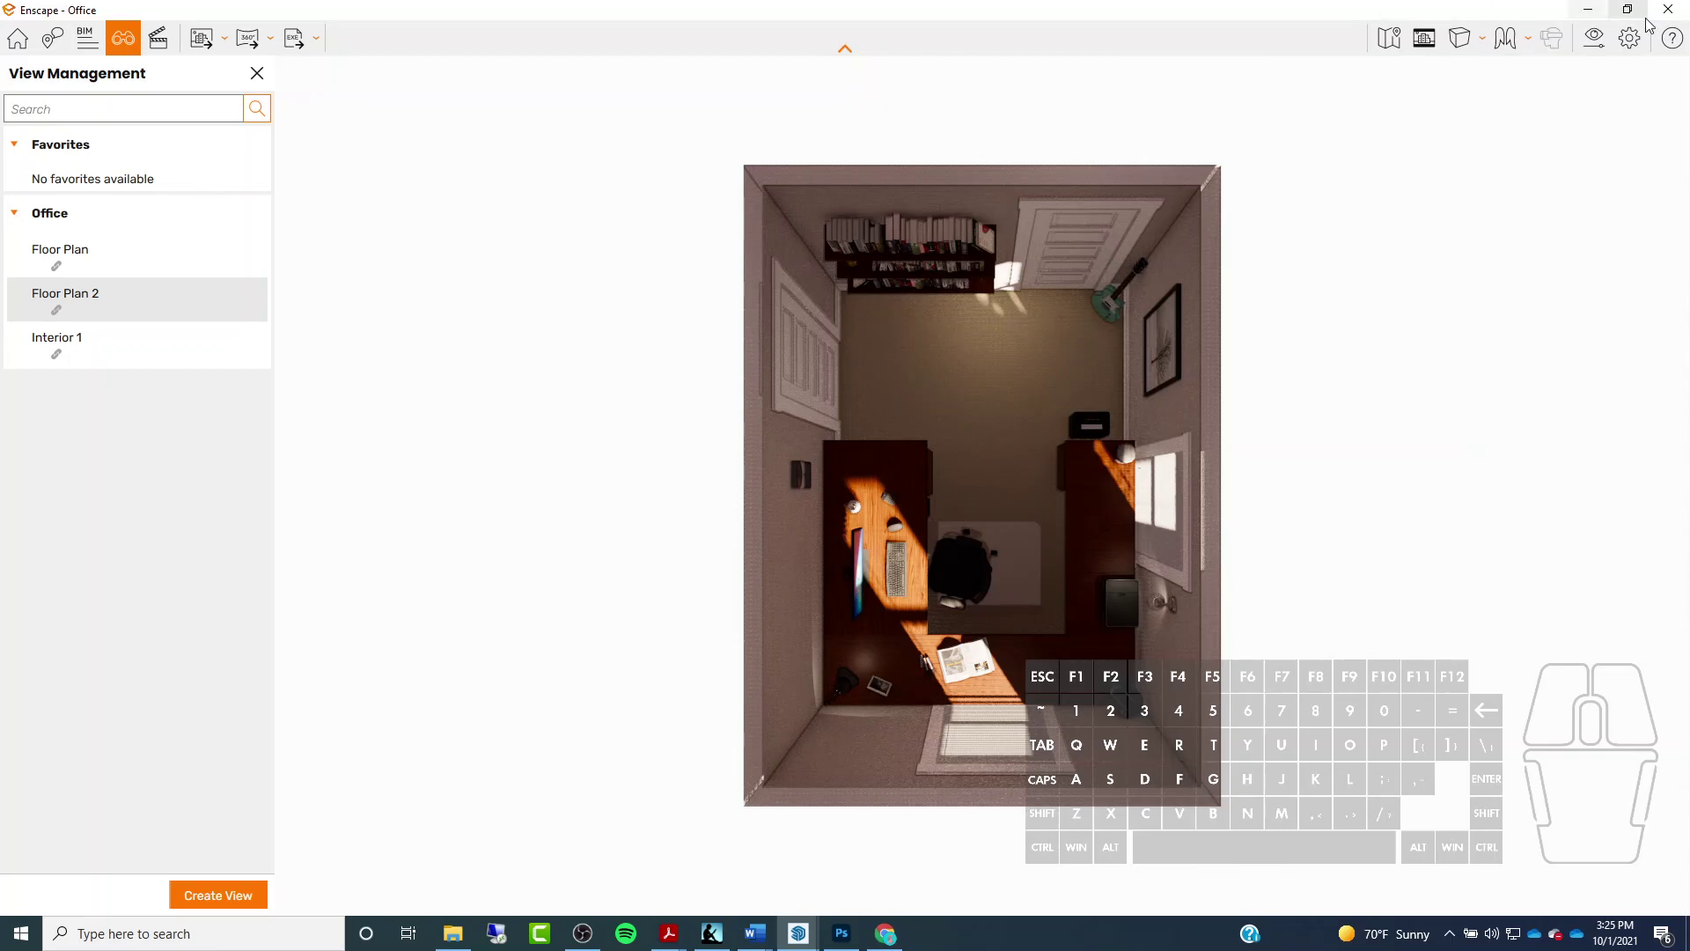
left_click(1587, 11)
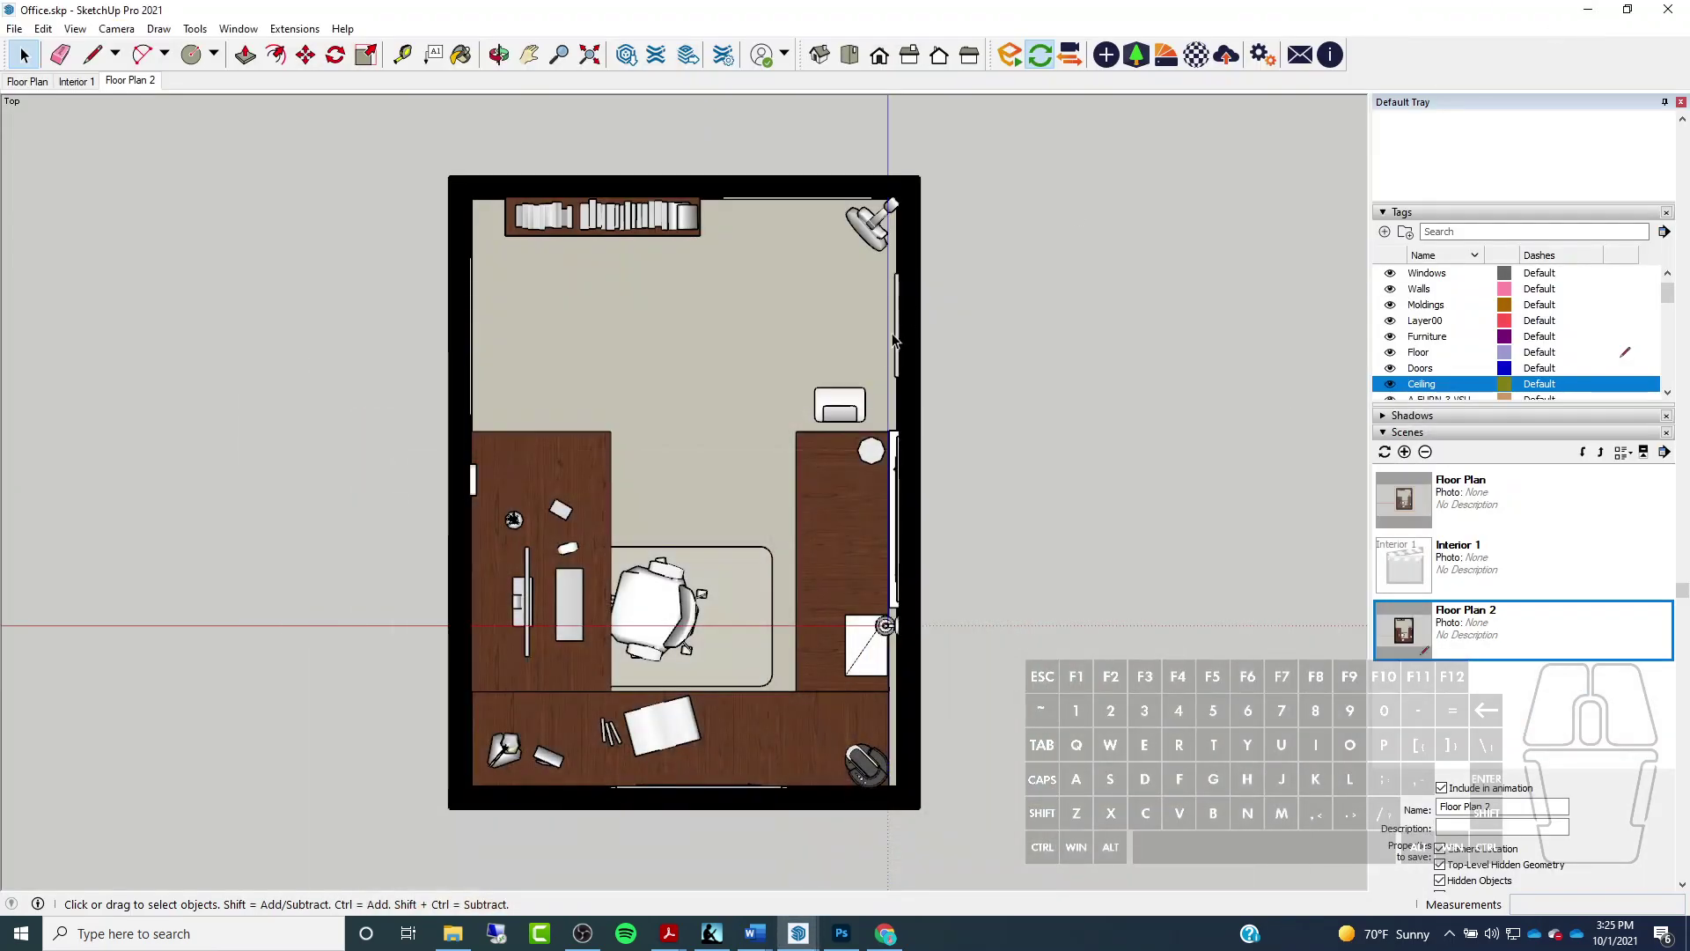
middle_click_drag(644, 535, 1215, 264)
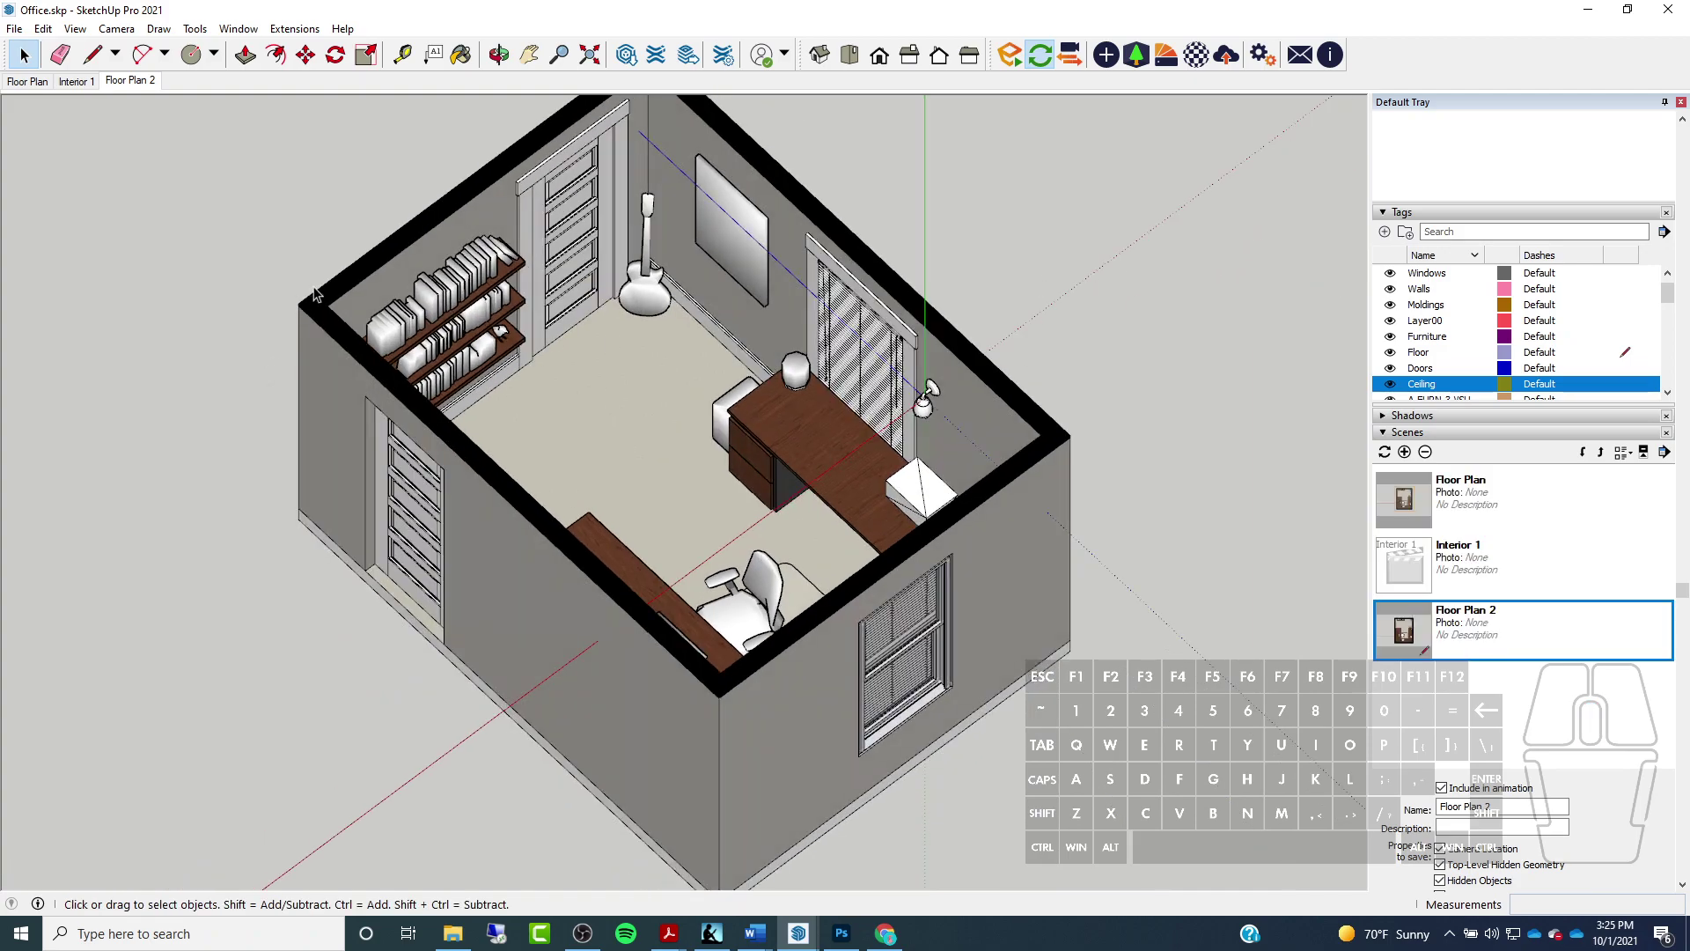
scroll(299, 317, "up", 2)
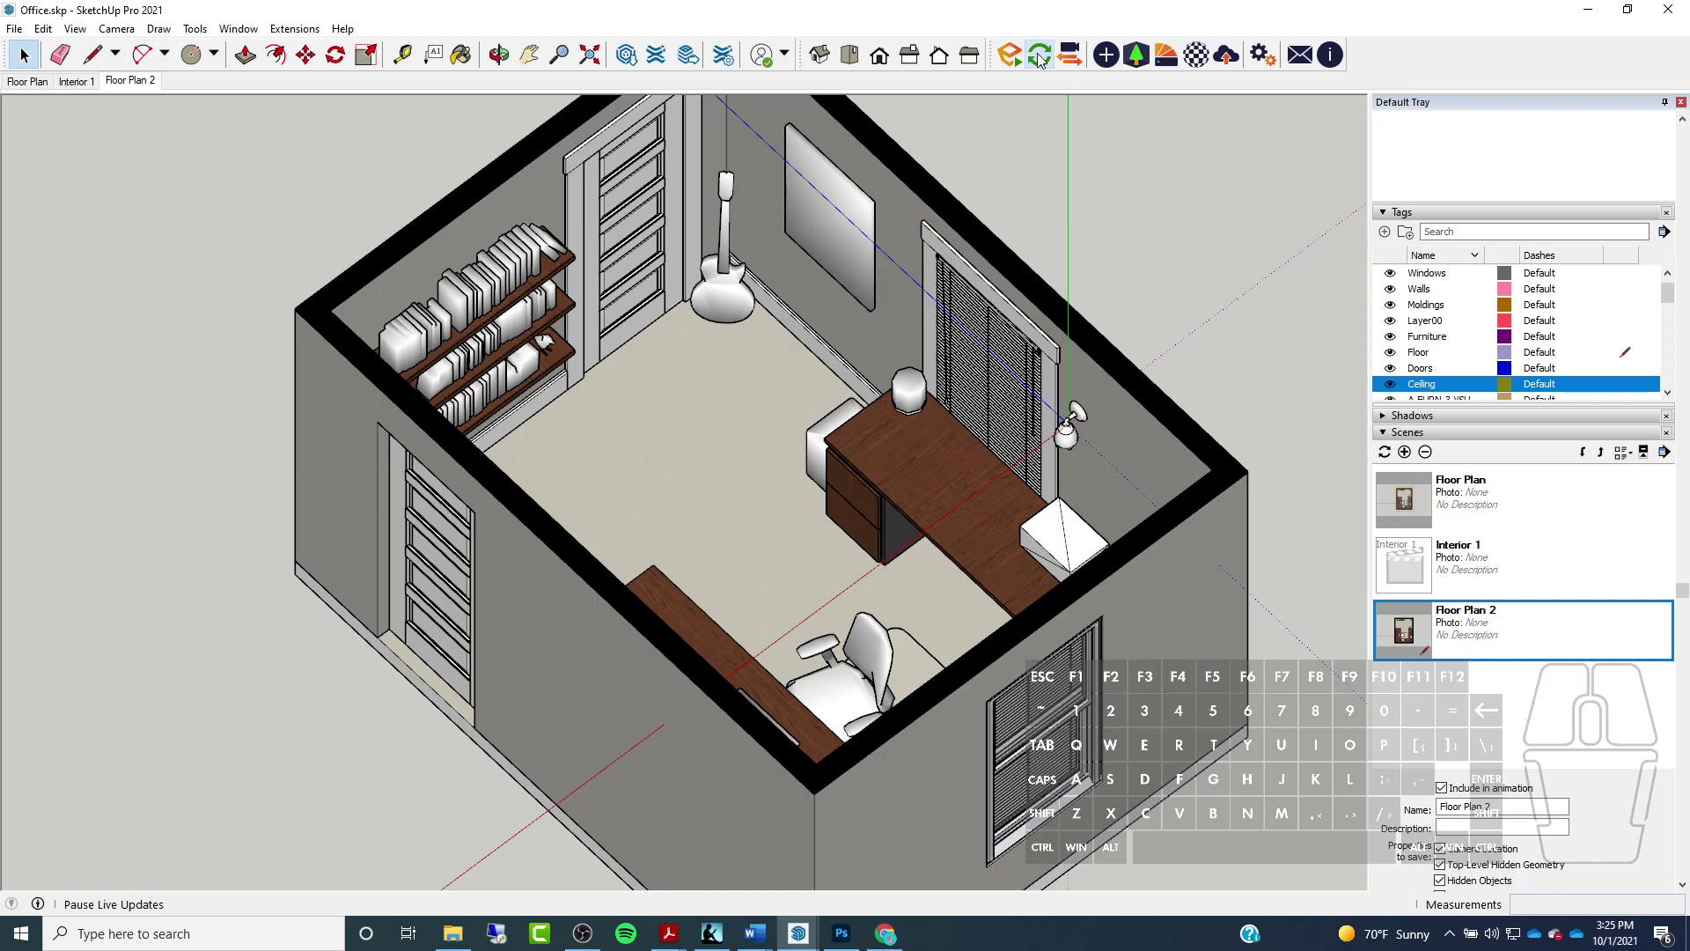
left_click(74, 30)
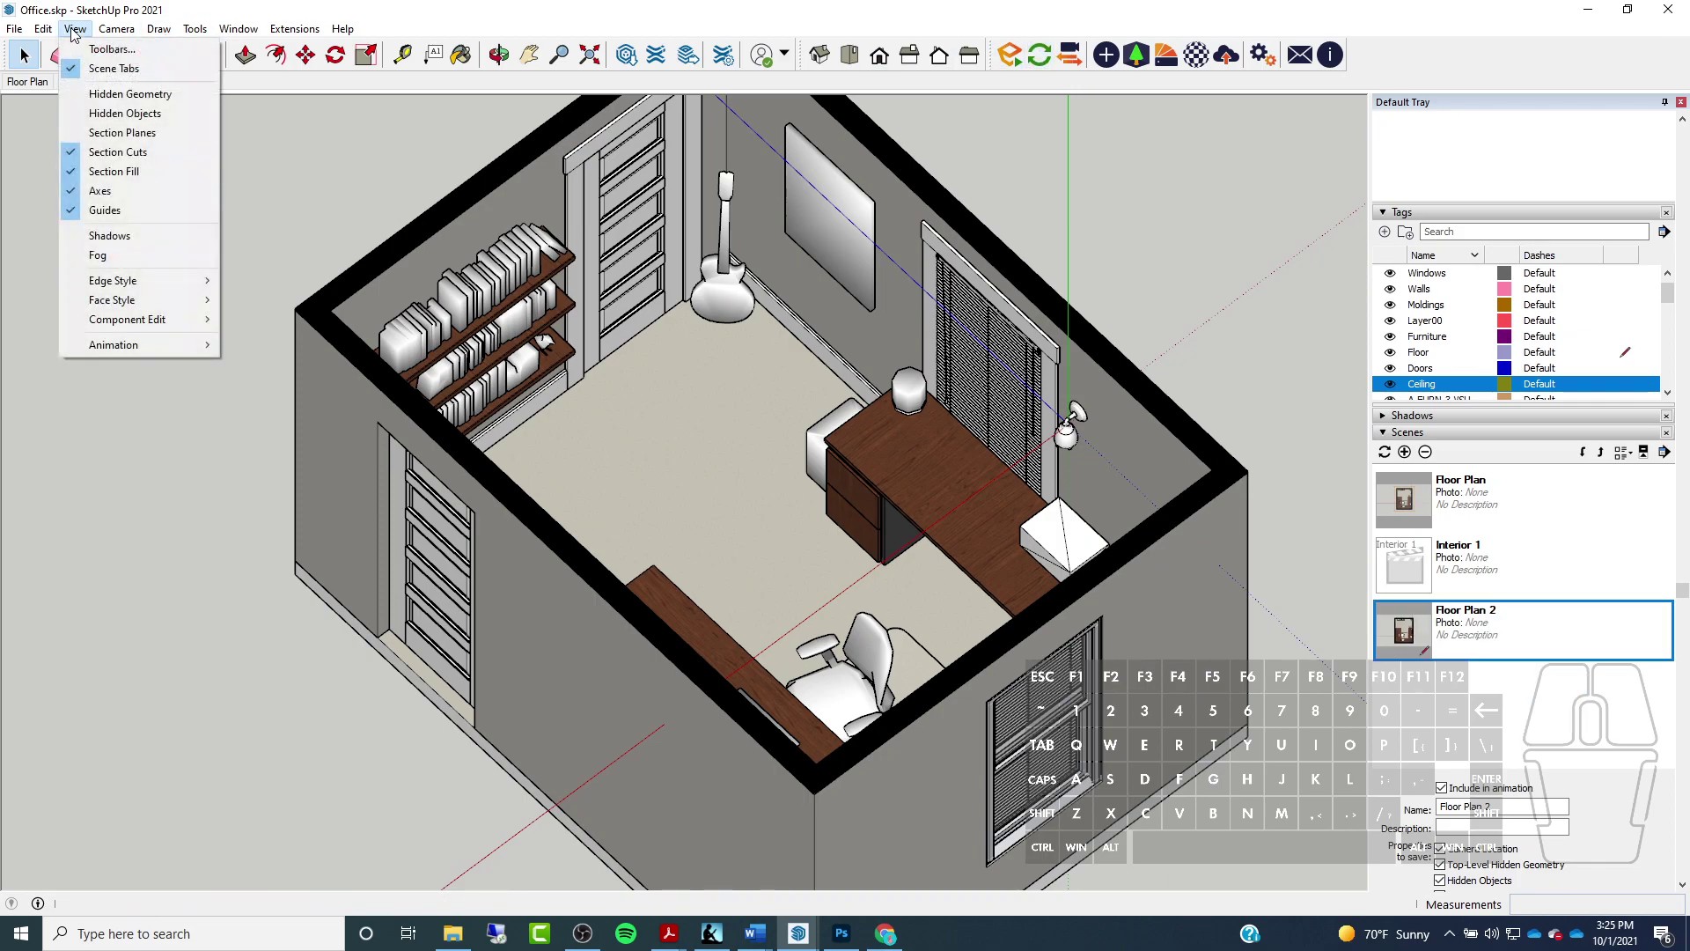
left_click(104, 154)
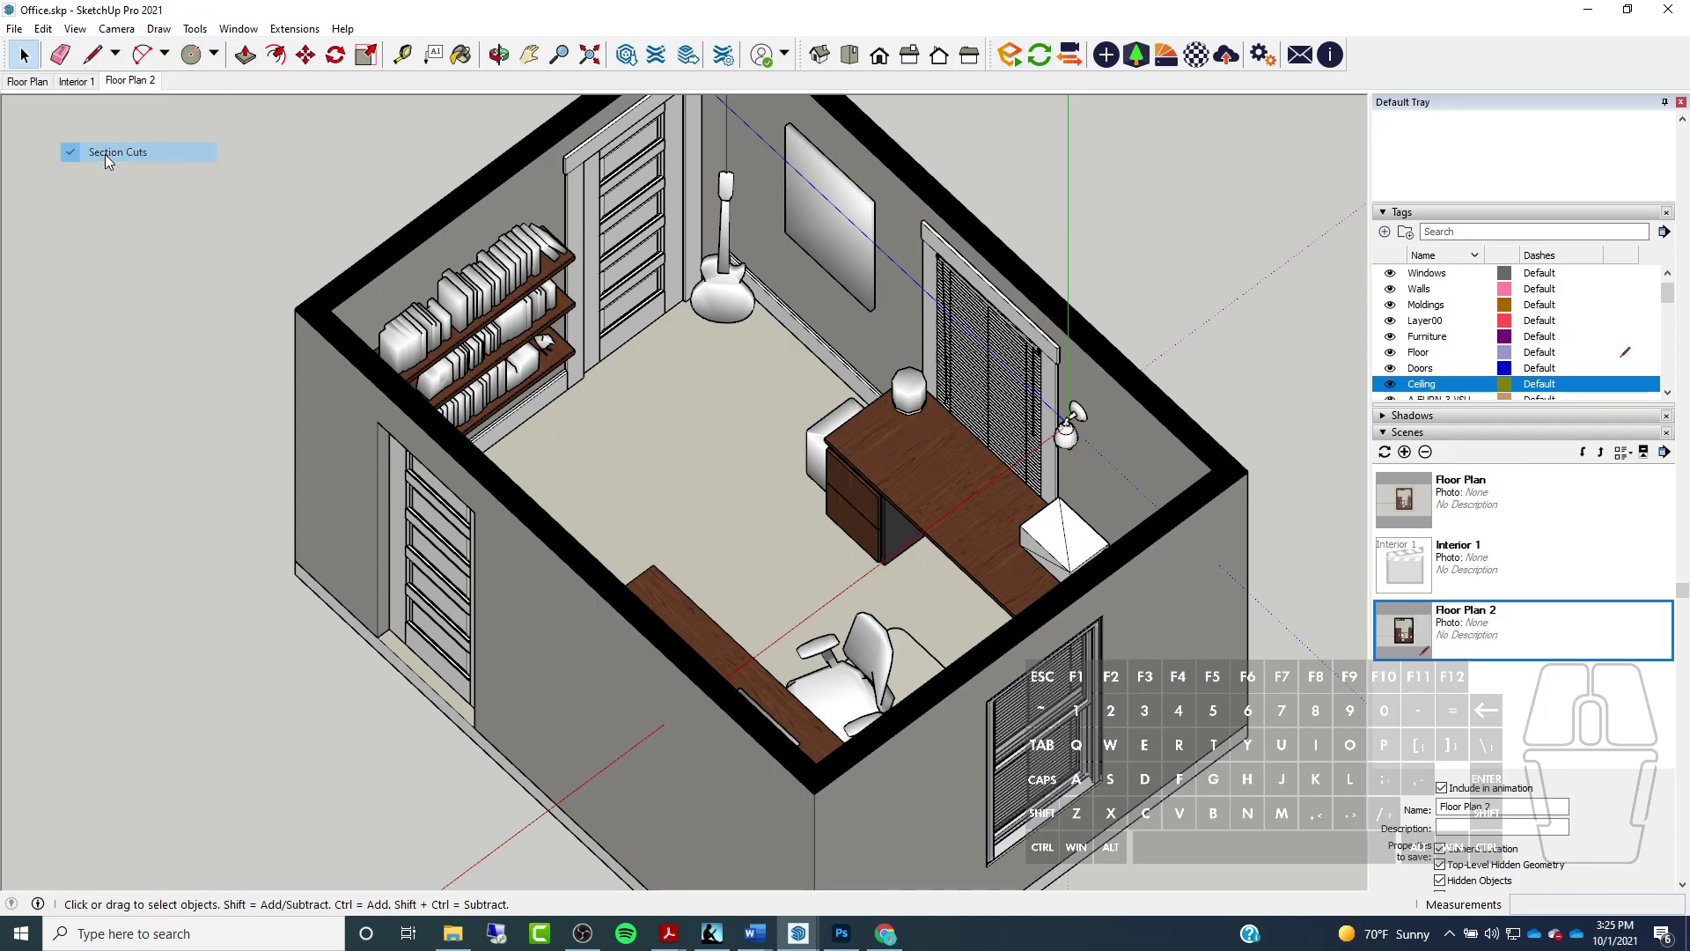
Open the outline group running around the top of the office walls for editing
scroll(297, 304, "up", 8)
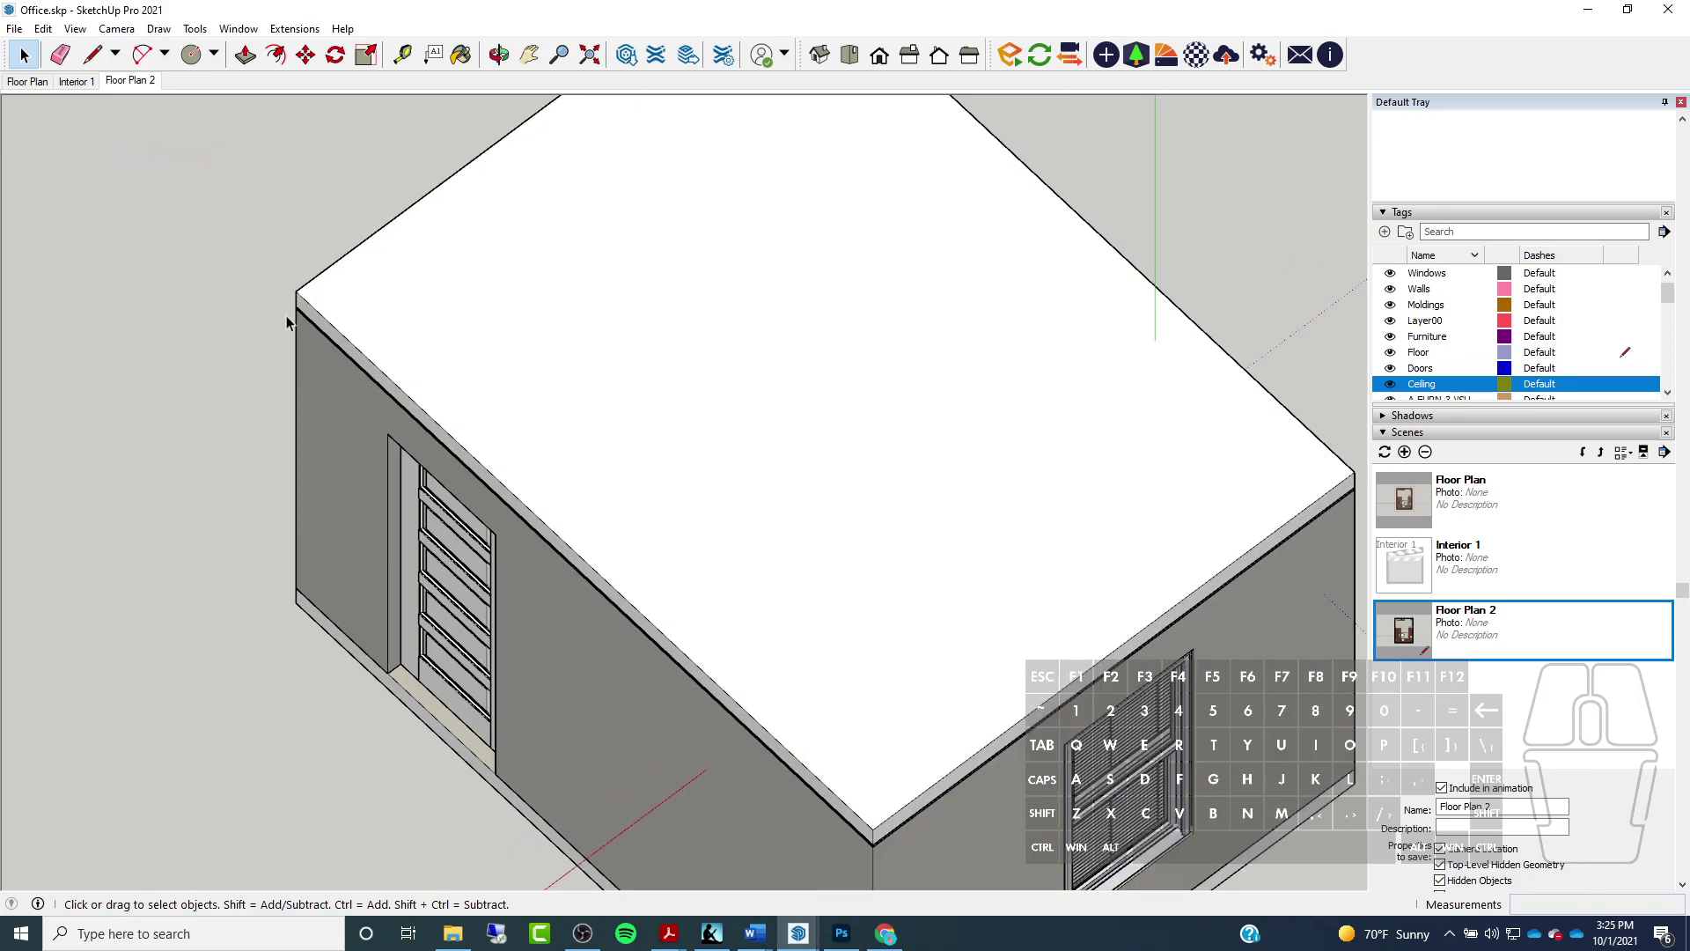
scroll(304, 311, "up", 1)
left_click(327, 307)
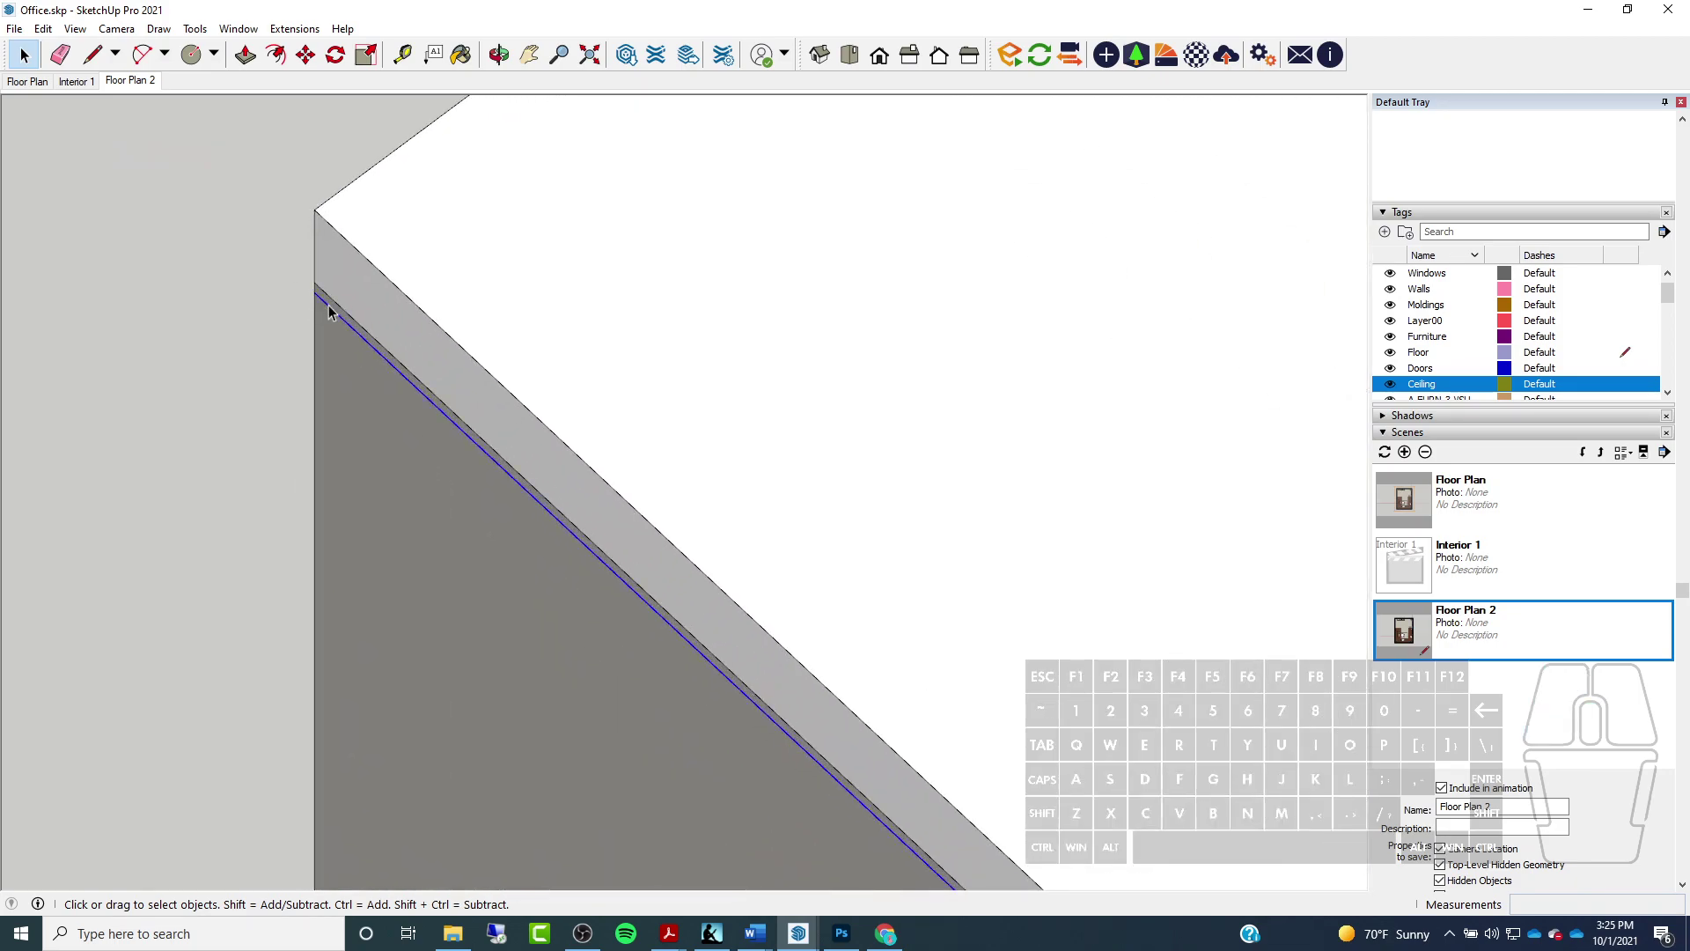
double_click(329, 310)
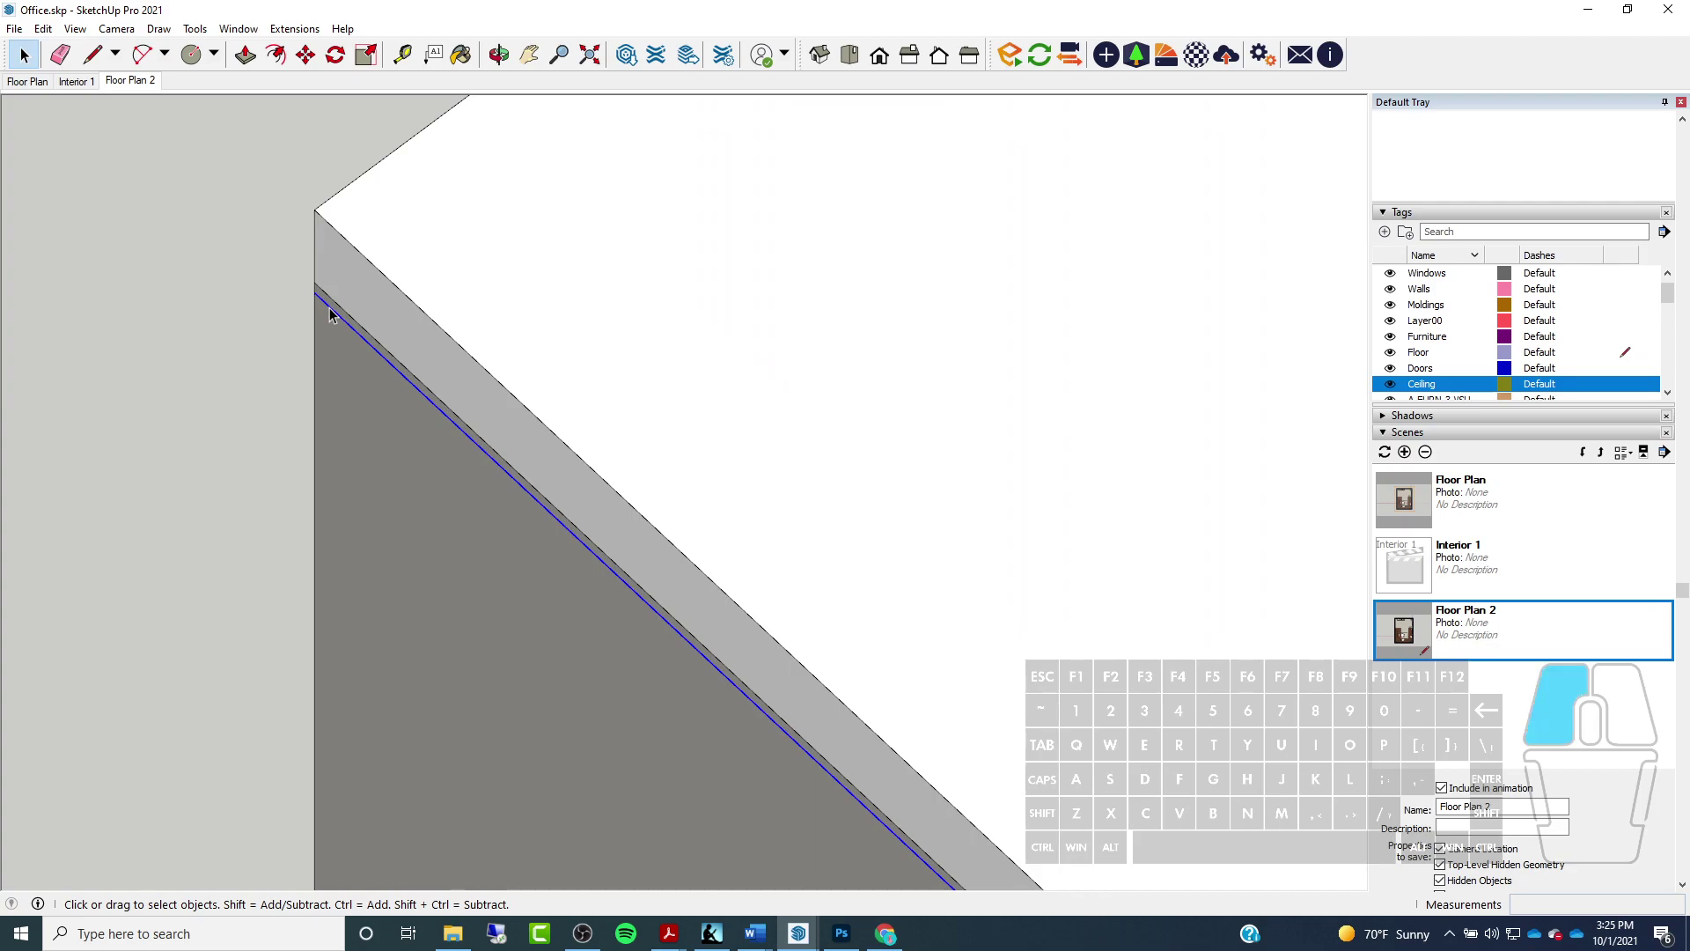
scroll(291, 305, "down", 10)
middle_click_drag(443, 361, 414, 387)
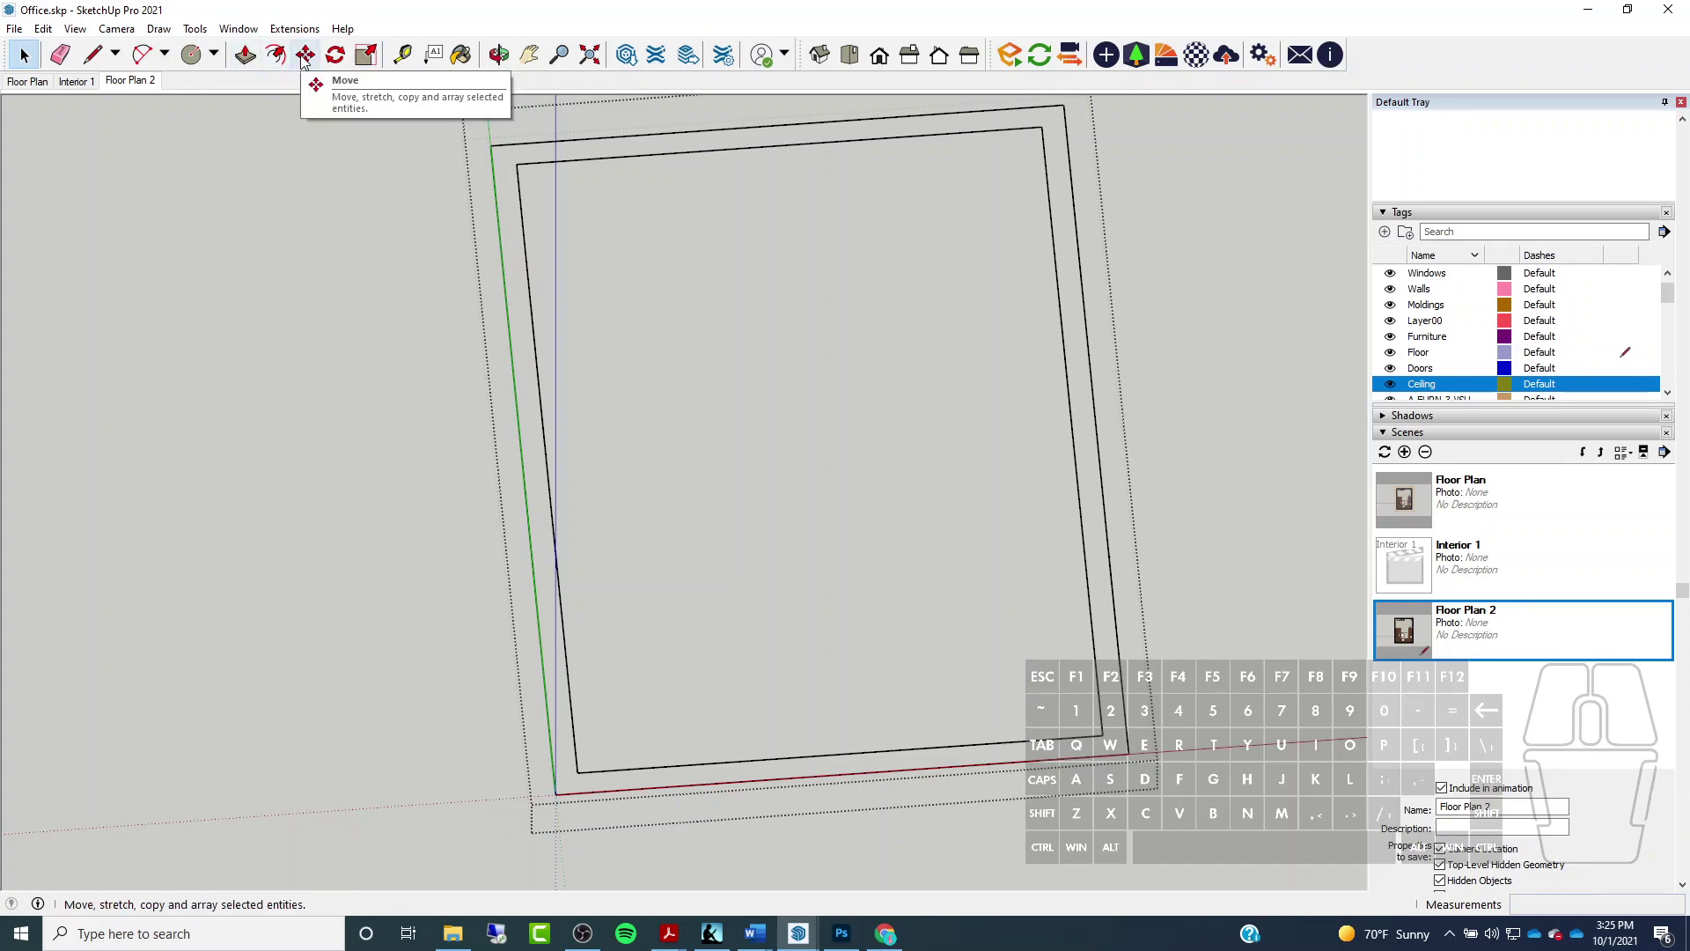
Draw a rectangle between opposite corners of the outer wall outline to fill it with a face
left_click(516, 214)
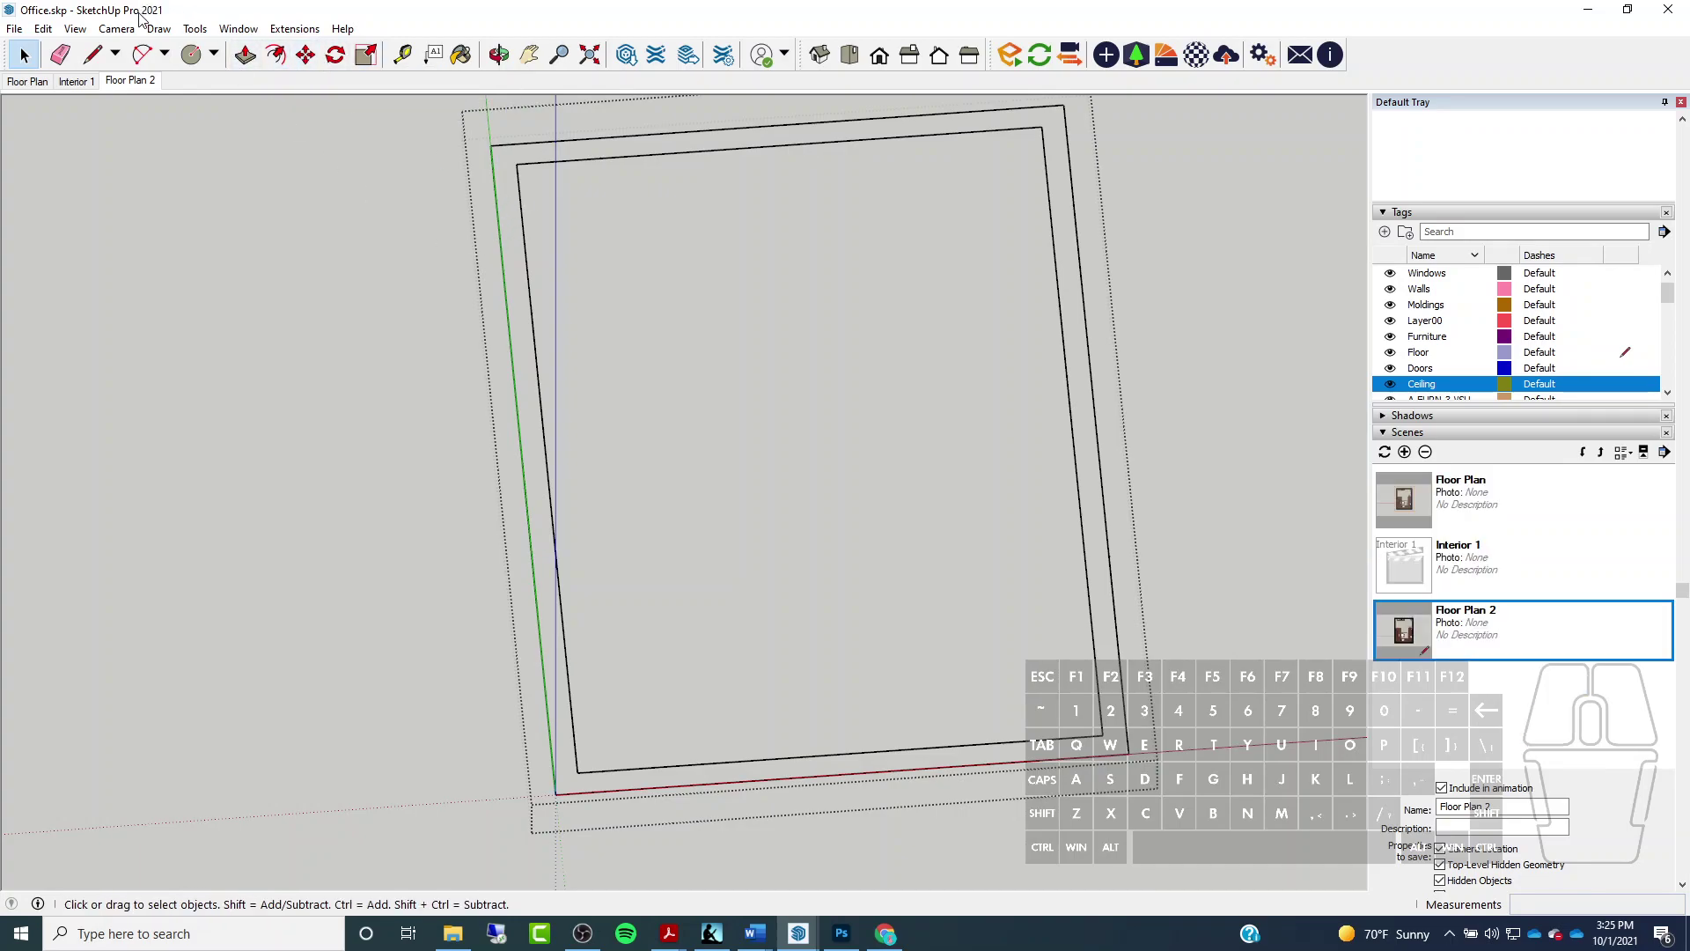
left_click(220, 57)
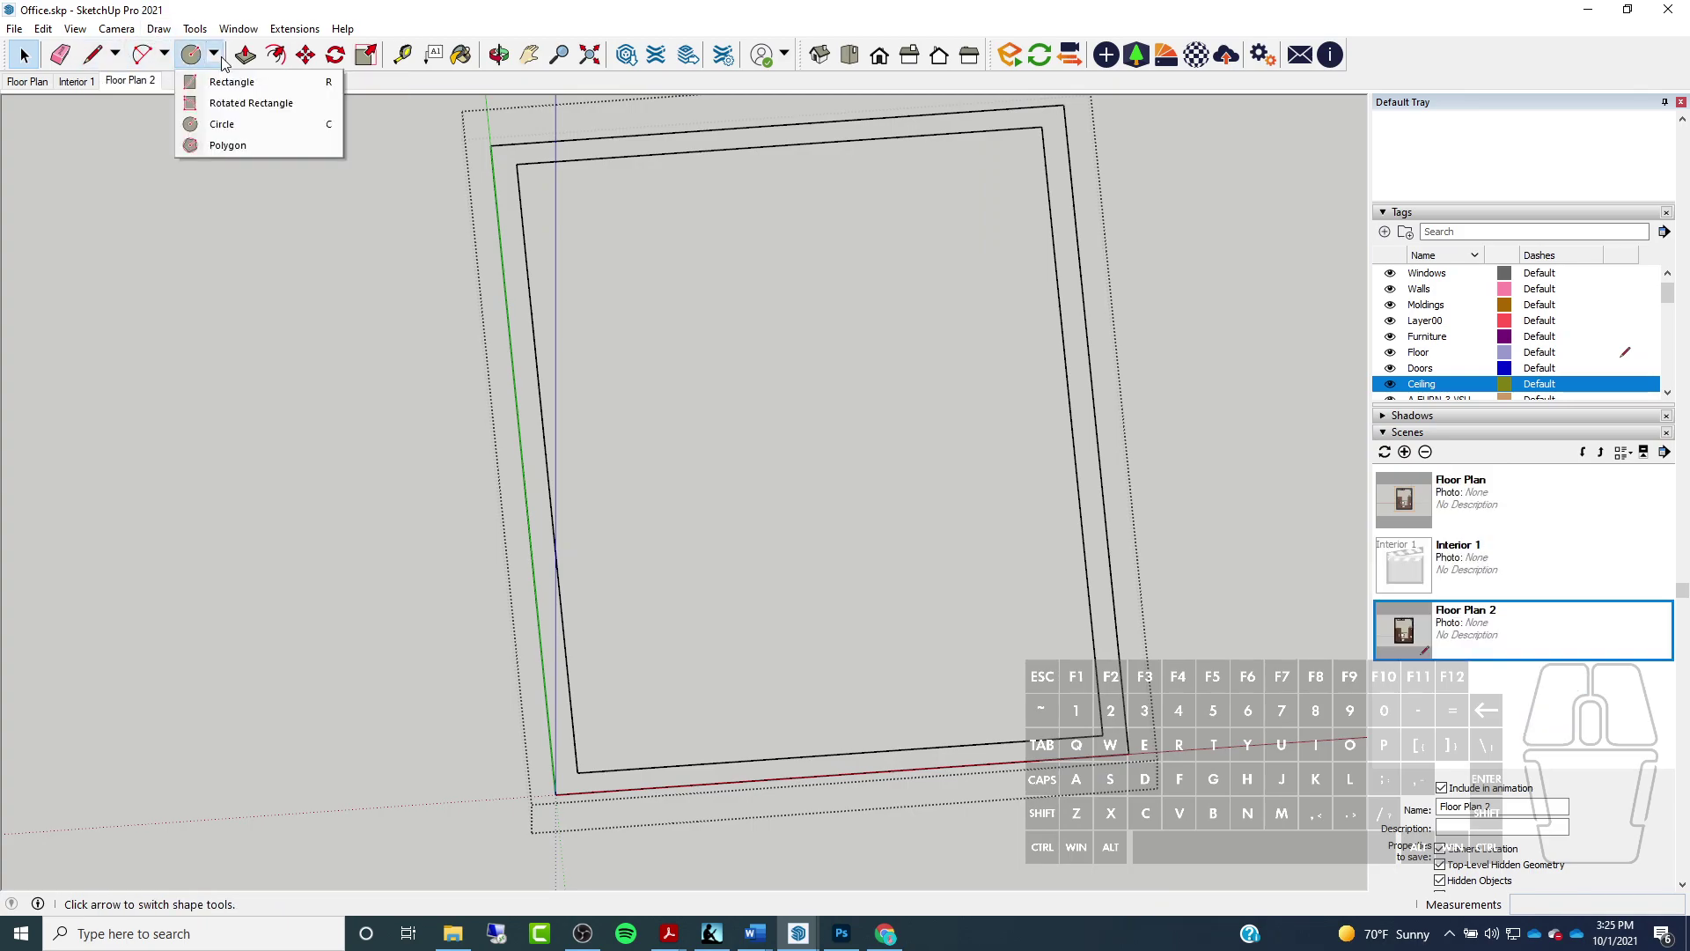
left_click(232, 82)
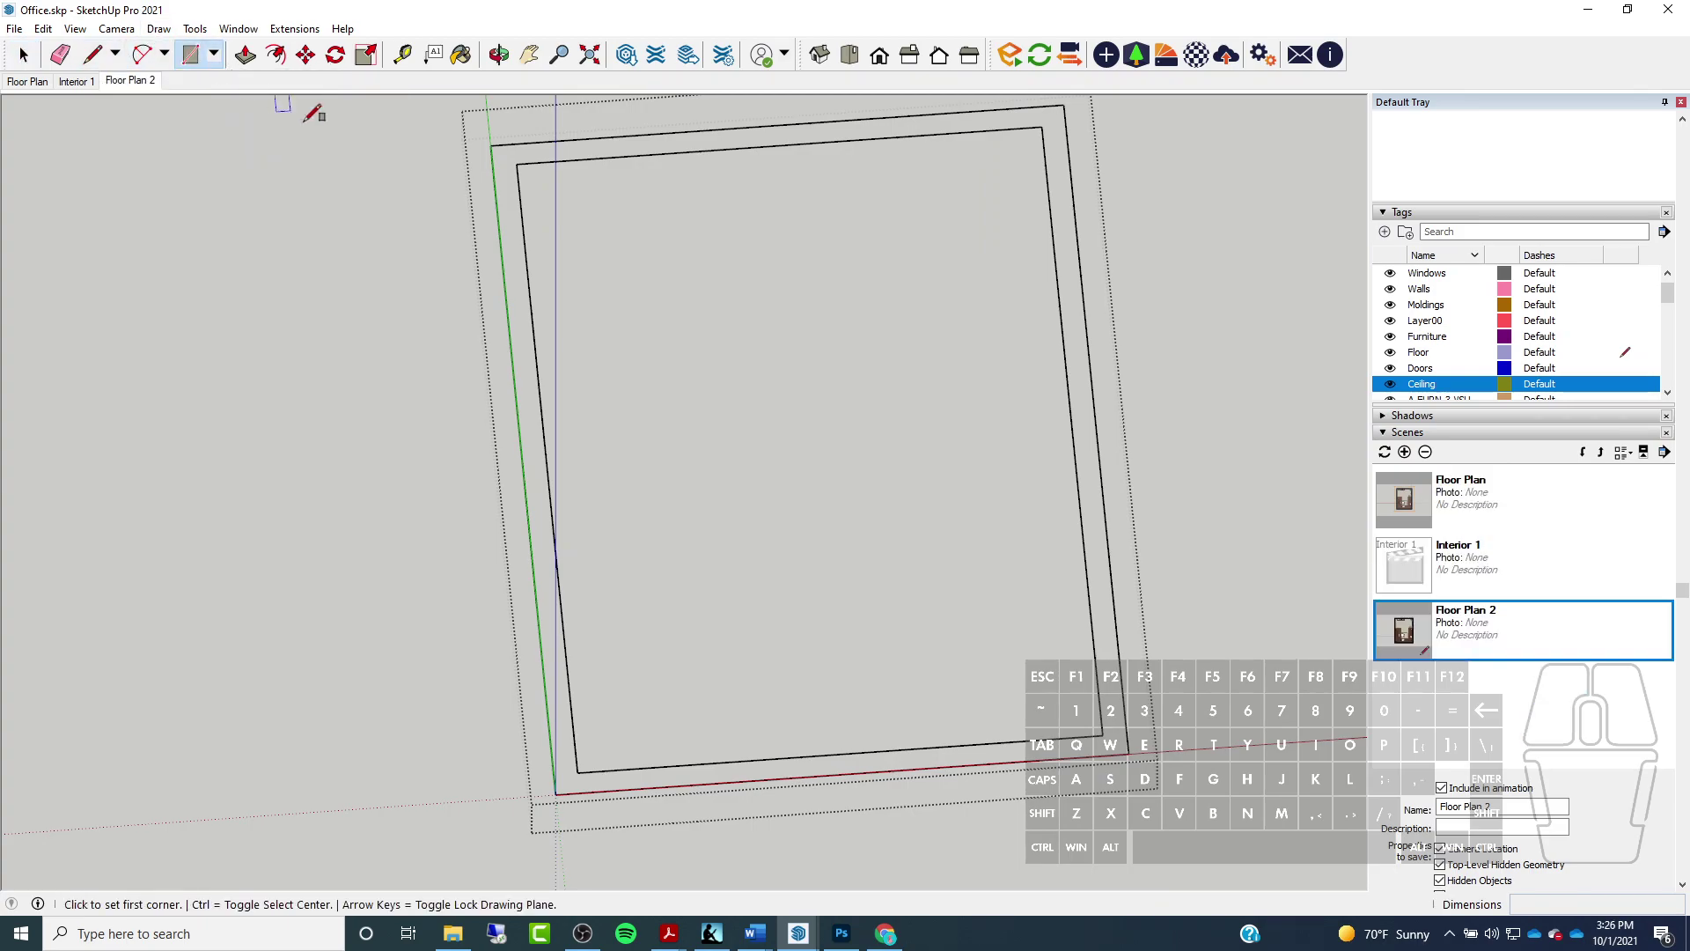
left_click(490, 145)
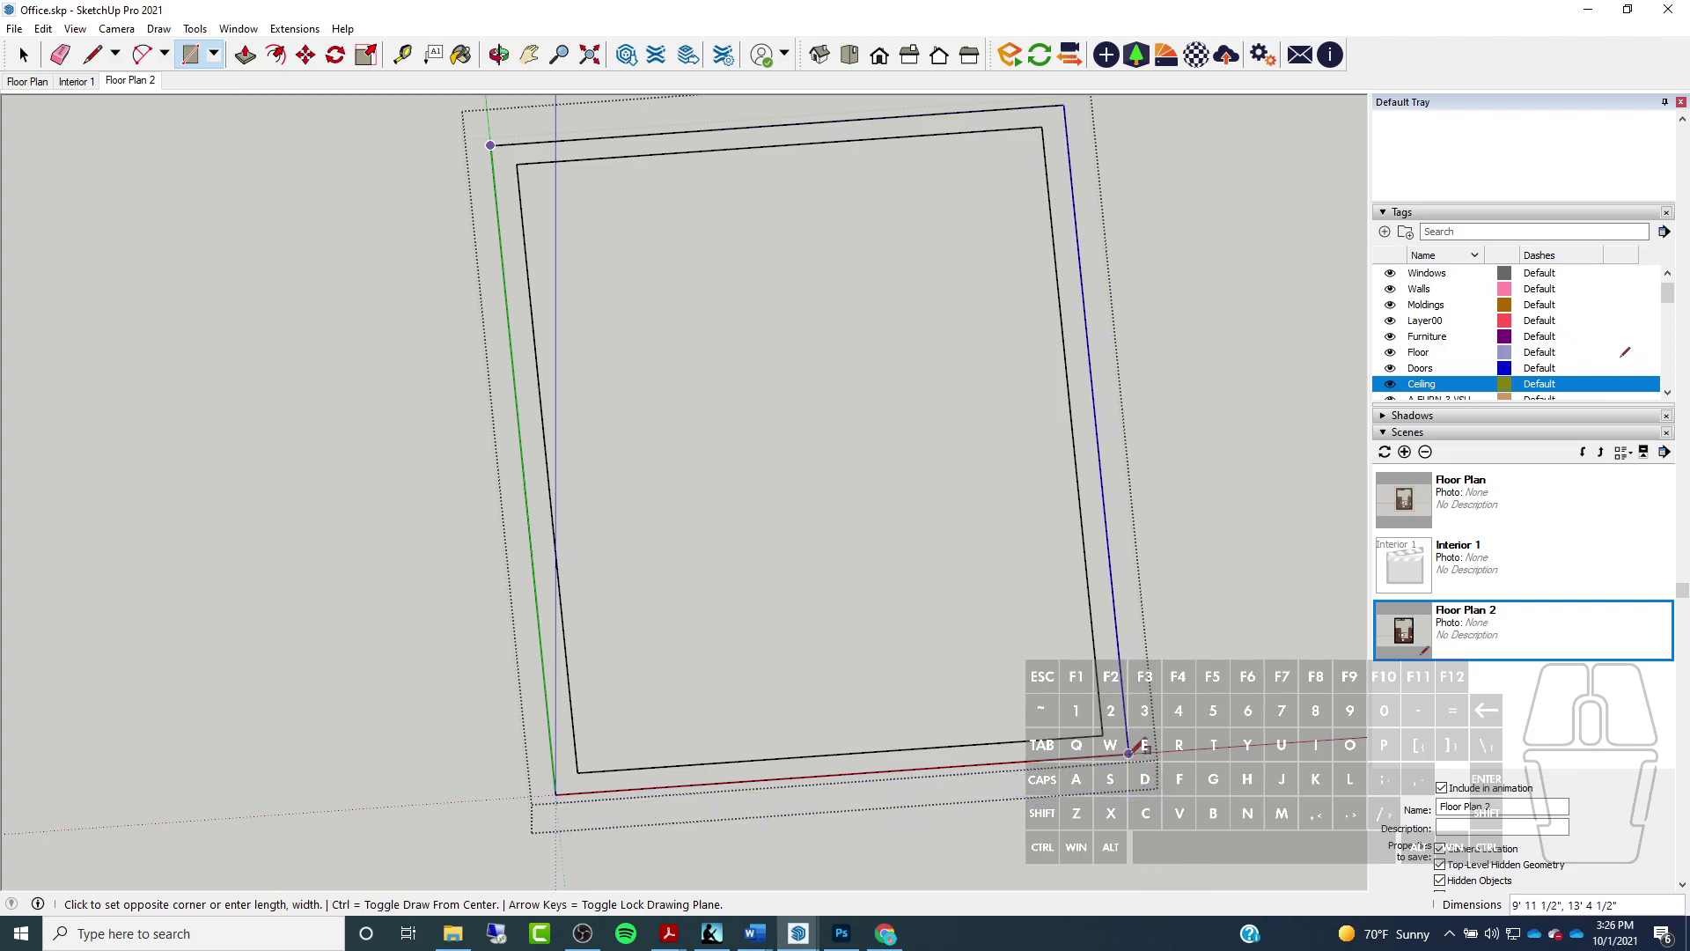
left_click(1128, 753)
Draw a rectangle along the inner wall outline and delete its face, leaving a frame around the wall tops
left_click(517, 163)
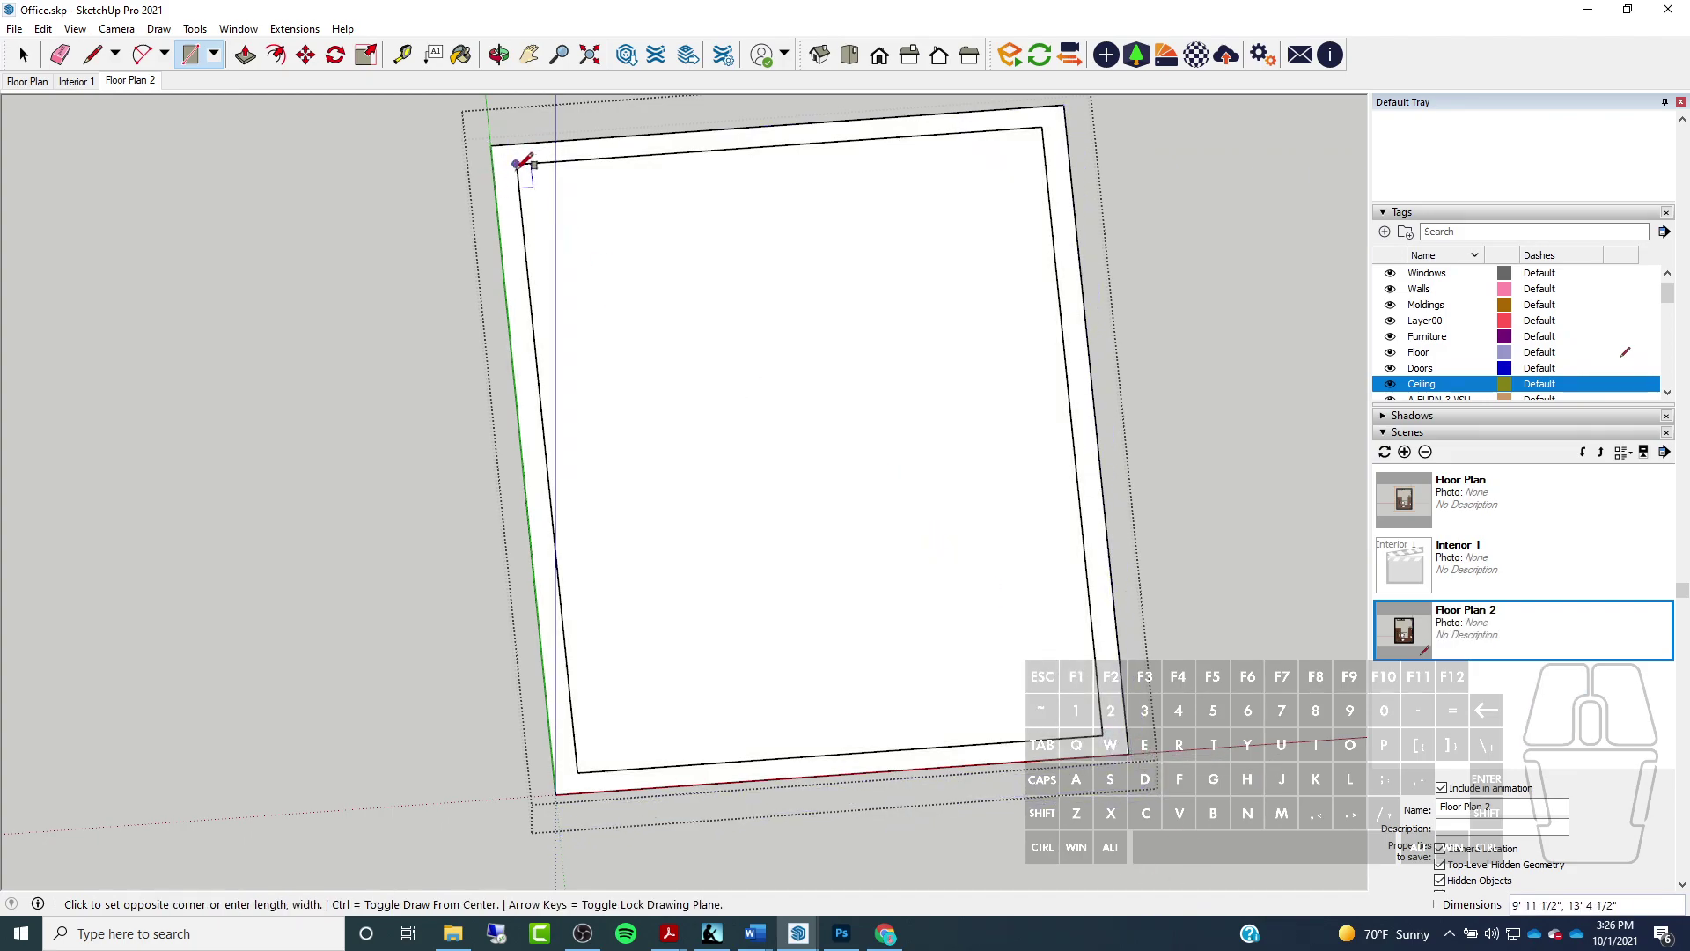
left_click(1102, 734)
key("space")
left_click(730, 374)
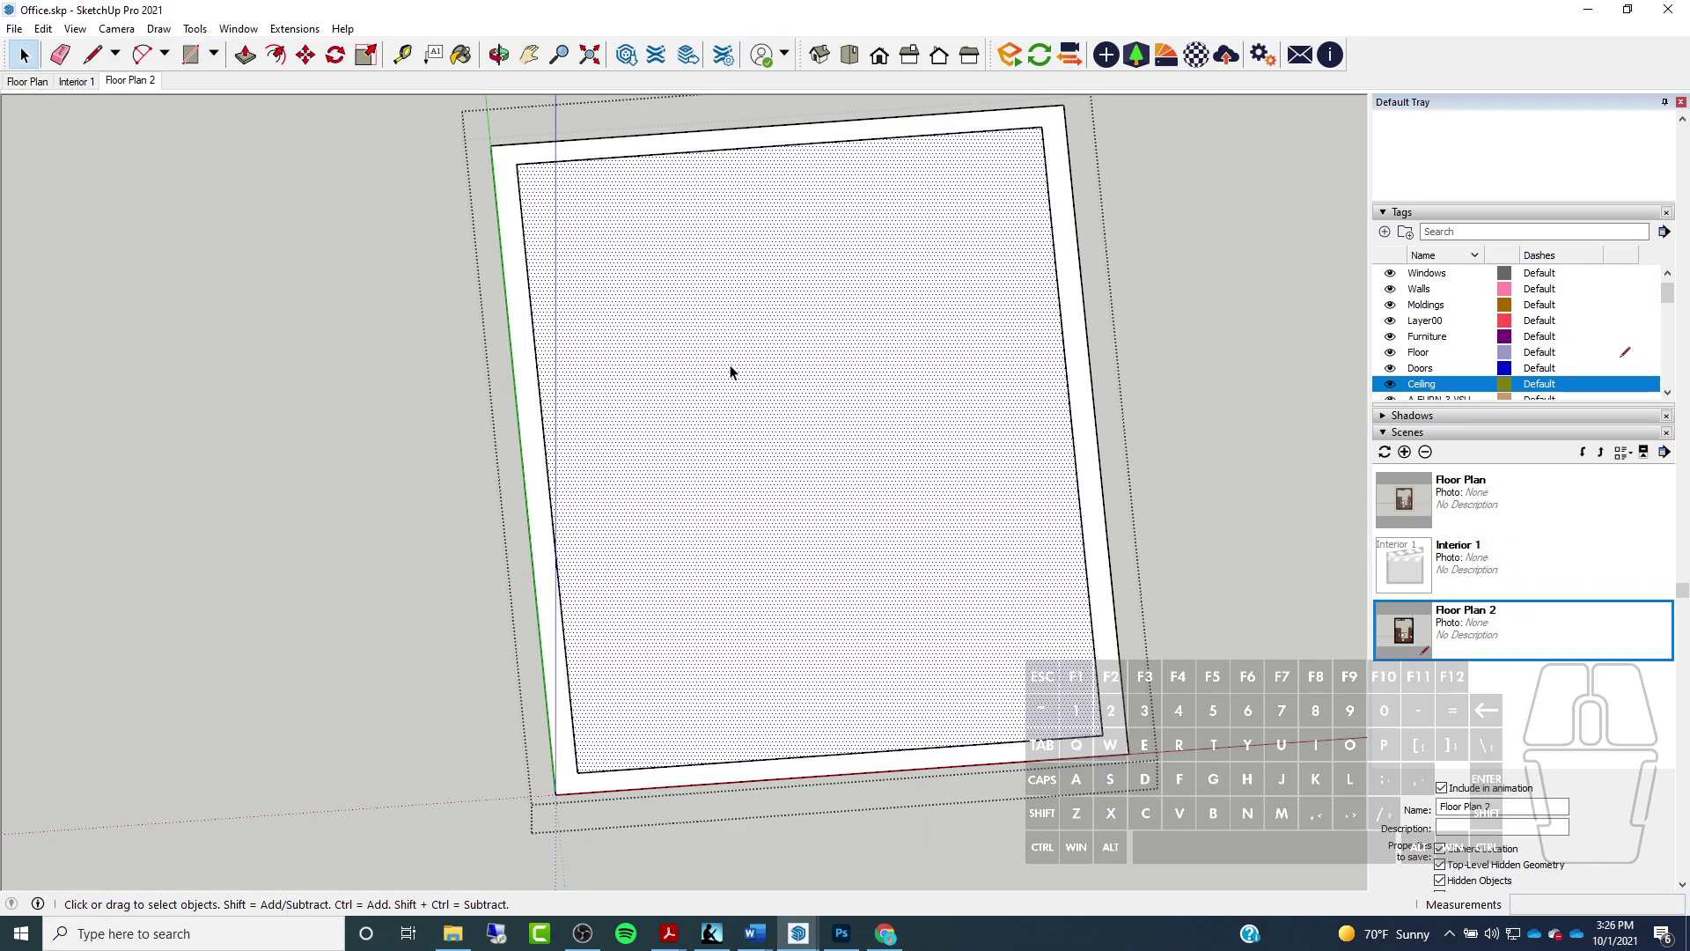
key("Delete")
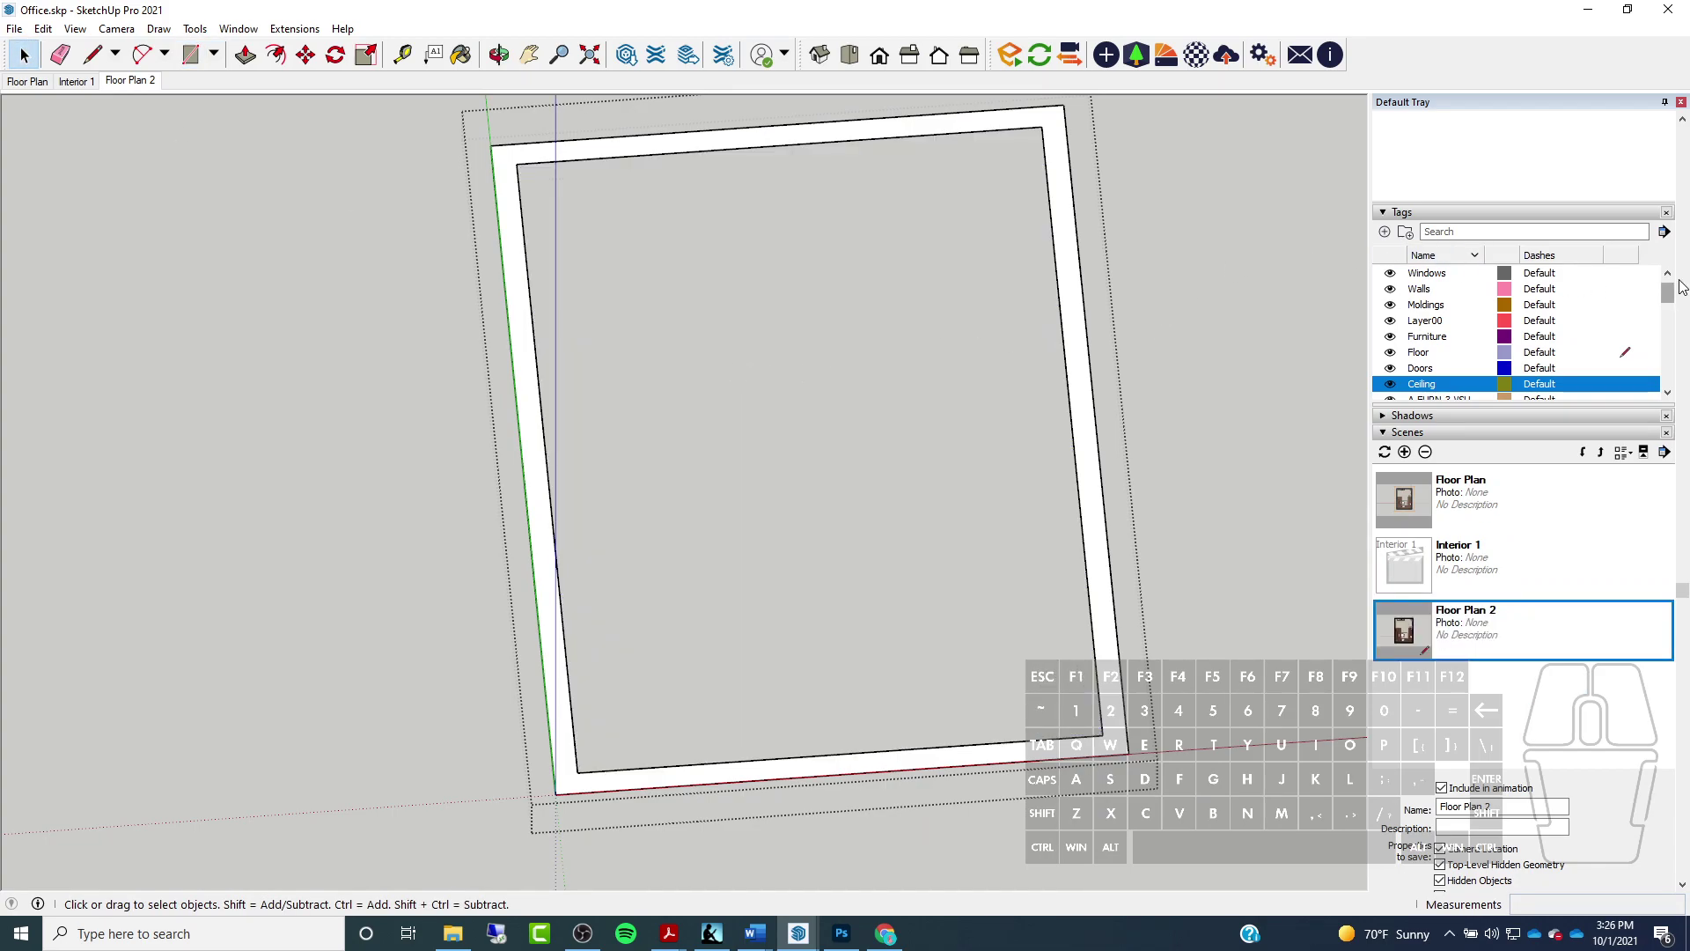
Paint the wall-top frame face black with Color M09 from the Colors collection
scroll(1681, 281, "up", 15)
scroll(1527, 515, "down", 6)
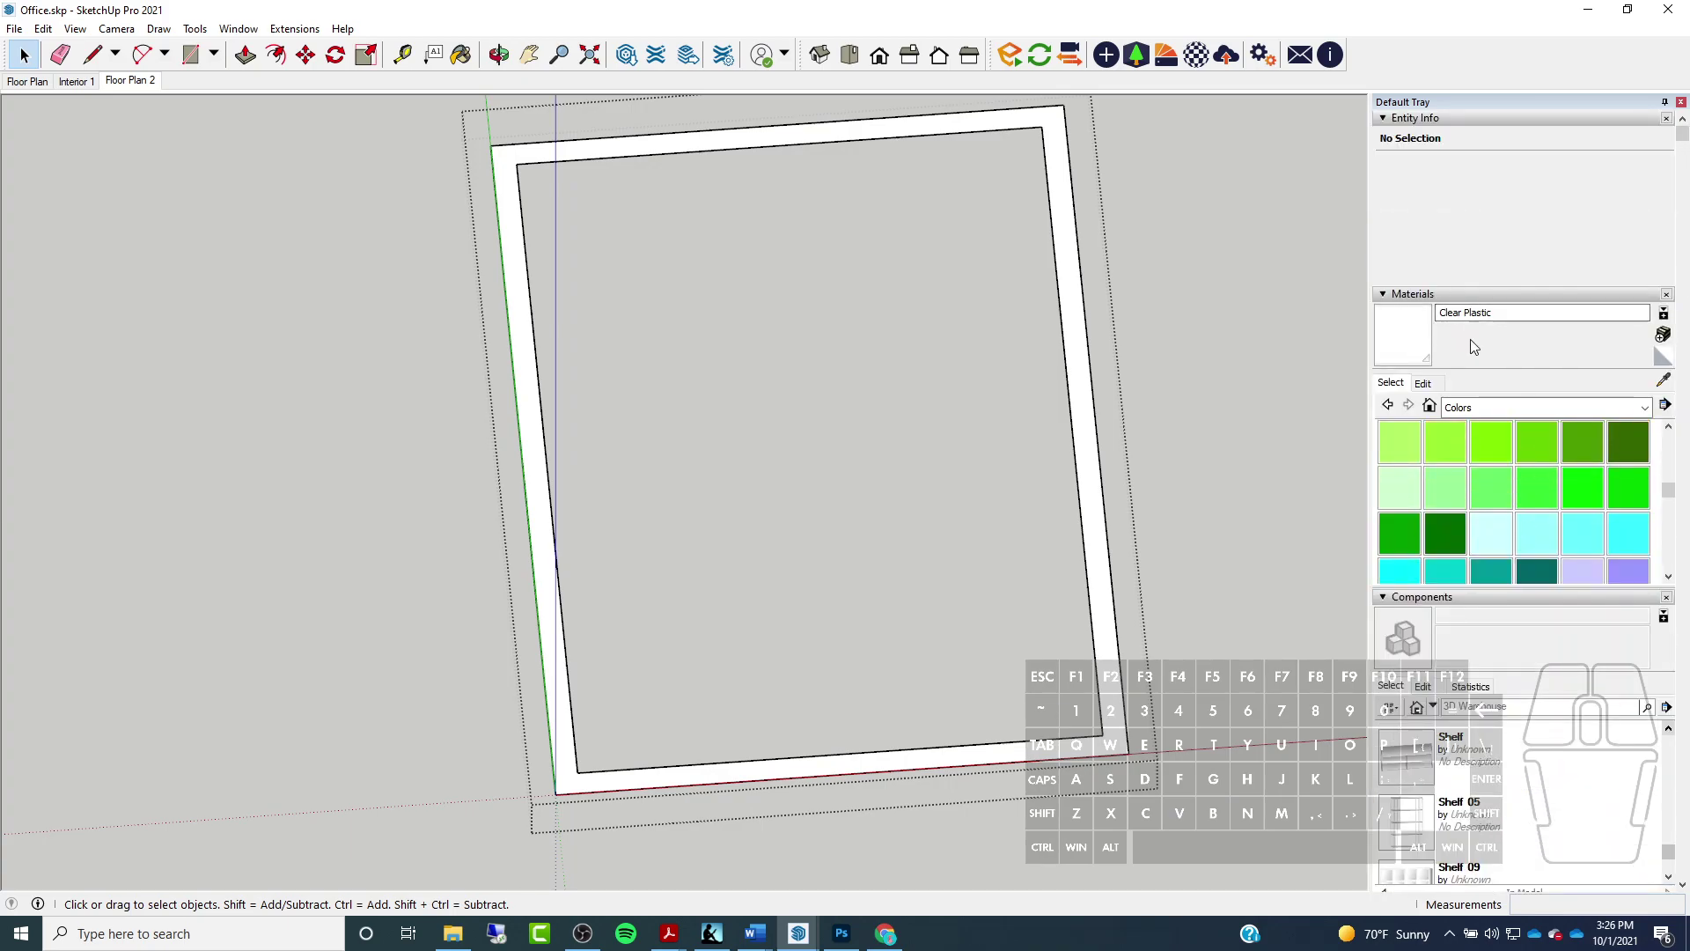
scroll(1482, 495, "down", 3)
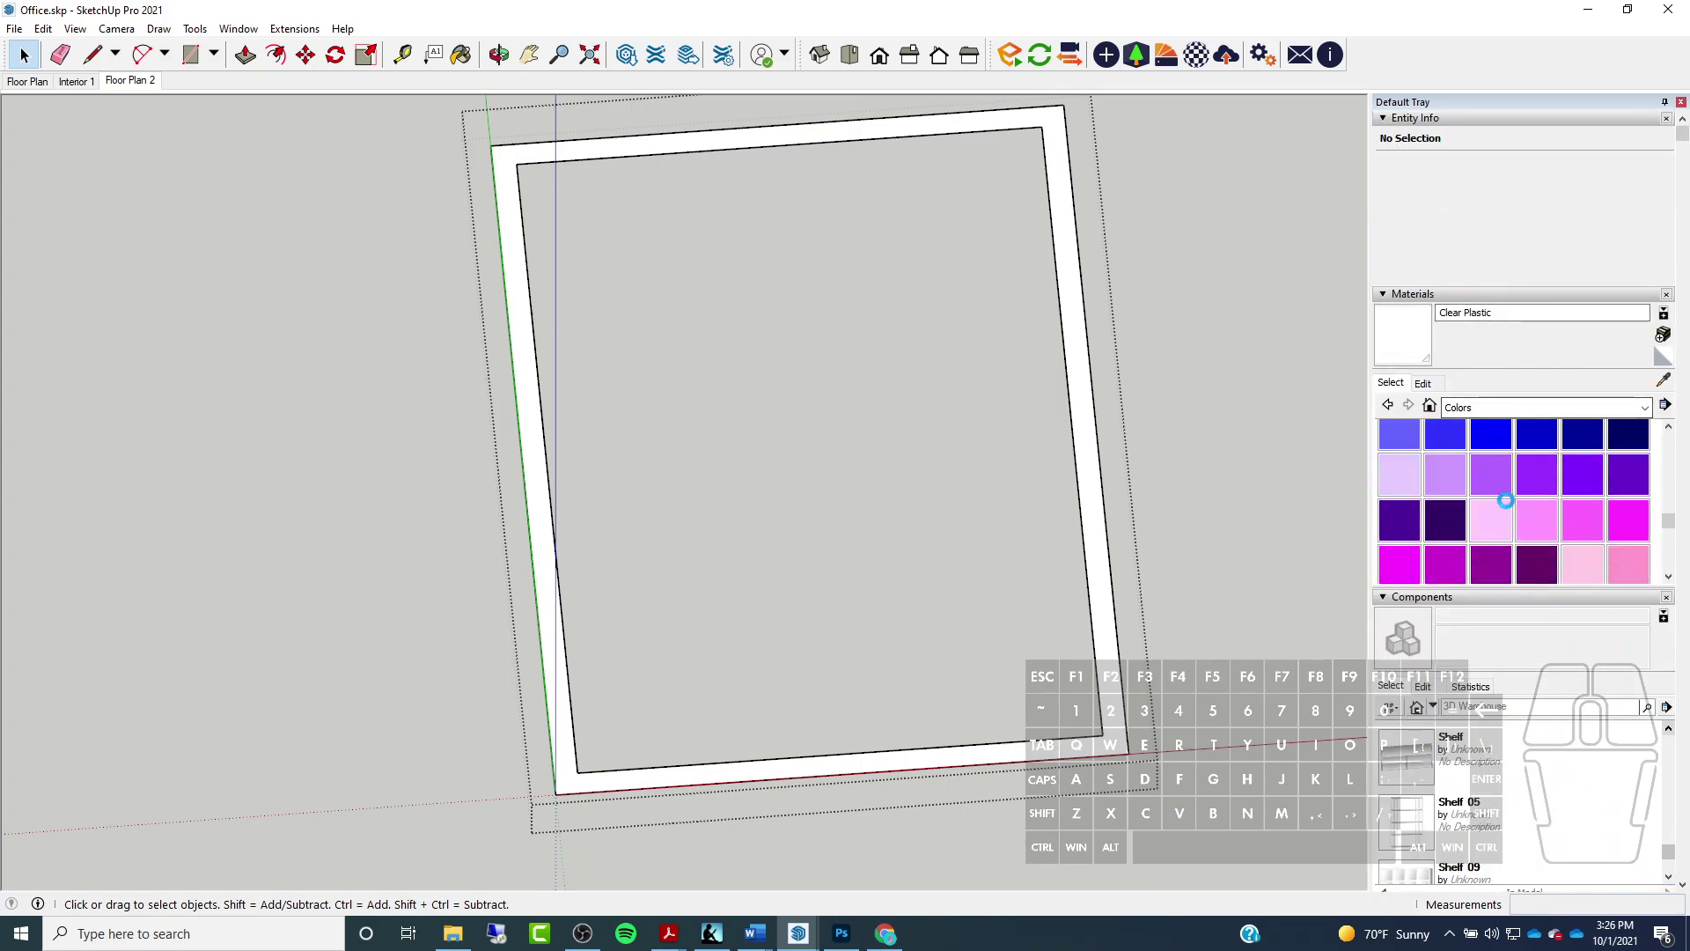
scroll(1518, 524, "down", 3)
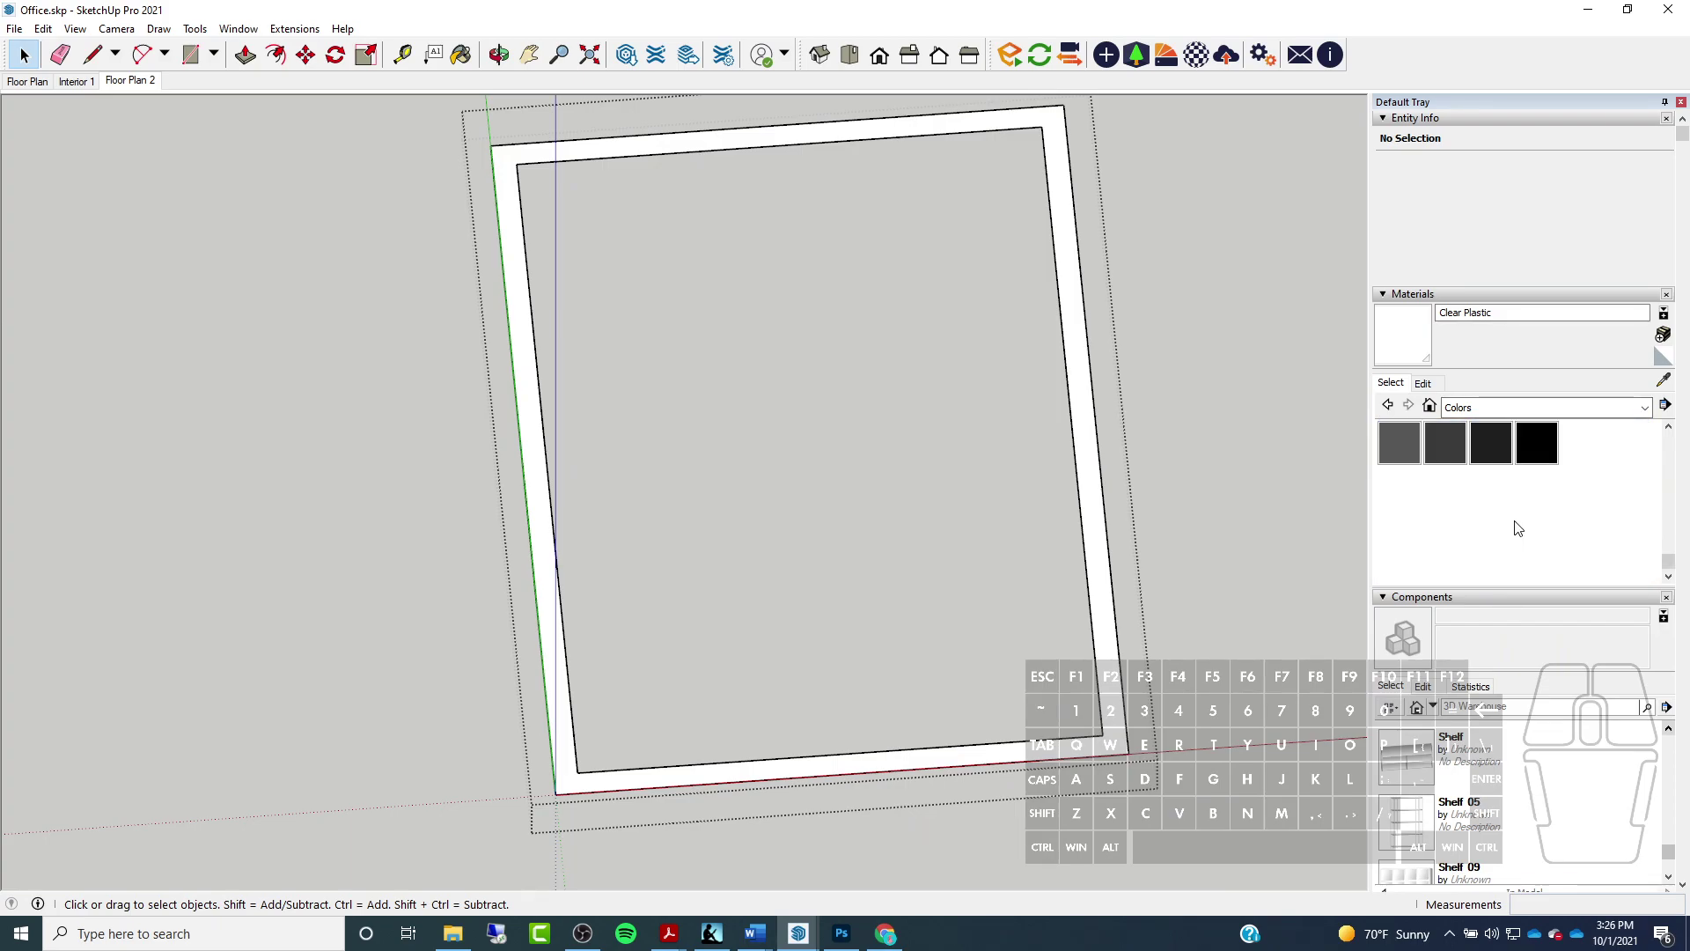
left_click(1536, 447)
left_click(1098, 493)
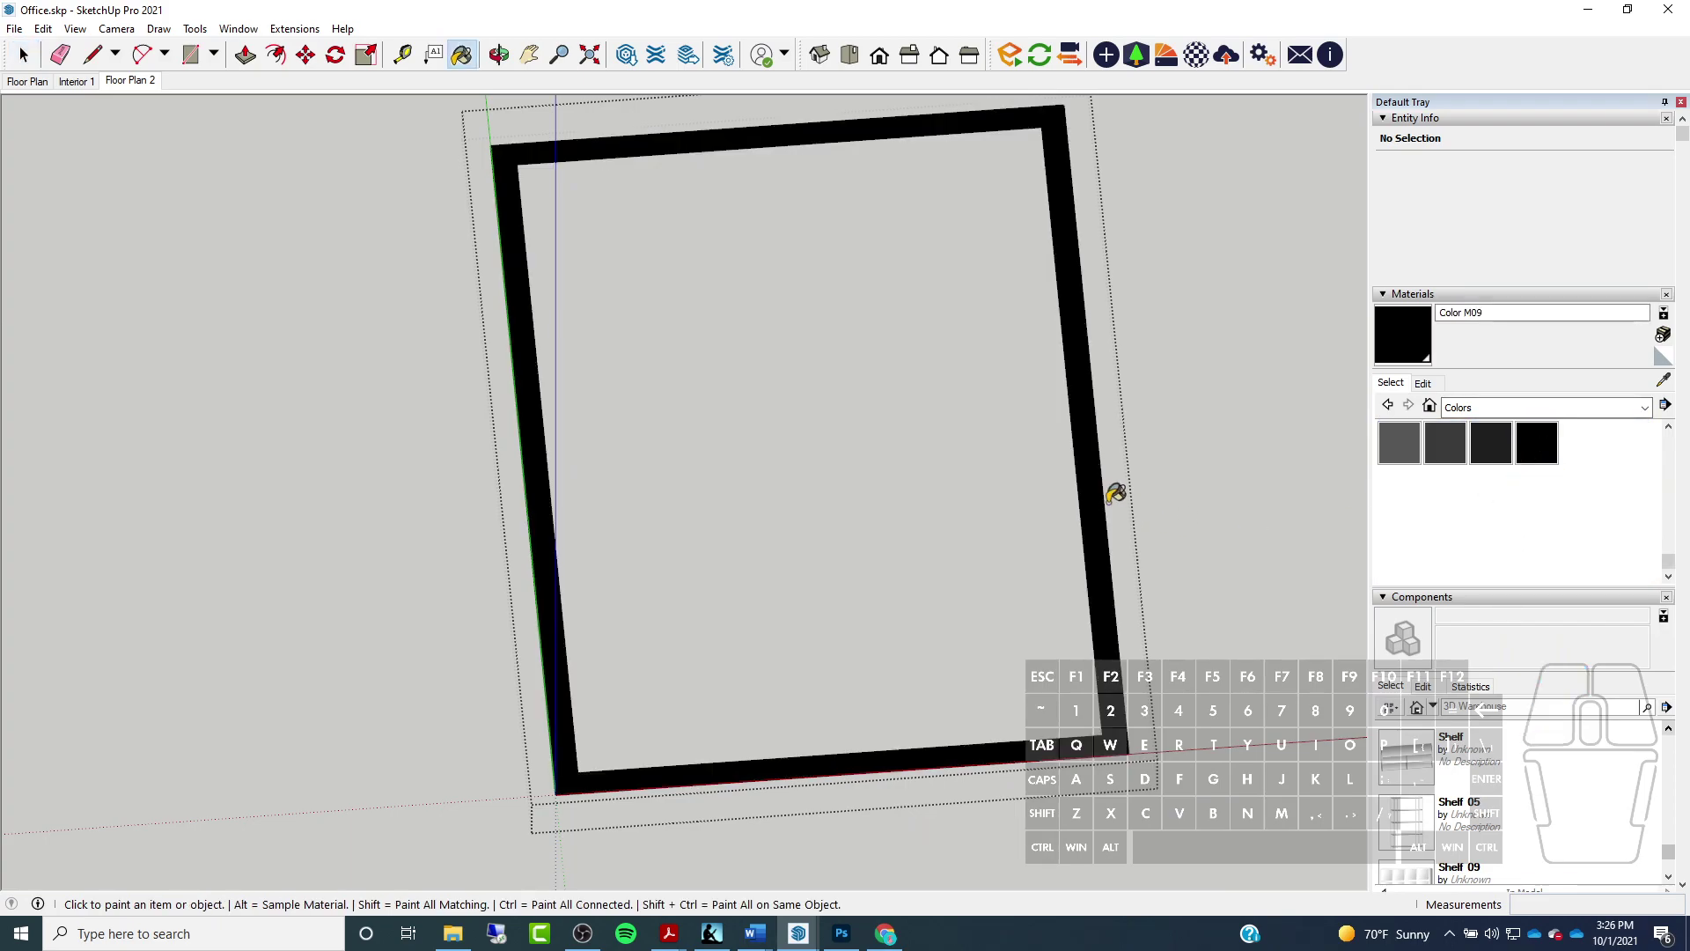
key("space")
Turn the display of section cuts back on in the office model
mouse_move(243, 219)
middle_mouse_down()
mouse_move(267, 257)
mouse_move(261, 345)
mouse_move(177, 182)
middle_mouse_up()
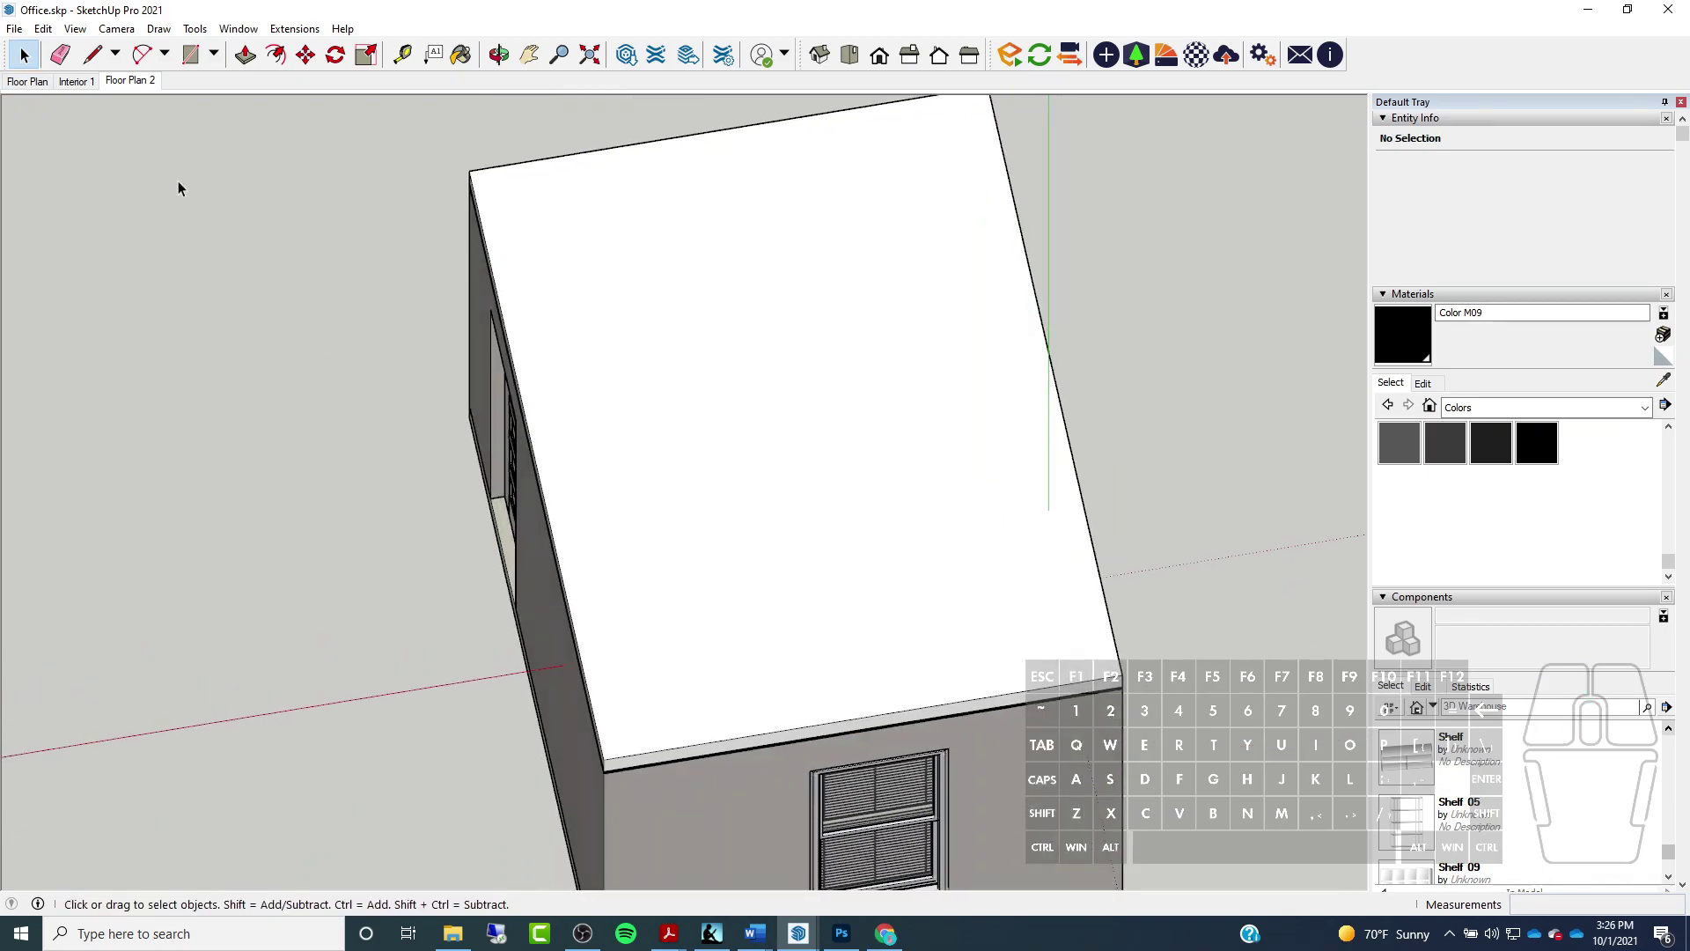
left_click(74, 29)
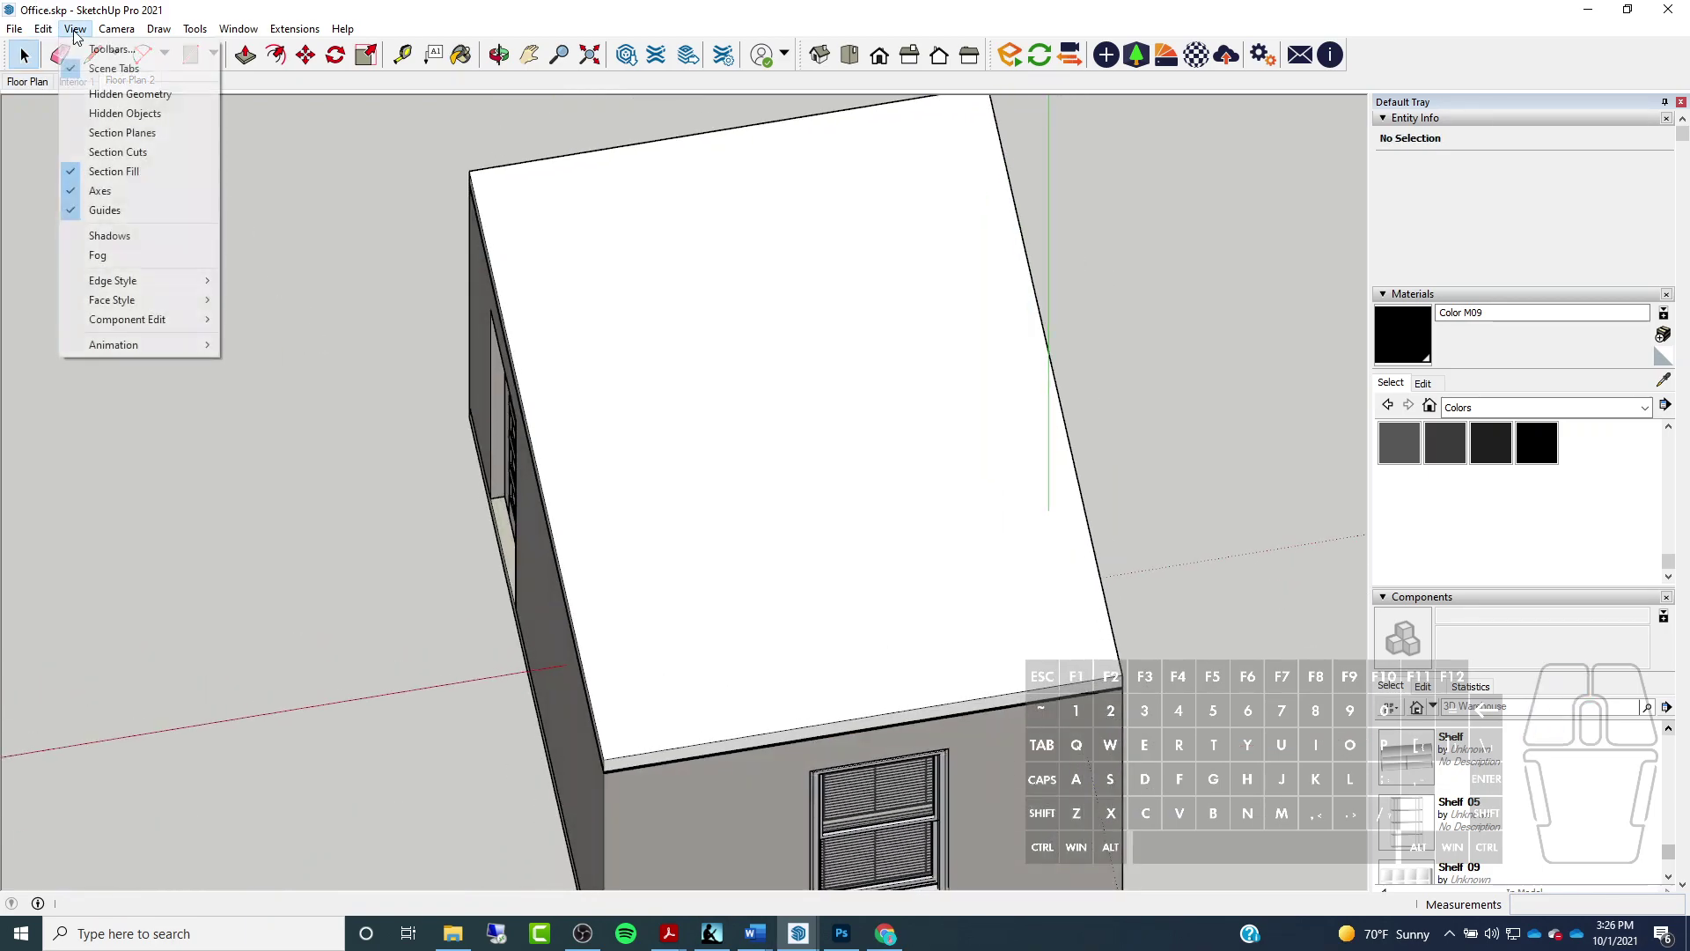
left_click(95, 152)
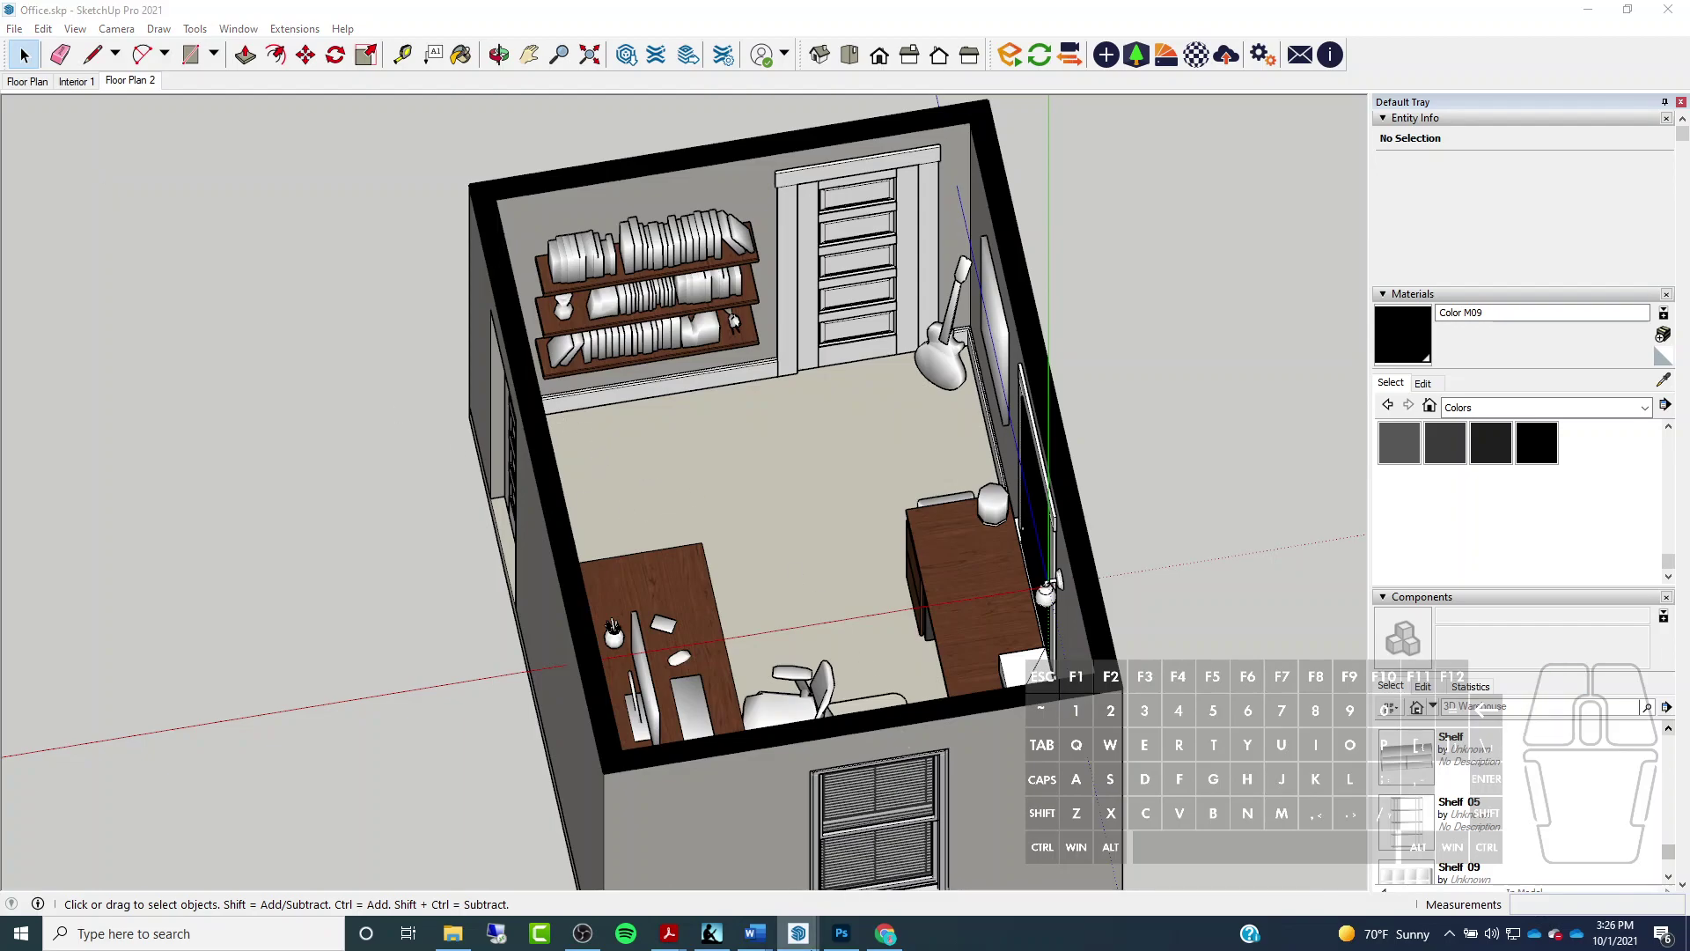
Switch to Enscape and examine the office in the Floor Plan 2 and Floor Plan views
mouse_move(799, 933)
left_click(887, 872)
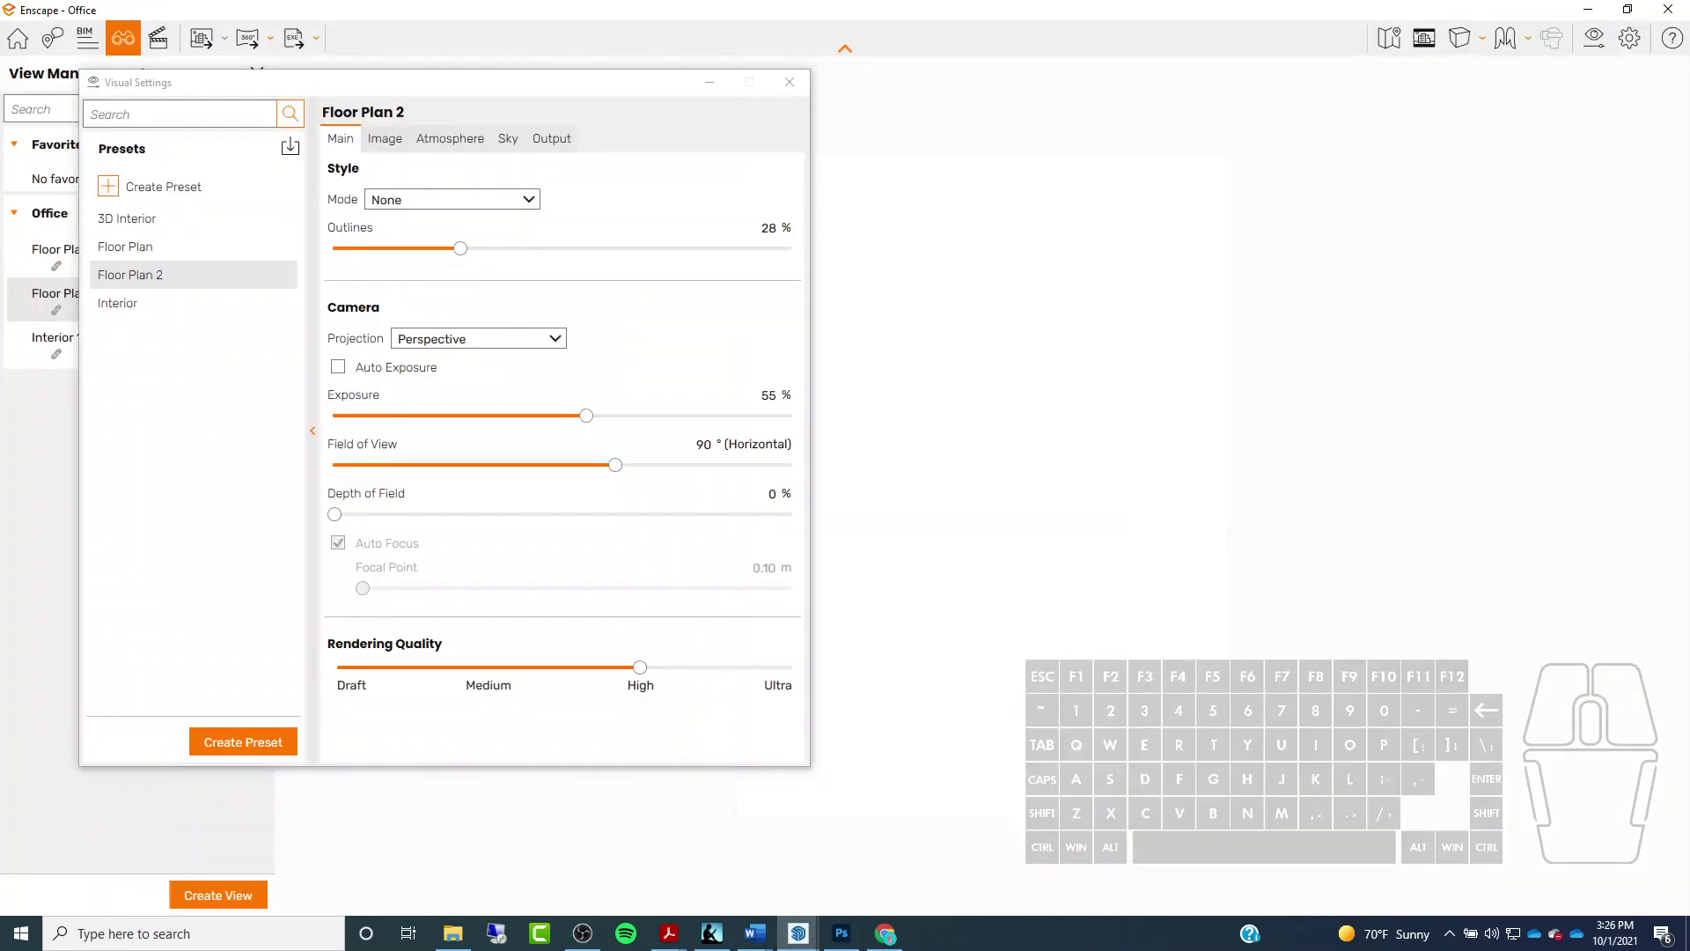
left_click(711, 84)
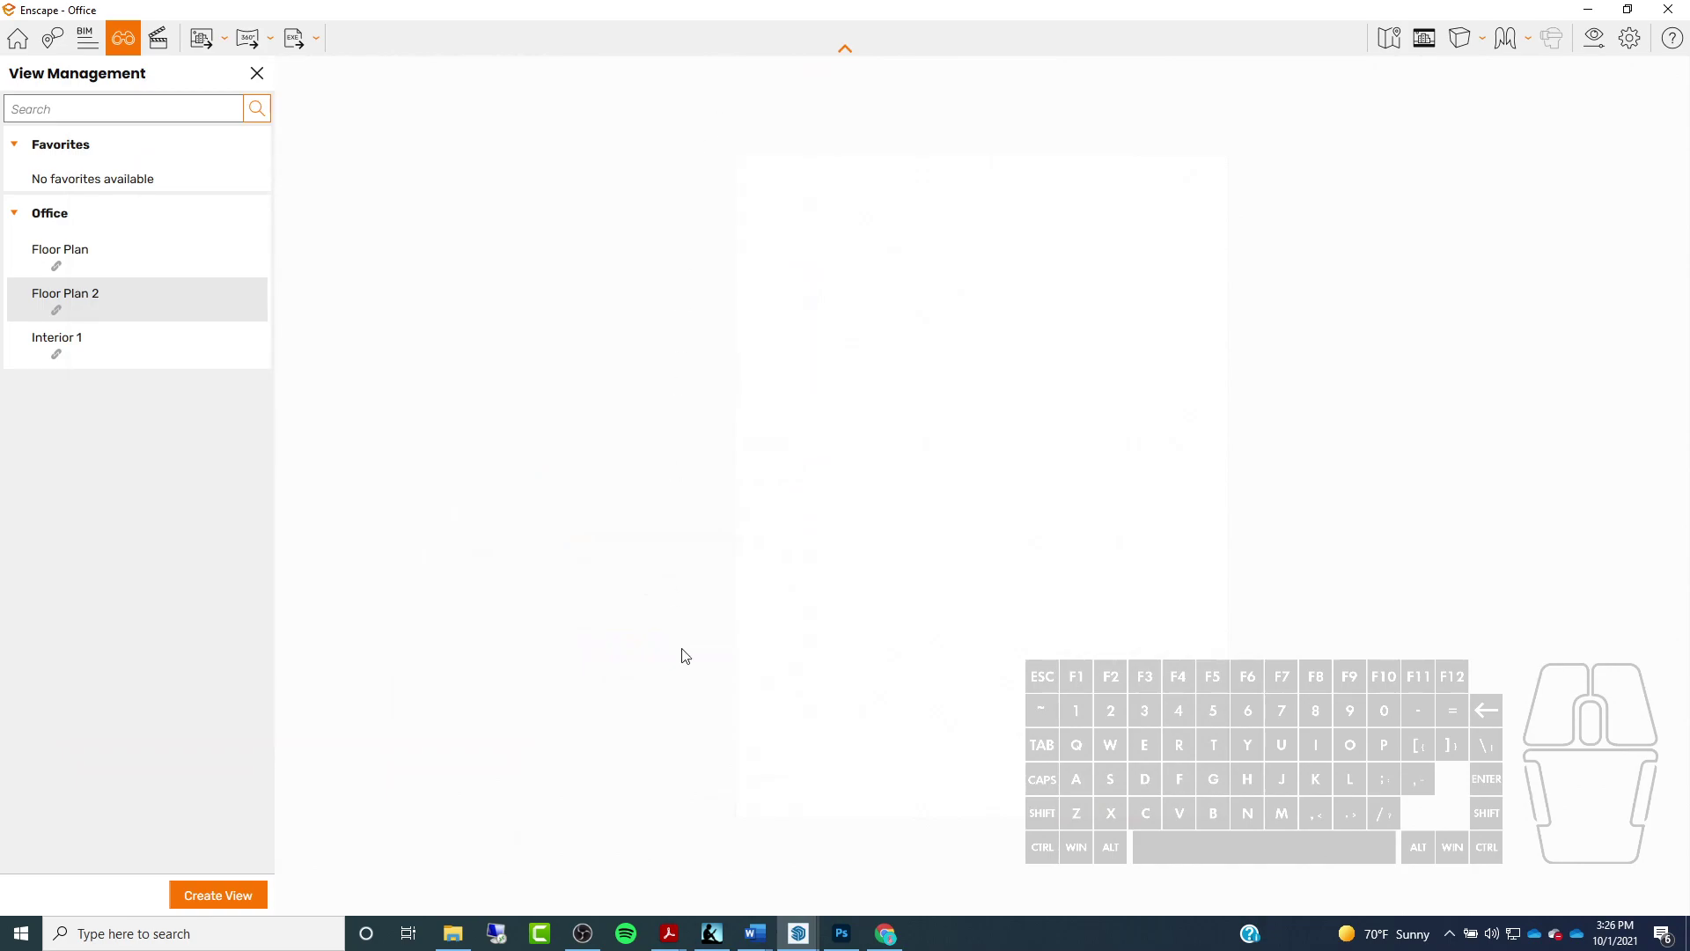
left_click(103, 300)
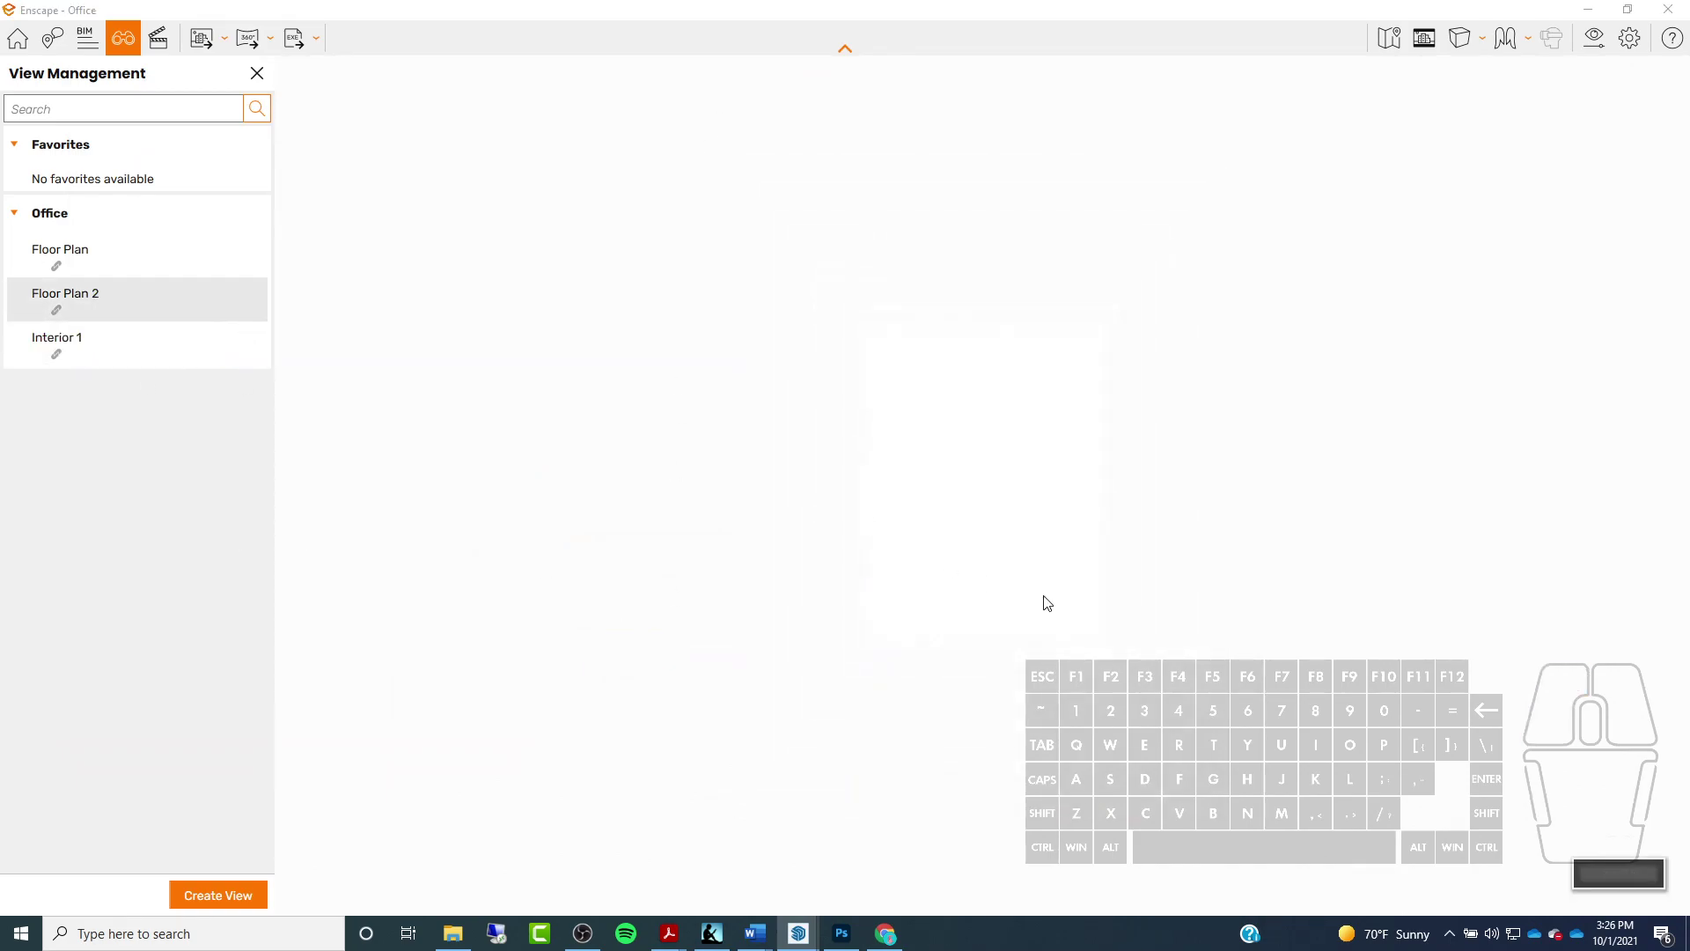
left_click(77, 253)
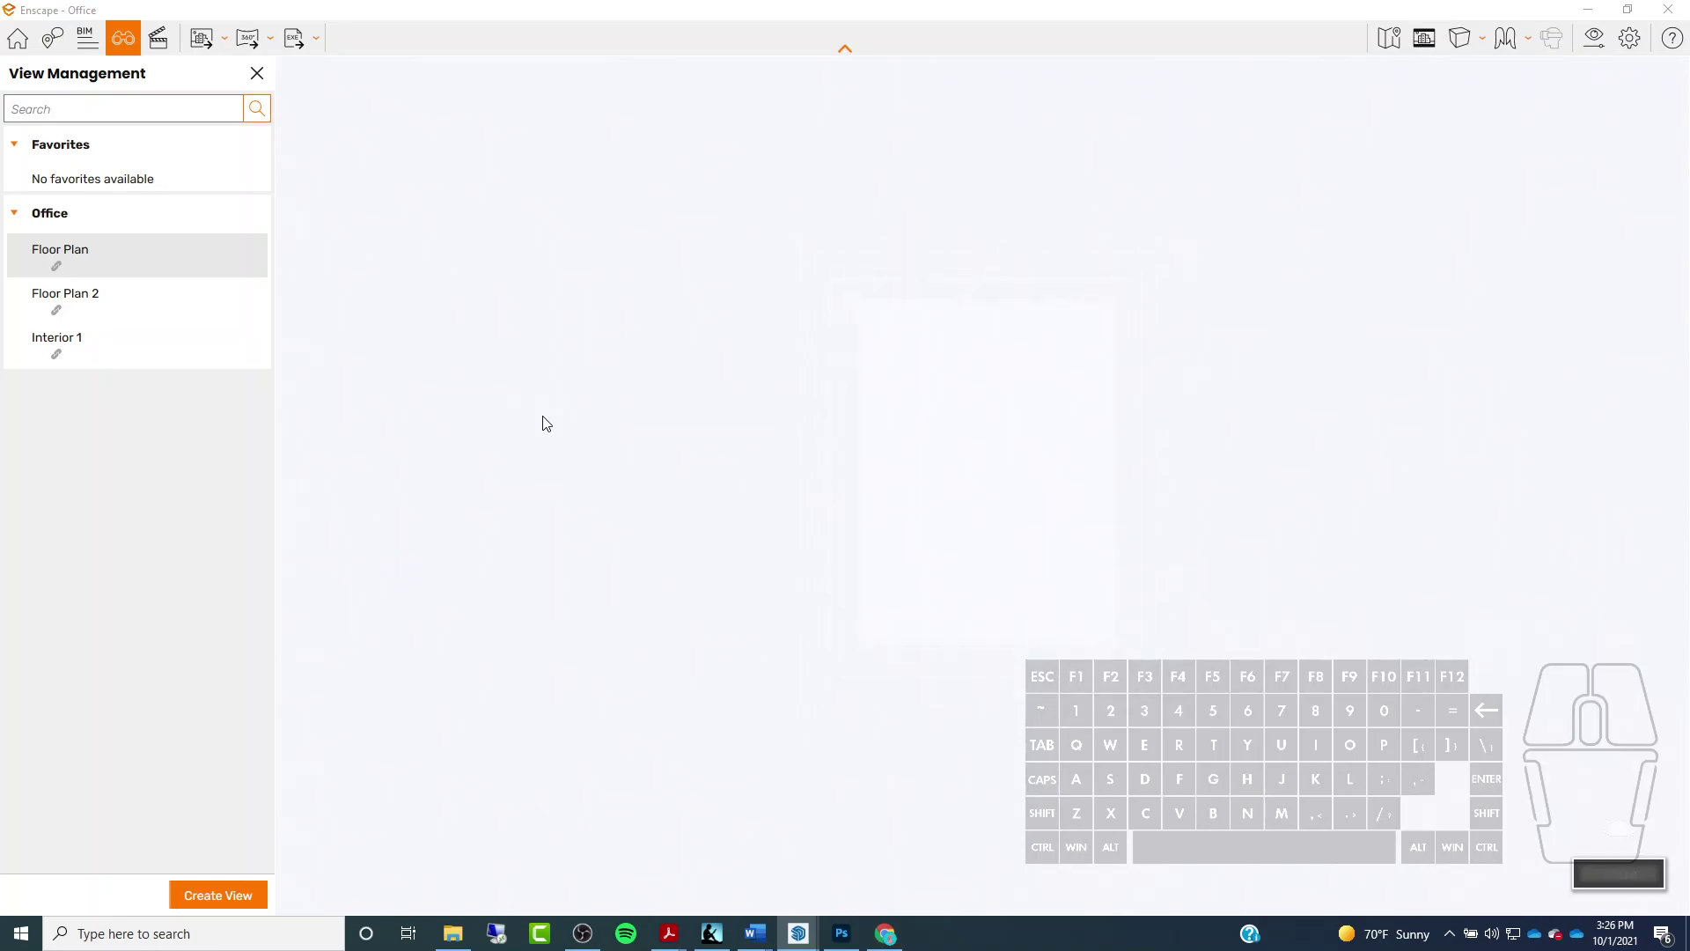
left_click(713, 496)
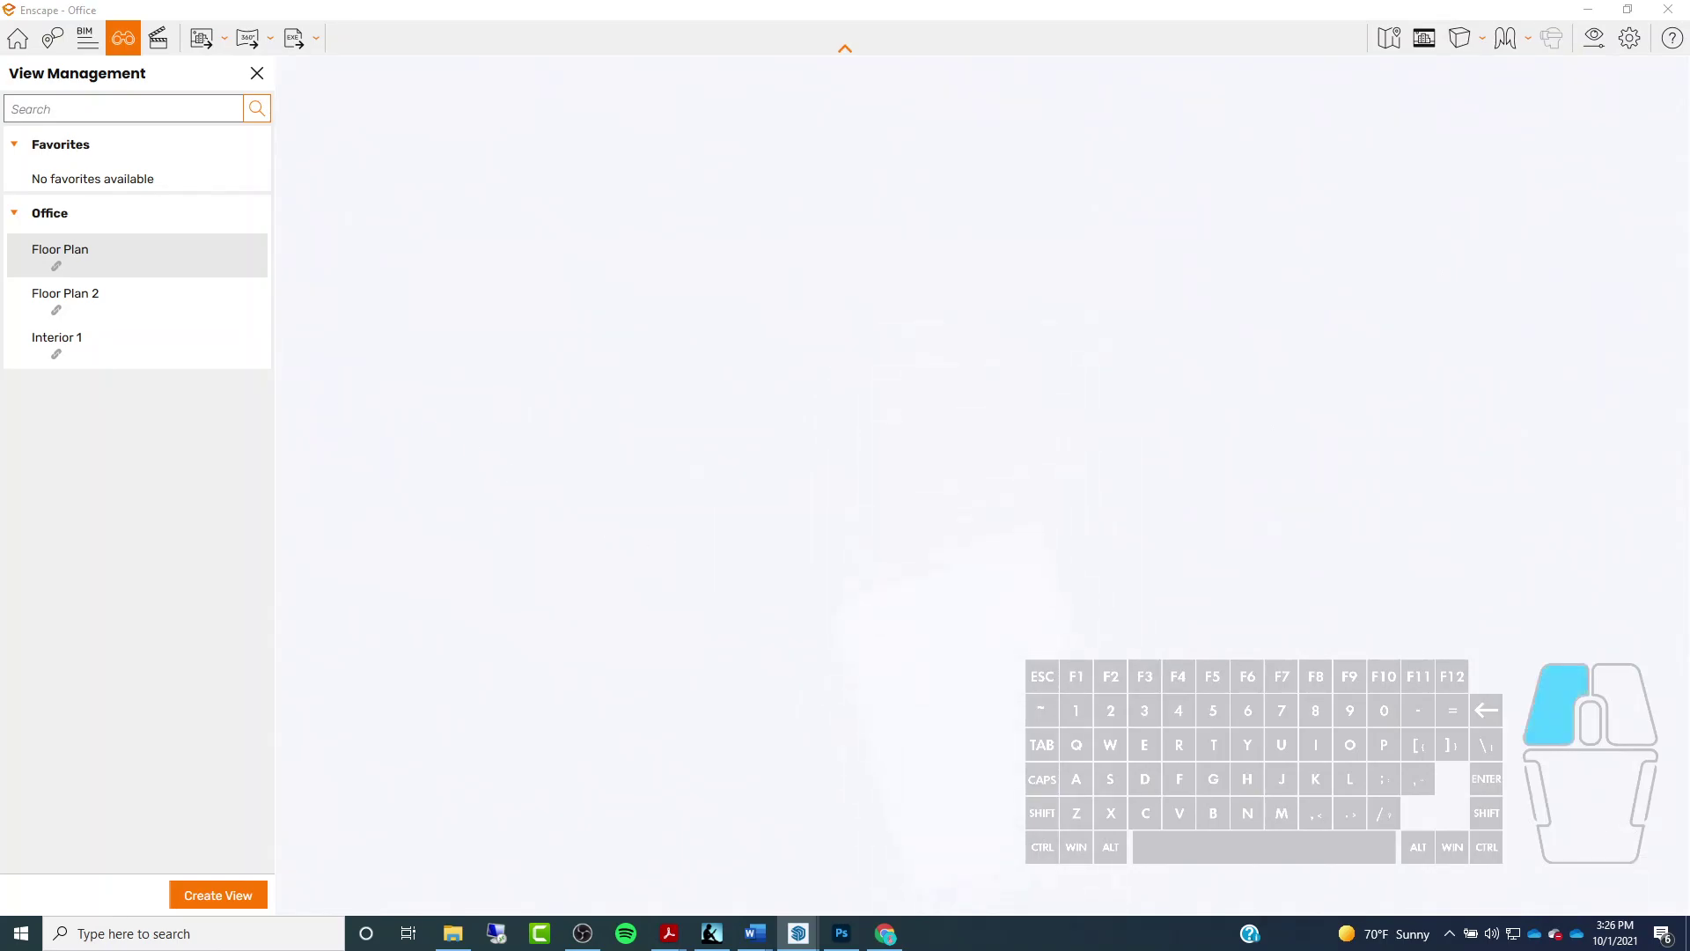
left_click_drag(713, 495, 743, 484)
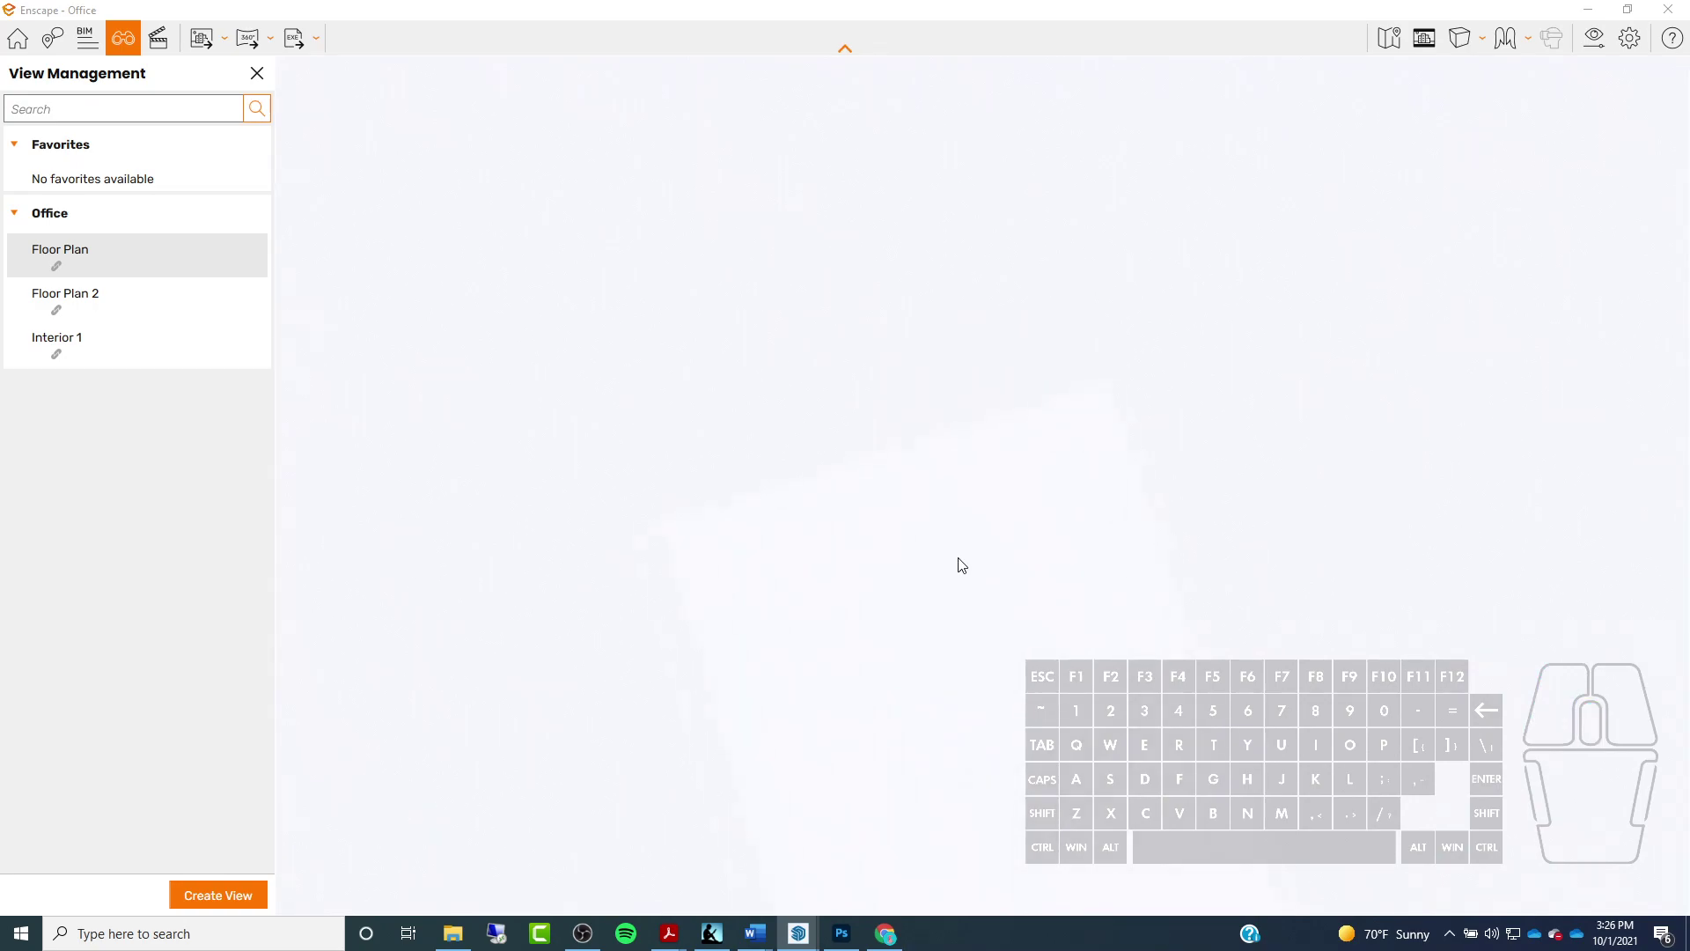
Apply the Floor Plan 2 visual preset and load the Floor Plan 2 view to inspect the wall tops up close
left_click(1587, 10)
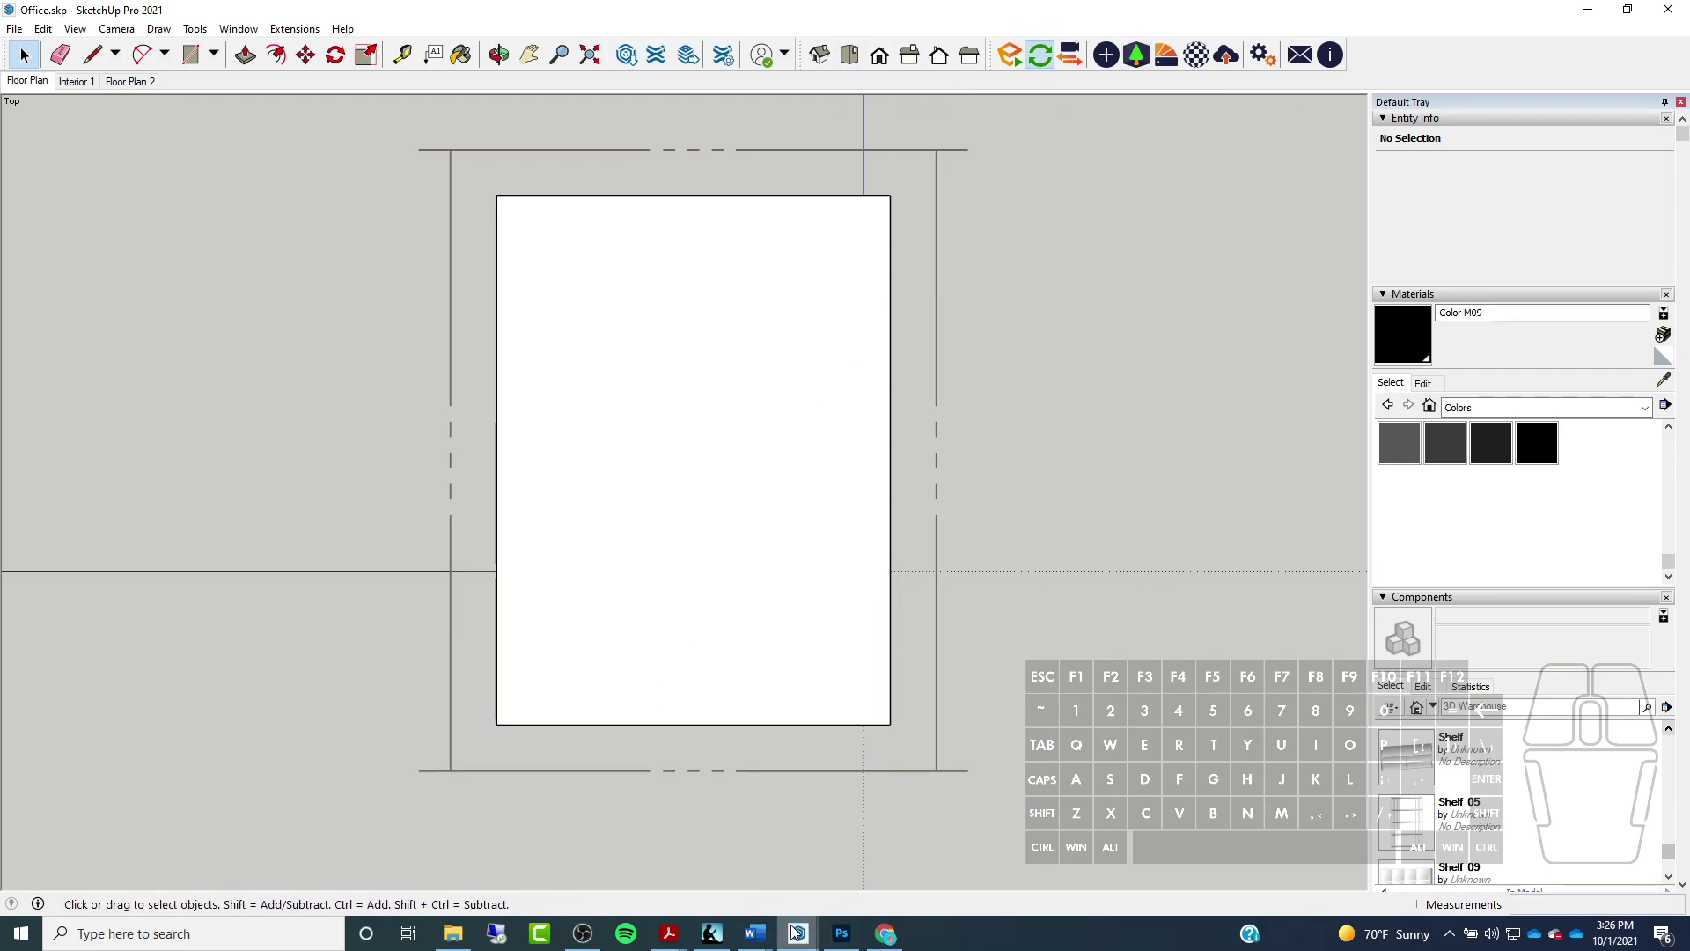
mouse_move(797, 938)
left_click(865, 850)
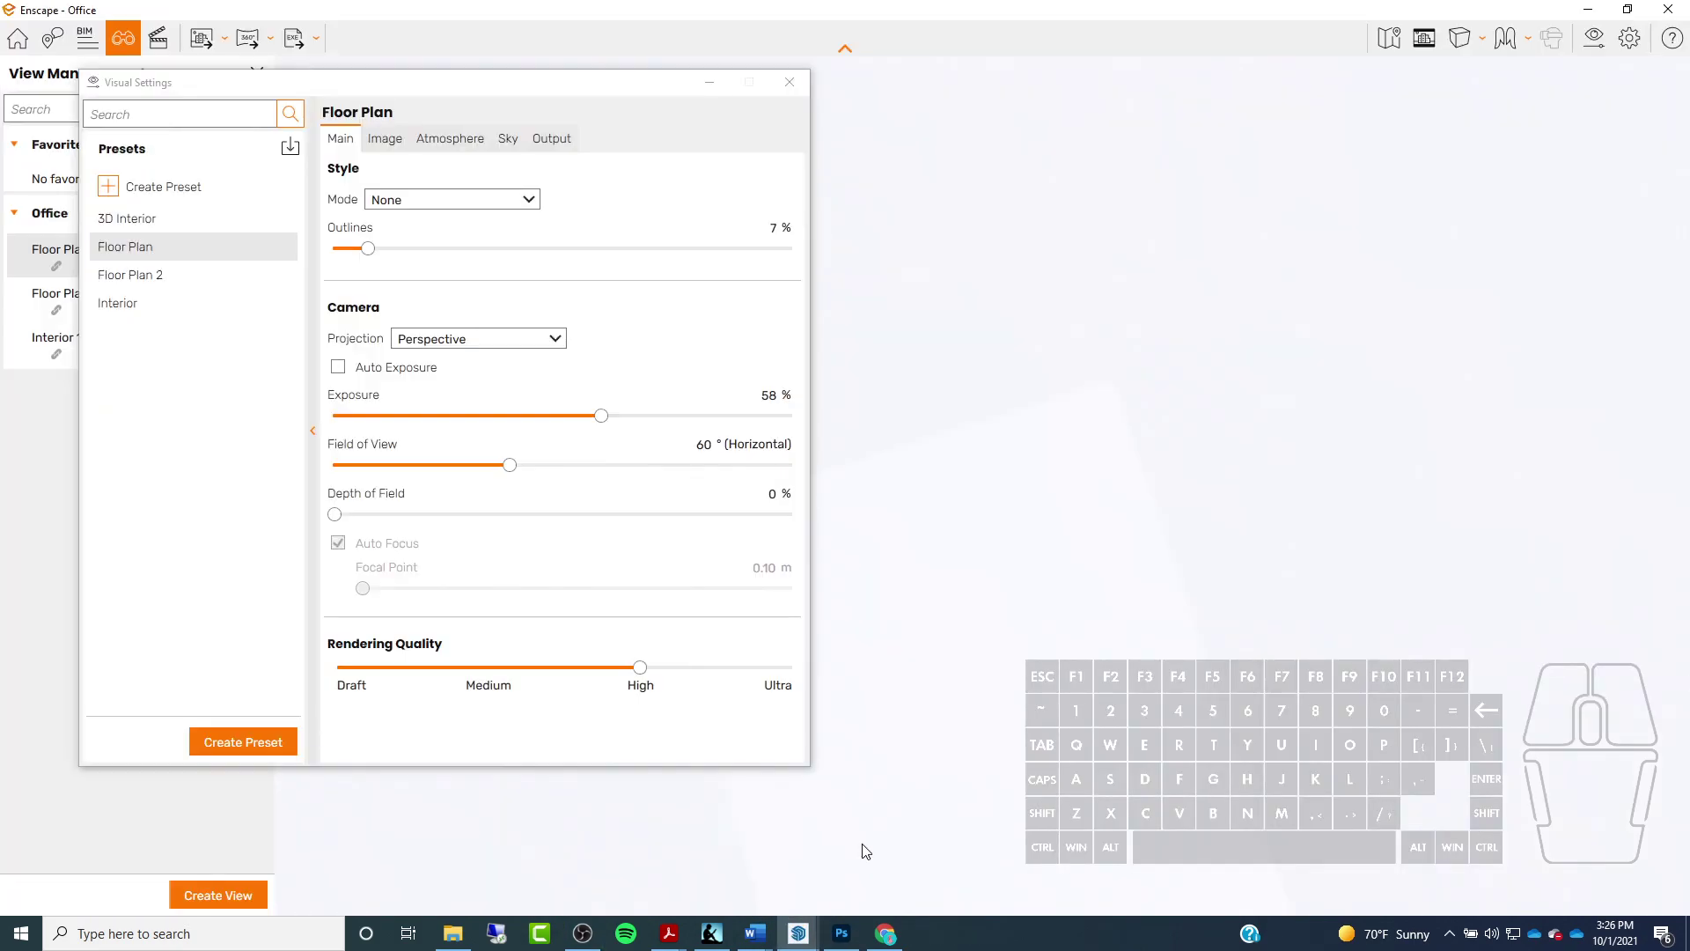
left_click(132, 274)
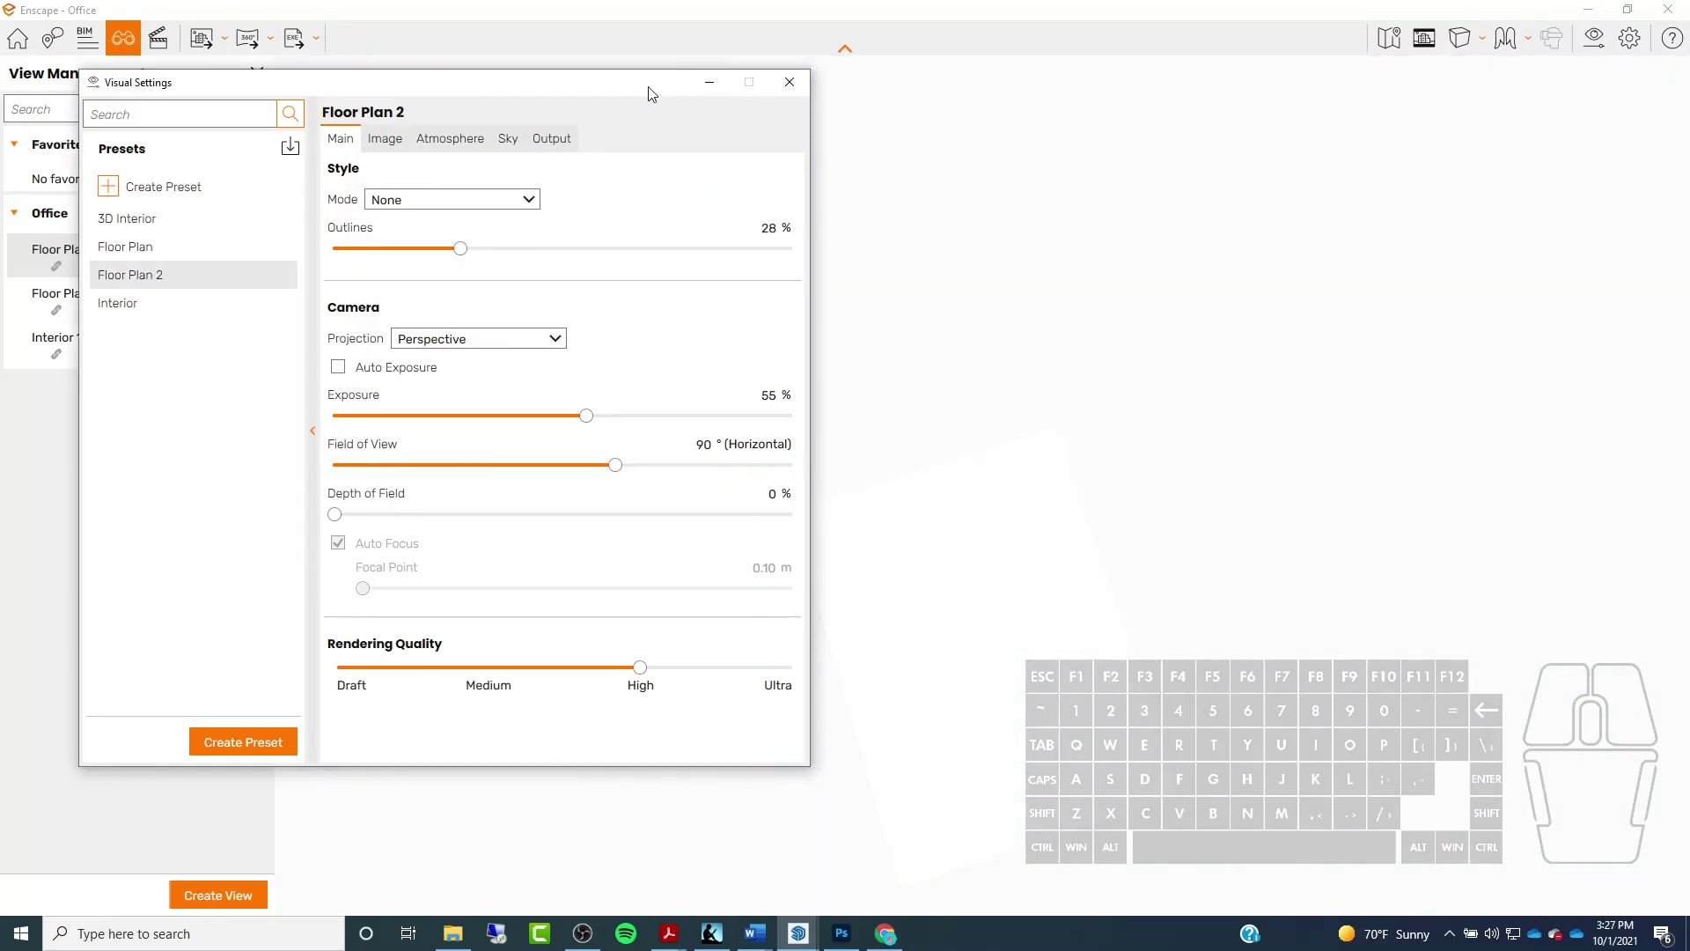
left_click_drag(648, 91, 558, 80)
left_click(927, 574)
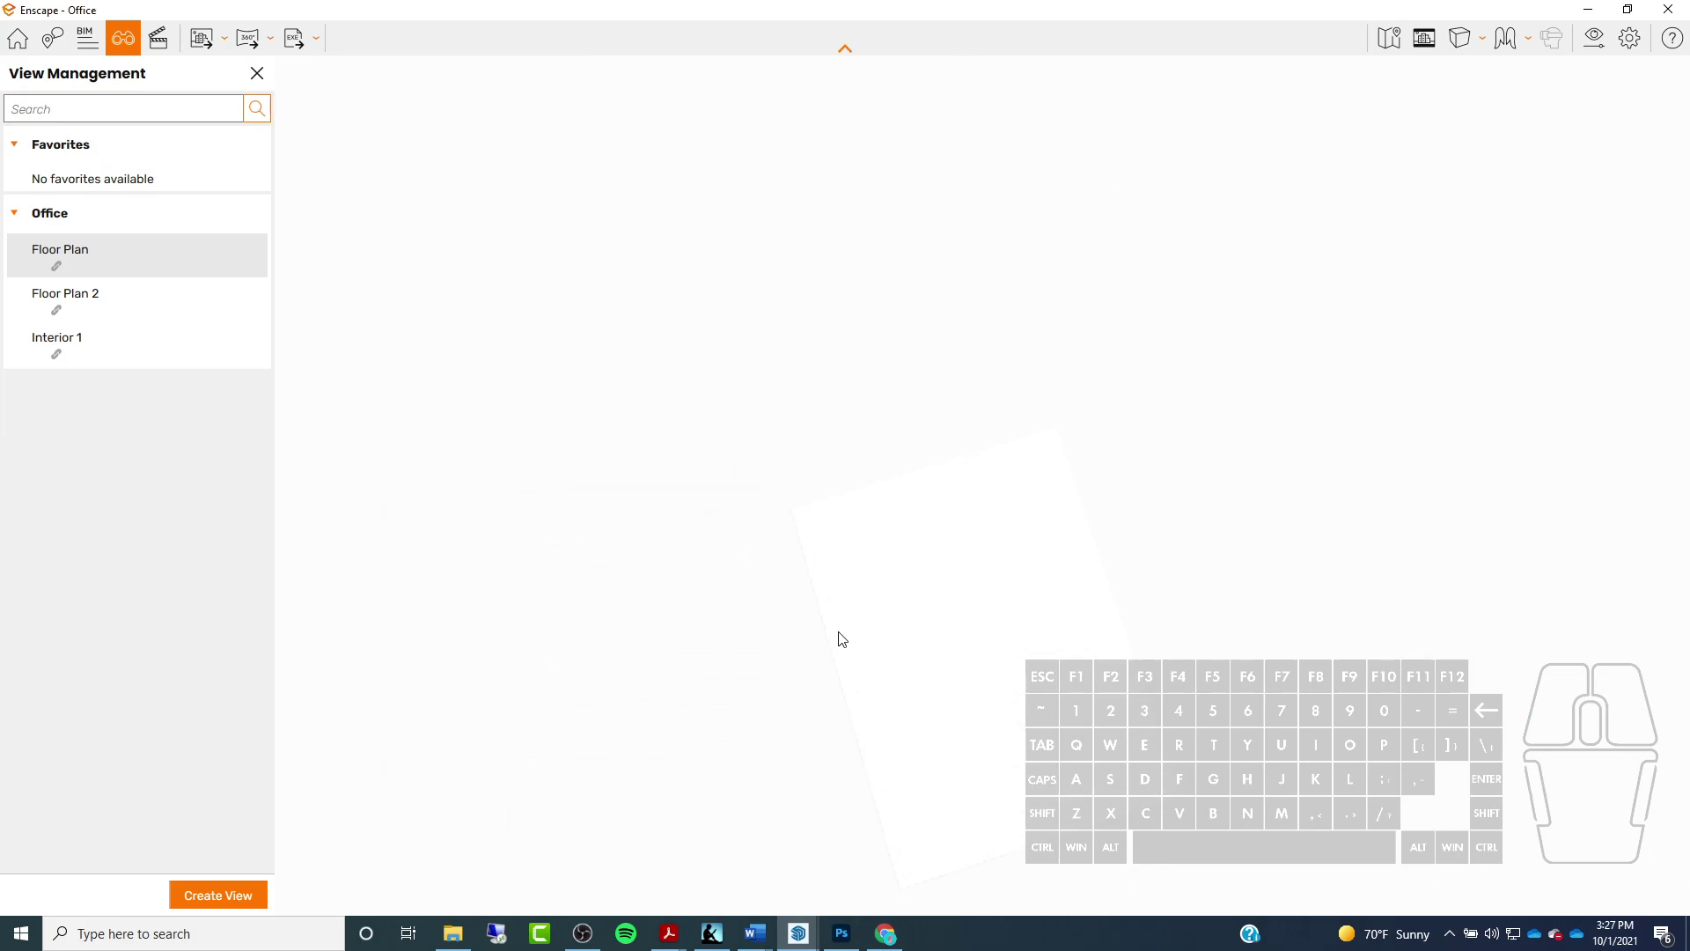
left_click(85, 299)
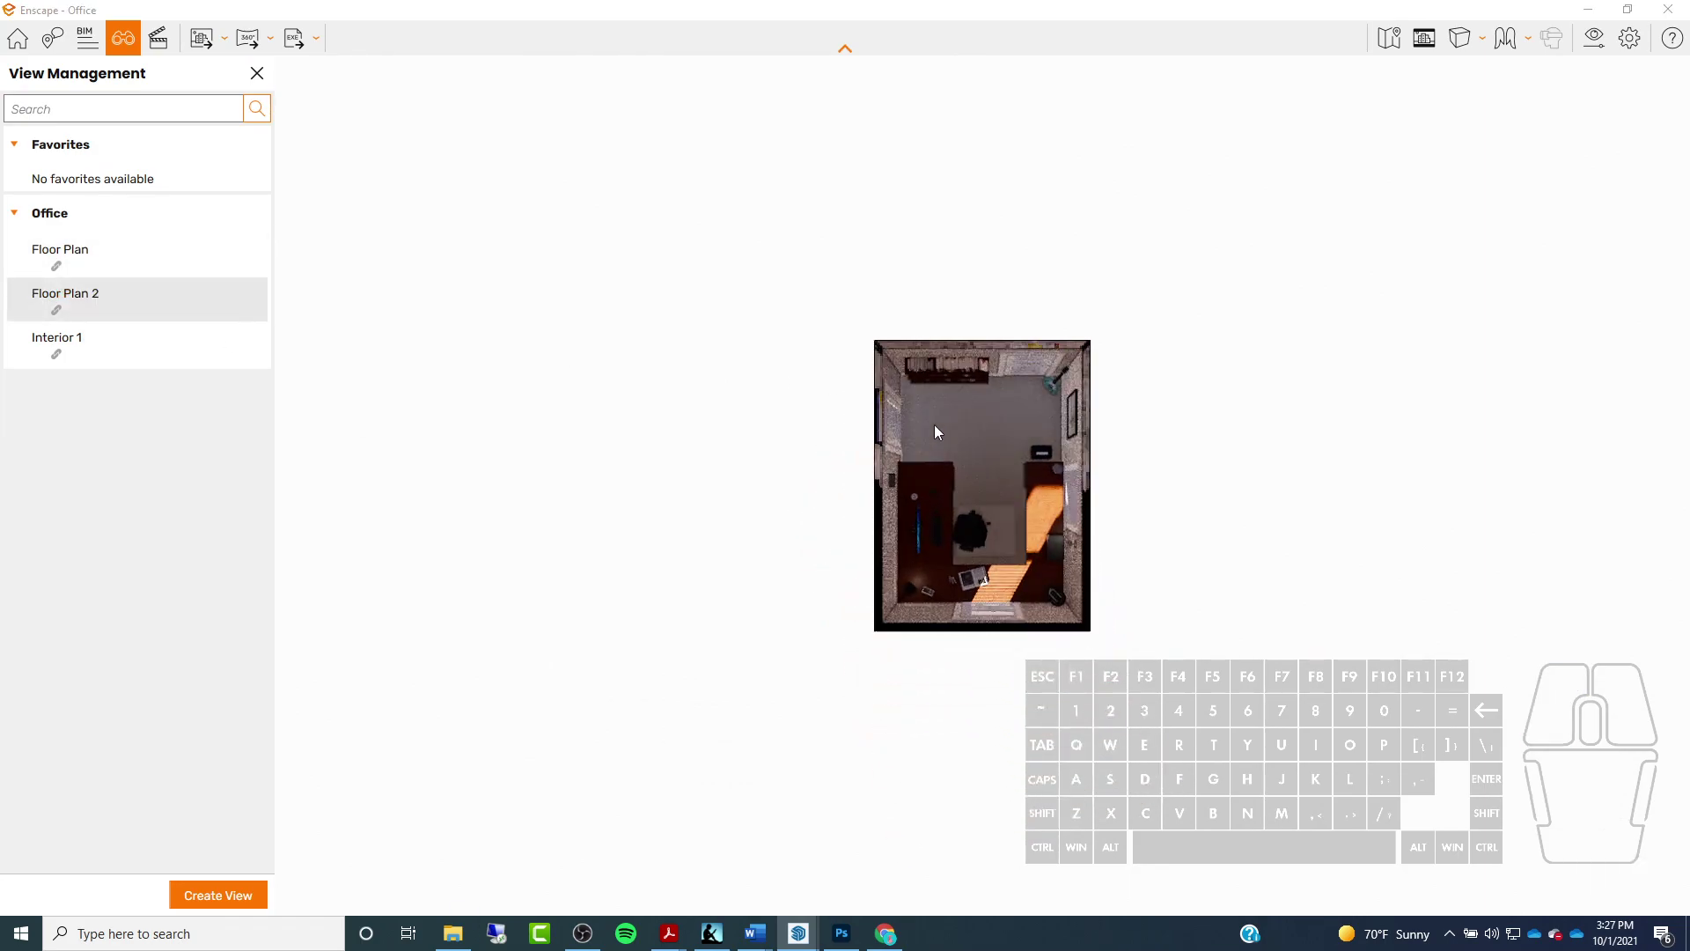
scroll(935, 431, "up", 3)
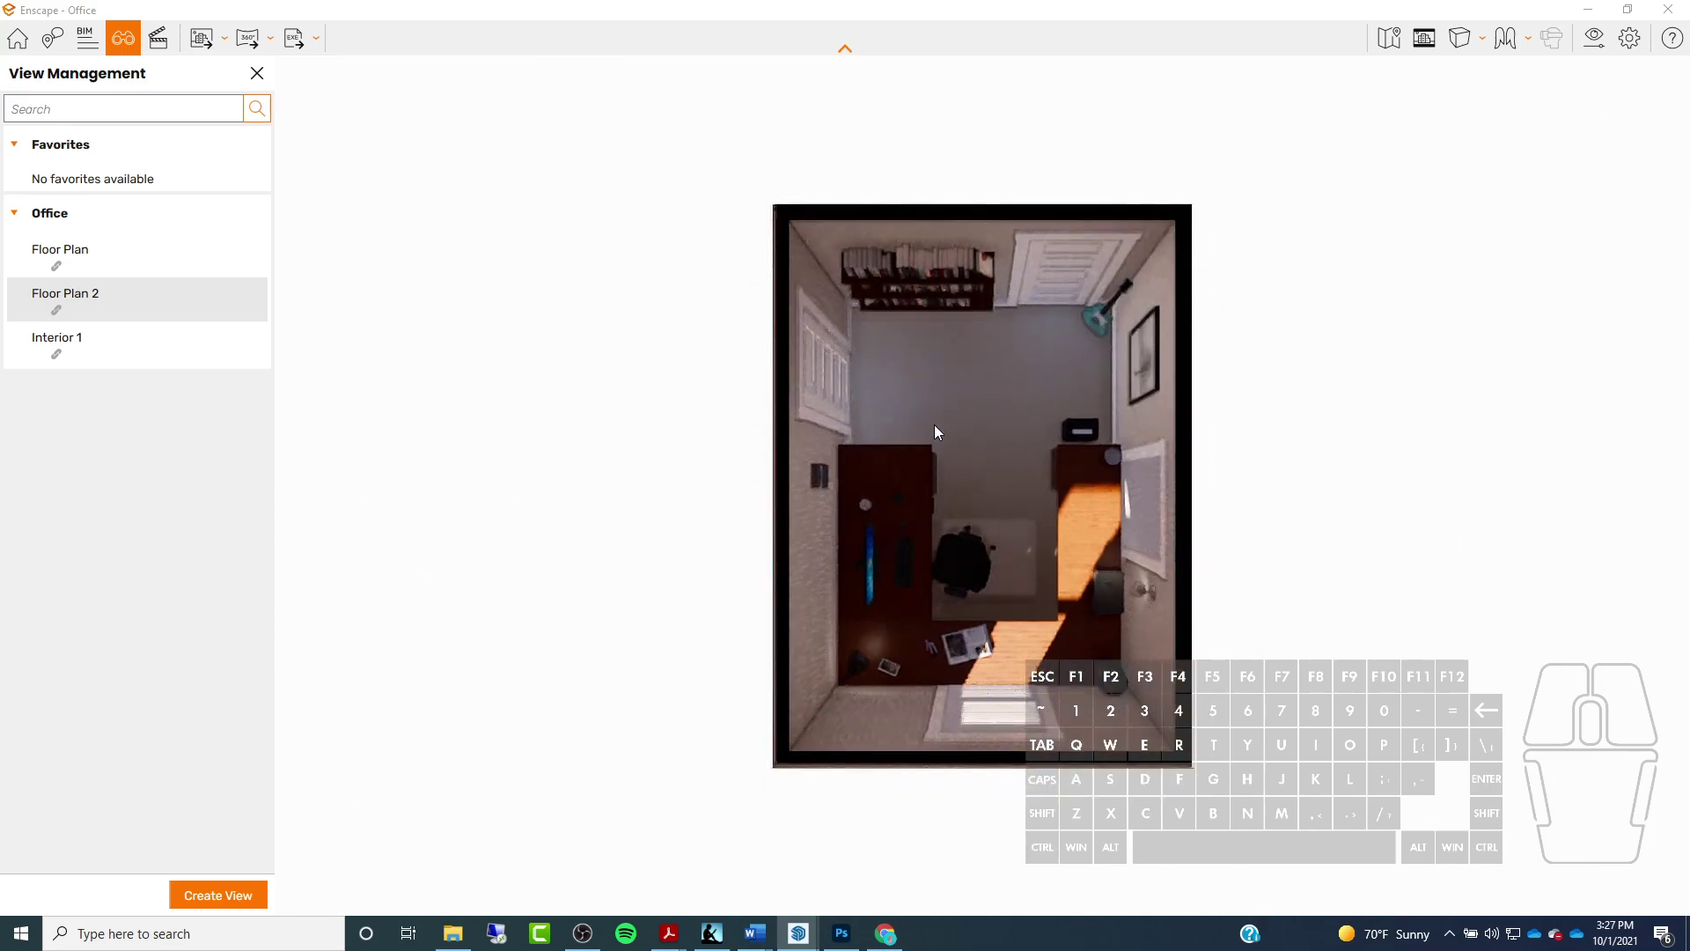
Switch to SketchUp and turn on the display of section planes around the wall tops
left_click(1668, 9)
scroll(623, 450, "down", 1)
middle_click_drag(623, 450, 524, 314)
scroll(466, 314, "up", 1)
middle_click_drag(809, 302, 731, 215)
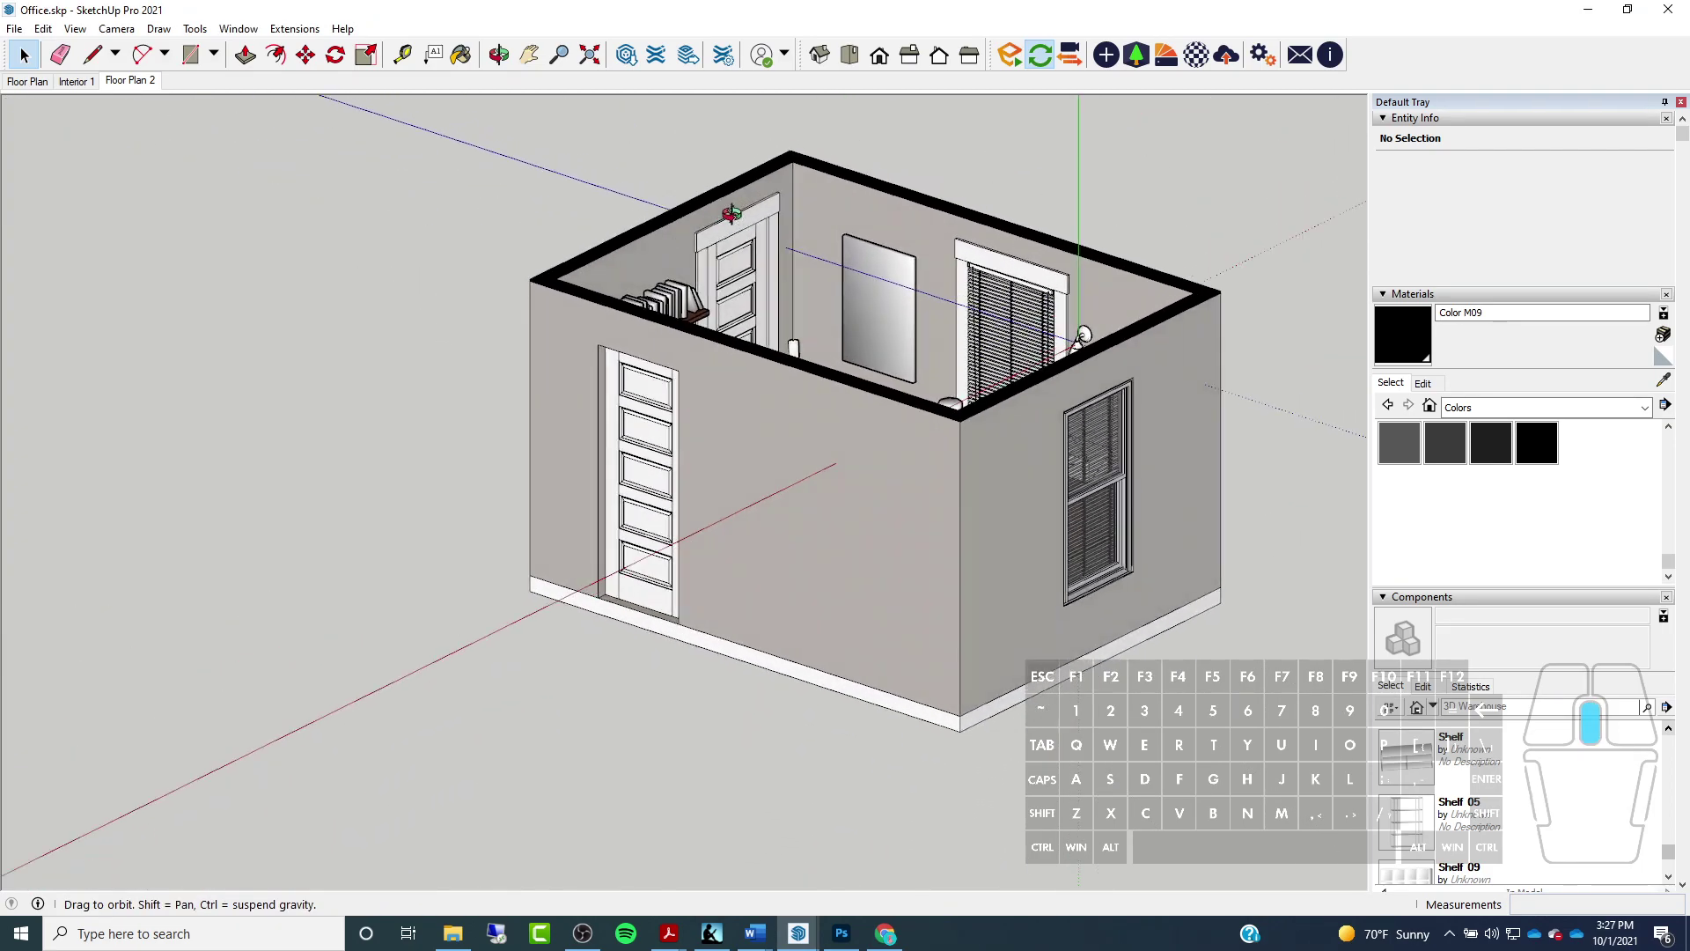
scroll(619, 262, "up", 3)
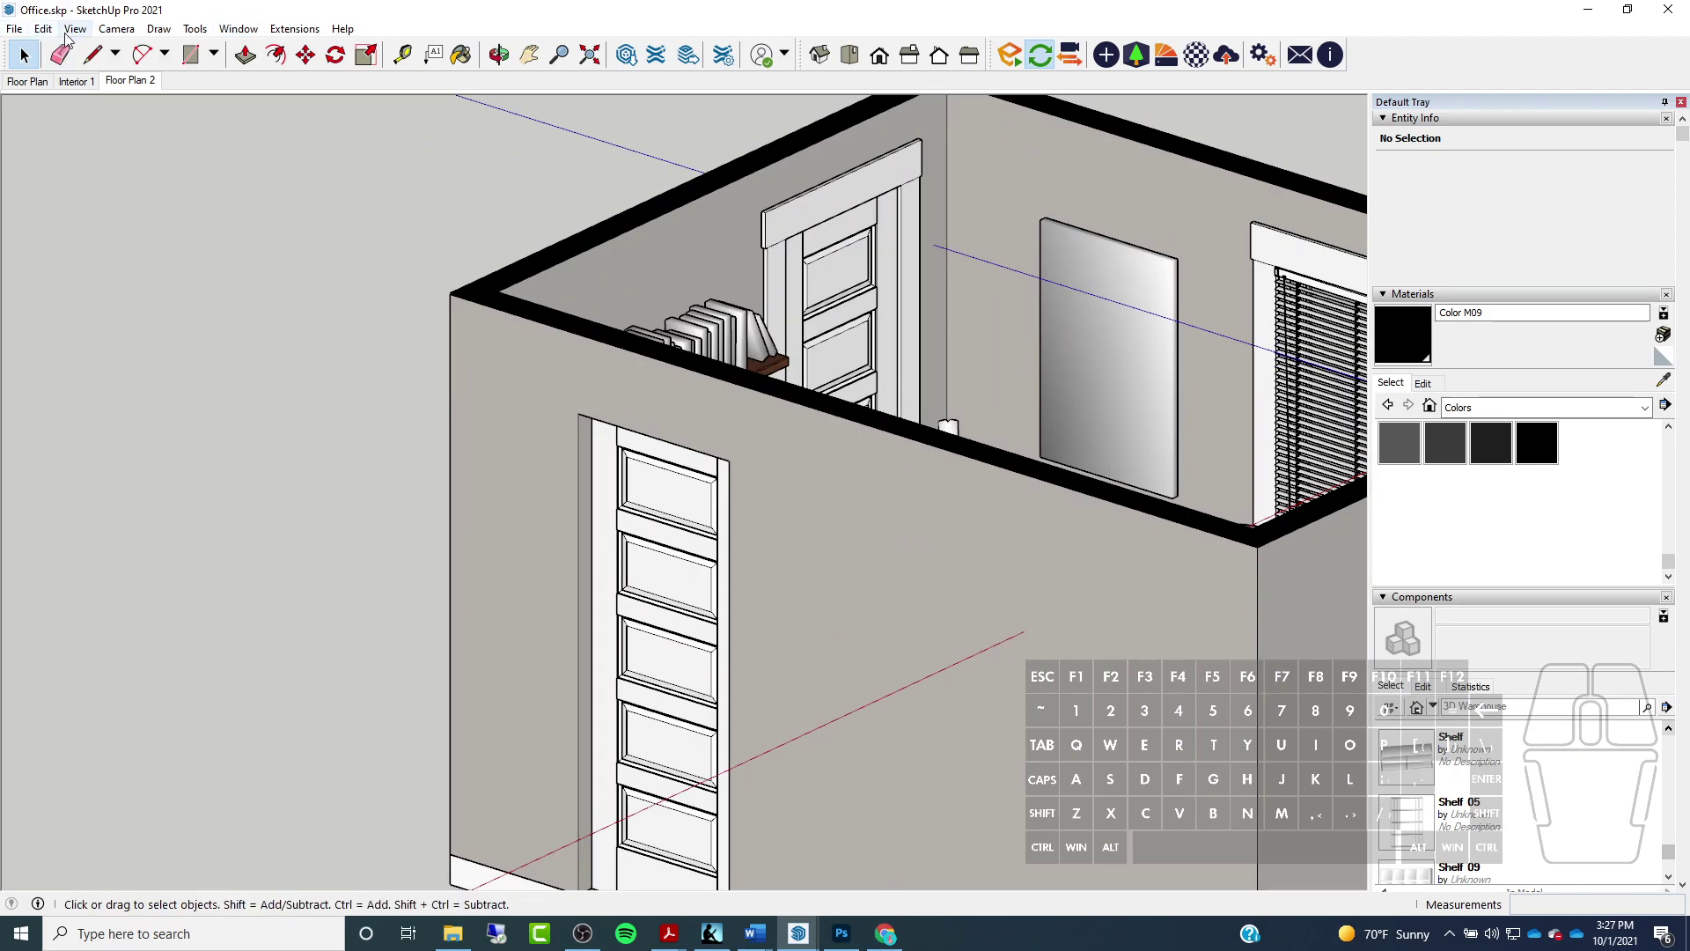
left_click(72, 29)
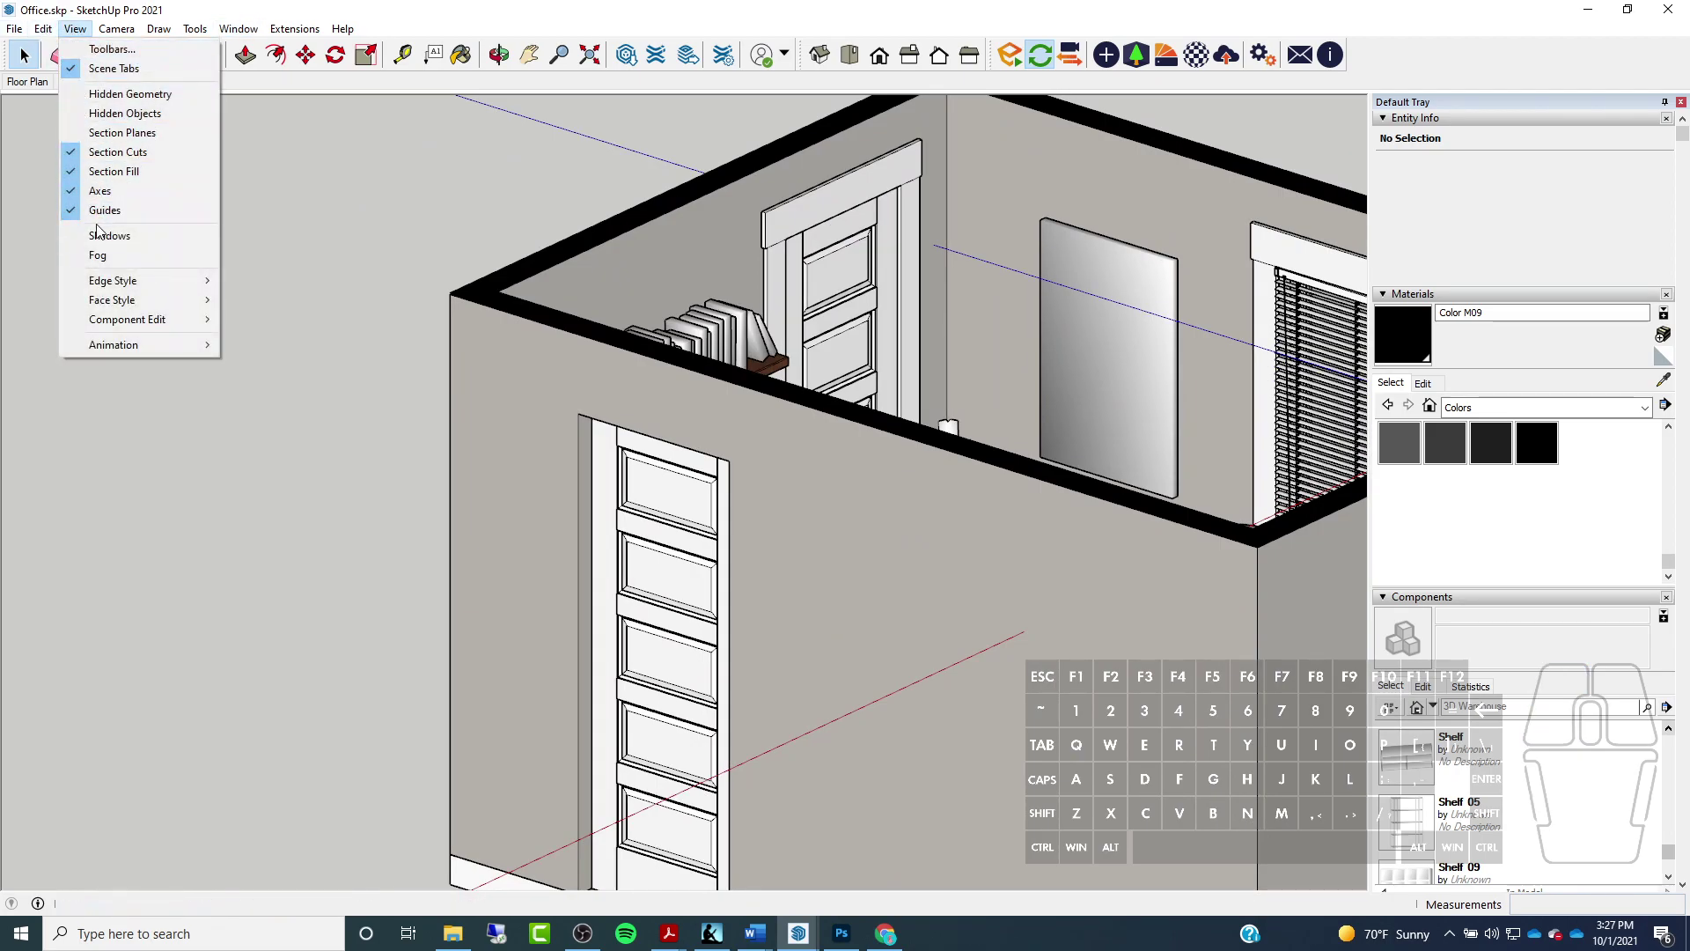
left_click(119, 132)
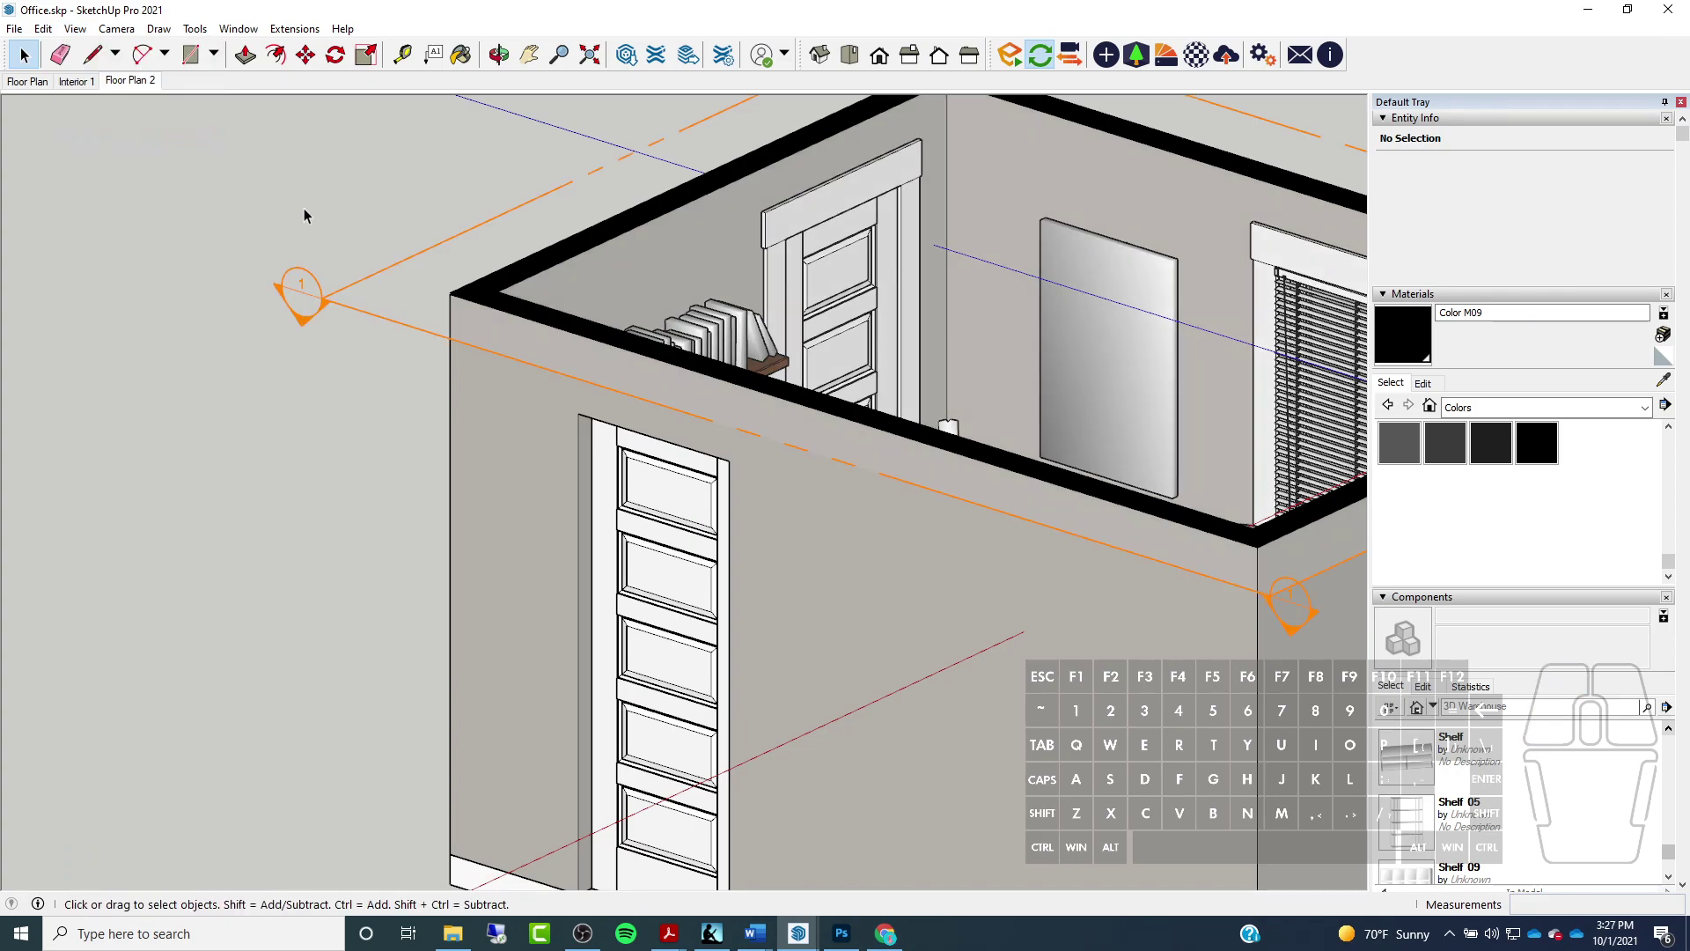
Move the Floor Plan section plane down about 2 1/16"
left_click(352, 298)
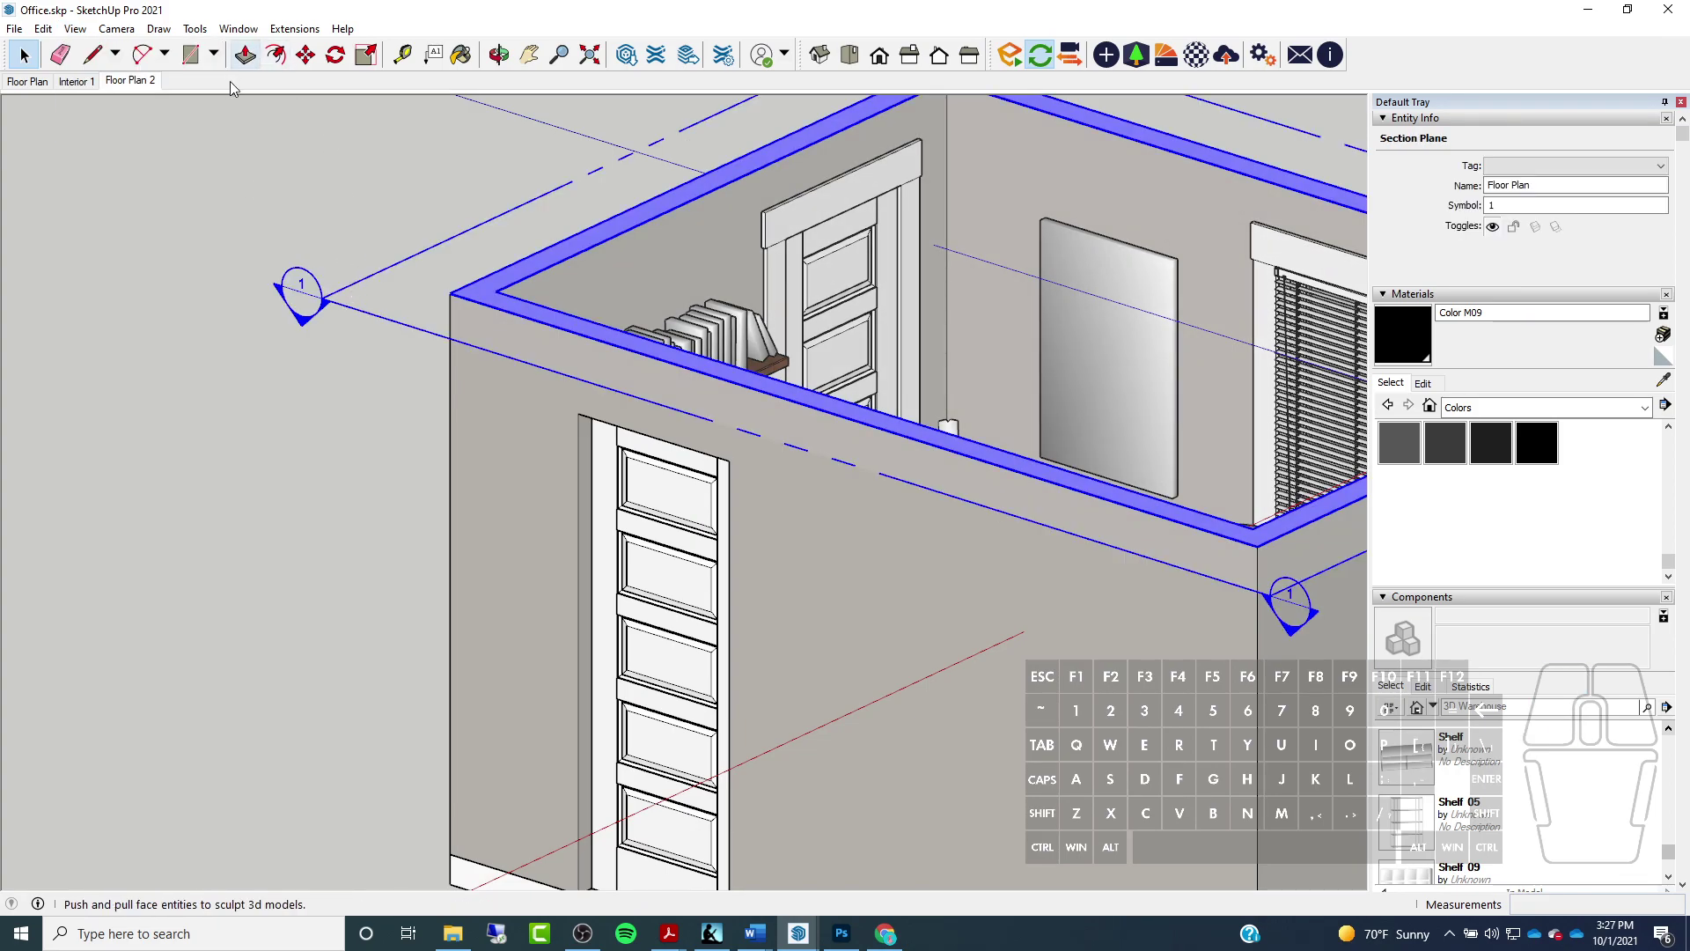
left_click(302, 57)
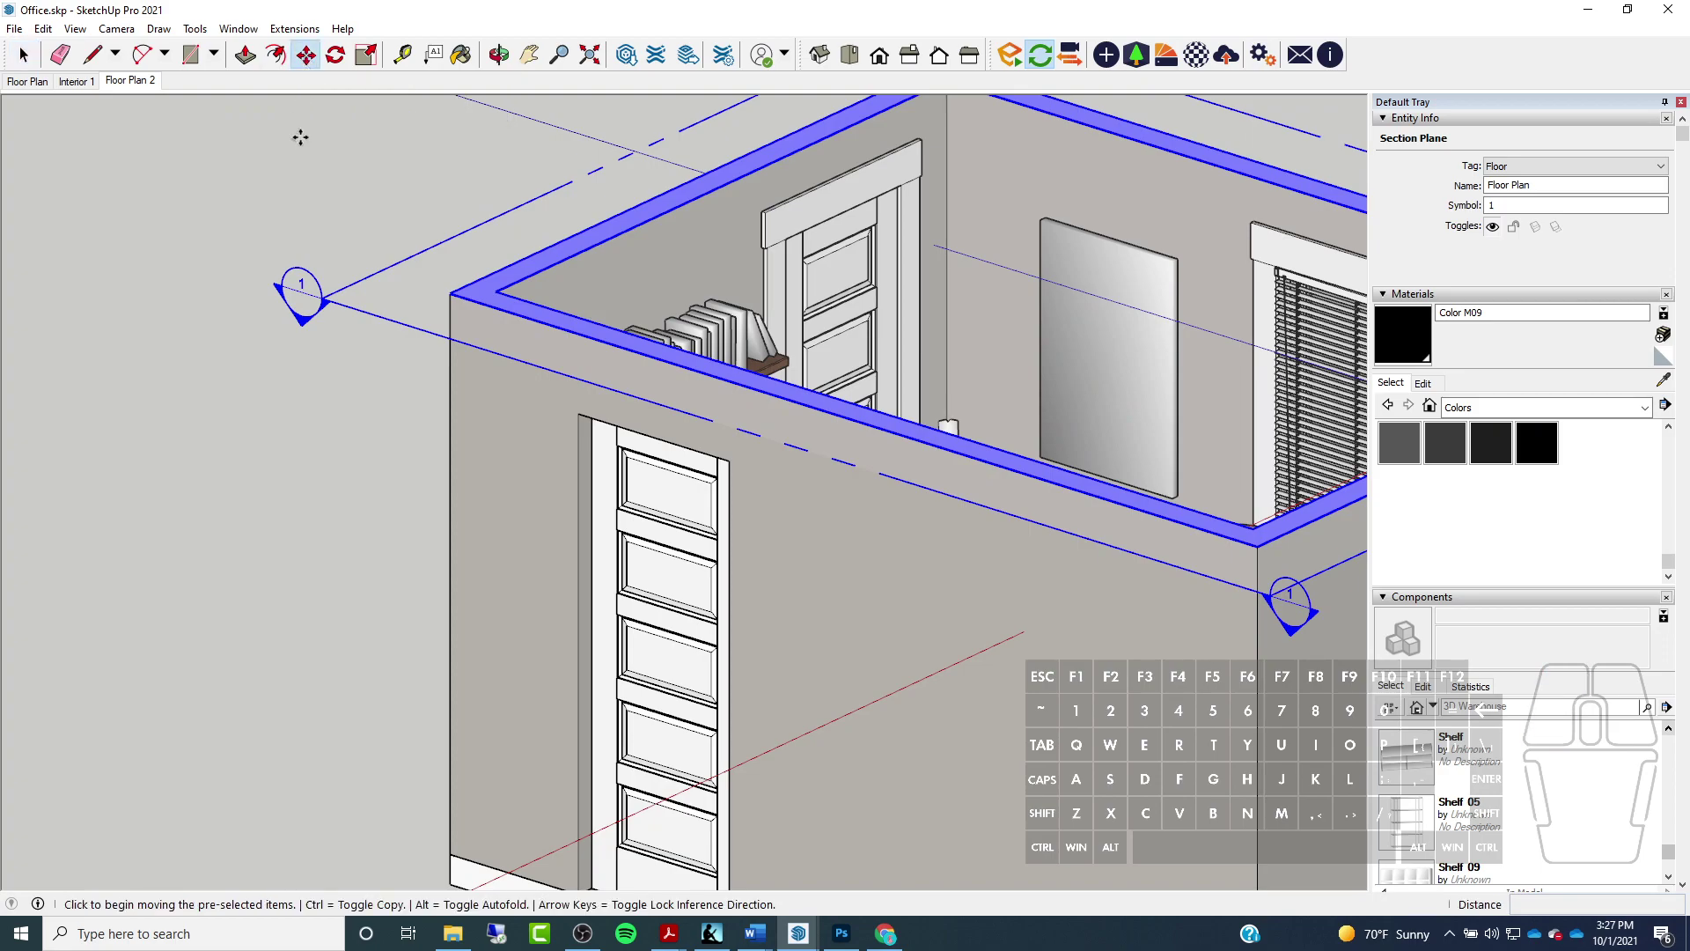
left_click(298, 135)
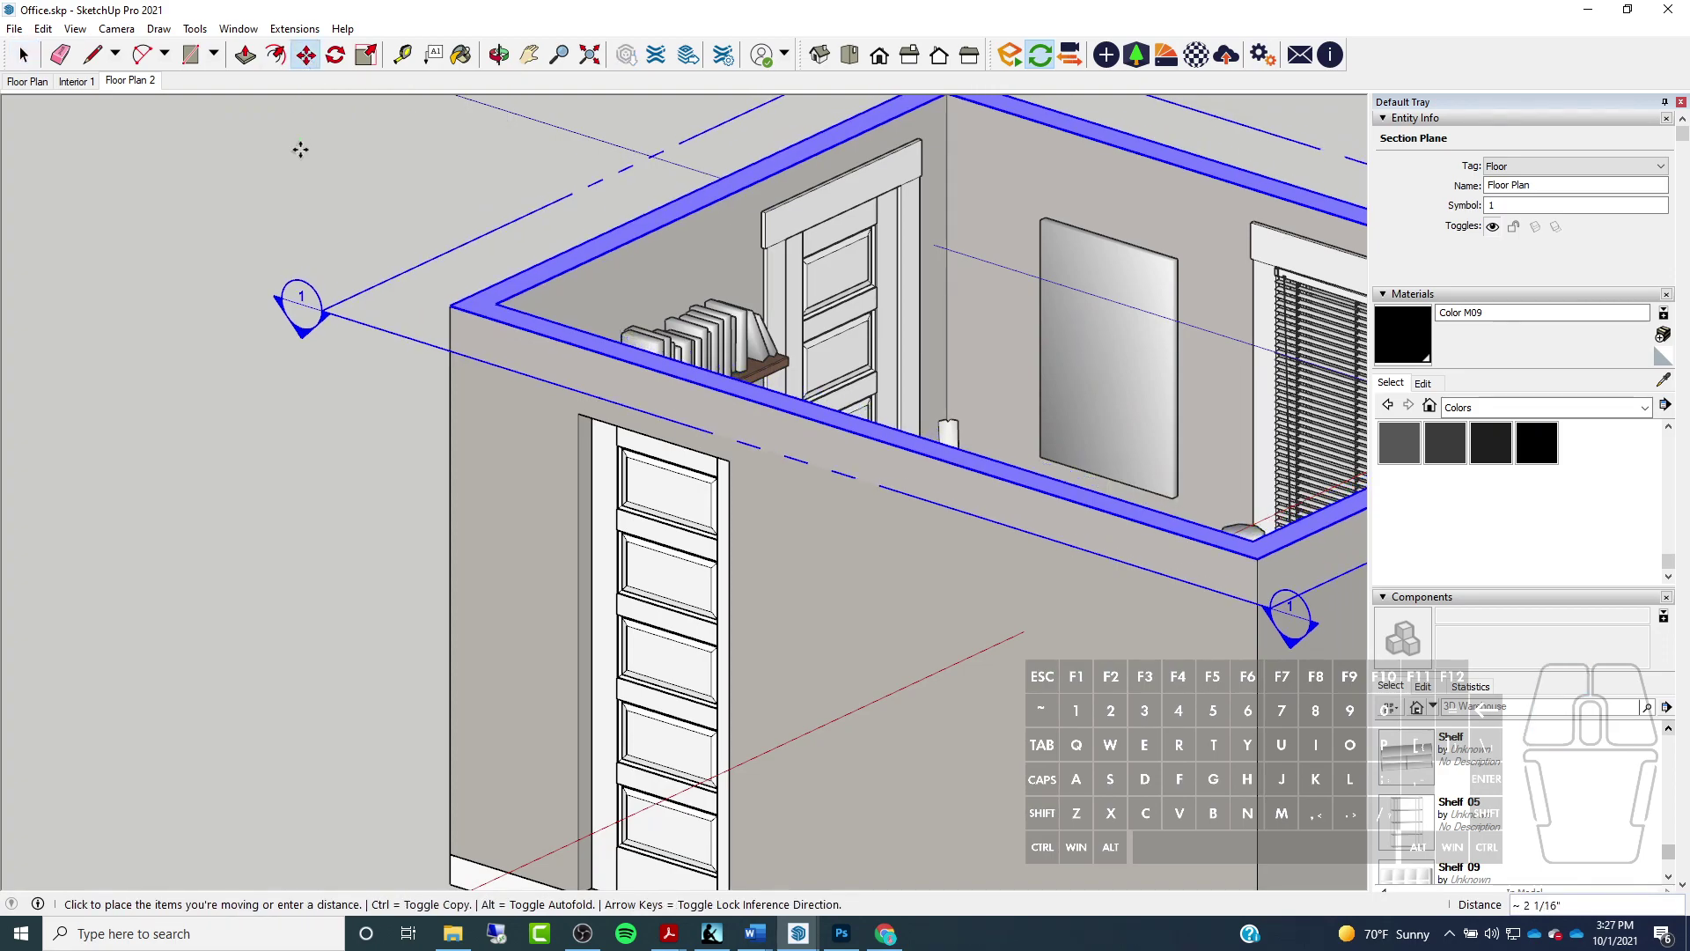
Turn off the display of section cuts with the section plane lowered
left_click(75, 29)
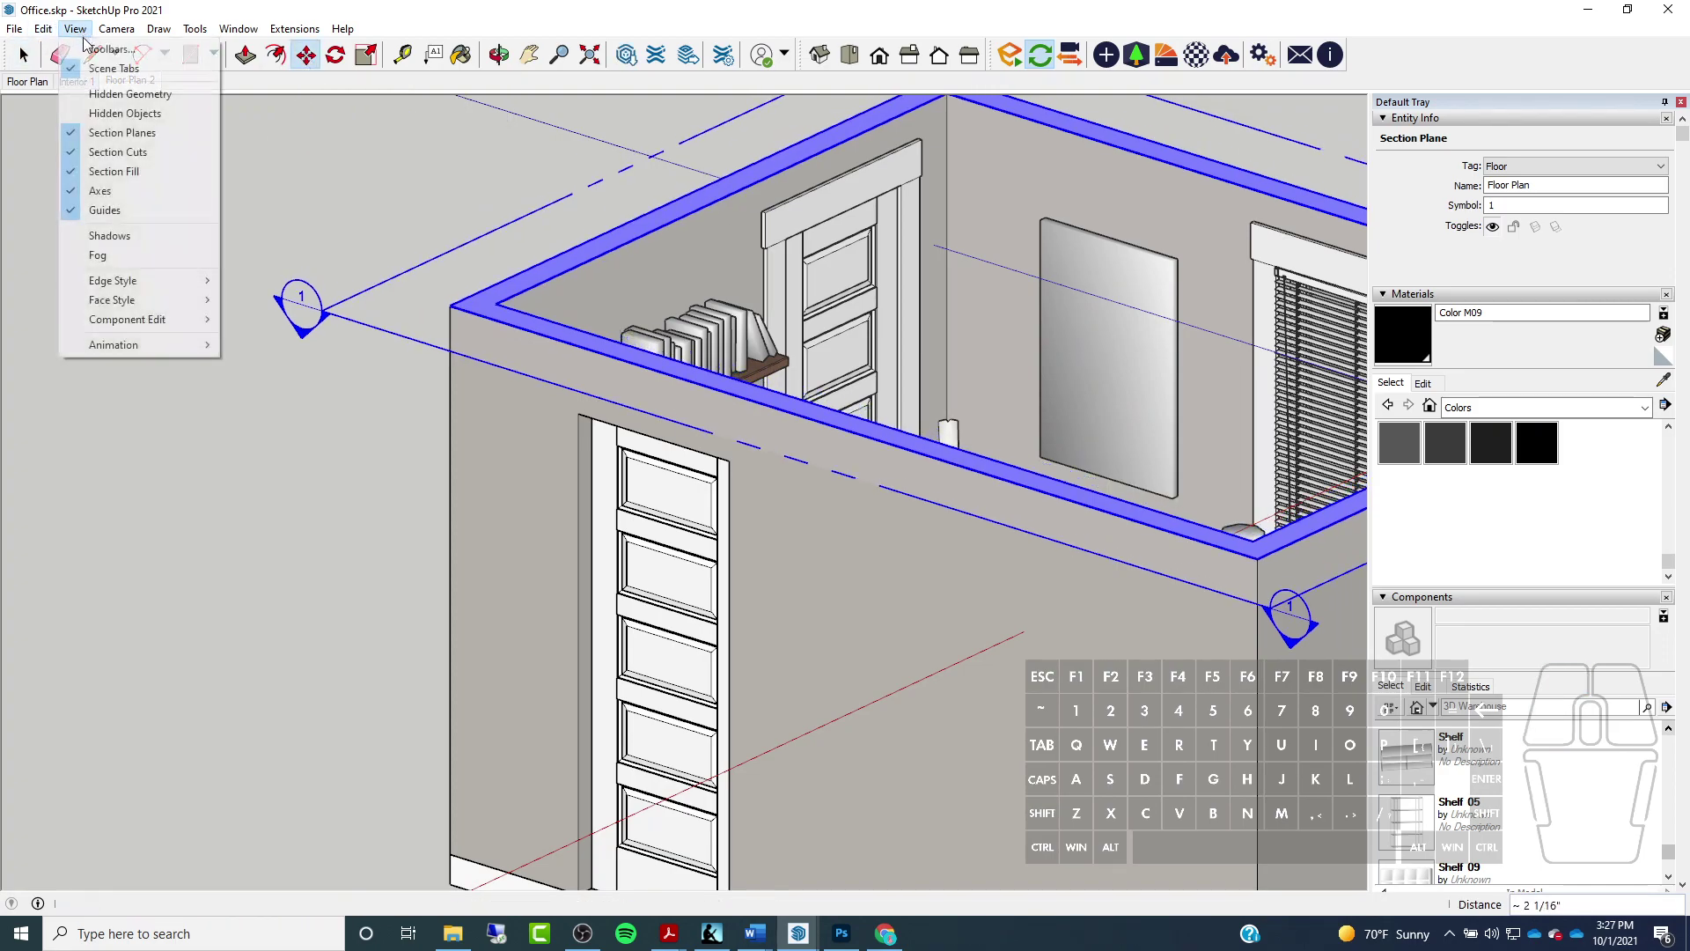
left_click(112, 152)
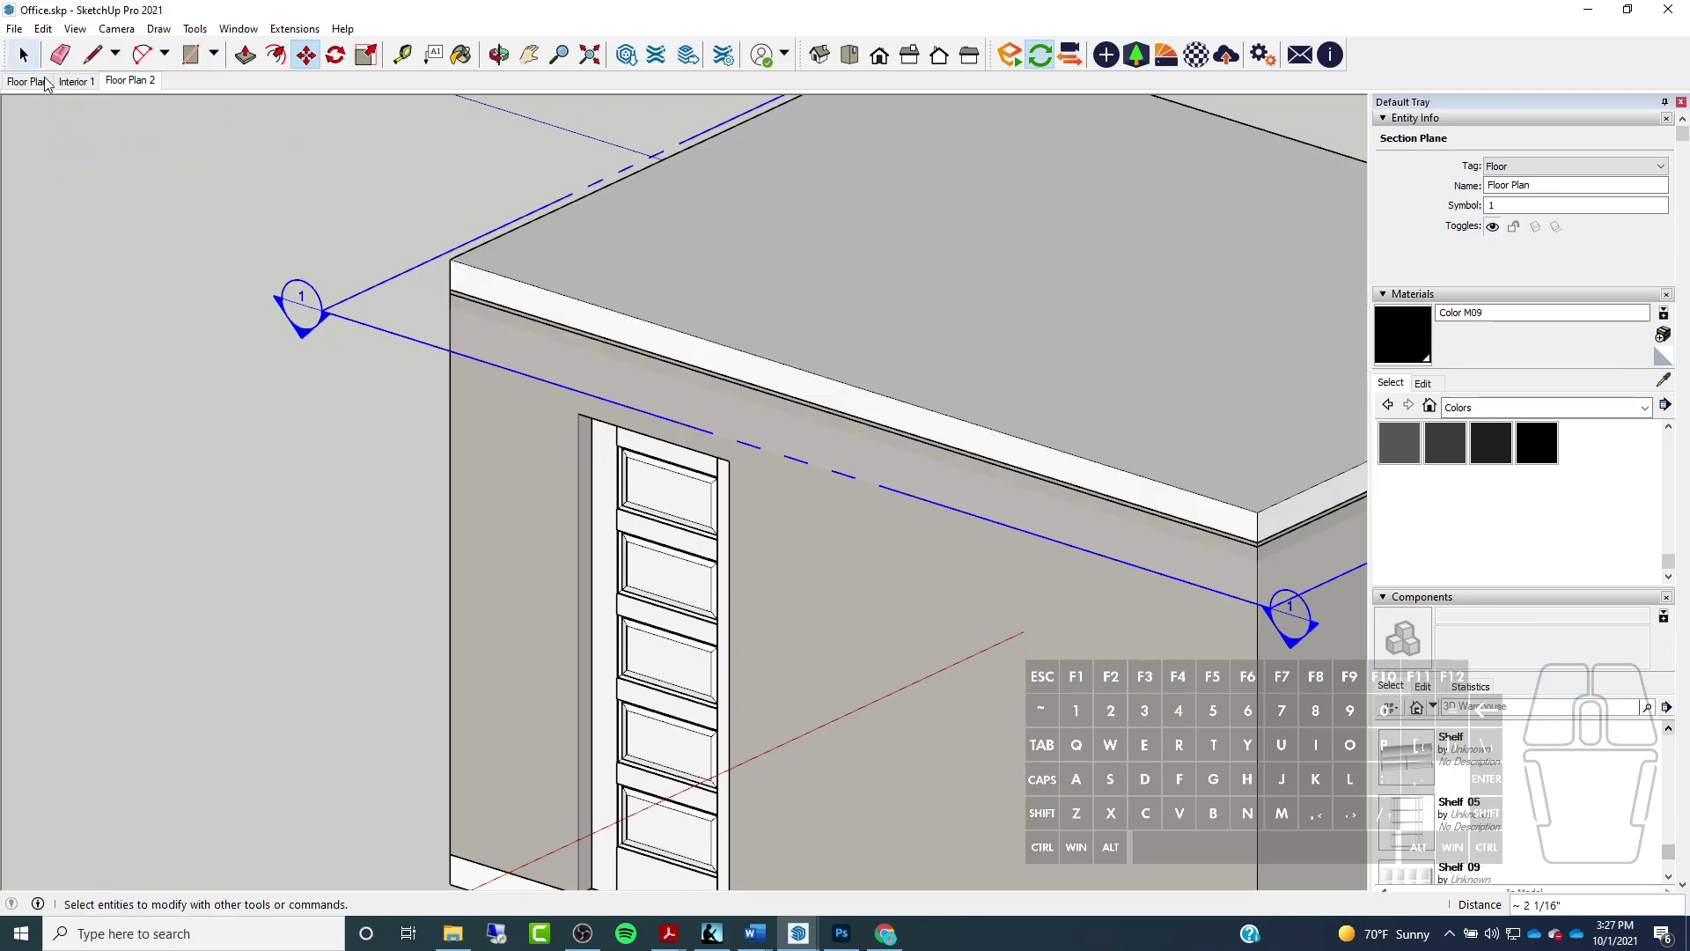
Move the wall-top group down about 2 1/16" so it follows the lowered section plane
left_click(475, 303)
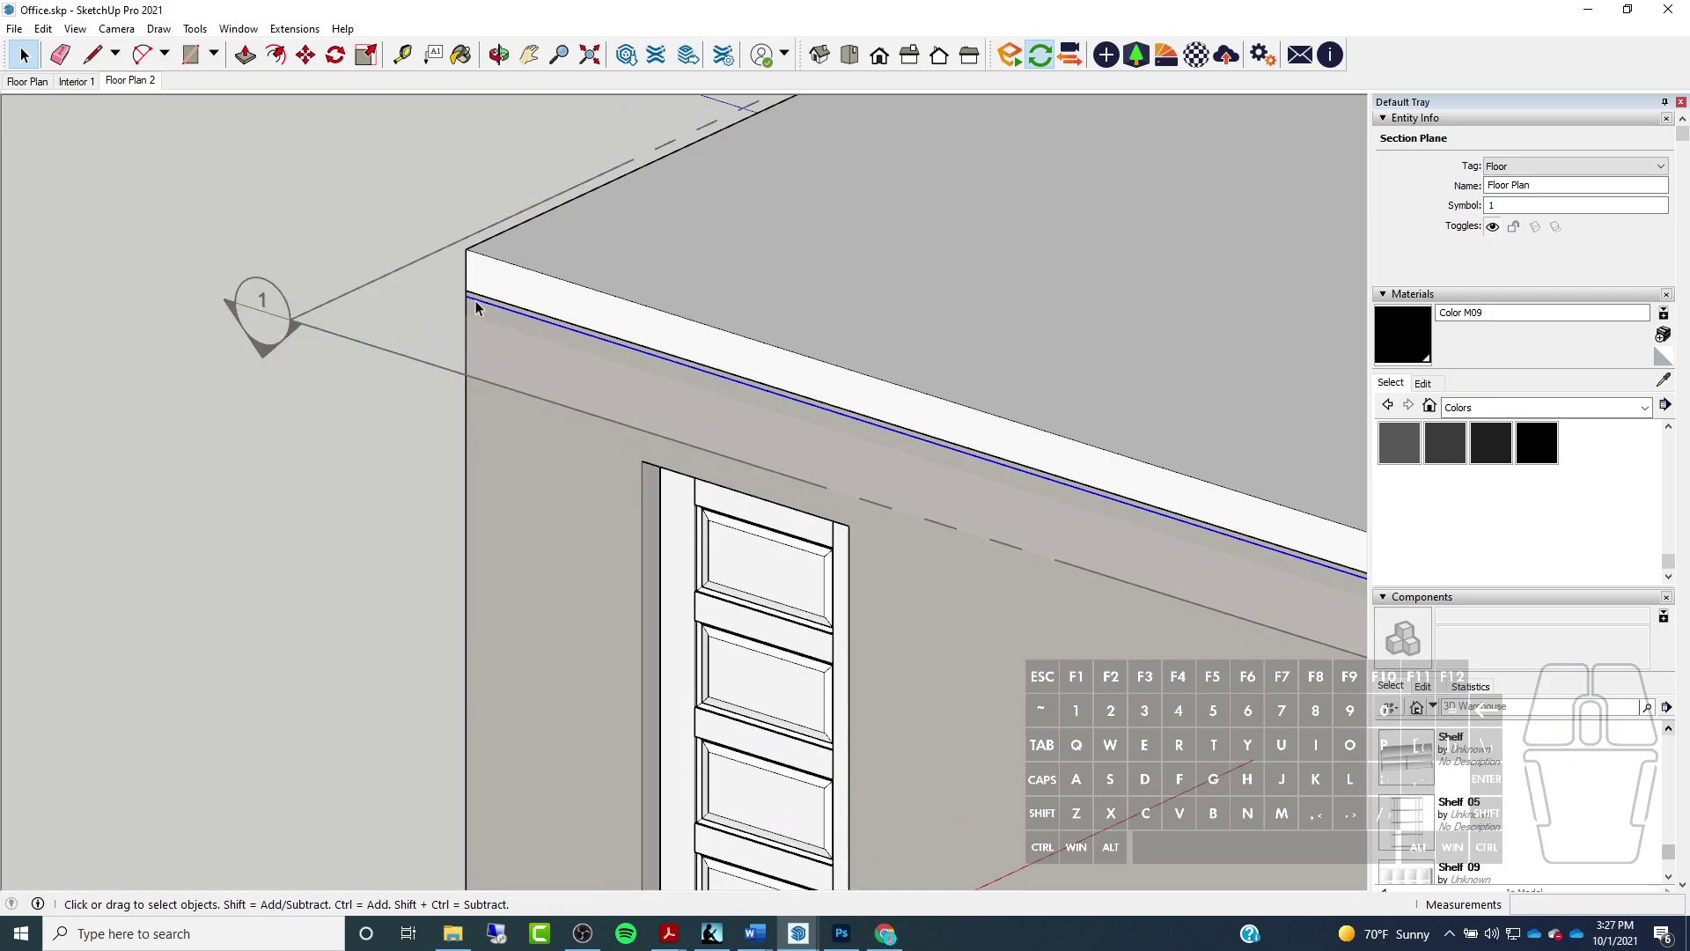
scroll(476, 304, "up", 5)
left_click(306, 55)
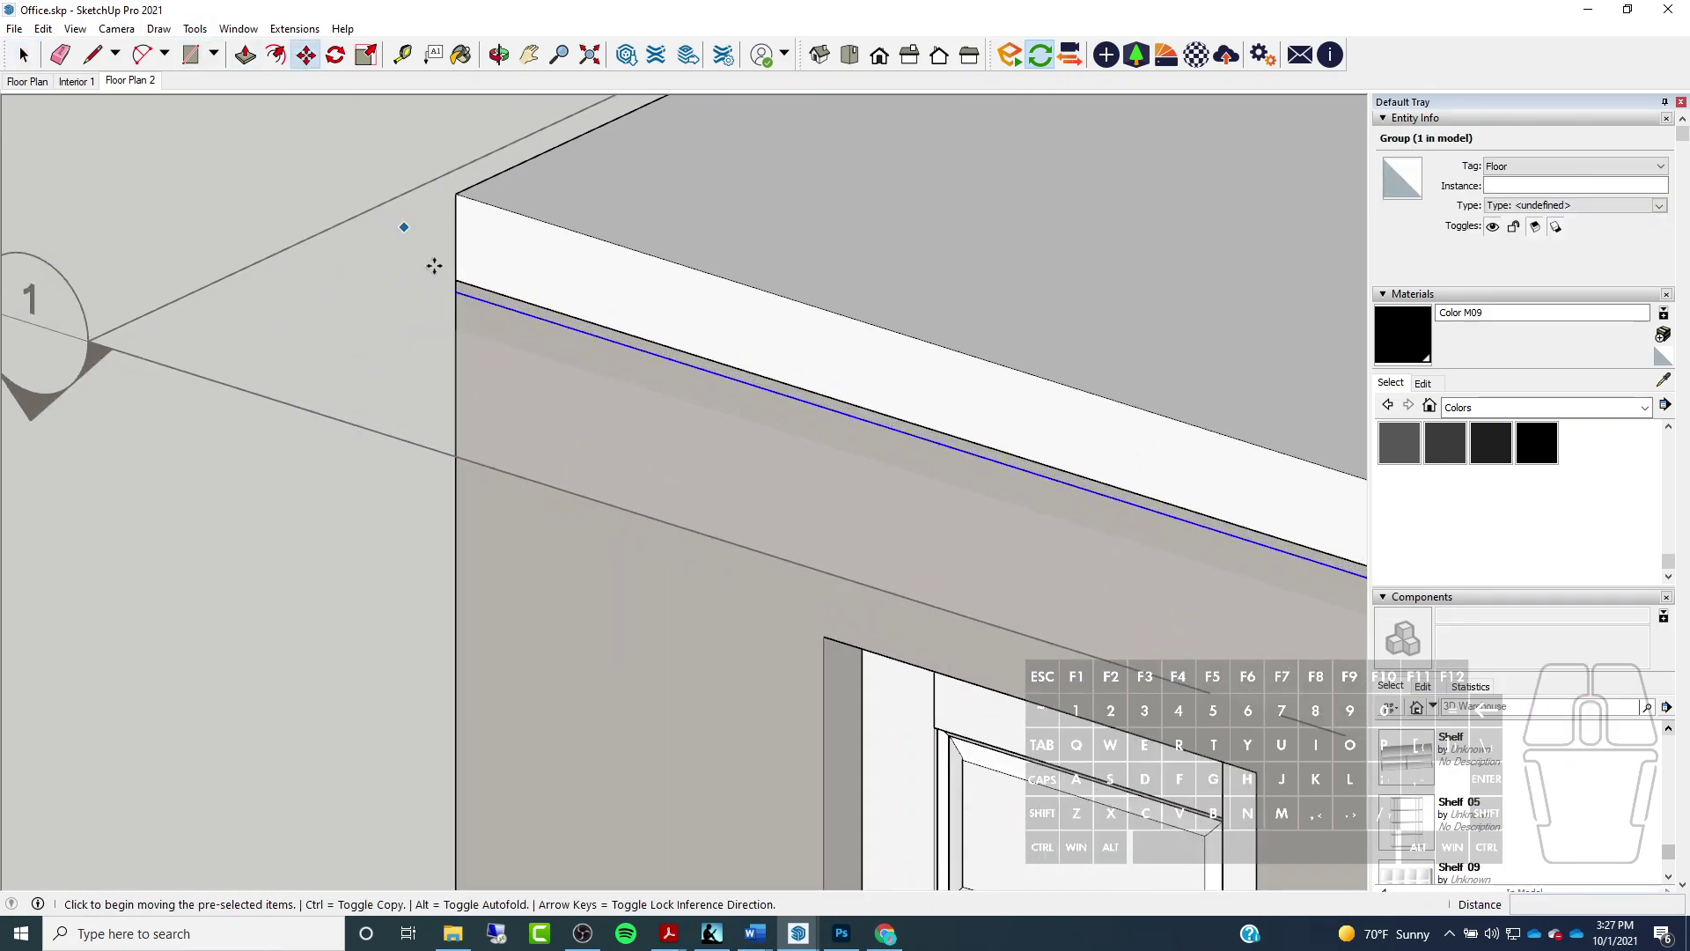
left_click(451, 293)
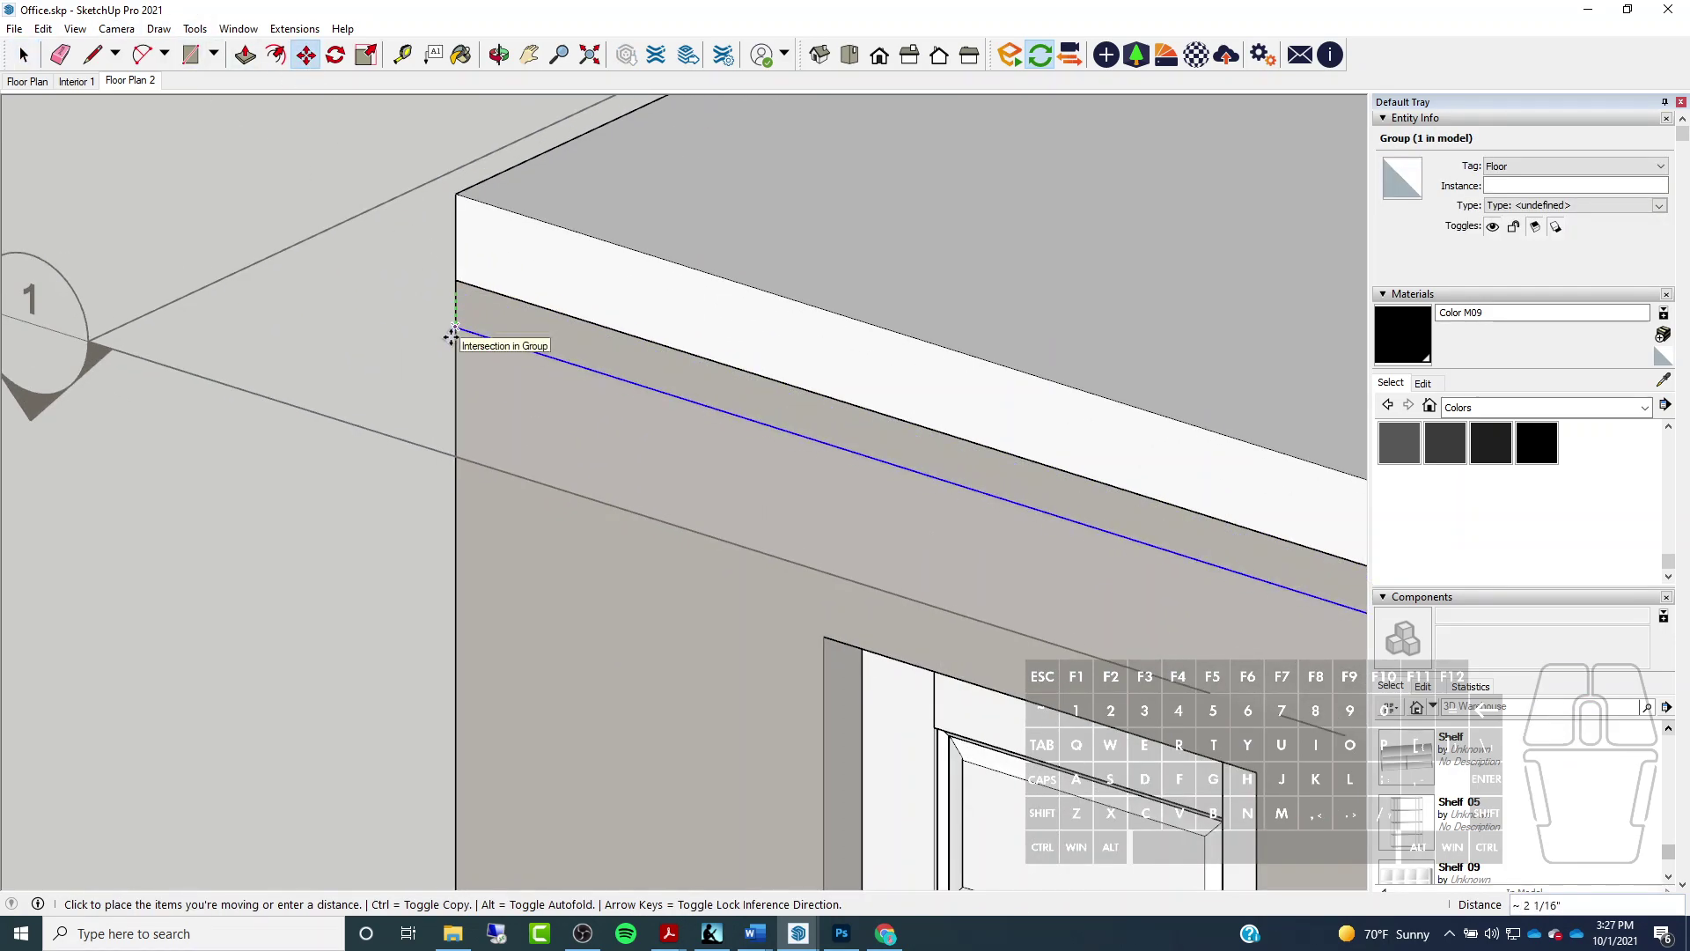
left_click(450, 332)
scroll(464, 359, "down", 2)
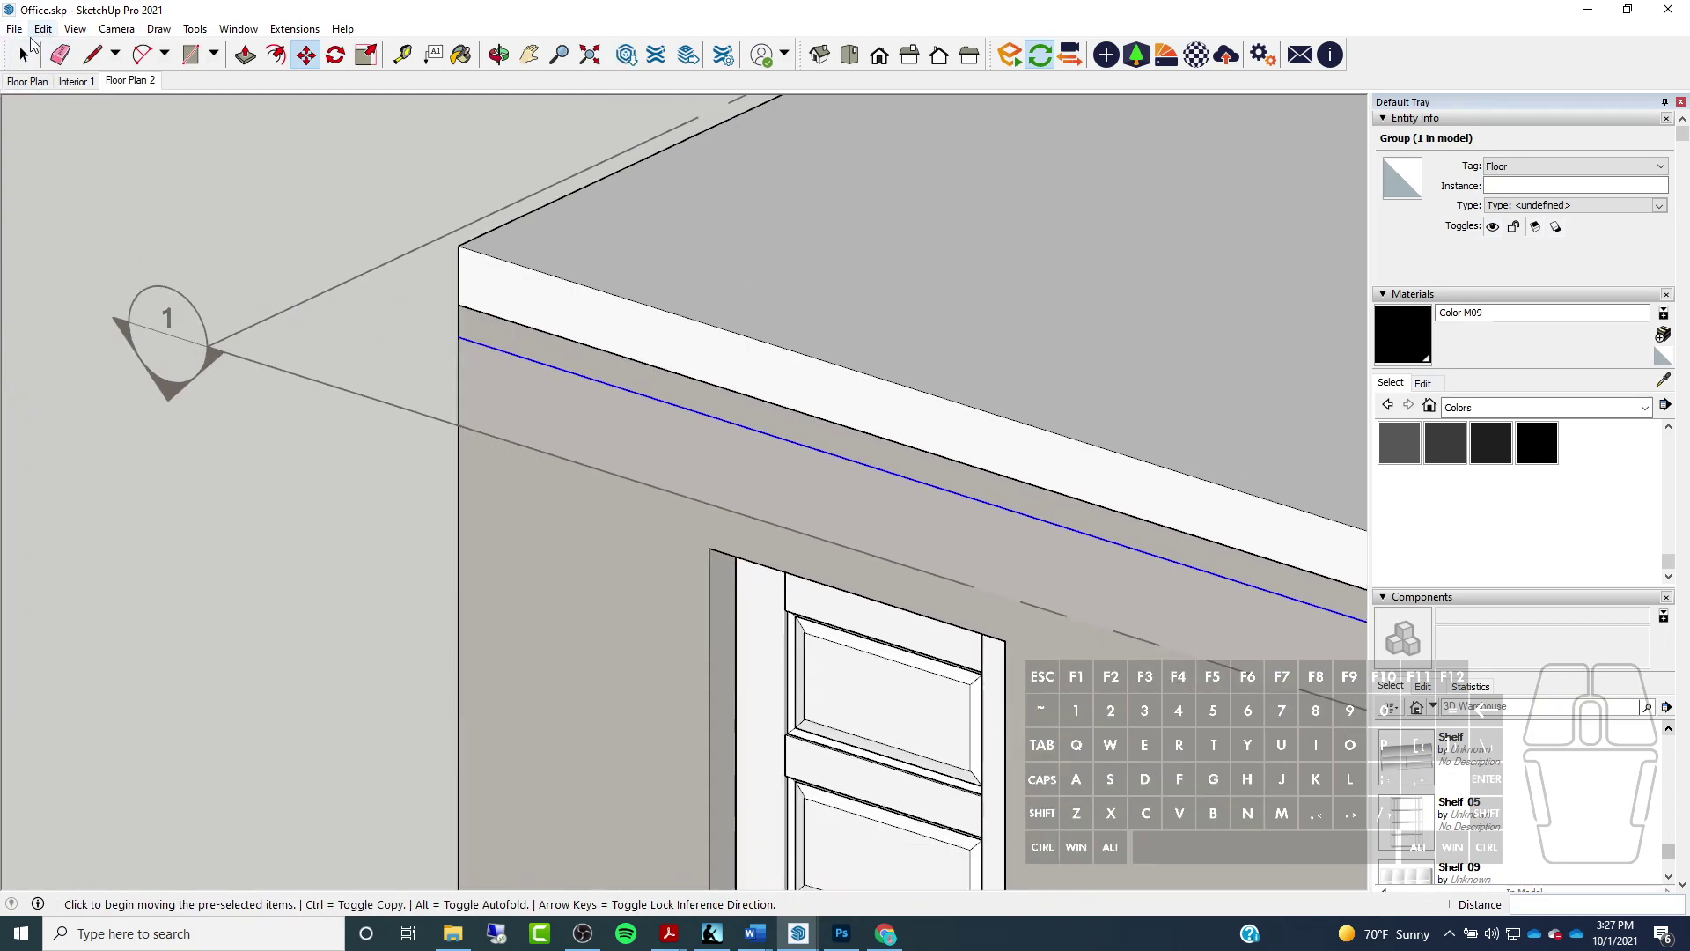
Turn the display of section cuts on and hide the section planes
left_click(75, 29)
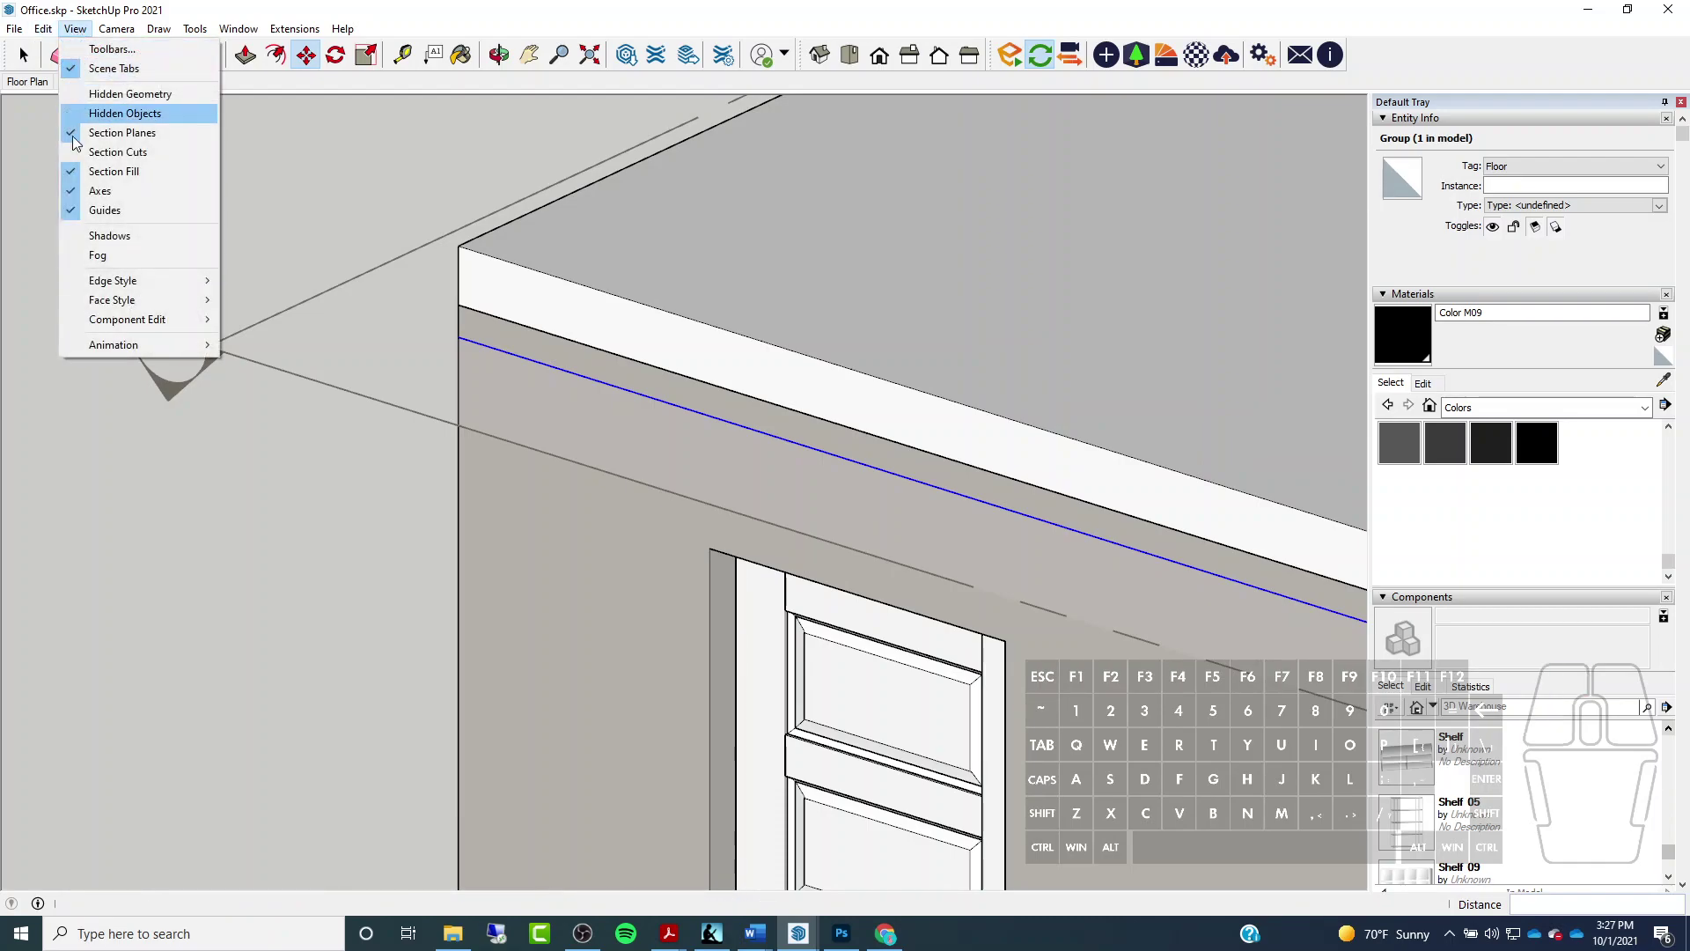
left_click(117, 156)
left_click(75, 29)
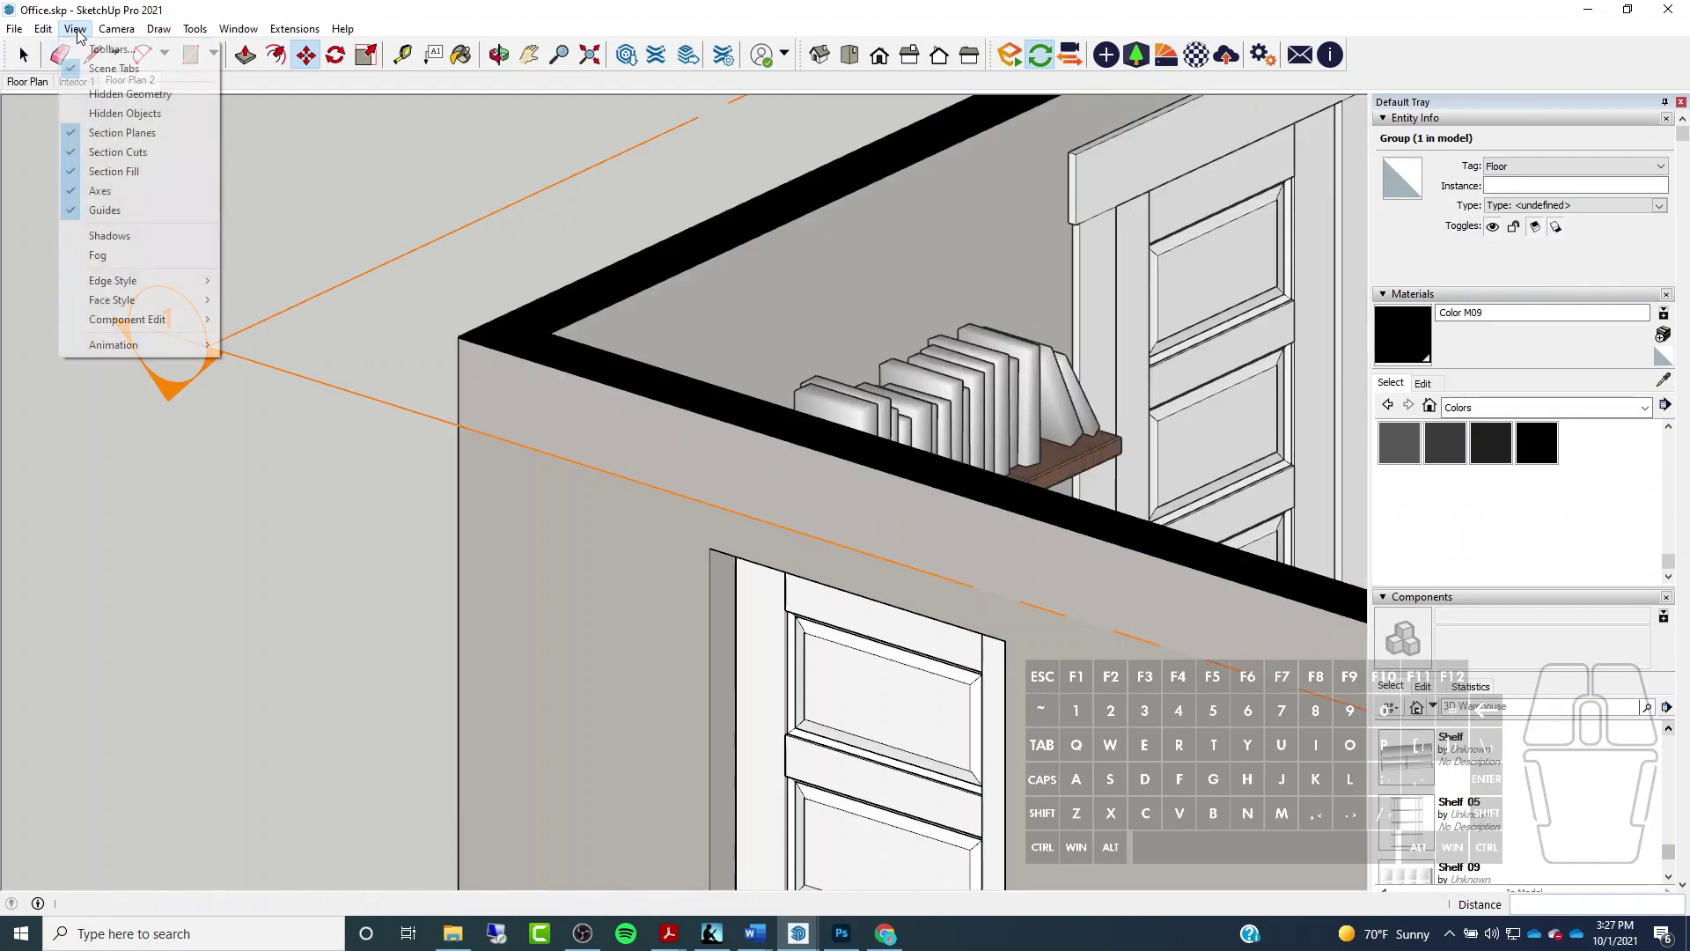
left_click(119, 133)
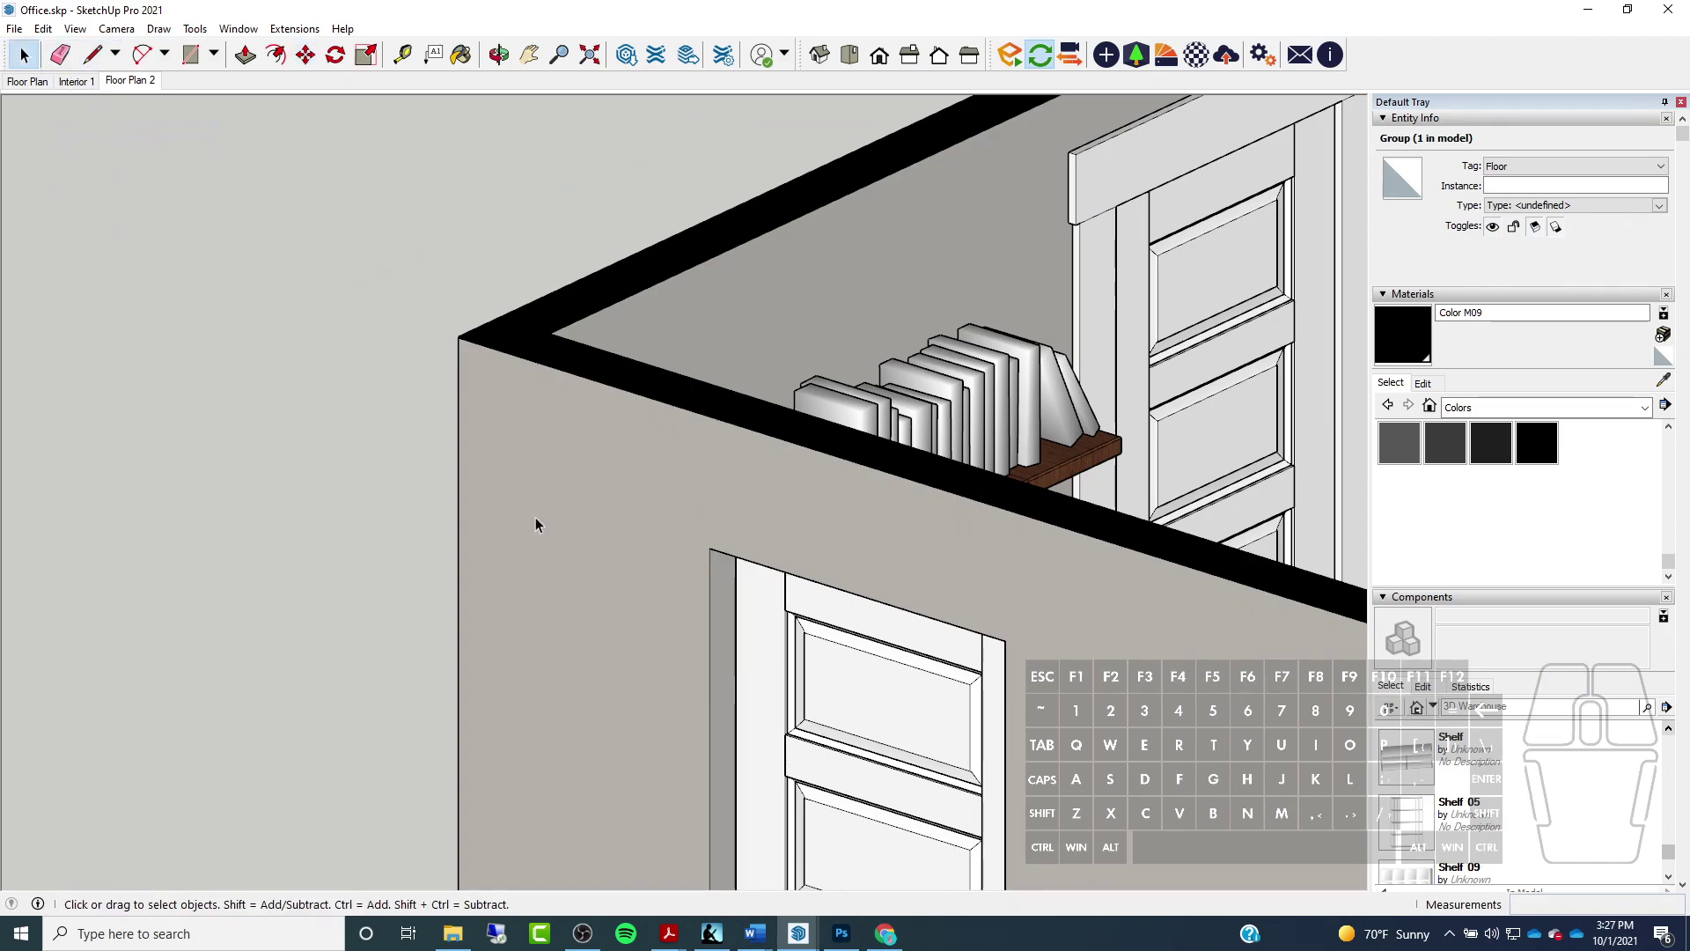
Switch to Enscape and inspect the wall tops in the Floor Plan 2 render
mouse_move(887, 940)
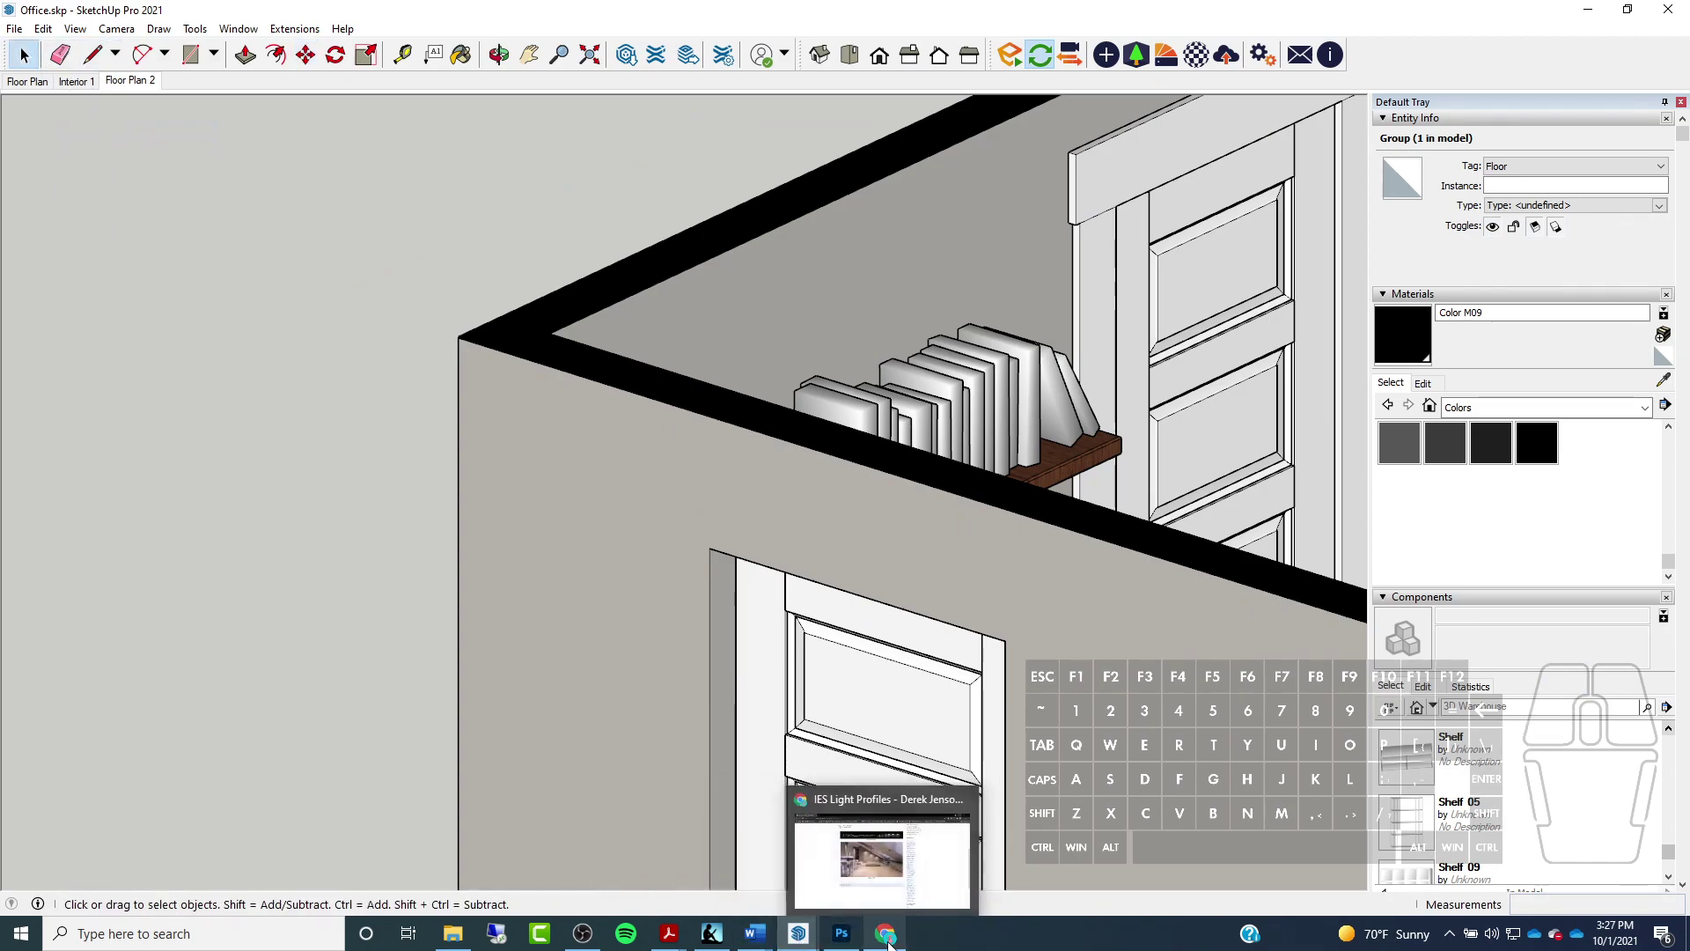
mouse_move(798, 935)
left_click(867, 775)
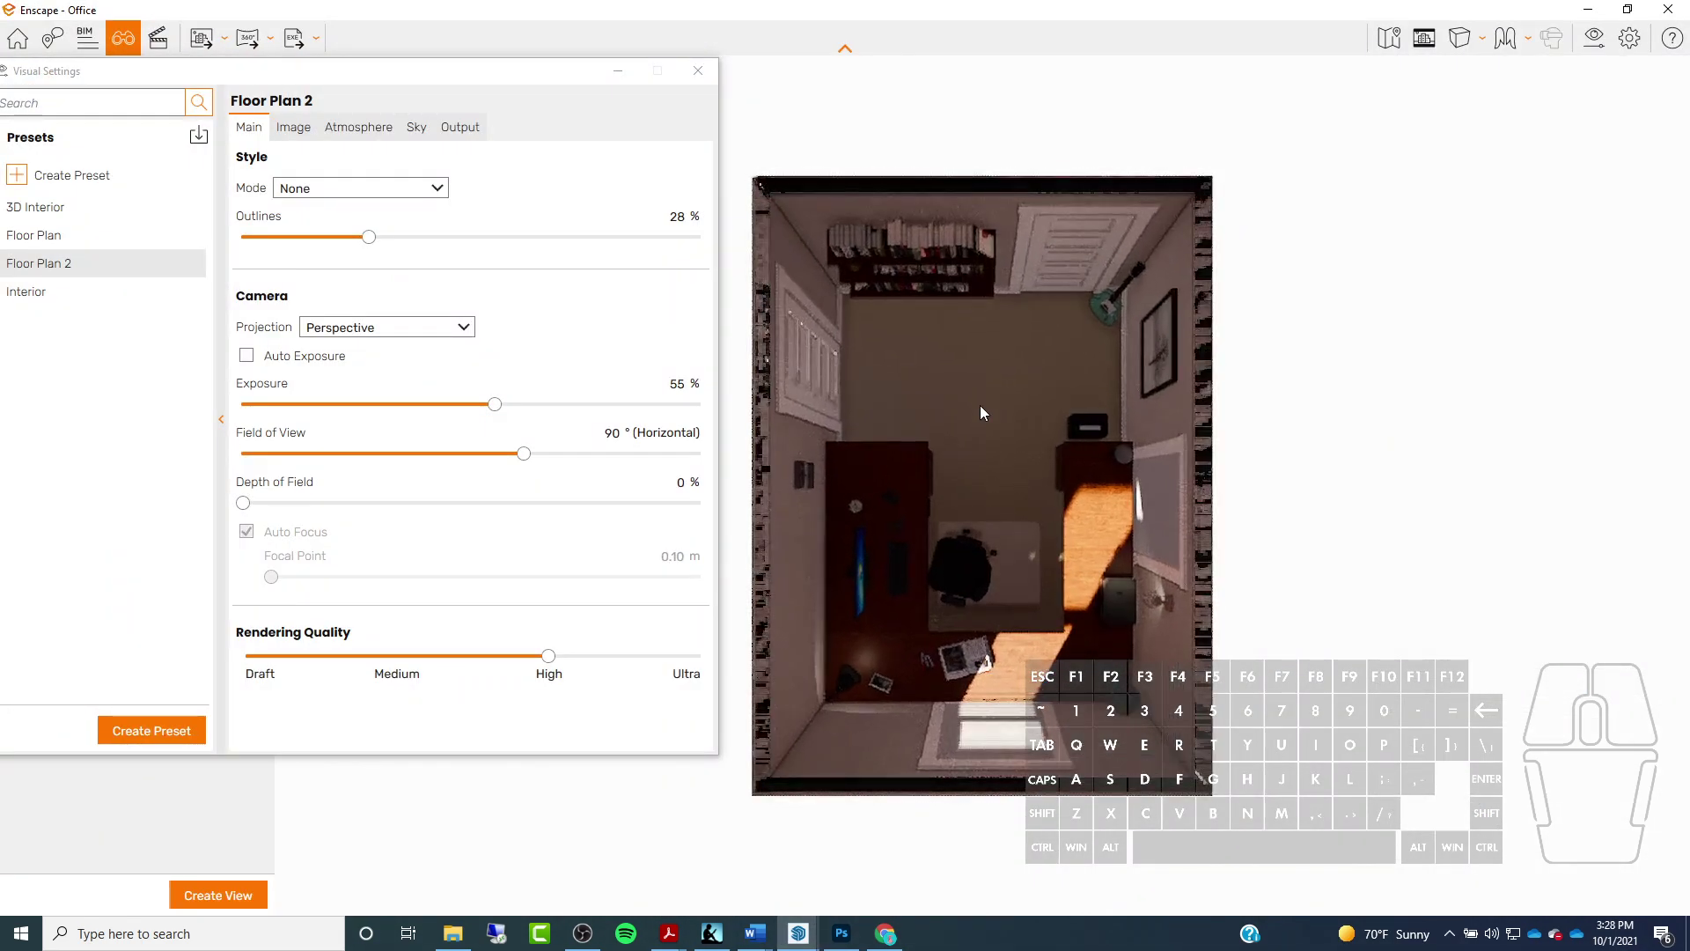
Return to SketchUp, display the section planes and move the Floor Plan section plane up about 1 1/16"
left_click(1587, 10)
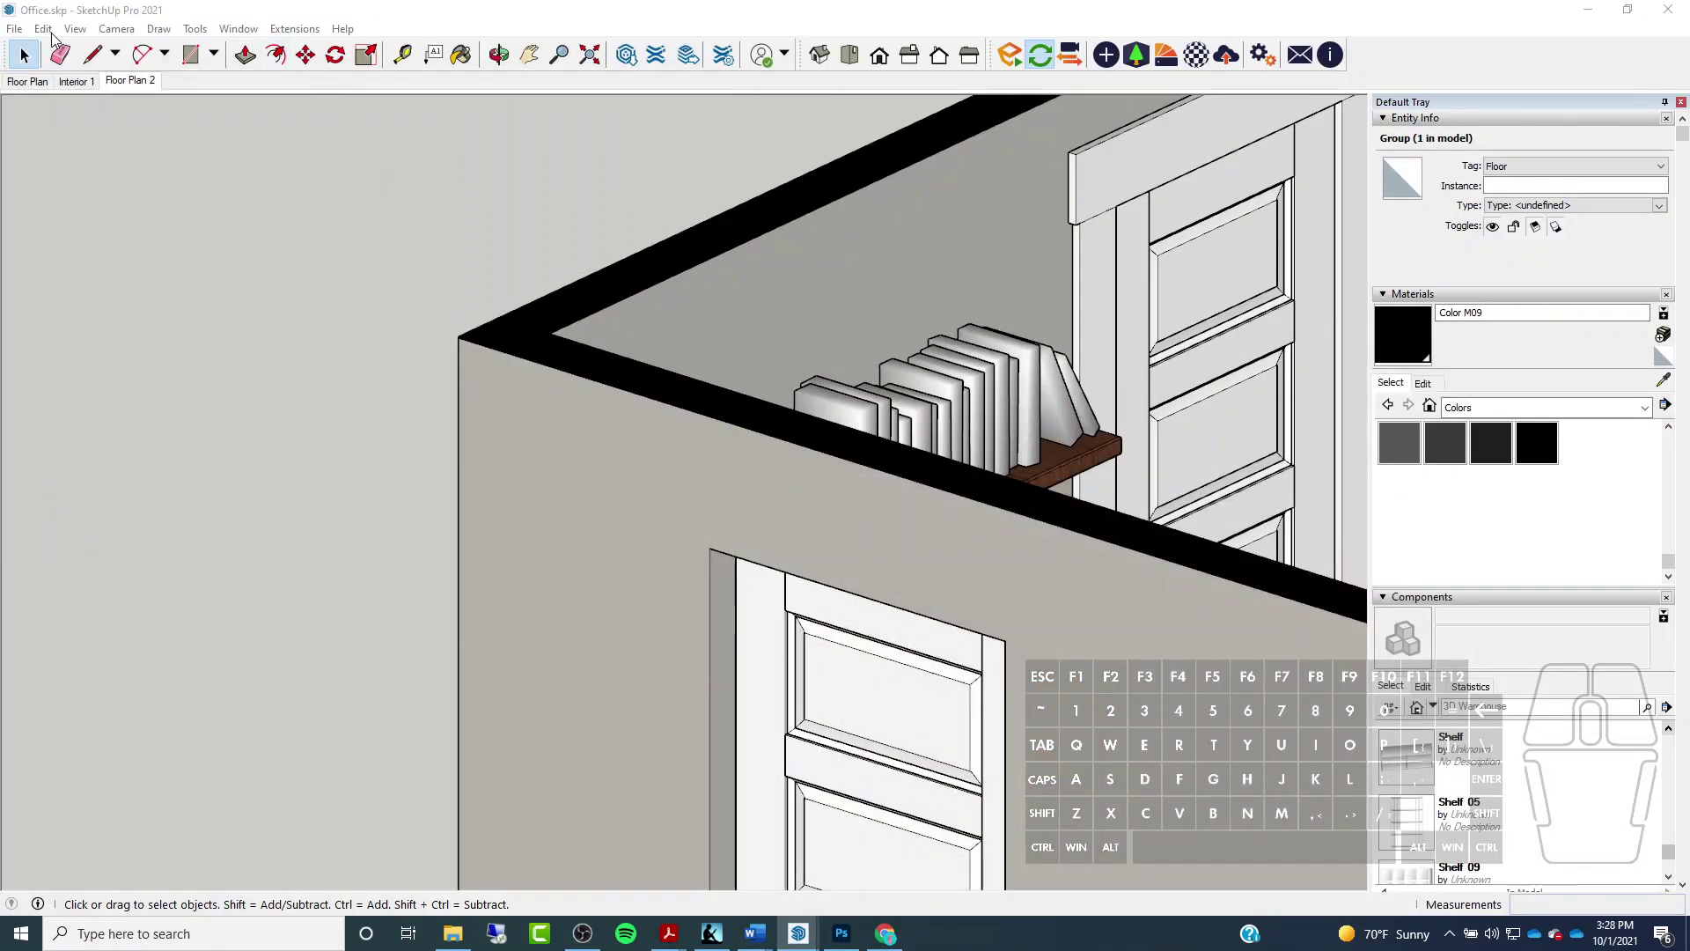
left_click(76, 29)
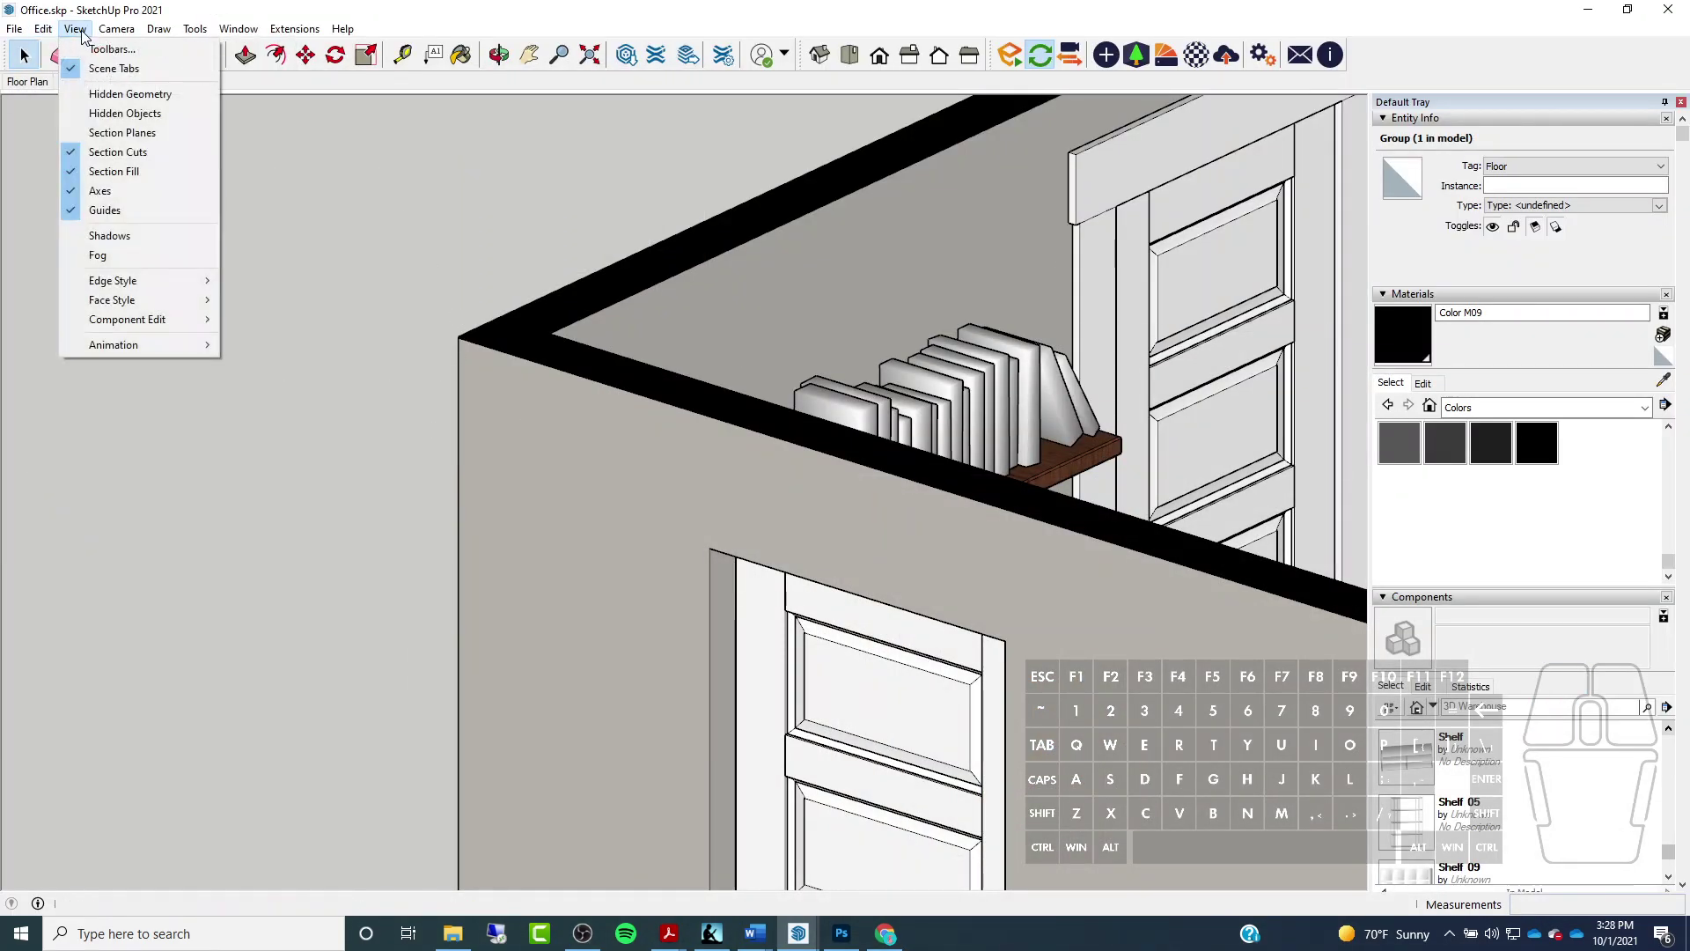
left_click(130, 134)
left_click(359, 396)
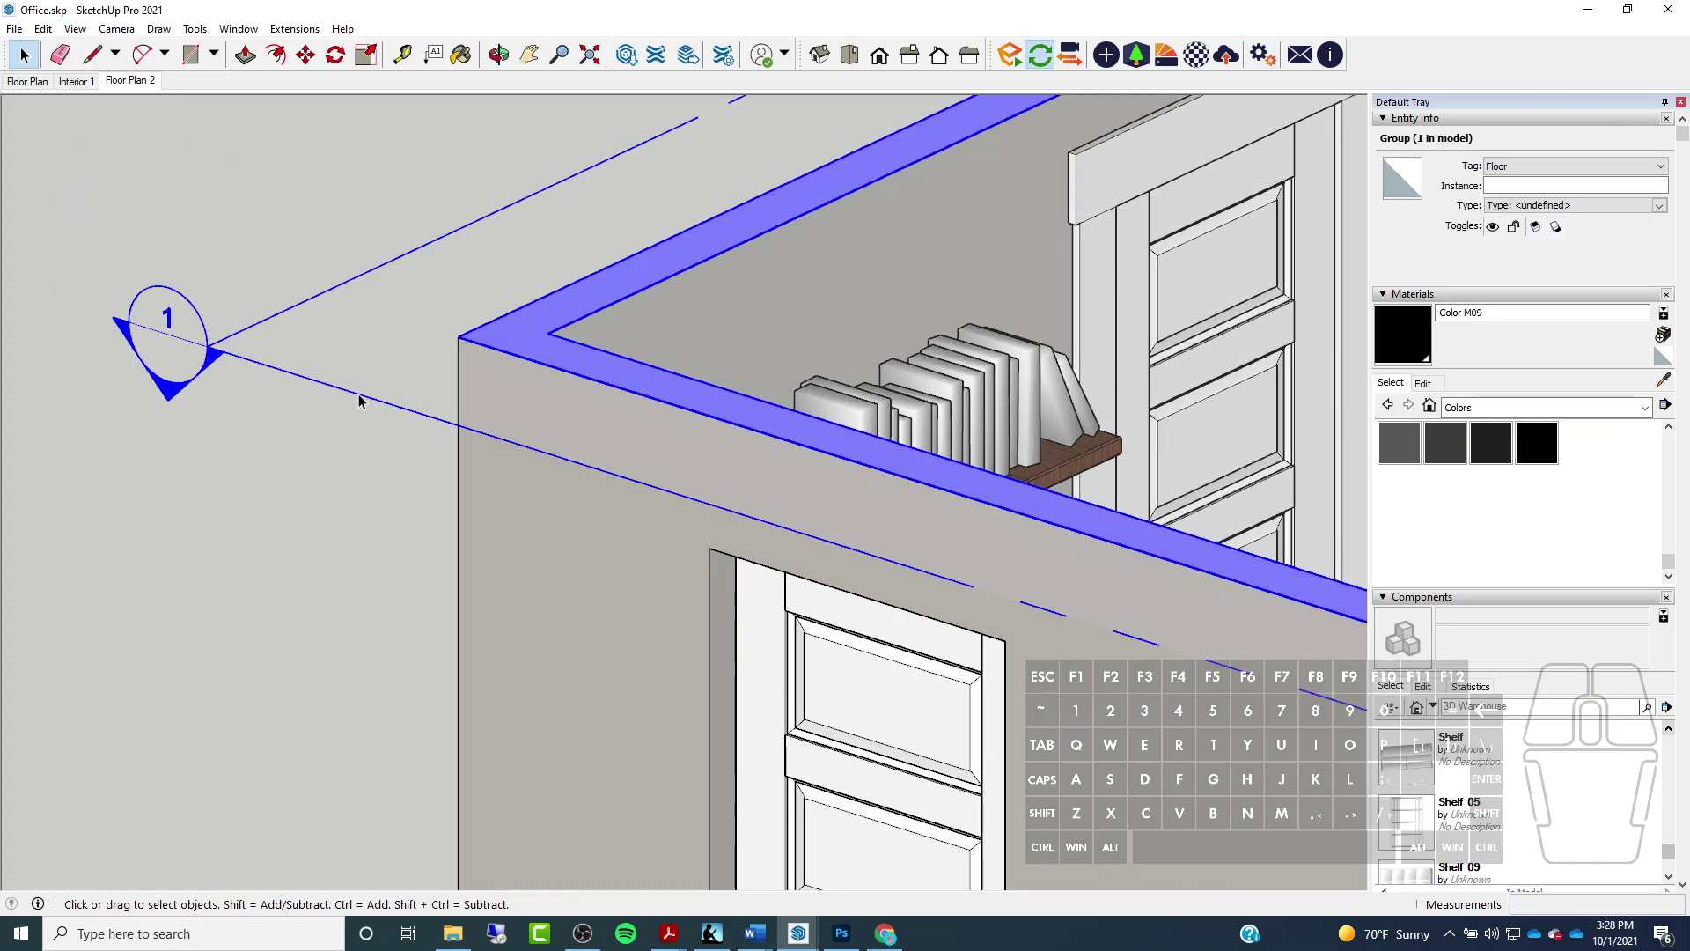
left_click(306, 55)
left_click(252, 166)
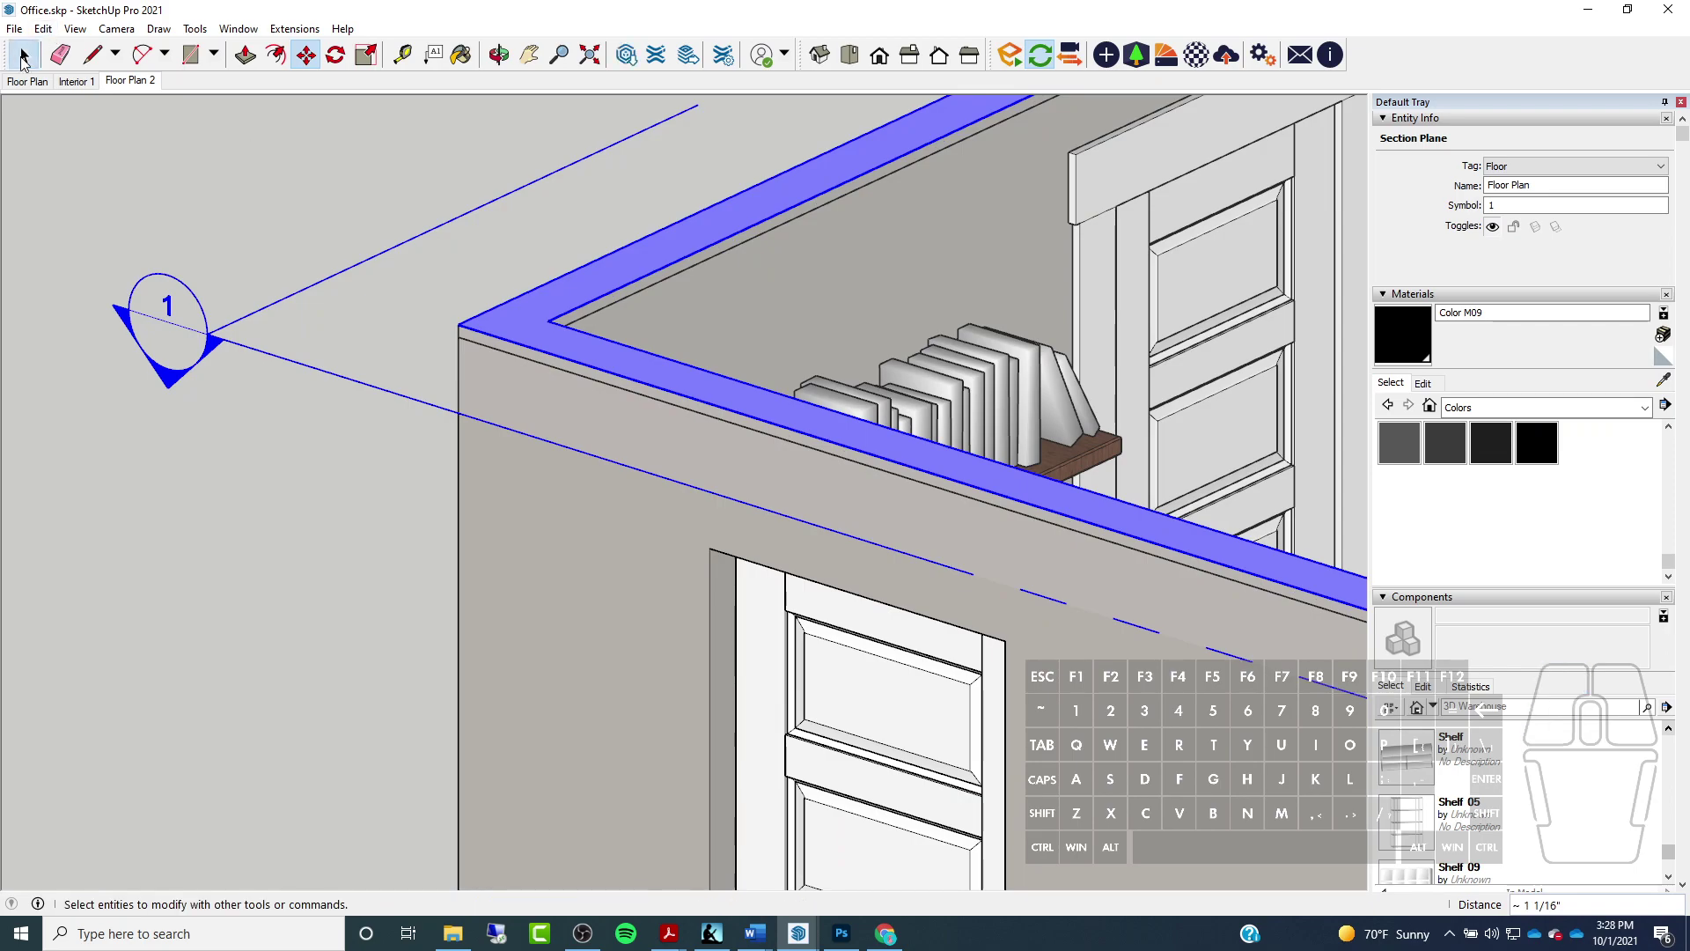
left_click(24, 55)
key("Escape")
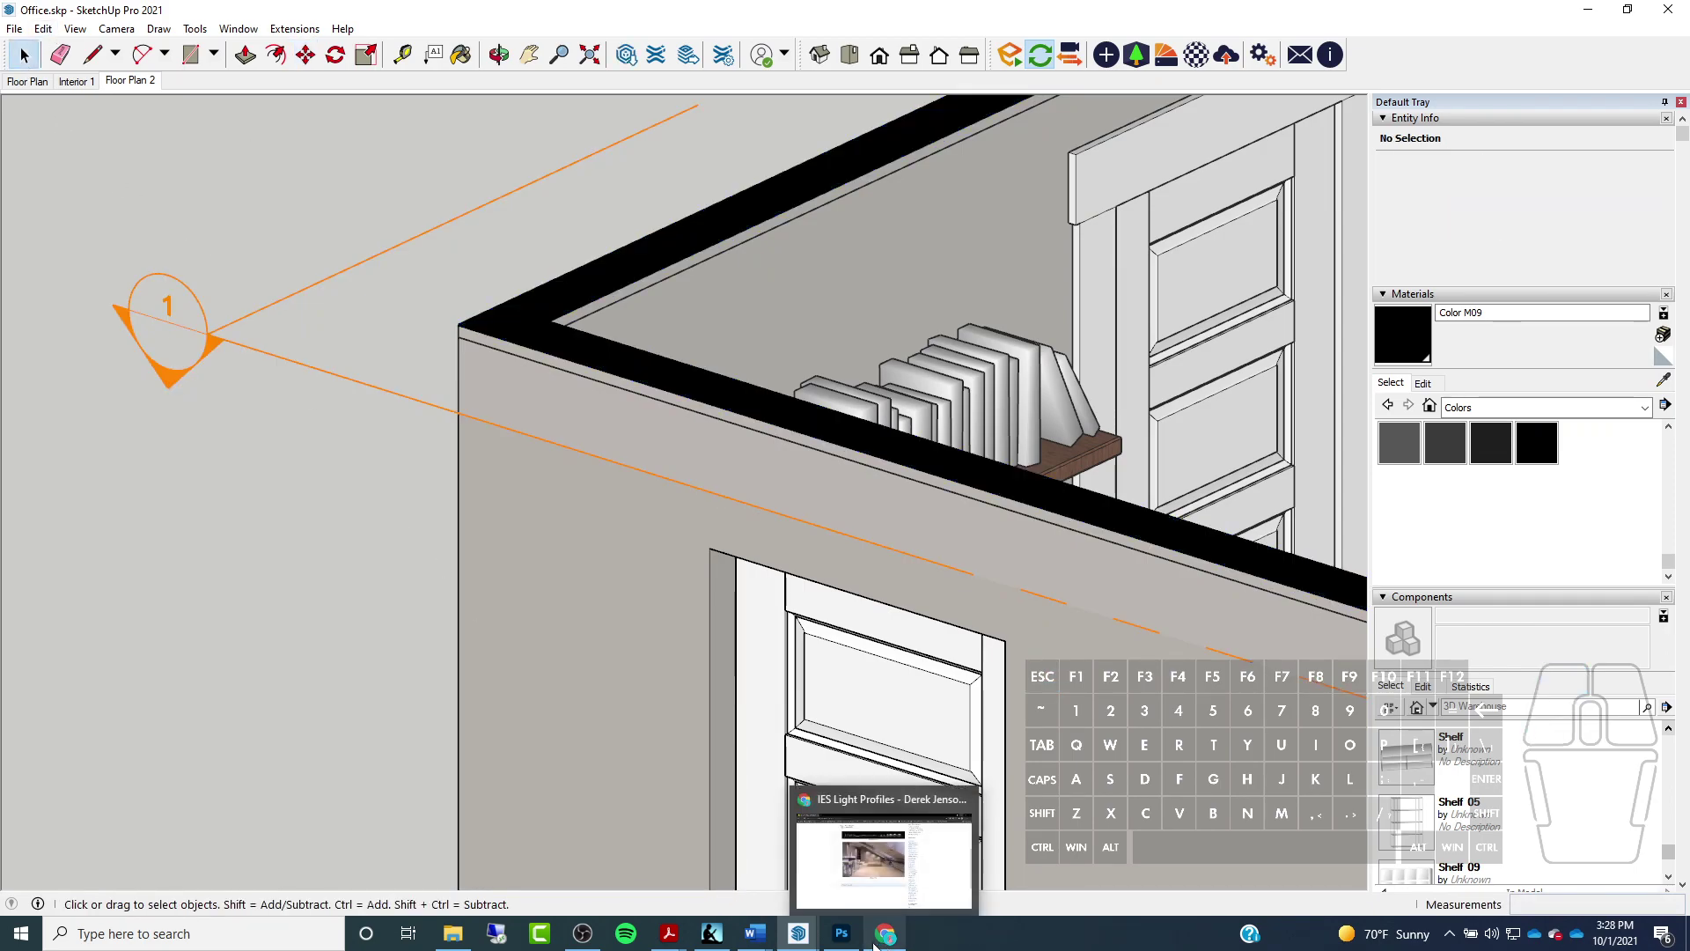
Switch to Enscape and check the wall tops around the room, minimizing the Visual Settings window
mouse_move(798, 933)
left_click(906, 870)
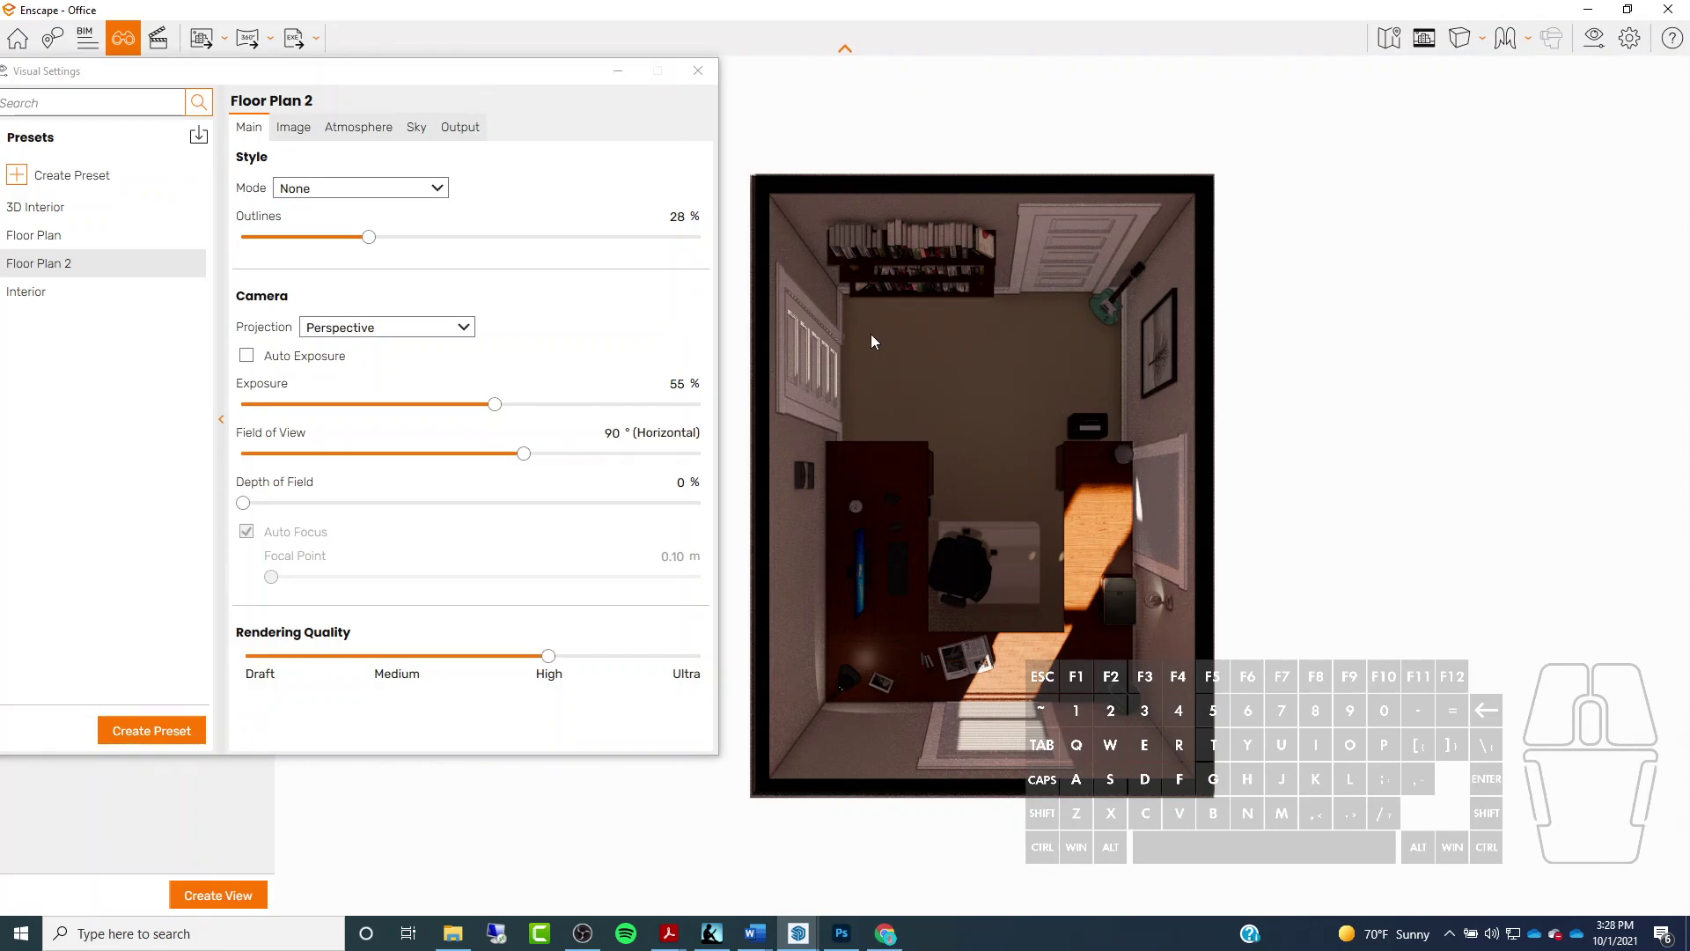
left_click(618, 70)
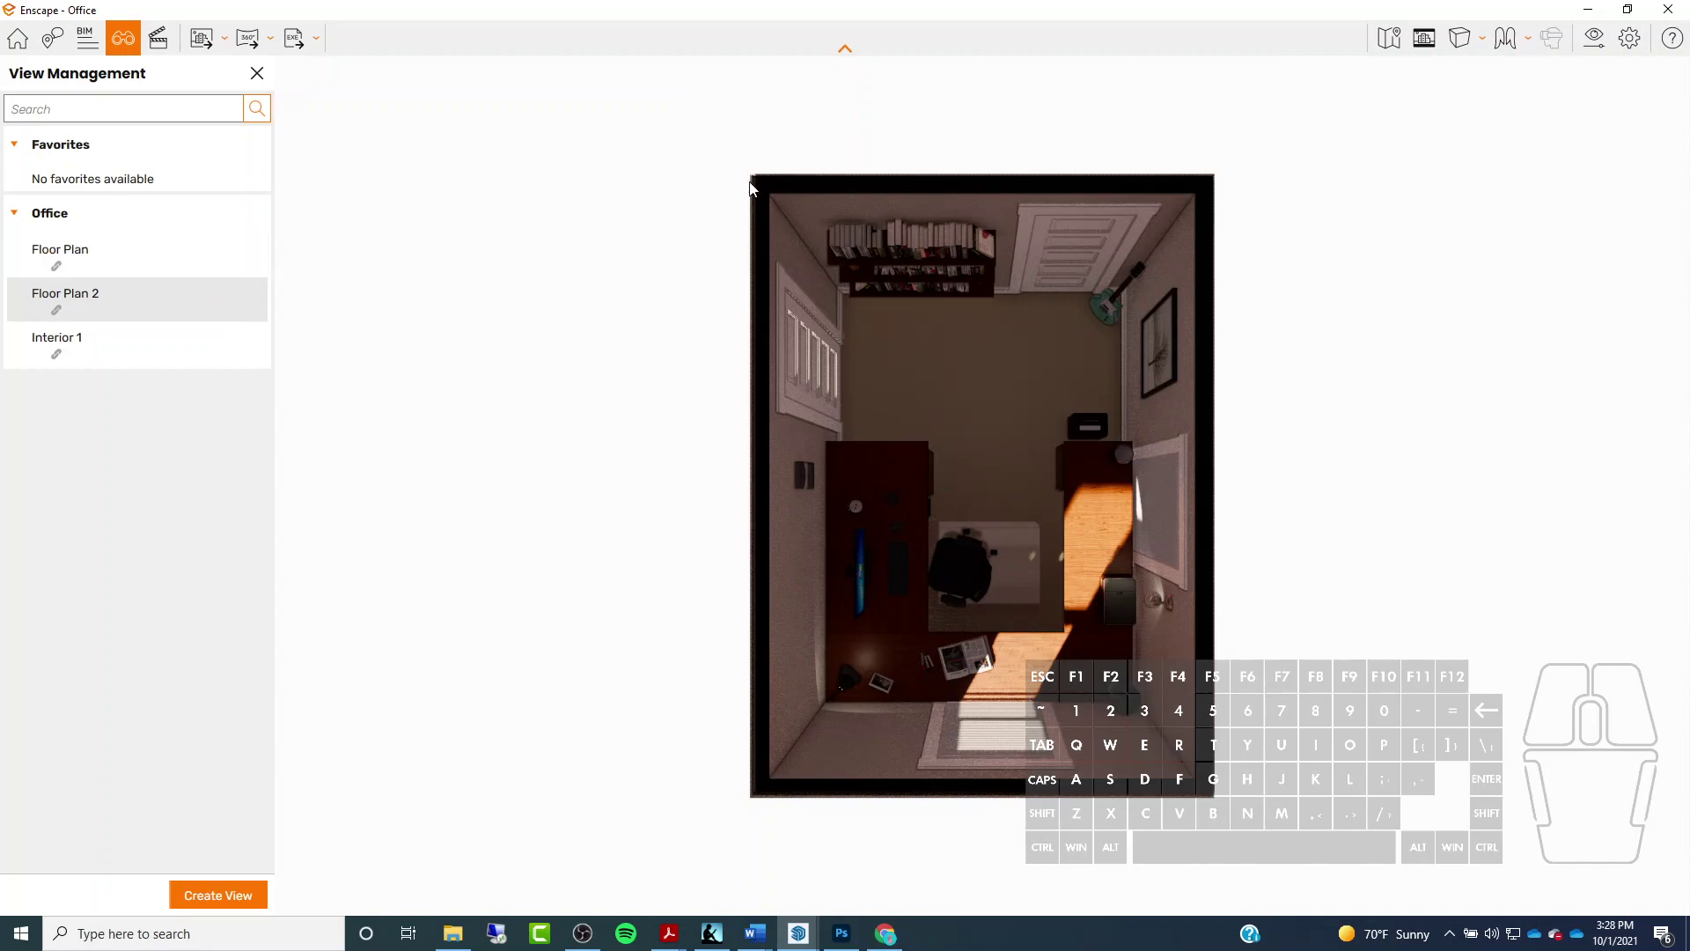
Load the Floor Plan view, followed by the Interior 1 view, and open Interior 1 for editing
left_click(107, 261)
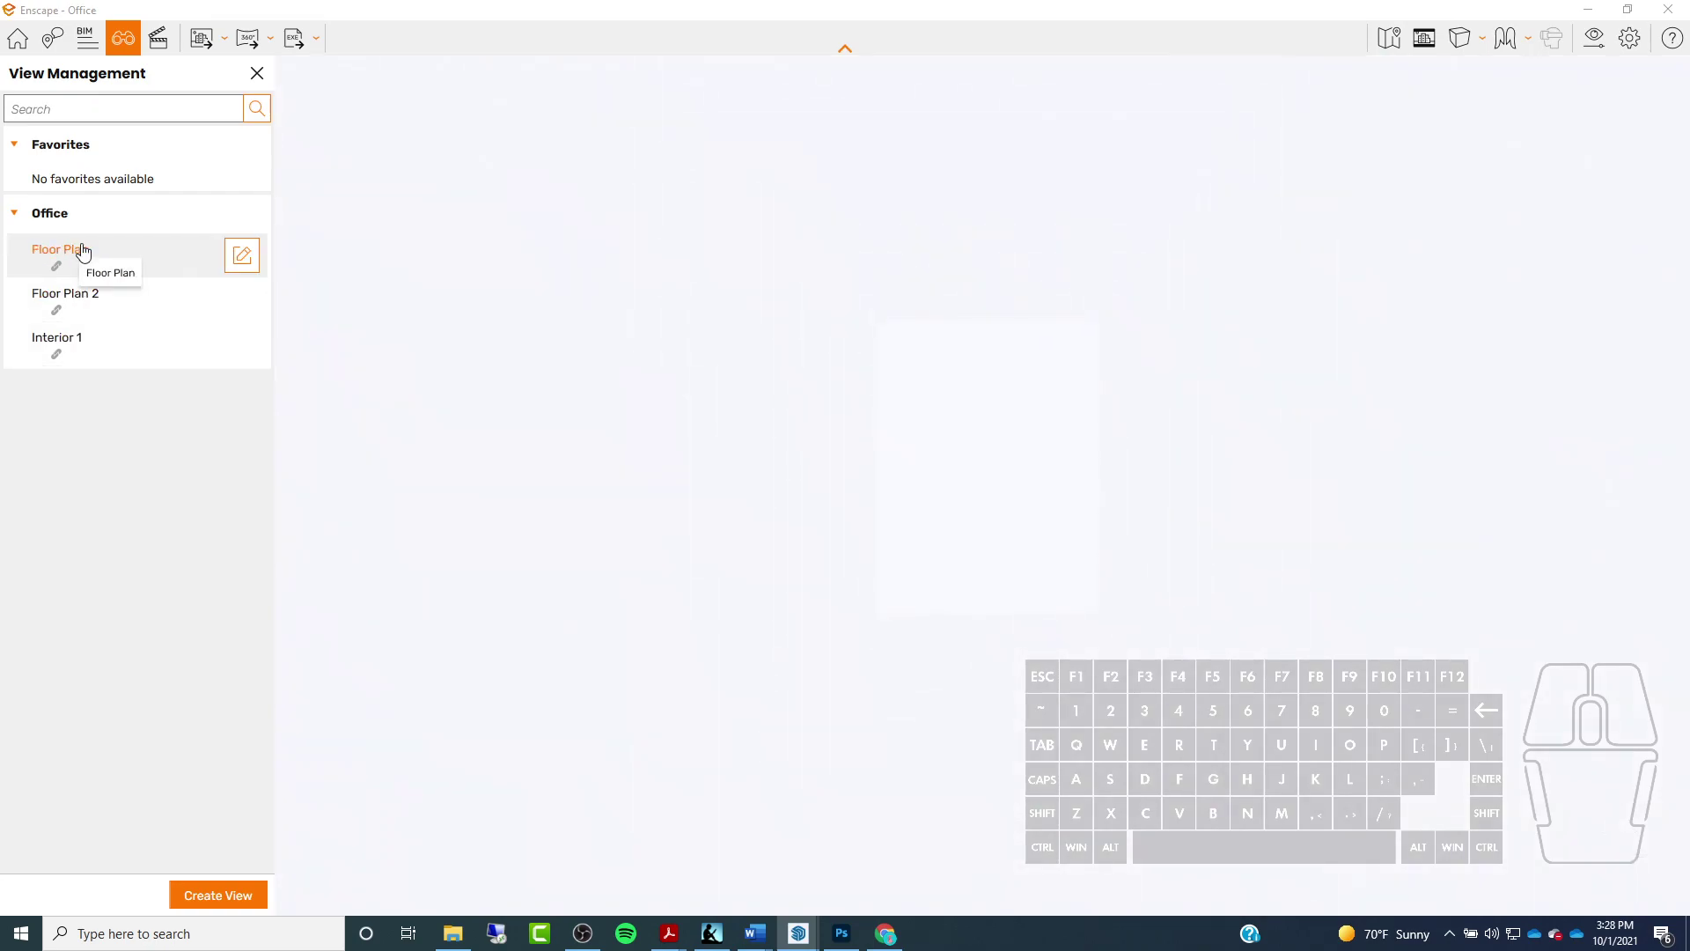
left_click(113, 343)
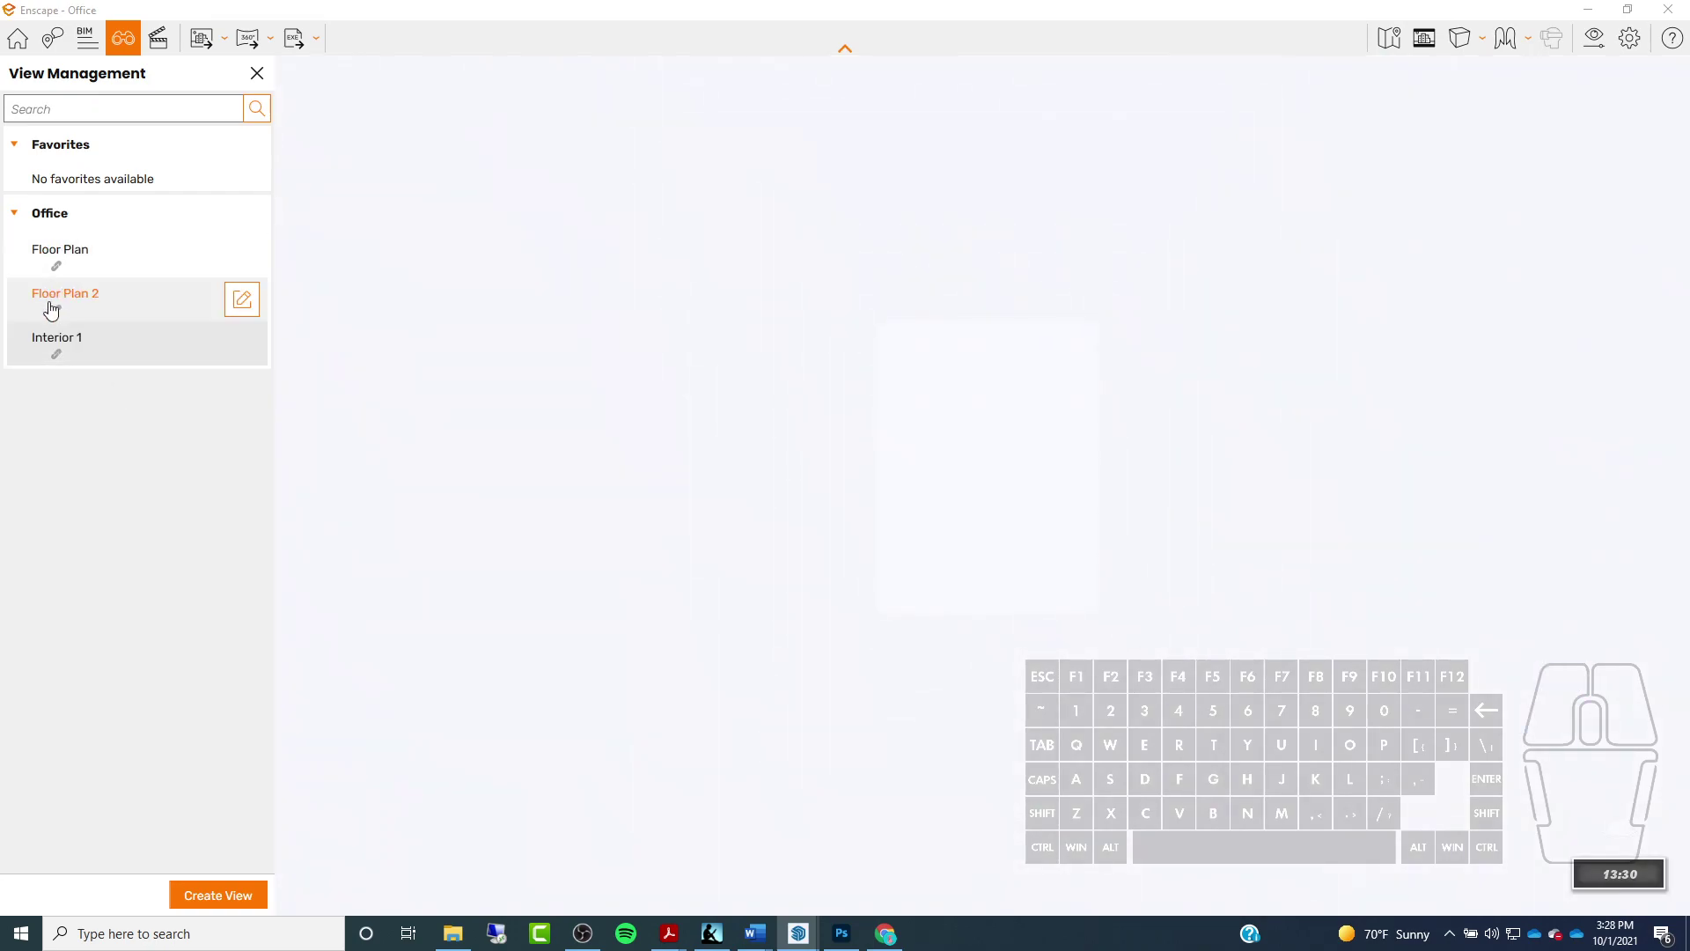
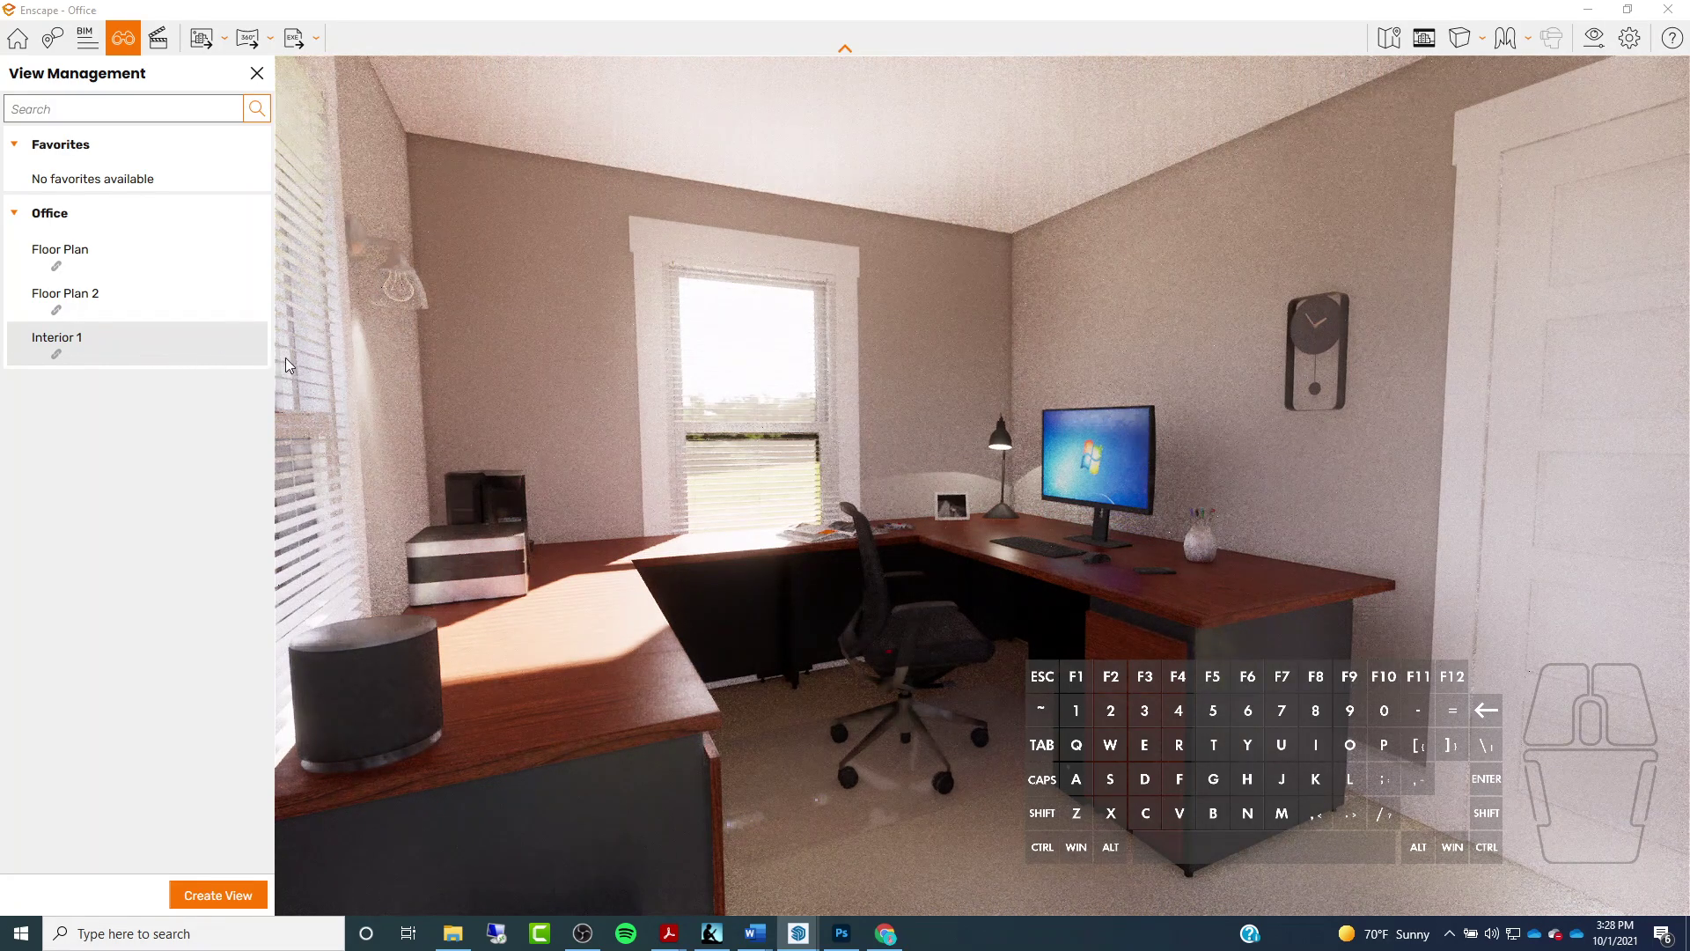
left_click(245, 350)
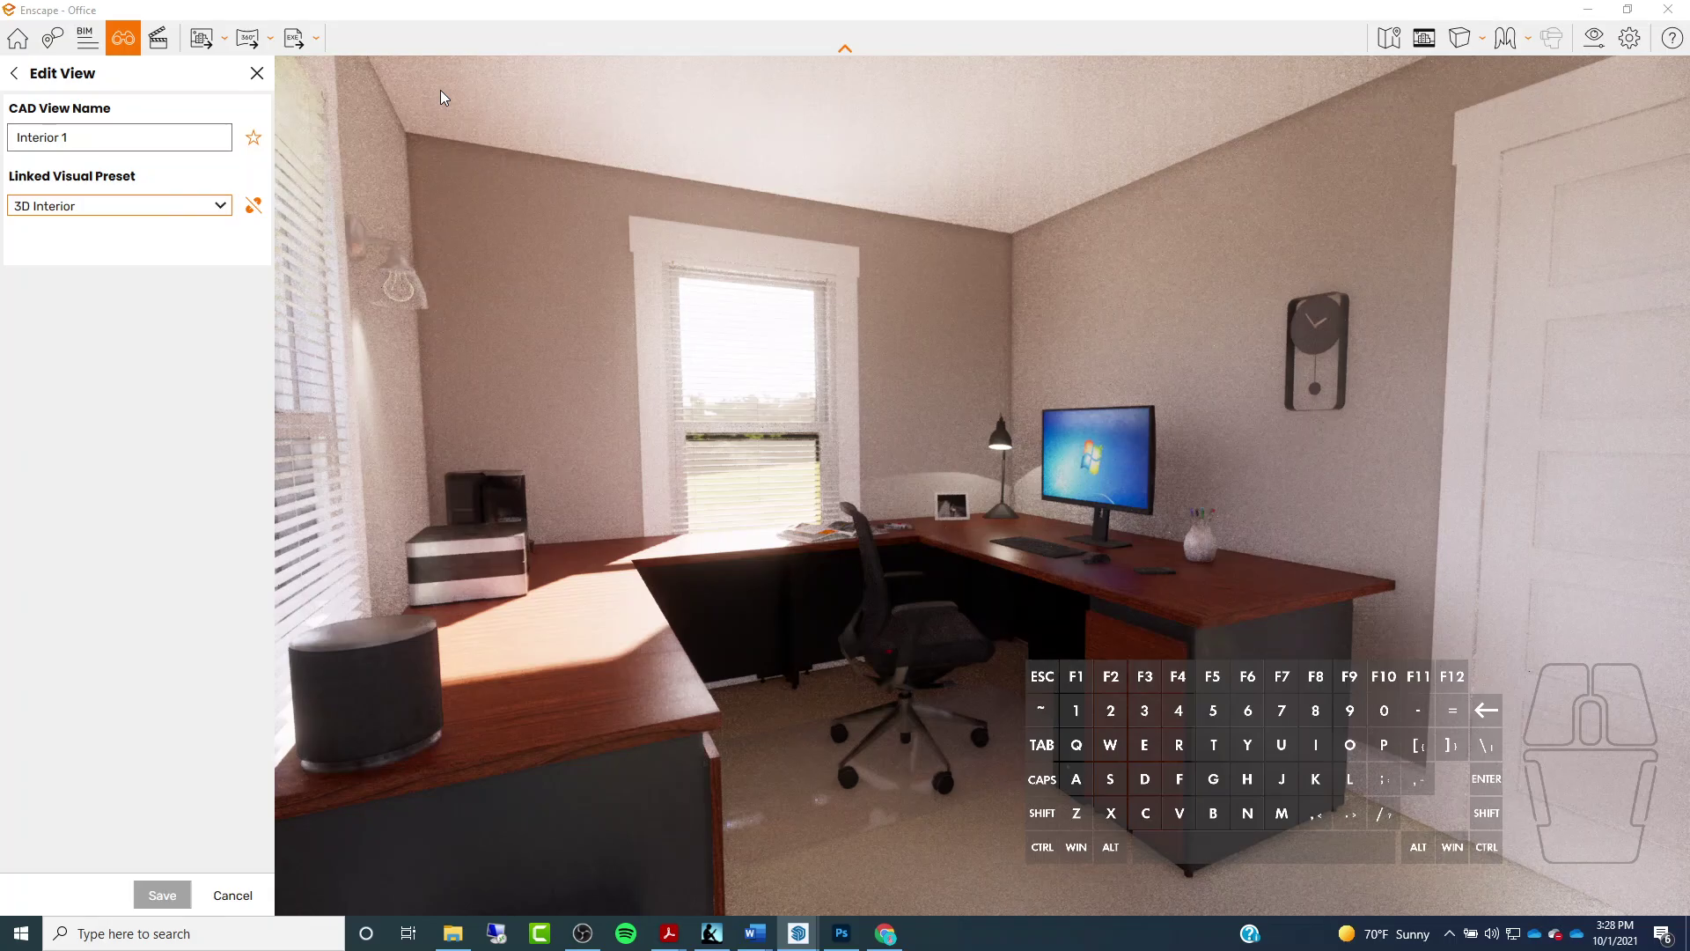
Set the 3D Interior preset's exposure to 54% and its bloom to 24%
left_click(1595, 44)
left_click_drag(404, 69, 662, 65)
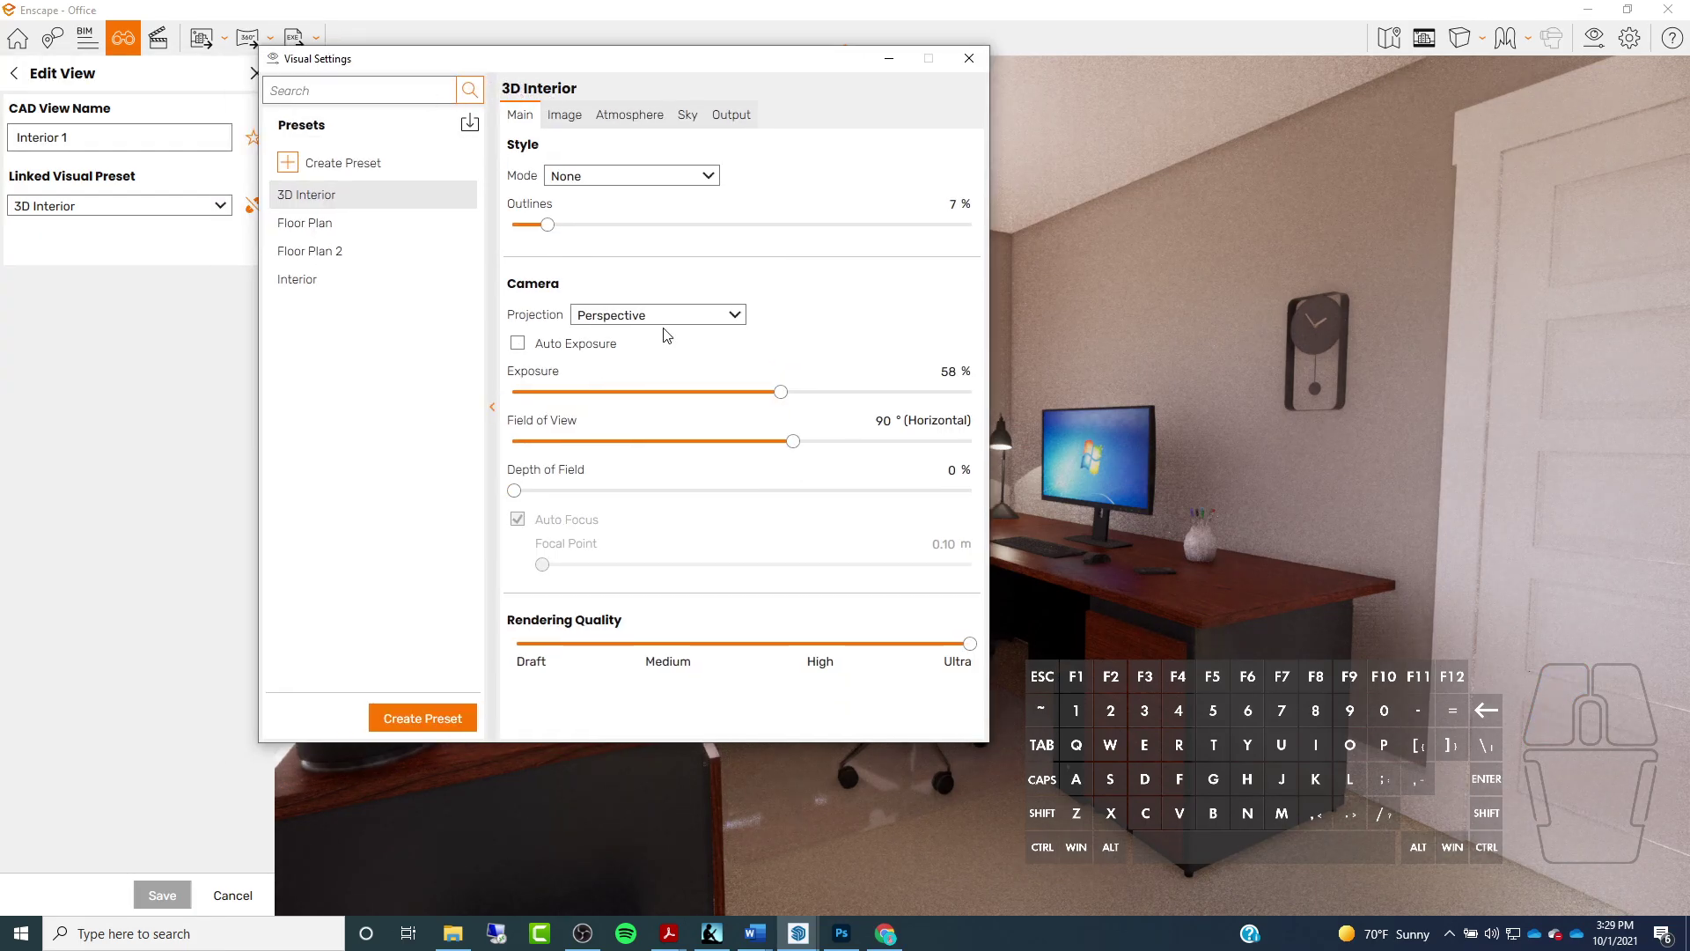
left_click_drag(748, 61, 1335, 86)
mouse_move(1370, 422)
left_mouse_down()
mouse_move(1279, 426)
mouse_move(1349, 422)
left_mouse_up()
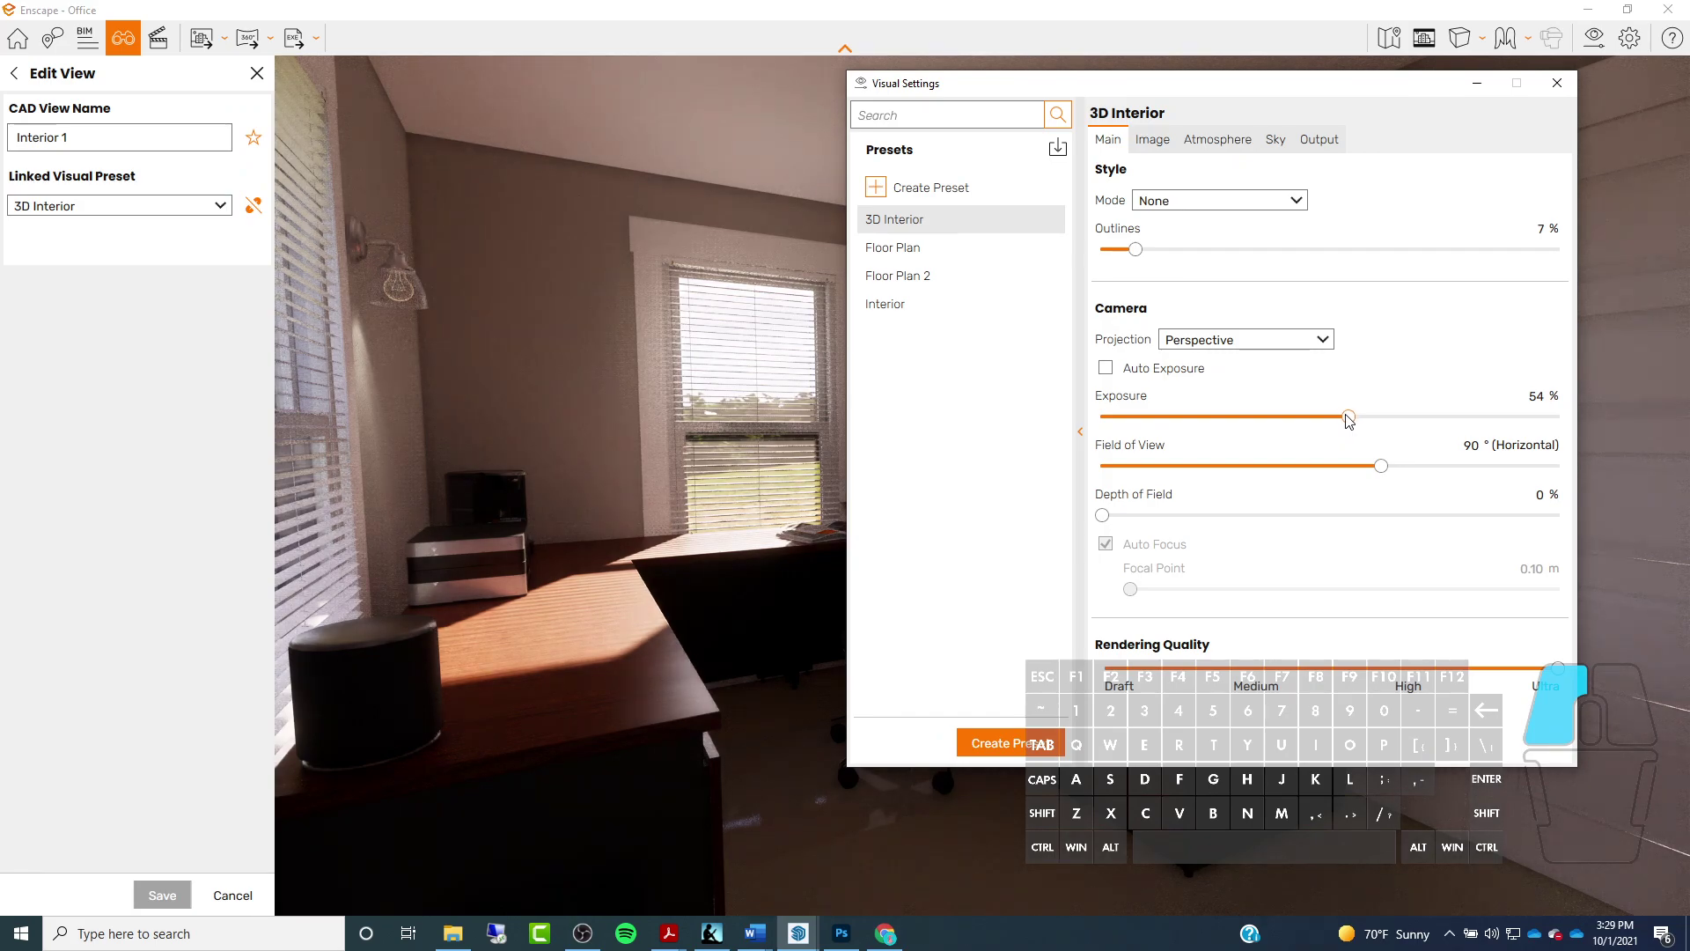
left_click(1152, 139)
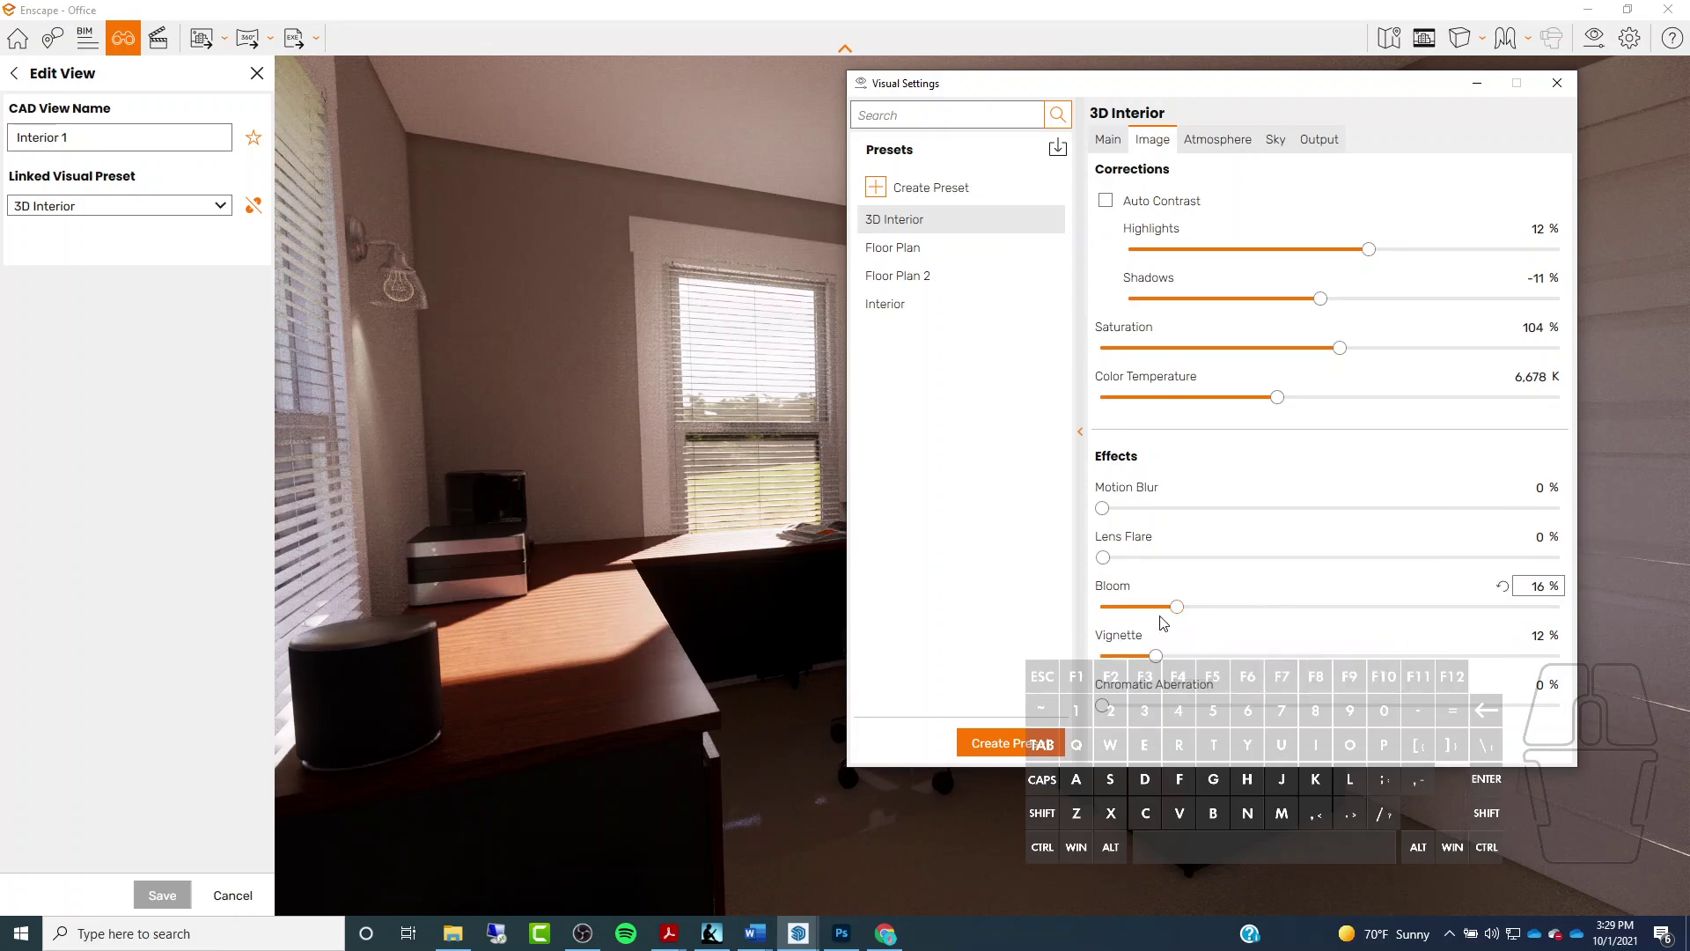
left_click_drag(1177, 606, 1213, 607)
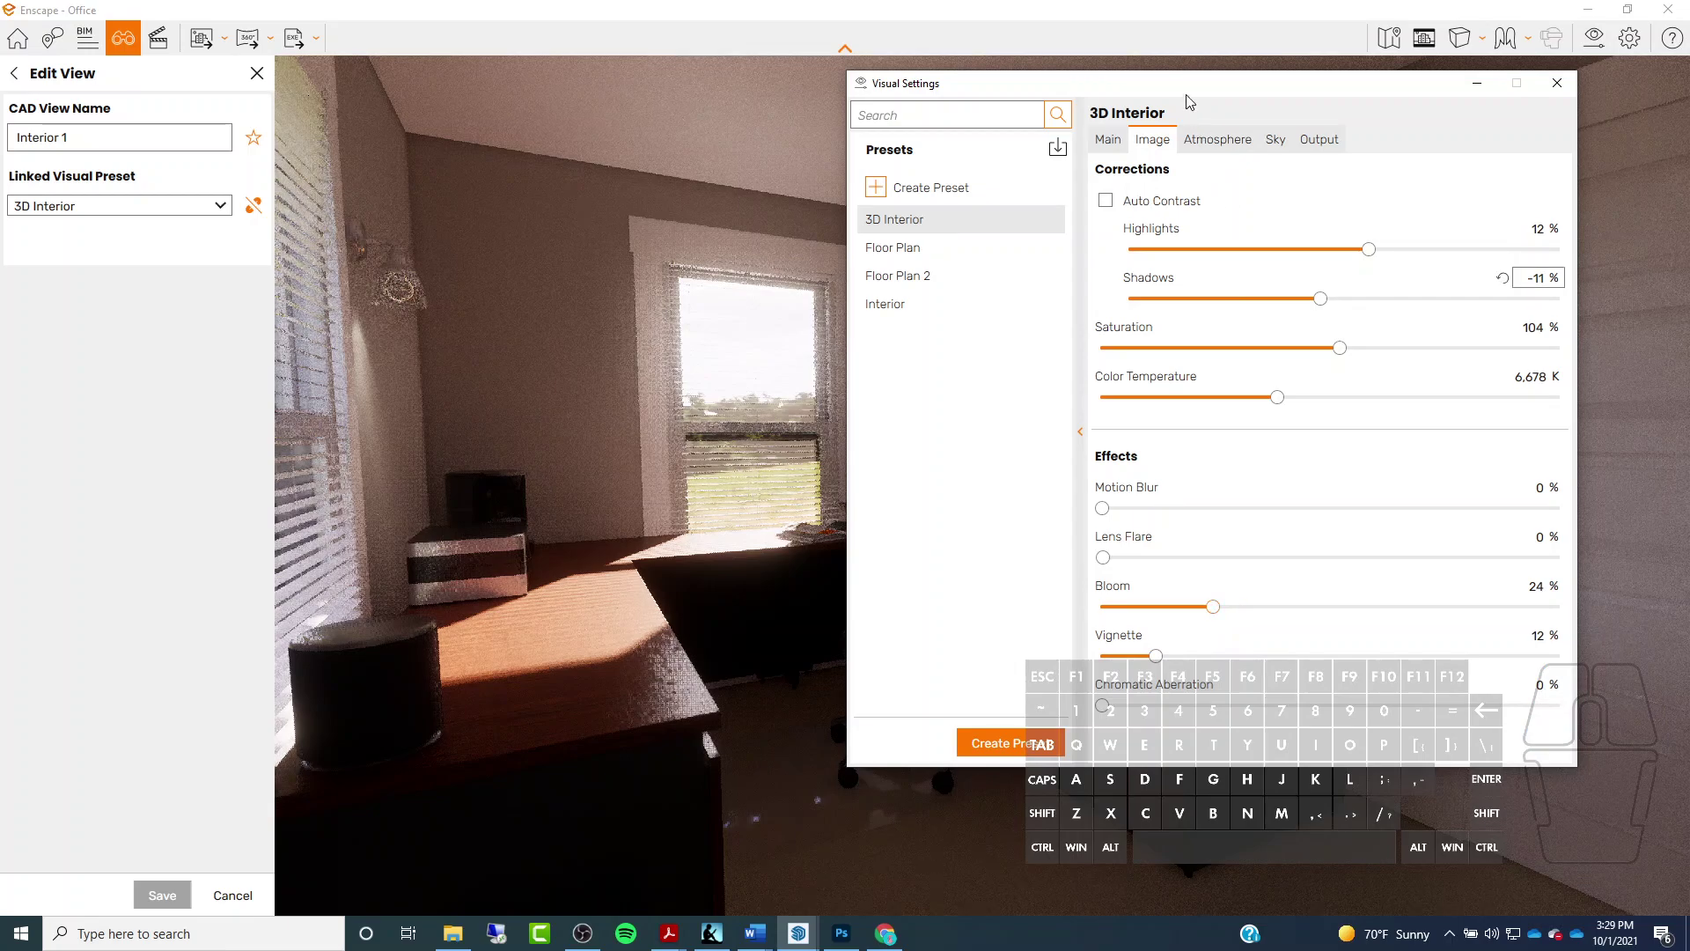
Set the 3D Interior preset's sun brightness to 93%, minimize Visual Settings and leave the Interior 1 view editor
left_click(1219, 141)
left_click_drag(1255, 88, 852, 145)
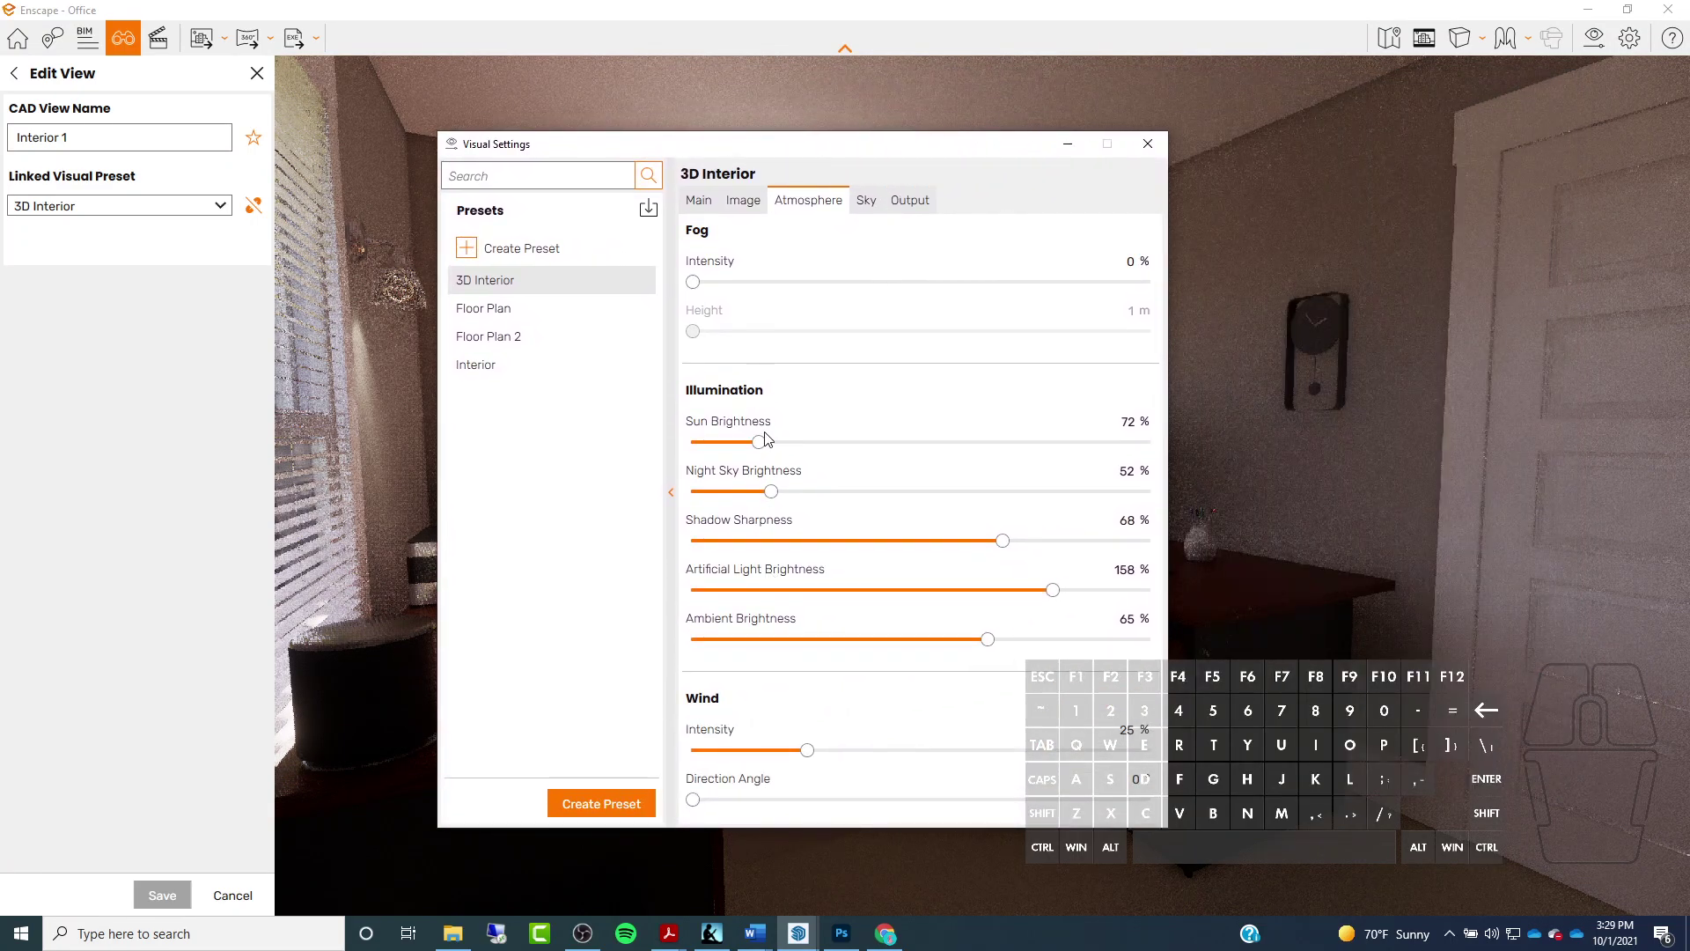
left_click_drag(765, 441, 767, 445)
left_click_drag(897, 145, 1247, 102)
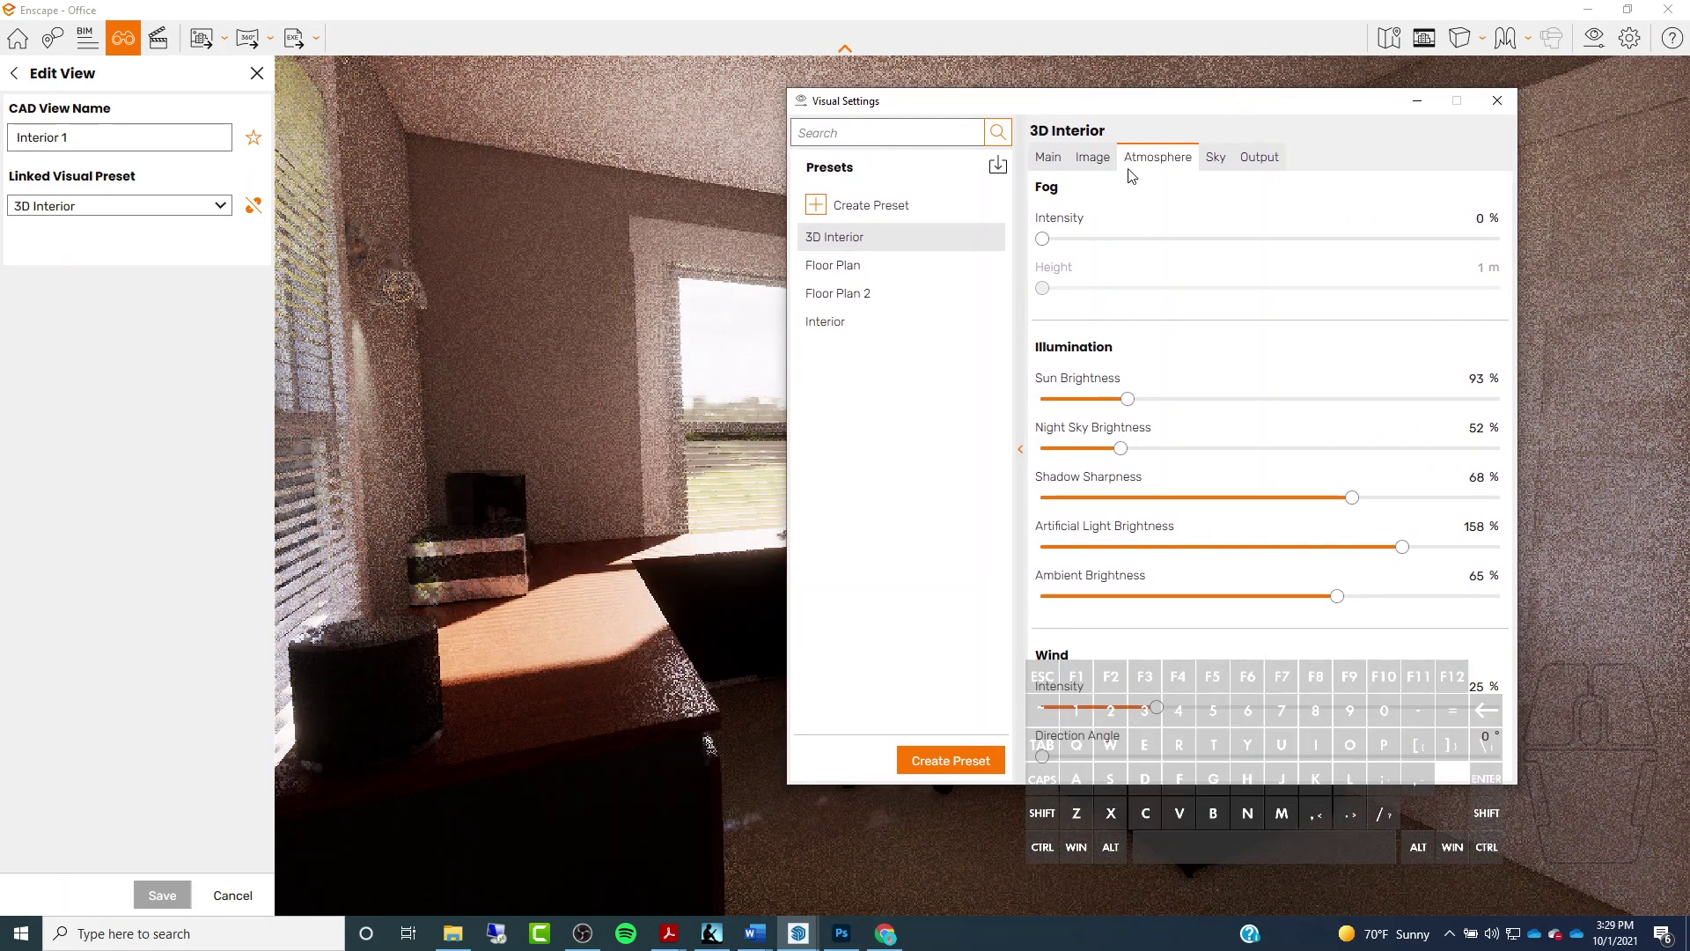
left_click(887, 243)
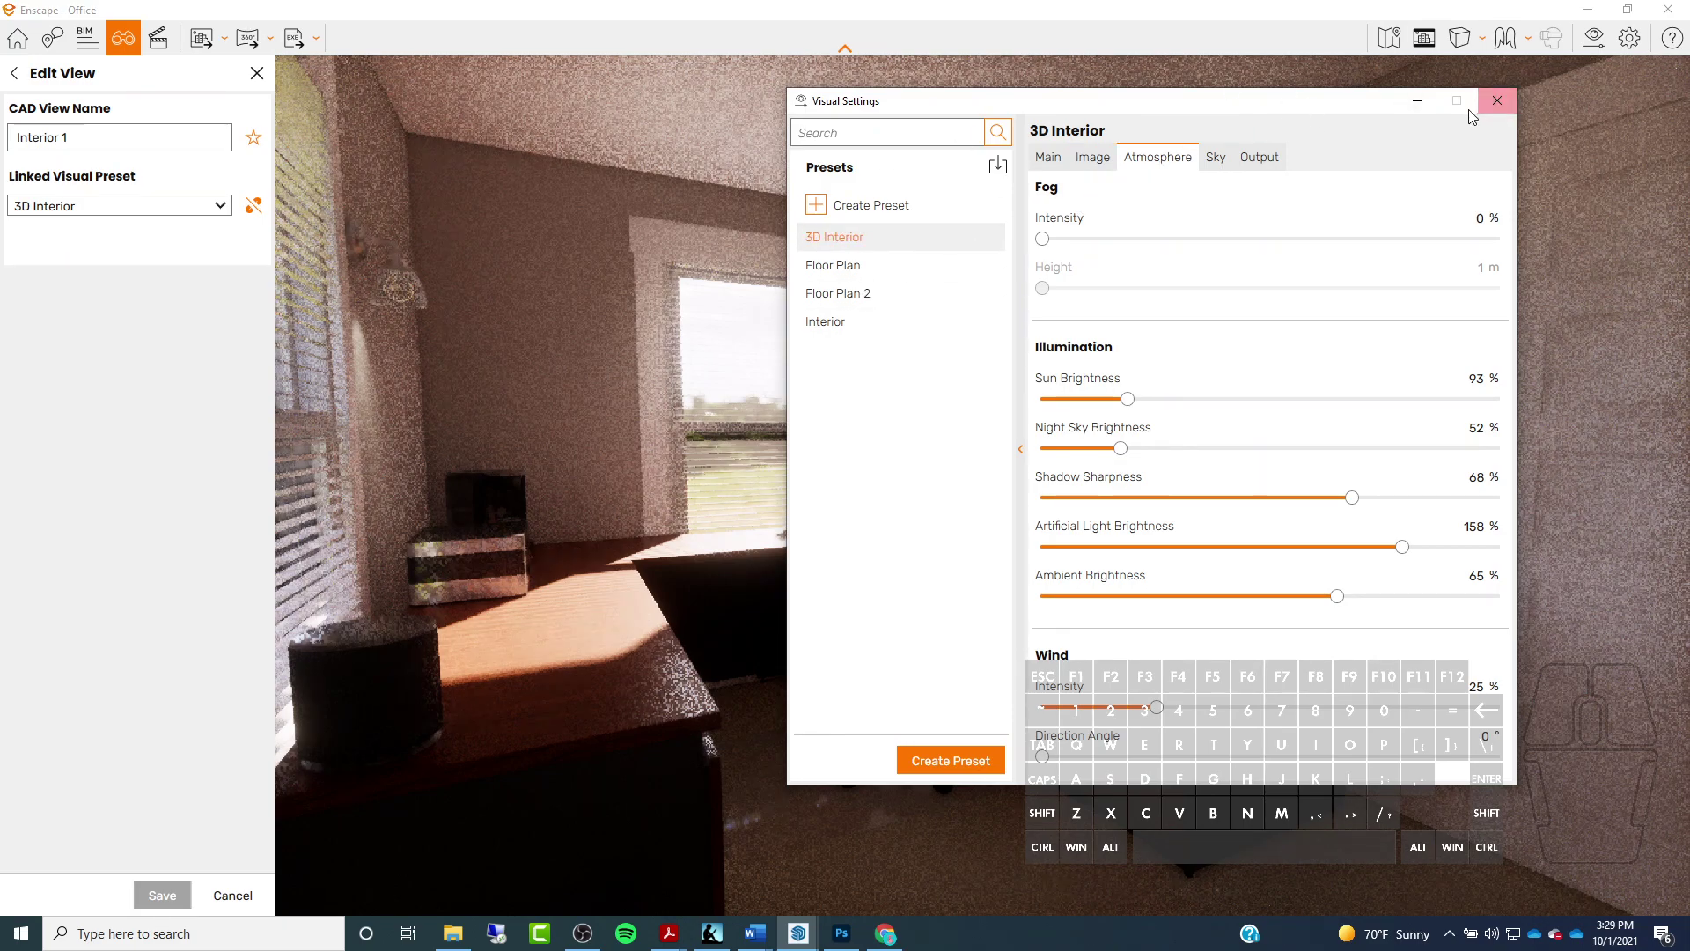
left_click(1416, 101)
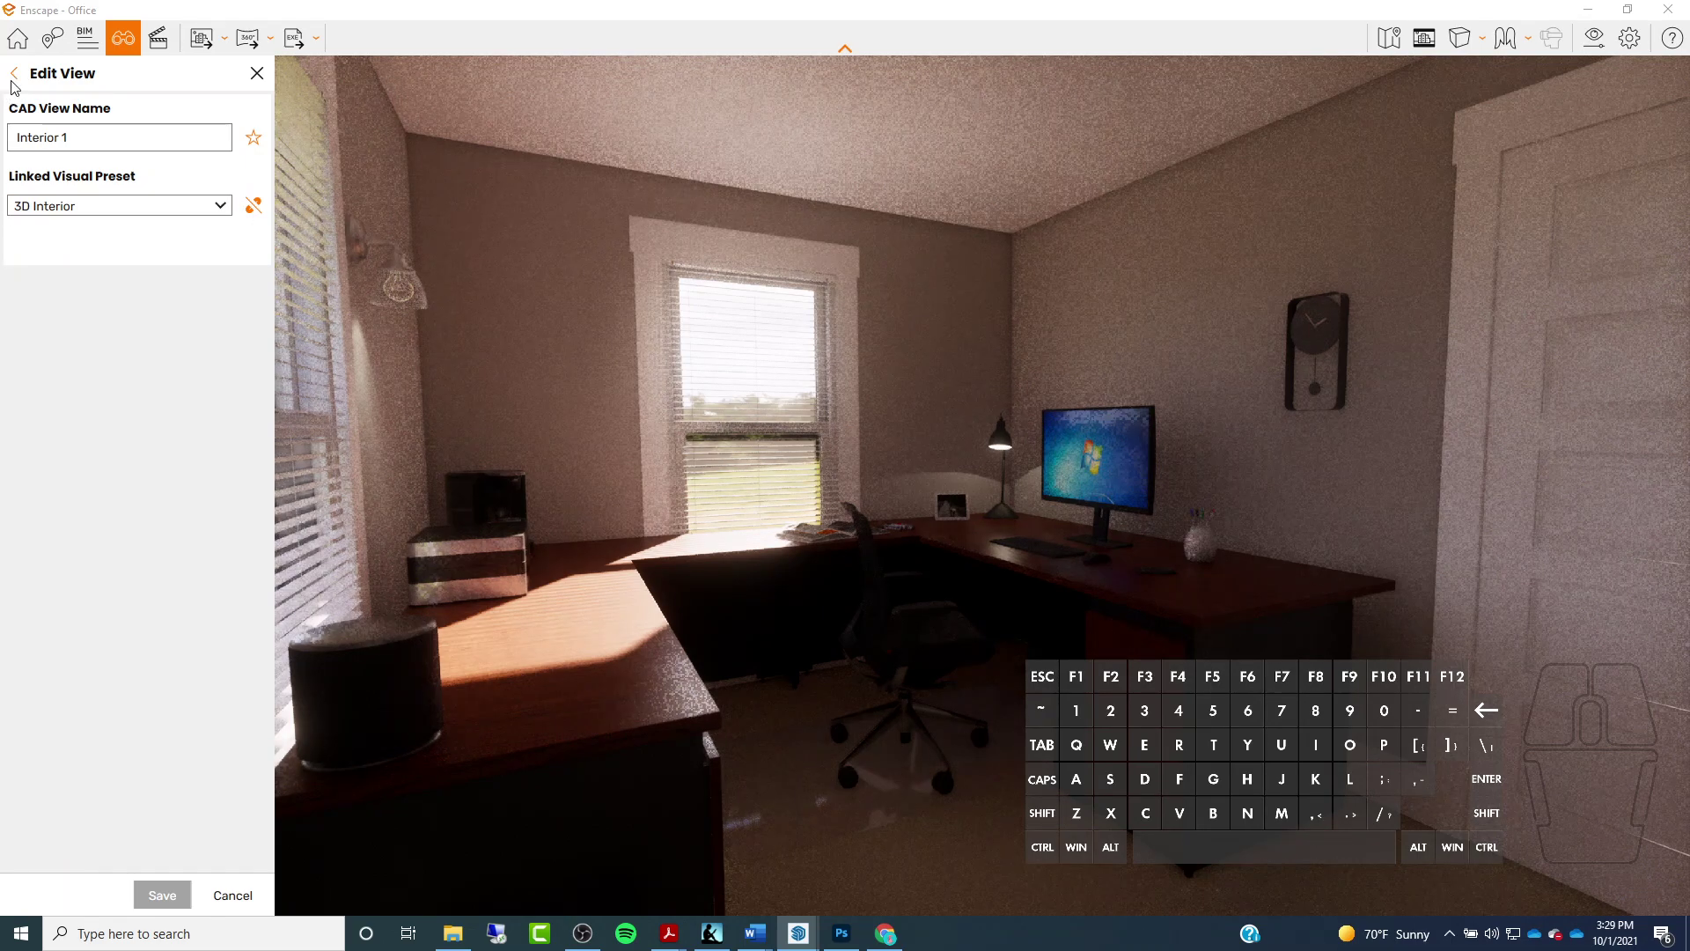
key("Escape")
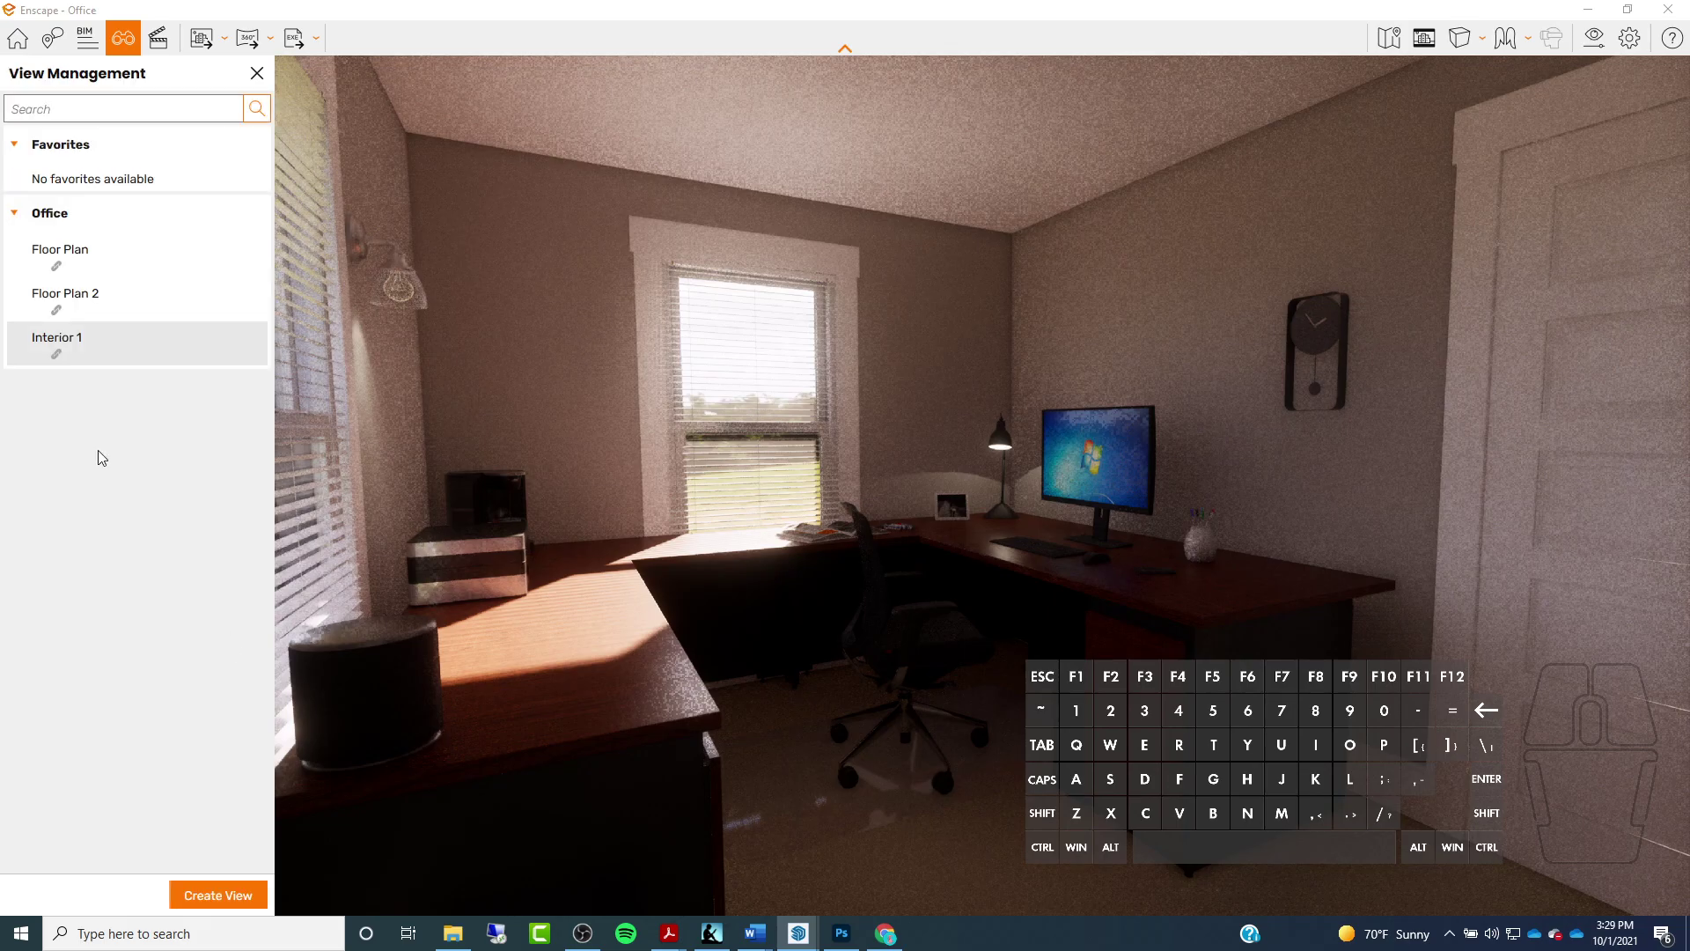
Reframe the camera inside the office to face the tree picture, the desk and the two corner windows
left_click(689, 507)
left_click_drag(689, 508, 793, 508)
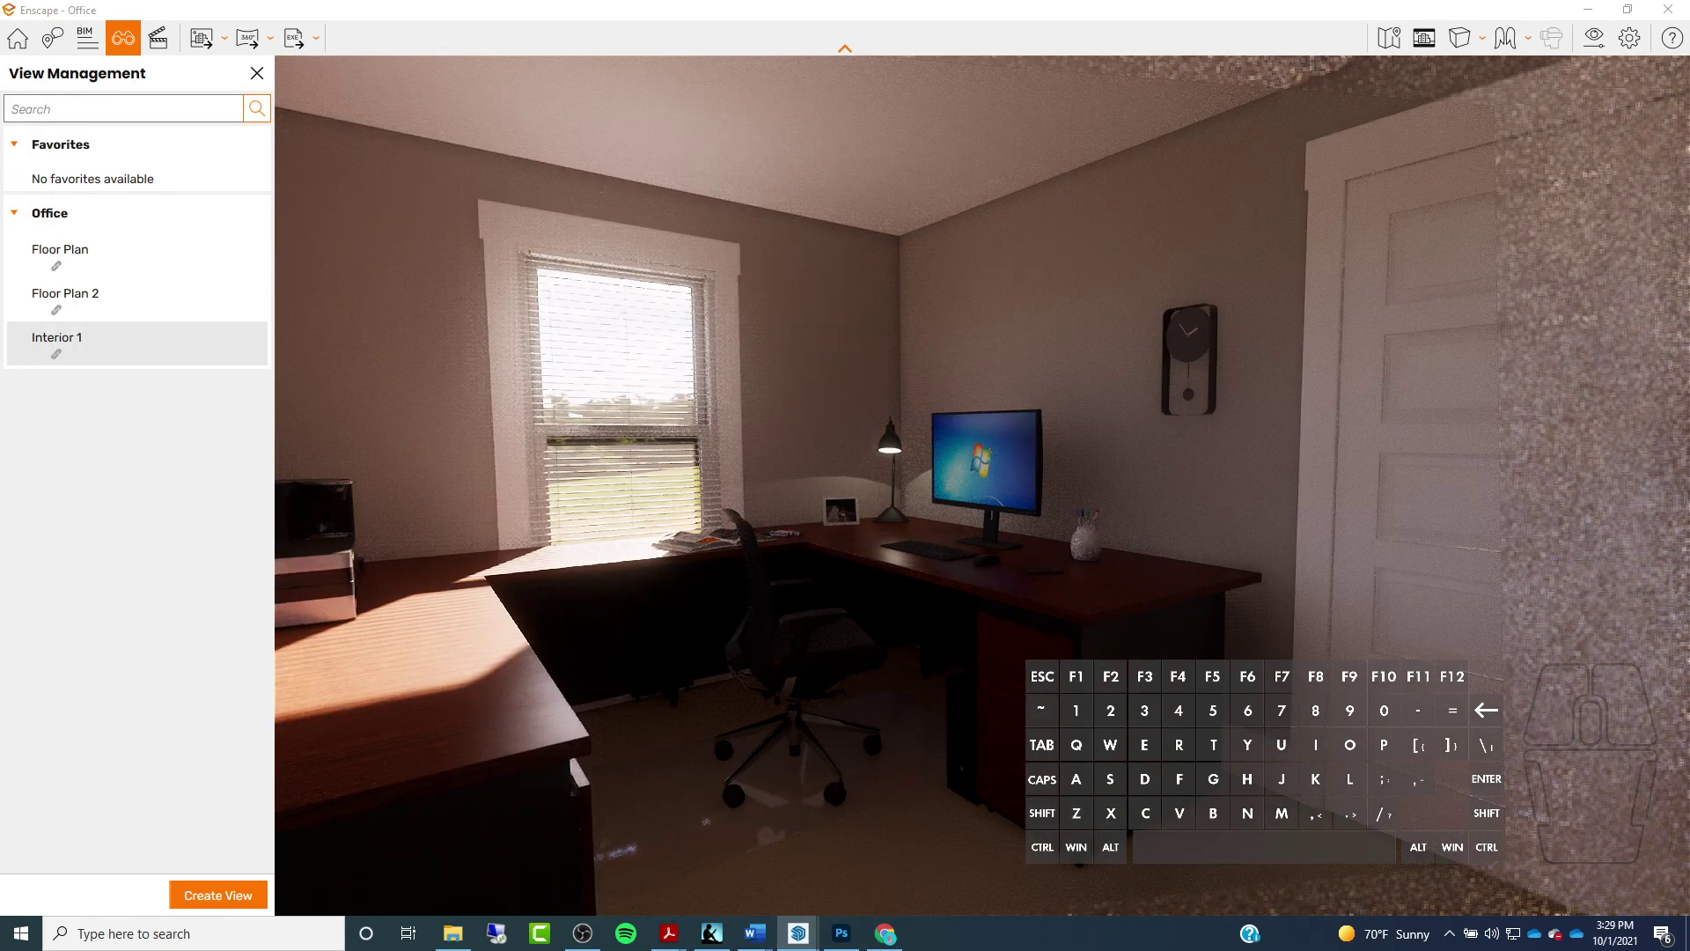
left_click(822, 484)
left_click_drag(822, 484, 948, 520)
key("Right")
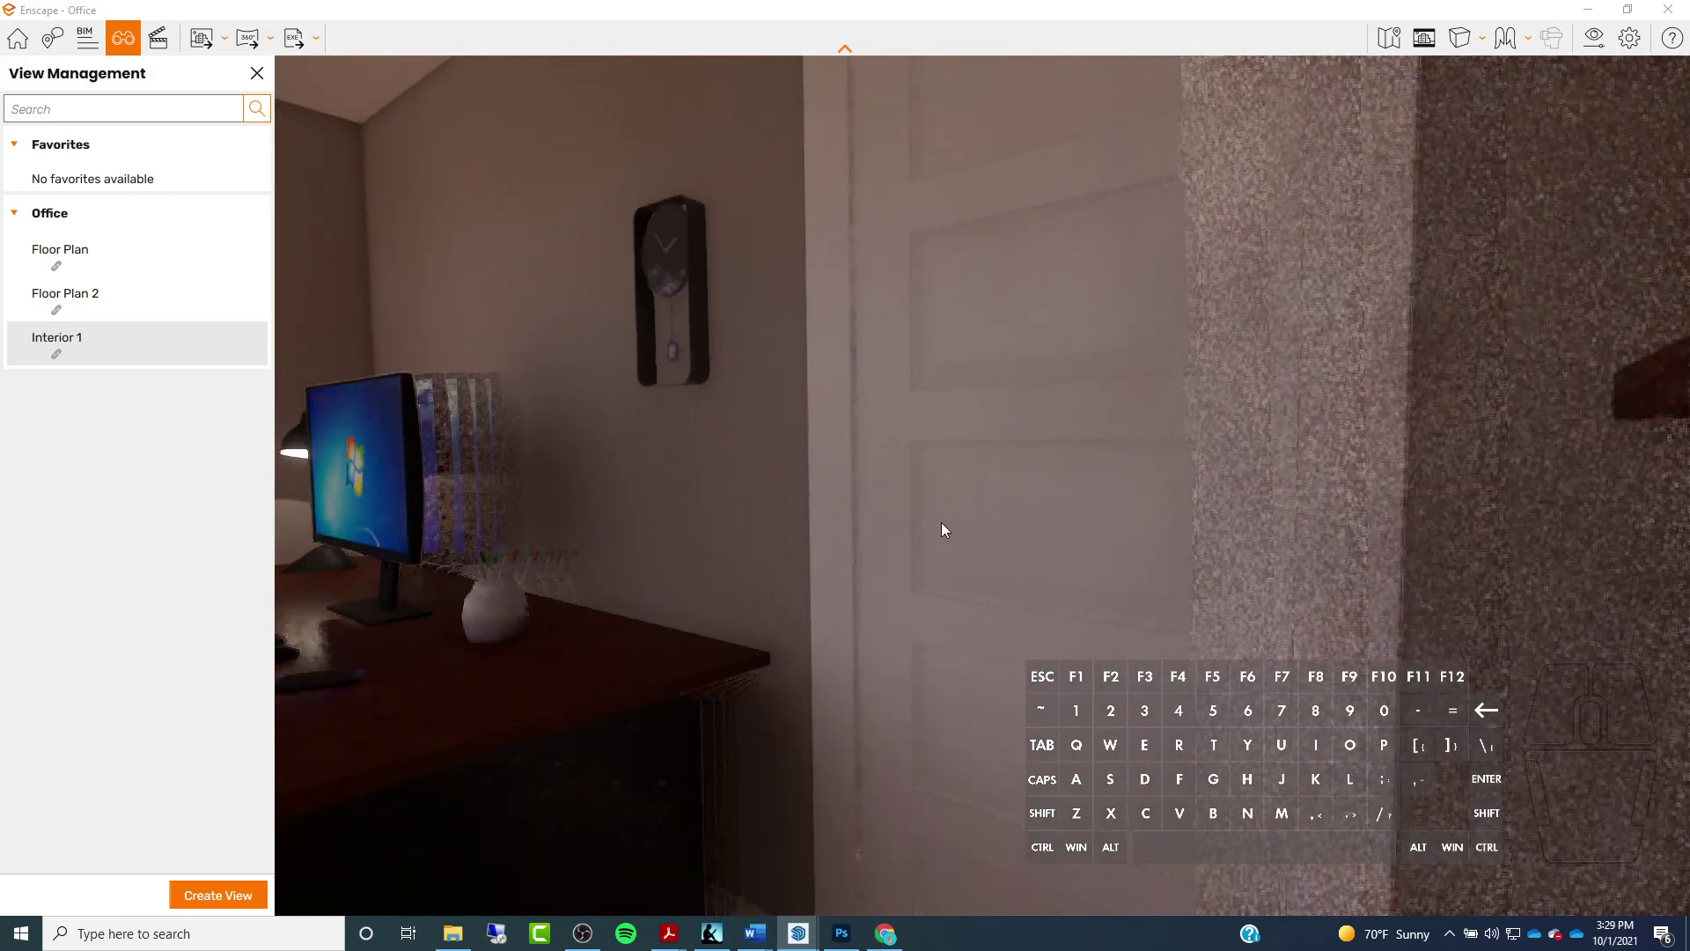
key("Right")
left_click_drag(941, 521, 673, 526)
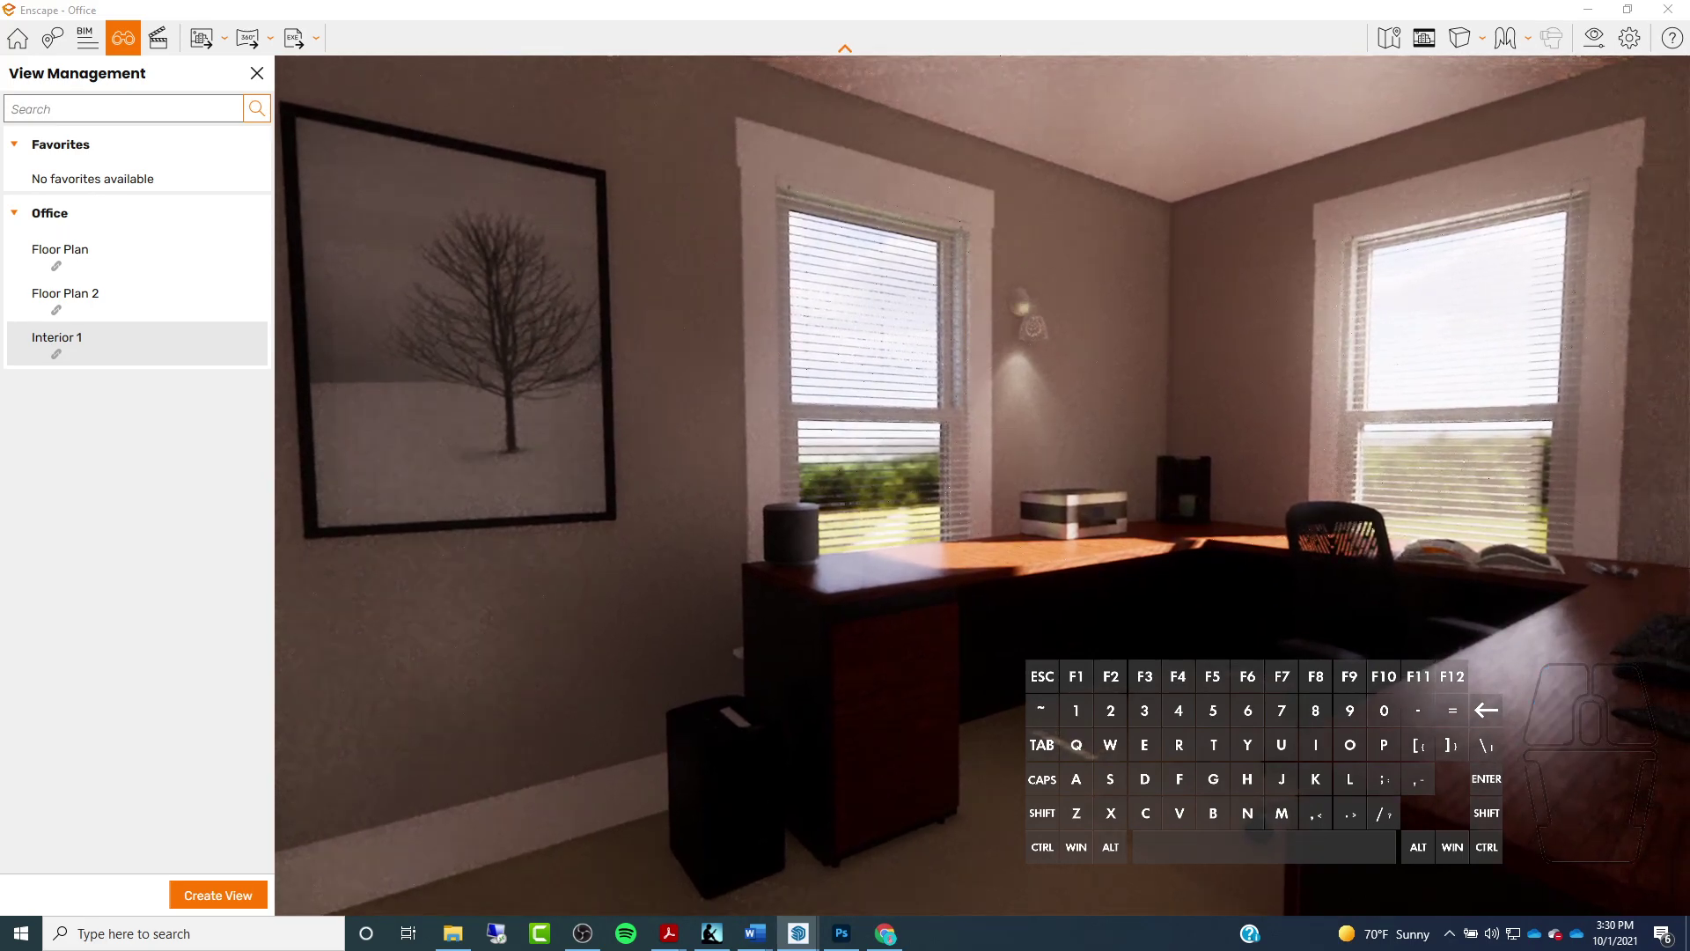
Create a new view from the current camera position and name it "Interior View 2"
left_click(64, 295)
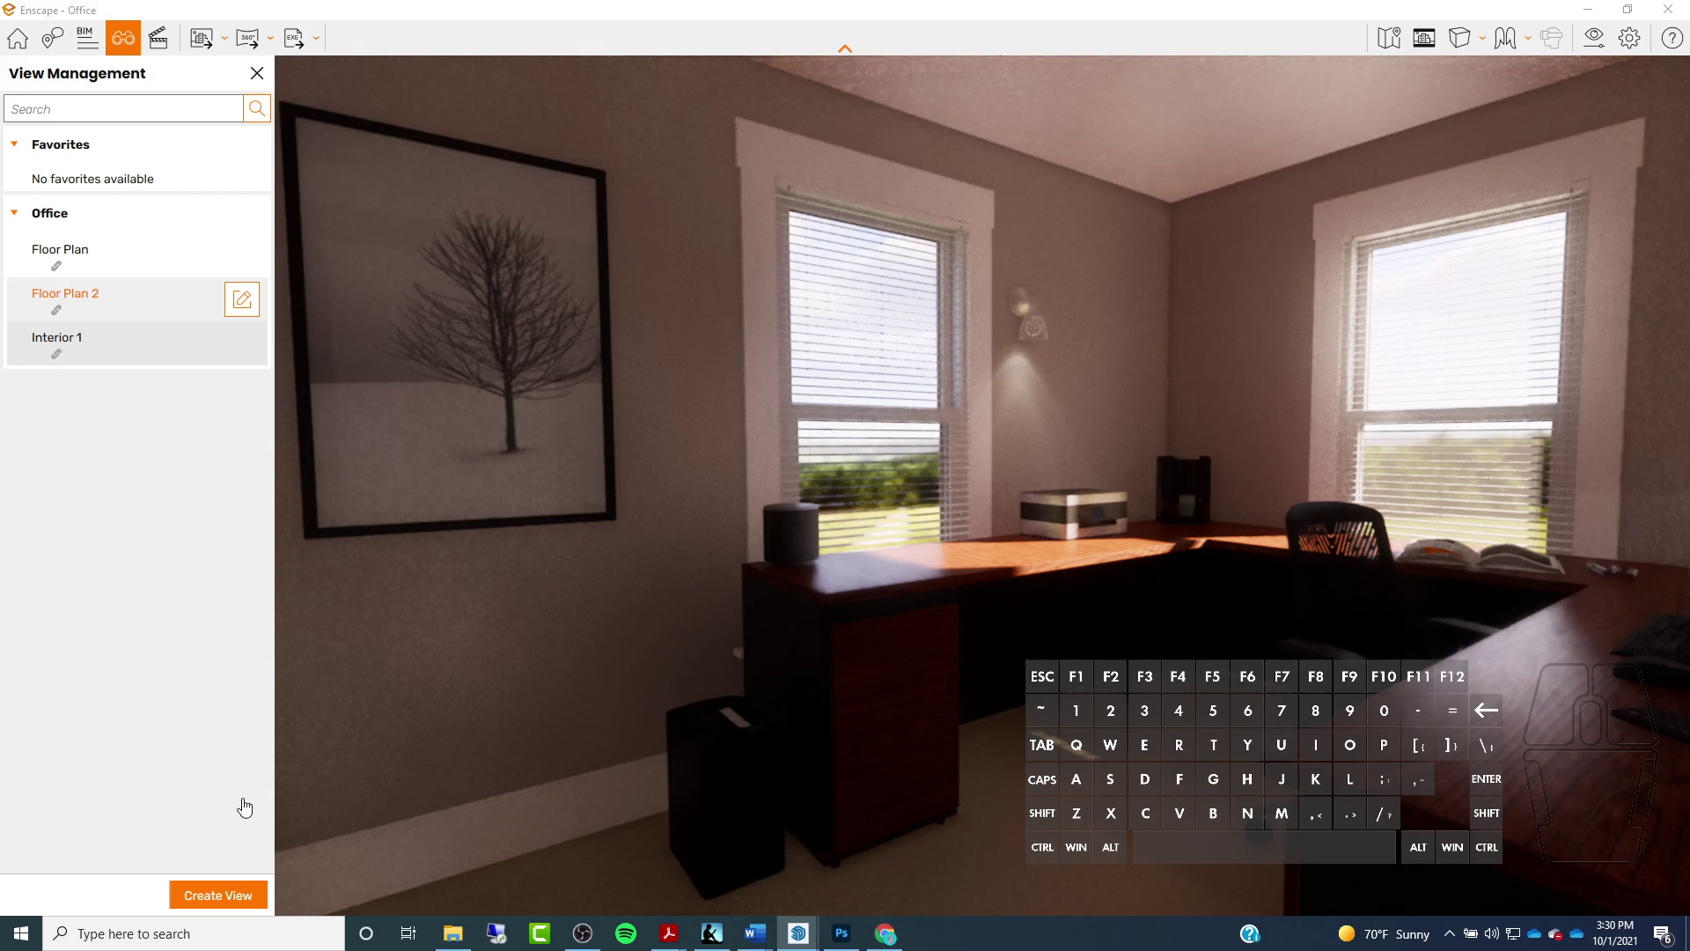
key("Up")
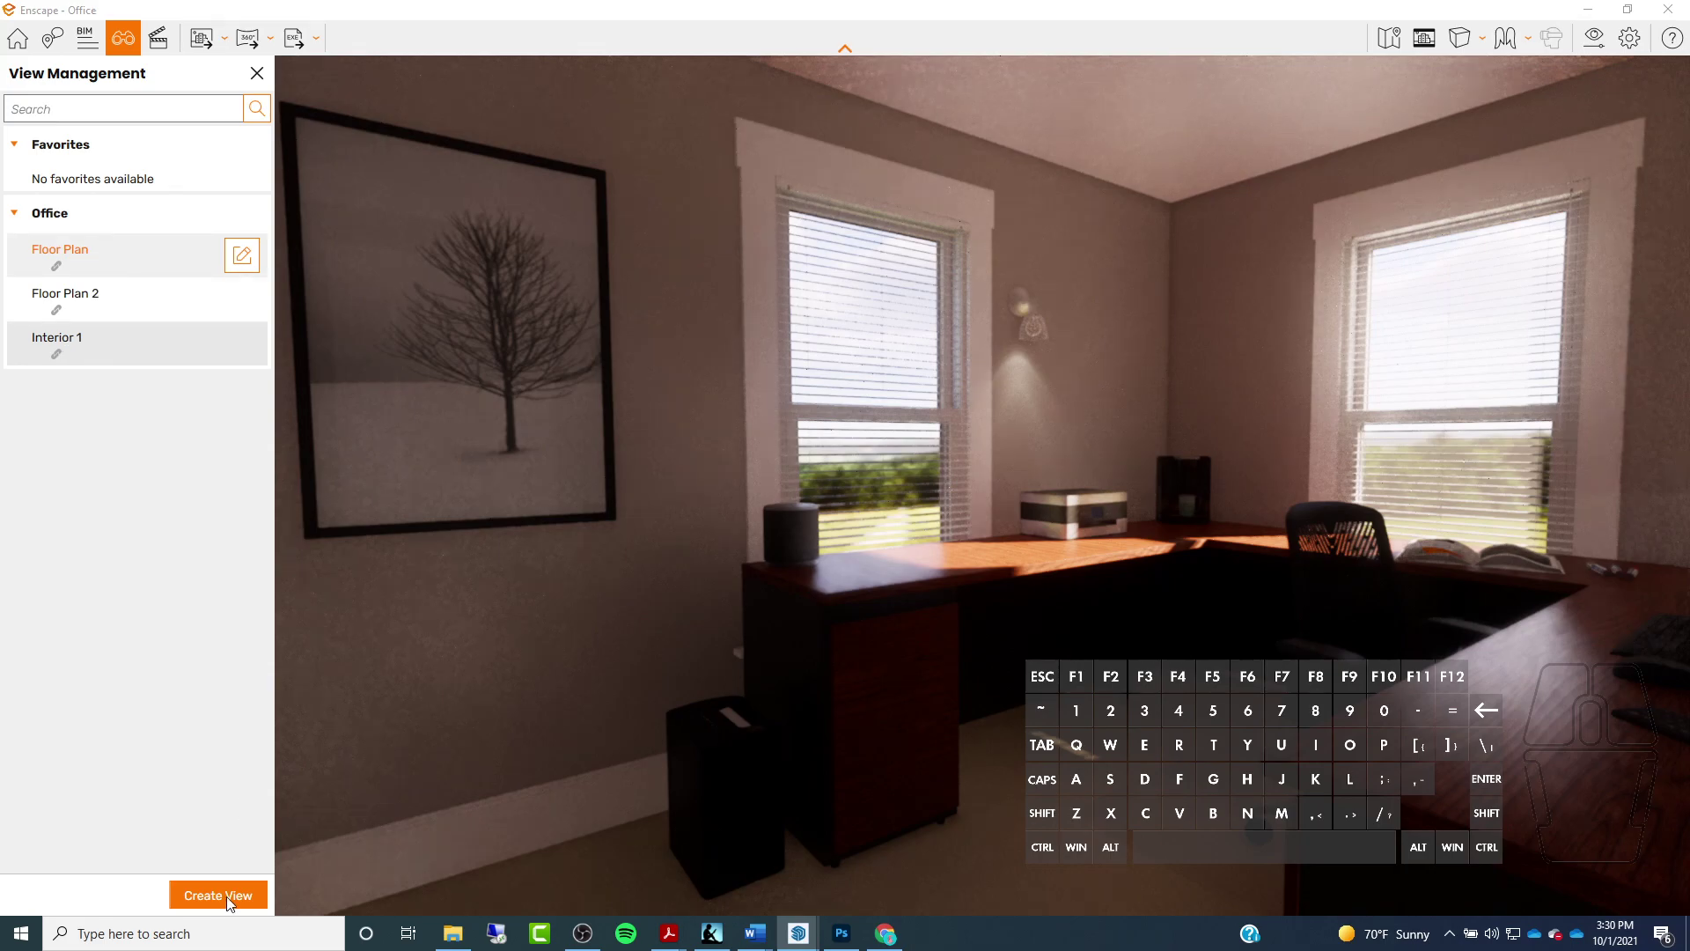
left_click(220, 895)
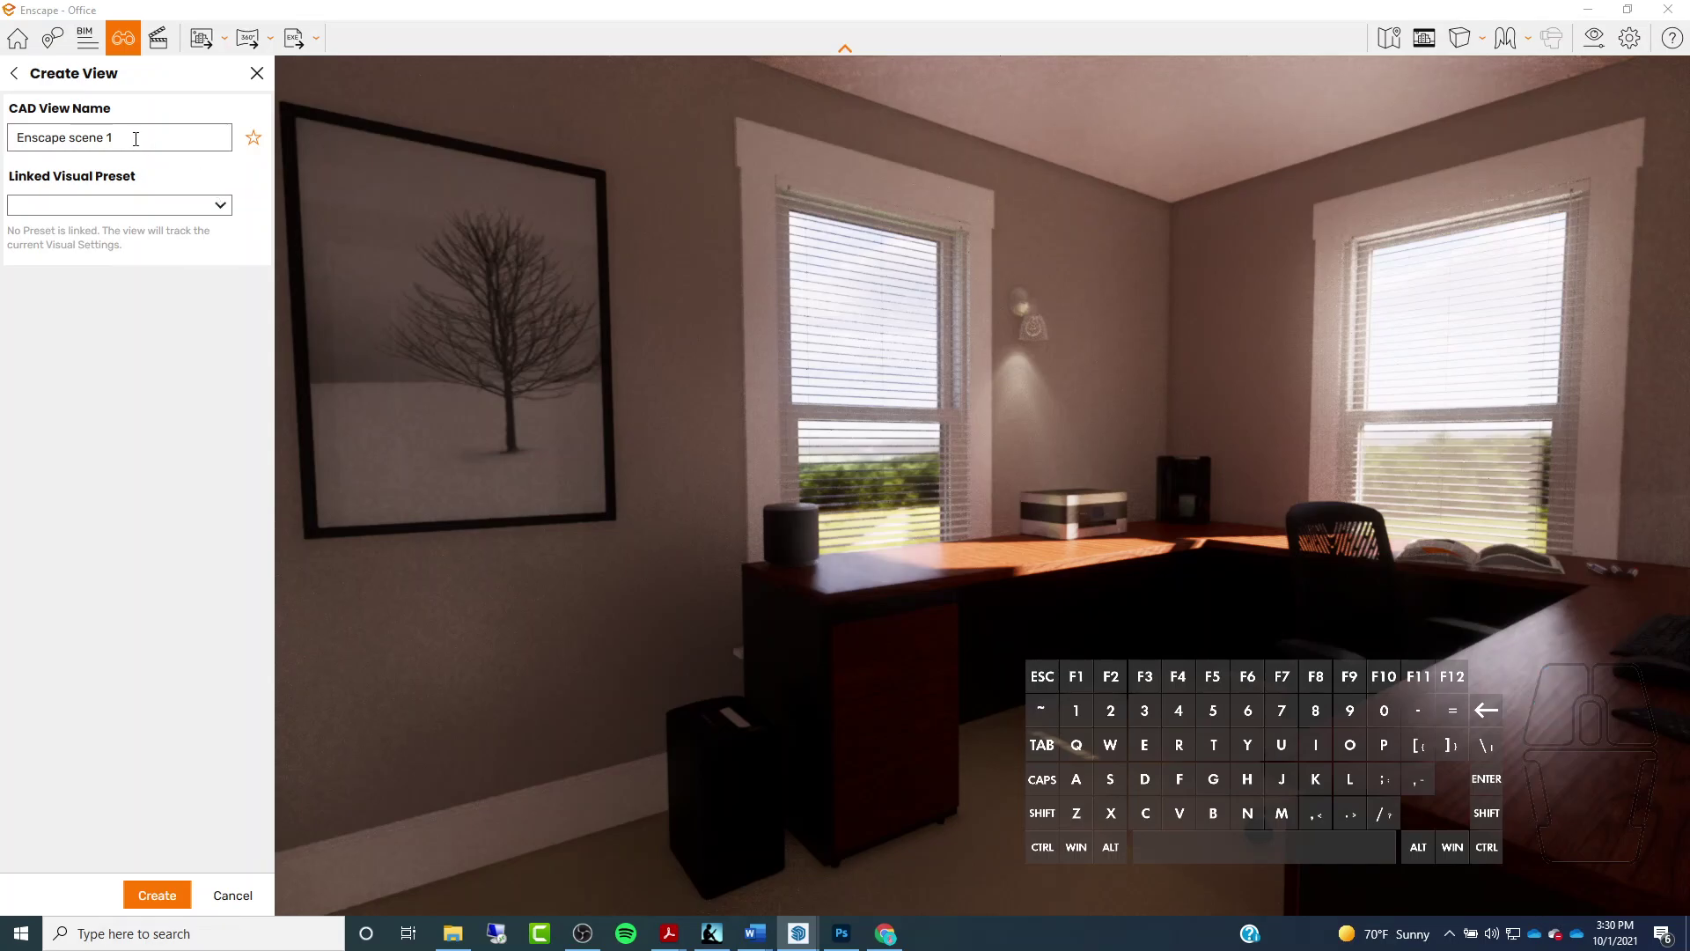
left_click(40, 135)
left_click_drag(59, 137, 23, 136)
left_click(115, 138)
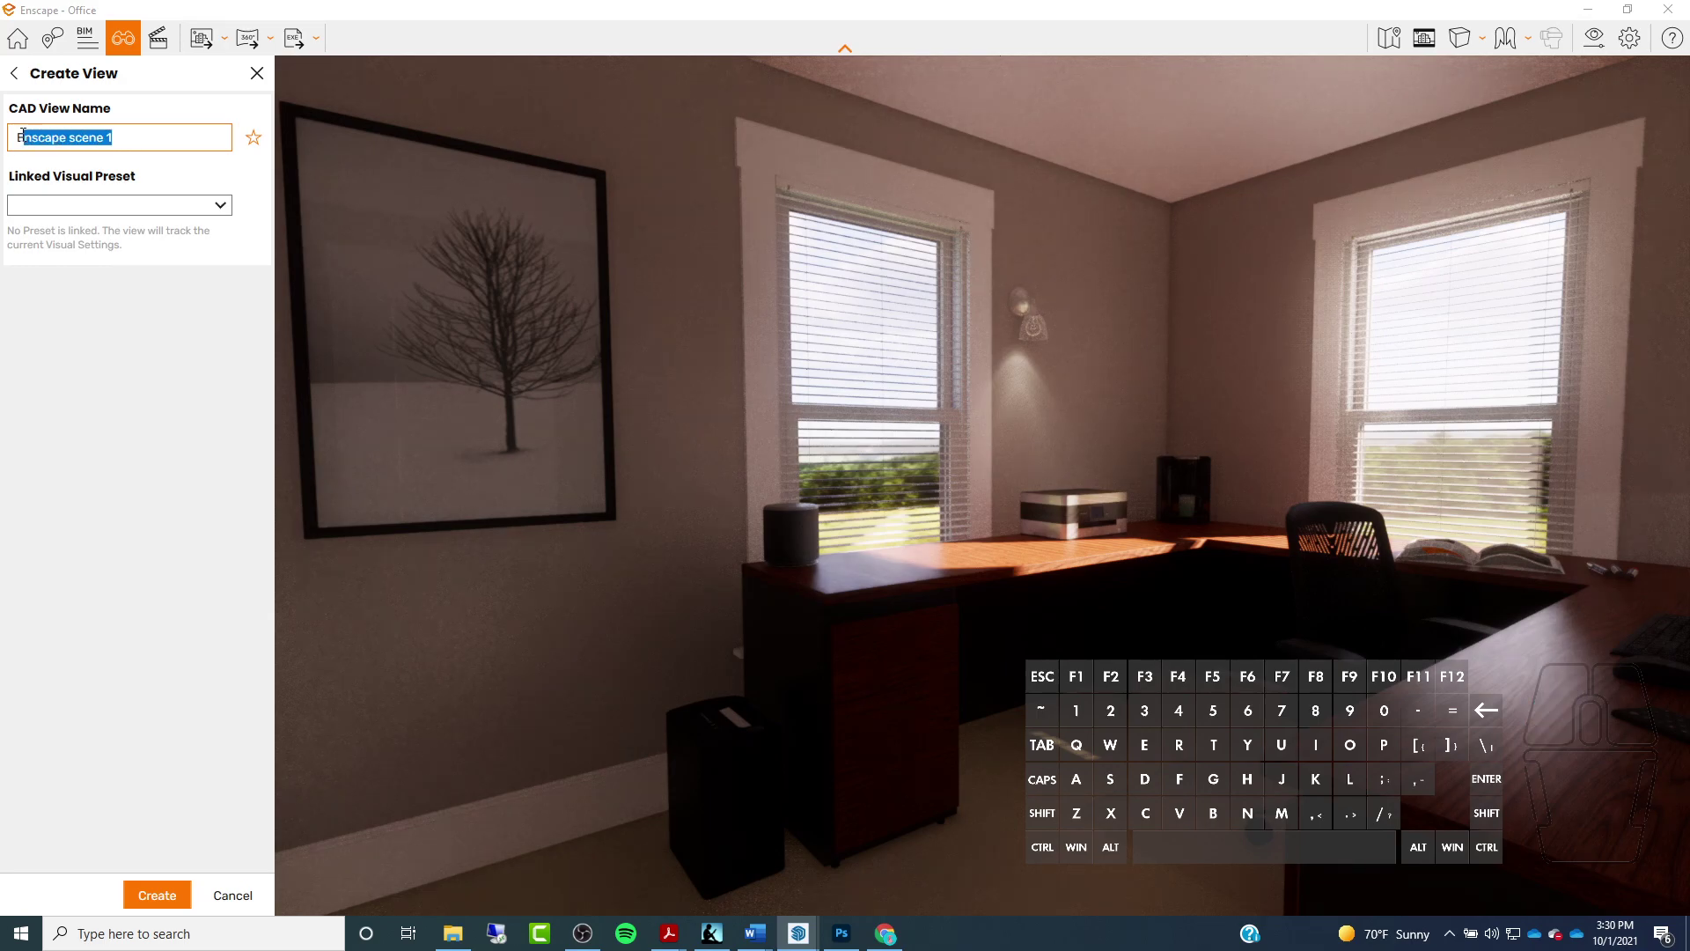
left_click(123, 138)
left_click_drag(124, 137, 2, 145)
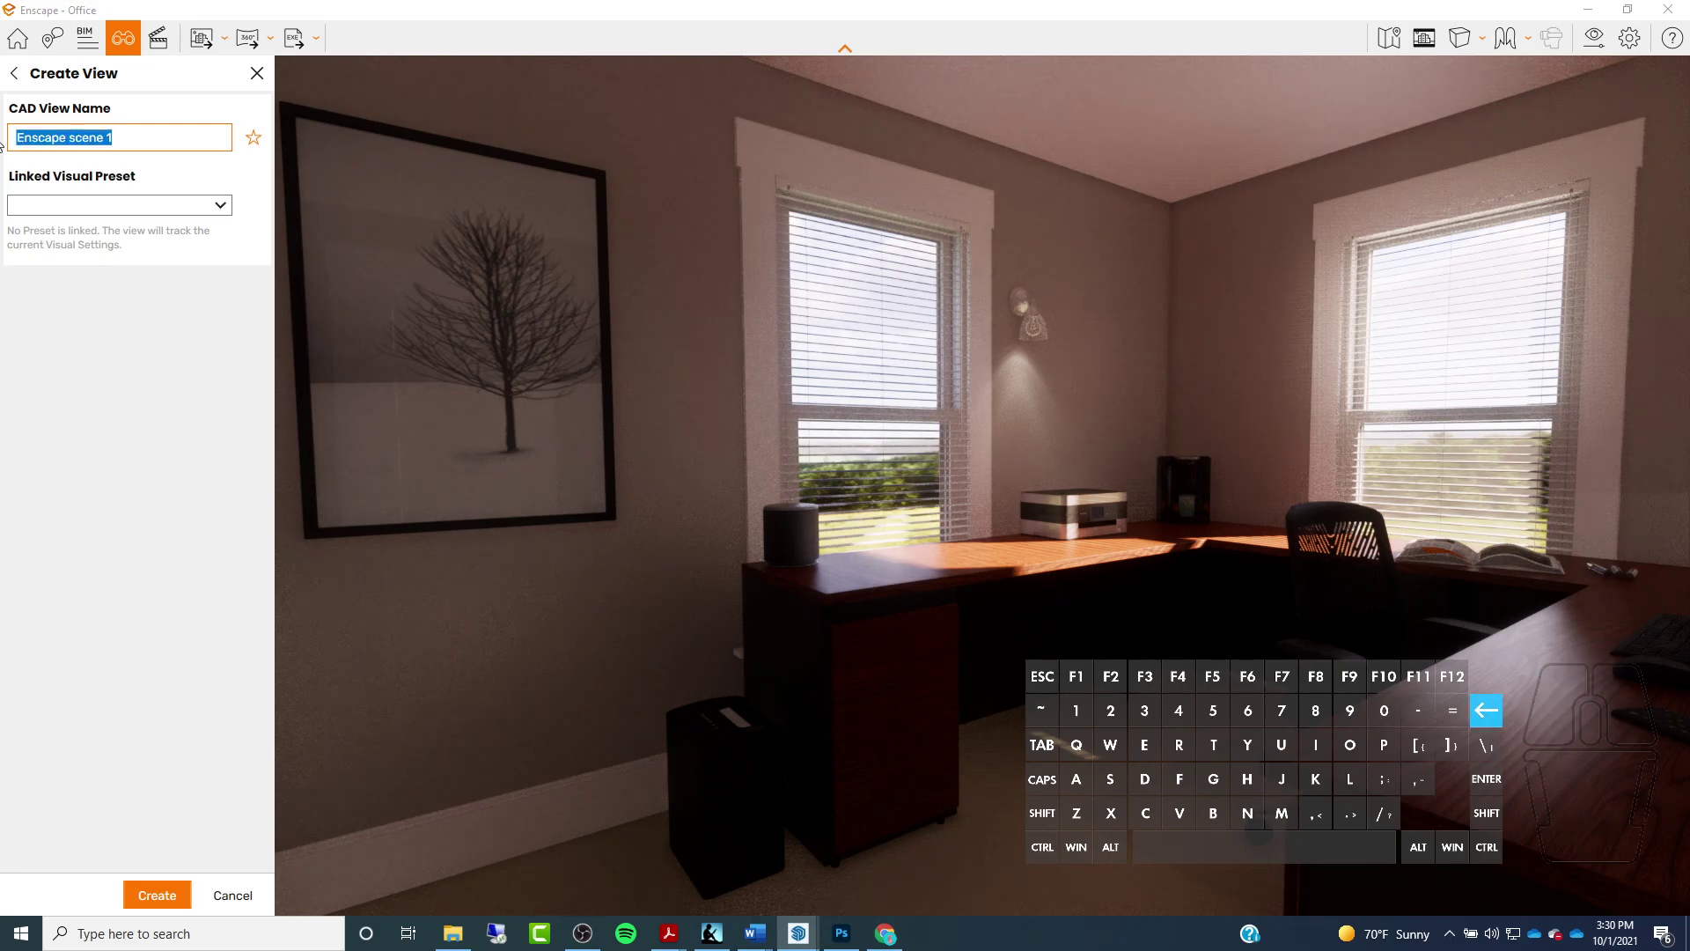
key("BackSpace")
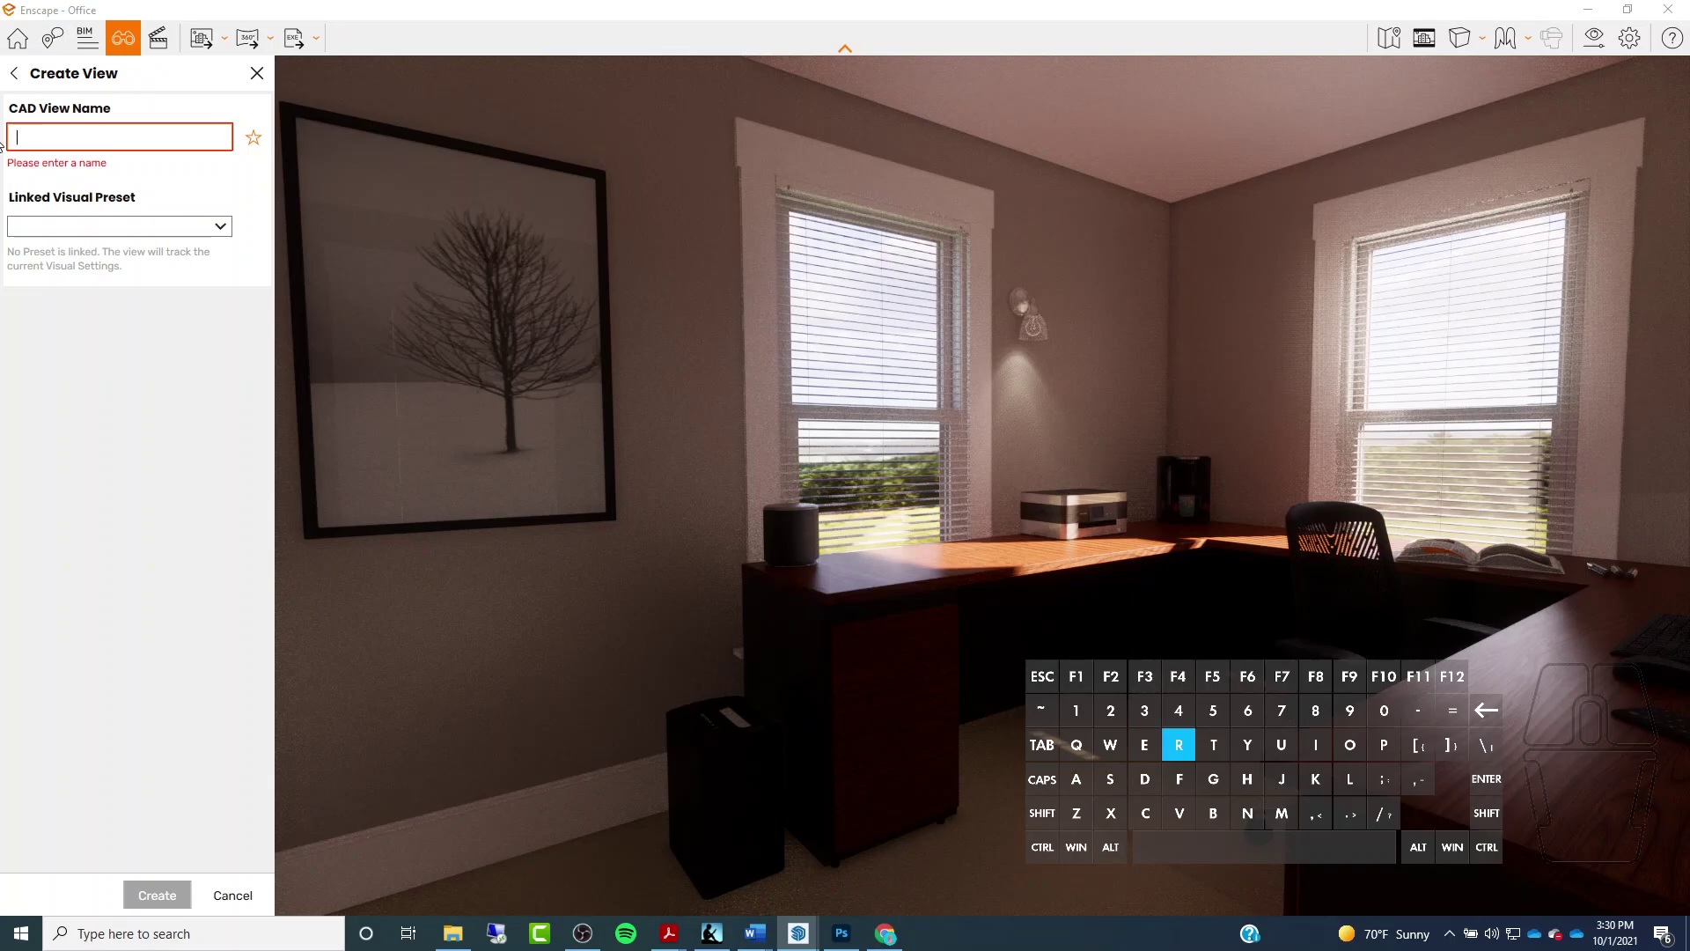
type("Interior View 2")
key("Return")
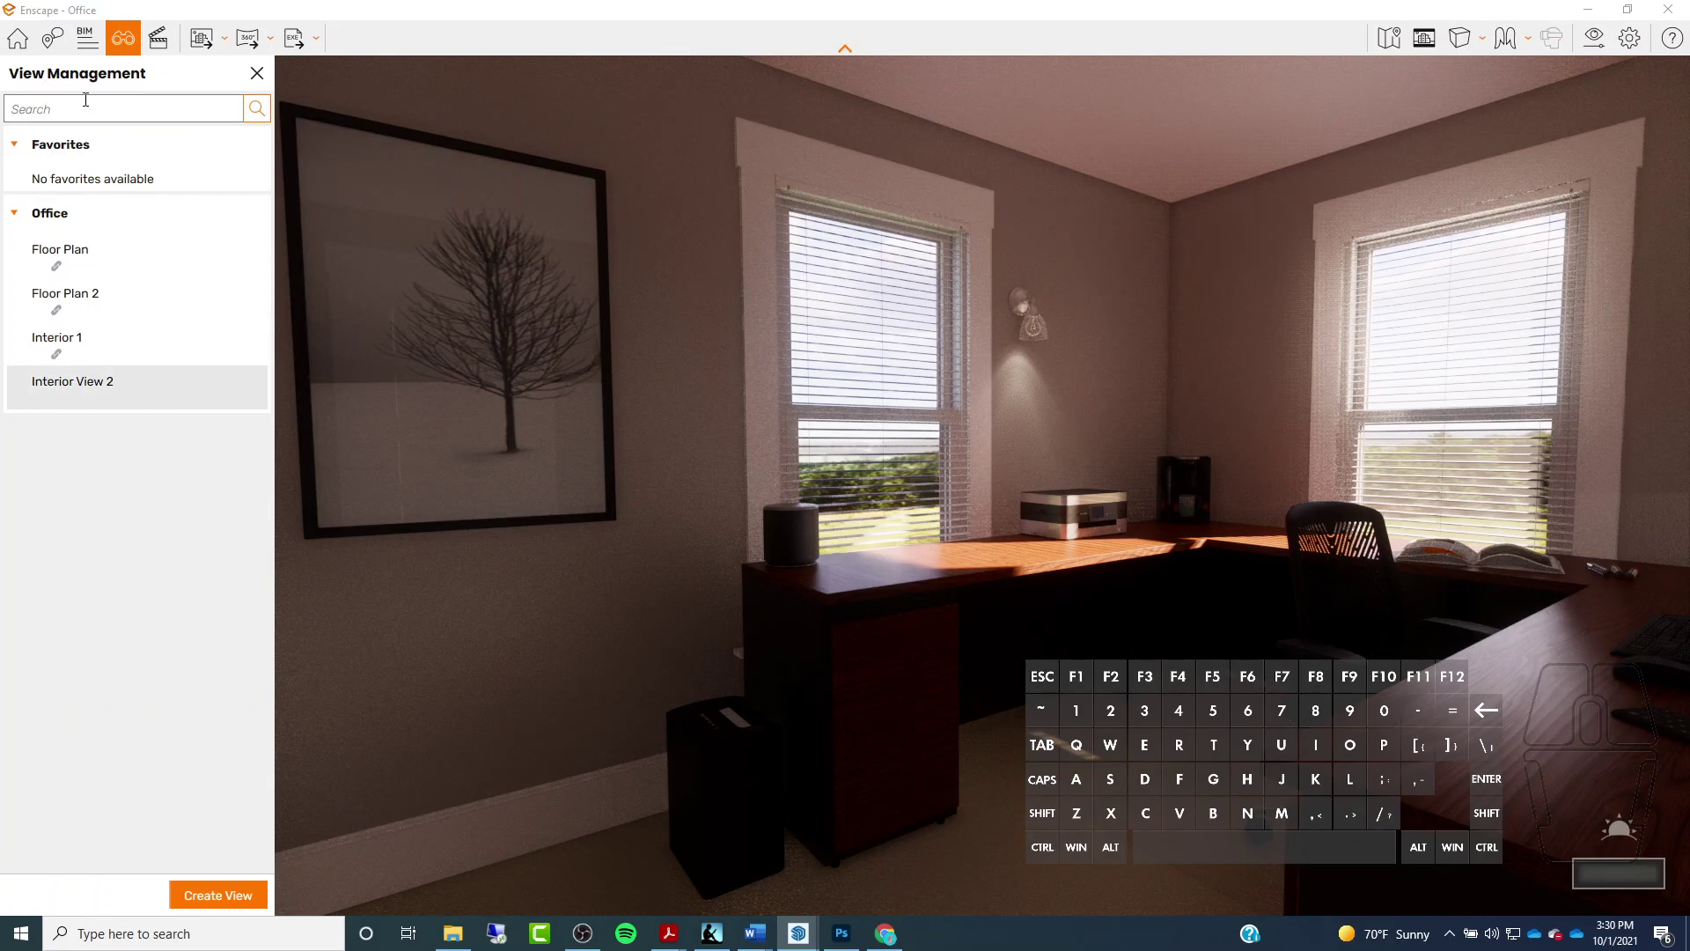
Link Interior View 2 to the 3D Interior visual preset and save the view
left_click(242, 387)
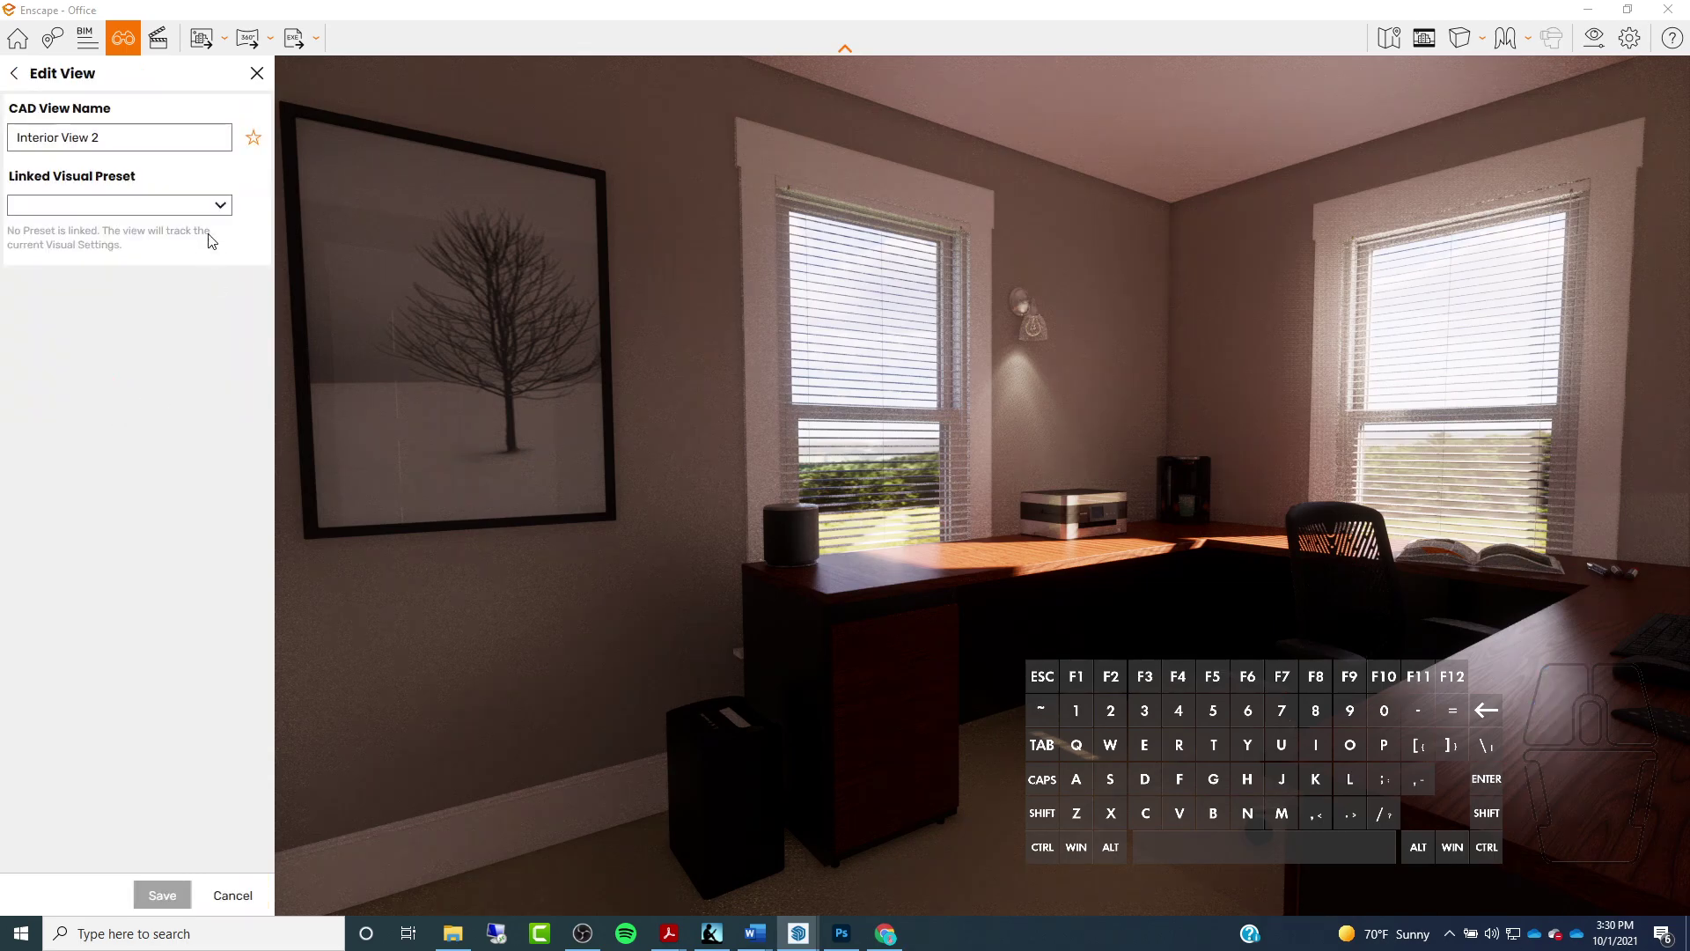
left_click(211, 207)
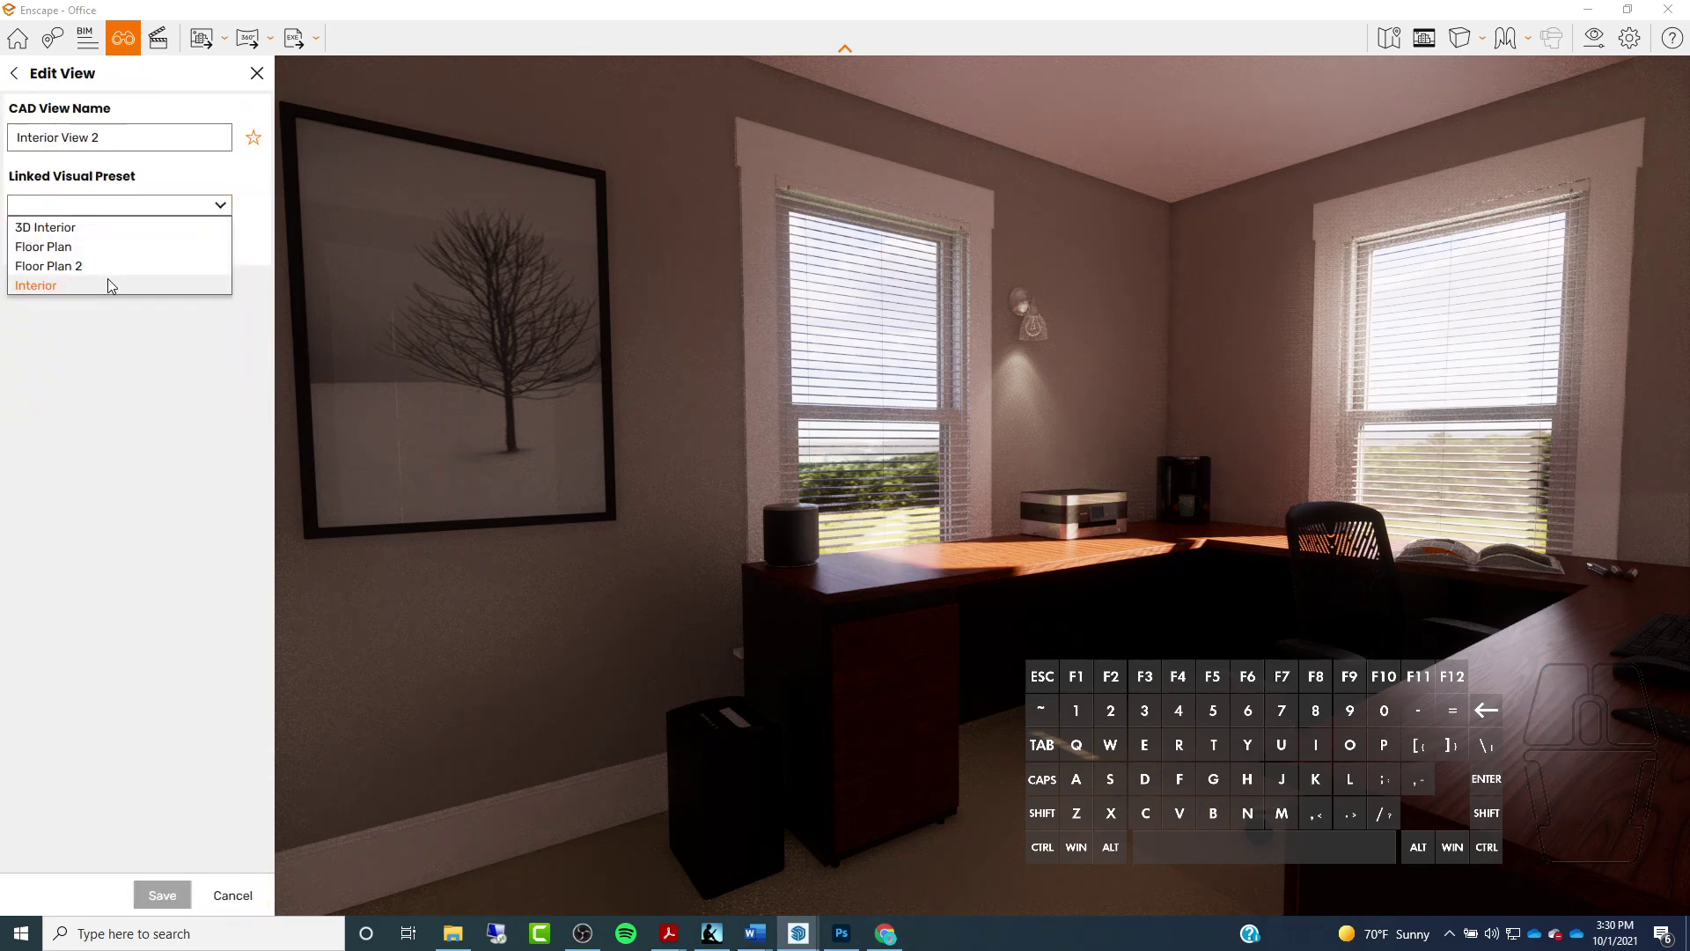
left_click(98, 227)
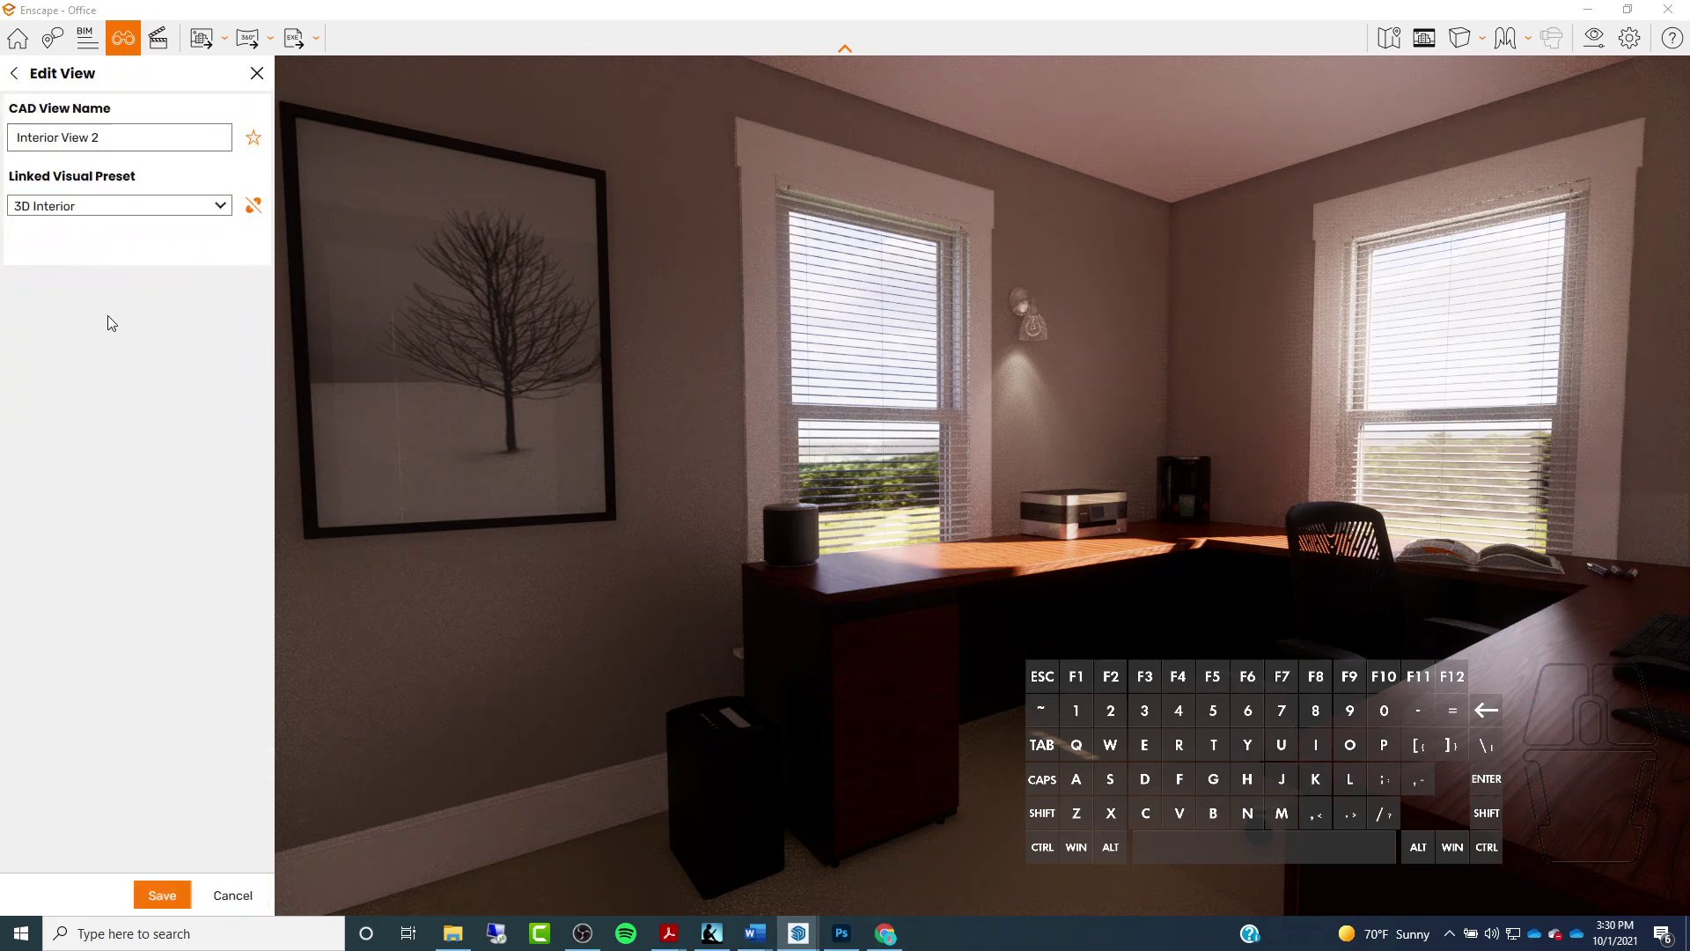
left_click(168, 898)
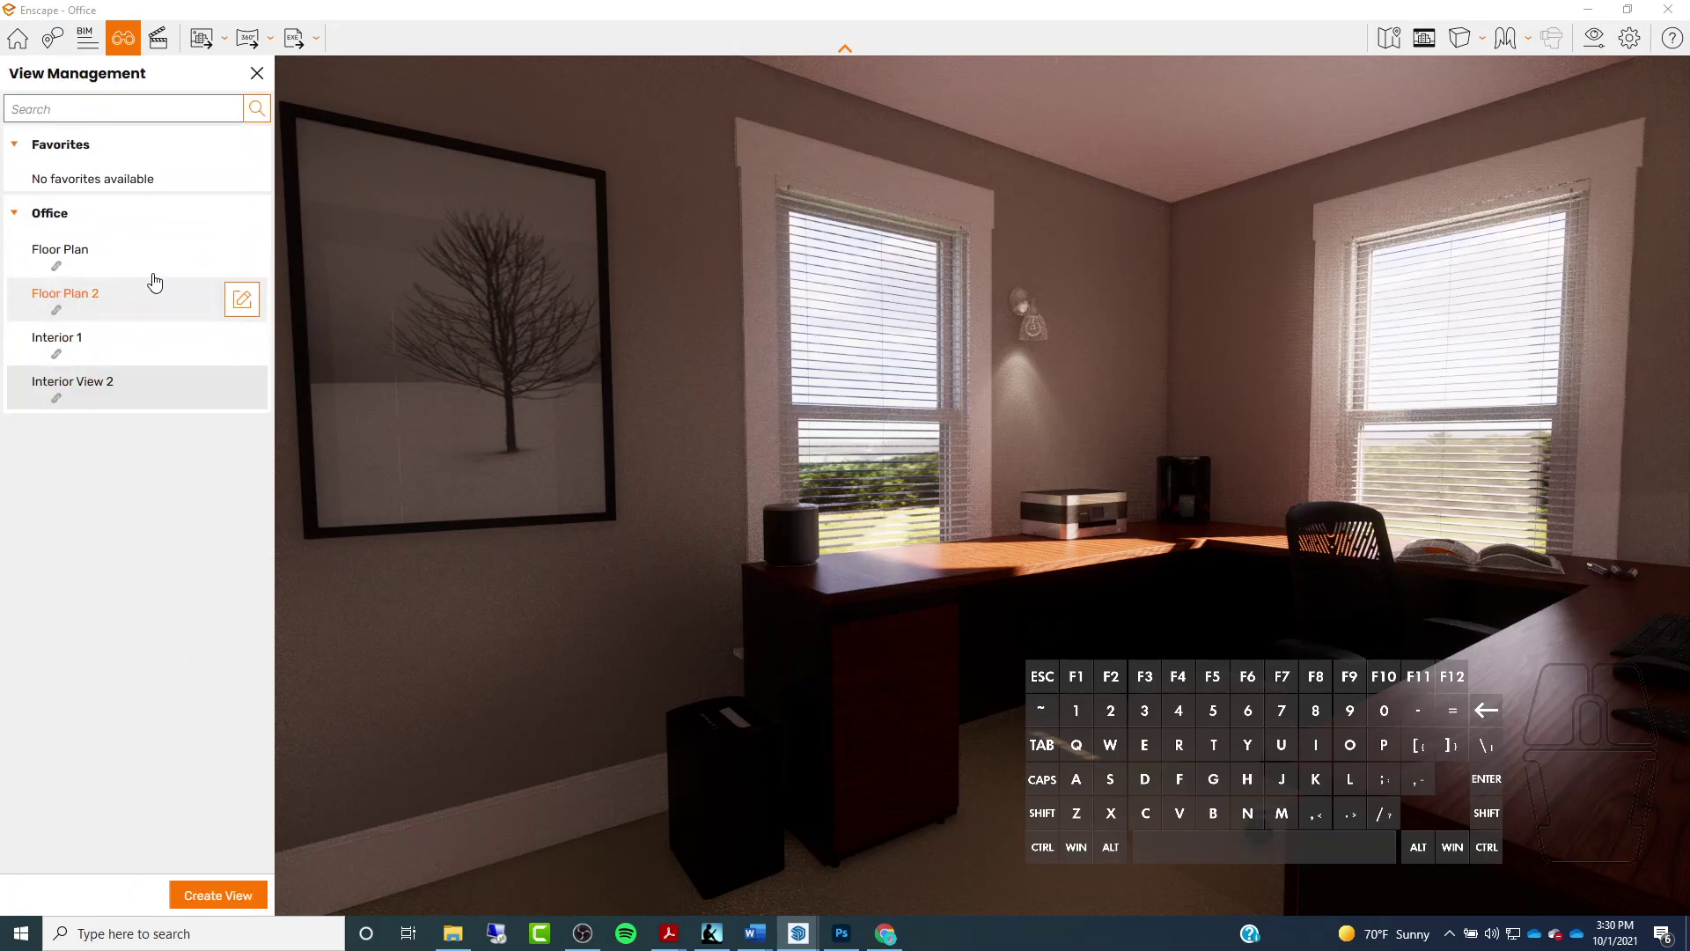
Set the 3D Interior preset's camera projection to Two-Point, then clear Visual Settings away and check the room
left_click(1599, 35)
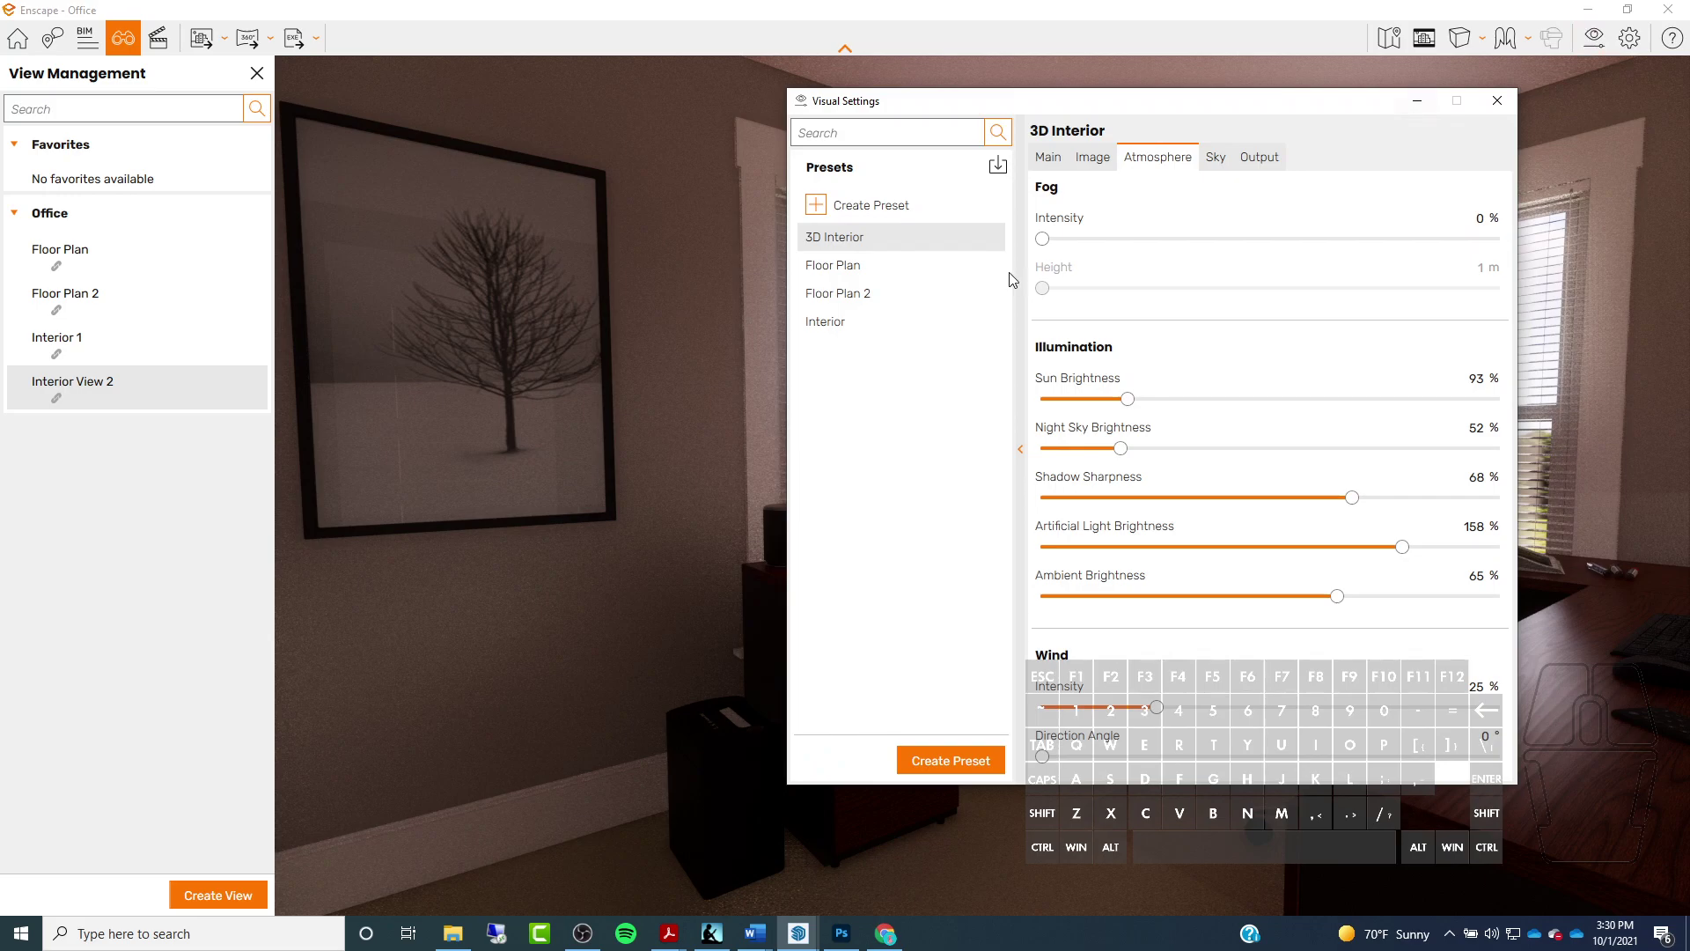
left_click(1049, 158)
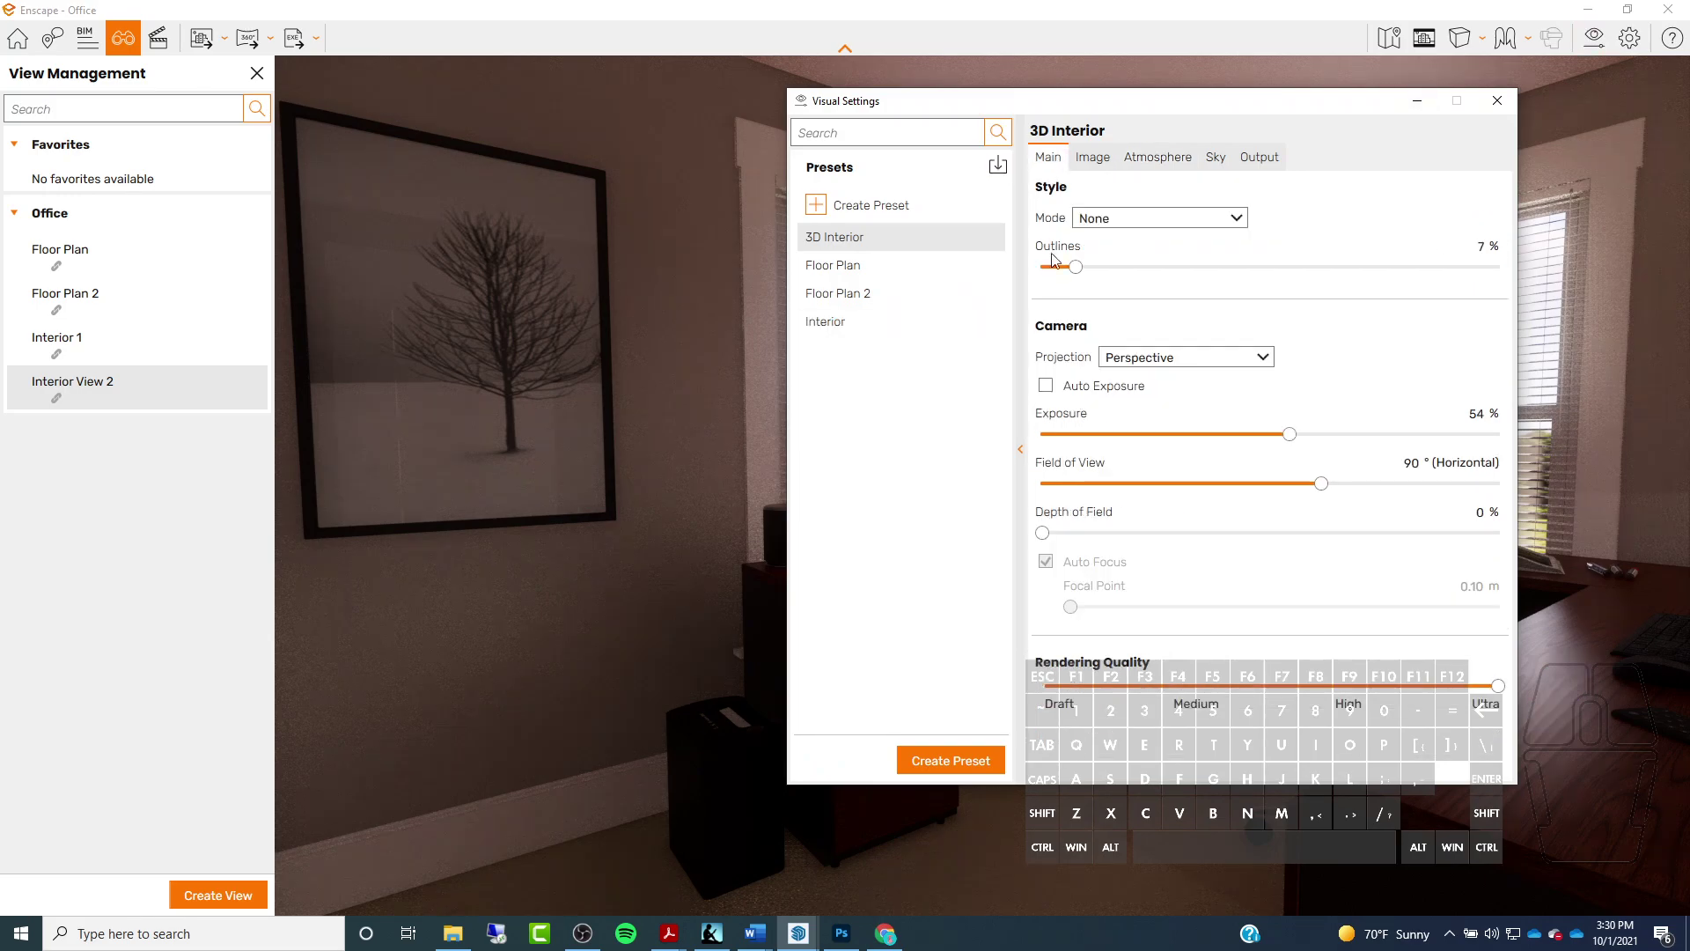
left_click(1188, 358)
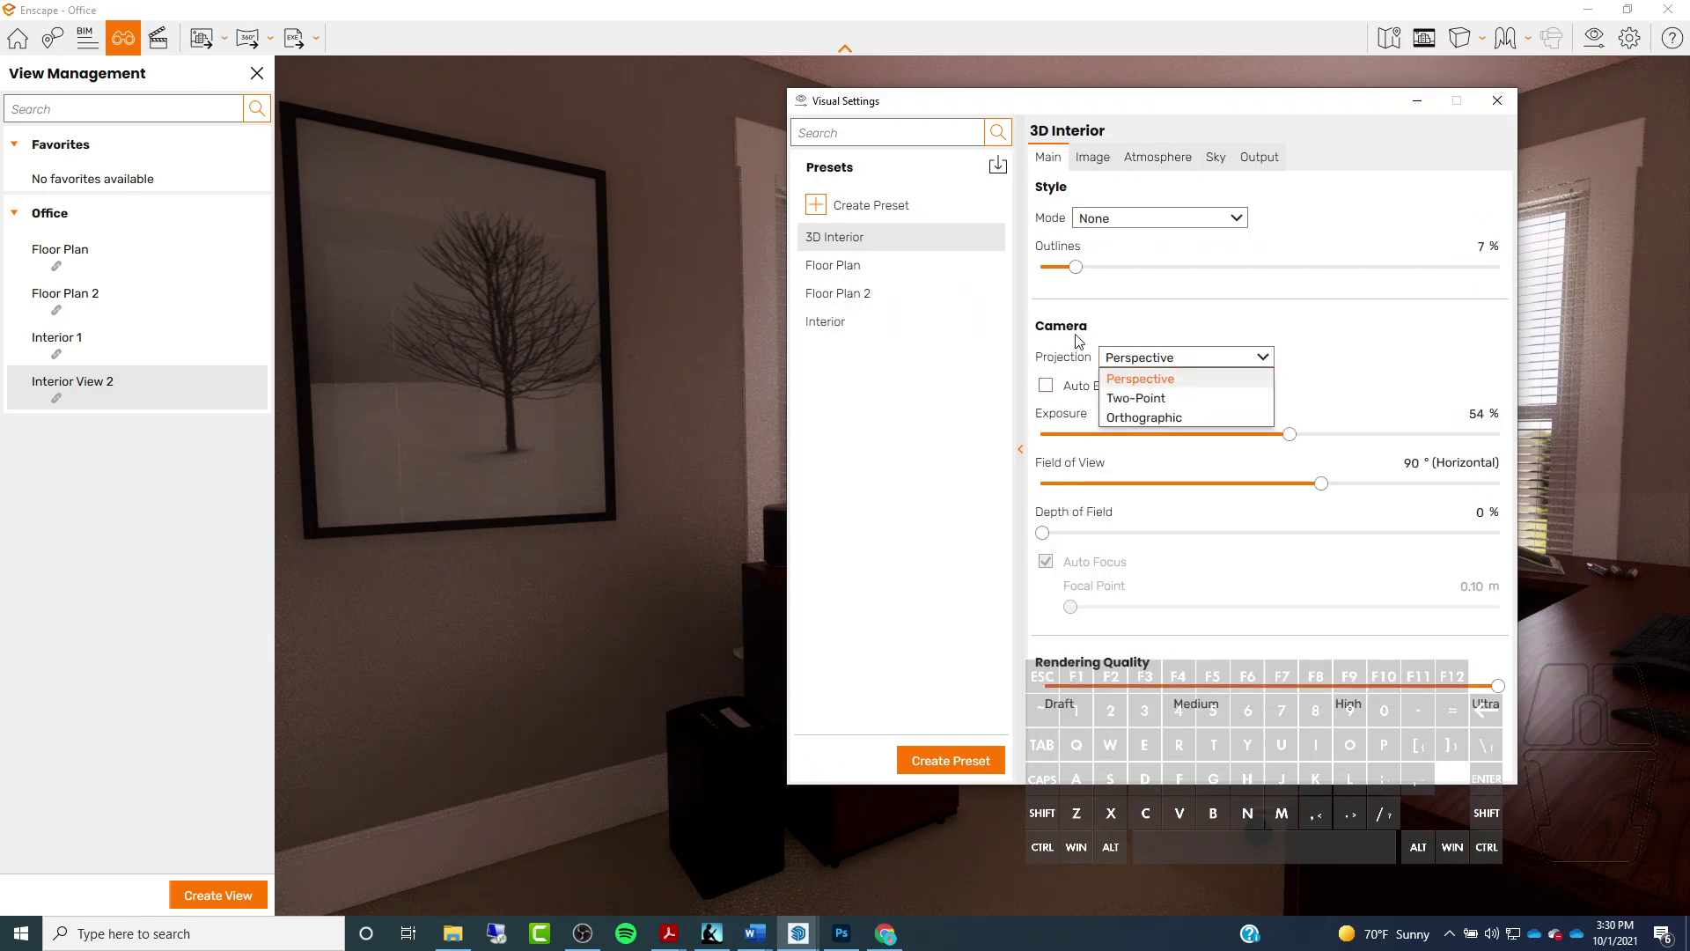
left_click(1144, 398)
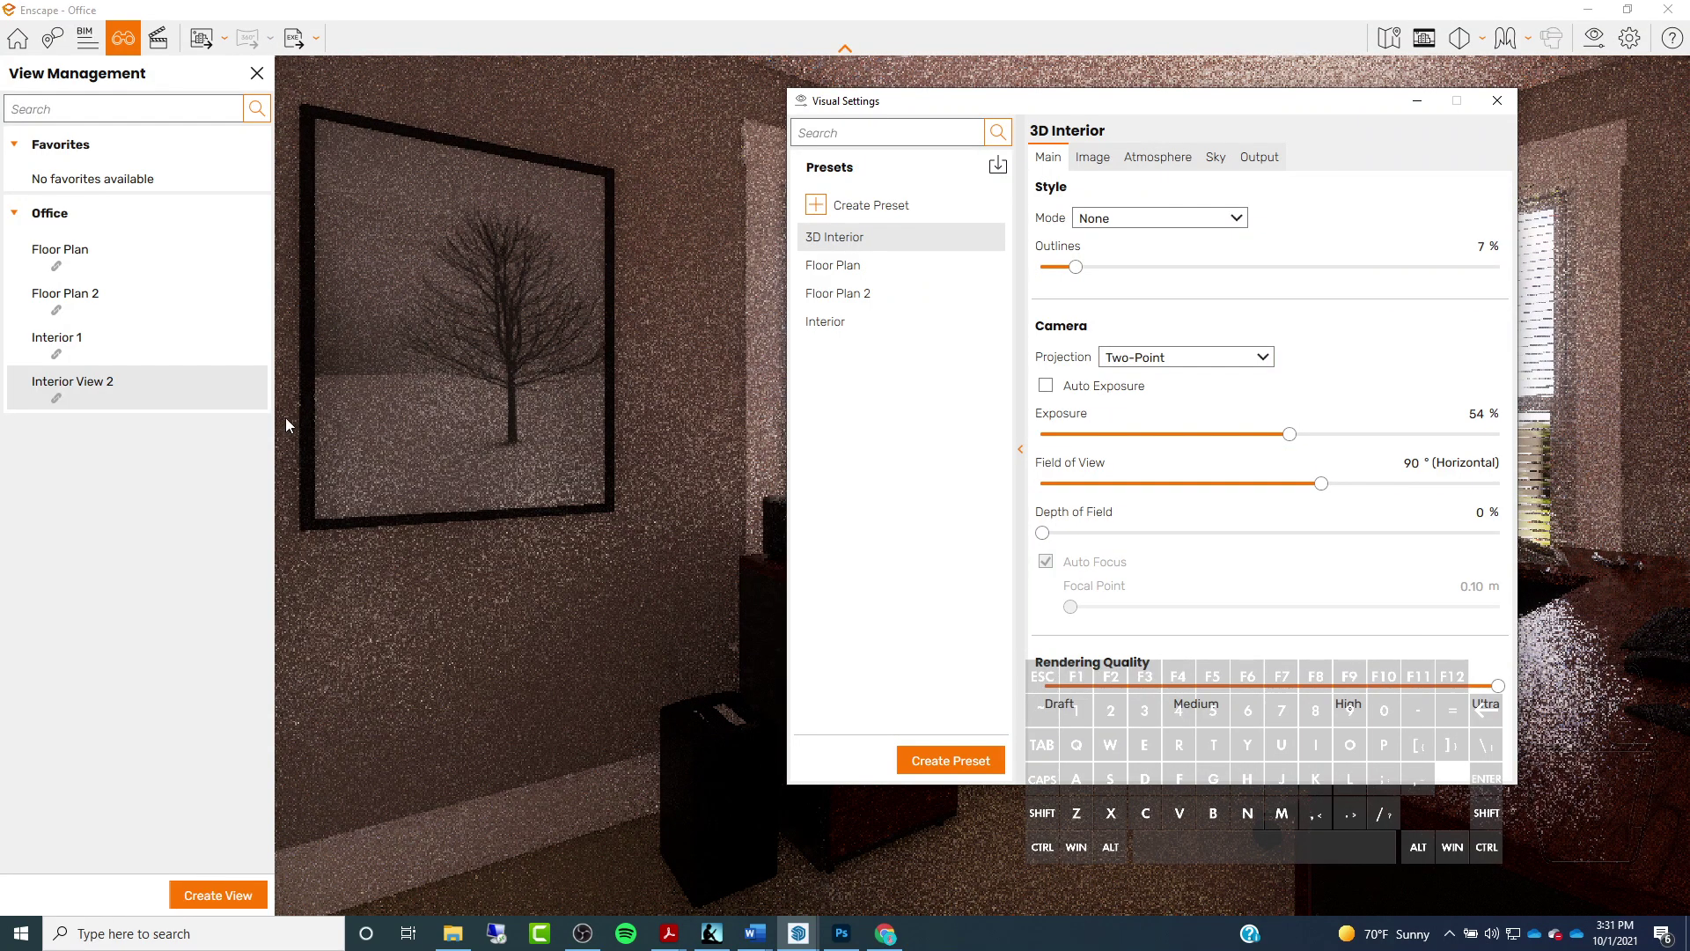
left_click_drag(1338, 116, 755, 491)
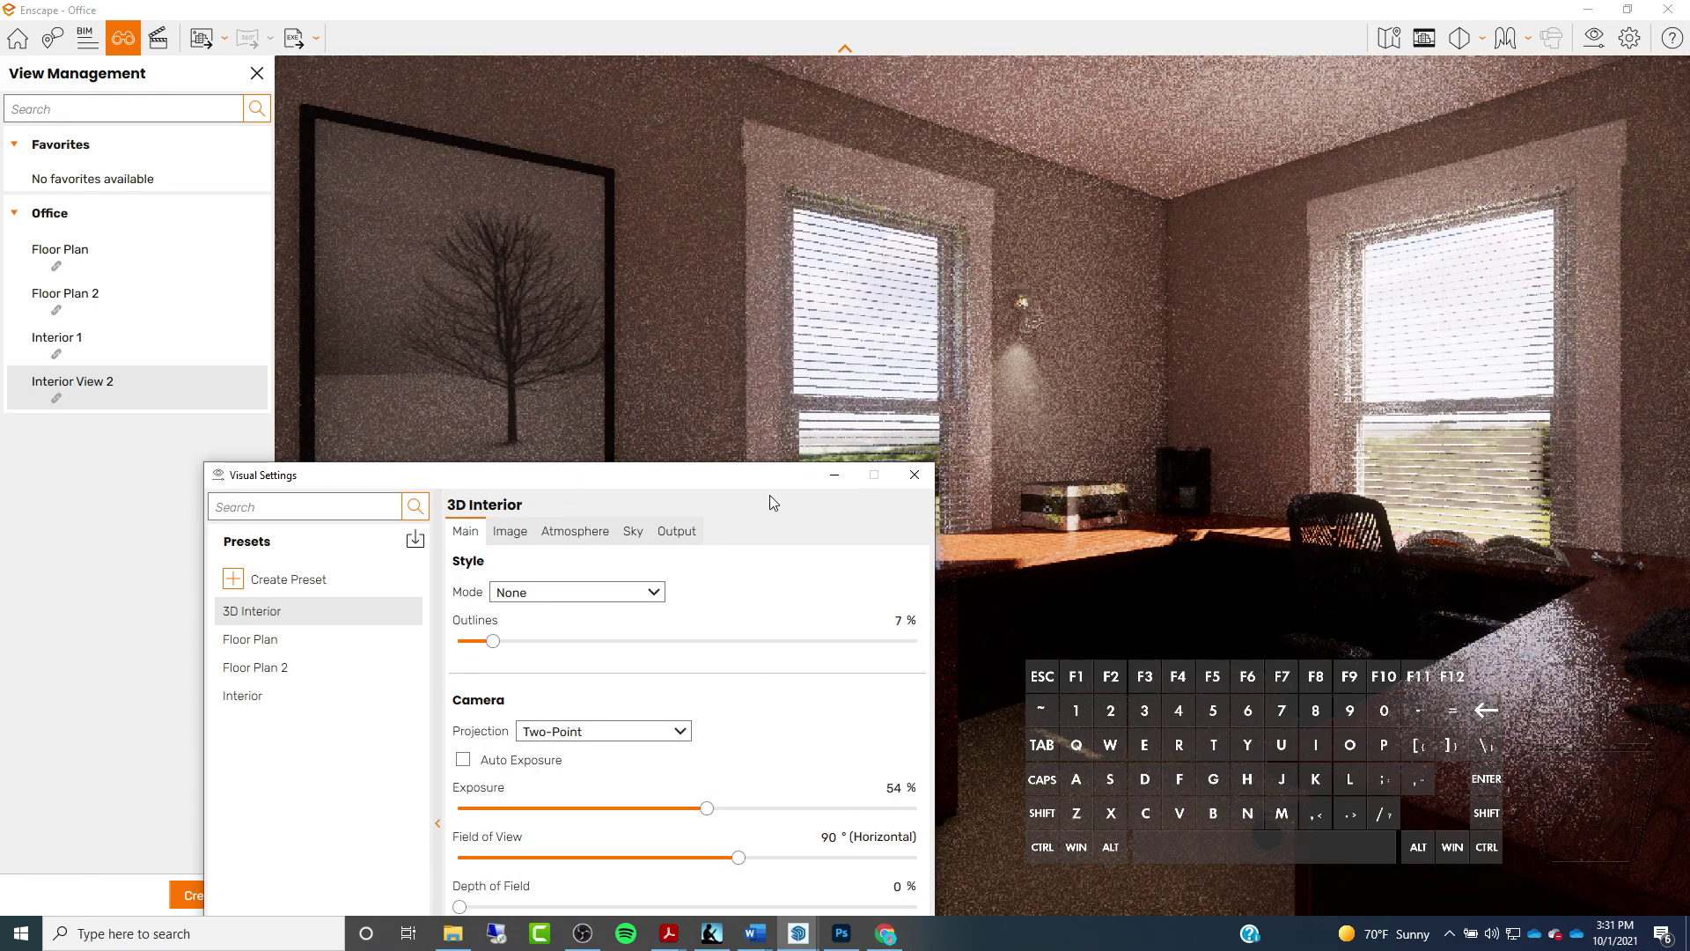
left_click_drag(758, 486, 685, 307)
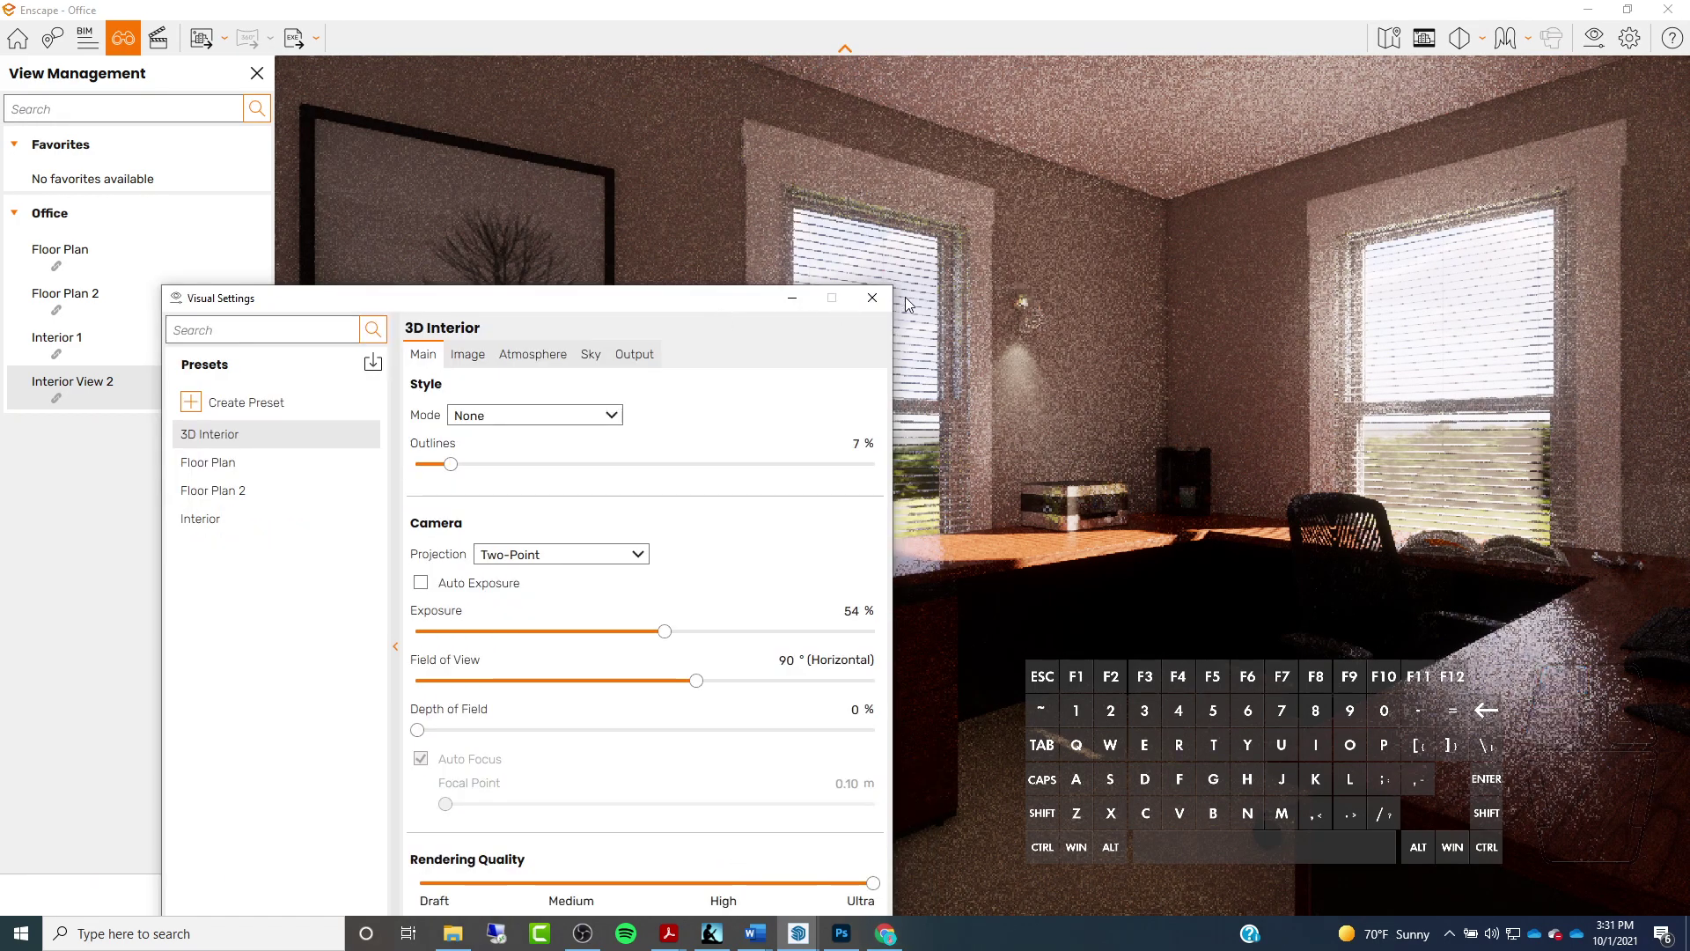
left_click(876, 312)
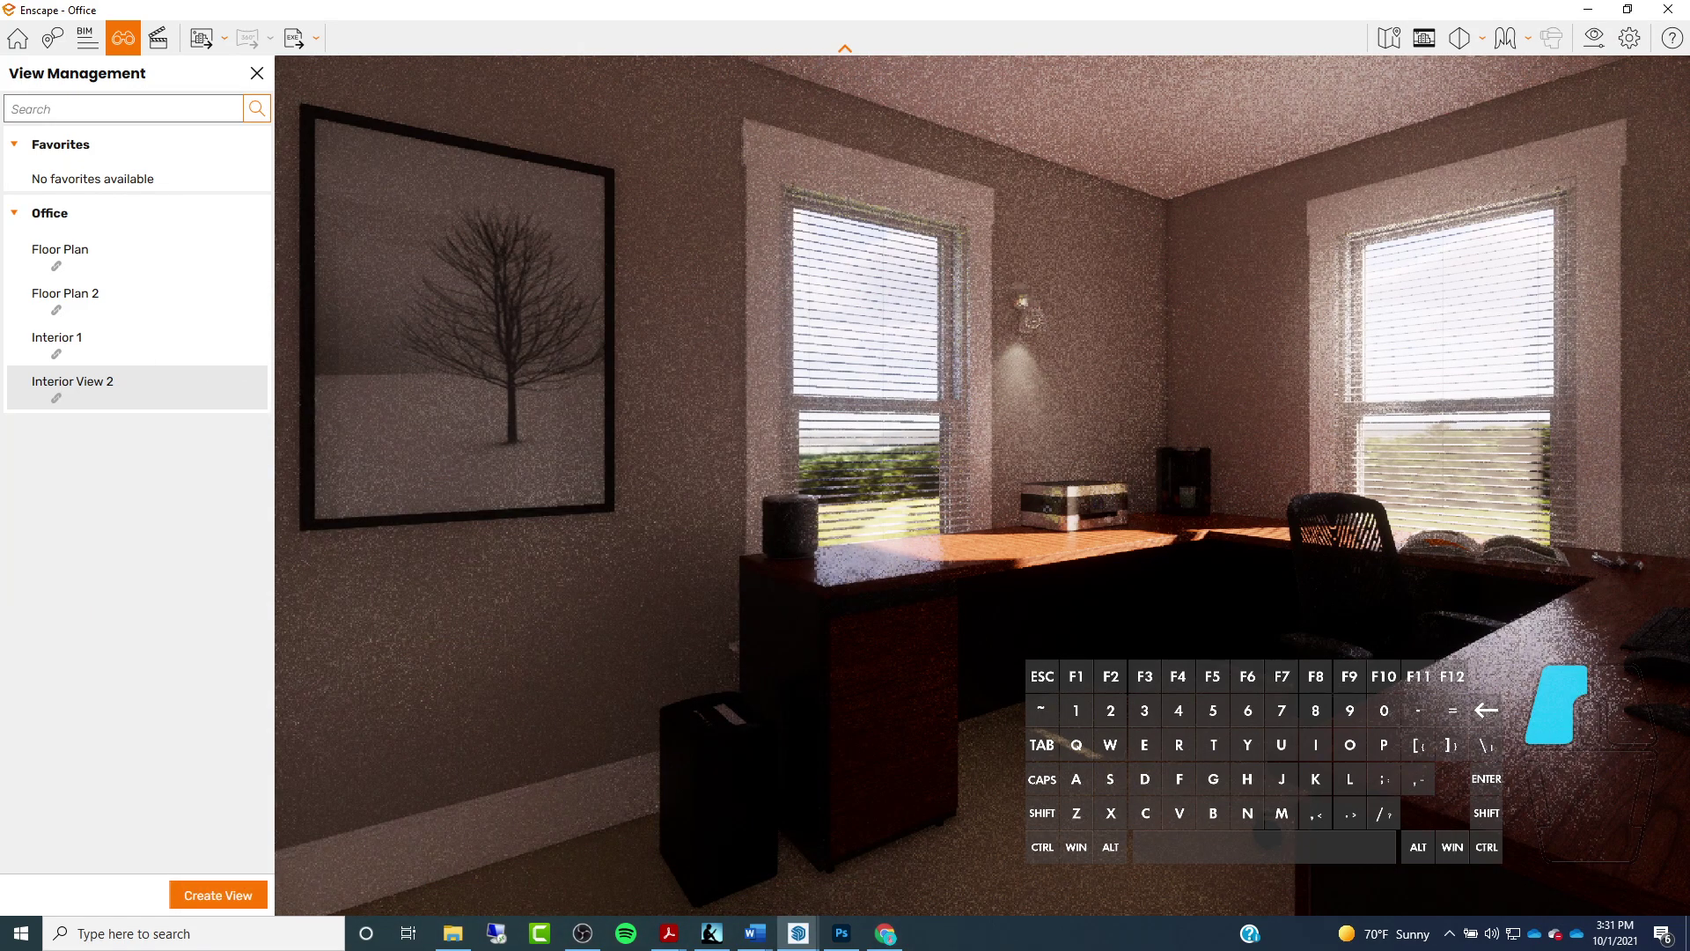
left_click_drag(876, 312, 907, 312)
left_click_drag(764, 285, 764, 285)
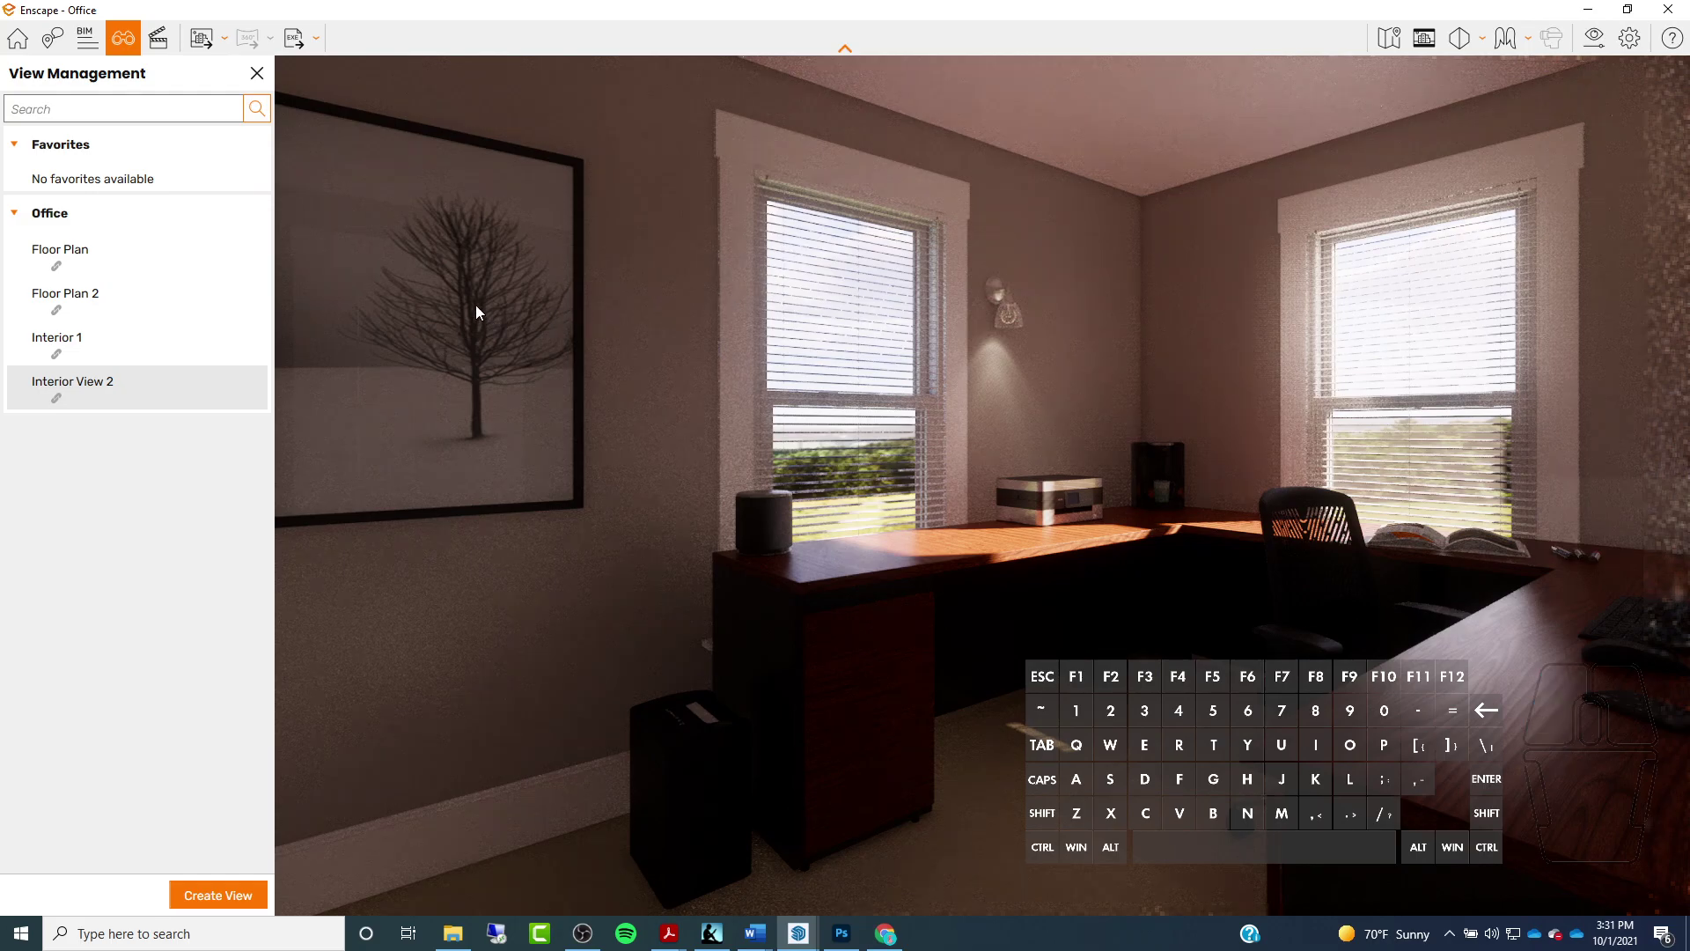
Load the Interior 1 view, followed by the Floor Plan 2 view
mouse_move(90, 350)
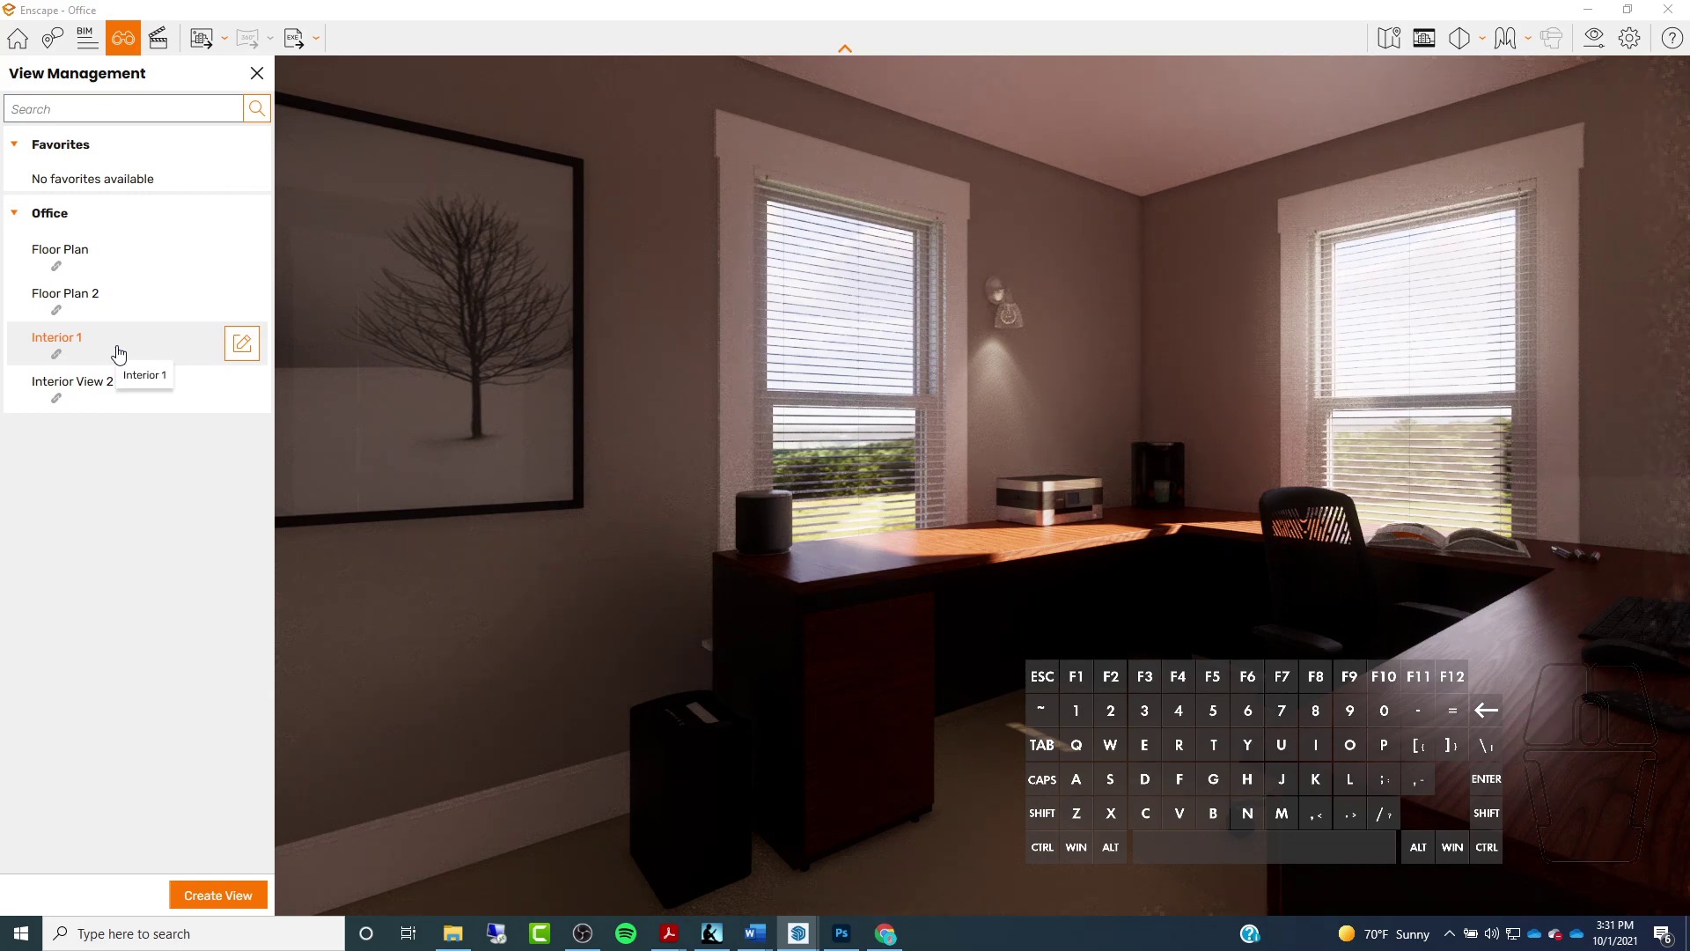
key("u")
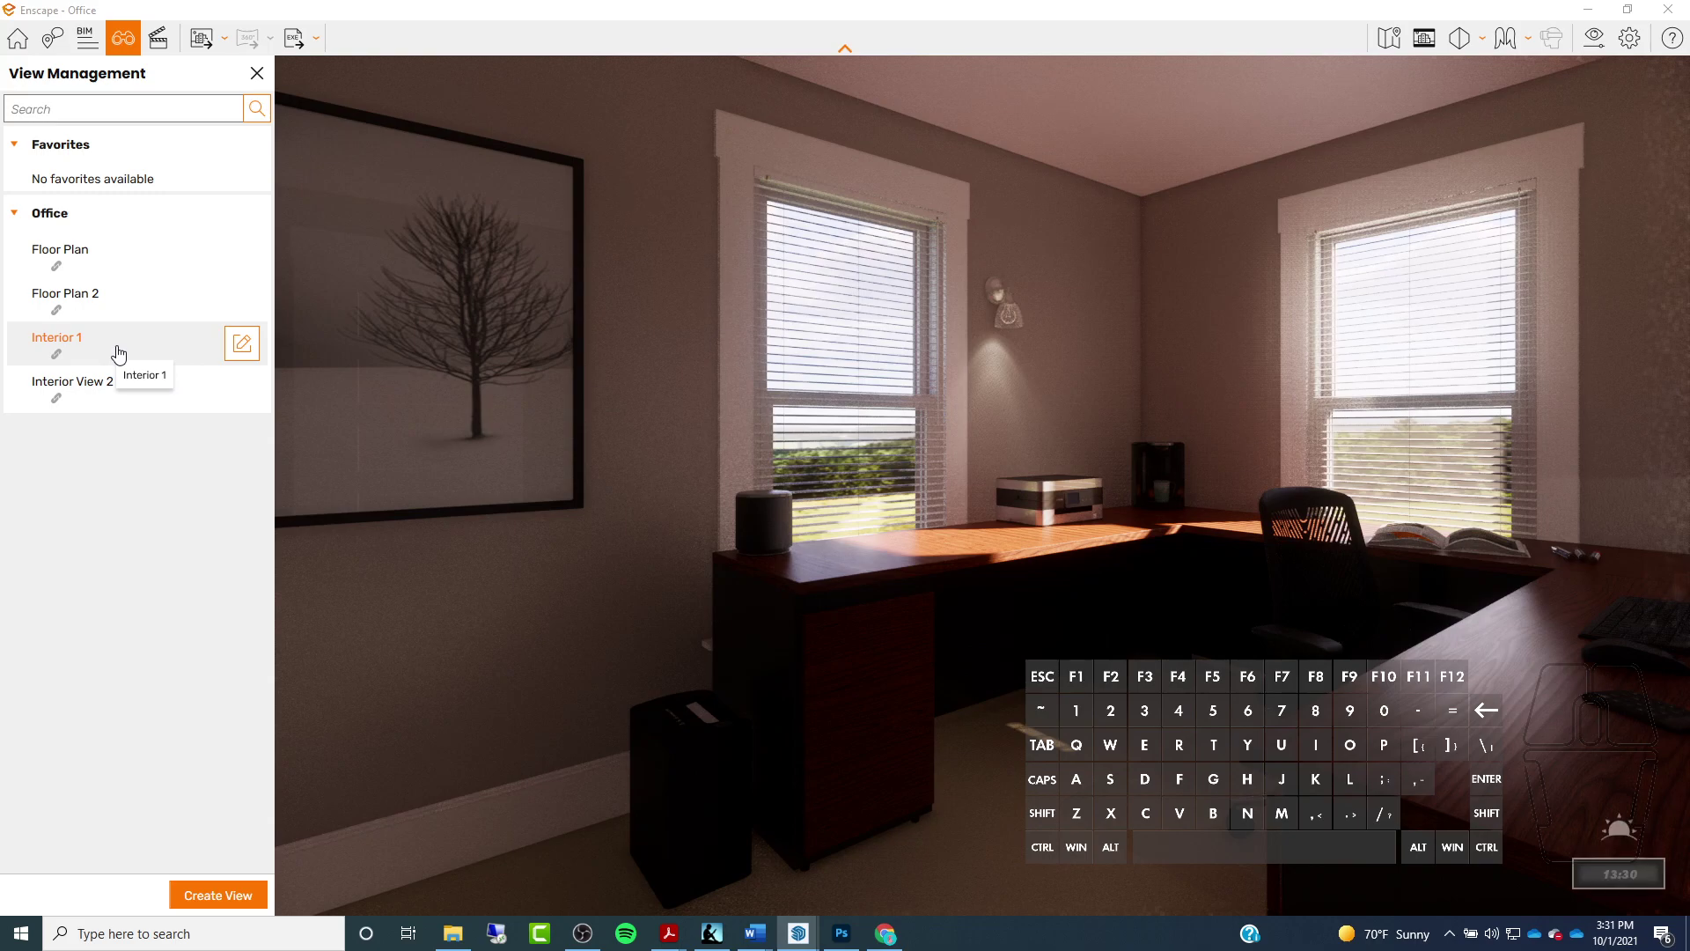
left_click(119, 353)
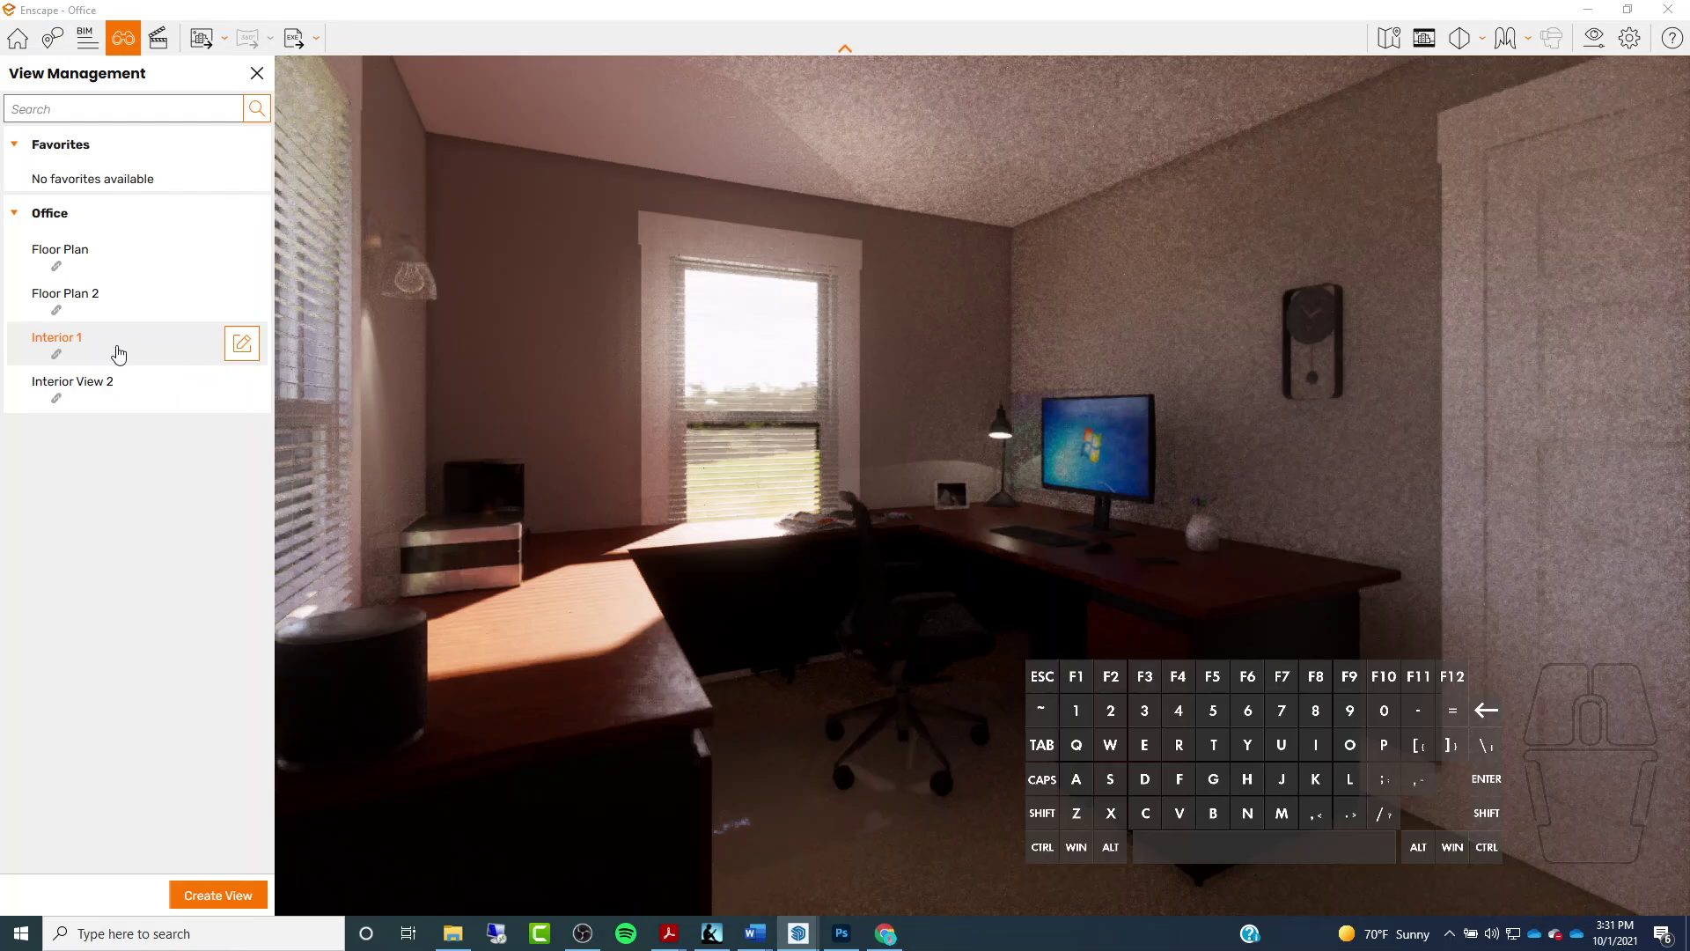
left_click(93, 303)
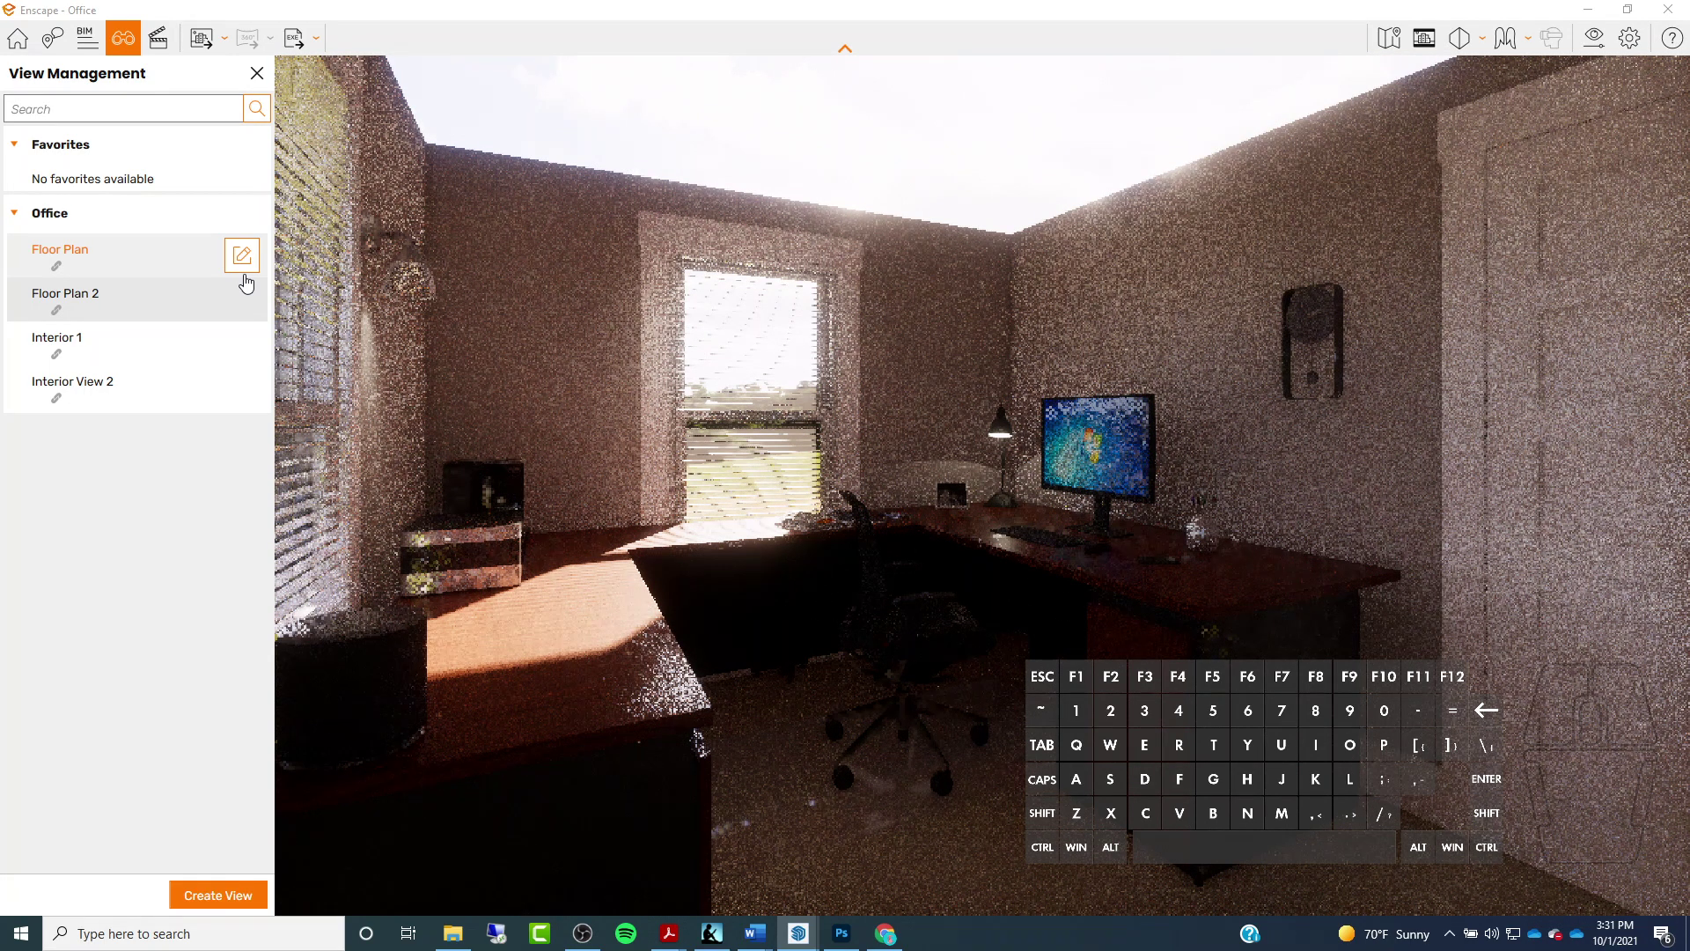
left_click(245, 277)
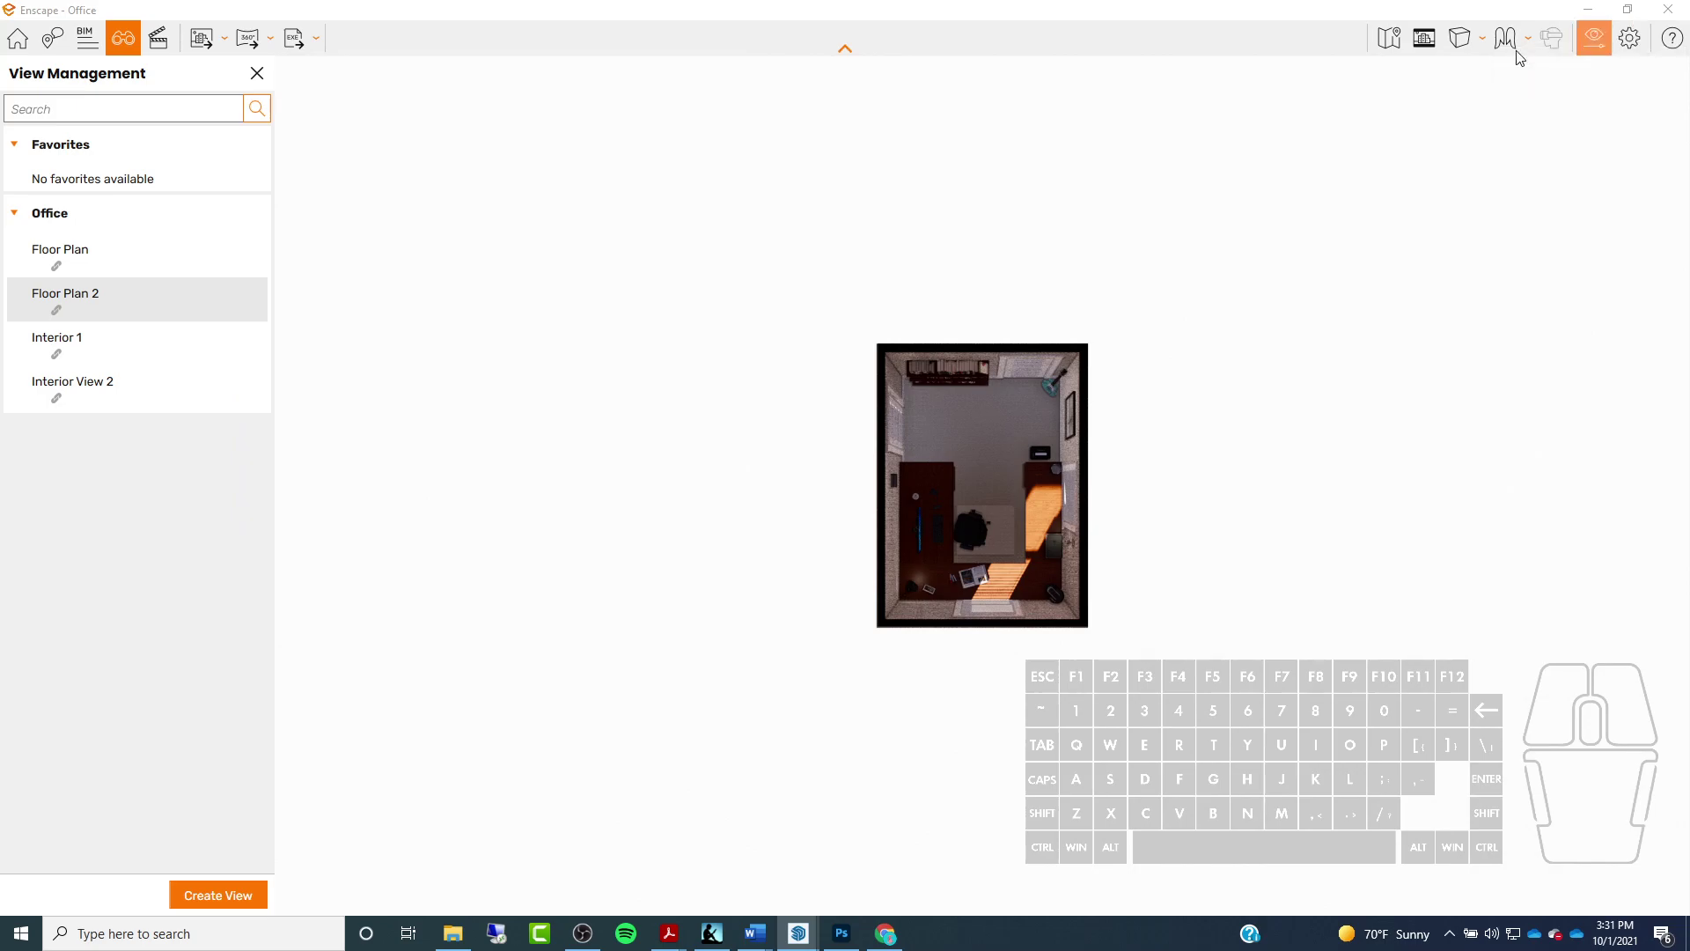
Set the Floor Plan 2 preset's field of view to 41° and shift the time of day to 09:29
left_click(1595, 39)
left_click_drag(548, 306, 462, 46)
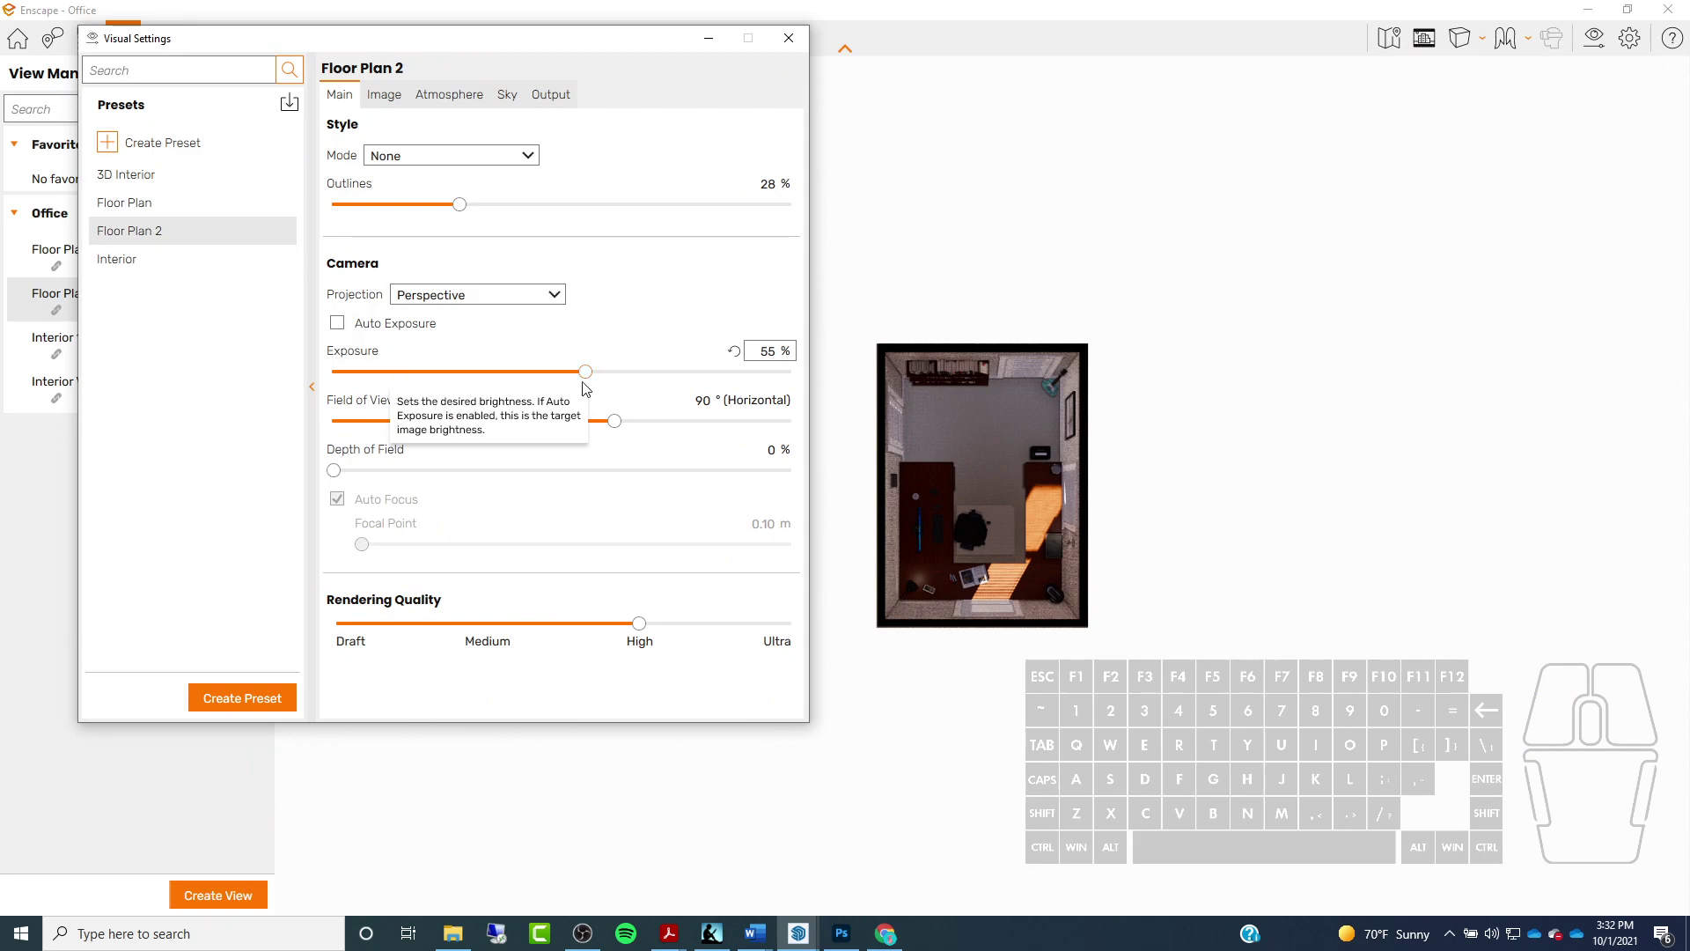
left_click_drag(613, 421, 445, 426)
left_click_drag(667, 37, 480, 64)
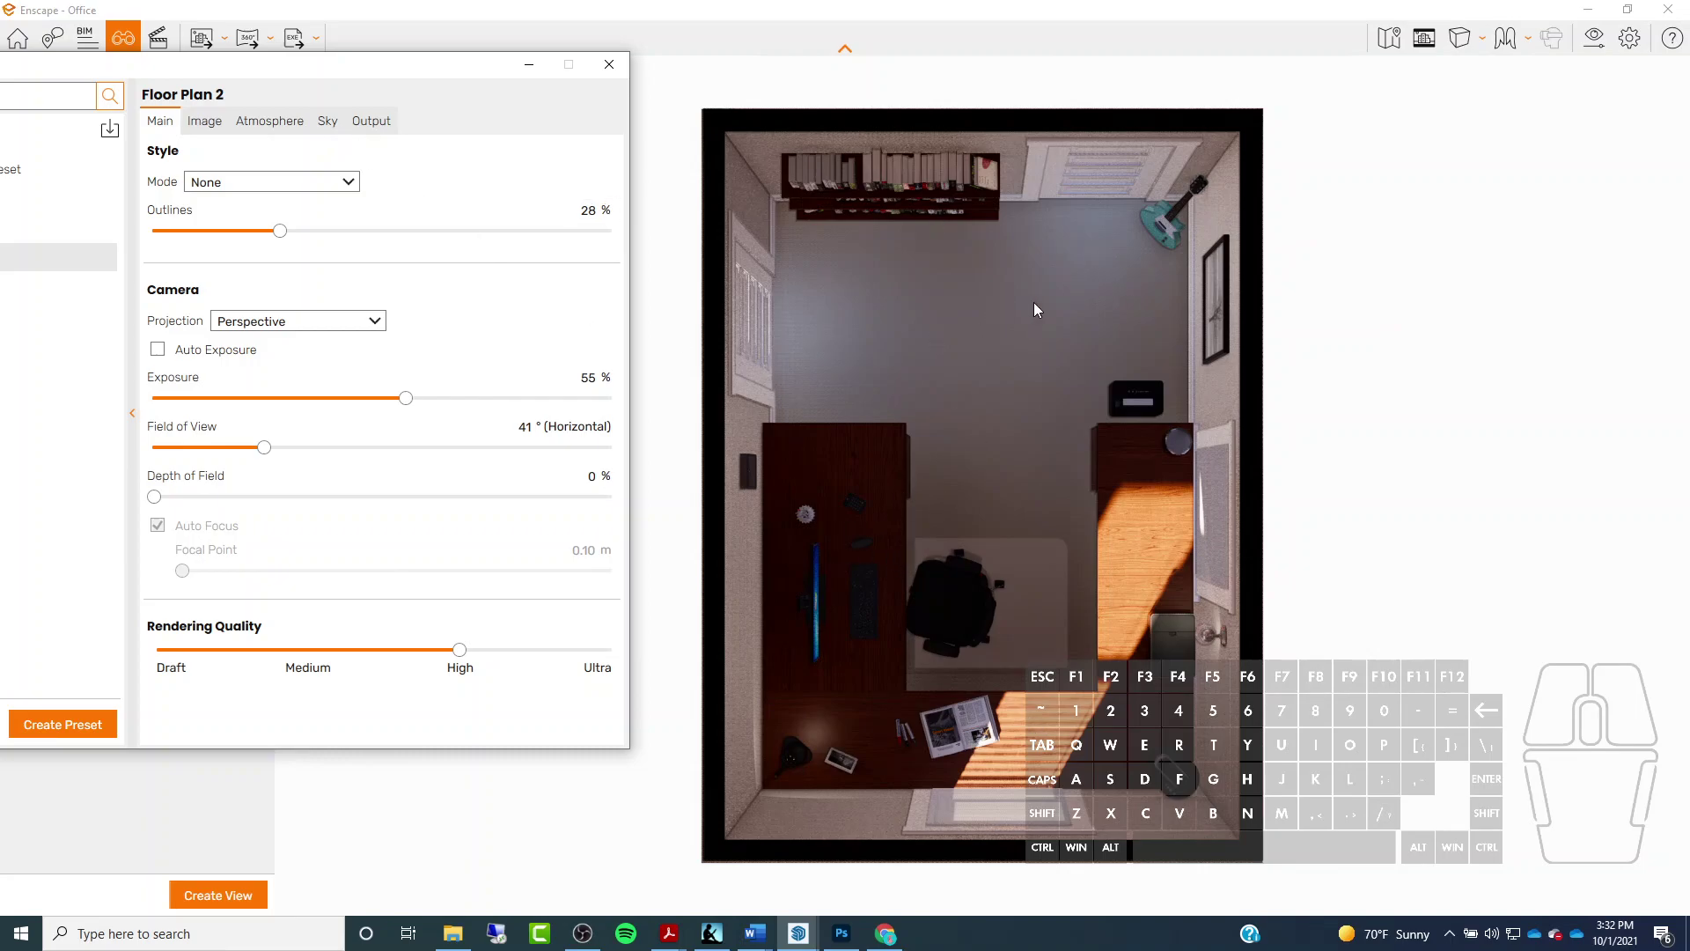
right_click_drag(969, 340, 916, 338, "shift")
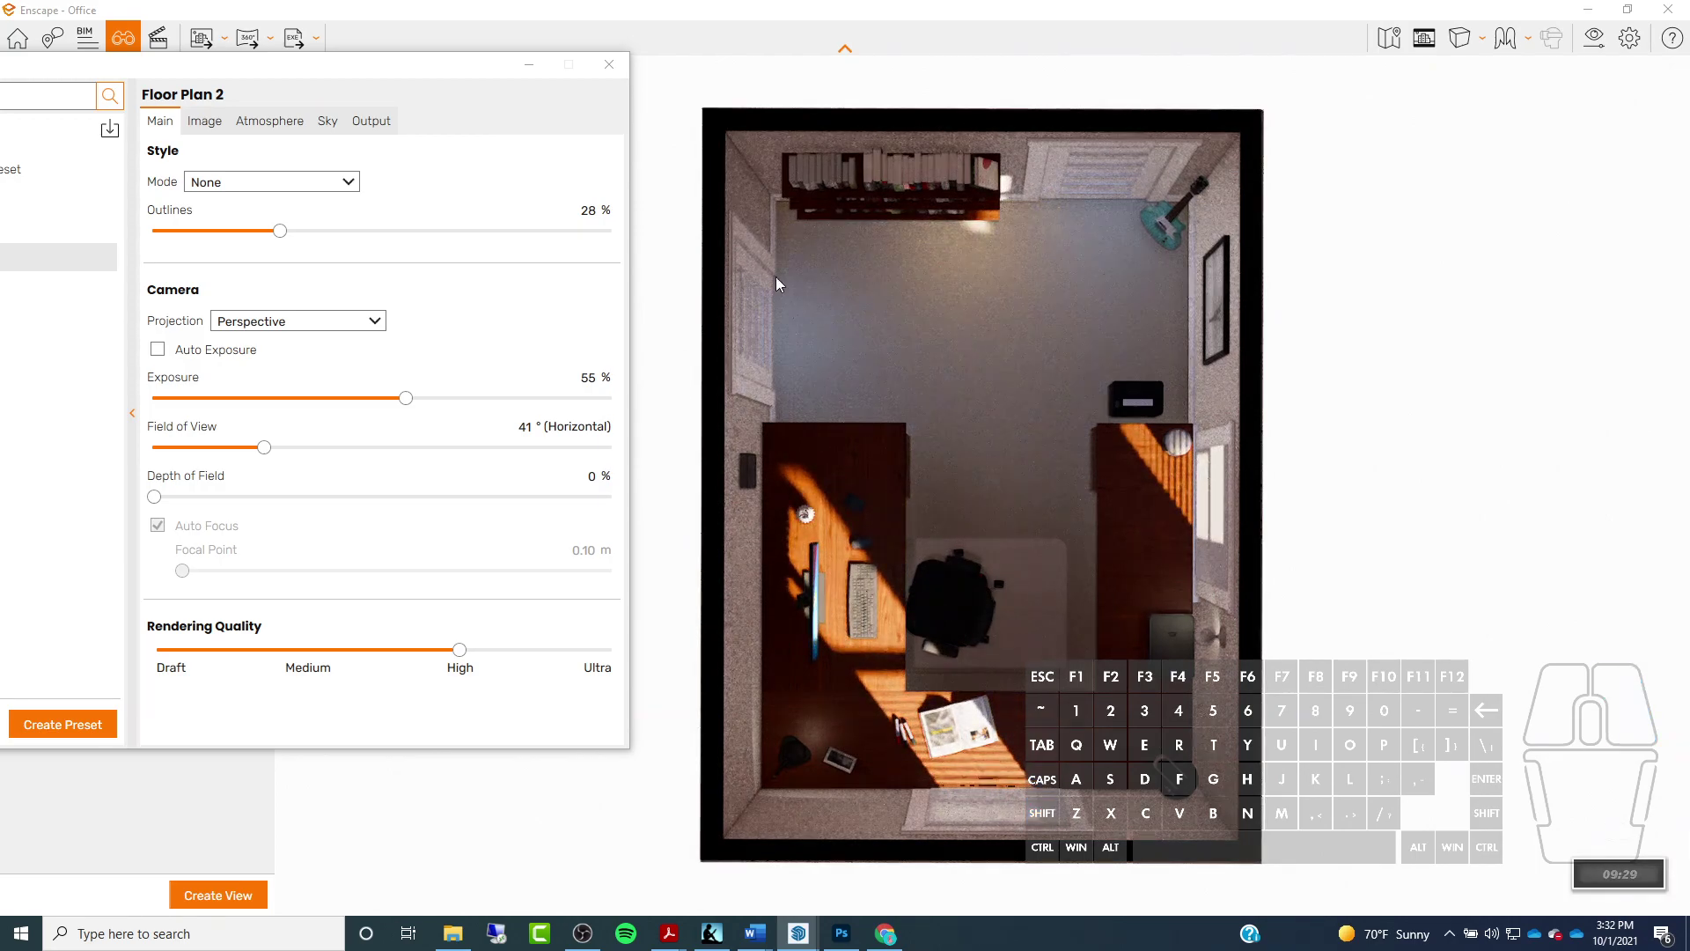
left_click_drag(406, 79, 492, 39)
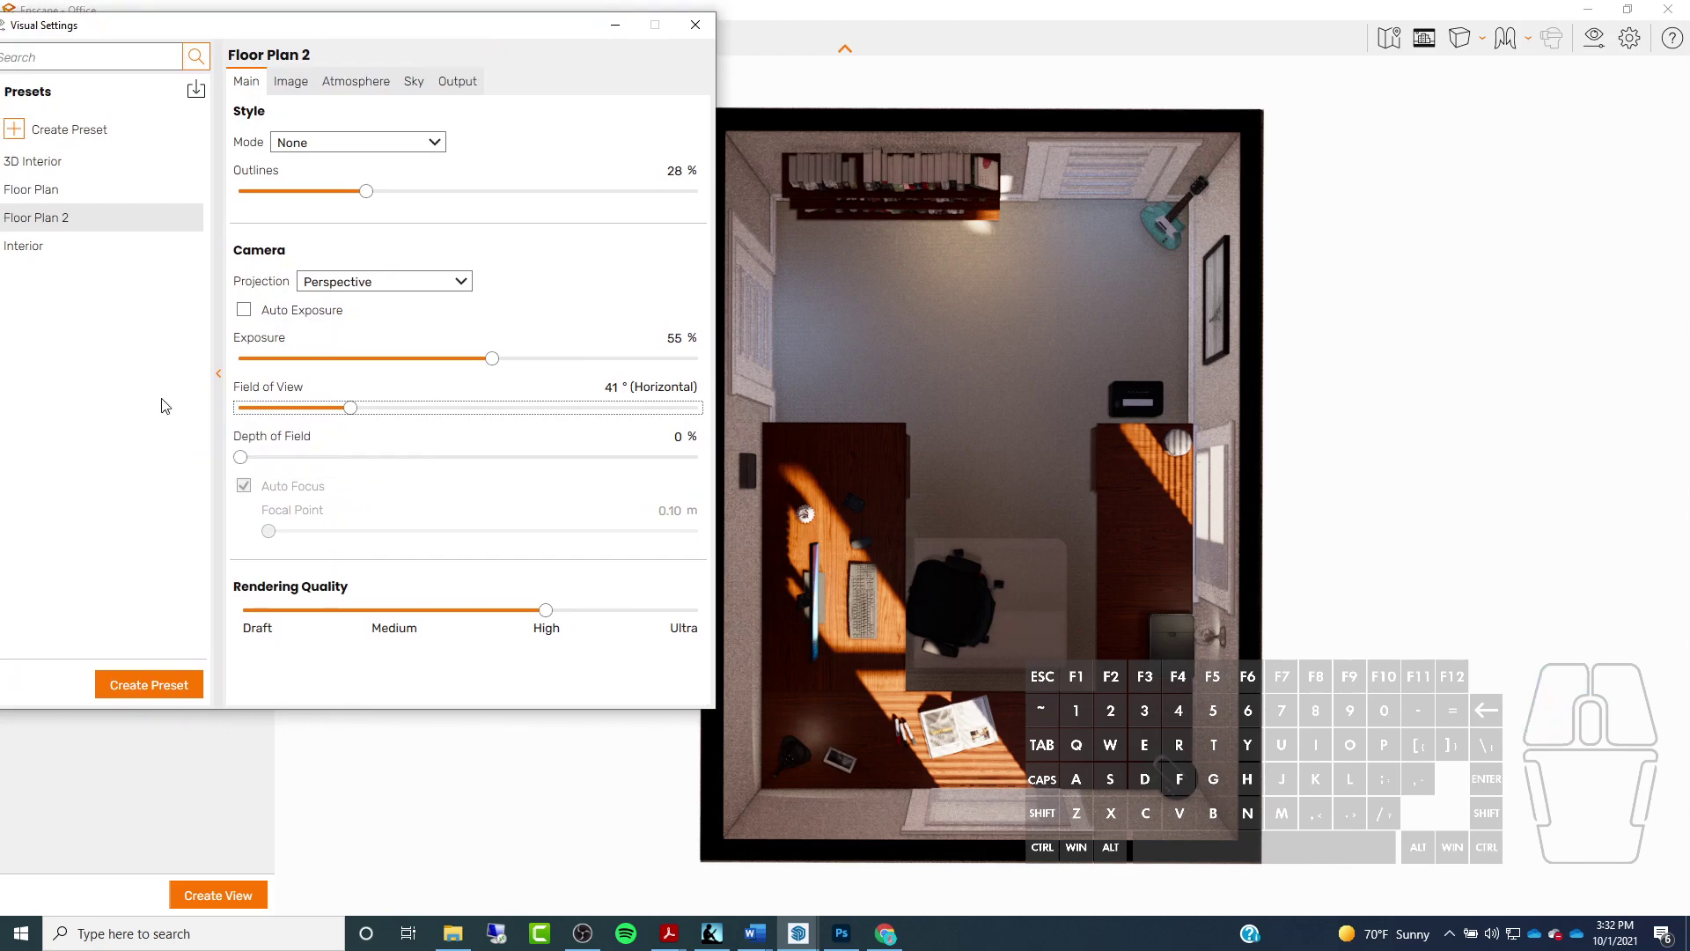
Try a 108° field of view for Floor Plan 2 and bring the camera closer so the room fills the frame
left_click_drag(353, 410, 585, 411)
scroll(974, 489, "up", 5)
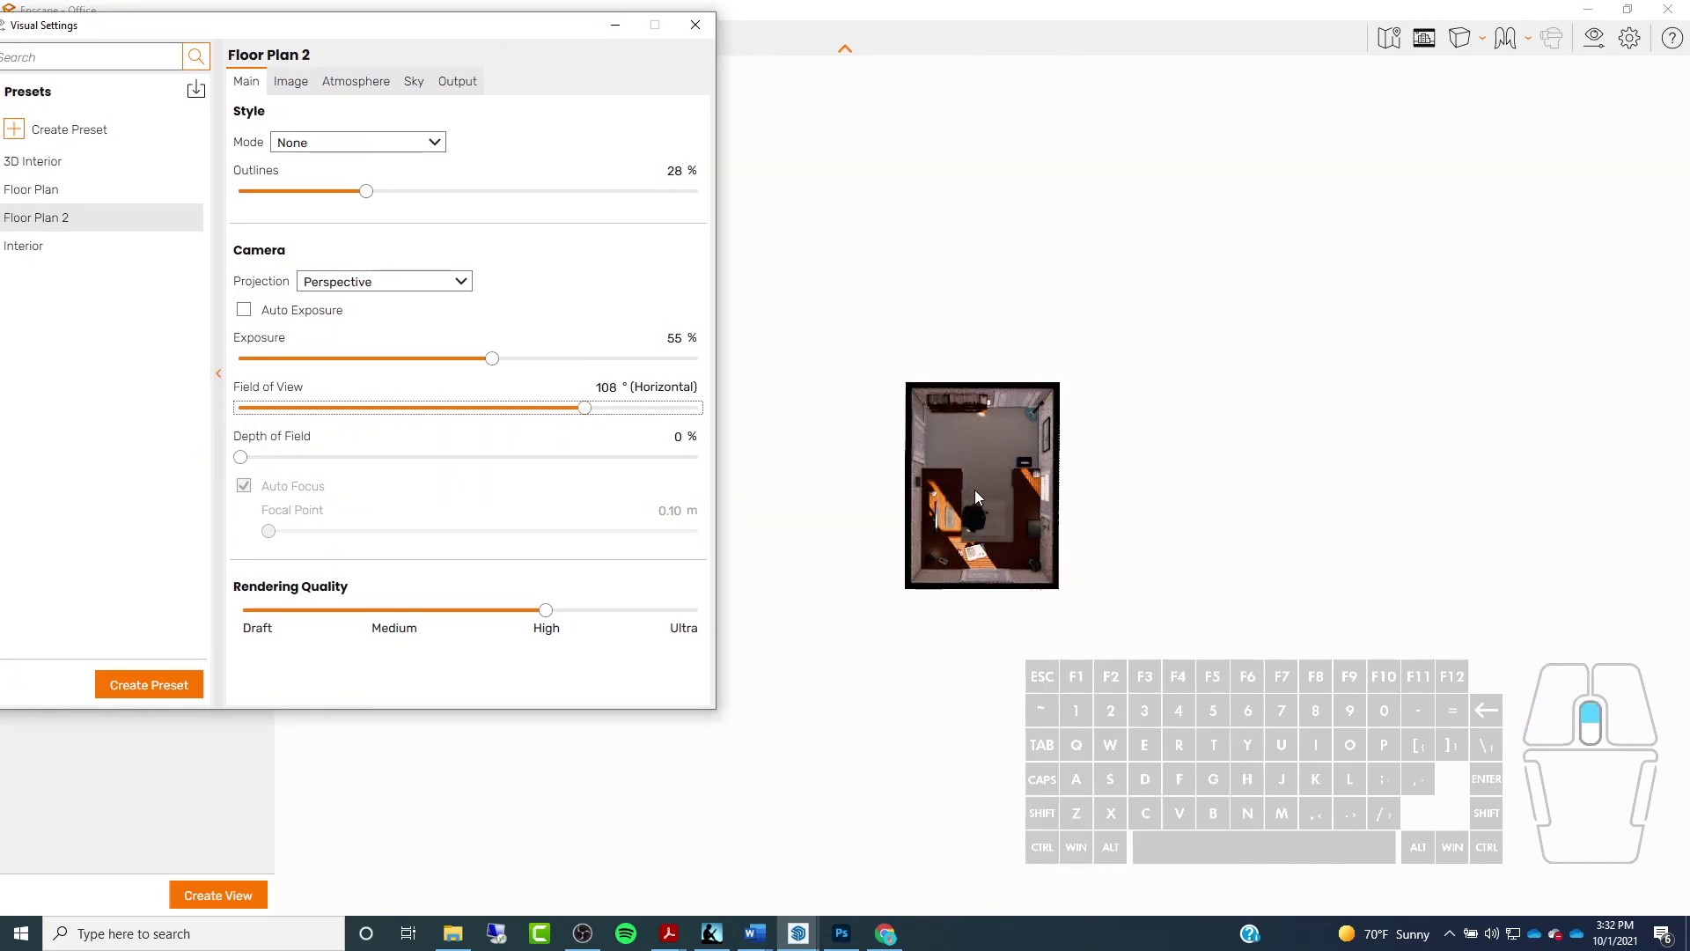
scroll(975, 490, "up", 2)
scroll(974, 489, "up", 2)
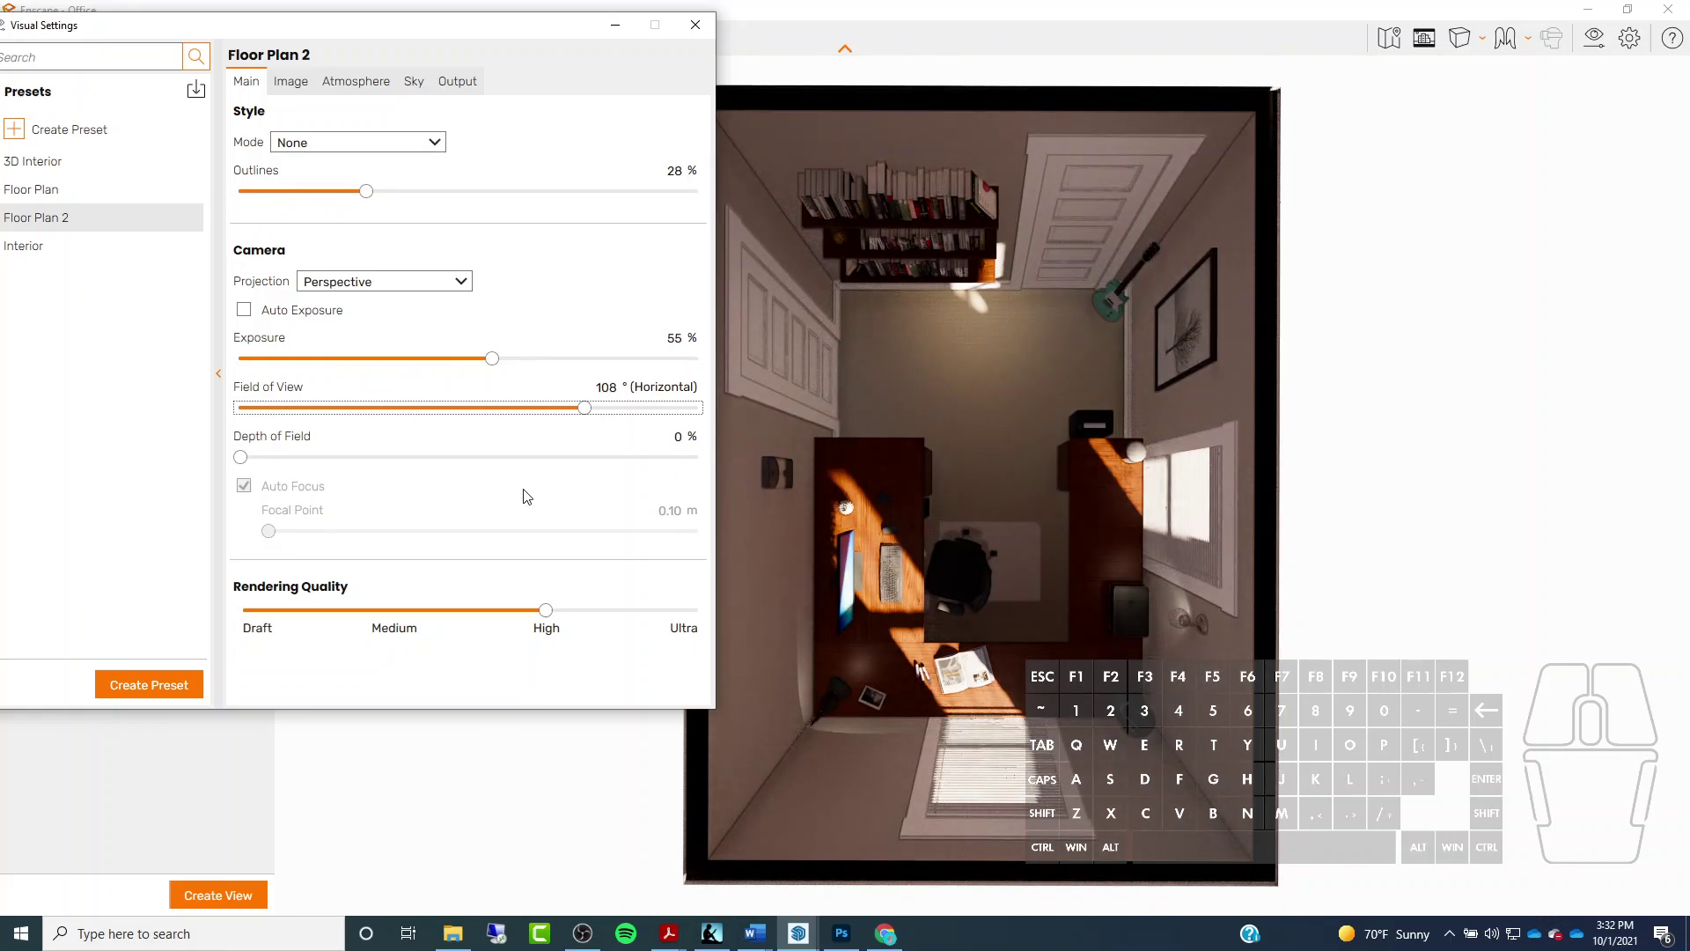
Set Floor Plan 2's field of view to 48° with the whole room framed, and shift the time of day to 09:16
left_click_drag(584, 408, 373, 408)
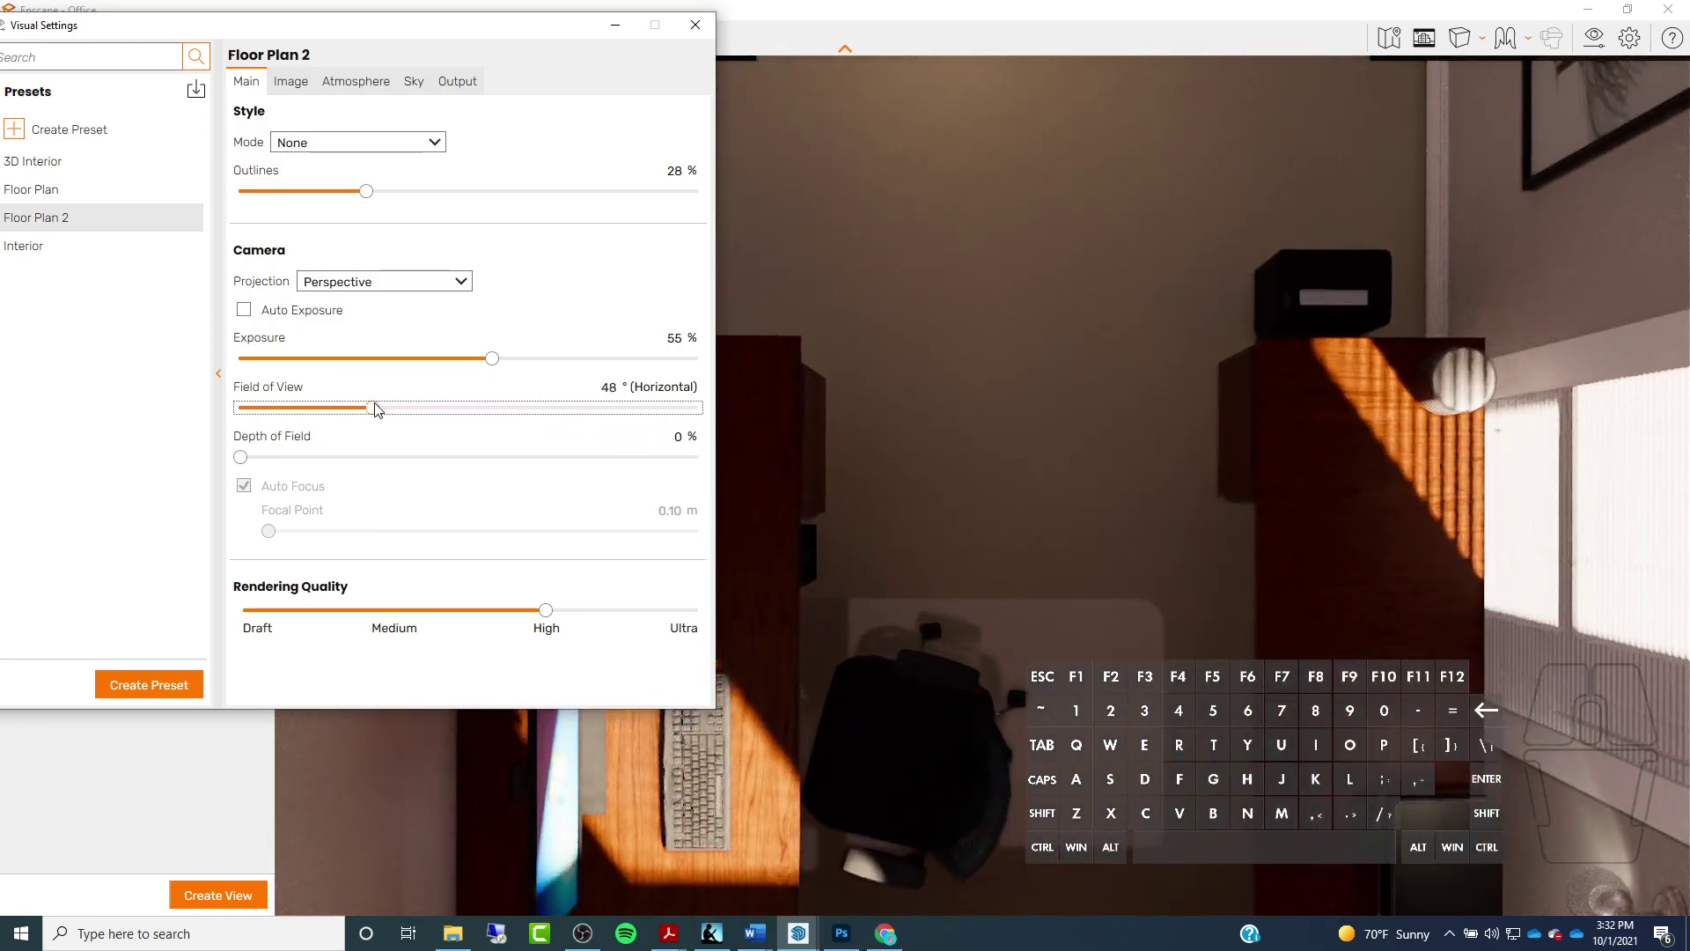
scroll(928, 410, "down", 5)
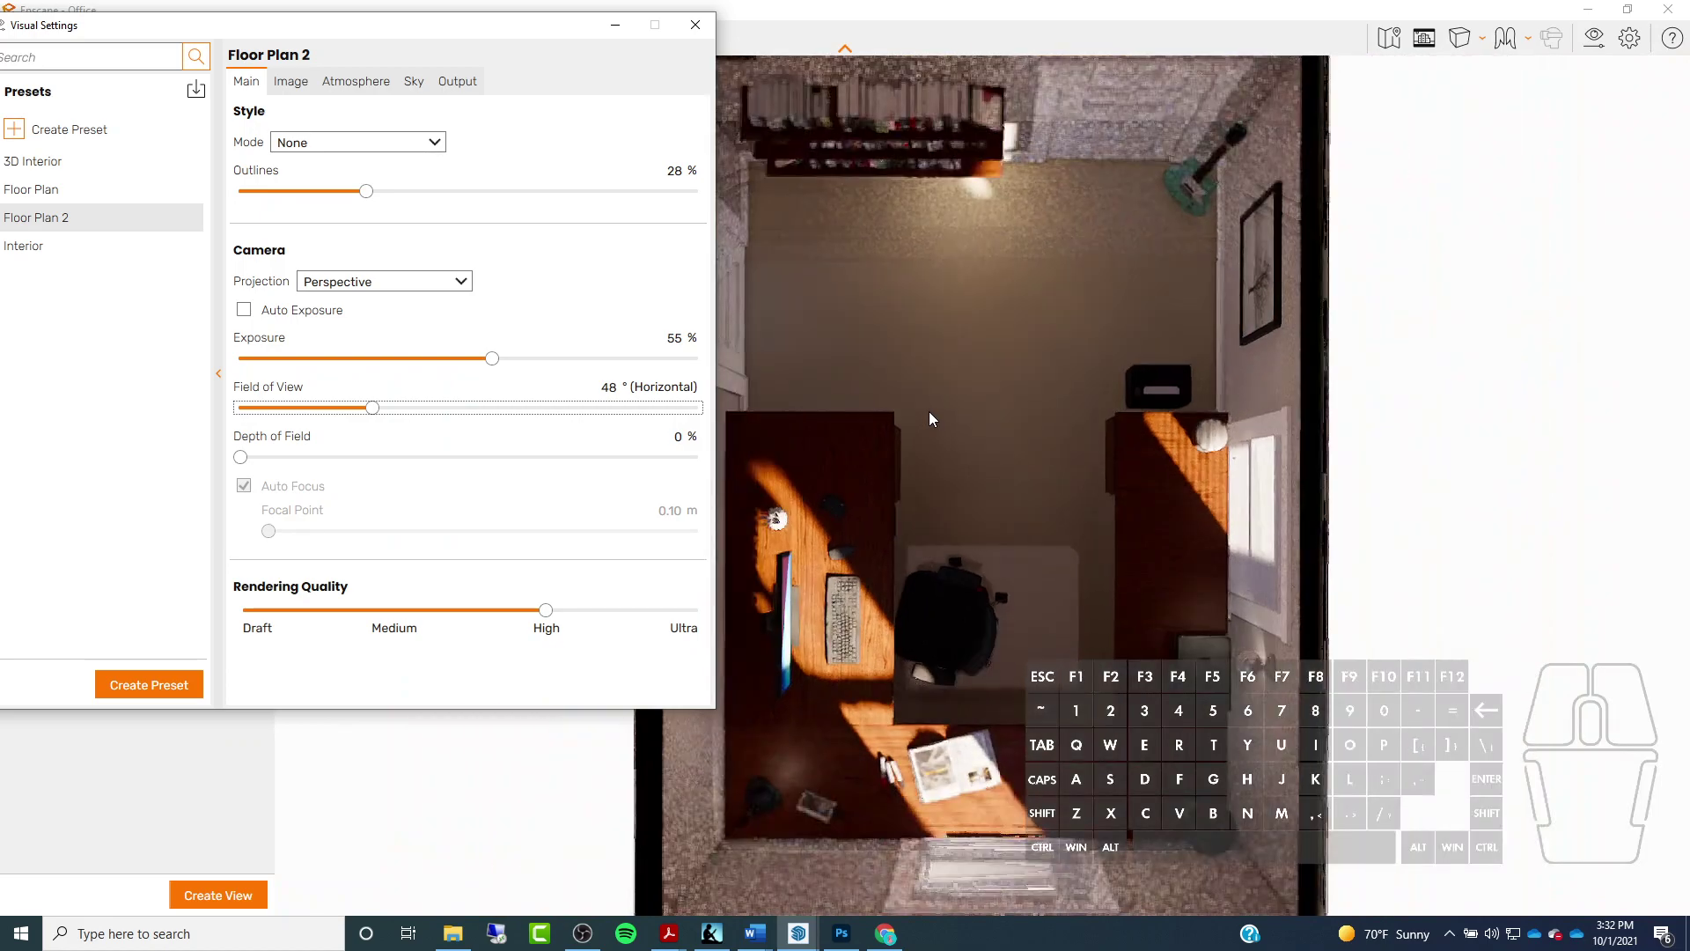
right_click_drag(1007, 439, 1007, 439, "shift")
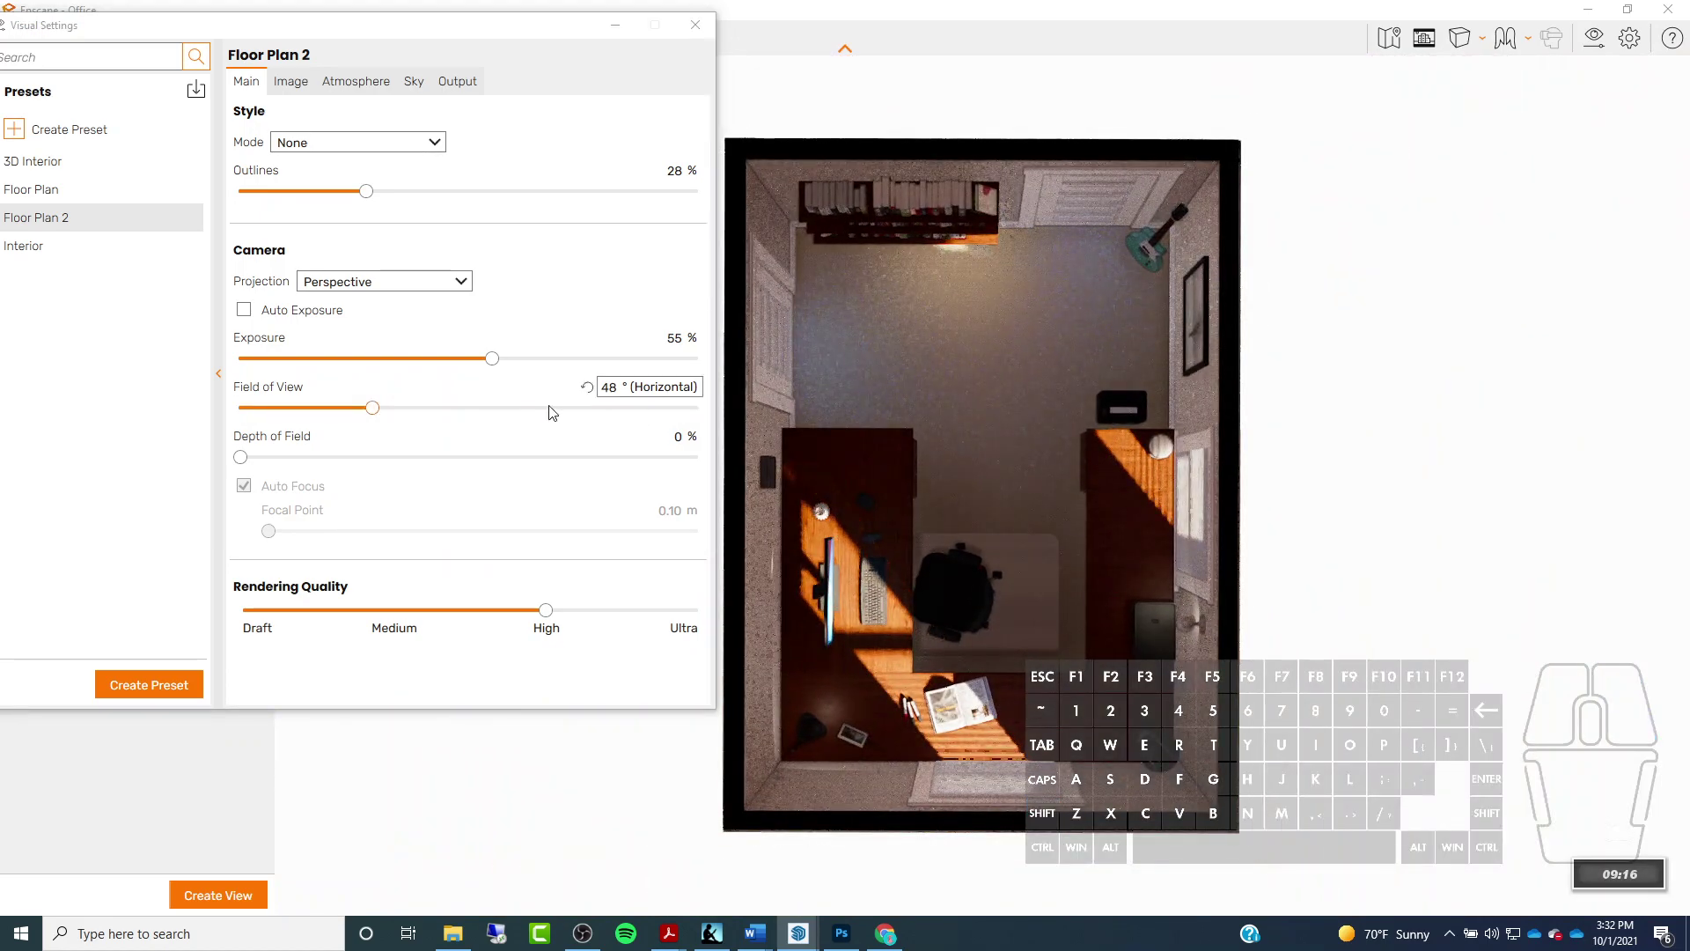
Set the Floor Plan 2 preset's exposure to 60% and put Visual Settings away
mouse_move(494, 358)
left_mouse_down()
mouse_move(540, 362)
mouse_move(514, 362)
left_mouse_up()
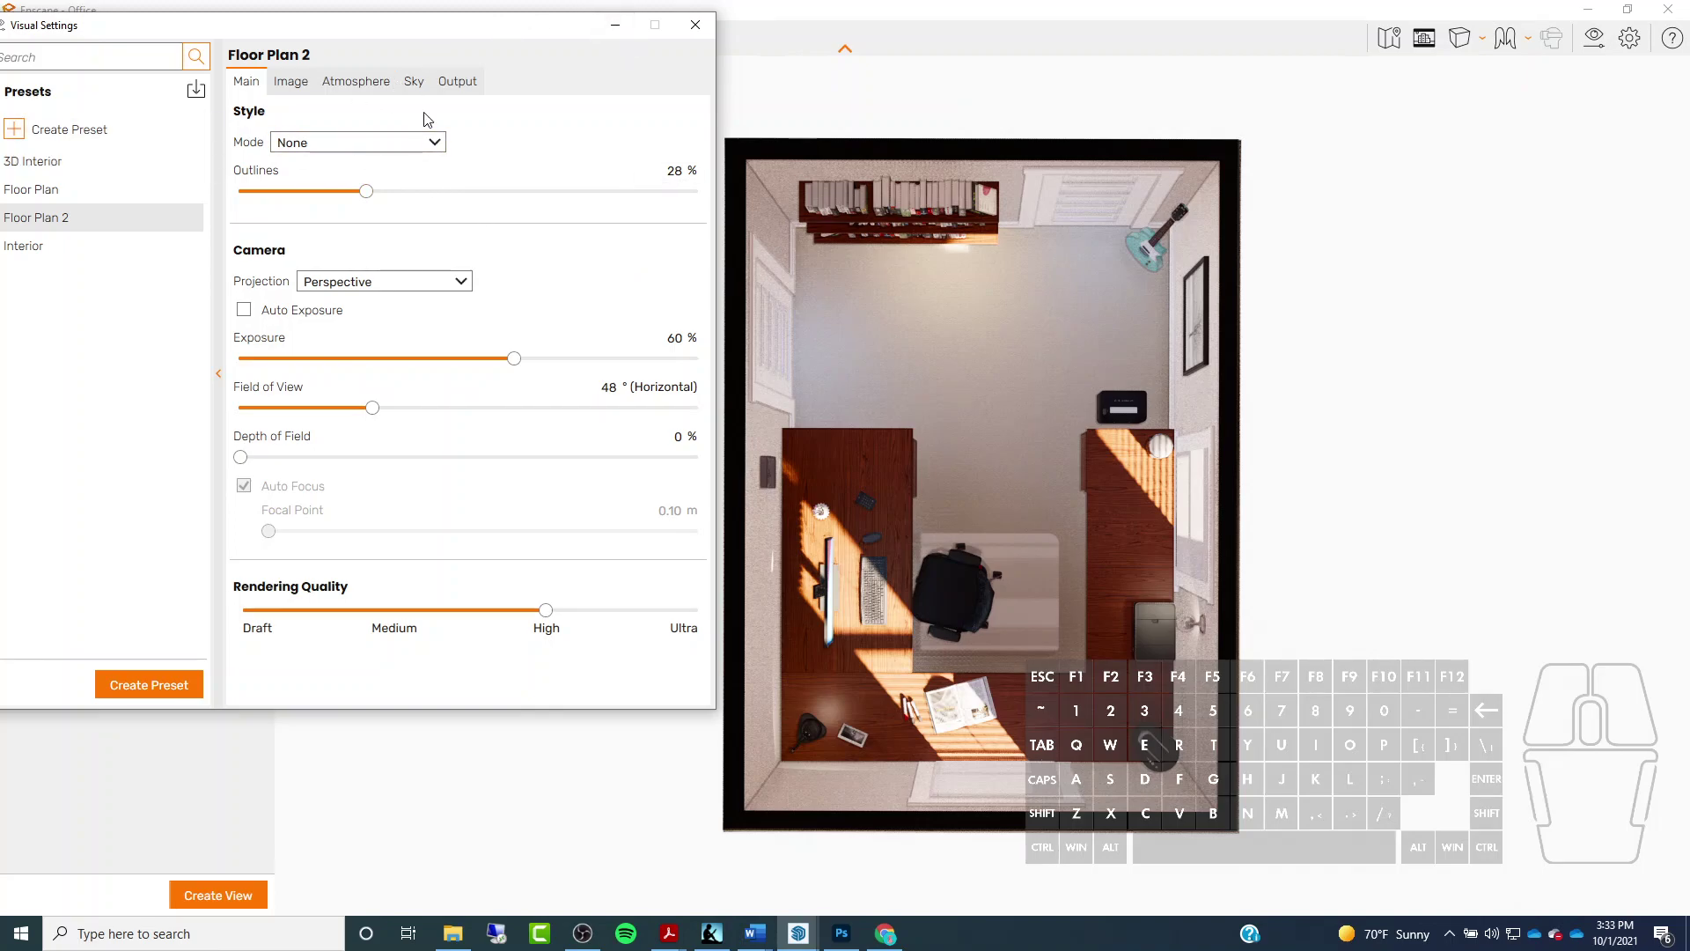
left_click(614, 35)
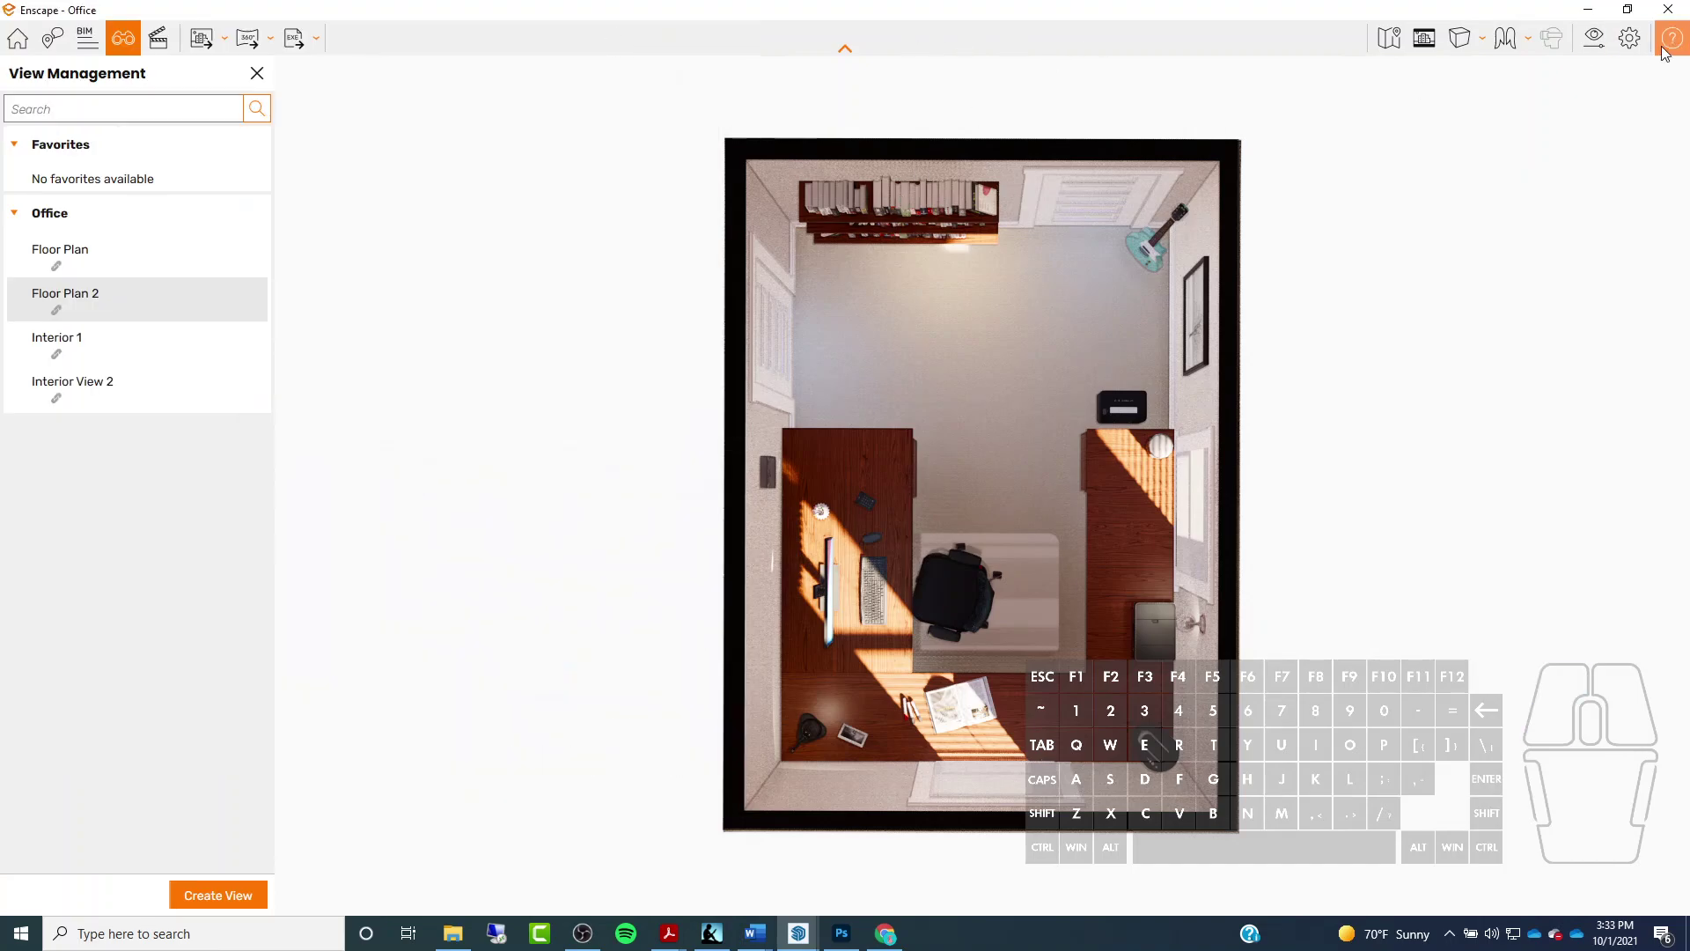
Try the Orthographic camera projection on the Floor Plan 2 preset, with the whole room in frame
left_click(1594, 38)
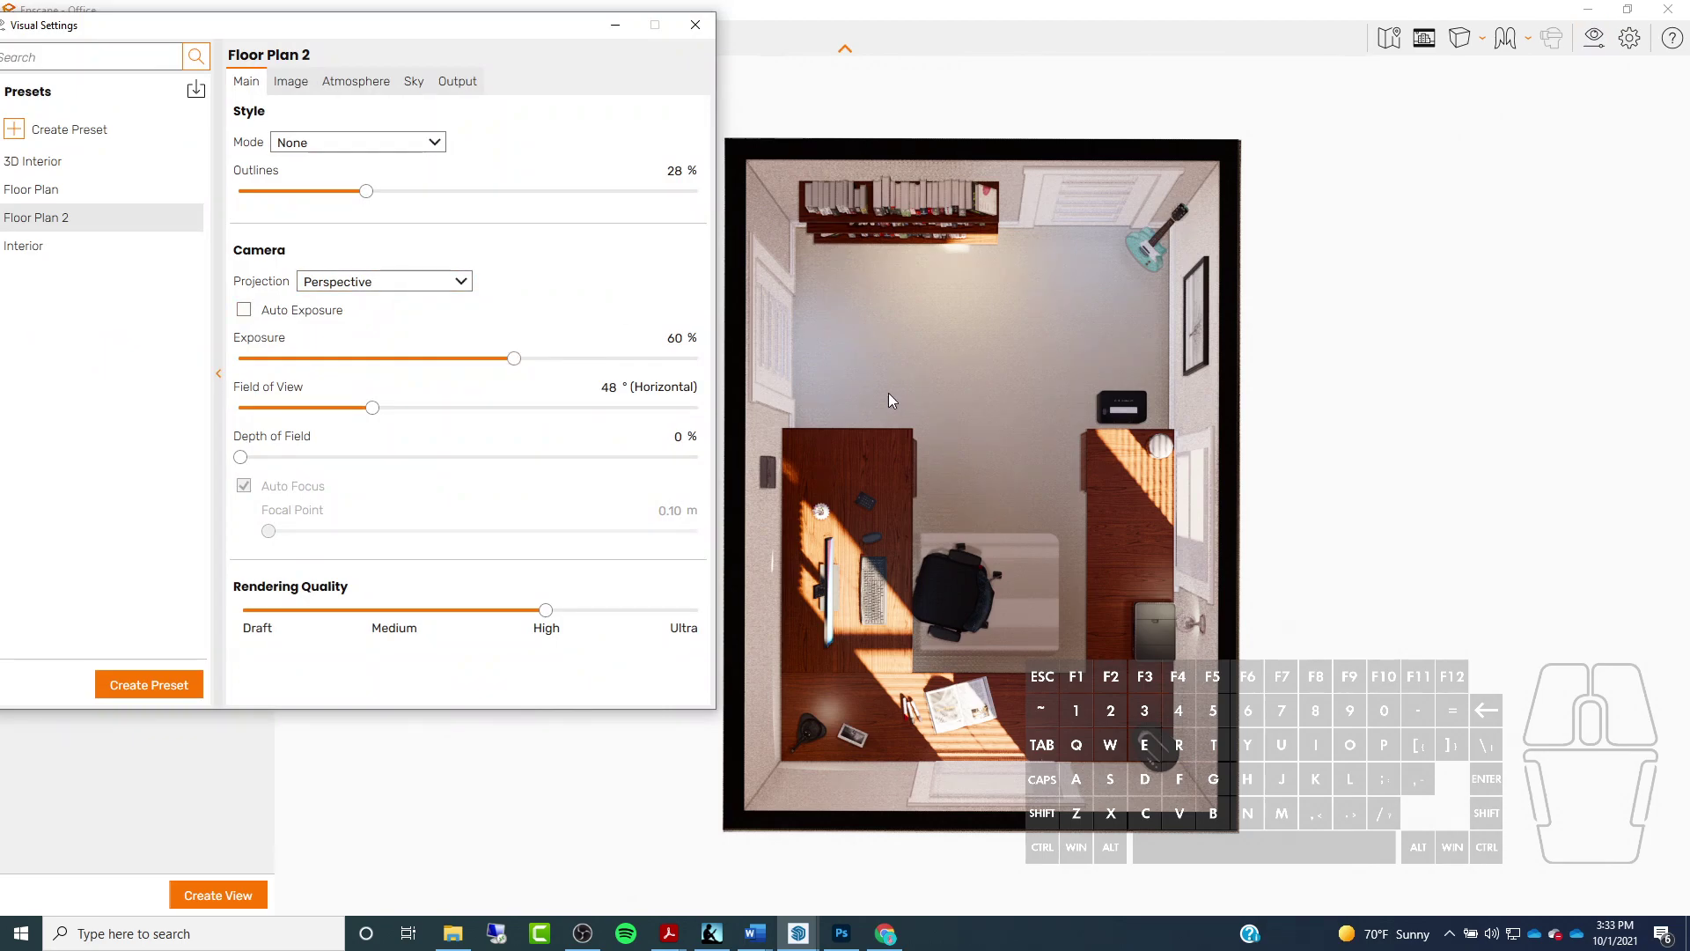
left_click(430, 282)
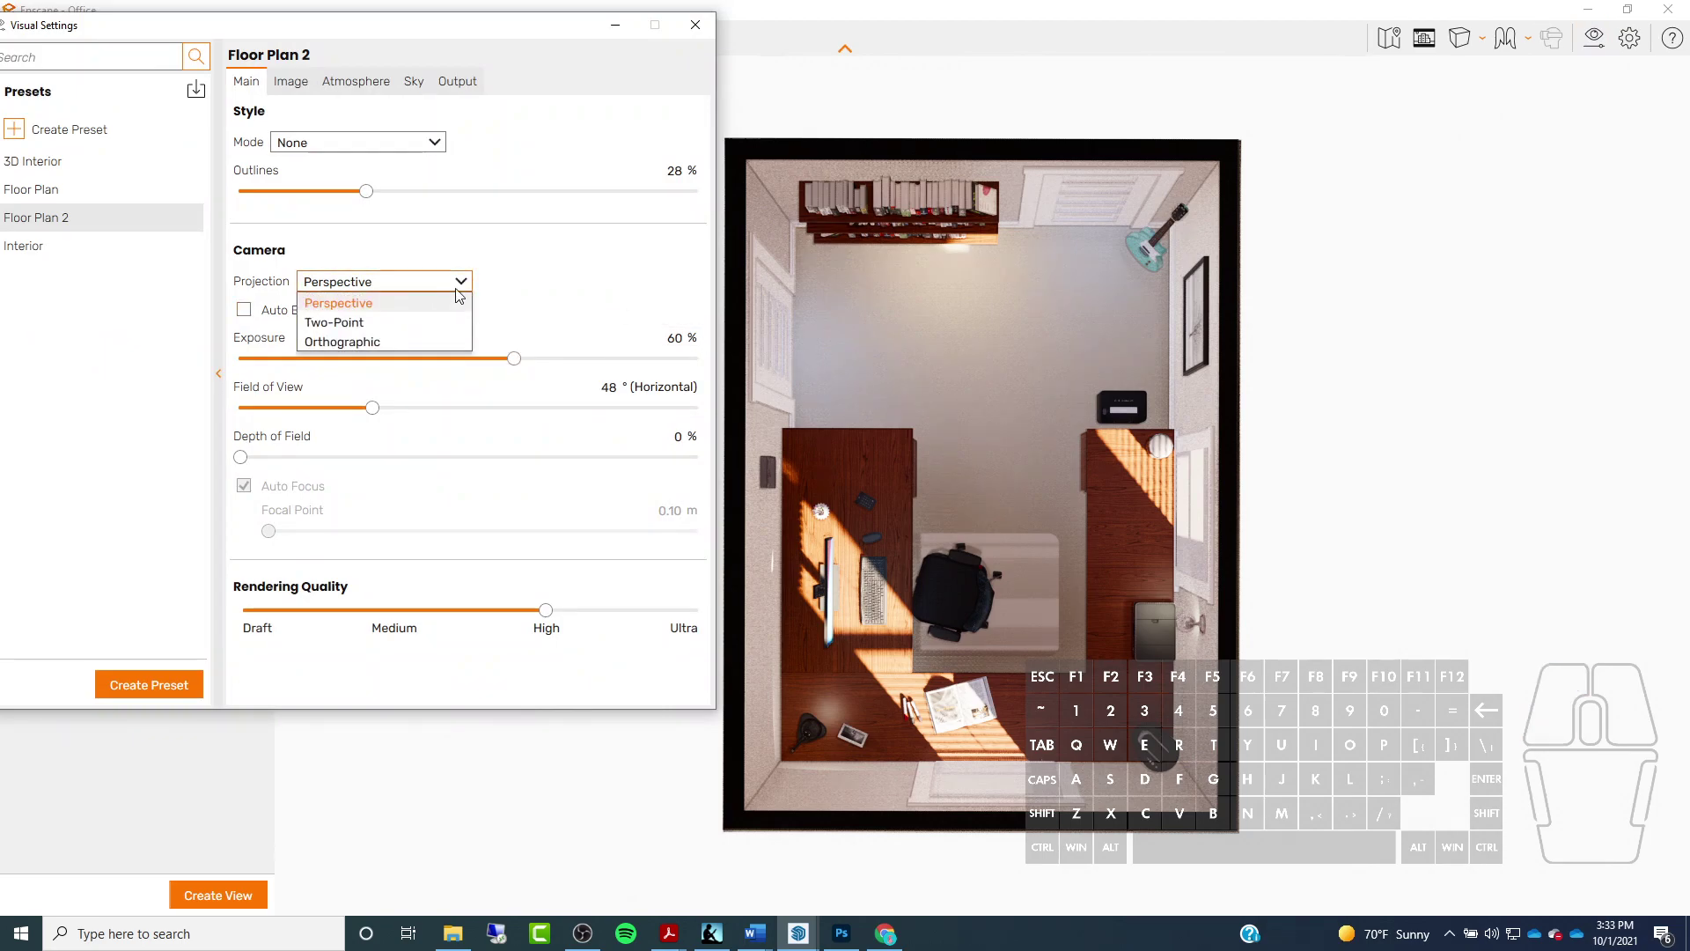
left_click(358, 344)
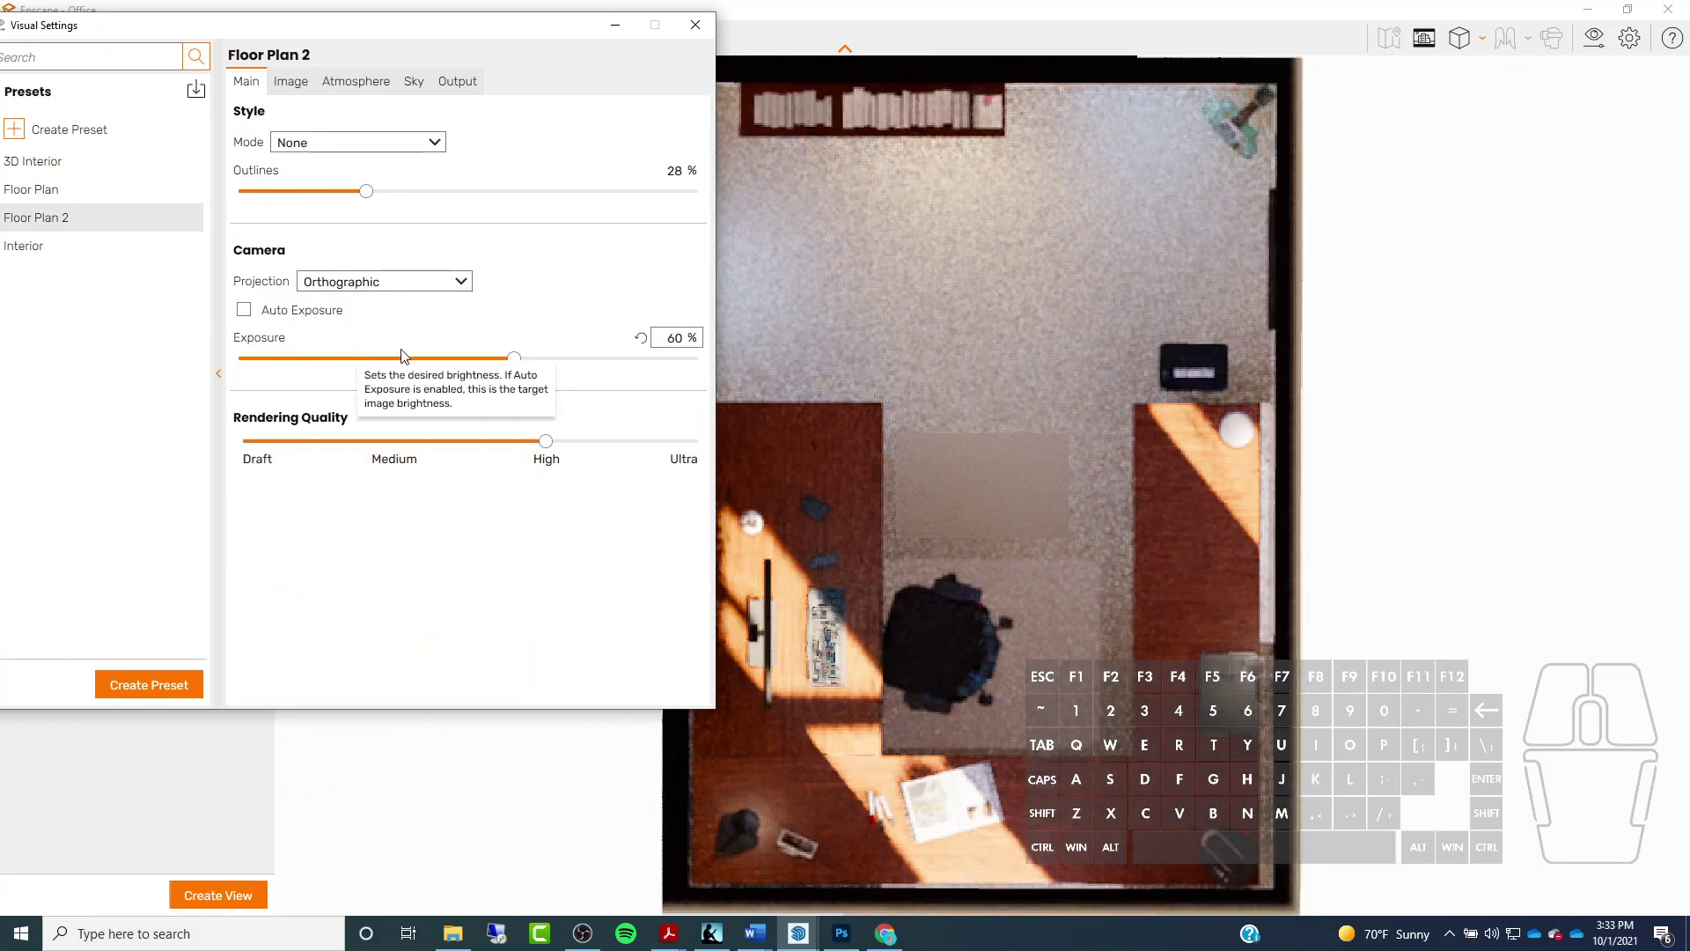
scroll(1176, 388, "down", 3)
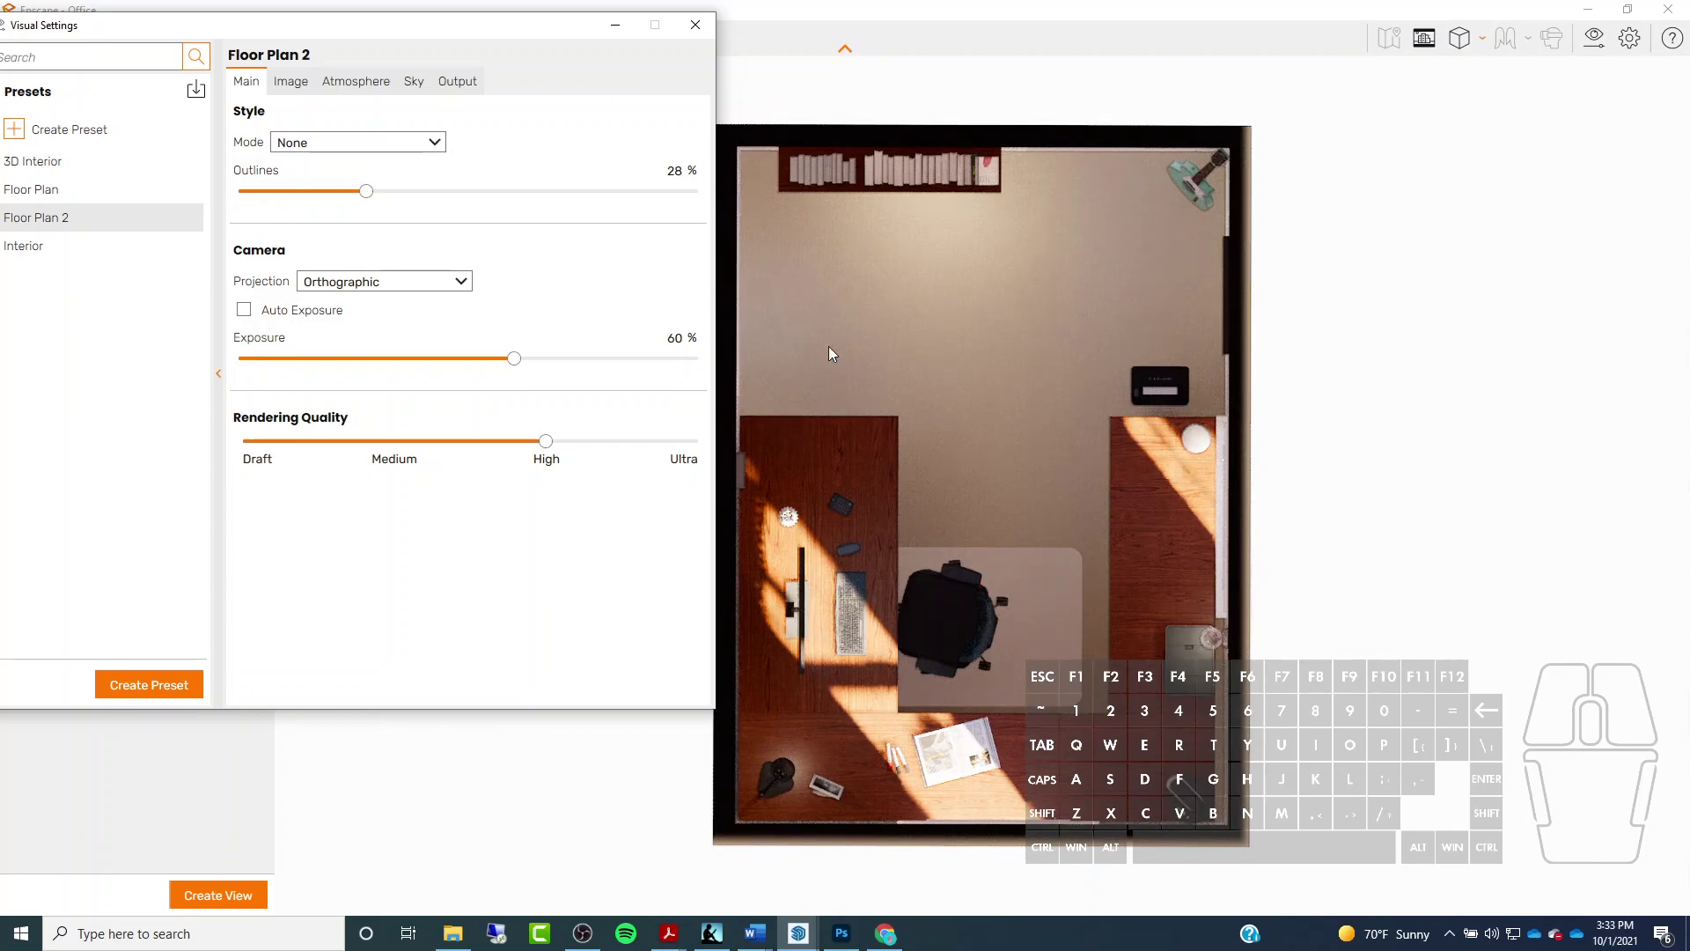
Switch the Floor Plan 2 preset's camera projection to Two-Point and close Visual Settings
left_click_drag(394, 32, 666, 27)
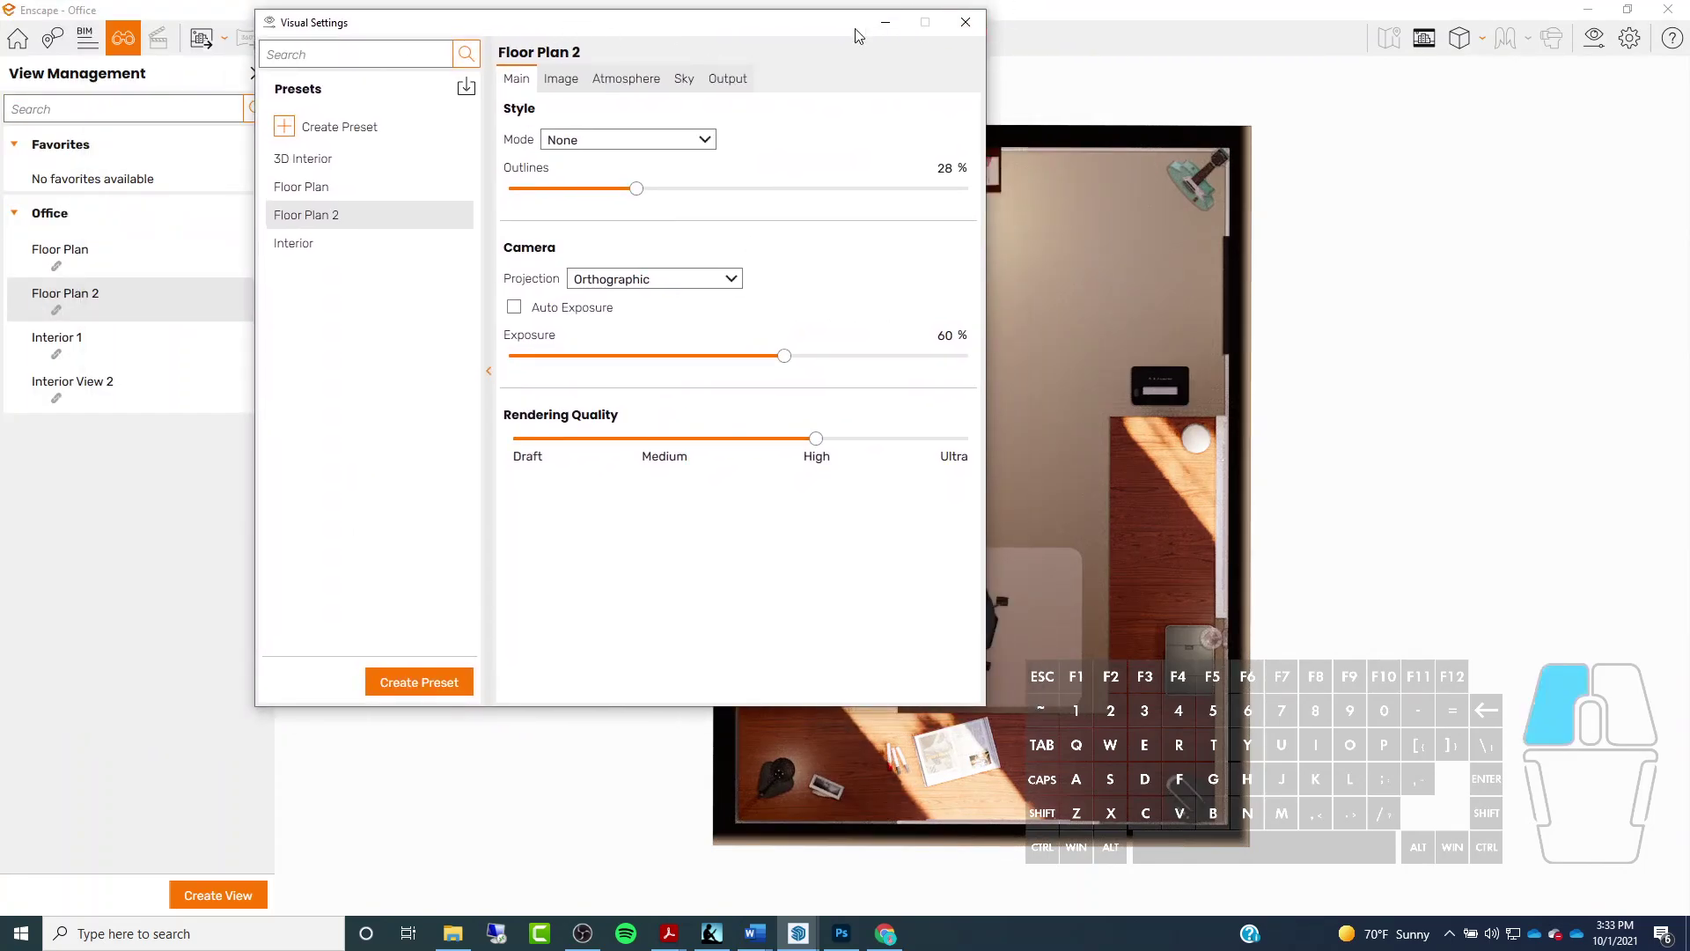
left_click_drag(860, 29, 820, 36)
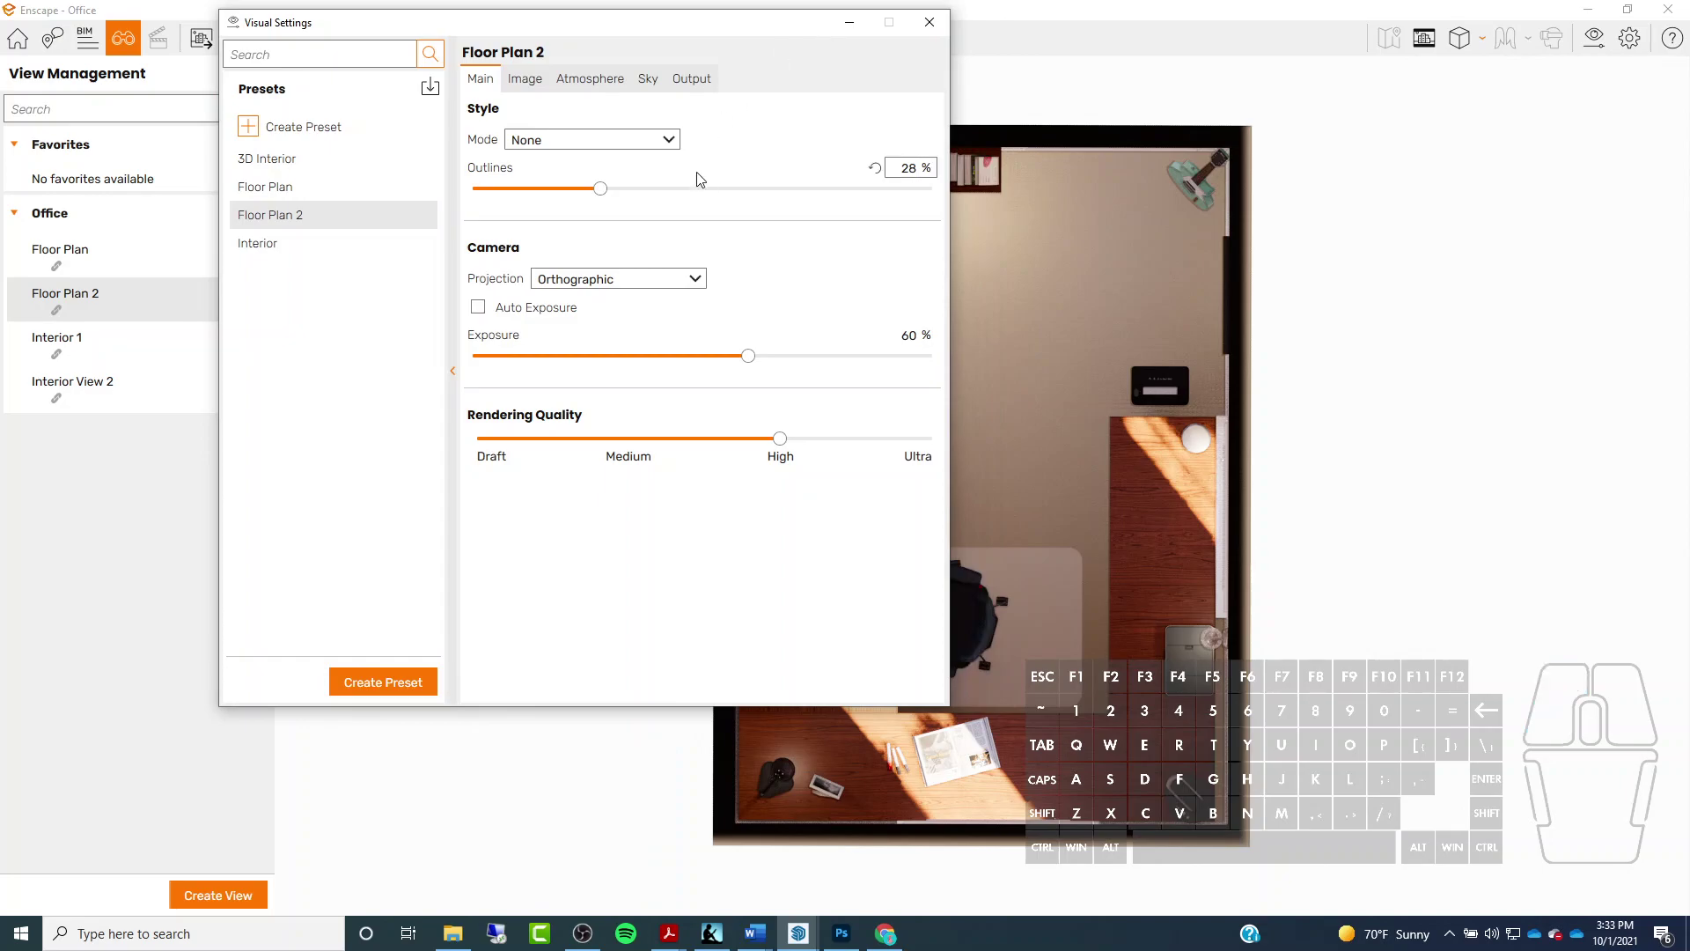
left_click(652, 279)
left_click(593, 313)
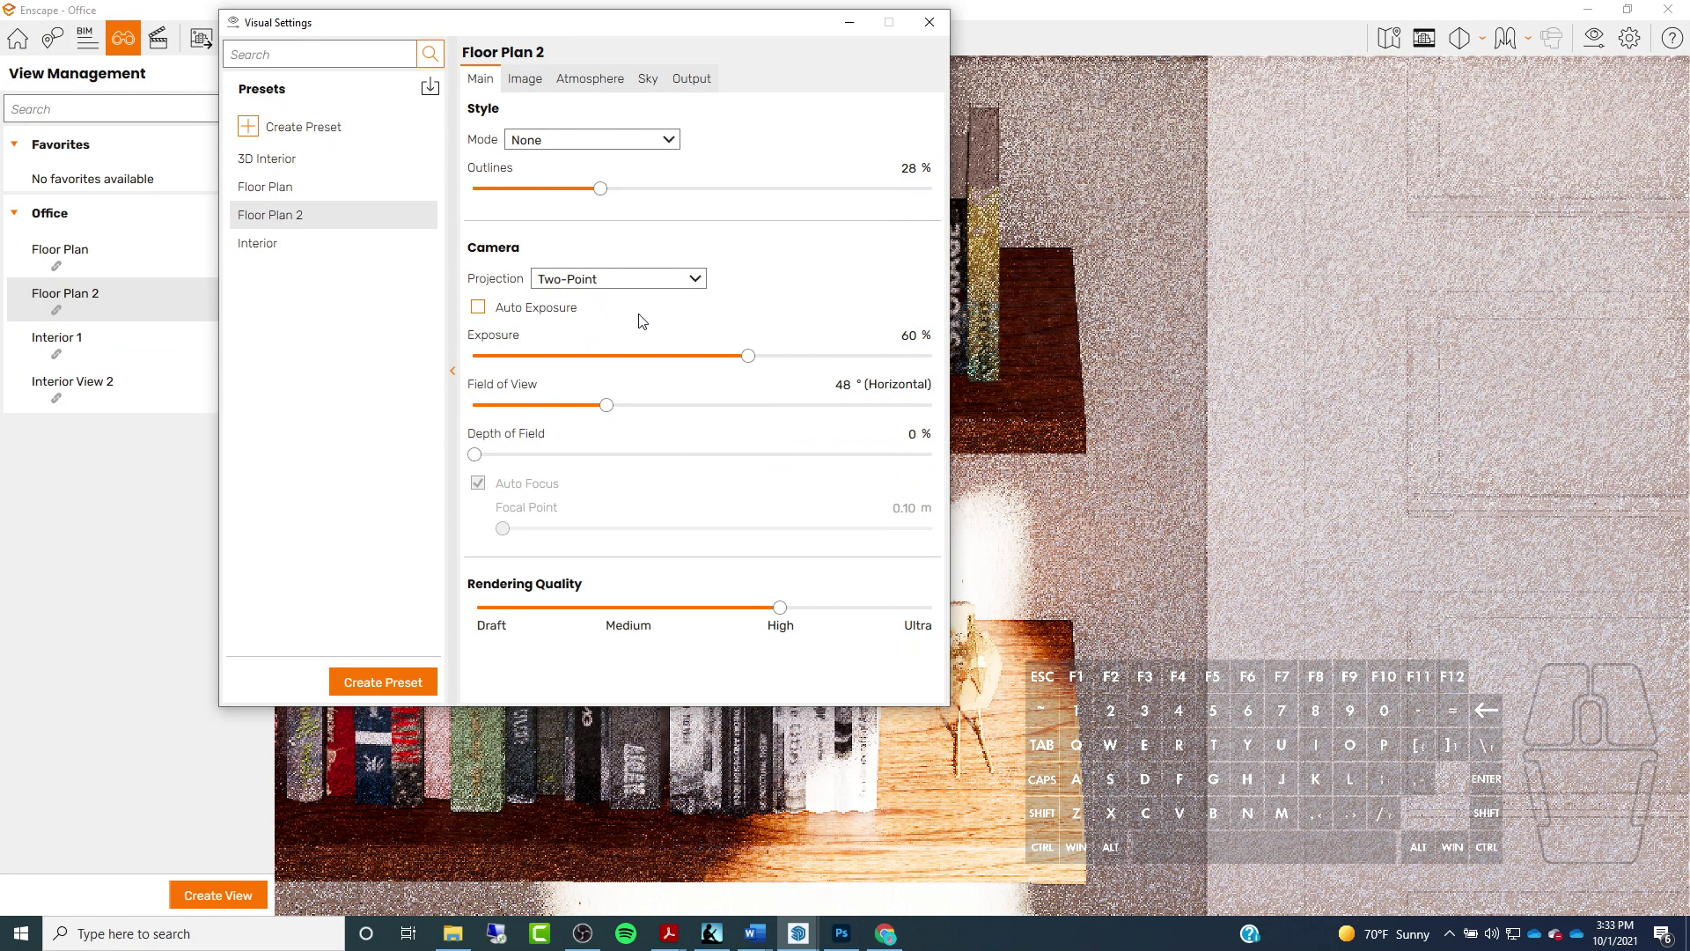
left_click(766, 34)
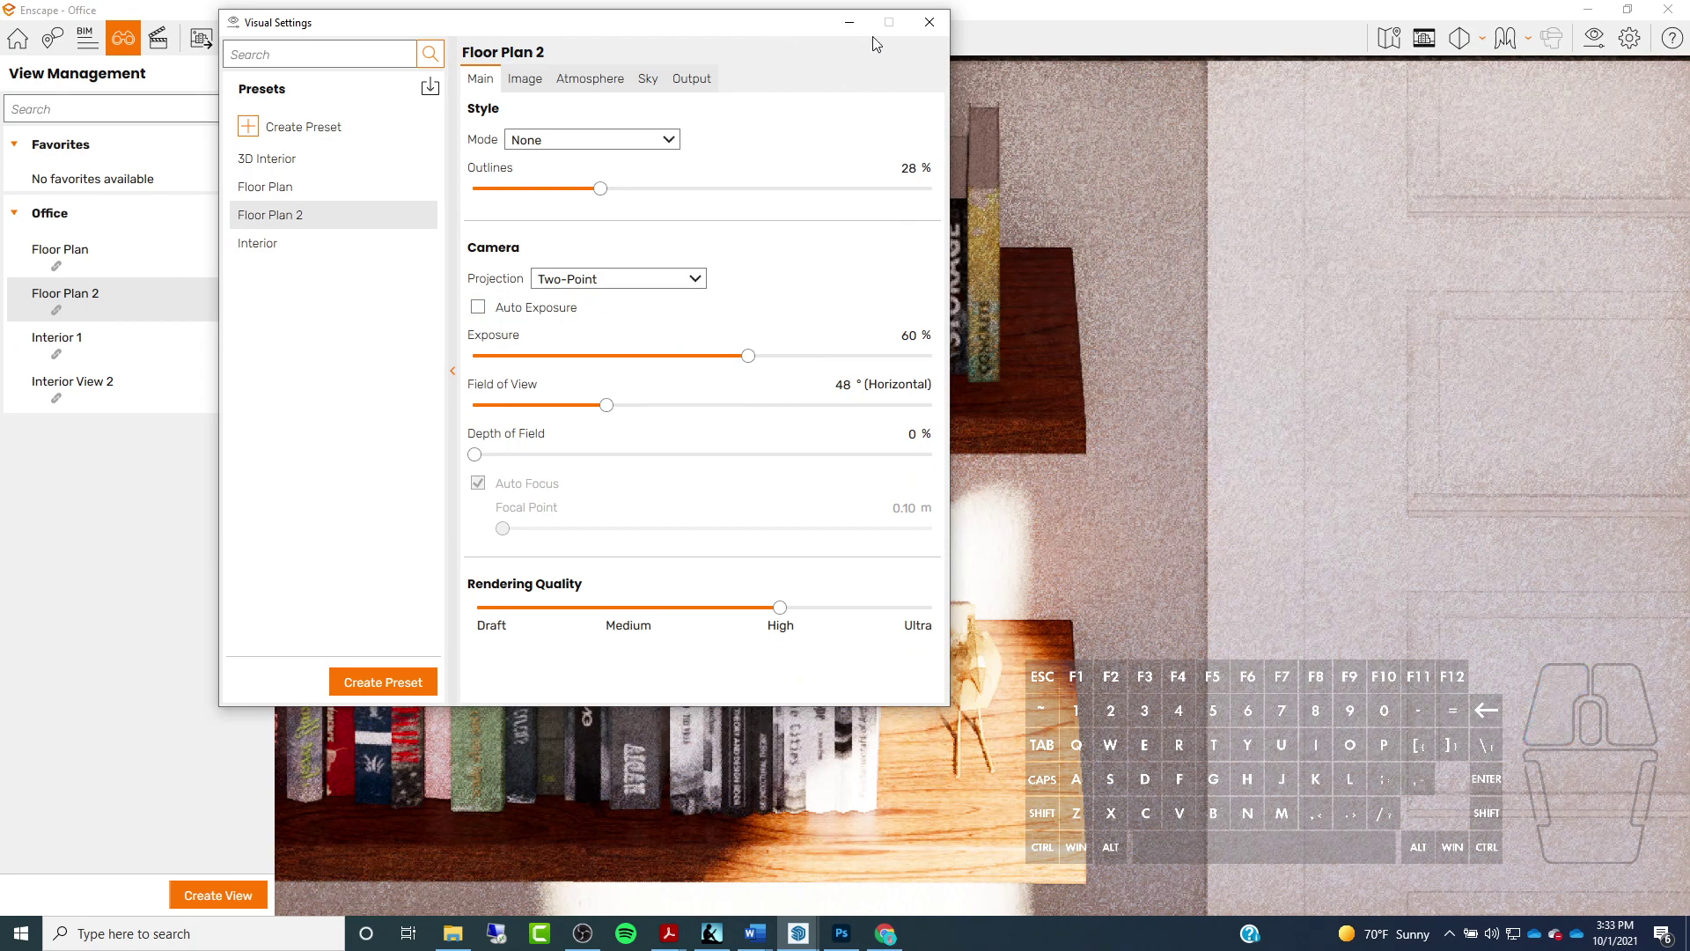
left_click(929, 22)
scroll(958, 343, "up", 3)
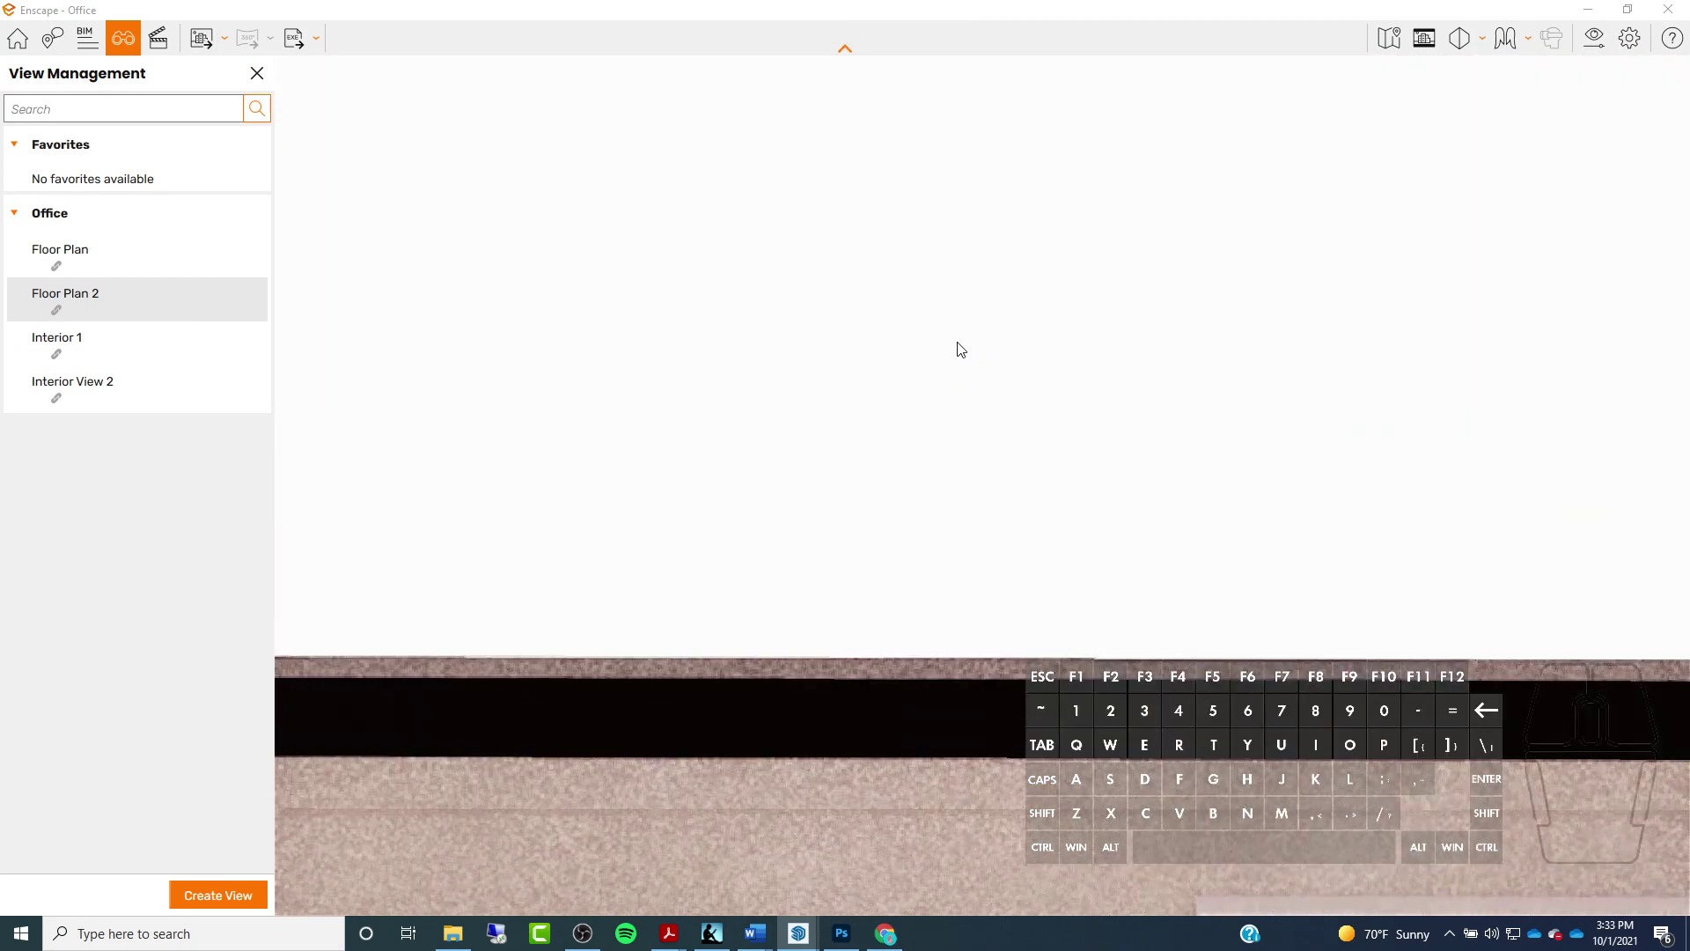
Load Interior View 2 and look around the room, examining the windows, wall sconce and desk area
left_click(102, 382)
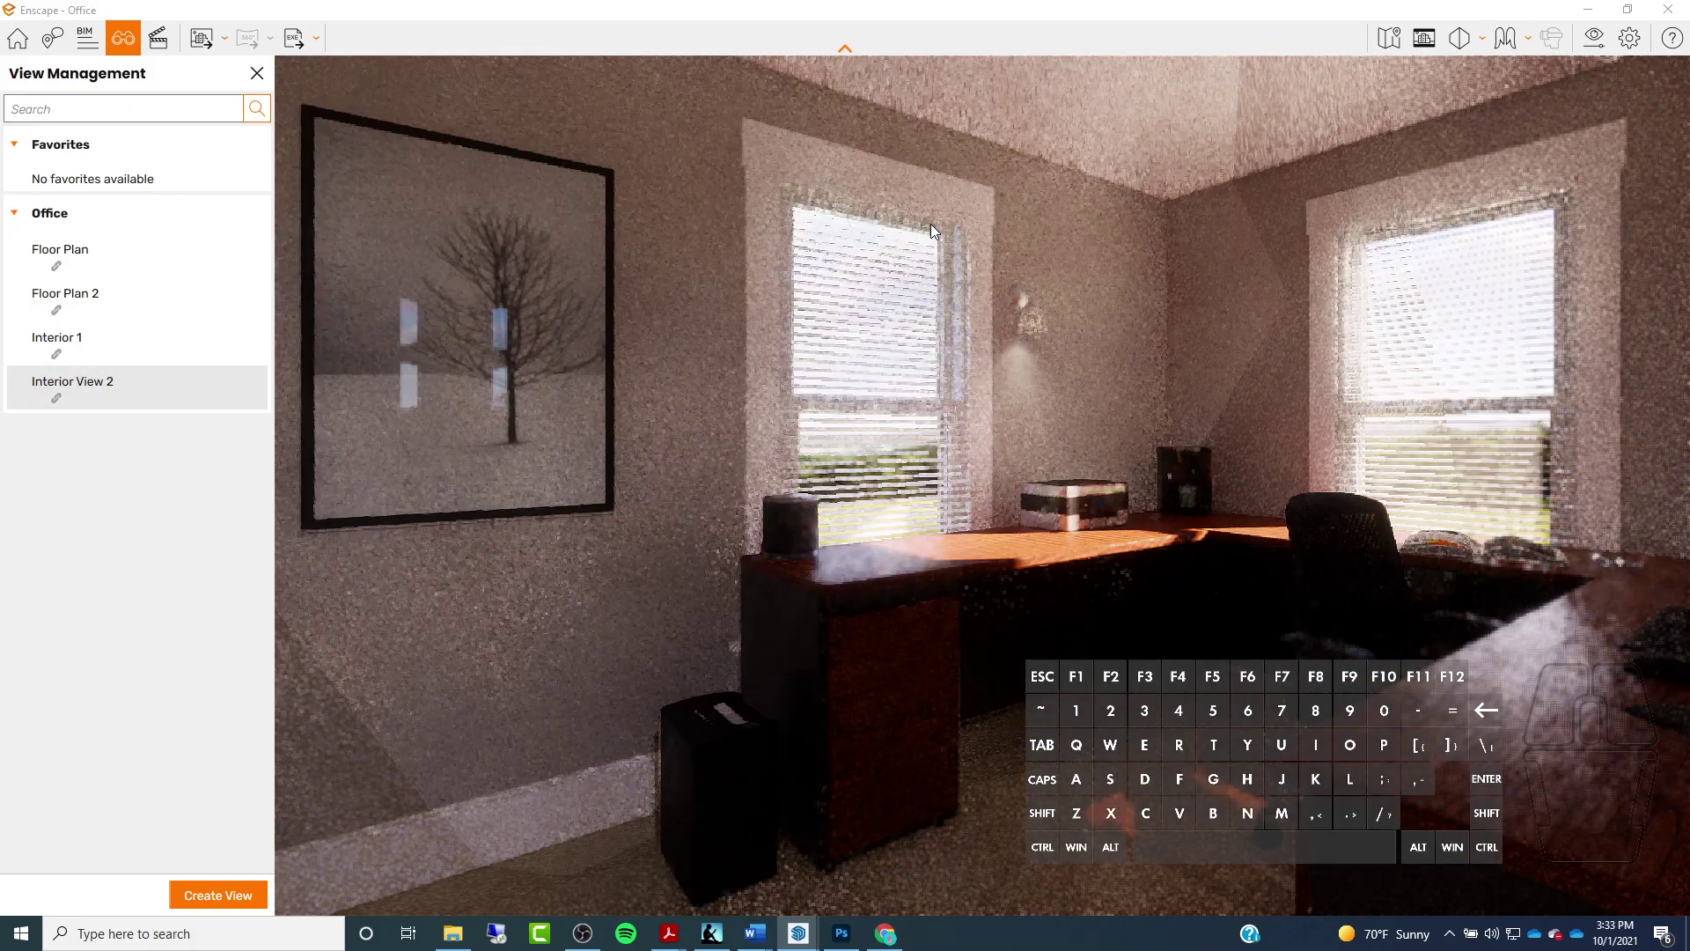
left_click_drag(1112, 285, 1125, 289)
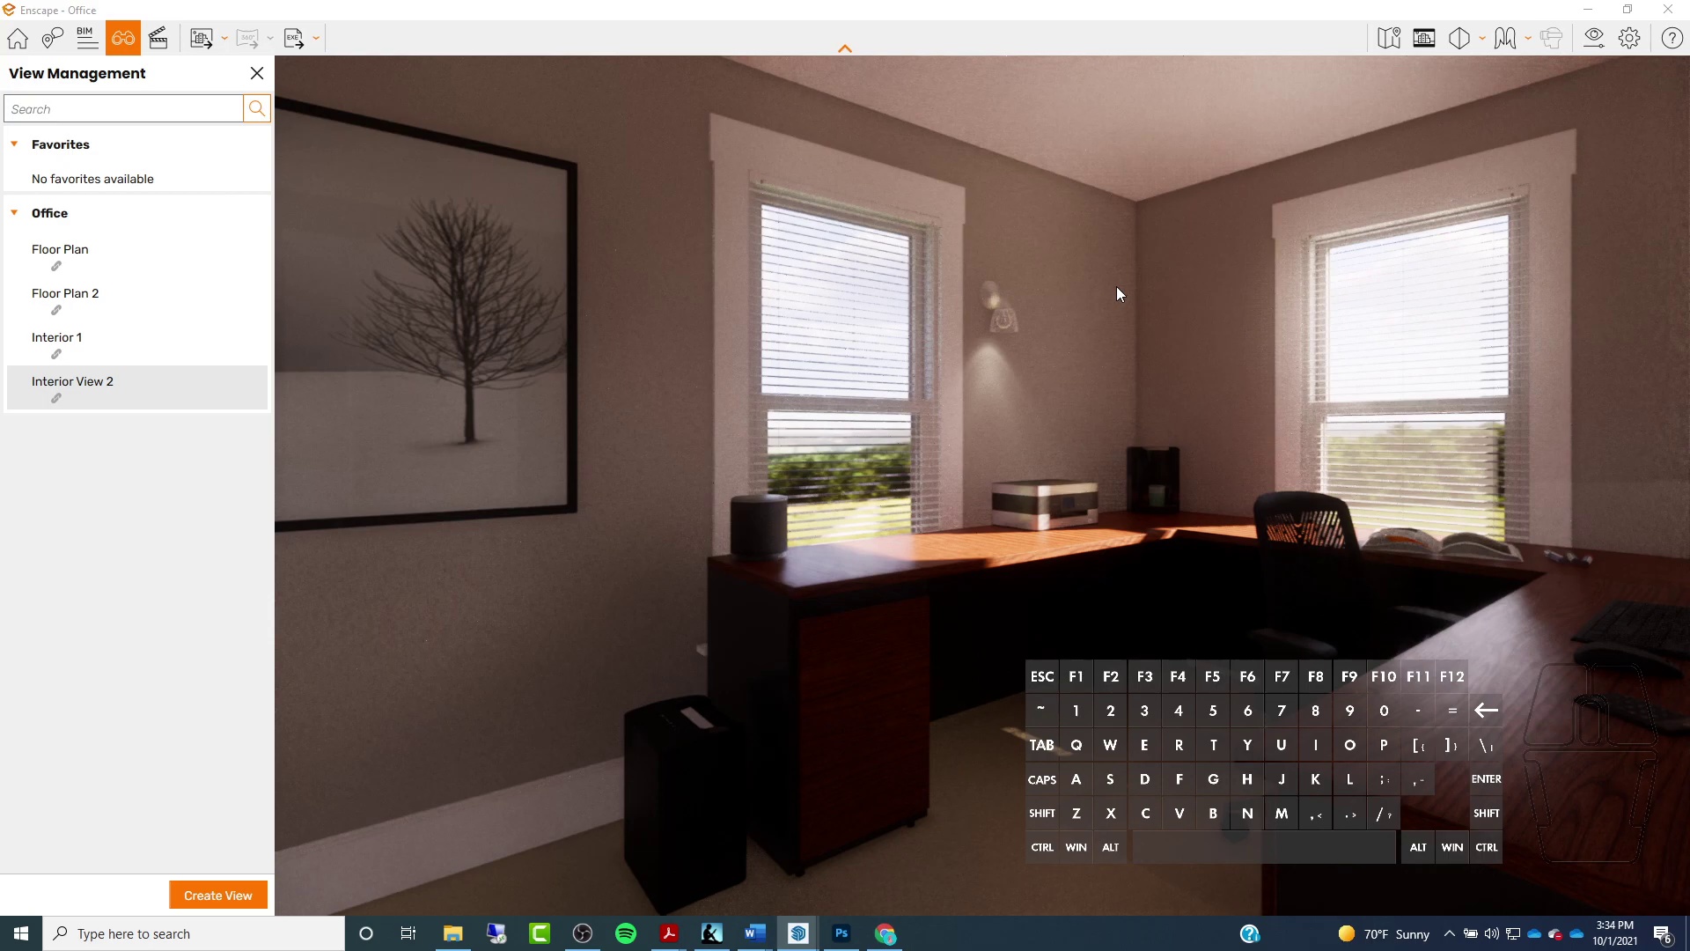
left_click(1179, 243)
left_click_drag(1179, 243, 1012, 573)
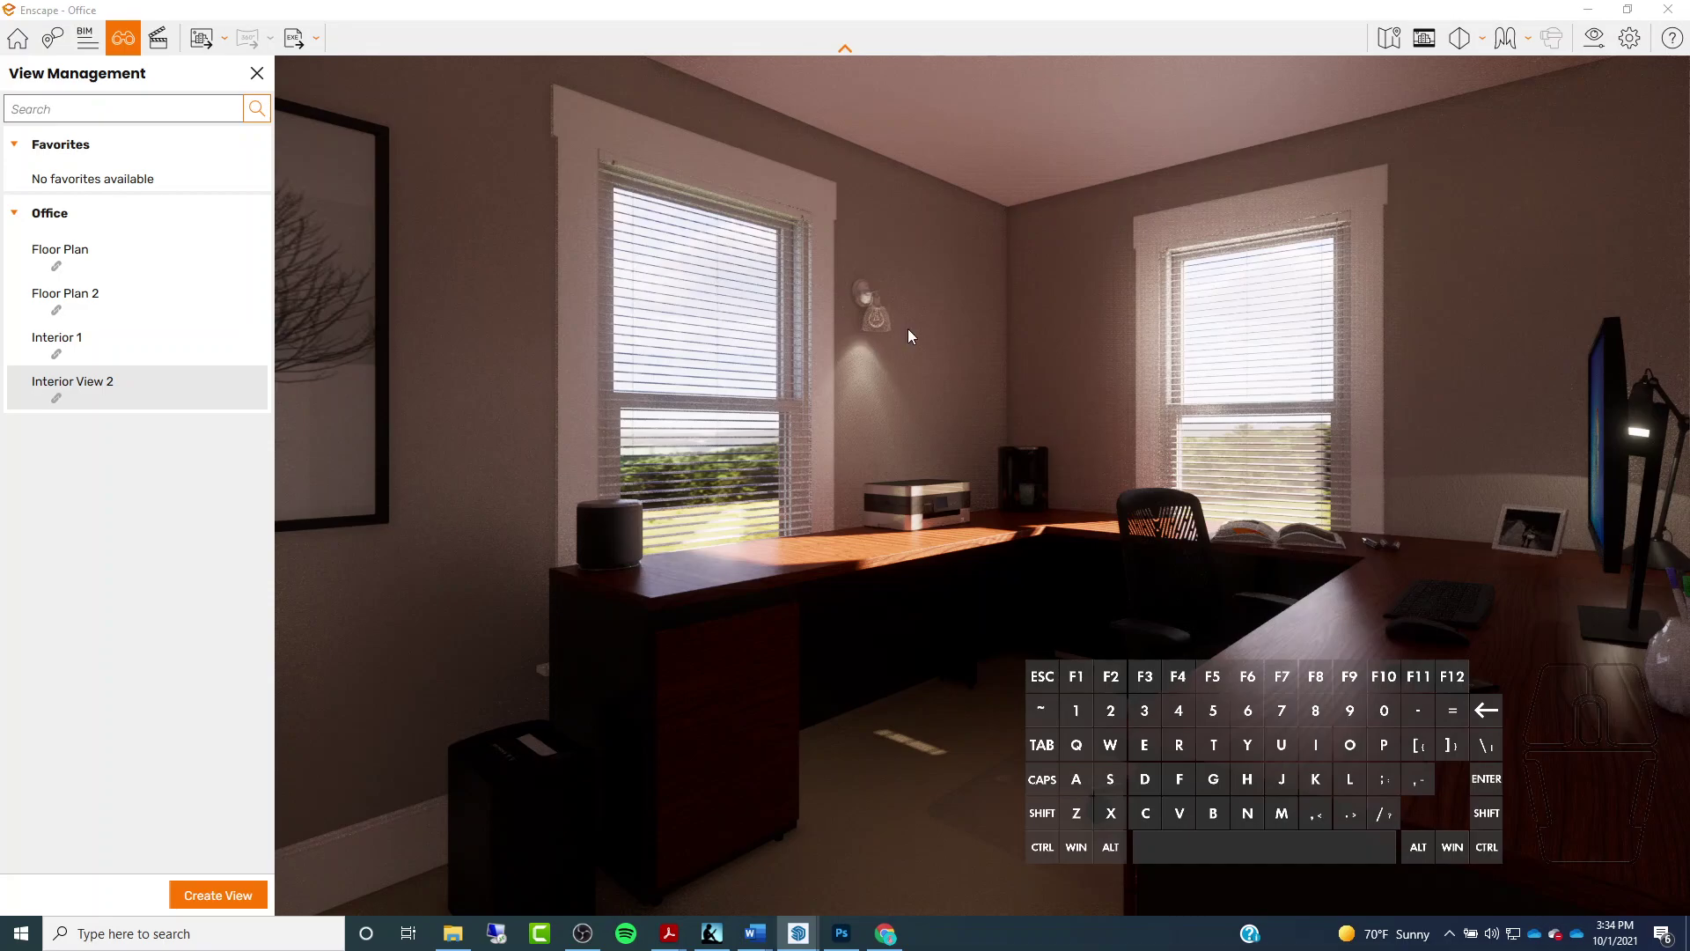
left_click(1112, 387)
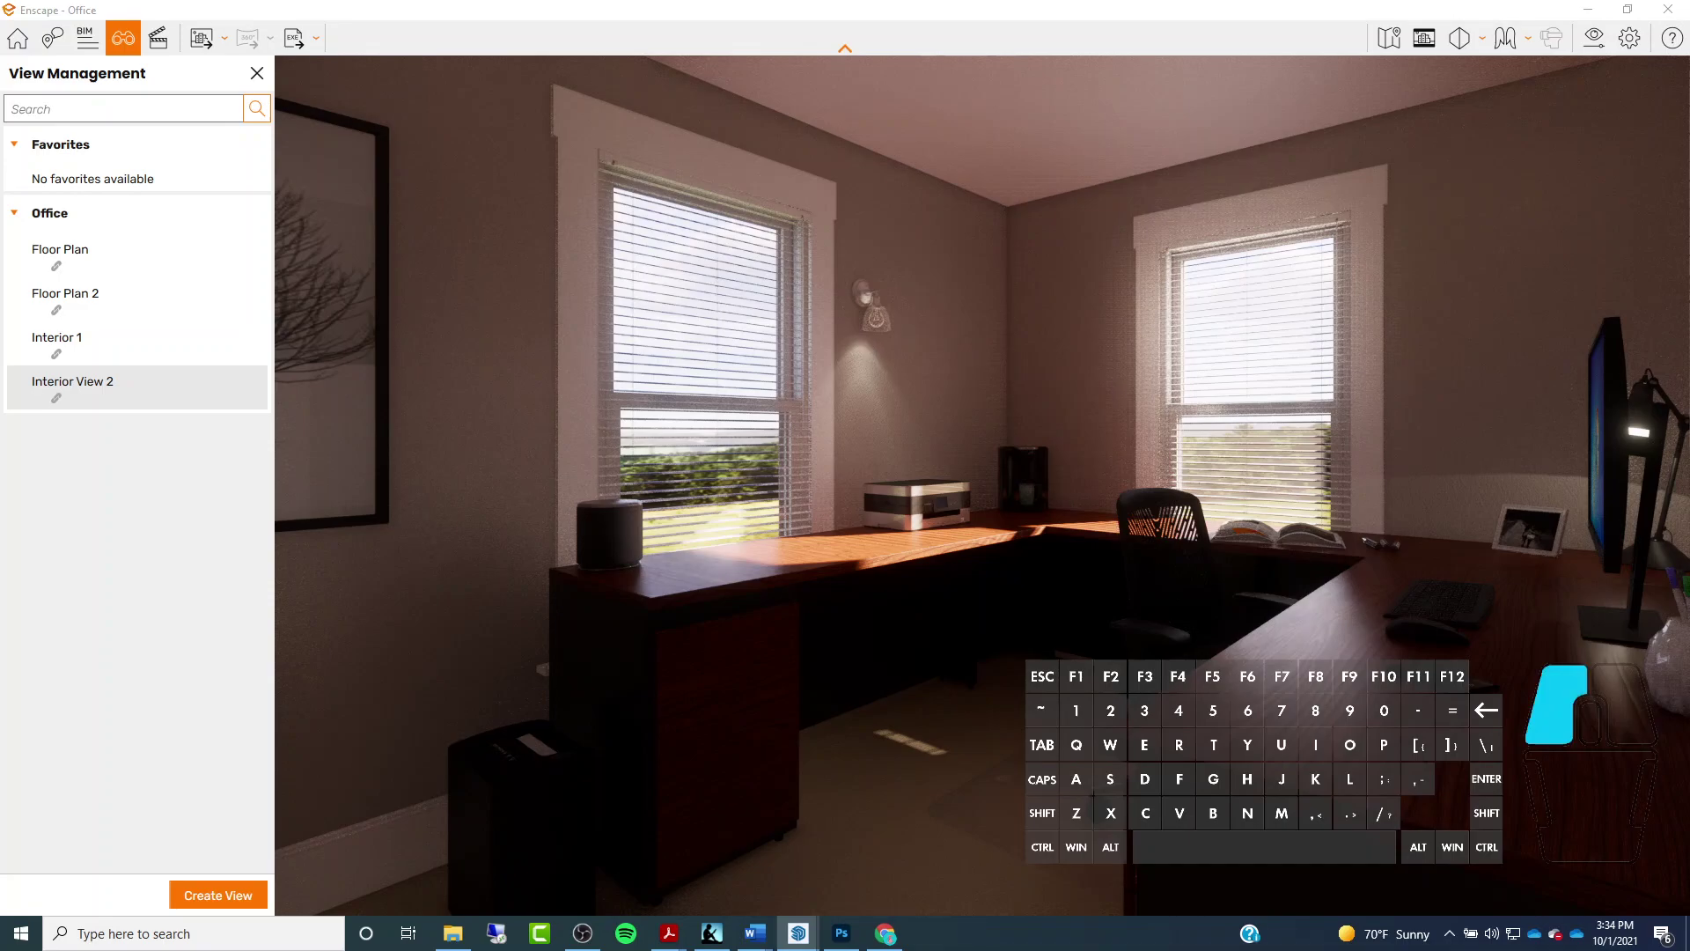
left_click_drag(1112, 388, 1180, 377)
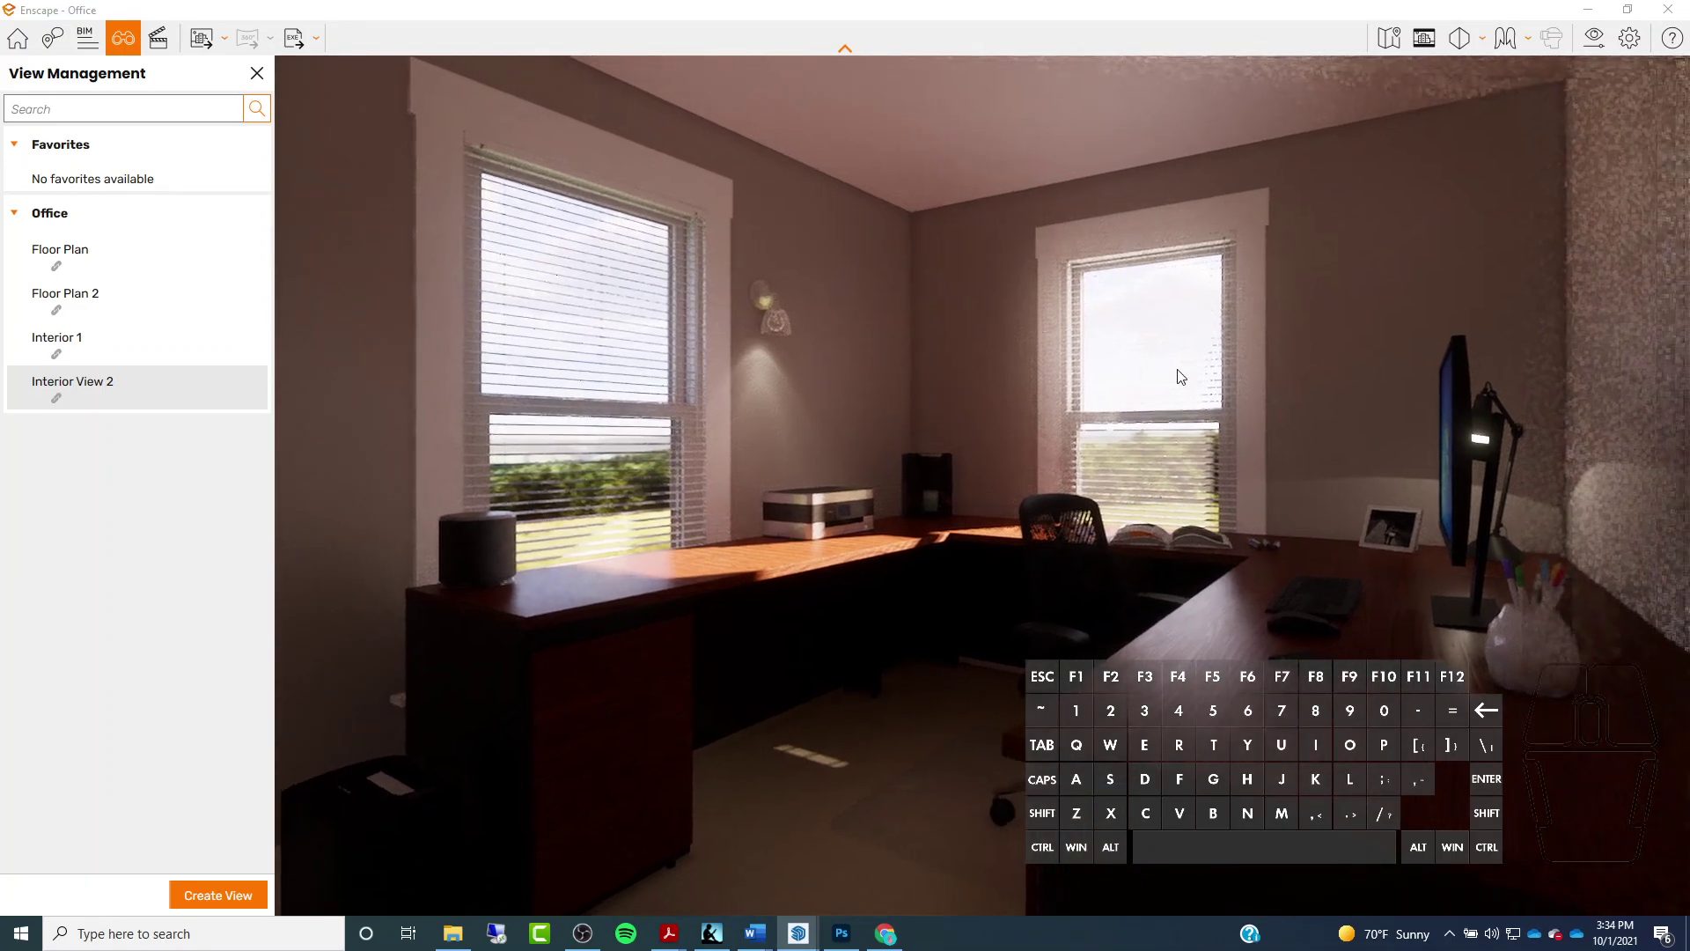